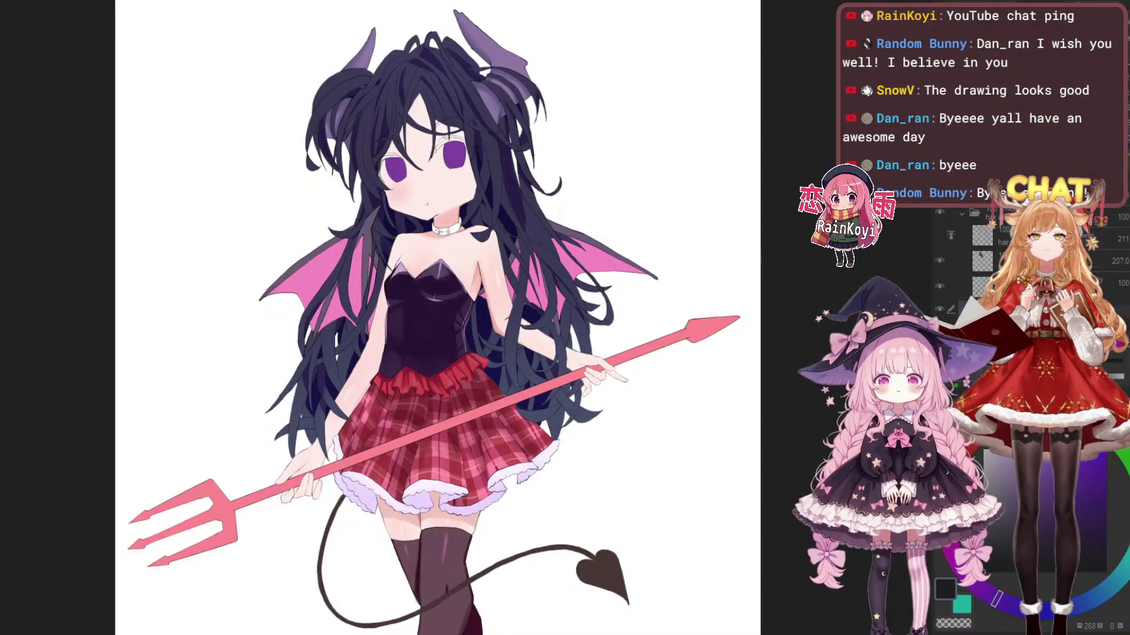
# Find the collar among the layers and add a new layer for colouring it
pyautogui.moveTo(477, 272); pyautogui.dragTo(555, 352)
pyautogui.scroll(2, 556, 352)
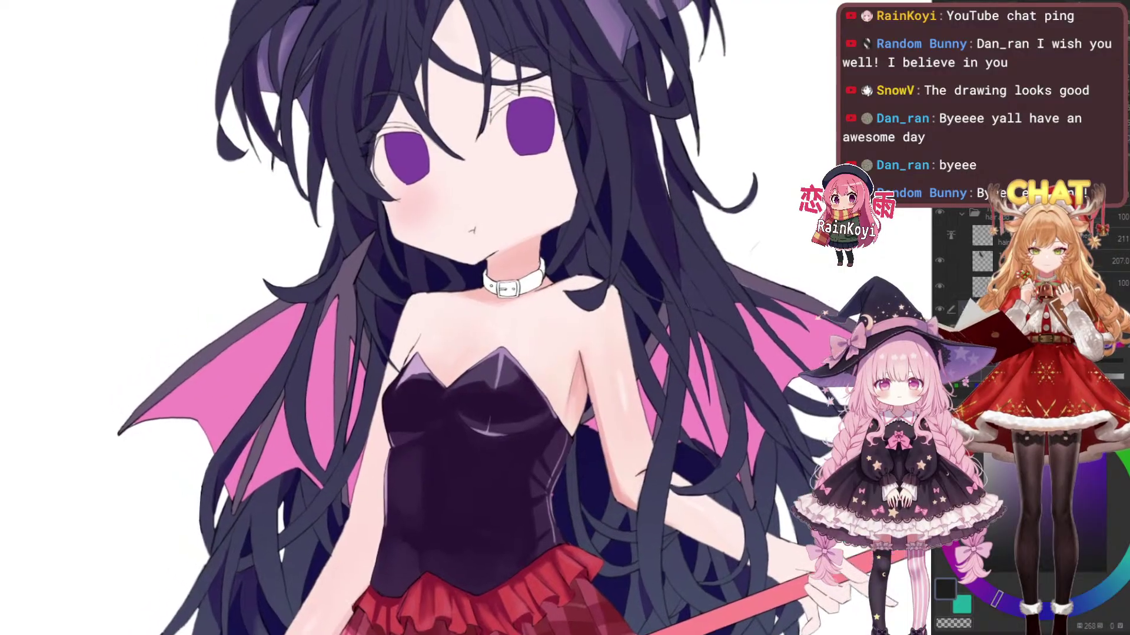
pyautogui.scroll(-2, 965, 259)
pyautogui.scroll(-2, 965, 259)
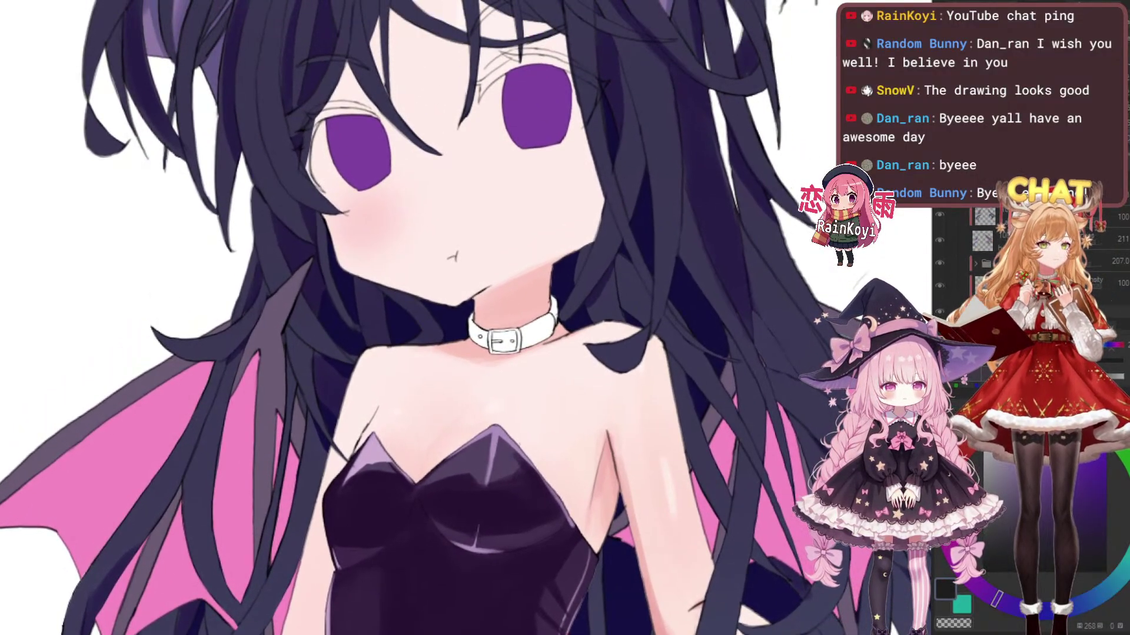
pyautogui.scroll(-2, 965, 259)
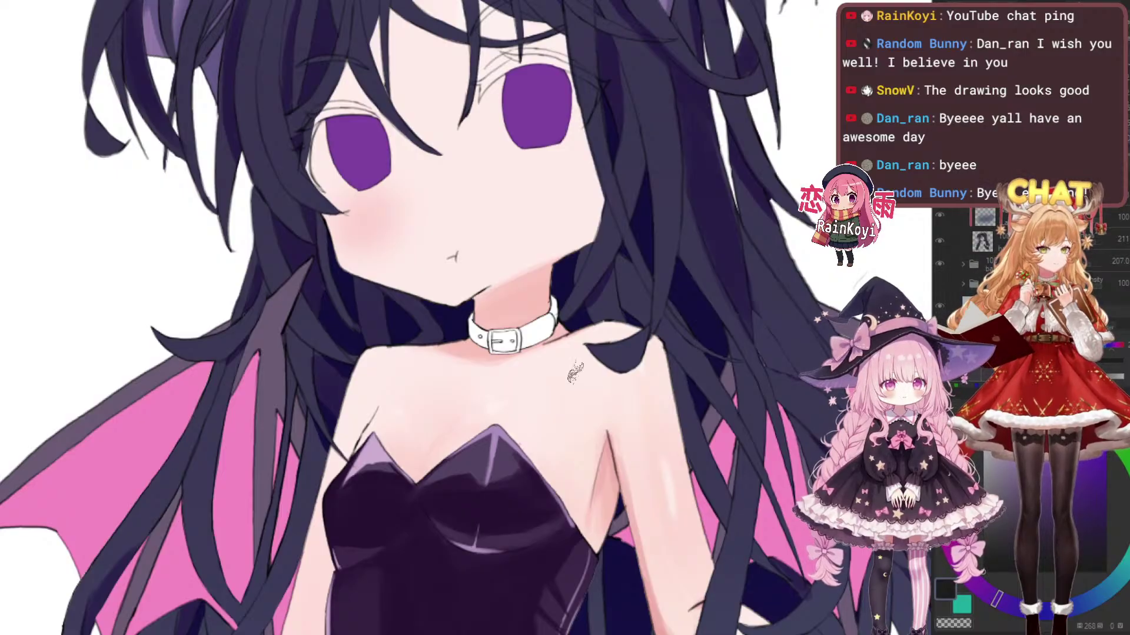
pyautogui.scroll(-2, 965, 259)
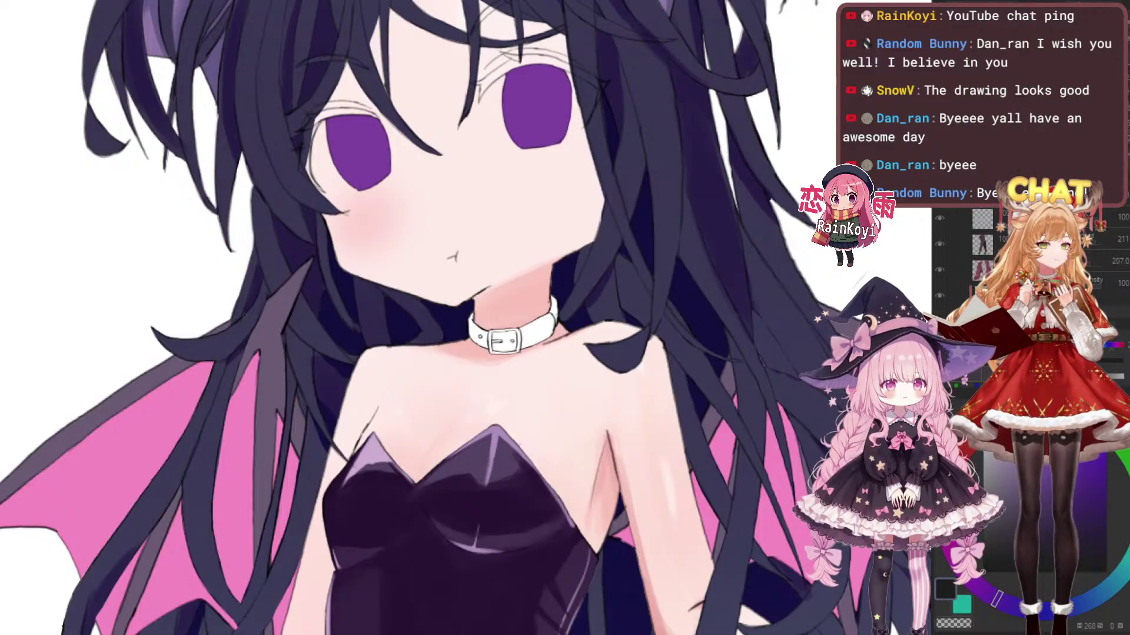
pyautogui.scroll(-2, 965, 259)
pyautogui.scroll(1, 971, 253)
pyautogui.scroll(2, 971, 259)
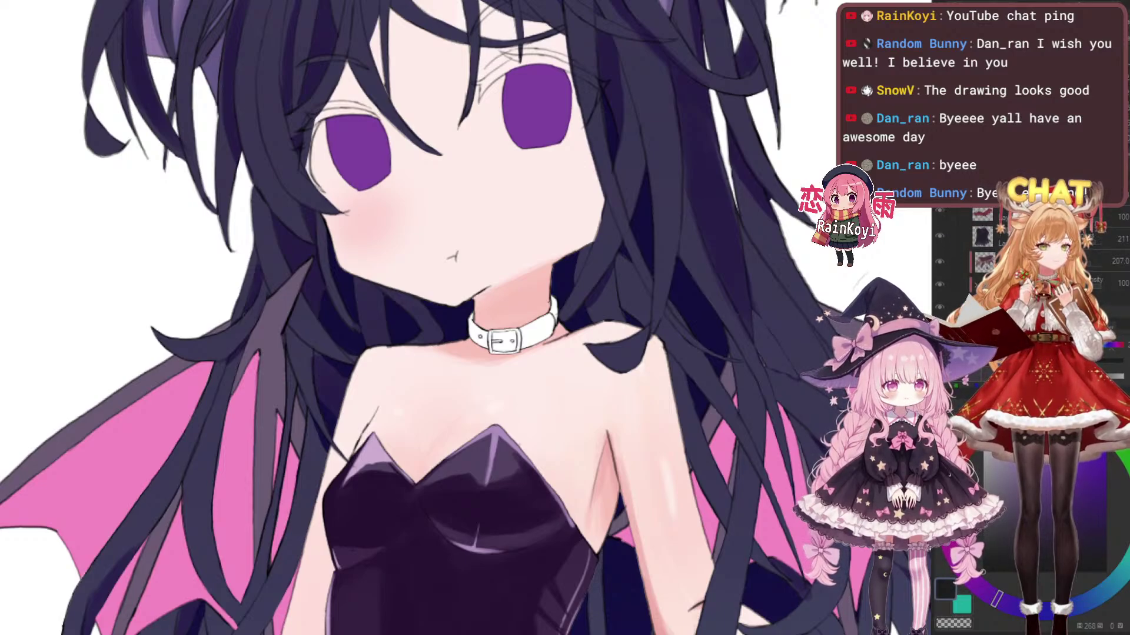
pyautogui.scroll(-2, 971, 259)
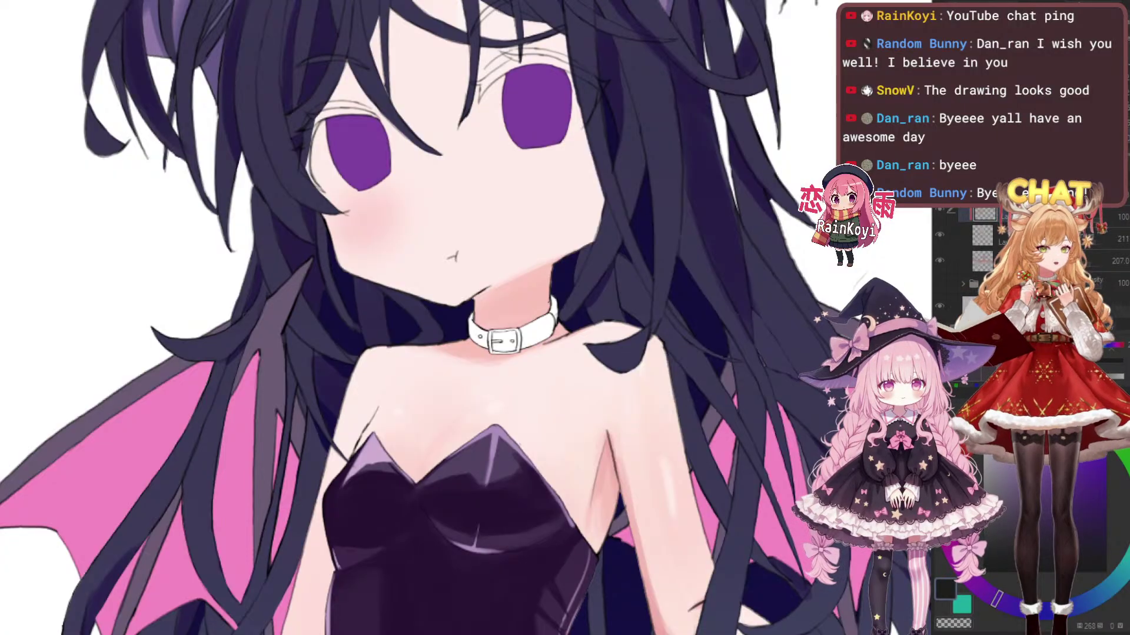
pyautogui.click(1000, 260)
pyautogui.click(982, 283)
pyautogui.hotkey('ctrl', 'shift', 'n')
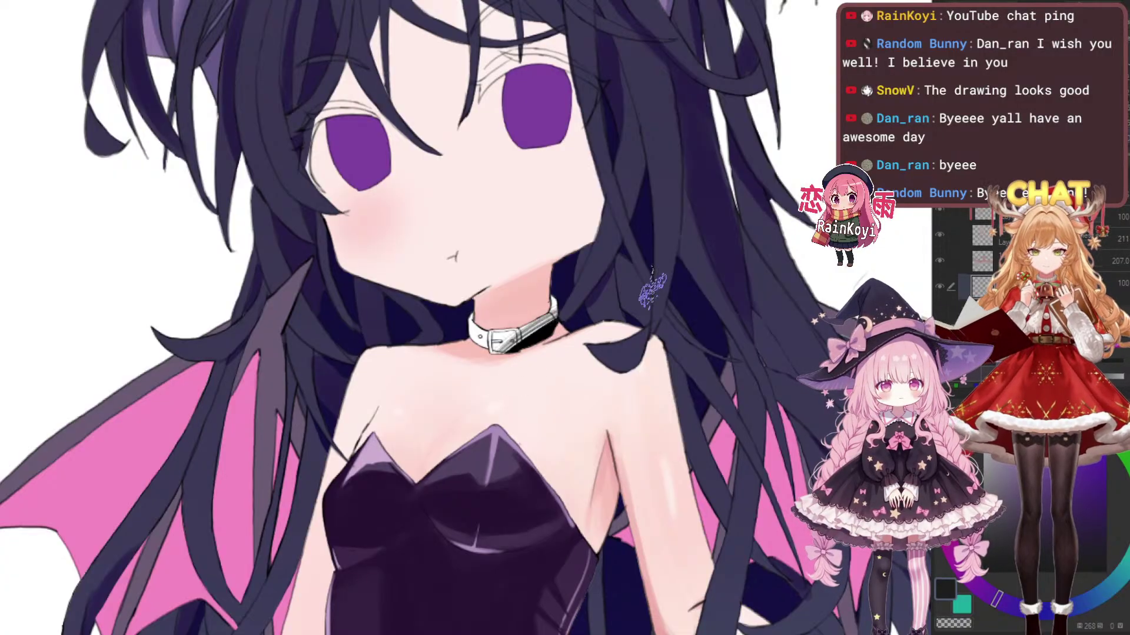
# Try painting the collar strap to the right of the buckle black
pyautogui.moveTo(664, 292); pyautogui.dragTo(582, 344)
pyautogui.scroll(-3, 606, 341)
pyautogui.scroll(2, 606, 341)
pyautogui.moveTo(821, 217); pyautogui.dragTo(790, 309)
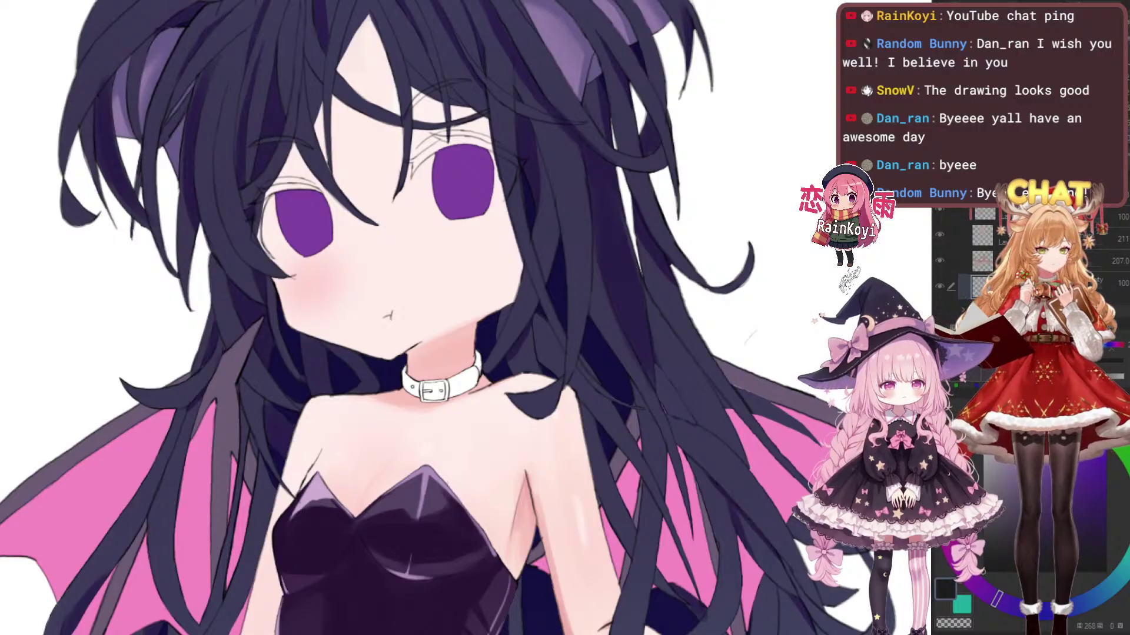
pyautogui.moveTo(834, 83)
pyautogui.mouseDown()
pyautogui.moveTo(785, 253)
pyautogui.moveTo(794, 287)
pyautogui.mouseUp()
pyautogui.hotkey('ctrl', 'z')
pyautogui.moveTo(808, 171); pyautogui.dragTo(726, 174)
pyautogui.scroll(-3, 726, 174)
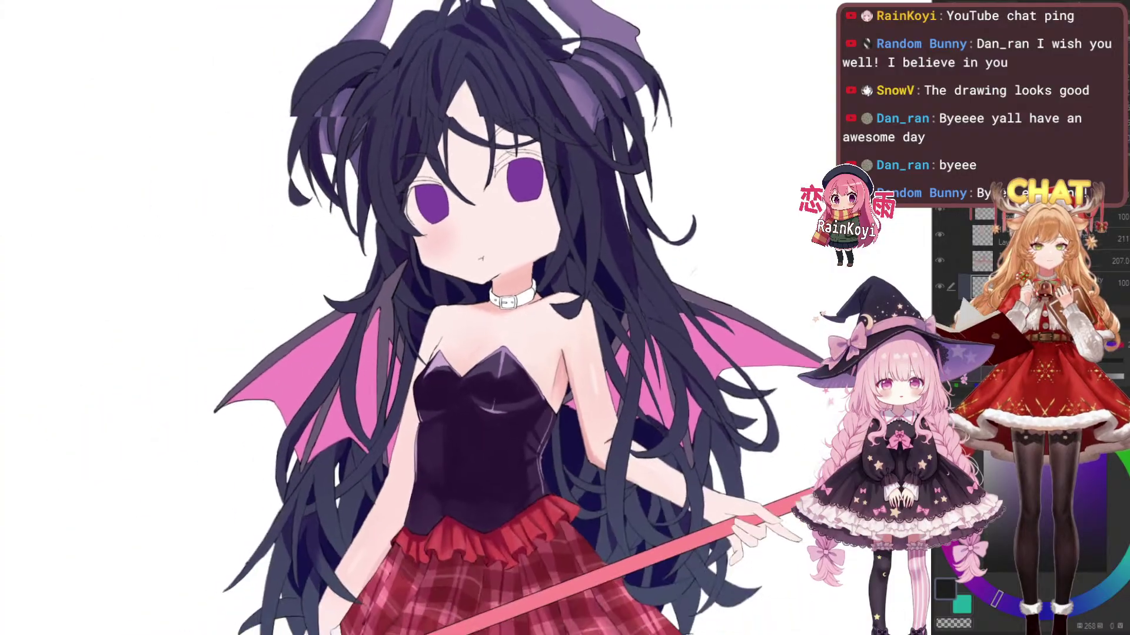
pyautogui.scroll(1, 728, 172)
pyautogui.moveTo(731, 240); pyautogui.dragTo(834, 138)
pyautogui.hotkey('ctrl', 'z')
pyautogui.moveTo(834, 82); pyautogui.dragTo(790, 286)
pyautogui.hotkey('ctrl', 'z')
pyautogui.moveTo(834, 97); pyautogui.dragTo(716, 259)
pyautogui.moveTo(782, 62)
pyautogui.mouseDown()
pyautogui.moveTo(824, 150)
pyautogui.moveTo(738, 212)
pyautogui.mouseUp()
pyautogui.hotkey('ctrl', 'z')
pyautogui.hotkey('ctrl', 'z')
pyautogui.hotkey('ctrl', 'z')
pyautogui.moveTo(835, 115); pyautogui.dragTo(827, 172)
pyautogui.hotkey('ctrl', 'z')
pyautogui.moveTo(834, 46)
pyautogui.mouseDown()
pyautogui.moveTo(758, 219)
pyautogui.moveTo(777, 272)
pyautogui.mouseUp()
pyautogui.hotkey('ctrl', 'z')
pyautogui.moveTo(836, 66)
pyautogui.mouseDown()
pyautogui.moveTo(815, 250)
pyautogui.moveTo(856, 291)
pyautogui.mouseUp()
pyautogui.hotkey('ctrl', 'z')
pyautogui.moveTo(836, 88); pyautogui.dragTo(697, 167)
pyautogui.hotkey('ctrl', 'z')
pyautogui.moveTo(677, 41); pyautogui.dragTo(821, 185)
pyautogui.hotkey('ctrl', 'z')
pyautogui.moveTo(698, 24); pyautogui.dragTo(829, 174)
pyautogui.hotkey('ctrl', 'z')
pyautogui.moveTo(836, 34); pyautogui.dragTo(735, 201)
pyautogui.hotkey('ctrl', 'z')
pyautogui.moveTo(719, 21); pyautogui.dragTo(823, 188)
pyautogui.hotkey('ctrl', 'z')
pyautogui.moveTo(700, 26); pyautogui.dragTo(823, 187)
pyautogui.hotkey('ctrl', 'z')
pyautogui.moveTo(706, 187)
pyautogui.mouseDown()
pyautogui.moveTo(787, 138)
pyautogui.moveTo(794, 117)
pyautogui.mouseUp()
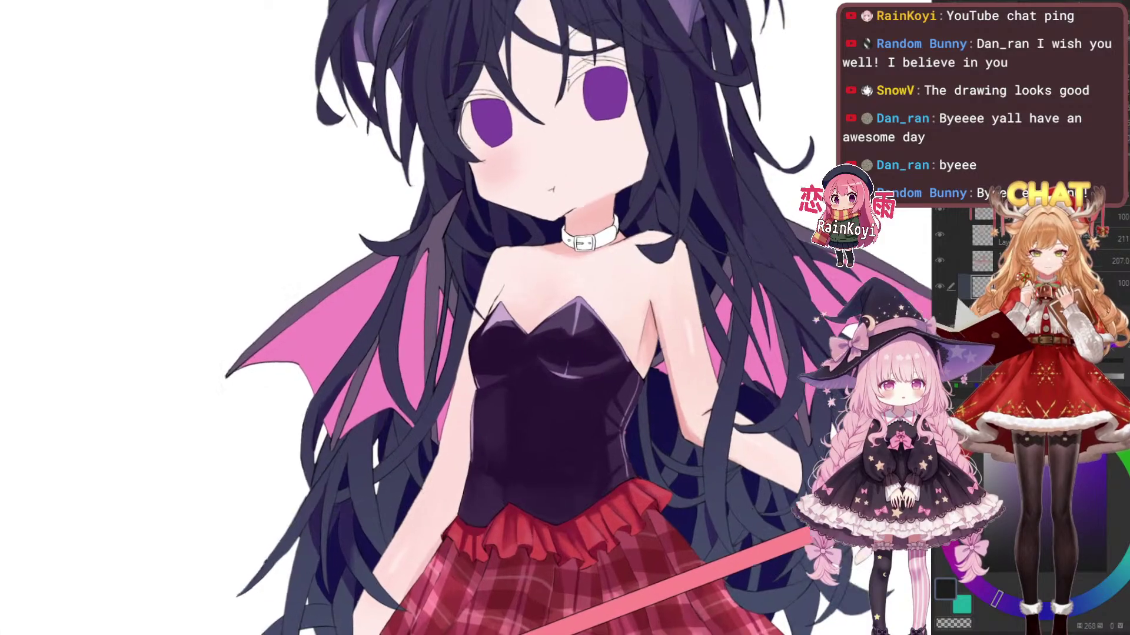
pyautogui.scroll(3, 562, 348)
pyautogui.moveTo(630, 340); pyautogui.dragTo(619, 390)
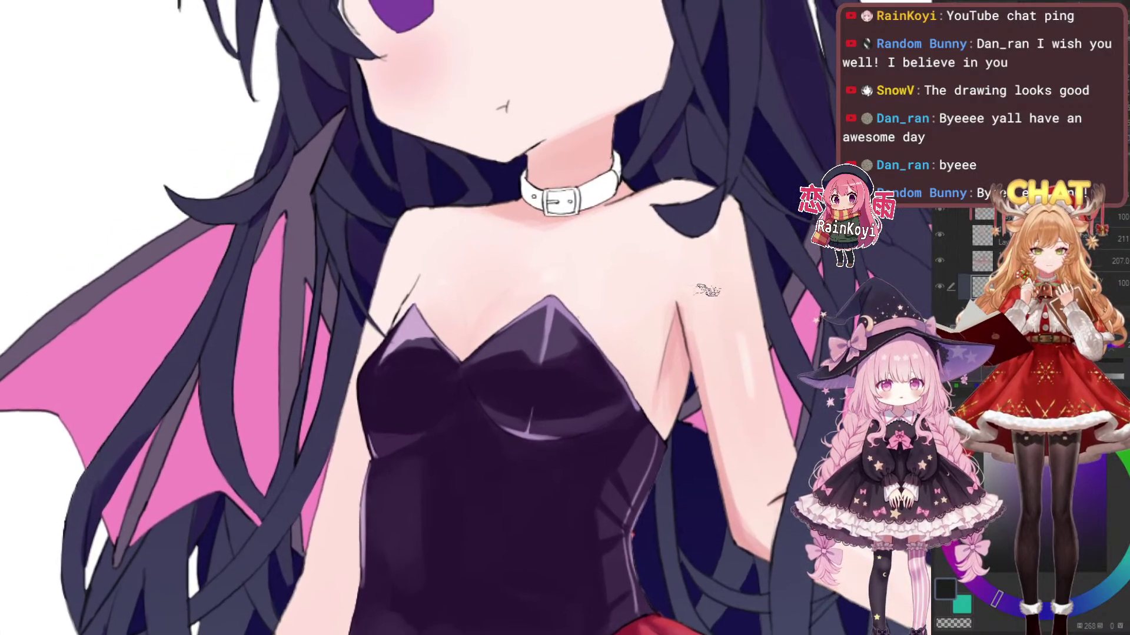
pyautogui.moveTo(675, 300); pyautogui.dragTo(659, 389)
pyautogui.scroll(2, 585, 379)
pyautogui.scroll(1, 623, 391)
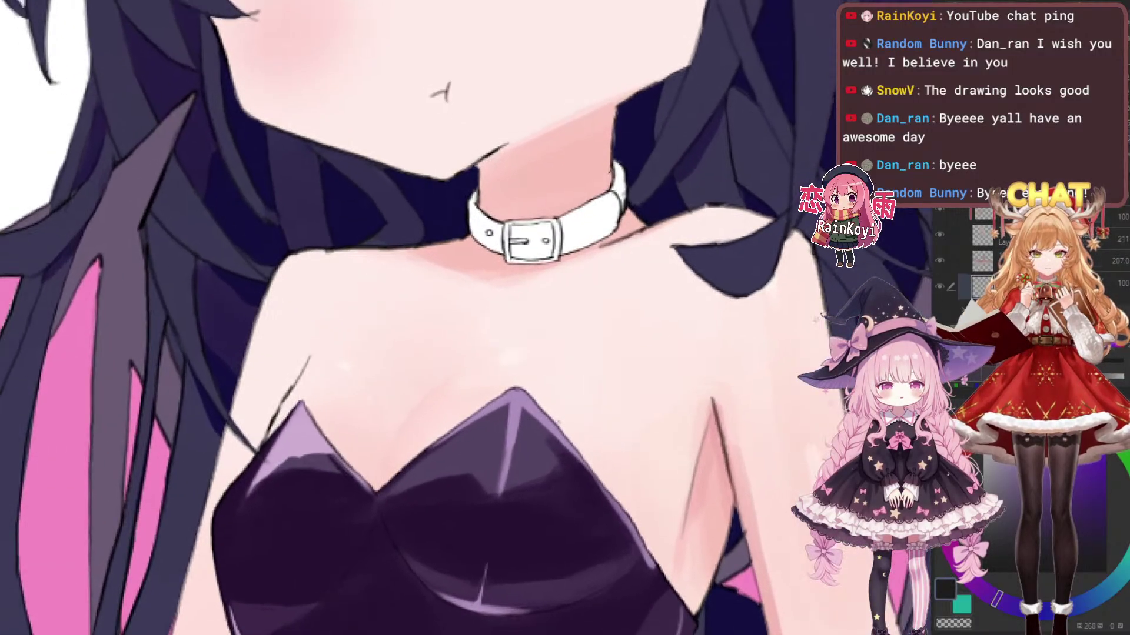
pyautogui.scroll(-1, 628, 379)
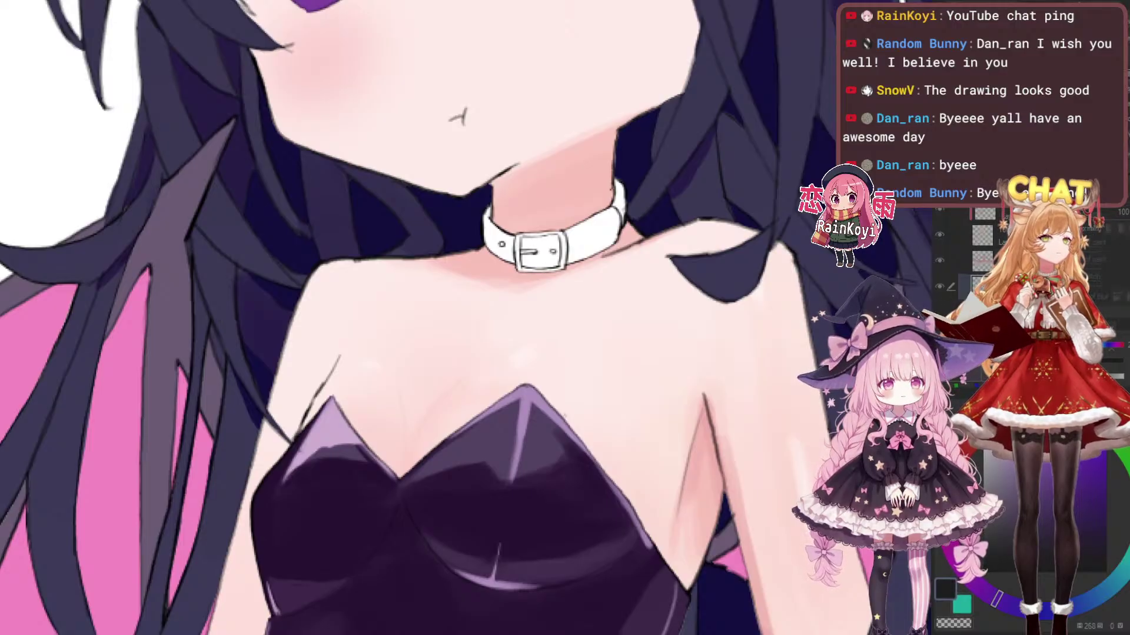
pyautogui.moveTo(530, 282); pyautogui.dragTo(529, 401)
pyautogui.scroll(-2, 528, 400)
pyautogui.scroll(2, 595, 339)
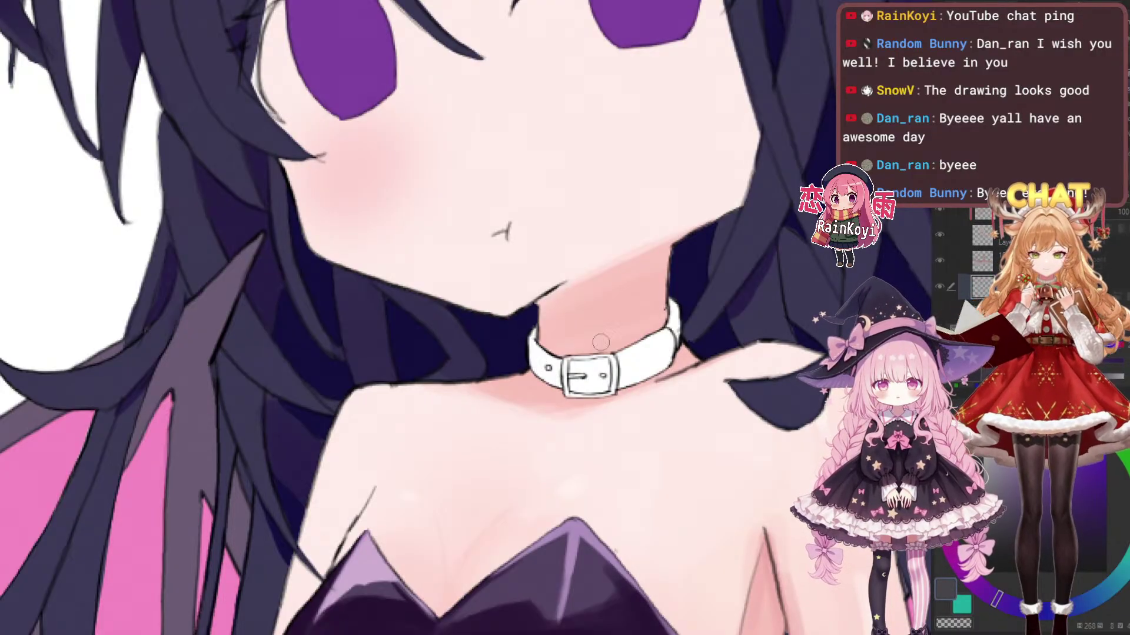
# Choose a red colour and paint the whole collar with it, including the straps and buckle
pyautogui.scroll(-4, 730, 312)
pyautogui.moveTo(729, 312); pyautogui.dragTo(746, 338)
pyautogui.scroll(2, 746, 339)
pyautogui.moveTo(594, 344); pyautogui.dragTo(508, 373)
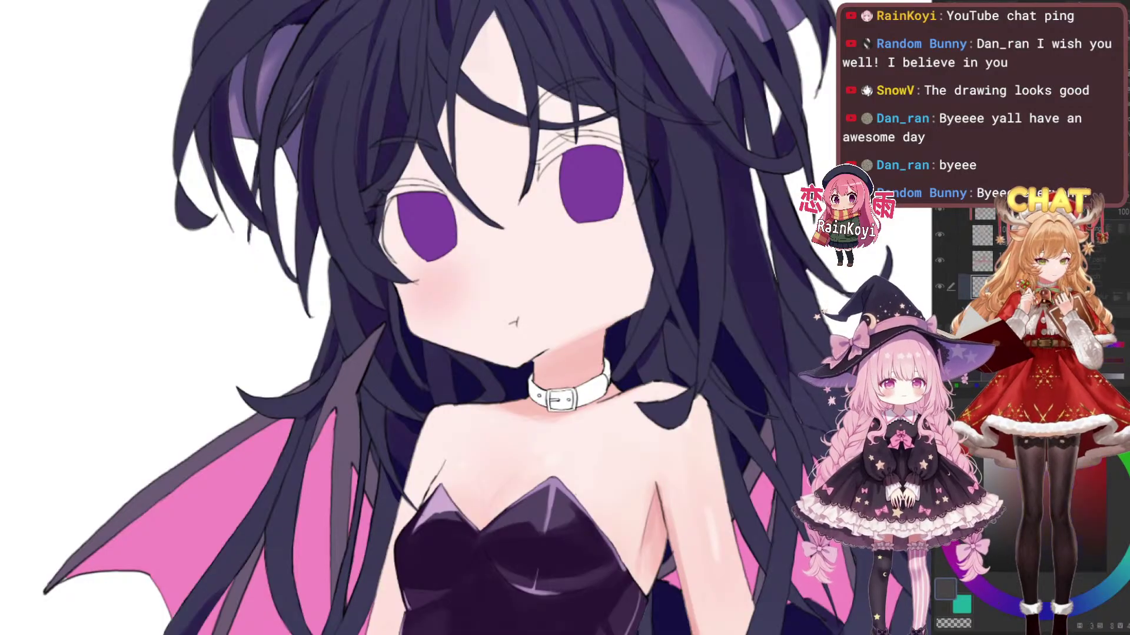
pyautogui.click(1059, 500)
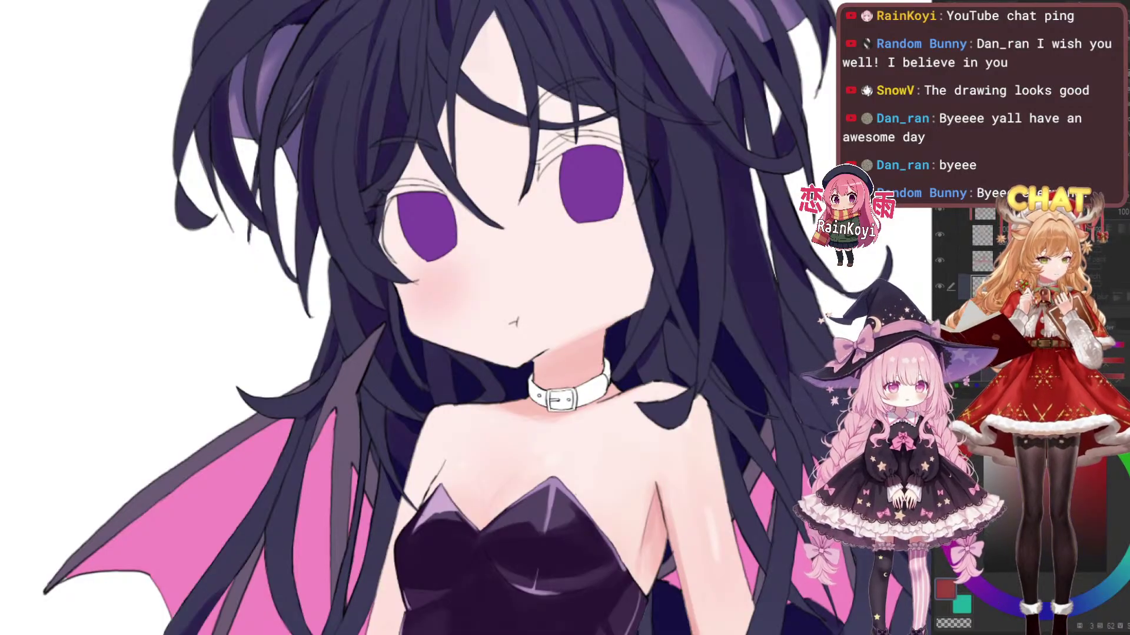
pyautogui.moveTo(517, 321); pyautogui.dragTo(506, 335)
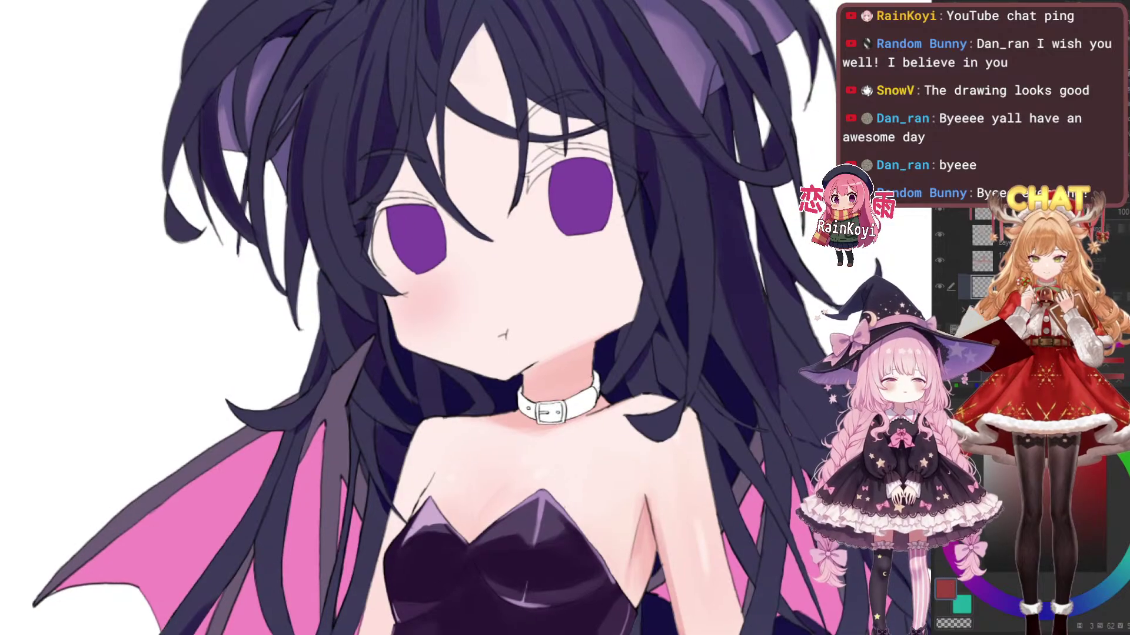
pyautogui.scroll(2, 547, 412)
pyautogui.moveTo(504, 380)
pyautogui.mouseDown()
pyautogui.moveTo(526, 415)
pyautogui.moveTo(507, 389)
pyautogui.mouseUp()
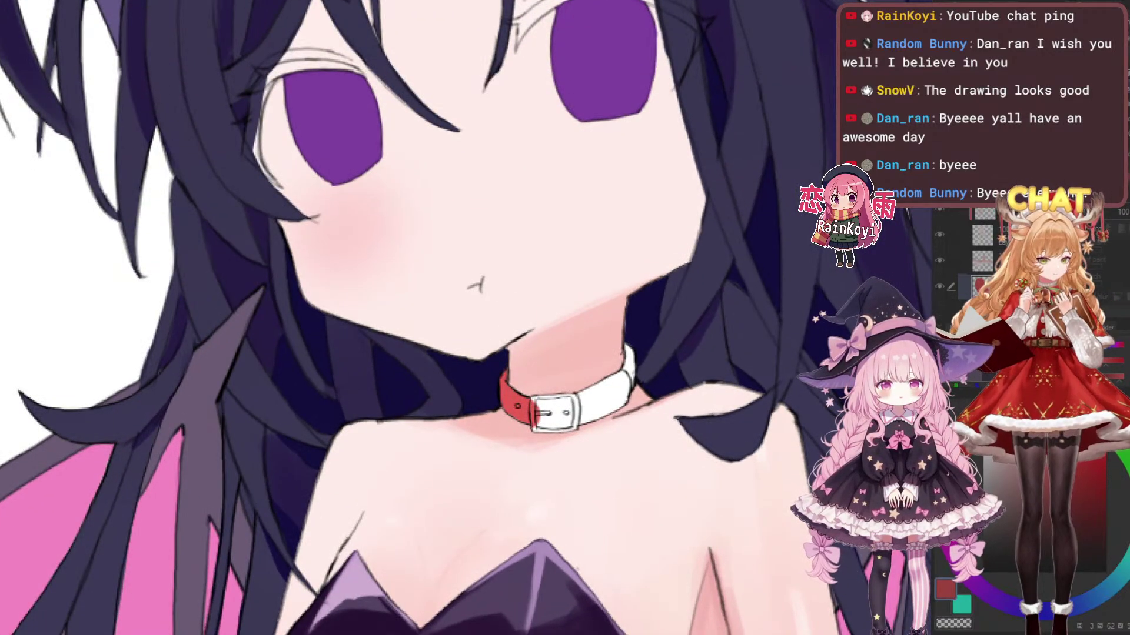
pyautogui.moveTo(536, 417)
pyautogui.mouseDown()
pyautogui.moveTo(567, 414)
pyautogui.moveTo(538, 403)
pyautogui.moveTo(574, 396)
pyautogui.moveTo(564, 427)
pyautogui.moveTo(616, 372)
pyautogui.moveTo(636, 373)
pyautogui.moveTo(637, 359)
pyautogui.moveTo(630, 390)
pyautogui.moveTo(627, 362)
pyautogui.mouseUp()
pyautogui.scroll(1, 594, 394)
pyautogui.scroll(-5, 698, 352)
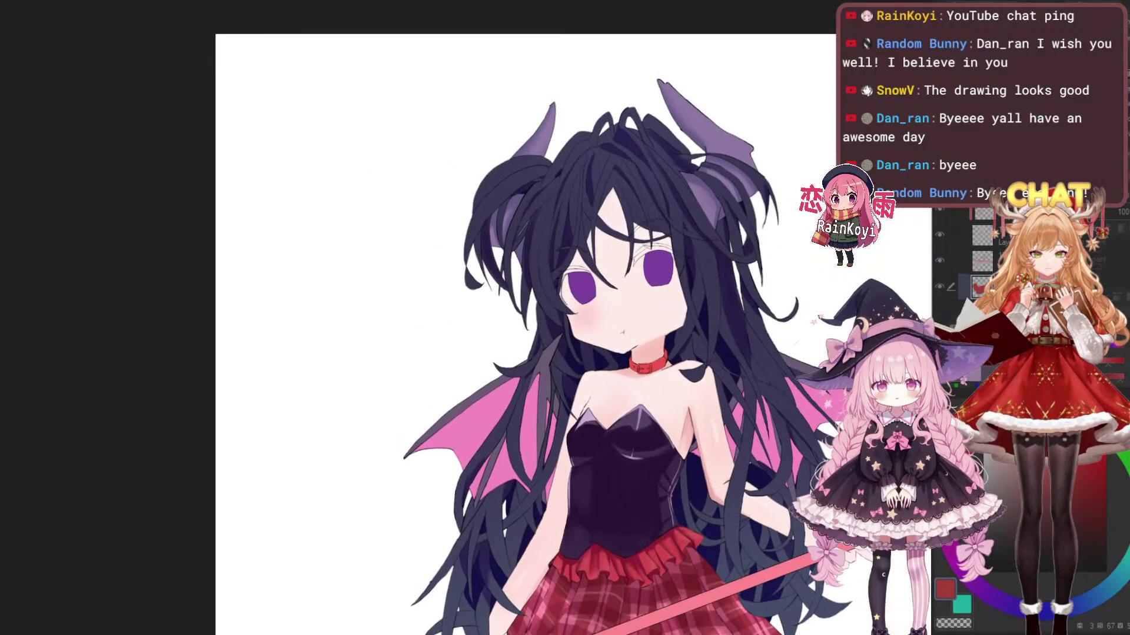
# Try repainting the whole collar in a more saturated red
pyautogui.scroll(6, 696, 355)
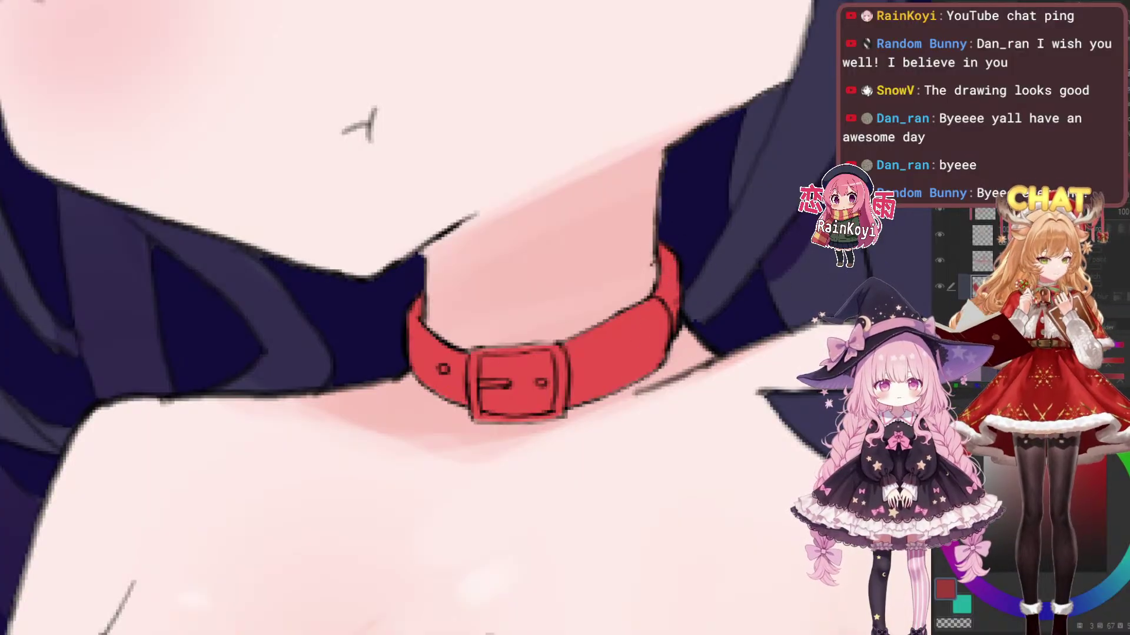
pyautogui.moveTo(710, 346)
pyautogui.mouseDown()
pyautogui.moveTo(634, 372)
pyautogui.moveTo(655, 288)
pyautogui.moveTo(588, 380)
pyautogui.moveTo(504, 420)
pyautogui.moveTo(464, 421)
pyautogui.moveTo(436, 380)
pyautogui.moveTo(412, 295)
pyautogui.mouseUp()
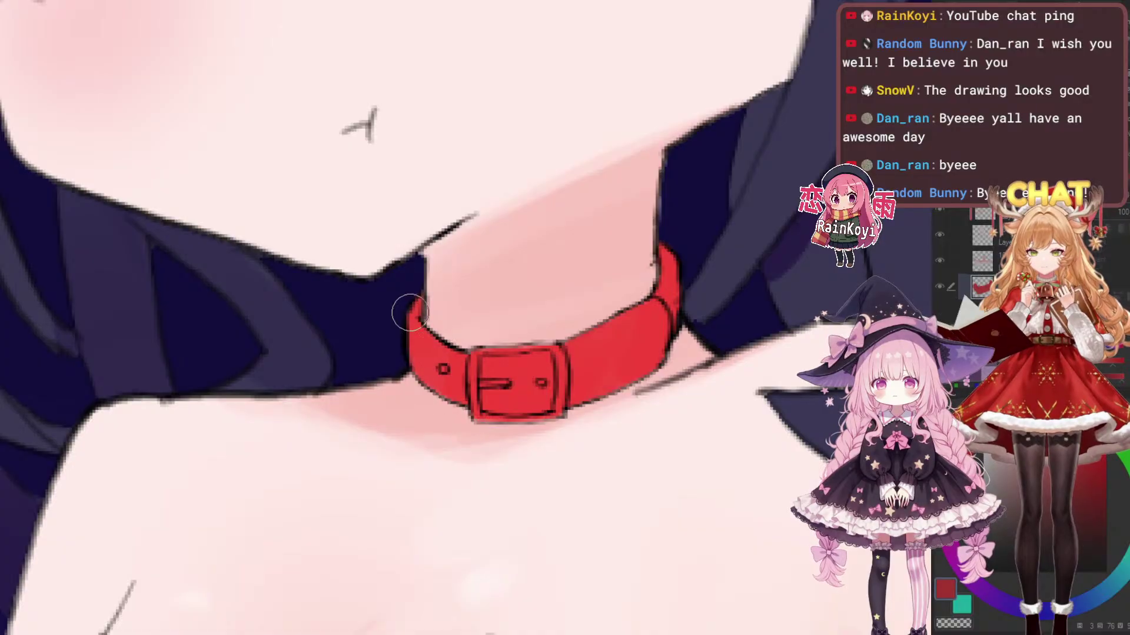
pyautogui.scroll(-3, 644, 262)
pyautogui.scroll(1, 640, 284)
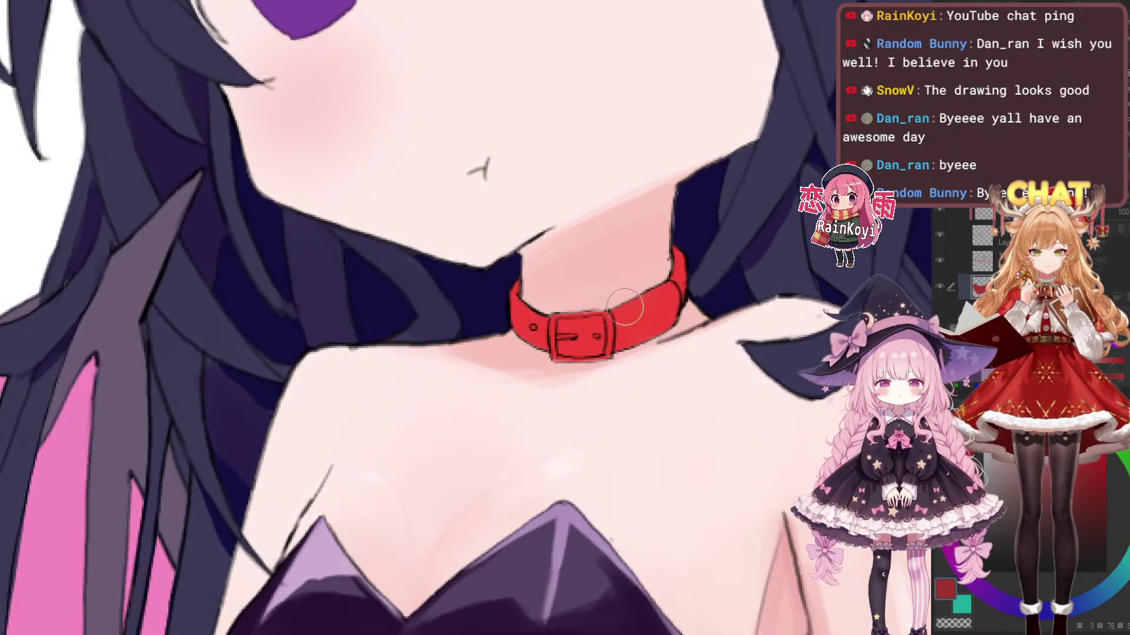
pyautogui.moveTo(521, 290)
pyautogui.mouseDown()
pyautogui.moveTo(556, 343)
pyautogui.moveTo(545, 341)
pyautogui.moveTo(653, 301)
pyautogui.mouseUp()
pyautogui.hotkey('ctrl', 'z')
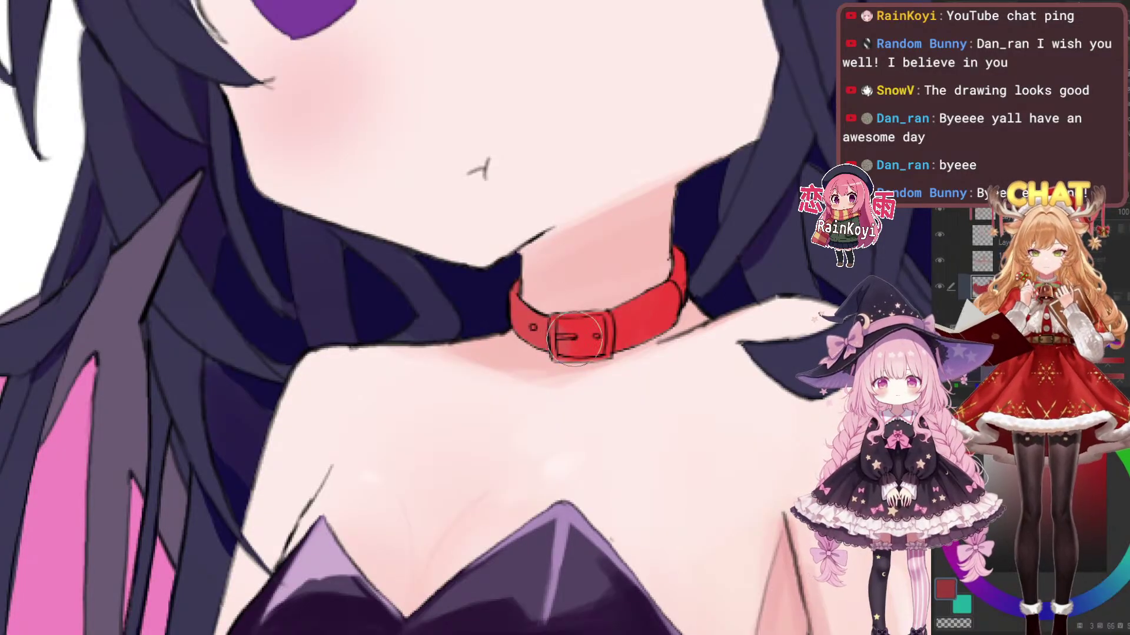
pyautogui.scroll(-2, 765, 285)
pyautogui.scroll(2, 764, 285)
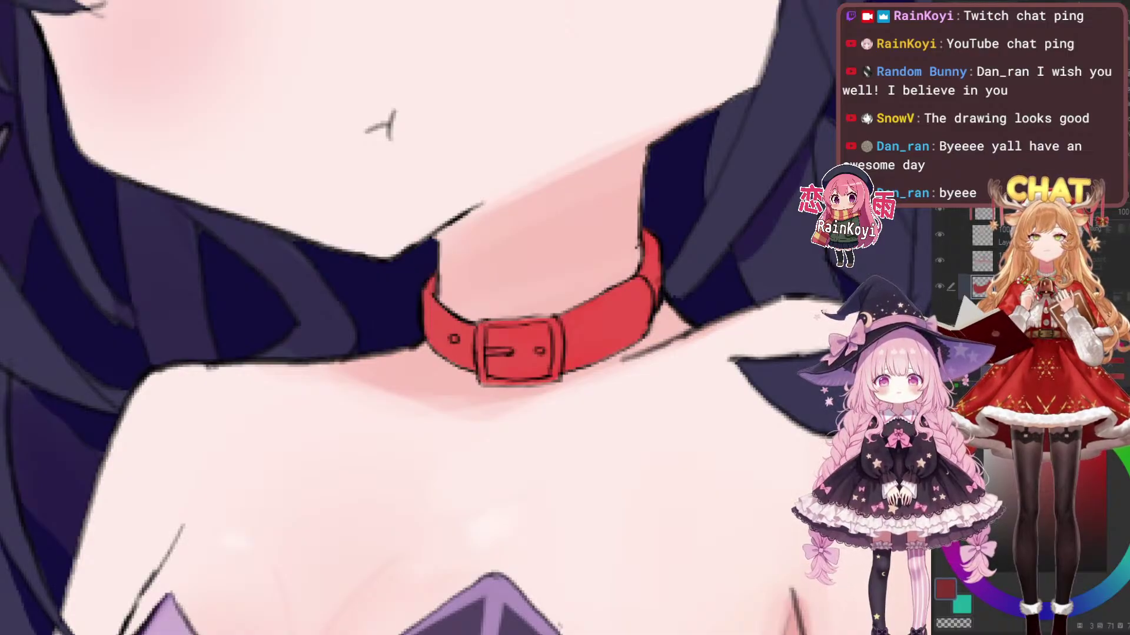
# Try shading the collar strap to the right of the buckle with soft dark red strokes
pyautogui.moveTo(619, 324); pyautogui.dragTo(641, 356)
pyautogui.scroll(1, 641, 356)
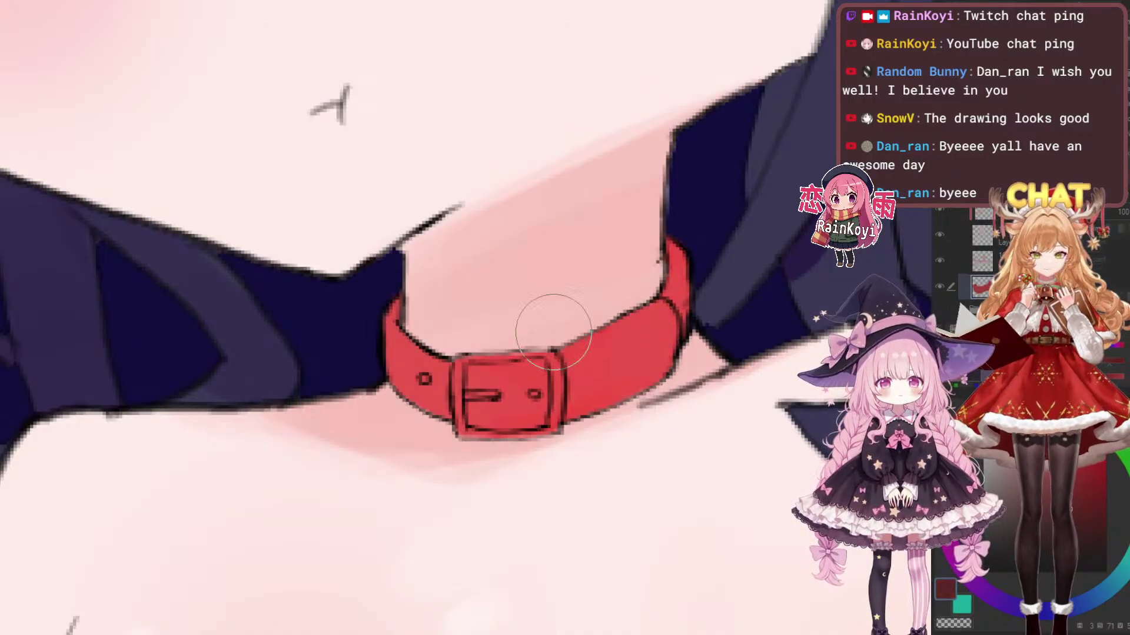
pyautogui.moveTo(600, 388); pyautogui.dragTo(668, 331)
pyautogui.hotkey('ctrl', 'z')
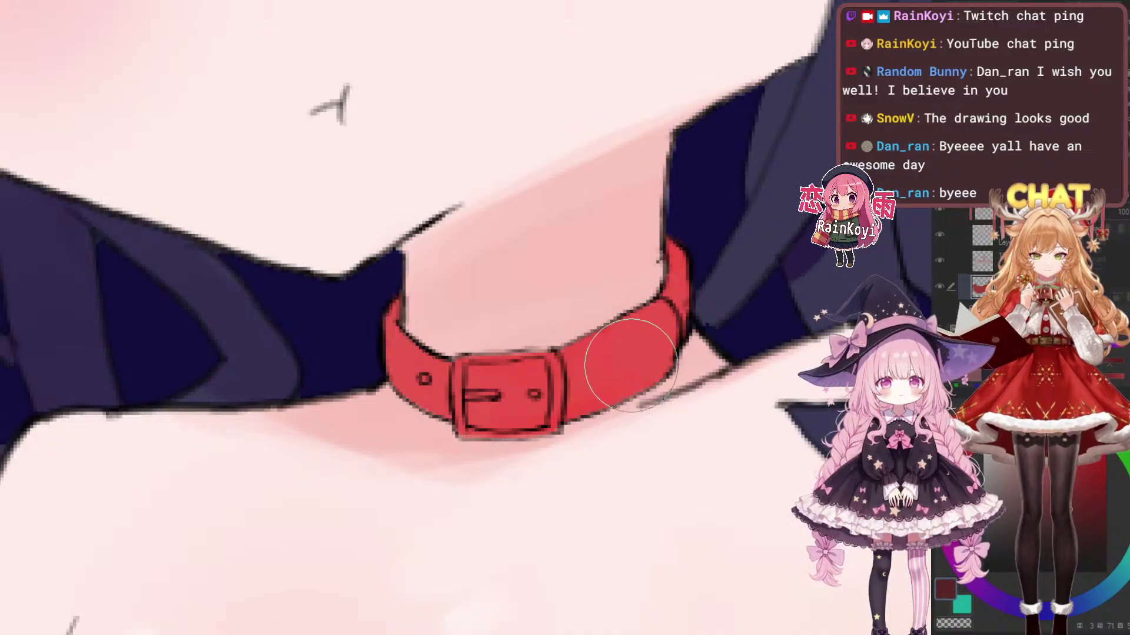
pyautogui.moveTo(592, 383); pyautogui.dragTo(657, 322)
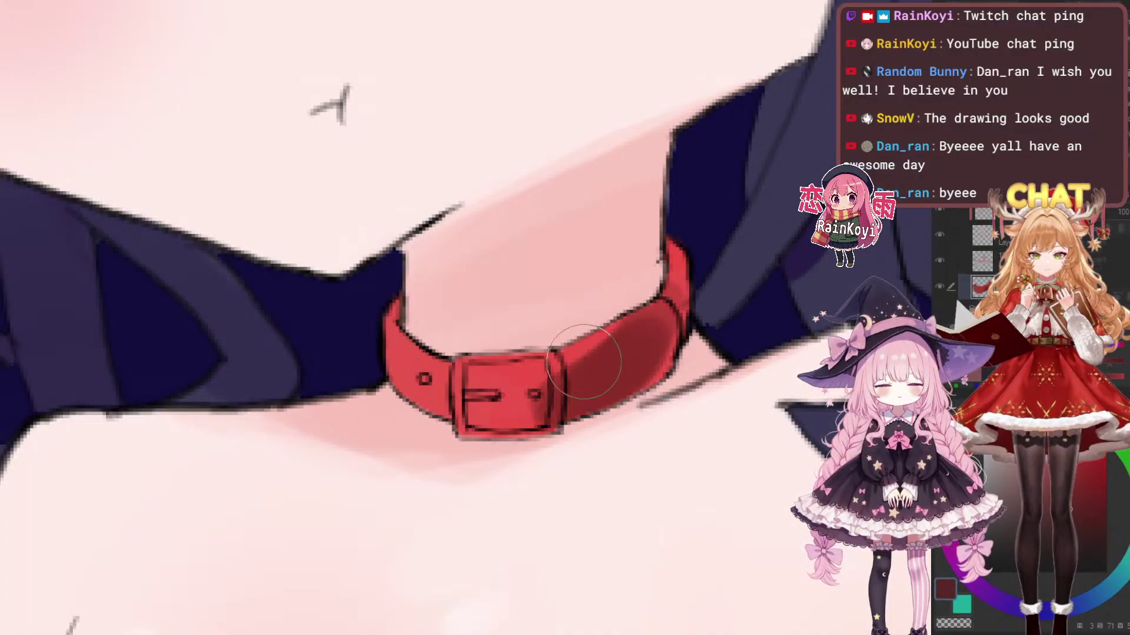
pyautogui.hotkey('ctrl', 'z')
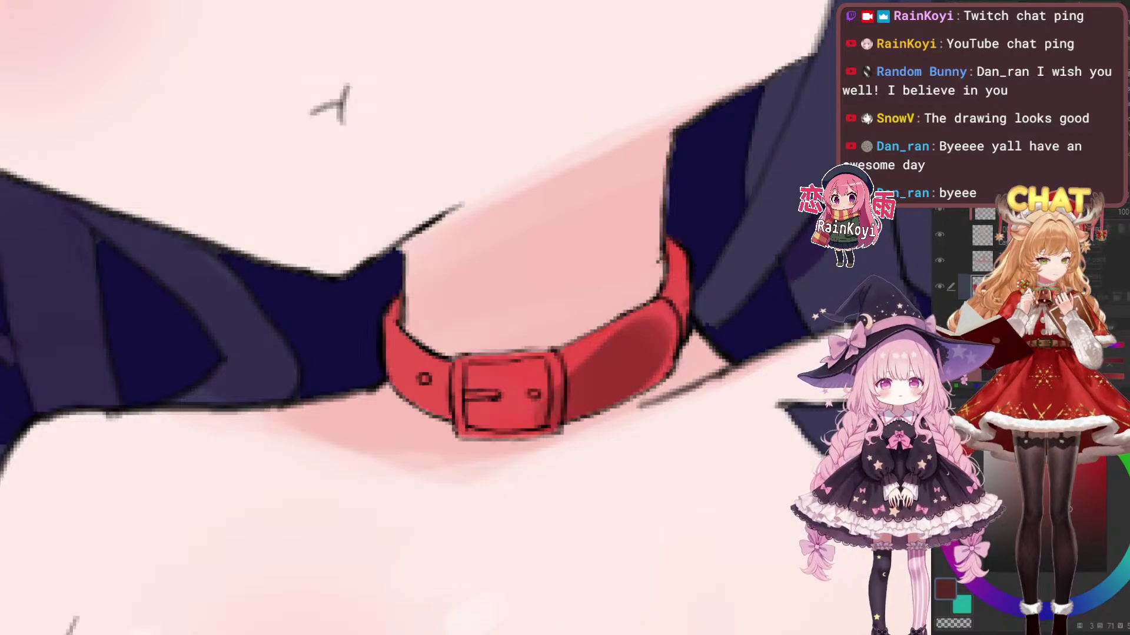
pyautogui.hotkey('ctrl', 'z')
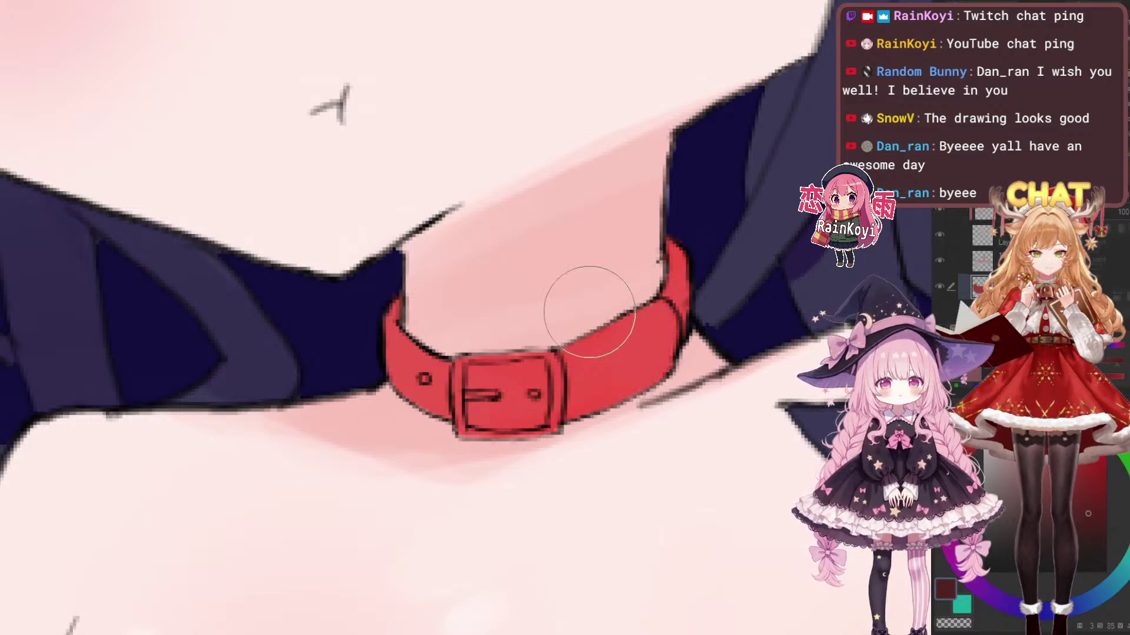
# Shade the collar strap to the right of the buckle with a deeper dark red, including its upper edge
pyautogui.moveTo(590, 384)
pyautogui.mouseDown()
pyautogui.moveTo(653, 306)
pyautogui.moveTo(623, 372)
pyautogui.mouseUp()
pyautogui.scroll(-5, 662, 347)
pyautogui.scroll(4, 648, 353)
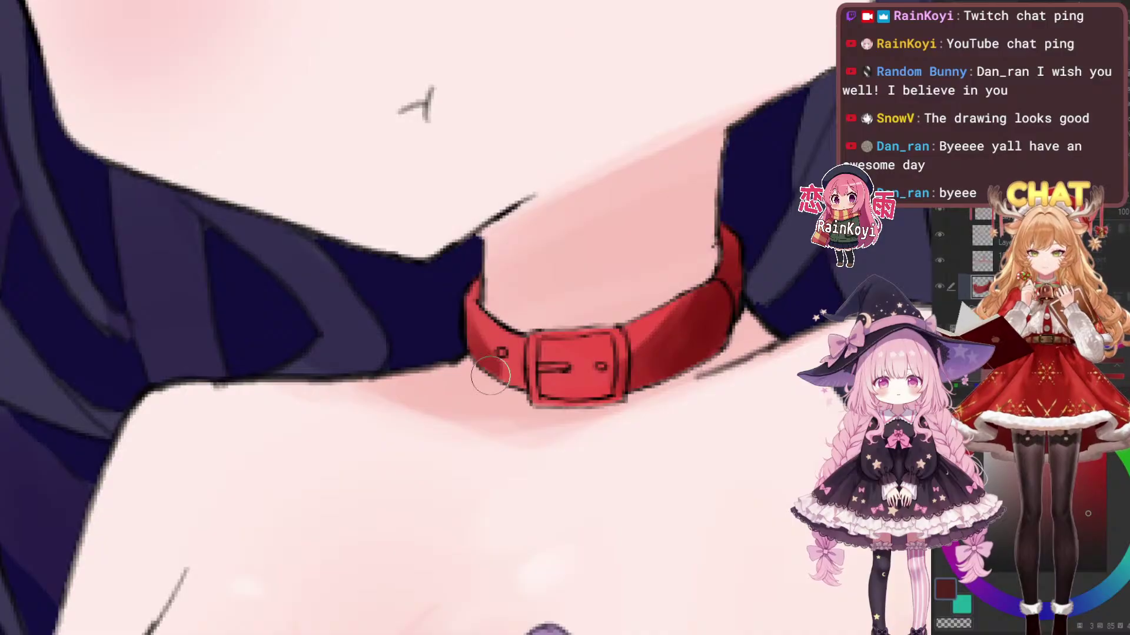
pyautogui.scroll(1, 664, 327)
pyautogui.hotkey('ctrl', 'z')
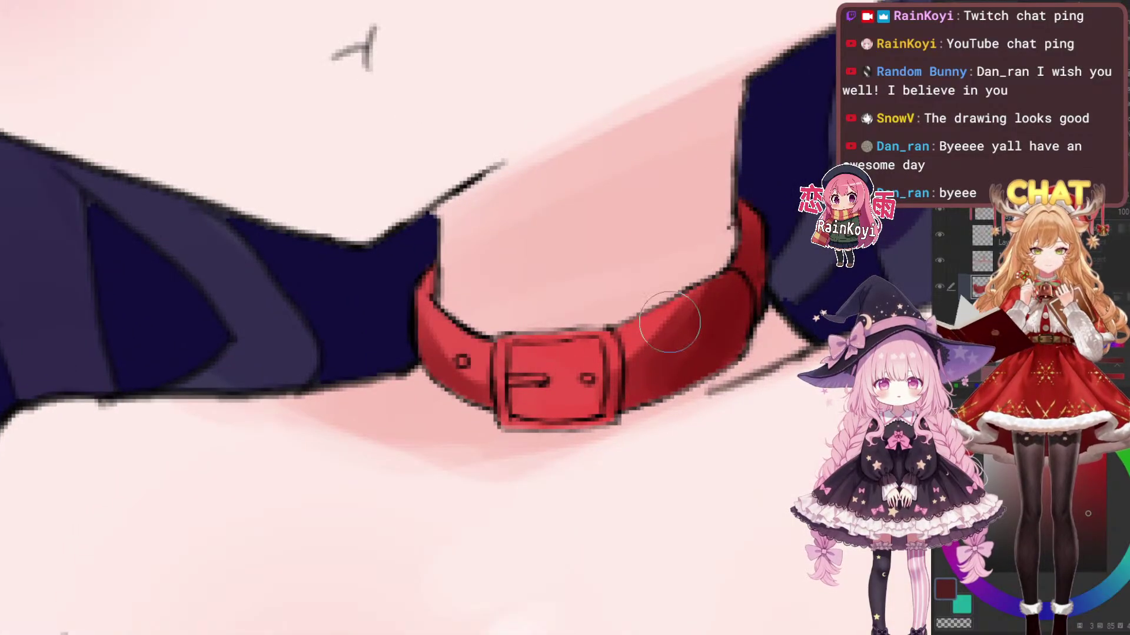
pyautogui.moveTo(633, 342); pyautogui.dragTo(719, 280)
pyautogui.moveTo(674, 318); pyautogui.dragTo(659, 343)
pyautogui.scroll(-6, 735, 301)
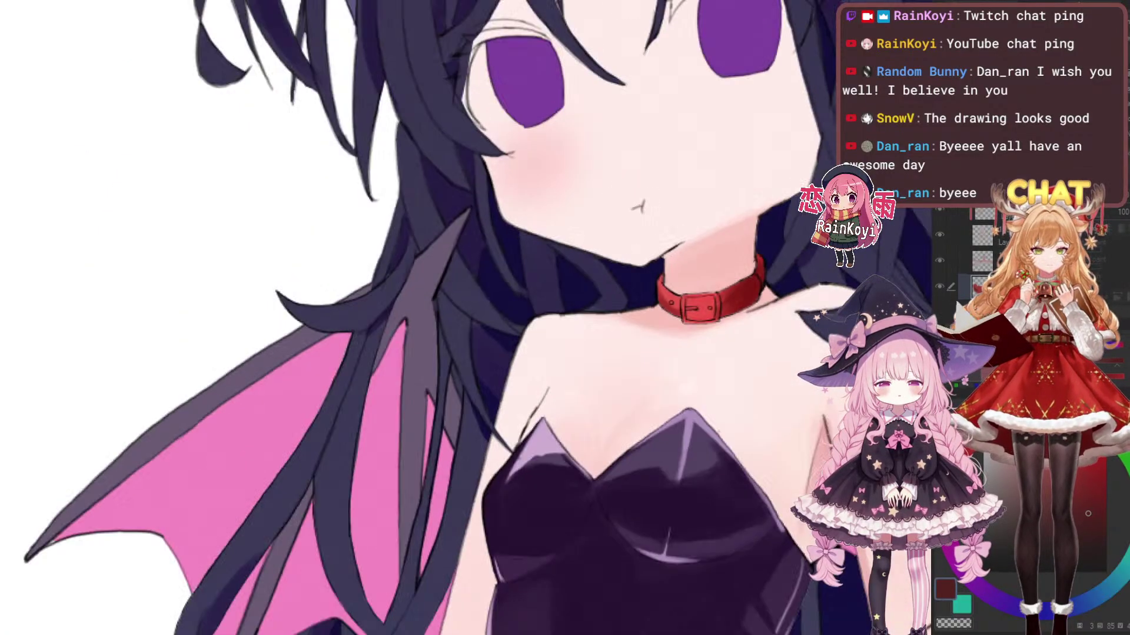
# Shade the collar strap to the left of the buckle with a darker red
pyautogui.scroll(5, 734, 300)
pyautogui.moveTo(489, 294); pyautogui.dragTo(508, 387)
pyautogui.scroll(-4, 581, 275)
pyautogui.scroll(3, 581, 275)
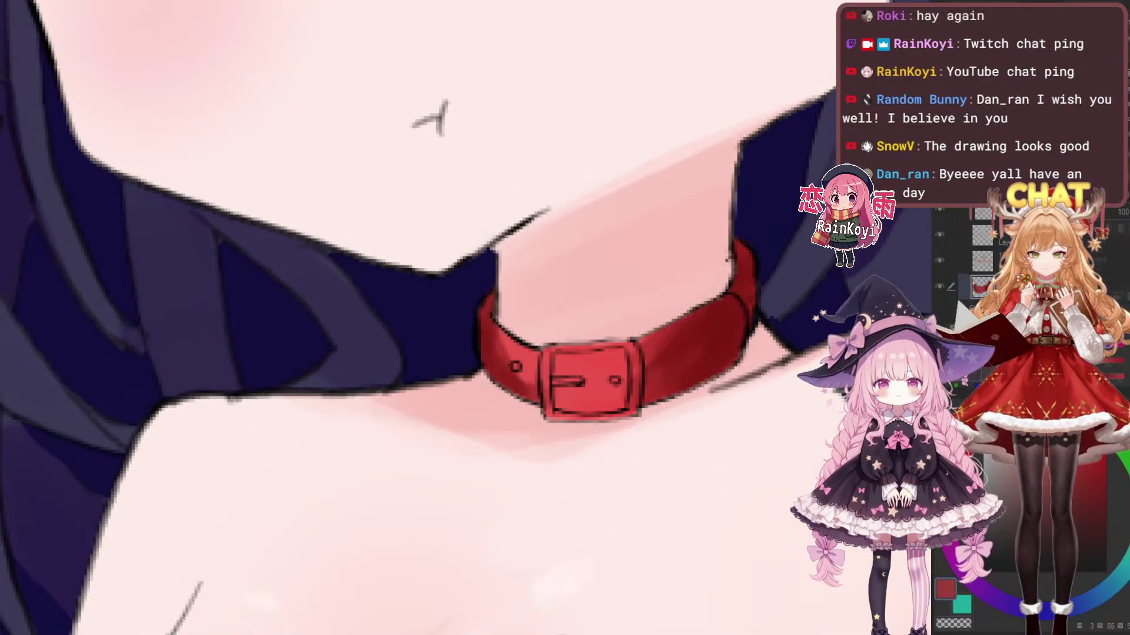
pyautogui.moveTo(519, 313); pyautogui.dragTo(507, 345)
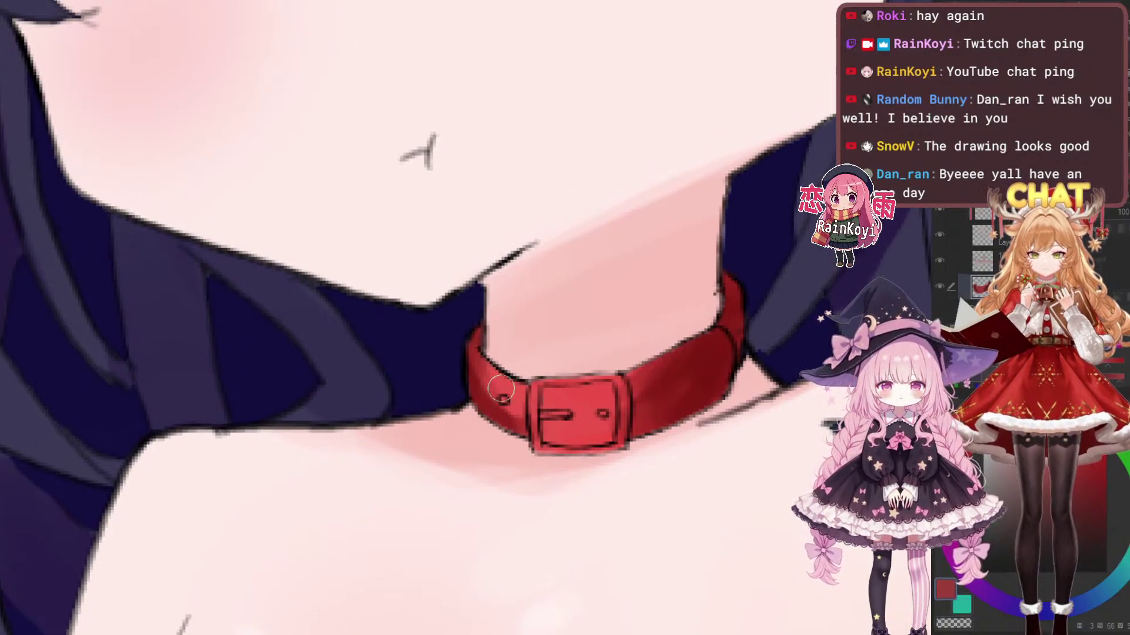
pyautogui.scroll(-4, 663, 348)
pyautogui.scroll(3, 643, 378)
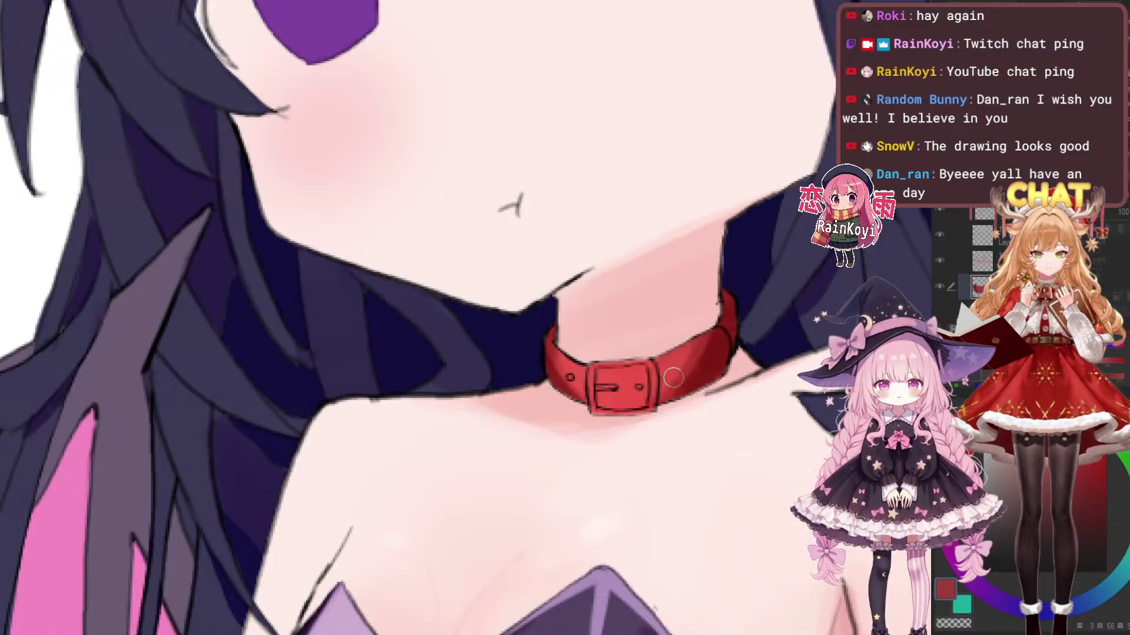
# Undo recent shading strokes on the collar and shade the lower part of the strap inside the buckle in dark red
pyautogui.scroll(-4, 700, 340)
pyautogui.scroll(4, 724, 356)
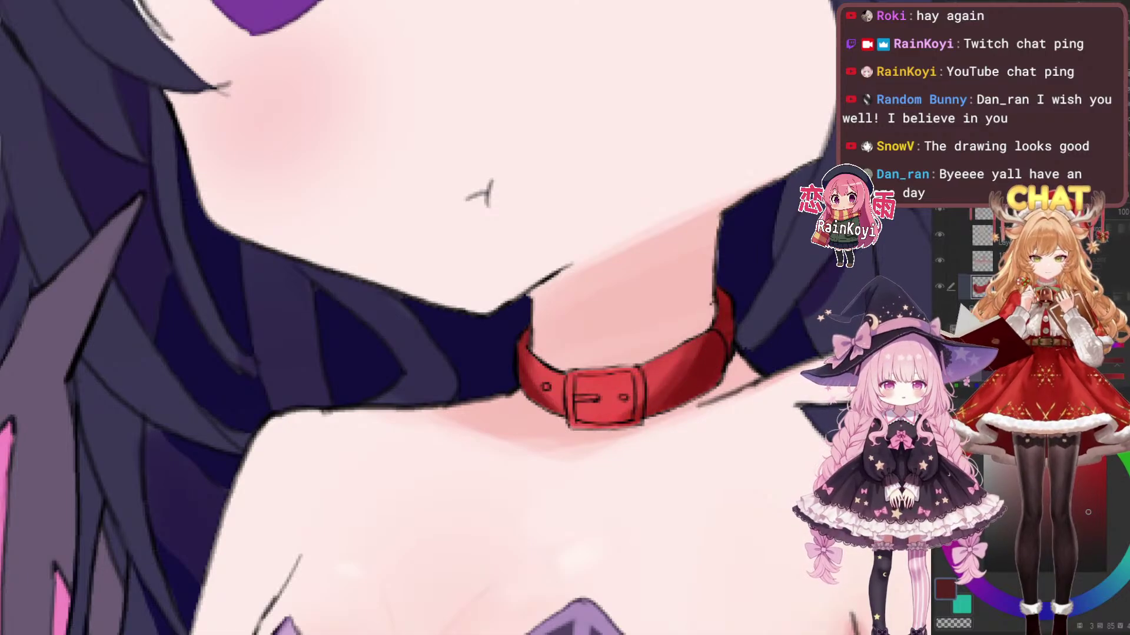
pyautogui.scroll(-4, 663, 400)
pyautogui.scroll(3, 673, 395)
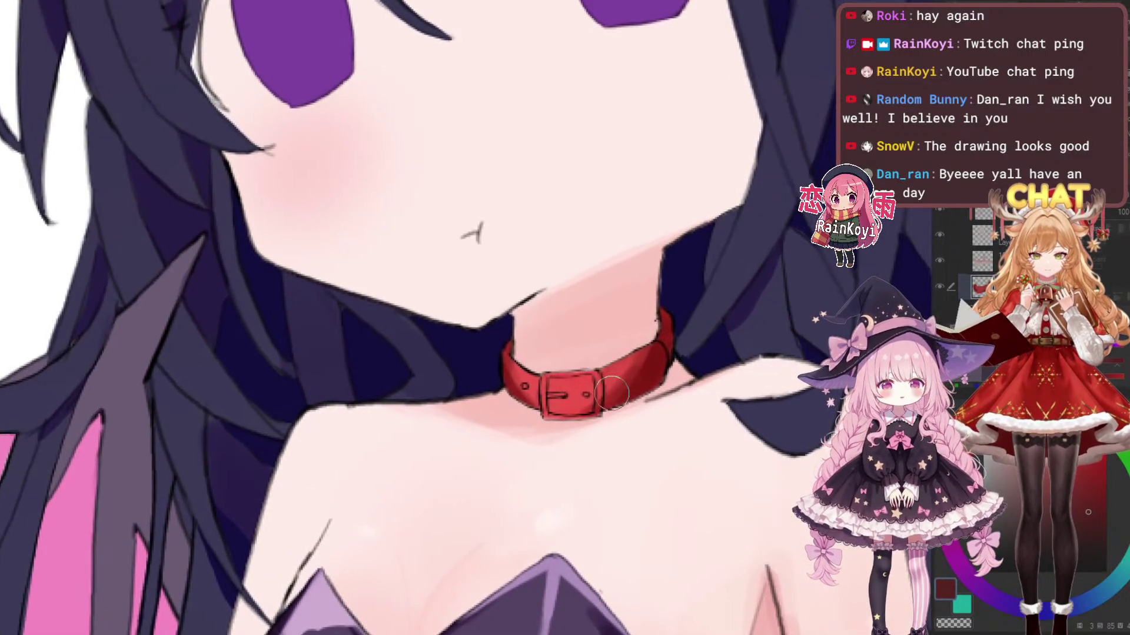
pyautogui.scroll(3, 602, 377)
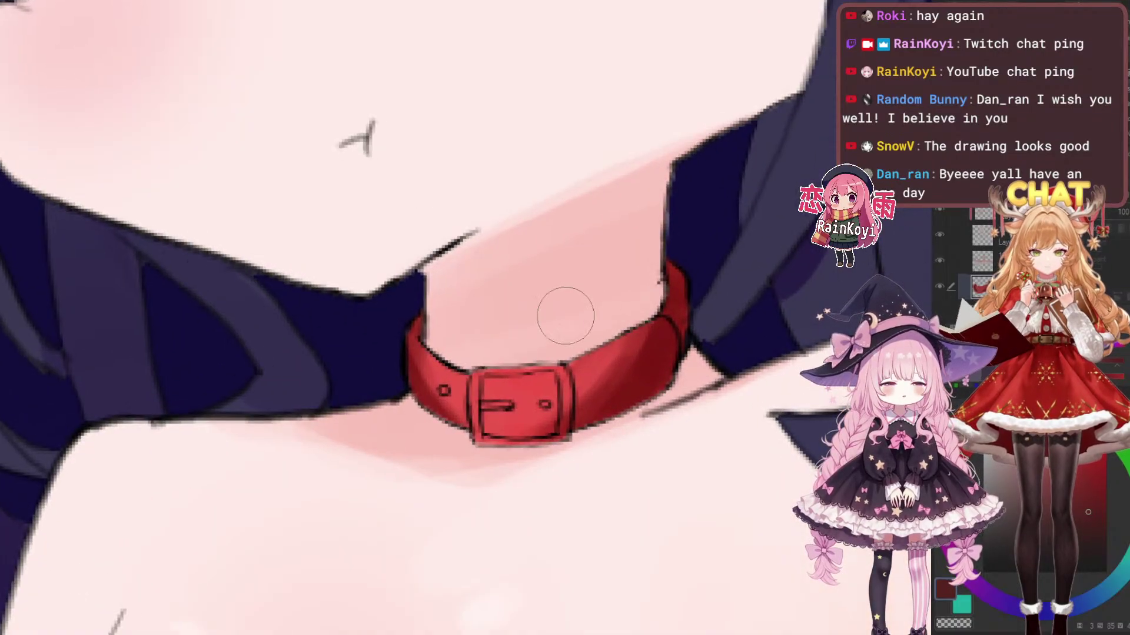
pyautogui.hotkey('ctrl', 'z')
pyautogui.moveTo(465, 433)
pyautogui.mouseDown()
pyautogui.moveTo(526, 437)
pyautogui.moveTo(554, 422)
pyautogui.mouseUp()
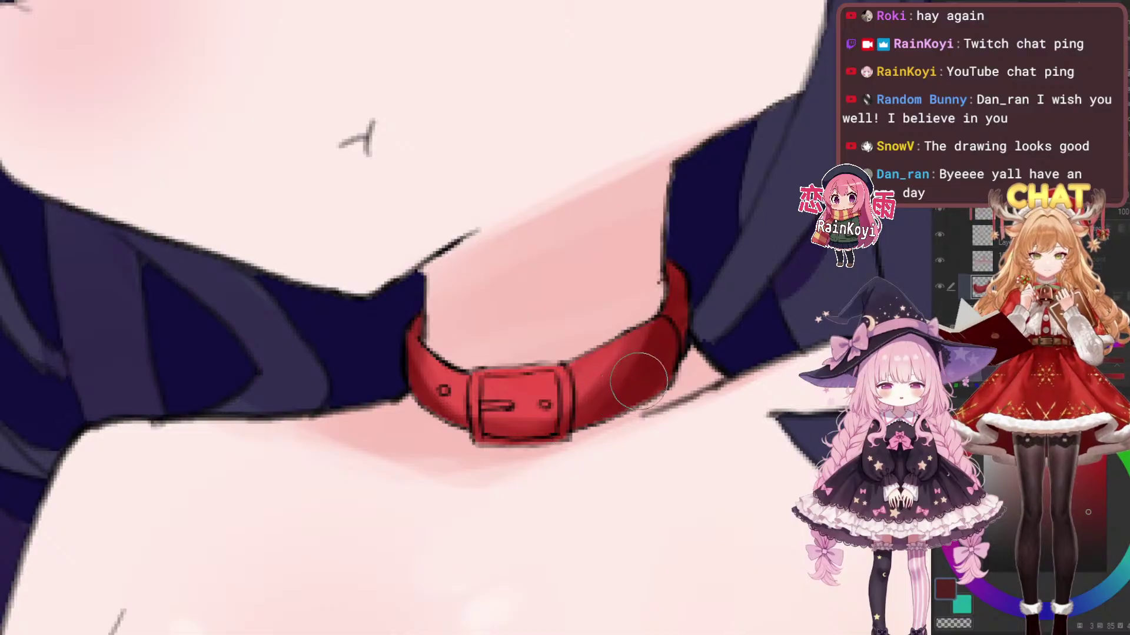
pyautogui.hotkey('ctrl', 'z')
pyautogui.moveTo(648, 330); pyautogui.dragTo(603, 348)
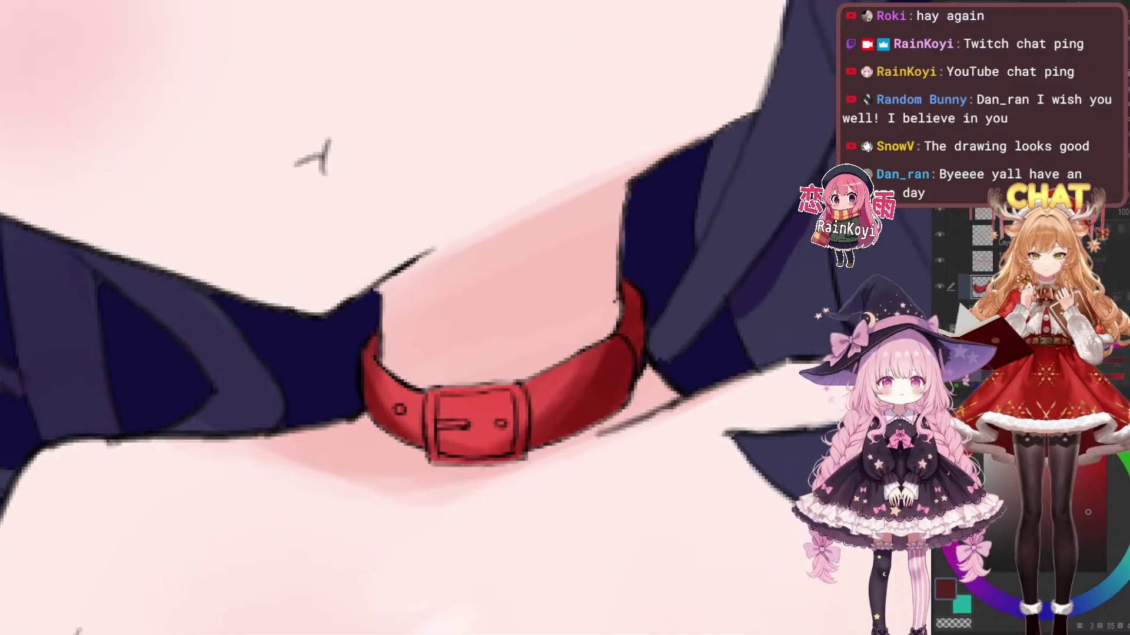
pyautogui.scroll(1, 564, 376)
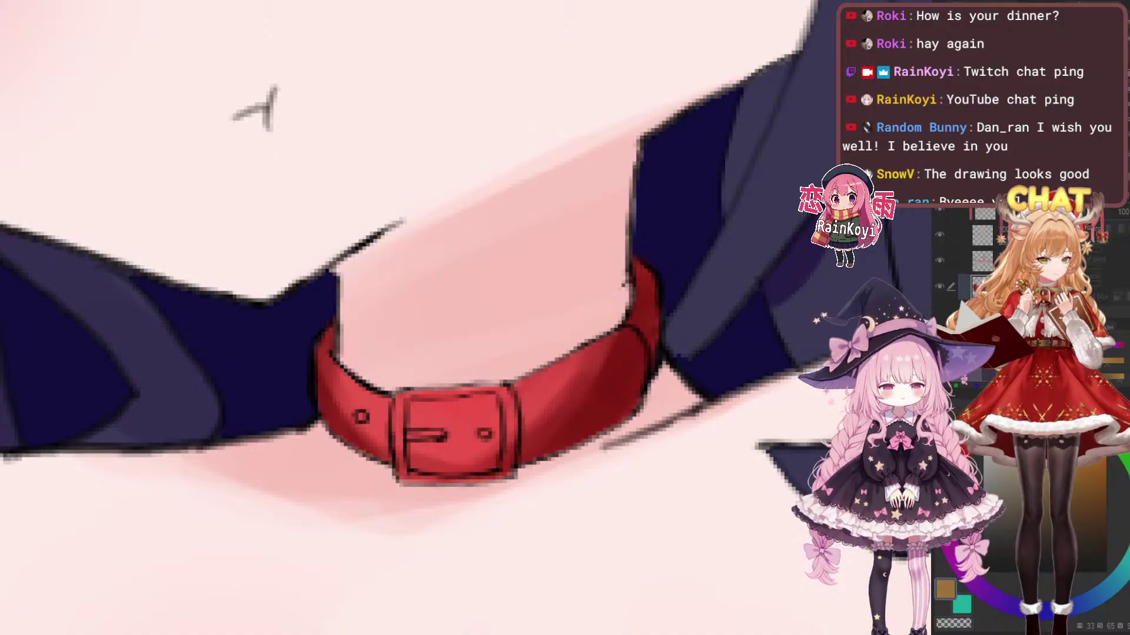
# Paint the left bar of the collar's buckle frame gold with a smaller brush
pyautogui.moveTo(475, 395); pyautogui.dragTo(517, 421)
pyautogui.scroll(1, 518, 421)
pyautogui.press('[')
pyautogui.press('[')
pyautogui.press('[')
pyautogui.moveTo(551, 466); pyautogui.dragTo(596, 428)
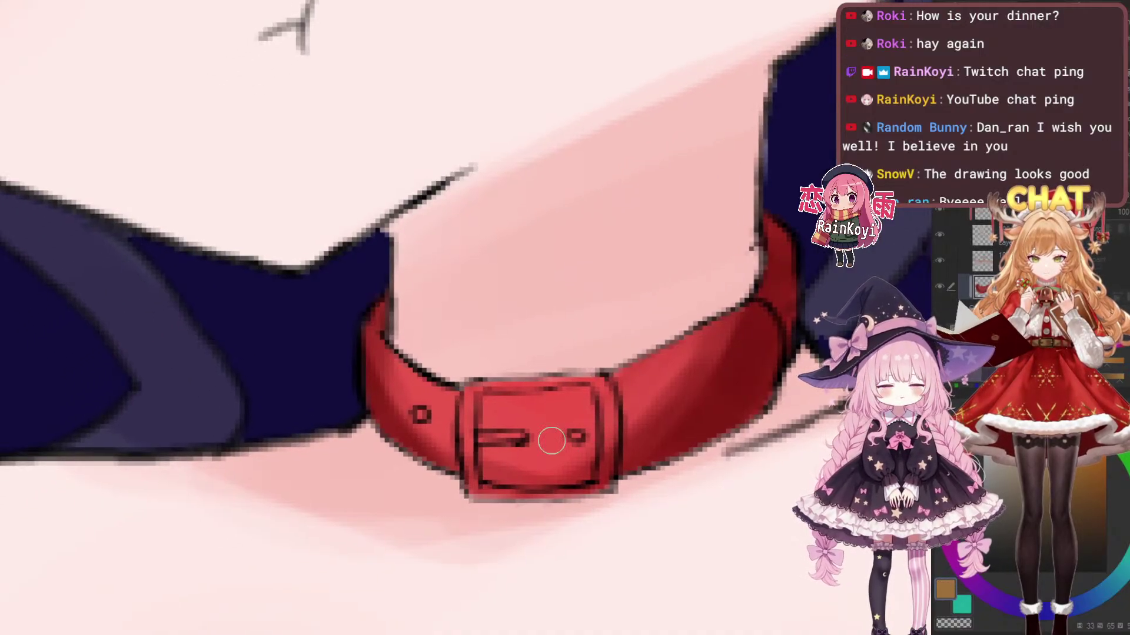
pyautogui.moveTo(467, 406); pyautogui.dragTo(475, 474)
pyautogui.hotkey('ctrl', 'z')
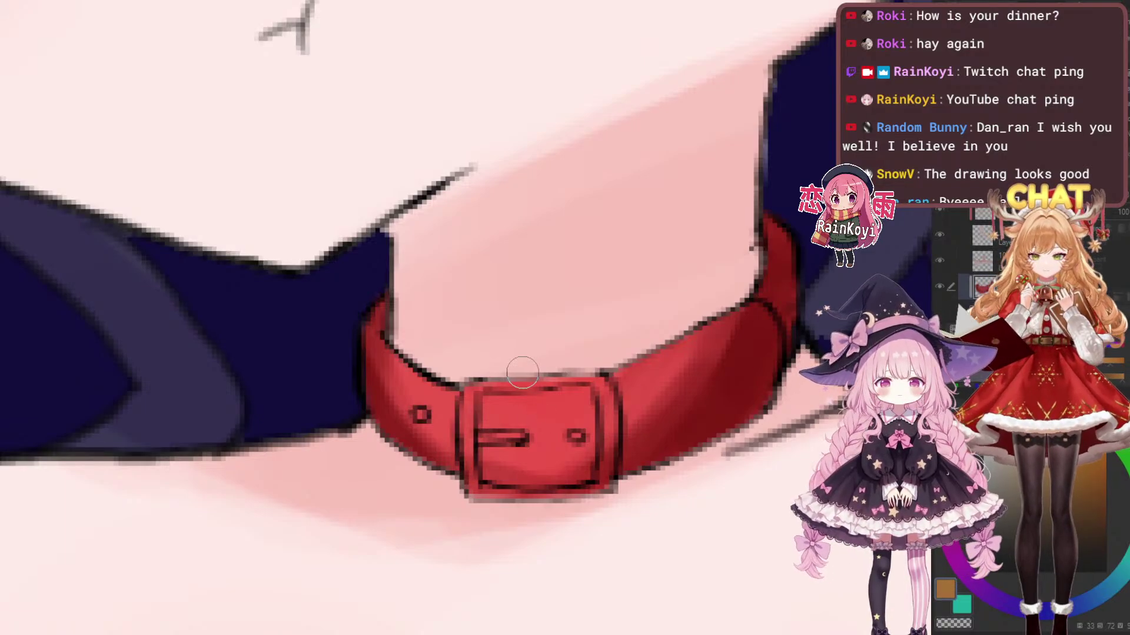
pyautogui.scroll(1, 485, 418)
pyautogui.moveTo(469, 393)
pyautogui.mouseDown()
pyautogui.moveTo(466, 455)
pyautogui.moveTo(471, 406)
pyautogui.moveTo(476, 506)
pyautogui.mouseUp()
pyautogui.scroll(-5, 635, 397)
pyautogui.scroll(3, 636, 394)
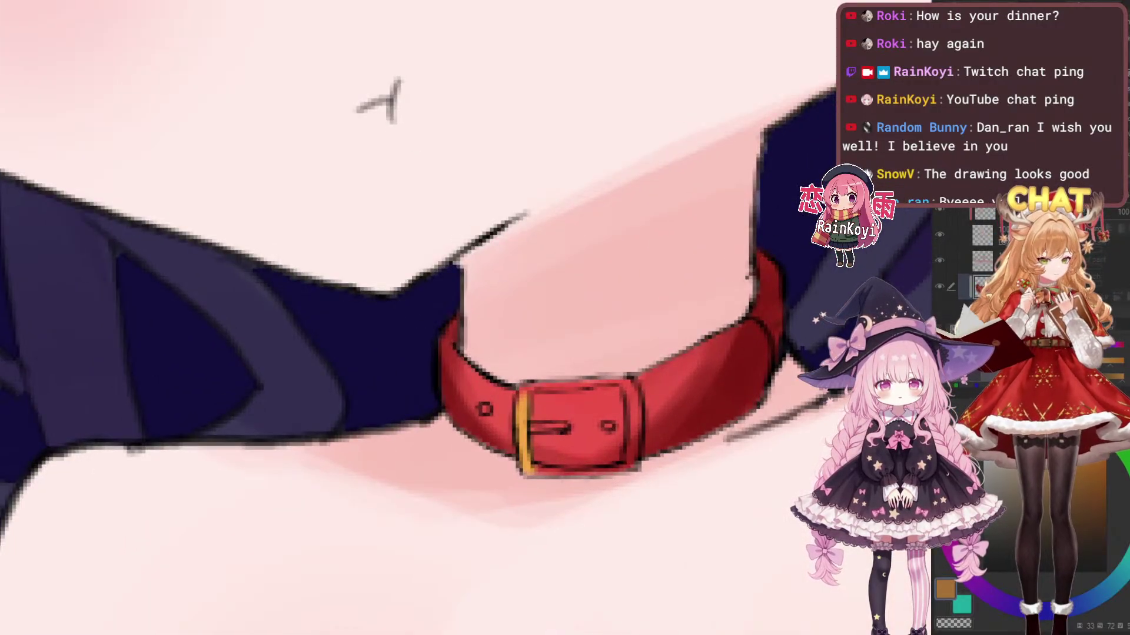
# Shift the colour to a yellower gold and paint the remaining top, bottom and right bars of the buckle frame
pyautogui.moveTo(998, 429); pyautogui.dragTo(1017, 420)
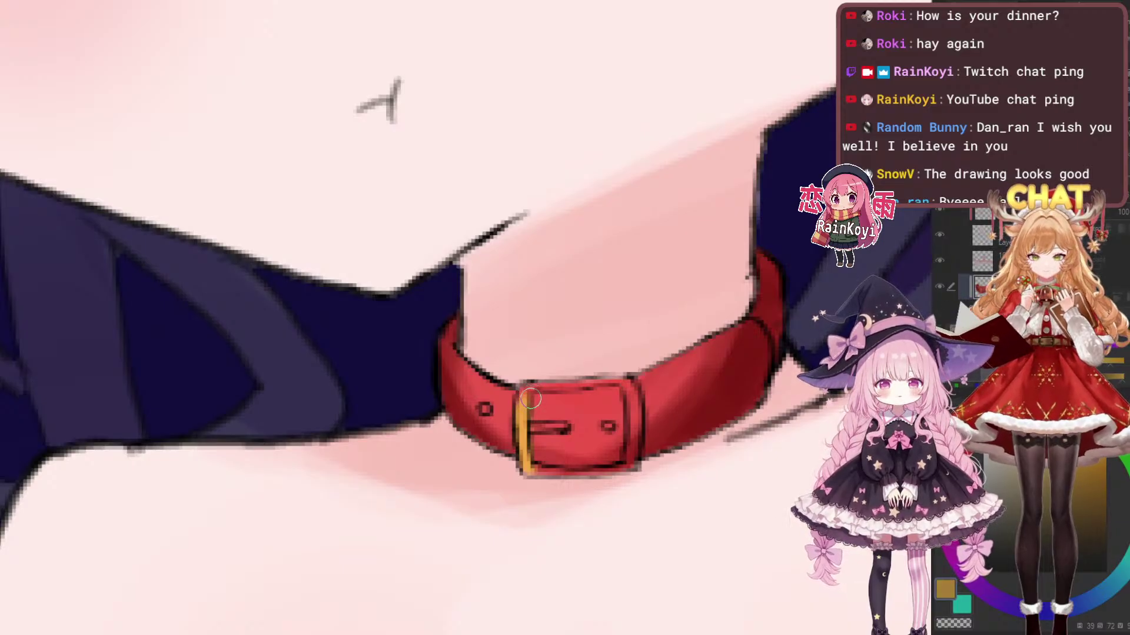
pyautogui.moveTo(524, 389)
pyautogui.mouseDown()
pyautogui.moveTo(524, 448)
pyautogui.moveTo(547, 473)
pyautogui.moveTo(601, 468)
pyautogui.mouseUp()
pyautogui.moveTo(528, 470)
pyautogui.mouseDown()
pyautogui.moveTo(623, 470)
pyautogui.moveTo(631, 458)
pyautogui.mouseUp()
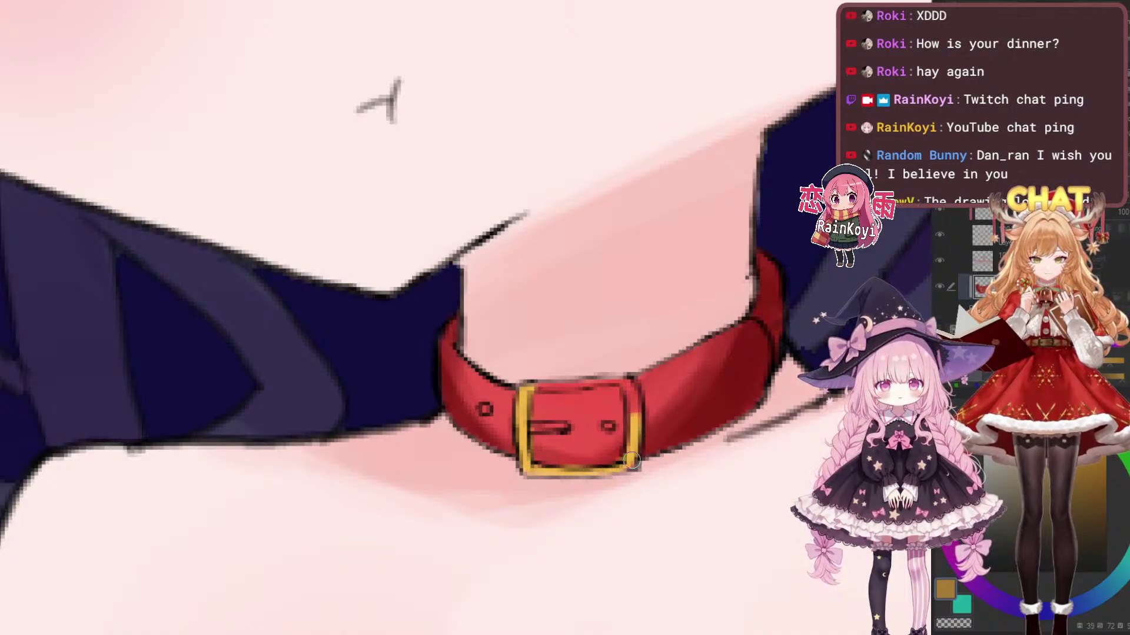
pyautogui.scroll(2, 625, 460)
pyautogui.moveTo(629, 385)
pyautogui.mouseDown()
pyautogui.moveTo(636, 412)
pyautogui.moveTo(633, 371)
pyautogui.mouseUp()
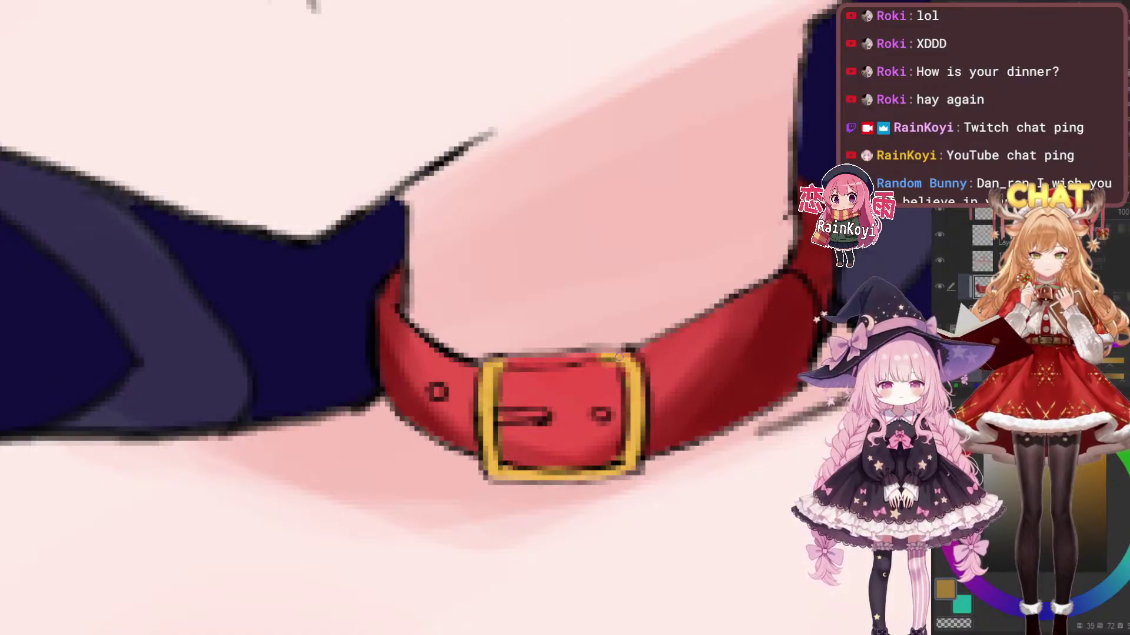
pyautogui.moveTo(503, 363)
pyautogui.mouseDown()
pyautogui.moveTo(619, 351)
pyautogui.moveTo(638, 377)
pyautogui.moveTo(619, 359)
pyautogui.moveTo(510, 365)
pyautogui.mouseUp()
pyautogui.scroll(-3, 680, 340)
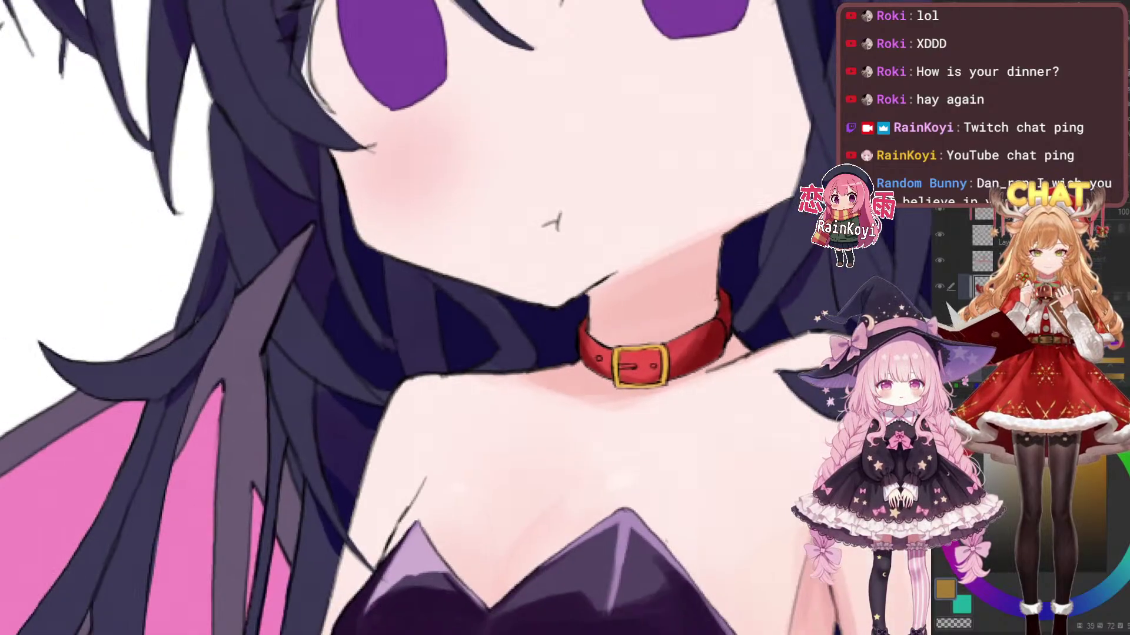
# Try touching up the strap area inside the buckle frame with a sampled red and a smaller brush
pyautogui.scroll(3, 641, 359)
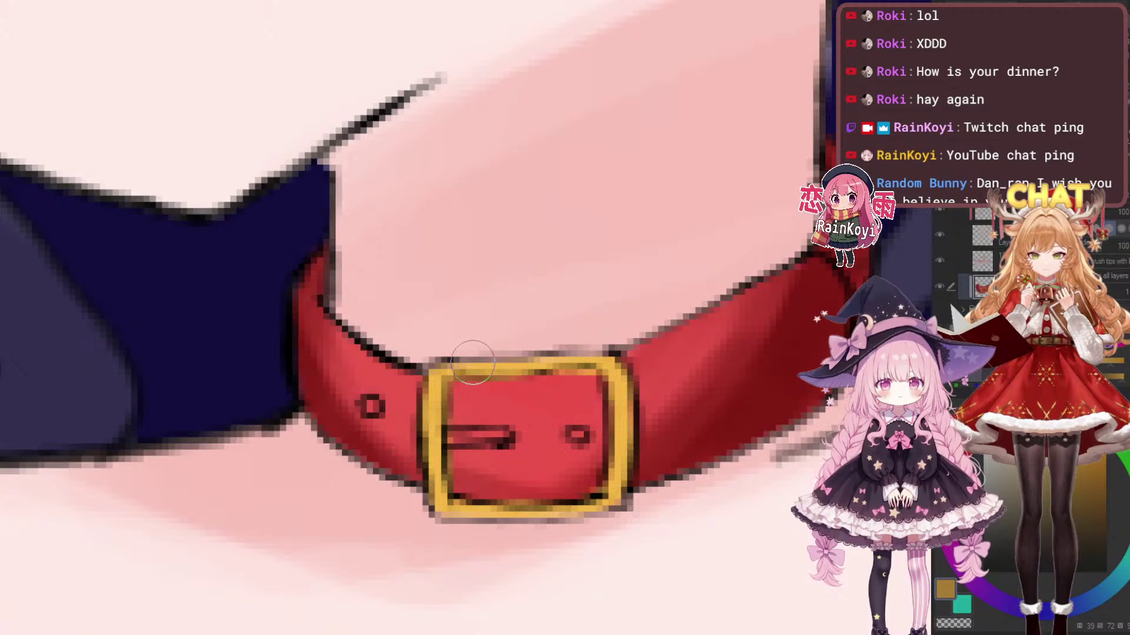
pyautogui.moveTo(559, 390); pyautogui.dragTo(587, 389)
pyautogui.hotkey('ctrl', 'z')
pyautogui.keyDown('alt'); pyautogui.click(576, 396); pyautogui.keyUp('alt')
pyautogui.hotkey('ctrl', 'z')
pyautogui.press('[')
pyautogui.press('[')
pyautogui.moveTo(496, 416); pyautogui.dragTo(581, 419)
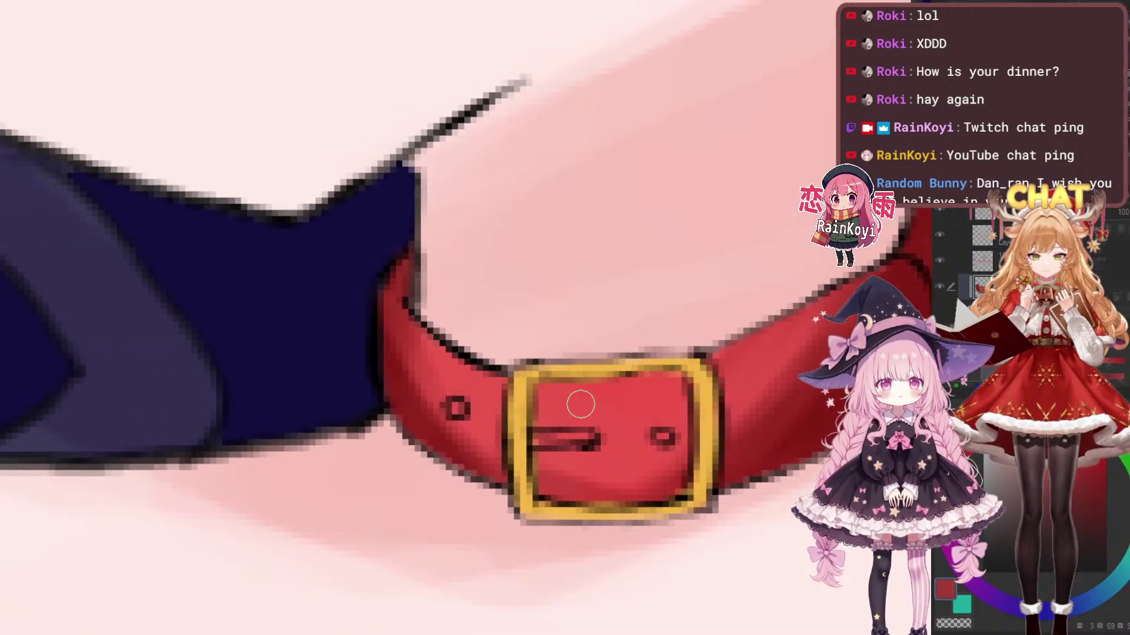
# Sample the frame's gold and paint the buckle's prong with a finer brush
pyautogui.keyDown('alt'); pyautogui.click(532, 436); pyautogui.keyUp('alt')
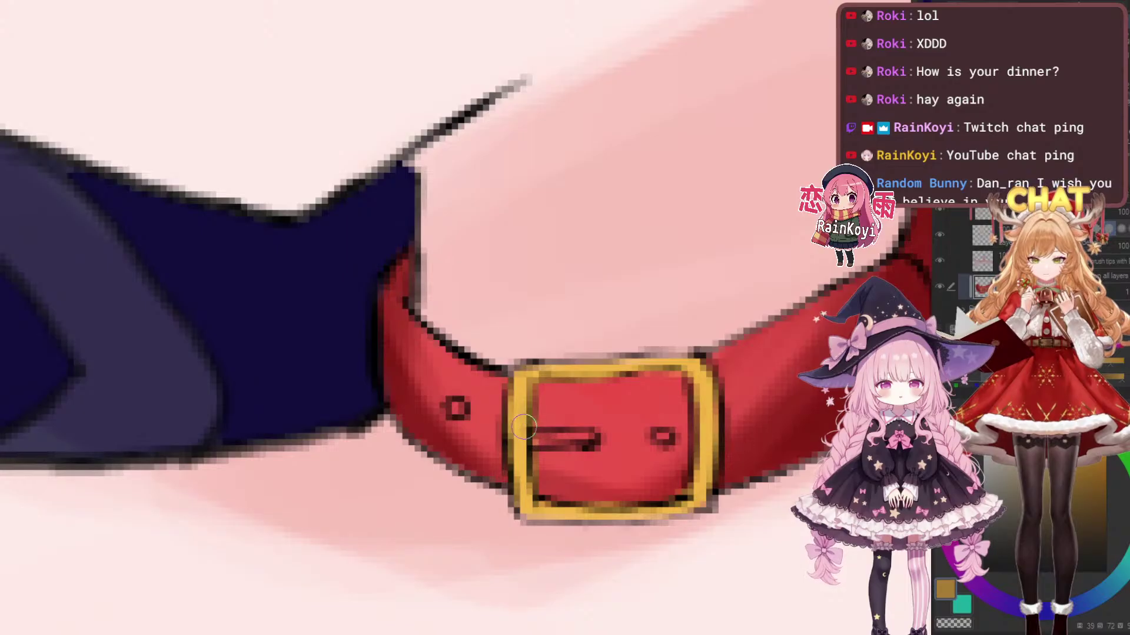
pyautogui.moveTo(526, 438); pyautogui.dragTo(592, 440)
pyautogui.hotkey('ctrl', 'z')
pyautogui.press('[')
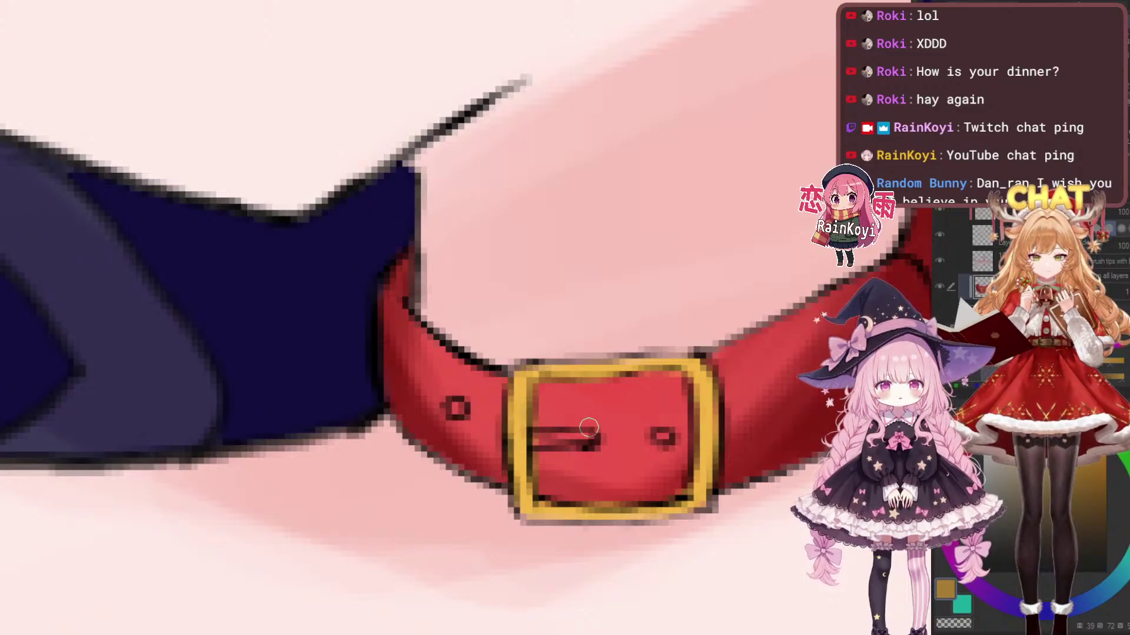
pyautogui.moveTo(525, 440); pyautogui.dragTo(594, 436)
pyautogui.scroll(-5, 692, 401)
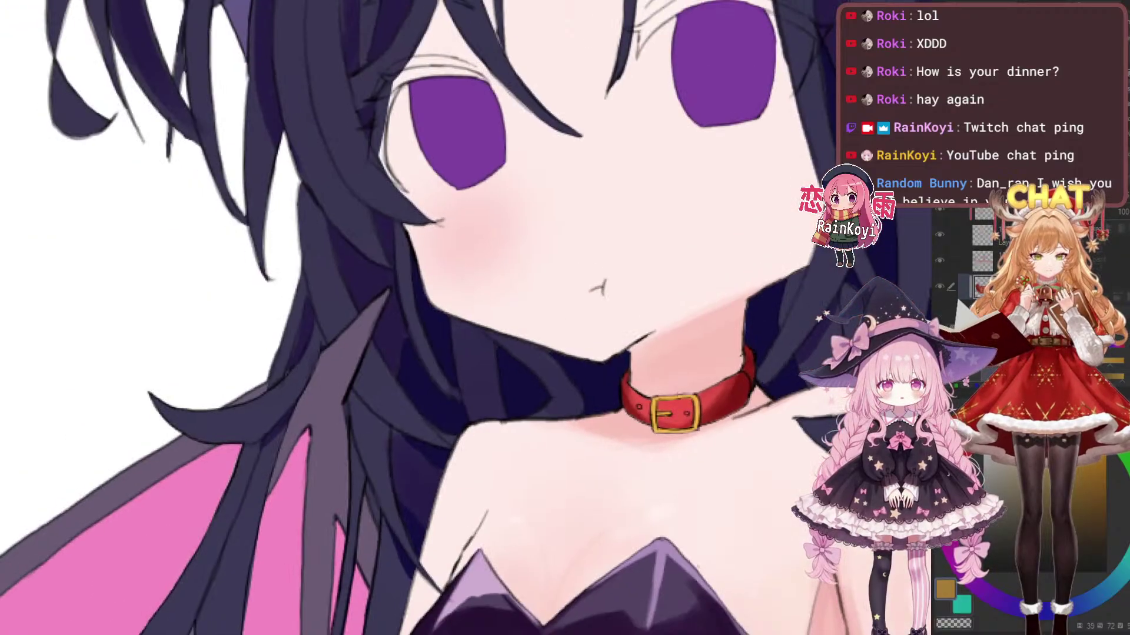
pyautogui.scroll(5, 676, 412)
pyautogui.scroll(-2, 675, 429)
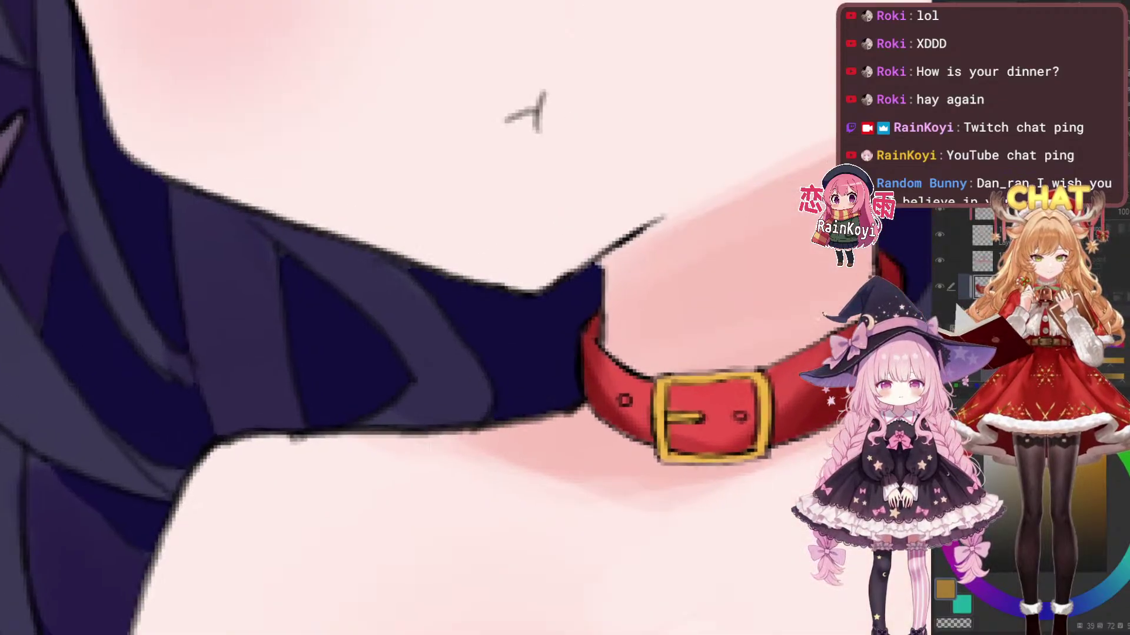
# Fill the collar's strap holes with a very dark red
pyautogui.moveTo(741, 415); pyautogui.dragTo(645, 408)
pyautogui.scroll(2, 648, 406)
pyautogui.scroll(-3, 630, 411)
pyautogui.scroll(1, 675, 398)
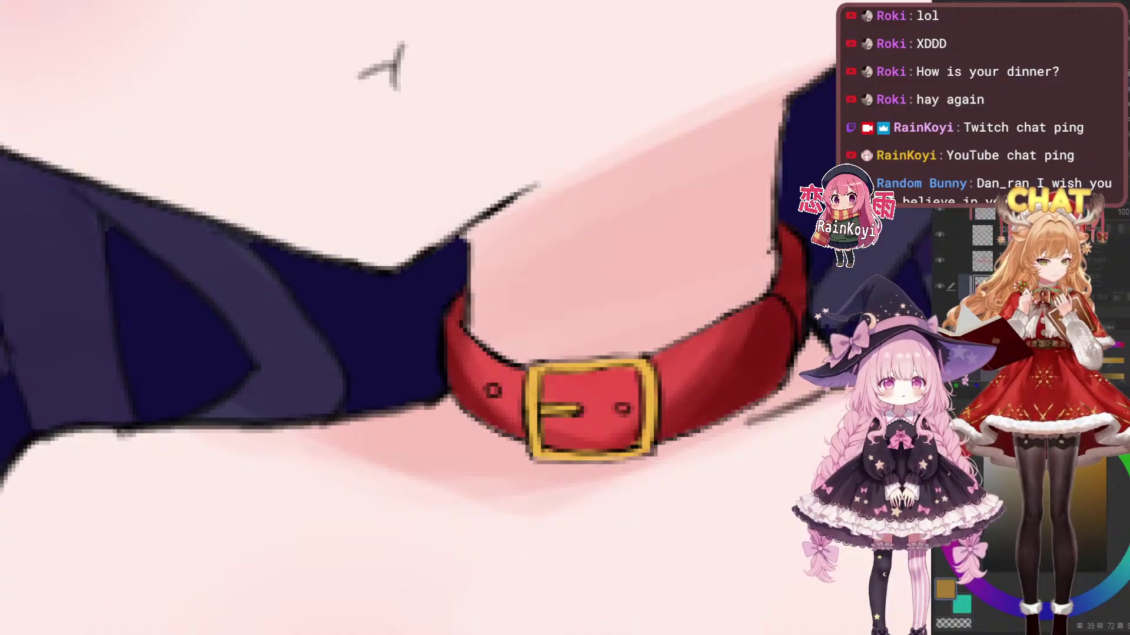
pyautogui.keyDown('alt'); pyautogui.click(731, 340); pyautogui.keyUp('alt')
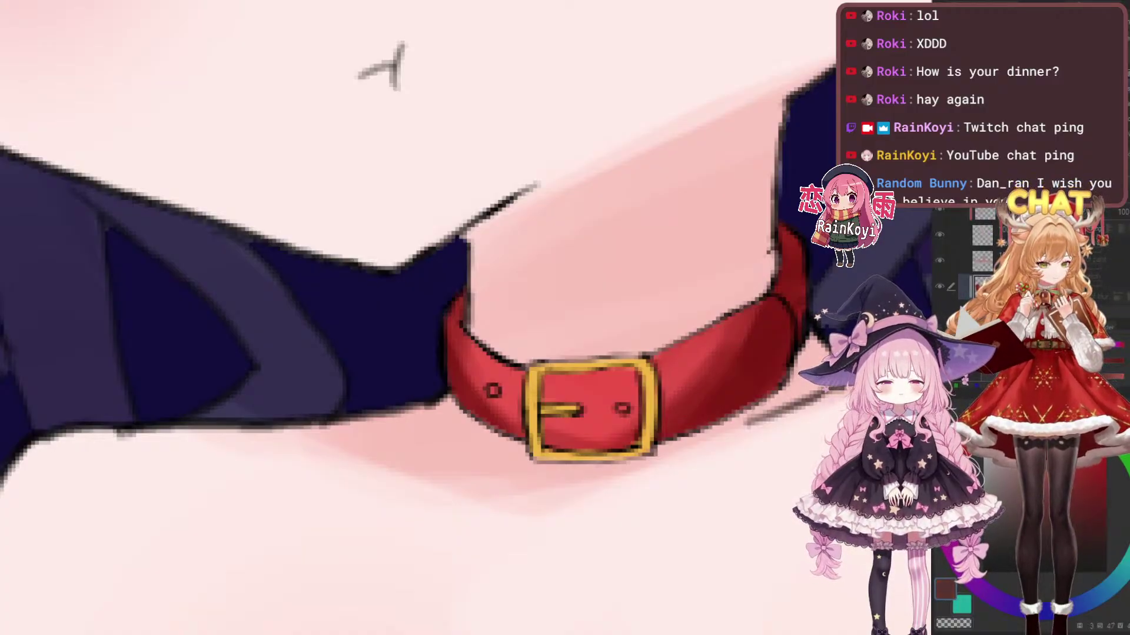
pyautogui.moveTo(461, 463)
pyautogui.mouseDown()
pyautogui.moveTo(487, 482)
pyautogui.moveTo(550, 494)
pyautogui.mouseUp()
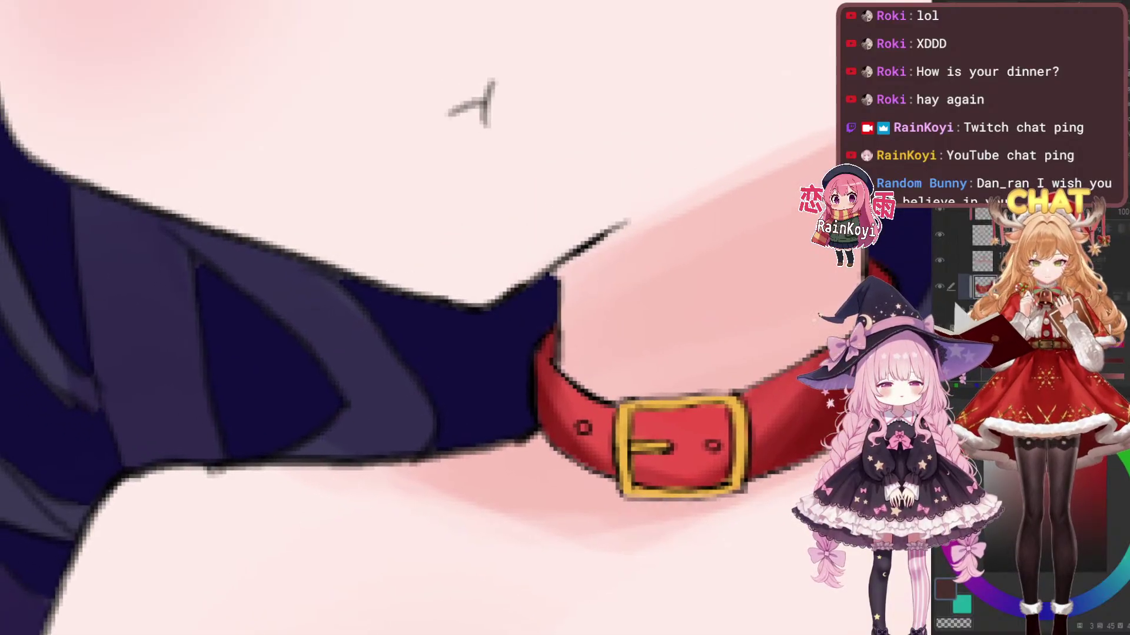
pyautogui.scroll(2, 550, 495)
pyautogui.moveTo(602, 373); pyautogui.dragTo(611, 375)
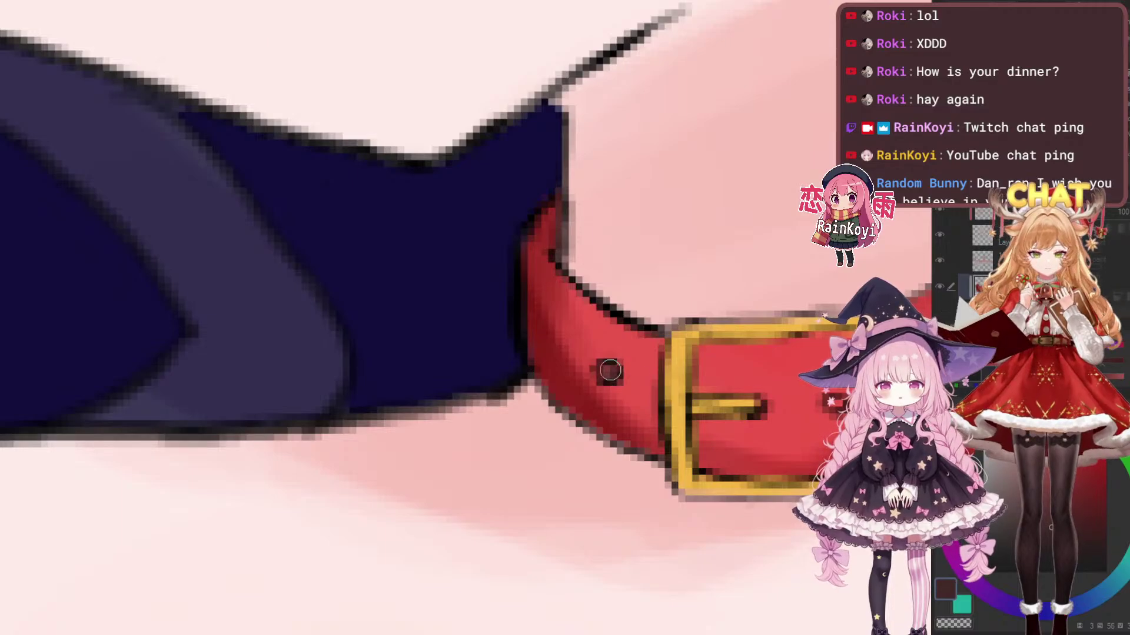
pyautogui.moveTo(753, 406)
pyautogui.mouseDown()
pyautogui.moveTo(650, 405)
pyautogui.moveTo(742, 400)
pyautogui.mouseUp()
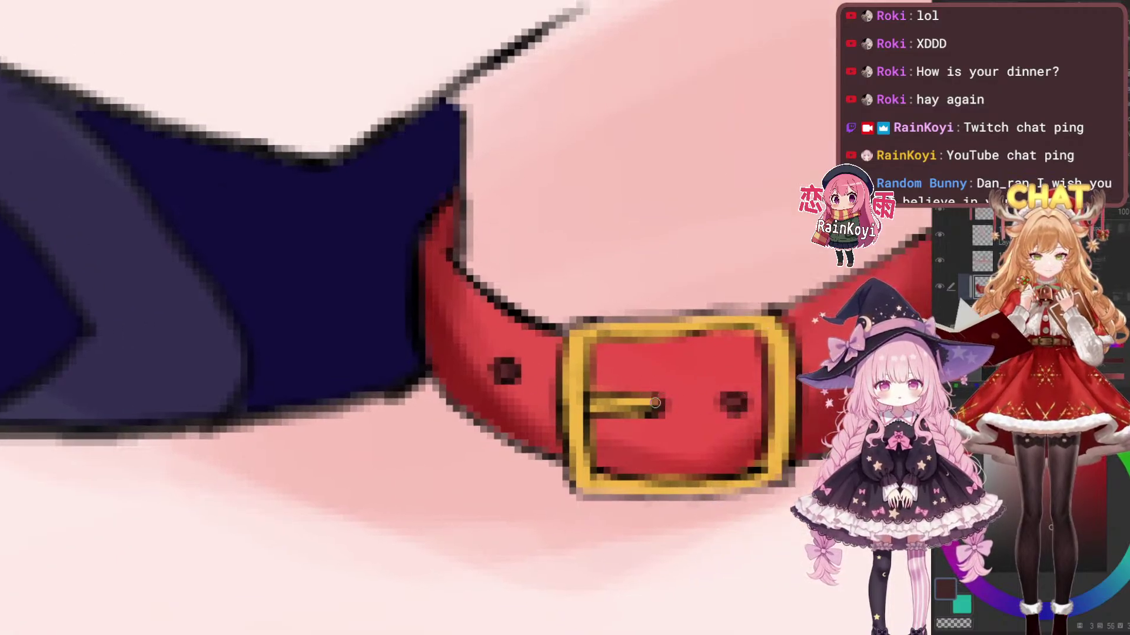
pyautogui.scroll(-4, 656, 411)
pyautogui.scroll(3, 676, 417)
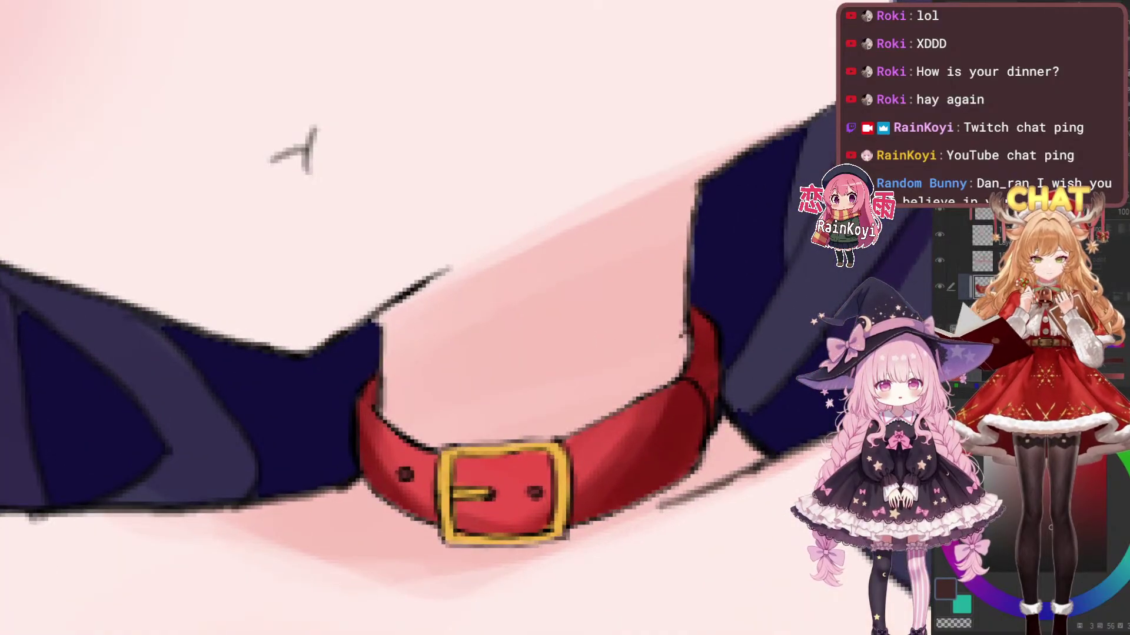
# Touch up the strap area inside the gold buckle frame with red
pyautogui.scroll(2, 688, 419)
pyautogui.scroll(2, 685, 412)
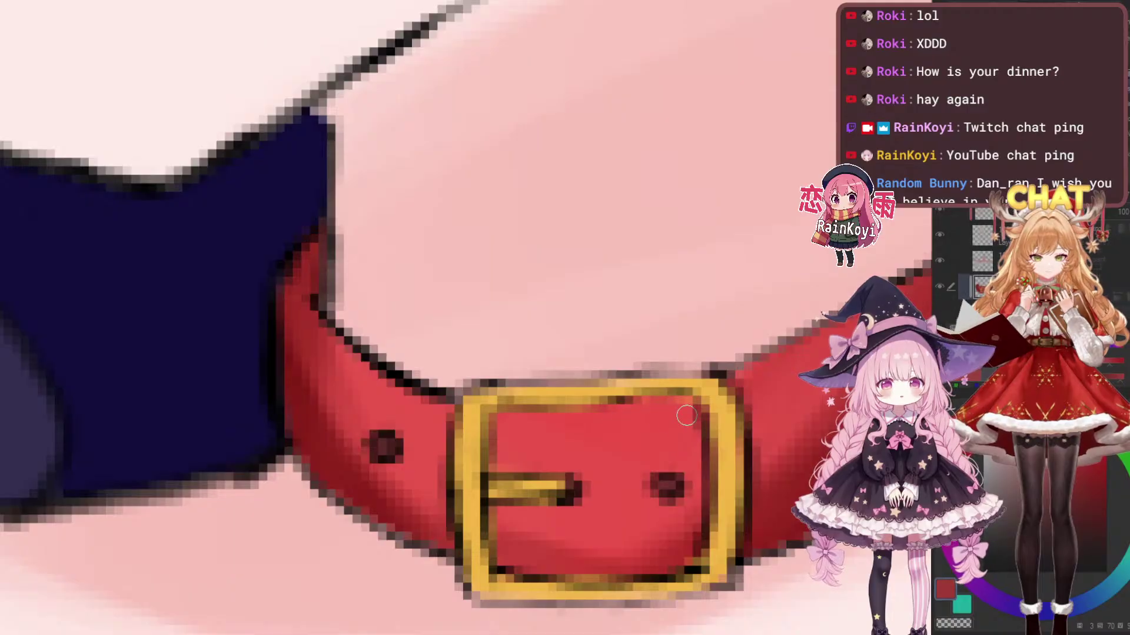
pyautogui.scroll(-3, 657, 415)
pyautogui.moveTo(780, 406); pyautogui.dragTo(723, 416)
pyautogui.scroll(3, 723, 416)
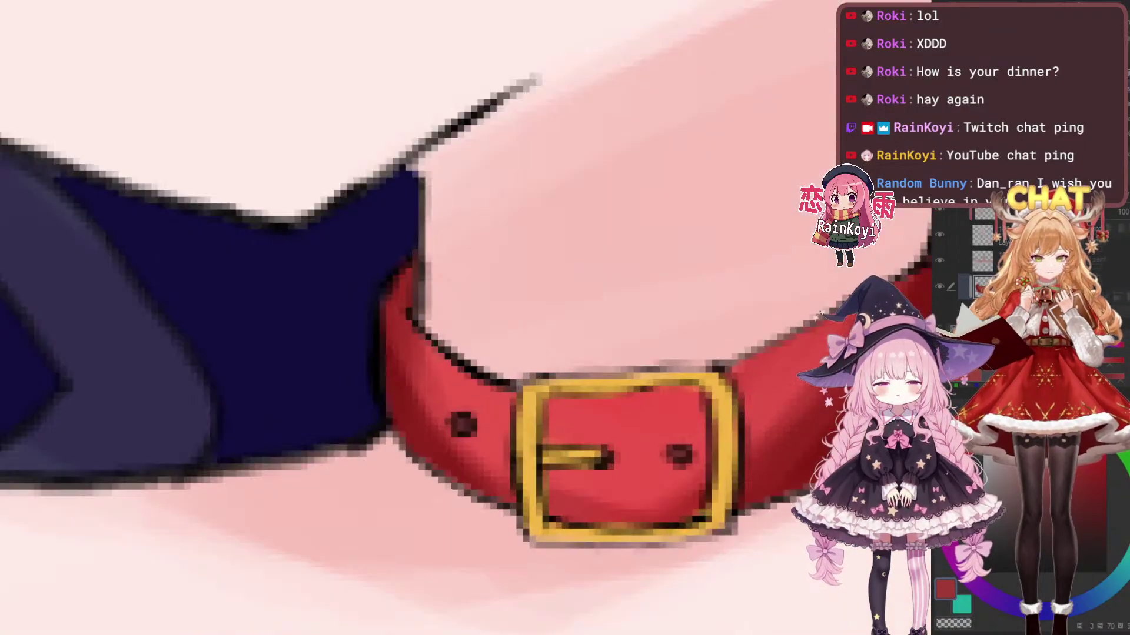
# Sample the buckle's gold, switch to a paler, less saturated tone, and add highlights to the buckle frame
pyautogui.keyDown('alt'); pyautogui.click(729, 416); pyautogui.keyUp('alt')
pyautogui.scroll(-6, 810, 406)
pyautogui.scroll(3, 657, 415)
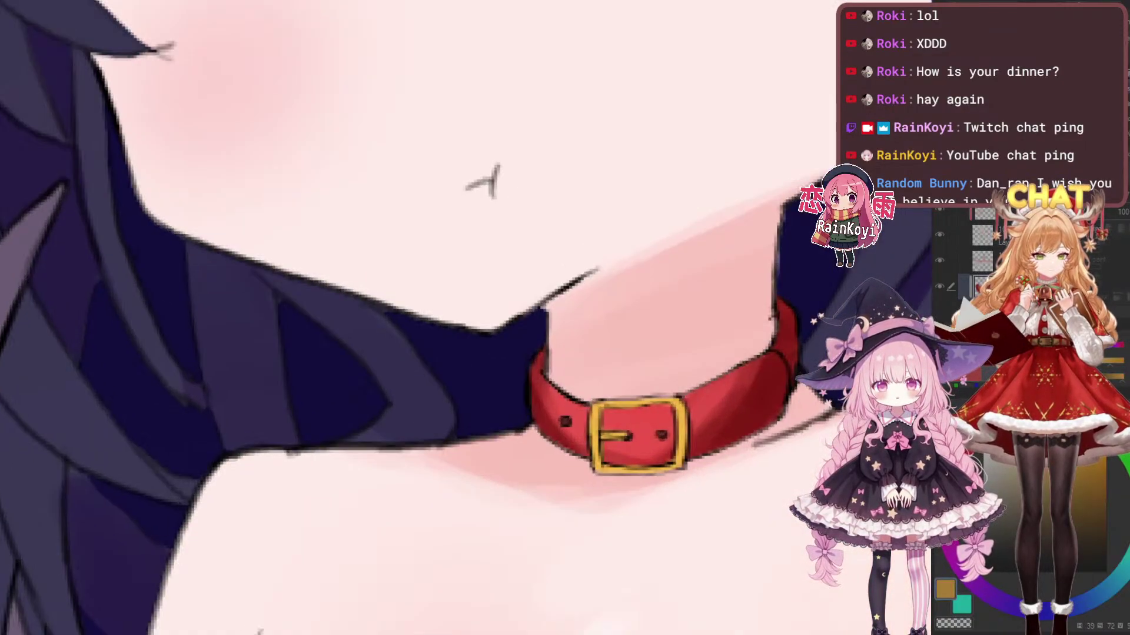
pyautogui.scroll(-4, 657, 415)
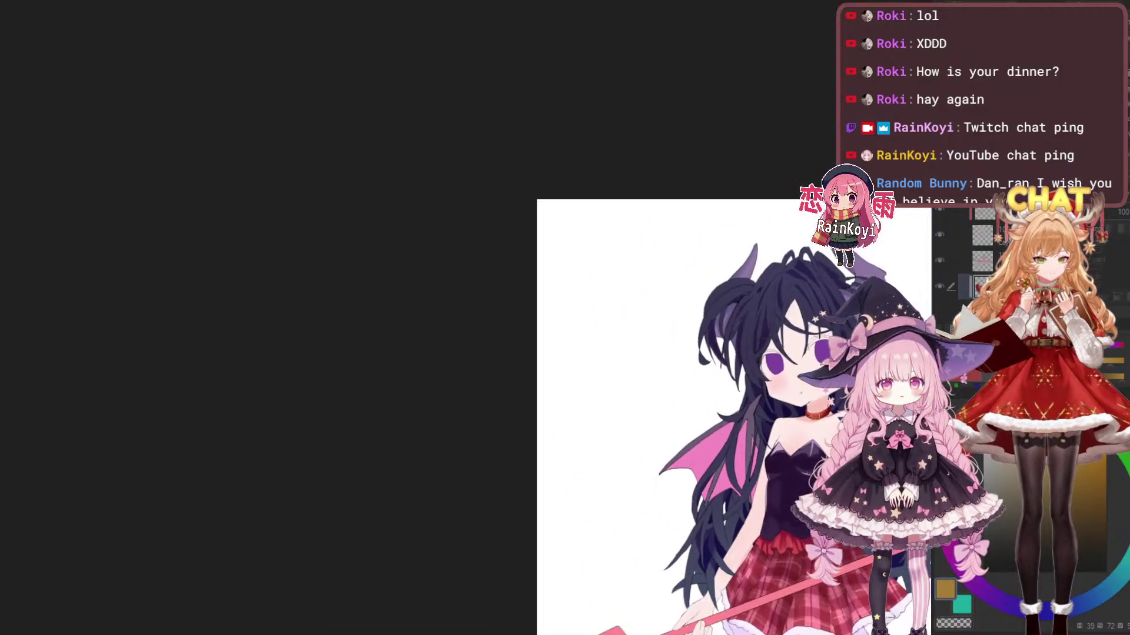
pyautogui.scroll(3, 657, 416)
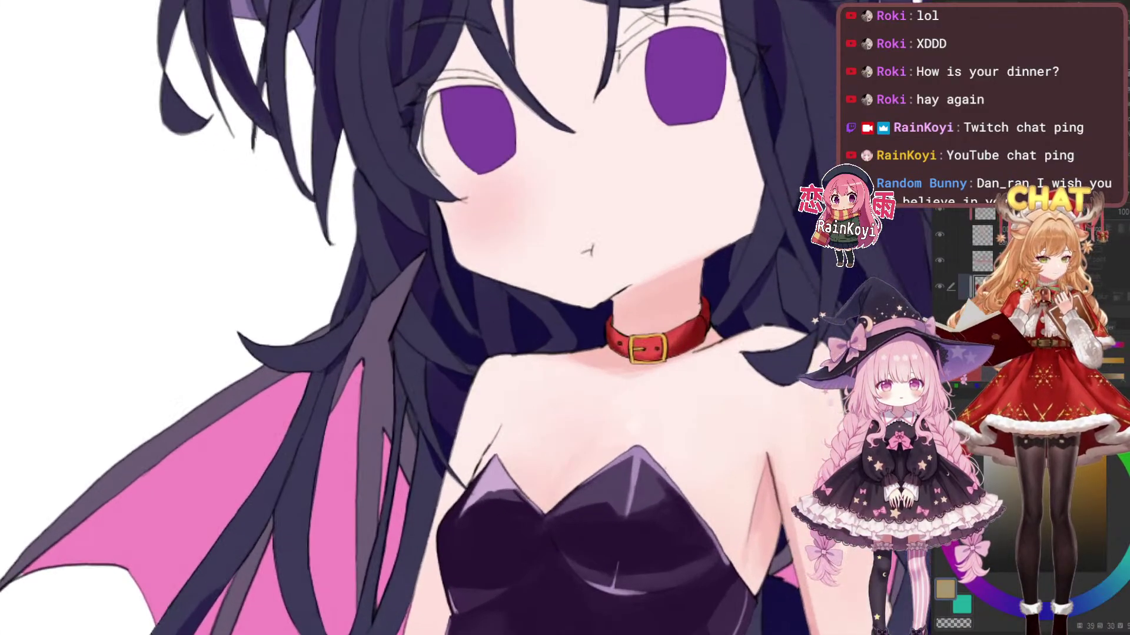
pyautogui.moveTo(617, 355); pyautogui.dragTo(605, 421)
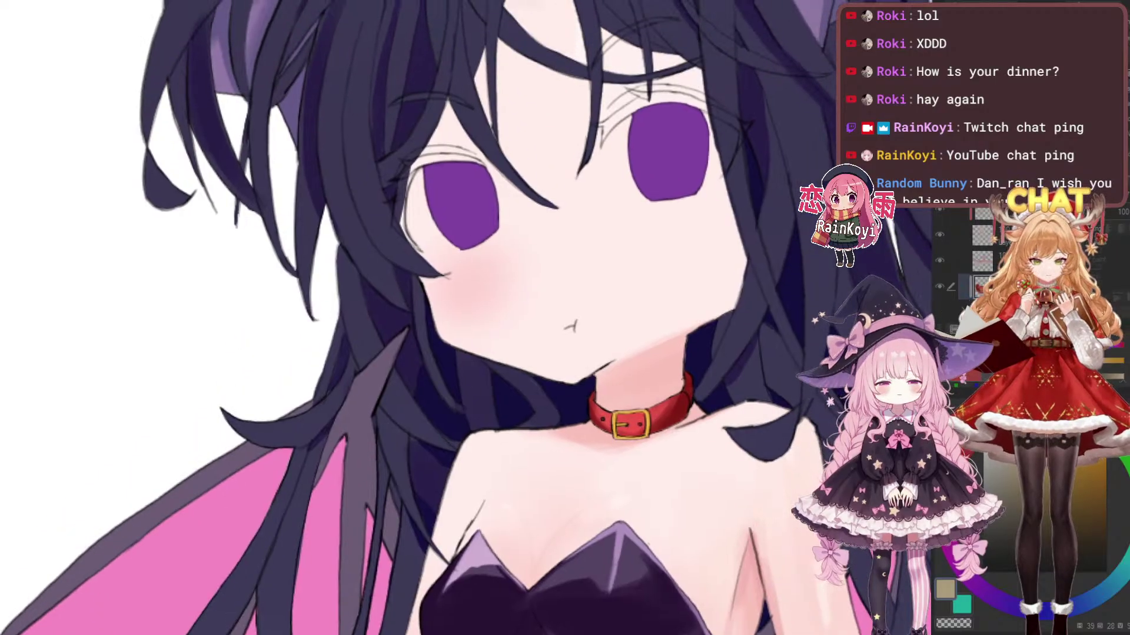
pyautogui.scroll(3, 605, 420)
pyautogui.scroll(2, 655, 366)
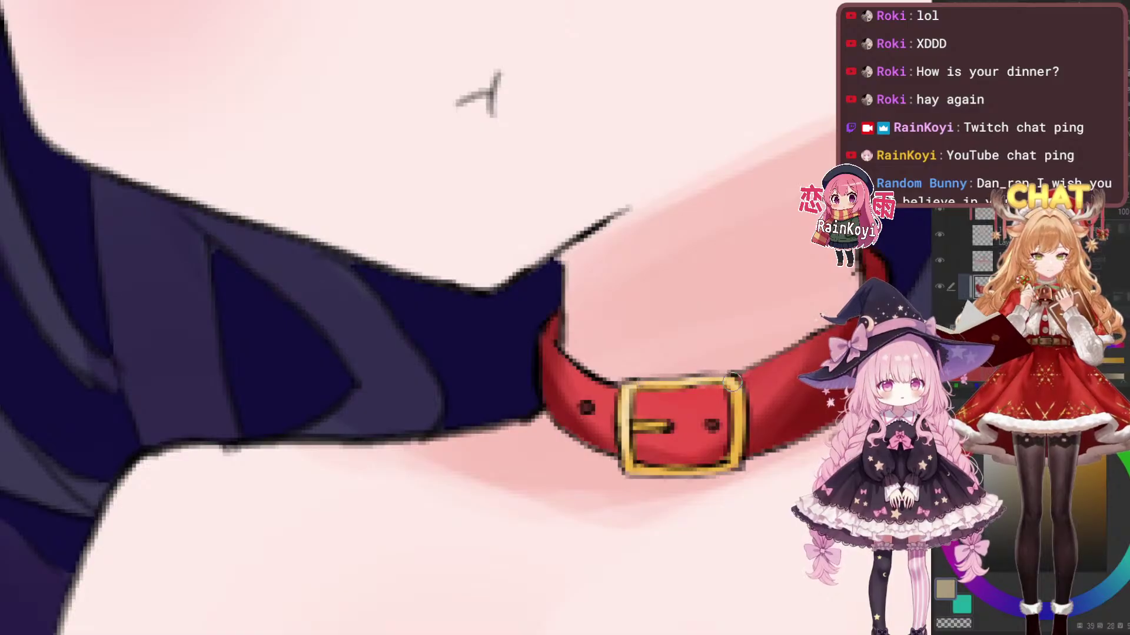
pyautogui.scroll(-5, 638, 424)
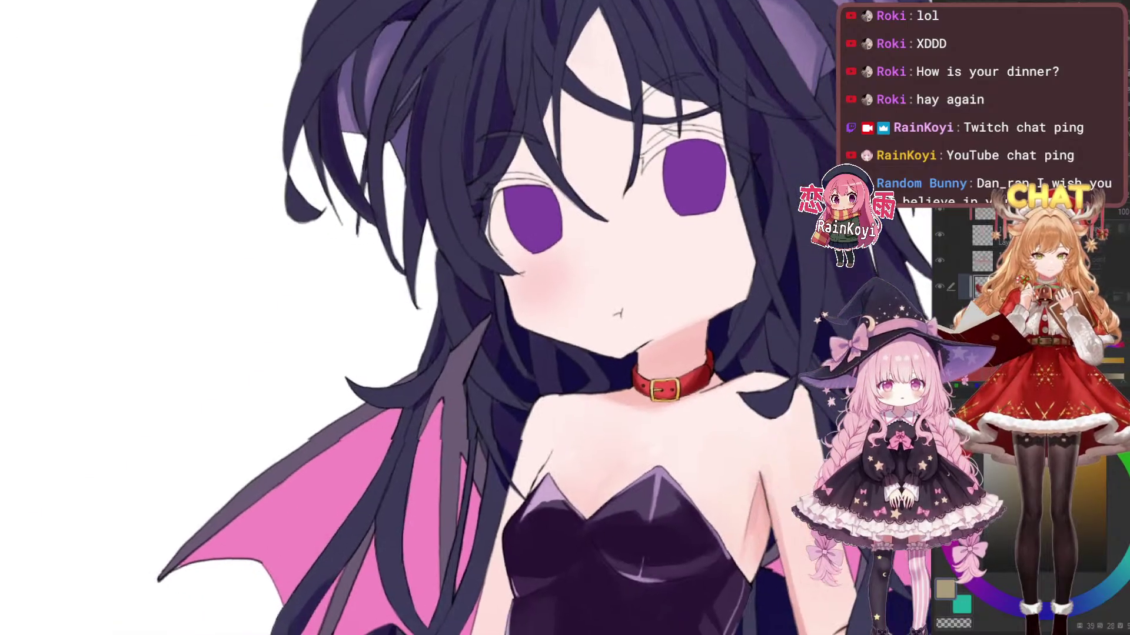
pyautogui.hotkey('ctrl', '0')
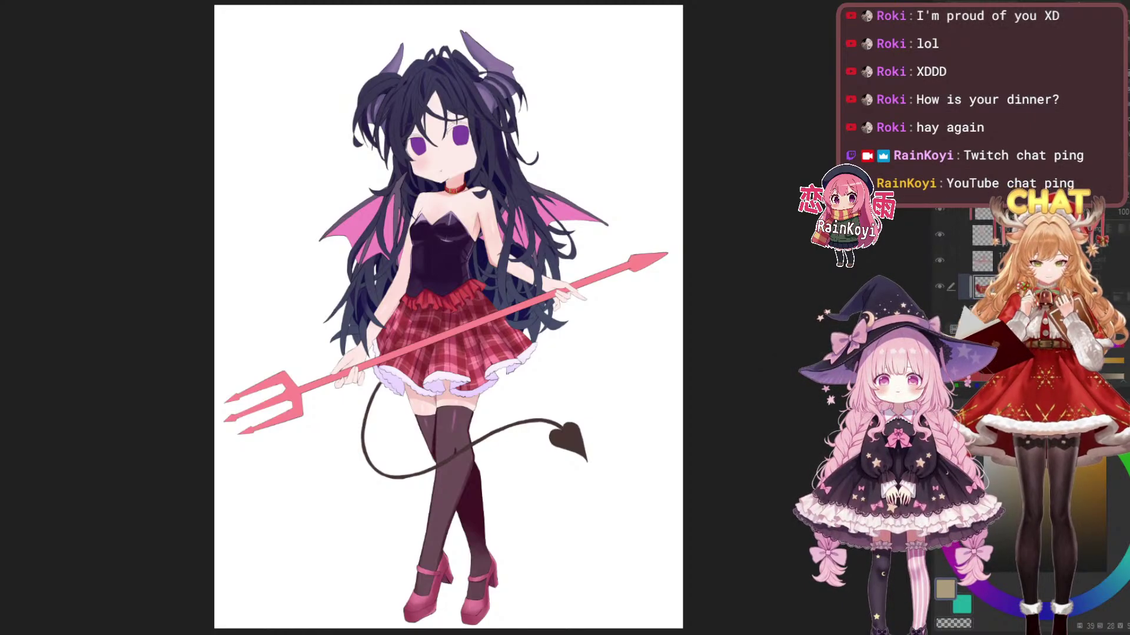
pyautogui.moveTo(448, 317); pyautogui.dragTo(516, 360)
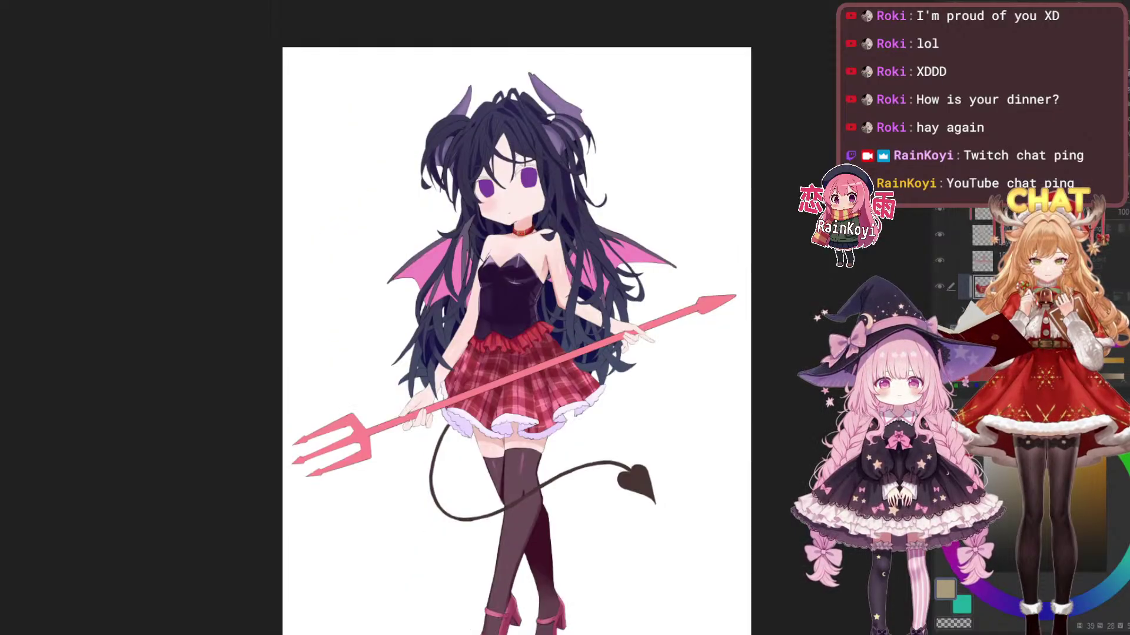
# Examine the rendered collar and the whole character from close-up and at full-figure distance
pyautogui.scroll(4, 639, 463)
pyautogui.moveTo(589, 400); pyautogui.dragTo(691, 484)
pyautogui.scroll(-3, 640, 452)
pyautogui.scroll(-1, 647, 456)
pyautogui.scroll(5, 647, 456)
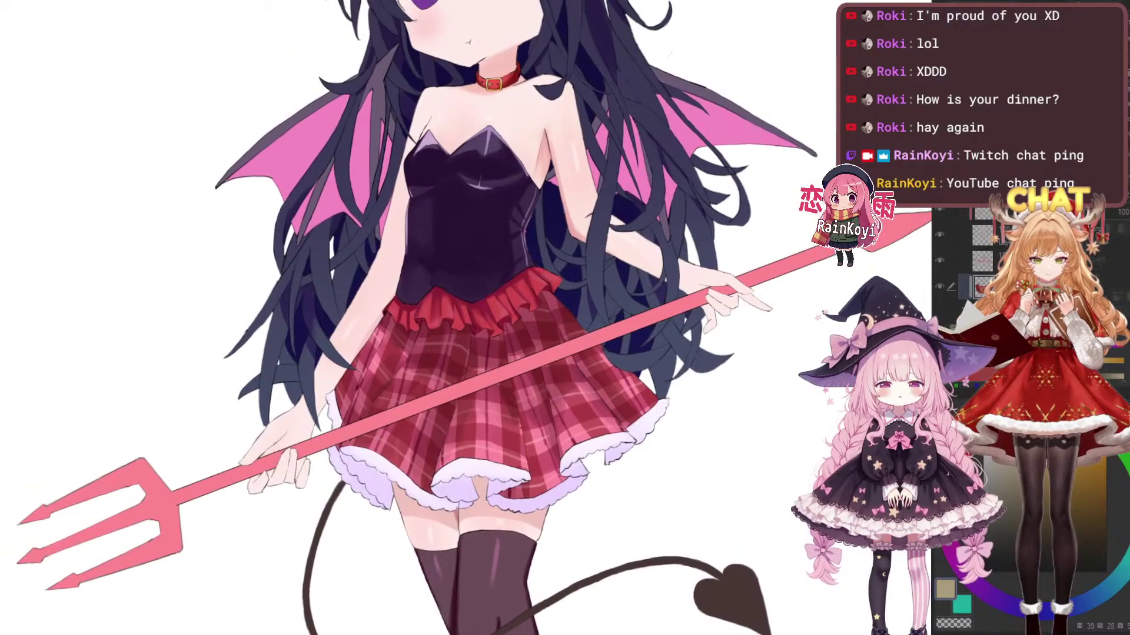
pyautogui.scroll(-4, 691, 484)
pyautogui.scroll(2, 676, 459)
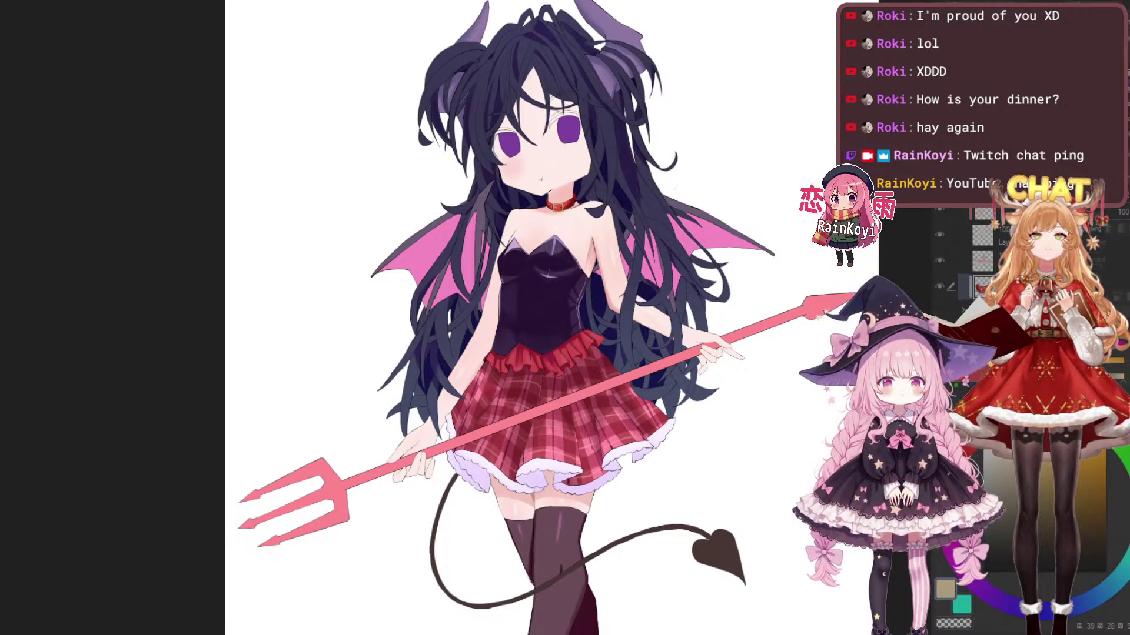
pyautogui.moveTo(548, 318); pyautogui.dragTo(611, 327)
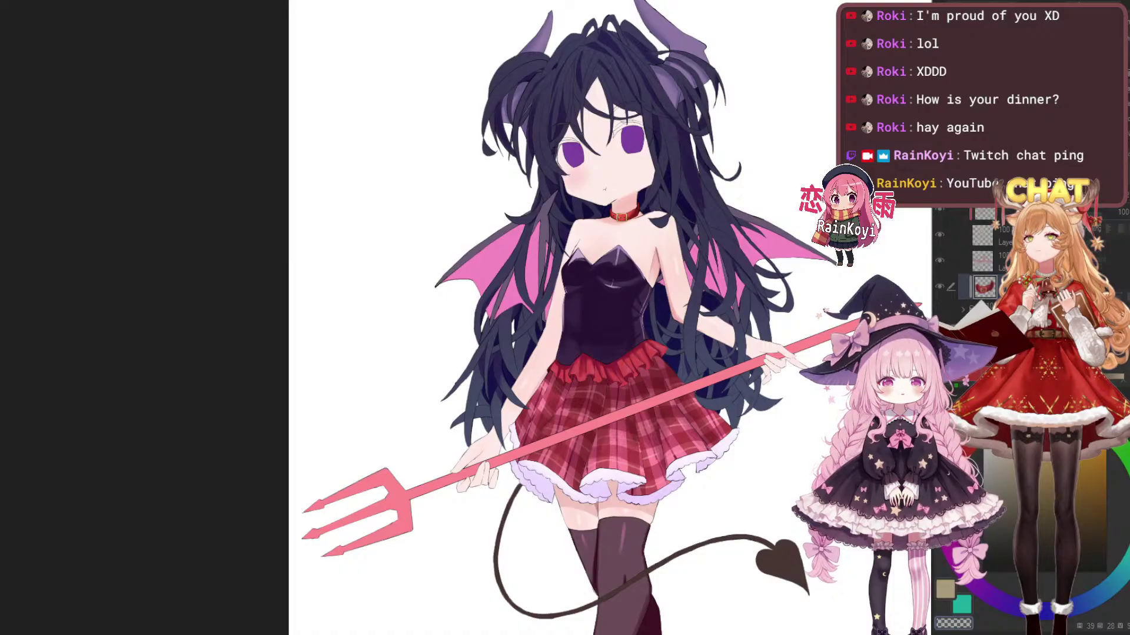
pyautogui.moveTo(565, 259); pyautogui.dragTo(507, 375)
pyautogui.scroll(2, 465, 318)
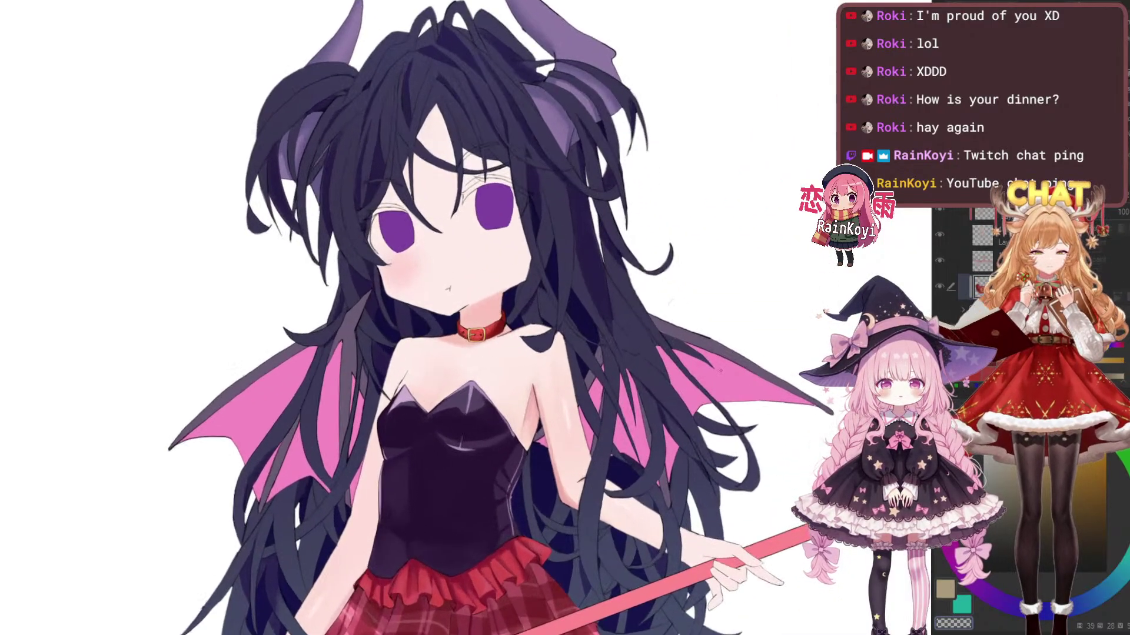
pyautogui.moveTo(465, 317); pyautogui.dragTo(502, 273)
pyautogui.scroll(-1, 465, 318)
pyautogui.scroll(1, 565, 317)
pyautogui.moveTo(565, 318); pyautogui.dragTo(582, 288)
pyautogui.scroll(2, 564, 318)
pyautogui.scroll(-2, 565, 318)
pyautogui.scroll(-3, 780, 334)
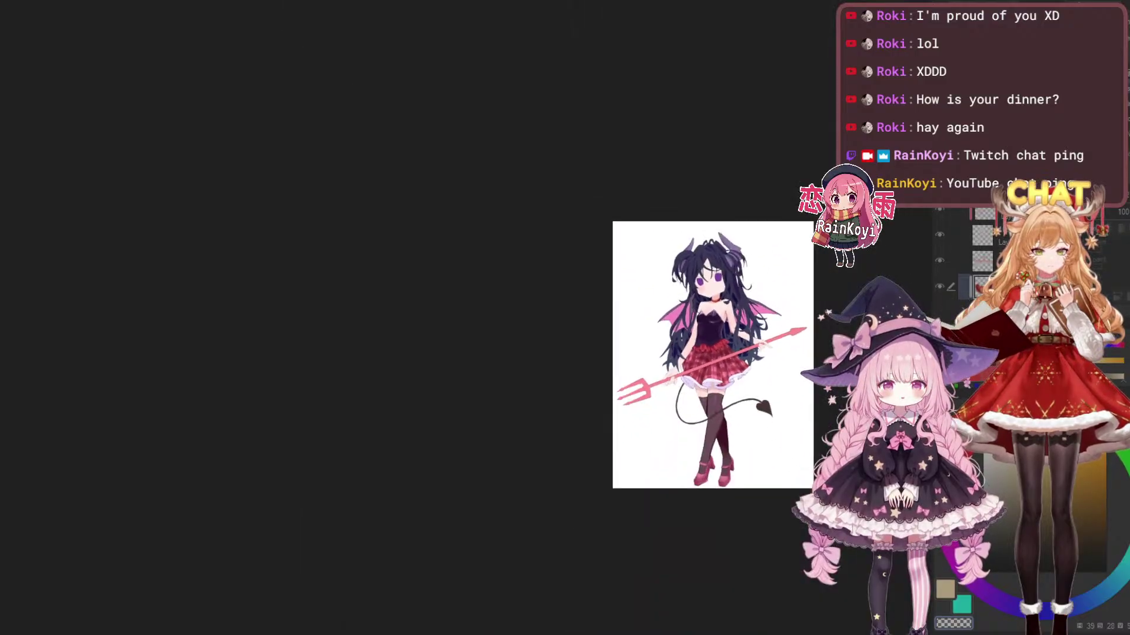
# Find the dark wing frame's layer by hiding and showing it, and pick a light greyish purple for painting
pyautogui.scroll(4, 780, 334)
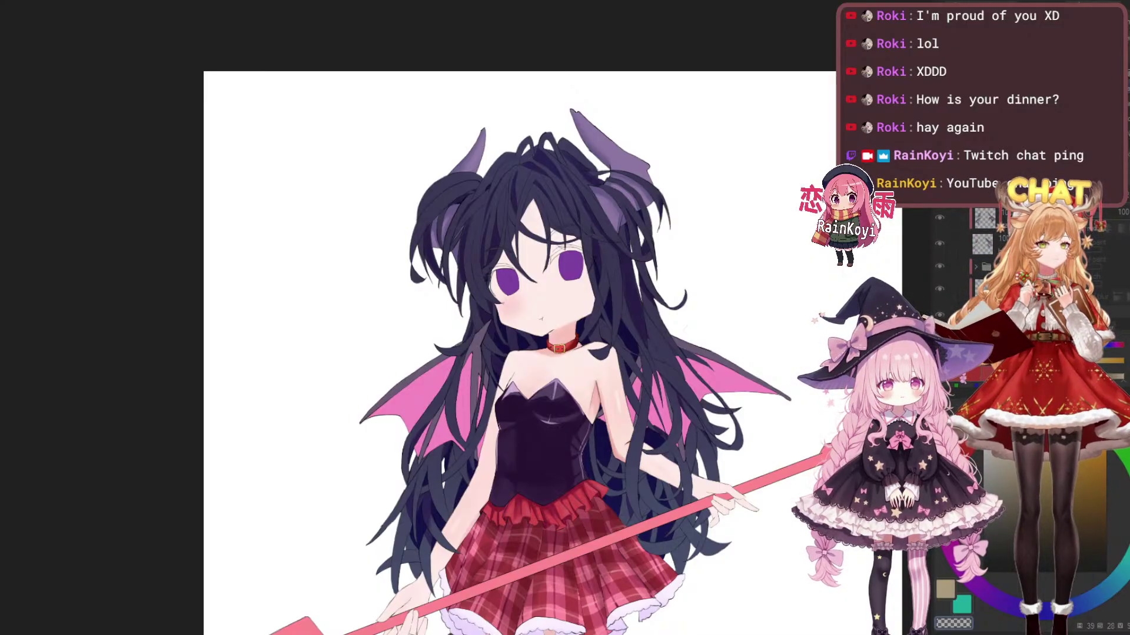
pyautogui.scroll(3, 604, 557)
pyautogui.scroll(1, 765, 359)
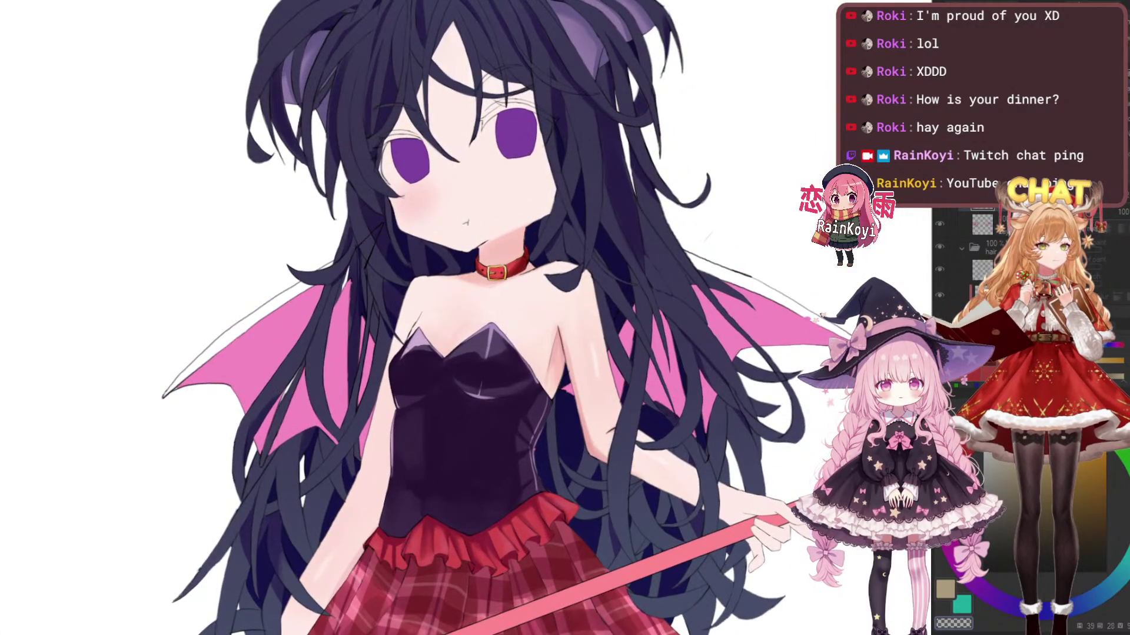
pyautogui.moveTo(464, 337); pyautogui.dragTo(559, 426)
pyautogui.scroll(-3, 472, 378)
pyautogui.scroll(3, 492, 385)
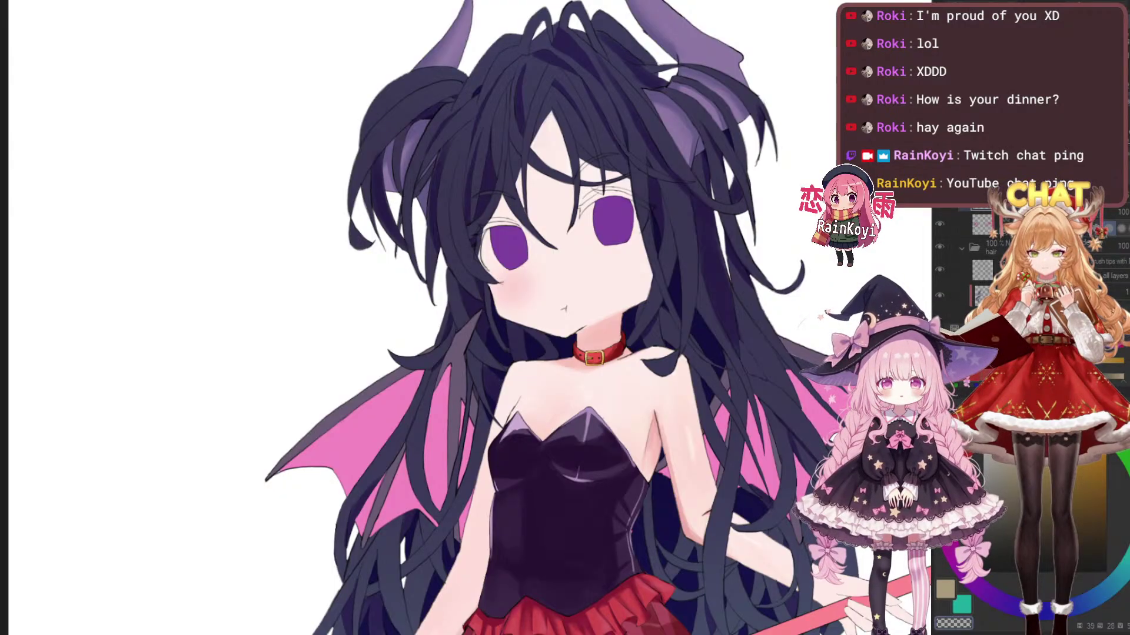
pyautogui.scroll(1, 462, 277)
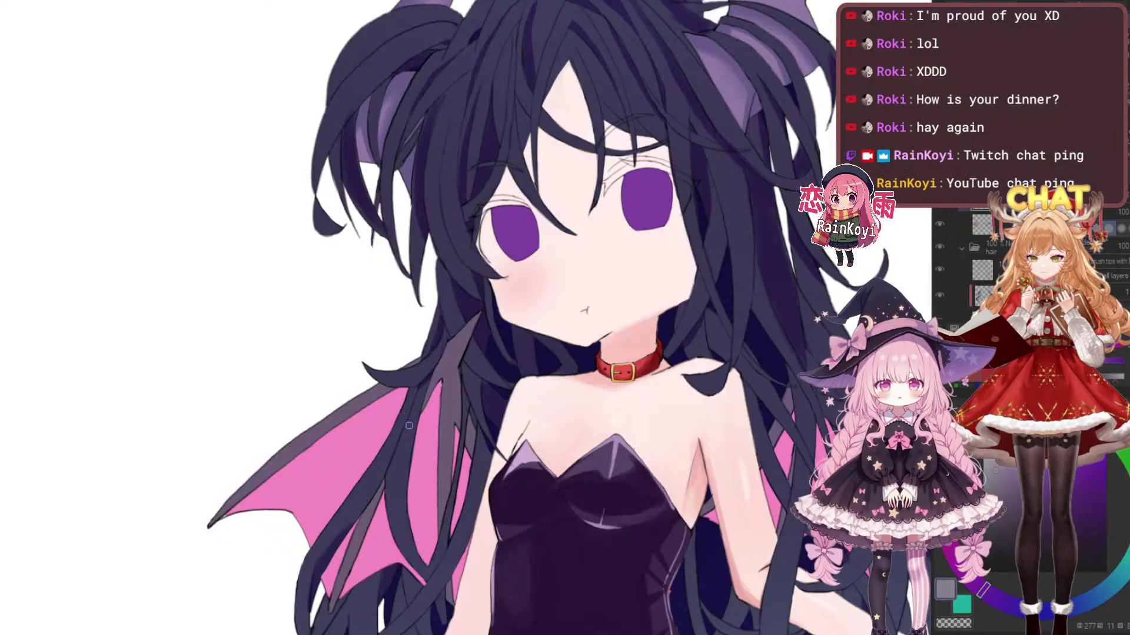
# Paint a light greyish-purple highlight along the upper edge of the left wing's frame, undoing a stray stroke
pyautogui.moveTo(409, 425); pyautogui.dragTo(580, 388)
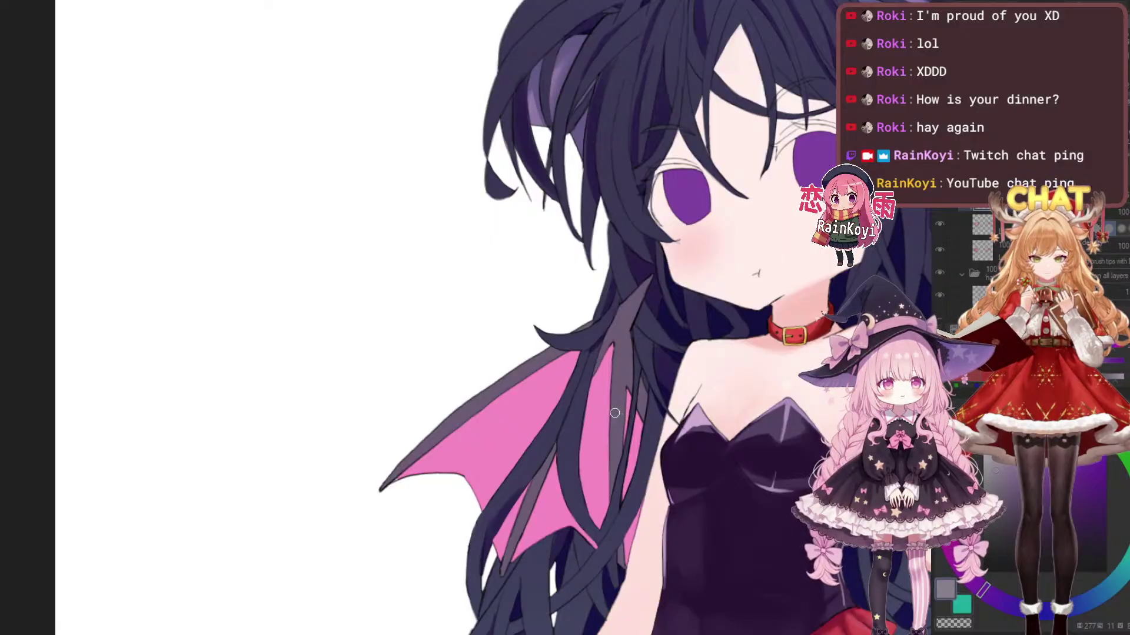
pyautogui.moveTo(508, 395); pyautogui.dragTo(517, 424)
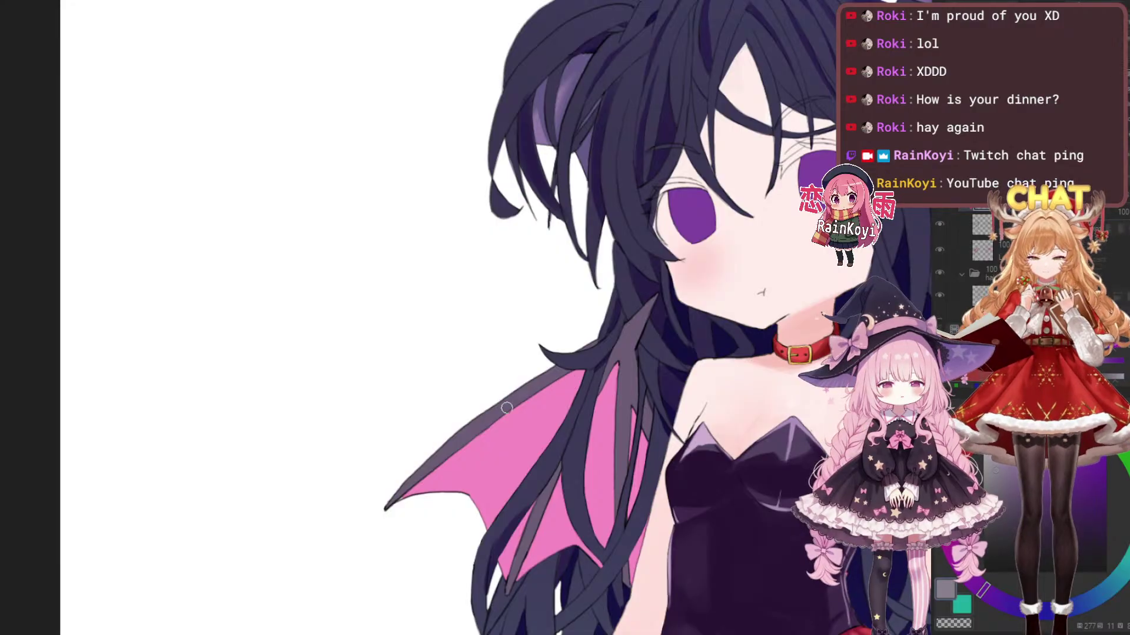
pyautogui.moveTo(418, 469); pyautogui.dragTo(630, 331)
pyautogui.hotkey('ctrl', 'z')
pyautogui.moveTo(476, 434); pyautogui.dragTo(502, 399)
pyautogui.moveTo(434, 439); pyautogui.dragTo(573, 338)
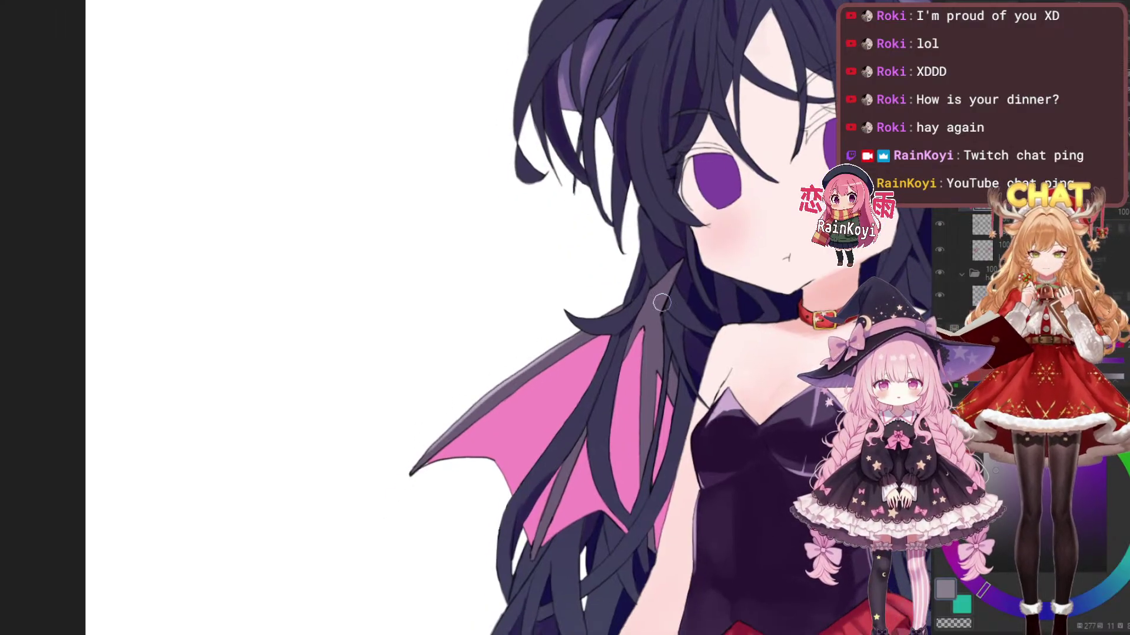
# Paint the matching greyish-purple highlight along the upper edge of the right wing's frame
pyautogui.scroll(-5, 652, 303)
pyautogui.scroll(4, 777, 301)
pyautogui.moveTo(838, 350); pyautogui.dragTo(668, 358)
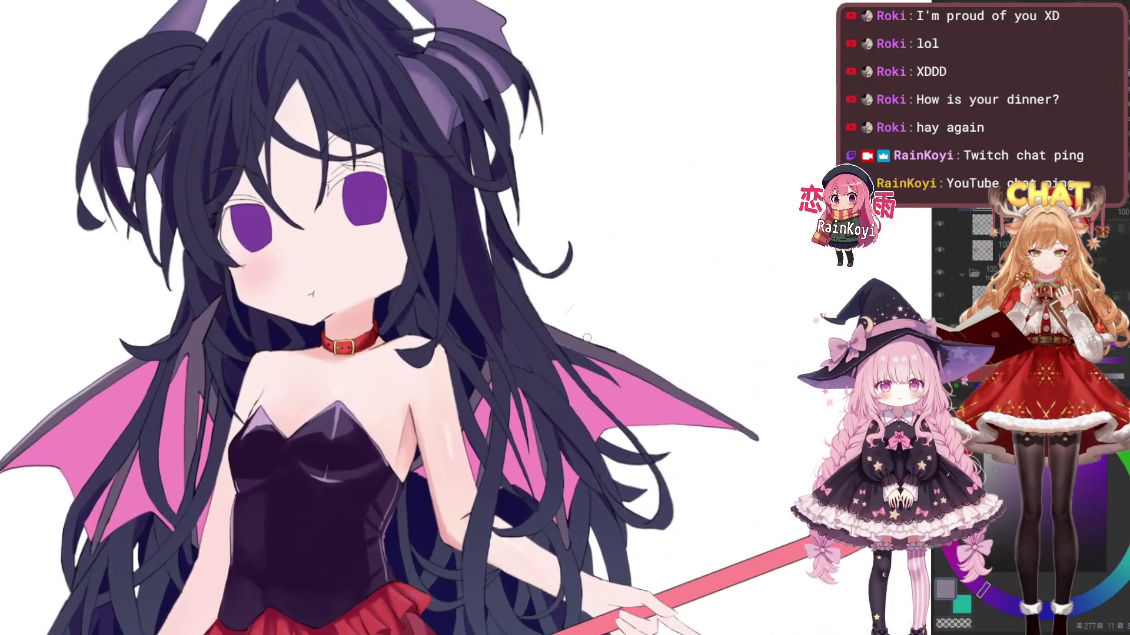
pyautogui.moveTo(591, 338); pyautogui.dragTo(457, 321)
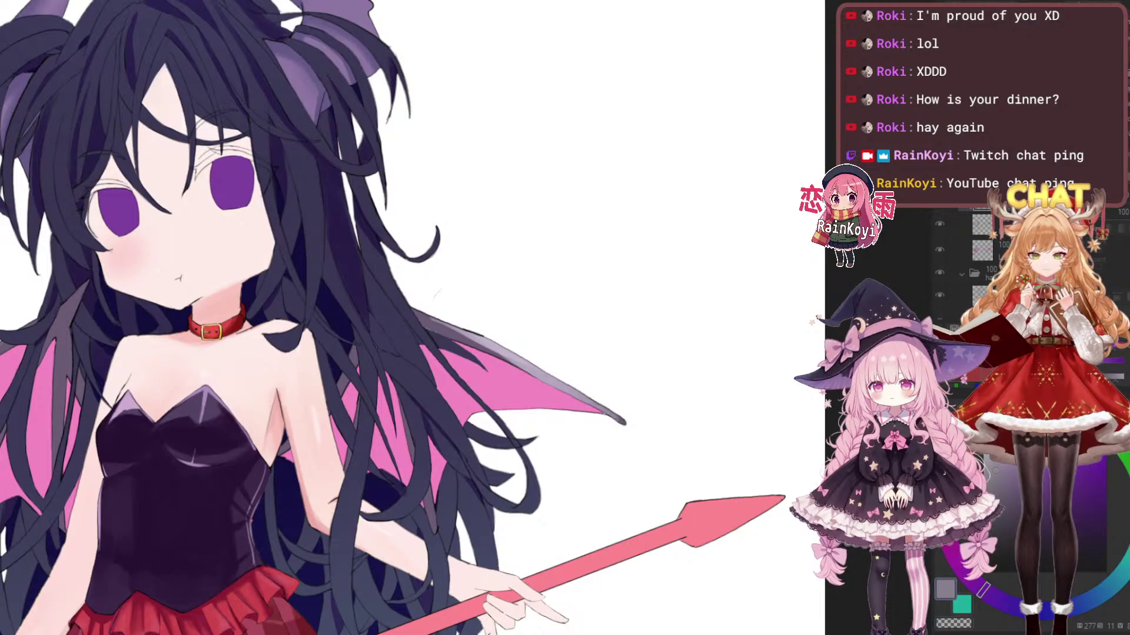
pyautogui.scroll(-4, 678, 389)
# Switch to a very dark purple and shade the frame and lower bones of the right wing
pyautogui.scroll(3, 677, 389)
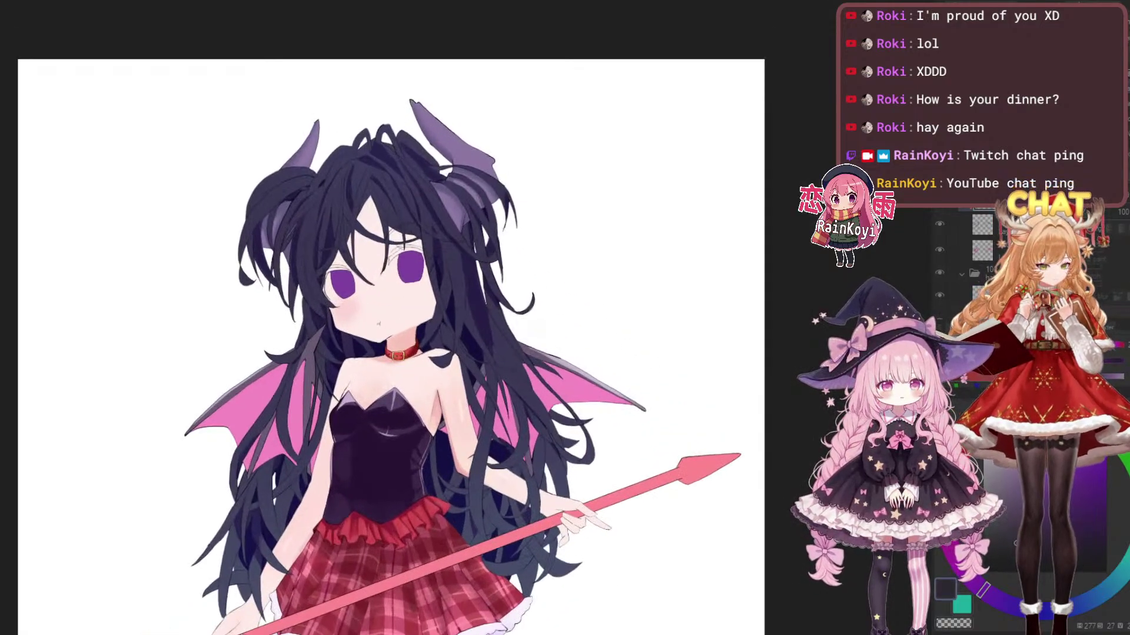
pyautogui.scroll(4, 277, 474)
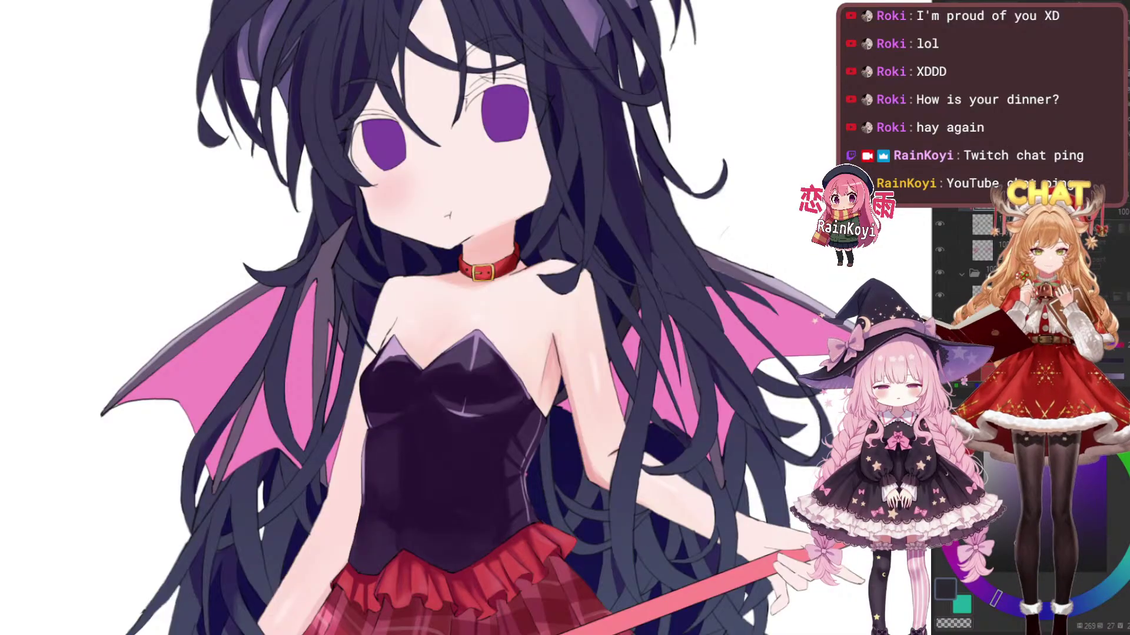
pyautogui.scroll(2, 647, 323)
pyautogui.moveTo(708, 354); pyautogui.dragTo(618, 377)
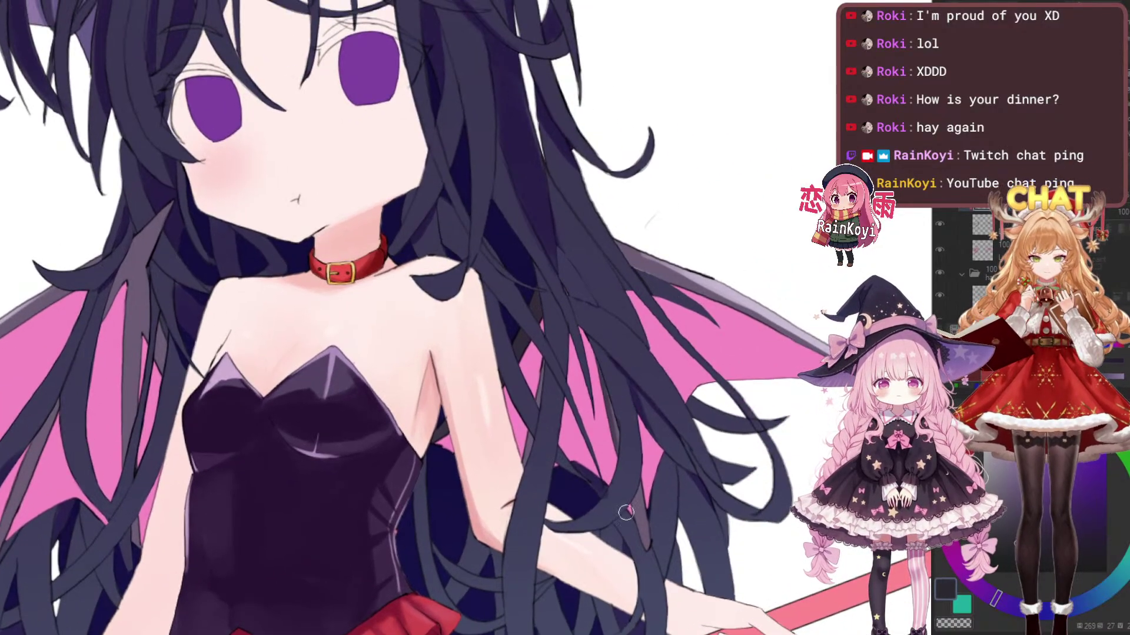
pyautogui.moveTo(544, 382); pyautogui.dragTo(672, 429)
pyautogui.scroll(-4, 736, 353)
pyautogui.scroll(3, 535, 354)
# Shade the inner bones and the lower side of the left wing's frame with very dark purple
pyautogui.moveTo(568, 359); pyautogui.dragTo(581, 411)
pyautogui.moveTo(573, 364)
pyautogui.mouseDown()
pyautogui.moveTo(588, 394)
pyautogui.moveTo(573, 518)
pyautogui.mouseUp()
pyautogui.moveTo(575, 422); pyautogui.dragTo(569, 340)
pyautogui.moveTo(562, 377); pyautogui.dragTo(559, 463)
pyautogui.moveTo(566, 421); pyautogui.dragTo(562, 458)
pyautogui.moveTo(532, 347)
pyautogui.mouseDown()
pyautogui.moveTo(571, 363)
pyautogui.moveTo(568, 406)
pyautogui.moveTo(585, 418)
pyautogui.mouseUp()
pyautogui.scroll(2, 565, 391)
pyautogui.scroll(-5, 618, 389)
pyautogui.scroll(2, 647, 377)
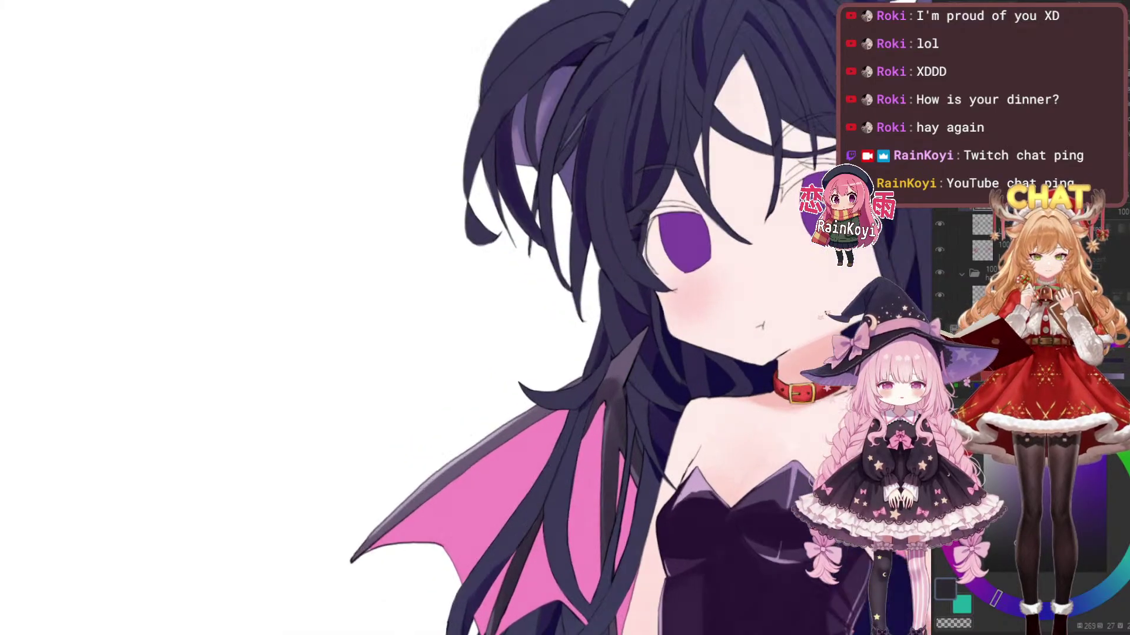
# Darken the shading on the pointed spike where the left wing's bones meet
pyautogui.scroll(2, 610, 399)
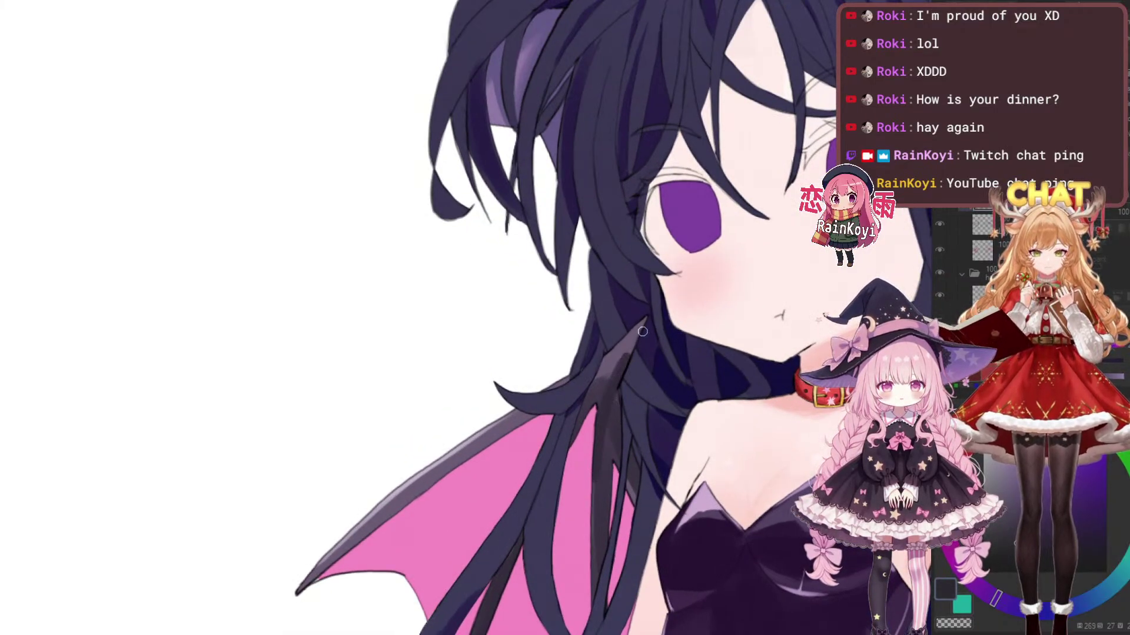
pyautogui.scroll(-2, 642, 377)
pyautogui.scroll(2, 642, 378)
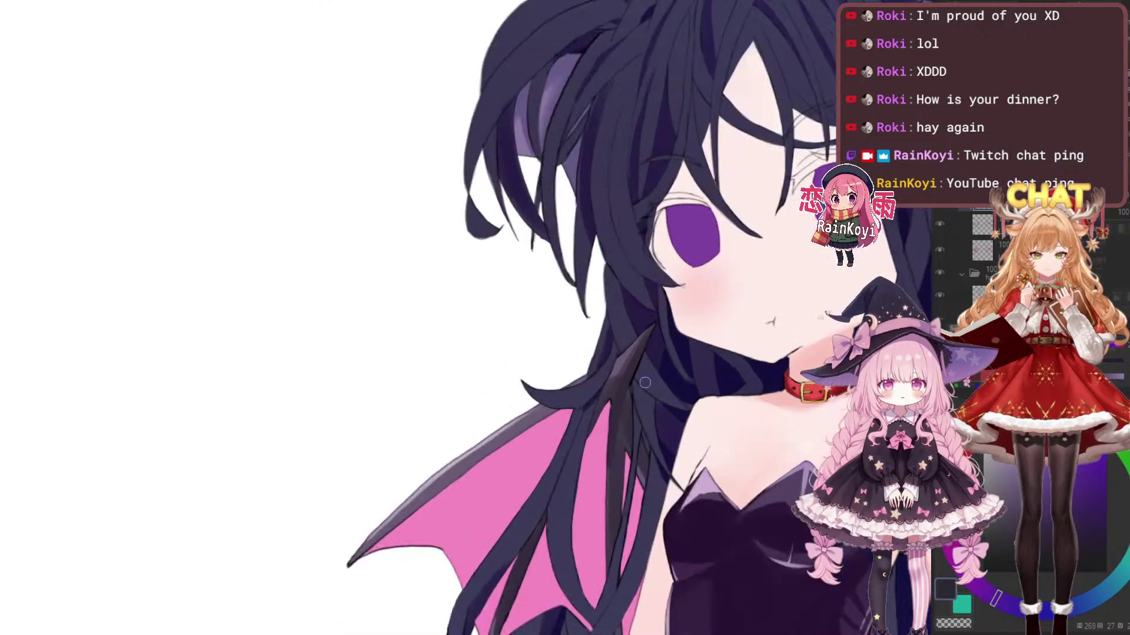
pyautogui.moveTo(658, 361); pyautogui.dragTo(662, 322)
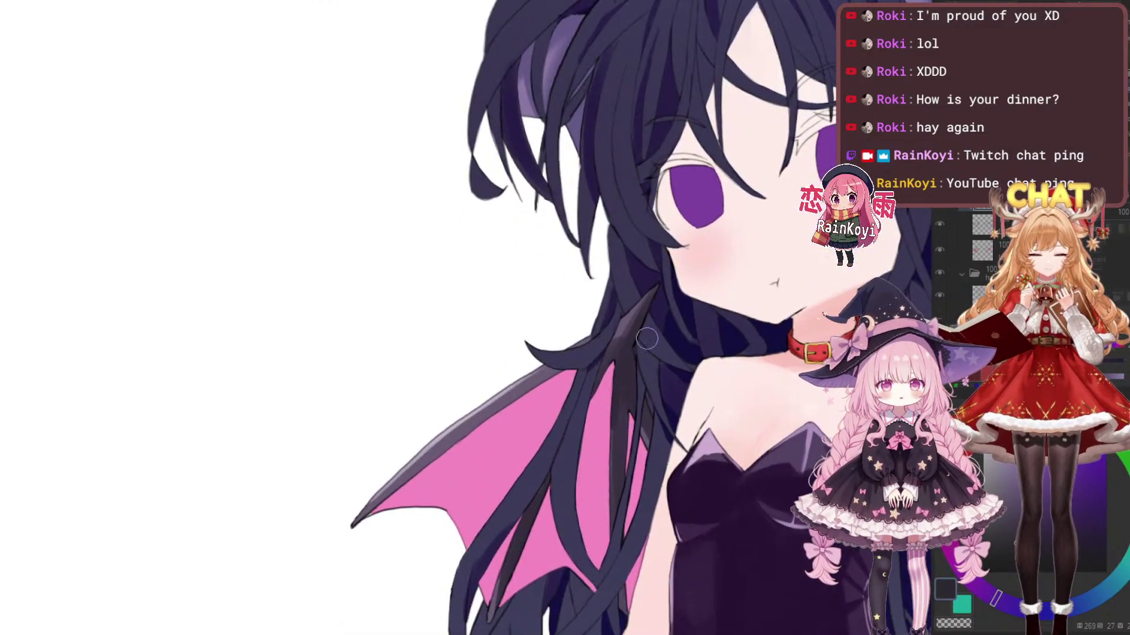
pyautogui.scroll(-2, 682, 474)
pyautogui.scroll(2, 682, 473)
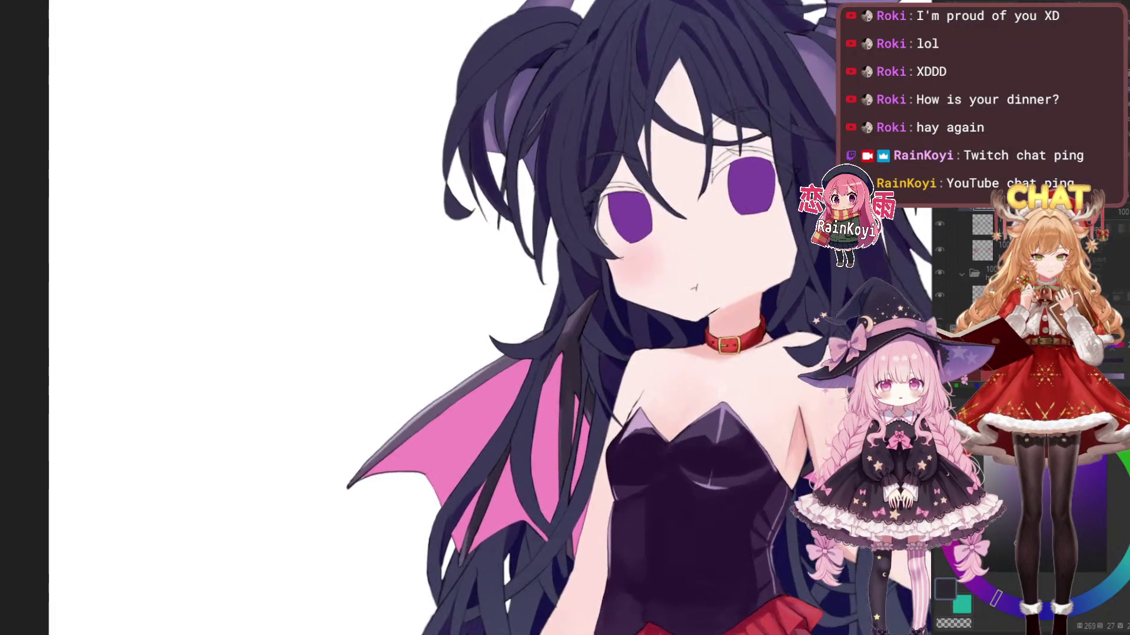
pyautogui.moveTo(463, 395); pyautogui.dragTo(593, 404)
pyautogui.scroll(2, 593, 404)
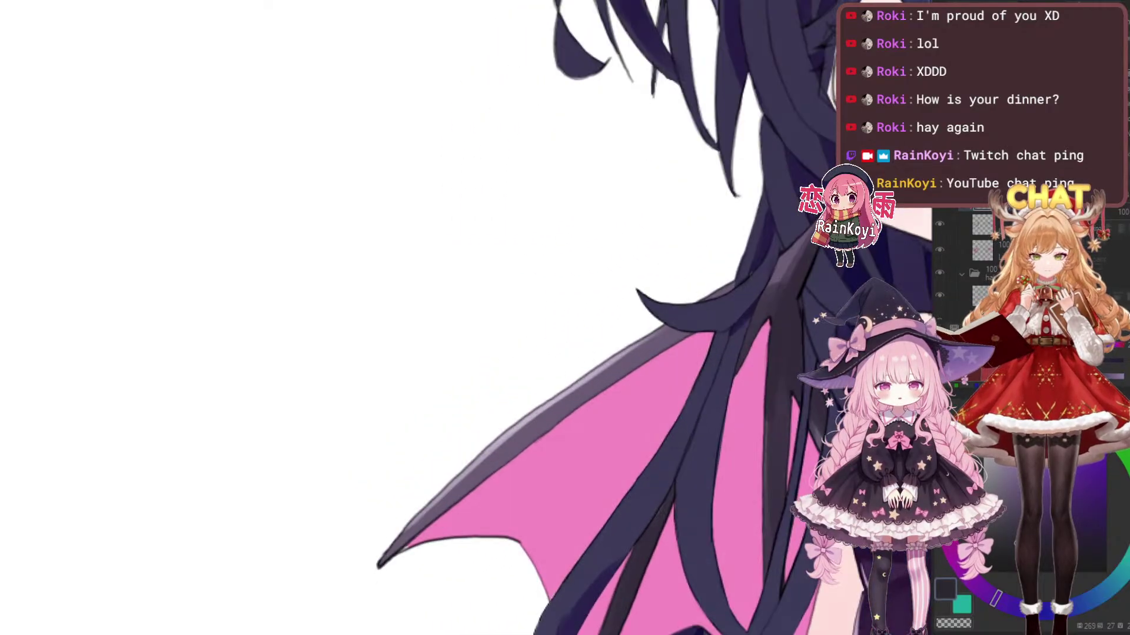
# Switch back to a light greyish purple and brighten the left wing's upper edge and spike
pyautogui.moveTo(832, 206)
pyautogui.mouseDown()
pyautogui.moveTo(702, 300)
pyautogui.moveTo(628, 400)
pyautogui.mouseUp()
pyautogui.scroll(-2, 693, 306)
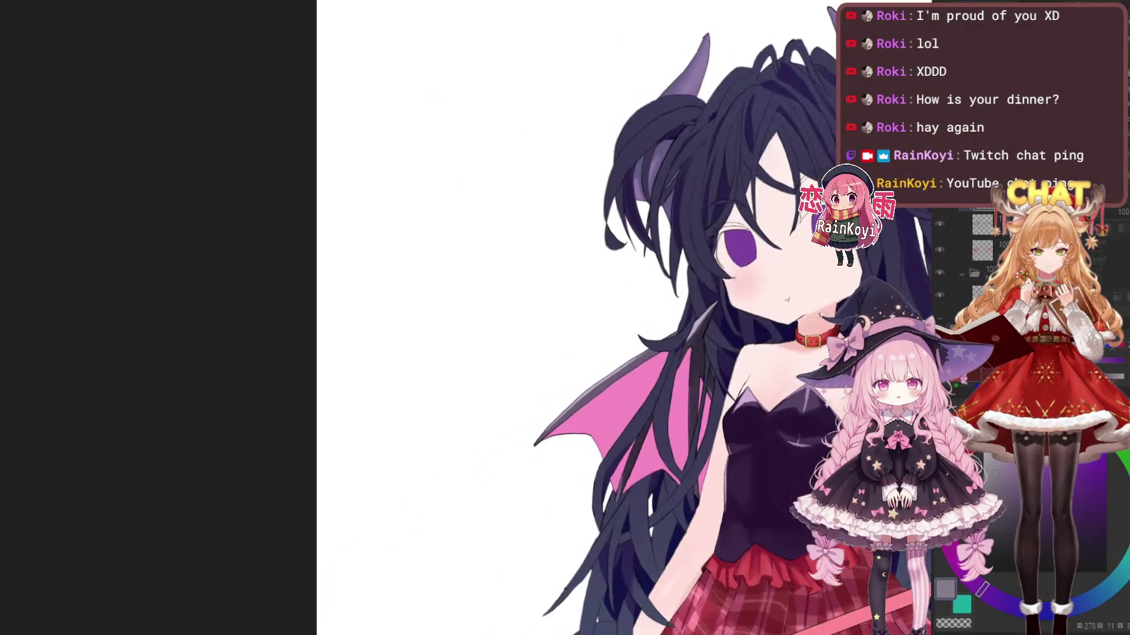
pyautogui.scroll(2, 681, 346)
pyautogui.moveTo(559, 414); pyautogui.dragTo(666, 335)
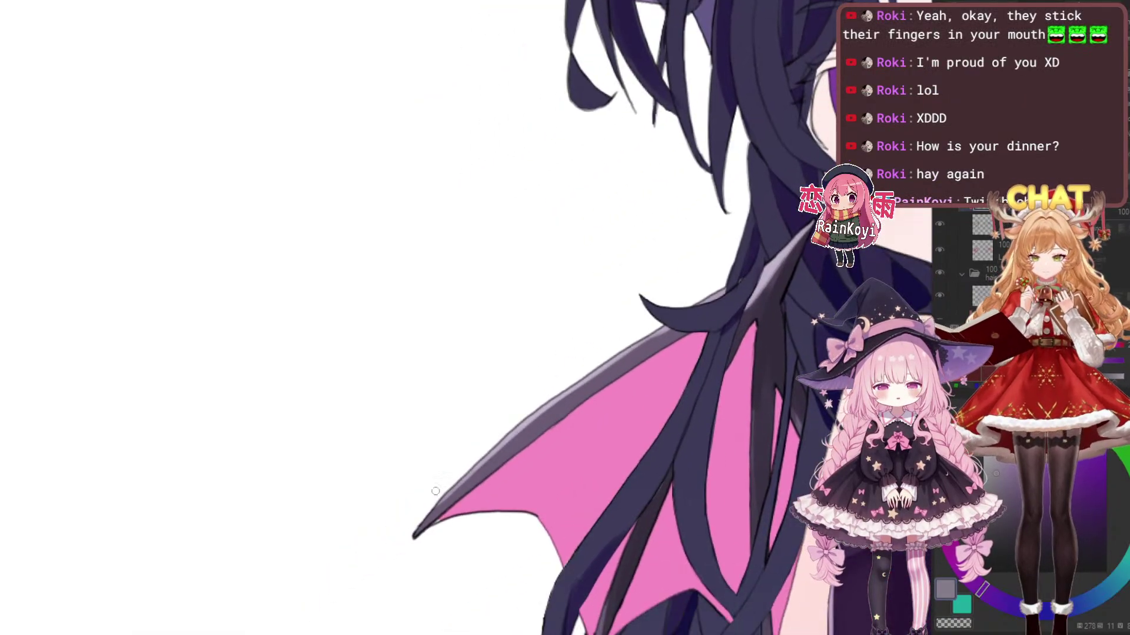
pyautogui.scroll(-2, 414, 529)
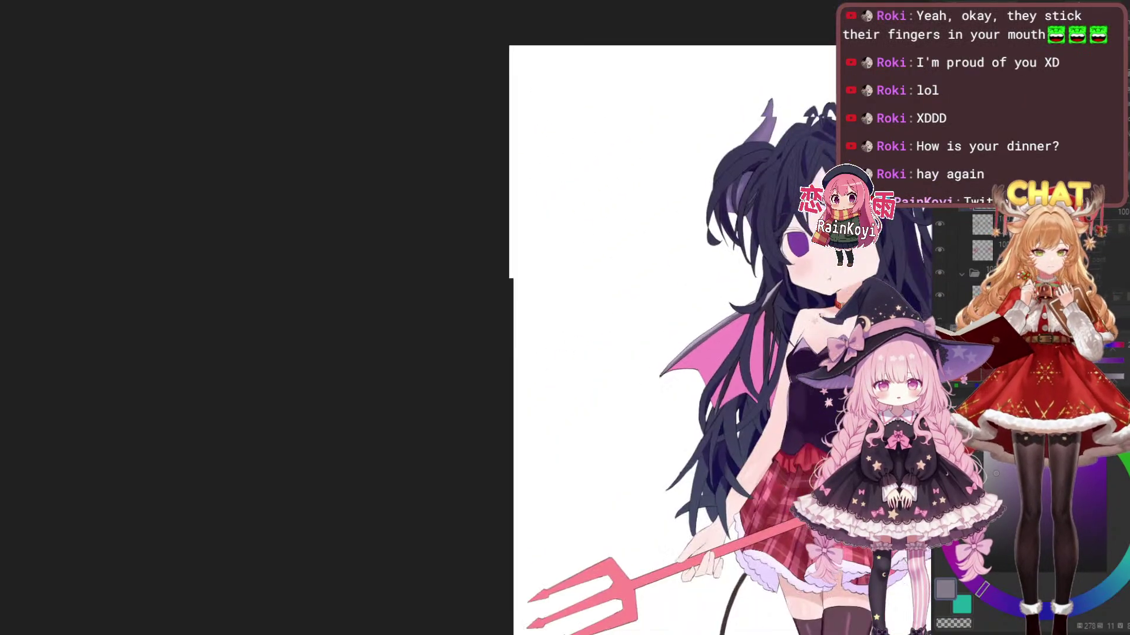
# Return to a very dark purple and deepen the shadows on the left wing's frame, bones and spike
pyautogui.scroll(2, 789, 336)
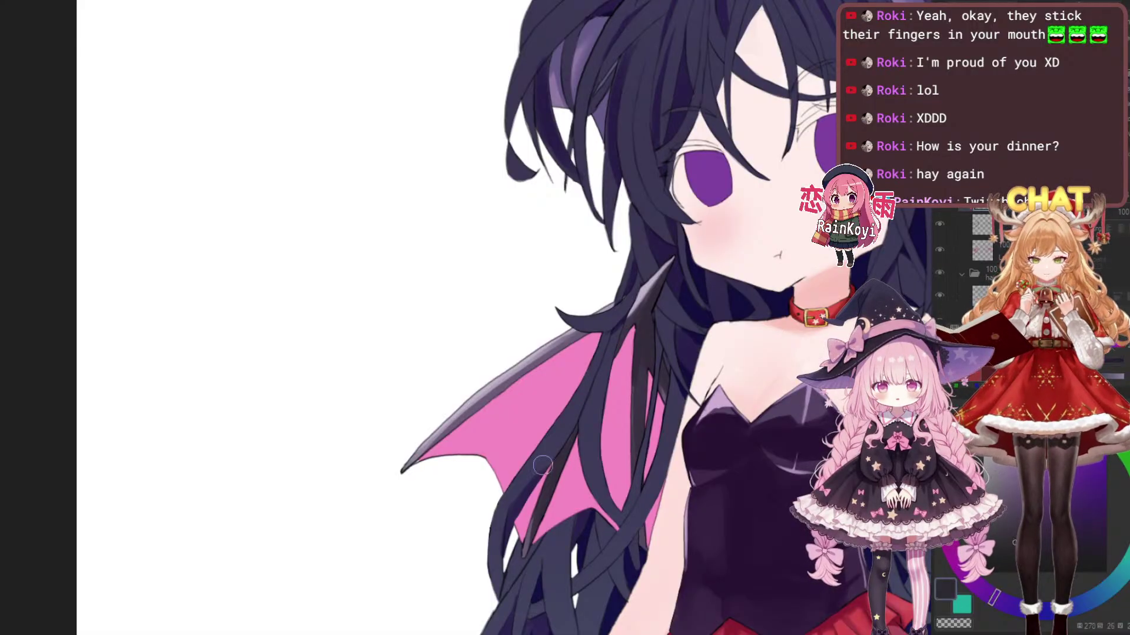
pyautogui.moveTo(550, 467); pyautogui.dragTo(589, 501)
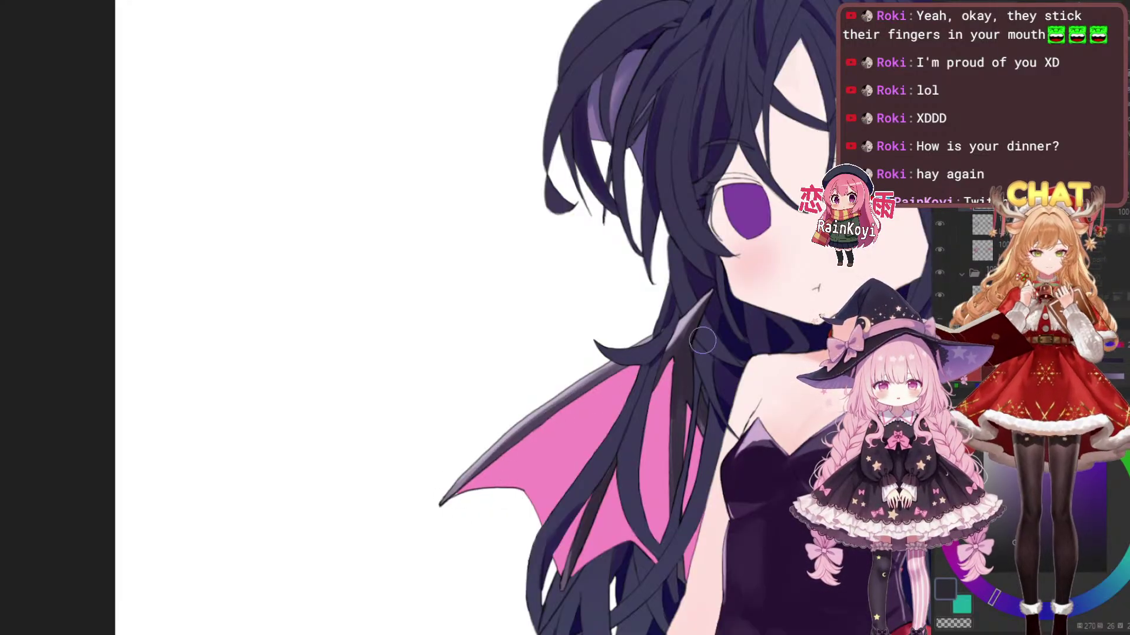
pyautogui.scroll(-3, 715, 314)
pyautogui.scroll(4, 707, 304)
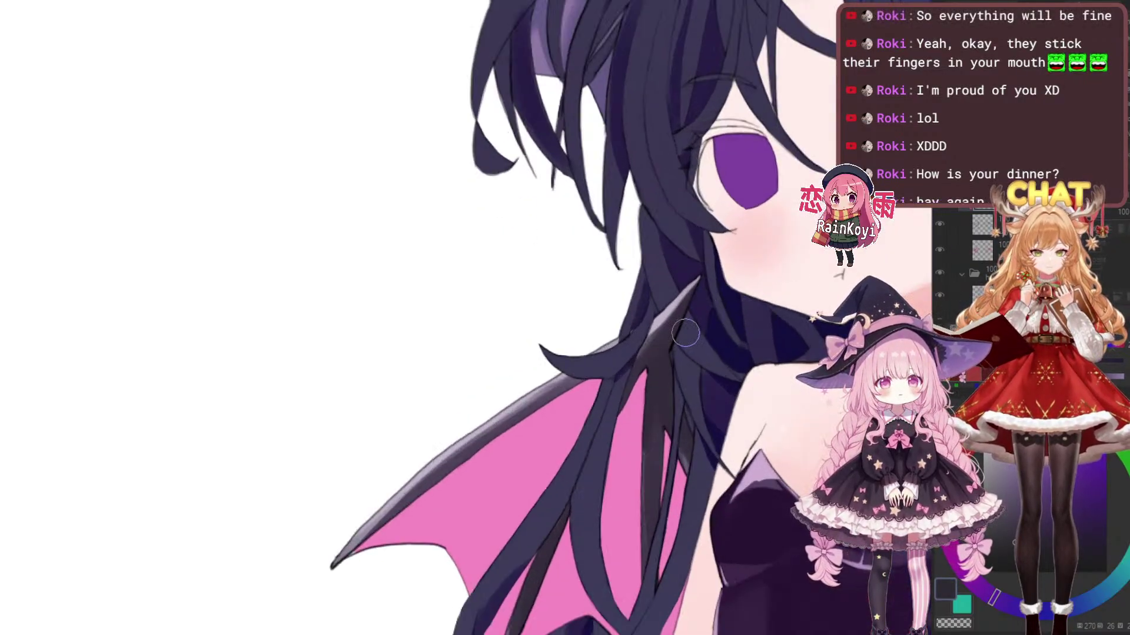
pyautogui.scroll(-3, 715, 291)
pyautogui.scroll(5, 647, 294)
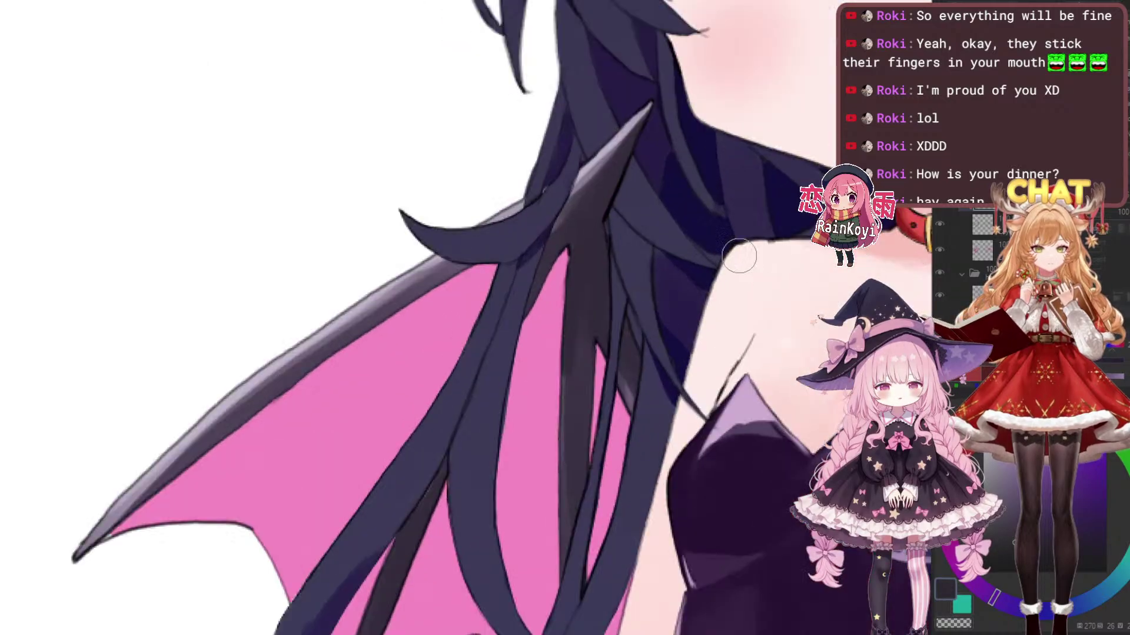
pyautogui.scroll(-3, 568, 373)
pyautogui.scroll(2, 568, 372)
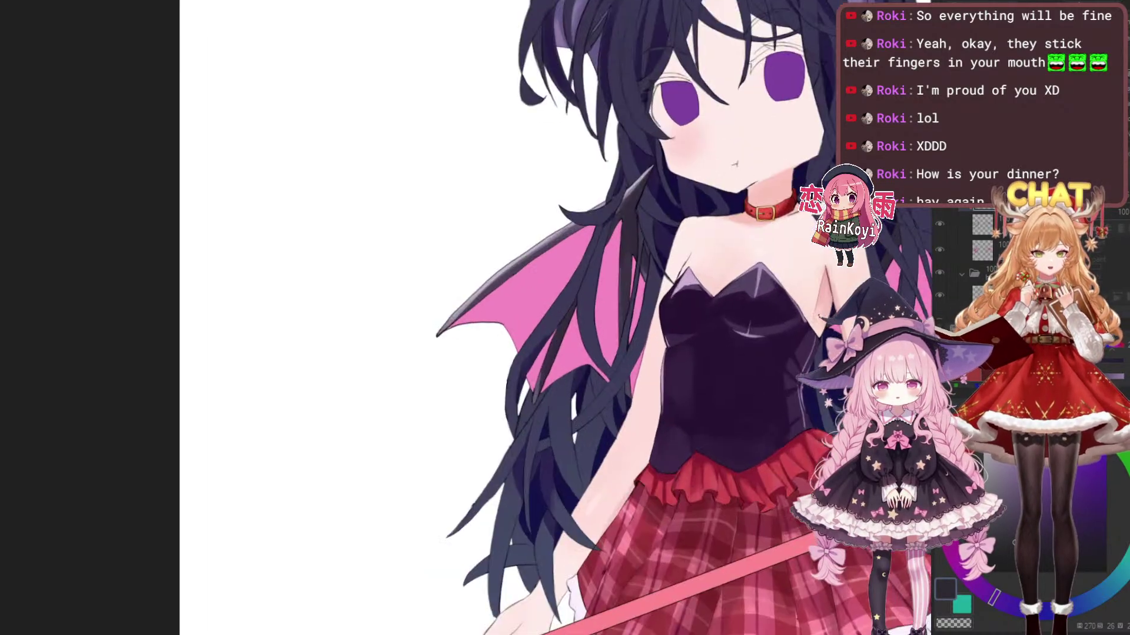
pyautogui.moveTo(661, 245); pyautogui.dragTo(646, 389)
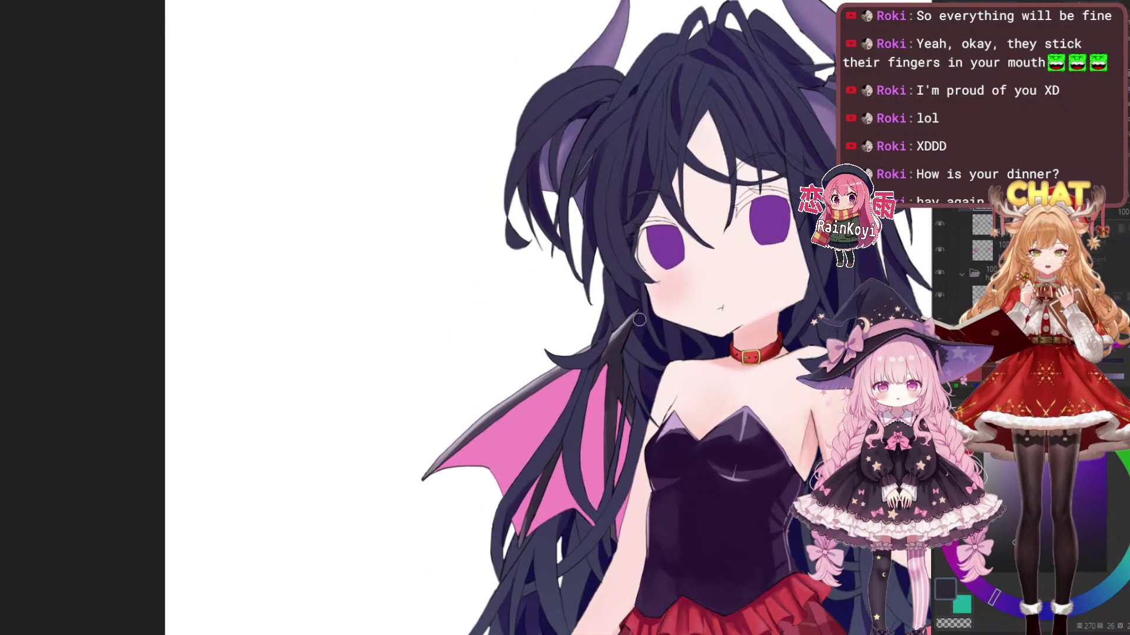
# Sample a very dark purple from the left wing's frame and deepen the shadows on its inner bones
pyautogui.scroll(-2, 624, 328)
pyautogui.scroll(4, 575, 369)
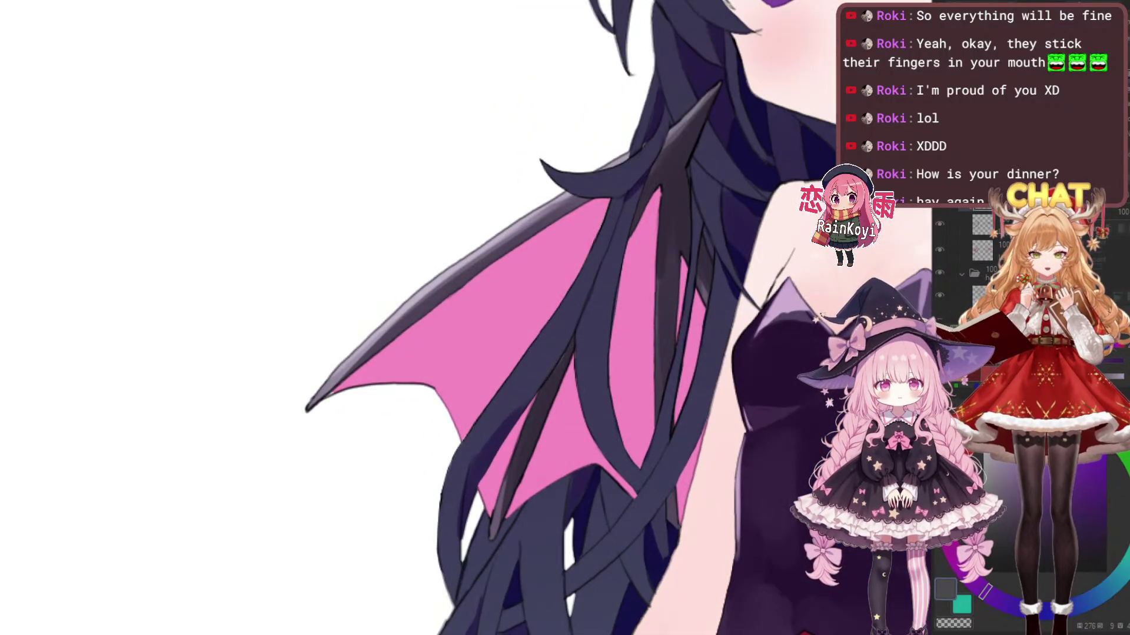
pyautogui.moveTo(567, 415); pyautogui.dragTo(537, 428)
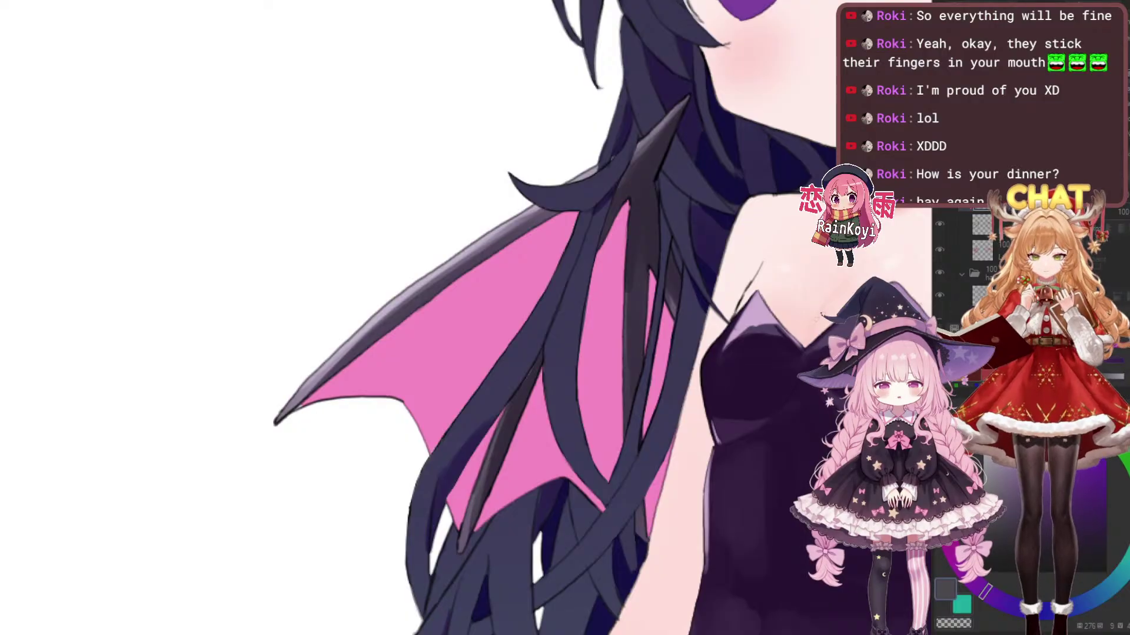
pyautogui.scroll(-3, 492, 439)
pyautogui.scroll(2, 567, 435)
pyautogui.moveTo(624, 343); pyautogui.dragTo(628, 408)
pyautogui.scroll(2, 625, 343)
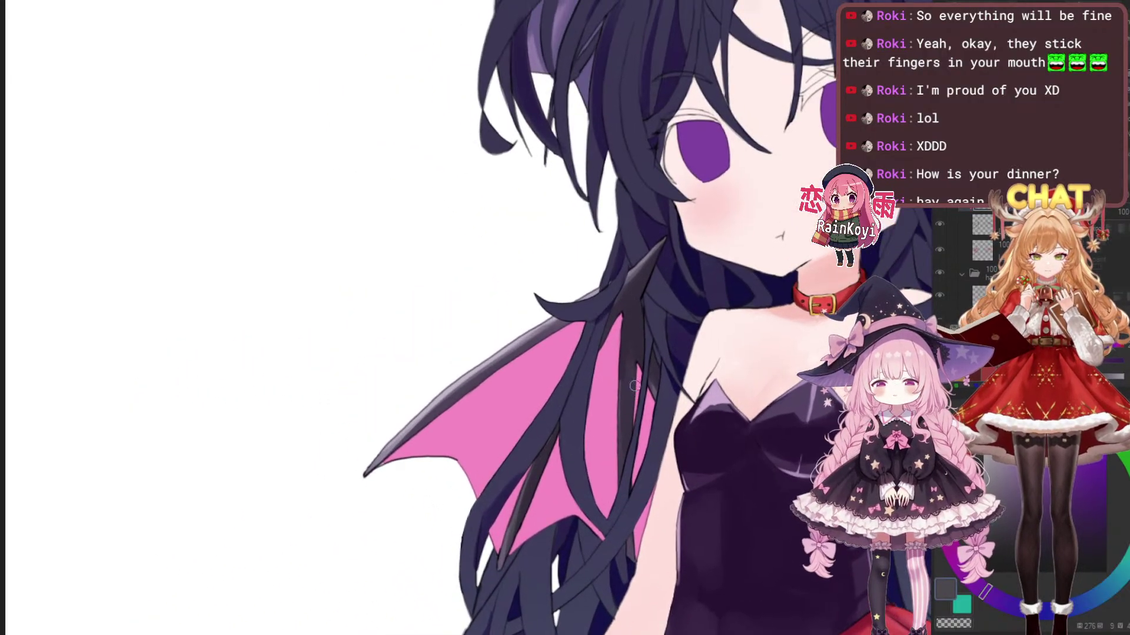
pyautogui.keyDown('alt'); pyautogui.click(630, 389); pyautogui.keyUp('alt')
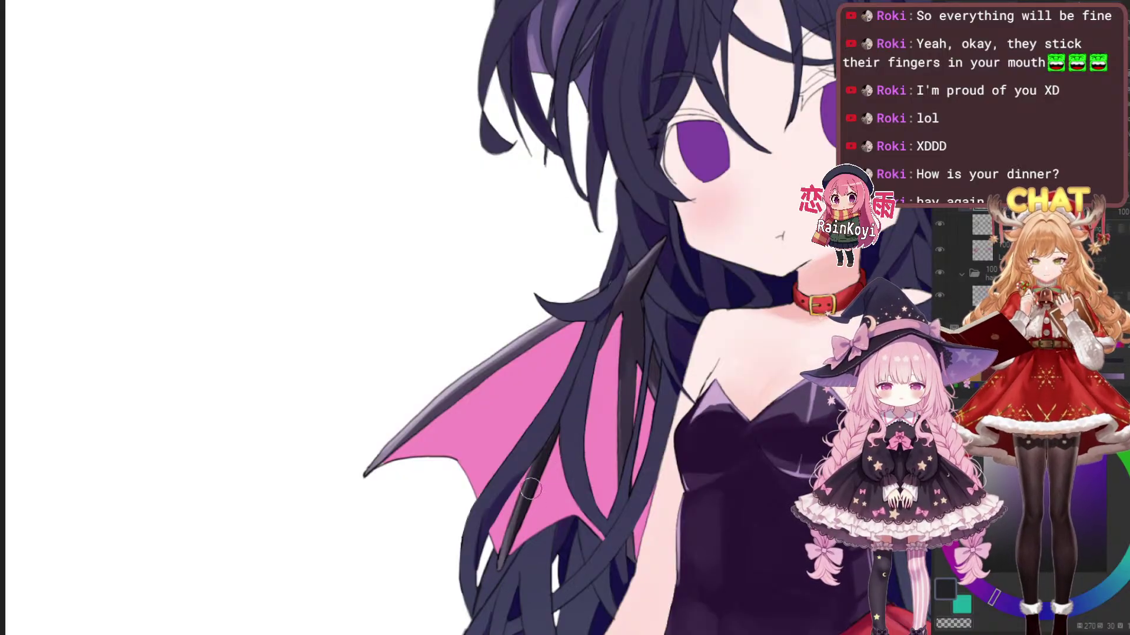
pyautogui.moveTo(547, 521); pyautogui.dragTo(465, 548)
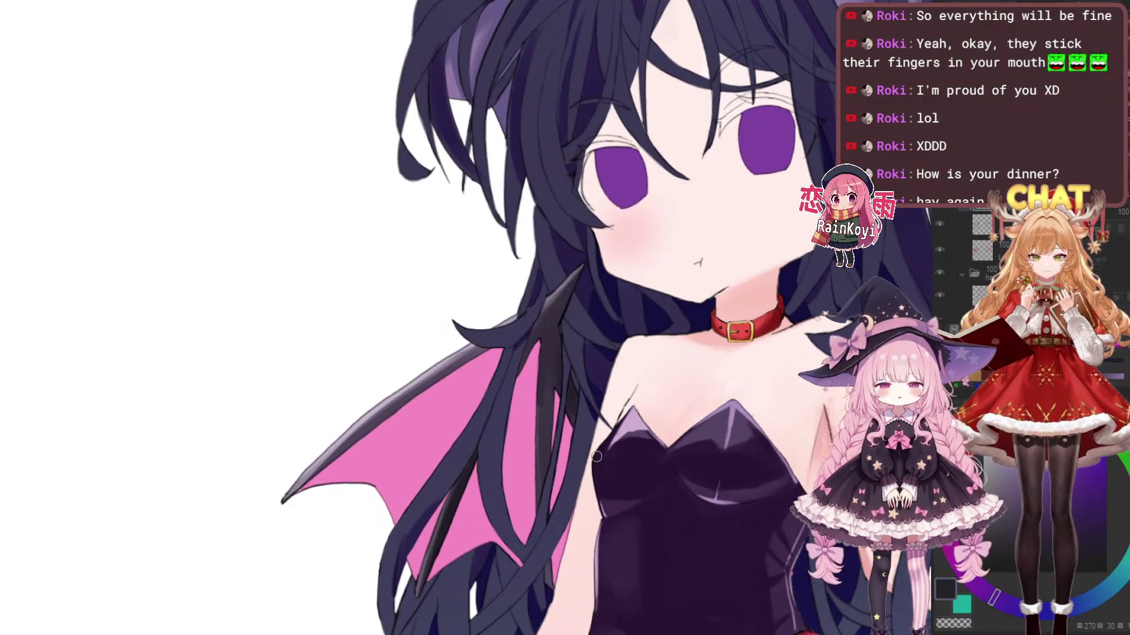
# Shade the right wing's frame and bones with the same very dark purple, darkening the lower side of the upper edge
pyautogui.scroll(-5, 553, 530)
pyautogui.scroll(4, 743, 499)
pyautogui.scroll(2, 573, 427)
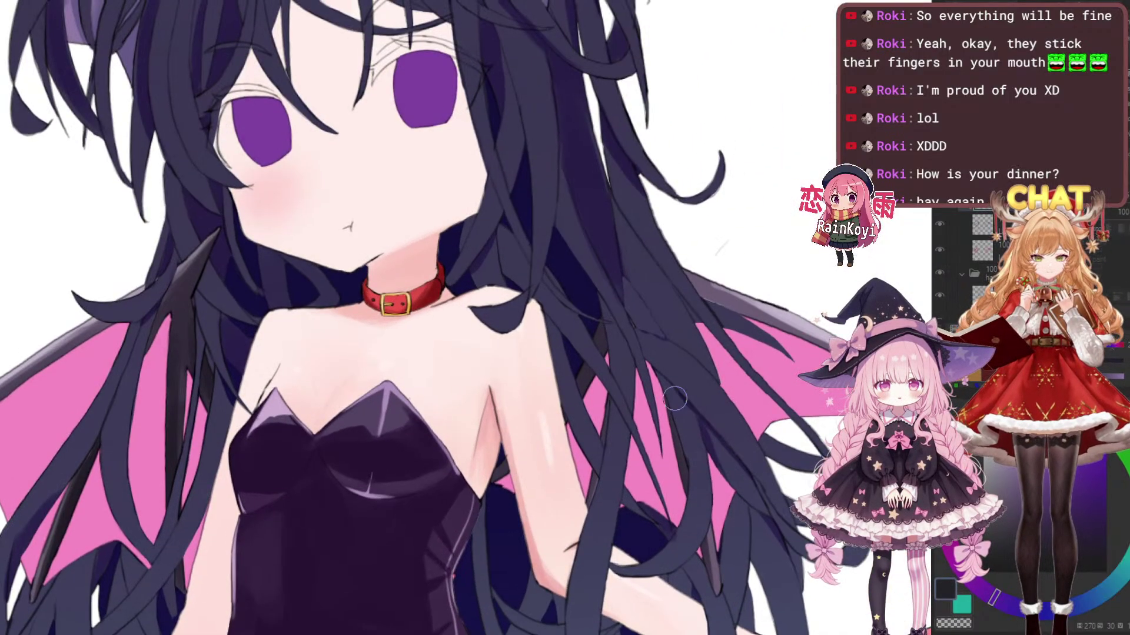
pyautogui.moveTo(721, 433); pyautogui.dragTo(640, 410)
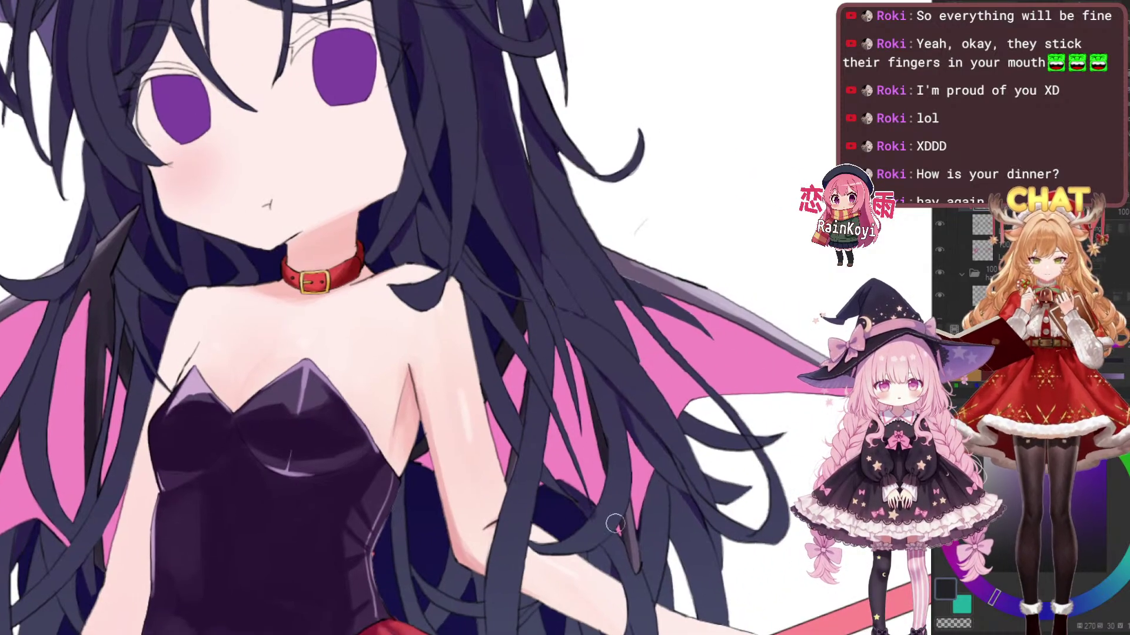
pyautogui.scroll(-3, 668, 440)
pyautogui.scroll(3, 565, 388)
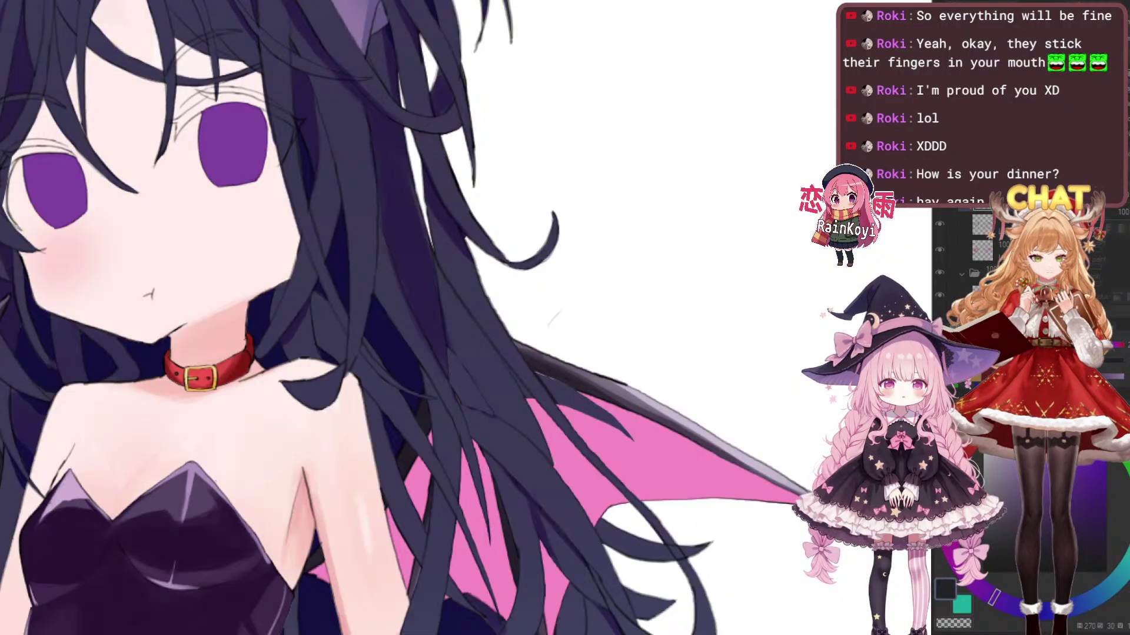
pyautogui.scroll(-6, 538, 366)
pyautogui.scroll(3, 779, 407)
pyautogui.scroll(2, 696, 411)
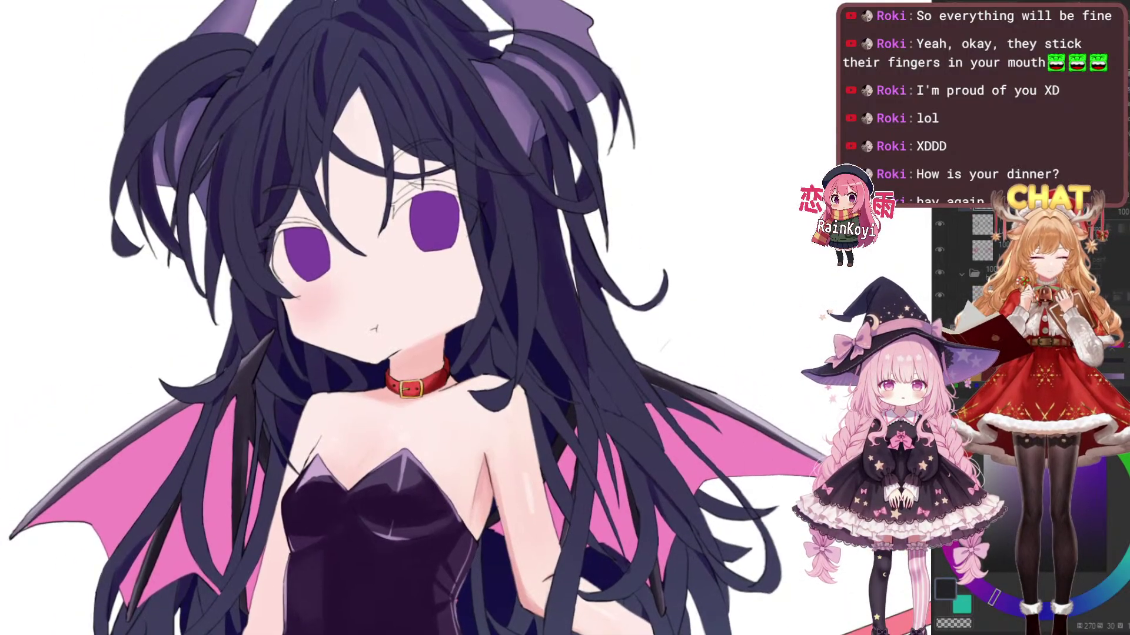
# Sample a light greyish purple and brighten the upper edge of the right wing's frame
pyautogui.keyDown('alt'); pyautogui.click(757, 411); pyautogui.keyUp('alt')
pyautogui.moveTo(703, 406); pyautogui.dragTo(607, 408)
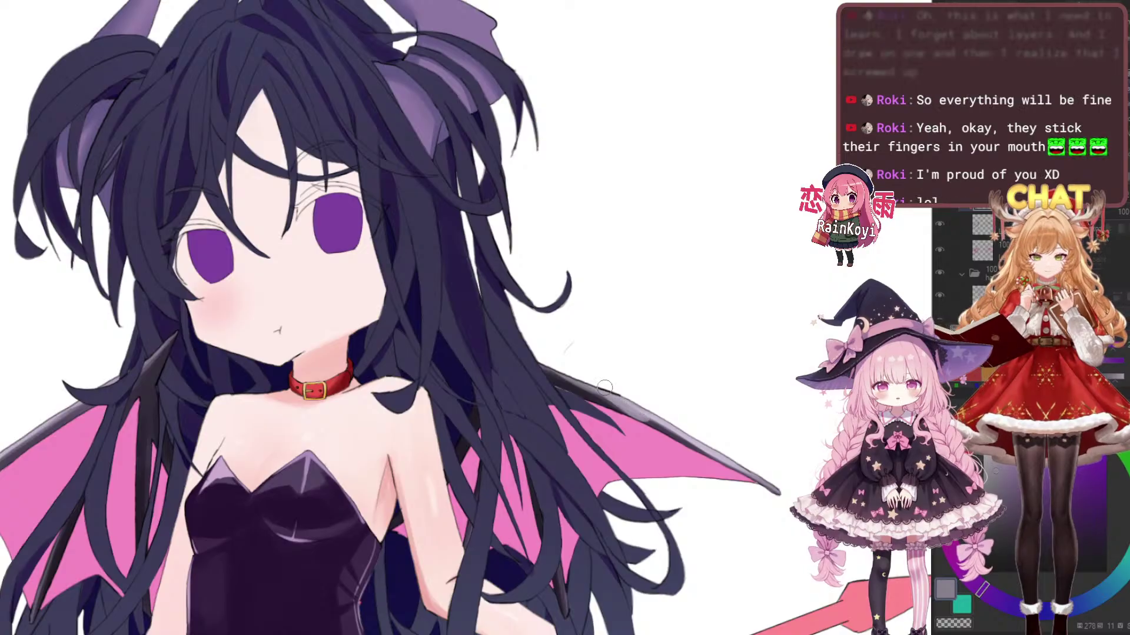
pyautogui.scroll(3, 612, 389)
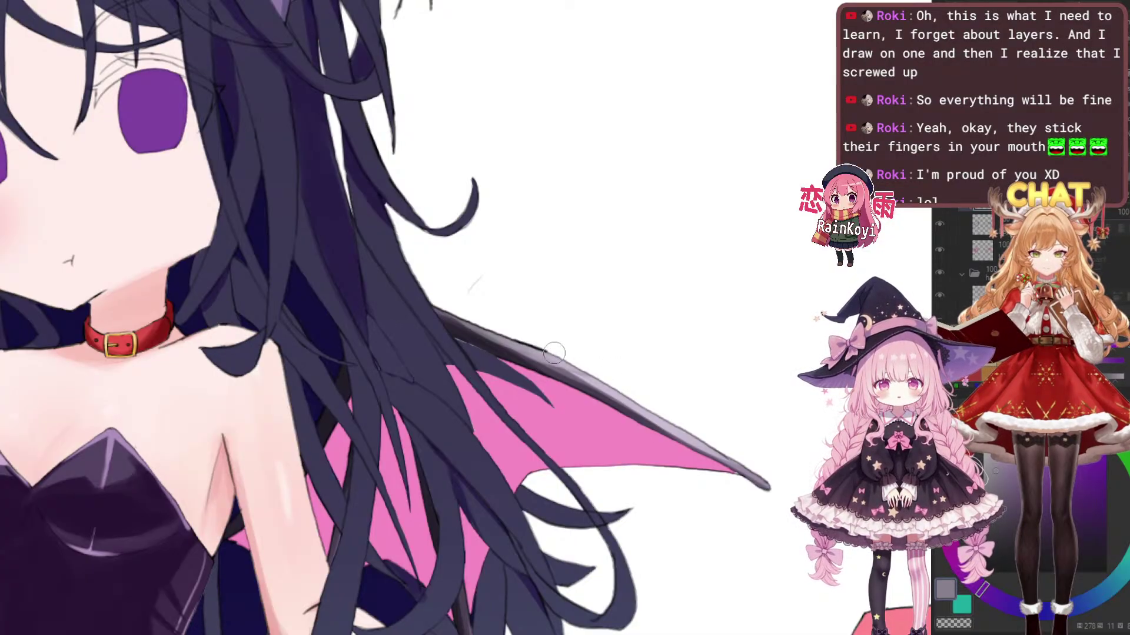
pyautogui.scroll(-5, 639, 395)
pyautogui.scroll(2, 639, 396)
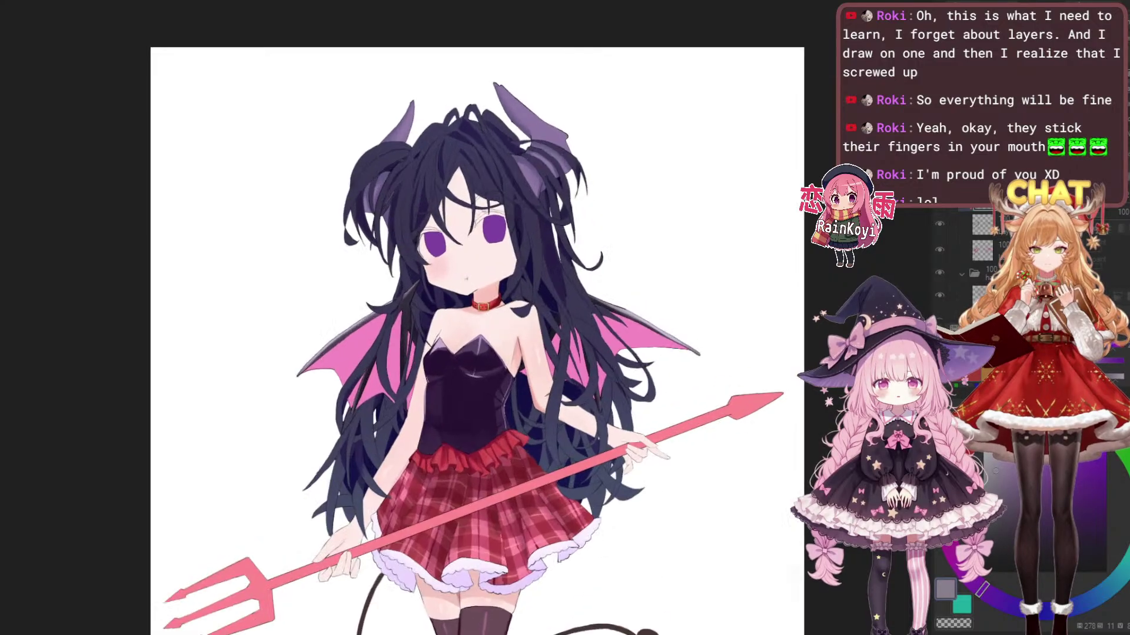
pyautogui.scroll(5, 669, 333)
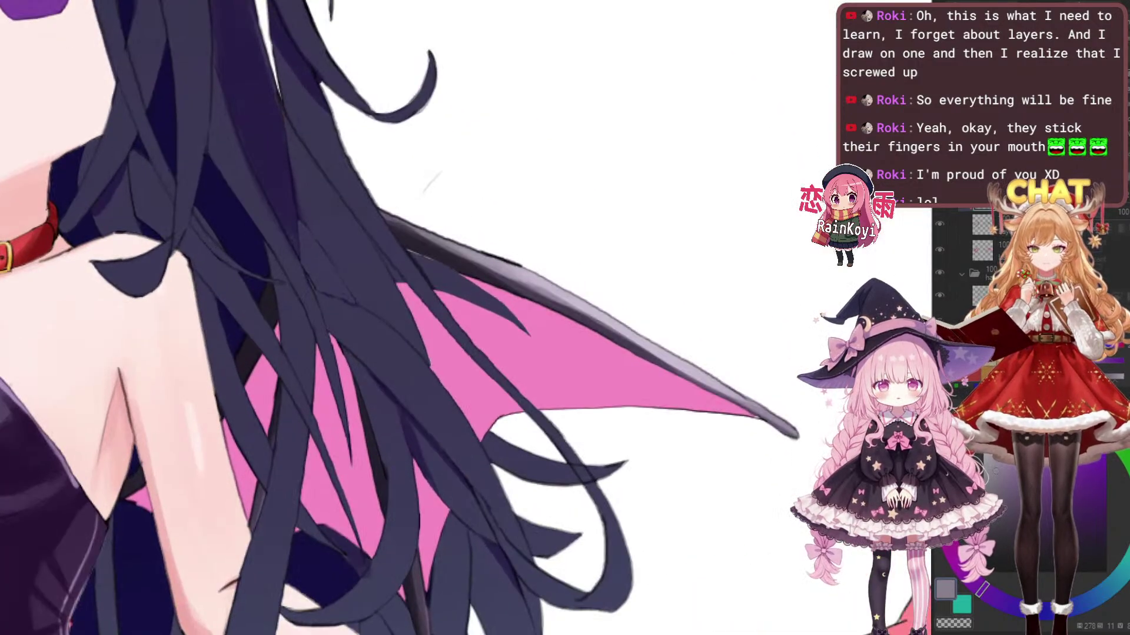
# Return to a very dark purple and deepen the shadows along the right wing's upper frame
pyautogui.keyDown('alt'); pyautogui.click(461, 253); pyautogui.keyUp('alt')
pyautogui.moveTo(436, 242); pyautogui.dragTo(635, 342)
pyautogui.moveTo(556, 297); pyautogui.dragTo(743, 405)
pyautogui.hotkey('ctrl', '0')
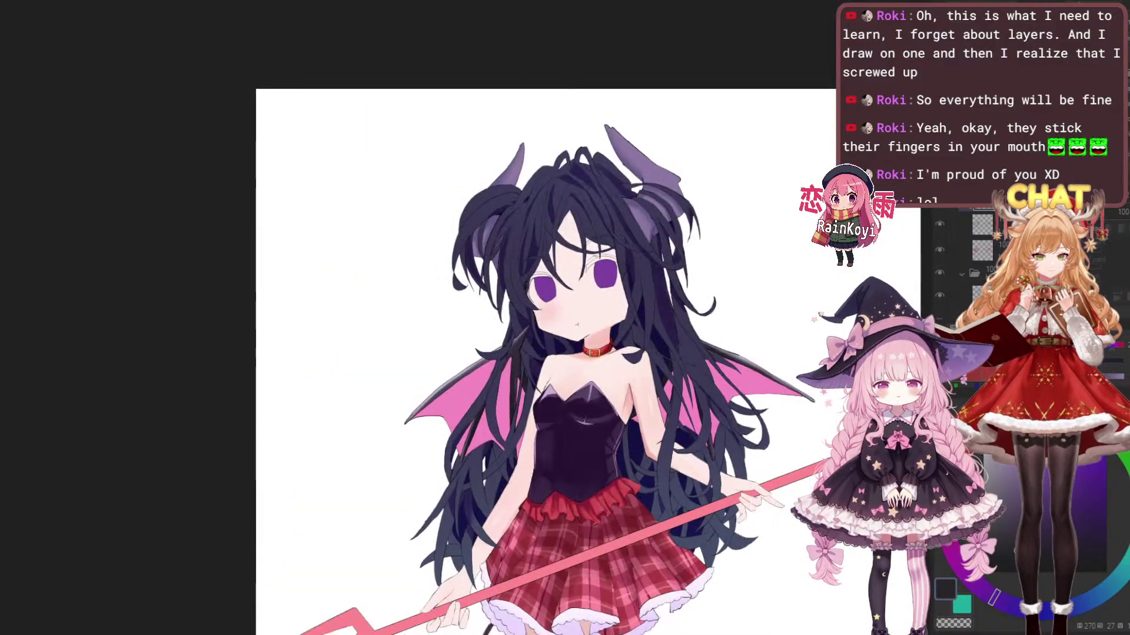
pyautogui.scroll(3, 856, 412)
pyautogui.scroll(-4, 857, 412)
pyautogui.scroll(2, 856, 412)
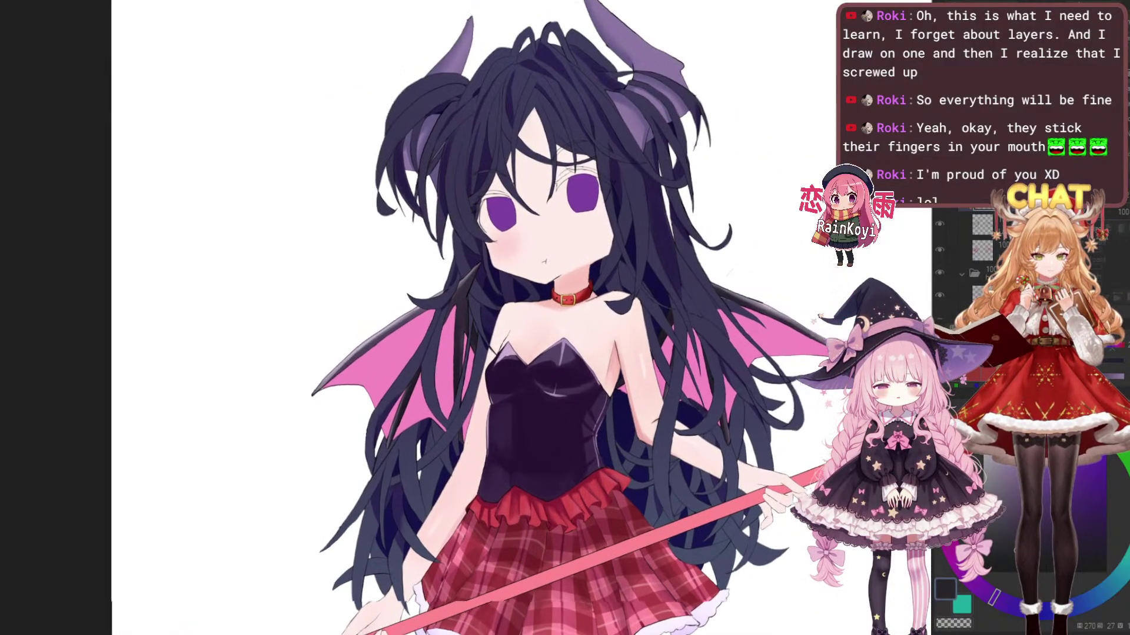
pyautogui.scroll(2, 765, 465)
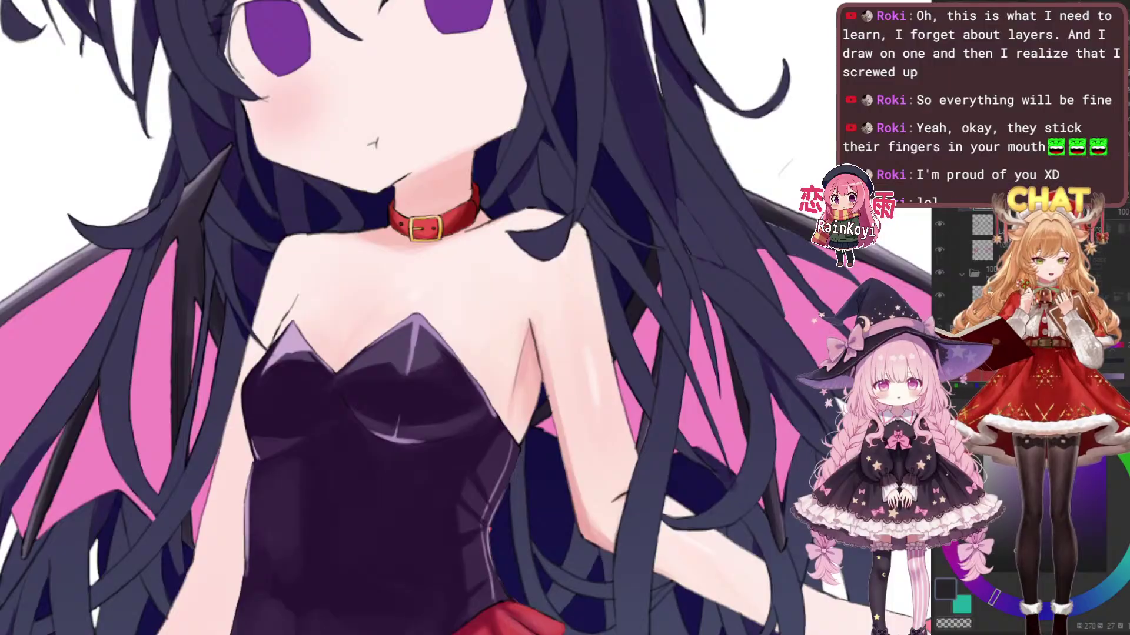
# Shift the dark colour towards reddish purple and tint the right wing's inner bones behind the hair
pyautogui.moveTo(627, 386); pyautogui.dragTo(659, 454)
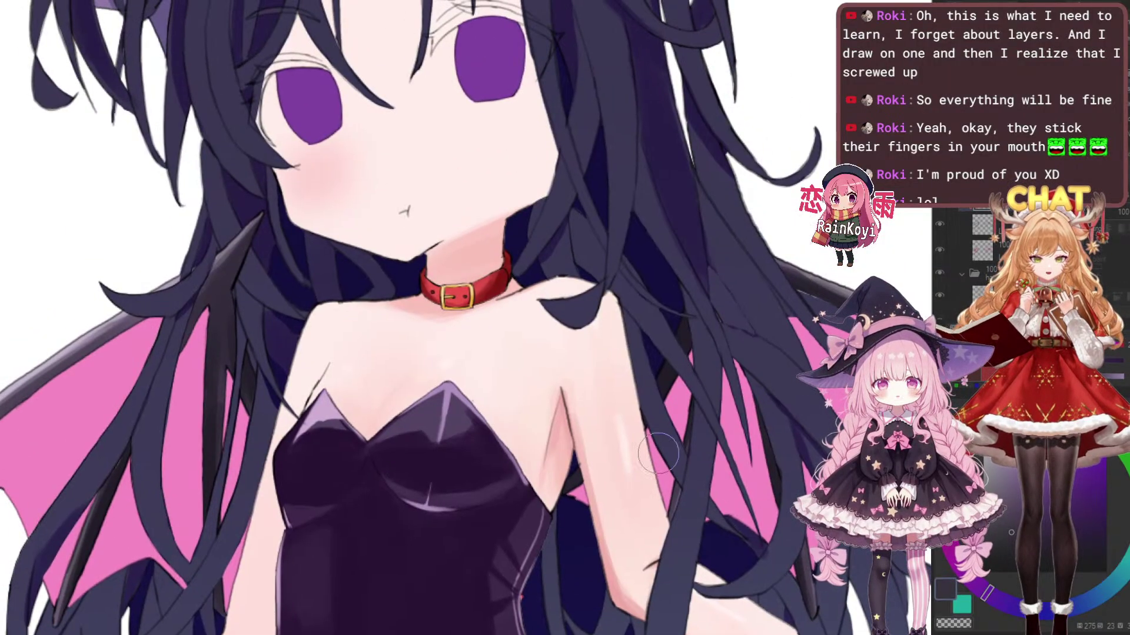
pyautogui.scroll(-6, 603, 440)
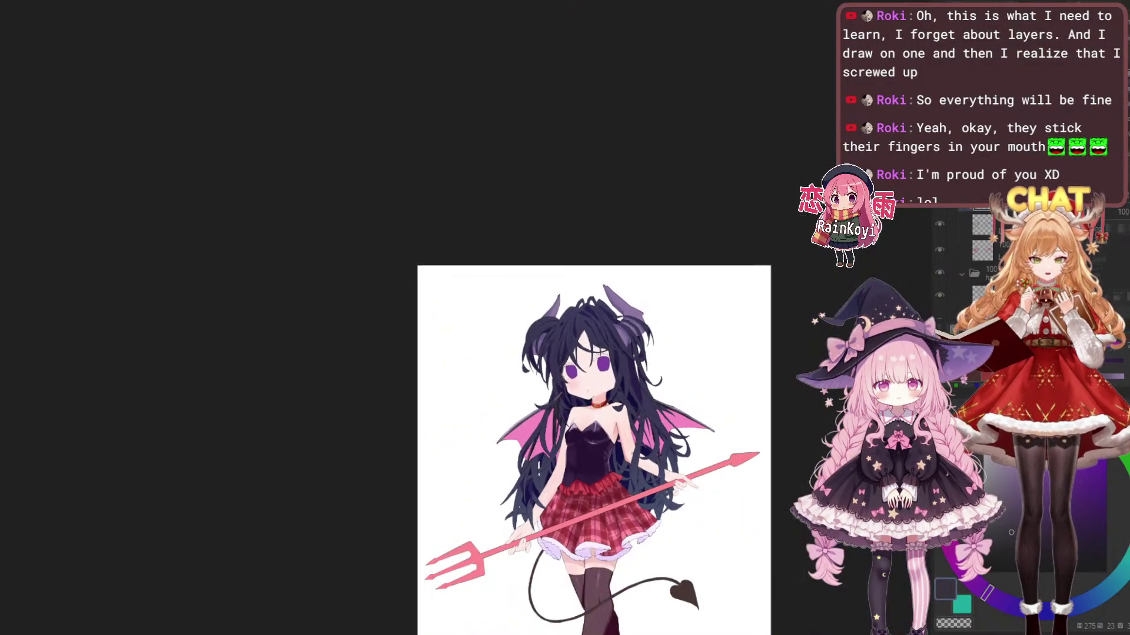
pyautogui.scroll(4, 612, 456)
pyautogui.moveTo(659, 333); pyautogui.dragTo(650, 377)
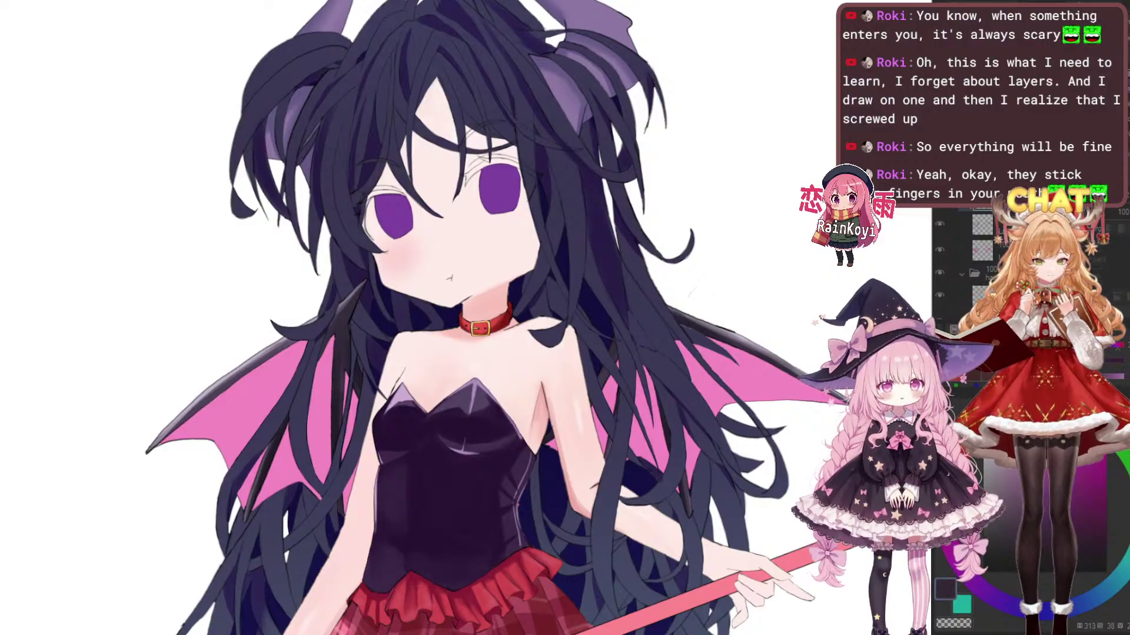
pyautogui.moveTo(598, 382); pyautogui.dragTo(612, 409)
pyautogui.scroll(1, 609, 410)
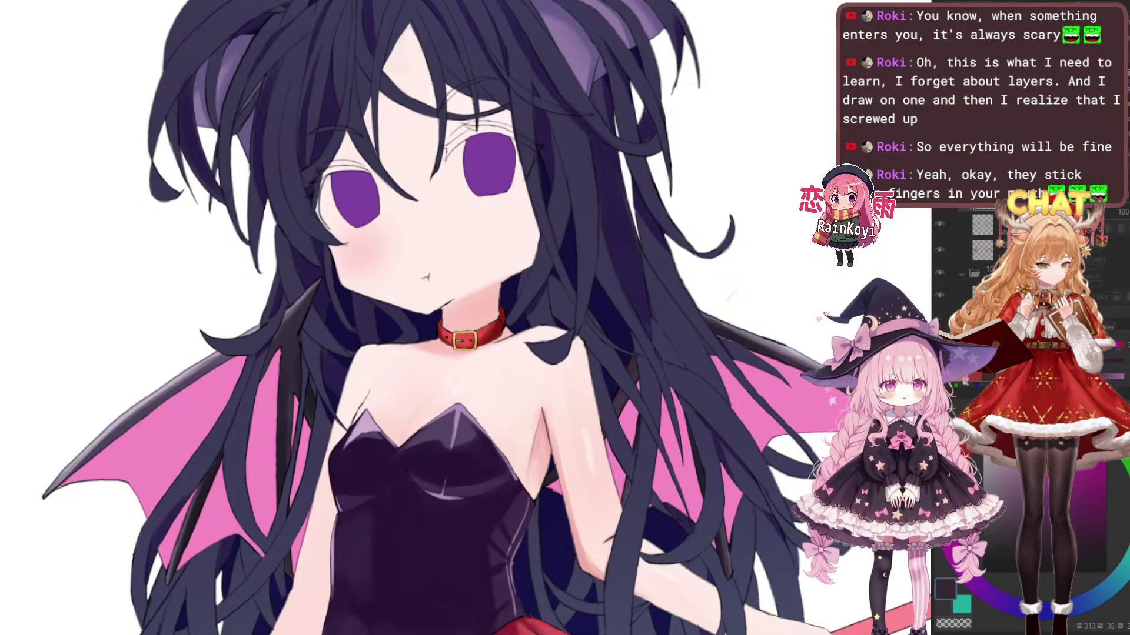
pyautogui.scroll(2, 618, 424)
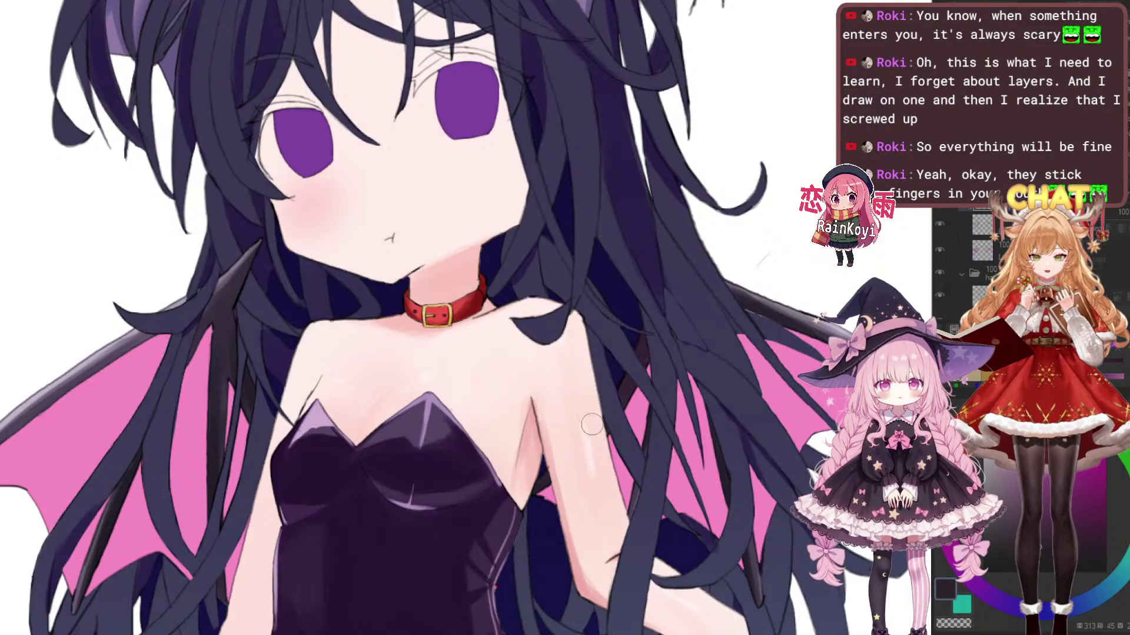
# Add a layer for the pink wing membranes' shading and choose a dark crimson as the drawing colour
pyautogui.moveTo(457, 468); pyautogui.dragTo(613, 503)
pyautogui.moveTo(600, 406); pyautogui.dragTo(489, 375)
pyautogui.scroll(-4, 563, 312)
pyautogui.scroll(3, 564, 340)
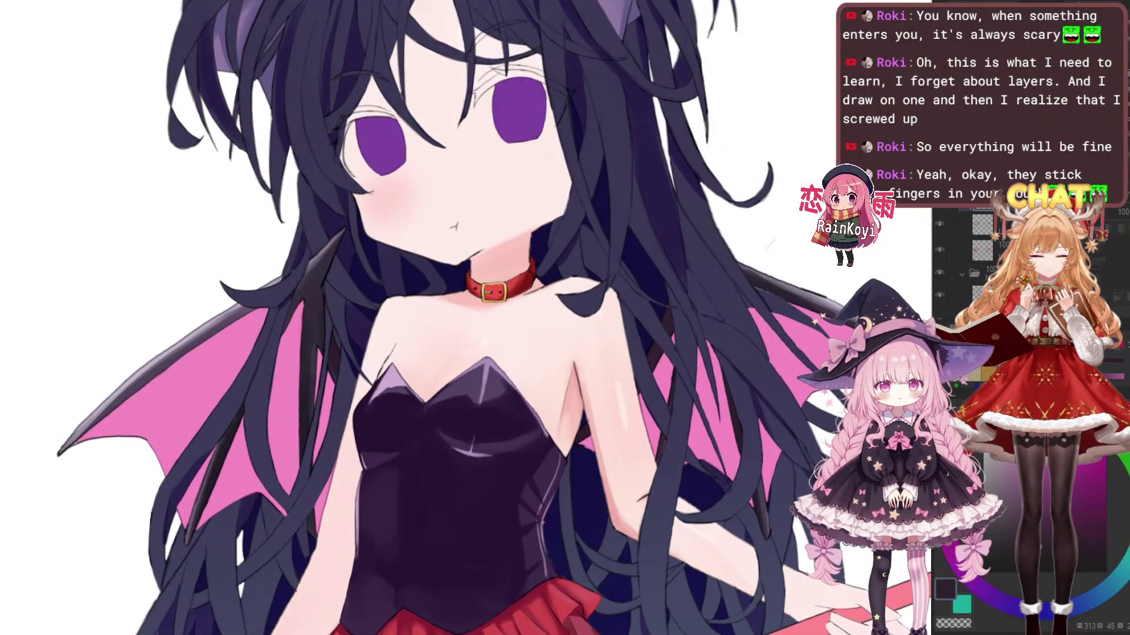
pyautogui.scroll(-3, 672, 363)
pyautogui.scroll(3, 672, 363)
pyautogui.moveTo(466, 318); pyautogui.dragTo(466, 350)
pyautogui.scroll(-3, 466, 318)
pyautogui.scroll(4, 466, 318)
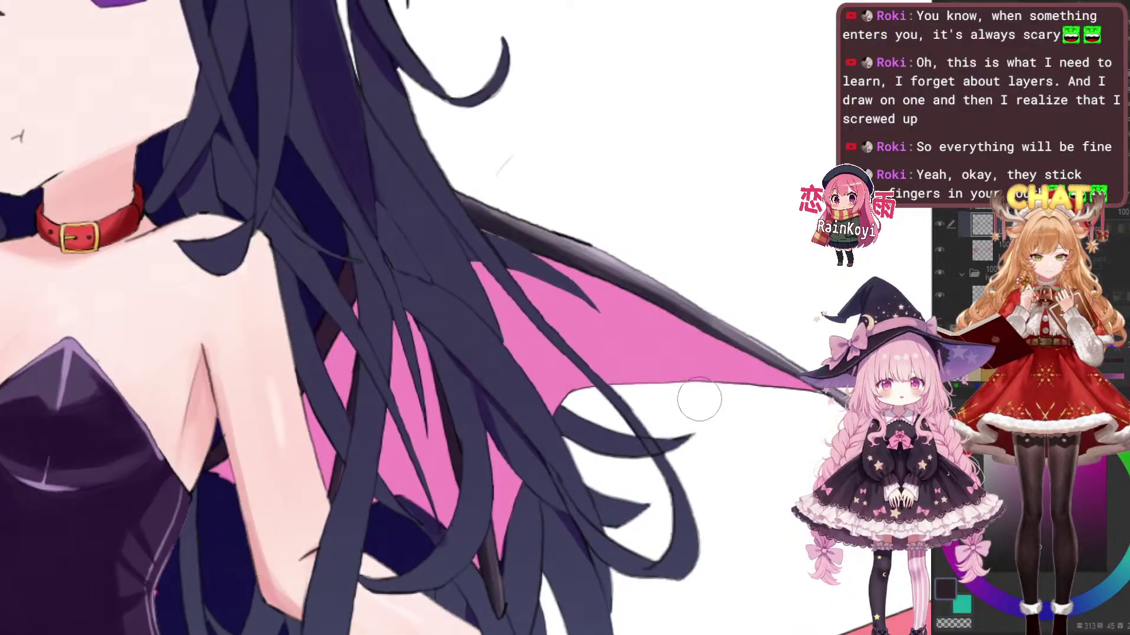
pyautogui.scroll(-3, 699, 399)
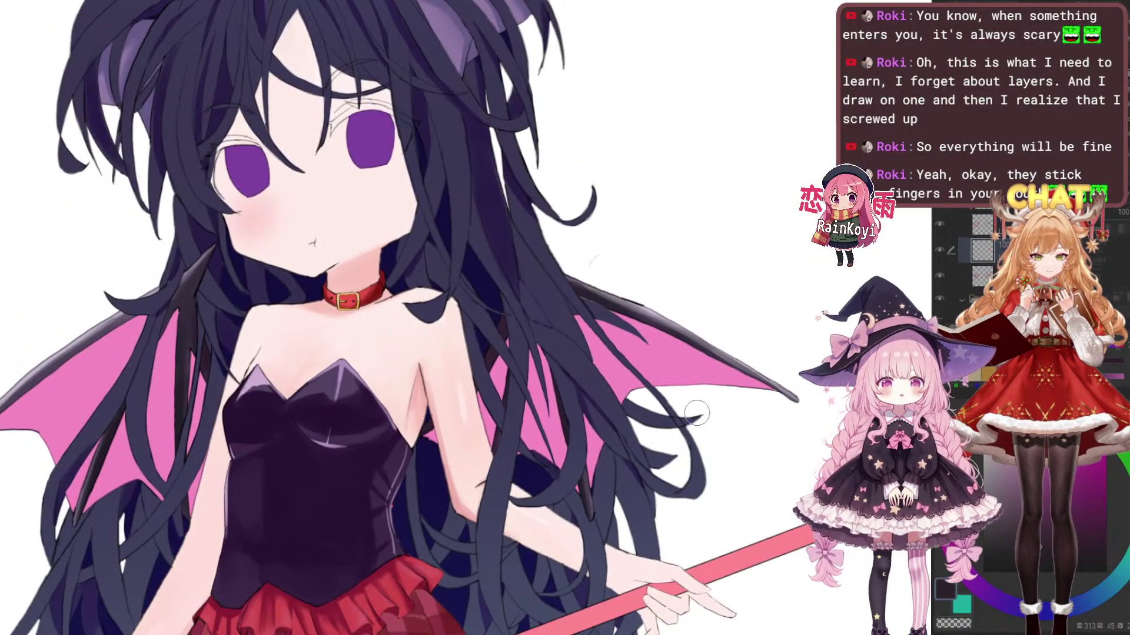
pyautogui.moveTo(683, 431); pyautogui.dragTo(736, 389)
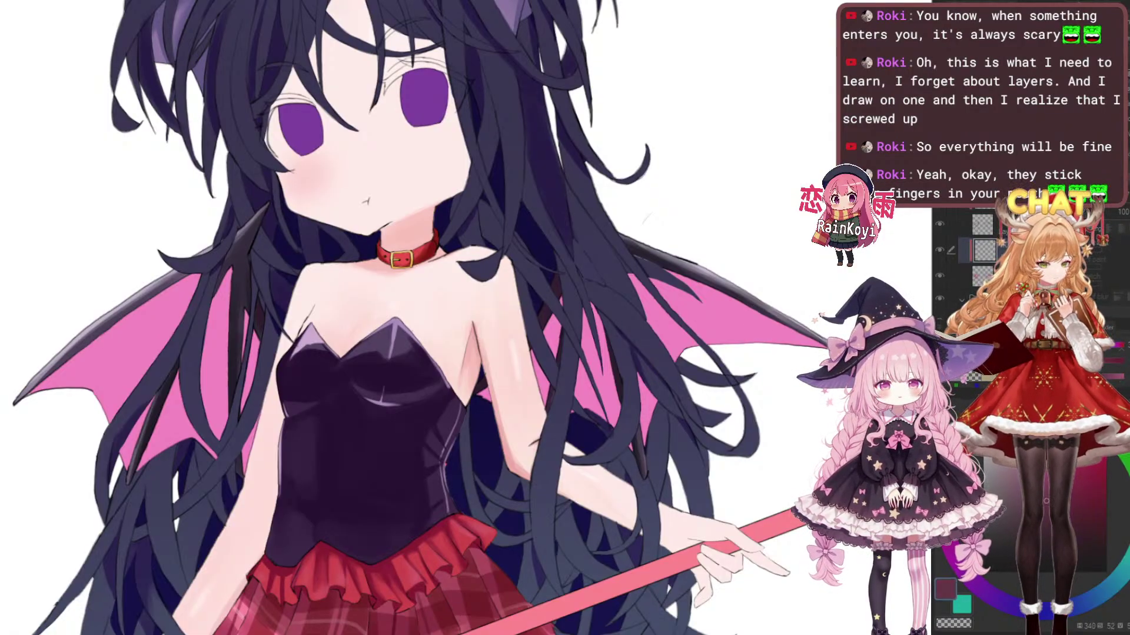
pyautogui.moveTo(648, 419); pyautogui.dragTo(608, 460)
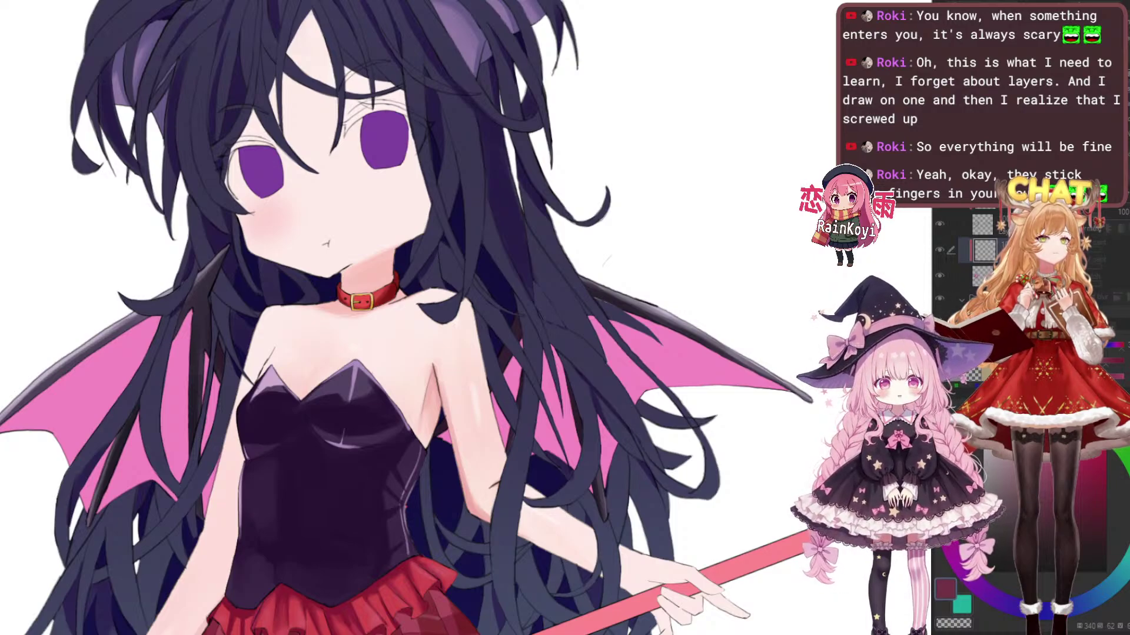
pyautogui.scroll(3, 618, 369)
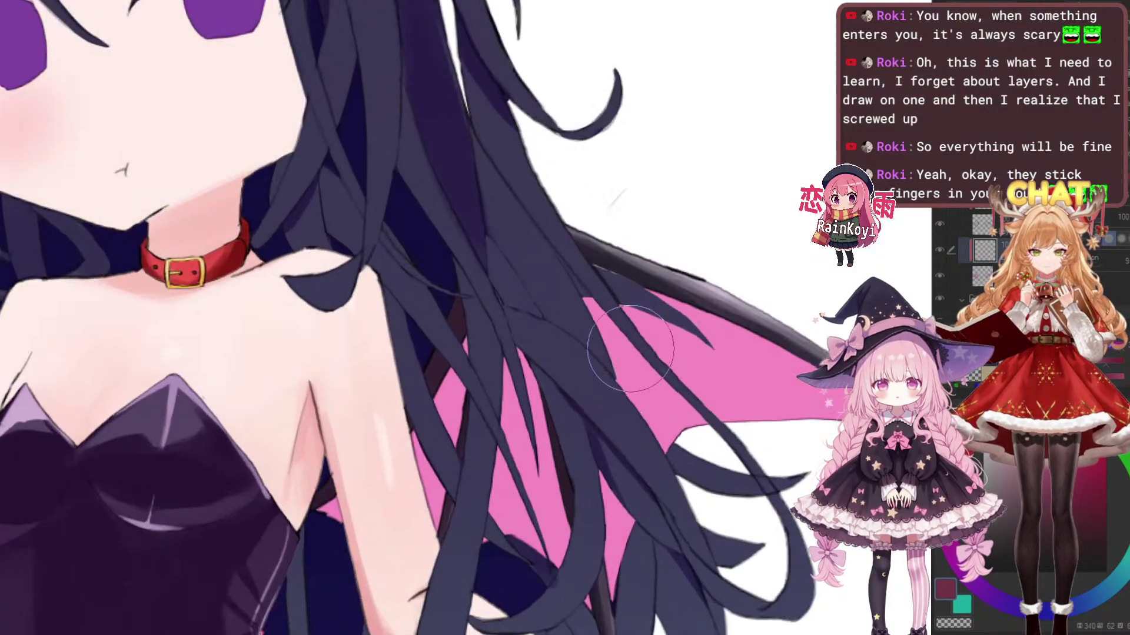
pyautogui.moveTo(480, 295)
pyautogui.mouseDown()
pyautogui.moveTo(463, 426)
pyautogui.moveTo(442, 485)
pyautogui.mouseUp()
pyautogui.hotkey('ctrl', 'z')
pyautogui.press('[')
pyautogui.press('[')
pyautogui.press('[')
pyautogui.moveTo(484, 286); pyautogui.dragTo(449, 546)
pyautogui.press('e')
pyautogui.hotkey('ctrl', 'z')
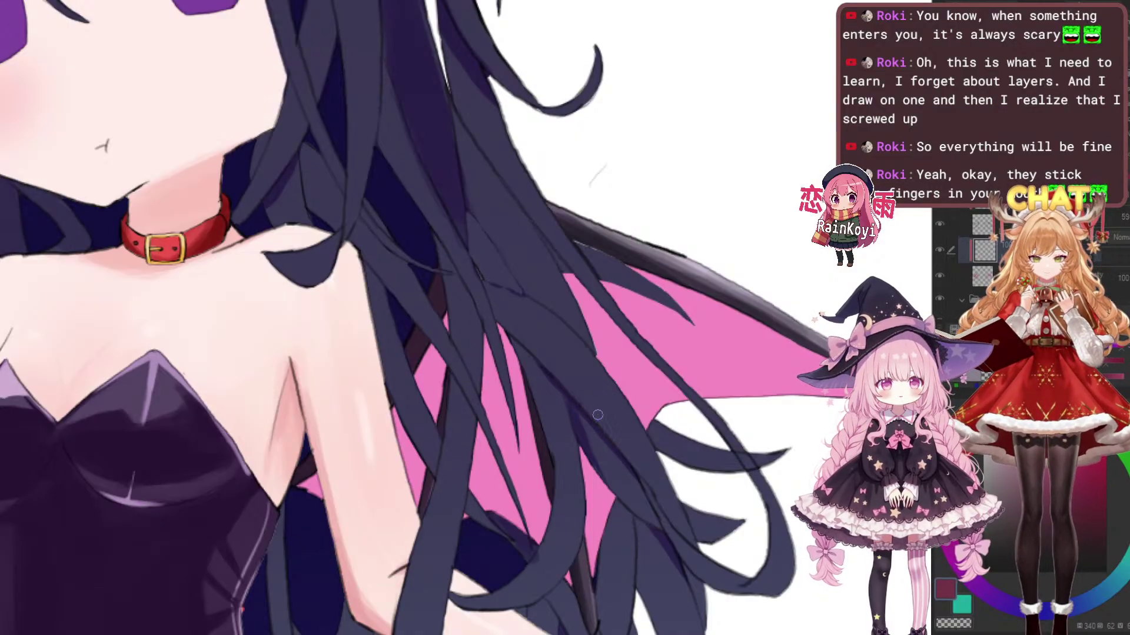
# Shade the inner section of the right wing's pink membrane softly with dark crimson using a large brush
pyautogui.scroll(-4, 515, 432)
pyautogui.scroll(2, 515, 432)
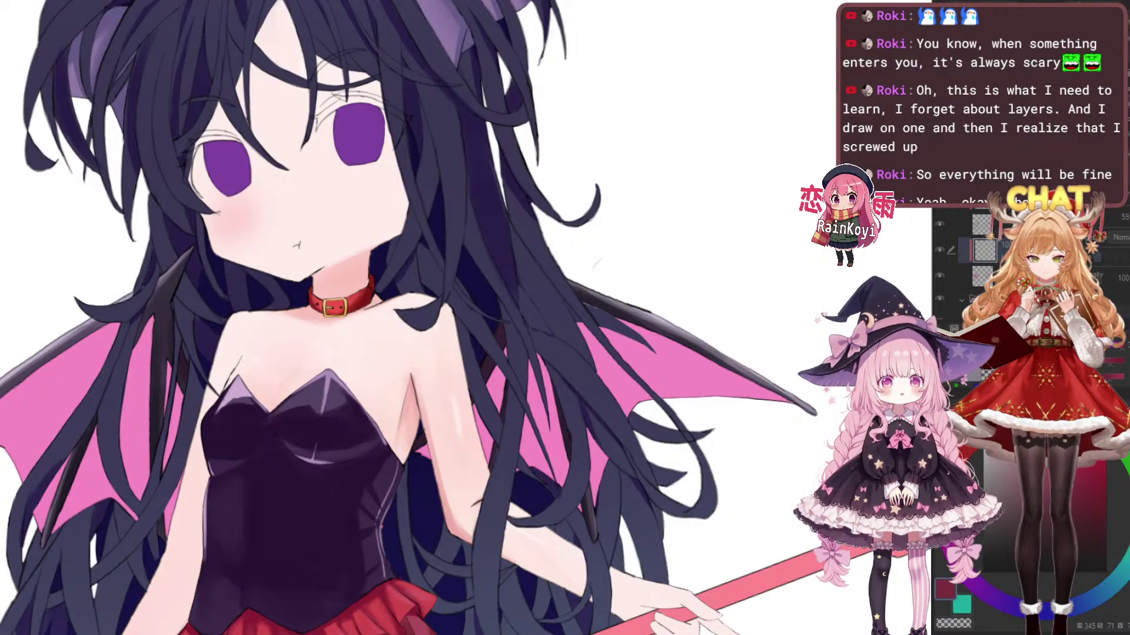
pyautogui.scroll(2, 494, 409)
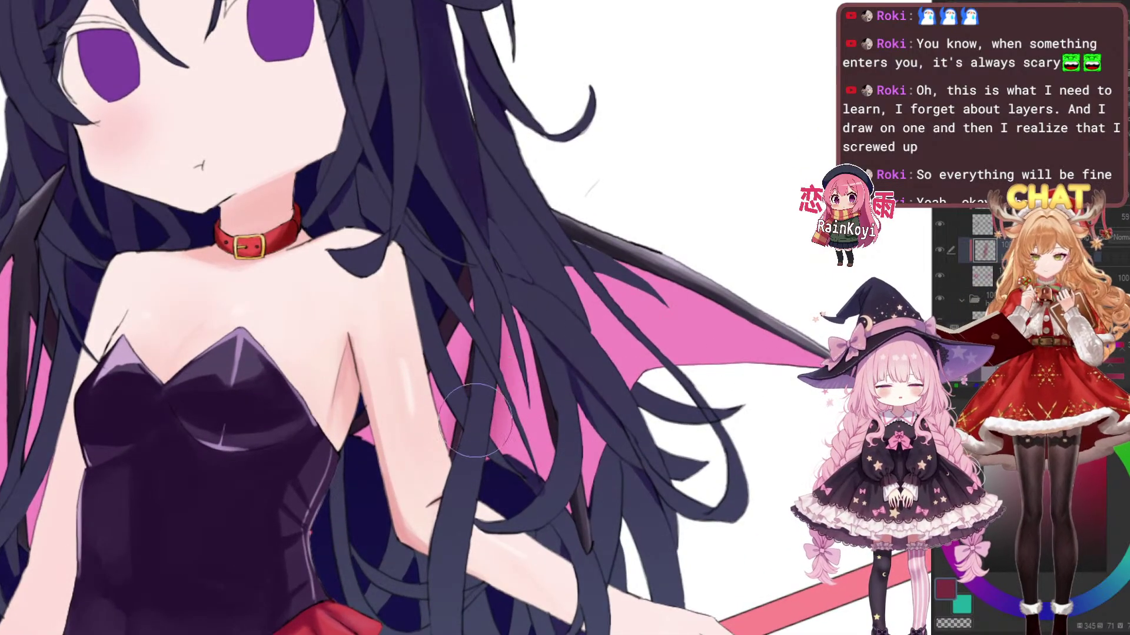
pyautogui.moveTo(565, 420); pyautogui.dragTo(513, 417)
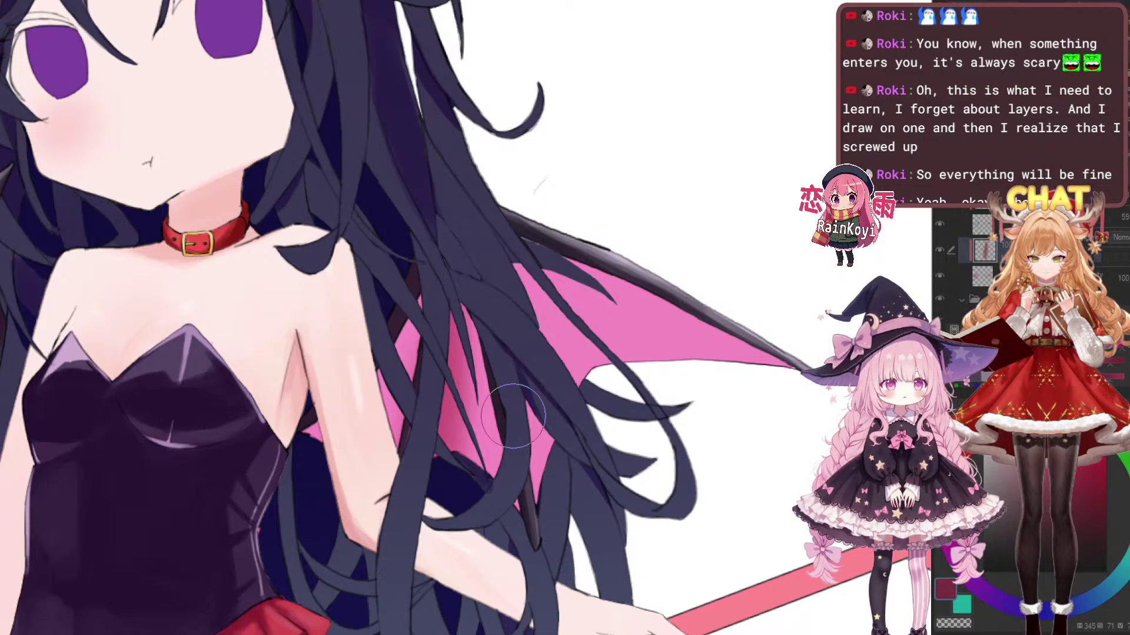
pyautogui.moveTo(513, 416); pyautogui.dragTo(421, 480)
pyautogui.scroll(-2, 653, 173)
pyautogui.moveTo(862, 96); pyautogui.dragTo(721, 140)
pyautogui.scroll(5, 982, 259)
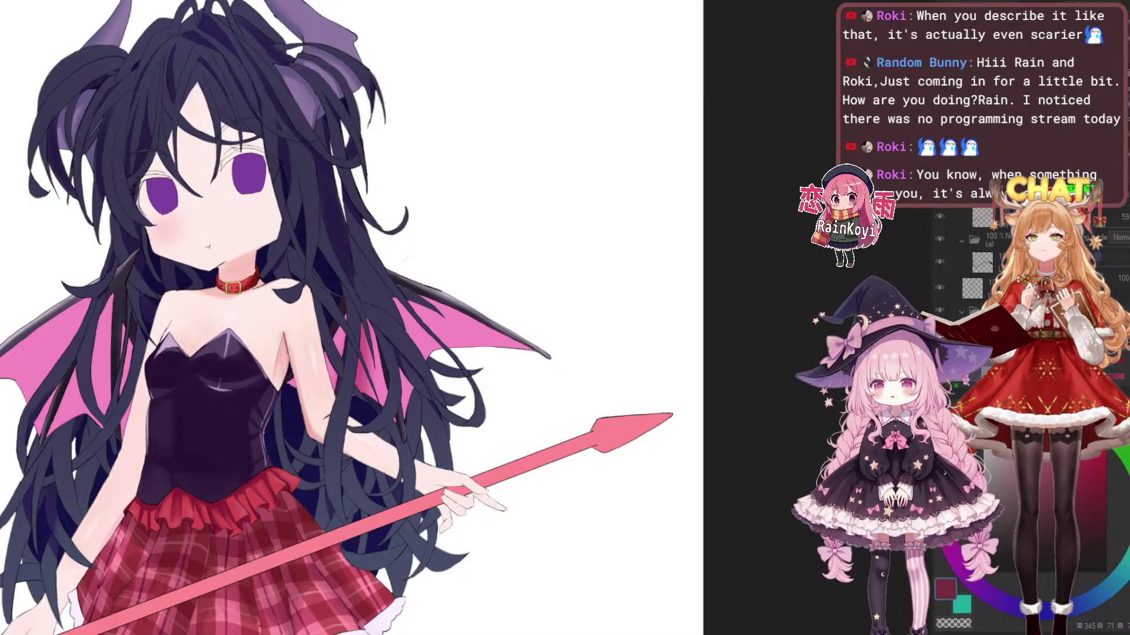
pyautogui.scroll(-3, 977, 265)
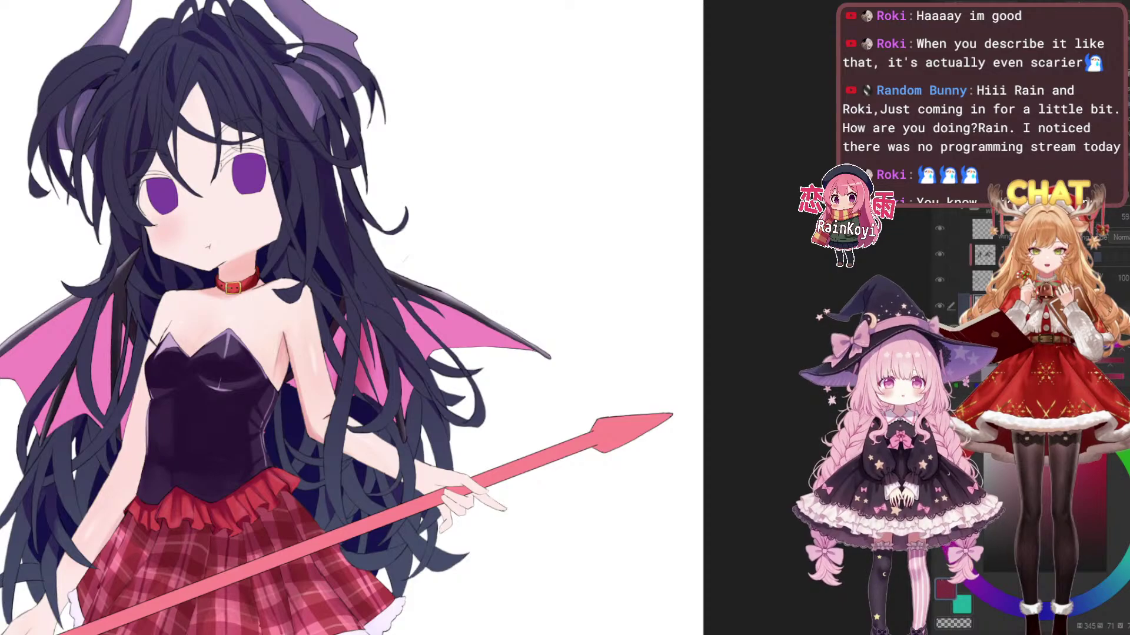
# Switch to the blank canvas and choose a dark blue as the drawing colour
pyautogui.hotkey('ctrl', 'Tab')
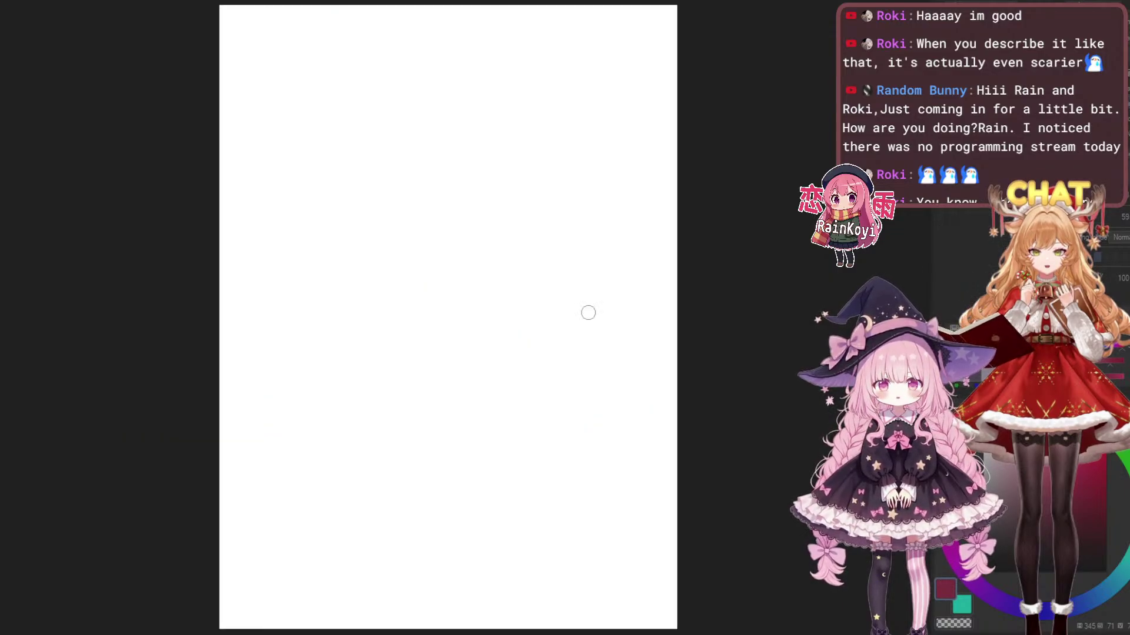
pyautogui.moveTo(587, 312); pyautogui.dragTo(622, 327)
pyautogui.scroll(1, 548, 416)
pyautogui.press('p')
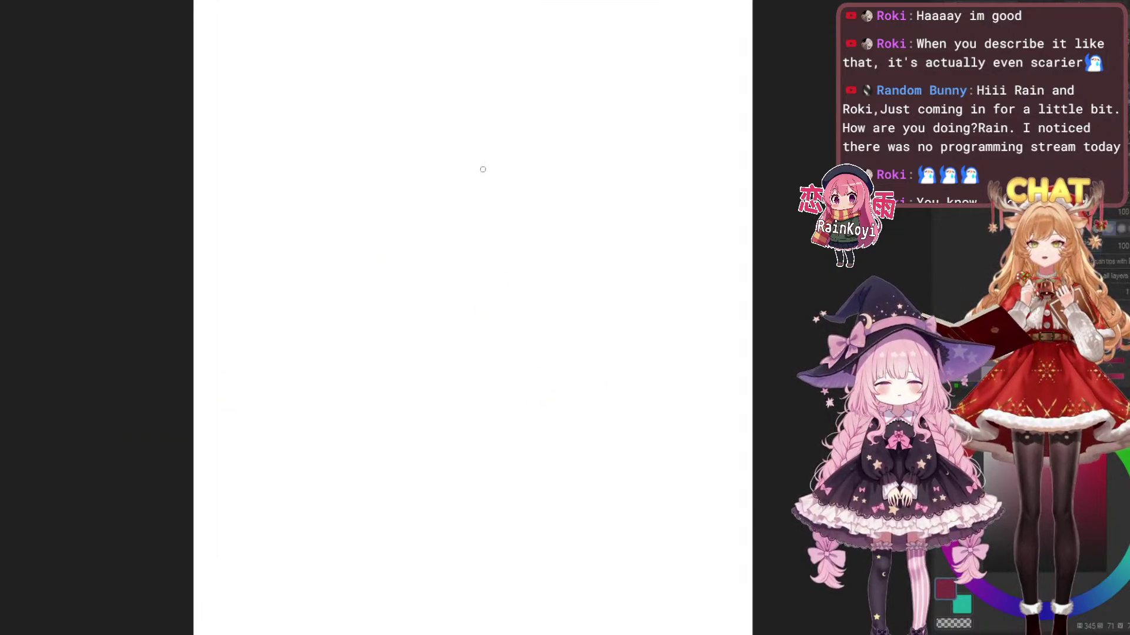
pyautogui.click(983, 559)
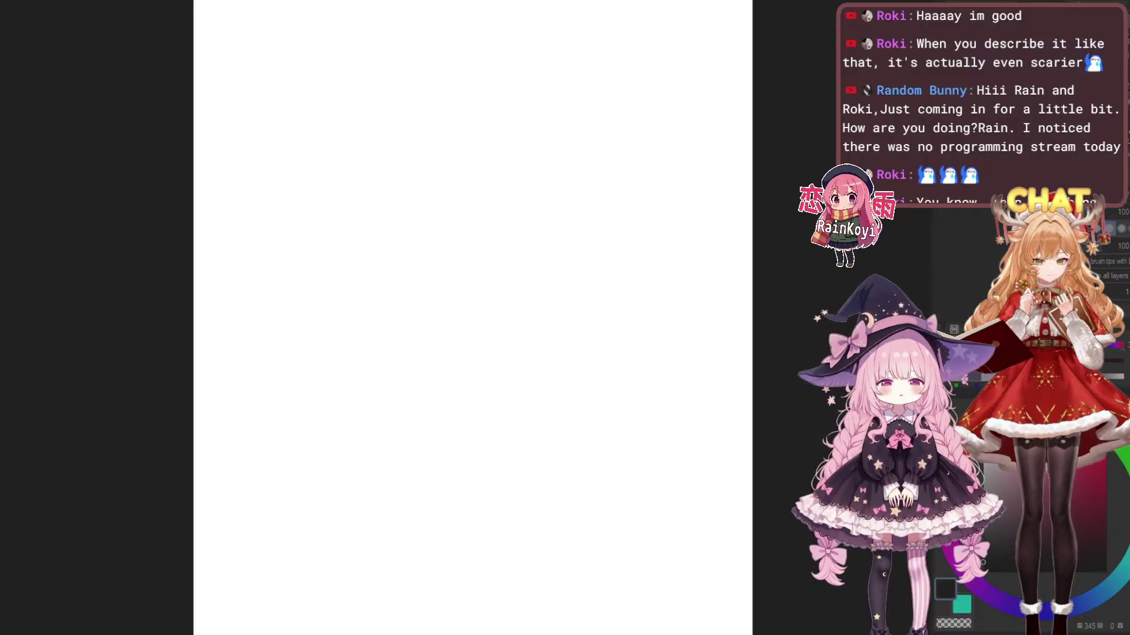
pyautogui.scroll(1, 451, 173)
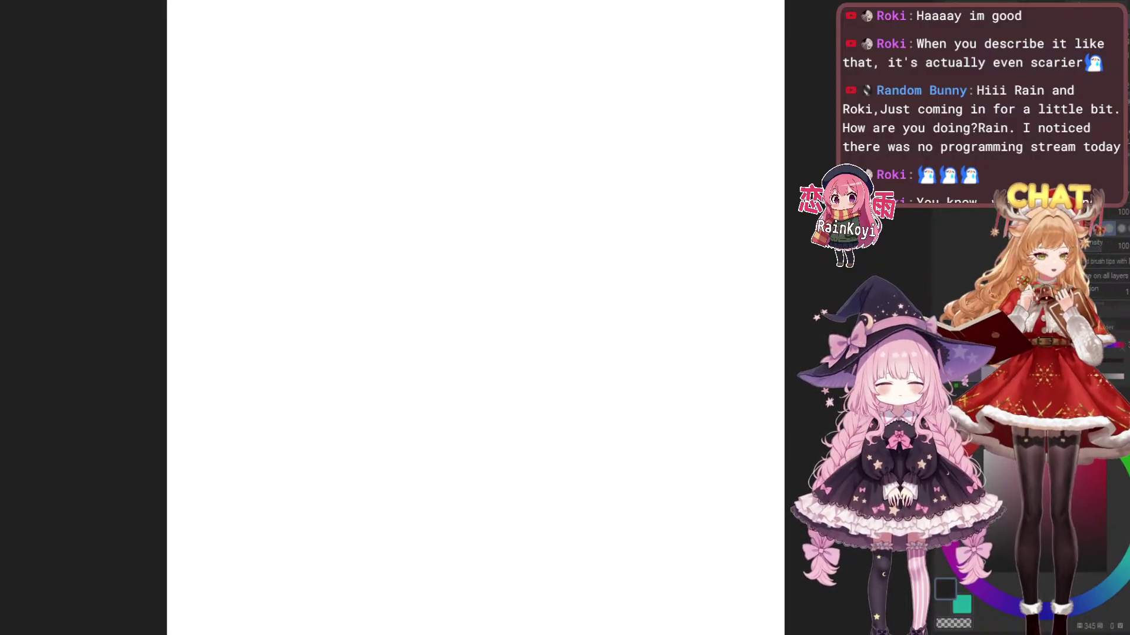
pyautogui.click(1088, 601)
pyautogui.click(1075, 505)
pyautogui.click(1083, 506)
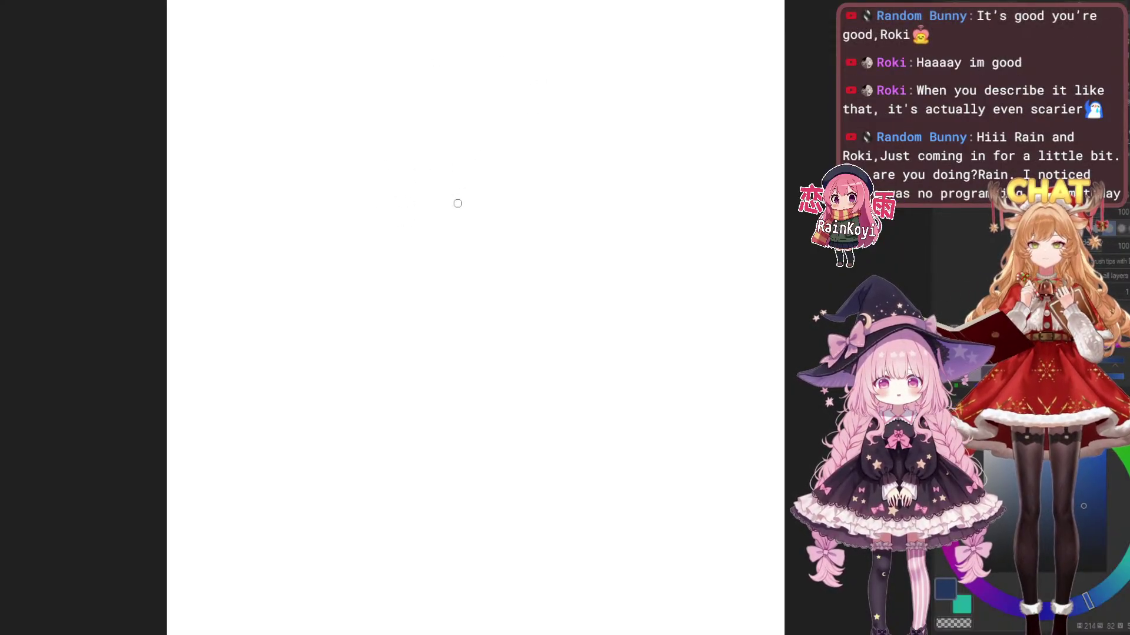
# Paint a simple ghost outline in blue with a round head open at the neck and two flaring sides below
pyautogui.press('b')
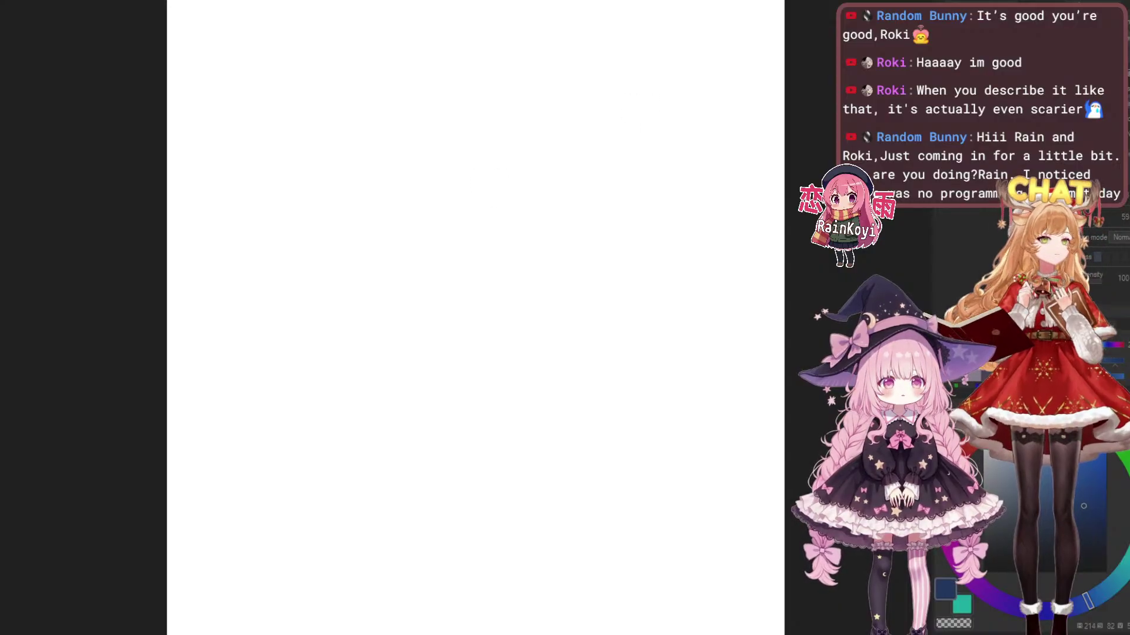
pyautogui.press('b')
pyautogui.moveTo(405, 246)
pyautogui.mouseDown()
pyautogui.moveTo(420, 90)
pyautogui.moveTo(584, 120)
pyautogui.moveTo(605, 171)
pyautogui.mouseUp()
pyautogui.hotkey('ctrl', 'z')
pyautogui.moveTo(419, 245)
pyautogui.mouseDown()
pyautogui.moveTo(547, 64)
pyautogui.moveTo(585, 200)
pyautogui.moveTo(549, 248)
pyautogui.mouseUp()
pyautogui.moveTo(417, 243); pyautogui.dragTo(341, 389)
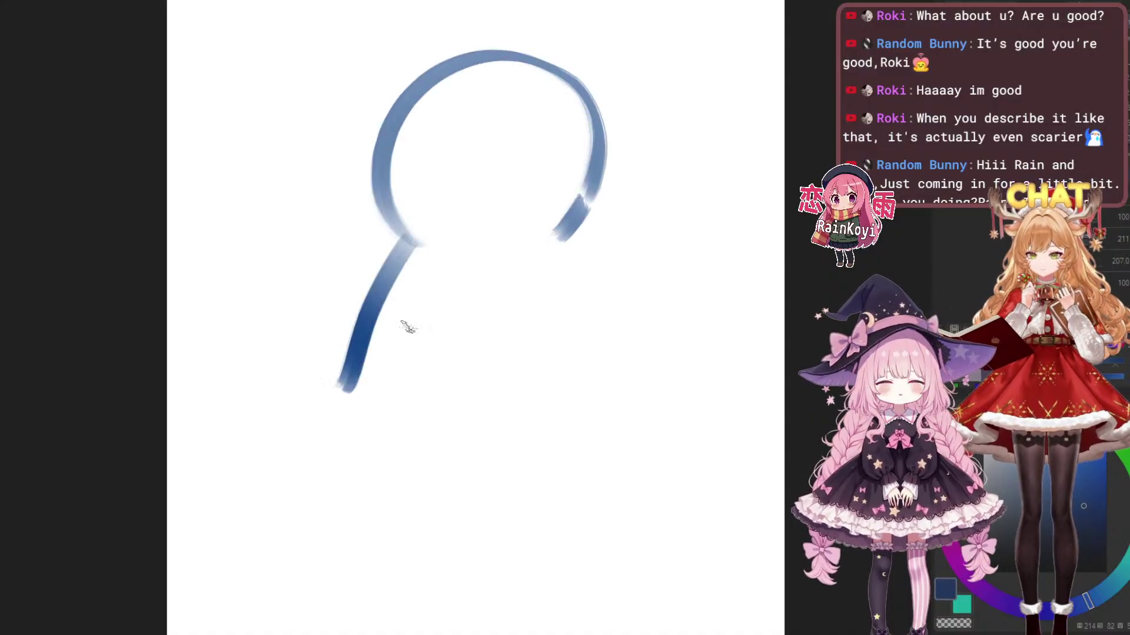
pyautogui.moveTo(572, 238)
pyautogui.mouseDown()
pyautogui.moveTo(610, 381)
pyautogui.moveTo(639, 429)
pyautogui.mouseUp()
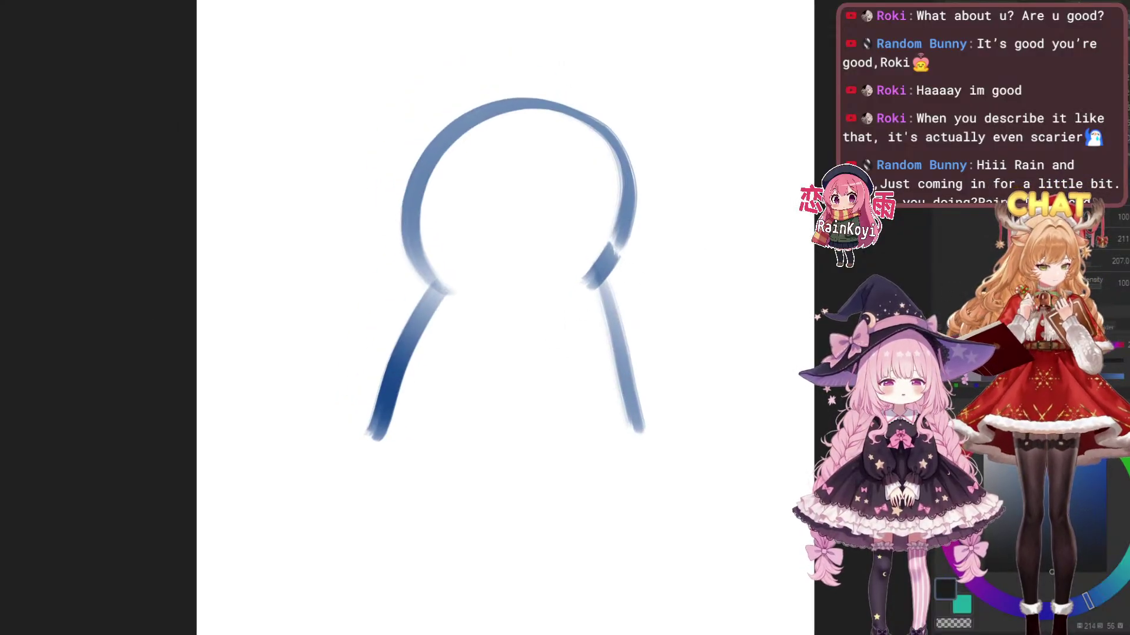
# Paint two narrow, half-closed eyes with small pupils on the ghost's face in near-black
pyautogui.scroll(3, 468, 174)
pyautogui.moveTo(441, 209)
pyautogui.mouseDown()
pyautogui.moveTo(522, 192)
pyautogui.moveTo(539, 203)
pyautogui.mouseUp()
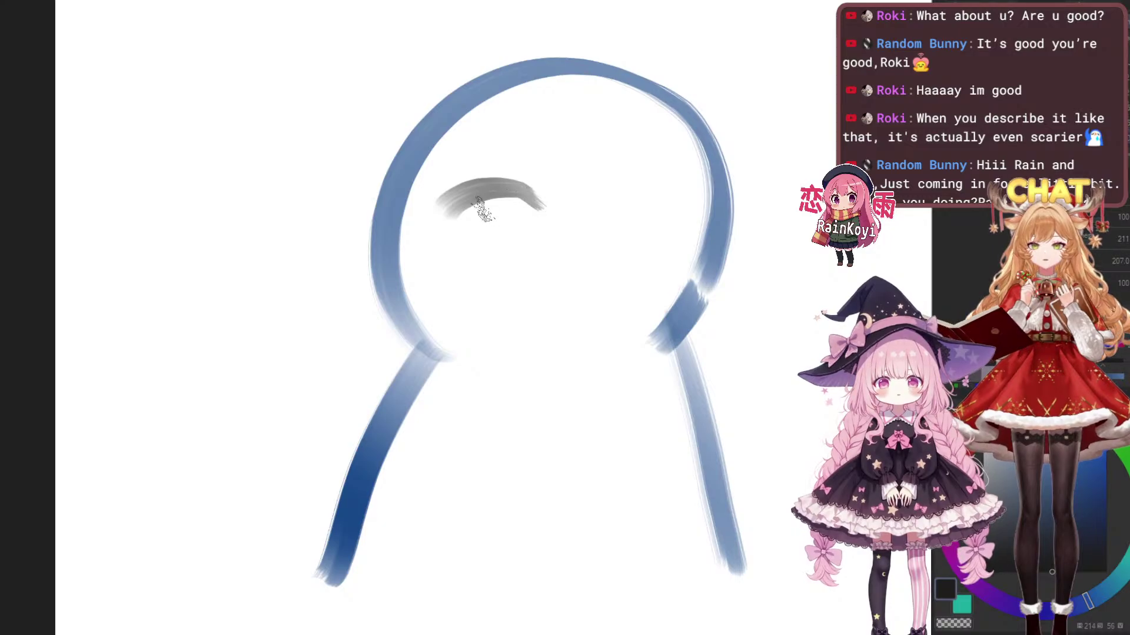
pyautogui.hotkey('ctrl', 'z')
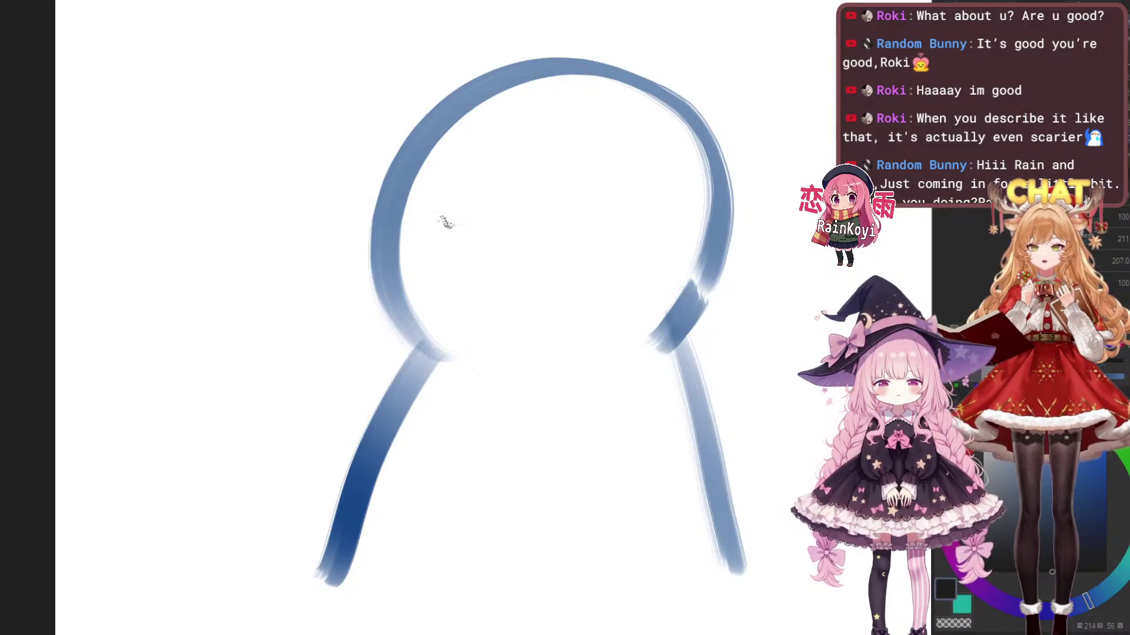
pyautogui.moveTo(444, 222); pyautogui.dragTo(539, 205)
pyautogui.moveTo(450, 222)
pyautogui.mouseDown()
pyautogui.moveTo(665, 189)
pyautogui.moveTo(689, 219)
pyautogui.mouseUp()
pyautogui.moveTo(598, 200)
pyautogui.mouseDown()
pyautogui.moveTo(589, 207)
pyautogui.moveTo(603, 227)
pyautogui.moveTo(689, 219)
pyautogui.mouseUp()
pyautogui.moveTo(496, 207); pyautogui.dragTo(506, 206)
pyautogui.moveTo(627, 197); pyautogui.dragTo(638, 208)
pyautogui.scroll(-4, 633, 188)
pyautogui.scroll(3, 706, 200)
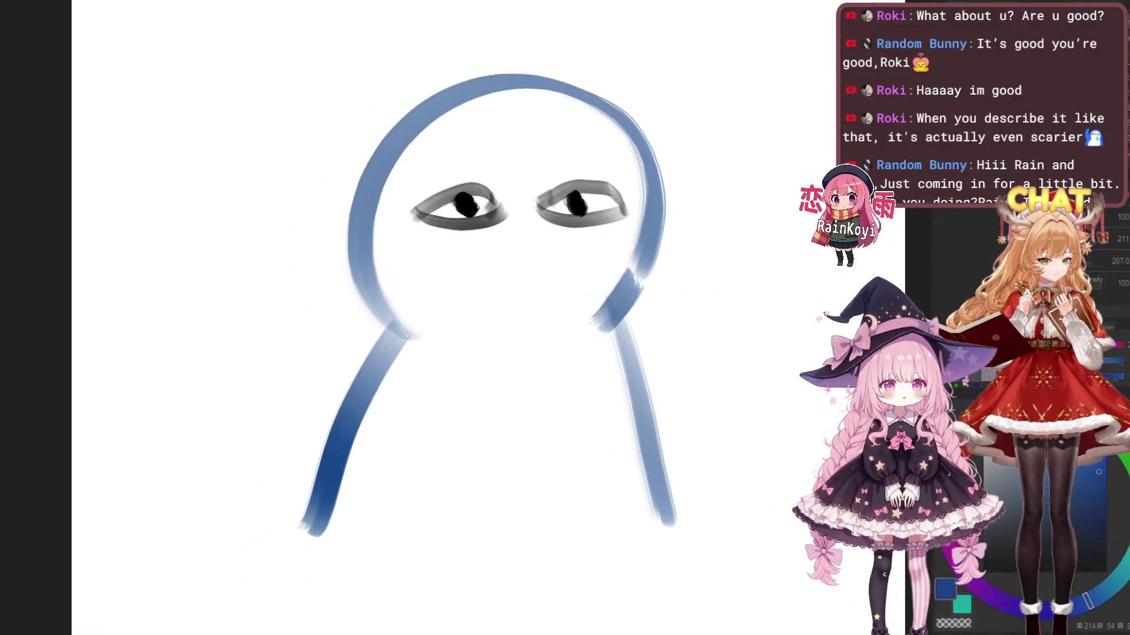
# Paint a large bright blue teardrop falling from the ghost's right eye
pyautogui.moveTo(583, 243); pyautogui.dragTo(552, 341)
pyautogui.hotkey('ctrl', 'z')
pyautogui.moveTo(583, 232); pyautogui.dragTo(567, 301)
pyautogui.hotkey('ctrl', 'z')
pyautogui.moveTo(581, 229)
pyautogui.mouseDown()
pyautogui.moveTo(556, 311)
pyautogui.moveTo(595, 309)
pyautogui.moveTo(592, 254)
pyautogui.moveTo(578, 234)
pyautogui.moveTo(562, 312)
pyautogui.moveTo(568, 239)
pyautogui.moveTo(579, 306)
pyautogui.moveTo(590, 306)
pyautogui.mouseUp()
pyautogui.scroll(-3, 673, 259)
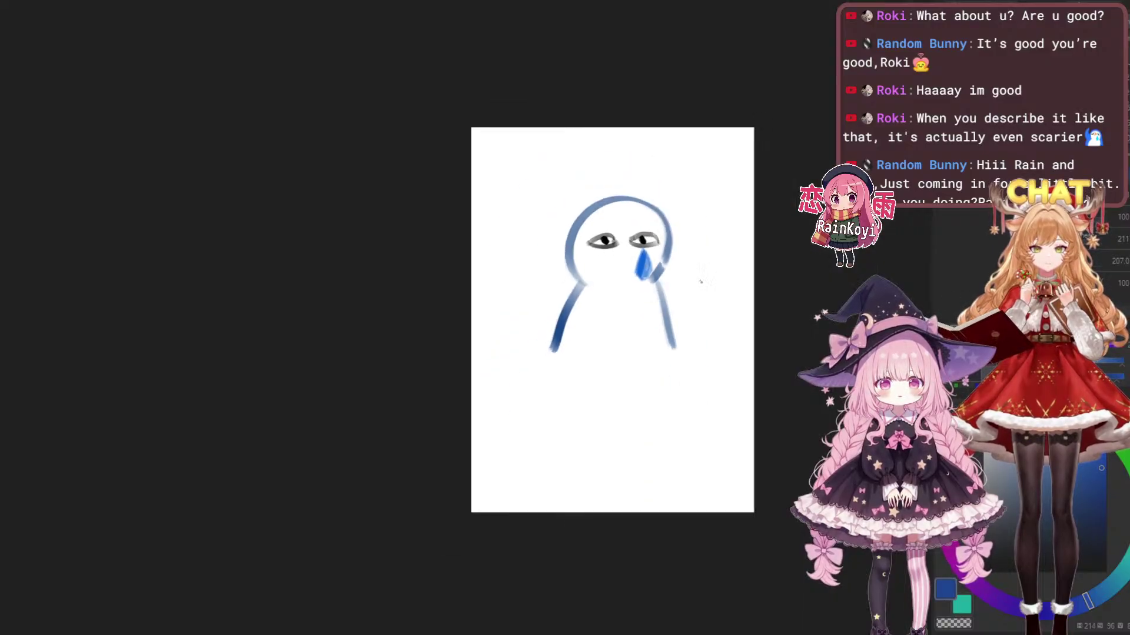
pyautogui.scroll(3, 687, 287)
pyautogui.scroll(2, 536, 177)
pyautogui.moveTo(568, 200)
pyautogui.mouseDown()
pyautogui.moveTo(562, 263)
pyautogui.moveTo(573, 228)
pyautogui.moveTo(586, 233)
pyautogui.moveTo(557, 201)
pyautogui.mouseUp()
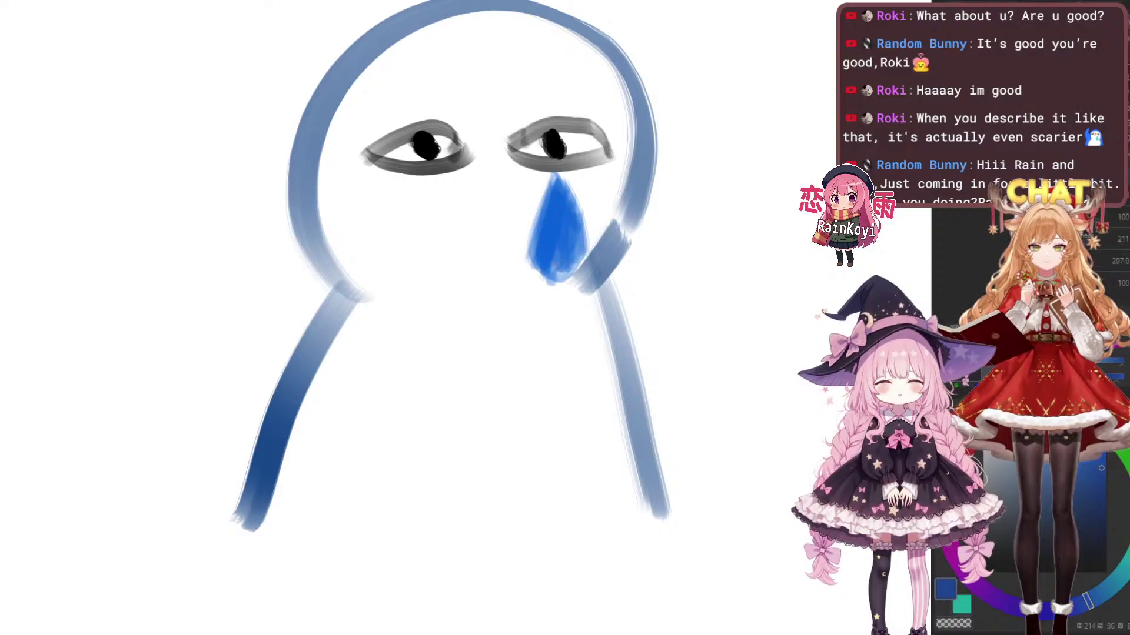
pyautogui.scroll(-3, 655, 165)
pyautogui.moveTo(655, 165); pyautogui.dragTo(669, 219)
pyautogui.scroll(2, 682, 206)
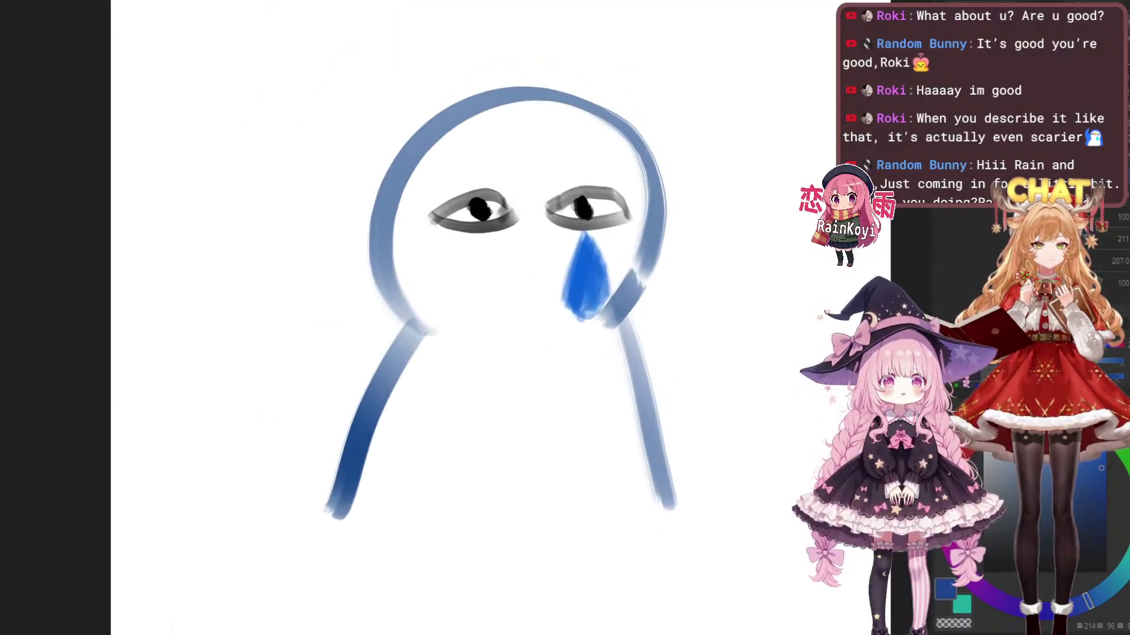
pyautogui.hotkey('ctrl', '0')
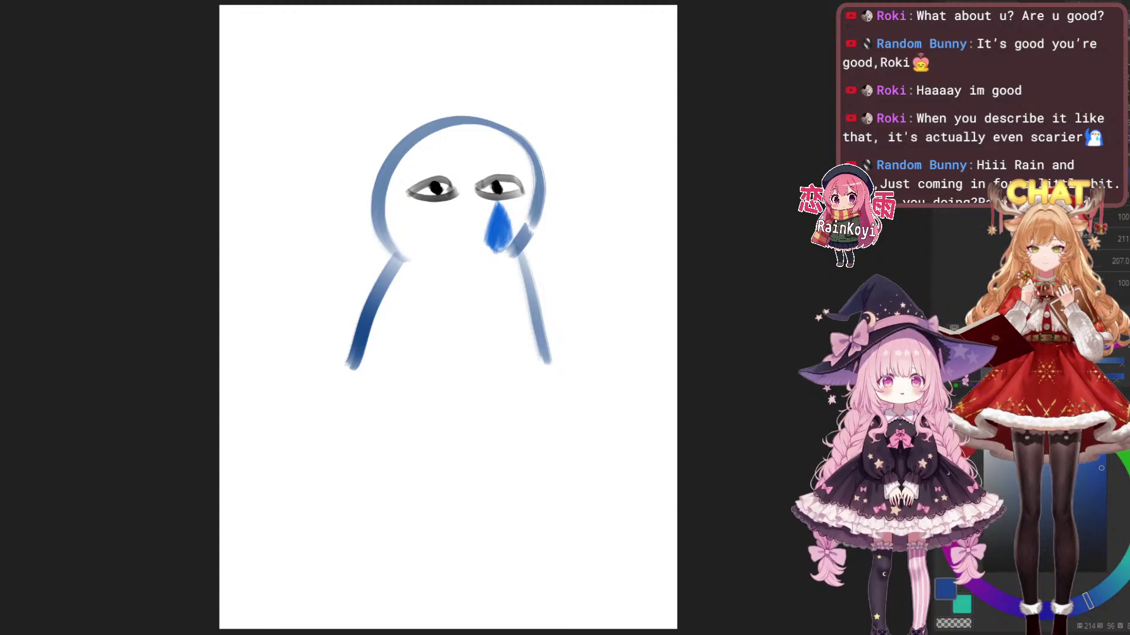
pyautogui.scroll(2, 520, 259)
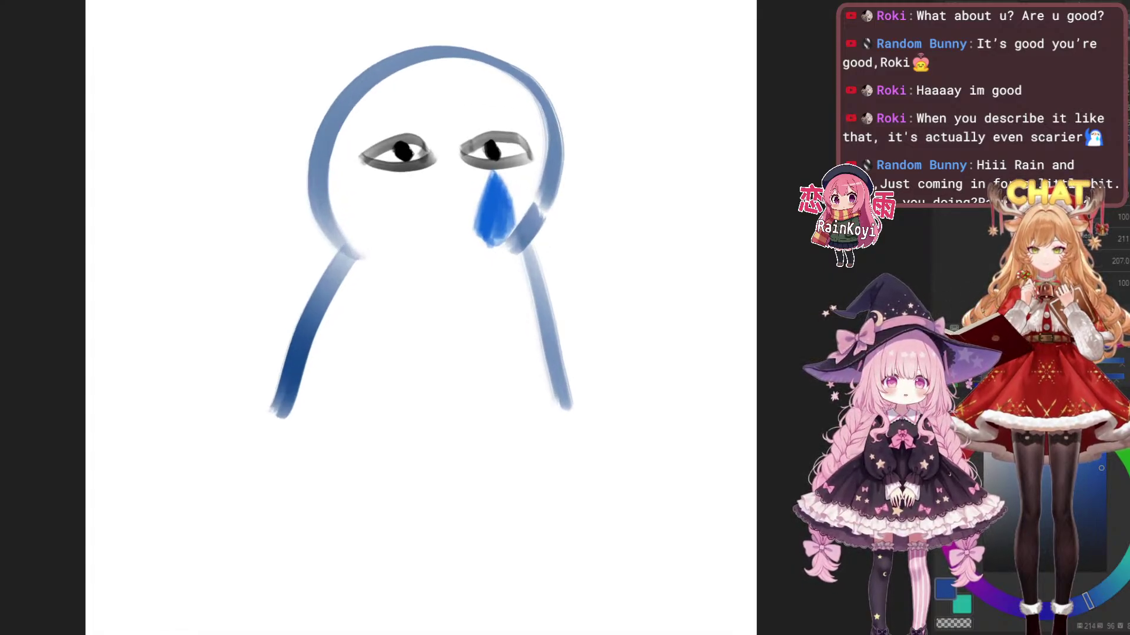
pyautogui.scroll(3, 600, 220)
pyautogui.moveTo(601, 221); pyautogui.dragTo(711, 197)
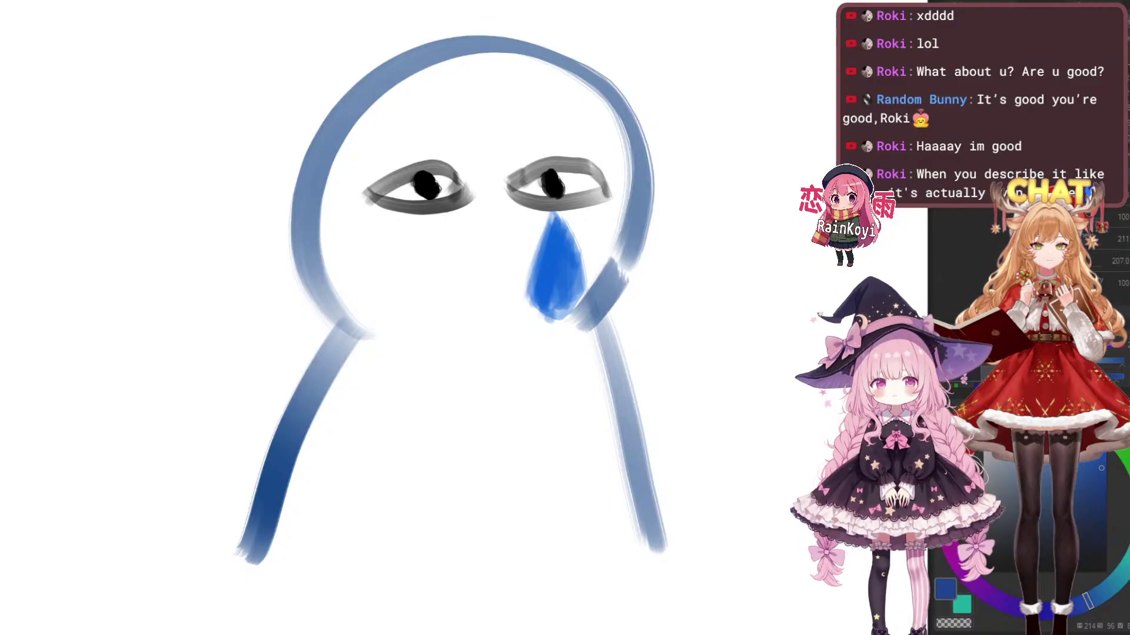
# Switch back to the devil girl illustration and set the drawing colour to a more saturated dark crimson
pyautogui.hotkey('ctrl', 'Tab')
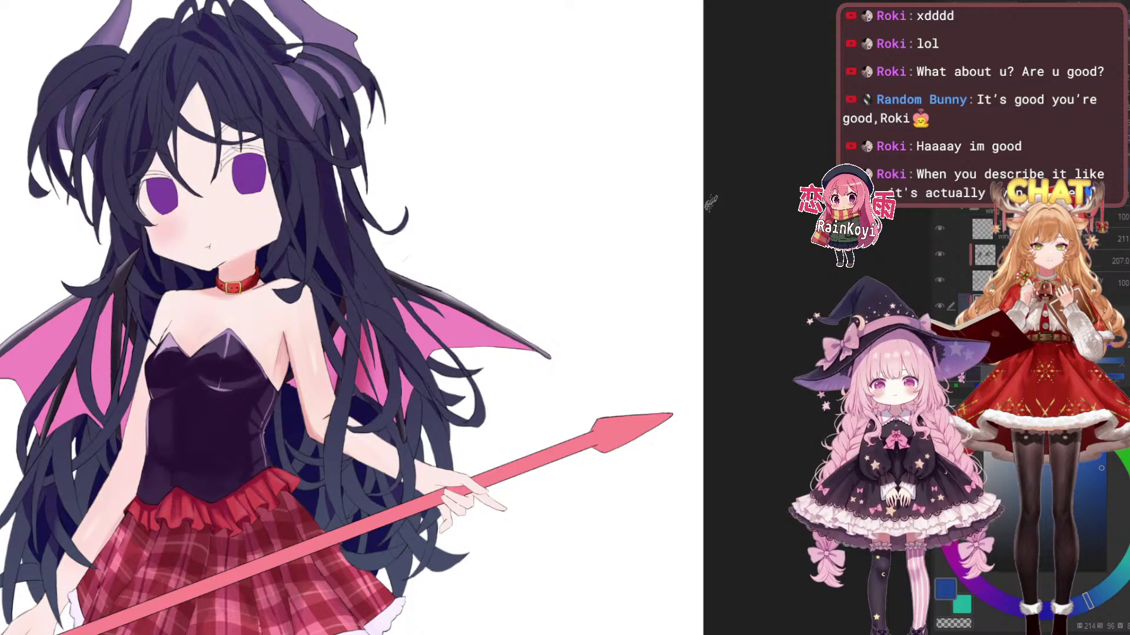
pyautogui.moveTo(498, 307); pyautogui.dragTo(720, 327)
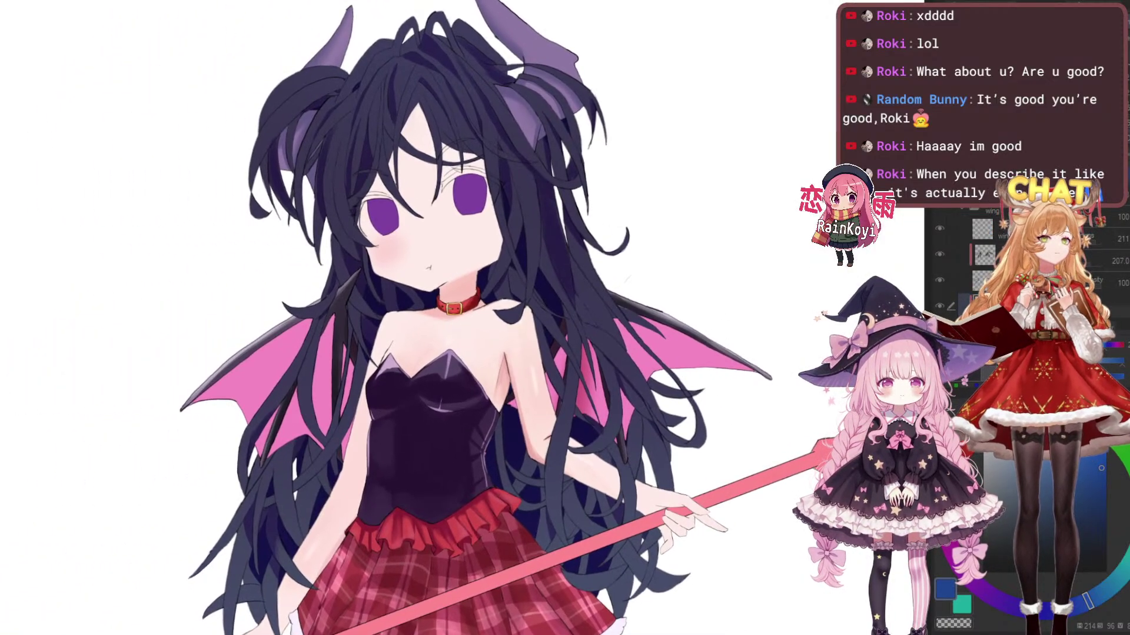
pyautogui.moveTo(555, 229); pyautogui.dragTo(632, 189)
pyautogui.scroll(1, 632, 236)
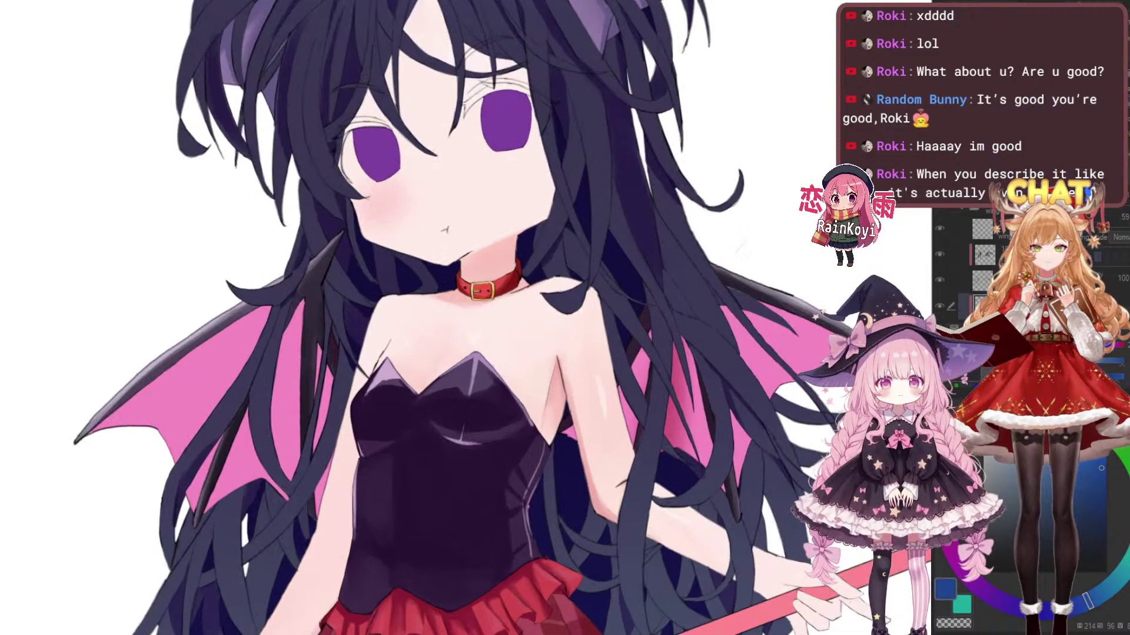
pyautogui.moveTo(629, 256); pyautogui.dragTo(560, 189)
pyautogui.moveTo(633, 396); pyautogui.dragTo(631, 456)
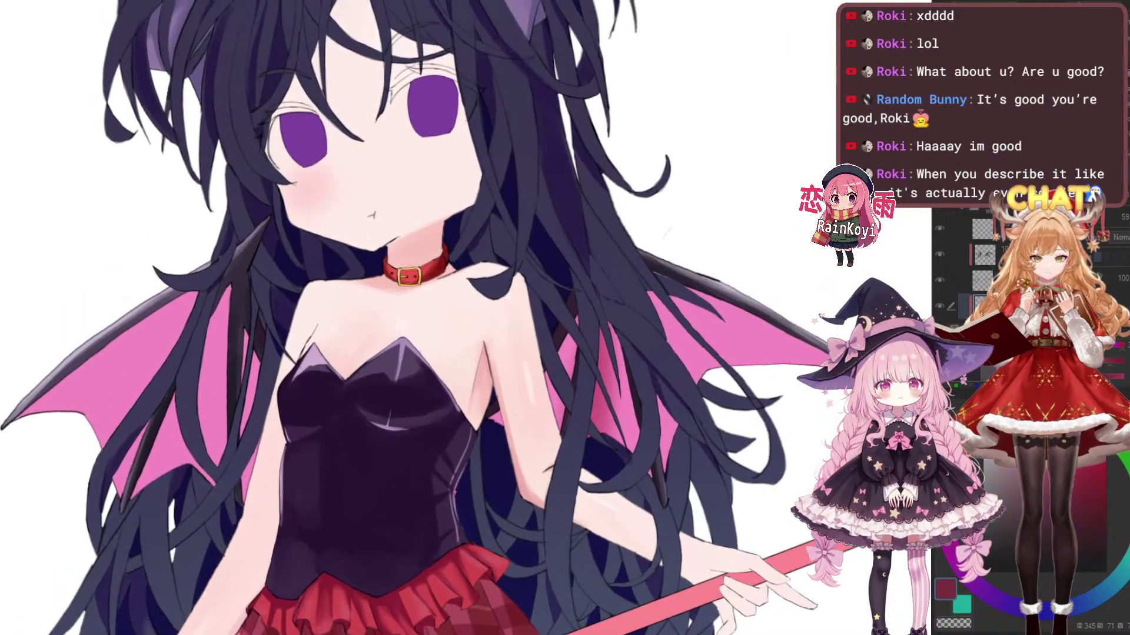
pyautogui.scroll(1, 631, 456)
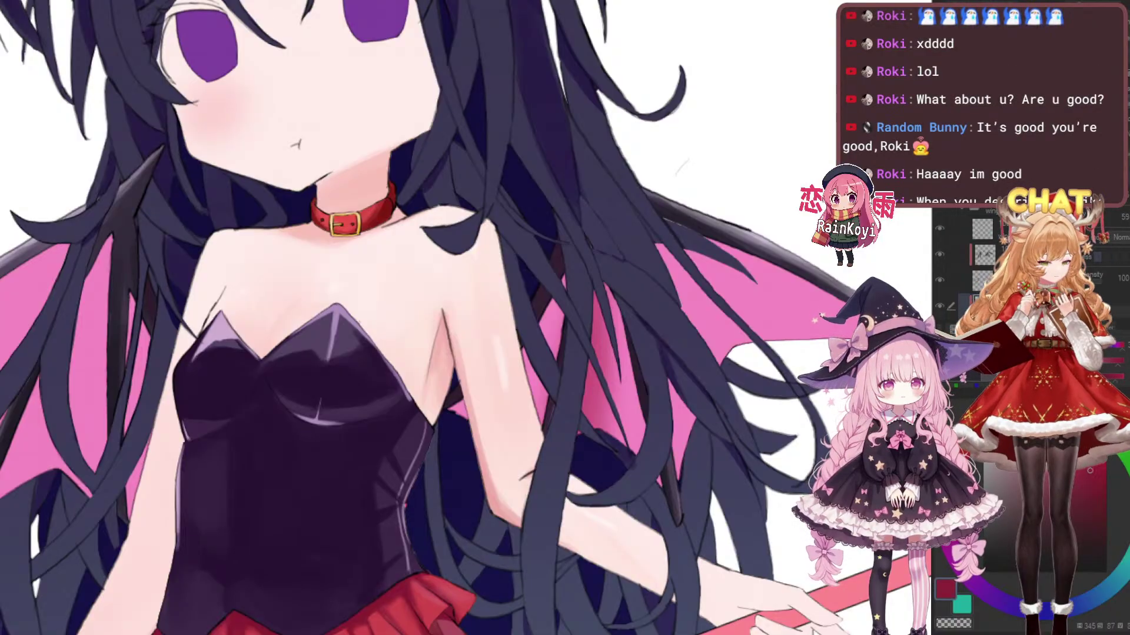
# Shade the right wing's outer membrane beside the hair and deepen the crimson on its inner sections
pyautogui.moveTo(662, 291)
pyautogui.mouseDown()
pyautogui.moveTo(588, 324)
pyautogui.moveTo(605, 324)
pyautogui.mouseUp()
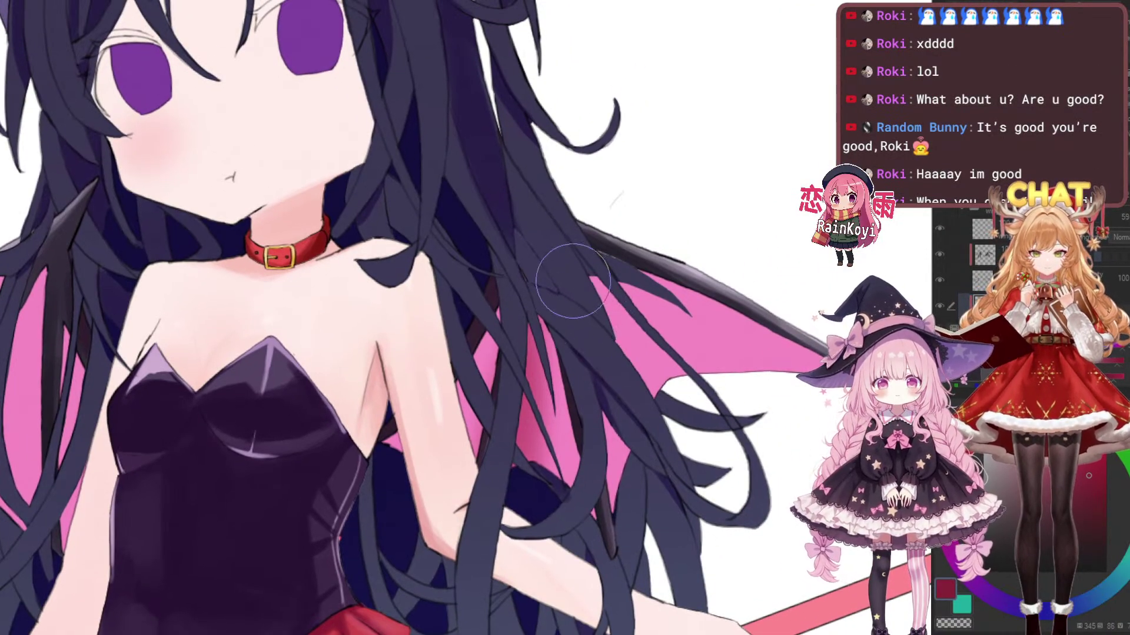
pyautogui.moveTo(697, 354); pyautogui.dragTo(663, 419)
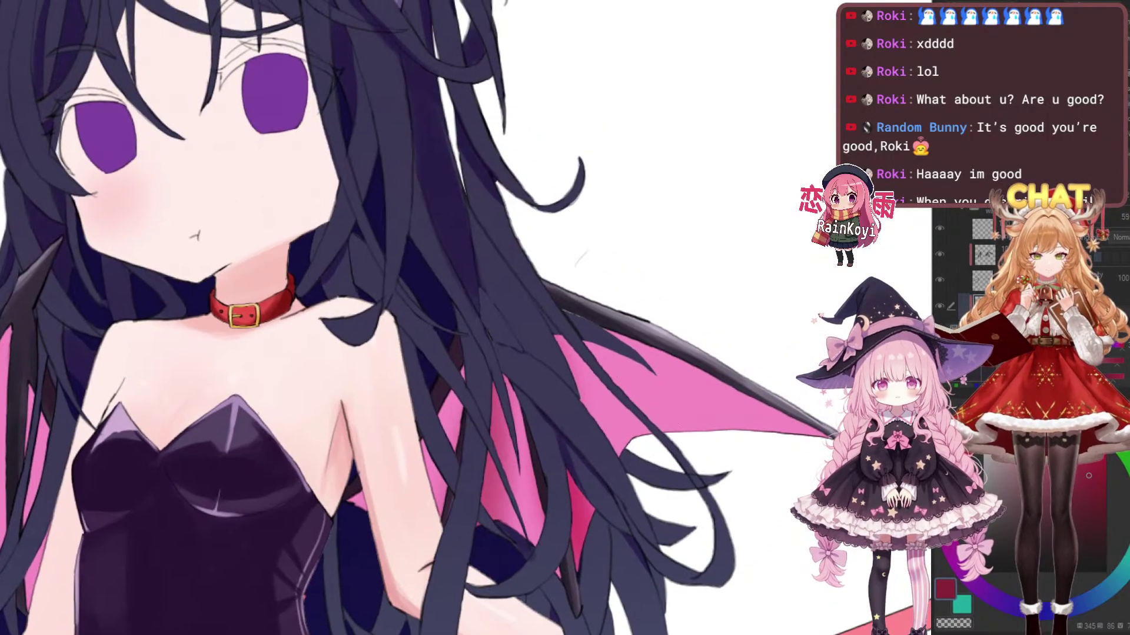
pyautogui.moveTo(613, 326); pyautogui.dragTo(589, 429)
pyautogui.moveTo(429, 382); pyautogui.dragTo(487, 377)
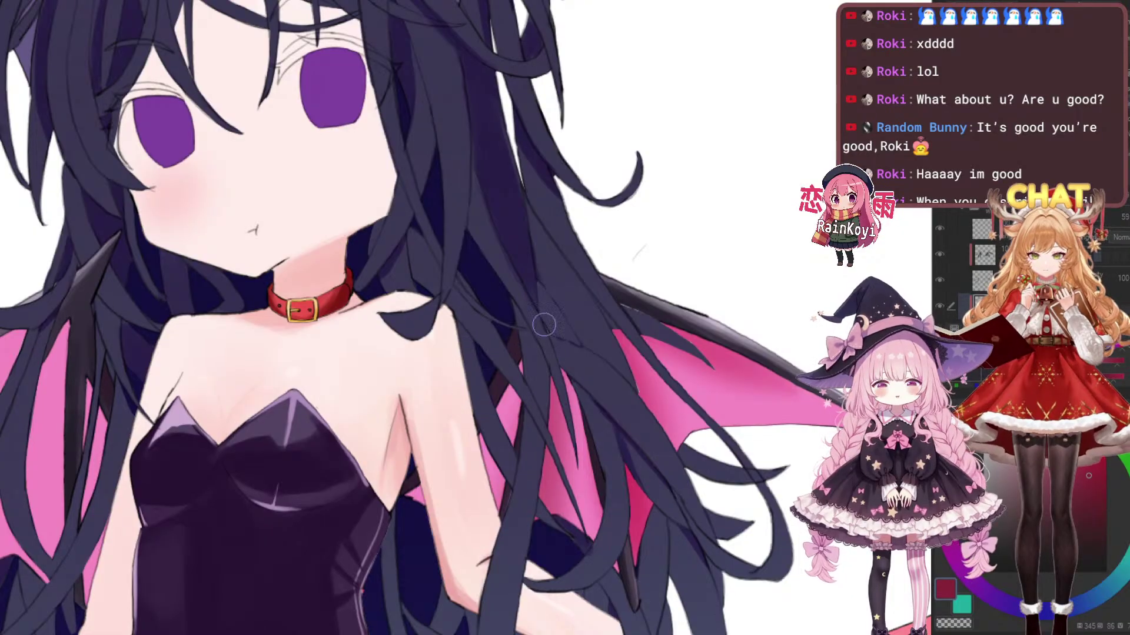
pyautogui.moveTo(575, 334); pyautogui.dragTo(578, 561)
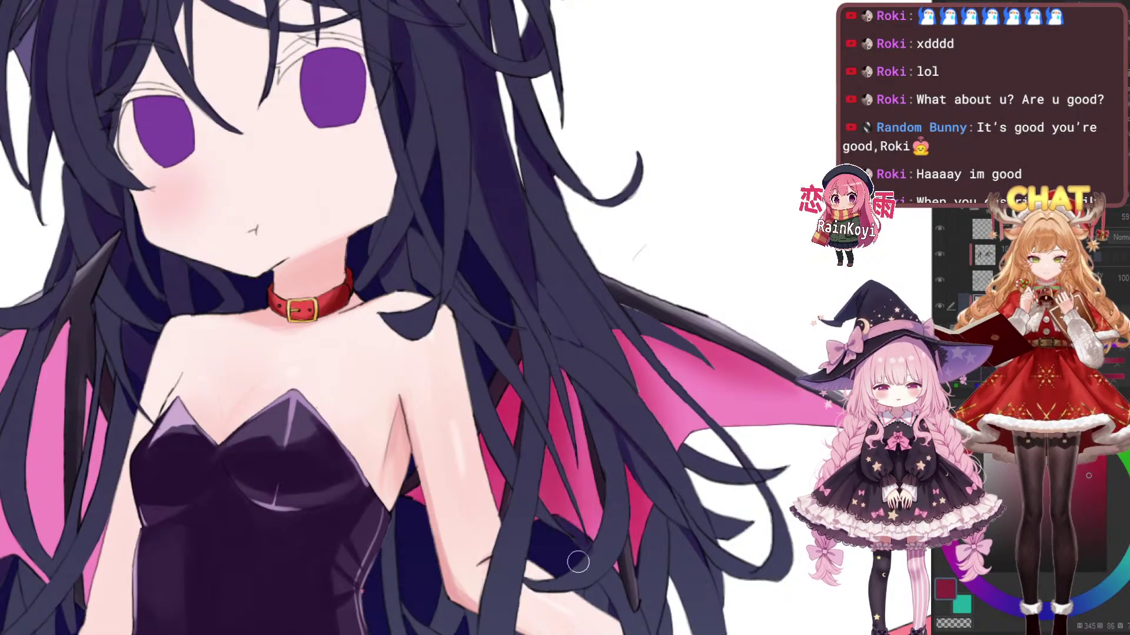
# Shade the left wing's inner and lower pink membranes with dark crimson along the bones and hair
pyautogui.scroll(-5, 593, 339)
pyautogui.scroll(4, 553, 335)
pyautogui.moveTo(210, 441)
pyautogui.mouseDown()
pyautogui.moveTo(519, 357)
pyautogui.moveTo(558, 328)
pyautogui.mouseUp()
pyautogui.scroll(3, 557, 328)
pyautogui.scroll(-3, 543, 520)
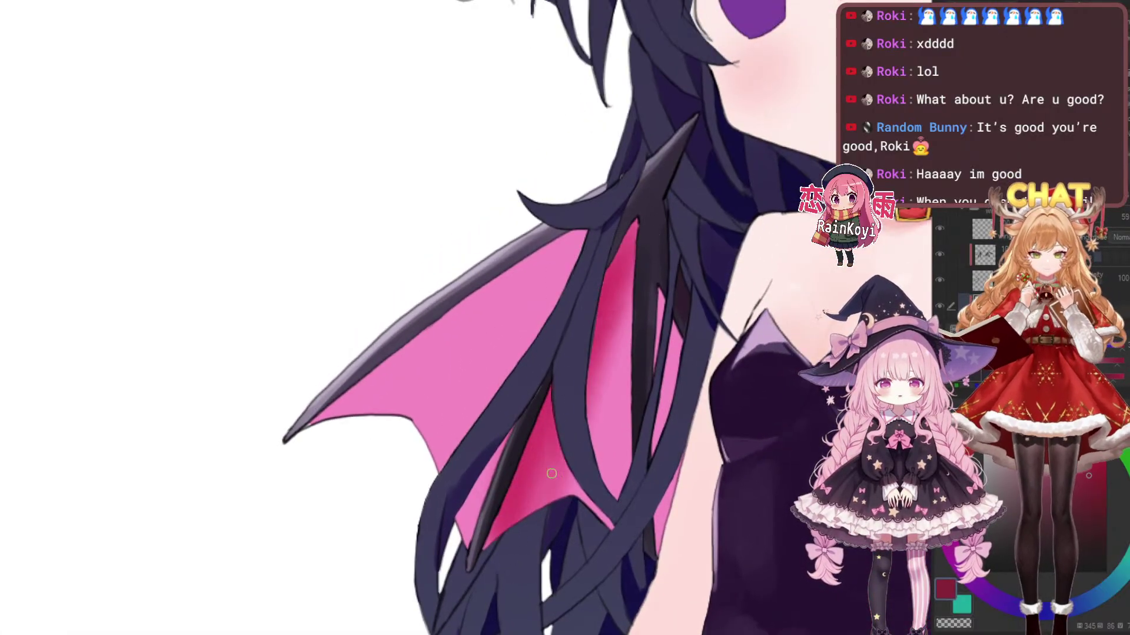
pyautogui.scroll(-4, 627, 416)
pyautogui.scroll(4, 627, 416)
pyautogui.scroll(1, 635, 418)
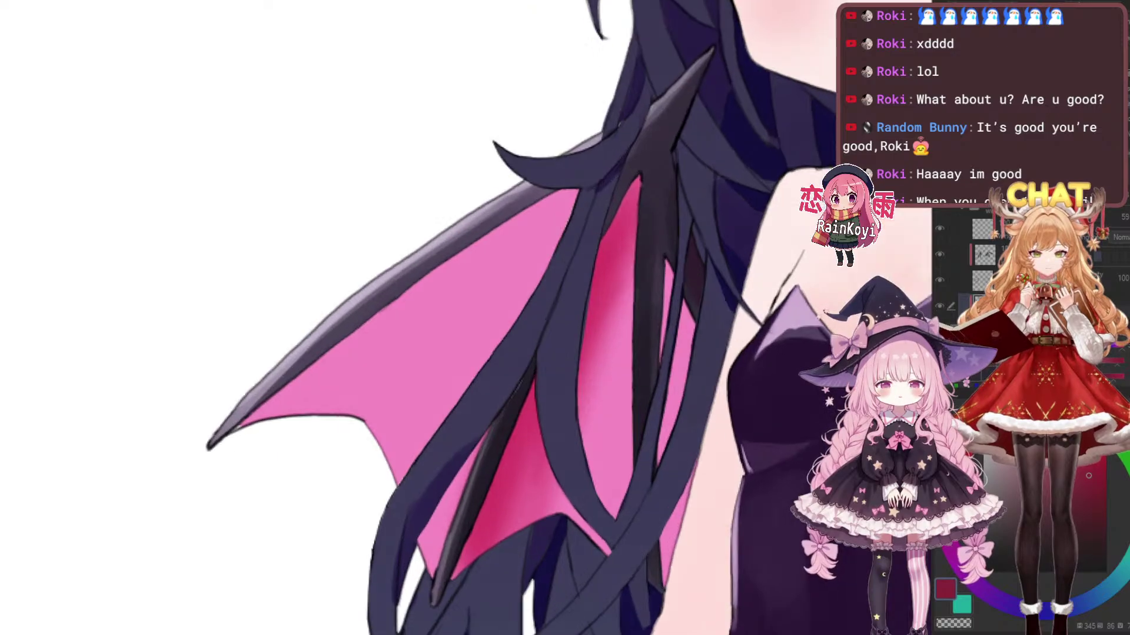
# Deepen the crimson along both edges of the left wing's long inner membrane
pyautogui.moveTo(605, 222)
pyautogui.mouseDown()
pyautogui.moveTo(611, 456)
pyautogui.moveTo(621, 441)
pyautogui.mouseUp()
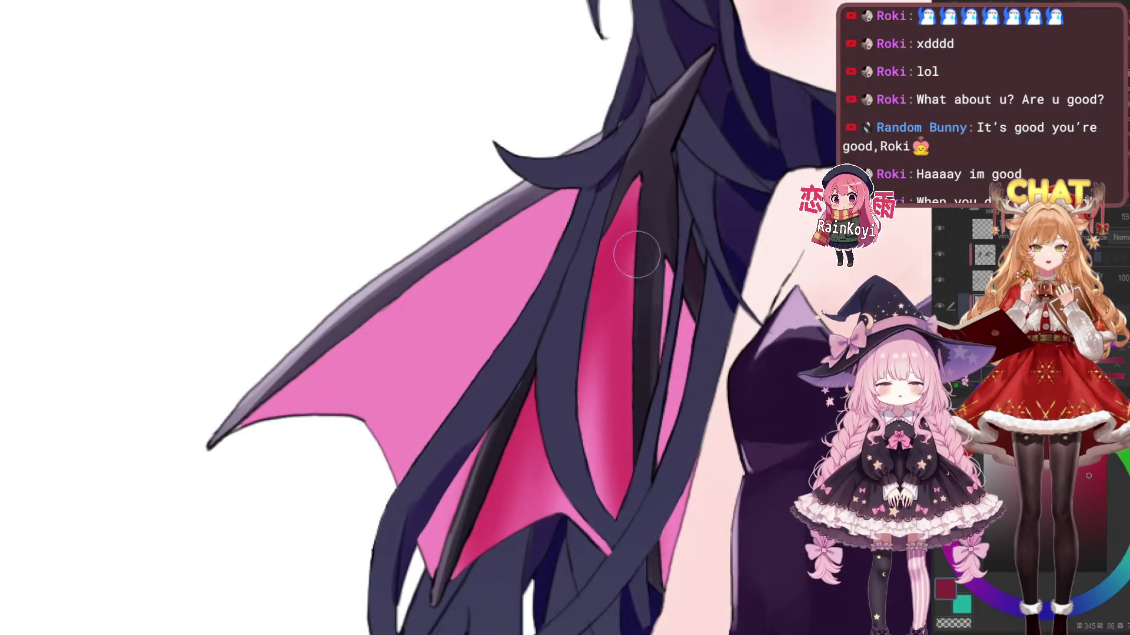
pyautogui.moveTo(643, 237); pyautogui.dragTo(624, 487)
pyautogui.moveTo(613, 285); pyautogui.dragTo(601, 494)
pyautogui.scroll(-5, 678, 397)
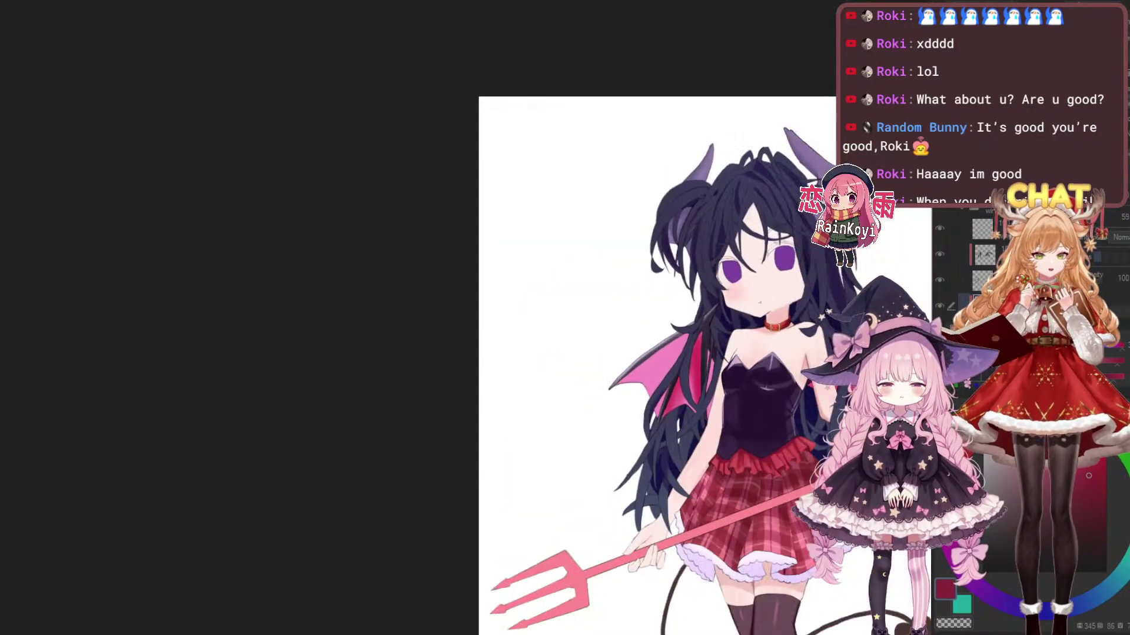
# Enlarge the brush and softly shade the left wing's large outer membrane with crimson from the hair towards the tip
pyautogui.scroll(3, 678, 397)
pyautogui.moveTo(645, 370); pyautogui.dragTo(805, 370)
pyautogui.scroll(1, 578, 356)
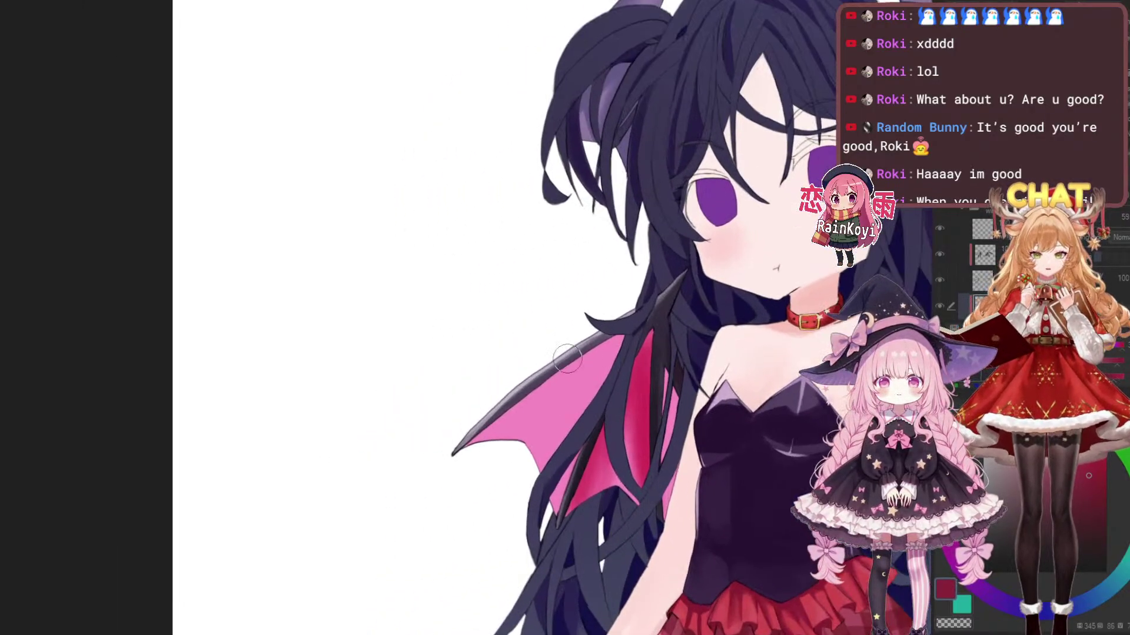
pyautogui.hotkey('ctrl', '0')
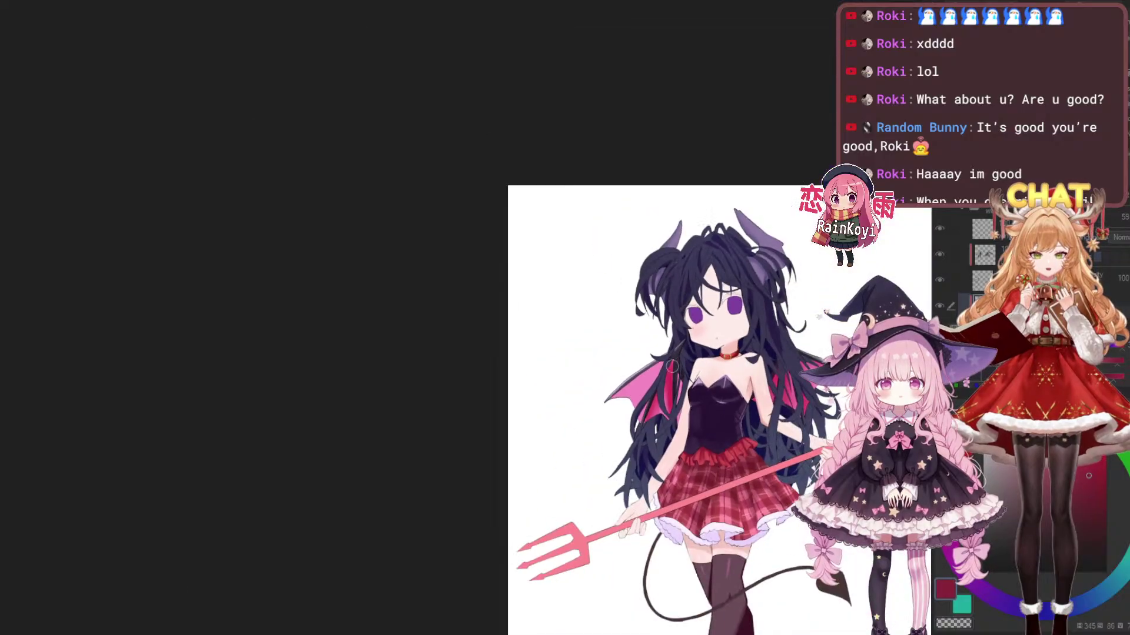
pyautogui.scroll(5, 599, 355)
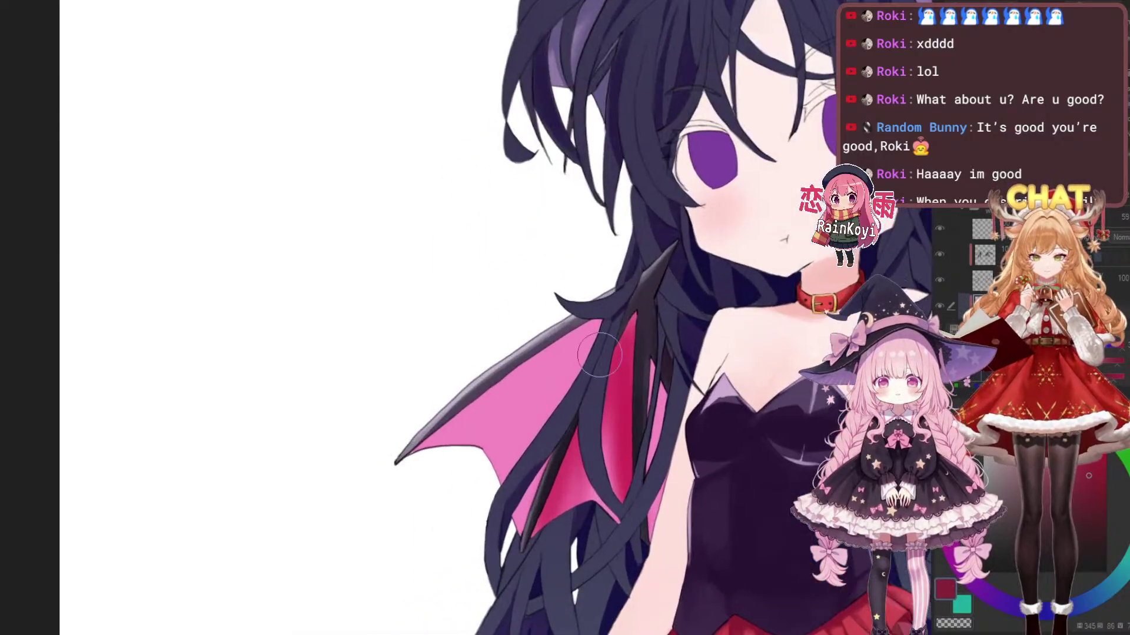
pyautogui.moveTo(582, 368)
pyautogui.mouseDown()
pyautogui.moveTo(559, 400)
pyautogui.moveTo(523, 512)
pyautogui.mouseUp()
pyautogui.press(']')
pyautogui.press(']')
pyautogui.press(']')
pyautogui.moveTo(540, 416)
pyautogui.mouseDown()
pyautogui.moveTo(491, 552)
pyautogui.moveTo(511, 430)
pyautogui.moveTo(489, 452)
pyautogui.mouseUp()
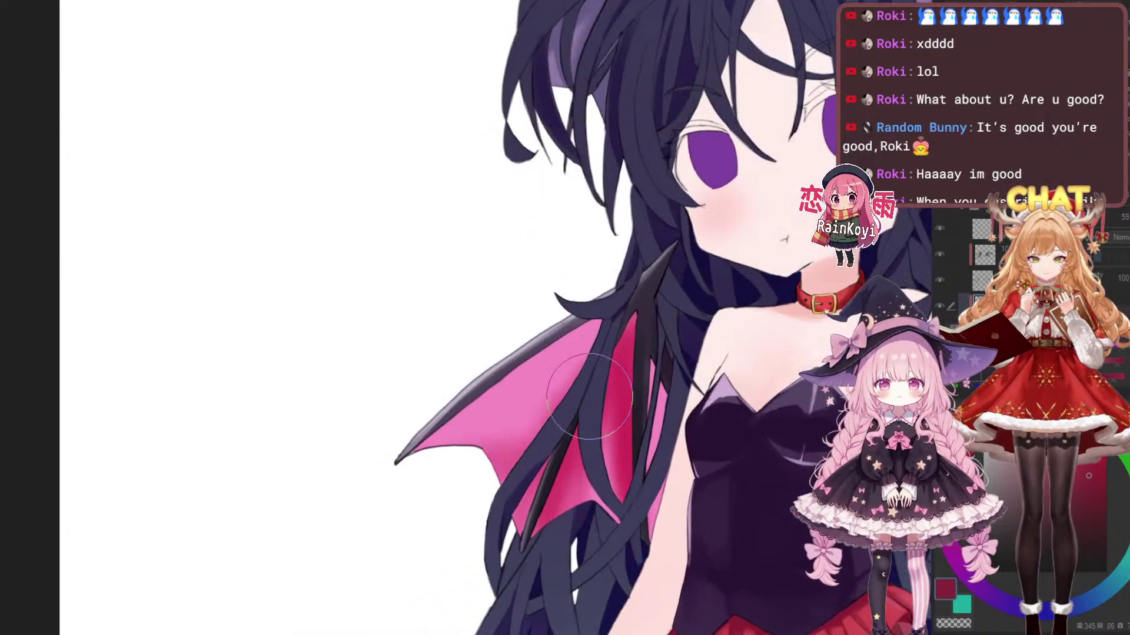
pyautogui.moveTo(594, 382); pyautogui.dragTo(489, 471)
pyautogui.moveTo(593, 359); pyautogui.dragTo(442, 453)
pyautogui.scroll(-5, 615, 365)
pyautogui.scroll(5, 614, 365)
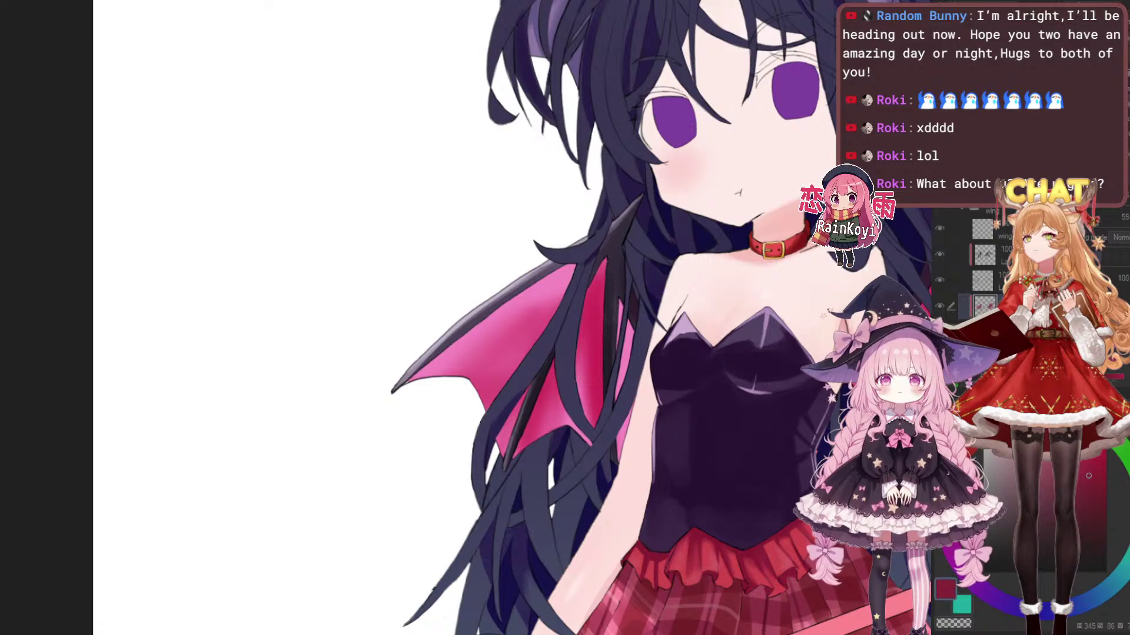
# Clear the soft crimson shading from the left wing's large outer membrane, leaving that section plain pink
pyautogui.moveTo(861, 8); pyautogui.dragTo(571, 72)
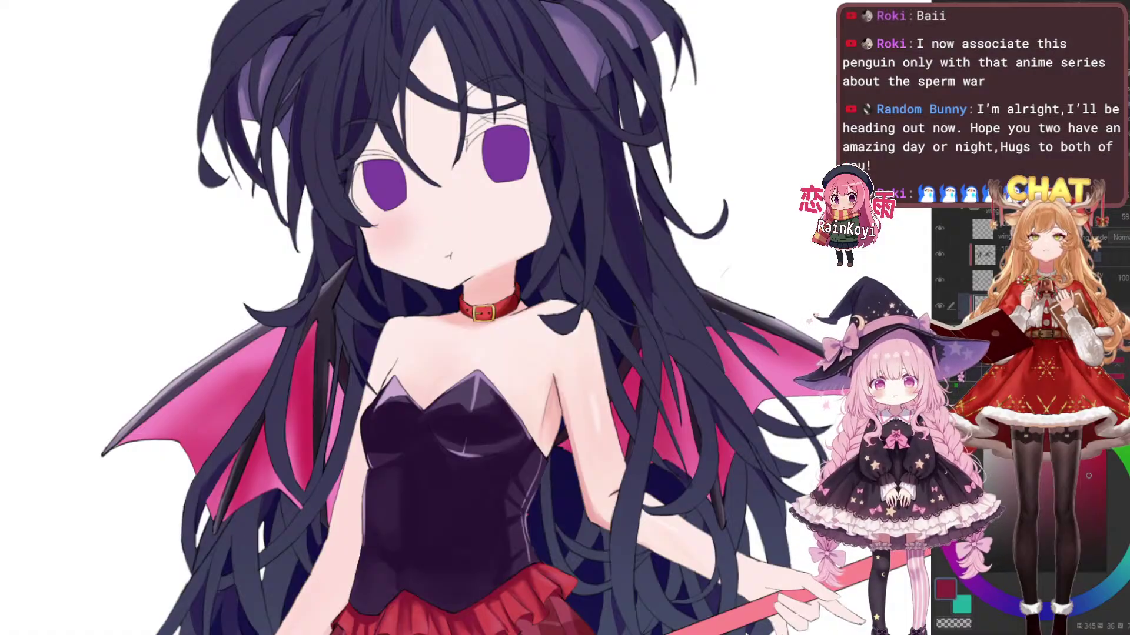
pyautogui.moveTo(382, 300)
pyautogui.mouseDown()
pyautogui.moveTo(530, 198)
pyautogui.moveTo(734, 110)
pyautogui.mouseUp()
pyautogui.moveTo(442, 289)
pyautogui.mouseDown()
pyautogui.moveTo(471, 284)
pyautogui.moveTo(482, 318)
pyautogui.mouseUp()
pyautogui.moveTo(496, 254)
pyautogui.mouseDown()
pyautogui.moveTo(522, 313)
pyautogui.moveTo(440, 312)
pyautogui.mouseUp()
pyautogui.scroll(2, 521, 308)
# Shrink the brush and paint a crimson band beneath the upper bone of the left wing's outer membrane, from tip to hair
pyautogui.press('[')
pyautogui.press('[')
pyautogui.press('[')
pyautogui.press('[')
pyautogui.press('[')
pyautogui.press('[')
pyautogui.press('[')
pyautogui.press('[')
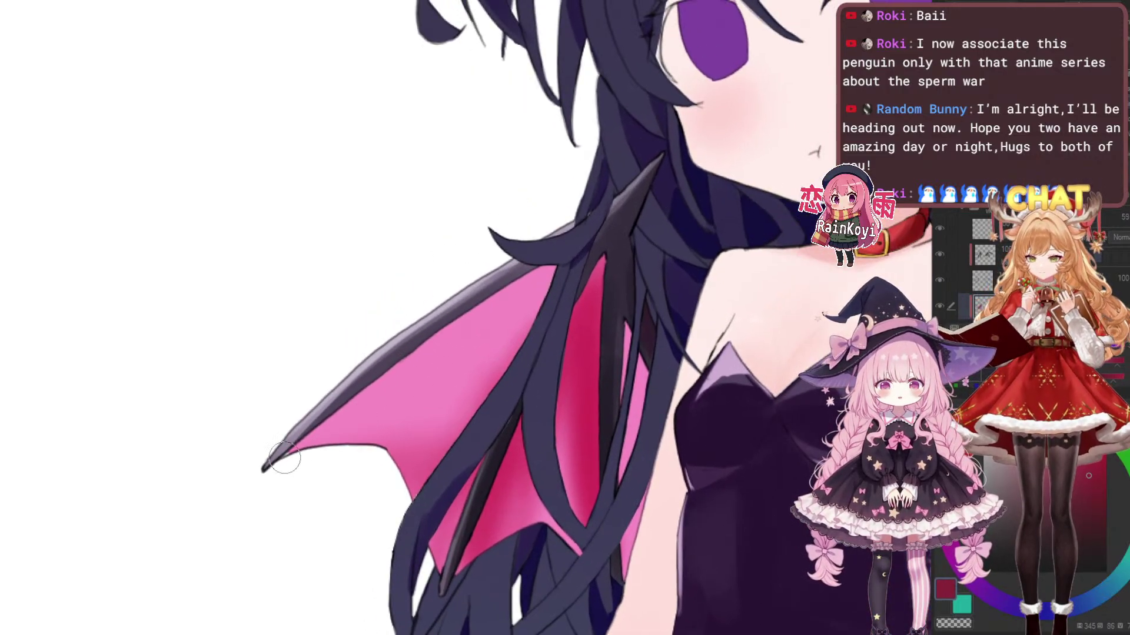
pyautogui.moveTo(286, 457); pyautogui.dragTo(553, 268)
pyautogui.moveTo(406, 360); pyautogui.dragTo(553, 277)
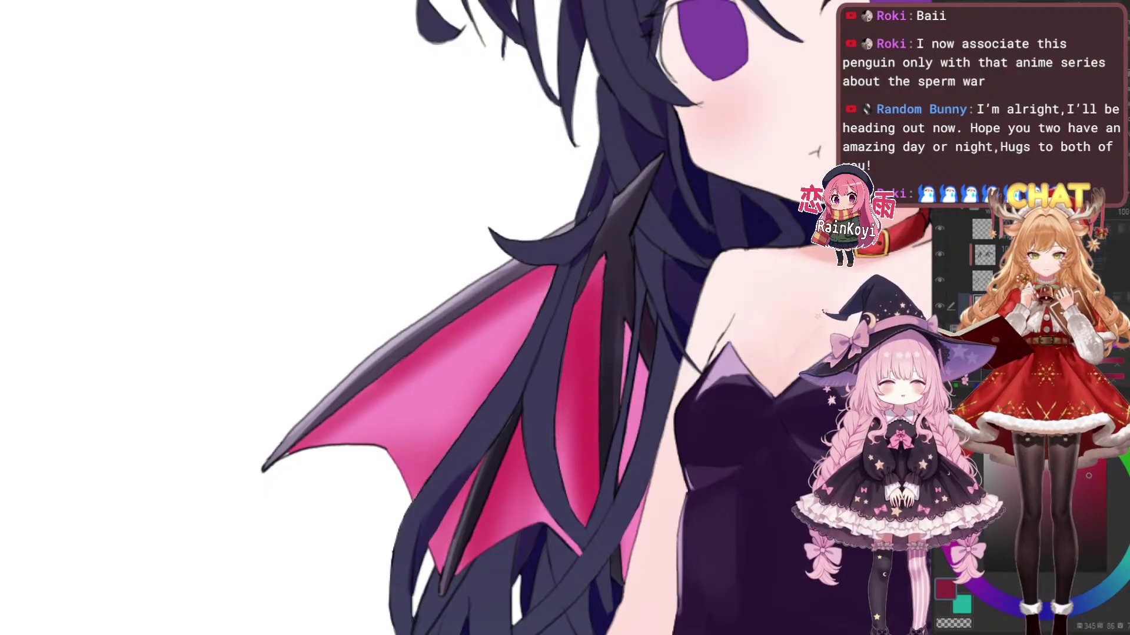
pyautogui.moveTo(436, 392); pyautogui.dragTo(494, 395)
pyautogui.moveTo(348, 463); pyautogui.dragTo(603, 284)
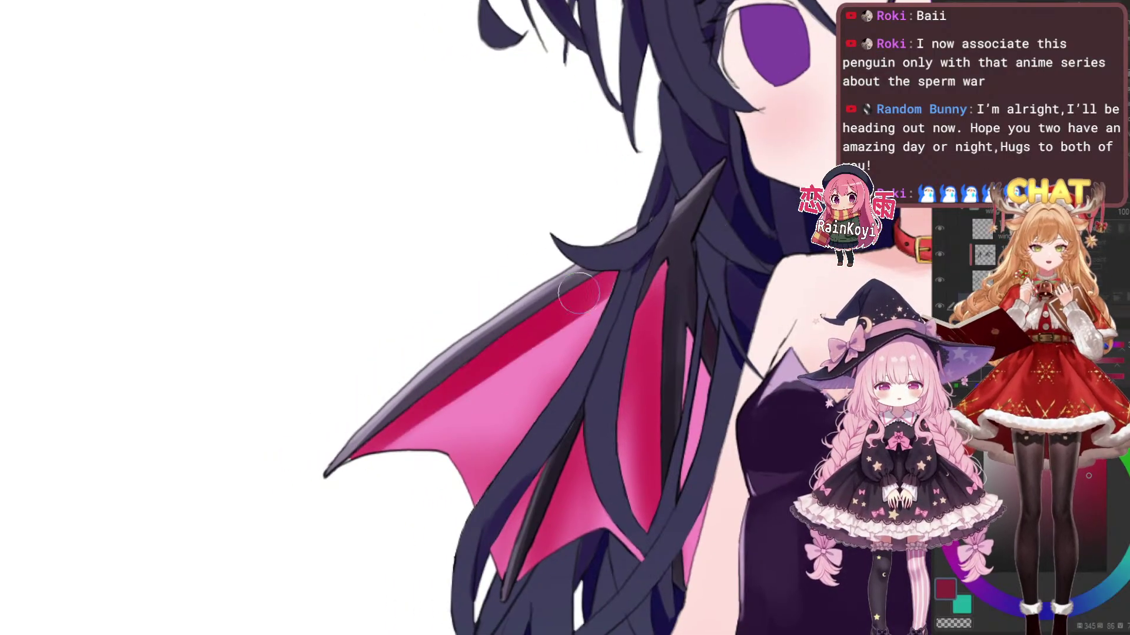
# Replace the last outer-membrane stroke with a softer band along the upper bone and mute the wing shading to a duller red
pyautogui.hotkey('ctrl', 'z')
pyautogui.moveTo(362, 450); pyautogui.dragTo(612, 265)
pyautogui.press('[')
pyautogui.press('[')
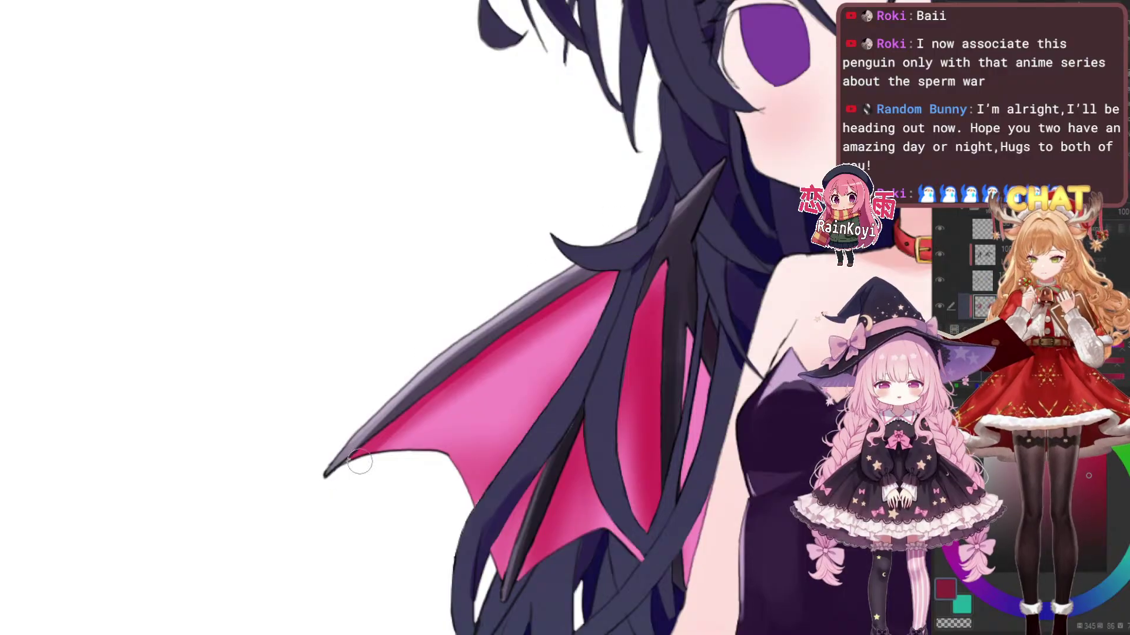
pyautogui.moveTo(351, 471); pyautogui.dragTo(612, 273)
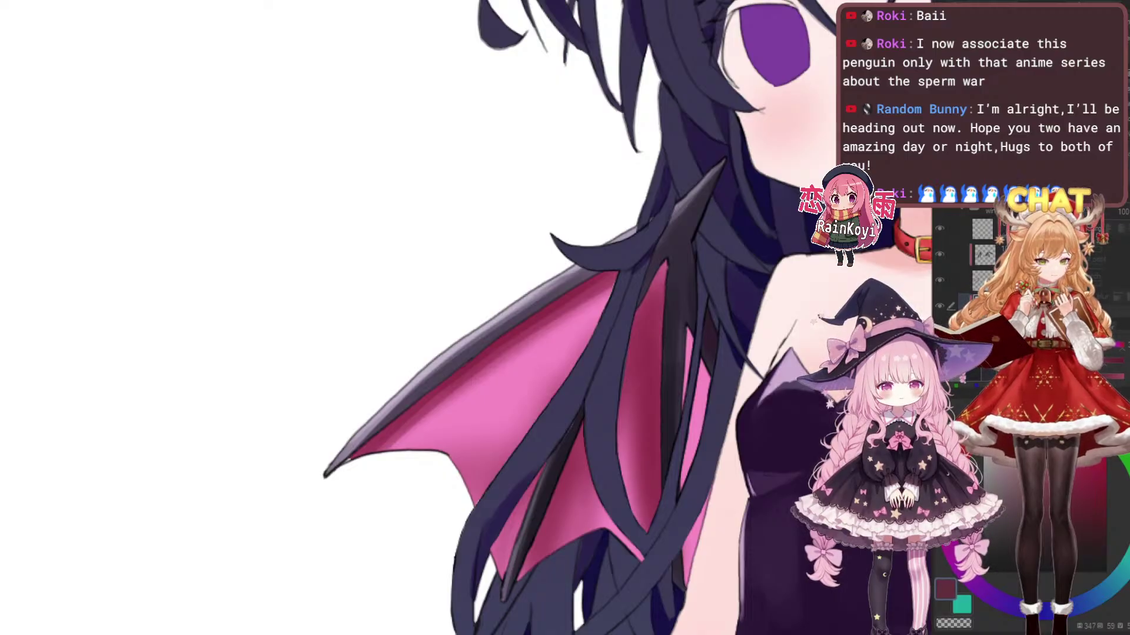
pyautogui.hotkey('ctrl', 'z')
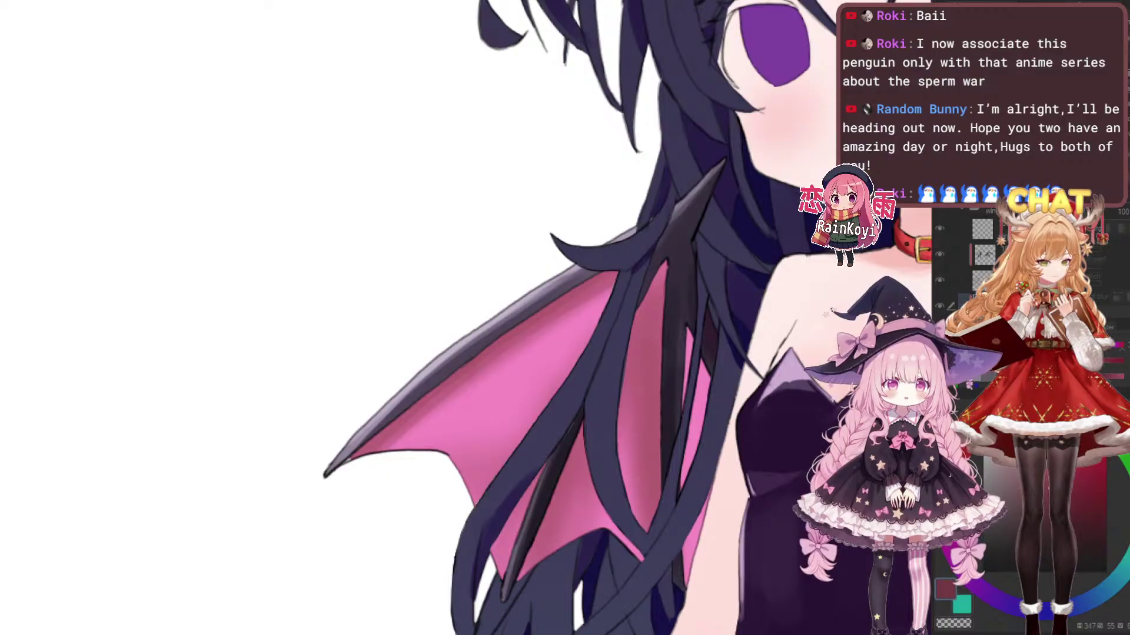
pyautogui.hotkey('ctrl', 'y')
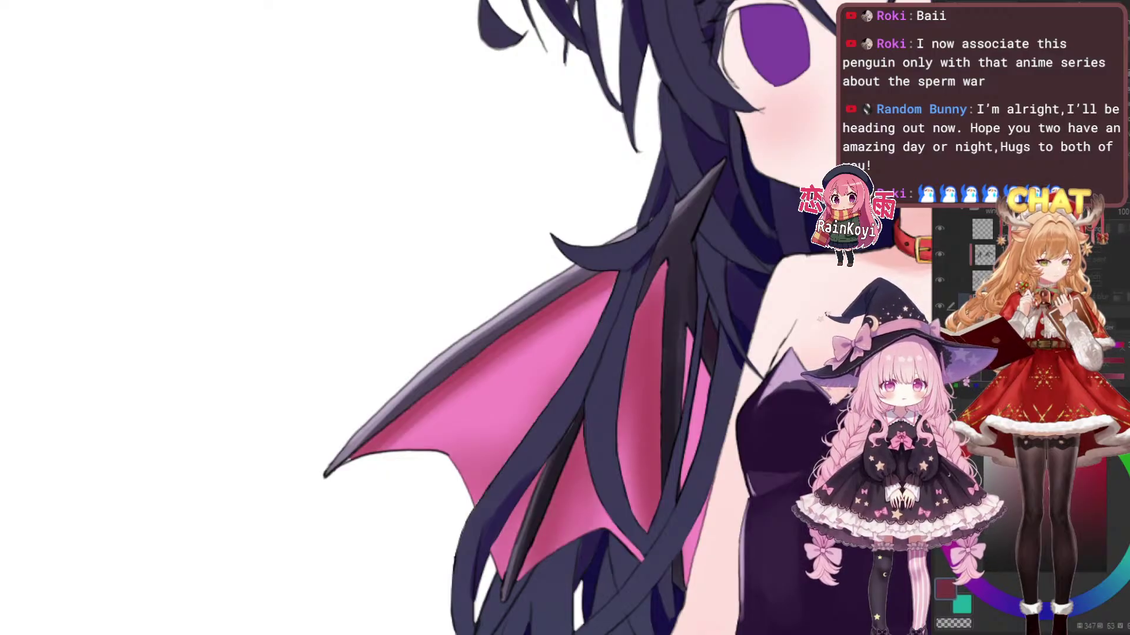
# Widen the muted dark red shadow beneath the upper bone of the left wing's outer membrane with long strokes towards the hair
pyautogui.moveTo(494, 345); pyautogui.dragTo(517, 373)
pyautogui.moveTo(409, 488); pyautogui.dragTo(682, 273)
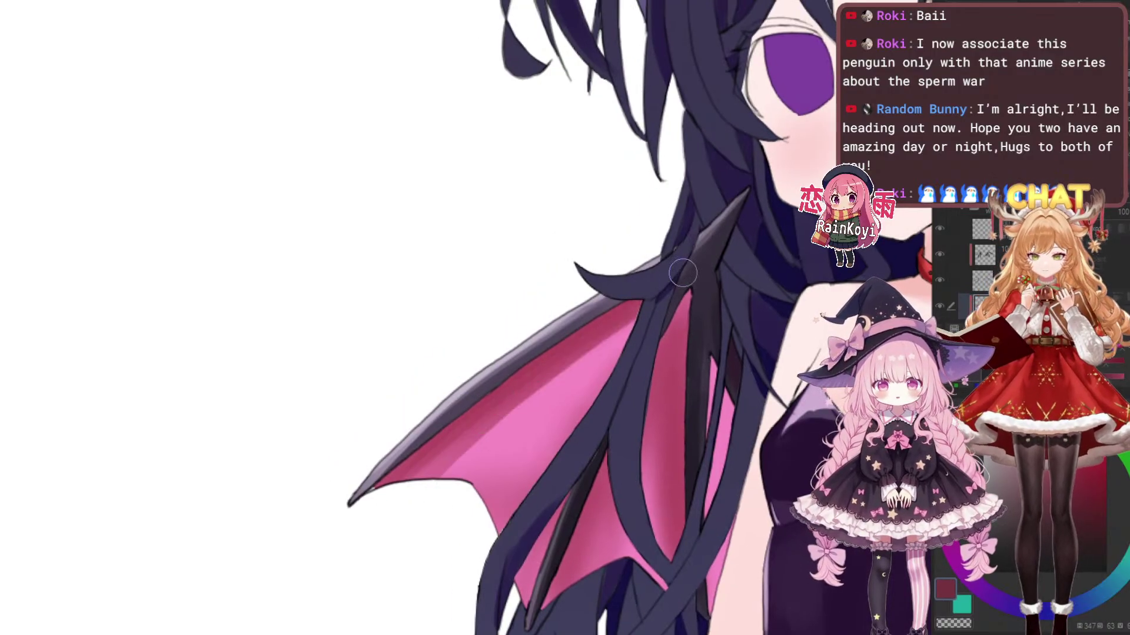
pyautogui.moveTo(402, 478); pyautogui.dragTo(568, 353)
pyautogui.hotkey('ctrl', 'z')
pyautogui.hotkey('ctrl', 'z')
pyautogui.moveTo(434, 453)
pyautogui.mouseDown()
pyautogui.moveTo(726, 280)
pyautogui.moveTo(572, 358)
pyautogui.moveTo(615, 335)
pyautogui.mouseUp()
pyautogui.moveTo(450, 453); pyautogui.dragTo(744, 295)
pyautogui.moveTo(689, 335); pyautogui.dragTo(591, 326)
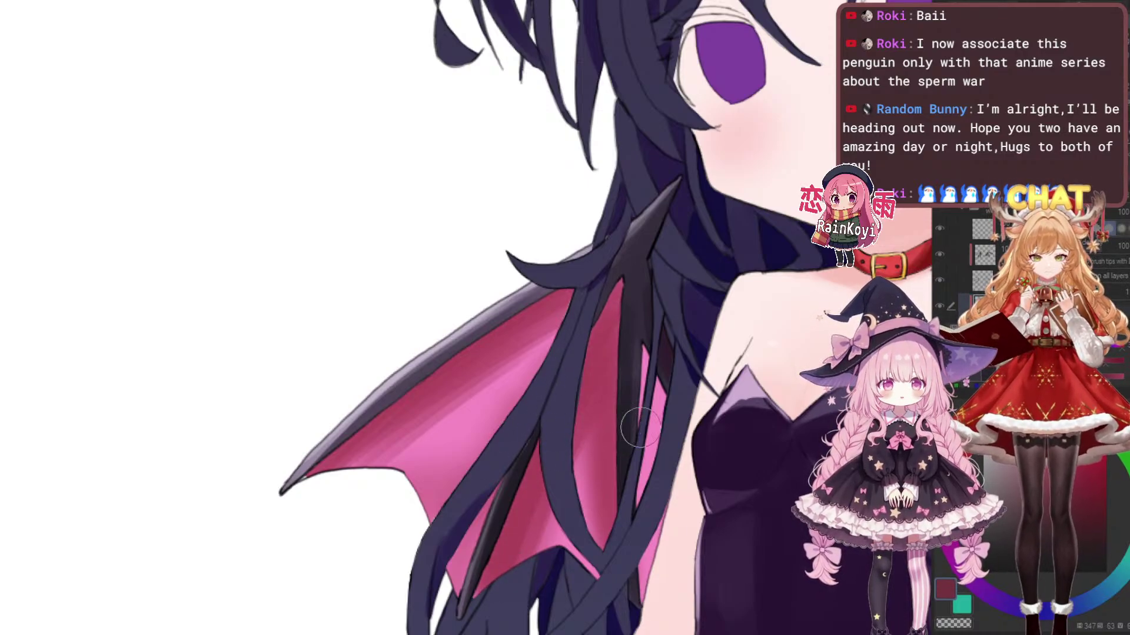
pyautogui.moveTo(618, 427); pyautogui.dragTo(628, 370)
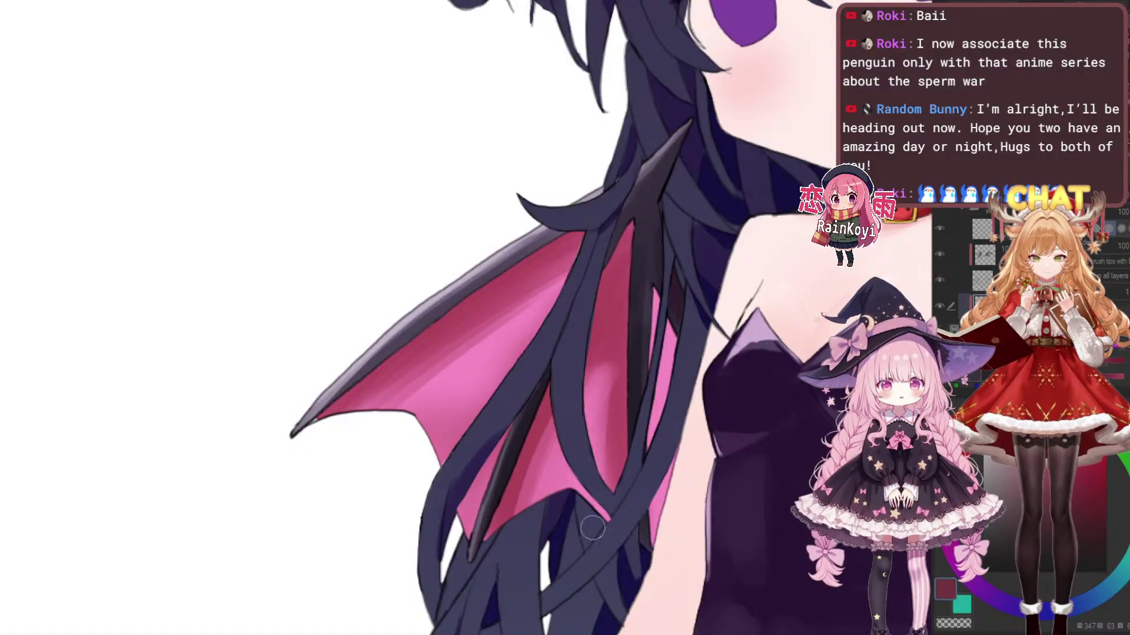
pyautogui.moveTo(553, 412); pyautogui.dragTo(498, 554)
pyautogui.moveTo(613, 343); pyautogui.dragTo(592, 412)
pyautogui.scroll(-1, 692, 394)
pyautogui.hotkey('ctrl', 'z')
pyautogui.hotkey('ctrl', 'z')
pyautogui.hotkey('ctrl', 'z')
# Shade the left wing's long inner membrane and lower membrane with muted dark red beside the bones and hair
pyautogui.moveTo(634, 323); pyautogui.dragTo(487, 585)
pyautogui.moveTo(593, 353); pyautogui.dragTo(581, 406)
pyautogui.moveTo(584, 358)
pyautogui.mouseDown()
pyautogui.moveTo(486, 550)
pyautogui.moveTo(480, 613)
pyautogui.mouseUp()
pyautogui.hotkey('ctrl', 'z')
pyautogui.moveTo(527, 443); pyautogui.dragTo(454, 612)
pyautogui.moveTo(424, 445); pyautogui.dragTo(526, 352)
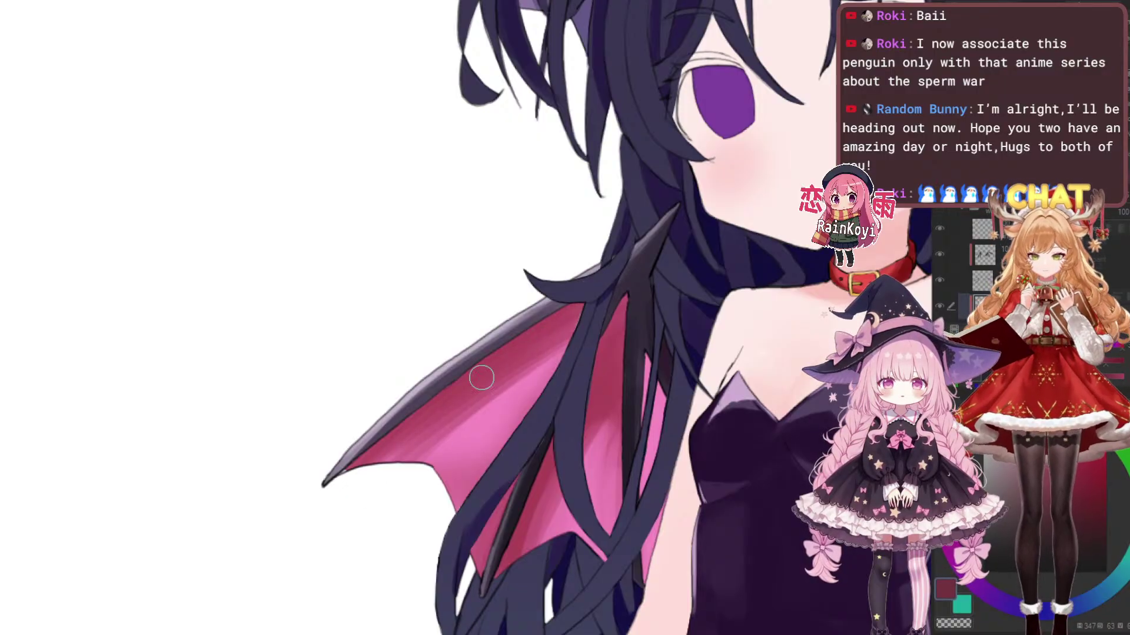
# Erase the excess dark red from the left wing's long inner membrane along the bone, keeping shadow beside the hair
pyautogui.moveTo(639, 305); pyautogui.dragTo(546, 308)
pyautogui.moveTo(526, 423); pyautogui.dragTo(535, 399)
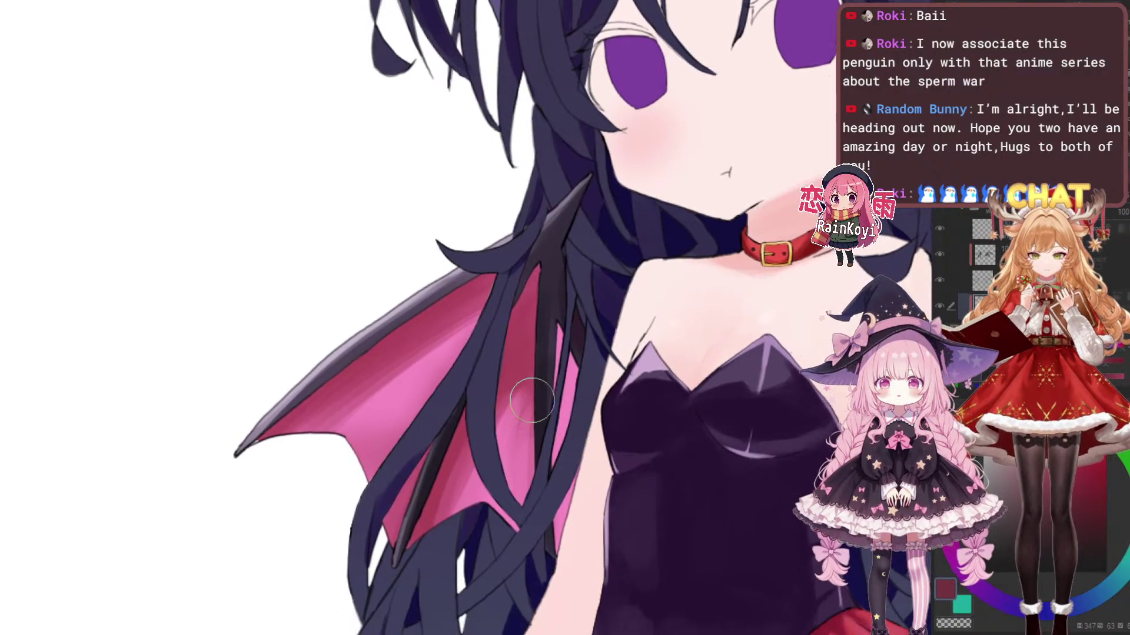
pyautogui.press('e')
pyautogui.moveTo(545, 353)
pyautogui.mouseDown()
pyautogui.moveTo(426, 576)
pyautogui.moveTo(481, 436)
pyautogui.moveTo(538, 361)
pyautogui.moveTo(505, 433)
pyautogui.moveTo(505, 495)
pyautogui.mouseUp()
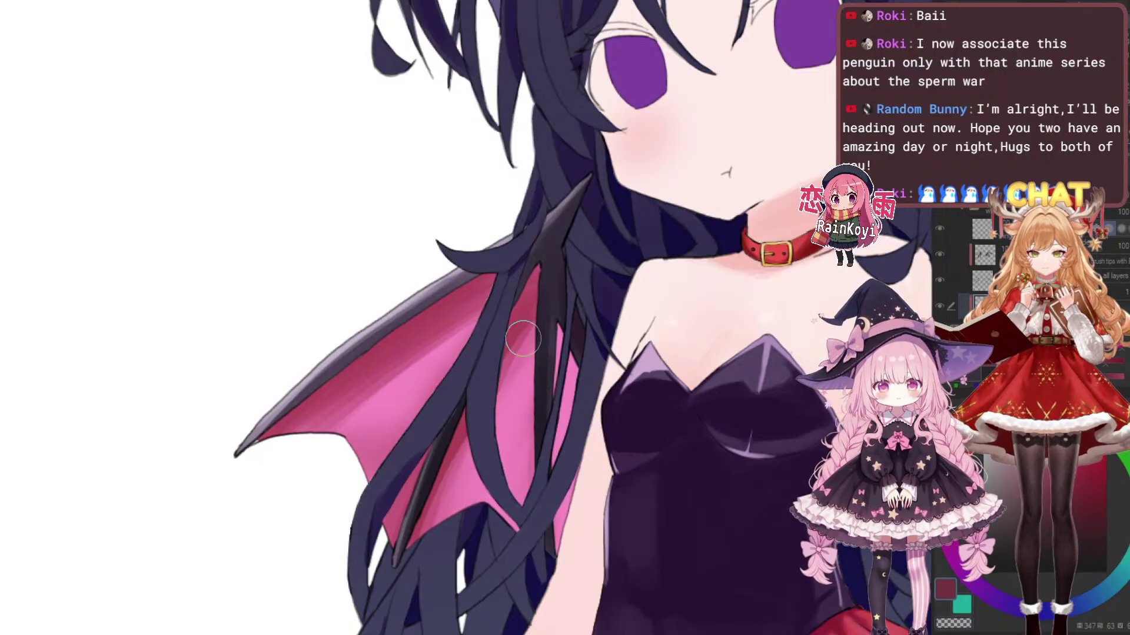
pyautogui.hscroll(-3, 494, 347)
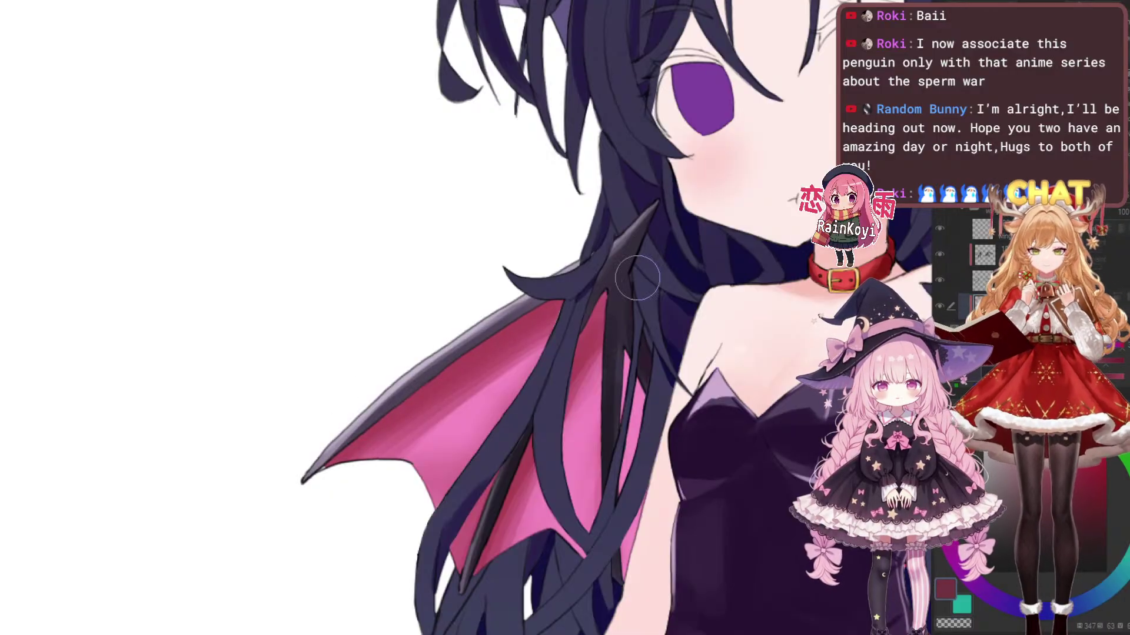
pyautogui.moveTo(393, 452); pyautogui.dragTo(465, 414)
pyautogui.moveTo(513, 452); pyautogui.dragTo(510, 391)
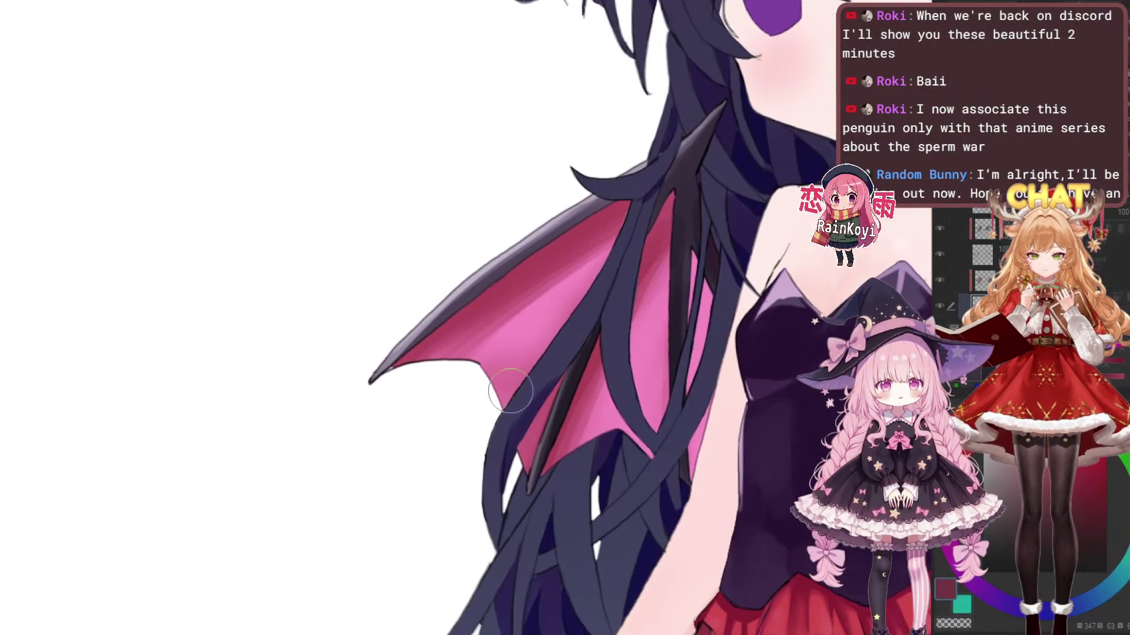
pyautogui.moveTo(576, 415); pyautogui.dragTo(562, 394)
pyautogui.moveTo(655, 344); pyautogui.dragTo(551, 372)
pyautogui.scroll(1, 550, 373)
pyautogui.moveTo(590, 320); pyautogui.dragTo(550, 428)
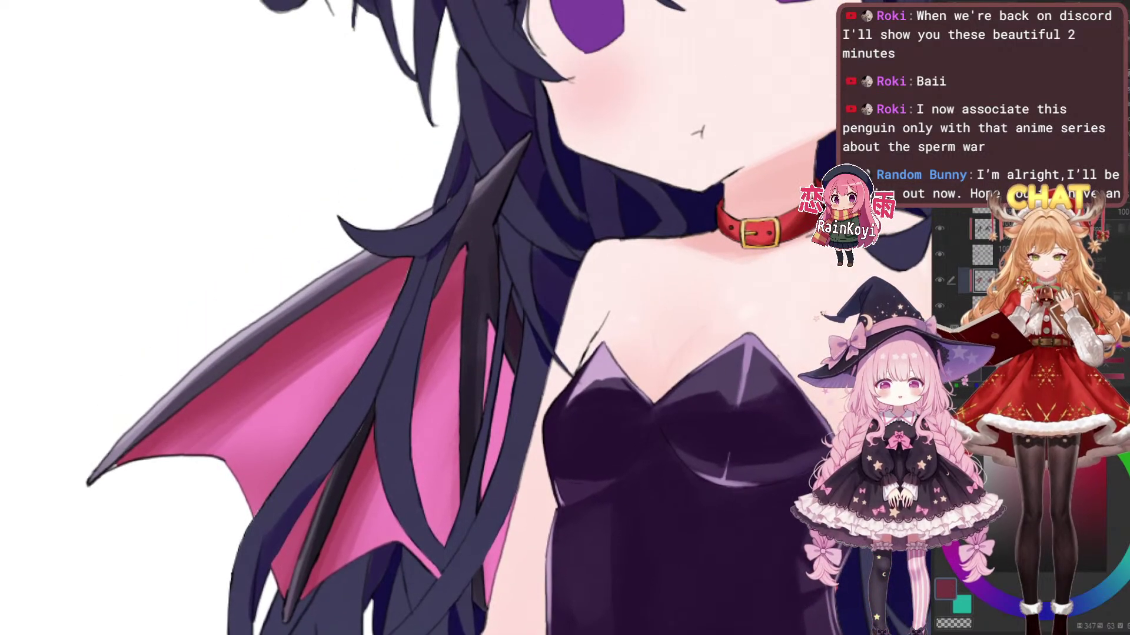
# Shade the left wing's narrow innermost membrane beside the arm with a smaller brush and undo the last stroke
pyautogui.moveTo(492, 338); pyautogui.dragTo(490, 502)
pyautogui.hotkey('ctrl', 'z')
pyautogui.press('[')
pyautogui.moveTo(496, 293); pyautogui.dragTo(474, 594)
pyautogui.moveTo(494, 369); pyautogui.dragTo(486, 565)
pyautogui.moveTo(502, 308); pyautogui.dragTo(540, 462)
pyautogui.scroll(-2, 659, 347)
pyautogui.hotkey('ctrl', '-')
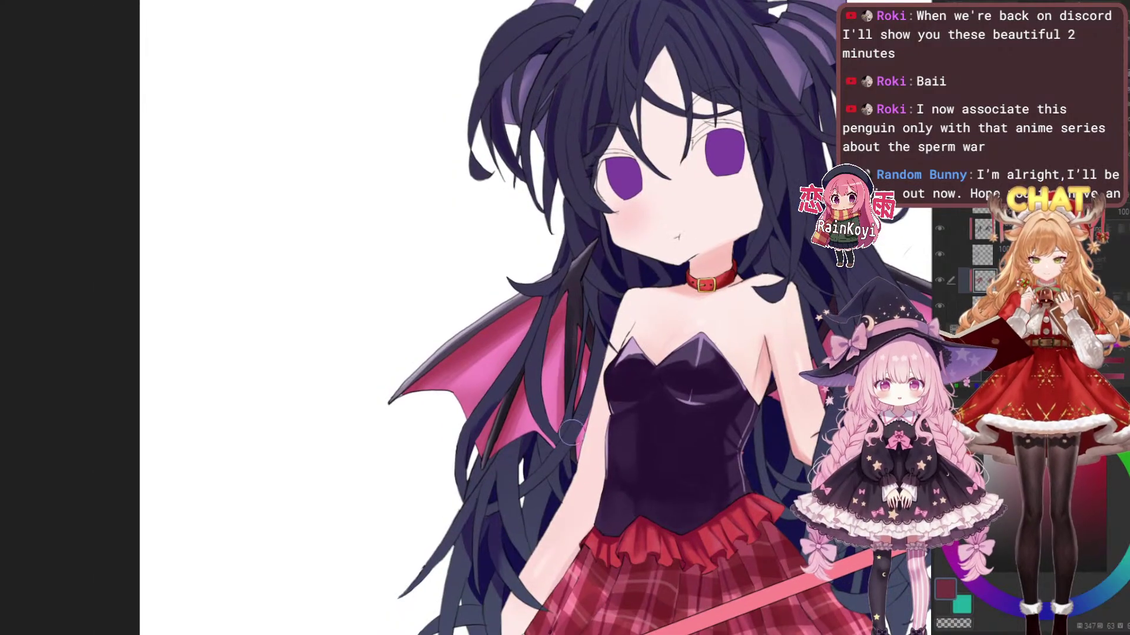
pyautogui.moveTo(592, 357); pyautogui.dragTo(580, 456)
pyautogui.scroll(-3, 497, 259)
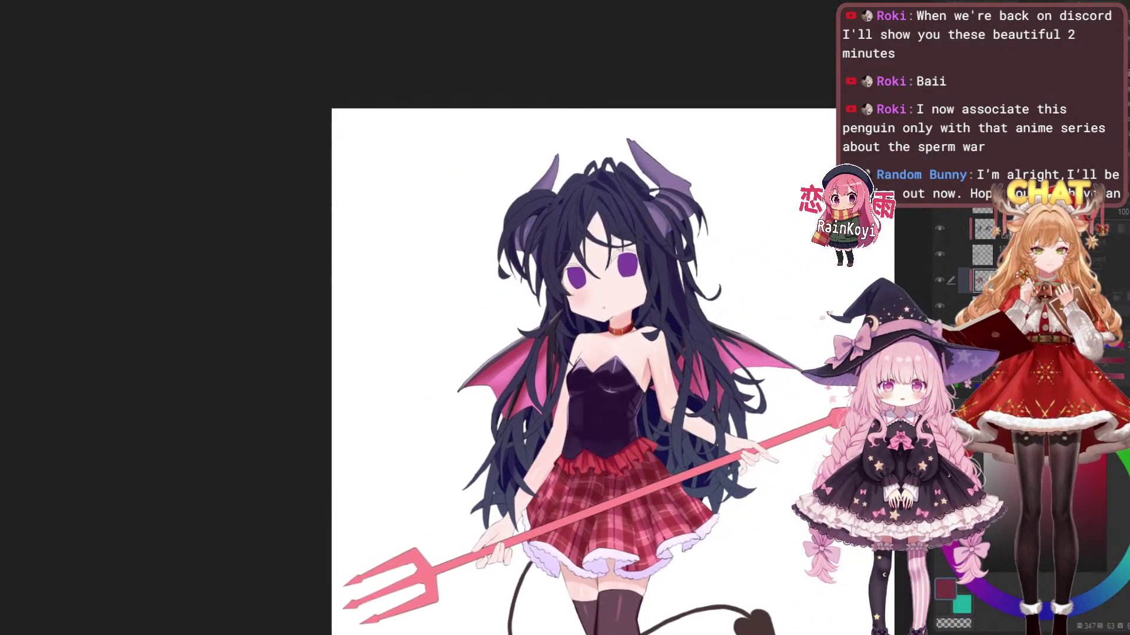
pyautogui.scroll(4, 647, 223)
pyautogui.hotkey('ctrl', 'z')
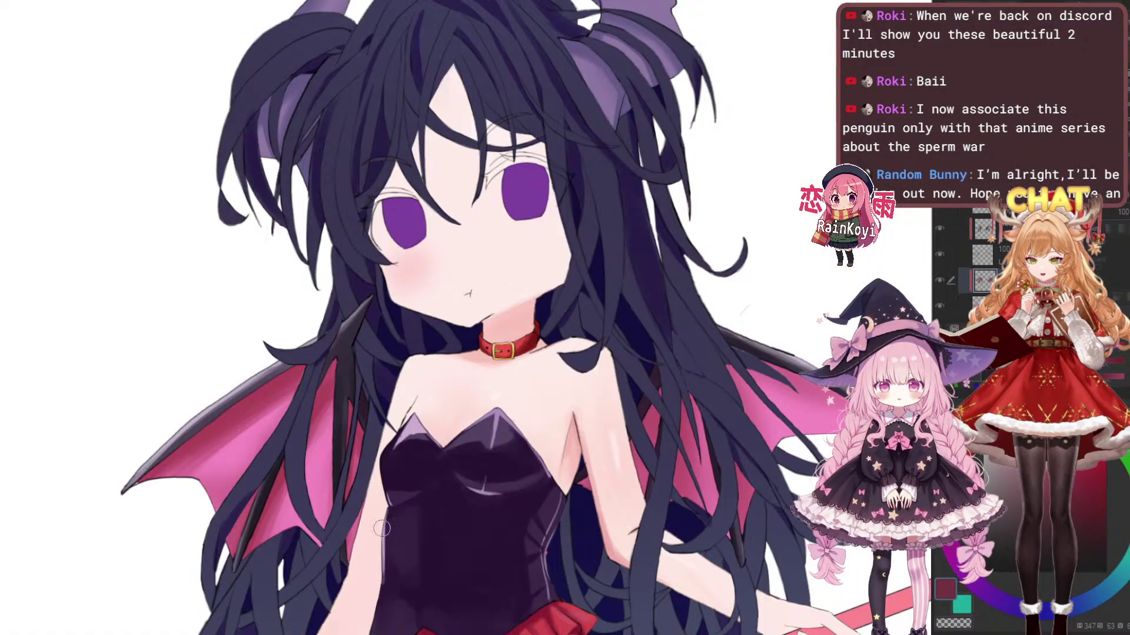
pyautogui.moveTo(562, 384); pyautogui.dragTo(488, 327)
pyautogui.scroll(2, 612, 359)
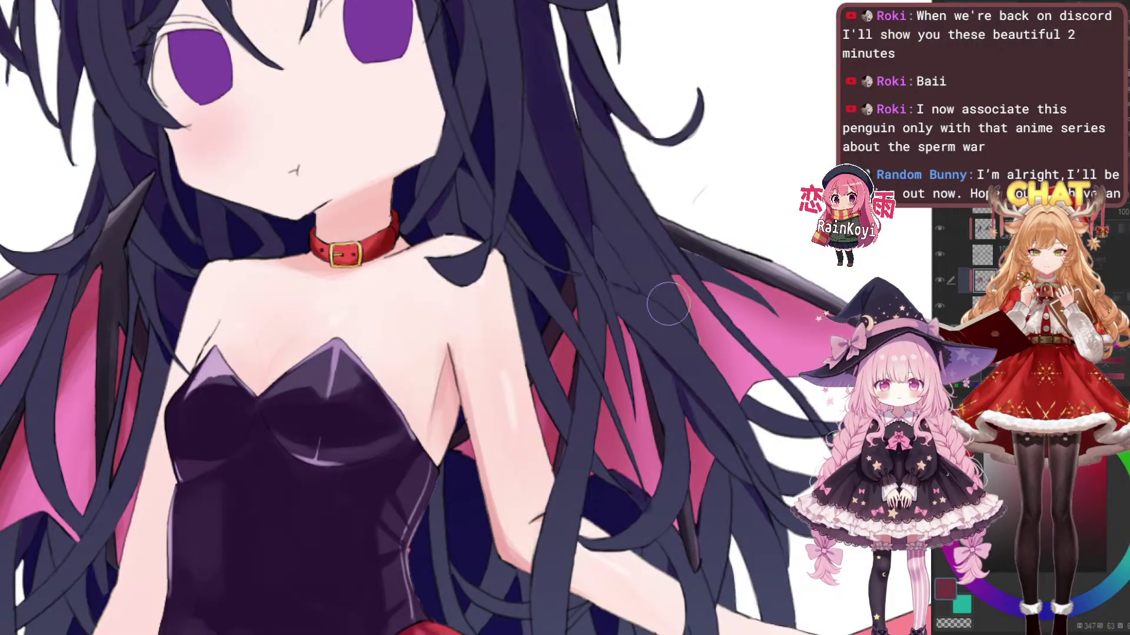
pyautogui.moveTo(665, 302); pyautogui.dragTo(614, 313)
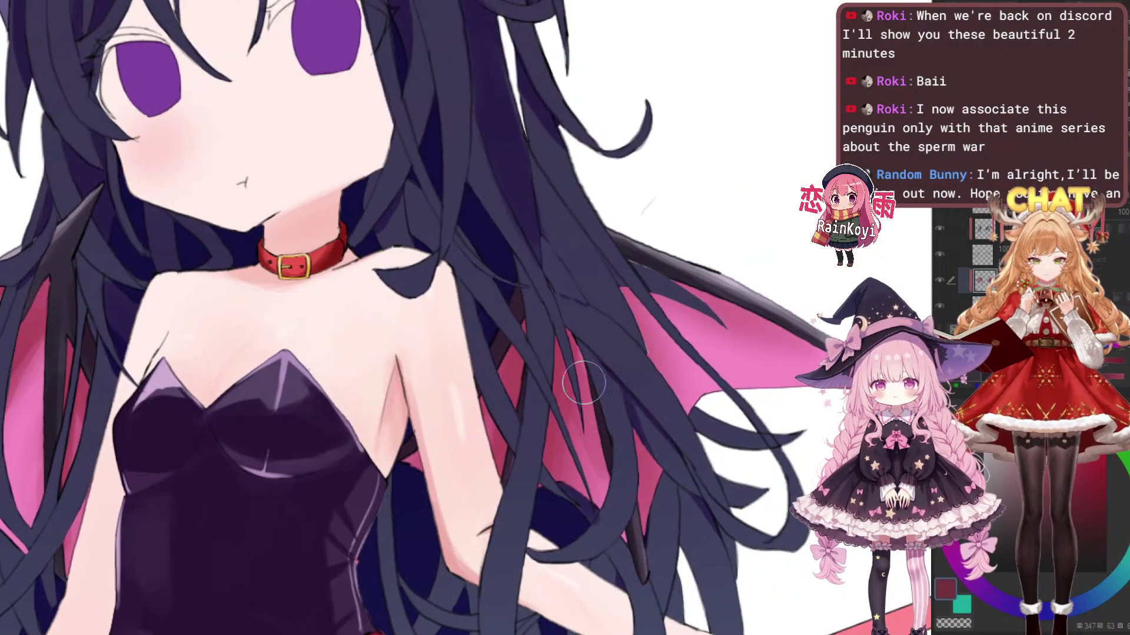
pyautogui.moveTo(625, 452); pyautogui.dragTo(577, 480)
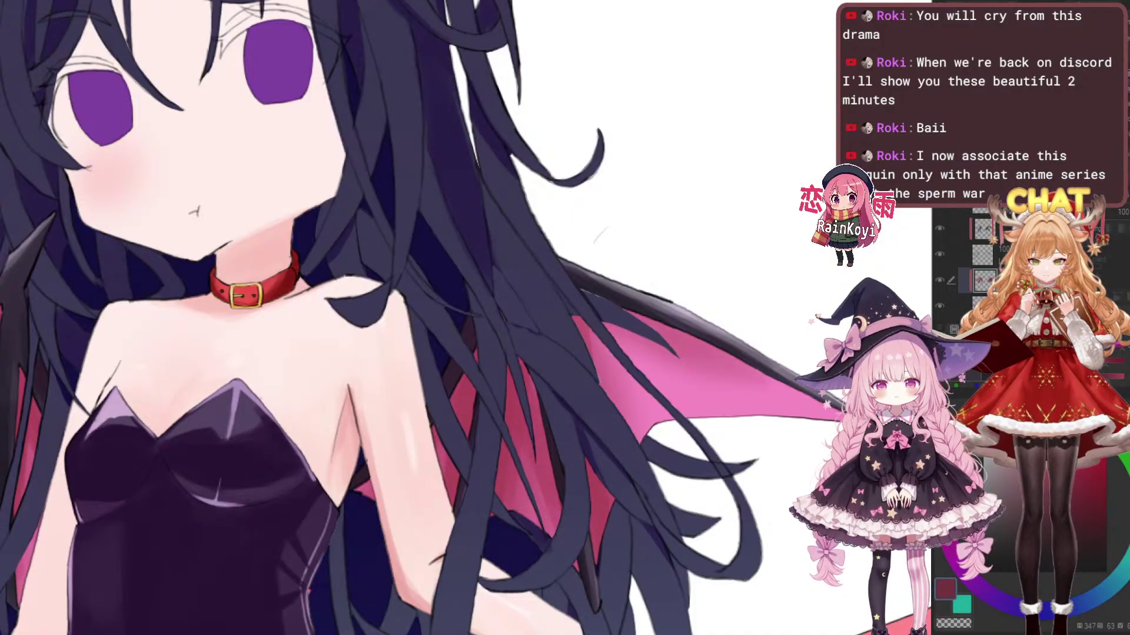
pyautogui.moveTo(612, 409); pyautogui.dragTo(578, 438)
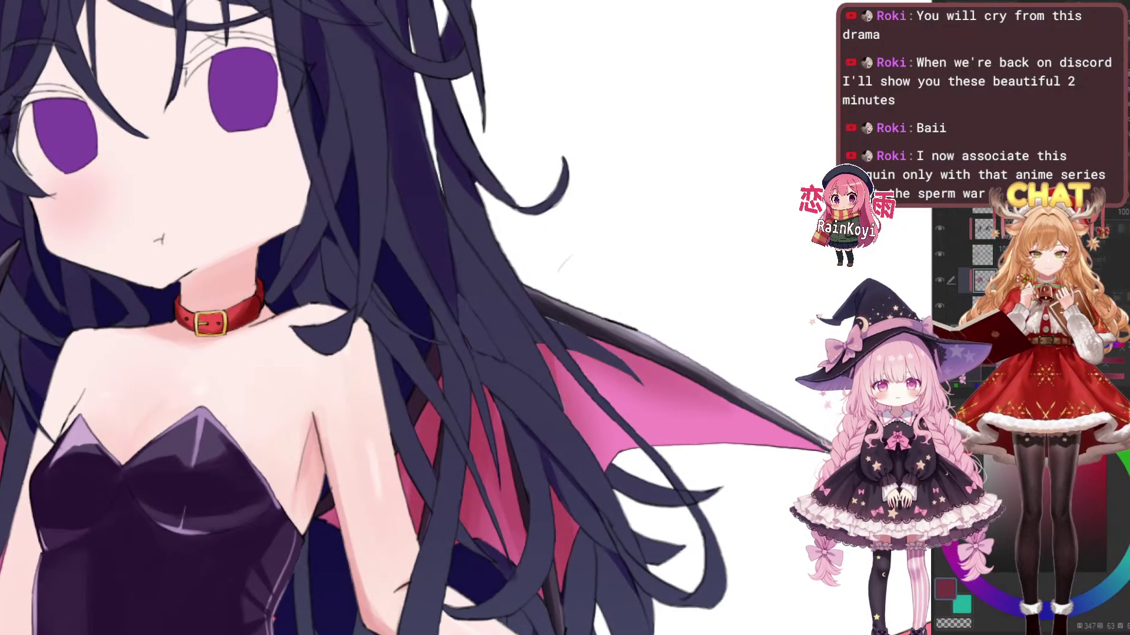
pyautogui.moveTo(580, 360); pyautogui.dragTo(640, 412)
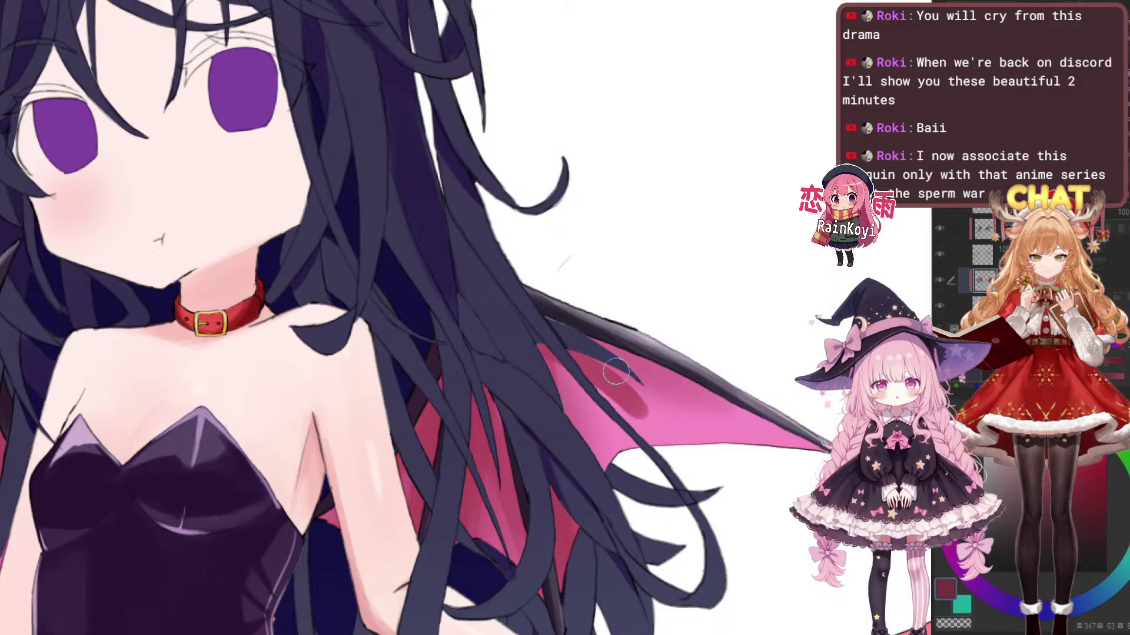
pyautogui.hotkey('ctrl', 'z')
pyautogui.moveTo(549, 357)
pyautogui.mouseDown()
pyautogui.moveTo(663, 414)
pyautogui.moveTo(590, 376)
pyautogui.mouseUp()
pyautogui.hotkey('ctrl', 'z')
# Paint a muted dark red shadow beneath the upper bone of the right wing's outer membrane, from the hair to the tip
pyautogui.moveTo(421, 299); pyautogui.dragTo(728, 445)
pyautogui.moveTo(462, 334); pyautogui.dragTo(748, 451)
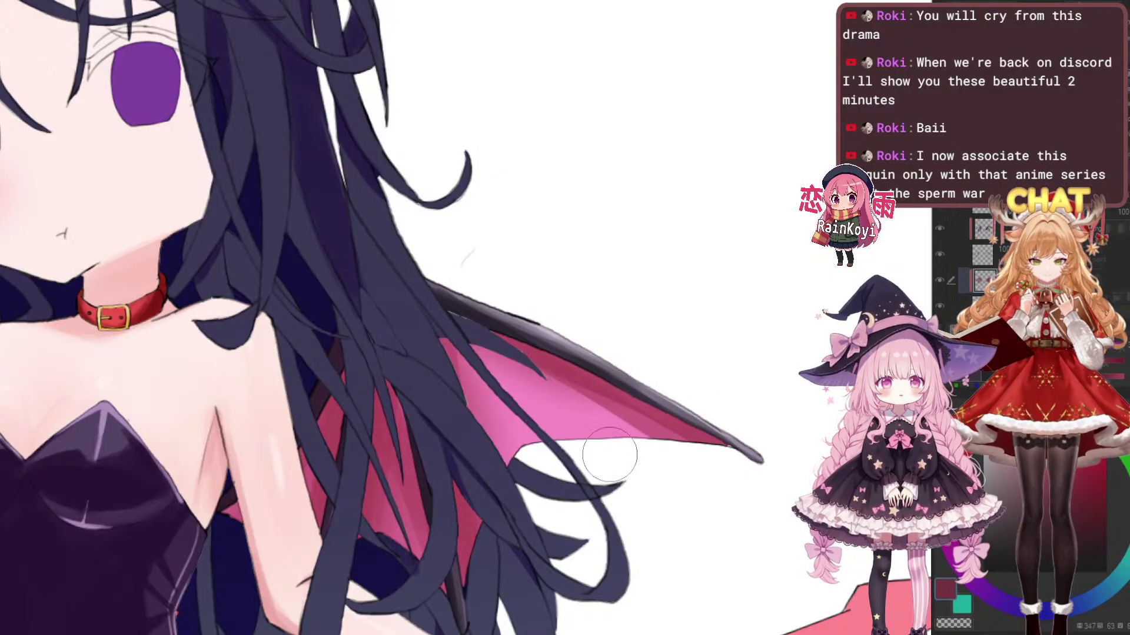
pyautogui.moveTo(448, 343); pyautogui.dragTo(674, 453)
pyautogui.moveTo(530, 380); pyautogui.dragTo(640, 425)
pyautogui.scroll(-4, 693, 427)
pyautogui.scroll(4, 687, 442)
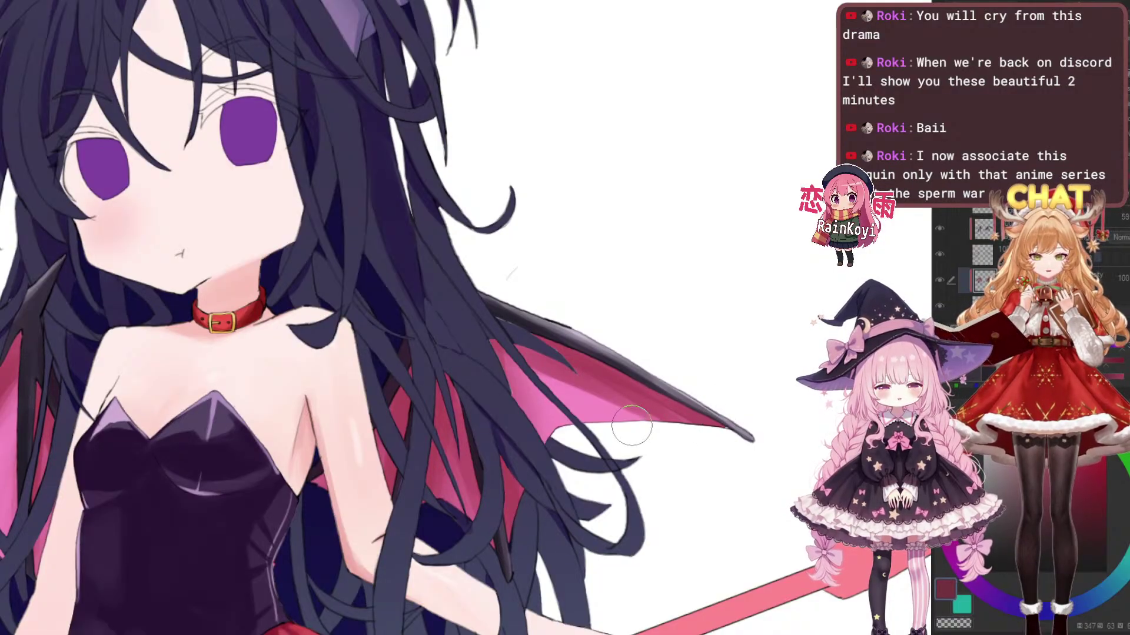
# Deepen the right wing's outer membrane shadow beside the hair and along the upper bone towards the tip
pyautogui.moveTo(500, 368); pyautogui.dragTo(676, 444)
pyautogui.moveTo(550, 383); pyautogui.dragTo(675, 422)
pyautogui.scroll(-5, 736, 392)
pyautogui.scroll(5, 735, 412)
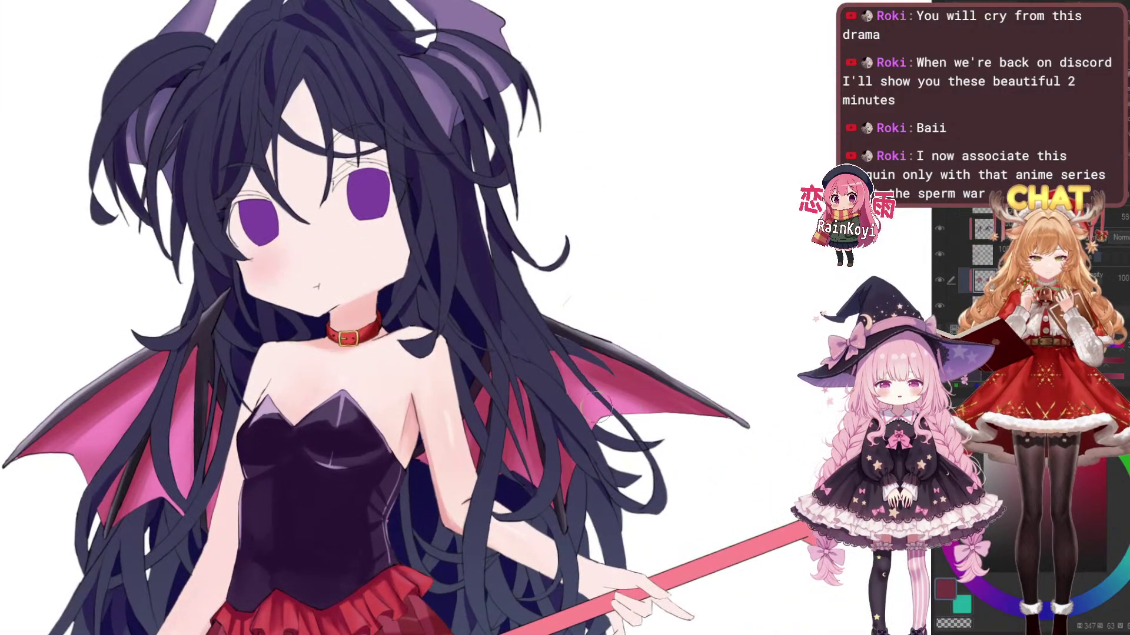
pyautogui.moveTo(599, 413); pyautogui.dragTo(602, 438)
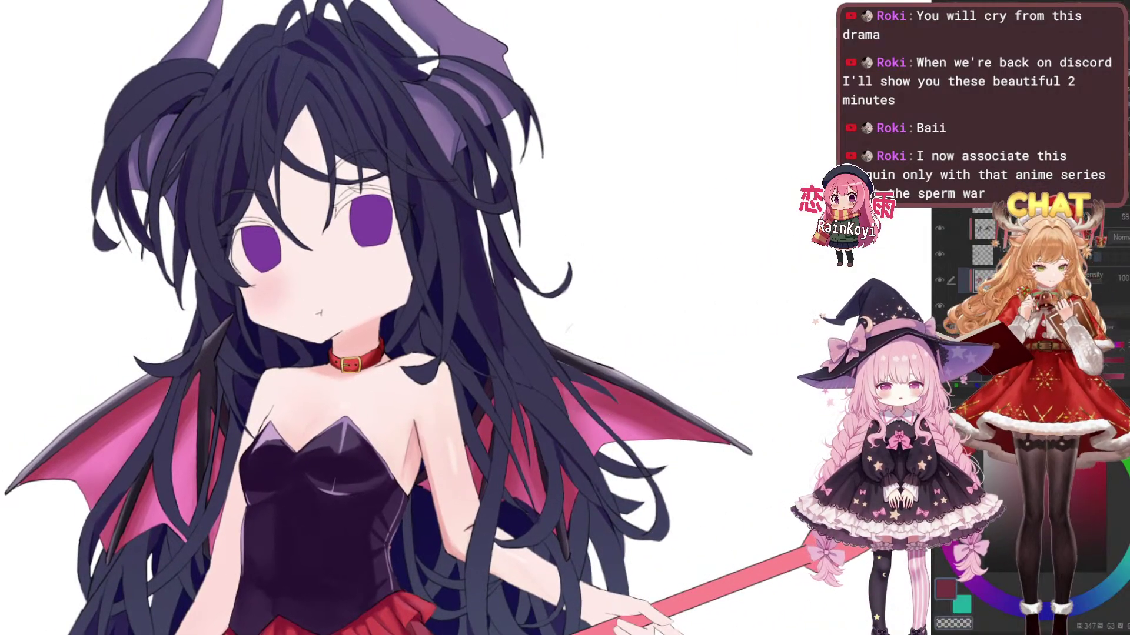
pyautogui.moveTo(636, 412)
pyautogui.mouseDown()
pyautogui.moveTo(609, 421)
pyautogui.moveTo(596, 405)
pyautogui.moveTo(590, 418)
pyautogui.moveTo(568, 400)
pyautogui.mouseUp()
pyautogui.hotkey('ctrl', 'z')
pyautogui.hotkey('ctrl', 'y')
pyautogui.moveTo(583, 414)
pyautogui.mouseDown()
pyautogui.moveTo(606, 400)
pyautogui.moveTo(719, 454)
pyautogui.mouseUp()
pyautogui.moveTo(815, 434); pyautogui.dragTo(768, 438)
# Examine the membrane shading on both wings against the whole figure and up close
pyautogui.scroll(4, 737, 473)
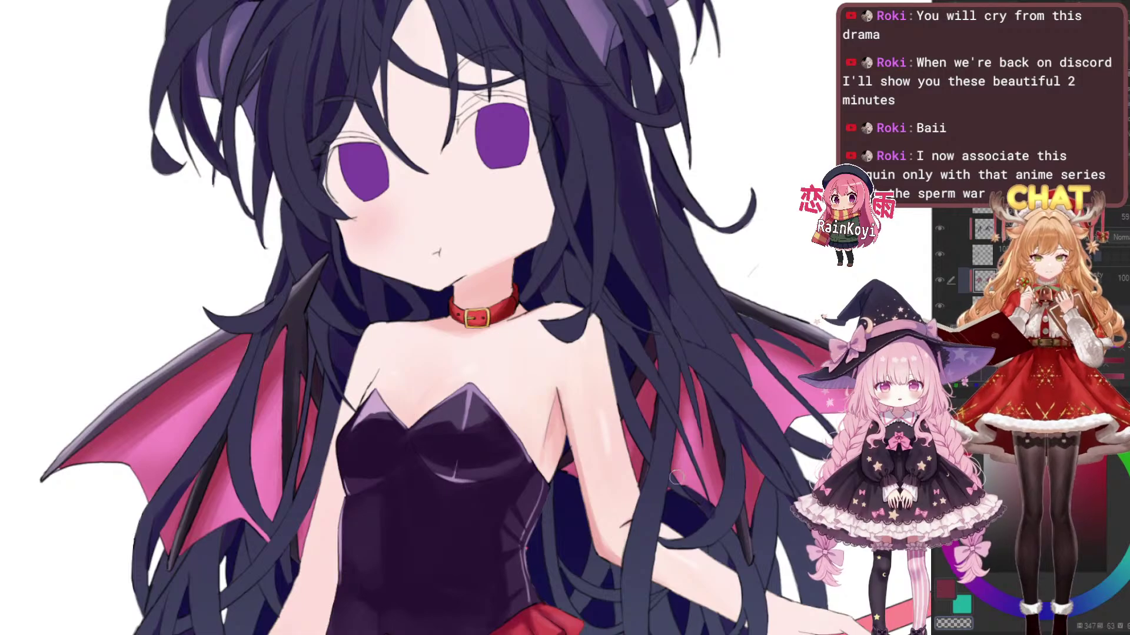
pyautogui.scroll(-4, 736, 430)
pyautogui.scroll(1, 758, 425)
pyautogui.scroll(2, 771, 453)
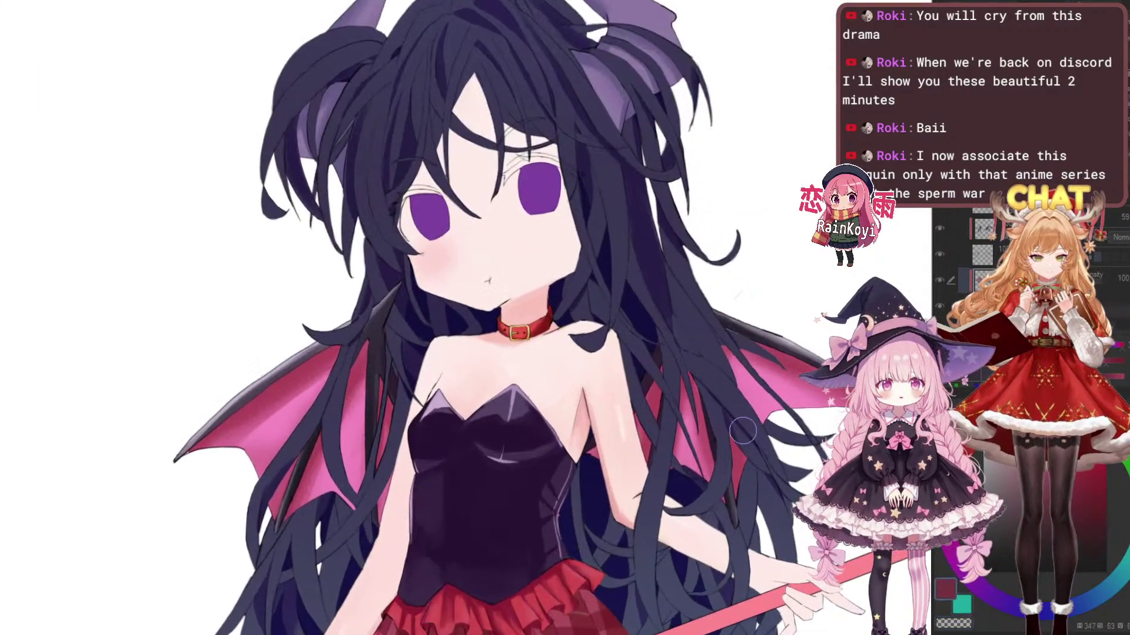
pyautogui.moveTo(720, 454); pyautogui.dragTo(749, 432)
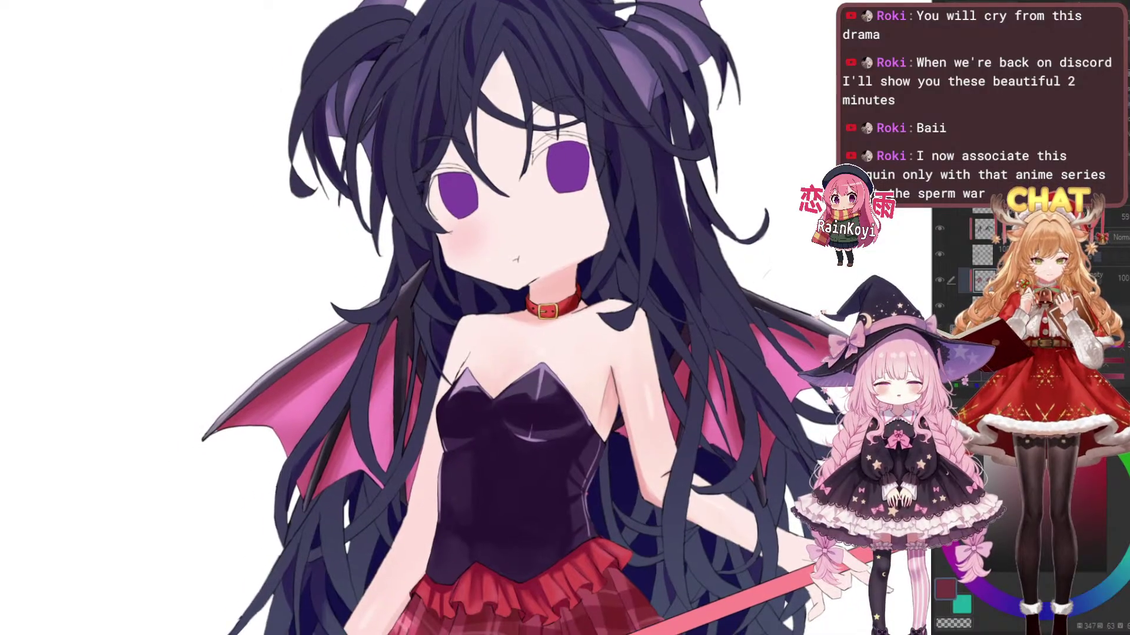
pyautogui.scroll(2, 669, 485)
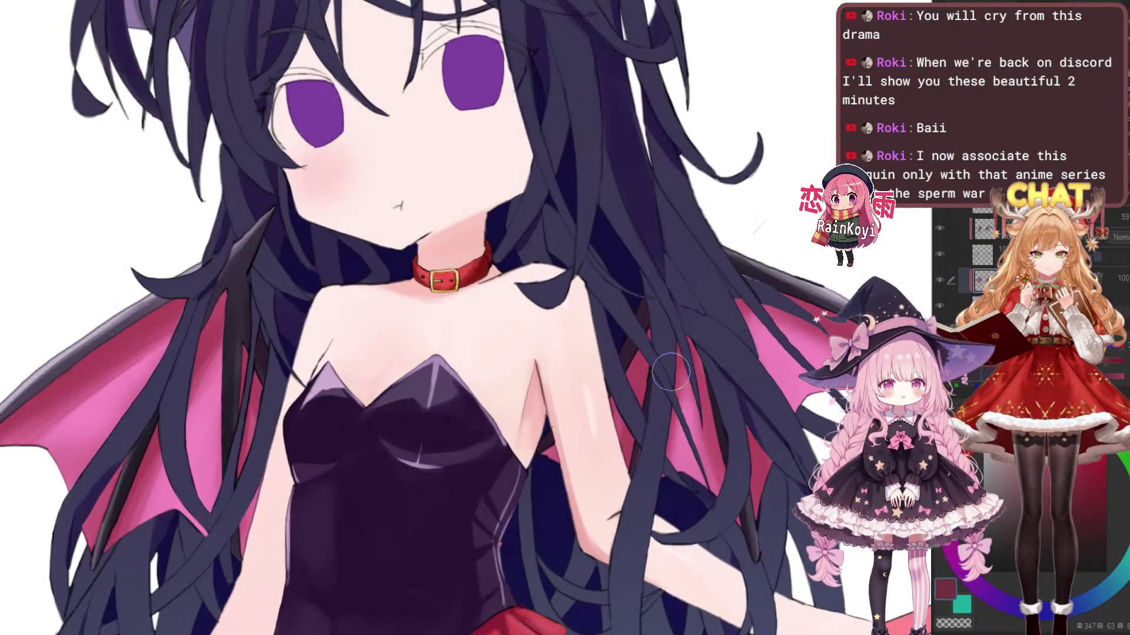
pyautogui.moveTo(763, 417); pyautogui.dragTo(719, 431)
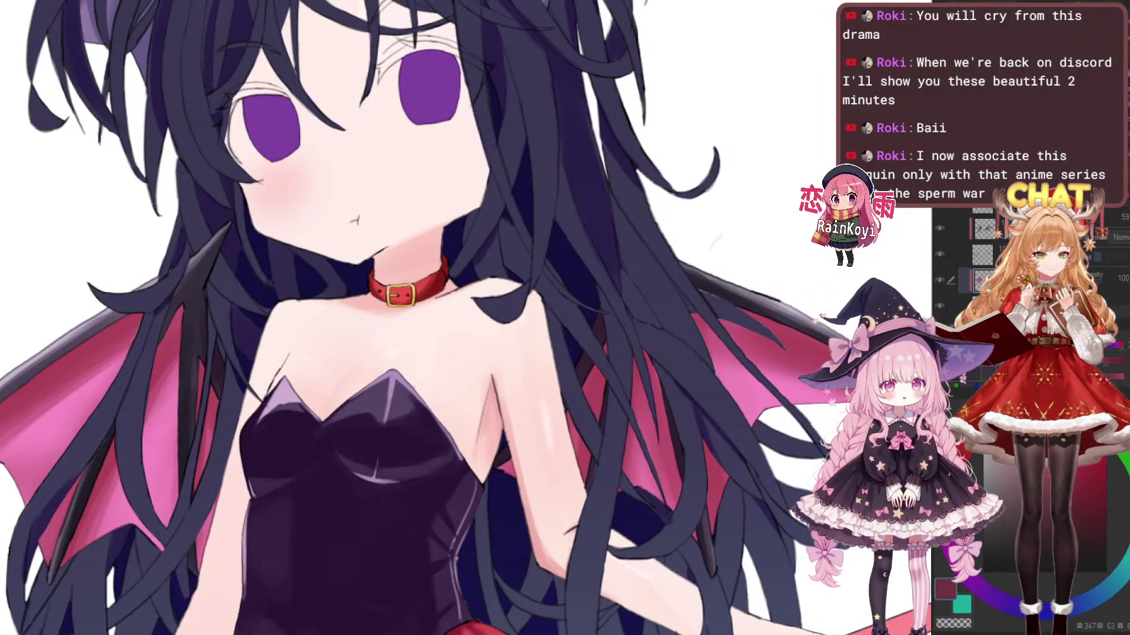
pyautogui.moveTo(591, 438)
pyautogui.mouseDown()
pyautogui.moveTo(708, 358)
pyautogui.moveTo(615, 418)
pyautogui.moveTo(648, 429)
pyautogui.mouseUp()
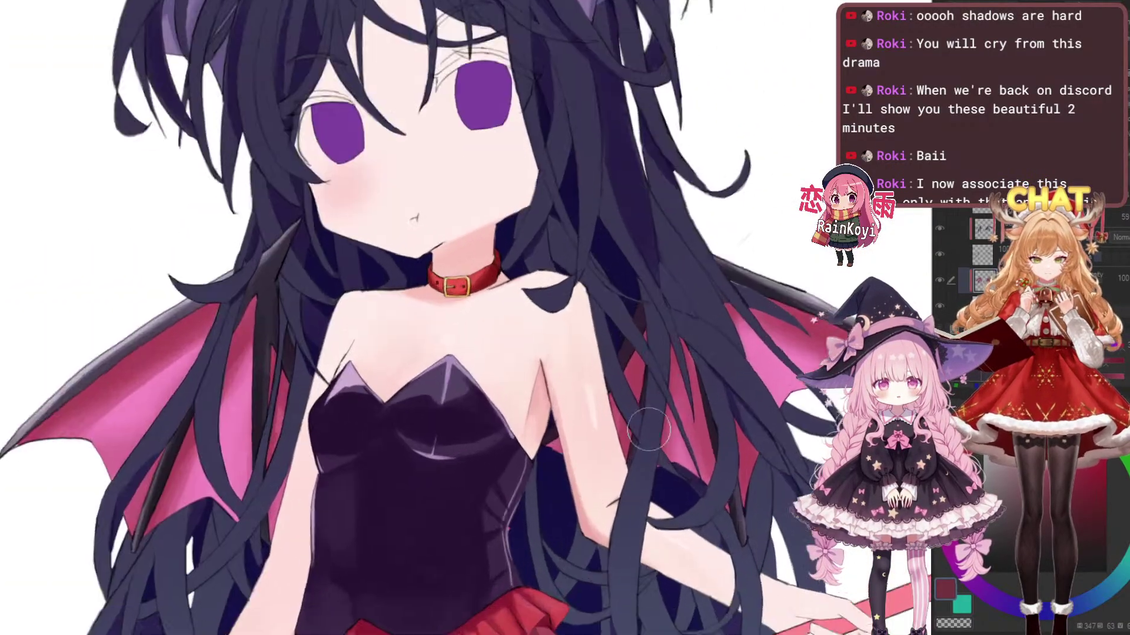
# Compare the left wing's membrane shading with the right wing's, viewing the whole figure and the left wing up close
pyautogui.moveTo(722, 372); pyautogui.dragTo(665, 405)
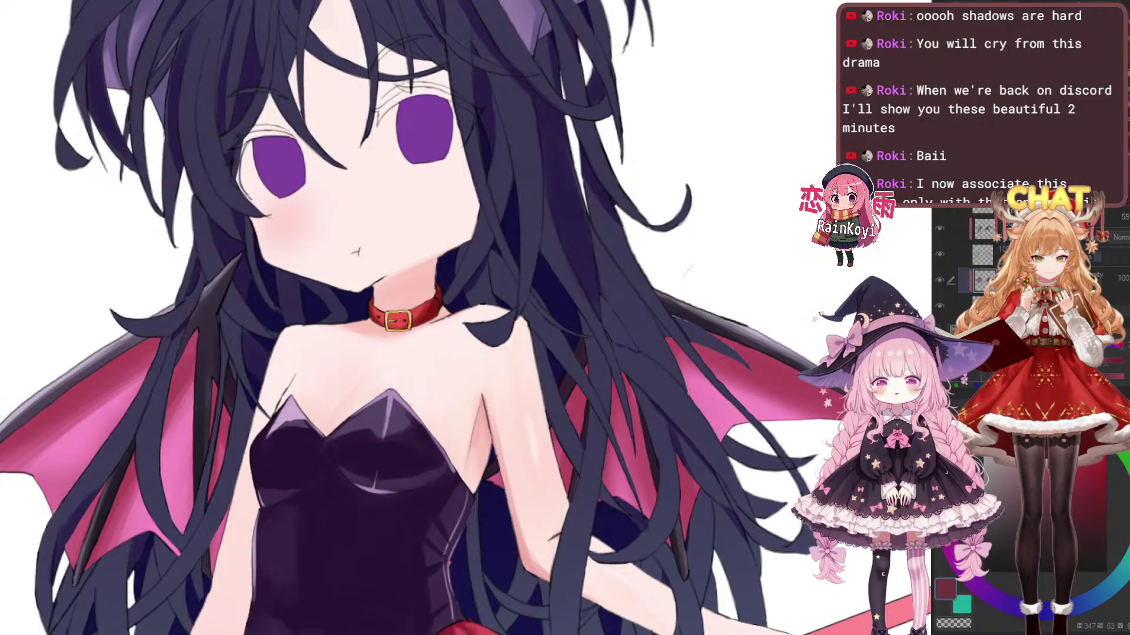
pyautogui.moveTo(714, 416); pyautogui.dragTo(647, 469)
pyautogui.scroll(-5, 708, 438)
pyautogui.moveTo(708, 438)
pyautogui.mouseDown()
pyautogui.moveTo(715, 372)
pyautogui.moveTo(735, 434)
pyautogui.mouseUp()
pyautogui.scroll(2, 723, 404)
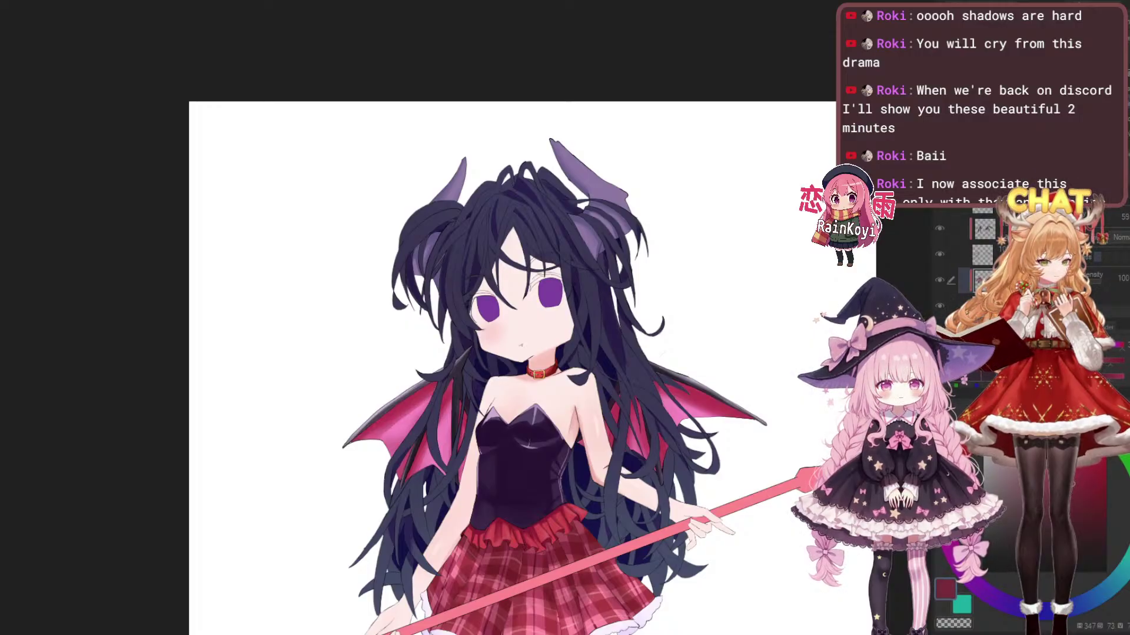
pyautogui.moveTo(419, 499); pyautogui.dragTo(616, 474)
pyautogui.scroll(3, 616, 474)
pyautogui.moveTo(596, 342); pyautogui.dragTo(596, 464)
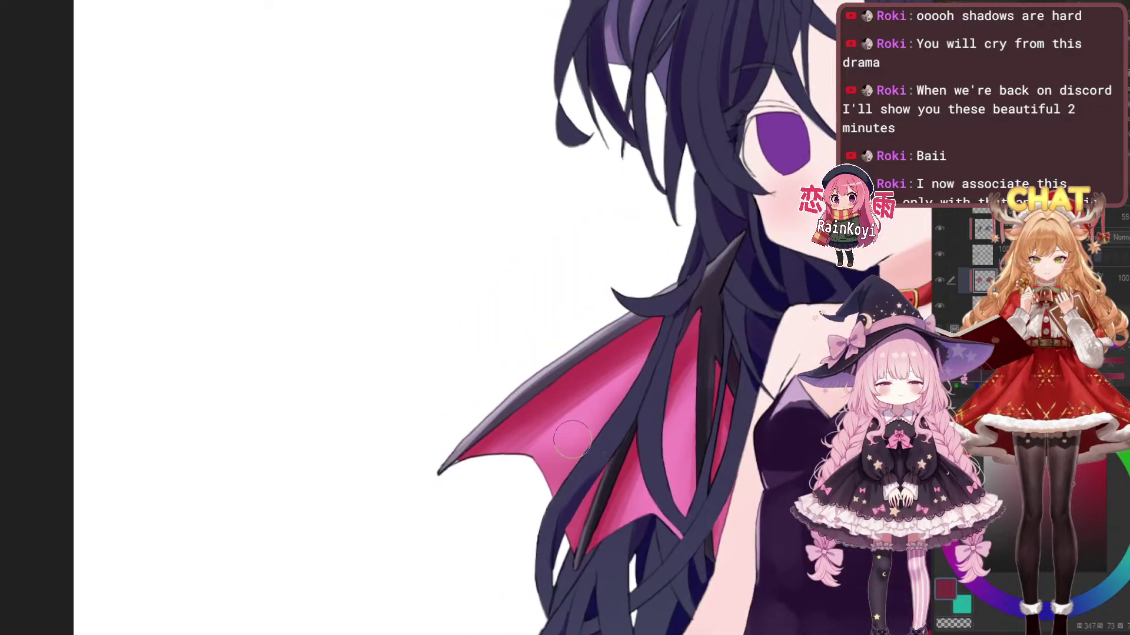
pyautogui.scroll(2, 591, 412)
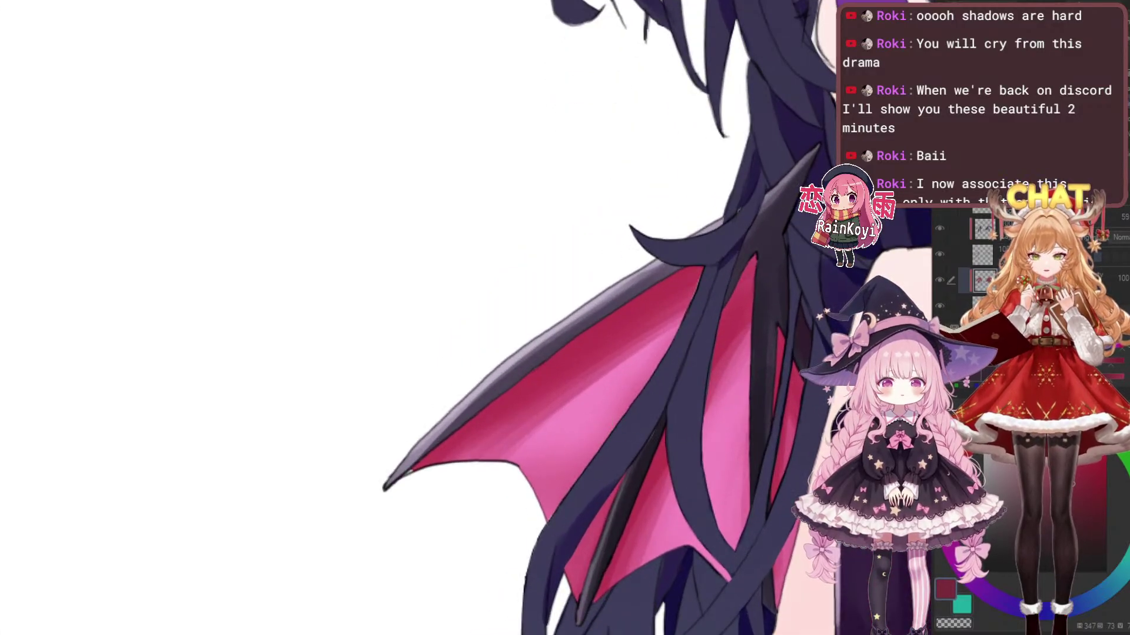
pyautogui.moveTo(503, 454)
pyautogui.mouseDown()
pyautogui.moveTo(717, 308)
pyautogui.moveTo(484, 480)
pyautogui.mouseUp()
pyautogui.scroll(-6, 621, 354)
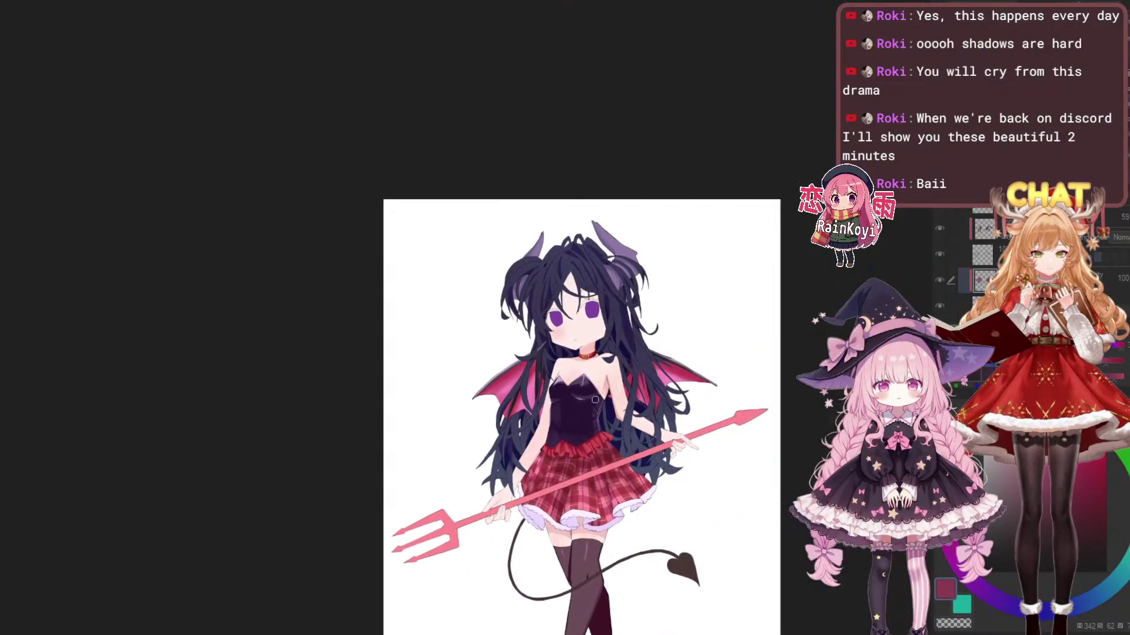
pyautogui.scroll(2, 655, 420)
pyautogui.scroll(3, 655, 420)
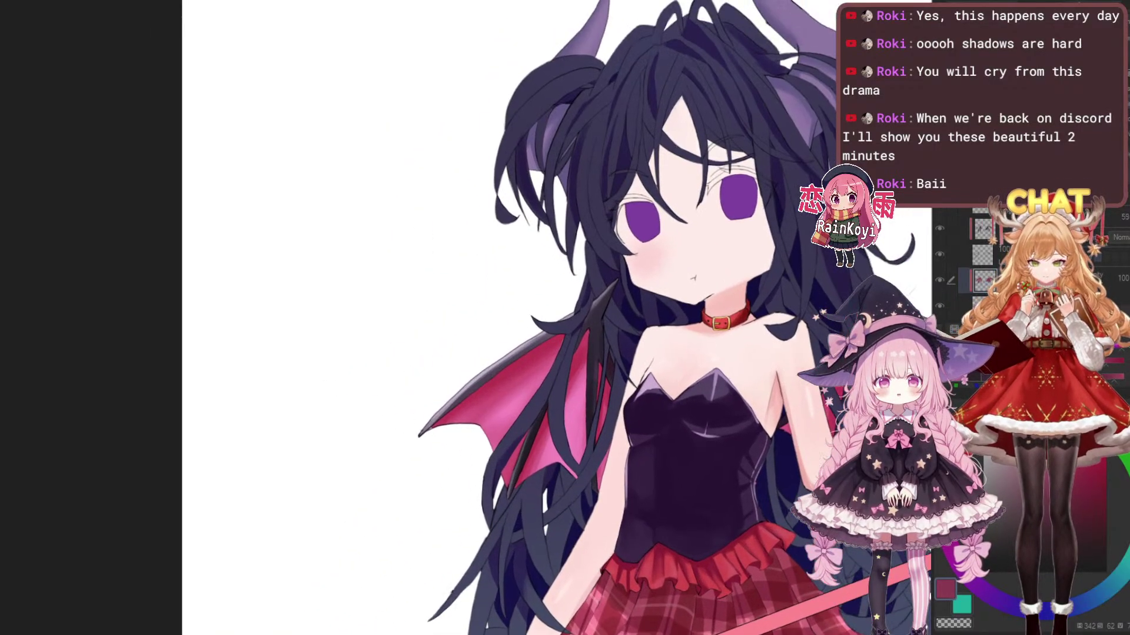
pyautogui.scroll(2, 569, 441)
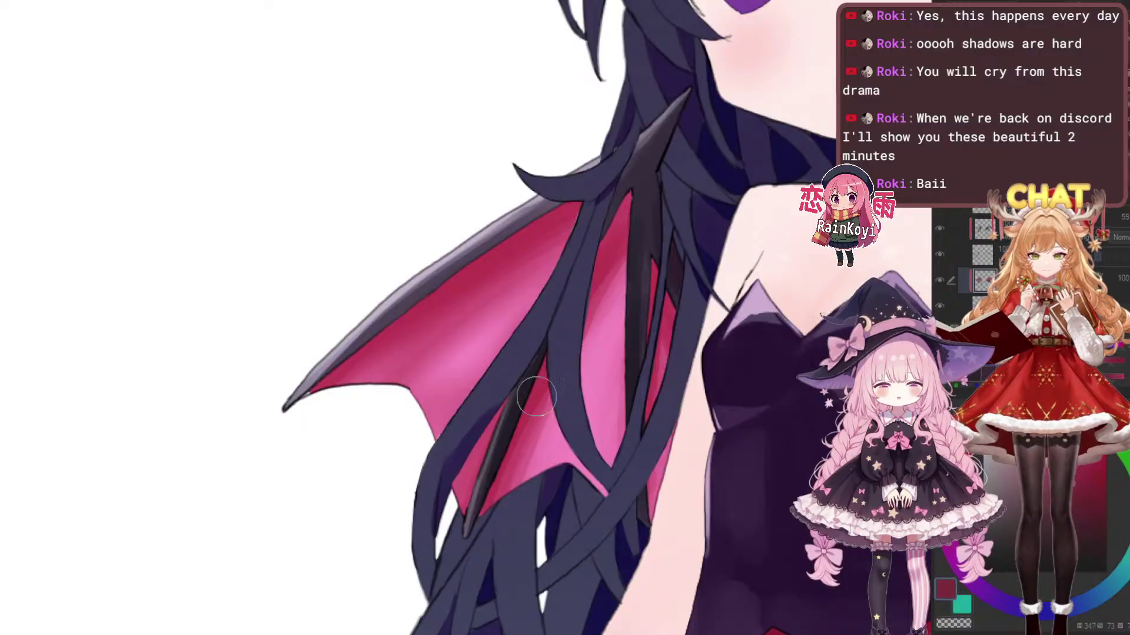
# Paint a dark red shadow down the left wing's middle membrane along the bone on its inner side
pyautogui.hotkey('ctrl', 'z')
pyautogui.hotkey('ctrl', 'y')
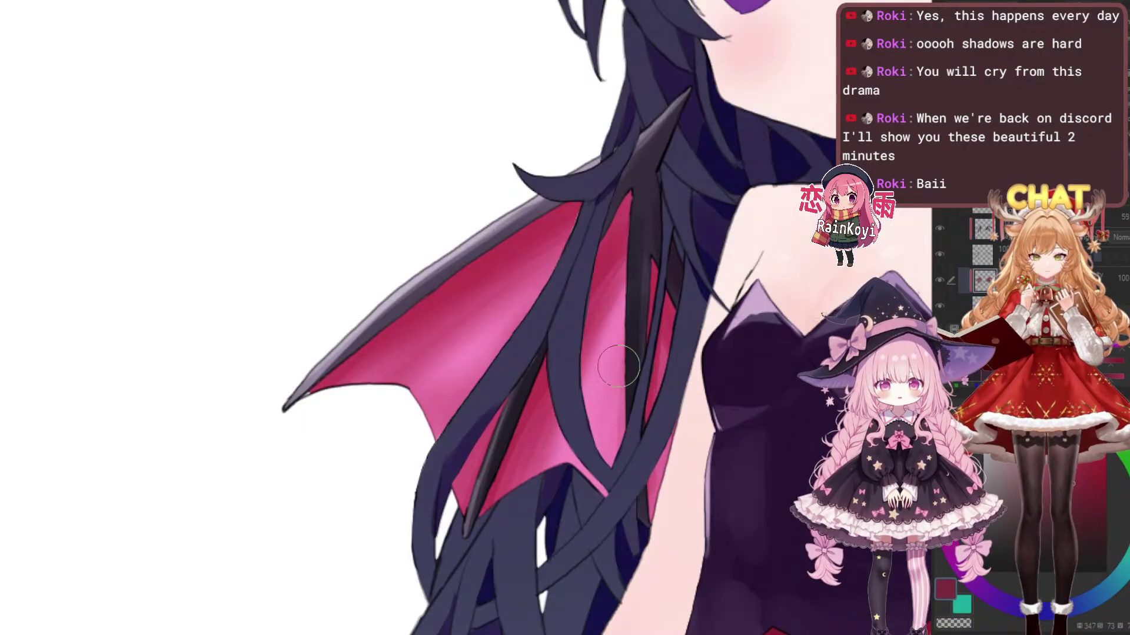
pyautogui.moveTo(624, 294); pyautogui.dragTo(618, 437)
pyautogui.moveTo(625, 318); pyautogui.dragTo(619, 450)
pyautogui.moveTo(627, 268); pyautogui.dragTo(626, 412)
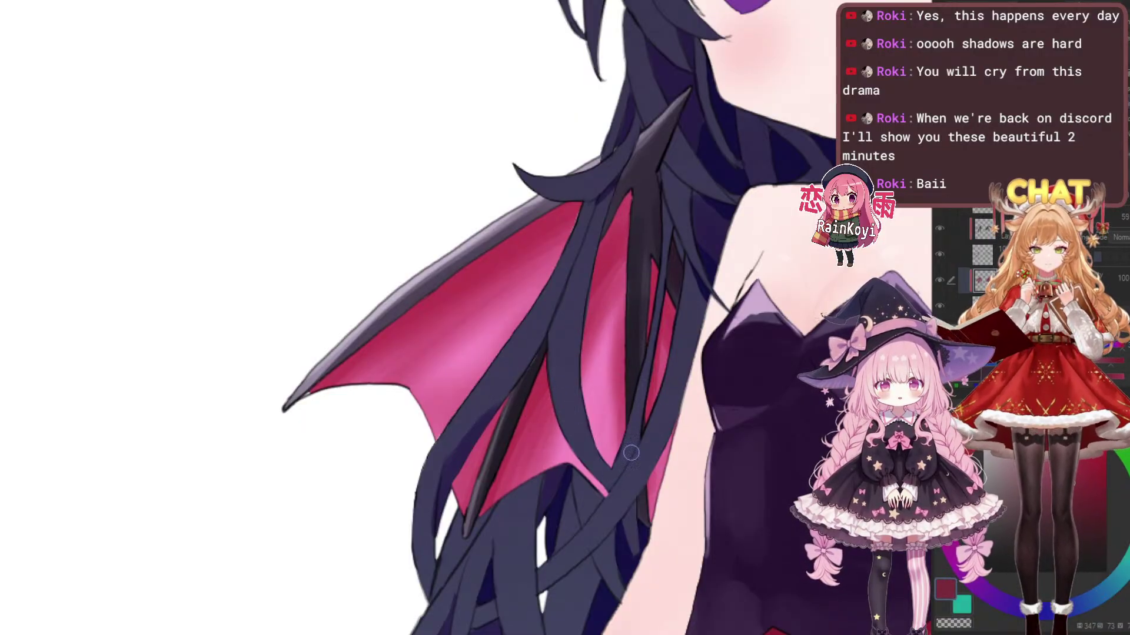
pyautogui.moveTo(624, 292); pyautogui.dragTo(625, 326)
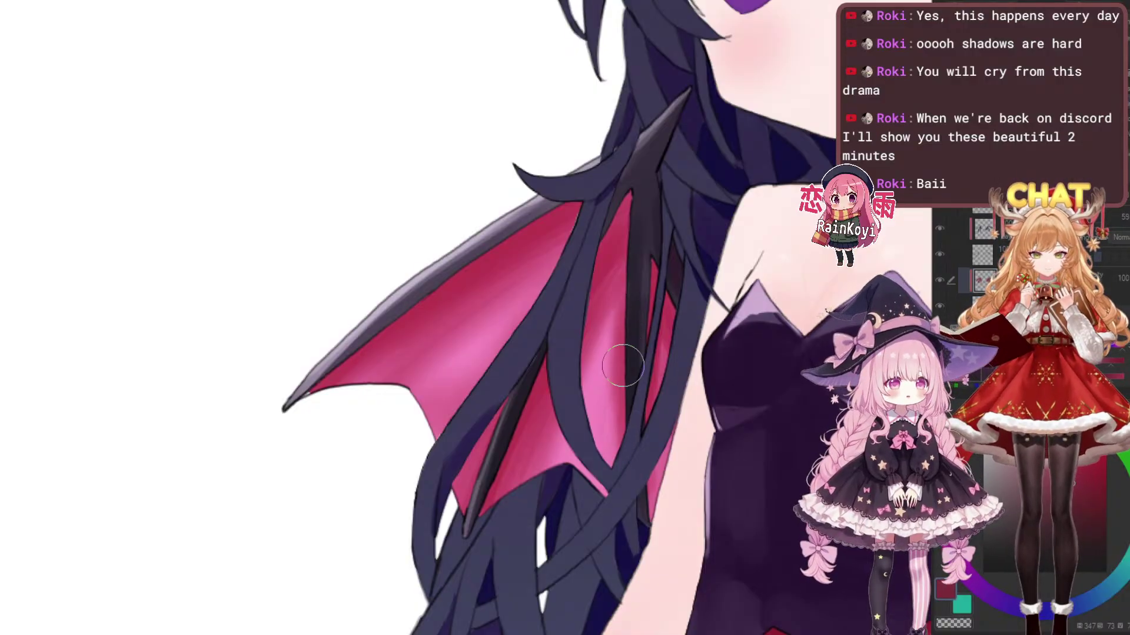
pyautogui.moveTo(618, 366); pyautogui.dragTo(633, 387)
# Shade the left wing's outer membrane along the overlapping hair strand, undoing the first stroke and repainting it
pyautogui.moveTo(604, 319)
pyautogui.mouseDown()
pyautogui.moveTo(623, 327)
pyautogui.moveTo(581, 320)
pyautogui.moveTo(566, 351)
pyautogui.mouseUp()
pyautogui.moveTo(597, 277); pyautogui.dragTo(582, 296)
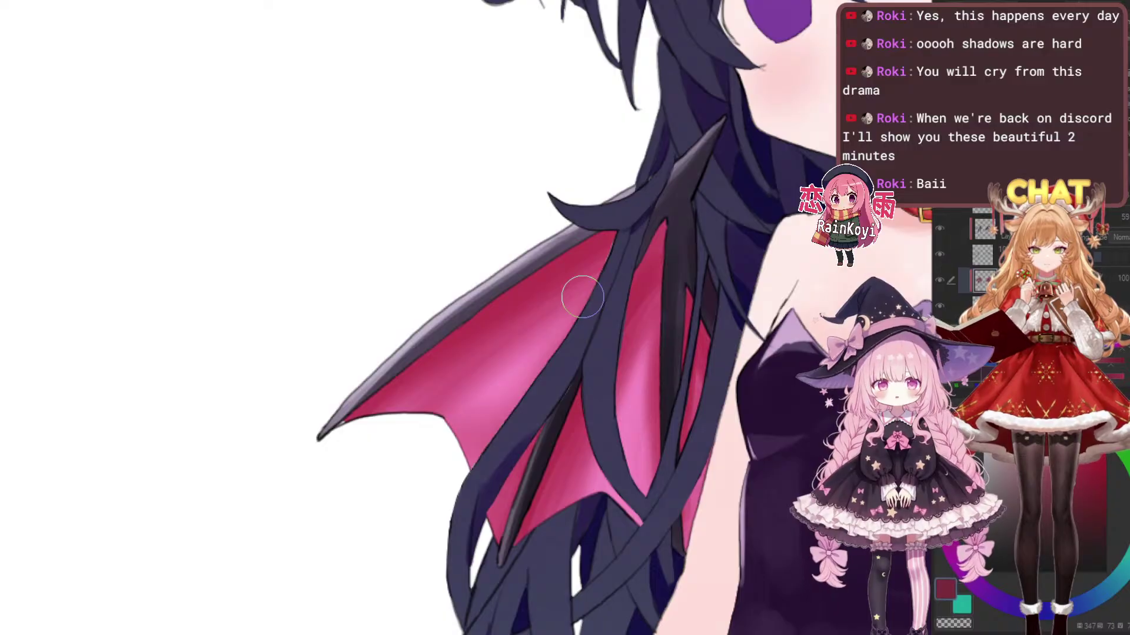
pyautogui.moveTo(561, 327); pyautogui.dragTo(593, 399)
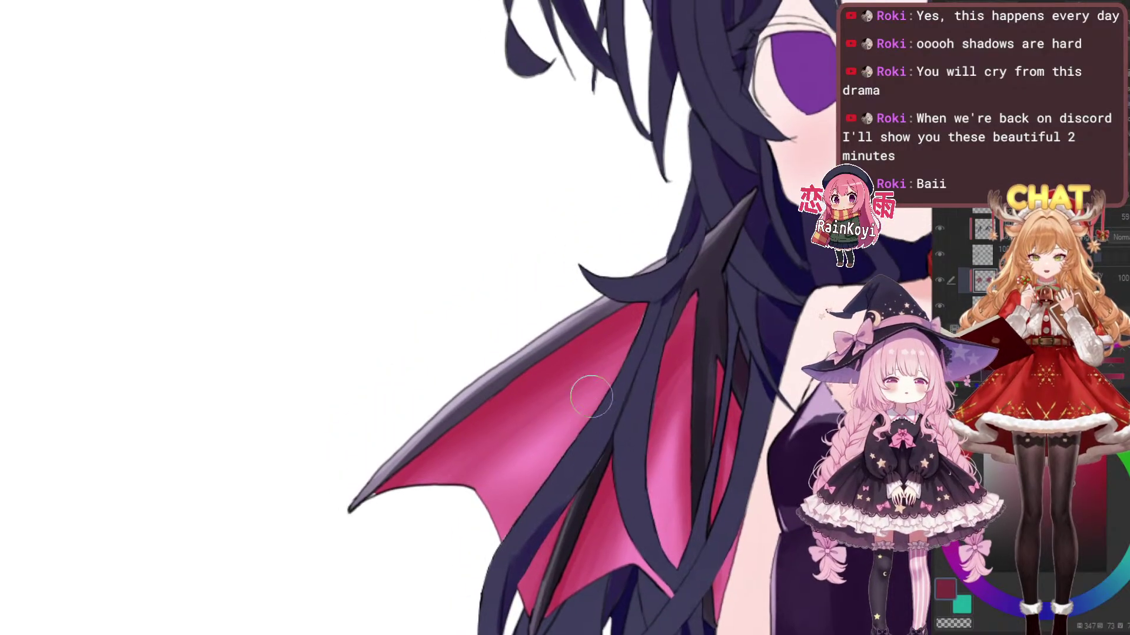
pyautogui.moveTo(625, 330); pyautogui.dragTo(577, 461)
pyautogui.hotkey('ctrl', 'z')
pyautogui.moveTo(628, 347); pyautogui.dragTo(540, 510)
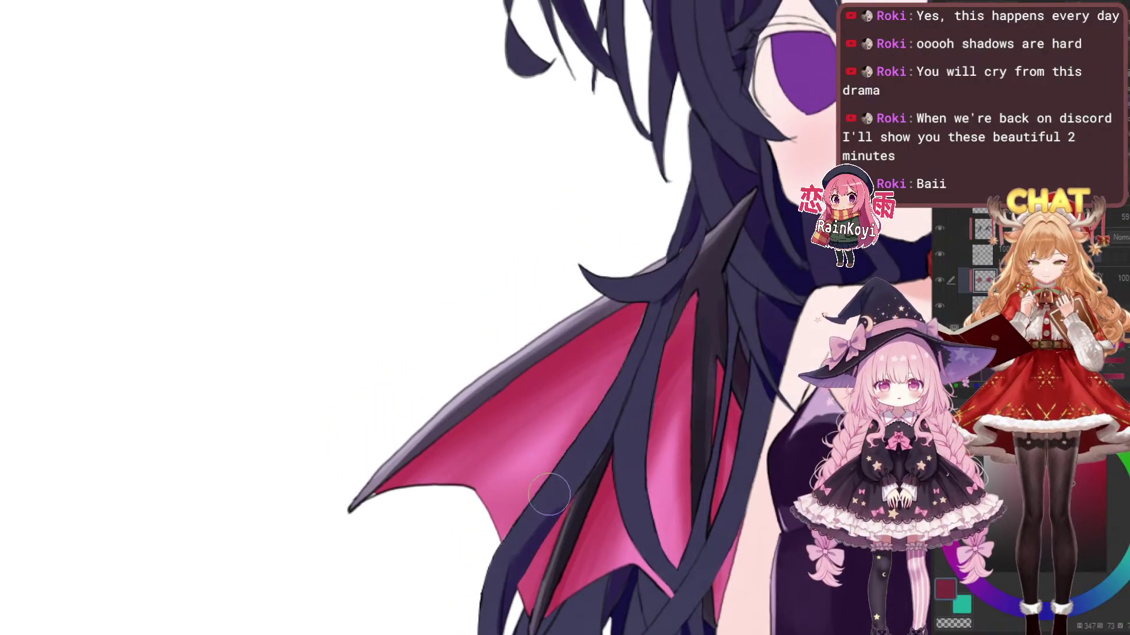
pyautogui.moveTo(573, 456)
pyautogui.mouseDown()
pyautogui.moveTo(576, 427)
pyautogui.moveTo(594, 422)
pyautogui.mouseUp()
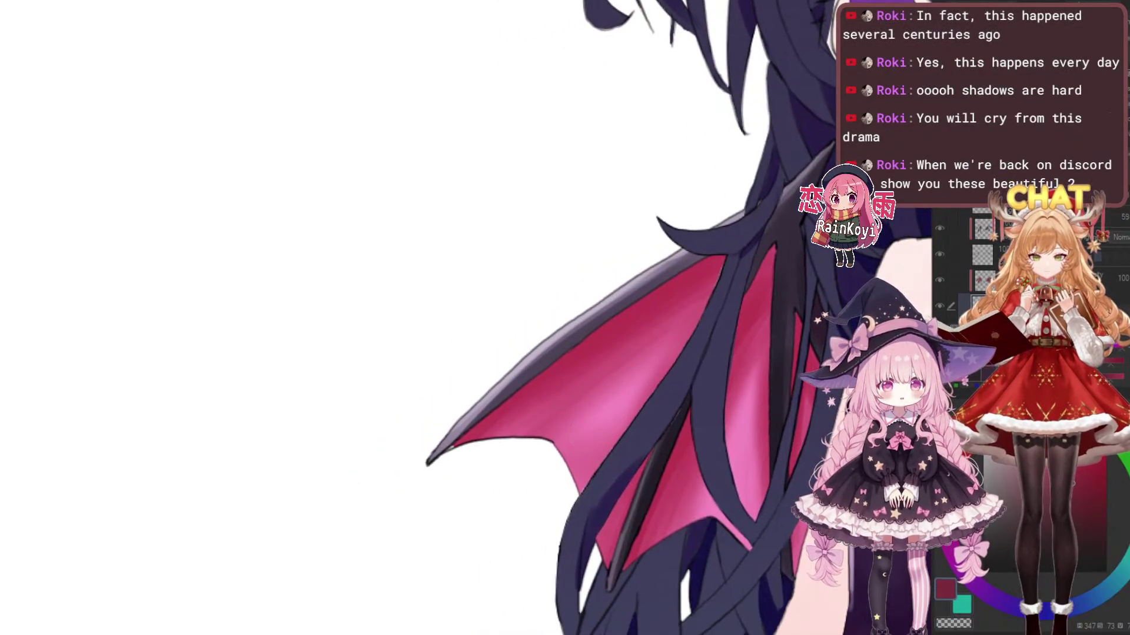
# Hide the membrane shading, sample the flat base pink from the left wing, and show the shading again
pyautogui.press('Delete')
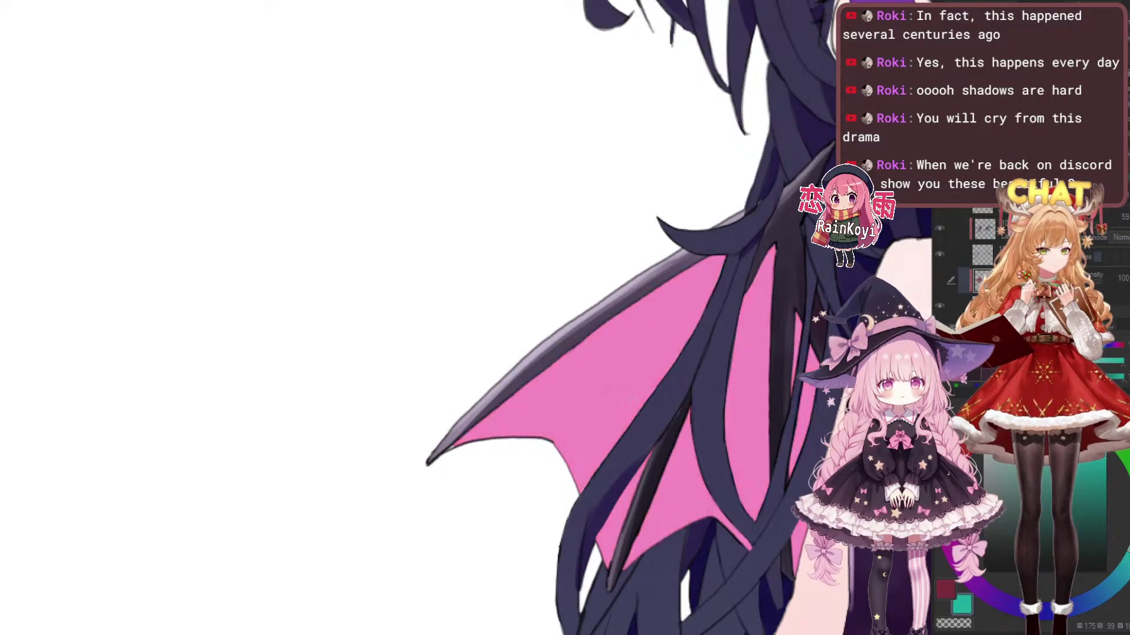
pyautogui.keyDown('alt'); pyautogui.click(576, 385); pyautogui.keyUp('alt')
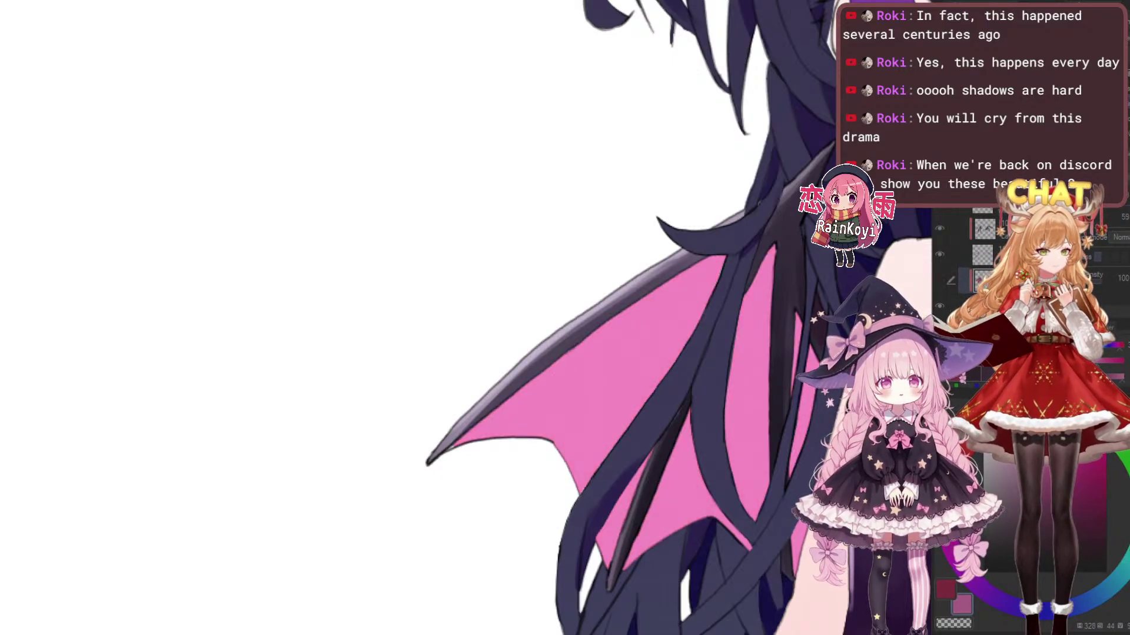
pyautogui.click(940, 280)
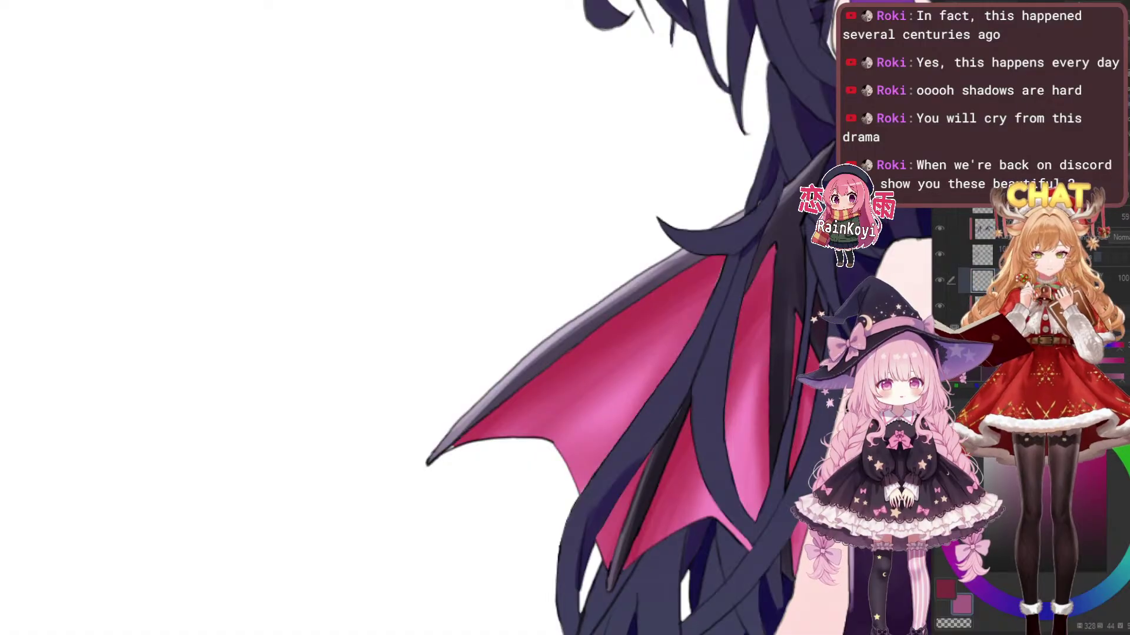
# Clean up the membrane colour at the left wing's tip where it meets the outline, using a much smaller eraser
pyautogui.moveTo(466, 318); pyautogui.dragTo(562, 316)
pyautogui.scroll(4, 548, 458)
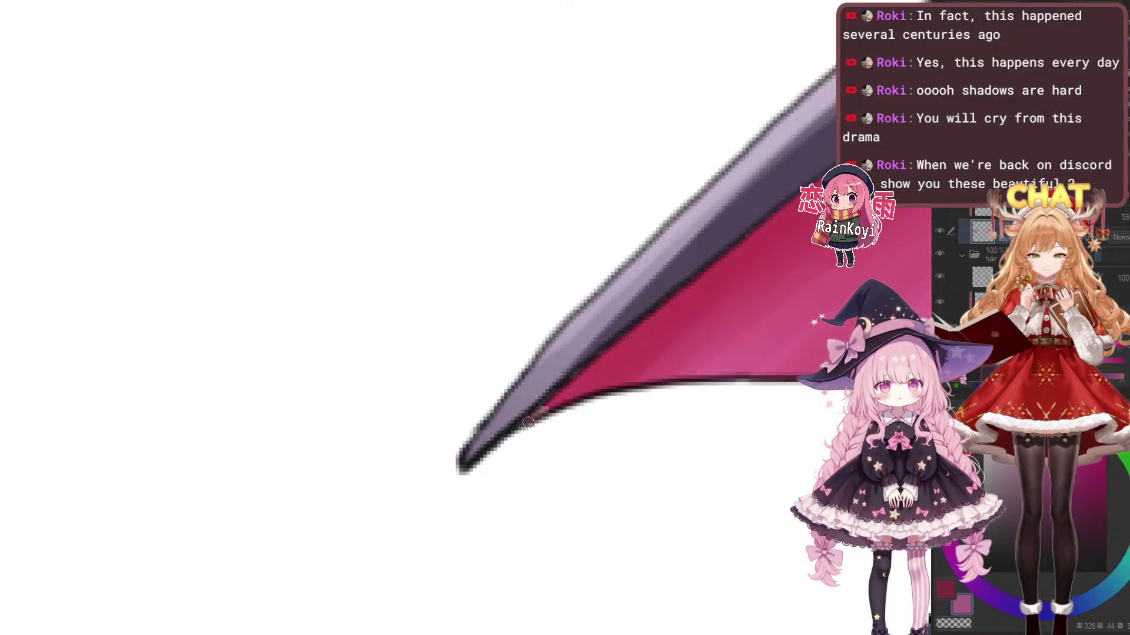
pyautogui.hotkey('ctrl', 'z')
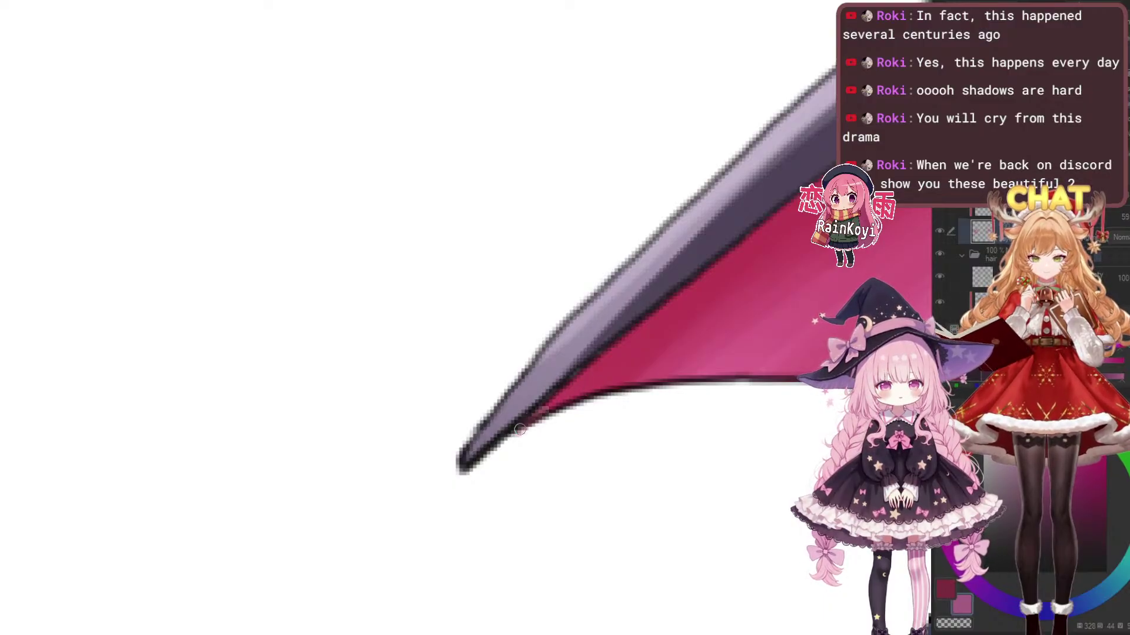
pyautogui.press('e')
pyautogui.press('[')
pyautogui.press('[')
pyautogui.press('[')
pyautogui.press('[')
pyautogui.press('[')
pyautogui.press('[')
pyautogui.press('[')
pyautogui.press('[')
pyautogui.press('[')
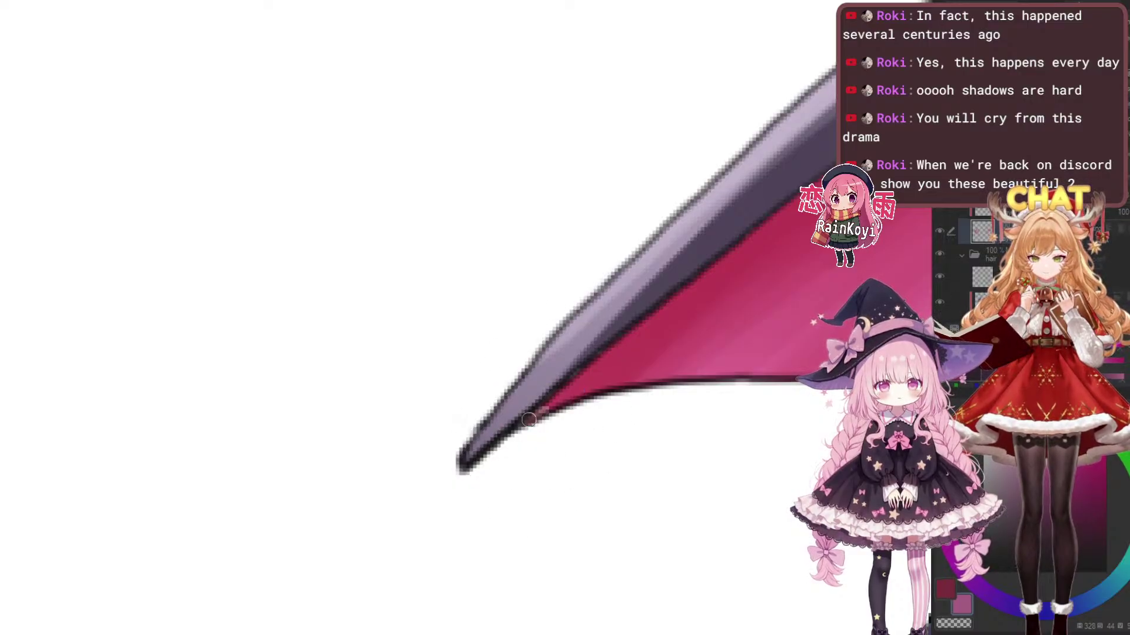
# Review both wings against the whole figure, toggling the last edit off and on, and inspect the left wing up close
pyautogui.scroll(-5, 670, 324)
pyautogui.moveTo(671, 324); pyautogui.dragTo(473, 361)
pyautogui.scroll(-2, 647, 323)
pyautogui.moveTo(833, 347); pyautogui.dragTo(743, 347)
pyautogui.scroll(-4, 744, 347)
pyautogui.scroll(3, 765, 341)
pyautogui.moveTo(501, 333); pyautogui.dragTo(442, 329)
pyautogui.scroll(1, 441, 330)
pyautogui.scroll(1, 736, 412)
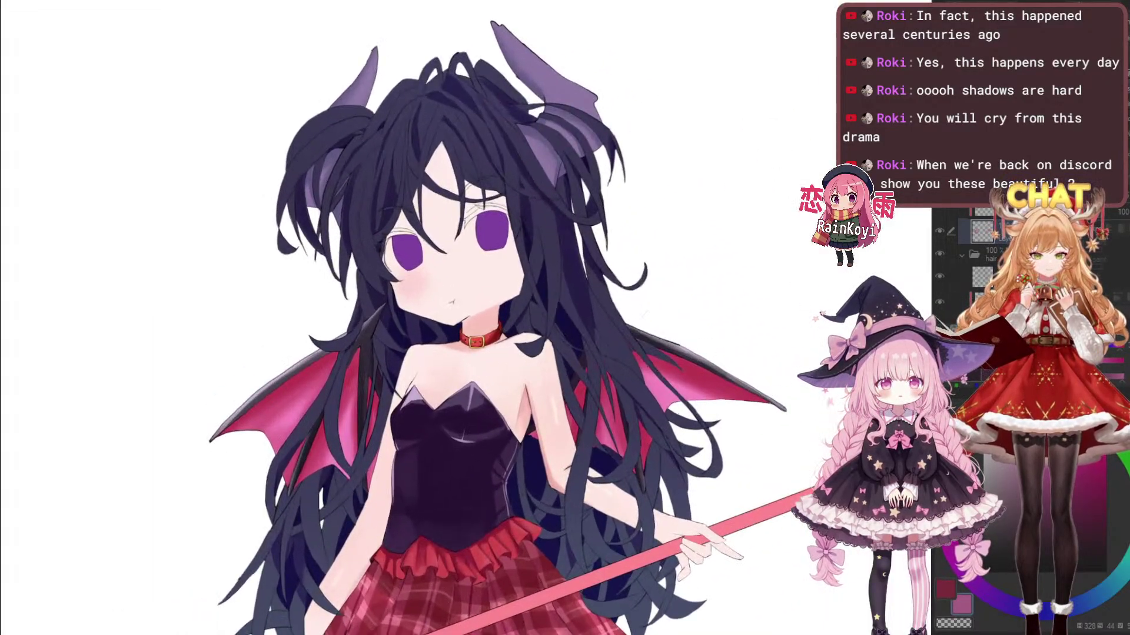
pyautogui.hotkey('ctrl', 'z')
pyautogui.hotkey('ctrl', 'y')
pyautogui.moveTo(553, 413); pyautogui.dragTo(509, 389)
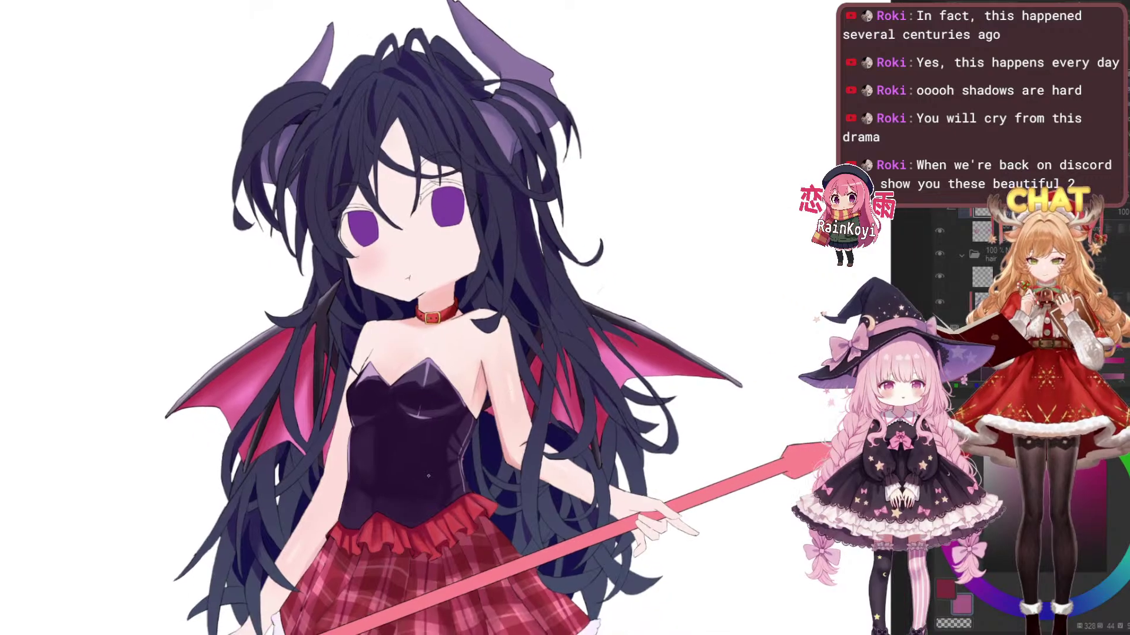
pyautogui.scroll(2, 765, 191)
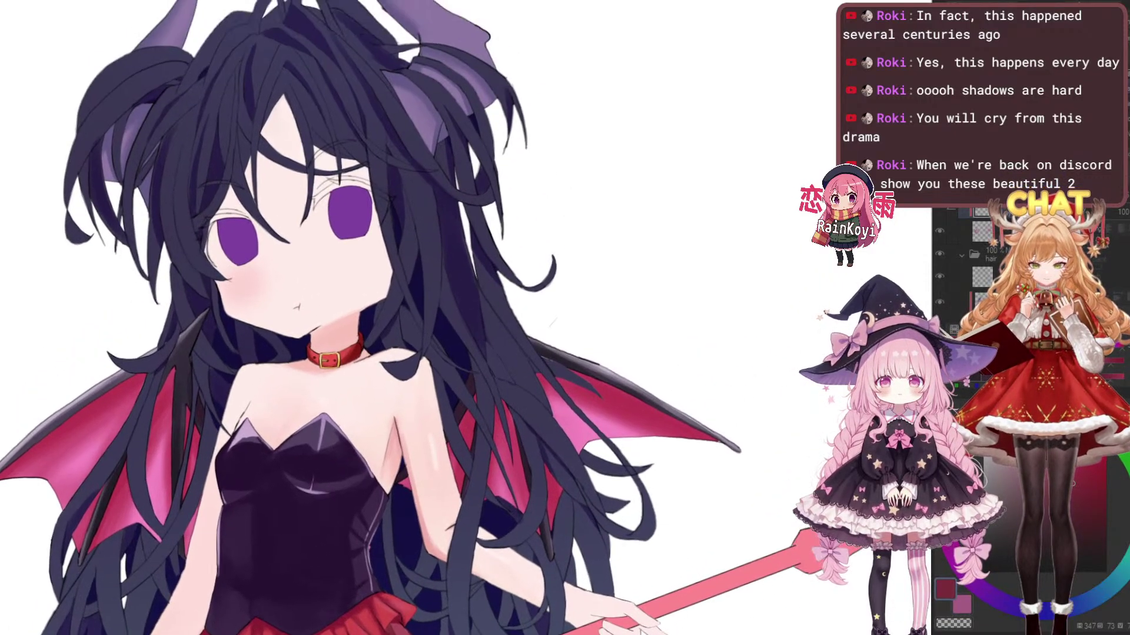
pyautogui.moveTo(264, 561)
pyautogui.mouseDown()
pyautogui.moveTo(544, 456)
pyautogui.moveTo(606, 500)
pyautogui.mouseUp()
pyautogui.scroll(3, 521, 481)
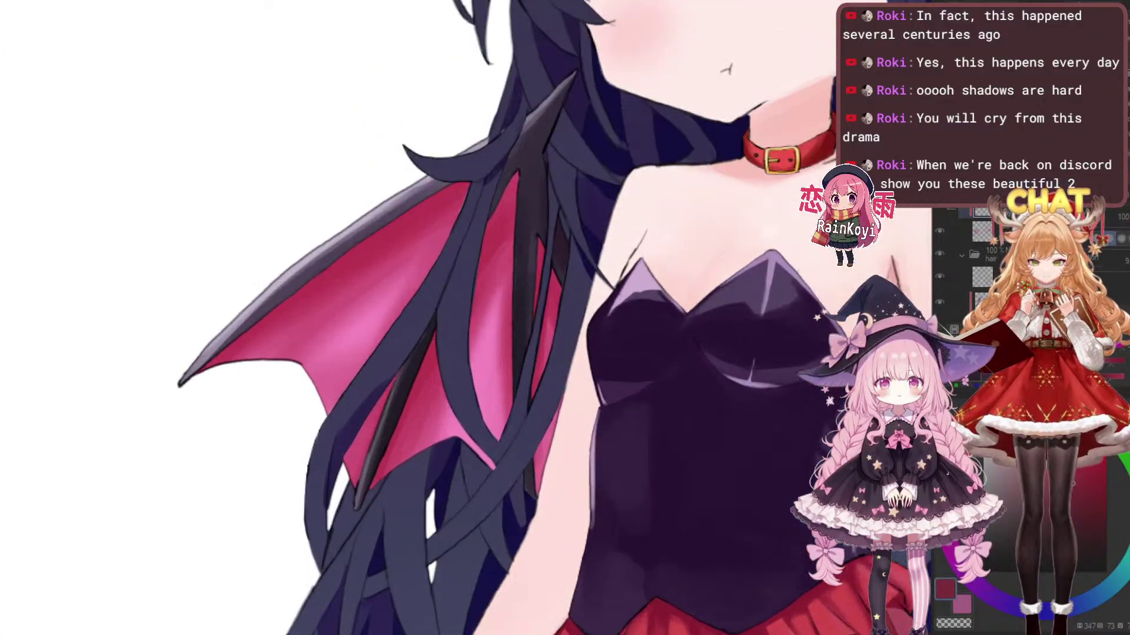
# Repaint the dark red shadow down the left wing's middle membrane with a larger brush, undoing the unwanted strokes
pyautogui.moveTo(530, 379); pyautogui.dragTo(528, 477)
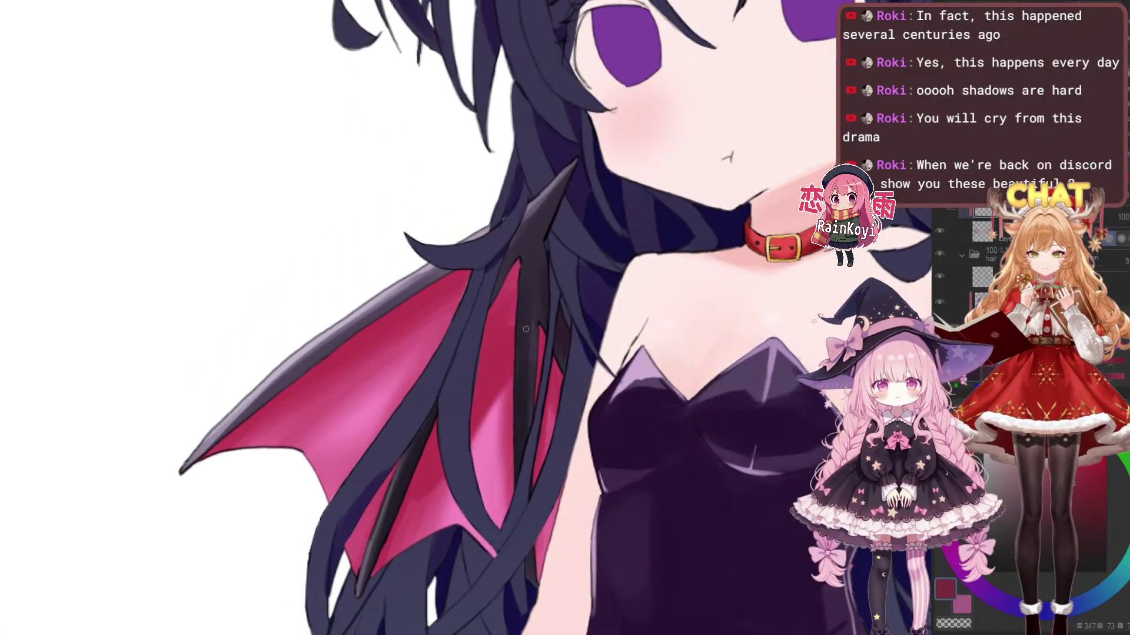
pyautogui.hotkey('ctrl', 'z')
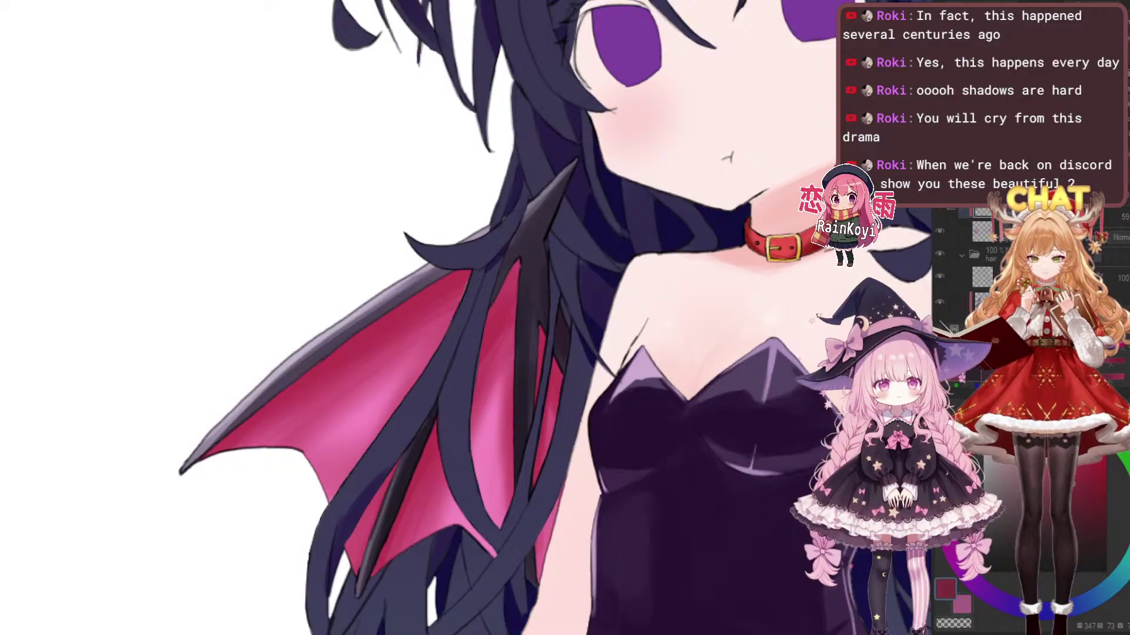
pyautogui.press(']')
pyautogui.moveTo(503, 367); pyautogui.dragTo(499, 503)
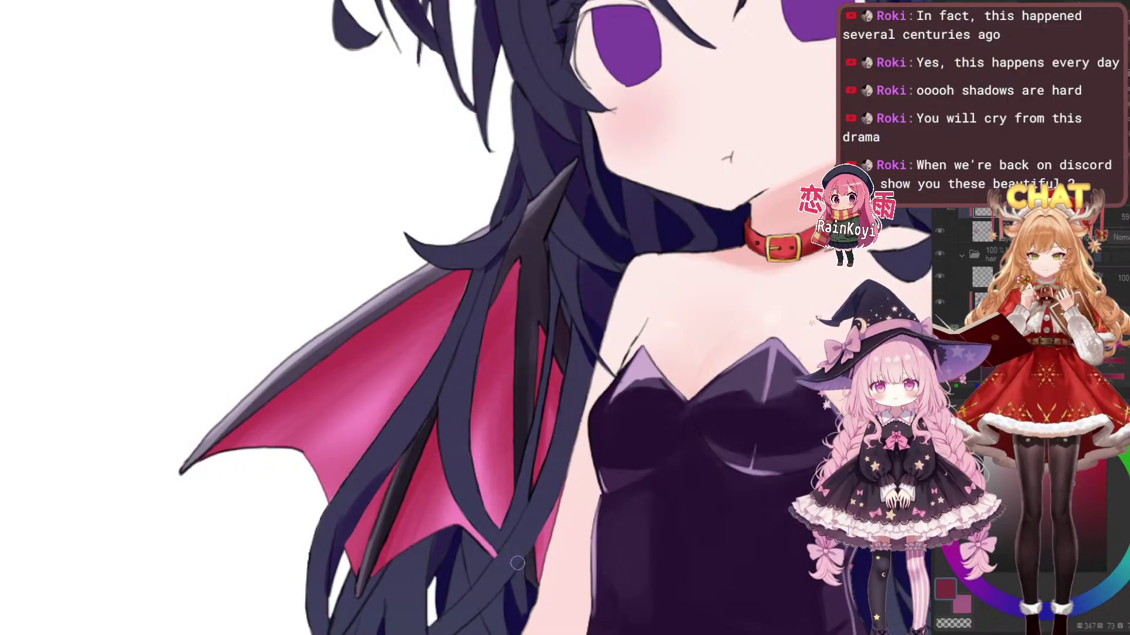
pyautogui.hotkey('ctrl', 'z')
pyautogui.moveTo(496, 336); pyautogui.dragTo(498, 507)
pyautogui.hotkey('ctrl', 'z')
pyautogui.hotkey('ctrl', 'z')
pyautogui.moveTo(492, 318); pyautogui.dragTo(505, 495)
# Darken the left wing's middle and lower membranes with dark red and carve a curved pink highlight into the middle one
pyautogui.scroll(-5, 563, 389)
pyautogui.scroll(3, 557, 365)
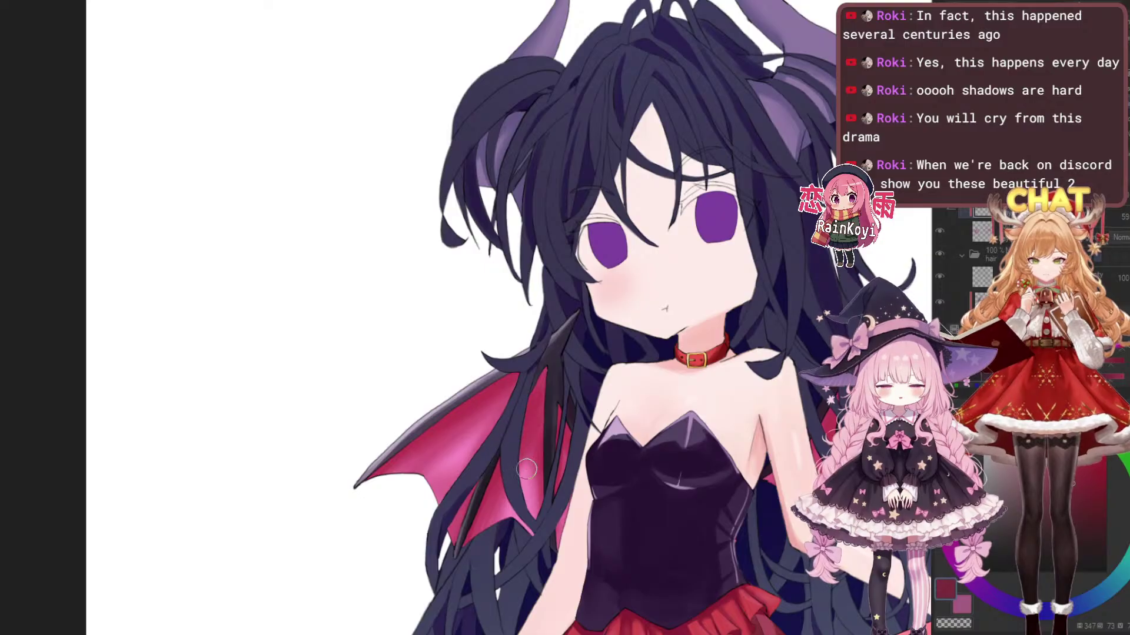
pyautogui.scroll(-3, 525, 471)
pyautogui.scroll(4, 576, 469)
pyautogui.scroll(3, 538, 518)
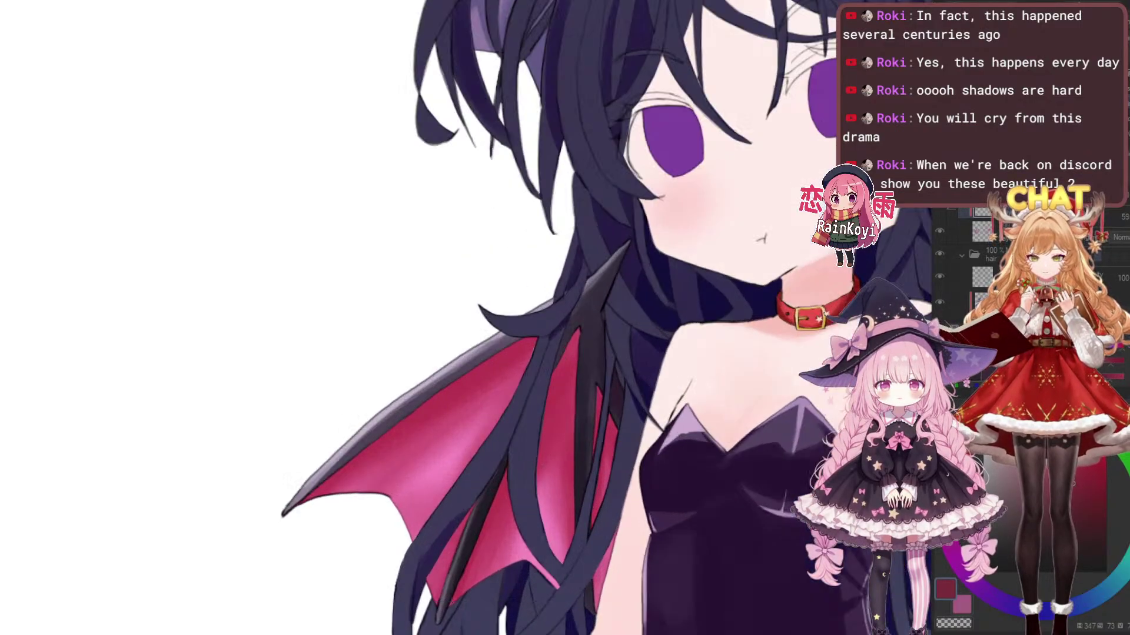
pyautogui.scroll(2, 538, 518)
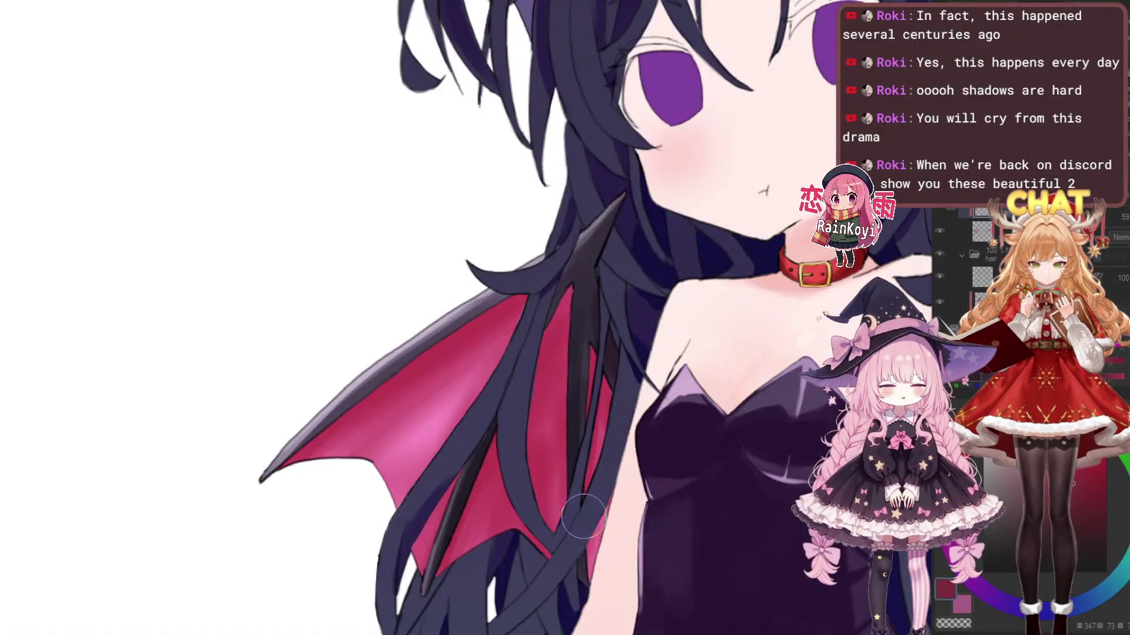
pyautogui.moveTo(583, 516); pyautogui.dragTo(578, 568)
pyautogui.scroll(2, 507, 427)
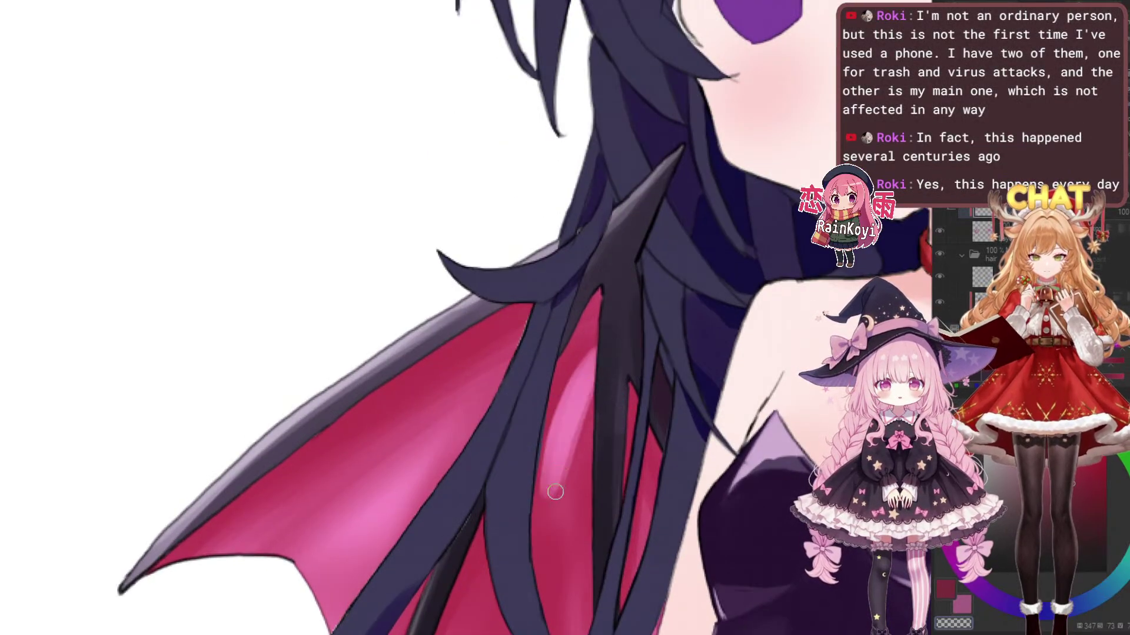
# Compare the left wing with the upper body and touch up the pink highlight on its middle membrane
pyautogui.scroll(-8, 677, 365)
pyautogui.scroll(4, 668, 381)
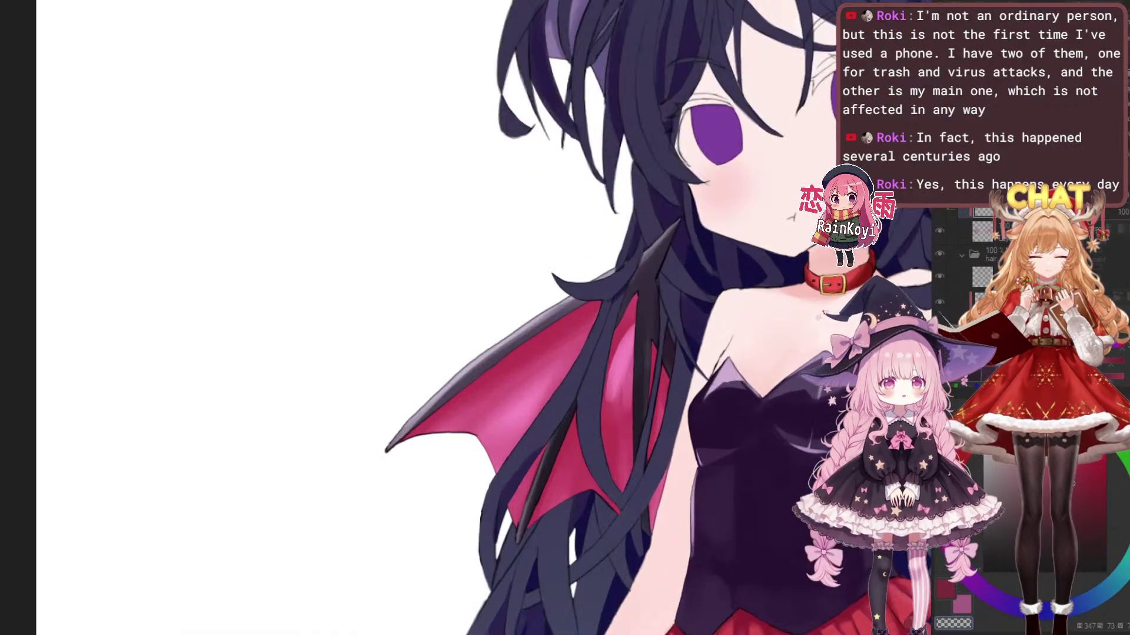
pyautogui.scroll(-4, 601, 396)
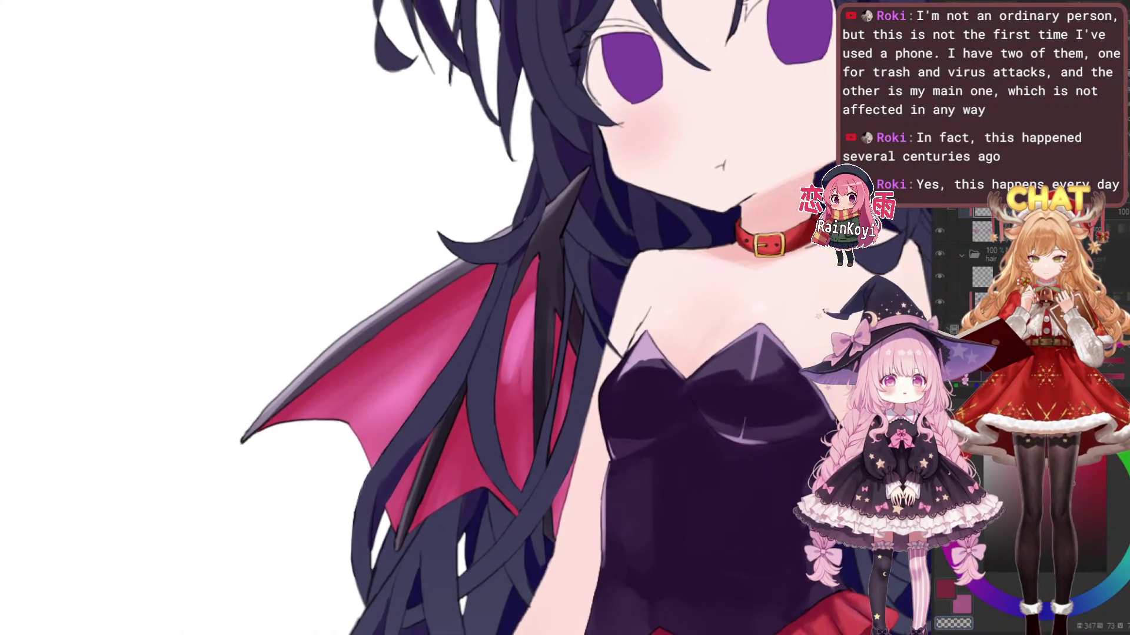
pyautogui.scroll(3, 514, 425)
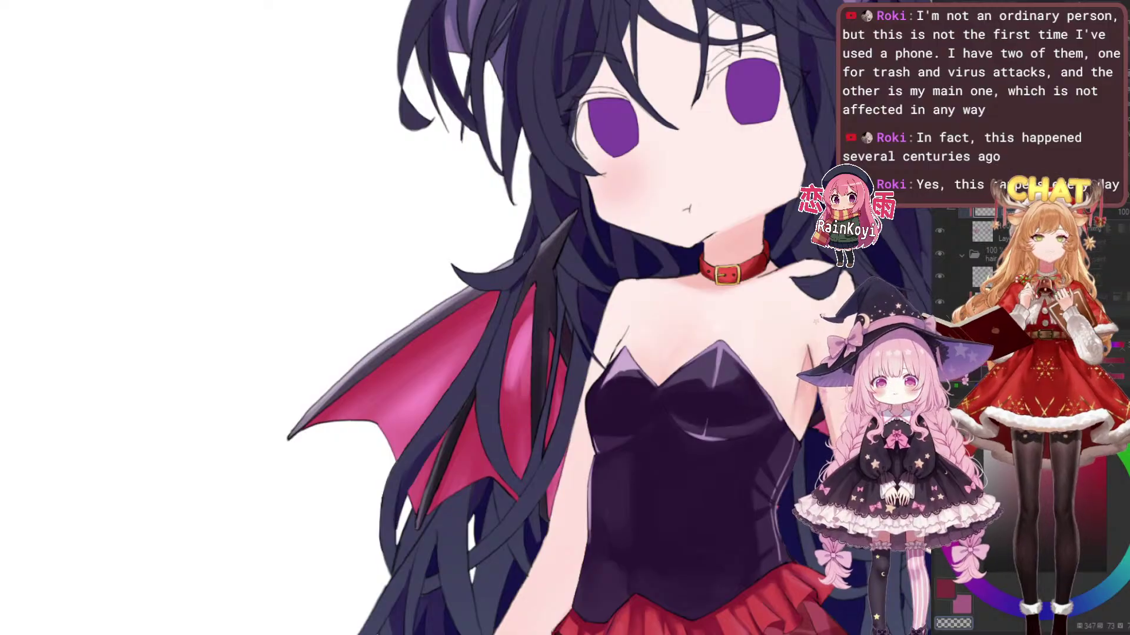
pyautogui.moveTo(559, 373); pyautogui.dragTo(588, 346)
pyautogui.scroll(2, 582, 341)
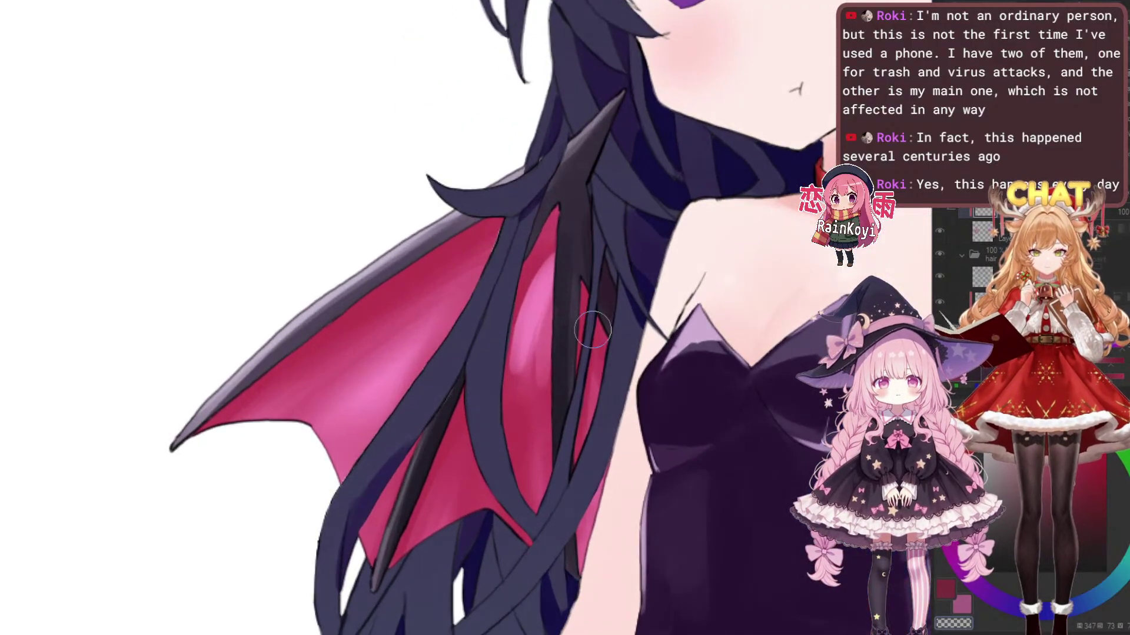
# Broaden the pink highlight down the left wing's middle membrane, undoing the first two strokes and repainting them
pyautogui.moveTo(562, 289)
pyautogui.mouseDown()
pyautogui.moveTo(569, 310)
pyautogui.moveTo(533, 420)
pyautogui.mouseUp()
pyautogui.moveTo(541, 376); pyautogui.dragTo(532, 420)
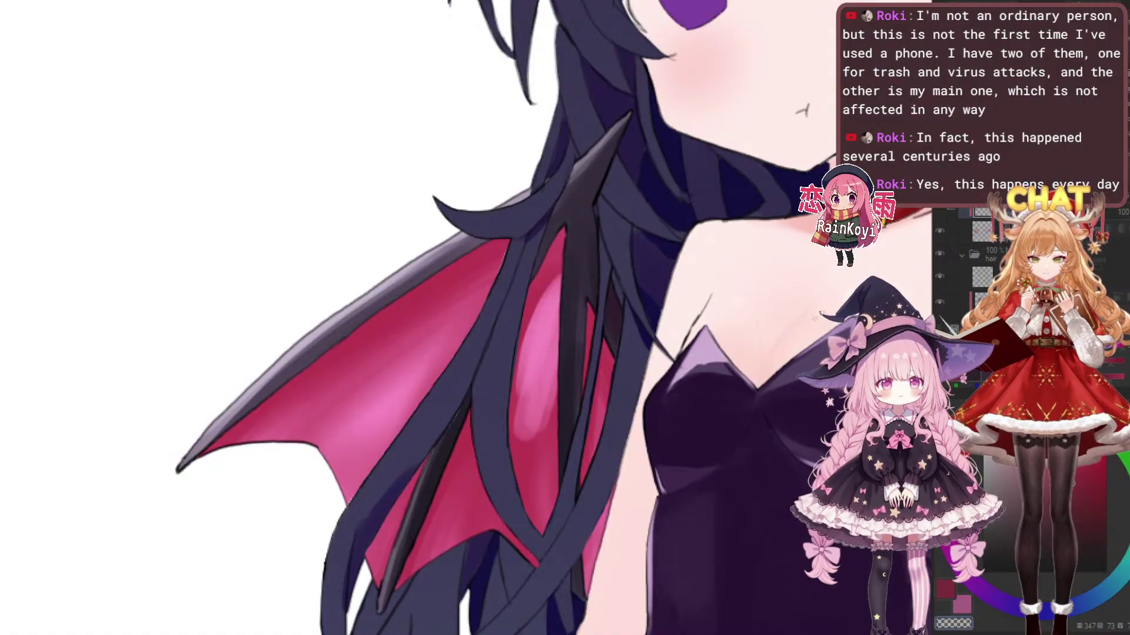
pyautogui.hotkey('ctrl', 'z')
pyautogui.hotkey('ctrl', 'z')
pyautogui.moveTo(559, 335); pyautogui.dragTo(524, 439)
pyautogui.moveTo(556, 333)
pyautogui.mouseDown()
pyautogui.moveTo(520, 396)
pyautogui.moveTo(524, 440)
pyautogui.mouseUp()
pyautogui.moveTo(546, 393)
pyautogui.mouseDown()
pyautogui.moveTo(546, 444)
pyautogui.moveTo(559, 386)
pyautogui.moveTo(568, 428)
pyautogui.moveTo(553, 368)
pyautogui.moveTo(544, 425)
pyautogui.moveTo(561, 349)
pyautogui.moveTo(518, 436)
pyautogui.moveTo(518, 343)
pyautogui.moveTo(509, 354)
pyautogui.moveTo(534, 354)
pyautogui.moveTo(576, 417)
pyautogui.mouseUp()
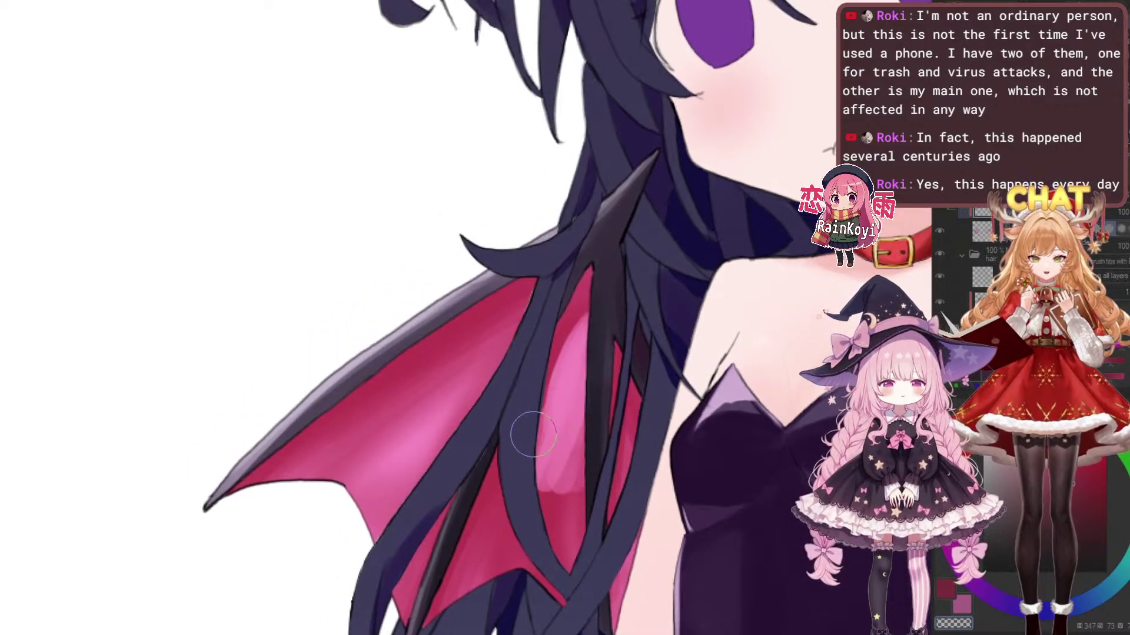
# Shade the upper edge of the middle membrane with dark red and brush pink streaks back through it
pyautogui.scroll(1, 558, 423)
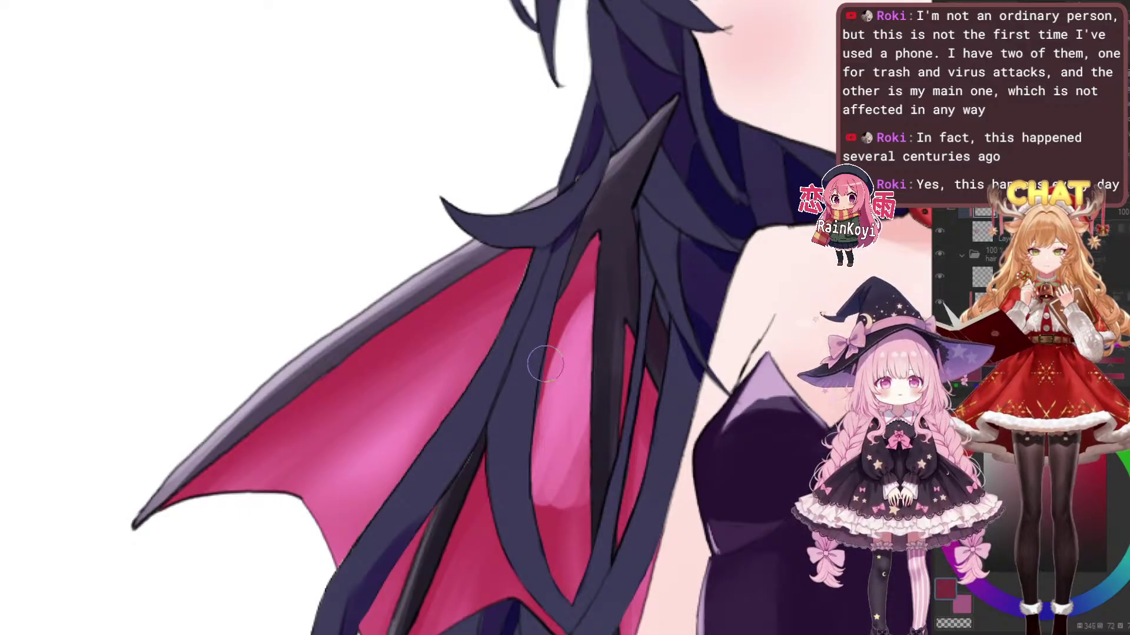
pyautogui.moveTo(581, 270)
pyautogui.mouseDown()
pyautogui.moveTo(523, 402)
pyautogui.moveTo(593, 264)
pyautogui.moveTo(528, 408)
pyautogui.mouseUp()
pyautogui.scroll(-5, 632, 324)
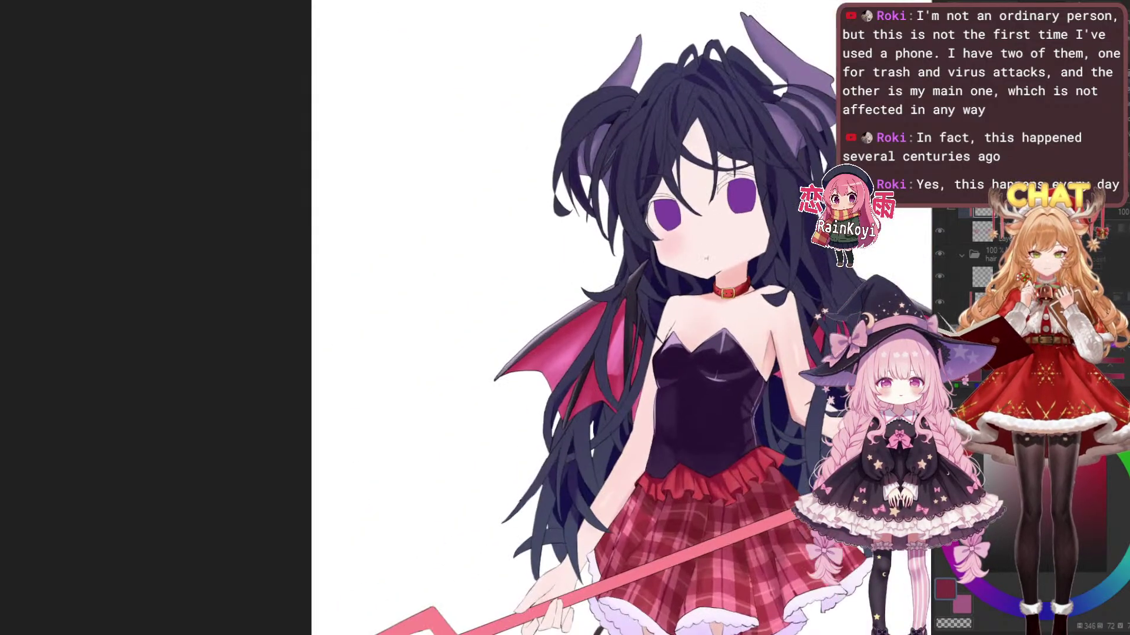
pyautogui.scroll(5, 648, 365)
pyautogui.moveTo(600, 334); pyautogui.dragTo(596, 382)
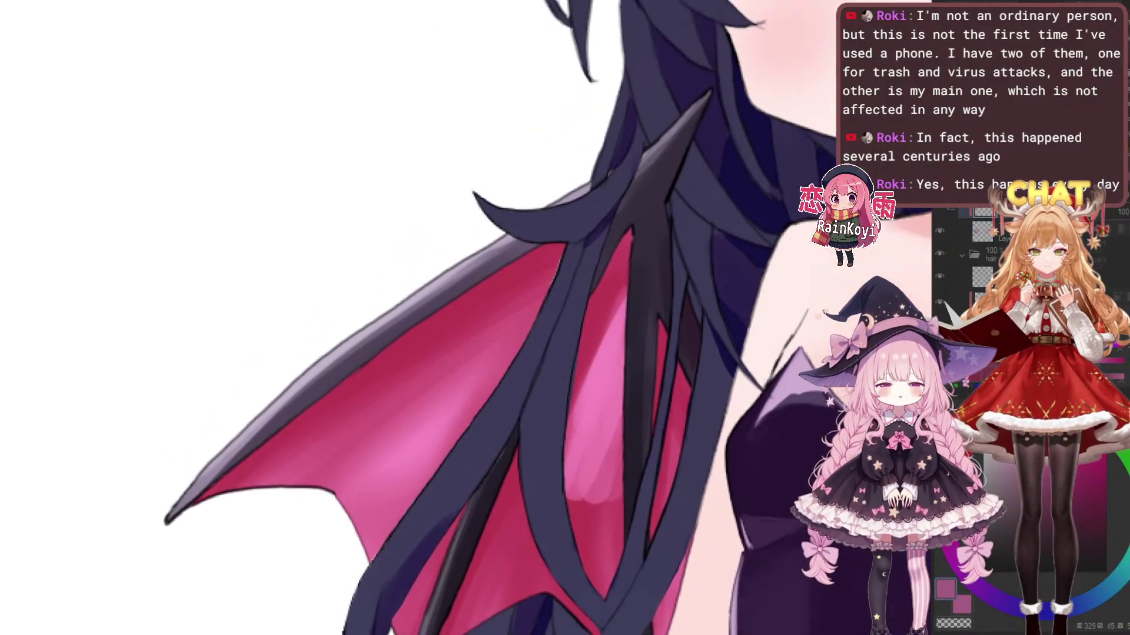
pyautogui.moveTo(618, 291); pyautogui.dragTo(575, 450)
pyautogui.moveTo(617, 282); pyautogui.dragTo(570, 400)
# Sample the dark red at the top of the middle membrane and darken its upper part, undoing the last stroke
pyautogui.scroll(-4, 638, 323)
pyautogui.scroll(3, 638, 322)
pyautogui.keyDown('alt'); pyautogui.click(625, 290); pyautogui.keyUp('alt')
pyautogui.moveTo(627, 292)
pyautogui.mouseDown()
pyautogui.moveTo(579, 429)
pyautogui.moveTo(606, 362)
pyautogui.mouseUp()
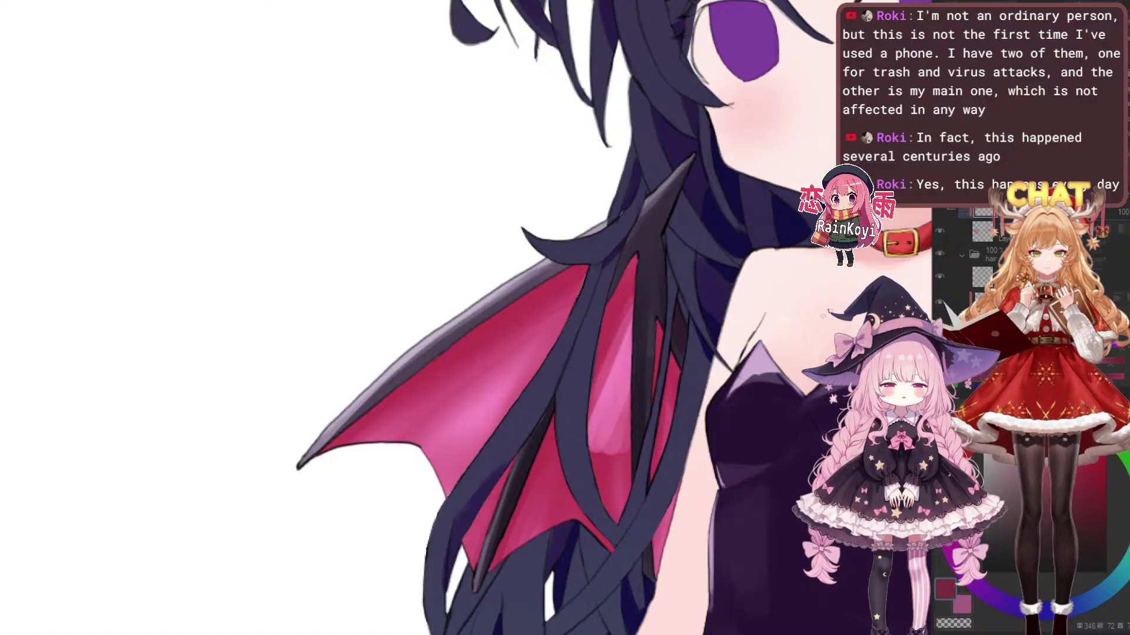
pyautogui.moveTo(630, 303); pyautogui.dragTo(595, 415)
pyautogui.moveTo(623, 324); pyautogui.dragTo(597, 412)
pyautogui.moveTo(621, 327); pyautogui.dragTo(562, 462)
pyautogui.moveTo(601, 384); pyautogui.dragTo(557, 471)
pyautogui.hotkey('ctrl', 'z')
# Brush pink back into the upper part of the middle membrane with a smaller brush and check it against the figure
pyautogui.moveTo(651, 325); pyautogui.dragTo(647, 353)
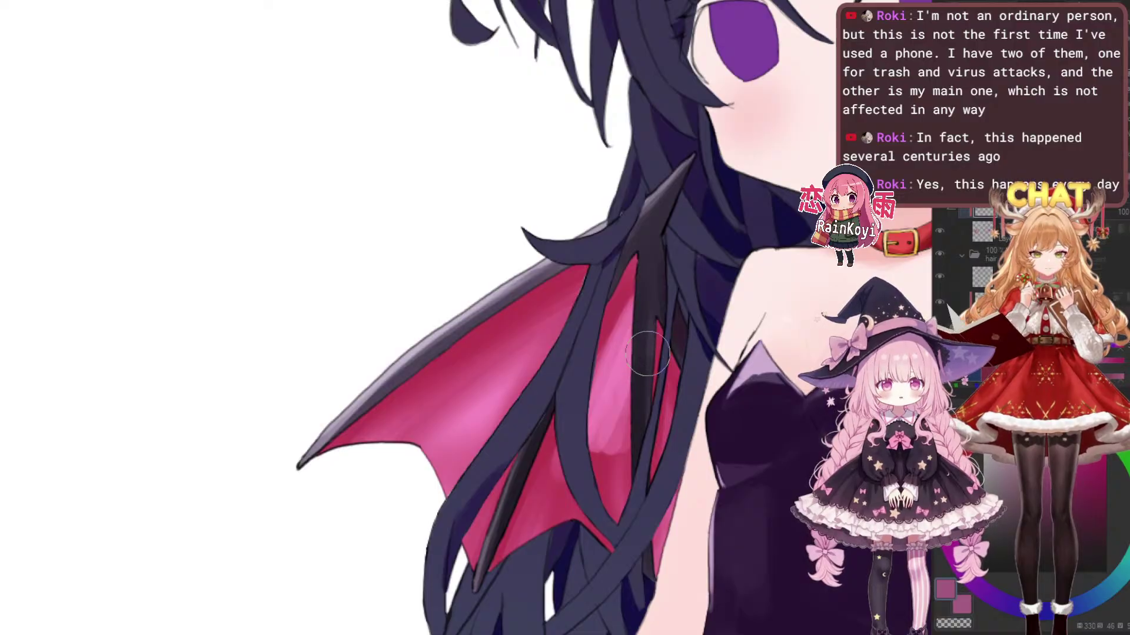
pyautogui.scroll(3, 648, 353)
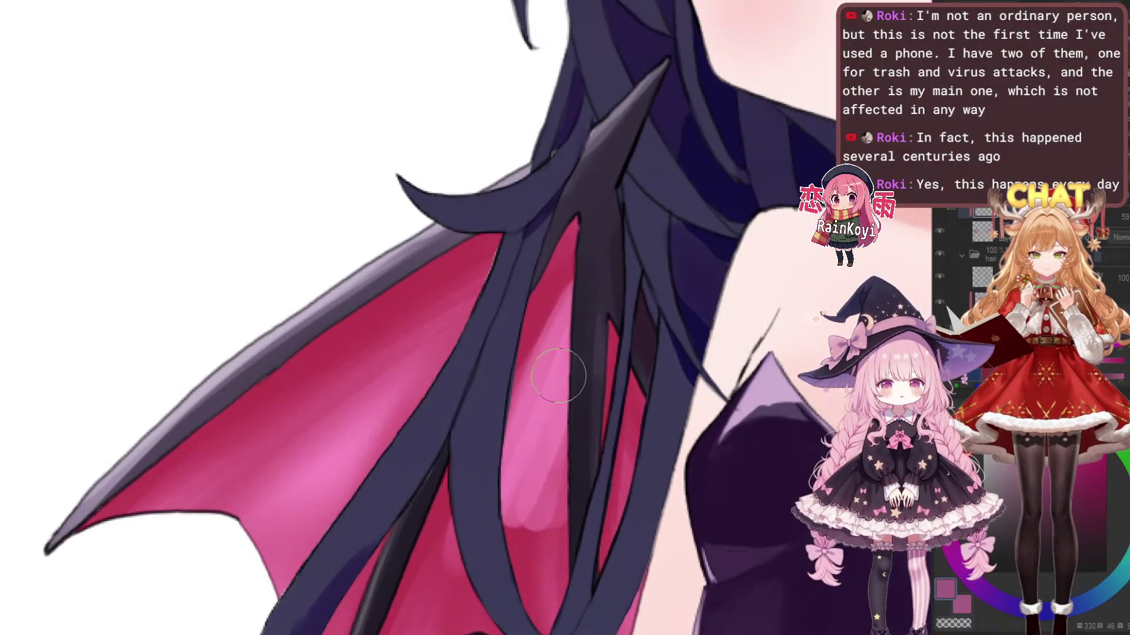
pyautogui.press('[')
pyautogui.moveTo(559, 290)
pyautogui.mouseDown()
pyautogui.moveTo(521, 382)
pyautogui.moveTo(530, 377)
pyautogui.mouseUp()
pyautogui.scroll(-6, 612, 377)
pyautogui.scroll(4, 619, 312)
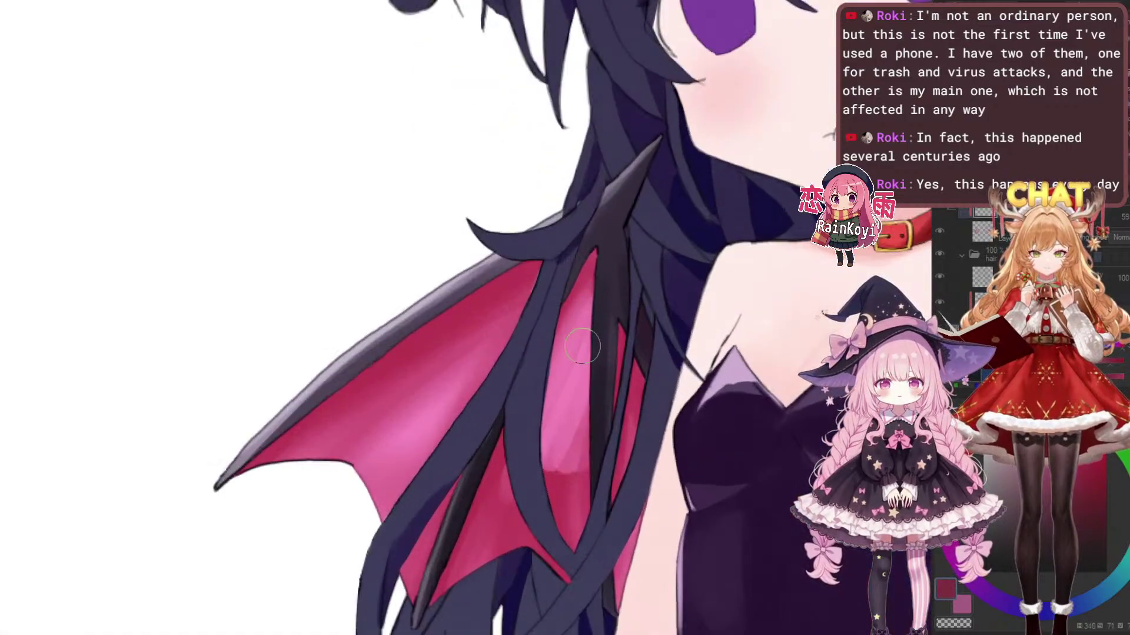
pyautogui.scroll(-3, 565, 371)
pyautogui.scroll(3, 592, 393)
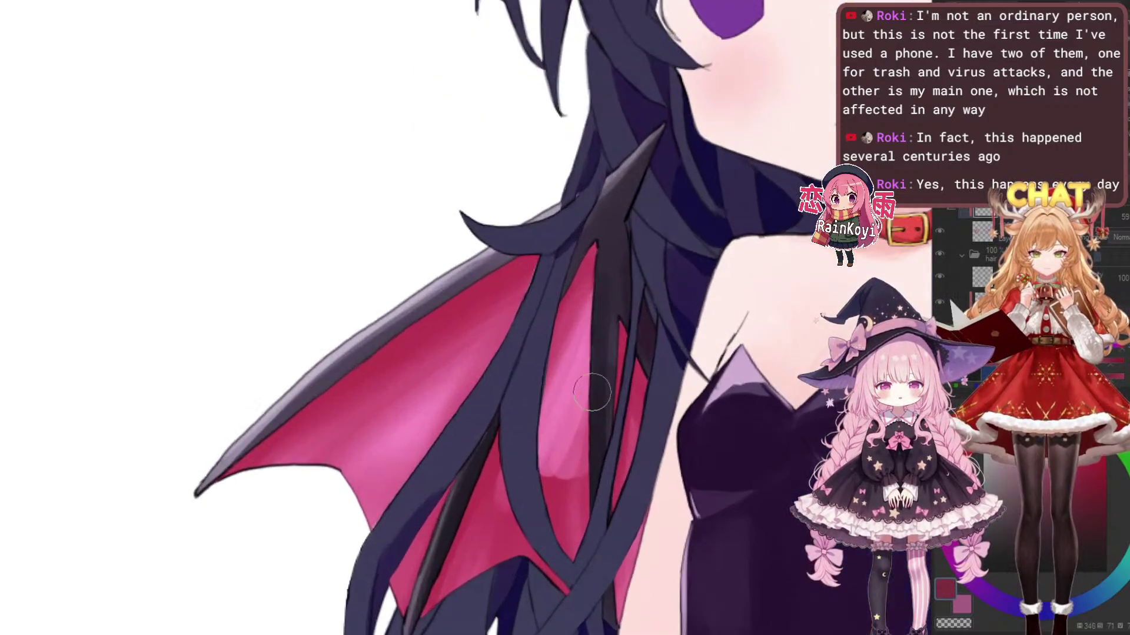
pyautogui.scroll(-3, 592, 393)
pyautogui.scroll(3, 591, 393)
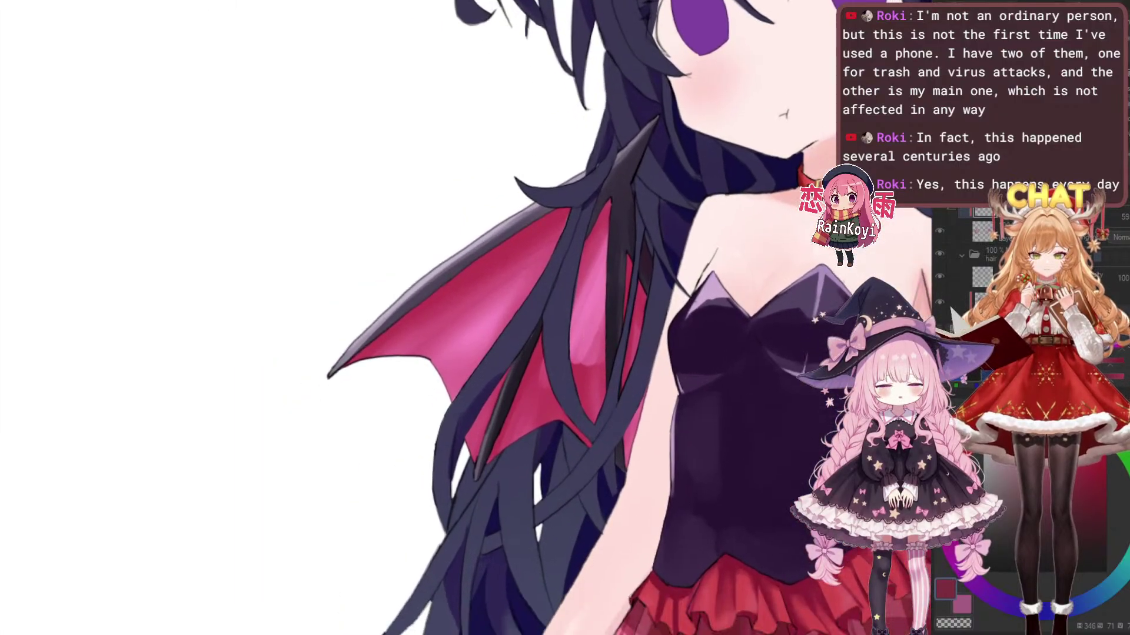
# Soften the hard lower edge of the middle membrane's highlight by blending pink down towards its tip
pyautogui.scroll(2, 589, 377)
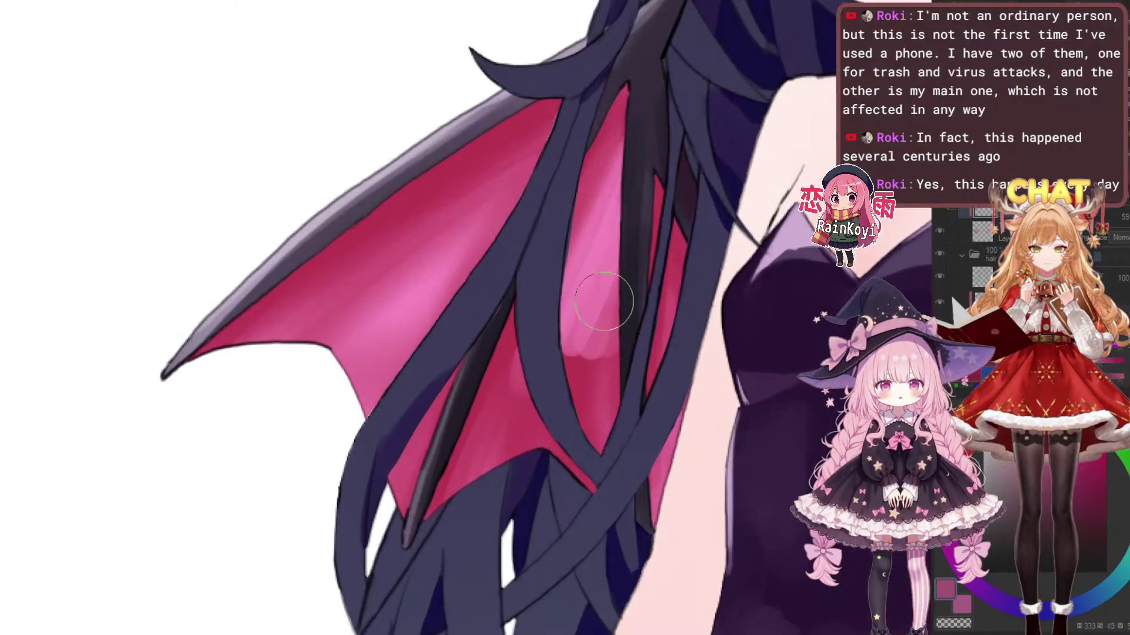
pyautogui.moveTo(592, 282); pyautogui.dragTo(578, 412)
pyautogui.moveTo(601, 406); pyautogui.dragTo(605, 298)
pyautogui.press(']')
pyautogui.scroll(1, 605, 380)
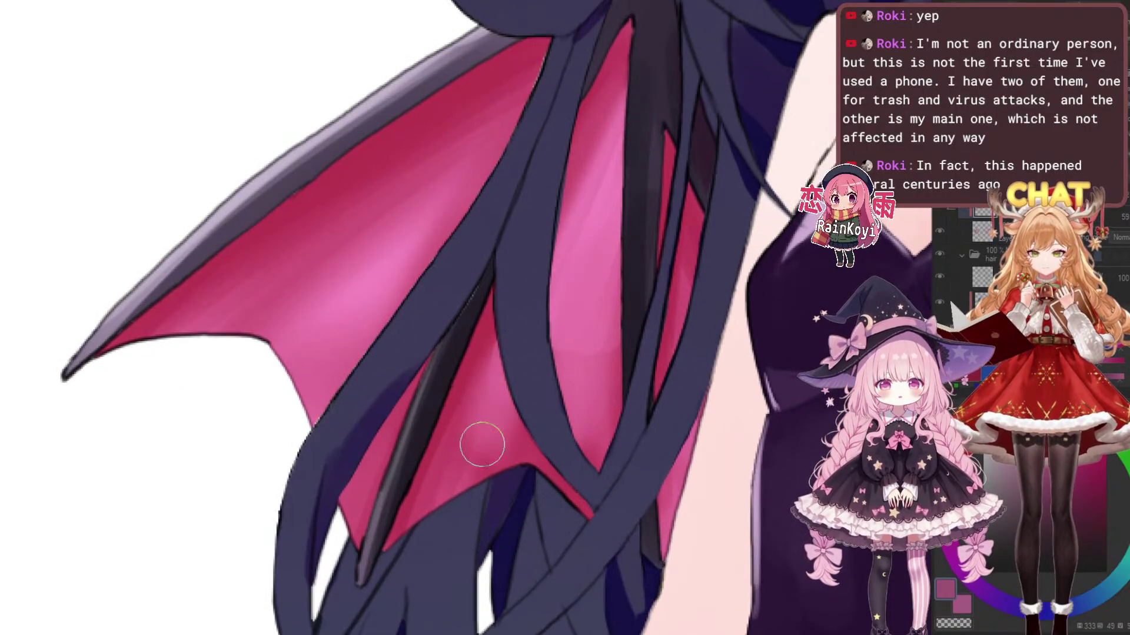
pyautogui.scroll(-3, 583, 359)
pyautogui.scroll(4, 600, 365)
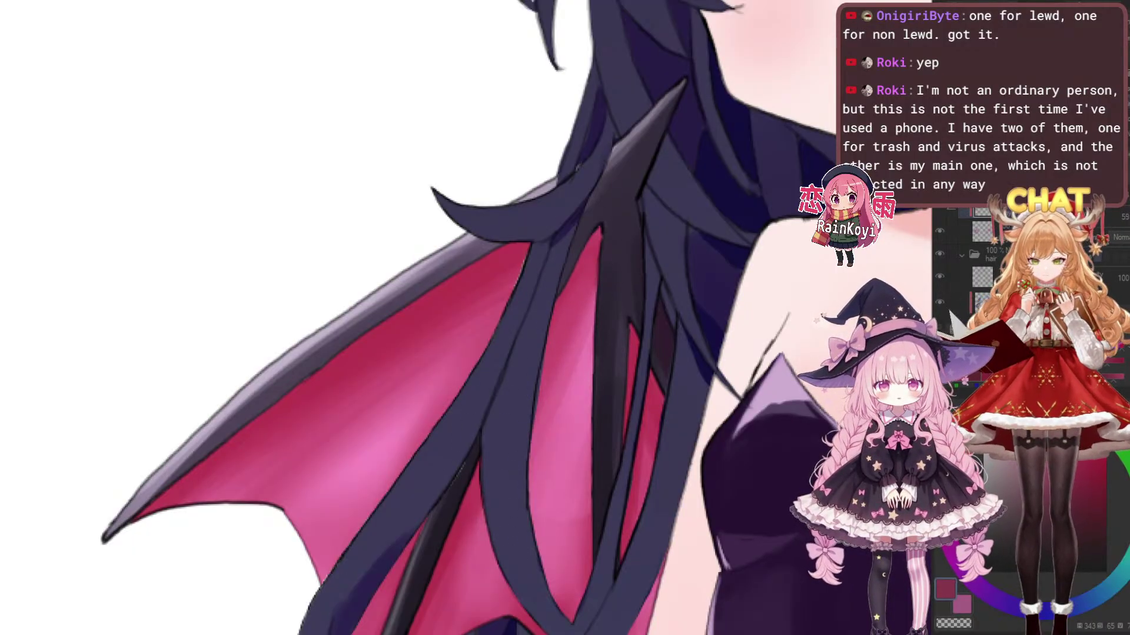
# Darken the top and bottom of the middle membrane with dark red, leaving the pink highlight in its centre
pyautogui.scroll(-3, 580, 341)
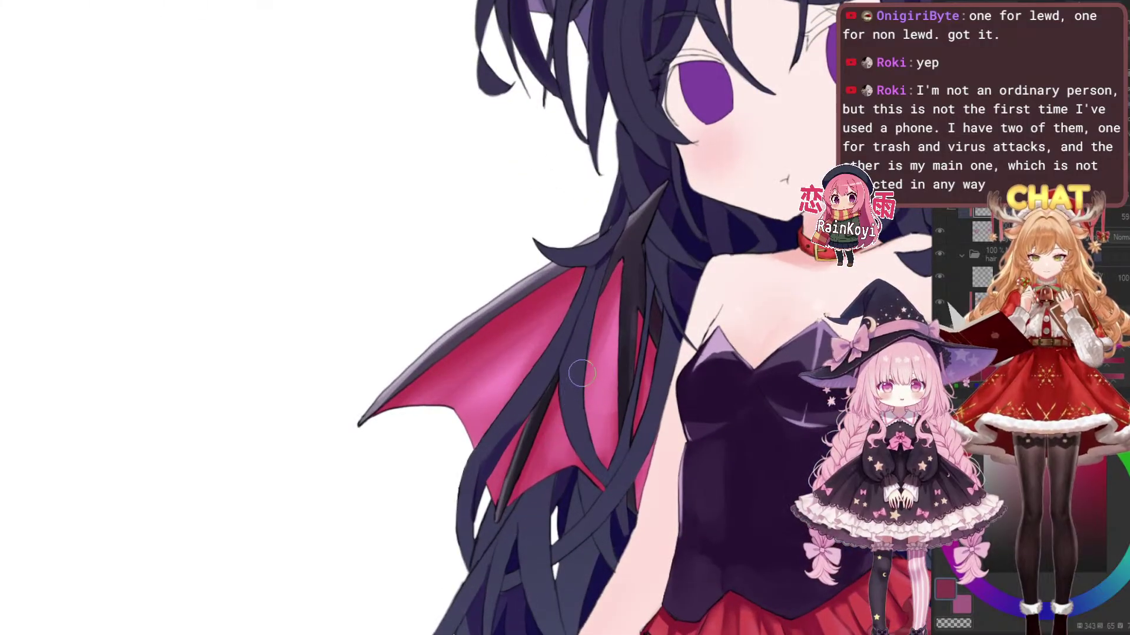
pyautogui.scroll(2, 545, 424)
pyautogui.scroll(-2, 569, 403)
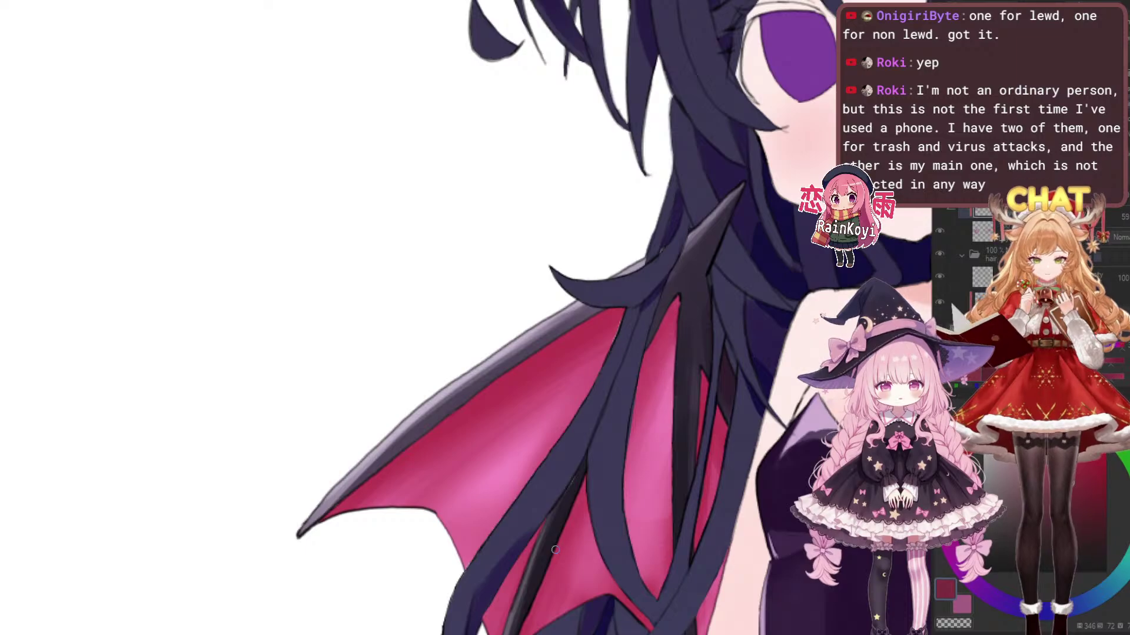
pyautogui.moveTo(653, 428); pyautogui.dragTo(554, 396)
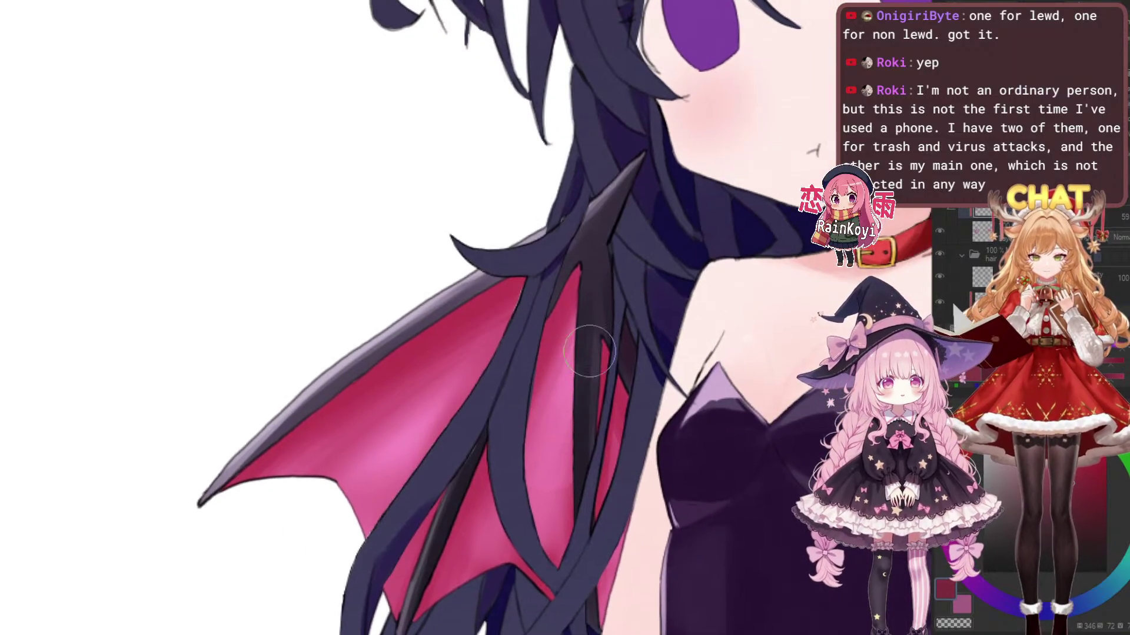
pyautogui.scroll(-2, 583, 436)
pyautogui.scroll(-1, 612, 418)
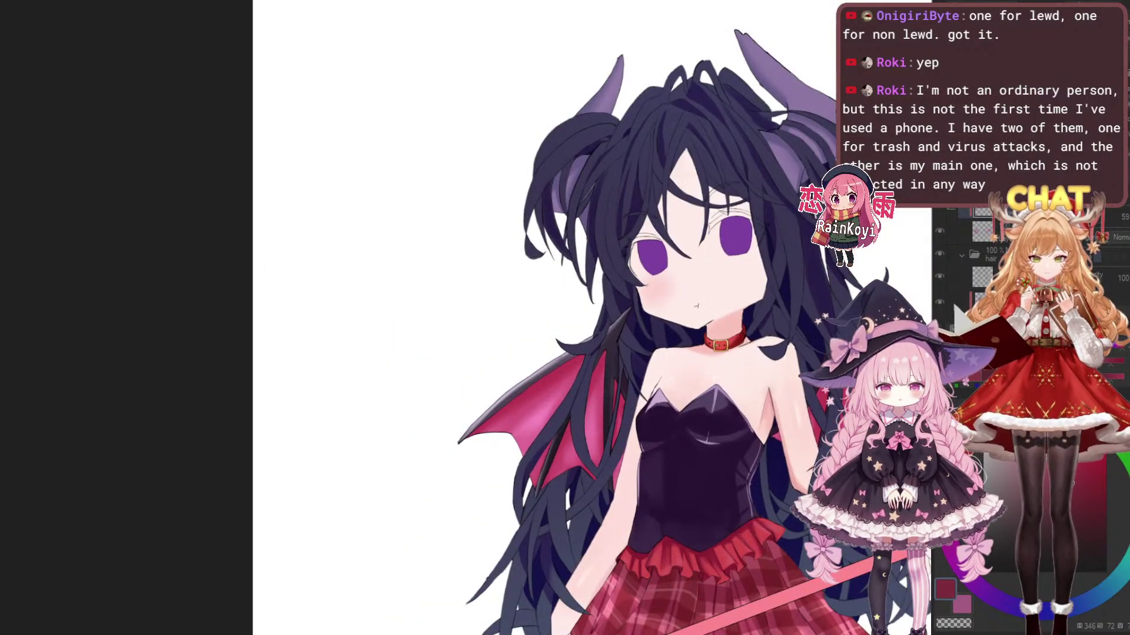
pyautogui.scroll(3, 569, 376)
pyautogui.moveTo(548, 395); pyautogui.dragTo(545, 419)
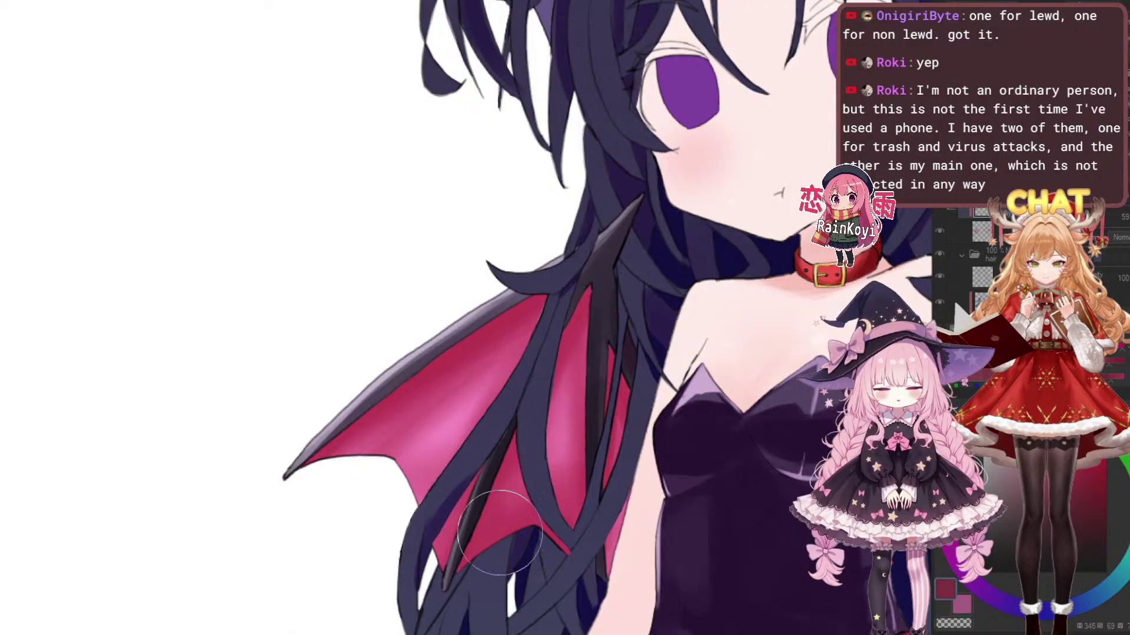
# Sample pink from the middle membrane and extend its highlight softly upwards along the wing bone
pyautogui.keyDown('alt'); pyautogui.click(576, 478); pyautogui.keyUp('alt')
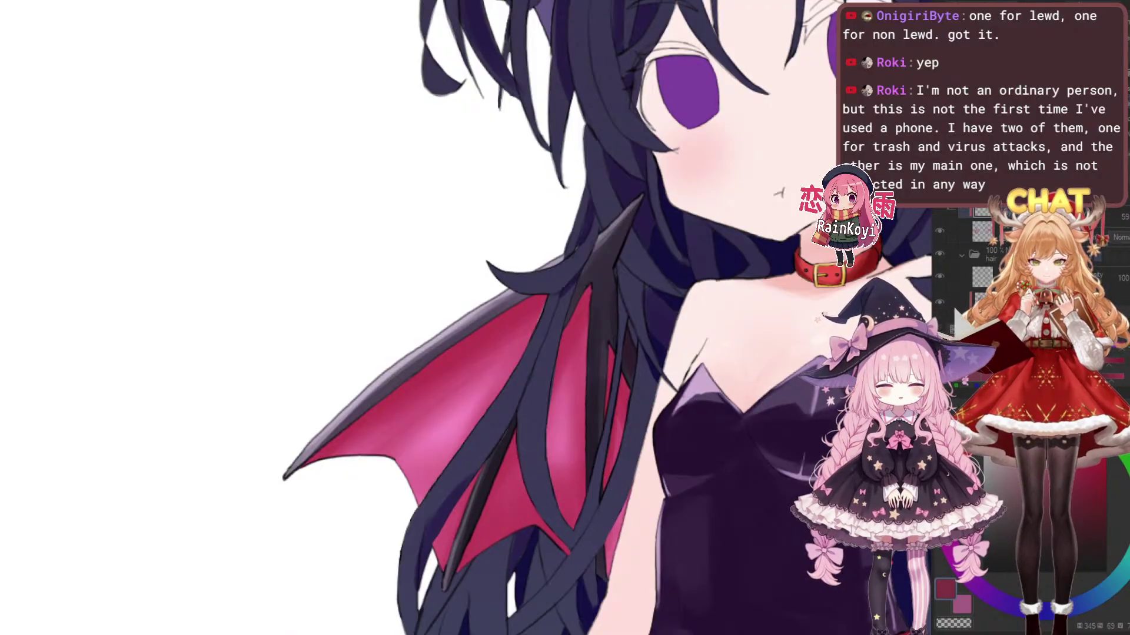
pyautogui.scroll(1, 575, 479)
pyautogui.moveTo(575, 479); pyautogui.dragTo(592, 546)
pyautogui.moveTo(510, 443); pyautogui.dragTo(519, 454)
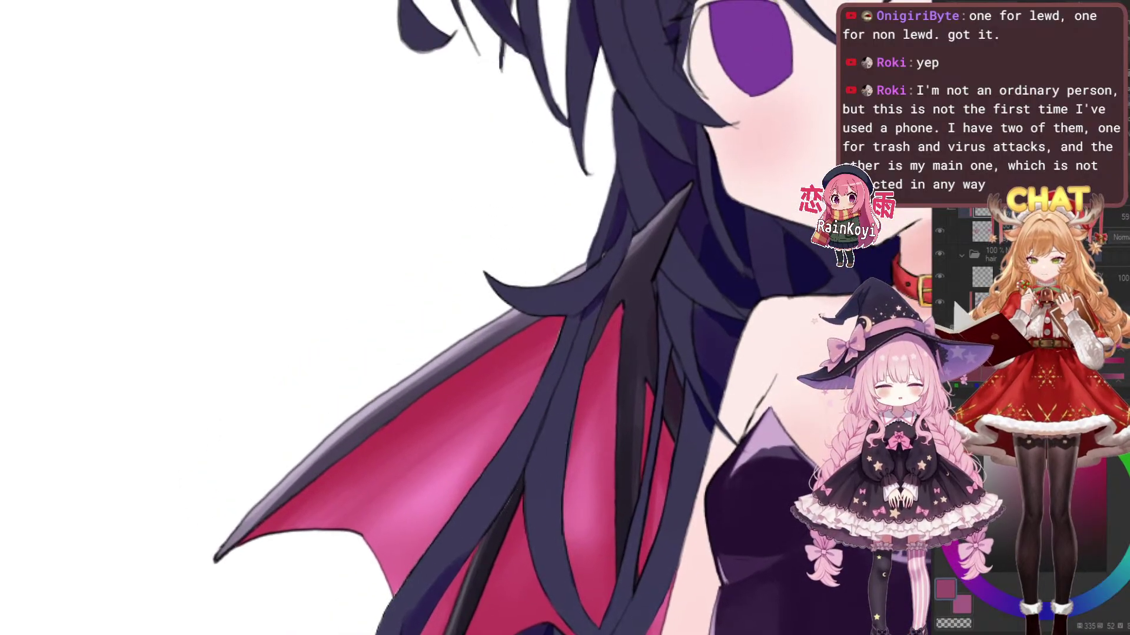
pyautogui.moveTo(618, 313); pyautogui.dragTo(598, 423)
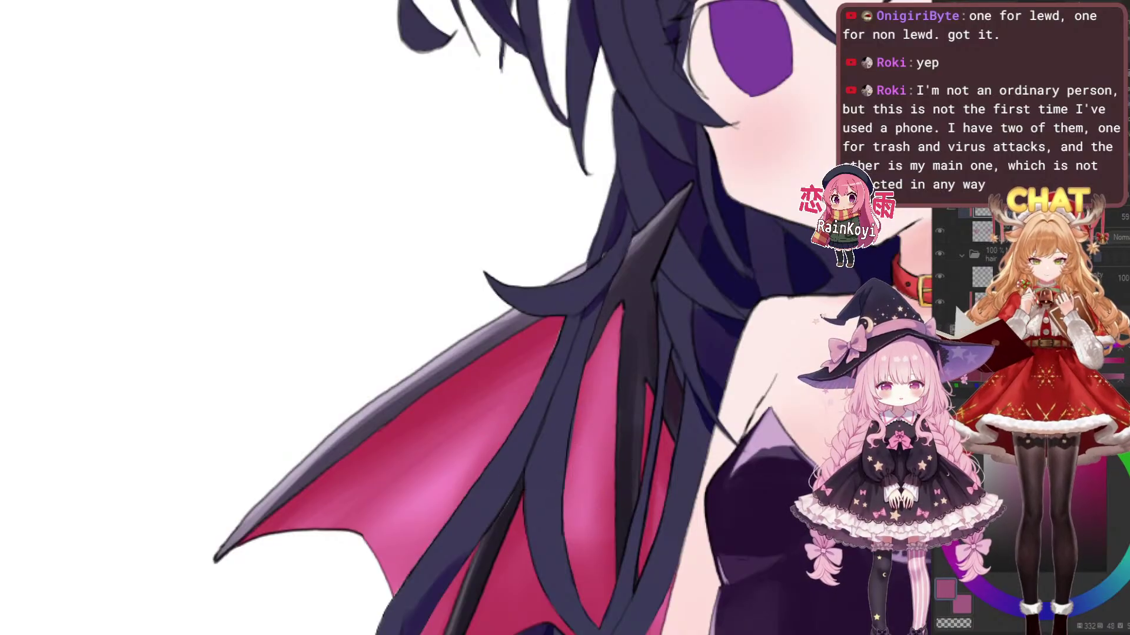
pyautogui.scroll(1, 701, 395)
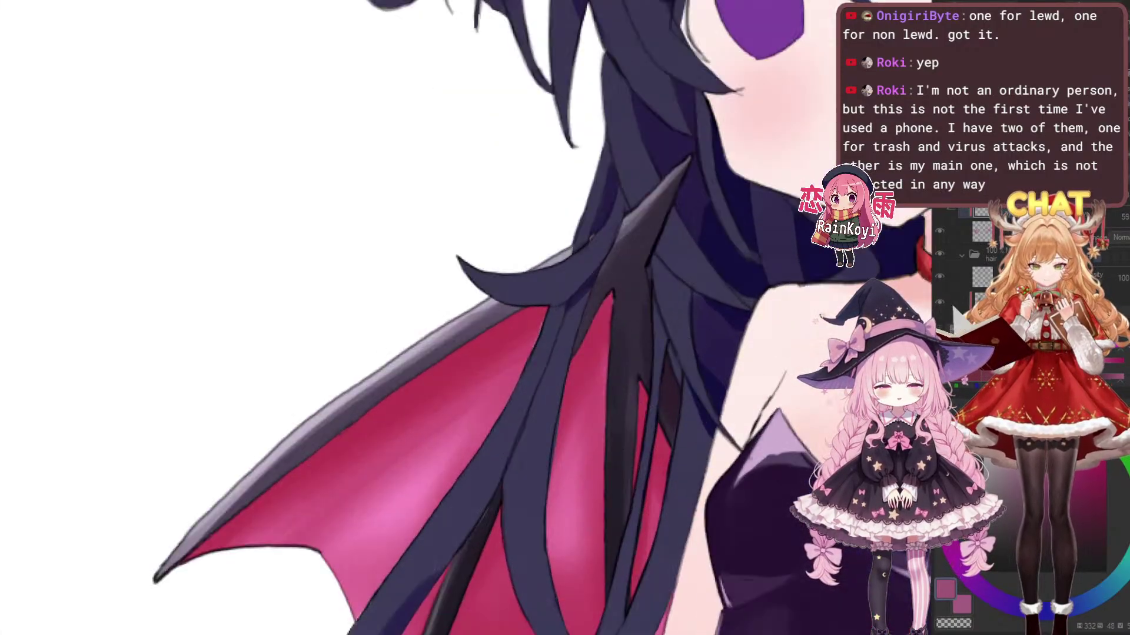
pyautogui.scroll(-1, 620, 555)
pyautogui.scroll(-2, 597, 532)
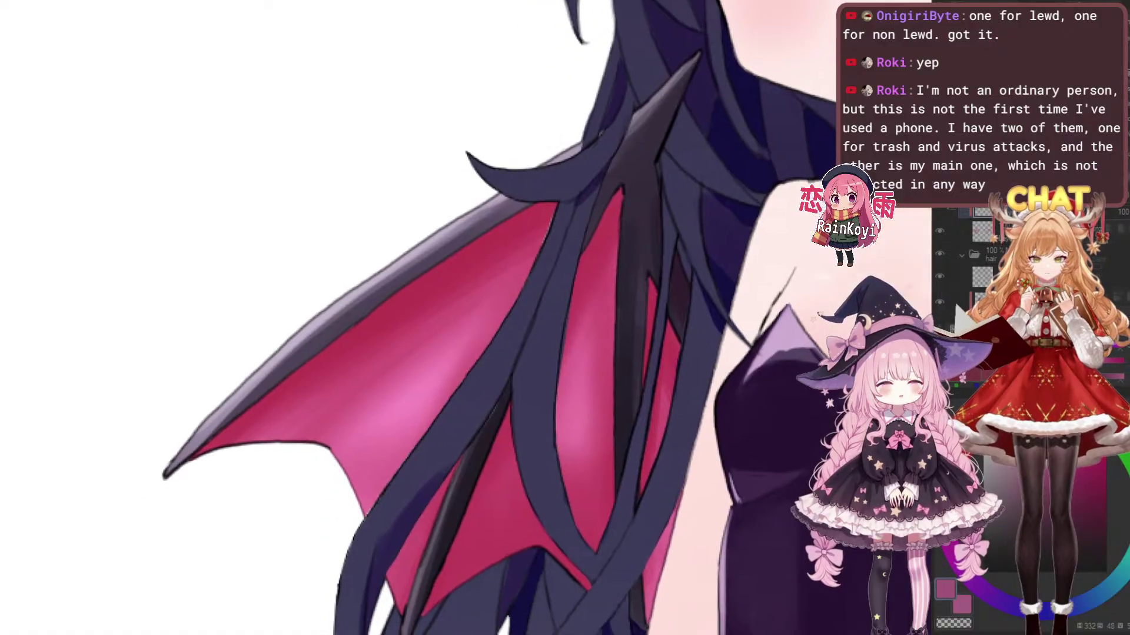
pyautogui.scroll(3, 611, 390)
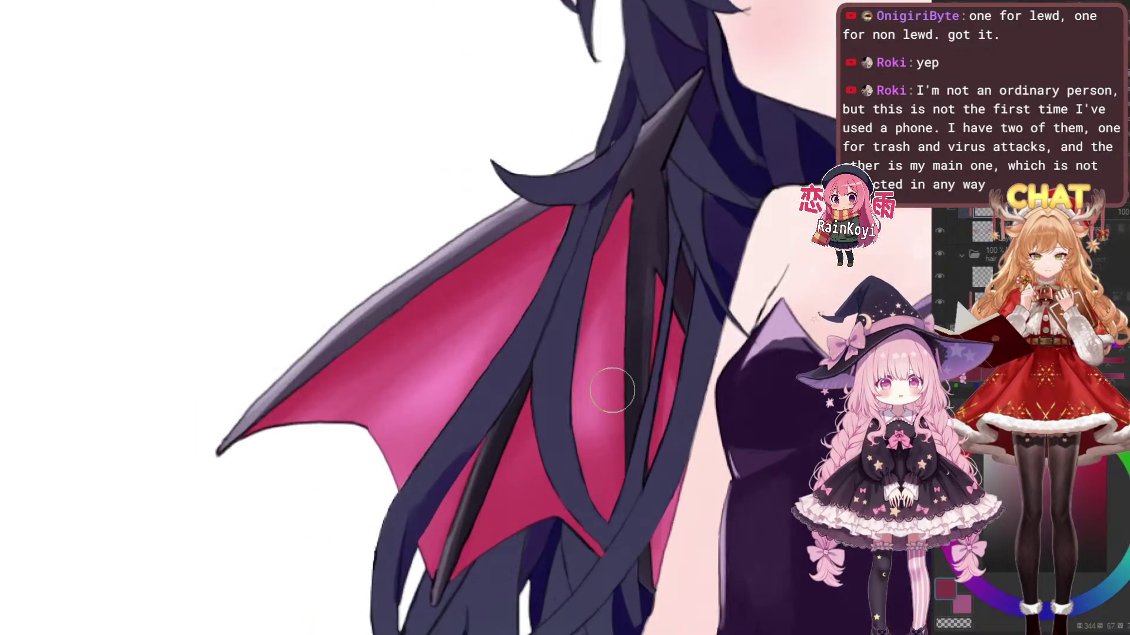
# Review the left wing's membrane shading against the head and upper body at several magnifications
pyautogui.scroll(-1, 612, 390)
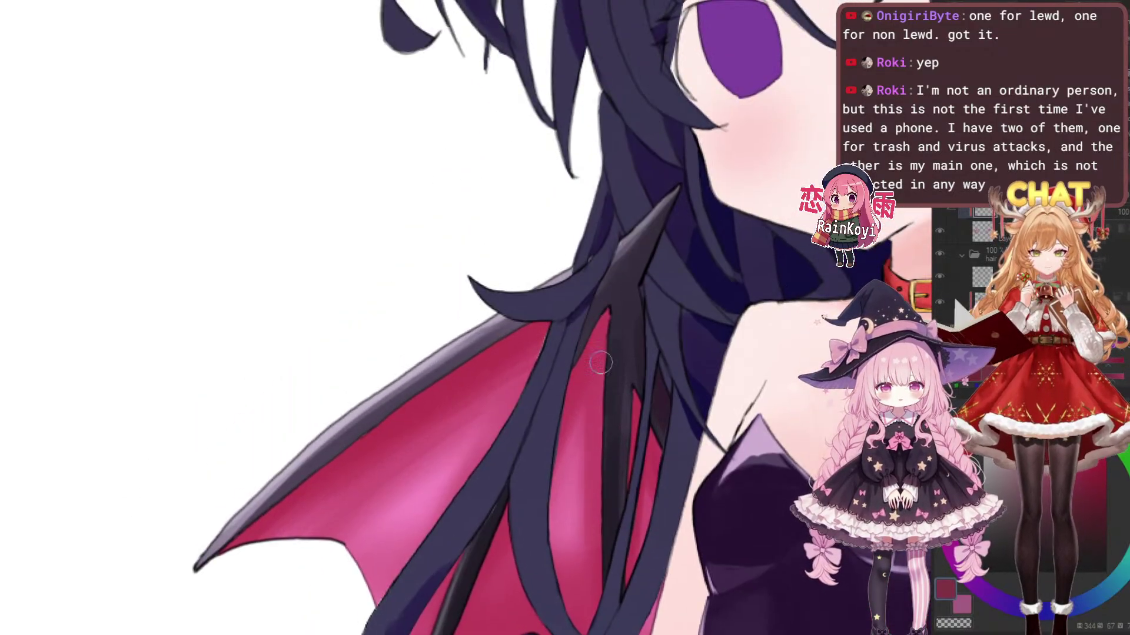
pyautogui.scroll(-3, 606, 522)
pyautogui.scroll(2, 616, 352)
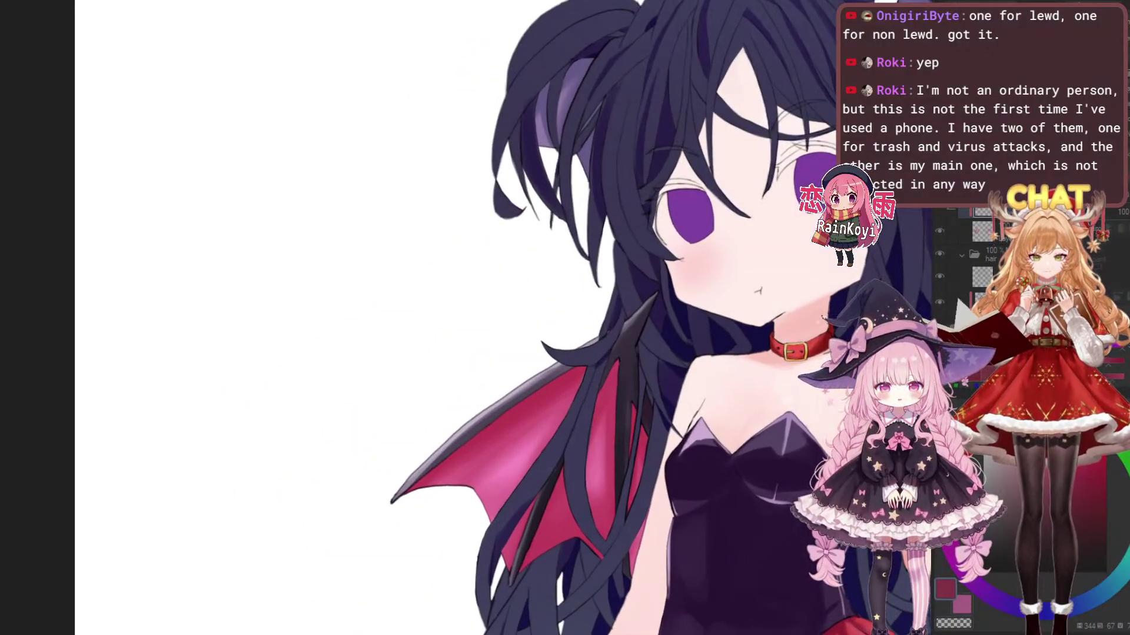
pyautogui.scroll(-2, 596, 437)
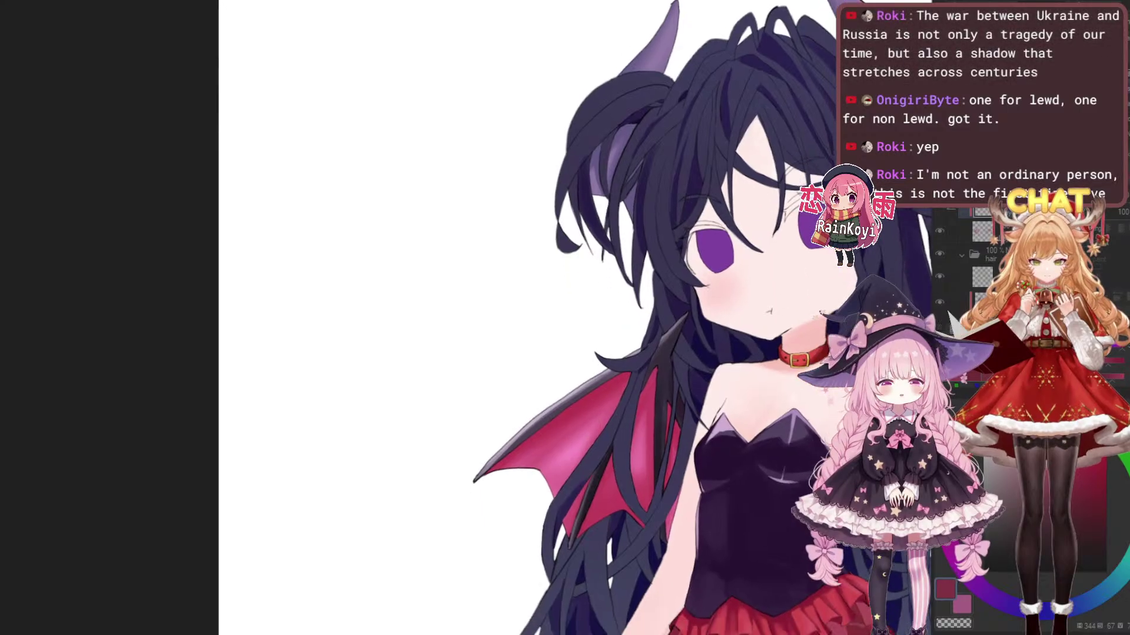
pyautogui.scroll(2, 624, 435)
pyautogui.moveTo(765, 471); pyautogui.dragTo(623, 435)
pyautogui.scroll(-1, 623, 436)
pyautogui.scroll(1, 623, 436)
# Brush dark red shadow streaks across the left wing's large outer membrane, undoing the last stroke
pyautogui.moveTo(473, 377); pyautogui.dragTo(532, 400)
pyautogui.moveTo(538, 341); pyautogui.dragTo(492, 435)
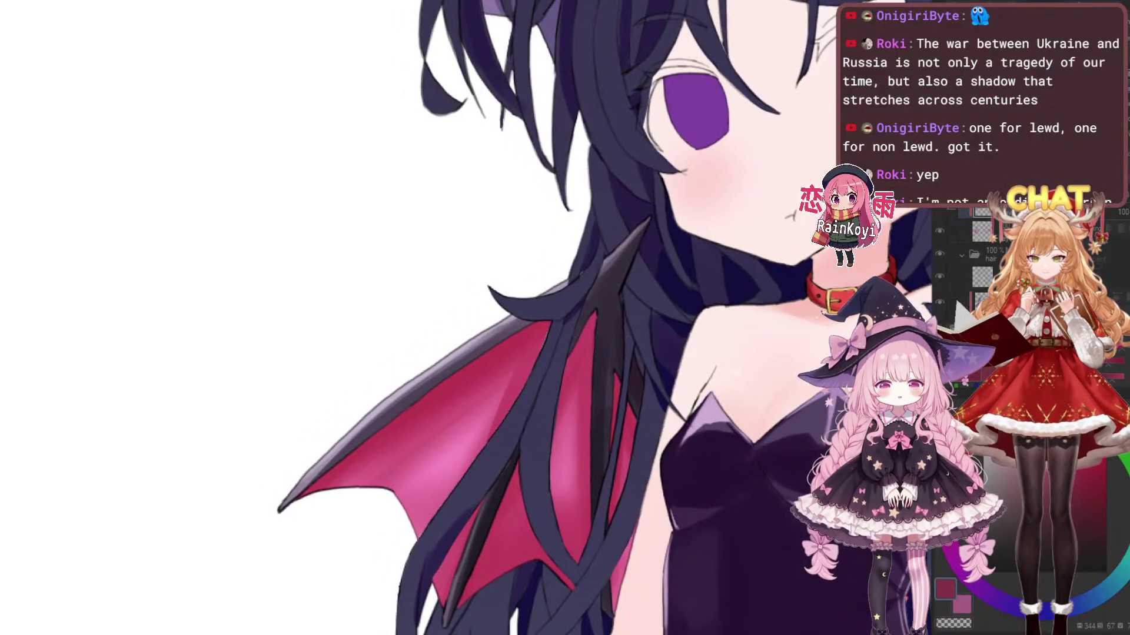
pyautogui.moveTo(541, 342)
pyautogui.mouseDown()
pyautogui.moveTo(489, 441)
pyautogui.moveTo(555, 434)
pyautogui.mouseUp()
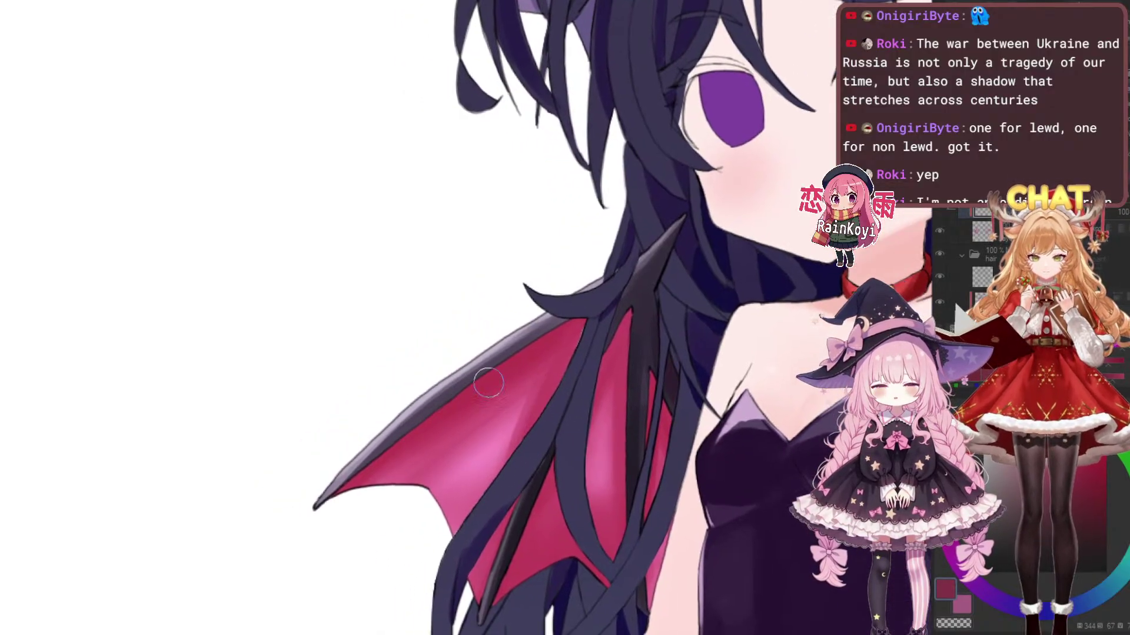
pyautogui.moveTo(425, 471)
pyautogui.mouseDown()
pyautogui.moveTo(556, 359)
pyautogui.moveTo(435, 454)
pyautogui.mouseUp()
pyautogui.hotkey('ctrl', 'z')
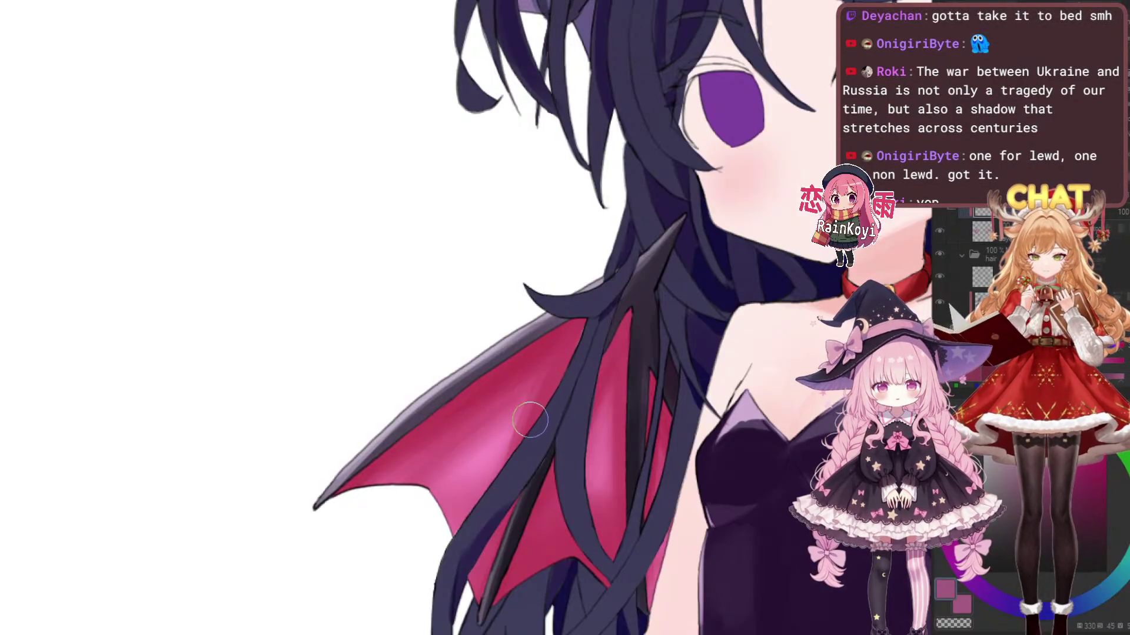
# Brush broader, lighter pink highlight streaks across the left wing's large outer membrane, undoing one stroke
pyautogui.moveTo(582, 393); pyautogui.dragTo(635, 393)
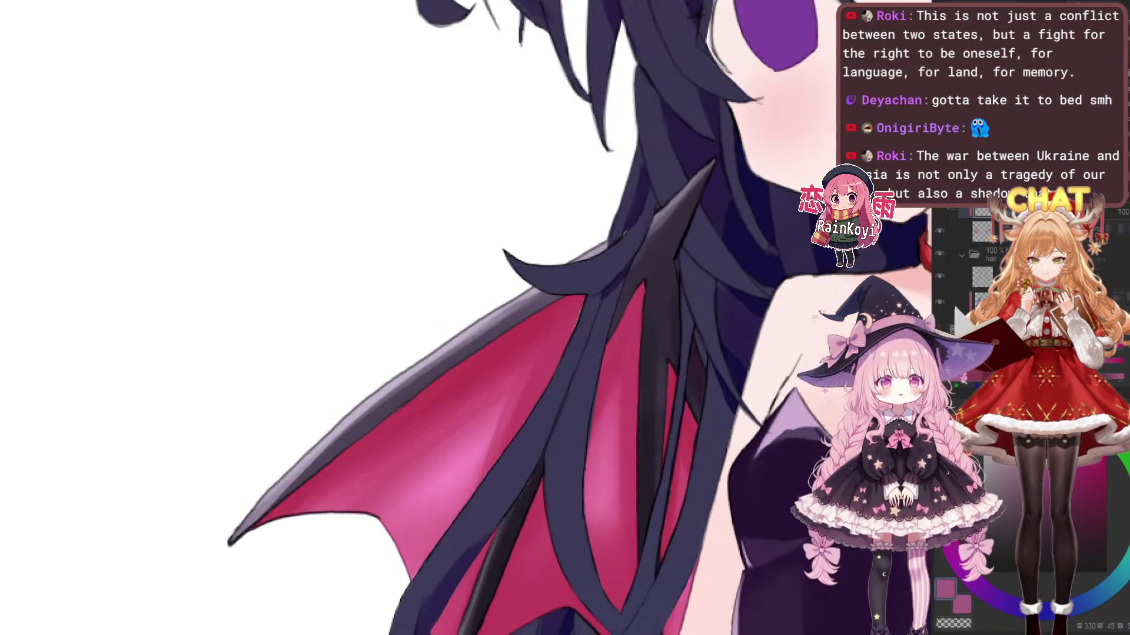
pyautogui.scroll(-2, 550, 426)
pyautogui.moveTo(550, 426); pyautogui.dragTo(542, 471)
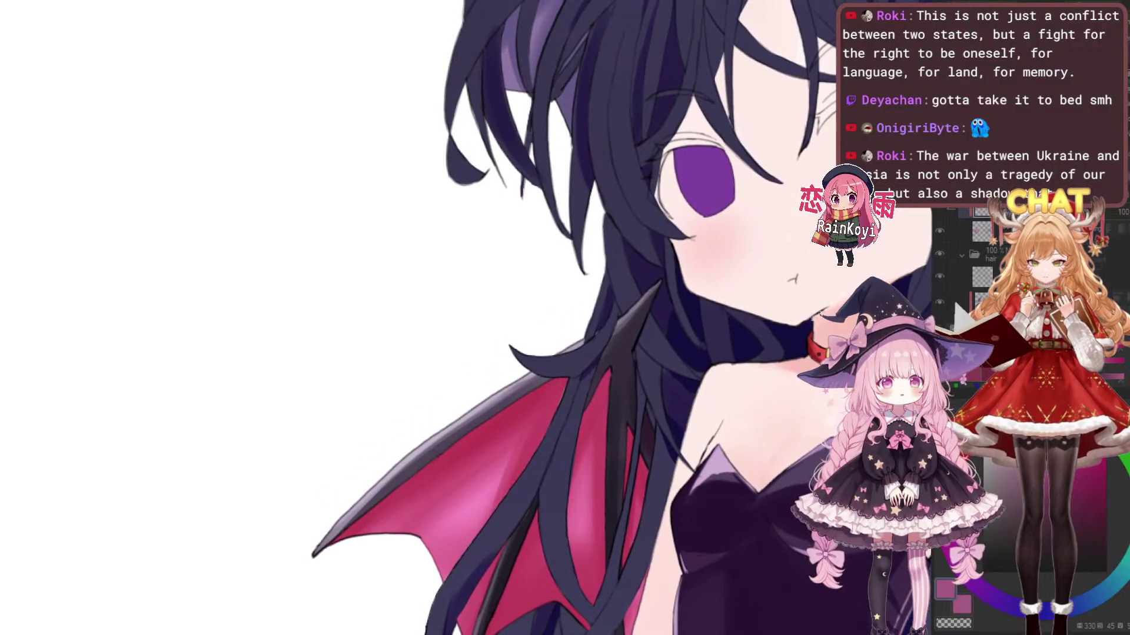
pyautogui.scroll(1, 494, 559)
pyautogui.moveTo(494, 562); pyautogui.dragTo(558, 464)
pyautogui.scroll(2, 491, 462)
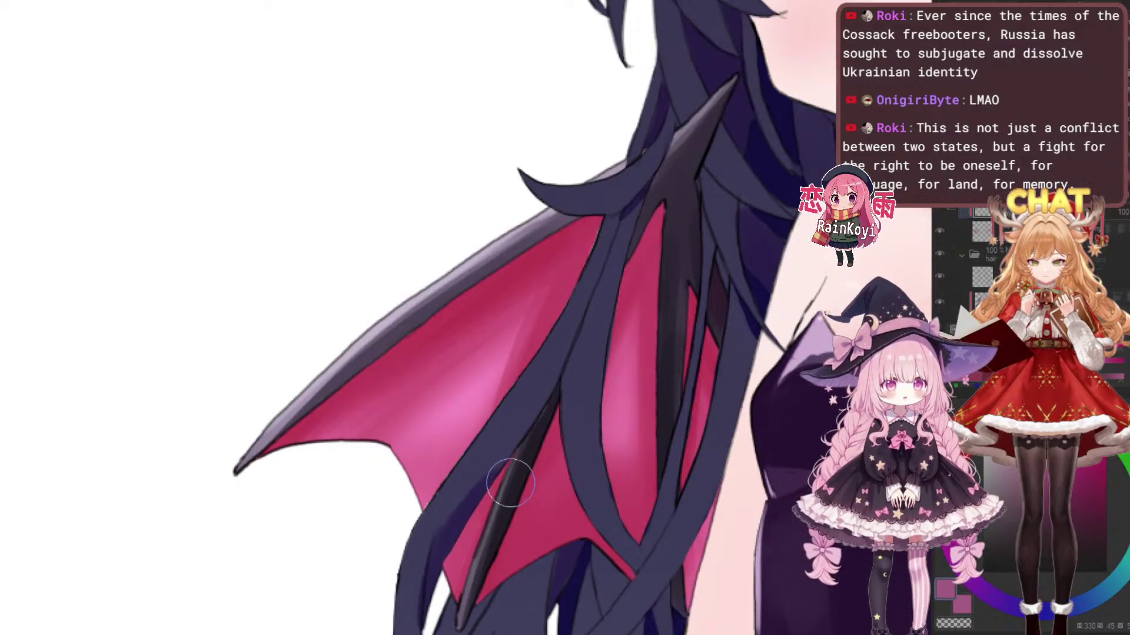
pyautogui.moveTo(480, 448); pyautogui.dragTo(553, 489)
pyautogui.moveTo(596, 344); pyautogui.dragTo(476, 474)
pyautogui.moveTo(557, 377); pyautogui.dragTo(447, 469)
pyautogui.moveTo(518, 391); pyautogui.dragTo(442, 455)
pyautogui.hotkey('ctrl', 'z')
pyautogui.moveTo(593, 351); pyautogui.dragTo(428, 462)
pyautogui.moveTo(580, 388)
pyautogui.mouseDown()
pyautogui.moveTo(533, 388)
pyautogui.moveTo(598, 390)
pyautogui.mouseUp()
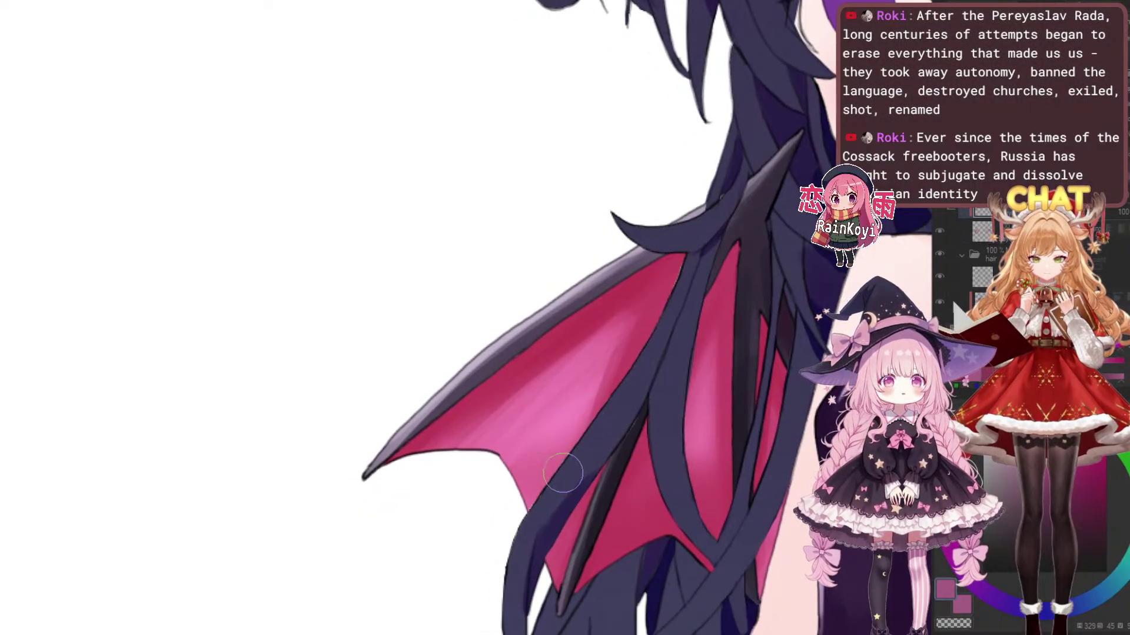
# Review the outer membrane's pink highlight against the left wing and upper body at several magnifications
pyautogui.moveTo(601, 384)
pyautogui.mouseDown()
pyautogui.moveTo(461, 308)
pyautogui.moveTo(555, 322)
pyautogui.moveTo(494, 354)
pyautogui.moveTo(532, 346)
pyautogui.moveTo(524, 358)
pyautogui.mouseUp()
pyautogui.moveTo(393, 398)
pyautogui.mouseDown()
pyautogui.moveTo(500, 330)
pyautogui.moveTo(478, 362)
pyautogui.moveTo(513, 366)
pyautogui.moveTo(412, 393)
pyautogui.mouseUp()
pyautogui.scroll(-2, 565, 321)
pyautogui.scroll(1, 514, 360)
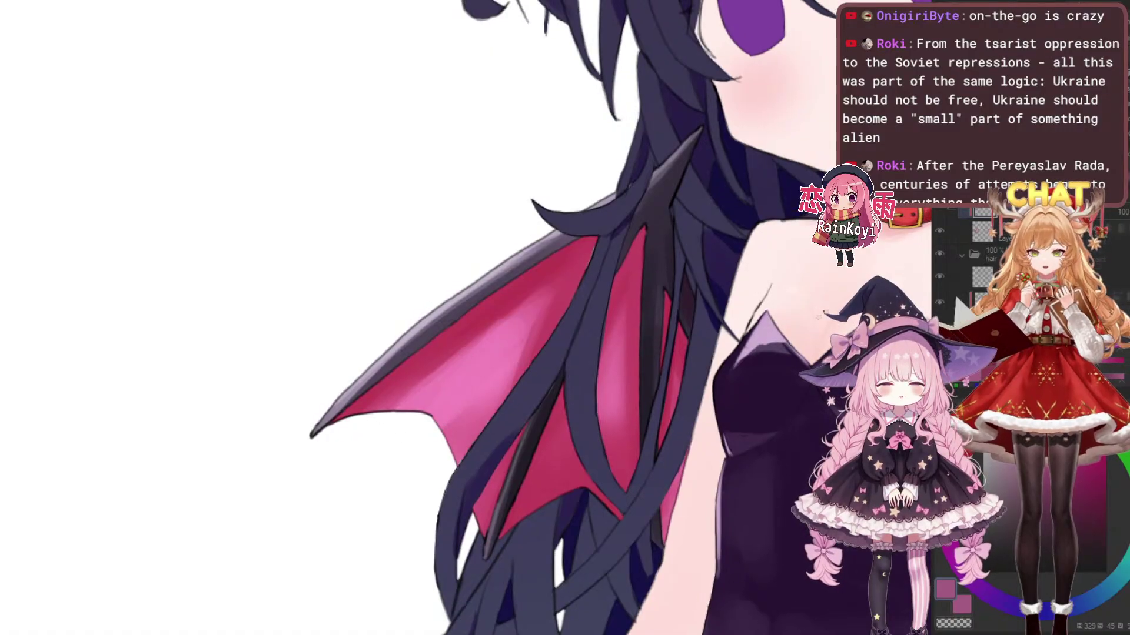
pyautogui.scroll(-5, 492, 361)
pyautogui.scroll(3, 491, 361)
pyautogui.scroll(3, 514, 372)
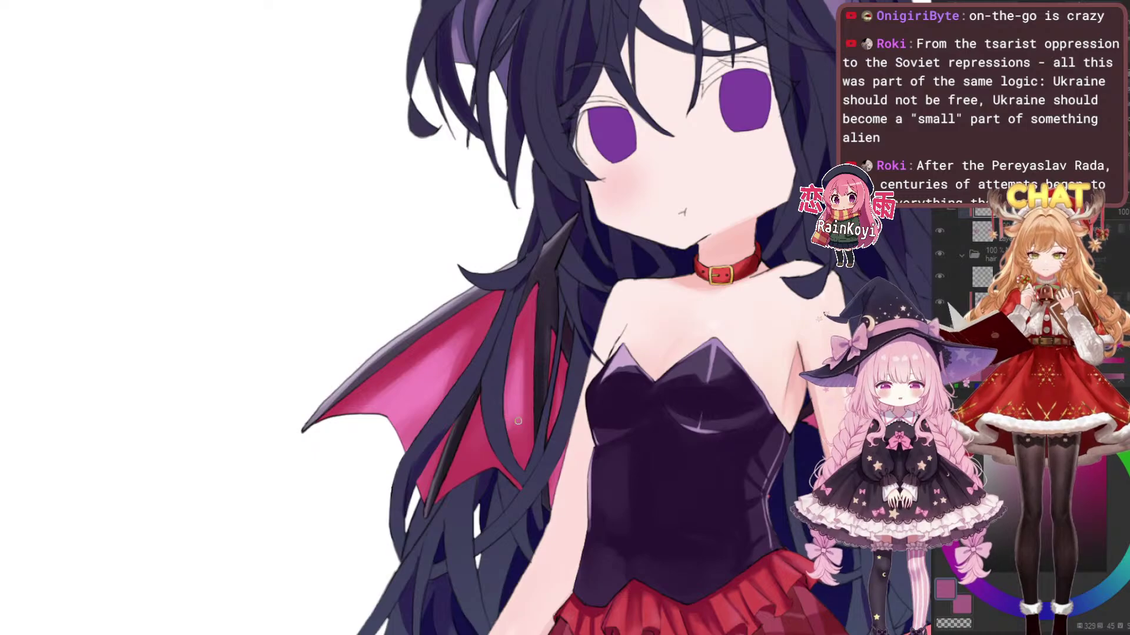
pyautogui.scroll(3, 471, 412)
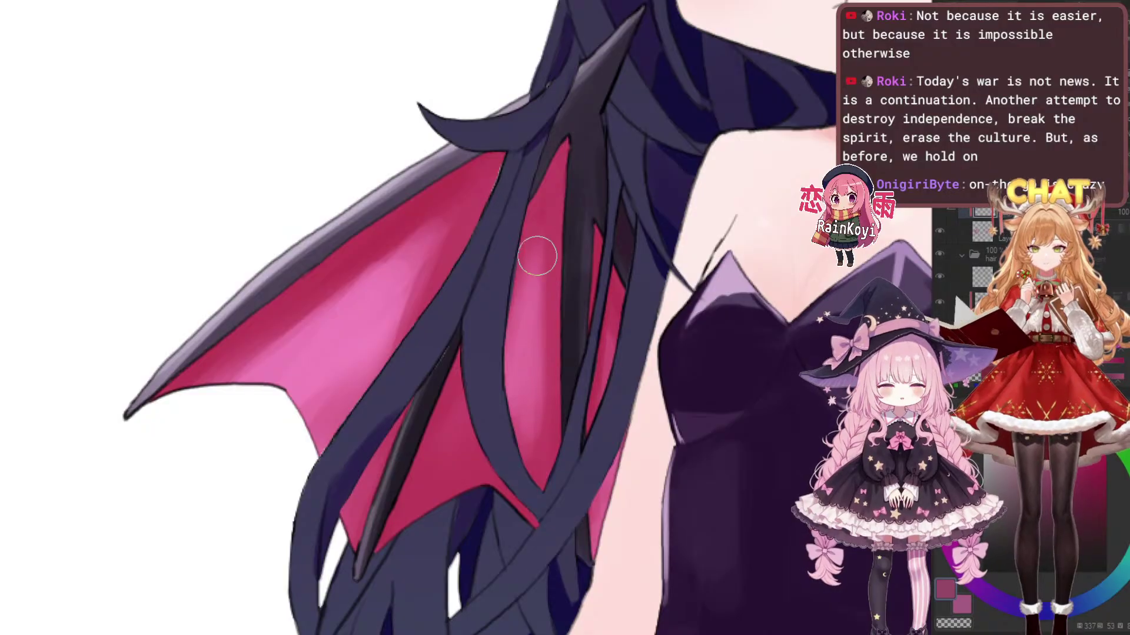
# Blend the edges of the left wing's middle membrane highlight with darker pink and dark red, undoing one stroke
pyautogui.moveTo(522, 398); pyautogui.dragTo(541, 444)
pyautogui.moveTo(492, 492); pyautogui.dragTo(485, 519)
pyautogui.hotkey('ctrl', 'z')
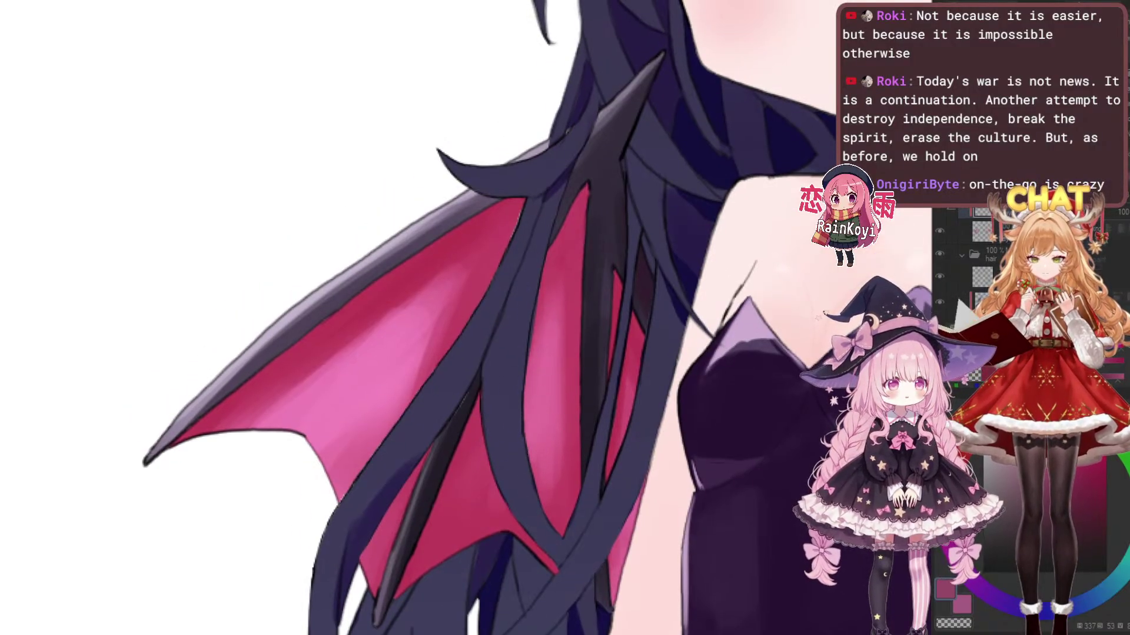
pyautogui.moveTo(495, 445); pyautogui.dragTo(468, 426)
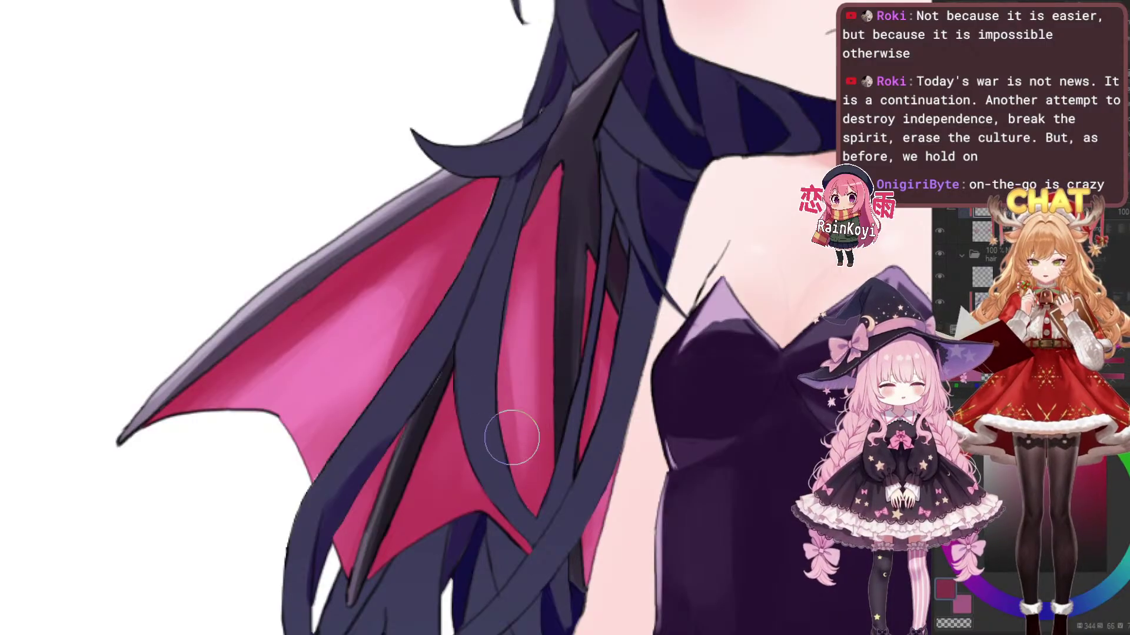
pyautogui.moveTo(528, 421); pyautogui.dragTo(637, 467)
pyautogui.scroll(1, 460, 418)
pyautogui.moveTo(476, 406); pyautogui.dragTo(405, 418)
# Examine the left wing's blended membrane shading up close and from farther away
pyautogui.scroll(-3, 474, 448)
pyautogui.scroll(1, 470, 442)
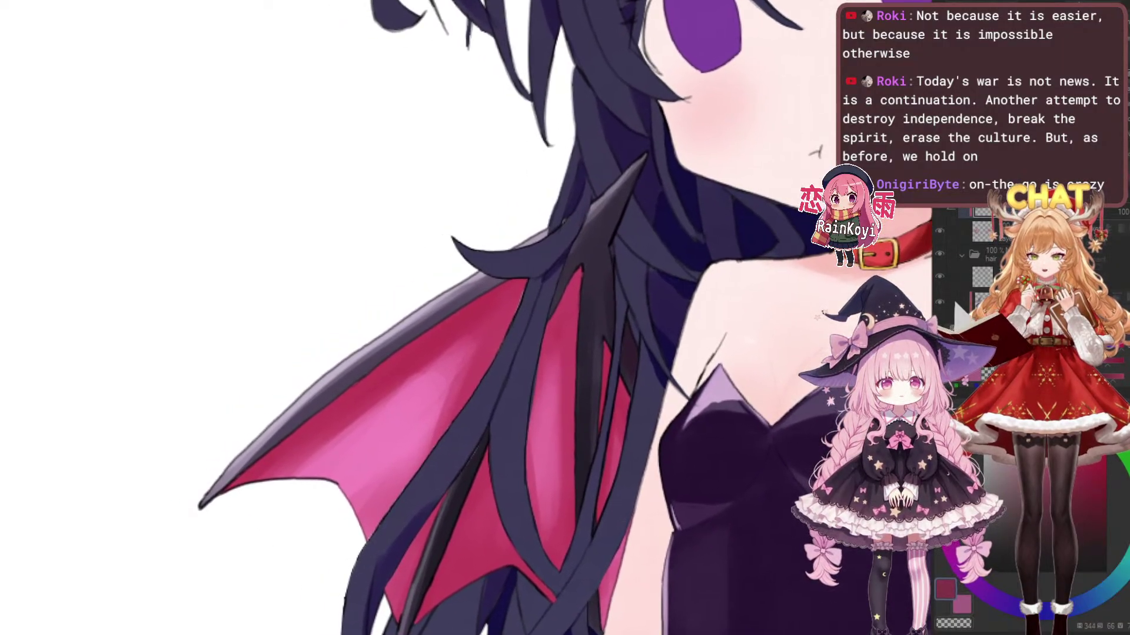
pyautogui.moveTo(405, 418); pyautogui.dragTo(365, 420)
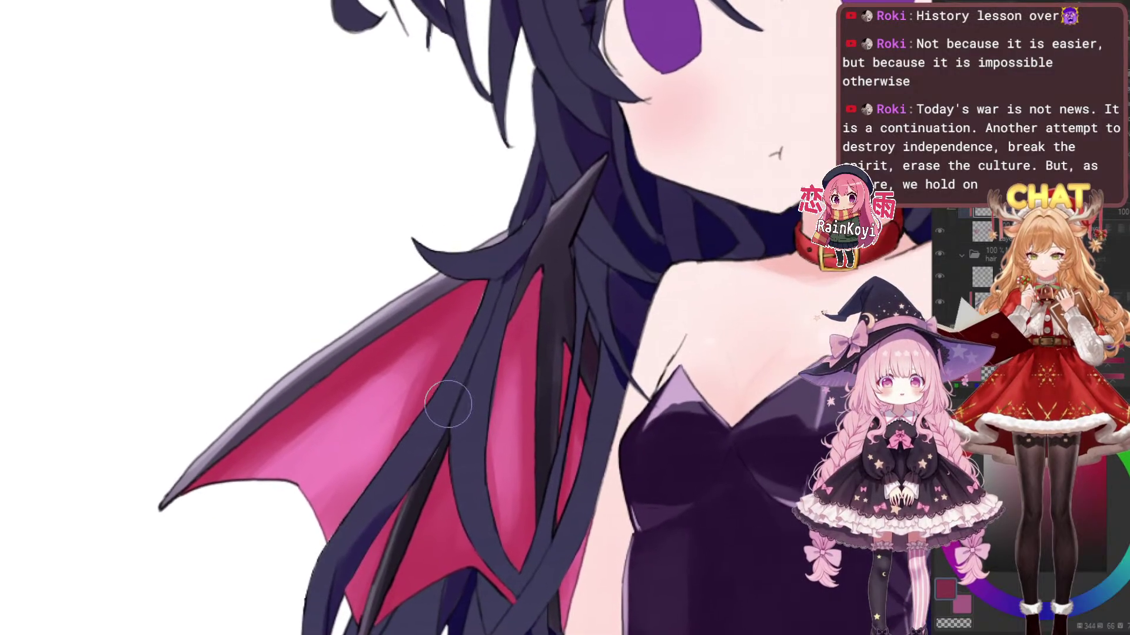
pyautogui.moveTo(446, 433)
pyautogui.mouseDown()
pyautogui.moveTo(511, 404)
pyautogui.moveTo(441, 429)
pyautogui.mouseUp()
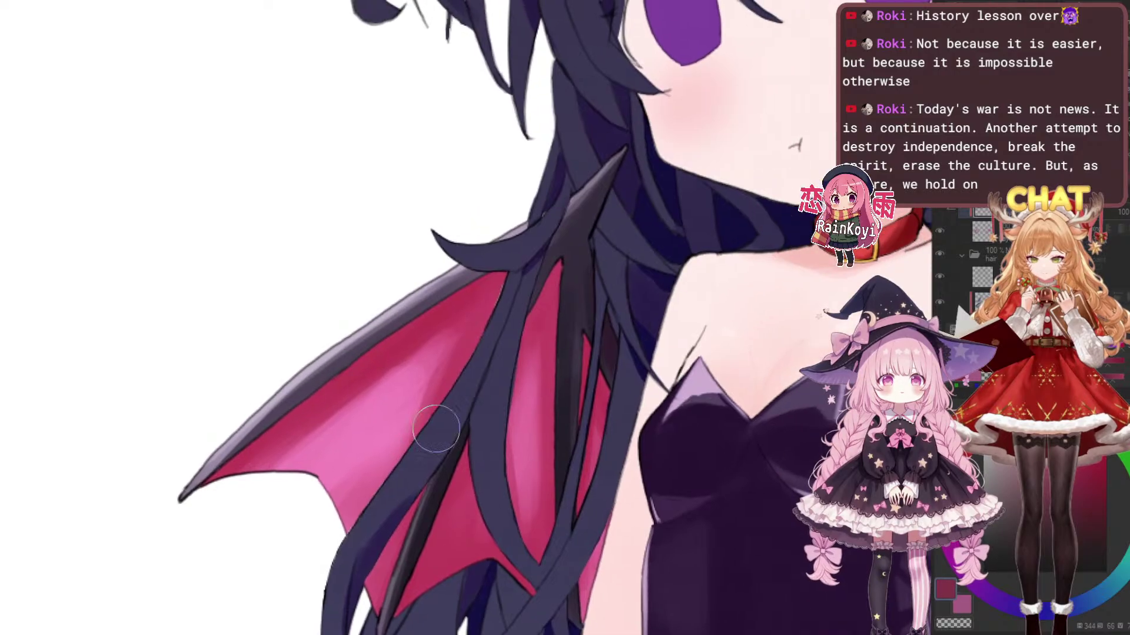
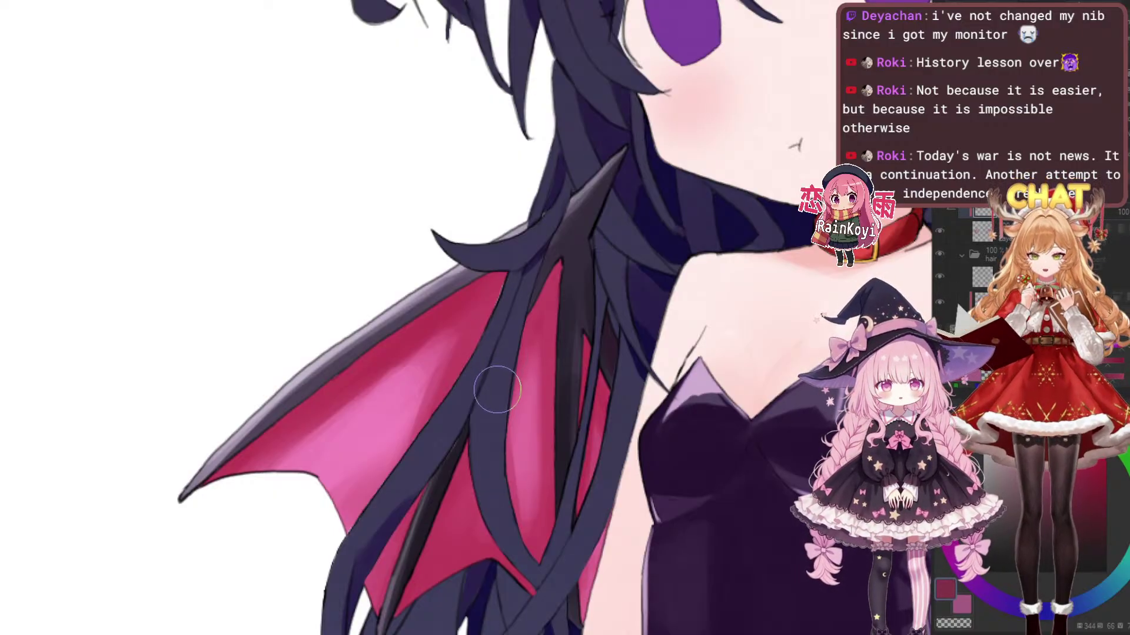
pyautogui.press('Delete')
pyautogui.moveTo(429, 444); pyautogui.dragTo(514, 429)
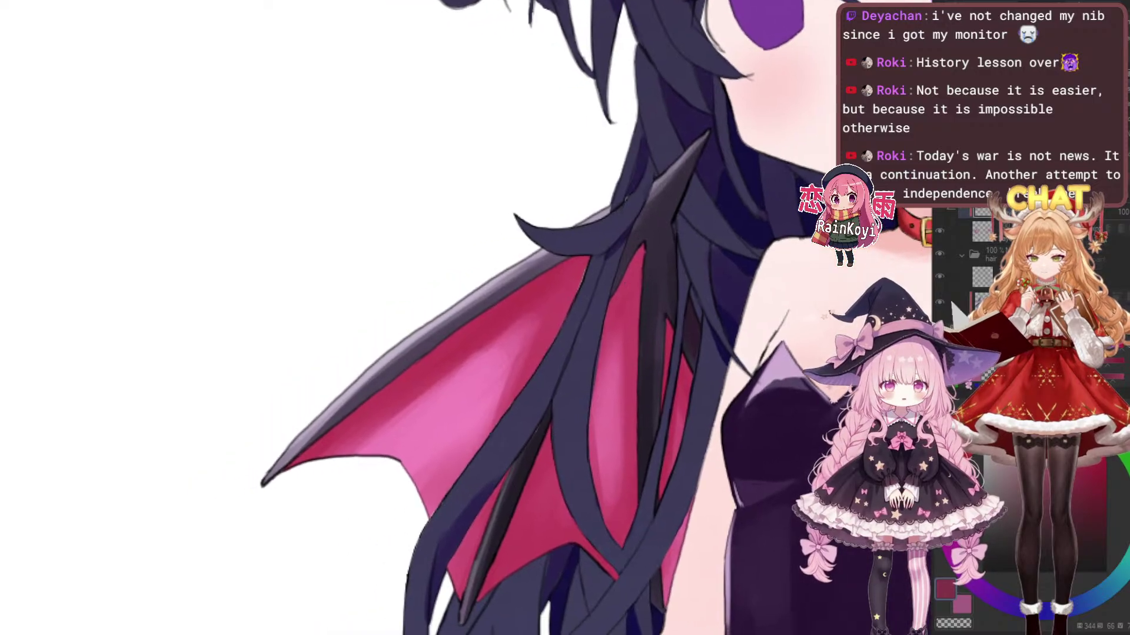
pyautogui.scroll(1, 479, 421)
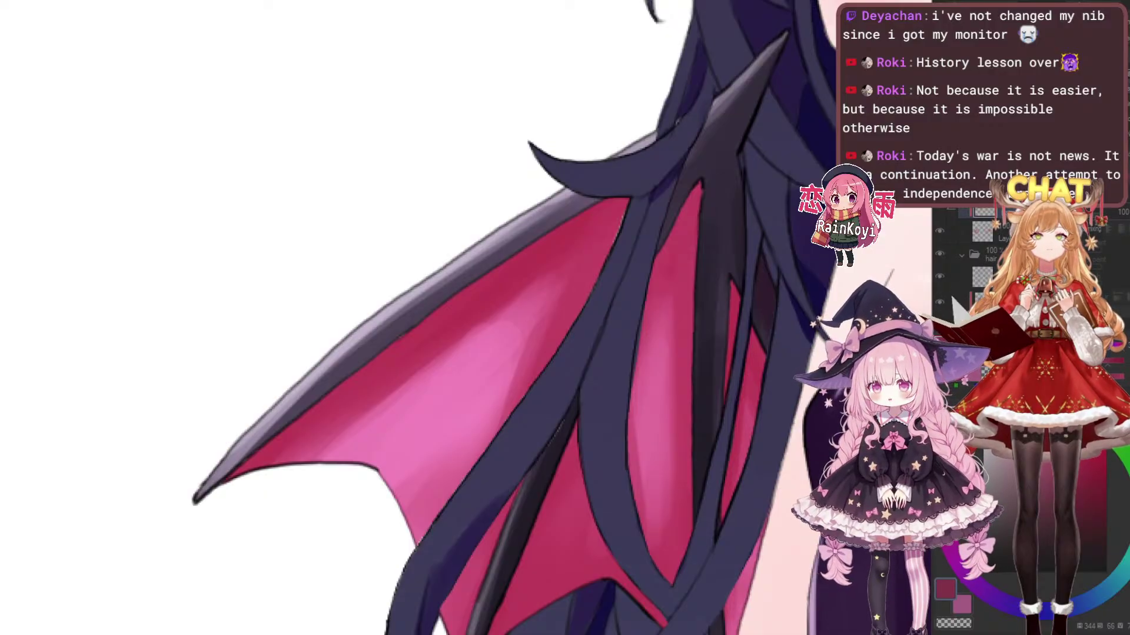
pyautogui.scroll(-4, 806, 151)
pyautogui.scroll(2, 806, 151)
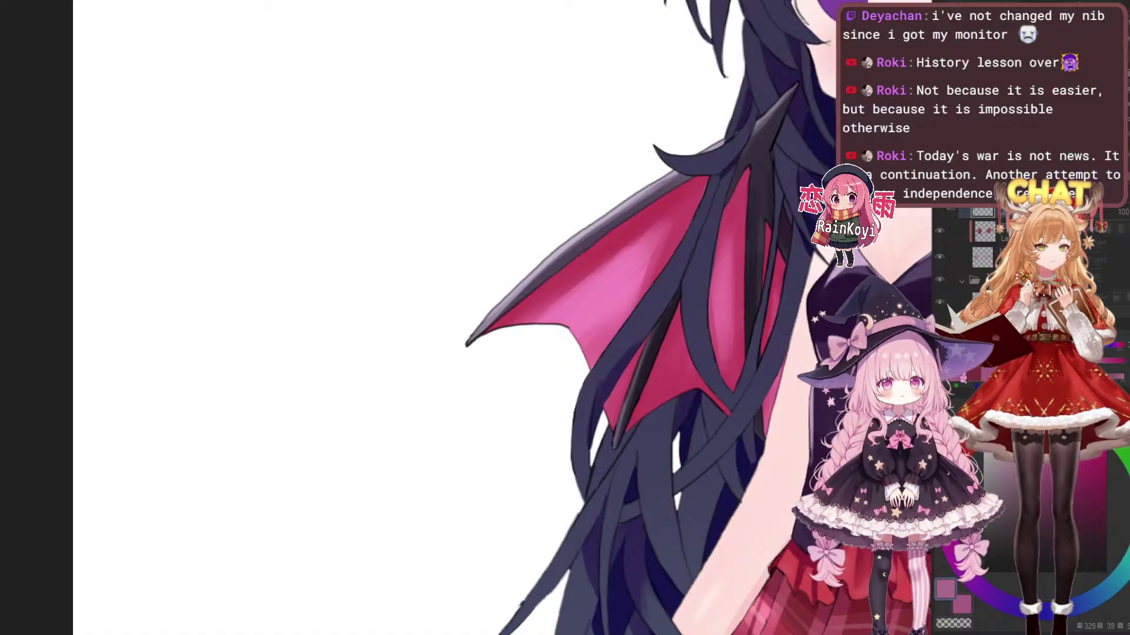
# Try large, soft glow strokes in several pink tones along the left wing's outer membrane, undoing each one
pyautogui.scroll(2, 647, 194)
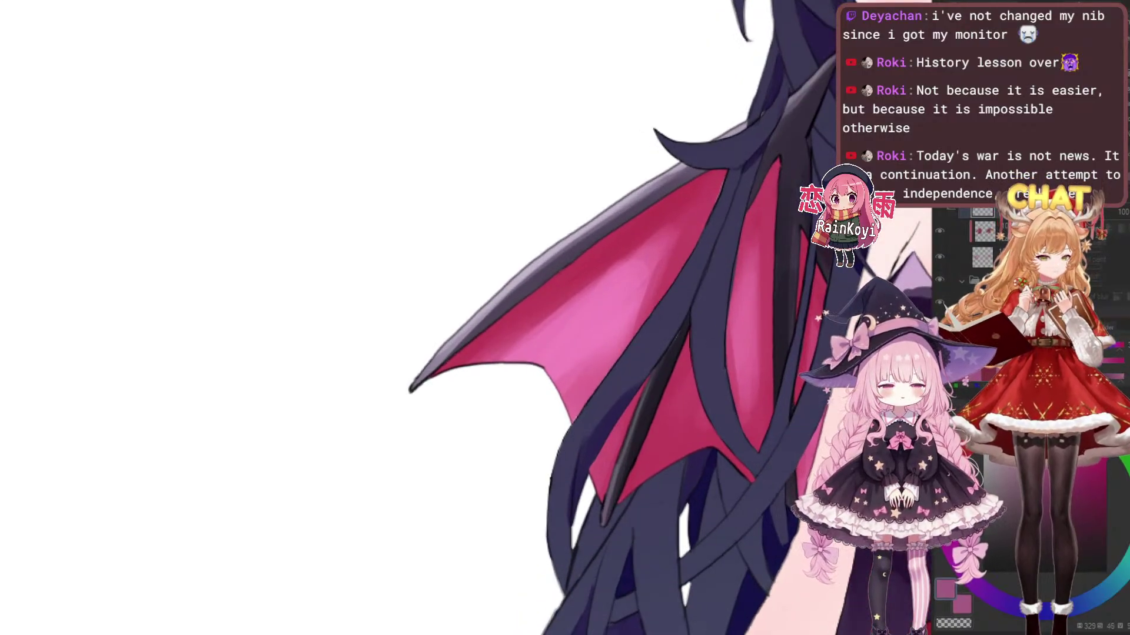
pyautogui.moveTo(507, 374); pyautogui.dragTo(653, 258)
pyautogui.hotkey('ctrl', 'z')
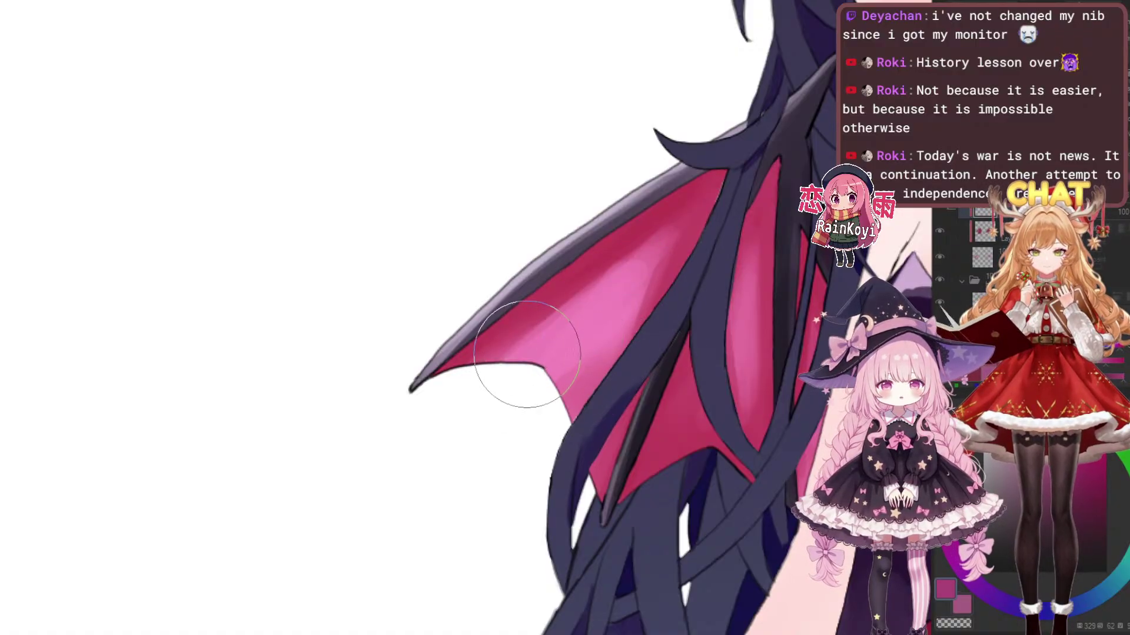
pyautogui.moveTo(479, 336); pyautogui.dragTo(638, 265)
pyautogui.hotkey('ctrl', 'z')
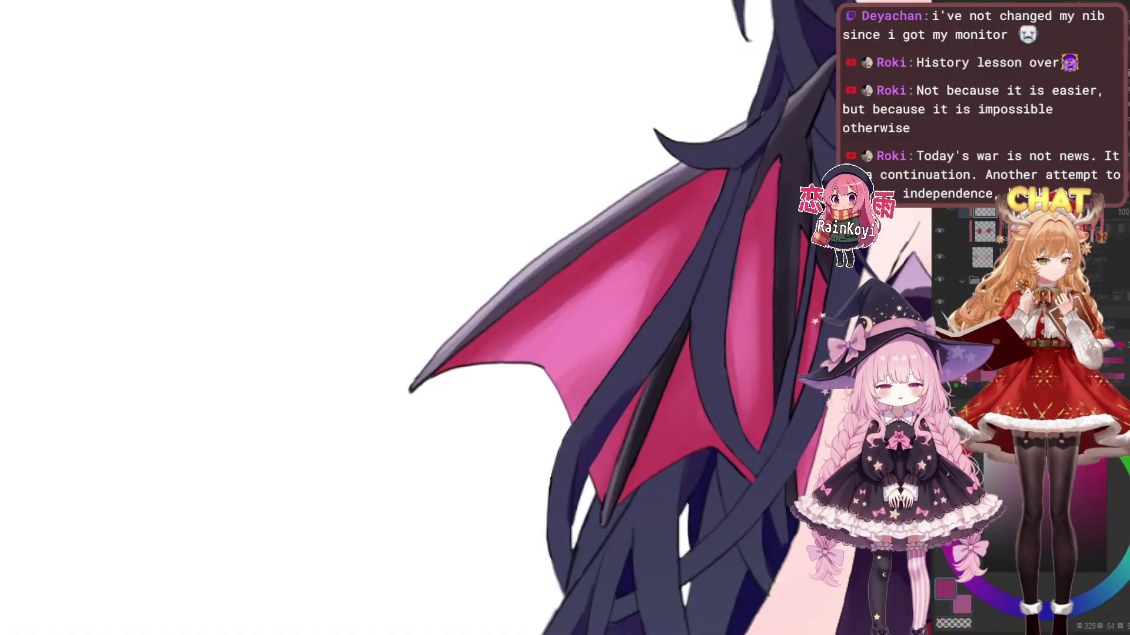
pyautogui.moveTo(512, 404); pyautogui.dragTo(744, 191)
pyautogui.hotkey('ctrl', 'z')
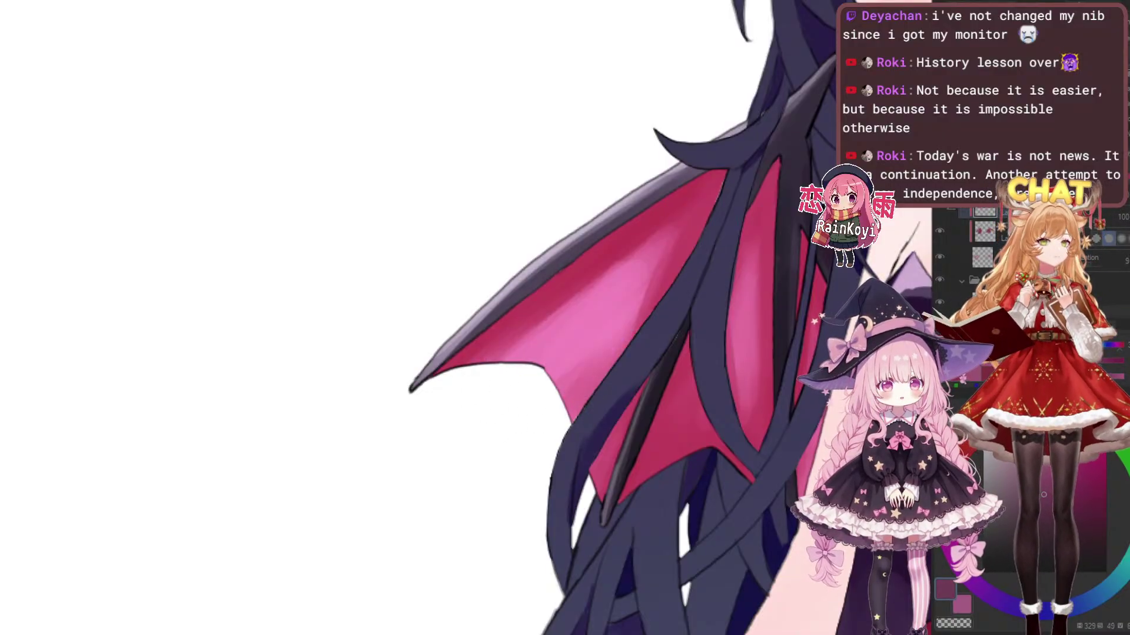
pyautogui.moveTo(504, 404); pyautogui.dragTo(677, 248)
pyautogui.hotkey('ctrl', 'z')
pyautogui.moveTo(494, 377); pyautogui.dragTo(622, 294)
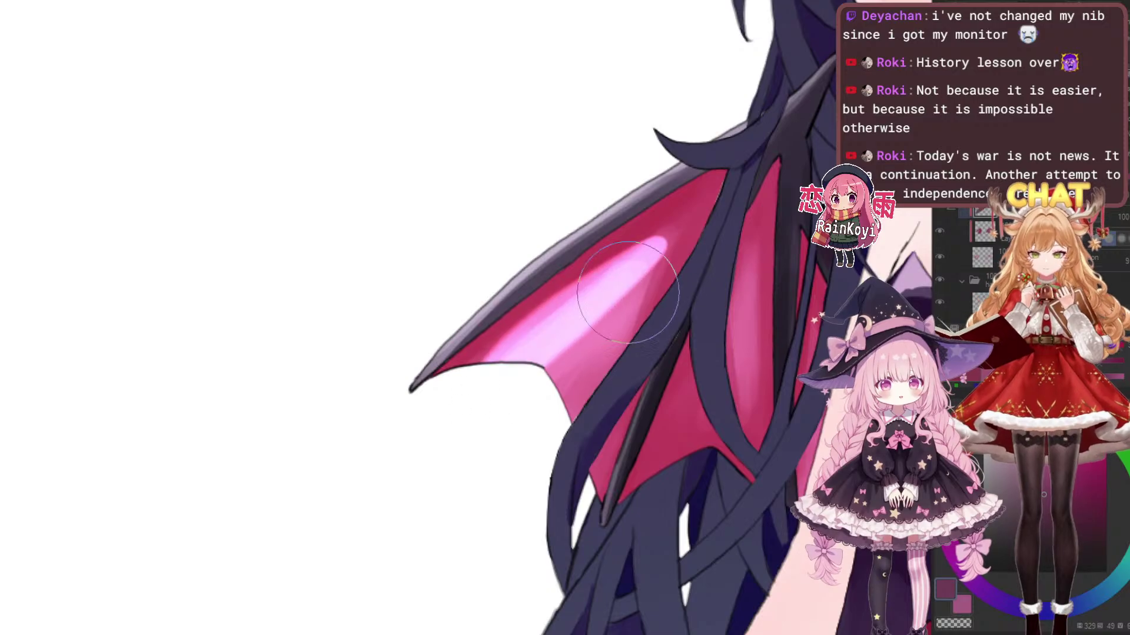
pyautogui.hotkey('ctrl', 'z')
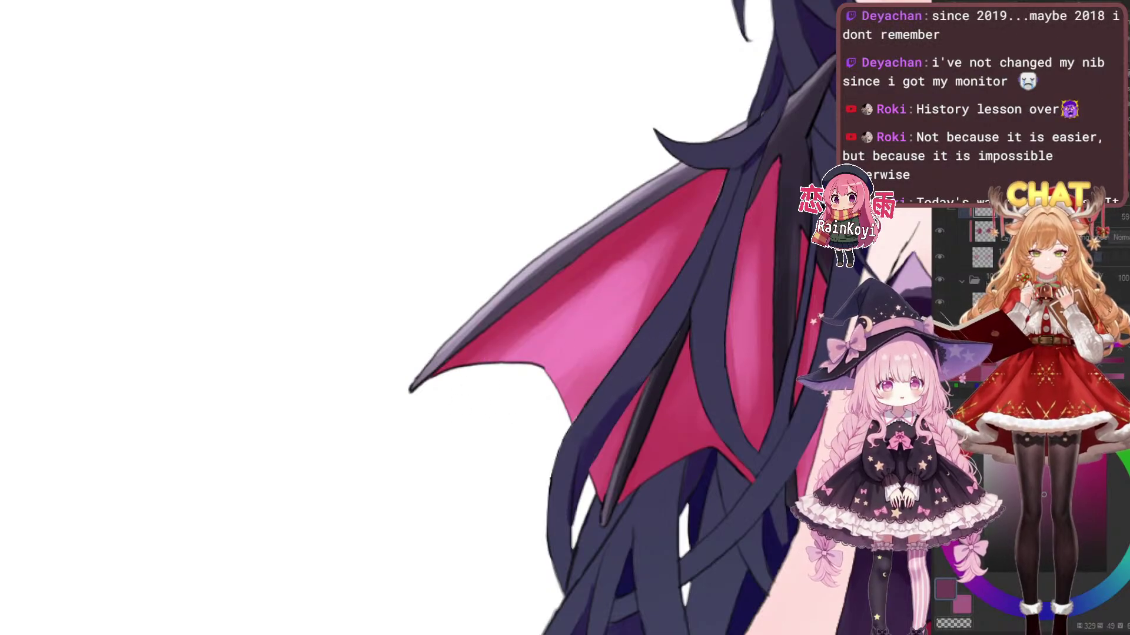
pyautogui.moveTo(522, 366); pyautogui.dragTo(686, 231)
pyautogui.hotkey('ctrl', 'z')
pyautogui.scroll(-5, 716, 283)
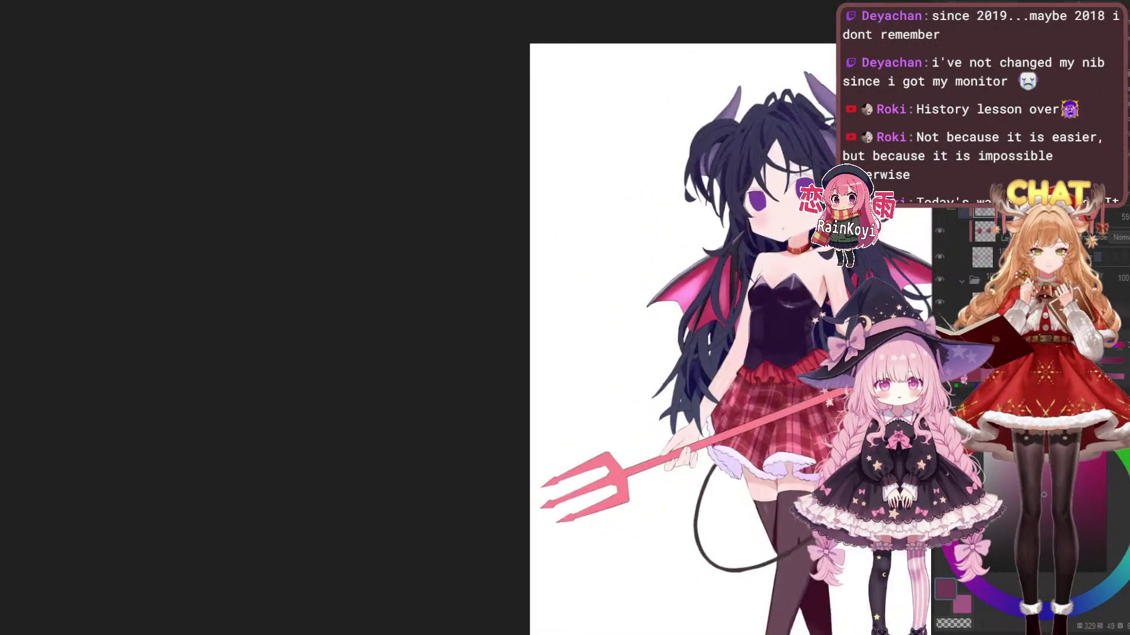
pyautogui.scroll(5, 839, 207)
pyautogui.hotkey('ctrl', 'z')
# Airbrush a soft pink glow along the centre of the left wing's outer membrane using a muted, darker pink
pyautogui.moveTo(689, 373); pyautogui.dragTo(701, 334)
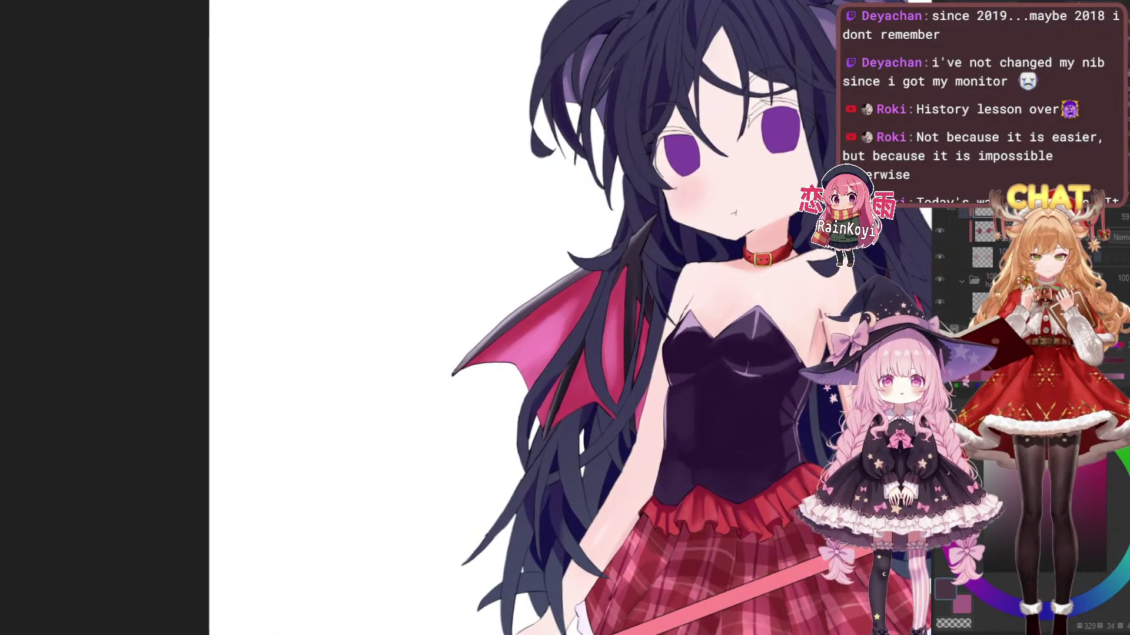
pyautogui.scroll(3, 772, 358)
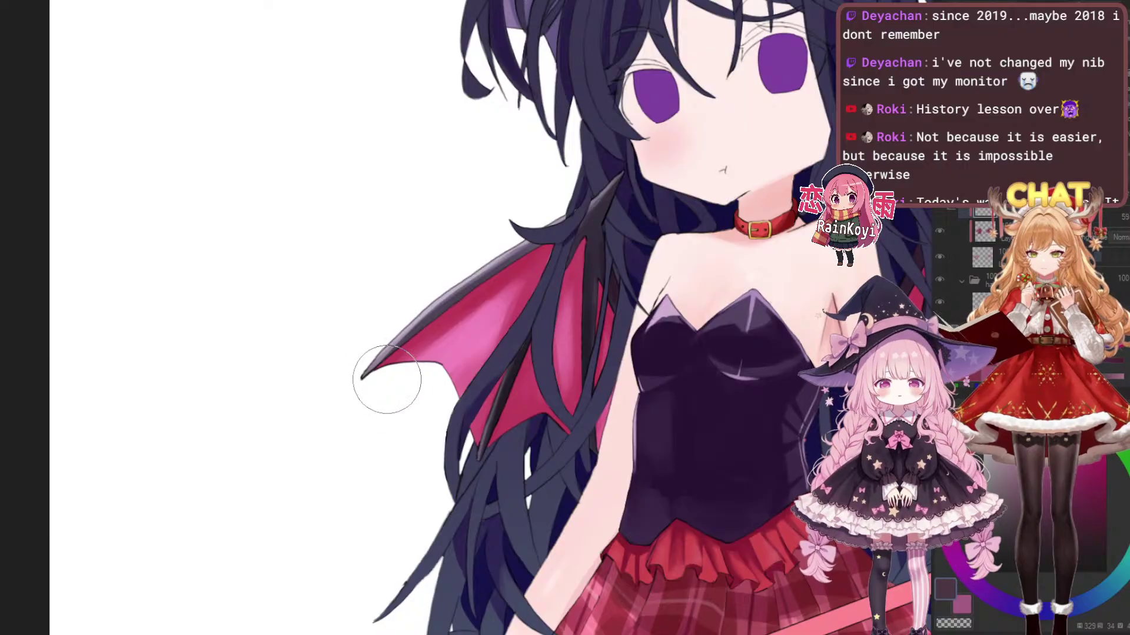
pyautogui.moveTo(387, 379); pyautogui.dragTo(532, 293)
pyautogui.moveTo(416, 366); pyautogui.dragTo(520, 290)
pyautogui.moveTo(494, 326); pyautogui.dragTo(440, 402)
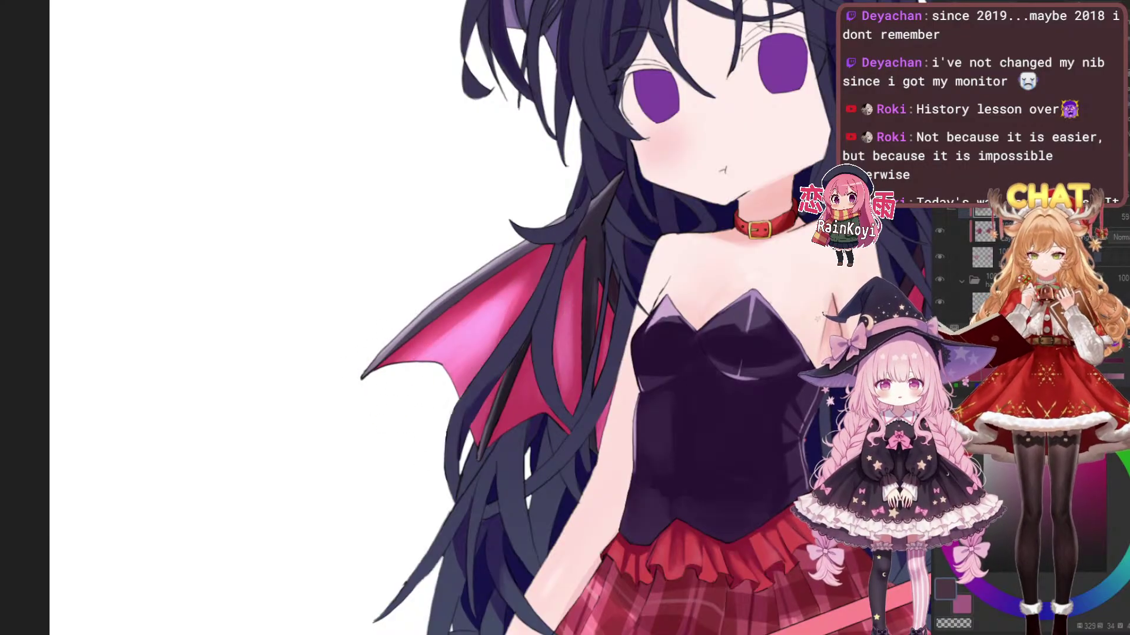
pyautogui.scroll(-5, 618, 294)
pyautogui.scroll(6, 630, 288)
# Extend the soft glow diagonally up the left wing's outer membrane, undoing the unwanted strokes
pyautogui.moveTo(630, 288); pyautogui.dragTo(658, 380)
pyautogui.hotkey('ctrl', 'z')
pyautogui.moveTo(458, 381)
pyautogui.mouseDown()
pyautogui.moveTo(466, 415)
pyautogui.moveTo(616, 301)
pyautogui.moveTo(550, 340)
pyautogui.moveTo(526, 371)
pyautogui.mouseUp()
pyautogui.scroll(4, 468, 415)
pyautogui.hotkey('ctrl', 'z')
pyautogui.moveTo(623, 306); pyautogui.dragTo(602, 308)
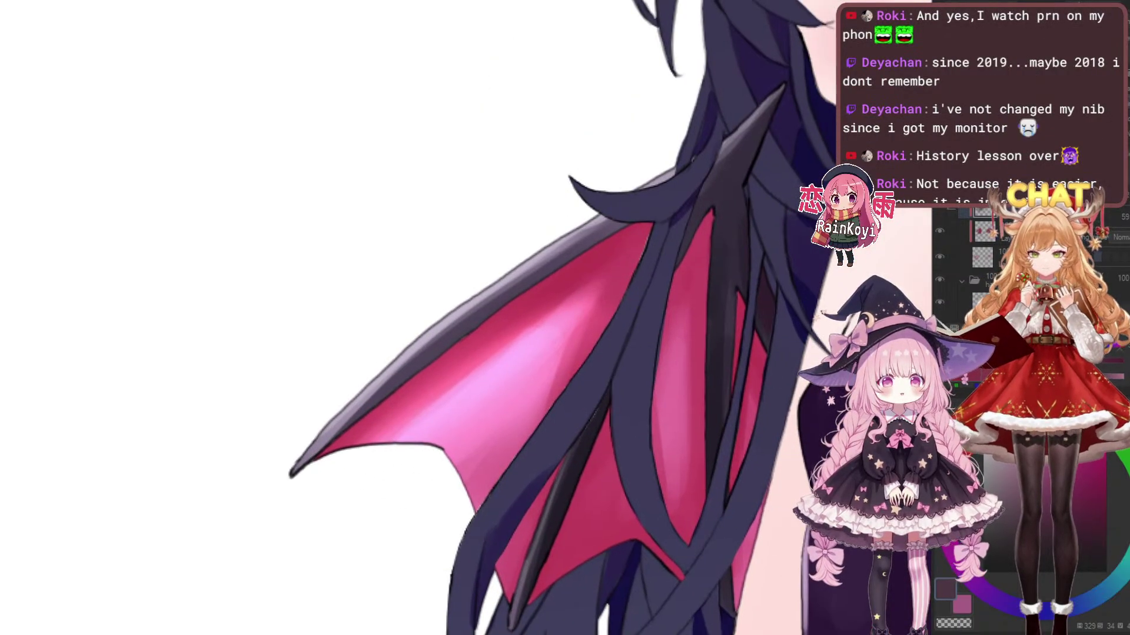
pyautogui.hotkey('ctrl', 'z')
pyautogui.moveTo(416, 406); pyautogui.dragTo(676, 247)
pyautogui.press('[')
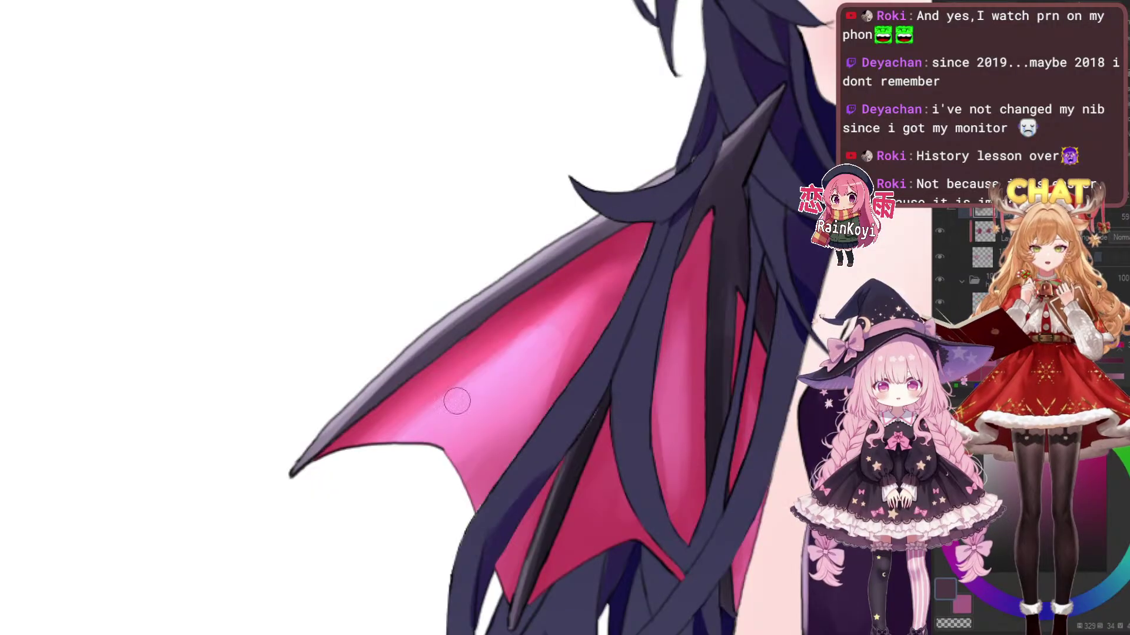
# Airbrush a matching soft pink glow across the right wing's outer membrane towards its tip
pyautogui.scroll(-3, 507, 356)
pyautogui.scroll(4, 621, 296)
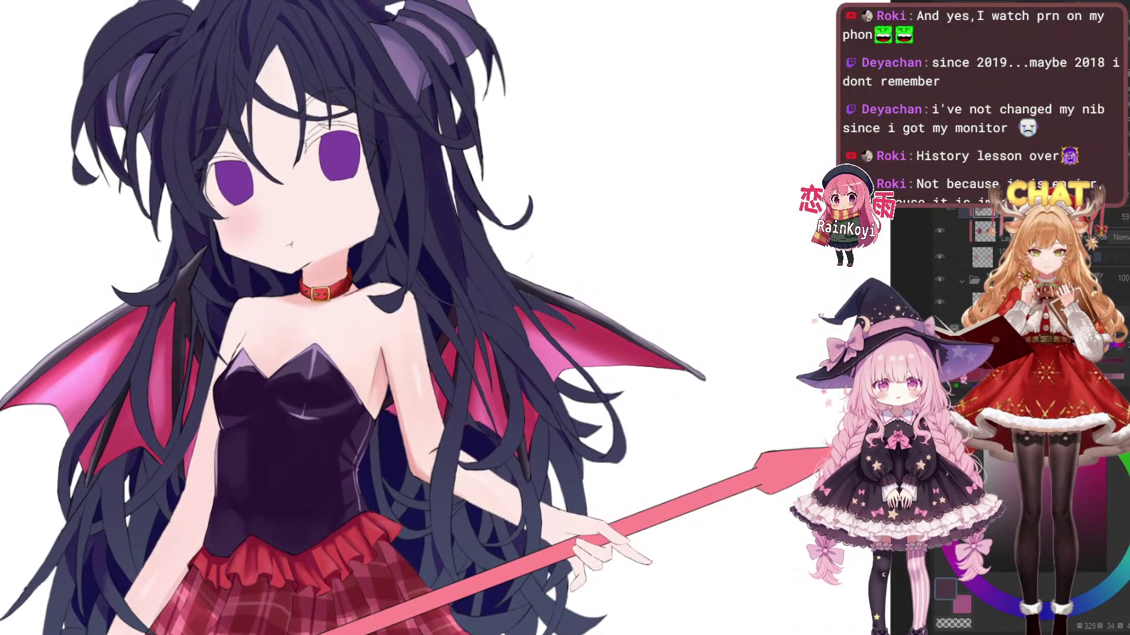
pyautogui.scroll(-1, 621, 296)
pyautogui.scroll(3, 431, 333)
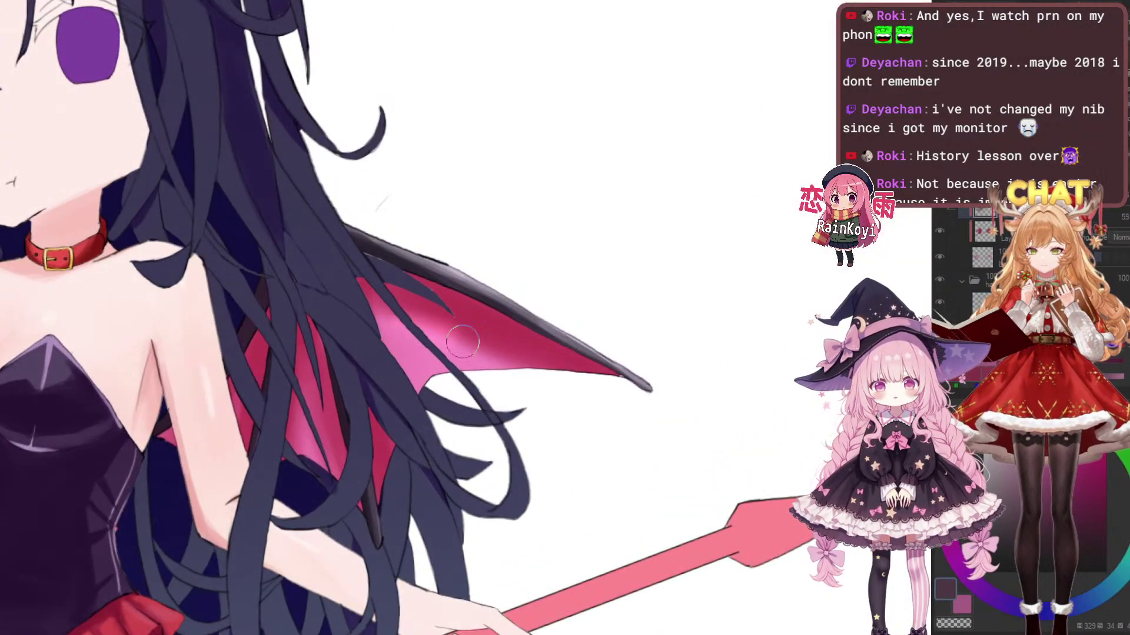
pyautogui.moveTo(430, 333); pyautogui.dragTo(579, 371)
pyautogui.moveTo(412, 326); pyautogui.dragTo(568, 386)
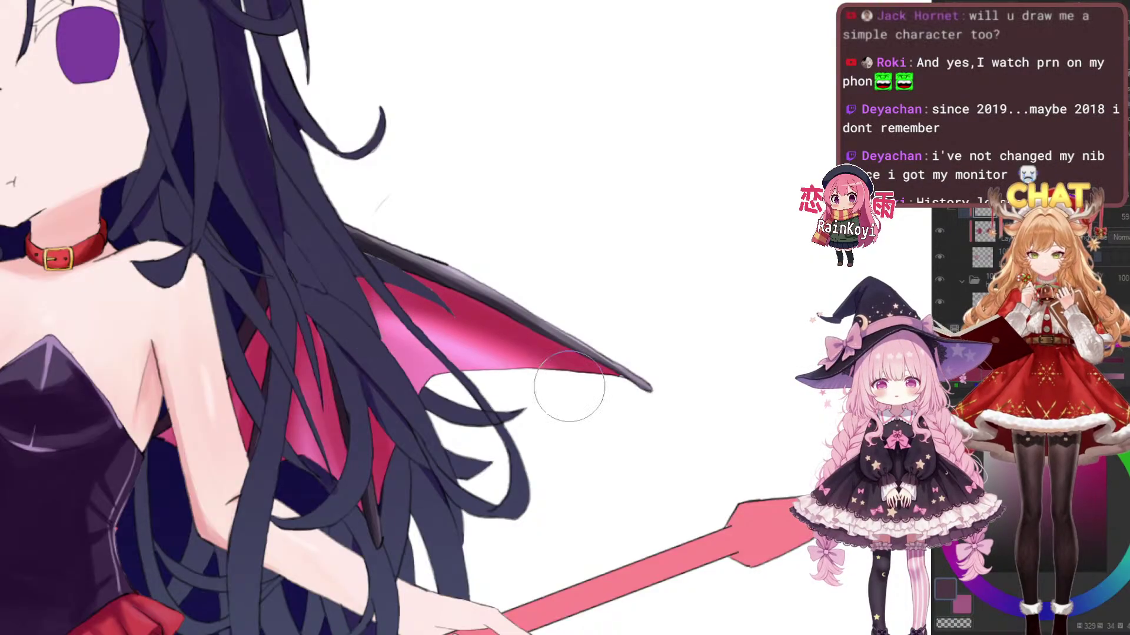
# Review the glow on both wings against the whole figure and the upper body
pyautogui.scroll(-2, 562, 294)
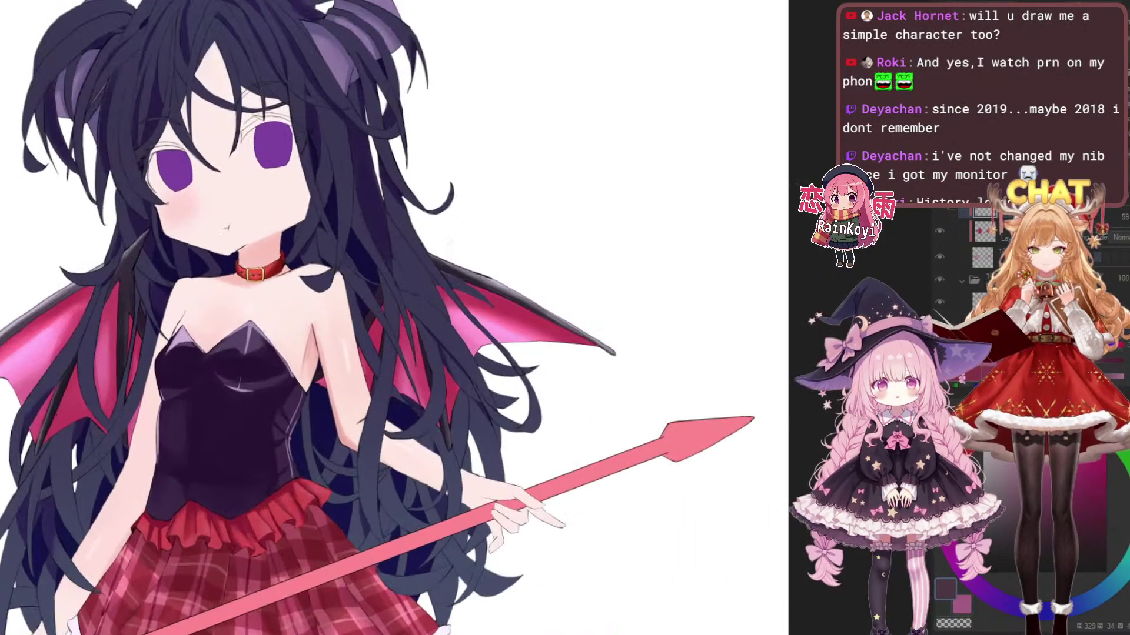
pyautogui.scroll(-2, 459, 312)
pyautogui.scroll(3, 459, 312)
pyautogui.scroll(-2, 459, 312)
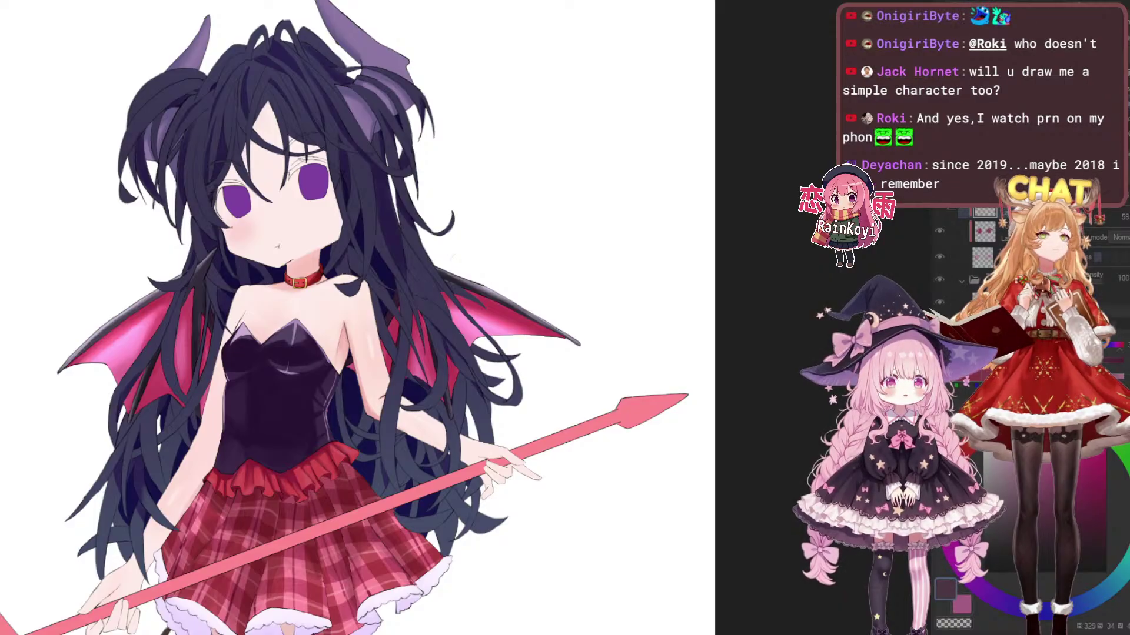
pyautogui.scroll(-3, 647, 264)
pyautogui.scroll(3, 617, 316)
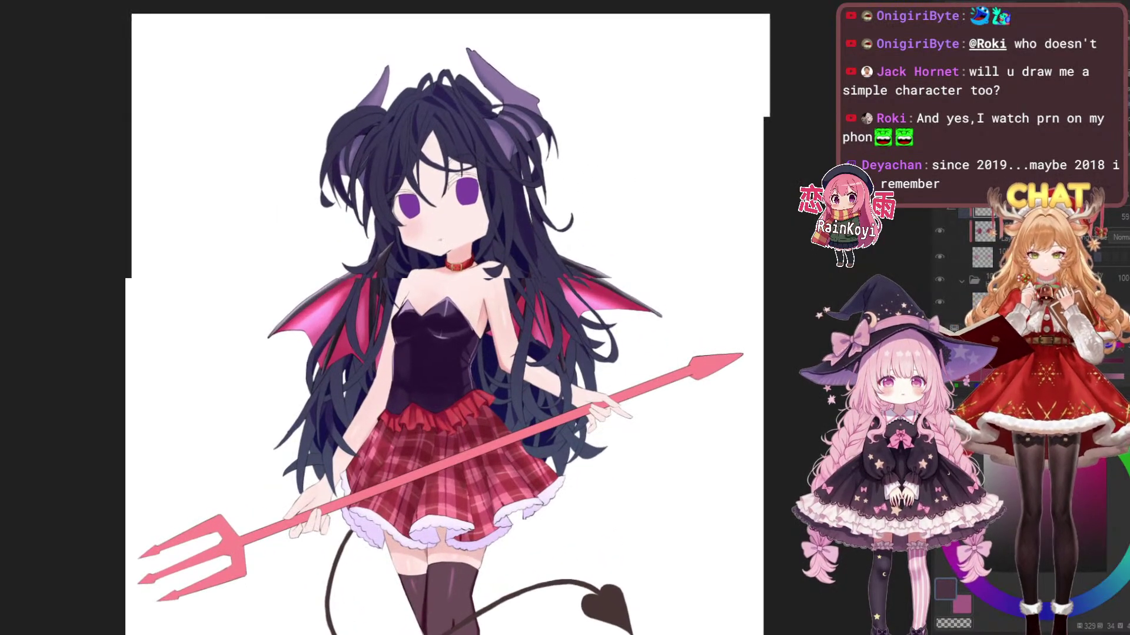
pyautogui.scroll(4, 521, 379)
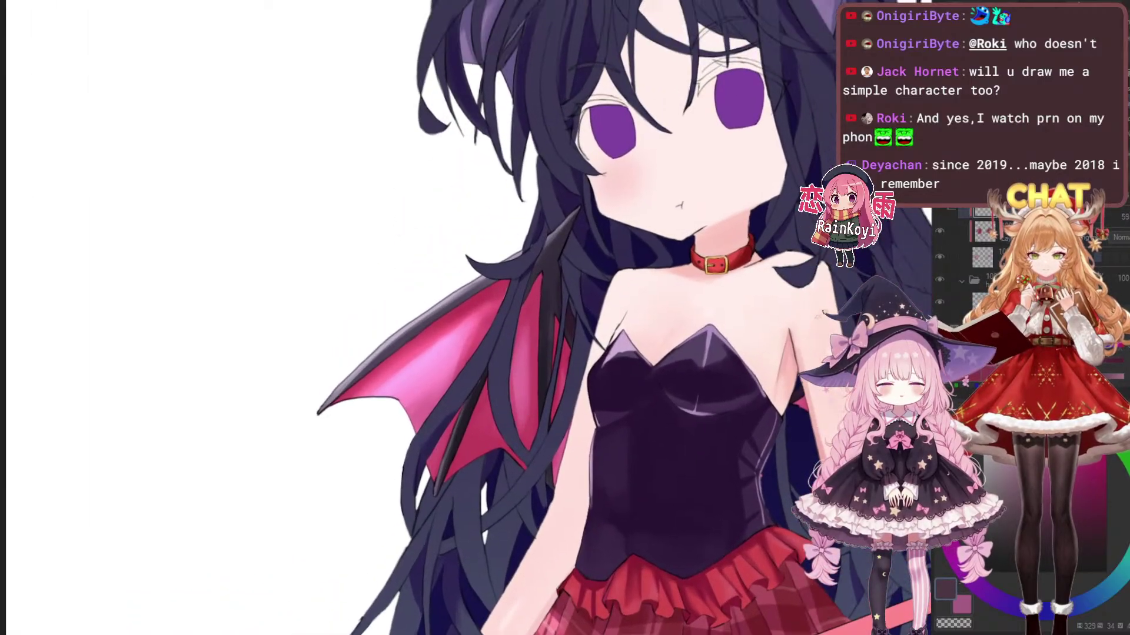
# Try extending the soft pink glow across the left wing's outer membrane and undo the stroke
pyautogui.scroll(-2, 521, 378)
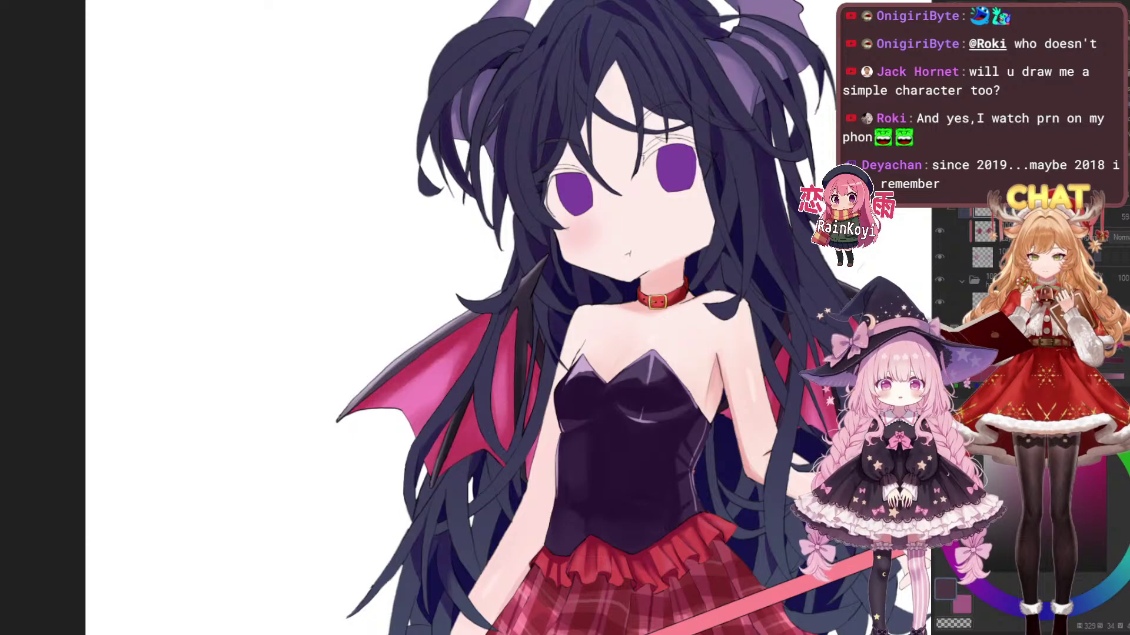
pyautogui.scroll(1, 475, 415)
pyautogui.moveTo(490, 415)
pyautogui.mouseDown()
pyautogui.moveTo(492, 391)
pyautogui.moveTo(461, 413)
pyautogui.mouseUp()
pyautogui.scroll(1, 482, 392)
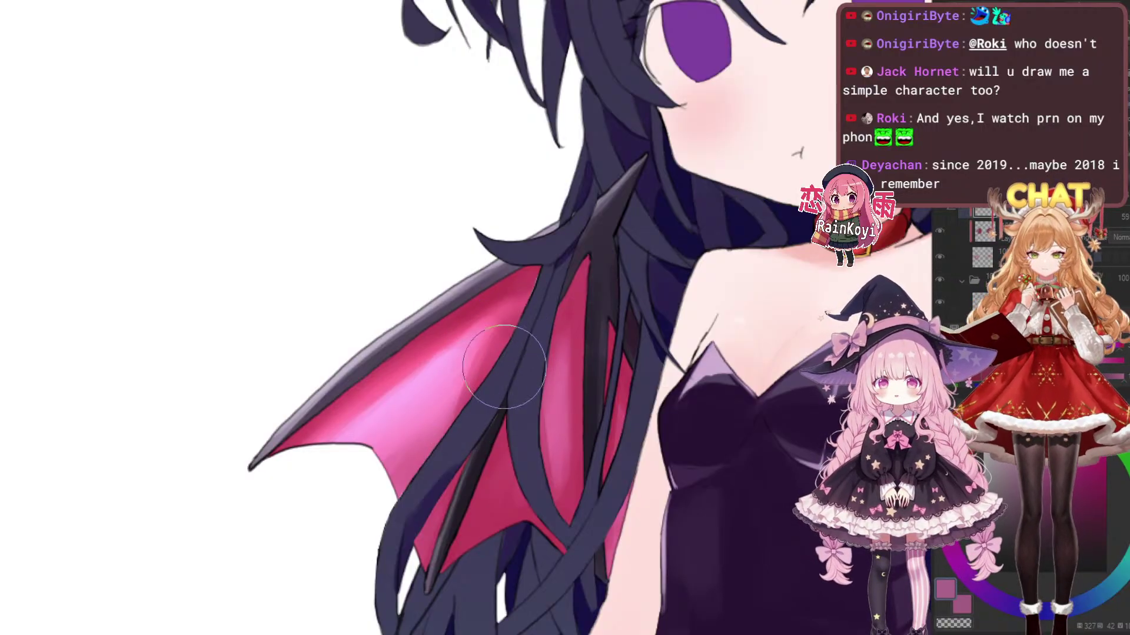
pyautogui.click(1007, 232)
pyautogui.moveTo(671, 315); pyautogui.dragTo(610, 328)
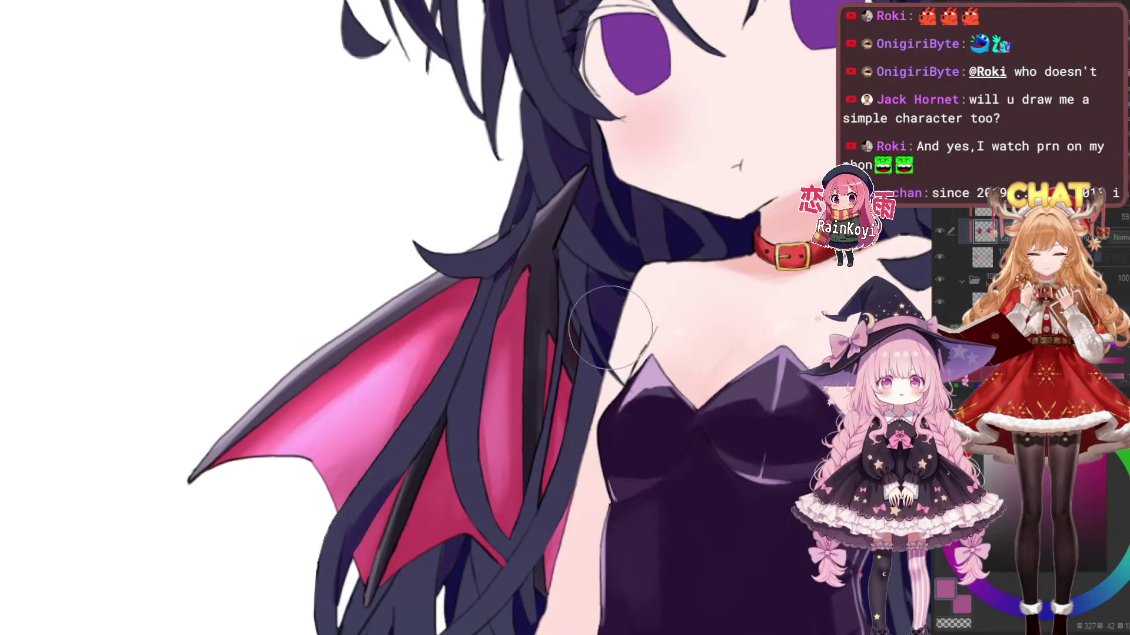
pyautogui.moveTo(496, 396); pyautogui.dragTo(563, 368)
pyautogui.moveTo(430, 401)
pyautogui.mouseDown()
pyautogui.moveTo(464, 360)
pyautogui.moveTo(401, 390)
pyautogui.moveTo(570, 291)
pyautogui.mouseUp()
pyautogui.press('[')
pyautogui.hotkey('ctrl', 'z')
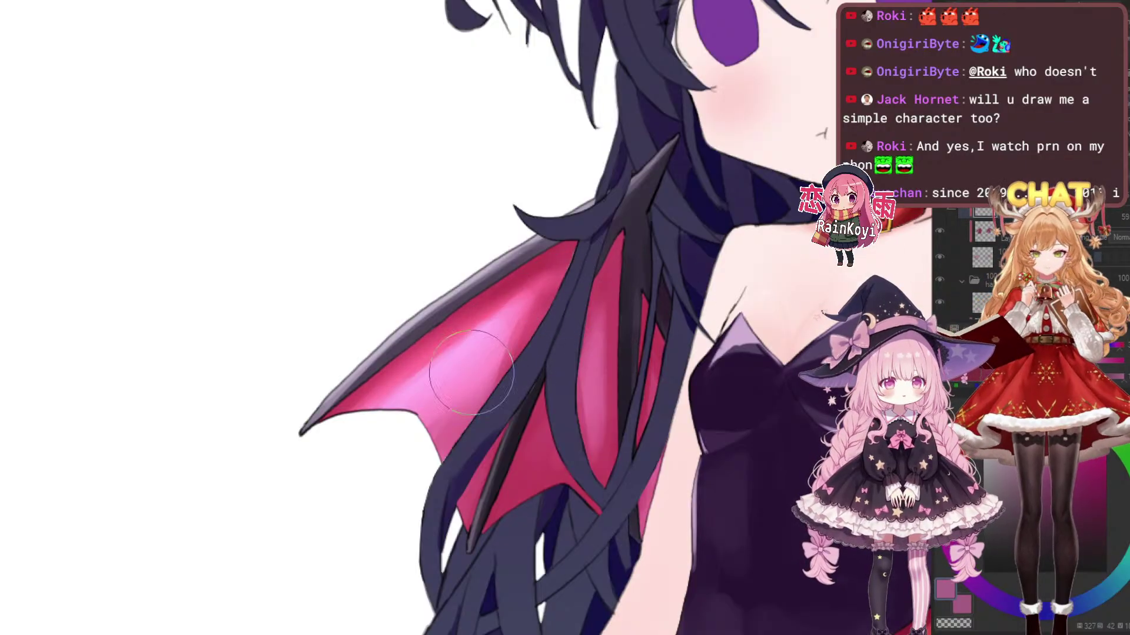
# Sample a darker crimson from the wing and airbrush it over the edges of the left outer membrane's glow
pyautogui.keyDown('alt'); pyautogui.click(406, 366); pyautogui.keyUp('alt')
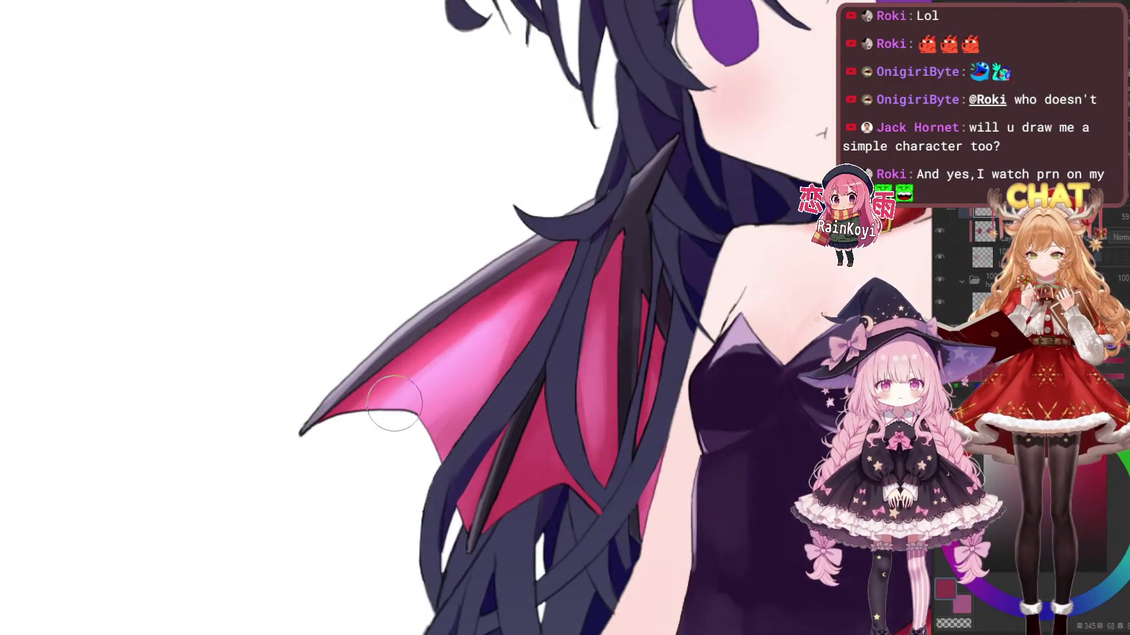
pyautogui.moveTo(535, 297)
pyautogui.mouseDown()
pyautogui.moveTo(436, 356)
pyautogui.moveTo(532, 291)
pyautogui.moveTo(388, 408)
pyautogui.moveTo(555, 269)
pyautogui.moveTo(441, 362)
pyautogui.mouseUp()
pyautogui.moveTo(623, 336)
pyautogui.mouseDown()
pyautogui.moveTo(499, 310)
pyautogui.moveTo(482, 400)
pyautogui.mouseUp()
pyautogui.scroll(-2, 505, 338)
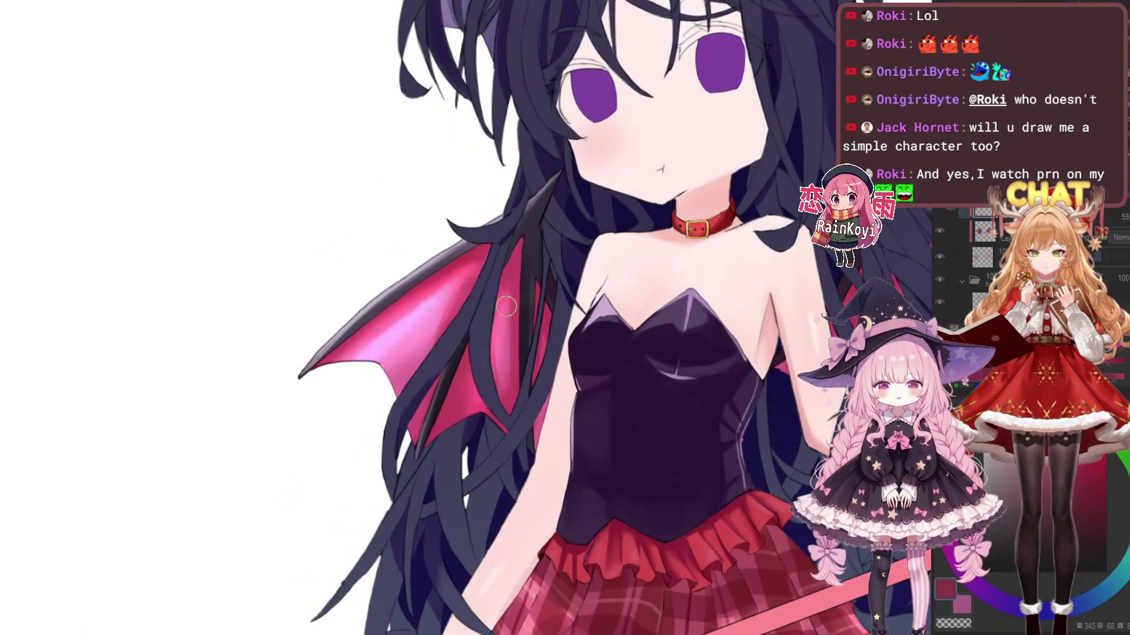
pyautogui.scroll(-3, 559, 332)
pyautogui.scroll(3, 559, 341)
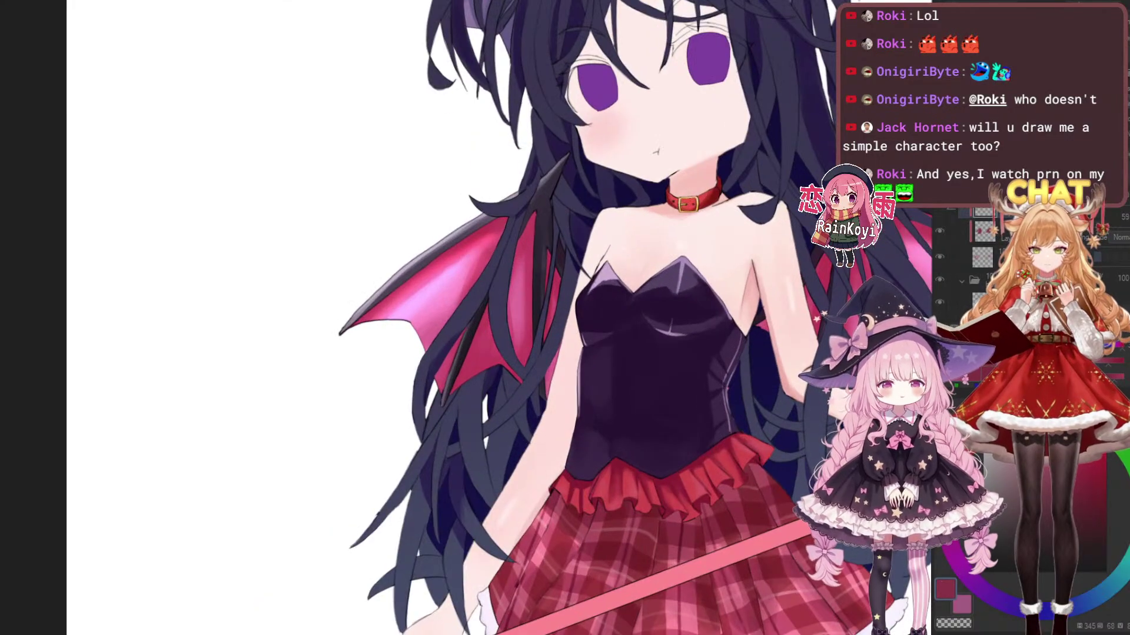
# Airbrush the same crimson across the right wing's membranes with a larger brush to soften their glow
pyautogui.scroll(3, 521, 261)
pyautogui.moveTo(689, 293); pyautogui.dragTo(63, 333)
pyautogui.moveTo(581, 320)
pyautogui.mouseDown()
pyautogui.moveTo(524, 334)
pyautogui.moveTo(495, 319)
pyautogui.moveTo(638, 410)
pyautogui.mouseUp()
pyautogui.press(']')
pyautogui.moveTo(426, 292)
pyautogui.mouseDown()
pyautogui.moveTo(661, 398)
pyautogui.moveTo(523, 401)
pyautogui.mouseUp()
pyautogui.moveTo(454, 320); pyautogui.dragTo(508, 416)
pyautogui.scroll(-3, 798, 219)
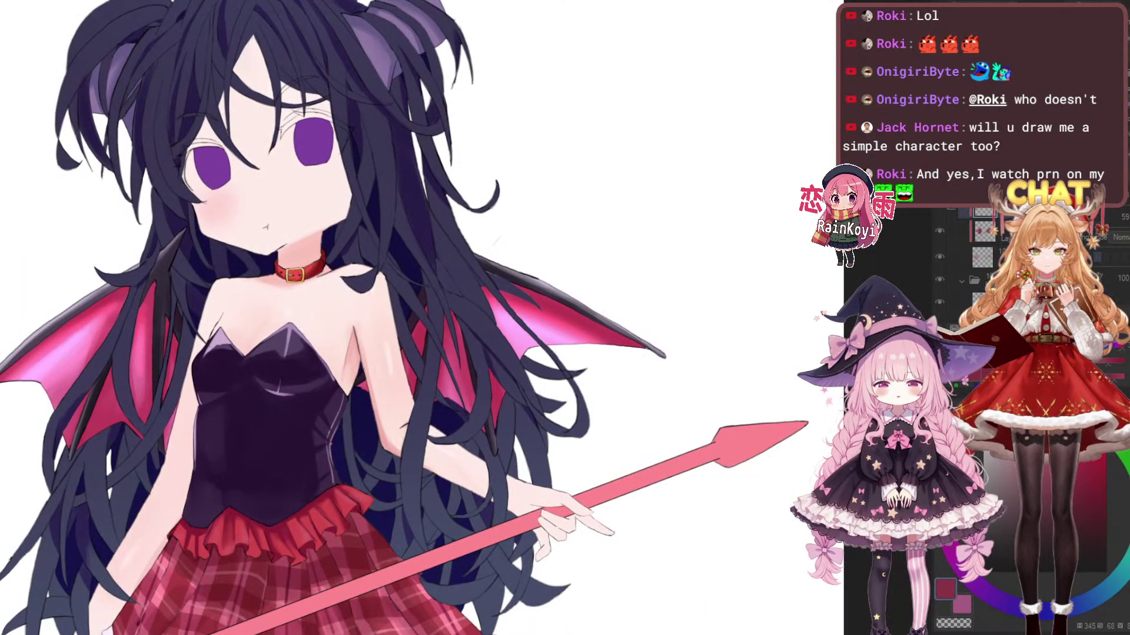
# Deepen the crimson along the right wing's outer membrane towards its tip and check both wings against the whole figure
pyautogui.scroll(3, 799, 220)
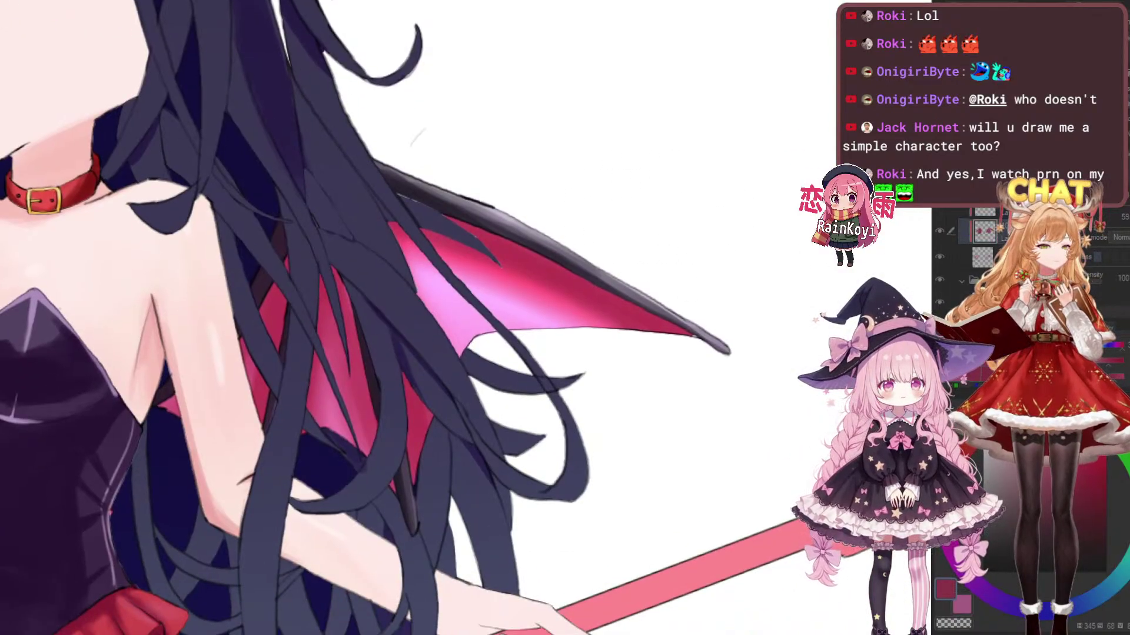
pyautogui.scroll(-2, 615, 412)
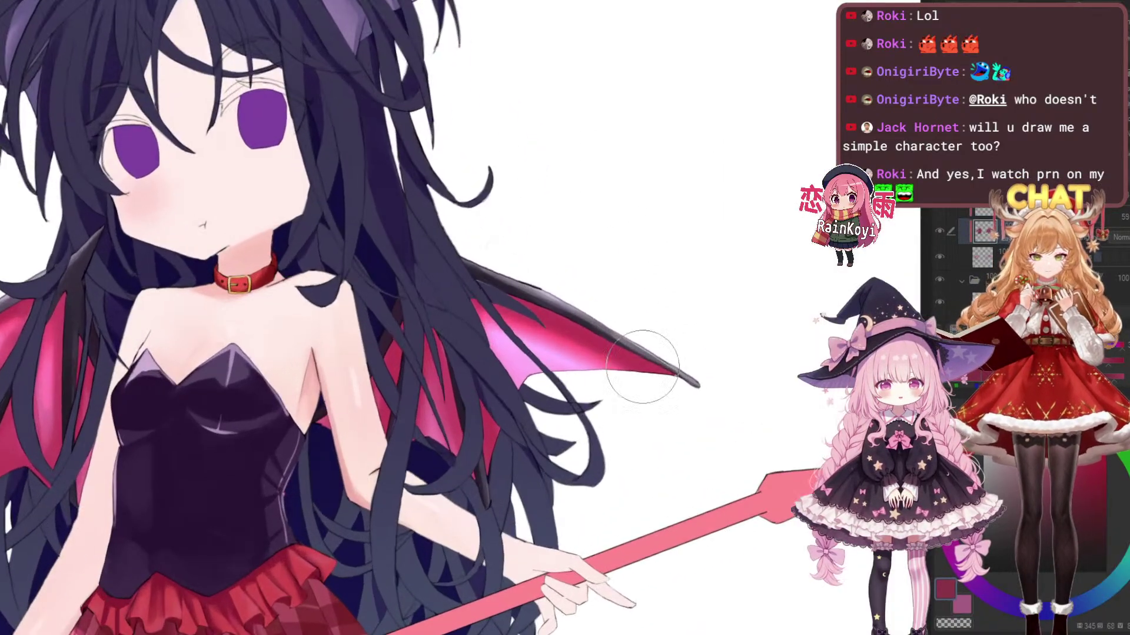
pyautogui.scroll(2, 588, 353)
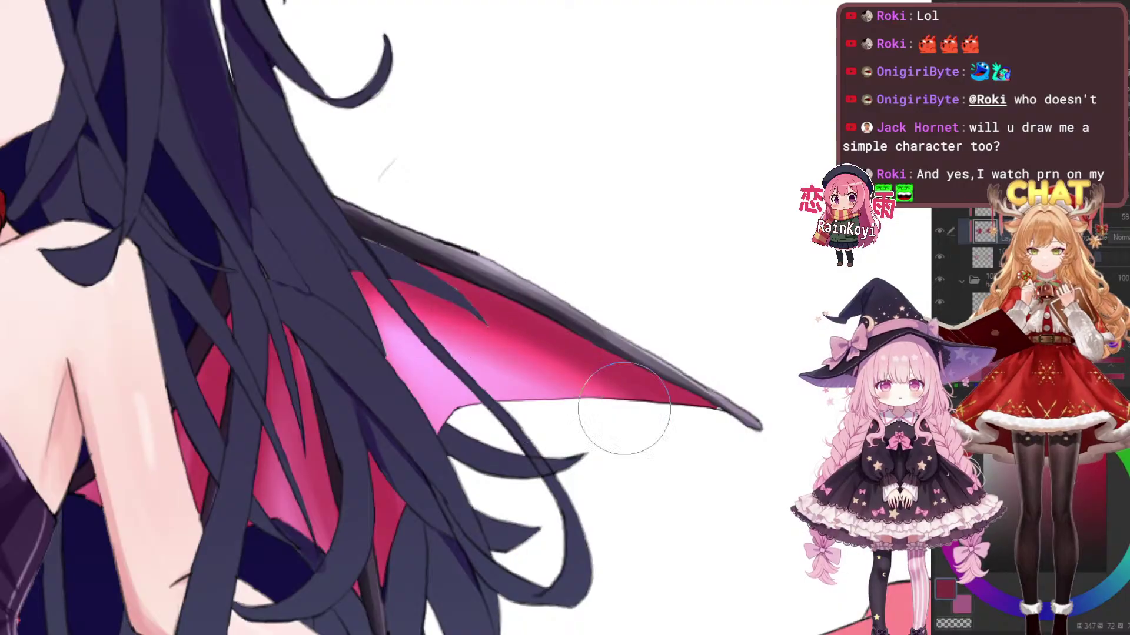
pyautogui.moveTo(365, 300)
pyautogui.mouseDown()
pyautogui.moveTo(485, 312)
pyautogui.moveTo(697, 419)
pyautogui.mouseUp()
pyautogui.scroll(-2, 304, 381)
pyautogui.scroll(2, 305, 381)
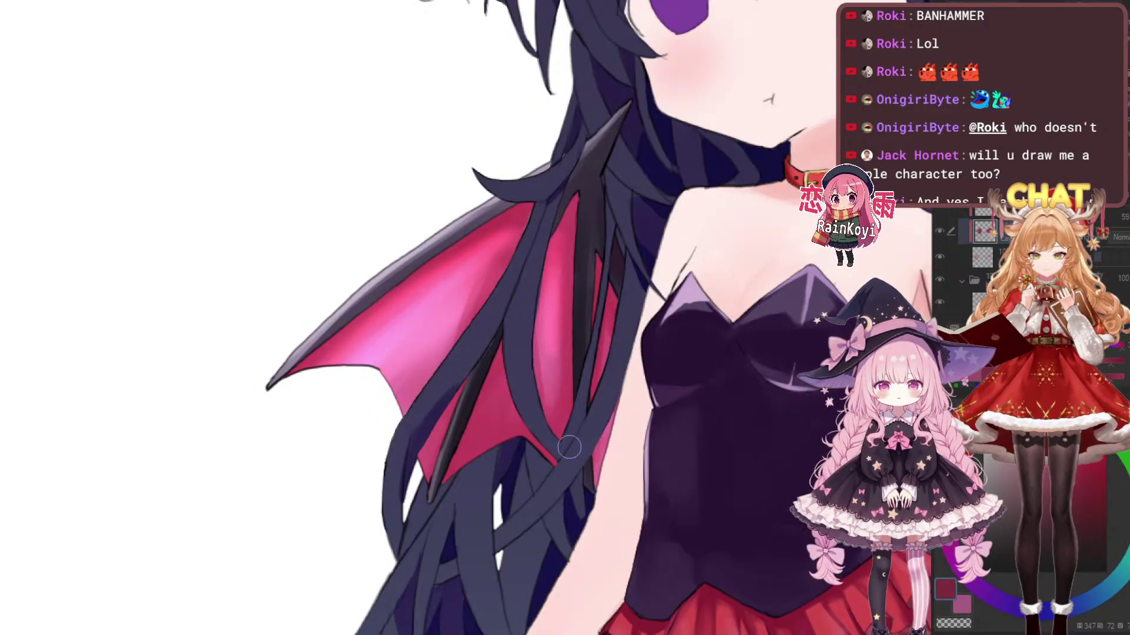
pyautogui.scroll(-3, 545, 345)
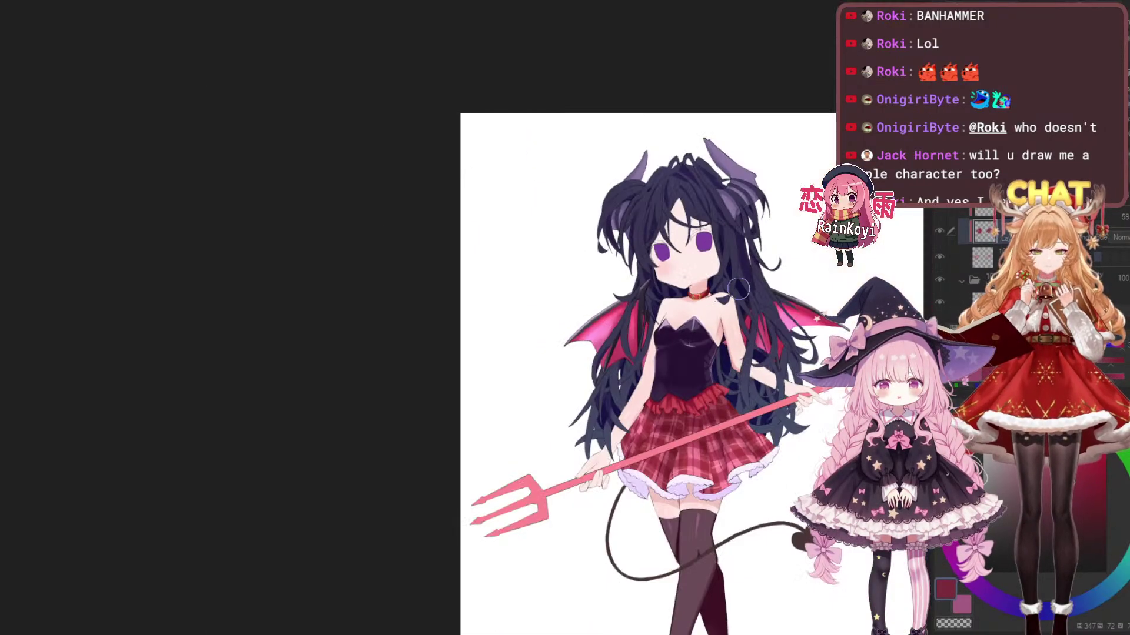
pyautogui.scroll(3, 517, 353)
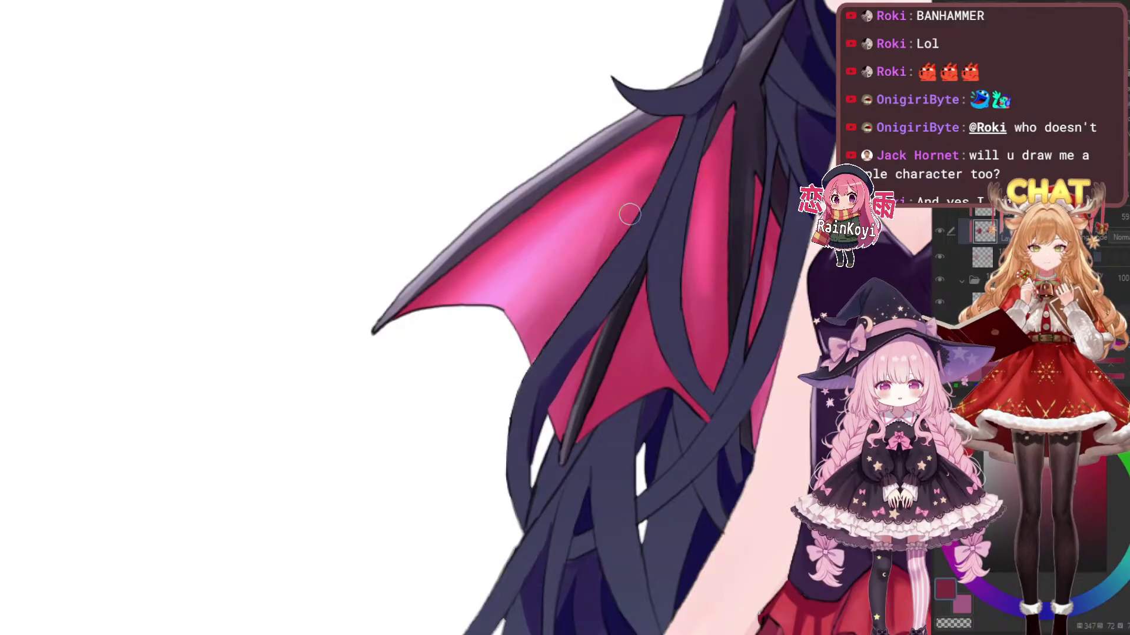
pyautogui.scroll(-3, 577, 225)
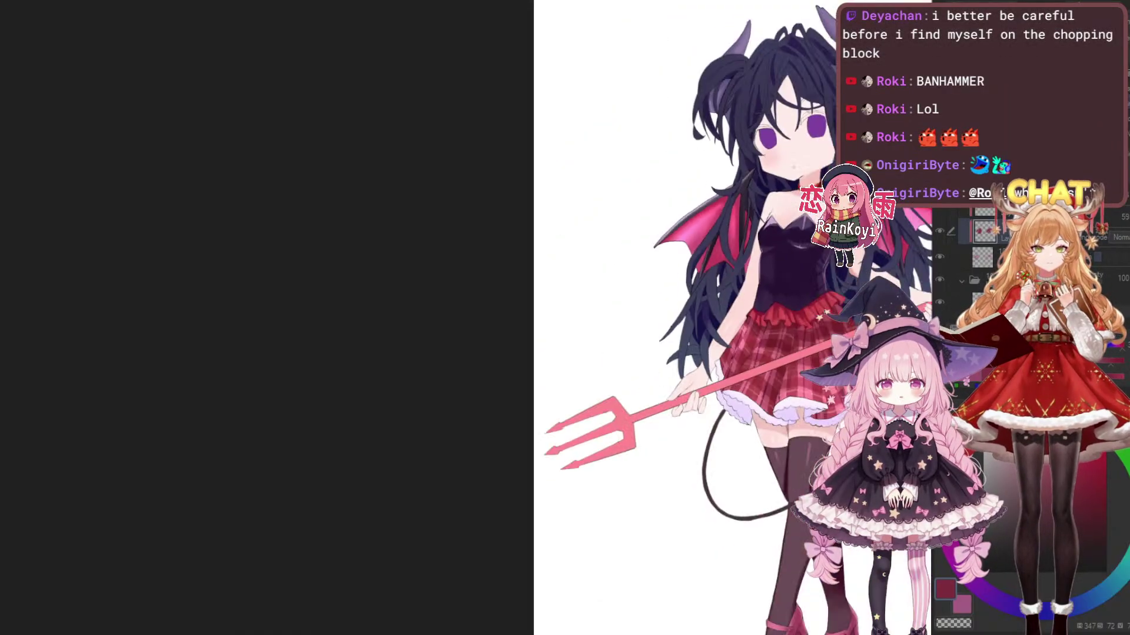
pyautogui.scroll(3, 531, 404)
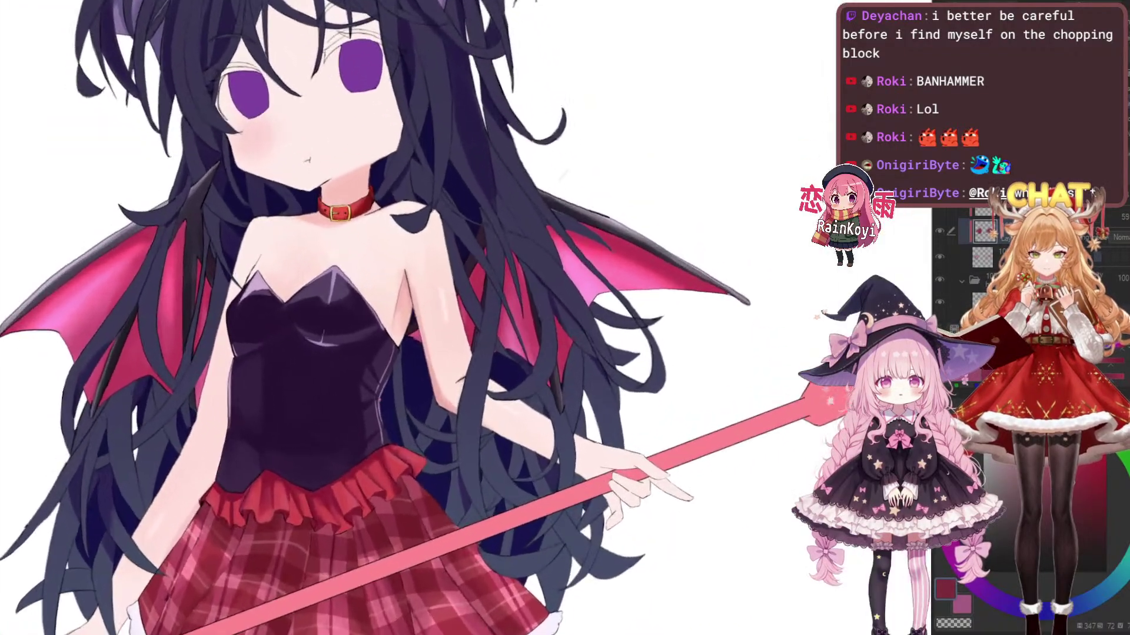
# Undo the last change and airbrush crimson over the lilac glow on both wings' outer membranes to tone it down
pyautogui.scroll(2, 532, 315)
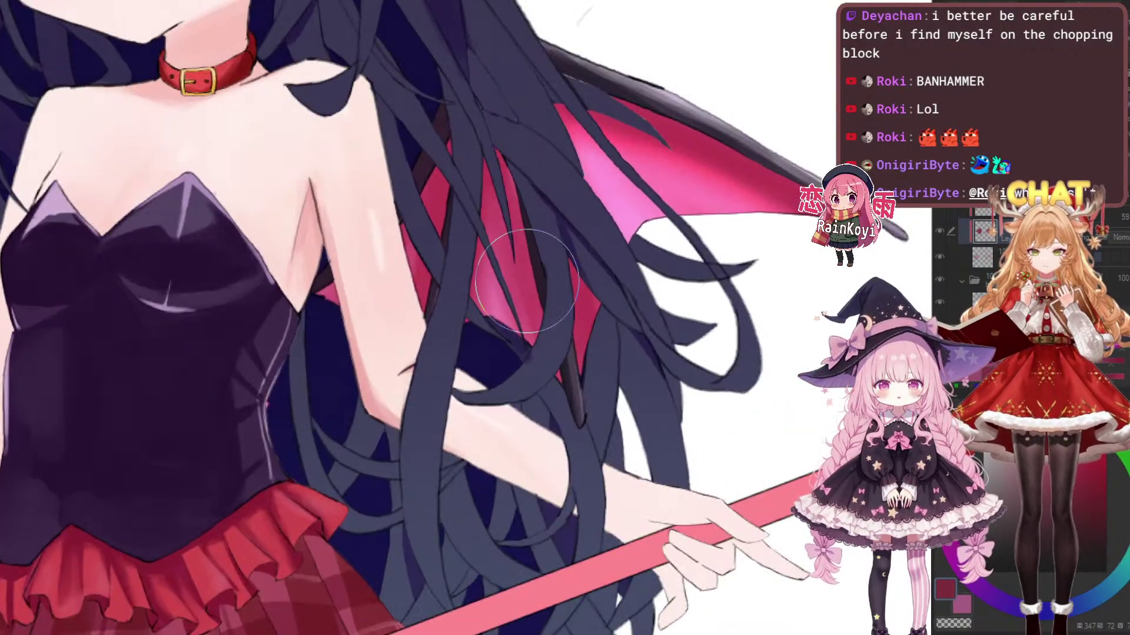
pyautogui.press('e')
pyautogui.scroll(-1, 527, 229)
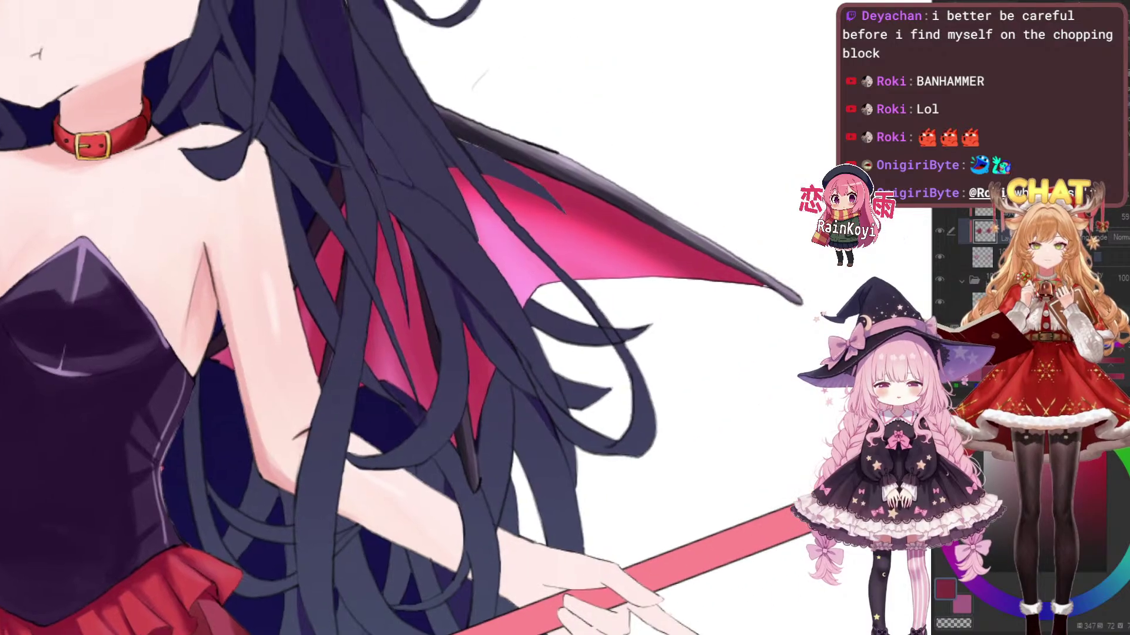
pyautogui.hotkey('ctrl', 'z')
pyautogui.press('b')
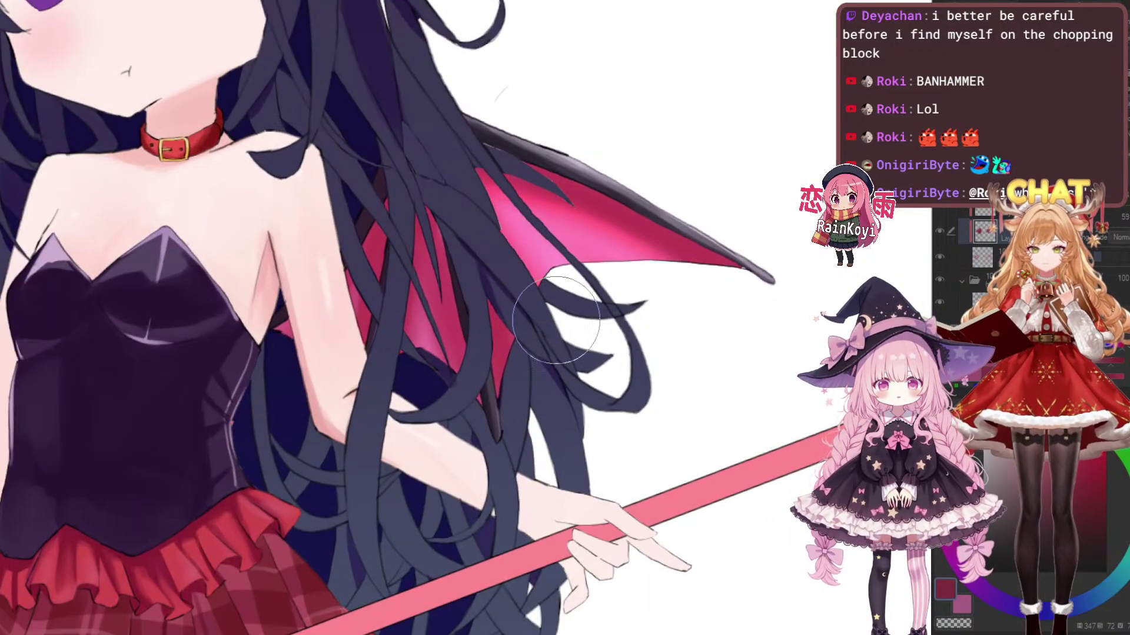
pyautogui.moveTo(422, 252); pyautogui.dragTo(770, 192)
pyautogui.moveTo(268, 176); pyautogui.dragTo(492, 217)
pyautogui.moveTo(416, 259)
pyautogui.mouseDown()
pyautogui.moveTo(393, 289)
pyautogui.moveTo(431, 214)
pyautogui.moveTo(357, 294)
pyautogui.mouseUp()
pyautogui.scroll(-3, 540, 188)
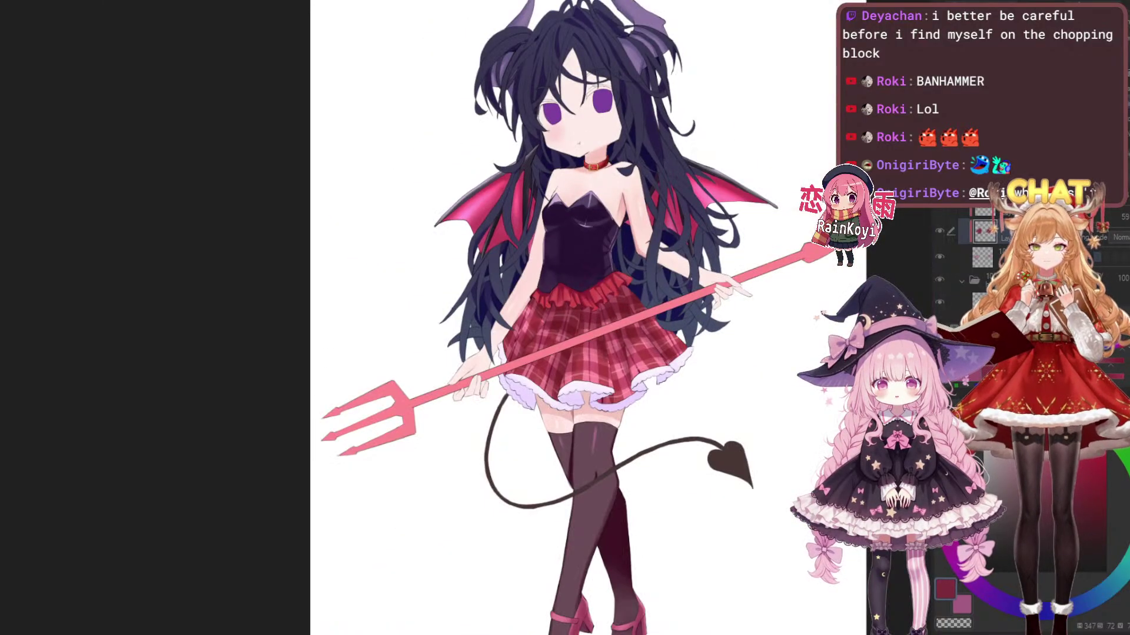
# Compare the toned-down glow on the left and right wings against the upper body and full figure
pyautogui.scroll(1, 636, 210)
pyautogui.moveTo(635, 210); pyautogui.dragTo(632, 233)
pyautogui.scroll(1, 598, 351)
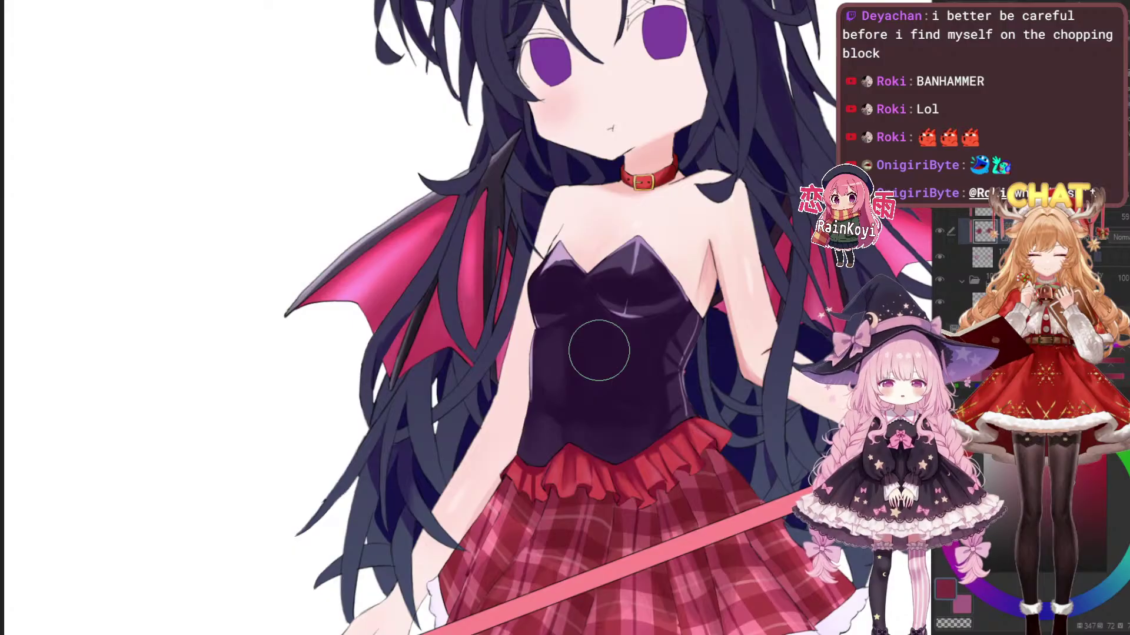
pyautogui.scroll(-2, 598, 351)
pyautogui.scroll(3, 624, 383)
pyautogui.moveTo(530, 294)
pyautogui.mouseDown()
pyautogui.moveTo(559, 288)
pyautogui.moveTo(511, 268)
pyautogui.moveTo(412, 294)
pyautogui.mouseUp()
pyautogui.scroll(2, 765, 388)
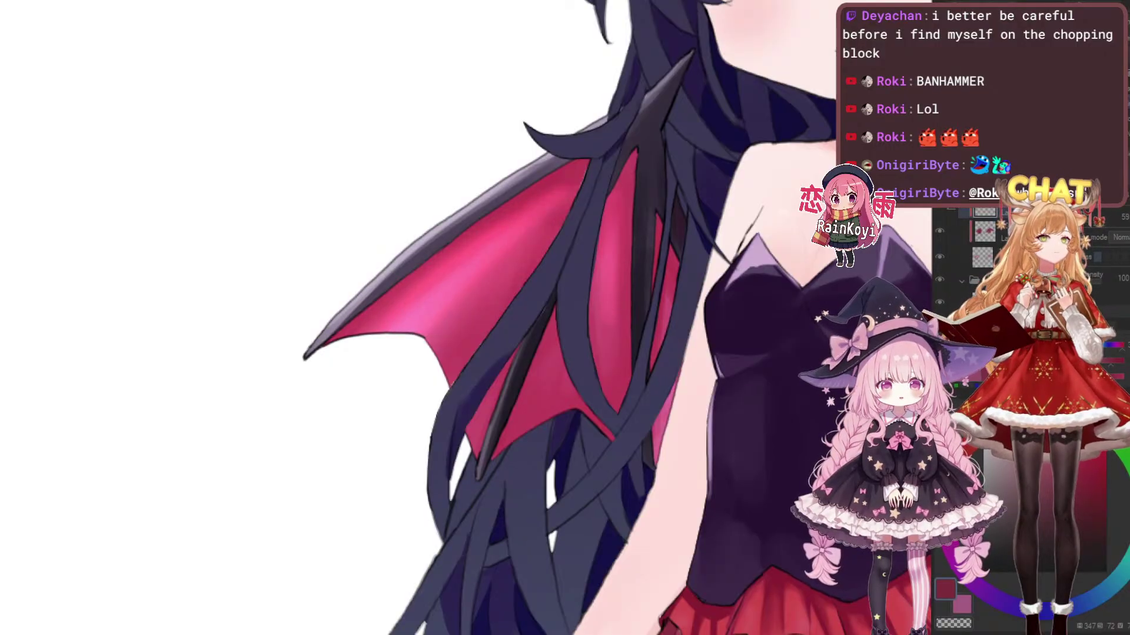
pyautogui.scroll(-2, 411, 318)
pyautogui.scroll(2, 411, 318)
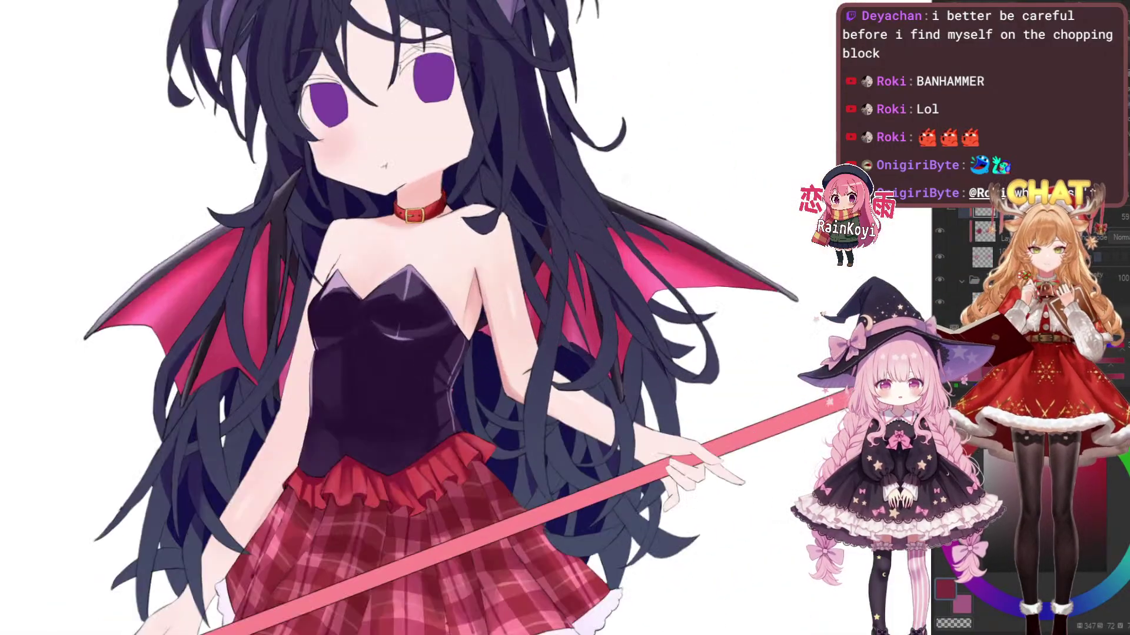
pyautogui.scroll(2, 657, 283)
pyautogui.moveTo(518, 277); pyautogui.dragTo(682, 279)
pyautogui.scroll(-4, 524, 267)
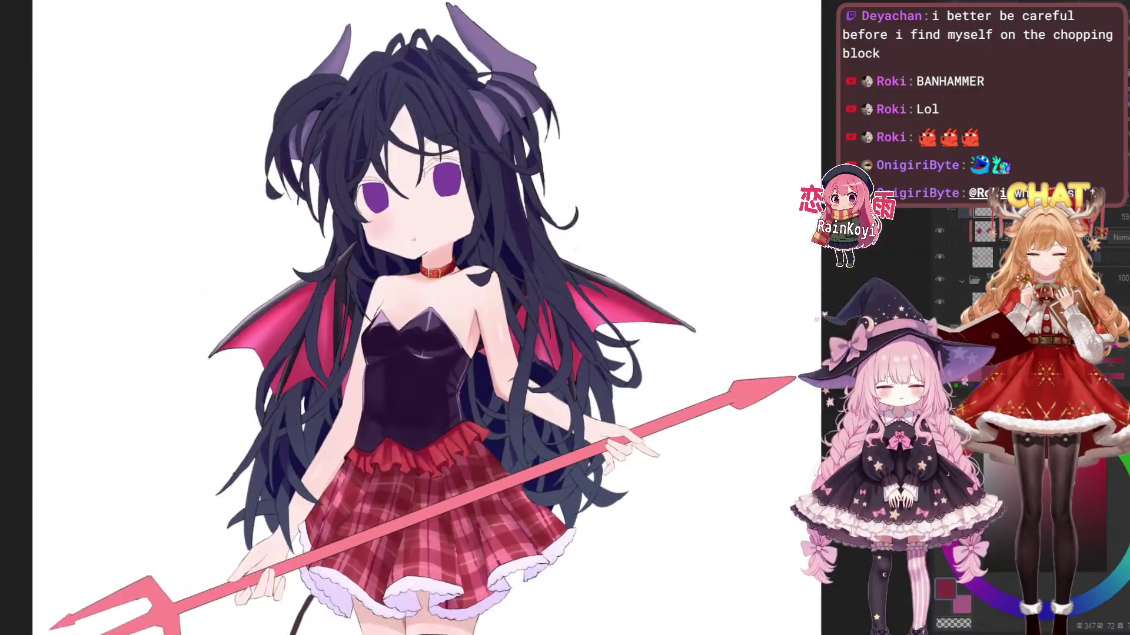
pyautogui.scroll(3, 512, 259)
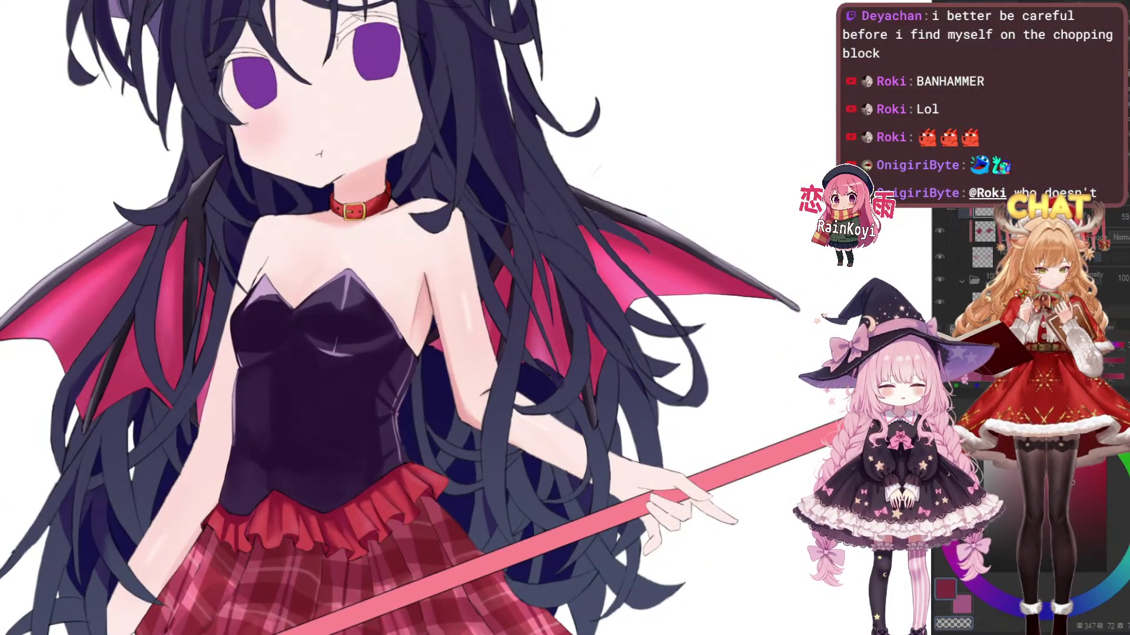
pyautogui.scroll(-2, 471, 290)
pyautogui.moveTo(553, 312)
pyautogui.mouseDown()
pyautogui.moveTo(474, 289)
pyautogui.moveTo(431, 219)
pyautogui.mouseUp()
# Airbrush crimson over the right wing's outer and inner membranes with an enlarged brush to even out their glow
pyautogui.scroll(4, 518, 247)
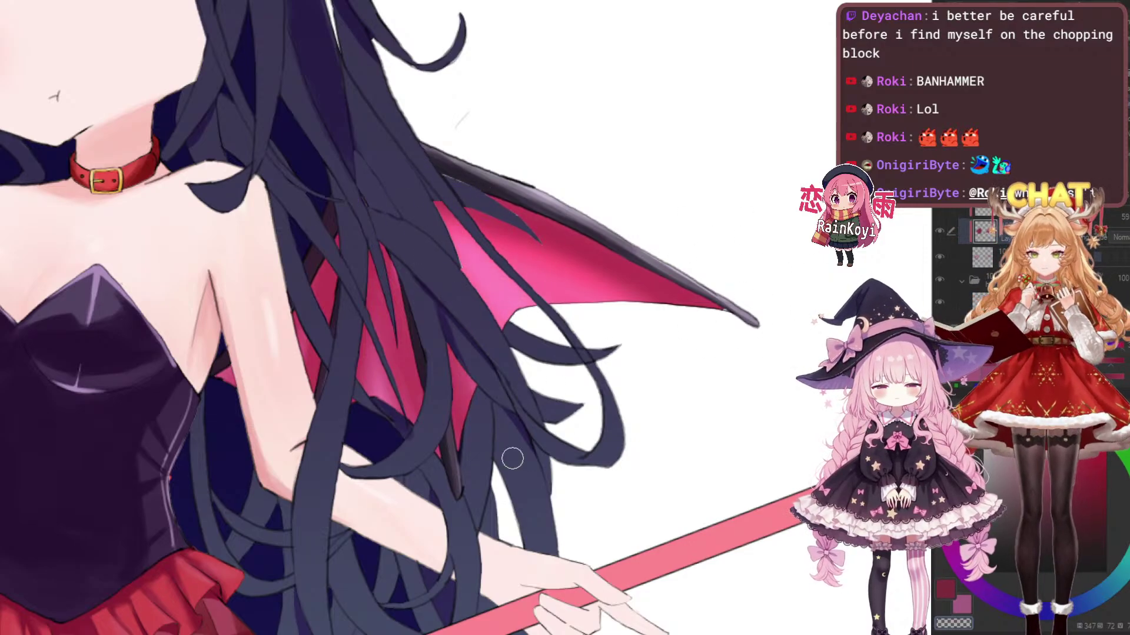
pyautogui.press(']')
pyautogui.moveTo(427, 198); pyautogui.dragTo(694, 325)
pyautogui.moveTo(481, 313); pyautogui.dragTo(619, 311)
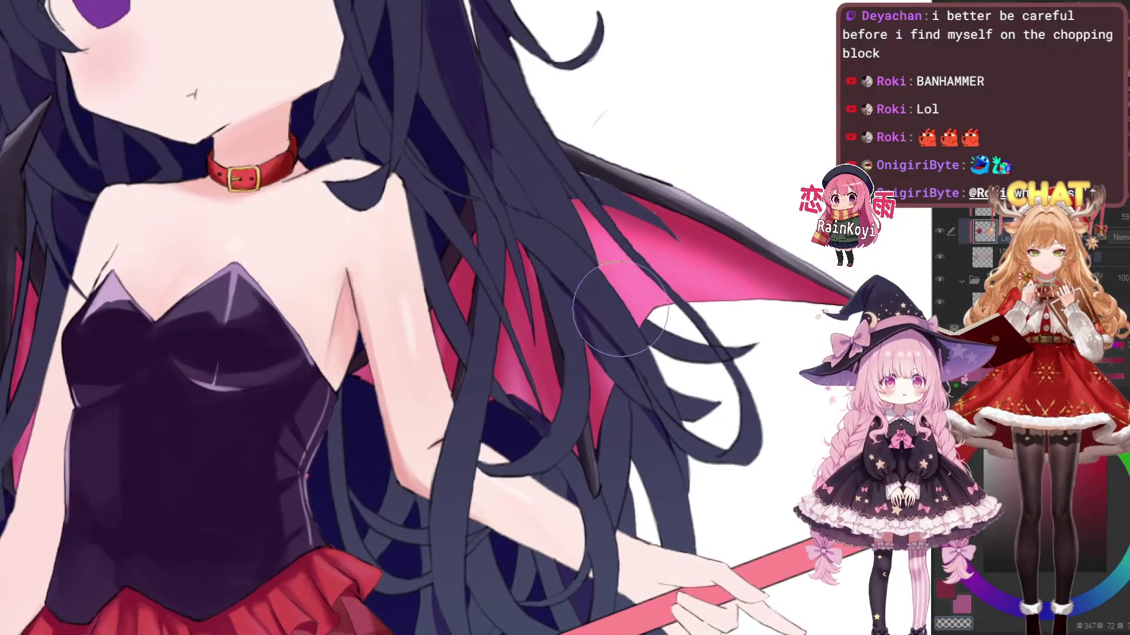
pyautogui.moveTo(509, 273)
pyautogui.mouseDown()
pyautogui.moveTo(530, 484)
pyautogui.moveTo(496, 480)
pyautogui.mouseUp()
pyautogui.moveTo(525, 322); pyautogui.dragTo(549, 431)
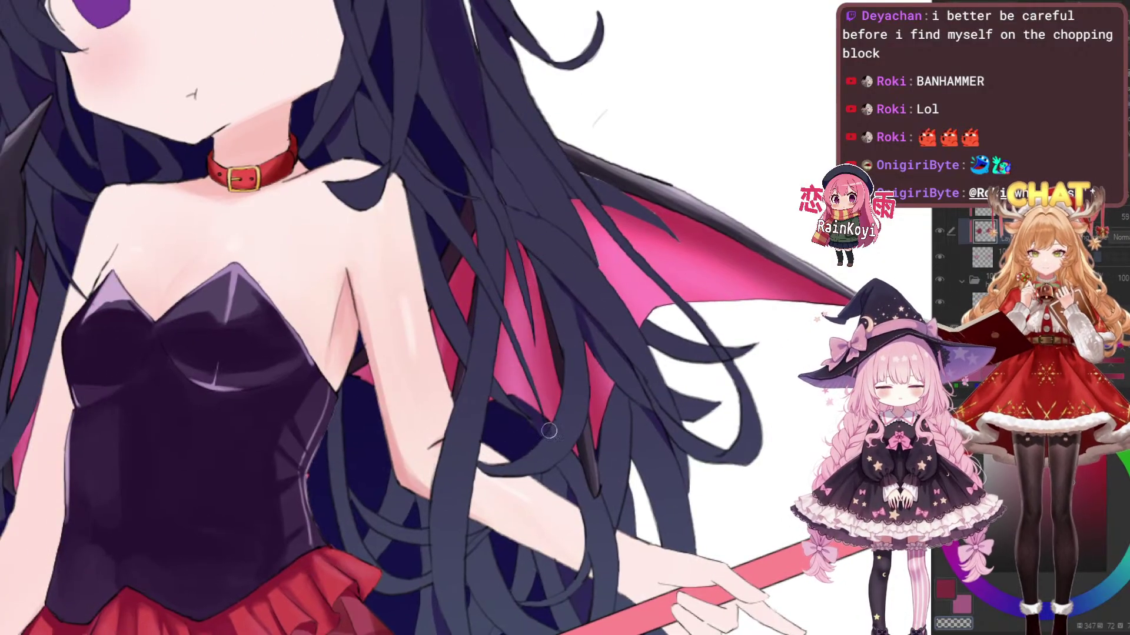
pyautogui.moveTo(401, 459); pyautogui.dragTo(536, 457)
pyautogui.scroll(-1, 615, 381)
# Blend the pink highlight on the left wing's inner membrane with repeated lengthwise airbrush strokes
pyautogui.moveTo(389, 374); pyautogui.dragTo(719, 357)
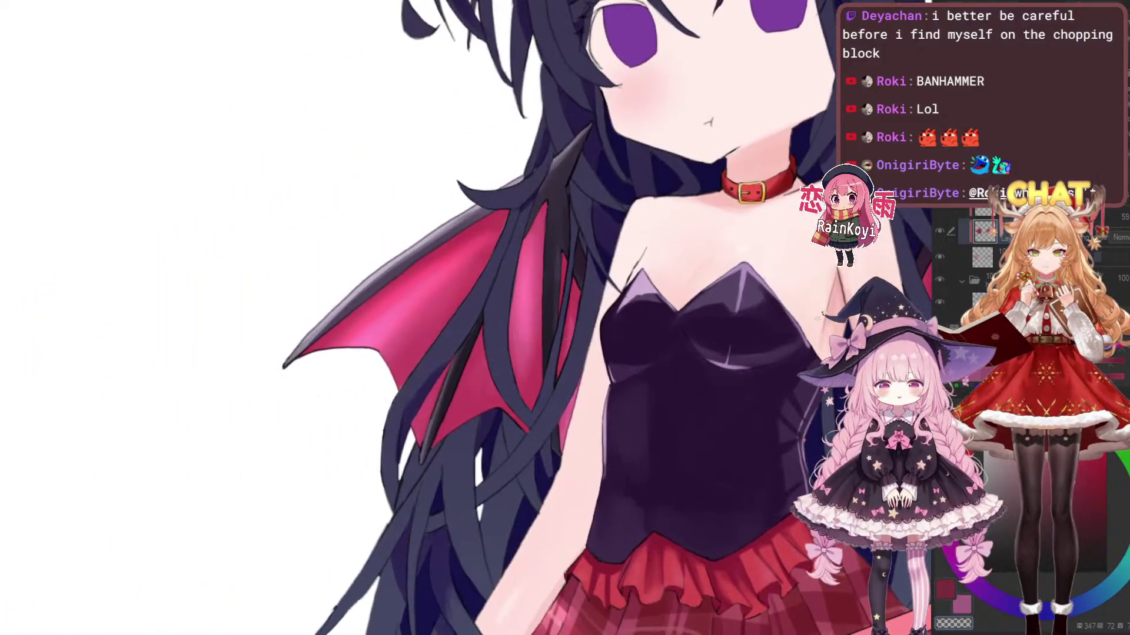
pyautogui.scroll(3, 568, 276)
pyautogui.moveTo(498, 174); pyautogui.dragTo(489, 406)
pyautogui.moveTo(504, 222); pyautogui.dragTo(505, 376)
pyautogui.moveTo(507, 249); pyautogui.dragTo(503, 377)
pyautogui.moveTo(489, 214); pyautogui.dragTo(474, 395)
pyautogui.moveTo(494, 206); pyautogui.dragTo(474, 429)
pyautogui.moveTo(510, 221); pyautogui.dragTo(498, 362)
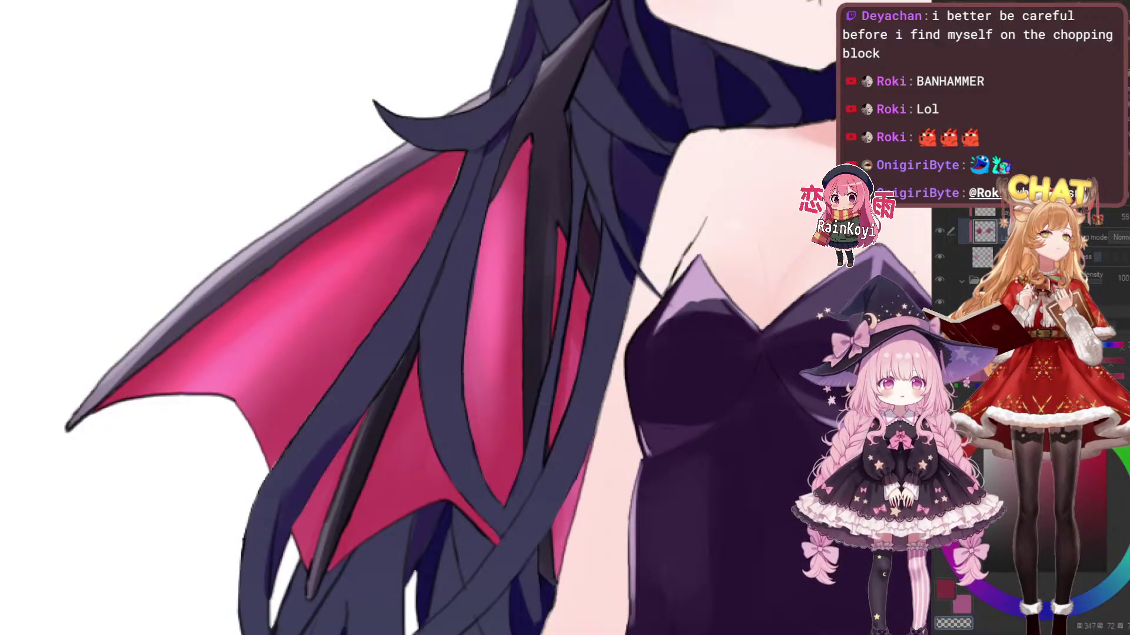
# Soften the left outer membrane's glow with a large diagonal crimson airbrush stroke, undoing the smaller trial strokes
pyautogui.moveTo(390, 296); pyautogui.dragTo(540, 323)
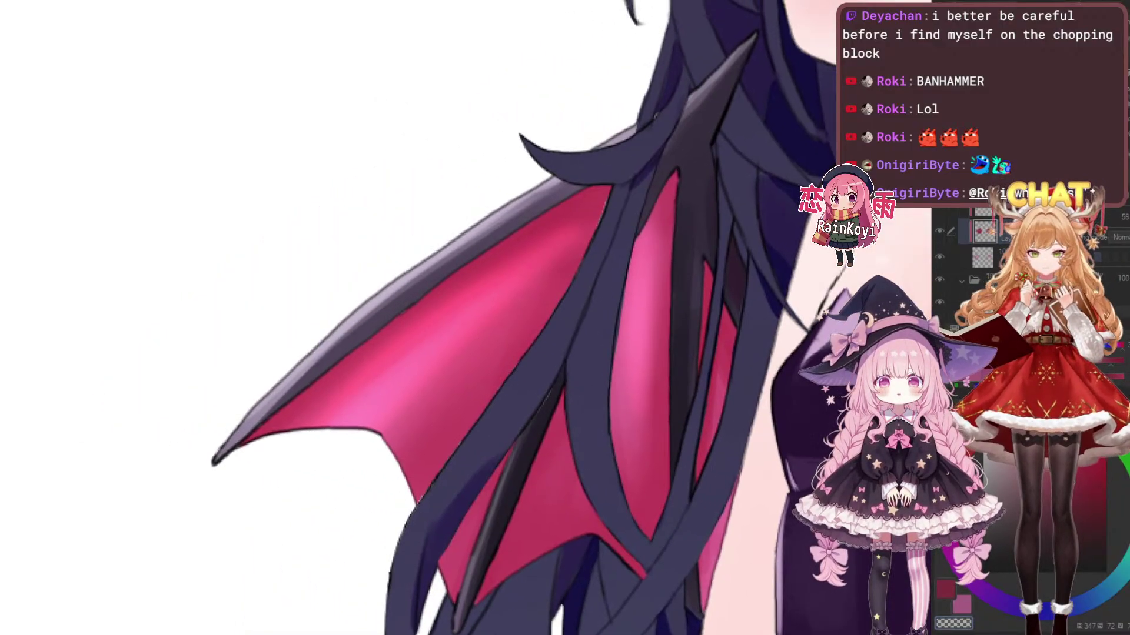
pyautogui.scroll(1, 521, 323)
pyautogui.press('[')
pyautogui.press('[')
pyautogui.moveTo(586, 201); pyautogui.dragTo(424, 457)
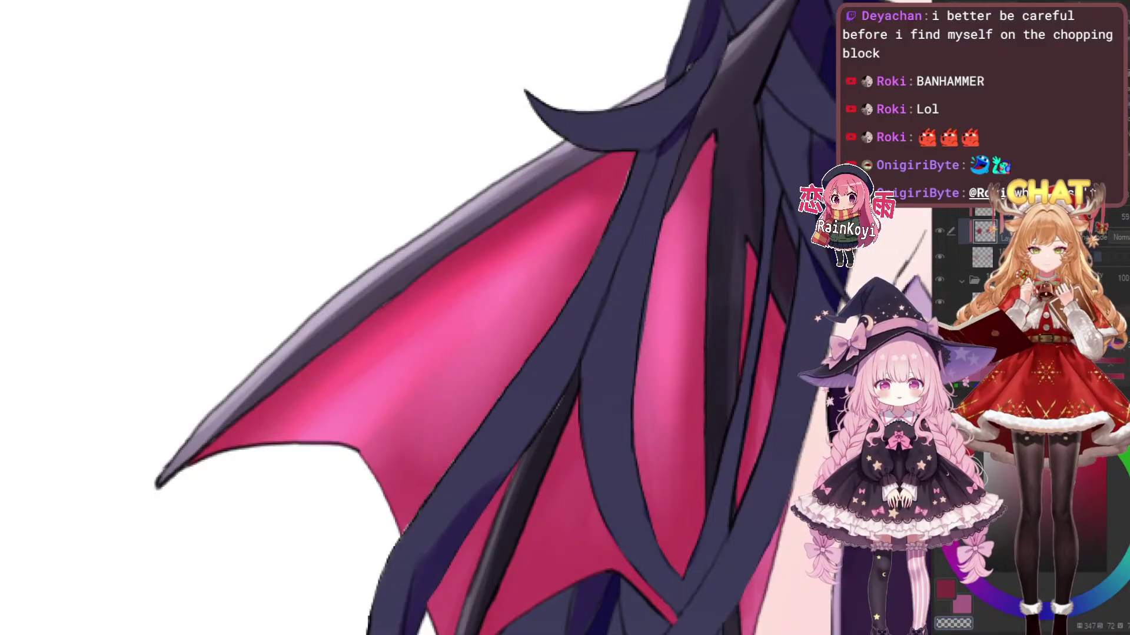
pyautogui.hotkey('ctrl', 'z')
pyautogui.moveTo(343, 499); pyautogui.dragTo(585, 275)
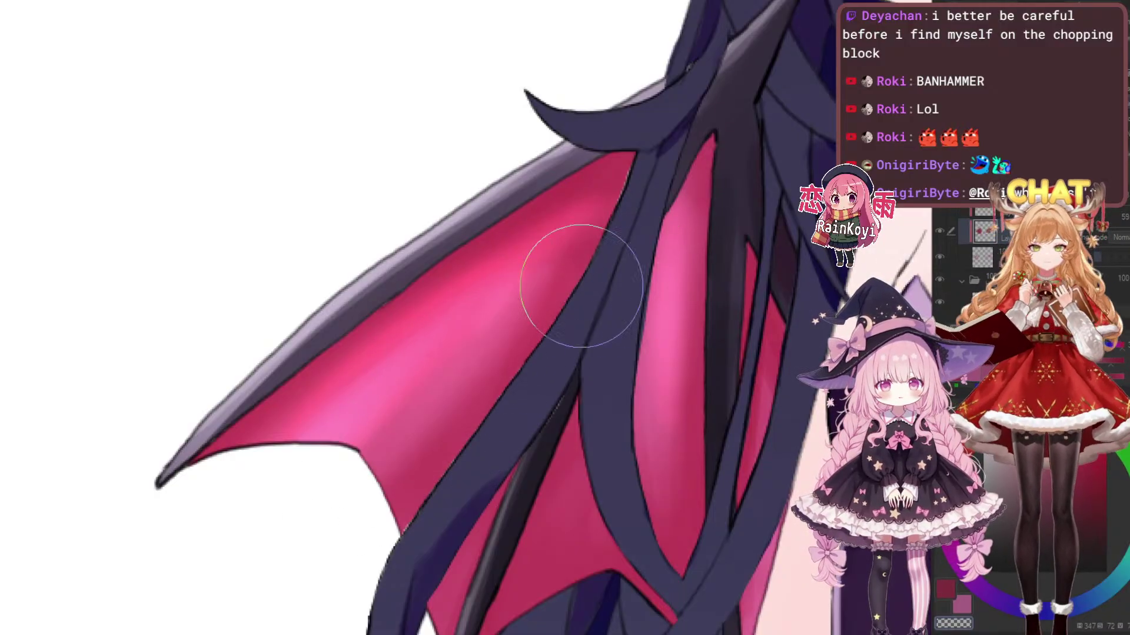
pyautogui.hotkey('ctrl', 'z')
pyautogui.press(']')
pyautogui.moveTo(376, 400); pyautogui.dragTo(604, 240)
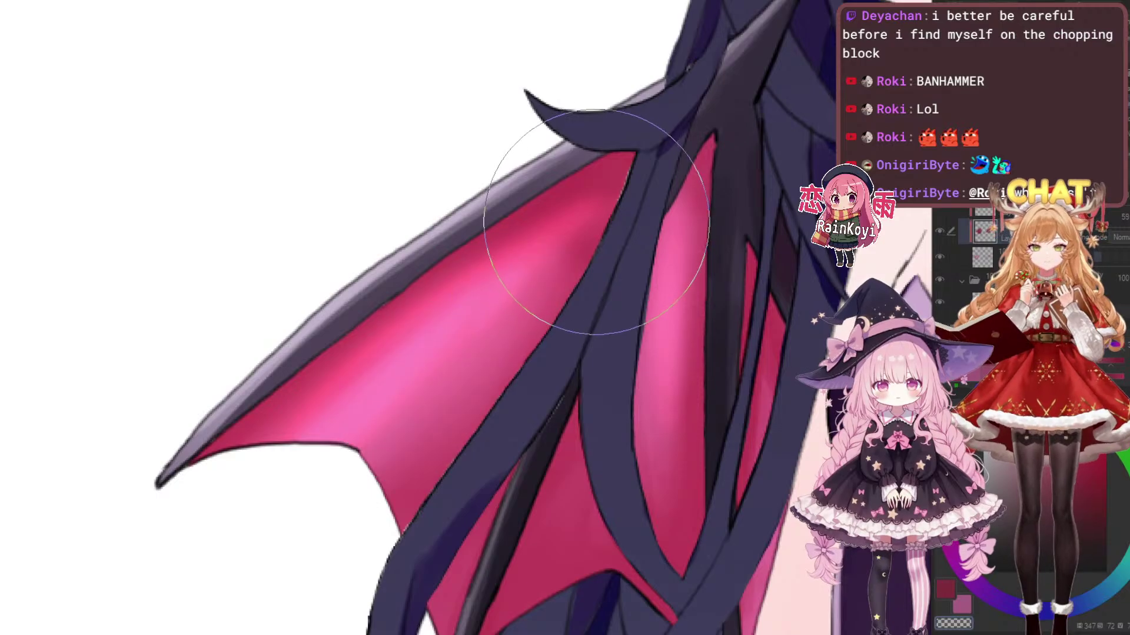
pyautogui.scroll(-6, 533, 334)
pyautogui.scroll(3, 660, 324)
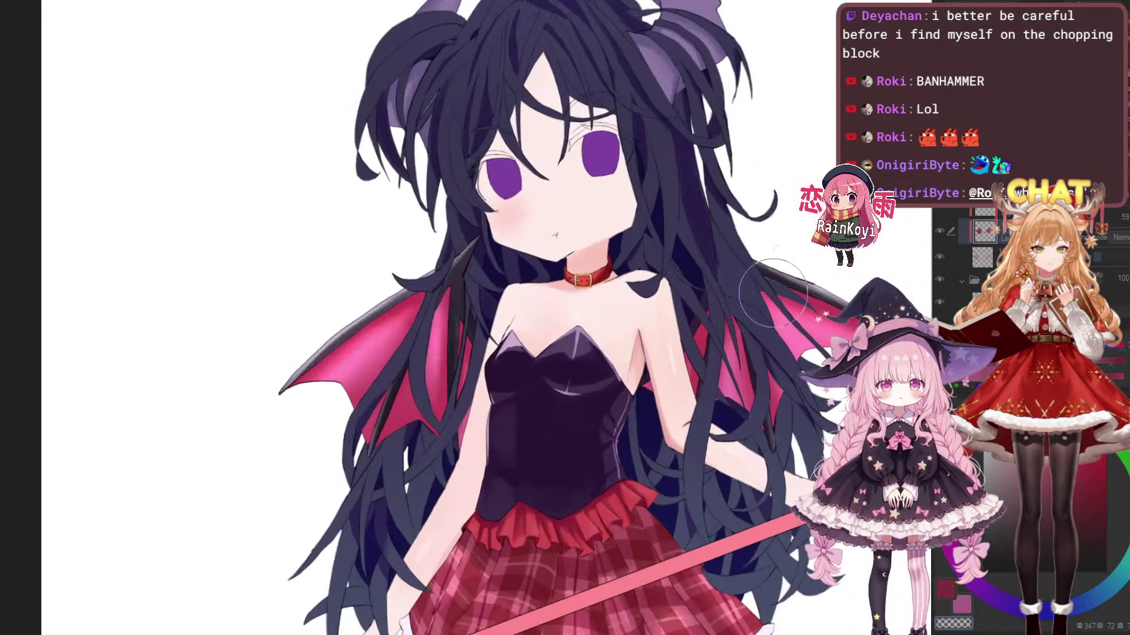
# Compare the pink membrane glow on both wings against each other and the upper body
pyautogui.moveTo(847, 283); pyautogui.dragTo(653, 279)
pyautogui.scroll(3, 656, 317)
pyautogui.scroll(-2, 656, 317)
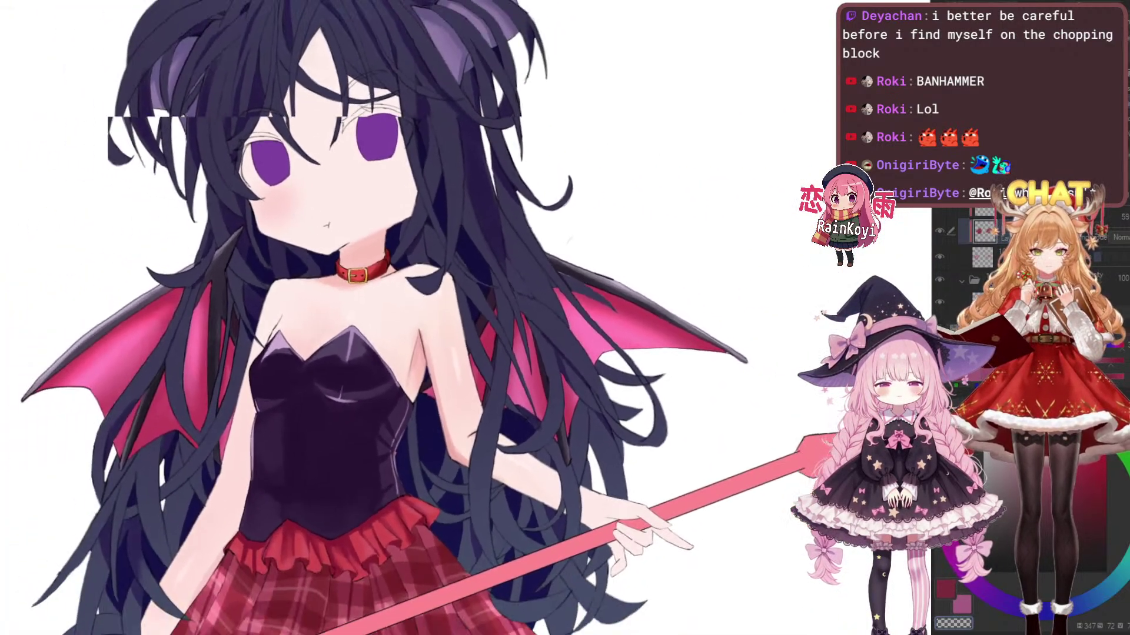
pyautogui.moveTo(197, 465)
pyautogui.mouseDown()
pyautogui.moveTo(435, 390)
pyautogui.moveTo(434, 443)
pyautogui.moveTo(505, 463)
pyautogui.mouseUp()
pyautogui.scroll(3, 447, 411)
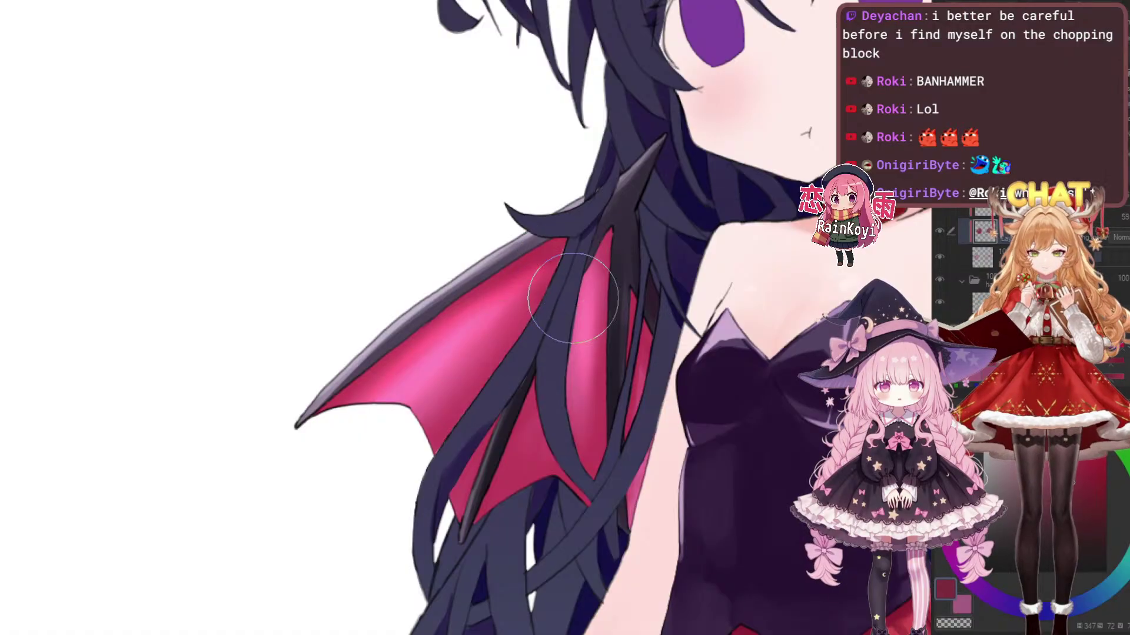
pyautogui.scroll(-4, 555, 258)
pyautogui.scroll(2, 465, 385)
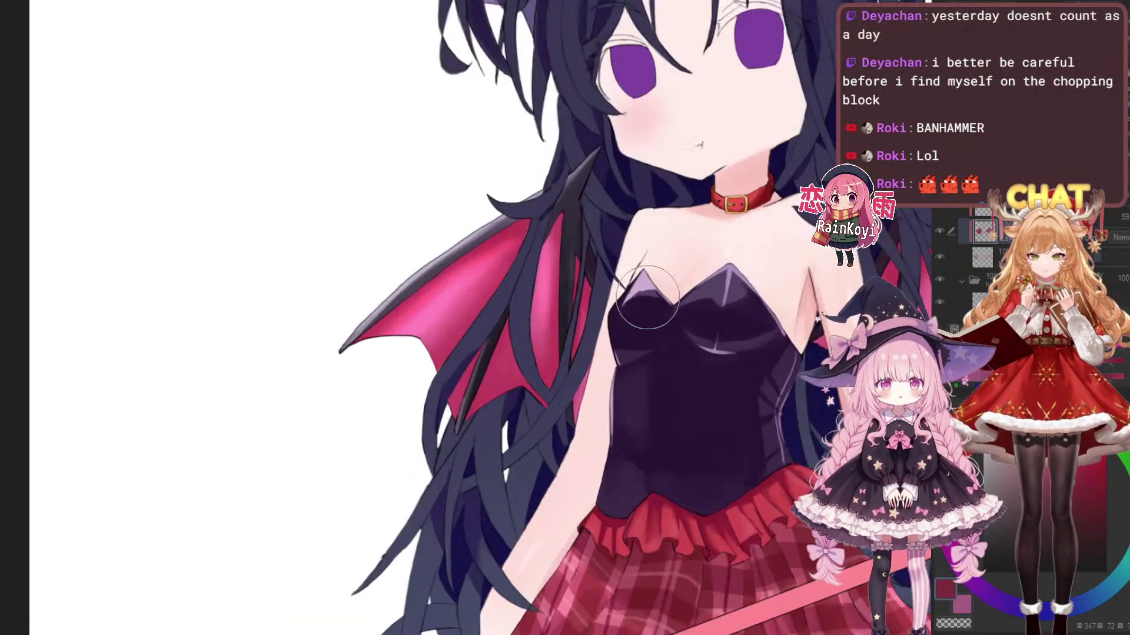
pyautogui.scroll(3, 523, 365)
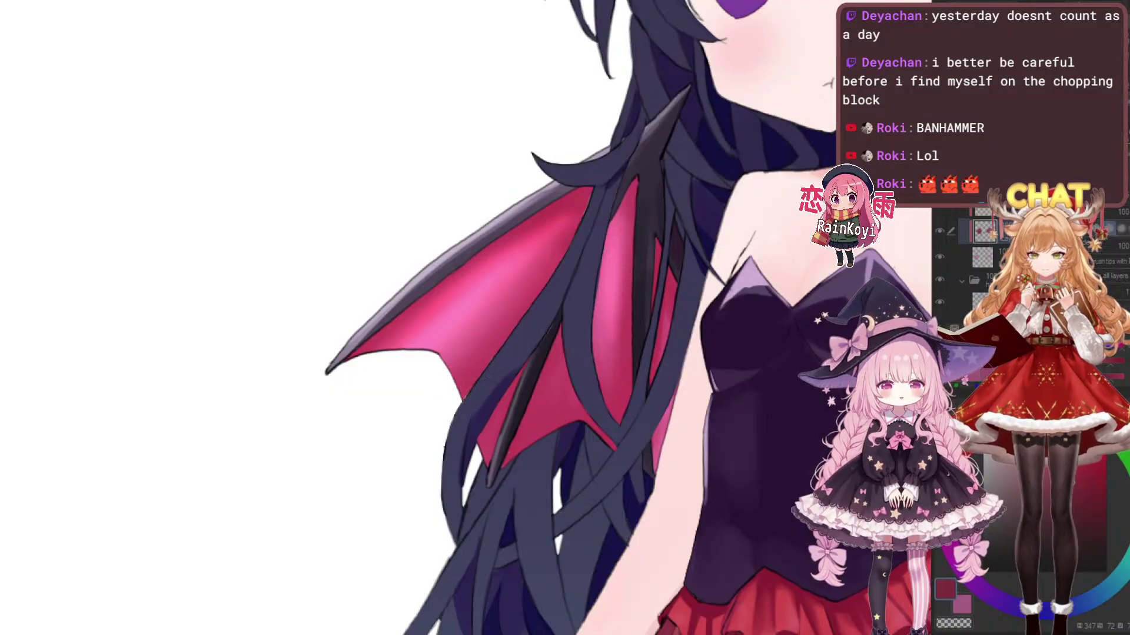
# Lighten the lower edge of the left wing's outer membrane with a soft downward stroke and reduce the brush size
pyautogui.moveTo(475, 380)
pyautogui.mouseDown()
pyautogui.moveTo(441, 409)
pyautogui.moveTo(547, 247)
pyautogui.moveTo(453, 442)
pyautogui.mouseUp()
pyautogui.press('[')
pyautogui.scroll(-5, 618, 267)
pyautogui.scroll(3, 600, 283)
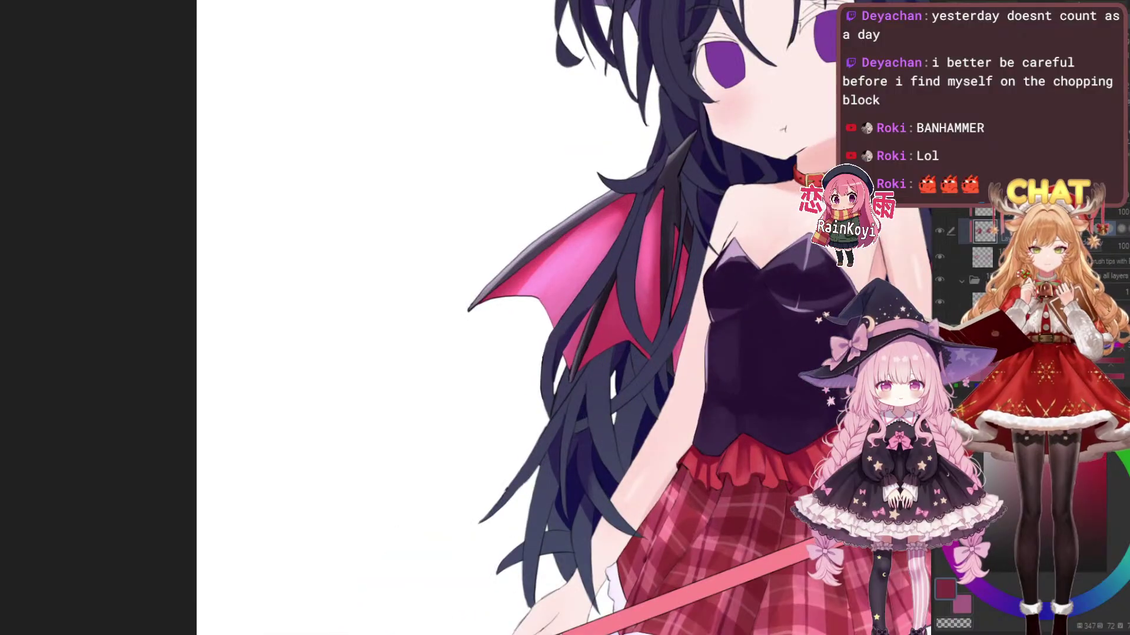
pyautogui.scroll(5, 470, 397)
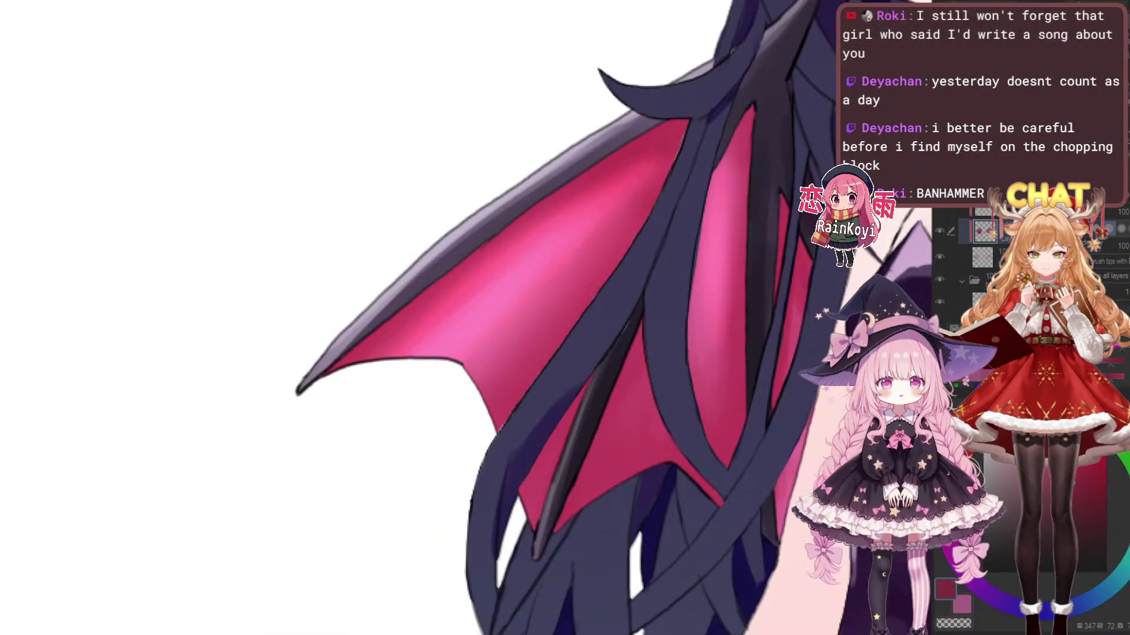
pyautogui.scroll(-3, 469, 397)
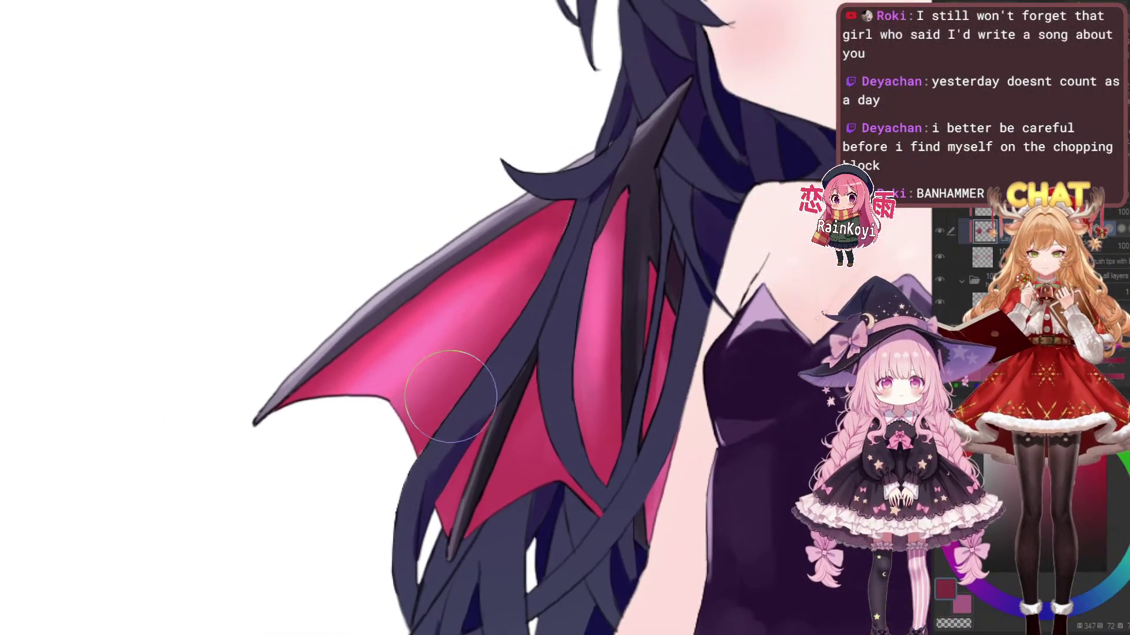
# Spread light pink across the lower half of the left wing's outer membrane with soft diagonal strokes toward its scalloped edge
pyautogui.moveTo(436, 373)
pyautogui.mouseDown()
pyautogui.moveTo(413, 406)
pyautogui.moveTo(495, 292)
pyautogui.moveTo(392, 533)
pyautogui.moveTo(510, 315)
pyautogui.moveTo(323, 471)
pyautogui.moveTo(541, 262)
pyautogui.moveTo(431, 467)
pyautogui.mouseUp()
pyautogui.scroll(-5, 529, 247)
pyautogui.scroll(3, 530, 247)
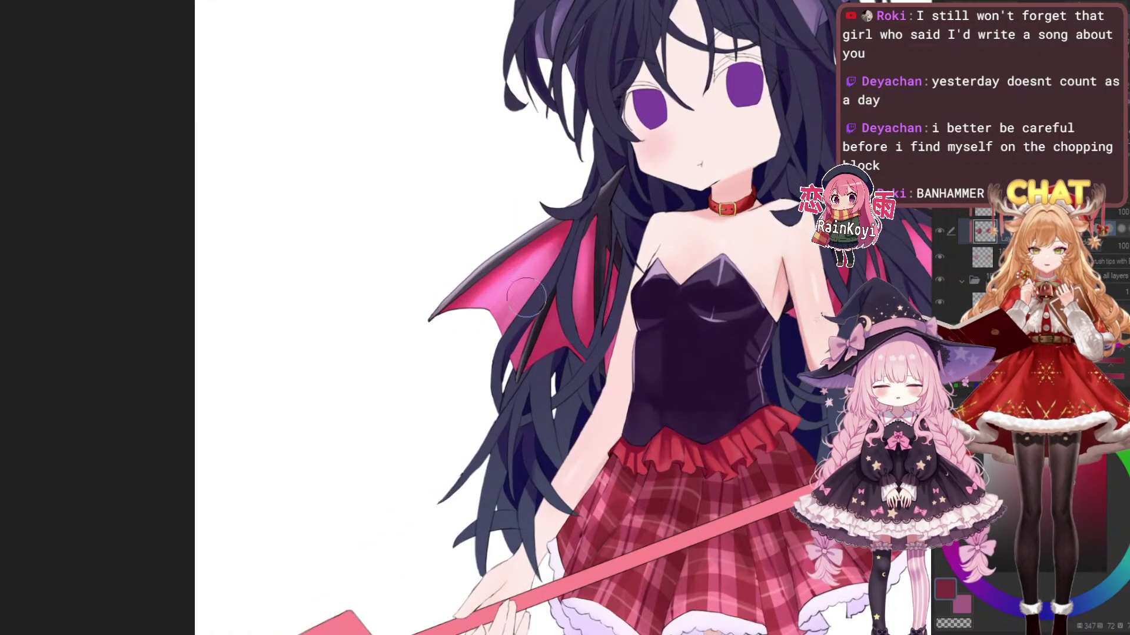
pyautogui.scroll(4, 503, 369)
pyautogui.moveTo(471, 378); pyautogui.dragTo(449, 437)
pyautogui.moveTo(475, 398); pyautogui.dragTo(373, 460)
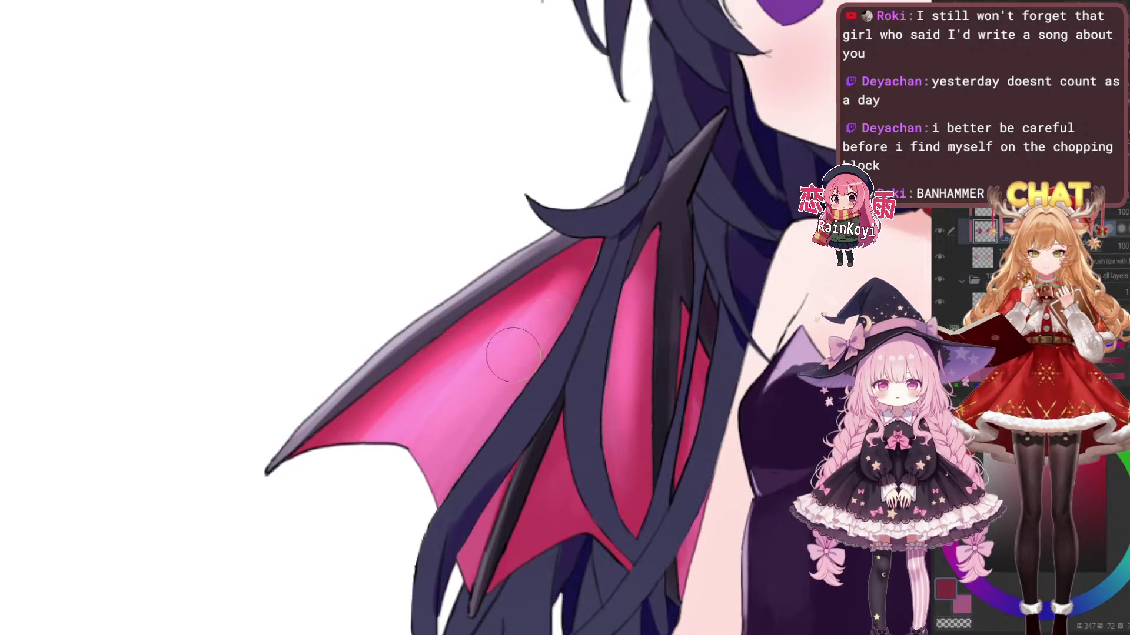
pyautogui.scroll(-4, 612, 294)
pyautogui.scroll(3, 564, 376)
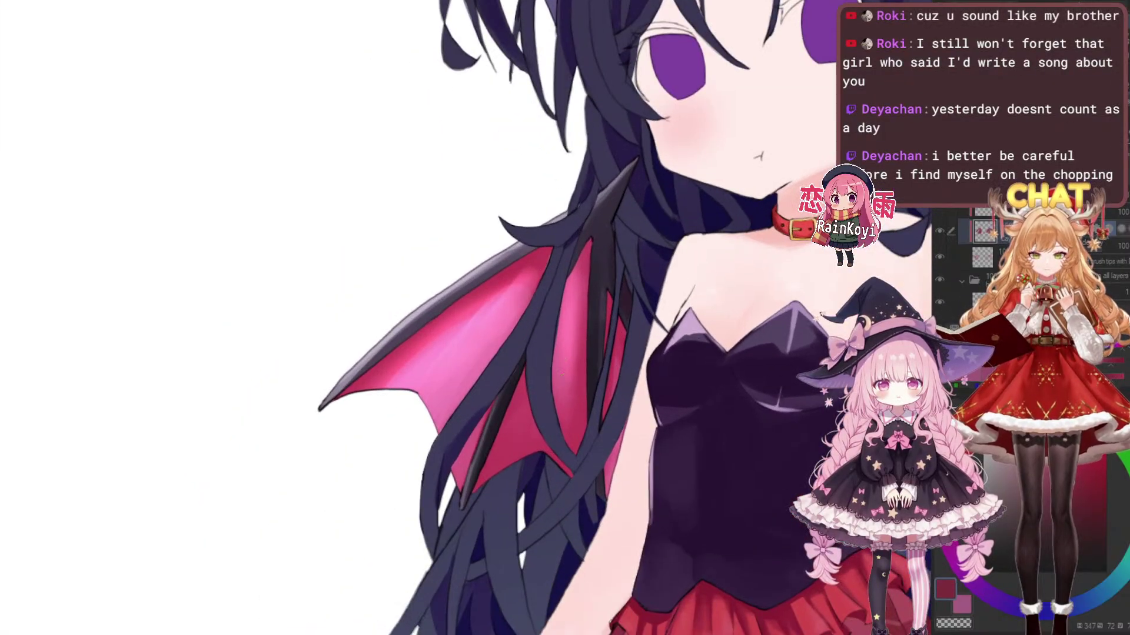
# Brighten the left wing's middle and inner membranes with light pink lengthwise strokes using a smaller brush
pyautogui.scroll(2, 530, 352)
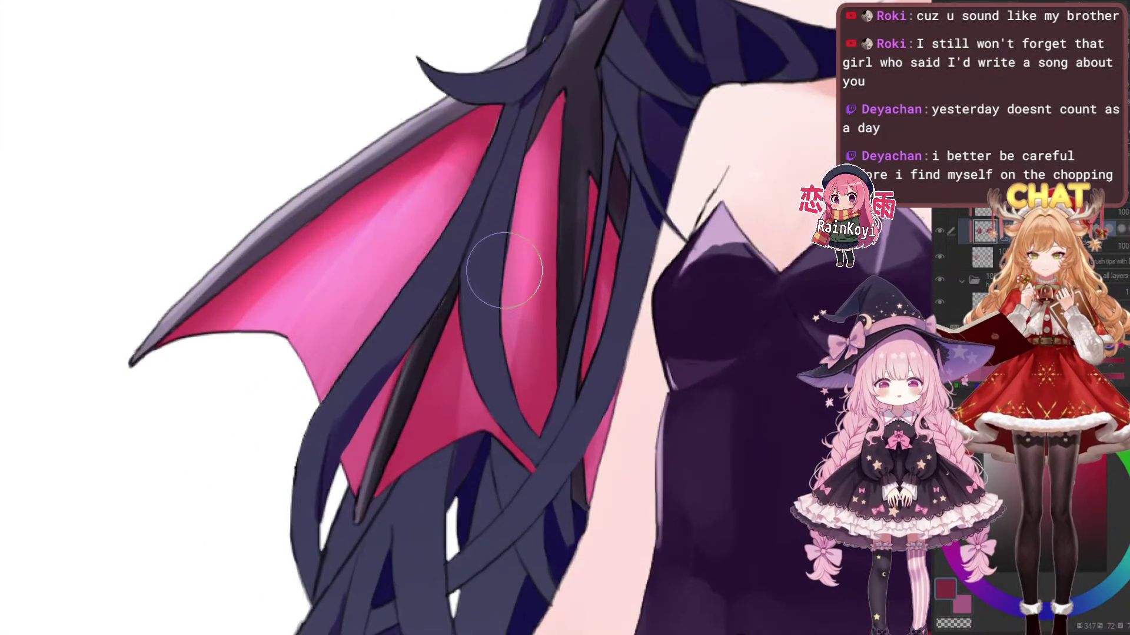
pyautogui.press('[')
pyautogui.moveTo(524, 265); pyautogui.dragTo(520, 317)
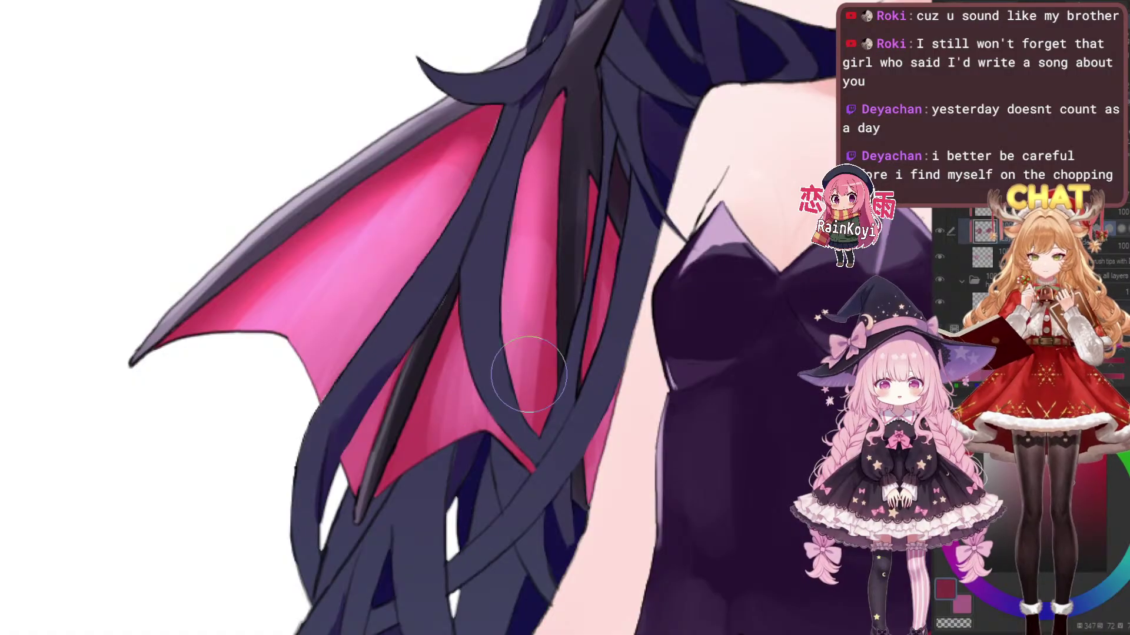
pyautogui.moveTo(537, 368); pyautogui.dragTo(527, 390)
pyautogui.scroll(2, 517, 391)
pyautogui.scroll(-2, 533, 383)
pyautogui.scroll(2, 453, 354)
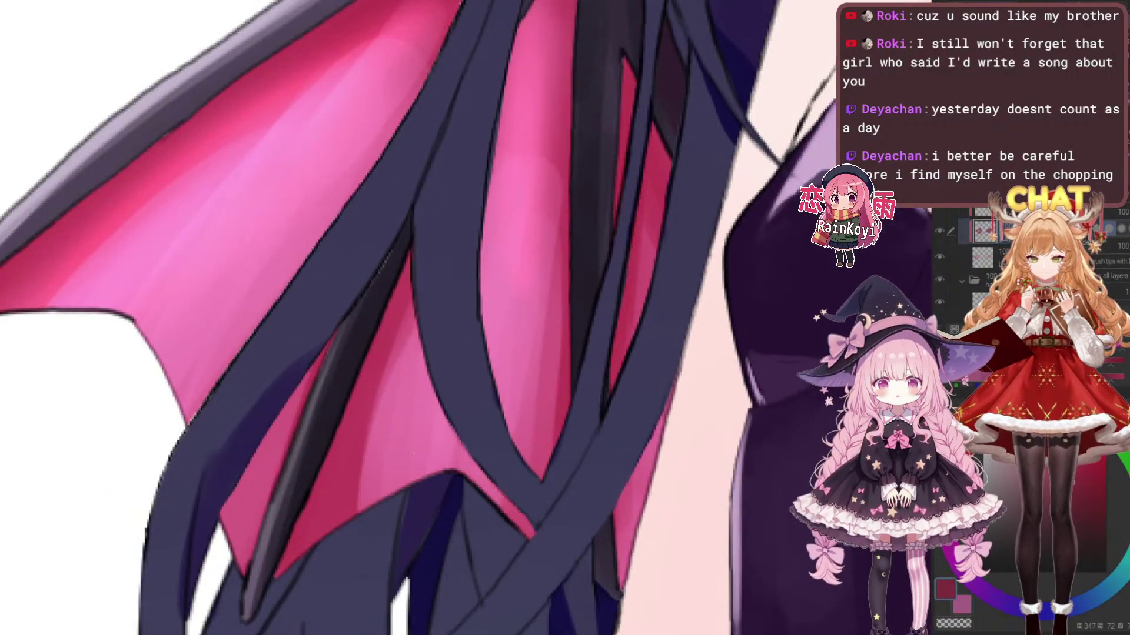
# Shade the left wing's lower membrane panel with dark crimson, covering most of its pink area beside the black bone
pyautogui.scroll(-2, 398, 471)
pyautogui.scroll(1, 447, 353)
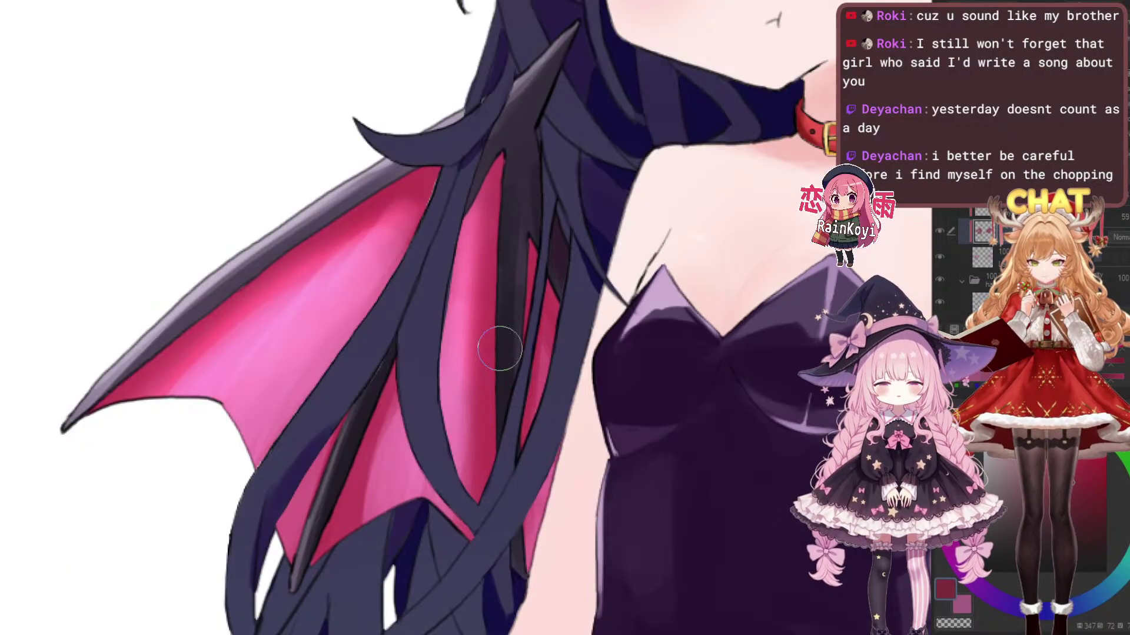
pyautogui.moveTo(422, 381); pyautogui.dragTo(473, 375)
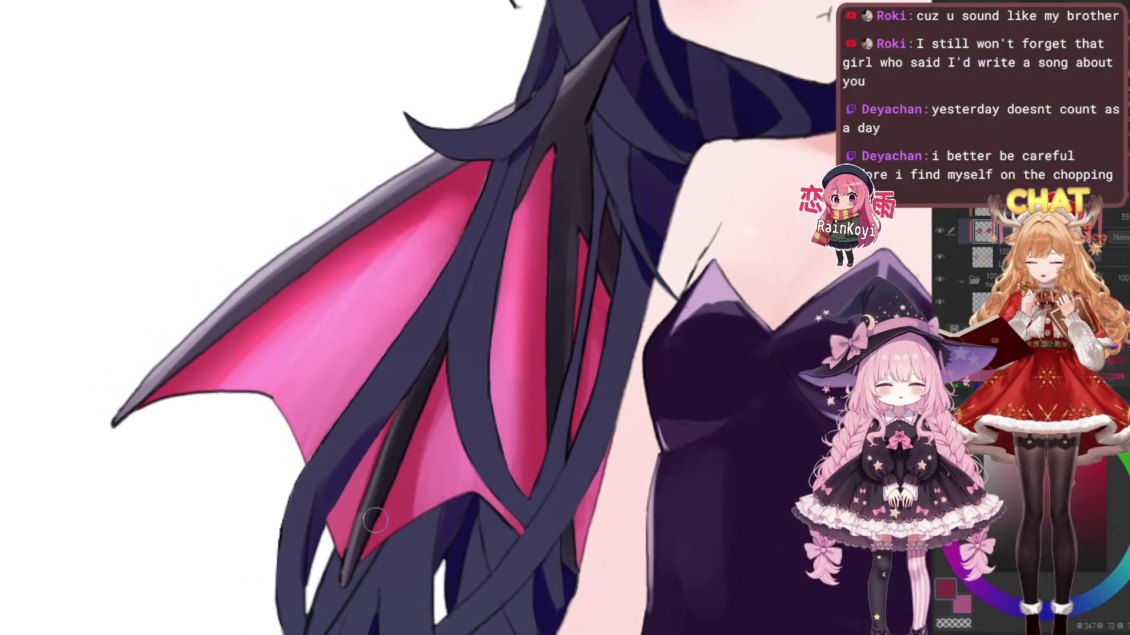
pyautogui.press(']')
pyautogui.press('x')
pyautogui.press(']')
pyautogui.moveTo(425, 467)
pyautogui.mouseDown()
pyautogui.moveTo(480, 425)
pyautogui.moveTo(465, 452)
pyautogui.moveTo(475, 455)
pyautogui.moveTo(434, 436)
pyautogui.mouseUp()
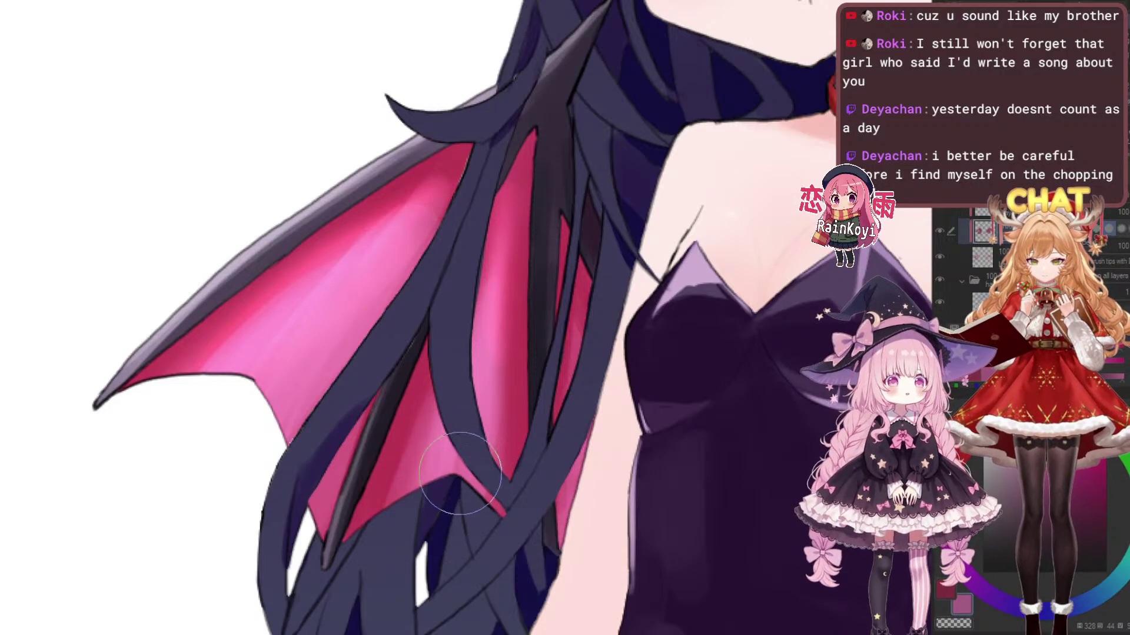
pyautogui.moveTo(461, 410); pyautogui.dragTo(481, 400)
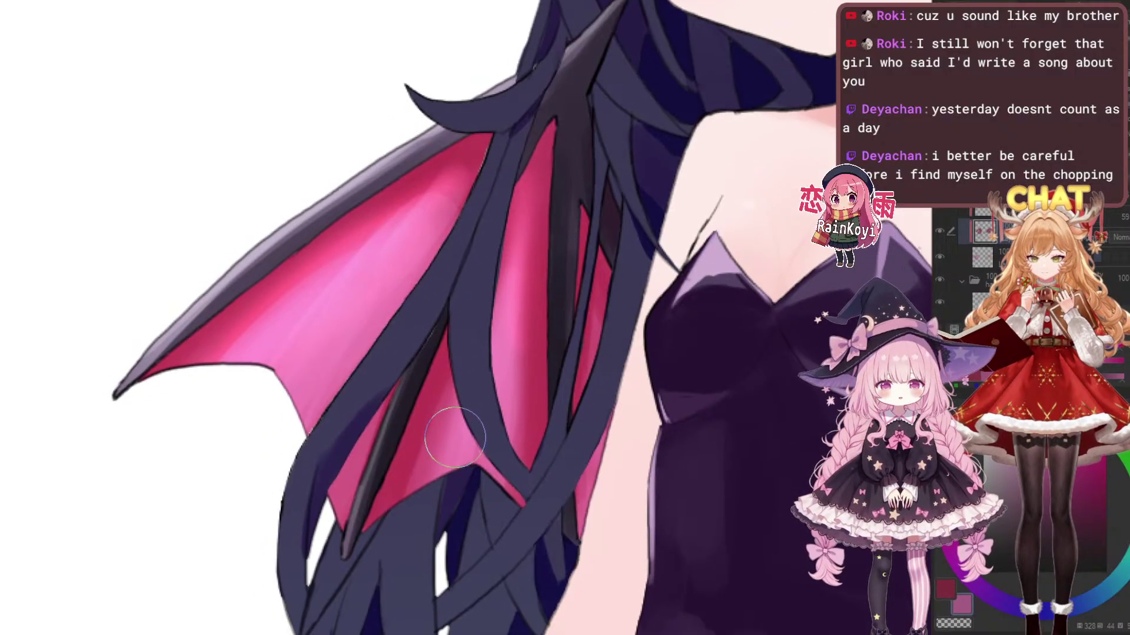
pyautogui.moveTo(459, 442); pyautogui.dragTo(466, 430)
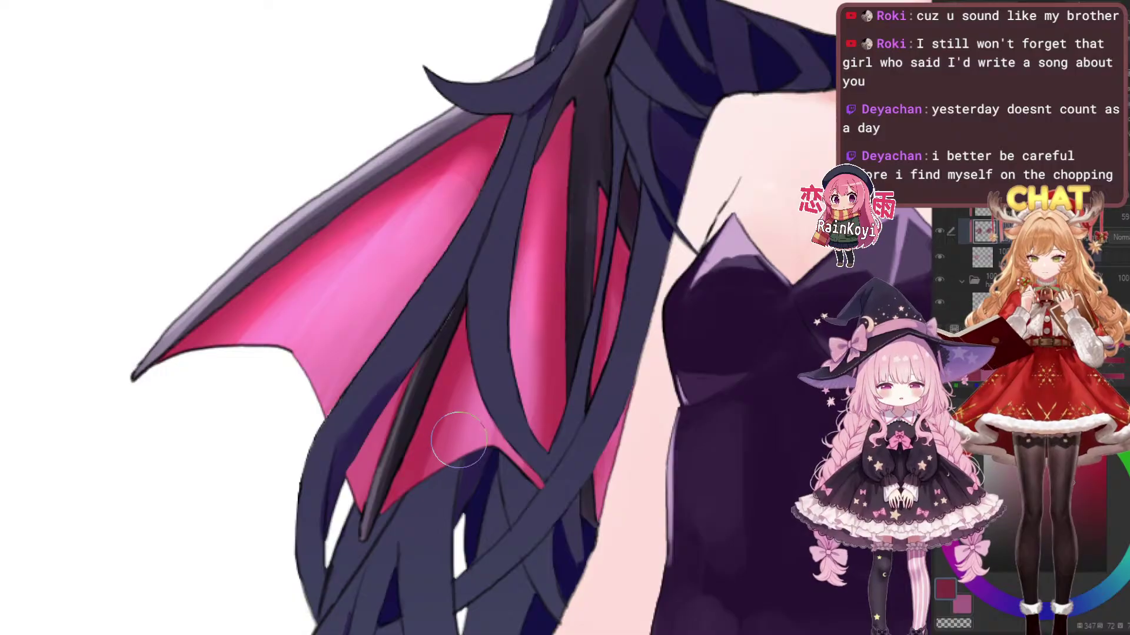
pyautogui.scroll(-4, 567, 335)
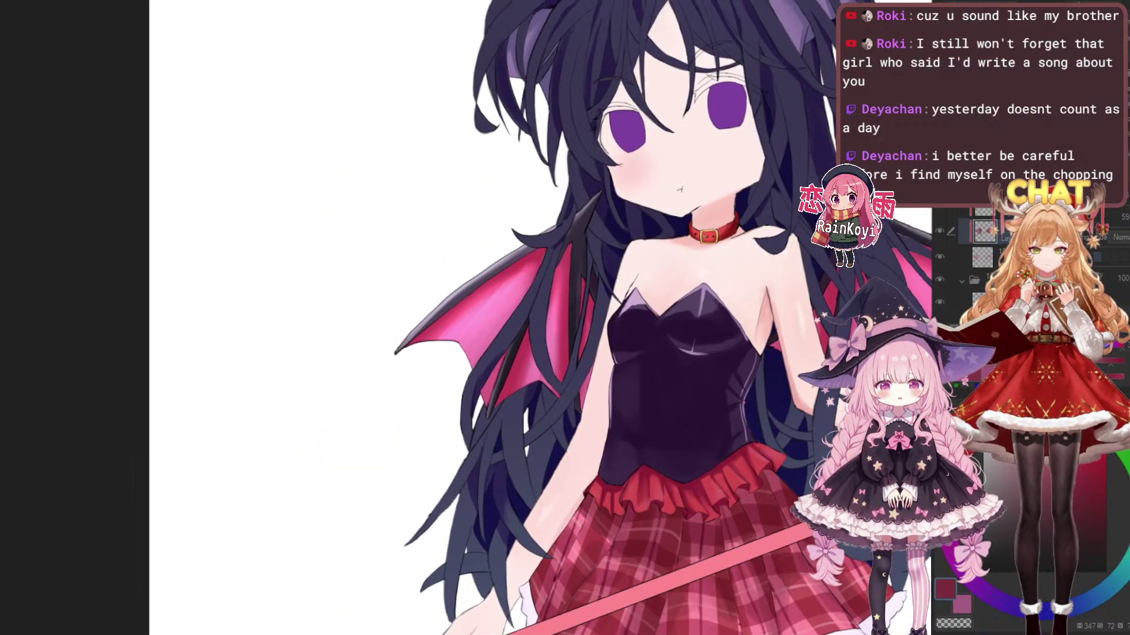
pyautogui.scroll(3, 503, 410)
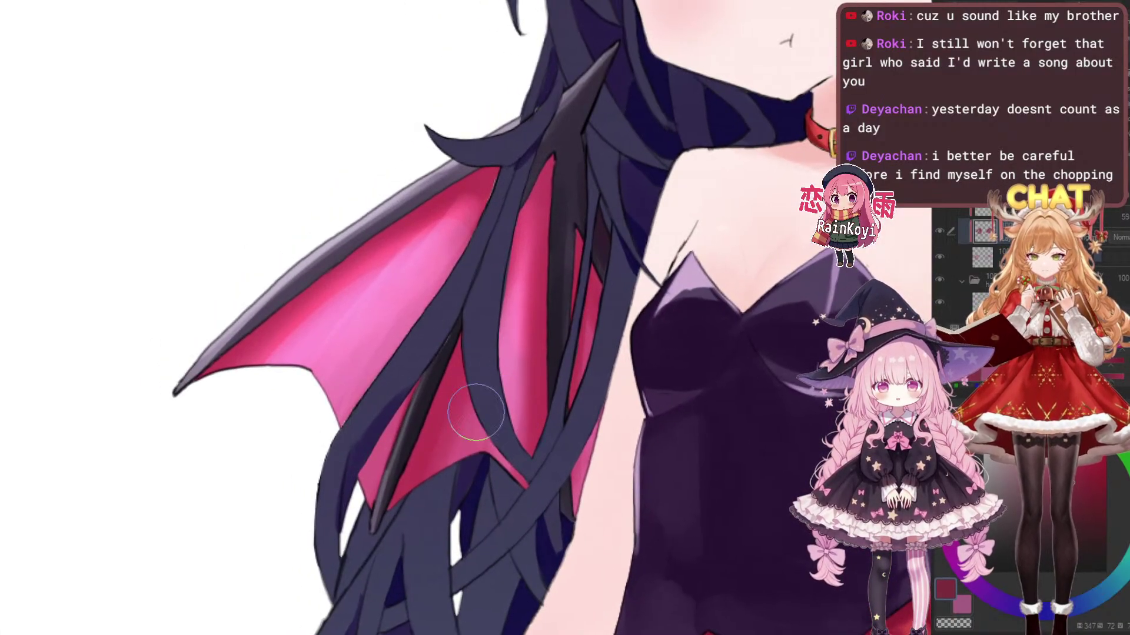
# Examine the left wing's membrane shading up close and against the whole character
pyautogui.scroll(-3, 525, 521)
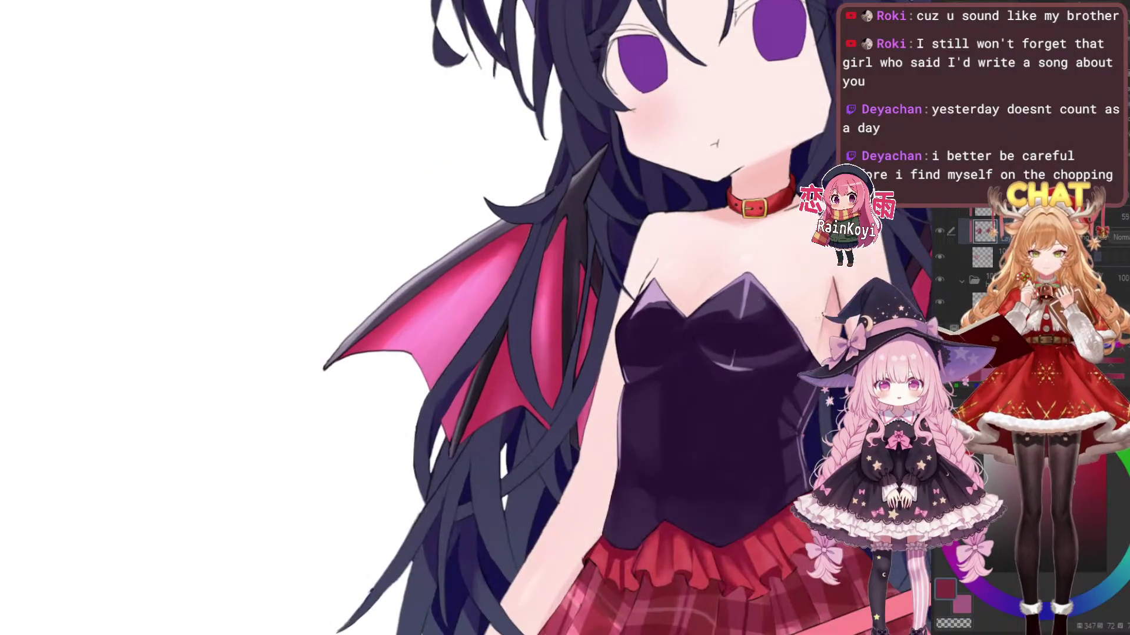
pyautogui.scroll(3, 532, 363)
pyautogui.scroll(-3, 507, 444)
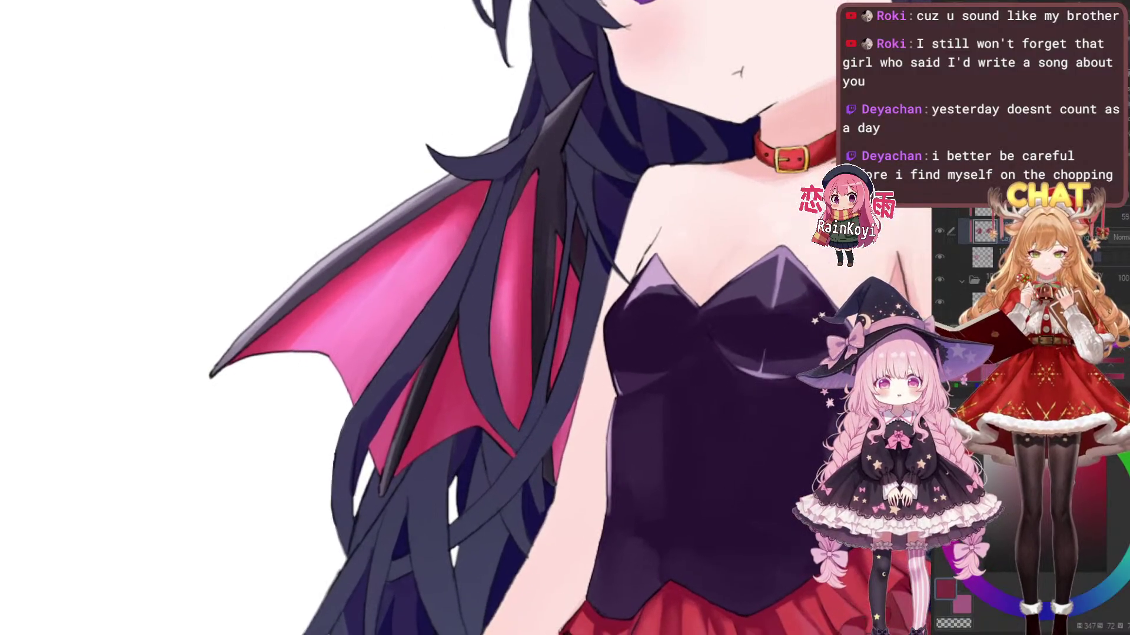
pyautogui.scroll(4, 553, 459)
pyautogui.scroll(-3, 561, 467)
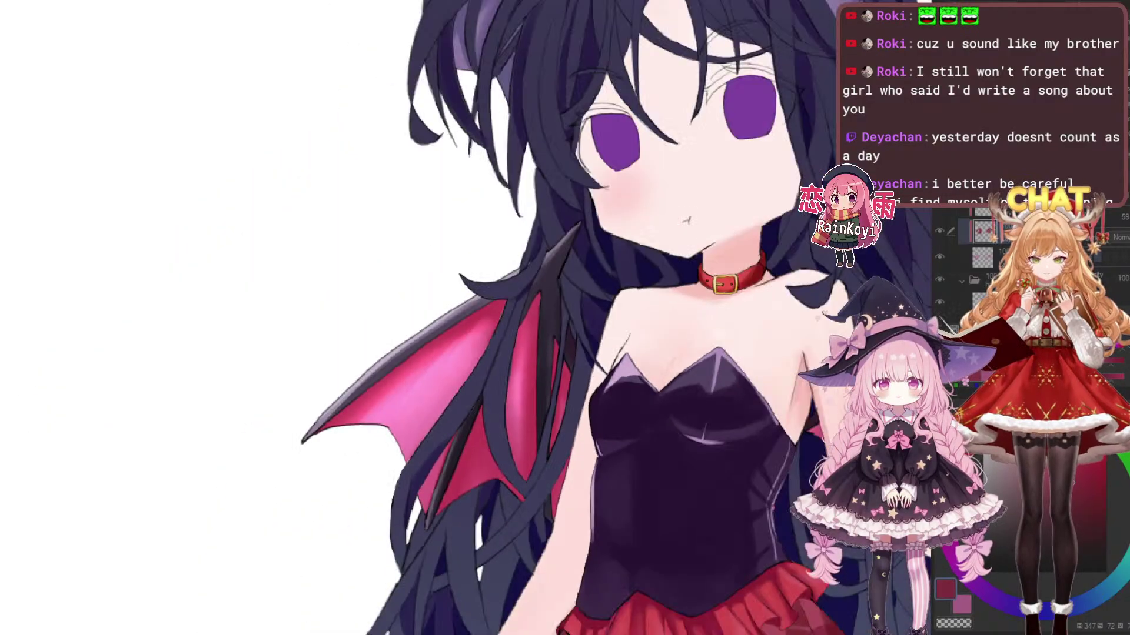
pyautogui.scroll(3, 539, 463)
pyautogui.moveTo(416, 551); pyautogui.dragTo(535, 472)
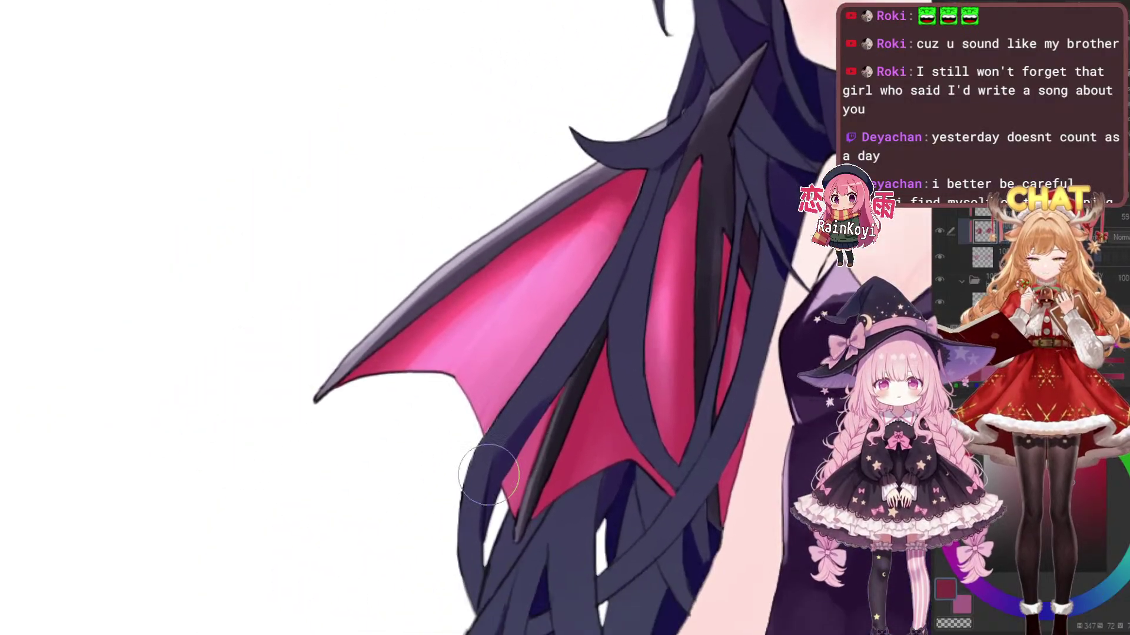
pyautogui.moveTo(442, 401)
pyautogui.mouseDown()
pyautogui.moveTo(410, 370)
pyautogui.moveTo(434, 365)
pyautogui.mouseUp()
pyautogui.scroll(-3, 494, 366)
pyautogui.scroll(3, 507, 390)
pyautogui.scroll(-3, 512, 363)
pyautogui.scroll(3, 512, 363)
pyautogui.moveTo(512, 364); pyautogui.dragTo(401, 326)
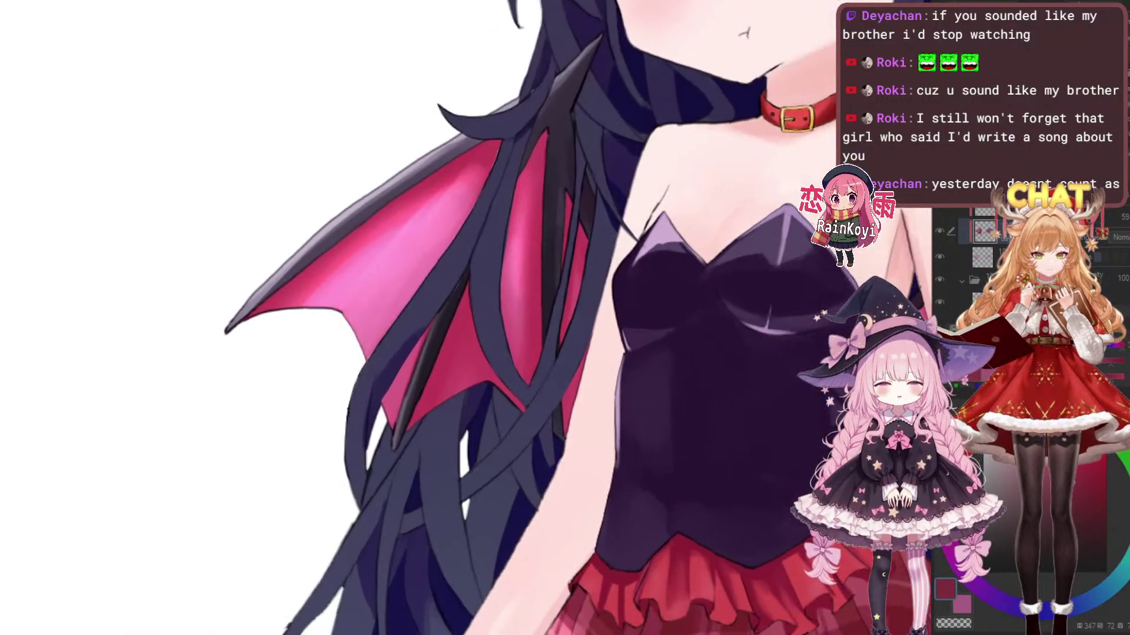
pyautogui.scroll(-4, 546, 348)
pyautogui.moveTo(546, 348); pyautogui.dragTo(486, 358)
pyautogui.scroll(3, 465, 400)
pyautogui.scroll(-2, 465, 400)
pyautogui.moveTo(465, 400); pyautogui.dragTo(318, 386)
pyautogui.scroll(-3, 512, 412)
pyautogui.scroll(6, 591, 370)
pyautogui.scroll(-1, 580, 454)
# Deepen the red shading on the right wing's inner membrane panels between the hair strands
pyautogui.moveTo(580, 453); pyautogui.dragTo(625, 514)
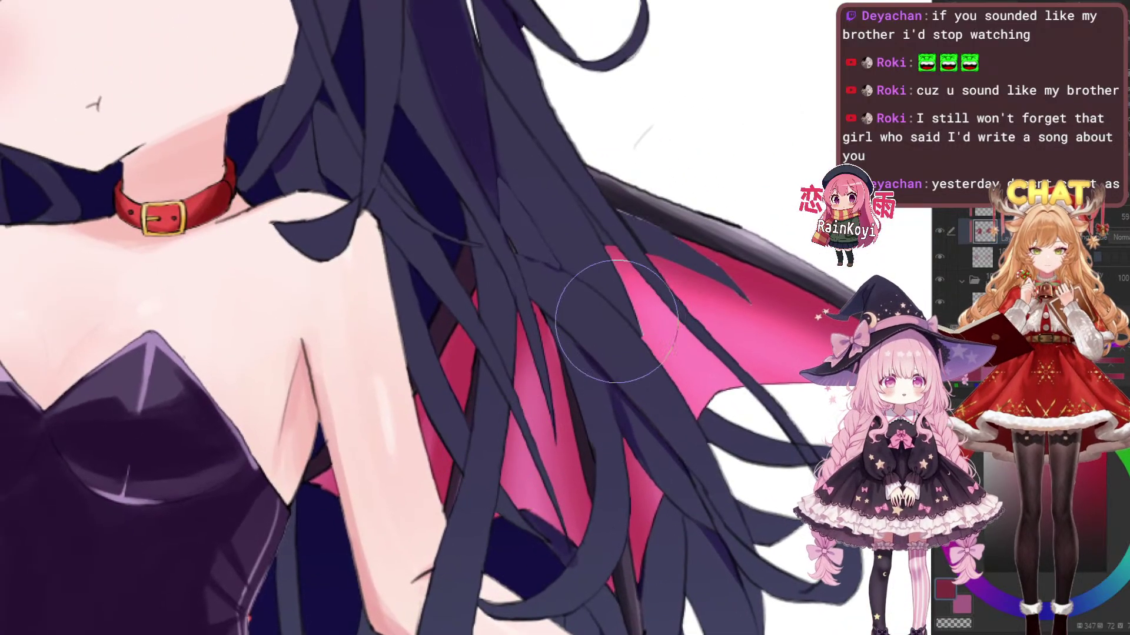
pyautogui.scroll(-1, 600, 355)
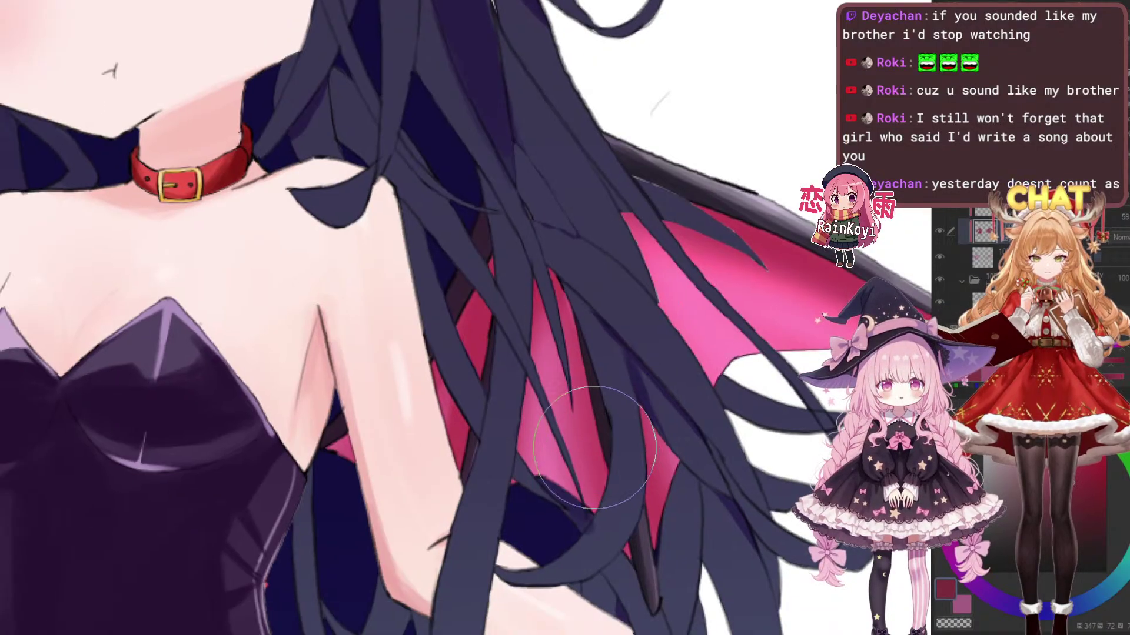
pyautogui.scroll(-1, 600, 354)
pyautogui.scroll(1, 603, 391)
pyautogui.scroll(2, 604, 391)
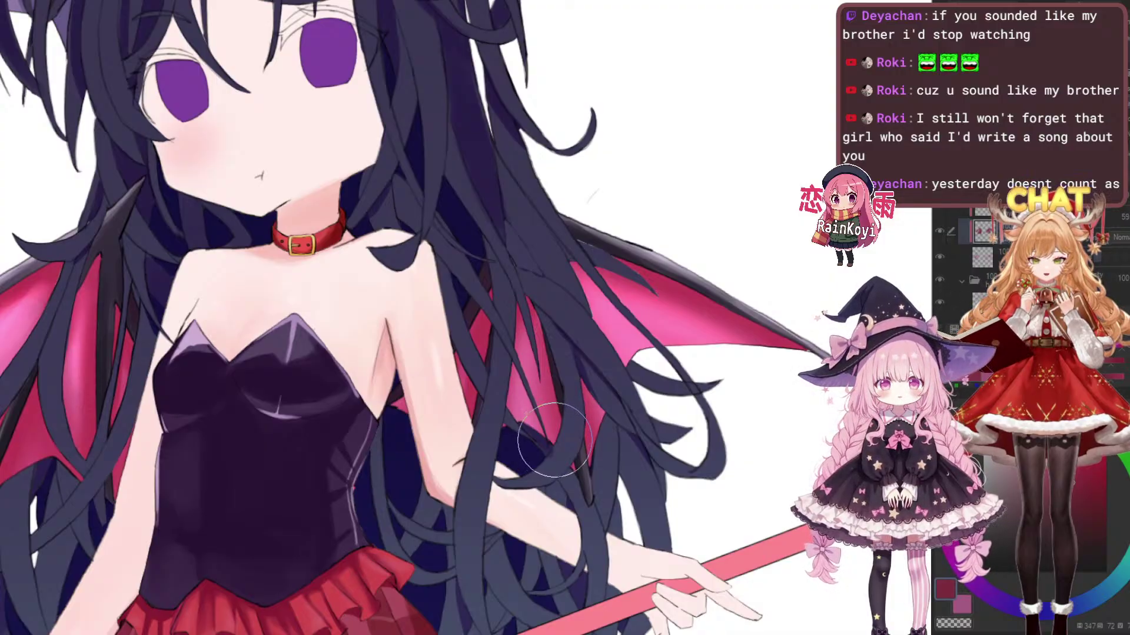
pyautogui.scroll(2, 603, 391)
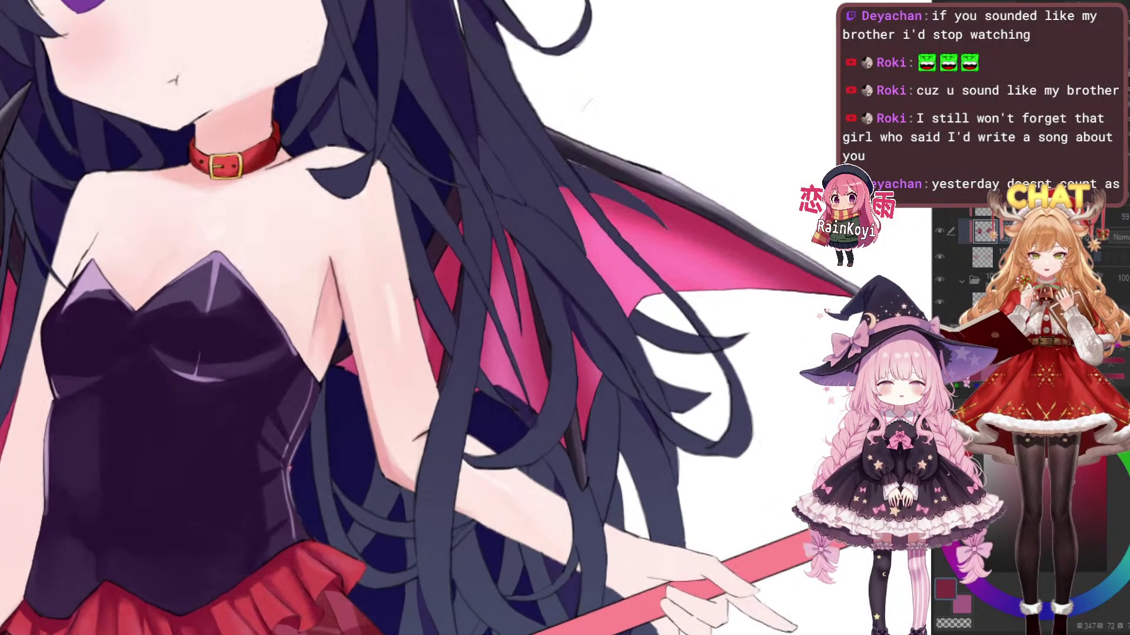
pyautogui.scroll(2, 527, 354)
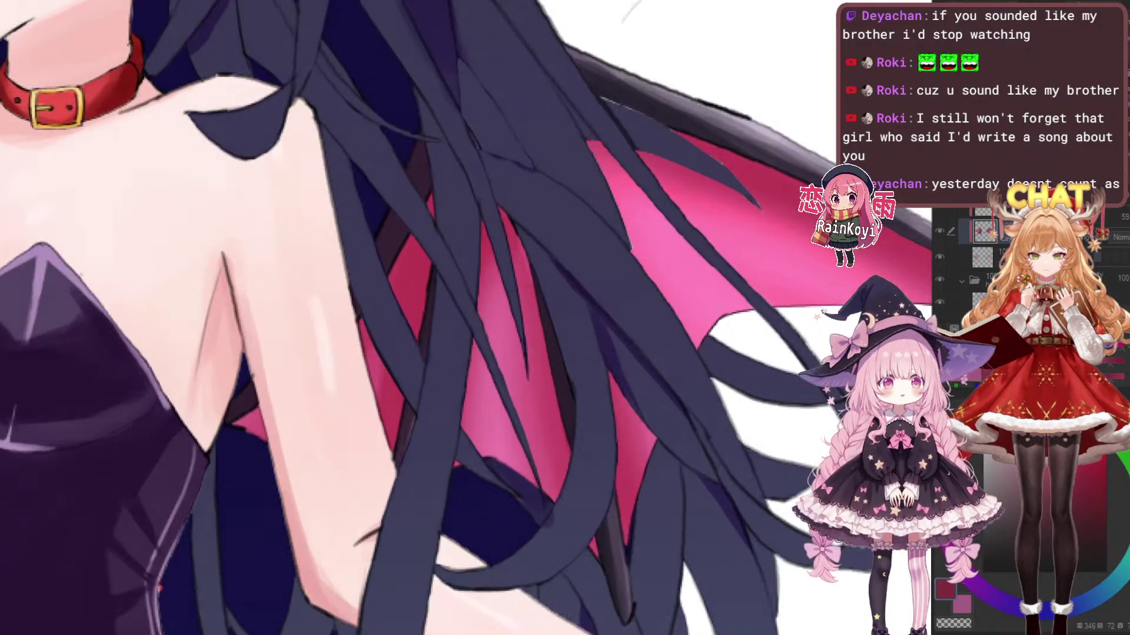
# Switch the wing shading layer off and on to compare both wings against the full figure
pyautogui.scroll(-4, 535, 510)
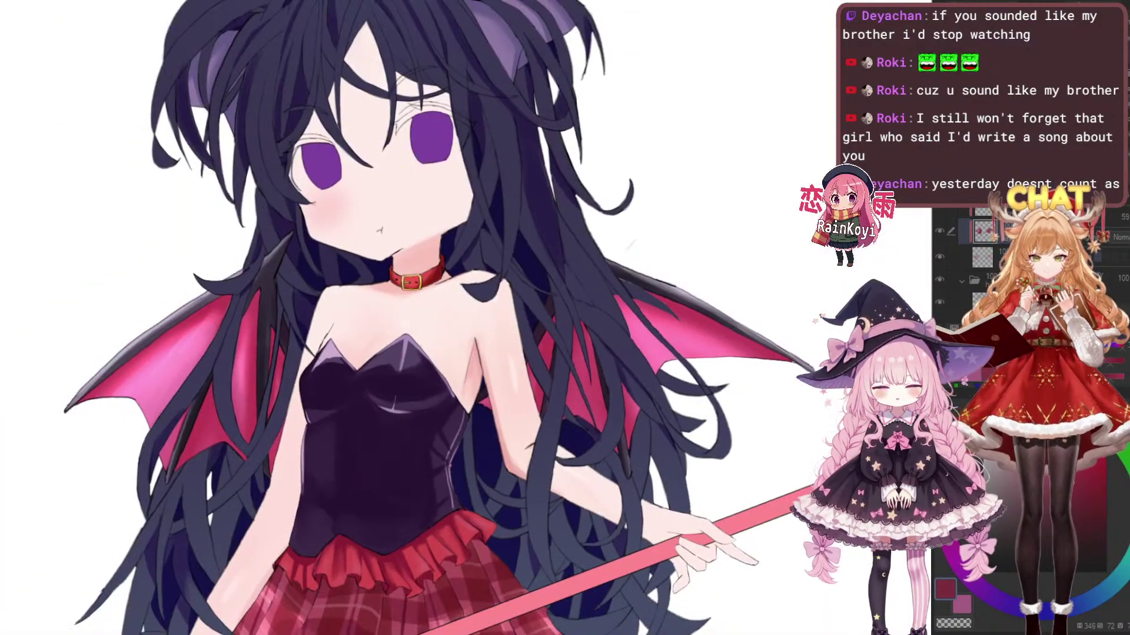
pyautogui.scroll(2, 598, 389)
pyautogui.click(940, 231)
pyautogui.click(939, 231)
pyautogui.scroll(-3, 600, 346)
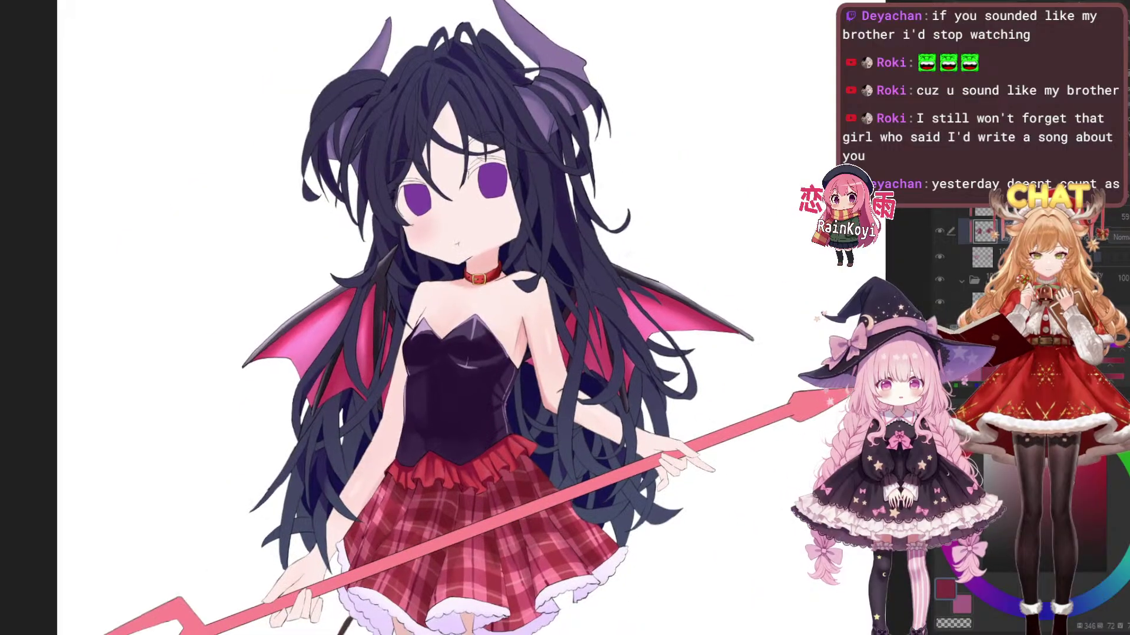
pyautogui.scroll(2, 600, 346)
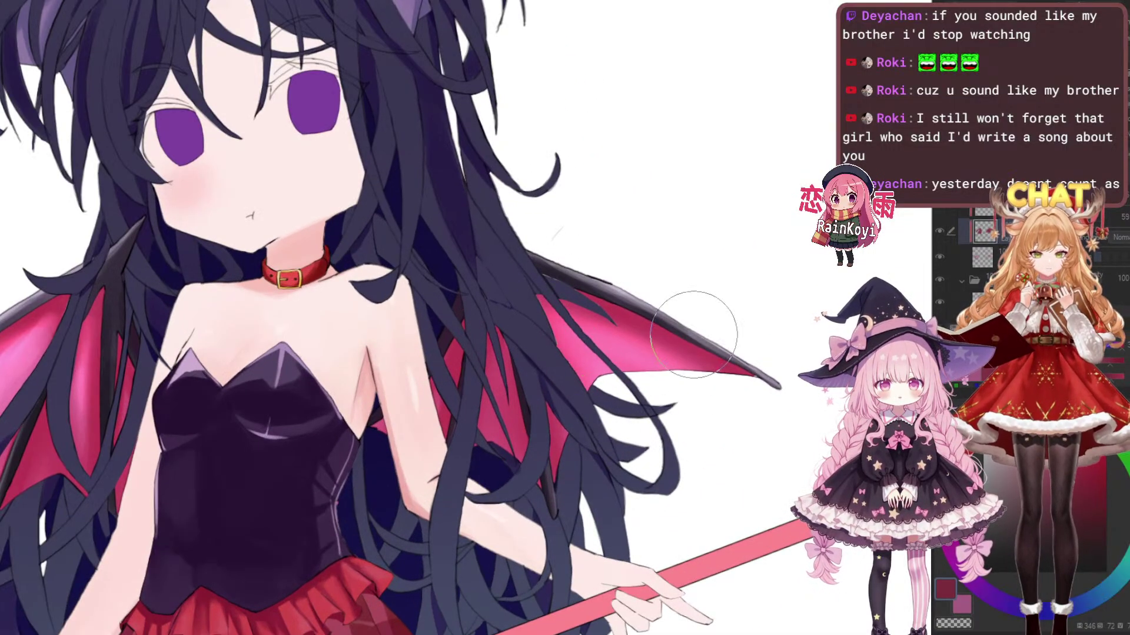
pyautogui.moveTo(694, 335); pyautogui.dragTo(639, 361)
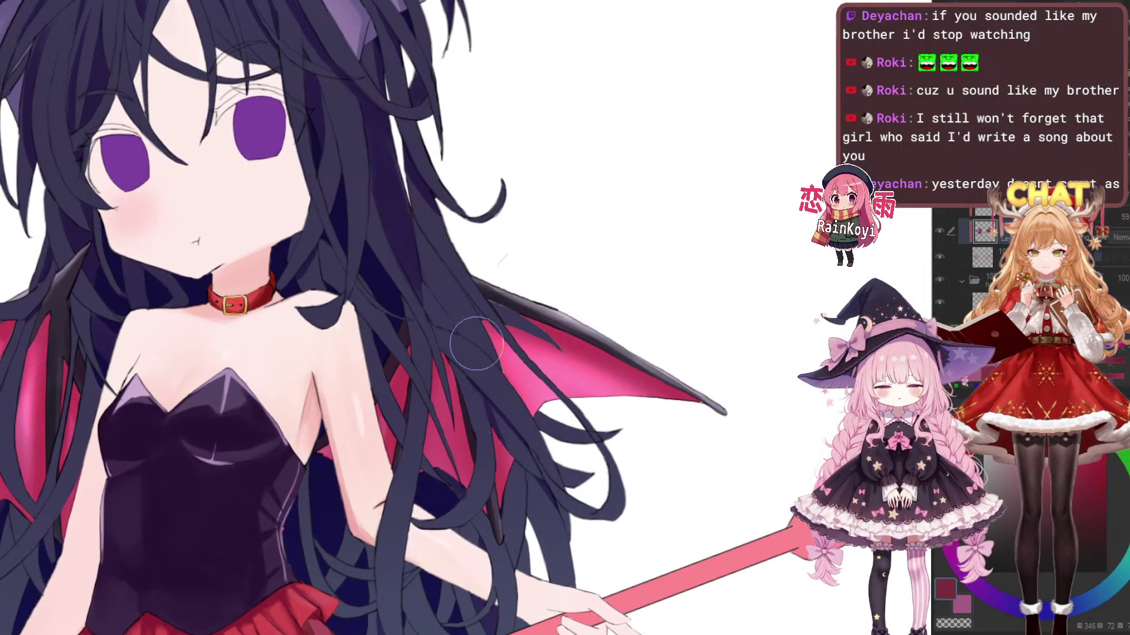
pyautogui.scroll(-3, 676, 383)
pyautogui.scroll(4, 624, 319)
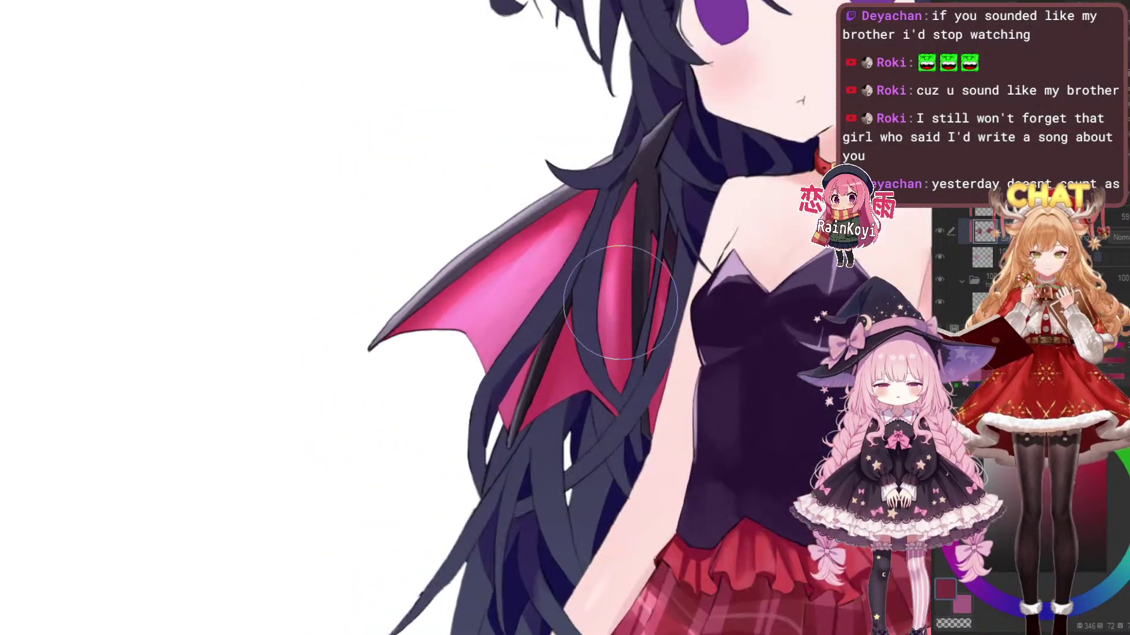
# Tone down the pink highlight in the left wing's middle membrane panel toward a more even crimson
pyautogui.press('e')
pyautogui.moveTo(679, 300)
pyautogui.mouseDown()
pyautogui.moveTo(638, 310)
pyautogui.moveTo(628, 290)
pyautogui.mouseUp()
pyautogui.scroll(1, 575, 356)
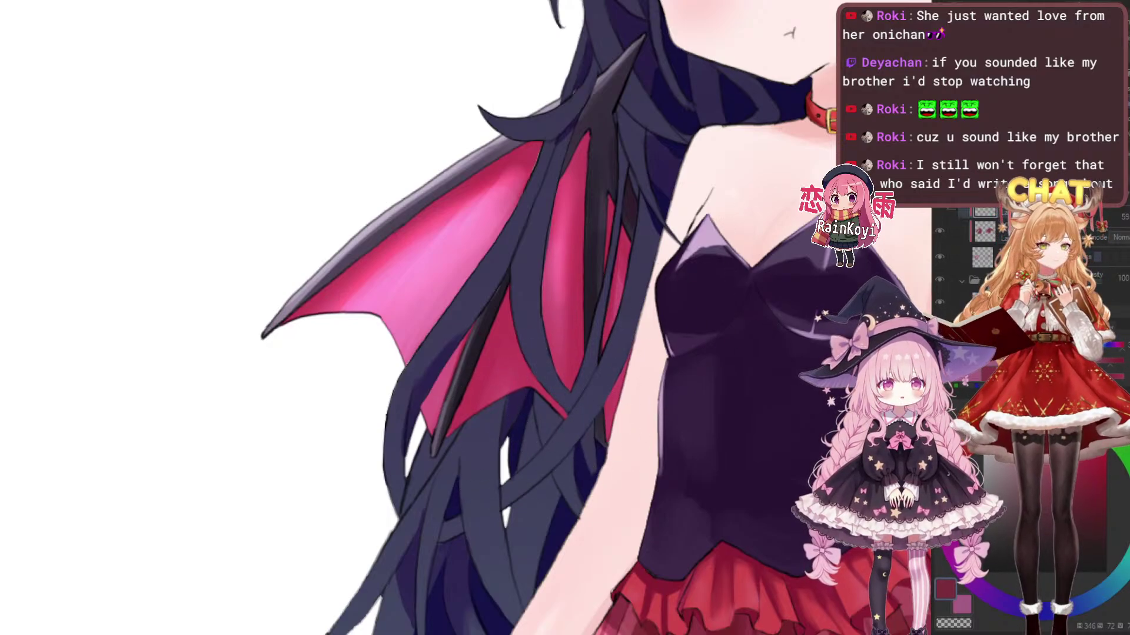
pyautogui.scroll(-5, 565, 318)
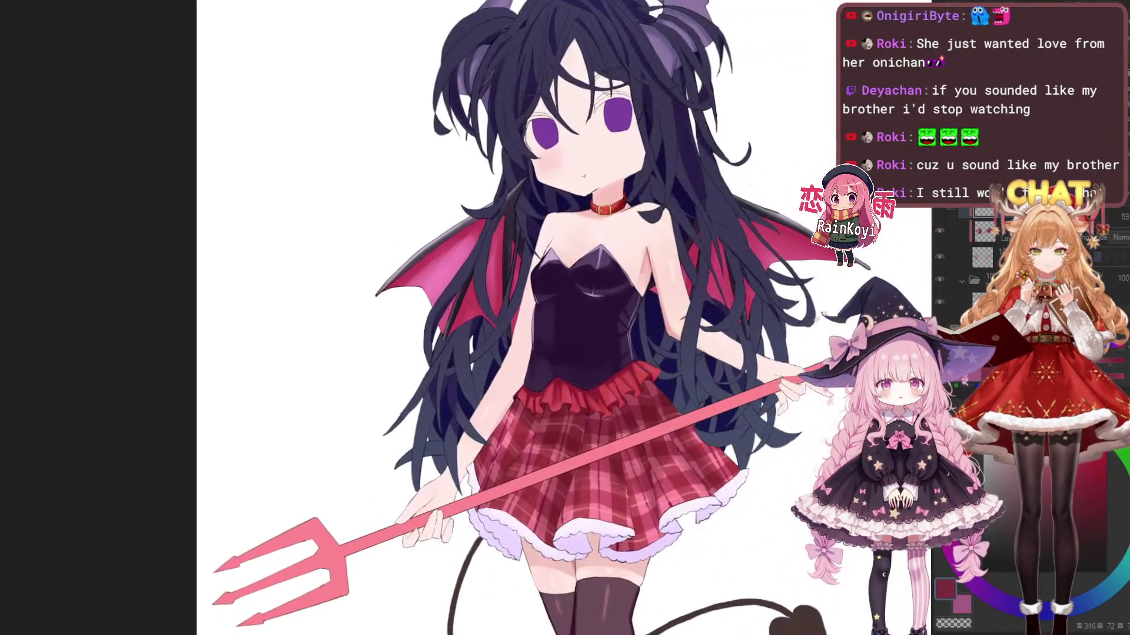
pyautogui.scroll(4, 501, 292)
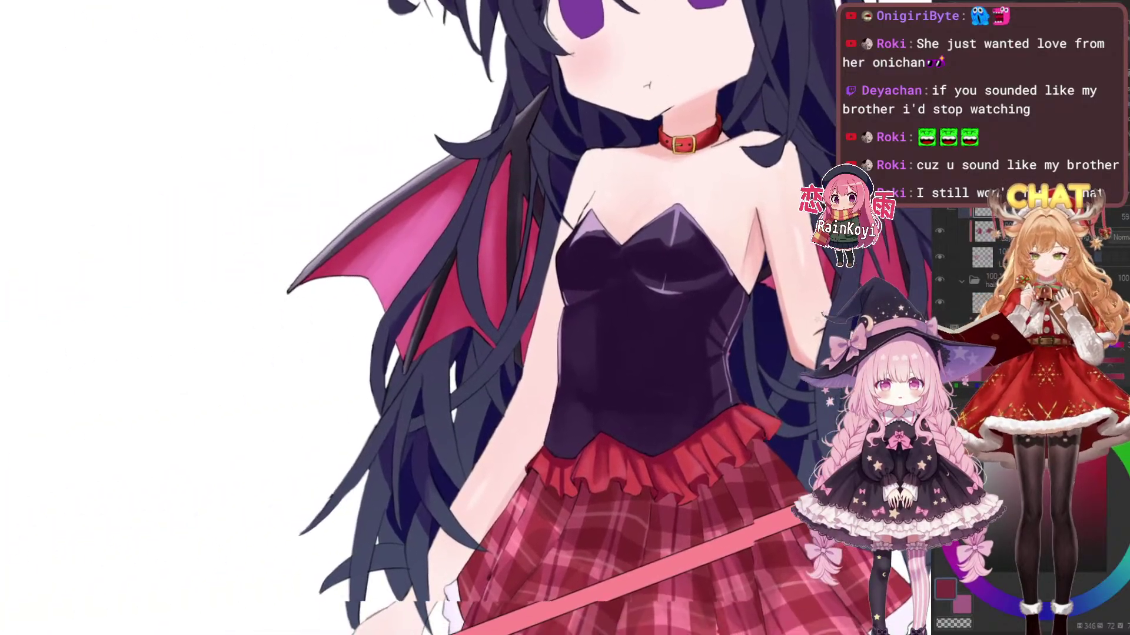
pyautogui.moveTo(494, 153); pyautogui.dragTo(665, 194)
pyautogui.scroll(2, 665, 194)
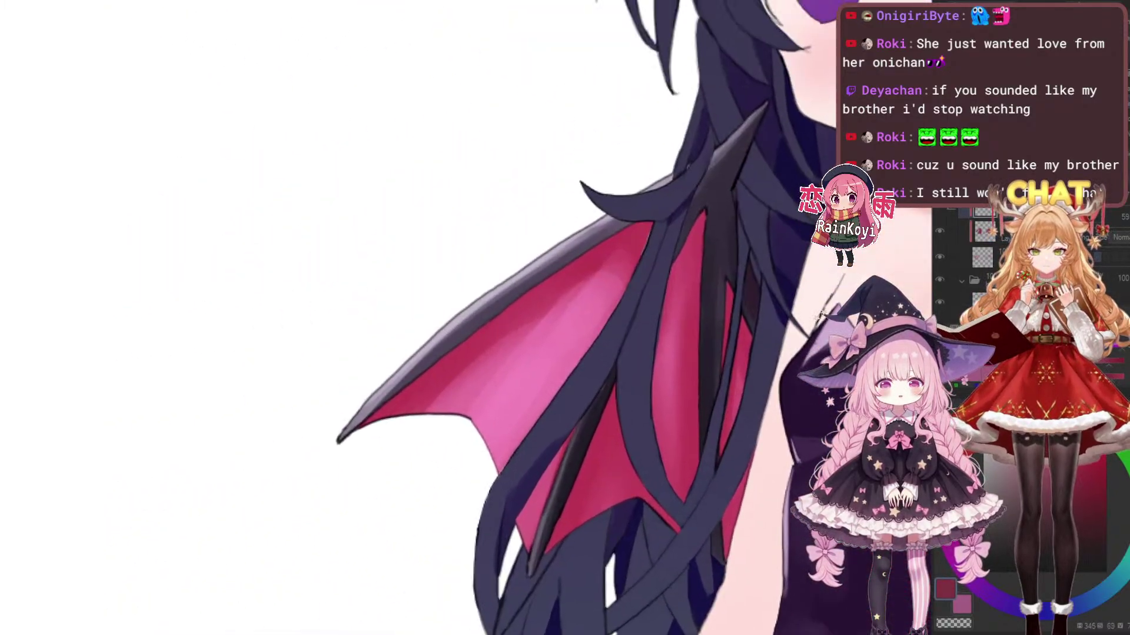
# Paint over the streaks in the left wing's large outer membrane panel with an even light pink
pyautogui.moveTo(559, 353)
pyautogui.mouseDown()
pyautogui.moveTo(517, 416)
pyautogui.moveTo(479, 441)
pyautogui.moveTo(552, 365)
pyautogui.mouseUp()
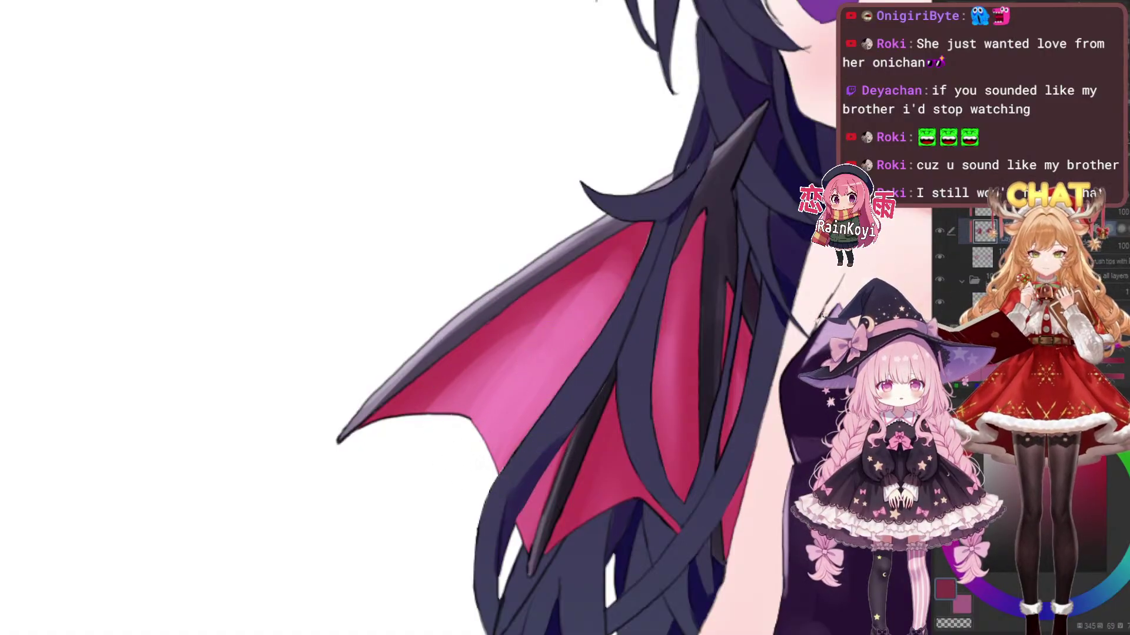
pyautogui.moveTo(585, 327); pyautogui.dragTo(407, 479)
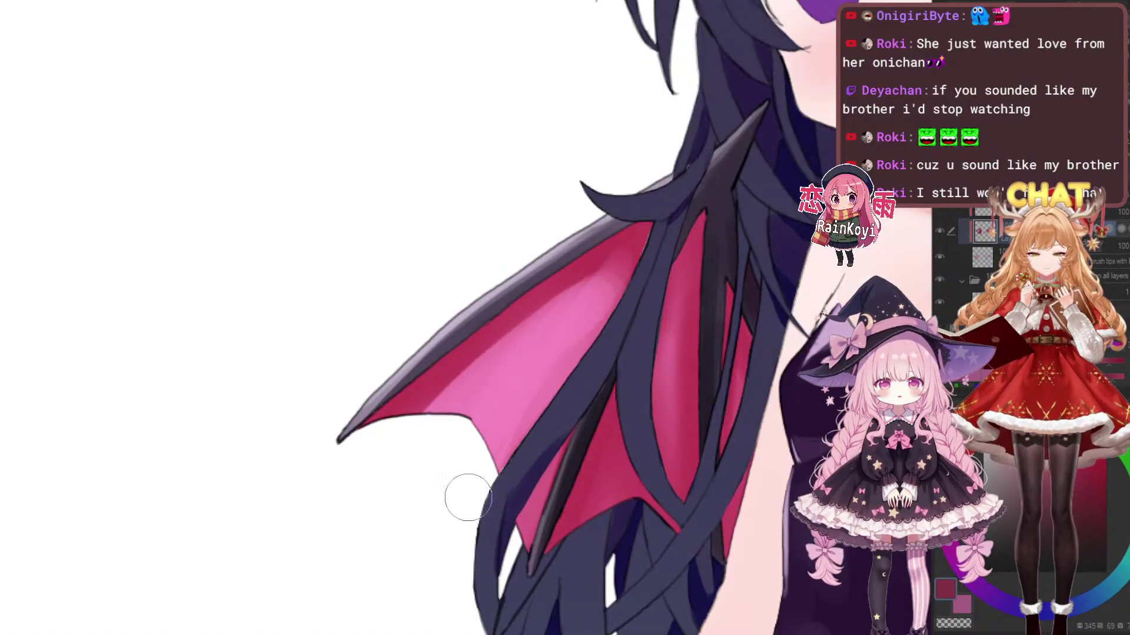
pyautogui.scroll(-5, 553, 329)
pyautogui.scroll(5, 517, 353)
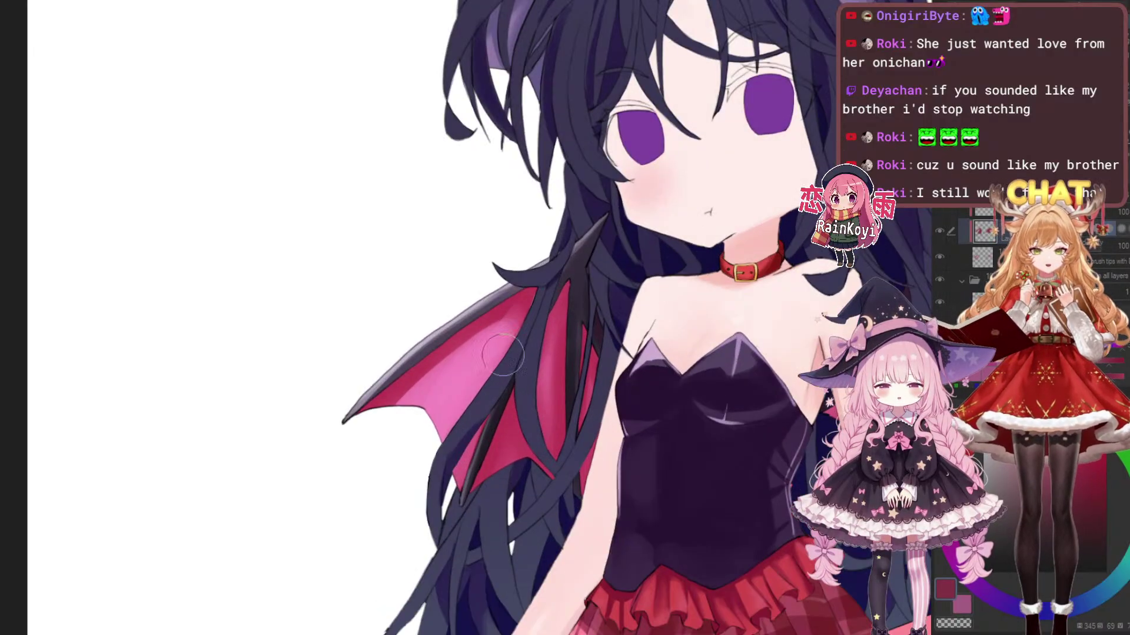
pyautogui.moveTo(469, 371); pyautogui.dragTo(524, 380)
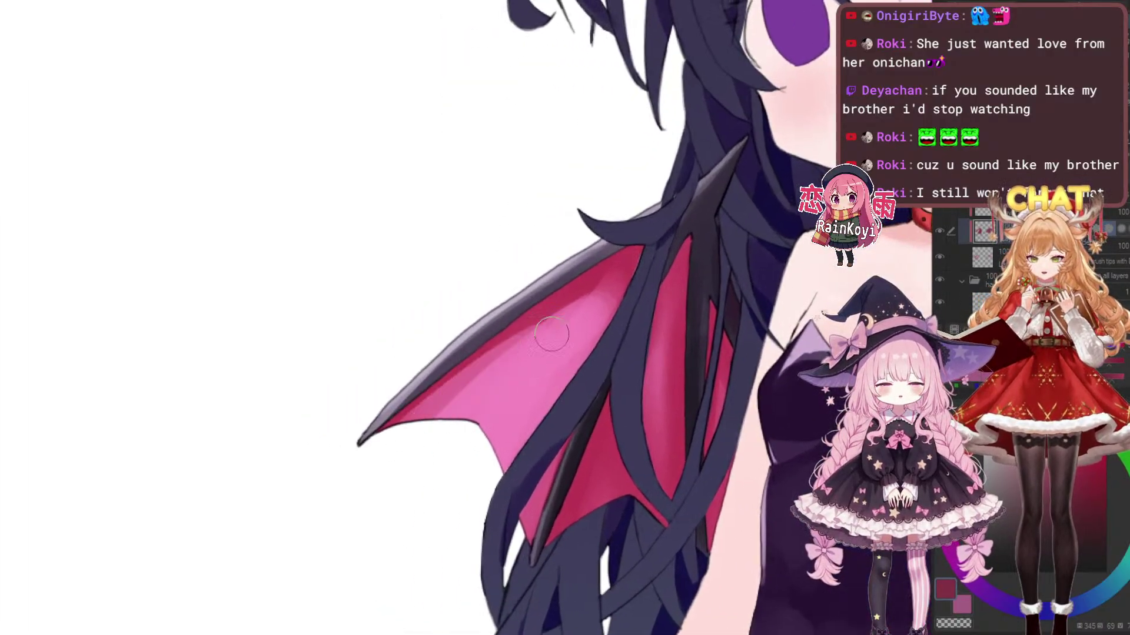
pyautogui.moveTo(596, 303)
pyautogui.mouseDown()
pyautogui.moveTo(530, 347)
pyautogui.moveTo(505, 389)
pyautogui.mouseUp()
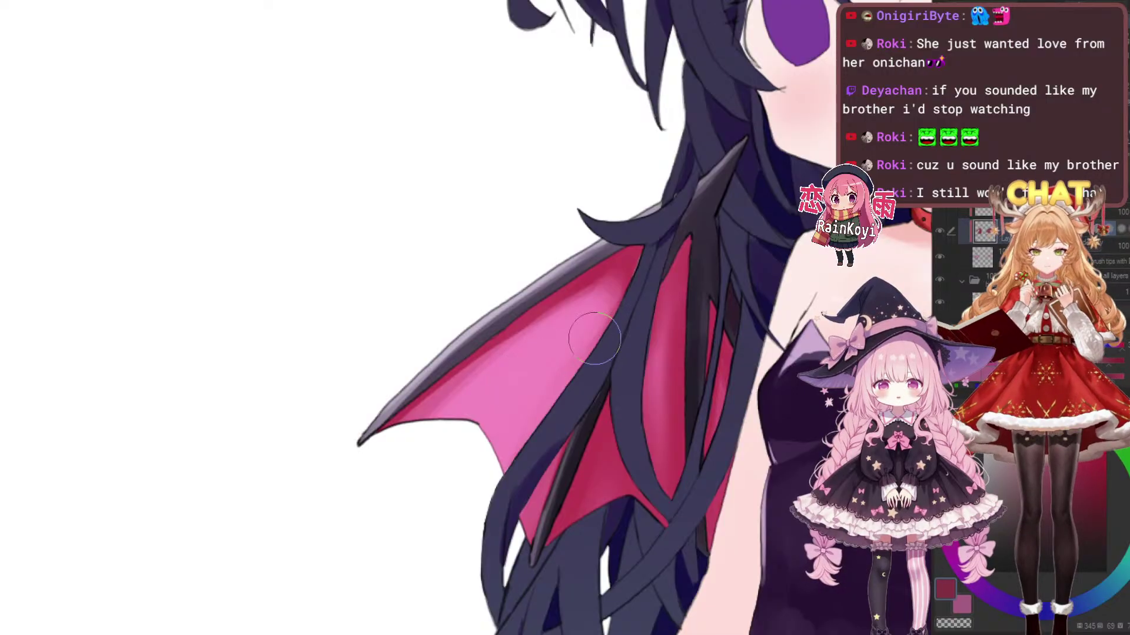
pyautogui.scroll(2, 606, 341)
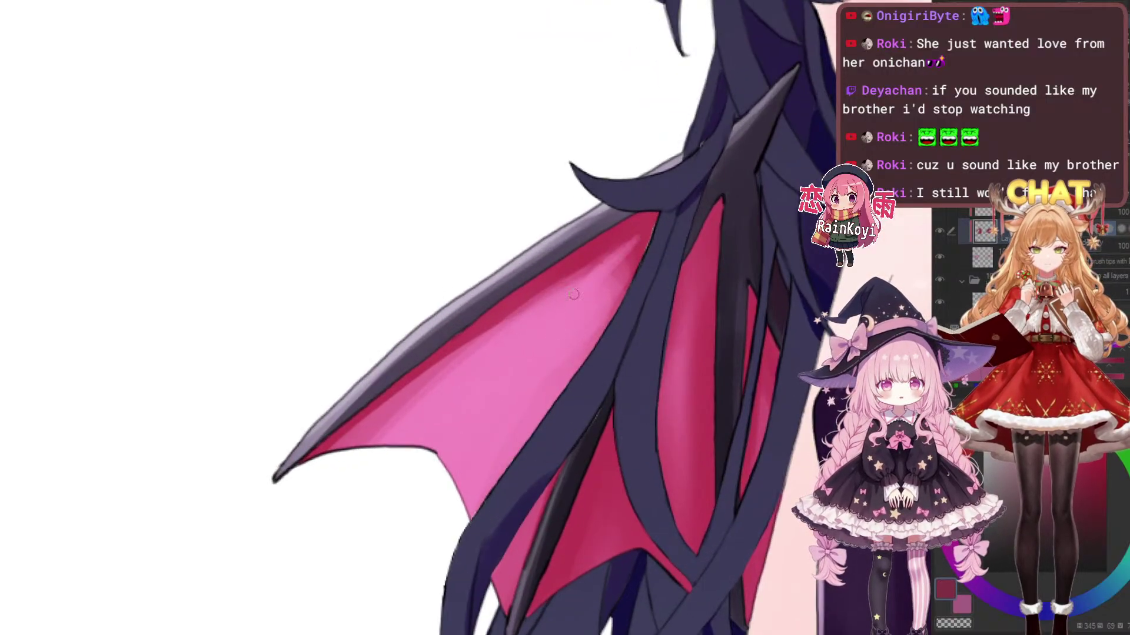
pyautogui.moveTo(629, 269); pyautogui.dragTo(566, 344)
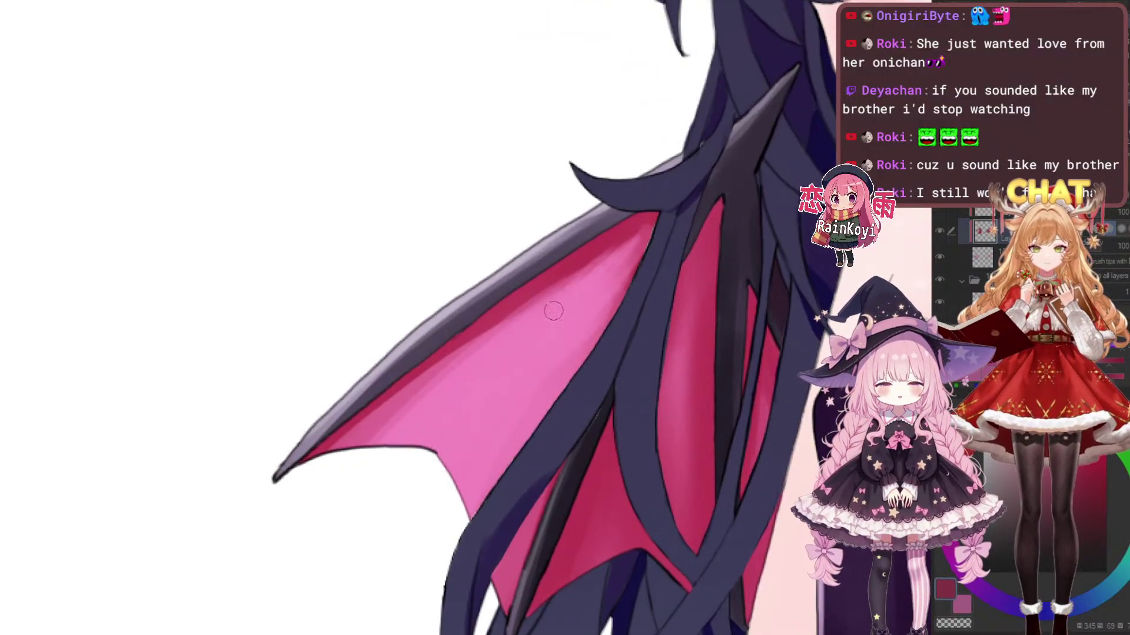
# Paint a dark red shadow with a smaller brush along the outer membrane's upper edge, beneath the left wing's bone
pyautogui.press('b')
pyautogui.press('[')
pyautogui.press('[')
pyautogui.press('[')
pyautogui.press('[')
pyautogui.moveTo(352, 432); pyautogui.dragTo(644, 229)
pyautogui.moveTo(429, 380)
pyautogui.mouseDown()
pyautogui.moveTo(547, 282)
pyautogui.moveTo(600, 259)
pyautogui.mouseUp()
pyautogui.moveTo(409, 403); pyautogui.dragTo(501, 350)
pyautogui.scroll(-1, 566, 303)
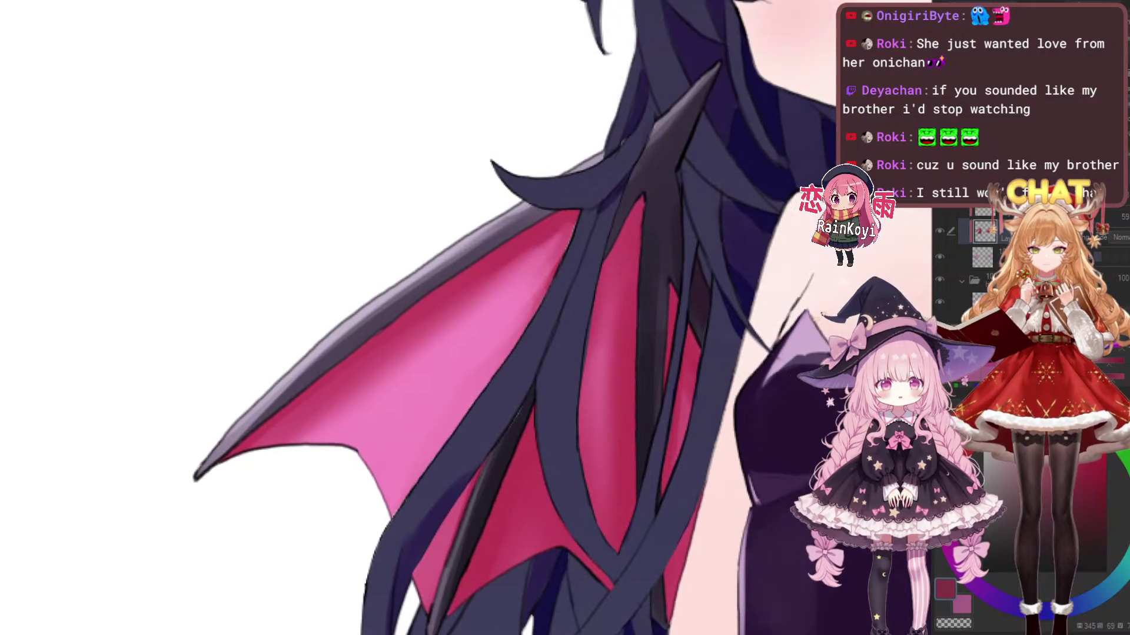
# Refine the red-to-pink shading across the left wing's membrane panels with a larger brush
pyautogui.scroll(3, 567, 302)
pyautogui.scroll(-4, 567, 302)
pyautogui.scroll(1, 566, 318)
pyautogui.moveTo(596, 218); pyautogui.dragTo(539, 331)
pyautogui.press(']')
pyautogui.moveTo(610, 429); pyautogui.dragTo(566, 404)
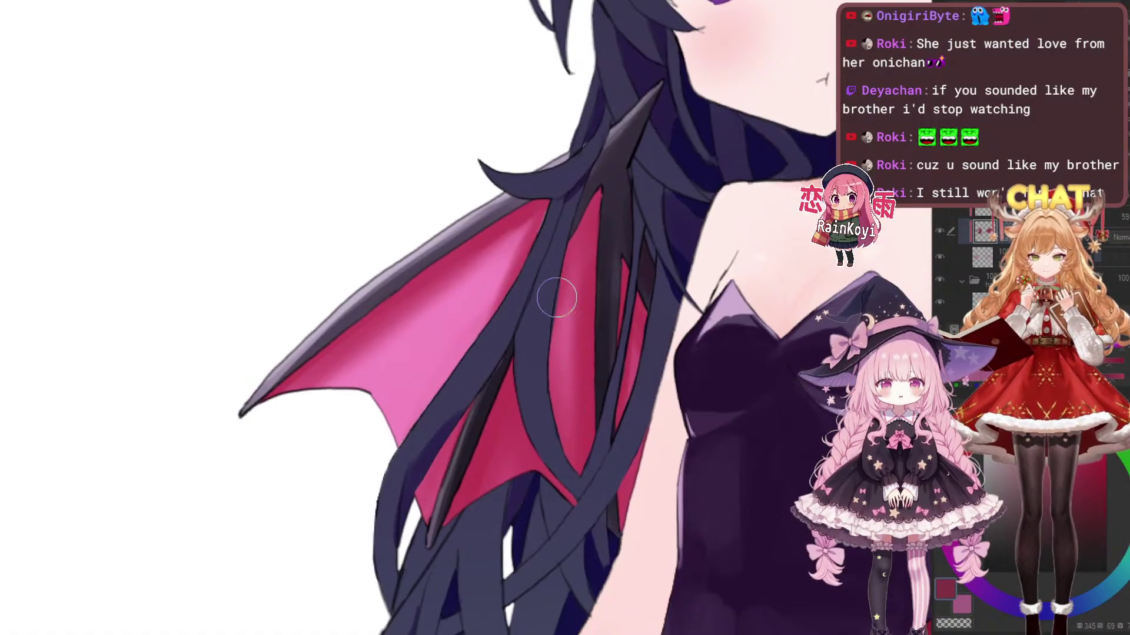
# Soften the pink-to-crimson transition in the left wing's outer membrane panel with a smaller brush
pyautogui.press('[')
pyautogui.press('[')
pyautogui.press('[')
pyautogui.moveTo(533, 278); pyautogui.dragTo(489, 267)
pyautogui.moveTo(406, 248); pyautogui.dragTo(371, 335)
pyautogui.hotkey('ctrl', 'z')
pyautogui.moveTo(398, 252); pyautogui.dragTo(374, 324)
pyautogui.moveTo(460, 283); pyautogui.dragTo(353, 277)
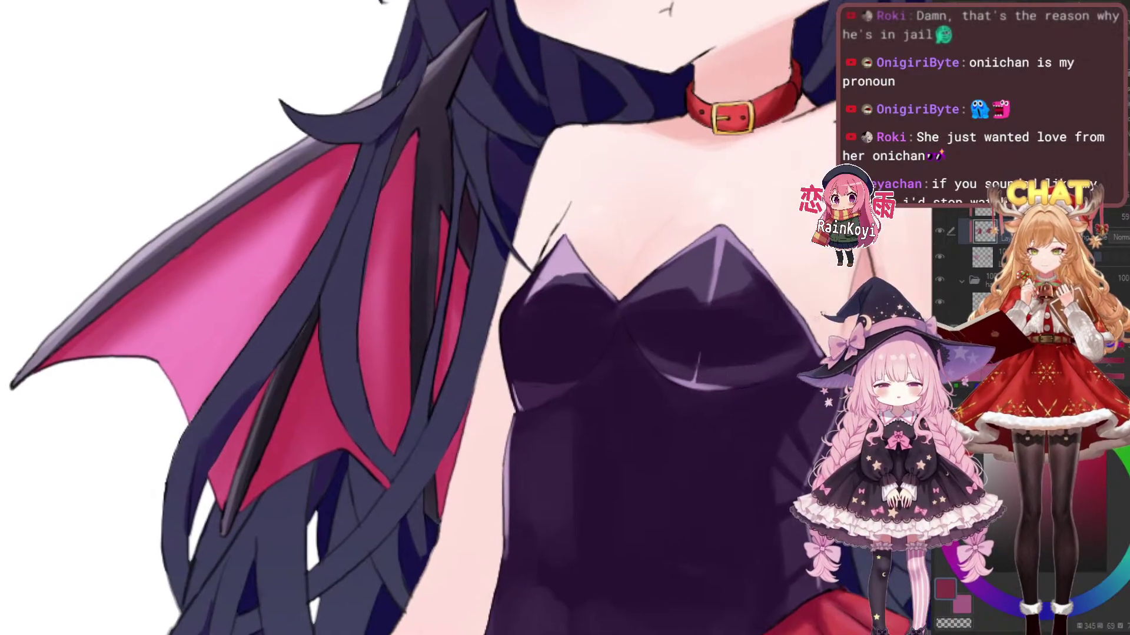
# Examine the right wing's membrane shading and compare it with the left wing's colors
pyautogui.scroll(-3, 436, 314)
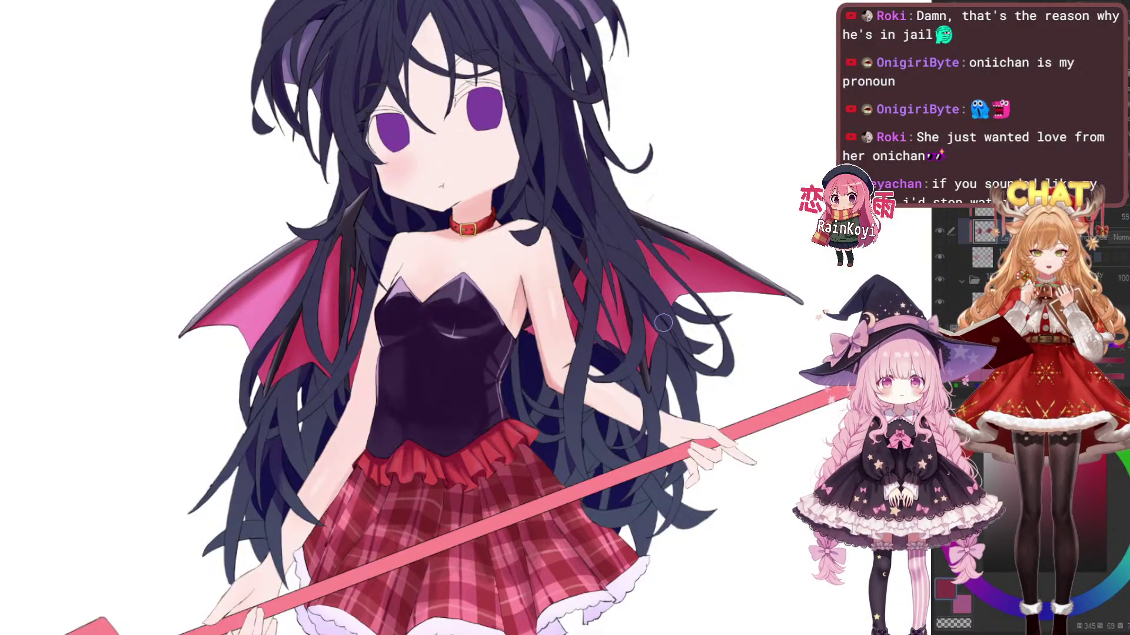
pyautogui.scroll(3, 660, 323)
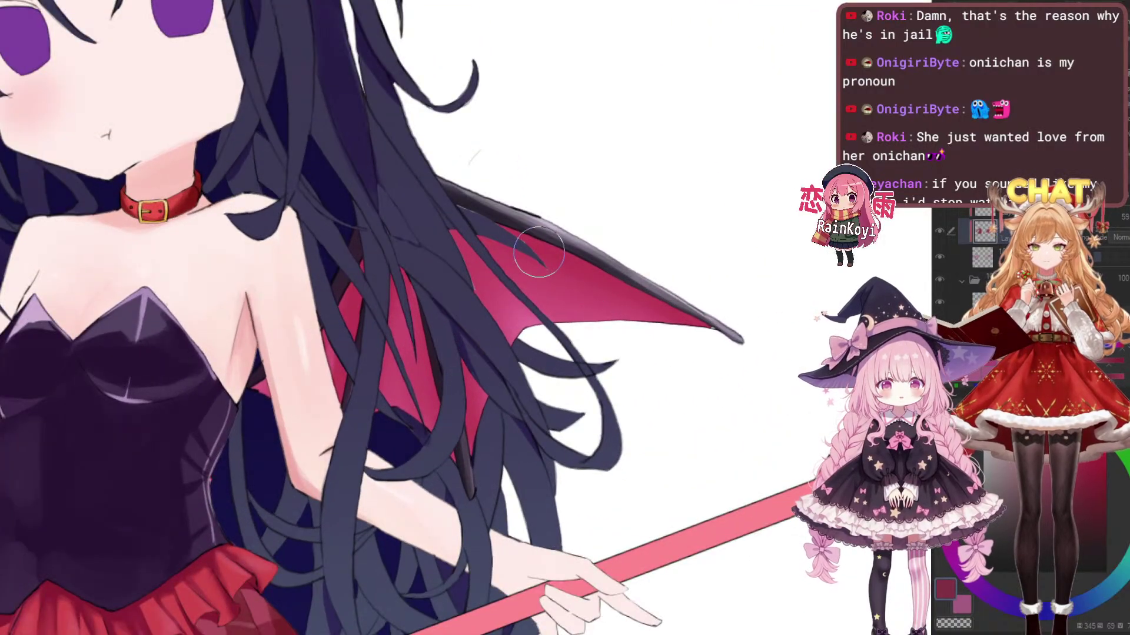
pyautogui.moveTo(541, 277); pyautogui.dragTo(457, 331)
pyautogui.moveTo(404, 275); pyautogui.dragTo(641, 383)
pyautogui.moveTo(419, 298); pyautogui.dragTo(540, 338)
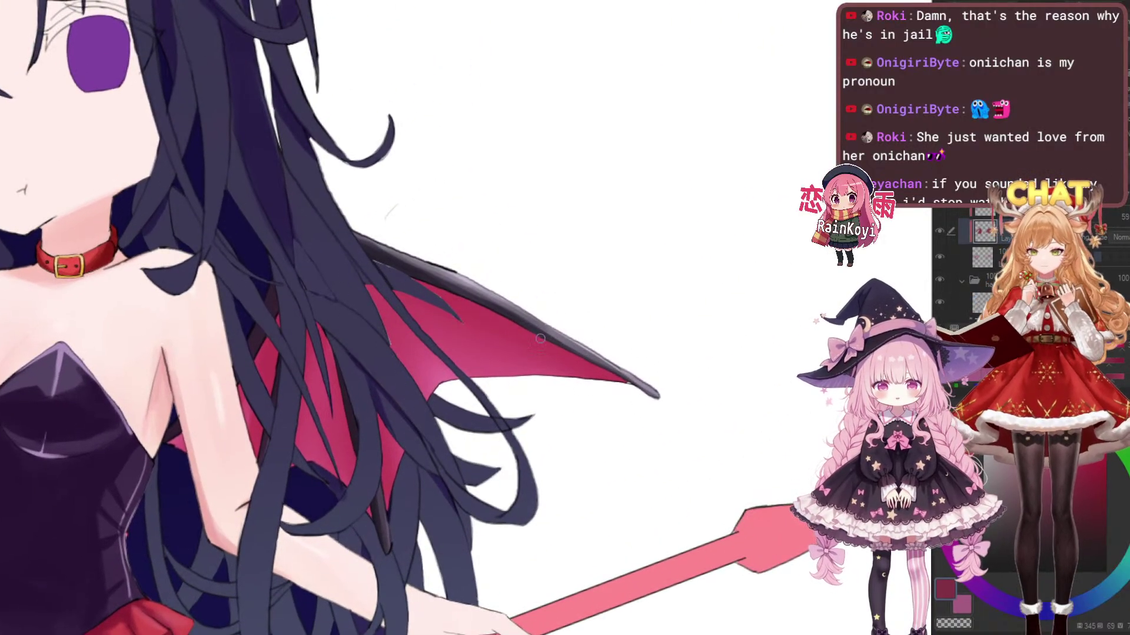
pyautogui.moveTo(399, 452); pyautogui.dragTo(472, 434)
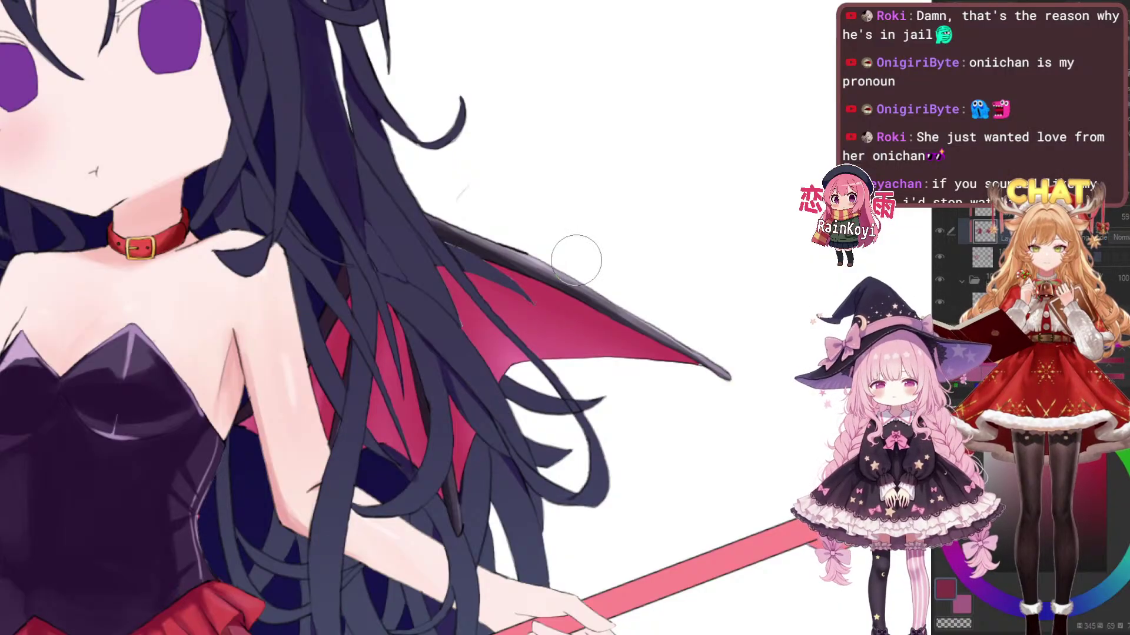
pyautogui.moveTo(566, 300); pyautogui.dragTo(776, 263)
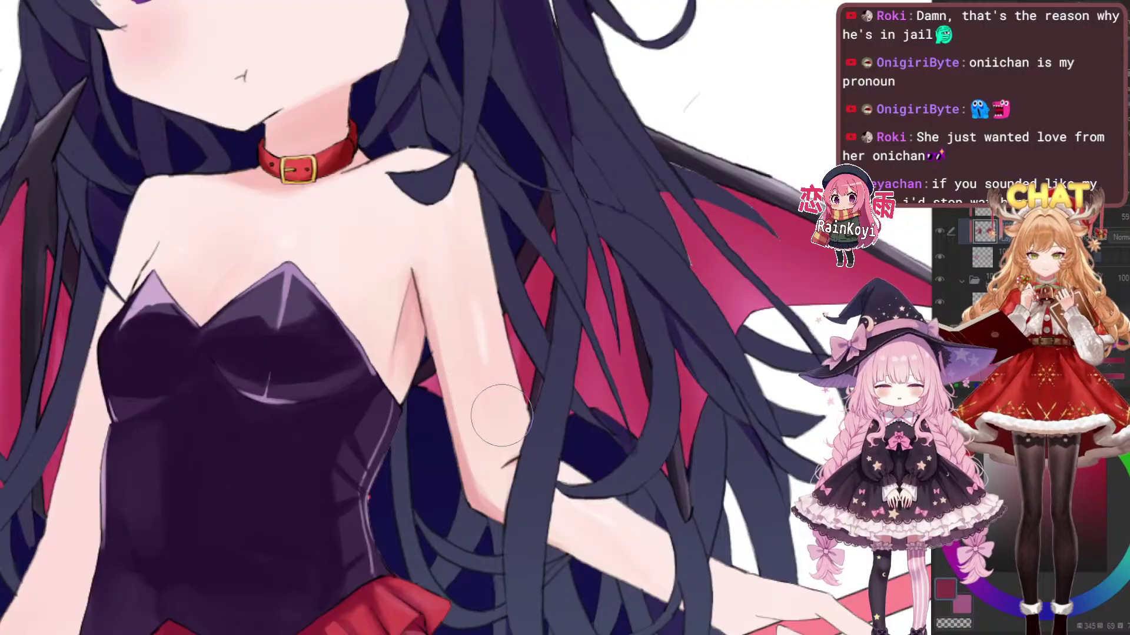
pyautogui.moveTo(283, 391); pyautogui.dragTo(538, 311)
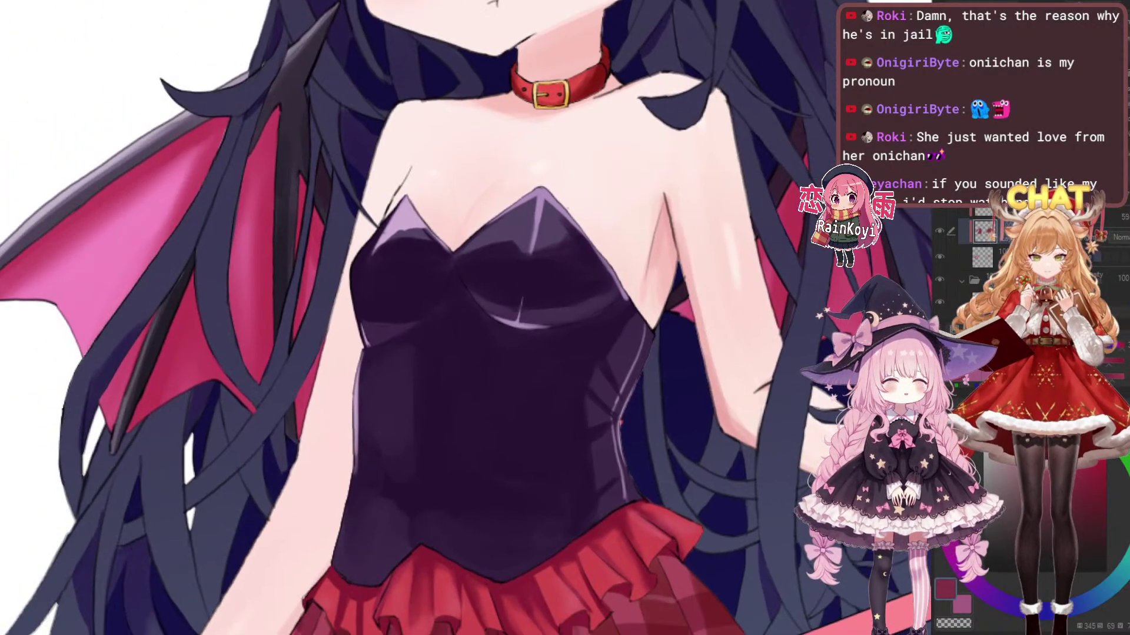
pyautogui.scroll(-3, 538, 312)
pyautogui.moveTo(412, 285); pyautogui.dragTo(511, 341)
pyautogui.scroll(3, 511, 341)
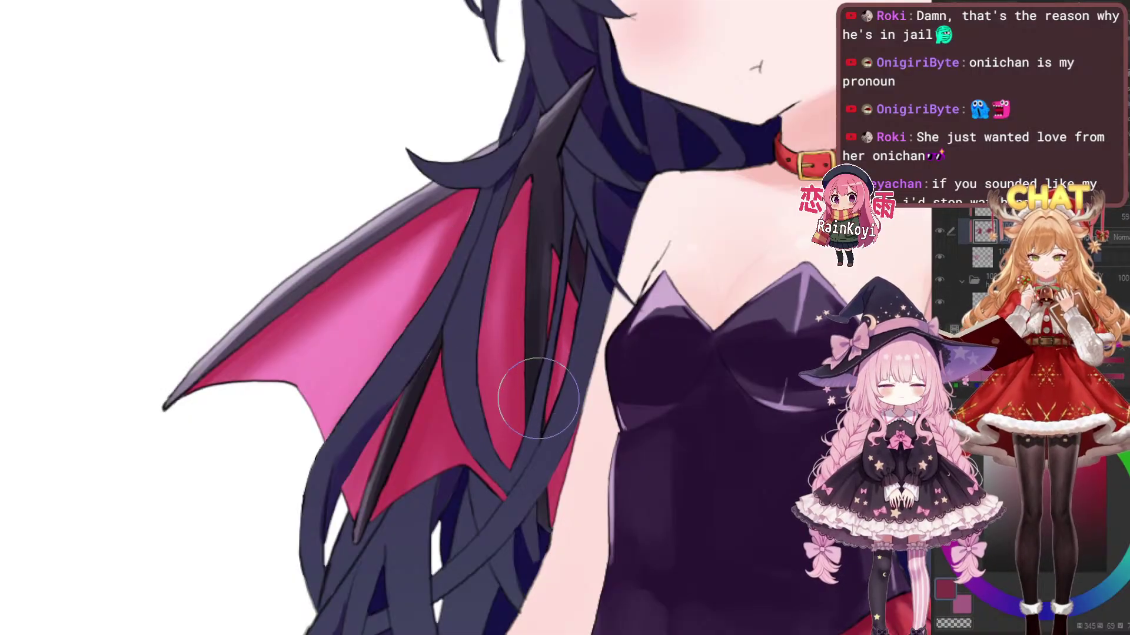
# Compare the left wing's membrane shading with and without the last stroke by undoing and redoing it
pyautogui.moveTo(470, 392); pyautogui.dragTo(588, 412)
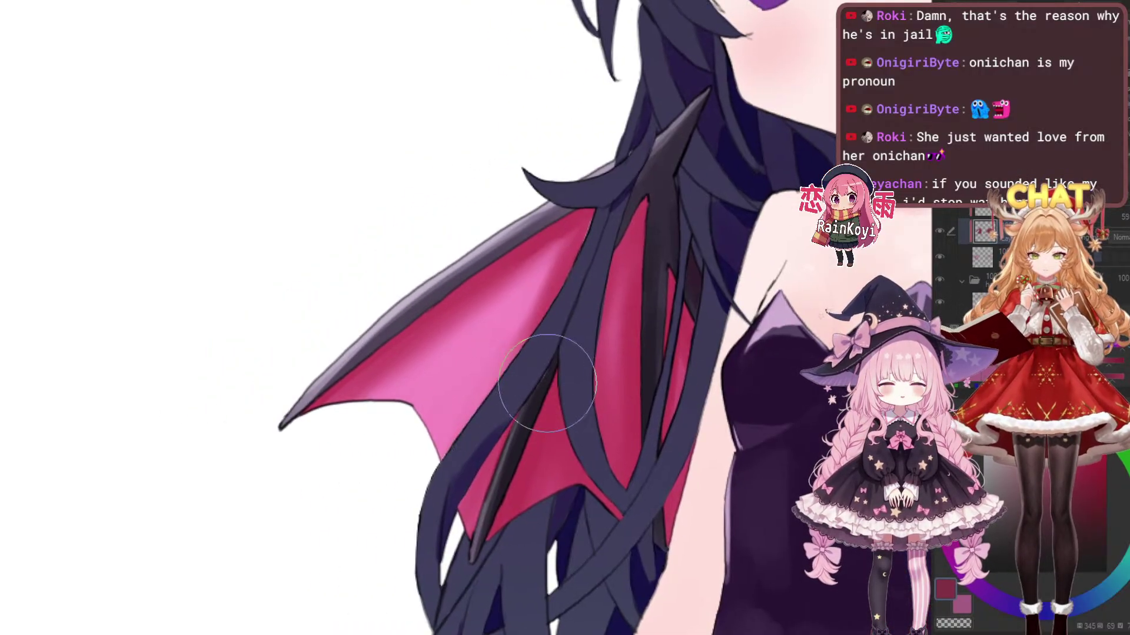
pyautogui.scroll(-4, 545, 384)
pyautogui.scroll(5, 544, 384)
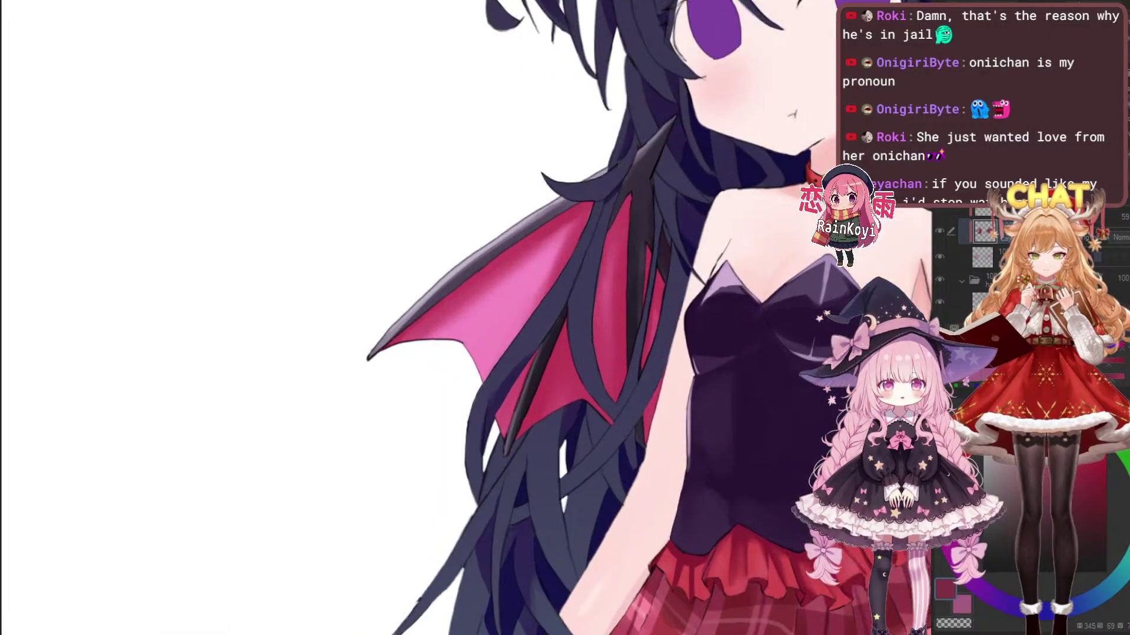
pyautogui.moveTo(512, 343)
pyautogui.mouseDown()
pyautogui.moveTo(487, 404)
pyautogui.moveTo(502, 443)
pyautogui.mouseUp()
pyautogui.hotkey('ctrl', 'z')
pyautogui.hotkey('ctrl', 'y')
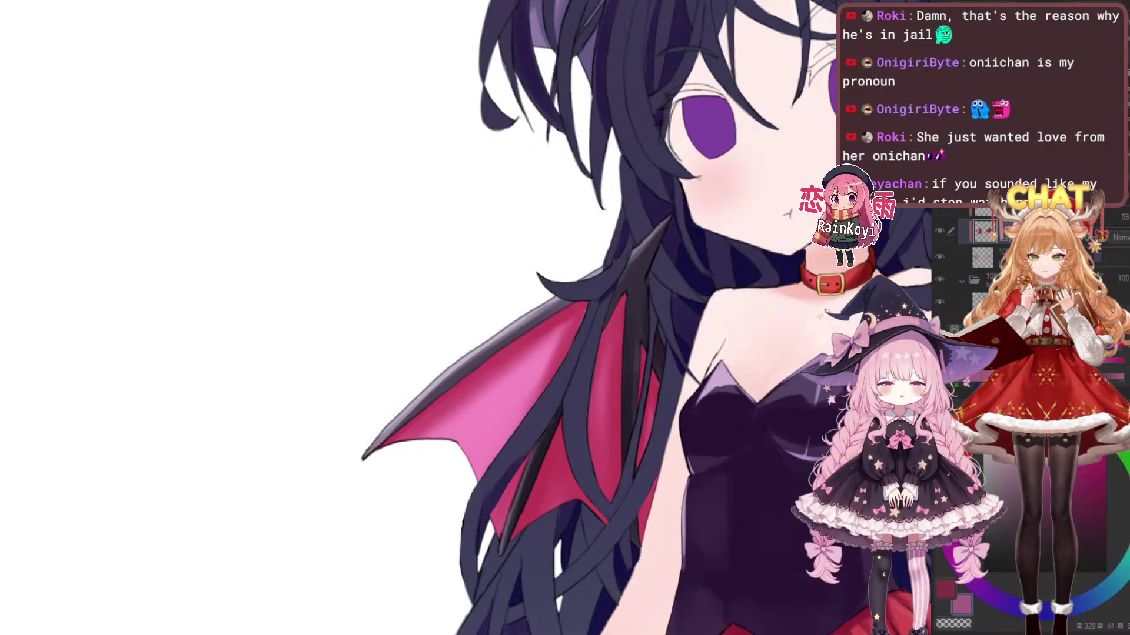
# Deepen the crimson across the upper part of the left wing's outer membrane, confining the pink highlight to its lower area
pyautogui.scroll(1, 493, 406)
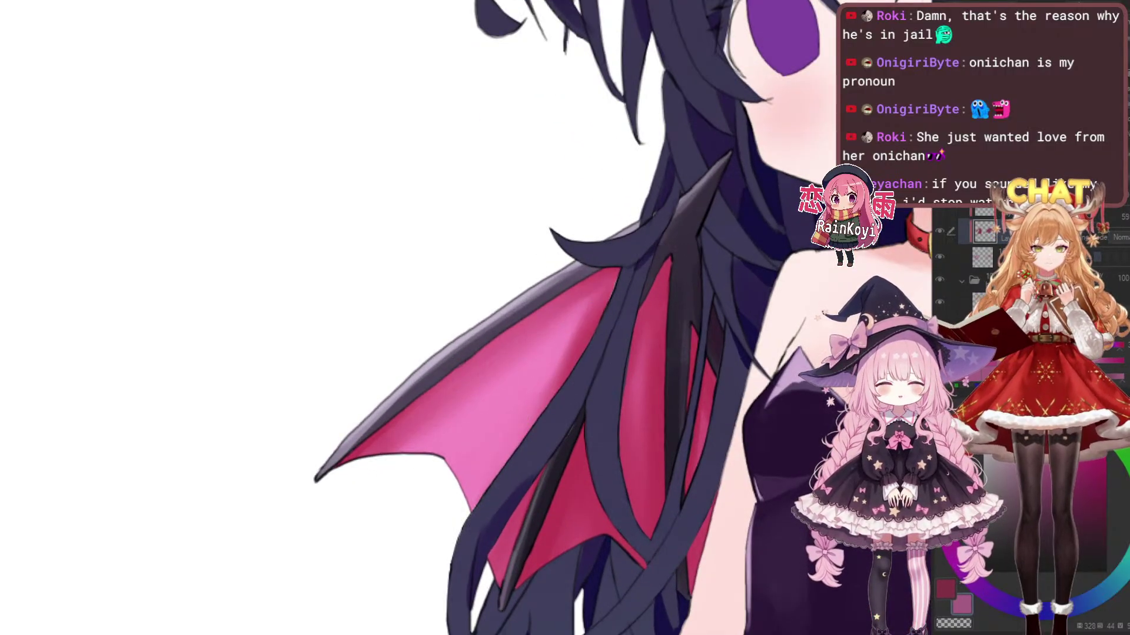
pyautogui.scroll(-4, 753, 282)
pyautogui.scroll(5, 496, 375)
pyautogui.scroll(2, 496, 375)
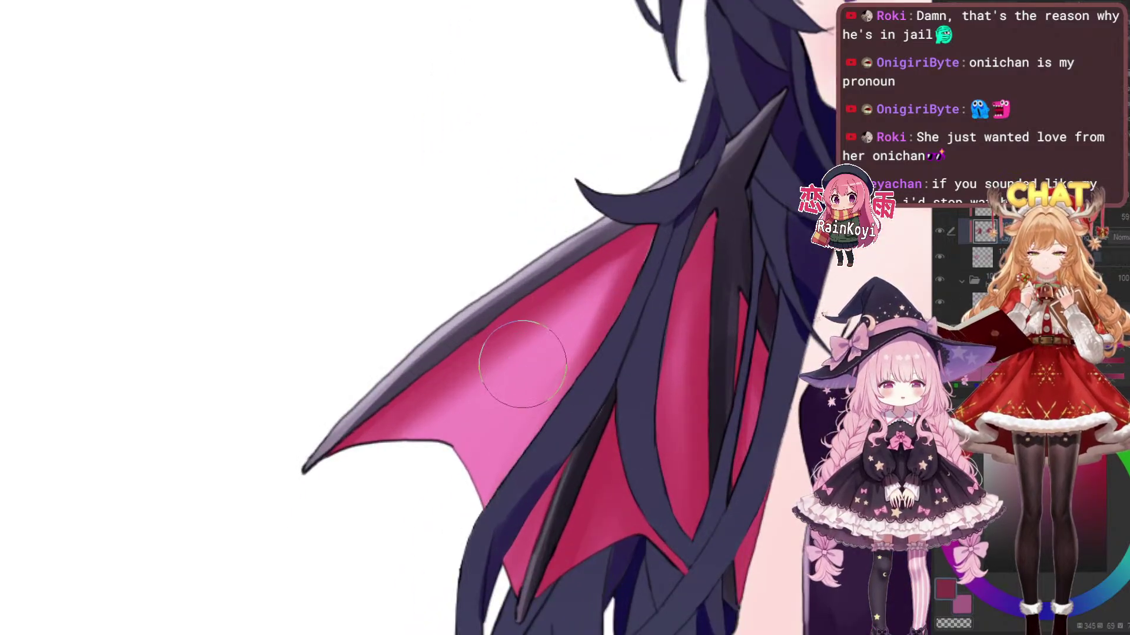
pyautogui.moveTo(389, 436)
pyautogui.mouseDown()
pyautogui.moveTo(535, 282)
pyautogui.moveTo(491, 365)
pyautogui.mouseUp()
pyautogui.moveTo(578, 320); pyautogui.dragTo(548, 315)
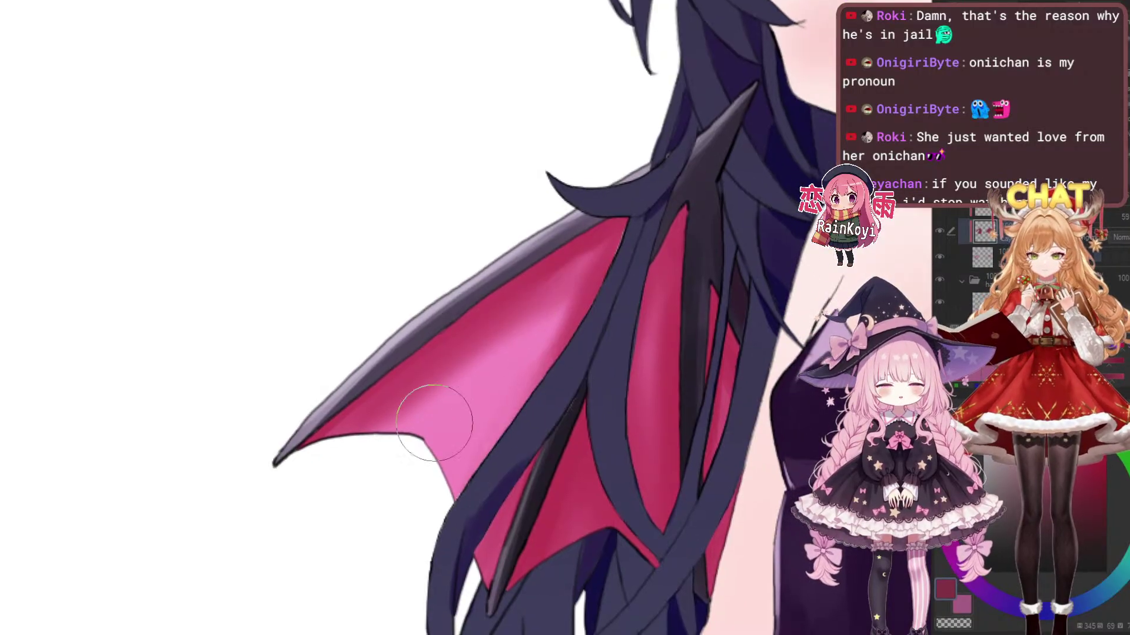
pyautogui.press('[')
pyautogui.moveTo(338, 444); pyautogui.dragTo(589, 262)
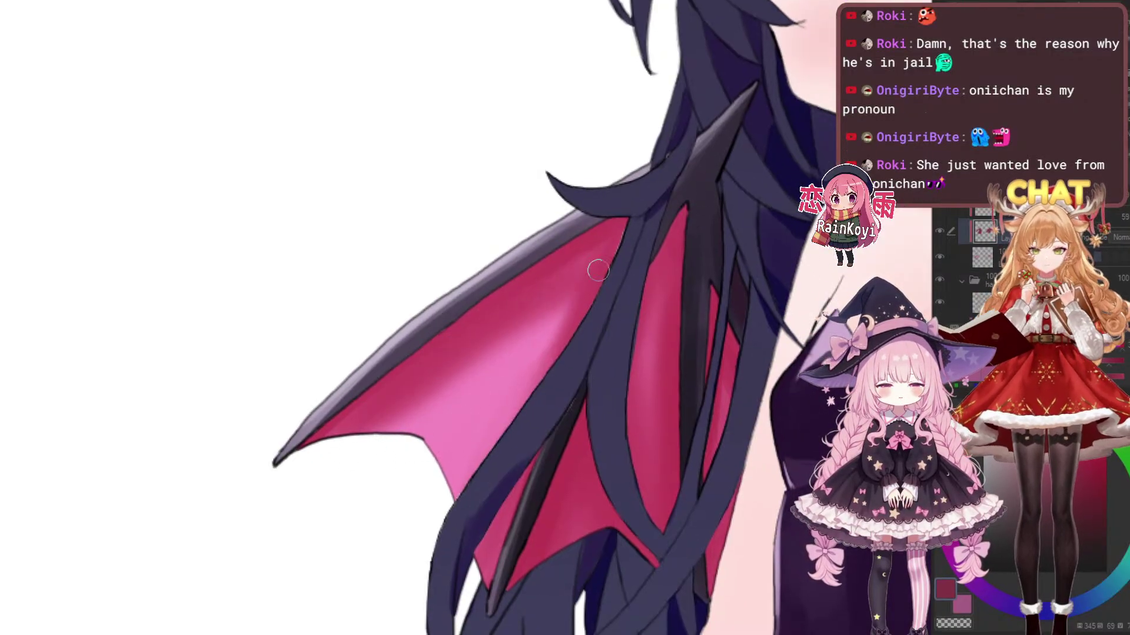
pyautogui.hotkey('ctrl', 'z')
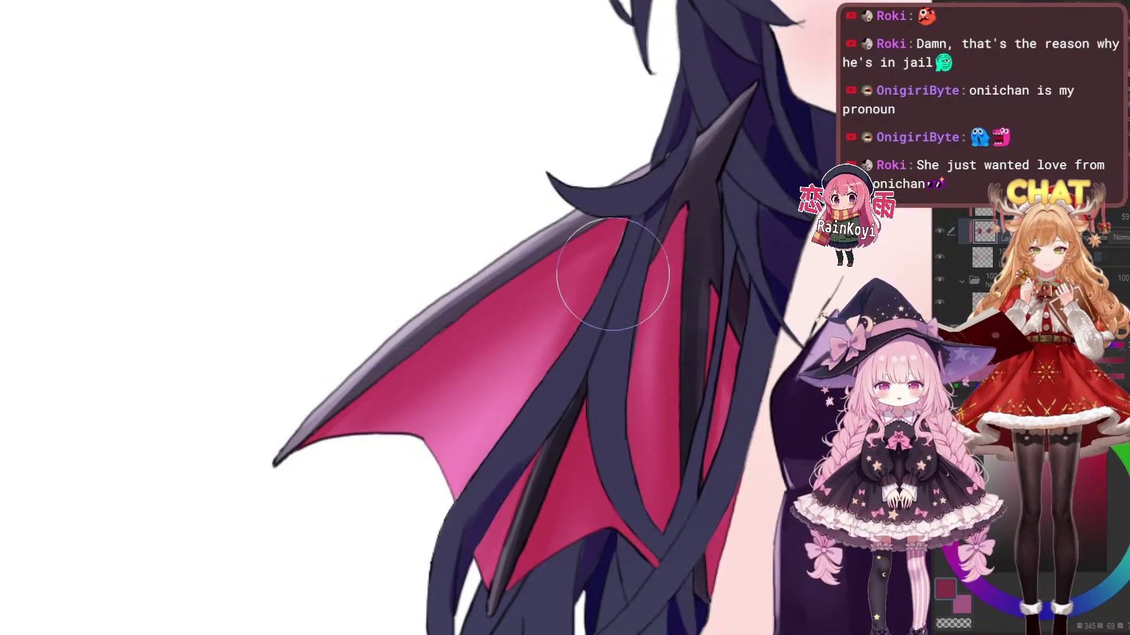
pyautogui.moveTo(677, 244); pyautogui.dragTo(568, 268)
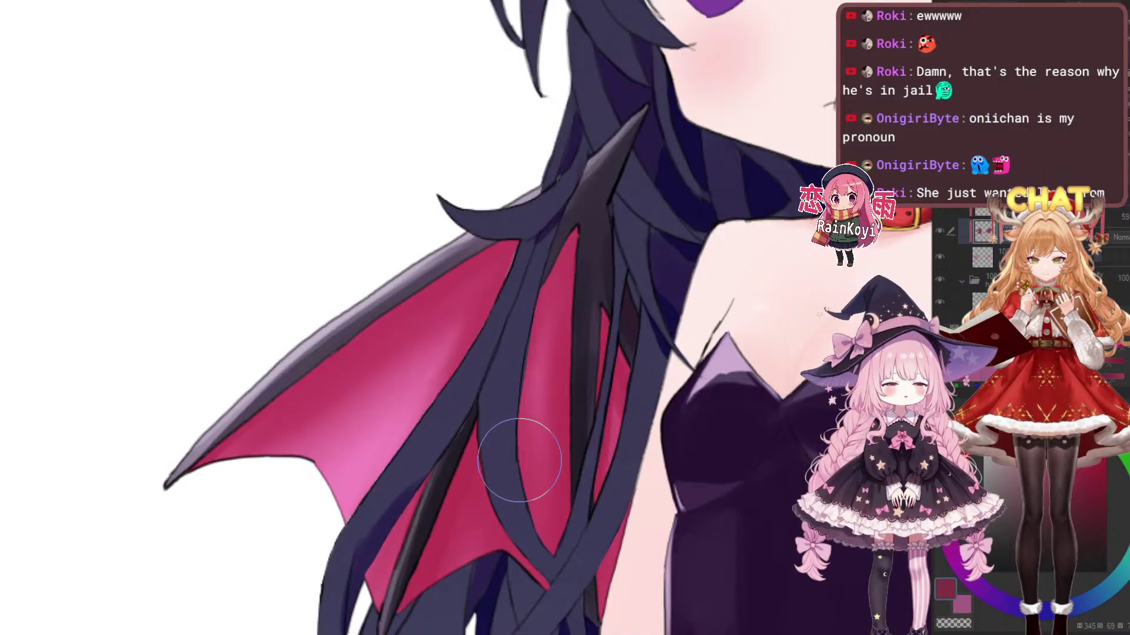
# Examine the shading of both wings against each other and within the full figure
pyautogui.scroll(-5, 490, 325)
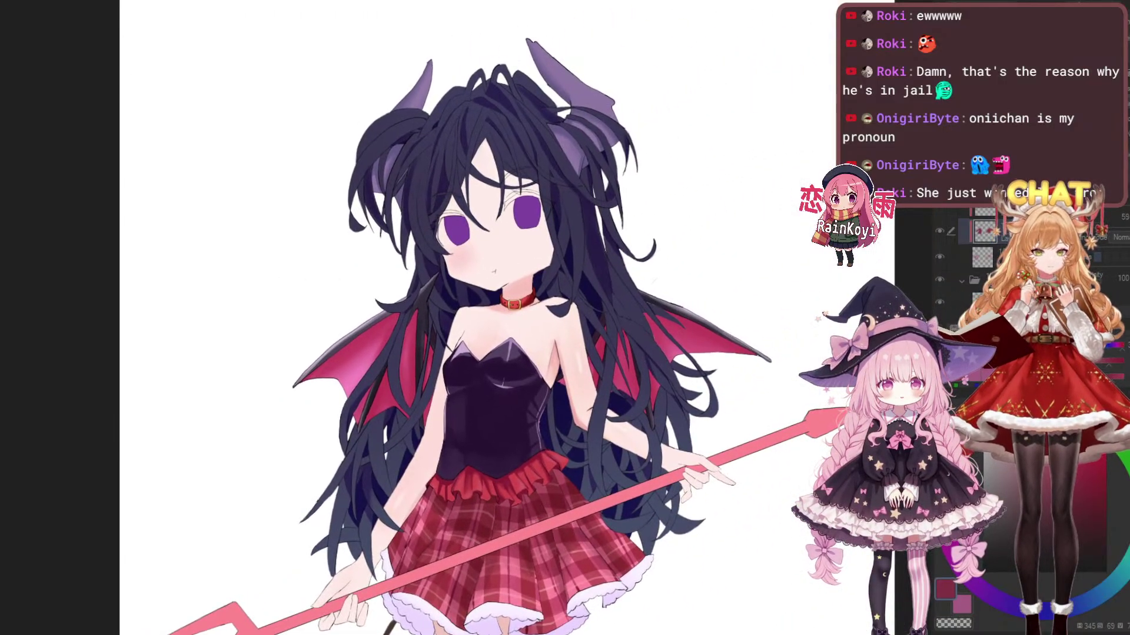
pyautogui.scroll(3, 853, 329)
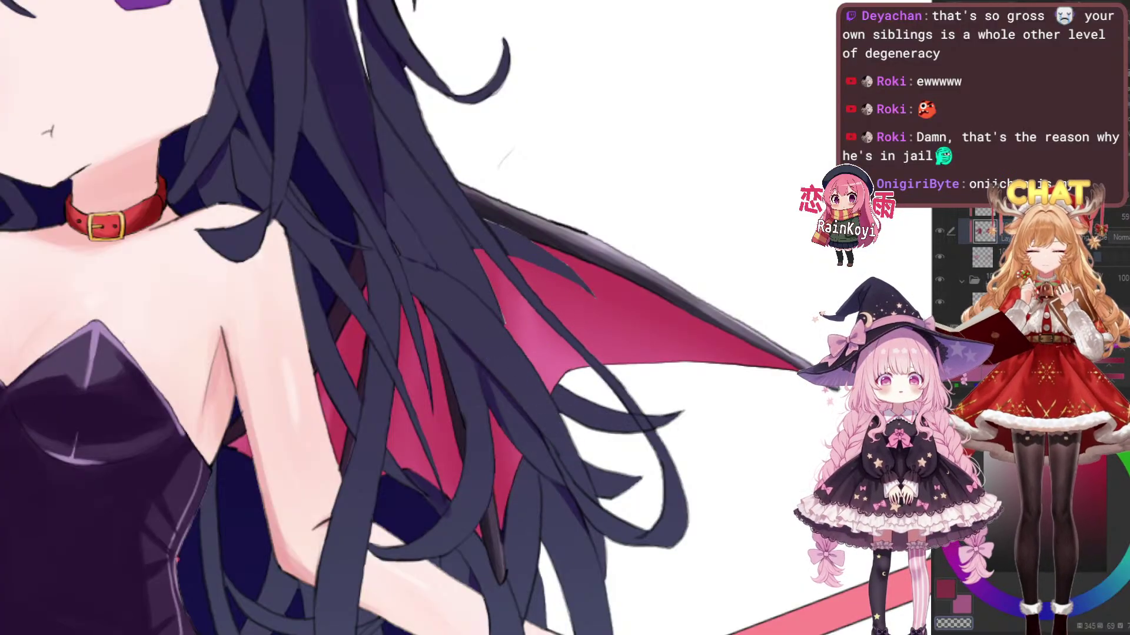
pyautogui.moveTo(527, 308); pyautogui.dragTo(474, 300)
pyautogui.press(']')
pyautogui.press(']')
pyautogui.press(']')
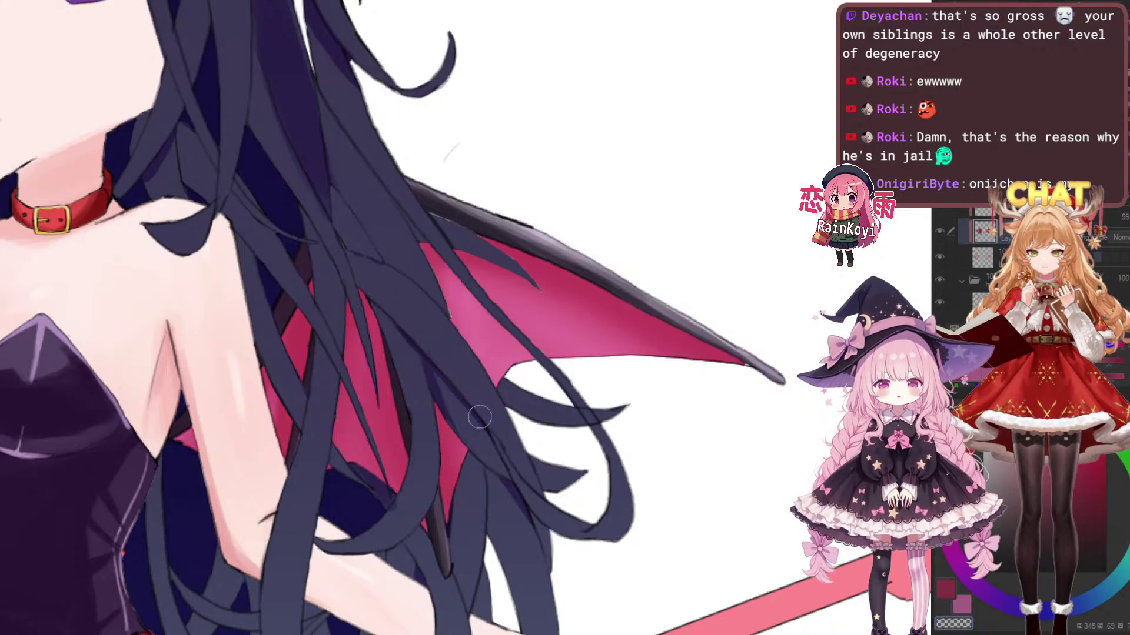
pyautogui.scroll(-5, 520, 354)
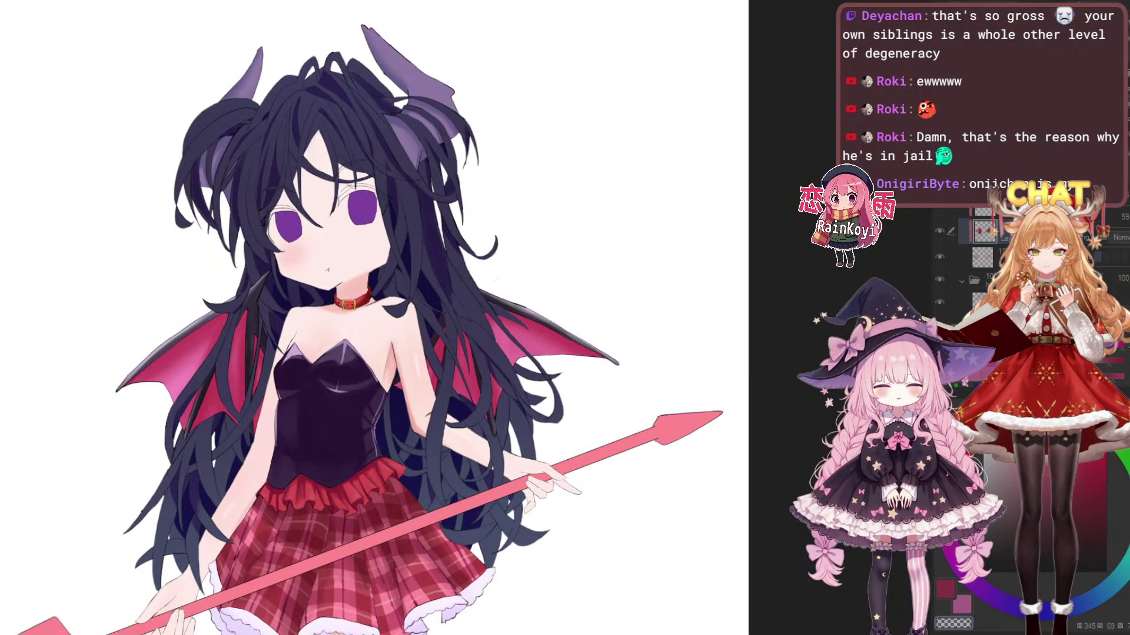
pyautogui.scroll(2, 538, 320)
pyautogui.hotkey('ctrl', '0')
pyautogui.scroll(3, 575, 383)
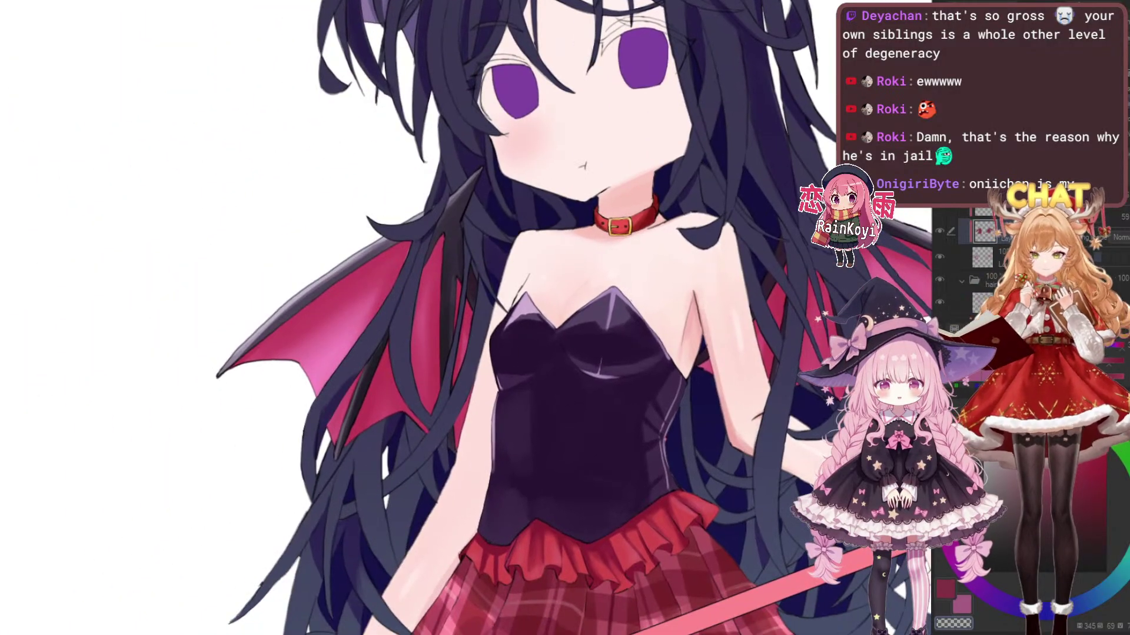
# Try a finer stroke on the left wing's outer membrane with a much smaller brush and undo it
pyautogui.scroll(2, 535, 344)
pyautogui.press('[')
pyautogui.press('[')
pyautogui.press('[')
pyautogui.press('[')
pyautogui.press('[')
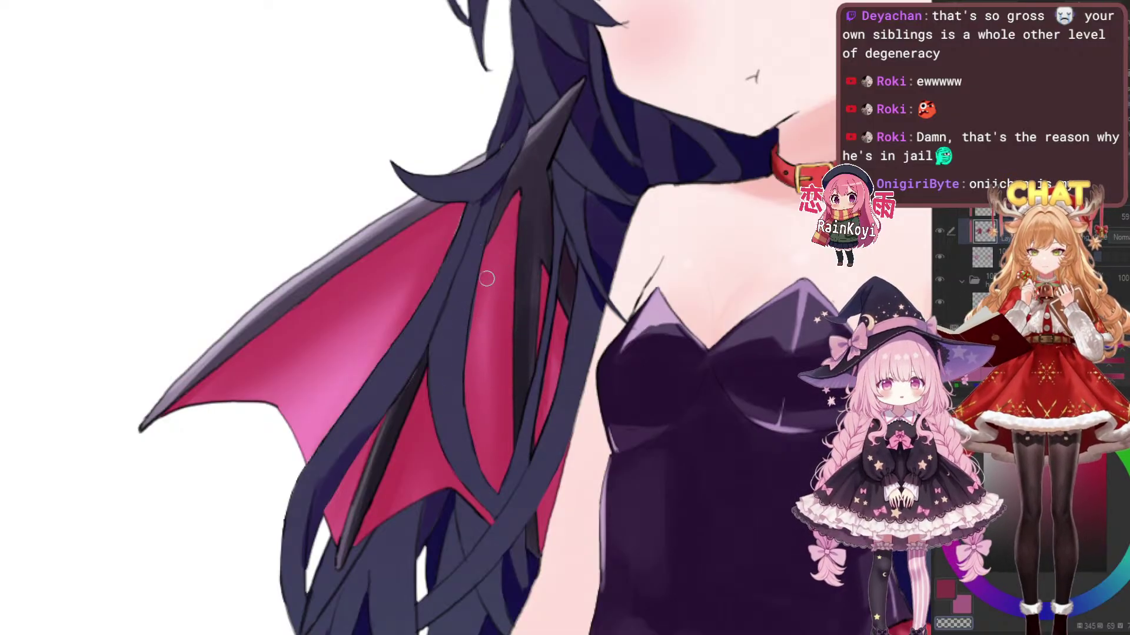
pyautogui.moveTo(495, 339); pyautogui.dragTo(597, 372)
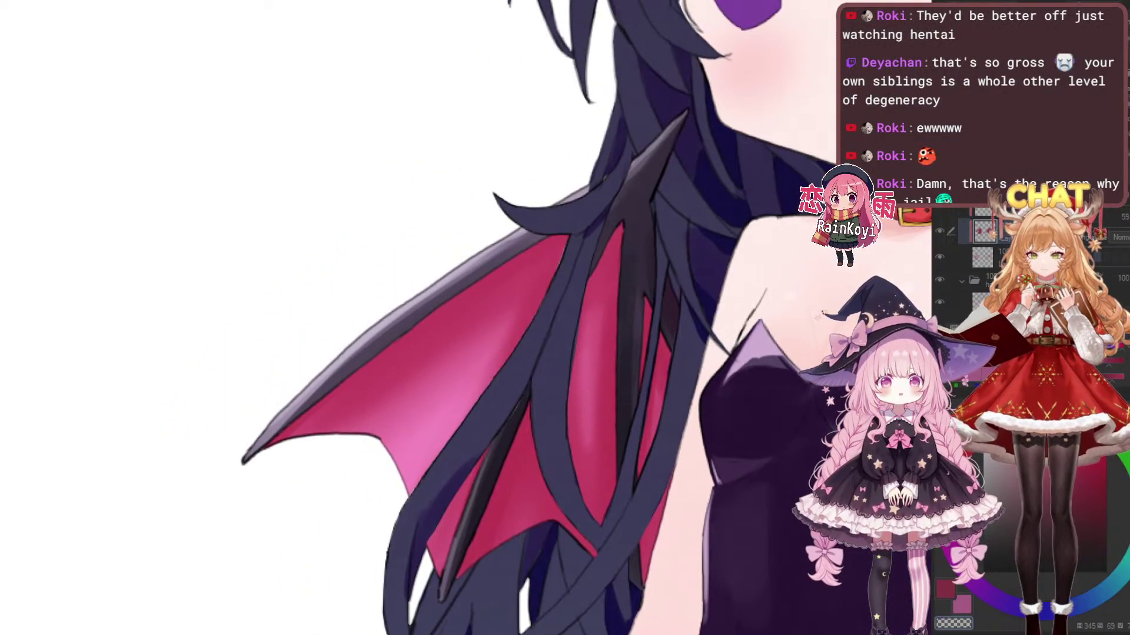
pyautogui.scroll(1, 426, 388)
pyautogui.moveTo(426, 392); pyautogui.dragTo(385, 428)
pyautogui.hotkey('ctrl', 'z')
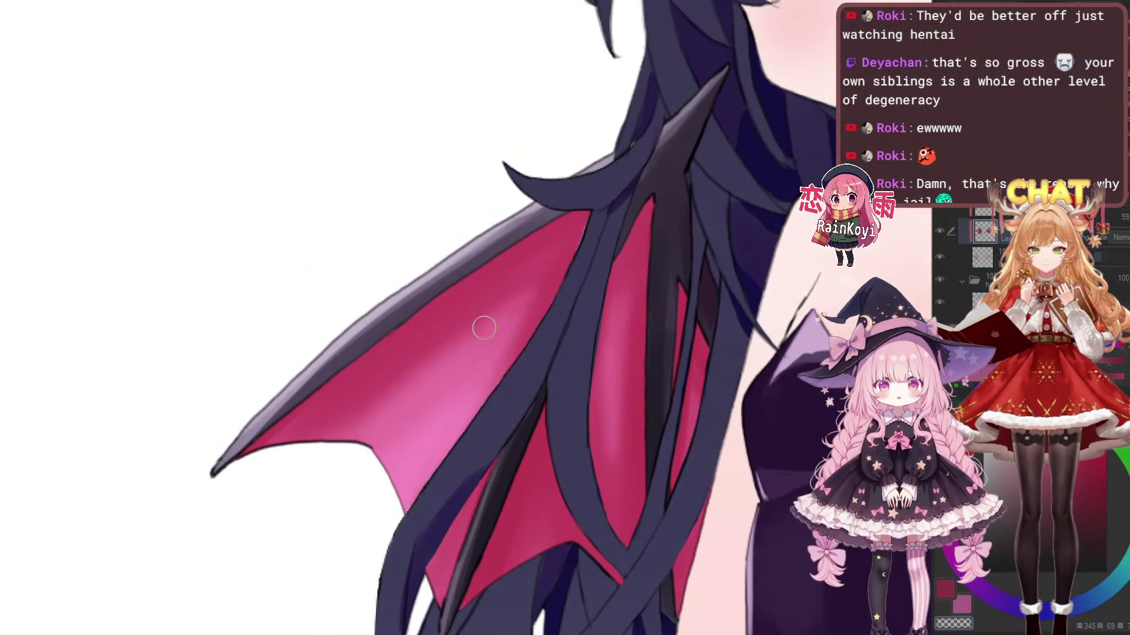
# Extend the soft pink highlight upward through the left wing's outer membrane with a larger brush, keeping the edges crimson
pyautogui.scroll(-3, 532, 295)
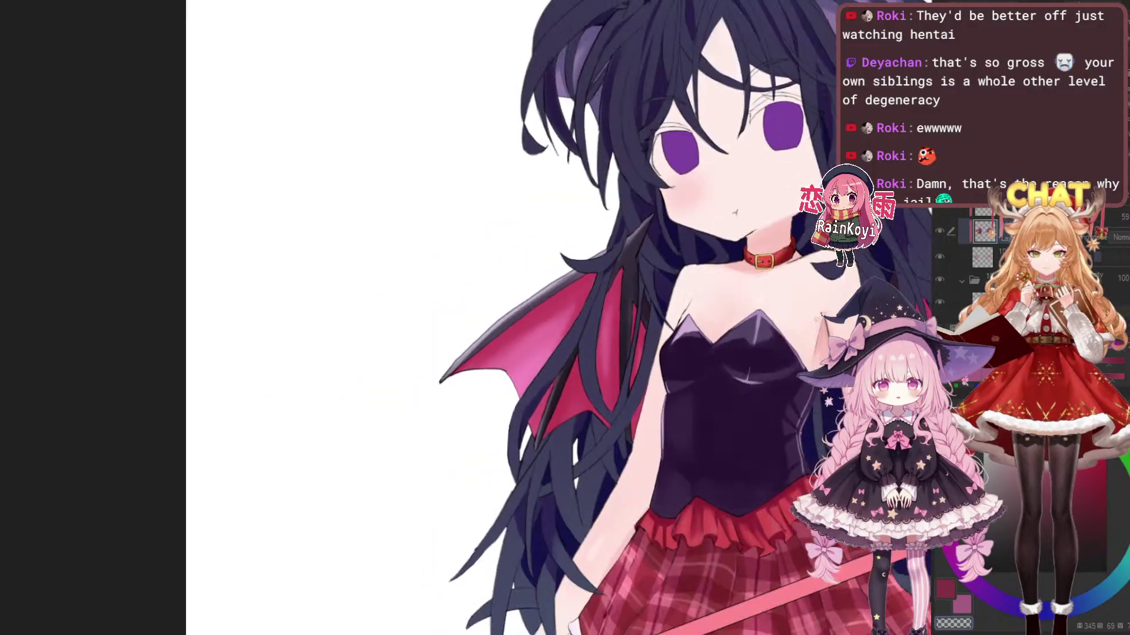
pyautogui.scroll(3, 534, 328)
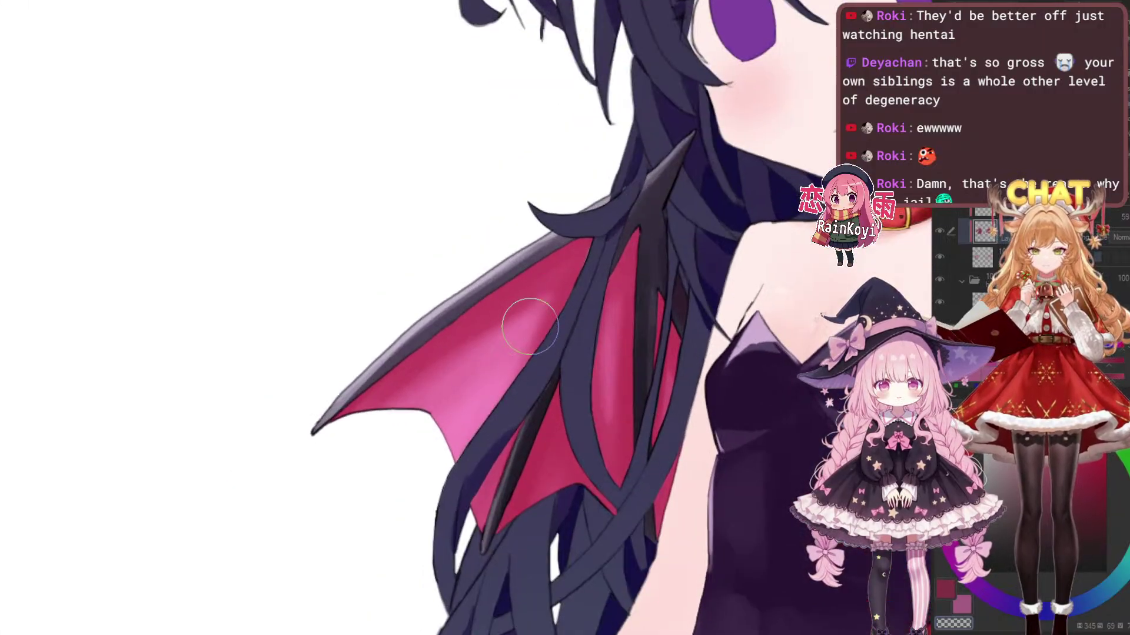
pyautogui.scroll(2, 471, 387)
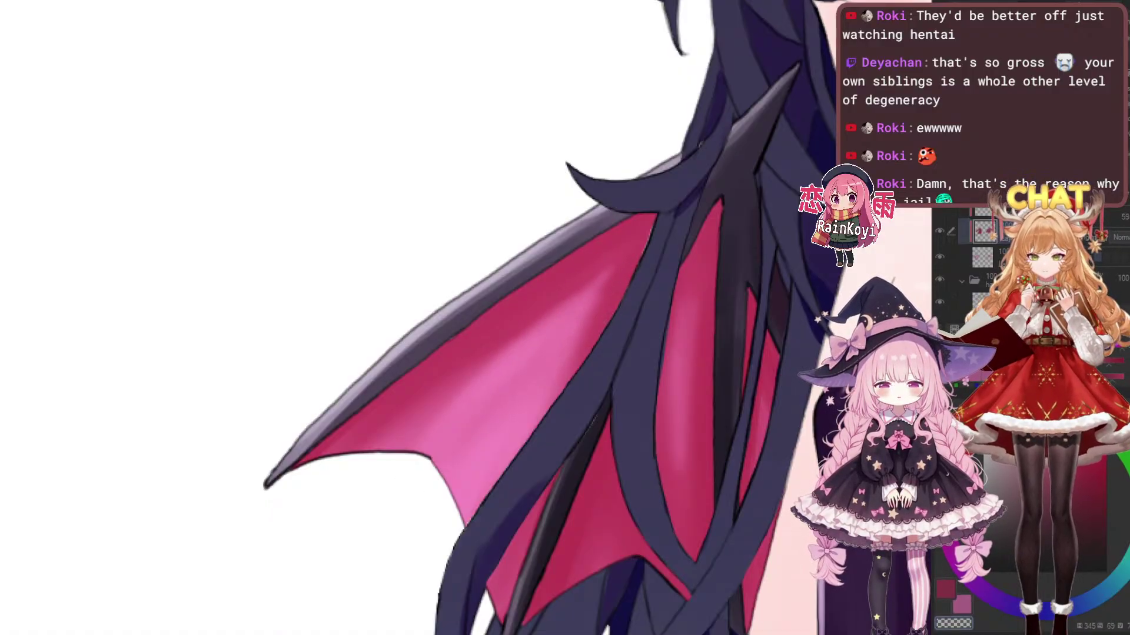
pyautogui.moveTo(418, 432)
pyautogui.mouseDown()
pyautogui.moveTo(611, 295)
pyautogui.moveTo(398, 453)
pyautogui.mouseUp()
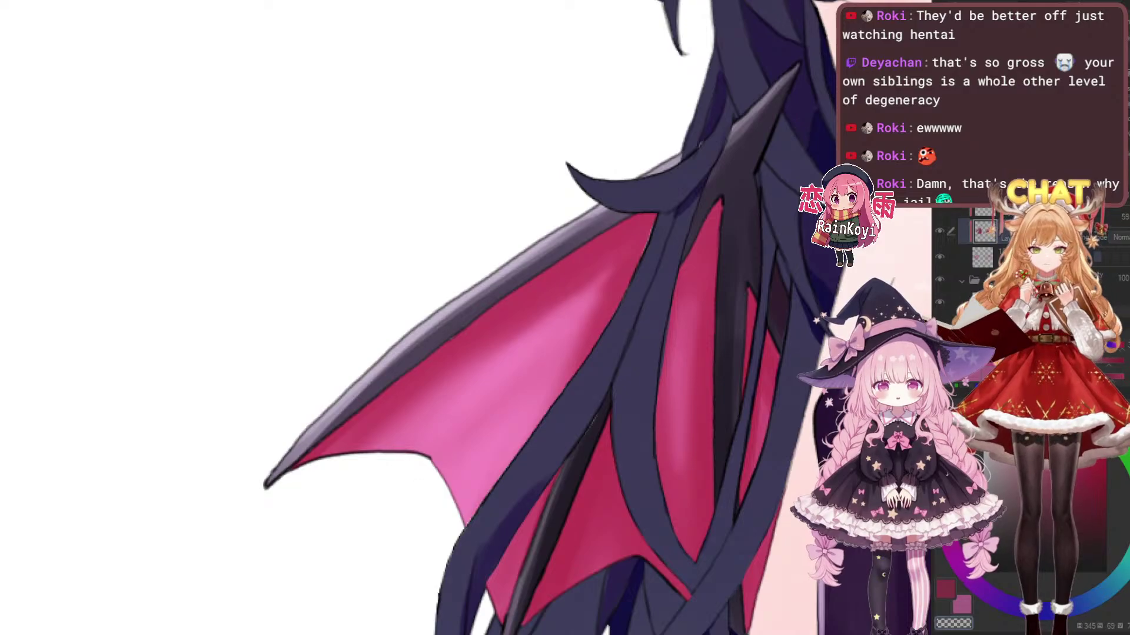
pyautogui.moveTo(585, 282); pyautogui.dragTo(580, 302)
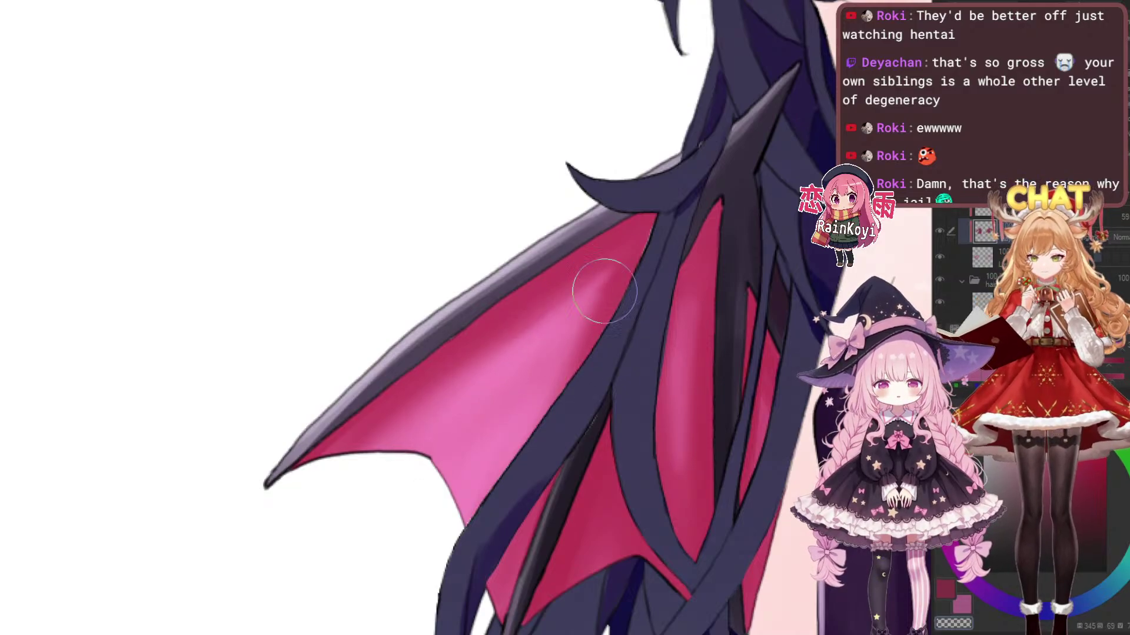
pyautogui.moveTo(505, 342); pyautogui.dragTo(630, 322)
# Blend the light pink center into the crimson near the left wing's outer tip and check it against the figure
pyautogui.scroll(2, 428, 545)
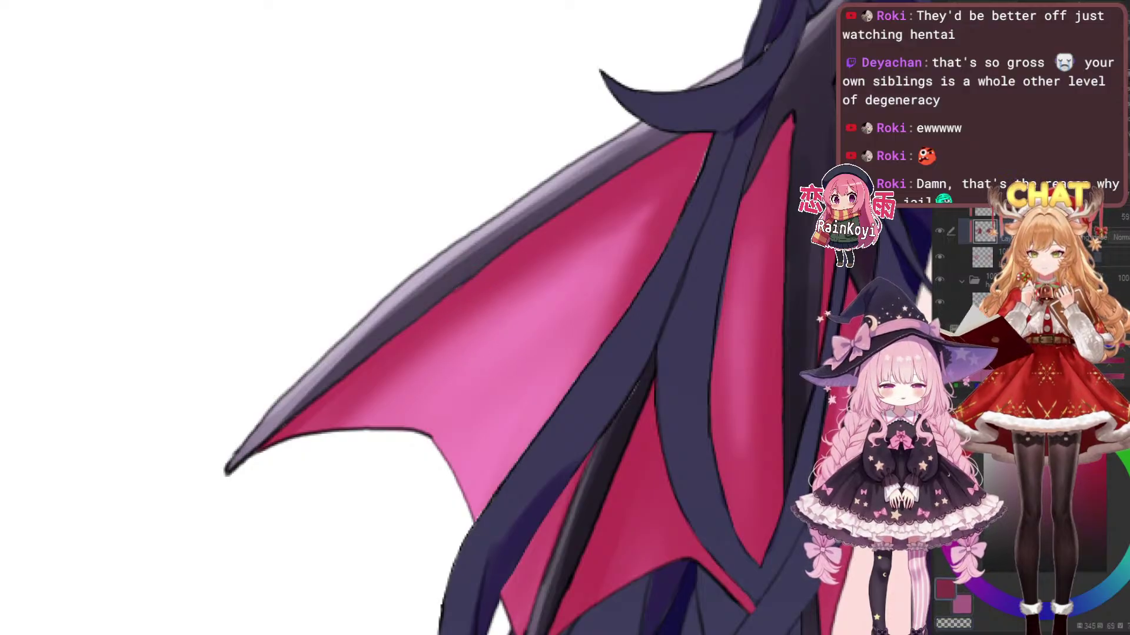
pyautogui.moveTo(403, 353); pyautogui.dragTo(445, 420)
pyautogui.moveTo(378, 479); pyautogui.dragTo(528, 401)
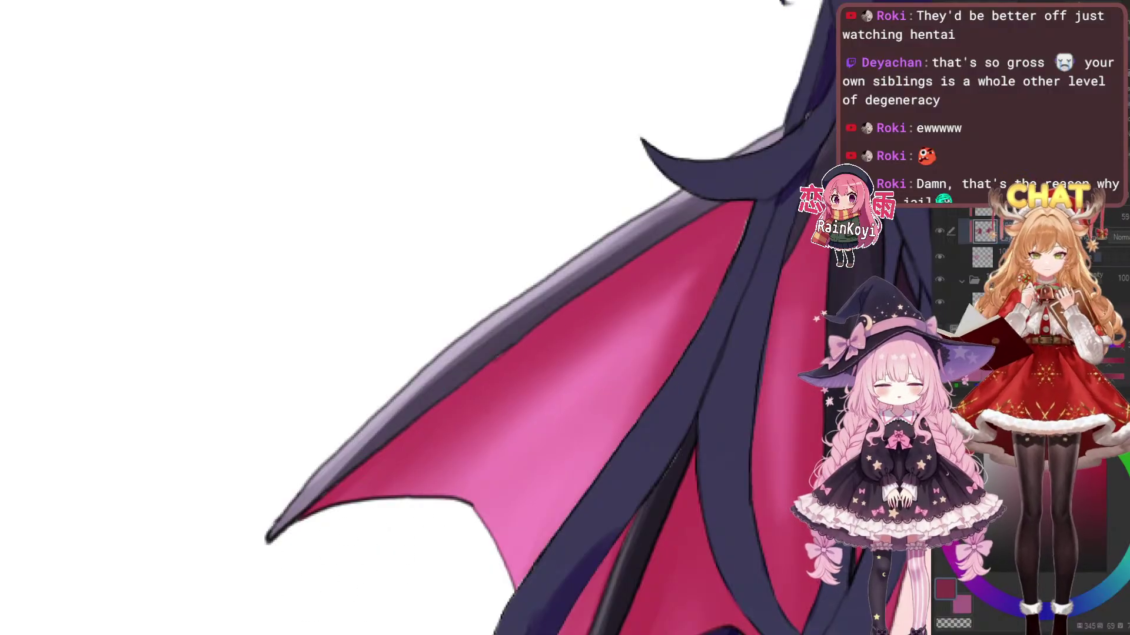
pyautogui.scroll(-4, 641, 338)
pyautogui.scroll(3, 648, 330)
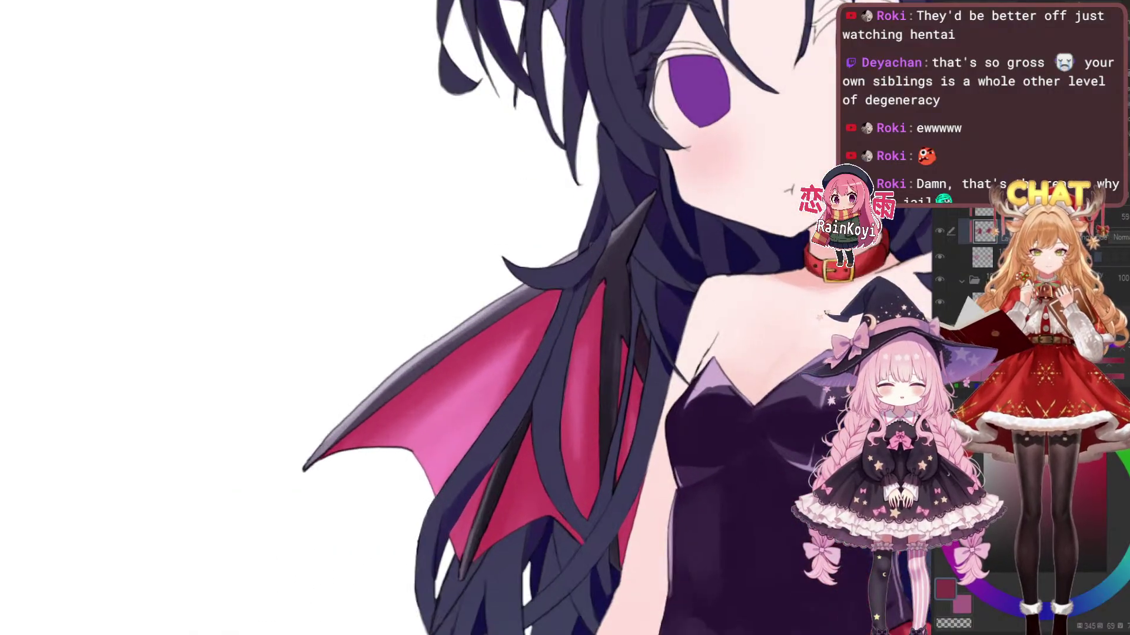
pyautogui.scroll(3, 585, 327)
pyautogui.scroll(-3, 605, 290)
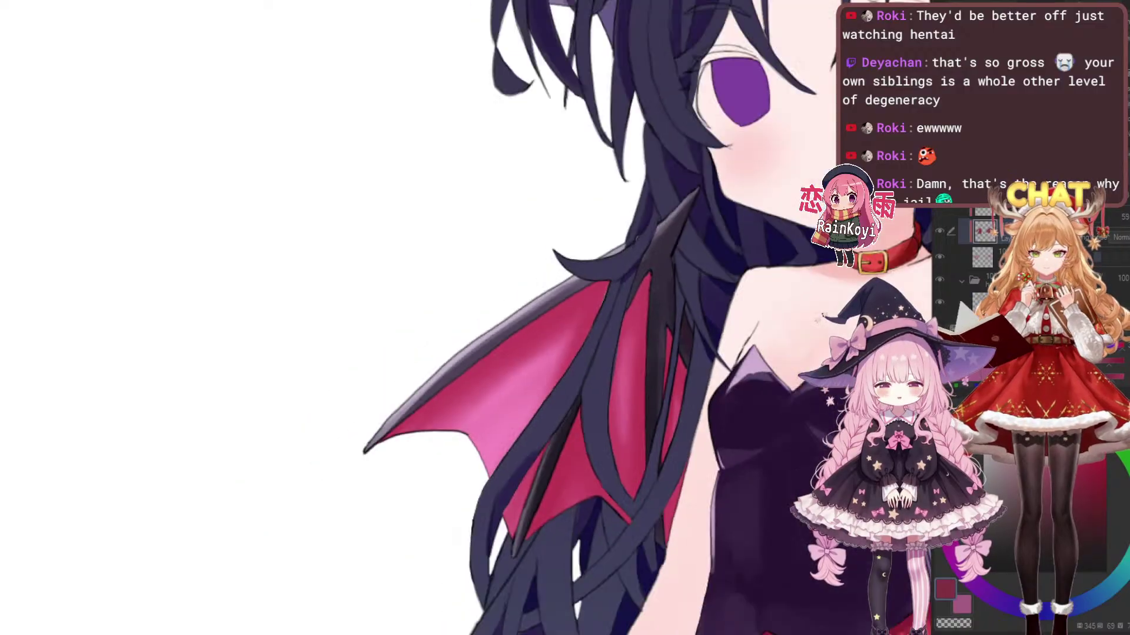
pyautogui.scroll(-4, 589, 318)
pyautogui.scroll(3, 648, 236)
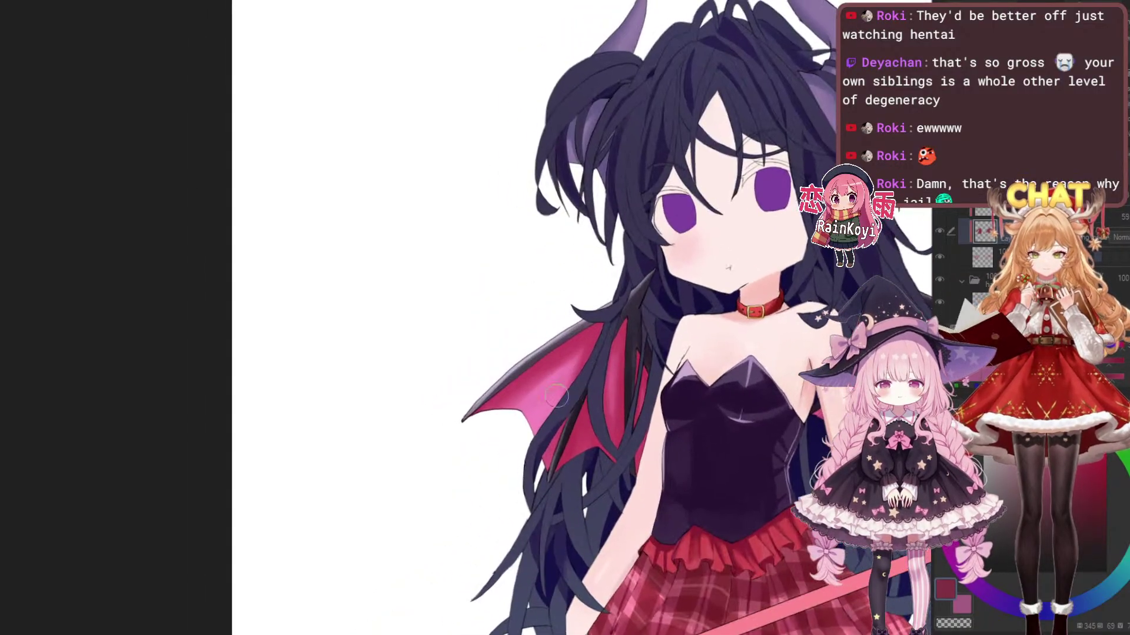
# Widen the light pink highlight in the center of the left wing's outer membrane using a pink sampled from it
pyautogui.scroll(2, 582, 414)
pyautogui.scroll(1, 596, 362)
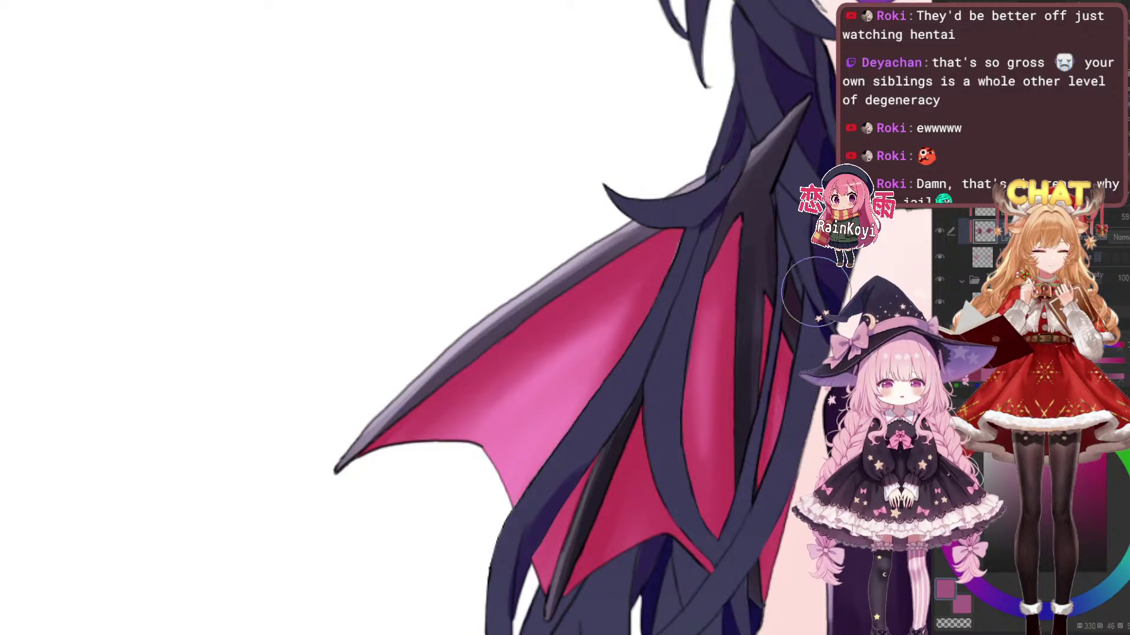
pyautogui.moveTo(581, 380)
pyautogui.mouseDown()
pyautogui.moveTo(580, 356)
pyautogui.moveTo(577, 377)
pyautogui.mouseUp()
pyautogui.moveTo(529, 413)
pyautogui.mouseDown()
pyautogui.moveTo(530, 433)
pyautogui.moveTo(516, 412)
pyautogui.mouseUp()
pyautogui.scroll(2, 499, 410)
pyautogui.keyDown('alt'); pyautogui.click(523, 400); pyautogui.keyUp('alt')
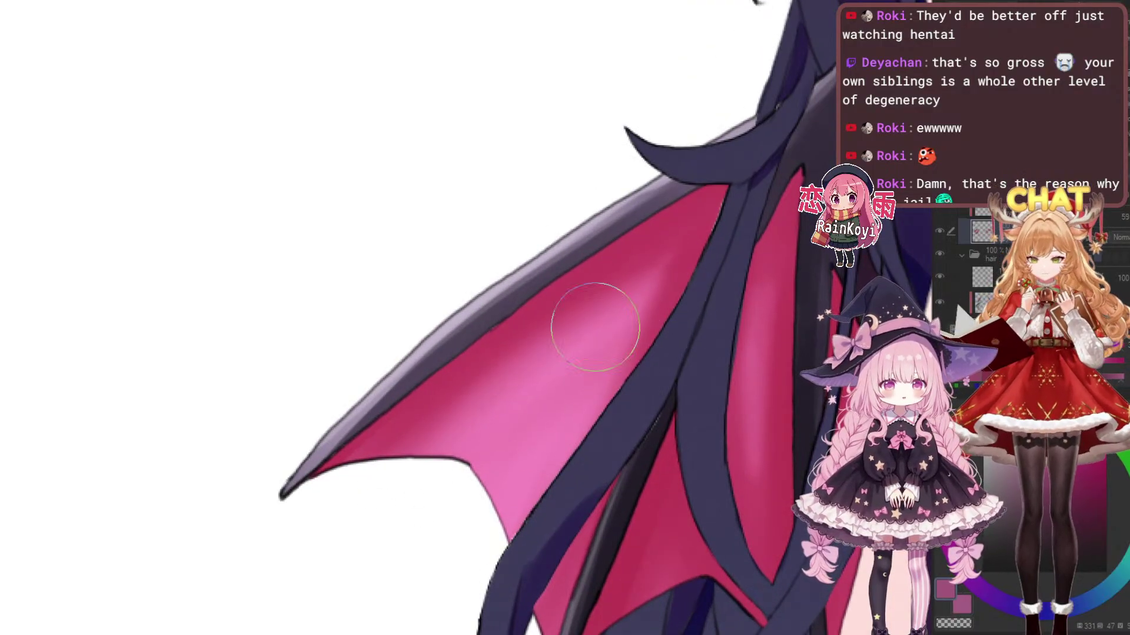
# Compare the left wing's highlight with the right wing's shading and the full figure
pyautogui.scroll(-5, 575, 333)
pyautogui.moveTo(703, 331); pyautogui.dragTo(580, 382)
pyautogui.scroll(5, 589, 368)
pyautogui.scroll(-6, 544, 333)
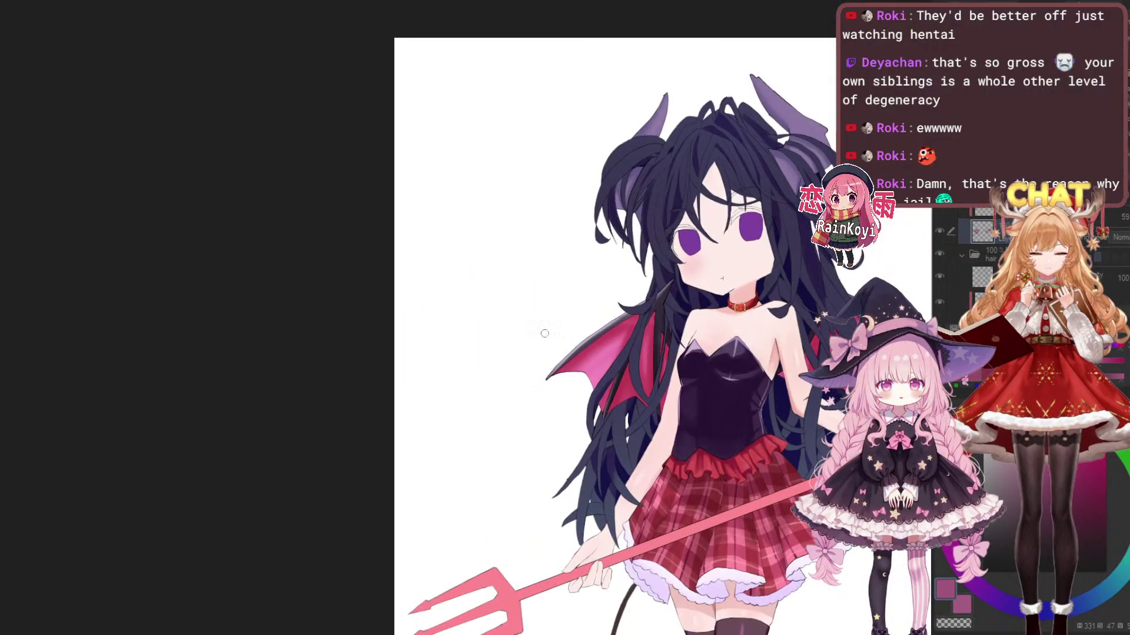
pyautogui.moveTo(824, 333); pyautogui.dragTo(545, 371)
pyautogui.scroll(6, 692, 371)
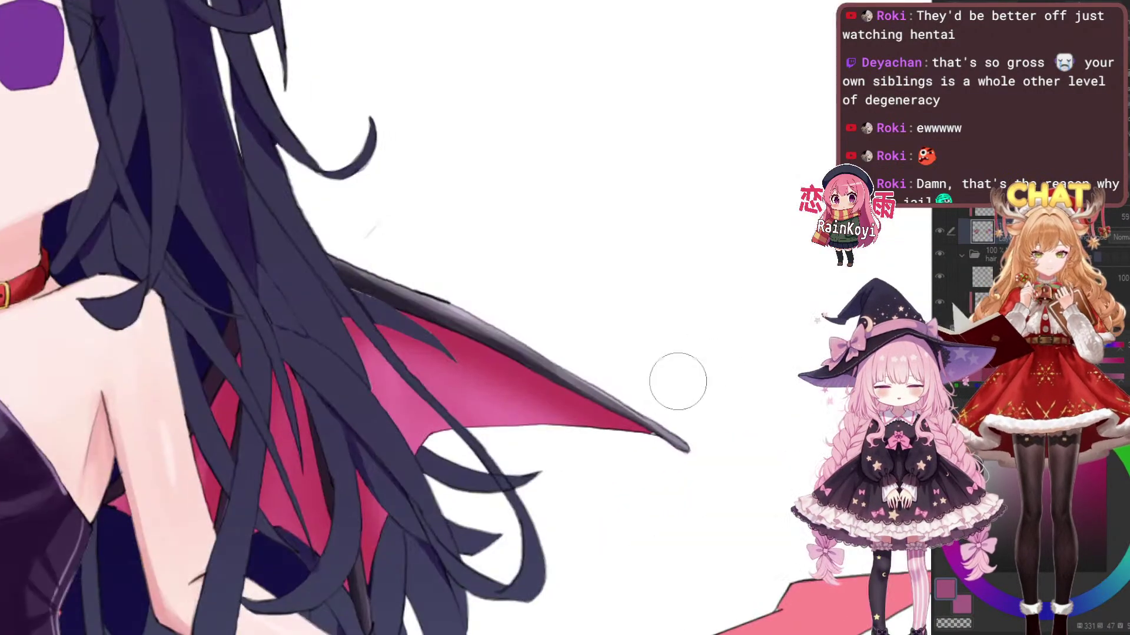
pyautogui.moveTo(523, 447); pyautogui.dragTo(639, 368)
pyautogui.moveTo(195, 406); pyautogui.dragTo(710, 336)
pyautogui.moveTo(237, 333); pyautogui.dragTo(546, 467)
pyautogui.scroll(4, 506, 377)
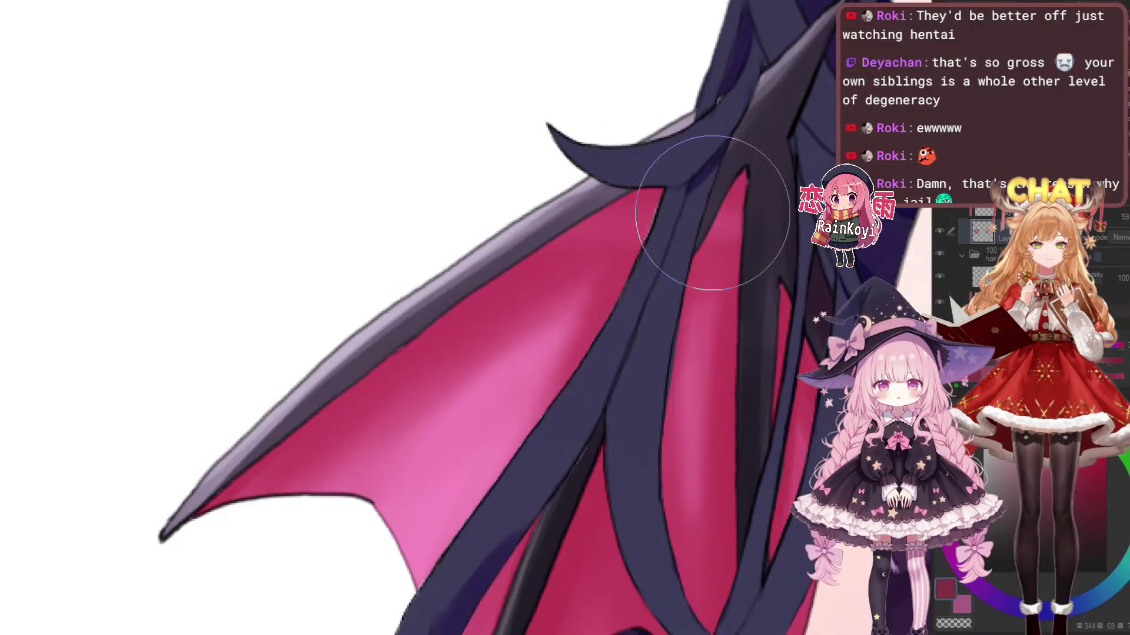
# Tone down the upper part of the highlight on the left wing's outer membrane with crimson
pyautogui.moveTo(542, 315); pyautogui.dragTo(486, 365)
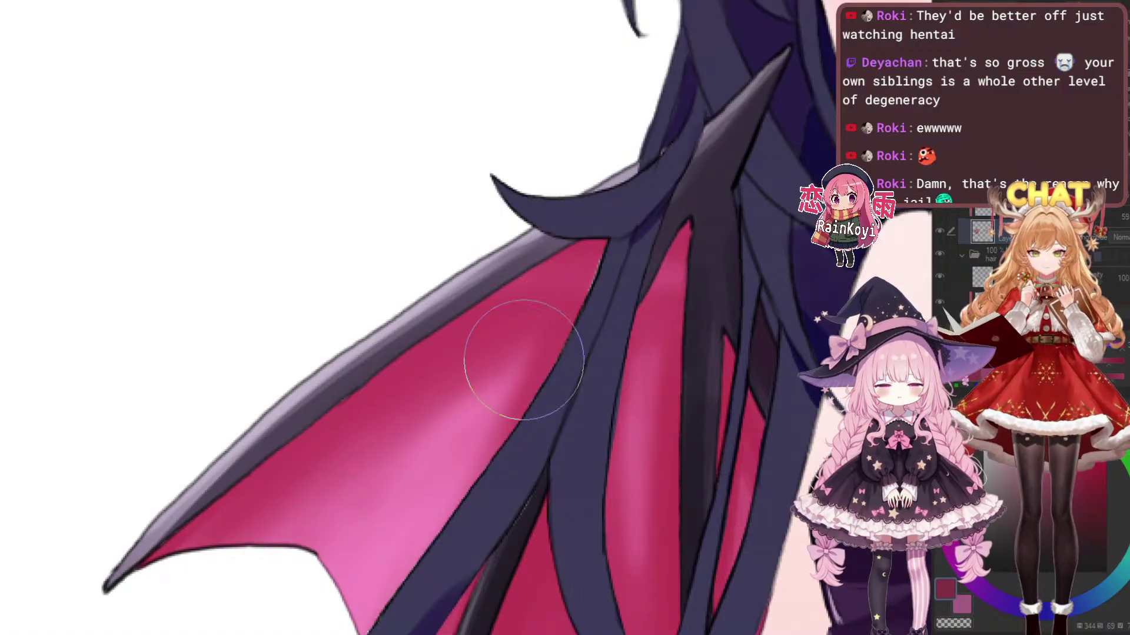
pyautogui.moveTo(424, 415); pyautogui.dragTo(606, 328)
pyautogui.moveTo(444, 400); pyautogui.dragTo(530, 371)
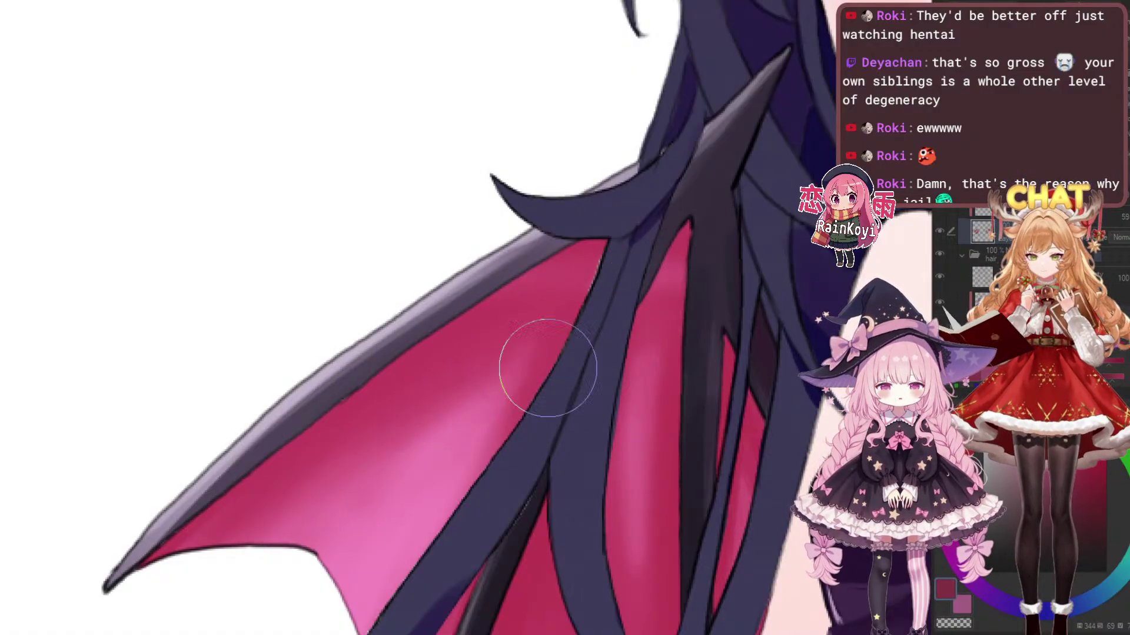
pyautogui.scroll(-4, 629, 353)
pyautogui.scroll(2, 674, 344)
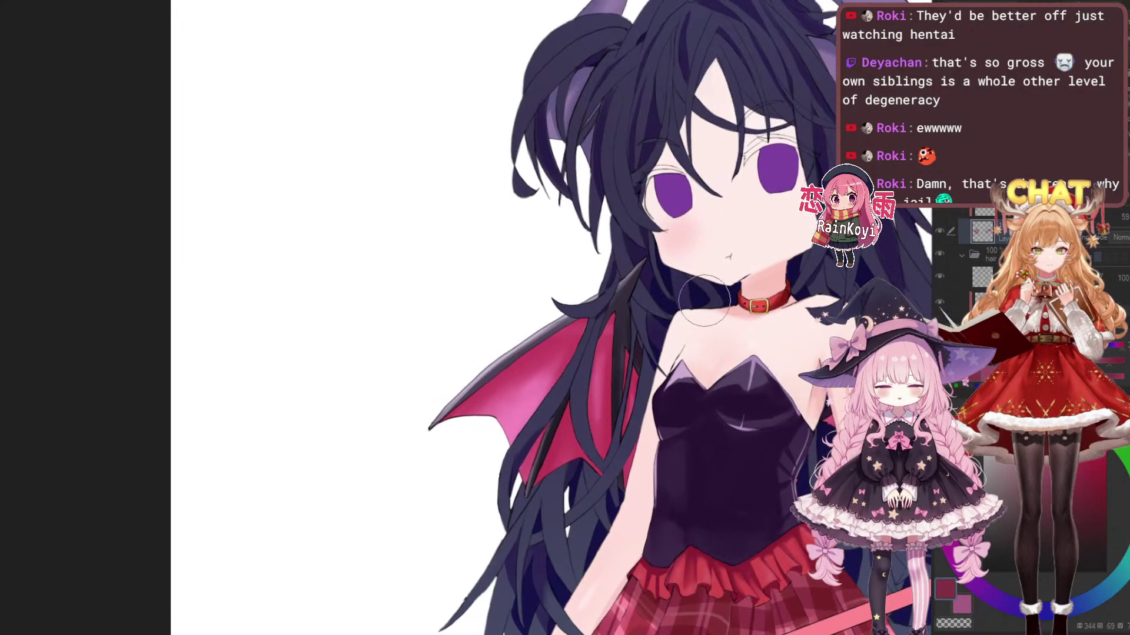
pyautogui.scroll(2, 507, 469)
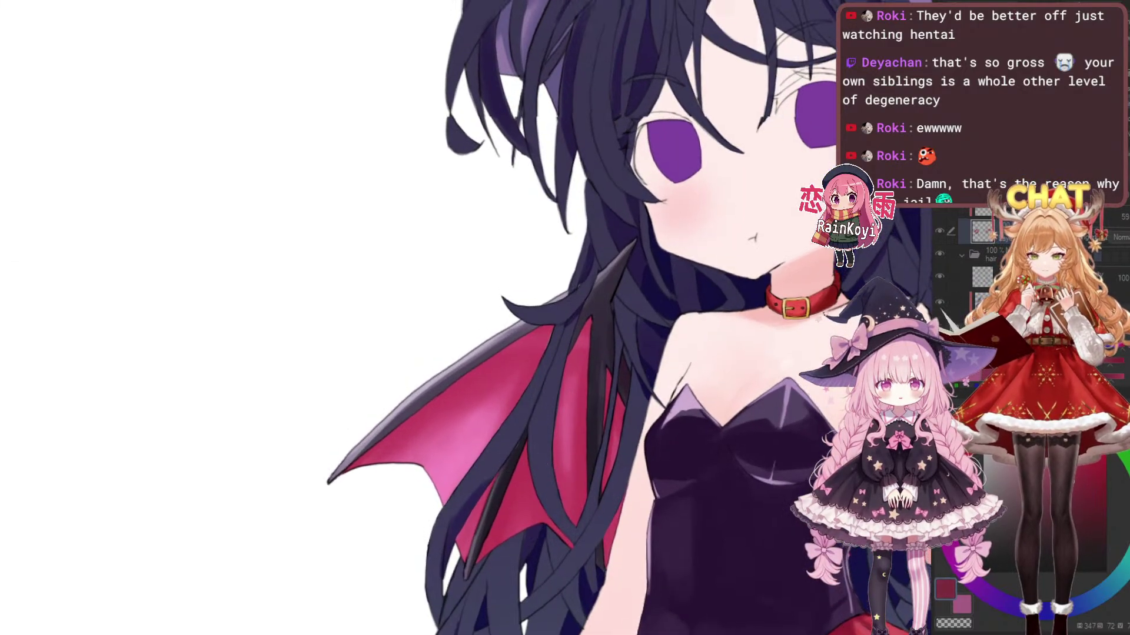
# Round off the highlight's upper end on the left wing's outer membrane, blending crimson into light pink
pyautogui.moveTo(454, 390); pyautogui.dragTo(548, 380)
pyautogui.moveTo(477, 404)
pyautogui.mouseDown()
pyautogui.moveTo(552, 393)
pyautogui.moveTo(550, 408)
pyautogui.moveTo(478, 363)
pyautogui.moveTo(481, 373)
pyautogui.moveTo(462, 374)
pyautogui.mouseUp()
pyautogui.scroll(2, 648, 495)
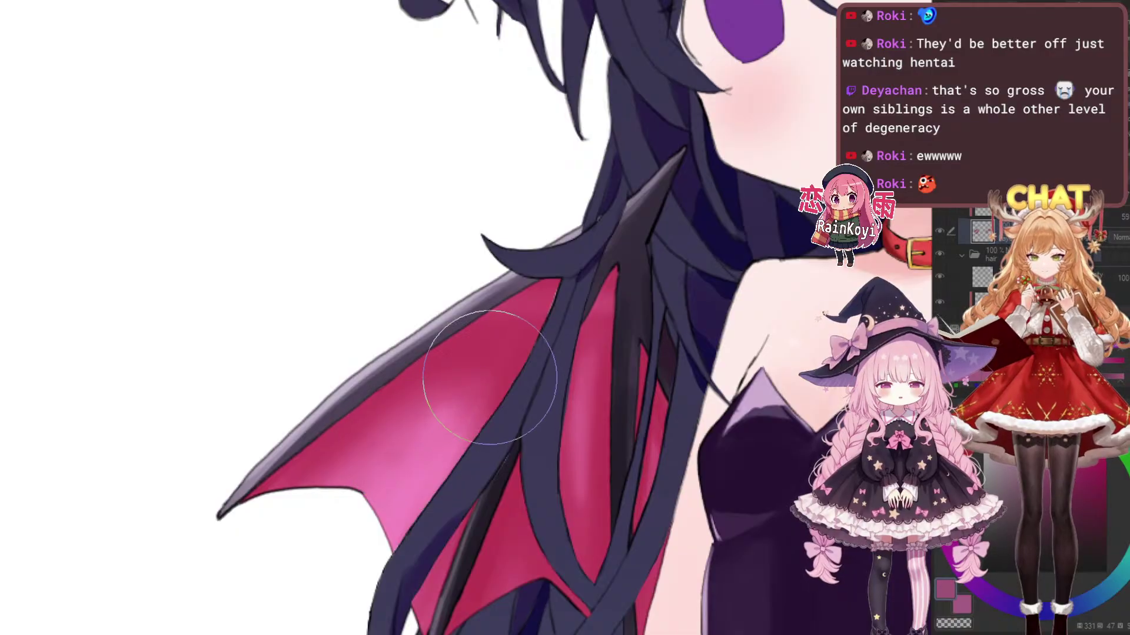
pyautogui.moveTo(487, 419); pyautogui.dragTo(432, 420)
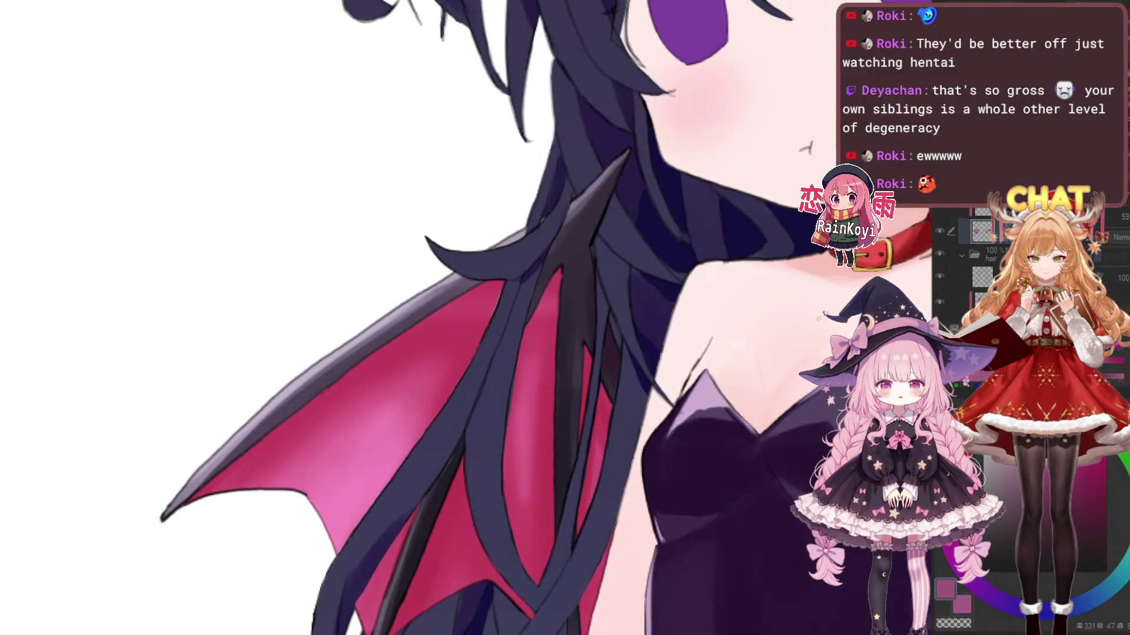
# Paint crimson over the pink streak in the left wing's narrow middle membrane
pyautogui.scroll(2, 530, 418)
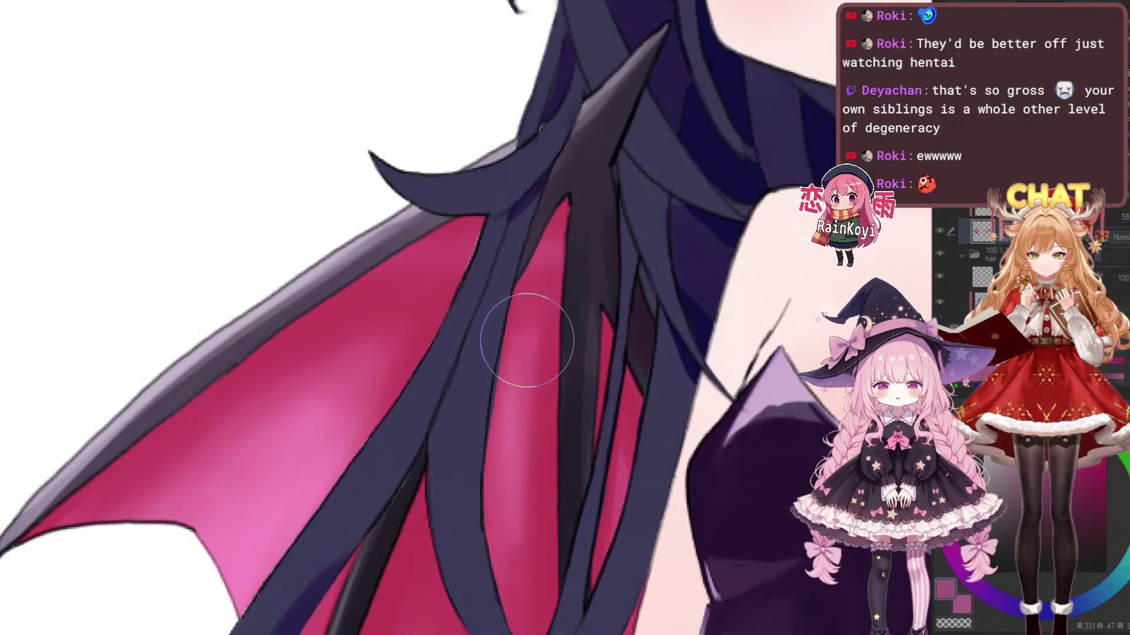
pyautogui.moveTo(567, 423); pyautogui.dragTo(536, 431)
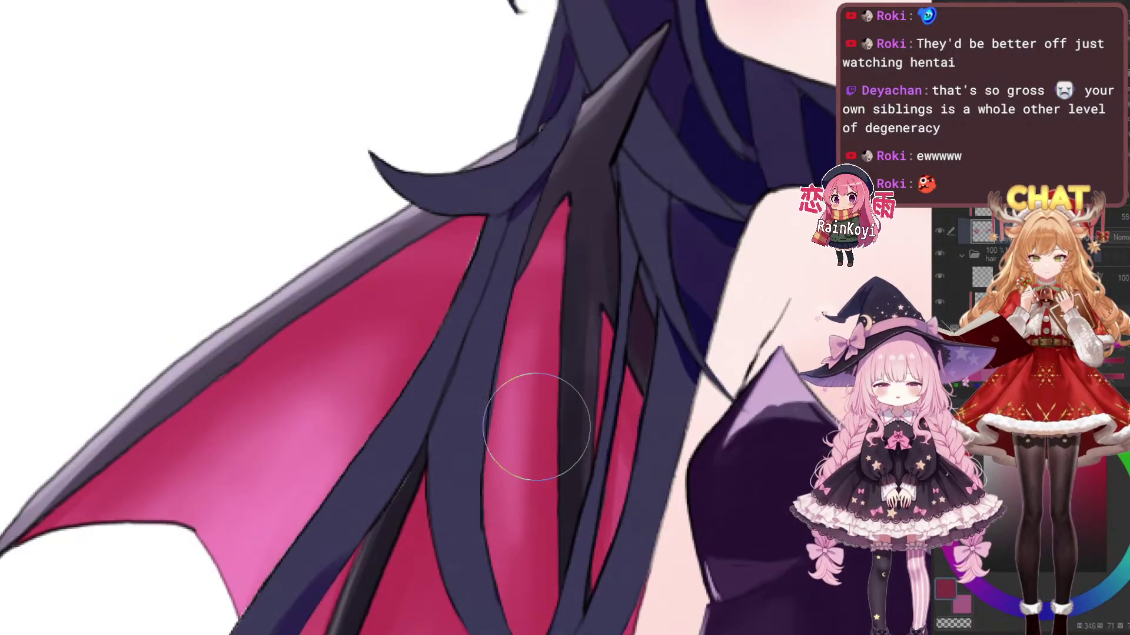
pyautogui.moveTo(553, 344); pyautogui.dragTo(521, 500)
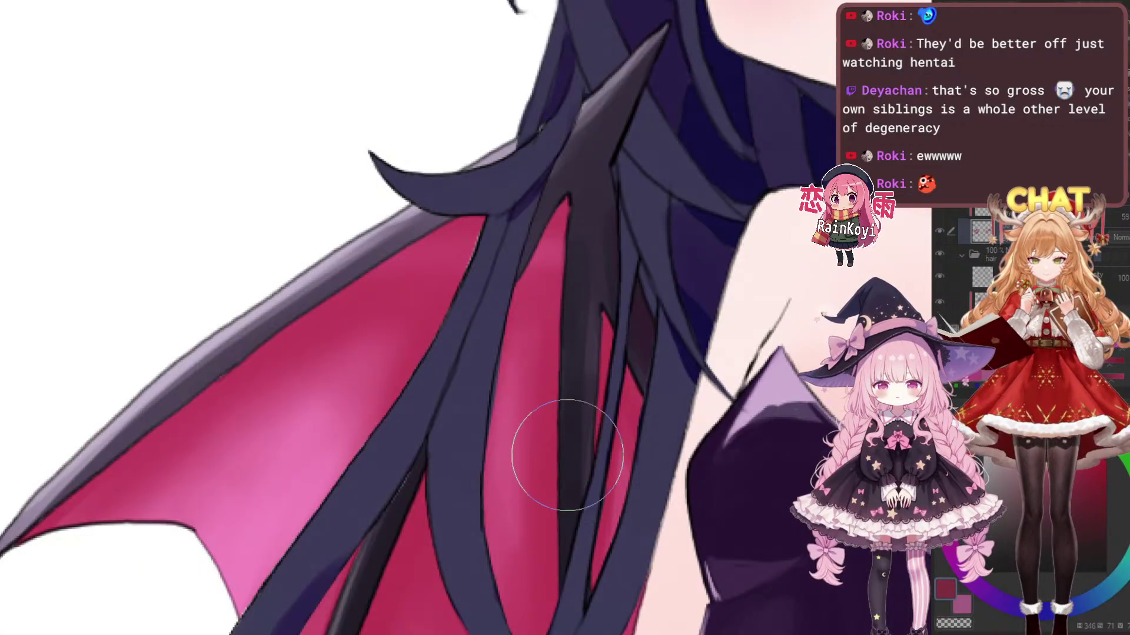
pyautogui.scroll(-3, 573, 385)
pyautogui.moveTo(644, 419); pyautogui.dragTo(648, 395)
pyautogui.scroll(3, 574, 395)
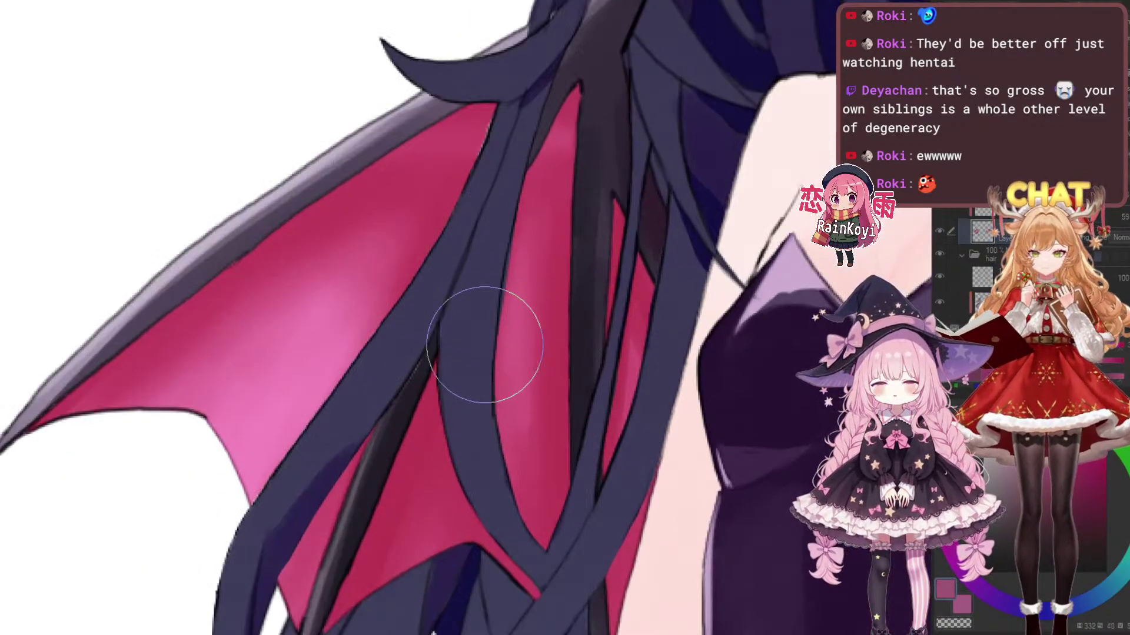
# Brush a soft pink highlight down the length of the left wing's narrow middle membrane
pyautogui.moveTo(543, 276); pyautogui.dragTo(535, 389)
pyautogui.moveTo(535, 148); pyautogui.dragTo(535, 376)
pyautogui.moveTo(567, 108); pyautogui.dragTo(540, 403)
pyautogui.scroll(-2, 611, 239)
pyautogui.scroll(-3, 637, 270)
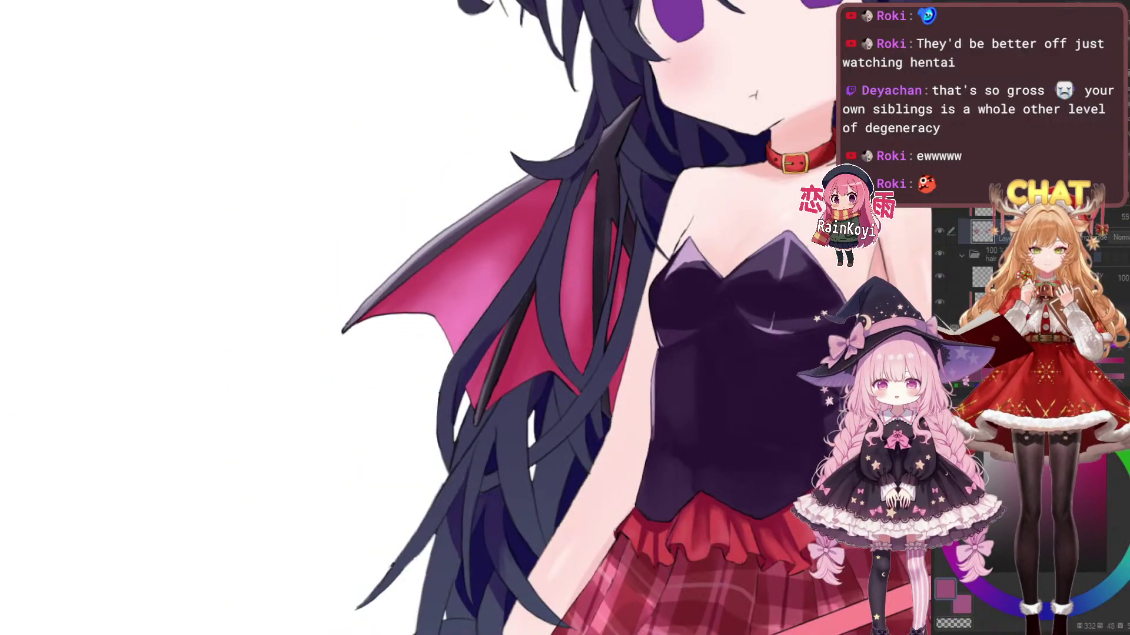
pyautogui.scroll(4, 620, 306)
# Darken the edges of the narrow middle membrane with crimson and check the left wing at several zoom levels
pyautogui.moveTo(519, 347); pyautogui.dragTo(484, 407)
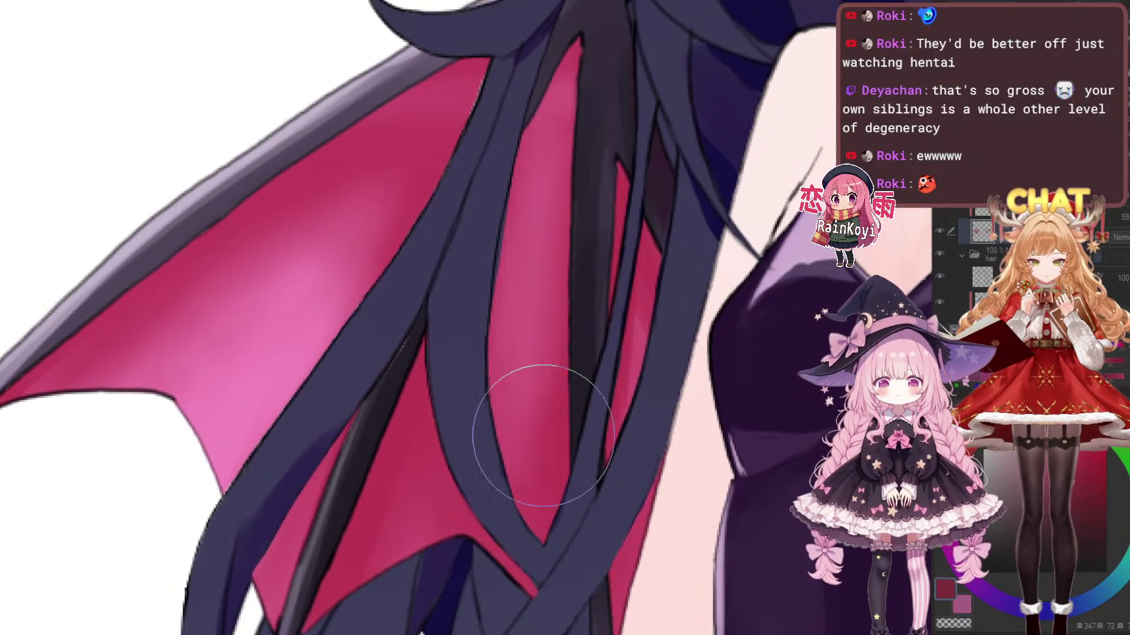
pyautogui.scroll(-3, 580, 323)
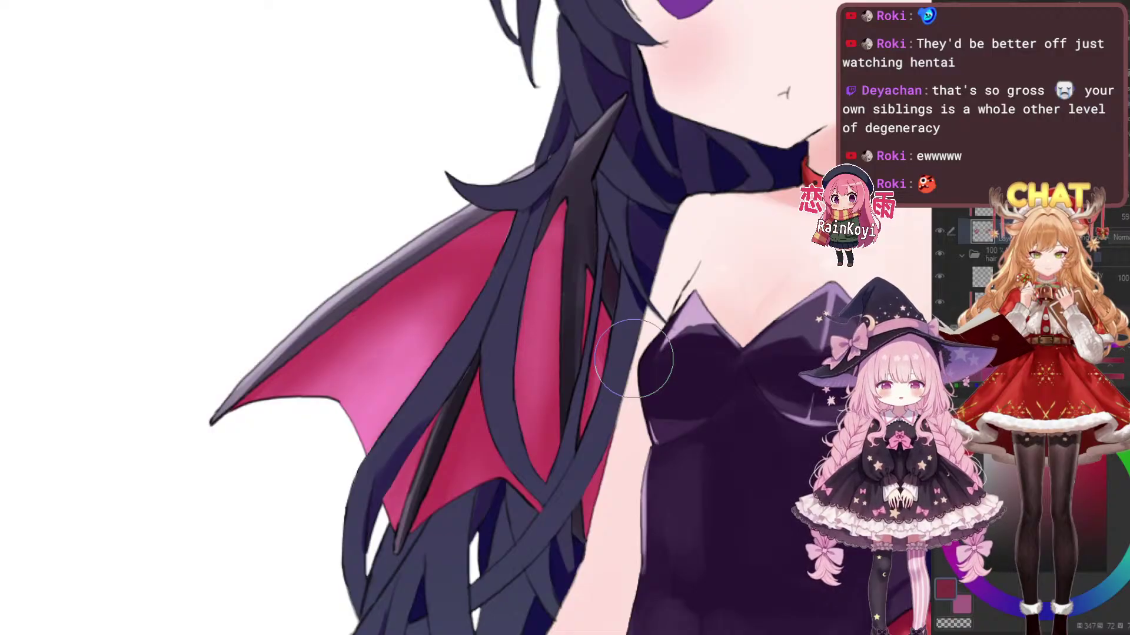
pyautogui.scroll(2, 472, 253)
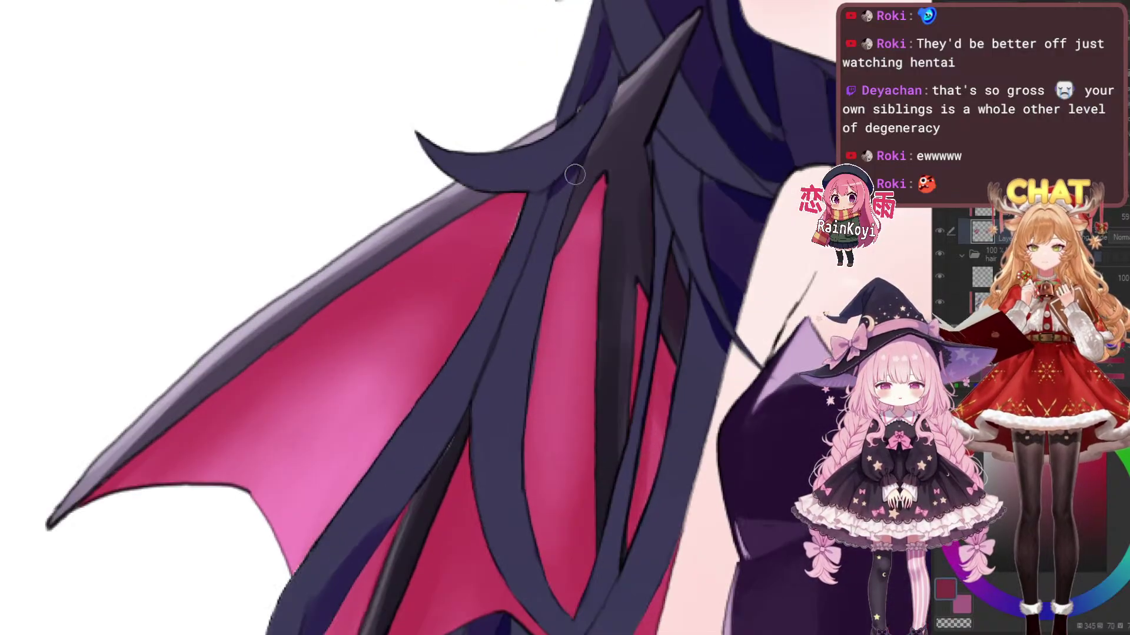
pyautogui.scroll(-3, 594, 282)
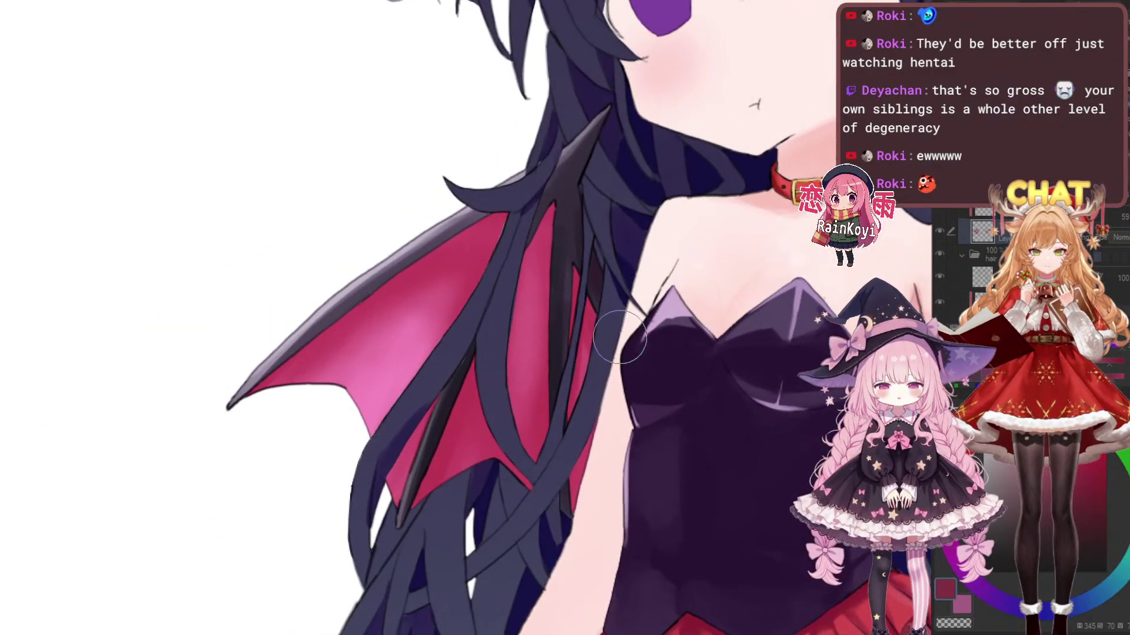
pyautogui.scroll(-1, 619, 338)
pyautogui.scroll(2, 606, 300)
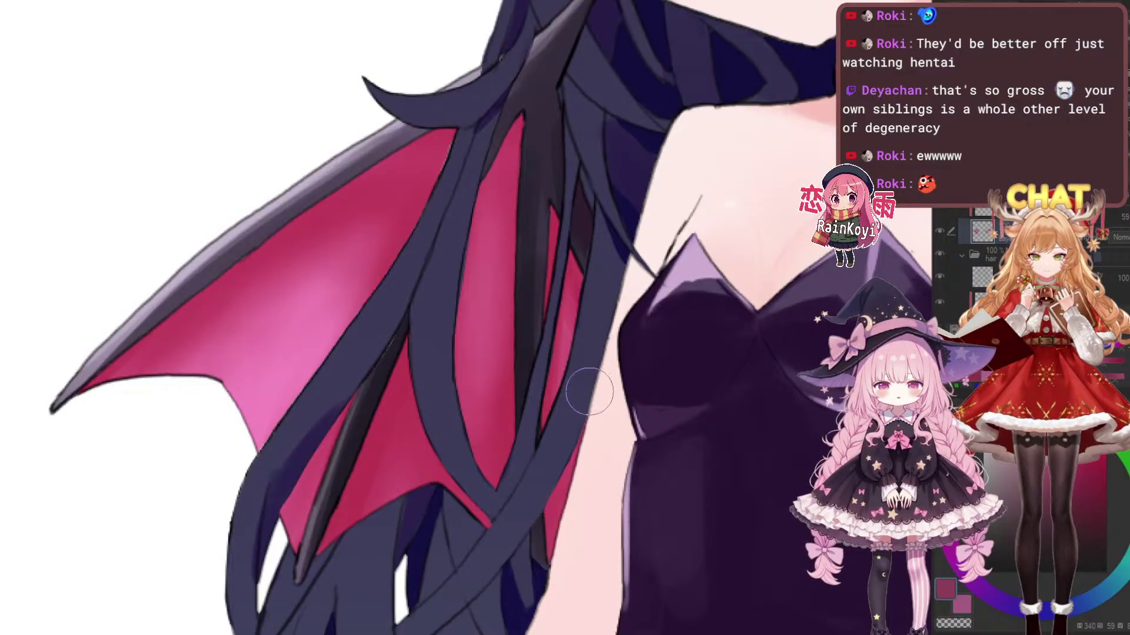
# Add soft pink highlights to the lower edge of the left wing's lower membrane and down its middle membrane
pyautogui.moveTo(421, 364); pyautogui.dragTo(542, 392)
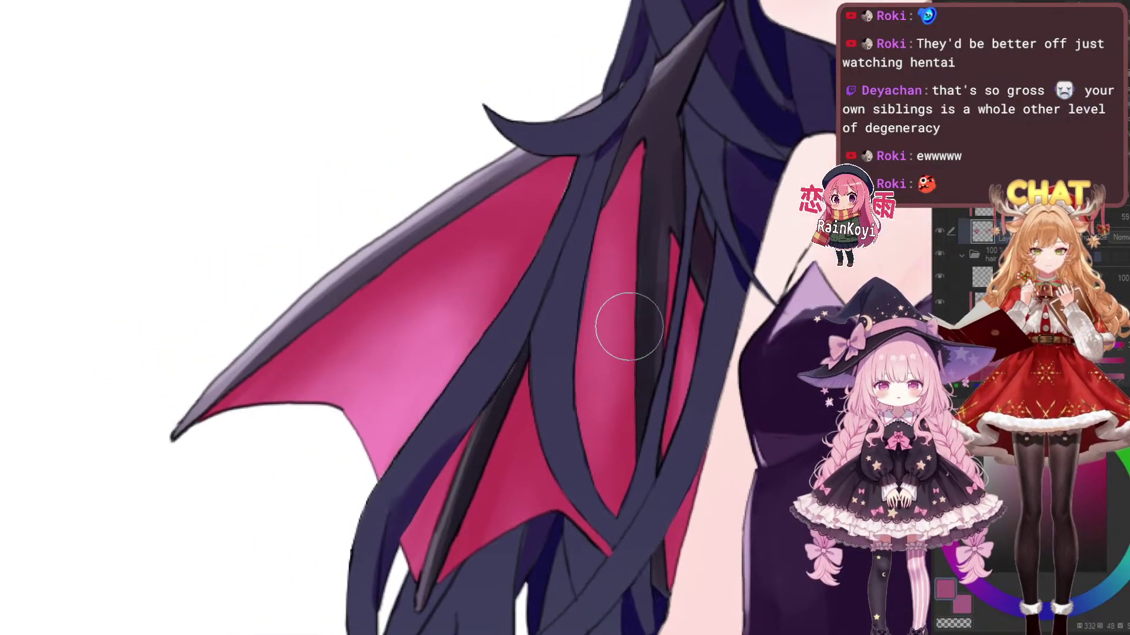
pyautogui.moveTo(599, 269); pyautogui.dragTo(572, 489)
pyautogui.moveTo(593, 327)
pyautogui.mouseDown()
pyautogui.moveTo(538, 498)
pyautogui.moveTo(542, 488)
pyautogui.mouseUp()
pyautogui.moveTo(555, 394); pyautogui.dragTo(544, 415)
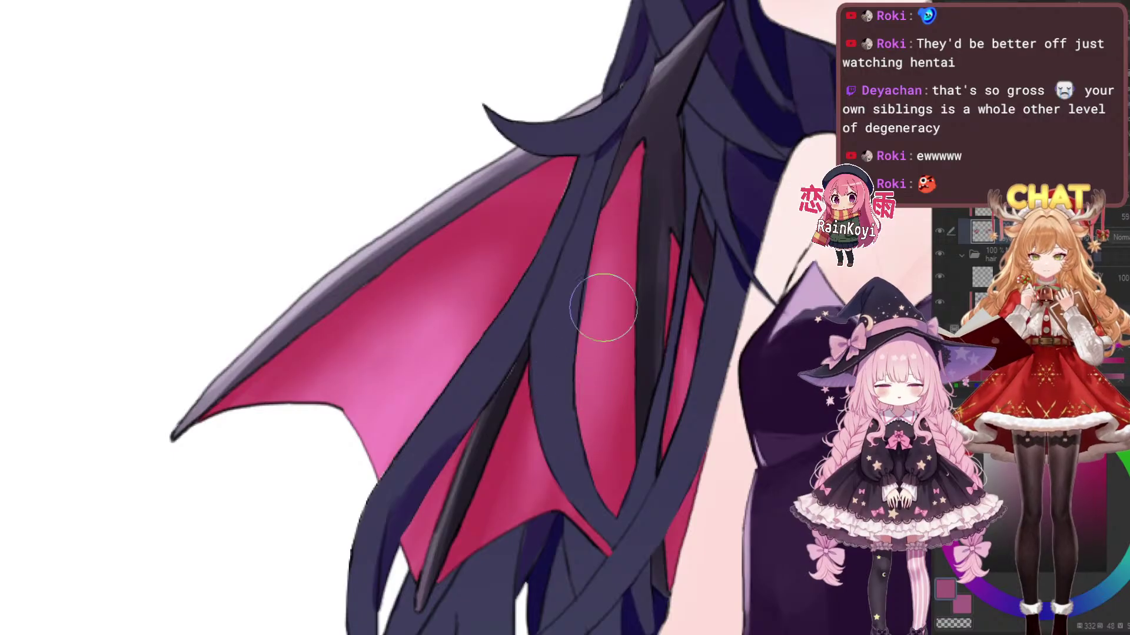
pyautogui.moveTo(612, 383)
pyautogui.mouseDown()
pyautogui.moveTo(594, 538)
pyautogui.moveTo(606, 549)
pyautogui.mouseUp()
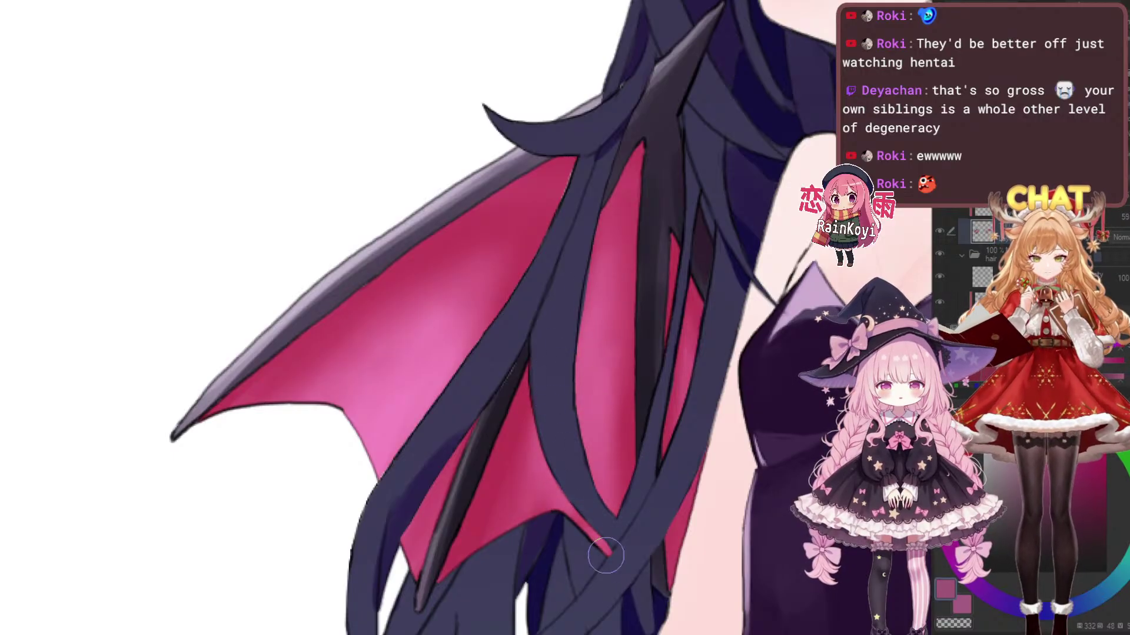
# Restore crimson along the upper part and edges of the left wing's middle membrane, leaving the pink toward its lower end
pyautogui.moveTo(576, 338); pyautogui.dragTo(548, 479)
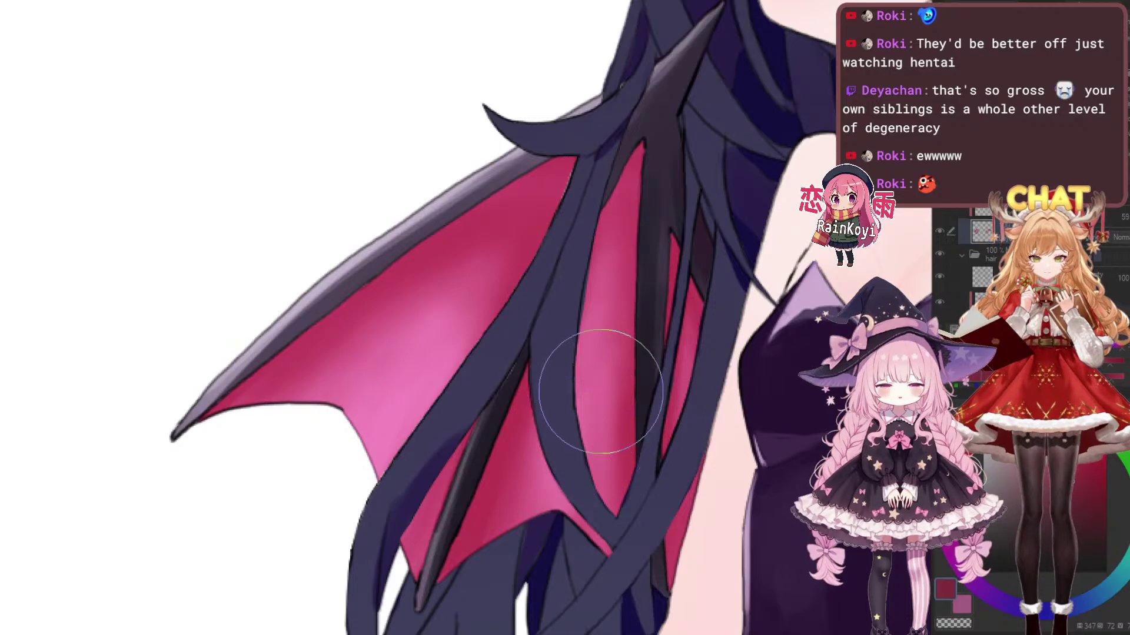
pyautogui.moveTo(572, 396); pyautogui.dragTo(539, 454)
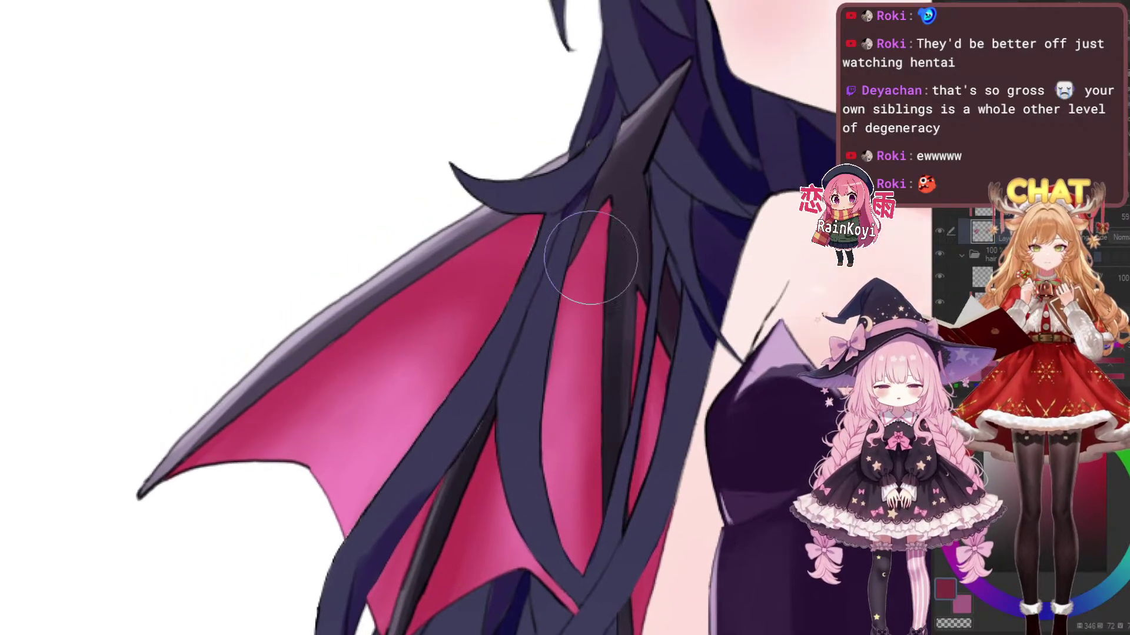
pyautogui.hotkey('ctrl', 'z')
pyautogui.moveTo(544, 382); pyautogui.dragTo(627, 150)
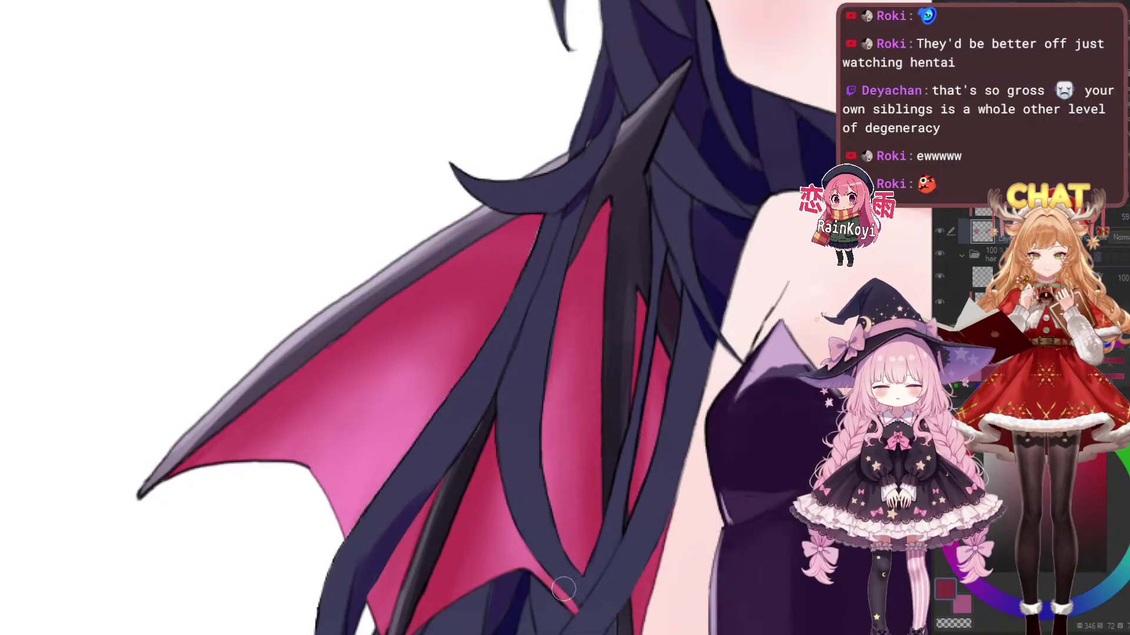
pyautogui.scroll(-5, 595, 377)
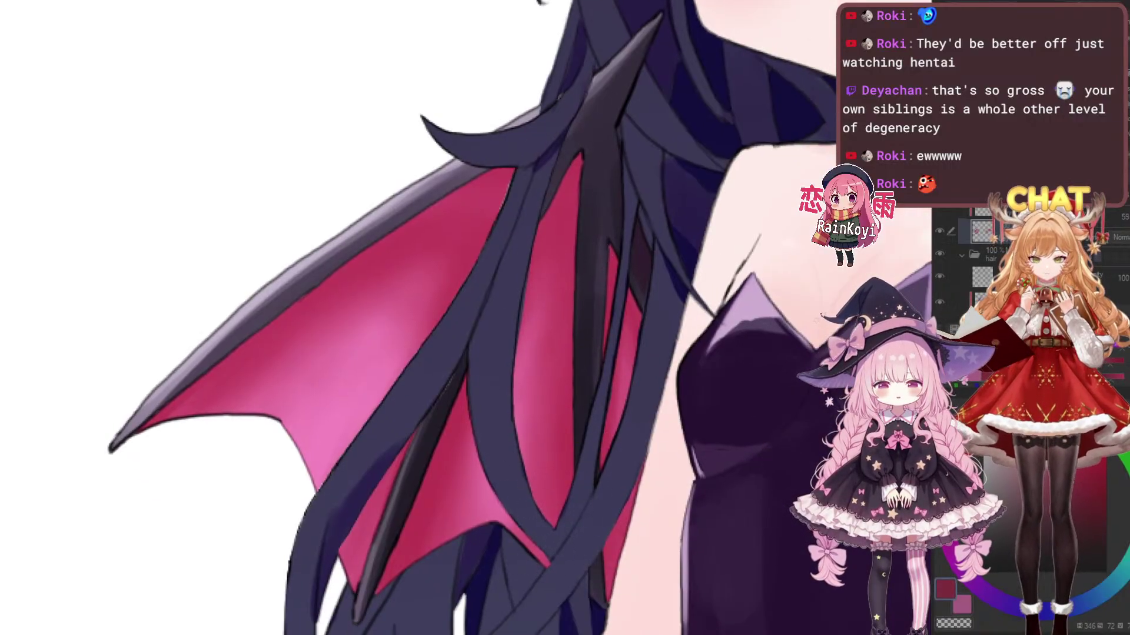
pyautogui.scroll(3, 595, 388)
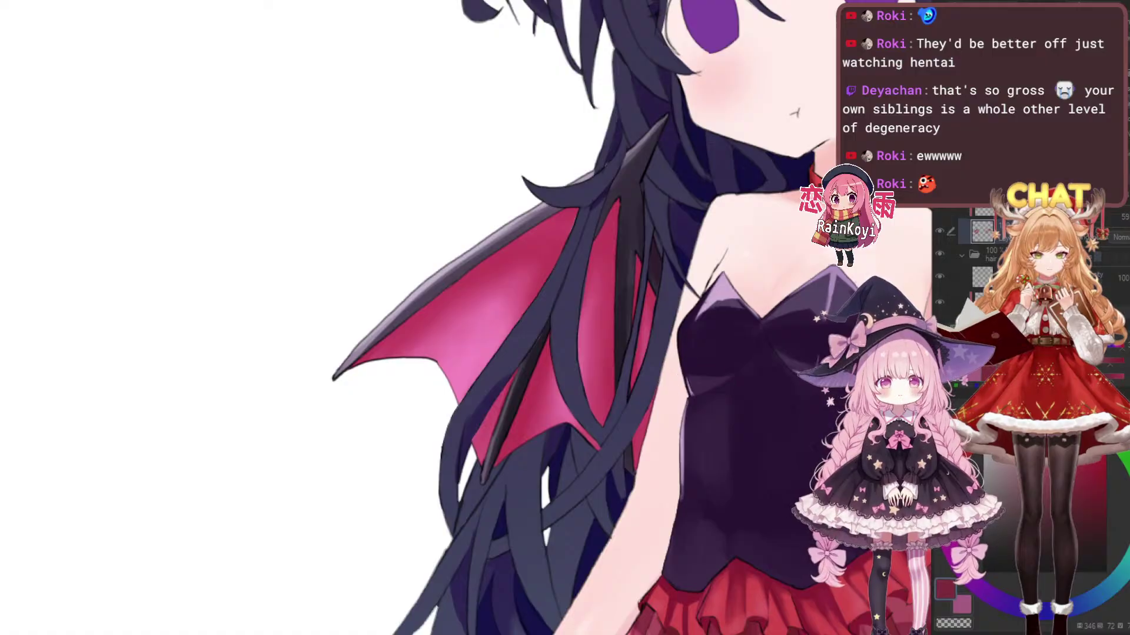
pyautogui.scroll(-2, 705, 383)
# Examine the right wing's membrane shading and compare it with the left wing within the full figure
pyautogui.moveTo(705, 383); pyautogui.dragTo(332, 359)
pyautogui.moveTo(706, 294); pyautogui.dragTo(534, 362)
pyautogui.scroll(4, 768, 358)
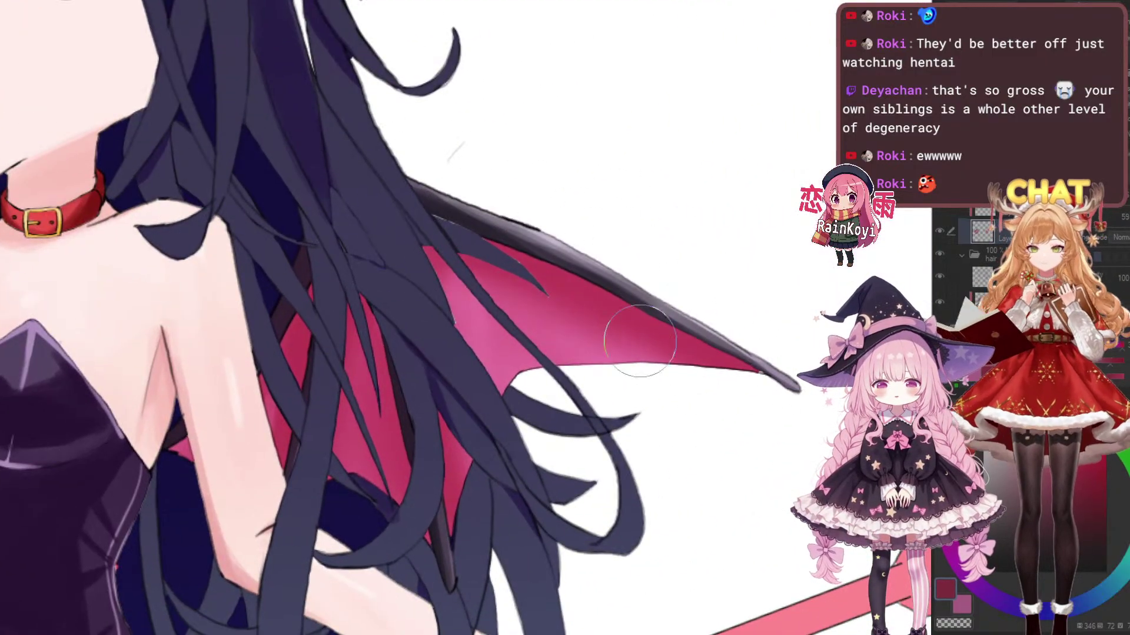
pyautogui.scroll(-1, 743, 323)
pyautogui.scroll(2, 742, 324)
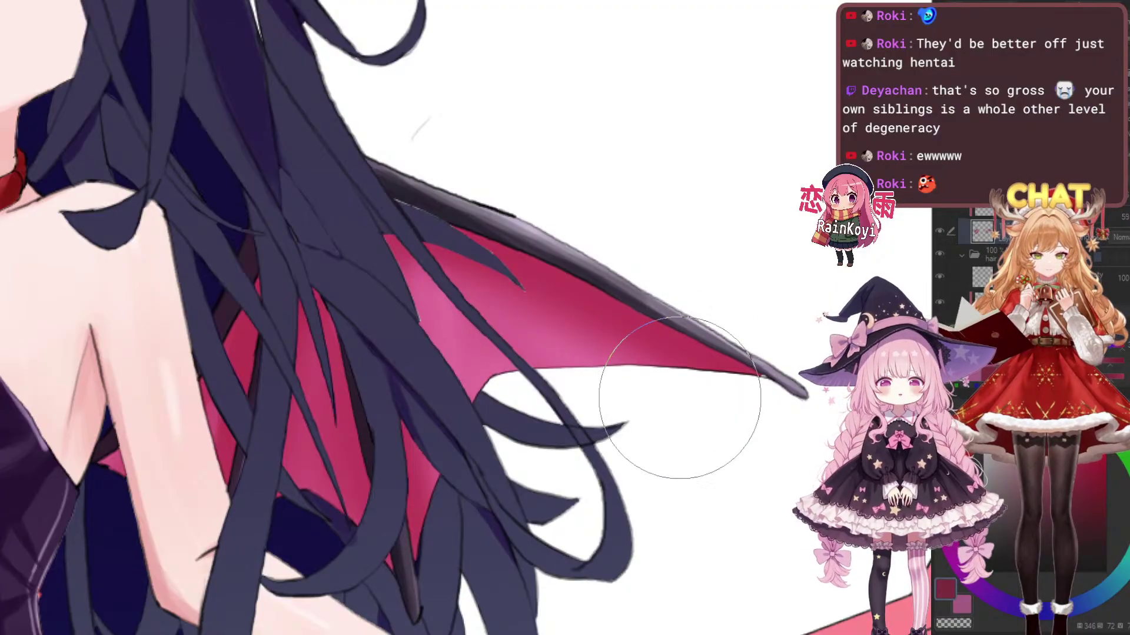
pyautogui.scroll(-2, 633, 406)
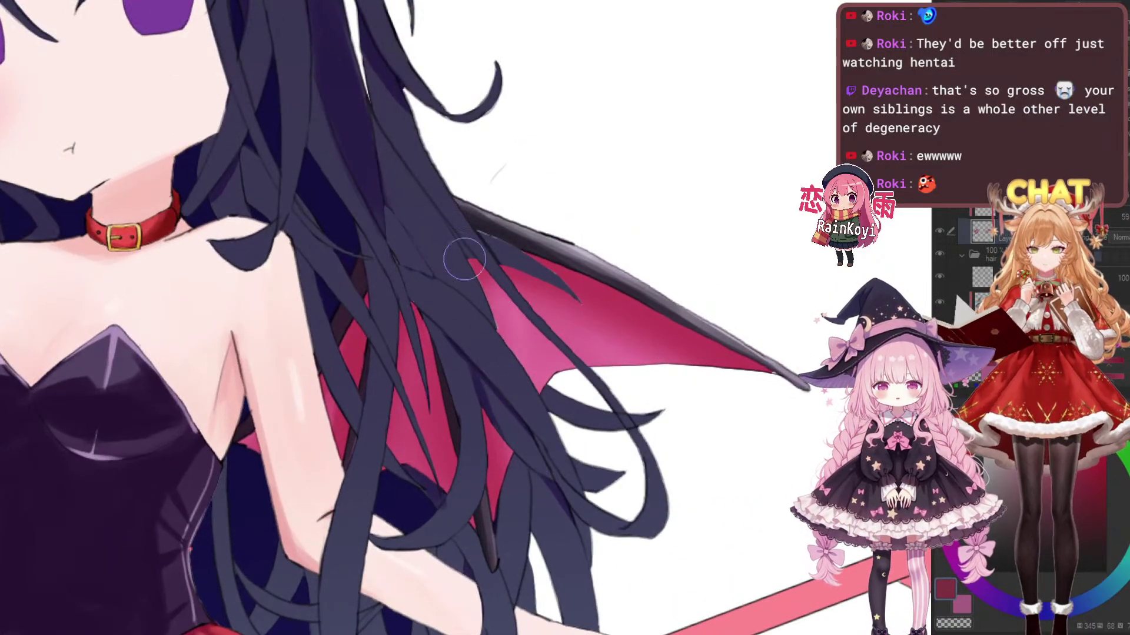
pyautogui.scroll(-2, 612, 433)
pyautogui.moveTo(552, 446); pyautogui.dragTo(605, 413)
pyautogui.scroll(1, 589, 423)
pyautogui.moveTo(489, 474); pyautogui.dragTo(612, 420)
pyautogui.scroll(3, 471, 318)
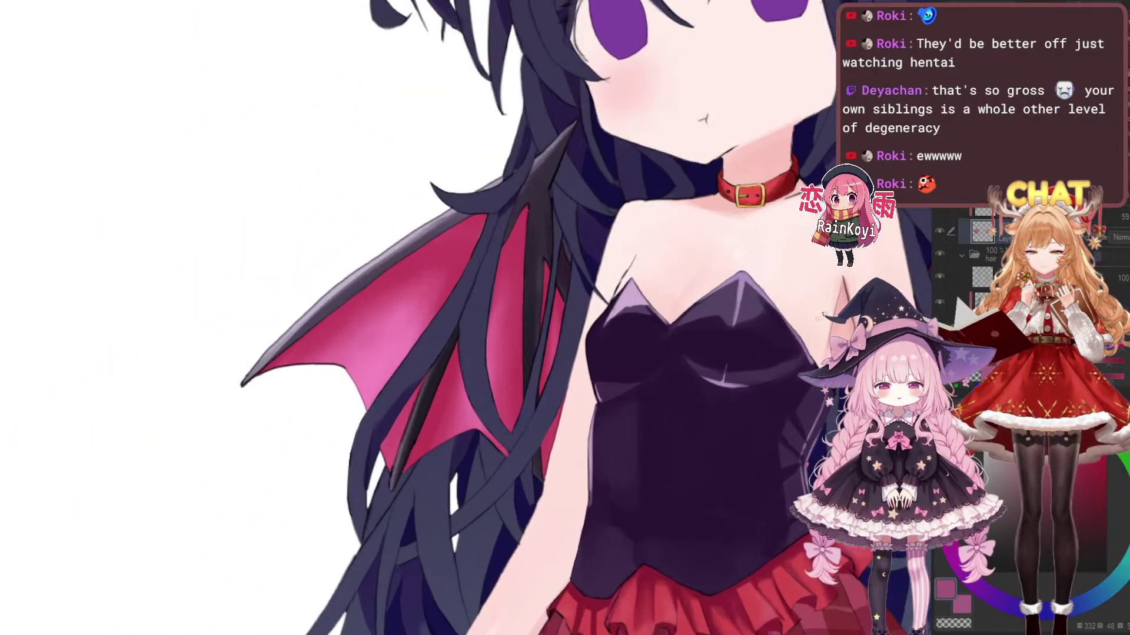
pyautogui.press('[')
pyautogui.press('[')
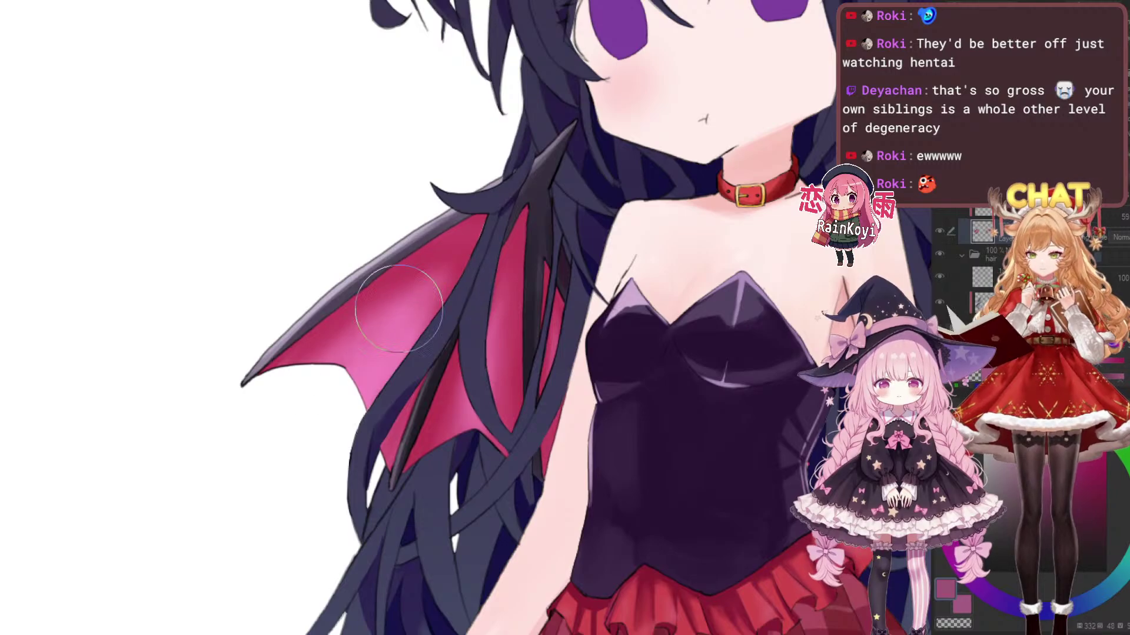
pyautogui.scroll(-2, 471, 317)
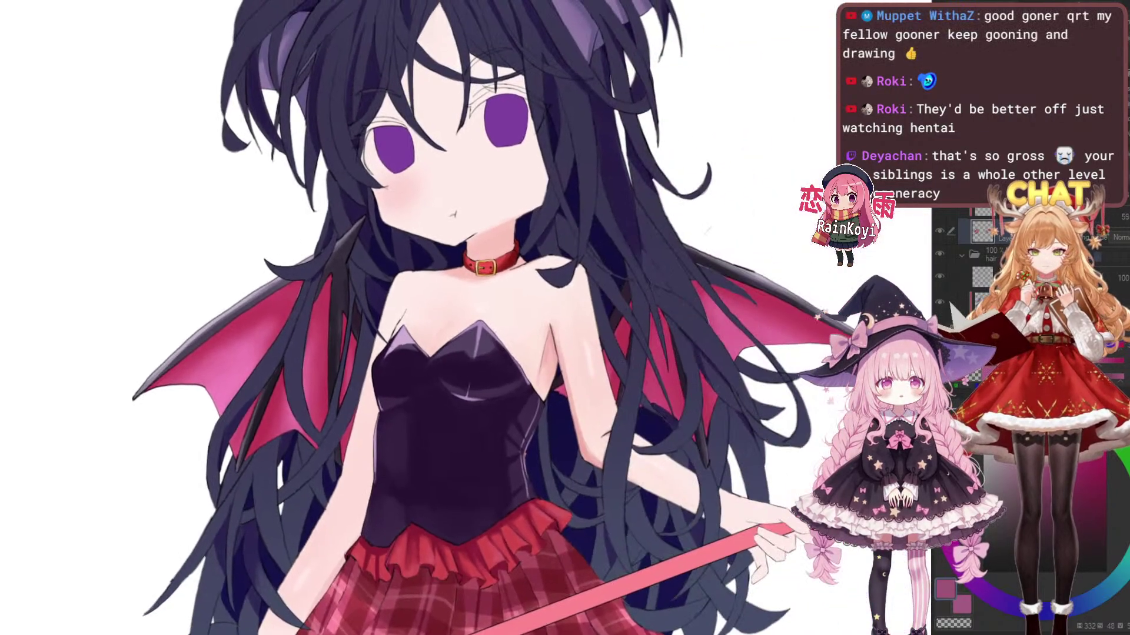
# Examine the wings, bodice, skirt and trident at several zoom levels to judge the wing shading within the full figure
pyautogui.hotkey('ctrl', '0')
pyautogui.moveTo(575, 412); pyautogui.dragTo(616, 427)
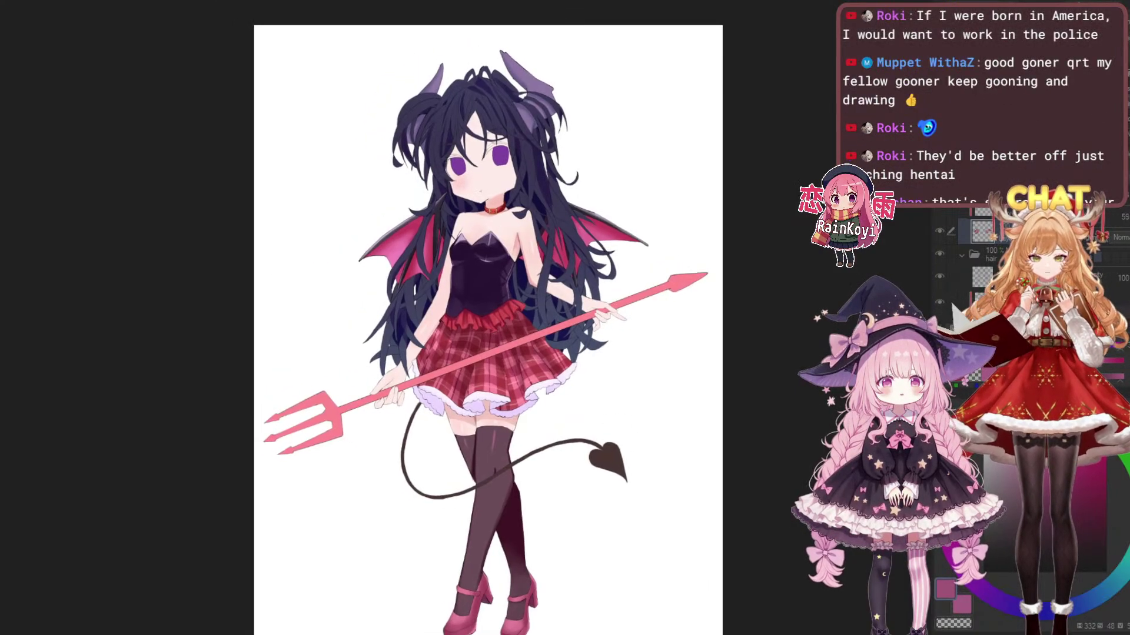
pyautogui.scroll(2, 613, 428)
pyautogui.scroll(3, 431, 168)
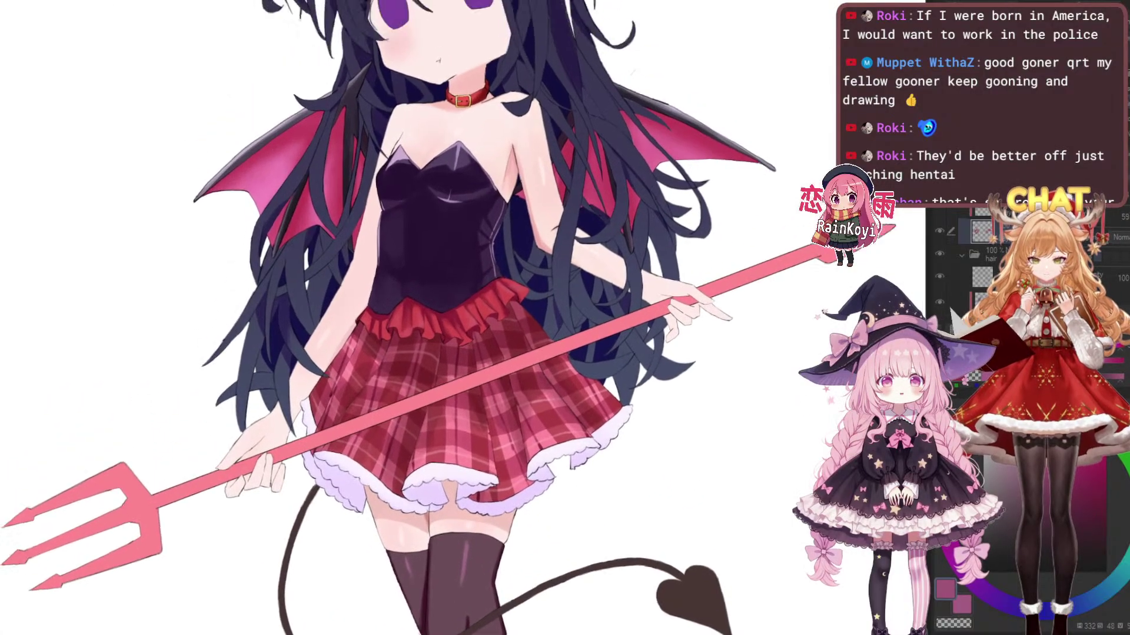
pyautogui.scroll(2, 494, 412)
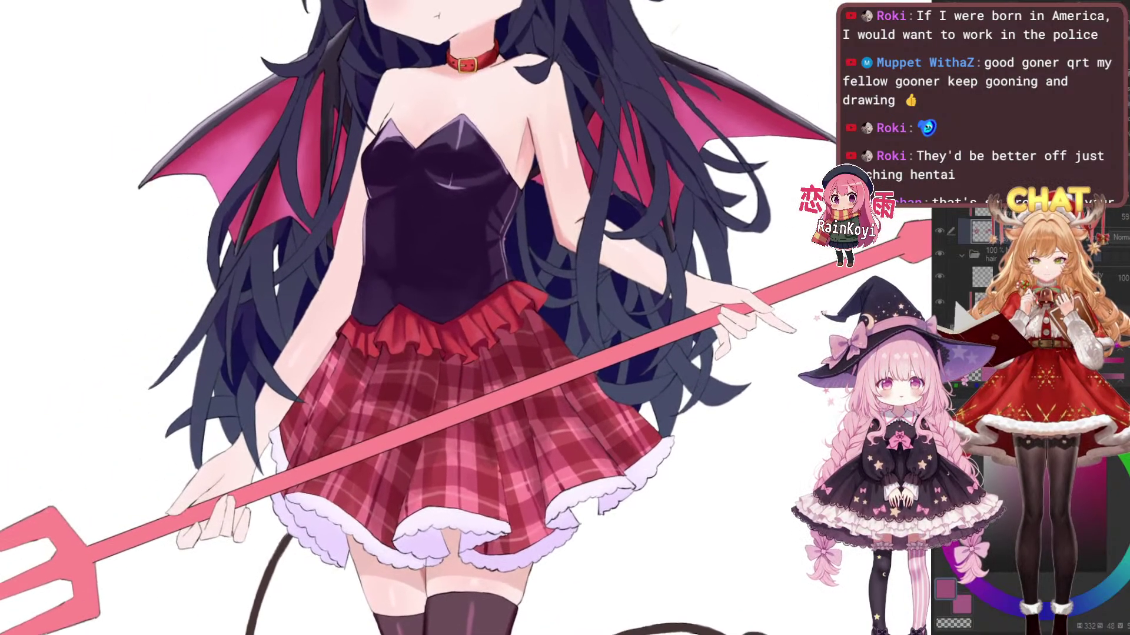
pyautogui.scroll(1, 450, 470)
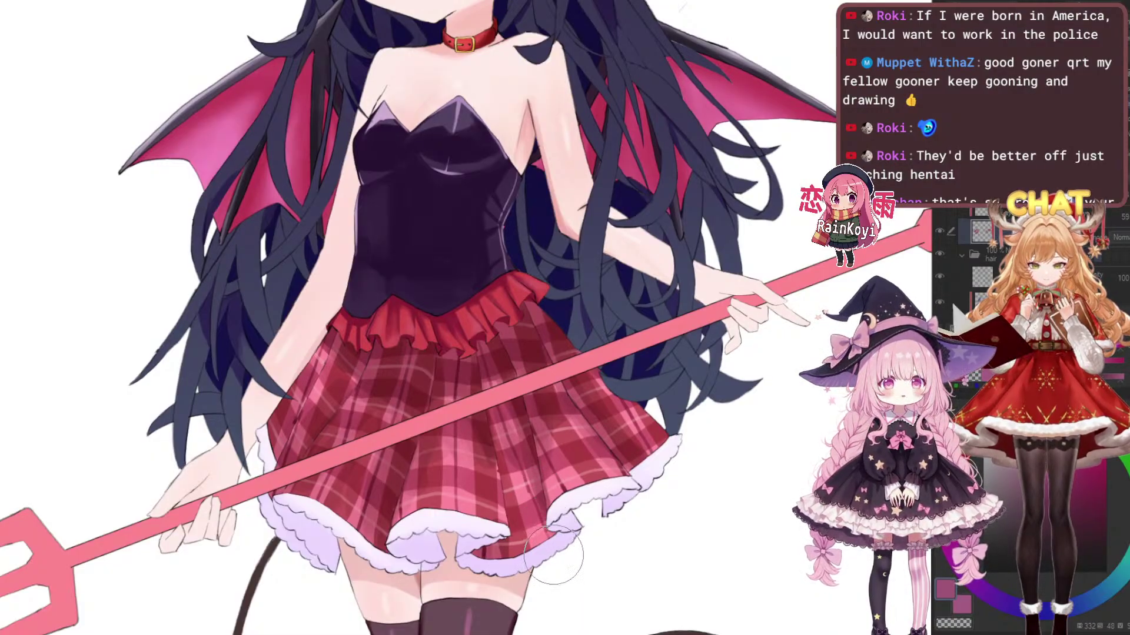
pyautogui.scroll(-3, 670, 582)
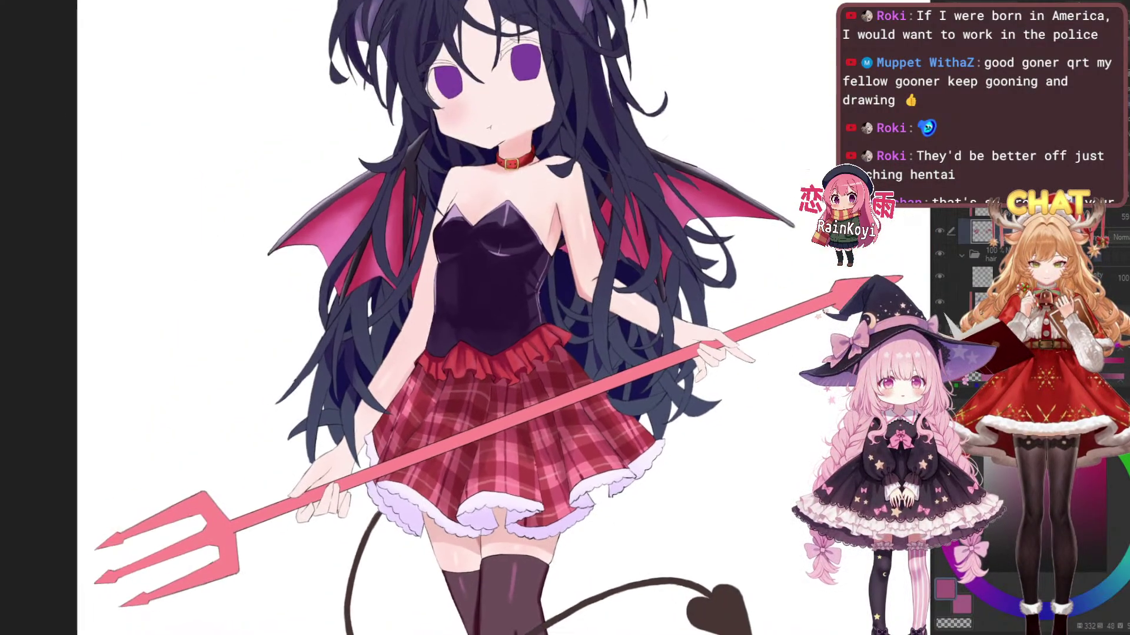
pyautogui.scroll(2, 670, 582)
pyautogui.scroll(1, 565, 506)
pyautogui.moveTo(583, 494); pyautogui.dragTo(666, 549)
pyautogui.scroll(2, 566, 512)
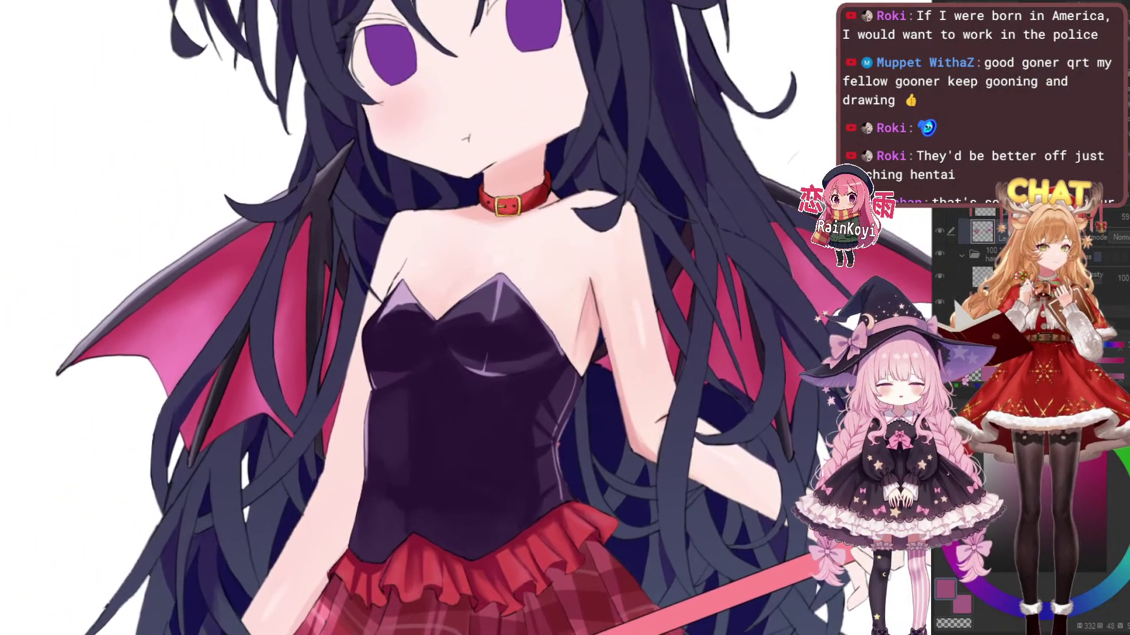
# Compare the left wing's membrane highlights with the right wing's up close and against the whole upper body
pyautogui.hotkey('ctrl', 'z')
pyautogui.moveTo(649, 293)
pyautogui.mouseDown()
pyautogui.moveTo(701, 284)
pyautogui.moveTo(884, 295)
pyautogui.mouseUp()
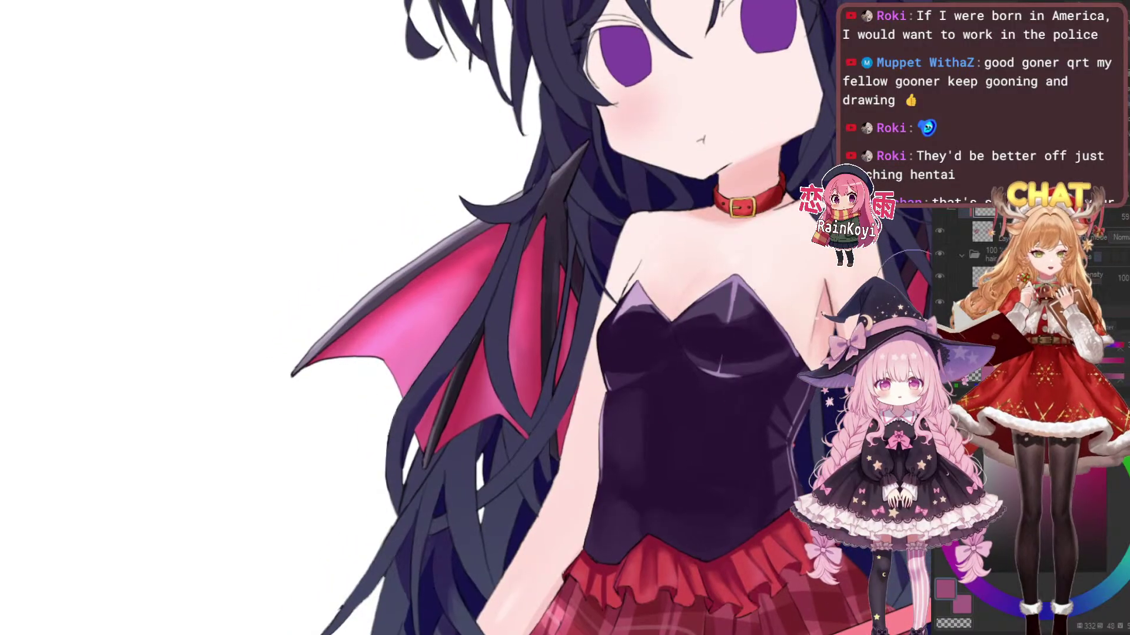
pyautogui.moveTo(637, 316); pyautogui.dragTo(540, 309)
pyautogui.scroll(-3, 616, 405)
pyautogui.moveTo(615, 405); pyautogui.dragTo(484, 403)
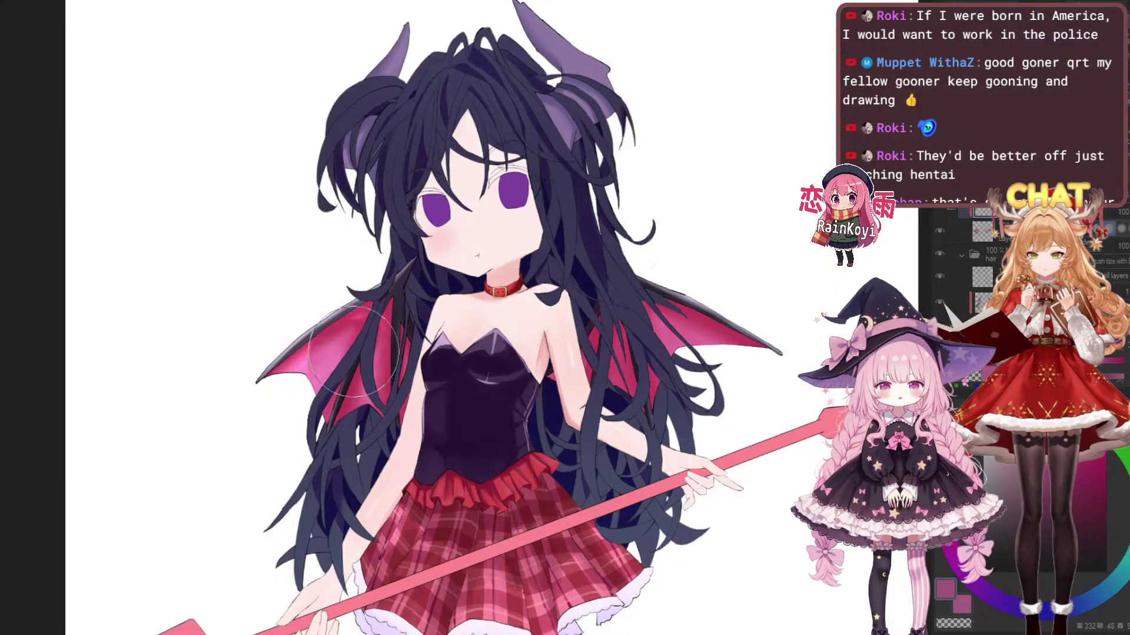
pyautogui.scroll(1, 412, 435)
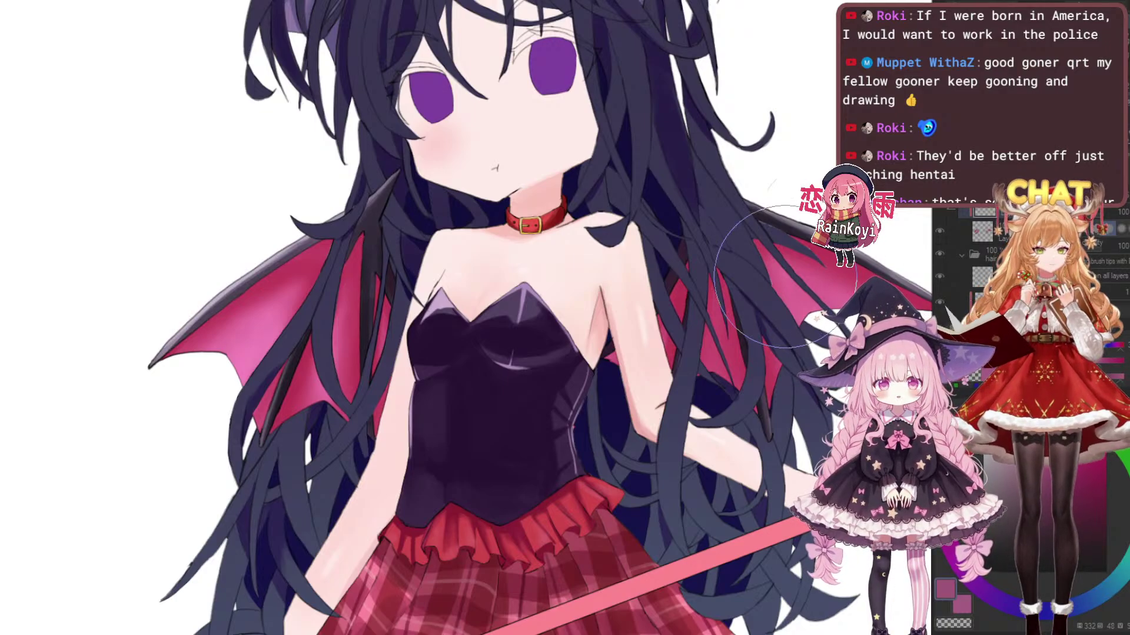
pyautogui.press('b')
pyautogui.moveTo(430, 415); pyautogui.dragTo(660, 382)
pyautogui.moveTo(502, 380)
pyautogui.mouseDown()
pyautogui.moveTo(554, 444)
pyautogui.moveTo(532, 425)
pyautogui.mouseUp()
pyautogui.scroll(1, 558, 411)
pyautogui.moveTo(485, 363)
pyautogui.mouseDown()
pyautogui.moveTo(489, 333)
pyautogui.moveTo(575, 258)
pyautogui.mouseUp()
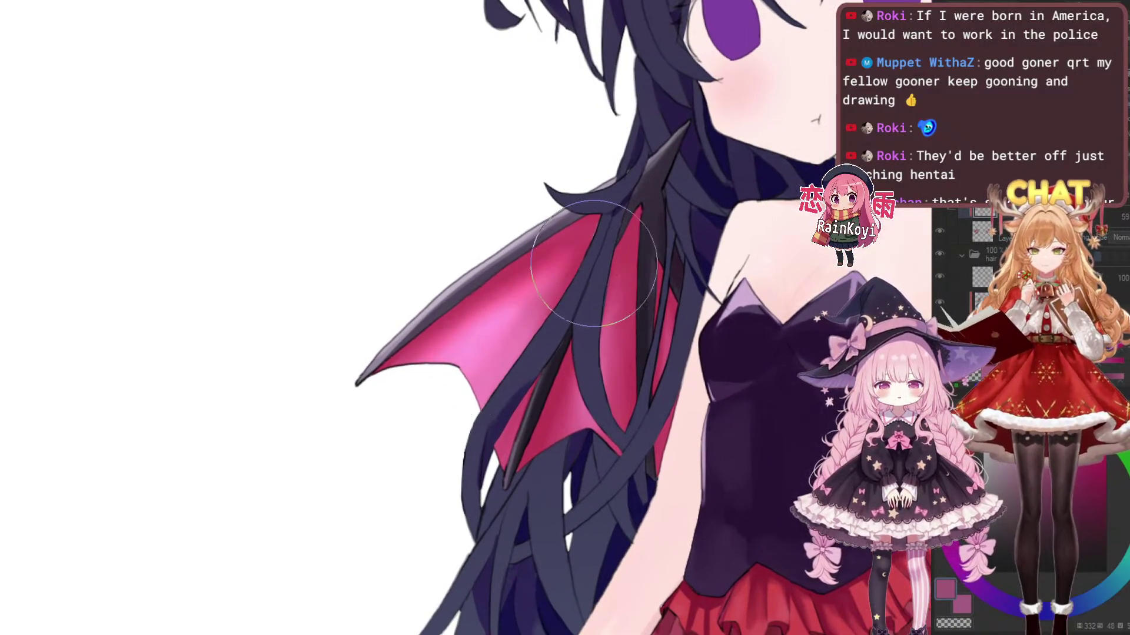
pyautogui.scroll(-2, 418, 468)
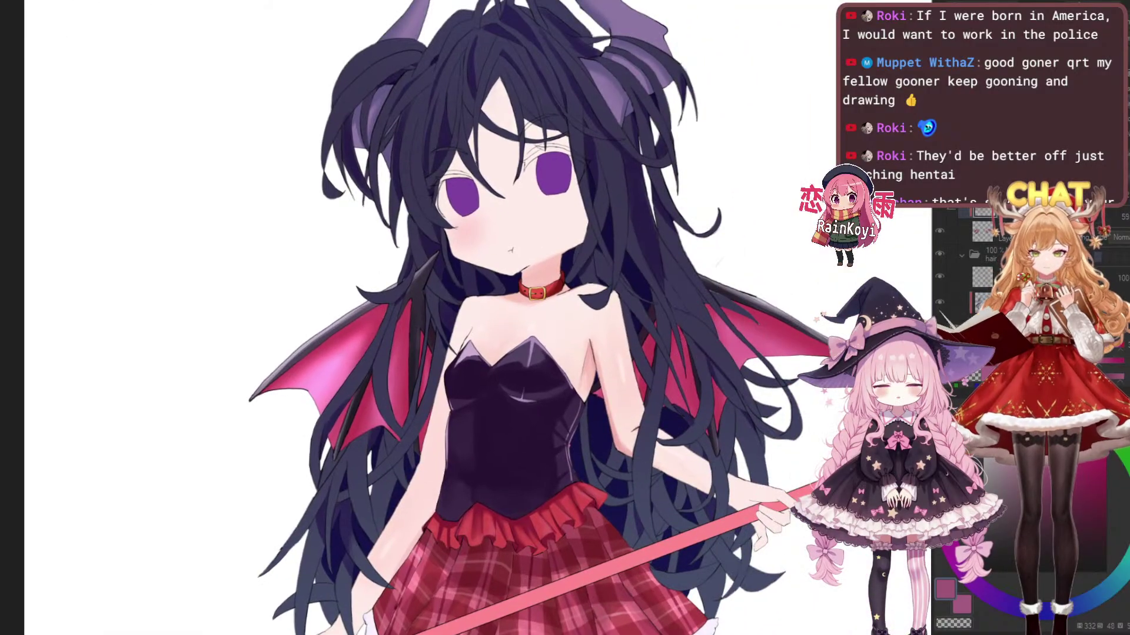
pyautogui.scroll(3, 501, 347)
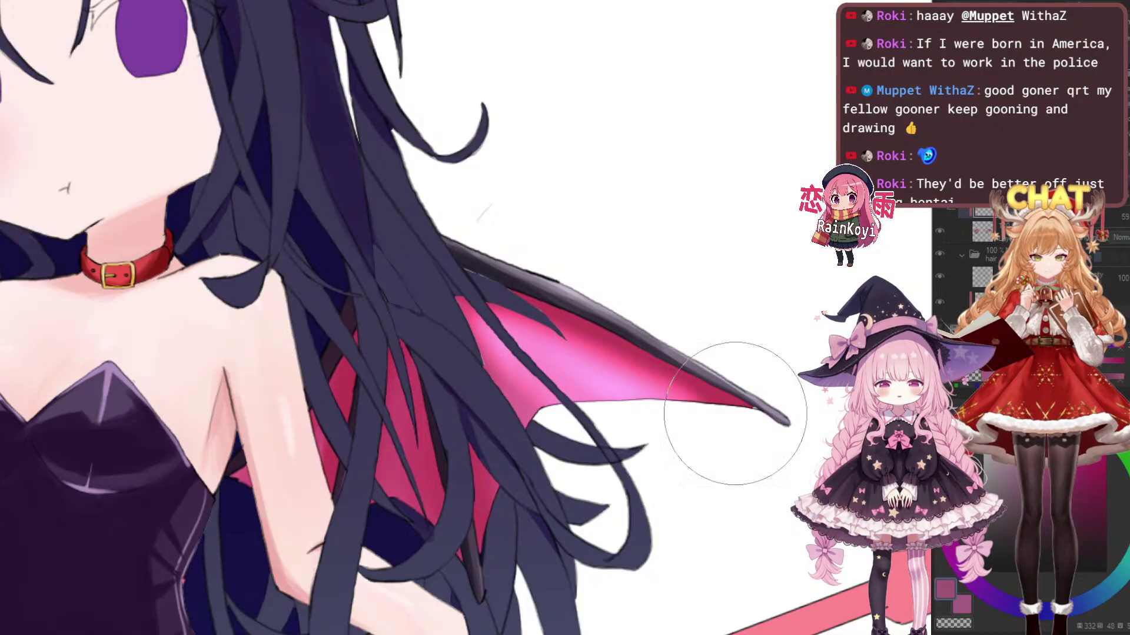
# Deepen the right wing's large membrane with crimson near the hair strands and toward the outer edge, using a smaller brush
pyautogui.moveTo(499, 366); pyautogui.dragTo(527, 429)
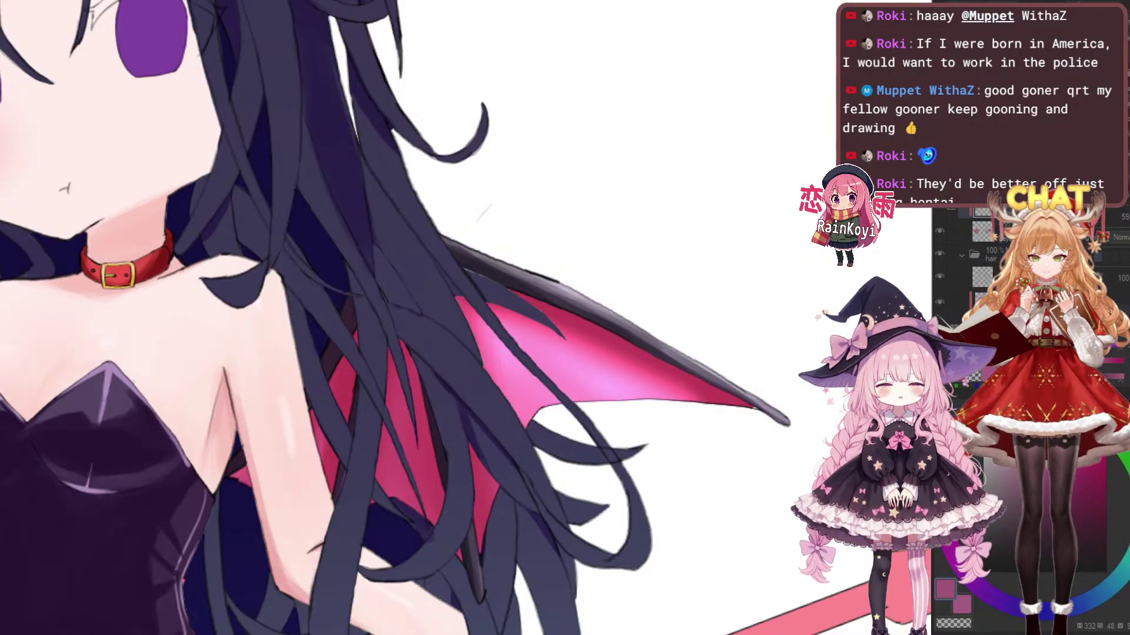
pyautogui.press('e')
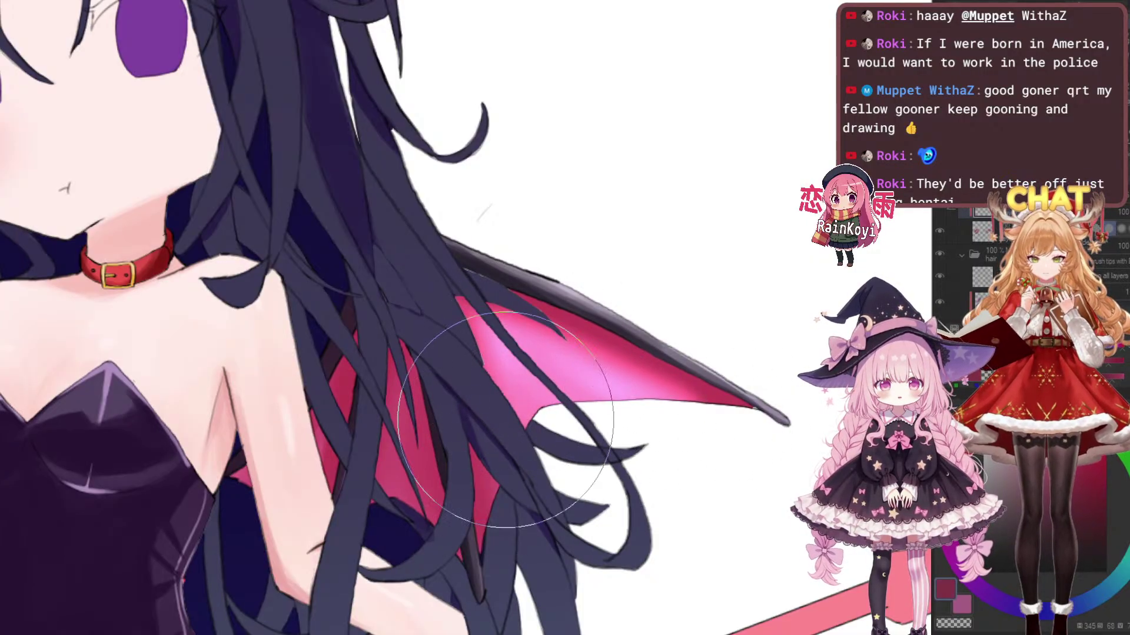
pyautogui.press('[')
pyautogui.press('[')
pyautogui.moveTo(436, 325); pyautogui.dragTo(566, 530)
pyautogui.hotkey('ctrl', 'z')
pyautogui.moveTo(420, 326); pyautogui.dragTo(547, 501)
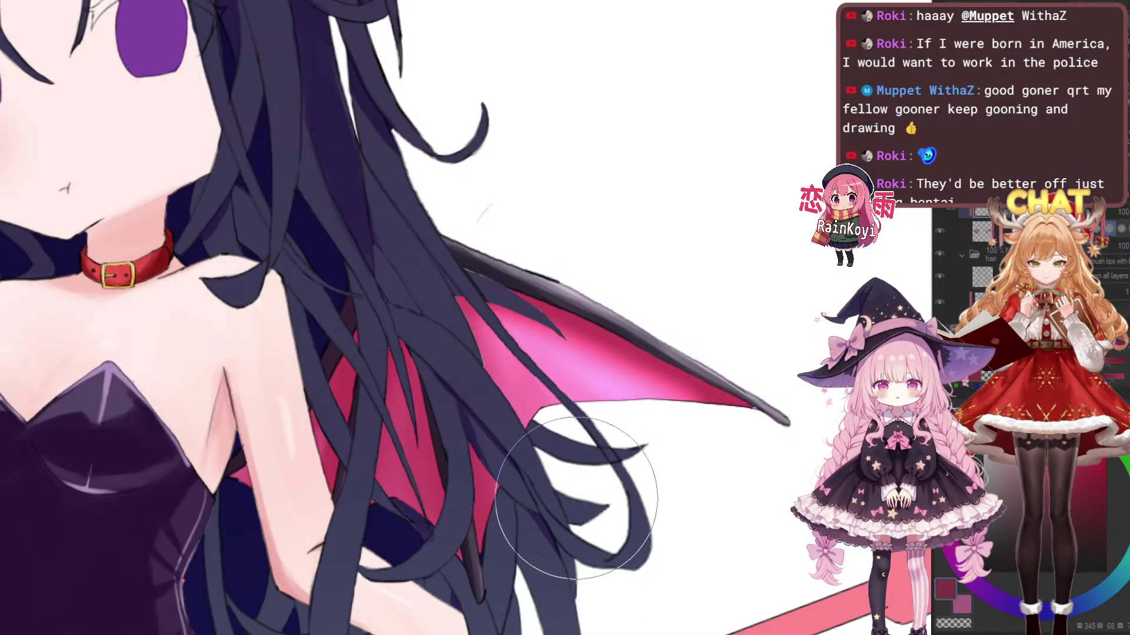
pyautogui.press('b')
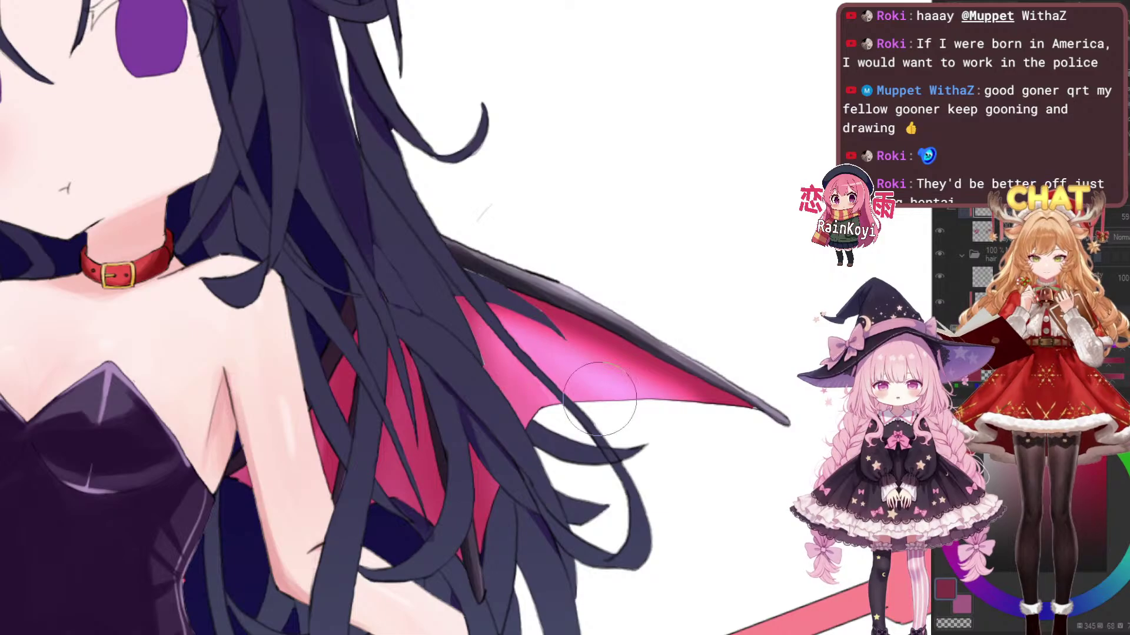
pyautogui.scroll(3, 586, 400)
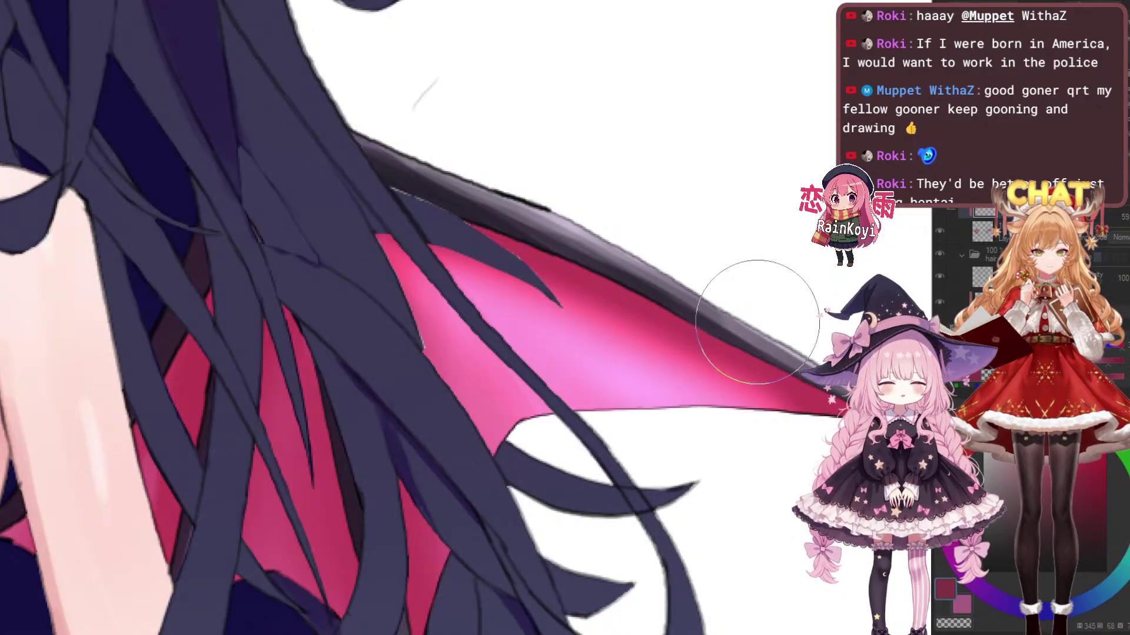
pyautogui.moveTo(738, 353); pyautogui.dragTo(764, 379)
# Examine the left wing's large and middle membranes up close after viewing the figure from further away
pyautogui.scroll(-6, 756, 370)
pyautogui.press('h')
pyautogui.moveTo(481, 400); pyautogui.dragTo(565, 359)
pyautogui.scroll(1, 564, 358)
pyautogui.scroll(2, 753, 265)
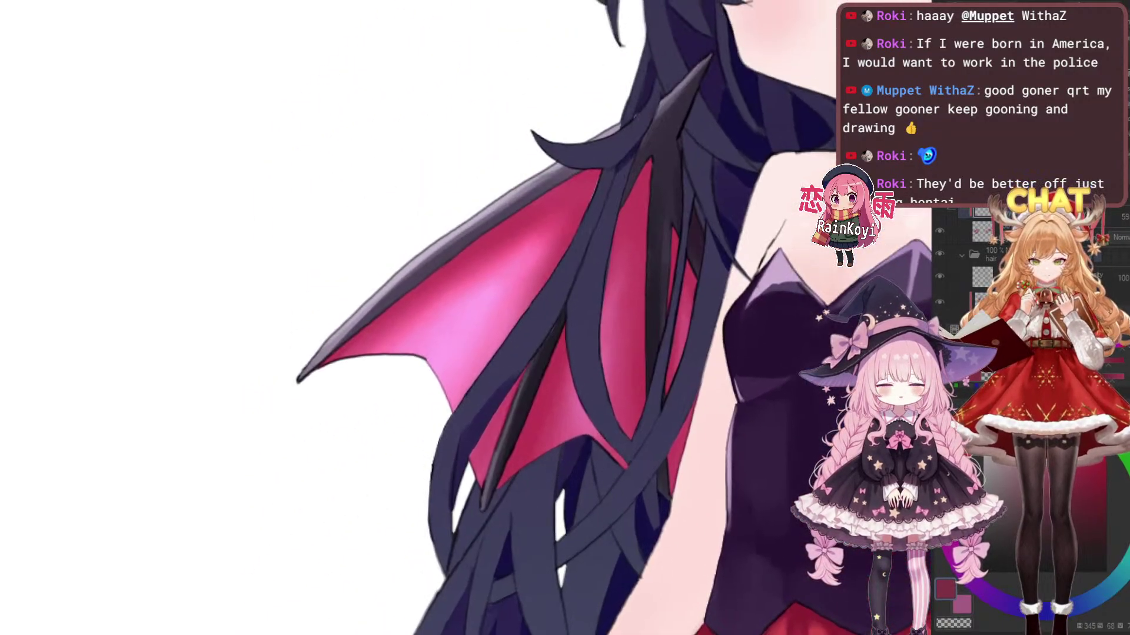
pyautogui.scroll(2, 589, 206)
pyautogui.scroll(-2, 553, 453)
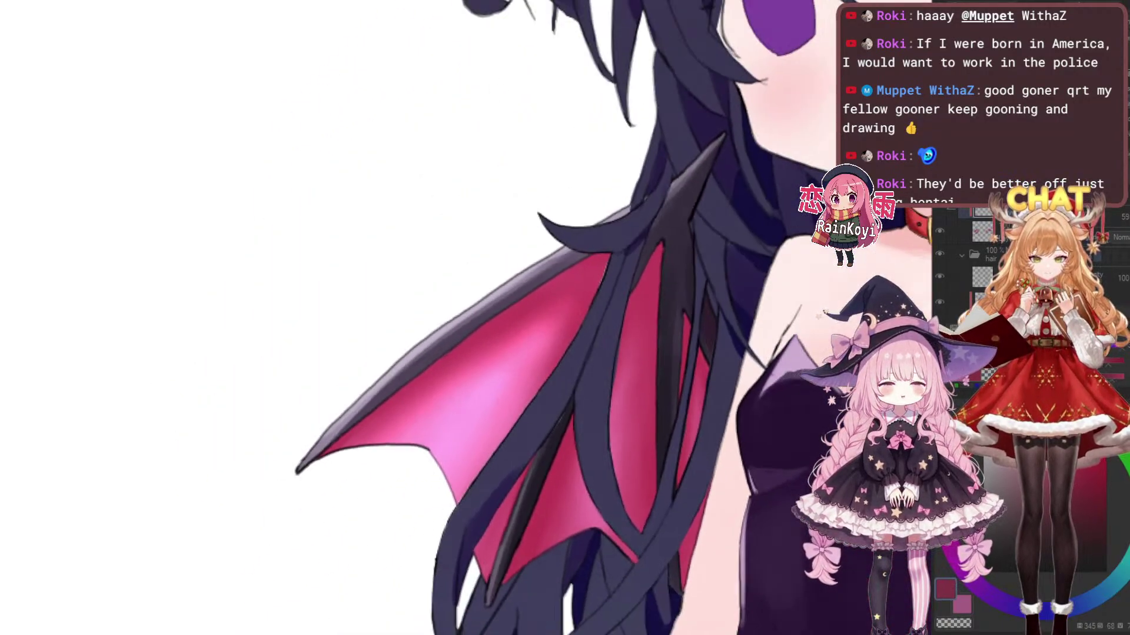
pyautogui.scroll(1, 559, 434)
pyautogui.moveTo(605, 416); pyautogui.dragTo(629, 467)
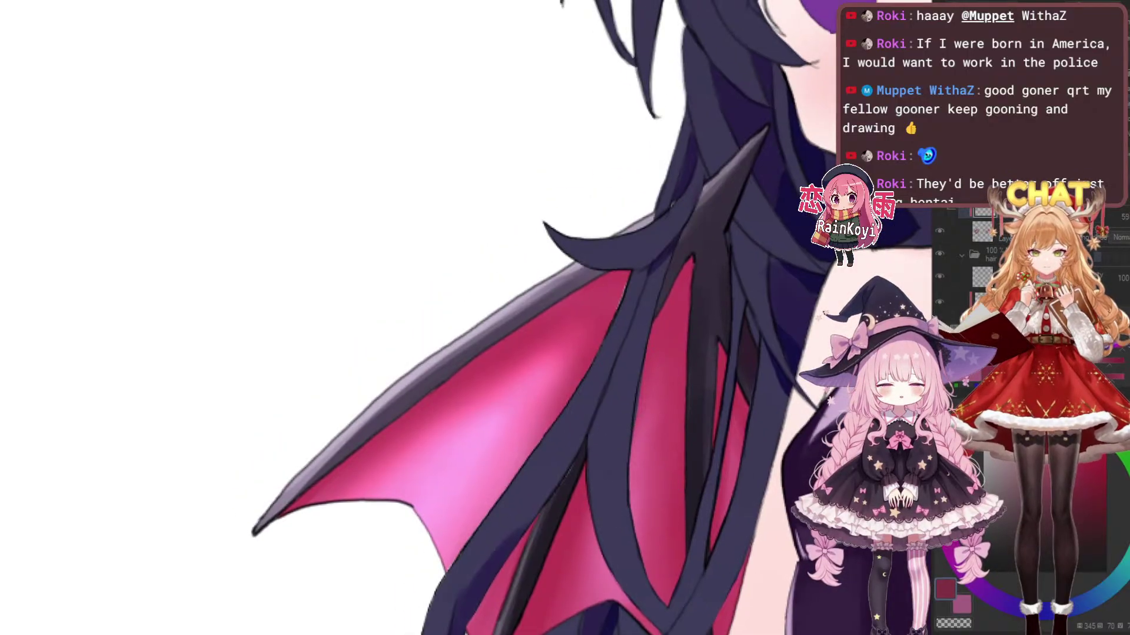
pyautogui.moveTo(448, 430); pyautogui.dragTo(546, 355)
pyautogui.hotkey('ctrl', 'z')
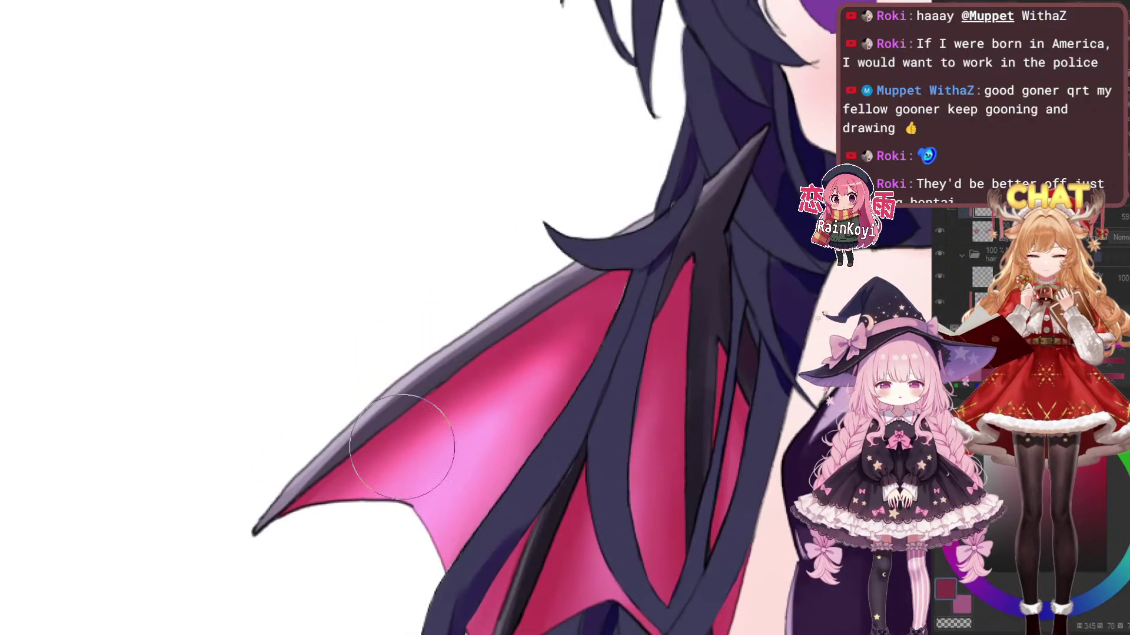
pyautogui.moveTo(380, 468); pyautogui.dragTo(566, 342)
pyautogui.hotkey('ctrl', 'z')
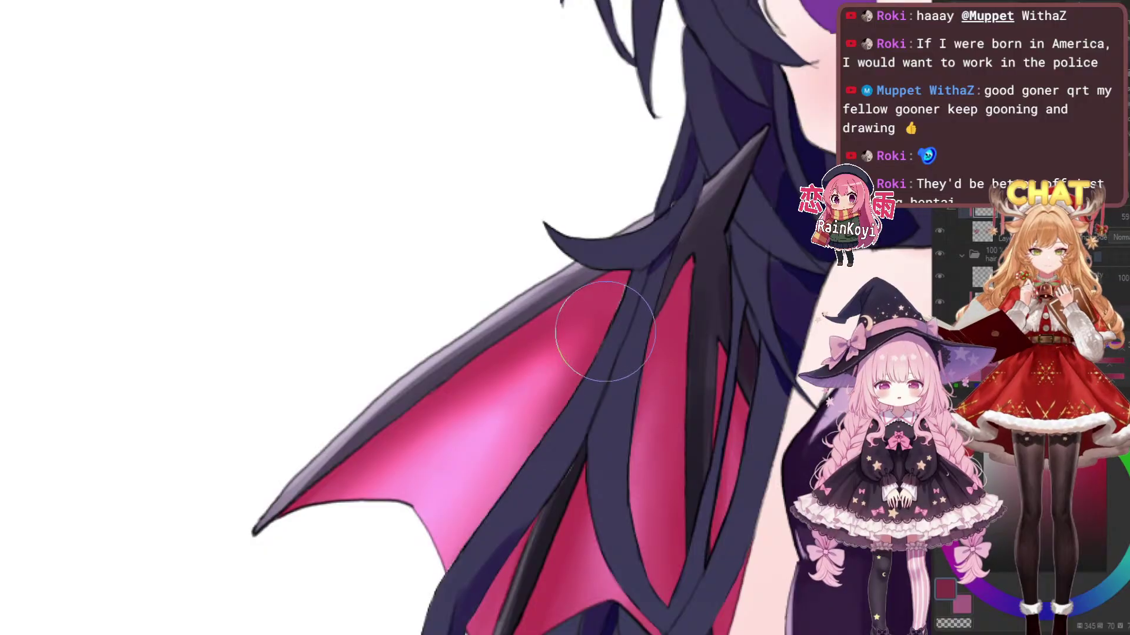
pyautogui.hotkey('ctrl', 'z')
# Brighten the upper edge of the left wing's large membrane with a soft stroke of an enlarged brush
pyautogui.press(']')
pyautogui.press(']')
pyautogui.press(']')
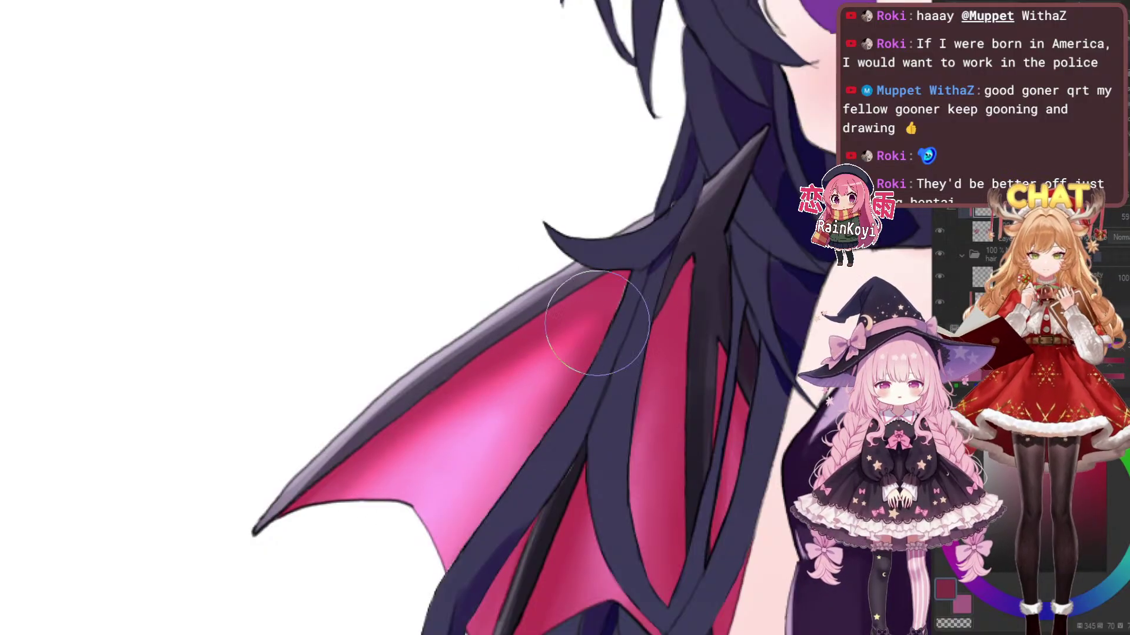
pyautogui.moveTo(323, 510); pyautogui.dragTo(487, 375)
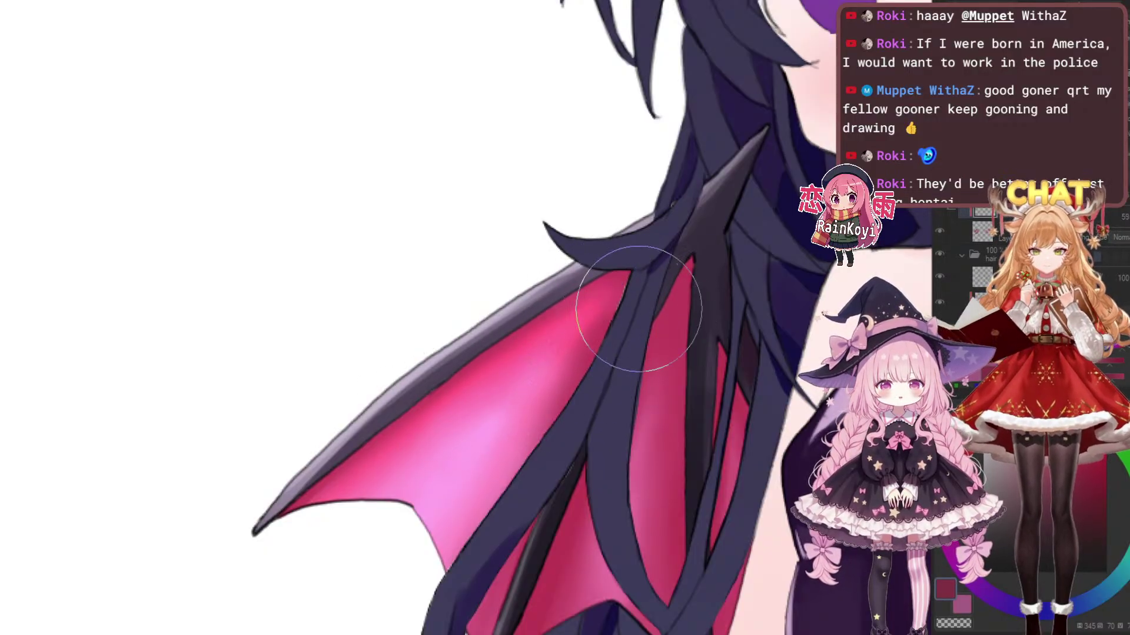
# Compare the left wing's large membrane with the right wing's pink highlights at several zoom levels
pyautogui.scroll(-4, 612, 360)
pyautogui.moveTo(612, 318); pyautogui.dragTo(520, 313)
pyautogui.scroll(3, 417, 321)
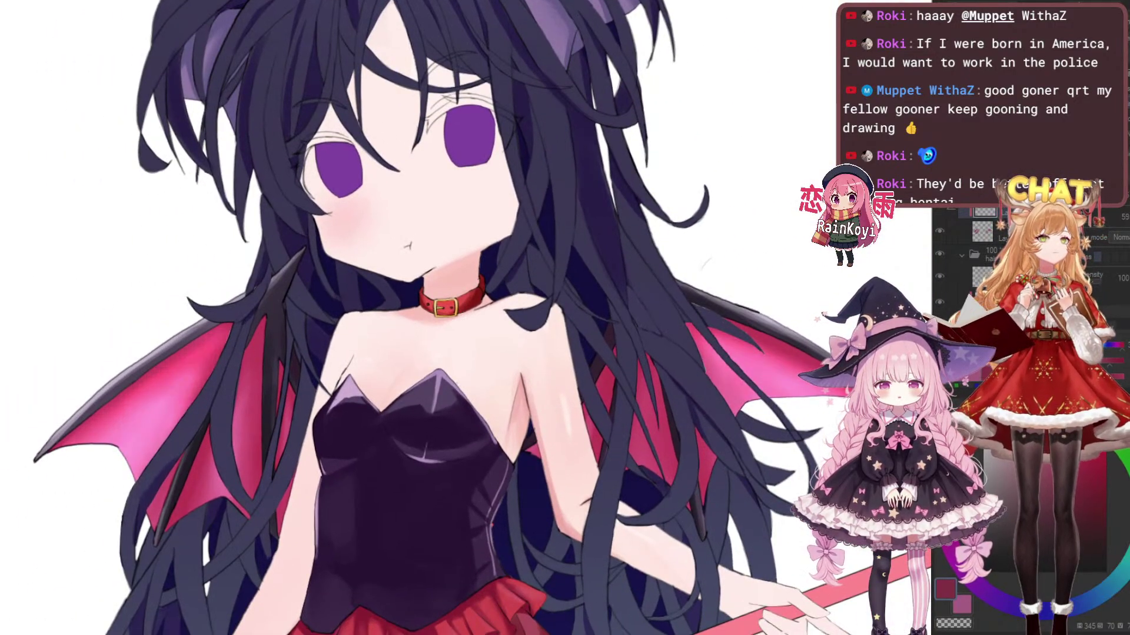
pyautogui.scroll(-3, 559, 147)
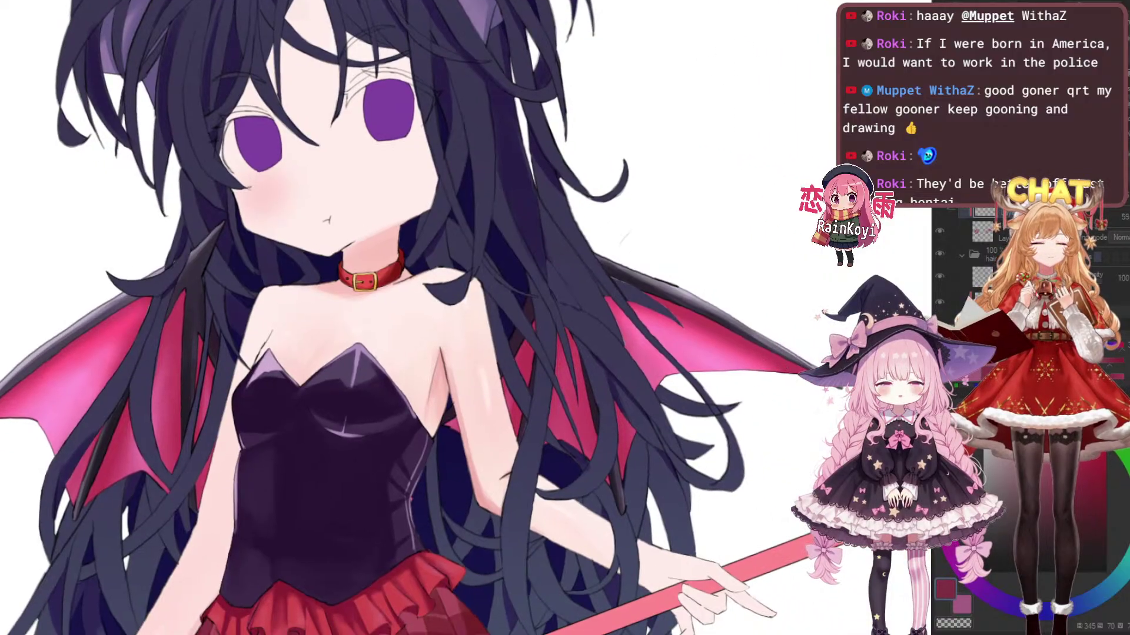
pyautogui.scroll(2, 718, 156)
pyautogui.scroll(4, 580, 302)
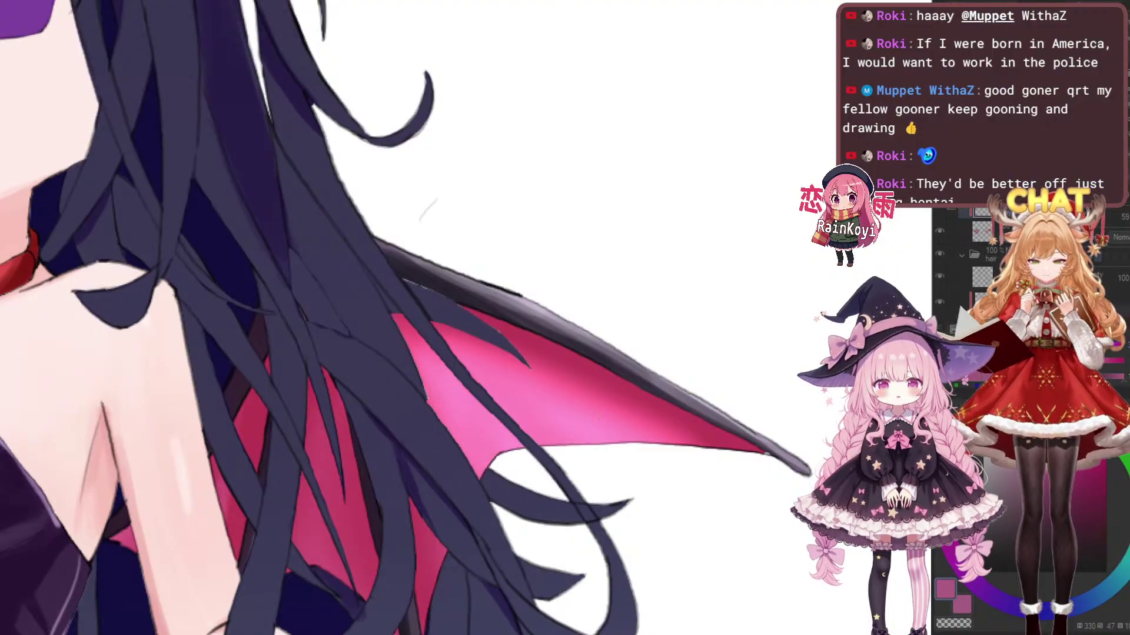
pyautogui.scroll(-5, 579, 353)
pyautogui.scroll(5, 556, 363)
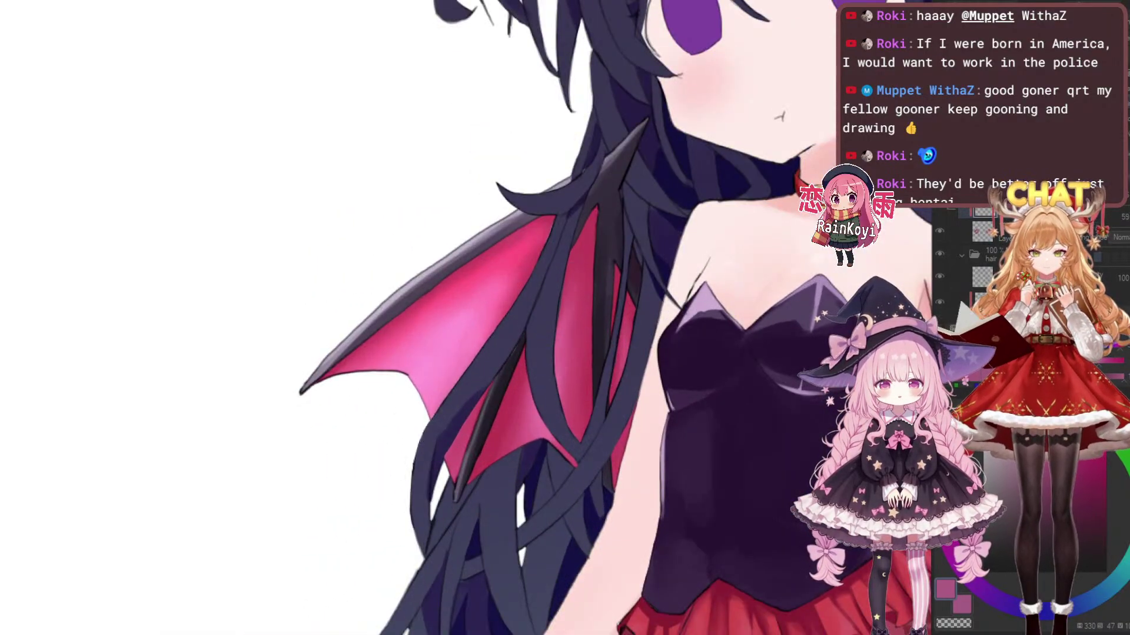
# Darken the left wing's middle membrane along its dark bone with crimson, using a reduced brush
pyautogui.press('[')
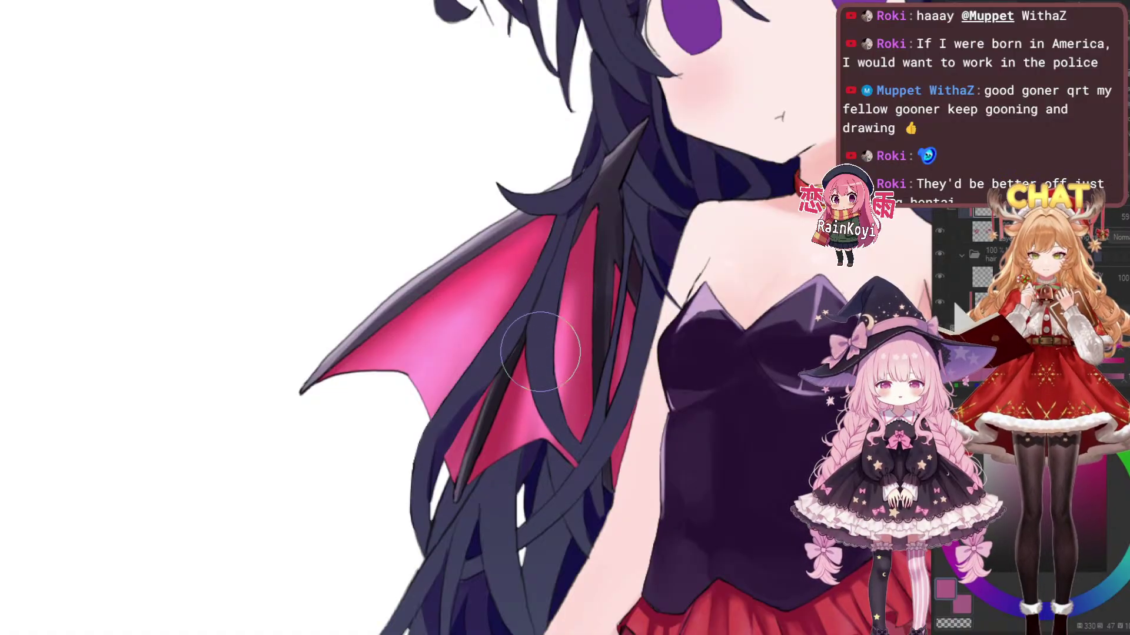
pyautogui.scroll(2, 540, 351)
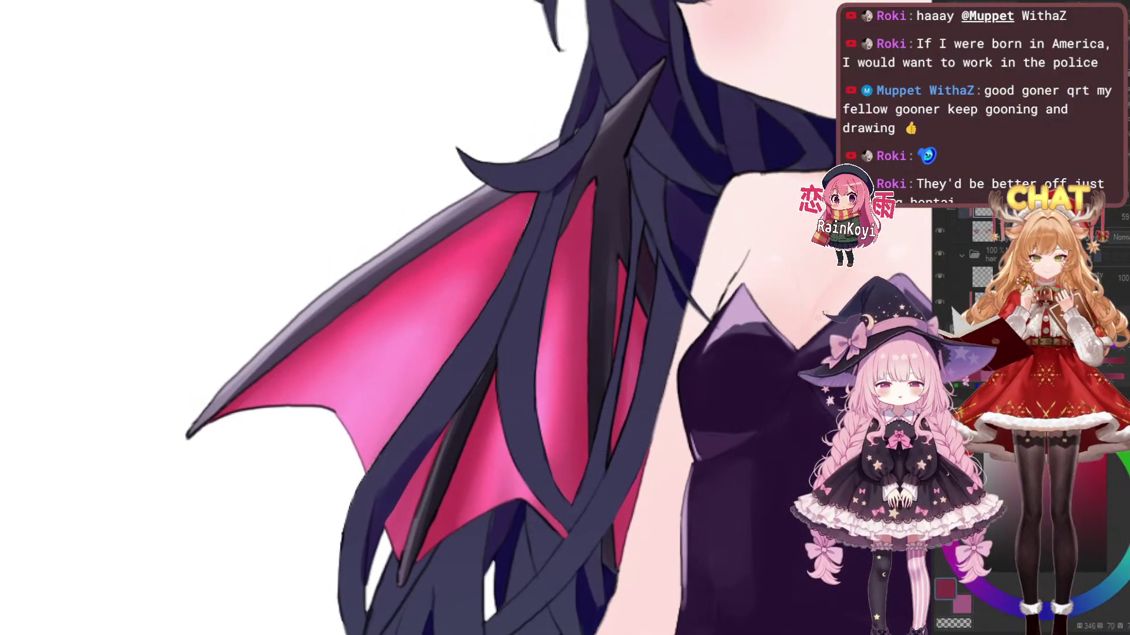
pyautogui.press('[')
pyautogui.press('[')
pyautogui.press('[')
pyautogui.press('[')
pyautogui.moveTo(566, 232)
pyautogui.mouseDown()
pyautogui.moveTo(568, 503)
pyautogui.moveTo(566, 489)
pyautogui.mouseUp()
pyautogui.press('b')
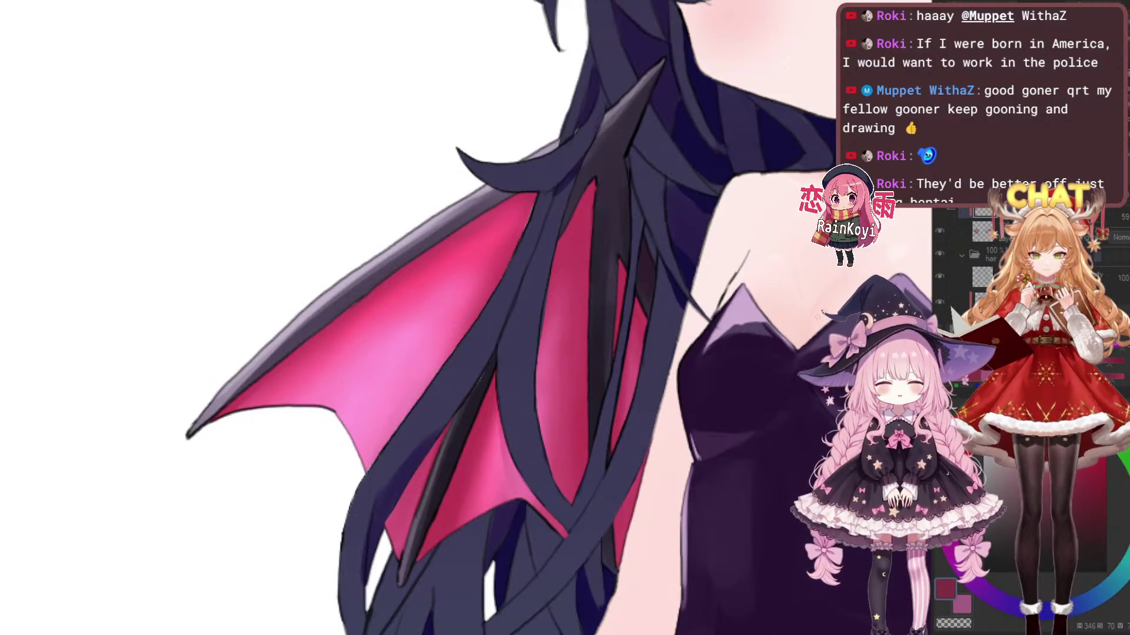
# Refine the crimson shading down the length of the left wing's middle membrane toward its lower tip
pyautogui.scroll(-3, 548, 331)
pyautogui.scroll(2, 549, 330)
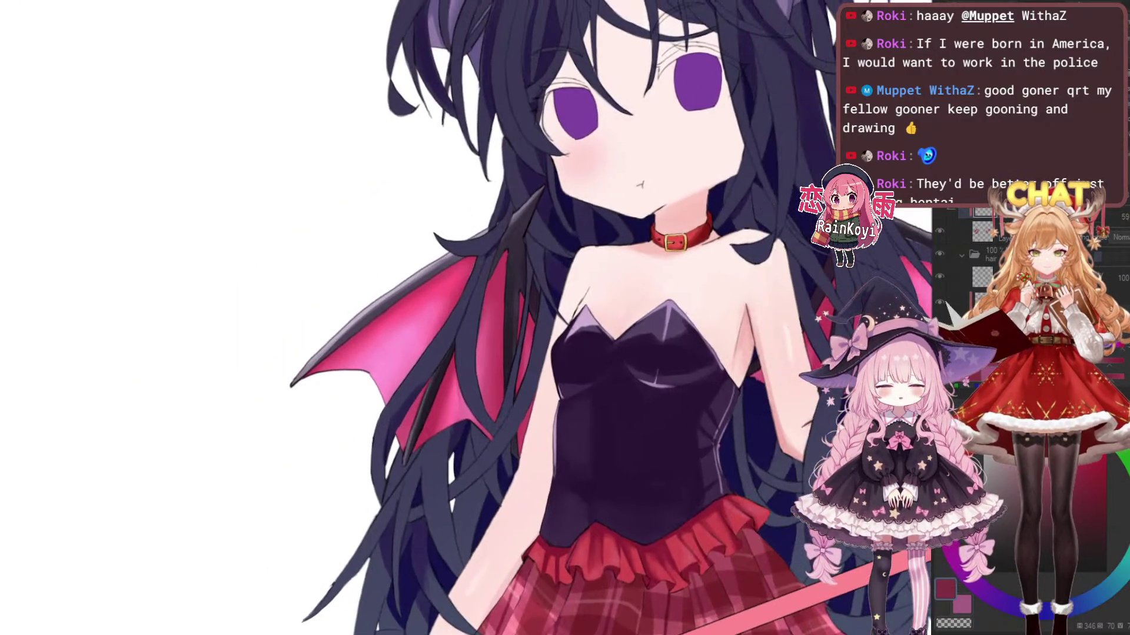
pyautogui.moveTo(441, 342); pyautogui.dragTo(516, 390)
pyautogui.scroll(2, 471, 391)
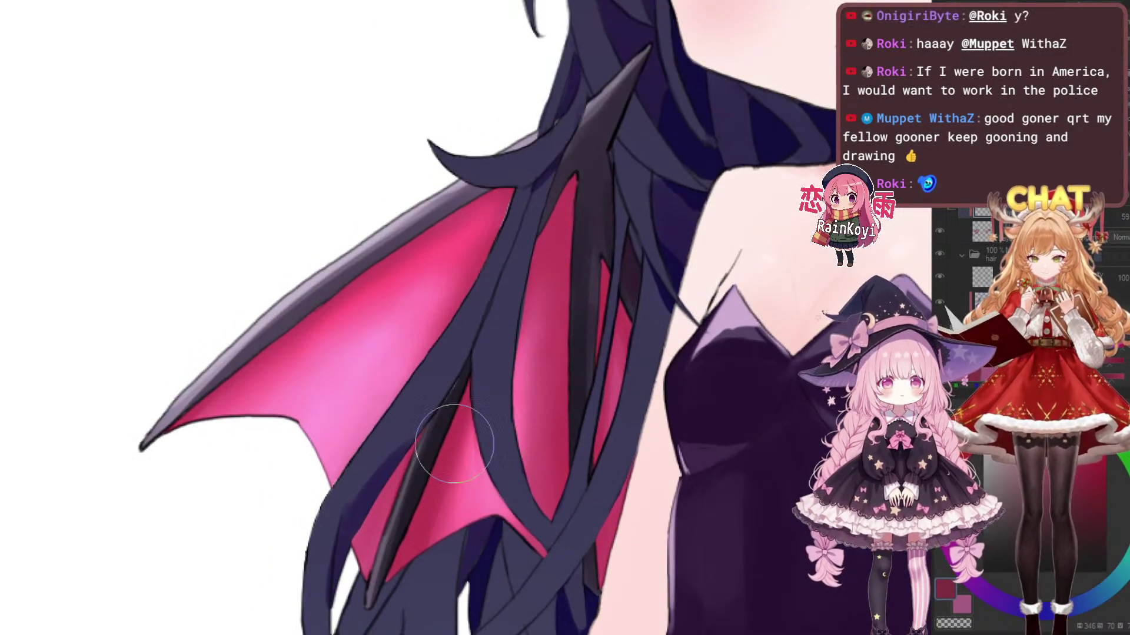
pyautogui.scroll(-3, 518, 353)
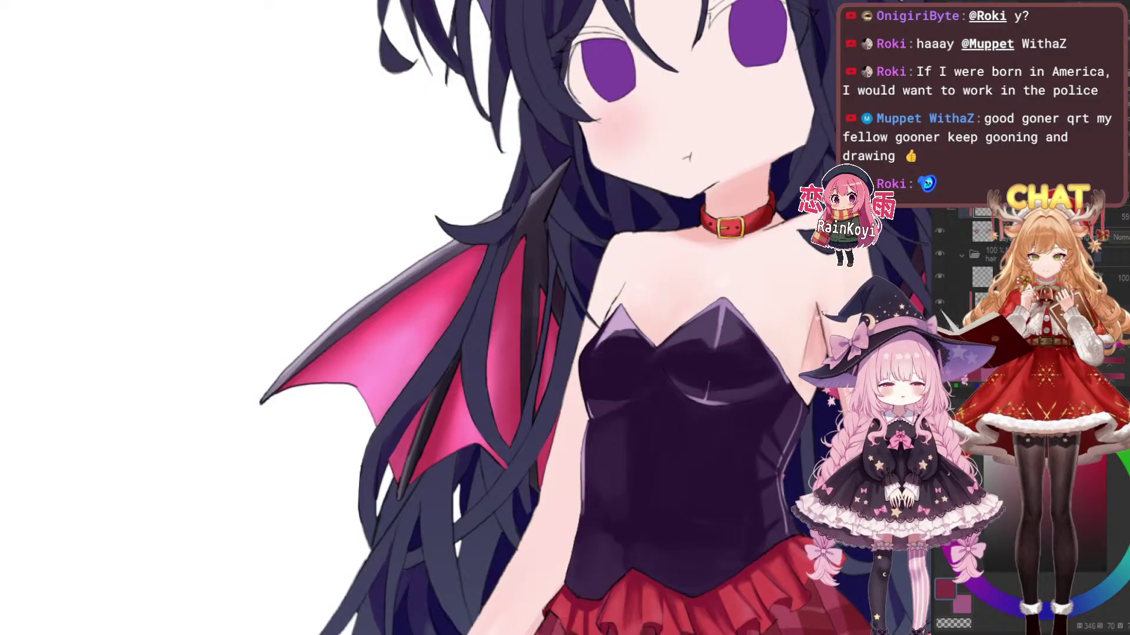
pyautogui.scroll(3, 517, 365)
pyautogui.moveTo(498, 266); pyautogui.dragTo(489, 537)
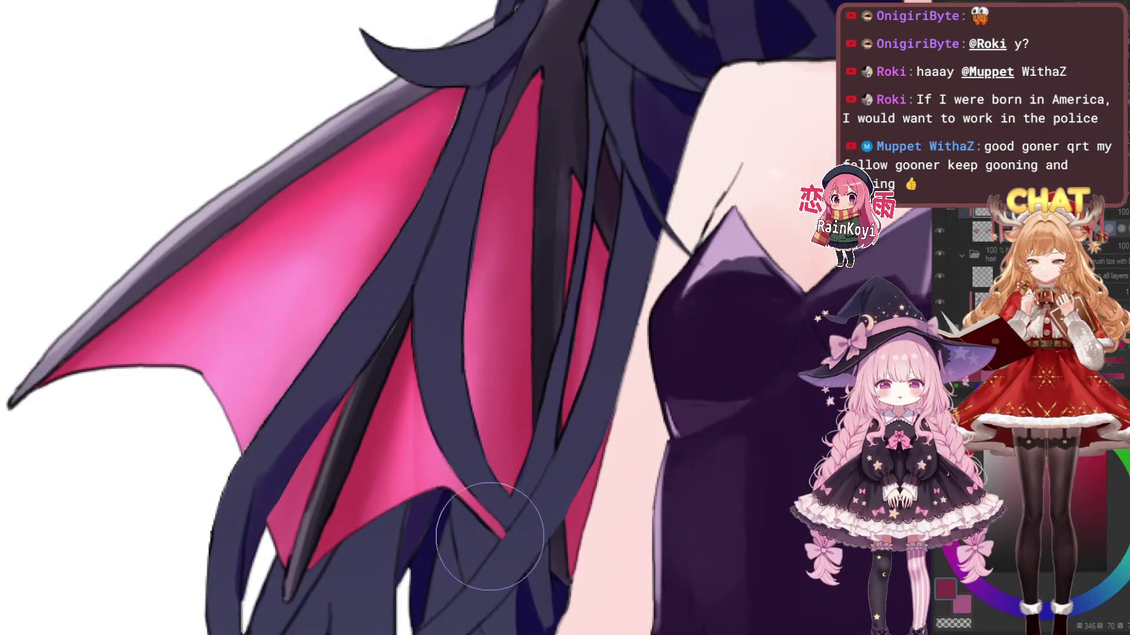
# Shade the left wing's narrow inner membrane with soft crimson strokes along its length, beside the overlapping hair strand
pyautogui.moveTo(481, 415); pyautogui.dragTo(554, 404)
pyautogui.moveTo(483, 381); pyautogui.dragTo(436, 570)
pyautogui.moveTo(504, 343); pyautogui.dragTo(468, 489)
pyautogui.press('b')
pyautogui.moveTo(528, 217); pyautogui.dragTo(512, 217)
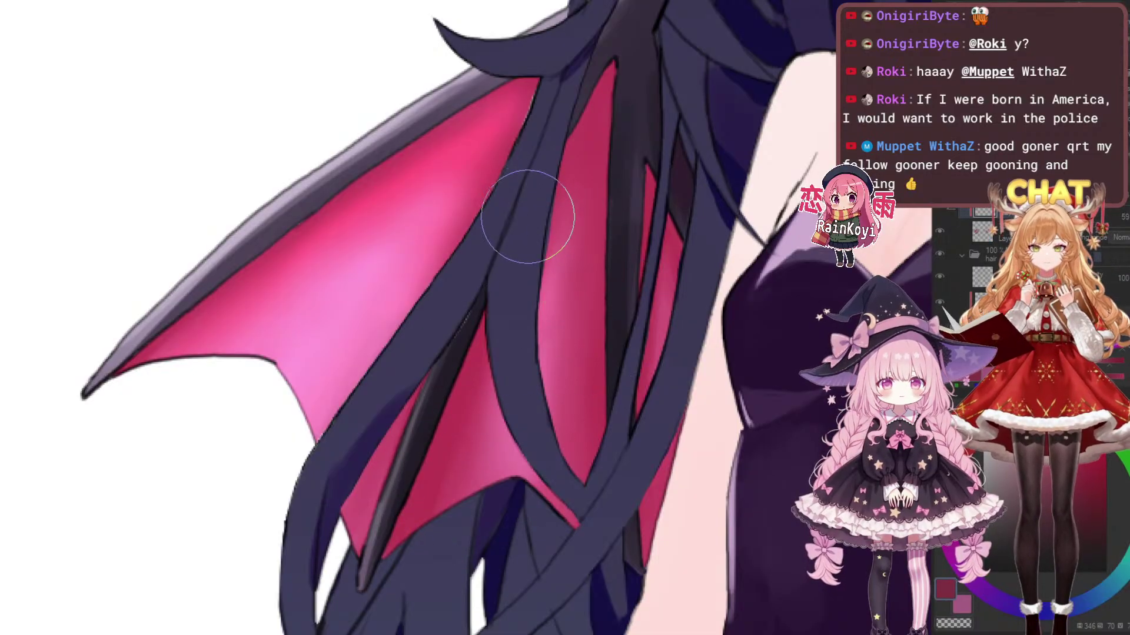
pyautogui.moveTo(562, 162); pyautogui.dragTo(547, 493)
pyautogui.moveTo(581, 369); pyautogui.dragTo(533, 338)
# Compare the membrane shading of the left and right wings across the whole upper body at several zoom levels
pyautogui.scroll(-3, 523, 332)
pyautogui.moveTo(709, 339); pyautogui.dragTo(487, 396)
pyautogui.scroll(1, 487, 397)
pyautogui.moveTo(695, 359); pyautogui.dragTo(441, 419)
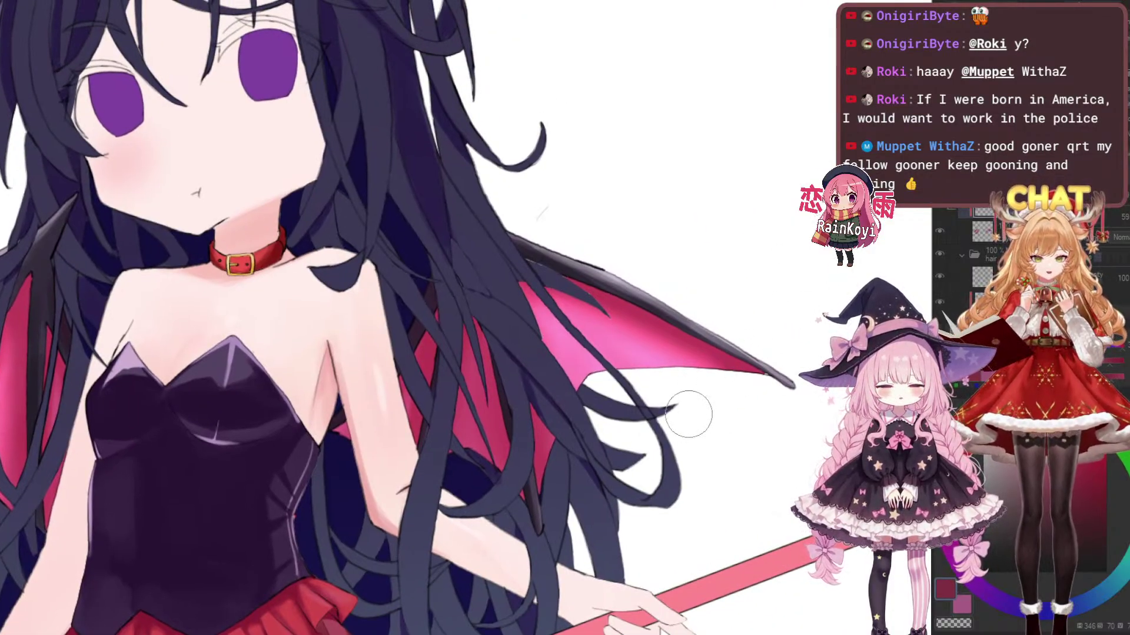
pyautogui.scroll(-4, 399, 317)
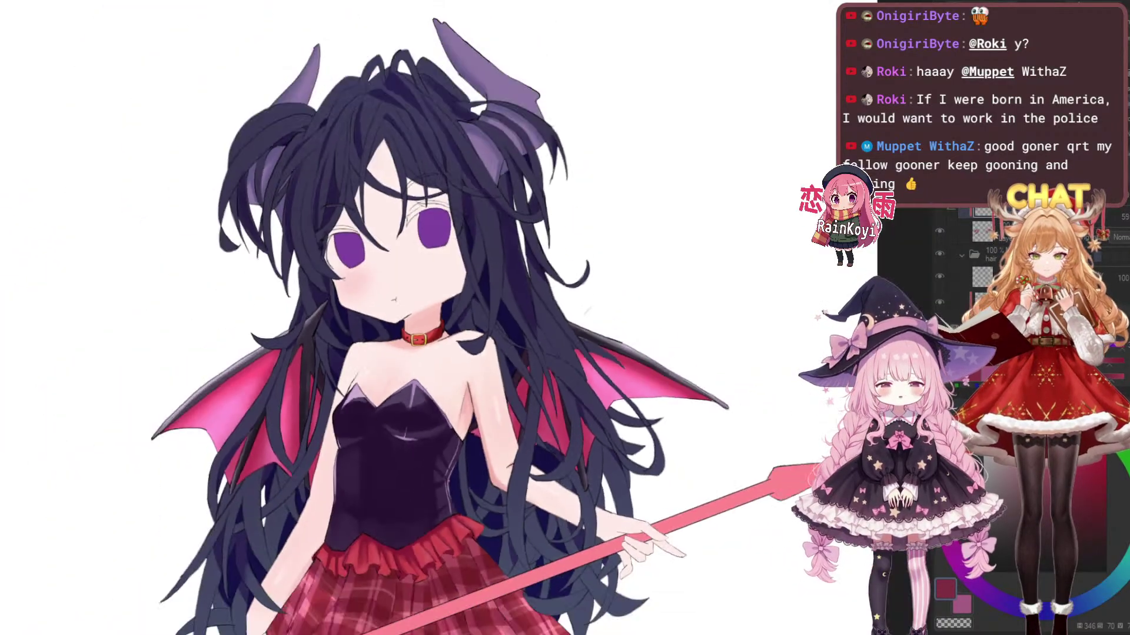
pyautogui.scroll(1, 399, 317)
pyautogui.scroll(-2, 399, 318)
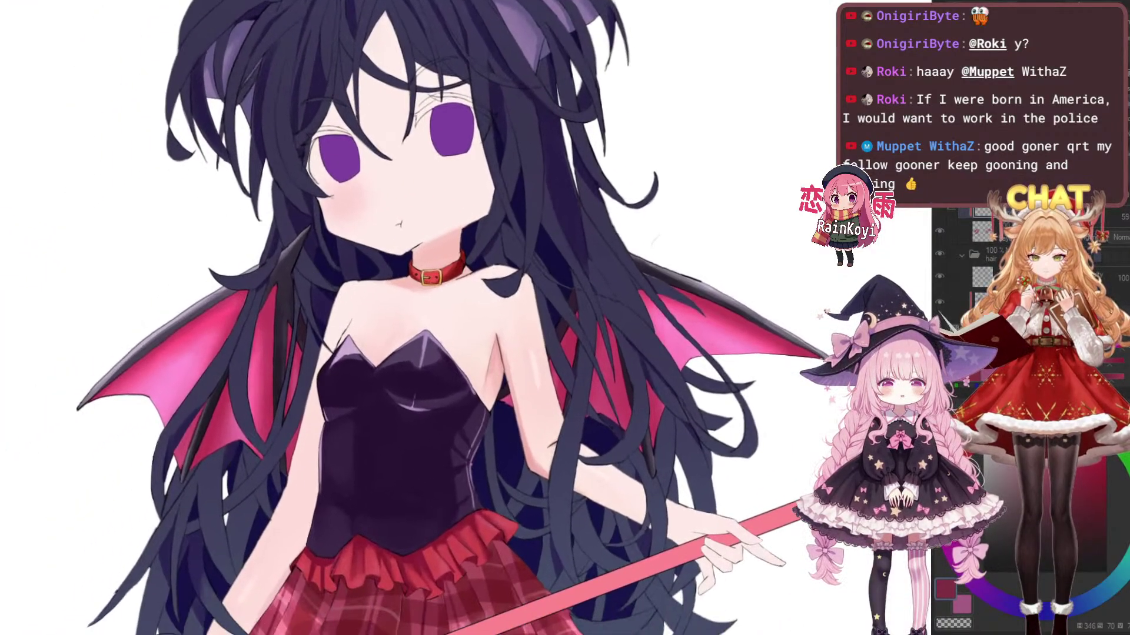
pyautogui.scroll(2, 399, 317)
pyautogui.scroll(3, 647, 383)
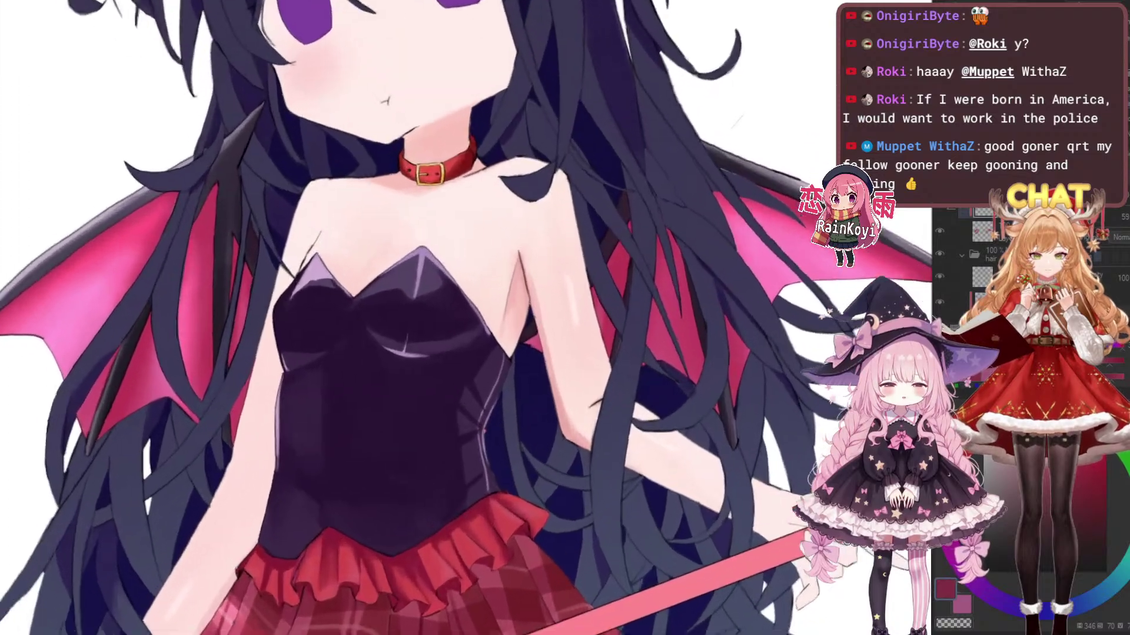
pyautogui.scroll(-3, 617, 410)
pyautogui.scroll(1, 618, 410)
pyautogui.scroll(-1, 547, 462)
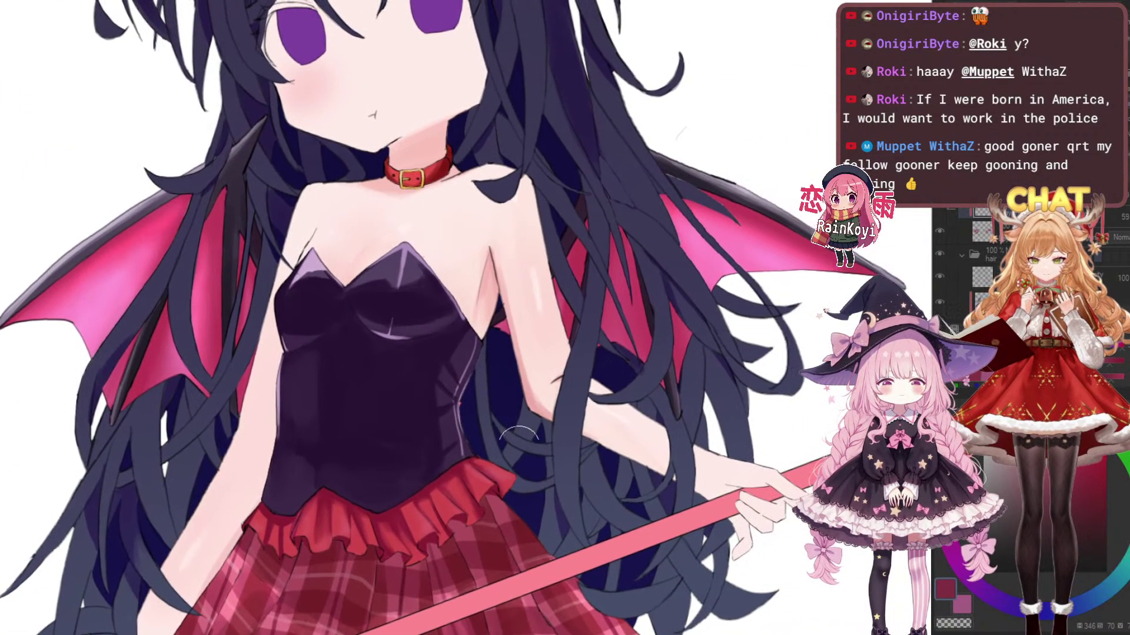
pyautogui.scroll(2, 547, 462)
pyautogui.scroll(-1, 547, 461)
pyautogui.scroll(1, 548, 462)
# Examine the left wing's membranes up close, followed by the right wing's pink highlights and darker inner membranes
pyautogui.moveTo(529, 435); pyautogui.dragTo(798, 477)
pyautogui.scroll(-1, 778, 472)
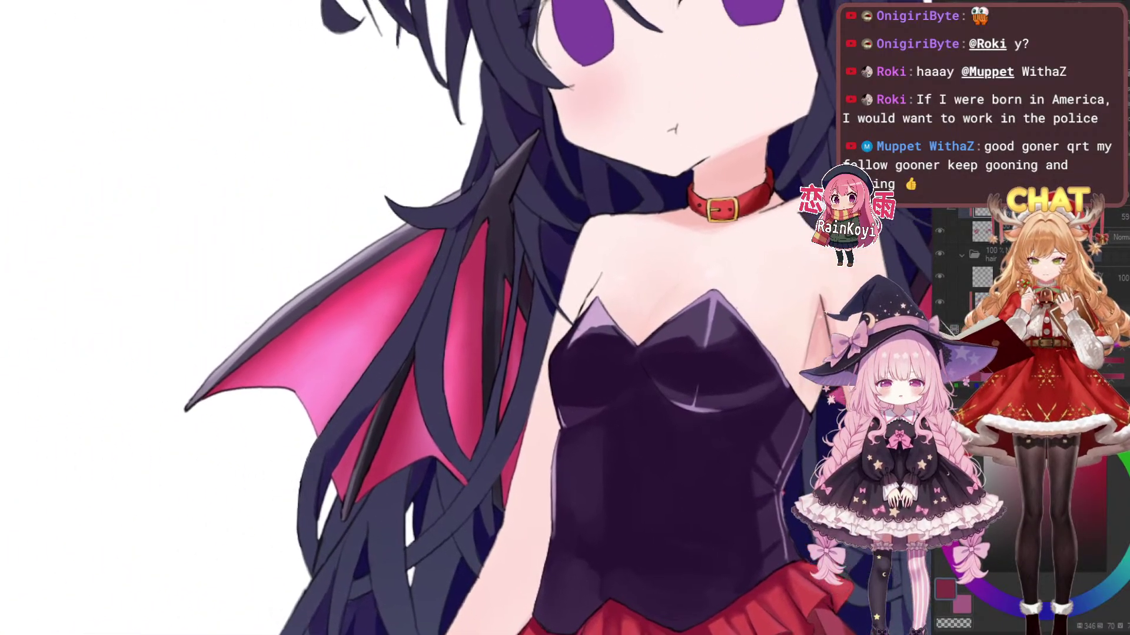
pyautogui.scroll(2, 658, 377)
pyautogui.scroll(-1, 677, 447)
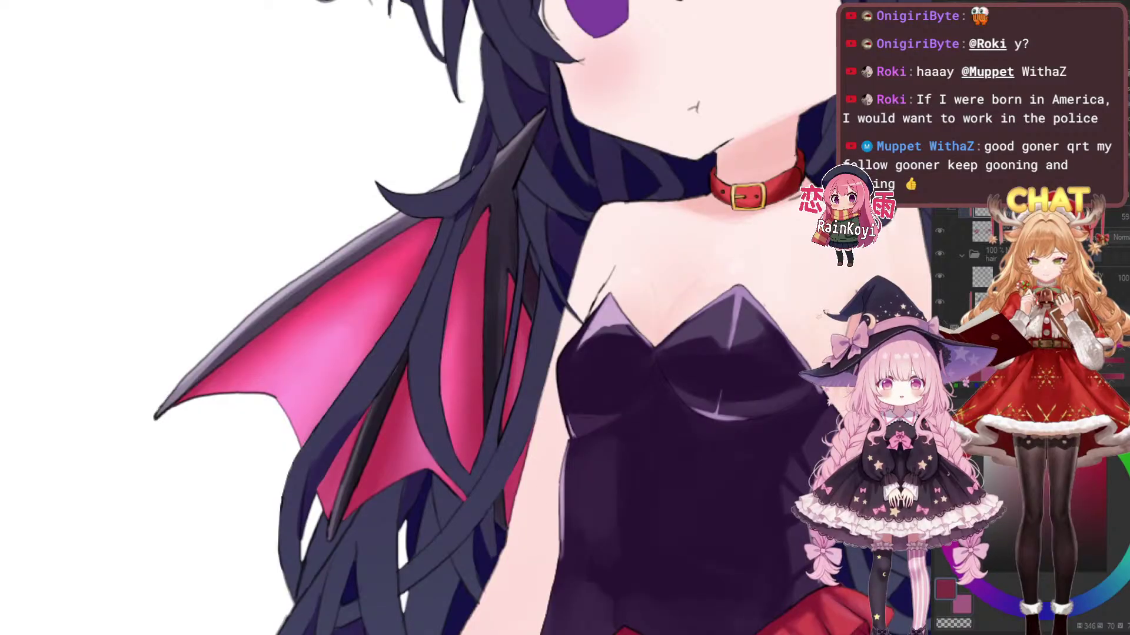
pyautogui.moveTo(677, 447); pyautogui.dragTo(588, 445)
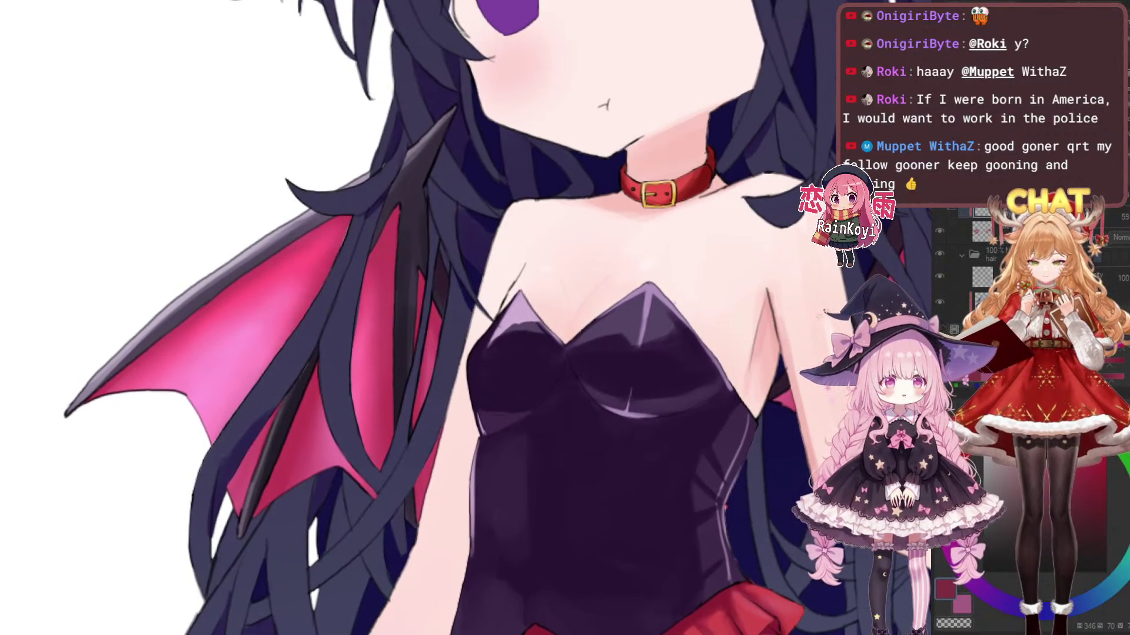
pyautogui.moveTo(587, 445); pyautogui.dragTo(503, 476)
pyautogui.scroll(-3, 100, 406)
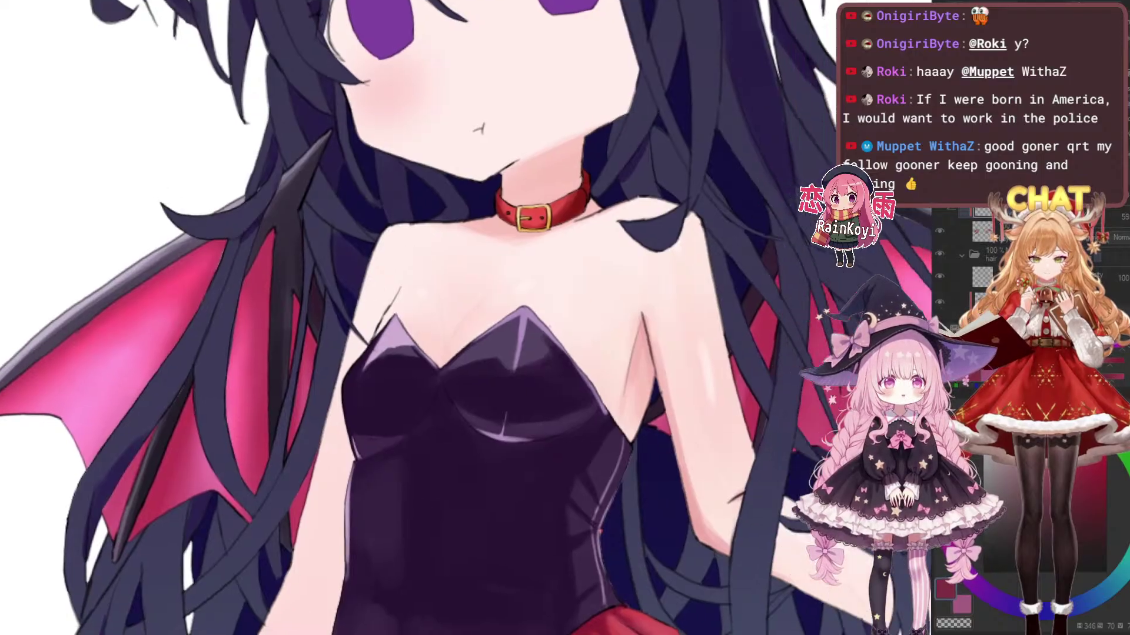
pyautogui.scroll(3, 636, 471)
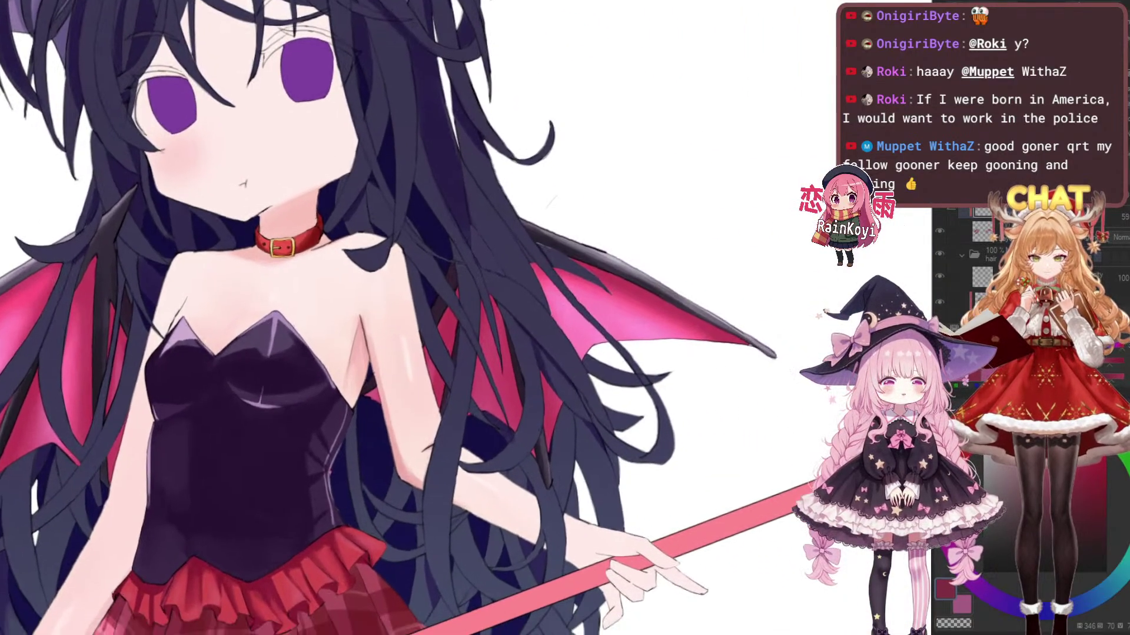
pyautogui.scroll(1, 593, 422)
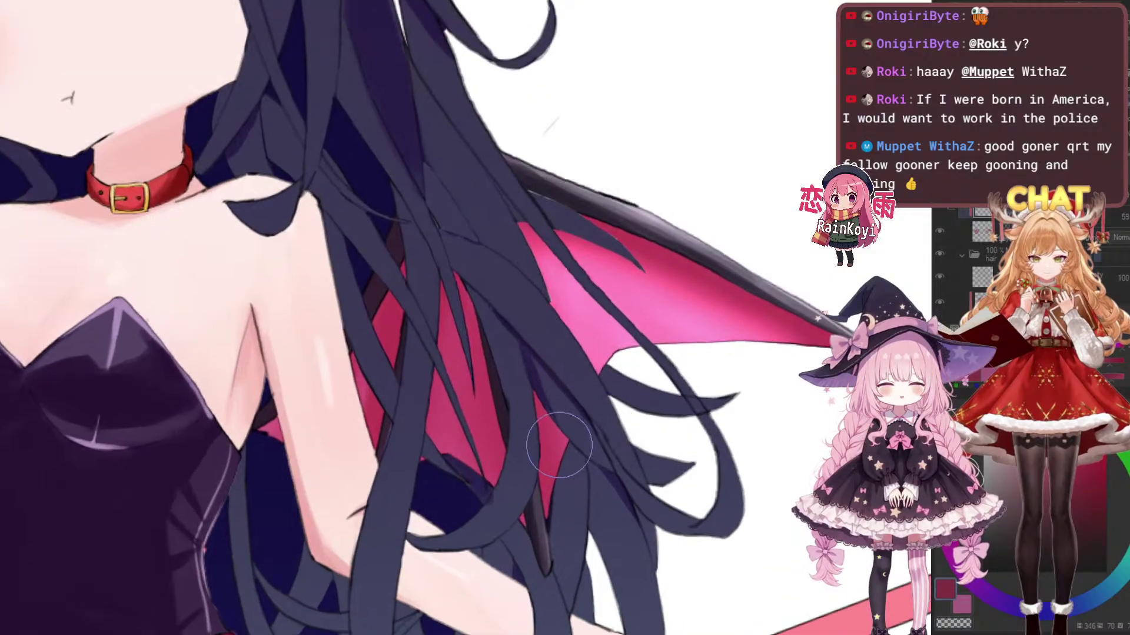
# Sample crimson from the right wing's membrane and touch up the large membrane near its upper bone
pyautogui.moveTo(559, 445); pyautogui.dragTo(548, 465)
pyautogui.keyDown('alt'); pyautogui.click(532, 449); pyautogui.keyUp('alt')
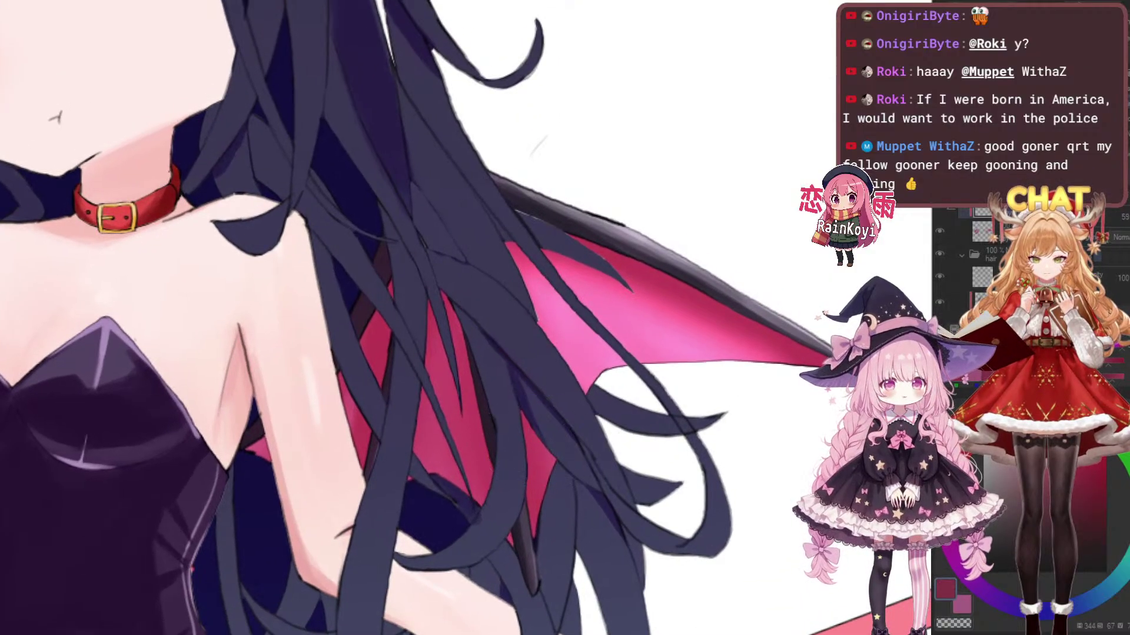
pyautogui.scroll(1, 587, 428)
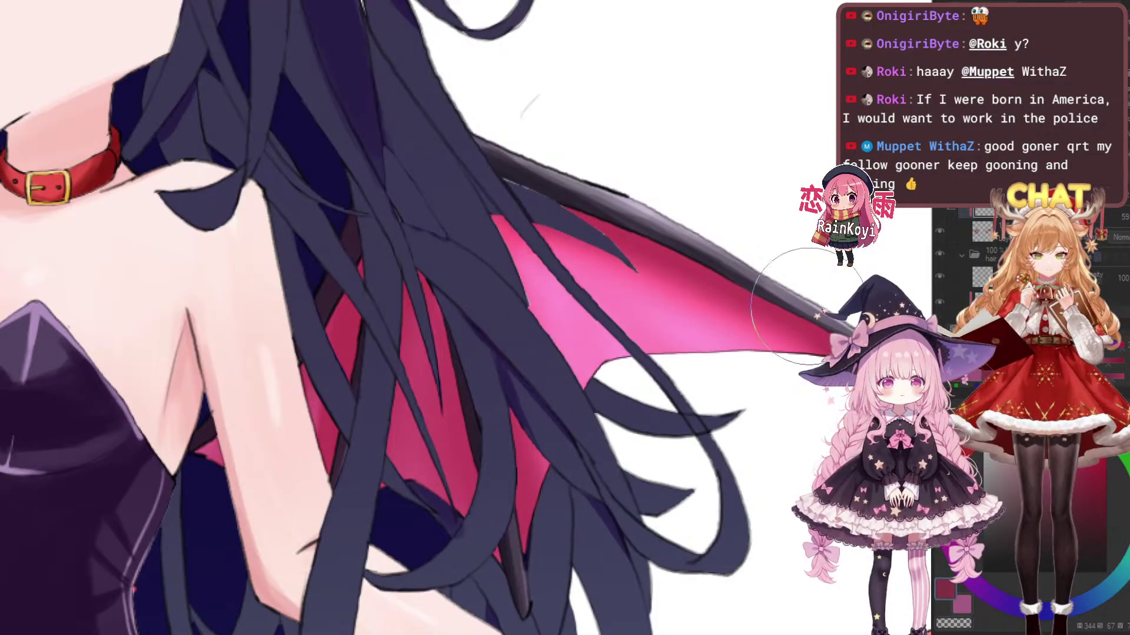
pyautogui.scroll(-3, 671, 400)
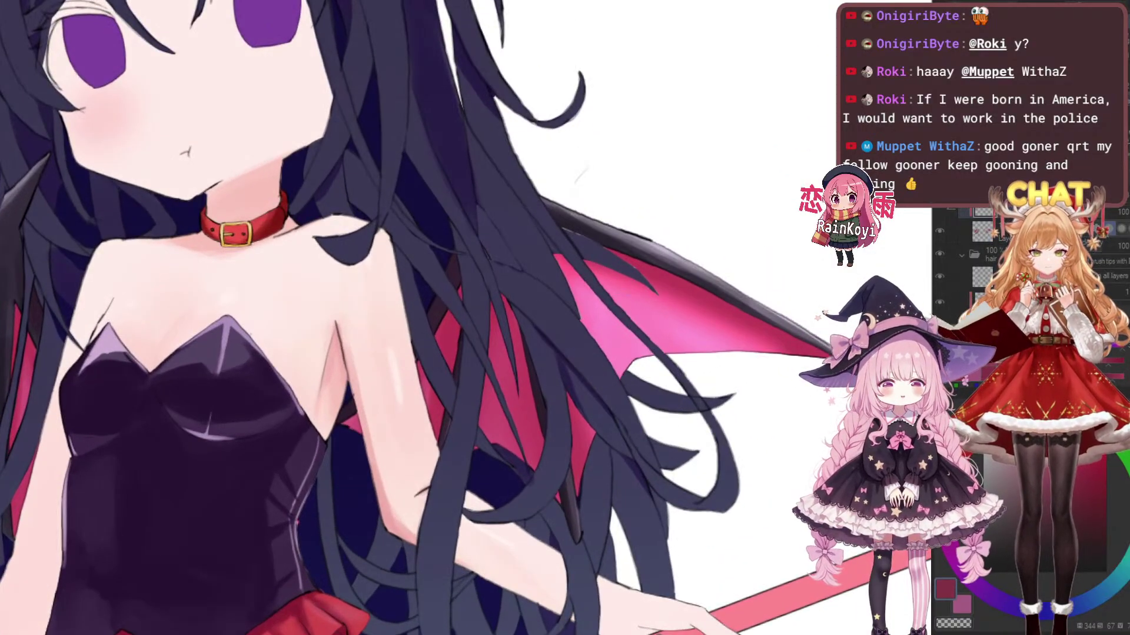
pyautogui.moveTo(663, 282); pyautogui.dragTo(606, 228)
pyautogui.press('e')
pyautogui.scroll(-2, 435, 365)
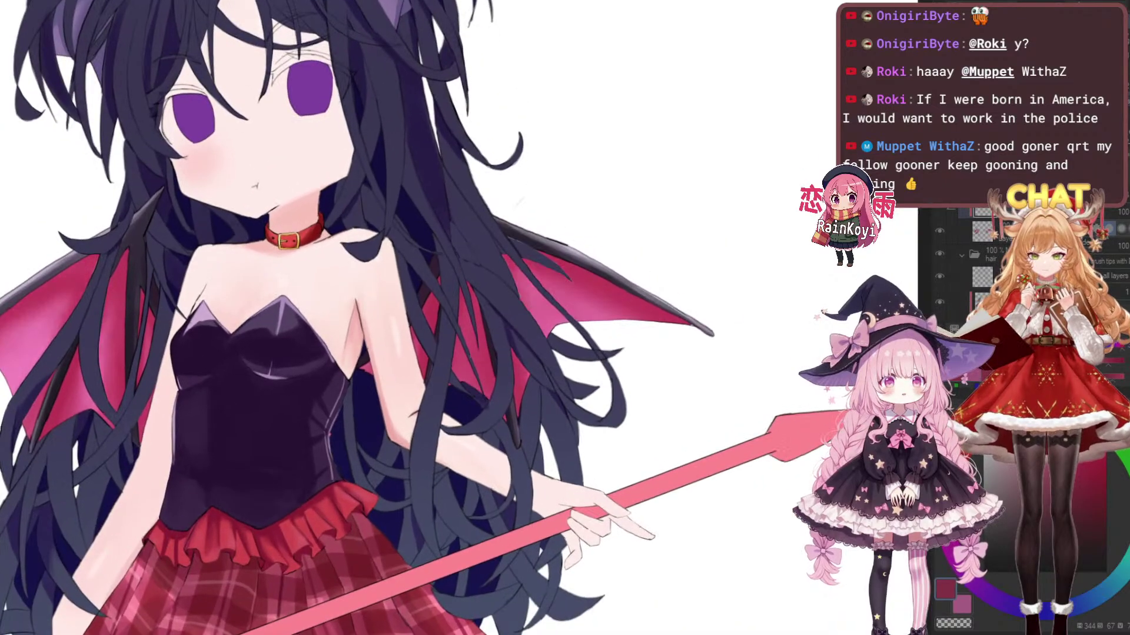
# Check how the wings read against the full figure and inspect the left wing's membranes up close
pyautogui.scroll(-2, 765, 436)
pyautogui.scroll(3, 447, 465)
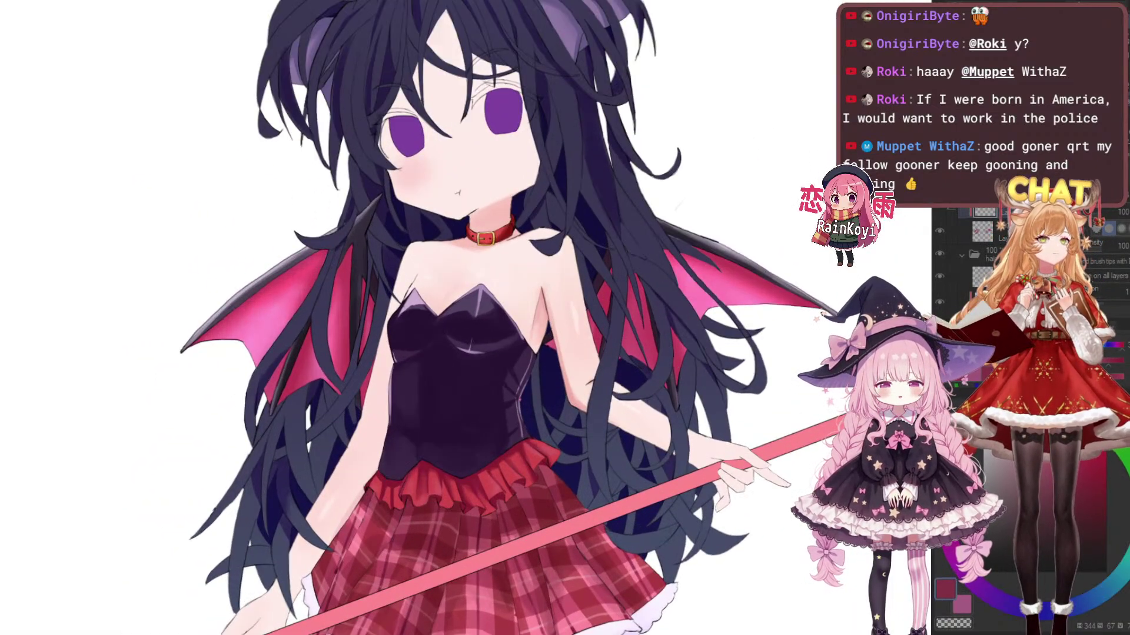
pyautogui.scroll(-3, 412, 317)
pyautogui.scroll(2, 412, 318)
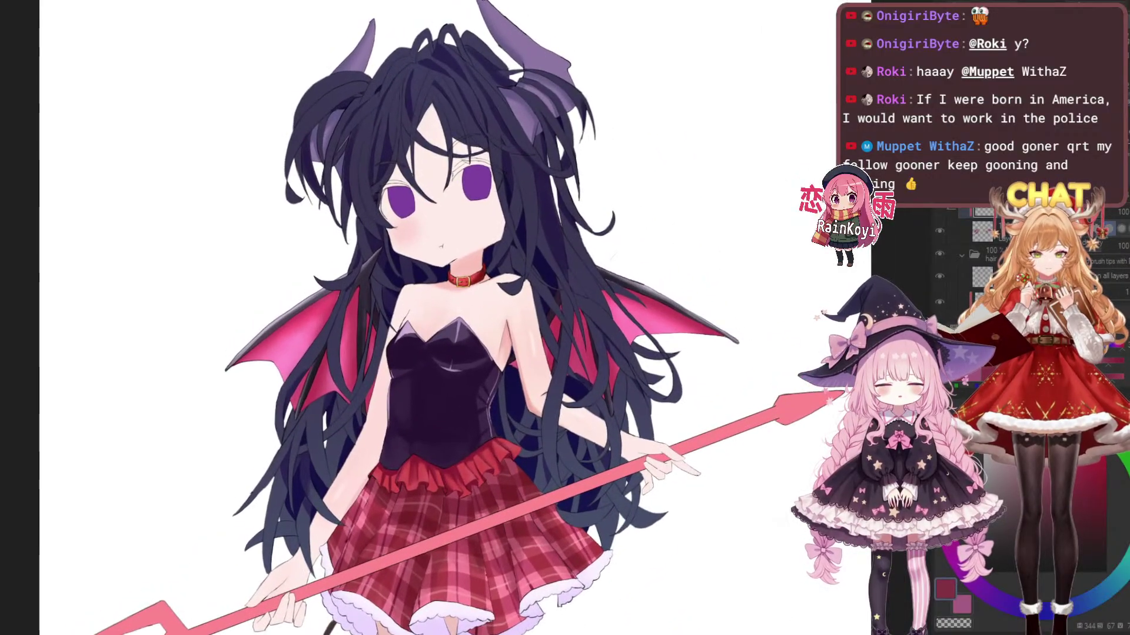
pyautogui.moveTo(406, 365); pyautogui.dragTo(637, 395)
pyautogui.scroll(3, 636, 395)
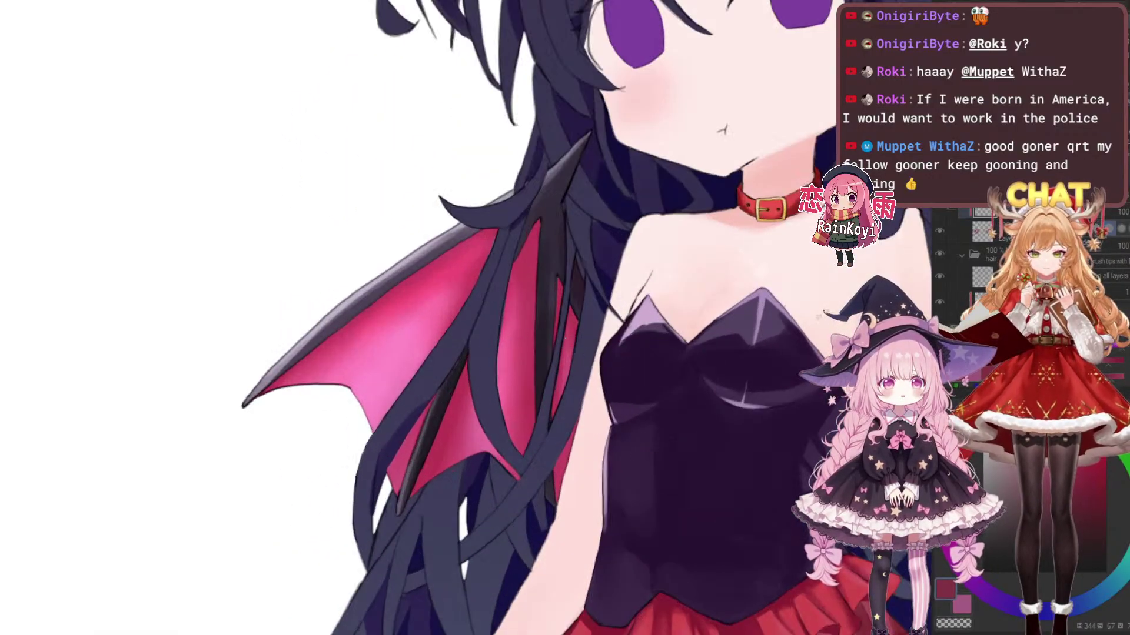
pyautogui.moveTo(558, 355); pyautogui.dragTo(518, 346)
pyautogui.moveTo(442, 310); pyautogui.dragTo(495, 367)
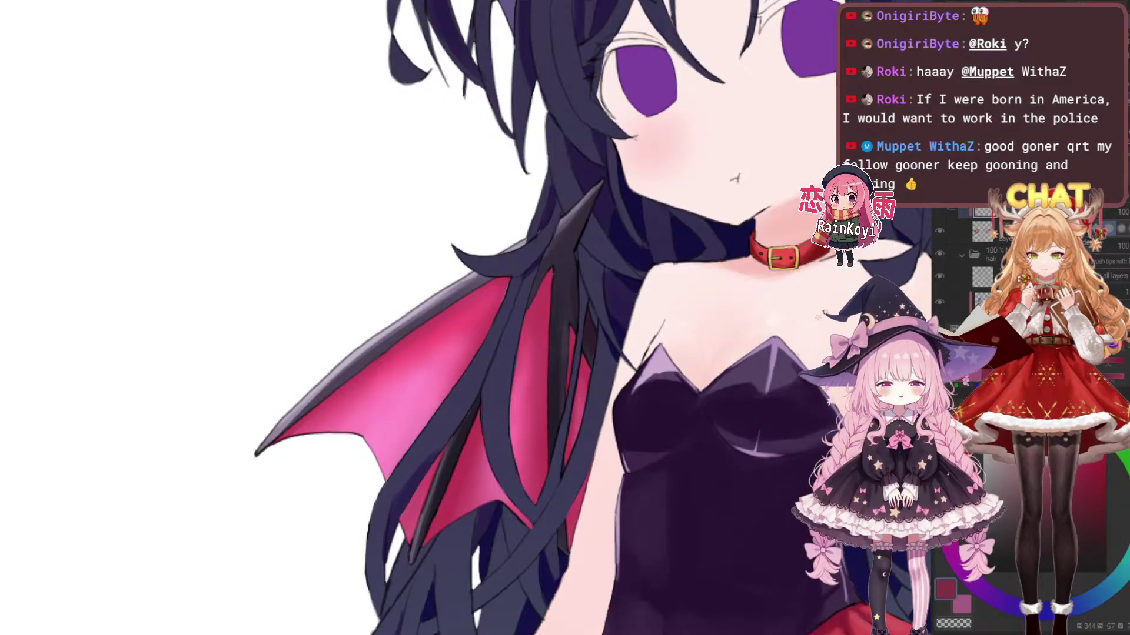
# Inspect the right wing's large membrane and the shadow beneath its upper bone at several zoom levels
pyautogui.scroll(-4, 604, 374)
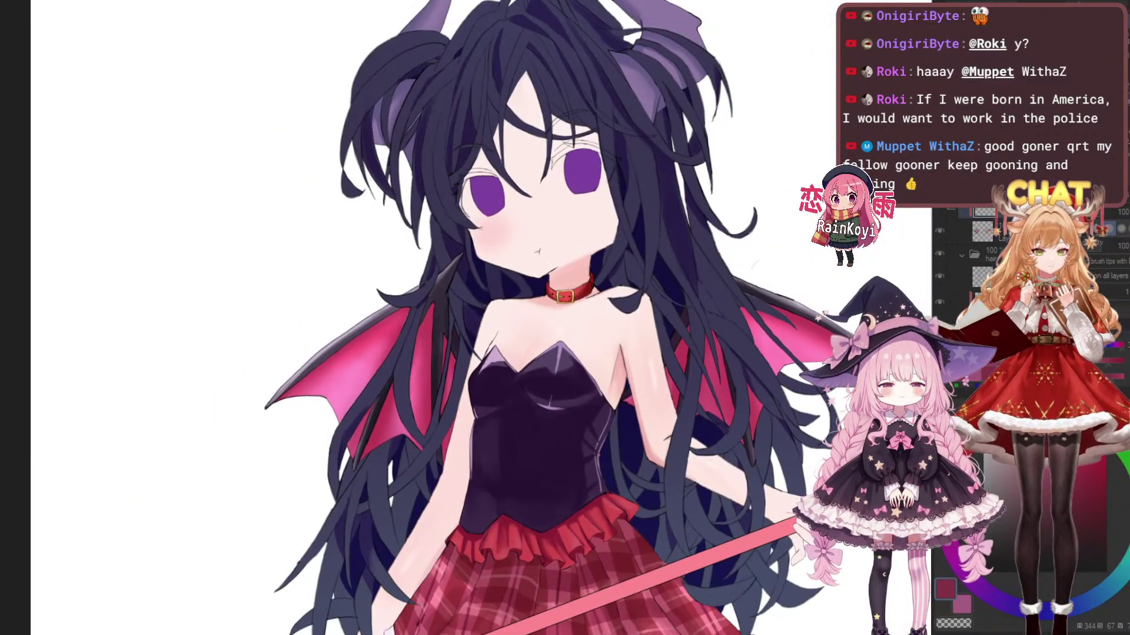
pyautogui.moveTo(835, 317); pyautogui.dragTo(620, 316)
pyautogui.scroll(3, 627, 348)
pyautogui.moveTo(663, 407)
pyautogui.mouseDown()
pyautogui.moveTo(651, 379)
pyautogui.moveTo(667, 408)
pyautogui.mouseUp()
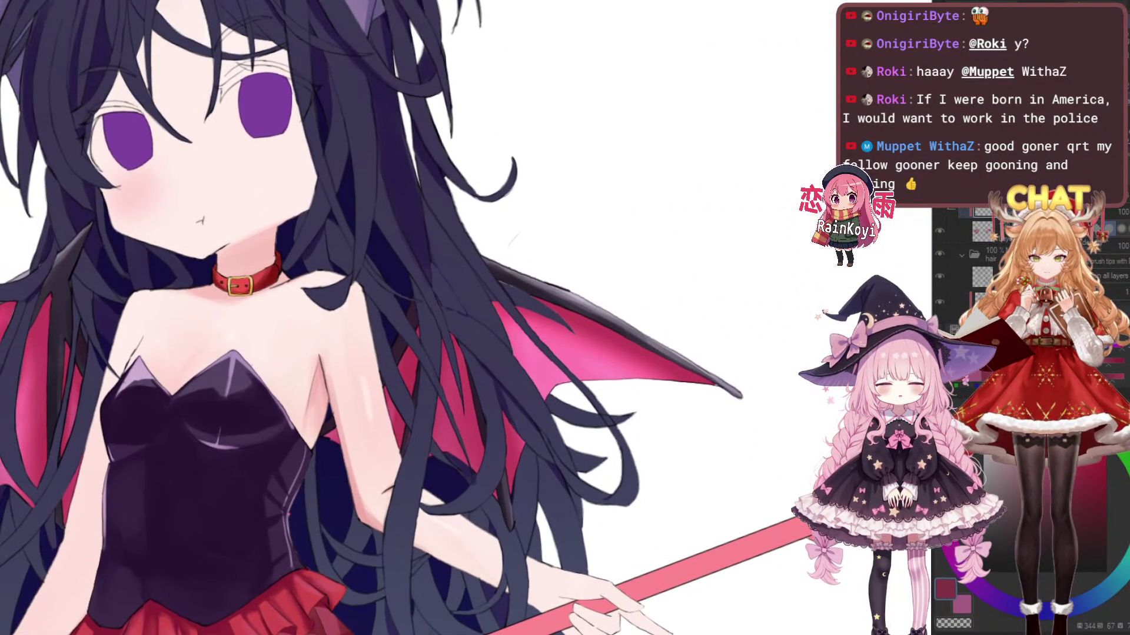
pyautogui.scroll(2, 597, 383)
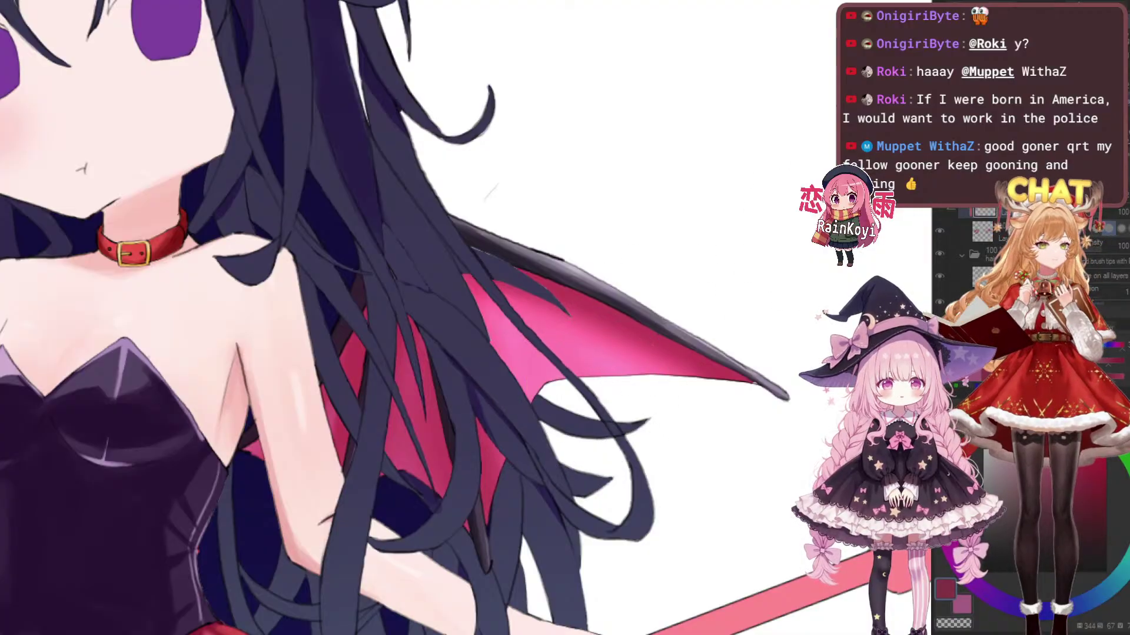
pyautogui.scroll(-3, 582, 414)
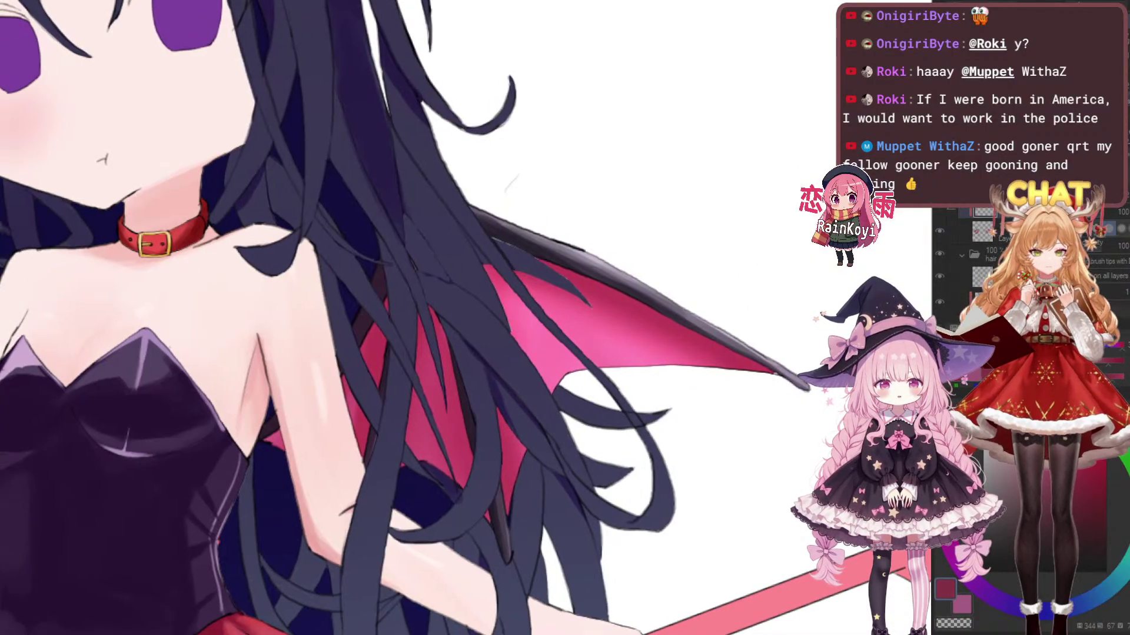
pyautogui.scroll(1, 581, 414)
pyautogui.scroll(1, 581, 413)
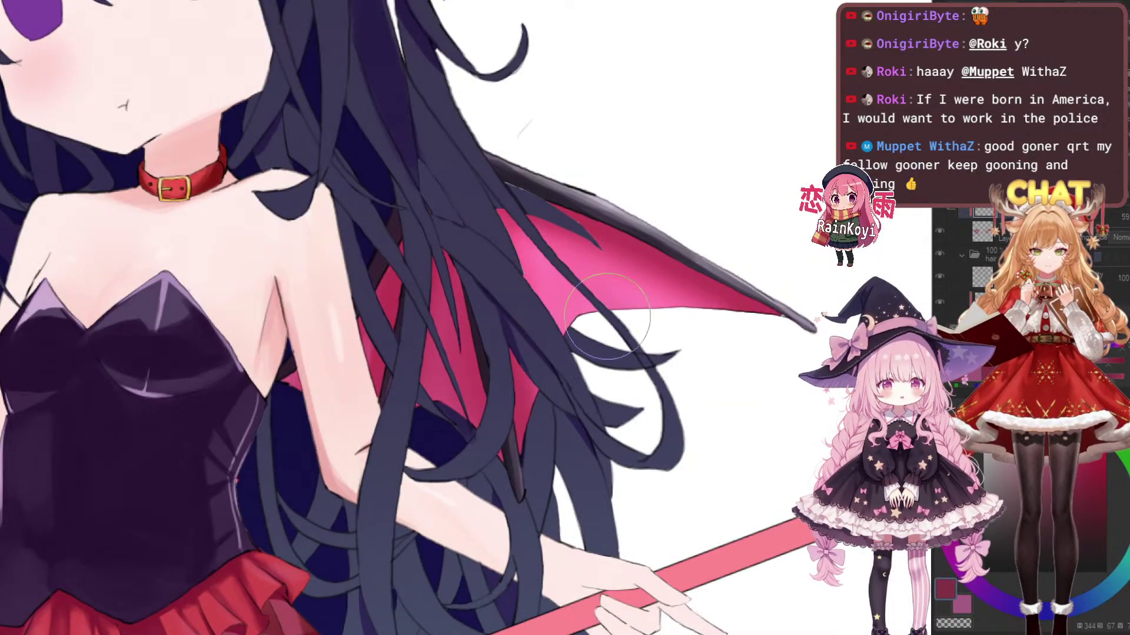
# Review the whole character illustration, including the skirt, the flat pink trident and the tail
pyautogui.scroll(-3, 589, 353)
pyautogui.scroll(-1, 625, 384)
pyautogui.scroll(3, 625, 383)
pyautogui.scroll(-3, 624, 384)
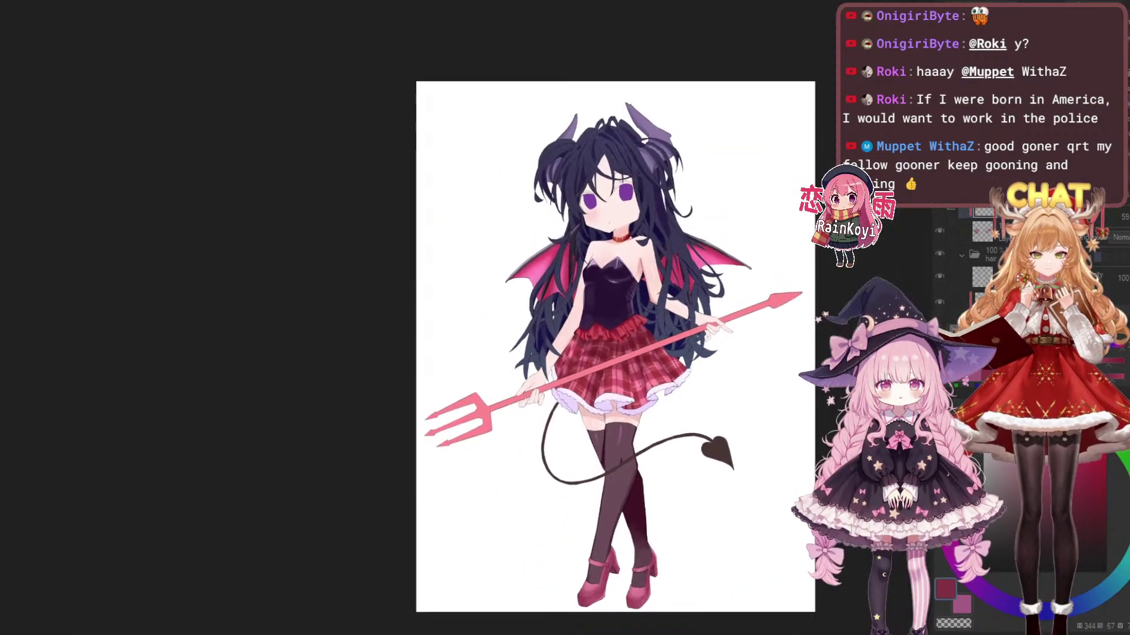
pyautogui.scroll(1, 624, 383)
pyautogui.moveTo(622, 343); pyautogui.dragTo(597, 419)
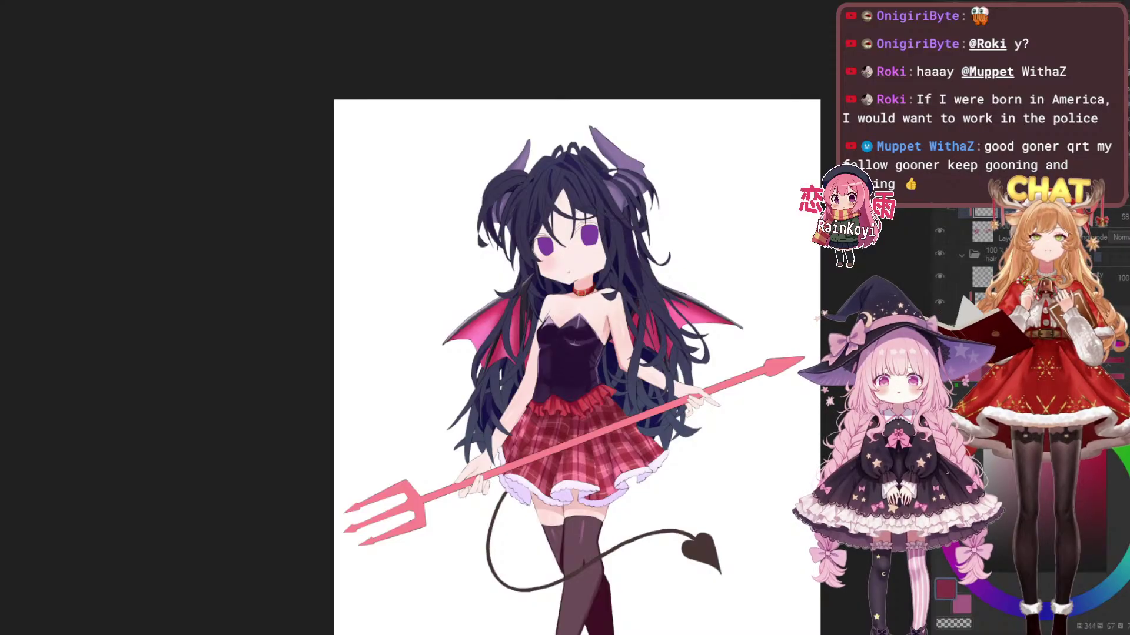
pyautogui.moveTo(716, 300); pyautogui.dragTo(719, 230)
pyautogui.moveTo(699, 355); pyautogui.dragTo(761, 308)
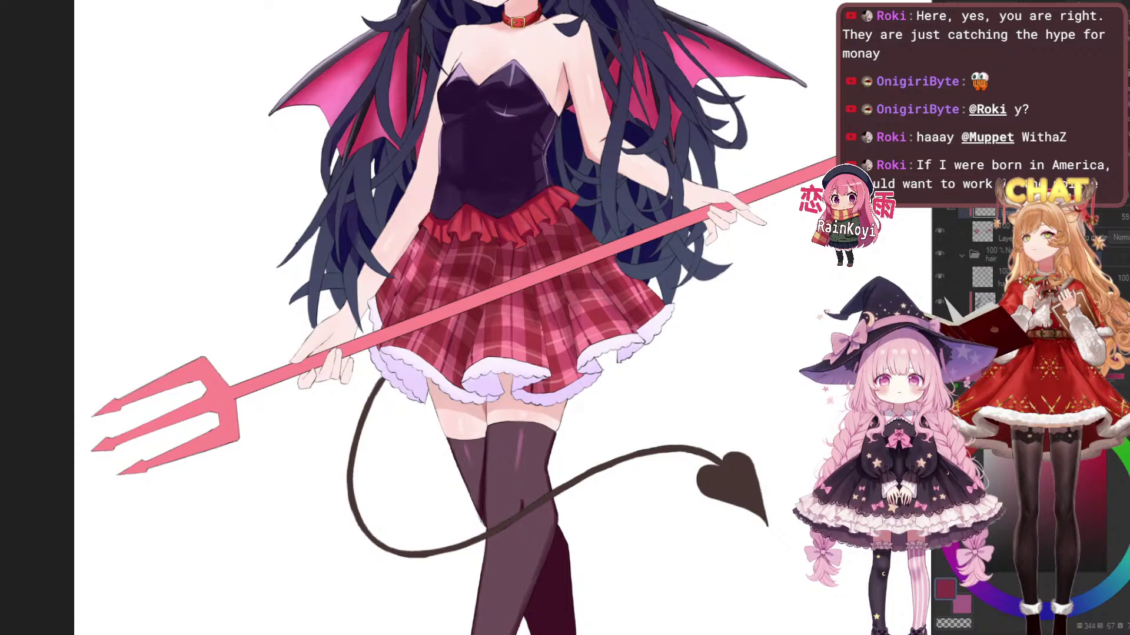
pyautogui.scroll(3, 603, 315)
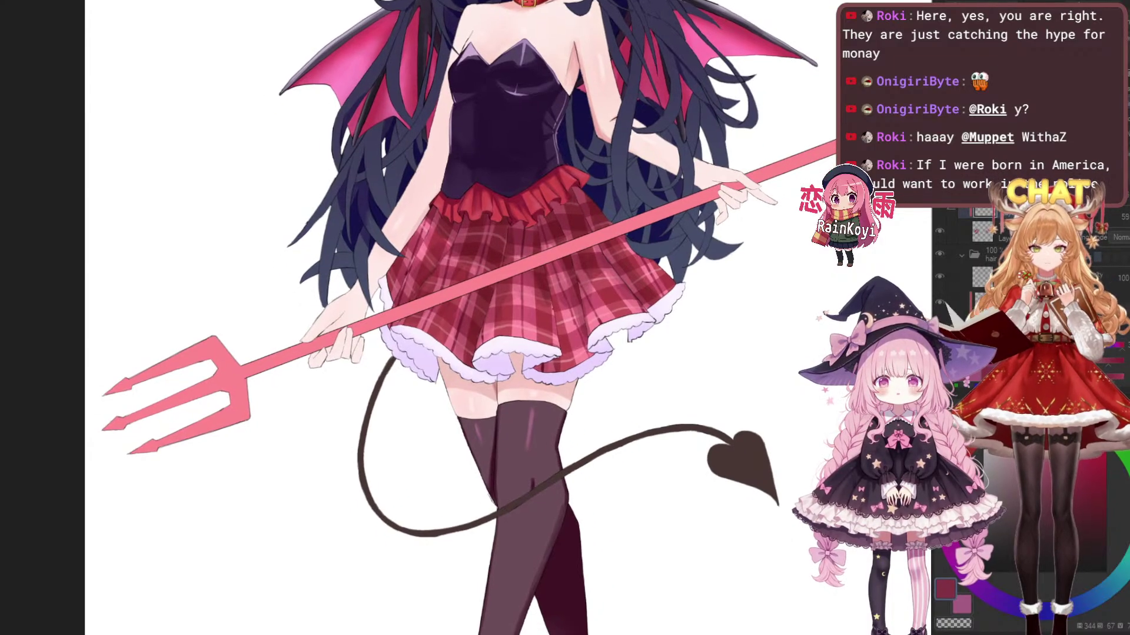
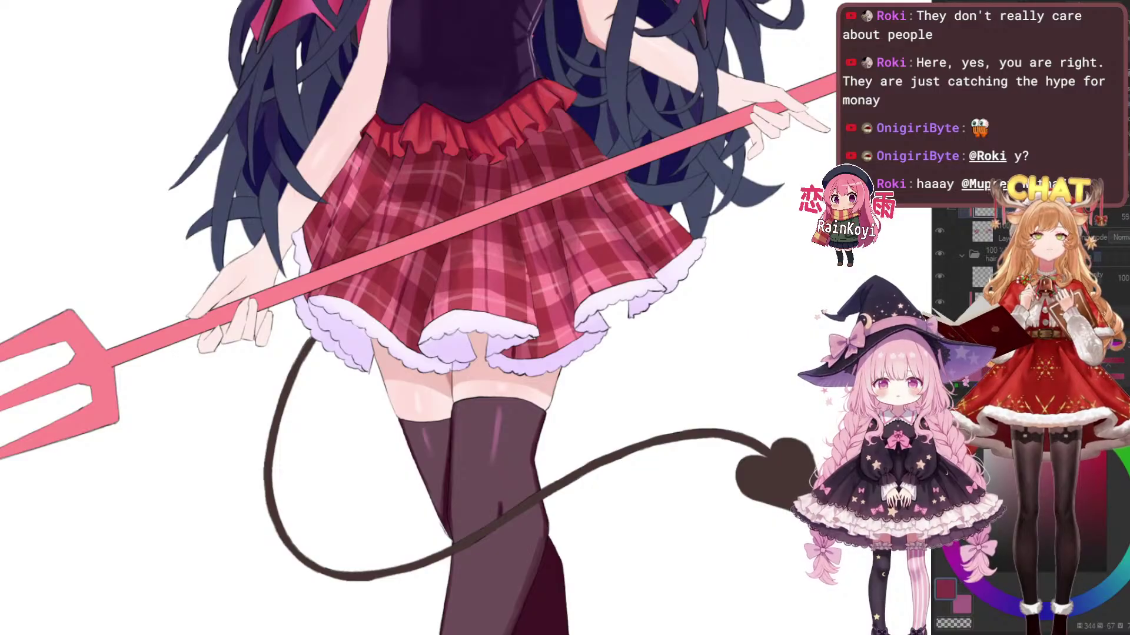
# Find the layer for the trident by toggling layer visibility and make it active for shading
pyautogui.scroll(-3, 465, 317)
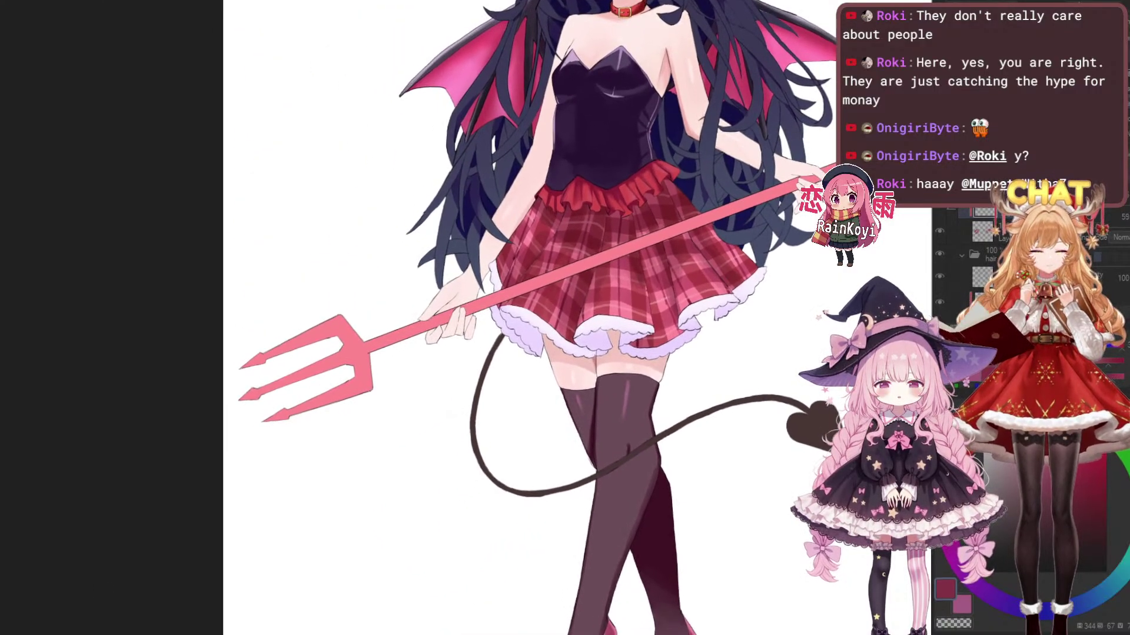
pyautogui.scroll(2, 824, 292)
pyautogui.scroll(-2, 665, 412)
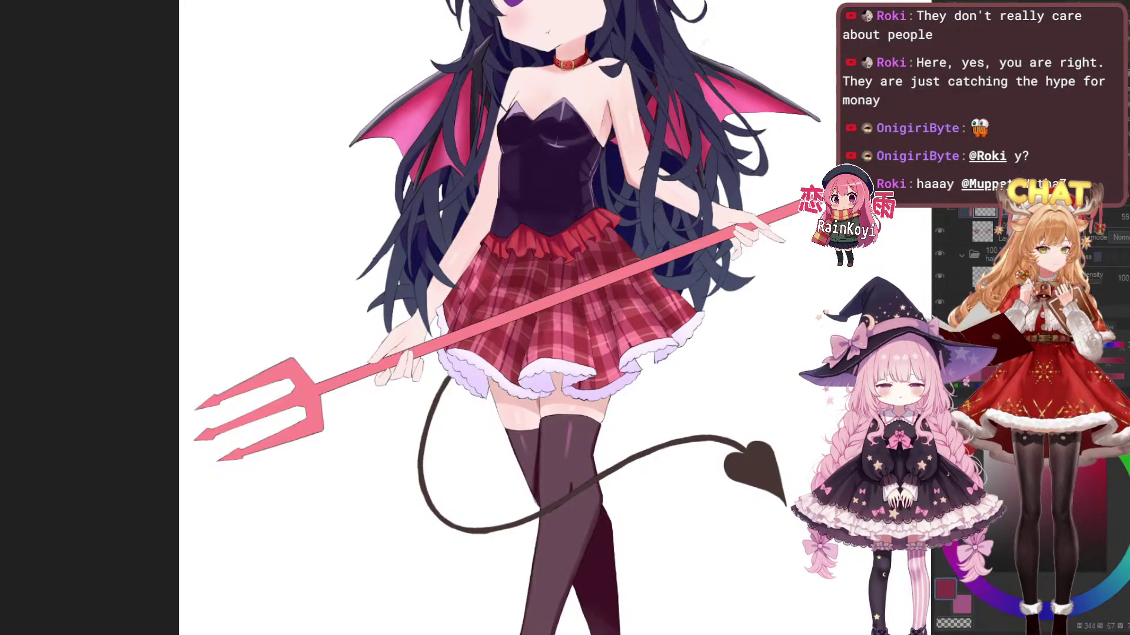
pyautogui.scroll(-3, 994, 258)
pyautogui.scroll(-5, 965, 259)
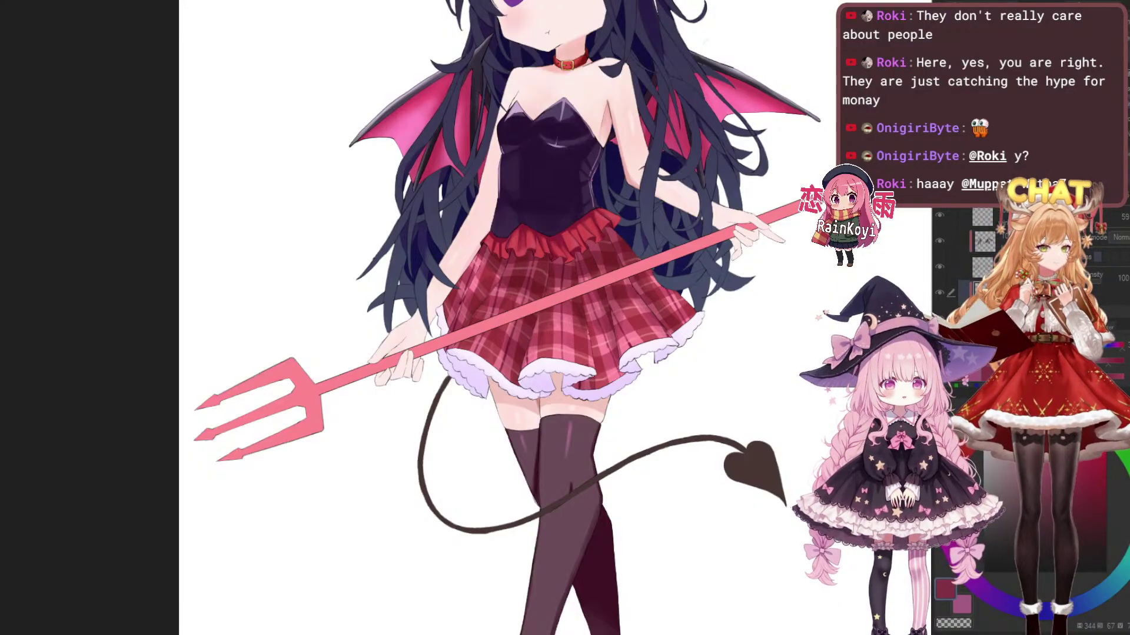
pyautogui.scroll(3, 950, 244)
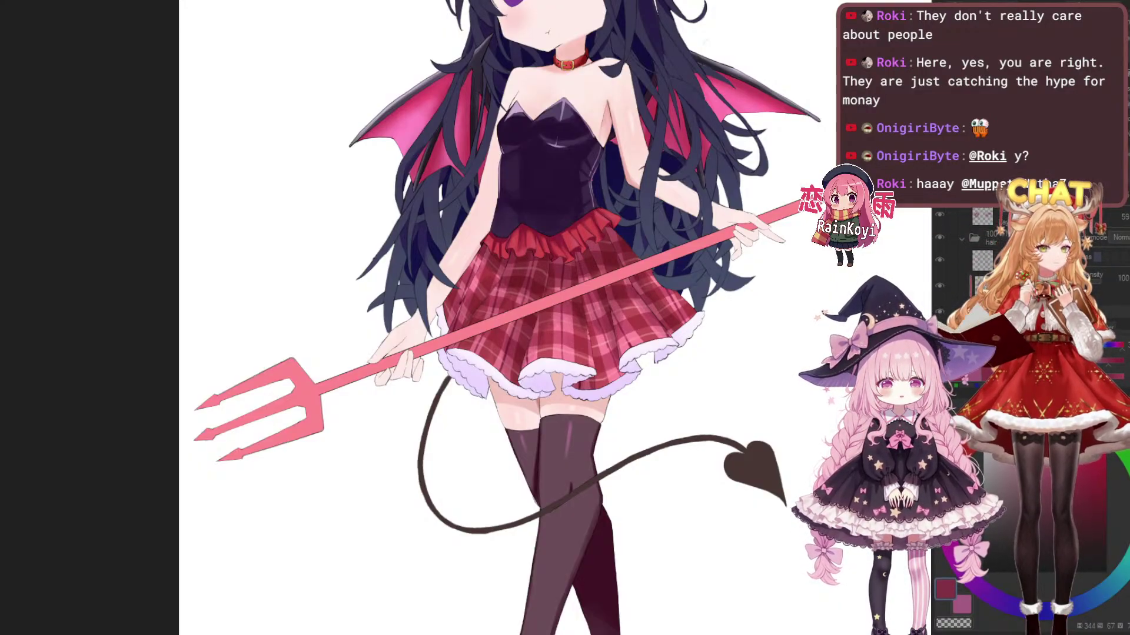
pyautogui.scroll(-1, 989, 247)
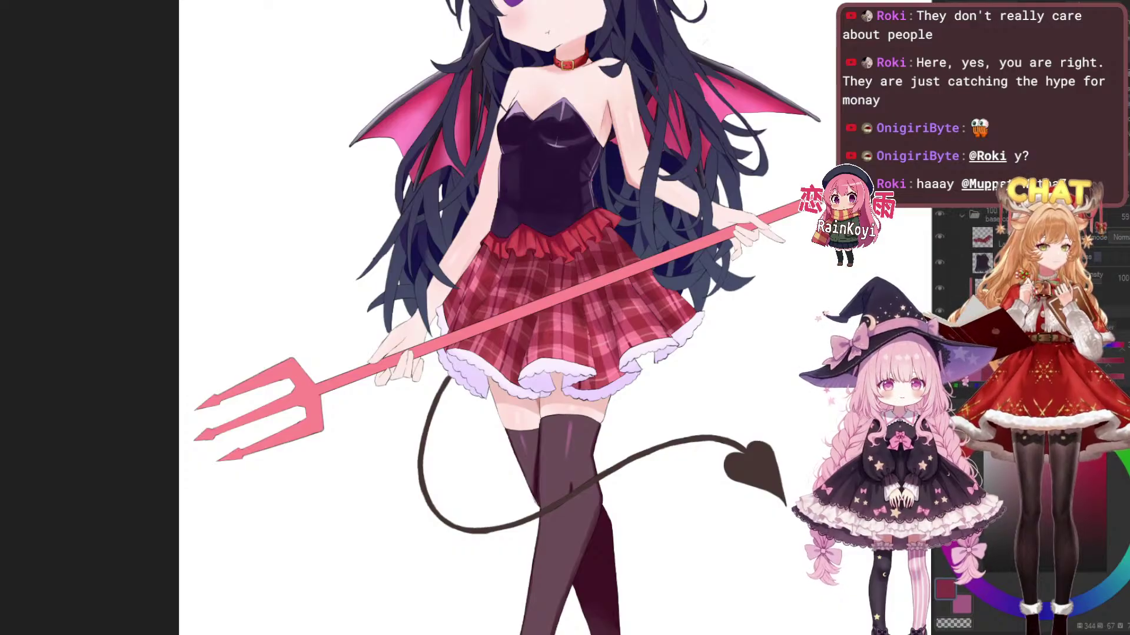
pyautogui.scroll(-1, 977, 253)
pyautogui.scroll(1, 977, 253)
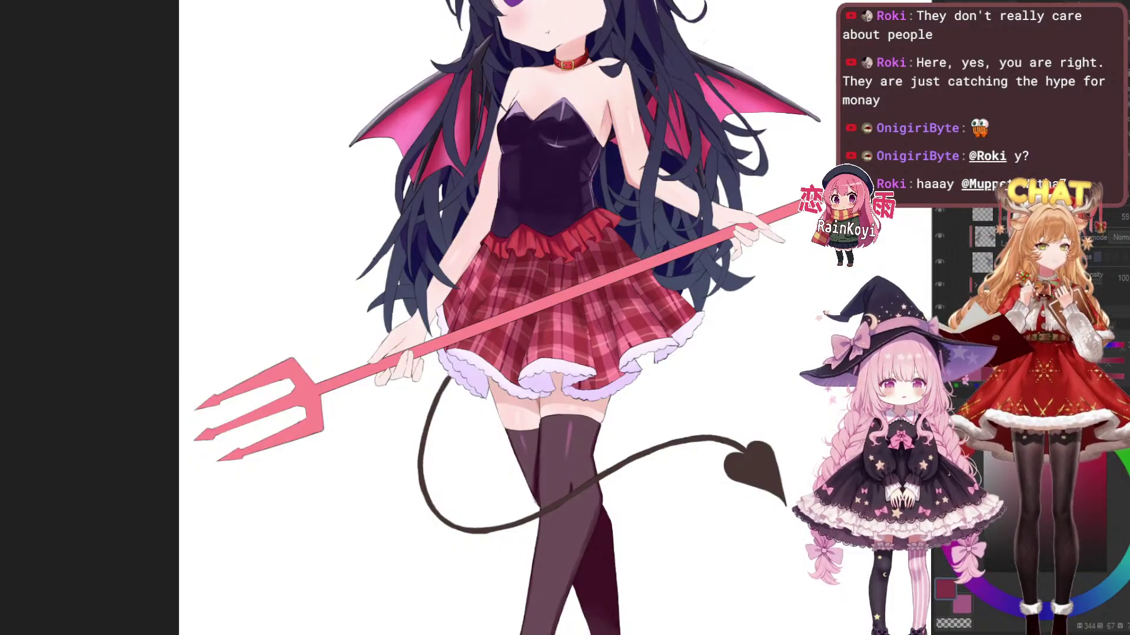
pyautogui.scroll(1, 976, 253)
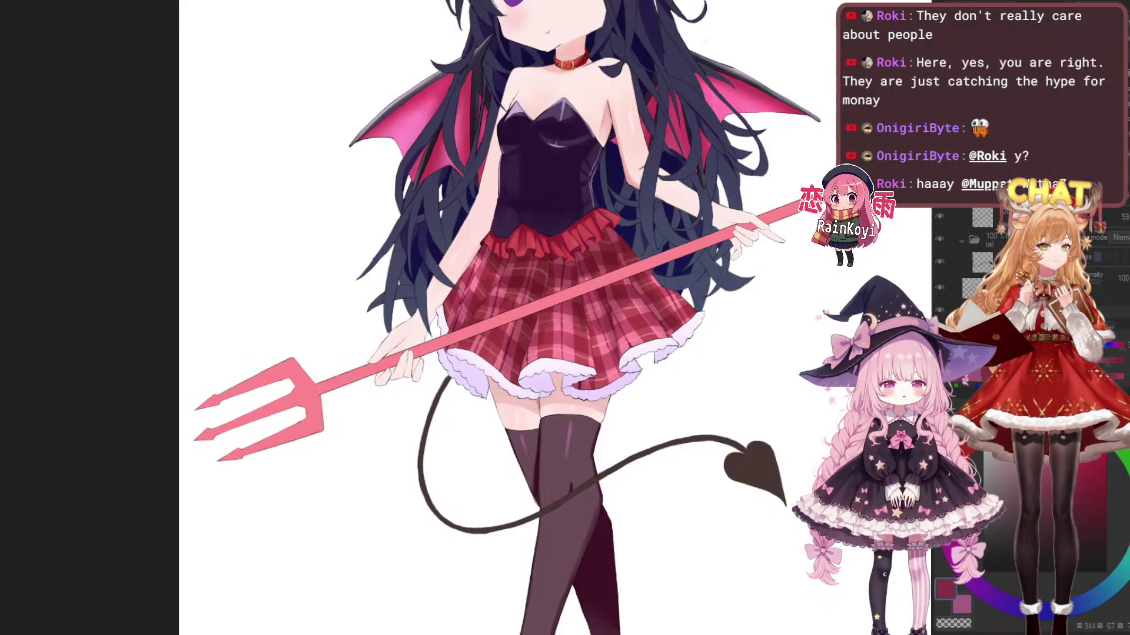
pyautogui.click(940, 216)
pyautogui.click(940, 216)
pyautogui.click(940, 216)
pyautogui.click(940, 216)
pyautogui.click(982, 217)
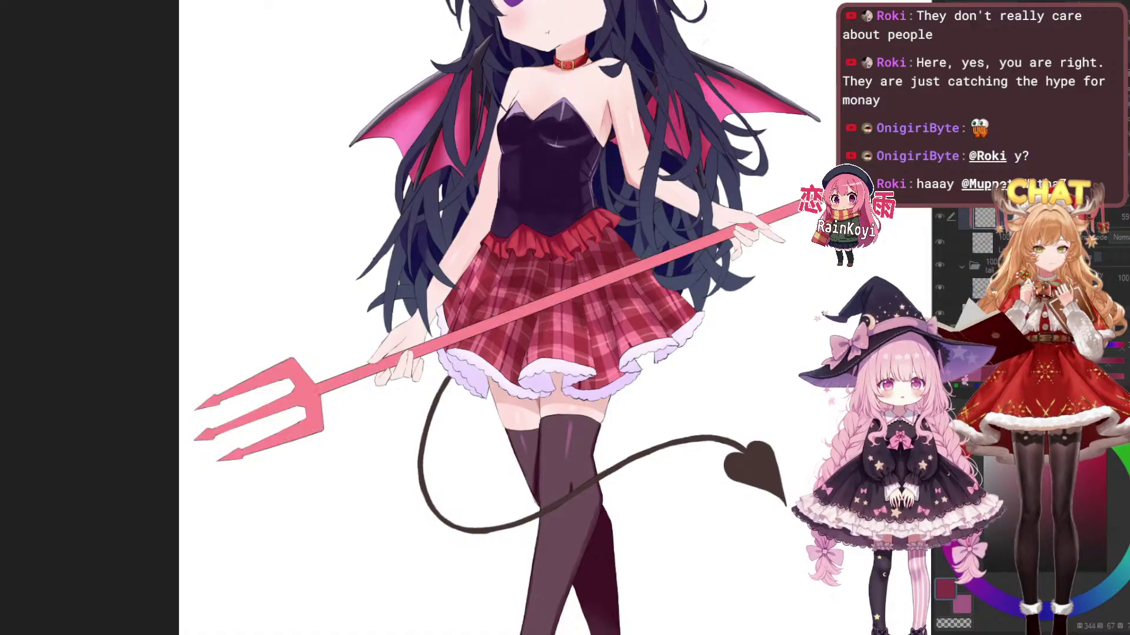
# Shade the lower half of the trident's shaft in crimson with one long straight stroke from the fork's base
pyautogui.moveTo(599, 325); pyautogui.dragTo(606, 360)
pyautogui.scroll(2, 565, 359)
pyautogui.scroll(-2, 568, 336)
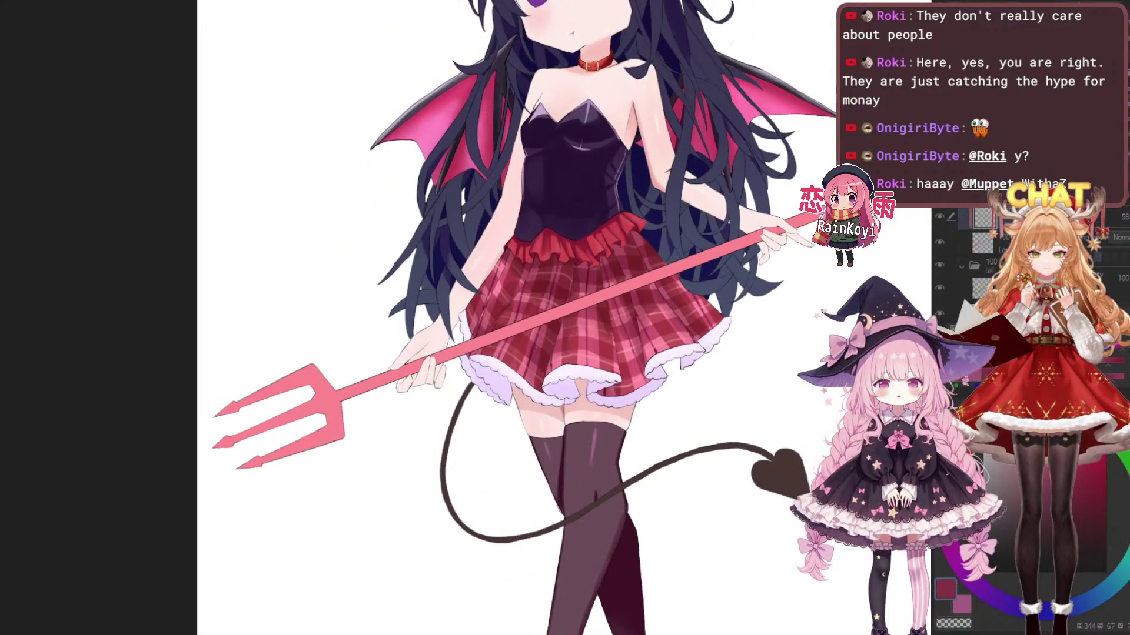
pyautogui.scroll(2, 568, 336)
pyautogui.scroll(-2, 547, 353)
pyautogui.scroll(1, 559, 353)
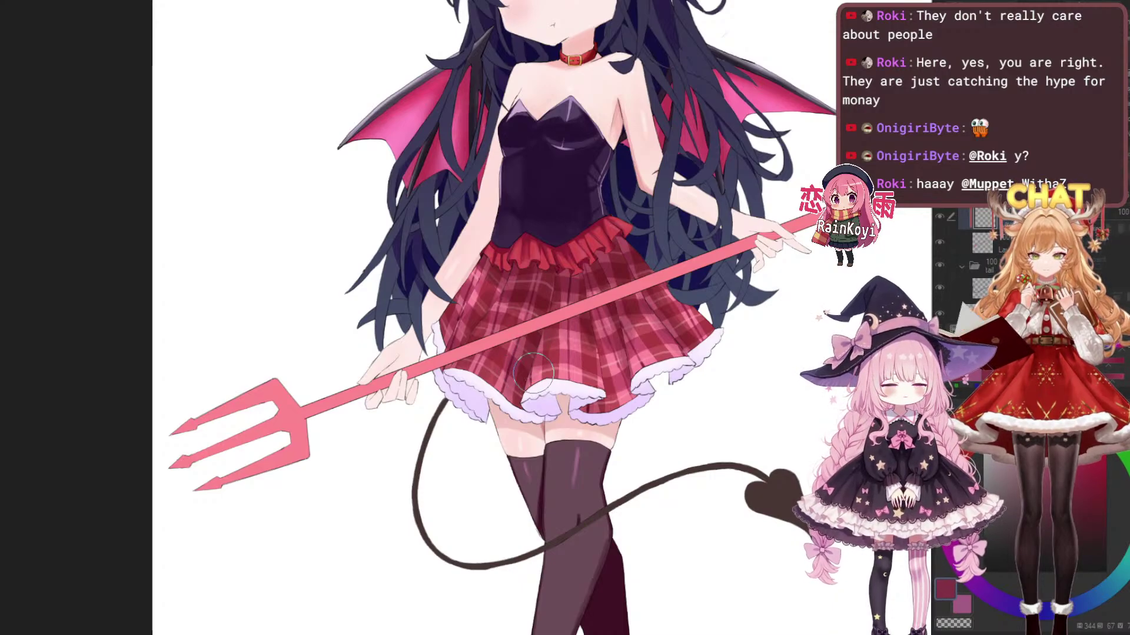
pyautogui.moveTo(579, 341); pyautogui.dragTo(596, 336)
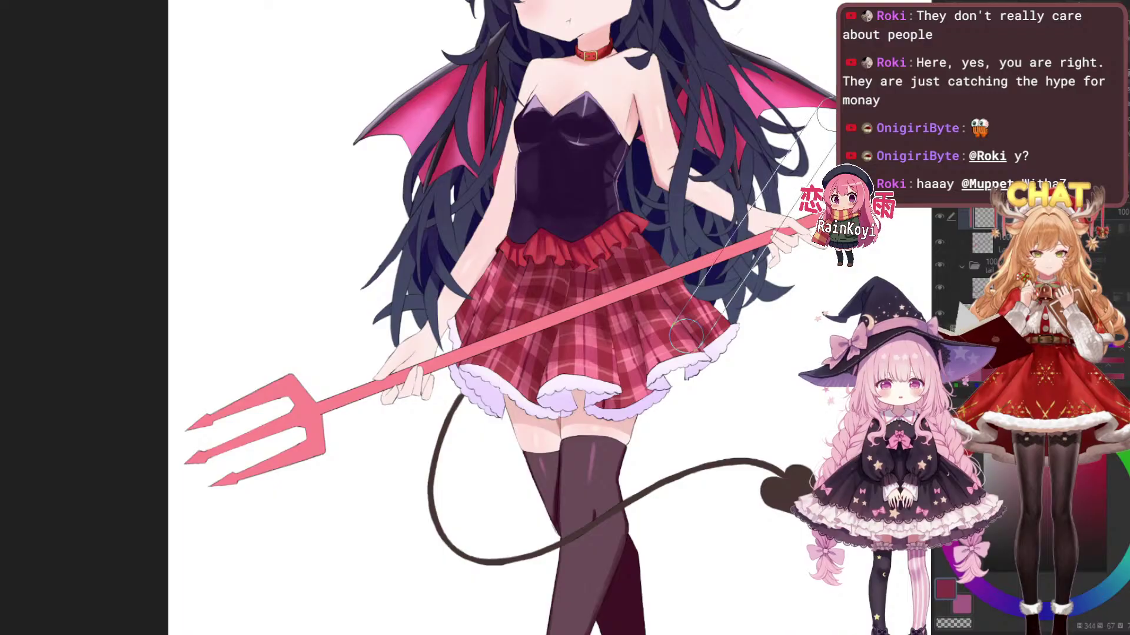
pyautogui.moveTo(324, 423); pyautogui.dragTo(920, 213)
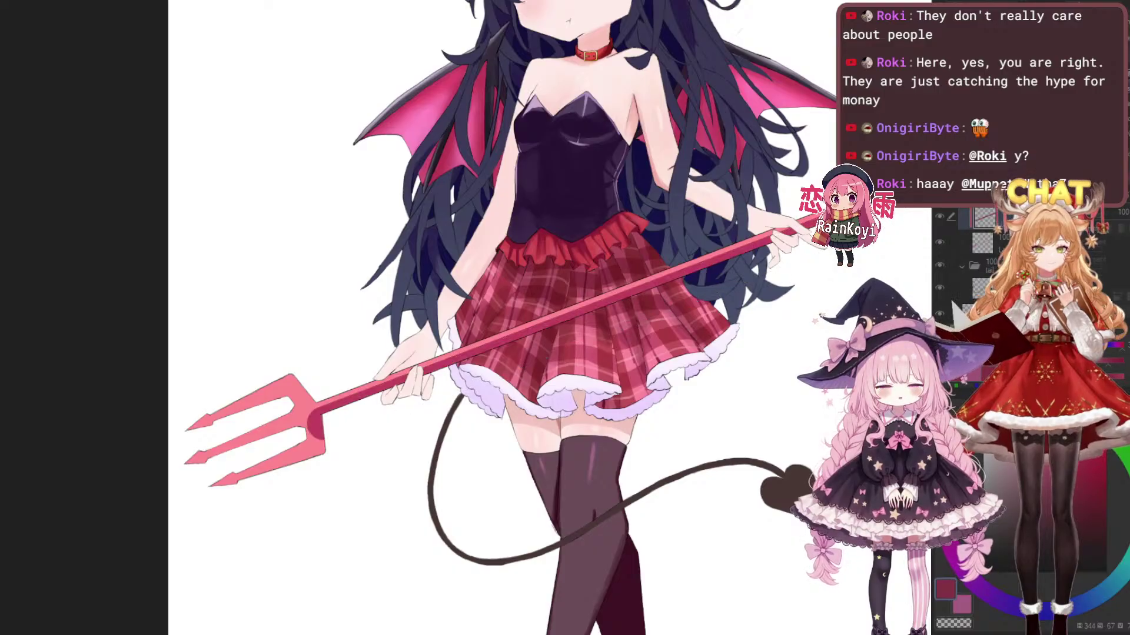
# Shade the underside of the spearhead at the shaft's far end in crimson with a smaller brush
pyautogui.moveTo(599, 323); pyautogui.dragTo(474, 362)
pyautogui.moveTo(785, 242)
pyautogui.mouseDown()
pyautogui.moveTo(611, 311)
pyautogui.moveTo(601, 347)
pyautogui.mouseUp()
pyautogui.scroll(1, 611, 311)
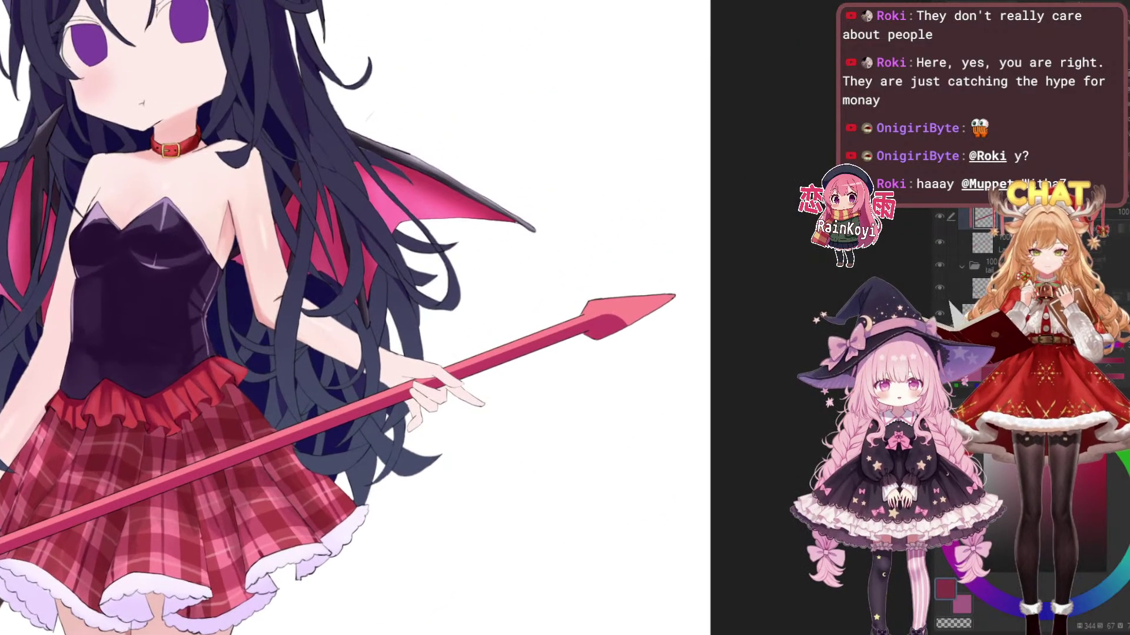
pyautogui.scroll(1, 604, 337)
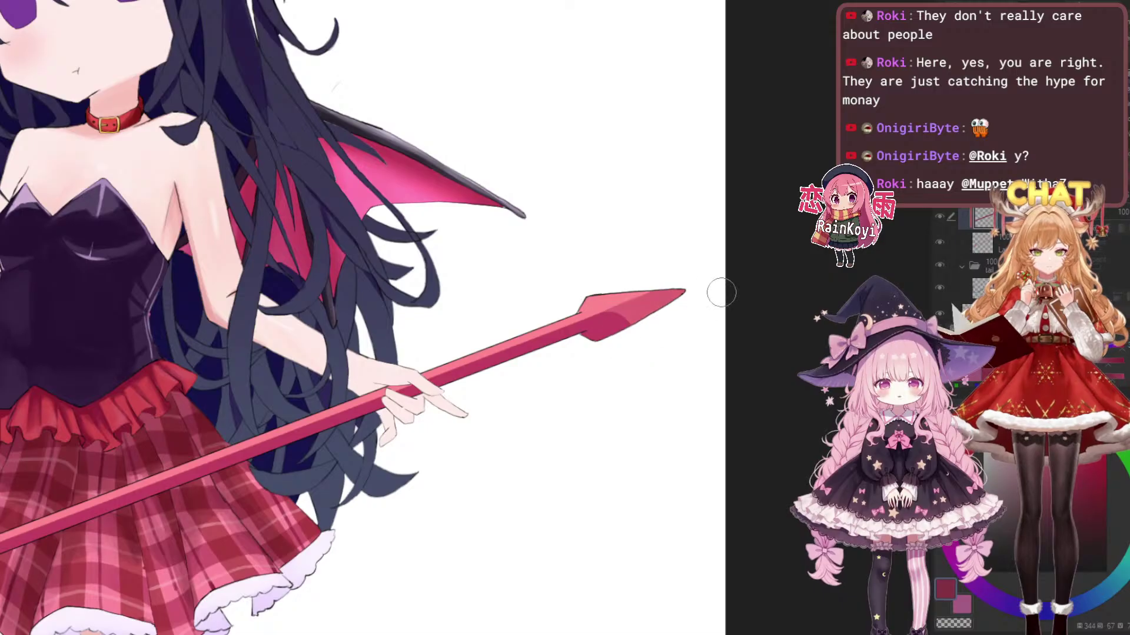
pyautogui.scroll(2, 705, 306)
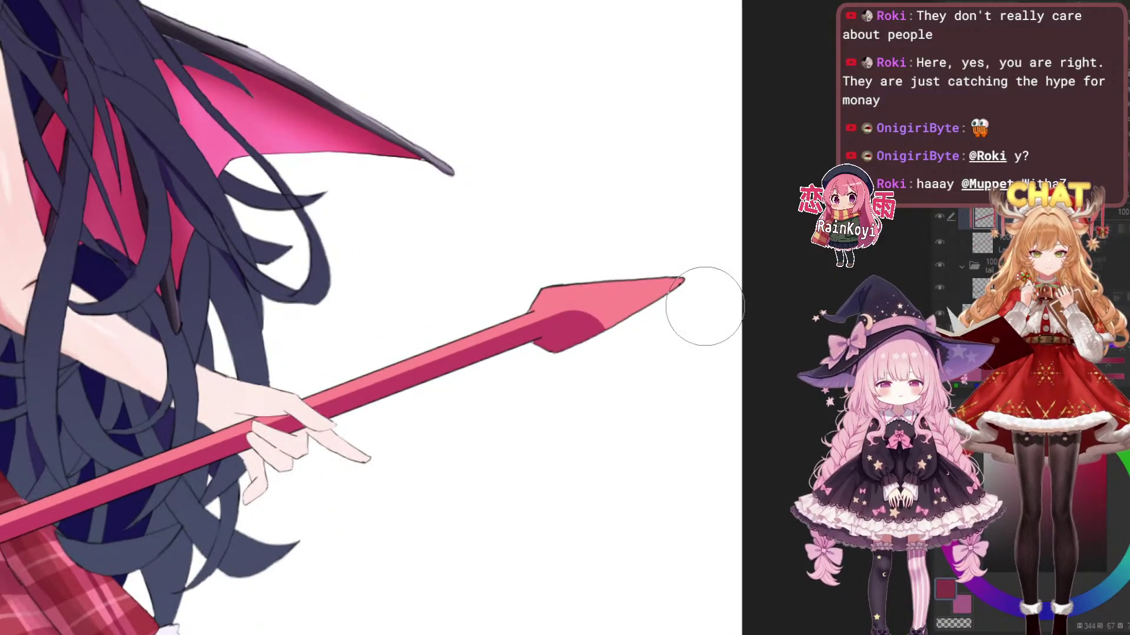
pyautogui.press('[')
pyautogui.press('[')
pyautogui.moveTo(564, 335); pyautogui.dragTo(747, 275)
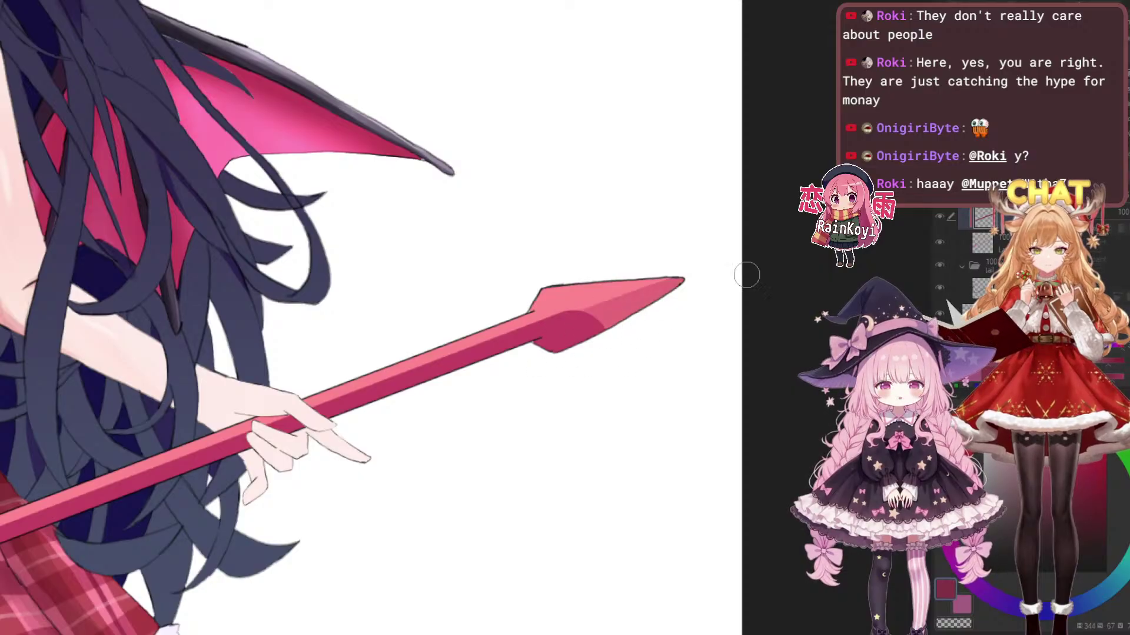
pyautogui.moveTo(590, 322); pyautogui.dragTo(694, 282)
pyautogui.moveTo(548, 344); pyautogui.dragTo(871, 235)
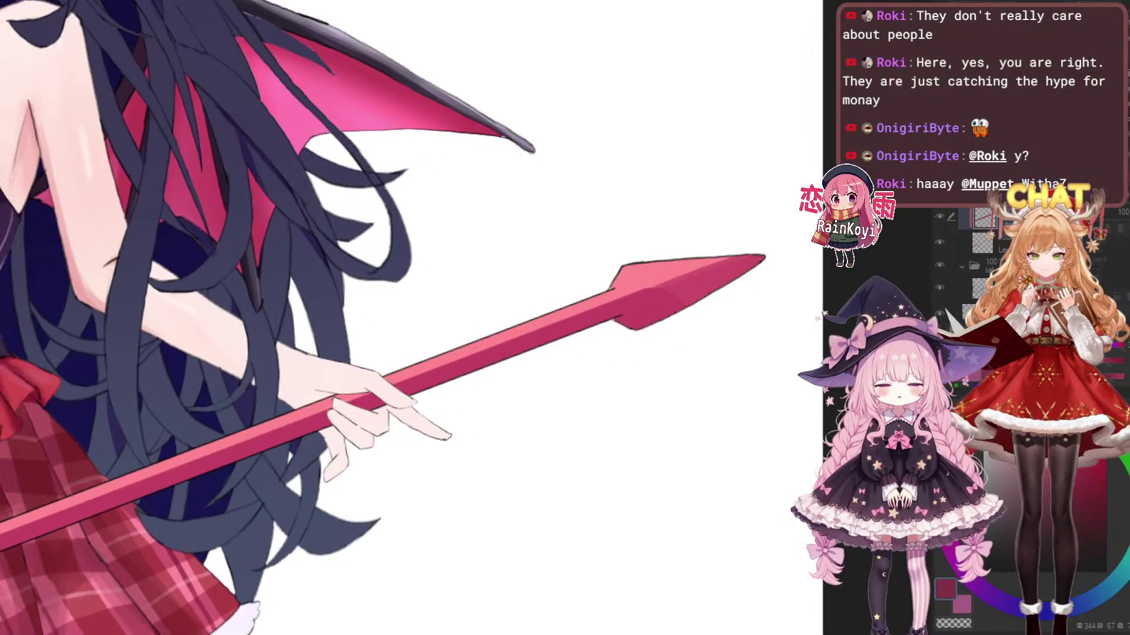
# Deepen the crimson on the spearhead's lower half into an even shadow running to the point
pyautogui.scroll(-6, 545, 324)
pyautogui.scroll(6, 611, 324)
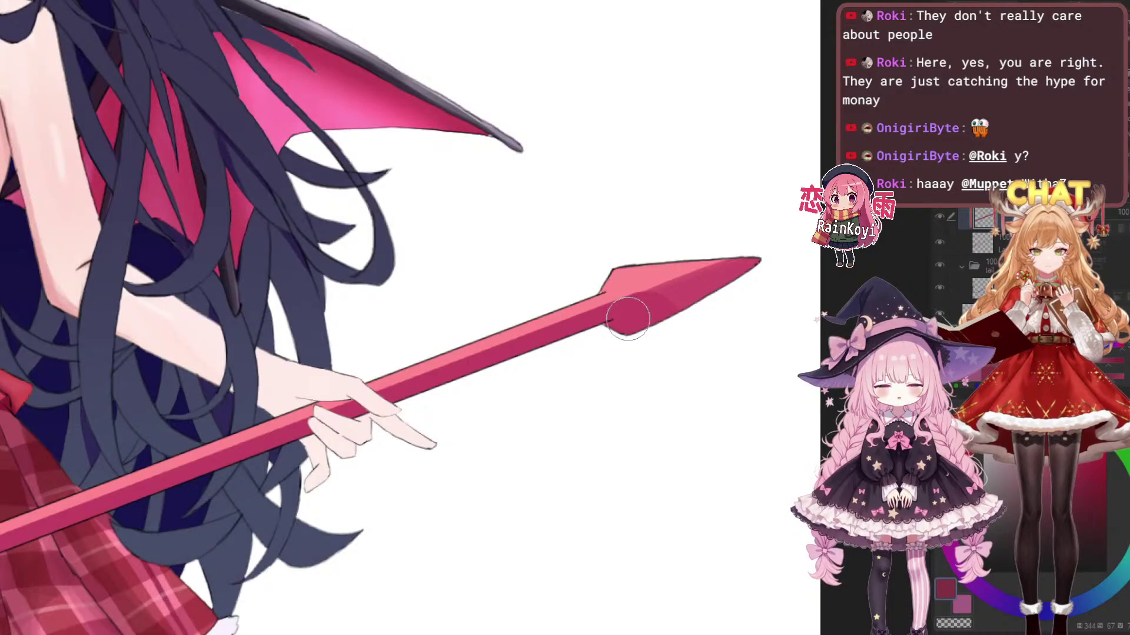
pyautogui.moveTo(628, 319); pyautogui.dragTo(722, 286)
pyautogui.moveTo(537, 393); pyautogui.dragTo(562, 423)
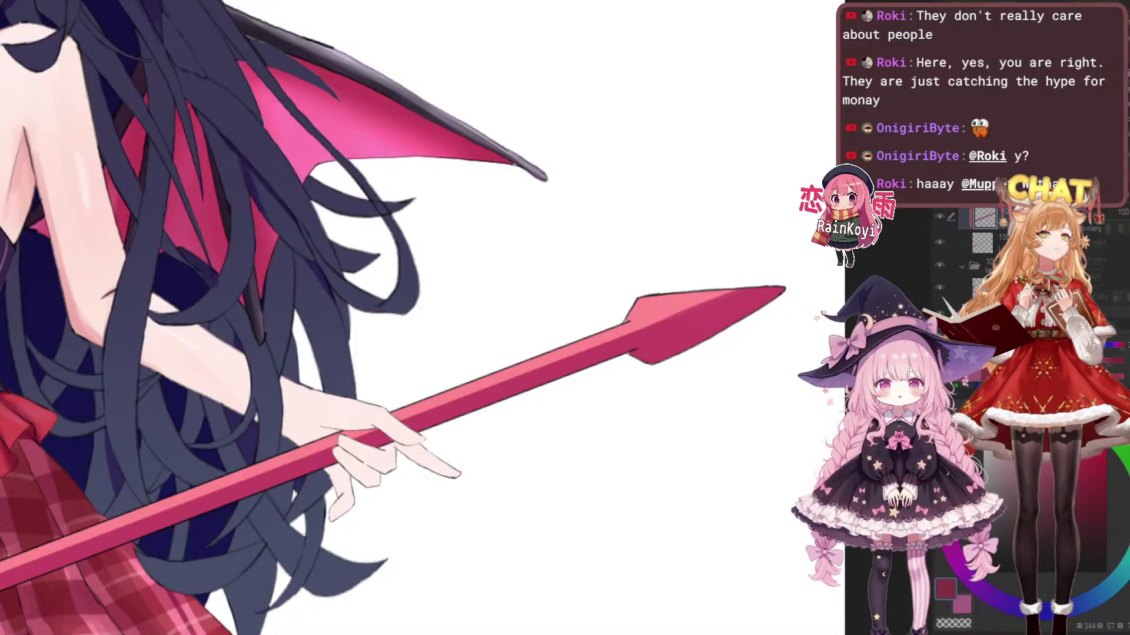
# Examine the trident's shaft and prongs up close and against the whole figure, up to the horns
pyautogui.scroll(-4, 700, 196)
pyautogui.moveTo(406, 368); pyautogui.dragTo(547, 318)
pyautogui.scroll(2, 547, 317)
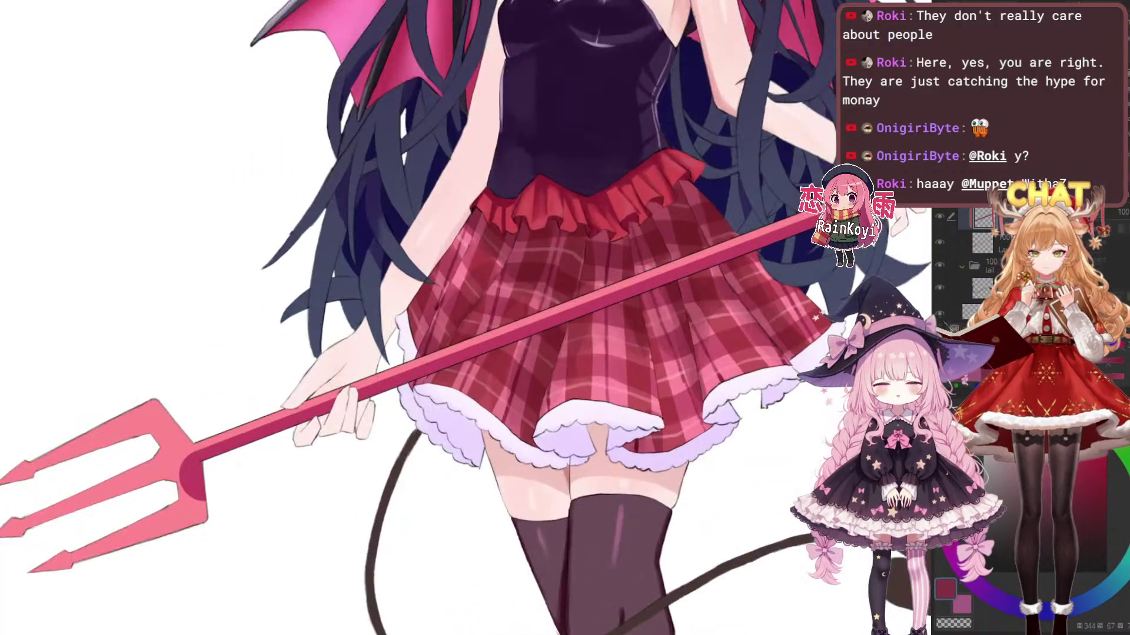
pyautogui.moveTo(455, 408); pyautogui.dragTo(635, 296)
pyautogui.moveTo(468, 372); pyautogui.dragTo(566, 338)
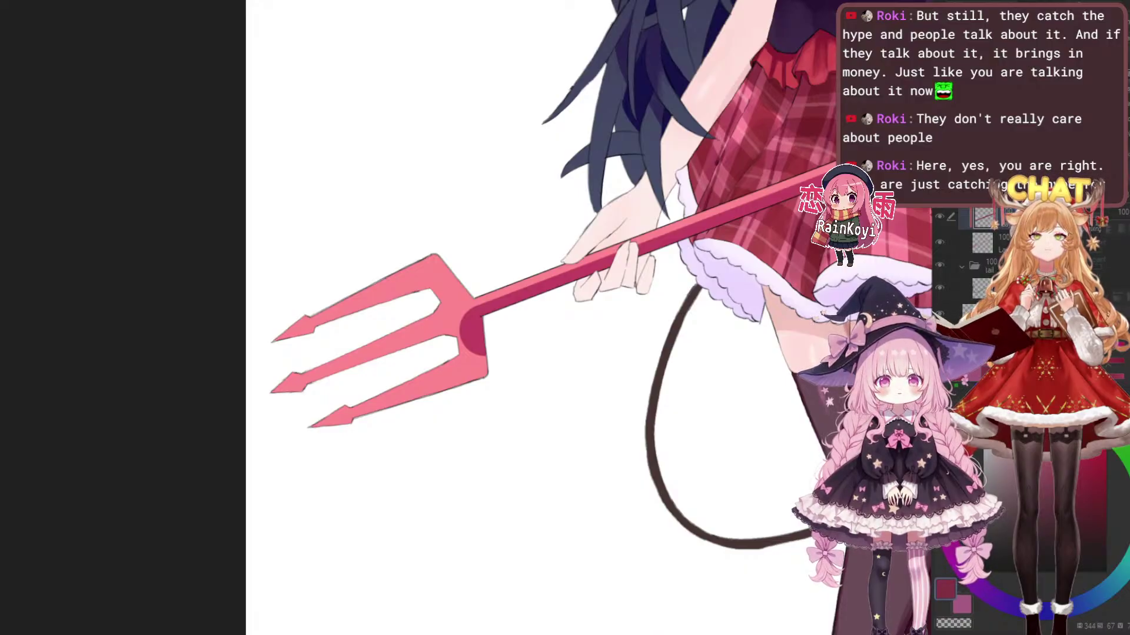
pyautogui.scroll(-3, 518, 365)
pyautogui.scroll(-2, 470, 329)
pyautogui.scroll(1, 471, 329)
pyautogui.moveTo(529, 265); pyautogui.dragTo(488, 318)
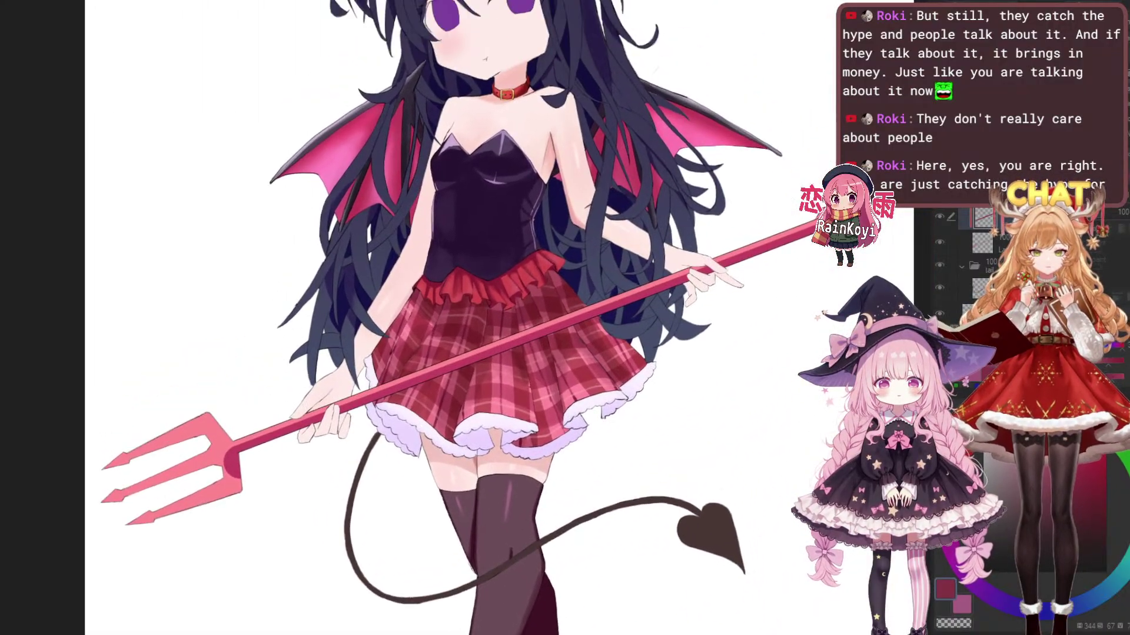
pyautogui.scroll(-2, 654, 323)
pyautogui.moveTo(623, 341); pyautogui.dragTo(671, 300)
pyautogui.scroll(3, 647, 277)
pyautogui.scroll(-3, 636, 335)
pyautogui.scroll(4, 637, 336)
pyautogui.moveTo(637, 335); pyautogui.dragTo(641, 396)
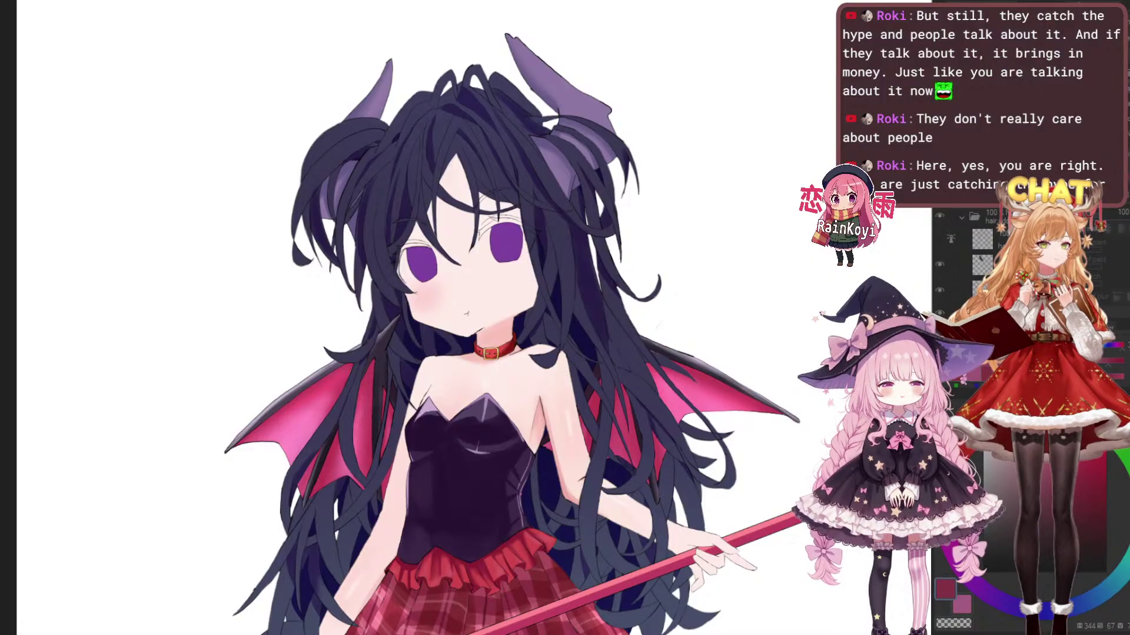
# Activate the horns' shading layer after toggling its visibility, and undo the last brush stroke
pyautogui.click(981, 239)
pyautogui.click(940, 239)
pyautogui.click(939, 239)
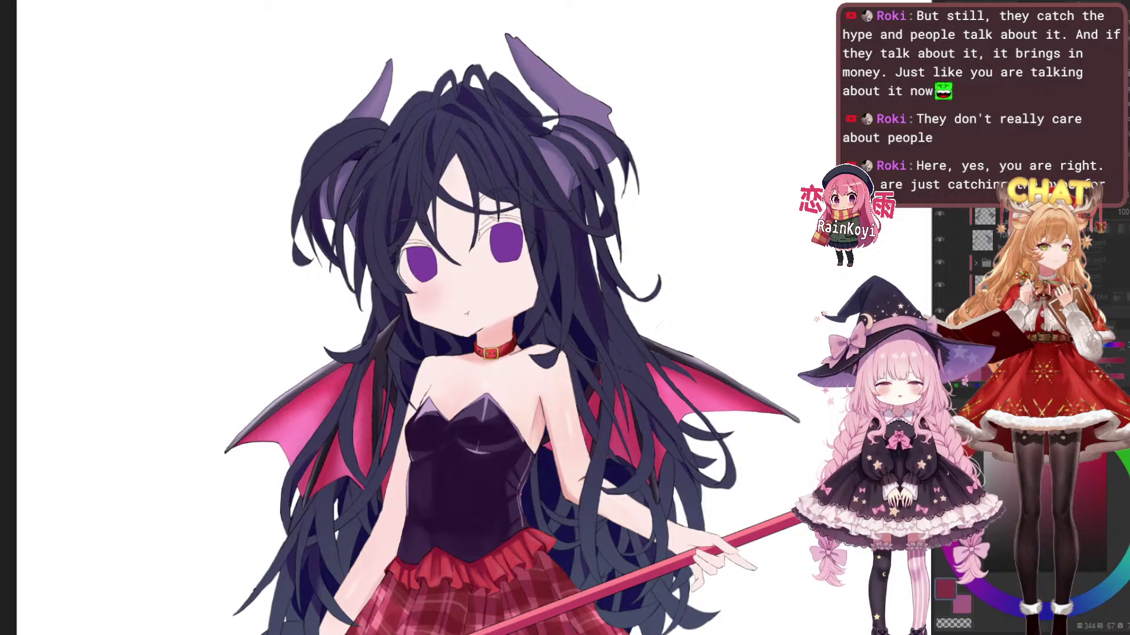
pyautogui.moveTo(655, 88); pyautogui.dragTo(572, 262)
pyautogui.scroll(3, 573, 247)
pyautogui.scroll(1, 579, 309)
pyautogui.scroll(-2, 595, 303)
pyautogui.scroll(1, 539, 220)
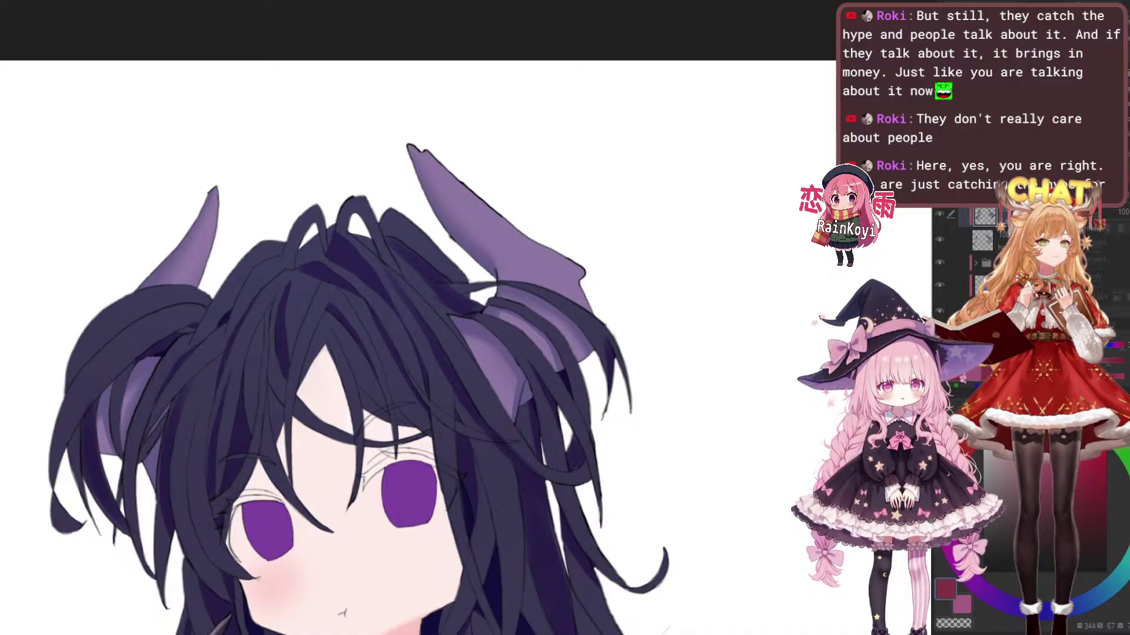
pyautogui.hotkey('ctrl', 'z')
# Choose a muted purple for the horns and check their edge shading from near and far
pyautogui.scroll(-5, 829, 200)
pyautogui.scroll(2, 735, 253)
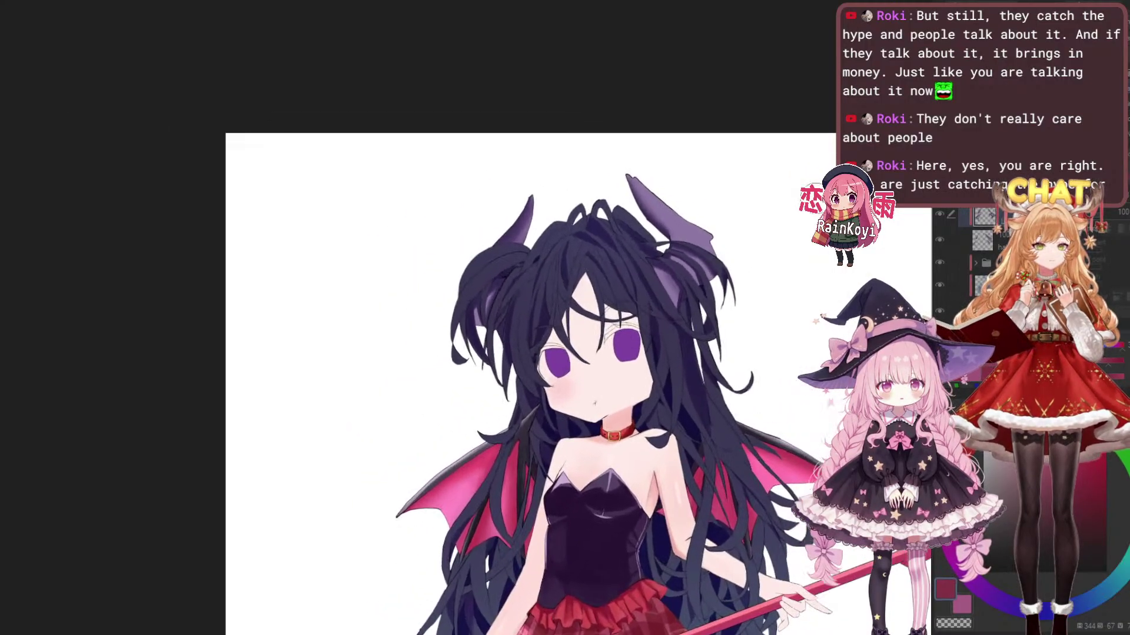
pyautogui.scroll(1, 419, 347)
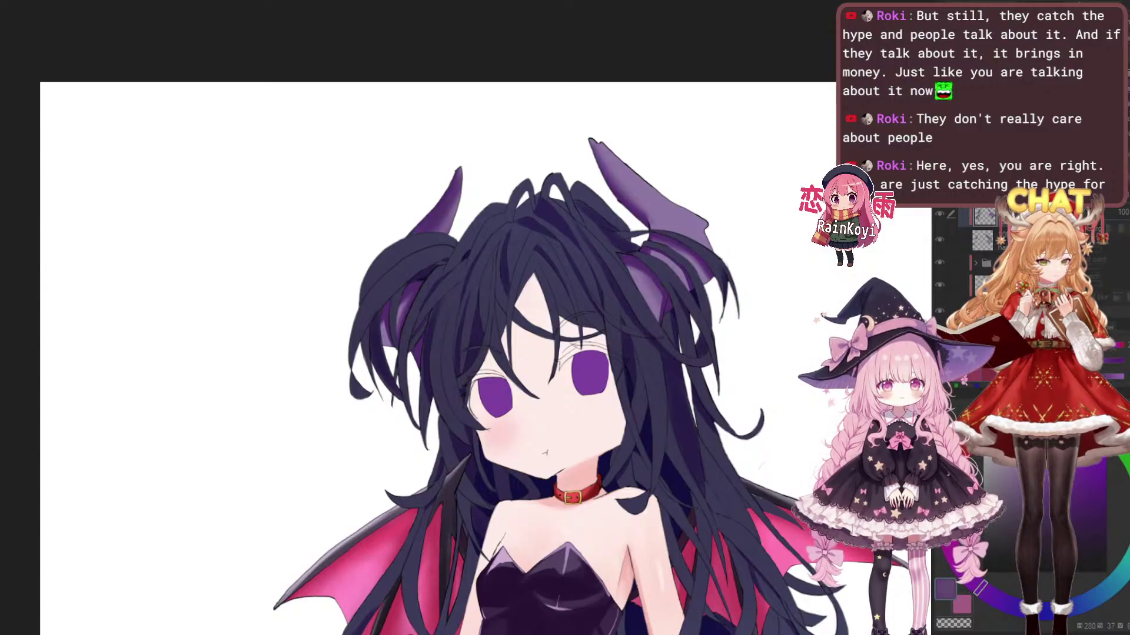
pyautogui.scroll(-1, 571, 400)
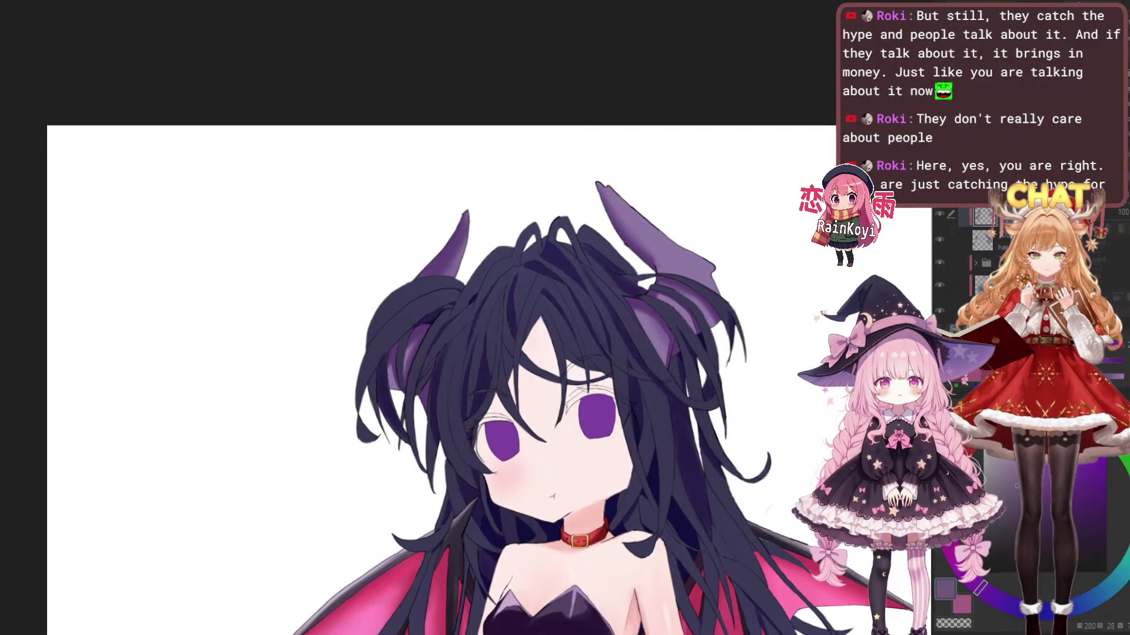
pyautogui.scroll(3, 570, 400)
pyautogui.scroll(-2, 571, 400)
pyautogui.scroll(3, 571, 400)
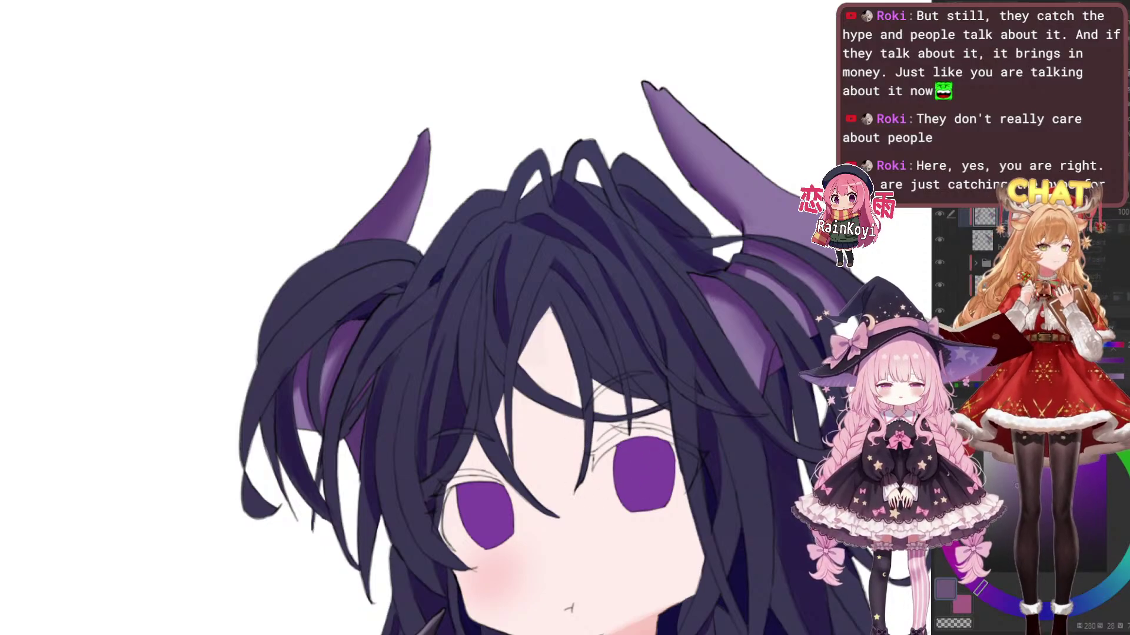
# Sample purple from the base of the right horn as its shading colour
pyautogui.moveTo(677, 390); pyautogui.dragTo(598, 429)
pyautogui.scroll(-1, 598, 428)
pyautogui.scroll(1, 600, 429)
pyautogui.moveTo(712, 362)
pyautogui.mouseDown()
pyautogui.moveTo(694, 406)
pyautogui.moveTo(715, 409)
pyautogui.mouseUp()
pyautogui.keyDown('alt'); pyautogui.click(718, 310); pyautogui.keyUp('alt')
pyautogui.scroll(1, 715, 409)
pyautogui.scroll(-4, 676, 410)
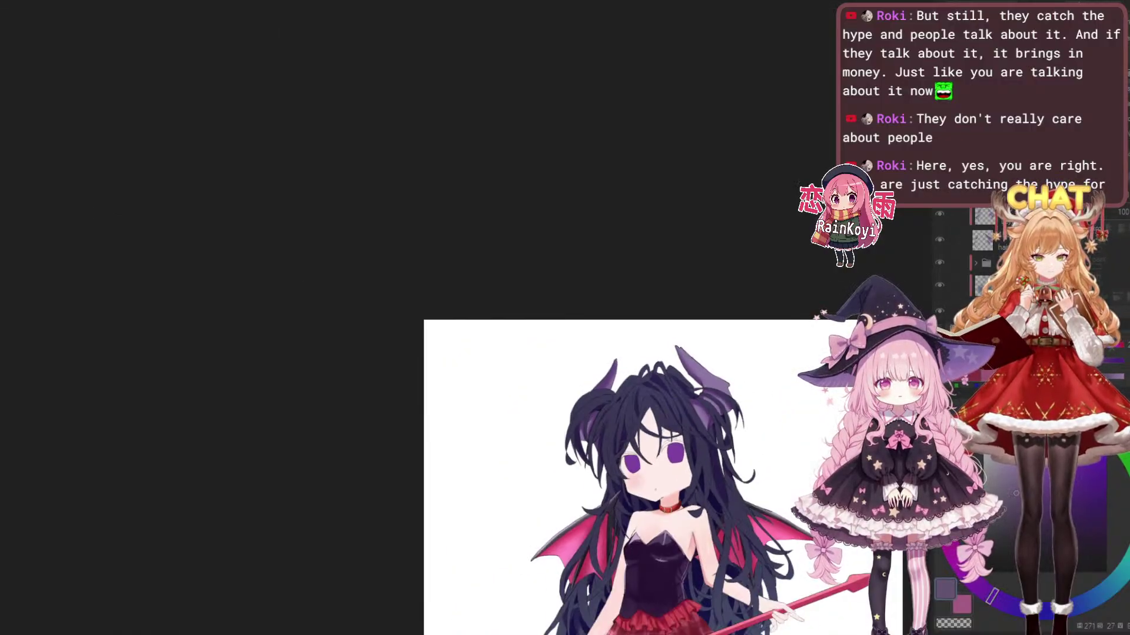
# Shade the right horn's outer edge and its curled base beneath the hair in soft dark purple
pyautogui.scroll(4, 777, 430)
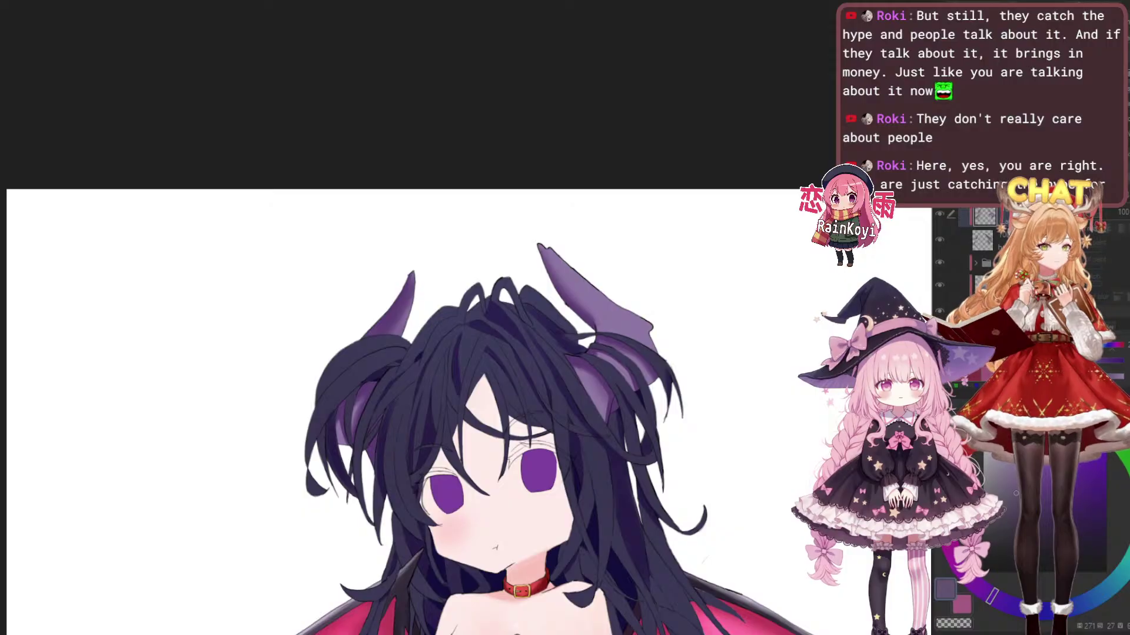
pyautogui.scroll(2, 643, 404)
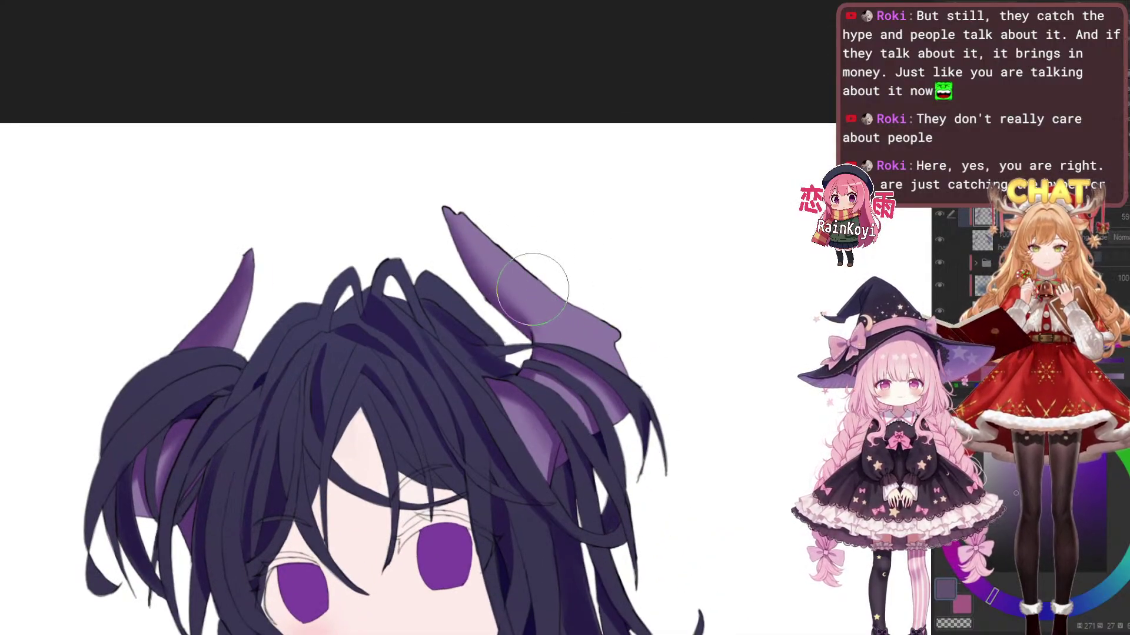
pyautogui.scroll(1, 566, 274)
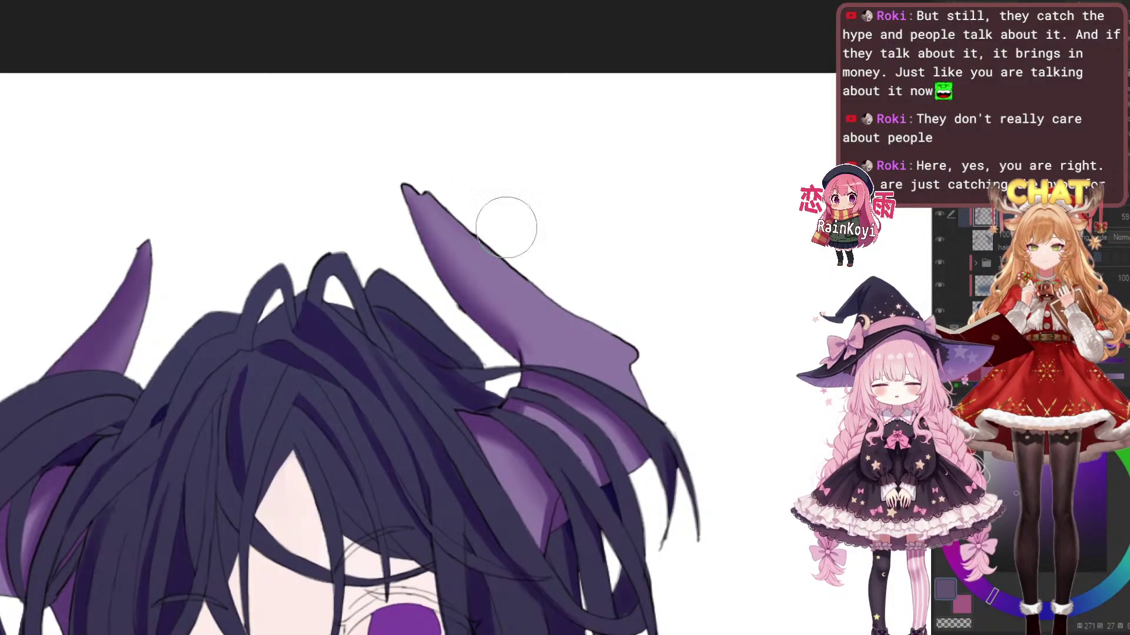
pyautogui.moveTo(492, 223)
pyautogui.mouseDown()
pyautogui.moveTo(469, 214)
pyautogui.moveTo(542, 279)
pyautogui.moveTo(679, 445)
pyautogui.moveTo(654, 377)
pyautogui.moveTo(698, 383)
pyautogui.mouseUp()
pyautogui.moveTo(645, 469); pyautogui.dragTo(674, 434)
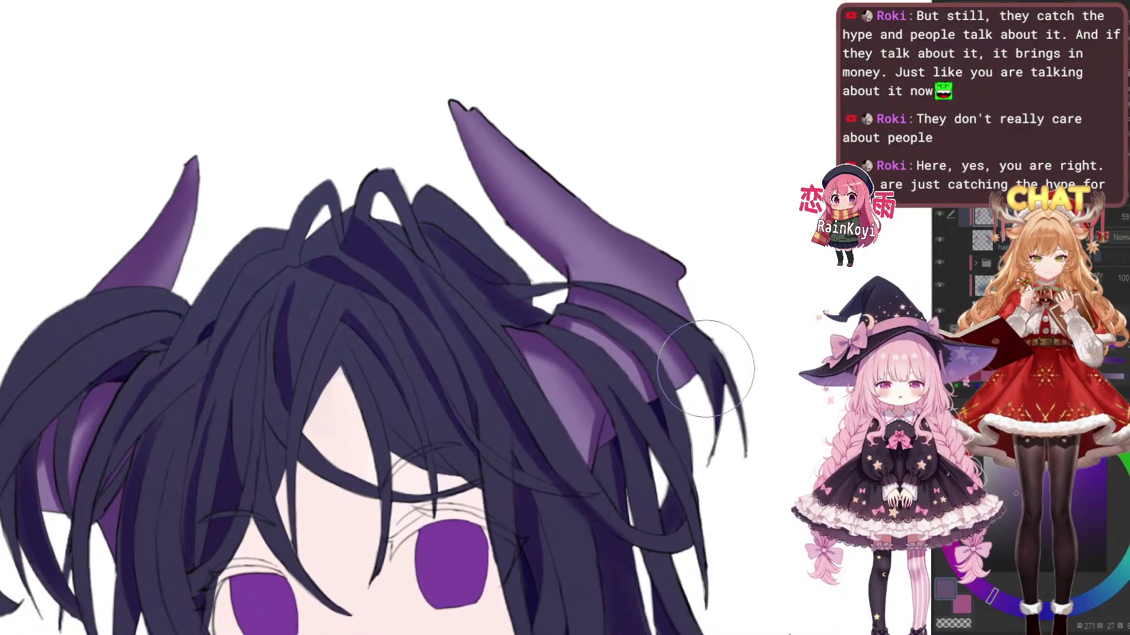
pyautogui.moveTo(588, 438); pyautogui.dragTo(565, 491)
pyautogui.moveTo(673, 442); pyautogui.dragTo(677, 427)
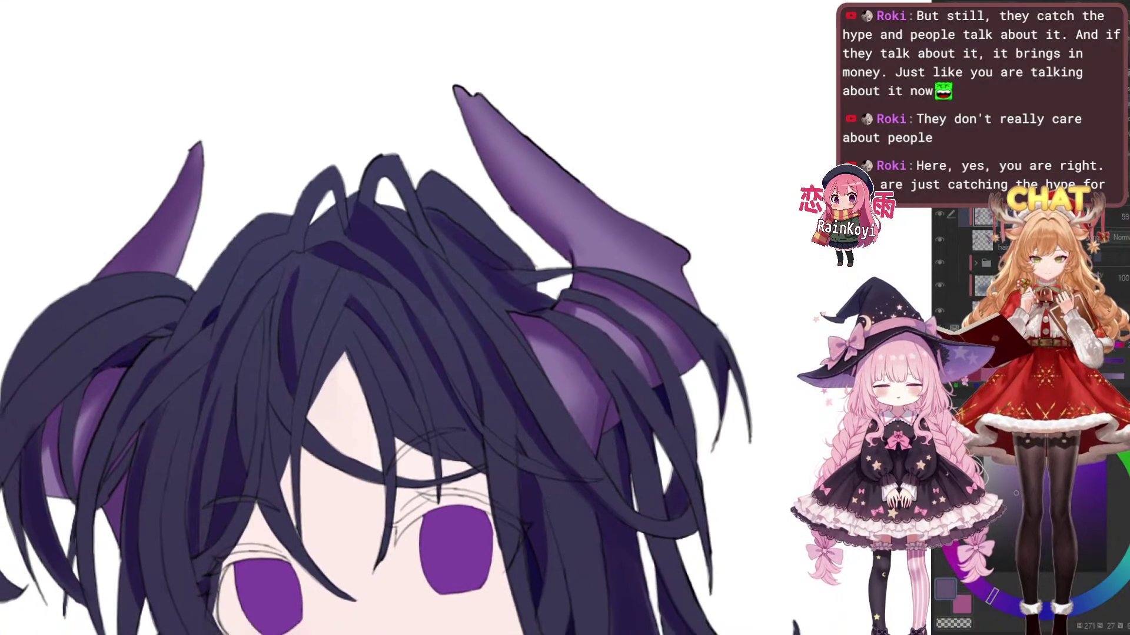
# Refine the left horn's soft shading using a sampled dark purple and a smaller brush
pyautogui.moveTo(572, 454); pyautogui.dragTo(580, 436)
pyautogui.moveTo(197, 481); pyautogui.dragTo(665, 353)
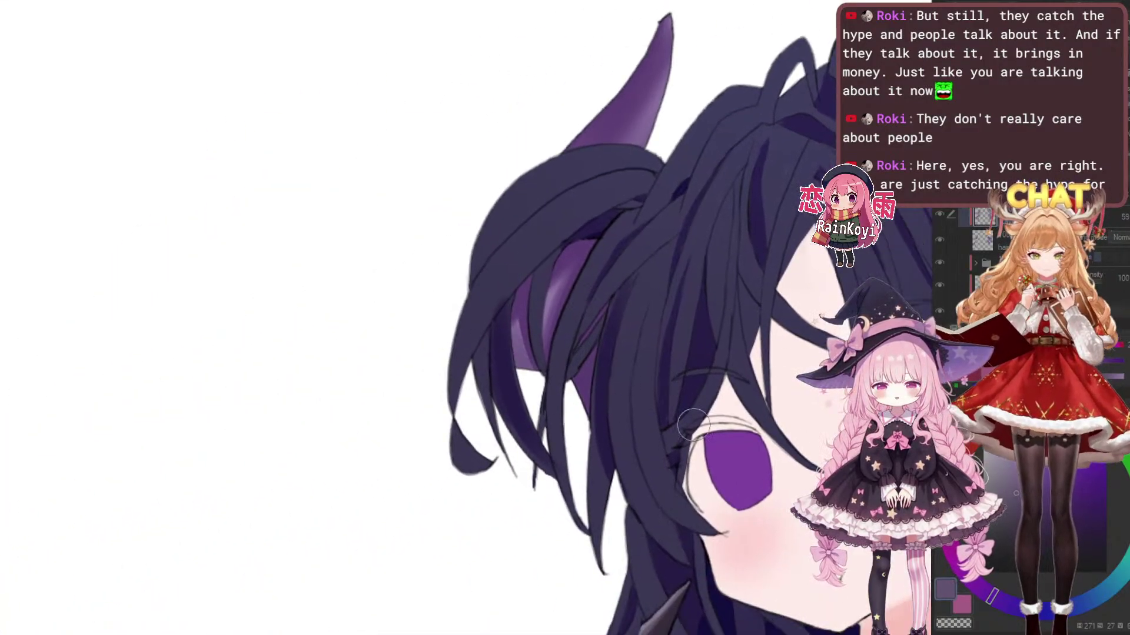
pyautogui.scroll(-5, 612, 374)
pyautogui.scroll(1, 651, 370)
pyautogui.moveTo(651, 370); pyautogui.dragTo(610, 370)
pyautogui.scroll(2, 611, 353)
pyautogui.scroll(3, 605, 354)
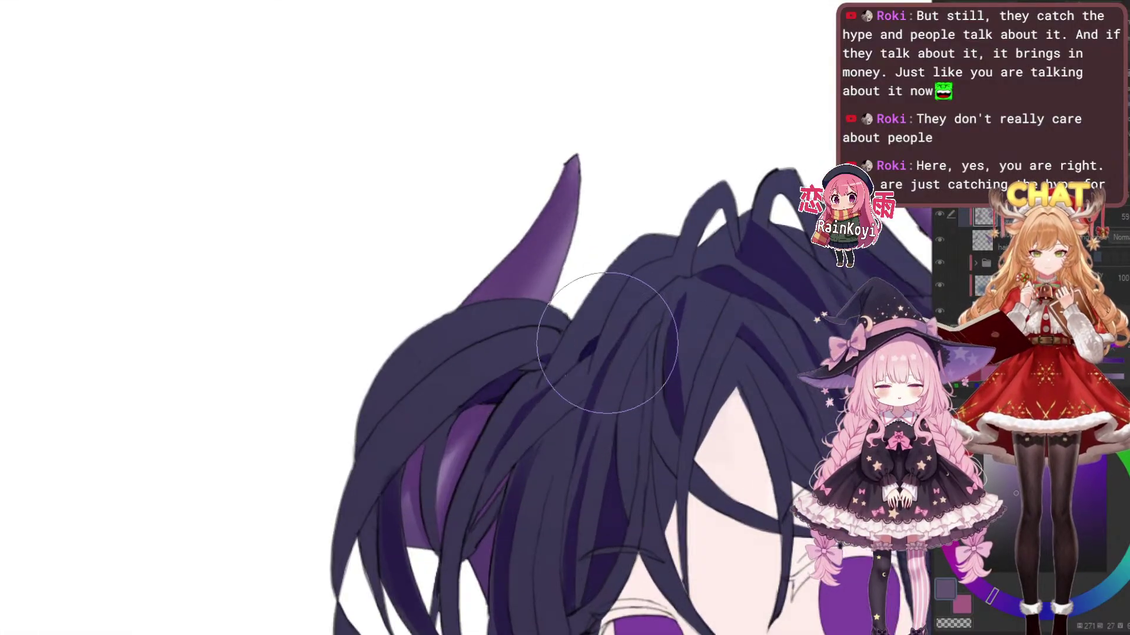
pyautogui.scroll(-1, 603, 406)
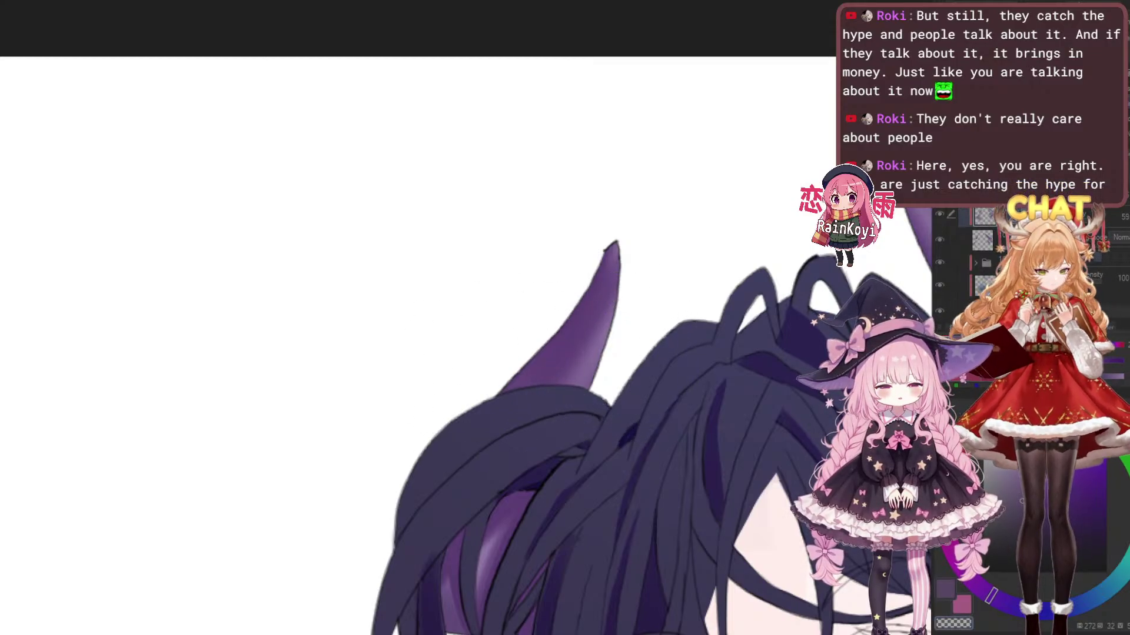
pyautogui.press('[')
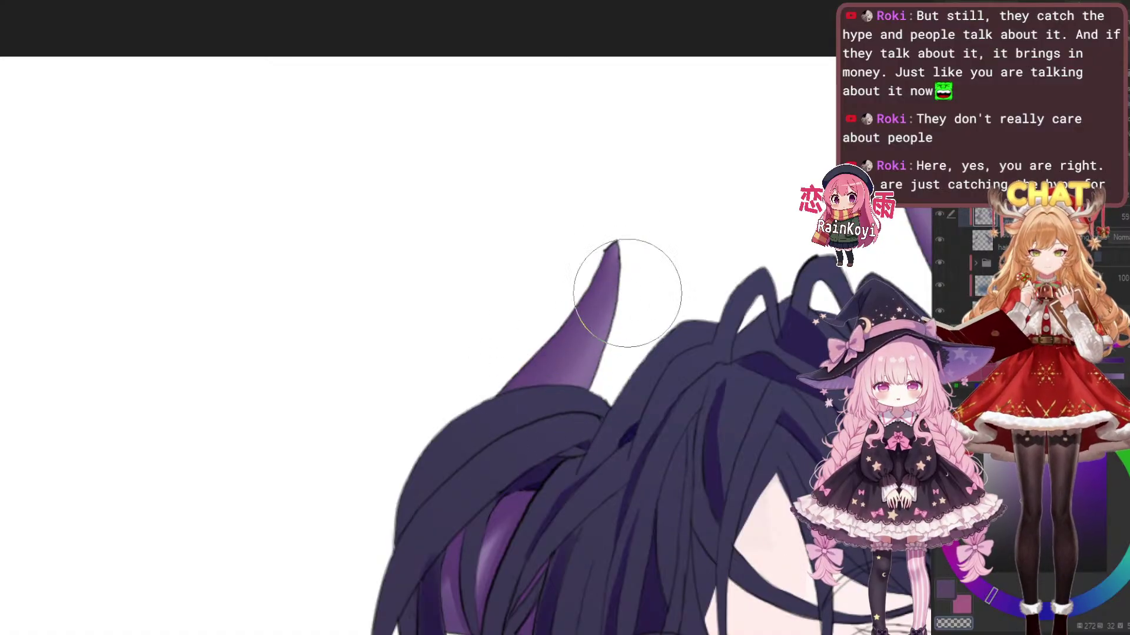
# Examine the soft shading on both horns from near and far
pyautogui.moveTo(663, 373); pyautogui.dragTo(444, 395)
pyautogui.scroll(-4, 494, 363)
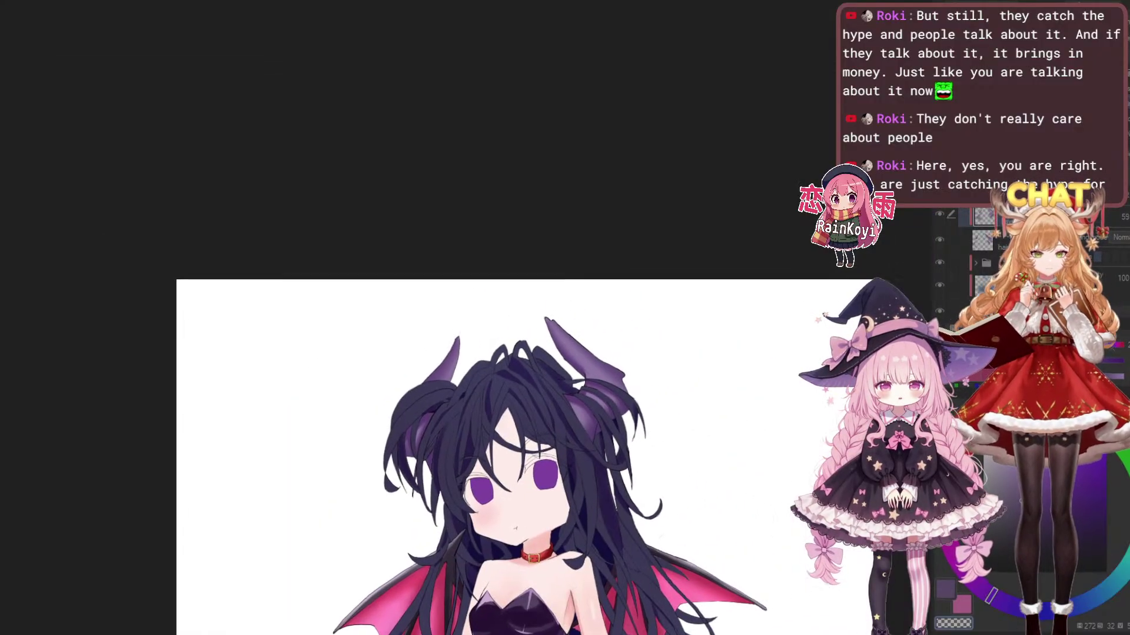
pyautogui.scroll(3, 653, 339)
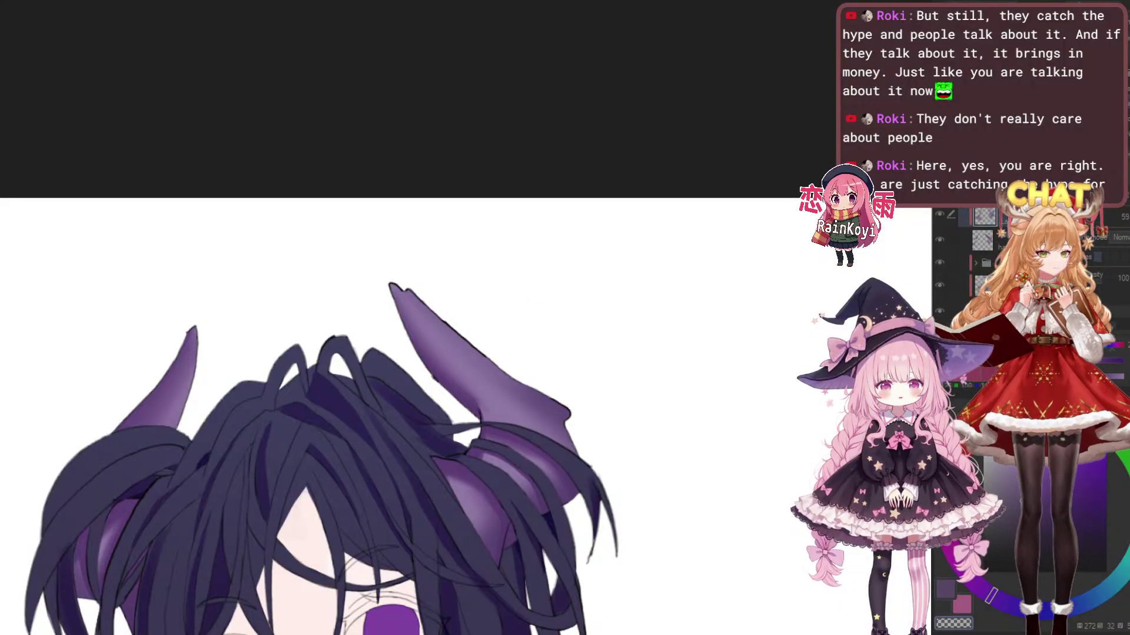
pyautogui.scroll(2, 434, 348)
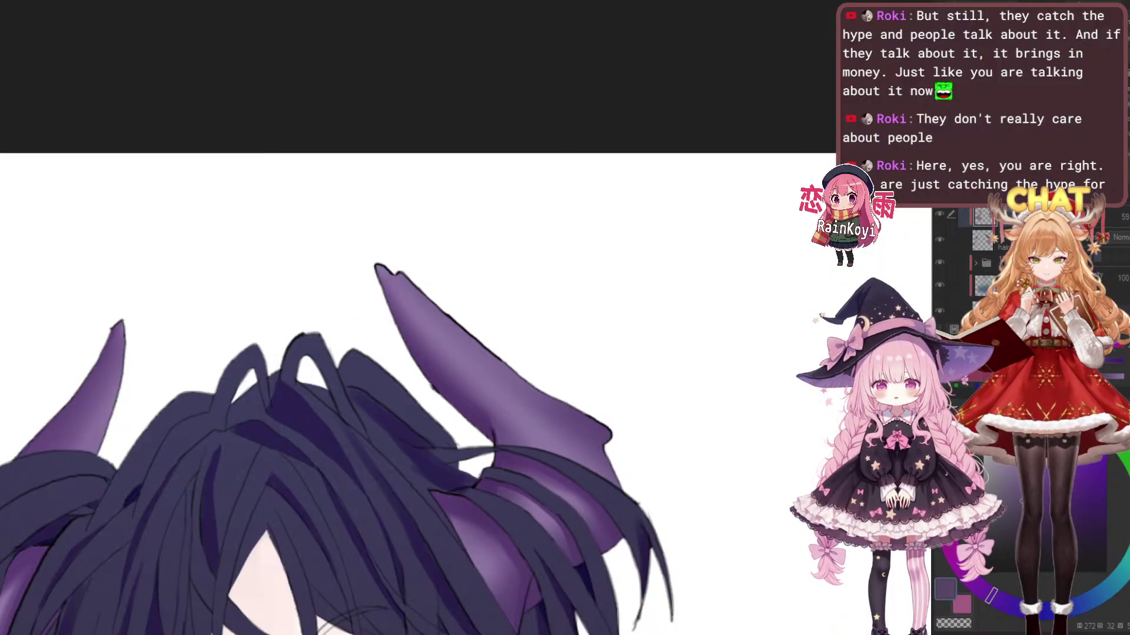
pyautogui.moveTo(617, 429); pyautogui.dragTo(657, 386)
pyautogui.scroll(1, 500, 437)
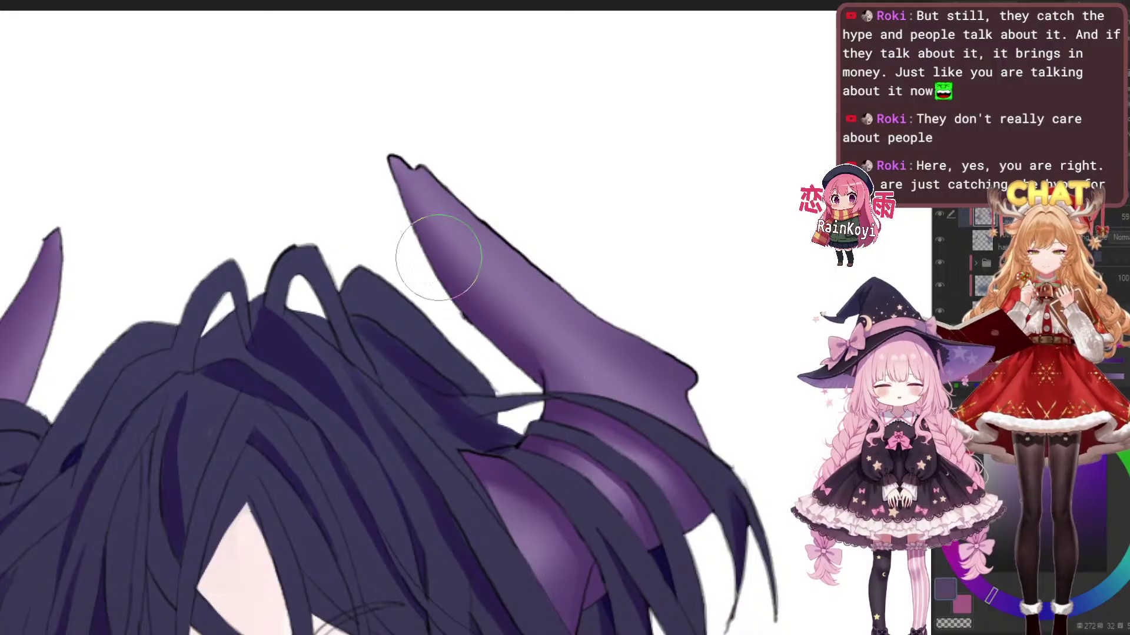
pyautogui.moveTo(565, 457); pyautogui.dragTo(579, 454)
pyautogui.moveTo(507, 462)
pyautogui.mouseDown()
pyautogui.moveTo(531, 478)
pyautogui.moveTo(594, 453)
pyautogui.mouseUp()
pyautogui.scroll(-4, 589, 453)
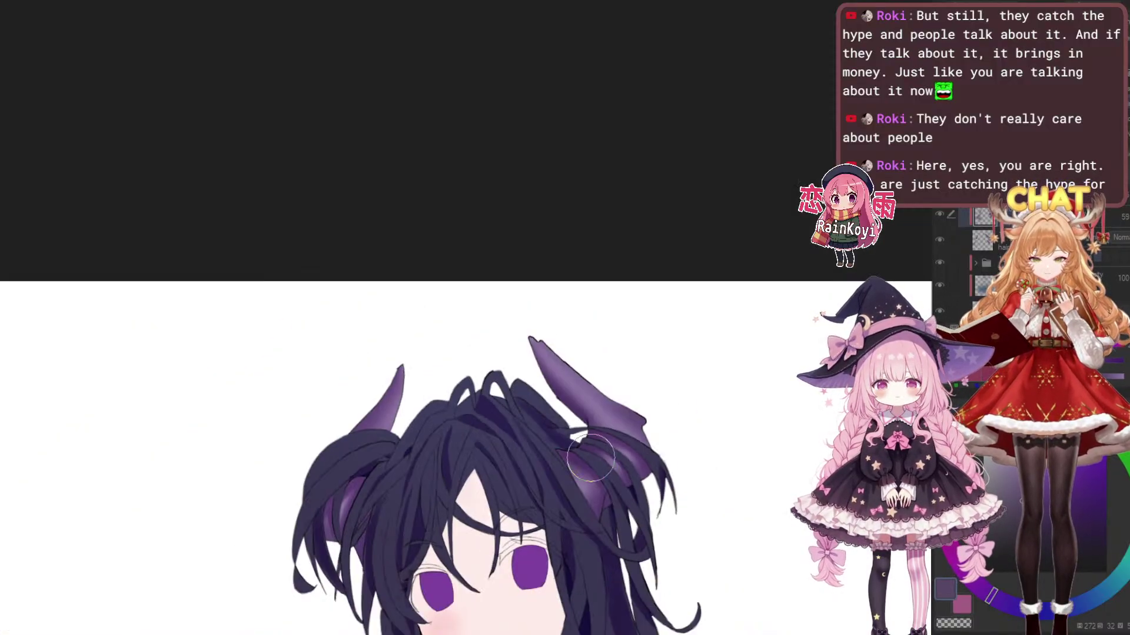
pyautogui.scroll(2, 696, 444)
pyautogui.scroll(1, 591, 405)
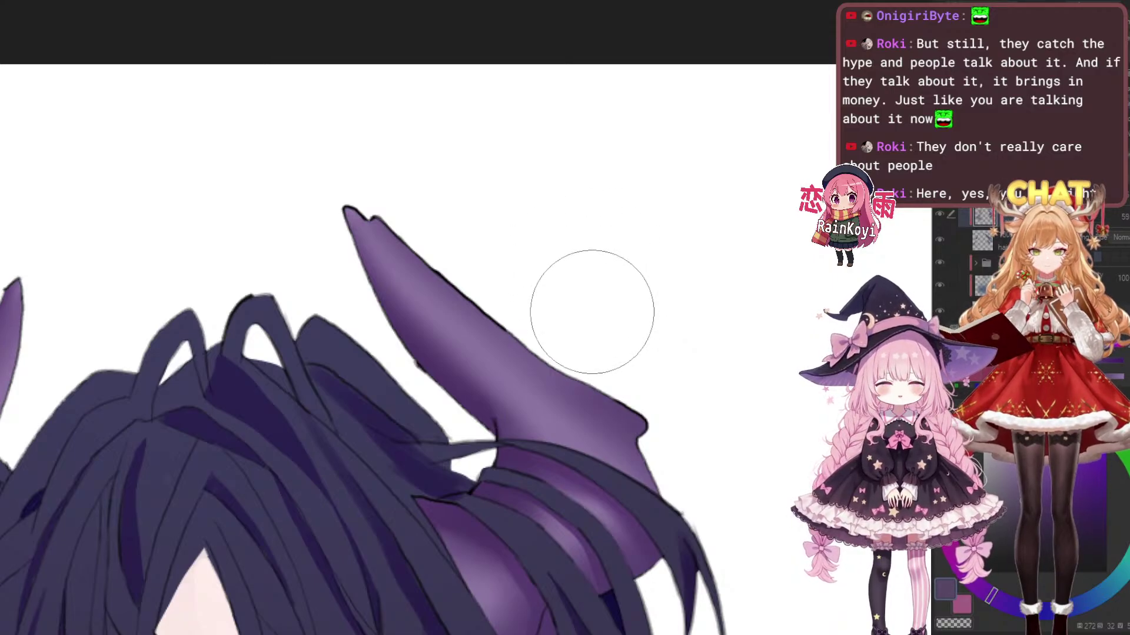
# Touch up the dark purple shading along the right horn's inner edge and check it against the whole head
pyautogui.moveTo(418, 347); pyautogui.dragTo(418, 336)
pyautogui.scroll(-3, 419, 347)
pyautogui.scroll(1, 418, 347)
pyautogui.moveTo(700, 386); pyautogui.dragTo(712, 385)
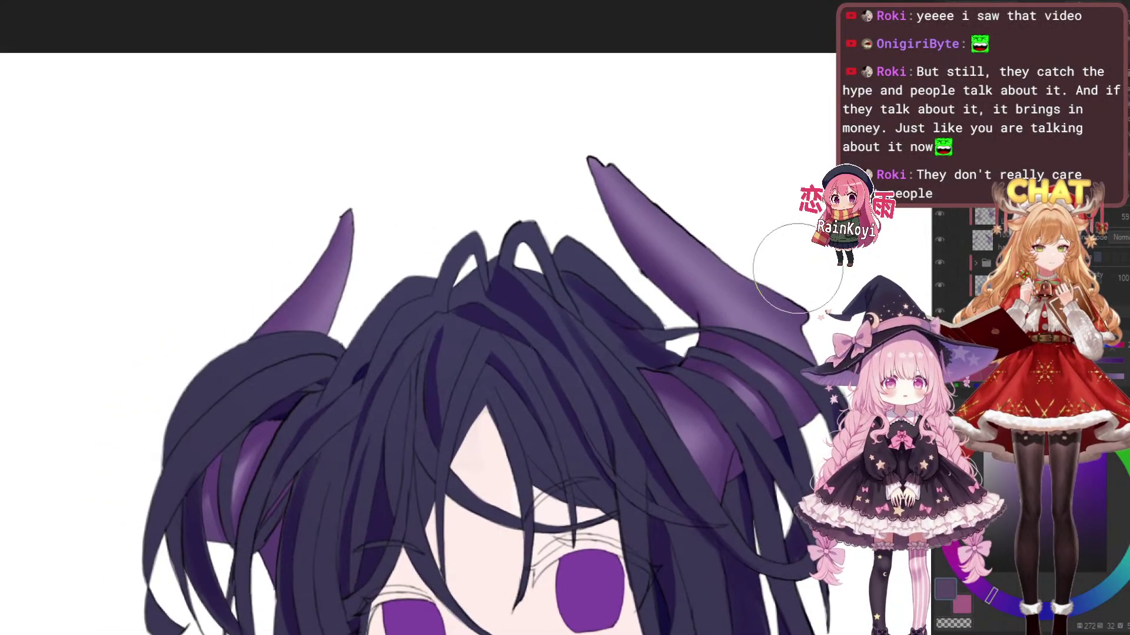
pyautogui.moveTo(632, 362); pyautogui.dragTo(628, 335)
pyautogui.scroll(-2, 614, 477)
pyautogui.scroll(2, 606, 506)
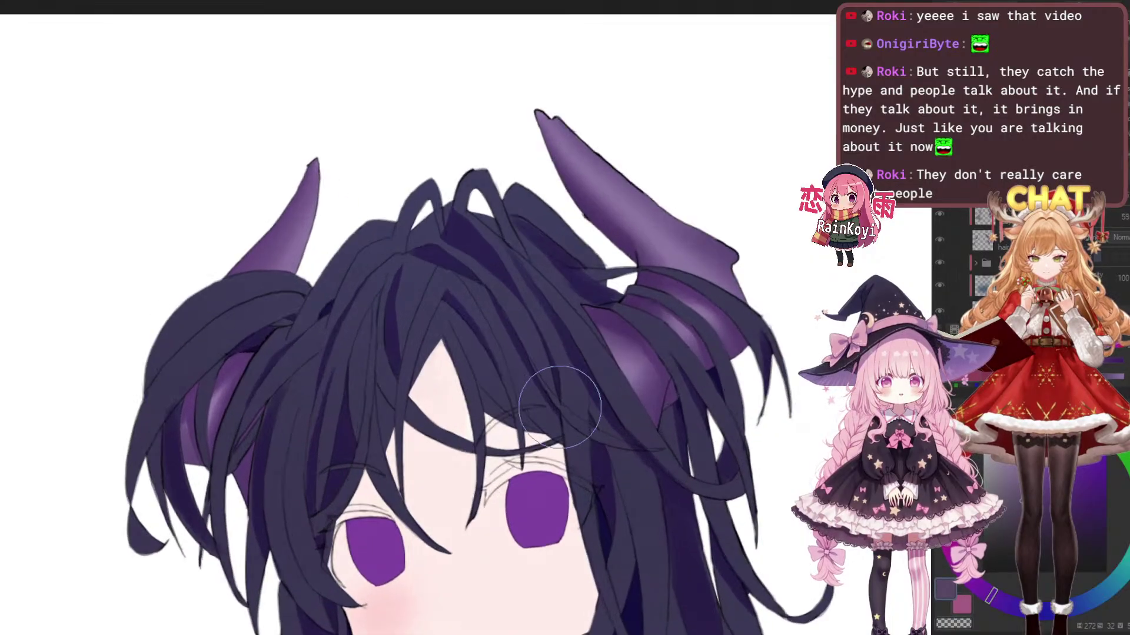
# Choose a brighter violet and a smaller brush for highlighting the right horn
pyautogui.moveTo(576, 416); pyautogui.dragTo(494, 438)
pyautogui.moveTo(672, 388); pyautogui.dragTo(620, 436)
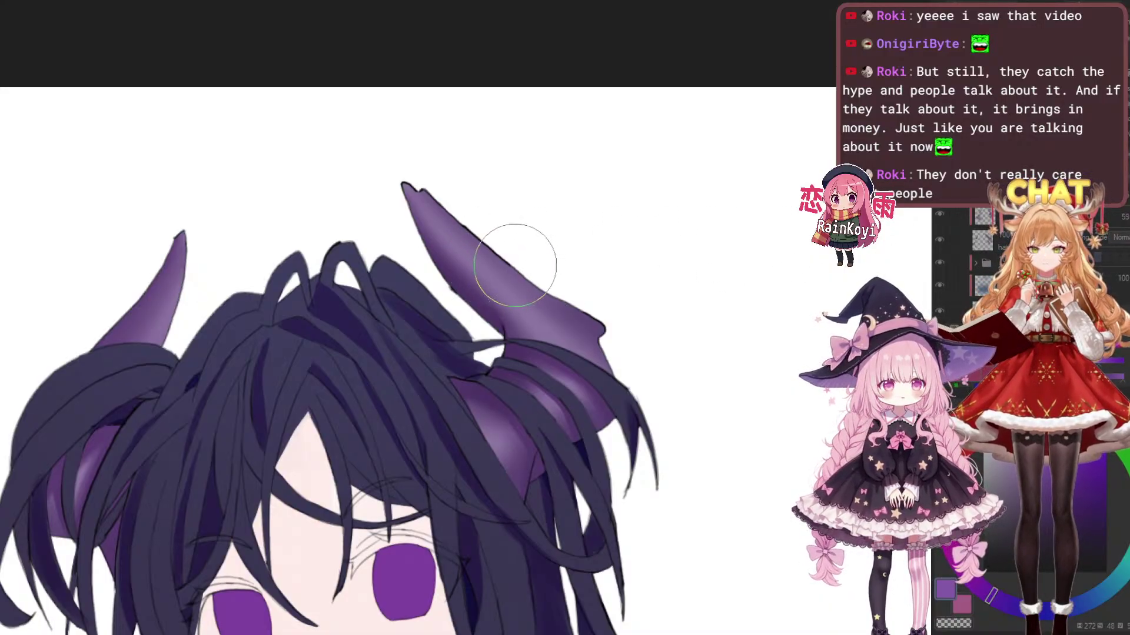
pyautogui.scroll(2, 471, 259)
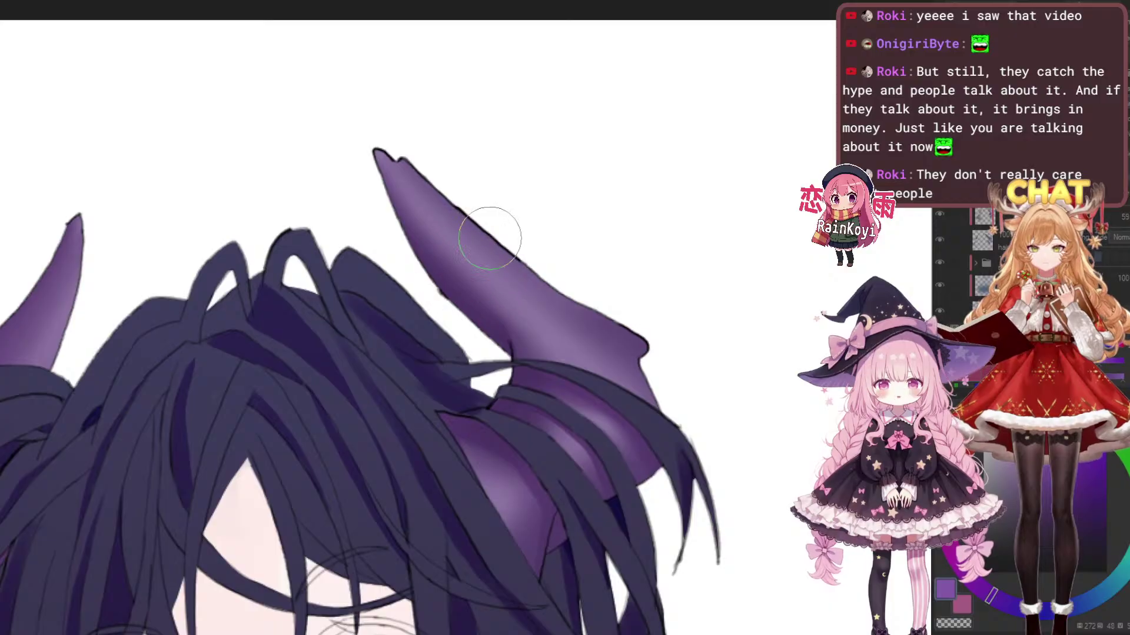
pyautogui.press('[')
pyautogui.press('[')
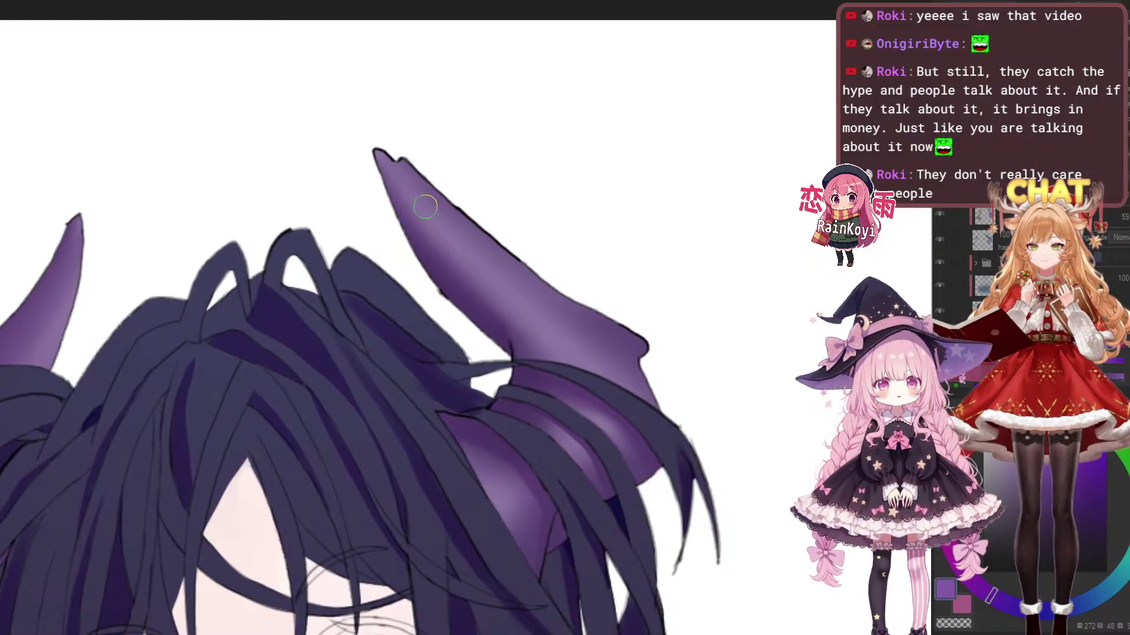
pyautogui.moveTo(403, 188); pyautogui.dragTo(435, 224)
pyautogui.hotkey('ctrl', 'z')
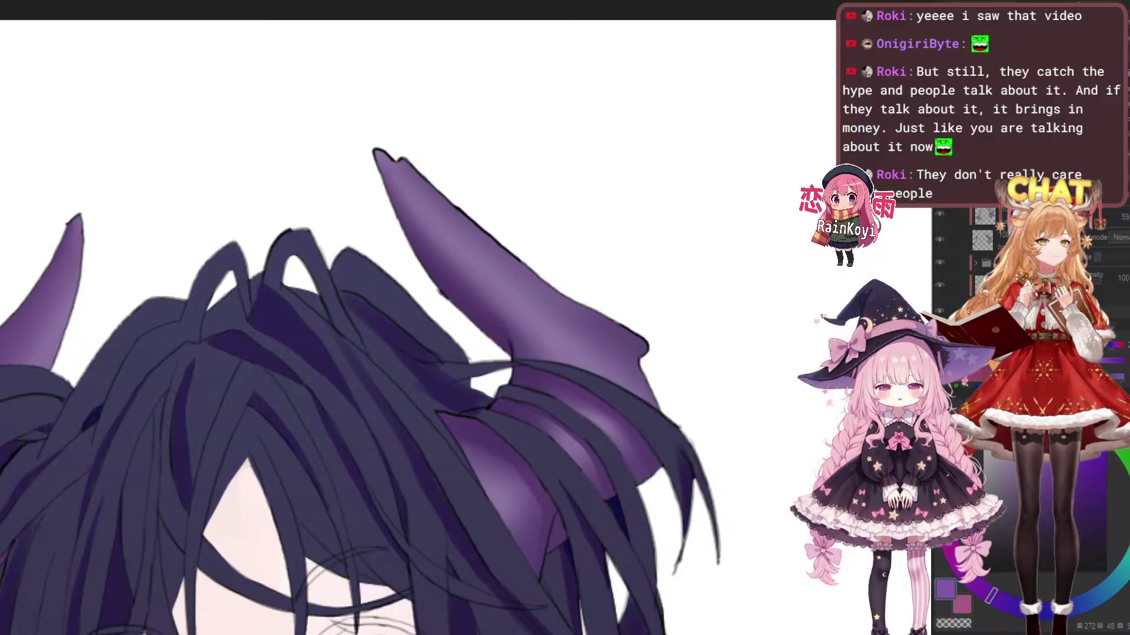
pyautogui.moveTo(413, 199); pyautogui.dragTo(476, 251)
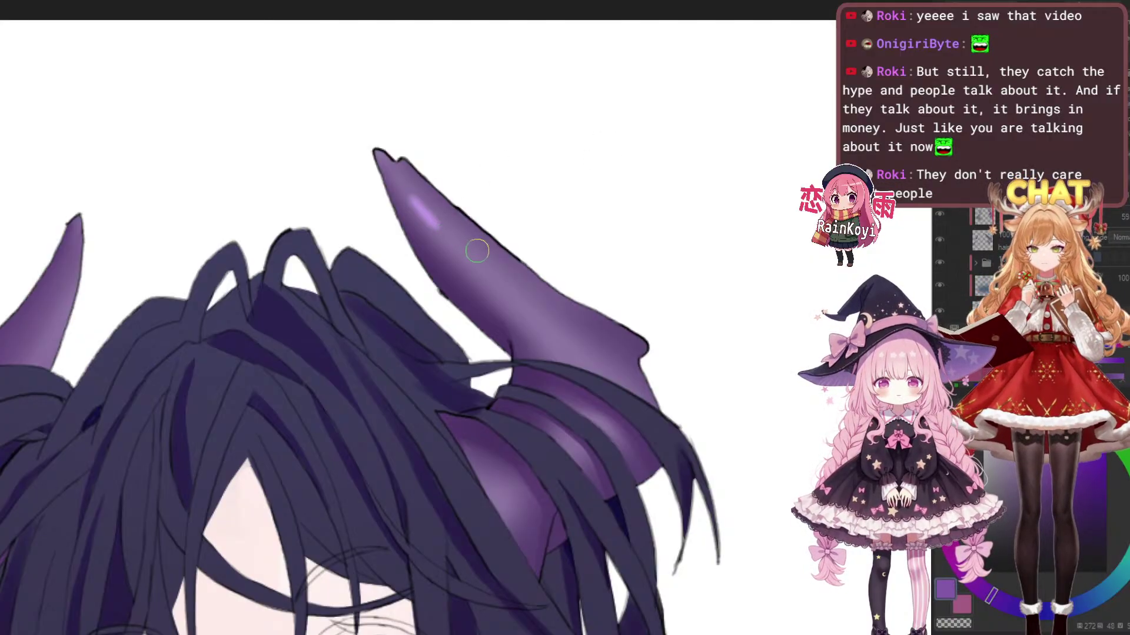
pyautogui.hotkey('ctrl', 'z')
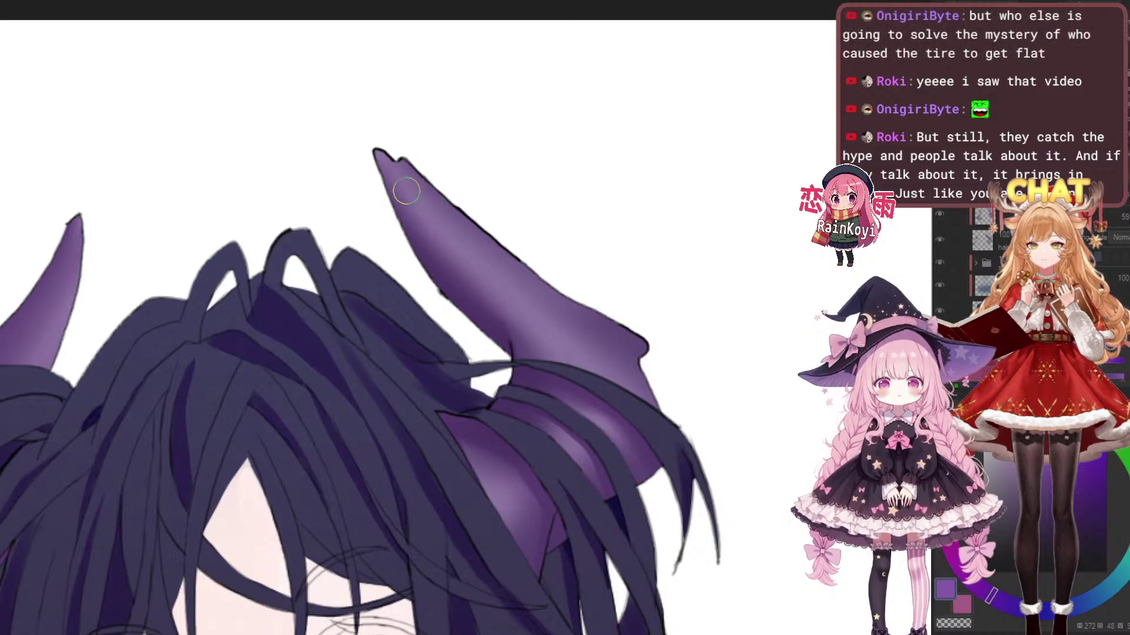
pyautogui.moveTo(404, 188); pyautogui.dragTo(442, 222)
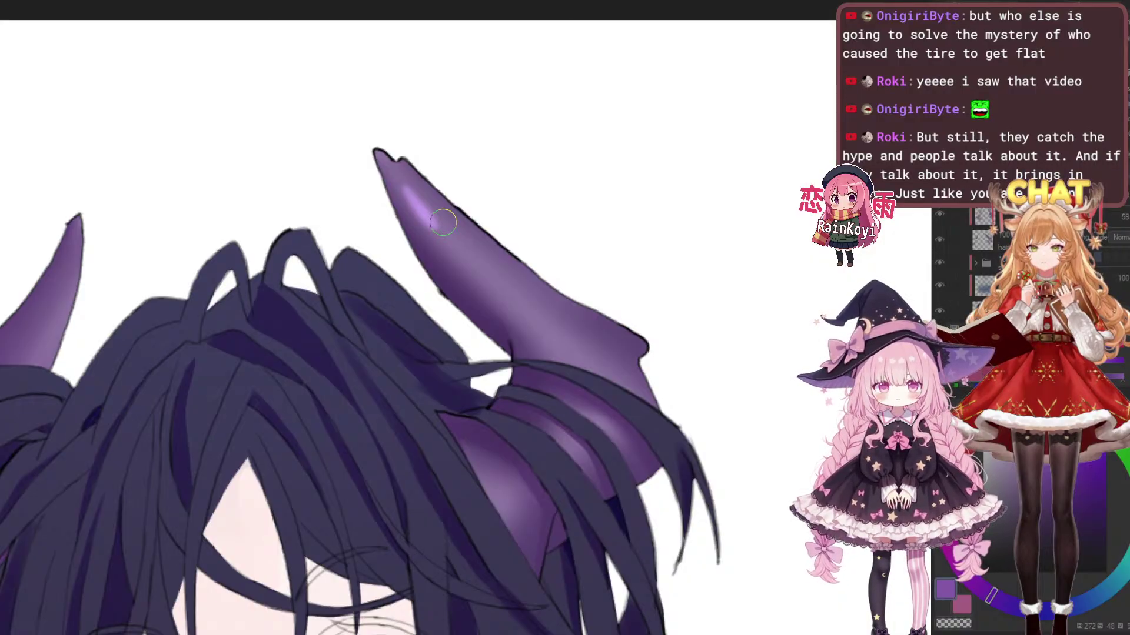
pyautogui.hotkey('ctrl', 'z')
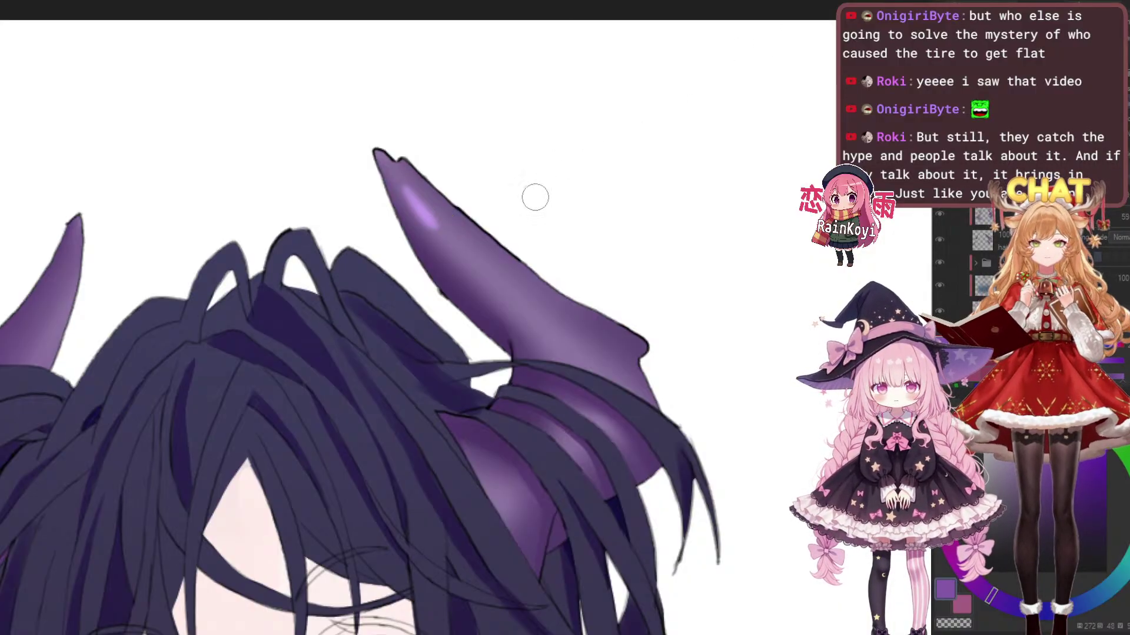
pyautogui.hotkey('ctrl', 'z')
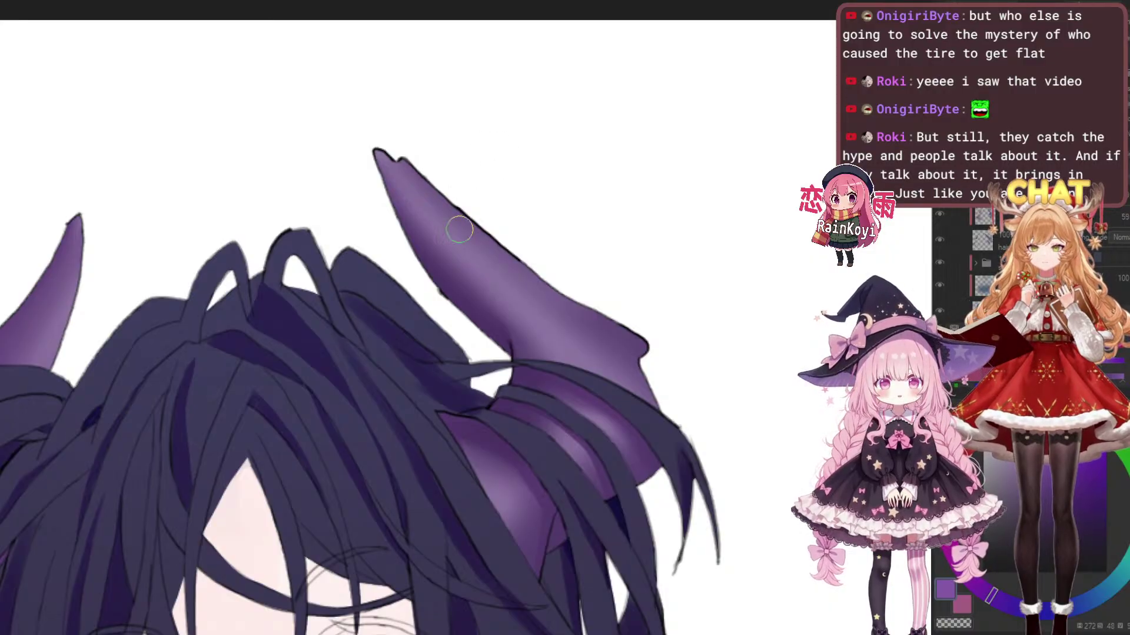
pyautogui.moveTo(461, 228); pyautogui.dragTo(480, 256)
pyautogui.scroll(1, 453, 232)
pyautogui.moveTo(418, 209); pyautogui.dragTo(436, 250)
pyautogui.hotkey('ctrl', 'z')
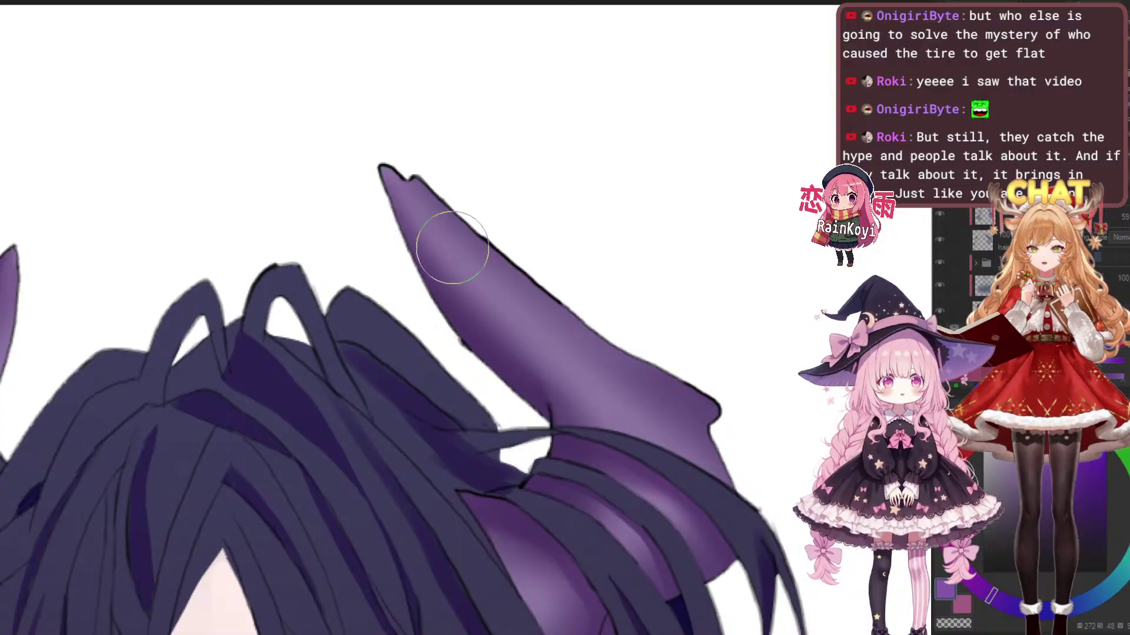
pyautogui.moveTo(415, 208)
pyautogui.mouseDown()
pyautogui.moveTo(446, 262)
pyautogui.moveTo(462, 246)
pyautogui.mouseUp()
pyautogui.hotkey('ctrl', 'z')
pyautogui.scroll(-1, 480, 236)
pyautogui.scroll(1, 542, 209)
# Paint a glossy light violet highlight along the right horn, with a separate spot near the tip
pyautogui.moveTo(415, 162)
pyautogui.mouseDown()
pyautogui.moveTo(452, 219)
pyautogui.moveTo(612, 356)
pyautogui.mouseUp()
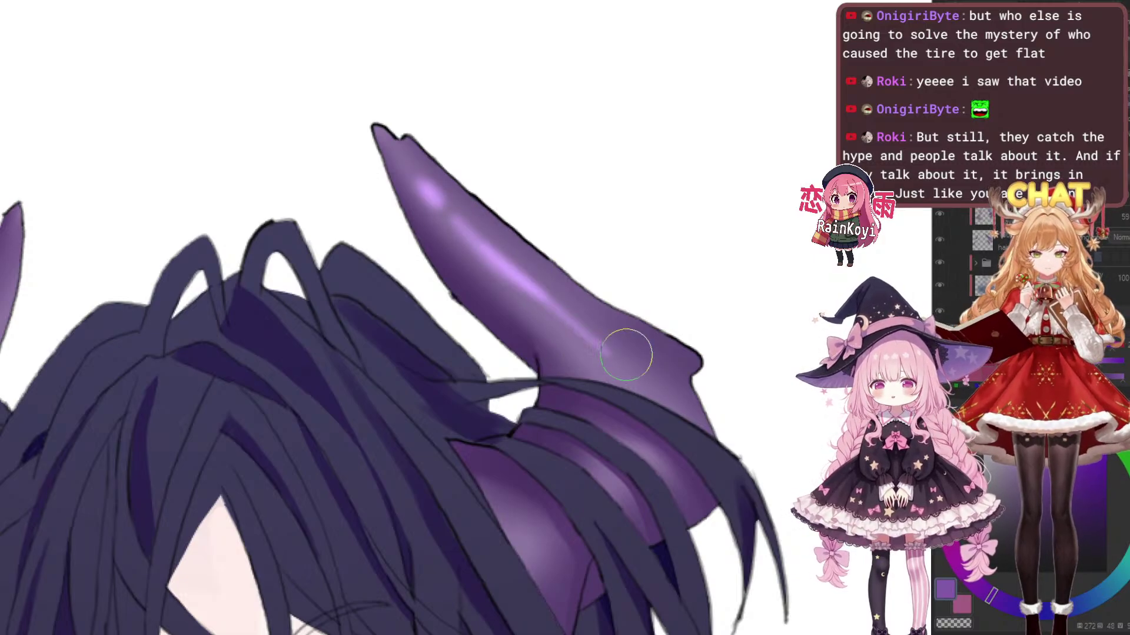
pyautogui.moveTo(503, 265); pyautogui.dragTo(609, 347)
pyautogui.hotkey('ctrl', 'z')
pyautogui.moveTo(497, 260); pyautogui.dragTo(626, 349)
pyautogui.moveTo(513, 278)
pyautogui.mouseDown()
pyautogui.moveTo(673, 397)
pyautogui.moveTo(646, 414)
pyautogui.moveTo(622, 347)
pyautogui.moveTo(657, 403)
pyautogui.mouseUp()
pyautogui.scroll(-3, 671, 371)
pyautogui.scroll(3, 648, 371)
pyautogui.press(']')
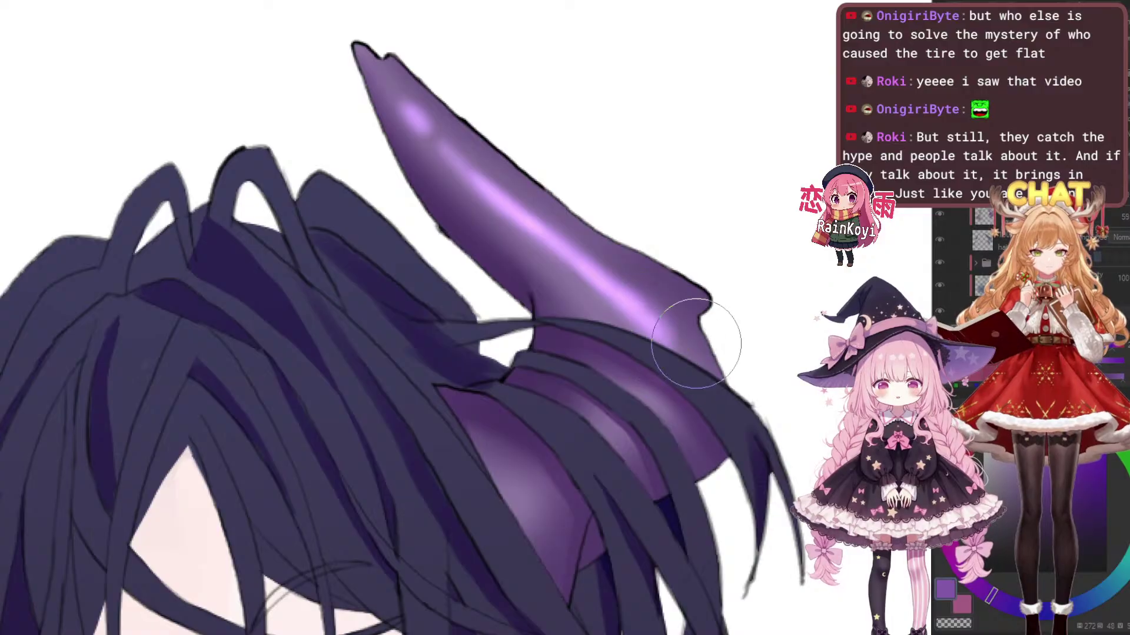
# Enlarge the brush and dab glowing violet highlights onto the right horn's curled base segments between the hair strands
pyautogui.scroll(-5, 694, 344)
pyautogui.scroll(-1, 706, 345)
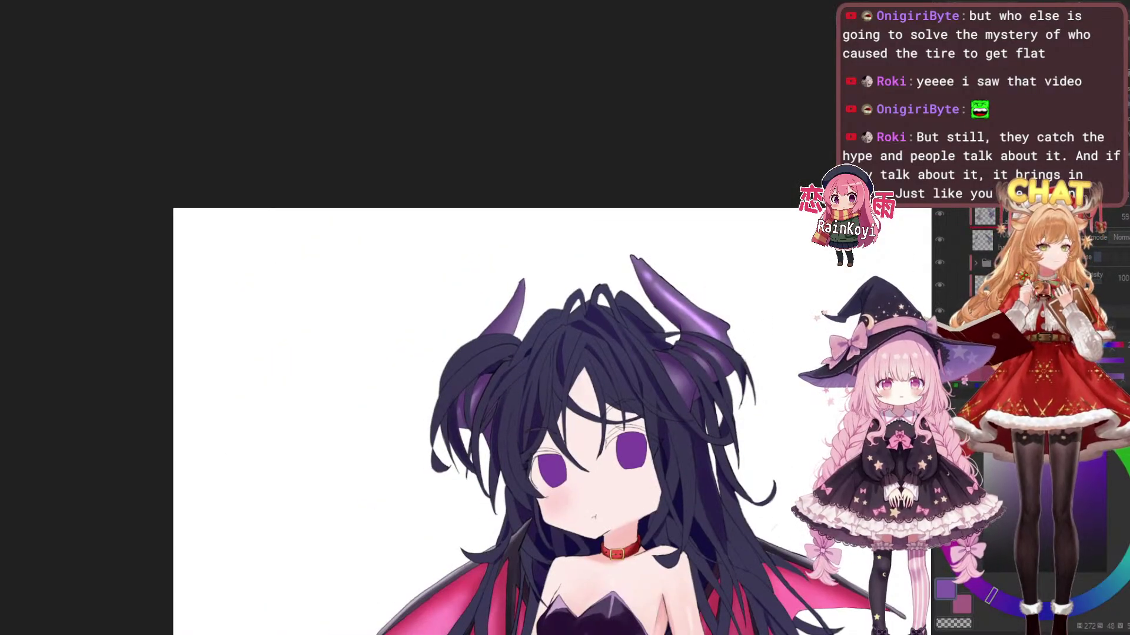
pyautogui.scroll(5, 703, 289)
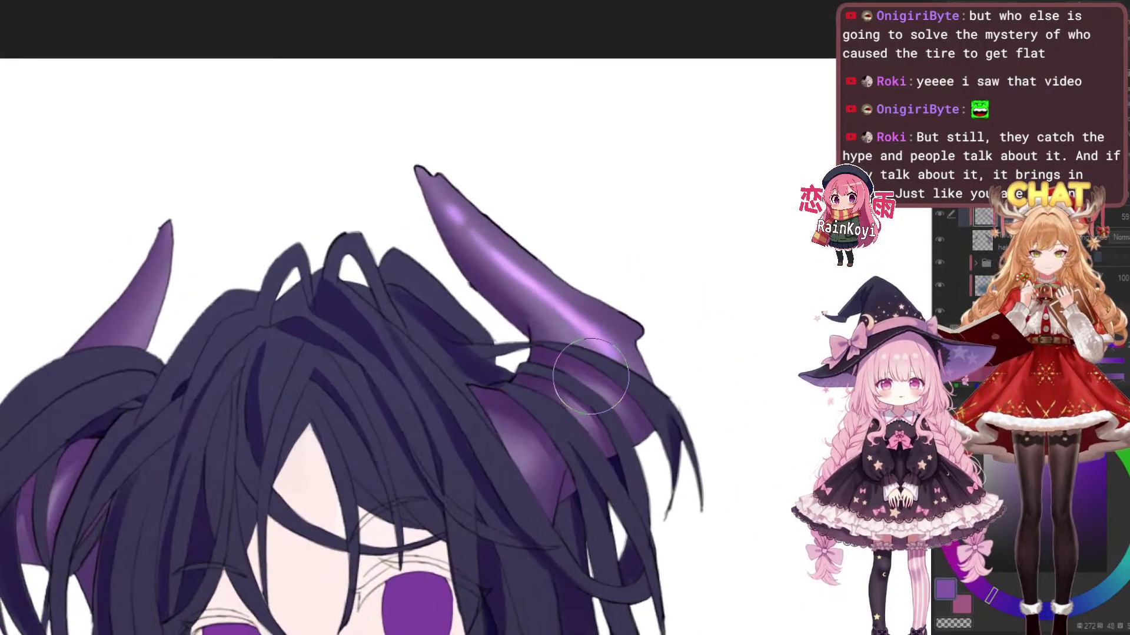
pyautogui.press(']')
pyautogui.press(']')
pyautogui.press(']')
pyautogui.click(612, 384)
pyautogui.press(']')
pyautogui.click(583, 410)
# Widen and brighten the violet highlight along the right horn's length with soft strokes
pyautogui.moveTo(486, 229); pyautogui.dragTo(584, 321)
pyautogui.hotkey('ctrl', 'z')
pyautogui.press('[')
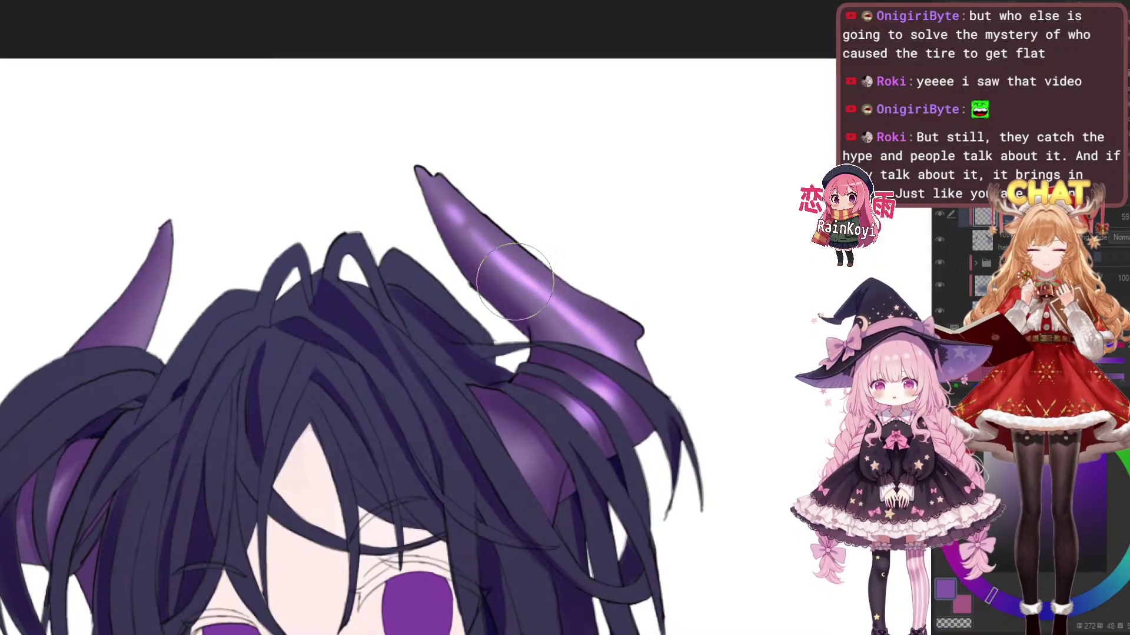
pyautogui.moveTo(476, 239); pyautogui.dragTo(566, 313)
pyautogui.moveTo(521, 279); pyautogui.dragTo(571, 323)
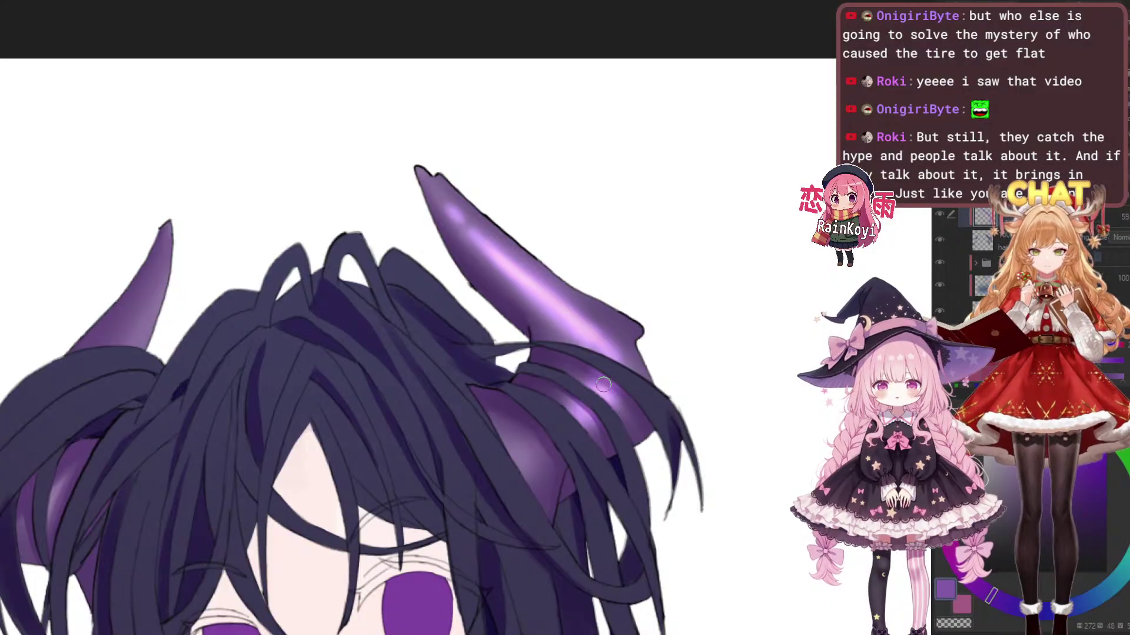
# Paint a soft light violet highlight down the left horn, reworking the stroke to follow the horn's curve
pyautogui.scroll(-2, 644, 332)
pyautogui.moveTo(299, 376); pyautogui.dragTo(499, 327)
pyautogui.scroll(2, 500, 326)
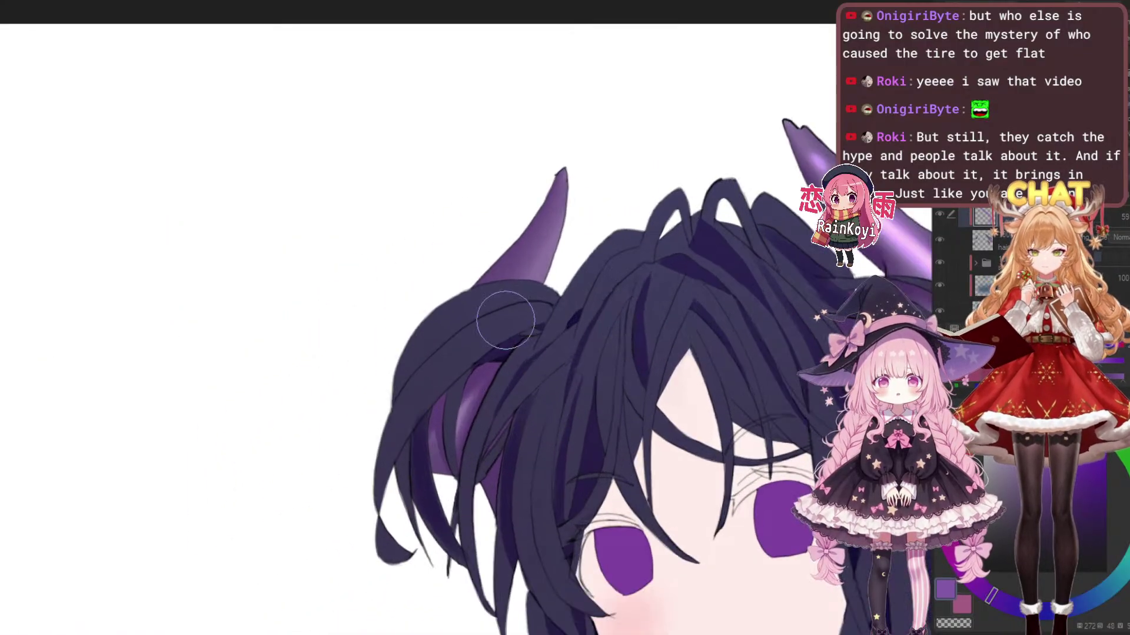
pyautogui.moveTo(558, 223); pyautogui.dragTo(532, 282)
pyautogui.hotkey('ctrl', 'z')
pyautogui.hotkey('ctrl', 'z')
pyautogui.moveTo(558, 217); pyautogui.dragTo(534, 277)
pyautogui.hotkey('ctrl', 'z')
pyautogui.moveTo(566, 211); pyautogui.dragTo(522, 291)
pyautogui.moveTo(549, 256); pyautogui.dragTo(532, 275)
pyautogui.hotkey('ctrl', 'z')
pyautogui.hotkey('ctrl', 'z')
pyautogui.moveTo(542, 257)
pyautogui.mouseDown()
pyautogui.moveTo(553, 252)
pyautogui.moveTo(563, 200)
pyautogui.mouseUp()
pyautogui.hotkey('ctrl', 'z')
pyautogui.hotkey('ctrl', 'z')
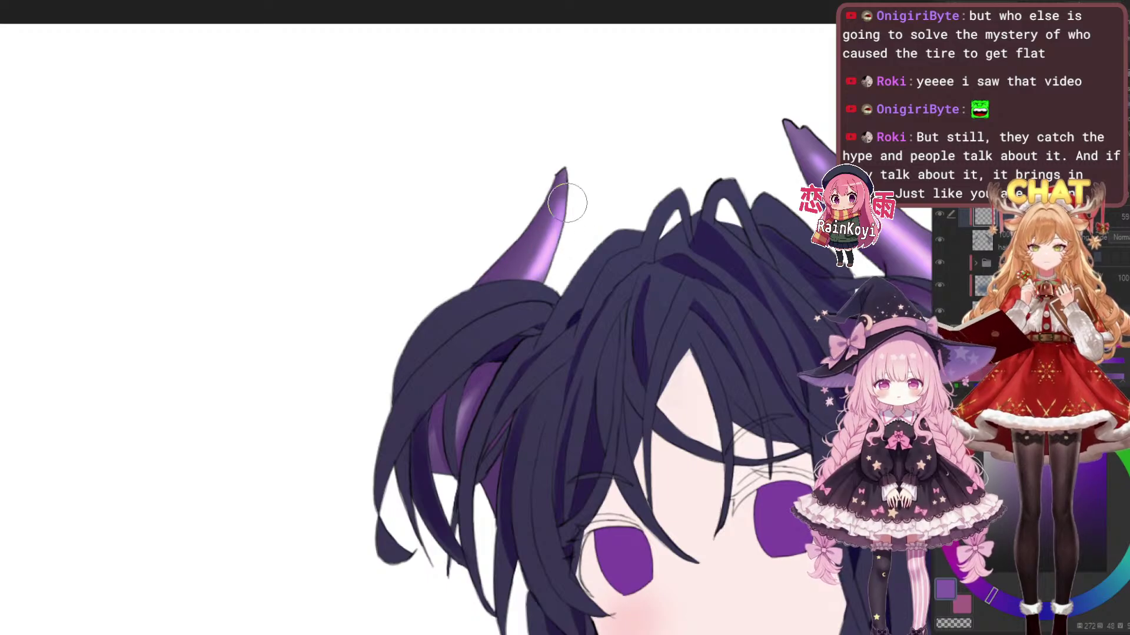
# Check both horns from afar and apply a soft dab with a larger brush near the right horn's tip
pyautogui.scroll(-5, 600, 312)
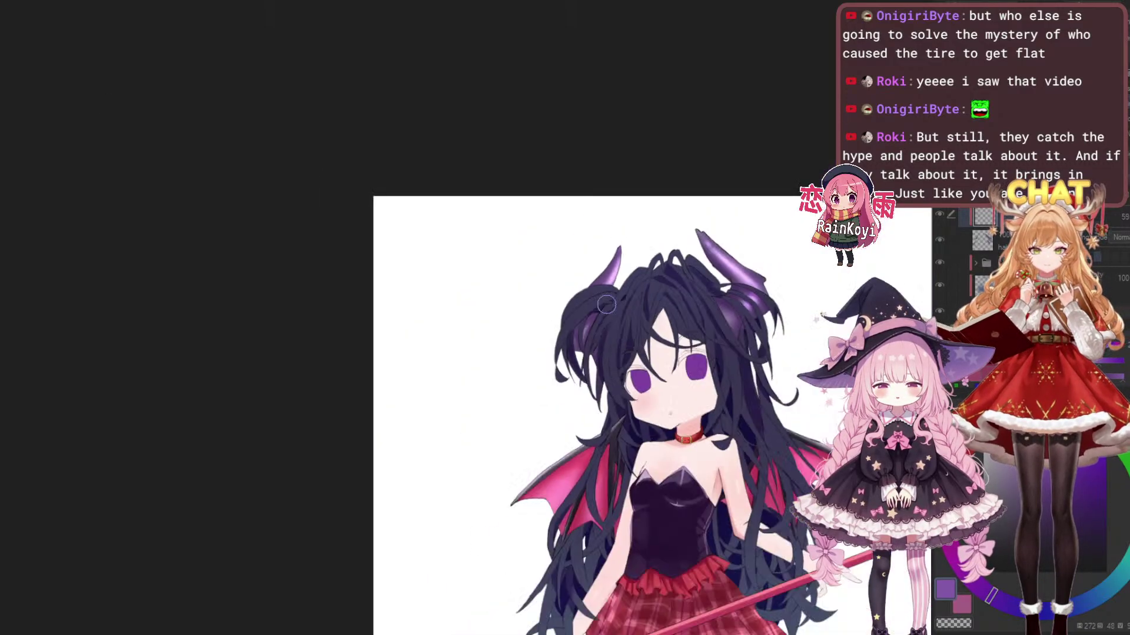
pyautogui.moveTo(600, 312); pyautogui.dragTo(517, 321)
pyautogui.scroll(3, 518, 312)
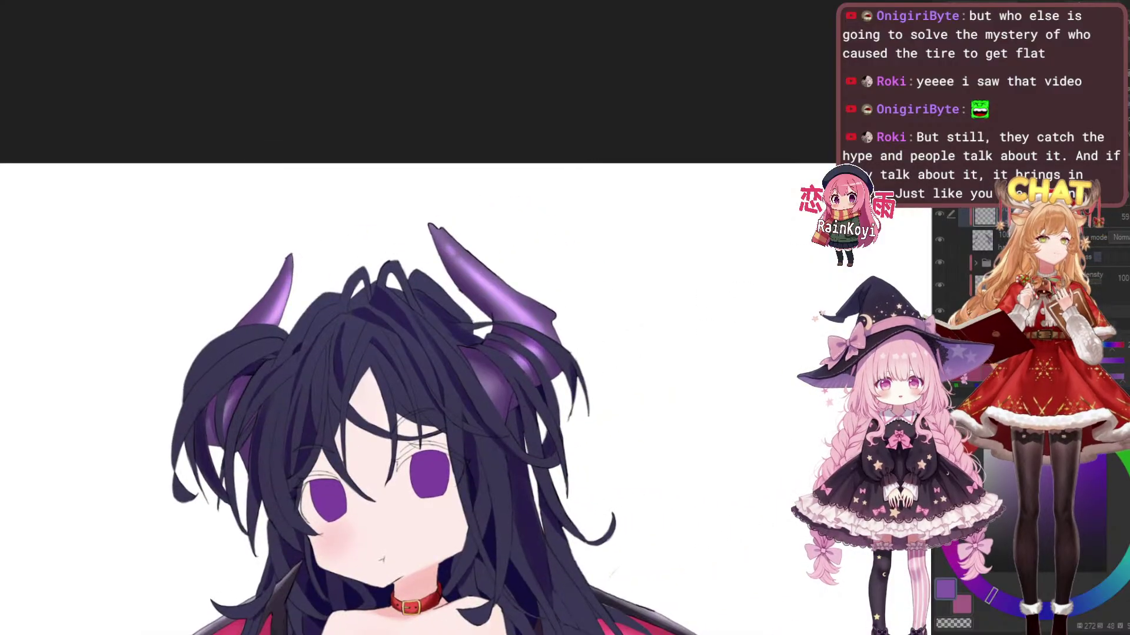
pyautogui.scroll(2, 491, 277)
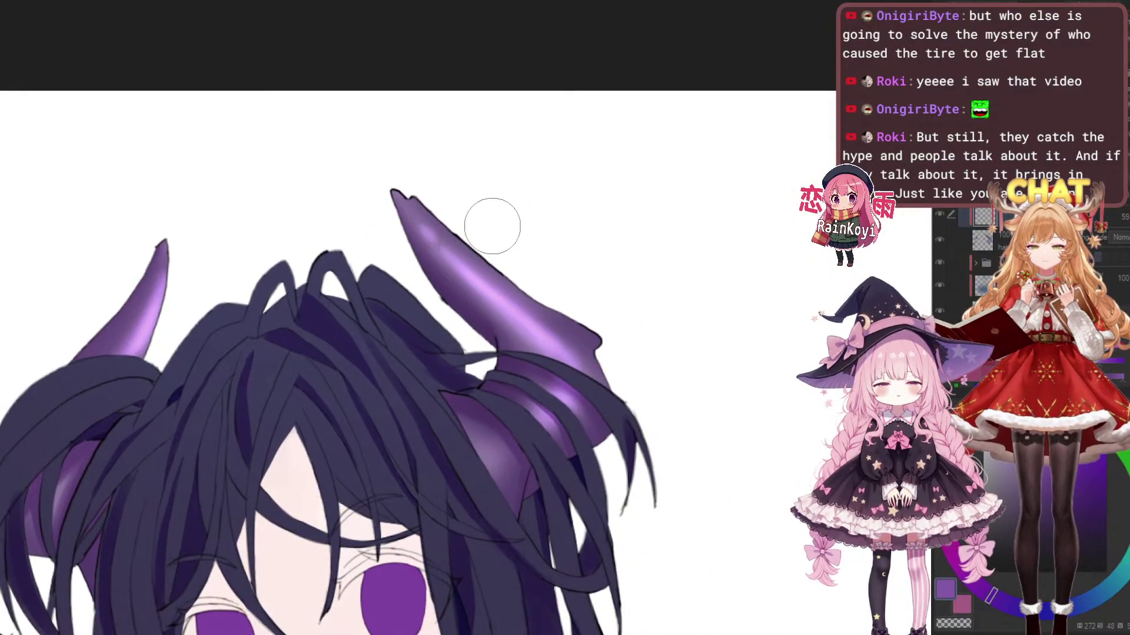
pyautogui.press(']')
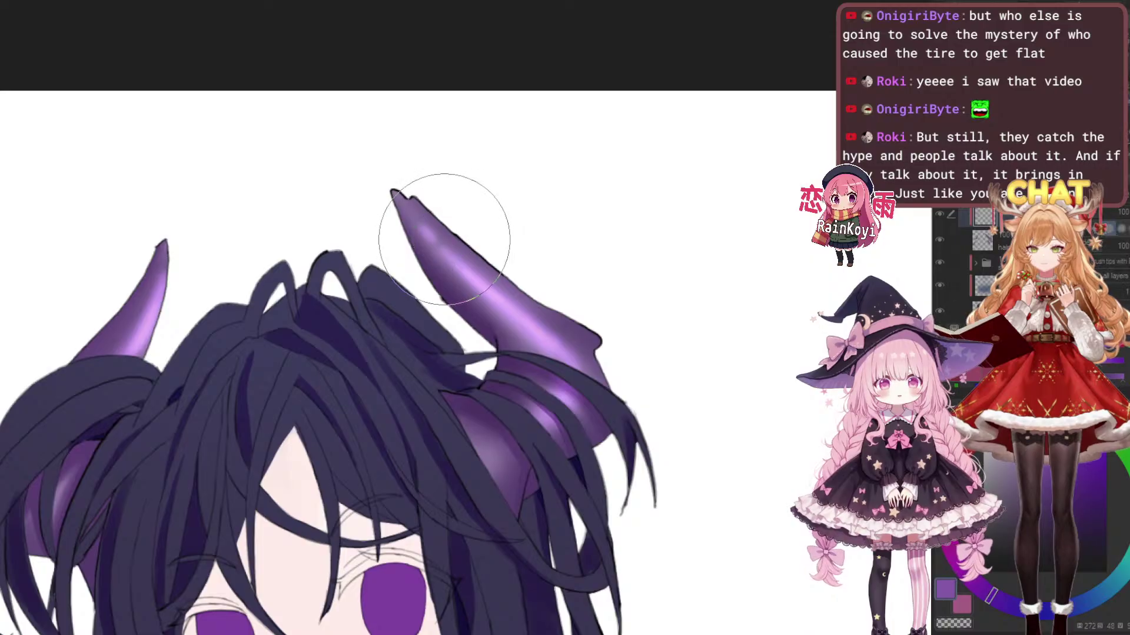
pyautogui.click(430, 253)
pyautogui.scroll(1, 442, 257)
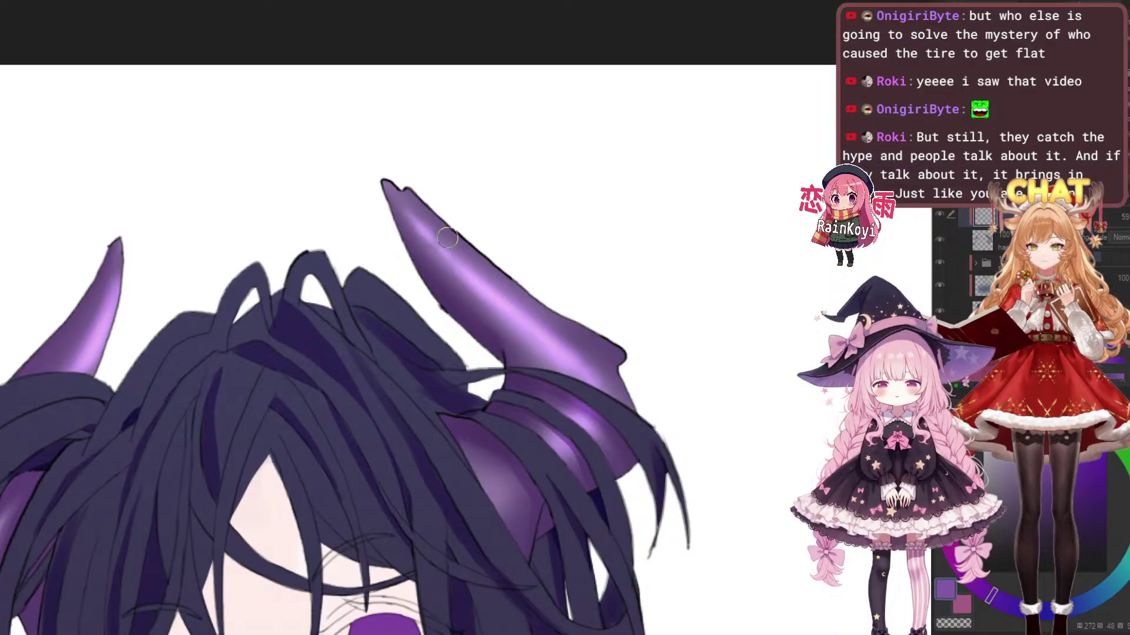
# Add a soft stroke to the violet highlight near the right horn's tip and compare it against the whole figure
pyautogui.moveTo(434, 238); pyautogui.dragTo(473, 260)
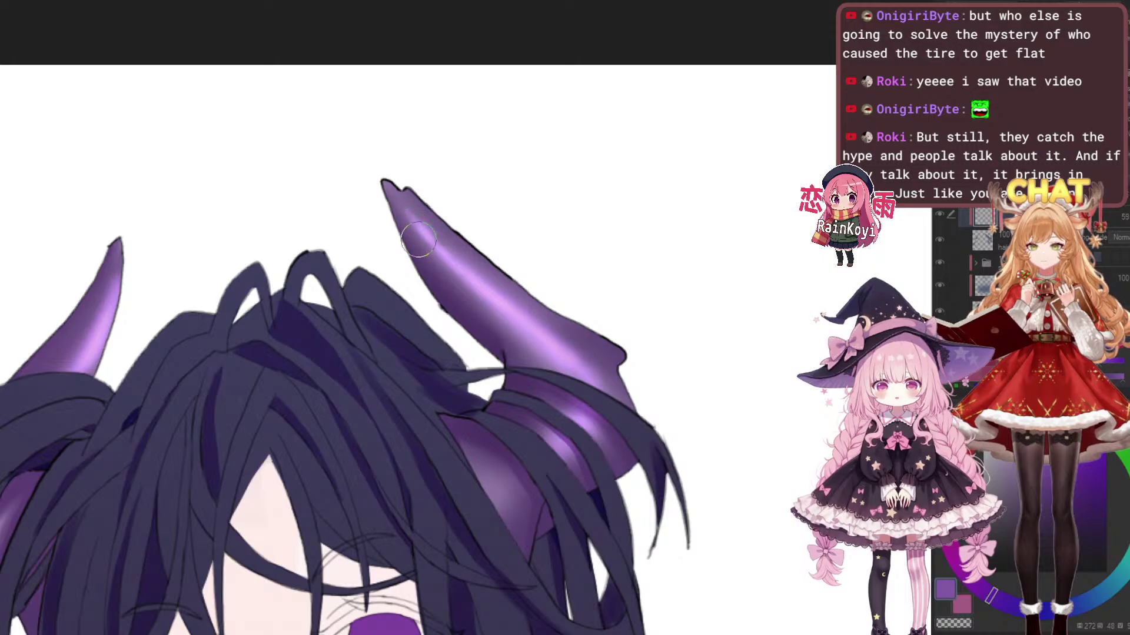
pyautogui.scroll(-5, 508, 180)
pyautogui.scroll(5, 539, 193)
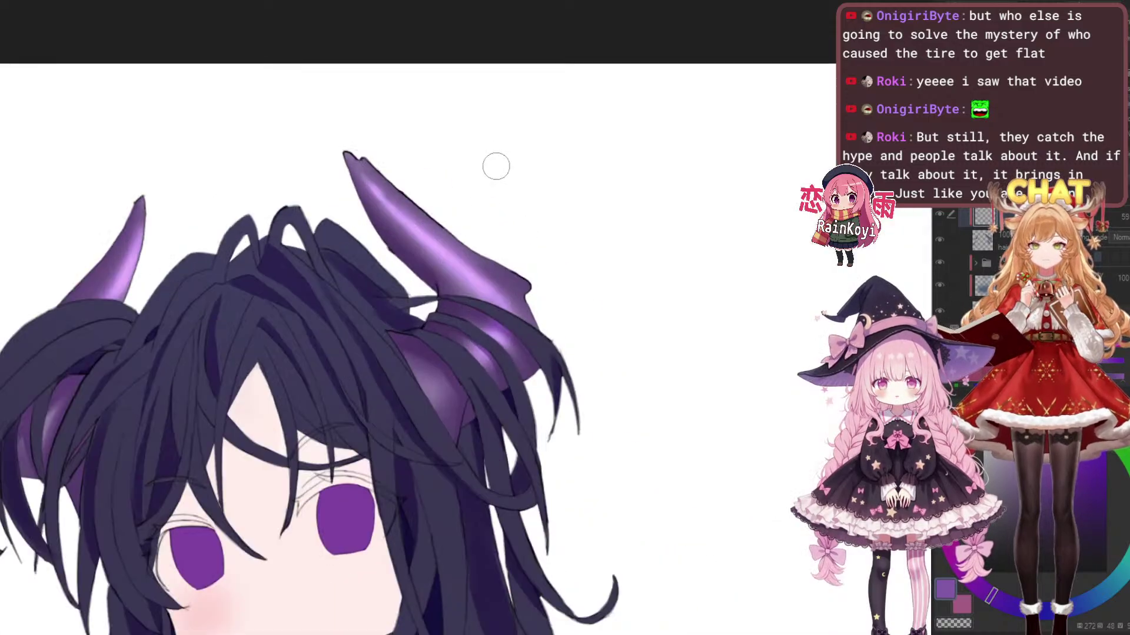
pyautogui.scroll(2, 427, 202)
pyautogui.scroll(-5, 474, 218)
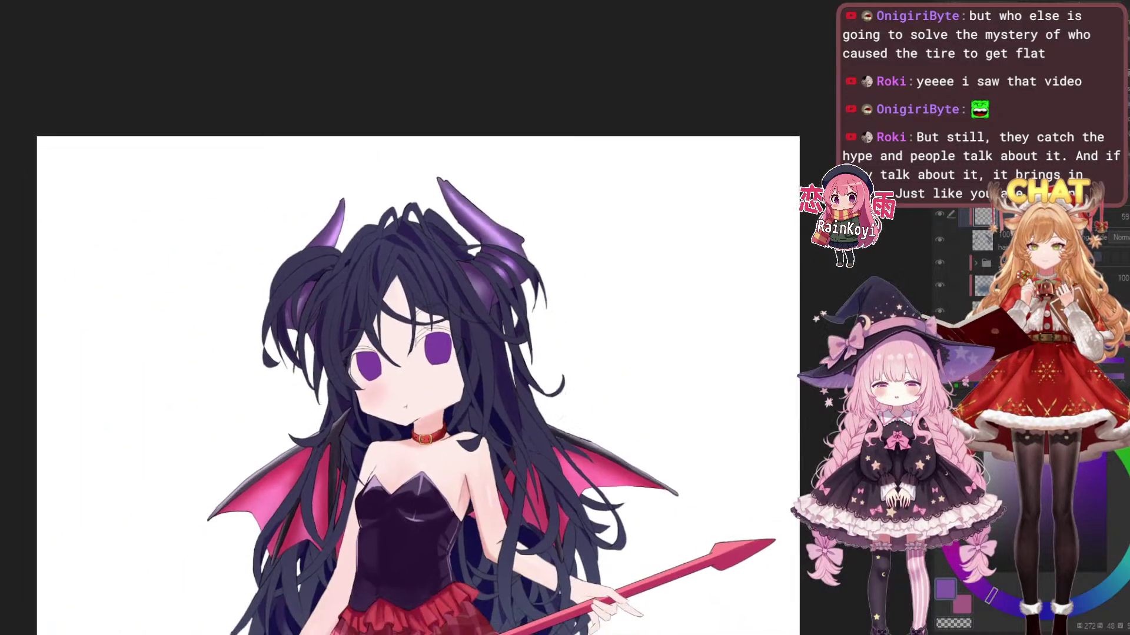
pyautogui.scroll(5, 495, 218)
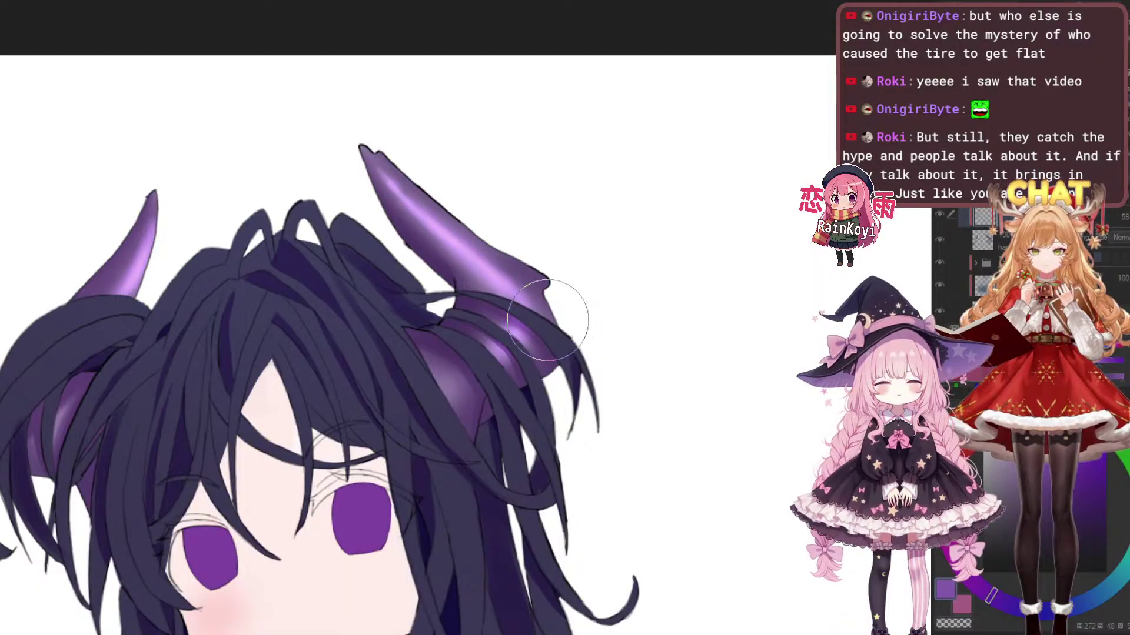
# Bring the left horn into close view and add a new layer for further horn lighting
pyautogui.moveTo(550, 323); pyautogui.dragTo(601, 318)
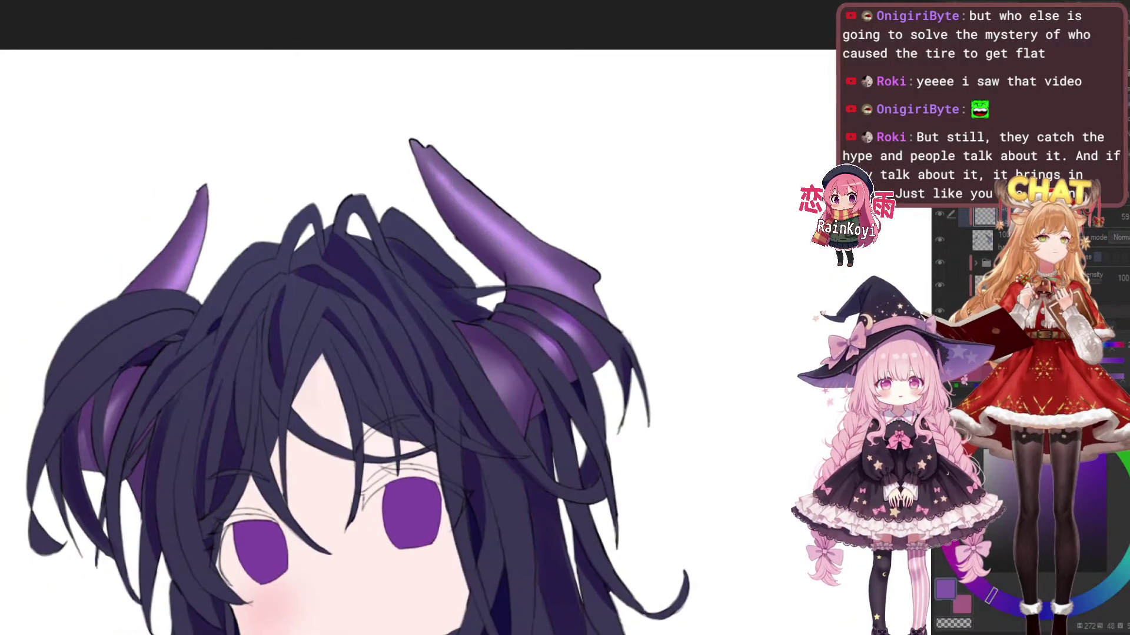
pyautogui.moveTo(231, 252); pyautogui.dragTo(505, 221)
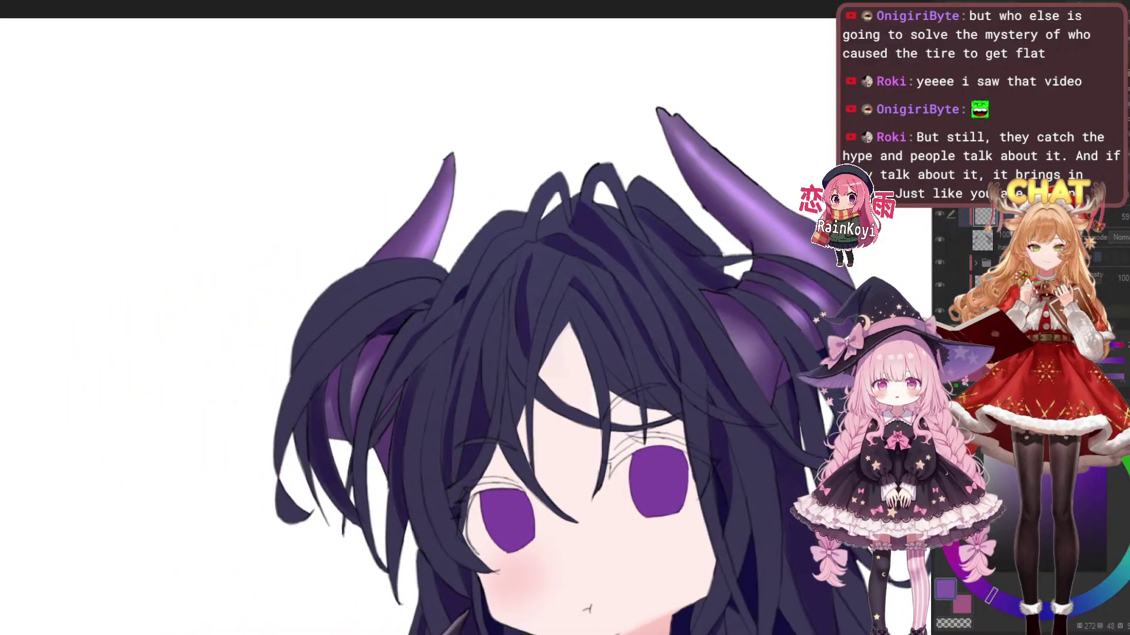
pyautogui.scroll(2, 504, 221)
pyautogui.scroll(-5, 506, 222)
pyautogui.scroll(4, 506, 222)
pyautogui.scroll(1, 481, 199)
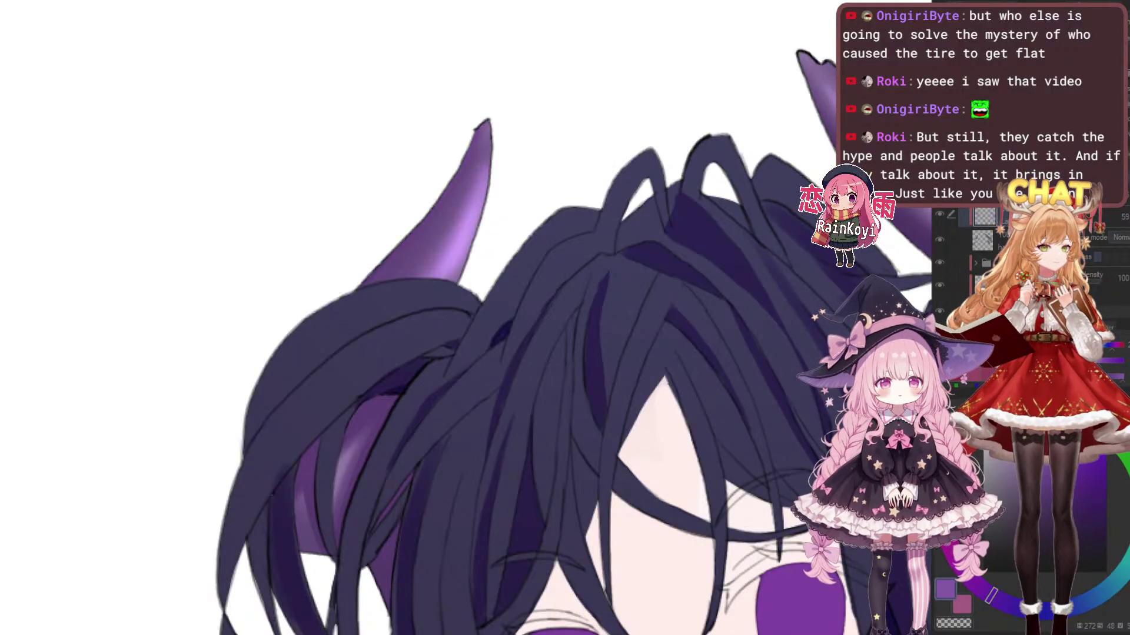
pyautogui.hotkey('ctrl', 'shift', 'n')
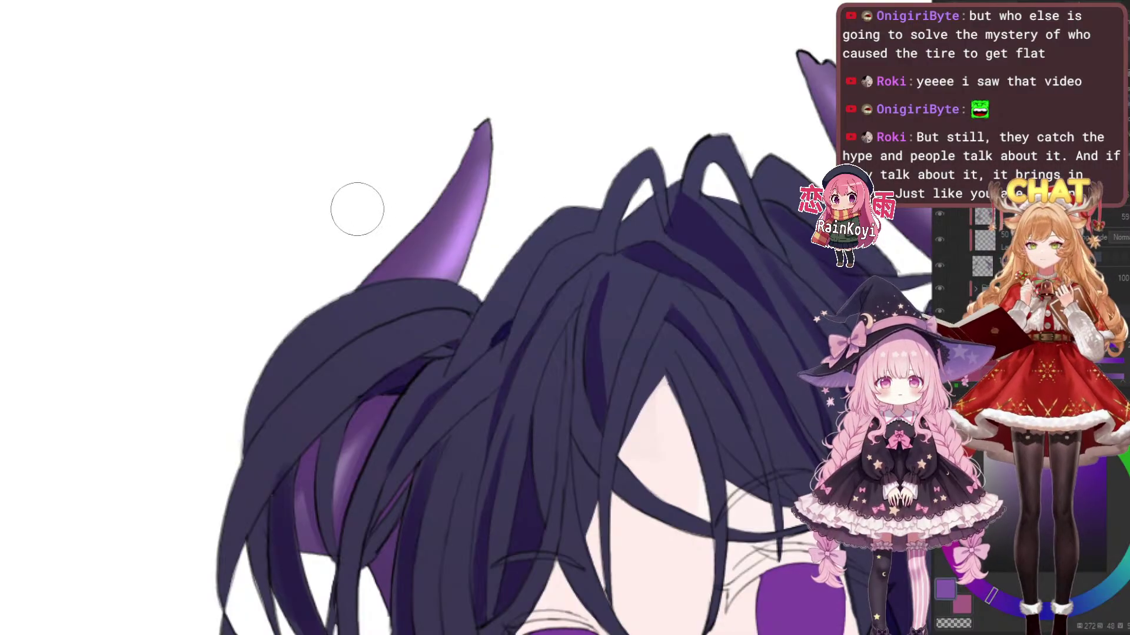
# Try a muted greyish-violet stroke along the left horn's outer edge and undo it
pyautogui.moveTo(475, 131); pyautogui.dragTo(364, 255)
pyautogui.hotkey('ctrl', 'z')
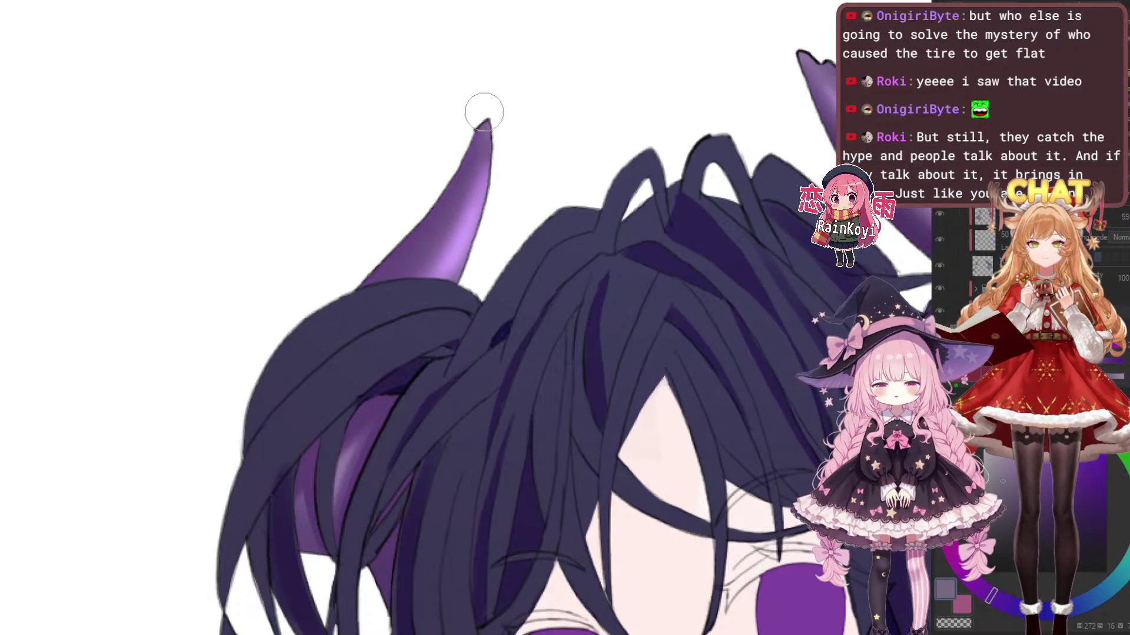
pyautogui.scroll(-2, 475, 229)
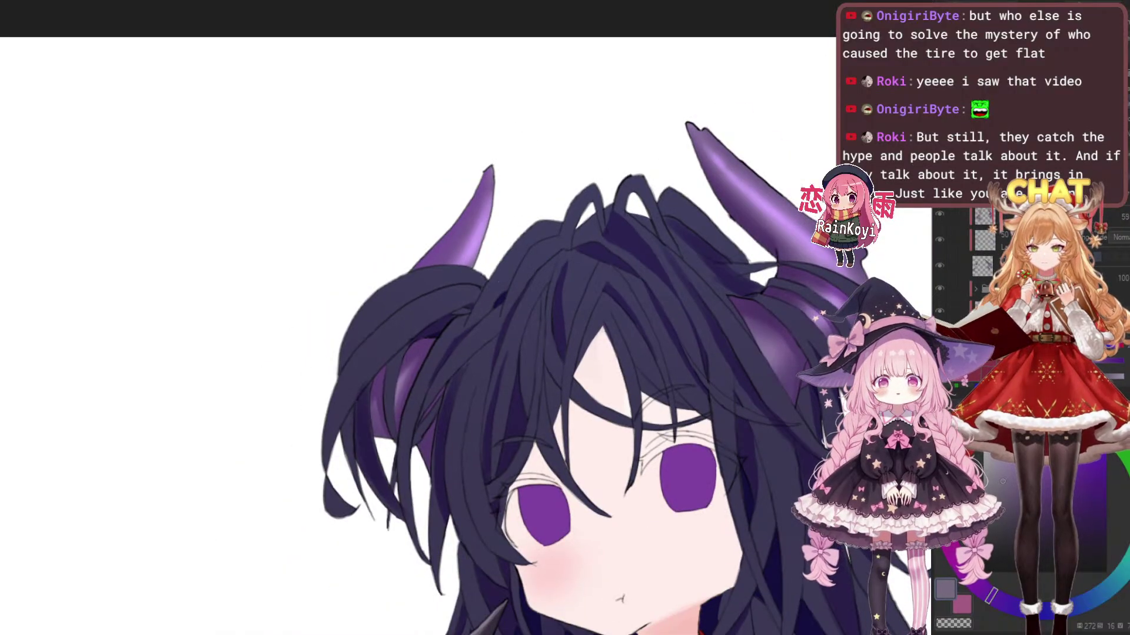
pyautogui.scroll(2, 416, 244)
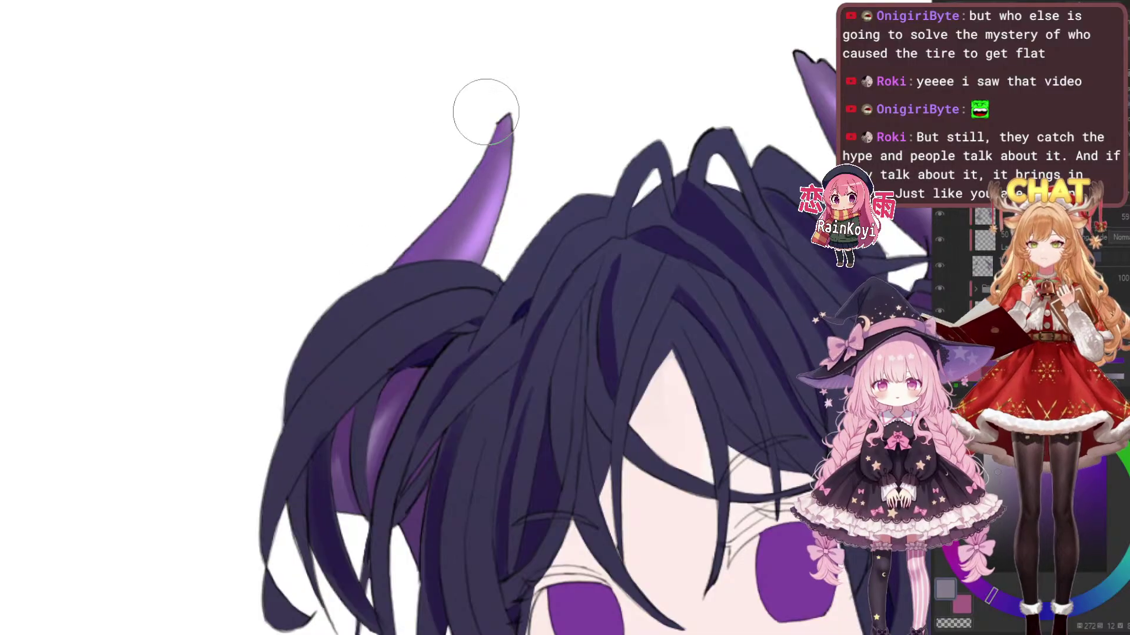
pyautogui.scroll(-3, 448, 293)
pyautogui.scroll(1, 493, 268)
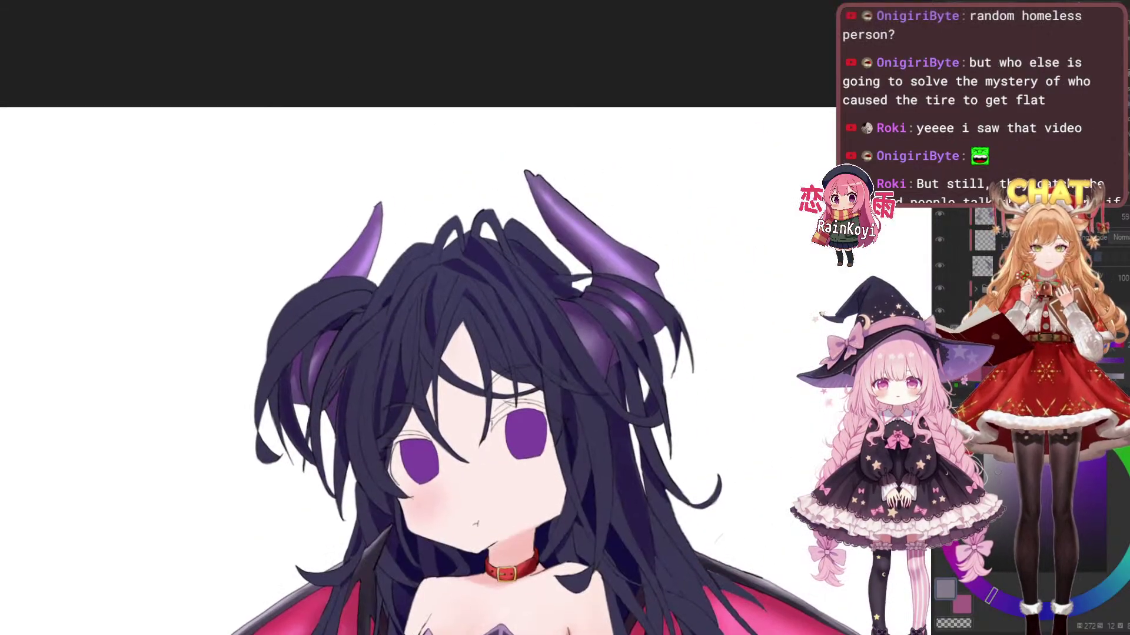
# Examine the shading of both horns from afar and up close
pyautogui.scroll(-3, 453, 279)
pyautogui.scroll(3, 730, 267)
pyautogui.scroll(-4, 718, 424)
pyautogui.moveTo(737, 442); pyautogui.dragTo(737, 307)
pyautogui.scroll(5, 737, 307)
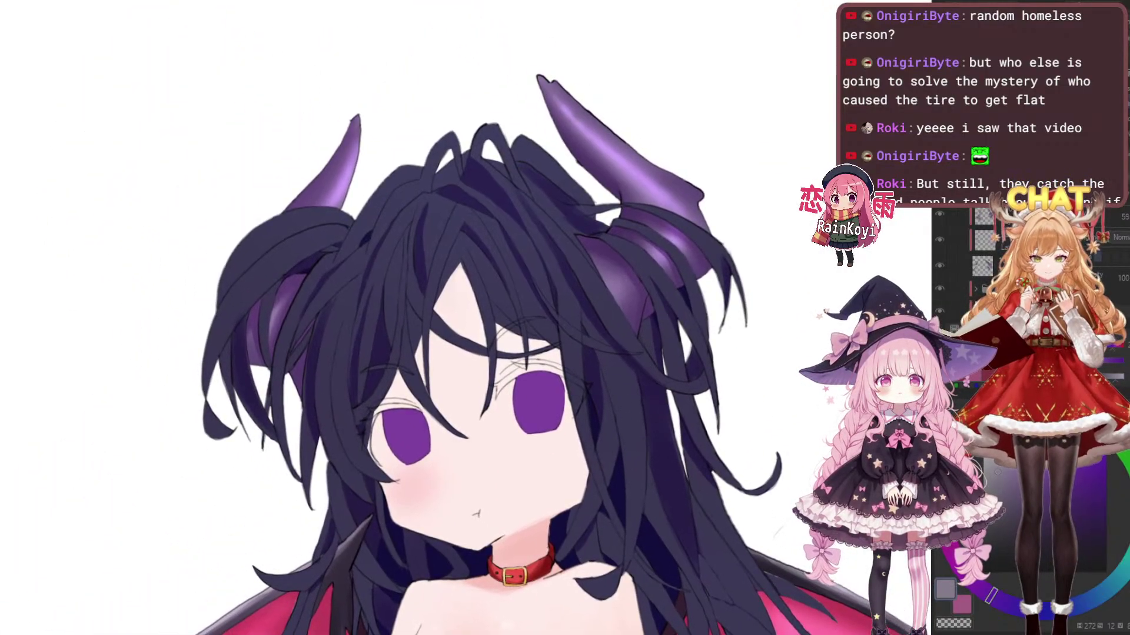
pyautogui.scroll(2, 661, 438)
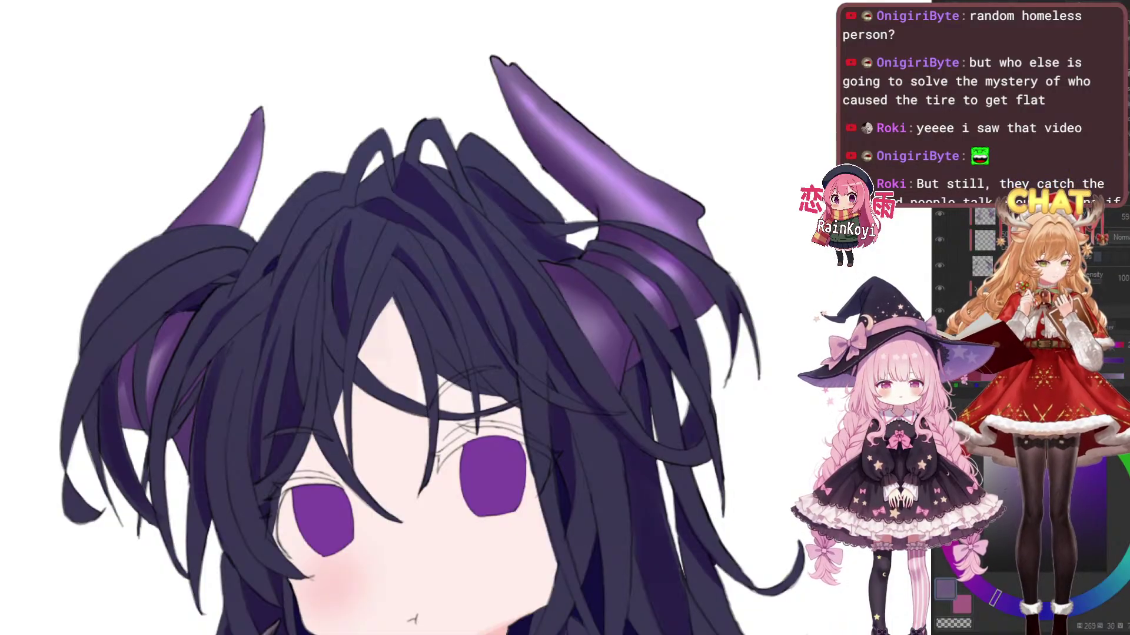
# Reduce the brush size for edge work on the right horn and clear the whole-canvas selection
pyautogui.press('[')
pyautogui.press('[')
pyautogui.press('[')
pyautogui.press('[')
pyautogui.press('[')
pyautogui.moveTo(558, 164)
pyautogui.mouseDown()
pyautogui.moveTo(522, 221)
pyautogui.moveTo(417, 250)
pyautogui.mouseUp()
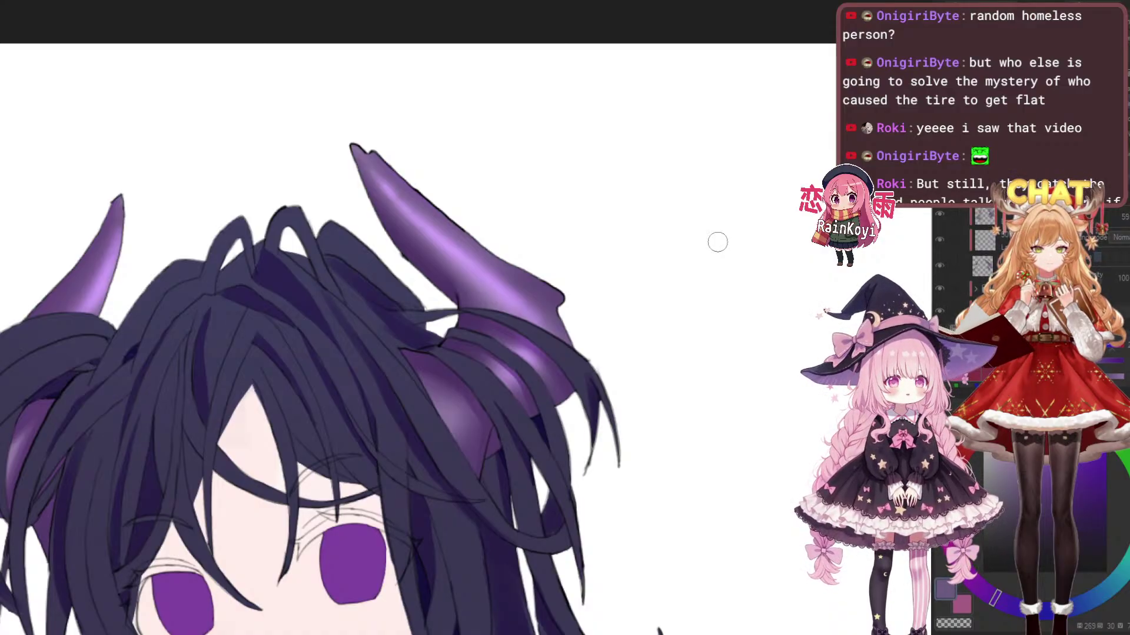
pyautogui.press('e')
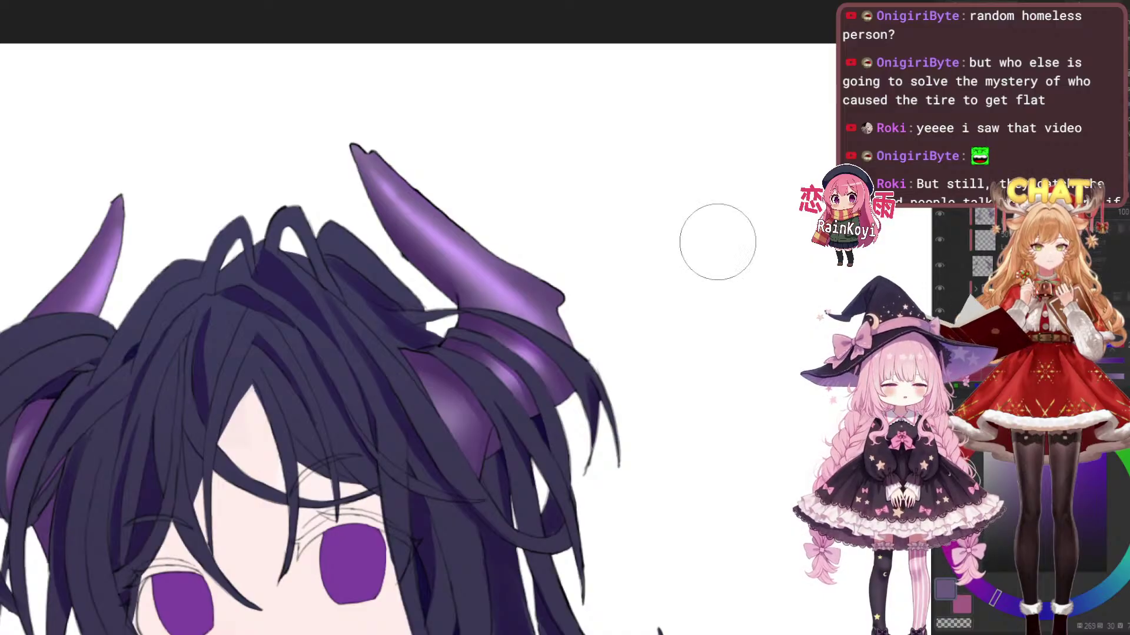
pyautogui.scroll(2, 592, 208)
pyautogui.moveTo(605, 407); pyautogui.dragTo(613, 439)
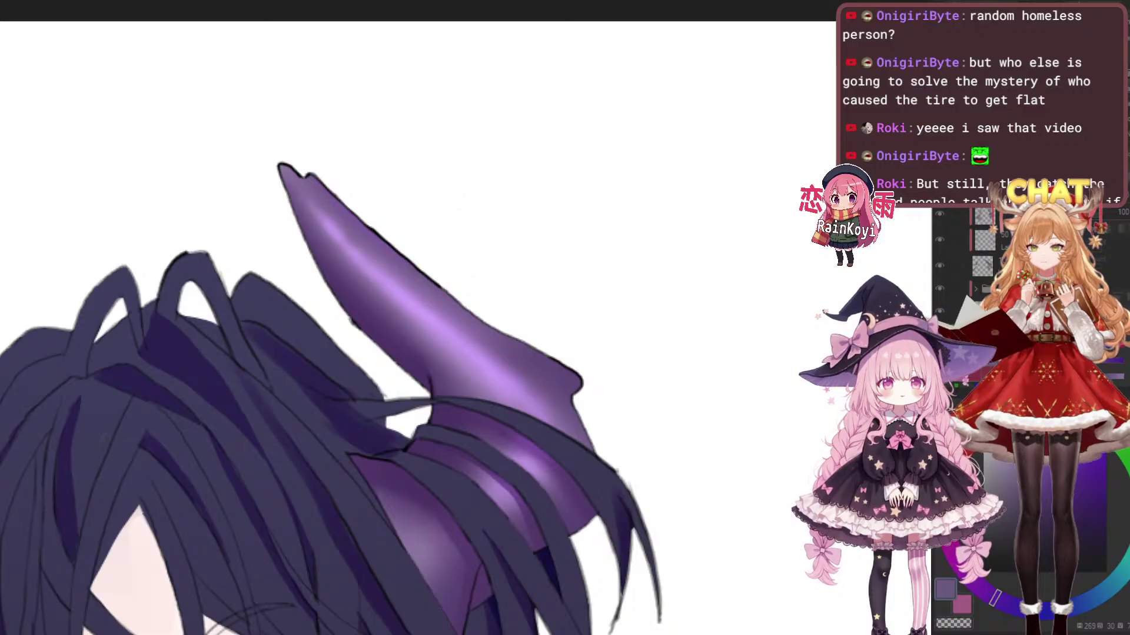
pyautogui.hotkey('ctrl', 'a')
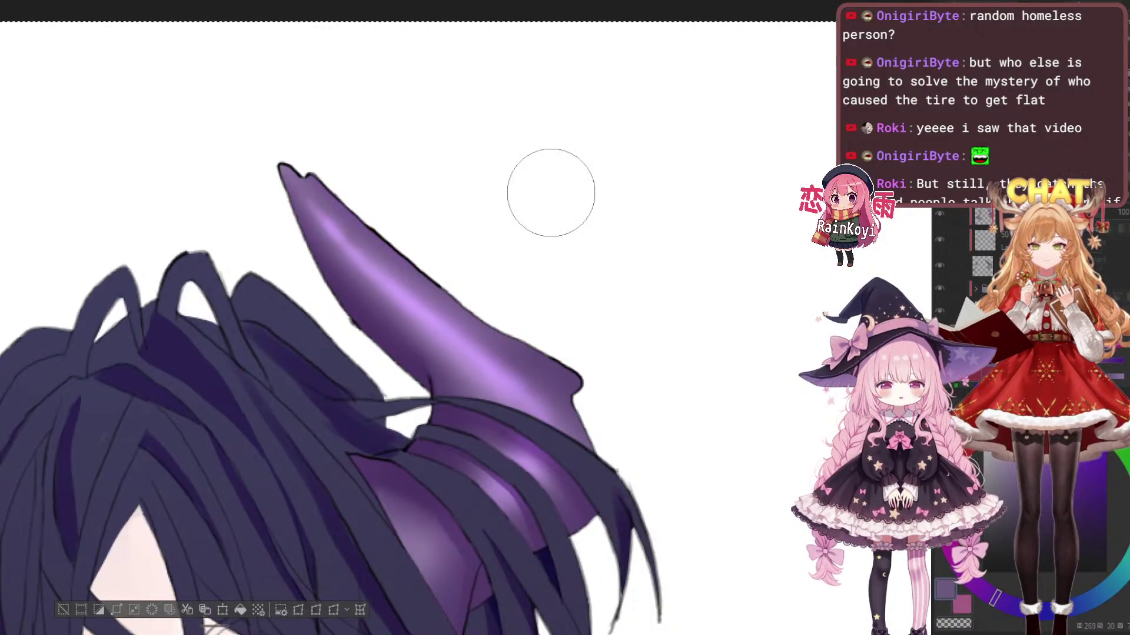
pyautogui.hotkey('ctrl', 'd')
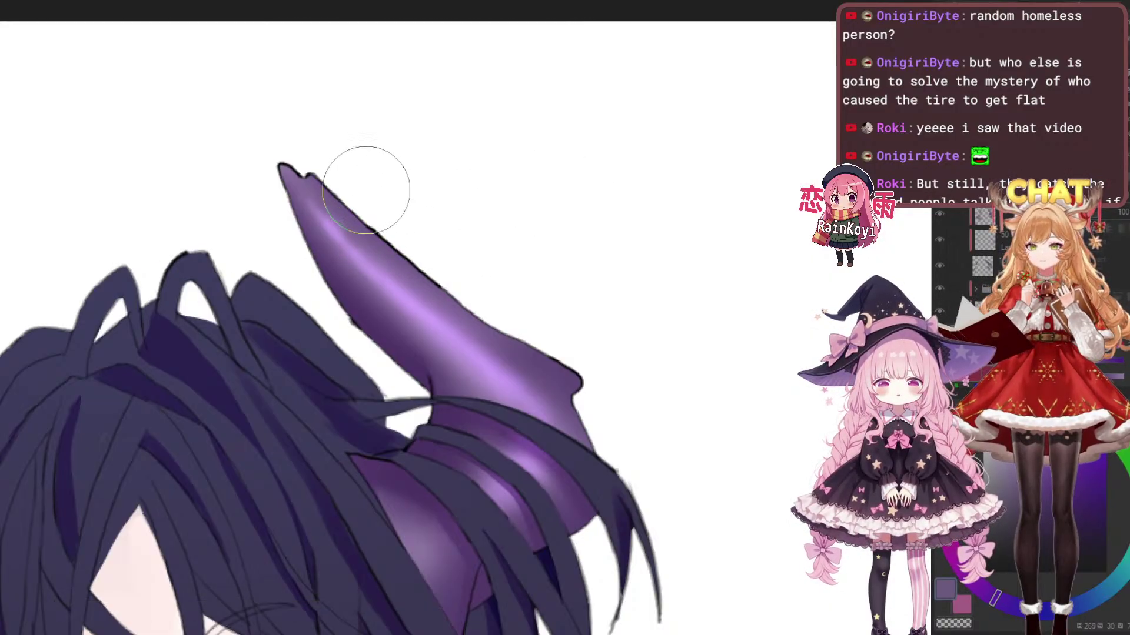
# Shrink the brush and try a thin bright violet rim light along the right horn's outer edge
pyautogui.press('[')
pyautogui.press('[')
pyautogui.press('[')
pyautogui.press('[')
pyautogui.press('[')
pyautogui.press('[')
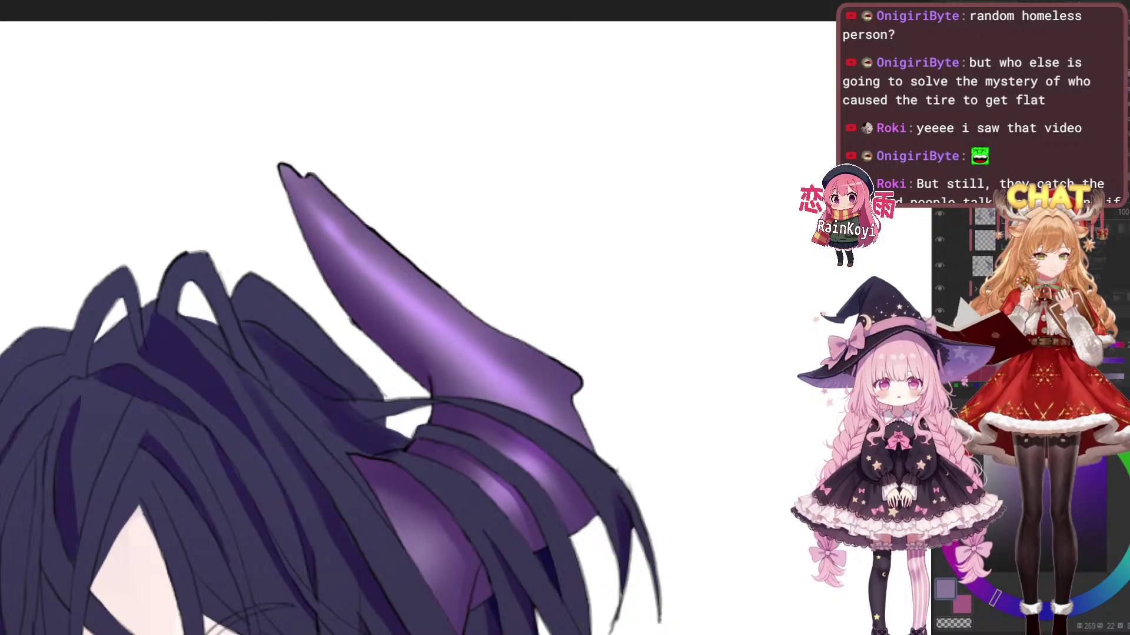
pyautogui.press('[')
pyautogui.press('[')
pyautogui.moveTo(332, 187); pyautogui.dragTo(459, 298)
pyautogui.moveTo(321, 178)
pyautogui.mouseDown()
pyautogui.moveTo(416, 275)
pyautogui.moveTo(460, 287)
pyautogui.moveTo(349, 195)
pyautogui.moveTo(532, 341)
pyautogui.moveTo(585, 342)
pyautogui.moveTo(467, 235)
pyautogui.mouseUp()
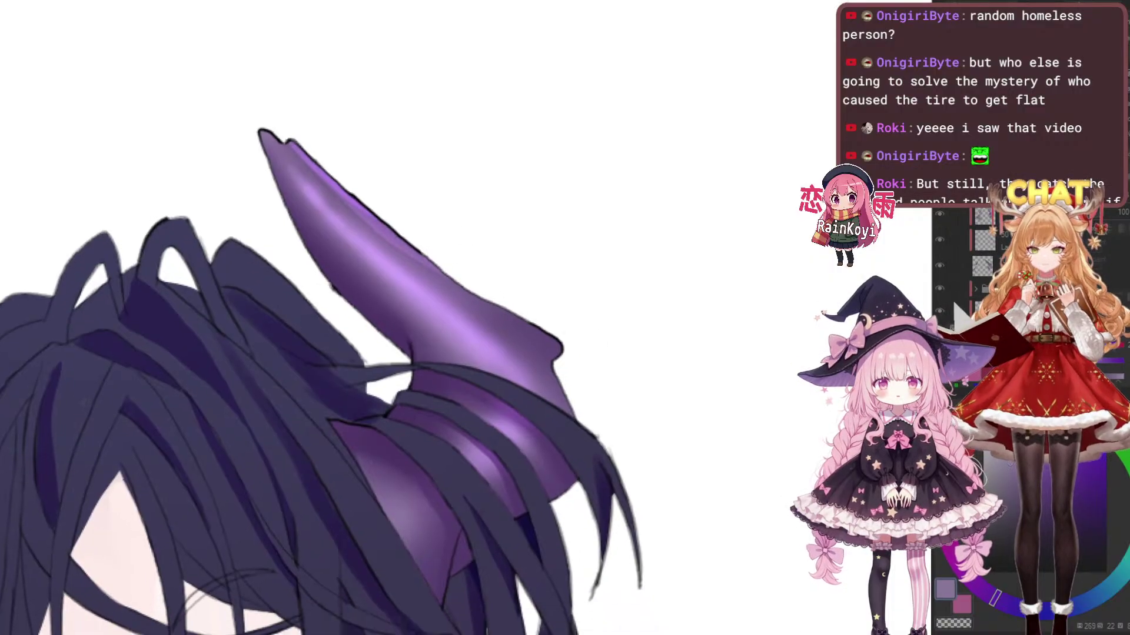
# Replace the rim with a bluer violet light running along the right horn's outer and inner edges from the tip
pyautogui.scroll(1, 467, 235)
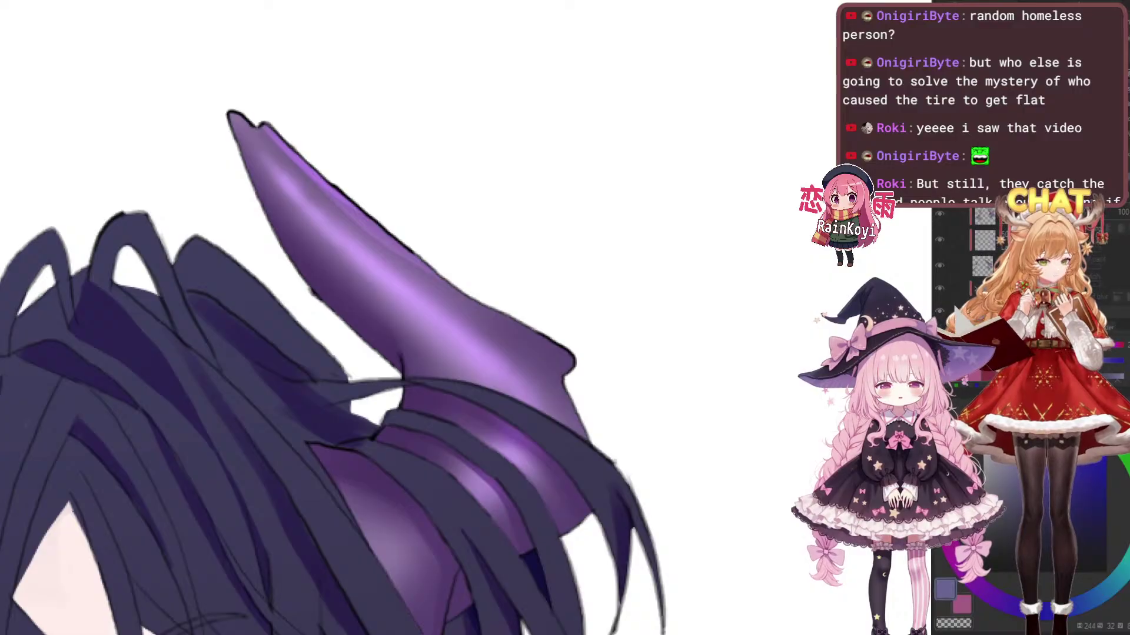
pyautogui.moveTo(353, 201); pyautogui.dragTo(277, 127)
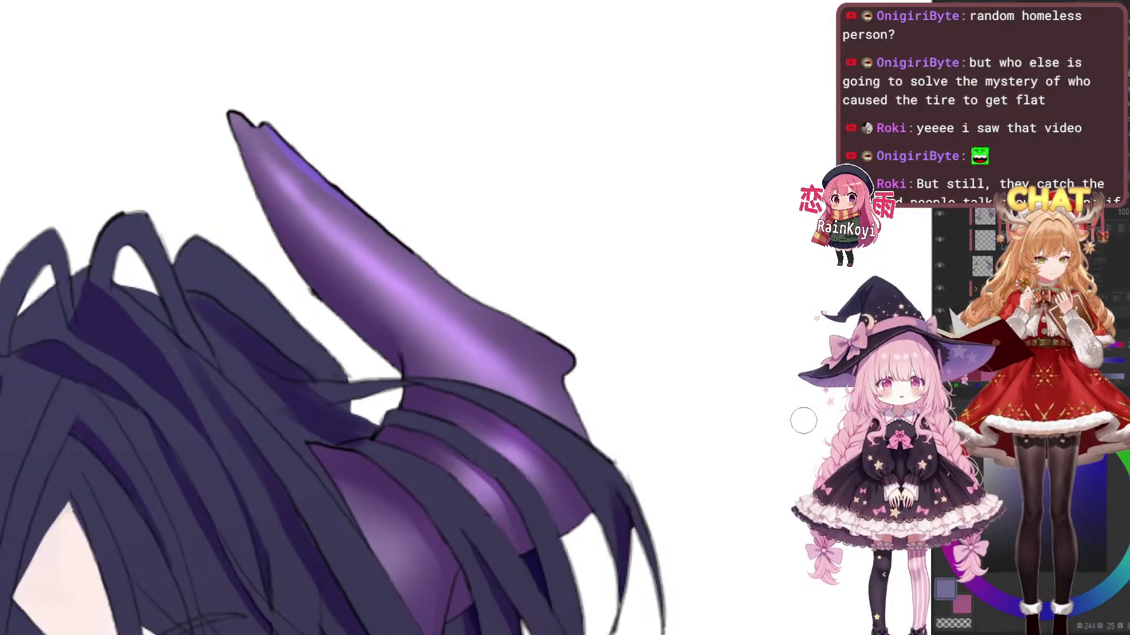
pyautogui.hotkey('ctrl', 'z')
pyautogui.moveTo(274, 125); pyautogui.dragTo(377, 209)
pyautogui.moveTo(301, 143); pyautogui.dragTo(470, 287)
pyautogui.moveTo(360, 209)
pyautogui.mouseDown()
pyautogui.moveTo(430, 270)
pyautogui.moveTo(570, 349)
pyautogui.mouseUp()
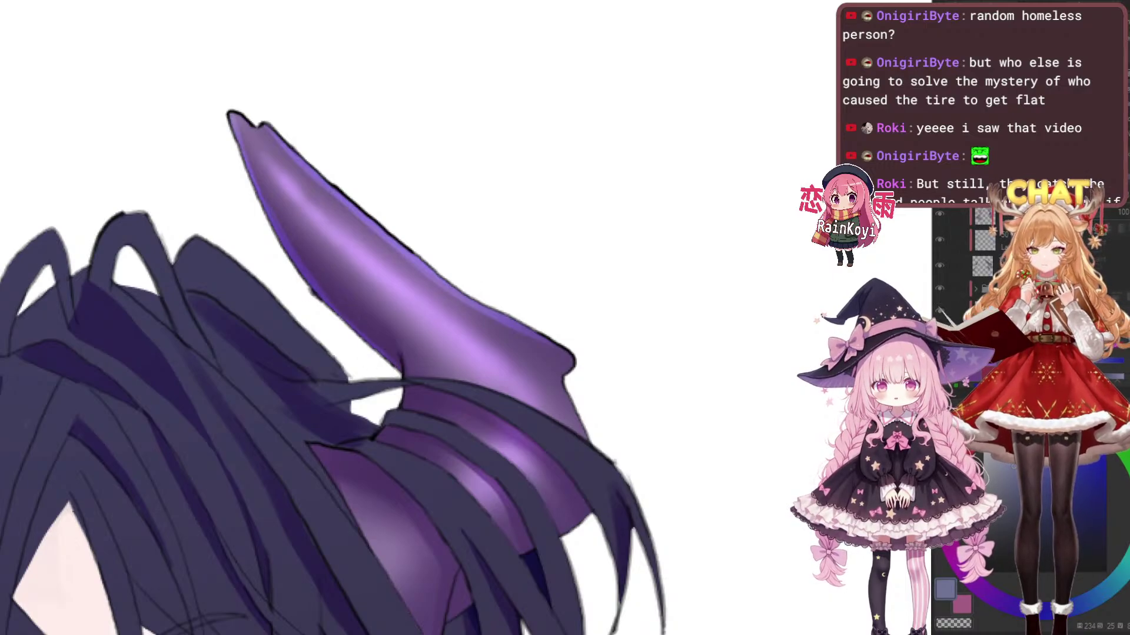
# Extend the blue-violet rim light around the right horn's notched corner and onto the curled base's lower edge
pyautogui.moveTo(505, 273); pyautogui.dragTo(453, 236)
pyautogui.moveTo(480, 293); pyautogui.dragTo(532, 335)
pyautogui.scroll(2, 516, 285)
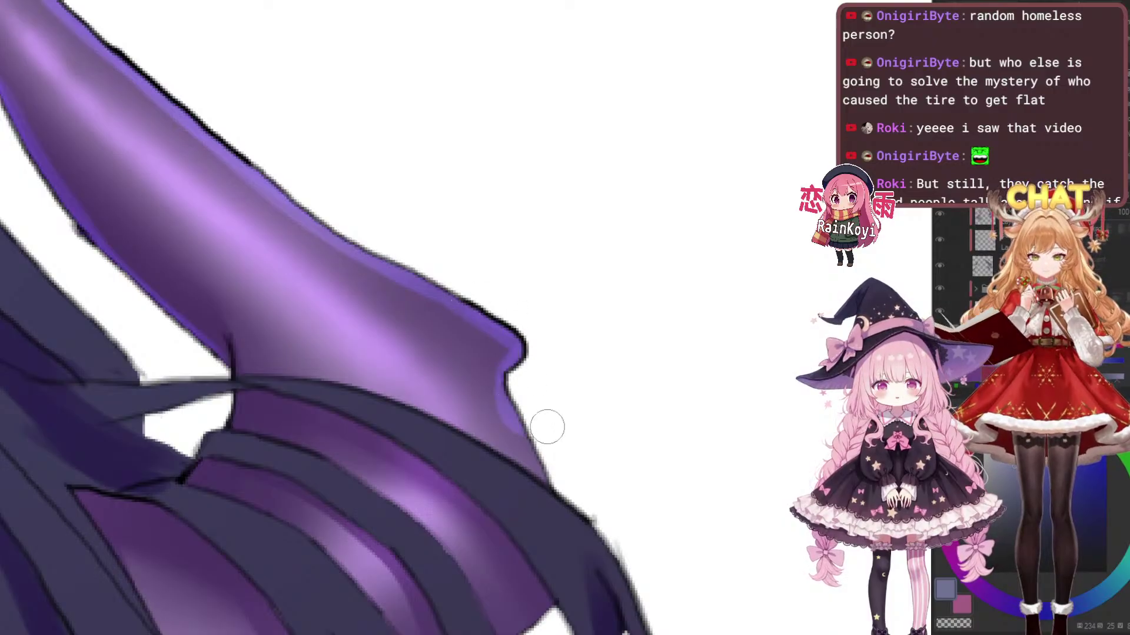
pyautogui.scroll(-3, 549, 433)
pyautogui.scroll(2, 559, 328)
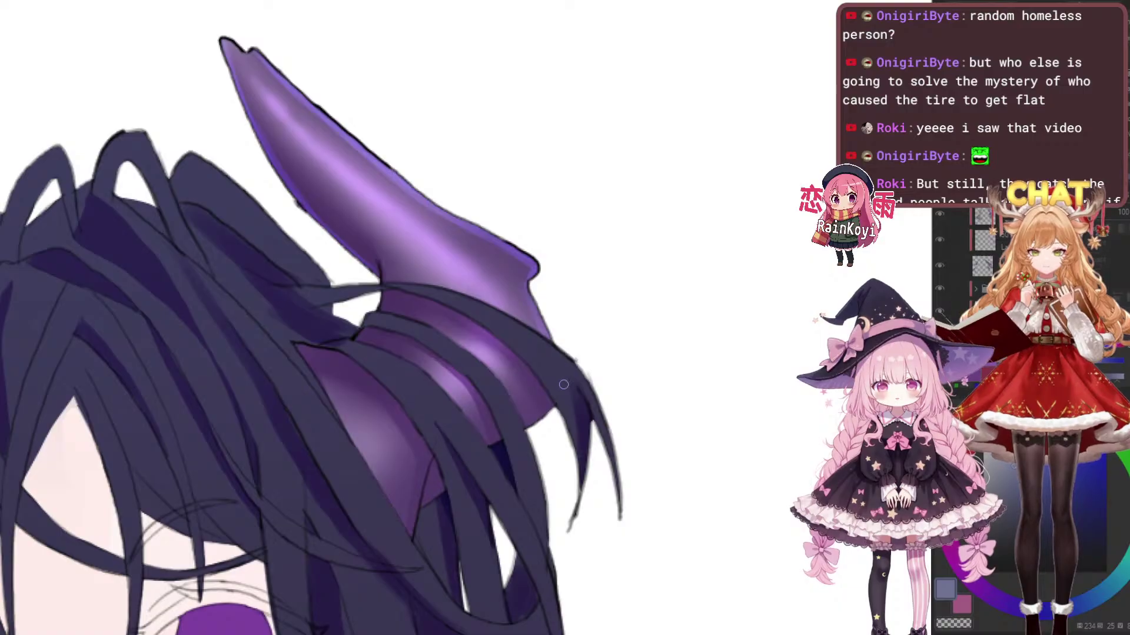
pyautogui.moveTo(557, 423); pyautogui.dragTo(597, 358)
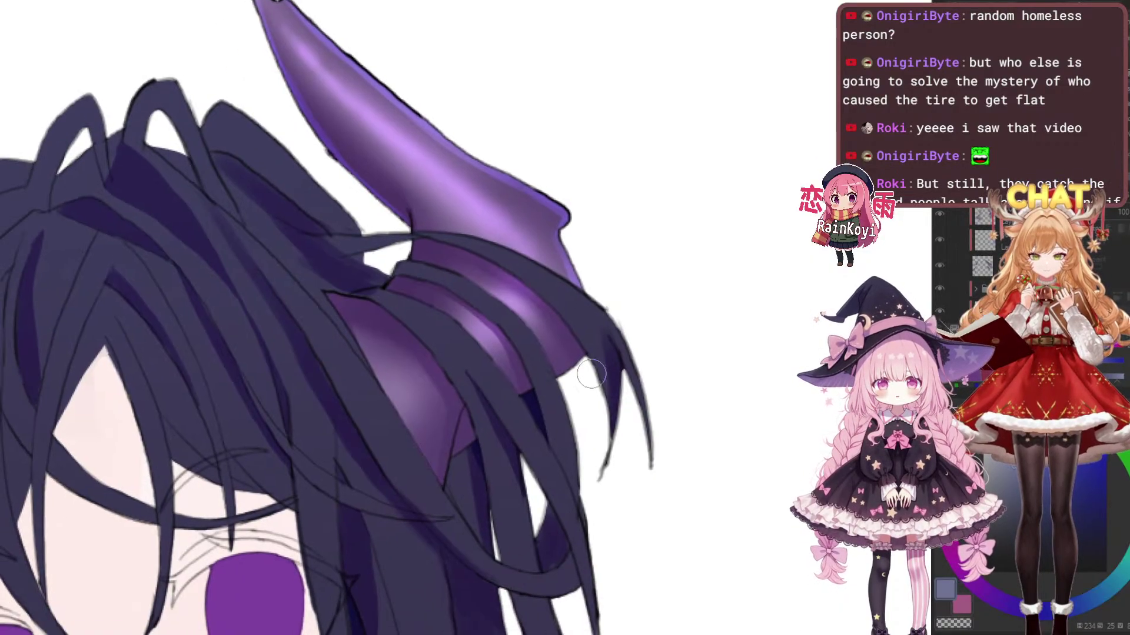
pyautogui.moveTo(595, 344); pyautogui.dragTo(599, 360)
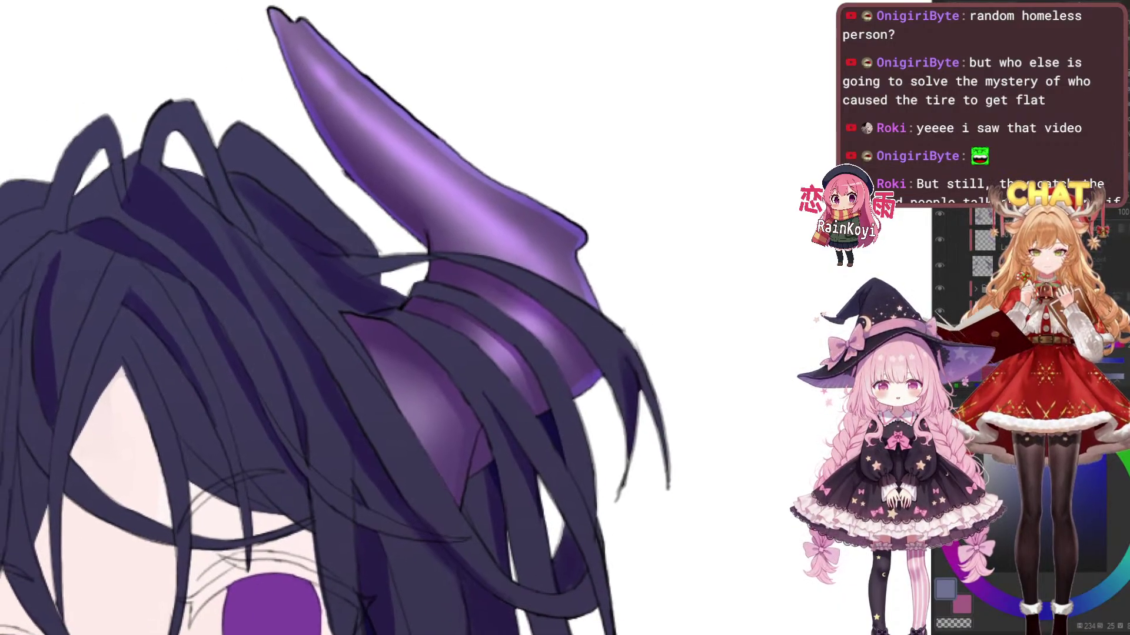
# Paint a blue-violet rim light along the left horn's outer edge from the tip down to the hair
pyautogui.moveTo(459, 295); pyautogui.dragTo(295, 295)
pyautogui.moveTo(412, 317); pyautogui.dragTo(589, 330)
pyautogui.moveTo(470, 330); pyautogui.dragTo(658, 325)
pyautogui.scroll(-2, 544, 220)
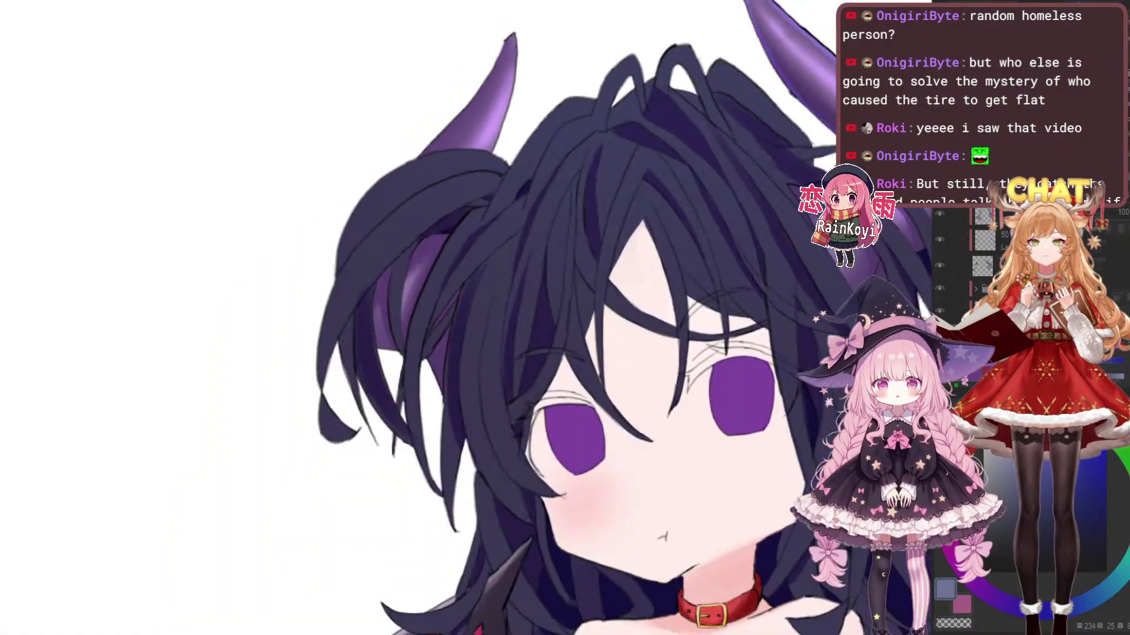
pyautogui.scroll(2, 517, 27)
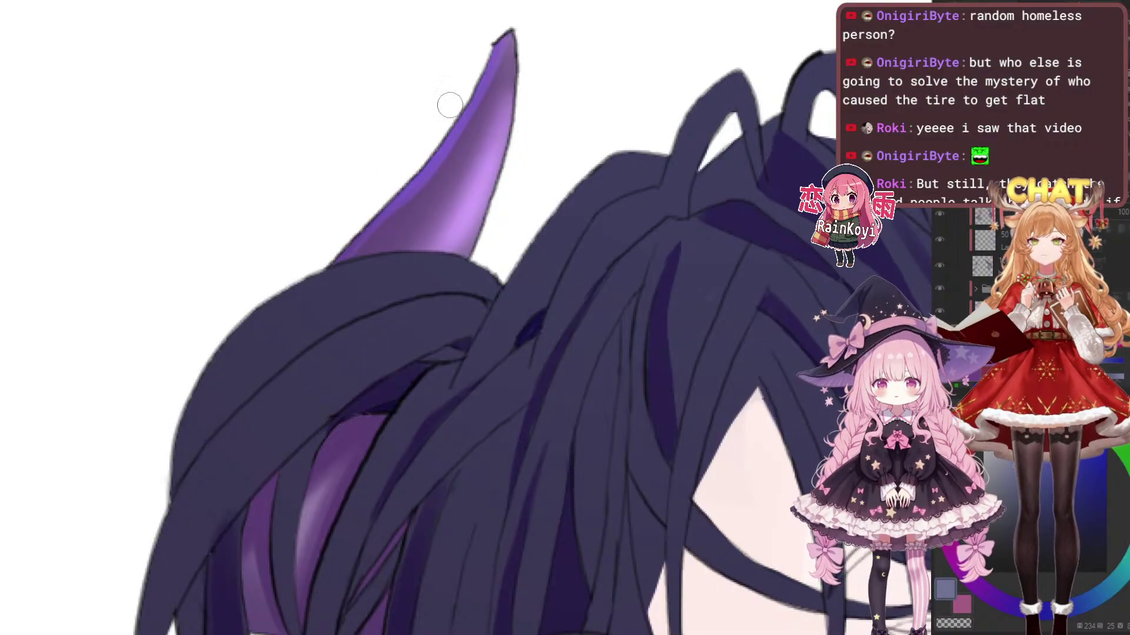
# Add blue-violet rim light to the lower edges of the left horn's curled base between the hair strands
pyautogui.scroll(-2, 429, 252)
pyautogui.scroll(3, 277, 345)
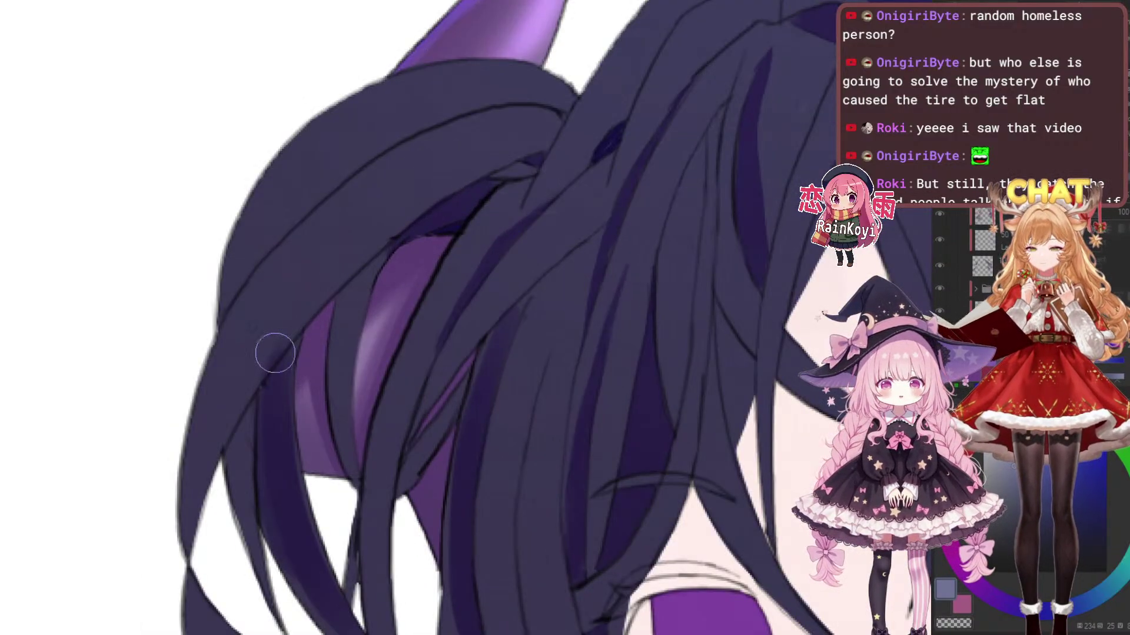
pyautogui.moveTo(417, 514); pyautogui.dragTo(423, 544)
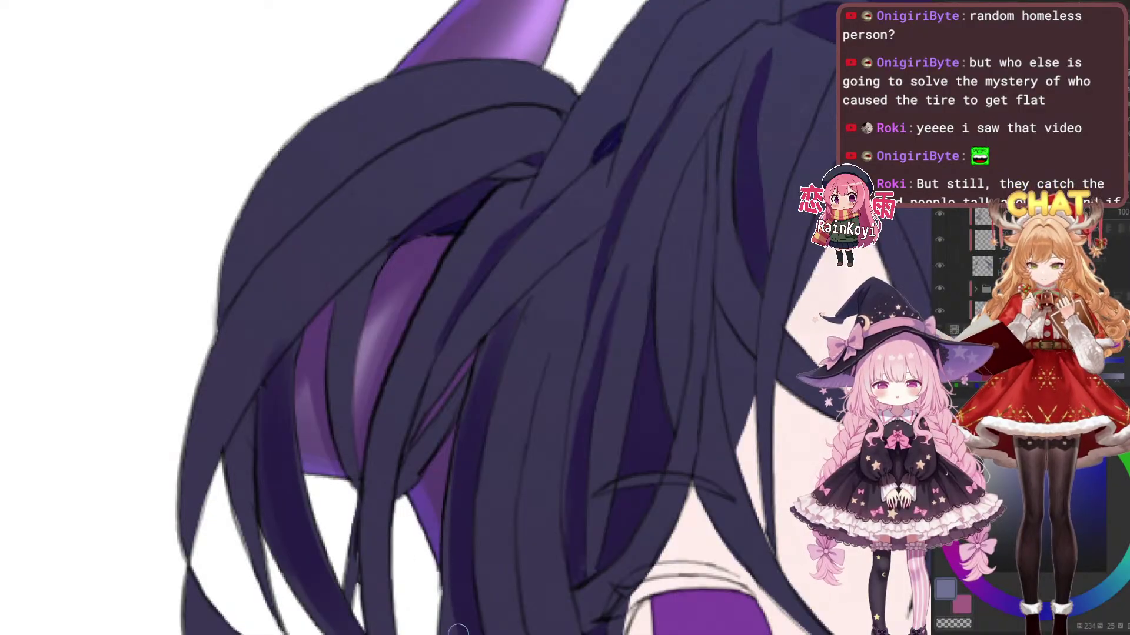
pyautogui.scroll(-3, 419, 530)
pyautogui.scroll(1, 419, 318)
pyautogui.scroll(1, 544, 407)
# Try a rim light stroke down the left horn's inner edge and undo it
pyautogui.moveTo(484, 110)
pyautogui.mouseDown()
pyautogui.moveTo(483, 203)
pyautogui.moveTo(470, 243)
pyautogui.mouseUp()
pyautogui.hotkey('ctrl', 'z')
pyautogui.hotkey('ctrl', 'z')
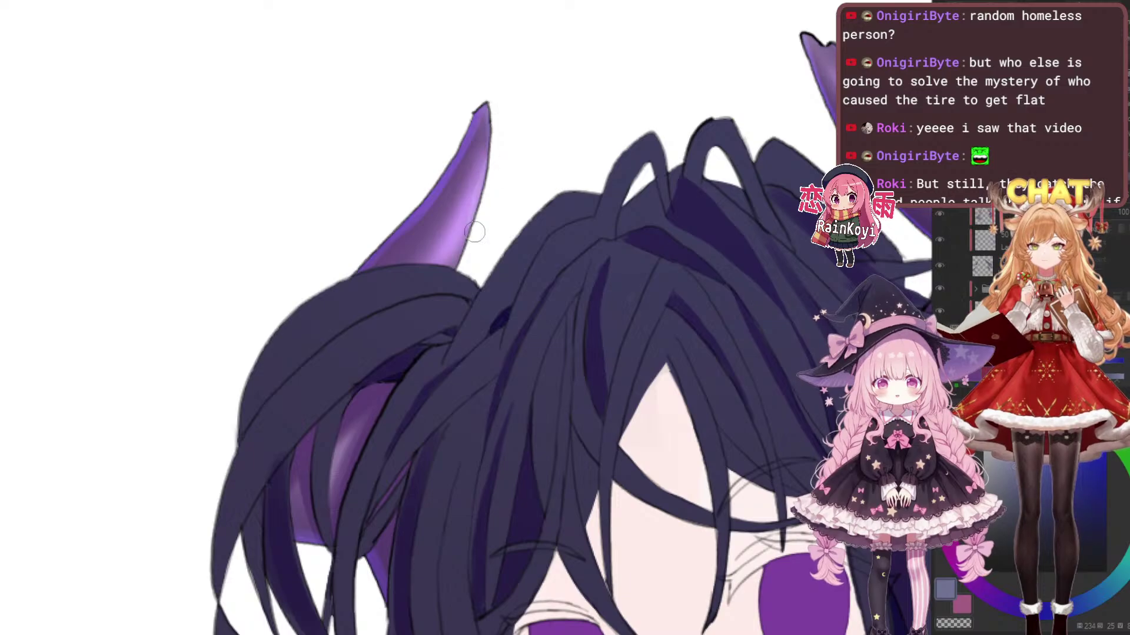
# Compare the rim light on both horns from farther away
pyautogui.scroll(-4, 533, 228)
pyautogui.scroll(2, 533, 228)
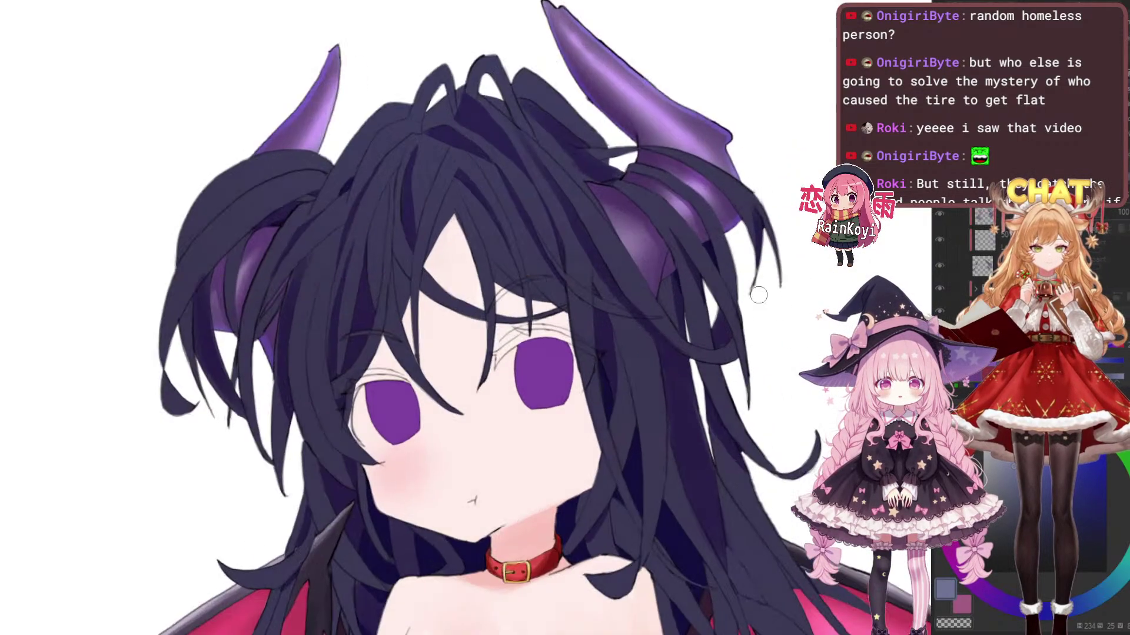
pyautogui.moveTo(533, 227); pyautogui.dragTo(479, 221)
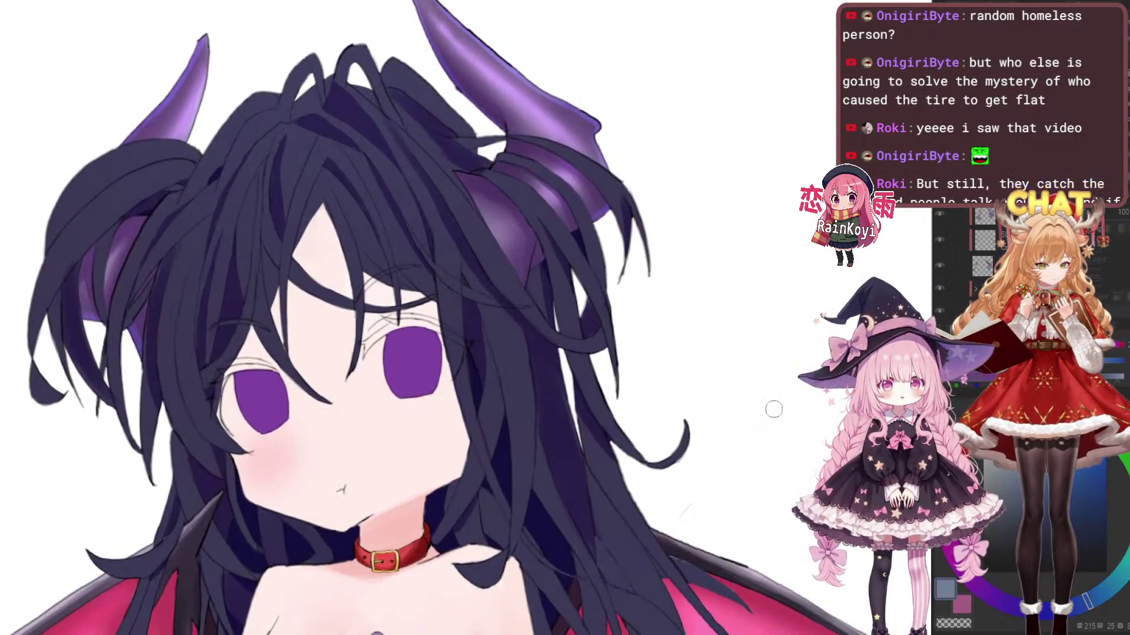
# Add blue-violet rim light along the inner and lower edges of the right horn's curled base beside the hair
pyautogui.scroll(-3, 790, 427)
pyautogui.scroll(-3, 489, 345)
pyautogui.scroll(6, 494, 376)
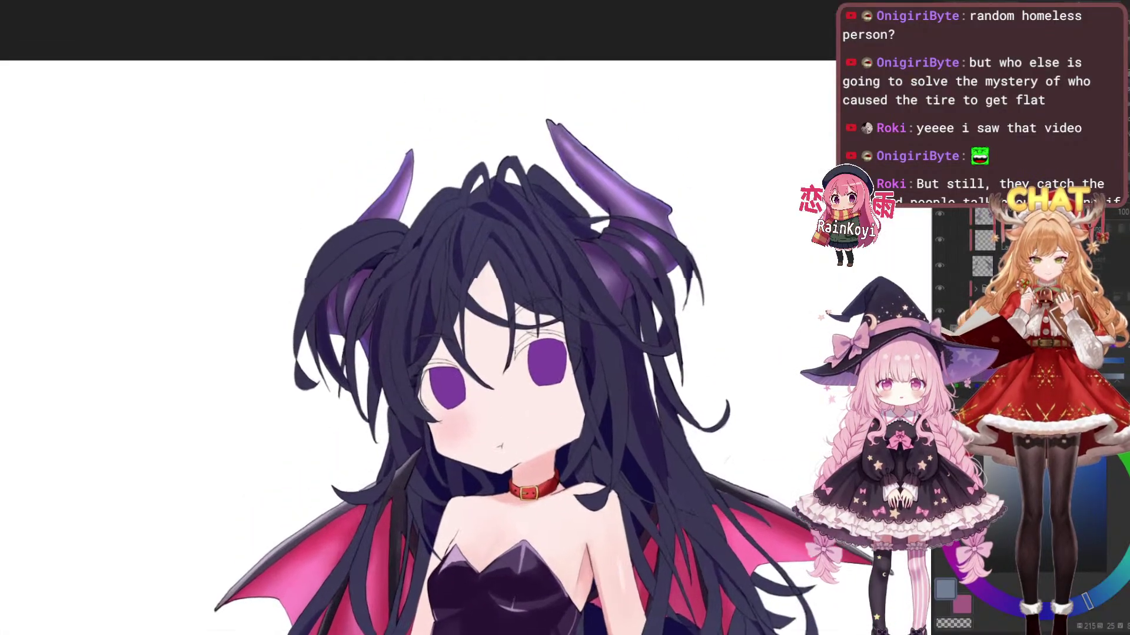
pyautogui.moveTo(494, 377); pyautogui.dragTo(473, 483)
pyautogui.moveTo(635, 408); pyautogui.dragTo(626, 464)
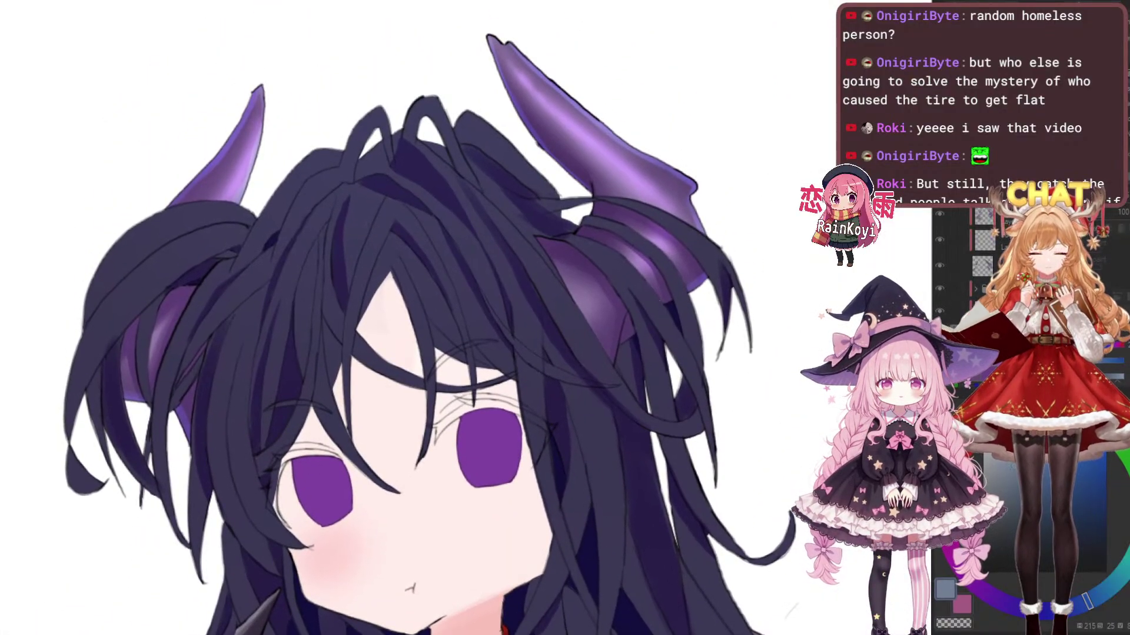
pyautogui.moveTo(624, 321)
pyautogui.mouseDown()
pyautogui.moveTo(611, 368)
pyautogui.moveTo(617, 329)
pyautogui.moveTo(611, 354)
pyautogui.mouseUp()
pyautogui.moveTo(568, 233); pyautogui.dragTo(570, 288)
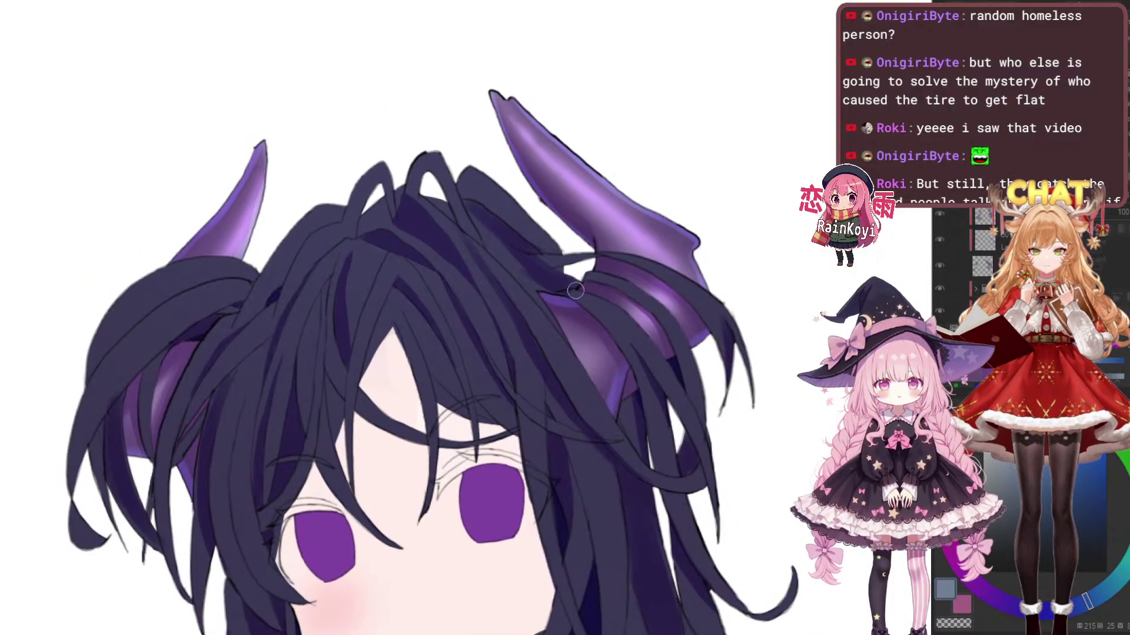
pyautogui.scroll(-4, 671, 262)
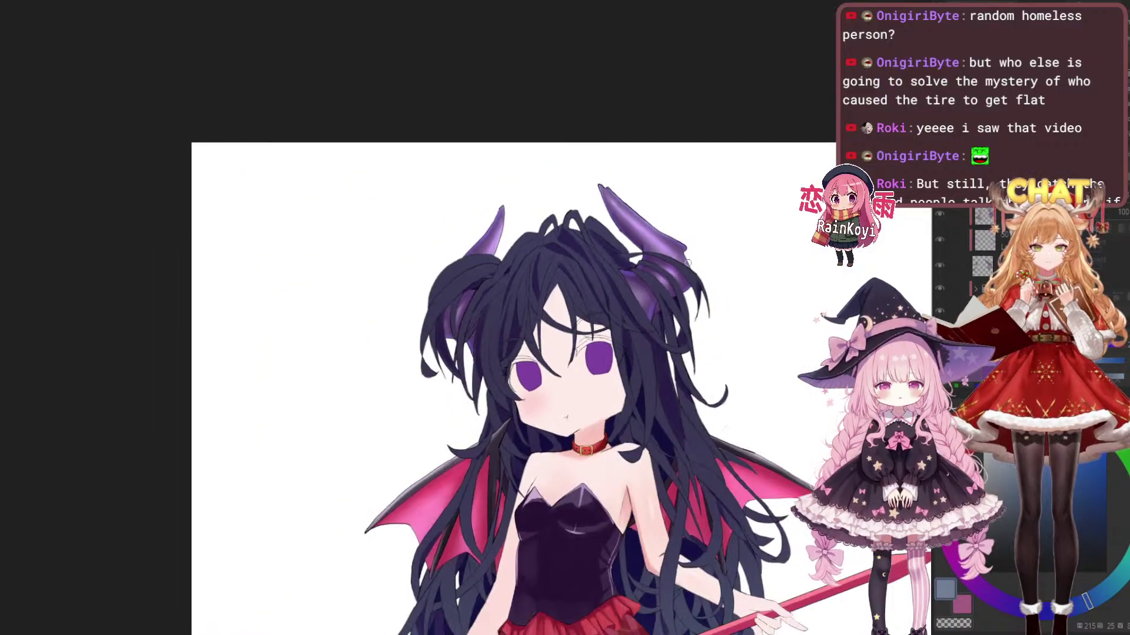
pyautogui.scroll(3, 679, 265)
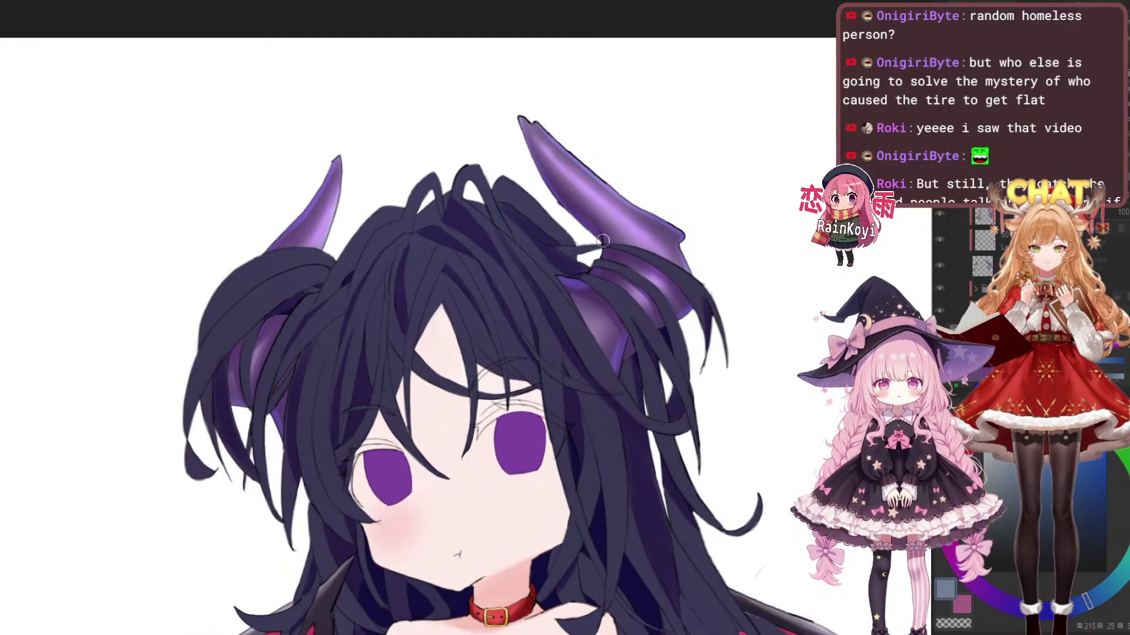
# Paint rim light down the left horn's inner edge from near the tip to the hair
pyautogui.moveTo(512, 320); pyautogui.dragTo(714, 294)
pyautogui.scroll(1, 492, 225)
pyautogui.moveTo(563, 108); pyautogui.dragTo(546, 198)
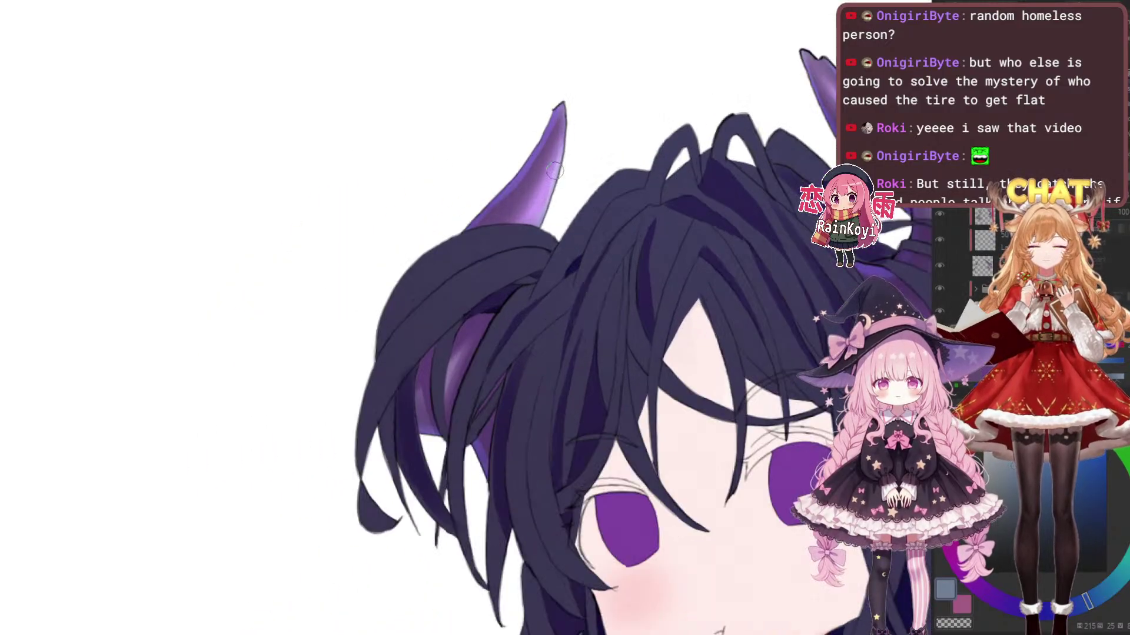
pyautogui.moveTo(562, 128); pyautogui.dragTo(528, 244)
pyautogui.scroll(-3, 598, 174)
pyautogui.scroll(5, 599, 194)
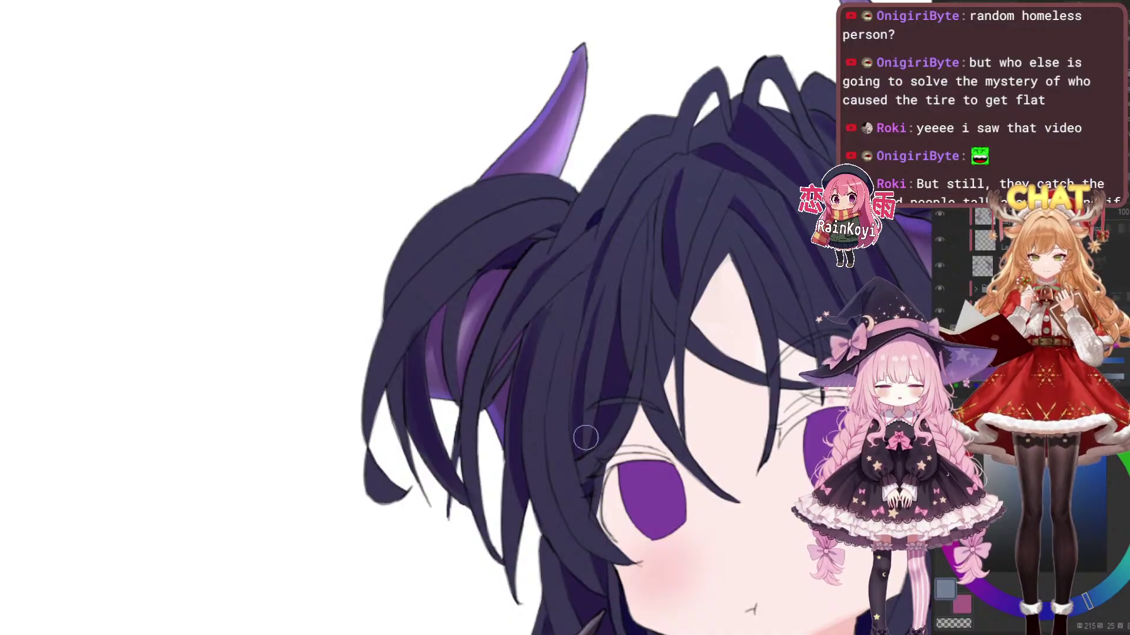
pyautogui.scroll(-3, 623, 348)
pyautogui.scroll(-4, 644, 341)
pyautogui.scroll(3, 643, 340)
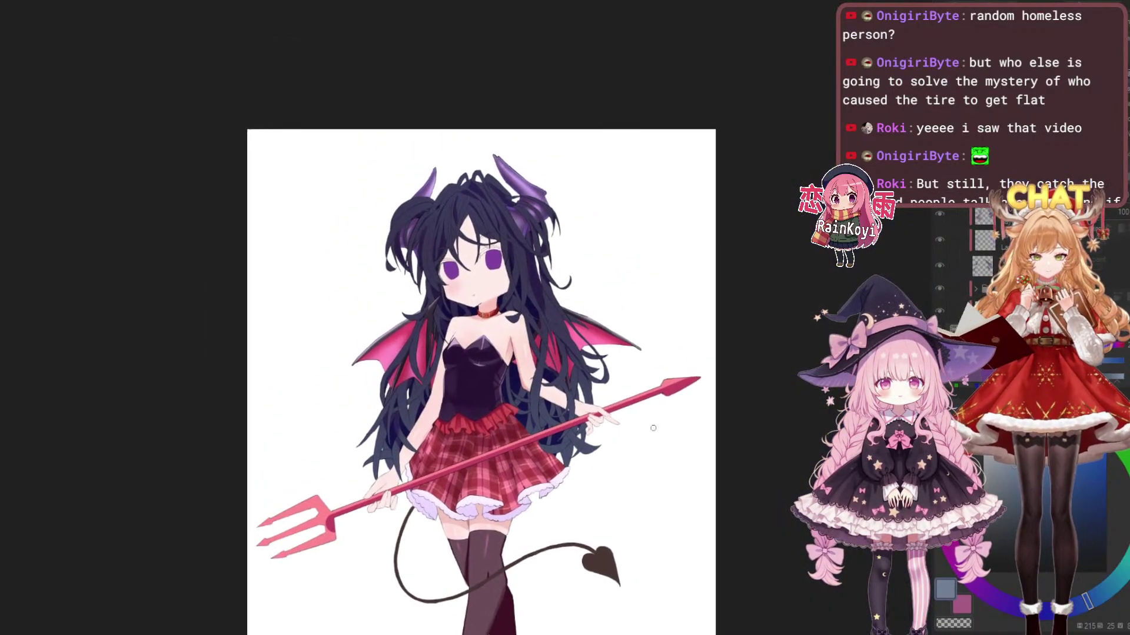
# Examine the rim light on both horns up close and against the whole figure
pyautogui.moveTo(567, 278); pyautogui.dragTo(729, 345)
pyautogui.scroll(5, 730, 345)
pyautogui.moveTo(582, 333); pyautogui.dragTo(578, 418)
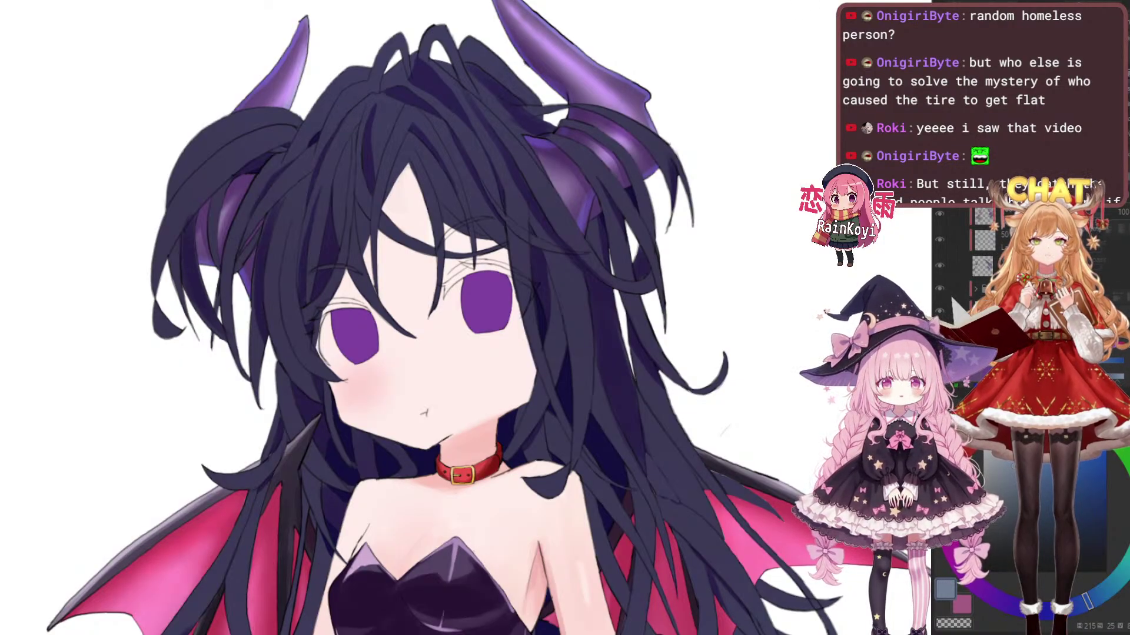
pyautogui.scroll(-2, 599, 104)
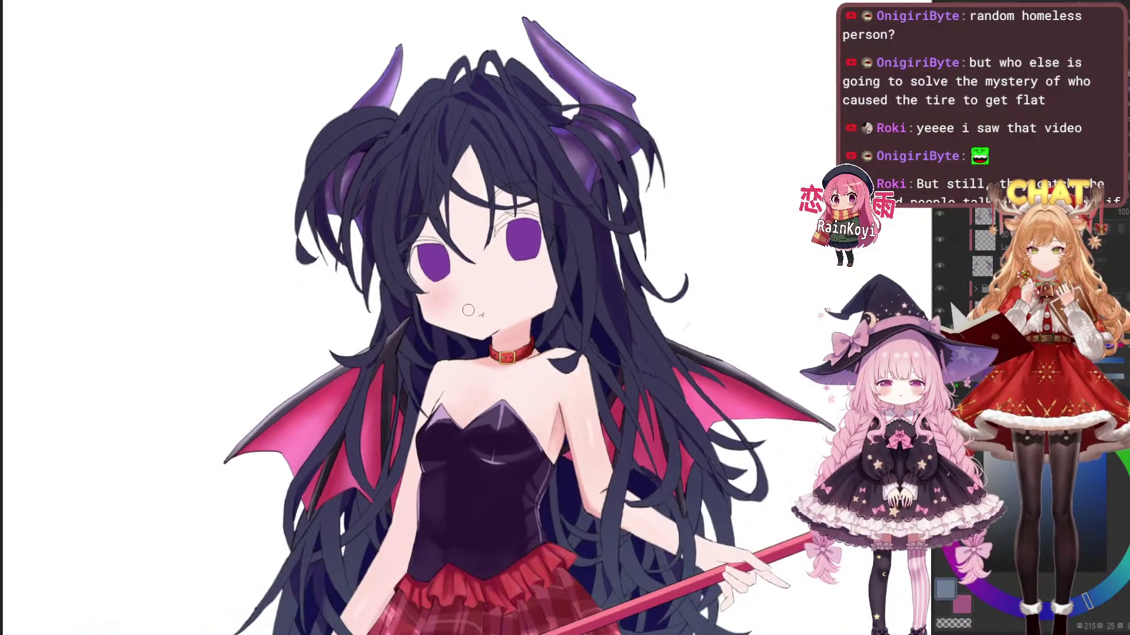
pyautogui.scroll(-3, 464, 322)
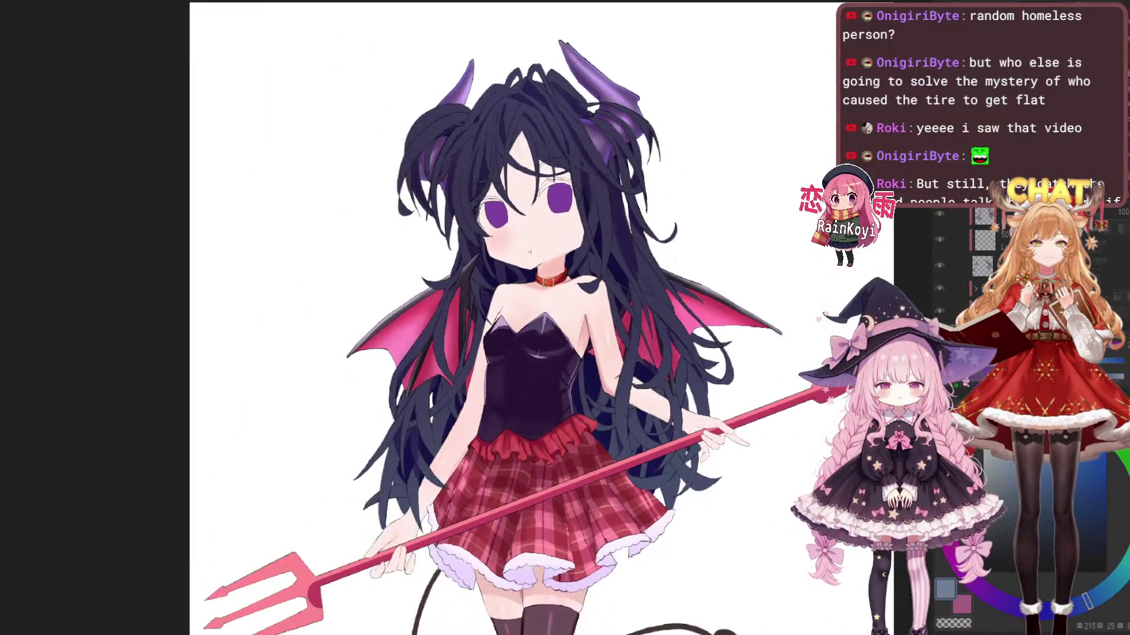
pyautogui.scroll(1, 542, 318)
pyautogui.moveTo(755, 115); pyautogui.dragTo(597, 112)
pyautogui.scroll(1, 597, 112)
pyautogui.moveTo(524, 115); pyautogui.dragTo(657, 150)
pyautogui.scroll(2, 618, 116)
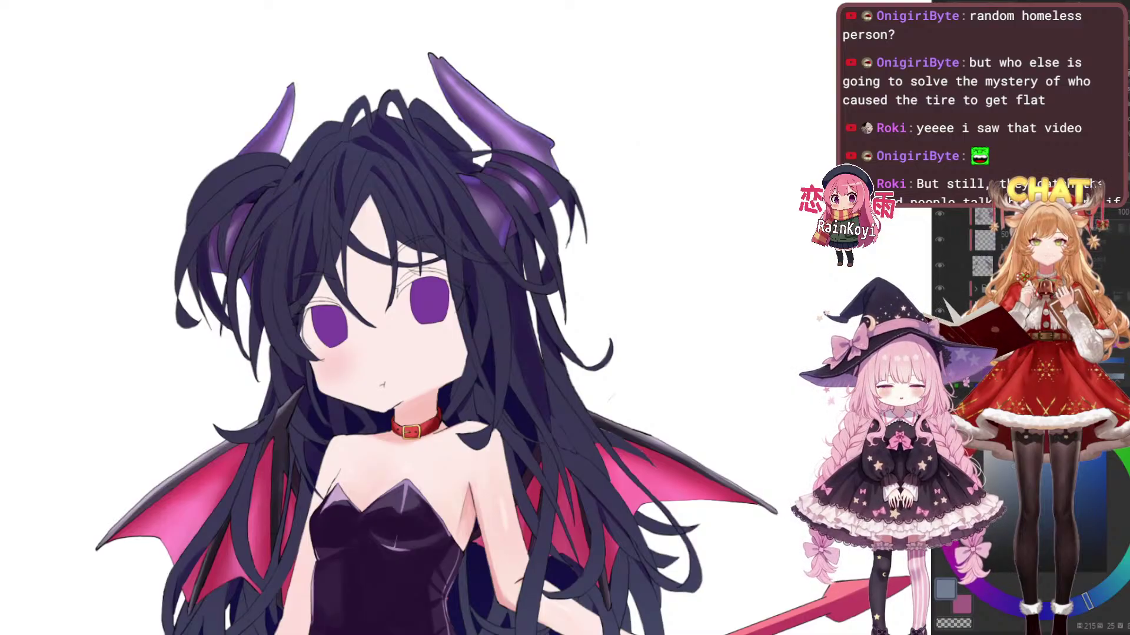
pyautogui.scroll(-4, 552, 129)
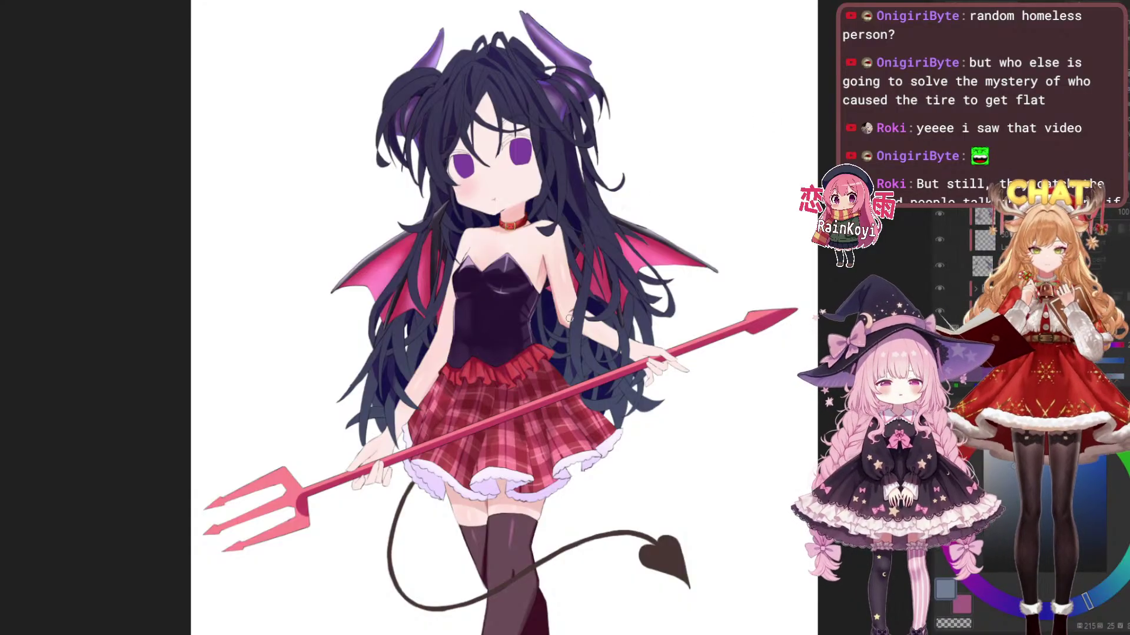
pyautogui.moveTo(566, 338); pyautogui.dragTo(572, 336)
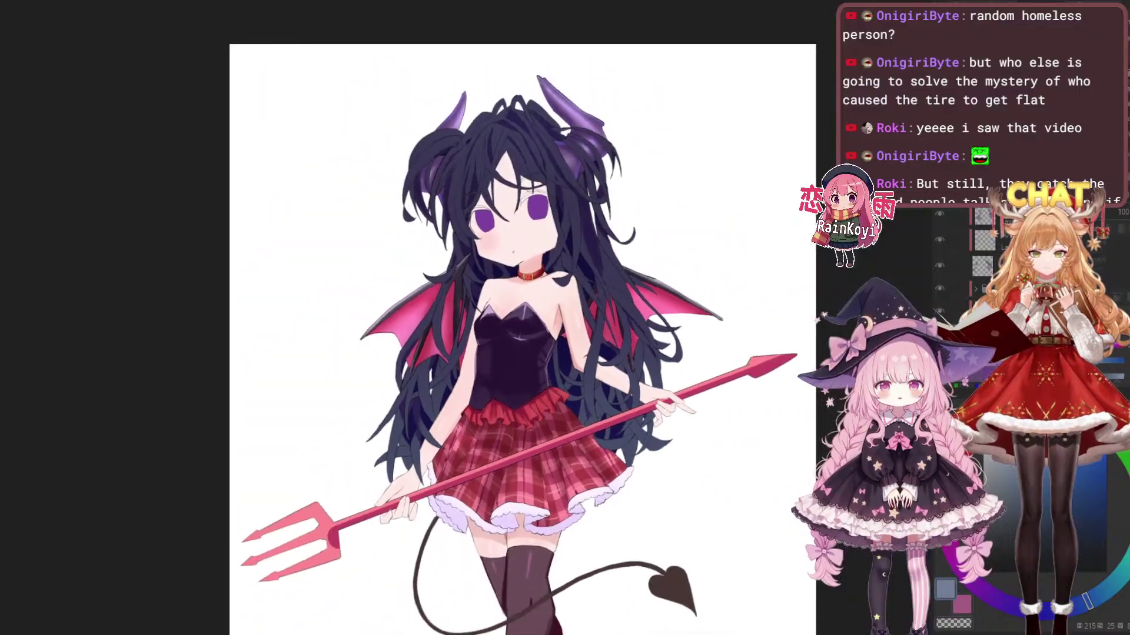
# Remove and restore the horns' dark purple base to compare the shading with and without it
pyautogui.scroll(-5, 1024, 265)
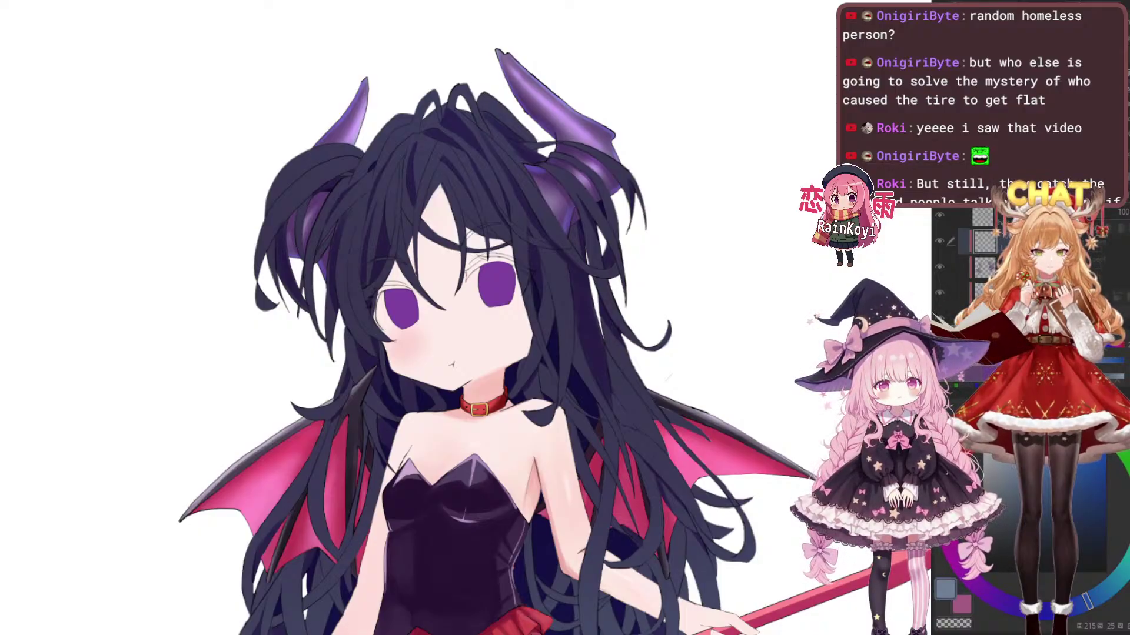
pyautogui.hotkey('ctrl', 'z')
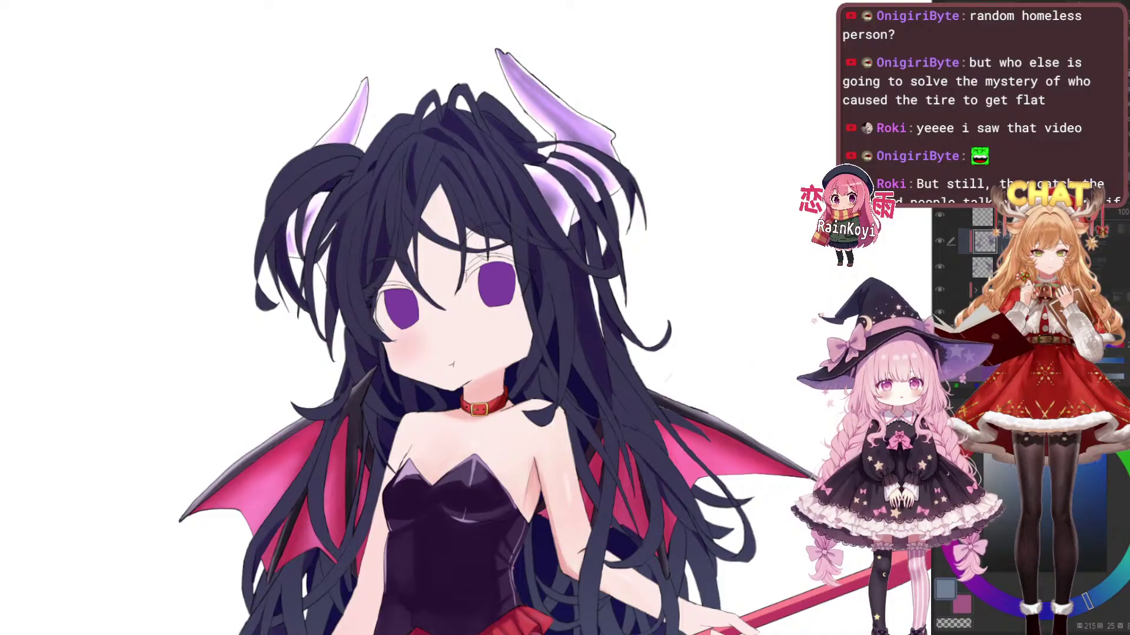
pyautogui.hotkey('ctrl', 'y')
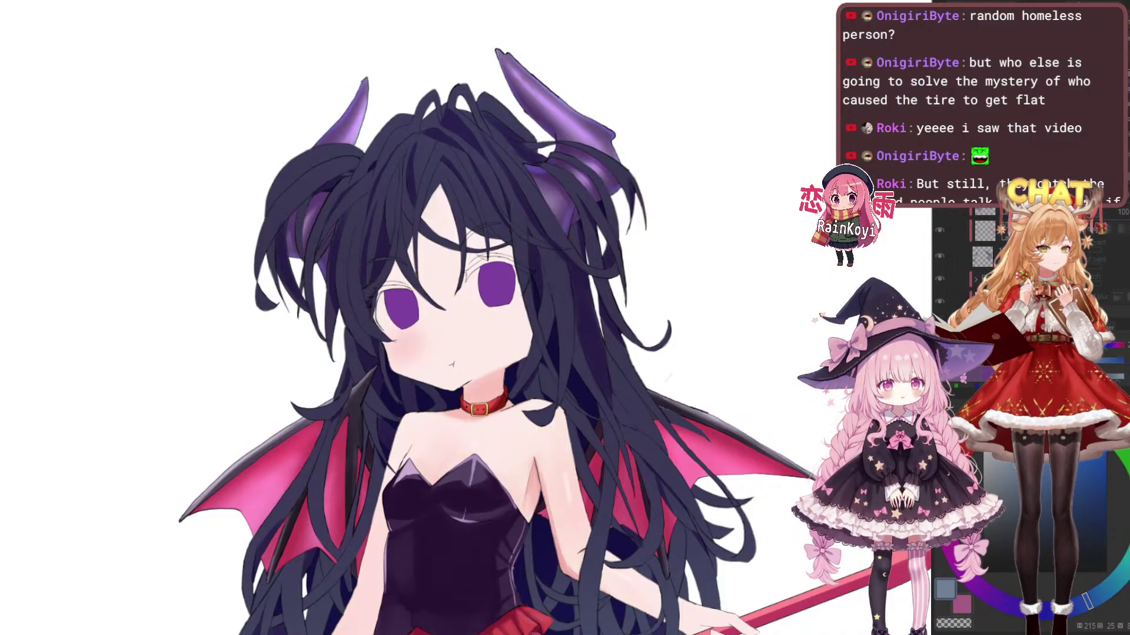
pyautogui.scroll(-2, 976, 256)
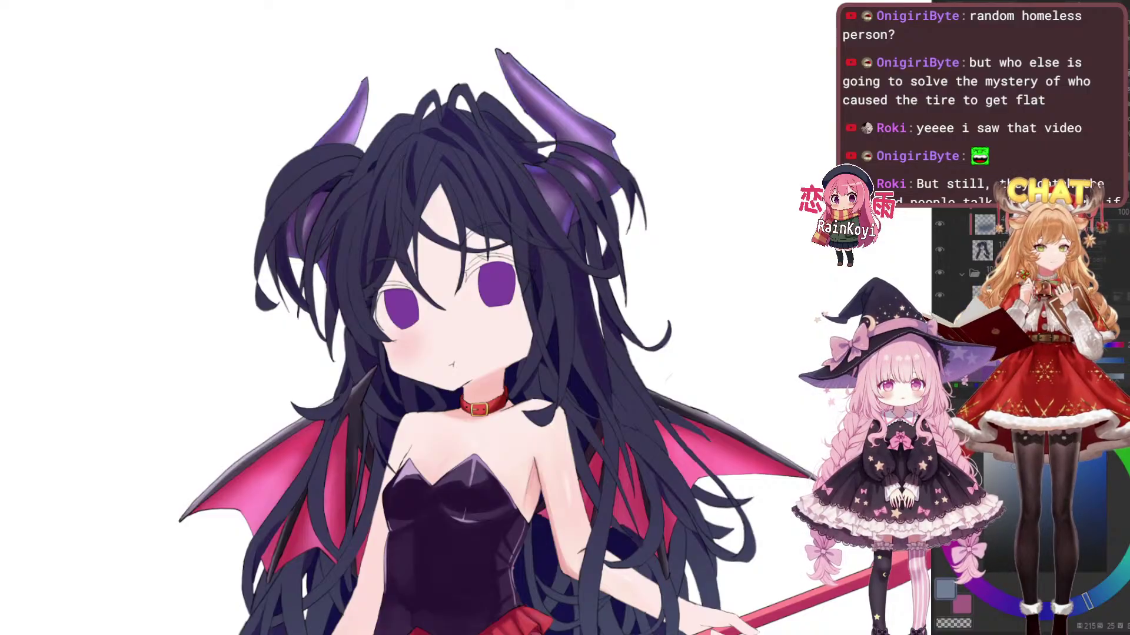
pyautogui.scroll(-4, 466, 318)
pyautogui.scroll(3, 466, 318)
pyautogui.scroll(1, 465, 318)
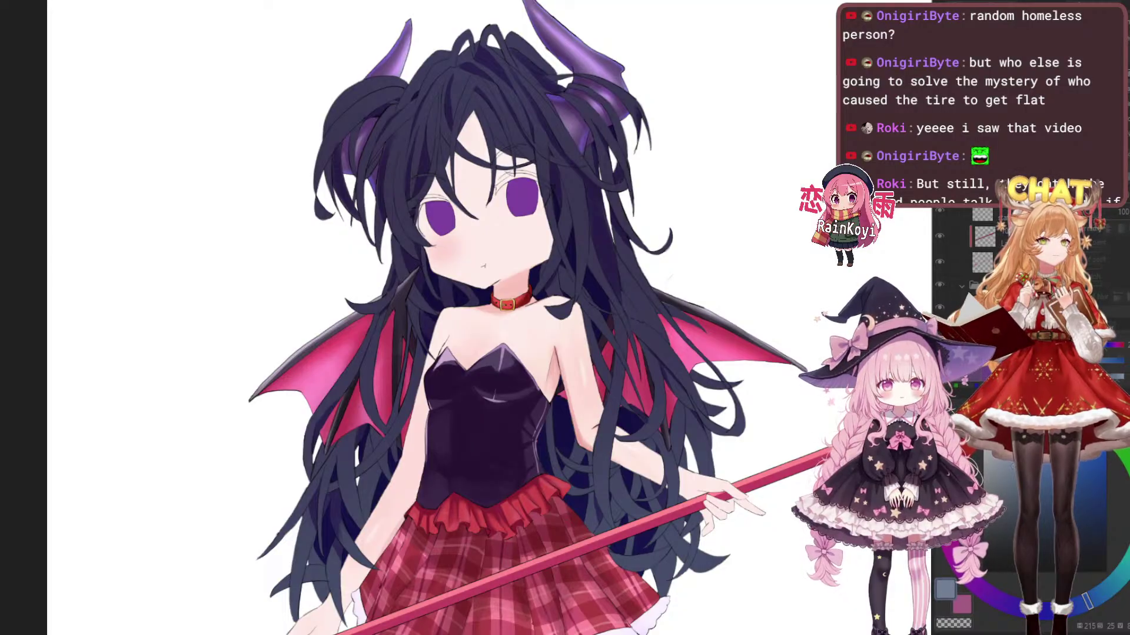
# Examine the face, eyes, cheek blush and neck shadow at close range and in relation to the whole figure
pyautogui.moveTo(523, 197); pyautogui.dragTo(590, 316)
pyautogui.scroll(5, 602, 283)
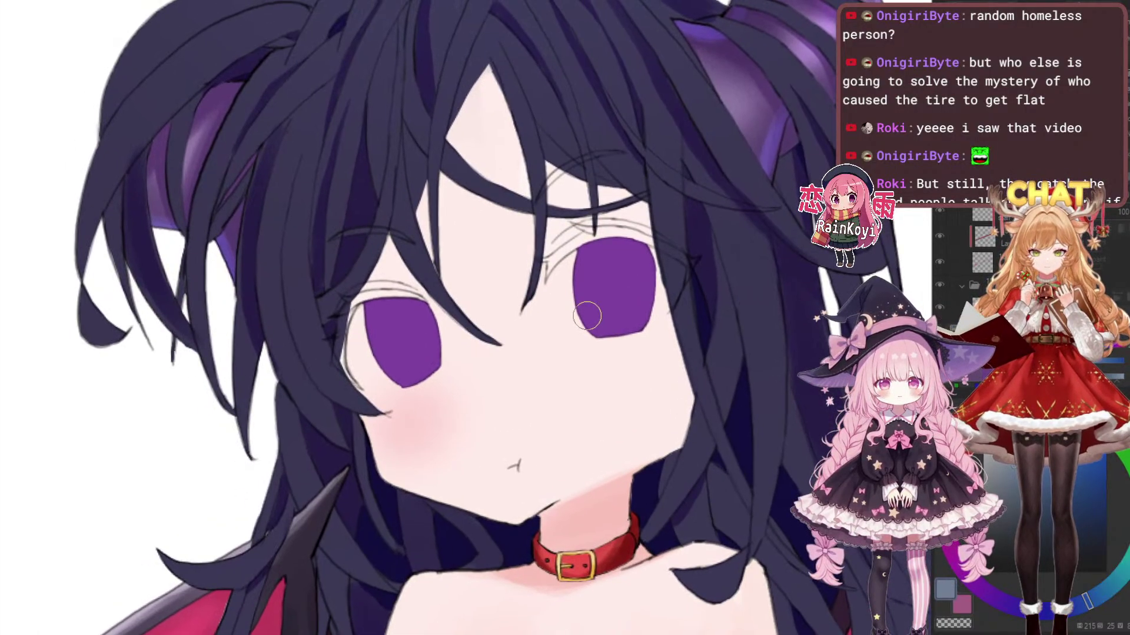
pyautogui.scroll(2, 591, 317)
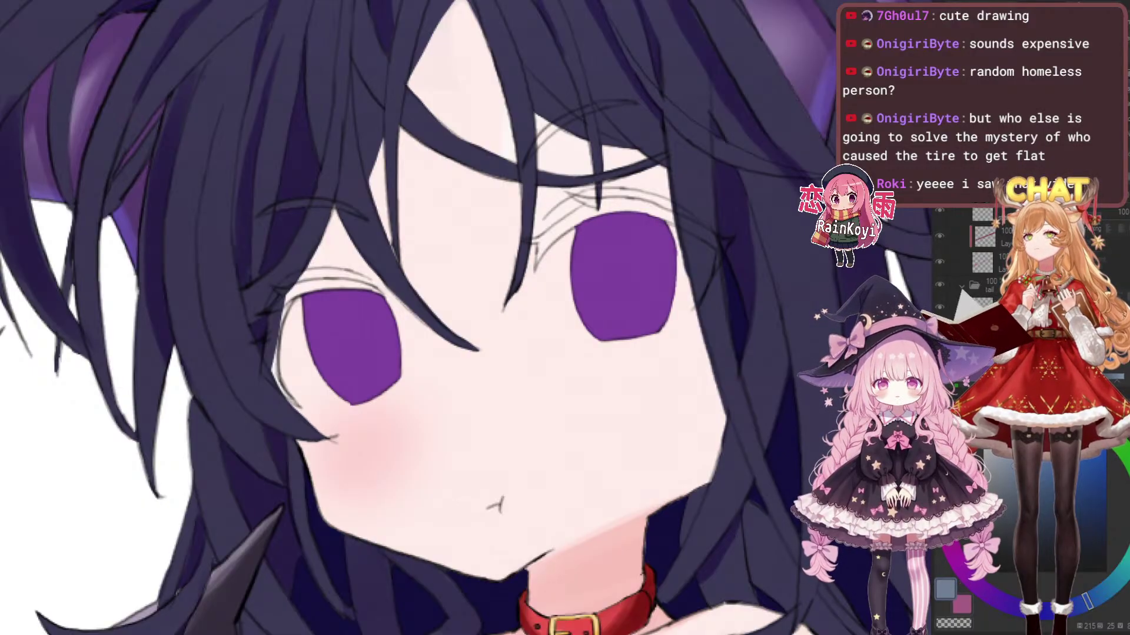
pyautogui.scroll(-6, 616, 257)
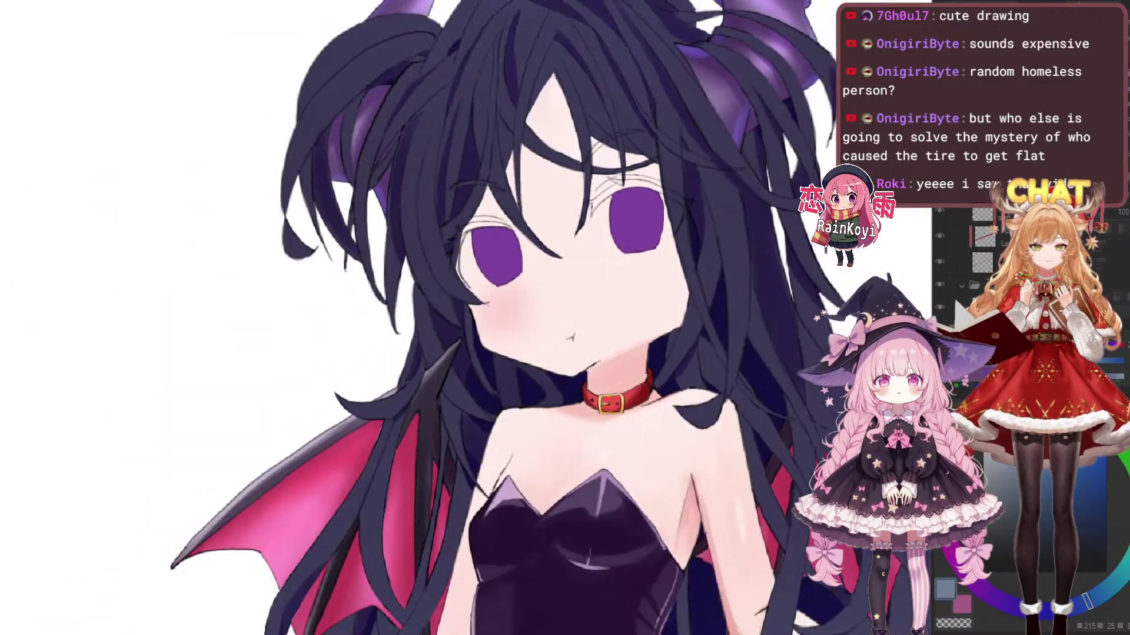
pyautogui.scroll(6, 562, 382)
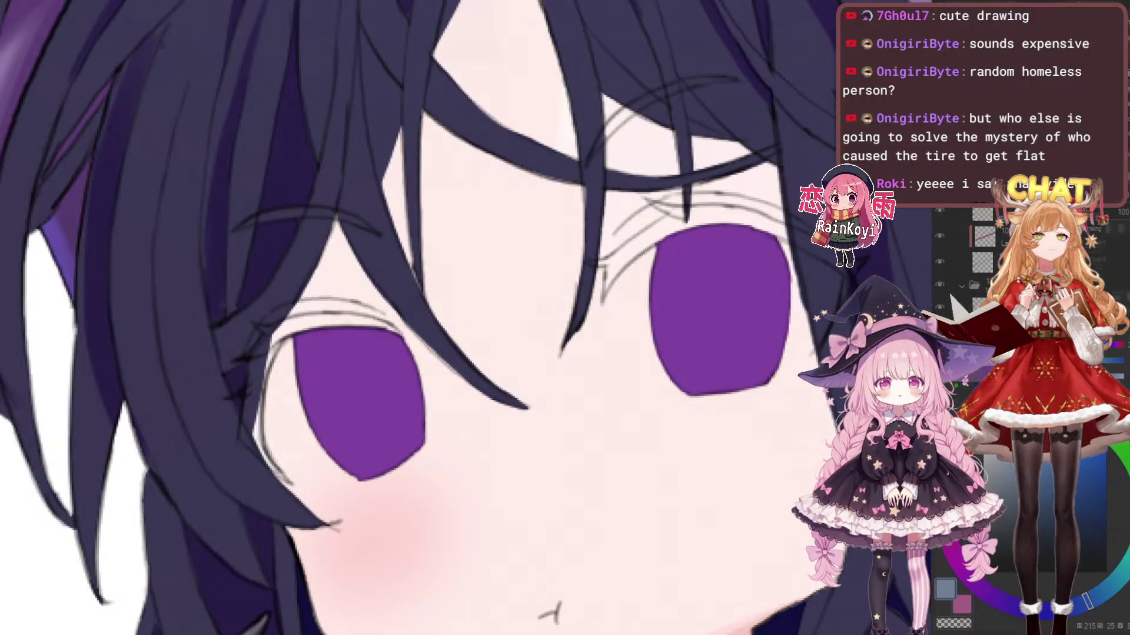
pyautogui.scroll(-6, 625, 224)
pyautogui.scroll(1, 625, 225)
pyautogui.scroll(-2, 618, 253)
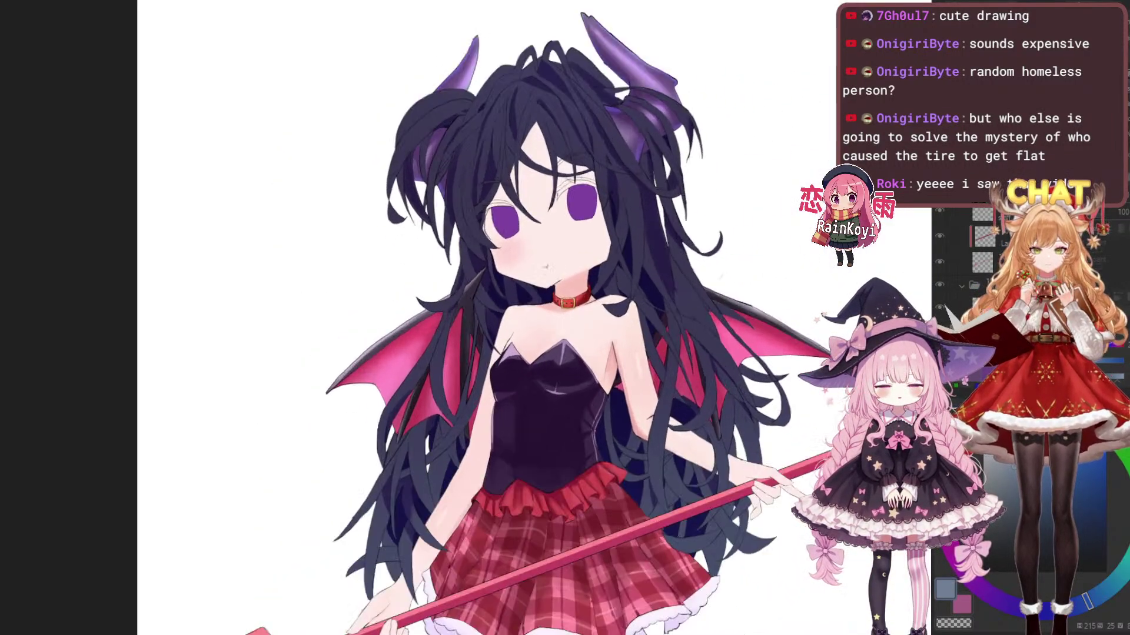
pyautogui.moveTo(582, 194); pyautogui.dragTo(581, 294)
pyautogui.scroll(4, 582, 300)
pyautogui.scroll(3, 593, 330)
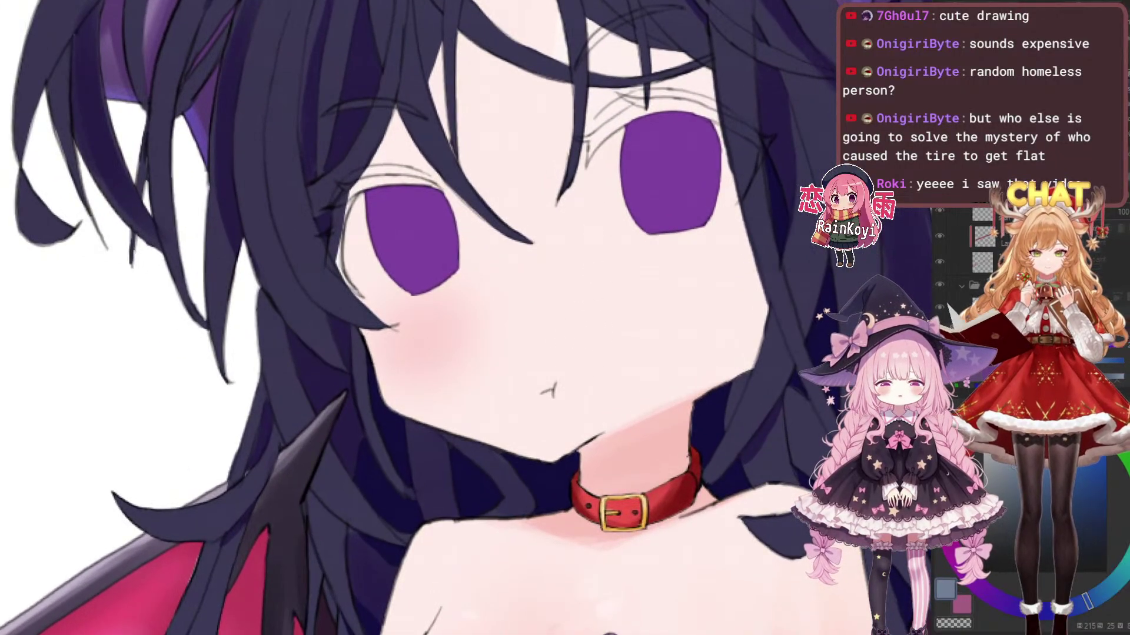
pyautogui.scroll(-6, 598, 286)
pyautogui.scroll(4, 592, 351)
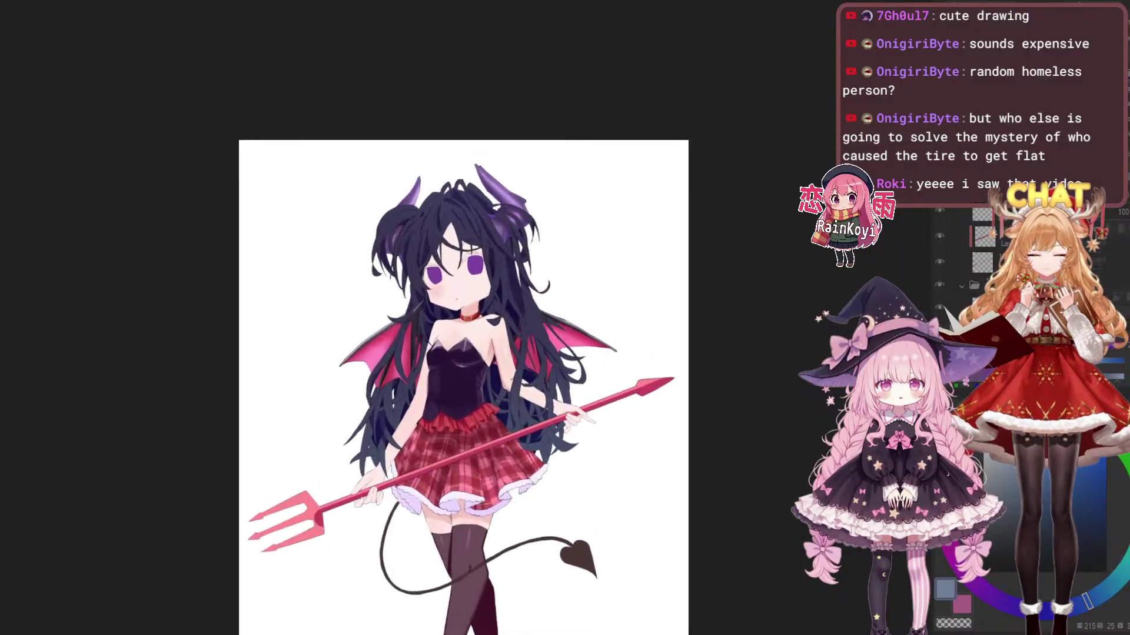
pyautogui.scroll(-3, 584, 361)
pyautogui.moveTo(585, 361); pyautogui.dragTo(608, 448)
pyautogui.scroll(5, 541, 423)
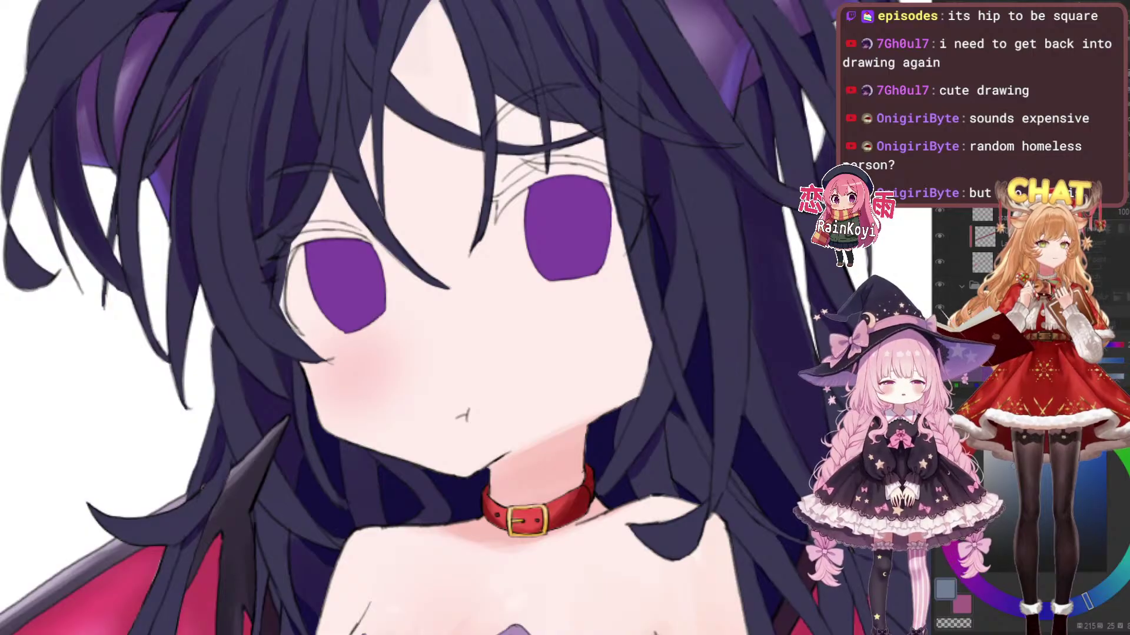
pyautogui.moveTo(637, 100); pyautogui.dragTo(584, 118)
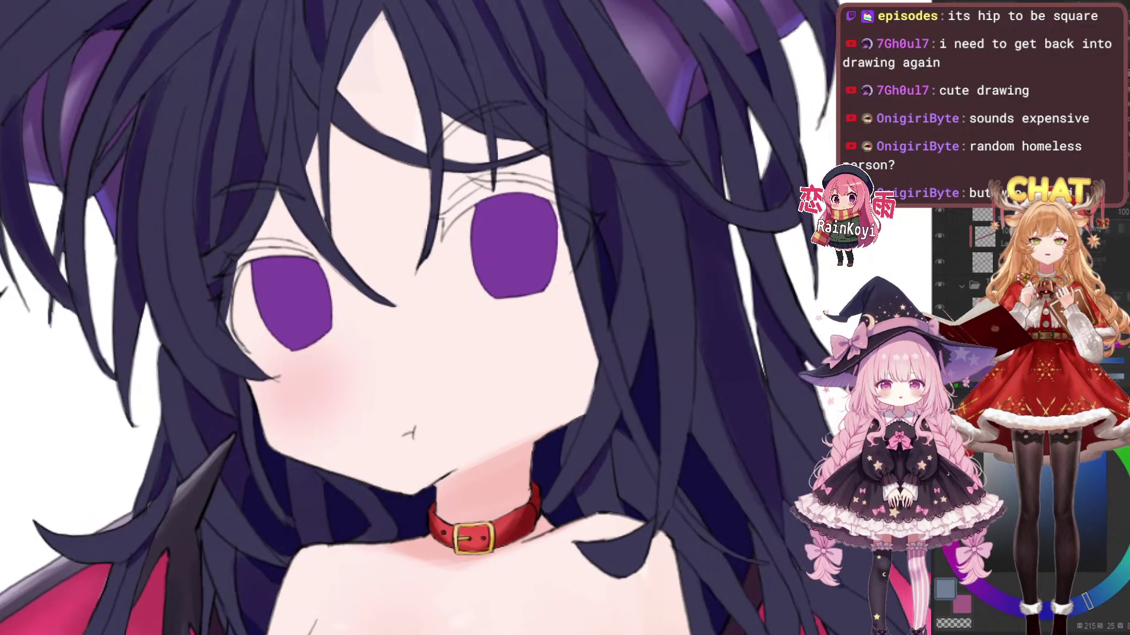
pyautogui.scroll(-5, 584, 118)
pyautogui.scroll(2, 584, 118)
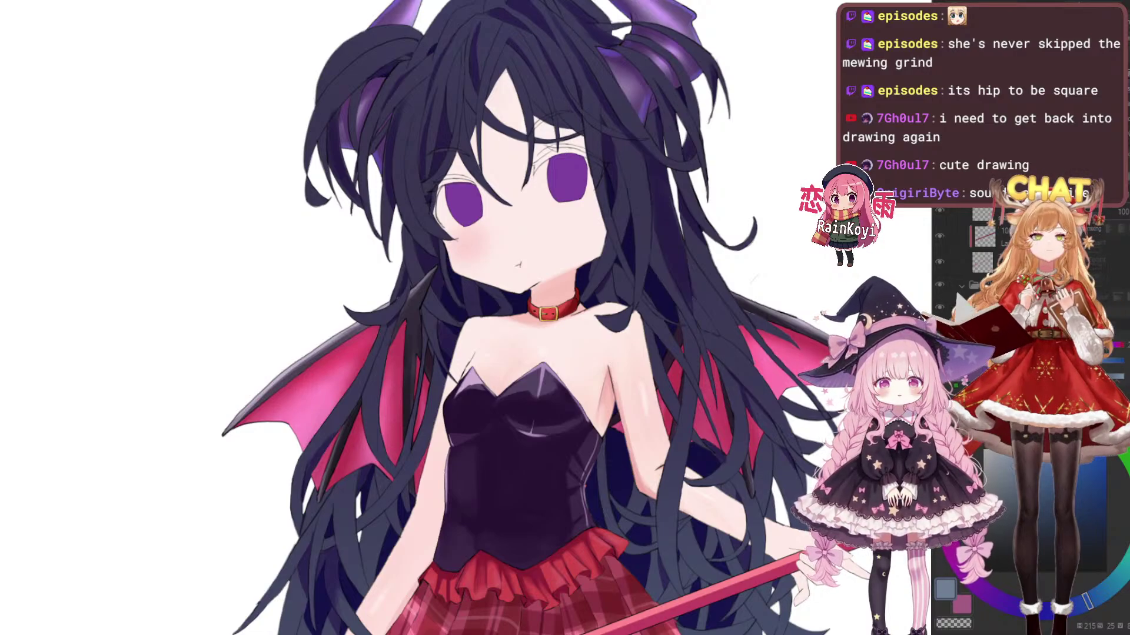
pyautogui.moveTo(565, 200); pyautogui.dragTo(529, 265)
pyautogui.scroll(2, 529, 264)
pyautogui.scroll(2, 530, 276)
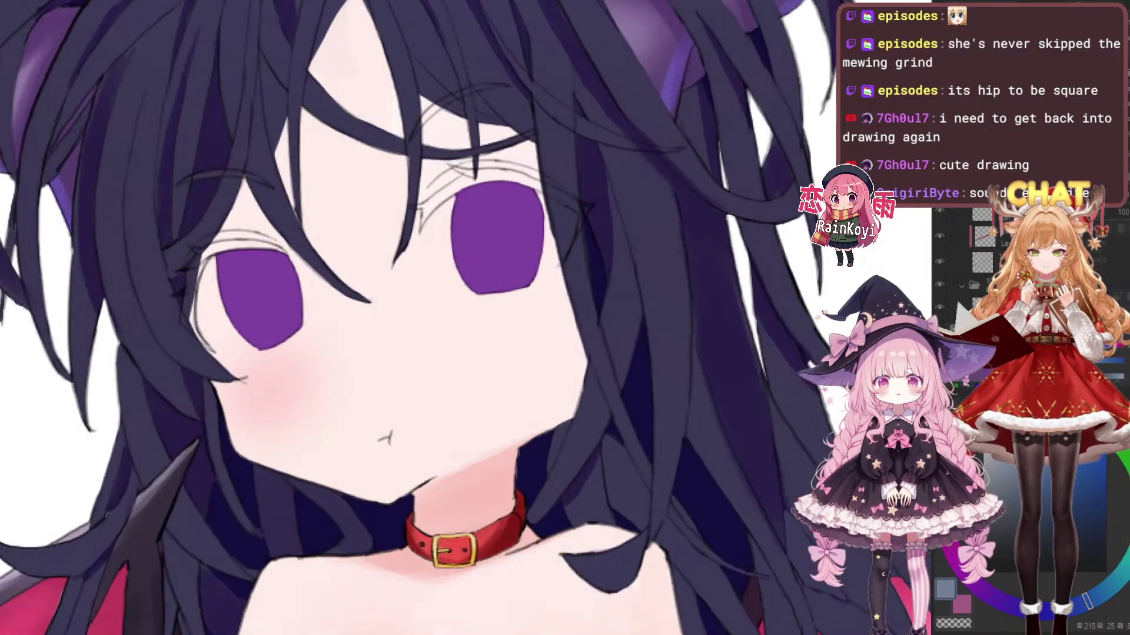
pyautogui.scroll(-4, 517, 288)
pyautogui.scroll(3, 508, 307)
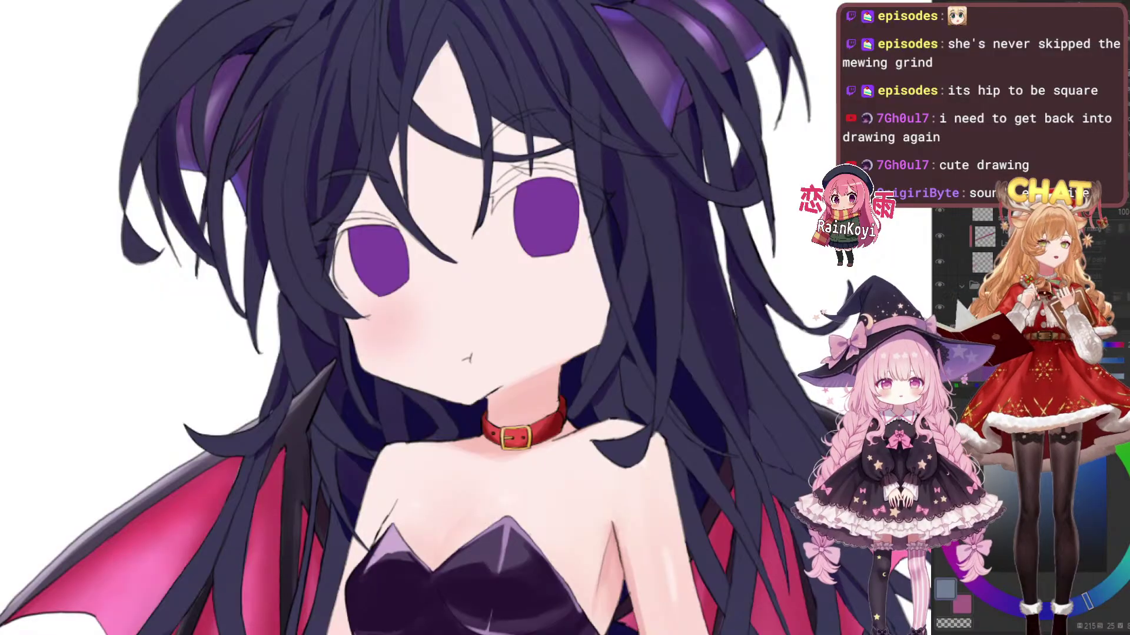
pyautogui.moveTo(701, 267)
pyautogui.mouseDown()
pyautogui.moveTo(631, 297)
pyautogui.moveTo(822, 235)
pyautogui.mouseUp()
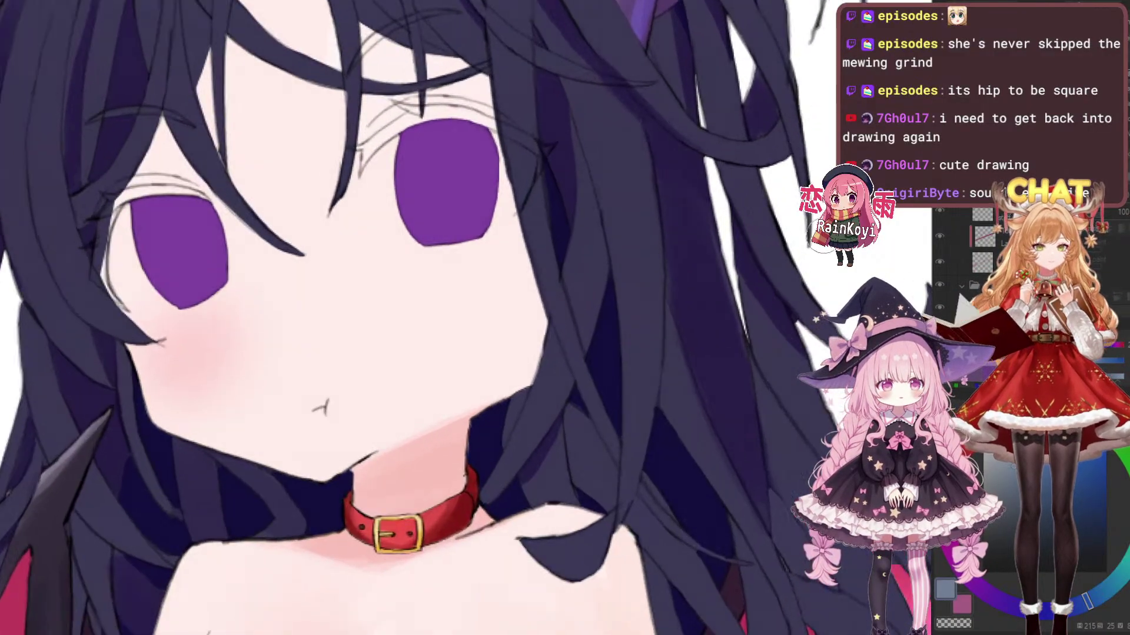
pyautogui.scroll(-4, 826, 241)
pyautogui.scroll(2, 836, 236)
pyautogui.moveTo(423, 428); pyautogui.dragTo(503, 470)
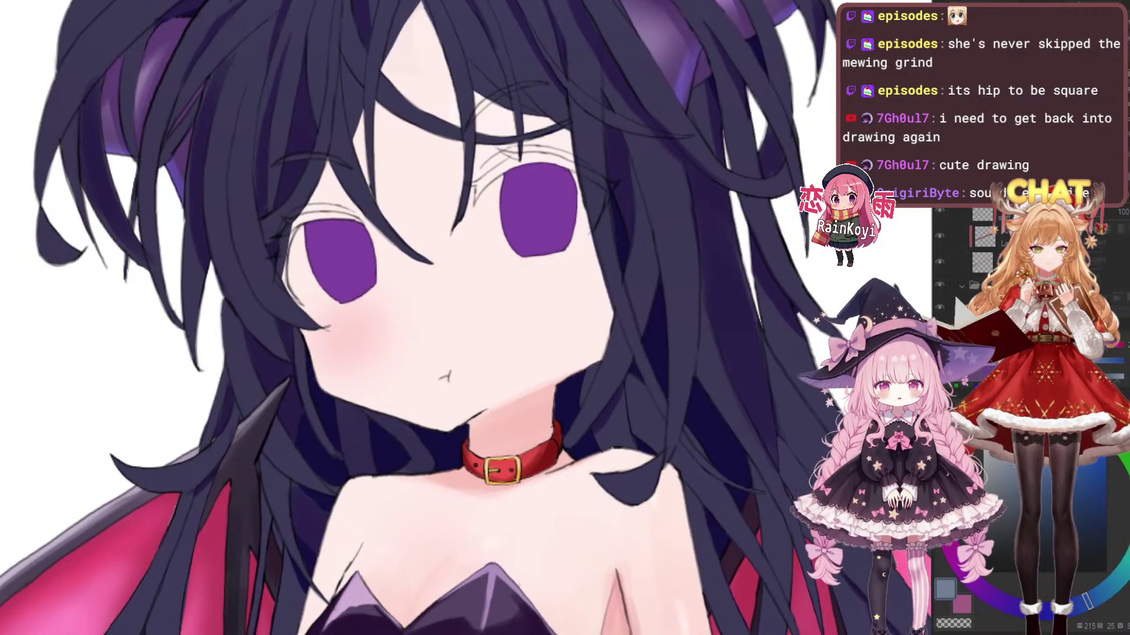
# Strengthen the left cheek's outline below the hair strand with a fine dark line
pyautogui.scroll(-2, 619, 370)
pyautogui.scroll(2, 619, 371)
pyautogui.scroll(1, 618, 371)
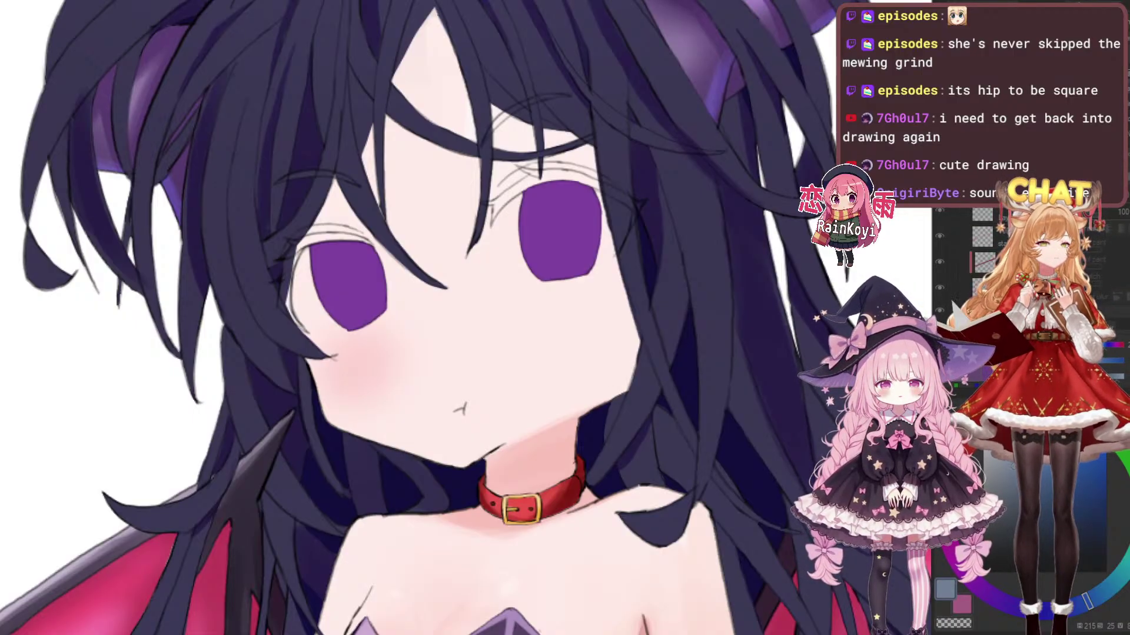
pyautogui.scroll(3, 310, 361)
pyautogui.press('e')
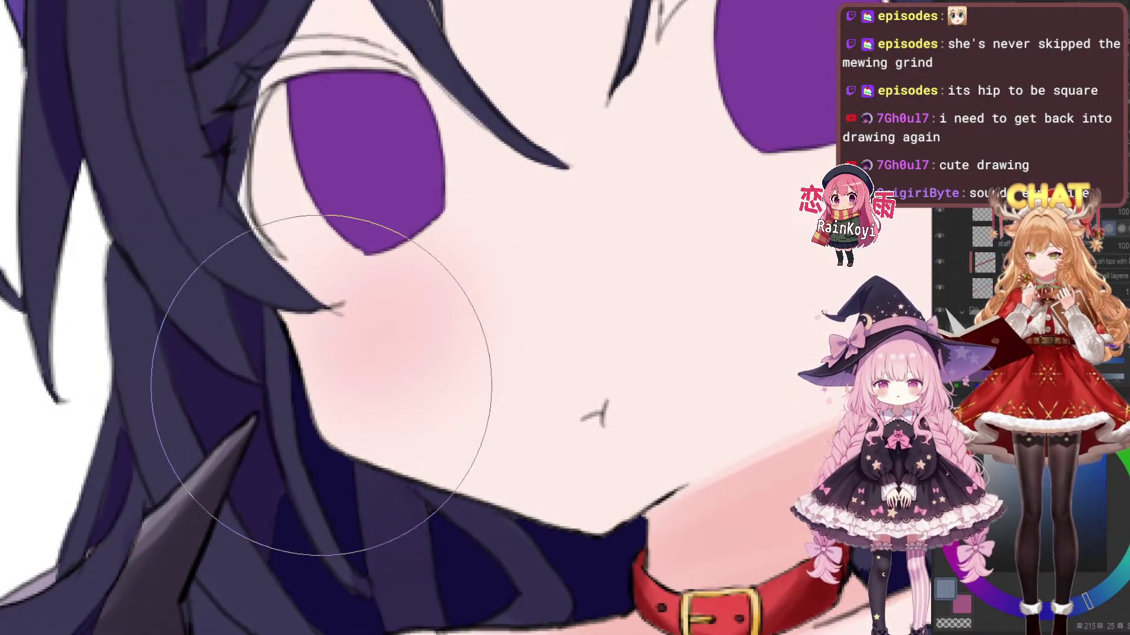
pyautogui.click(992, 555)
pyautogui.press('[')
pyautogui.press('[')
pyautogui.press('[')
pyautogui.press('[')
pyautogui.press('[')
pyautogui.press('[')
pyautogui.press('[')
pyautogui.press('[')
pyautogui.press('[')
pyautogui.press('[')
pyautogui.press('[')
pyautogui.press('[')
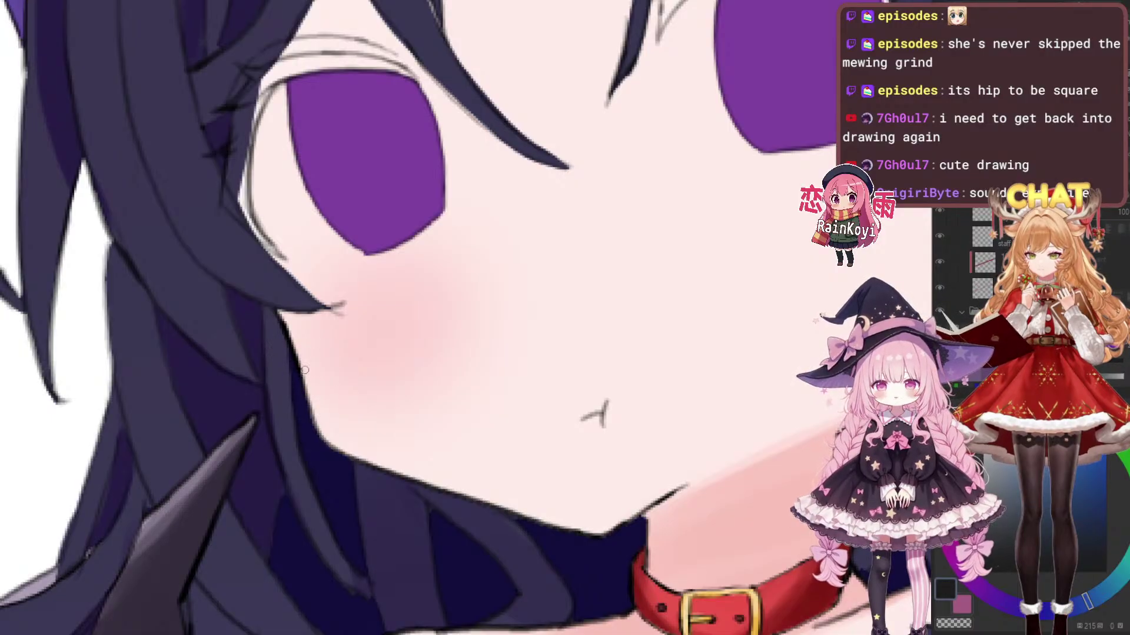
pyautogui.moveTo(300, 371); pyautogui.dragTo(343, 450)
pyautogui.scroll(-3, 424, 385)
pyautogui.scroll(3, 423, 384)
# Try further strokes along the left cheek's lower outline toward the jaw
pyautogui.moveTo(294, 405)
pyautogui.mouseDown()
pyautogui.moveTo(288, 388)
pyautogui.moveTo(297, 403)
pyautogui.moveTo(289, 393)
pyautogui.moveTo(383, 426)
pyautogui.mouseUp()
pyautogui.hotkey('ctrl', 'z')
pyautogui.hotkey('ctrl', 'z')
pyautogui.moveTo(294, 396)
pyautogui.mouseDown()
pyautogui.moveTo(394, 434)
pyautogui.moveTo(329, 418)
pyautogui.moveTo(343, 421)
pyautogui.mouseUp()
pyautogui.hotkey('ctrl', 'z')
pyautogui.scroll(-5, 421, 337)
pyautogui.scroll(5, 458, 368)
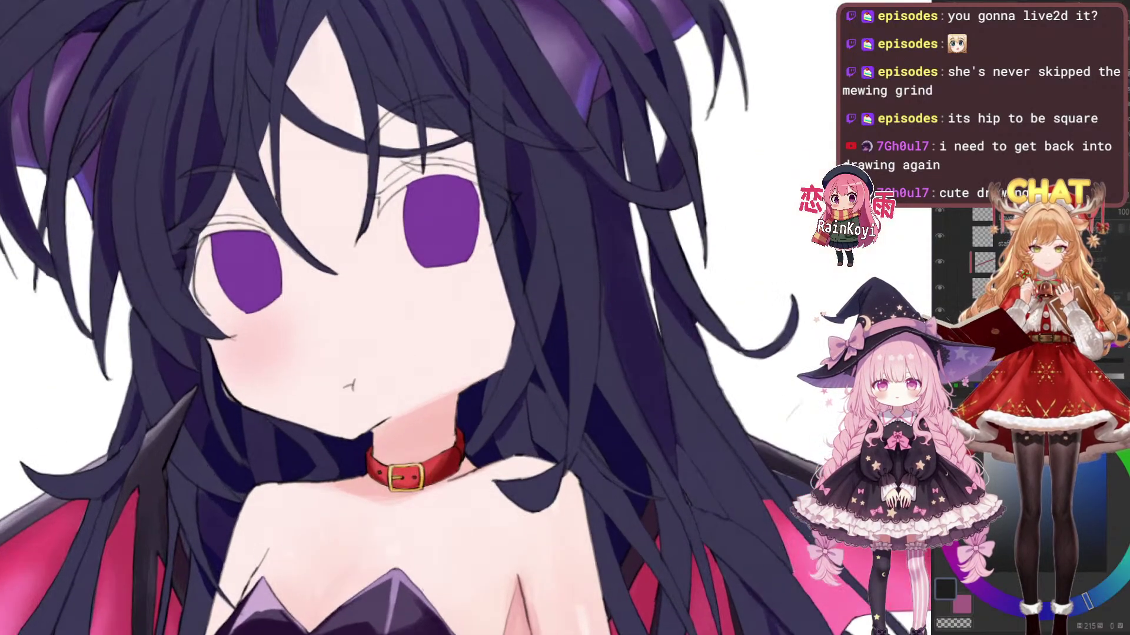
# Examine the cheek outline, chin, jawline and neck up close and against the whole figure
pyautogui.scroll(-3, 579, 354)
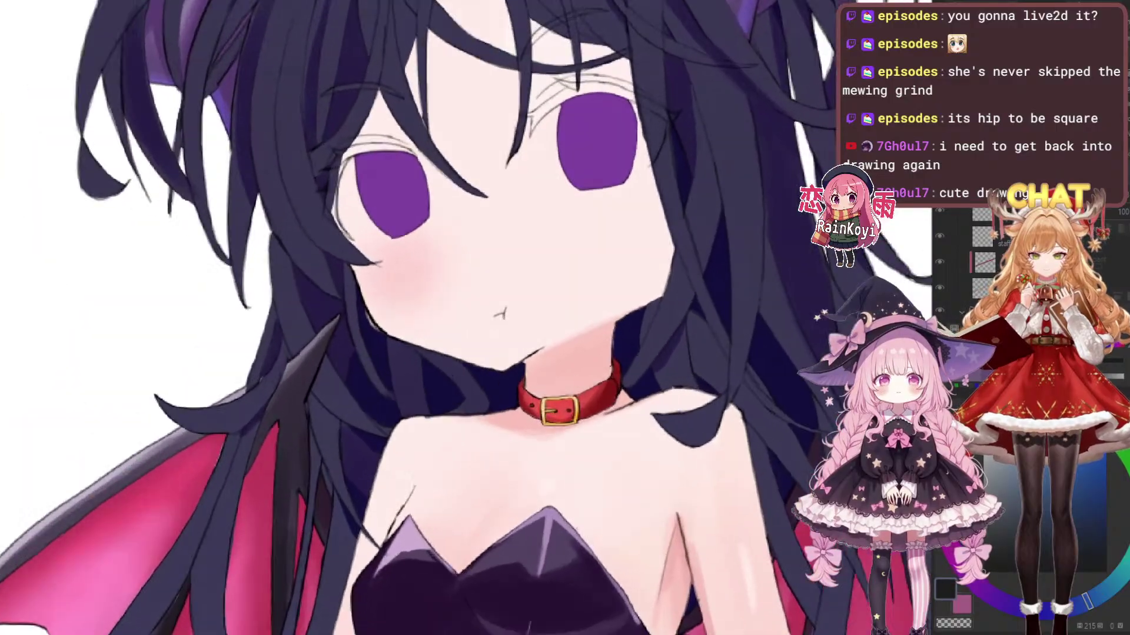
pyautogui.scroll(2, 579, 353)
pyautogui.moveTo(579, 353); pyautogui.dragTo(640, 394)
pyautogui.scroll(1, 510, 388)
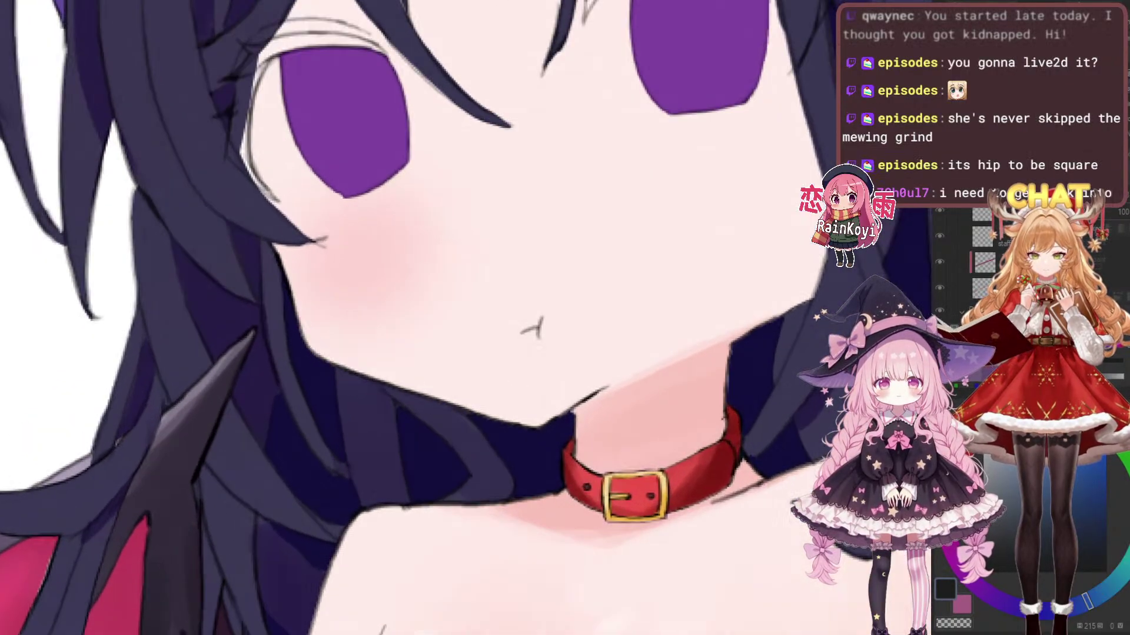
pyautogui.moveTo(530, 366); pyautogui.dragTo(616, 423)
pyautogui.scroll(2, 447, 406)
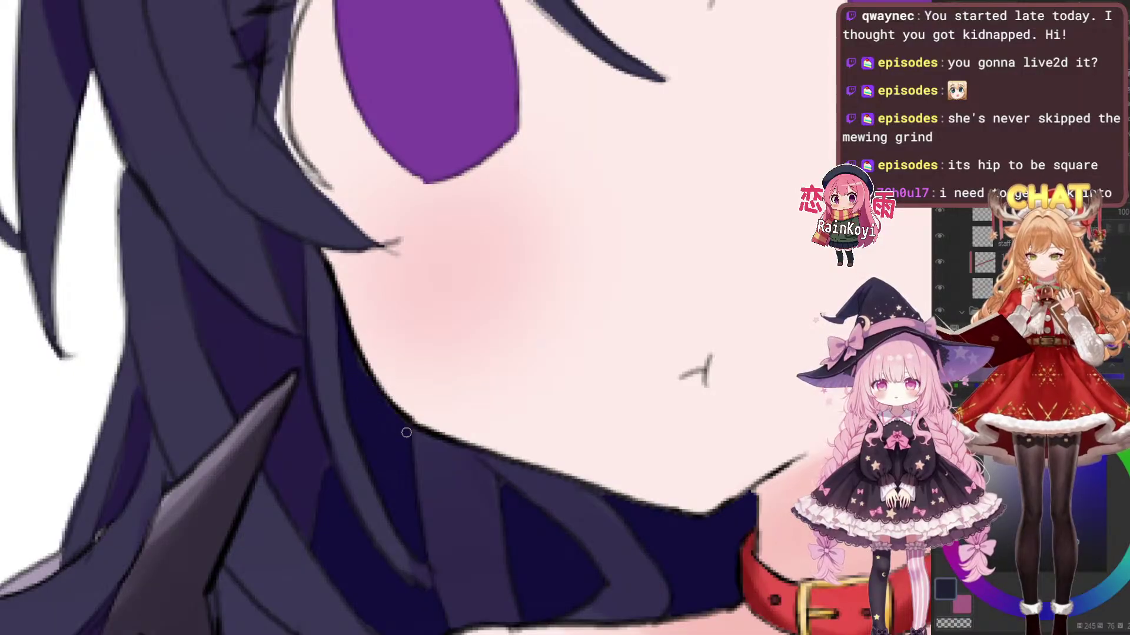
pyautogui.scroll(-3, 353, 357)
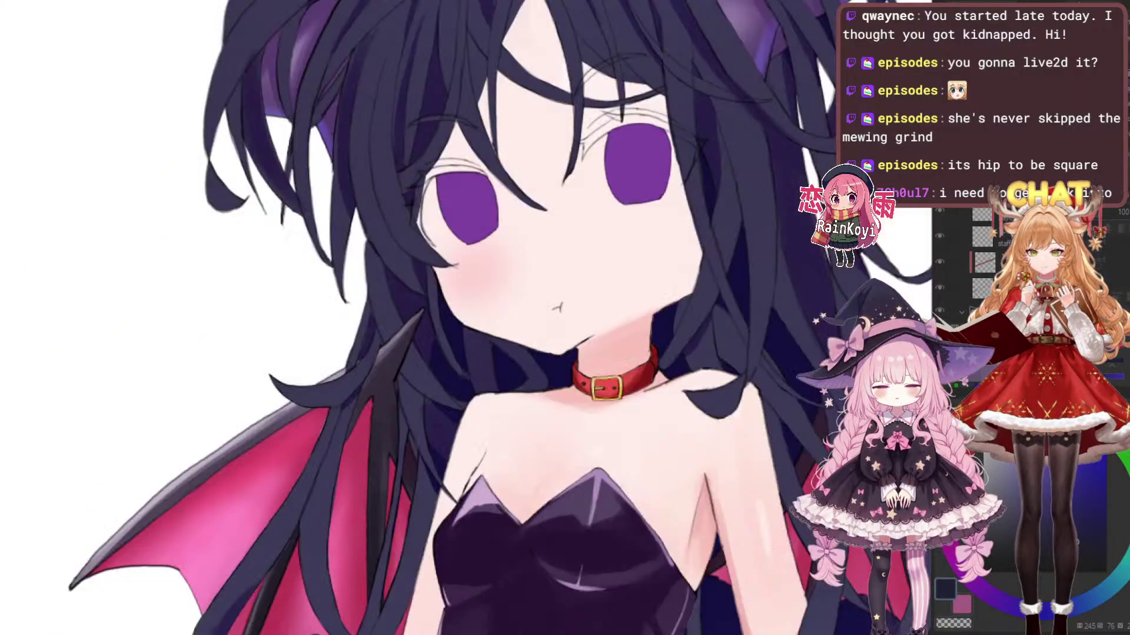
pyautogui.scroll(-3, 353, 357)
pyautogui.scroll(3, 353, 357)
pyautogui.scroll(2, 680, 276)
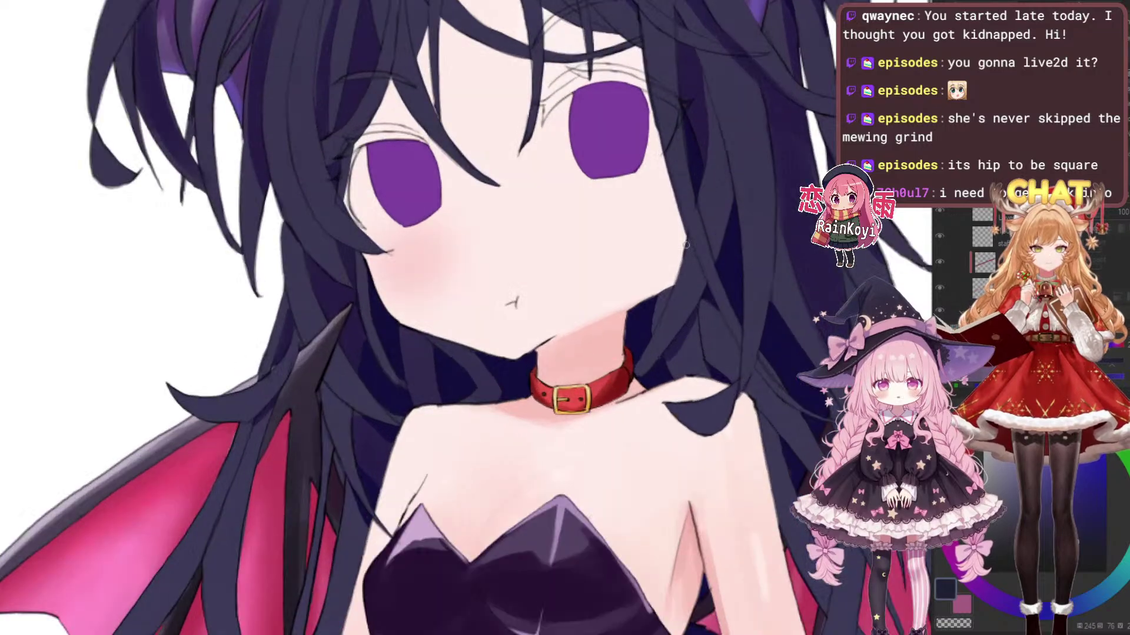
pyautogui.scroll(3, 678, 323)
pyautogui.scroll(-4, 679, 318)
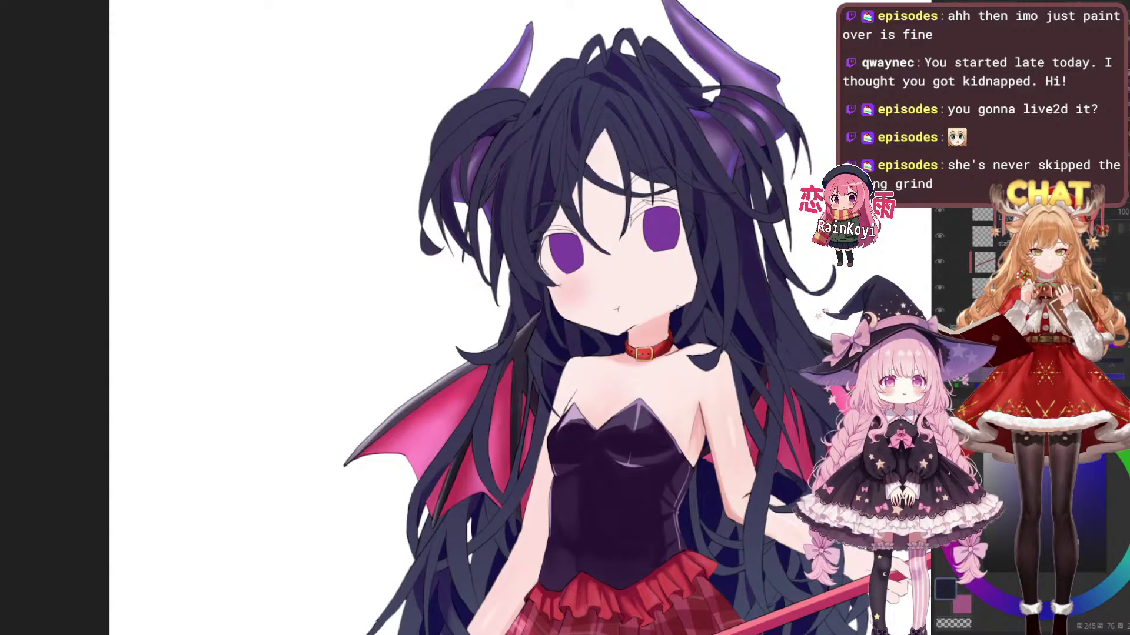
pyautogui.scroll(3, 776, 312)
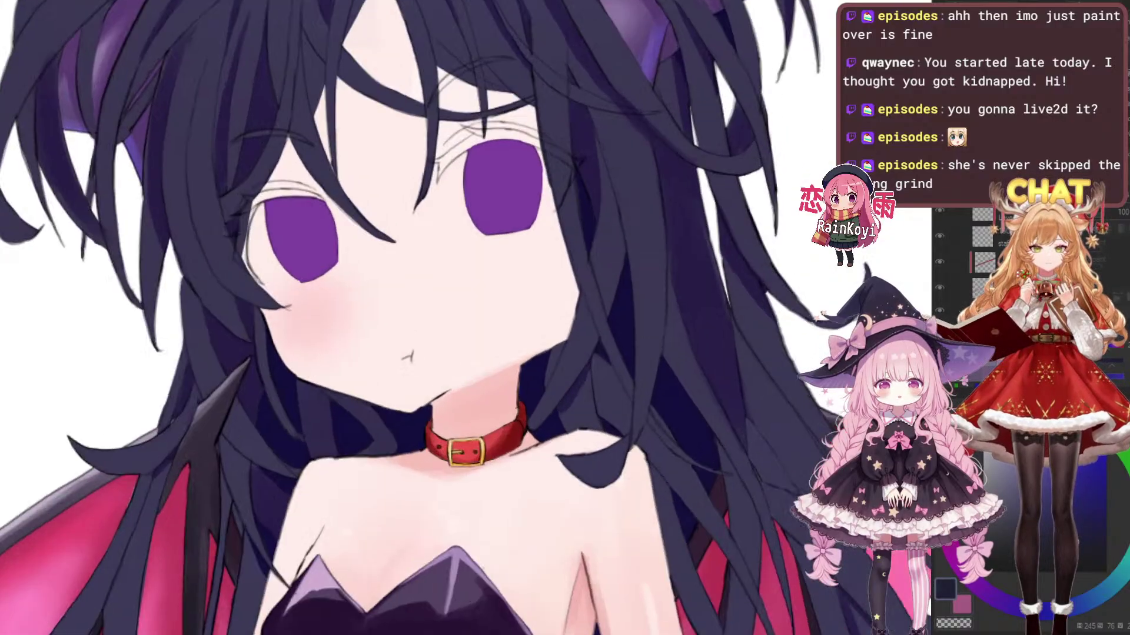
pyautogui.scroll(-1, 659, 315)
pyautogui.scroll(1, 660, 315)
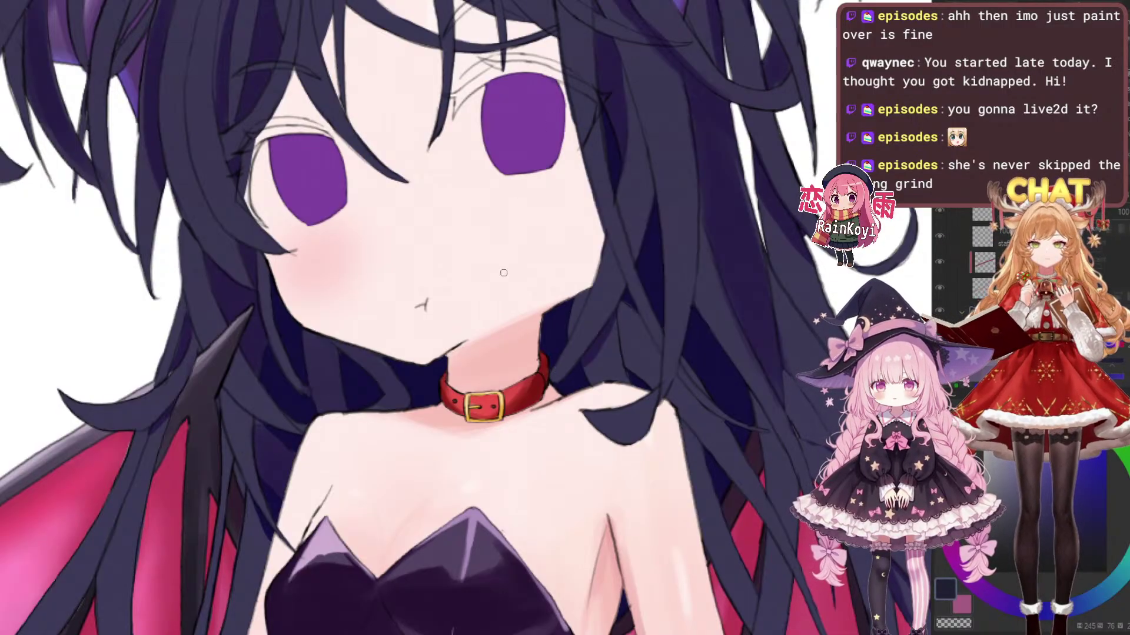
pyautogui.hotkey('ctrl', '+')
pyautogui.hotkey('ctrl', '+')
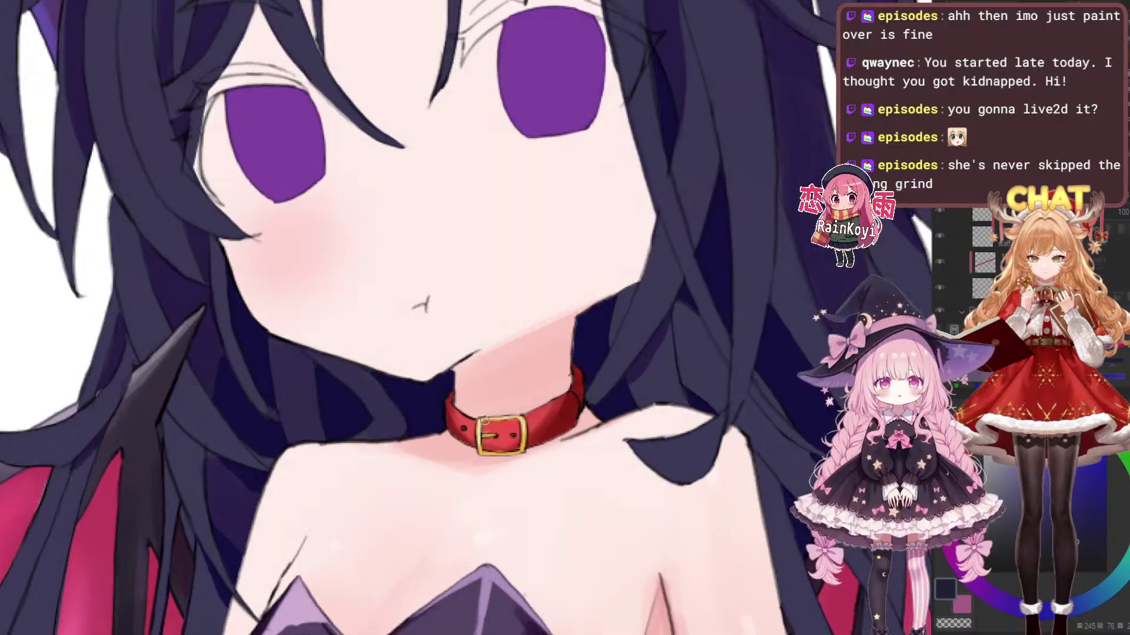
# Try to trim the end of the chin outline where it runs over the neck
pyautogui.scroll(2, 465, 382)
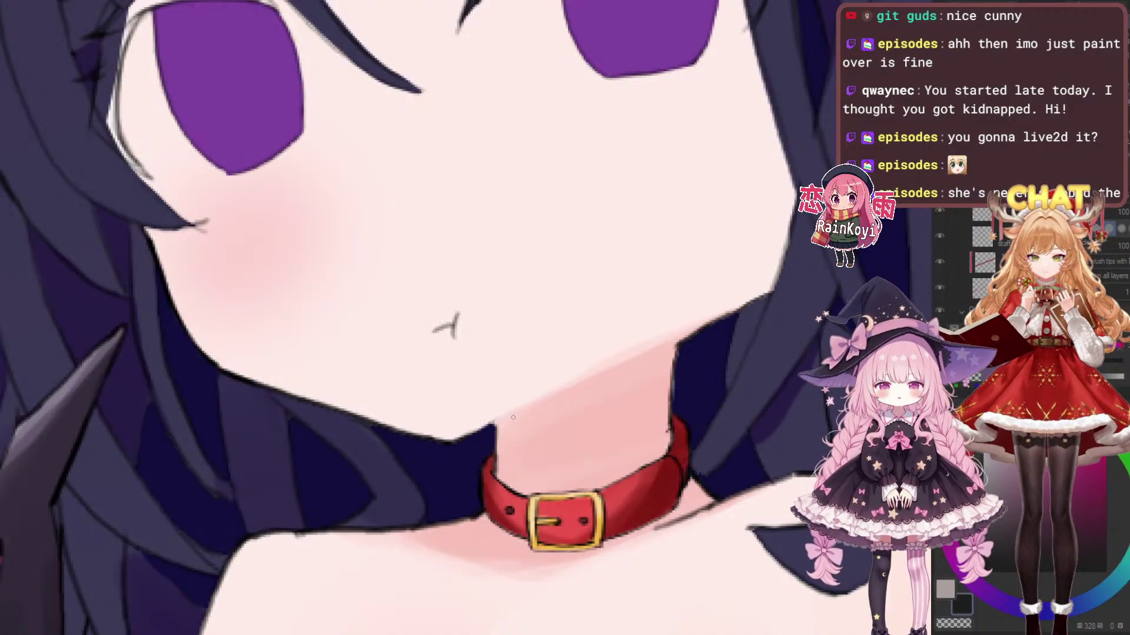
pyautogui.moveTo(491, 435); pyautogui.dragTo(523, 410)
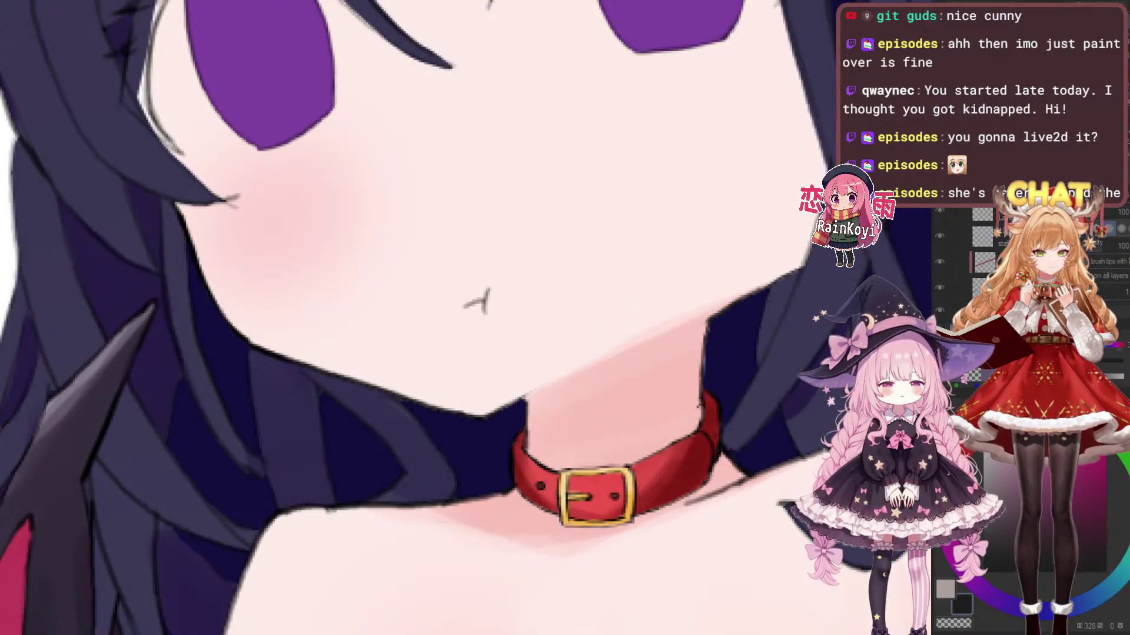
pyautogui.press('[')
pyautogui.press('[')
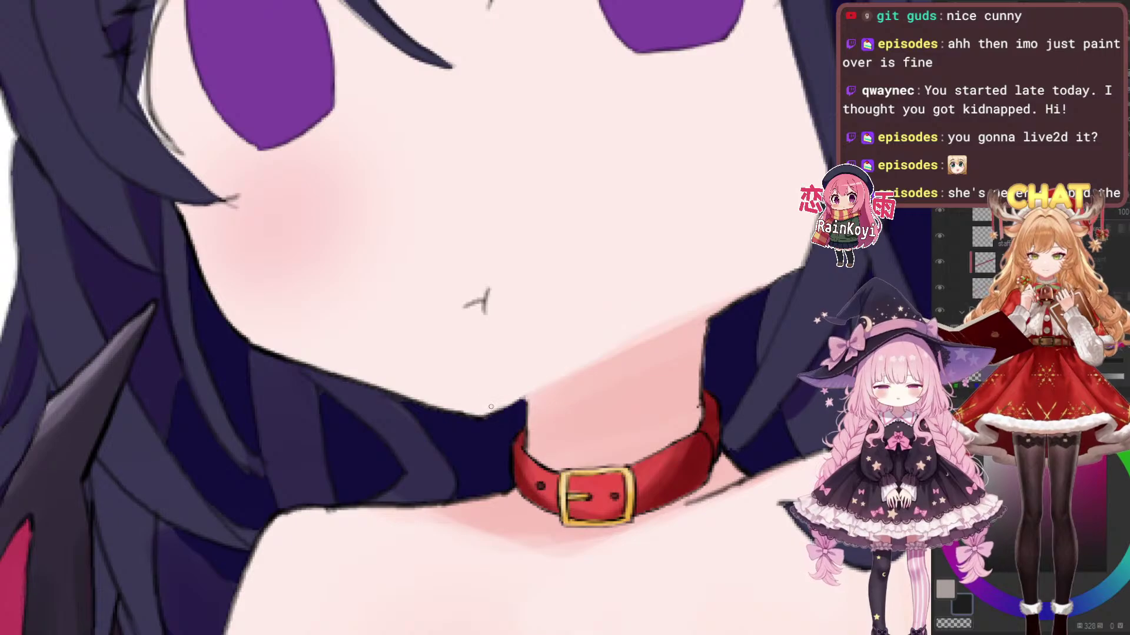
pyautogui.moveTo(509, 406)
pyautogui.mouseDown()
pyautogui.moveTo(547, 386)
pyautogui.moveTo(595, 389)
pyautogui.mouseUp()
pyautogui.hotkey('ctrl', 'z')
pyautogui.scroll(-5, 631, 357)
pyautogui.scroll(4, 622, 365)
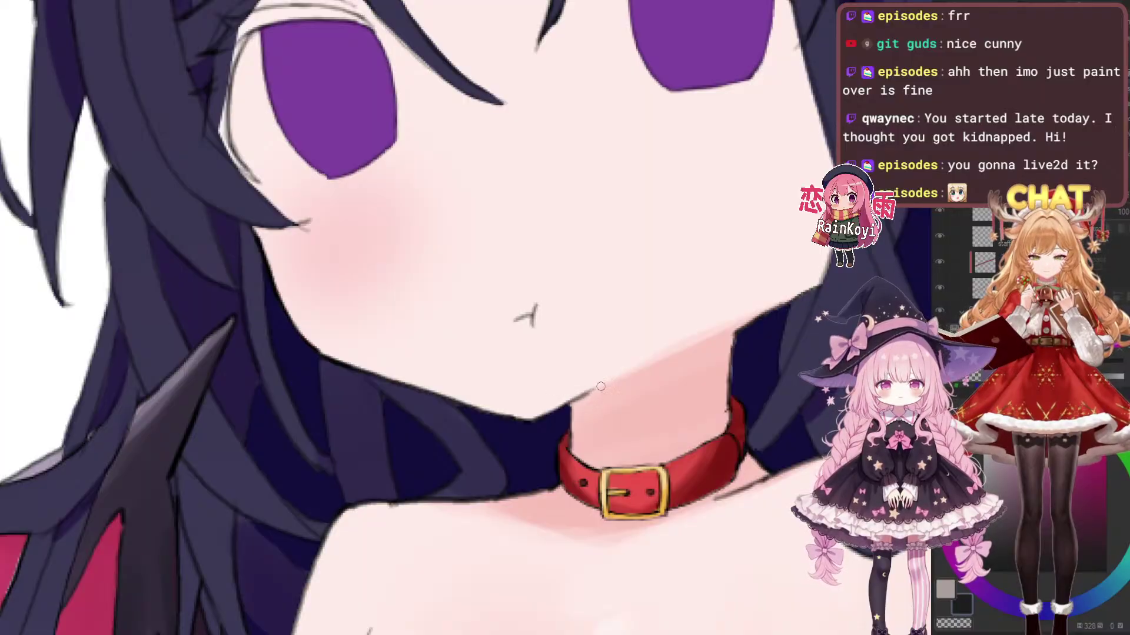
# Shorten the chin outline above the neck and rework its end into a thin taper
pyautogui.moveTo(593, 390)
pyautogui.mouseDown()
pyautogui.moveTo(570, 405)
pyautogui.moveTo(580, 397)
pyautogui.mouseUp()
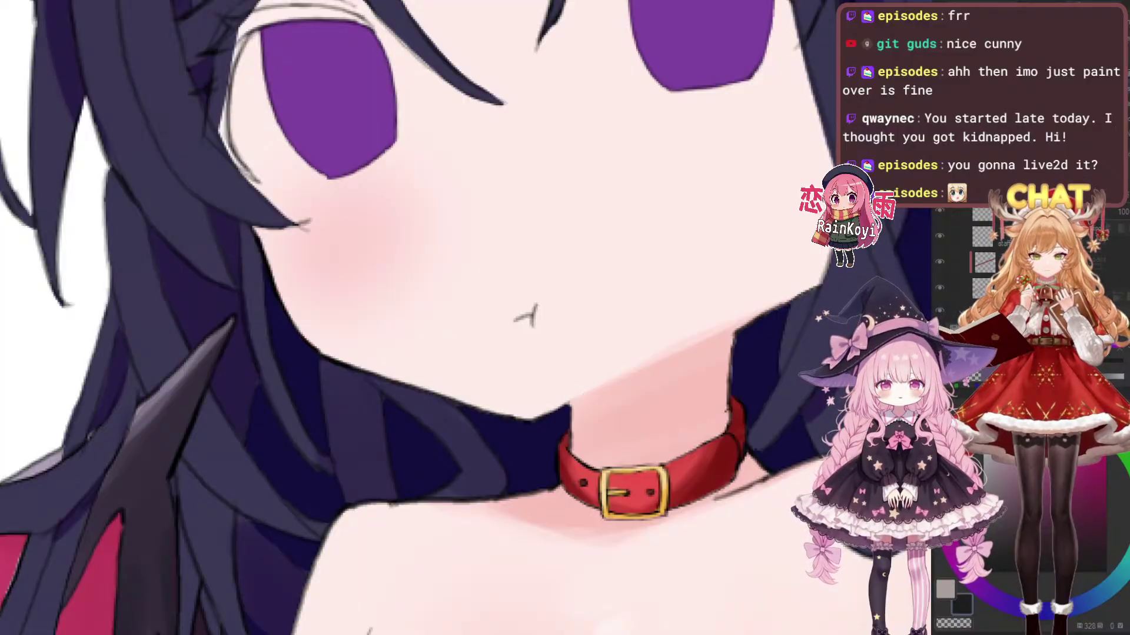
pyautogui.scroll(3, 571, 406)
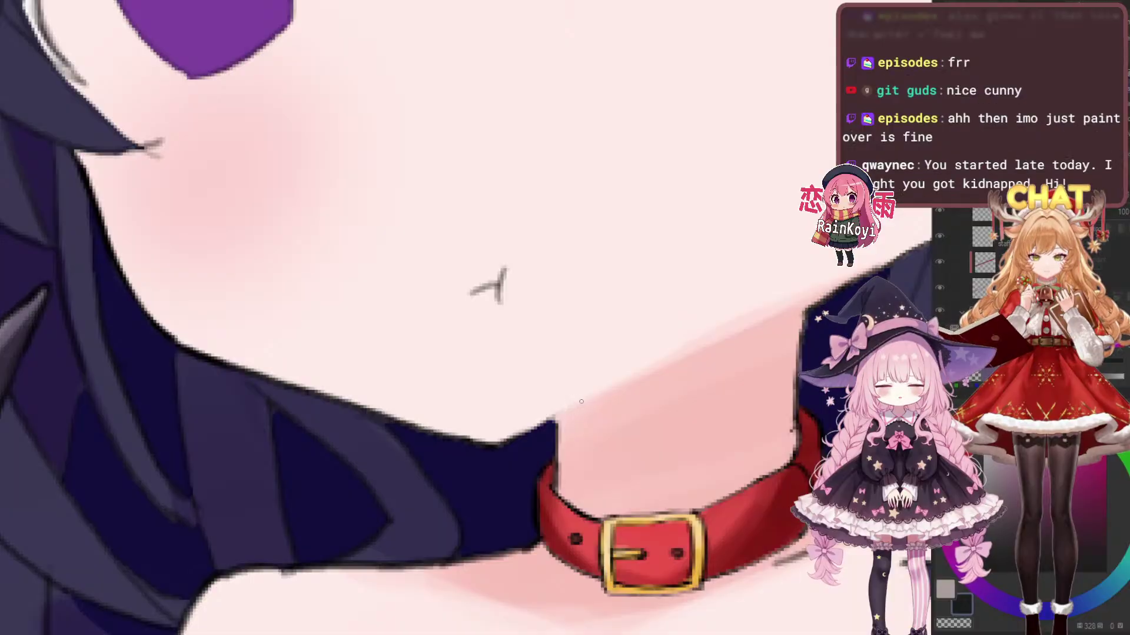
pyautogui.moveTo(562, 416)
pyautogui.mouseDown()
pyautogui.moveTo(533, 426)
pyautogui.moveTo(511, 411)
pyautogui.mouseUp()
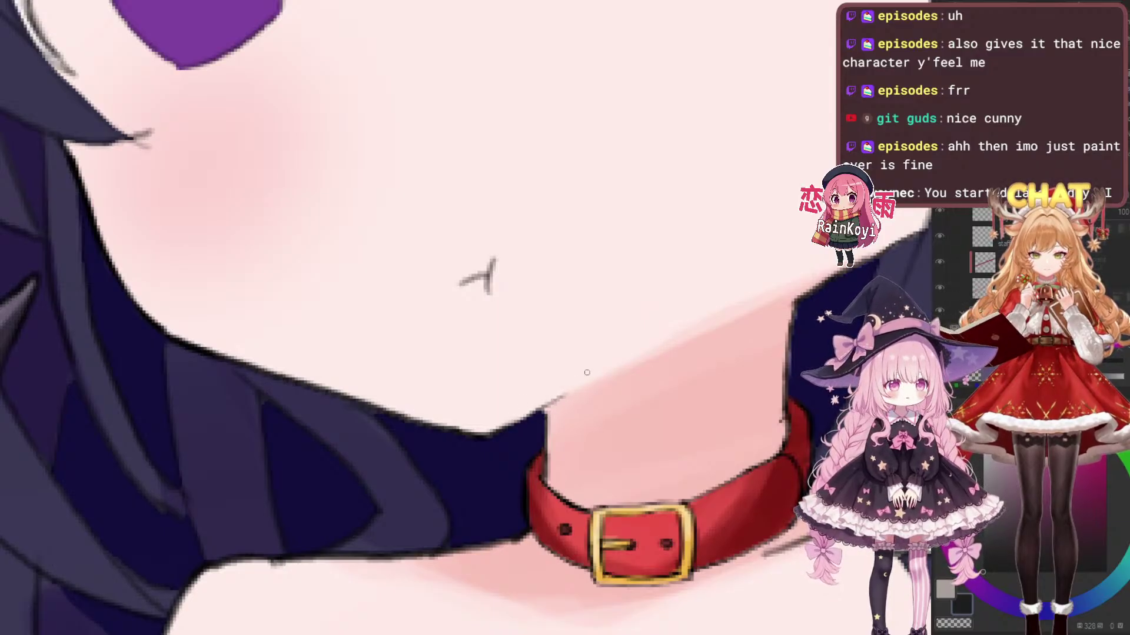
pyautogui.moveTo(527, 417); pyautogui.dragTo(590, 386)
pyautogui.hotkey('ctrl', 'z')
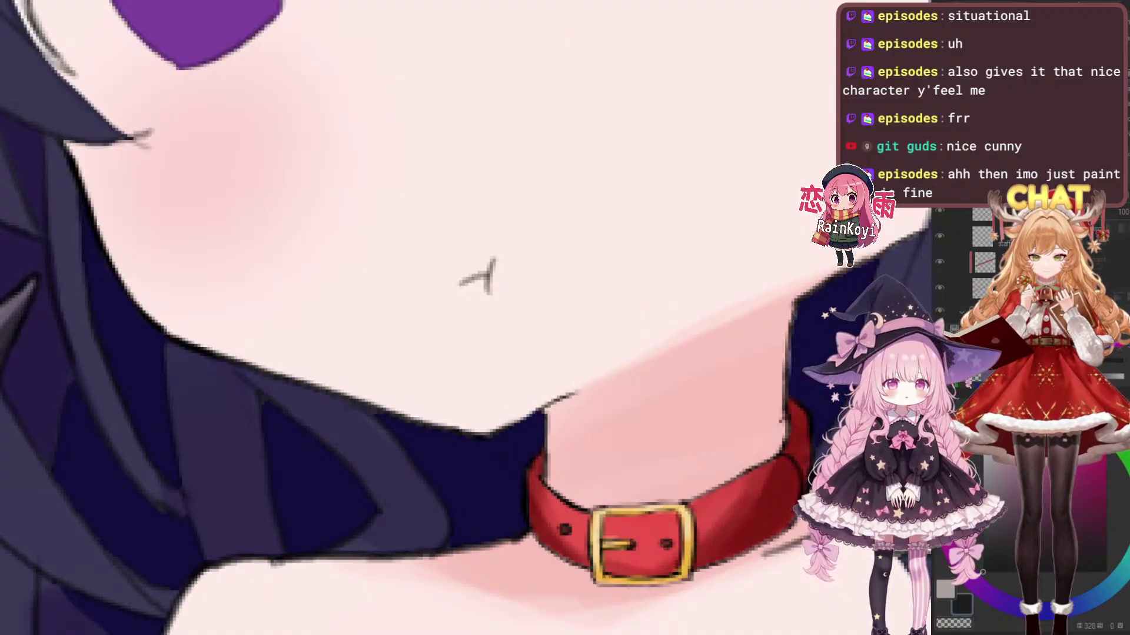
pyautogui.hotkey('ctrl', 'z')
pyautogui.moveTo(536, 414)
pyautogui.mouseDown()
pyautogui.moveTo(591, 387)
pyautogui.moveTo(560, 413)
pyautogui.moveTo(534, 416)
pyautogui.moveTo(573, 394)
pyautogui.mouseUp()
pyautogui.scroll(-3, 665, 359)
pyautogui.scroll(1, 602, 294)
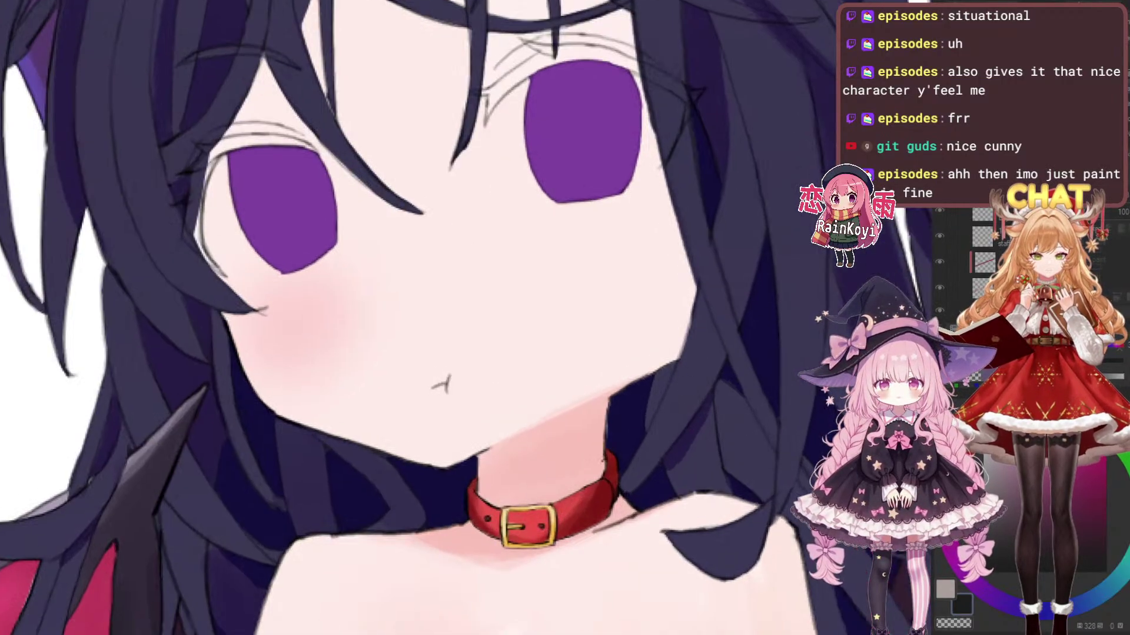
# Ink the lower jawline in dark from the neck's right edge up to the hair
pyautogui.scroll(-3, 656, 387)
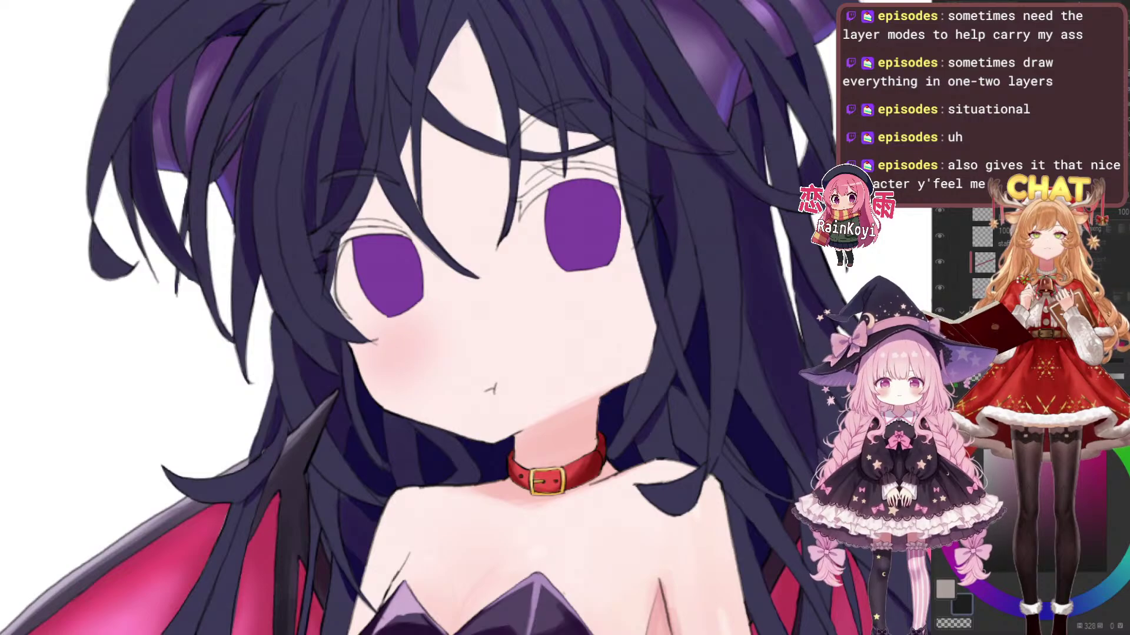
pyautogui.scroll(2, 607, 414)
pyautogui.keyDown('alt'); pyautogui.click(612, 414); pyautogui.keyUp('alt')
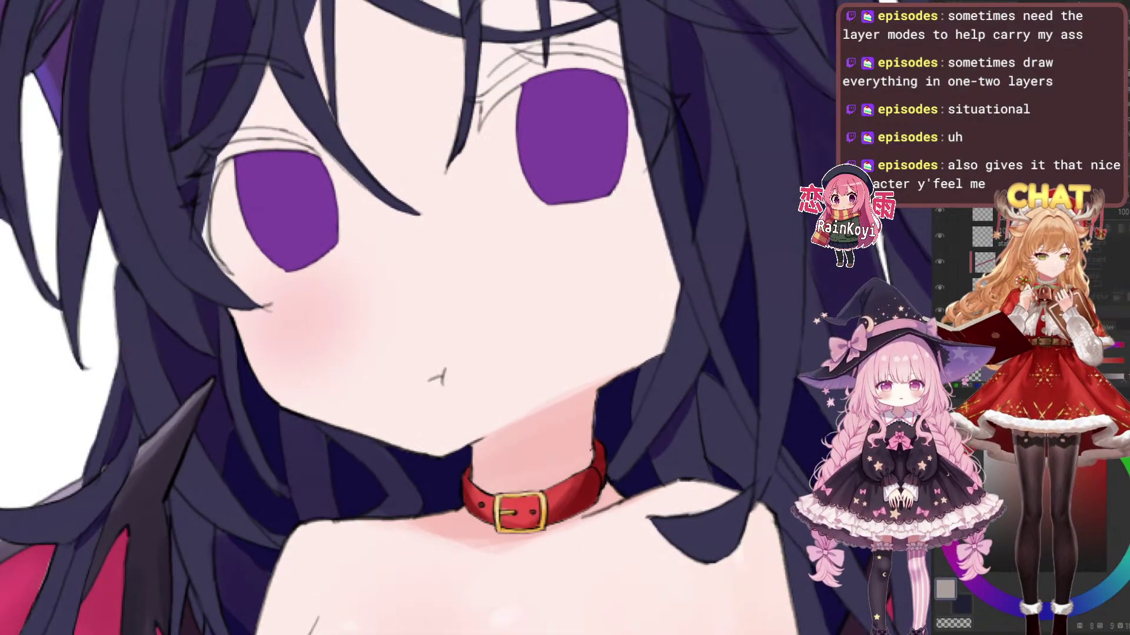
pyautogui.scroll(-6, 637, 353)
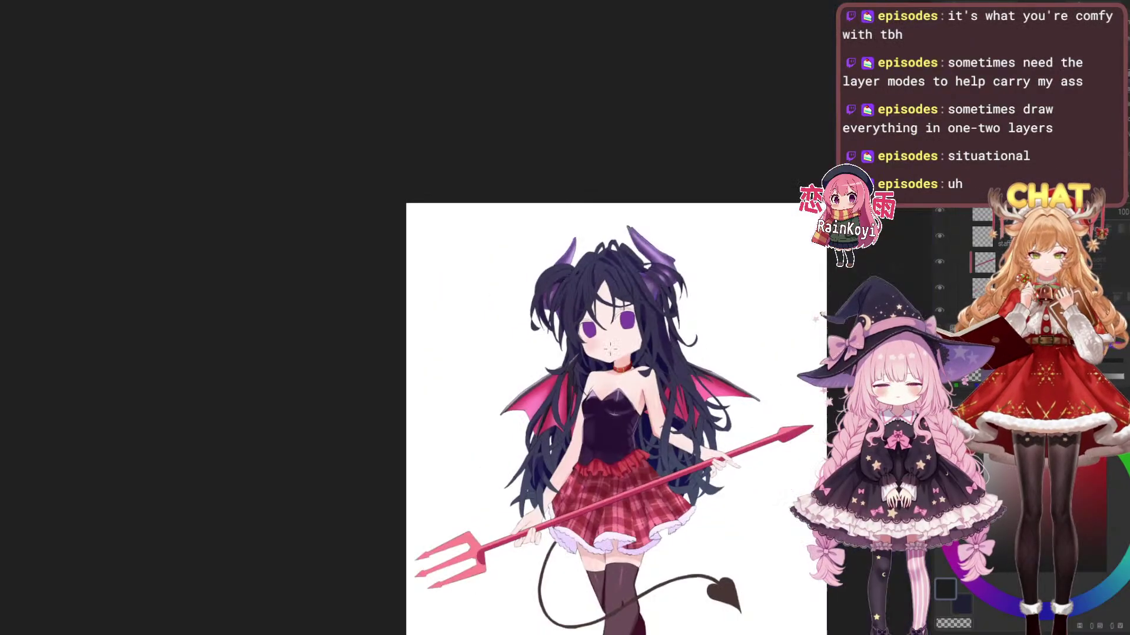
pyautogui.scroll(1, 640, 369)
pyautogui.scroll(4, 636, 356)
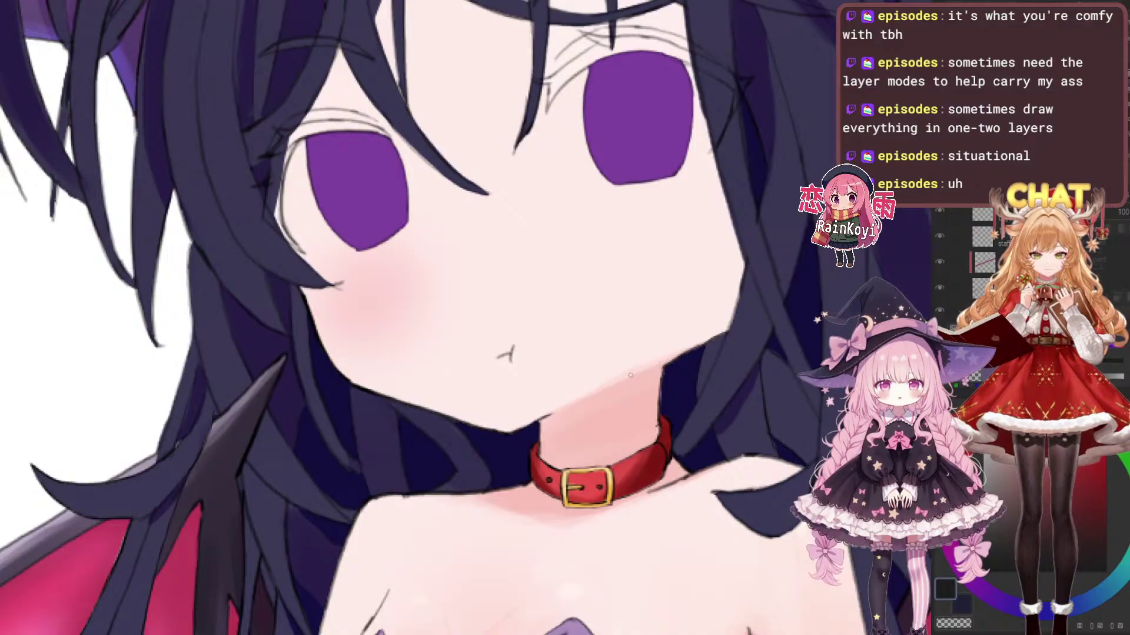
pyautogui.scroll(-1, 592, 383)
pyautogui.scroll(2, 592, 382)
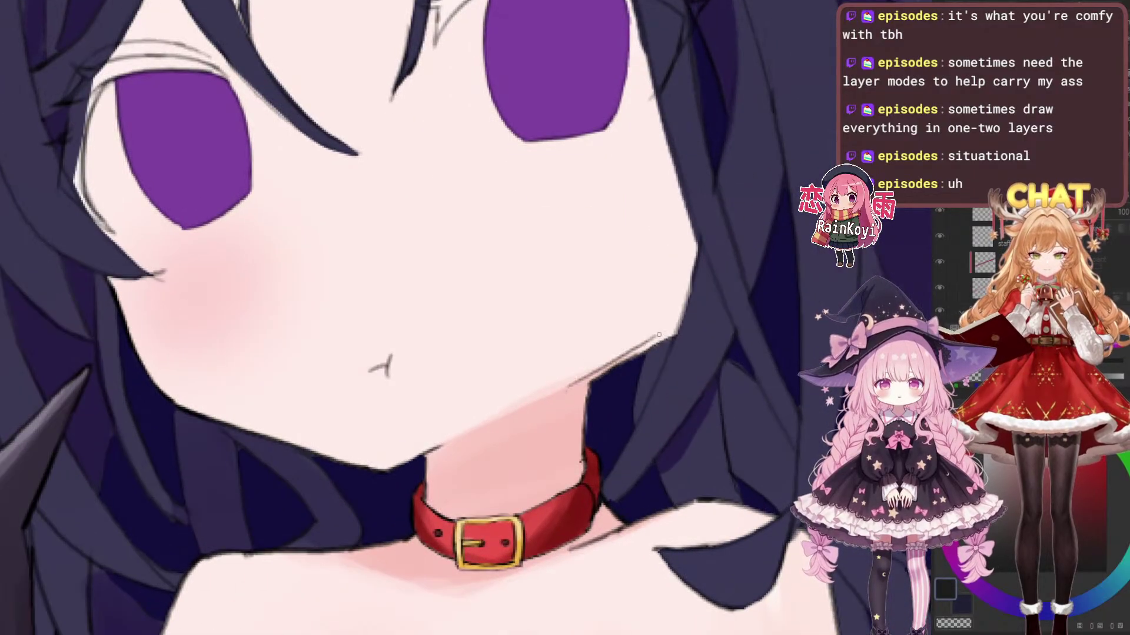
pyautogui.moveTo(570, 388)
pyautogui.mouseDown()
pyautogui.moveTo(675, 325)
pyautogui.moveTo(649, 361)
pyautogui.mouseUp()
pyautogui.scroll(-3, 685, 324)
pyautogui.scroll(2, 649, 359)
# Narrow the face's right side with a new cheek contour and paint the skin outside it with the hair's dark blue-grey
pyautogui.moveTo(650, 302); pyautogui.dragTo(627, 384)
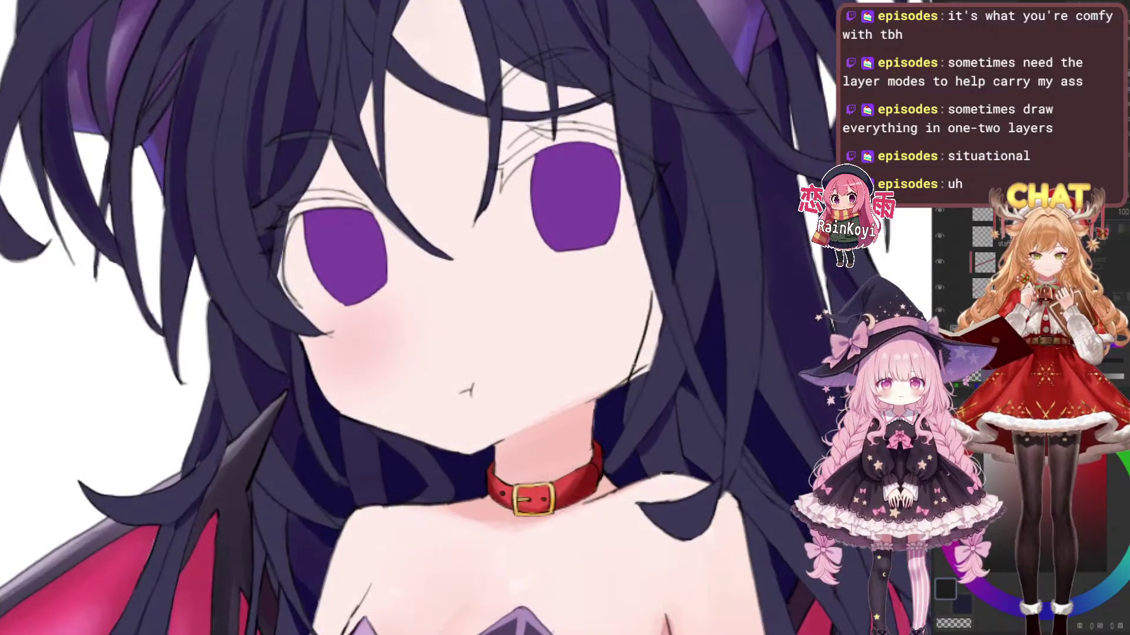
pyautogui.scroll(3, 677, 374)
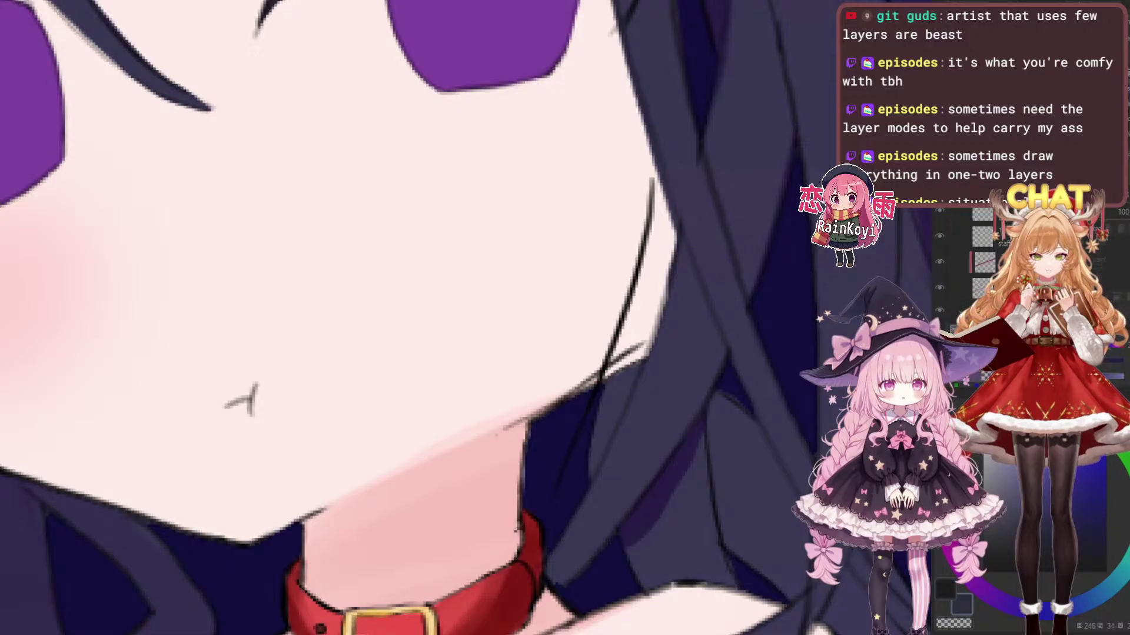
pyautogui.moveTo(671, 288)
pyautogui.mouseDown()
pyautogui.moveTo(636, 383)
pyautogui.moveTo(593, 412)
pyautogui.moveTo(647, 286)
pyautogui.mouseUp()
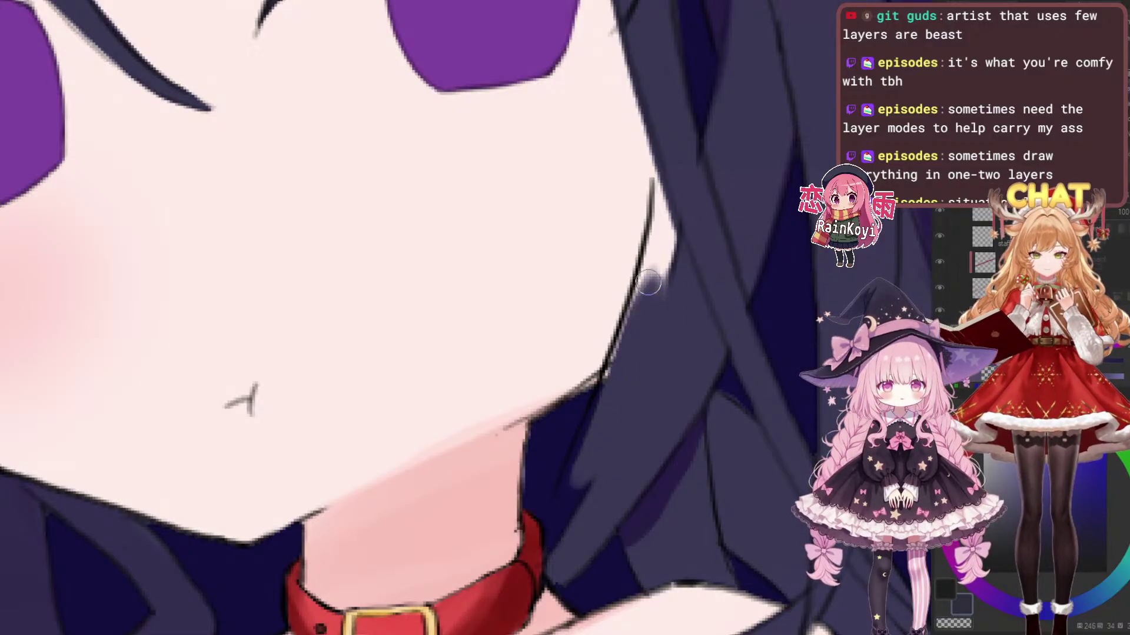
pyautogui.moveTo(590, 446)
pyautogui.mouseDown()
pyautogui.moveTo(651, 282)
pyautogui.moveTo(675, 328)
pyautogui.moveTo(650, 419)
pyautogui.mouseUp()
pyautogui.scroll(-2, 641, 353)
pyautogui.scroll(1, 629, 330)
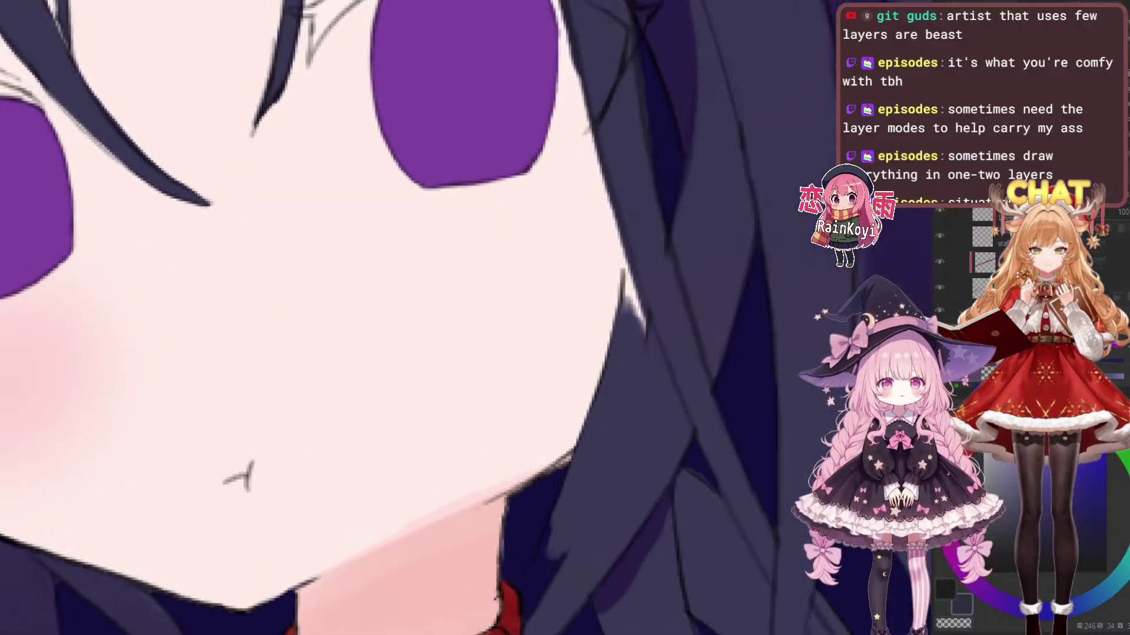
pyautogui.scroll(2, 634, 324)
pyautogui.moveTo(634, 294)
pyautogui.mouseDown()
pyautogui.moveTo(613, 326)
pyautogui.moveTo(615, 351)
pyautogui.moveTo(601, 292)
pyautogui.moveTo(612, 383)
pyautogui.moveTo(597, 329)
pyautogui.moveTo(605, 361)
pyautogui.mouseUp()
pyautogui.scroll(-1, 613, 330)
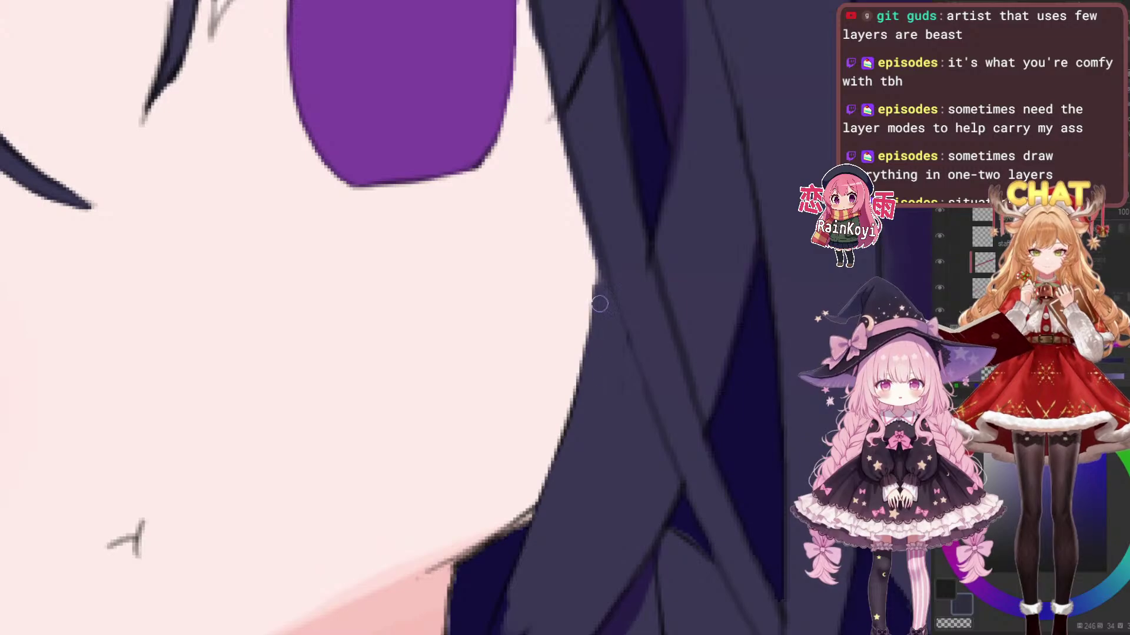
pyautogui.scroll(-4, 724, 256)
pyautogui.scroll(3, 724, 256)
# Redraw the dark contour from the right cheek past the jaw corner and along the hair strand beside the neck
pyautogui.press('x')
pyautogui.moveTo(613, 208); pyautogui.dragTo(601, 300)
pyautogui.scroll(2, 557, 358)
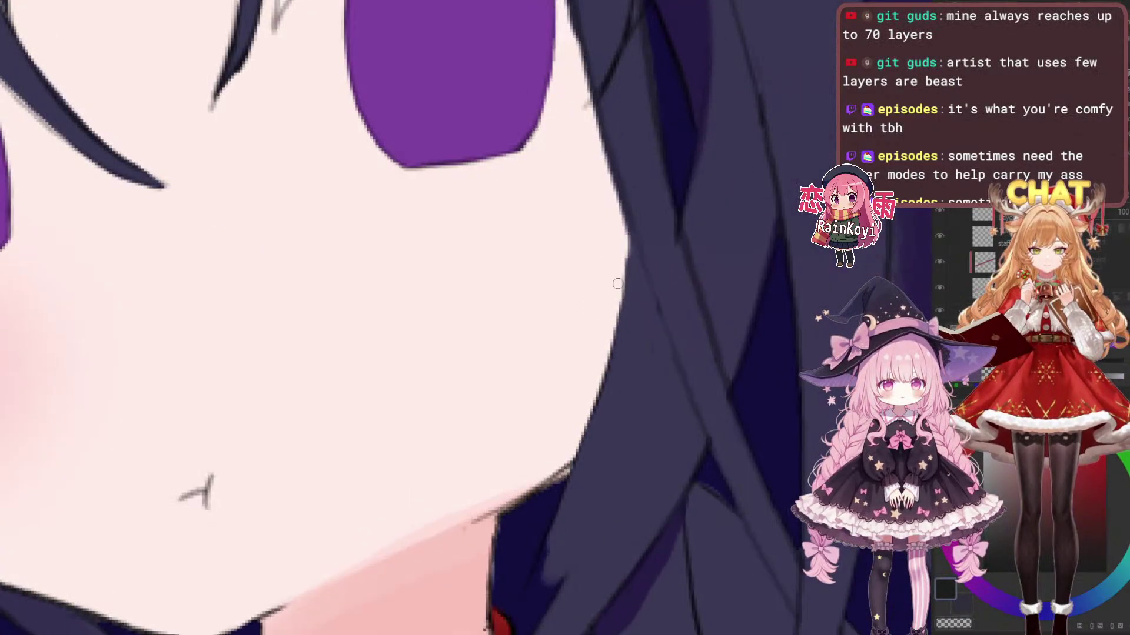
pyautogui.hotkey('ctrl', 'z')
pyautogui.moveTo(628, 225)
pyautogui.mouseDown()
pyautogui.moveTo(622, 297)
pyautogui.moveTo(590, 403)
pyautogui.mouseUp()
pyautogui.hotkey('ctrl', 'z')
pyautogui.moveTo(629, 225)
pyautogui.mouseDown()
pyautogui.moveTo(610, 344)
pyautogui.moveTo(541, 550)
pyautogui.moveTo(572, 420)
pyautogui.mouseUp()
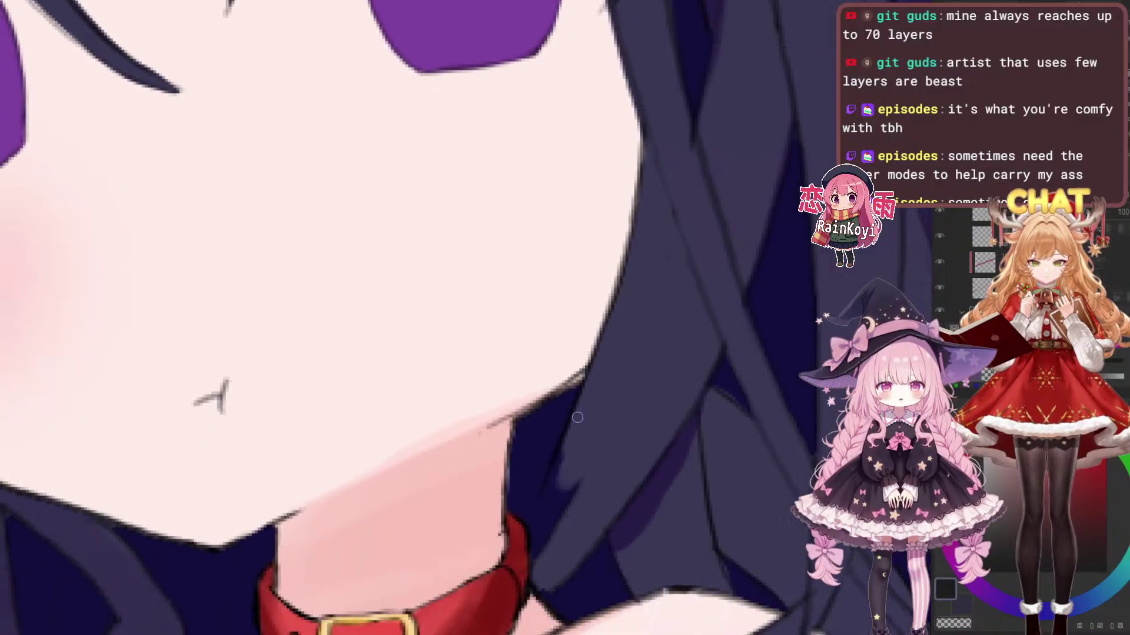
pyautogui.moveTo(550, 473); pyautogui.dragTo(548, 383)
pyautogui.scroll(1, 554, 385)
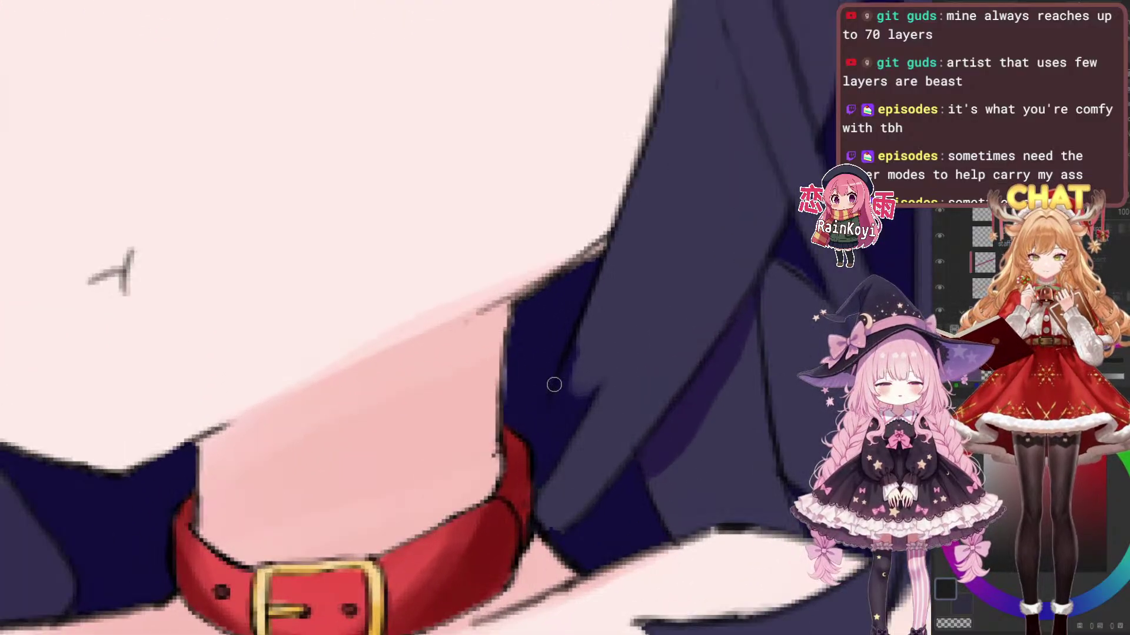
# Paint the hair's blue-grey over the dark purple shading in the strand beside the right eye
pyautogui.scroll(-1, 677, 368)
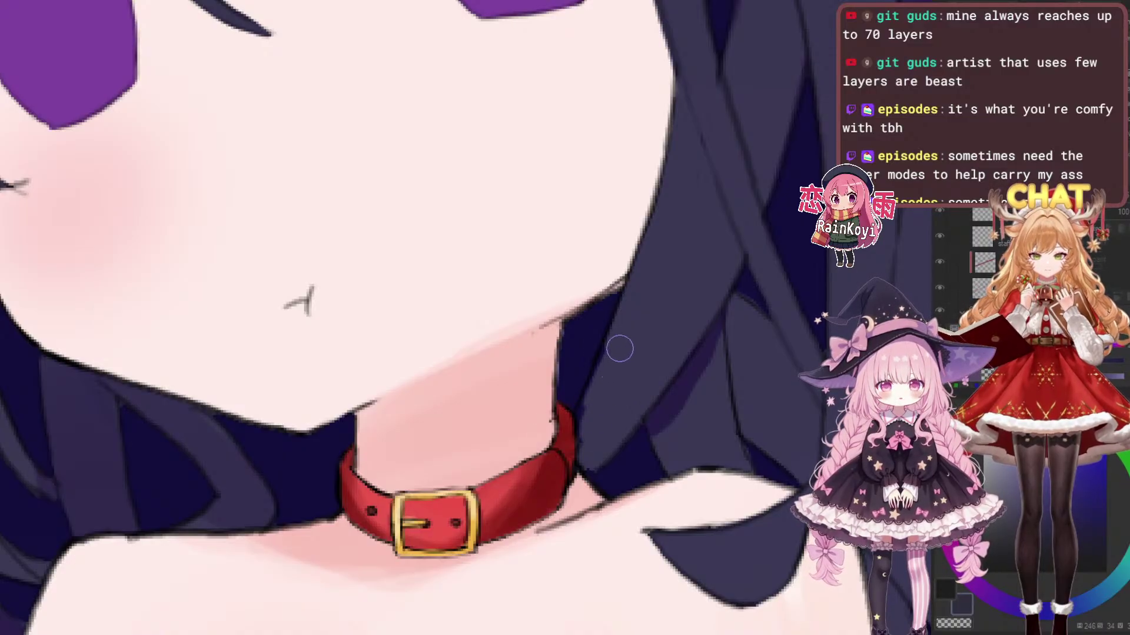
pyautogui.scroll(-3, 642, 383)
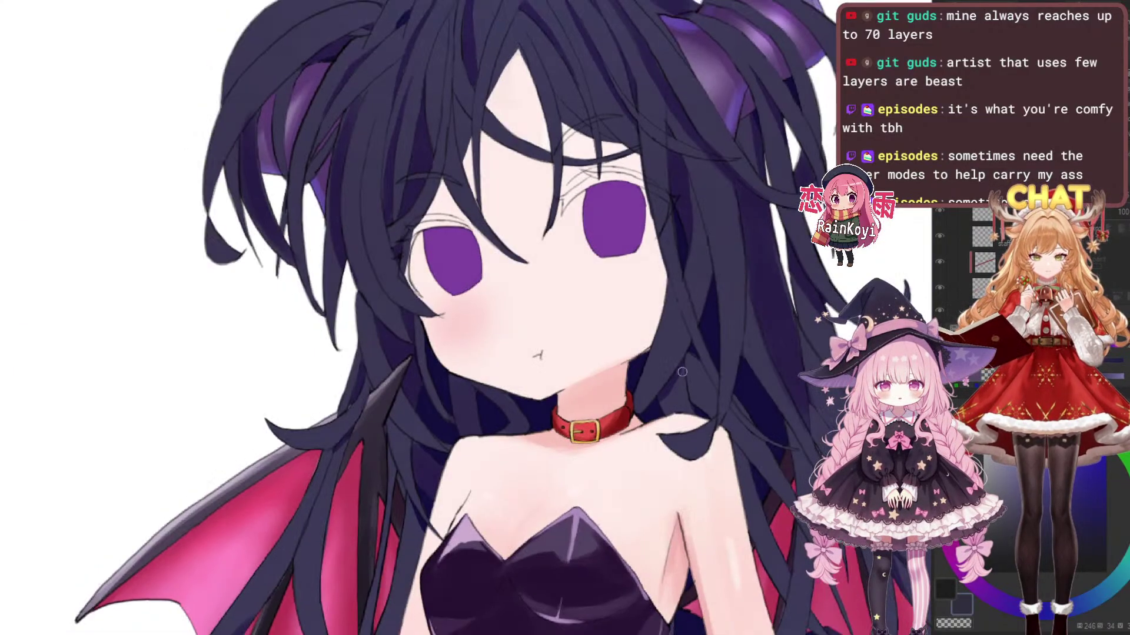
pyautogui.scroll(2, 698, 365)
pyautogui.moveTo(698, 365); pyautogui.dragTo(673, 417)
pyautogui.scroll(-2, 709, 360)
pyautogui.scroll(2, 677, 329)
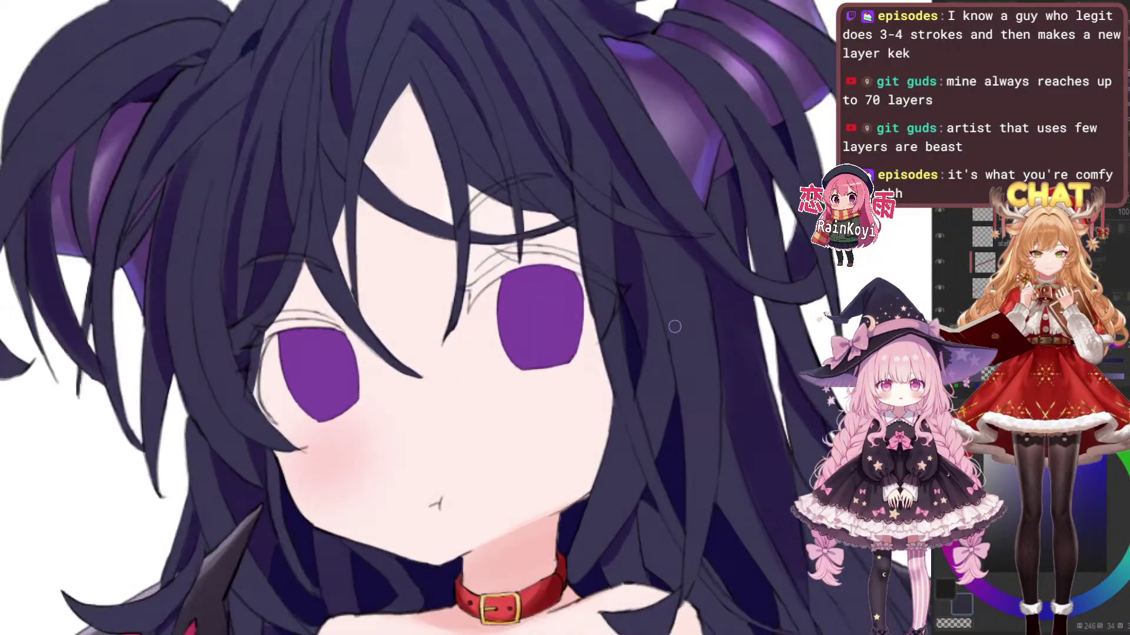
pyautogui.moveTo(622, 355); pyautogui.dragTo(625, 394)
pyautogui.moveTo(625, 303)
pyautogui.mouseDown()
pyautogui.moveTo(626, 360)
pyautogui.moveTo(625, 235)
pyautogui.moveTo(623, 303)
pyautogui.moveTo(625, 248)
pyautogui.mouseUp()
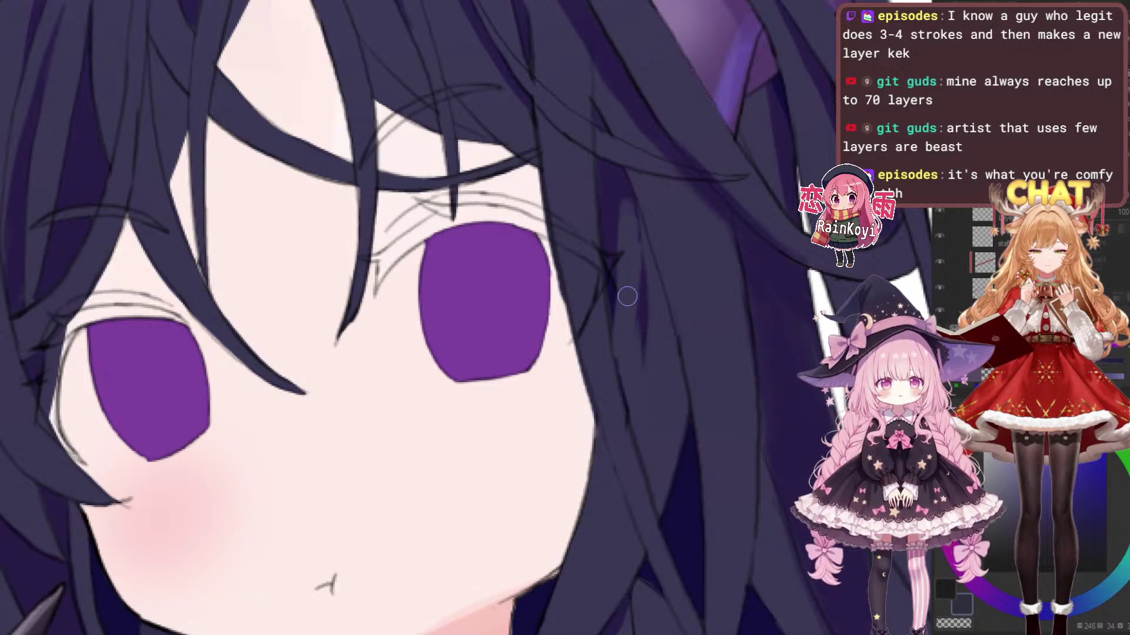
pyautogui.moveTo(633, 260); pyautogui.dragTo(654, 370)
pyautogui.moveTo(642, 321); pyautogui.dragTo(643, 362)
pyautogui.moveTo(634, 235); pyautogui.dragTo(570, 268)
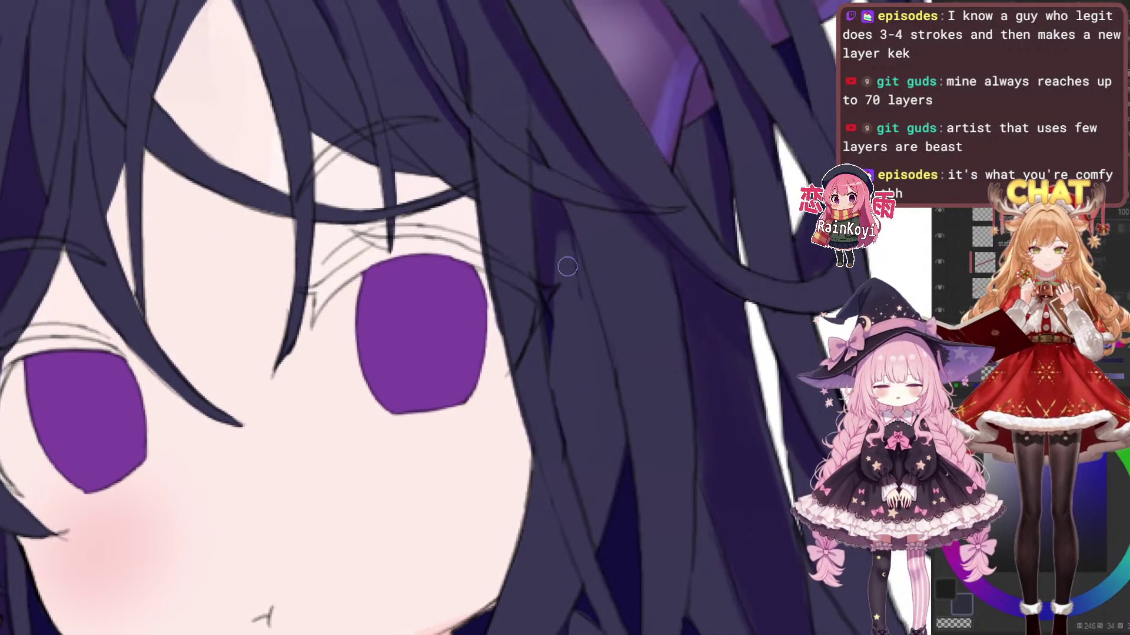
# Cover the remaining purple along that strand's inner edge with blue-grey, using a smaller brush
pyautogui.scroll(1, 549, 283)
pyautogui.press('[')
pyautogui.press('[')
pyautogui.moveTo(569, 191); pyautogui.dragTo(598, 317)
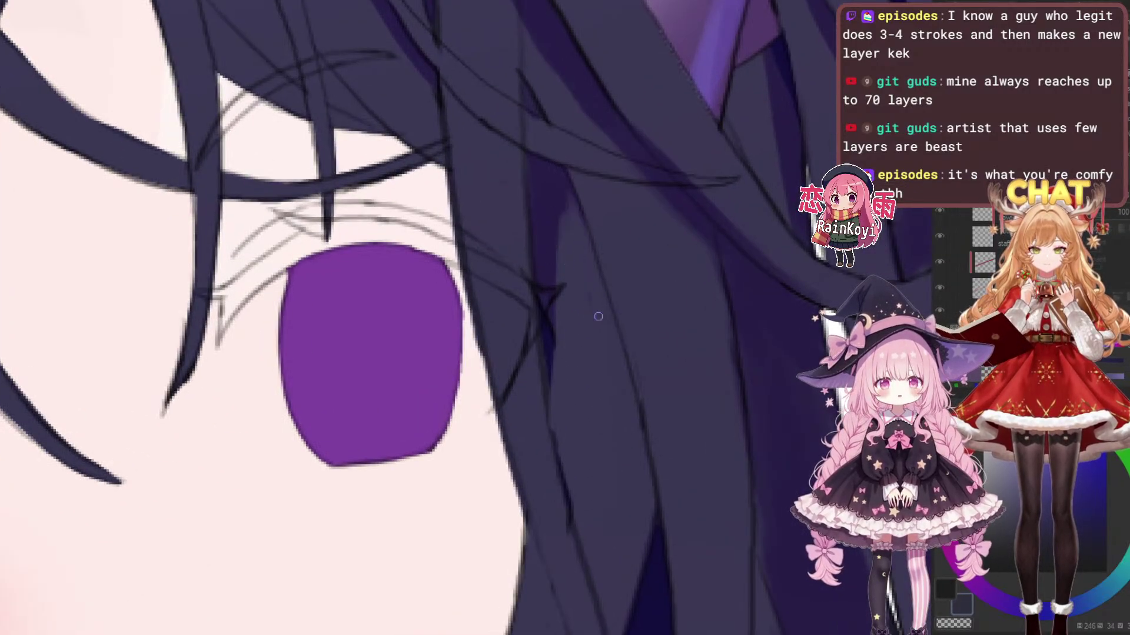
pyautogui.moveTo(563, 192); pyautogui.dragTo(585, 290)
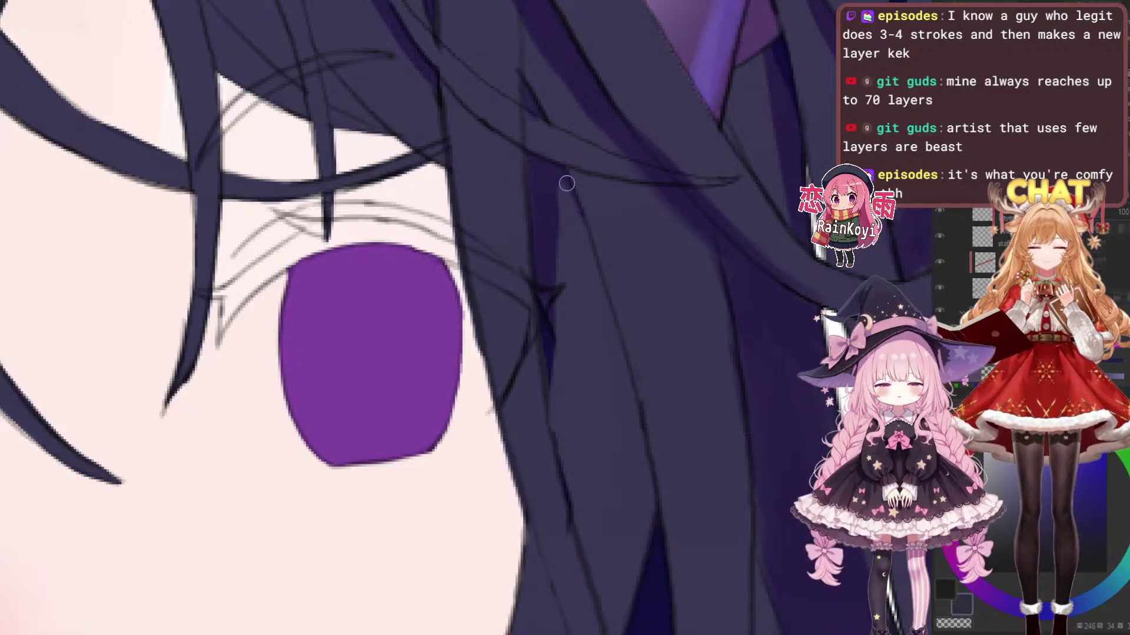
pyautogui.scroll(-5, 597, 201)
pyautogui.scroll(2, 591, 251)
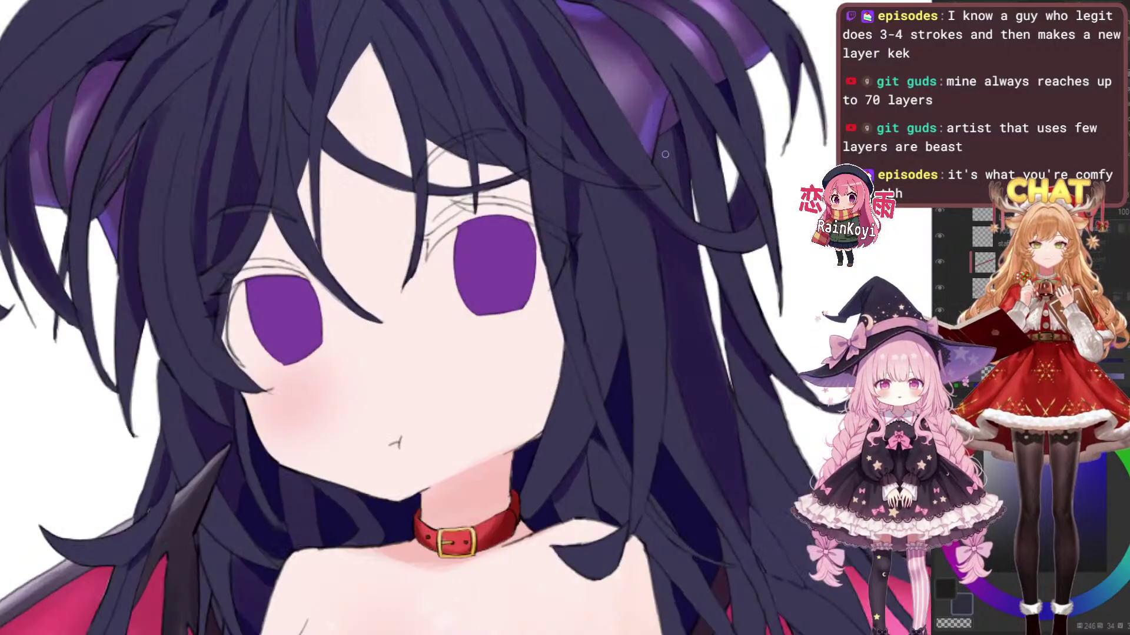
# Redraw the dark line running down the hair strand just outside the right eye's lashes
pyautogui.scroll(3, 592, 251)
pyautogui.moveTo(579, 197); pyautogui.dragTo(577, 240)
pyautogui.hotkey('ctrl', 'z')
pyautogui.moveTo(576, 183); pyautogui.dragTo(578, 250)
pyautogui.hotkey('ctrl', 'z')
pyautogui.moveTo(576, 184); pyautogui.dragTo(573, 326)
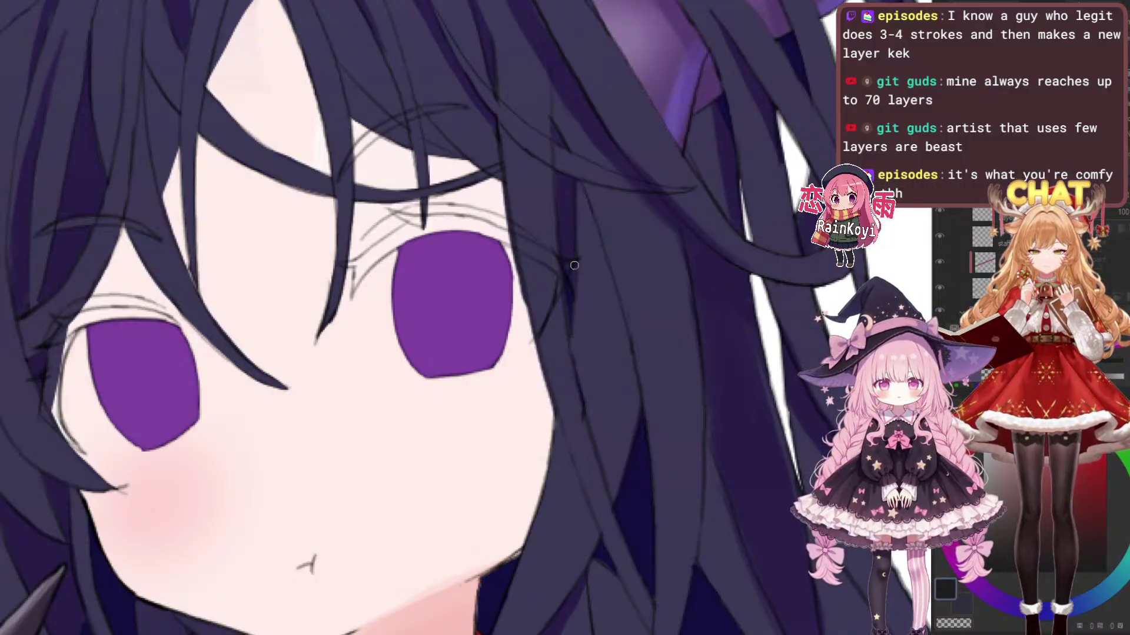
# Paint a narrow dark purple shadow down the hair beside the right eye's outer corner
pyautogui.scroll(-4, 574, 312)
pyautogui.scroll(5, 641, 271)
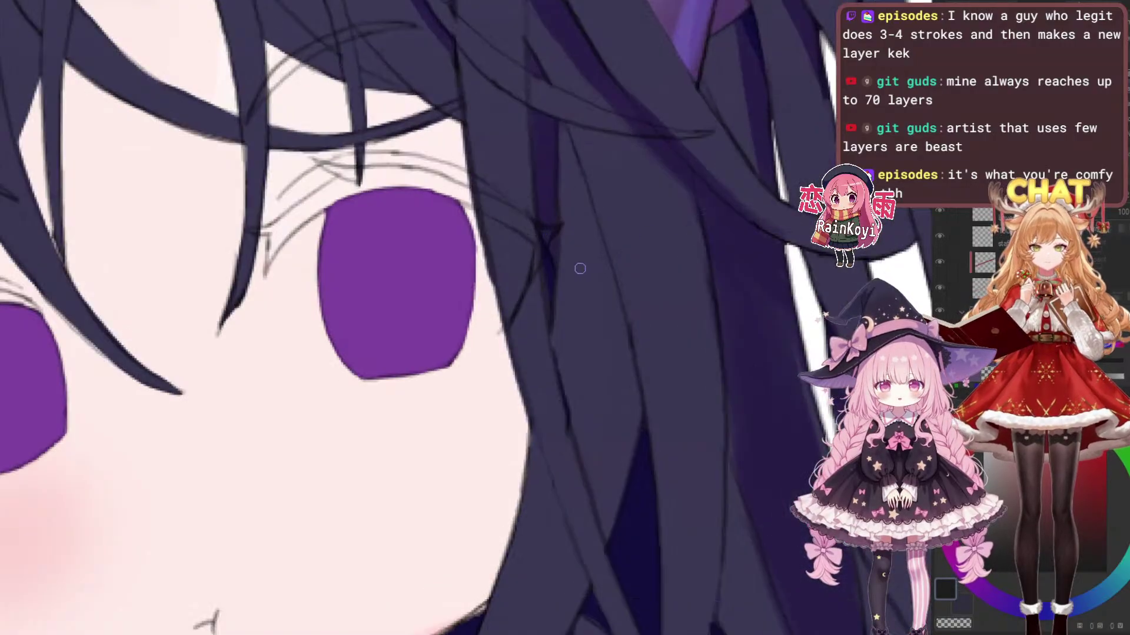
pyautogui.moveTo(565, 236); pyautogui.dragTo(562, 326)
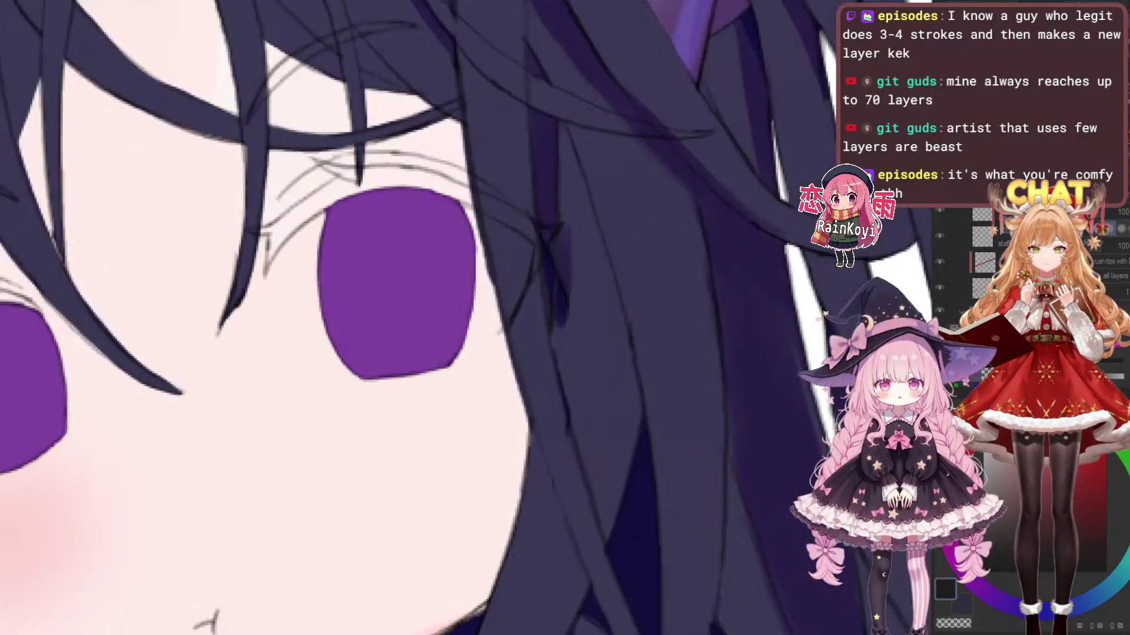
# Undo the last stroke and retouch the jaw outline between the neck and the side hair using the dark blue-grey color
pyautogui.hotkey('ctrl', 'z')
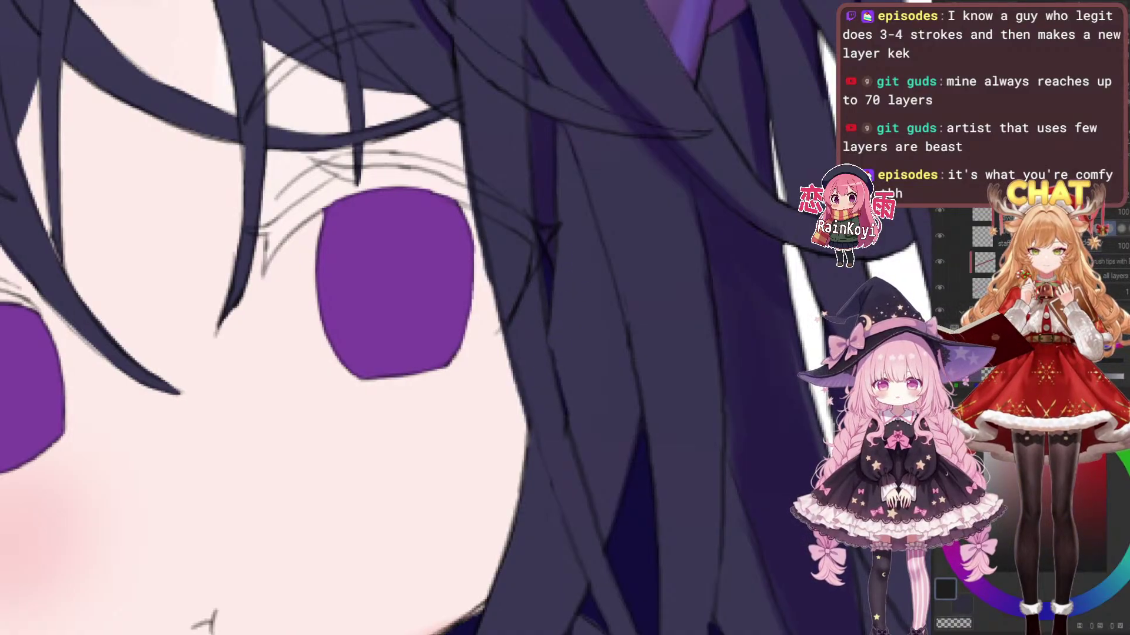
pyautogui.scroll(1, 574, 300)
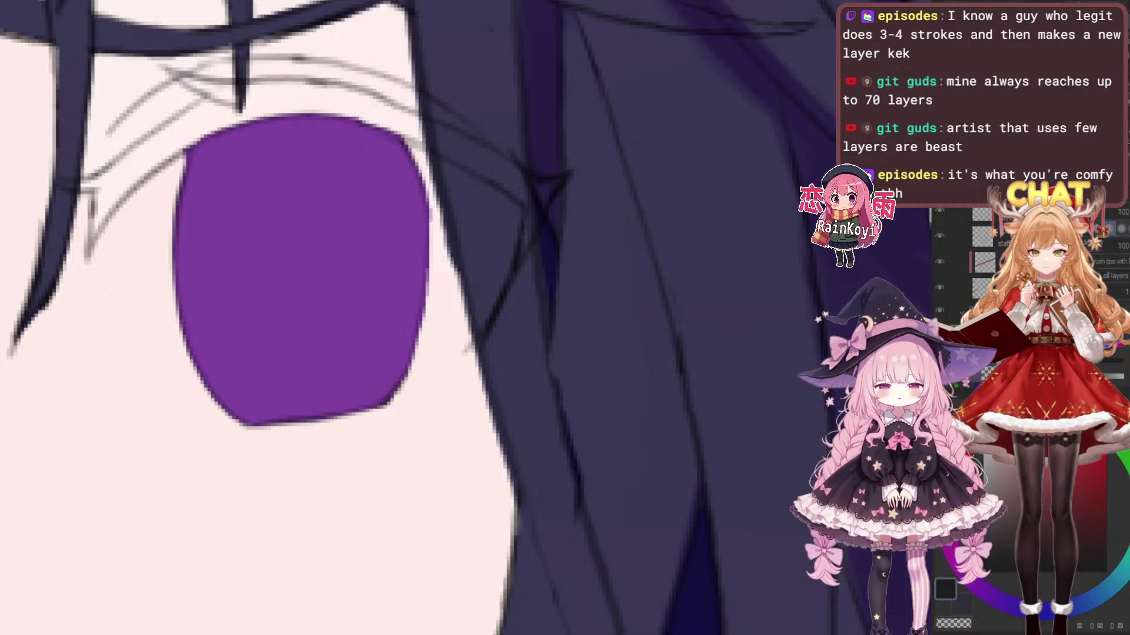
pyautogui.scroll(-6, 668, 313)
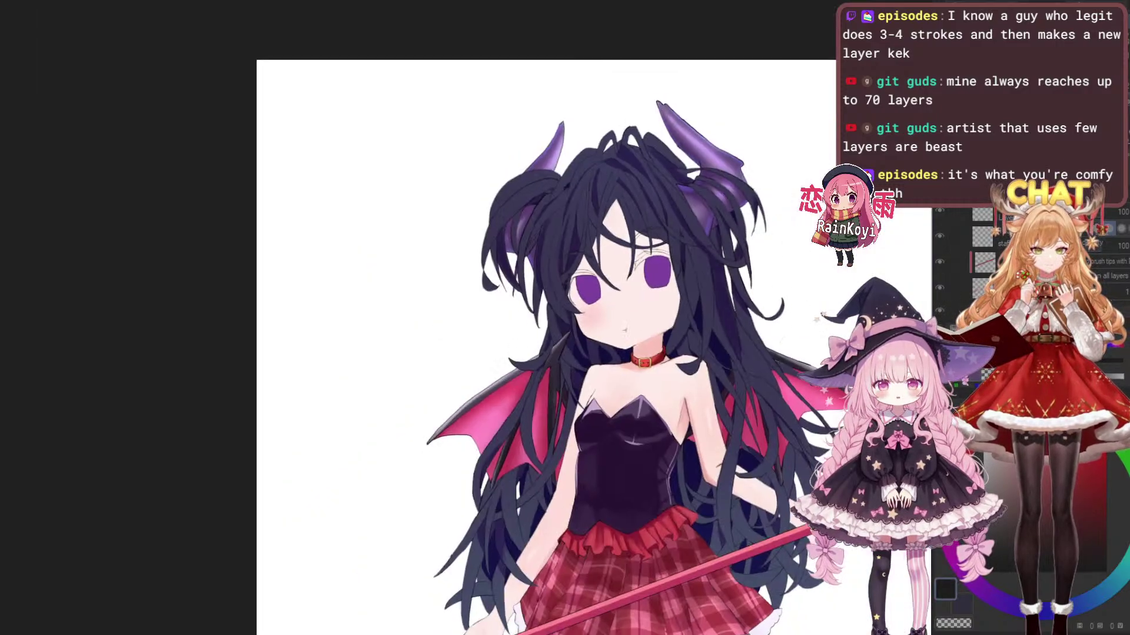
pyautogui.moveTo(719, 327); pyautogui.dragTo(694, 285)
pyautogui.scroll(4, 695, 285)
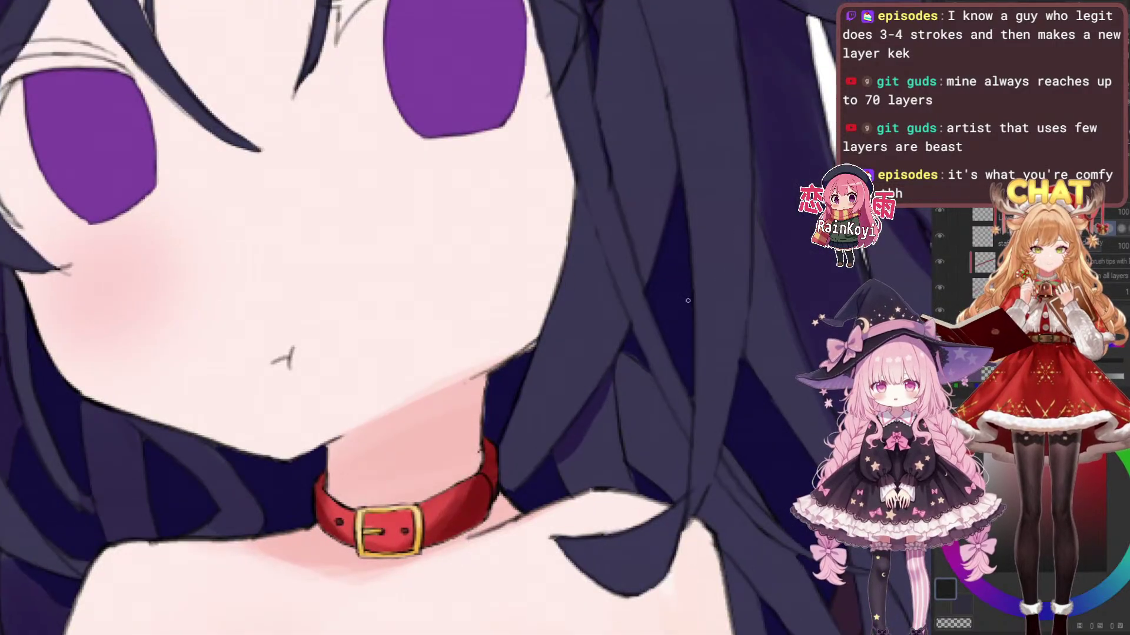
pyautogui.scroll(-3, 625, 402)
pyautogui.scroll(5, 625, 402)
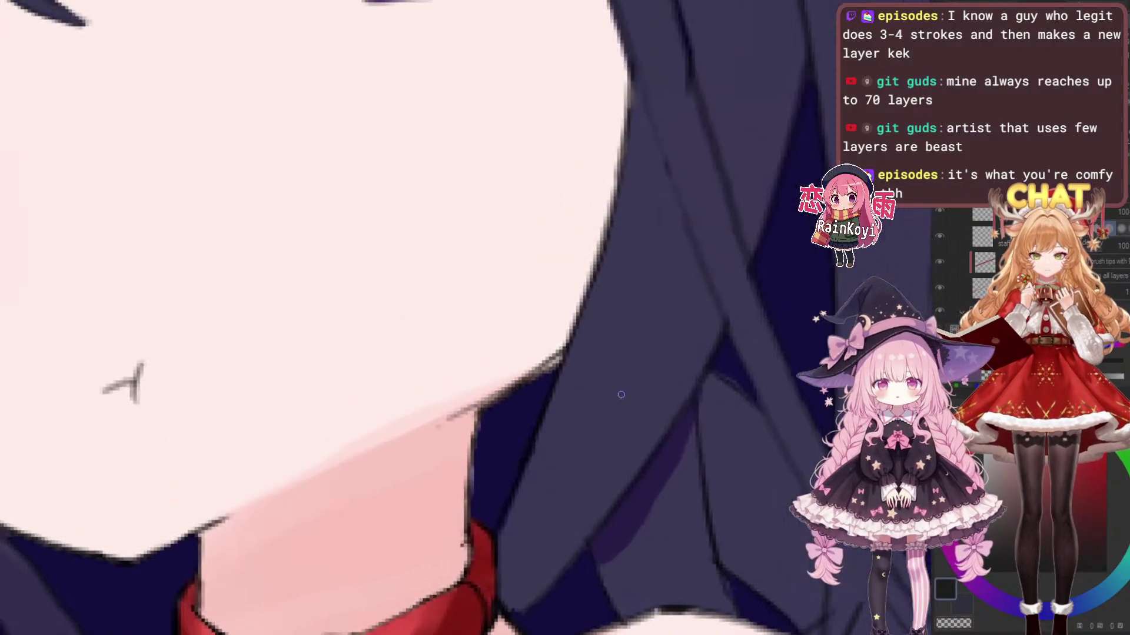
pyautogui.press('x')
pyautogui.moveTo(546, 393); pyautogui.dragTo(587, 426)
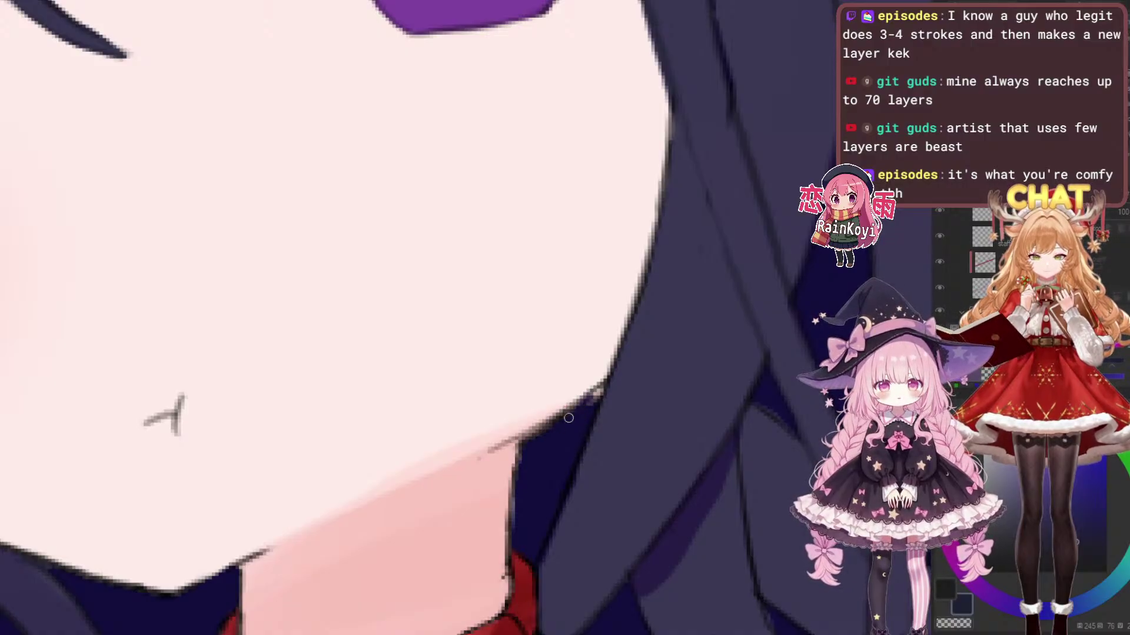
pyautogui.moveTo(596, 392); pyautogui.dragTo(586, 415)
pyautogui.moveTo(516, 447); pyautogui.dragTo(558, 406)
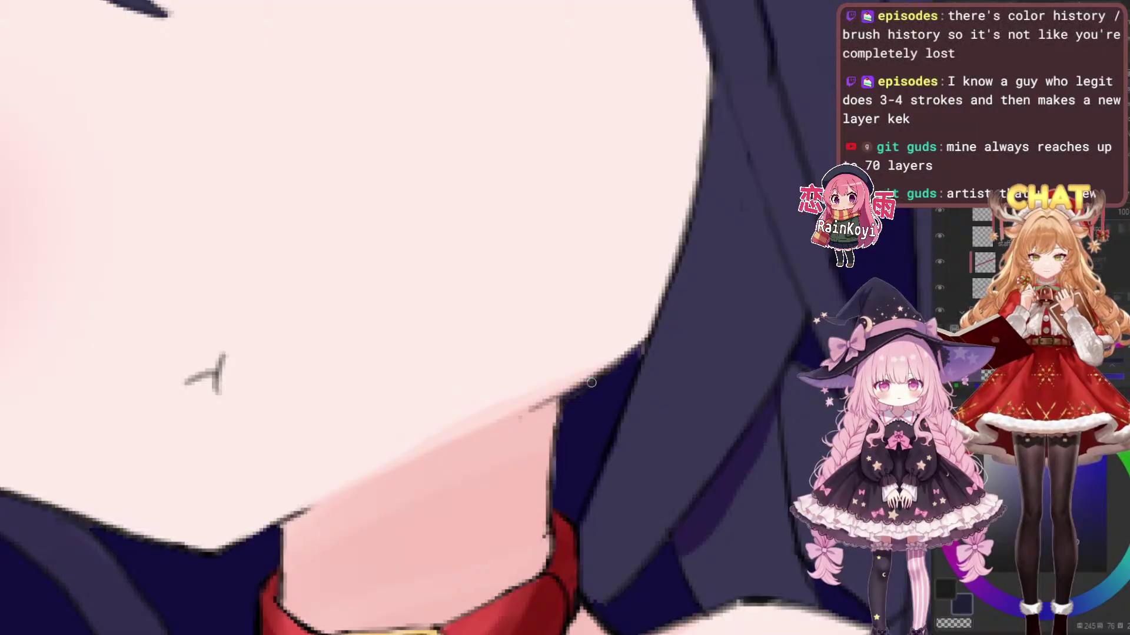
# Examine the retouched jawline together with the whole face and the hair framing the cheek
pyautogui.scroll(-6, 681, 343)
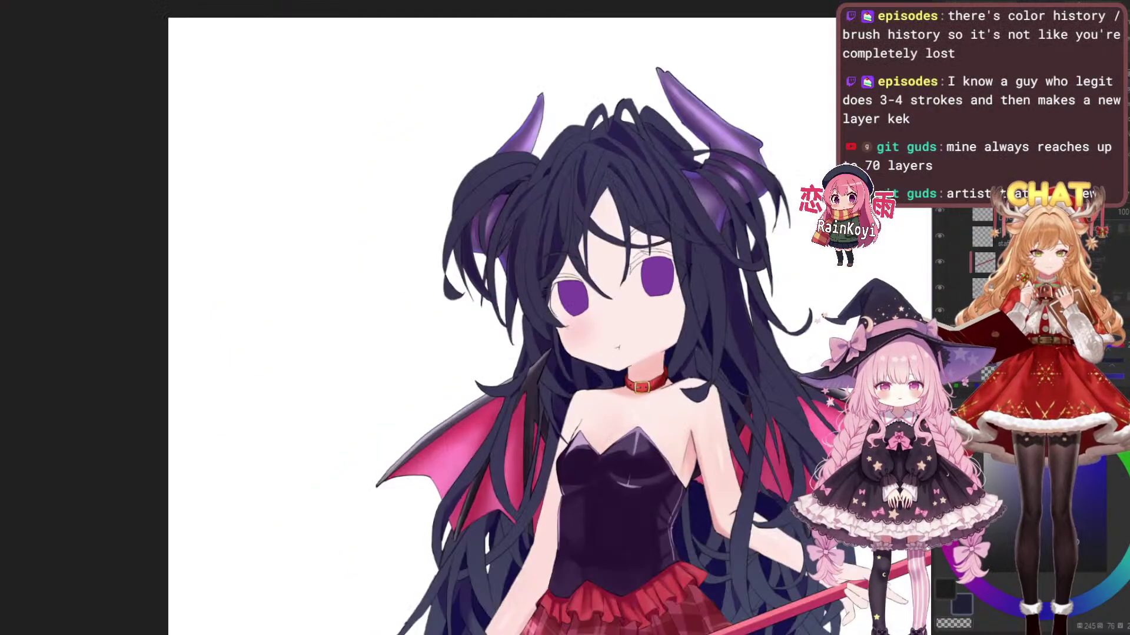
pyautogui.scroll(-4, 691, 354)
pyautogui.scroll(2, 690, 398)
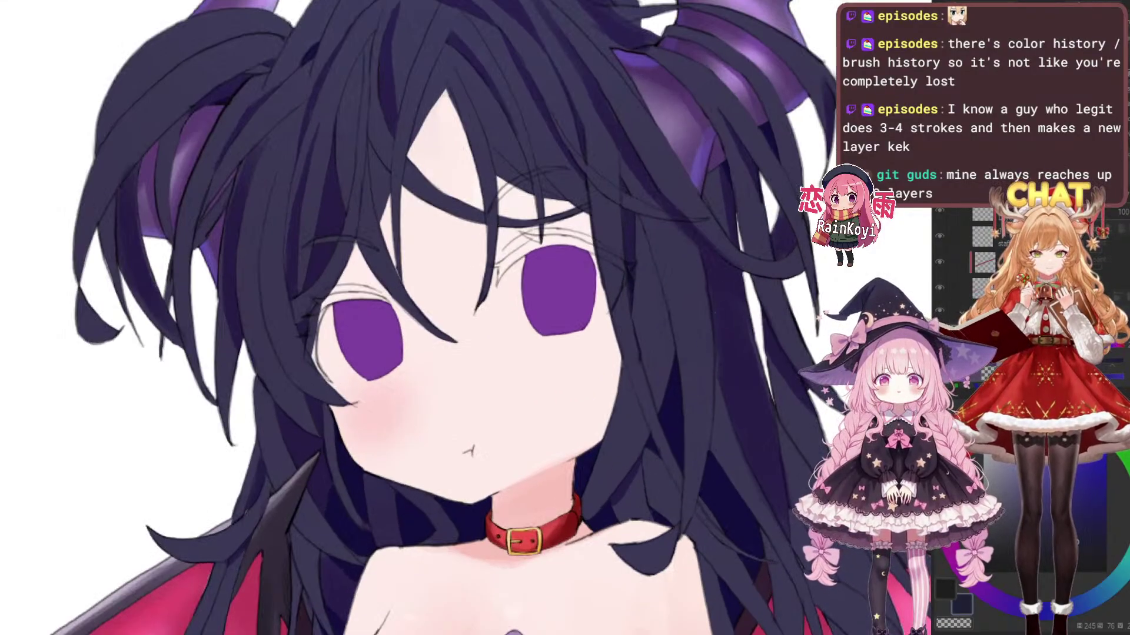
pyautogui.scroll(-2, 650, 358)
pyautogui.scroll(2, 657, 358)
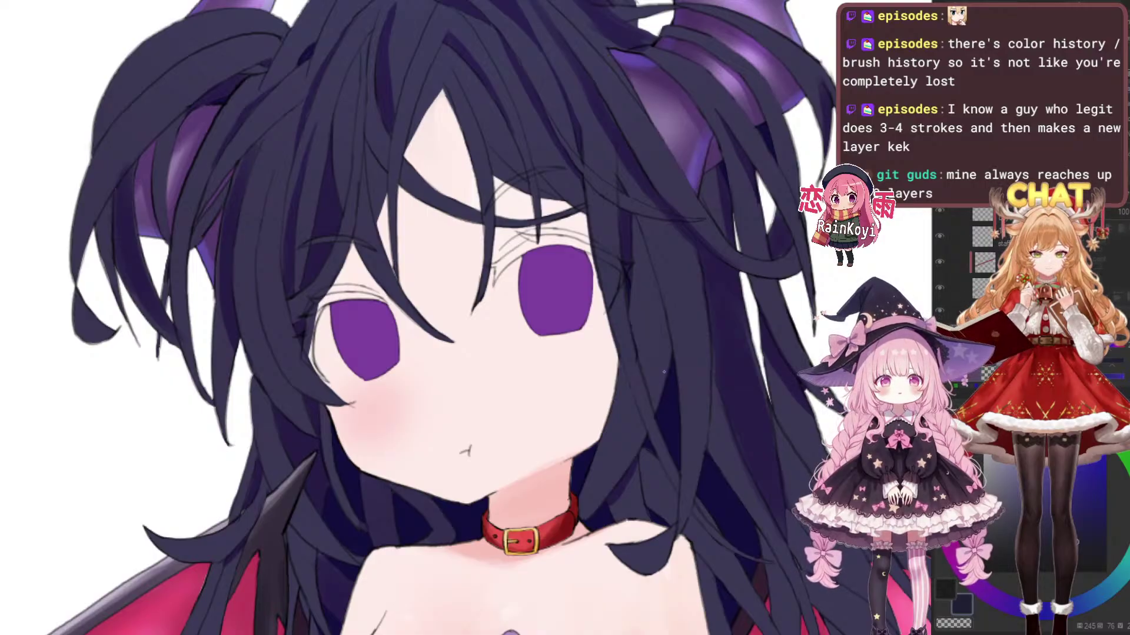
pyautogui.scroll(3, 666, 270)
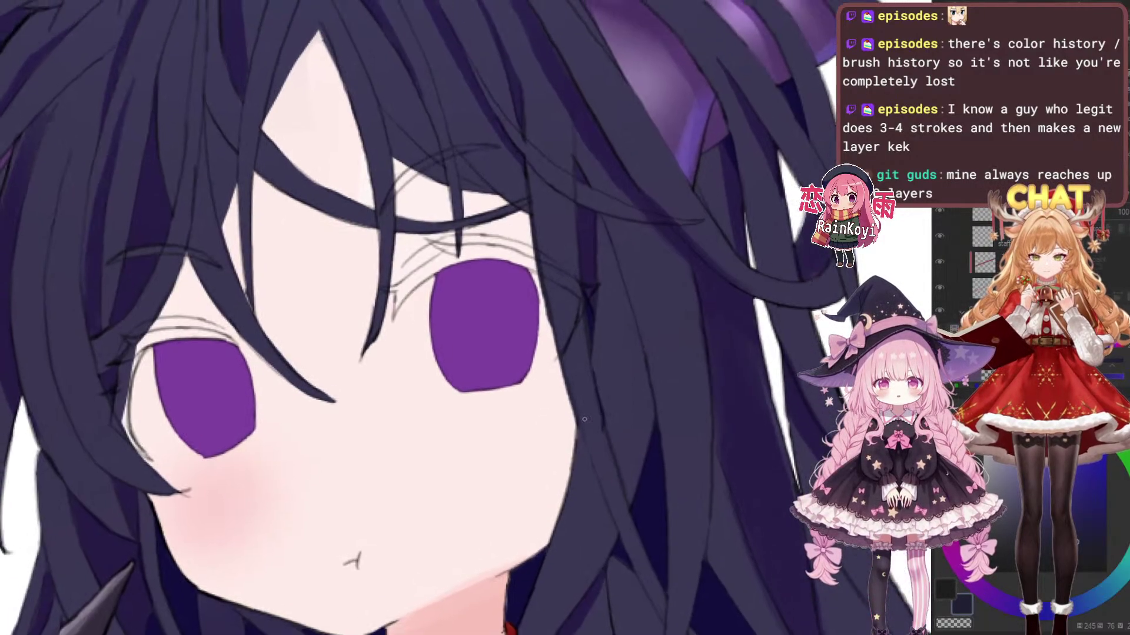
pyautogui.scroll(-6, 644, 351)
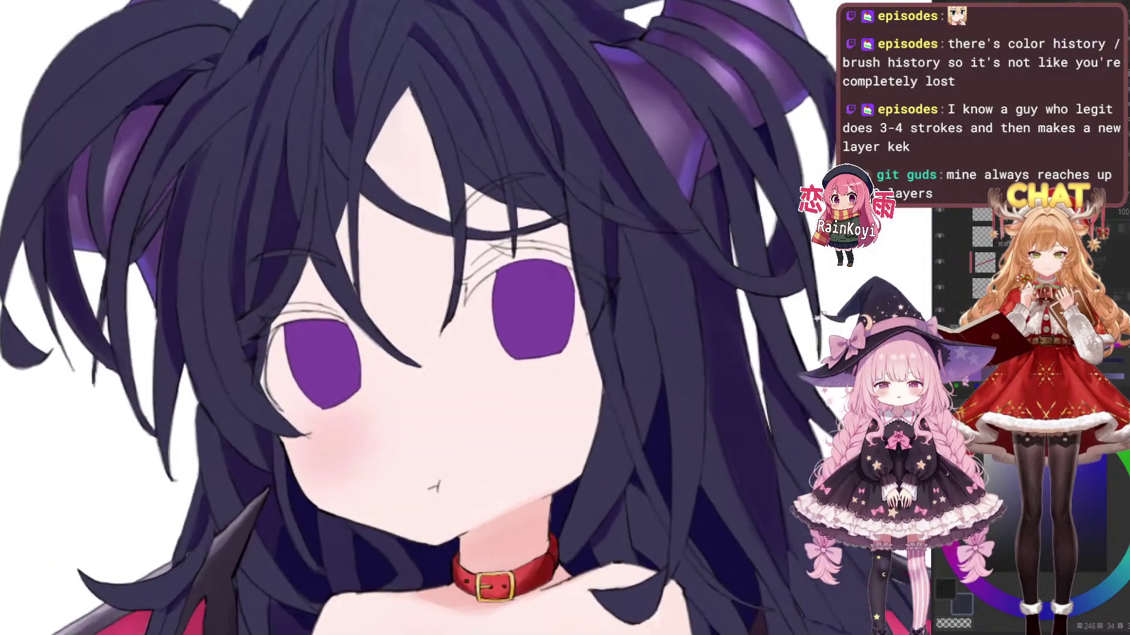
pyautogui.scroll(5, 643, 327)
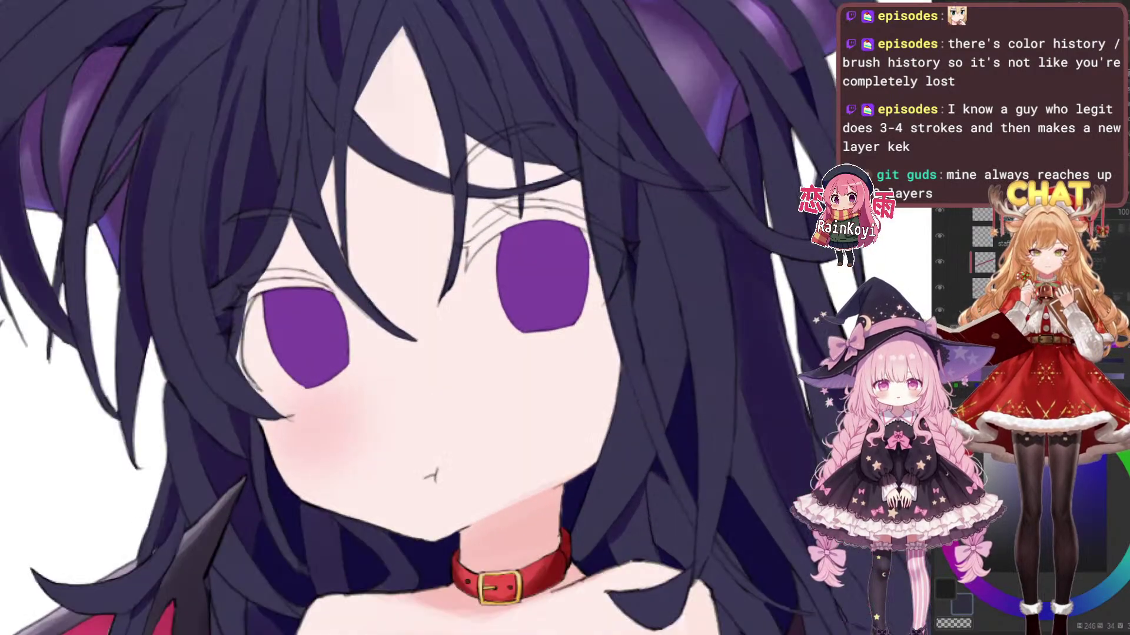
# Try to paint a thin dark hair strand falling across the cheek below the outer corner of the character's left eye
pyautogui.moveTo(606, 298); pyautogui.dragTo(584, 436)
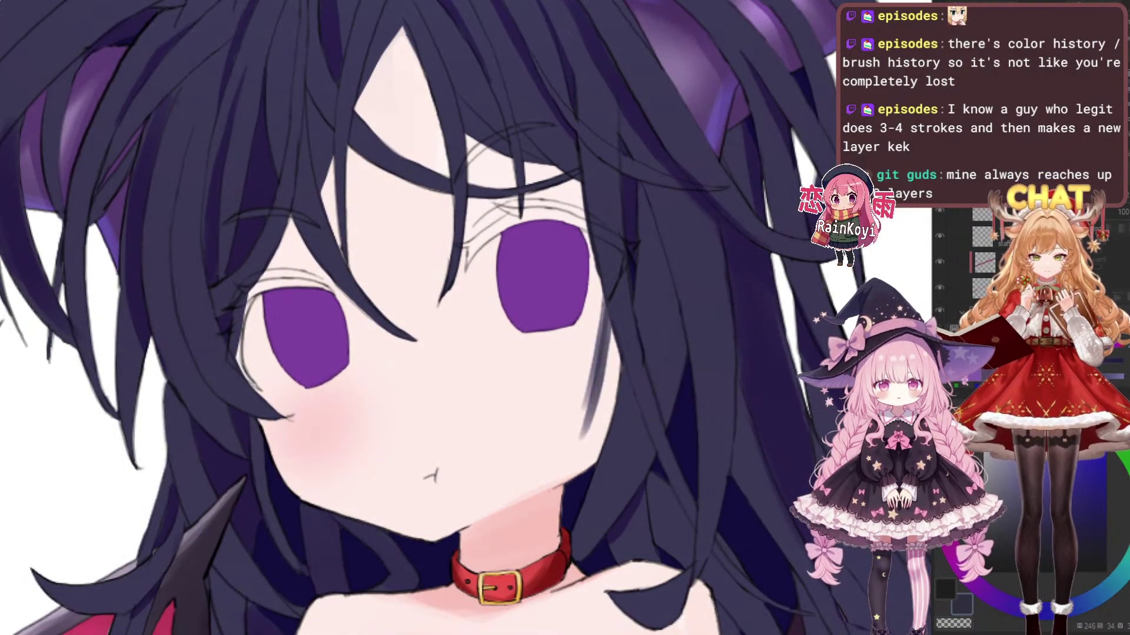
pyautogui.hotkey('ctrl', 'z')
pyautogui.hotkey('ctrl', 'z')
pyautogui.scroll(-5, 729, 353)
pyautogui.scroll(4, 724, 352)
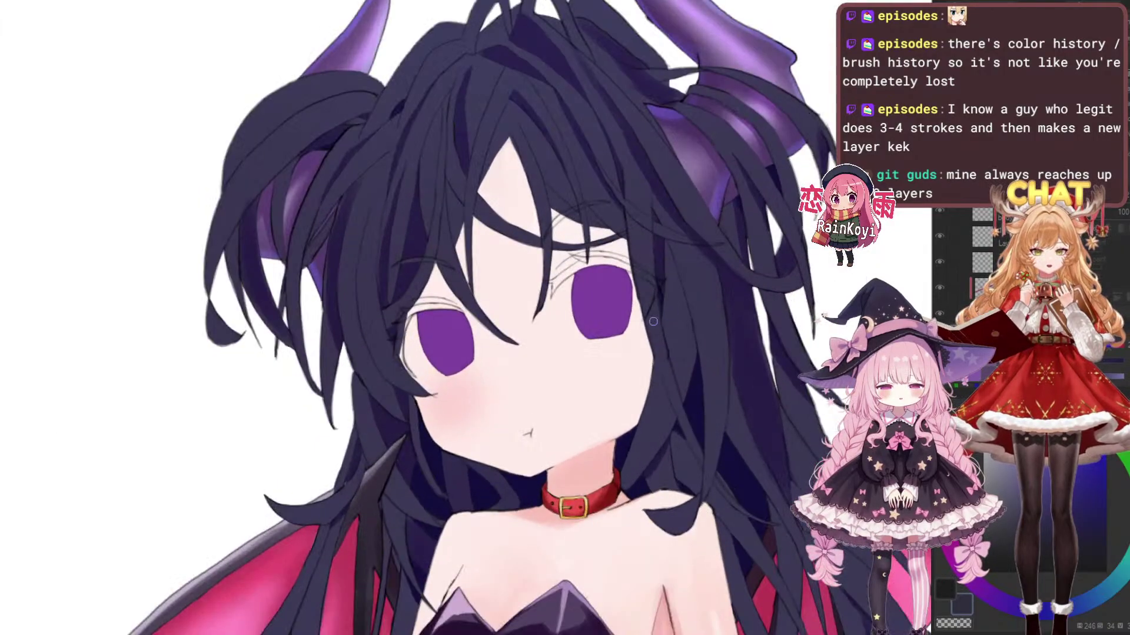
pyautogui.scroll(2, 645, 327)
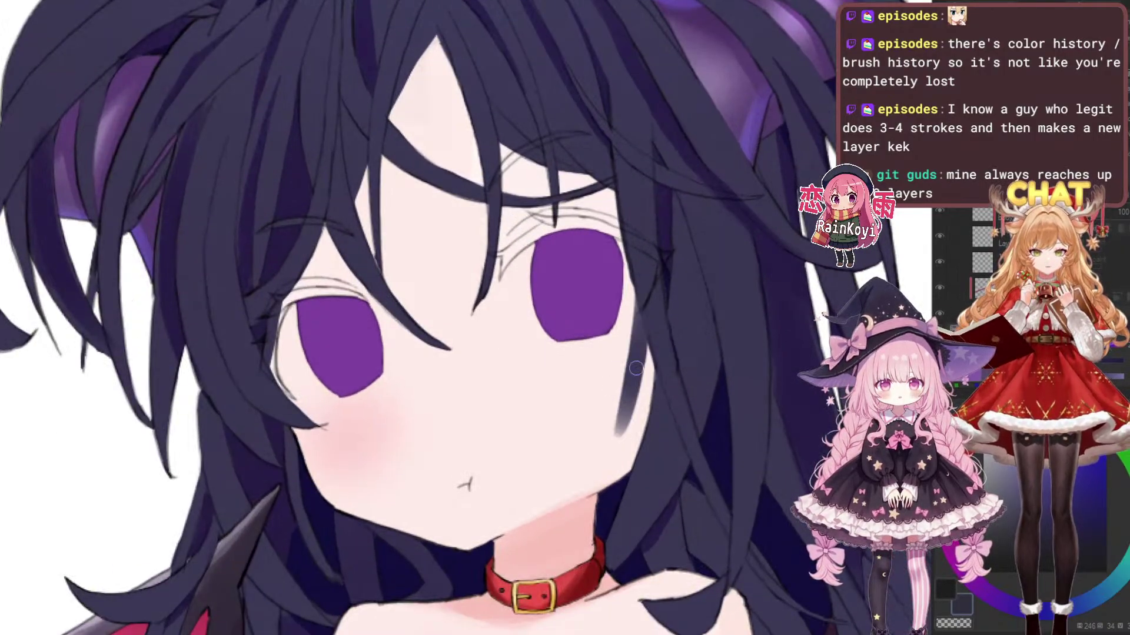
pyautogui.scroll(-5, 645, 327)
pyautogui.scroll(5, 644, 327)
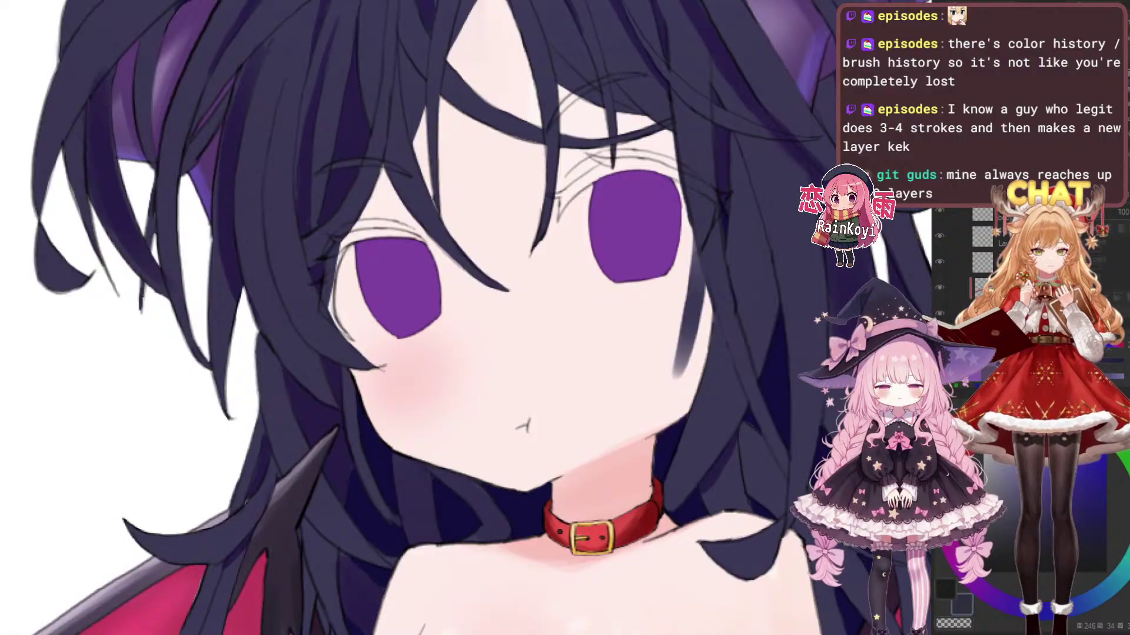
pyautogui.scroll(2, 645, 326)
pyautogui.scroll(-1, 682, 294)
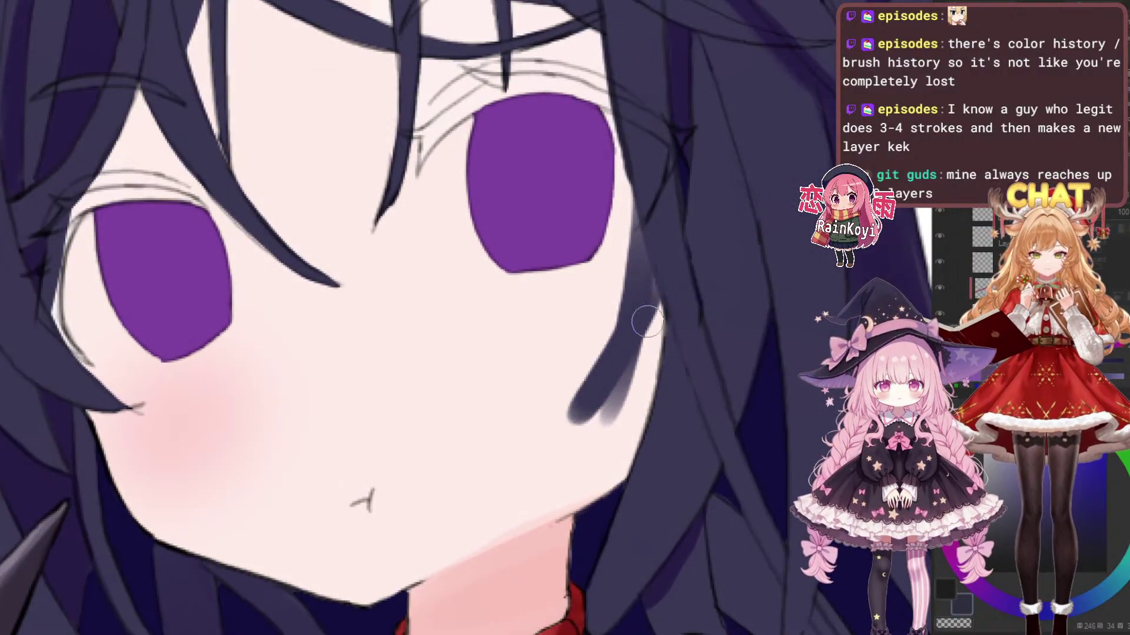
pyautogui.scroll(-4, 694, 319)
pyautogui.scroll(3, 751, 342)
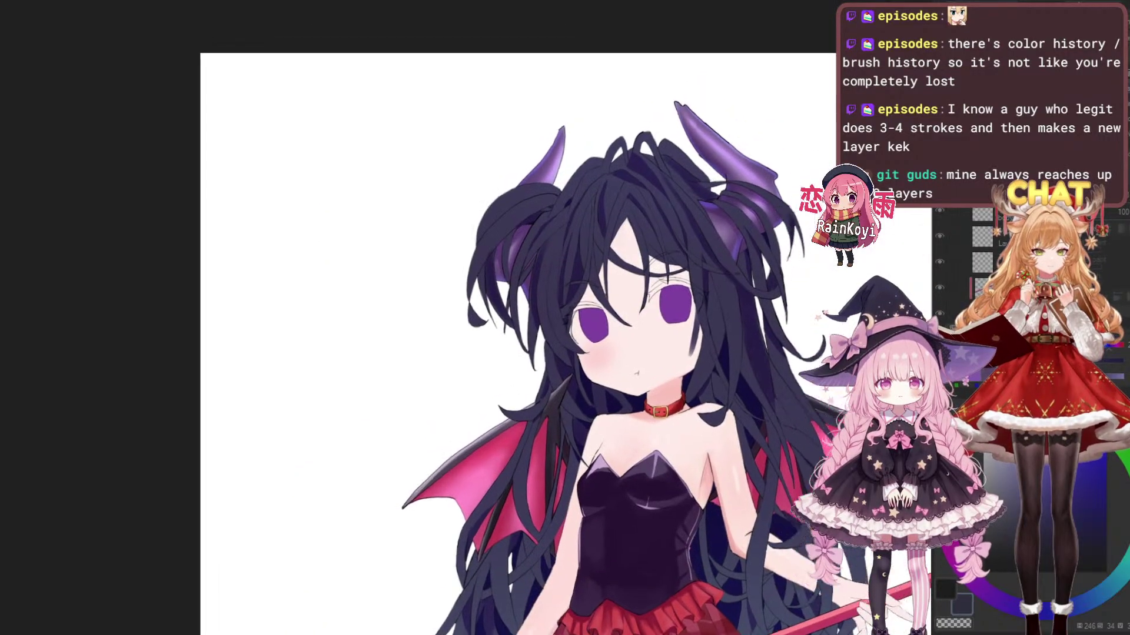
pyautogui.scroll(3, 751, 343)
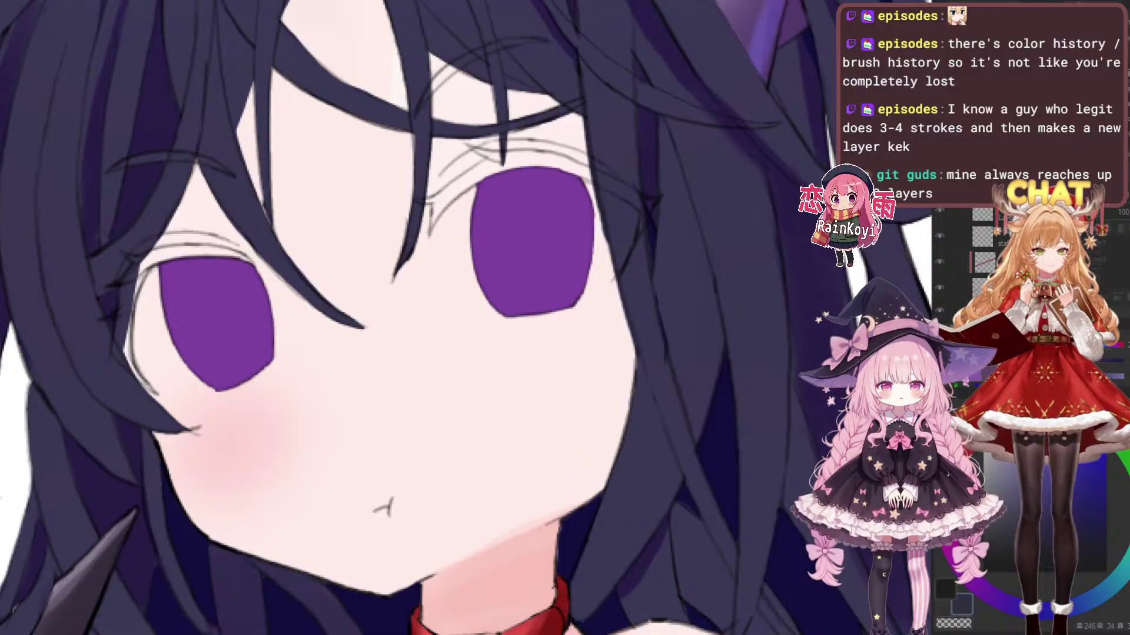
# Paint a short pointed lock of dark hair branching from the side hair onto the cheek below the character's left eye
pyautogui.moveTo(635, 356); pyautogui.dragTo(567, 428)
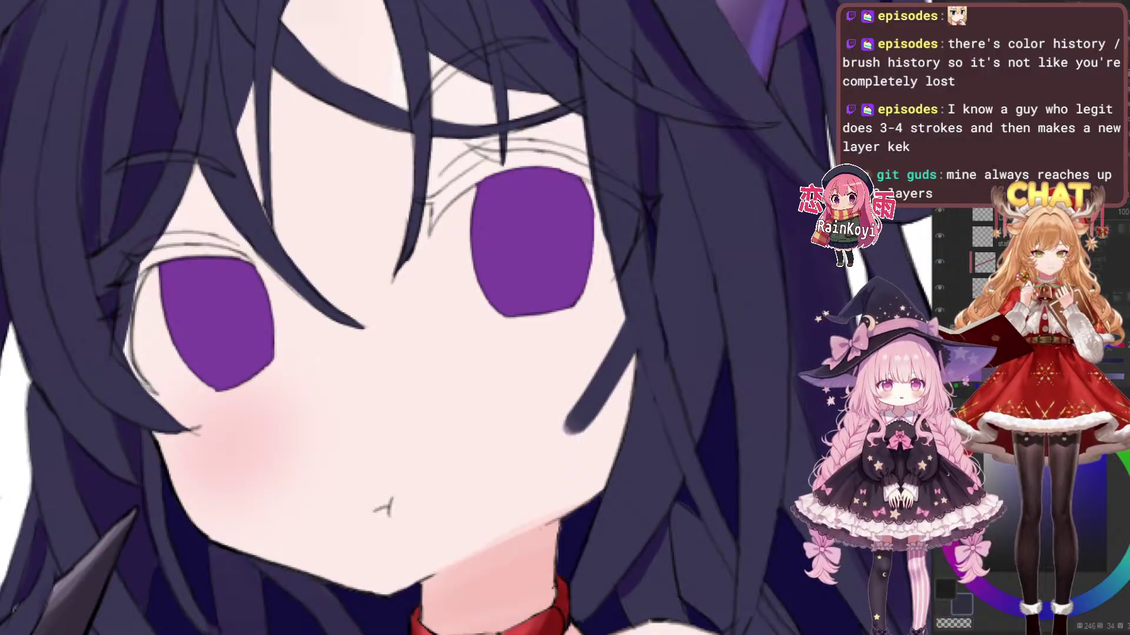
pyautogui.hotkey('ctrl', 'z')
pyautogui.moveTo(636, 329)
pyautogui.mouseDown()
pyautogui.moveTo(568, 440)
pyautogui.moveTo(638, 371)
pyautogui.mouseUp()
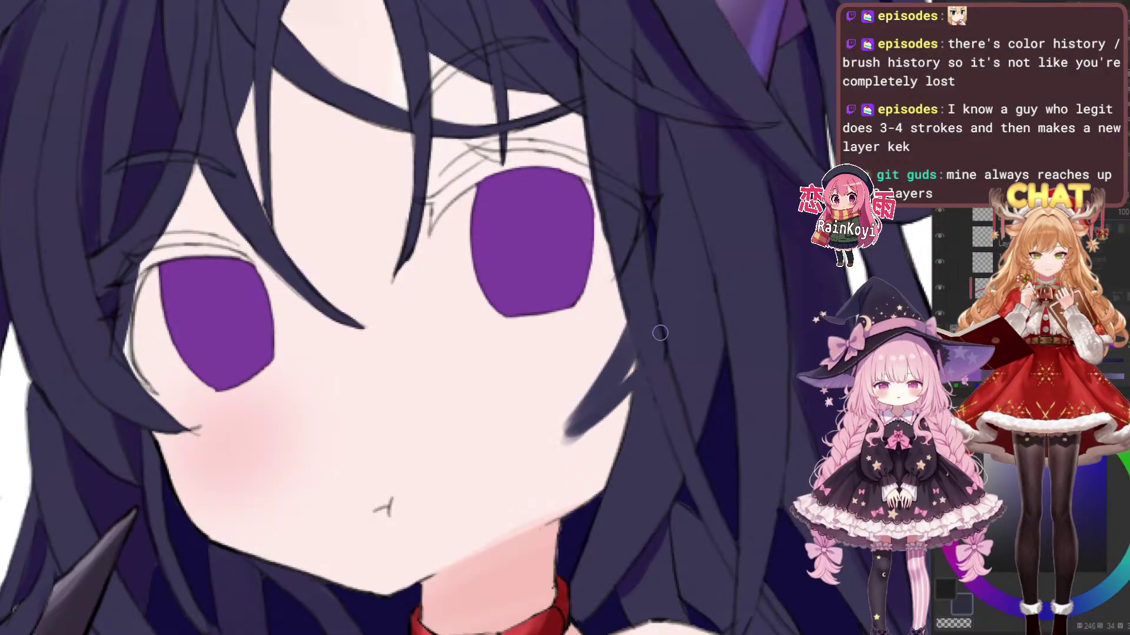
pyautogui.scroll(-2, 659, 347)
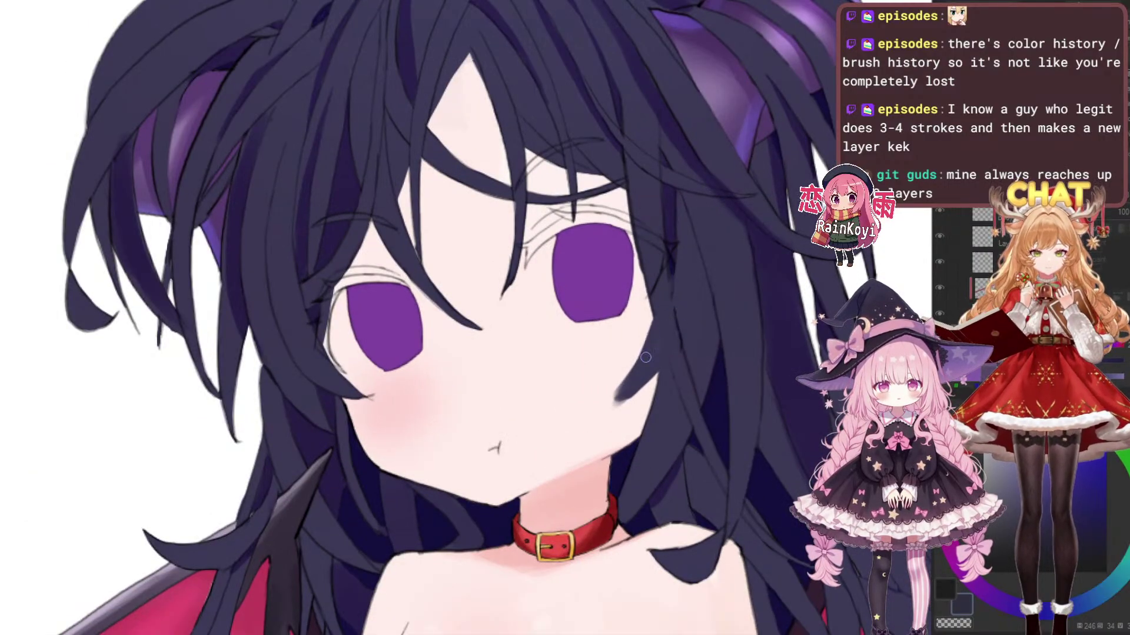
pyautogui.scroll(2, 635, 376)
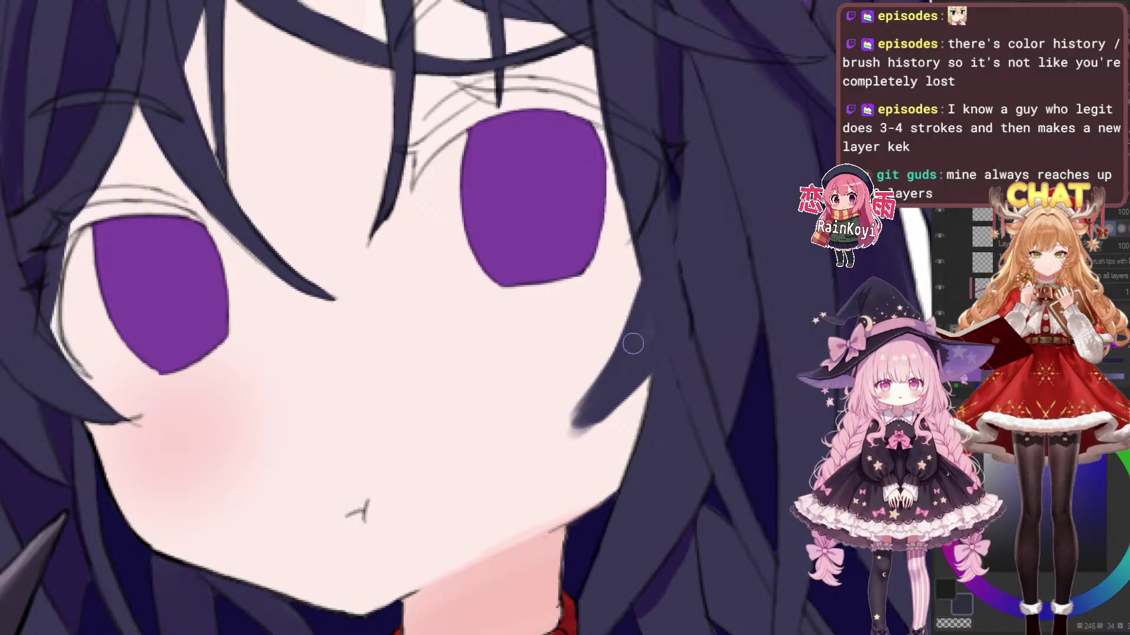
pyautogui.scroll(1, 647, 395)
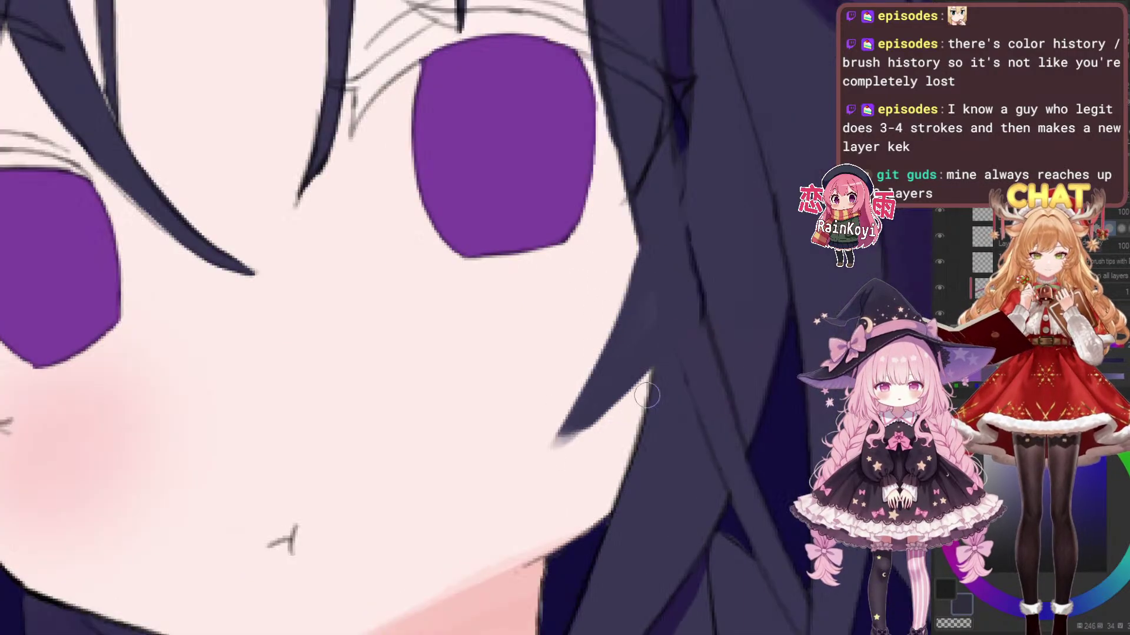
pyautogui.scroll(-1, 647, 395)
pyautogui.scroll(-3, 676, 359)
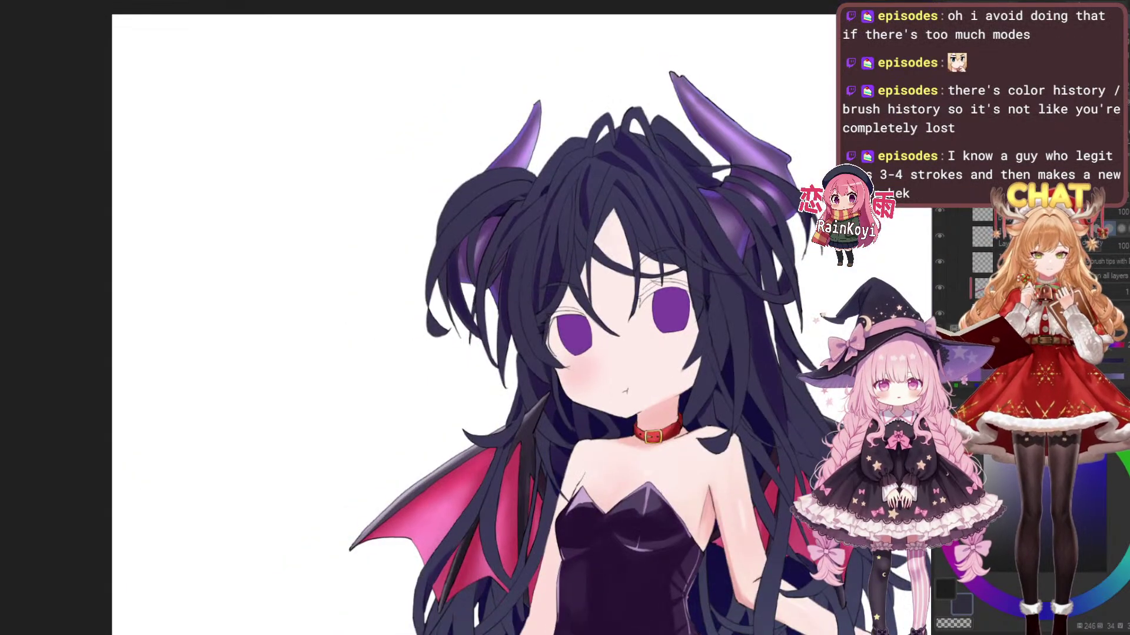
pyautogui.scroll(-3, 657, 320)
pyautogui.scroll(6, 657, 320)
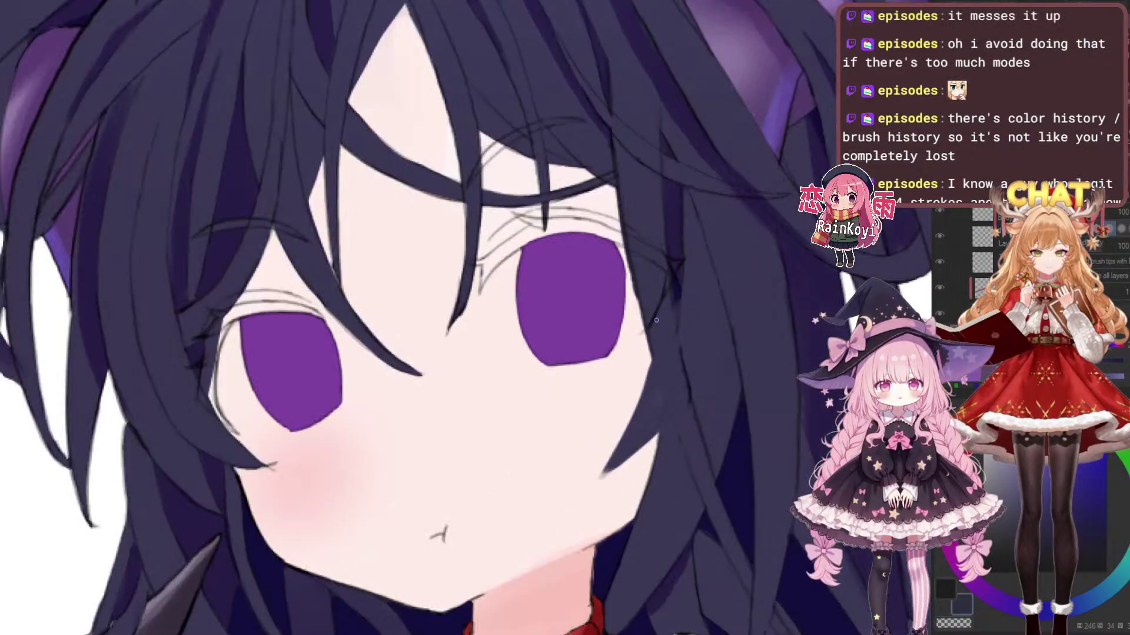
# Reduce the brush size and refine the shape and pointed tip of the new cheek lock
pyautogui.moveTo(653, 366); pyautogui.dragTo(638, 434)
pyautogui.hotkey('ctrl', 'z')
pyautogui.press('[')
pyautogui.moveTo(648, 370); pyautogui.dragTo(636, 352)
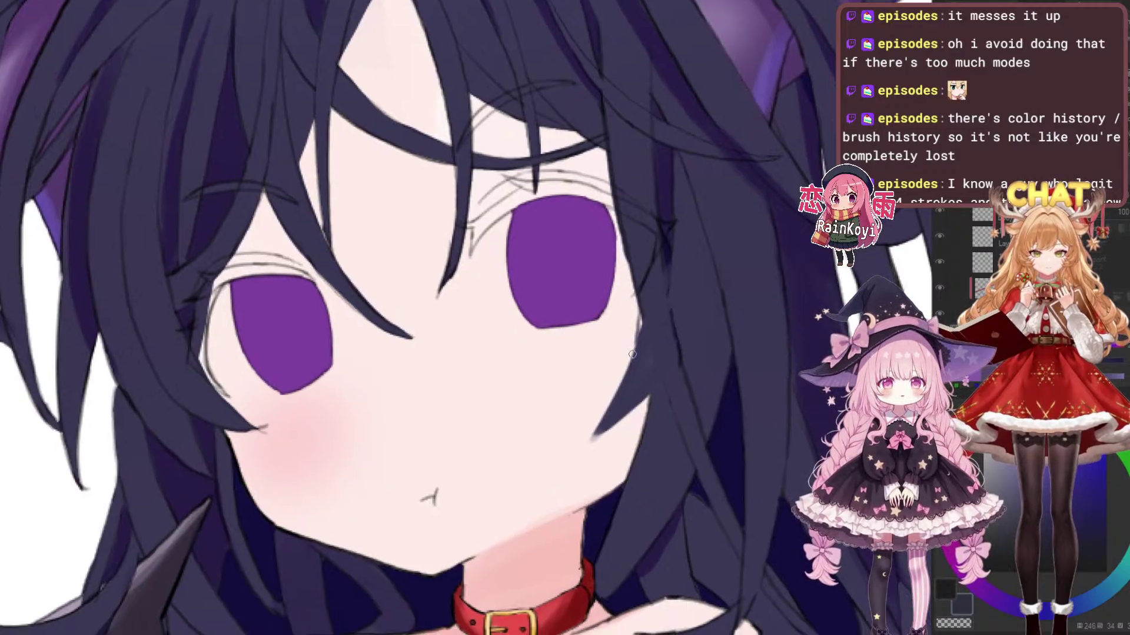
pyautogui.moveTo(628, 406); pyautogui.dragTo(611, 350)
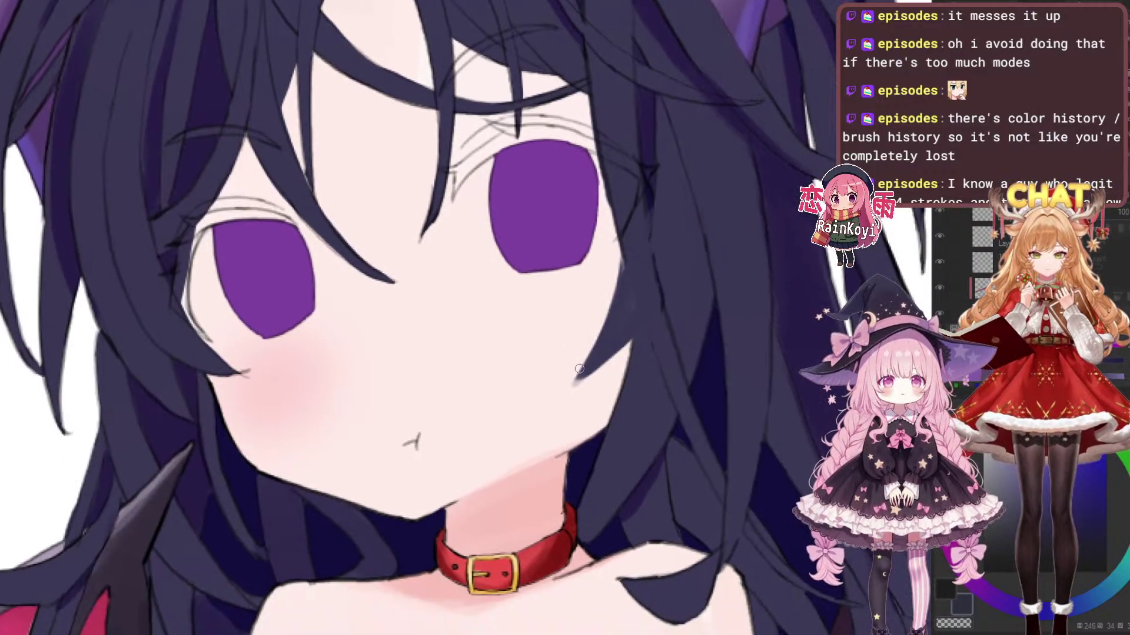
pyautogui.moveTo(574, 386); pyautogui.dragTo(639, 332)
pyautogui.hotkey('ctrl', 'z')
pyautogui.moveTo(575, 385); pyautogui.dragTo(628, 342)
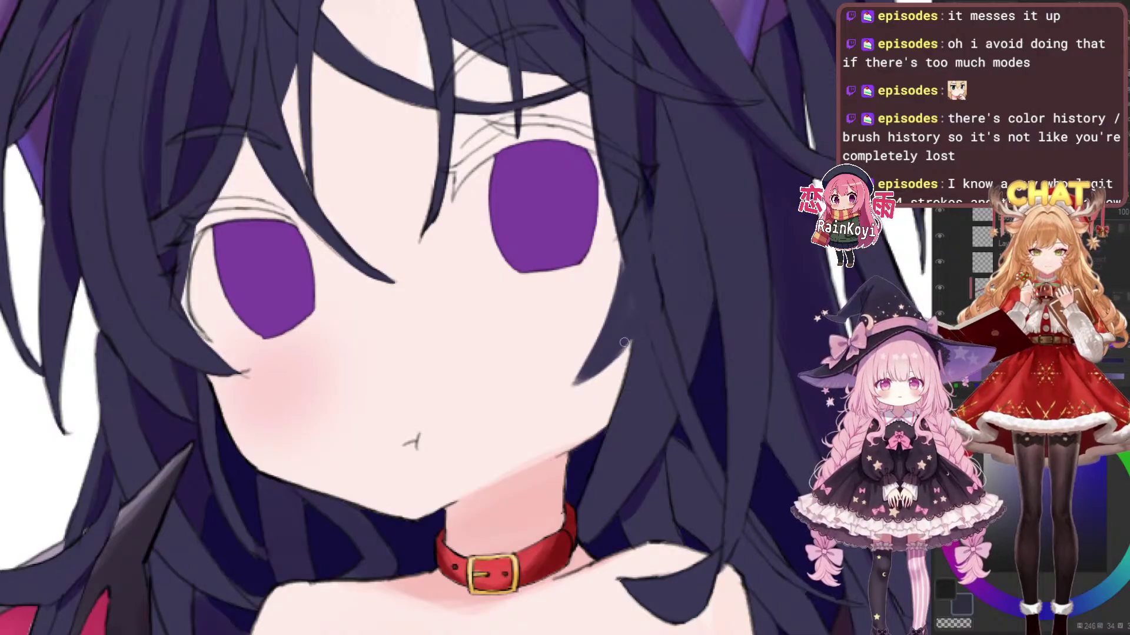
# Redraw the inner and lower edges of the cheek lock so they taper to its tip
pyautogui.scroll(-3, 631, 348)
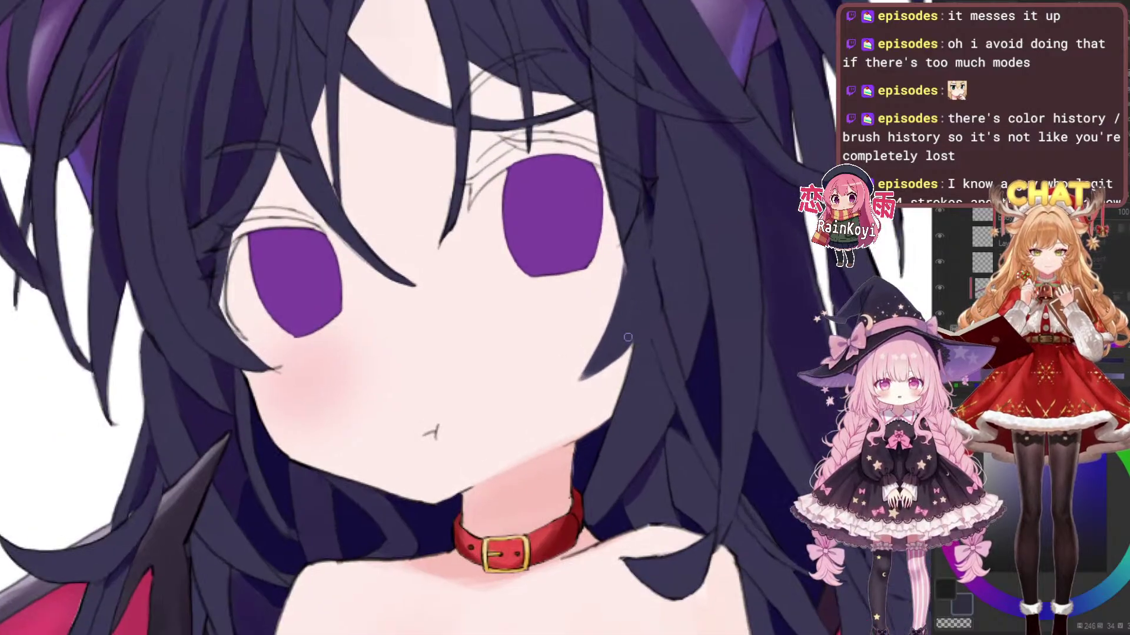
pyautogui.scroll(4, 630, 346)
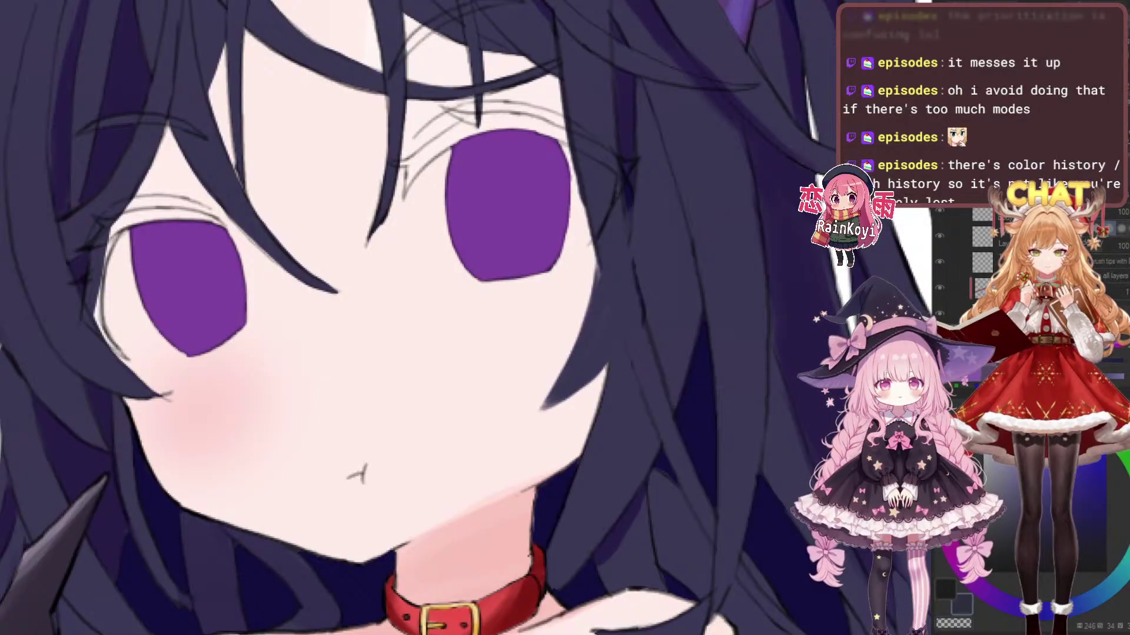
pyautogui.scroll(-4, 580, 332)
pyautogui.scroll(4, 583, 321)
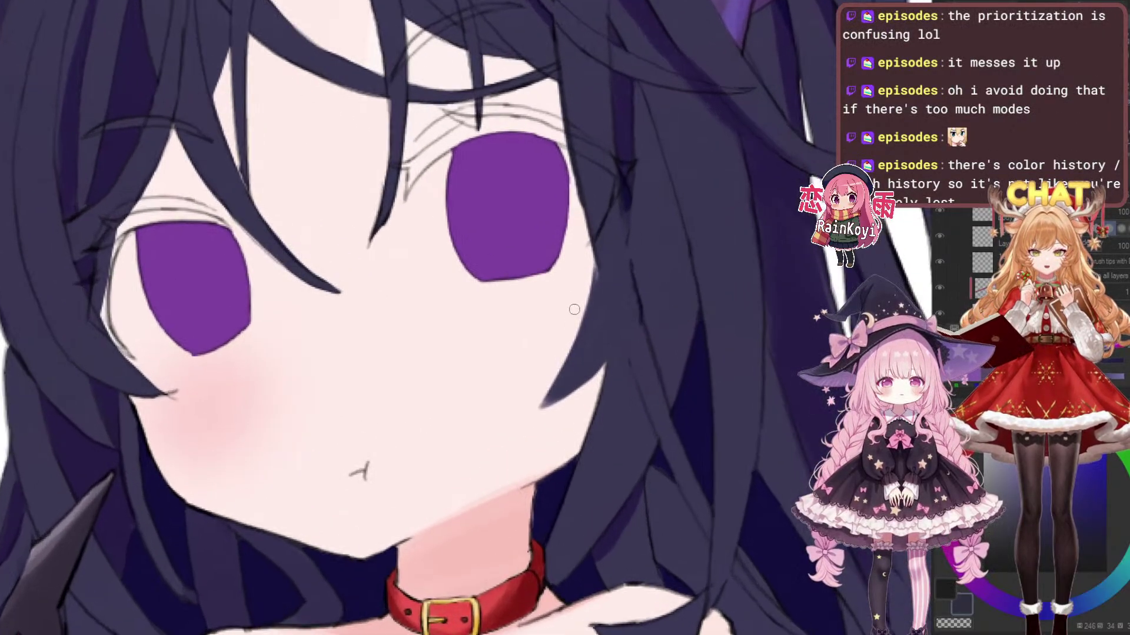
pyautogui.moveTo(575, 340); pyautogui.dragTo(540, 410)
pyautogui.moveTo(555, 360)
pyautogui.mouseDown()
pyautogui.moveTo(524, 417)
pyautogui.moveTo(605, 364)
pyautogui.mouseUp()
pyautogui.hotkey('ctrl', 'z')
pyautogui.moveTo(546, 416); pyautogui.dragTo(606, 364)
# Smooth the inner edge of the cheek lock from the side hair down to its point
pyautogui.scroll(-5, 614, 351)
pyautogui.scroll(4, 614, 351)
pyautogui.scroll(3, 533, 313)
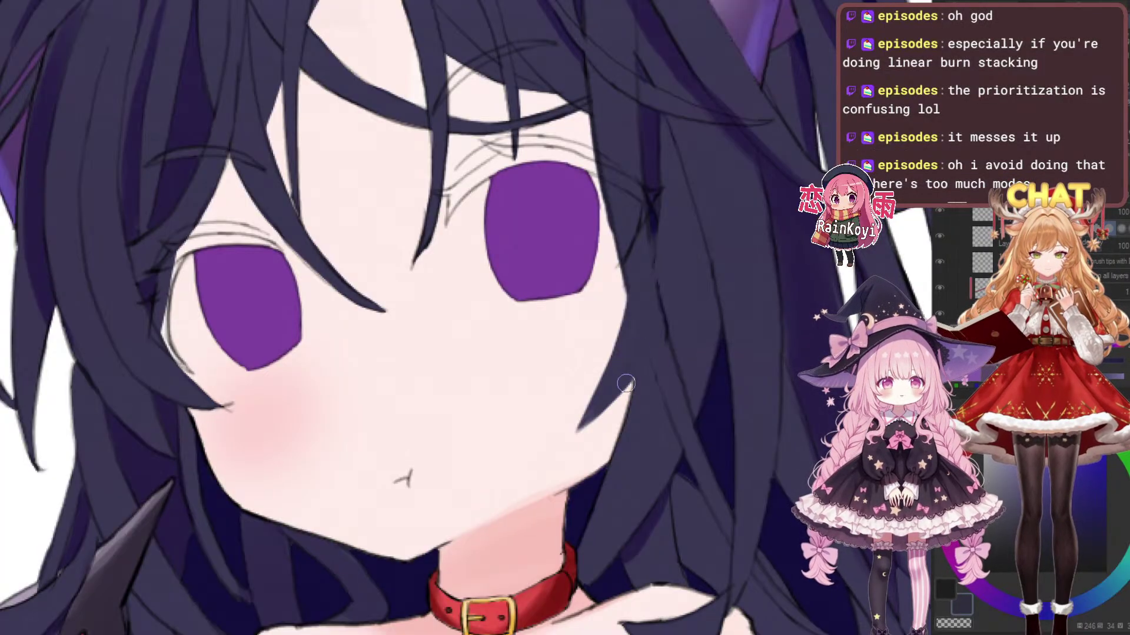
pyautogui.moveTo(616, 312)
pyautogui.mouseDown()
pyautogui.moveTo(578, 399)
pyautogui.moveTo(605, 370)
pyautogui.moveTo(586, 423)
pyautogui.mouseUp()
pyautogui.scroll(-4, 732, 230)
pyautogui.scroll(3, 732, 230)
pyautogui.scroll(1, 653, 339)
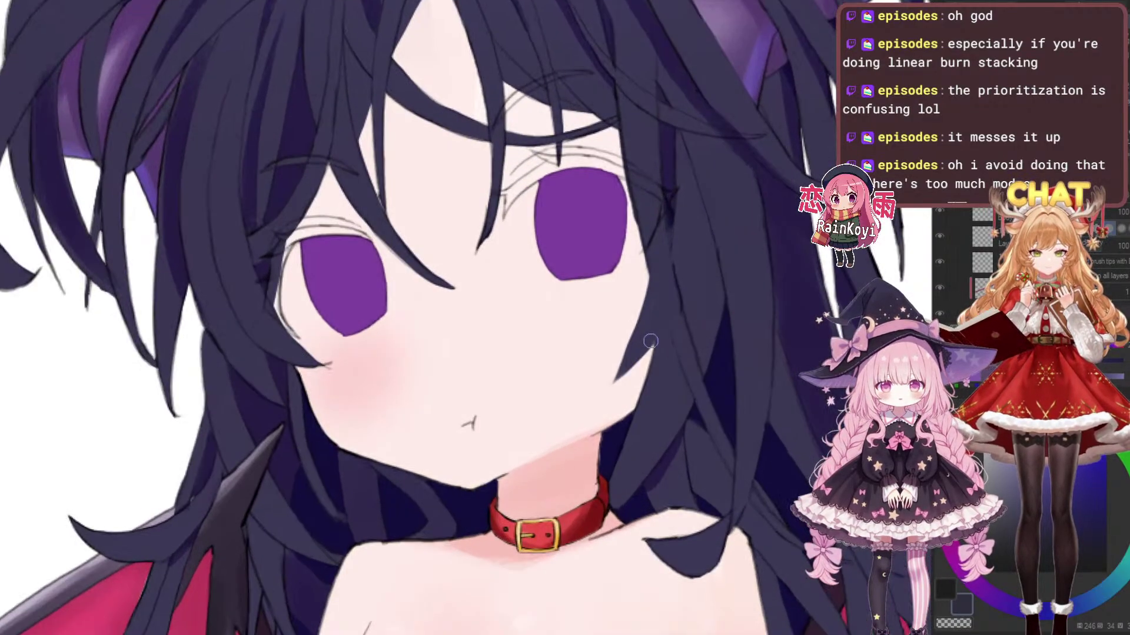
# Lengthen the cheek lock's pointed tip down and inward over the cheek, undoing and redrawing the stroke until it tapers cleanly
pyautogui.scroll(1, 635, 361)
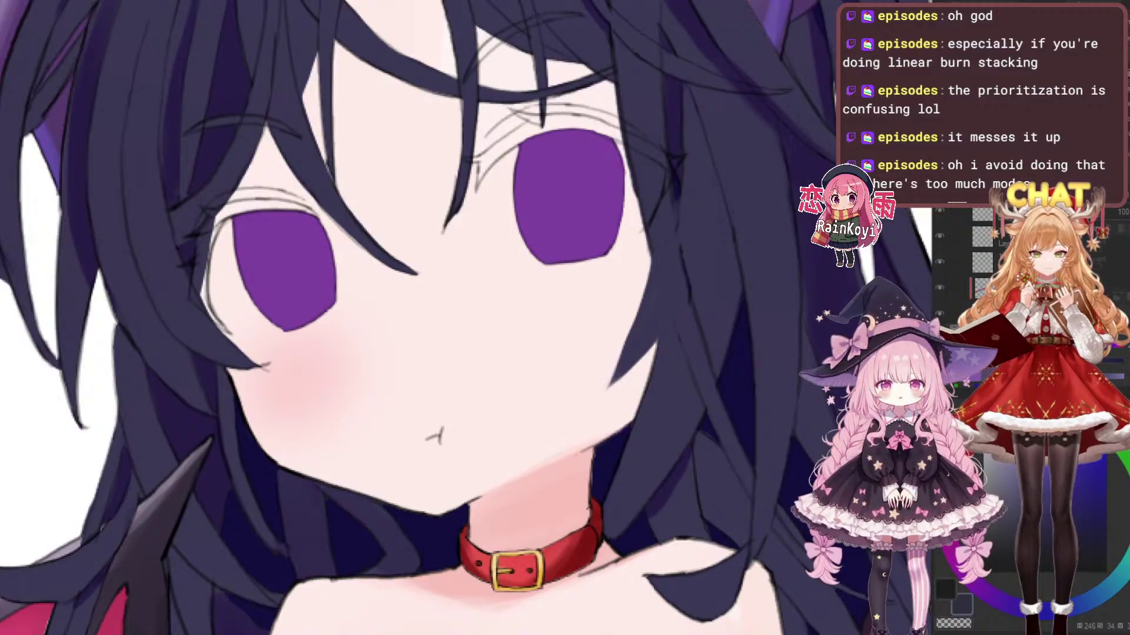
pyautogui.moveTo(619, 368); pyautogui.dragTo(597, 397)
pyautogui.hotkey('ctrl', 'z')
pyautogui.hotkey('ctrl', 'z')
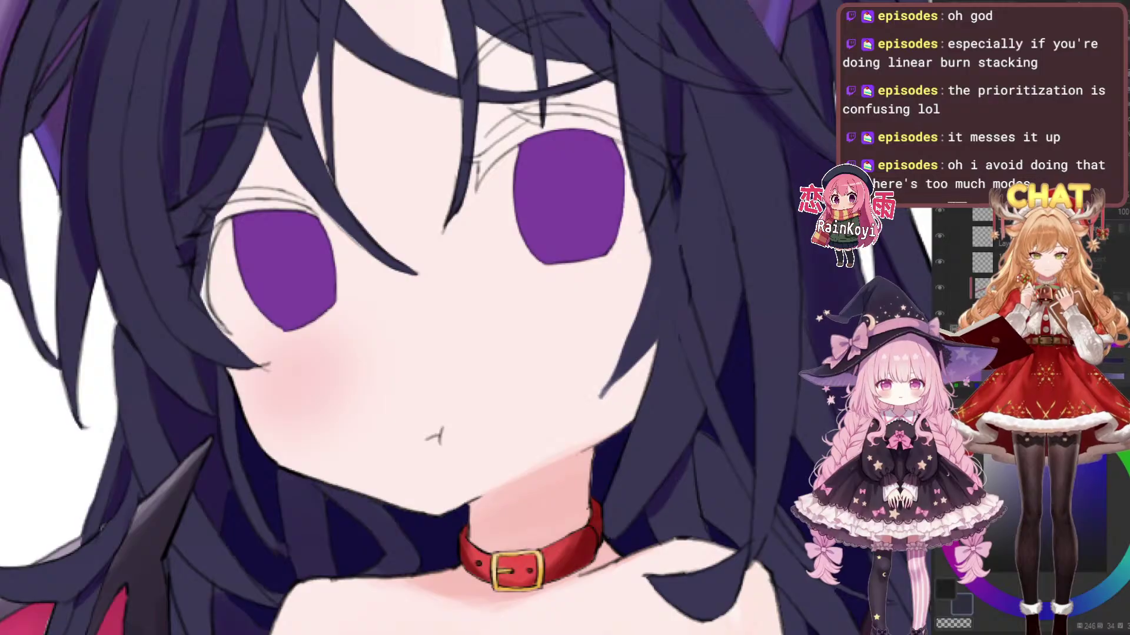
pyautogui.hotkey('ctrl', 'z')
pyautogui.moveTo(621, 356); pyautogui.dragTo(594, 400)
pyautogui.hotkey('ctrl', 'z')
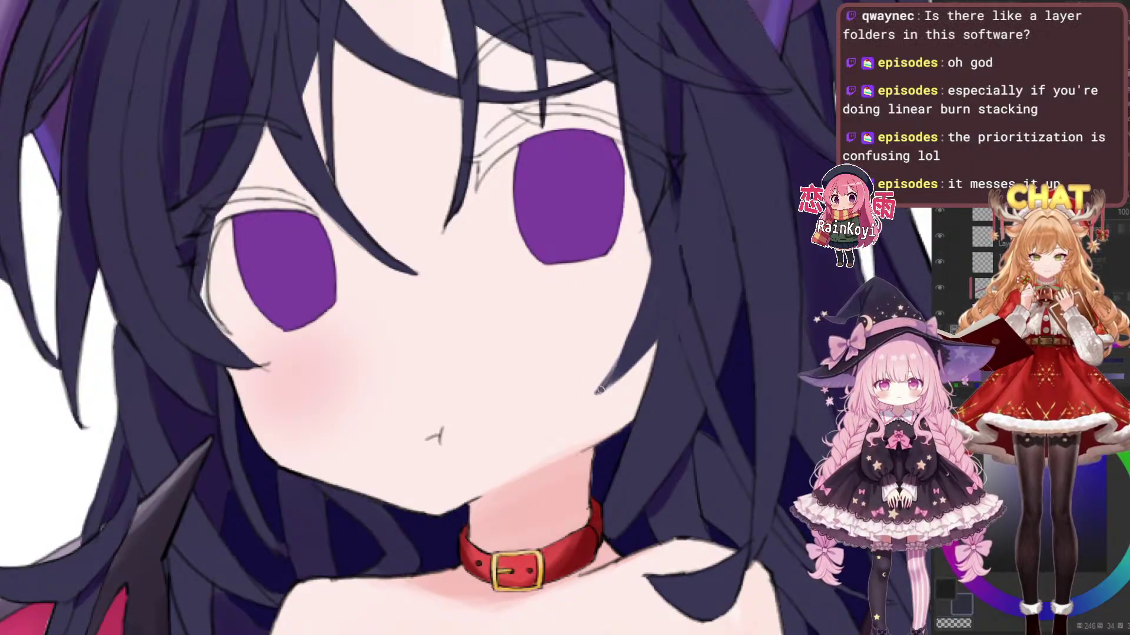
pyautogui.scroll(1, 671, 363)
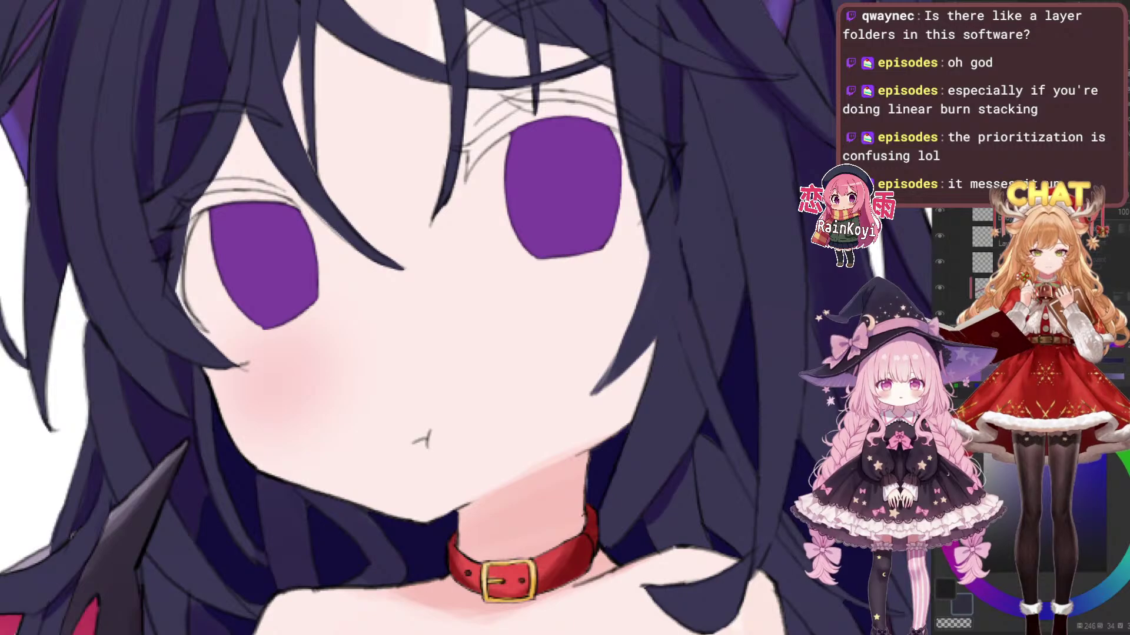
# Examine how the cheek lock reads against the face and the rest of the hair, close up and at a distance
pyautogui.scroll(-4, 703, 323)
pyautogui.scroll(4, 706, 329)
pyautogui.scroll(-3, 697, 386)
pyautogui.scroll(-2, 701, 410)
pyautogui.scroll(3, 703, 361)
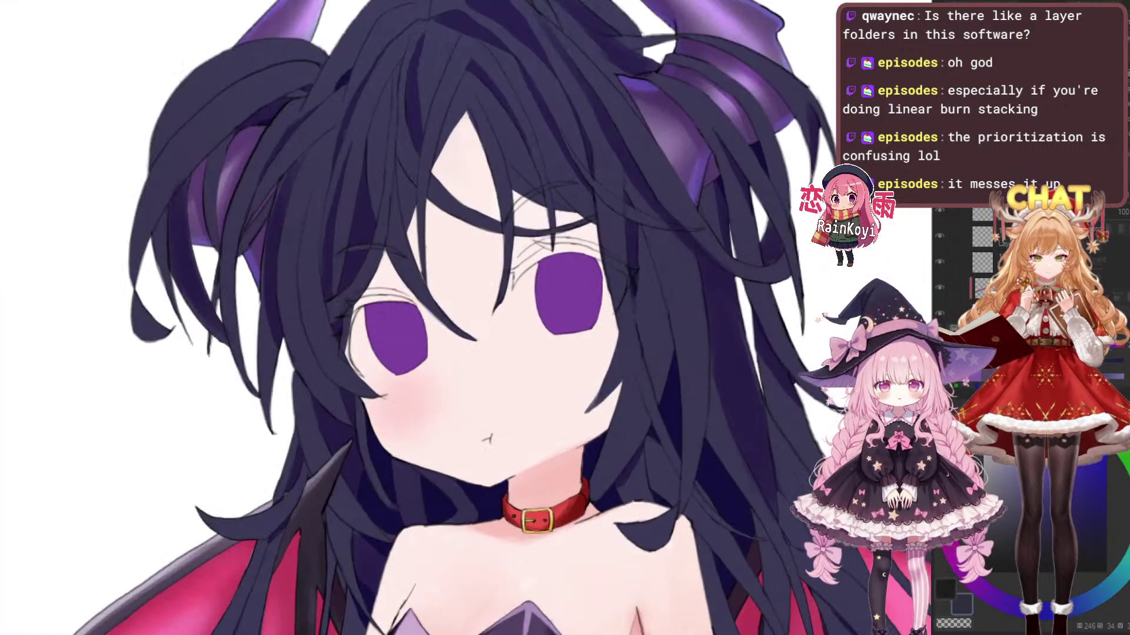
pyautogui.scroll(-1, 648, 410)
pyautogui.scroll(2, 637, 392)
pyautogui.scroll(-4, 620, 368)
pyautogui.scroll(4, 620, 367)
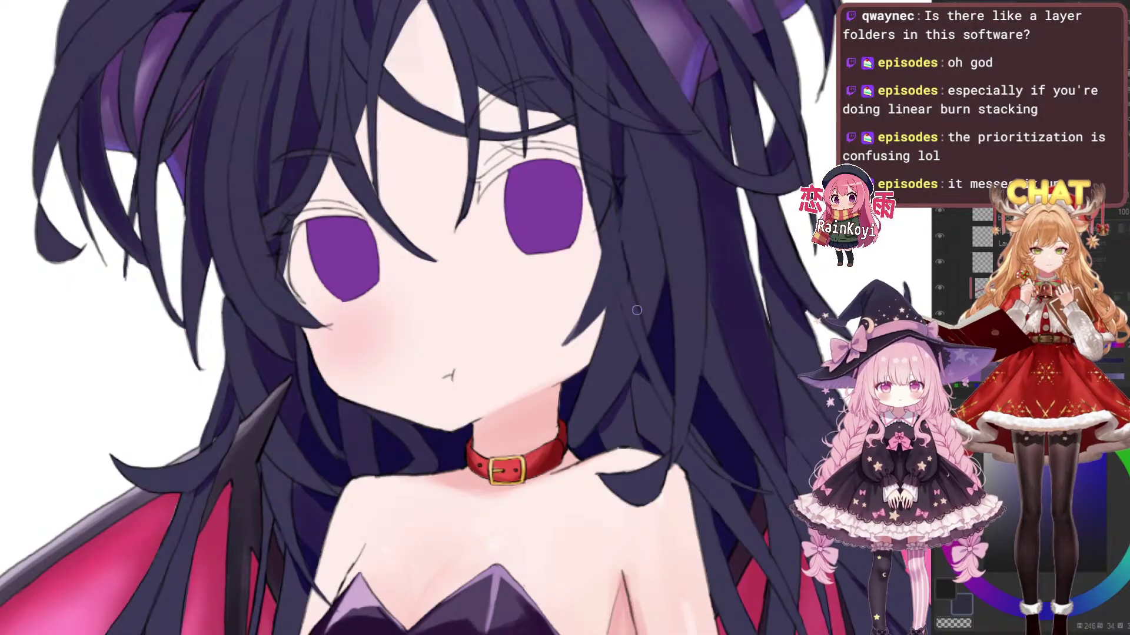
# Extend the cheek lock's tip with the dark line colour and clean up its lower edge, then return to the hair colour
pyautogui.scroll(2, 599, 366)
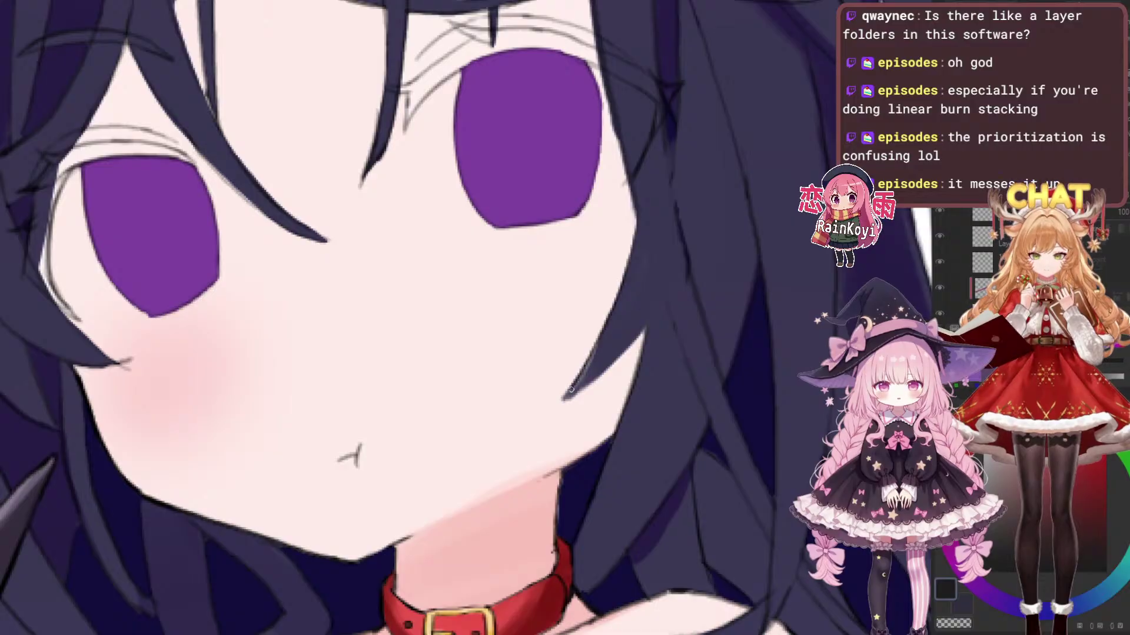
pyautogui.moveTo(569, 393); pyautogui.dragTo(547, 421)
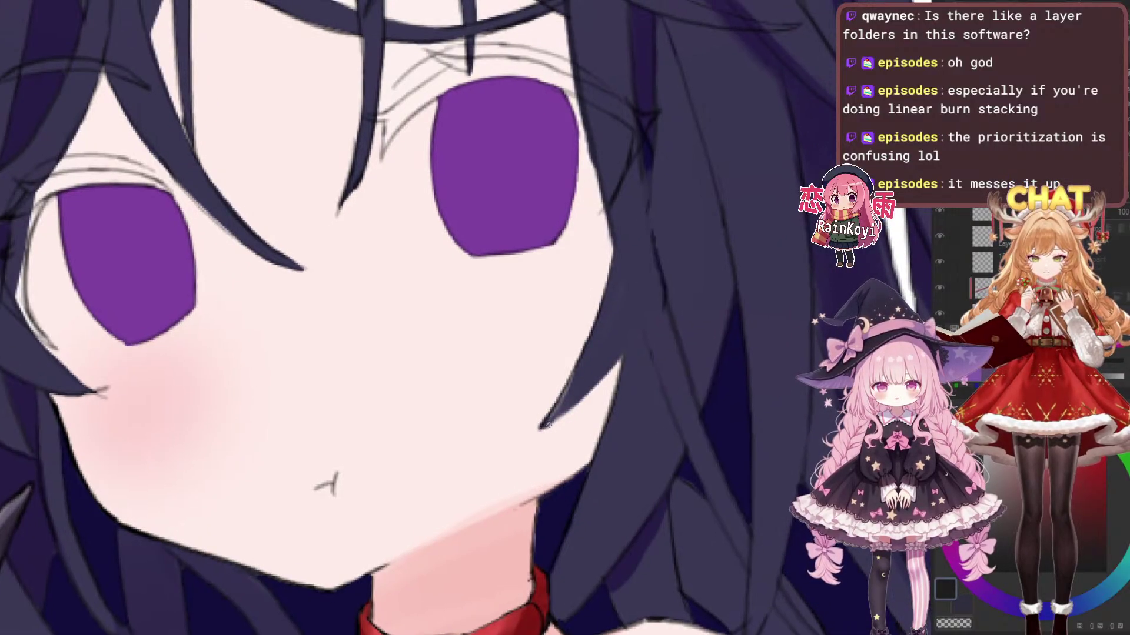
pyautogui.moveTo(543, 427)
pyautogui.mouseDown()
pyautogui.moveTo(620, 361)
pyautogui.moveTo(590, 390)
pyautogui.moveTo(637, 378)
pyautogui.mouseUp()
pyautogui.hotkey('ctrl', 'z')
pyautogui.press('x')
pyautogui.scroll(2, 588, 392)
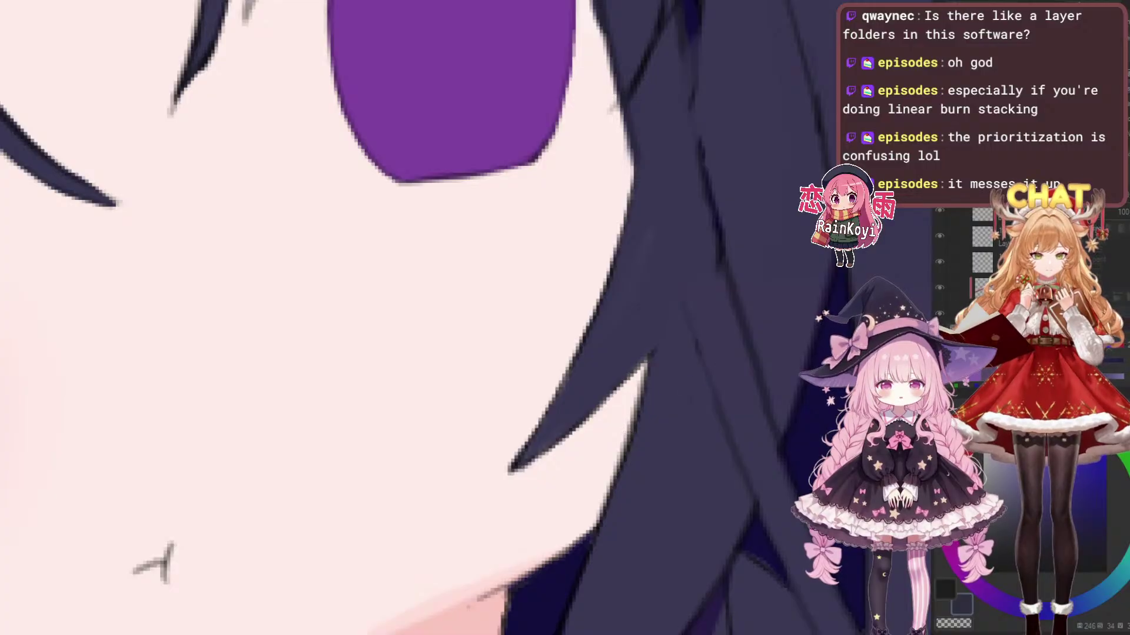
# Check the shape and placement of the extended cheek lock against the face, side hair and overall figure
pyautogui.scroll(-4, 648, 347)
pyautogui.scroll(2, 683, 323)
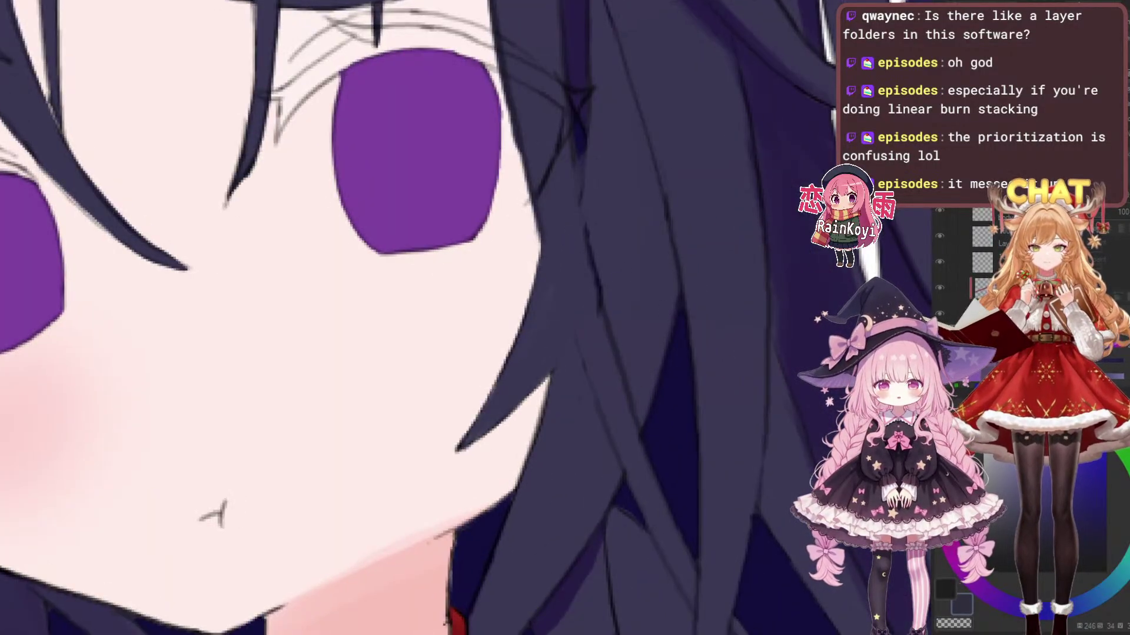
pyautogui.scroll(-5, 586, 230)
pyautogui.scroll(5, 586, 197)
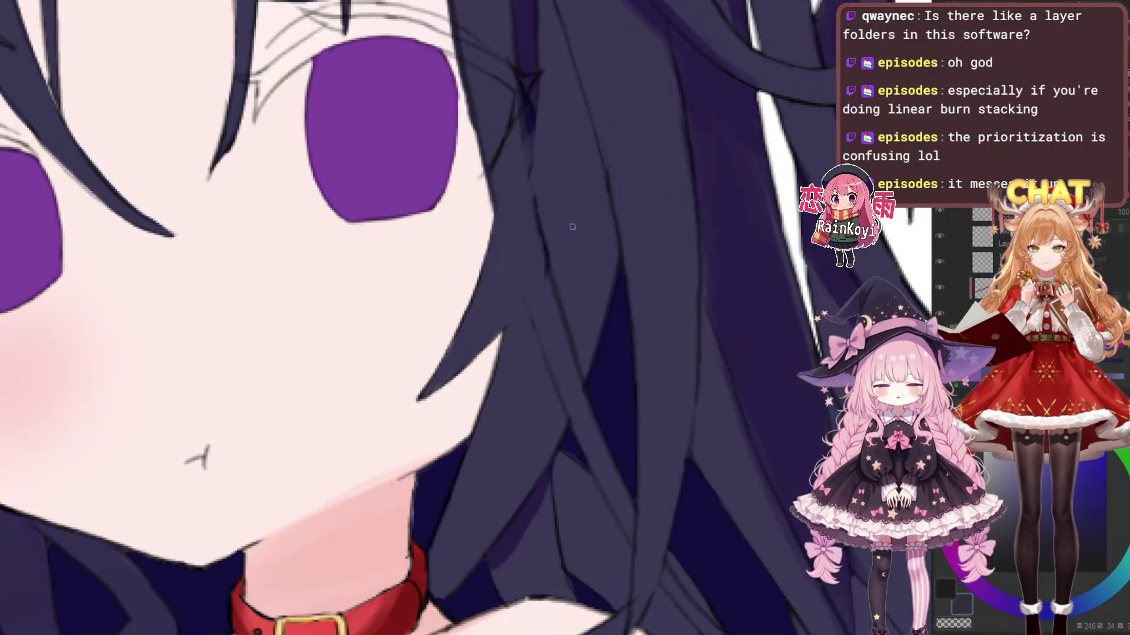
pyautogui.scroll(-5, 564, 230)
pyautogui.scroll(3, 564, 230)
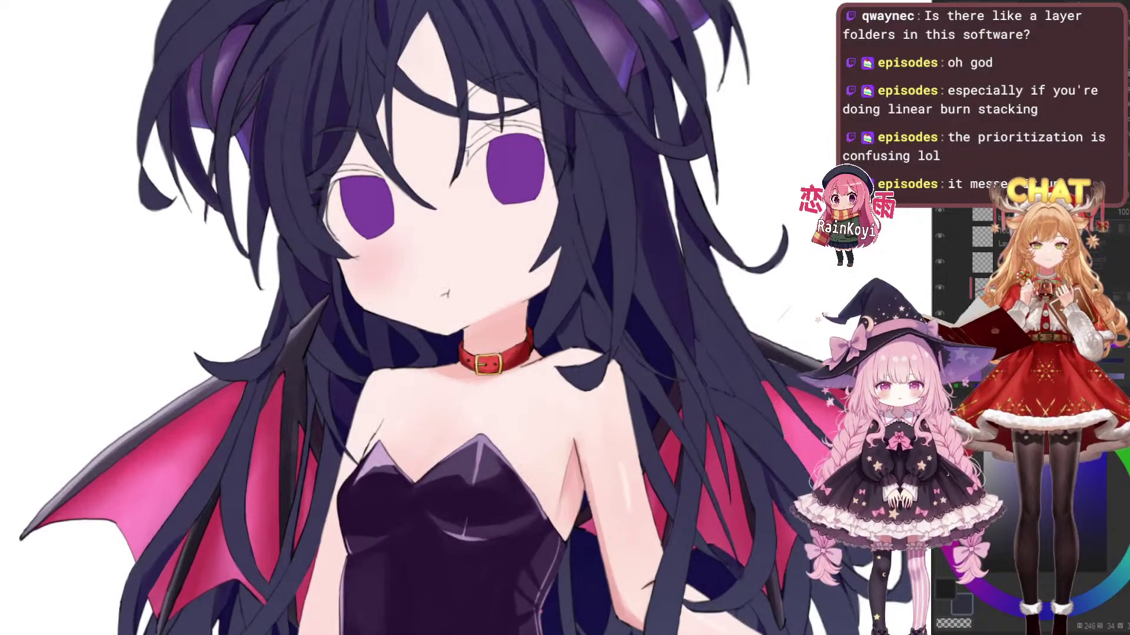
pyautogui.scroll(4, 589, 216)
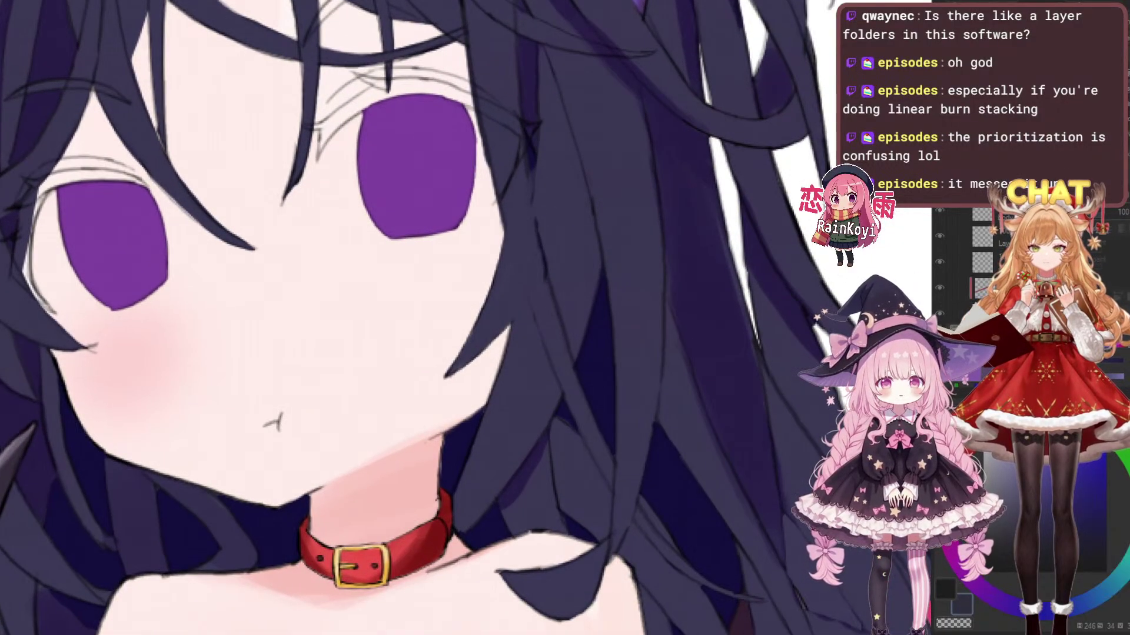
pyautogui.scroll(1, 541, 178)
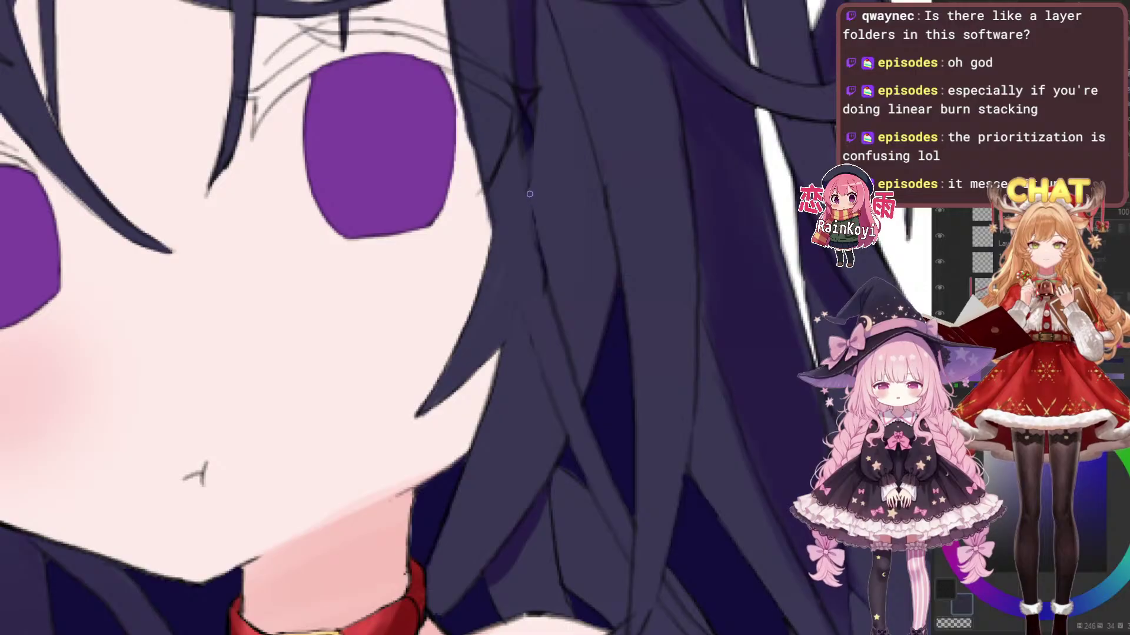
pyautogui.scroll(-3, 527, 189)
pyautogui.scroll(4, 589, 170)
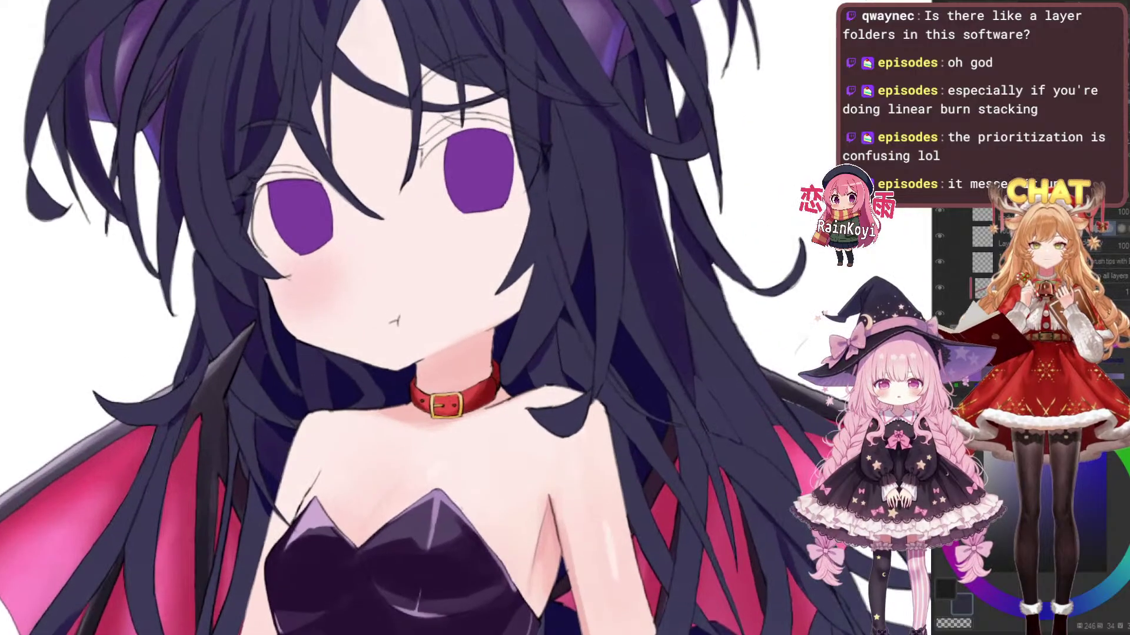
pyautogui.scroll(-2, 625, 151)
pyautogui.scroll(2, 625, 151)
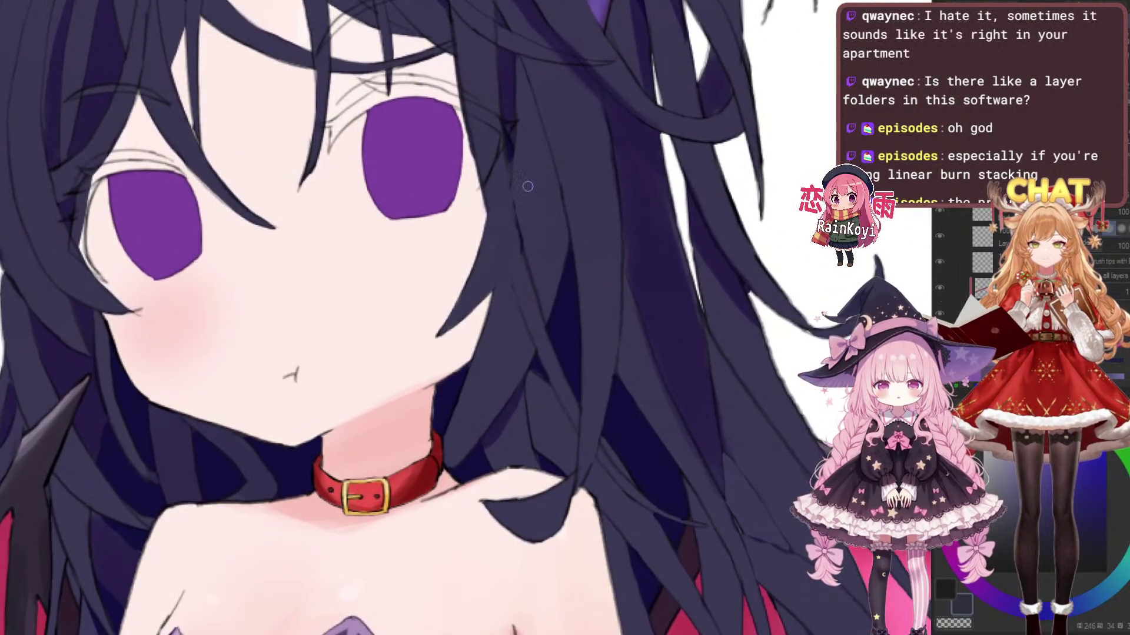
pyautogui.scroll(-3, 536, 203)
pyautogui.scroll(2, 536, 203)
pyautogui.scroll(-2, 537, 203)
pyautogui.scroll(4, 536, 203)
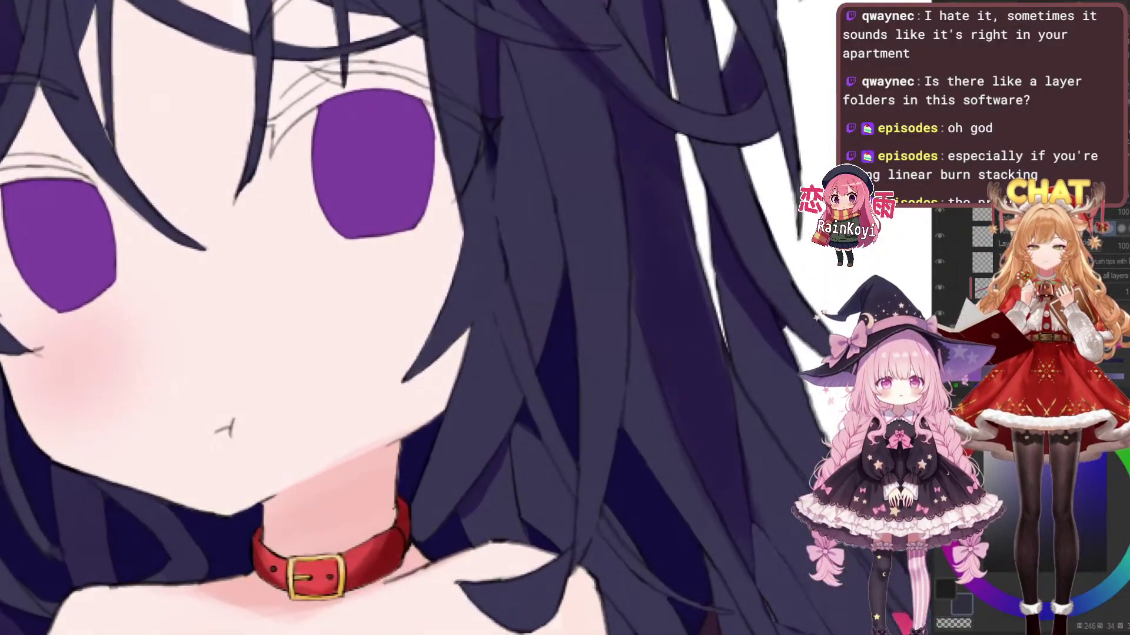
# Draw a dark strand line from the face edge above the cheek lock down into the side hair, joining the existing strand line
pyautogui.scroll(2, 511, 196)
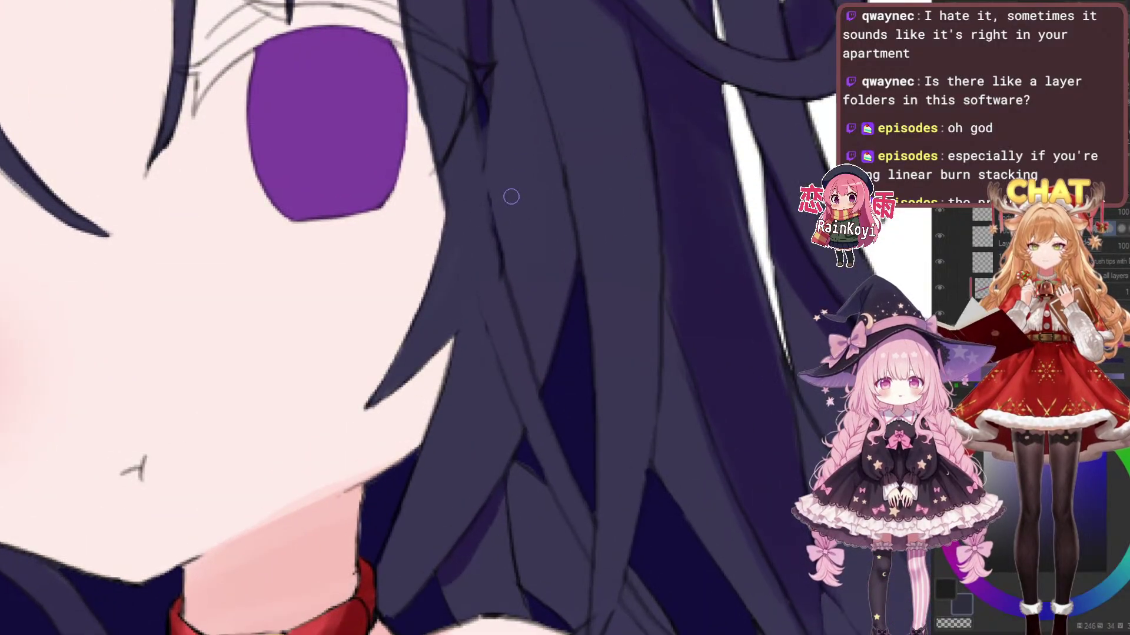
pyautogui.moveTo(511, 196); pyautogui.dragTo(501, 245)
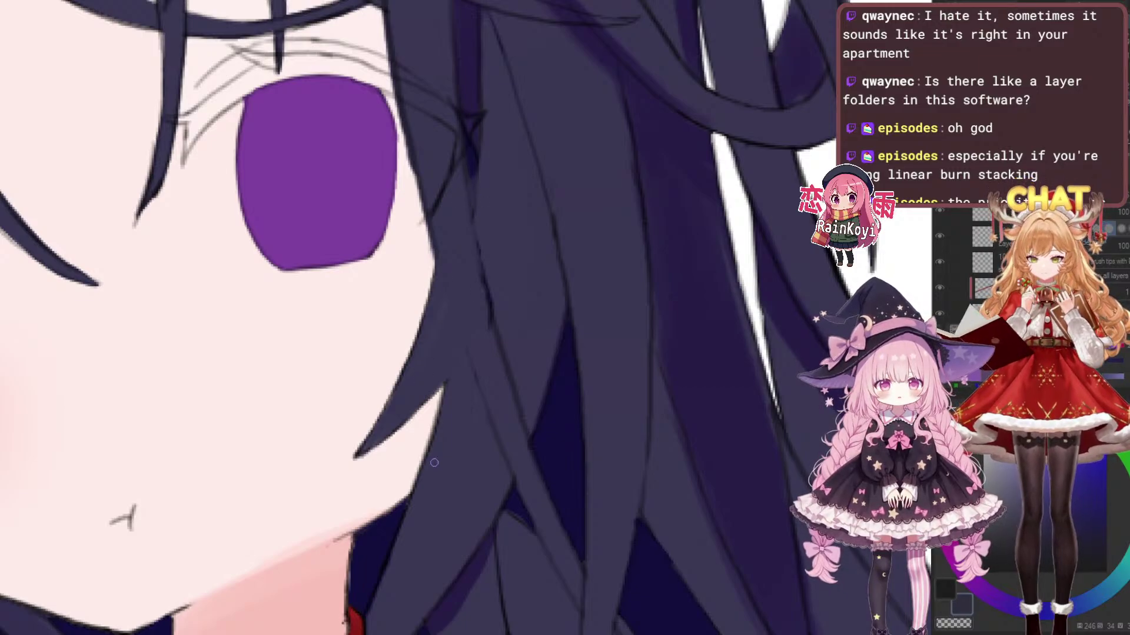
pyautogui.scroll(1, 433, 450)
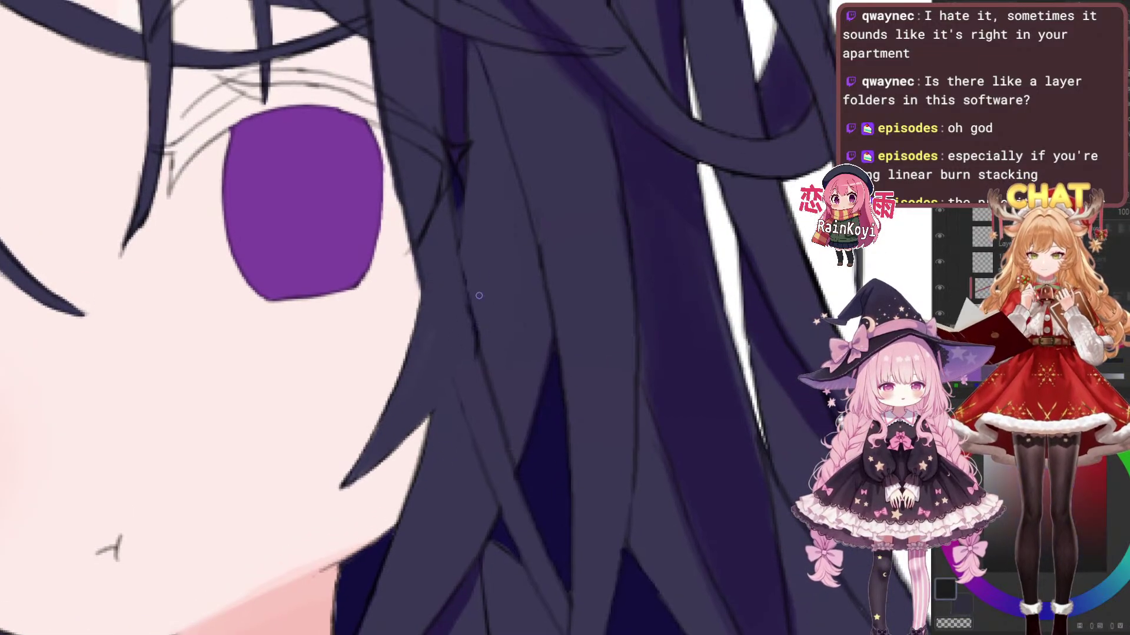
pyautogui.scroll(2, 432, 450)
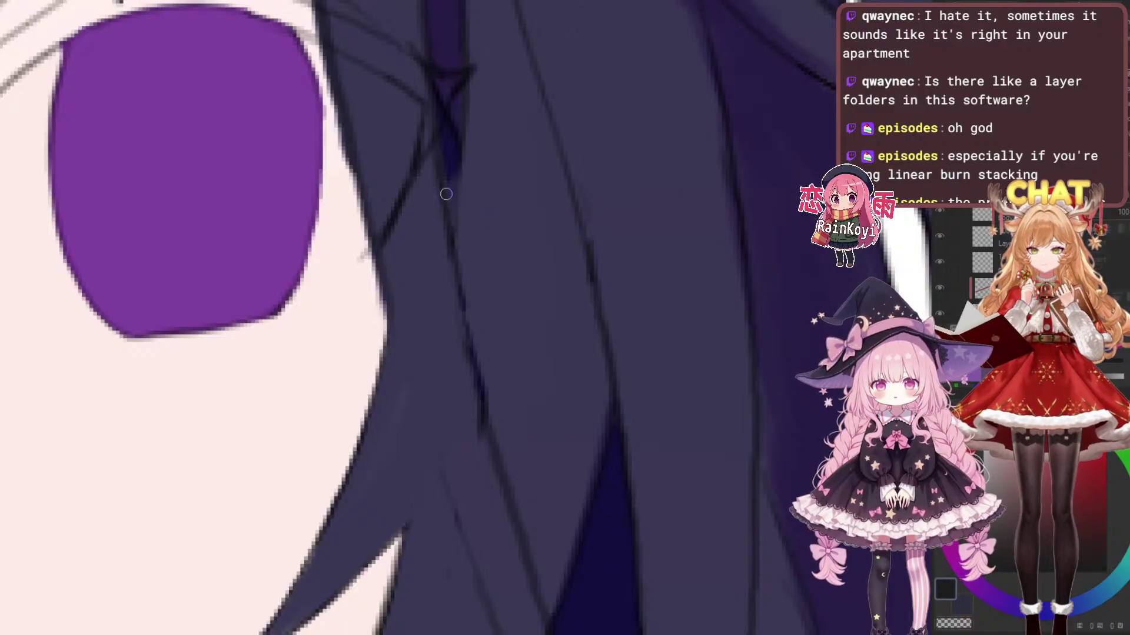
pyautogui.moveTo(385, 293); pyautogui.dragTo(438, 475)
pyautogui.moveTo(393, 331); pyautogui.dragTo(456, 548)
pyautogui.scroll(-3, 566, 405)
pyautogui.scroll(3, 524, 448)
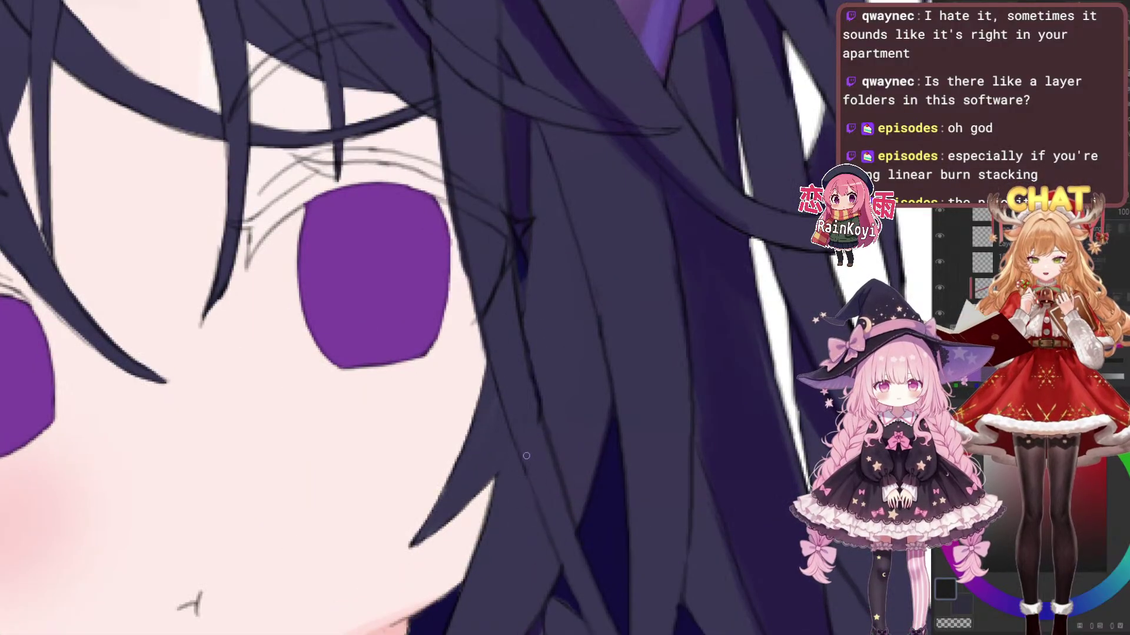
# Touch up the strand lines in the side hair above the cheek lock using the hair colour
pyautogui.scroll(2, 526, 459)
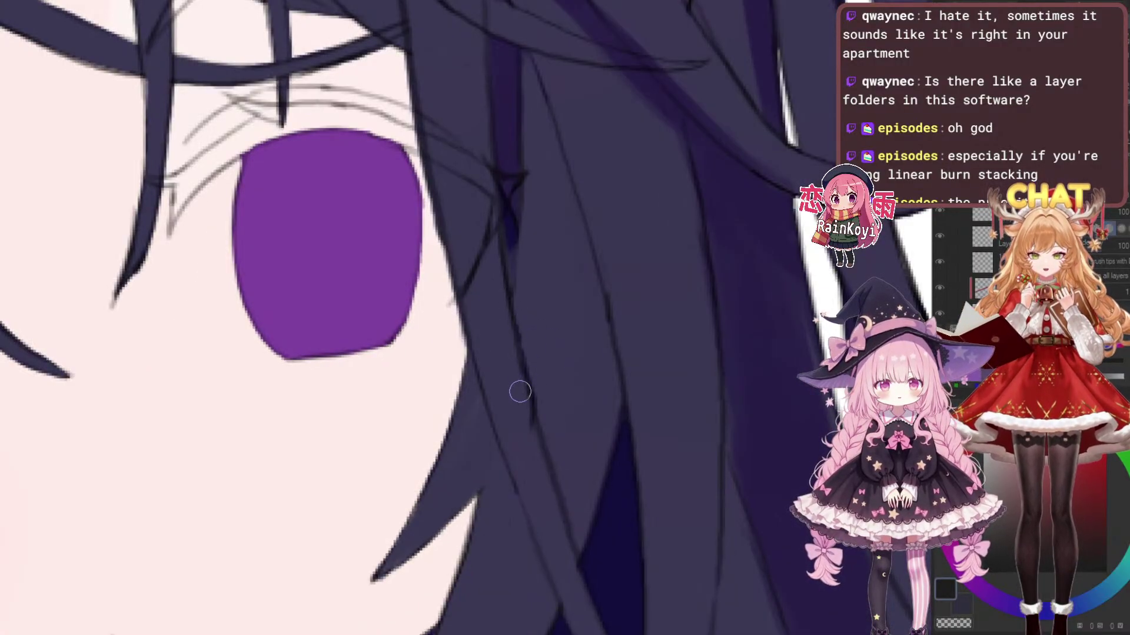
pyautogui.press('p')
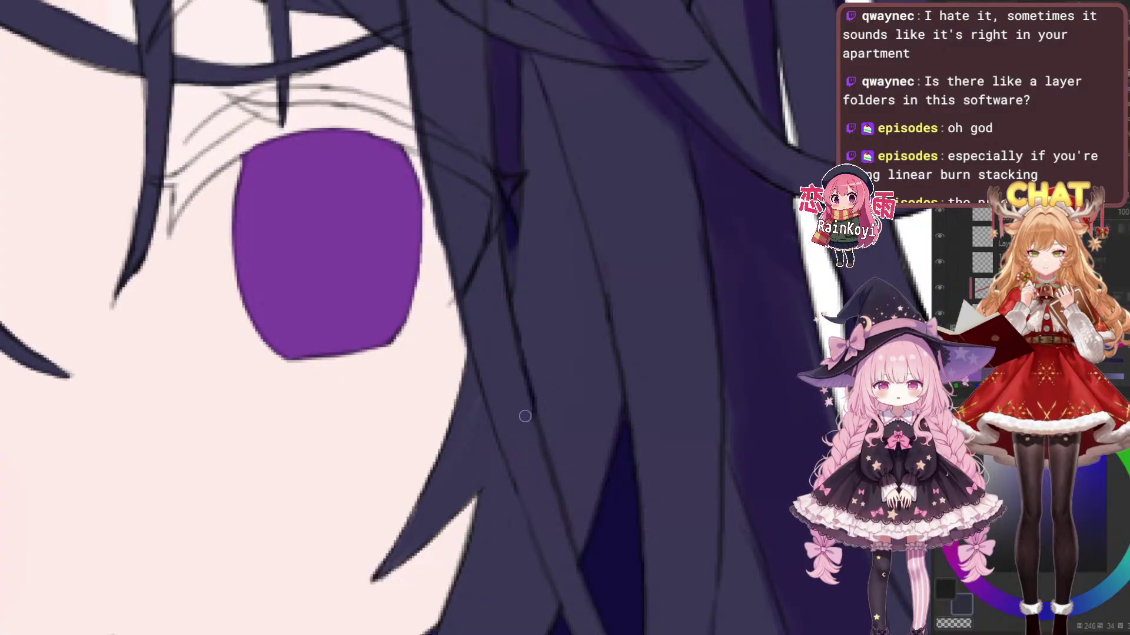
pyautogui.moveTo(589, 385); pyautogui.dragTo(545, 304)
pyautogui.scroll(-4, 564, 406)
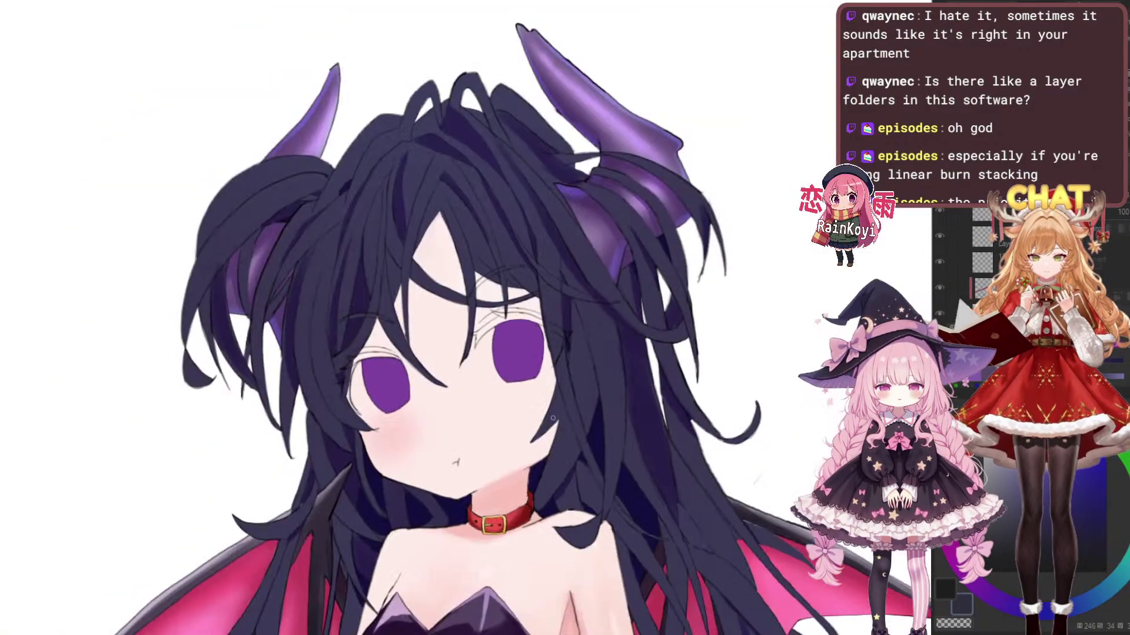
pyautogui.scroll(2, 568, 459)
pyautogui.scroll(5, 542, 329)
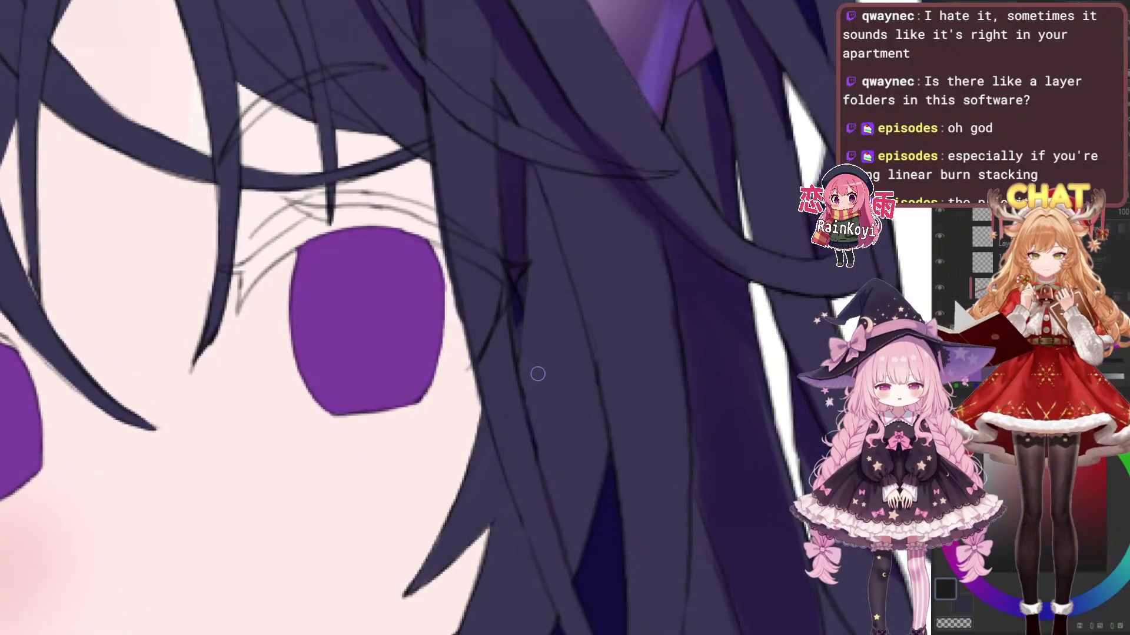
# Retouch the side-hair line work beside the outer corner of the character's left eye, swapping between the hair and line colours
pyautogui.moveTo(554, 339); pyautogui.dragTo(579, 383)
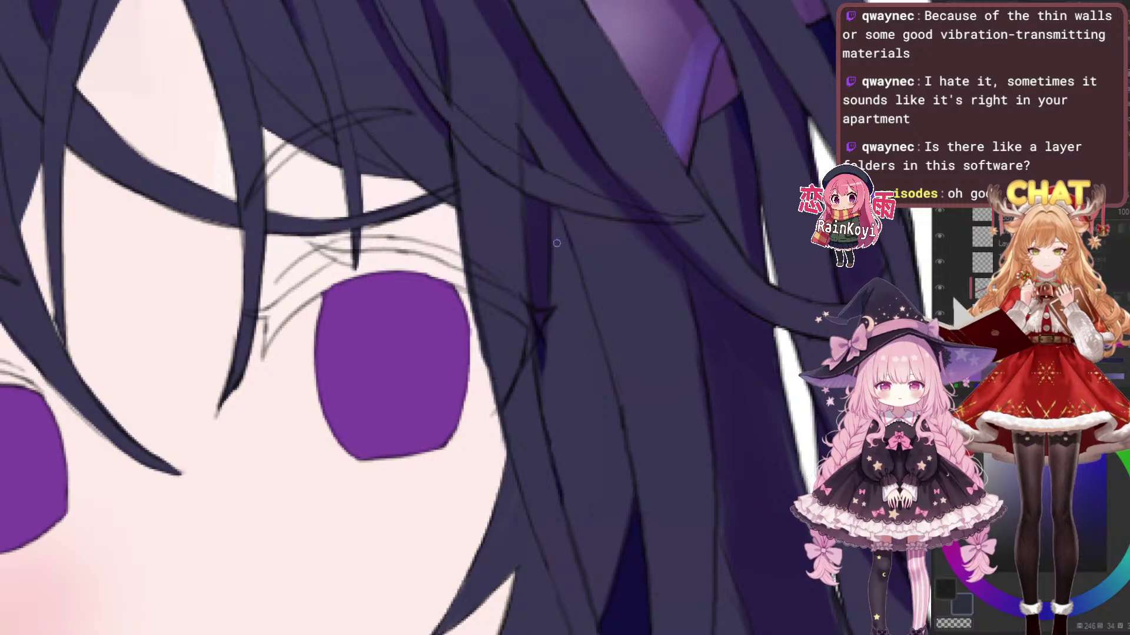
pyautogui.moveTo(603, 316); pyautogui.dragTo(601, 314)
pyautogui.press('x')
pyautogui.scroll(-3, 582, 321)
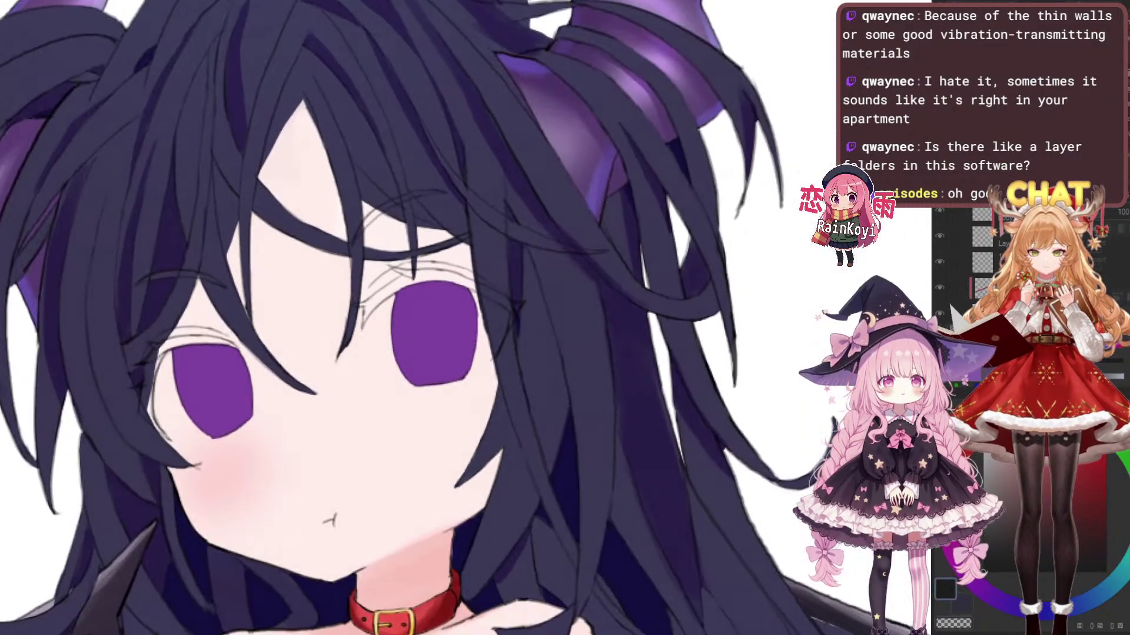
pyautogui.scroll(2, 531, 312)
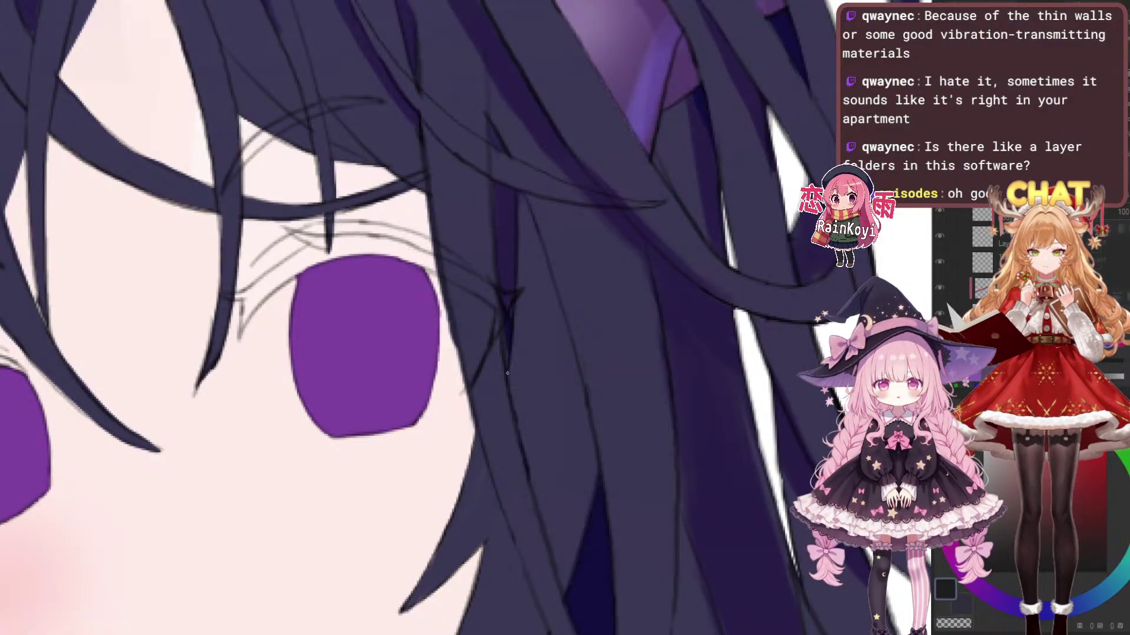
# Review the retouched side hair and cheek lock against the whole head and upper body
pyautogui.scroll(-4, 508, 373)
pyautogui.scroll(3, 508, 373)
pyautogui.scroll(-2, 507, 373)
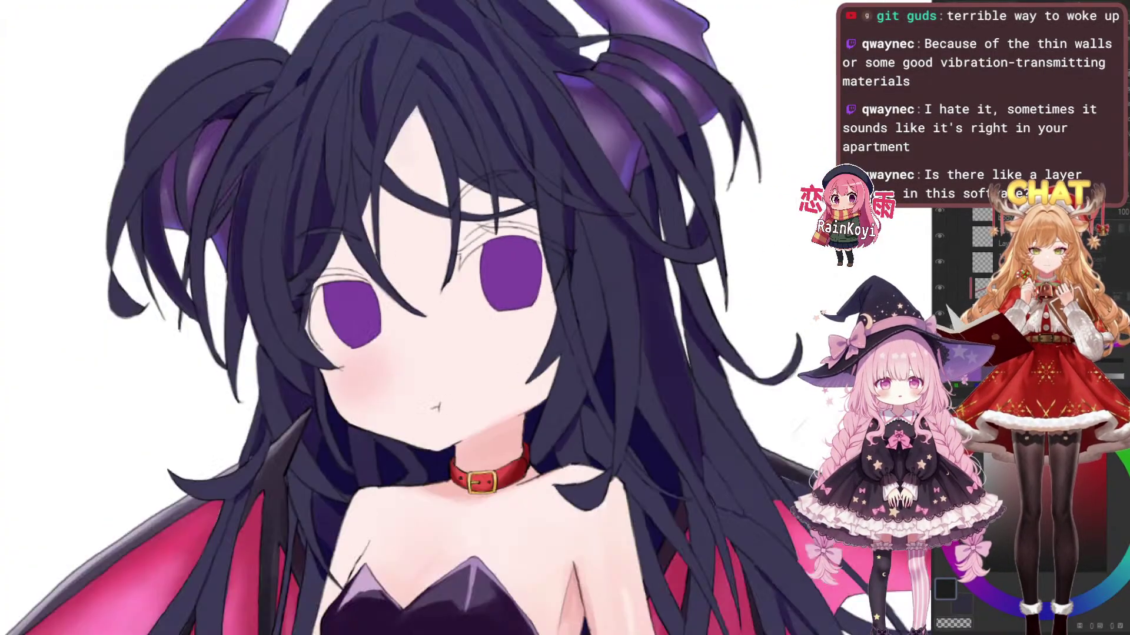
pyautogui.scroll(-3, 508, 373)
pyautogui.scroll(3, 442, 285)
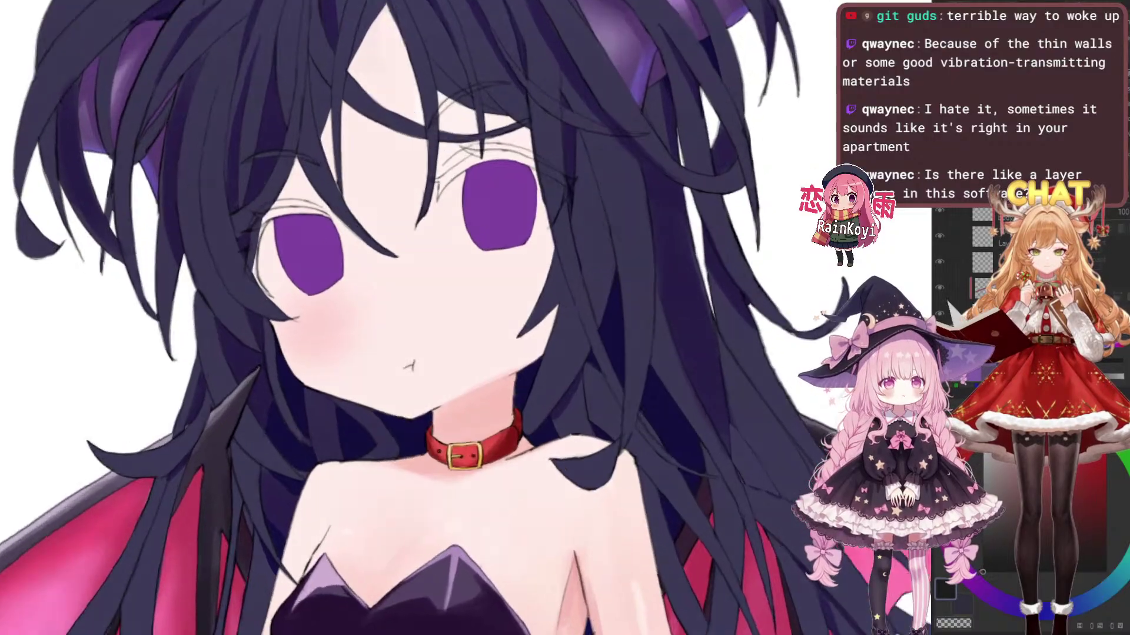
pyautogui.scroll(-4, 585, 344)
pyautogui.scroll(4, 471, 318)
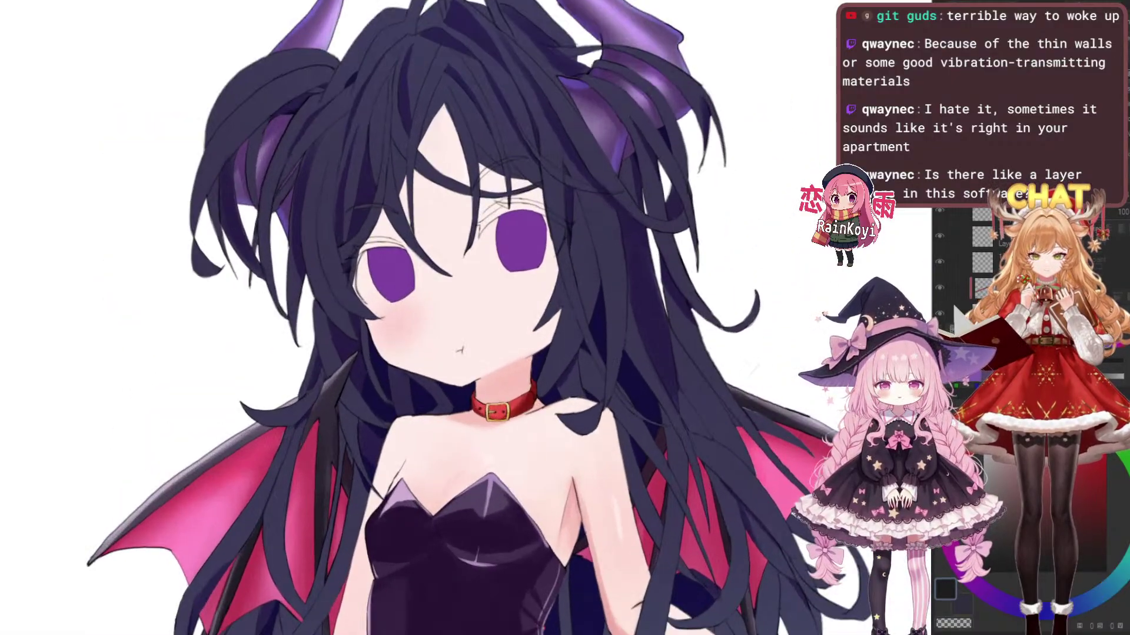
pyautogui.scroll(-4, 606, 352)
pyautogui.scroll(4, 606, 352)
# Examine the jaw and neck outline up close and against the whole character
pyautogui.scroll(4, 509, 357)
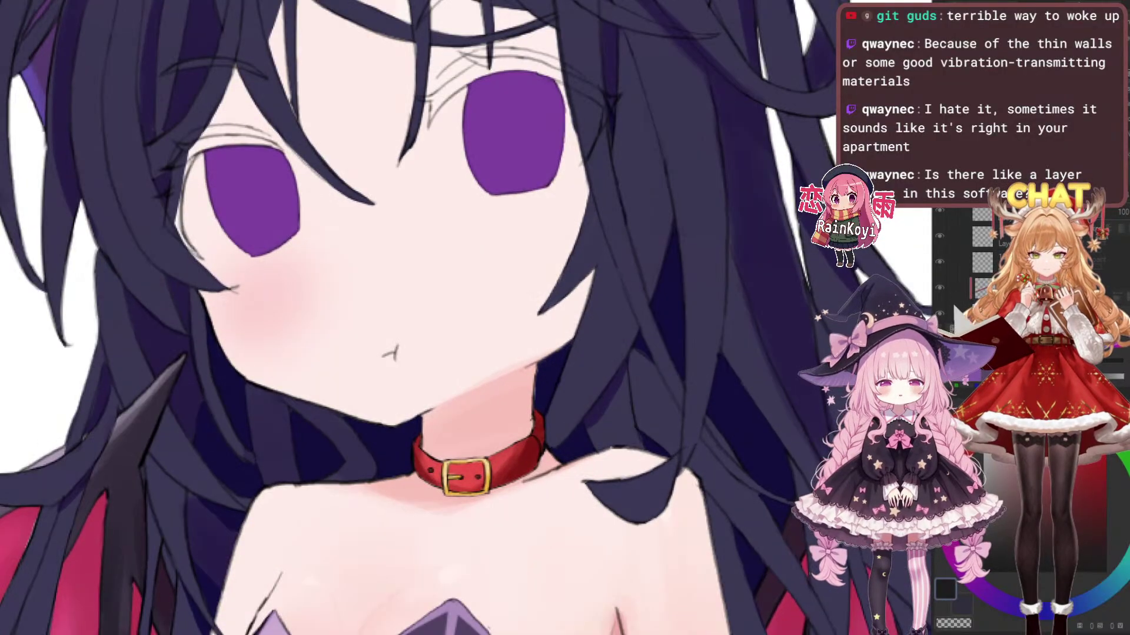
pyautogui.press('e')
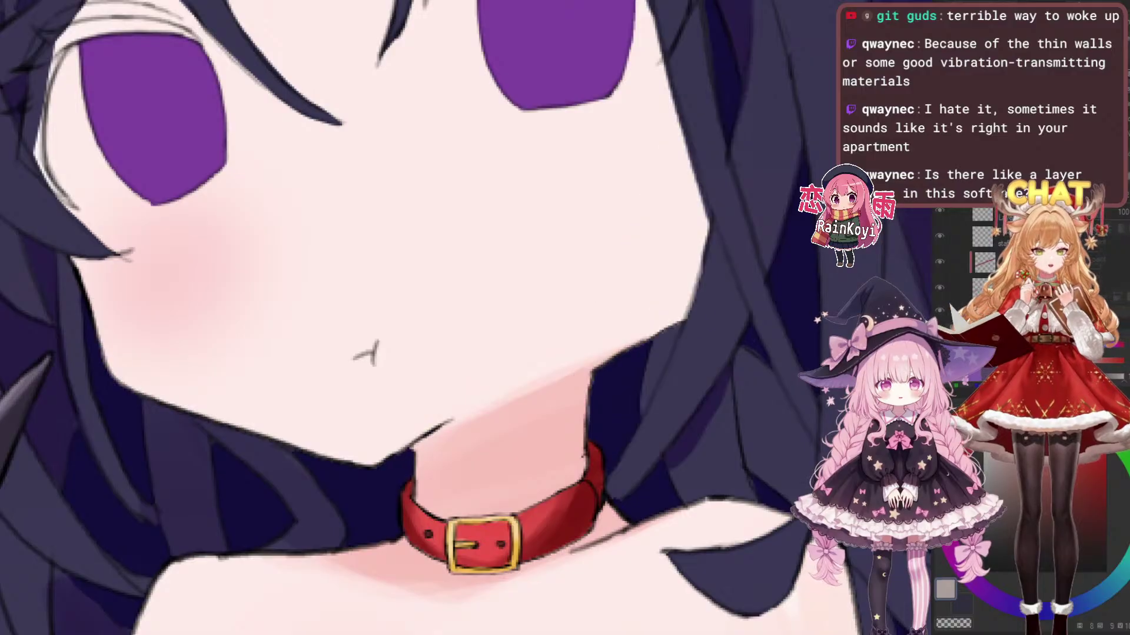
pyautogui.scroll(-4, 531, 365)
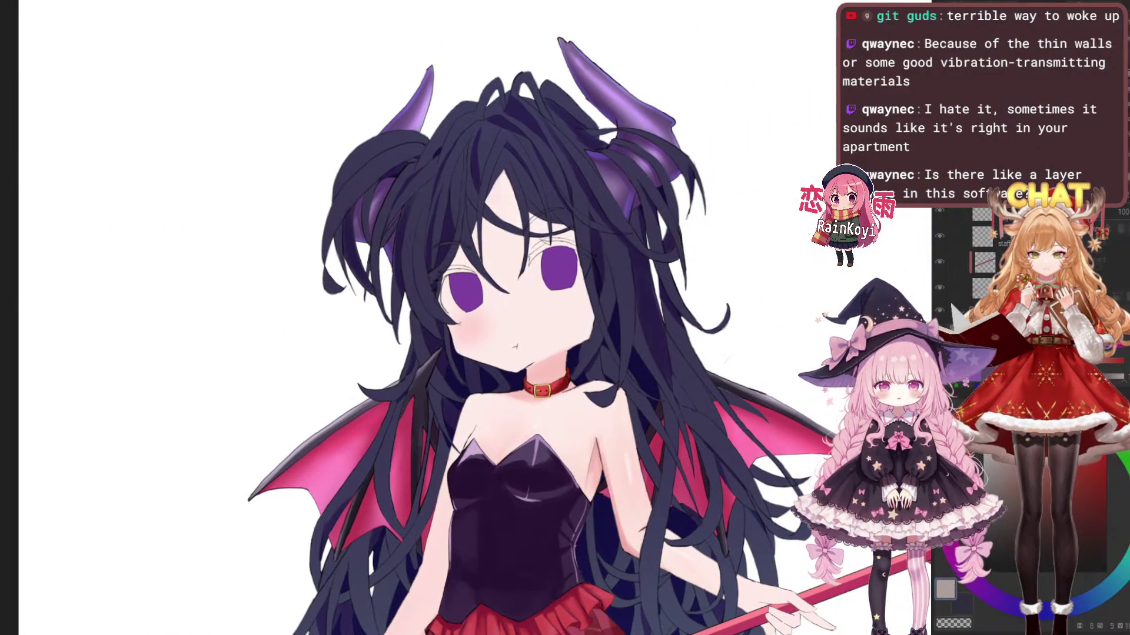
pyautogui.scroll(3, 691, 369)
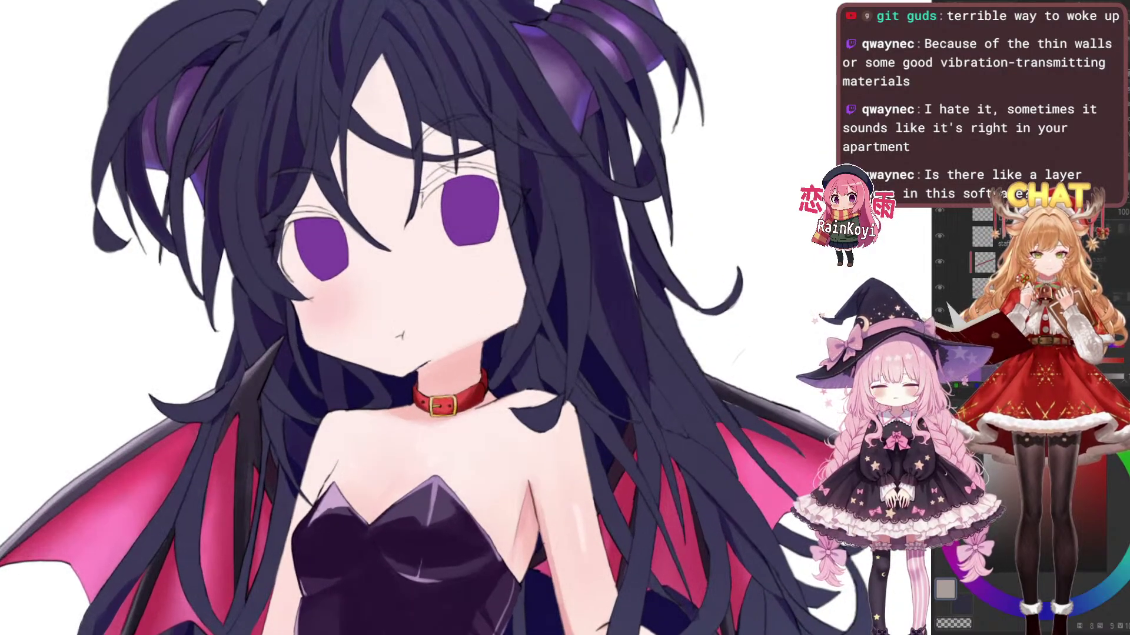
pyautogui.hotkey('ctrl', '0')
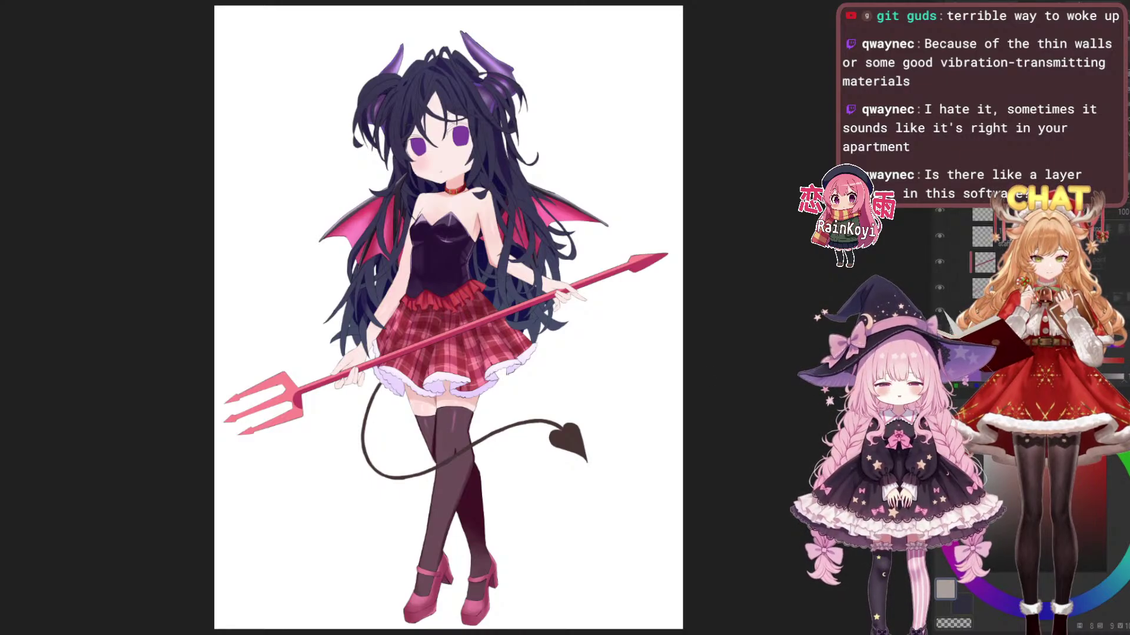
pyautogui.moveTo(504, 236); pyautogui.dragTo(541, 383)
pyautogui.scroll(5, 541, 383)
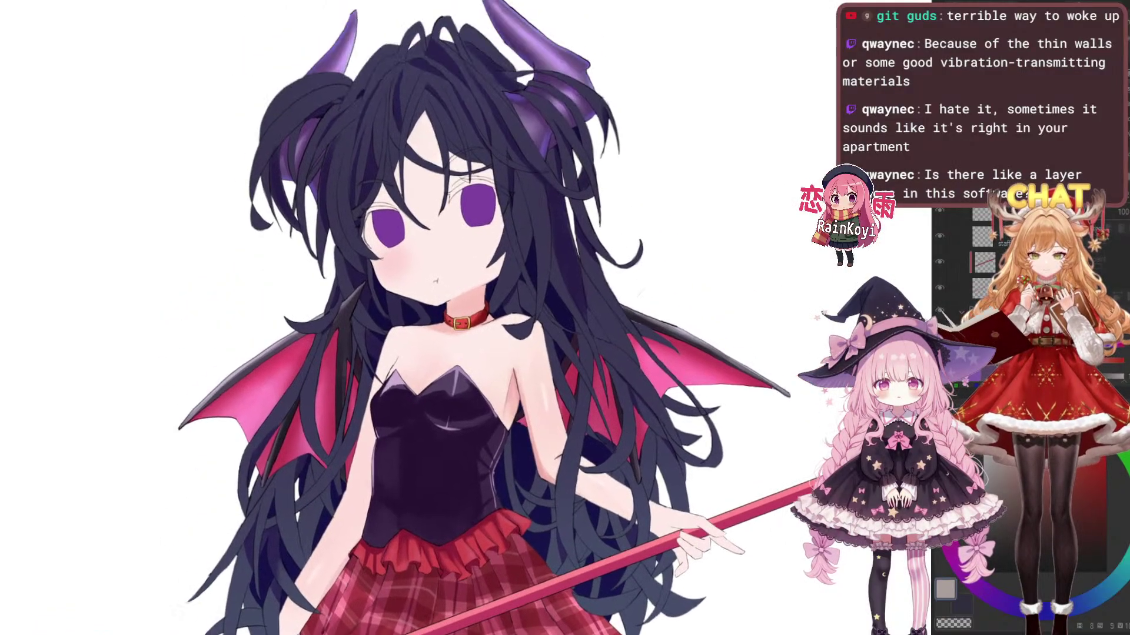
pyautogui.moveTo(542, 332); pyautogui.dragTo(562, 488)
pyautogui.scroll(4, 529, 335)
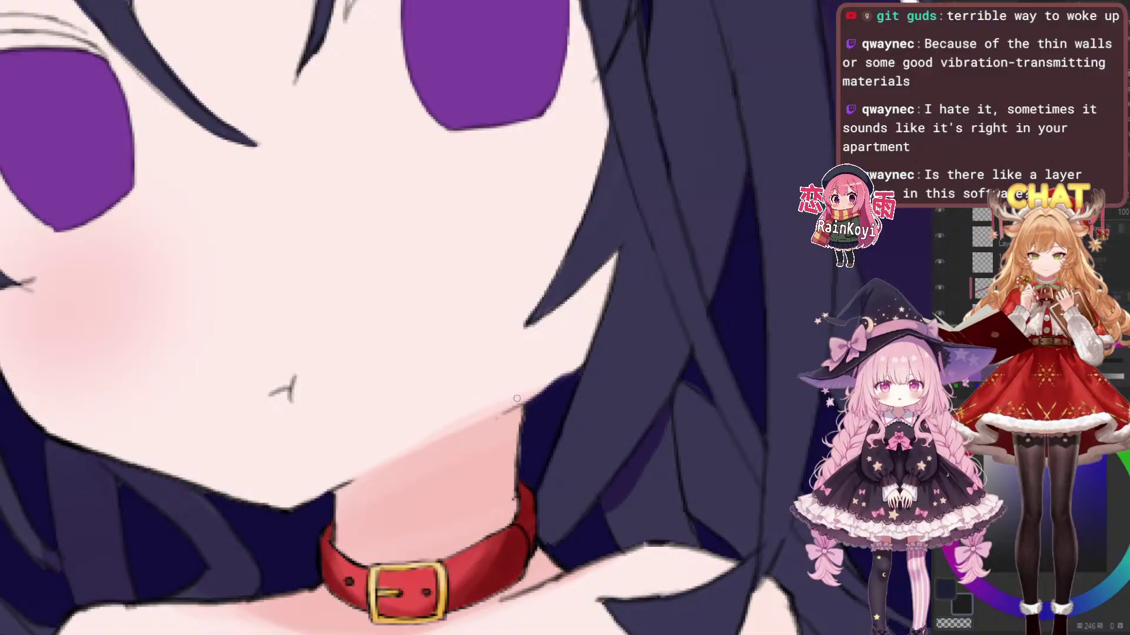
pyautogui.moveTo(494, 415); pyautogui.dragTo(572, 371)
pyautogui.hotkey('ctrl', 'z')
pyautogui.moveTo(501, 409); pyautogui.dragTo(586, 357)
pyautogui.moveTo(530, 392); pyautogui.dragTo(586, 358)
pyautogui.scroll(-4, 614, 344)
pyautogui.scroll(4, 600, 367)
pyautogui.hotkey('ctrl', 'z')
pyautogui.hotkey('ctrl', 'z')
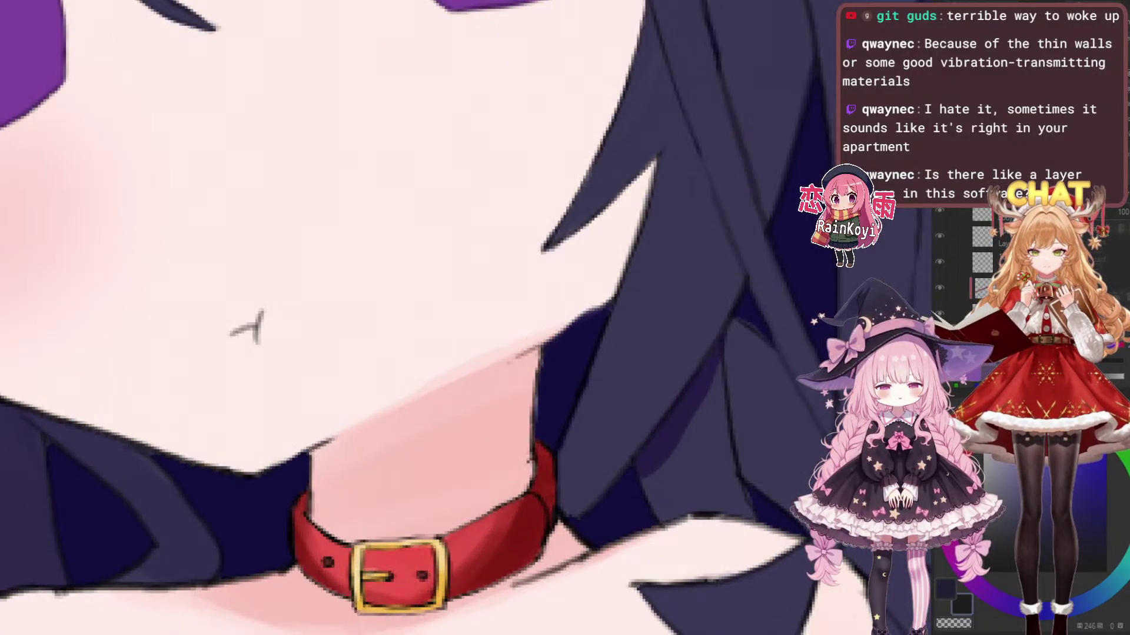
# Redraw the jawline from the top of the neck up to the side hair with dark strokes and tidy its rough hair-side end
pyautogui.moveTo(522, 348)
pyautogui.mouseDown()
pyautogui.moveTo(620, 288)
pyautogui.moveTo(536, 343)
pyautogui.moveTo(613, 295)
pyautogui.mouseUp()
pyautogui.moveTo(520, 353); pyautogui.dragTo(610, 291)
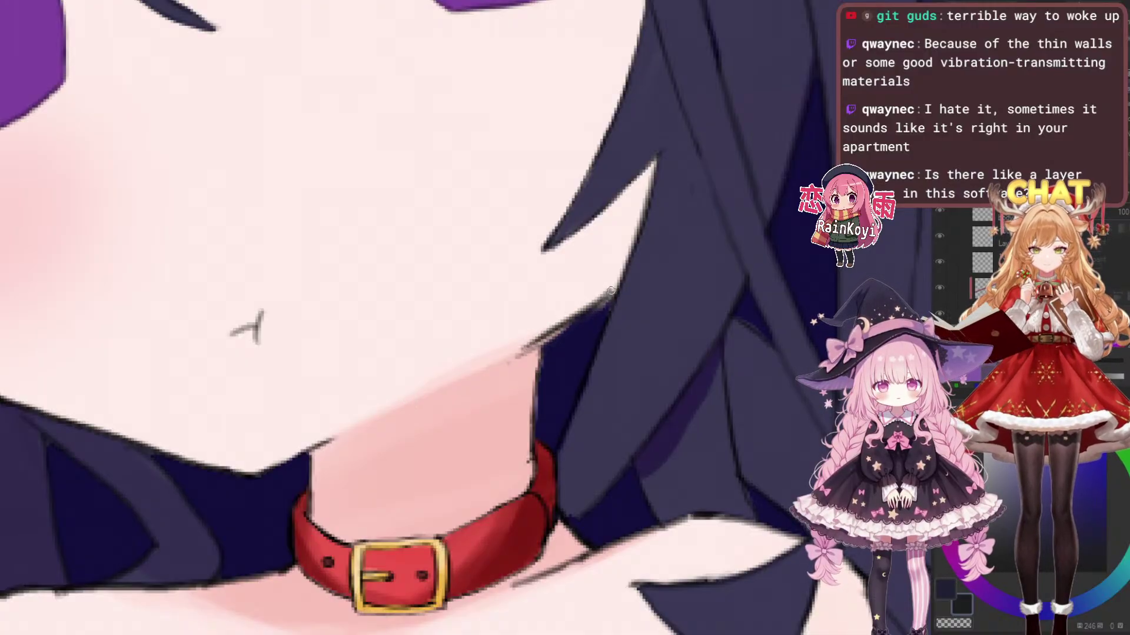
pyautogui.scroll(-5, 597, 300)
pyautogui.scroll(4, 597, 339)
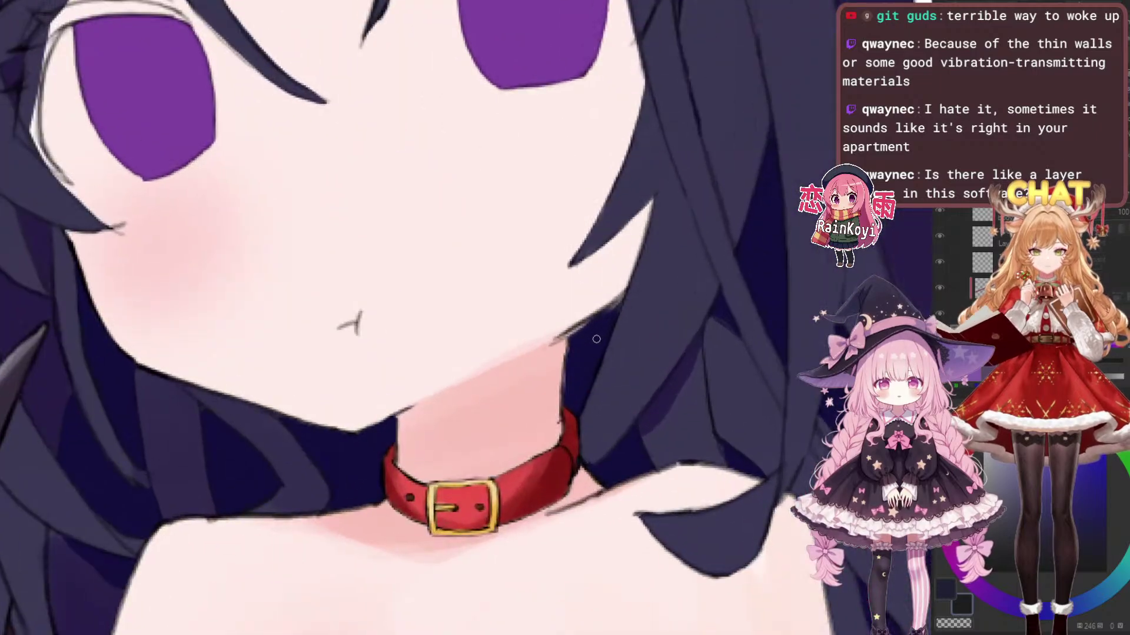
pyautogui.scroll(1, 599, 344)
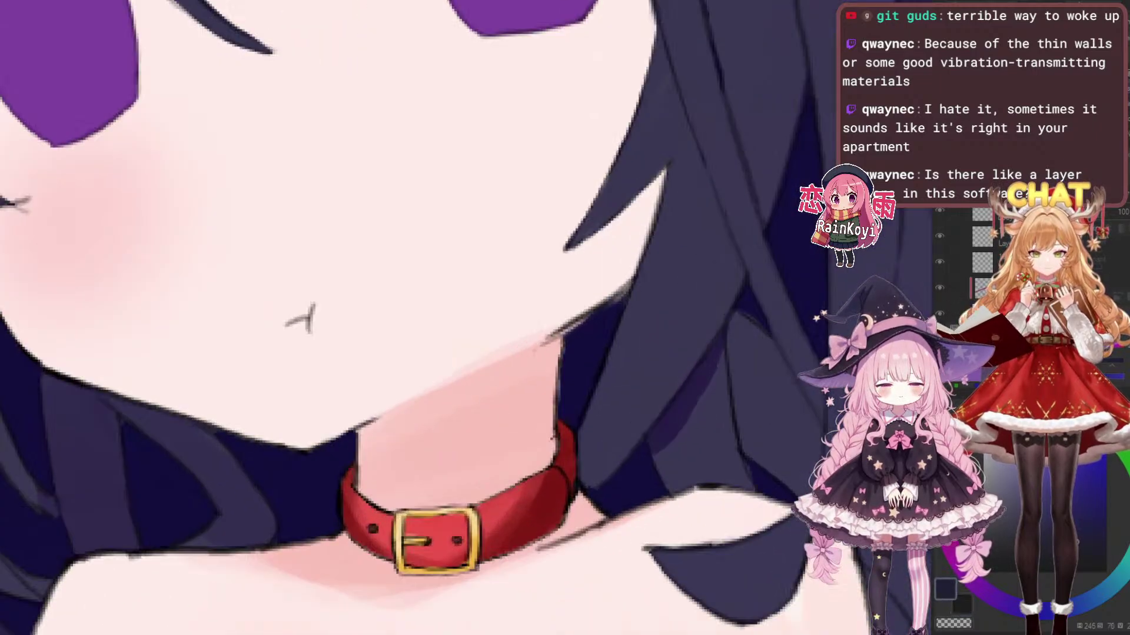
pyautogui.moveTo(612, 324); pyautogui.dragTo(591, 380)
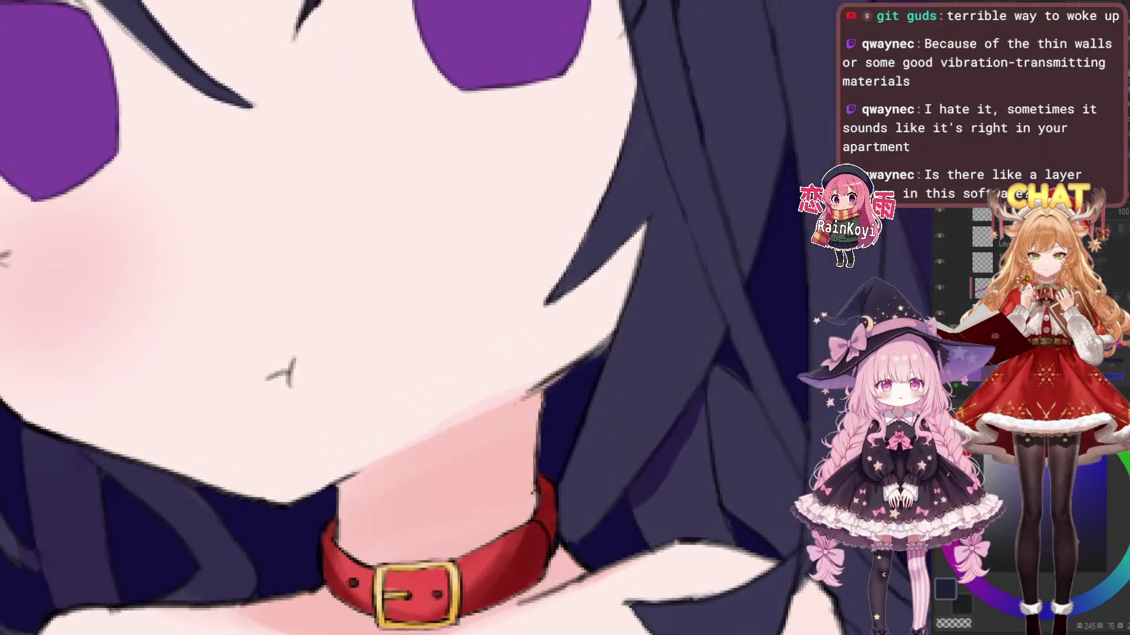
pyautogui.scroll(2, 550, 392)
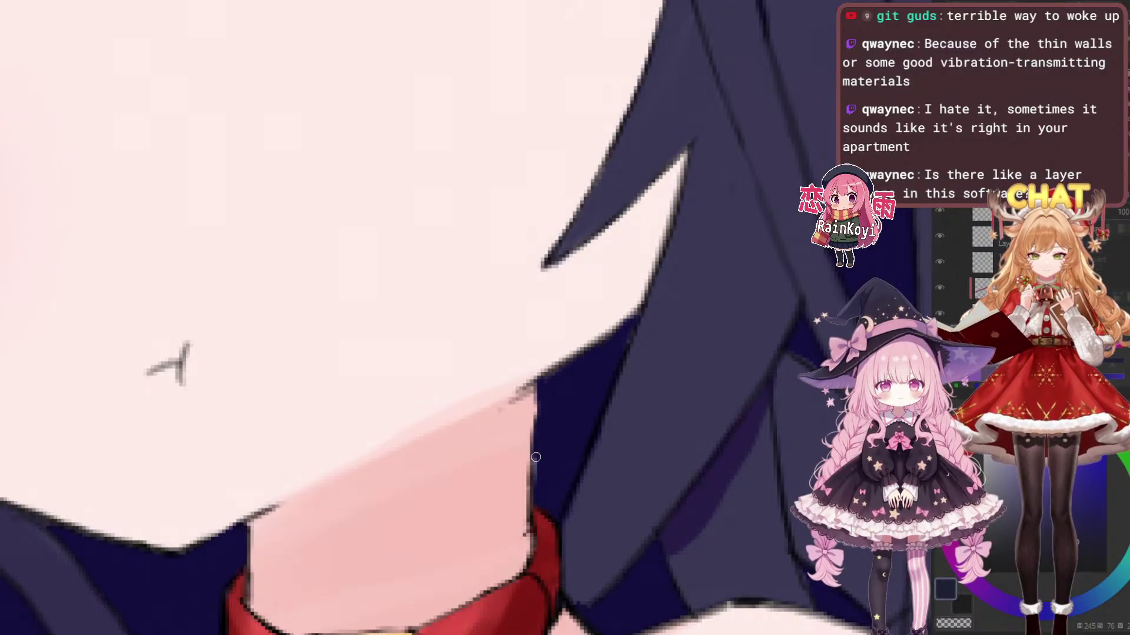
pyautogui.keyDown('alt'); pyautogui.click(518, 407); pyautogui.keyUp('alt')
pyautogui.press(']')
pyautogui.press(']')
pyautogui.press('[')
pyautogui.press('[')
pyautogui.moveTo(489, 413); pyautogui.dragTo(536, 390)
pyautogui.hotkey('ctrl', 'z')
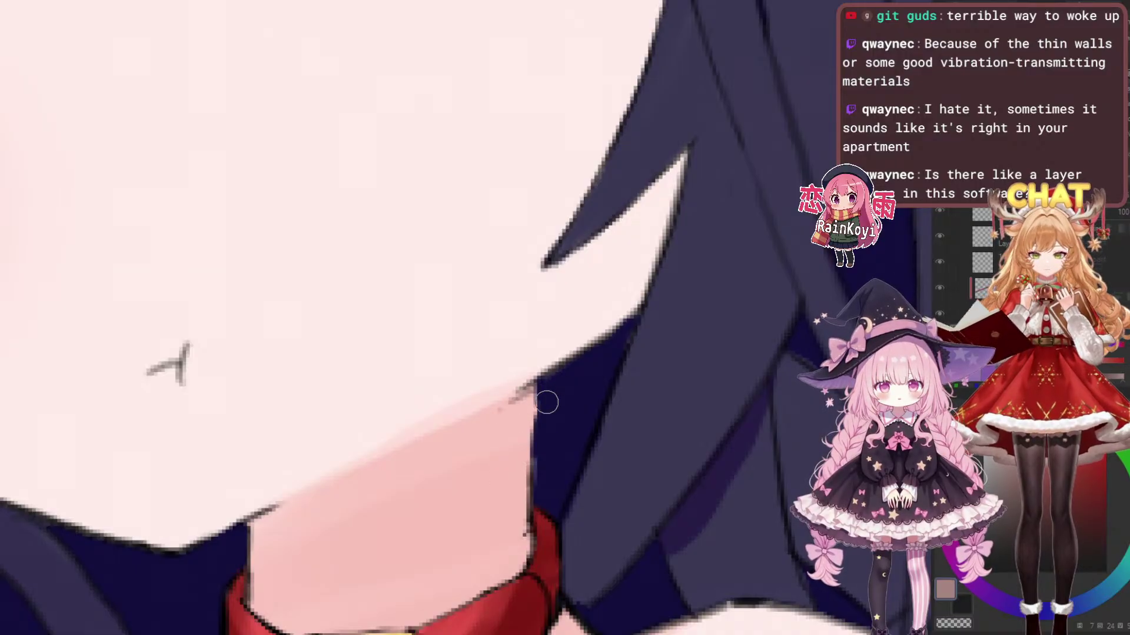
# Soften the stray inner end of the jawline over the top of the neck with a colour sampled from that spot
pyautogui.keyDown('alt'); pyautogui.click(519, 406); pyautogui.keyUp('alt')
pyautogui.press(']')
pyautogui.press(']')
pyautogui.press('[')
pyautogui.press('[')
pyautogui.press('[')
pyautogui.moveTo(504, 405); pyautogui.dragTo(535, 388)
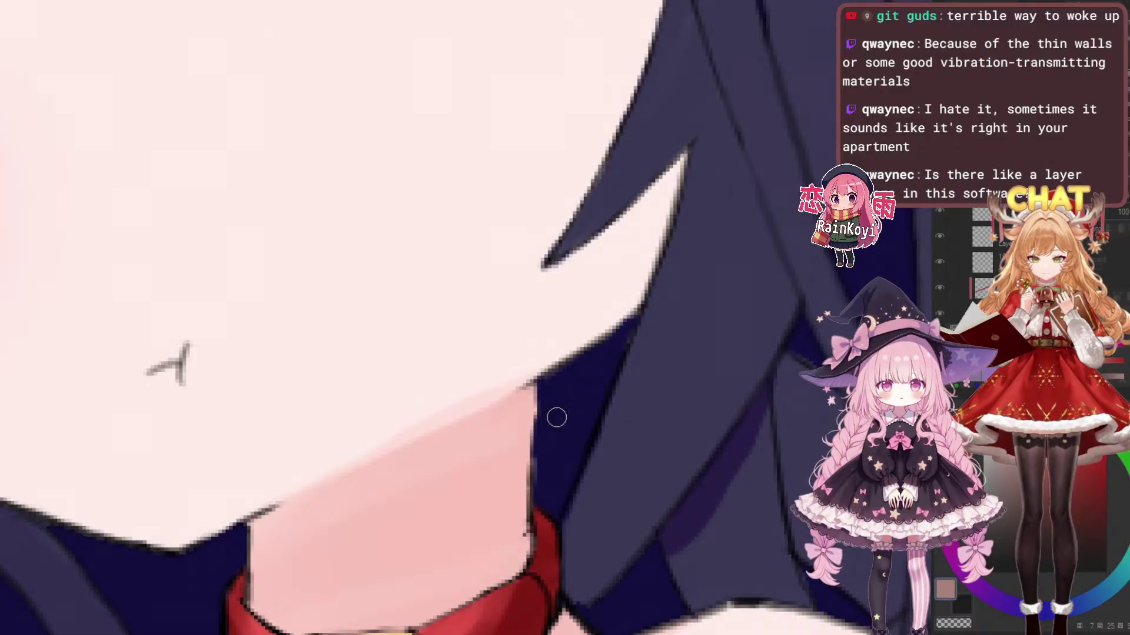
pyautogui.scroll(-4, 583, 402)
pyautogui.scroll(3, 587, 410)
pyautogui.scroll(3, 558, 341)
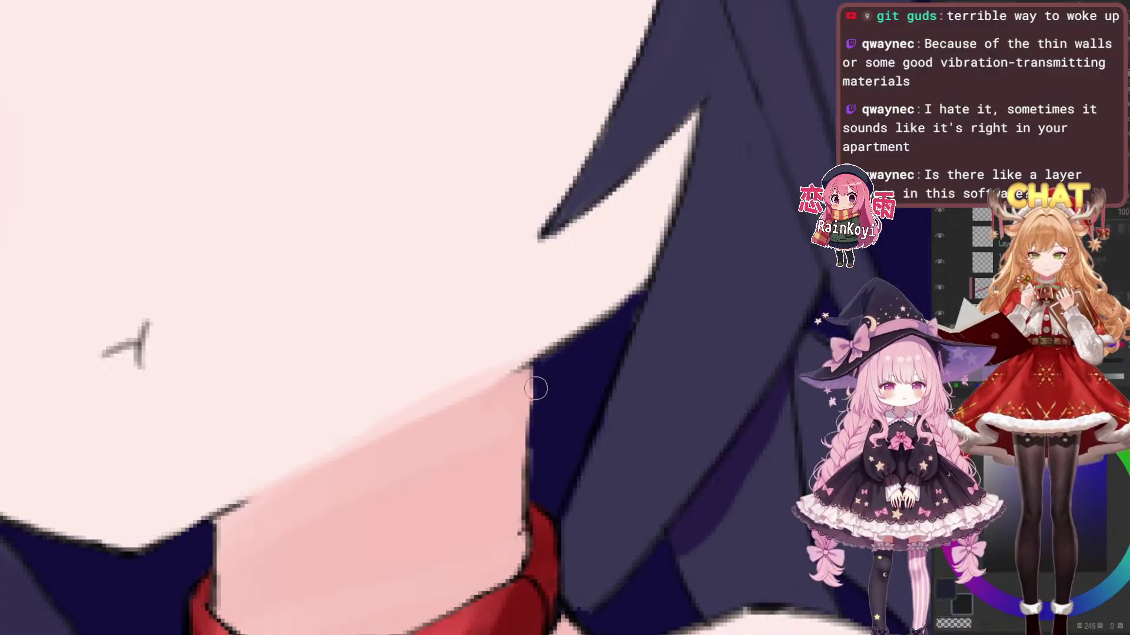
# Strengthen the dark outline of the neck from the jawline down towards the red collar
pyautogui.moveTo(532, 365); pyautogui.dragTo(527, 440)
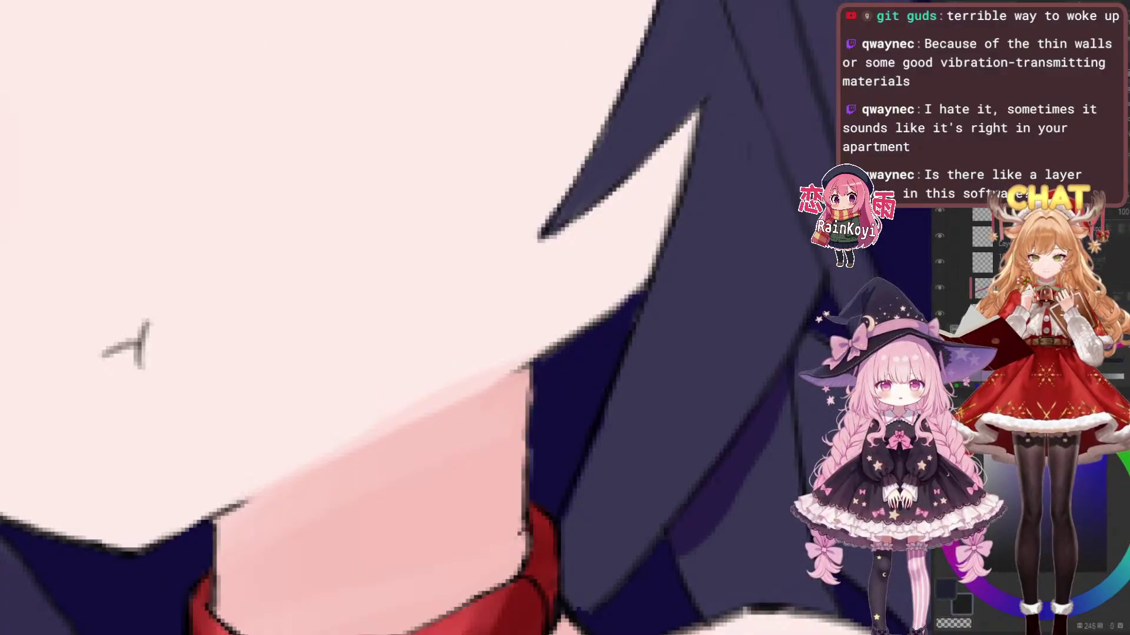
pyautogui.moveTo(532, 378); pyautogui.dragTo(526, 474)
pyautogui.moveTo(531, 389); pyautogui.dragTo(526, 493)
pyautogui.scroll(-4, 598, 393)
pyautogui.scroll(2, 636, 380)
pyautogui.scroll(2, 563, 367)
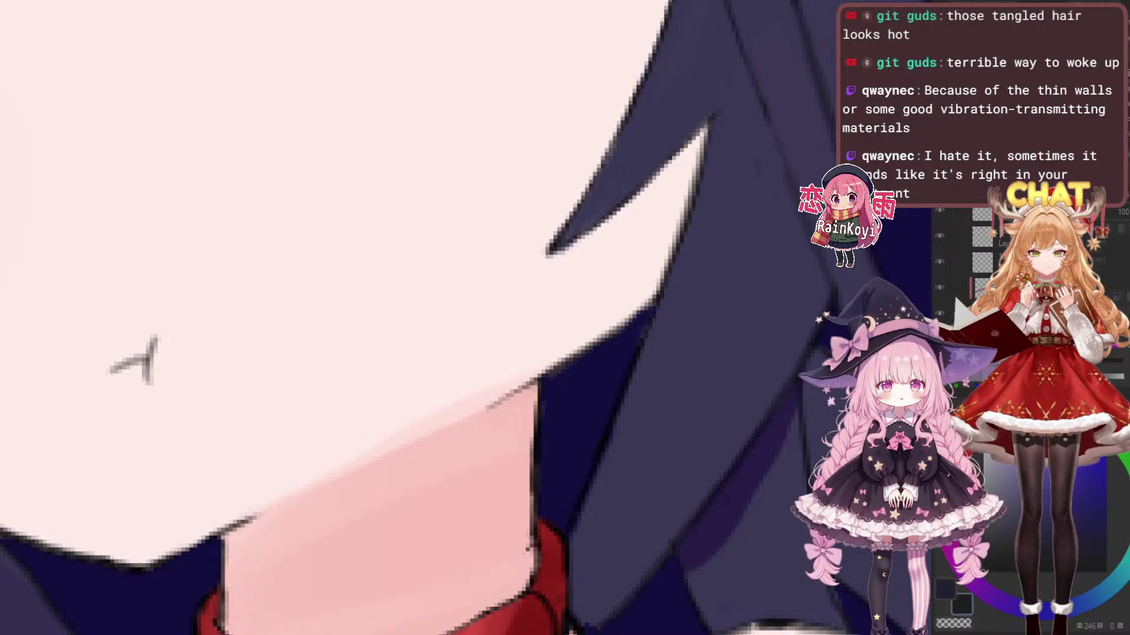
# Check the retouched jawline and neck outline against the face, side hair and full figure
pyautogui.scroll(-5, 586, 332)
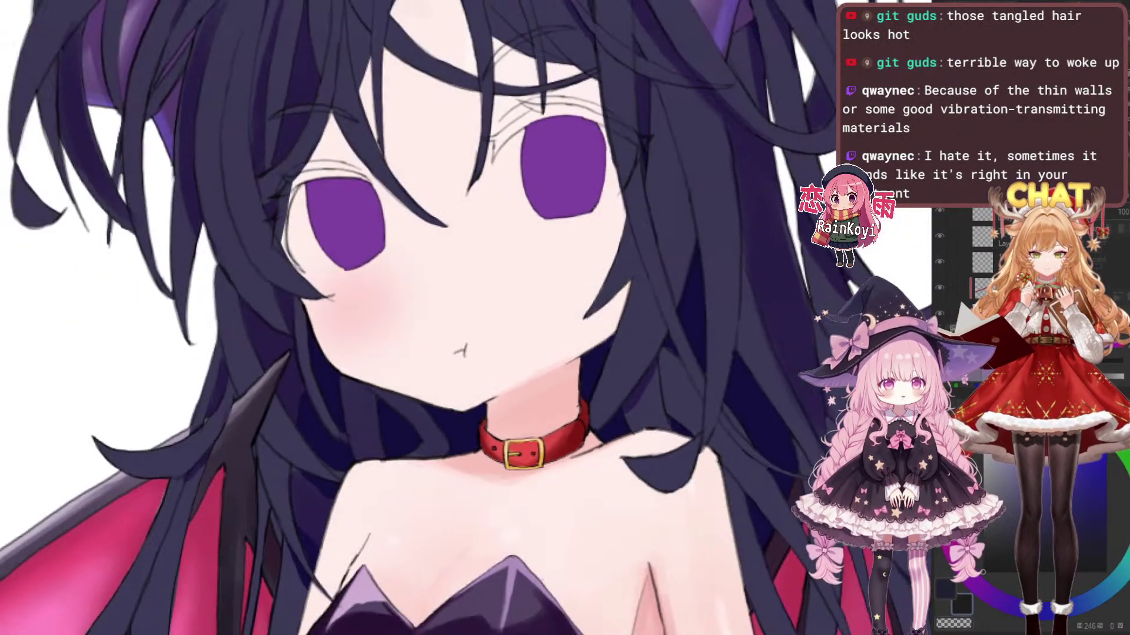
pyautogui.scroll(2, 595, 259)
pyautogui.scroll(-4, 567, 374)
pyautogui.scroll(5, 567, 374)
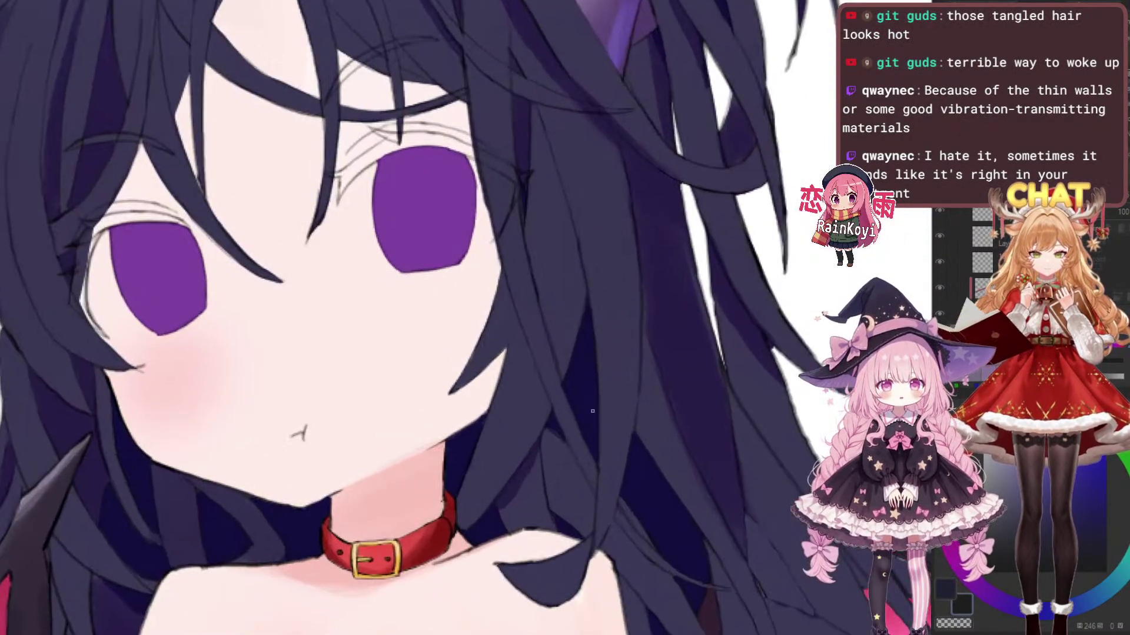
pyautogui.scroll(2, 567, 374)
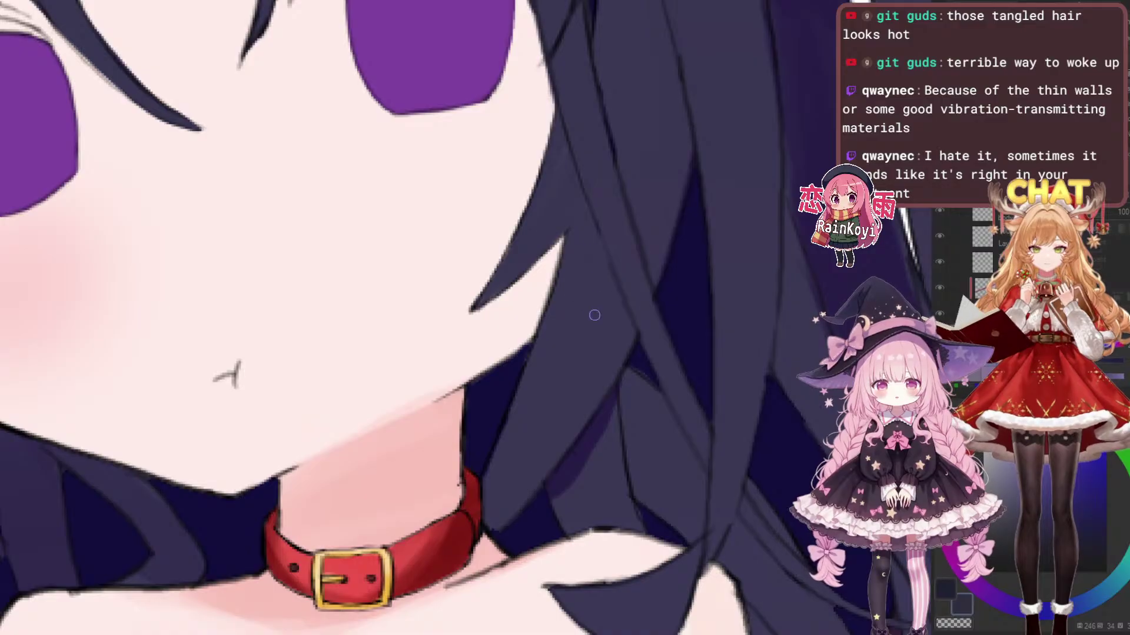
pyautogui.scroll(-3, 594, 315)
pyautogui.scroll(2, 629, 249)
pyautogui.scroll(-6, 623, 304)
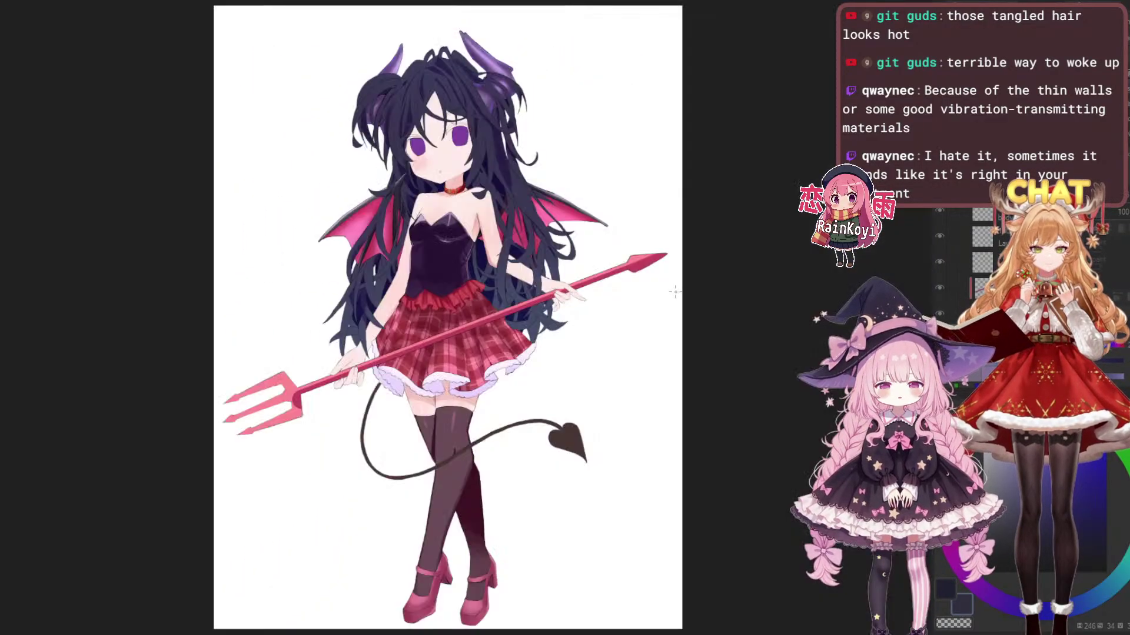
# Review the shape of the face and chin at several magnifications against the hair and upper body
pyautogui.moveTo(678, 291); pyautogui.dragTo(725, 458)
pyautogui.scroll(4, 645, 364)
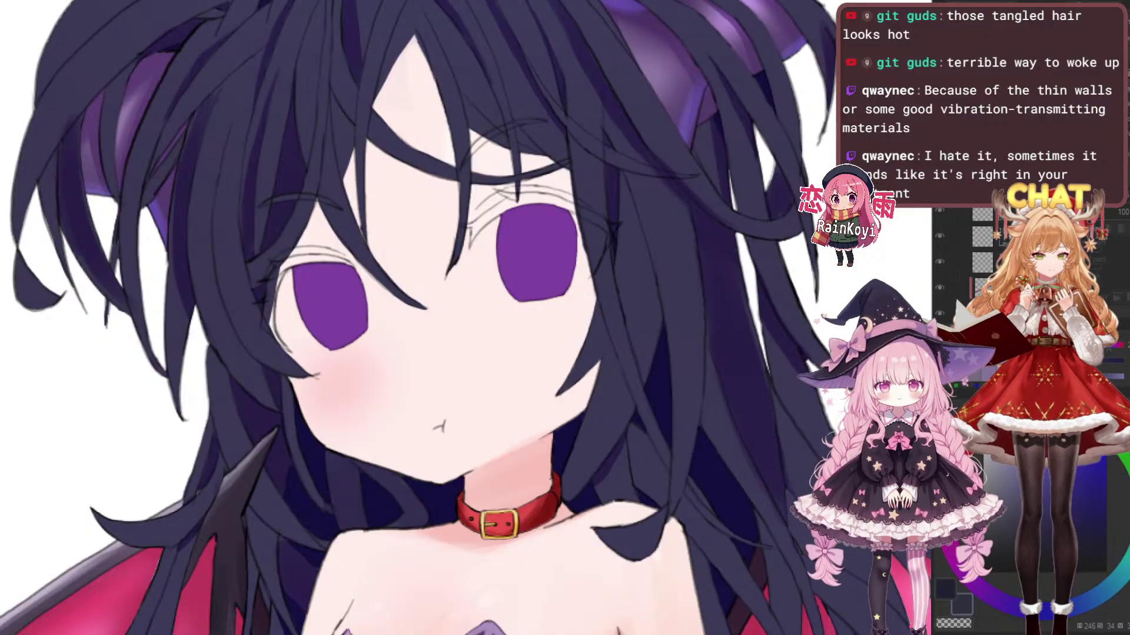
pyautogui.scroll(-4, 768, 410)
pyautogui.moveTo(760, 431); pyautogui.dragTo(604, 341)
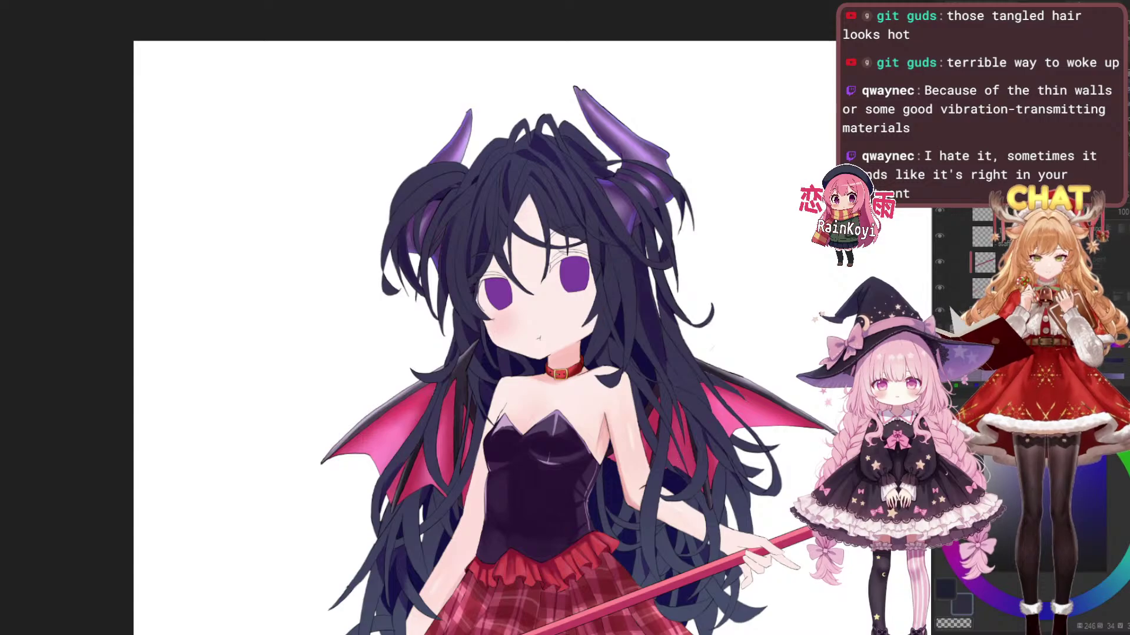
pyautogui.scroll(5, 589, 320)
pyautogui.moveTo(552, 411); pyautogui.dragTo(618, 478)
pyautogui.scroll(-2, 612, 471)
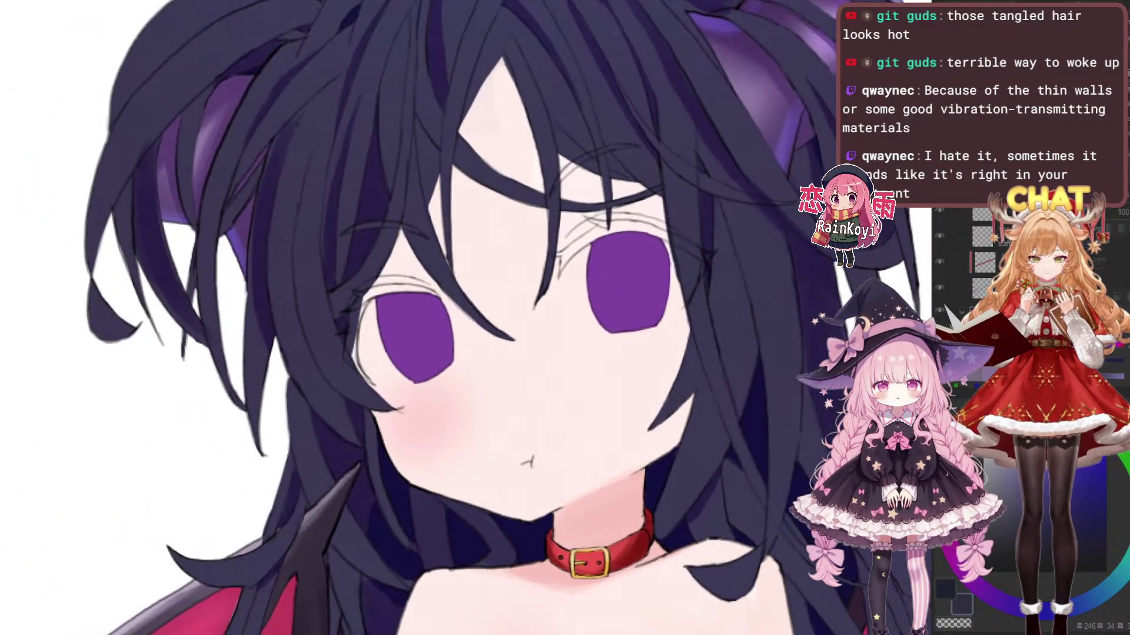
pyautogui.scroll(3, 606, 465)
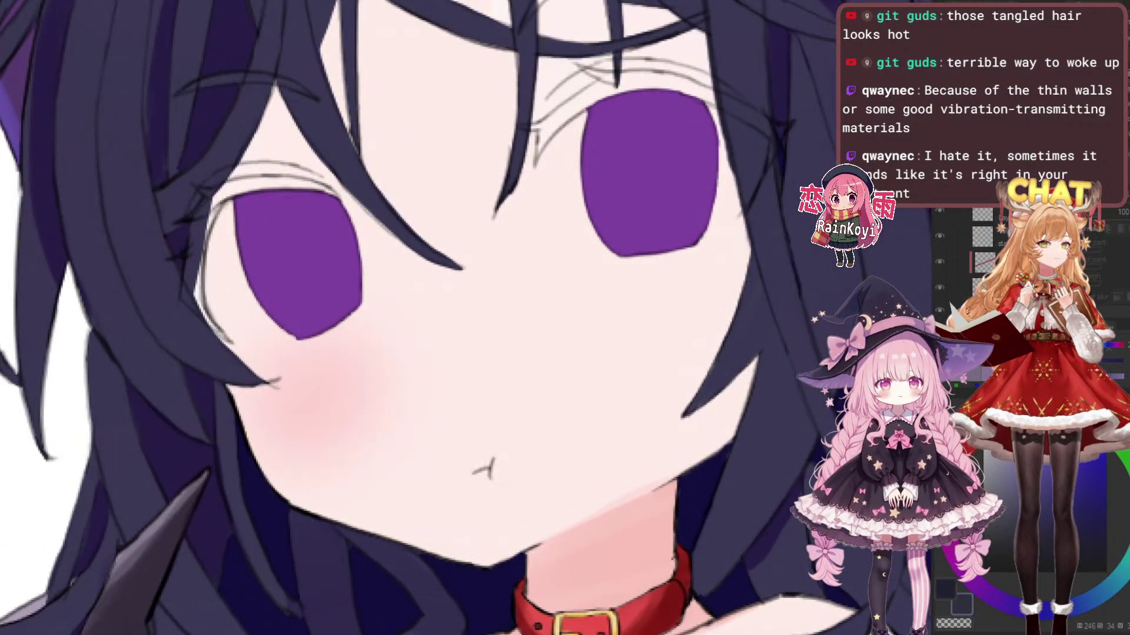
pyautogui.moveTo(476, 366); pyautogui.dragTo(528, 399)
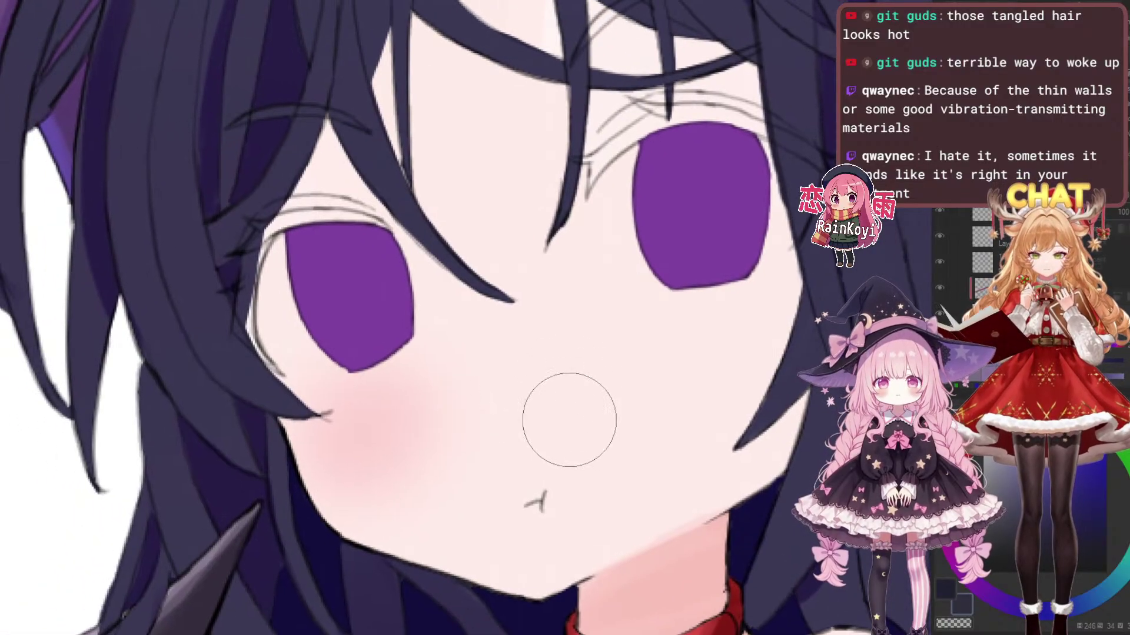
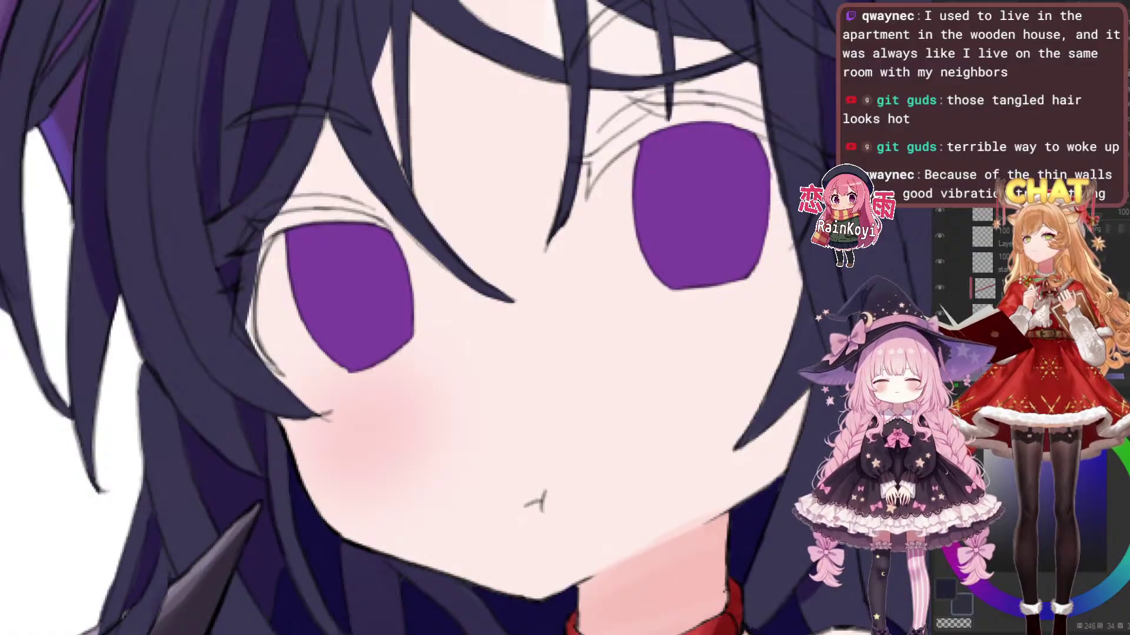
pyautogui.scroll(-4, 782, 147)
pyautogui.moveTo(812, 177); pyautogui.dragTo(733, 272)
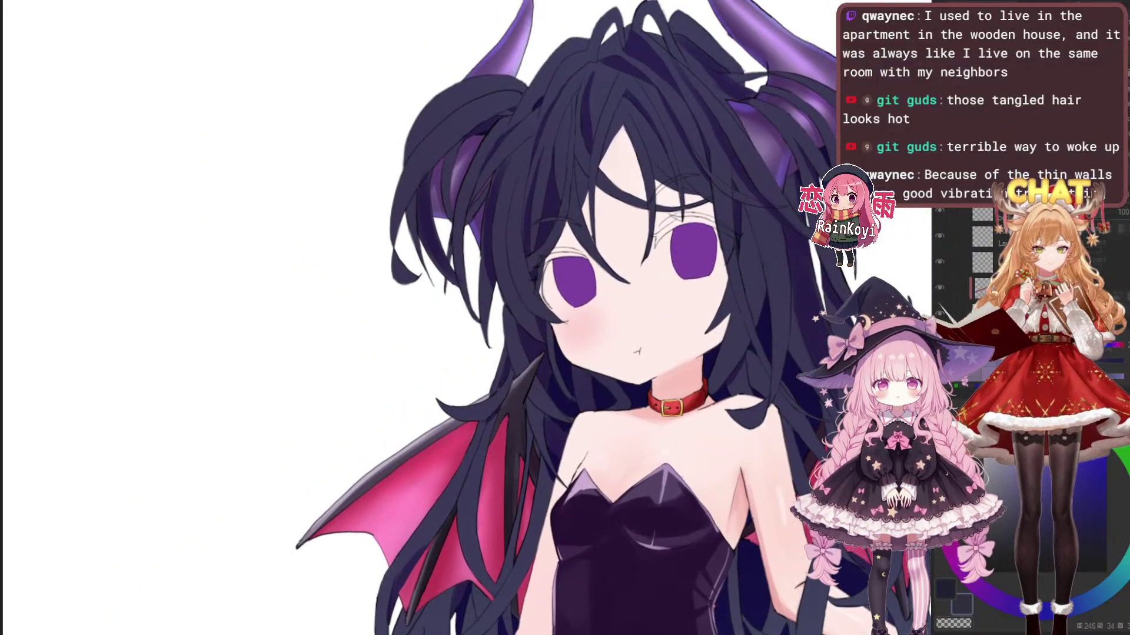
# Draw a slightly higher jawline from the shadow on the neck up to the side hair
pyautogui.scroll(3, 765, 306)
pyautogui.scroll(2, 669, 396)
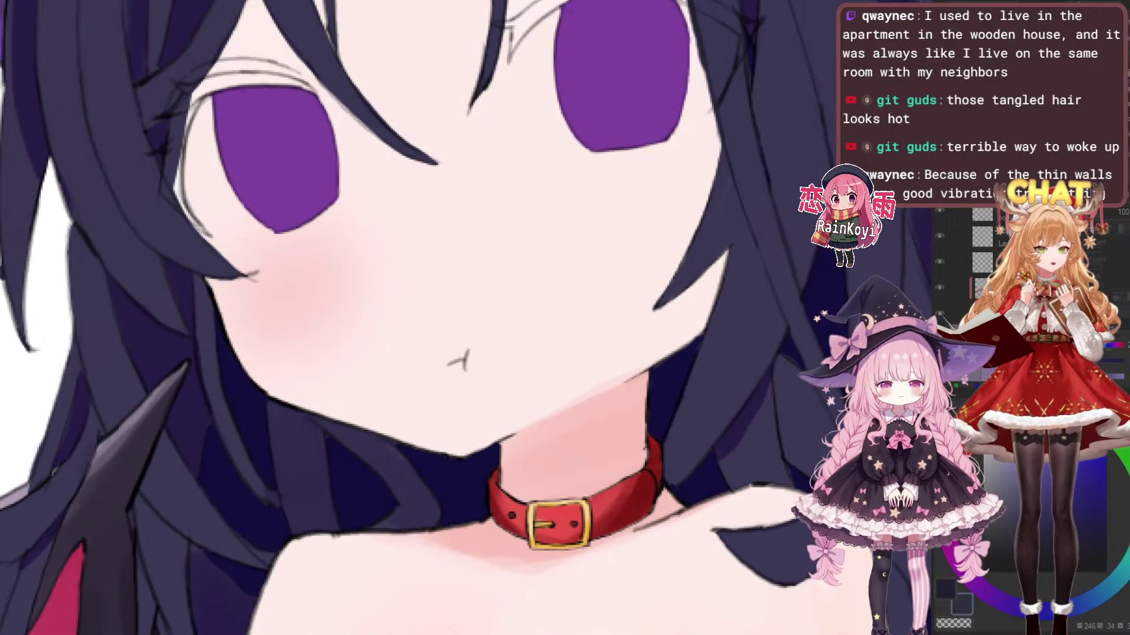
pyautogui.scroll(1, 622, 406)
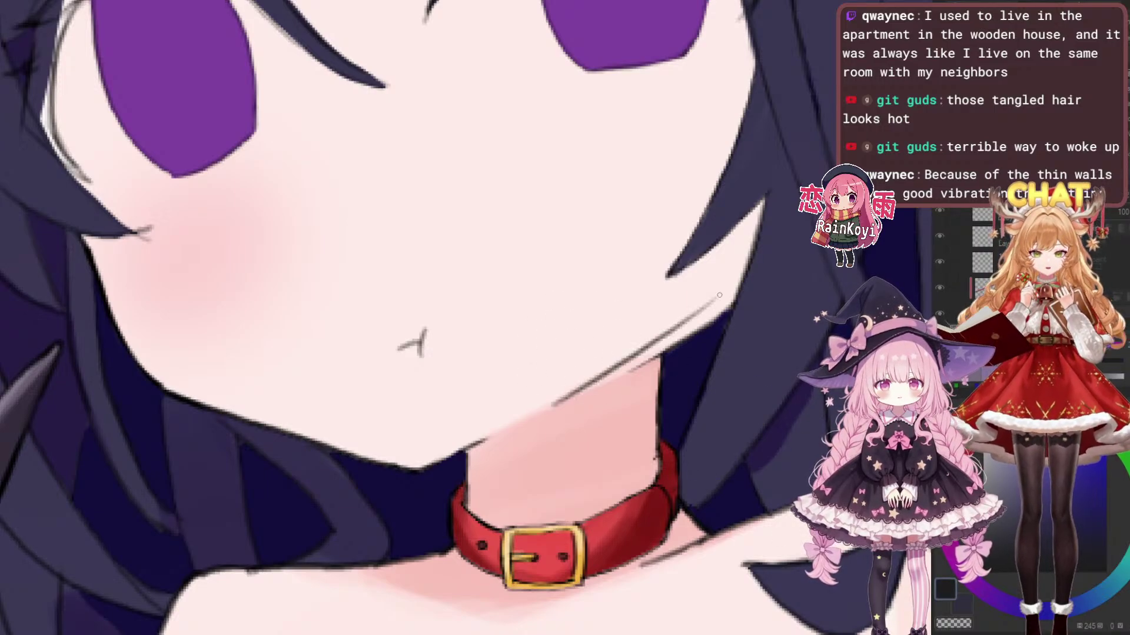
pyautogui.moveTo(577, 395); pyautogui.dragTo(747, 274)
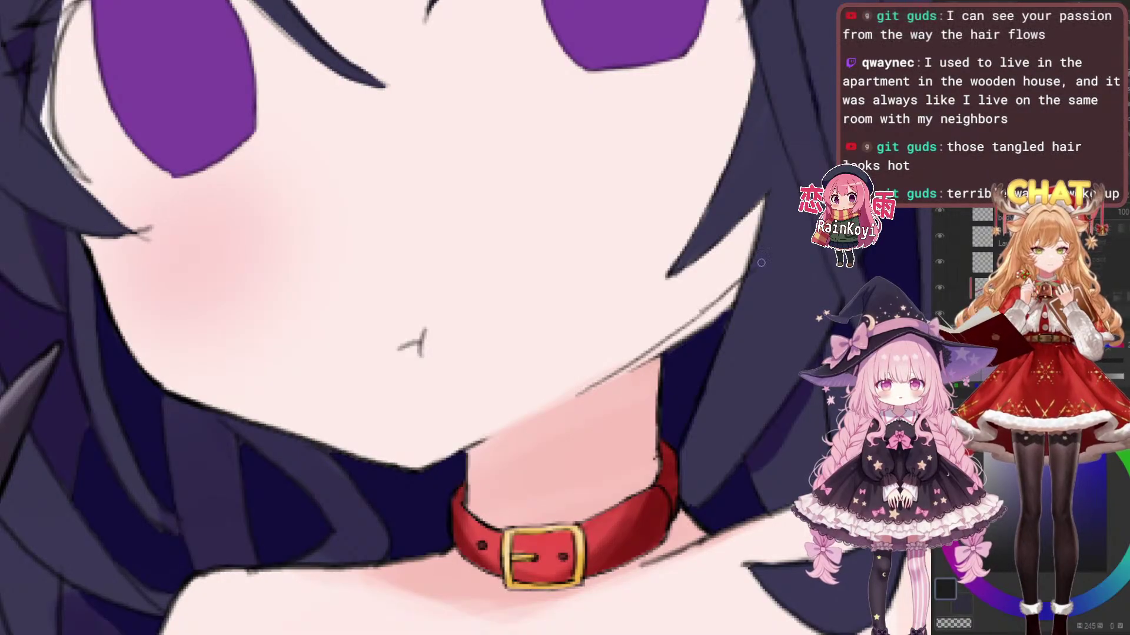
pyautogui.scroll(-5, 761, 263)
pyautogui.scroll(5, 751, 338)
pyautogui.scroll(1, 629, 379)
# Clean up the hair corner beneath the new jawline and cover the doubled line over the neck with a sampled colour
pyautogui.moveTo(613, 379); pyautogui.dragTo(591, 408)
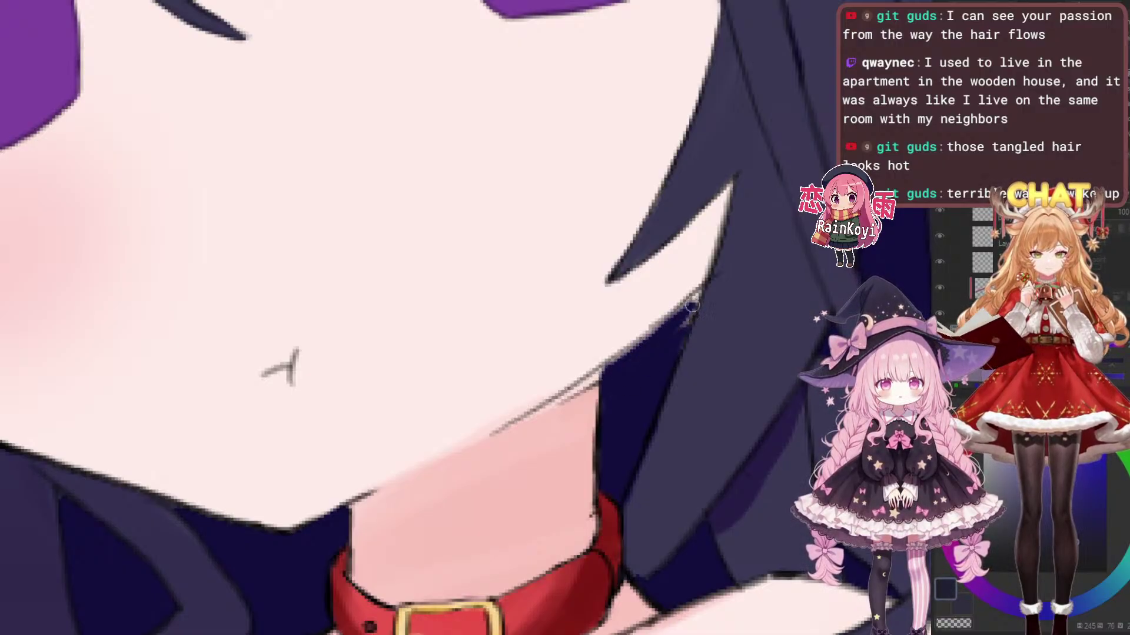
pyautogui.moveTo(698, 293); pyautogui.dragTo(645, 345)
pyautogui.keyDown('alt'); pyautogui.click(574, 400); pyautogui.keyUp('alt')
pyautogui.moveTo(562, 402); pyautogui.dragTo(589, 382)
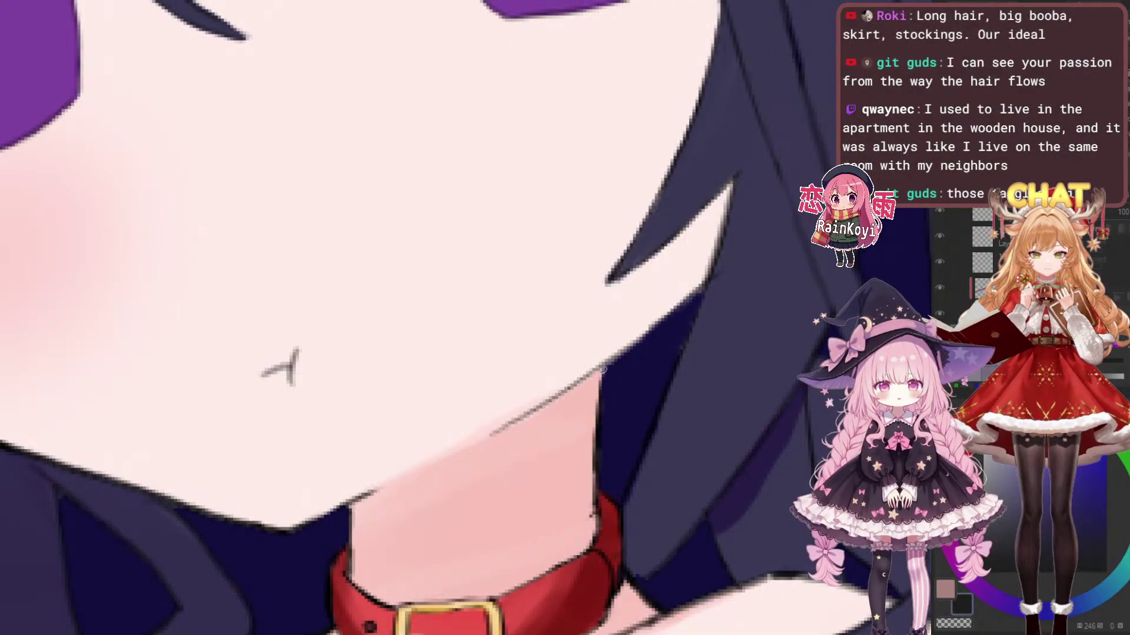
pyautogui.moveTo(595, 379); pyautogui.dragTo(563, 369)
pyautogui.scroll(-3, 563, 368)
pyautogui.scroll(3, 563, 368)
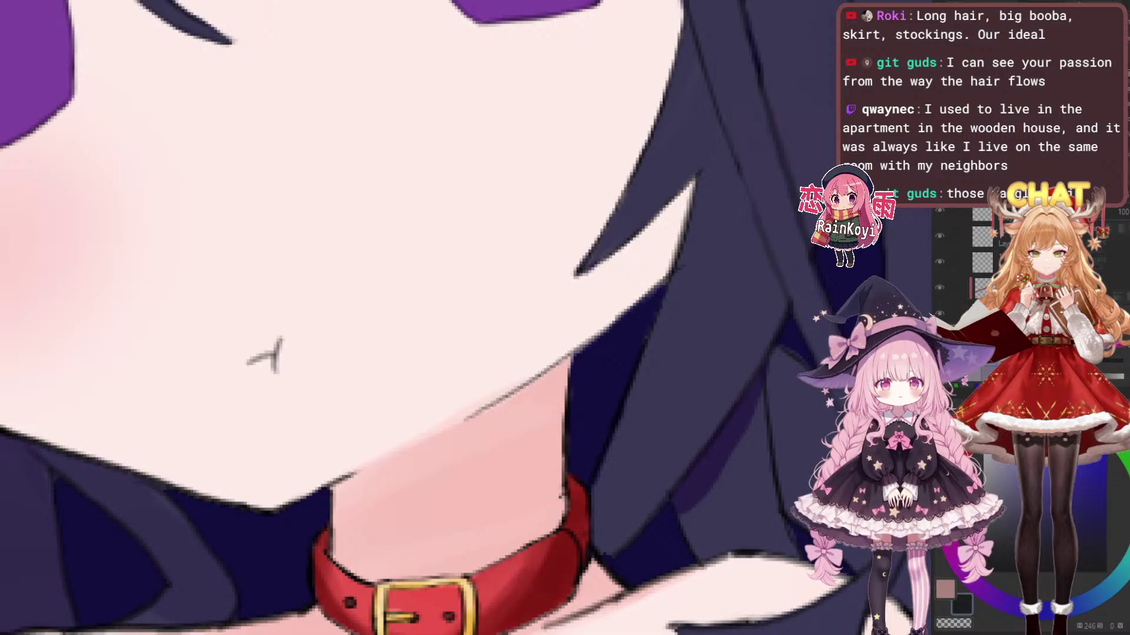
# Check the new jawline over the neck against the whole figure and again close to the chin
pyautogui.scroll(2, 268, 356)
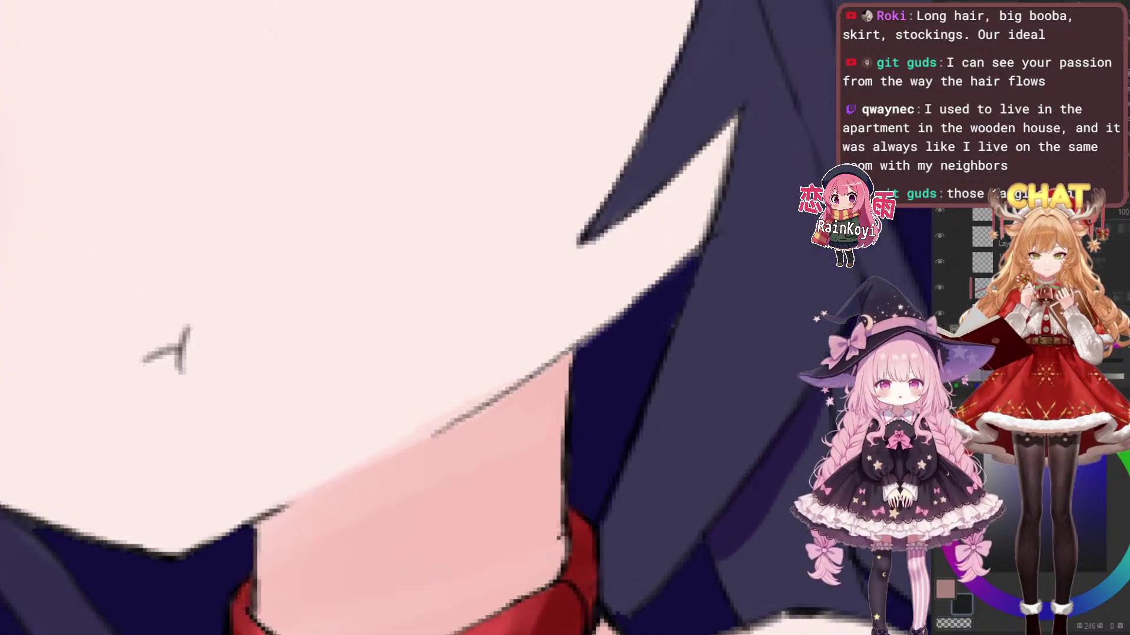
pyautogui.scroll(-4, 577, 349)
pyautogui.scroll(-3, 576, 349)
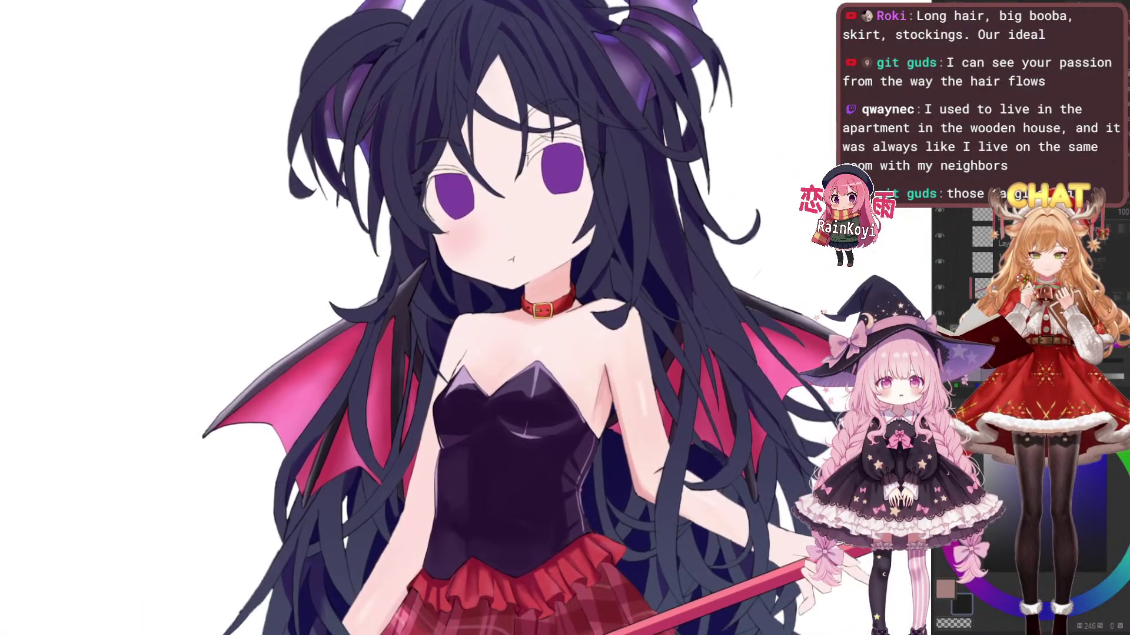
pyautogui.scroll(-2, 576, 348)
pyautogui.scroll(-3, 639, 387)
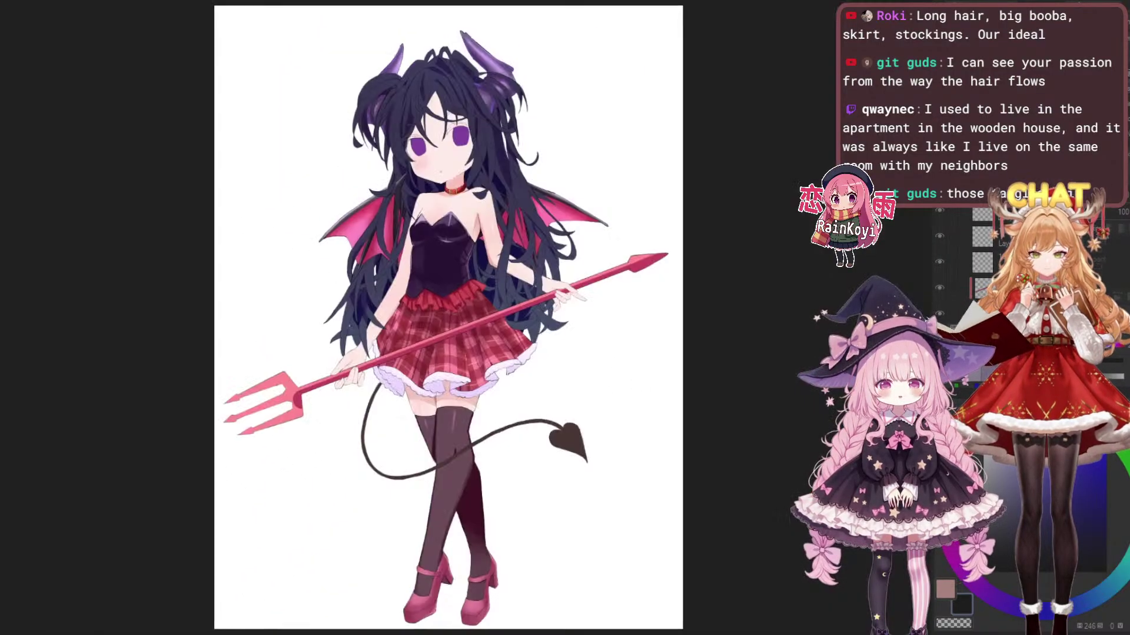
pyautogui.scroll(6, 442, 160)
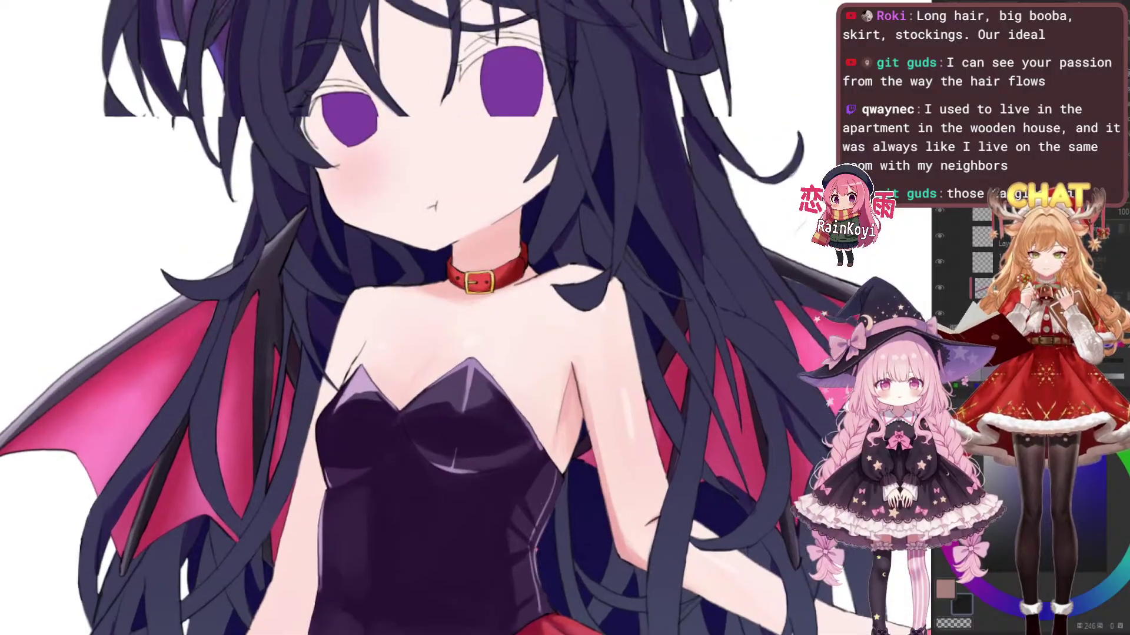
pyautogui.scroll(5, 477, 68)
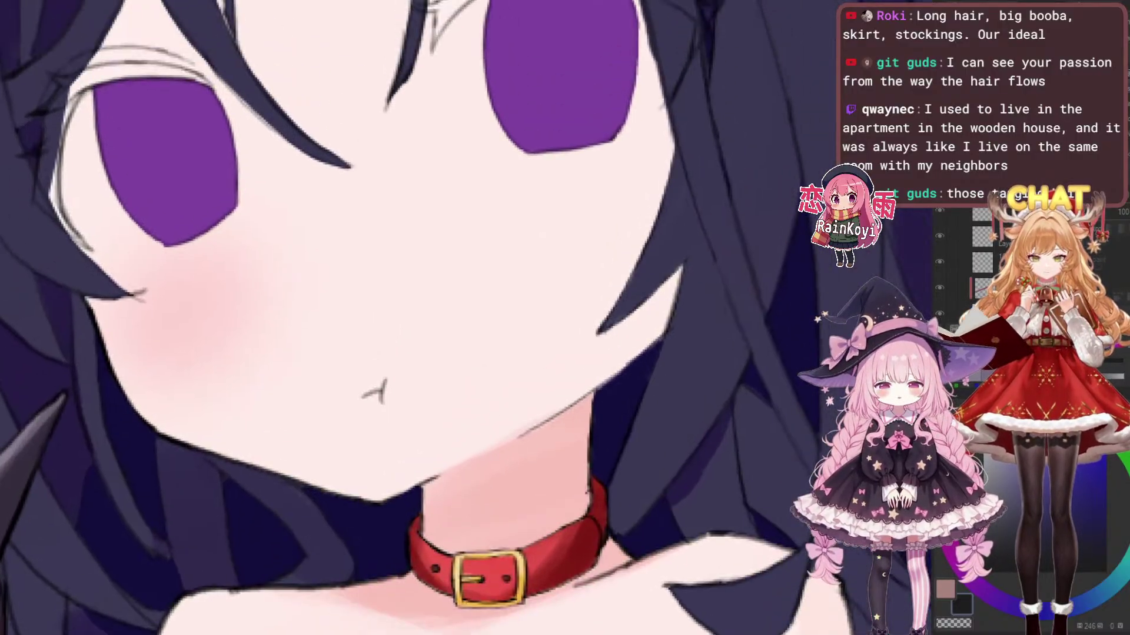
pyautogui.scroll(2, 630, 388)
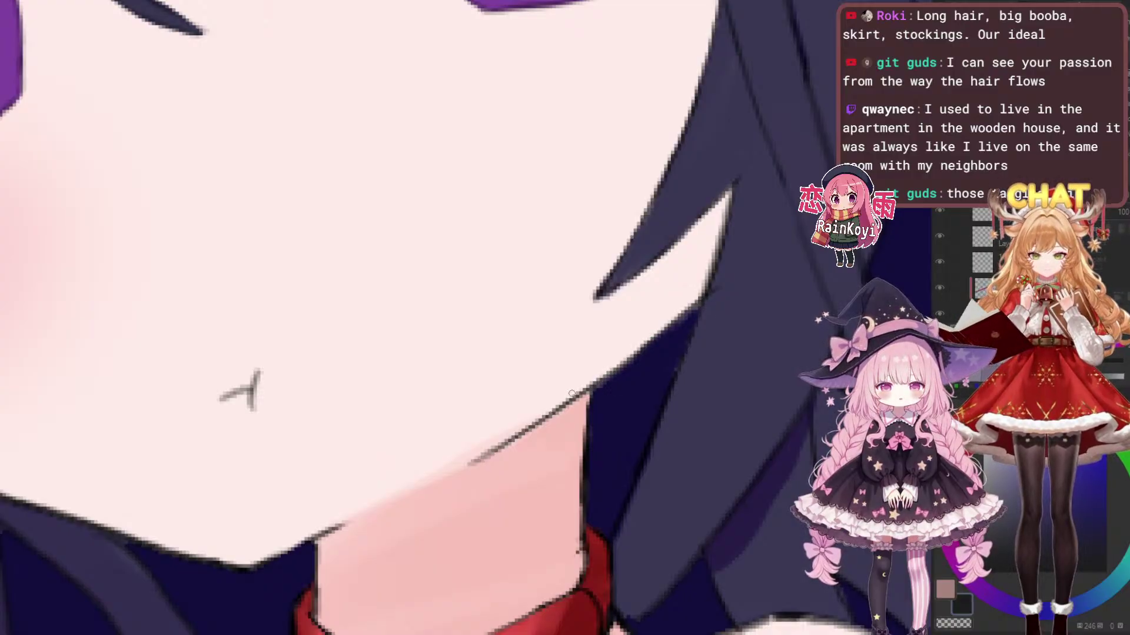
# Examine how the jawline meets the neck shadow, collar and side hair at several magnifications
pyautogui.scroll(-6, 615, 369)
pyautogui.scroll(4, 597, 277)
pyautogui.scroll(6, 523, 422)
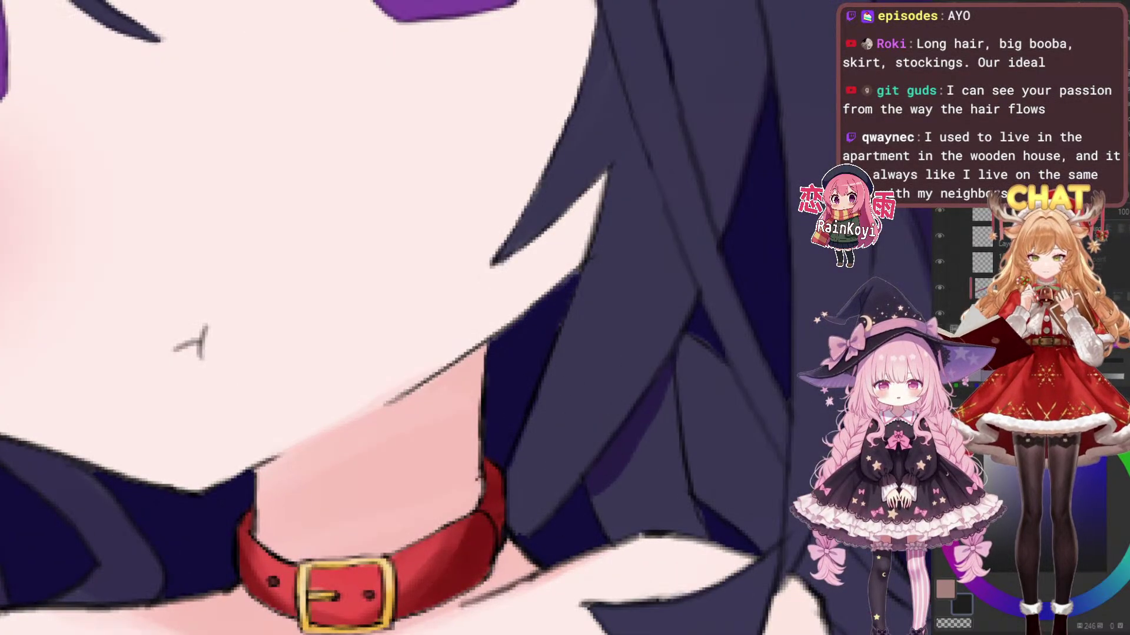
pyautogui.scroll(-3, 595, 426)
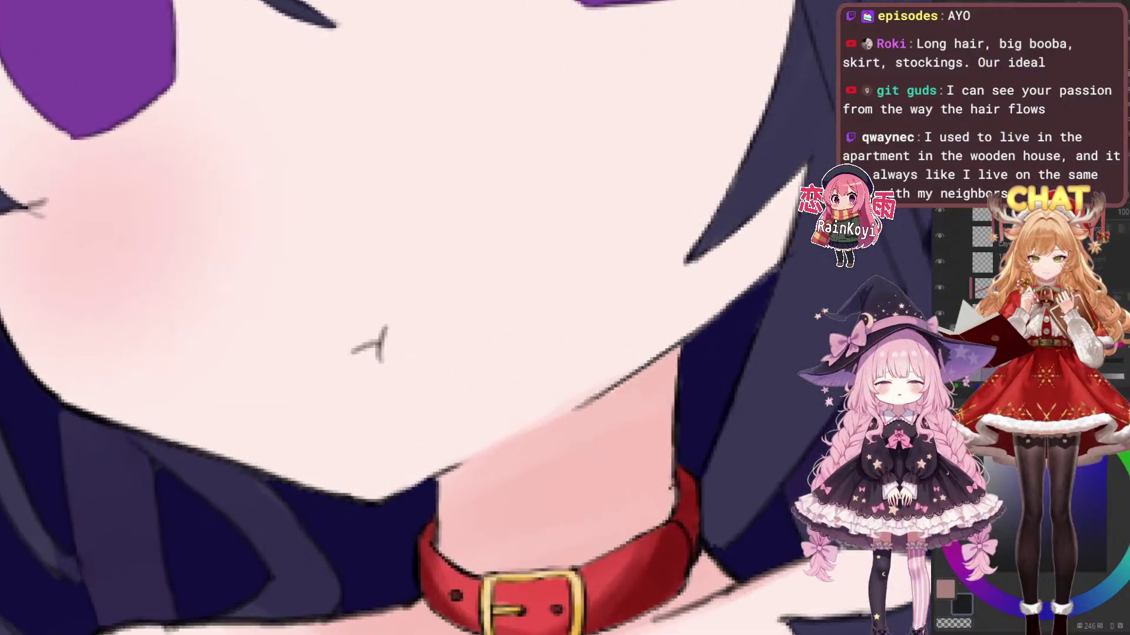
pyautogui.scroll(2, 595, 426)
pyautogui.scroll(-3, 557, 432)
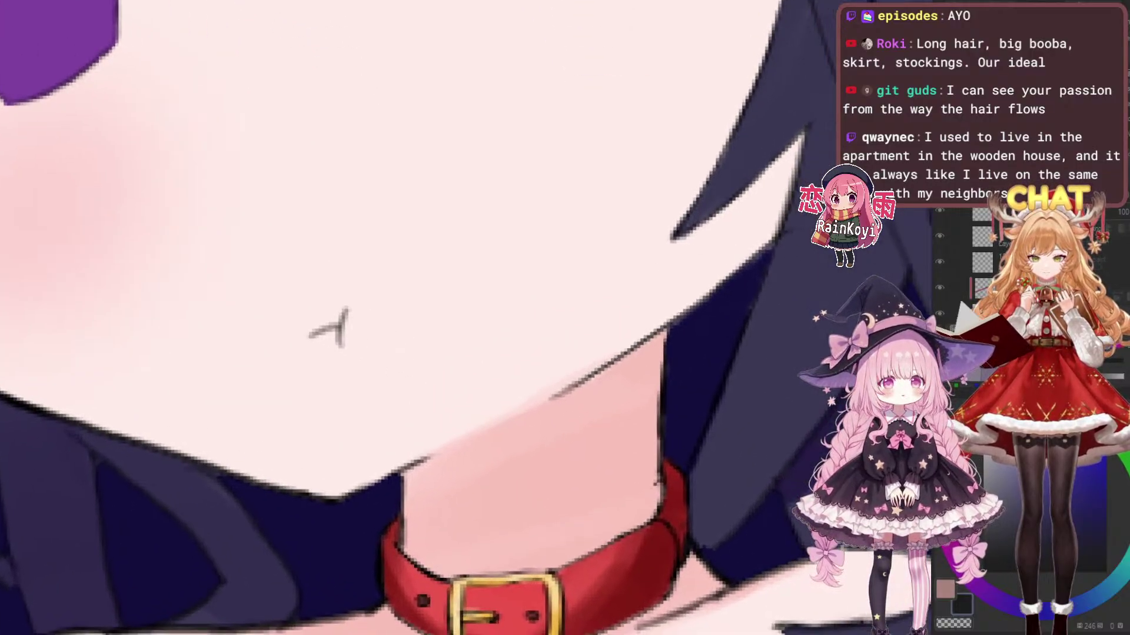
pyautogui.scroll(1, 557, 432)
pyautogui.scroll(1, 596, 423)
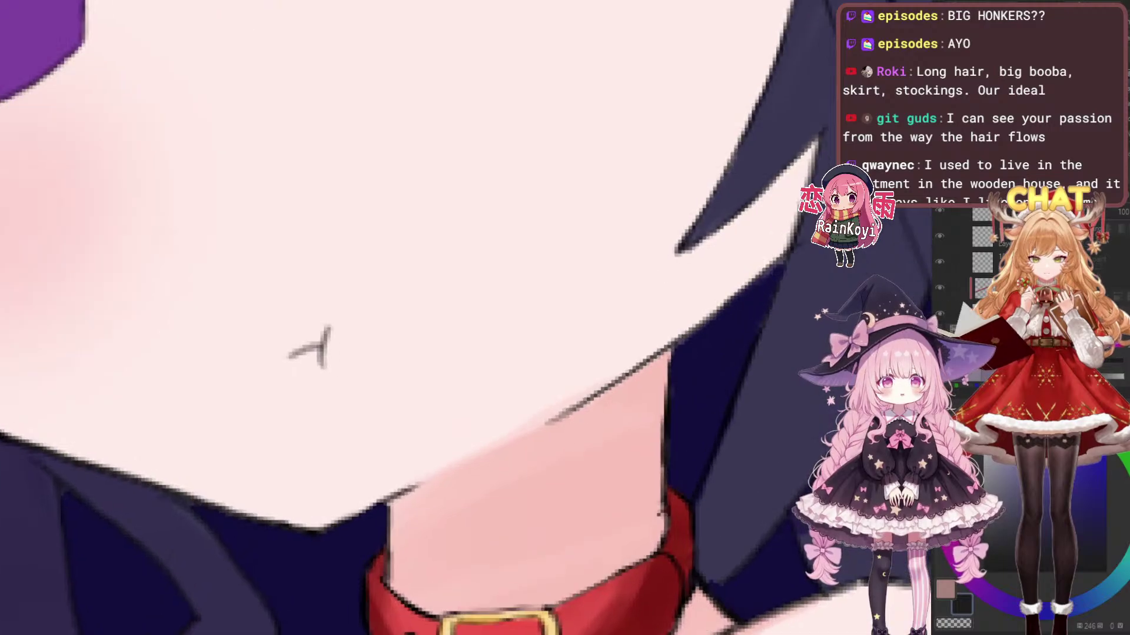
pyautogui.scroll(-4, 596, 423)
pyautogui.scroll(3, 647, 377)
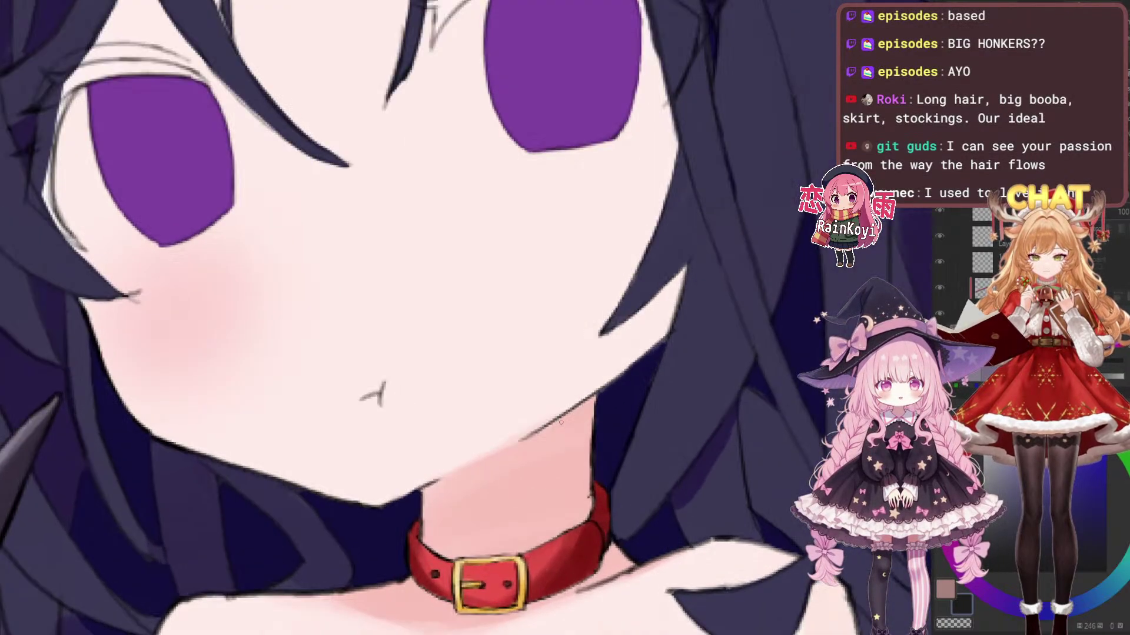
pyautogui.moveTo(663, 347); pyautogui.dragTo(519, 440)
pyautogui.scroll(-4, 559, 368)
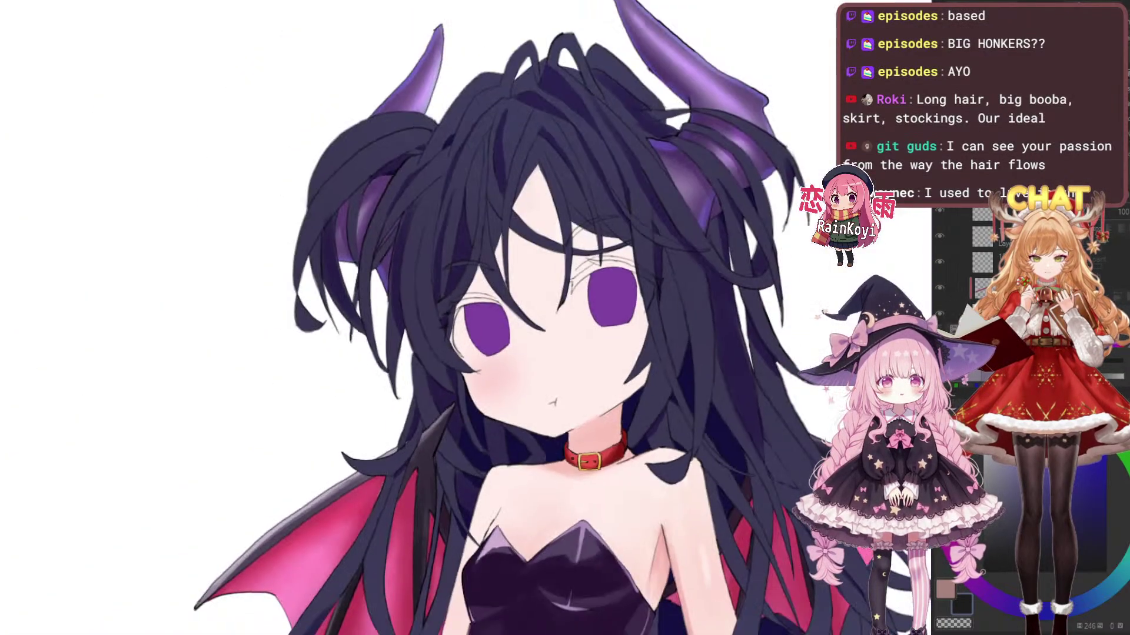
# Compare the jawline over the neck with and without the latest strokes, and undo those strokes
pyautogui.moveTo(560, 367); pyautogui.dragTo(549, 308)
pyautogui.scroll(2, 549, 308)
pyautogui.scroll(3, 585, 389)
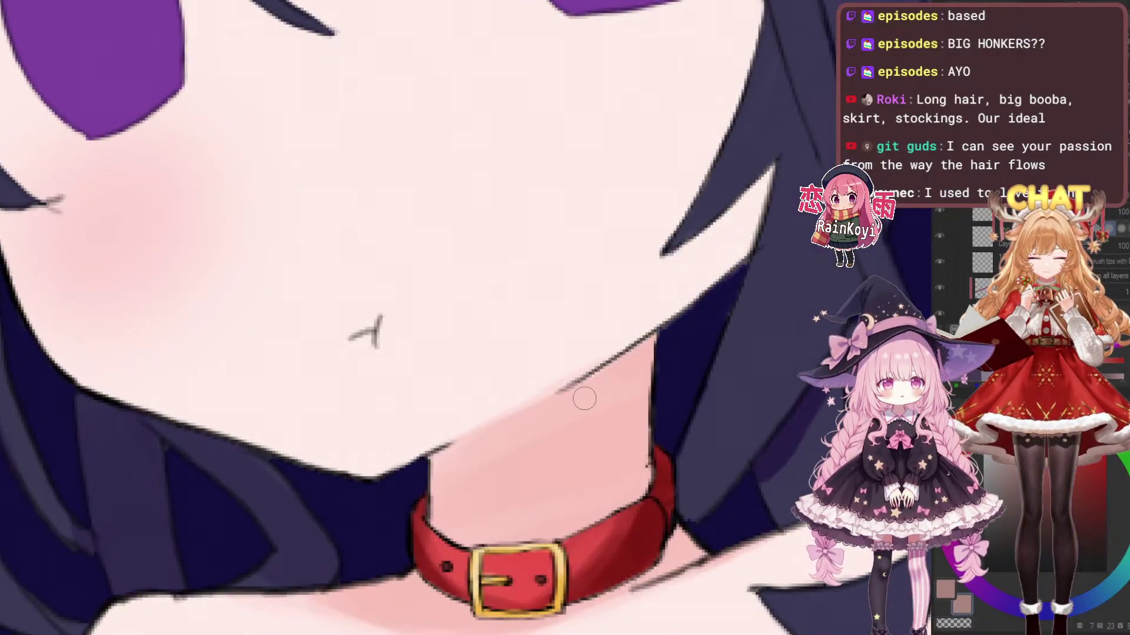
pyautogui.scroll(2, 585, 395)
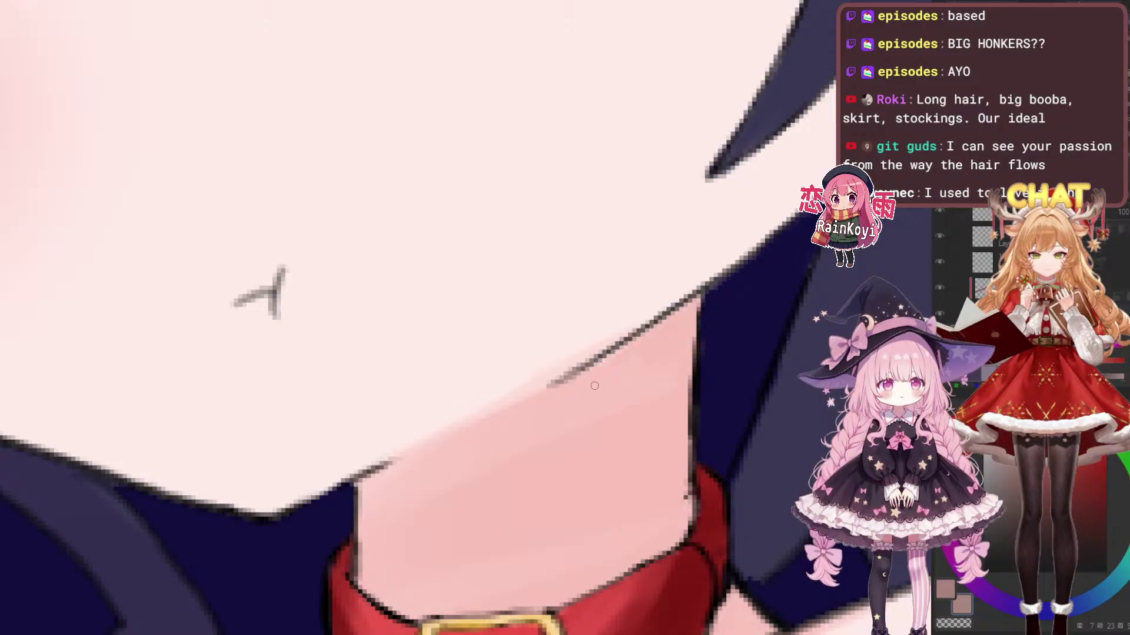
pyautogui.hotkey('ctrl', 'z')
pyautogui.hotkey('ctrl', 'y')
pyautogui.hotkey('ctrl', 'z')
pyautogui.hotkey('ctrl', 'z')
pyautogui.hotkey('ctrl', 'y')
pyautogui.hotkey('ctrl', 'y')
pyautogui.hotkey('ctrl', 'z')
pyautogui.hotkey('ctrl', 'z')
pyautogui.hotkey('ctrl', 'z')
# Trim the inner end of the jawline over the neck, leaving only a short piece beside the side hair
pyautogui.moveTo(564, 387)
pyautogui.mouseDown()
pyautogui.moveTo(646, 305)
pyautogui.moveTo(562, 386)
pyautogui.mouseUp()
pyautogui.moveTo(658, 282)
pyautogui.mouseDown()
pyautogui.moveTo(543, 392)
pyautogui.moveTo(685, 271)
pyautogui.moveTo(634, 319)
pyautogui.mouseUp()
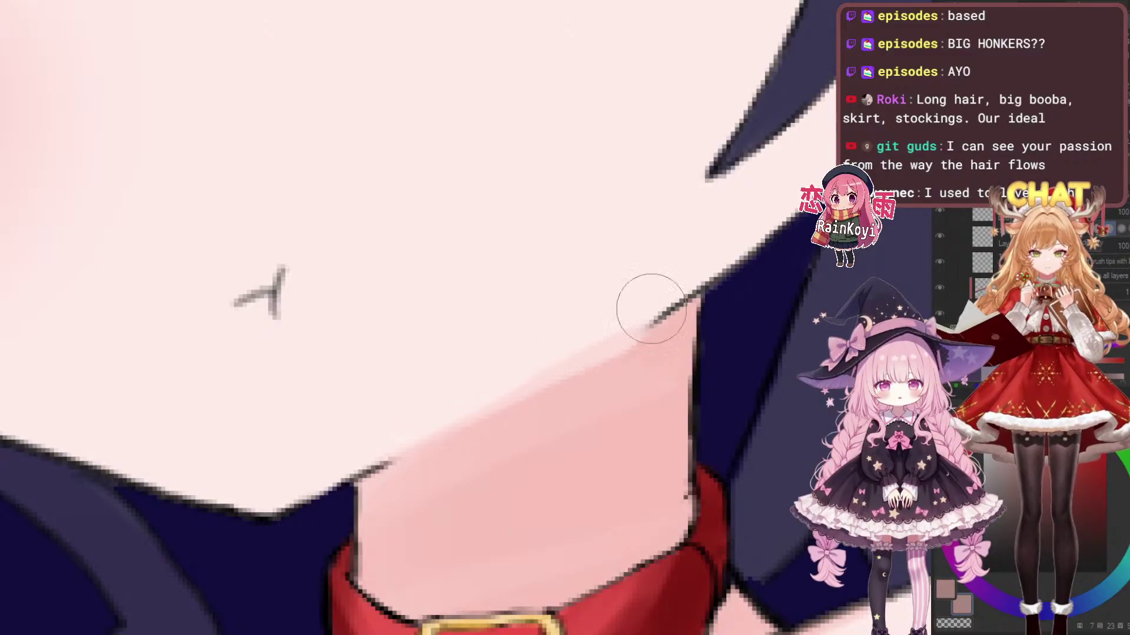
pyautogui.scroll(-4, 768, 262)
pyautogui.scroll(4, 759, 274)
pyautogui.moveTo(724, 241)
pyautogui.mouseDown()
pyautogui.moveTo(606, 363)
pyautogui.moveTo(651, 315)
pyautogui.moveTo(636, 328)
pyautogui.mouseUp()
pyautogui.hotkey('ctrl', 'z')
pyautogui.hotkey('ctrl', 'z')
pyautogui.moveTo(575, 380)
pyautogui.mouseDown()
pyautogui.moveTo(641, 323)
pyautogui.moveTo(591, 365)
pyautogui.moveTo(601, 357)
pyautogui.mouseUp()
pyautogui.press('e')
pyautogui.moveTo(672, 337)
pyautogui.mouseDown()
pyautogui.moveTo(591, 343)
pyautogui.moveTo(673, 335)
pyautogui.mouseUp()
pyautogui.press('p')
# Redraw the end of the jawline as a thin tapering stroke from the side hair onto the neck shadow
pyautogui.scroll(1, 589, 373)
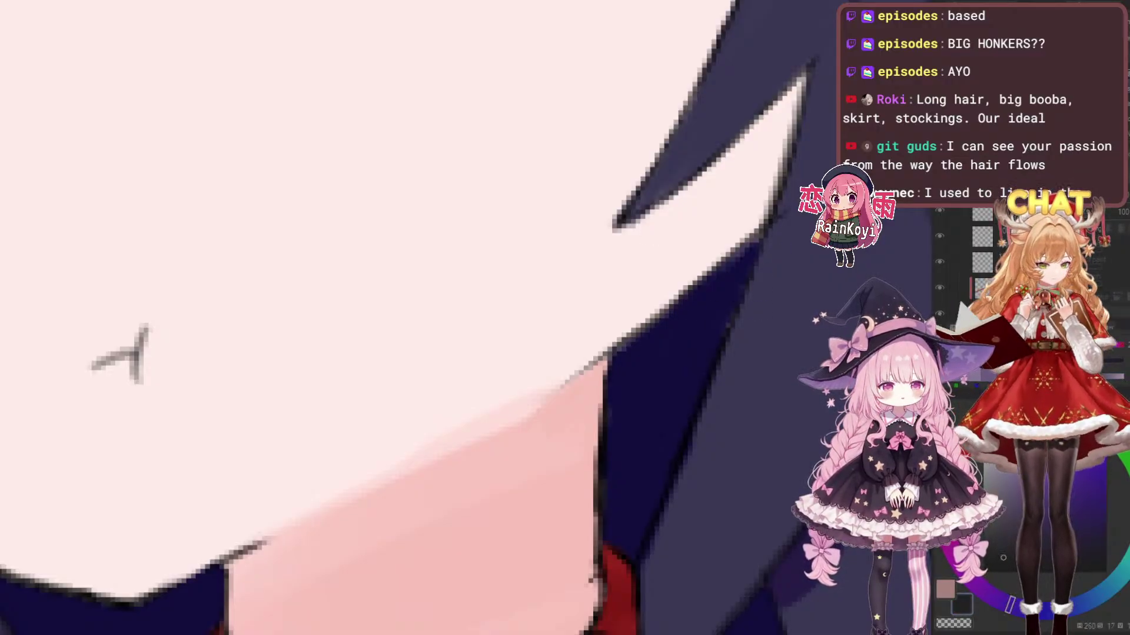
pyautogui.moveTo(617, 354); pyautogui.dragTo(543, 394)
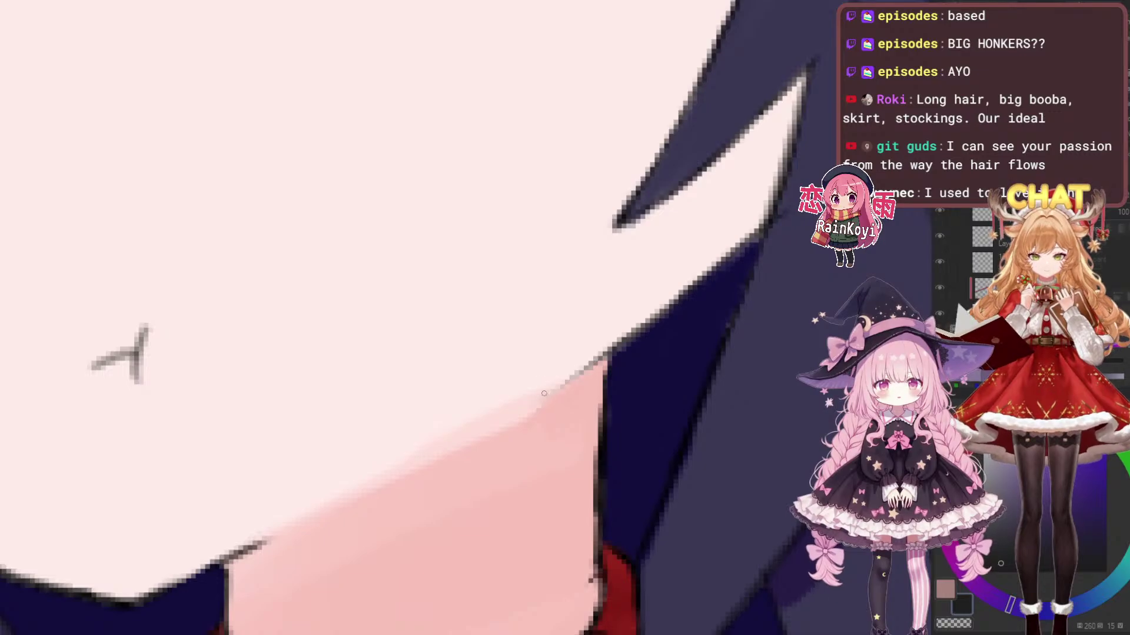
pyautogui.moveTo(596, 362); pyautogui.dragTo(484, 432)
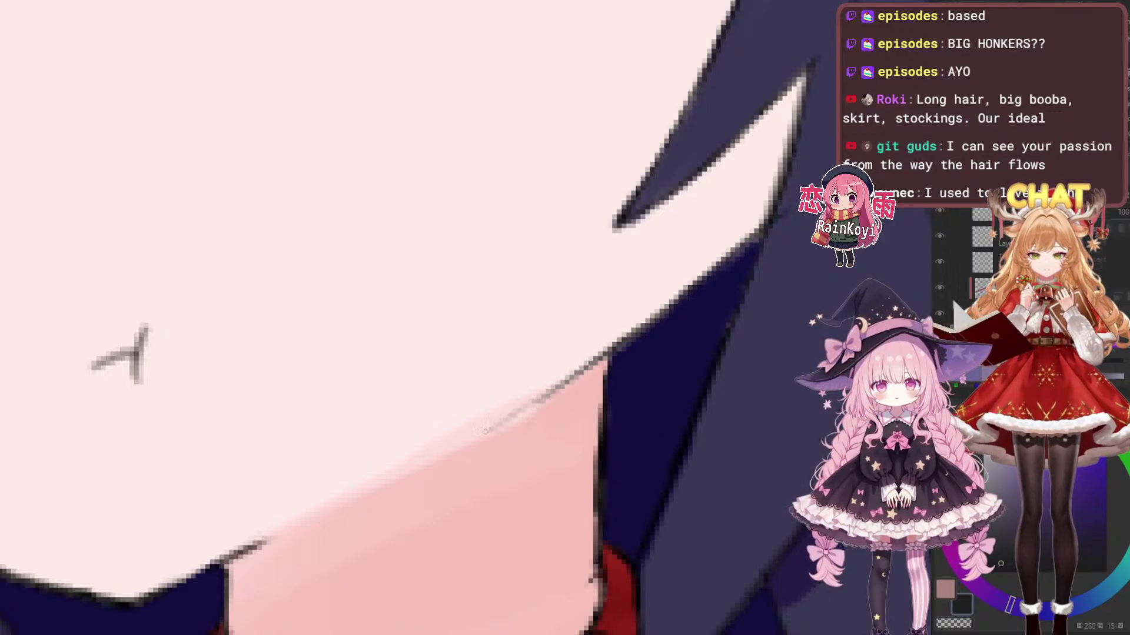
pyautogui.scroll(-8, 645, 318)
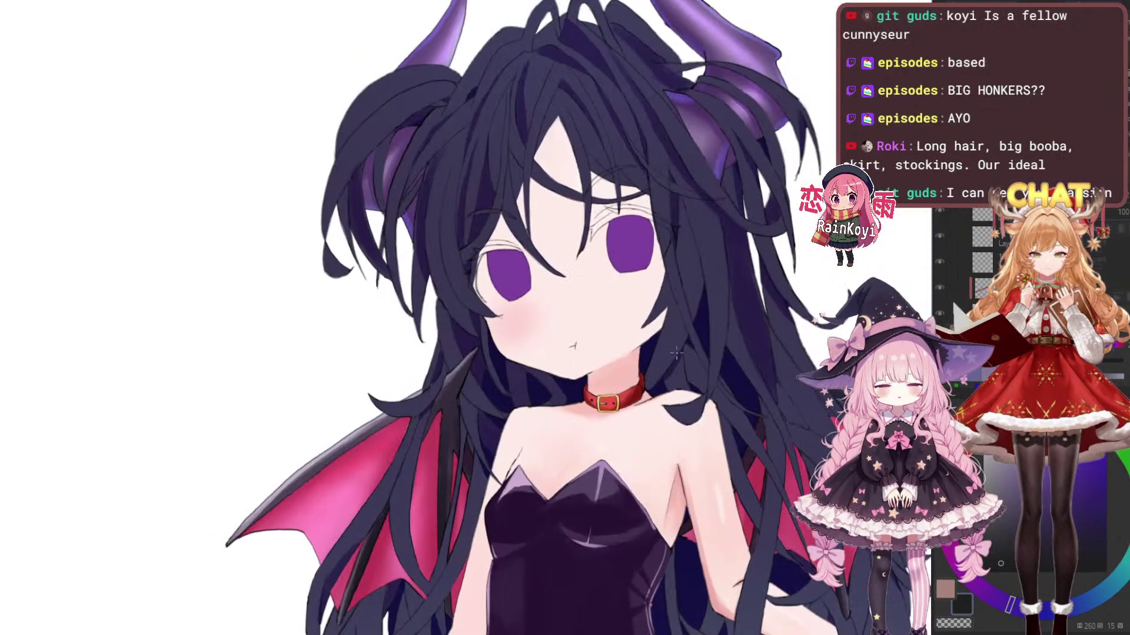
pyautogui.scroll(4, 642, 359)
pyautogui.scroll(4, 622, 270)
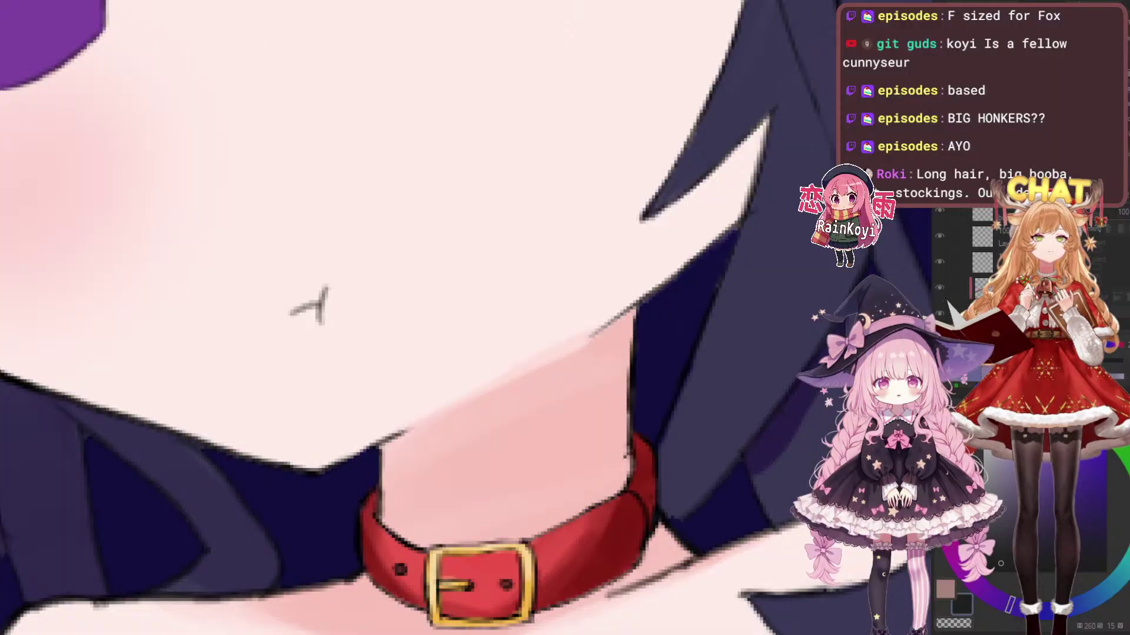
# Smooth the tip of the jawline into the soft edge of the shadow across the neck
pyautogui.scroll(5, 629, 322)
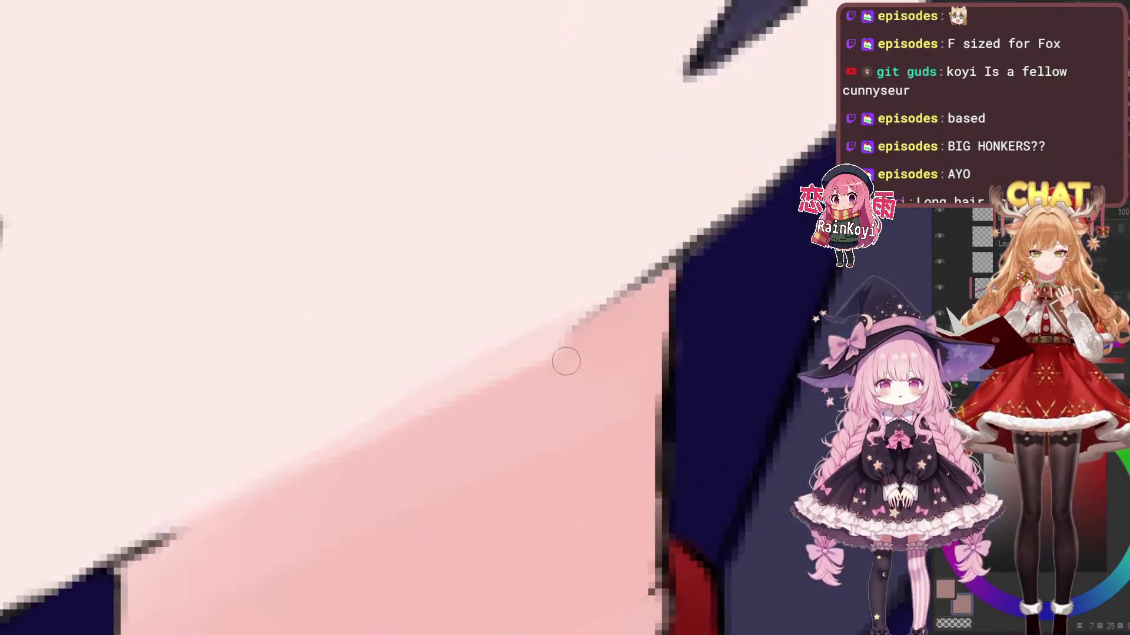
pyautogui.moveTo(442, 416); pyautogui.dragTo(646, 311)
pyautogui.hotkey('ctrl', 'z')
pyautogui.moveTo(530, 380); pyautogui.dragTo(592, 330)
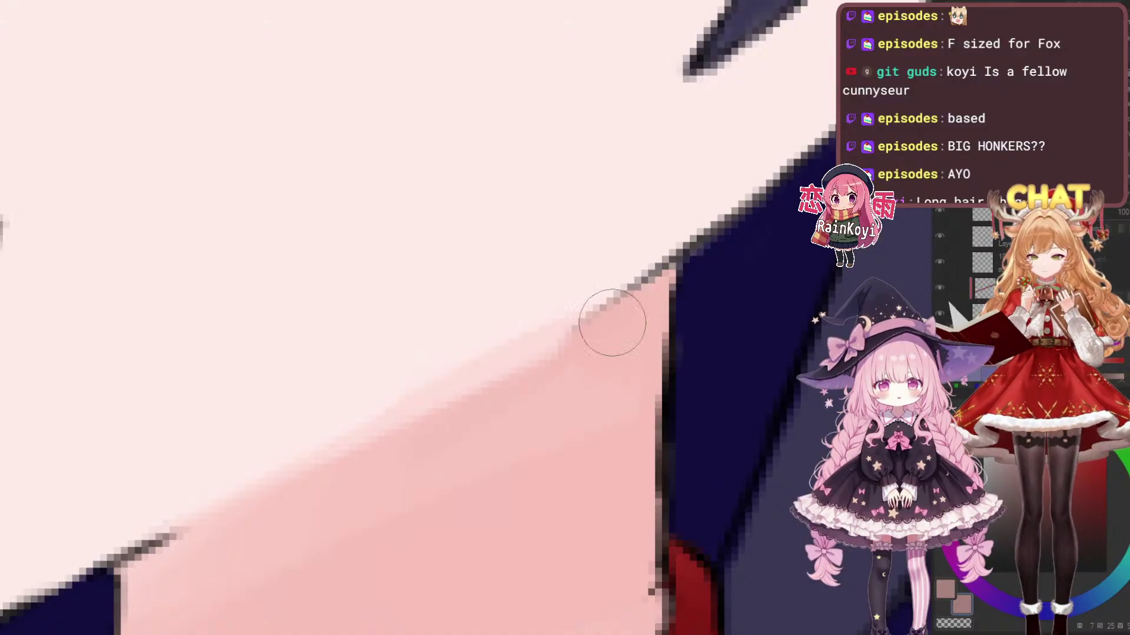
pyautogui.scroll(-10, 607, 344)
pyautogui.scroll(5, 598, 359)
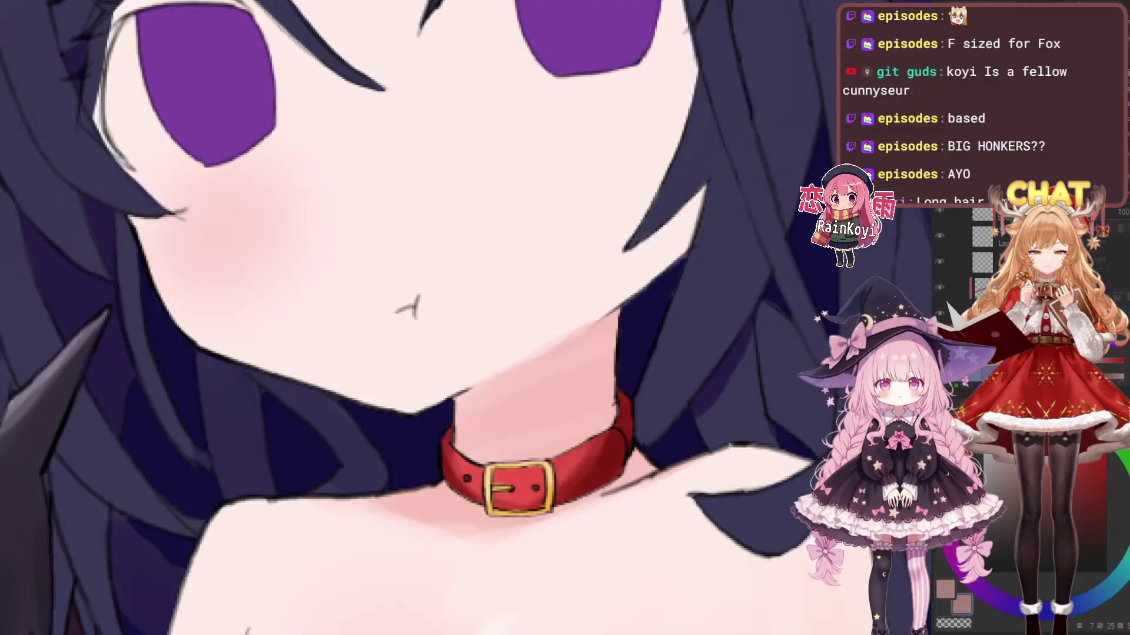
pyautogui.scroll(-5, 668, 317)
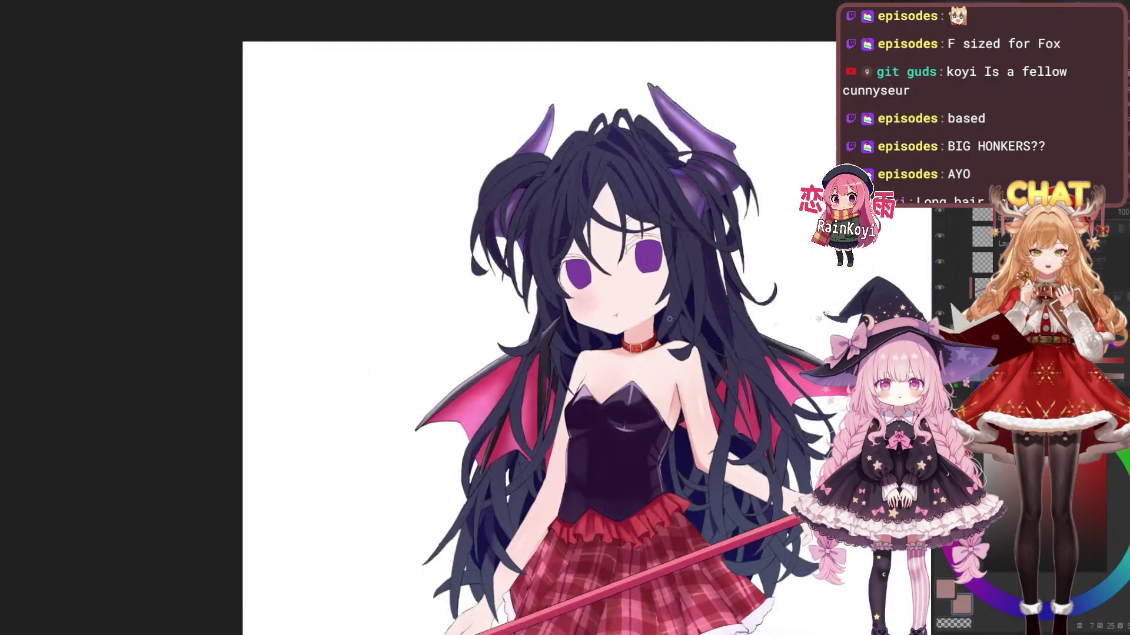
pyautogui.scroll(5, 668, 317)
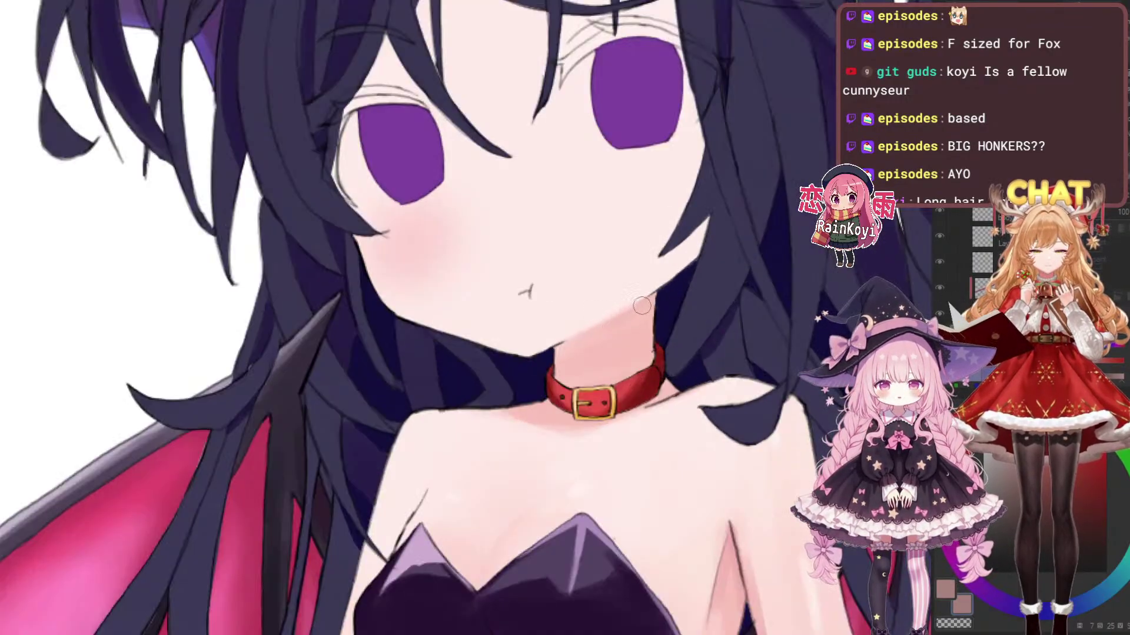
pyautogui.moveTo(668, 308); pyautogui.dragTo(622, 310)
# Review the softened jawline in the full figure and in closer views of the face and upper body
pyautogui.scroll(-6, 697, 343)
pyautogui.scroll(5, 696, 343)
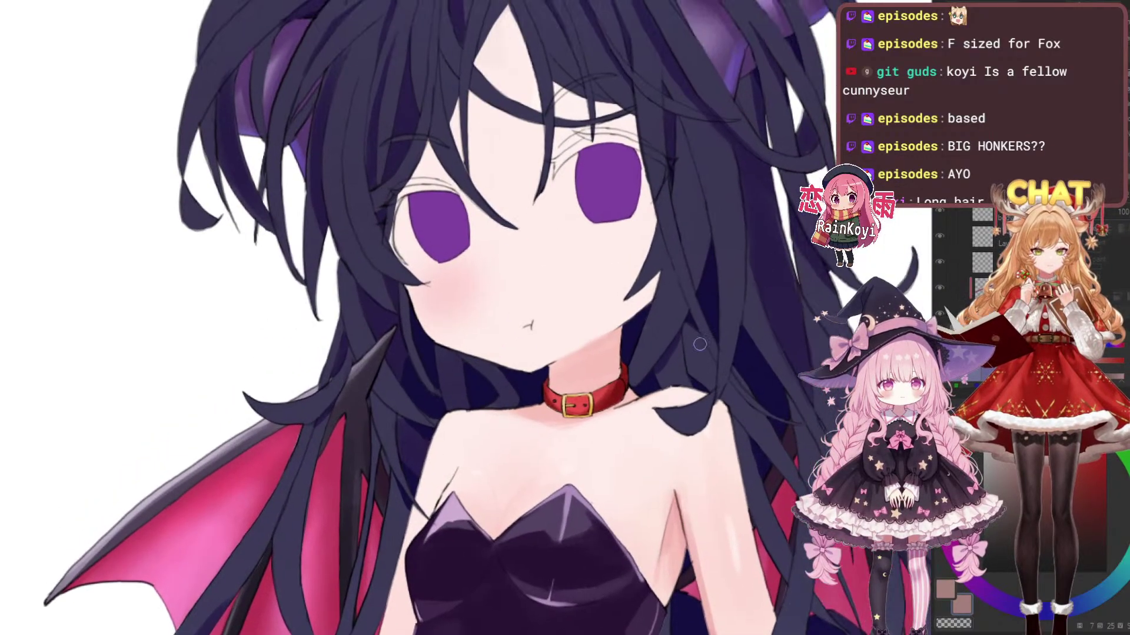
pyautogui.scroll(-7, 696, 343)
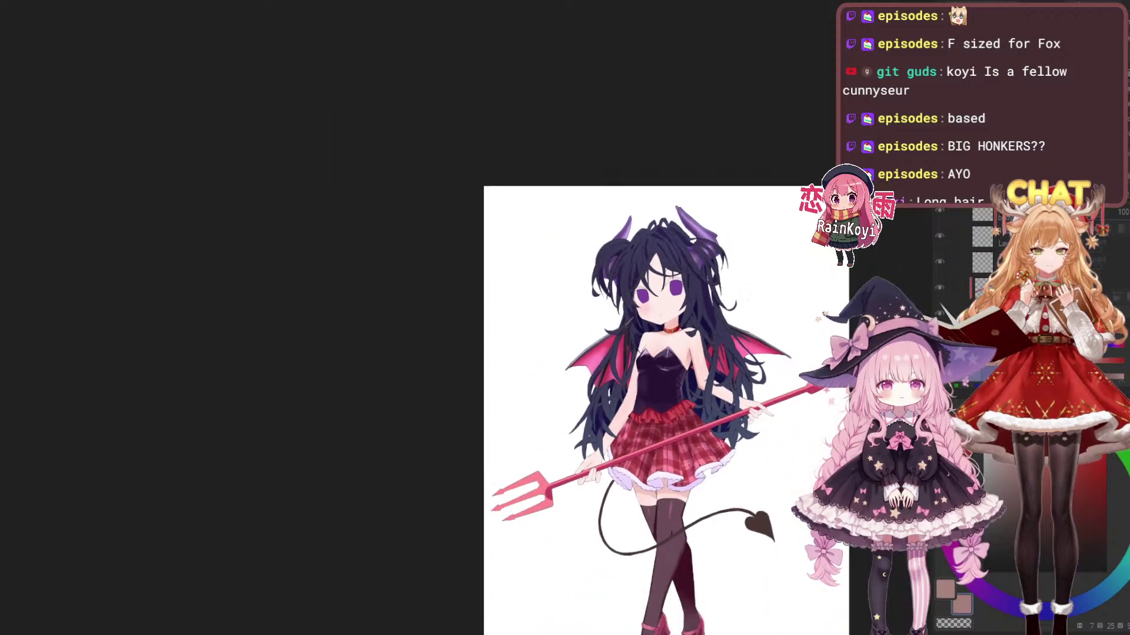
pyautogui.scroll(6, 696, 343)
pyautogui.scroll(5, 694, 333)
pyautogui.scroll(-5, 694, 334)
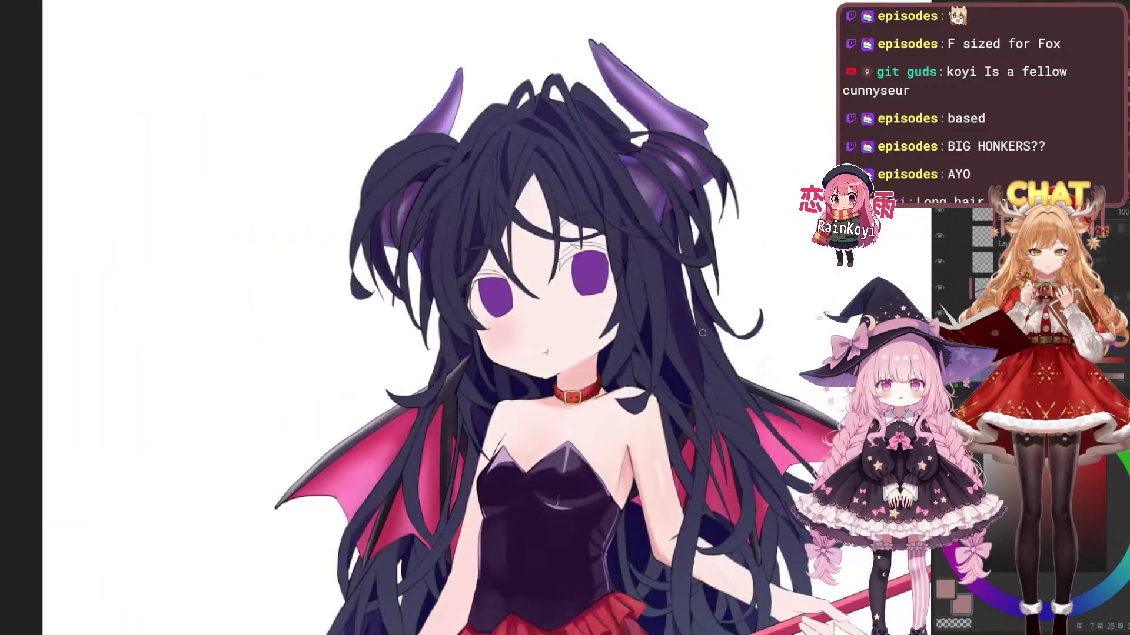
pyautogui.scroll(-4, 693, 333)
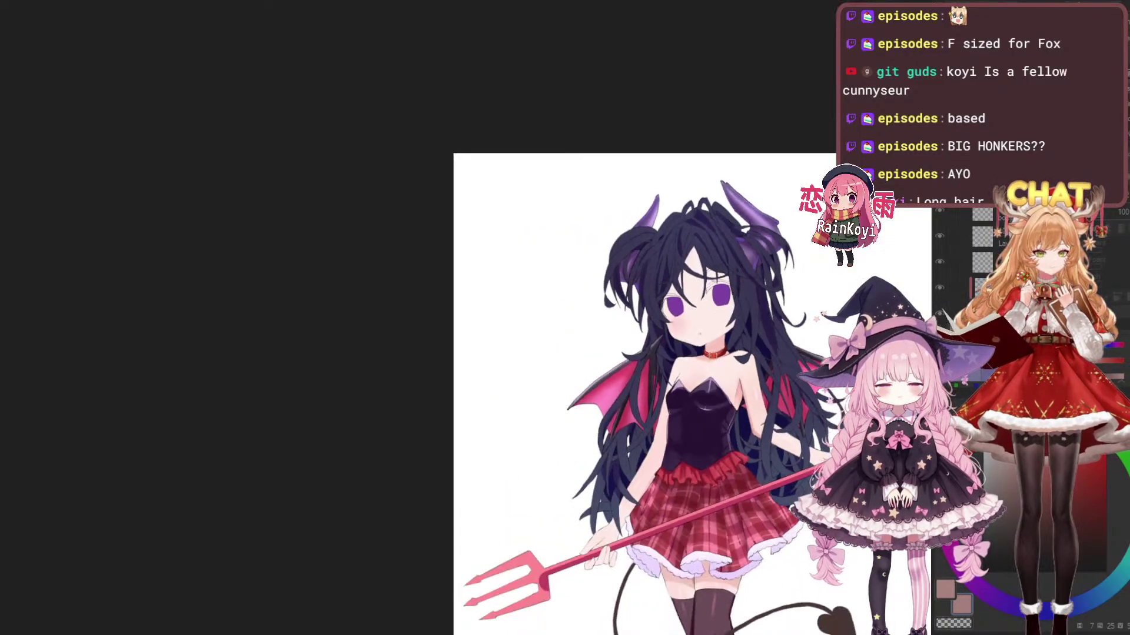
pyautogui.scroll(-1, 645, 373)
pyautogui.hotkey('ctrl', '0')
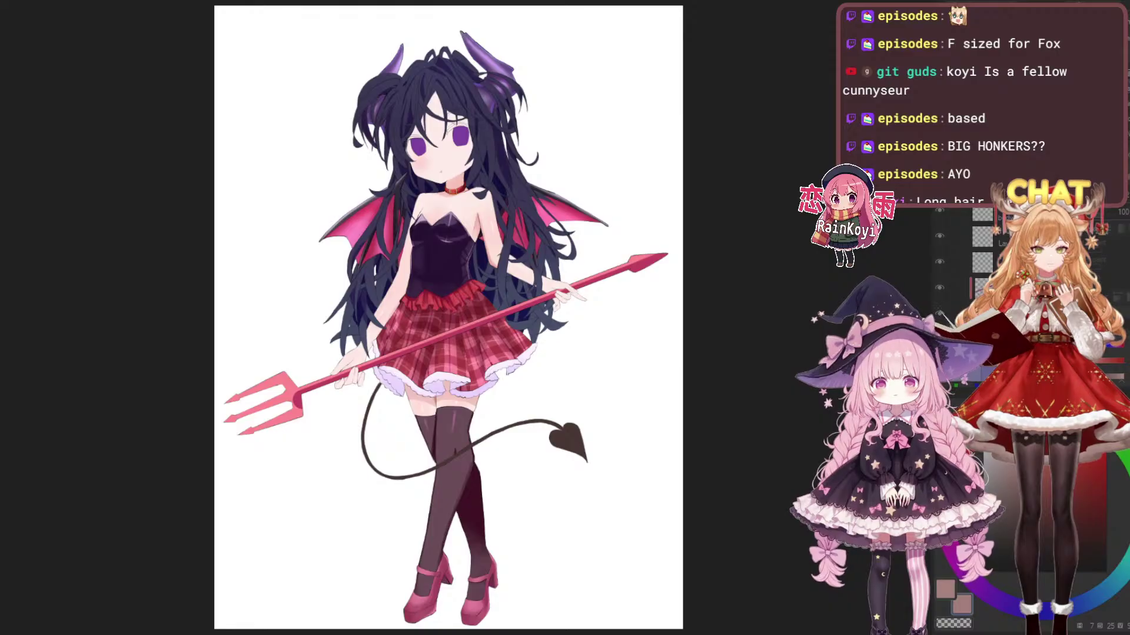
pyautogui.scroll(3, 390, 208)
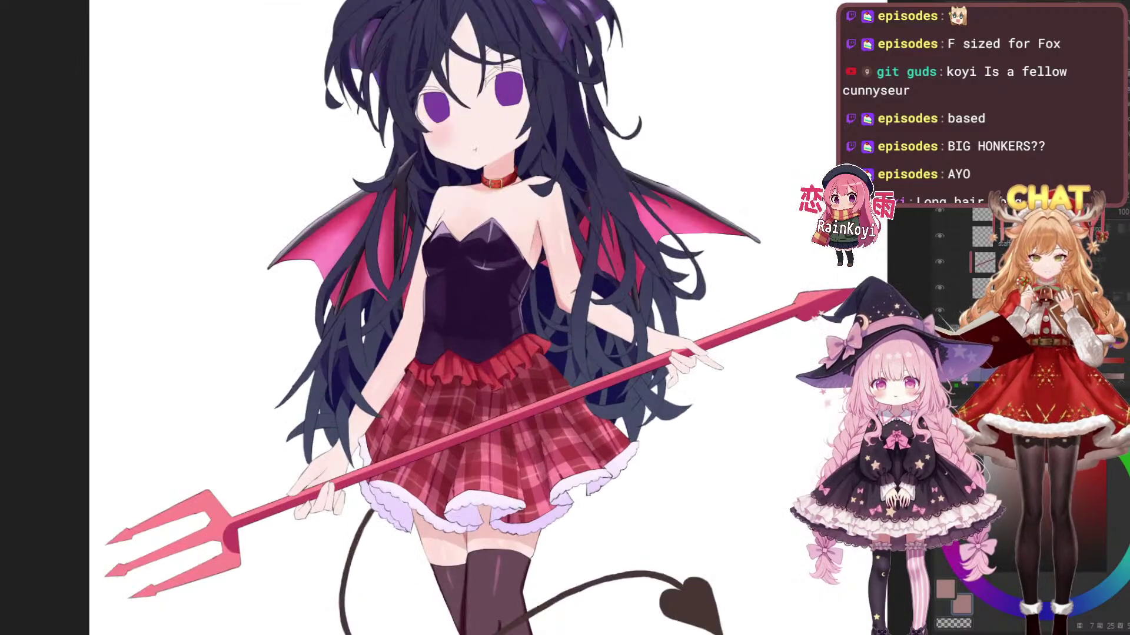
pyautogui.scroll(4, 516, 84)
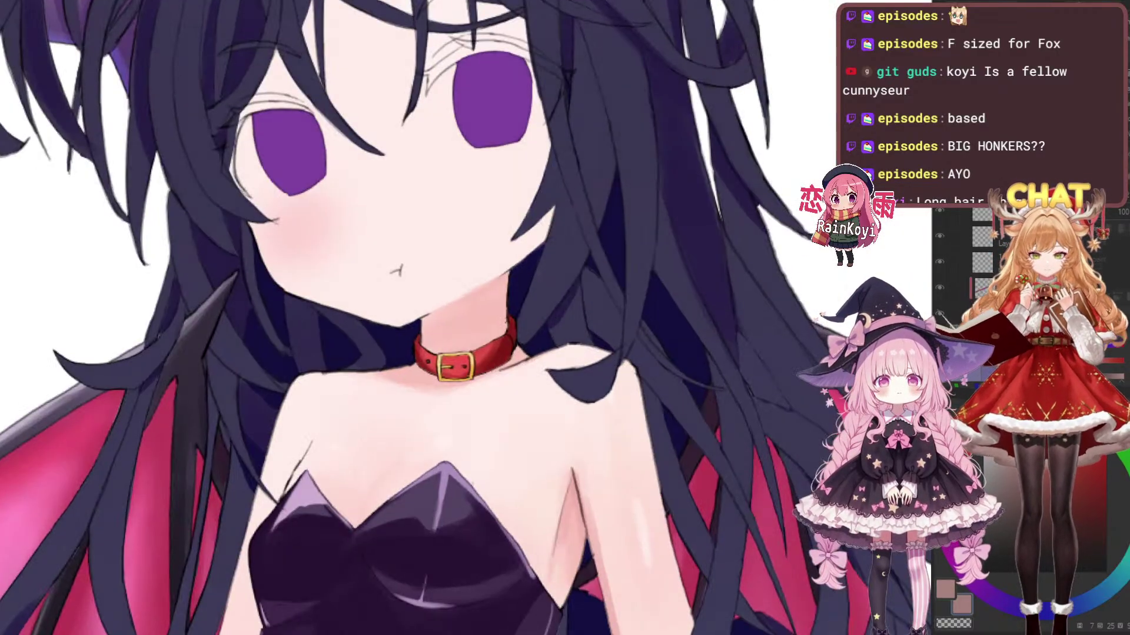
# Lasso the area around both eyes and delete the purple irises, lash lines and eyebrow lines
pyautogui.moveTo(529, 387); pyautogui.dragTo(609, 395)
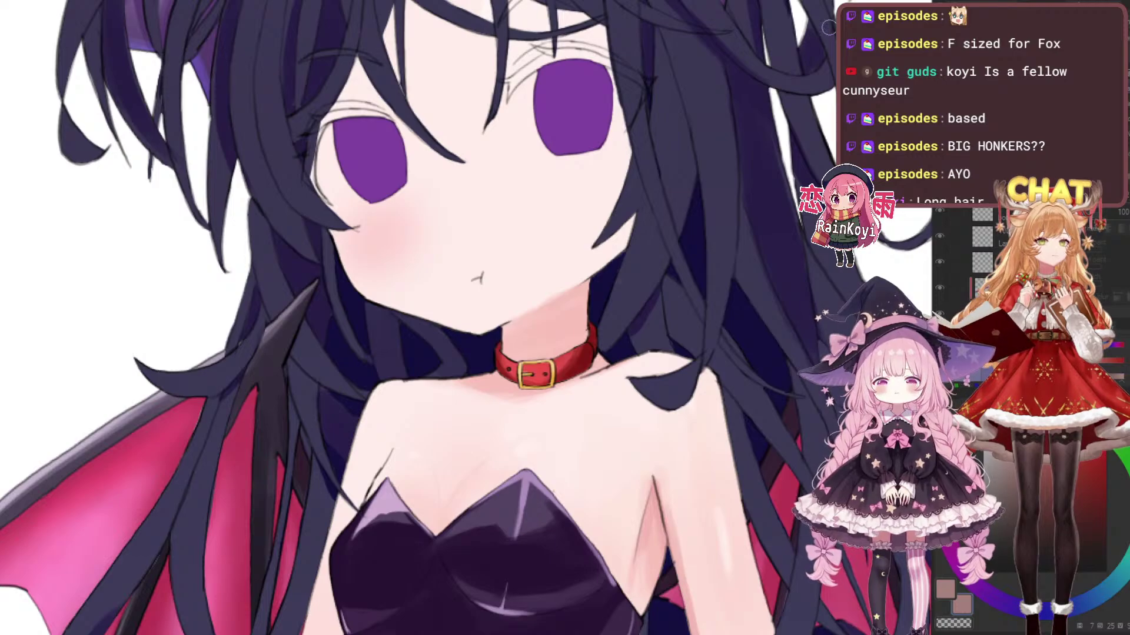
pyautogui.moveTo(610, 298); pyautogui.dragTo(614, 427)
pyautogui.scroll(2, 577, 132)
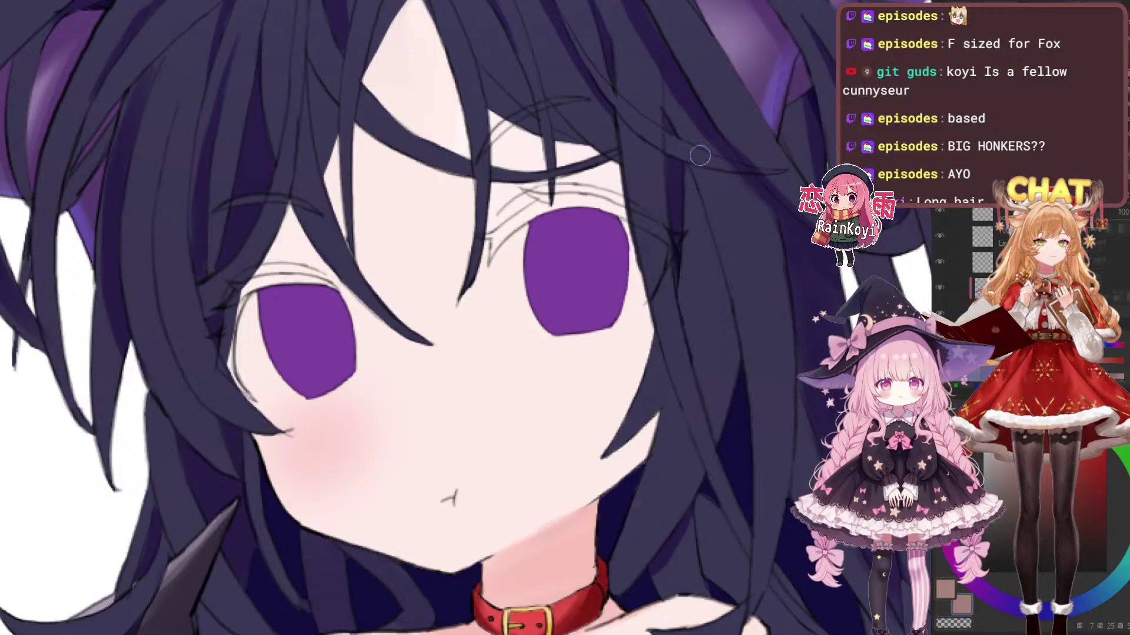
pyautogui.moveTo(271, 69)
pyautogui.mouseDown()
pyautogui.moveTo(112, 294)
pyautogui.moveTo(729, 385)
pyautogui.moveTo(765, 105)
pyautogui.moveTo(270, 70)
pyautogui.mouseUp()
pyautogui.press('Delete')
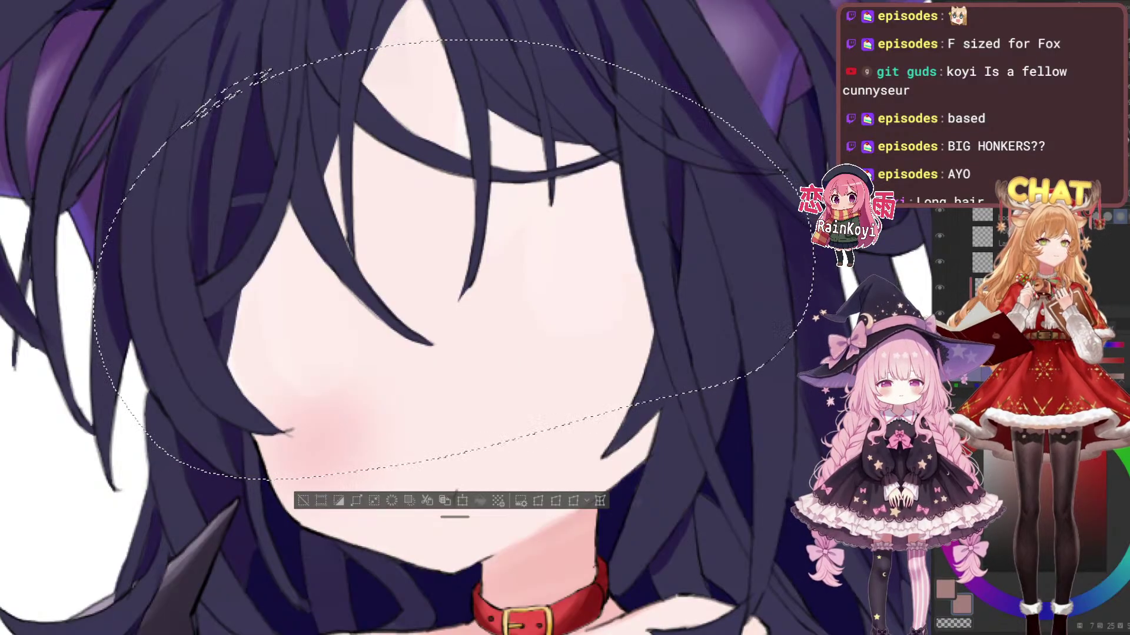
# Undo the deletion of the rough eyes and eyebrows, and clear the selection around them
pyautogui.hotkey('ctrl', 'shift', 'n')
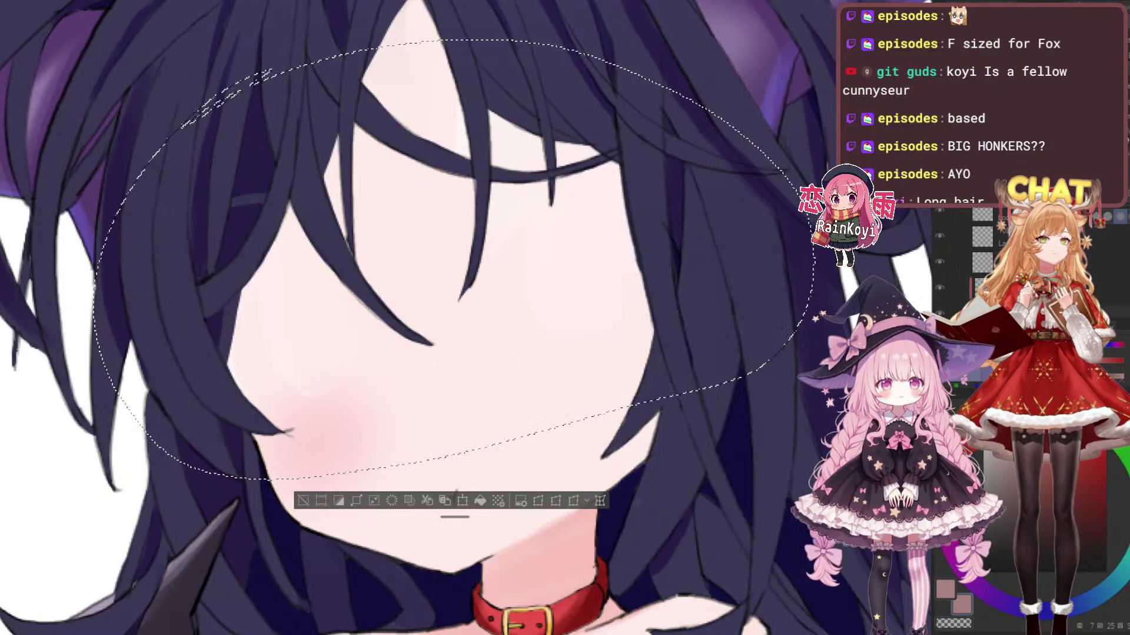
pyautogui.hotkey('ctrl', 'z')
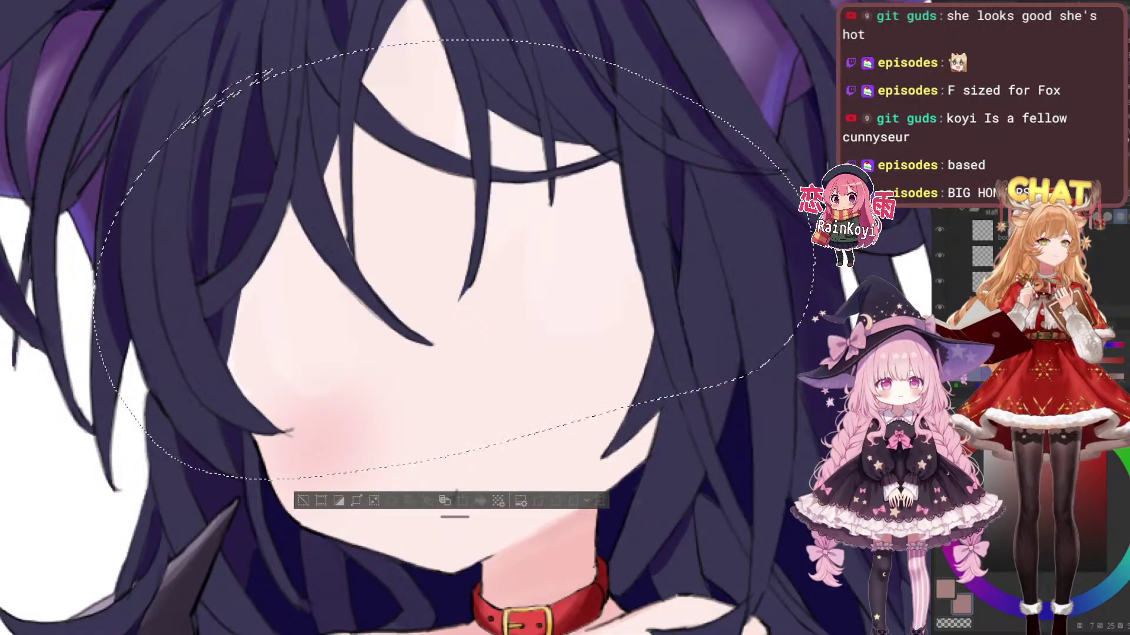
pyautogui.hotkey('ctrl', 'z')
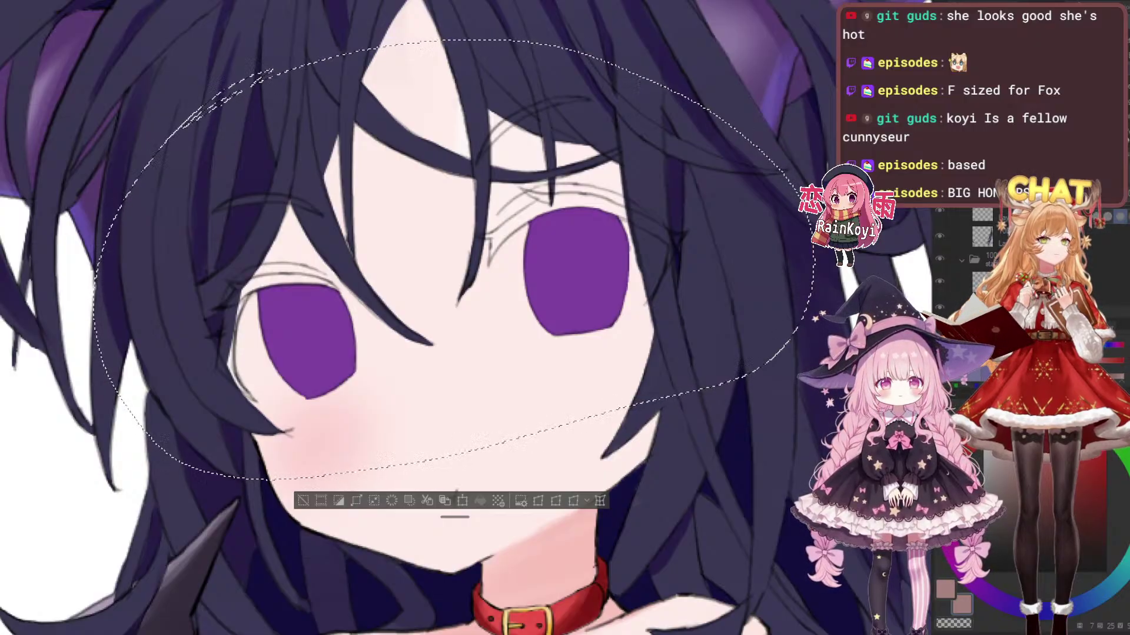
pyautogui.hotkey('ctrl', 'd')
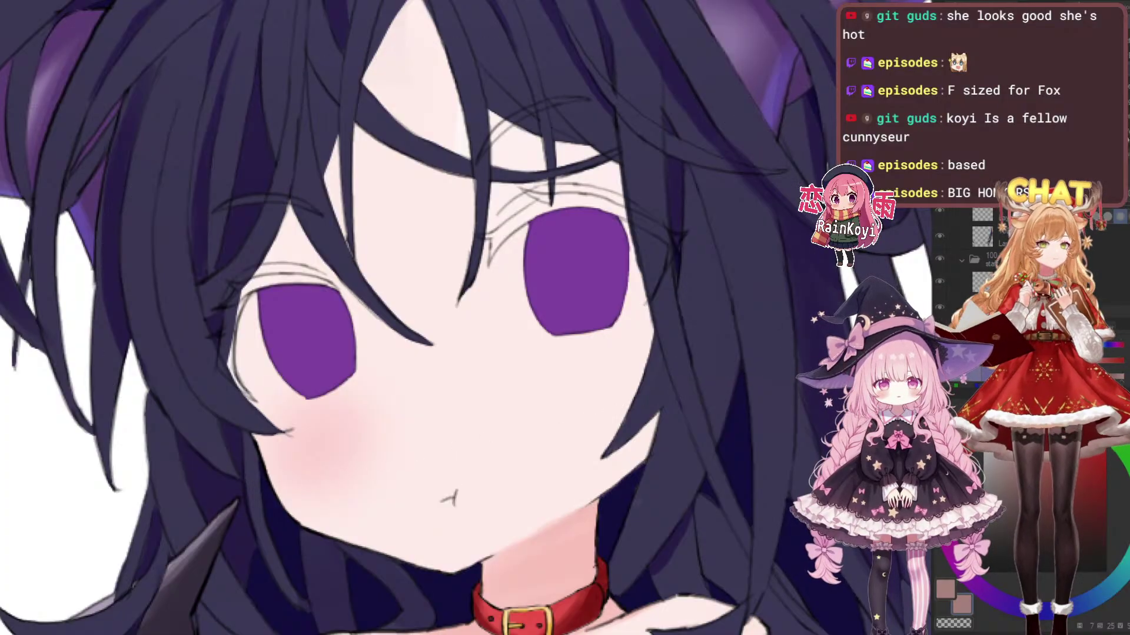
# Examine the rough lash lines and irises of both eyes up close, then the outer corner of the viewer's-left eye
pyautogui.moveTo(329, 330); pyautogui.dragTo(494, 330)
pyautogui.scroll(5, 412, 206)
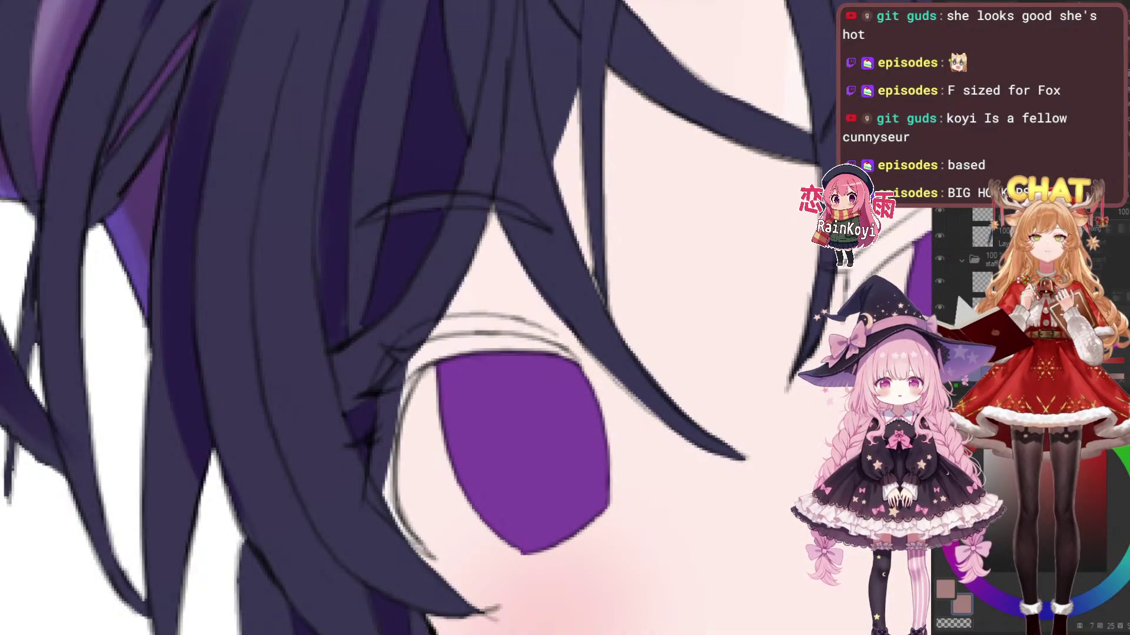
pyautogui.scroll(-3, 339, 214)
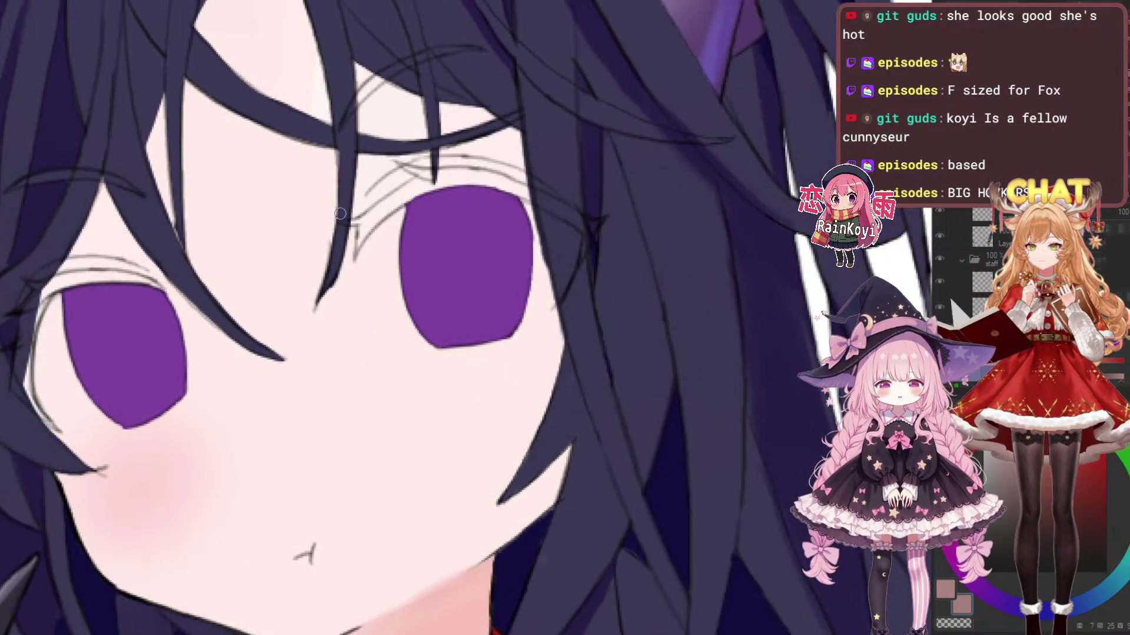
pyautogui.moveTo(340, 214); pyautogui.dragTo(472, 218)
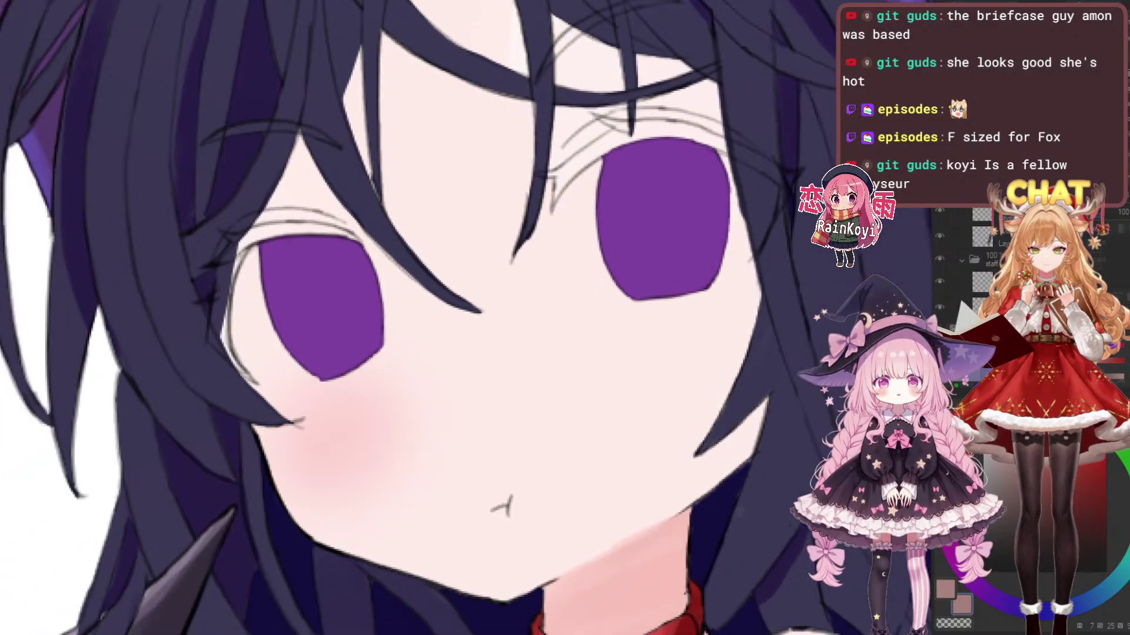
pyautogui.scroll(3, 424, 302)
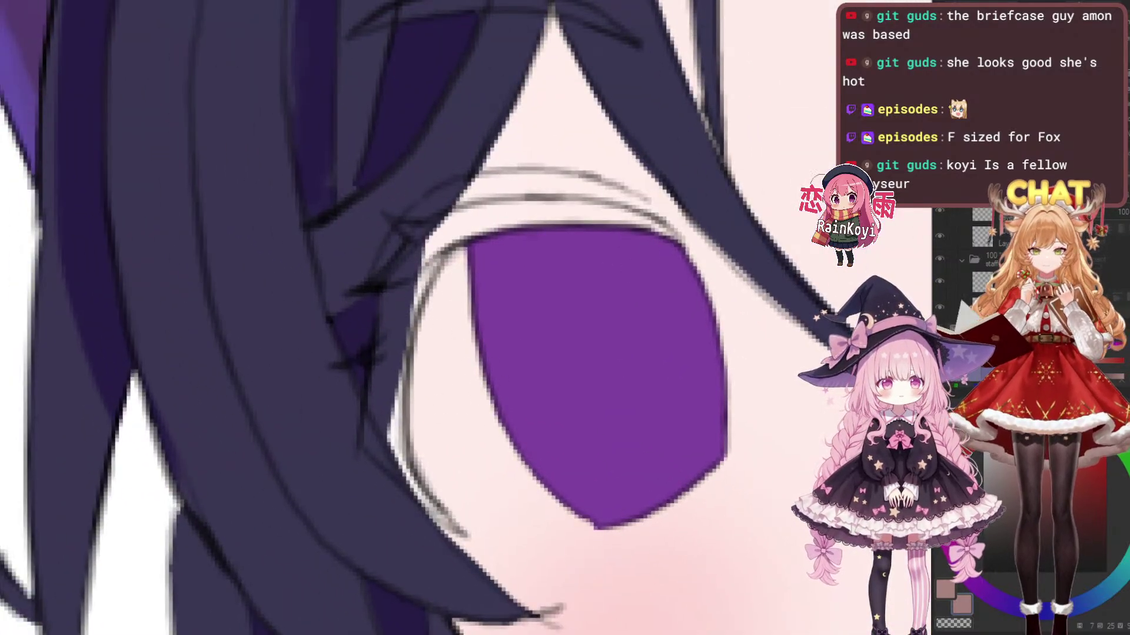
pyautogui.moveTo(456, 353); pyautogui.dragTo(513, 365)
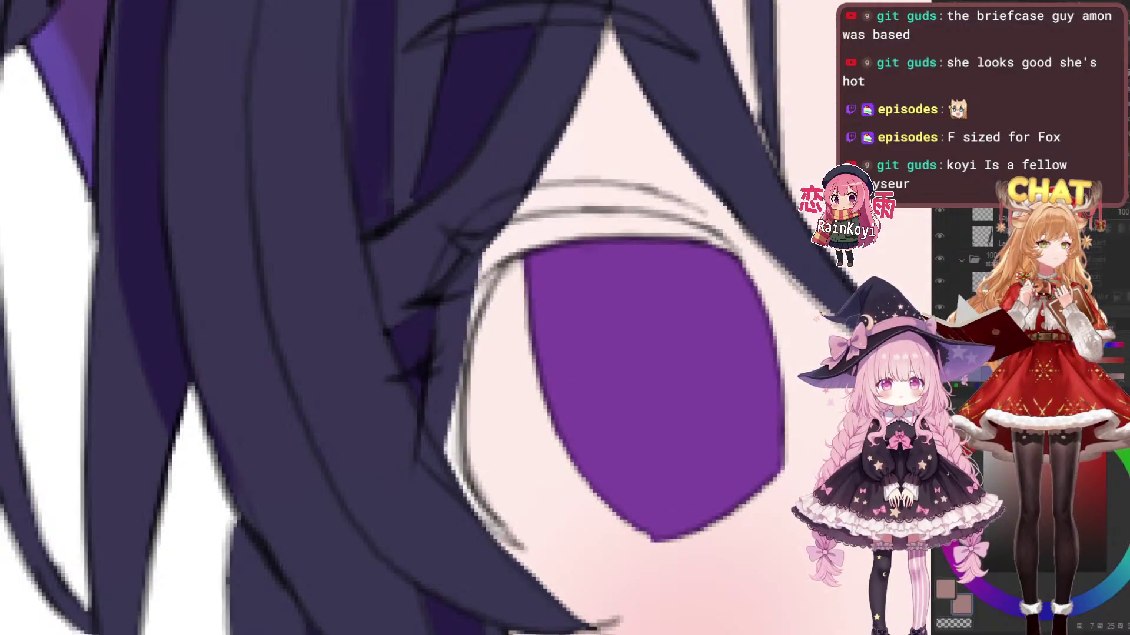
pyautogui.scroll(-1, 496, 348)
pyautogui.scroll(-1, 536, 336)
pyautogui.scroll(1, 542, 334)
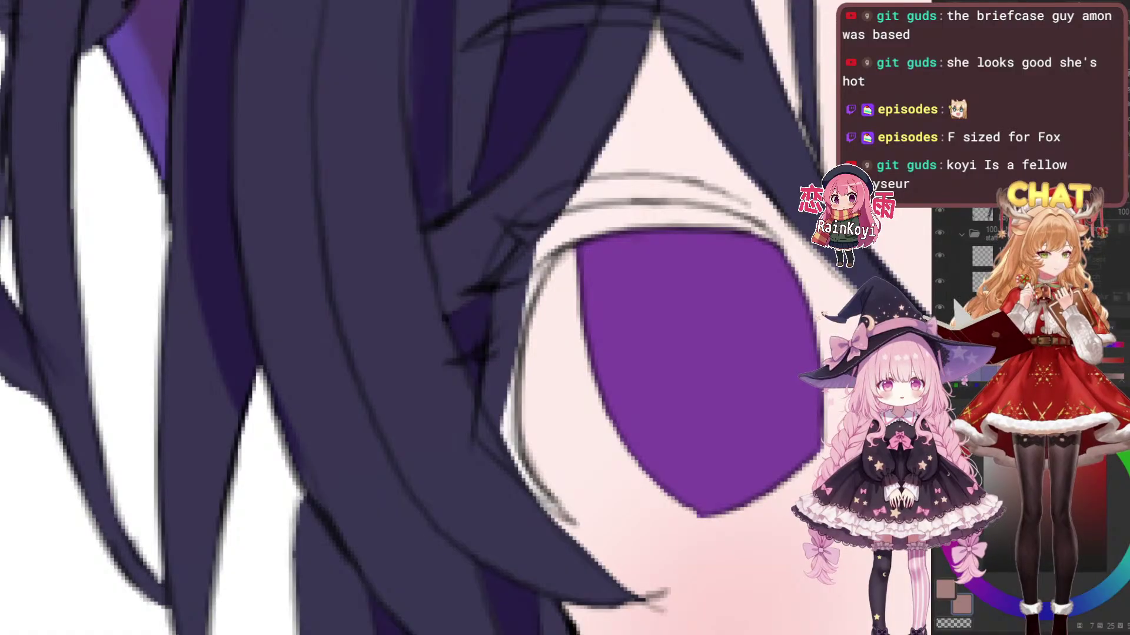
# Try a translucent dark purple lash stroke along the outer edge of the viewer's-left eye and undo it
pyautogui.moveTo(588, 330); pyautogui.dragTo(545, 294)
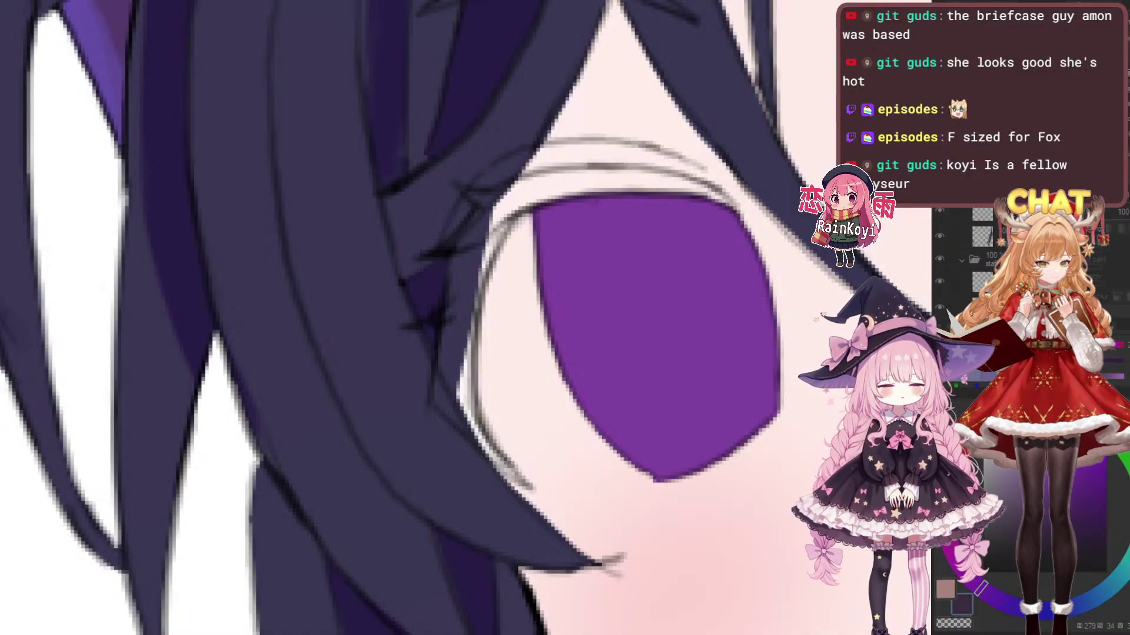
pyautogui.moveTo(453, 303); pyautogui.dragTo(465, 376)
pyautogui.moveTo(489, 318); pyautogui.dragTo(473, 439)
pyautogui.moveTo(490, 324); pyautogui.dragTo(469, 468)
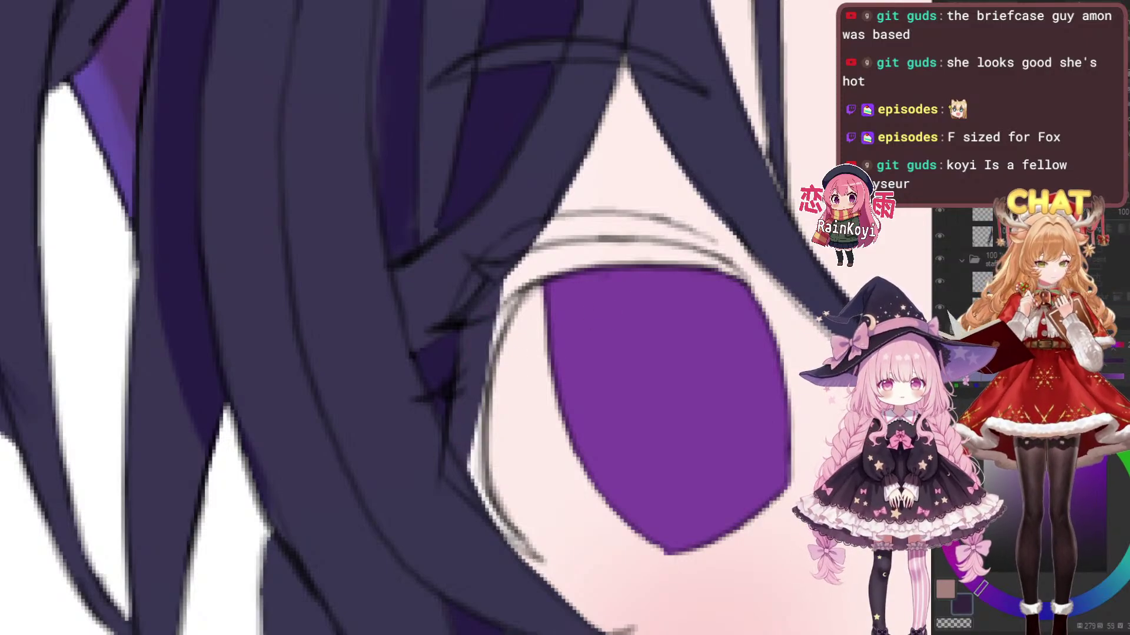
pyautogui.scroll(-4, 655, 373)
pyautogui.moveTo(656, 373); pyautogui.dragTo(613, 399)
pyautogui.scroll(3, 613, 399)
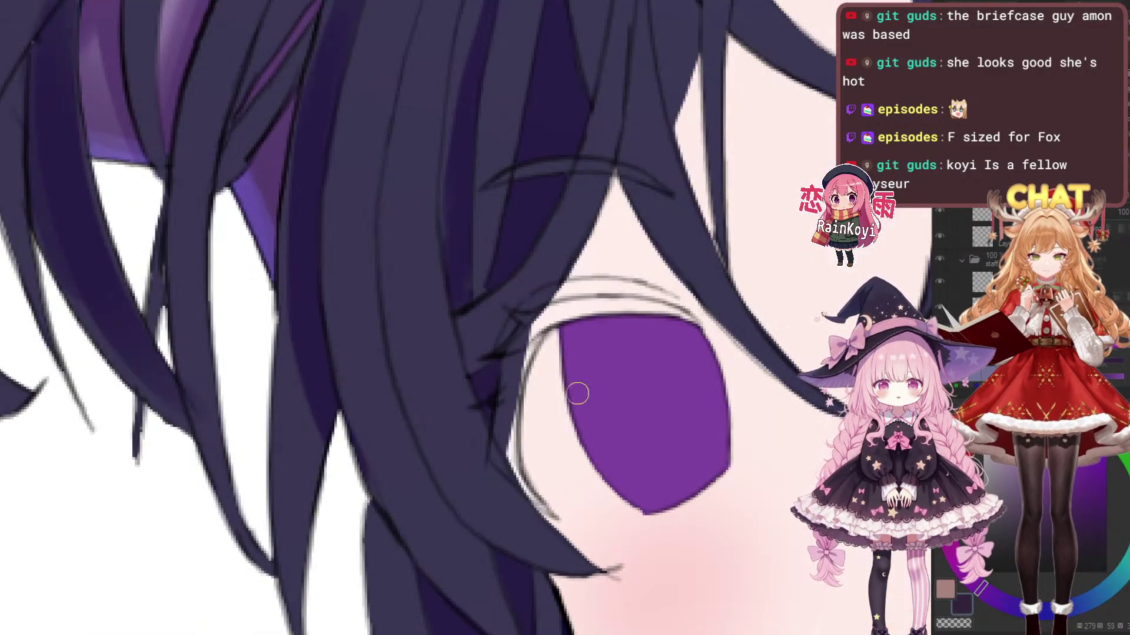
pyautogui.moveTo(520, 349)
pyautogui.mouseDown()
pyautogui.moveTo(504, 418)
pyautogui.moveTo(527, 447)
pyautogui.mouseUp()
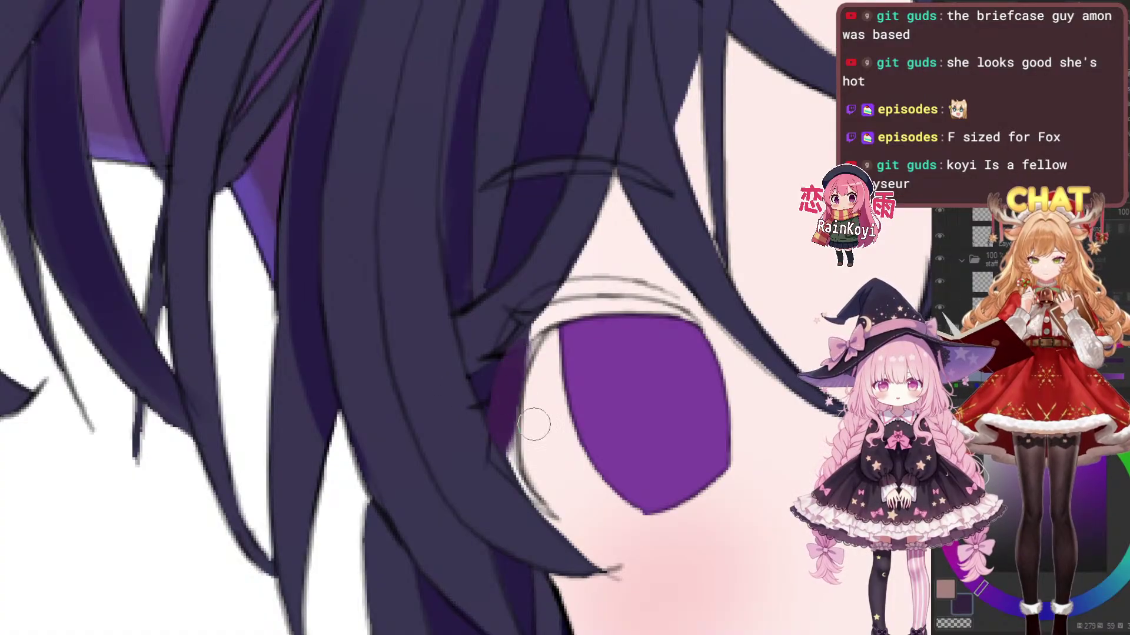
pyautogui.scroll(2, 527, 417)
pyautogui.scroll(-4, 597, 385)
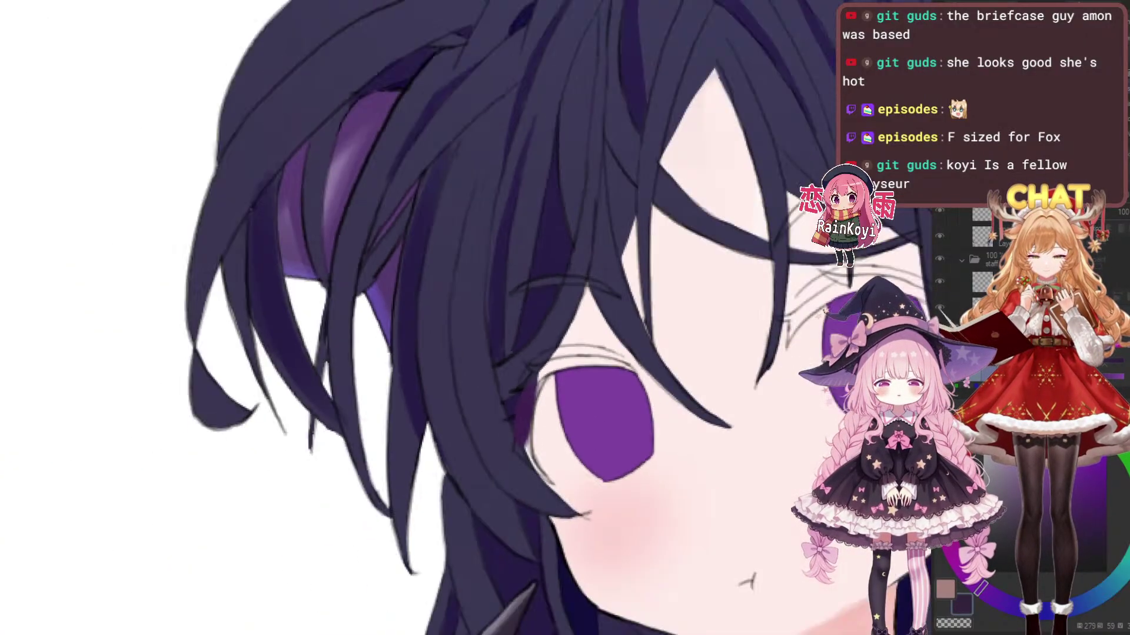
pyautogui.scroll(4, 690, 343)
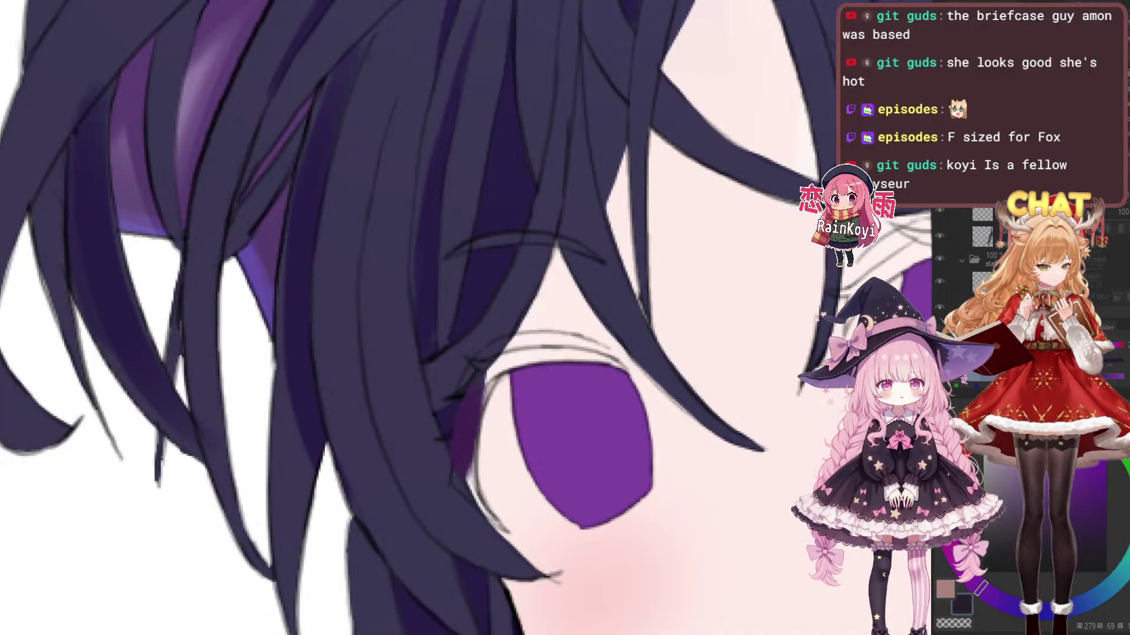
pyautogui.scroll(2, 466, 406)
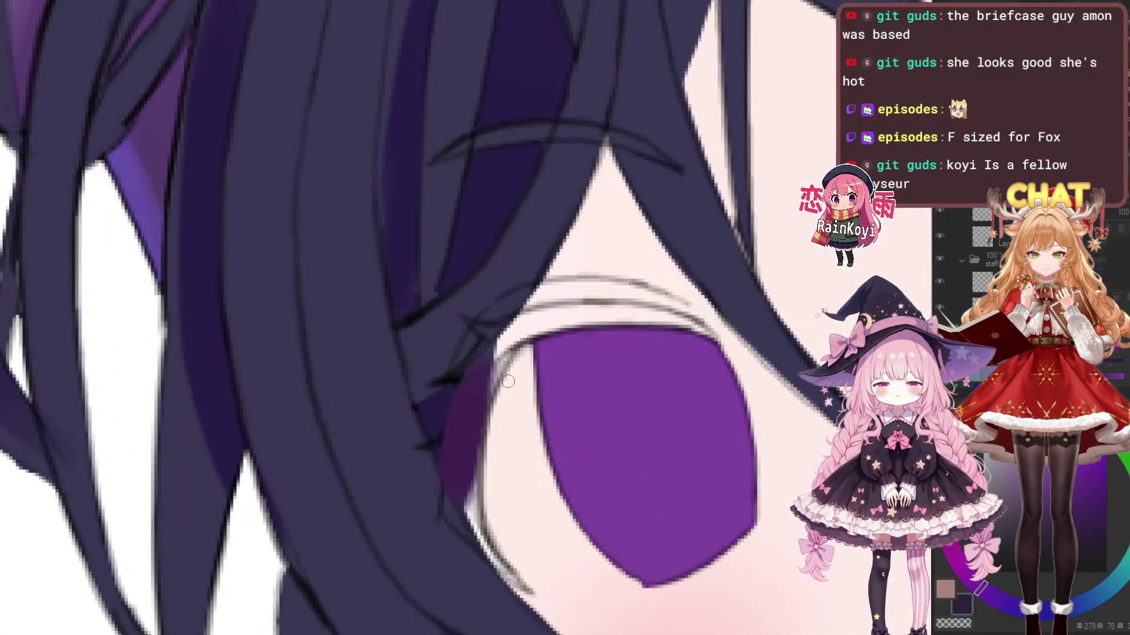
pyautogui.hotkey('ctrl', 'z')
pyautogui.hotkey('ctrl', 'z')
pyautogui.hotkey('ctrl', 'z')
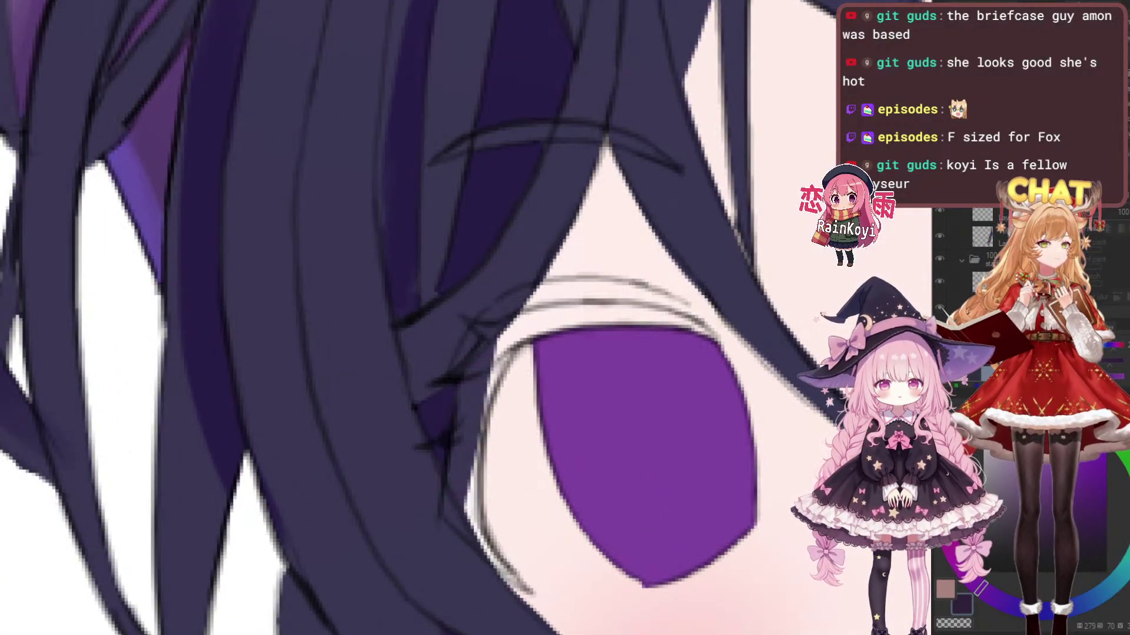
# Paint a thick dark purple lash line up the outer edge and across the upper lid of the viewer's-left eye
pyautogui.moveTo(496, 353)
pyautogui.mouseDown()
pyautogui.moveTo(467, 433)
pyautogui.moveTo(479, 399)
pyautogui.moveTo(466, 383)
pyautogui.moveTo(561, 327)
pyautogui.mouseUp()
pyautogui.hotkey('ctrl', 'z')
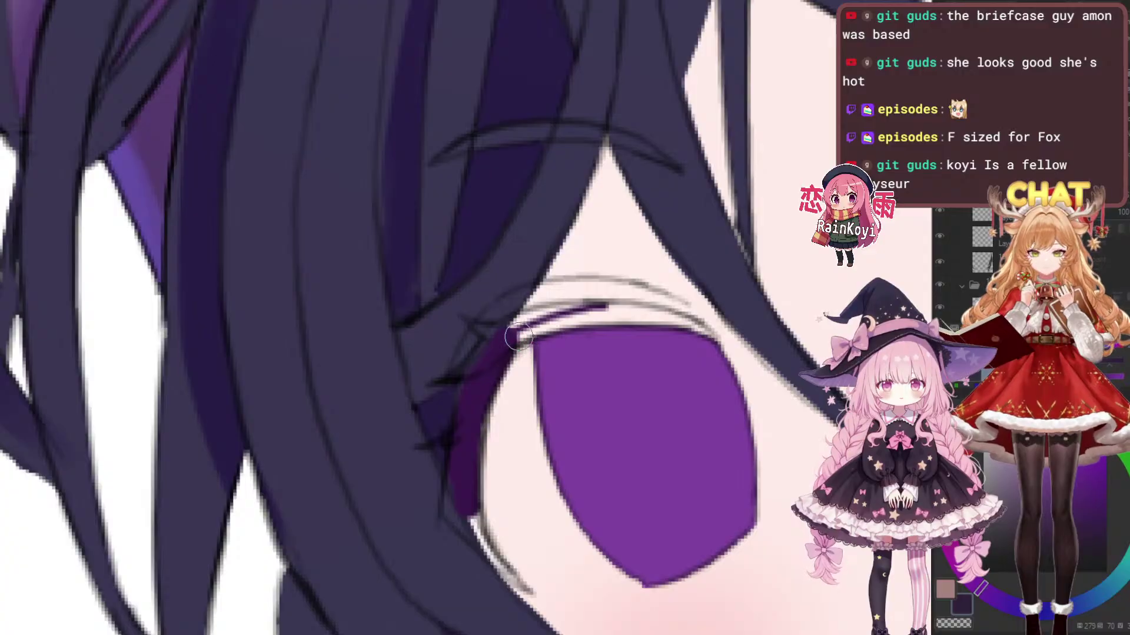
pyautogui.moveTo(609, 310)
pyautogui.mouseDown()
pyautogui.moveTo(520, 325)
pyautogui.moveTo(546, 315)
pyautogui.moveTo(507, 336)
pyautogui.moveTo(613, 314)
pyautogui.moveTo(572, 323)
pyautogui.mouseUp()
pyautogui.scroll(2, 573, 321)
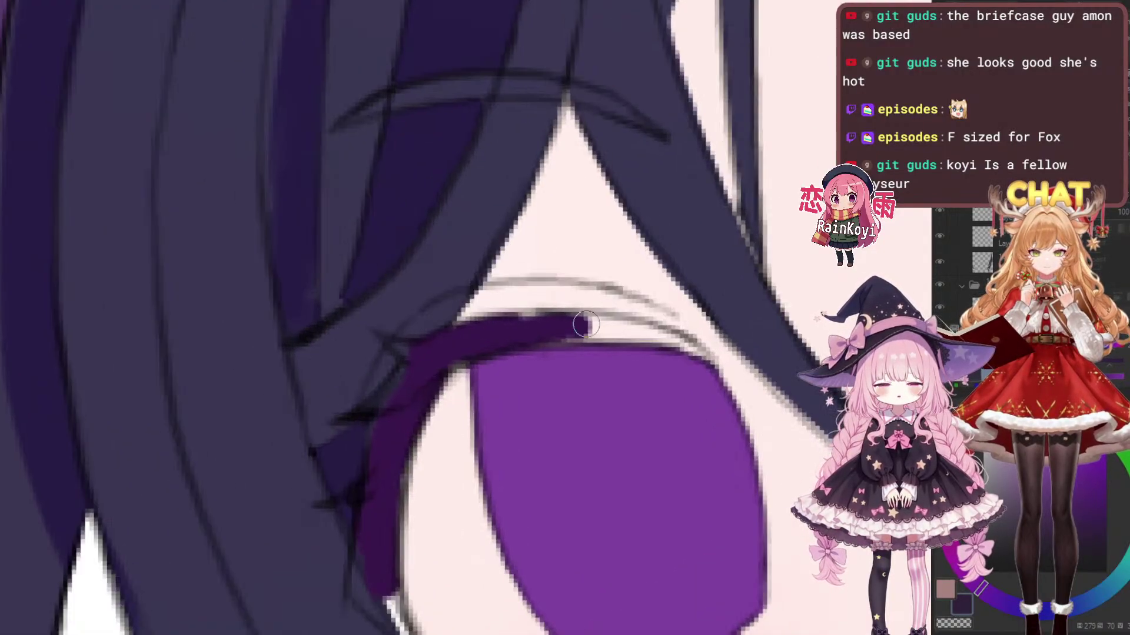
pyautogui.moveTo(501, 327)
pyautogui.mouseDown()
pyautogui.moveTo(641, 323)
pyautogui.moveTo(537, 319)
pyautogui.moveTo(654, 330)
pyautogui.moveTo(578, 321)
pyautogui.moveTo(666, 326)
pyautogui.mouseUp()
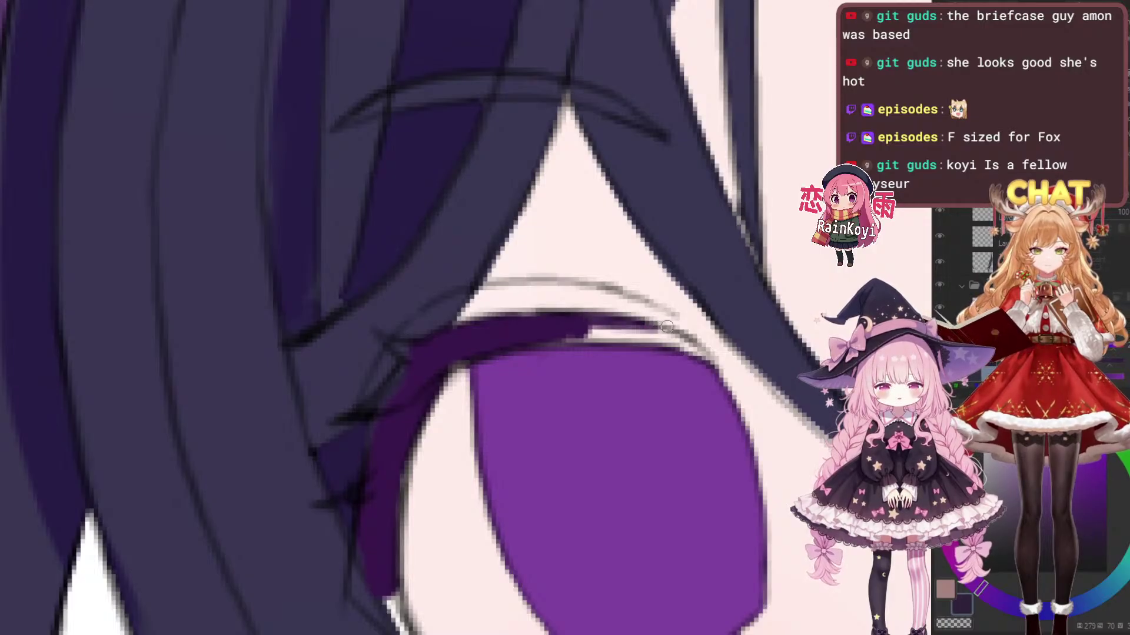
pyautogui.moveTo(546, 333)
pyautogui.mouseDown()
pyautogui.moveTo(676, 339)
pyautogui.moveTo(591, 315)
pyautogui.moveTo(552, 318)
pyautogui.moveTo(593, 347)
pyautogui.moveTo(822, 281)
pyautogui.moveTo(839, 245)
pyautogui.moveTo(770, 175)
pyautogui.mouseUp()
# Taper the dark purple lash line below the outer edge of the viewer's-left eye and add pointed lashes at its outer corner
pyautogui.moveTo(431, 401)
pyautogui.mouseDown()
pyautogui.moveTo(417, 418)
pyautogui.moveTo(448, 424)
pyautogui.moveTo(436, 389)
pyautogui.moveTo(515, 505)
pyautogui.mouseUp()
pyautogui.moveTo(457, 442); pyautogui.dragTo(558, 546)
pyautogui.moveTo(478, 286)
pyautogui.mouseDown()
pyautogui.moveTo(513, 321)
pyautogui.moveTo(517, 292)
pyautogui.mouseUp()
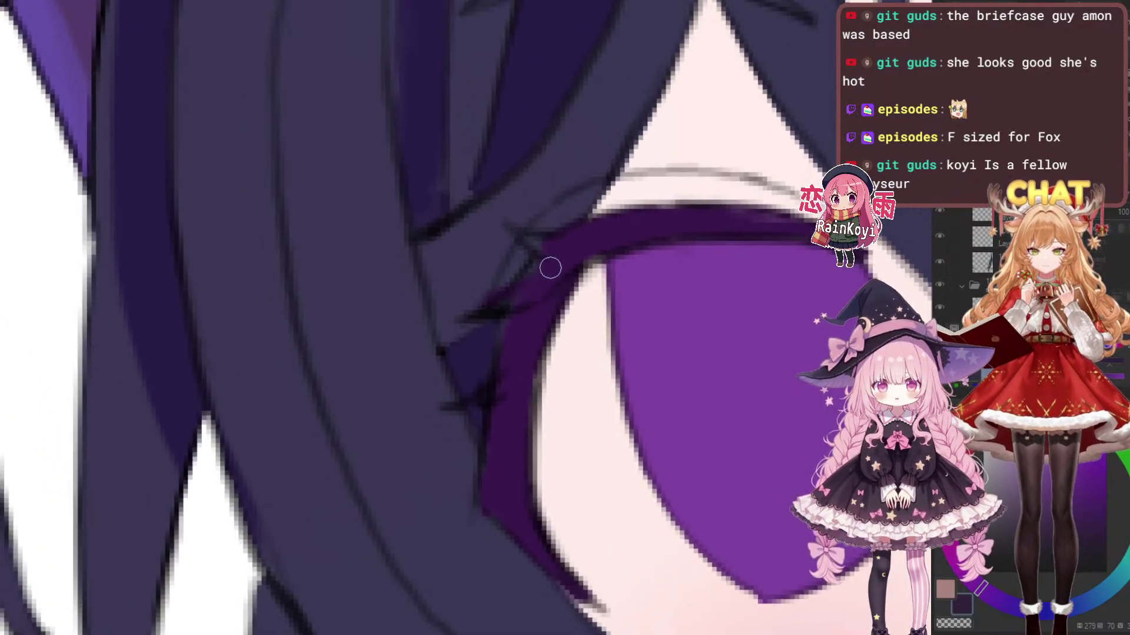
pyautogui.moveTo(516, 235); pyautogui.dragTo(544, 251)
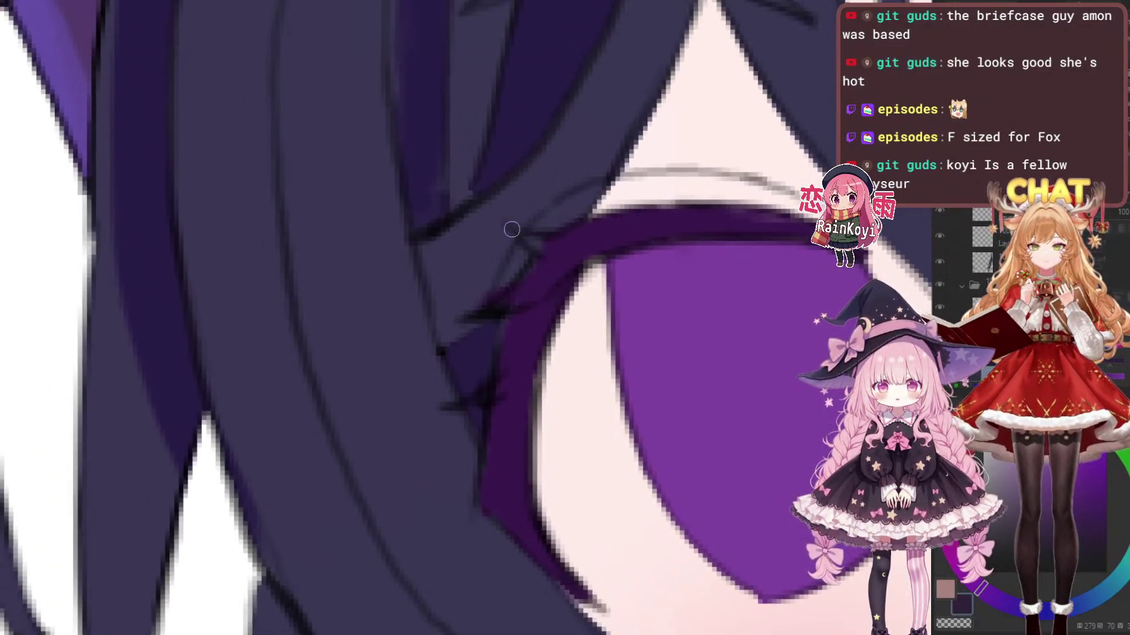
pyautogui.scroll(-5, 618, 259)
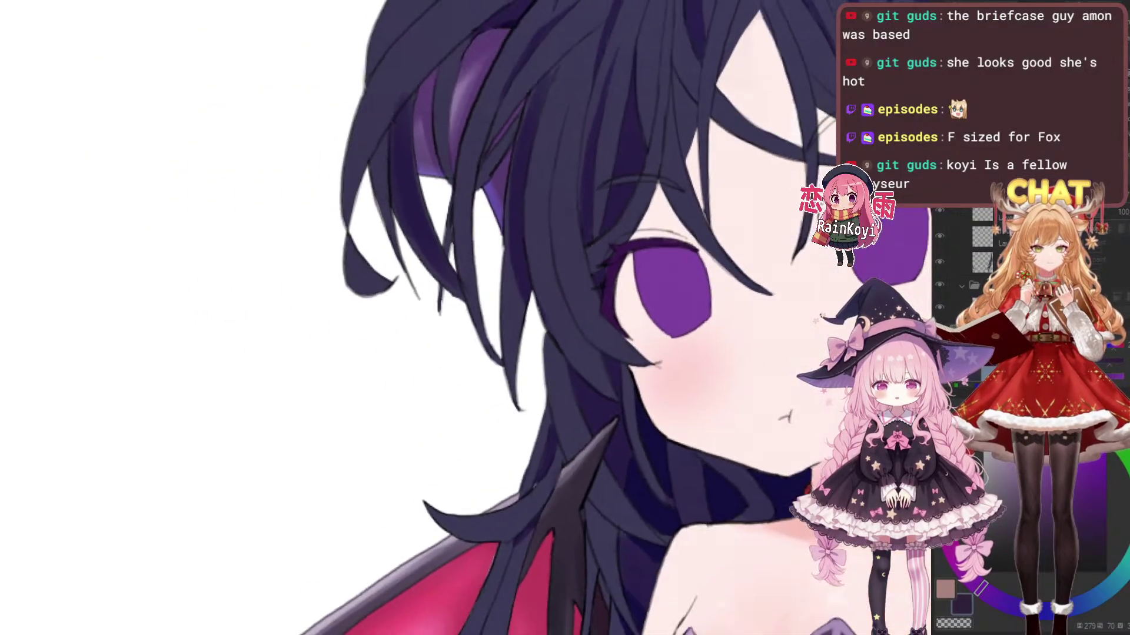
# Paint the dark purple lash line from the forked inner corner of the viewer's-right eye up to the iris
pyautogui.moveTo(879, 206)
pyautogui.mouseDown()
pyautogui.moveTo(605, 318)
pyautogui.moveTo(605, 369)
pyautogui.mouseUp()
pyautogui.scroll(6, 606, 318)
pyautogui.moveTo(447, 394)
pyautogui.mouseDown()
pyautogui.moveTo(524, 370)
pyautogui.moveTo(474, 437)
pyautogui.mouseUp()
pyautogui.moveTo(488, 391)
pyautogui.mouseDown()
pyautogui.moveTo(468, 461)
pyautogui.moveTo(540, 350)
pyautogui.mouseUp()
pyautogui.moveTo(481, 440)
pyautogui.mouseDown()
pyautogui.moveTo(571, 341)
pyautogui.moveTo(485, 421)
pyautogui.moveTo(639, 304)
pyautogui.mouseUp()
pyautogui.moveTo(515, 391)
pyautogui.mouseDown()
pyautogui.moveTo(630, 318)
pyautogui.moveTo(599, 315)
pyautogui.mouseUp()
pyautogui.moveTo(494, 373)
pyautogui.mouseDown()
pyautogui.moveTo(618, 300)
pyautogui.moveTo(473, 445)
pyautogui.mouseUp()
pyautogui.moveTo(515, 389)
pyautogui.mouseDown()
pyautogui.moveTo(665, 300)
pyautogui.moveTo(578, 342)
pyautogui.moveTo(724, 294)
pyautogui.mouseUp()
# Add a pointed lash above the viewer's-right eye and carry the dark purple lid line over the top of the iris
pyautogui.moveTo(600, 293); pyautogui.dragTo(458, 332)
pyautogui.moveTo(419, 297)
pyautogui.mouseDown()
pyautogui.moveTo(524, 318)
pyautogui.moveTo(442, 313)
pyautogui.moveTo(488, 329)
pyautogui.mouseUp()
pyautogui.moveTo(557, 319)
pyautogui.mouseDown()
pyautogui.moveTo(398, 309)
pyautogui.moveTo(476, 327)
pyautogui.mouseUp()
pyautogui.moveTo(353, 302); pyautogui.dragTo(510, 323)
pyautogui.moveTo(333, 328); pyautogui.dragTo(475, 312)
pyautogui.moveTo(372, 302); pyautogui.dragTo(528, 323)
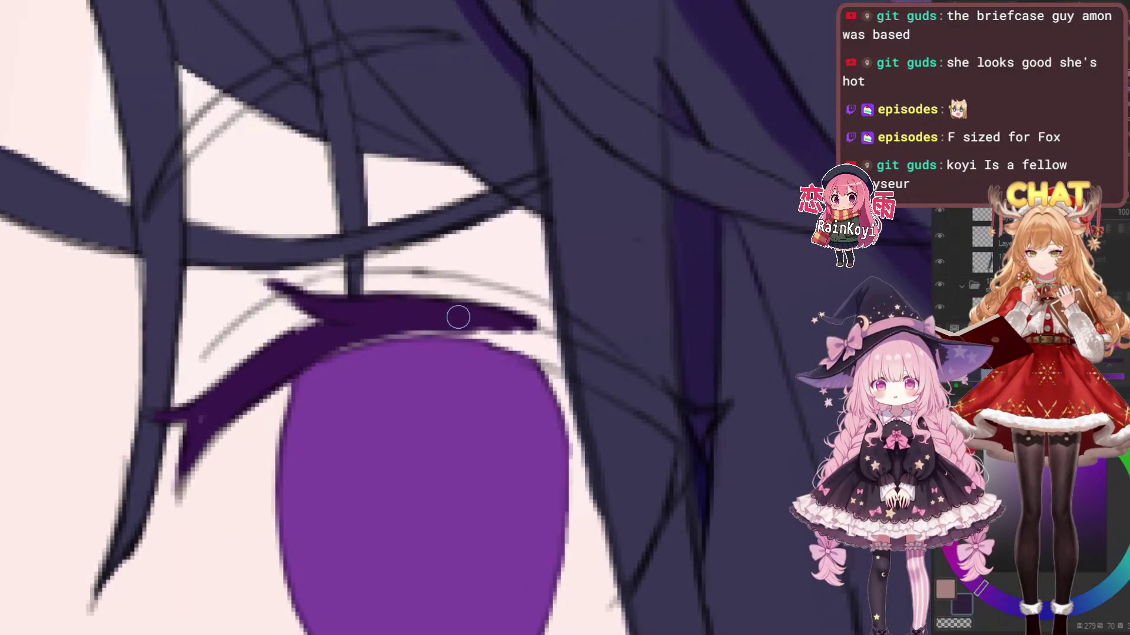
# Thicken the viewer's-right upper lash line and extend it over the hair to a forked, downward-tapering outer corner
pyautogui.moveTo(291, 354)
pyautogui.mouseDown()
pyautogui.moveTo(498, 333)
pyautogui.moveTo(372, 325)
pyautogui.moveTo(616, 370)
pyautogui.moveTo(353, 287)
pyautogui.moveTo(521, 355)
pyautogui.mouseUp()
pyautogui.moveTo(427, 313); pyautogui.dragTo(531, 371)
pyautogui.moveTo(373, 306)
pyautogui.mouseDown()
pyautogui.moveTo(515, 358)
pyautogui.moveTo(573, 408)
pyautogui.mouseUp()
pyautogui.moveTo(424, 316)
pyautogui.mouseDown()
pyautogui.moveTo(568, 395)
pyautogui.moveTo(567, 383)
pyautogui.mouseUp()
pyautogui.moveTo(411, 292); pyautogui.dragTo(576, 419)
pyautogui.moveTo(583, 419); pyautogui.dragTo(588, 372)
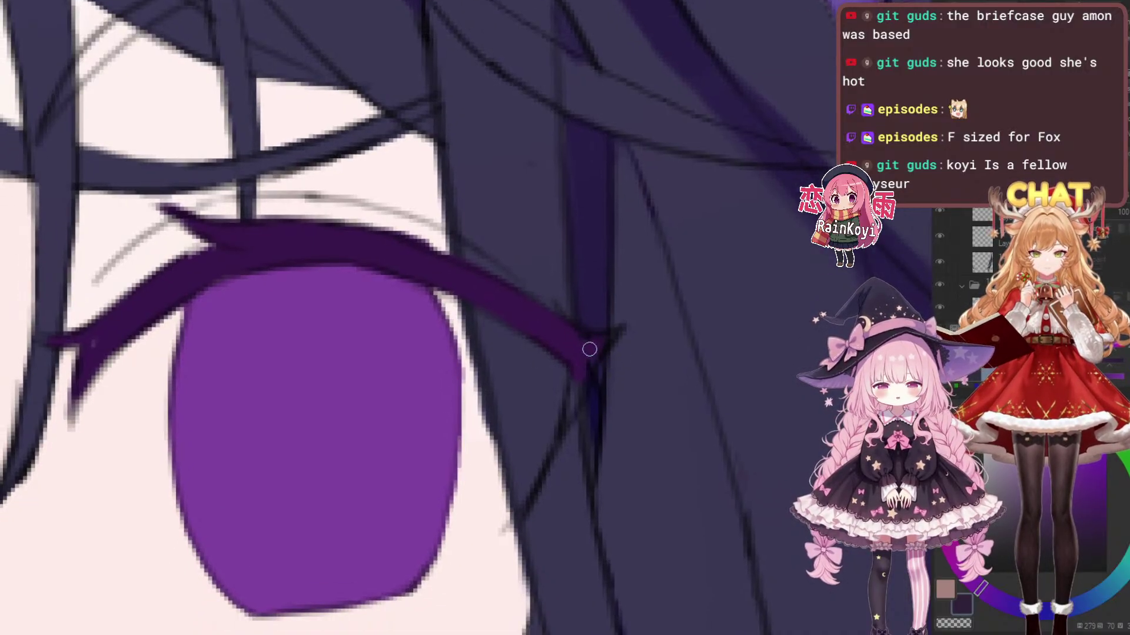
pyautogui.moveTo(605, 343); pyautogui.dragTo(559, 424)
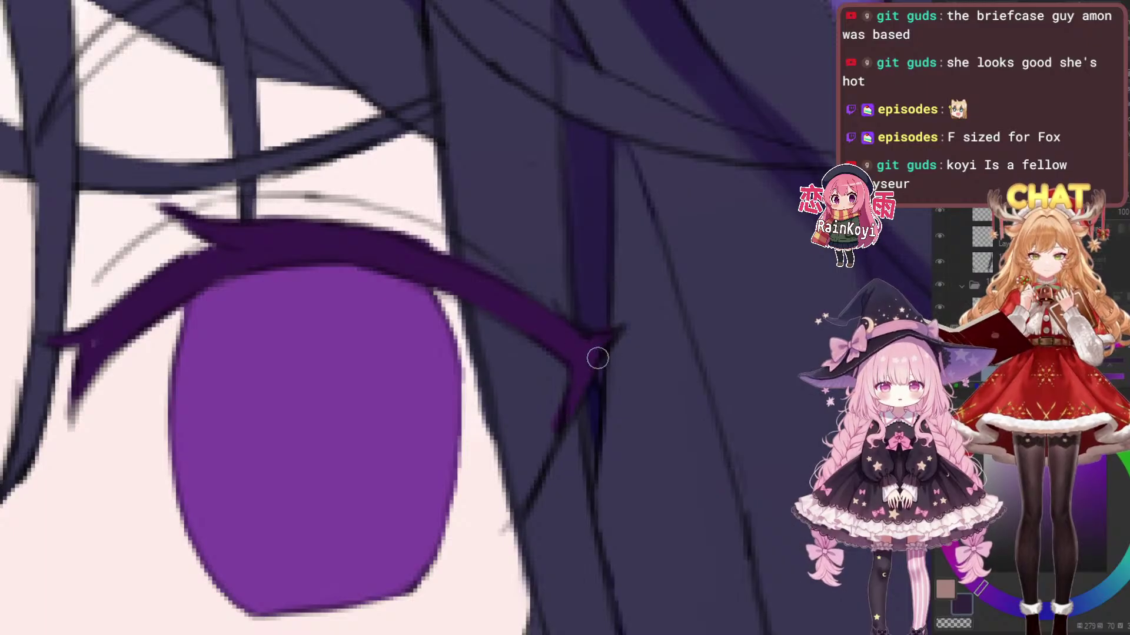
# Recolor the purple lash lines and the eyebrow lines dark navy
pyautogui.scroll(-3, 684, 335)
pyautogui.moveTo(665, 334); pyautogui.dragTo(729, 304)
pyautogui.scroll(2, 682, 336)
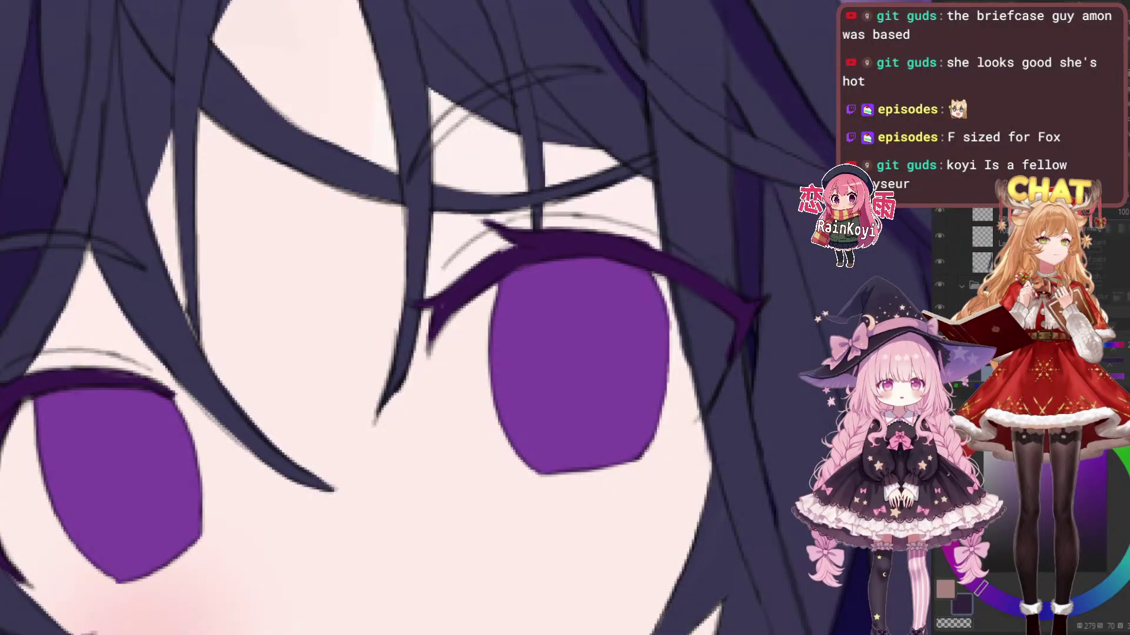
pyautogui.scroll(-5, 643, 306)
pyautogui.scroll(6, 643, 306)
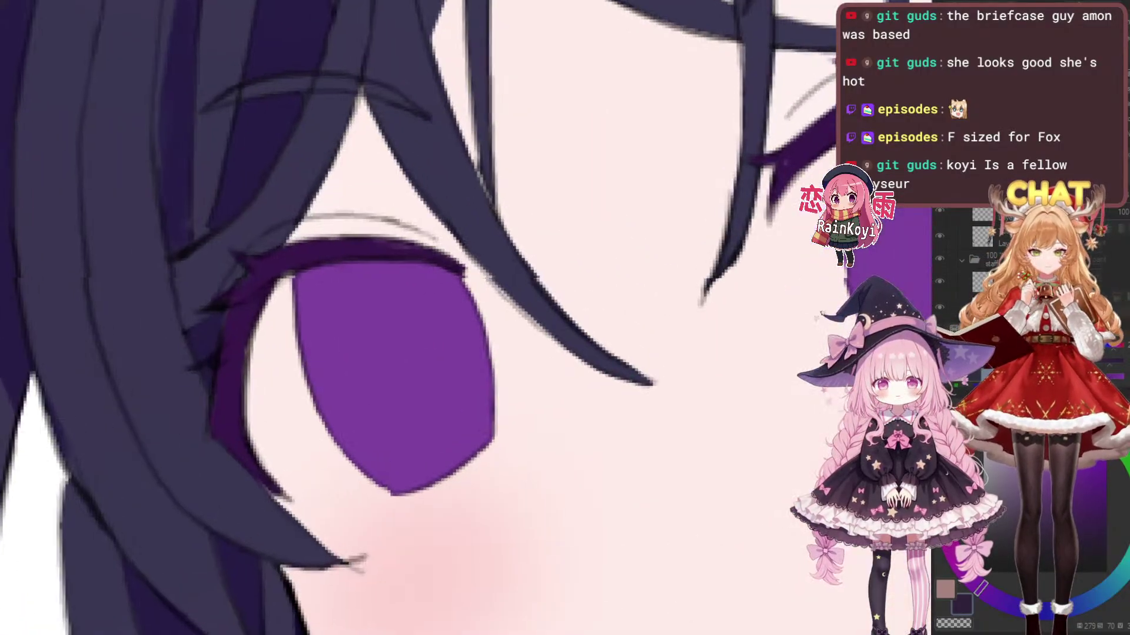
pyautogui.scroll(3, 661, 294)
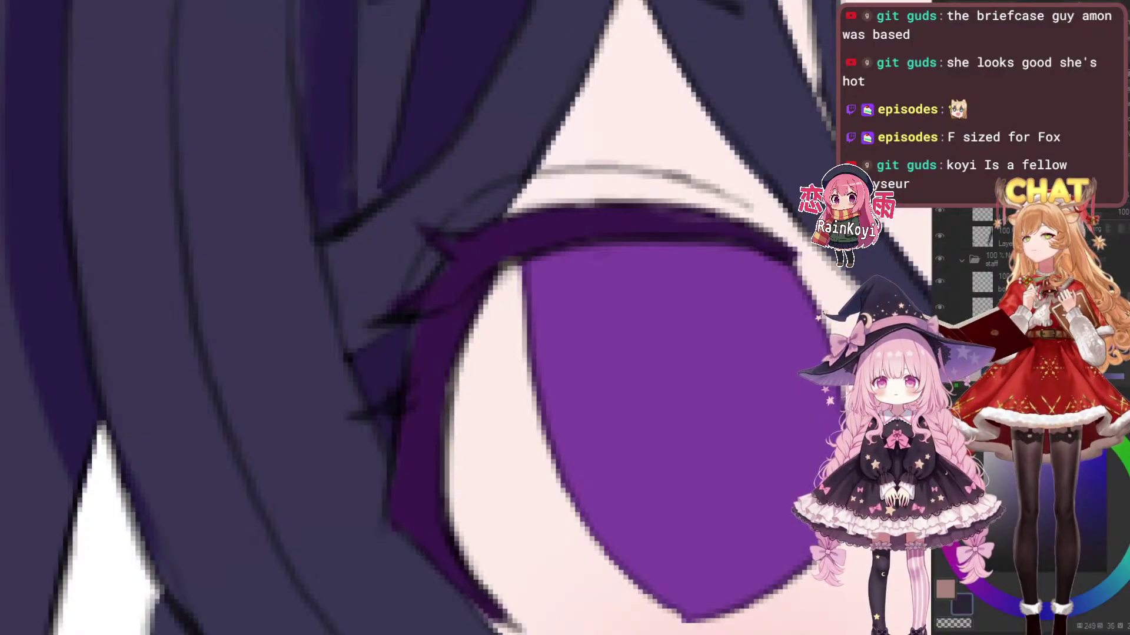
pyautogui.moveTo(412, 216); pyautogui.dragTo(486, 265)
pyautogui.hotkey('ctrl', 'y')
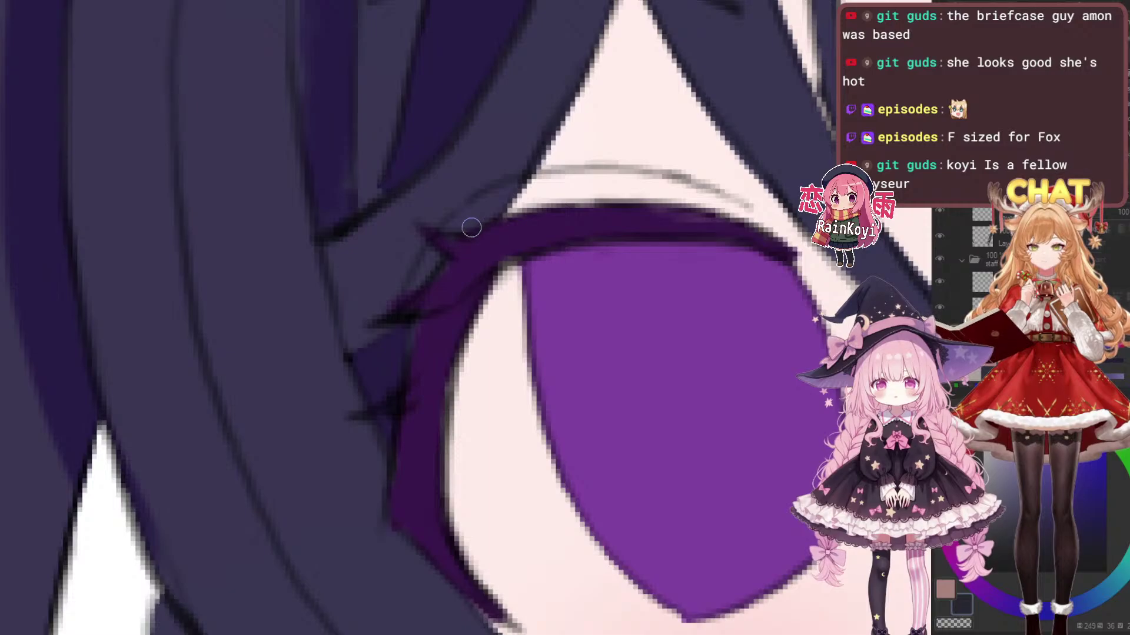
pyautogui.hotkey('alt', 'Delete')
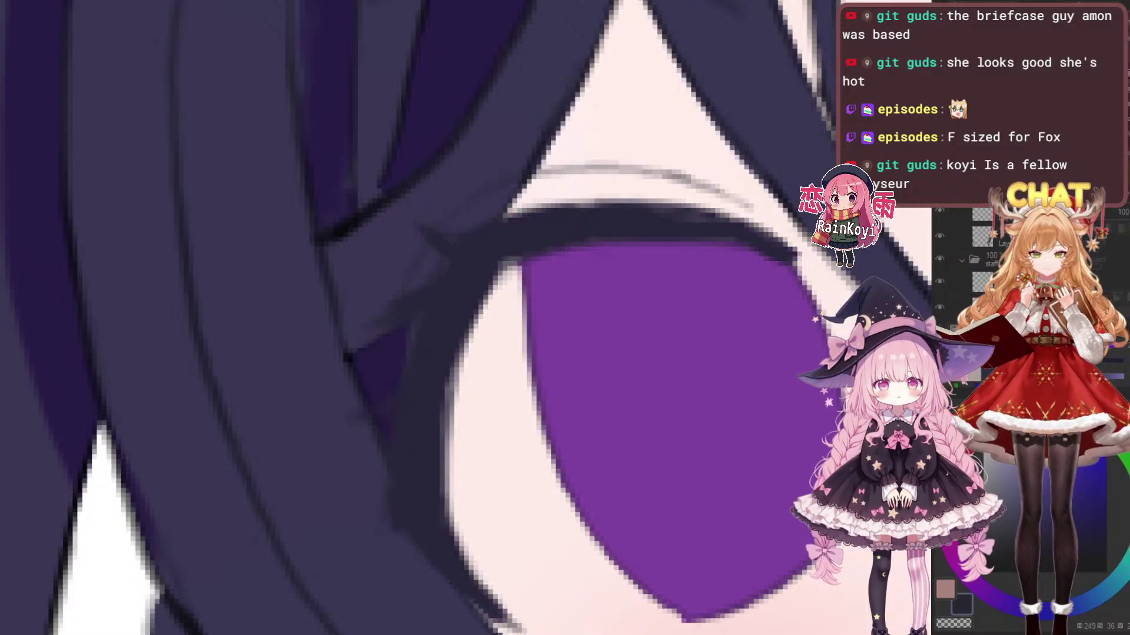
# Define the pointed lash at the outer corner of the viewer's-left eye with darker navy strokes
pyautogui.scroll(-5, 675, 325)
pyautogui.scroll(3, 682, 303)
pyautogui.scroll(2, 527, 381)
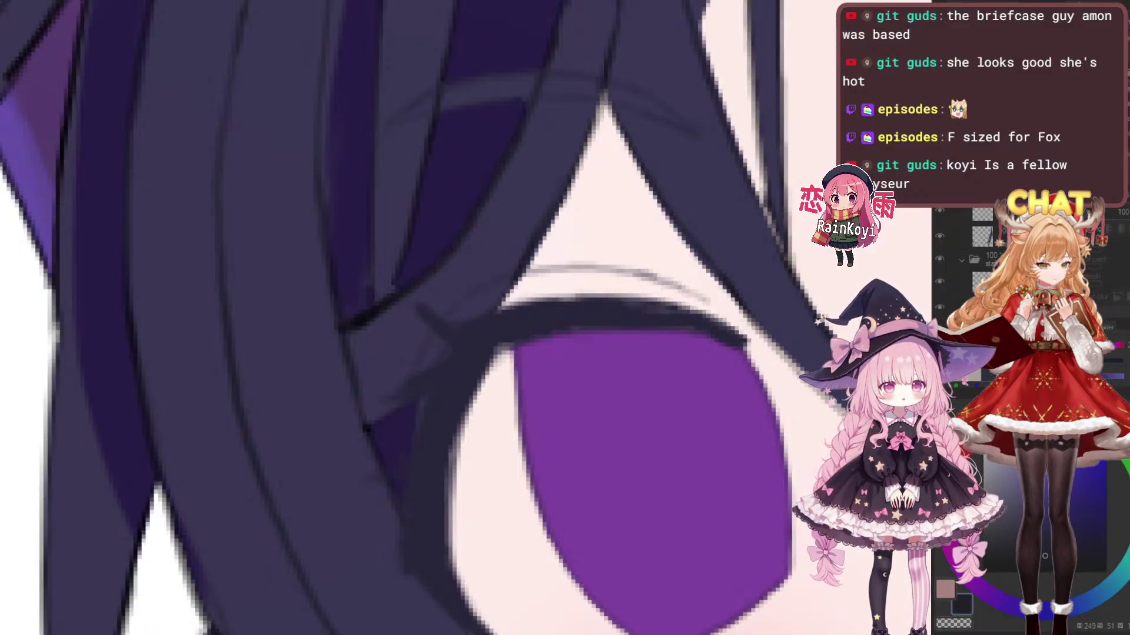
pyautogui.scroll(1, 423, 287)
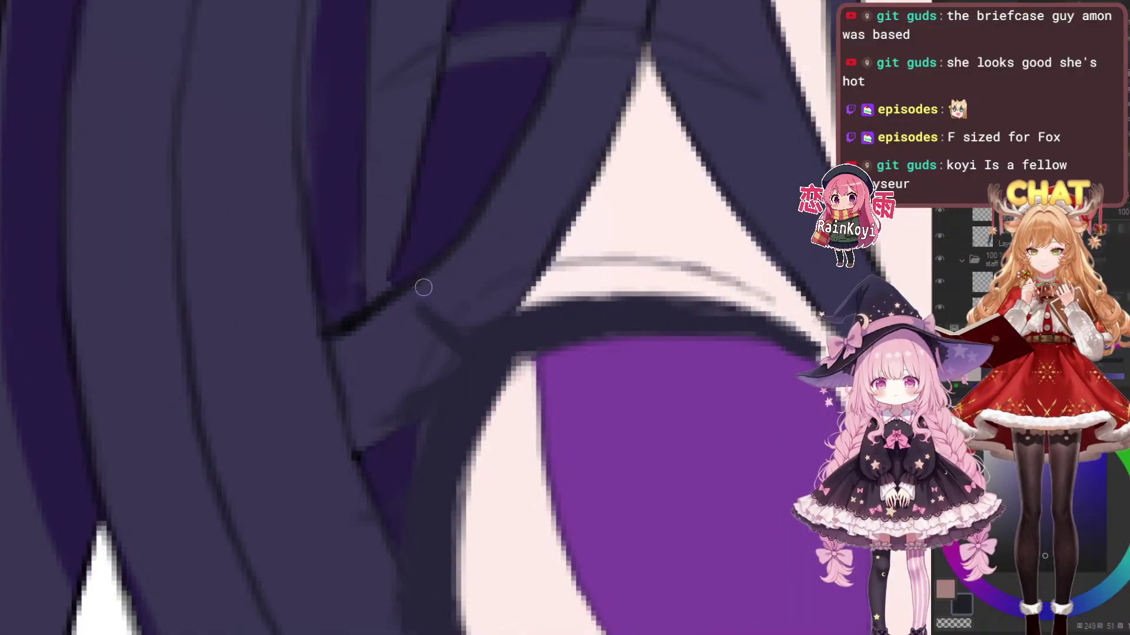
pyautogui.moveTo(427, 311); pyautogui.dragTo(465, 361)
pyautogui.moveTo(420, 305); pyautogui.dragTo(495, 323)
pyautogui.hotkey('ctrl', 'z')
pyautogui.scroll(-4, 567, 288)
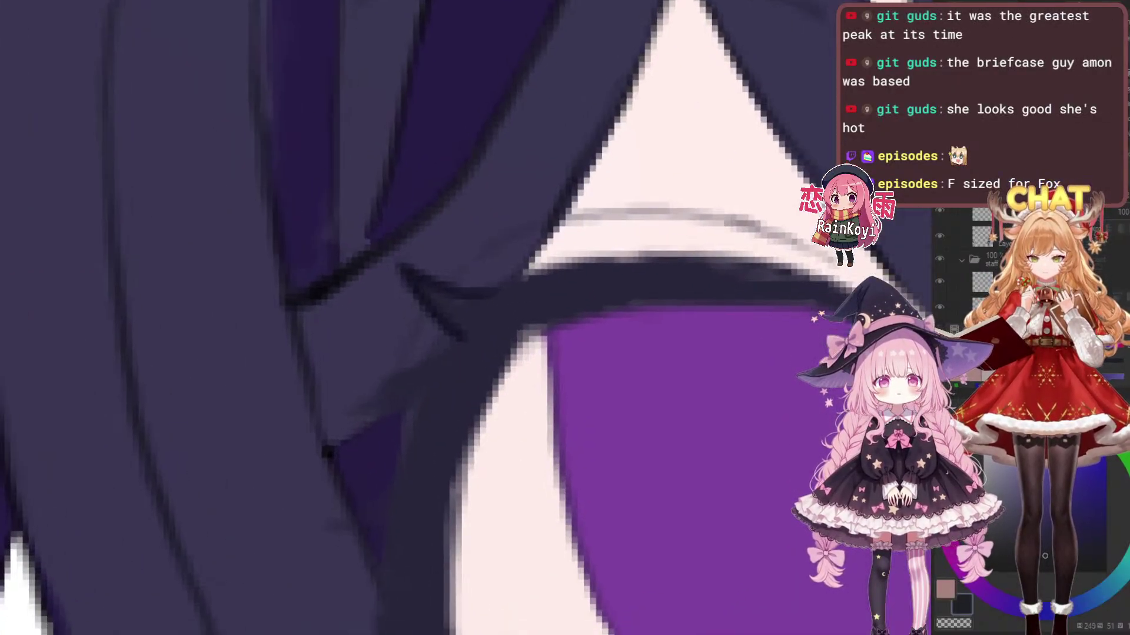
# Add a second pointed lash below the first at the outer corner of the viewer's-left eye
pyautogui.scroll(2, 526, 327)
pyautogui.scroll(2, 496, 325)
pyautogui.moveTo(461, 327); pyautogui.dragTo(490, 323)
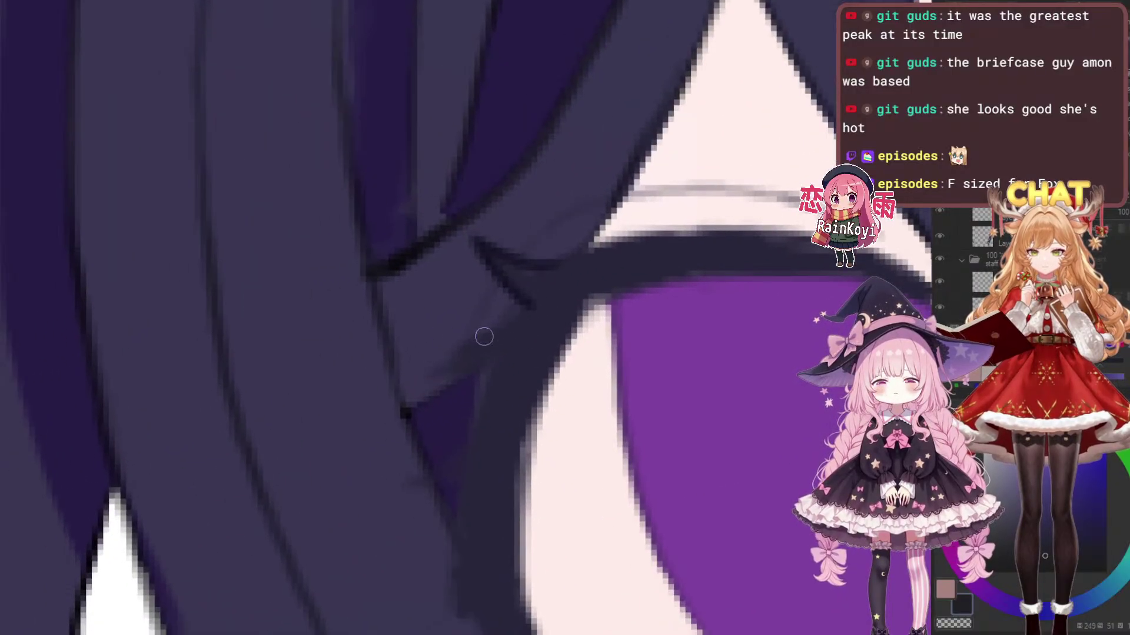
pyautogui.moveTo(421, 365); pyautogui.dragTo(524, 316)
pyautogui.hotkey('ctrl', 'z')
pyautogui.hotkey('ctrl', 'z')
pyautogui.moveTo(438, 361); pyautogui.dragTo(516, 316)
pyautogui.scroll(-4, 574, 296)
pyautogui.scroll(1, 574, 296)
pyautogui.scroll(3, 614, 315)
pyautogui.moveTo(478, 324)
pyautogui.mouseDown()
pyautogui.moveTo(566, 309)
pyautogui.moveTo(535, 320)
pyautogui.moveTo(562, 314)
pyautogui.moveTo(514, 418)
pyautogui.mouseUp()
pyautogui.hotkey('ctrl', 'z')
pyautogui.scroll(-5, 578, 388)
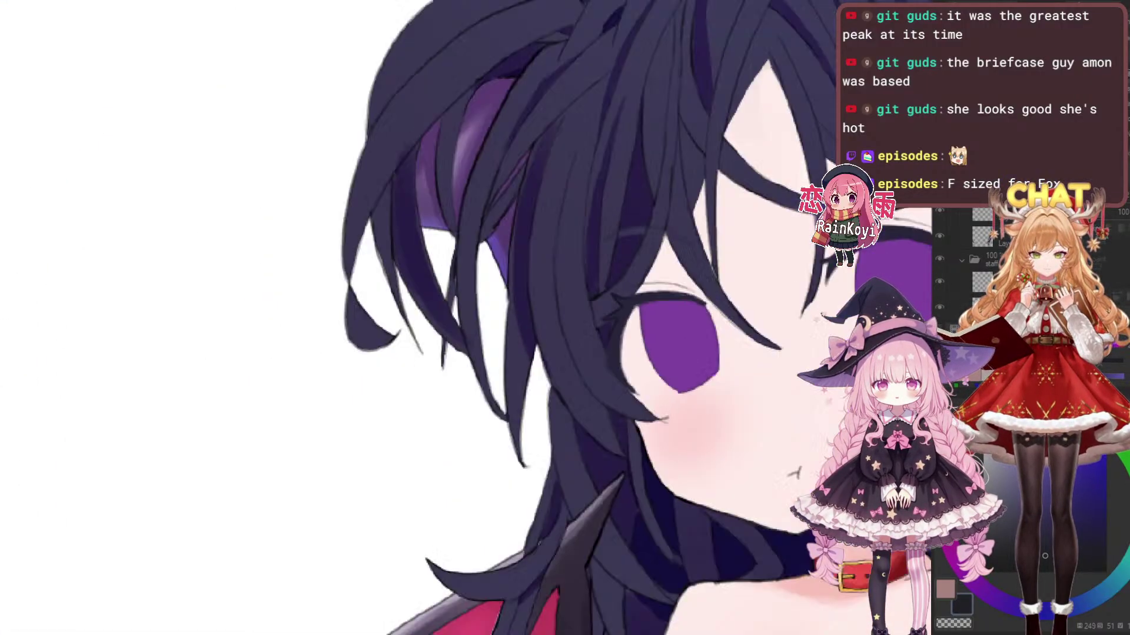
# Try to smooth the upper edge of the viewer's-left upper lash line with one long stroke above the iris
pyautogui.scroll(5, 577, 389)
pyautogui.scroll(2, 502, 309)
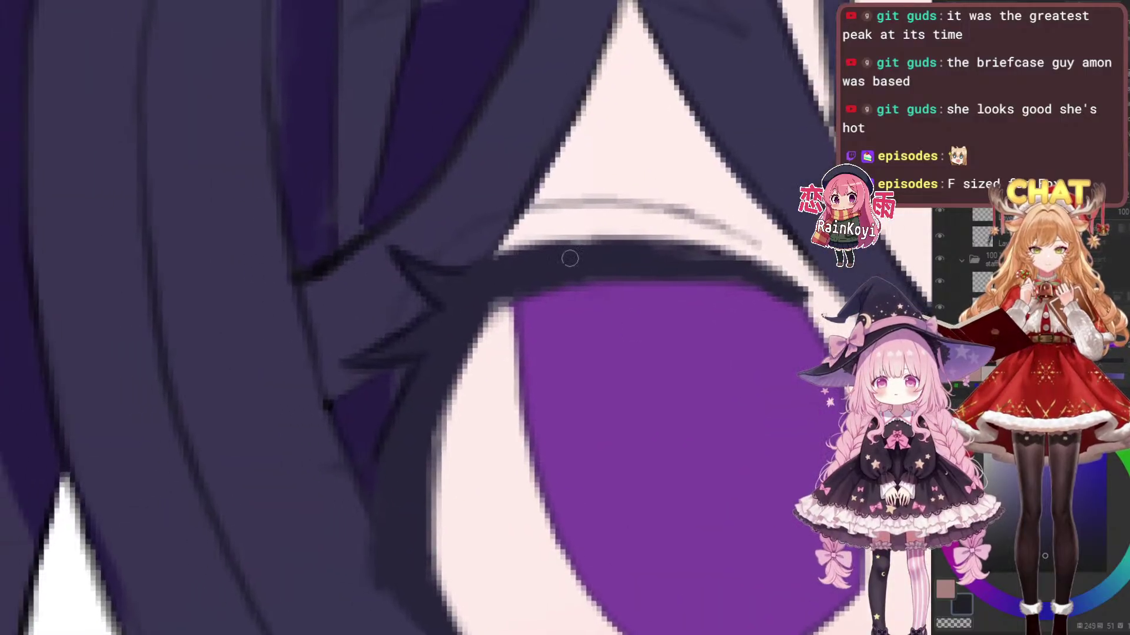
pyautogui.moveTo(472, 266); pyautogui.dragTo(609, 244)
pyautogui.hotkey('ctrl', 'z')
pyautogui.moveTo(471, 261); pyautogui.dragTo(737, 248)
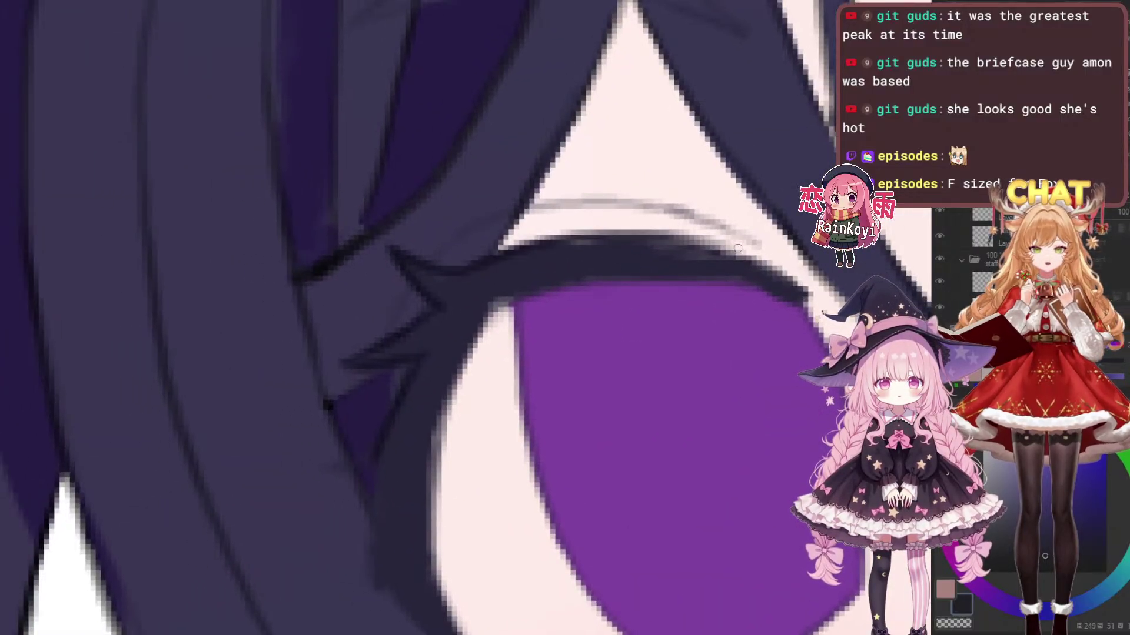
pyautogui.hotkey('ctrl', 'z')
pyautogui.moveTo(460, 266); pyautogui.dragTo(727, 241)
pyautogui.hotkey('ctrl', 'z')
pyautogui.moveTo(469, 268)
pyautogui.mouseDown()
pyautogui.moveTo(602, 246)
pyautogui.moveTo(671, 249)
pyautogui.moveTo(630, 240)
pyautogui.moveTo(690, 244)
pyautogui.moveTo(770, 271)
pyautogui.moveTo(650, 239)
pyautogui.moveTo(801, 281)
pyautogui.mouseUp()
pyautogui.hotkey('ctrl', 'z')
pyautogui.hotkey('ctrl', 'z')
pyautogui.scroll(-5, 792, 287)
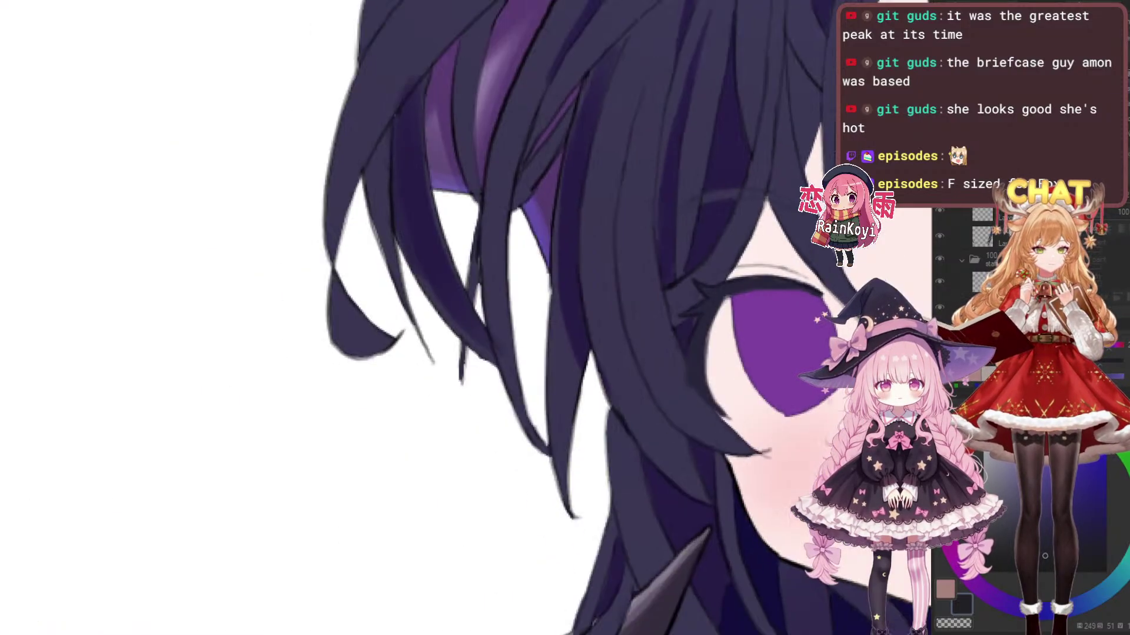
# Outline a larger third lash pointing outward and down over the hair beside the viewer's-left eye
pyautogui.scroll(6, 567, 352)
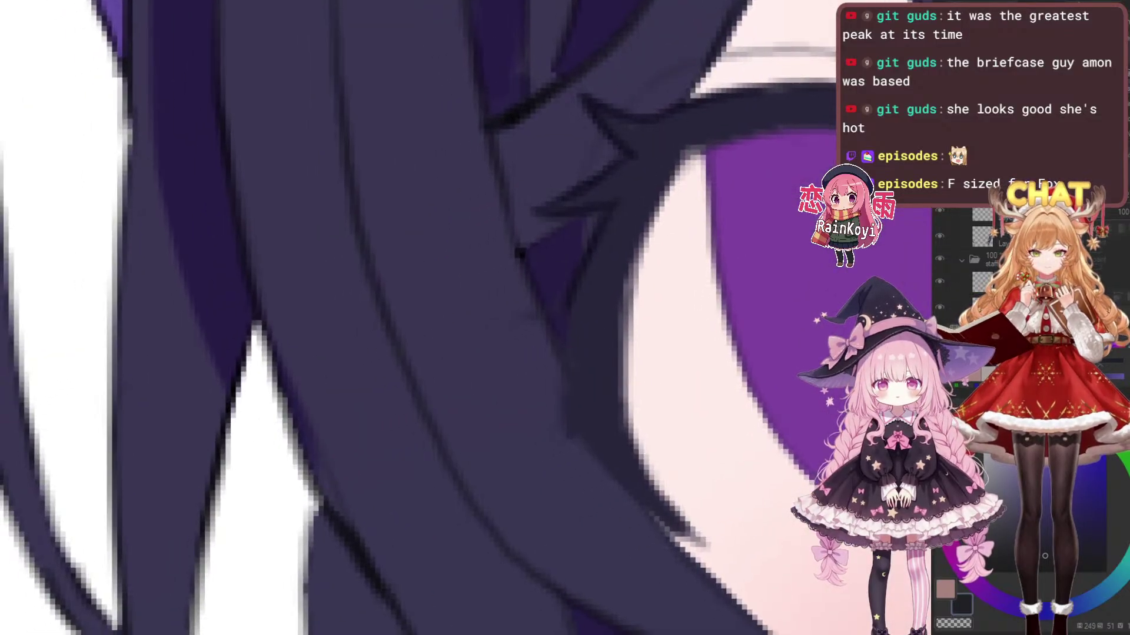
pyautogui.moveTo(563, 354); pyautogui.dragTo(524, 401)
pyautogui.hotkey('ctrl', 'z')
pyautogui.moveTo(580, 318); pyautogui.dragTo(531, 395)
pyautogui.press('e')
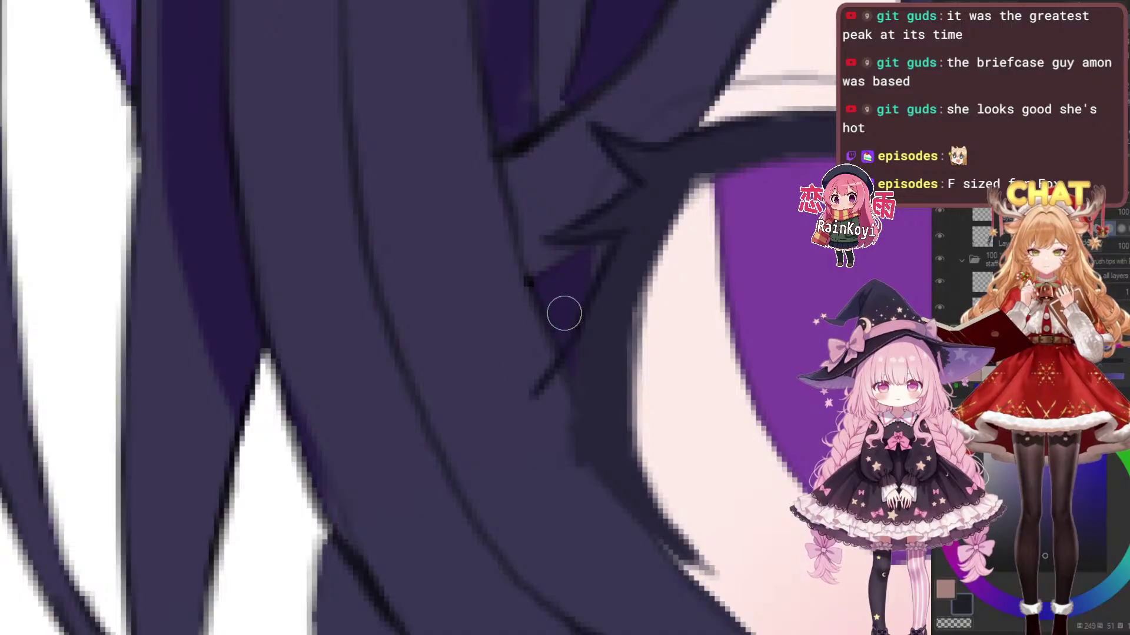
pyautogui.scroll(-5, 572, 360)
pyautogui.scroll(5, 572, 360)
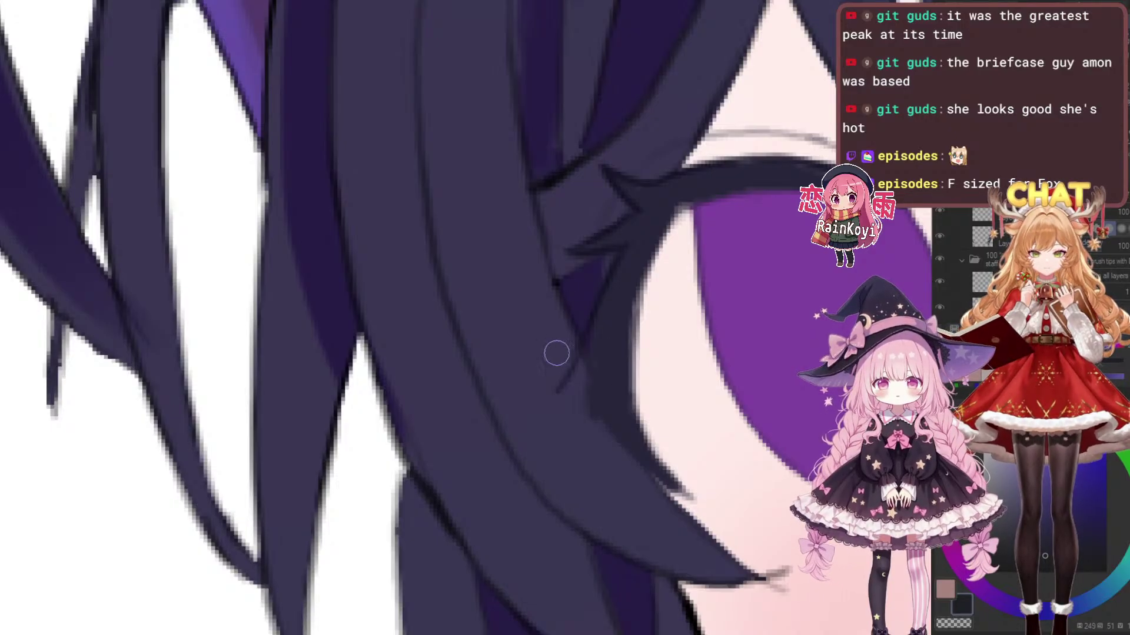
pyautogui.moveTo(608, 364); pyautogui.dragTo(549, 338)
pyautogui.press('p')
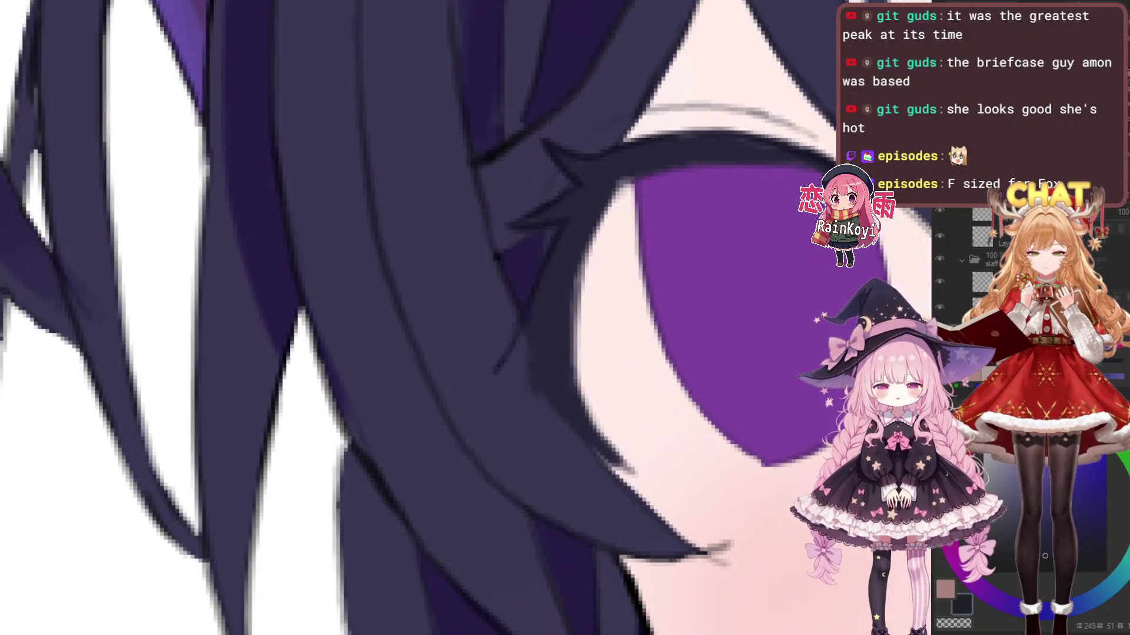
pyautogui.moveTo(496, 373); pyautogui.dragTo(578, 401)
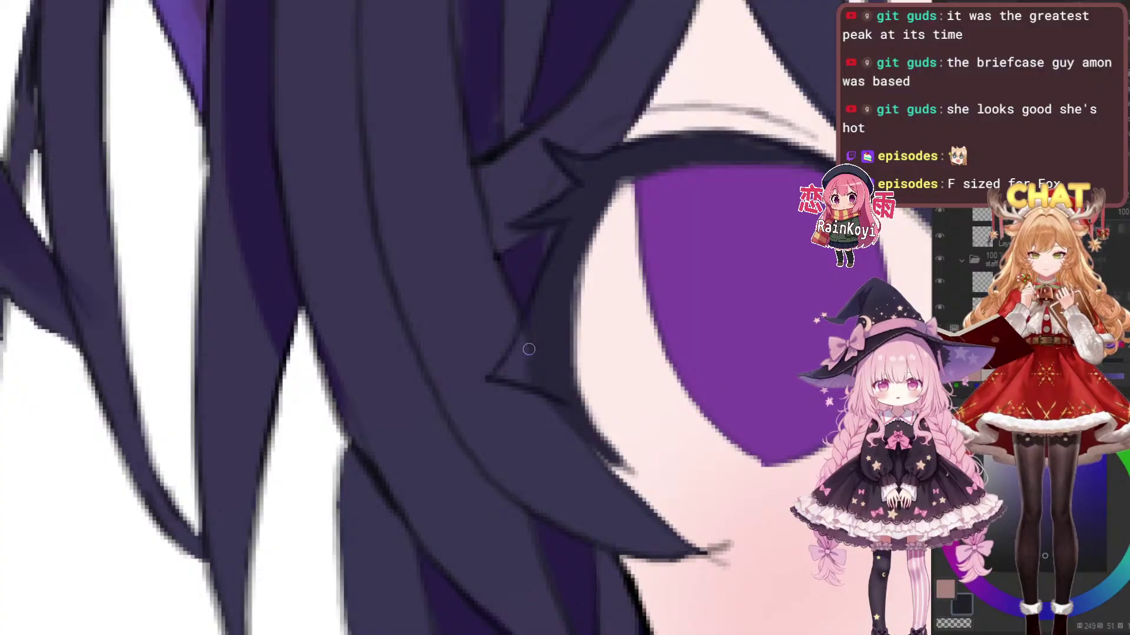
# Fill the third lash with the dark navy lash color and keep its edges crisp against the hair
pyautogui.hscroll(2, 536, 346)
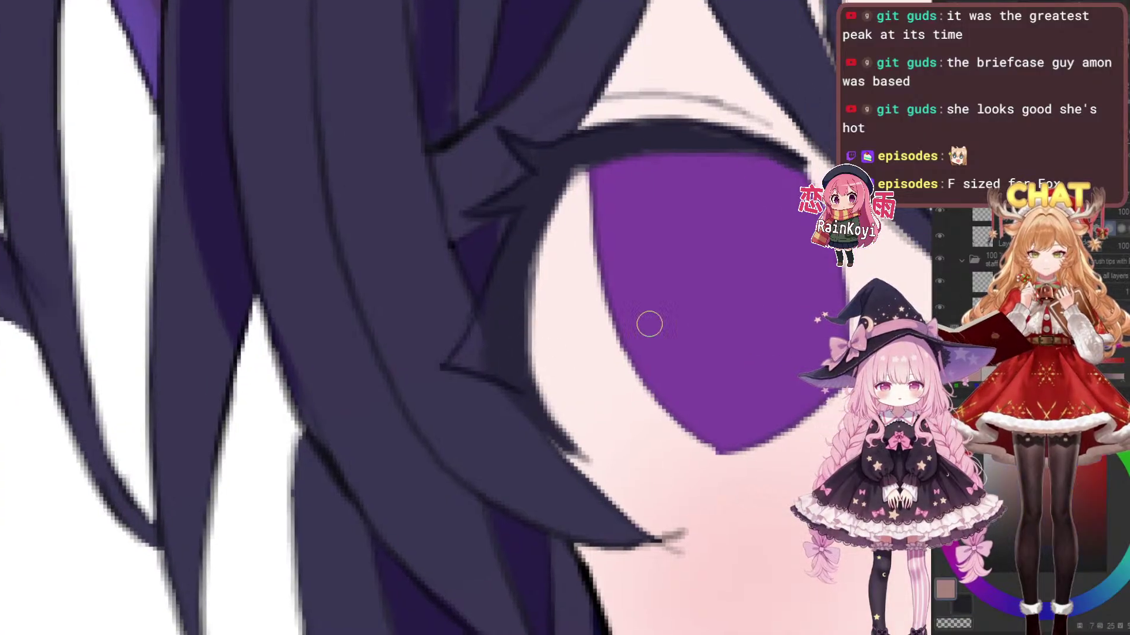
pyautogui.scroll(2, 604, 336)
pyautogui.moveTo(496, 299)
pyautogui.mouseDown()
pyautogui.moveTo(464, 350)
pyautogui.moveTo(469, 338)
pyautogui.mouseUp()
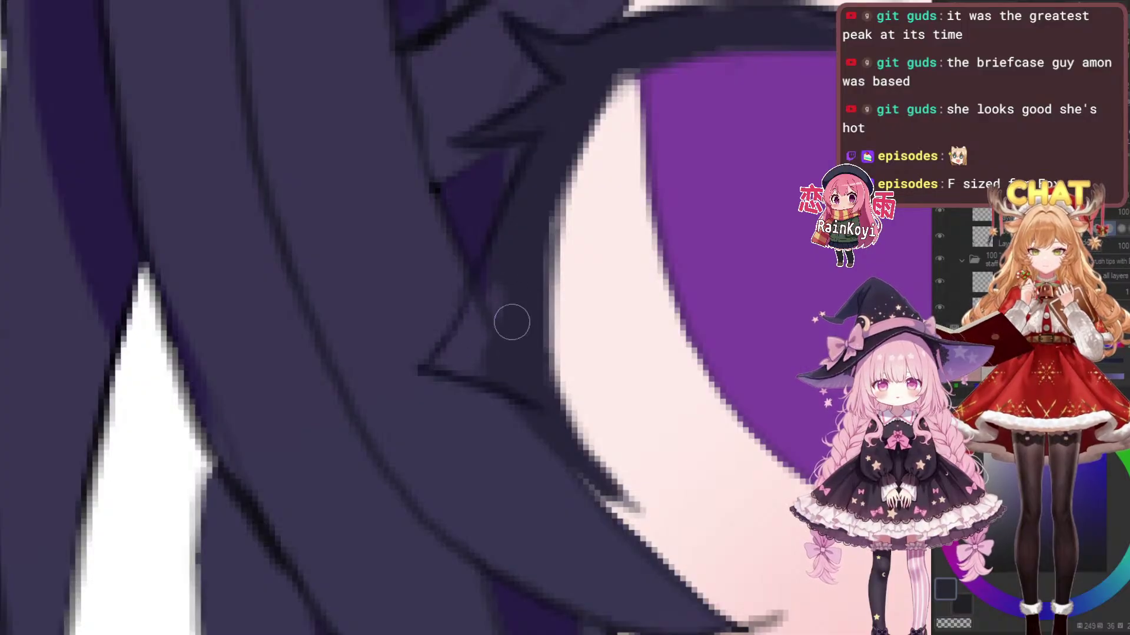
pyautogui.press('[')
pyautogui.moveTo(503, 300)
pyautogui.mouseDown()
pyautogui.moveTo(474, 347)
pyautogui.moveTo(444, 358)
pyautogui.moveTo(514, 377)
pyautogui.mouseUp()
pyautogui.press('e')
pyautogui.press('[')
pyautogui.press('[')
pyautogui.press('[')
pyautogui.moveTo(469, 297); pyautogui.dragTo(431, 356)
pyautogui.hotkey('ctrl', 'z')
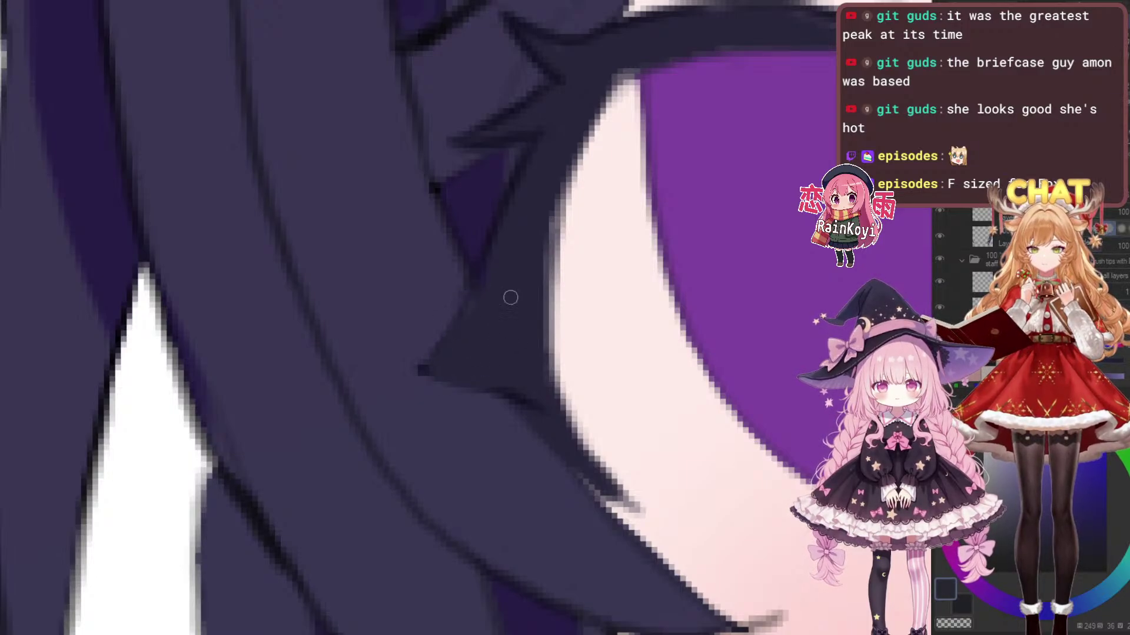
pyautogui.press('x')
pyautogui.press('[')
pyautogui.press('[')
pyautogui.press('[')
pyautogui.moveTo(455, 328)
pyautogui.mouseDown()
pyautogui.moveTo(419, 371)
pyautogui.moveTo(498, 389)
pyautogui.moveTo(538, 419)
pyautogui.mouseUp()
pyautogui.hotkey('ctrl', 'z')
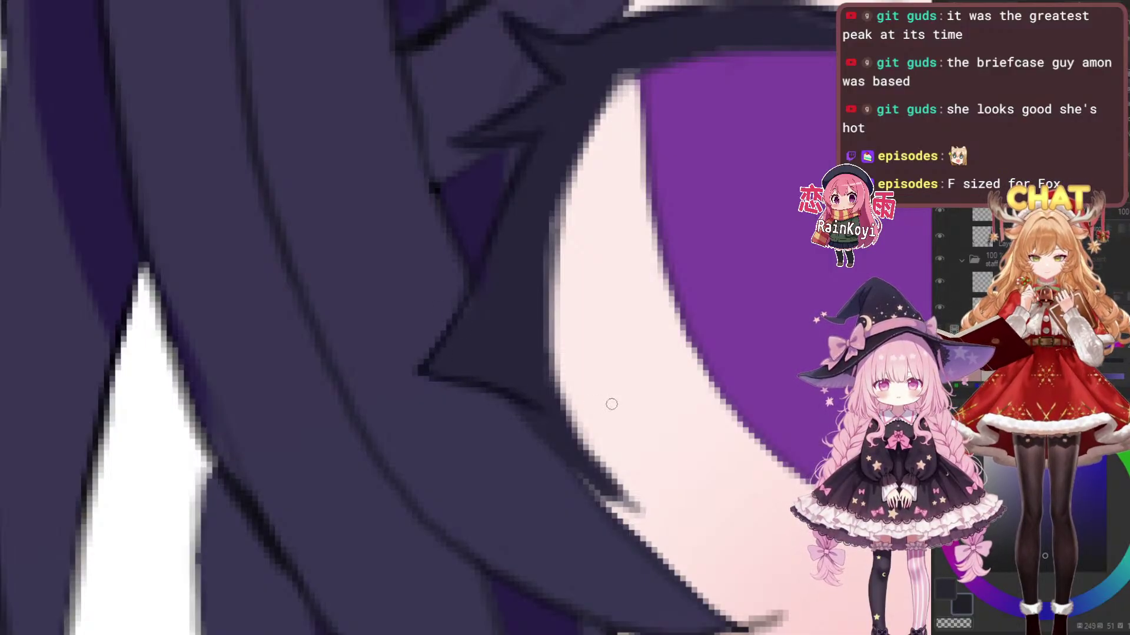
# Smooth the inner edge of the viewer's-left outer lash line where it borders the eye white
pyautogui.scroll(-1, 605, 367)
pyautogui.scroll(-1, 394, 368)
pyautogui.scroll(-2, 562, 381)
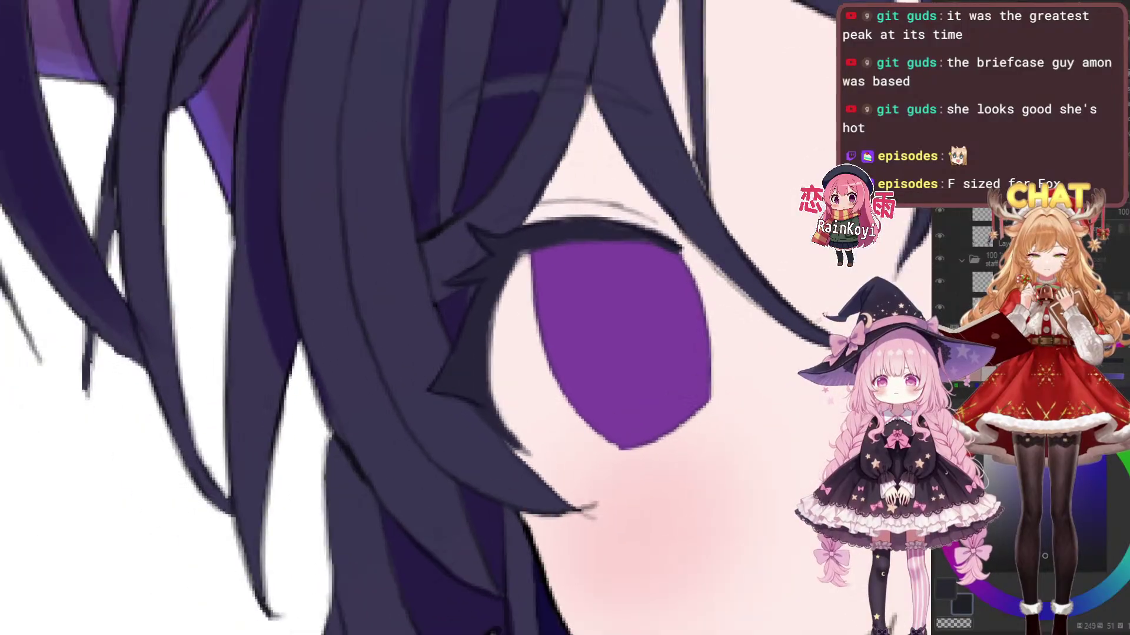
pyautogui.scroll(3, 532, 300)
pyautogui.moveTo(521, 225); pyautogui.dragTo(452, 384)
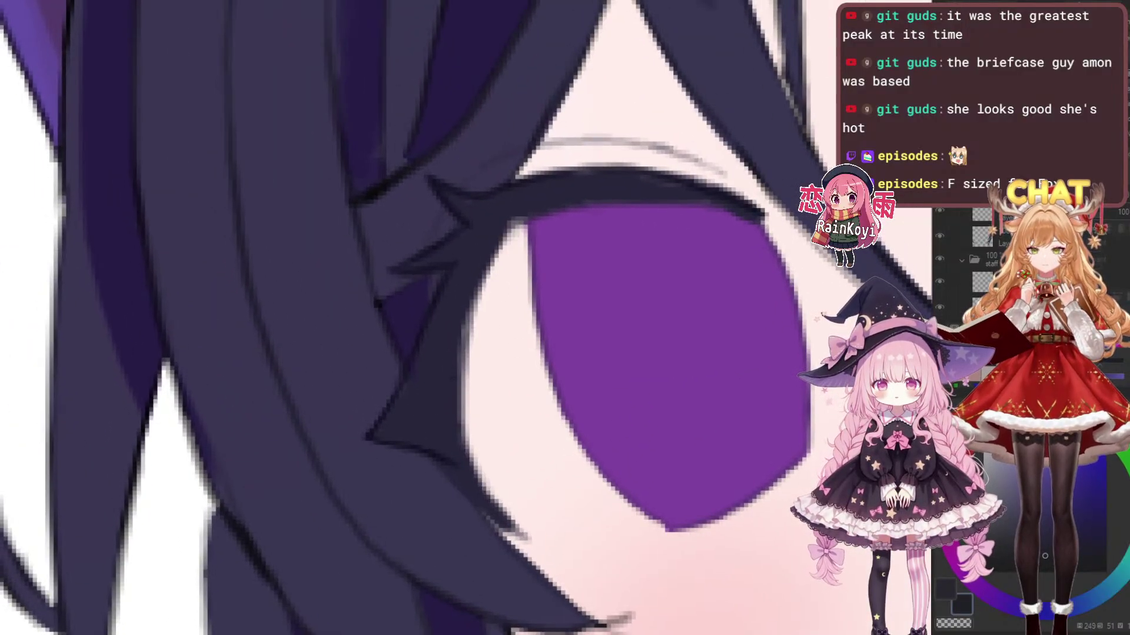
pyautogui.moveTo(510, 239); pyautogui.dragTo(462, 386)
pyautogui.hotkey('ctrl', 'z')
pyautogui.moveTo(510, 237)
pyautogui.mouseDown()
pyautogui.moveTo(462, 401)
pyautogui.moveTo(482, 466)
pyautogui.moveTo(463, 399)
pyautogui.mouseUp()
pyautogui.moveTo(429, 327); pyautogui.dragTo(436, 408)
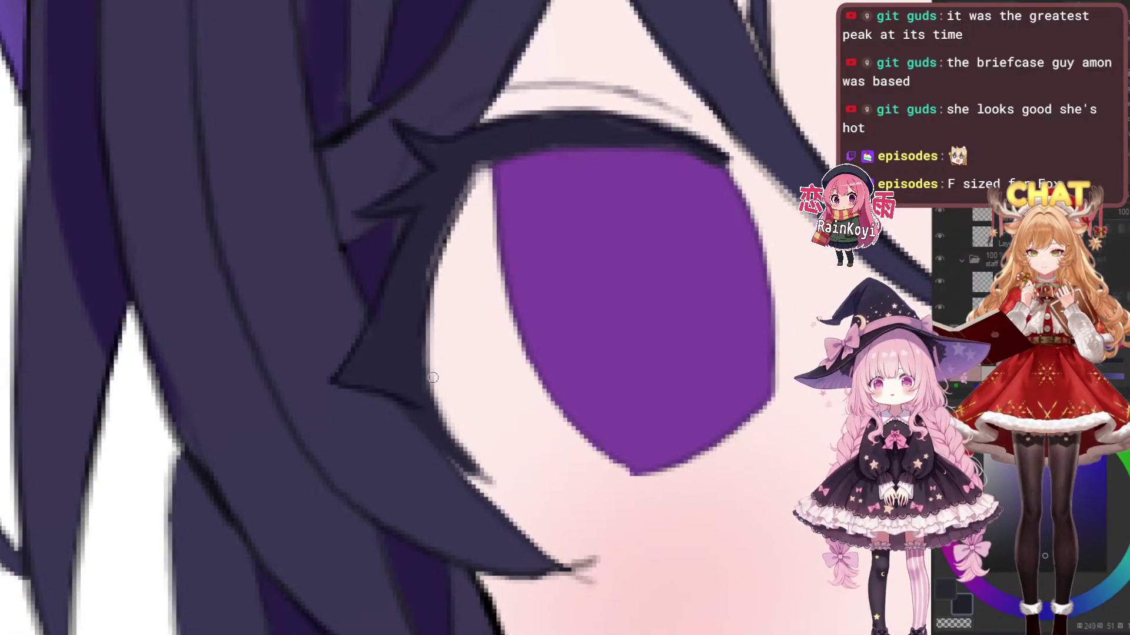
pyautogui.moveTo(431, 287); pyautogui.dragTo(438, 409)
pyautogui.hotkey('ctrl', 'z')
pyautogui.moveTo(431, 265); pyautogui.dragTo(440, 421)
# Extend the lower end of the viewer's-left outer lash line into a thin tapered tip over the cheek
pyautogui.moveTo(430, 379); pyautogui.dragTo(481, 454)
pyautogui.moveTo(453, 407); pyautogui.dragTo(426, 370)
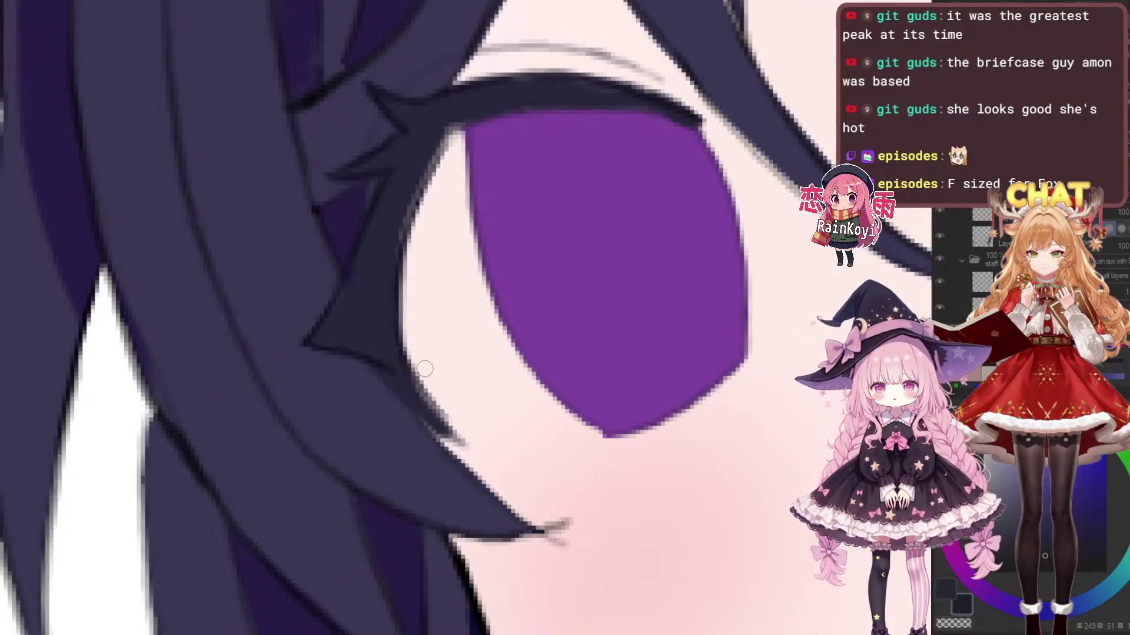
pyautogui.moveTo(423, 377); pyautogui.dragTo(462, 432)
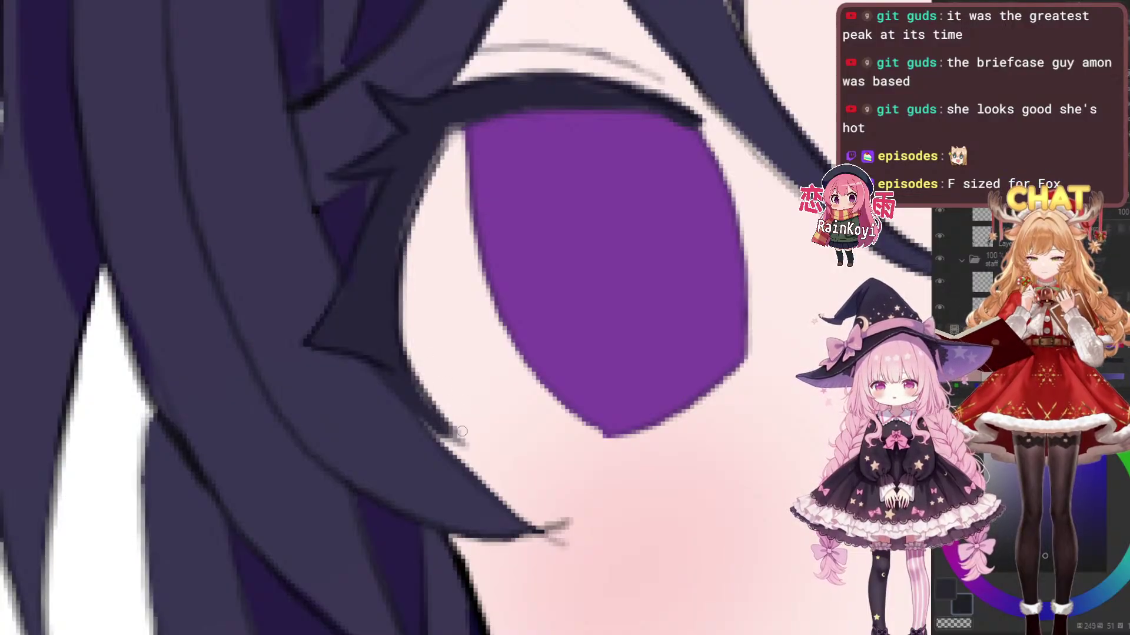
pyautogui.scroll(-1, 599, 248)
pyautogui.moveTo(434, 352)
pyautogui.mouseDown()
pyautogui.moveTo(510, 425)
pyautogui.moveTo(498, 416)
pyautogui.mouseUp()
pyautogui.hotkey('ctrl', 'z')
pyautogui.hotkey('ctrl', 'z')
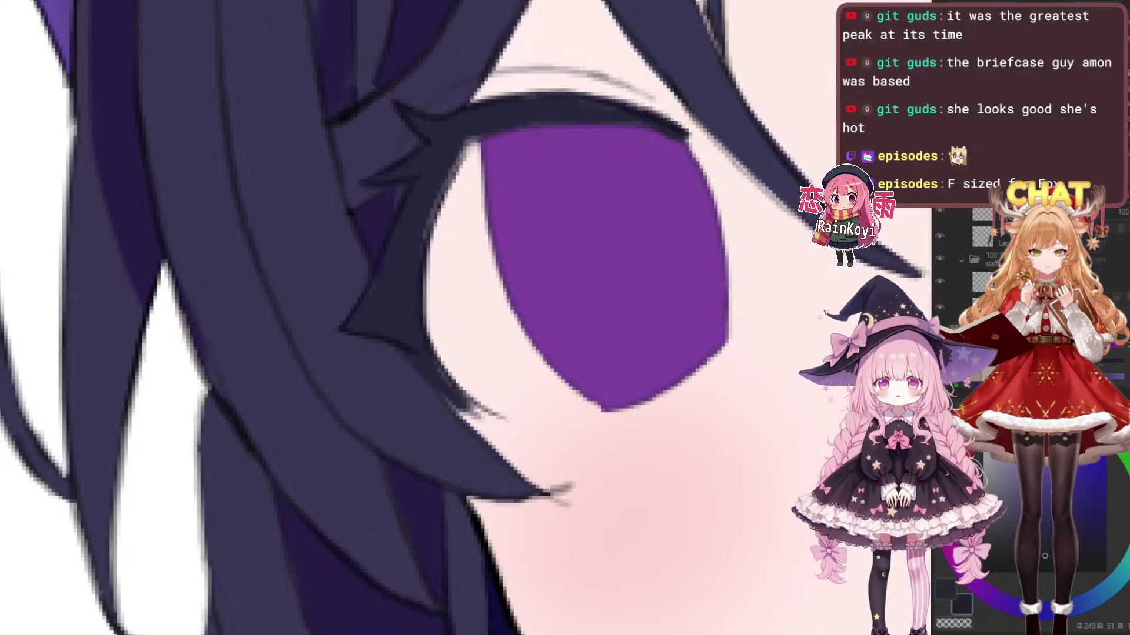
pyautogui.scroll(-1, 604, 335)
pyautogui.scroll(3, 459, 382)
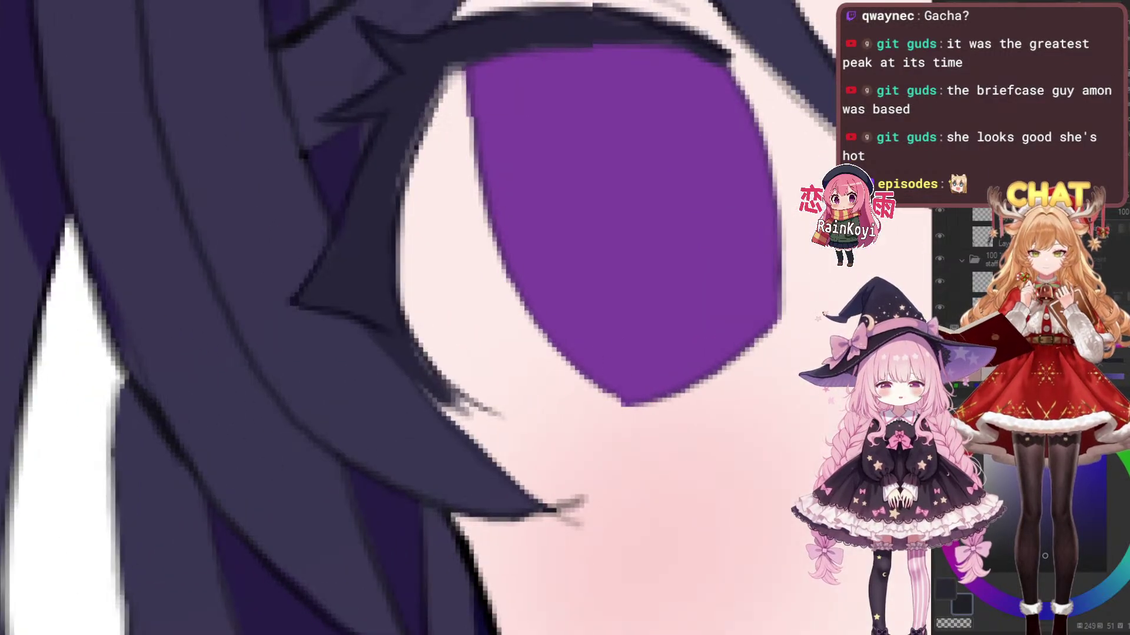
# Round the inner corner where the upper lash line meets the outer lash line beside the iris
pyautogui.scroll(1, 494, 329)
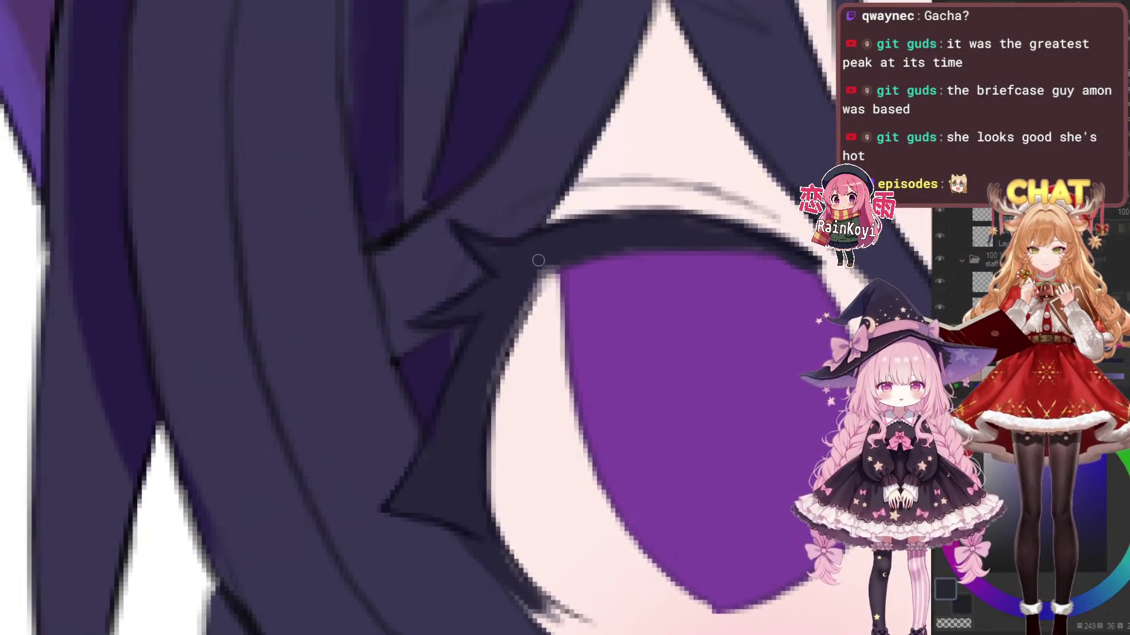
pyautogui.moveTo(542, 275); pyautogui.dragTo(493, 376)
pyautogui.moveTo(535, 284)
pyautogui.mouseDown()
pyautogui.moveTo(563, 260)
pyautogui.moveTo(565, 273)
pyautogui.mouseUp()
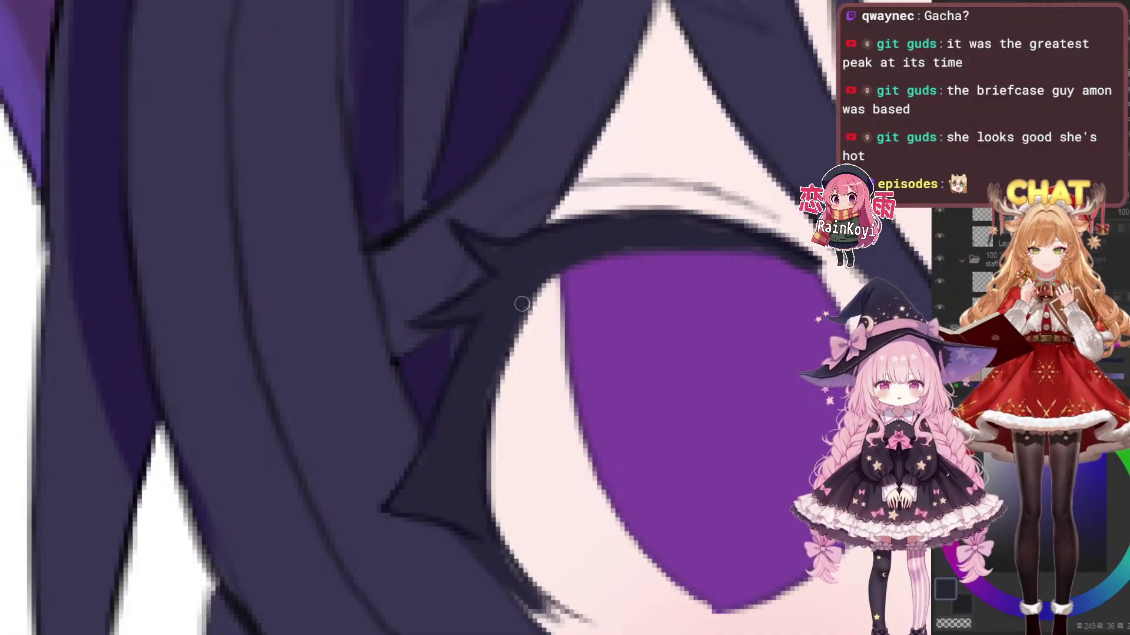
pyautogui.scroll(-3, 733, 250)
pyautogui.scroll(1, 736, 247)
pyautogui.moveTo(746, 250); pyautogui.dragTo(637, 316)
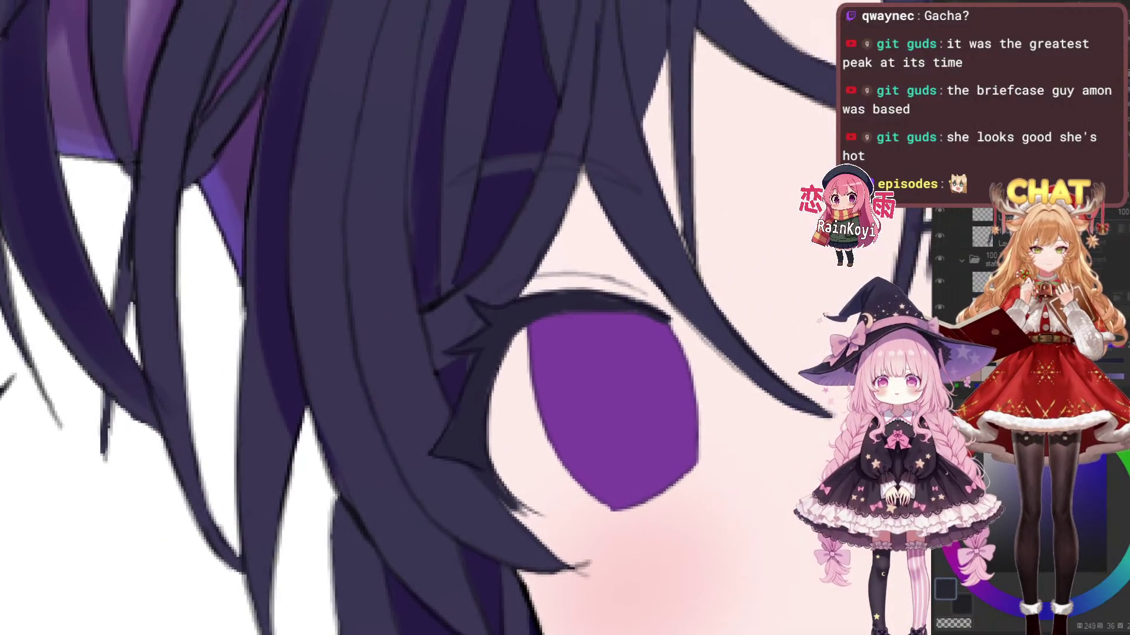
# Even out the underside of the viewer's-left upper lash line along the top of the iris
pyautogui.scroll(3, 637, 317)
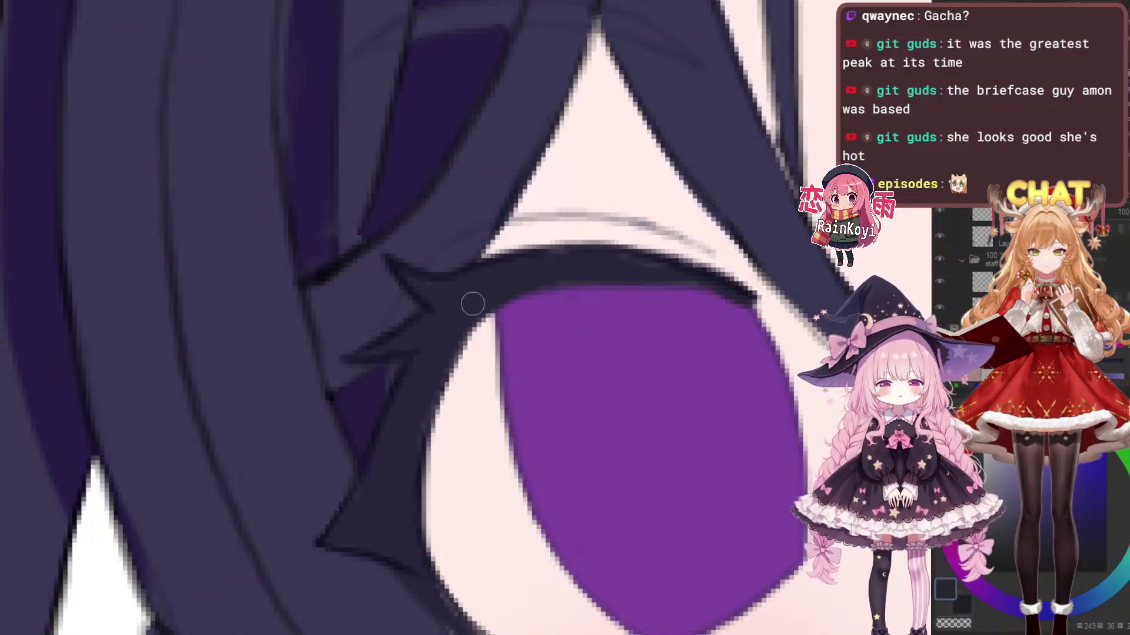
pyautogui.moveTo(545, 279)
pyautogui.mouseDown()
pyautogui.moveTo(649, 287)
pyautogui.moveTo(622, 301)
pyautogui.mouseUp()
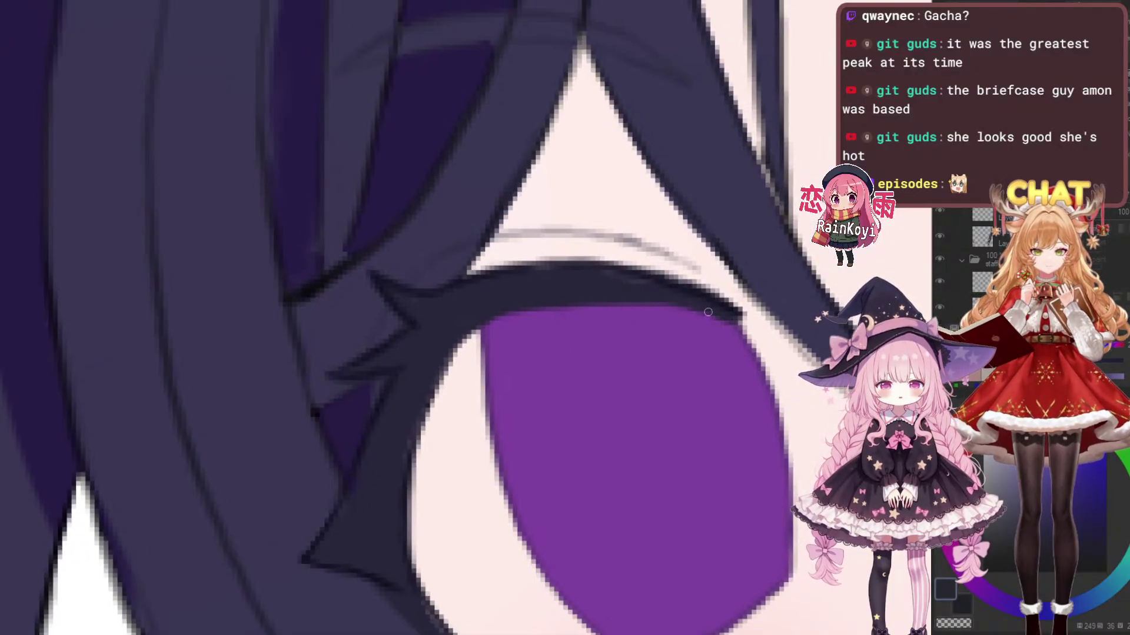
pyautogui.moveTo(615, 302); pyautogui.dragTo(716, 312)
pyautogui.moveTo(555, 283); pyautogui.dragTo(591, 311)
pyautogui.scroll(1, 592, 312)
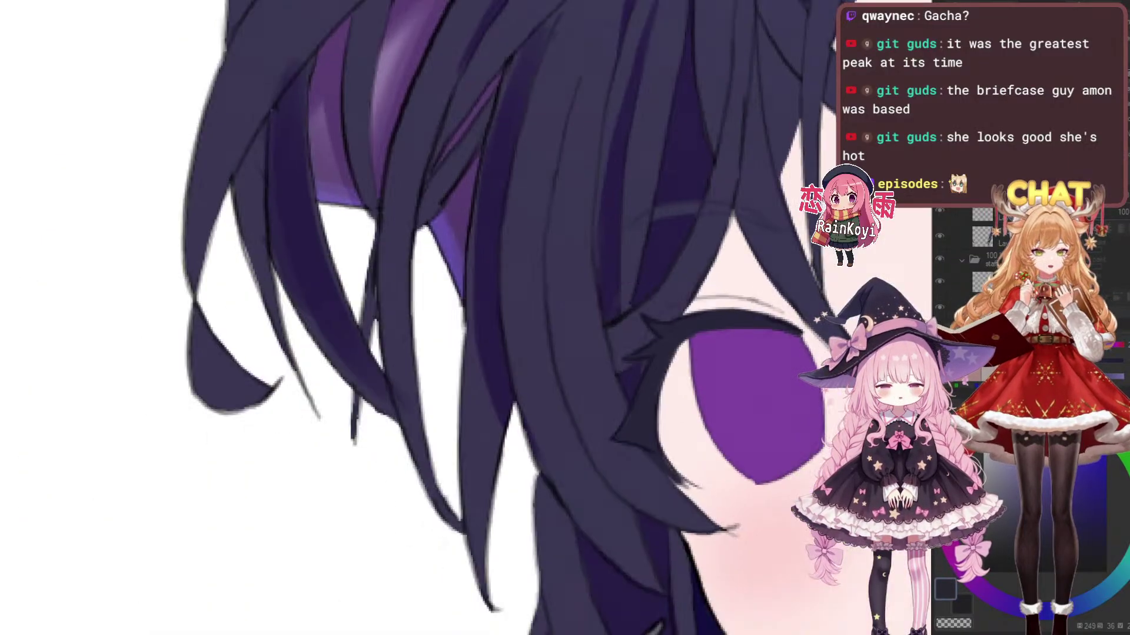
pyautogui.scroll(-3, 620, 297)
# Erase the excess dark paint between the thin lower lash tip and the hair strand below it
pyautogui.scroll(4, 637, 295)
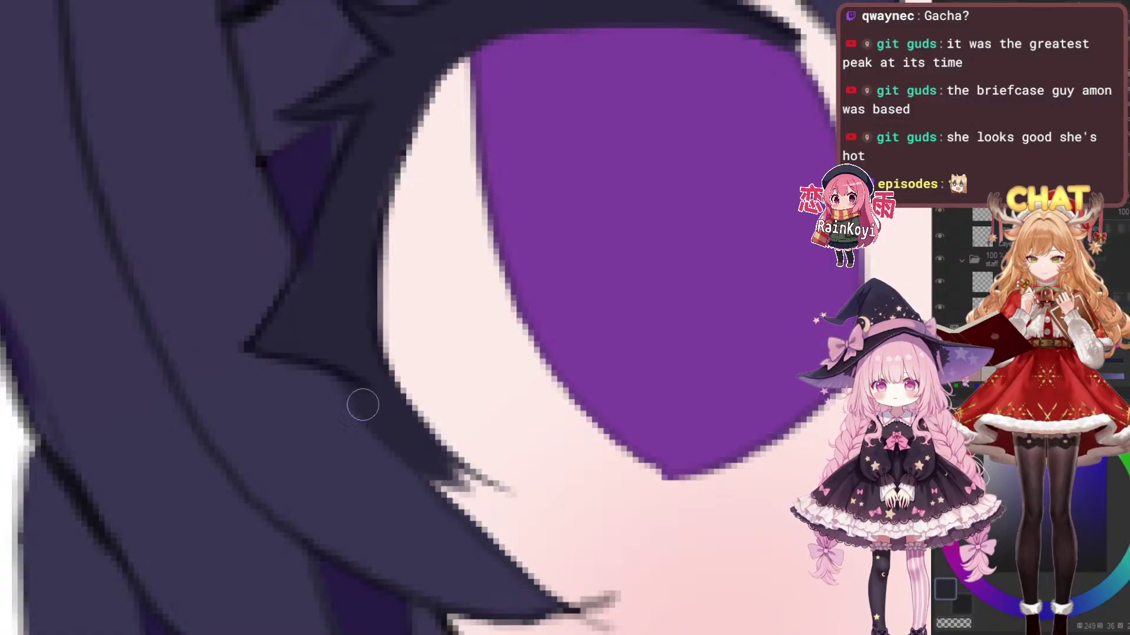
pyautogui.moveTo(379, 422); pyautogui.dragTo(448, 479)
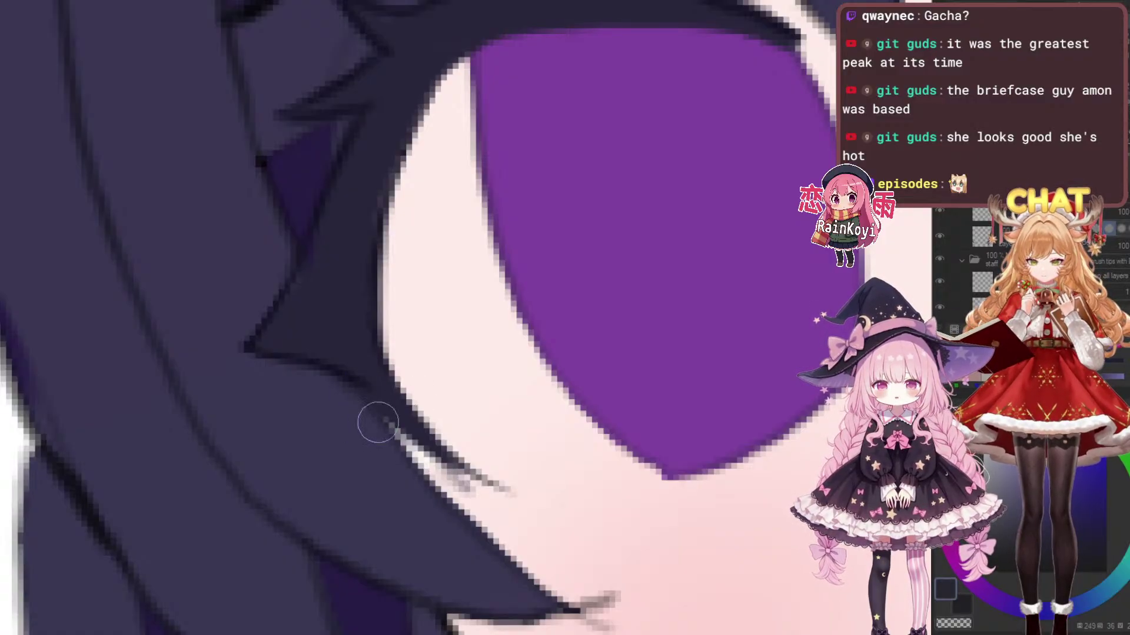
pyautogui.moveTo(388, 420)
pyautogui.mouseDown()
pyautogui.moveTo(442, 478)
pyautogui.moveTo(475, 484)
pyautogui.mouseUp()
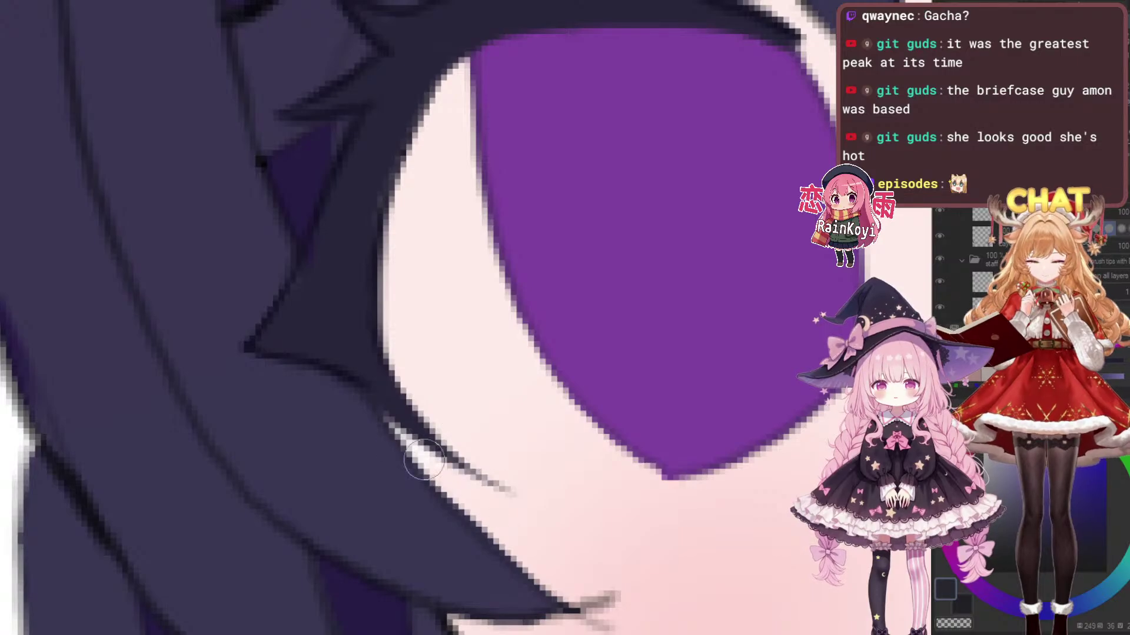
pyautogui.scroll(-3, 463, 379)
pyautogui.scroll(2, 504, 298)
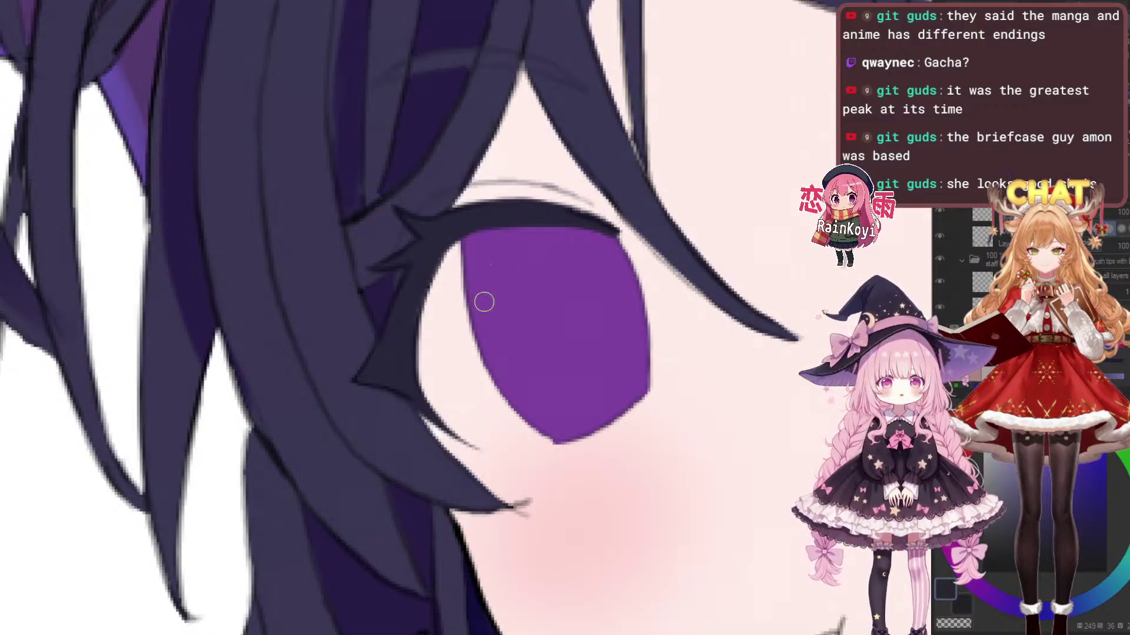
# Thicken the thin lower tip of the viewer's-left outer lash line along its upper edge
pyautogui.scroll(3, 459, 369)
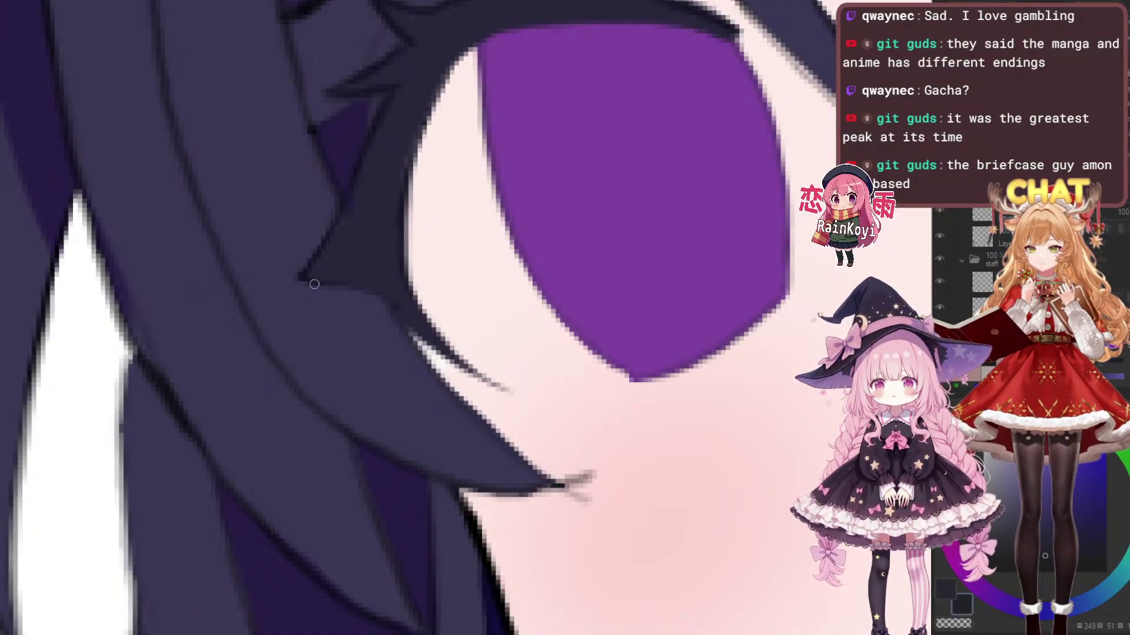
pyautogui.scroll(-1, 329, 286)
pyautogui.scroll(1, 468, 260)
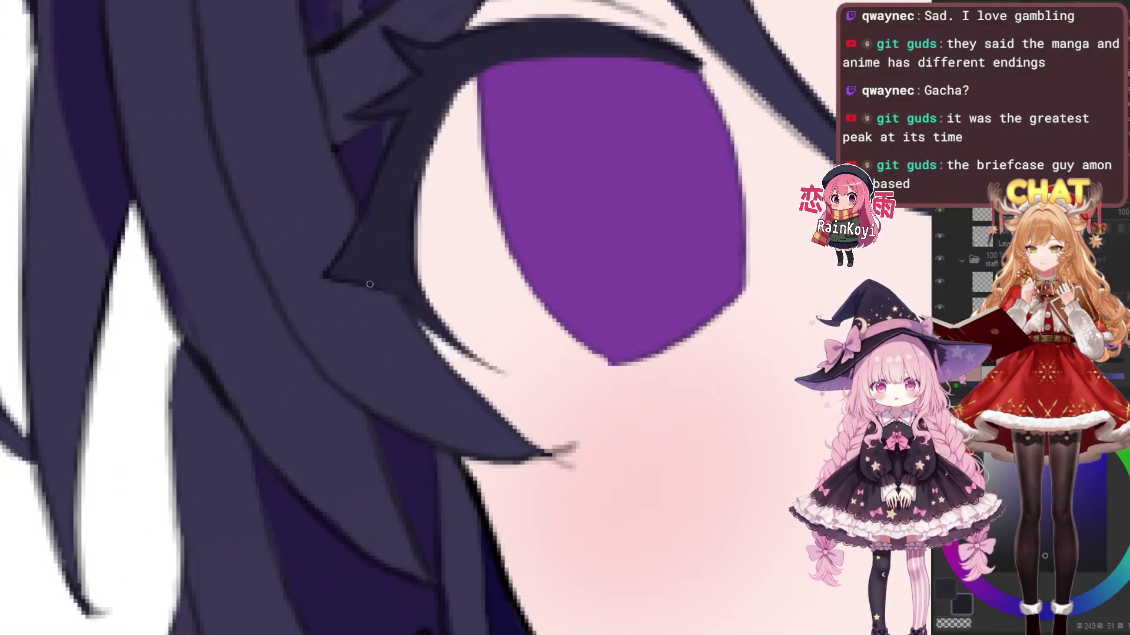
pyautogui.scroll(2, 327, 285)
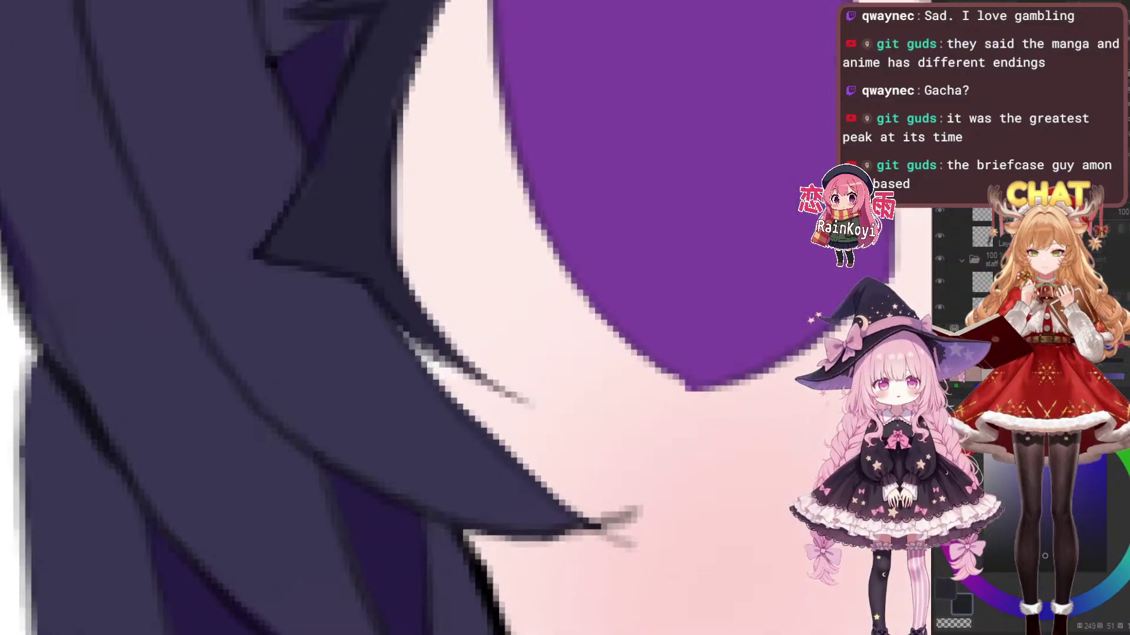
pyautogui.moveTo(351, 283)
pyautogui.mouseDown()
pyautogui.moveTo(406, 330)
pyautogui.moveTo(383, 298)
pyautogui.moveTo(400, 326)
pyautogui.moveTo(343, 288)
pyautogui.mouseUp()
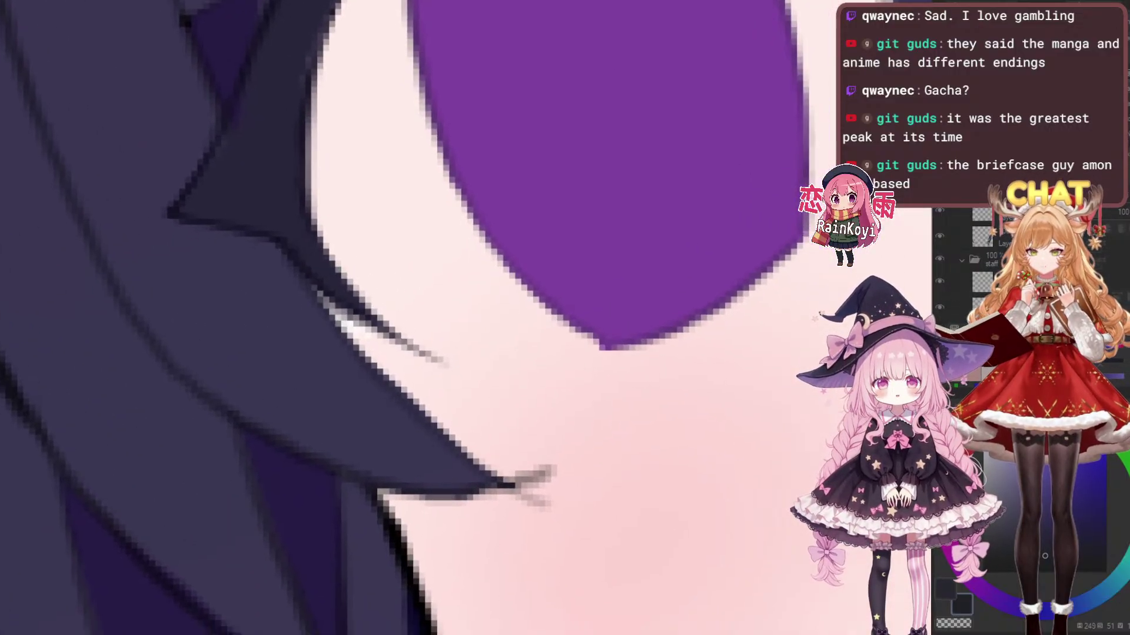
pyautogui.scroll(-3, 457, 323)
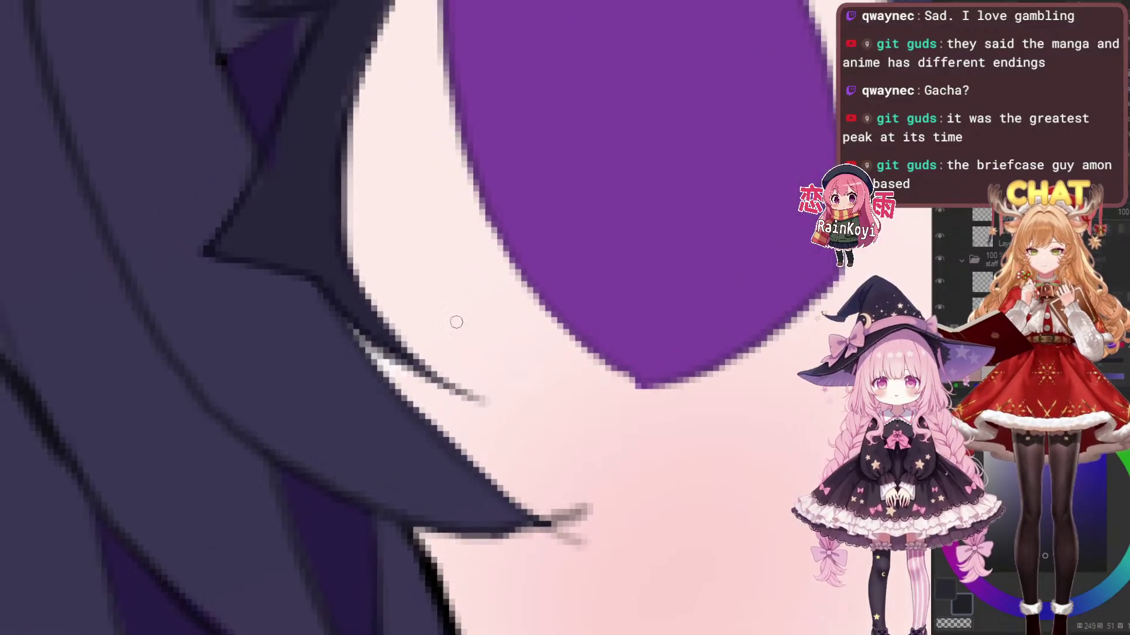
pyautogui.scroll(2, 457, 353)
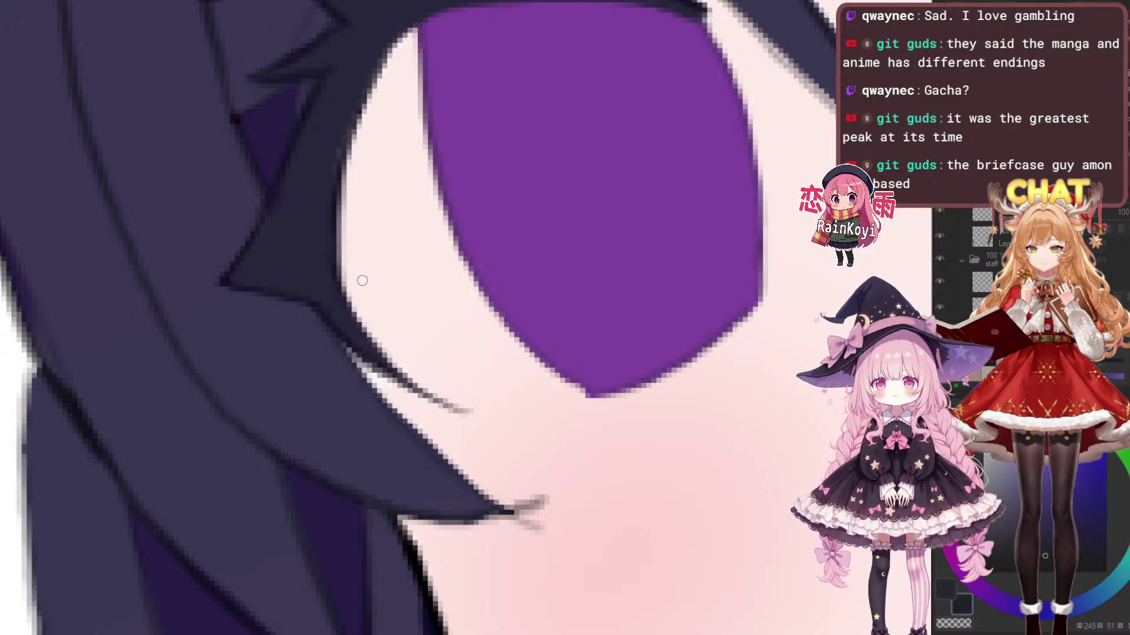
pyautogui.moveTo(347, 310); pyautogui.dragTo(415, 373)
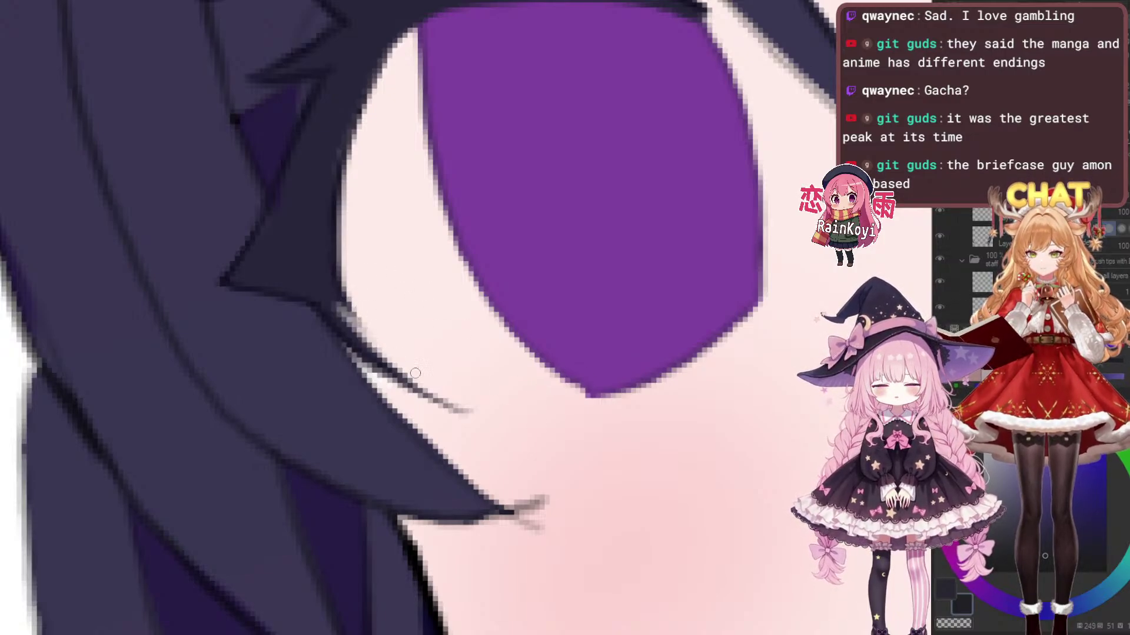
pyautogui.hotkey('ctrl', 'z')
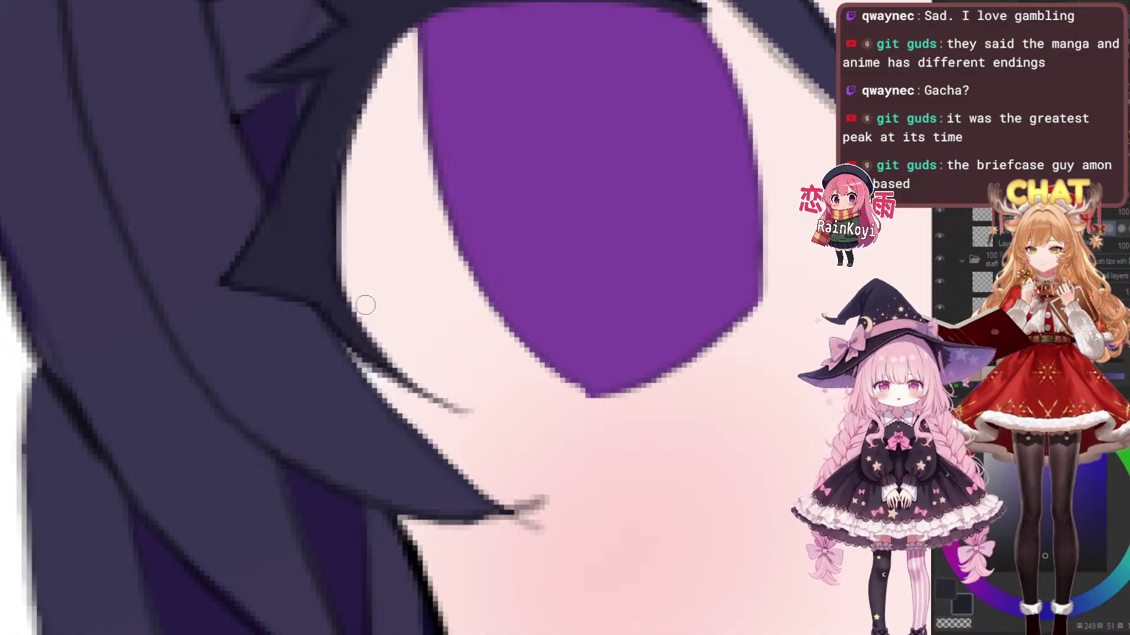
pyautogui.moveTo(362, 318)
pyautogui.mouseDown()
pyautogui.moveTo(302, 272)
pyautogui.moveTo(403, 372)
pyautogui.moveTo(326, 308)
pyautogui.moveTo(380, 355)
pyautogui.moveTo(351, 332)
pyautogui.moveTo(419, 379)
pyautogui.moveTo(371, 352)
pyautogui.moveTo(431, 388)
pyautogui.mouseUp()
pyautogui.press('[')
pyautogui.press('e')
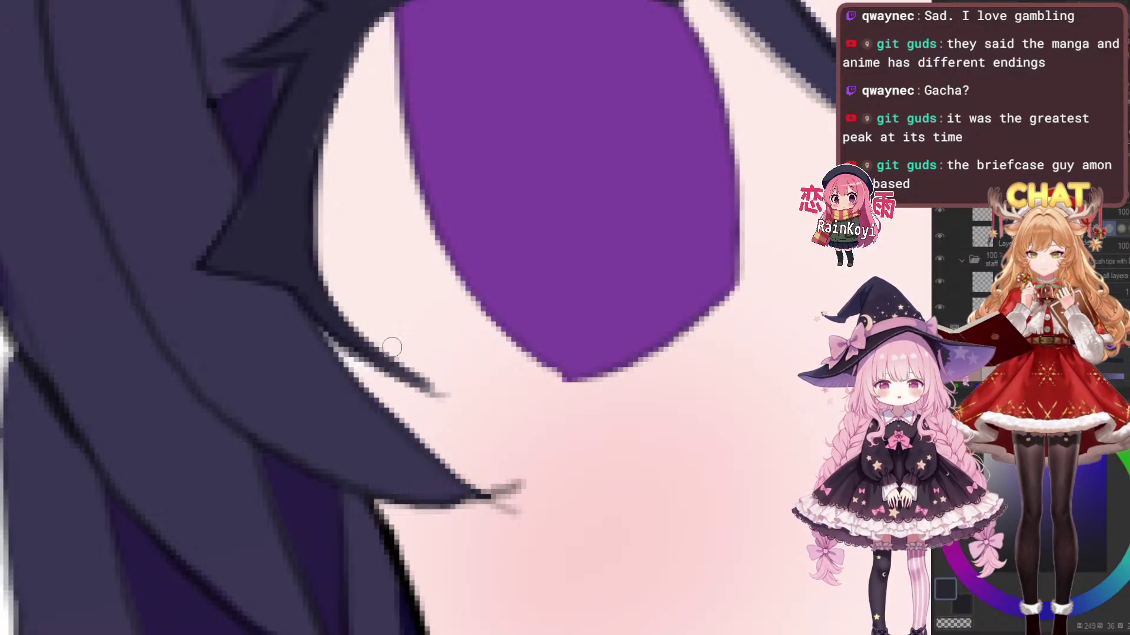
# Smooth the inner edge of the viewer's-left outer lash line beside the white of the eye
pyautogui.moveTo(331, 220); pyautogui.dragTo(364, 277)
pyautogui.press('e')
pyautogui.press(']')
pyautogui.moveTo(322, 316)
pyautogui.mouseDown()
pyautogui.moveTo(351, 150)
pyautogui.moveTo(384, 94)
pyautogui.mouseUp()
pyautogui.hotkey('ctrl', 'z')
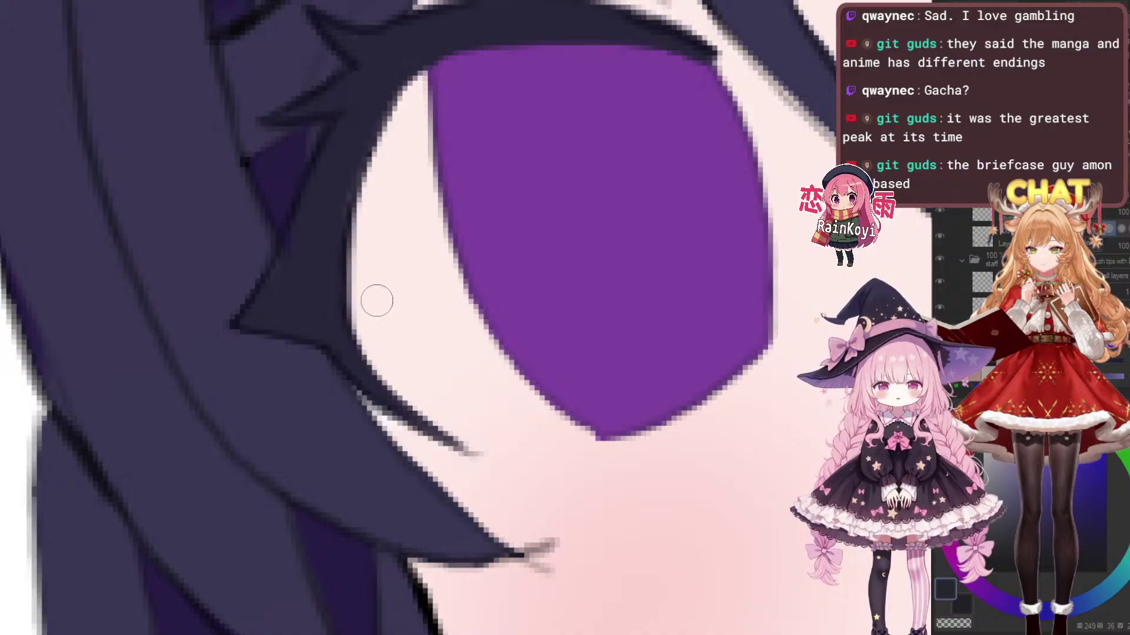
pyautogui.moveTo(376, 301); pyautogui.dragTo(418, 380)
pyautogui.press('p')
pyautogui.moveTo(415, 203); pyautogui.dragTo(393, 295)
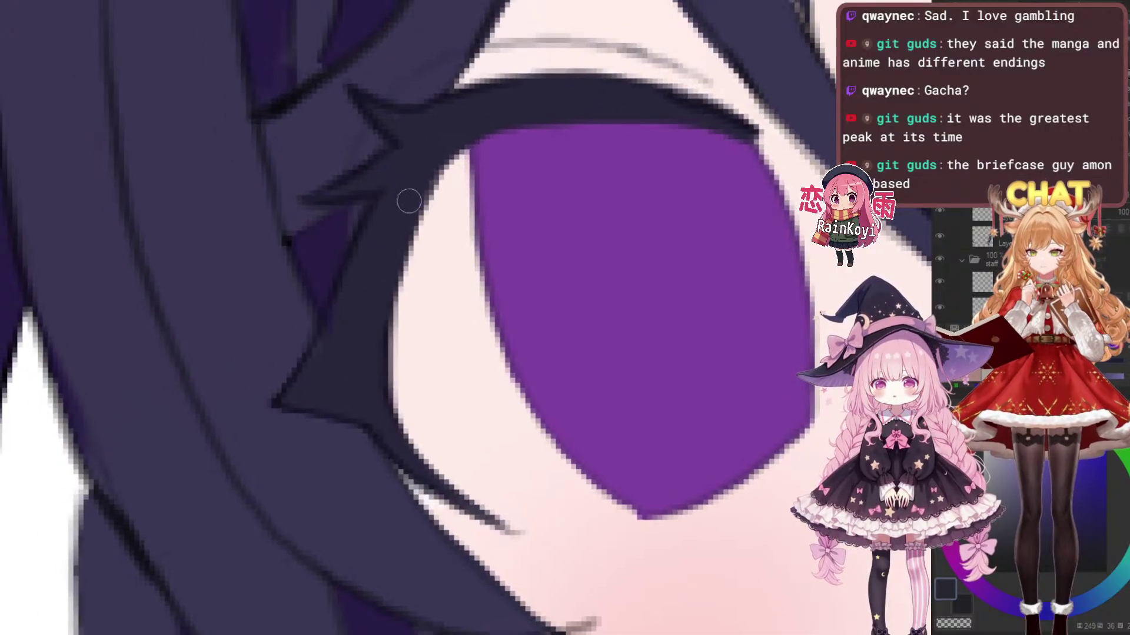
pyautogui.moveTo(413, 246); pyautogui.dragTo(422, 298)
pyautogui.moveTo(441, 209)
pyautogui.mouseDown()
pyautogui.moveTo(417, 293)
pyautogui.moveTo(471, 214)
pyautogui.mouseUp()
# Refine the rounded corner joining the outer lash line to the underside of the upper lash line beside the iris
pyautogui.scroll(-3, 616, 156)
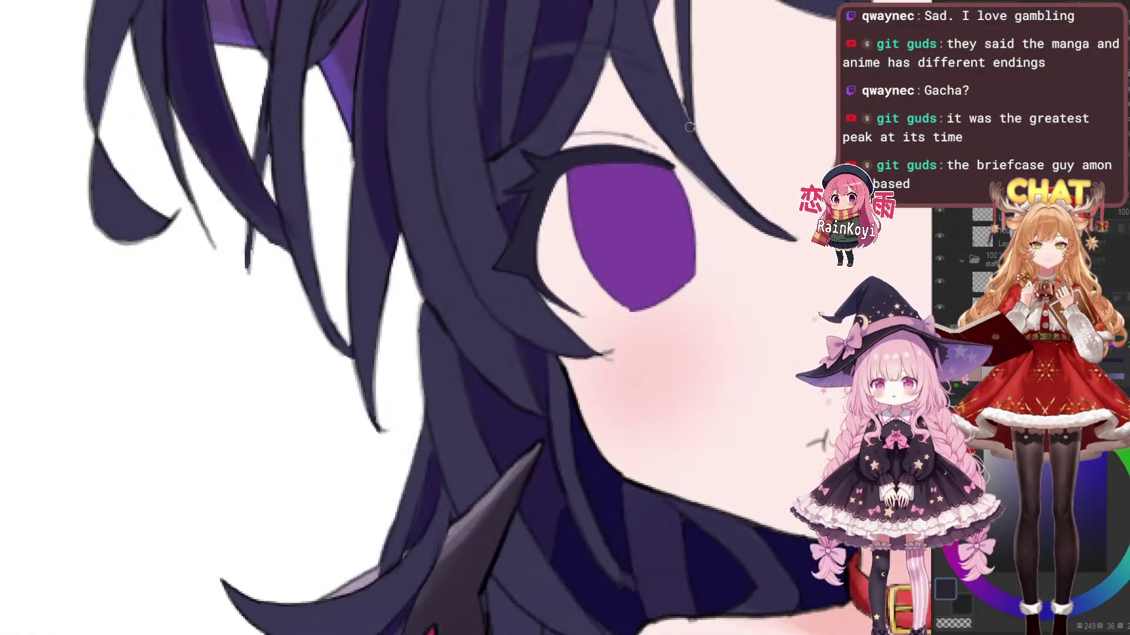
pyautogui.scroll(5, 600, 171)
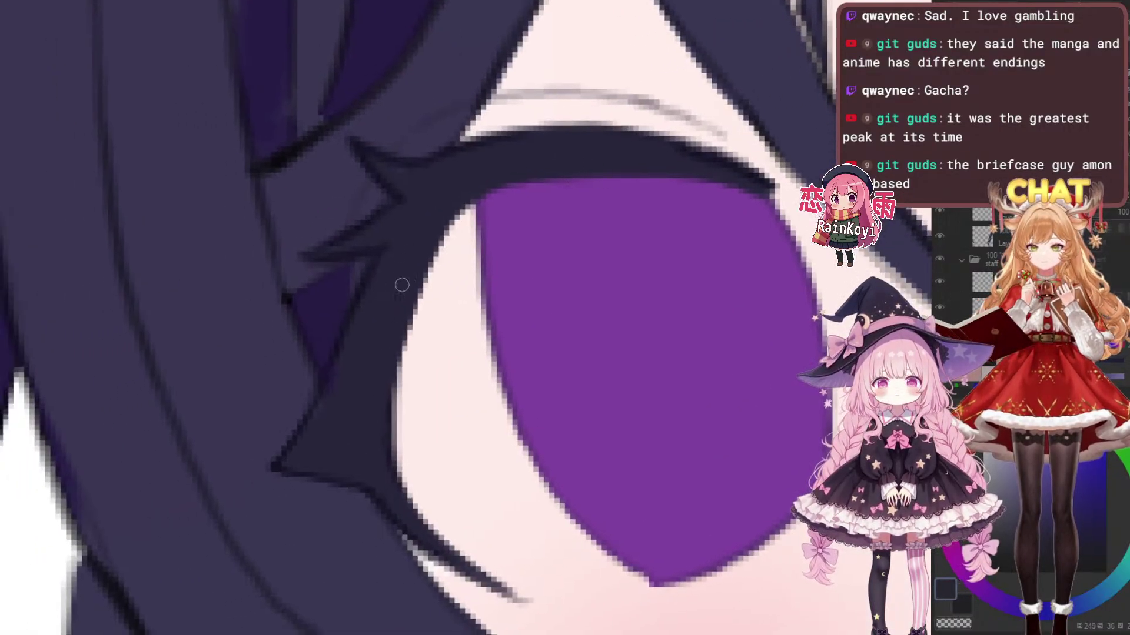
pyautogui.moveTo(437, 258); pyautogui.dragTo(532, 184)
pyautogui.hotkey('ctrl', 'z')
pyautogui.moveTo(452, 223); pyautogui.dragTo(528, 176)
pyautogui.moveTo(440, 184); pyautogui.dragTo(459, 230)
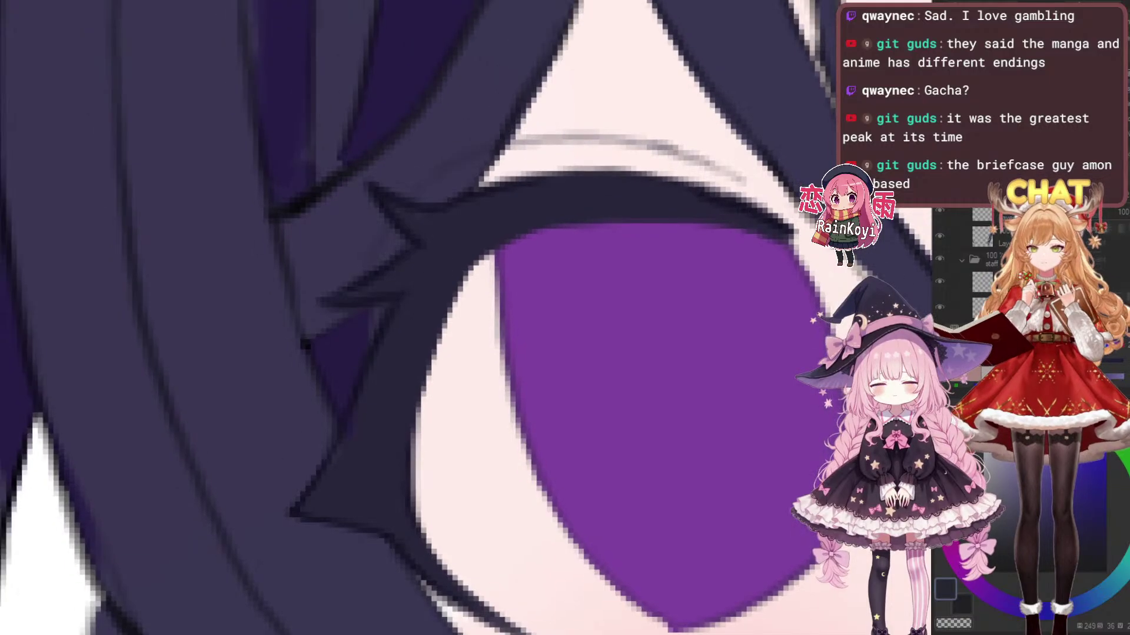
pyautogui.scroll(-3, 457, 220)
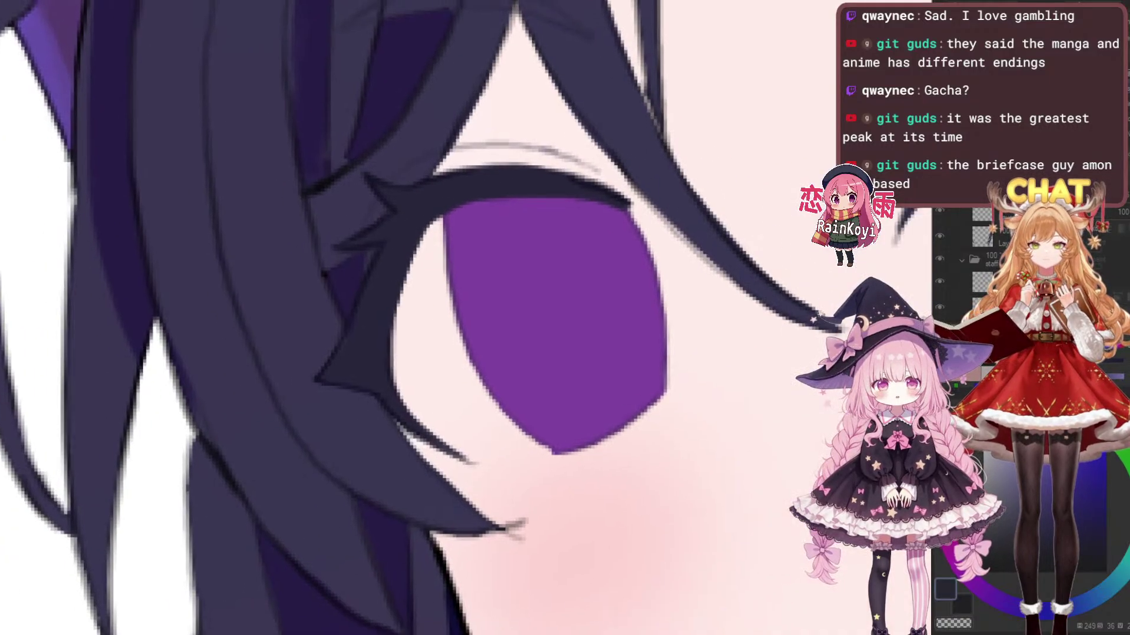
# Examine the shape of the viewer's-left upper and outer lash lines around the iris from near and far
pyautogui.scroll(3, 431, 221)
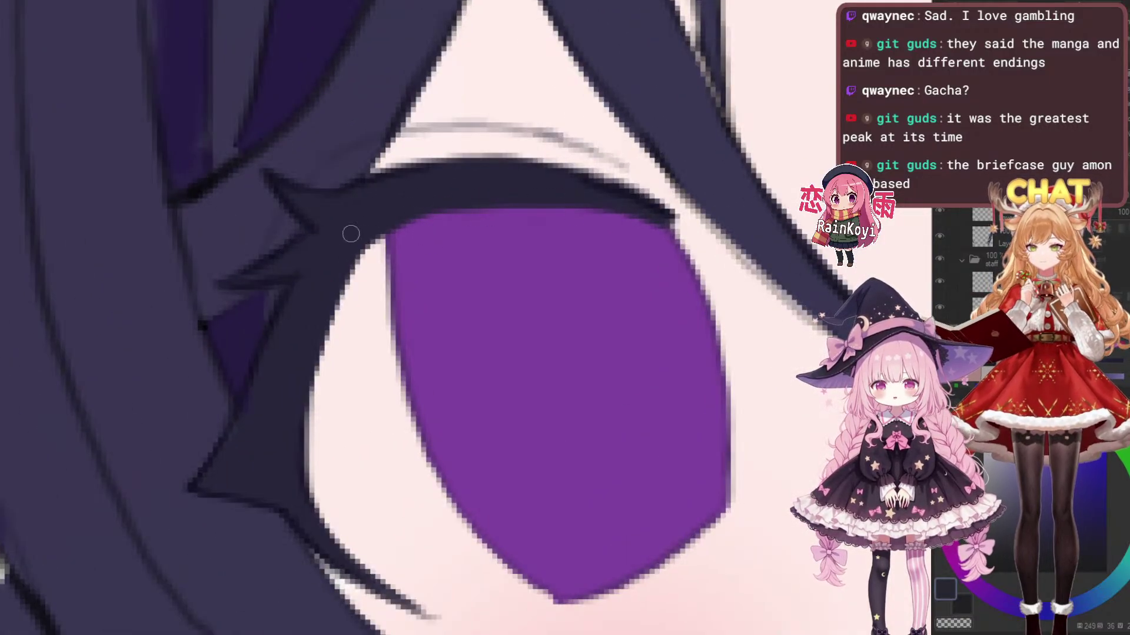
pyautogui.scroll(-3, 458, 280)
pyautogui.scroll(3, 459, 280)
pyautogui.scroll(-3, 459, 281)
pyautogui.scroll(3, 458, 281)
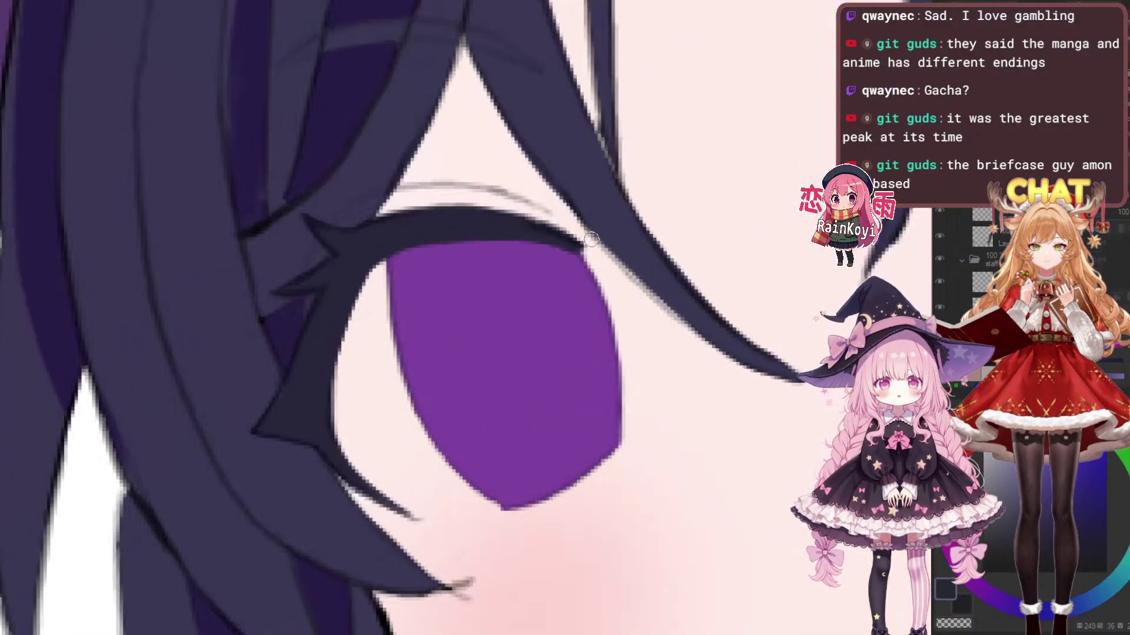
pyautogui.scroll(-2, 466, 318)
pyautogui.scroll(2, 466, 318)
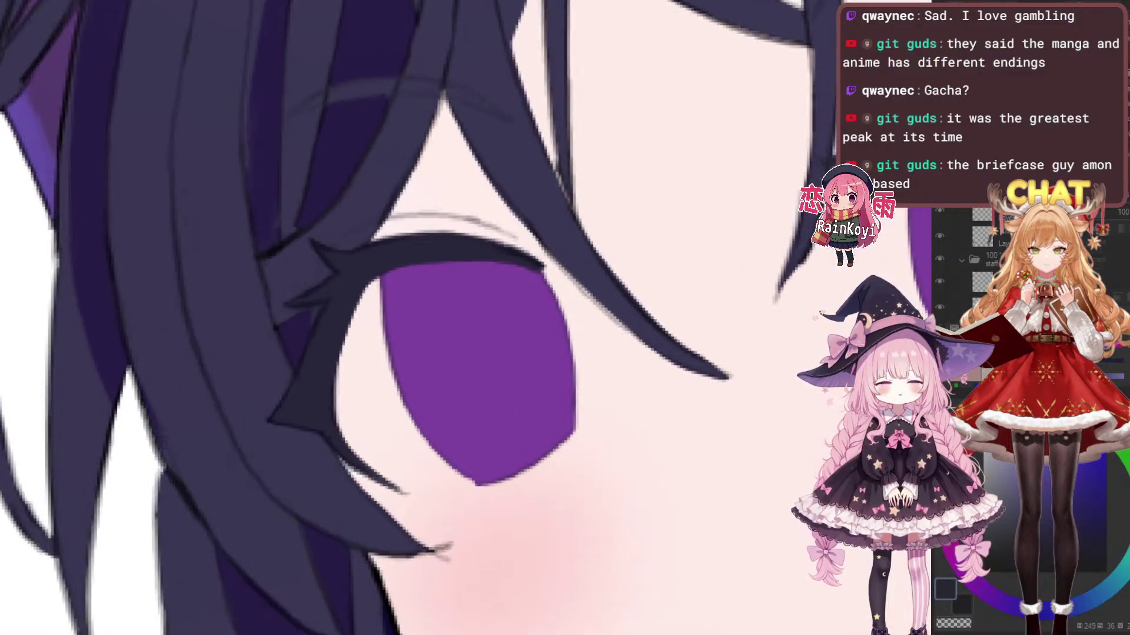
pyautogui.moveTo(559, 280); pyautogui.dragTo(598, 256)
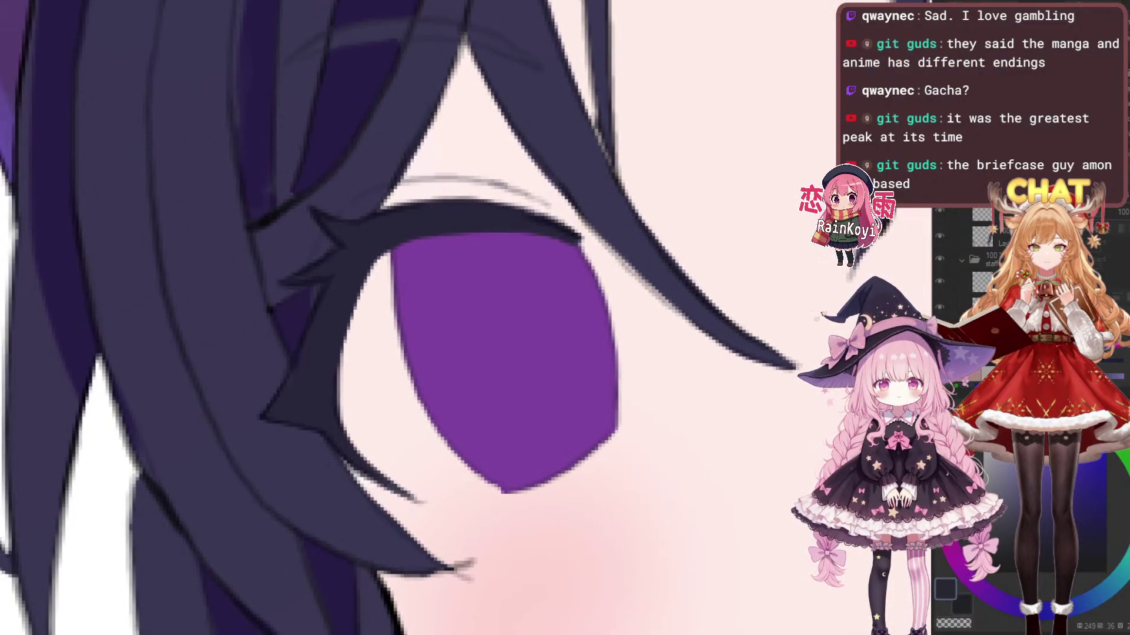
pyautogui.scroll(3, 558, 247)
pyautogui.scroll(-3, 618, 257)
pyautogui.scroll(1, 522, 254)
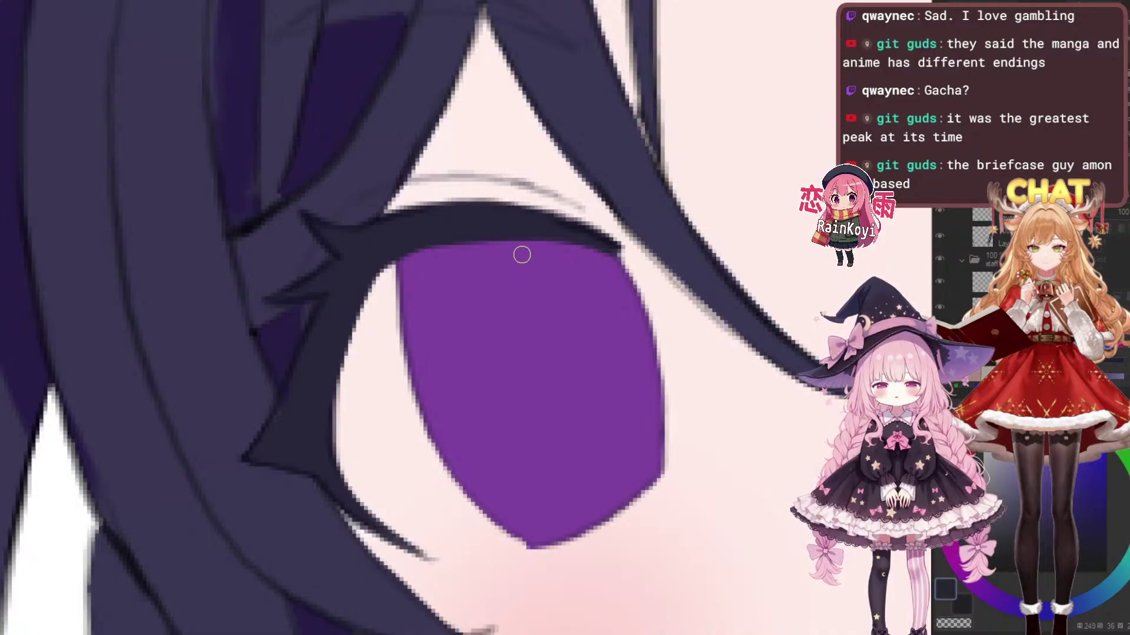
pyautogui.moveTo(544, 324); pyautogui.dragTo(508, 278)
pyautogui.scroll(2, 544, 225)
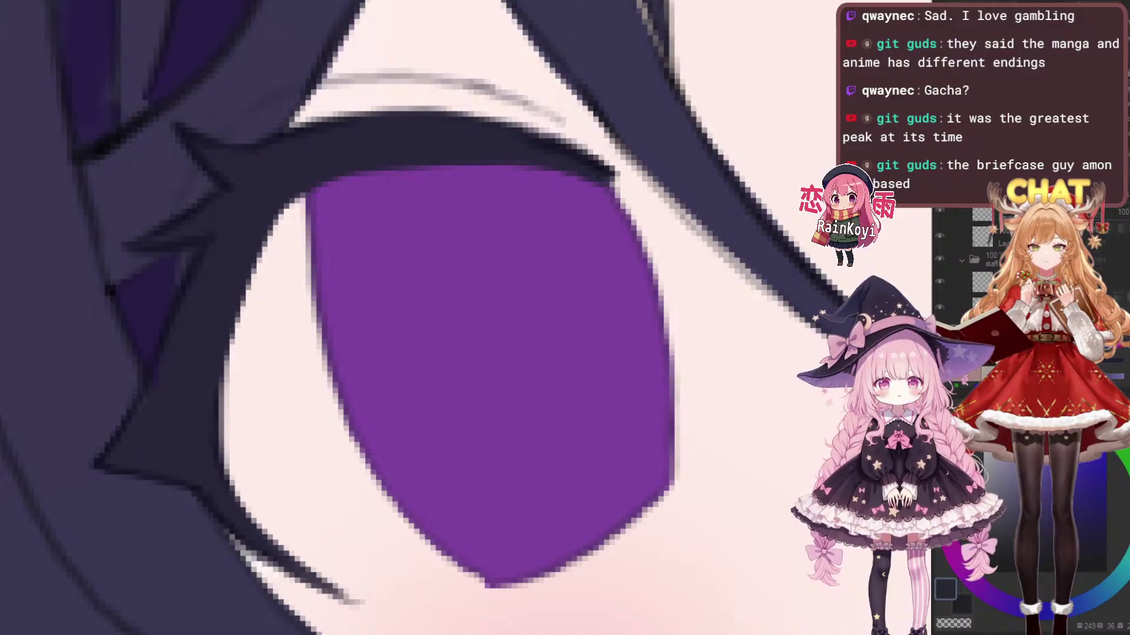
pyautogui.scroll(3, 676, 221)
pyautogui.scroll(-5, 624, 177)
pyautogui.scroll(1, 598, 207)
# Extend the inner end of the viewer's-left upper lash line into a thin pointed tip beside the hair strand
pyautogui.moveTo(599, 207); pyautogui.dragTo(451, 263)
pyautogui.scroll(3, 450, 262)
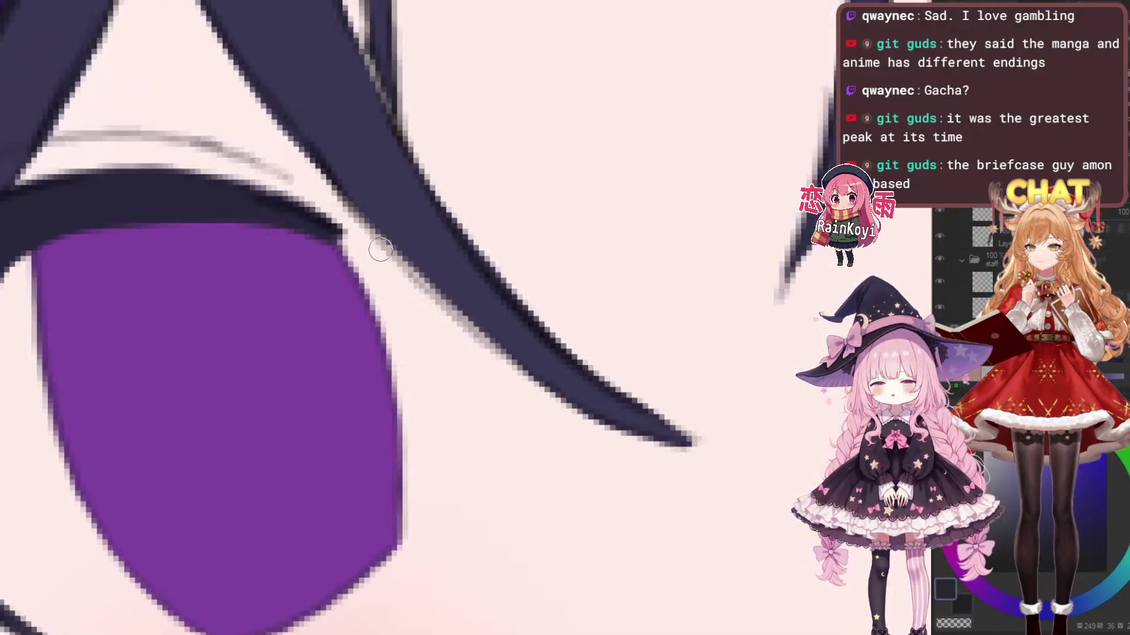
pyautogui.moveTo(316, 222); pyautogui.dragTo(369, 256)
pyautogui.moveTo(317, 226); pyautogui.dragTo(352, 246)
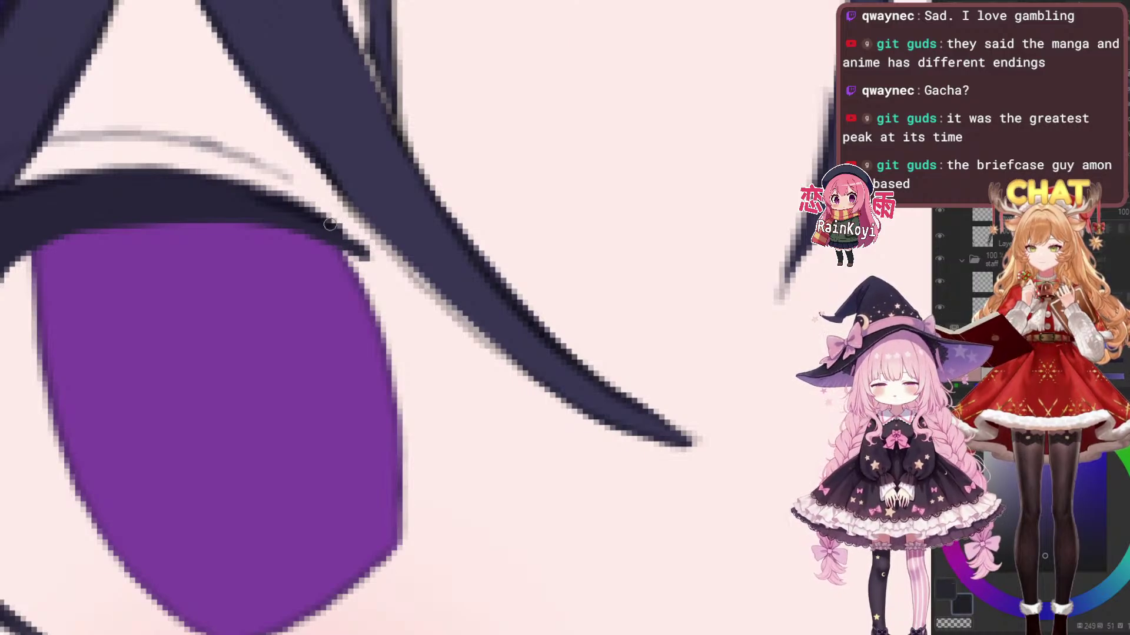
pyautogui.moveTo(352, 239); pyautogui.dragTo(371, 258)
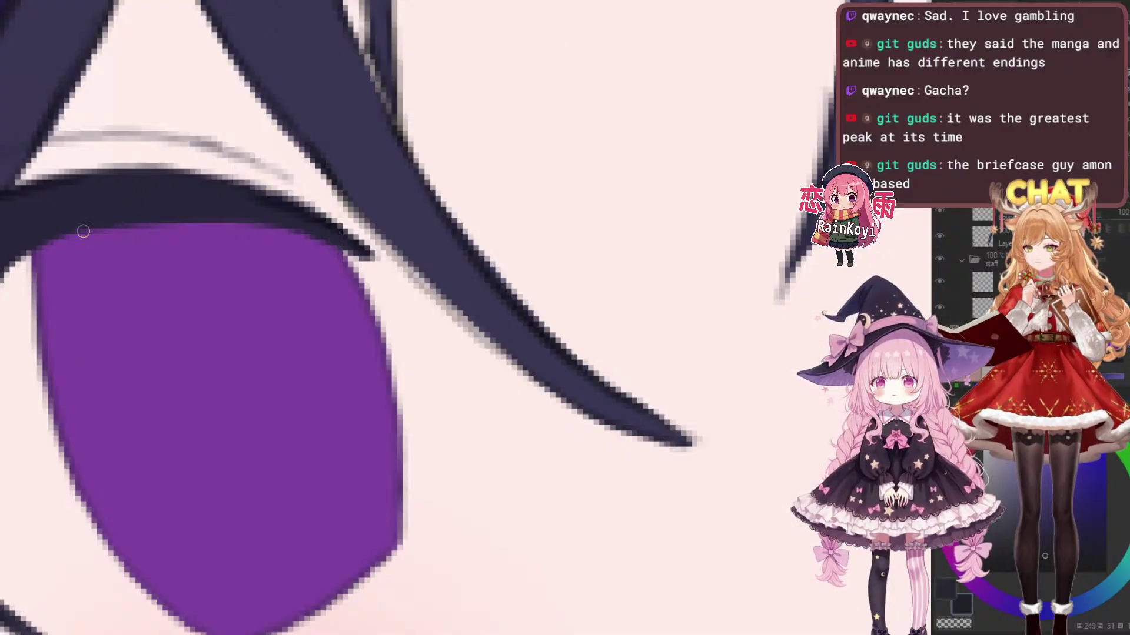
pyautogui.moveTo(42, 246); pyautogui.dragTo(236, 202)
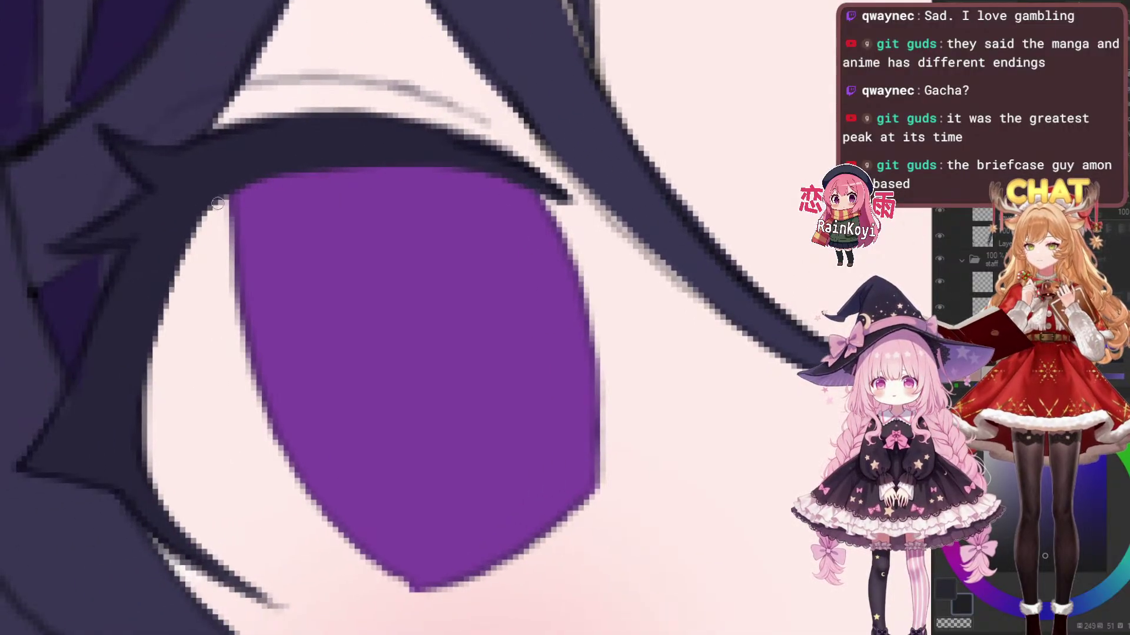
# Lengthen the lower lash tip over the cheek and paint a small dark lash tick at its end
pyautogui.scroll(-3, 238, 191)
pyautogui.scroll(1, 294, 400)
pyautogui.moveTo(294, 400); pyautogui.dragTo(388, 321)
pyautogui.scroll(1, 417, 386)
pyautogui.moveTo(422, 383)
pyautogui.mouseDown()
pyautogui.moveTo(531, 392)
pyautogui.moveTo(516, 382)
pyautogui.moveTo(497, 406)
pyautogui.mouseUp()
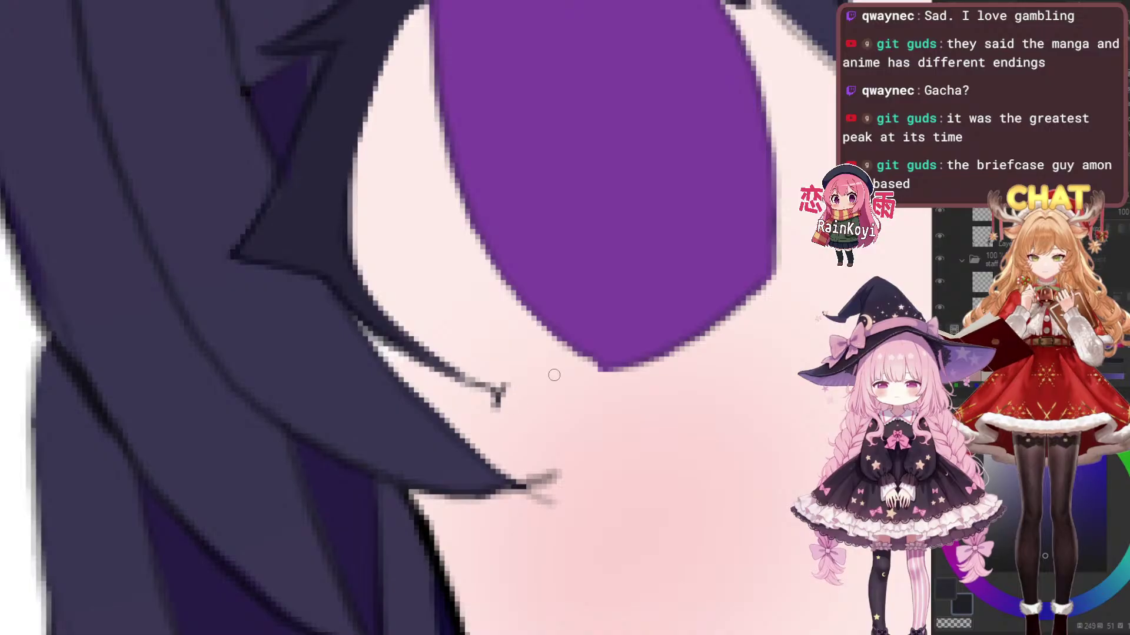
pyautogui.scroll(-3, 495, 389)
pyautogui.scroll(5, 591, 365)
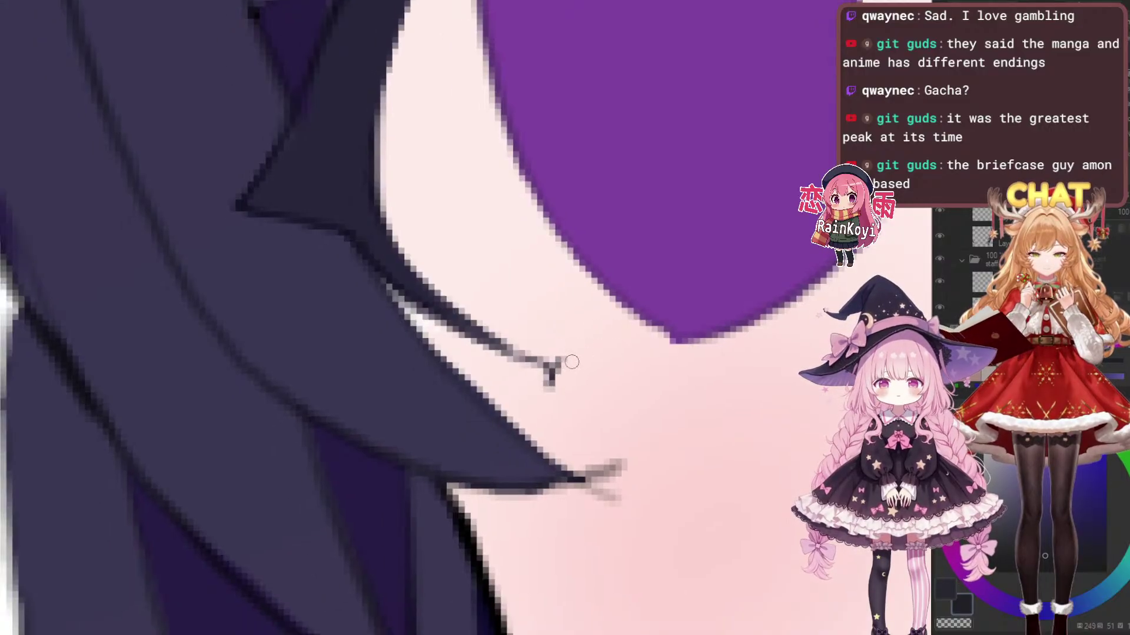
pyautogui.moveTo(589, 399)
pyautogui.mouseDown()
pyautogui.moveTo(553, 392)
pyautogui.moveTo(539, 408)
pyautogui.moveTo(560, 393)
pyautogui.moveTo(543, 383)
pyautogui.moveTo(578, 365)
pyautogui.mouseUp()
# Erase the join between the lower lash tip and the small tick, leaving the tick as a separate lower lash
pyautogui.press('p')
pyautogui.scroll(-5, 623, 341)
pyautogui.scroll(1, 660, 322)
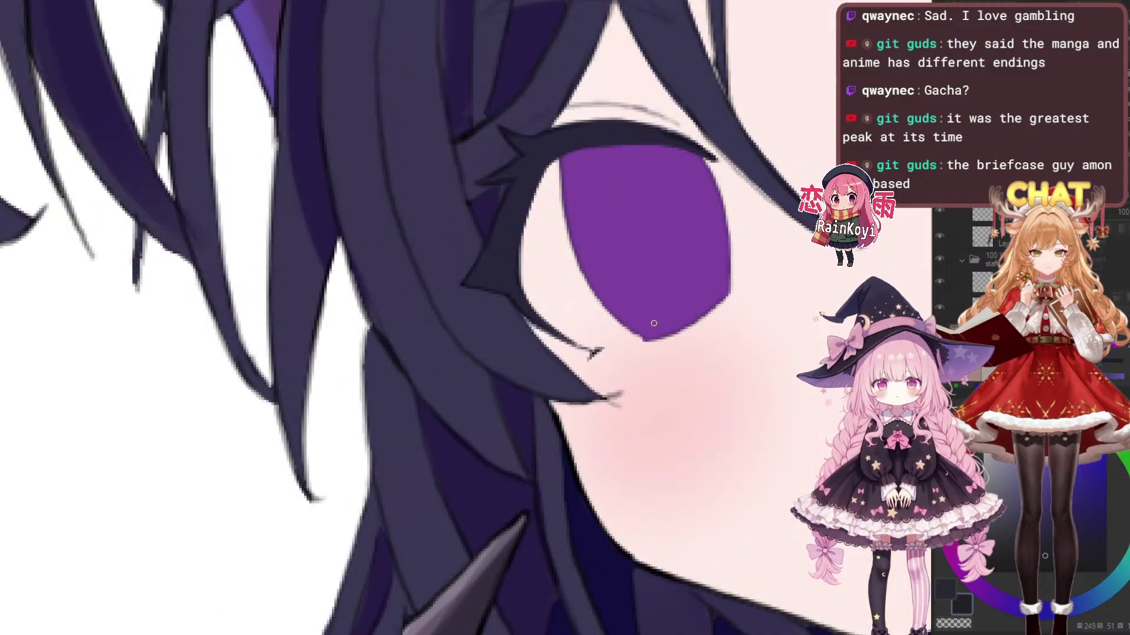
pyautogui.scroll(4, 589, 353)
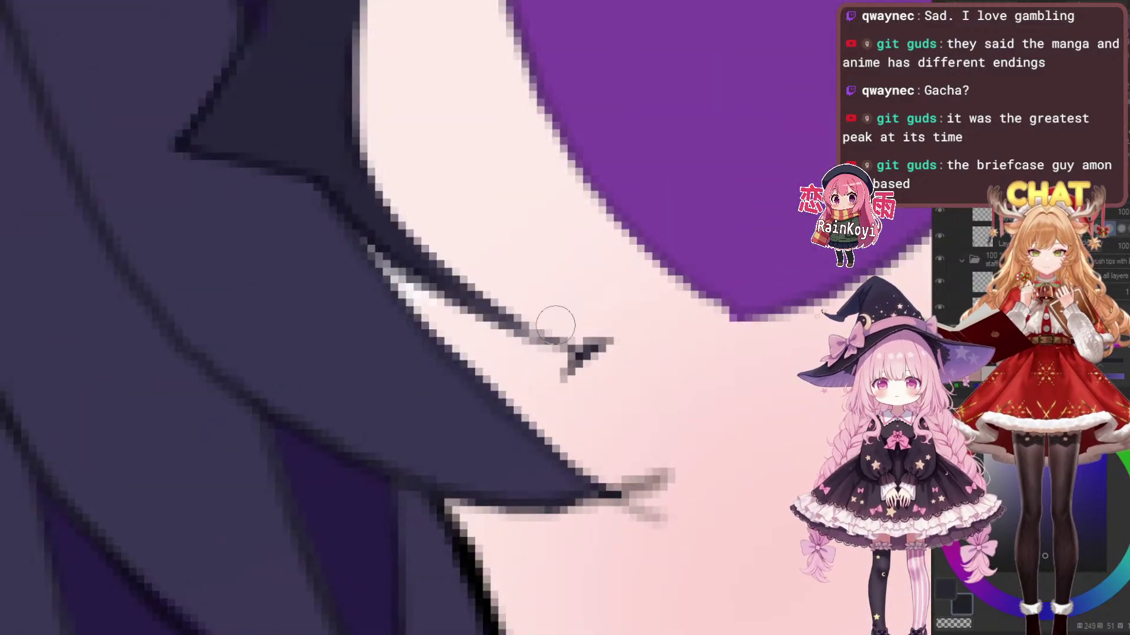
pyautogui.press('p')
pyautogui.scroll(-6, 578, 355)
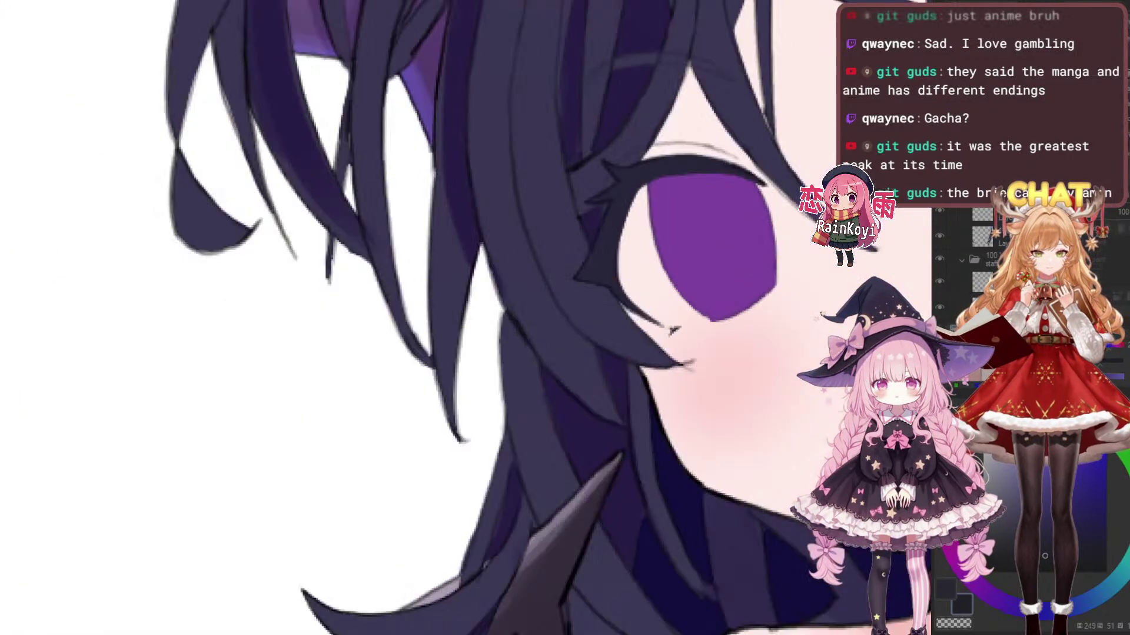
pyautogui.scroll(6, 552, 354)
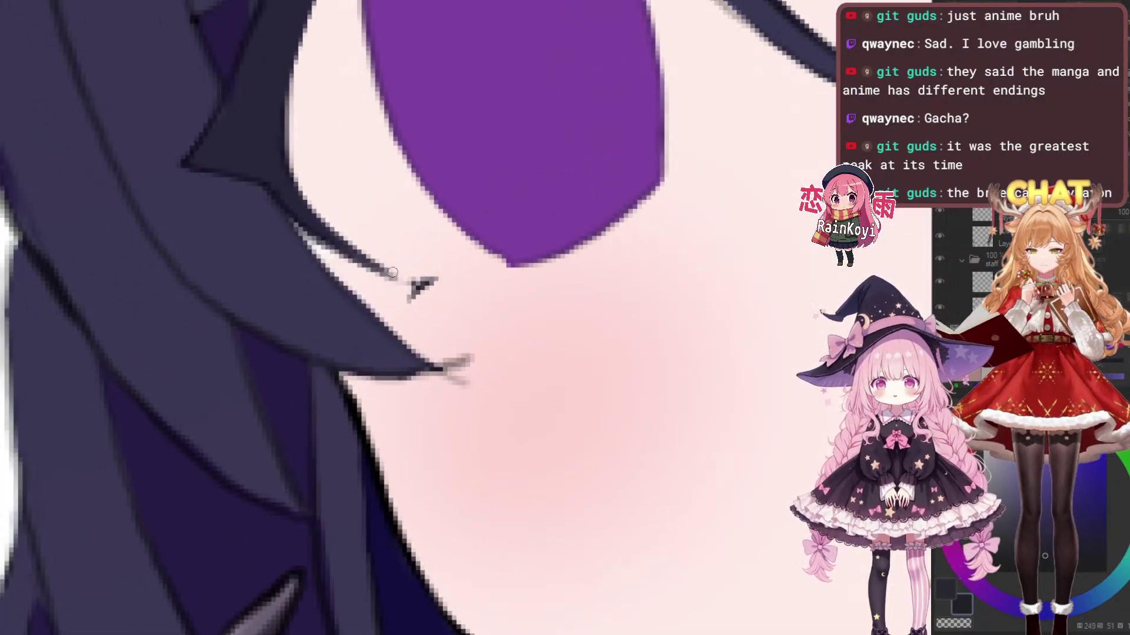
pyautogui.moveTo(362, 257)
pyautogui.mouseDown()
pyautogui.moveTo(404, 279)
pyautogui.moveTo(407, 310)
pyautogui.moveTo(413, 302)
pyautogui.mouseUp()
pyautogui.scroll(2, 414, 274)
# Paint a second small dark lower-lash tick just below the bottom of the viewer's-left iris
pyautogui.press('e')
pyautogui.press('p')
pyautogui.hotkey('ctrl', 'z')
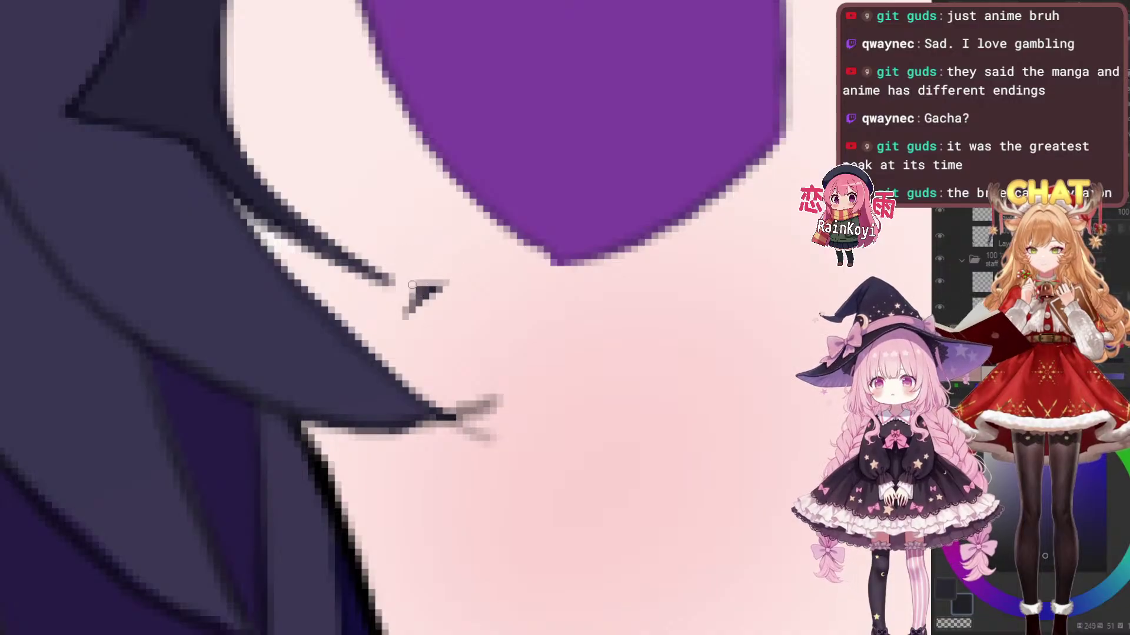
pyautogui.scroll(-5, 574, 194)
pyautogui.scroll(5, 612, 214)
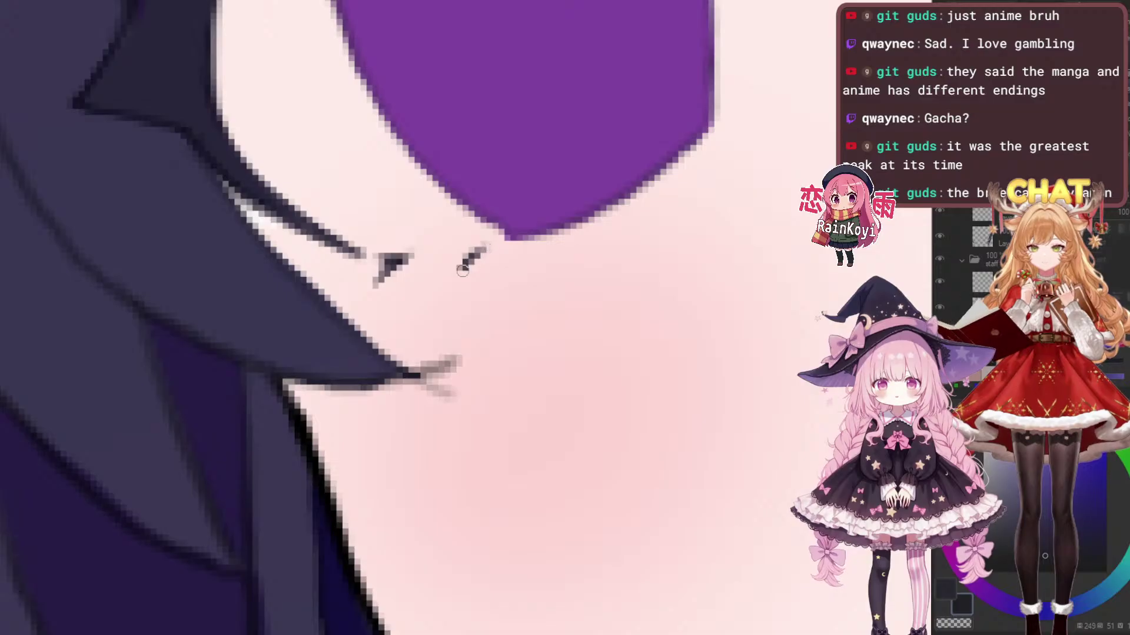
pyautogui.scroll(-5, 466, 261)
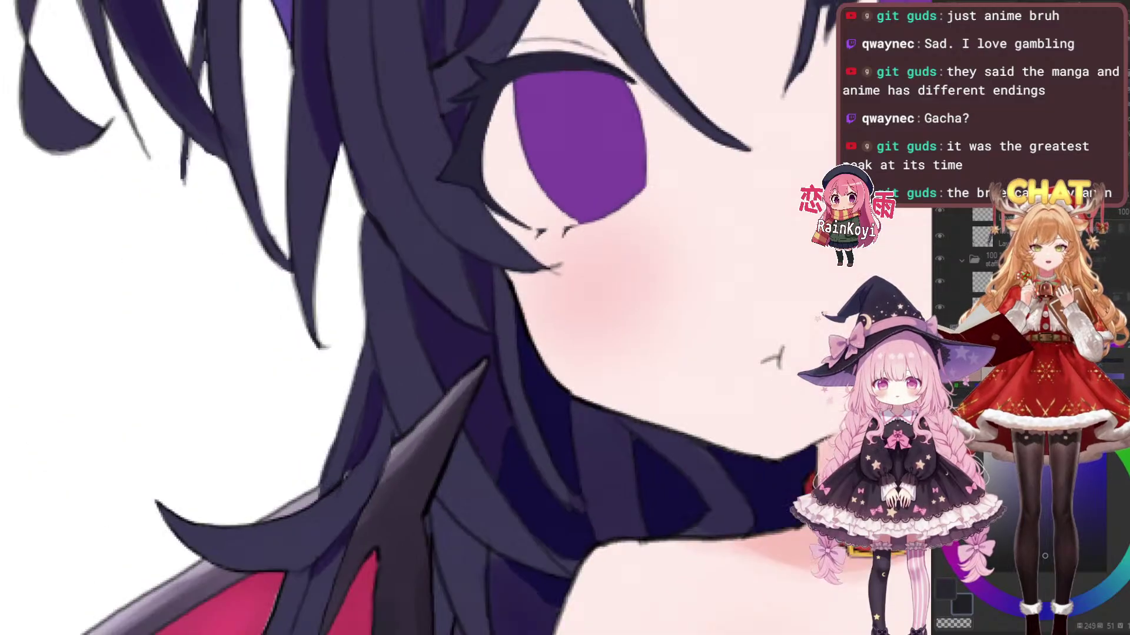
pyautogui.scroll(3, 466, 261)
pyautogui.scroll(-5, 466, 260)
pyautogui.scroll(5, 466, 261)
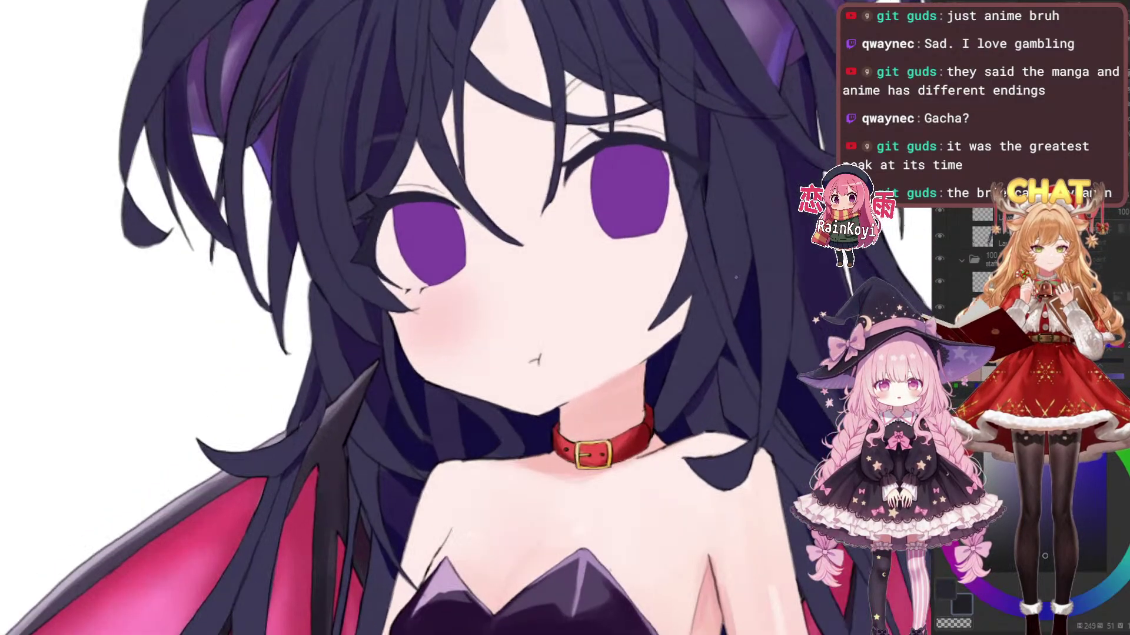
# Erase the rough fringe around the edges of the viewer's-left iris
pyautogui.scroll(5, 522, 411)
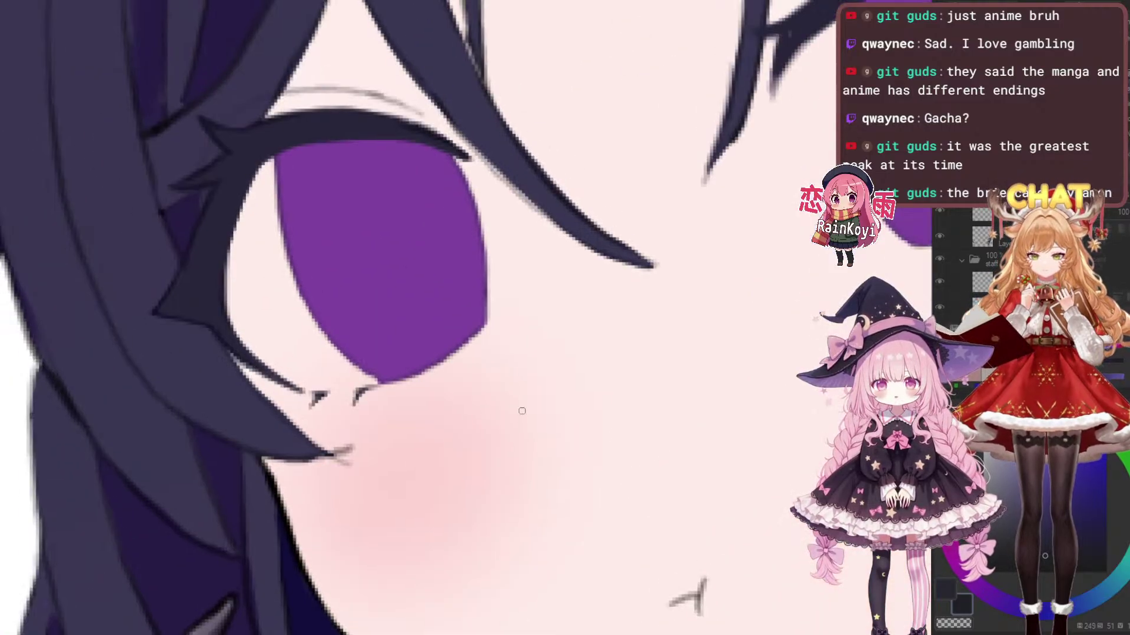
pyautogui.press('e')
pyautogui.moveTo(487, 273)
pyautogui.mouseDown()
pyautogui.moveTo(461, 353)
pyautogui.moveTo(436, 354)
pyautogui.mouseUp()
pyautogui.moveTo(390, 377)
pyautogui.mouseDown()
pyautogui.moveTo(293, 255)
pyautogui.moveTo(284, 169)
pyautogui.mouseUp()
# Erase the rough fringe along the sides and lower edge of the viewer's-right iris
pyautogui.moveTo(490, 245)
pyautogui.mouseDown()
pyautogui.moveTo(449, 174)
pyautogui.moveTo(76, 353)
pyautogui.mouseUp()
pyautogui.moveTo(553, 337); pyautogui.dragTo(544, 340)
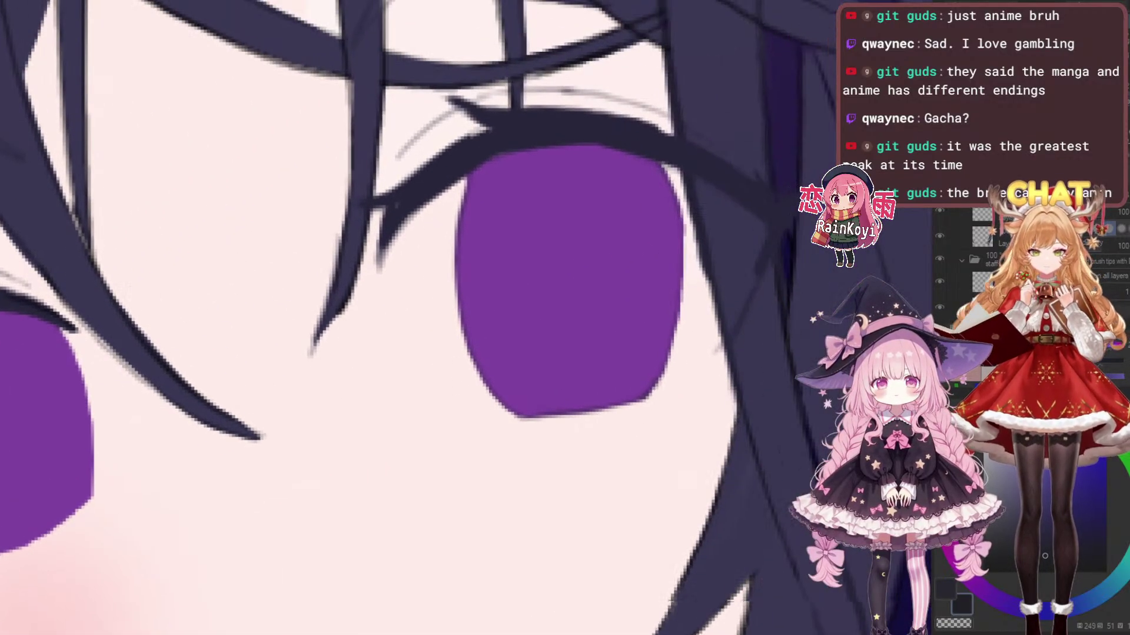
pyautogui.moveTo(474, 193)
pyautogui.mouseDown()
pyautogui.moveTo(459, 303)
pyautogui.moveTo(517, 416)
pyautogui.moveTo(634, 403)
pyautogui.mouseUp()
pyautogui.moveTo(654, 343)
pyautogui.mouseDown()
pyautogui.moveTo(670, 298)
pyautogui.moveTo(660, 184)
pyautogui.mouseUp()
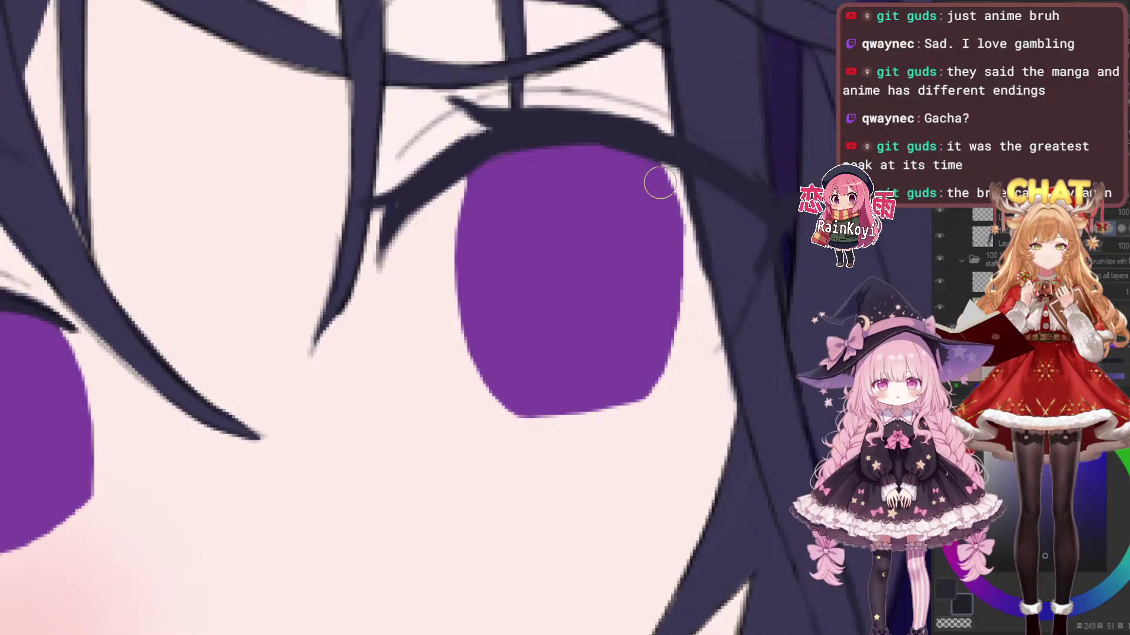
pyautogui.moveTo(368, 377); pyautogui.dragTo(749, 224)
# Compare the face with individual layers hidden and shown, checking how the eyes look
pyautogui.scroll(-1, 688, 283)
pyautogui.scroll(-1, 730, 240)
pyautogui.click(940, 165)
pyautogui.click(939, 165)
pyautogui.click(940, 165)
pyautogui.click(940, 165)
pyautogui.click(940, 142)
pyautogui.click(940, 142)
pyautogui.moveTo(469, 403)
pyautogui.mouseDown()
pyautogui.moveTo(474, 393)
pyautogui.moveTo(433, 403)
pyautogui.mouseUp()
pyautogui.scroll(-4, 459, 381)
pyautogui.scroll(3, 548, 374)
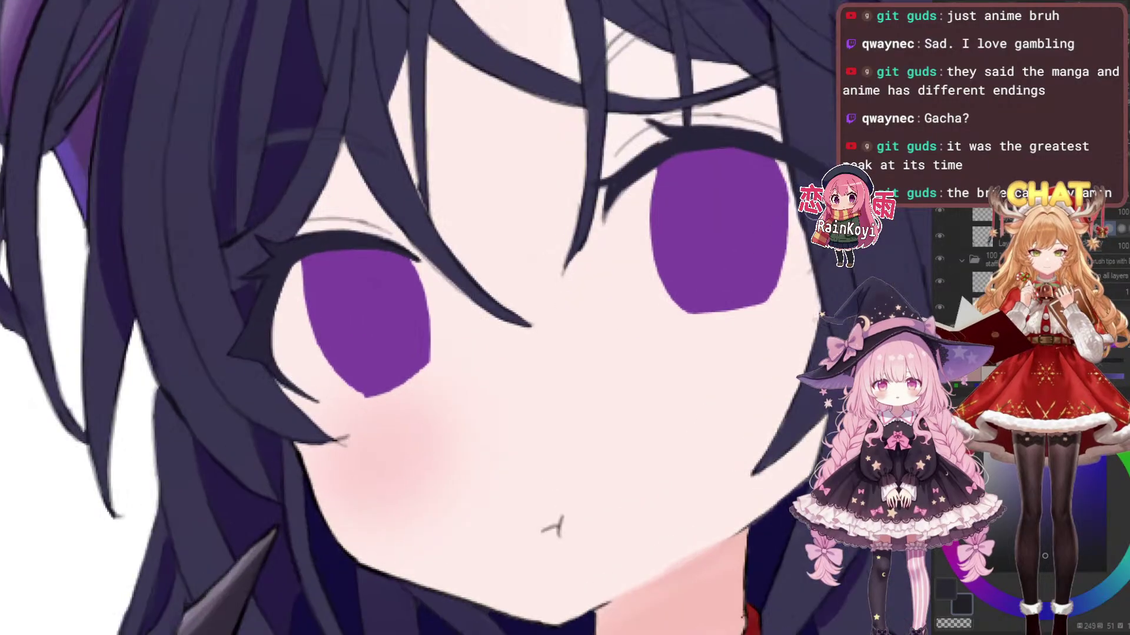
pyautogui.click(940, 165)
pyautogui.click(940, 165)
# Paint the outer side of the viewer's-left iris fuller and rounder in the same purple
pyautogui.scroll(3, 226, 360)
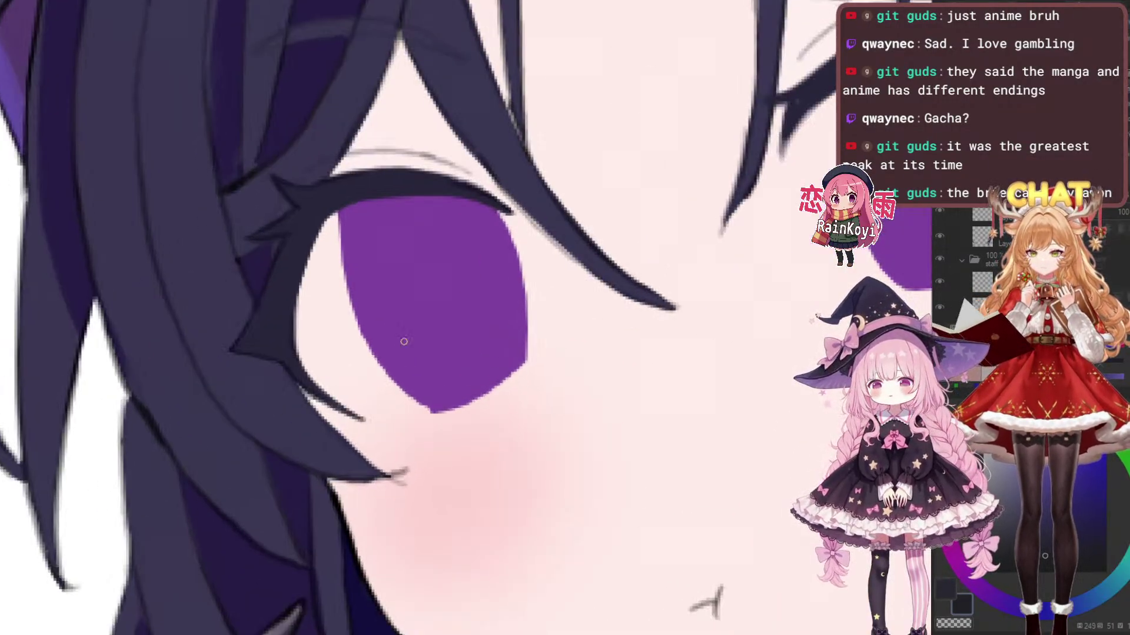
pyautogui.scroll(3, 403, 342)
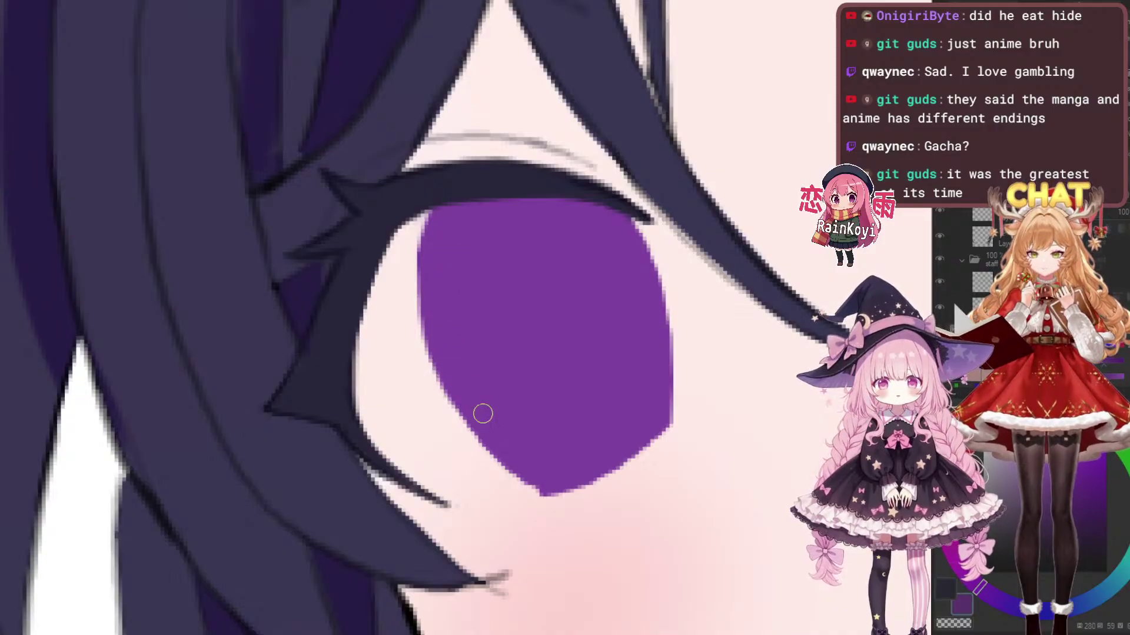
pyautogui.moveTo(432, 270)
pyautogui.mouseDown()
pyautogui.moveTo(451, 380)
pyautogui.moveTo(433, 347)
pyautogui.mouseUp()
pyautogui.moveTo(452, 269); pyautogui.dragTo(435, 251)
pyautogui.moveTo(474, 316)
pyautogui.mouseDown()
pyautogui.moveTo(426, 316)
pyautogui.moveTo(492, 348)
pyautogui.mouseUp()
pyautogui.moveTo(431, 319)
pyautogui.mouseDown()
pyautogui.moveTo(469, 394)
pyautogui.moveTo(454, 383)
pyautogui.mouseUp()
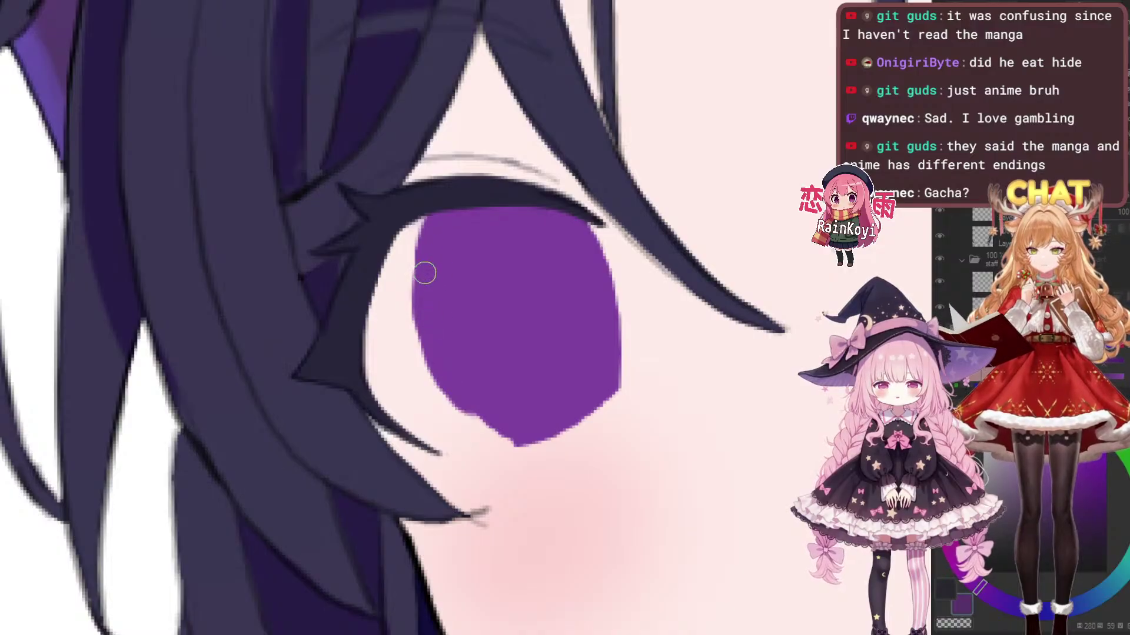
pyautogui.moveTo(426, 288)
pyautogui.mouseDown()
pyautogui.moveTo(429, 338)
pyautogui.moveTo(470, 400)
pyautogui.mouseUp()
pyautogui.moveTo(428, 369)
pyautogui.mouseDown()
pyautogui.moveTo(467, 409)
pyautogui.moveTo(416, 350)
pyautogui.moveTo(471, 406)
pyautogui.moveTo(463, 389)
pyautogui.moveTo(478, 427)
pyautogui.moveTo(458, 371)
pyautogui.mouseUp()
# Smooth the outer edge of the viewer's-left iris and fill the notch at its bottom point with purple
pyautogui.scroll(1, 459, 371)
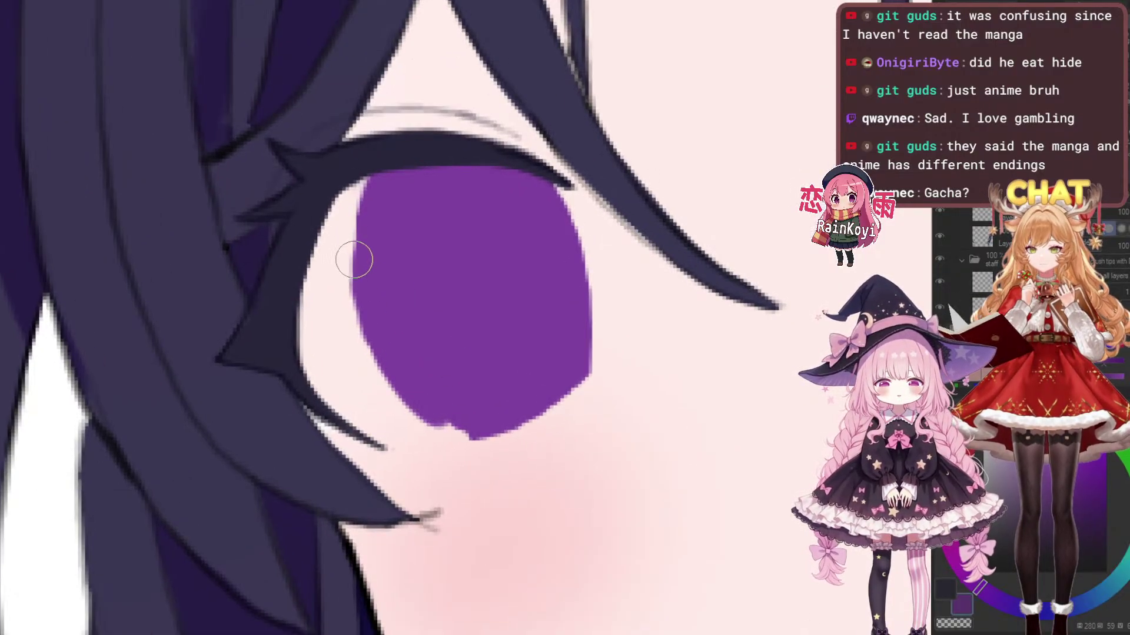
pyautogui.moveTo(362, 169)
pyautogui.mouseDown()
pyautogui.moveTo(343, 278)
pyautogui.moveTo(356, 338)
pyautogui.mouseUp()
pyautogui.moveTo(394, 218)
pyautogui.mouseDown()
pyautogui.moveTo(357, 368)
pyautogui.moveTo(376, 362)
pyautogui.mouseUp()
pyautogui.moveTo(413, 289); pyautogui.dragTo(418, 252)
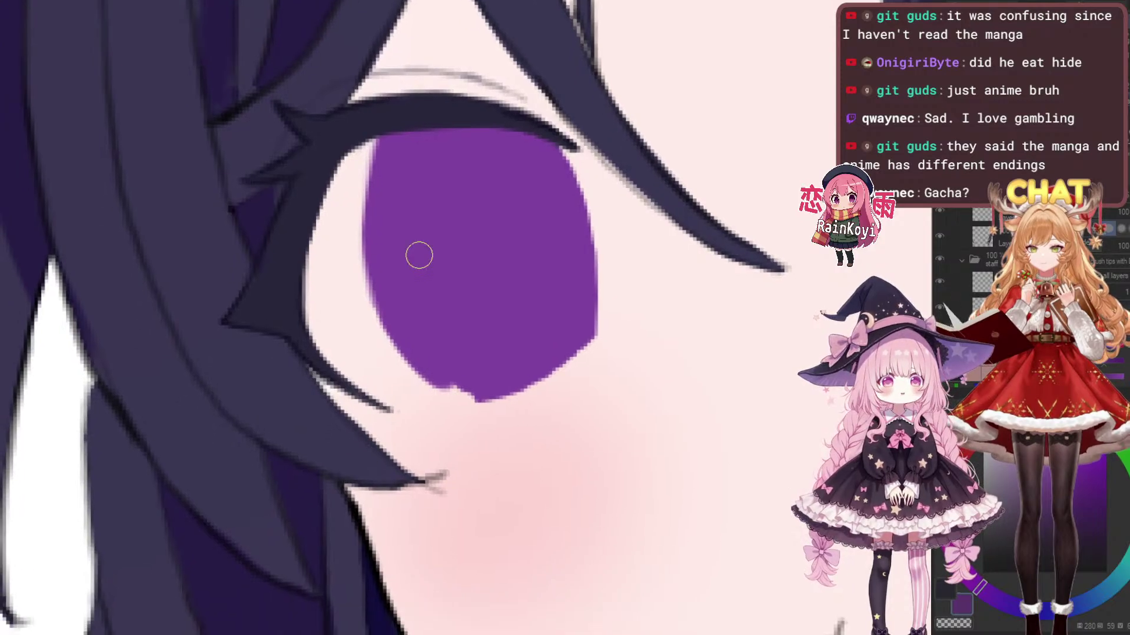
pyautogui.moveTo(406, 331); pyautogui.dragTo(466, 400)
pyautogui.moveTo(573, 361); pyautogui.dragTo(592, 318)
# Trim the bottom edge of the viewer's-left iris into a straight slant rising toward the nose
pyautogui.press(']')
pyautogui.press(']')
pyautogui.moveTo(543, 356); pyautogui.dragTo(538, 407)
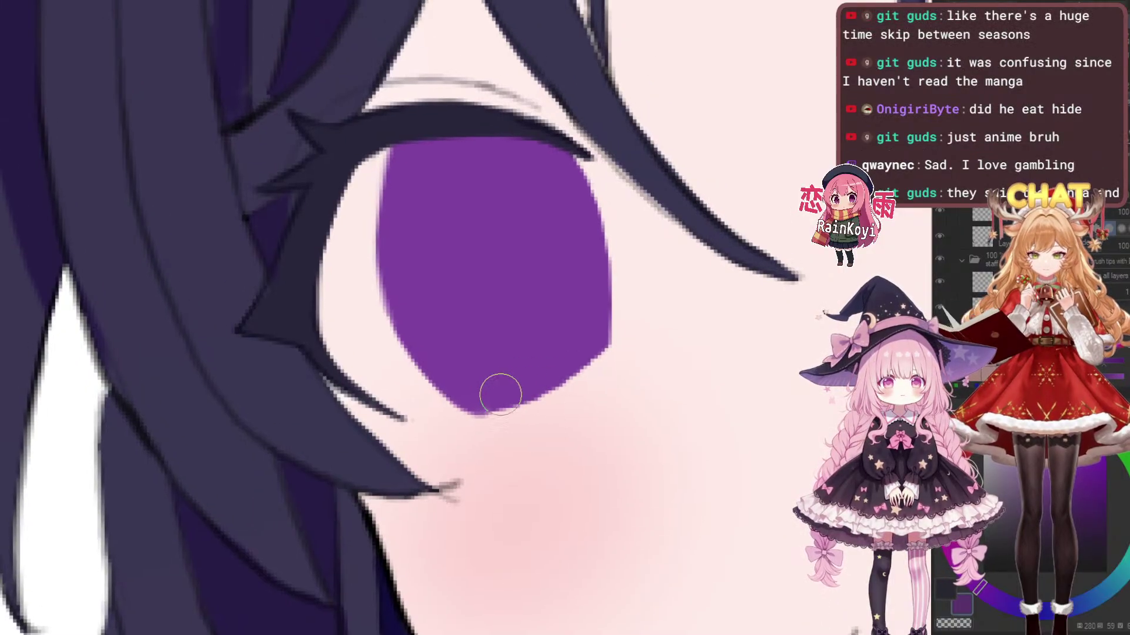
pyautogui.moveTo(469, 423)
pyautogui.mouseDown()
pyautogui.moveTo(446, 418)
pyautogui.moveTo(555, 374)
pyautogui.mouseUp()
pyautogui.hotkey('ctrl', 'z')
pyautogui.moveTo(425, 431); pyautogui.dragTo(620, 365)
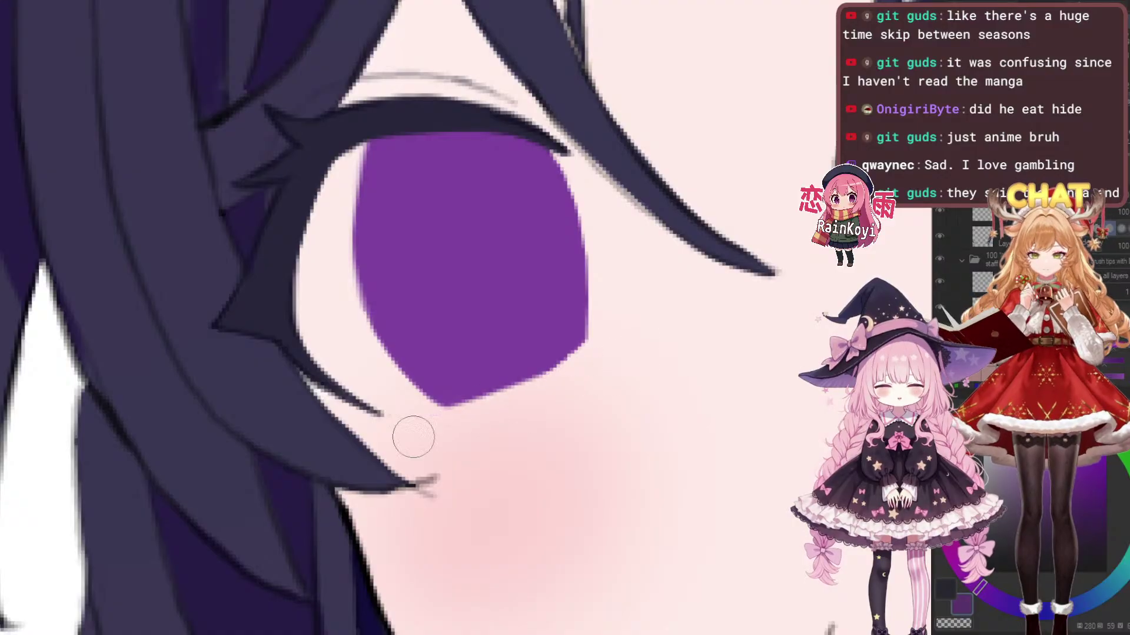
pyautogui.moveTo(504, 394)
pyautogui.mouseDown()
pyautogui.moveTo(490, 412)
pyautogui.moveTo(559, 390)
pyautogui.mouseUp()
pyautogui.moveTo(411, 443)
pyautogui.mouseDown()
pyautogui.moveTo(624, 368)
pyautogui.moveTo(565, 399)
pyautogui.moveTo(582, 386)
pyautogui.mouseUp()
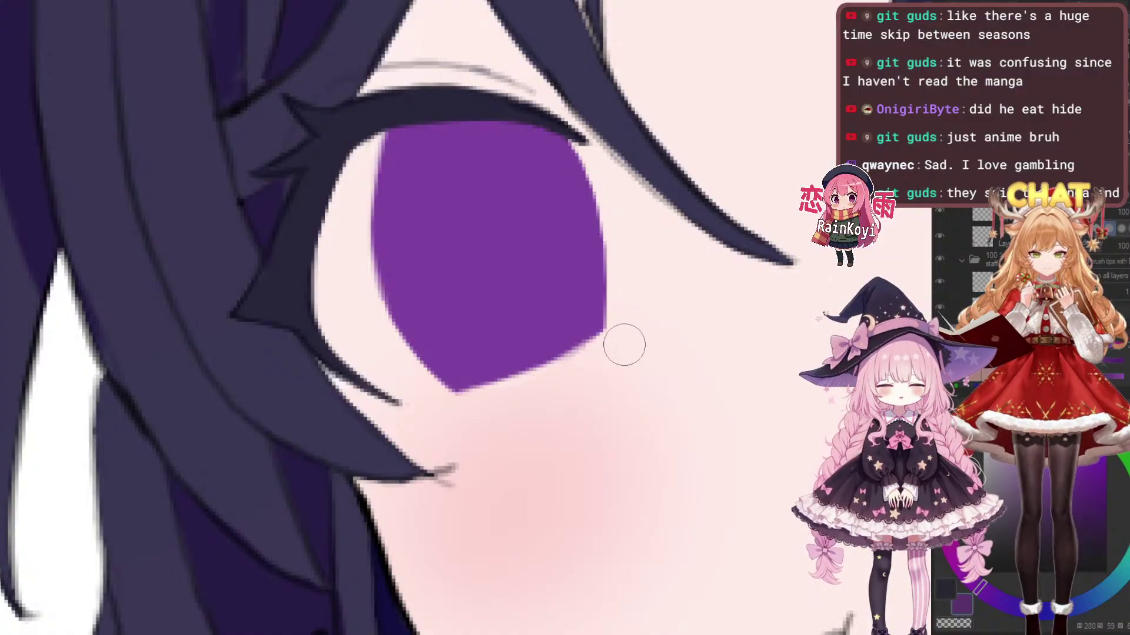
pyautogui.scroll(-1, 559, 447)
pyautogui.scroll(1, 559, 447)
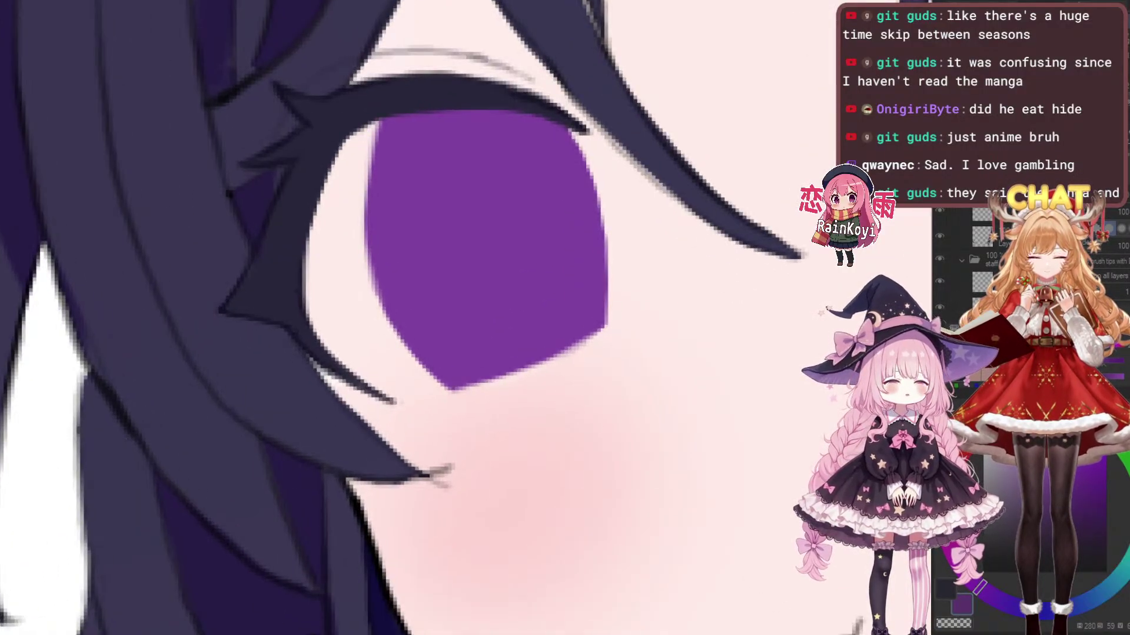
pyautogui.scroll(-3, 719, 608)
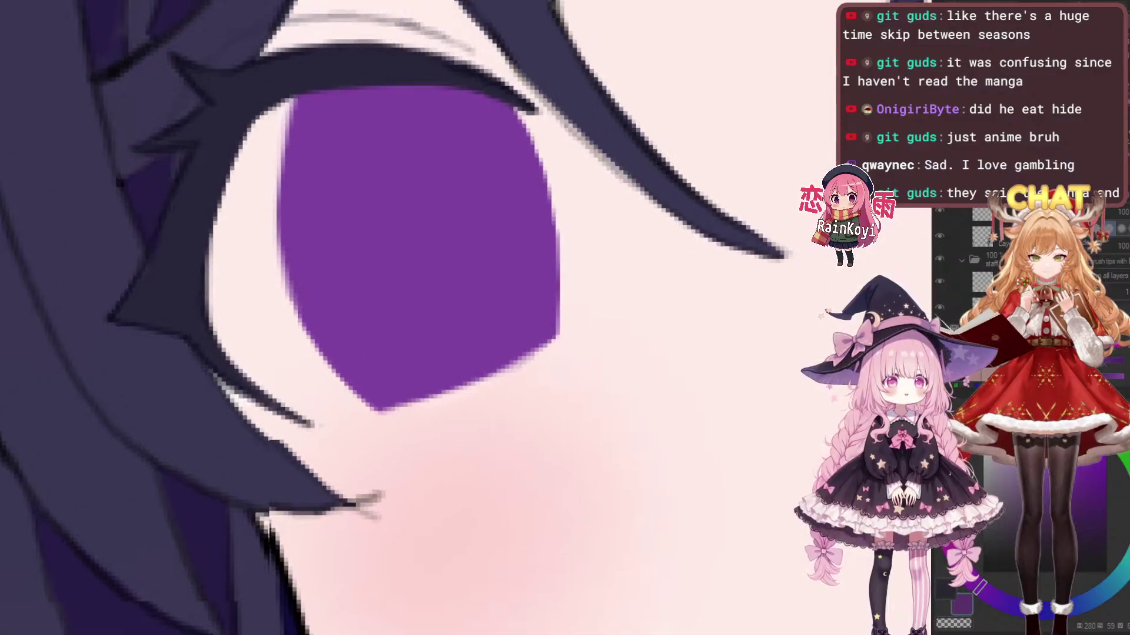
pyautogui.scroll(2, 660, 377)
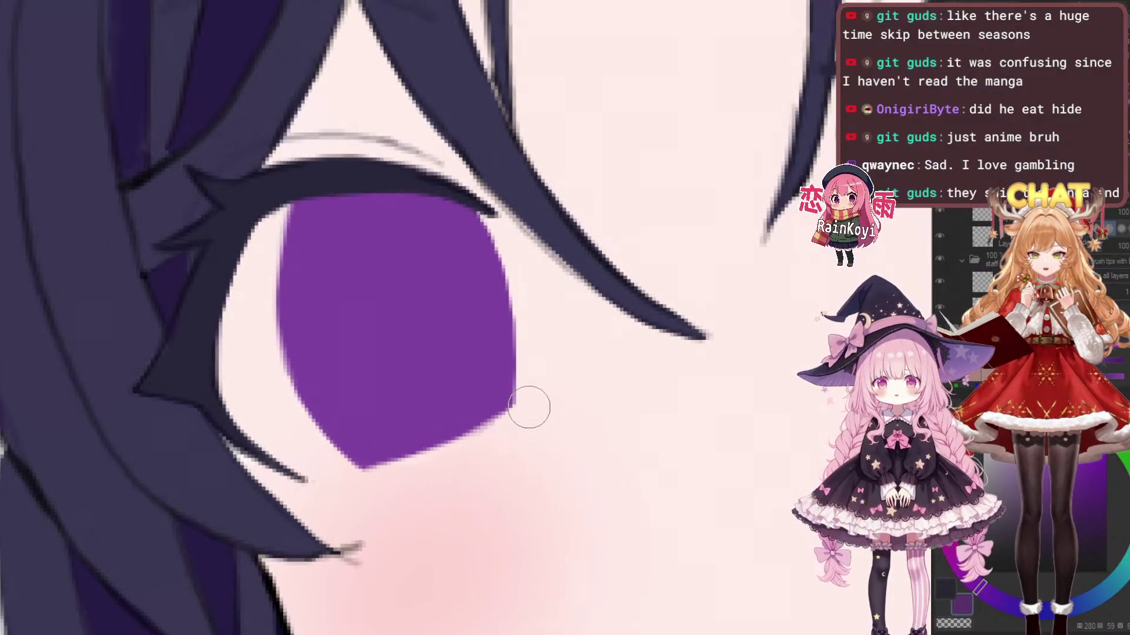
pyautogui.scroll(-1, 495, 424)
pyautogui.scroll(1, 496, 449)
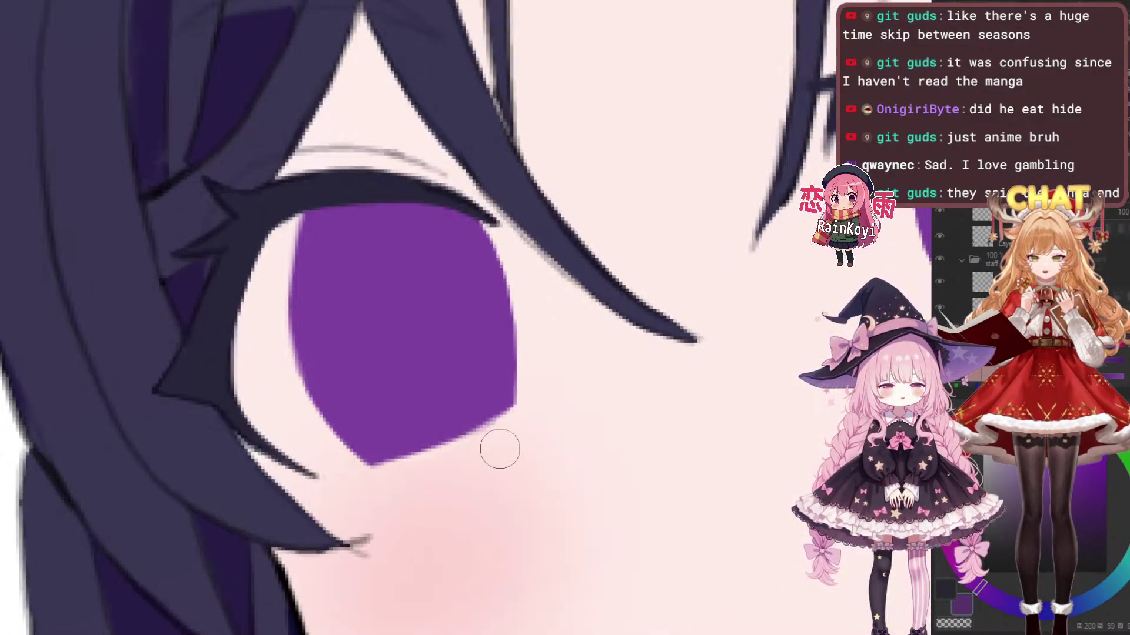
pyautogui.moveTo(496, 449); pyautogui.dragTo(487, 449)
pyautogui.scroll(-1, 521, 419)
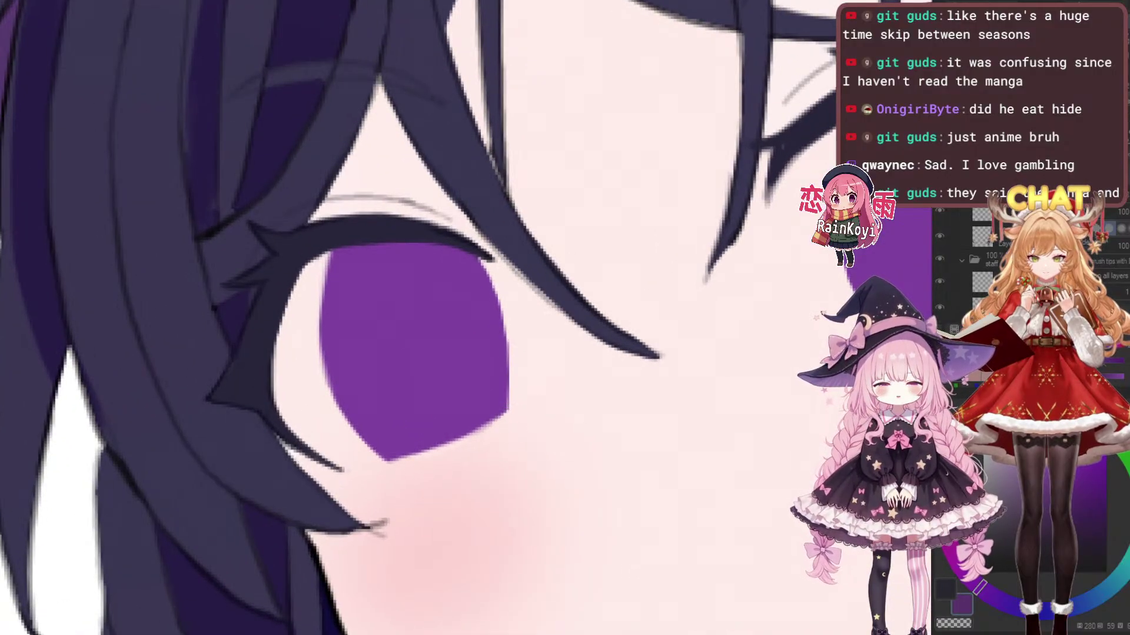
pyautogui.scroll(-2, 525, 410)
pyautogui.scroll(3, 533, 391)
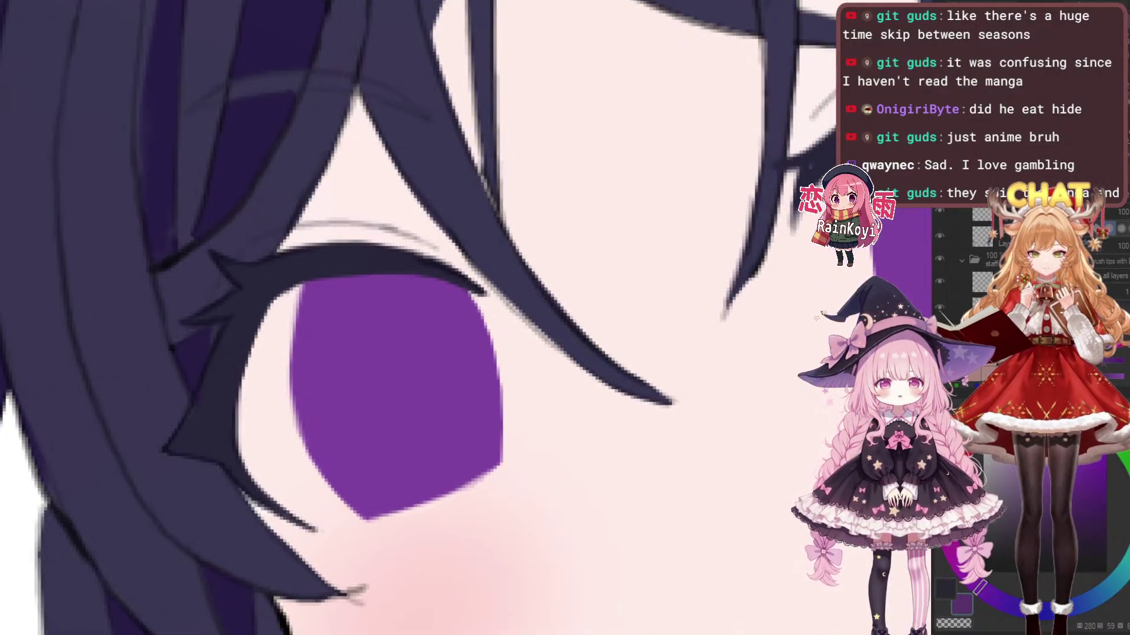
pyautogui.moveTo(533, 391); pyautogui.dragTo(524, 379)
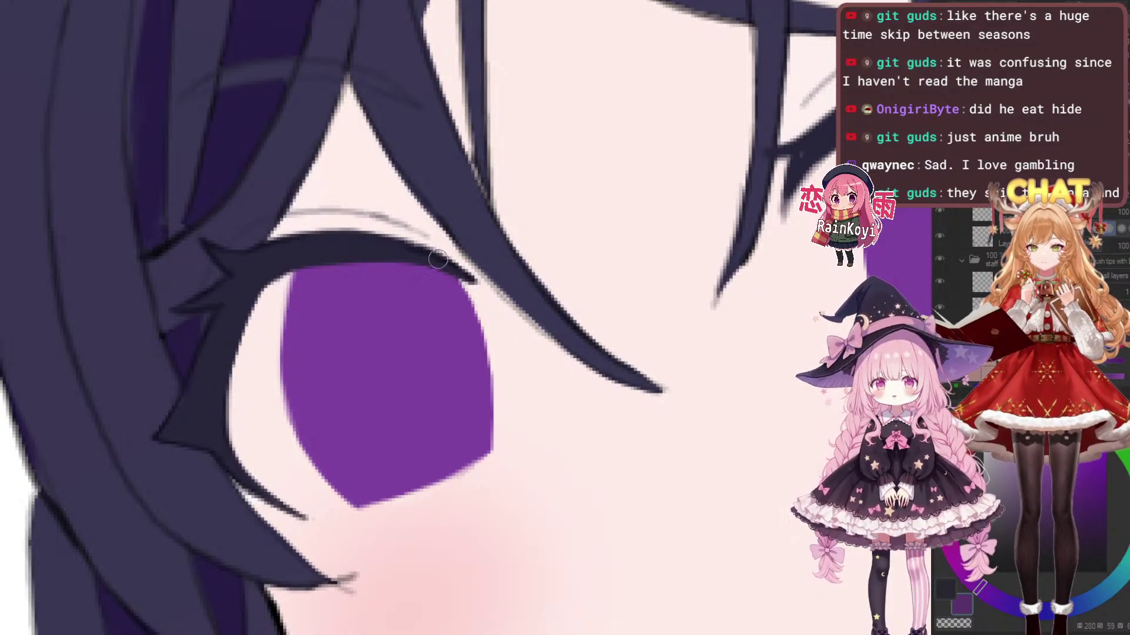
# Trim the inner side of the viewer's-left iris into a straighter, slanted edge running down from the upper lash
pyautogui.moveTo(445, 264); pyautogui.dragTo(507, 376)
pyautogui.hotkey('ctrl', 'z')
pyautogui.moveTo(446, 263)
pyautogui.mouseDown()
pyautogui.moveTo(499, 366)
pyautogui.moveTo(518, 442)
pyautogui.mouseUp()
pyautogui.moveTo(493, 348); pyautogui.dragTo(477, 322)
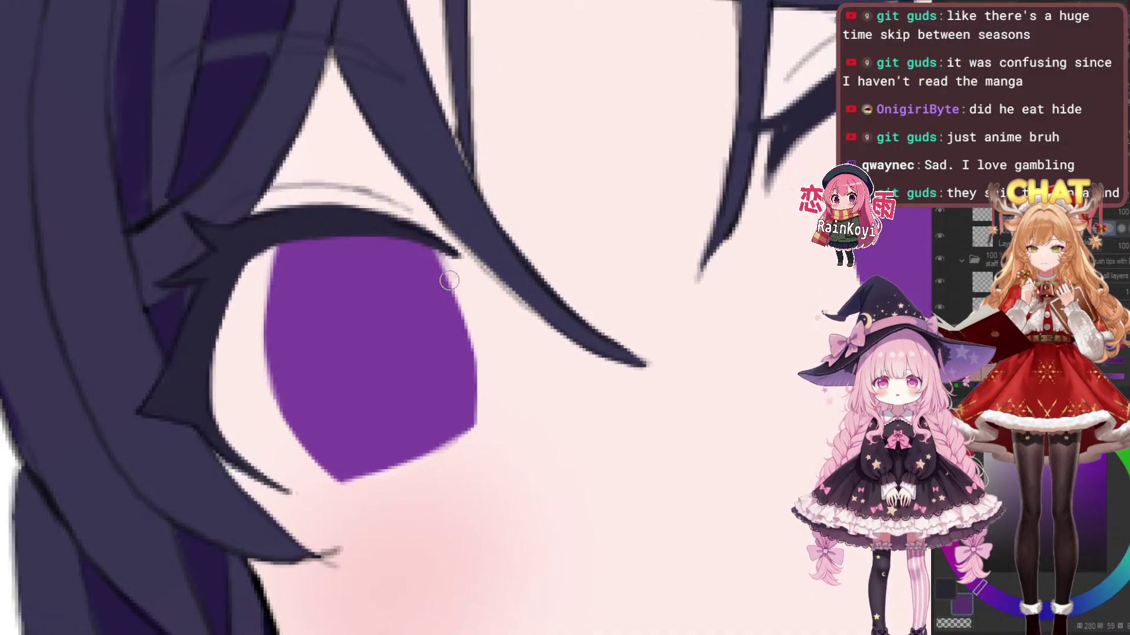
pyautogui.hotkey('ctrl', 'z')
pyautogui.moveTo(447, 248)
pyautogui.mouseDown()
pyautogui.moveTo(468, 281)
pyautogui.moveTo(466, 297)
pyautogui.moveTo(452, 249)
pyautogui.moveTo(484, 377)
pyautogui.mouseUp()
pyautogui.press(']')
pyautogui.moveTo(476, 339); pyautogui.dragTo(487, 404)
pyautogui.scroll(-4, 530, 305)
pyautogui.scroll(3, 603, 305)
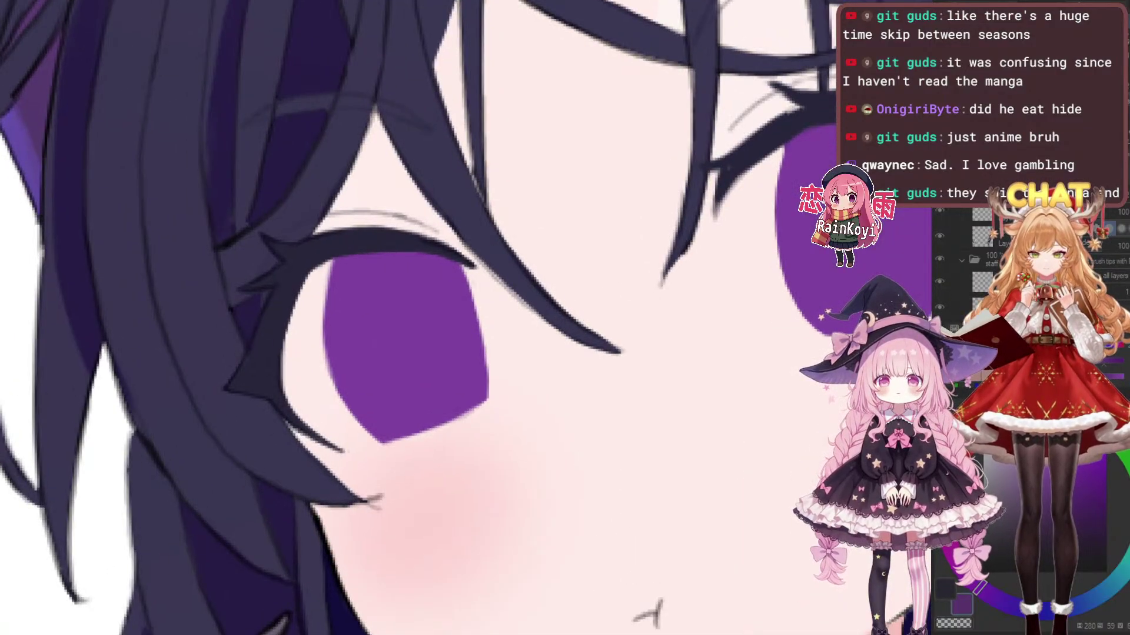
# Shave the outer side of the viewer's-left iris to make it narrower and round its upper outer corner
pyautogui.scroll(-2, 534, 339)
pyautogui.moveTo(533, 339); pyautogui.dragTo(565, 354)
pyautogui.scroll(1, 406, 359)
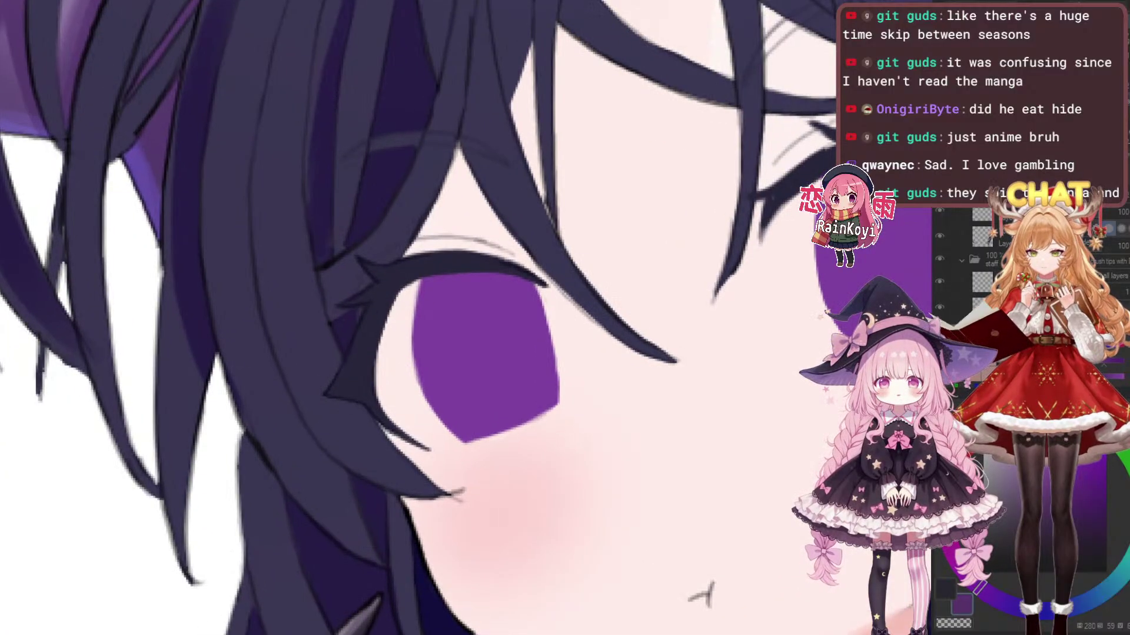
pyautogui.scroll(-3, 465, 317)
pyautogui.scroll(3, 465, 318)
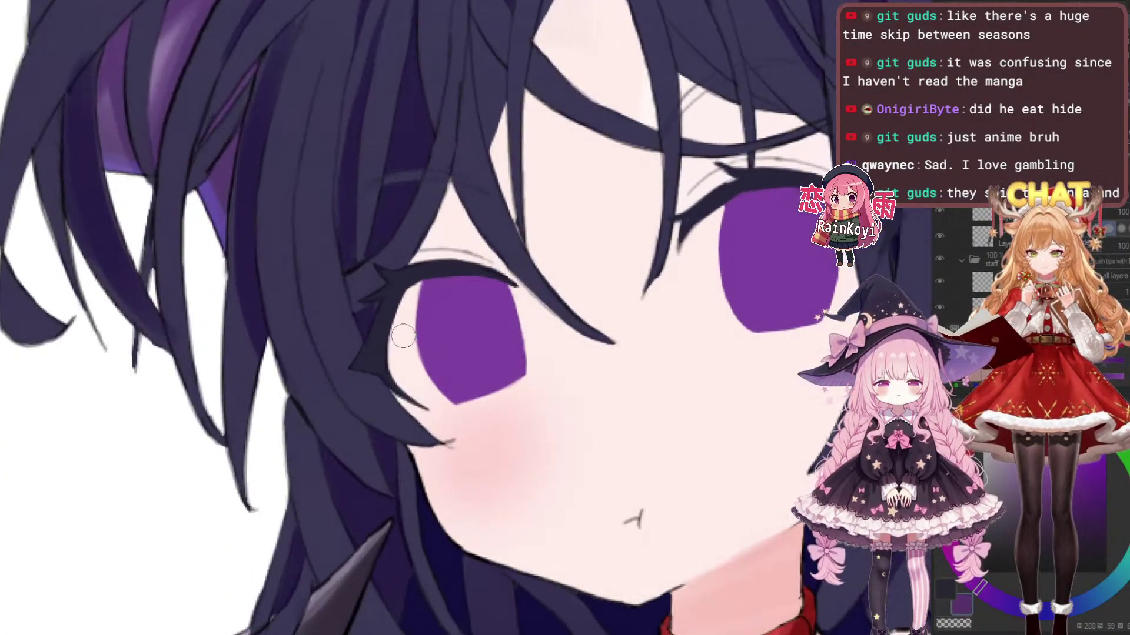
pyautogui.moveTo(418, 283); pyautogui.dragTo(435, 362)
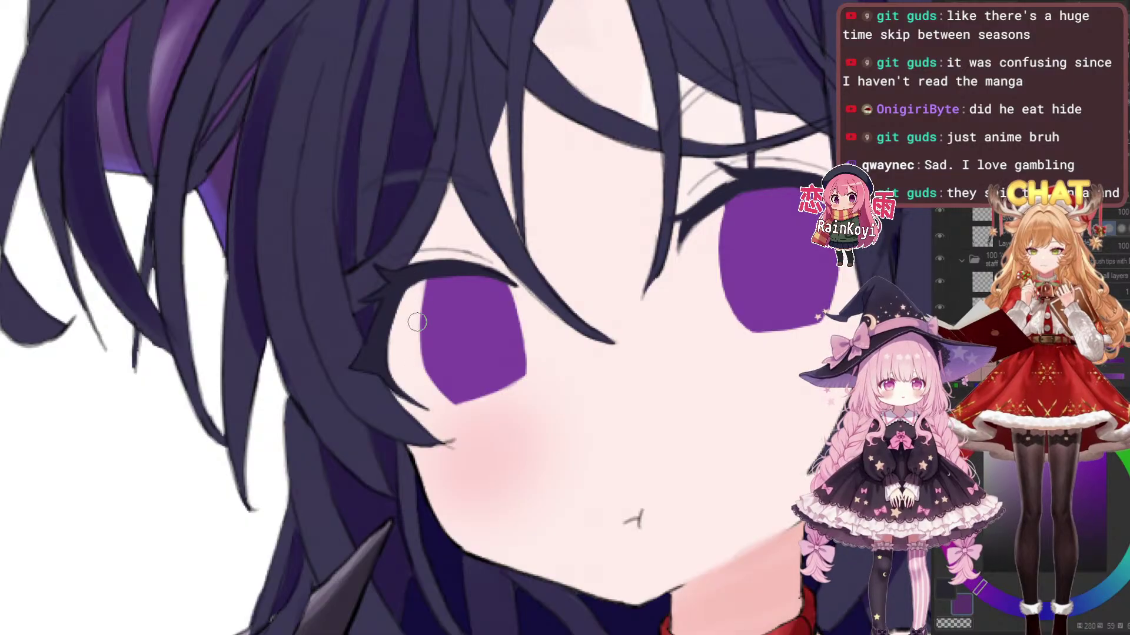
pyautogui.scroll(1, 416, 310)
pyautogui.moveTo(422, 318)
pyautogui.mouseDown()
pyautogui.moveTo(448, 356)
pyautogui.moveTo(428, 347)
pyautogui.moveTo(418, 322)
pyautogui.moveTo(447, 398)
pyautogui.mouseUp()
pyautogui.moveTo(421, 361); pyautogui.dragTo(451, 406)
pyautogui.scroll(-3, 550, 277)
pyautogui.scroll(3, 438, 324)
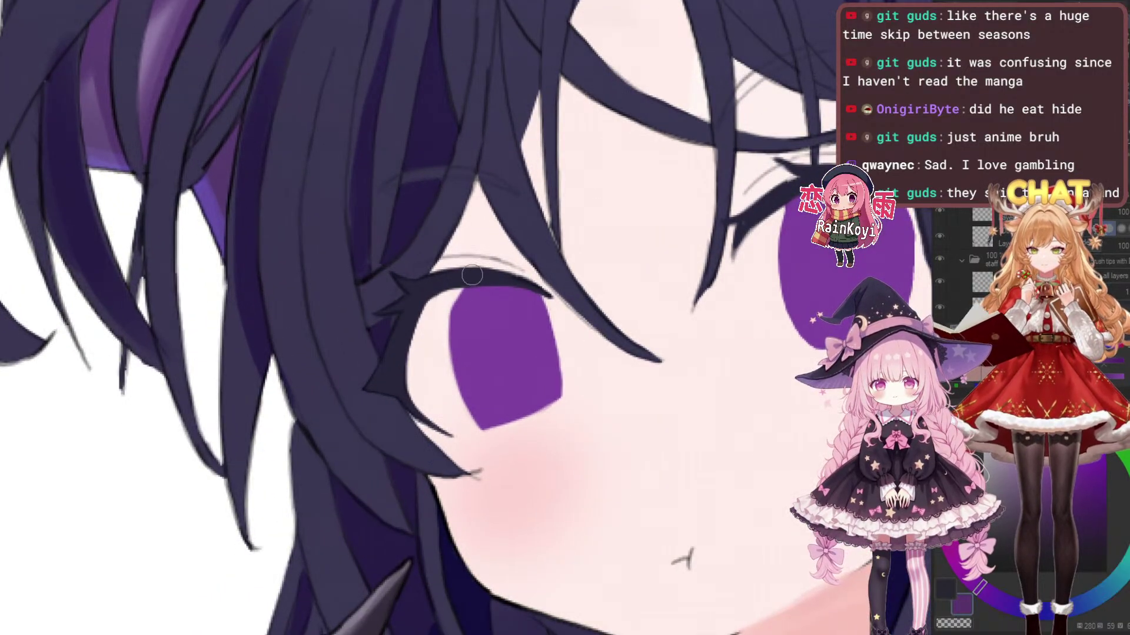
# Refine the lower outer edge and bottom corner of the viewer's-left iris into a cleaner curve
pyautogui.scroll(-5, 473, 273)
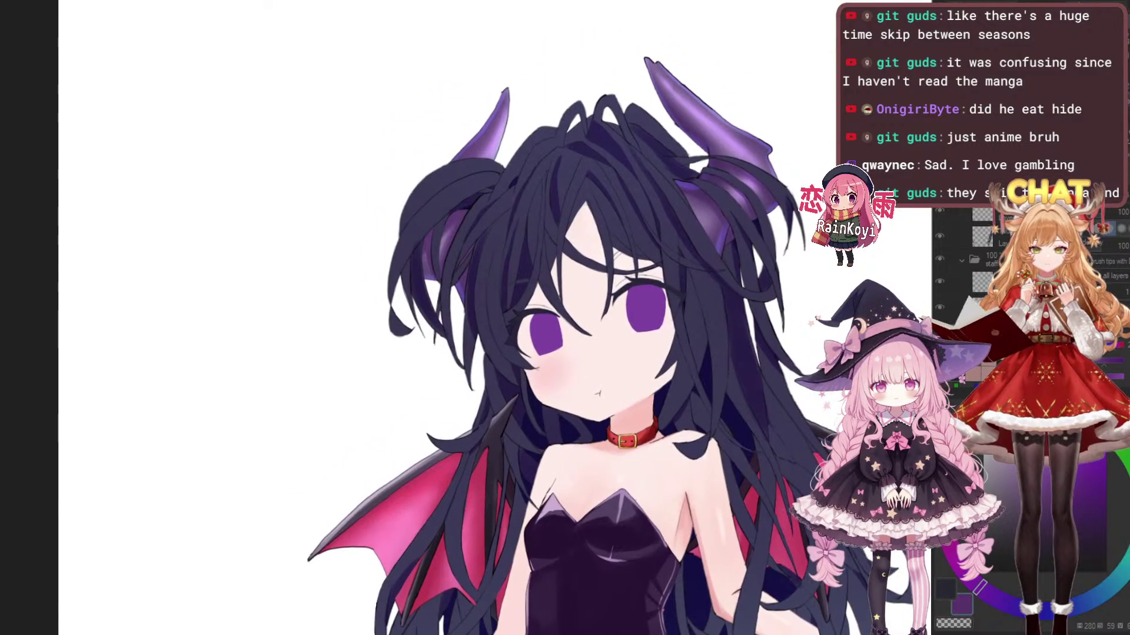
pyautogui.scroll(5, 517, 310)
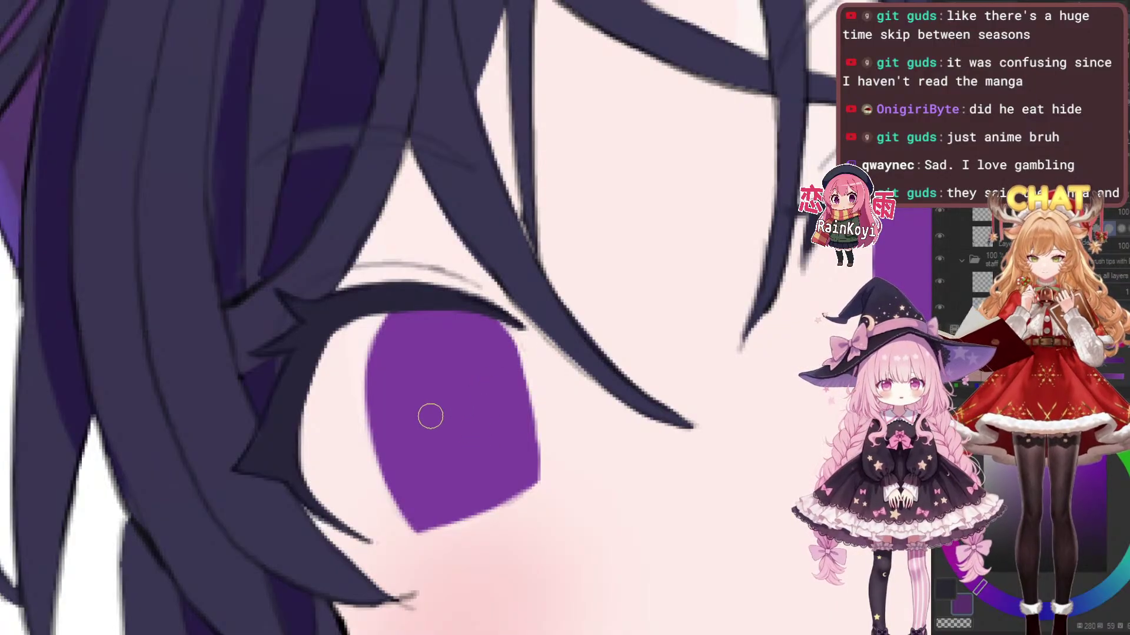
pyautogui.moveTo(365, 434); pyautogui.dragTo(424, 530)
pyautogui.hotkey('ctrl', 'z')
pyautogui.moveTo(368, 461); pyautogui.dragTo(429, 525)
pyautogui.moveTo(356, 434); pyautogui.dragTo(456, 538)
pyautogui.moveTo(492, 486); pyautogui.dragTo(523, 407)
pyautogui.moveTo(457, 460)
pyautogui.mouseDown()
pyautogui.moveTo(544, 434)
pyautogui.moveTo(575, 411)
pyautogui.mouseUp()
pyautogui.scroll(-4, 506, 371)
pyautogui.scroll(2, 488, 335)
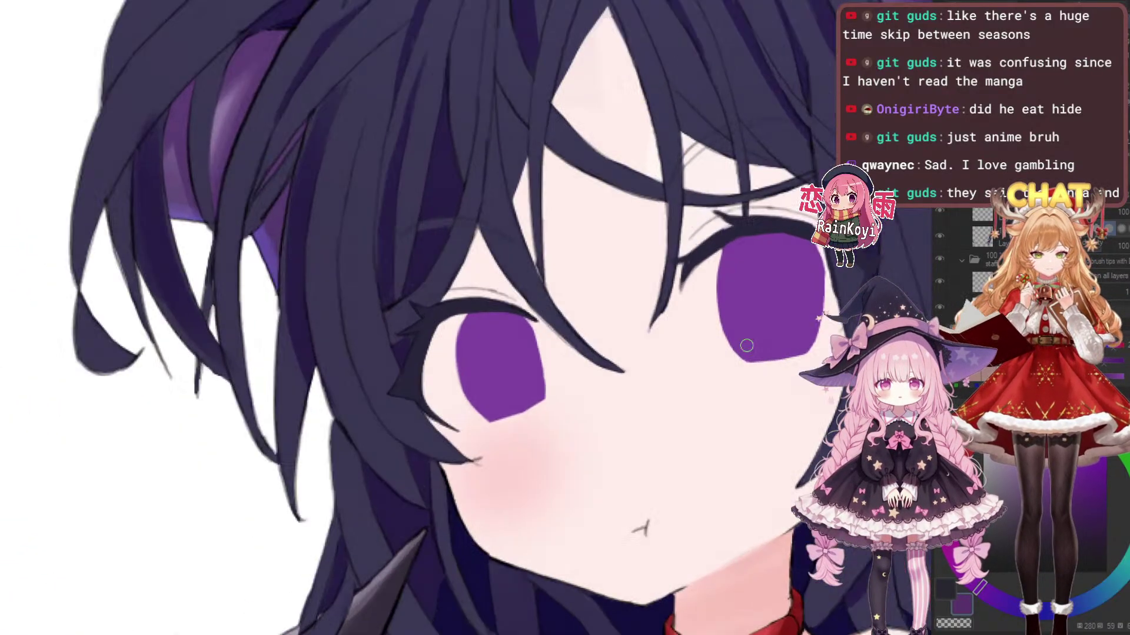
# Erase the upper inner corner of the viewer's-right iris and trim its inner side
pyautogui.moveTo(747, 346); pyautogui.dragTo(613, 363)
pyautogui.scroll(2, 623, 408)
pyautogui.scroll(-5, 589, 376)
pyautogui.scroll(4, 559, 353)
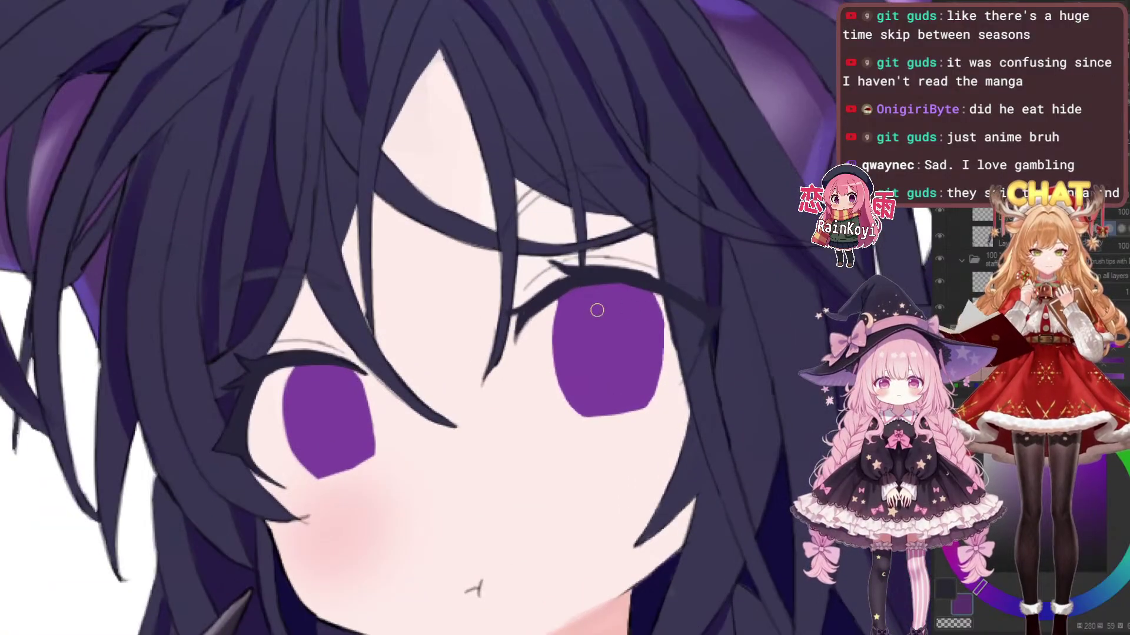
pyautogui.moveTo(570, 300); pyautogui.dragTo(550, 359)
pyautogui.hotkey('ctrl', 'z')
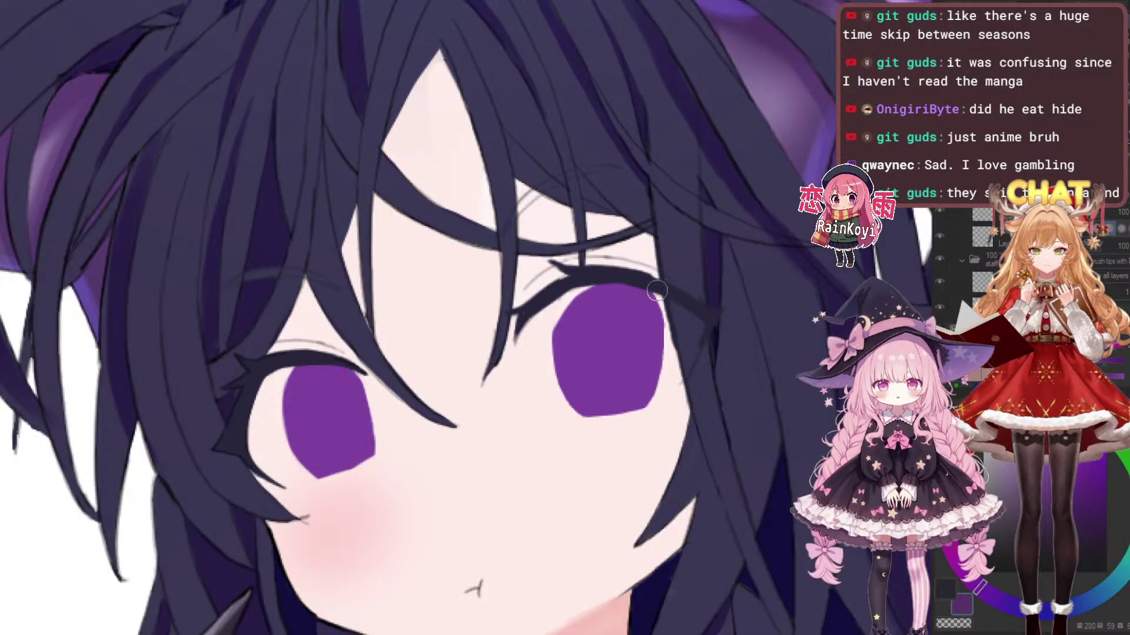
pyautogui.scroll(2, 645, 283)
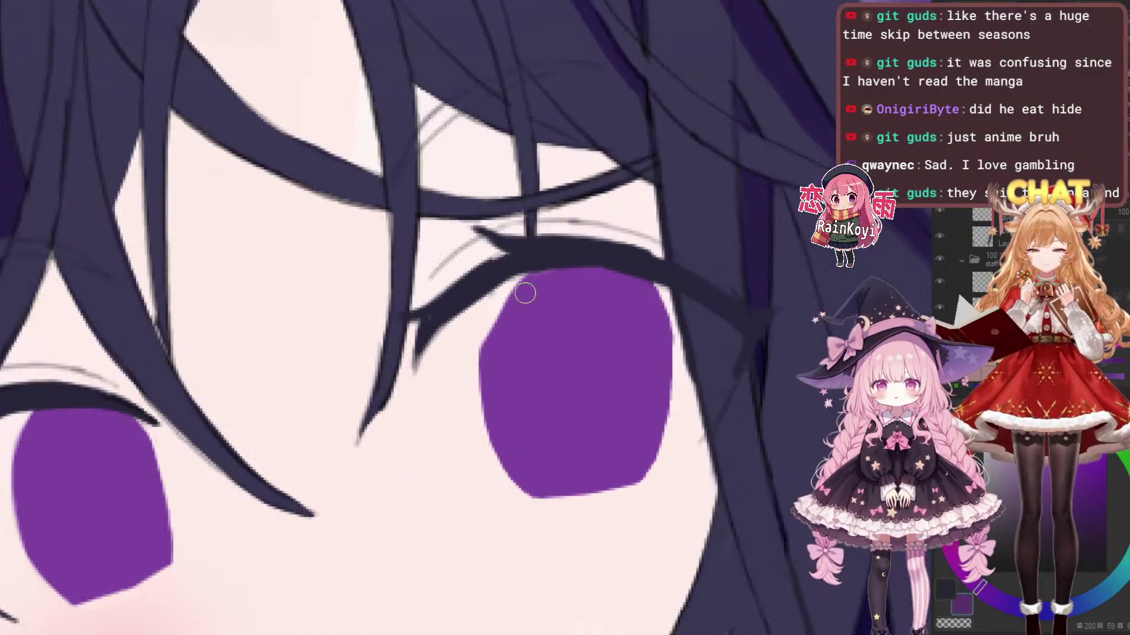
pyautogui.moveTo(493, 301)
pyautogui.mouseDown()
pyautogui.moveTo(481, 400)
pyautogui.moveTo(490, 299)
pyautogui.moveTo(540, 478)
pyautogui.mouseUp()
# Round the top of the viewer's-right iris and its upper outer corner, leaving a thin gap below the lash line
pyautogui.moveTo(600, 261); pyautogui.dragTo(721, 389)
pyautogui.moveTo(697, 301); pyautogui.dragTo(682, 307)
pyautogui.moveTo(517, 288); pyautogui.dragTo(601, 263)
pyautogui.hotkey('ctrl', 'z')
pyautogui.moveTo(499, 296); pyautogui.dragTo(573, 262)
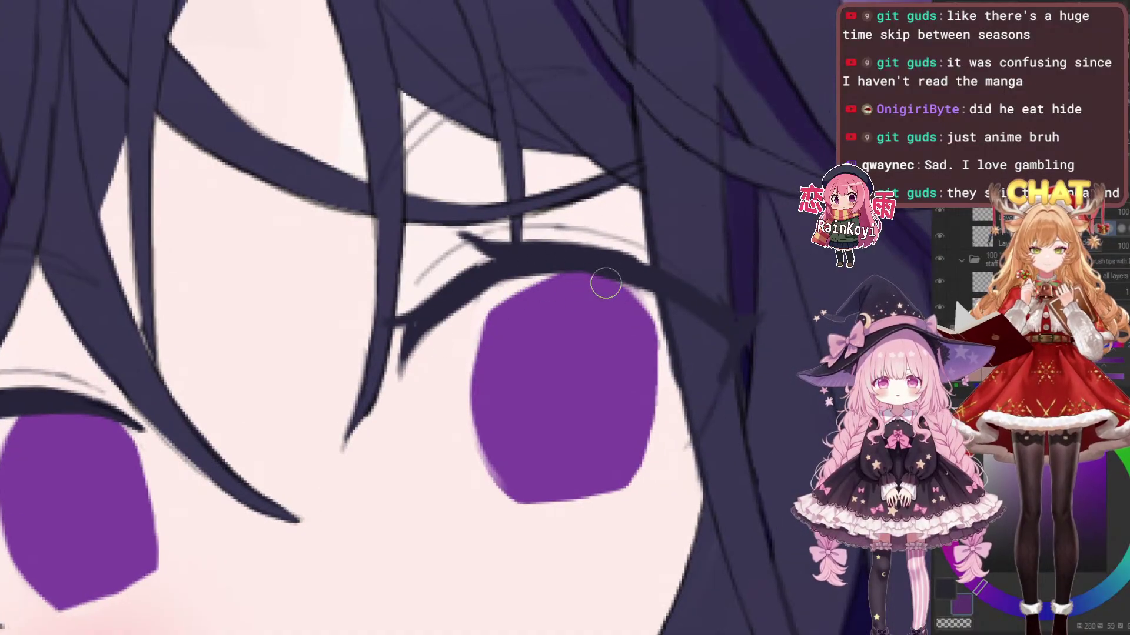
pyautogui.moveTo(462, 338)
pyautogui.mouseDown()
pyautogui.moveTo(577, 255)
pyautogui.moveTo(670, 330)
pyautogui.mouseUp()
pyautogui.moveTo(642, 287); pyautogui.dragTo(671, 339)
# Slim the inner side of the viewer's-right iris and smooth its upper inner curve with a larger eraser
pyautogui.press(']')
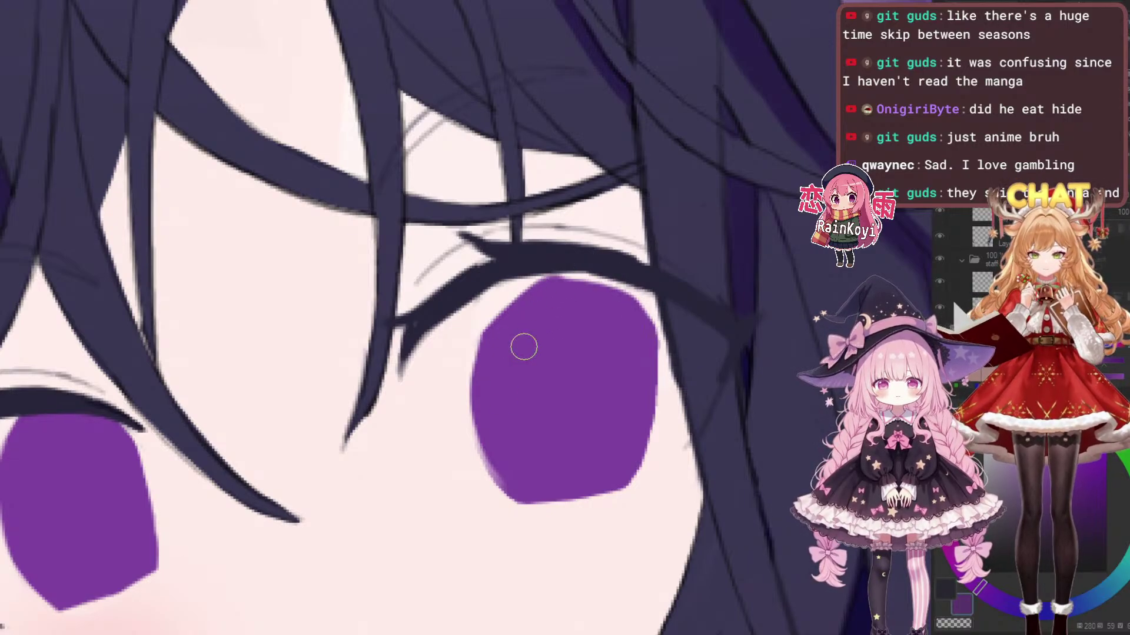
pyautogui.moveTo(510, 285)
pyautogui.mouseDown()
pyautogui.moveTo(465, 376)
pyautogui.moveTo(473, 450)
pyautogui.mouseUp()
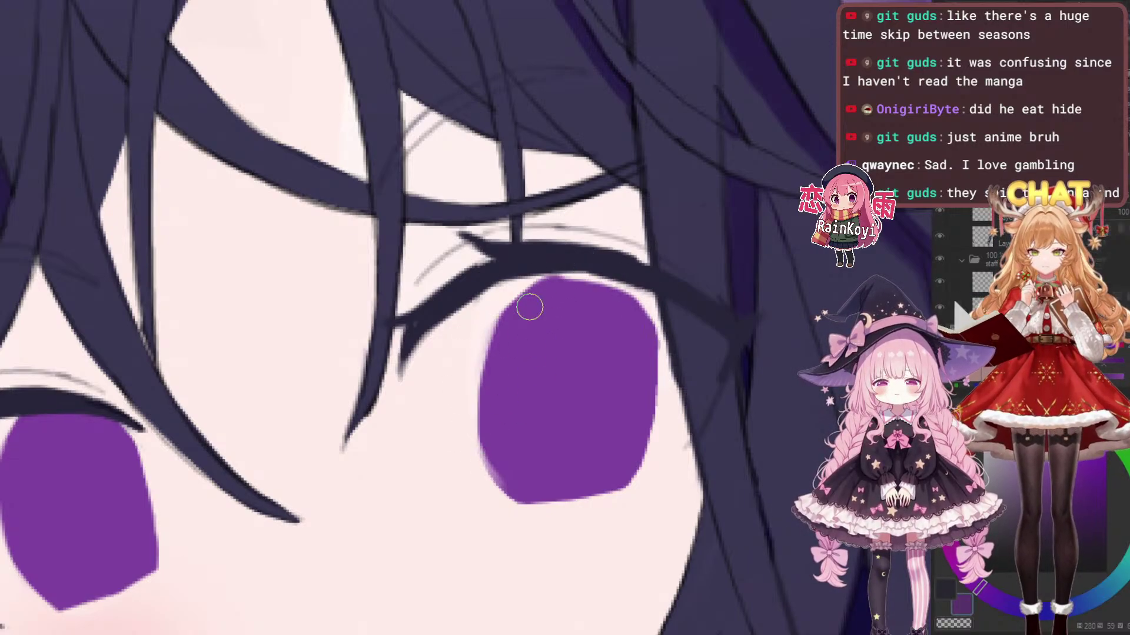
pyautogui.moveTo(518, 286); pyautogui.dragTo(494, 328)
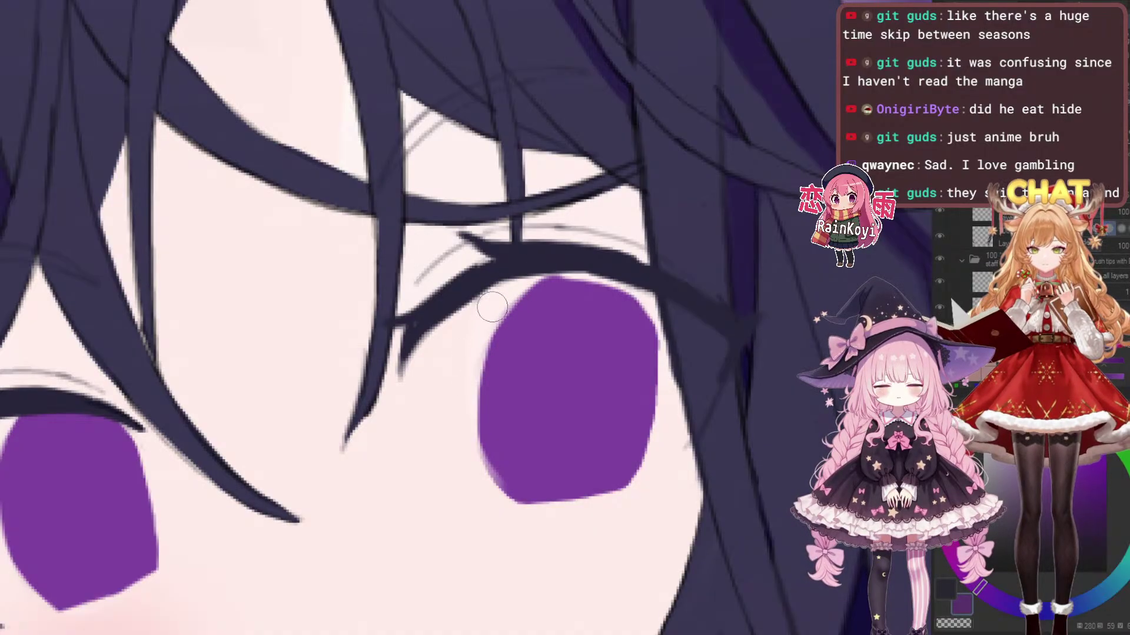
# Round the upper outer corner and outer side of the viewer's-right iris, tapering the shape toward its top
pyautogui.moveTo(516, 281); pyautogui.dragTo(652, 294)
pyautogui.moveTo(586, 312); pyautogui.dragTo(530, 301)
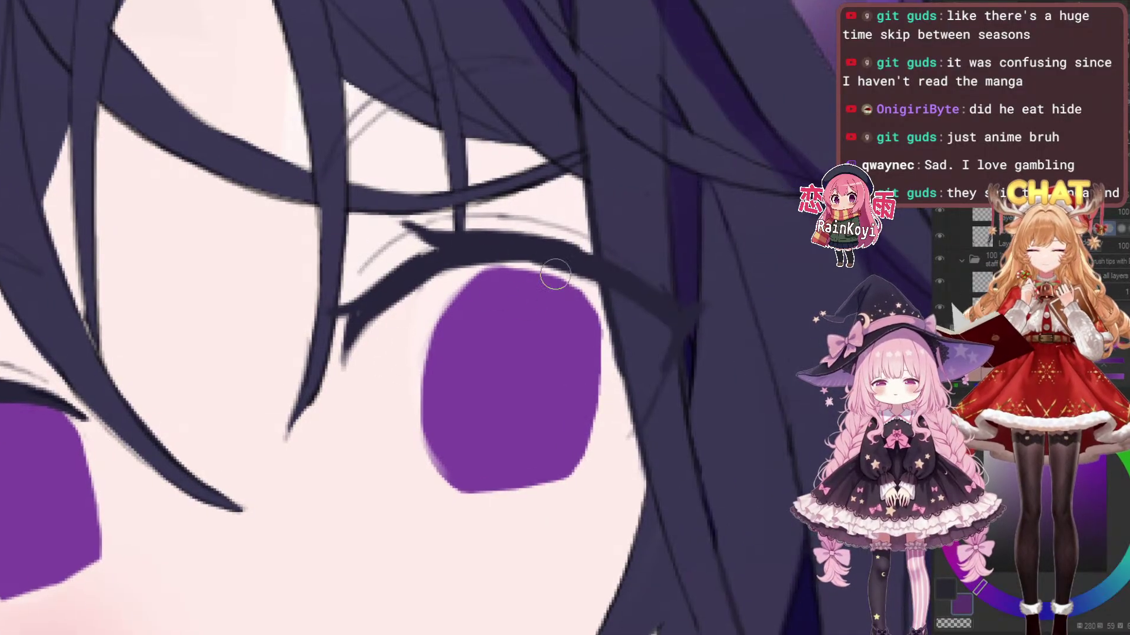
pyautogui.moveTo(507, 249); pyautogui.dragTo(635, 342)
pyautogui.moveTo(540, 265)
pyautogui.mouseDown()
pyautogui.moveTo(600, 309)
pyautogui.moveTo(636, 360)
pyautogui.moveTo(497, 264)
pyautogui.mouseUp()
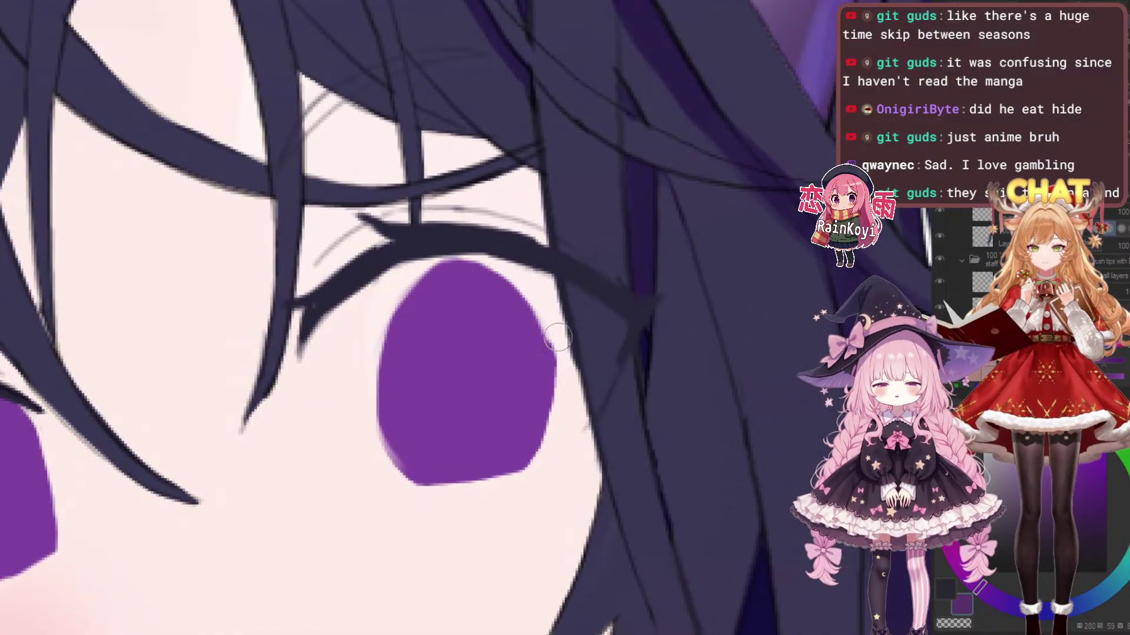
pyautogui.moveTo(549, 327); pyautogui.dragTo(565, 408)
pyautogui.moveTo(565, 353); pyautogui.dragTo(563, 406)
# Trim the inner side of the viewer's-right iris from its upper curve down to the lower inner corner
pyautogui.scroll(-5, 659, 366)
pyautogui.scroll(5, 649, 370)
pyautogui.scroll(2, 506, 310)
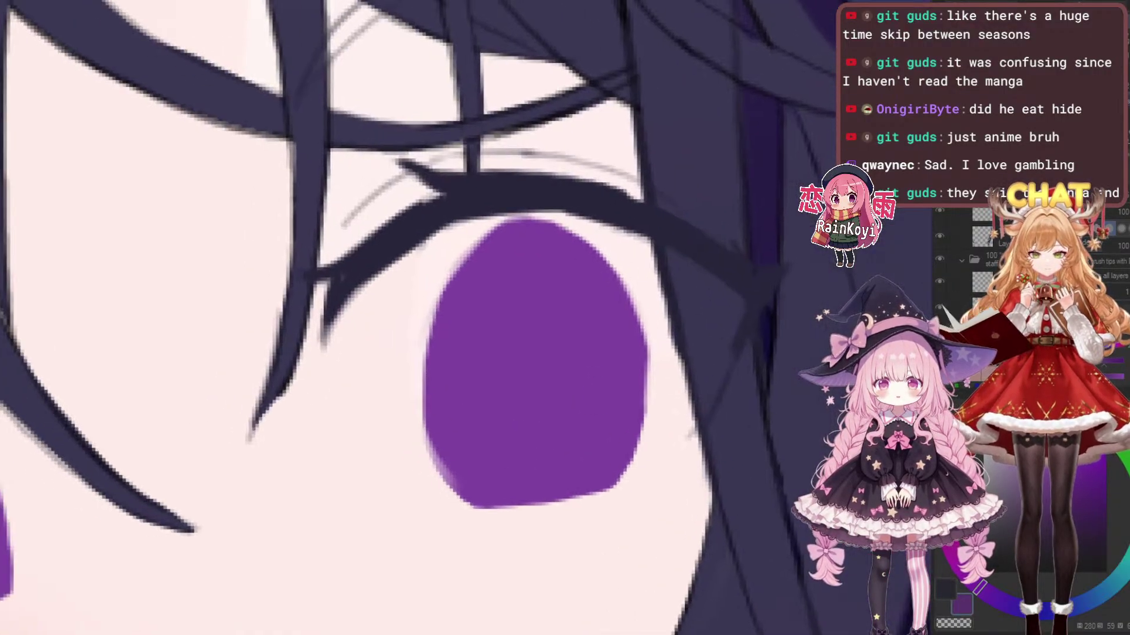
pyautogui.moveTo(522, 301); pyautogui.dragTo(544, 348)
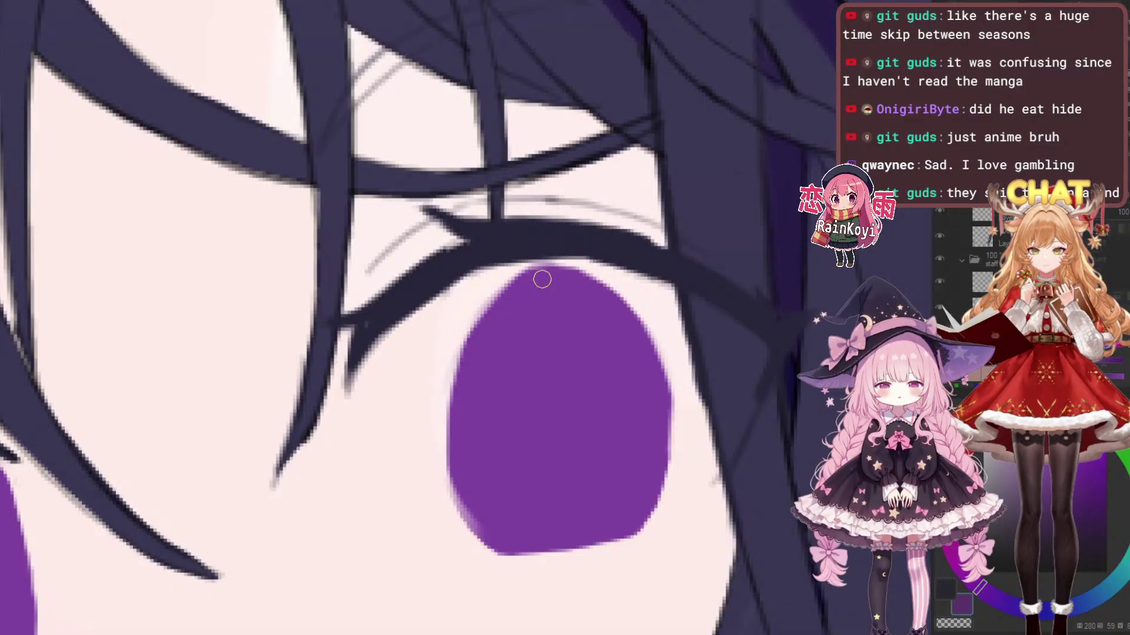
pyautogui.moveTo(518, 285)
pyautogui.mouseDown()
pyautogui.moveTo(458, 400)
pyautogui.moveTo(475, 516)
pyautogui.mouseUp()
pyautogui.moveTo(461, 449)
pyautogui.mouseDown()
pyautogui.moveTo(459, 413)
pyautogui.moveTo(450, 492)
pyautogui.mouseUp()
pyautogui.moveTo(397, 351); pyautogui.dragTo(440, 503)
pyautogui.moveTo(401, 391); pyautogui.dragTo(468, 509)
# Clean up the smudged lower inner corner of the viewer's-right iris and even out its bottom edge
pyautogui.scroll(-4, 581, 413)
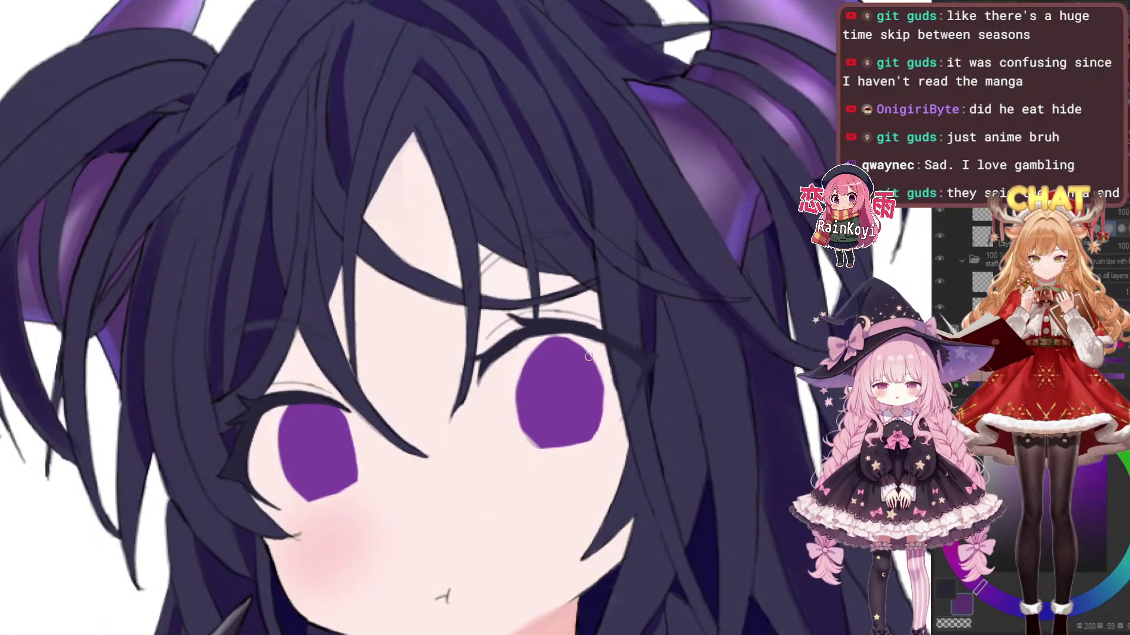
pyautogui.scroll(4, 588, 357)
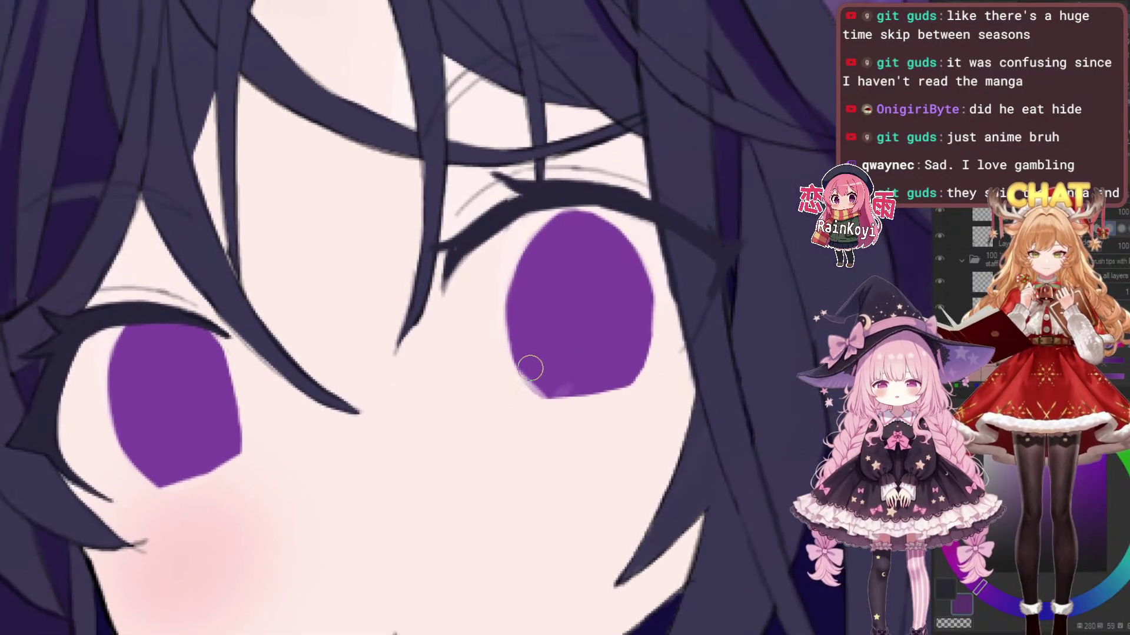
pyautogui.scroll(1, 582, 371)
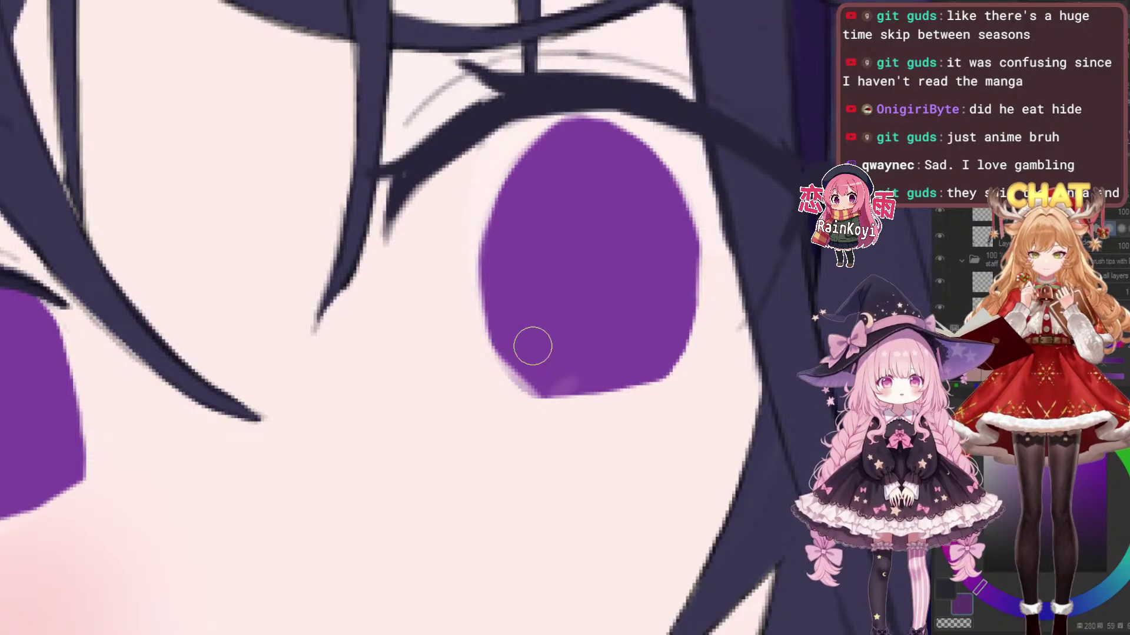
pyautogui.moveTo(520, 352)
pyautogui.mouseDown()
pyautogui.moveTo(529, 380)
pyautogui.moveTo(573, 374)
pyautogui.mouseUp()
pyautogui.press('[')
pyautogui.moveTo(554, 420)
pyautogui.mouseDown()
pyautogui.moveTo(583, 380)
pyautogui.moveTo(777, 353)
pyautogui.mouseUp()
pyautogui.moveTo(561, 376); pyautogui.dragTo(803, 350)
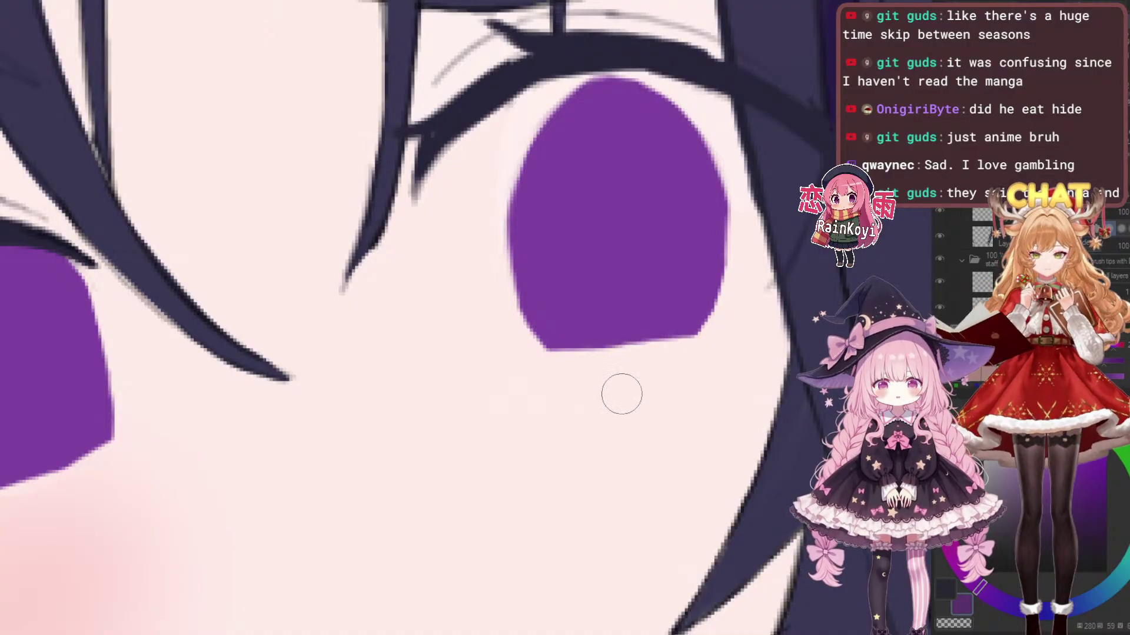
pyautogui.moveTo(558, 371); pyautogui.dragTo(771, 357)
pyautogui.moveTo(701, 363); pyautogui.dragTo(613, 406)
pyautogui.moveTo(666, 300)
pyautogui.mouseDown()
pyautogui.moveTo(616, 317)
pyautogui.moveTo(730, 314)
pyautogui.mouseUp()
# Shave the inner side of the viewer's-right iris so it slopes smoothly toward the bottom corner
pyautogui.moveTo(463, 300)
pyautogui.mouseDown()
pyautogui.moveTo(487, 384)
pyautogui.moveTo(497, 379)
pyautogui.mouseUp()
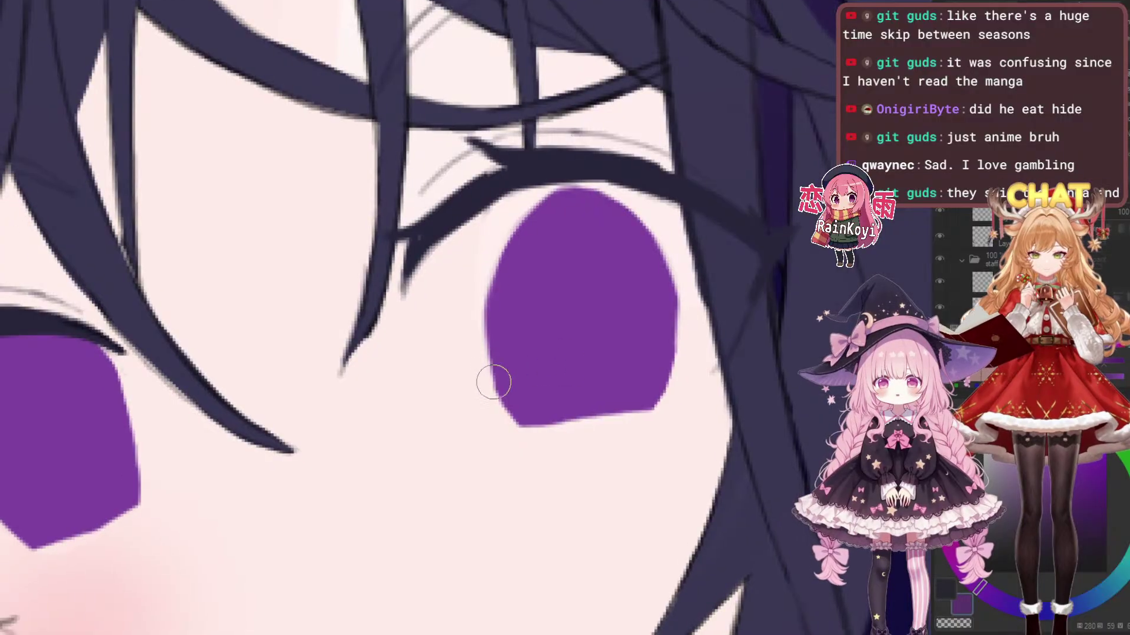
pyautogui.moveTo(503, 272); pyautogui.dragTo(519, 431)
pyautogui.hotkey('ctrl', 'z')
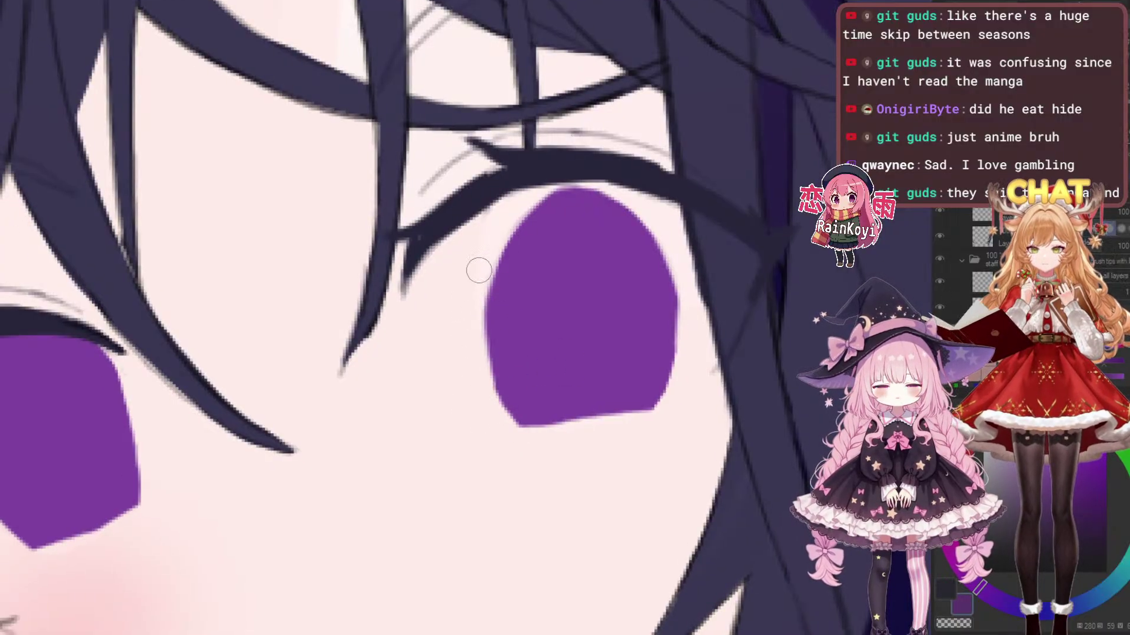
pyautogui.moveTo(476, 282); pyautogui.dragTo(509, 406)
pyautogui.moveTo(472, 325); pyautogui.dragTo(533, 418)
pyautogui.moveTo(477, 275); pyautogui.dragTo(504, 416)
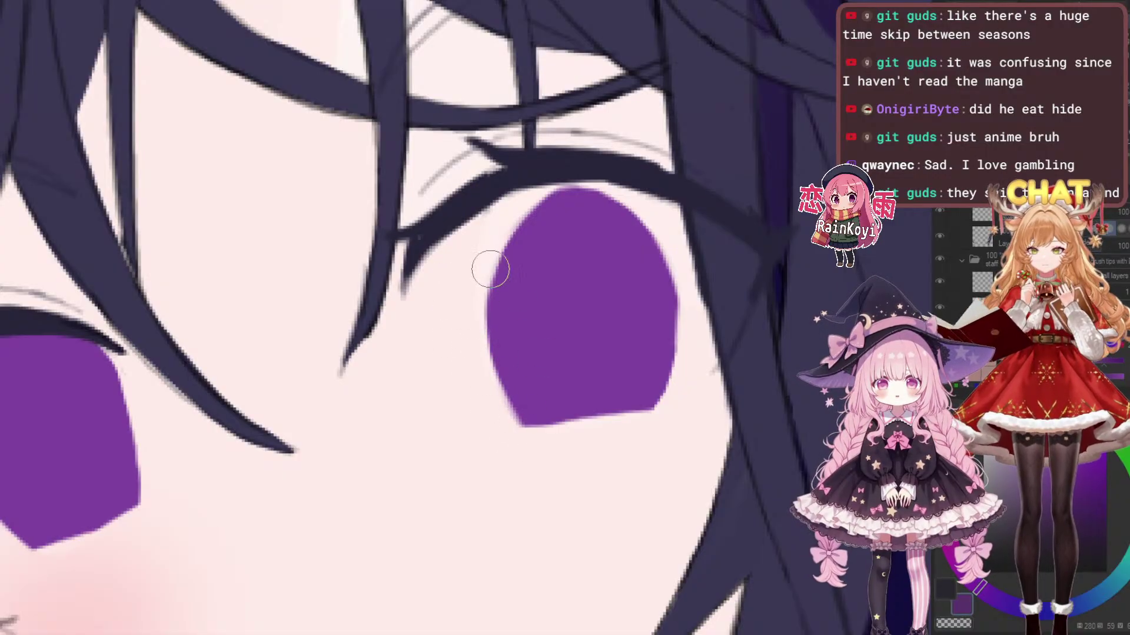
# Straighten the bottom edge of the viewer's-right iris by erasing the uneven strip along it
pyautogui.moveTo(596, 456); pyautogui.dragTo(618, 438)
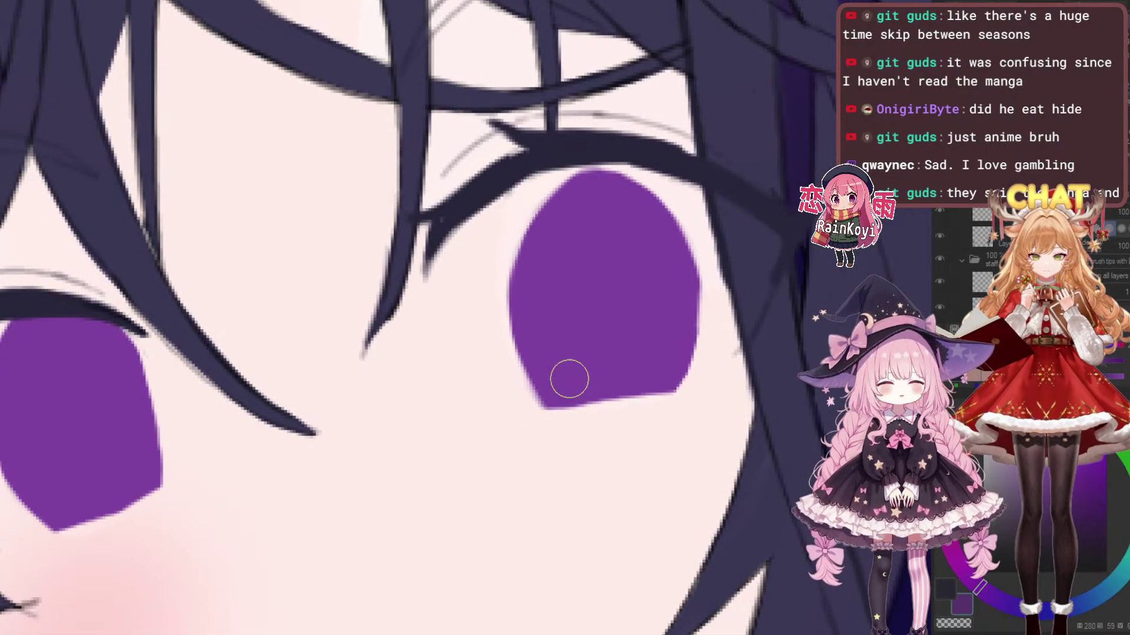
pyautogui.moveTo(599, 334); pyautogui.dragTo(621, 367)
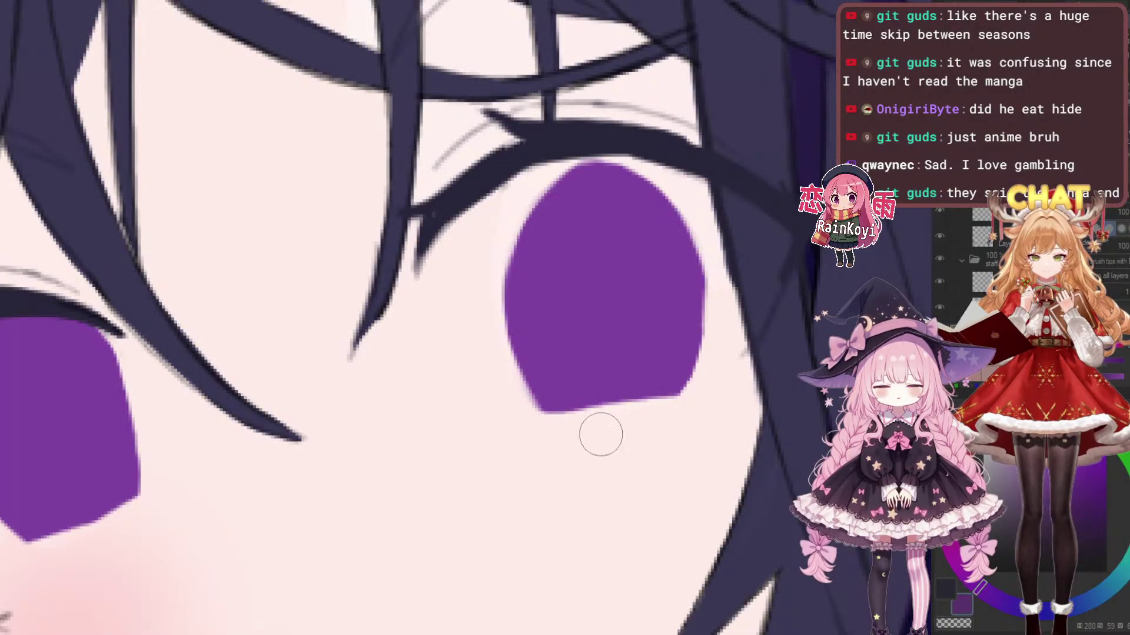
pyautogui.moveTo(526, 431); pyautogui.dragTo(660, 419)
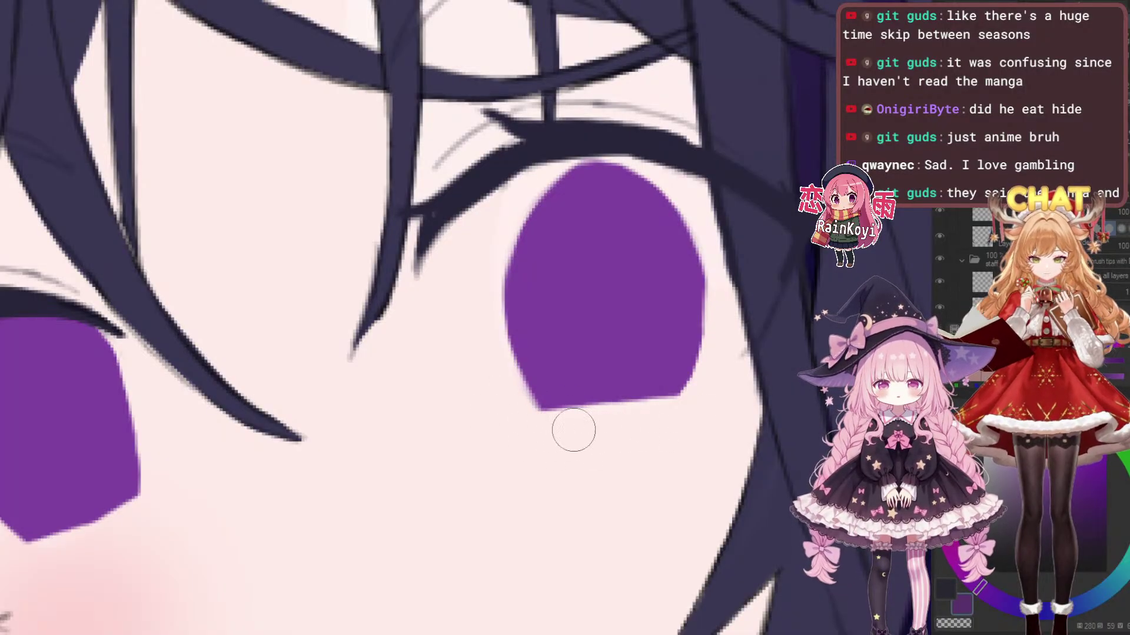
pyautogui.scroll(-4, 706, 391)
pyautogui.scroll(3, 704, 359)
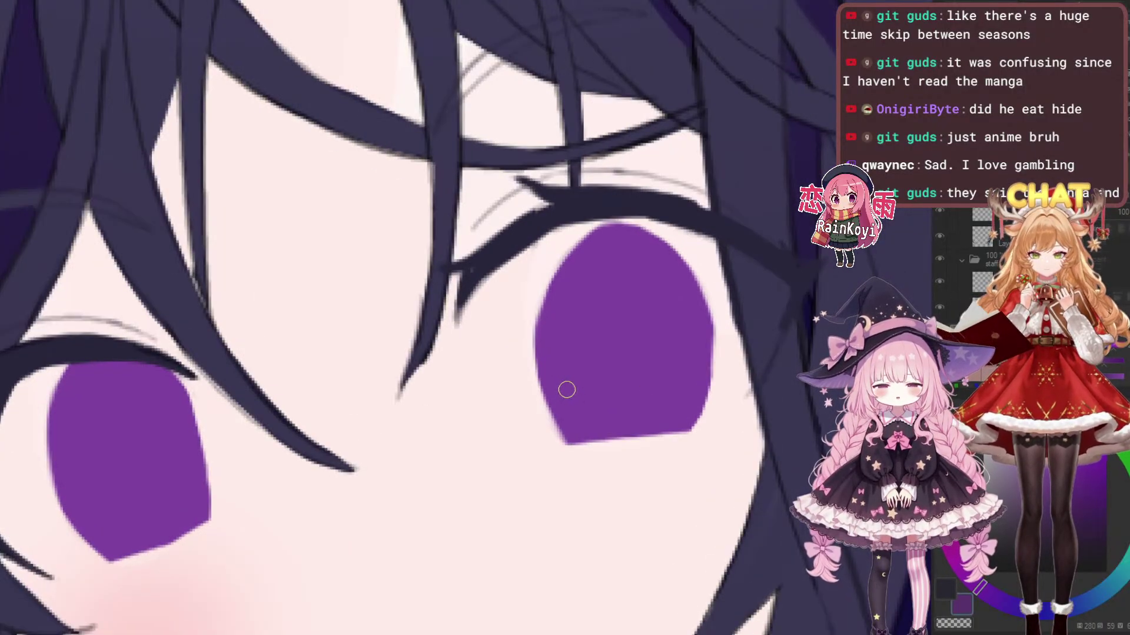
pyautogui.scroll(3, 567, 389)
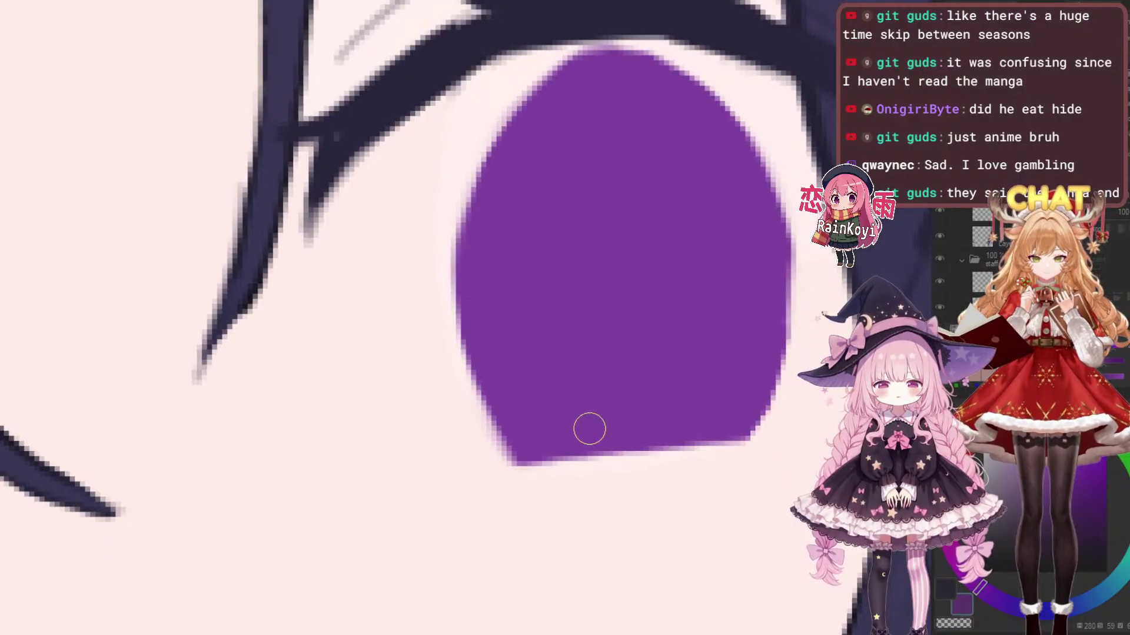
# Erase the pointed lower inner corner of the viewer's-right iris at a diagonal
pyautogui.press('e')
pyautogui.moveTo(500, 451); pyautogui.dragTo(538, 465)
pyautogui.hotkey('ctrl', 'z')
pyautogui.moveTo(486, 433)
pyautogui.mouseDown()
pyautogui.moveTo(501, 478)
pyautogui.moveTo(462, 399)
pyautogui.moveTo(567, 502)
pyautogui.mouseUp()
pyautogui.moveTo(469, 431)
pyautogui.mouseDown()
pyautogui.moveTo(573, 502)
pyautogui.moveTo(491, 434)
pyautogui.moveTo(582, 511)
pyautogui.mouseUp()
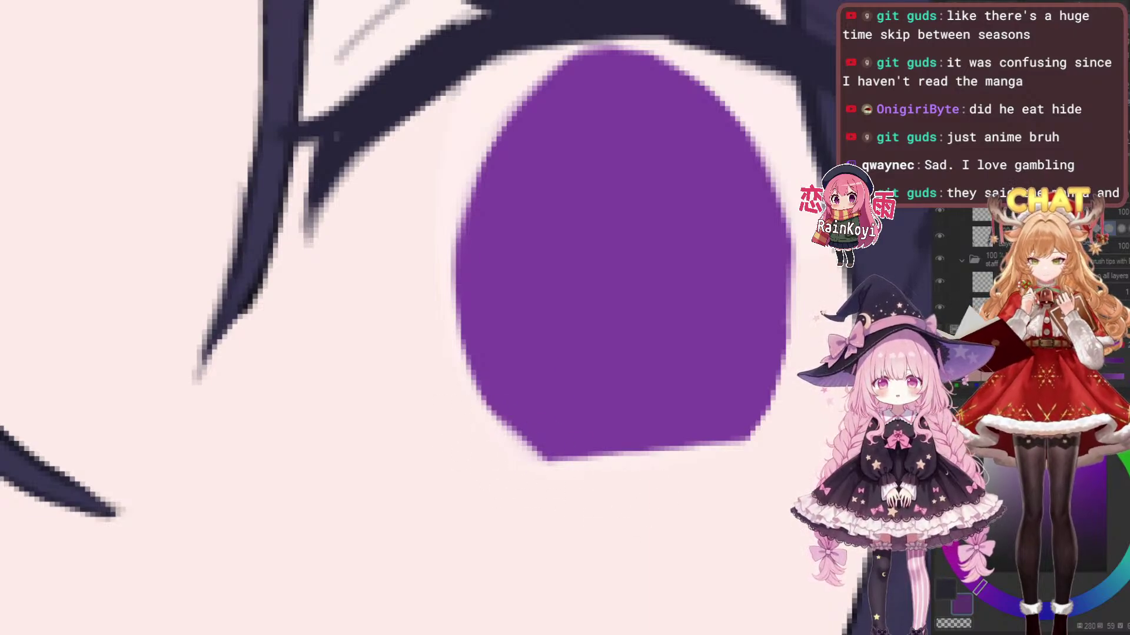
pyautogui.moveTo(535, 459); pyautogui.dragTo(511, 439)
# Smooth the lower inner curve of the viewer's-right iris, alternating between brush and eraser
pyautogui.press('b')
pyautogui.press('e')
pyautogui.press('b')
pyautogui.moveTo(463, 363); pyautogui.dragTo(532, 429)
pyautogui.moveTo(630, 387); pyautogui.dragTo(671, 350)
pyautogui.press('e')
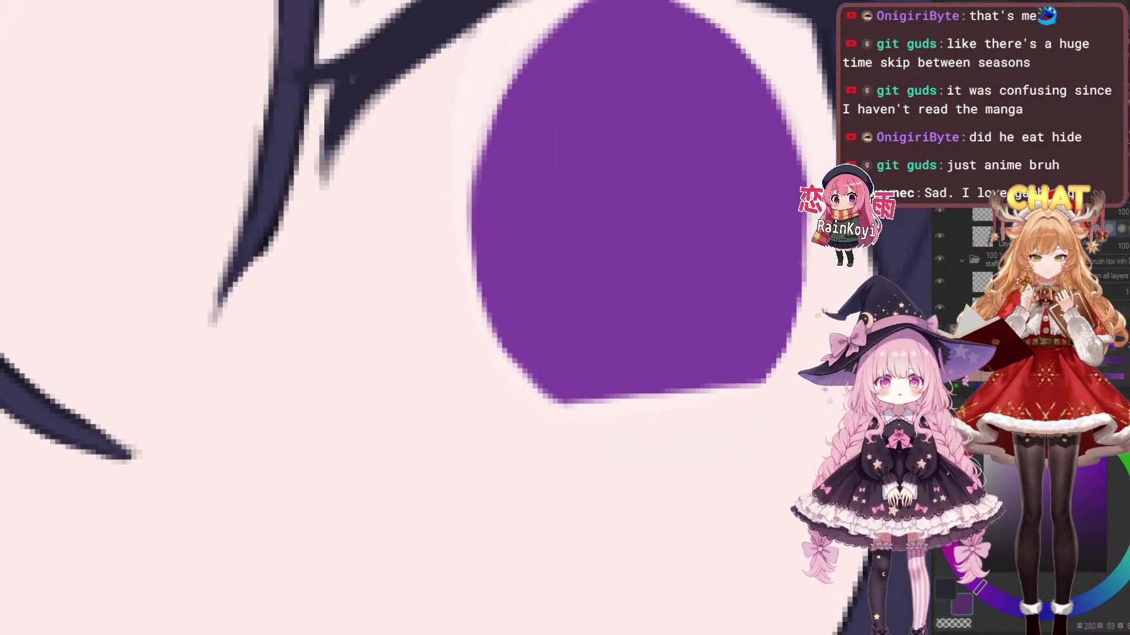
pyautogui.moveTo(633, 397); pyautogui.dragTo(640, 371)
pyautogui.press('b')
pyautogui.press('e')
pyautogui.scroll(-5, 675, 355)
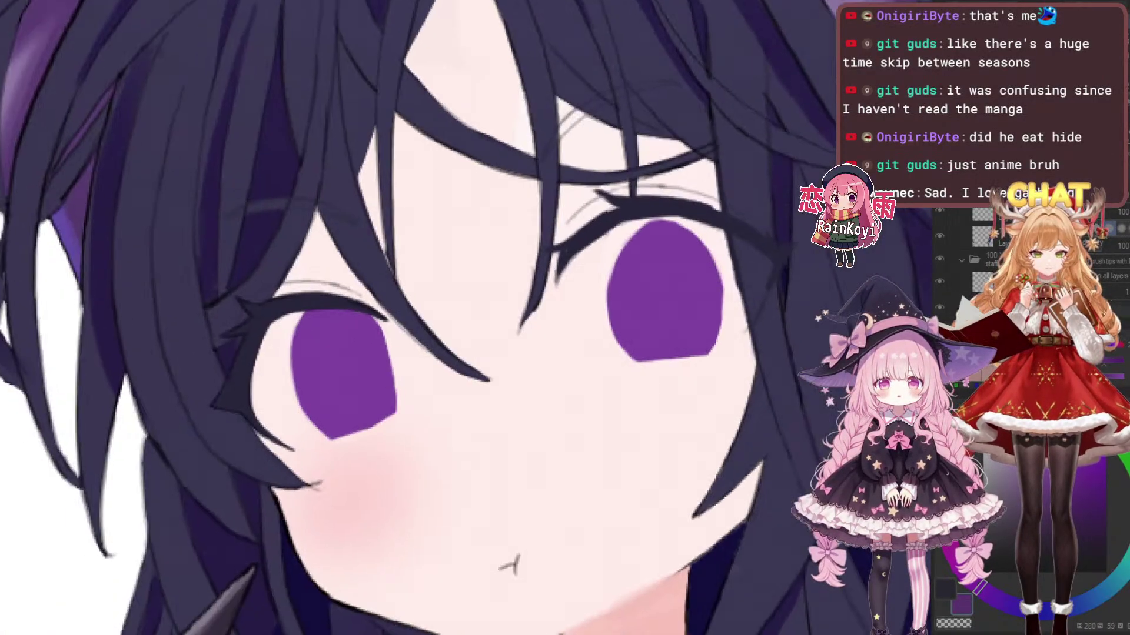
# Examine the viewer's-right iris close up and from farther out to judge its overall outline
pyautogui.moveTo(732, 347); pyautogui.dragTo(679, 358)
pyautogui.scroll(4, 682, 347)
pyautogui.scroll(-2, 684, 365)
pyautogui.scroll(2, 684, 369)
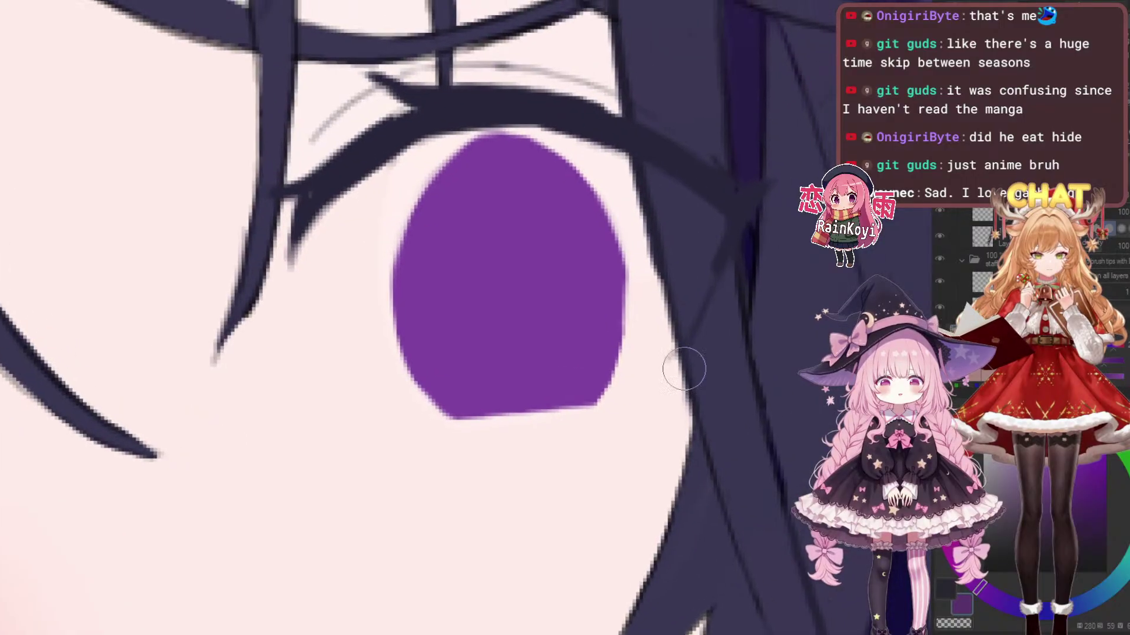
pyautogui.scroll(-2, 683, 368)
pyautogui.scroll(2, 633, 370)
pyautogui.scroll(-2, 634, 371)
pyautogui.scroll(2, 539, 355)
# Paint out the upper inner edge and top of the viewer's-right iris in purple for a fuller, rounder curve
pyautogui.press('b')
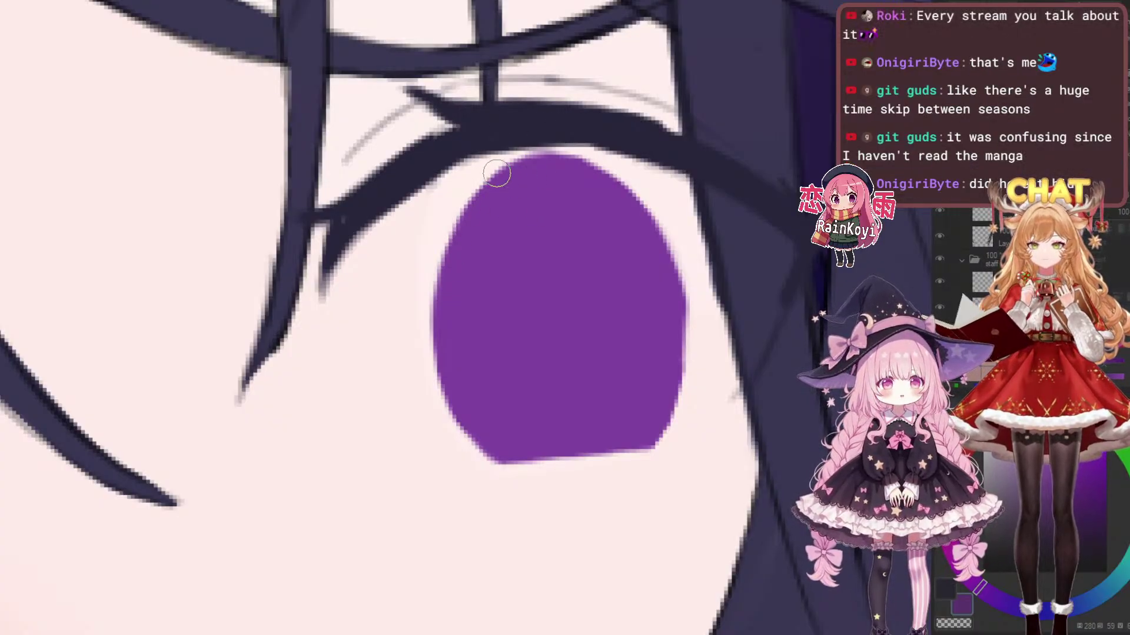
pyautogui.moveTo(497, 207)
pyautogui.mouseDown()
pyautogui.moveTo(454, 191)
pyautogui.moveTo(481, 203)
pyautogui.moveTo(464, 154)
pyautogui.moveTo(578, 264)
pyautogui.mouseUp()
pyautogui.scroll(-1, 507, 218)
pyautogui.moveTo(551, 216)
pyautogui.mouseDown()
pyautogui.moveTo(586, 297)
pyautogui.moveTo(581, 388)
pyautogui.mouseUp()
pyautogui.moveTo(508, 171); pyautogui.dragTo(575, 250)
pyautogui.hotkey('ctrl', 'z')
pyautogui.moveTo(552, 203); pyautogui.dragTo(590, 302)
pyautogui.hotkey('ctrl', 'z')
pyautogui.moveTo(501, 200)
pyautogui.mouseDown()
pyautogui.moveTo(488, 195)
pyautogui.moveTo(505, 192)
pyautogui.mouseUp()
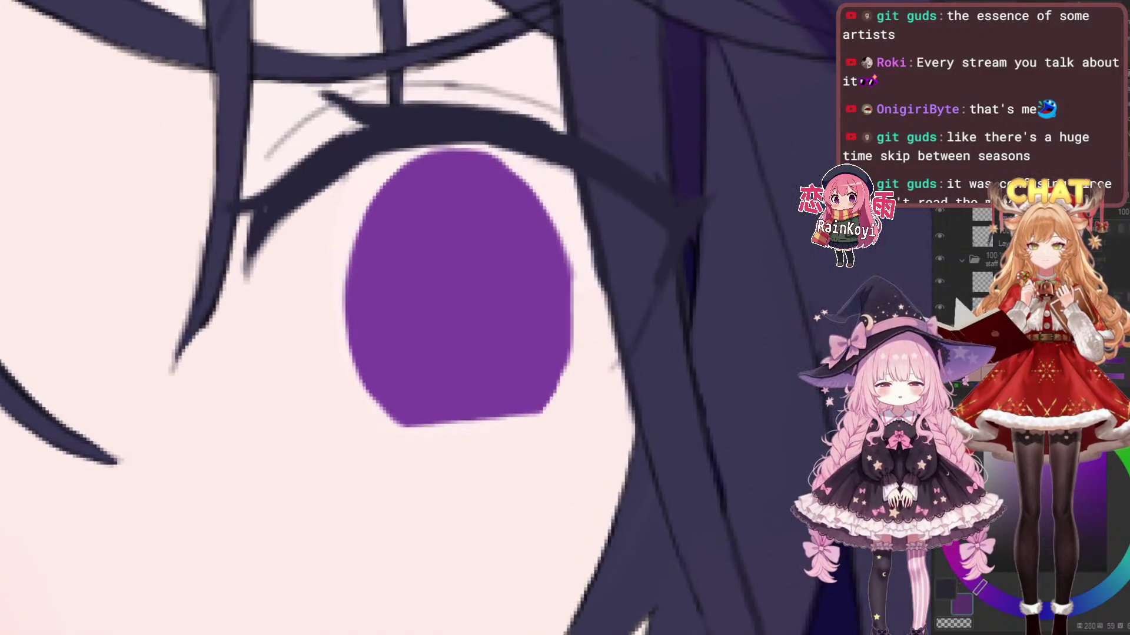
# Lasso the viewer's-right iris, scale it down slightly and tilt it a little counterclockwise beneath the lash, then deselect it
pyautogui.scroll(-5, 485, 180)
pyautogui.scroll(3, 529, 180)
pyautogui.scroll(-2, 593, 194)
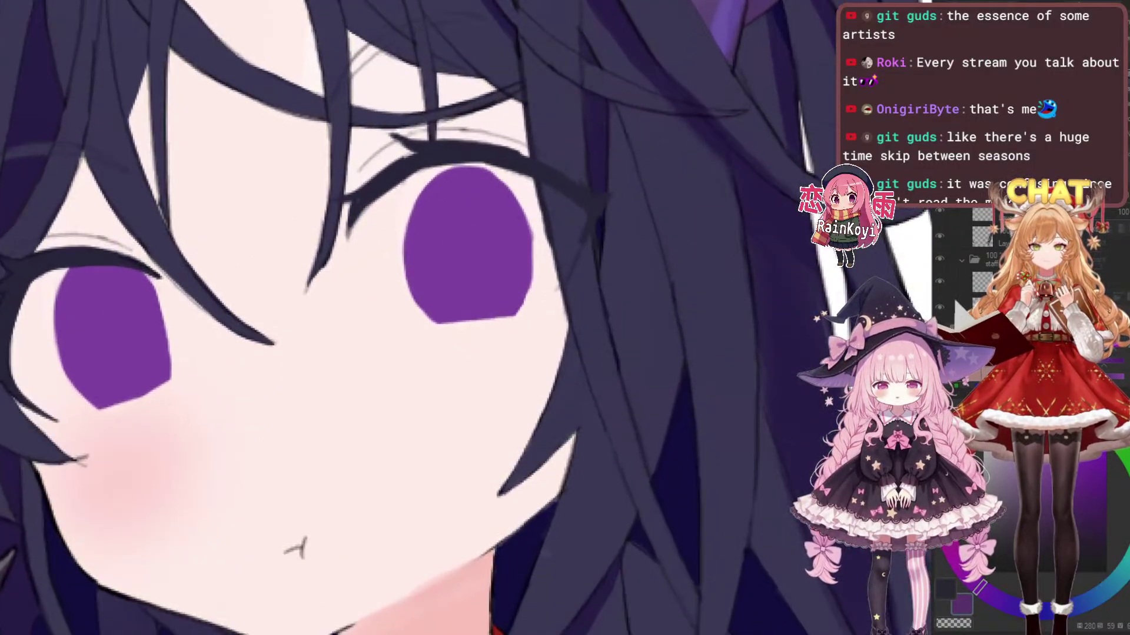
pyautogui.scroll(3, 593, 195)
pyautogui.moveTo(353, 183)
pyautogui.mouseDown()
pyautogui.moveTo(563, 342)
pyautogui.moveTo(326, 147)
pyautogui.mouseUp()
pyautogui.hotkey('ctrl', 't')
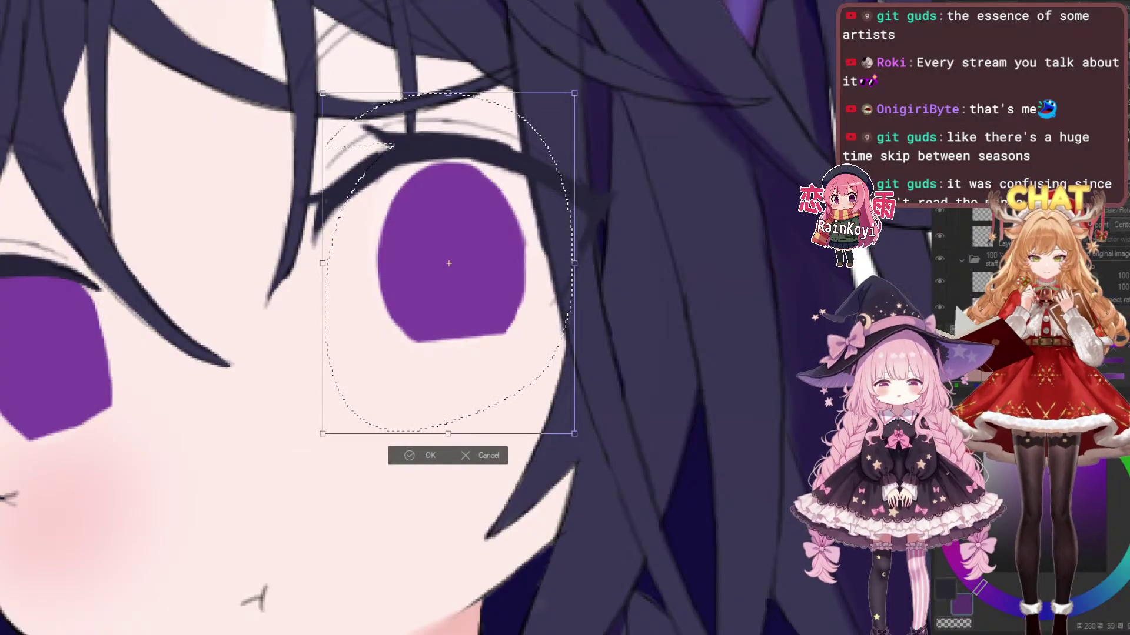
pyautogui.moveTo(574, 433); pyautogui.dragTo(564, 420)
pyautogui.moveTo(447, 295); pyautogui.dragTo(454, 297)
pyautogui.moveTo(580, 432); pyautogui.dragTo(585, 428)
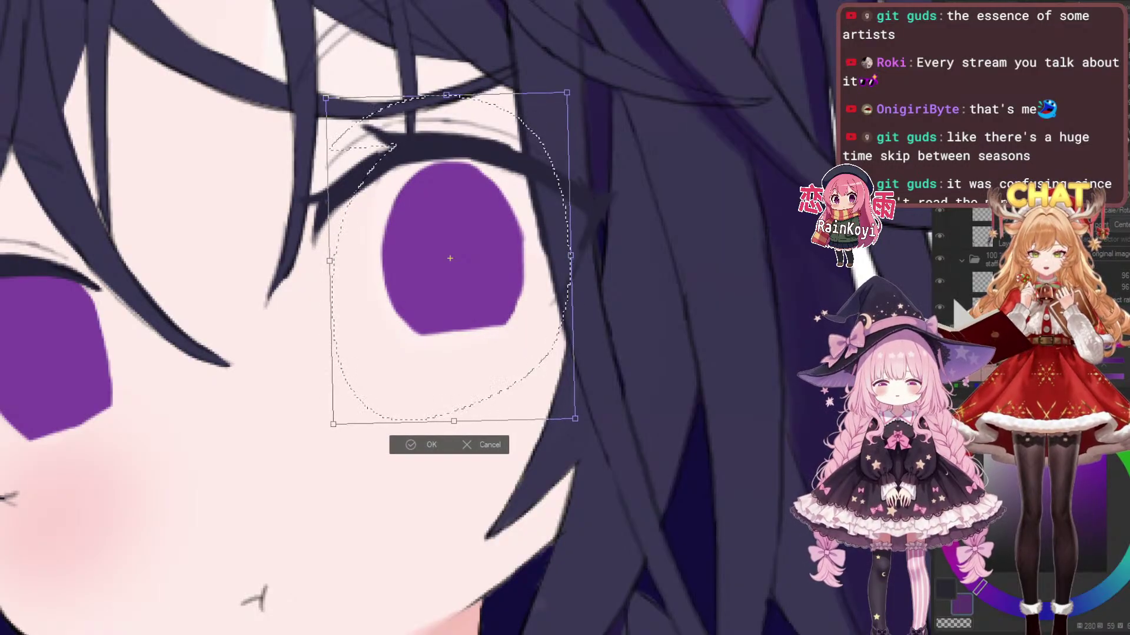
pyautogui.press('Return')
pyautogui.hotkey('ctrl', 'd')
# Trim the upper outer corner of the viewer's-left iris just beneath the lash line
pyautogui.scroll(-8, 665, 330)
pyautogui.scroll(8, 653, 343)
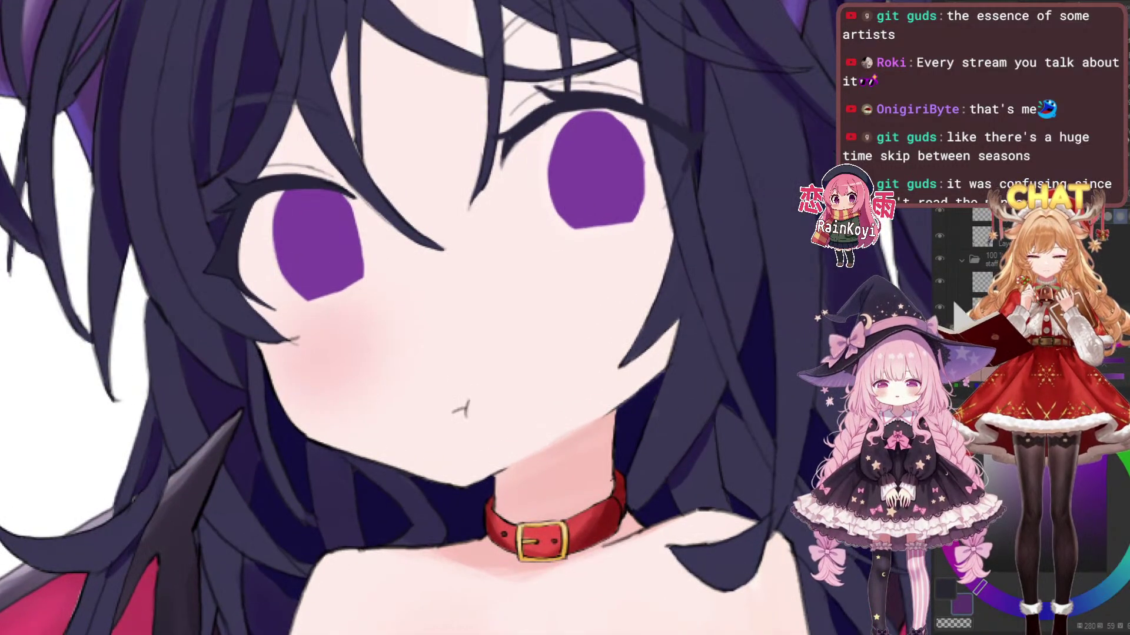
pyautogui.scroll(1, 465, 389)
pyautogui.moveTo(210, 254); pyautogui.dragTo(325, 323)
pyautogui.scroll(3, 326, 323)
pyautogui.moveTo(529, 304); pyautogui.dragTo(530, 302)
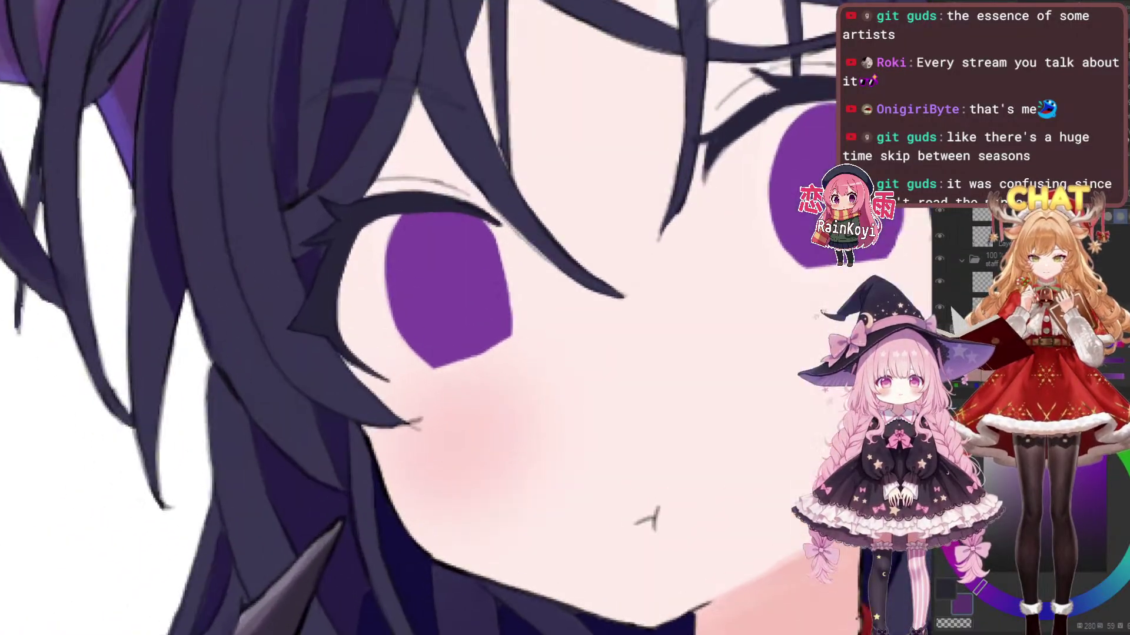
pyautogui.scroll(1, 528, 268)
pyautogui.moveTo(507, 220); pyautogui.dragTo(514, 247)
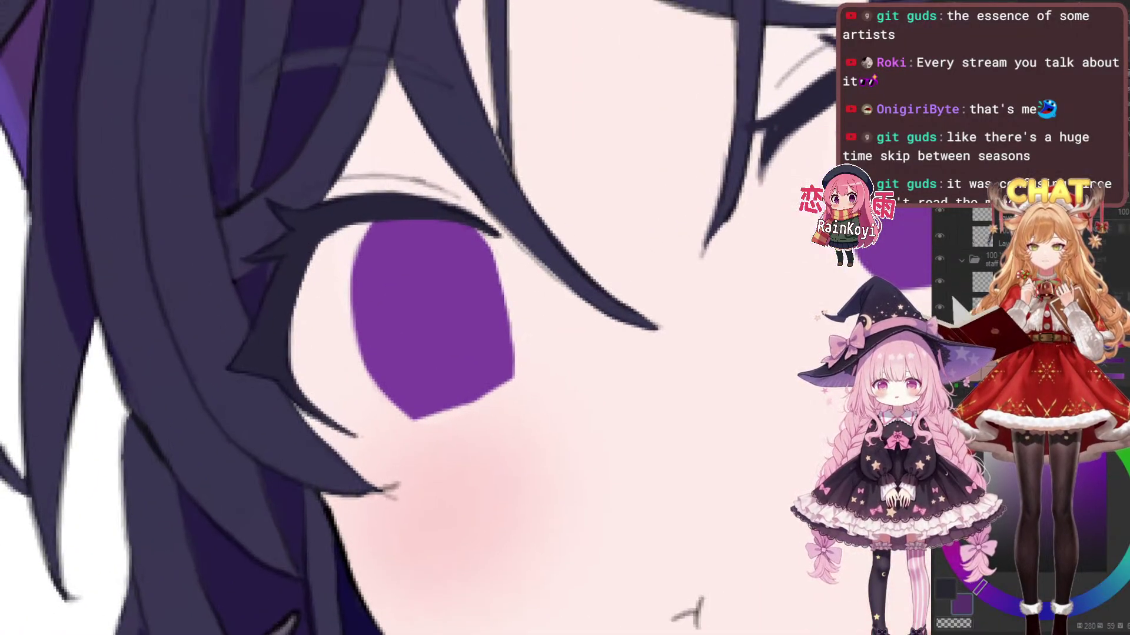
pyautogui.moveTo(450, 217); pyautogui.dragTo(429, 224)
pyautogui.hotkey('ctrl', 'z')
pyautogui.hotkey('ctrl', 'y')
pyautogui.scroll(1, 448, 231)
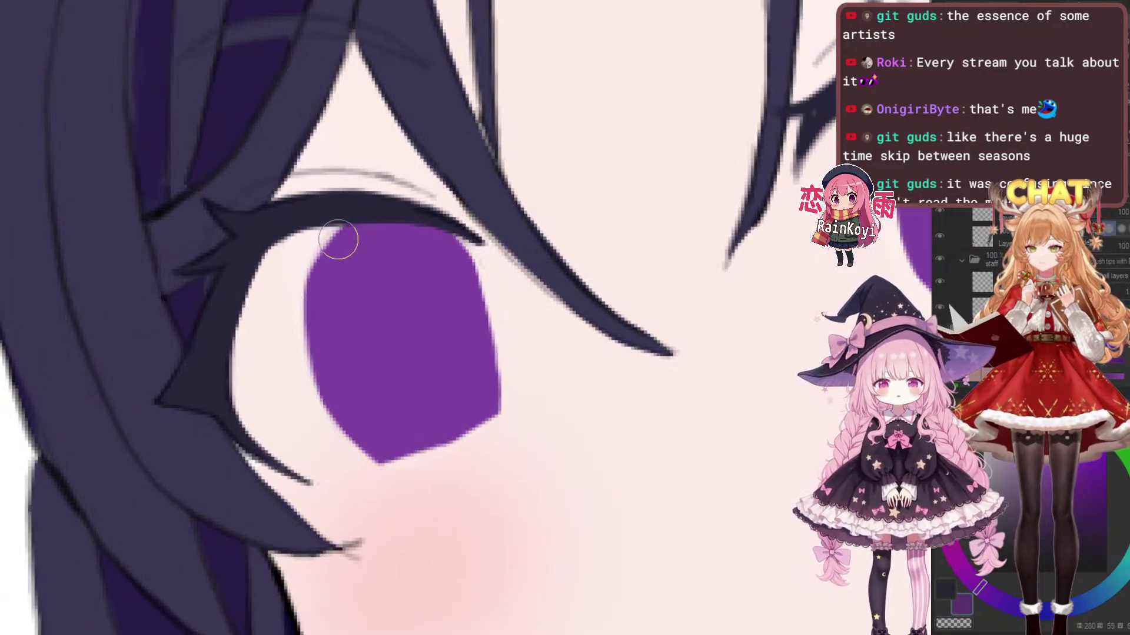
pyautogui.scroll(-2, 338, 238)
pyautogui.scroll(2, 344, 240)
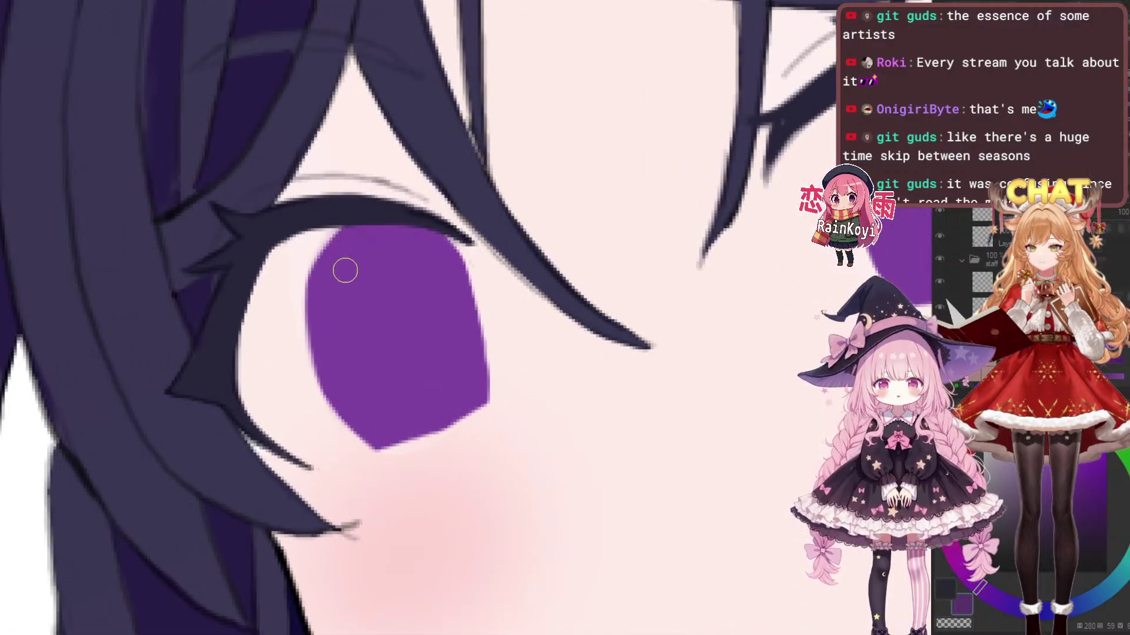
# Smooth the outer side of the viewer's-left iris into one continuous curve from the lash down to the bottom corner
pyautogui.scroll(1, 356, 256)
pyautogui.moveTo(343, 228); pyautogui.dragTo(305, 309)
pyautogui.hotkey('ctrl', 'z')
pyautogui.moveTo(343, 229); pyautogui.dragTo(311, 327)
pyautogui.moveTo(300, 284); pyautogui.dragTo(325, 397)
pyautogui.moveTo(304, 324); pyautogui.dragTo(326, 415)
pyautogui.moveTo(315, 377); pyautogui.dragTo(347, 442)
# Straighten the slanted lower edge of the viewer's-left iris and clean up its inner side
pyautogui.press('[')
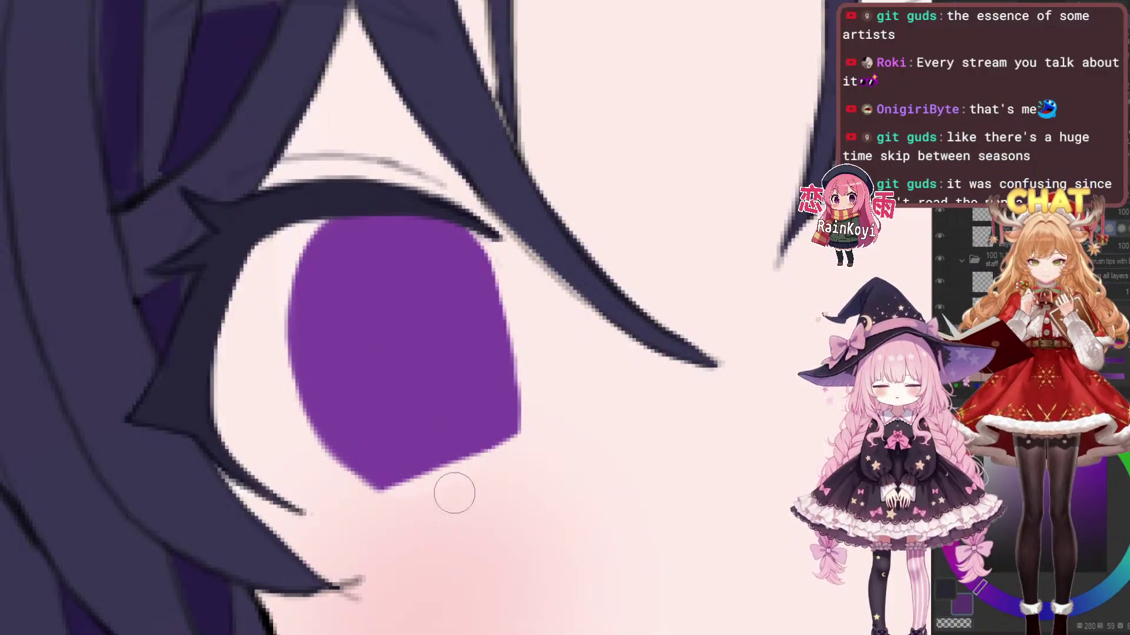
pyautogui.moveTo(457, 471); pyautogui.dragTo(621, 398)
pyautogui.moveTo(584, 456); pyautogui.dragTo(564, 462)
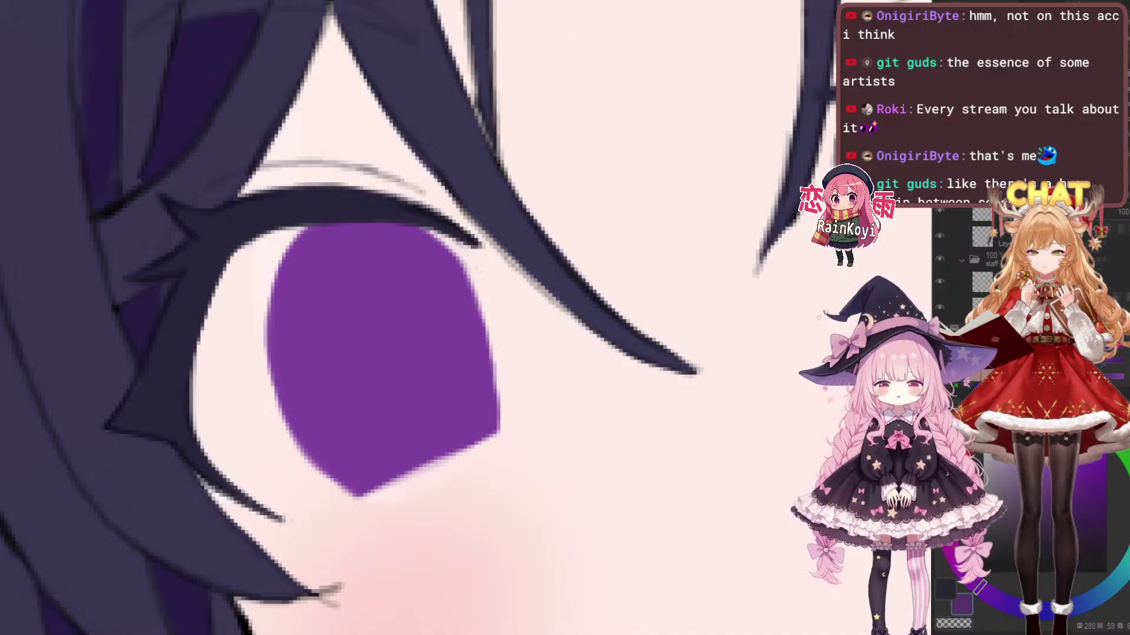
pyautogui.moveTo(474, 307); pyautogui.dragTo(467, 288)
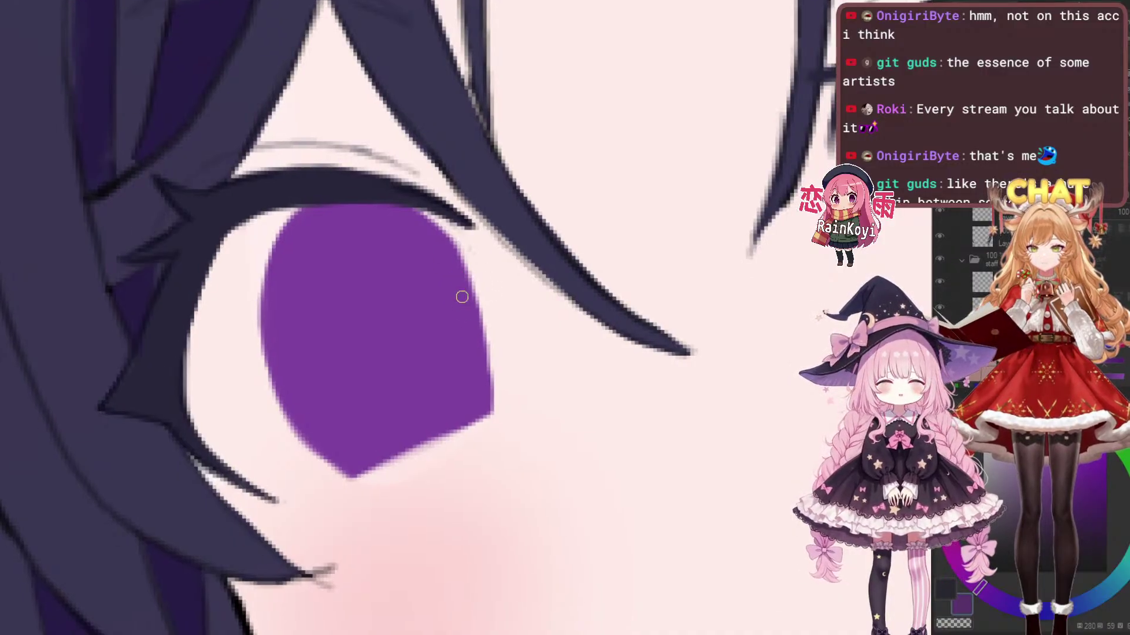
pyautogui.press('e')
pyautogui.press(']')
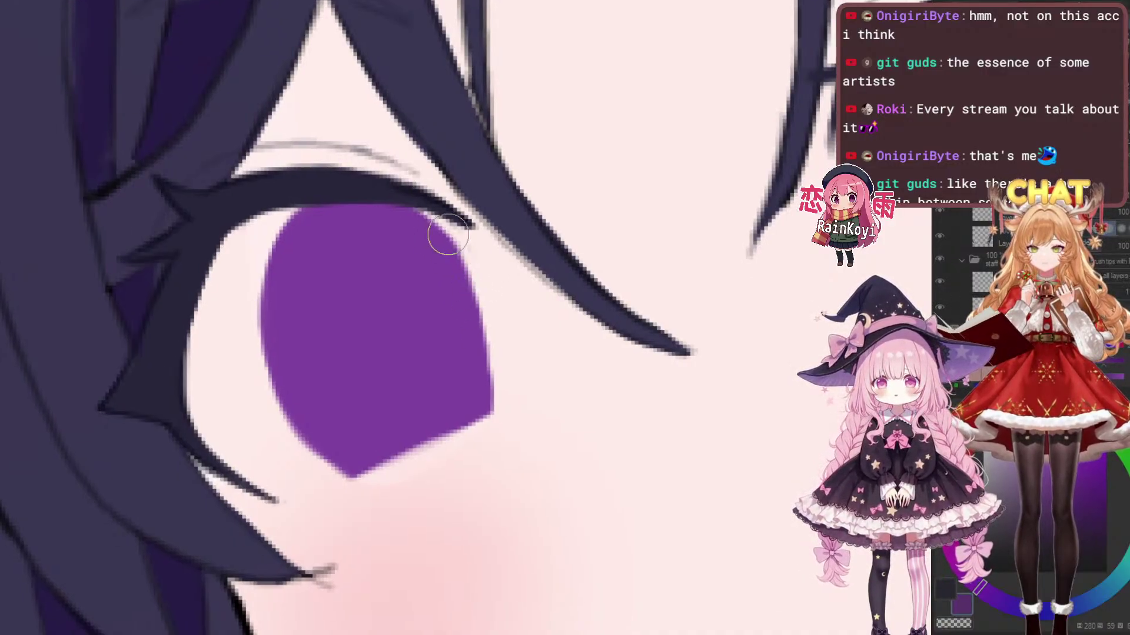
pyautogui.press('p')
pyautogui.scroll(-5, 511, 141)
pyautogui.scroll(5, 600, 129)
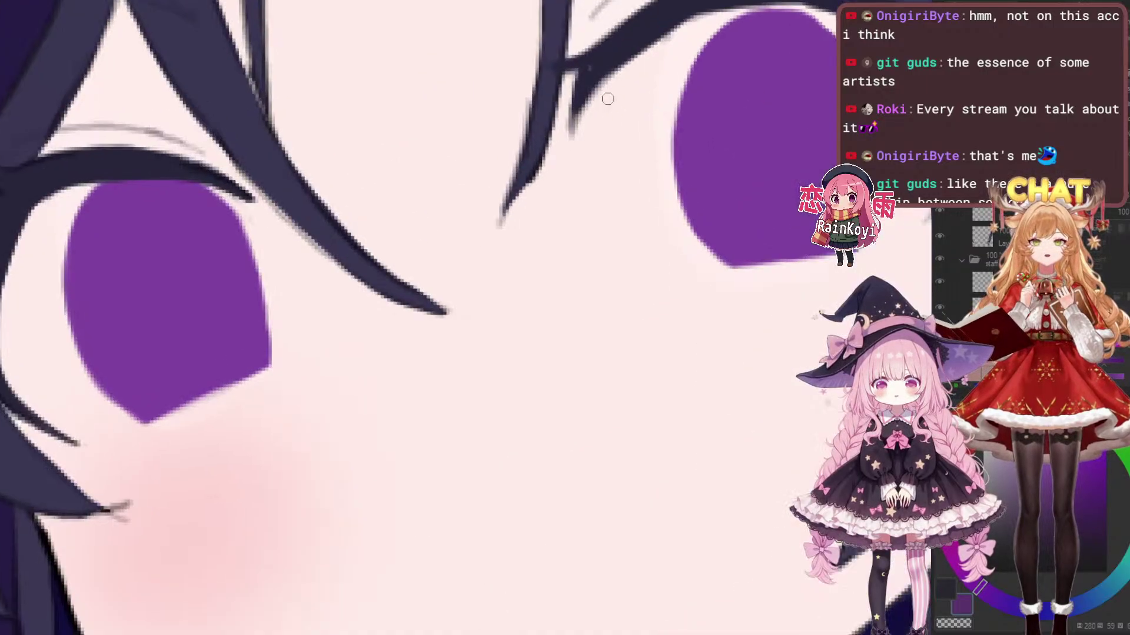
# Fill out the inner side of the viewer's-left iris into a fuller curve and even its slanted lower edge
pyautogui.moveTo(272, 273); pyautogui.dragTo(406, 267)
pyautogui.press('e')
pyautogui.moveTo(333, 190); pyautogui.dragTo(350, 217)
pyautogui.hotkey('ctrl', 'z')
pyautogui.press('[')
pyautogui.press('[')
pyautogui.press('[')
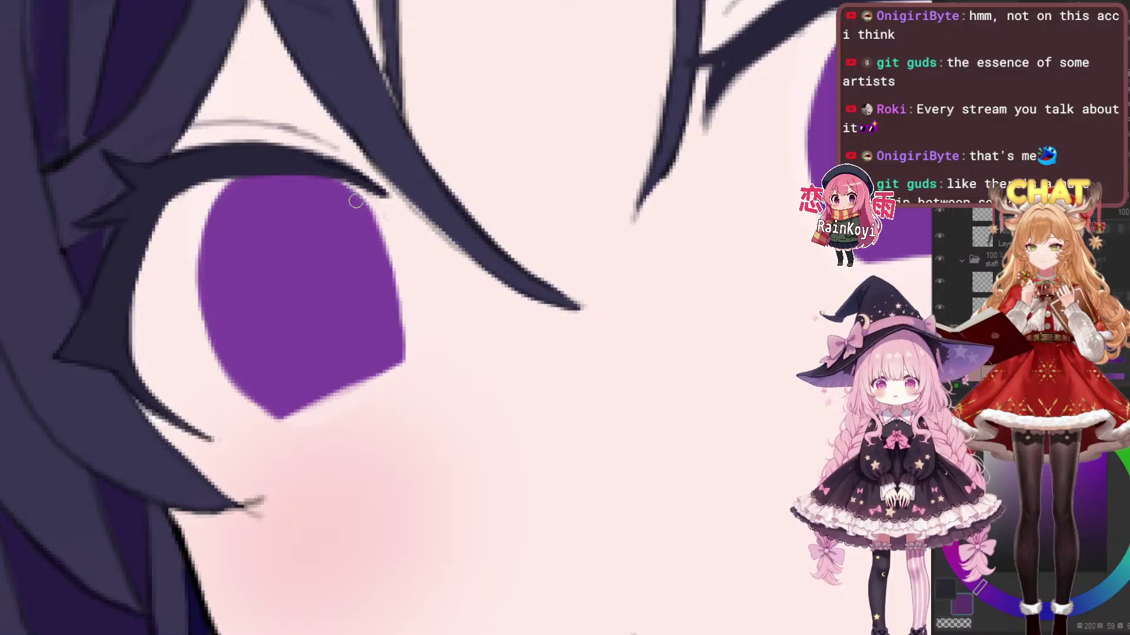
pyautogui.moveTo(392, 257); pyautogui.dragTo(404, 337)
pyautogui.moveTo(323, 411); pyautogui.dragTo(424, 365)
# Trim the lower inner corner and slanted bottom edge of the viewer's-left iris with a larger eraser
pyautogui.press('e')
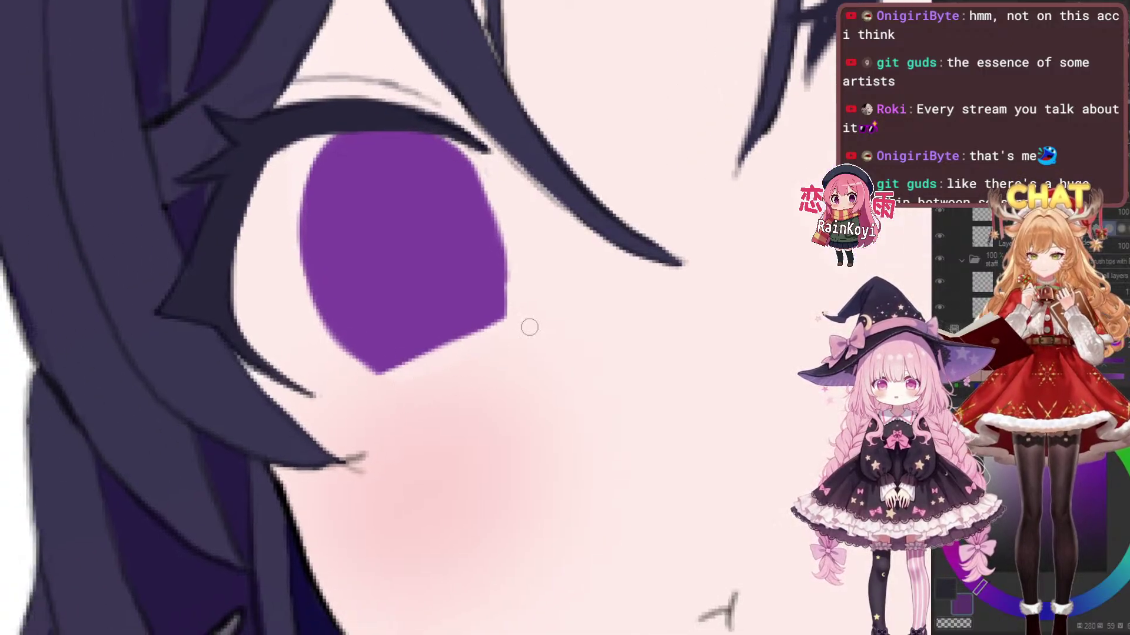
pyautogui.press(']')
pyautogui.press(']')
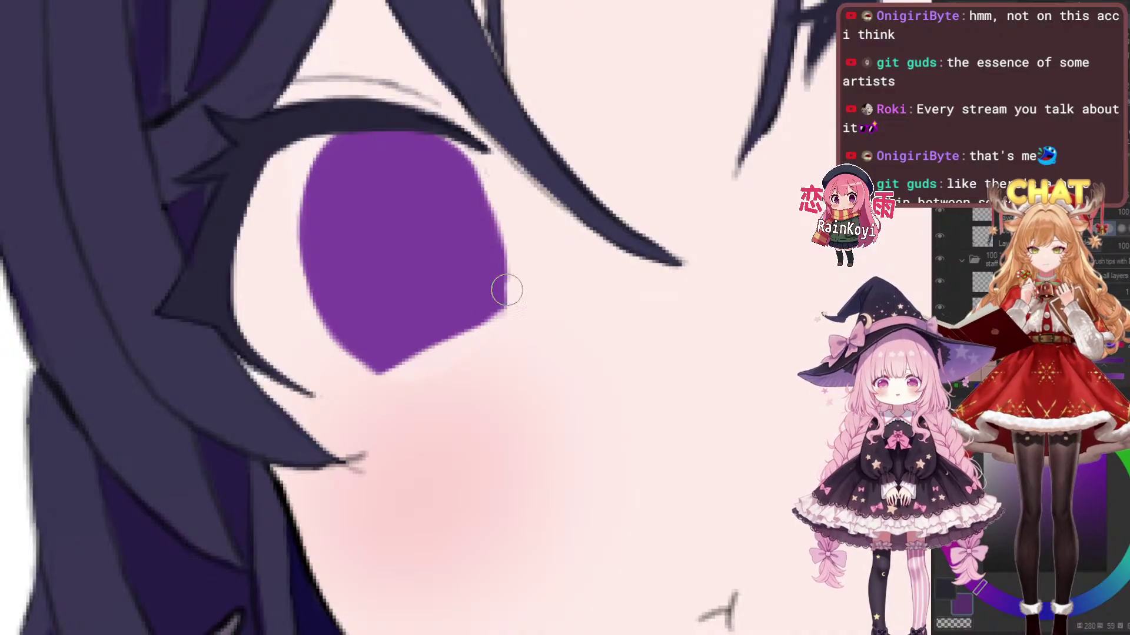
pyautogui.moveTo(533, 299); pyautogui.dragTo(494, 331)
pyautogui.press('p')
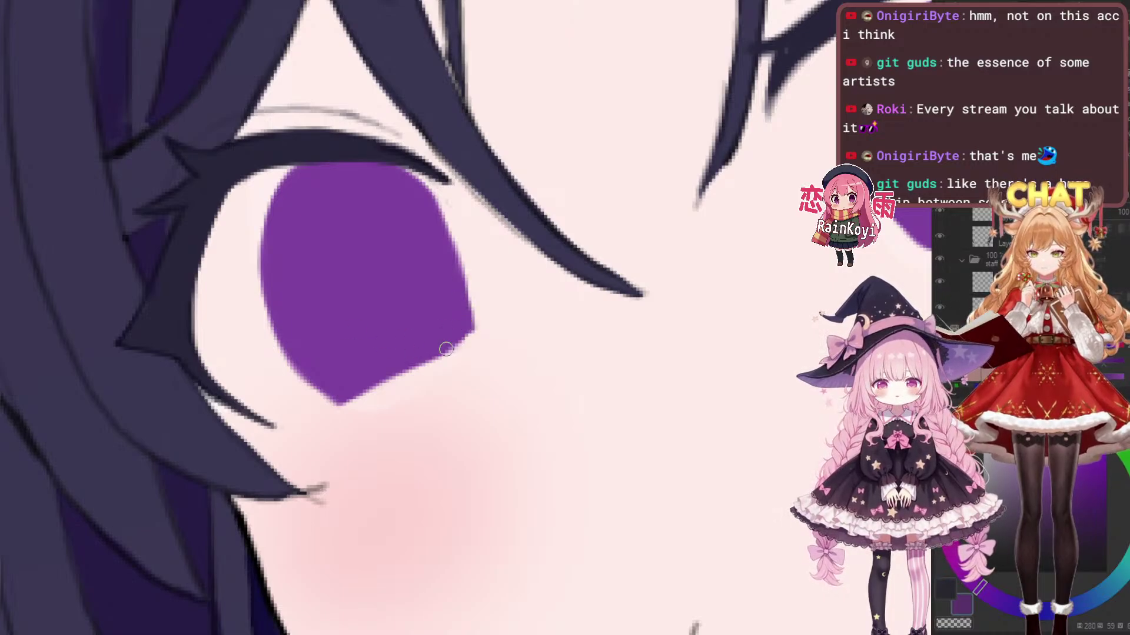
# Smooth the inner contour of the viewer's-left iris, soften its inner corner and sharpen the bottom point along the outer side
pyautogui.moveTo(428, 229); pyautogui.dragTo(403, 260)
pyautogui.moveTo(406, 201); pyautogui.dragTo(411, 243)
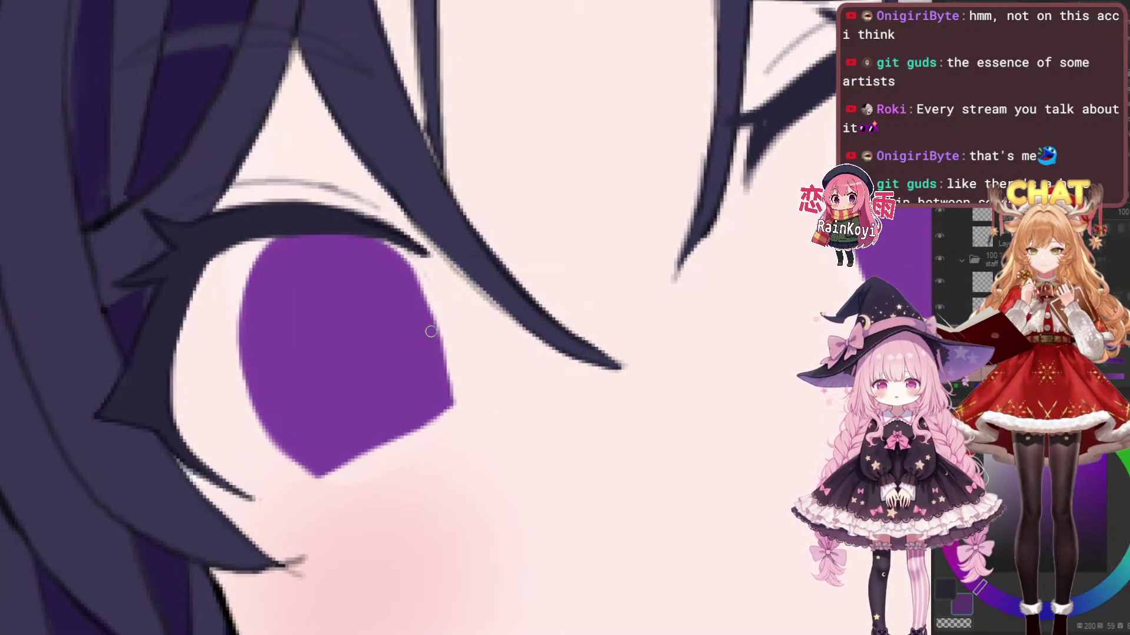
pyautogui.press('e')
pyautogui.moveTo(462, 376); pyautogui.dragTo(463, 392)
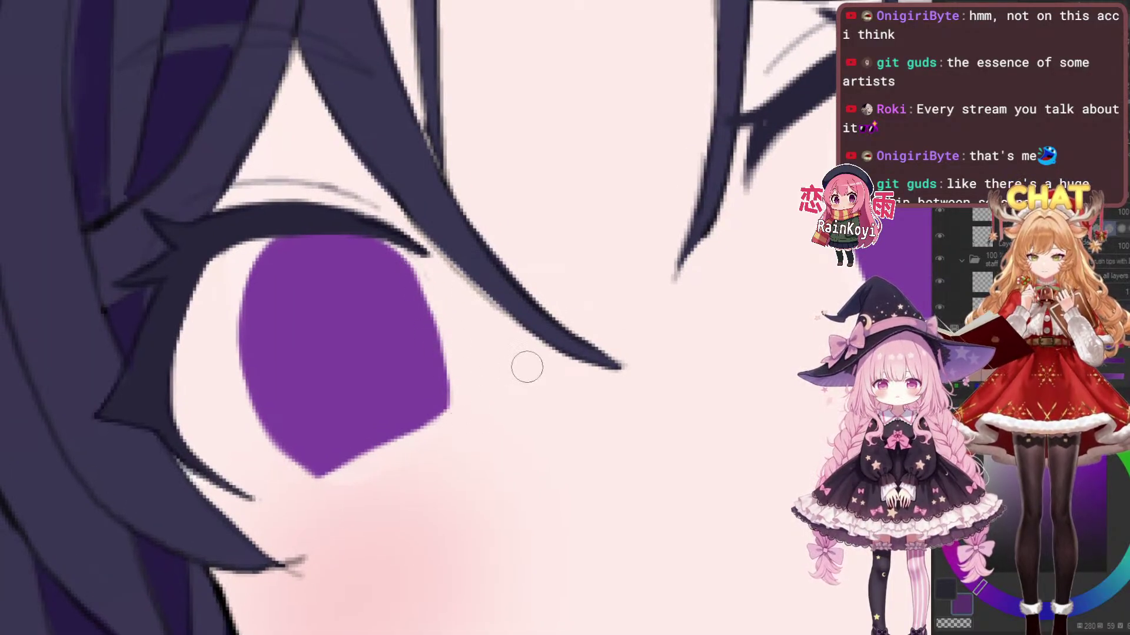
pyautogui.moveTo(456, 303); pyautogui.dragTo(496, 259)
pyautogui.scroll(-1, 378, 264)
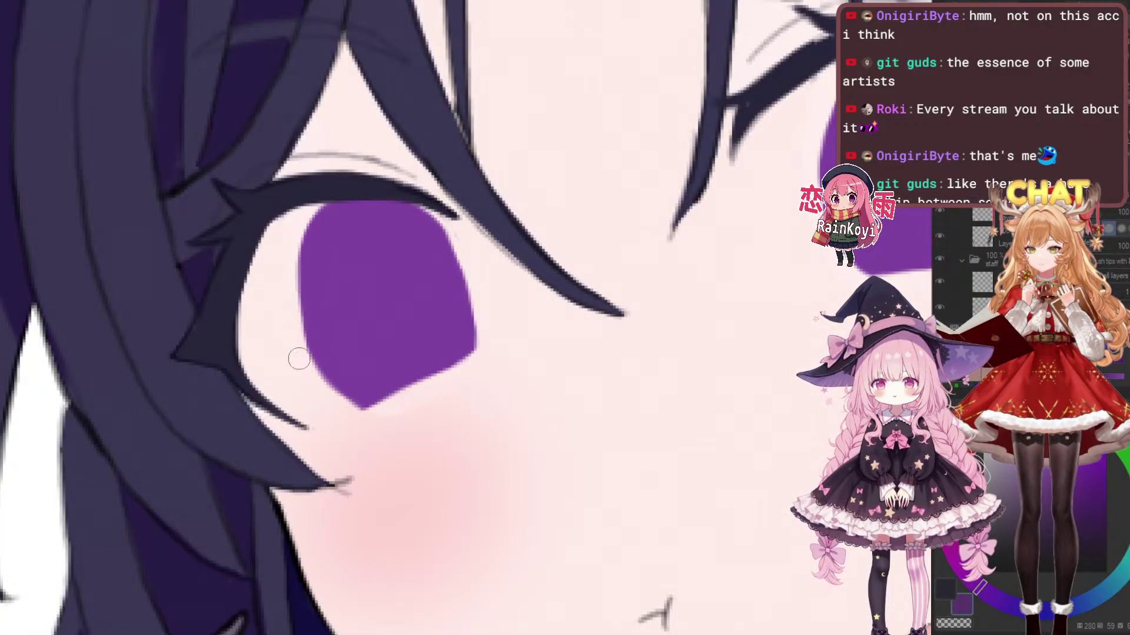
pyautogui.moveTo(299, 329); pyautogui.dragTo(351, 401)
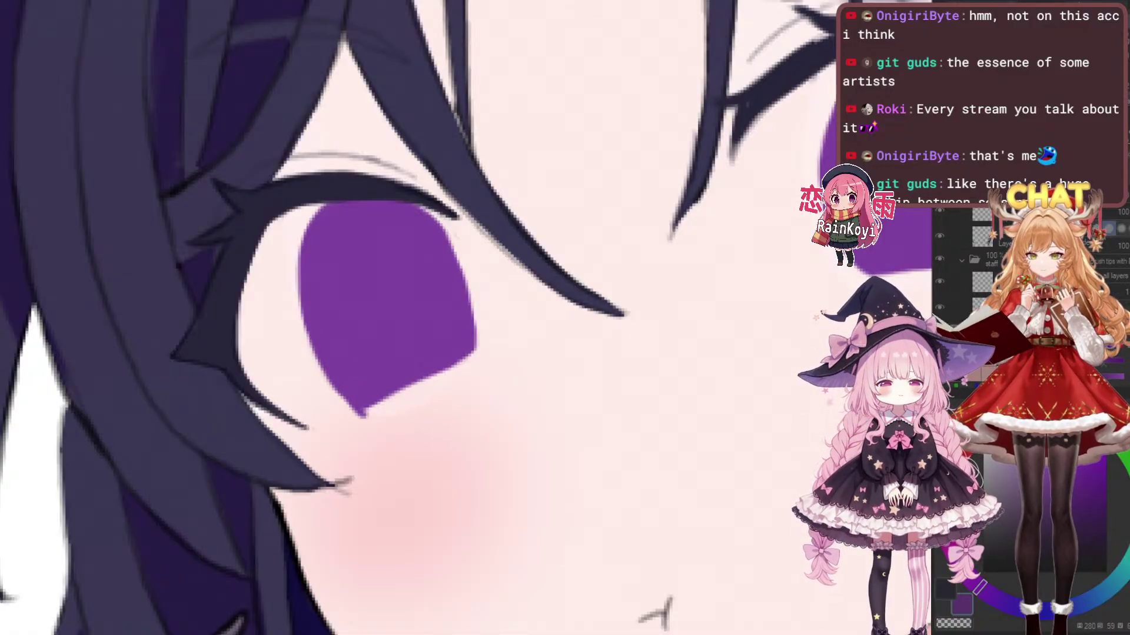
pyautogui.moveTo(393, 414); pyautogui.dragTo(366, 421)
# Compare the shapes of the two irises up close and against the whole face
pyautogui.scroll(-4, 477, 309)
pyautogui.moveTo(529, 283); pyautogui.dragTo(428, 319)
pyautogui.scroll(4, 645, 297)
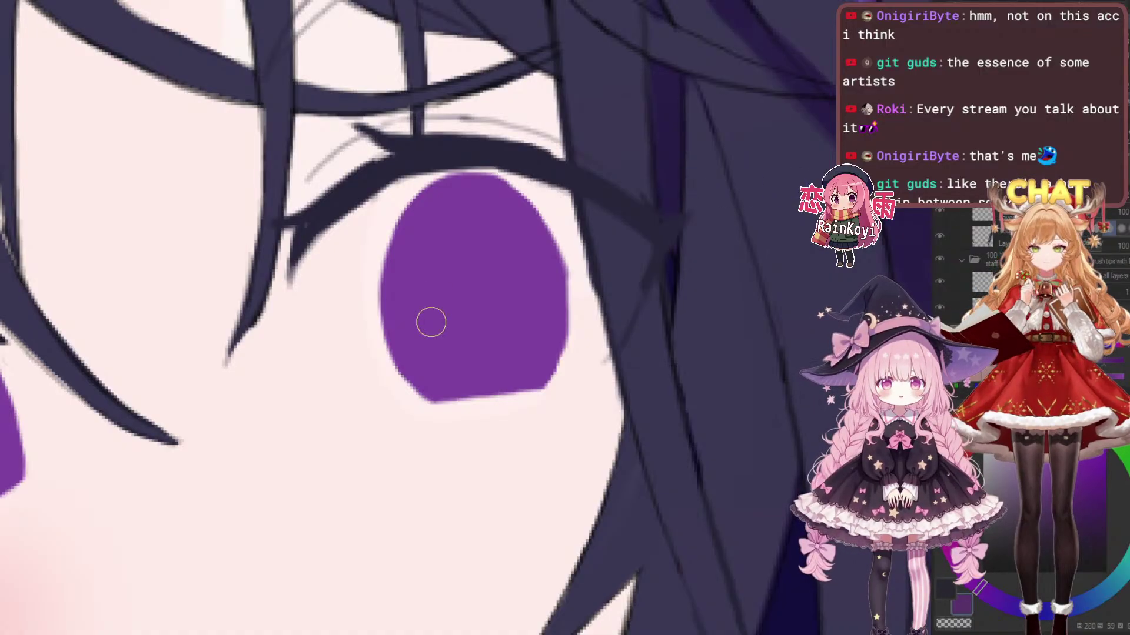
pyautogui.scroll(-4, 430, 321)
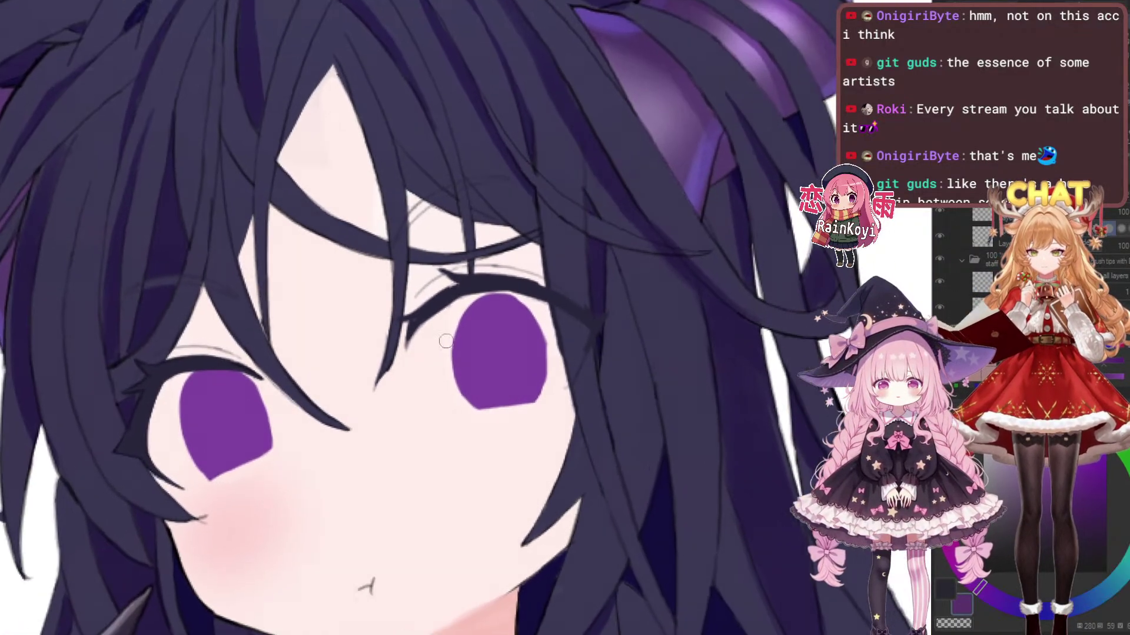
pyautogui.scroll(2, 445, 342)
pyautogui.scroll(1, 475, 294)
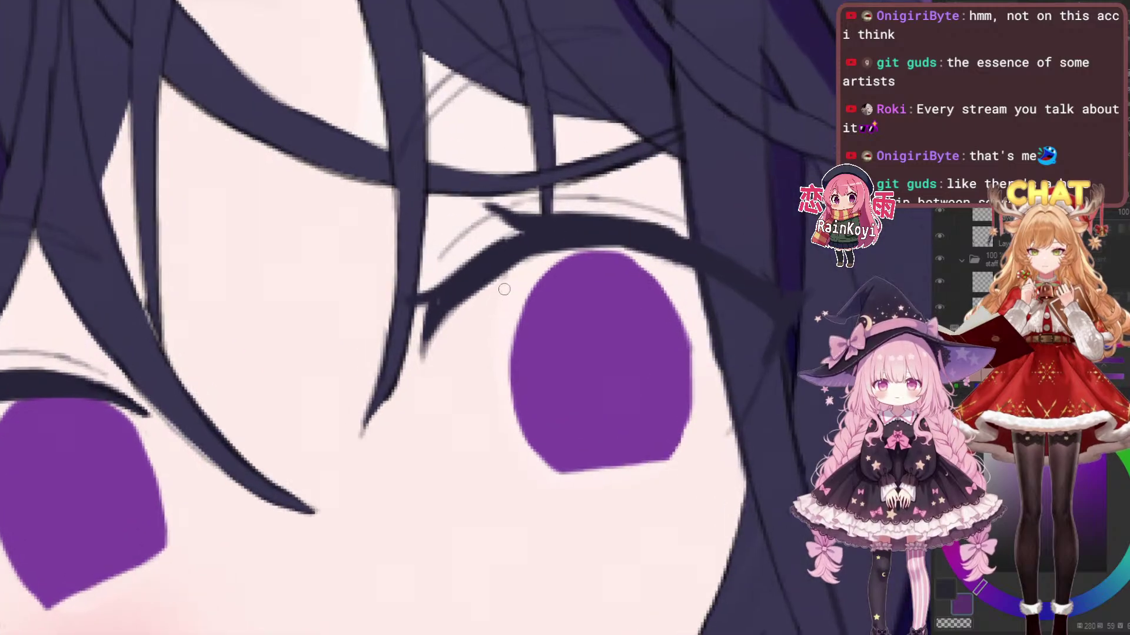
pyautogui.scroll(-5, 477, 333)
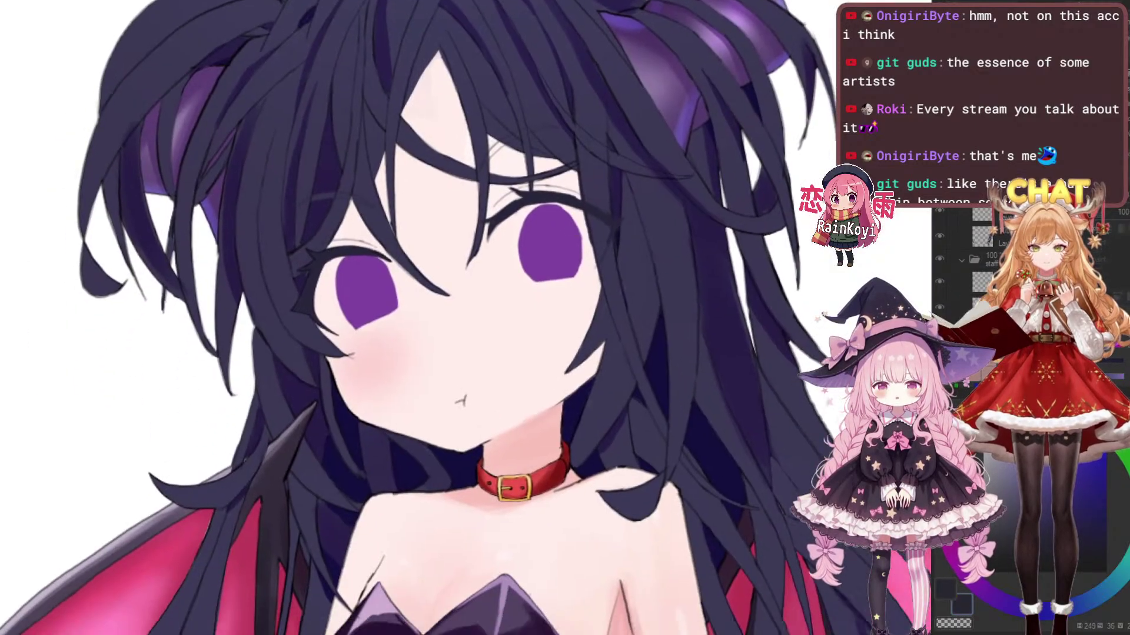
pyautogui.scroll(4, 551, 341)
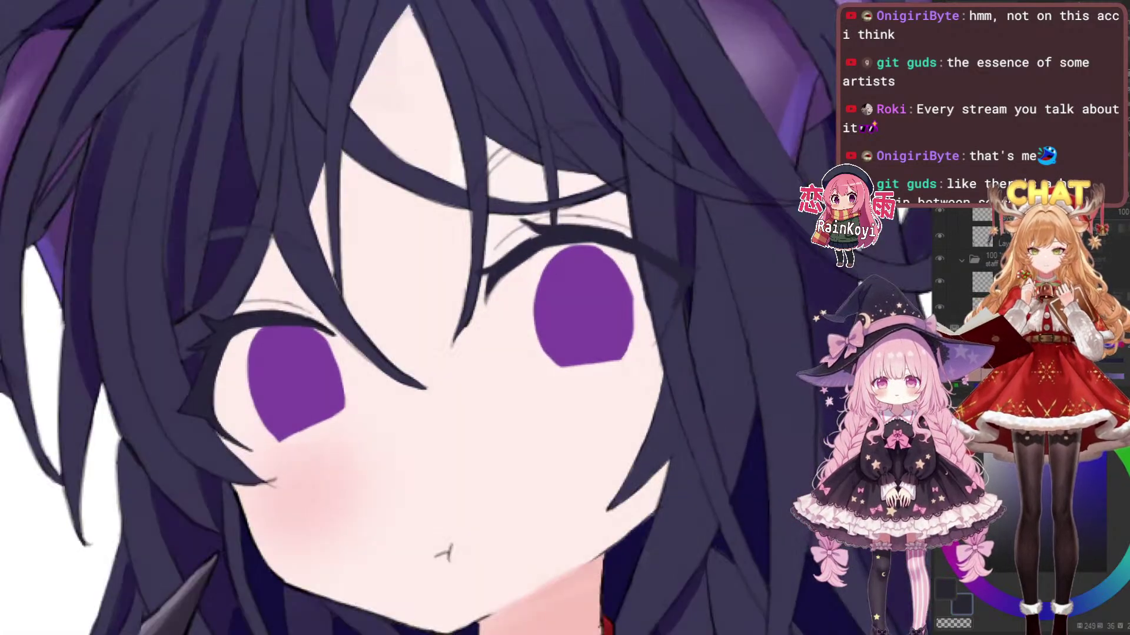
pyautogui.scroll(1, 547, 268)
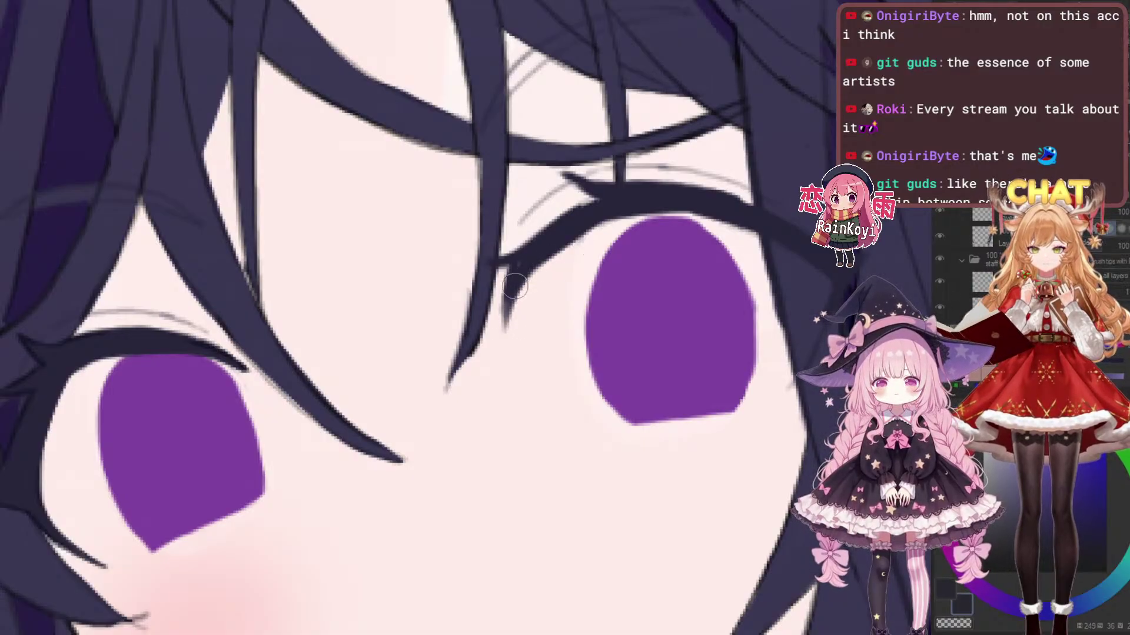
# Thin the inner end of the viewer's-right upper lash and draw a small forked tip on it in dark navy
pyautogui.moveTo(510, 261); pyautogui.dragTo(501, 312)
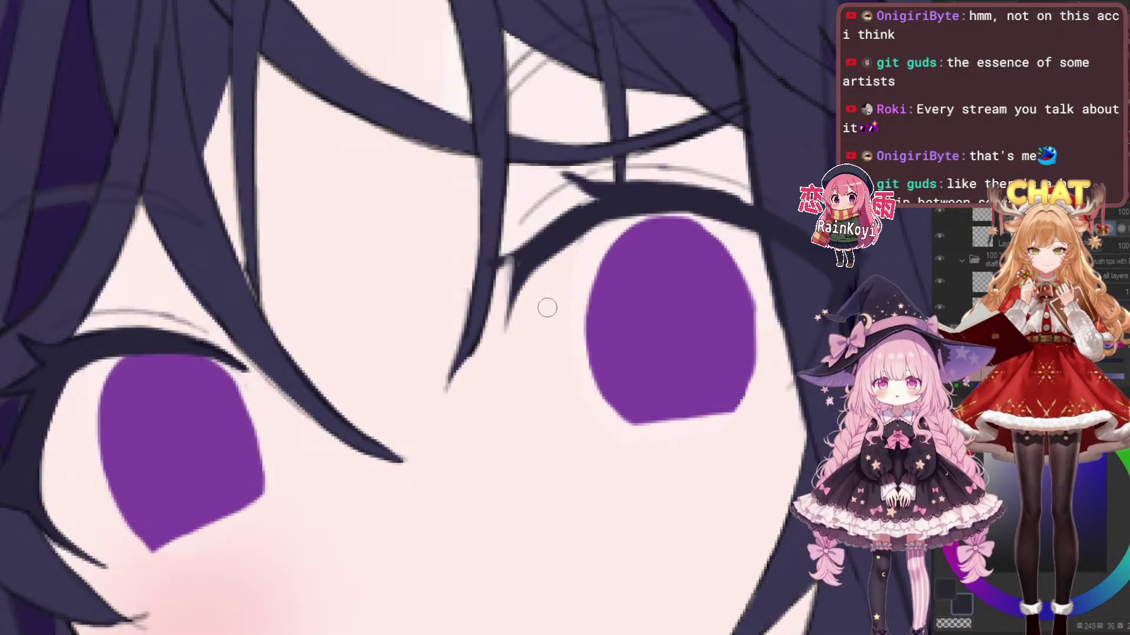
pyautogui.scroll(1, 523, 297)
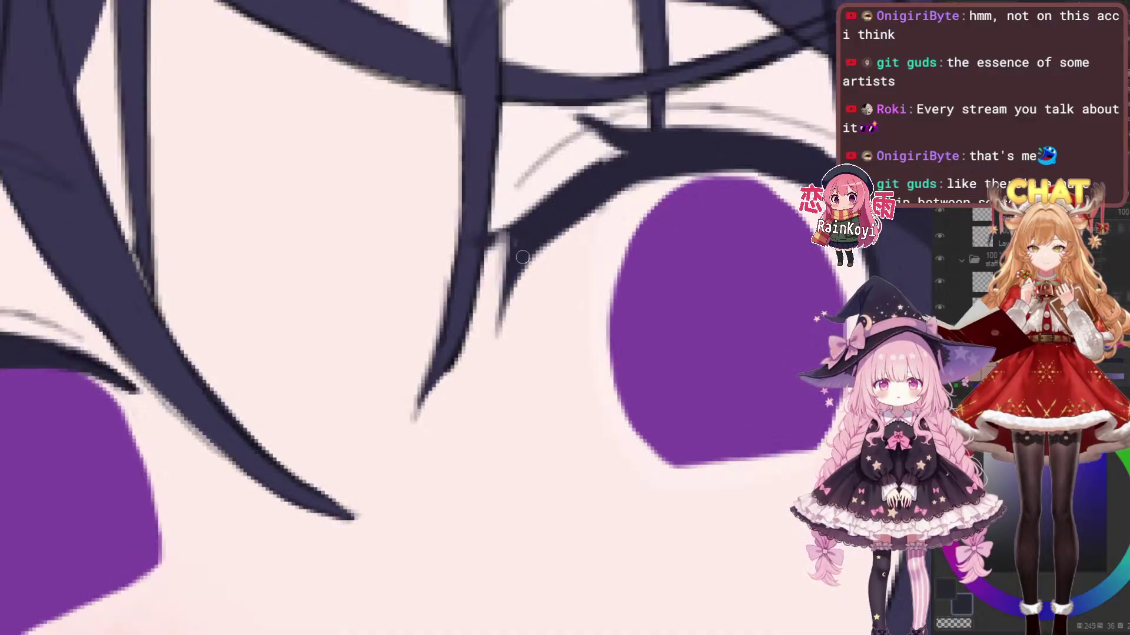
pyautogui.moveTo(523, 257); pyautogui.dragTo(503, 352)
pyautogui.hotkey('ctrl', 'z')
pyautogui.moveTo(507, 313)
pyautogui.mouseDown()
pyautogui.moveTo(516, 284)
pyautogui.moveTo(503, 351)
pyautogui.moveTo(504, 307)
pyautogui.moveTo(512, 363)
pyautogui.moveTo(492, 321)
pyautogui.moveTo(504, 298)
pyautogui.mouseUp()
pyautogui.moveTo(487, 373)
pyautogui.mouseDown()
pyautogui.moveTo(497, 318)
pyautogui.moveTo(487, 371)
pyautogui.moveTo(511, 290)
pyautogui.moveTo(500, 316)
pyautogui.moveTo(515, 363)
pyautogui.moveTo(507, 295)
pyautogui.mouseUp()
pyautogui.press('e')
pyautogui.press('p')
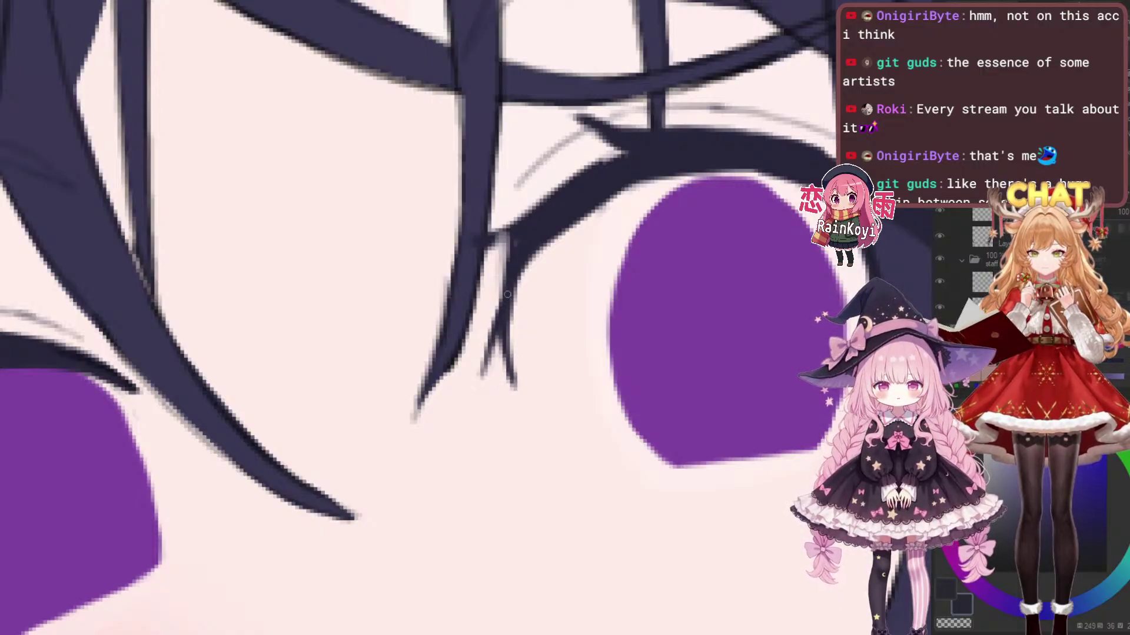
# Erase the stub joining the viewer's-right lash to the hair strand and smooth the lash's inner end into a clean curve
pyautogui.scroll(2, 514, 289)
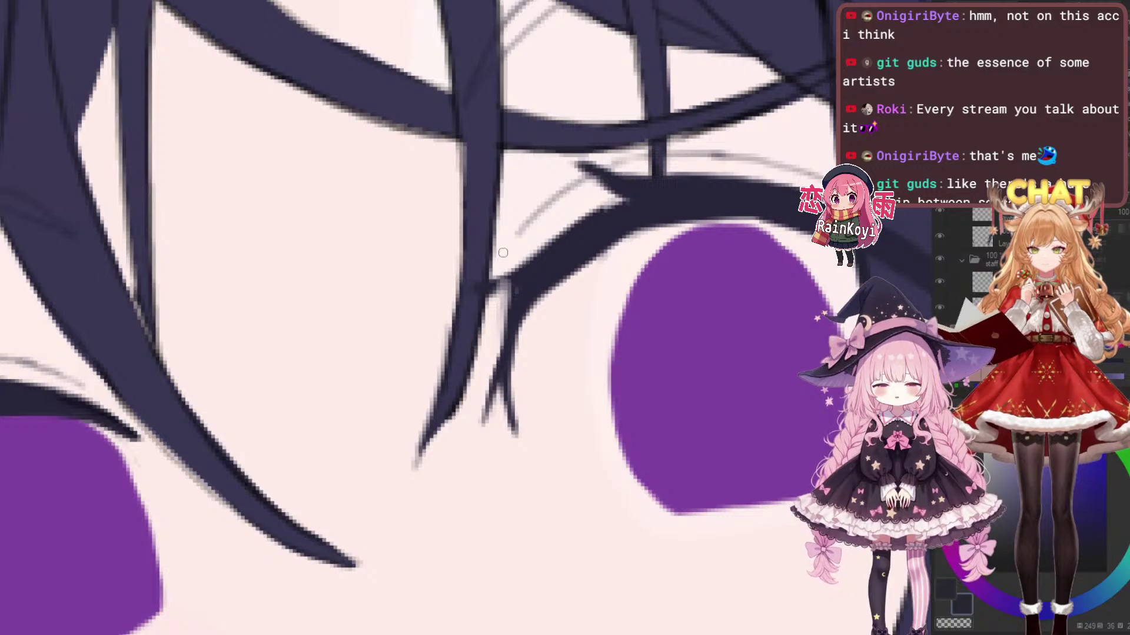
pyautogui.moveTo(489, 322)
pyautogui.mouseDown()
pyautogui.moveTo(506, 284)
pyautogui.moveTo(505, 293)
pyautogui.moveTo(502, 252)
pyautogui.mouseUp()
pyautogui.moveTo(509, 291); pyautogui.dragTo(516, 244)
pyautogui.moveTo(549, 282)
pyautogui.mouseDown()
pyautogui.moveTo(557, 276)
pyautogui.moveTo(504, 352)
pyautogui.mouseUp()
pyautogui.press('p')
pyautogui.moveTo(521, 267)
pyautogui.mouseDown()
pyautogui.moveTo(509, 331)
pyautogui.moveTo(484, 286)
pyautogui.moveTo(490, 306)
pyautogui.moveTo(497, 299)
pyautogui.mouseUp()
pyautogui.scroll(-3, 584, 236)
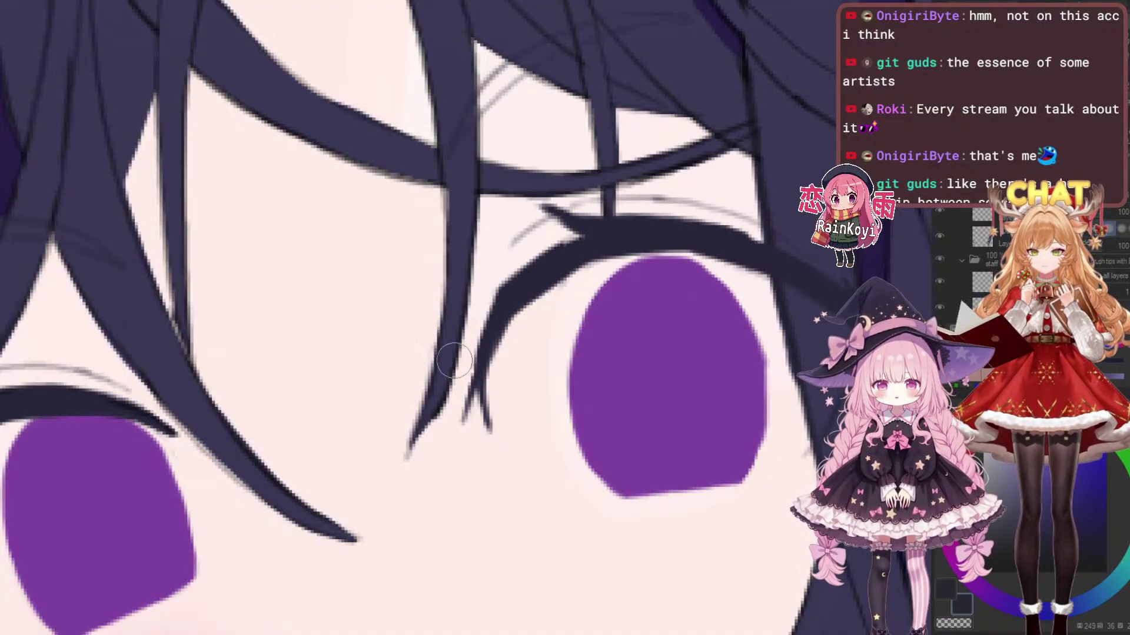
# Draw a short thin flick between the hair strand and the inner part of the viewer's-right lash, reworking it at a flatter angle
pyautogui.scroll(2, 546, 287)
pyautogui.moveTo(431, 281); pyautogui.dragTo(489, 309)
pyautogui.hotkey('ctrl', 'z')
pyautogui.moveTo(432, 280); pyautogui.dragTo(475, 312)
pyautogui.press('e')
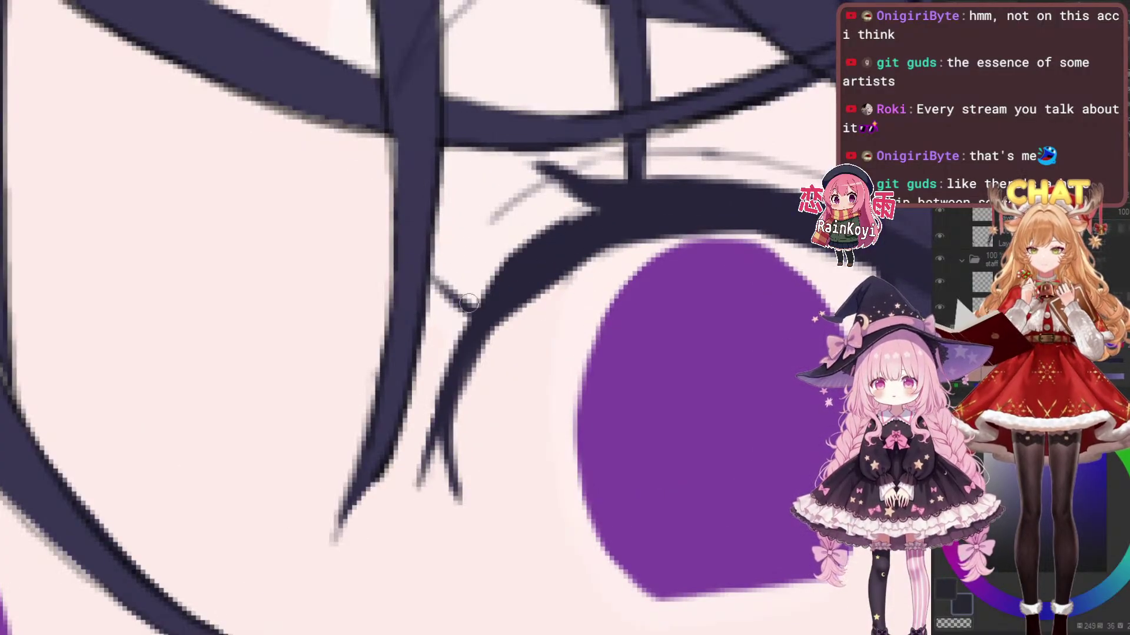
pyautogui.press('e')
pyautogui.moveTo(433, 273)
pyautogui.mouseDown()
pyautogui.moveTo(434, 288)
pyautogui.moveTo(489, 306)
pyautogui.moveTo(468, 312)
pyautogui.moveTo(499, 359)
pyautogui.mouseUp()
pyautogui.press('p')
pyautogui.press('e')
pyautogui.moveTo(487, 424); pyautogui.dragTo(619, 291)
pyautogui.press('p')
pyautogui.press('e')
# Fill in and smooth the upper edge of the viewer's-right lash just beneath its raised spike
pyautogui.scroll(-3, 587, 315)
pyautogui.scroll(3, 577, 312)
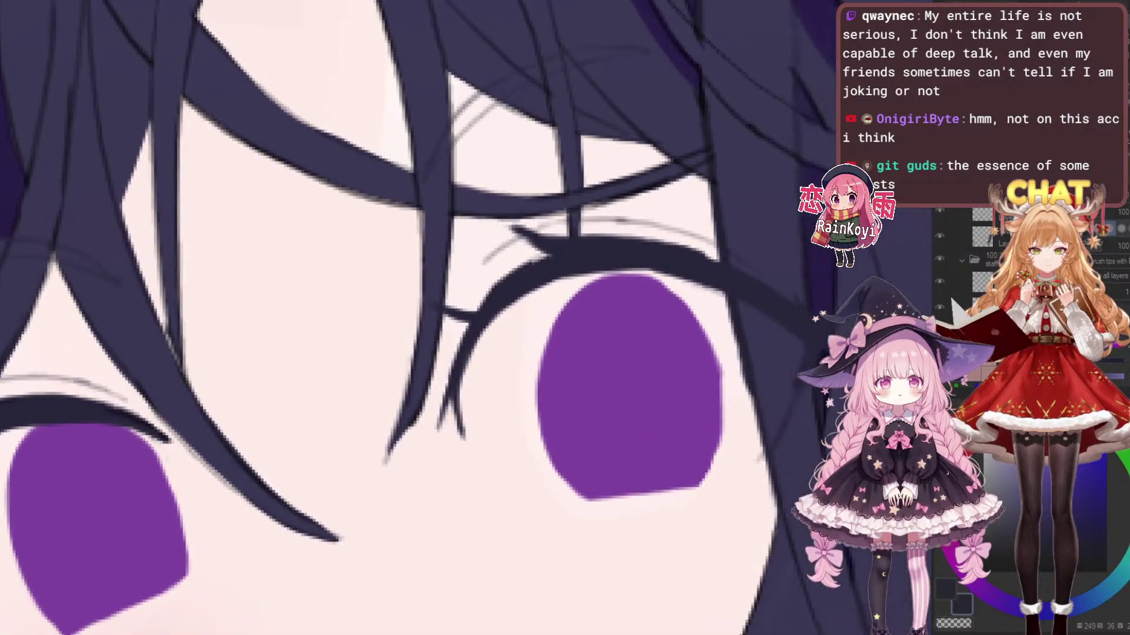
pyautogui.scroll(1, 580, 335)
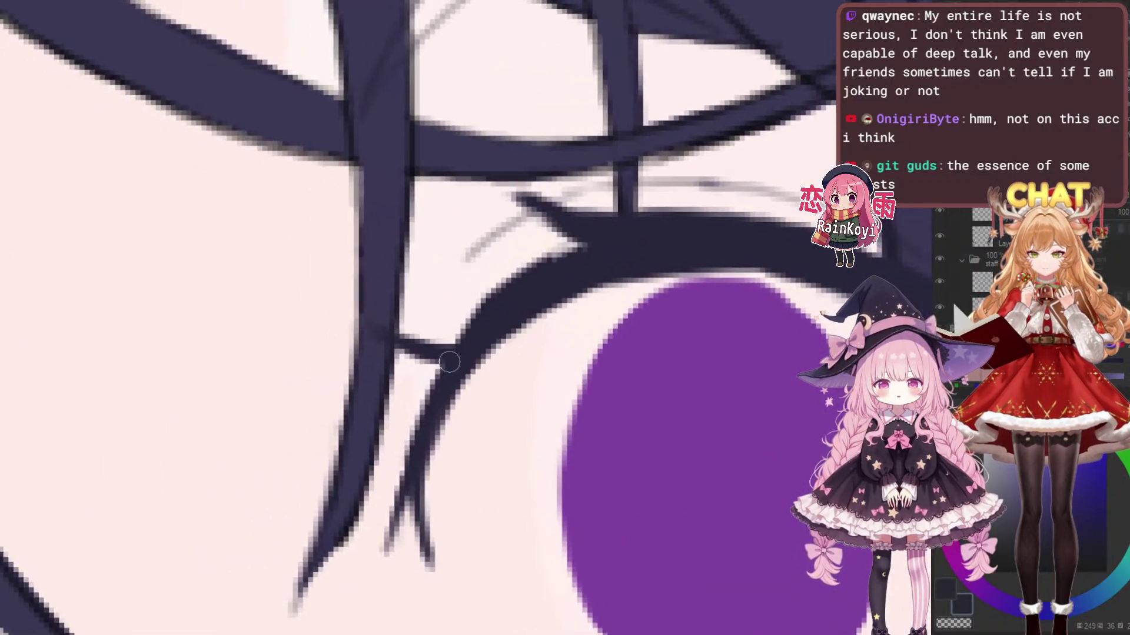
pyautogui.scroll(2, 467, 337)
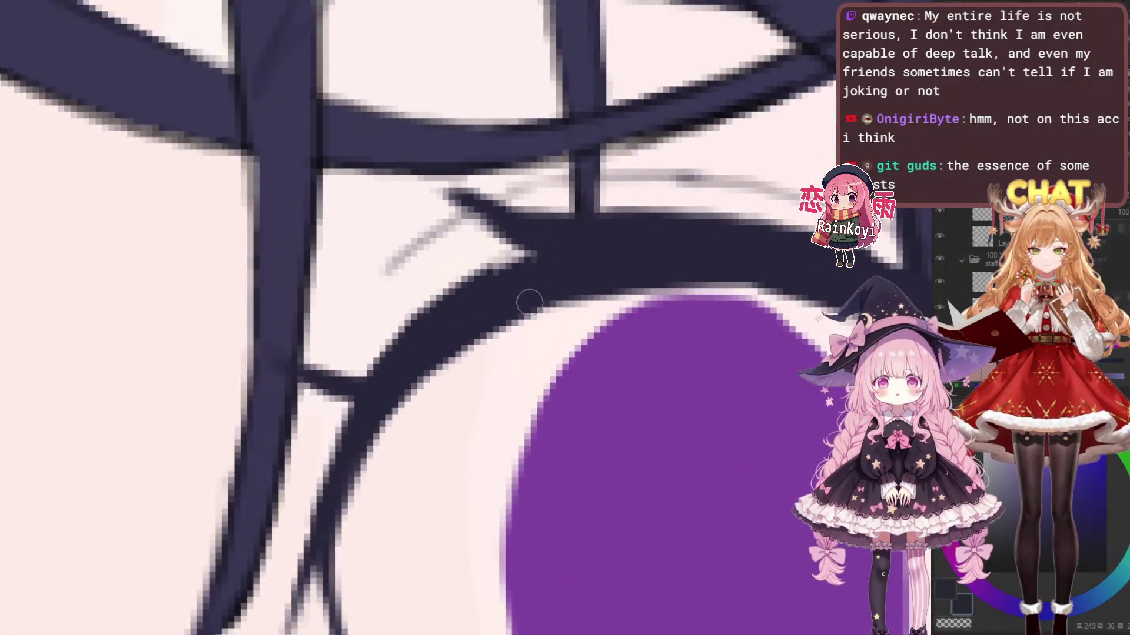
pyautogui.moveTo(434, 303); pyautogui.dragTo(533, 250)
pyautogui.moveTo(476, 285)
pyautogui.mouseDown()
pyautogui.moveTo(530, 251)
pyautogui.moveTo(436, 300)
pyautogui.mouseUp()
pyautogui.scroll(-2, 538, 294)
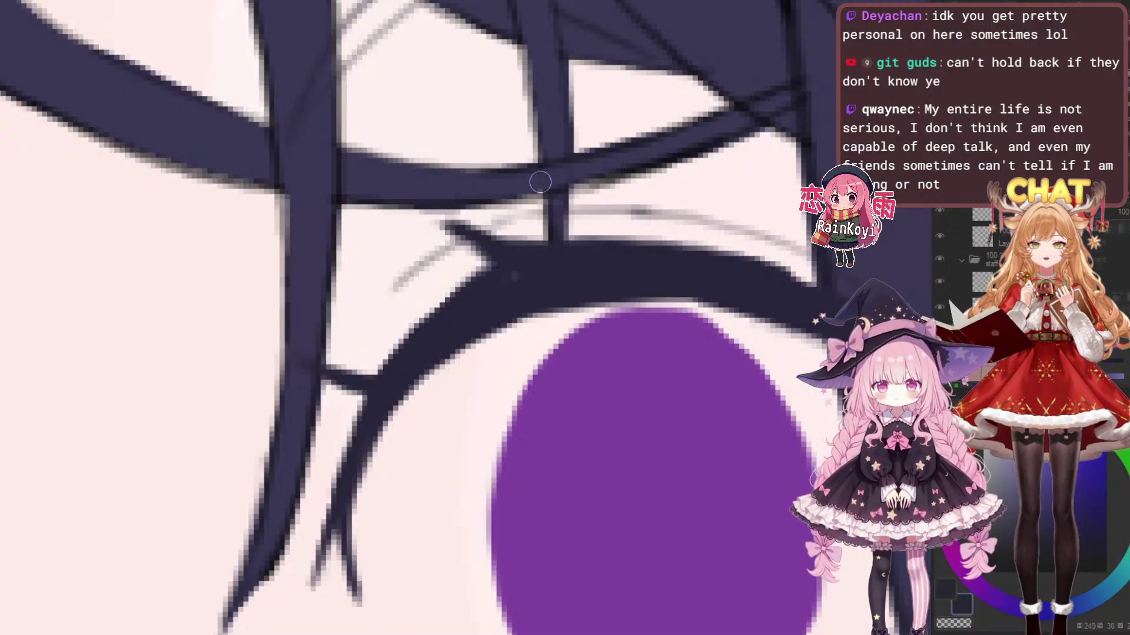
# Reshape the raised spike on the viewer's-right upper lash into a longer, wider point reaching toward the hair
pyautogui.moveTo(540, 180); pyautogui.dragTo(508, 177)
pyautogui.scroll(-3, 508, 182)
pyautogui.scroll(2, 509, 182)
pyautogui.moveTo(437, 216); pyautogui.dragTo(447, 235)
pyautogui.scroll(2, 447, 234)
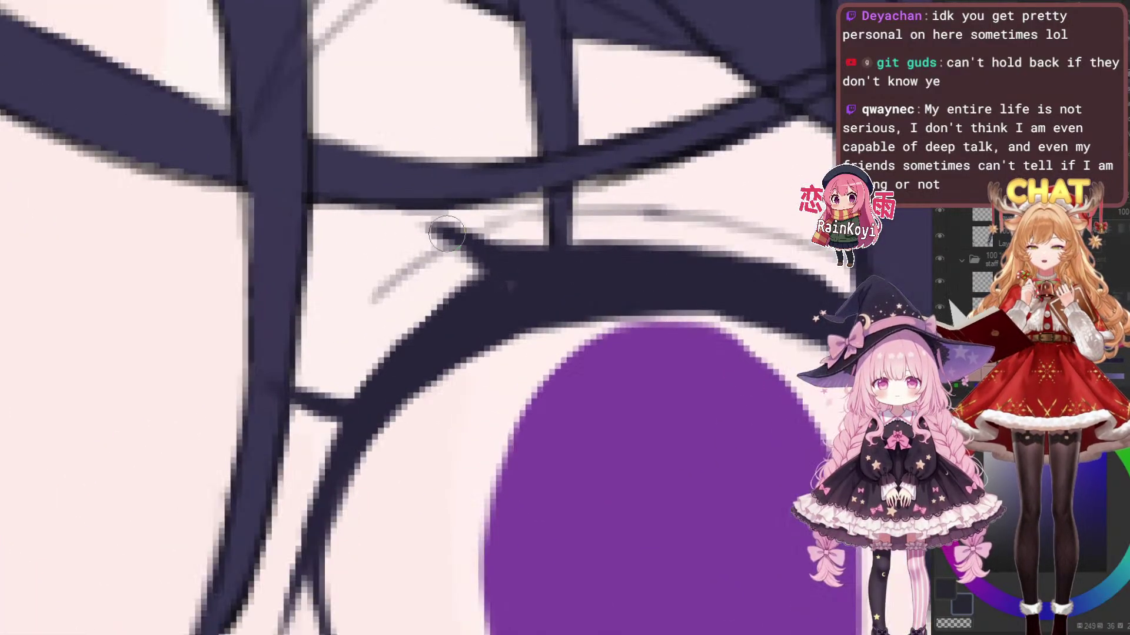
pyautogui.moveTo(456, 282)
pyautogui.mouseDown()
pyautogui.moveTo(397, 215)
pyautogui.moveTo(415, 223)
pyautogui.mouseUp()
pyautogui.press('e')
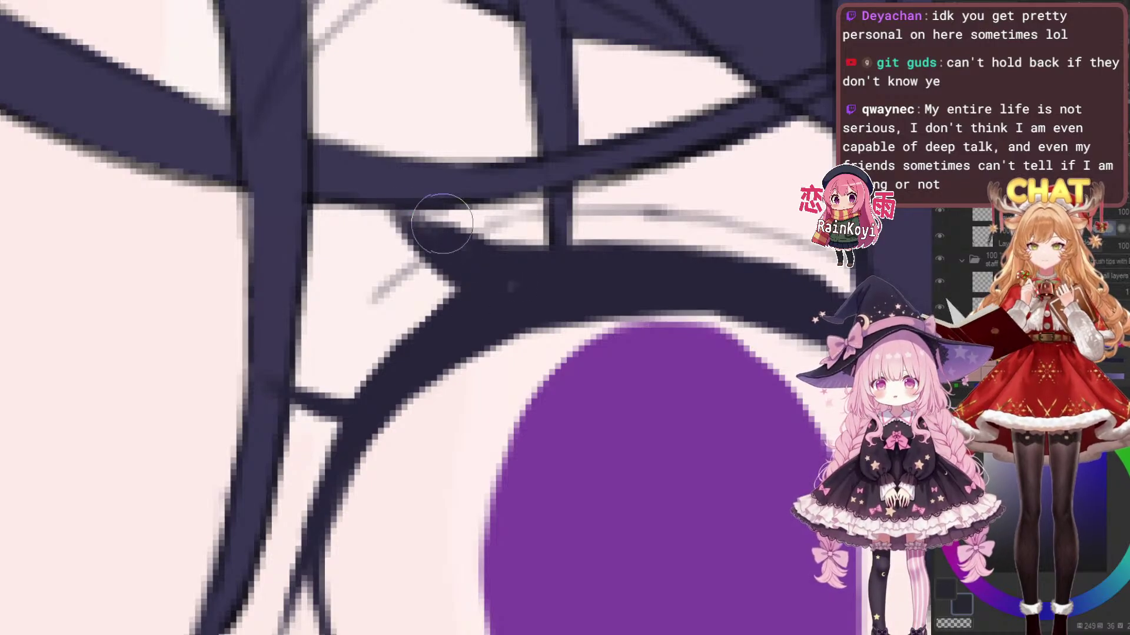
pyautogui.scroll(-2, 689, 170)
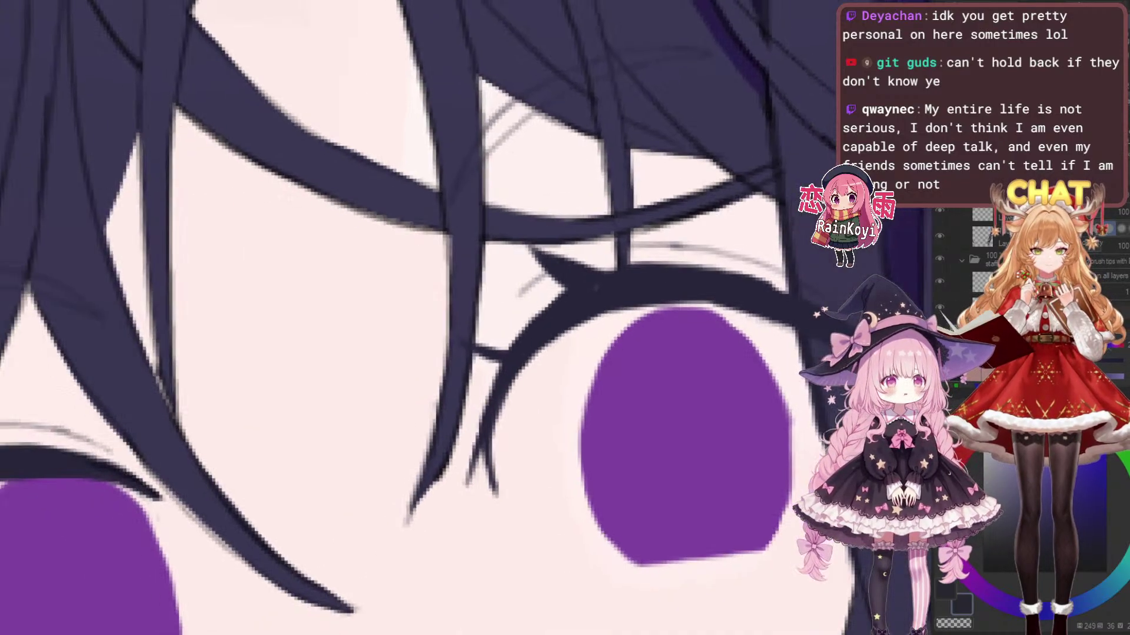
# Shave the upper edge of the viewer's-right inner lash into a slimmer curve, detaching the short flick beside the hair strand
pyautogui.scroll(3, 715, 321)
pyautogui.moveTo(617, 368); pyautogui.dragTo(647, 338)
pyautogui.scroll(-4, 659, 348)
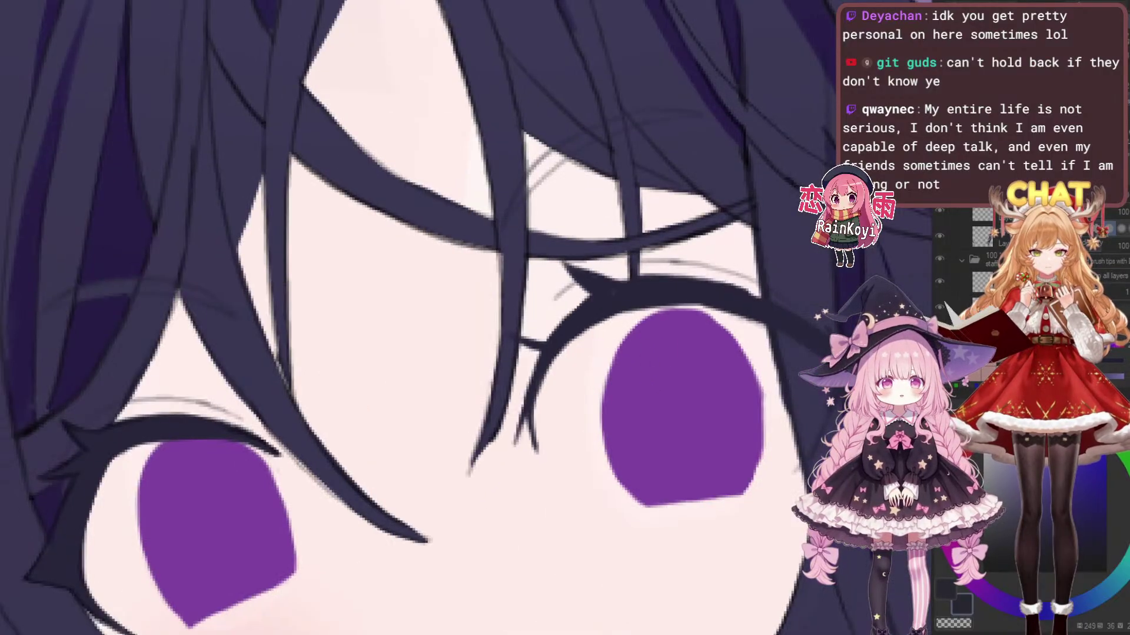
pyautogui.scroll(3, 707, 346)
pyautogui.scroll(-3, 647, 372)
pyautogui.scroll(2, 638, 374)
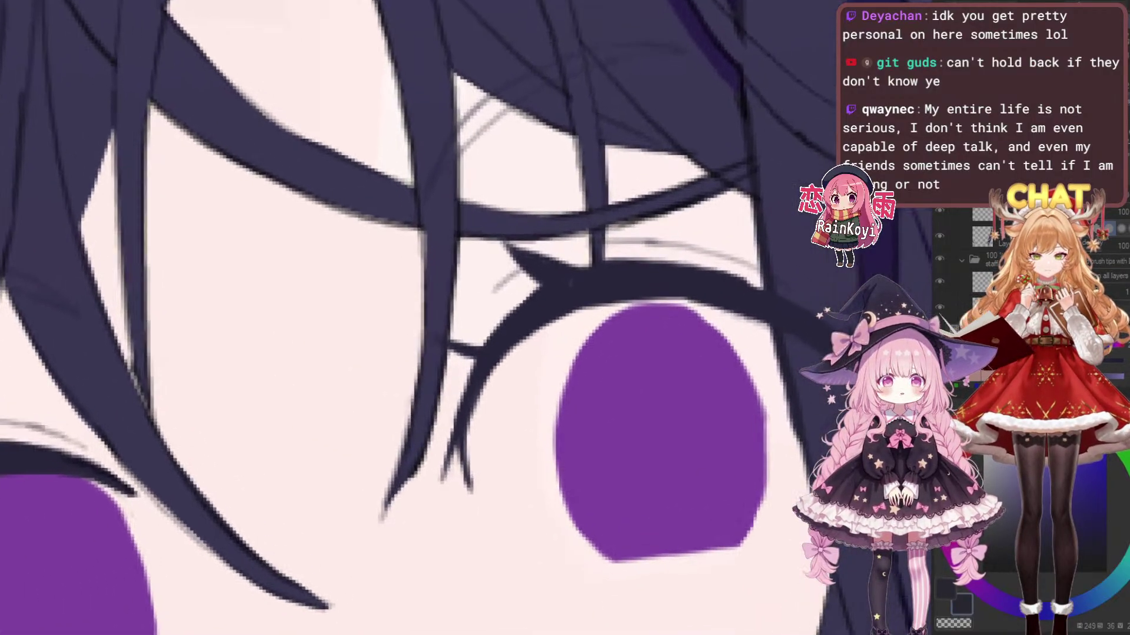
pyautogui.scroll(2, 539, 376)
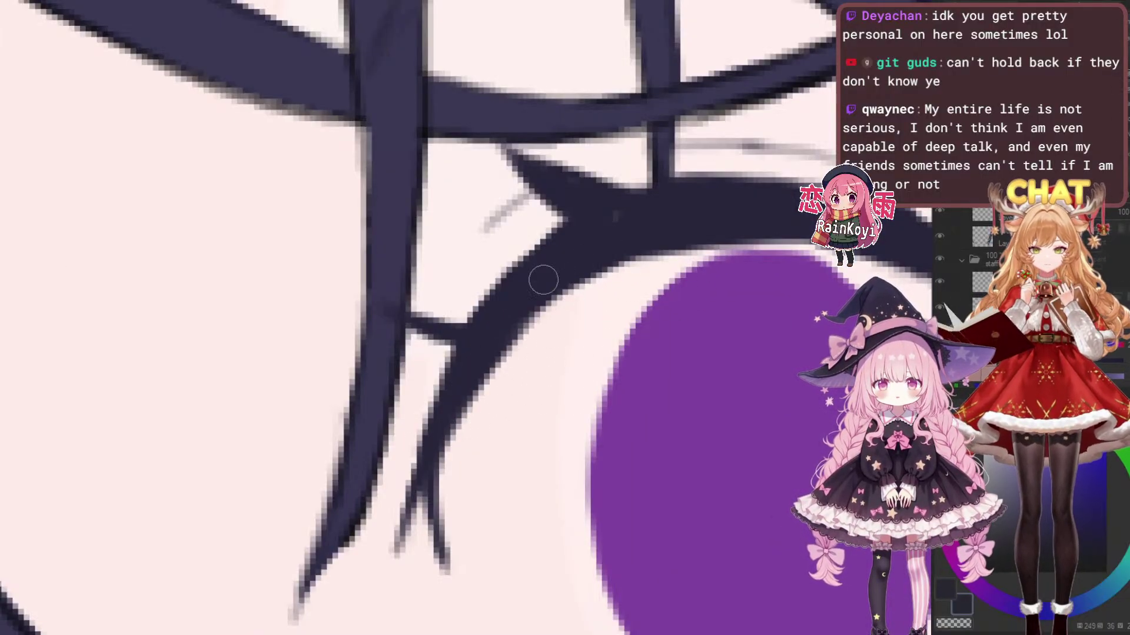
pyautogui.moveTo(421, 381); pyautogui.dragTo(543, 234)
pyautogui.moveTo(494, 270); pyautogui.dragTo(537, 262)
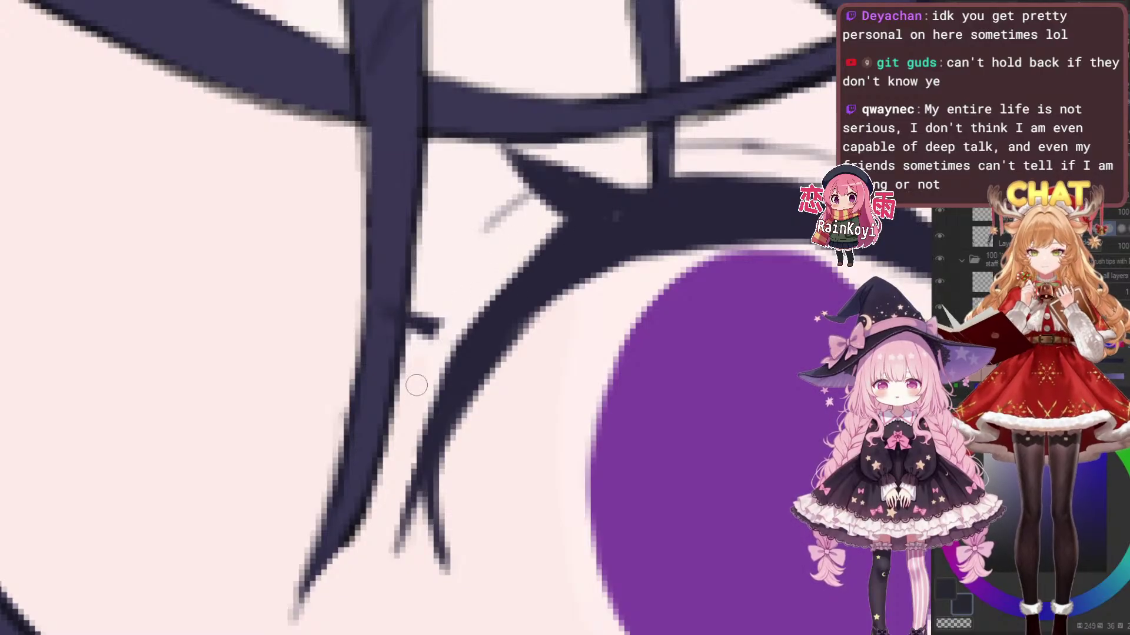
pyautogui.moveTo(415, 388); pyautogui.dragTo(548, 232)
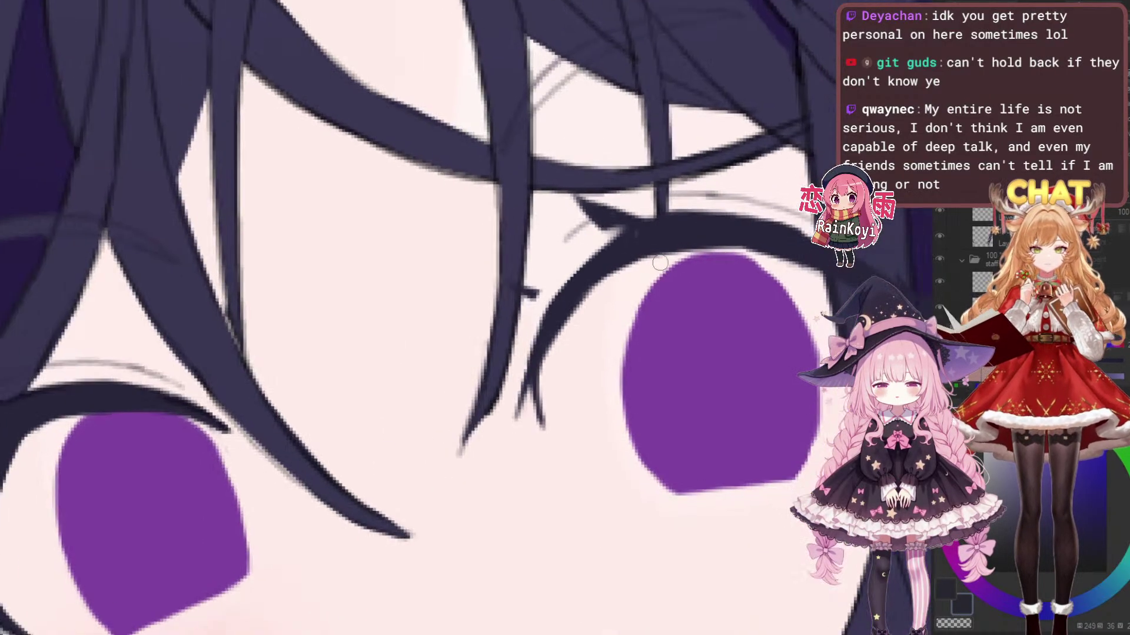
# Examine the viewer's-right lash line out to its outer end over the hair
pyautogui.scroll(-3, 465, 312)
pyautogui.scroll(2, 794, 294)
pyautogui.scroll(-2, 671, 291)
pyautogui.moveTo(665, 317); pyautogui.dragTo(600, 303)
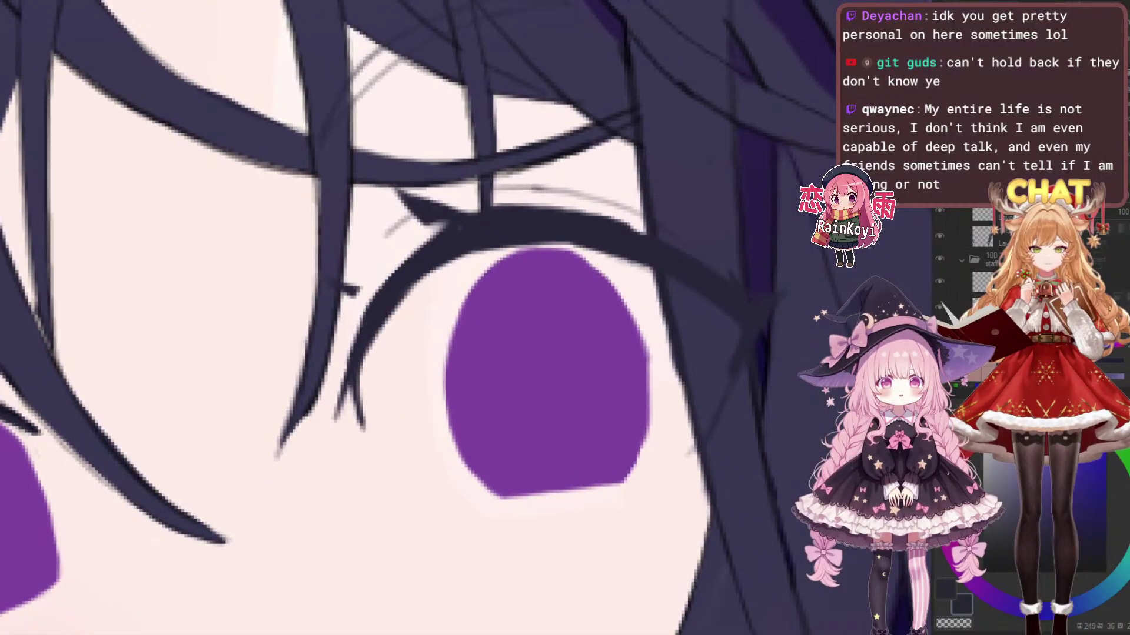
pyautogui.scroll(2, 609, 303)
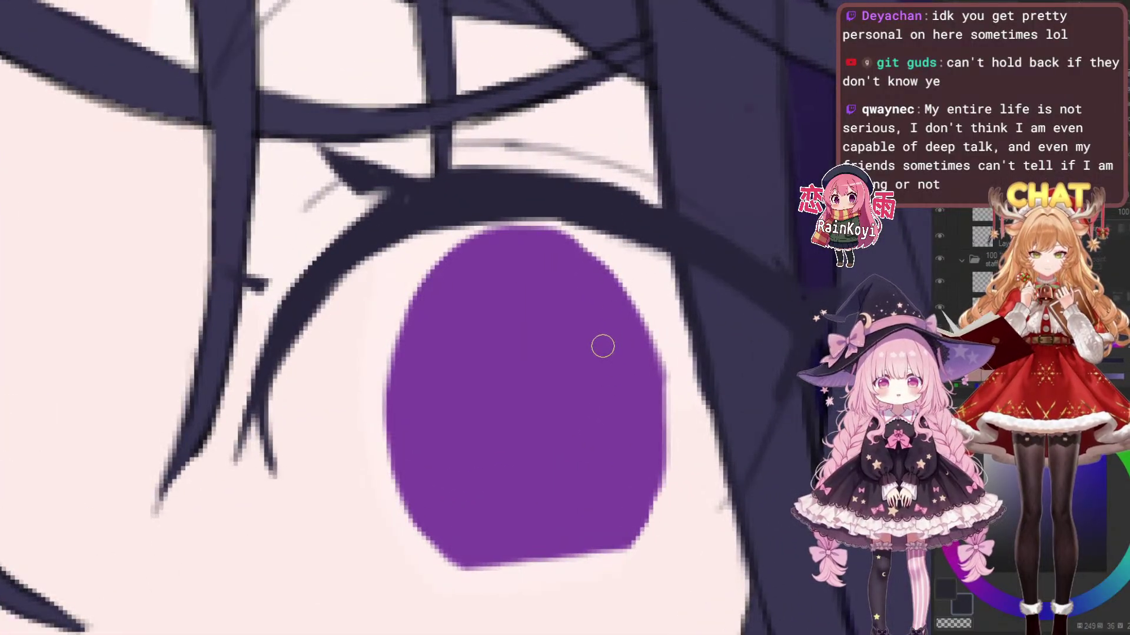
pyautogui.scroll(-3, 706, 315)
pyautogui.scroll(3, 651, 313)
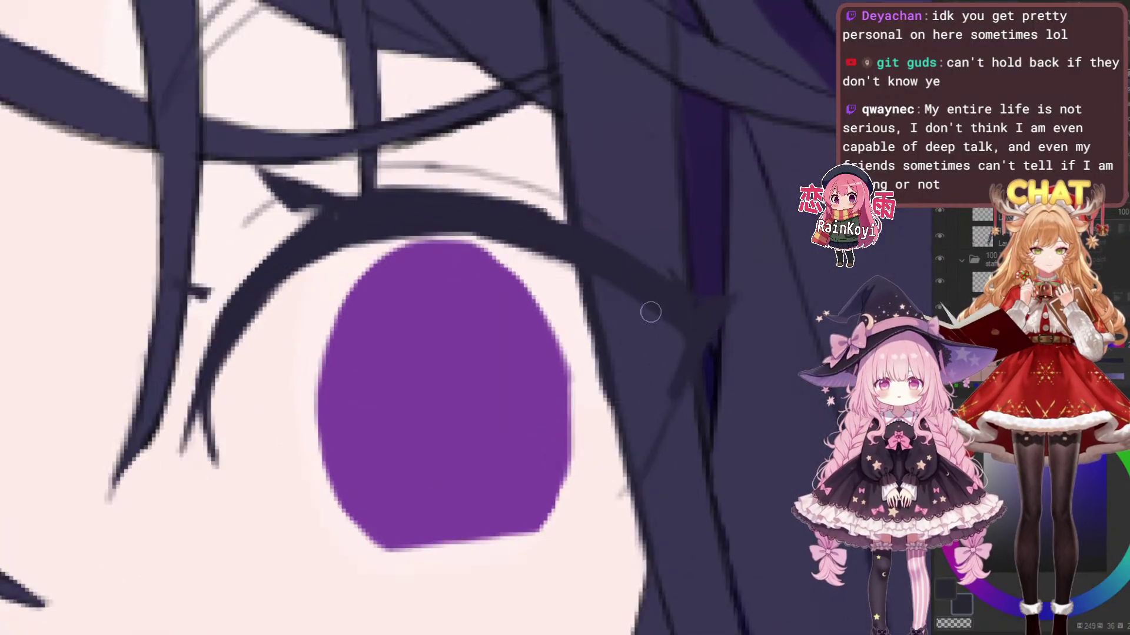
# Check the viewer's-right upper lash shape up close and against the whole face
pyautogui.scroll(-5, 766, 265)
pyautogui.scroll(5, 687, 293)
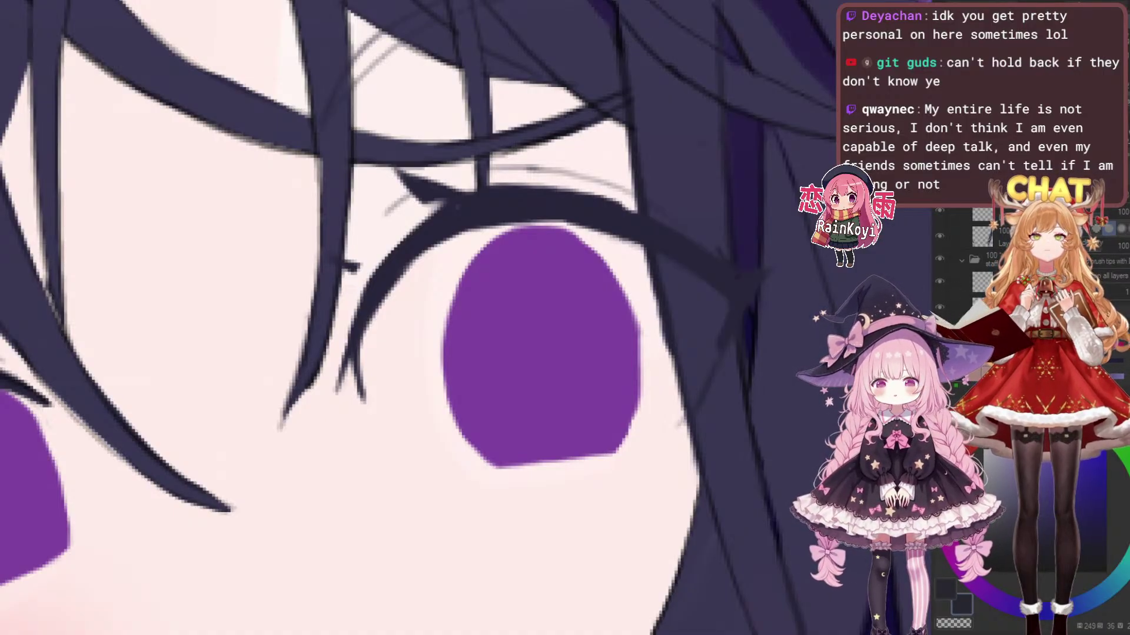
pyautogui.moveTo(644, 257); pyautogui.dragTo(623, 223)
pyautogui.scroll(1, 622, 223)
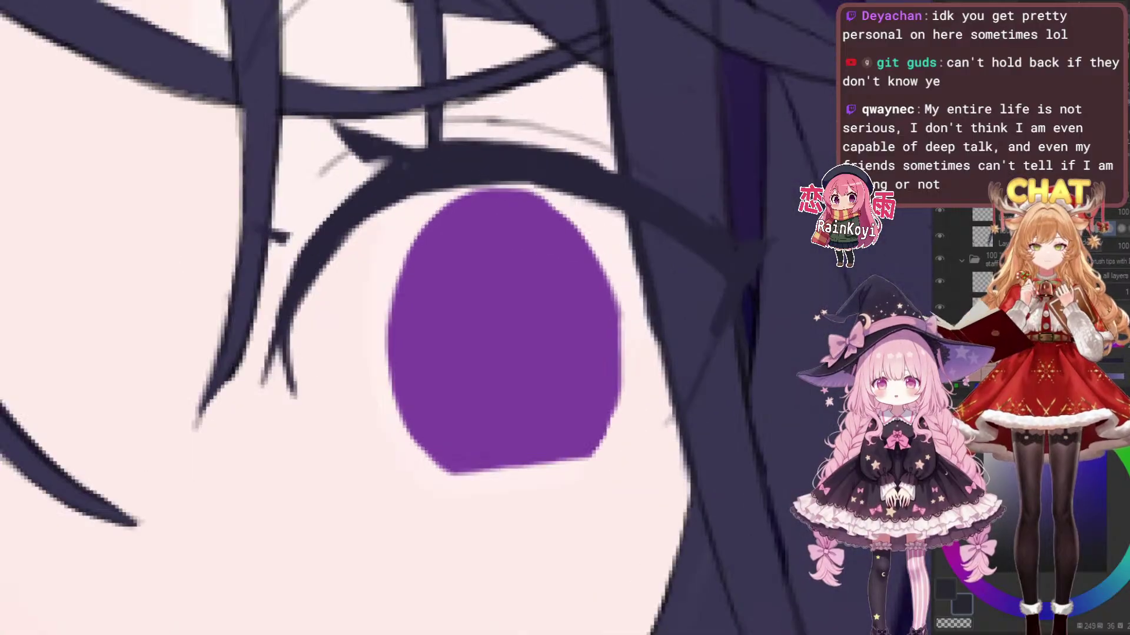
pyautogui.moveTo(412, 229); pyautogui.dragTo(459, 297)
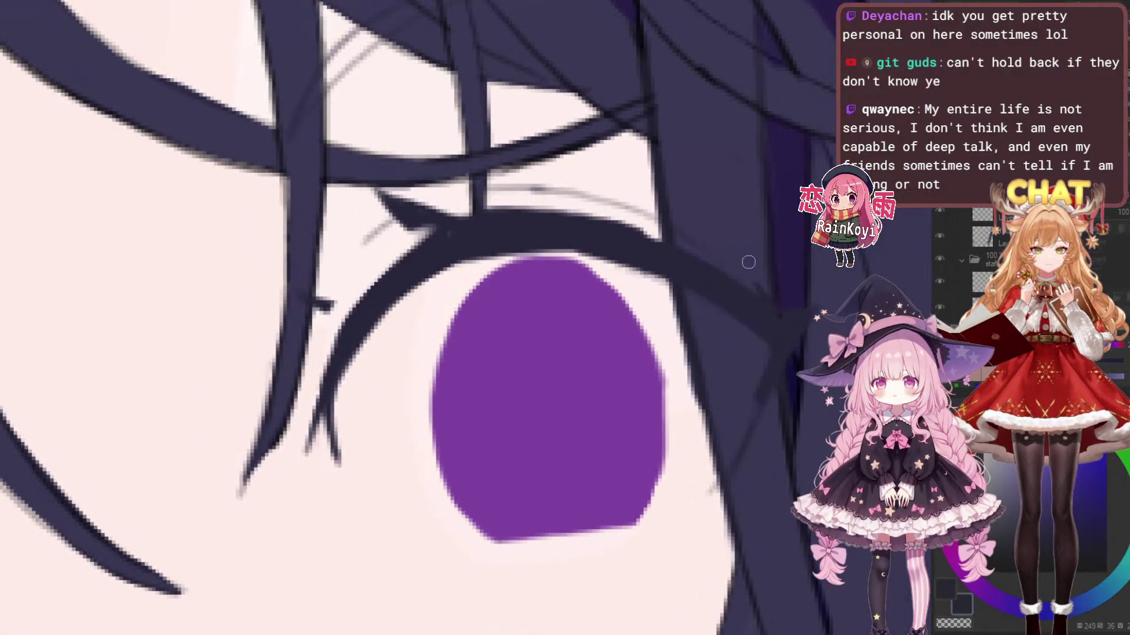
pyautogui.scroll(-5, 718, 263)
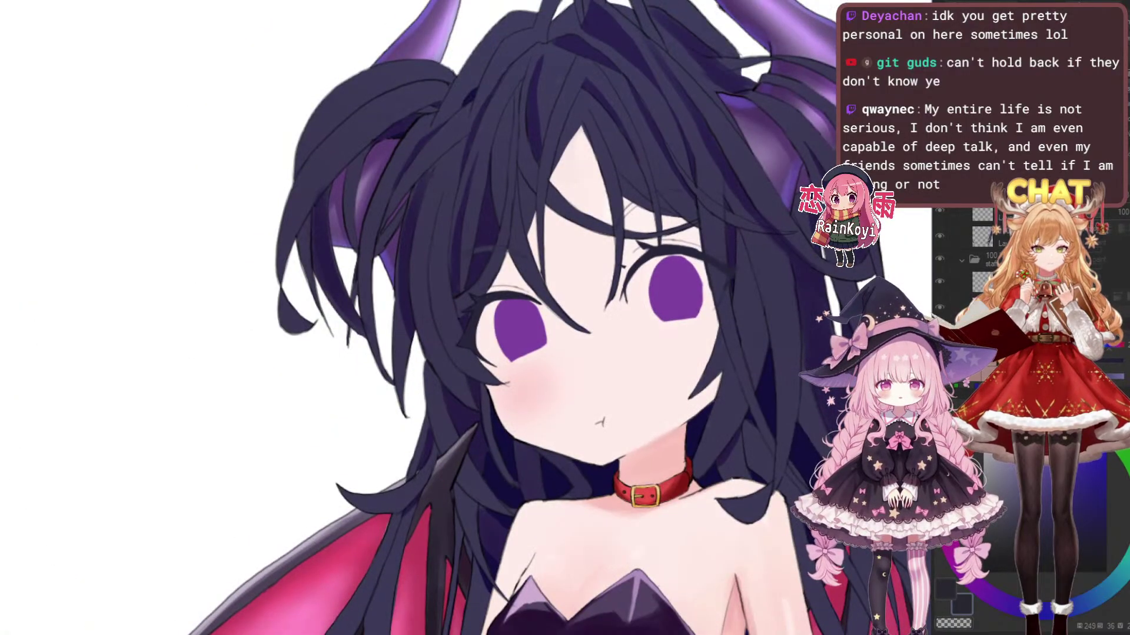
pyautogui.scroll(4, 718, 263)
pyautogui.moveTo(693, 264); pyautogui.dragTo(678, 277)
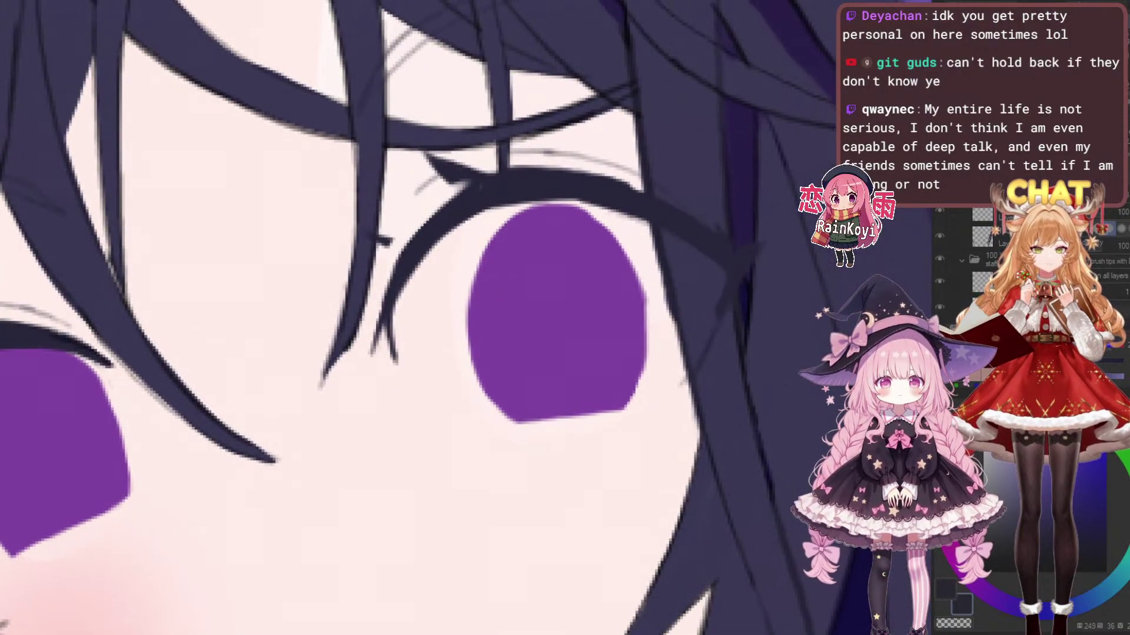
# Thin the drooping outer section of the viewer's-right upper lash and redraw it as a flatter, pointed wing reaching outward over the hair
pyautogui.scroll(3, 720, 262)
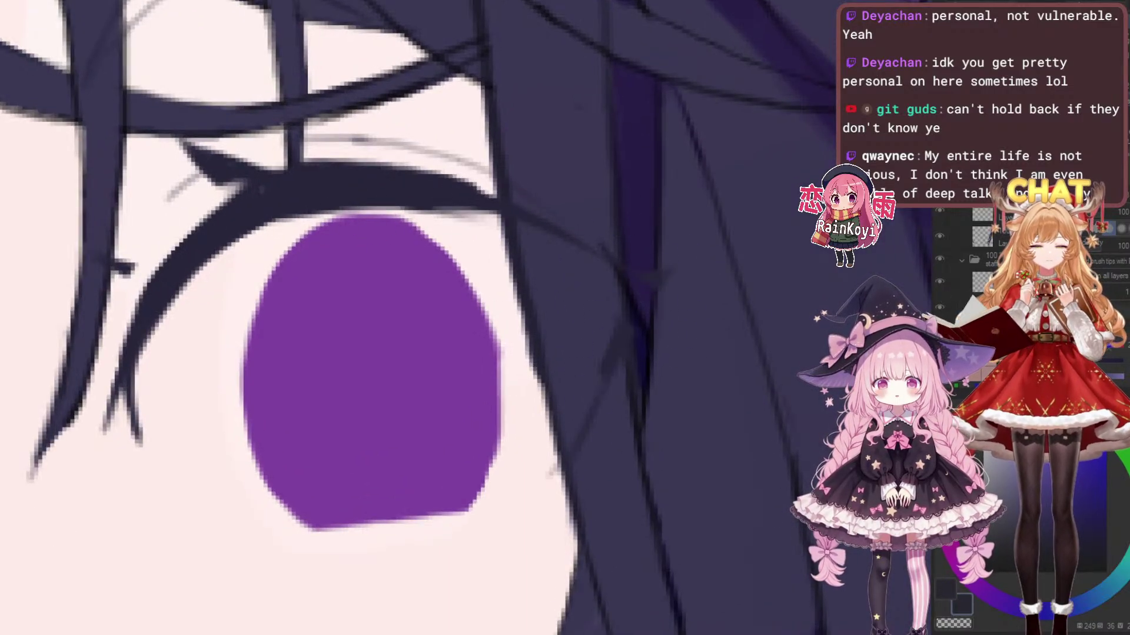
pyautogui.moveTo(506, 190); pyautogui.dragTo(484, 204)
pyautogui.moveTo(363, 188)
pyautogui.mouseDown()
pyautogui.moveTo(555, 236)
pyautogui.moveTo(570, 254)
pyautogui.mouseUp()
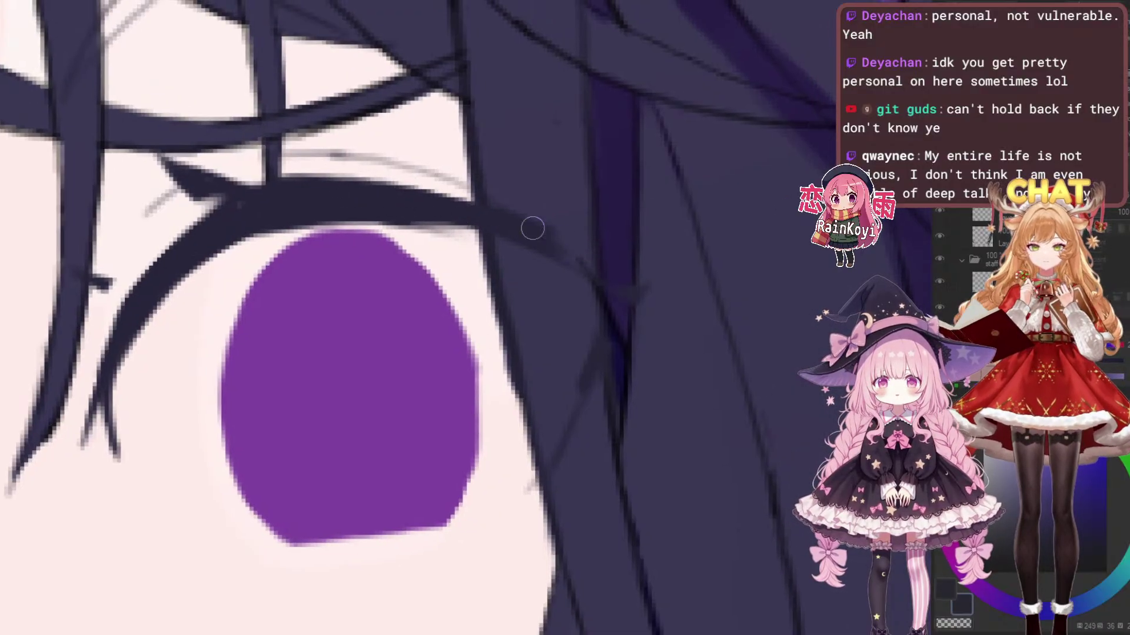
pyautogui.moveTo(394, 184); pyautogui.dragTo(608, 237)
pyautogui.moveTo(375, 204); pyautogui.dragTo(563, 255)
pyautogui.hotkey('ctrl', 'z')
pyautogui.moveTo(425, 217)
pyautogui.mouseDown()
pyautogui.moveTo(613, 266)
pyautogui.moveTo(397, 214)
pyautogui.moveTo(609, 252)
pyautogui.moveTo(658, 245)
pyautogui.moveTo(579, 251)
pyautogui.moveTo(594, 241)
pyautogui.moveTo(578, 238)
pyautogui.moveTo(683, 242)
pyautogui.mouseUp()
pyautogui.scroll(-1, 647, 248)
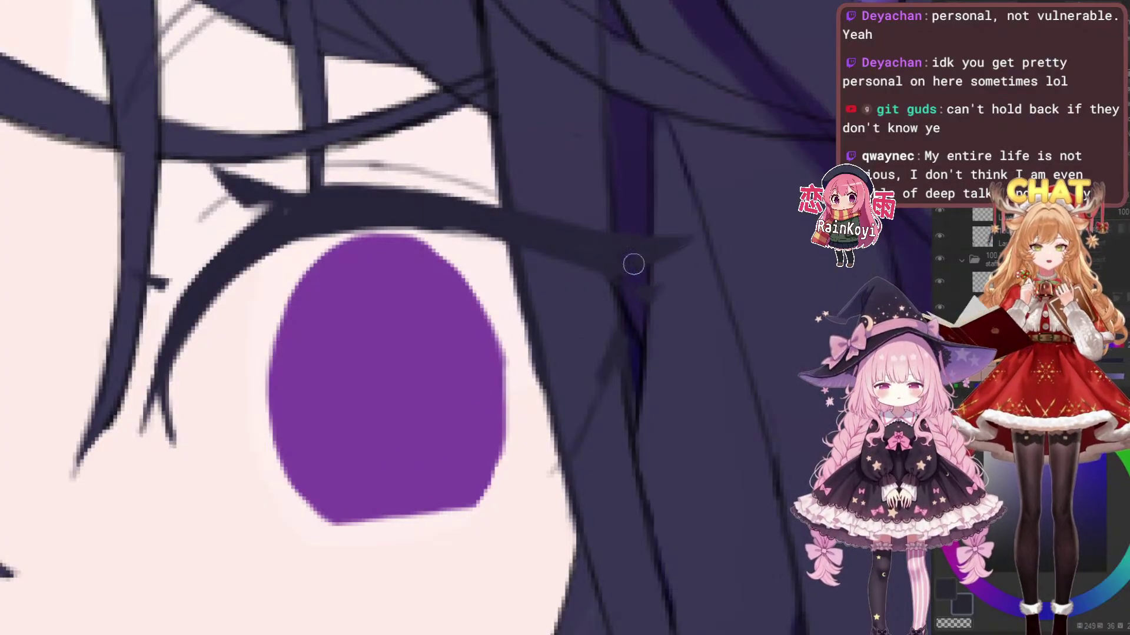
# Erase the old tip beneath the new lash wing and fill its outer corner into a slender downward taper over the hair
pyautogui.press('e')
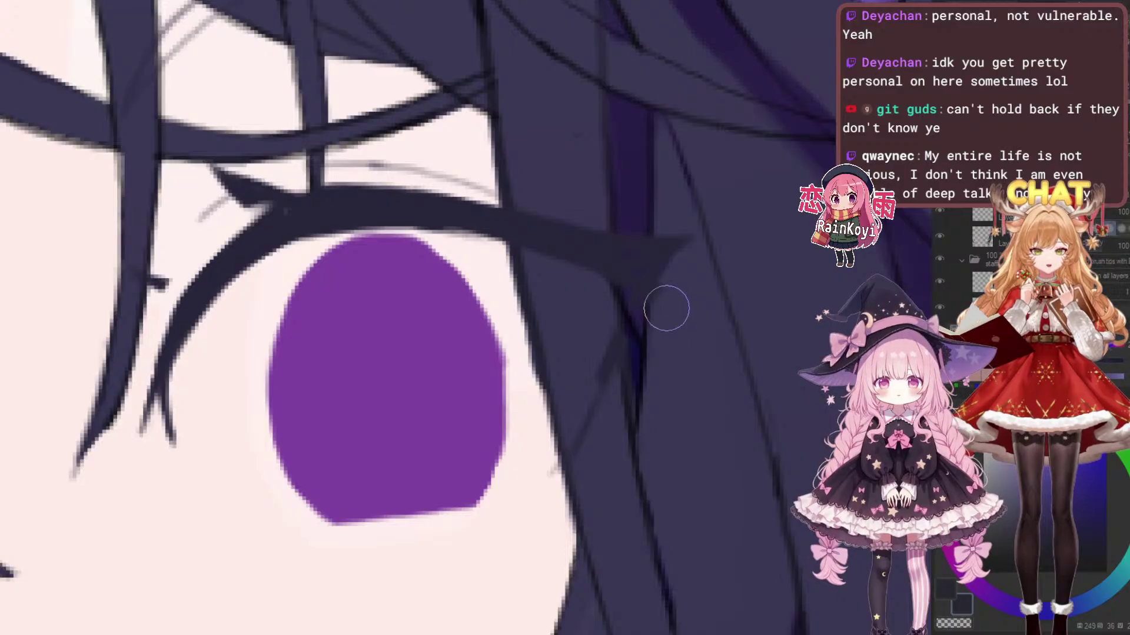
pyautogui.press('p')
pyautogui.press('e')
pyautogui.press('p')
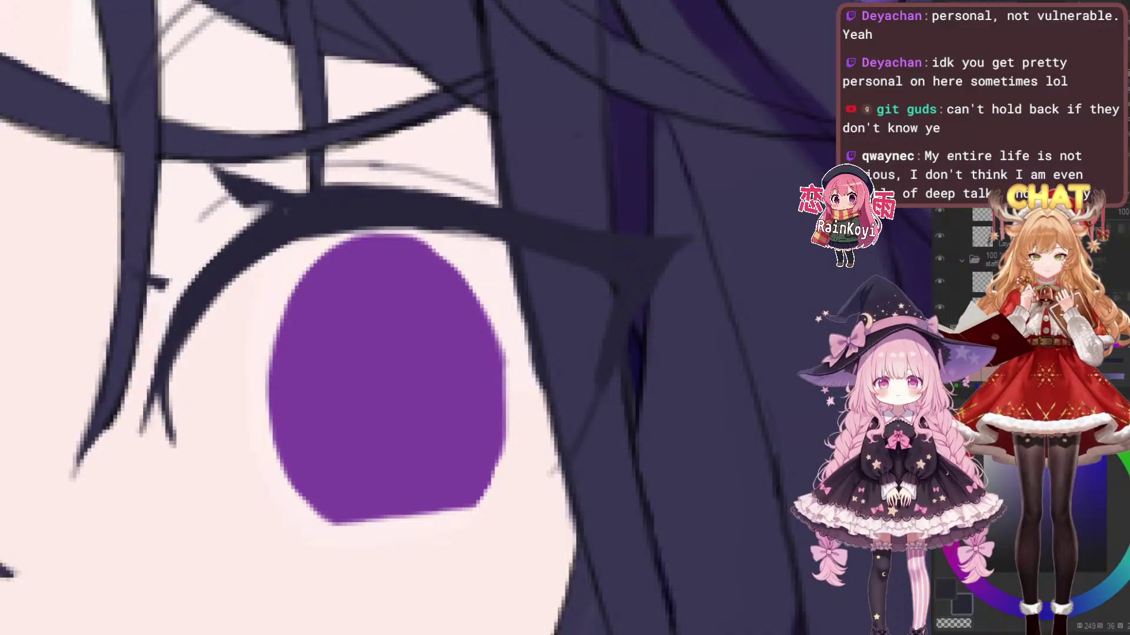
pyautogui.scroll(-1, 612, 403)
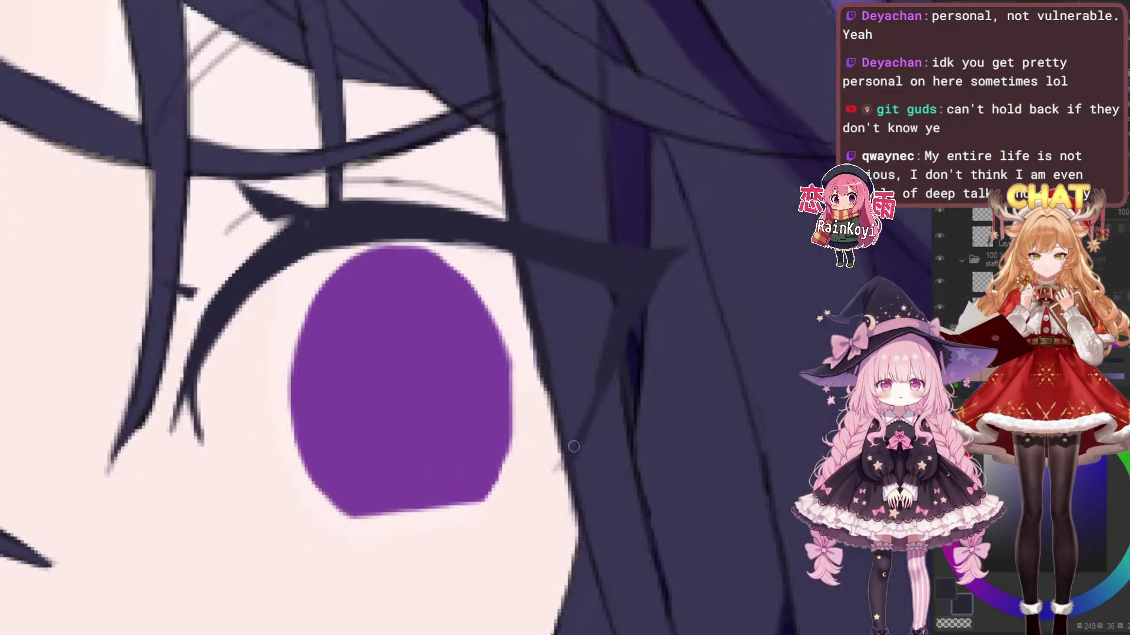
# Refine the downward lash tip at the eye's outer corner with short brush and eraser strokes, tapering it along the hair edge
pyautogui.moveTo(591, 406); pyautogui.dragTo(559, 486)
pyautogui.press('e')
pyautogui.moveTo(574, 400); pyautogui.dragTo(547, 471)
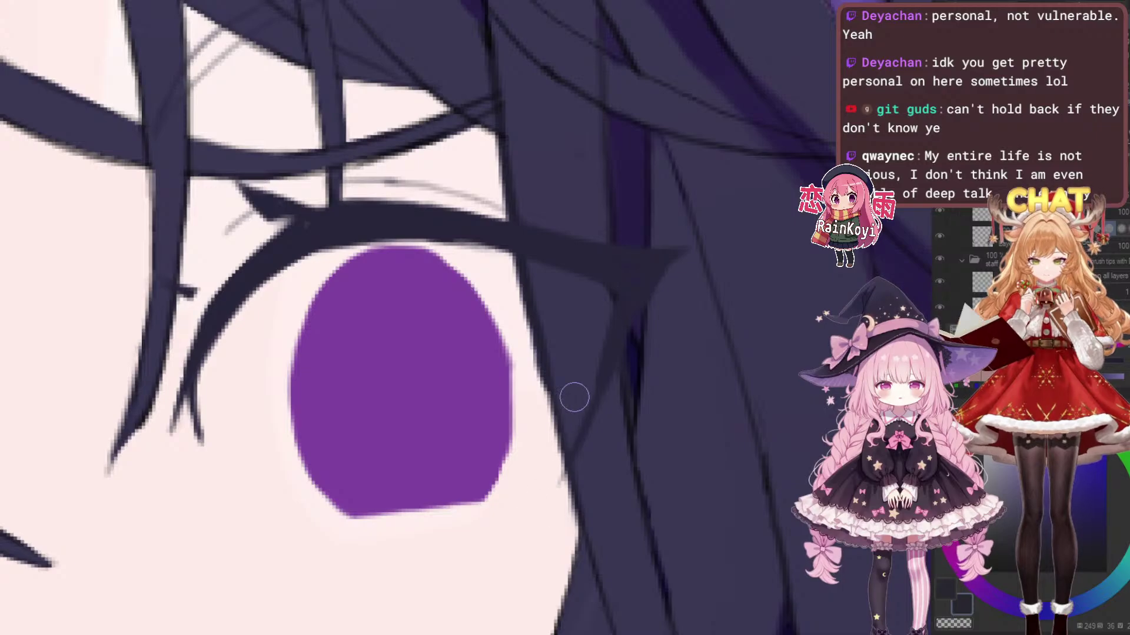
pyautogui.scroll(1, 647, 341)
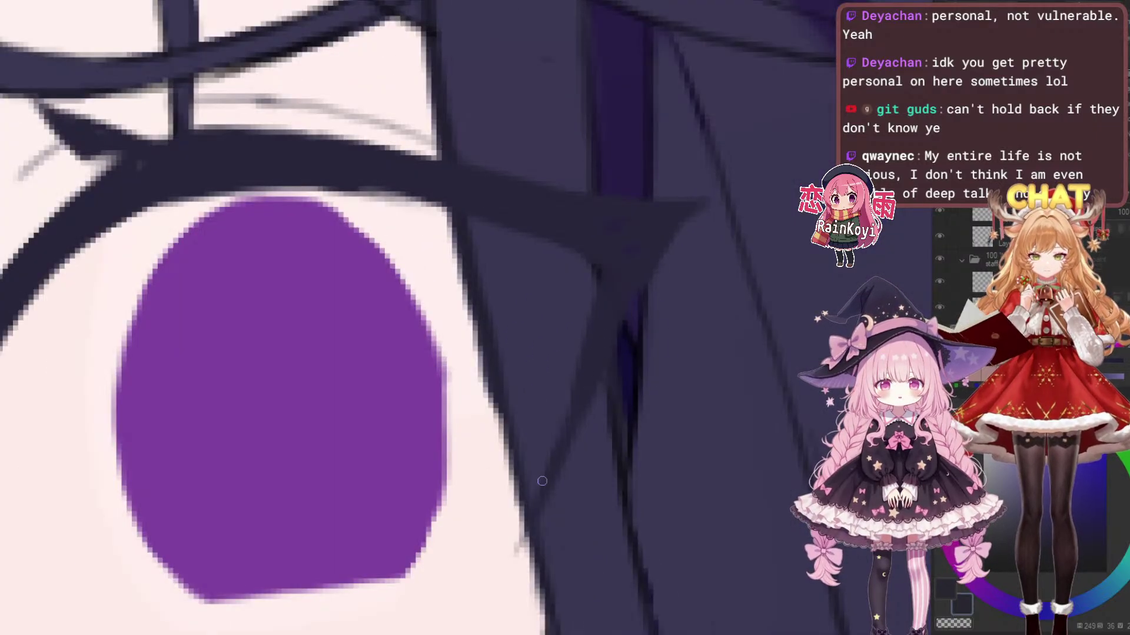
pyautogui.moveTo(553, 477); pyautogui.dragTo(566, 425)
# Smooth the upper lash line along its inner curve and above the iris with short strokes
pyautogui.scroll(-3, 603, 388)
pyautogui.scroll(2, 618, 370)
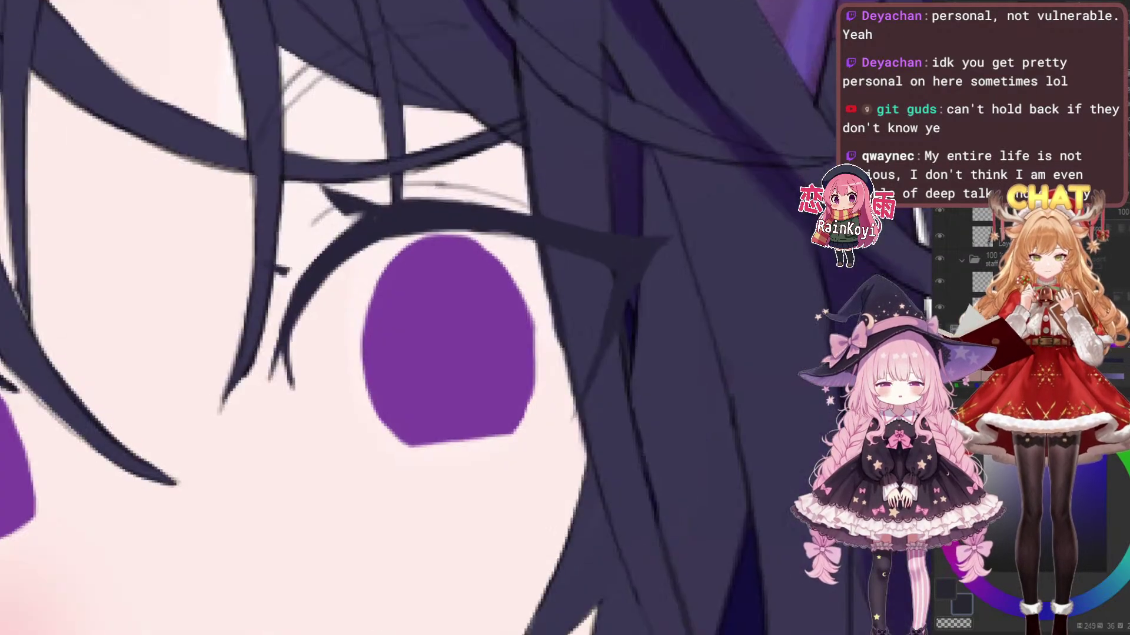
pyautogui.scroll(-3, 606, 368)
pyautogui.scroll(1, 623, 384)
pyautogui.scroll(-2, 624, 384)
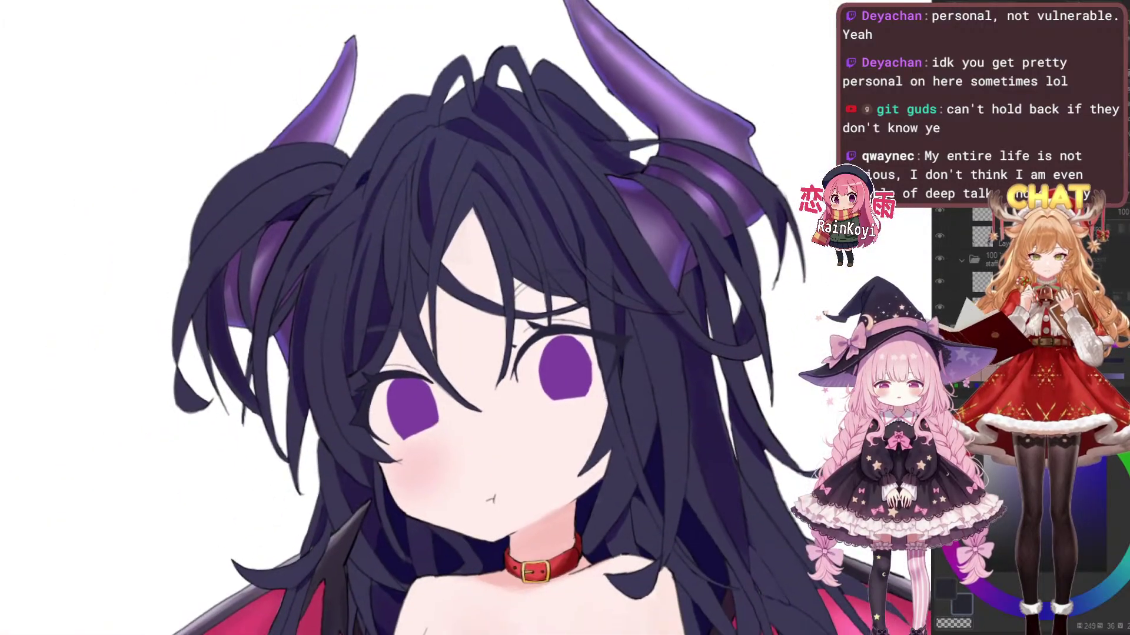
pyautogui.scroll(2, 624, 384)
pyautogui.scroll(-2, 568, 427)
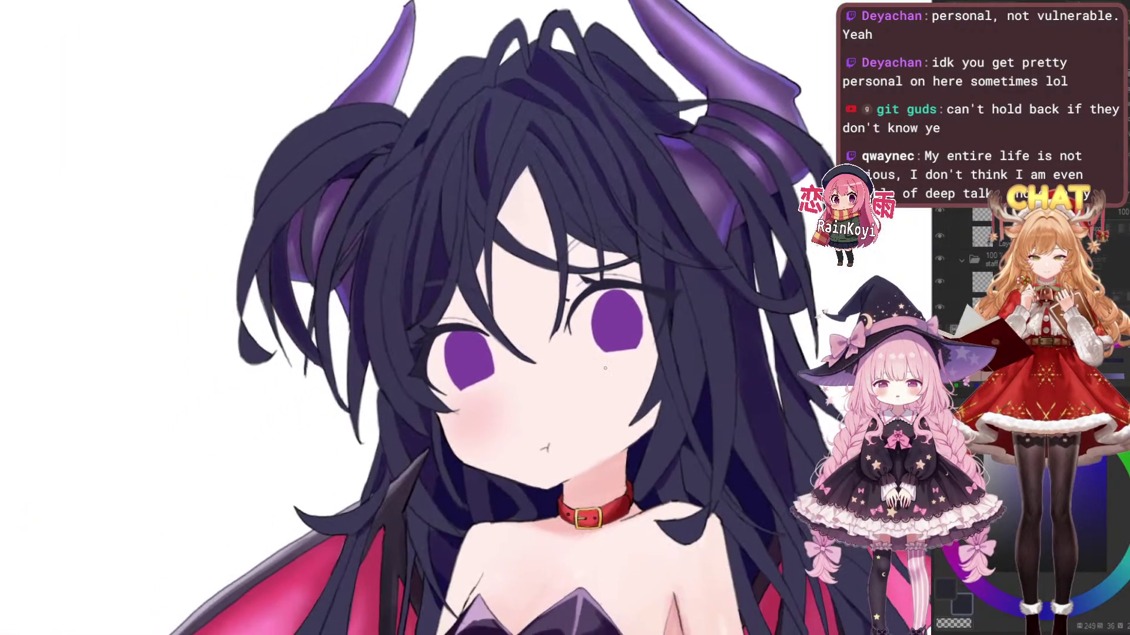
pyautogui.scroll(3, 568, 428)
pyautogui.scroll(3, 461, 285)
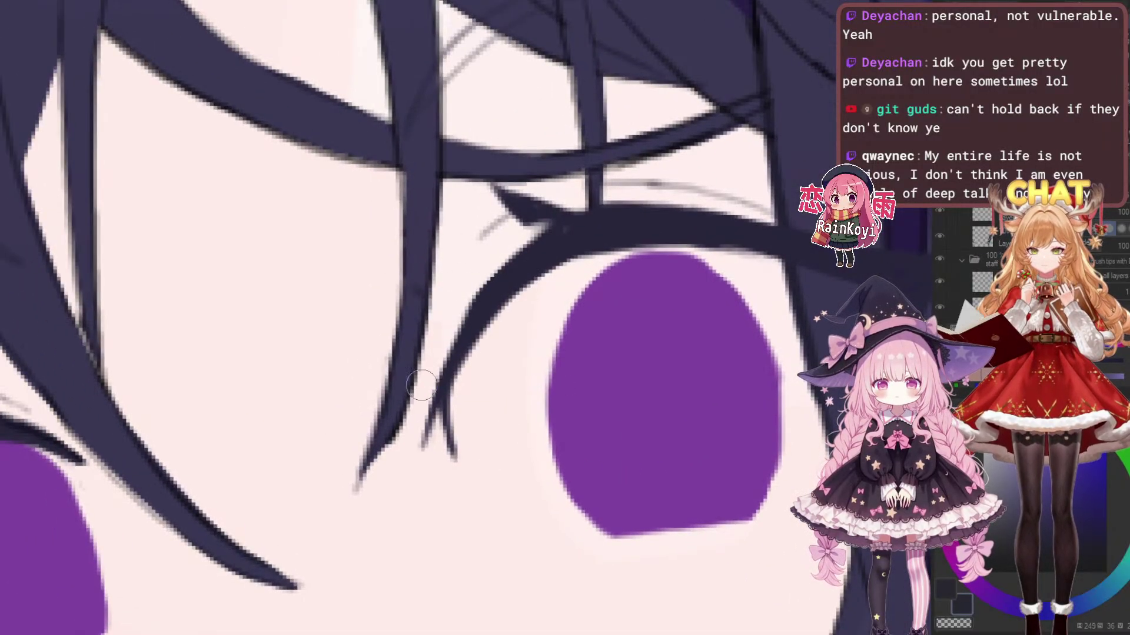
pyautogui.moveTo(471, 308); pyautogui.dragTo(518, 256)
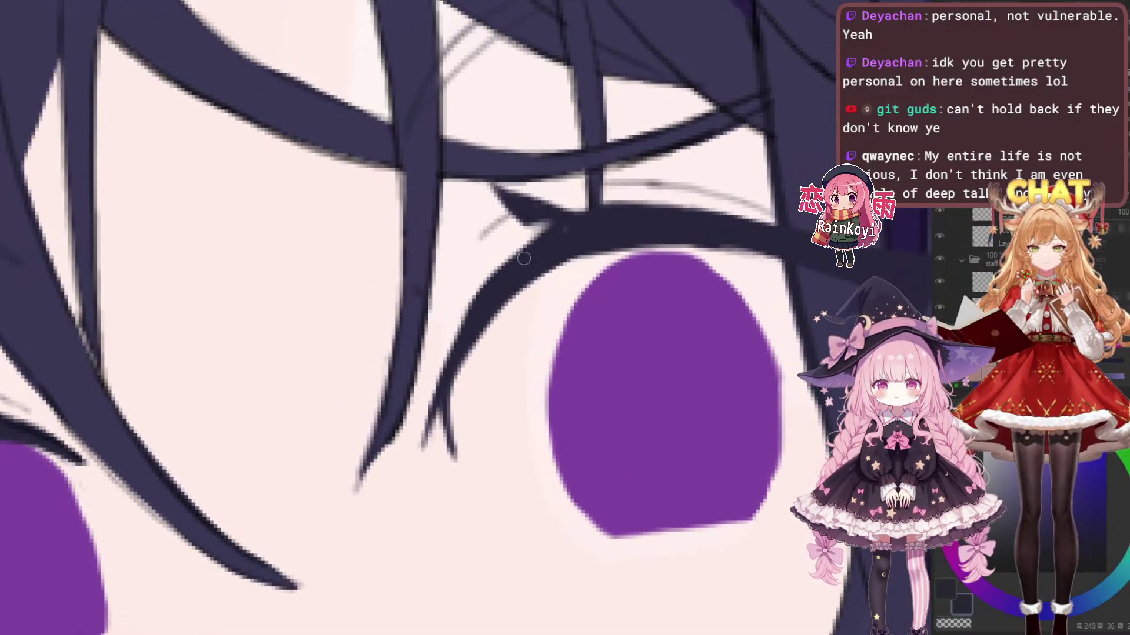
pyautogui.moveTo(717, 235); pyautogui.dragTo(667, 237)
# Touch up the underside of the upper lash from above the iris to the outer corner, undoing the unwanted stroke
pyautogui.scroll(-3, 671, 230)
pyautogui.scroll(2, 694, 248)
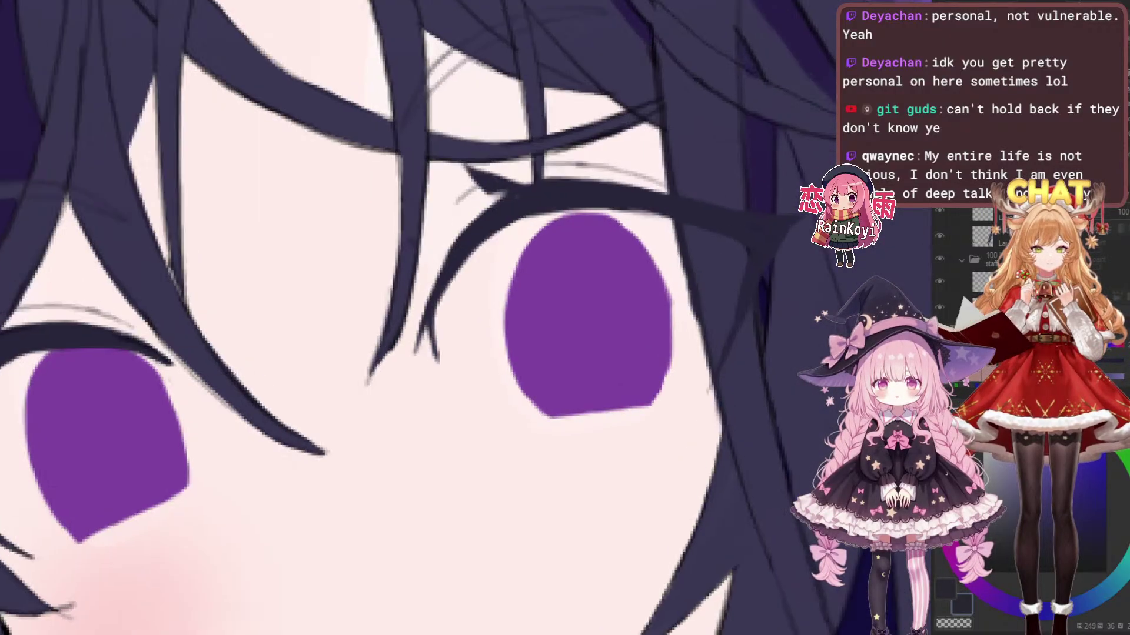
pyautogui.scroll(-3, 682, 255)
pyautogui.scroll(4, 681, 248)
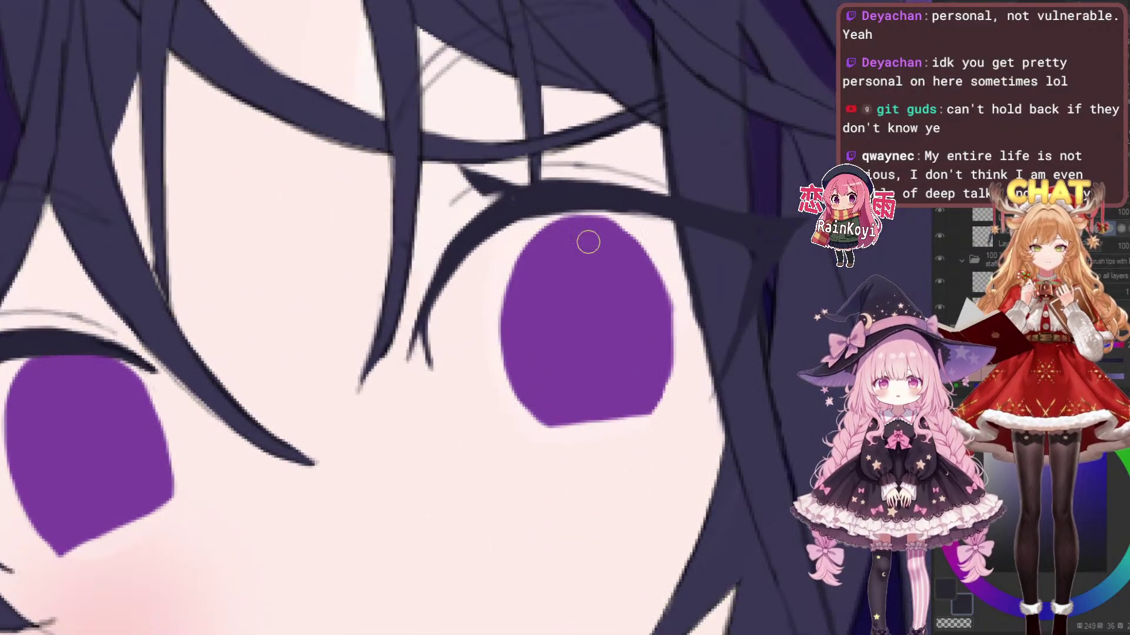
pyautogui.moveTo(640, 236); pyautogui.dragTo(653, 296)
pyautogui.press('e')
pyautogui.moveTo(556, 282); pyautogui.dragTo(595, 287)
pyautogui.hotkey('ctrl', 'z')
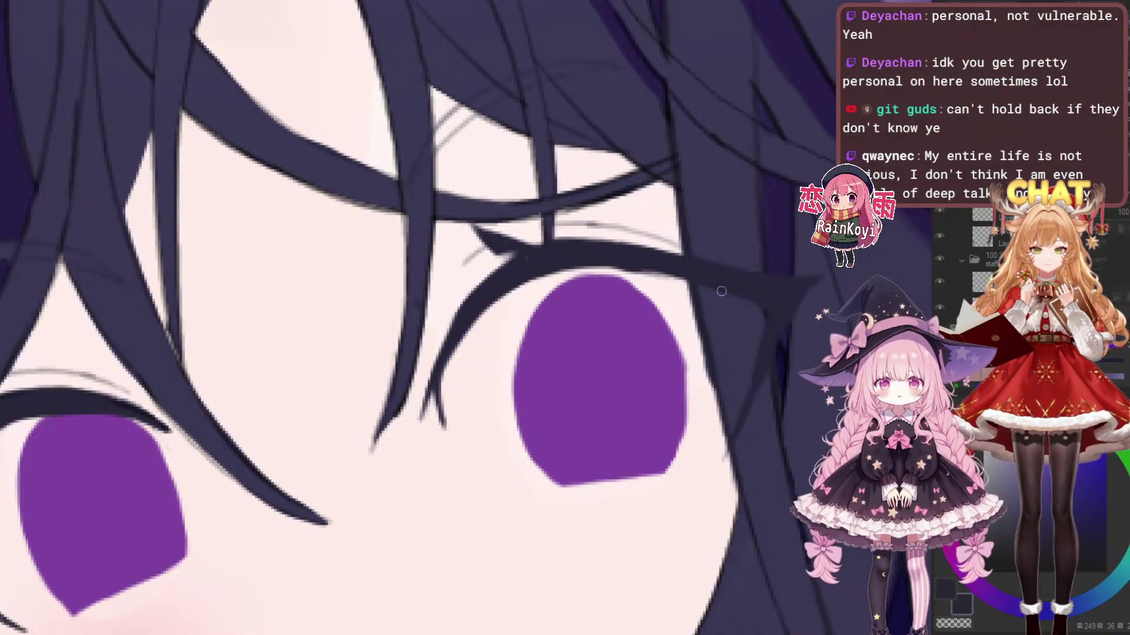
pyautogui.moveTo(694, 295); pyautogui.dragTo(575, 273)
# Stroke along the top edge of the upper lash, from above the iris towards the outer wing
pyautogui.scroll(-3, 697, 285)
pyautogui.scroll(2, 696, 284)
pyautogui.scroll(2, 699, 265)
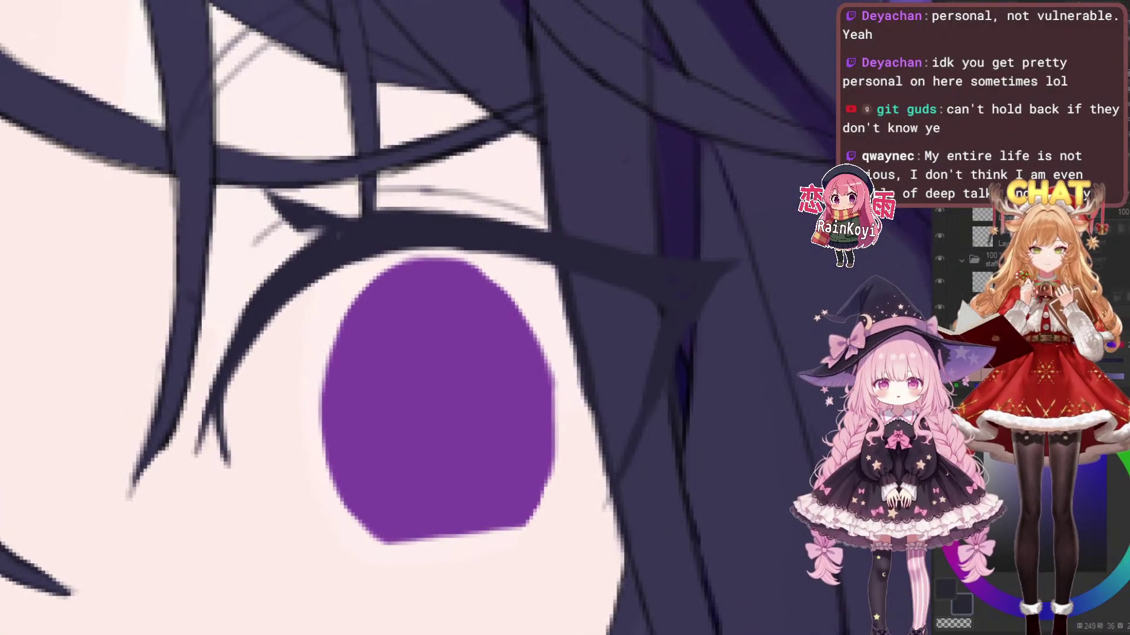
pyautogui.moveTo(526, 213); pyautogui.dragTo(660, 263)
# Reshape the lash wing at the eye's outer corner so it slopes down to a shorter, sharper tip
pyautogui.scroll(-3, 591, 257)
pyautogui.scroll(2, 715, 306)
pyautogui.scroll(3, 669, 303)
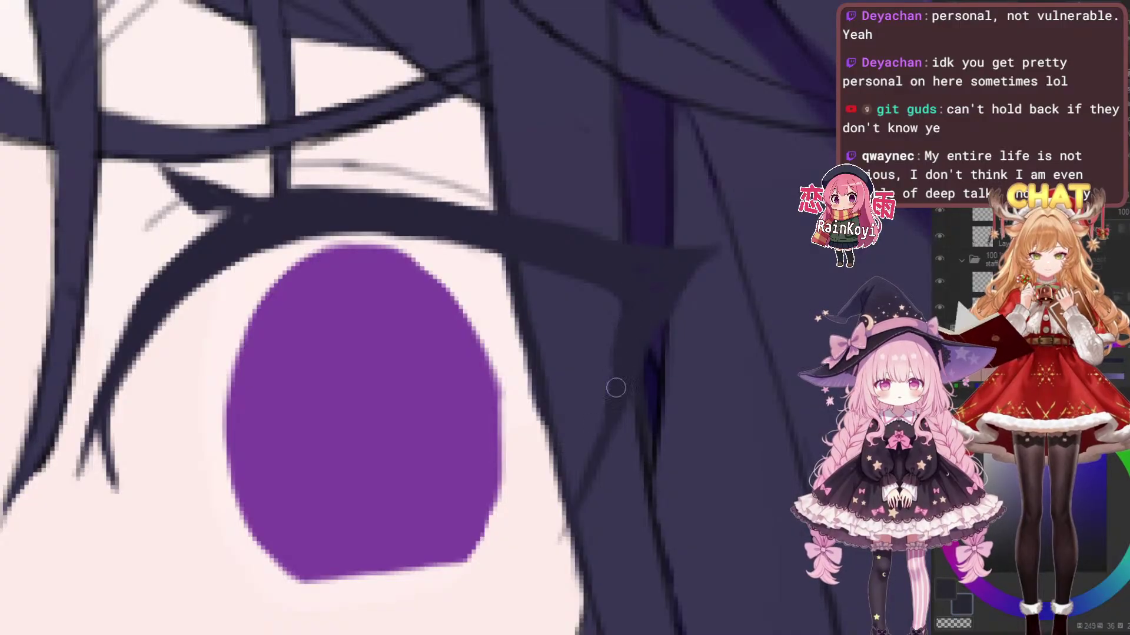
pyautogui.scroll(3, 625, 396)
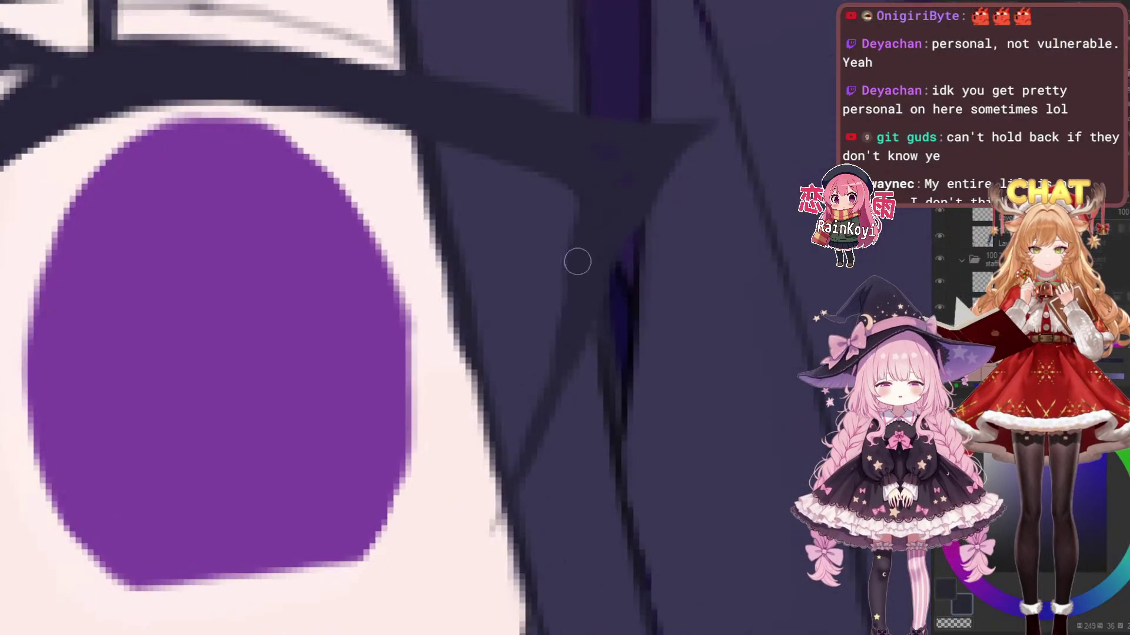
pyautogui.scroll(-5, 629, 292)
pyautogui.scroll(3, 630, 292)
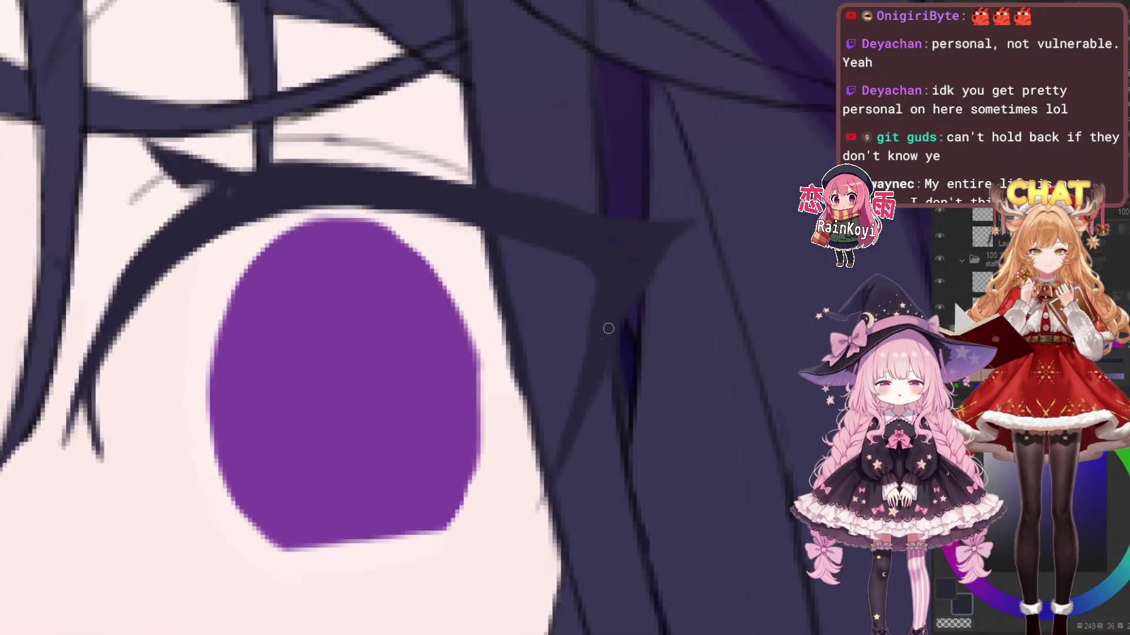
pyautogui.scroll(-2, 663, 301)
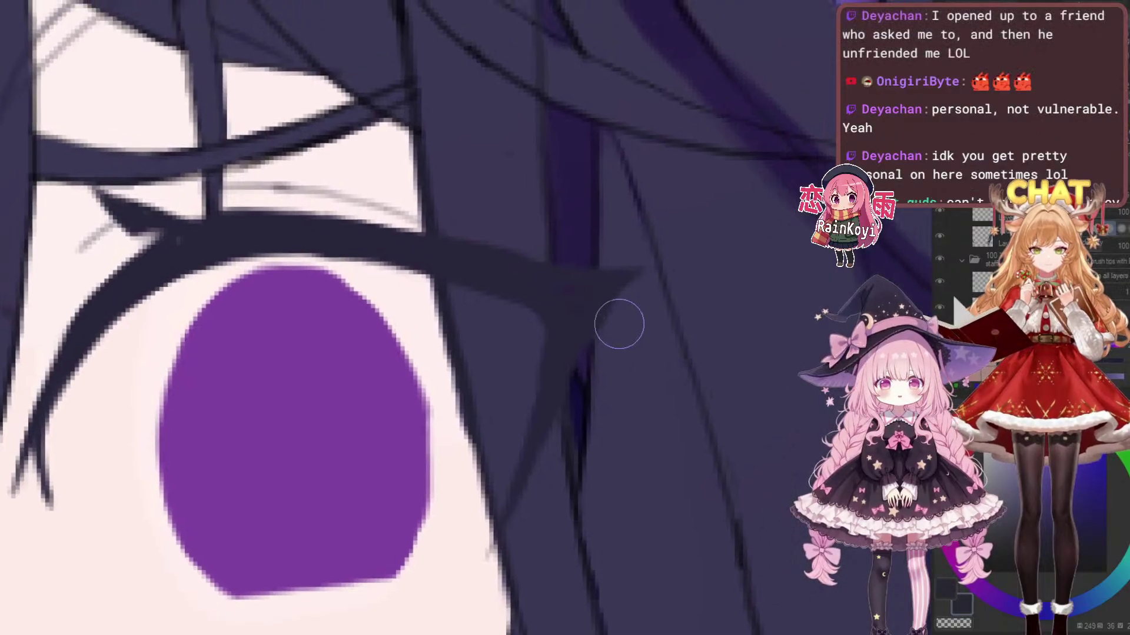
pyautogui.scroll(2, 618, 323)
pyautogui.scroll(1, 636, 301)
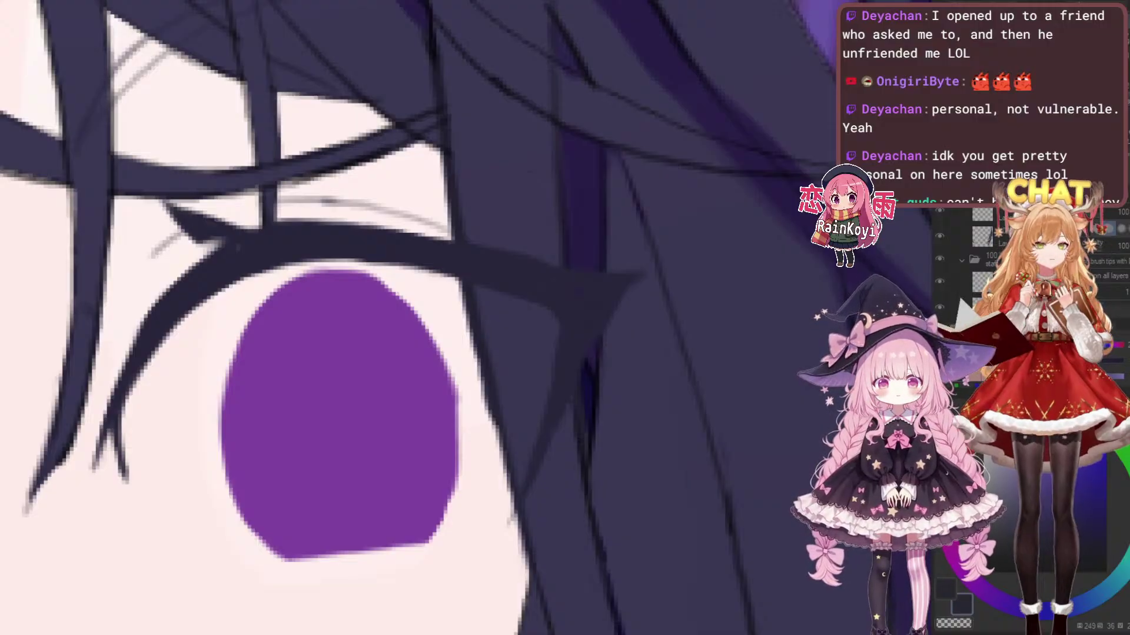
pyautogui.moveTo(491, 173); pyautogui.dragTo(465, 170)
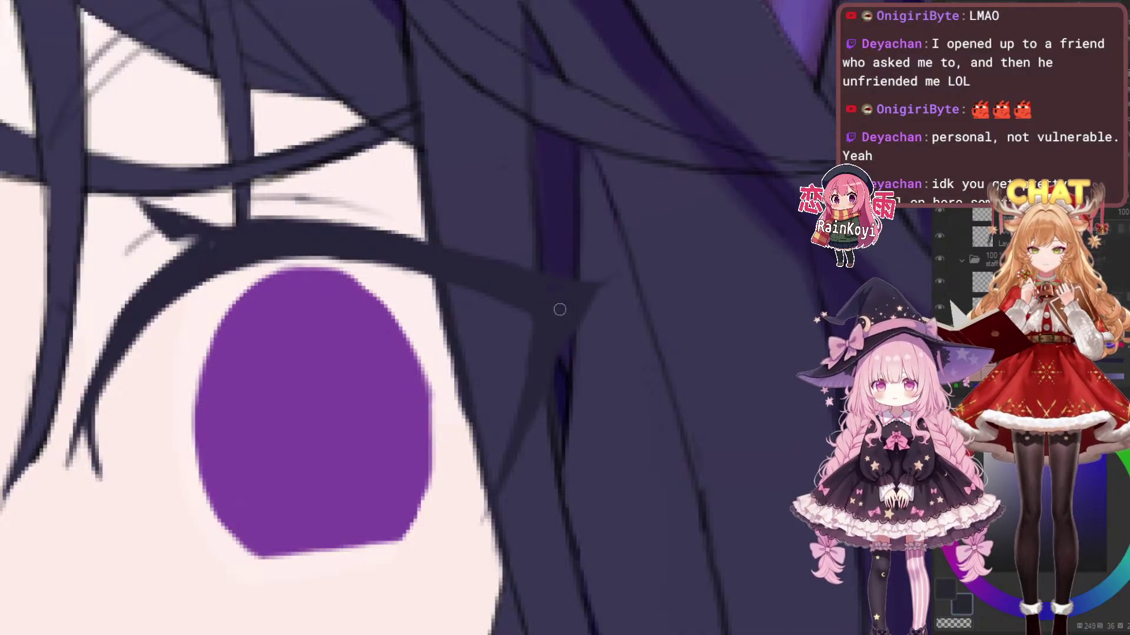
# Try to rework the inner edge of the downward outer lash with a smaller brush, then undo the stroke
pyautogui.press('e')
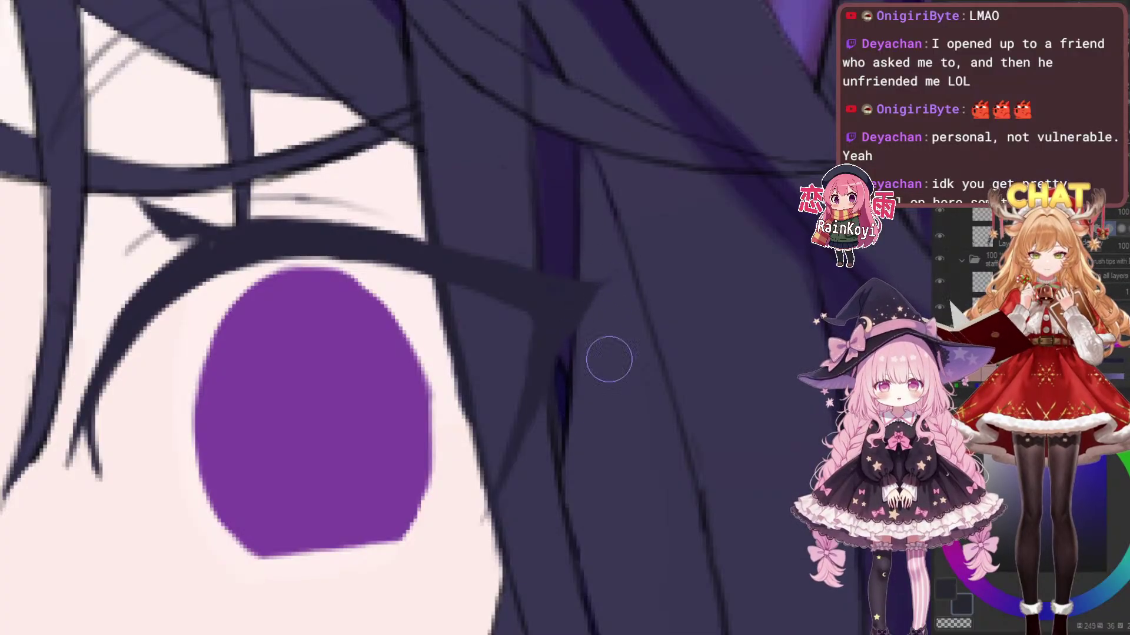
pyautogui.scroll(3, 578, 382)
pyautogui.press('[')
pyautogui.press('[')
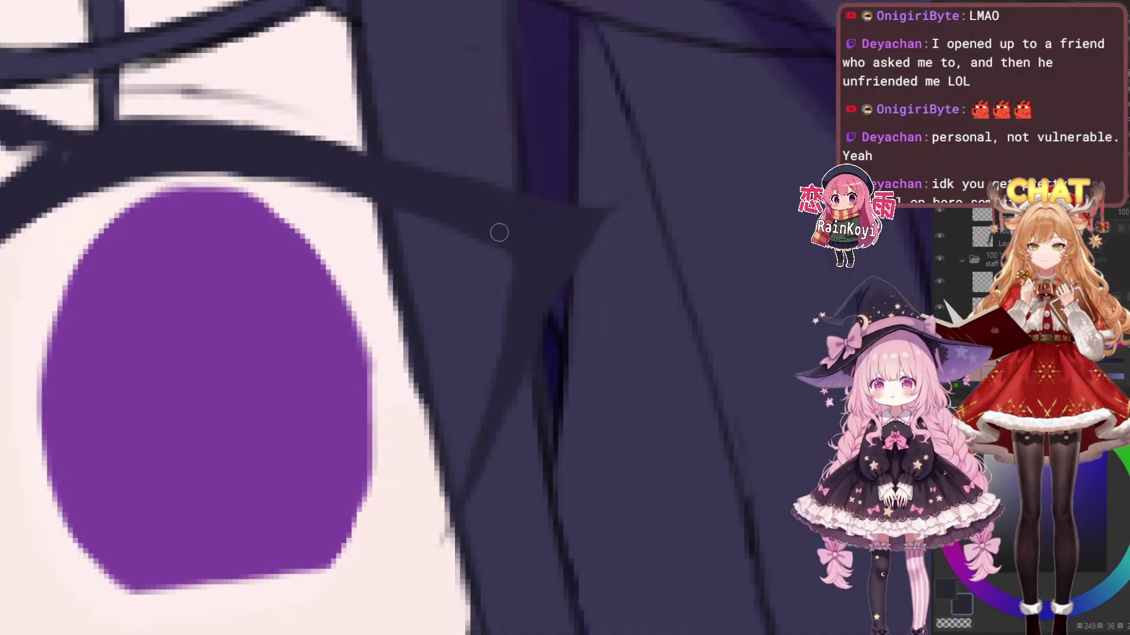
pyautogui.moveTo(503, 259); pyautogui.dragTo(501, 371)
pyautogui.hotkey('ctrl', 'z')
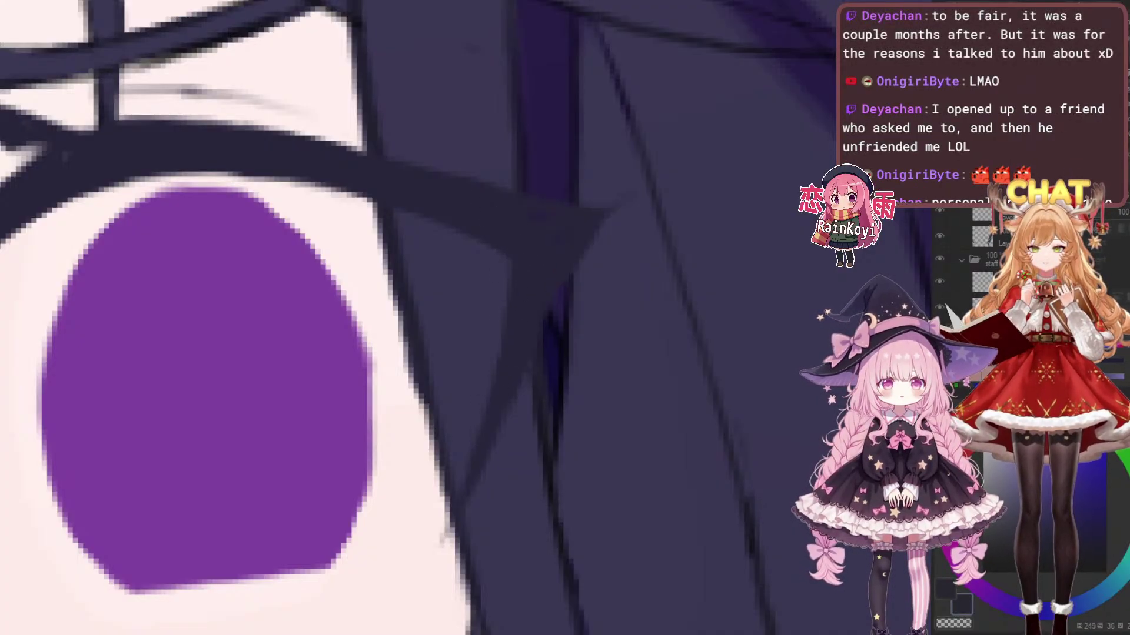
# Examine the outer lash shape up close and against the whole face and the other eye
pyautogui.scroll(-2, 544, 242)
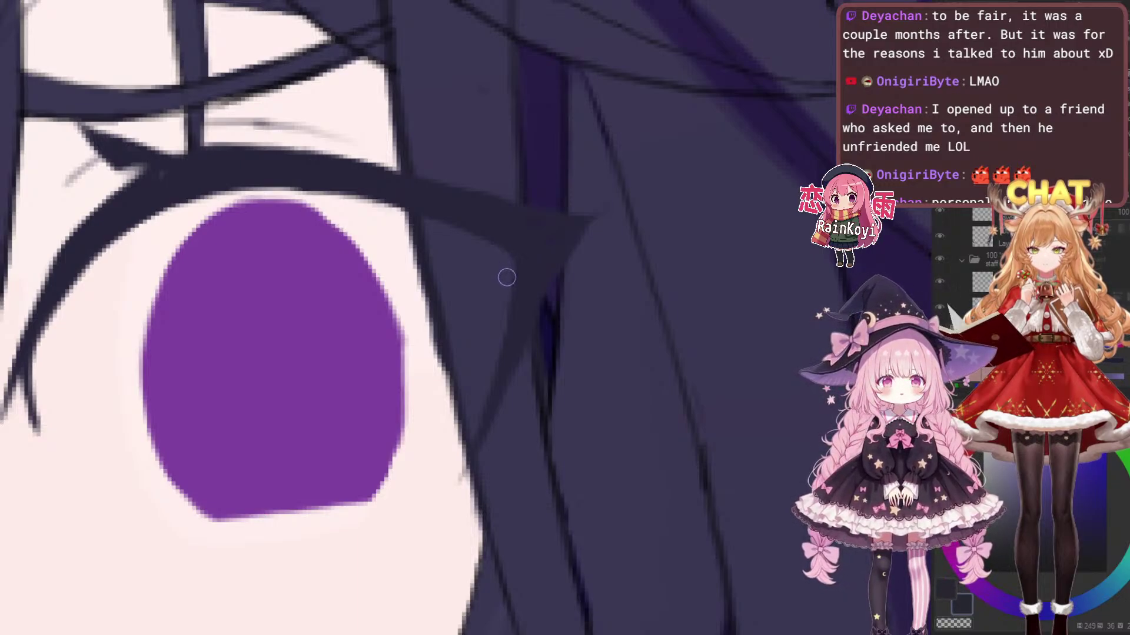
pyautogui.scroll(-2, 546, 246)
pyautogui.scroll(3, 534, 239)
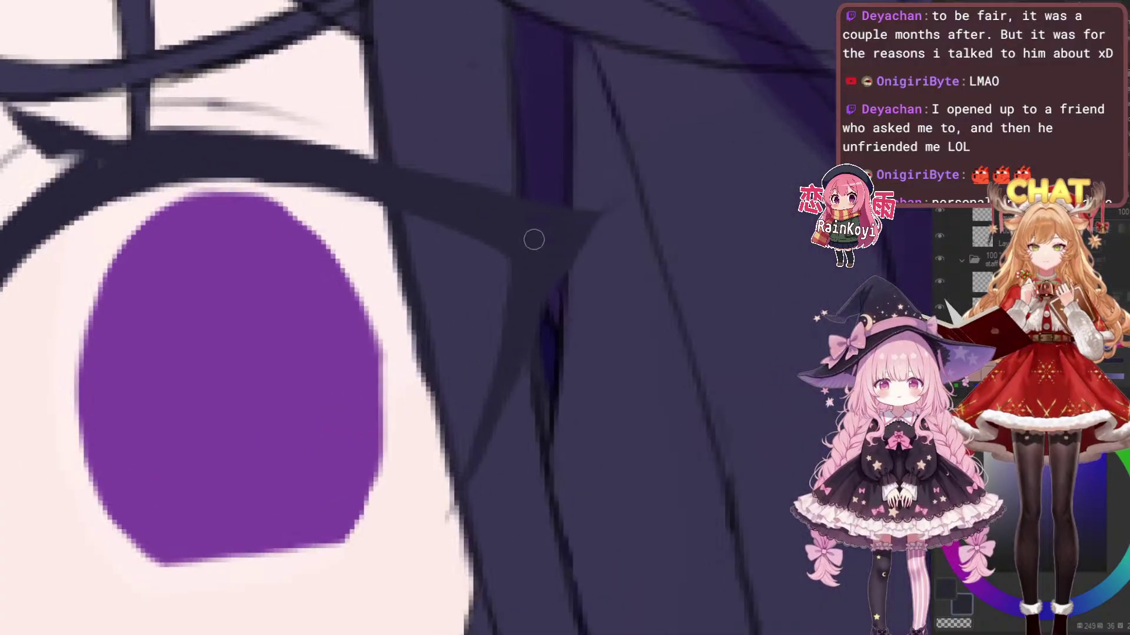
pyautogui.scroll(-3, 554, 234)
pyautogui.scroll(2, 555, 237)
pyautogui.scroll(-2, 623, 204)
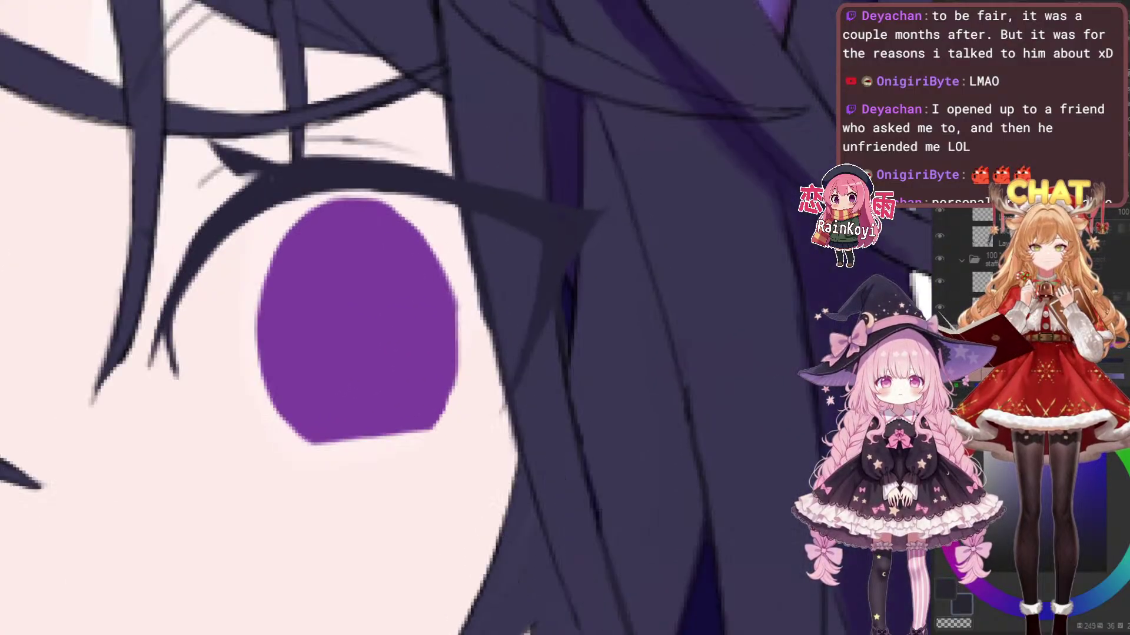
pyautogui.scroll(-1, 643, 191)
pyautogui.scroll(-4, 643, 192)
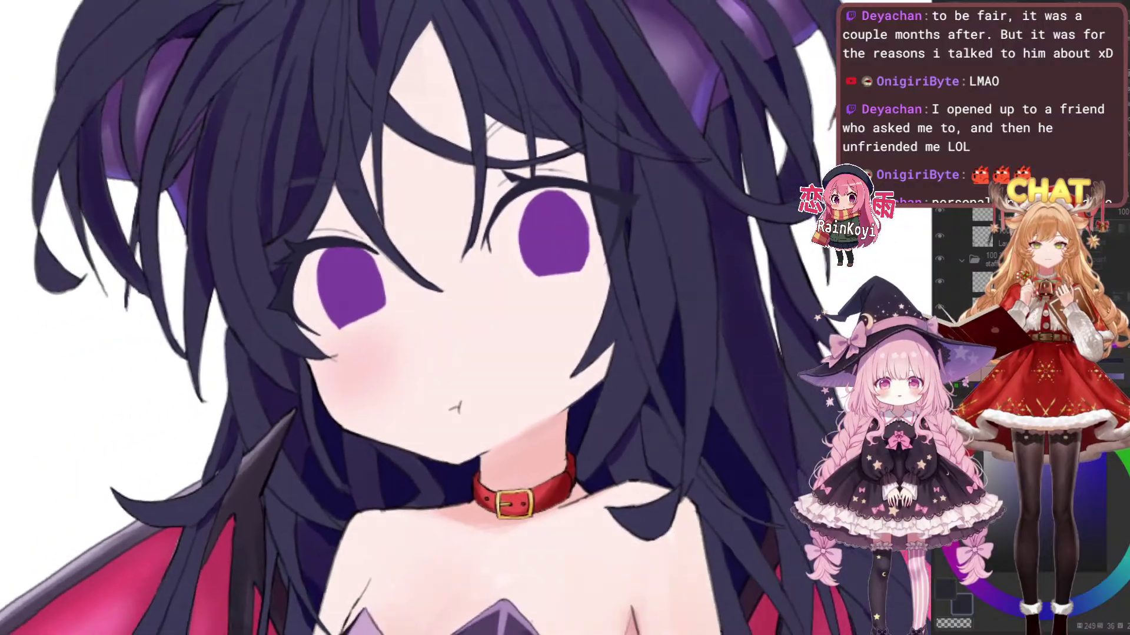
pyautogui.scroll(4, 641, 181)
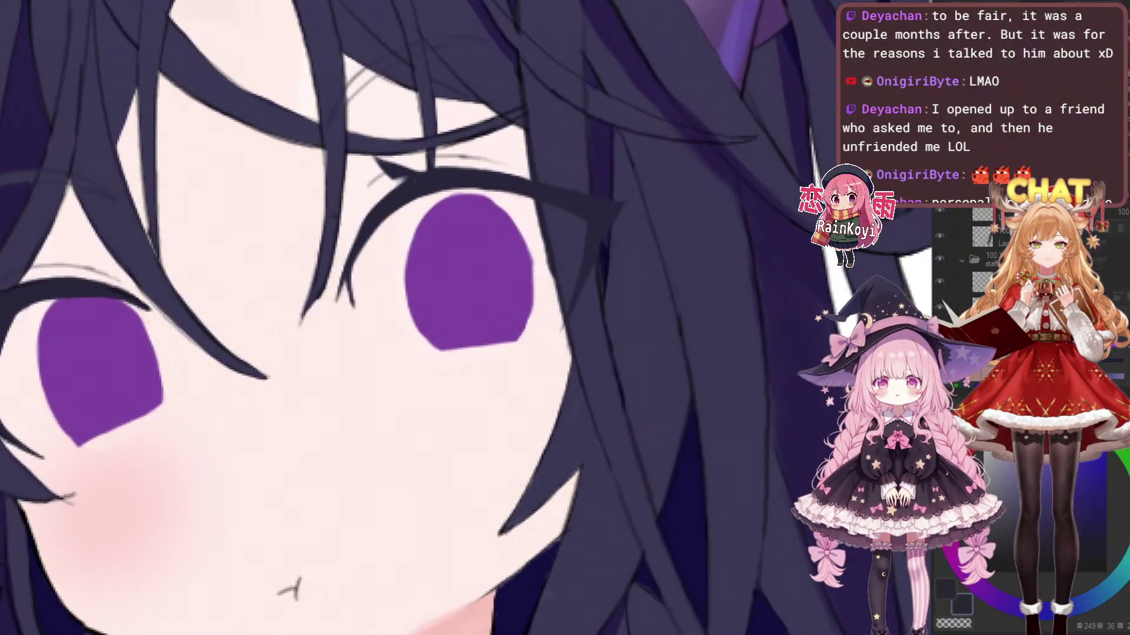
pyautogui.scroll(-1, 553, 207)
pyautogui.scroll(3, 553, 207)
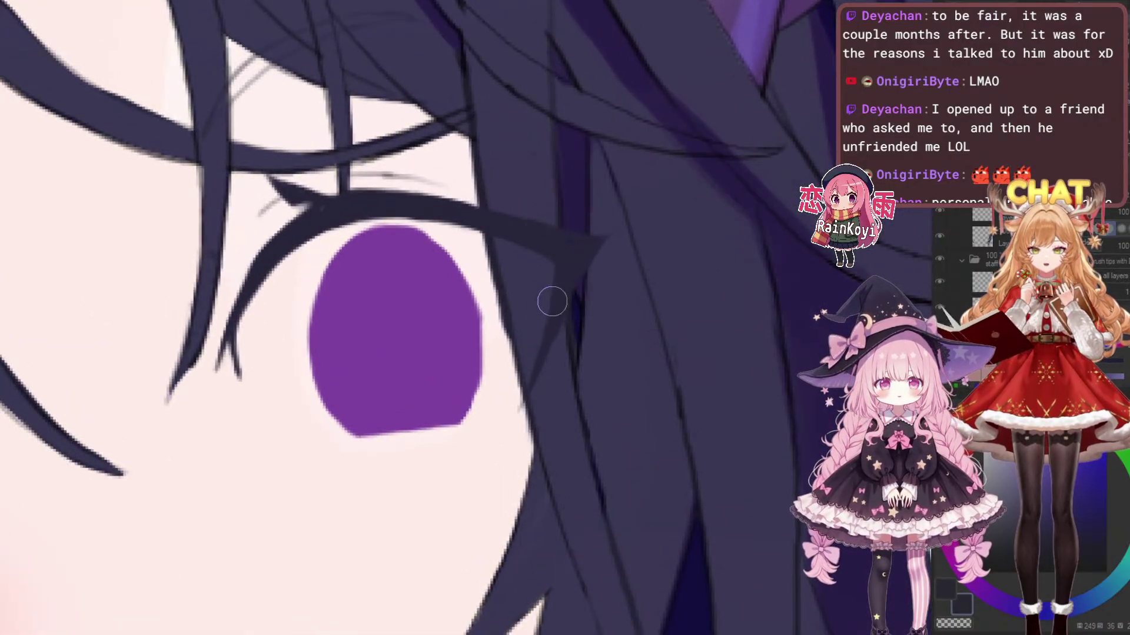
# Fill in the inner side of the downward outer lash to thicken it into a solid wedge below the wing
pyautogui.moveTo(547, 299); pyautogui.dragTo(540, 323)
pyautogui.moveTo(537, 277); pyautogui.dragTo(528, 383)
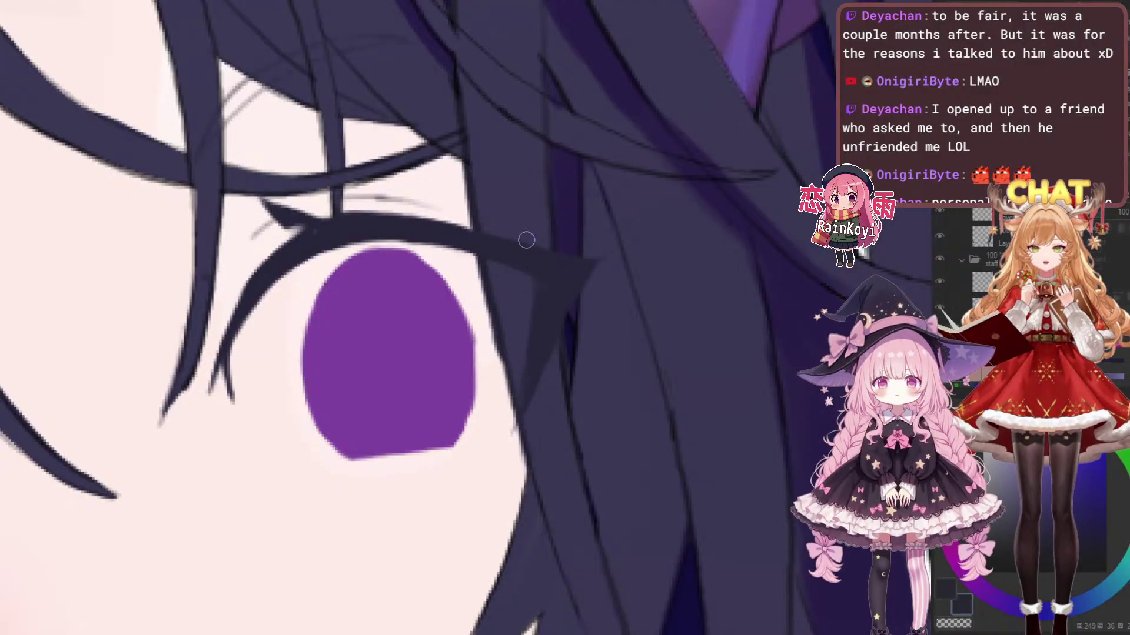
pyautogui.scroll(2, 526, 237)
pyautogui.moveTo(537, 232); pyautogui.dragTo(569, 230)
pyautogui.press('e')
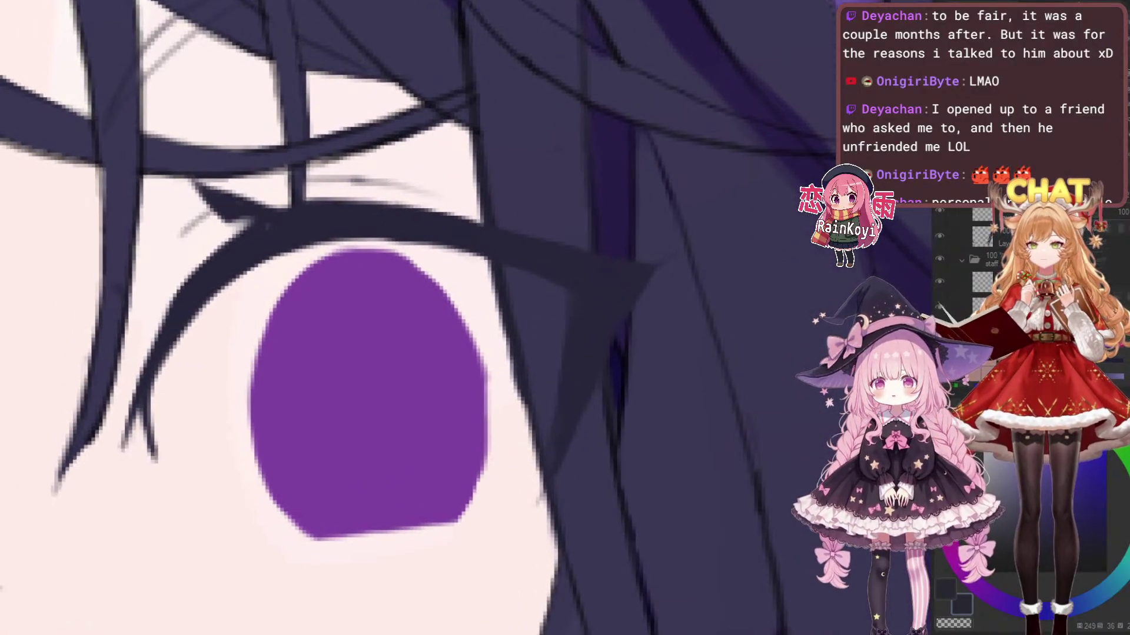
# Redraw the top edge of the upper lash out to a raised wing tip and trim the downward outer lash
pyautogui.moveTo(335, 205)
pyautogui.mouseDown()
pyautogui.moveTo(508, 229)
pyautogui.moveTo(573, 250)
pyautogui.mouseUp()
pyautogui.moveTo(434, 208); pyautogui.dragTo(644, 247)
pyautogui.hotkey('ctrl', 'z')
pyautogui.moveTo(399, 209)
pyautogui.mouseDown()
pyautogui.moveTo(591, 248)
pyautogui.moveTo(507, 226)
pyautogui.moveTo(688, 254)
pyautogui.moveTo(637, 242)
pyautogui.moveTo(653, 252)
pyautogui.moveTo(616, 254)
pyautogui.moveTo(662, 252)
pyautogui.moveTo(614, 268)
pyautogui.moveTo(692, 252)
pyautogui.moveTo(615, 374)
pyautogui.mouseUp()
pyautogui.press('e')
pyautogui.press('b')
pyautogui.press('e')
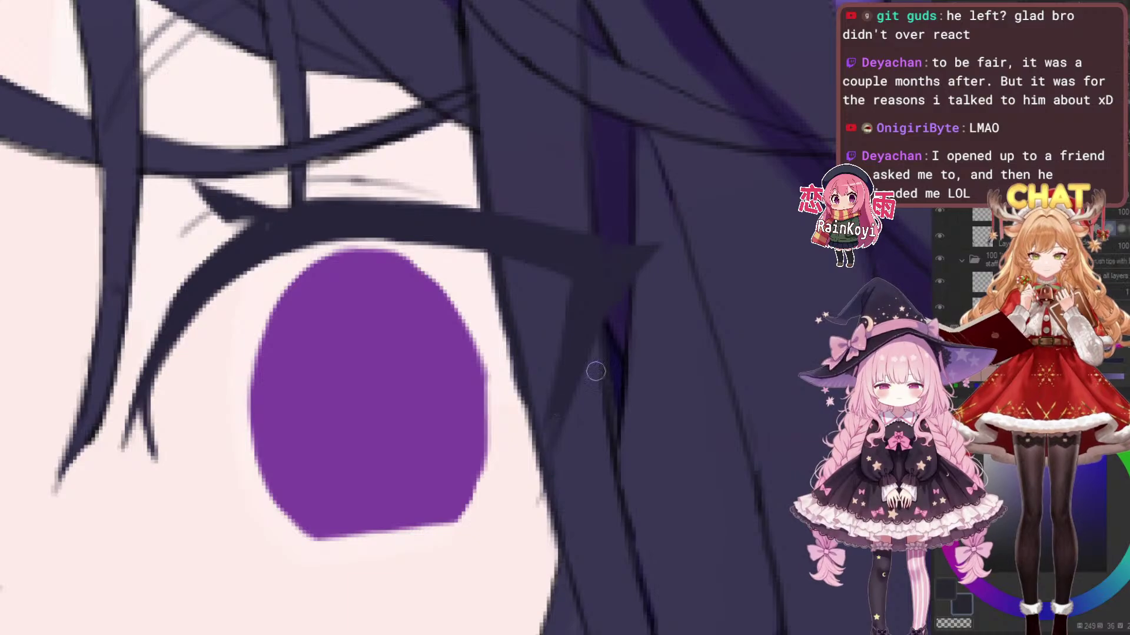
# Compare the reshaped outer lash at several magnifications and touch up its inner edge beside the hair strand
pyautogui.scroll(-1, 570, 323)
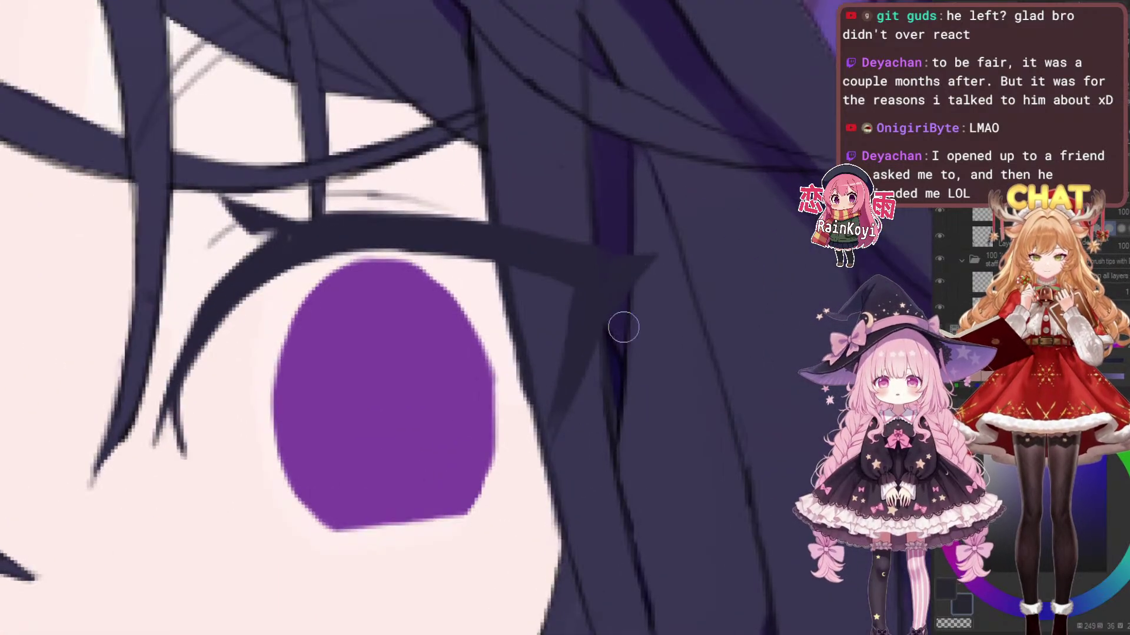
pyautogui.scroll(1, 598, 391)
pyautogui.scroll(-2, 598, 392)
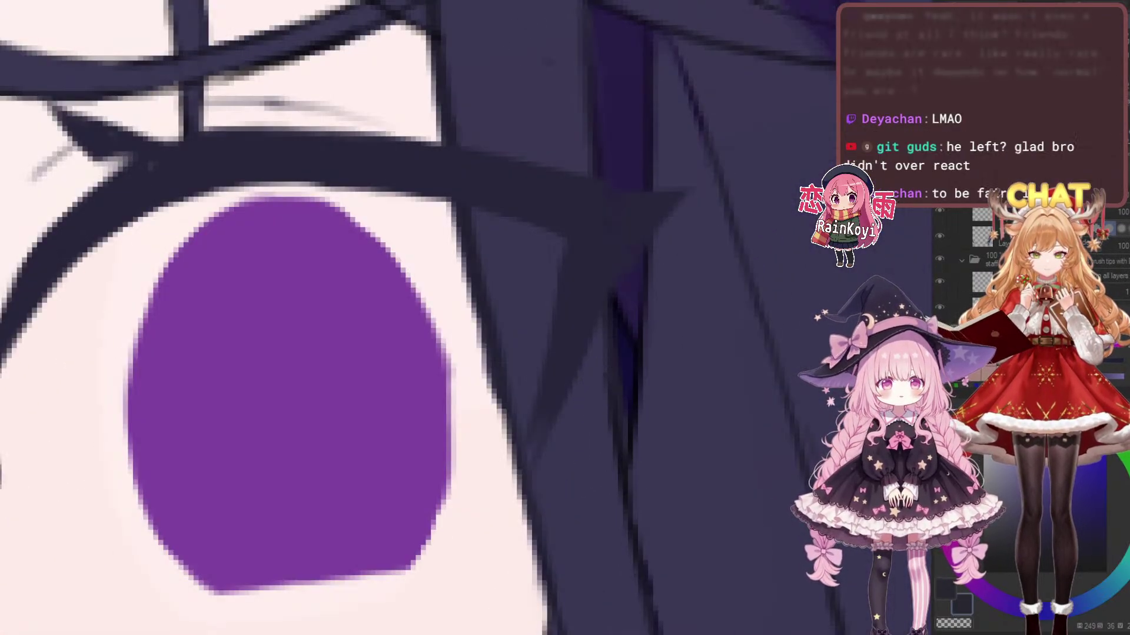
pyautogui.scroll(1, 567, 412)
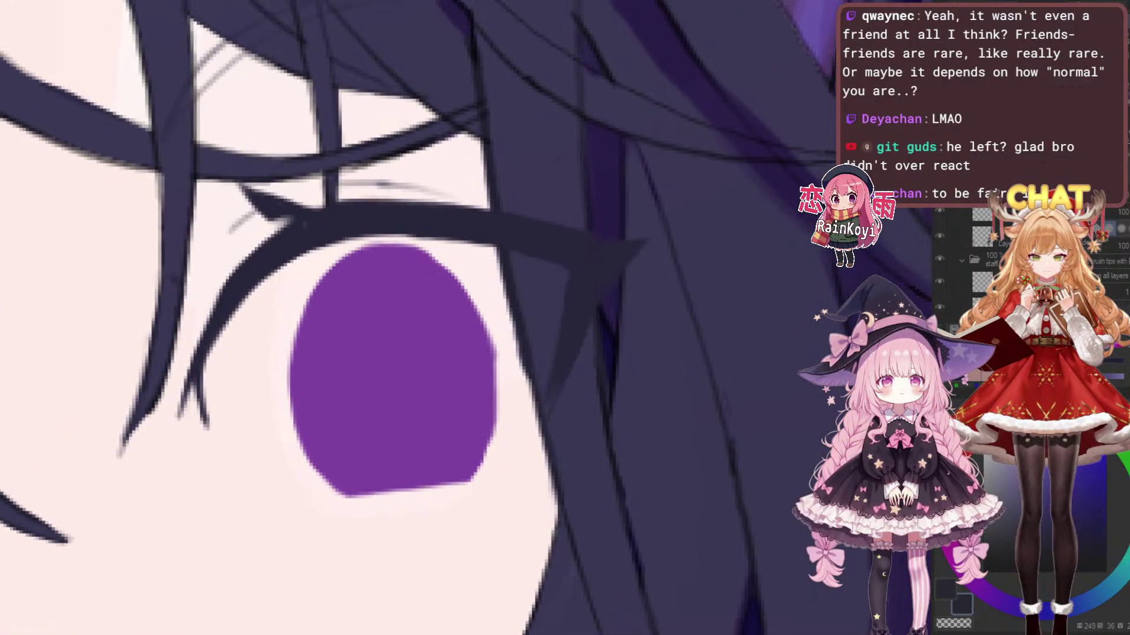
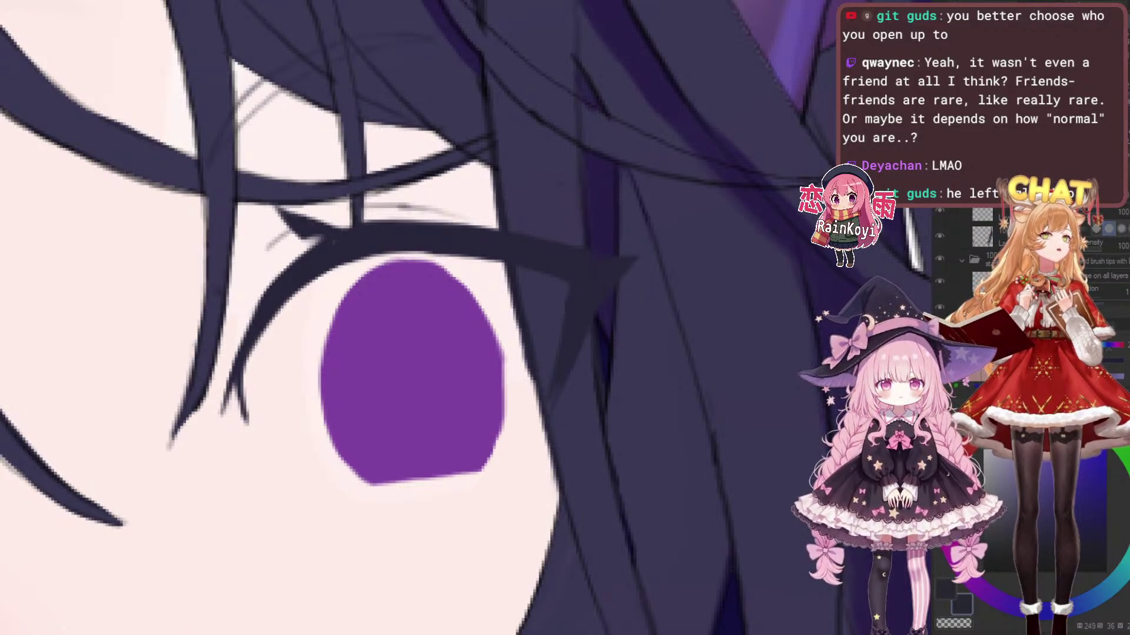
pyautogui.scroll(-5, 624, 294)
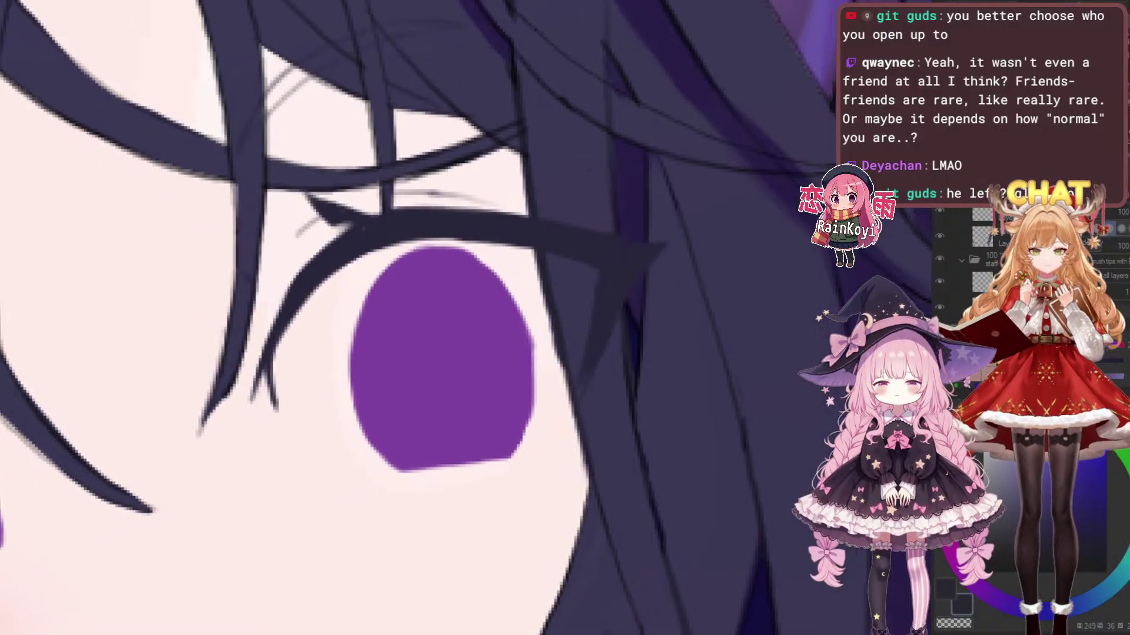
pyautogui.scroll(4, 644, 303)
pyautogui.moveTo(545, 338); pyautogui.dragTo(565, 331)
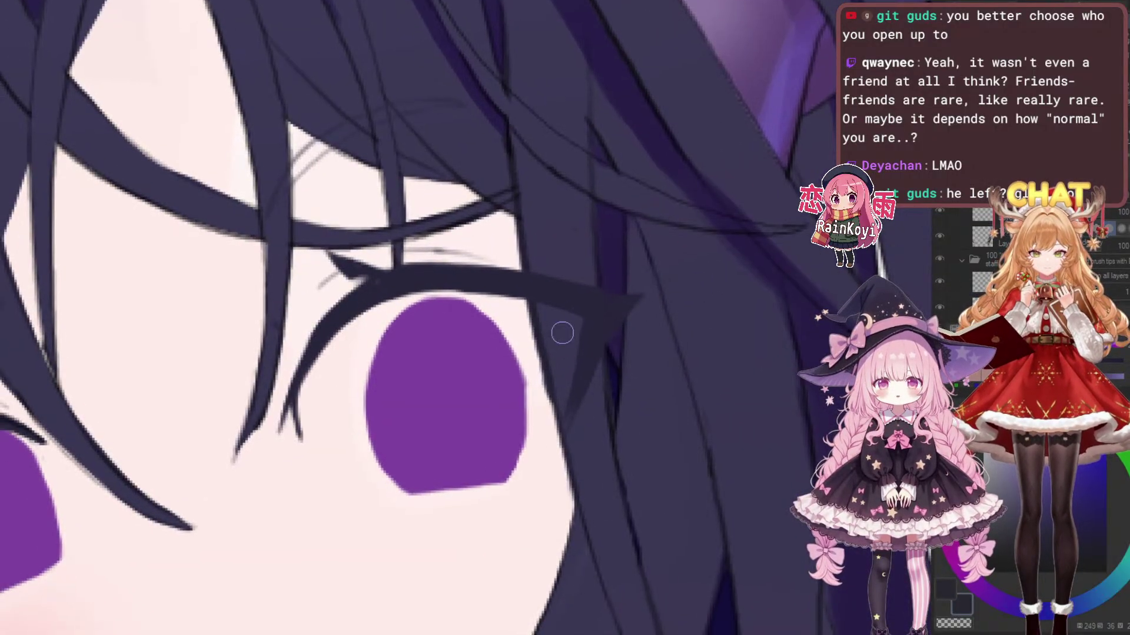
# Try to redraw the top edge of the upper lash out toward the raised wing tip
pyautogui.moveTo(509, 289); pyautogui.dragTo(548, 330)
pyautogui.scroll(3, 548, 334)
pyautogui.moveTo(423, 269); pyautogui.dragTo(668, 299)
pyautogui.hotkey('ctrl', 'z')
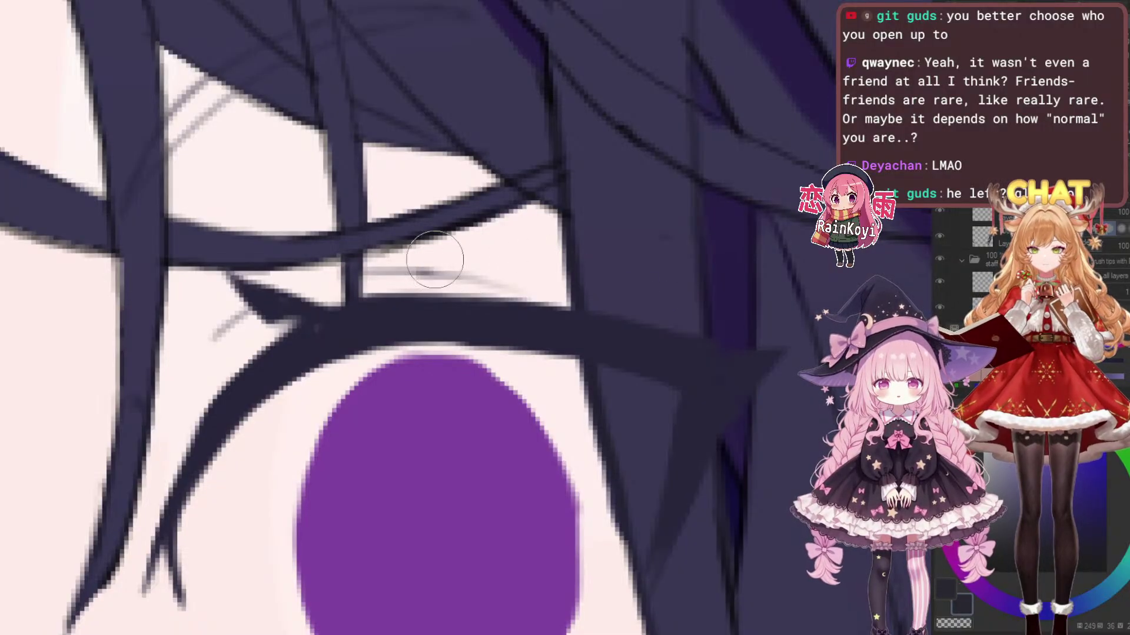
# Compare the upper lash and its outer wing at several magnifications and against the other eye
pyautogui.scroll(-3, 524, 265)
pyautogui.scroll(4, 565, 317)
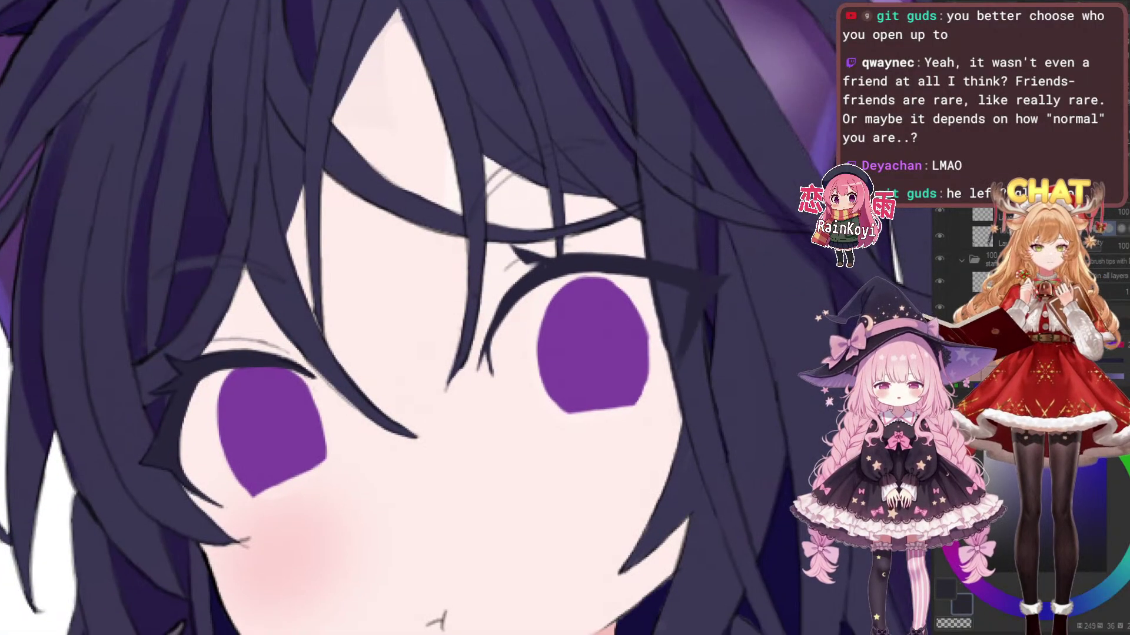
pyautogui.scroll(1, 655, 291)
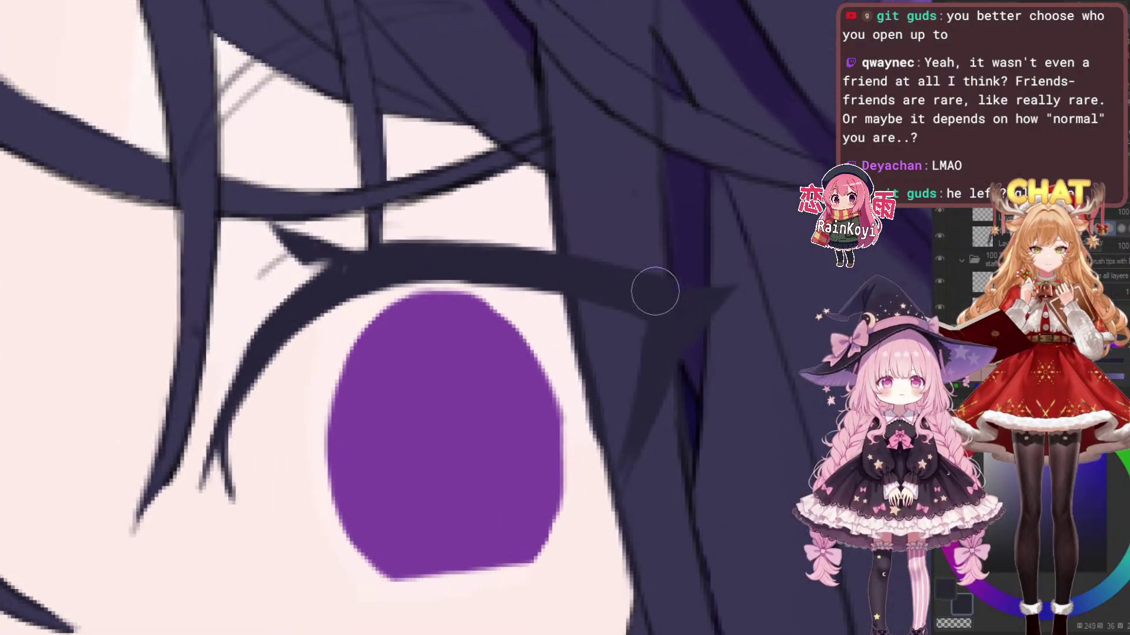
pyautogui.scroll(-3, 655, 291)
pyautogui.scroll(2, 587, 341)
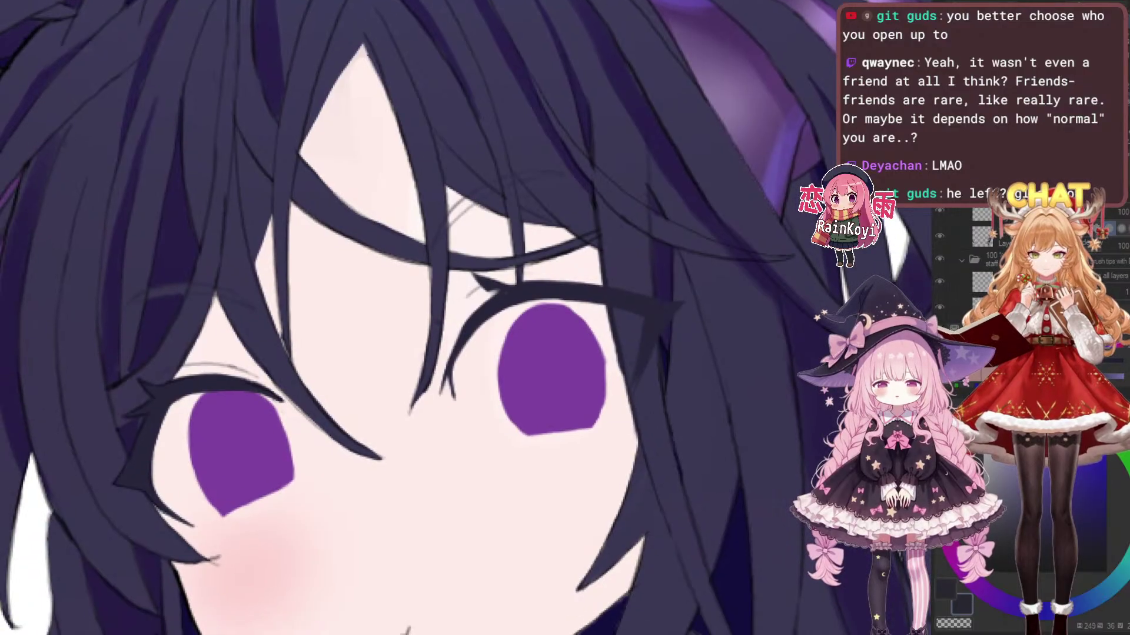
pyautogui.scroll(1, 587, 340)
pyautogui.scroll(-3, 599, 358)
pyautogui.scroll(4, 599, 357)
pyautogui.scroll(-2, 610, 363)
pyautogui.scroll(1, 610, 363)
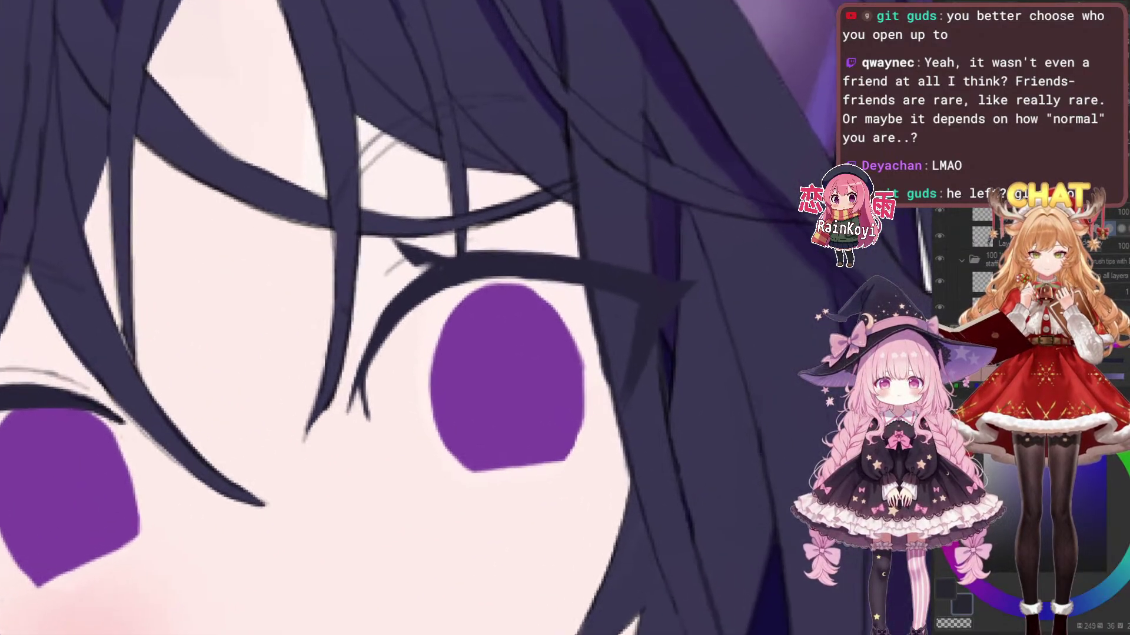
pyautogui.moveTo(611, 363); pyautogui.dragTo(654, 330)
# Smooth the slanted bottom edge of the purple iris above the blushing cheek
pyautogui.scroll(-4, 660, 349)
pyautogui.scroll(1, 661, 349)
pyautogui.scroll(3, 270, 494)
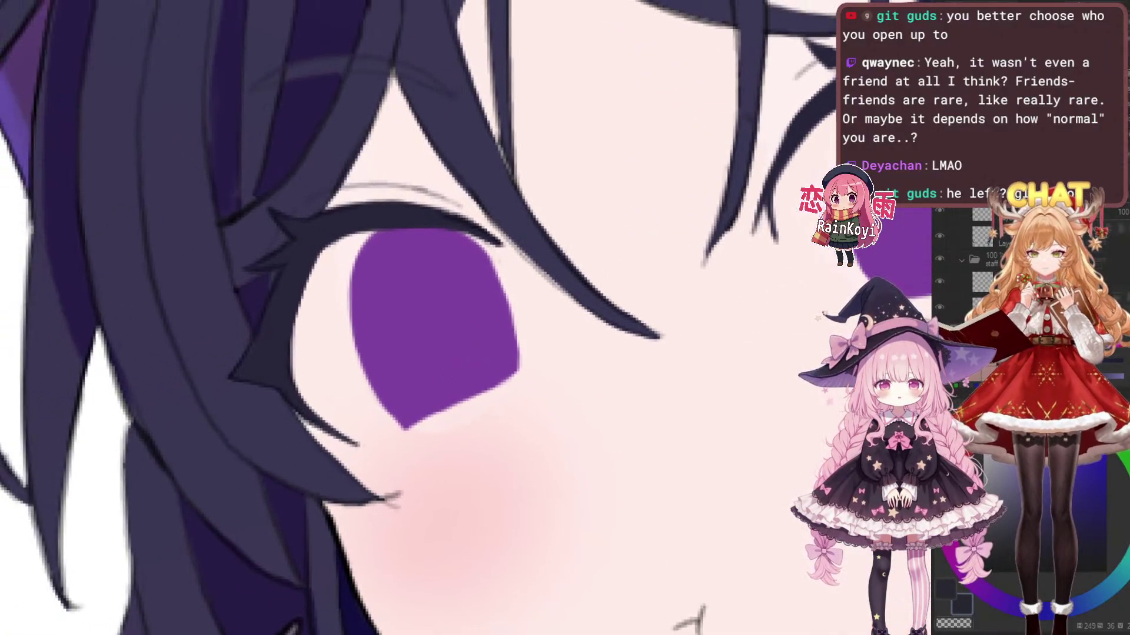
pyautogui.scroll(1, 494, 383)
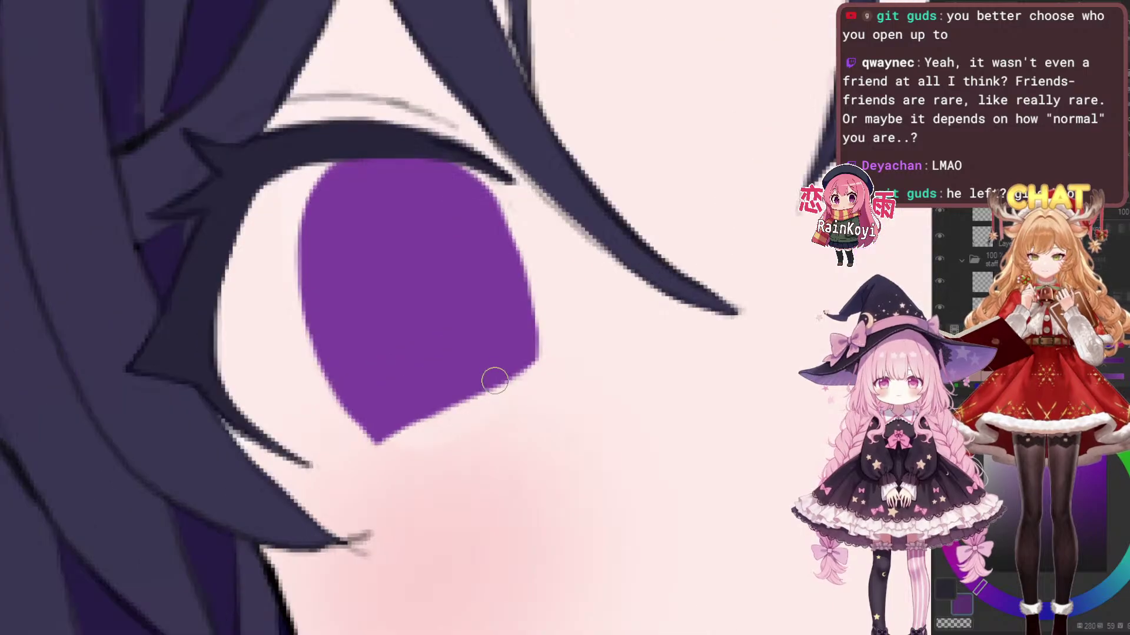
pyautogui.moveTo(381, 433); pyautogui.dragTo(531, 362)
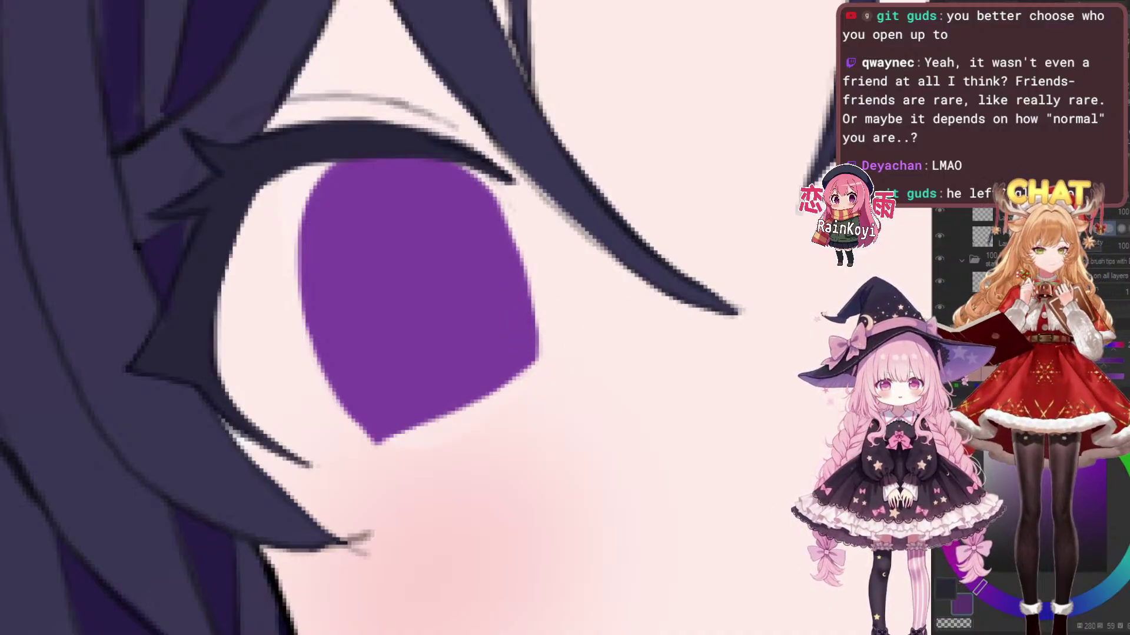
# Lasso the iris of the character's left eye and rotate it slightly counterclockwise with a free transform
pyautogui.moveTo(804, 310); pyautogui.dragTo(429, 402)
pyautogui.hotkey('ctrl', '-')
pyautogui.hotkey('ctrl', '-')
pyautogui.hotkey('ctrl', '-')
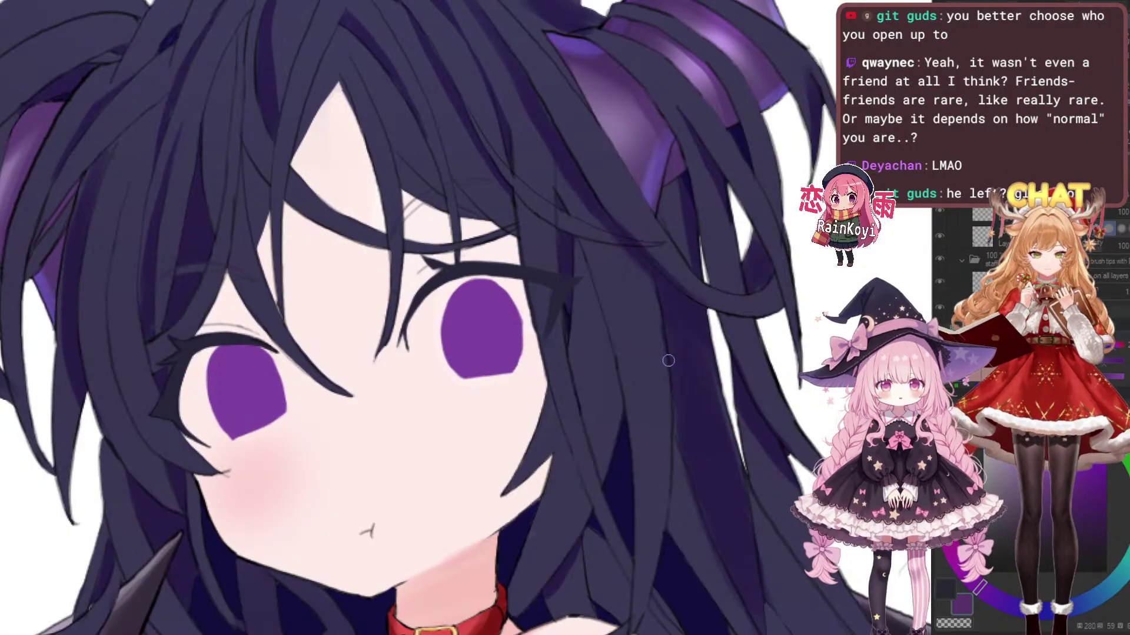
pyautogui.moveTo(675, 360); pyautogui.dragTo(685, 412)
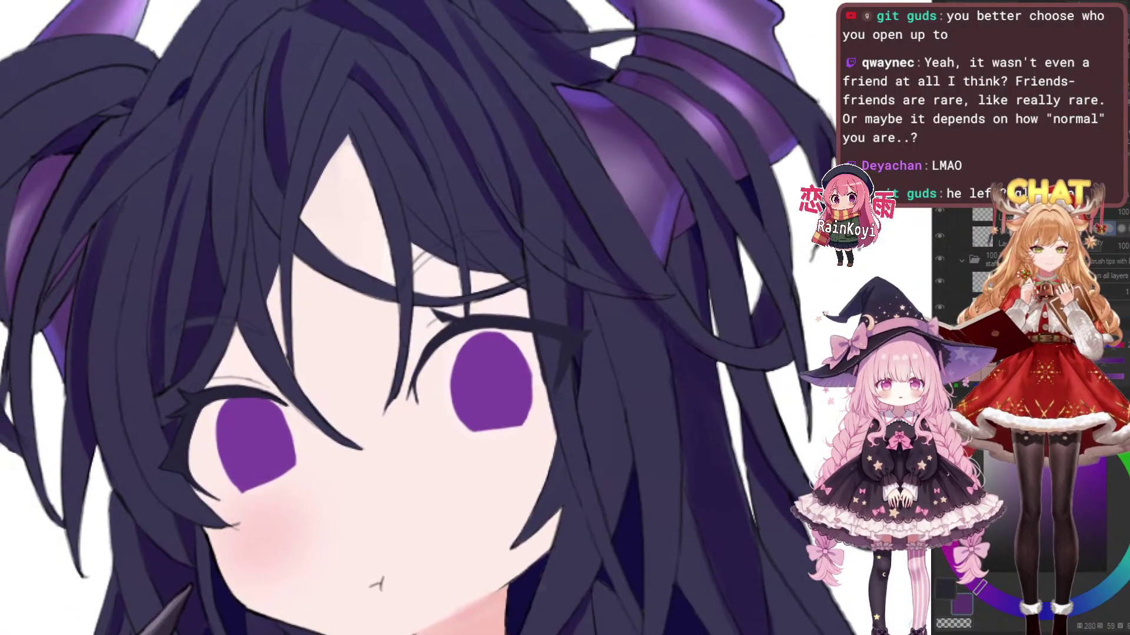
pyautogui.scroll(2, 513, 391)
pyautogui.moveTo(537, 312); pyautogui.dragTo(549, 303)
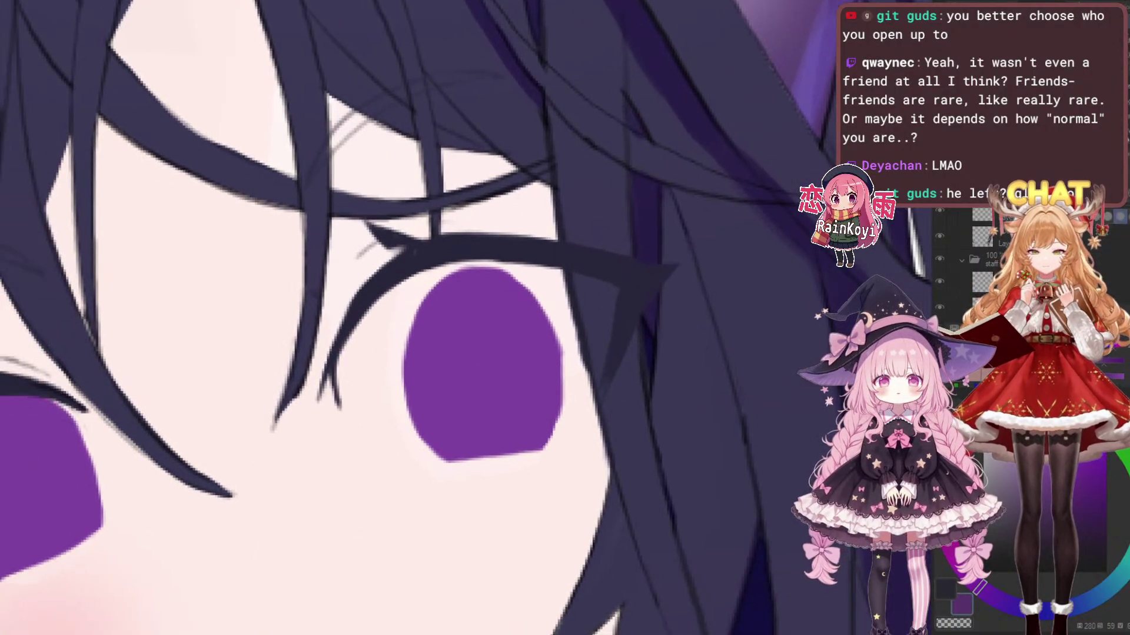
pyautogui.moveTo(358, 295)
pyautogui.mouseDown()
pyautogui.moveTo(553, 456)
pyautogui.moveTo(593, 356)
pyautogui.moveTo(377, 247)
pyautogui.moveTo(356, 283)
pyautogui.mouseUp()
pyautogui.hotkey('ctrl', 't')
pyautogui.moveTo(606, 217); pyautogui.dragTo(595, 207)
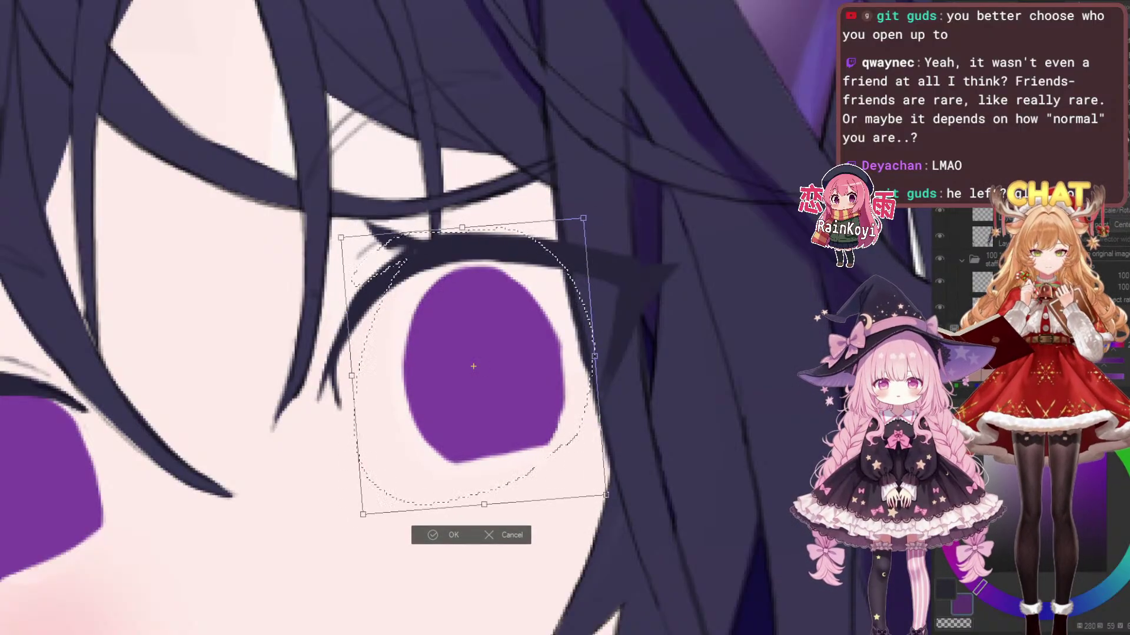
# Shift the left eye's iris slightly up and toward the nose, refine its tilt, and apply the transformation
pyautogui.moveTo(474, 367); pyautogui.dragTo(465, 361)
pyautogui.moveTo(612, 197); pyautogui.dragTo(609, 193)
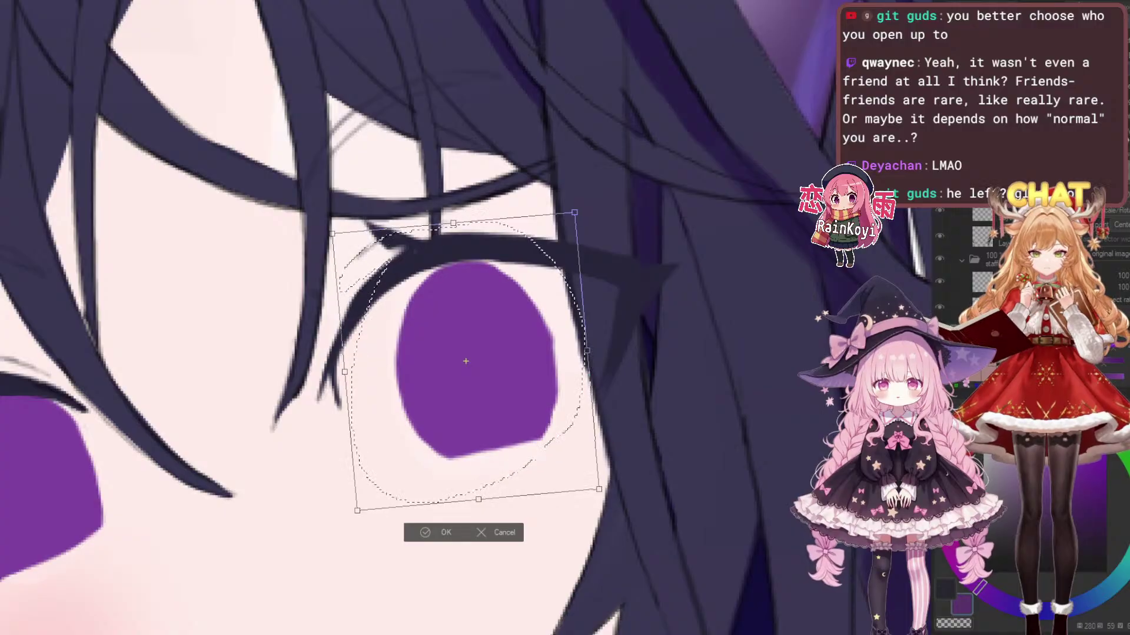
pyautogui.press('Up')
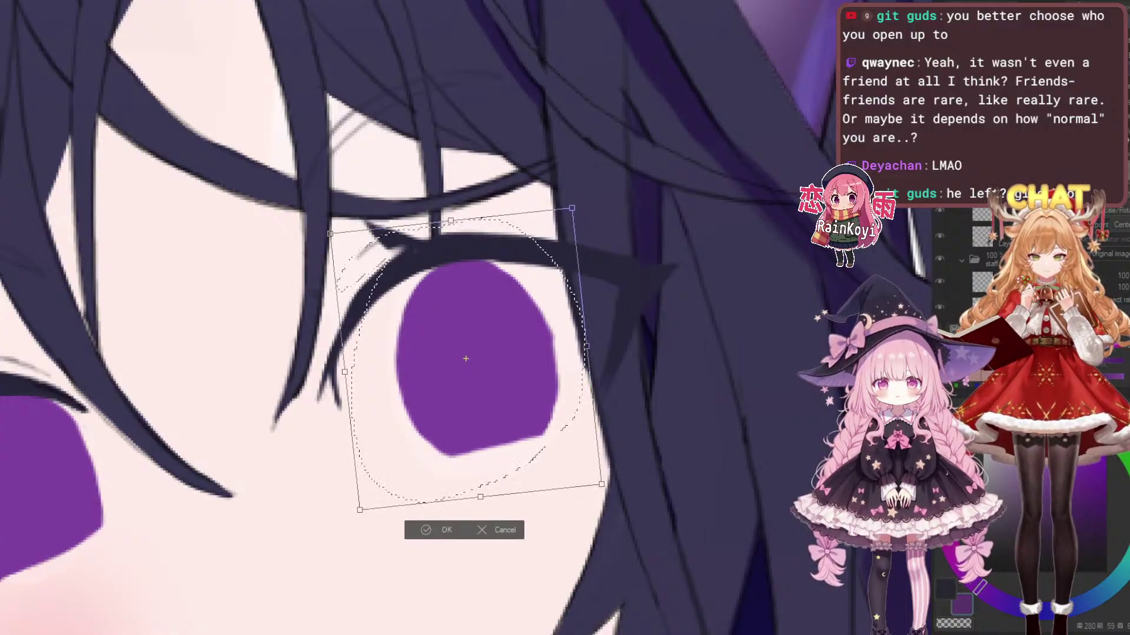
pyautogui.press('Return')
pyautogui.moveTo(466, 358); pyautogui.dragTo(604, 308)
pyautogui.hotkey('ctrl', 't')
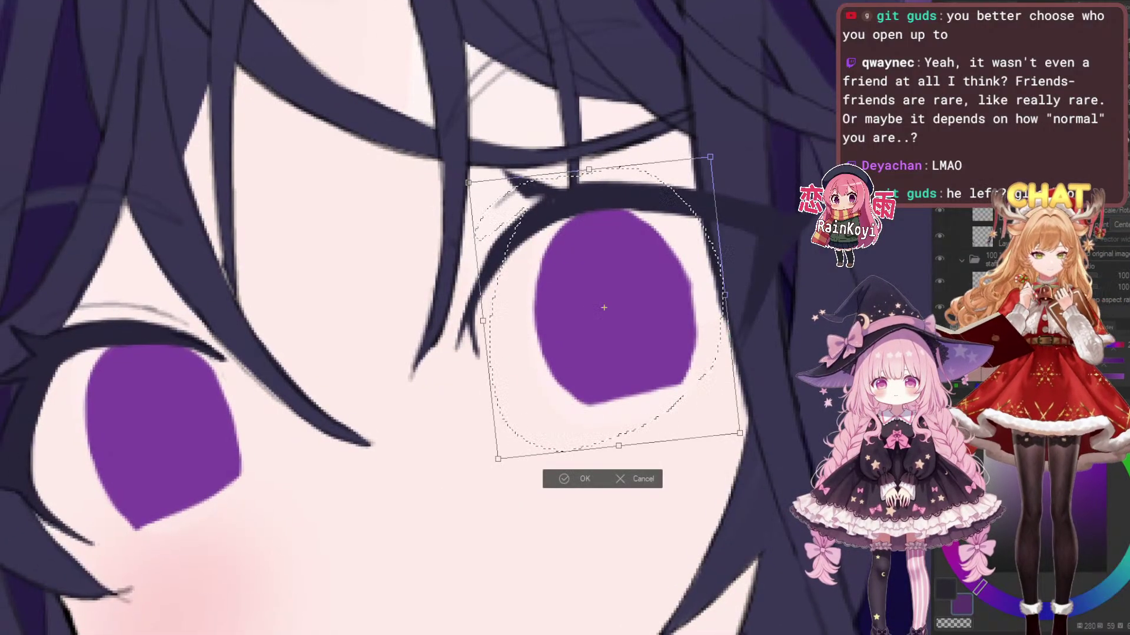
pyautogui.press('Return')
# Lasso the whole left eye with its lashes, move it slightly up and toward the nose, and clear the selection
pyautogui.hotkey('ctrl', '0')
pyautogui.scroll(5, 759, 350)
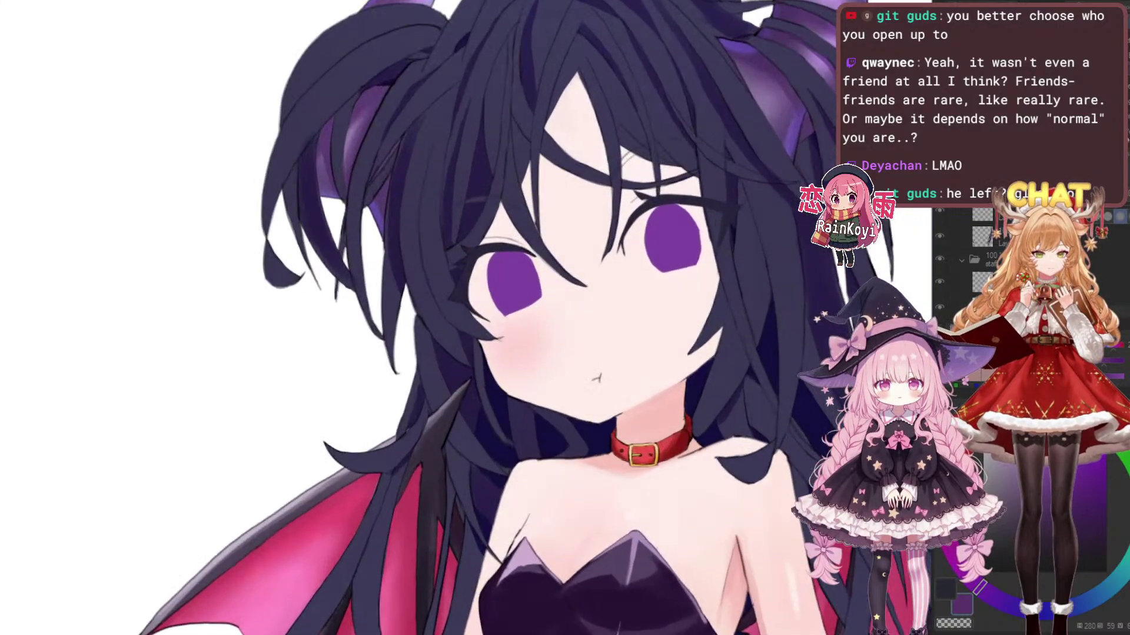
pyautogui.scroll(2, 756, 350)
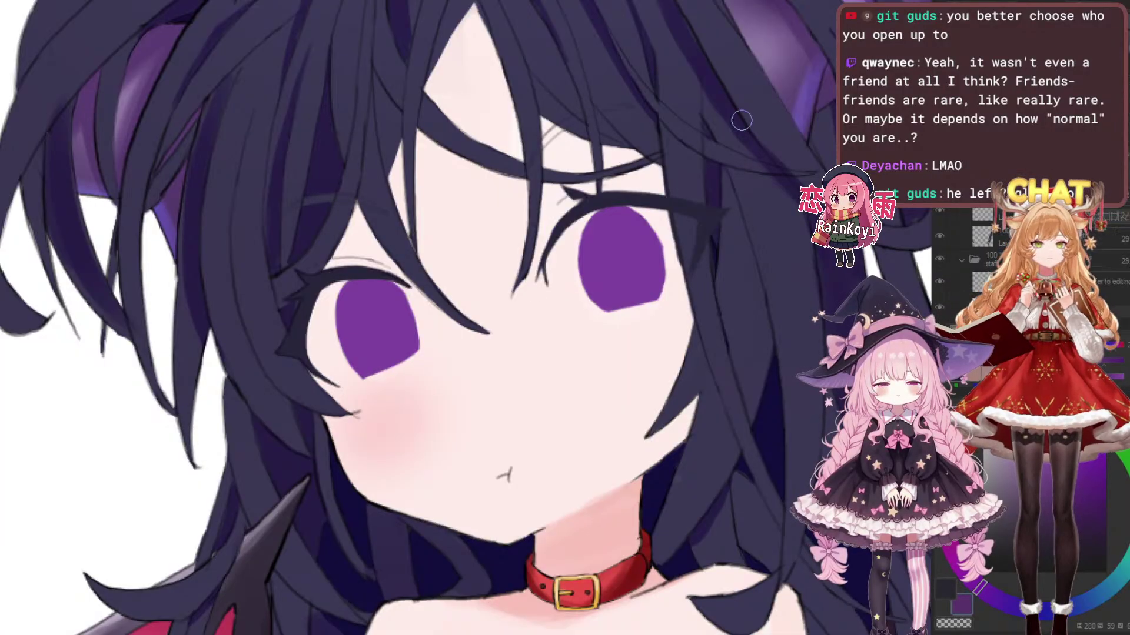
pyautogui.moveTo(525, 72)
pyautogui.mouseDown()
pyautogui.moveTo(528, 372)
pyautogui.moveTo(733, 325)
pyautogui.moveTo(725, 101)
pyautogui.moveTo(480, 73)
pyautogui.moveTo(468, 94)
pyautogui.mouseUp()
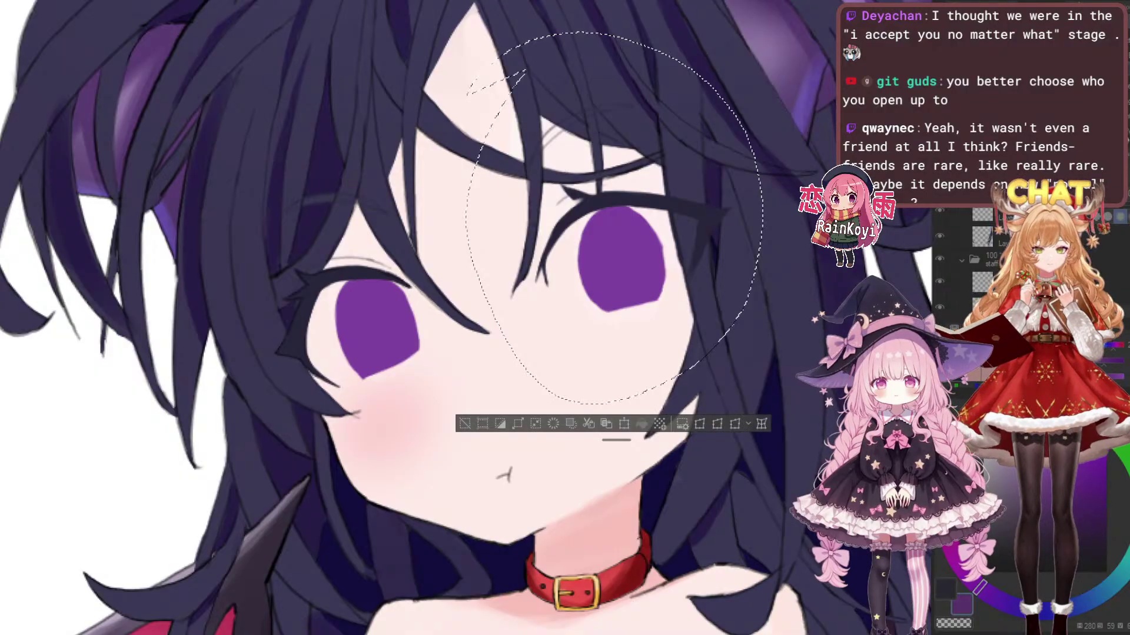
pyautogui.hotkey('ctrl', 't')
pyautogui.moveTo(613, 218); pyautogui.dragTo(606, 205)
pyautogui.press('Return')
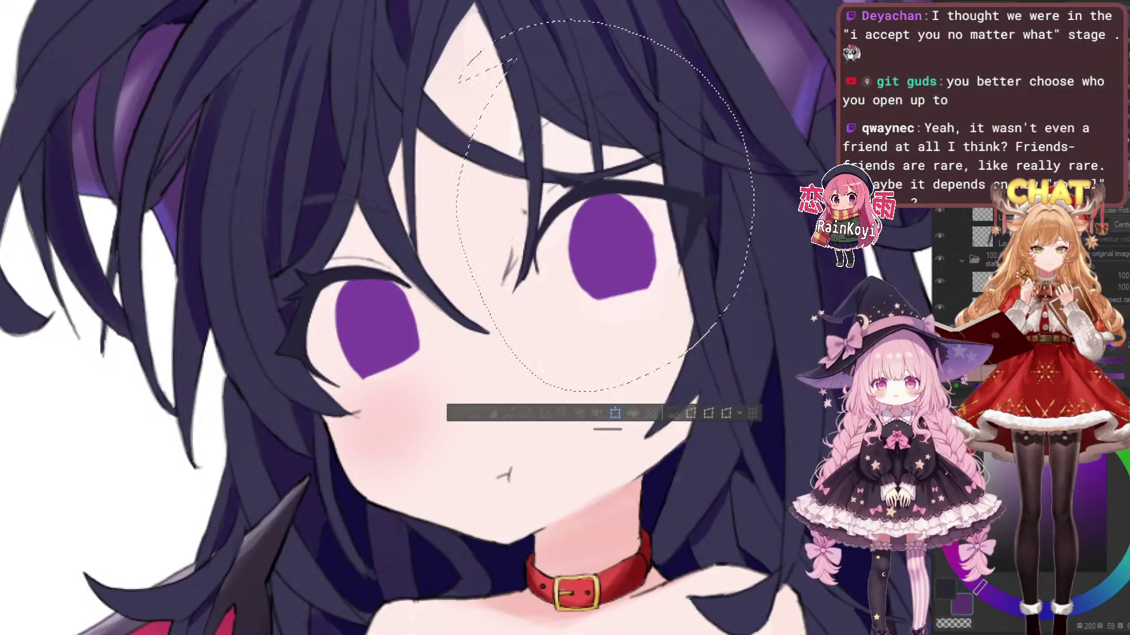
pyautogui.scroll(-2, 818, 262)
pyautogui.scroll(-1, 818, 262)
pyautogui.hotkey('ctrl', 't')
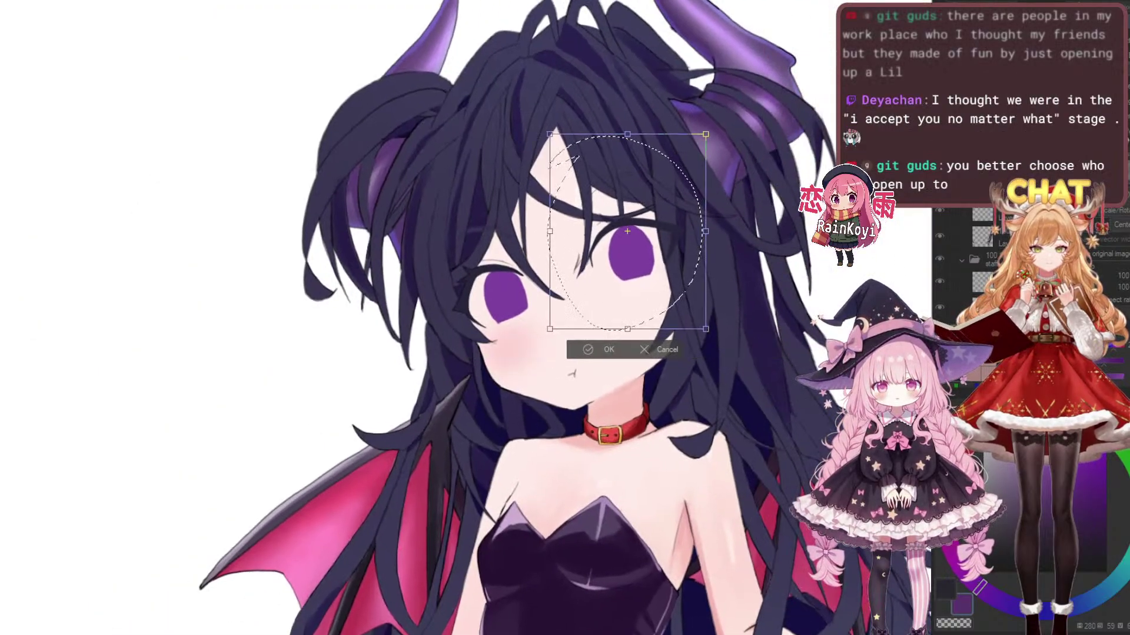
pyautogui.press('Return')
pyautogui.hotkey('ctrl', 'd')
# Examine the placement of the moved left eye against the other eye, the face and the full figure
pyautogui.scroll(4, 757, 283)
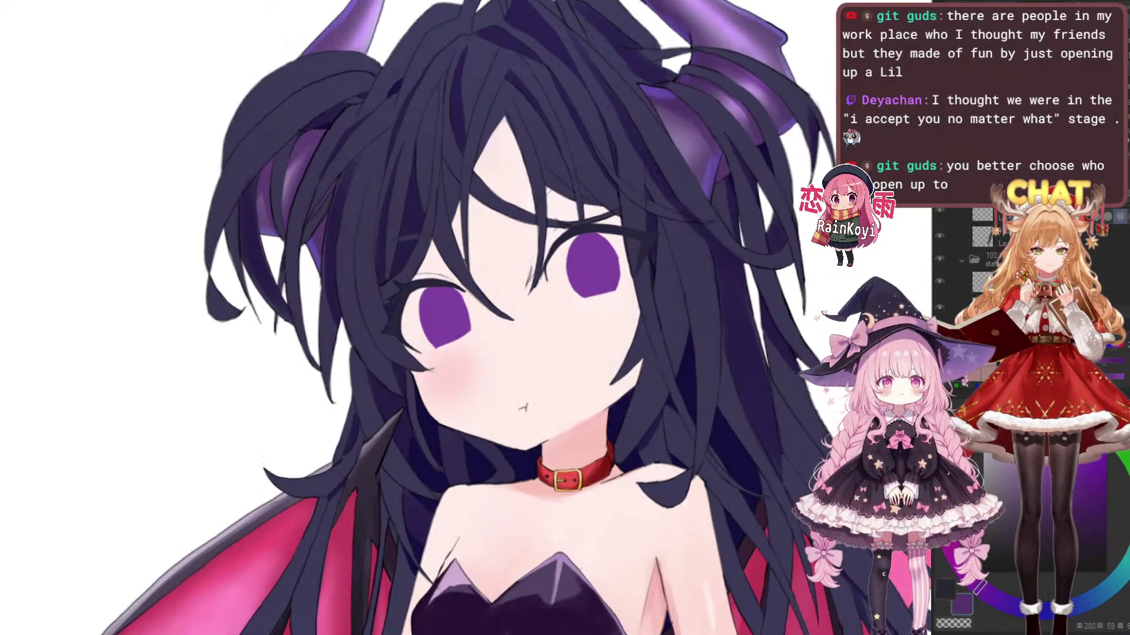
pyautogui.scroll(-2, 757, 283)
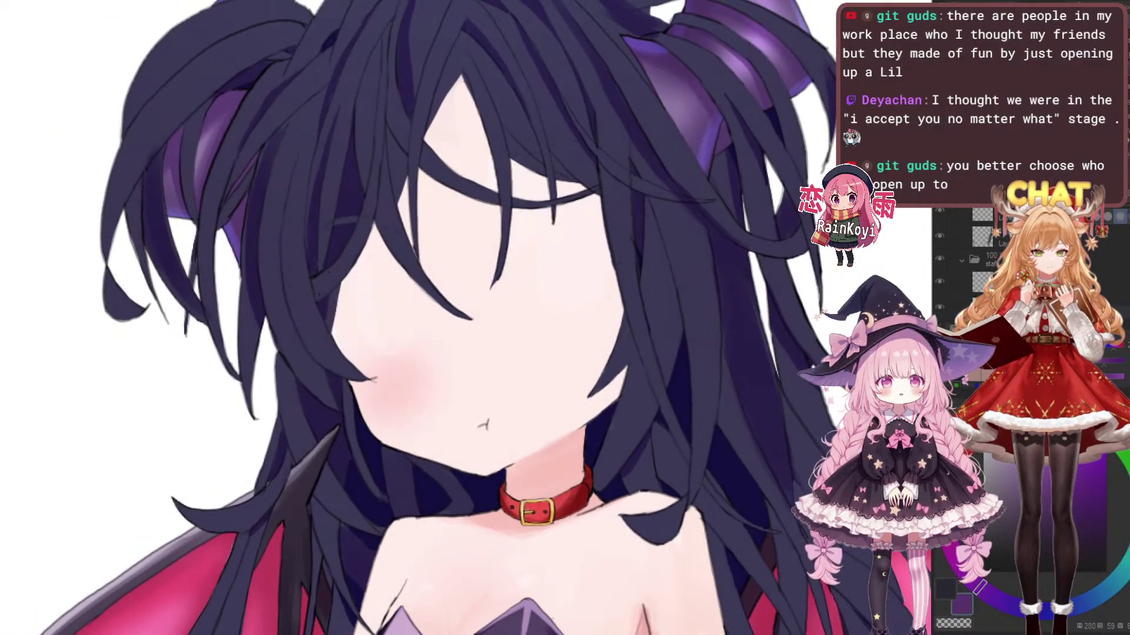
pyautogui.scroll(-3, 665, 100)
pyautogui.scroll(4, 707, 306)
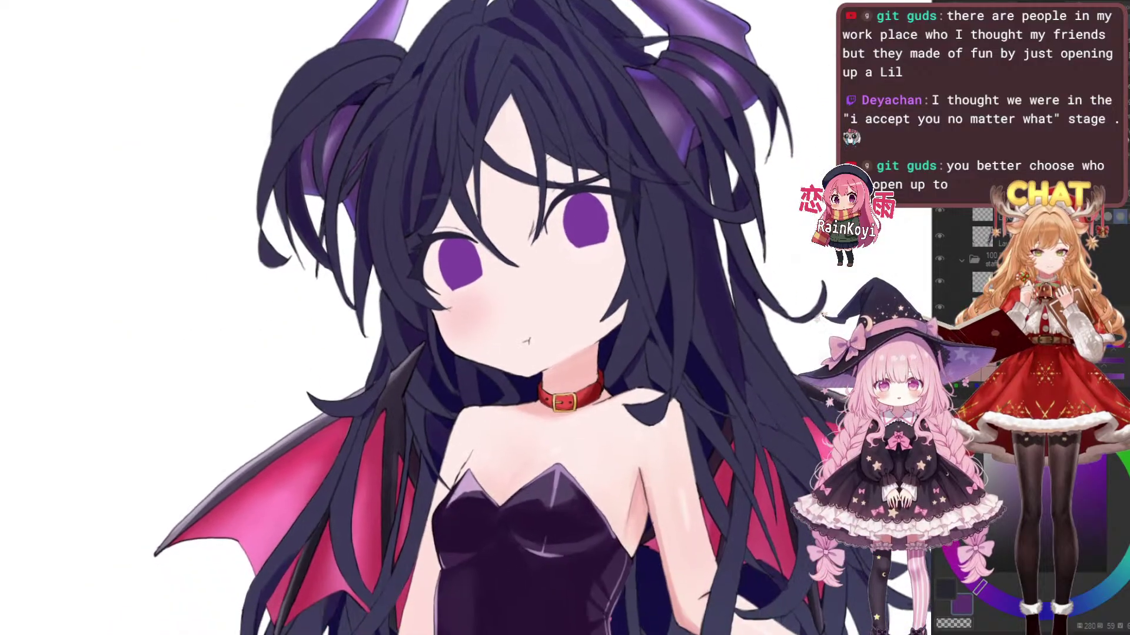
pyautogui.scroll(-2, 706, 247)
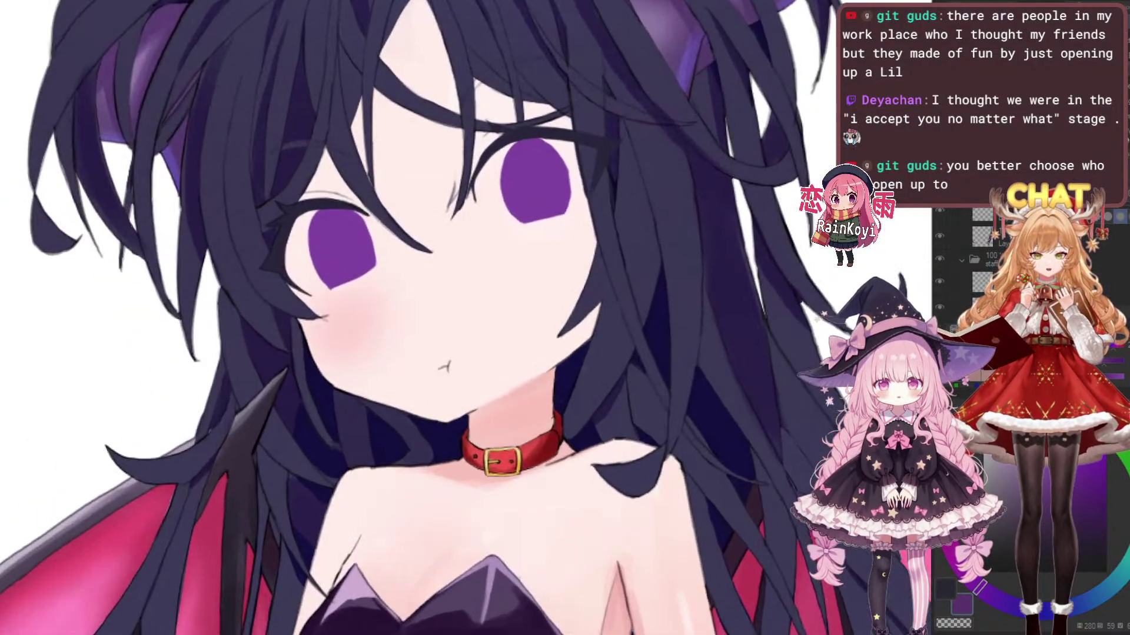
pyautogui.scroll(3, 530, 176)
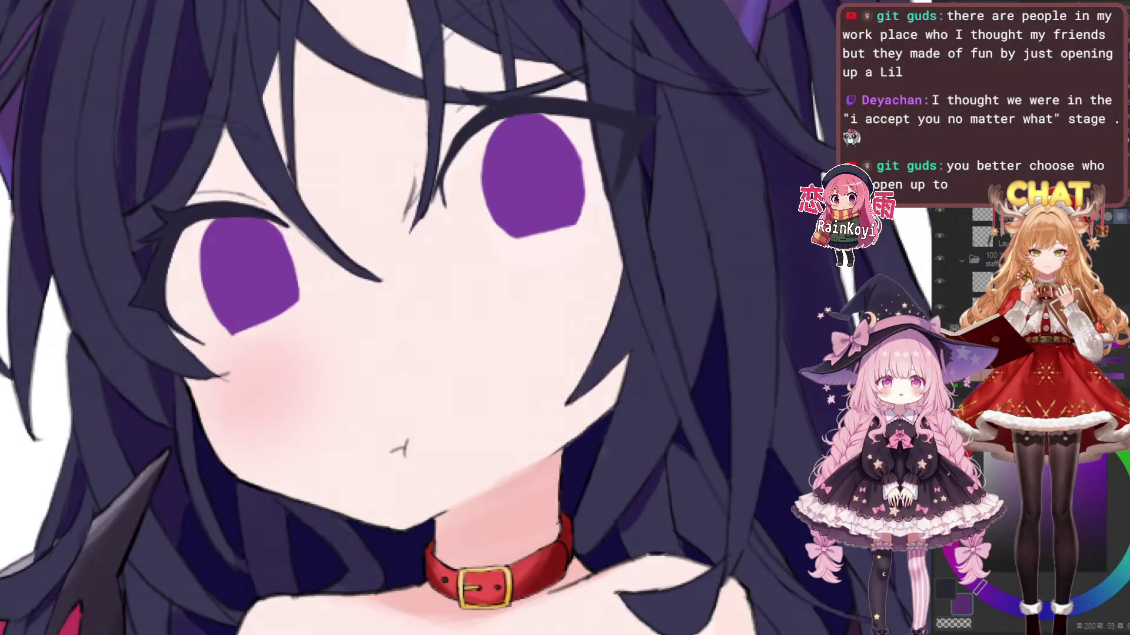
pyautogui.scroll(-4, 581, 322)
pyautogui.scroll(-2, 580, 322)
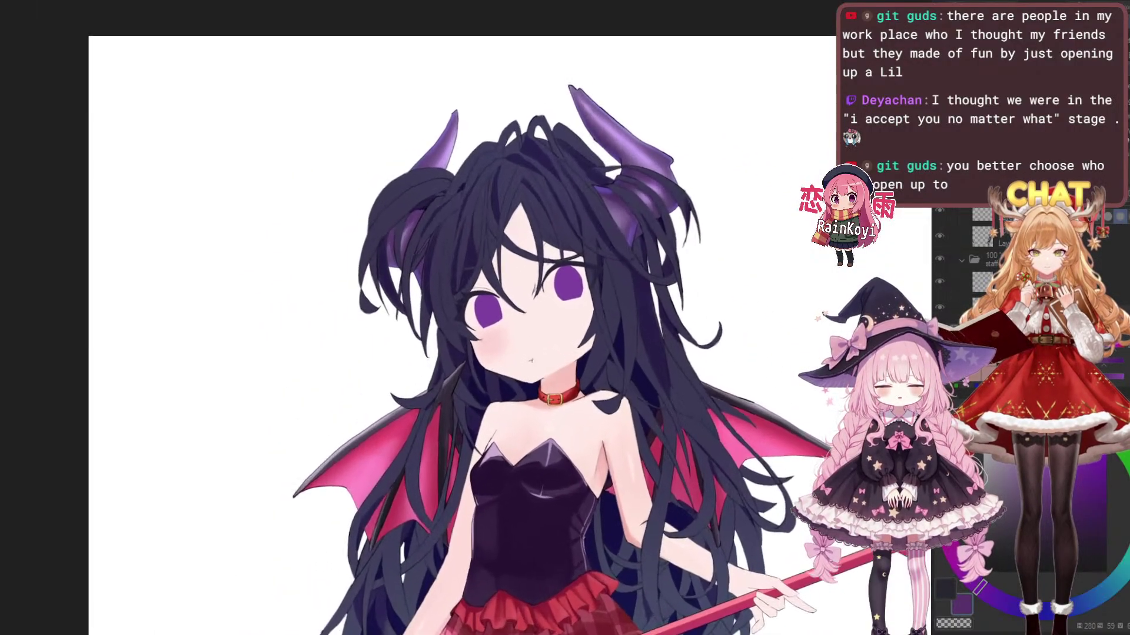
pyautogui.scroll(5, 530, 294)
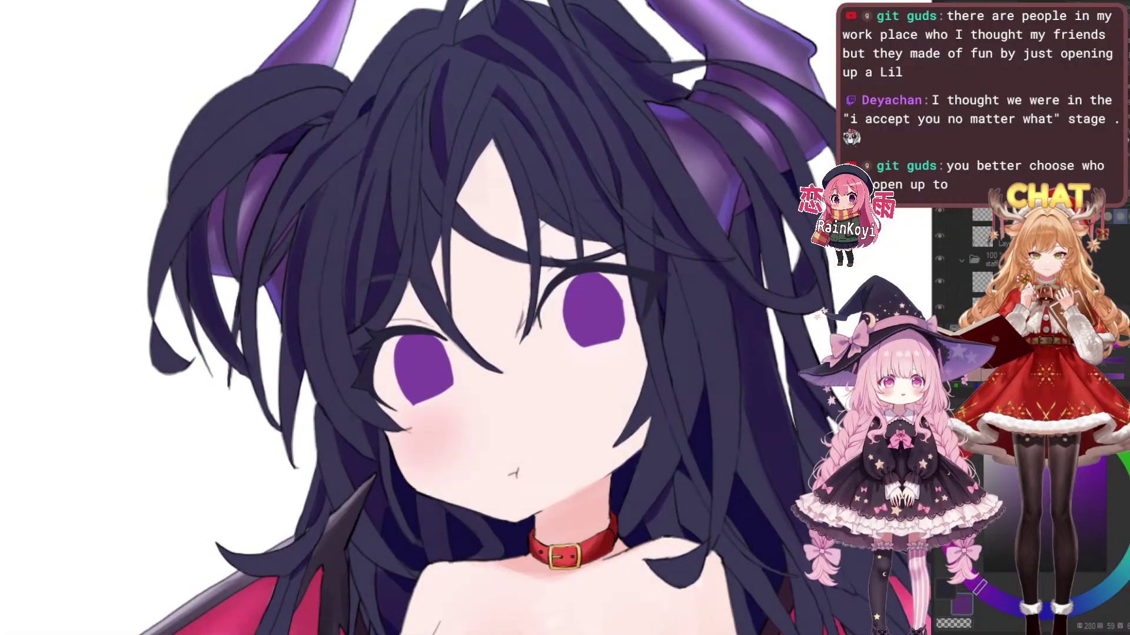
pyautogui.scroll(-2, 447, 318)
pyautogui.scroll(-3, 447, 318)
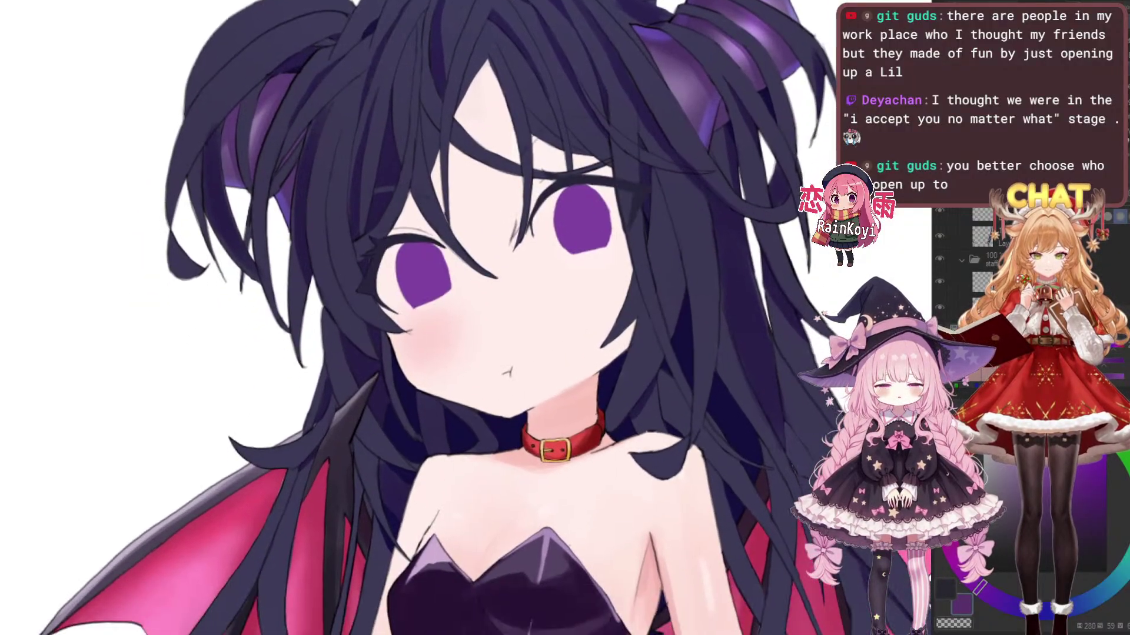
pyautogui.scroll(5, 589, 317)
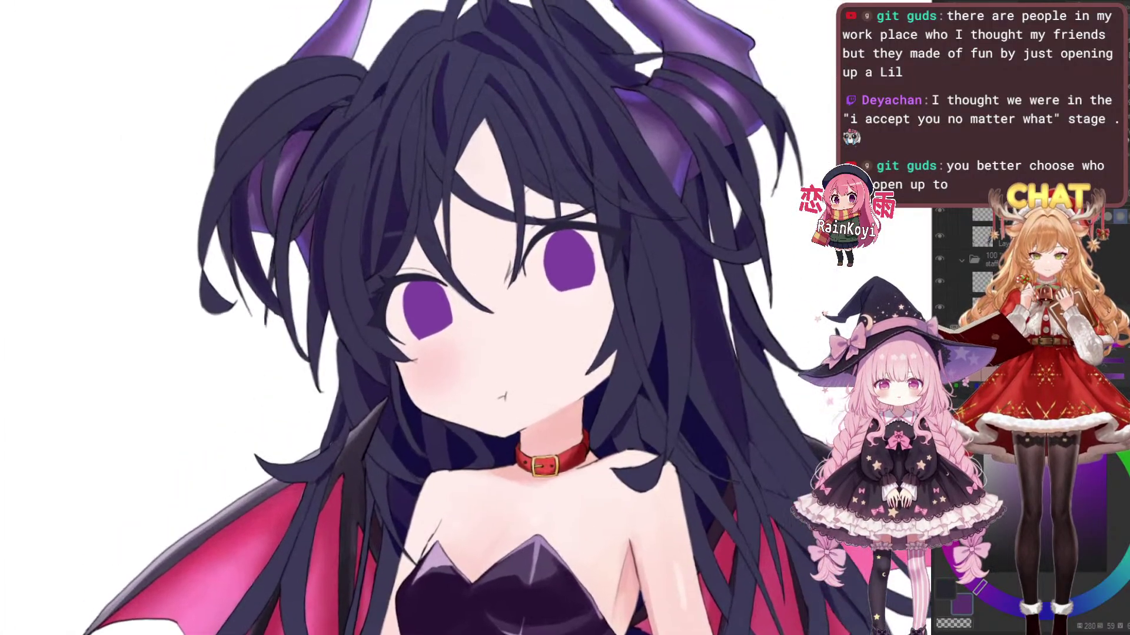
pyautogui.scroll(2, 471, 289)
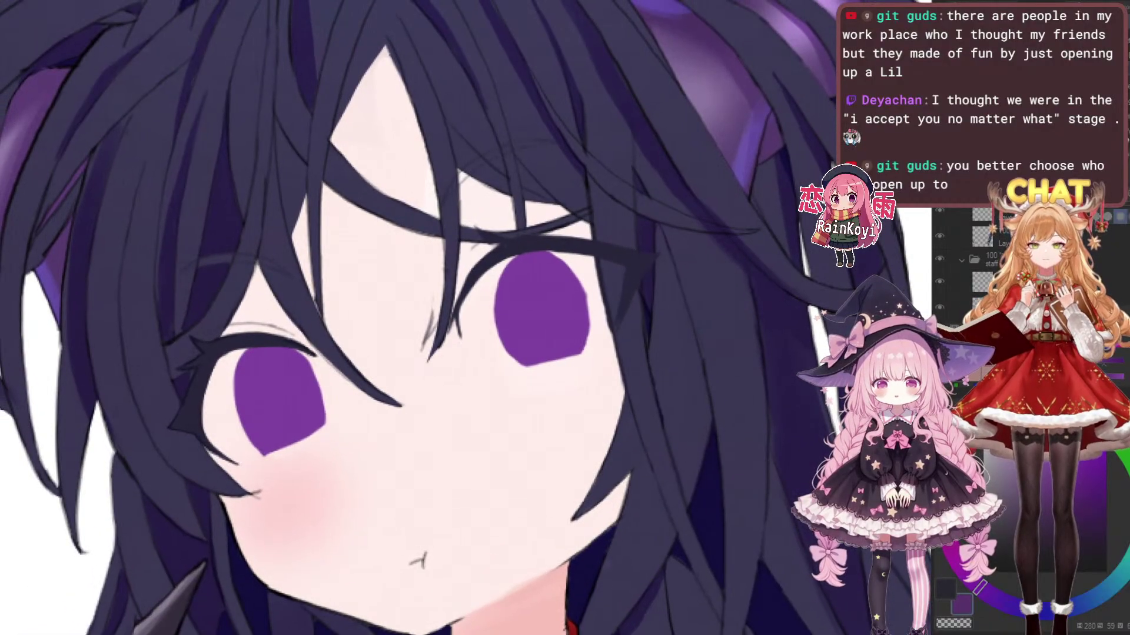
# Lasso the whole left eye again, tilt it slightly clockwise, raise it a little, and clear the selection
pyautogui.moveTo(506, 459)
pyautogui.mouseDown()
pyautogui.moveTo(727, 247)
pyautogui.moveTo(351, 122)
pyautogui.mouseUp()
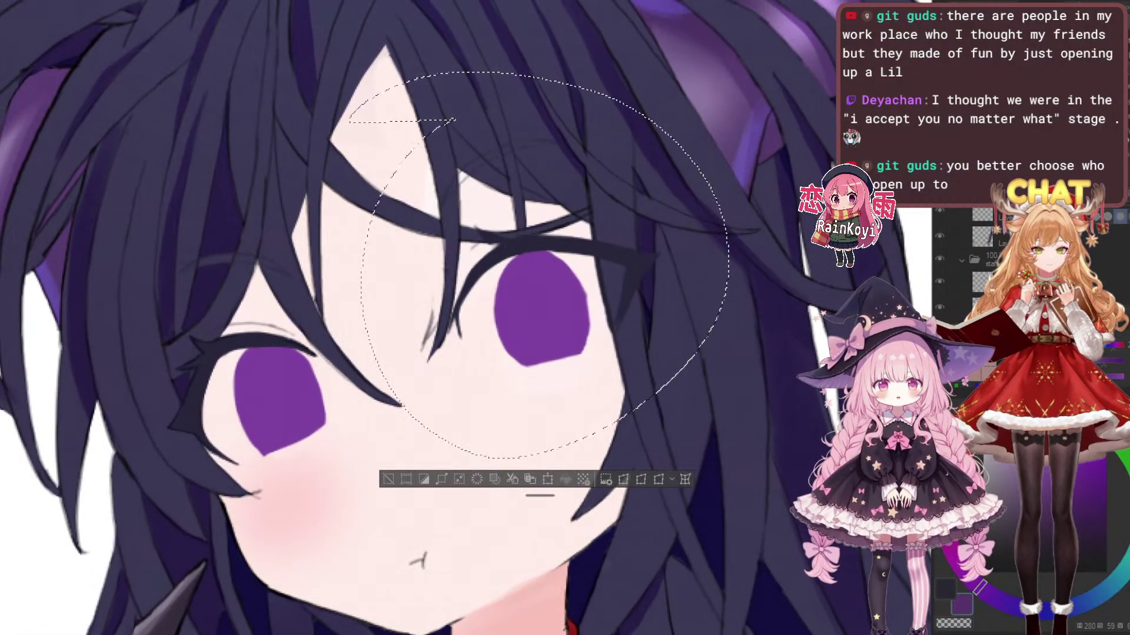
pyautogui.hotkey('ctrl', 't')
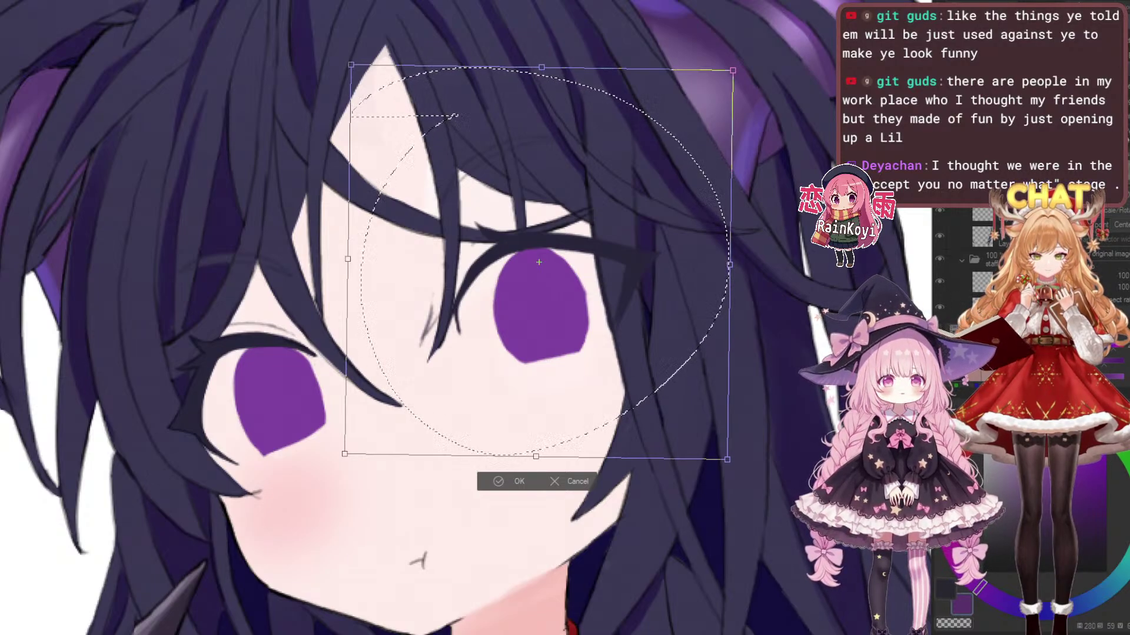
pyautogui.press('Return')
pyautogui.hotkey('ctrl', 'd')
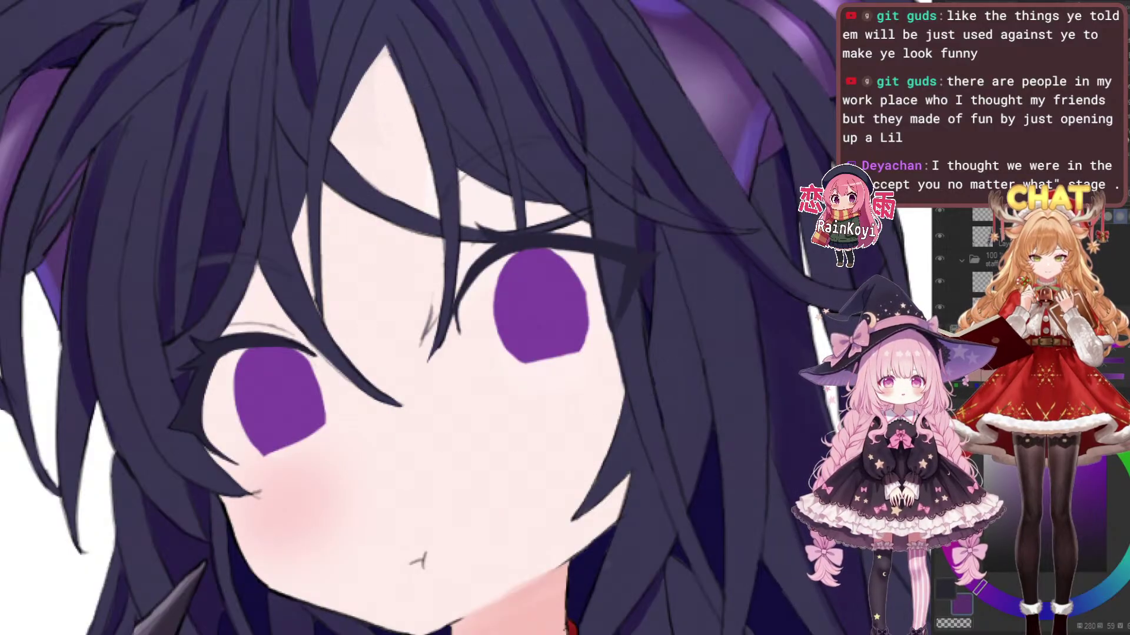
# Check the adjusted left eye at closer magnifications and compare it with its previous state
pyautogui.scroll(-1, 565, 342)
pyautogui.scroll(2, 565, 341)
pyautogui.scroll(-1, 565, 341)
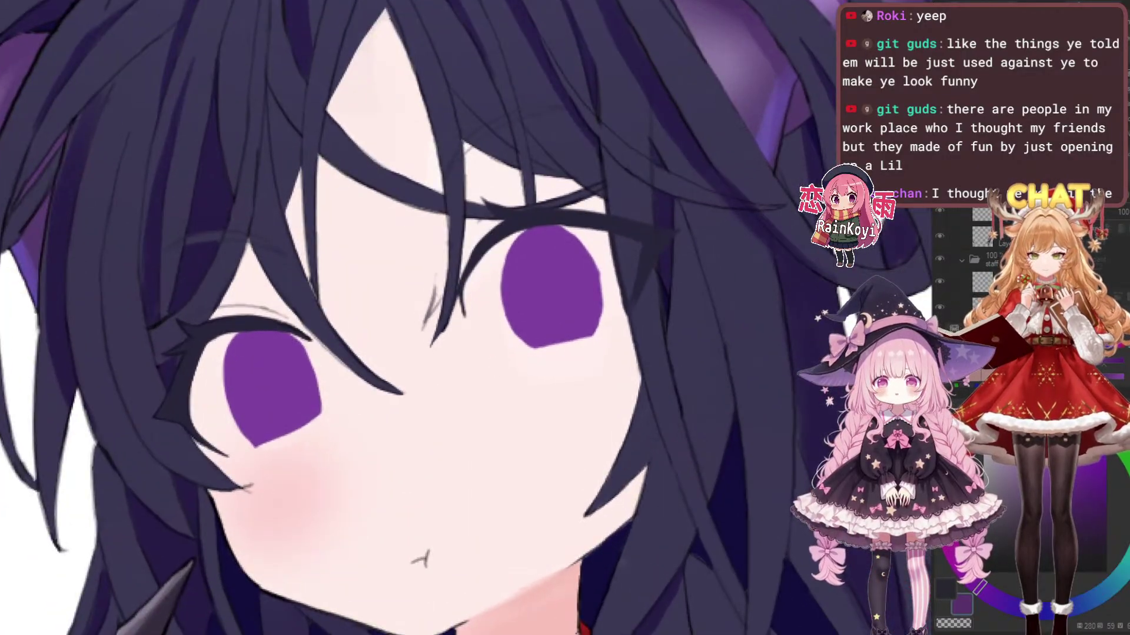
pyautogui.scroll(2, 398, 199)
pyautogui.hotkey('ctrl', 'z')
pyautogui.hotkey('ctrl', 'y')
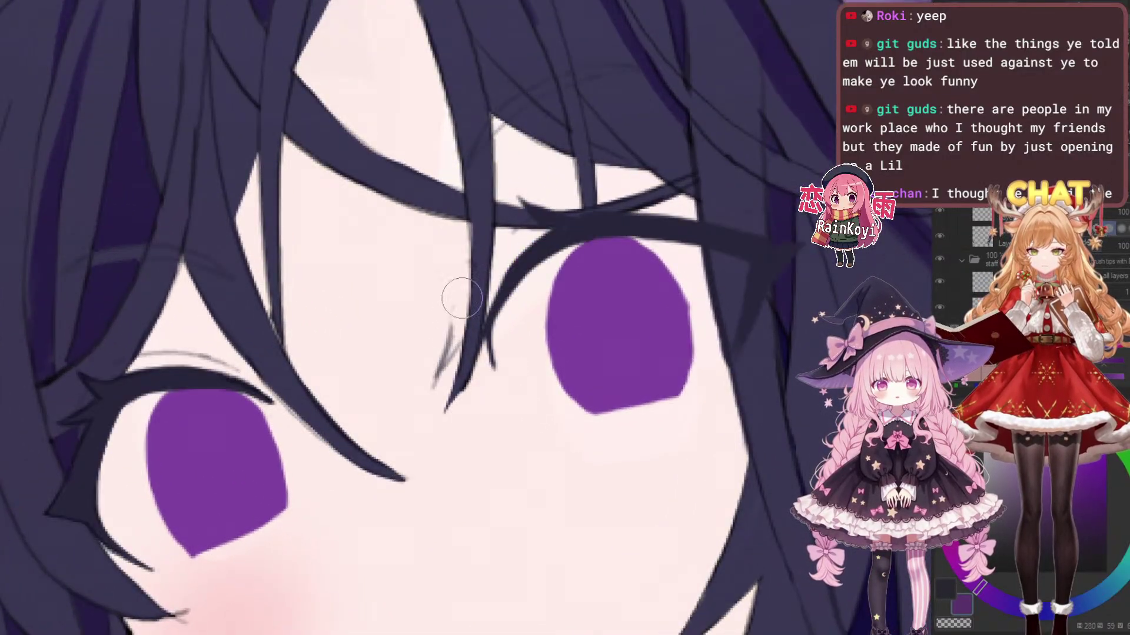
# Erase the stray sketch lines beside the tip of the hair strand between the eyes
pyautogui.moveTo(466, 307); pyautogui.dragTo(438, 379)
pyautogui.scroll(-5, 456, 283)
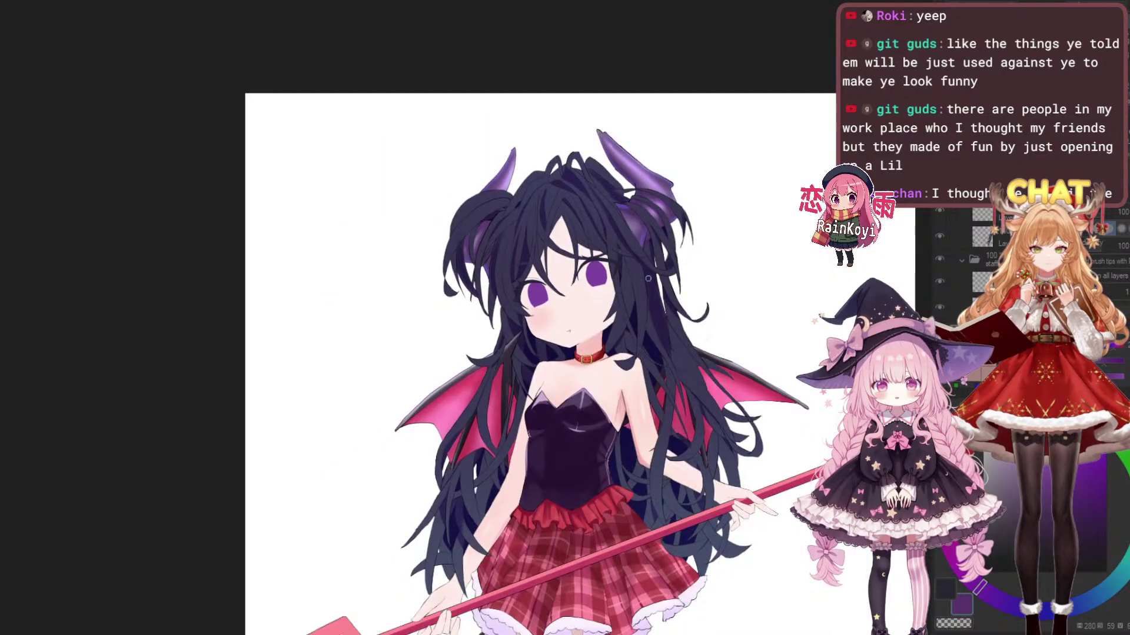
pyautogui.scroll(5, 664, 269)
pyautogui.scroll(-3, 544, 353)
pyautogui.scroll(4, 545, 354)
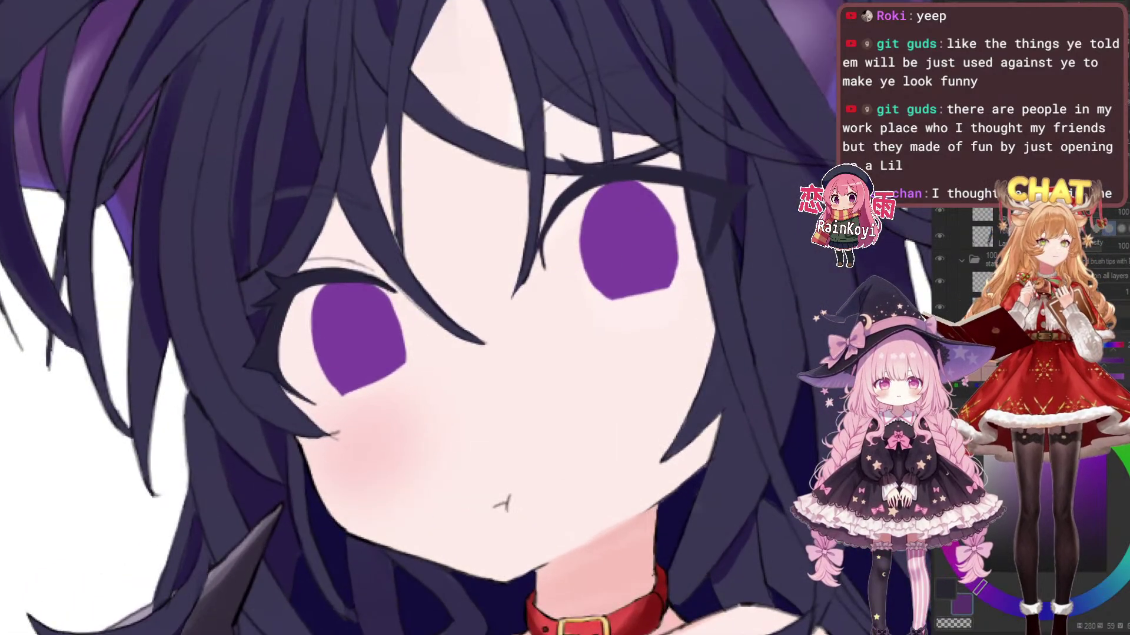
# Reshape the lower edge of the left purple iris into a clean straight slant ending in a pointed bottom
pyautogui.scroll(2, 442, 262)
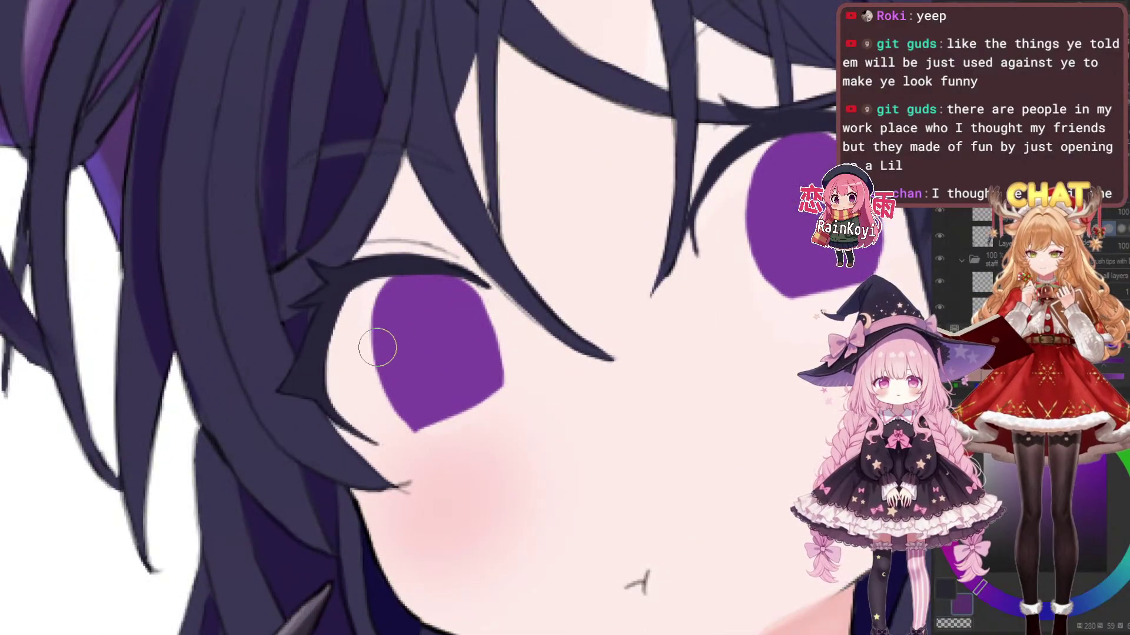
pyautogui.scroll(1, 486, 288)
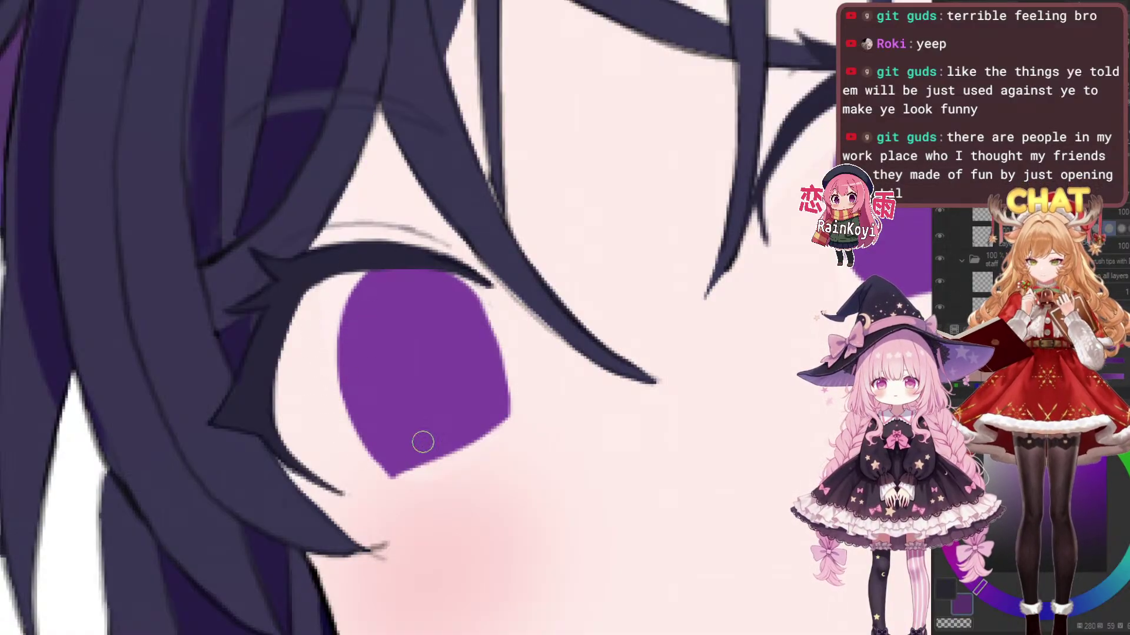
pyautogui.moveTo(334, 372)
pyautogui.mouseDown()
pyautogui.moveTo(360, 449)
pyautogui.moveTo(395, 469)
pyautogui.moveTo(430, 433)
pyautogui.moveTo(477, 446)
pyautogui.moveTo(515, 421)
pyautogui.mouseUp()
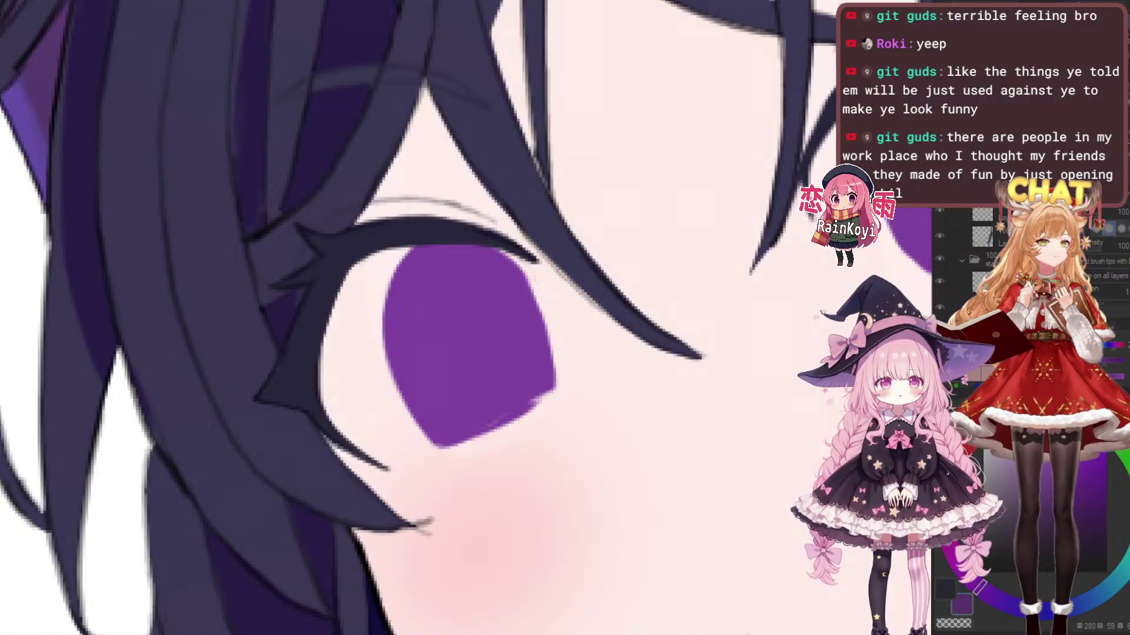
pyautogui.moveTo(444, 462); pyautogui.dragTo(570, 384)
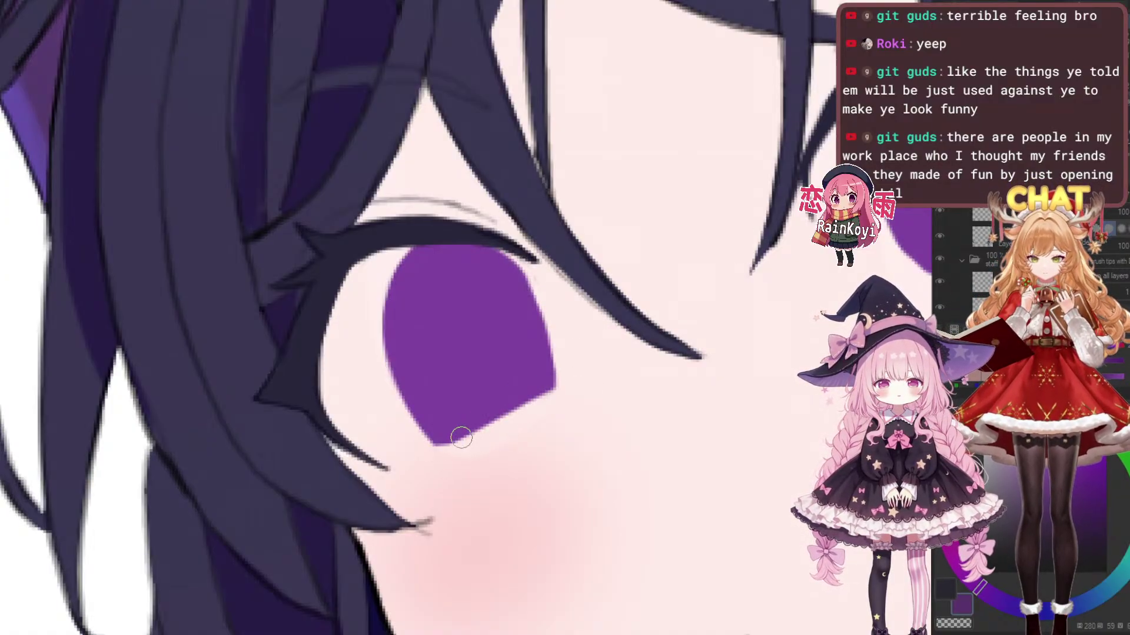
pyautogui.press('[')
pyautogui.moveTo(446, 452); pyautogui.dragTo(544, 405)
pyautogui.hotkey('ctrl', 'z')
pyautogui.moveTo(440, 456)
pyautogui.mouseDown()
pyautogui.moveTo(566, 391)
pyautogui.moveTo(517, 298)
pyautogui.mouseUp()
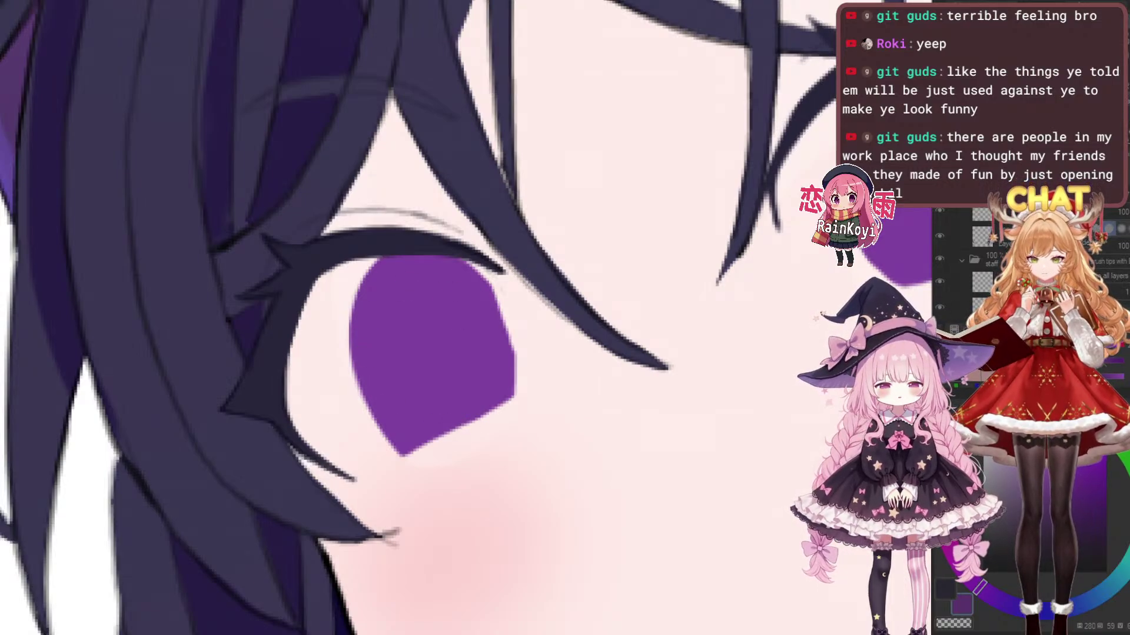
pyautogui.moveTo(447, 360); pyautogui.dragTo(453, 341)
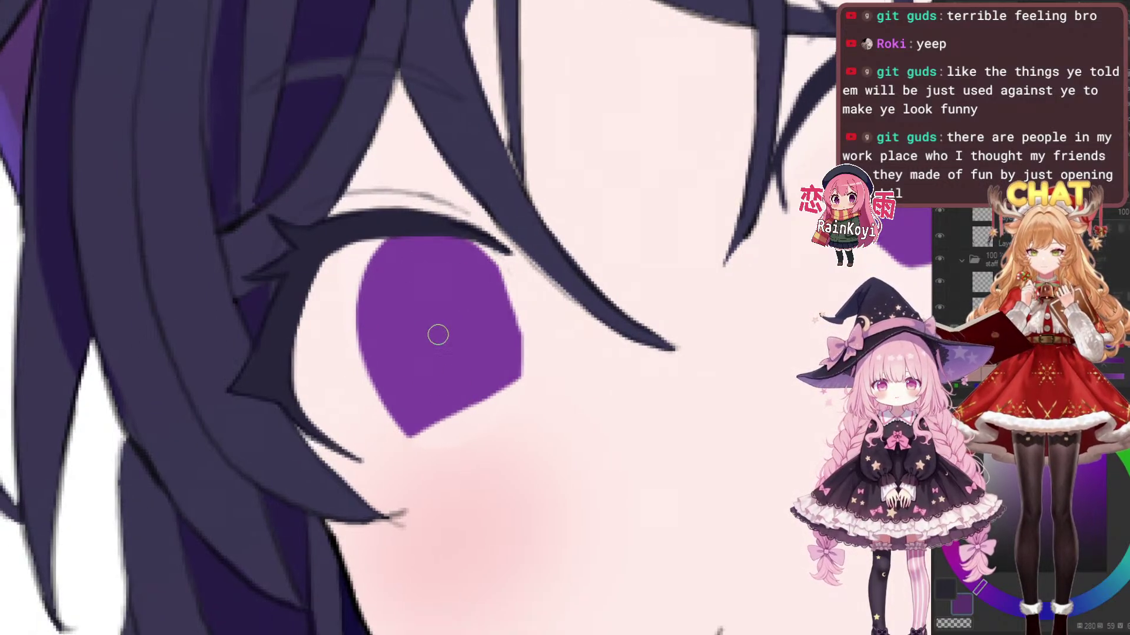
# Trim the outer lower side of the left iris so it narrows smoothly toward the bottom tip
pyautogui.press('e')
pyautogui.moveTo(351, 357); pyautogui.dragTo(414, 433)
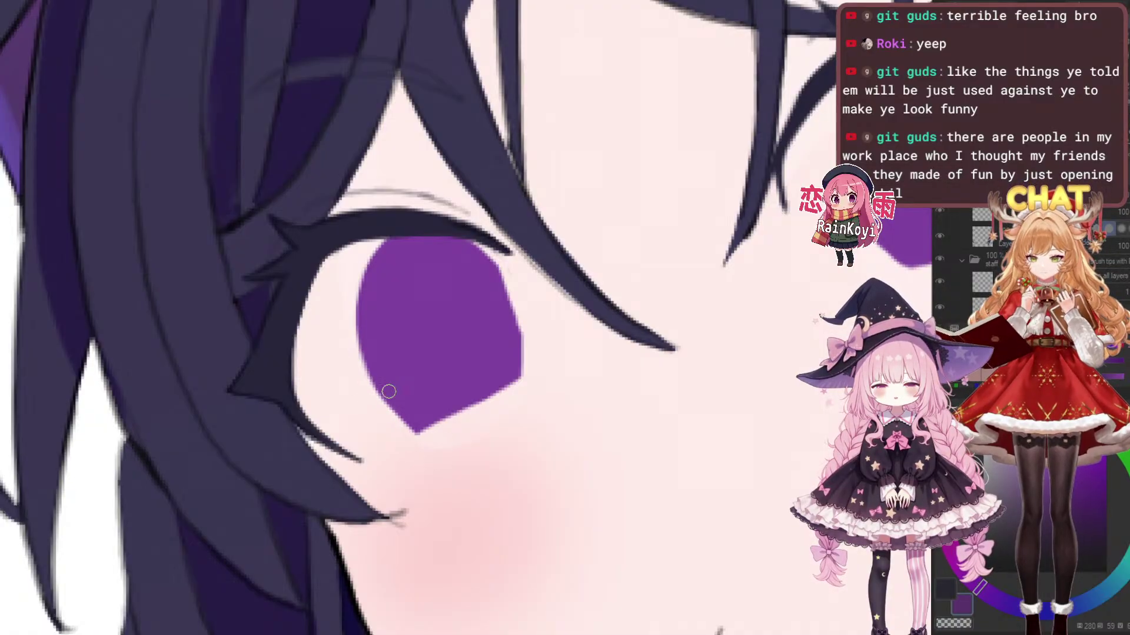
pyautogui.scroll(3, 376, 374)
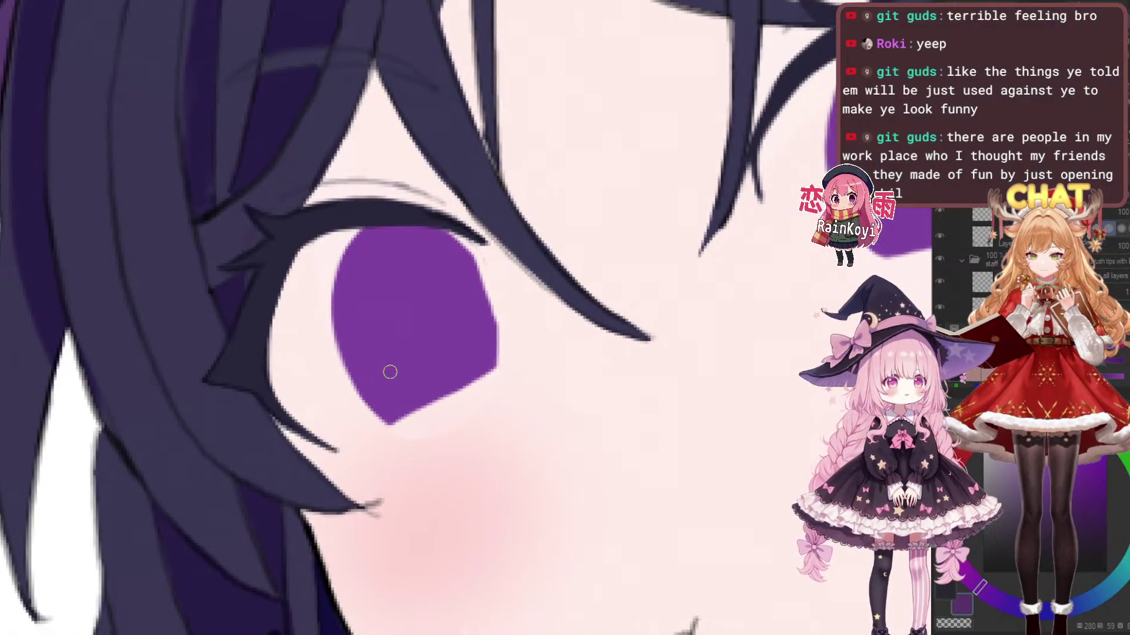
pyautogui.moveTo(323, 347); pyautogui.dragTo(396, 383)
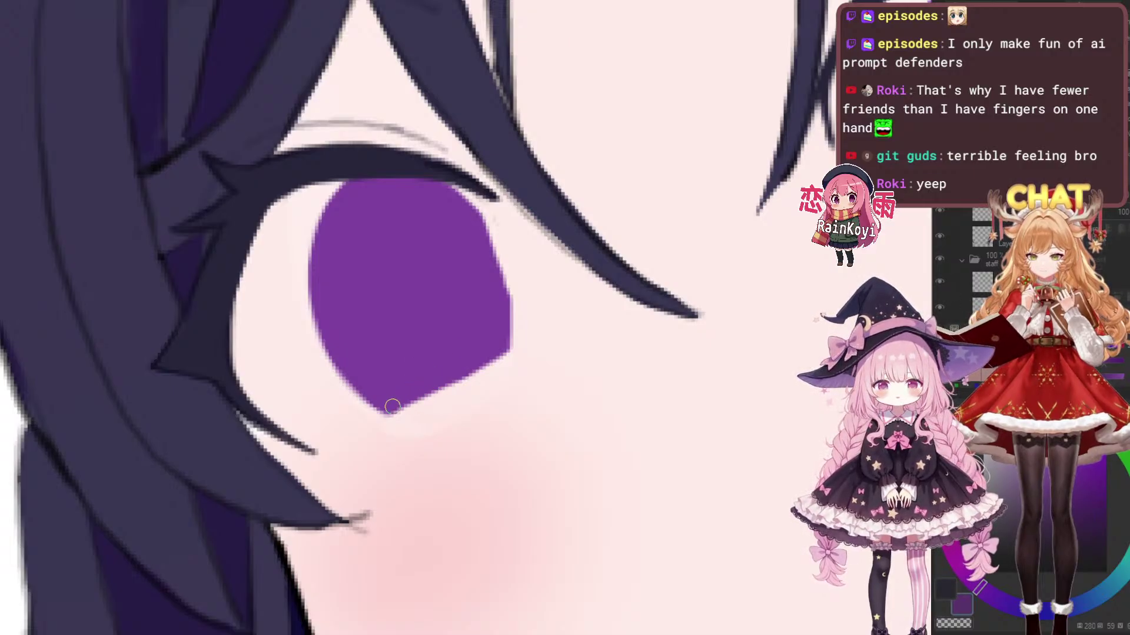
# Refine the slanted lower edge of the left iris with a smaller brush and soften its bottom tip
pyautogui.press('[')
pyautogui.moveTo(449, 366); pyautogui.dragTo(459, 339)
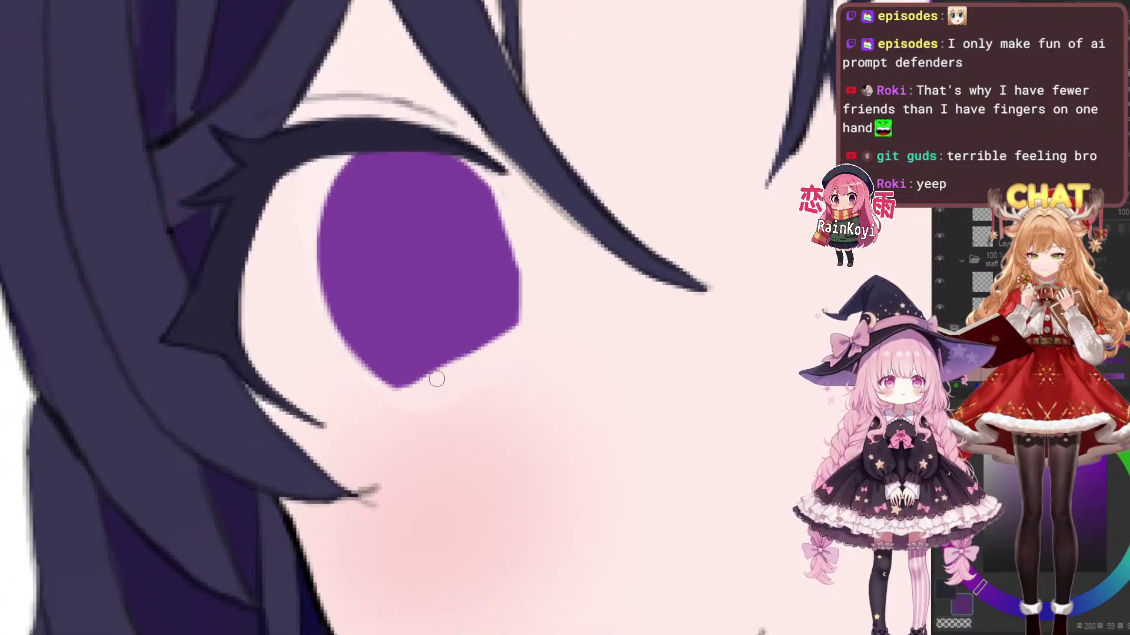
pyautogui.scroll(2, 401, 391)
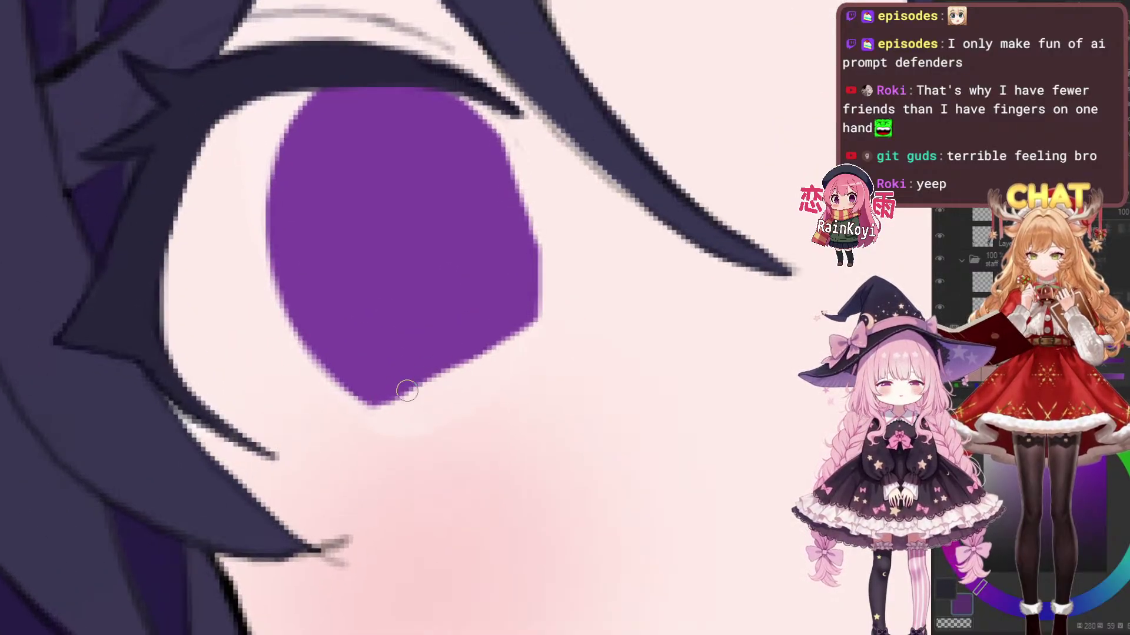
pyautogui.moveTo(381, 407)
pyautogui.mouseDown()
pyautogui.moveTo(499, 326)
pyautogui.moveTo(433, 374)
pyautogui.moveTo(534, 318)
pyautogui.mouseUp()
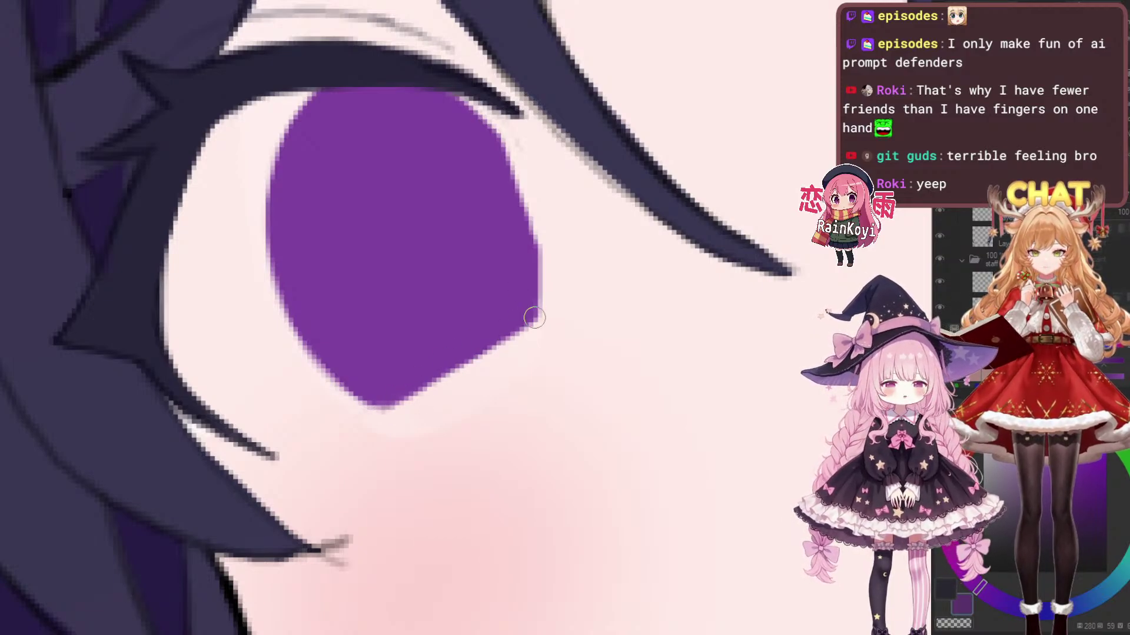
pyautogui.scroll(-4, 534, 318)
pyautogui.scroll(4, 479, 203)
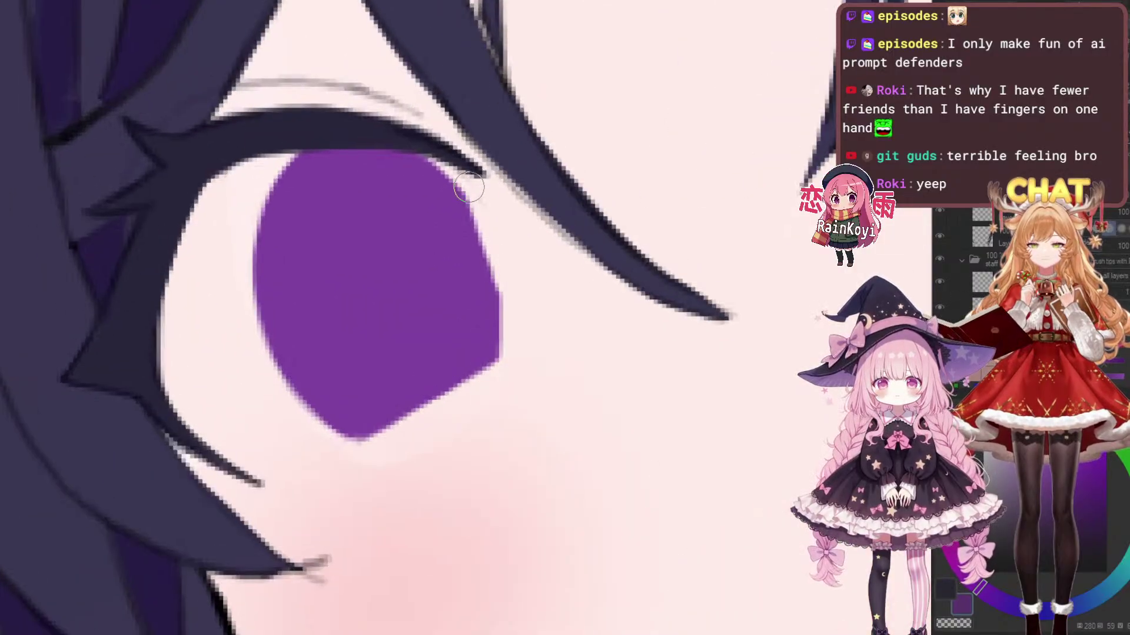
# Shave down the upper inner side of the left iris into a smoother slope below the lash line
pyautogui.moveTo(454, 179); pyautogui.dragTo(542, 278)
pyautogui.hotkey('ctrl', 'z')
pyautogui.moveTo(416, 152)
pyautogui.mouseDown()
pyautogui.moveTo(525, 329)
pyautogui.moveTo(427, 165)
pyautogui.moveTo(506, 292)
pyautogui.mouseUp()
pyautogui.moveTo(451, 182); pyautogui.dragTo(512, 343)
pyautogui.moveTo(483, 247); pyautogui.dragTo(535, 386)
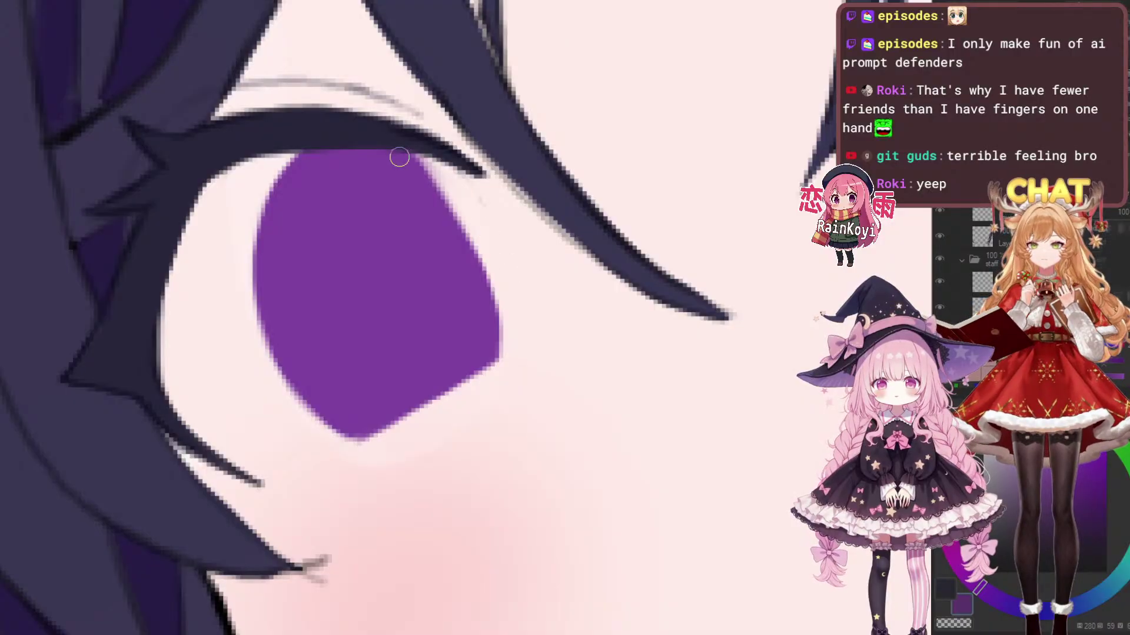
pyautogui.moveTo(416, 157); pyautogui.dragTo(484, 308)
pyautogui.moveTo(439, 182); pyautogui.dragTo(406, 181)
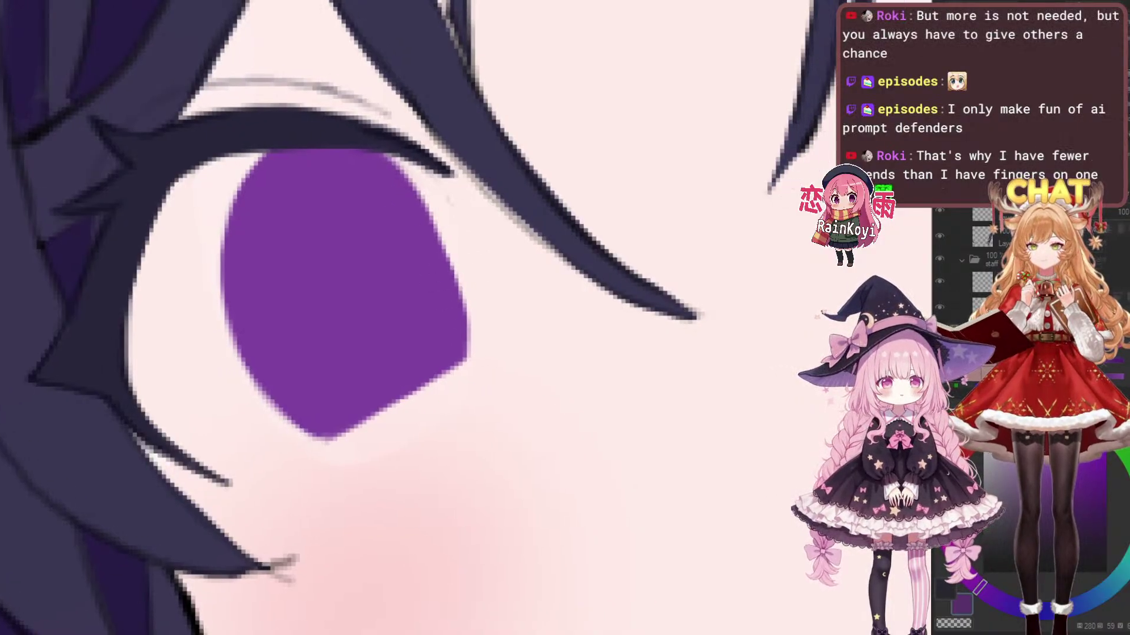
# Erase further along the inner side of the left iris, from the lash down to the lower corner
pyautogui.scroll(1, 406, 203)
pyautogui.moveTo(362, 138); pyautogui.dragTo(470, 335)
pyautogui.hotkey('ctrl', 'z')
pyautogui.moveTo(390, 156)
pyautogui.mouseDown()
pyautogui.moveTo(448, 294)
pyautogui.moveTo(436, 224)
pyautogui.moveTo(462, 292)
pyautogui.mouseUp()
pyautogui.press('e')
pyautogui.moveTo(378, 126); pyautogui.dragTo(499, 280)
pyautogui.moveTo(412, 161); pyautogui.dragTo(508, 339)
pyautogui.moveTo(434, 186); pyautogui.dragTo(493, 336)
pyautogui.moveTo(461, 247)
pyautogui.mouseDown()
pyautogui.moveTo(496, 366)
pyautogui.moveTo(472, 263)
pyautogui.moveTo(493, 404)
pyautogui.mouseUp()
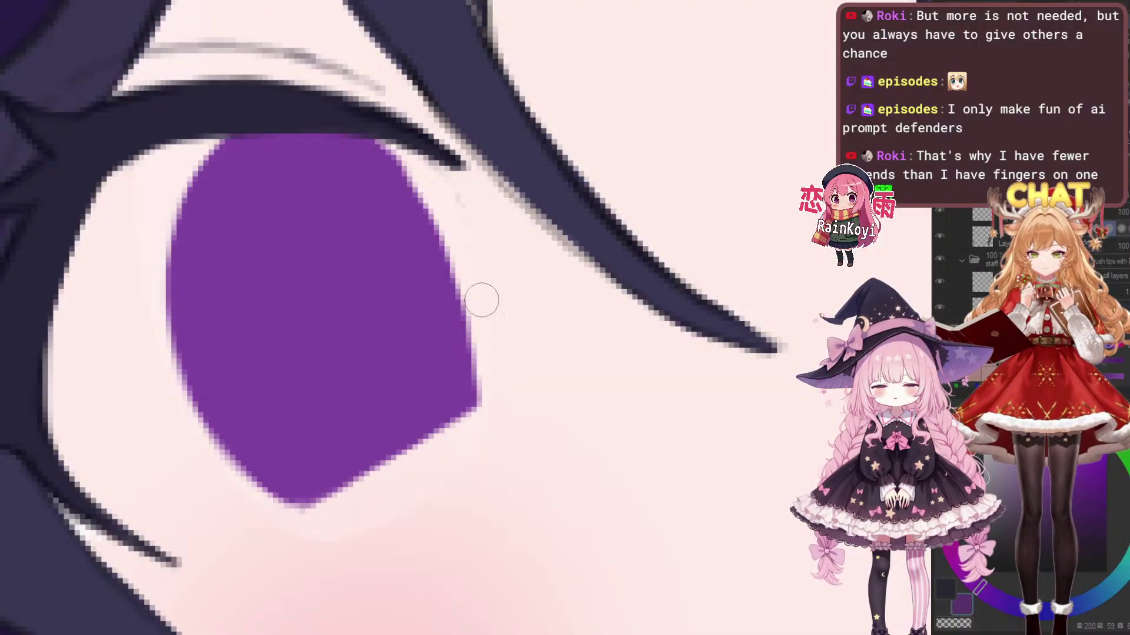
# Paint a fuller rounded curve back onto the upper inner side of the left iris
pyautogui.press('b')
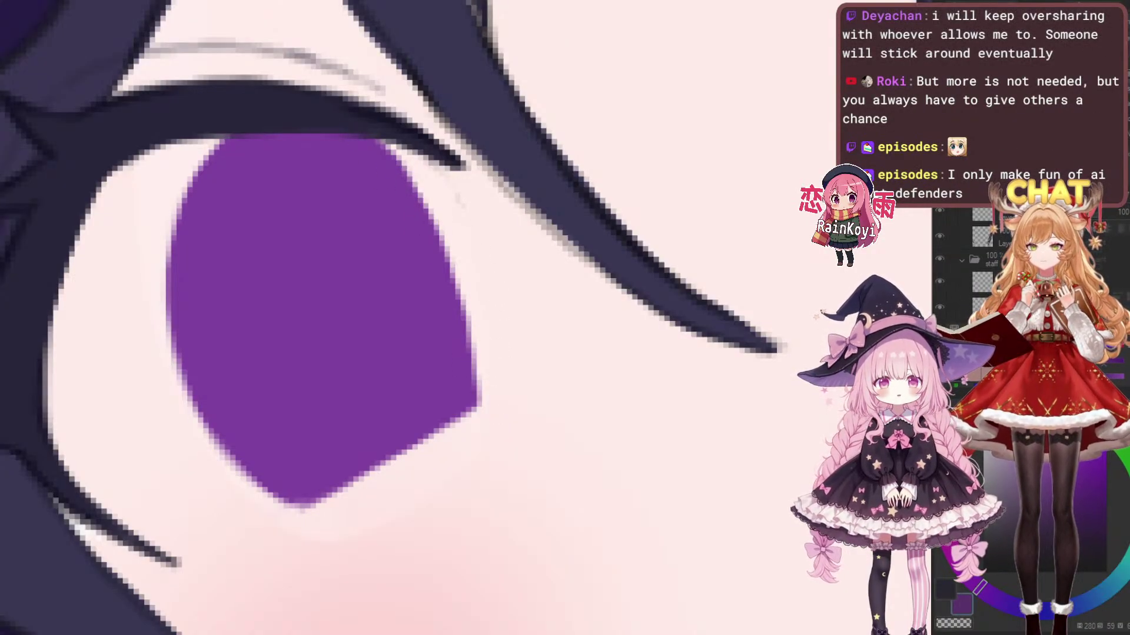
pyautogui.scroll(-1, 389, 182)
pyautogui.moveTo(381, 150); pyautogui.dragTo(449, 274)
pyautogui.hotkey('ctrl', 'z')
pyautogui.moveTo(371, 143)
pyautogui.mouseDown()
pyautogui.moveTo(435, 252)
pyautogui.moveTo(381, 153)
pyautogui.moveTo(410, 174)
pyautogui.moveTo(446, 243)
pyautogui.mouseUp()
pyautogui.hotkey('ctrl', 'z')
pyautogui.moveTo(381, 144); pyautogui.dragTo(444, 244)
pyautogui.moveTo(406, 171)
pyautogui.mouseDown()
pyautogui.moveTo(438, 231)
pyautogui.moveTo(459, 333)
pyautogui.moveTo(422, 211)
pyautogui.moveTo(462, 365)
pyautogui.mouseUp()
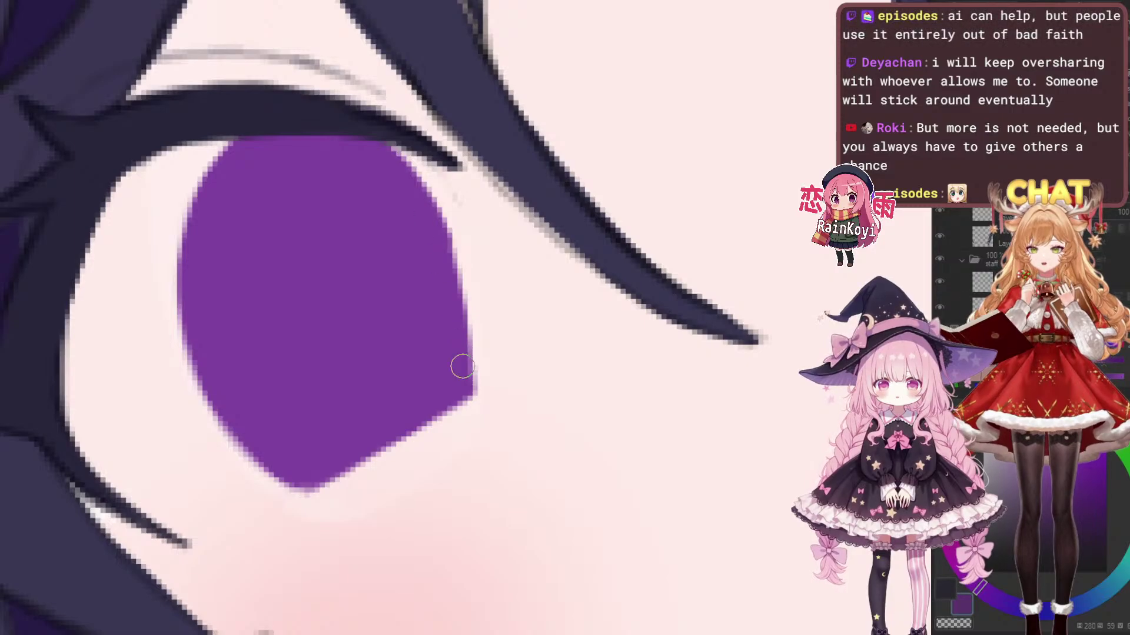
# Smooth the inner side of the left iris and tuck in its lower inner corner and slanted bottom edge
pyautogui.scroll(-2, 498, 283)
pyautogui.scroll(2, 497, 284)
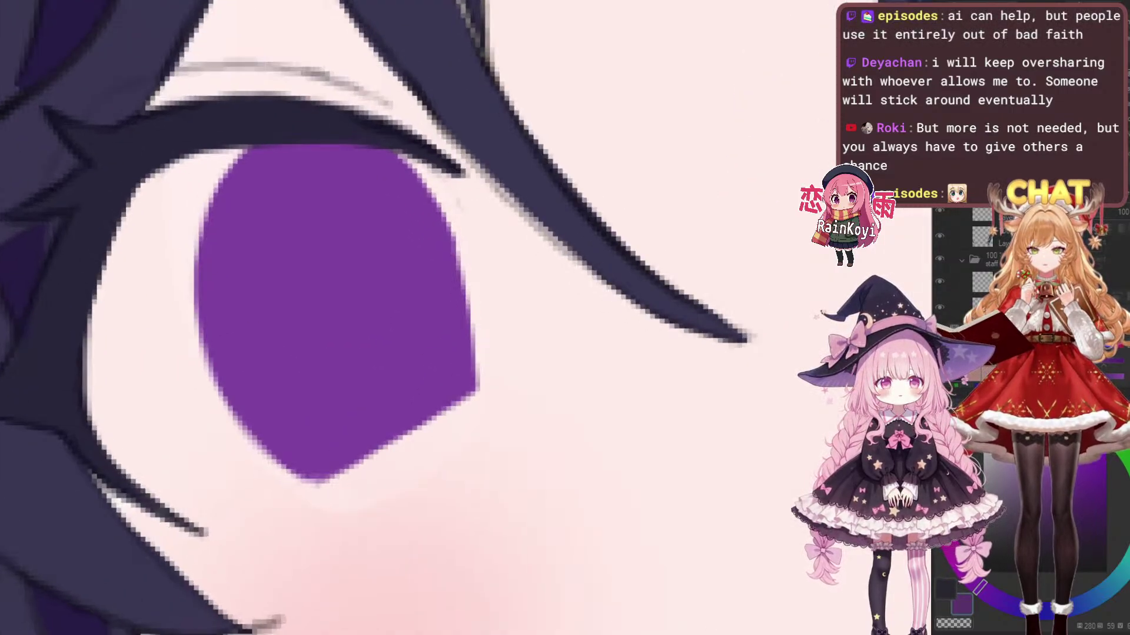
pyautogui.moveTo(448, 201); pyautogui.dragTo(463, 352)
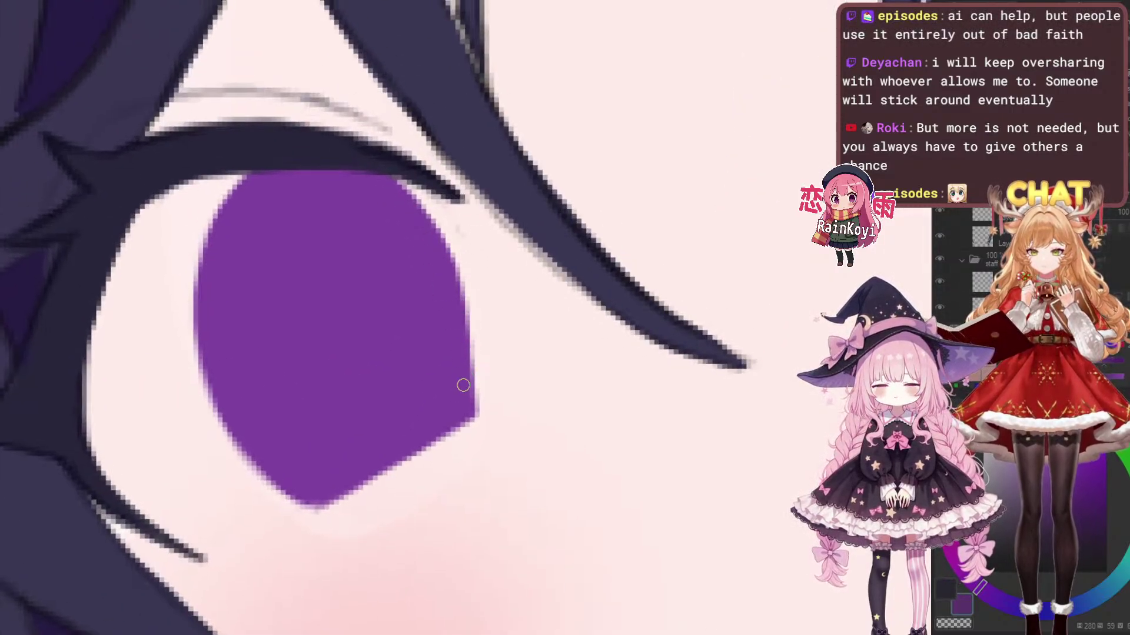
pyautogui.scroll(-2, 467, 383)
pyautogui.scroll(-1, 466, 383)
pyautogui.scroll(3, 570, 338)
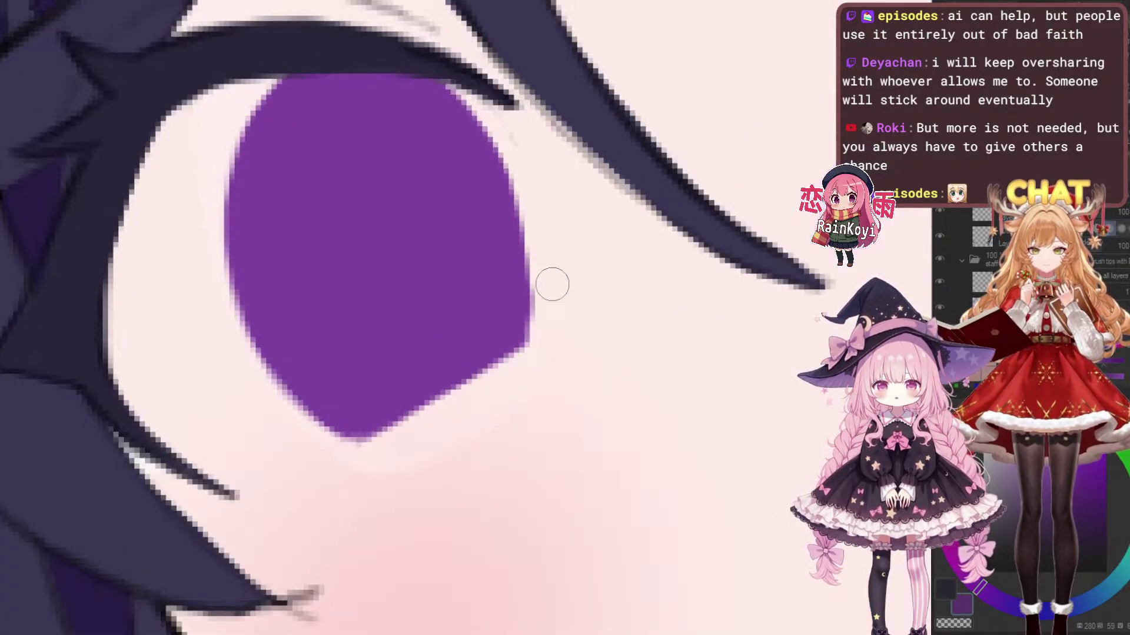
pyautogui.moveTo(458, 402); pyautogui.dragTo(603, 315)
pyautogui.moveTo(487, 378); pyautogui.dragTo(665, 299)
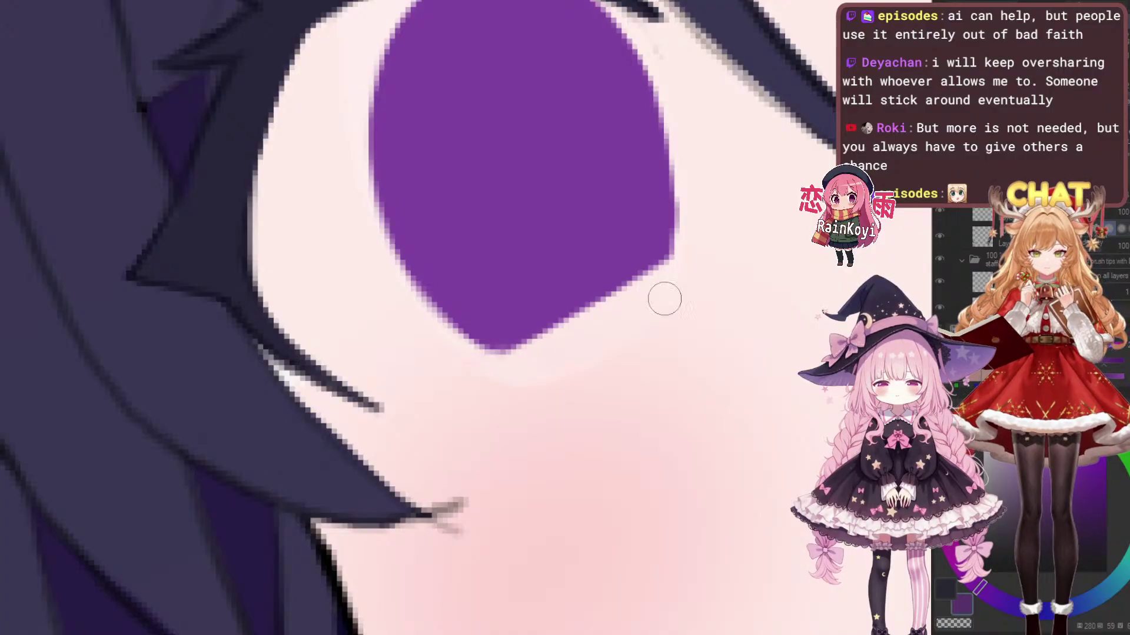
pyautogui.scroll(-2, 675, 280)
pyautogui.scroll(2, 675, 280)
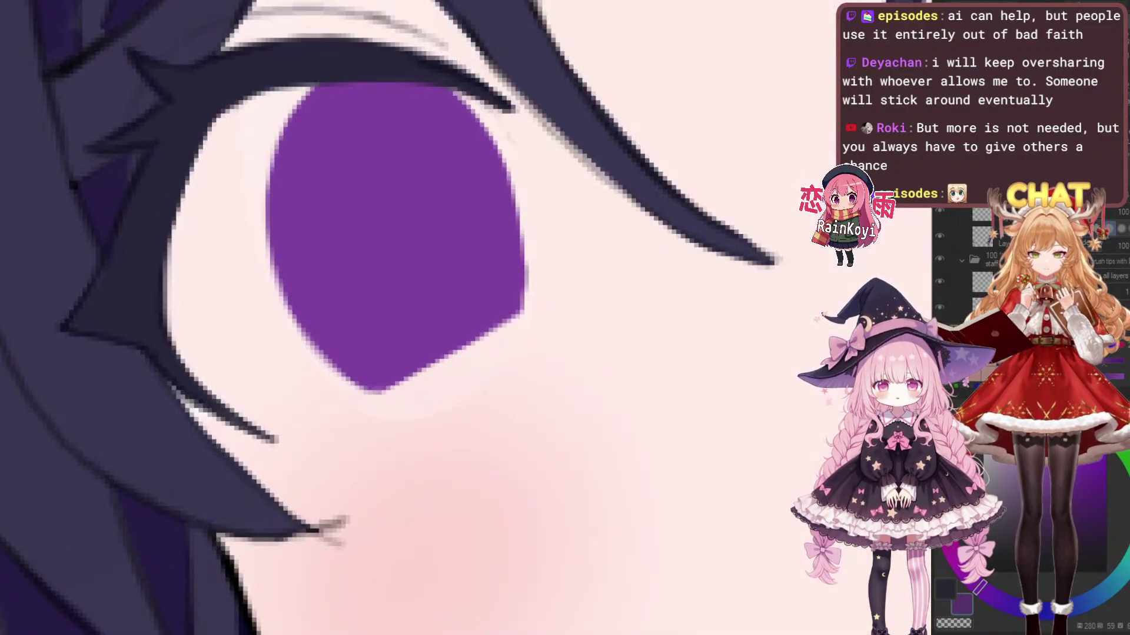
# Examine the reshaped left iris against the other eye, the face and the full figure
pyautogui.scroll(-5, 759, 311)
pyautogui.scroll(1, 759, 310)
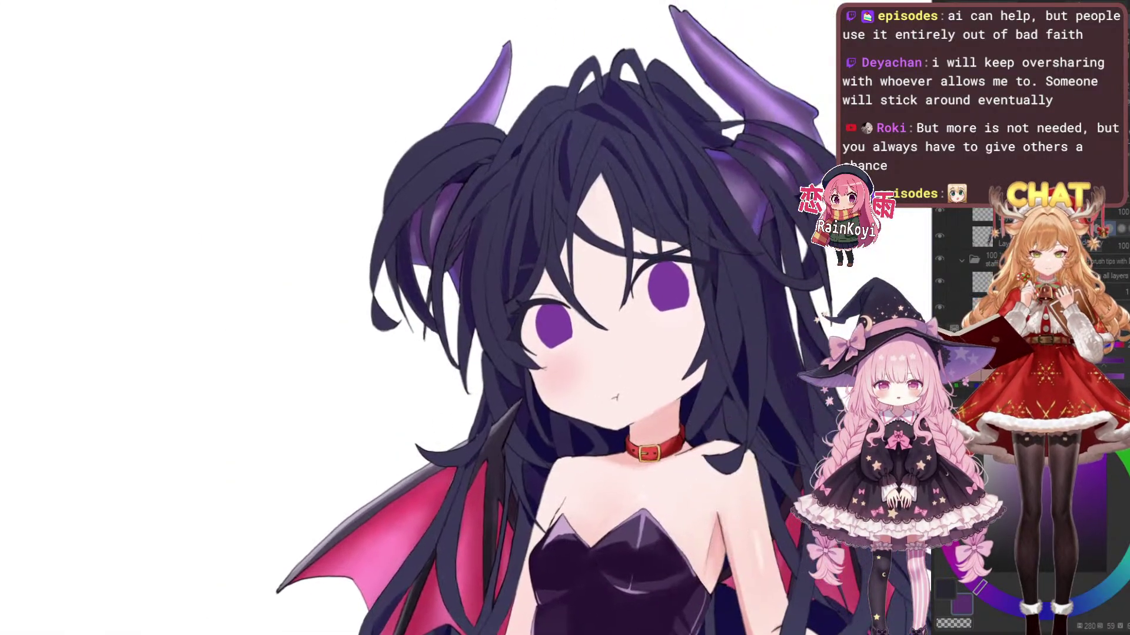
pyautogui.scroll(2, 621, 382)
pyautogui.scroll(-4, 620, 382)
pyautogui.scroll(5, 621, 383)
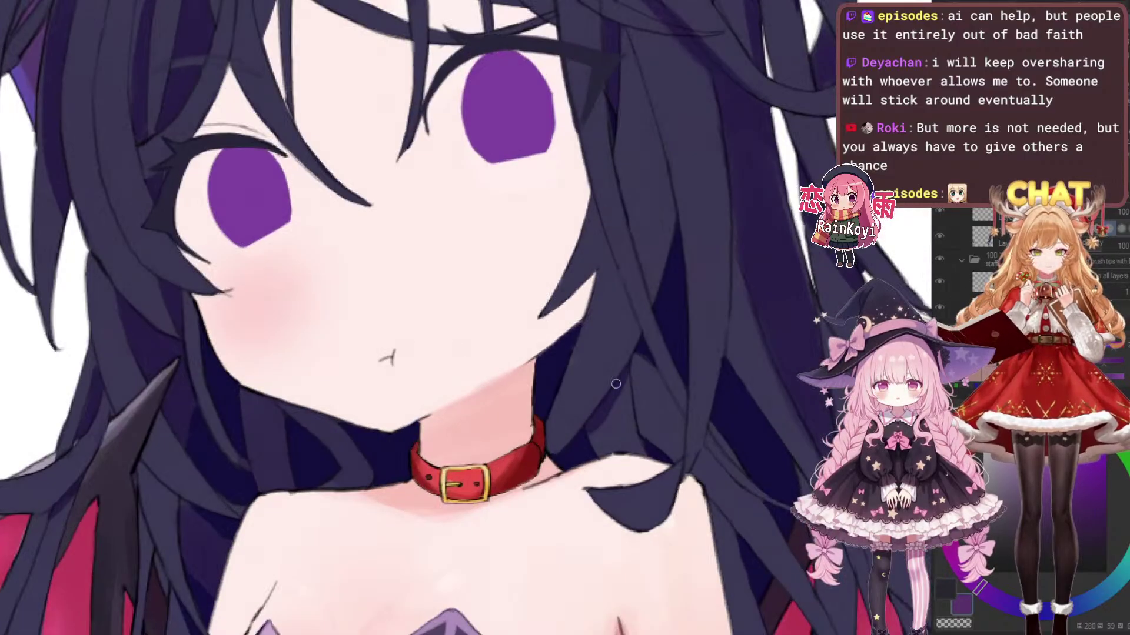
pyautogui.scroll(-3, 419, 318)
pyautogui.scroll(2, 419, 318)
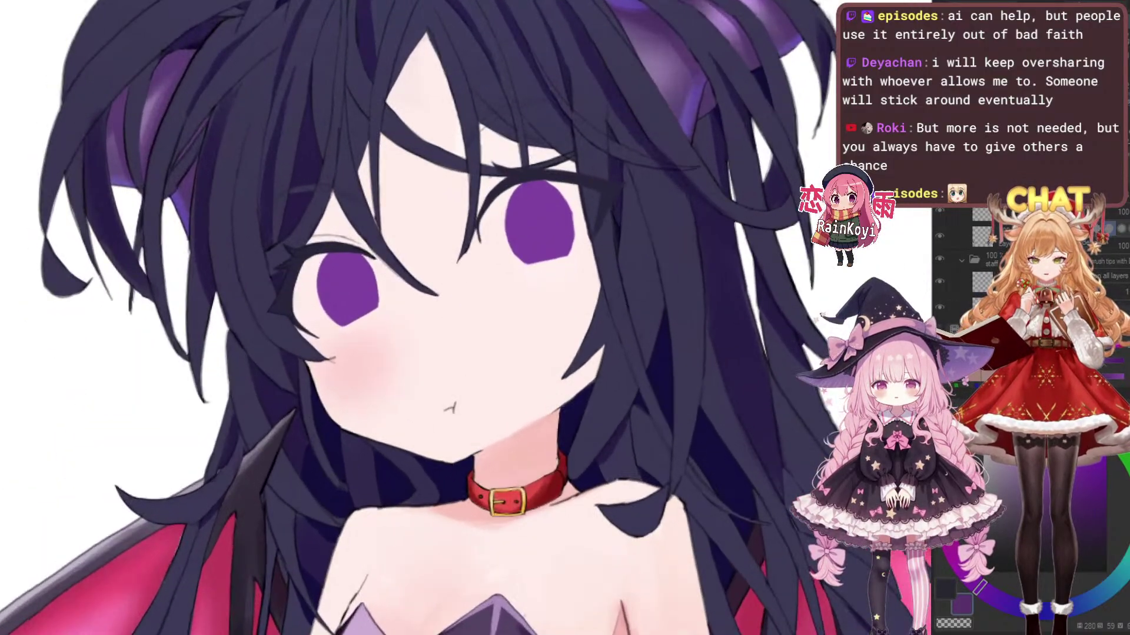
pyautogui.scroll(1, 419, 318)
pyautogui.scroll(1, 570, 466)
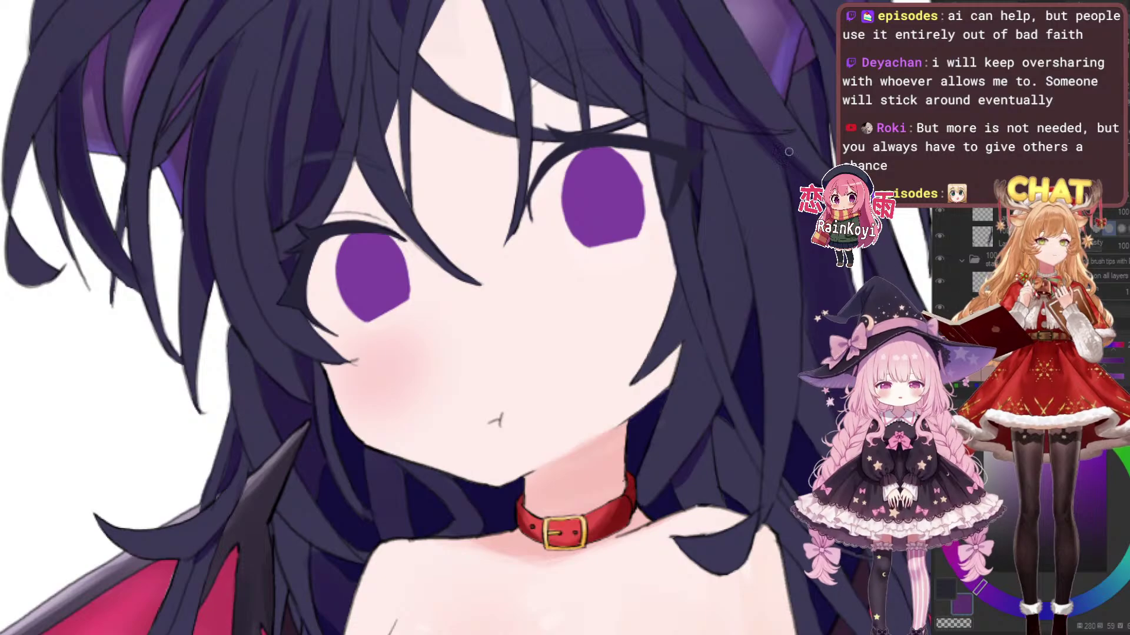
pyautogui.scroll(-3, 618, 212)
pyautogui.scroll(2, 671, 186)
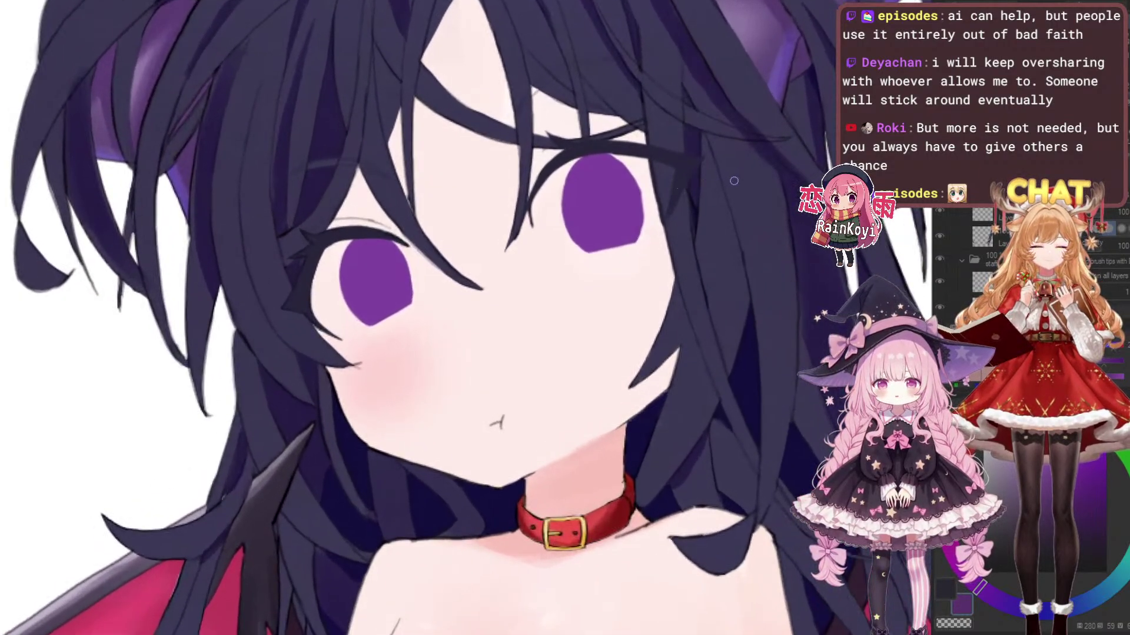
pyautogui.scroll(3, 667, 218)
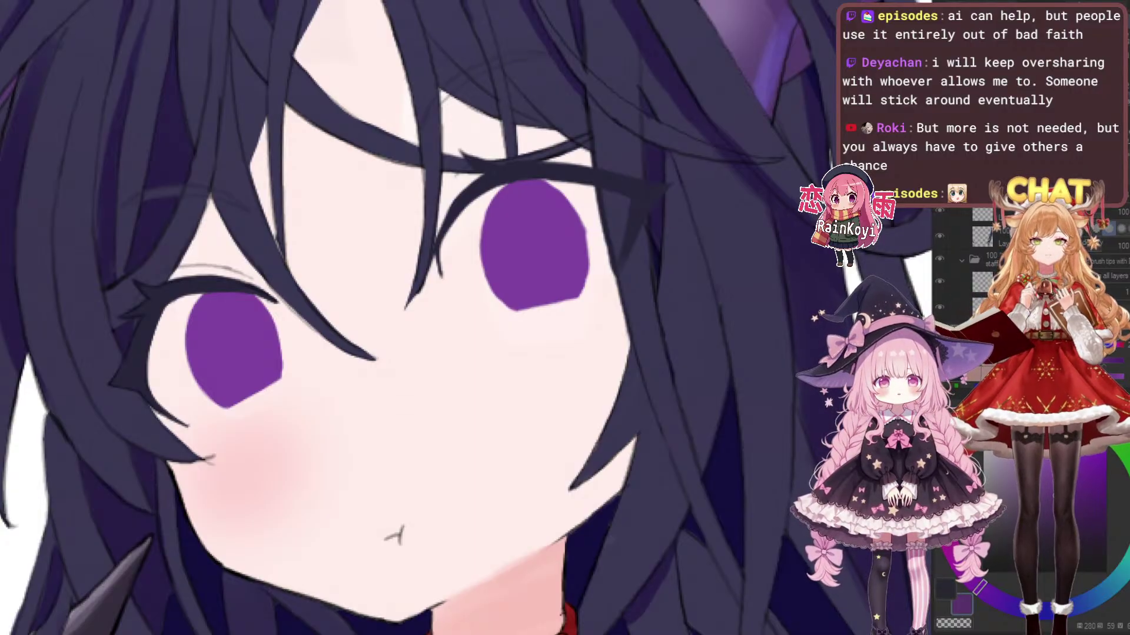
pyautogui.scroll(-3, 657, 94)
pyautogui.scroll(3, 623, 96)
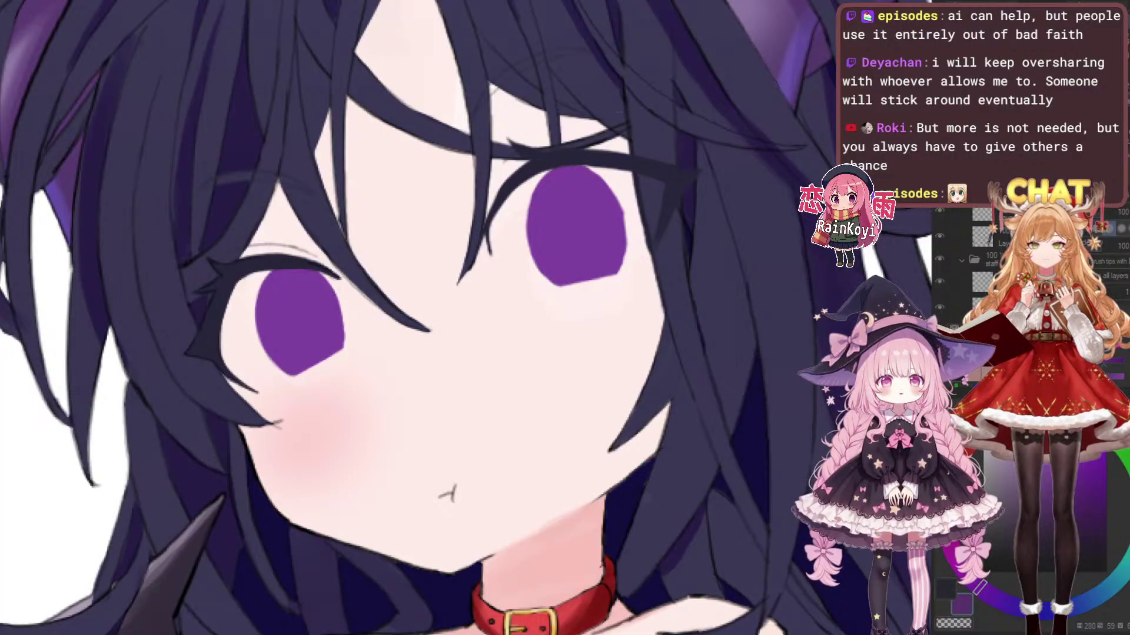
pyautogui.scroll(-2, 619, 112)
pyautogui.scroll(2, 619, 112)
# Compare the face with and without the eyelashes, stepping back and forth through the latest changes
pyautogui.moveTo(511, 150); pyautogui.dragTo(555, 118)
pyautogui.scroll(-3, 551, 114)
pyautogui.scroll(2, 551, 114)
pyautogui.scroll(1, 556, 128)
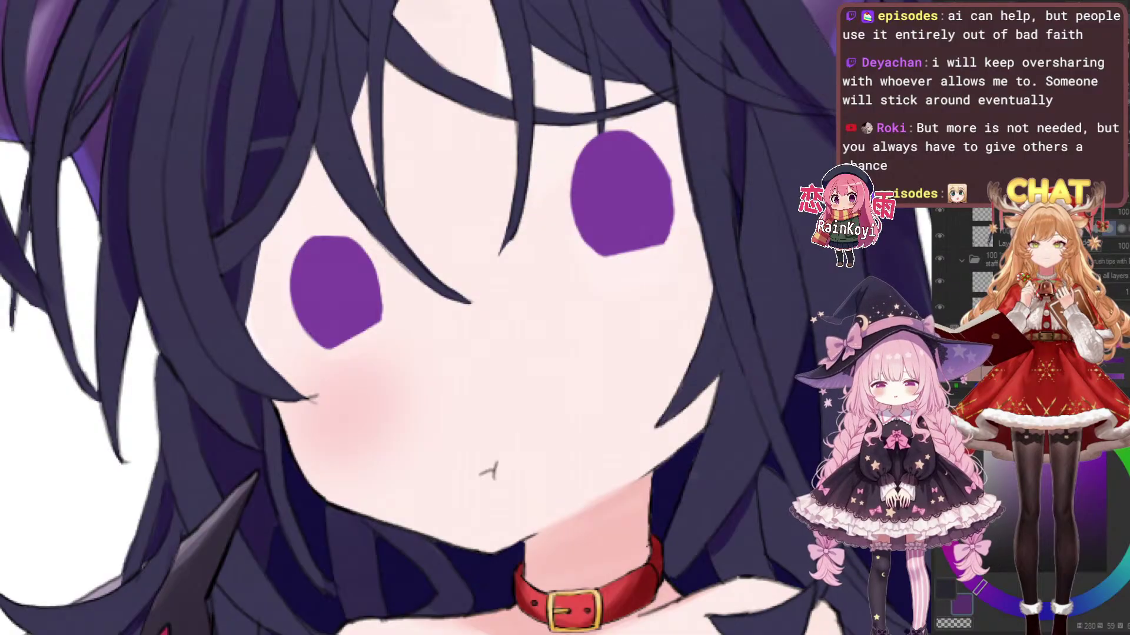
pyautogui.hotkey('ctrl', 'z')
pyautogui.hotkey('ctrl', 'z')
pyautogui.hotkey('ctrl', 'y')
# Select the left iris, enlarge it slightly, rotate it a touch clockwise and shift it down within its eyelashes
pyautogui.moveTo(466, 318); pyautogui.dragTo(529, 291)
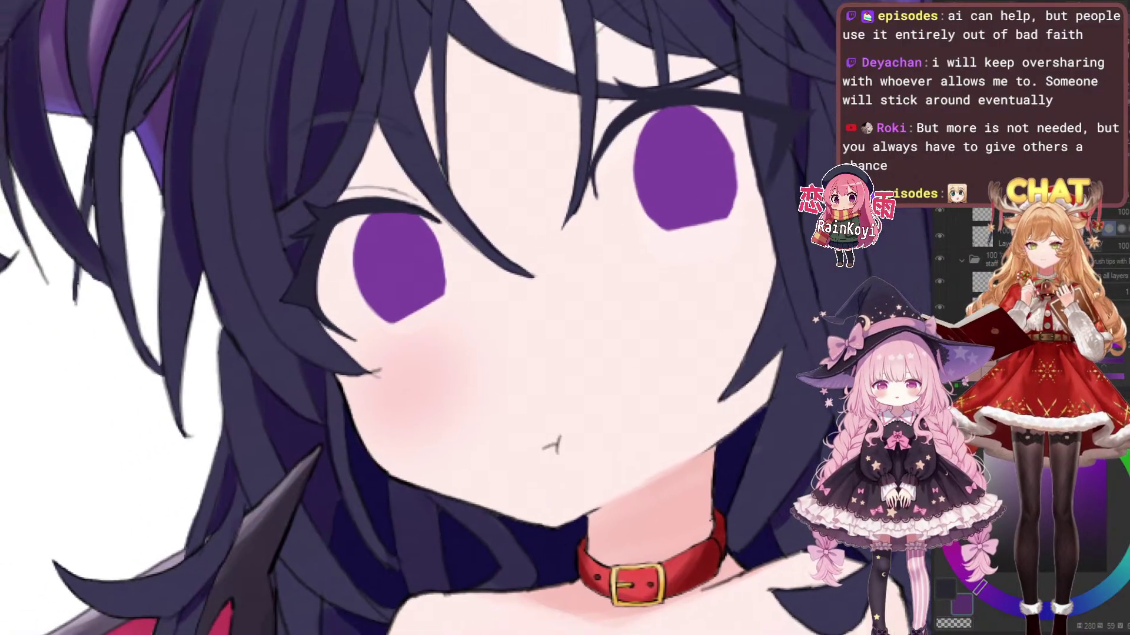
pyautogui.moveTo(301, 169)
pyautogui.mouseDown()
pyautogui.moveTo(271, 386)
pyautogui.moveTo(367, 159)
pyautogui.moveTo(225, 202)
pyautogui.mouseUp()
pyautogui.hotkey('ctrl', 't')
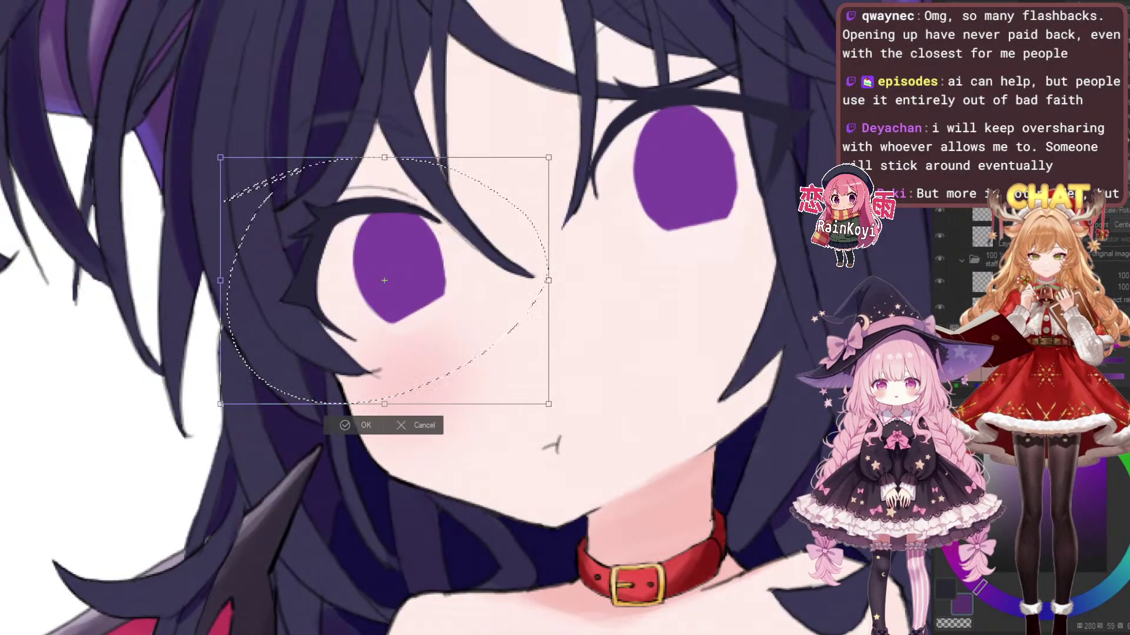
pyautogui.moveTo(548, 404); pyautogui.dragTo(553, 408)
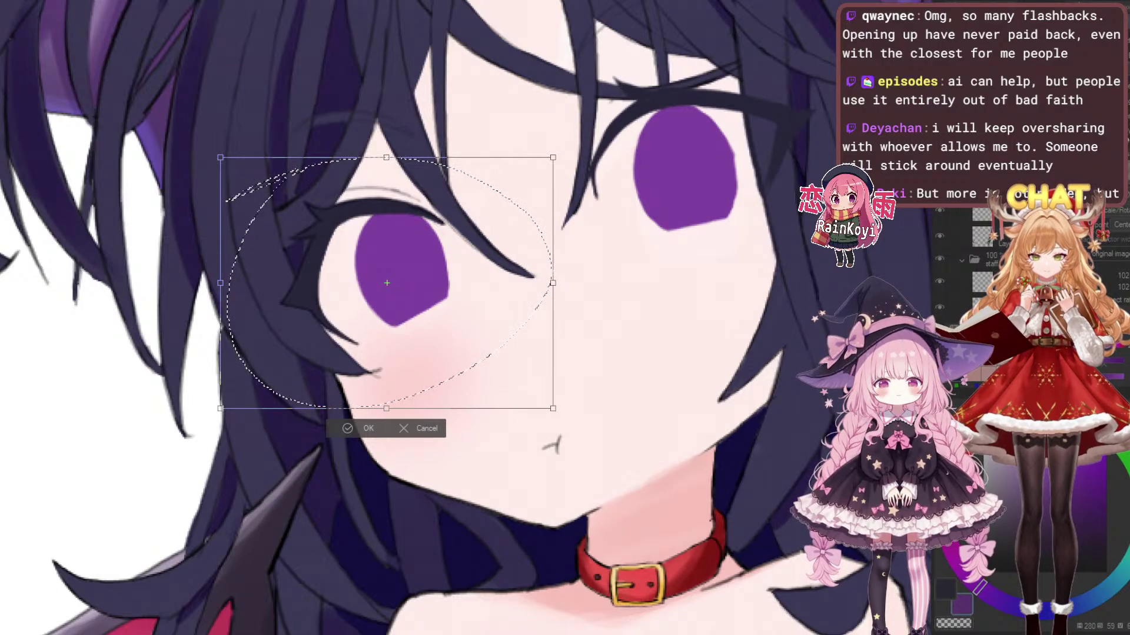
pyautogui.moveTo(553, 408); pyautogui.dragTo(561, 418)
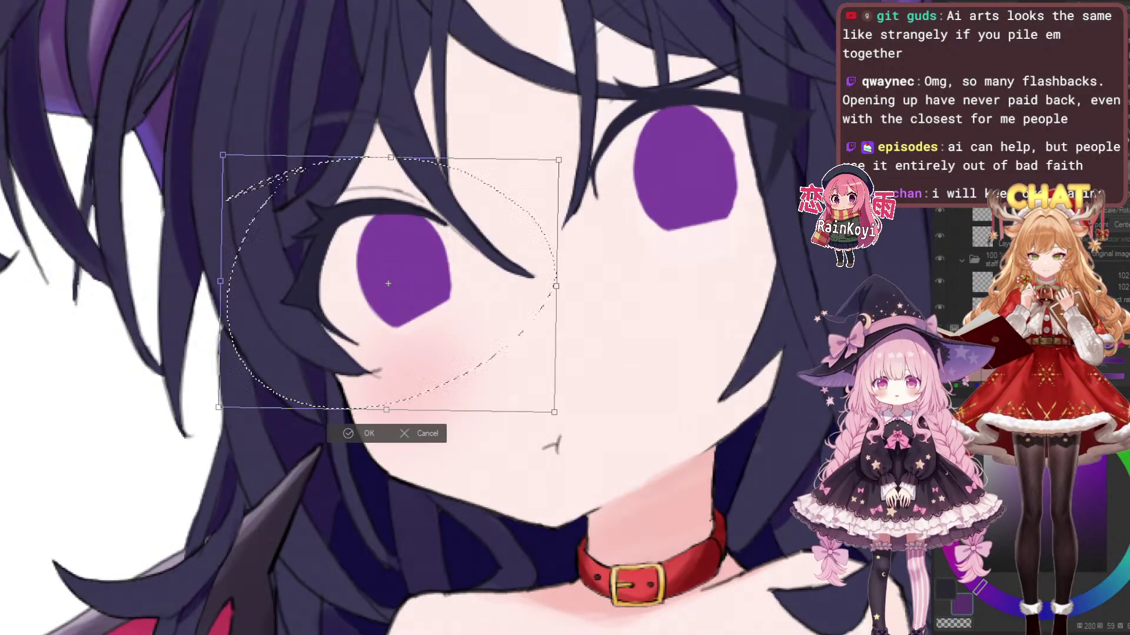
pyautogui.moveTo(388, 283); pyautogui.dragTo(385, 287)
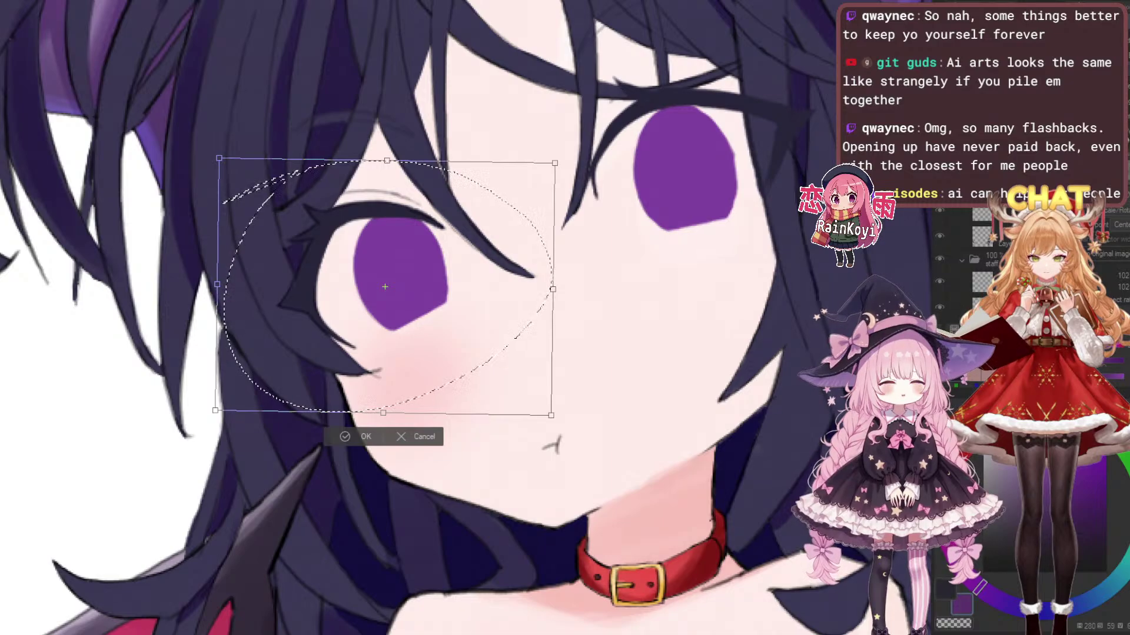
pyautogui.moveTo(551, 415); pyautogui.dragTo(557, 420)
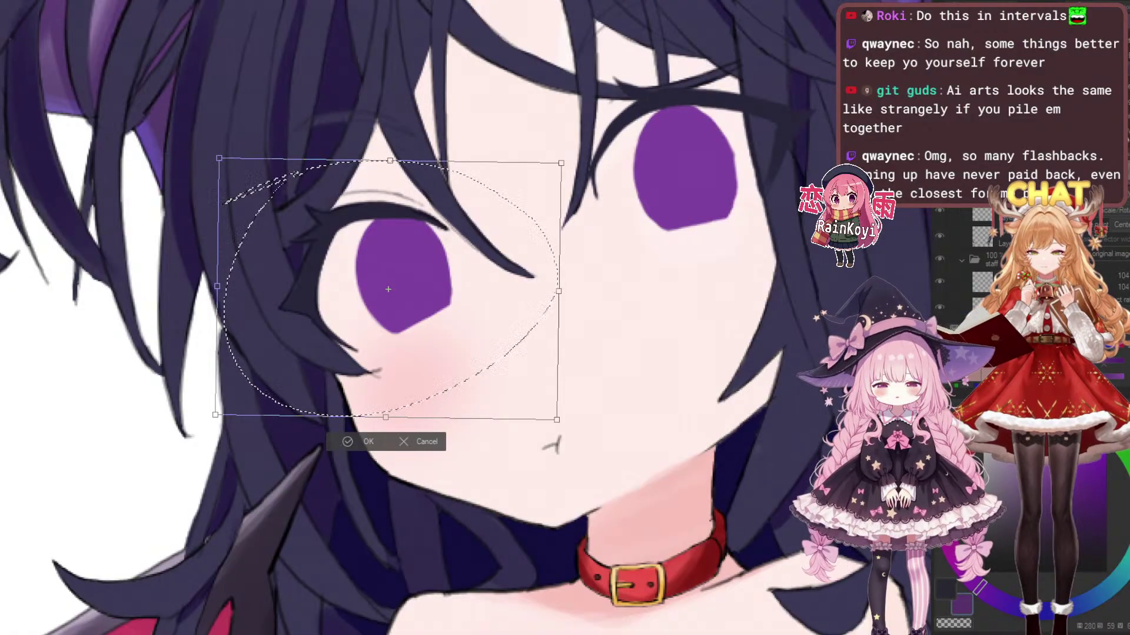
pyautogui.press('Return')
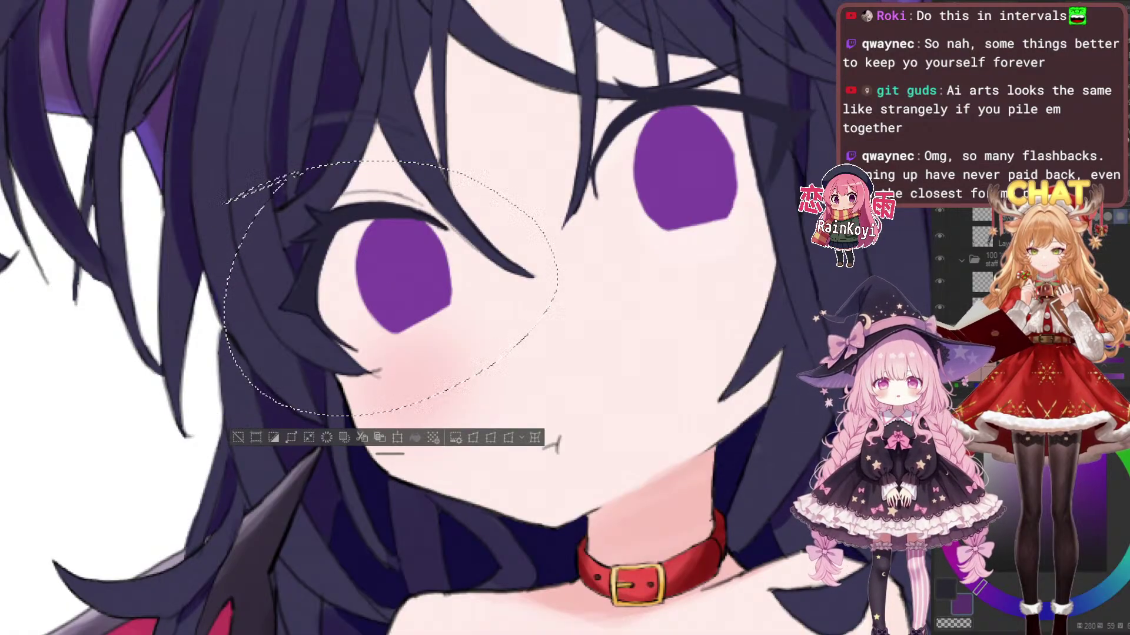
pyautogui.hotkey('ctrl', 'd')
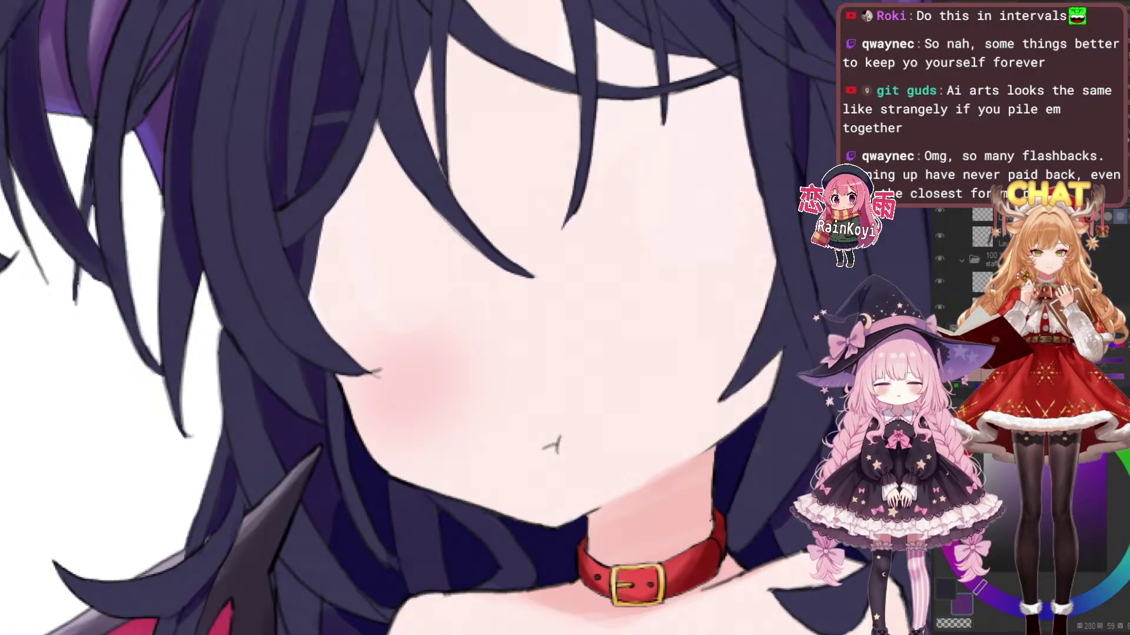
# Examine the enlarged left iris against the right one, both close up and with the whole head in view
pyautogui.scroll(2, 776, 285)
pyautogui.scroll(-4, 656, 335)
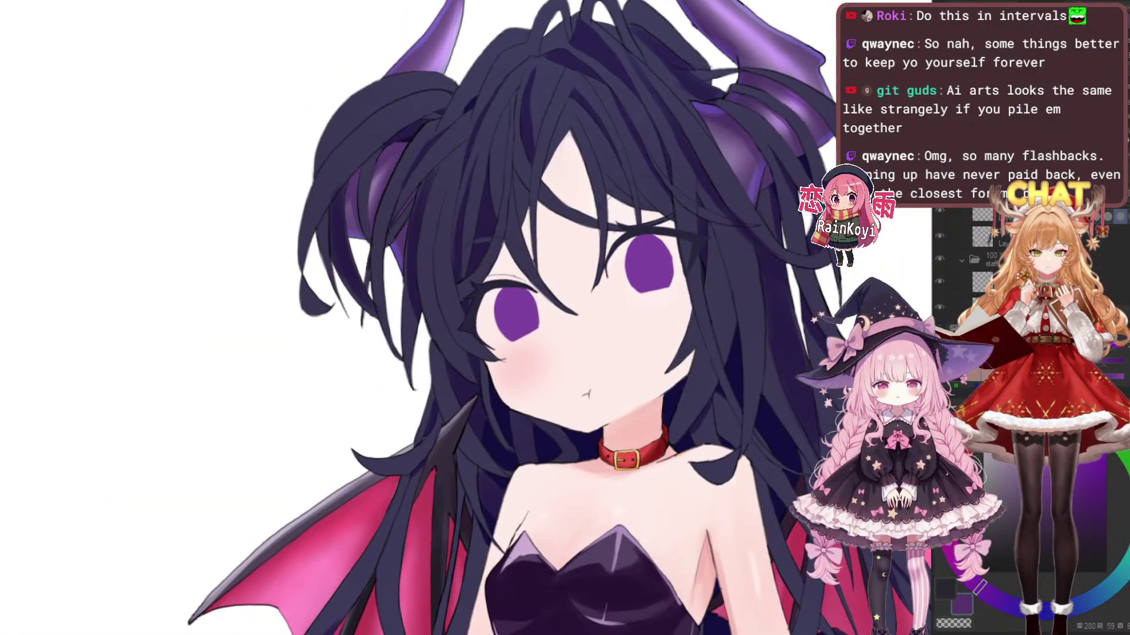
pyautogui.scroll(4, 770, 257)
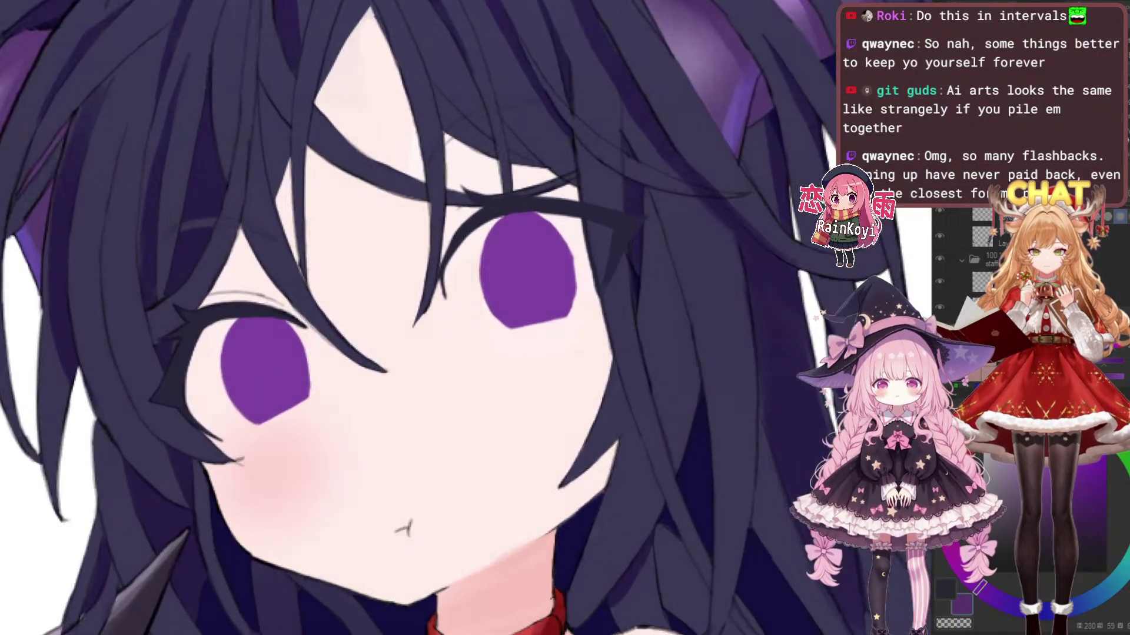
pyautogui.scroll(-3, 465, 318)
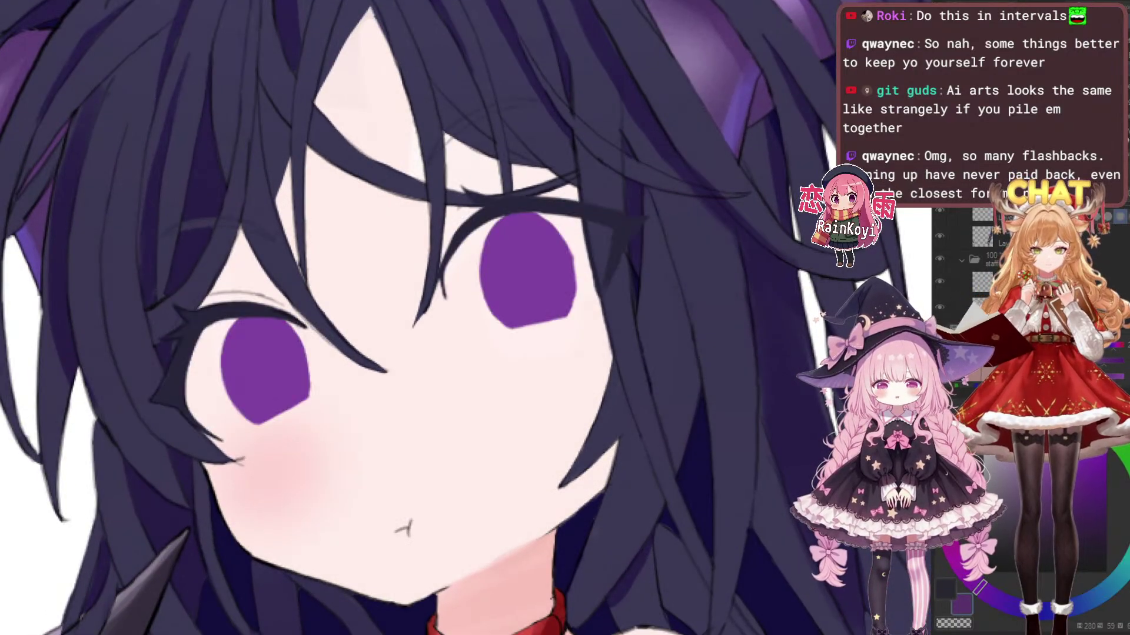
pyautogui.scroll(-2, 465, 318)
pyautogui.scroll(5, 647, 271)
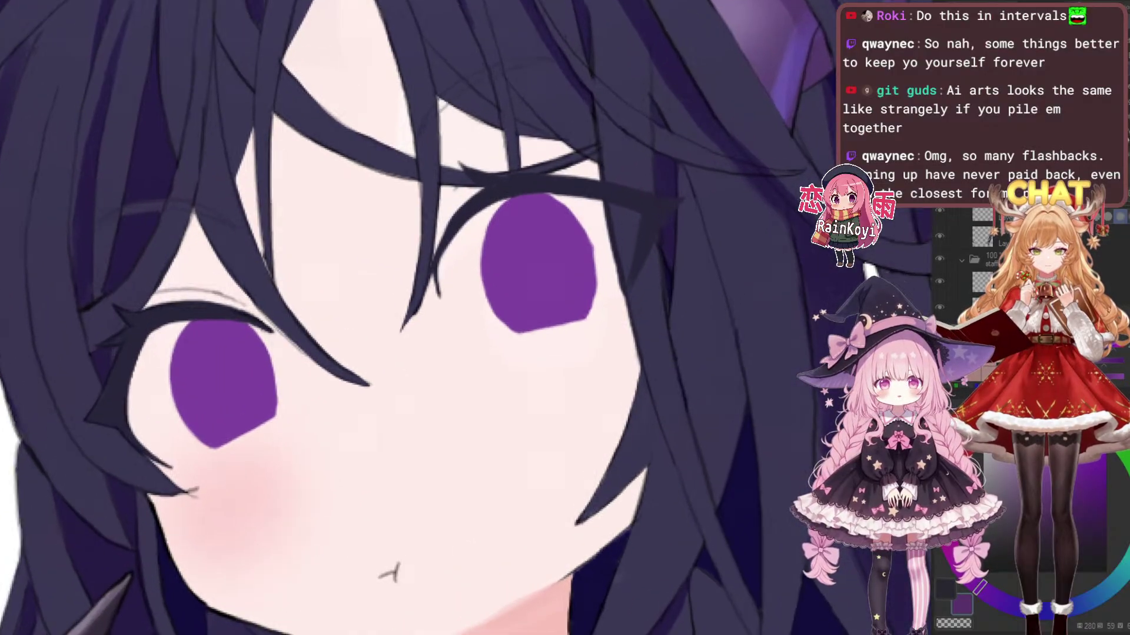
pyautogui.moveTo(464, 318); pyautogui.dragTo(483, 290)
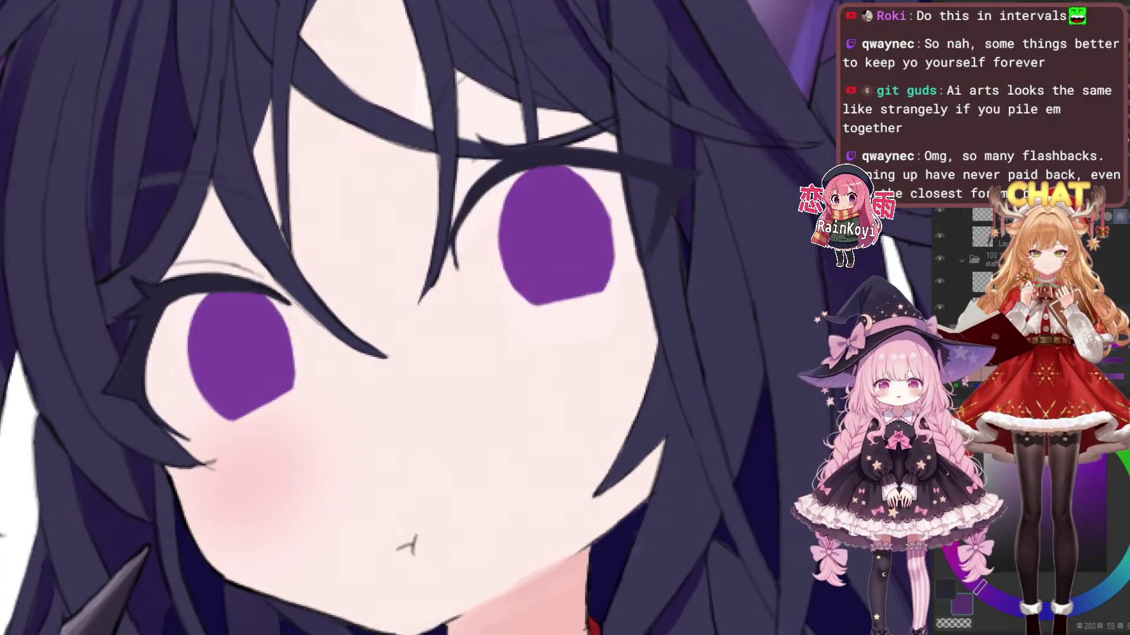
pyautogui.scroll(-2, 465, 318)
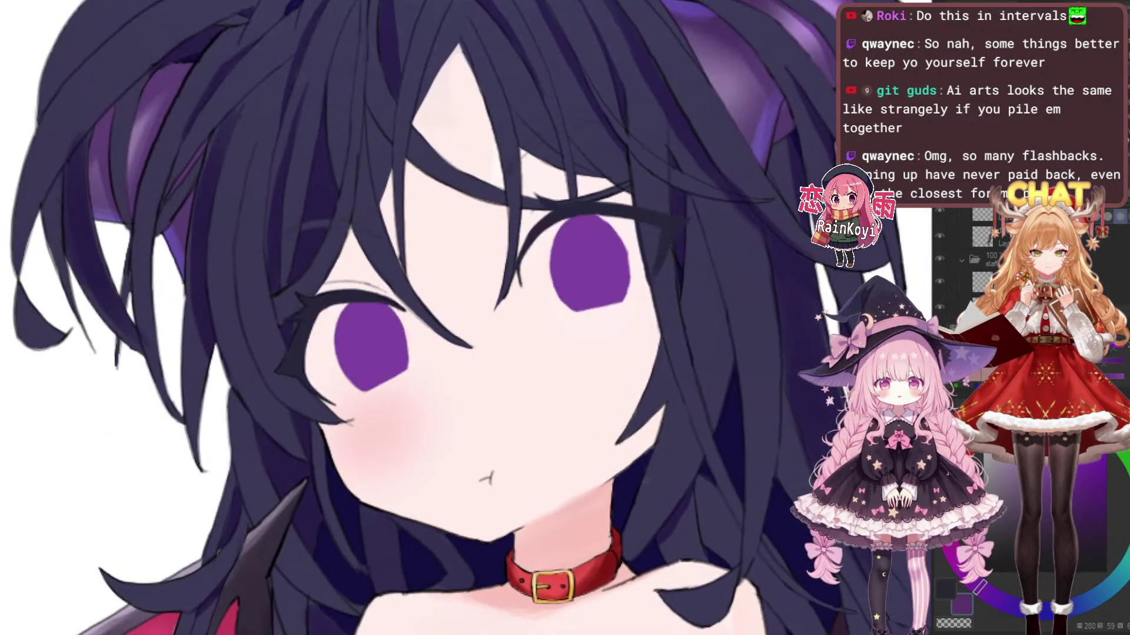
# Select the right iris, rotate it slightly clockwise and nudge it up and inward under its upper lashes
pyautogui.scroll(2, 648, 327)
pyautogui.moveTo(465, 318); pyautogui.dragTo(486, 393)
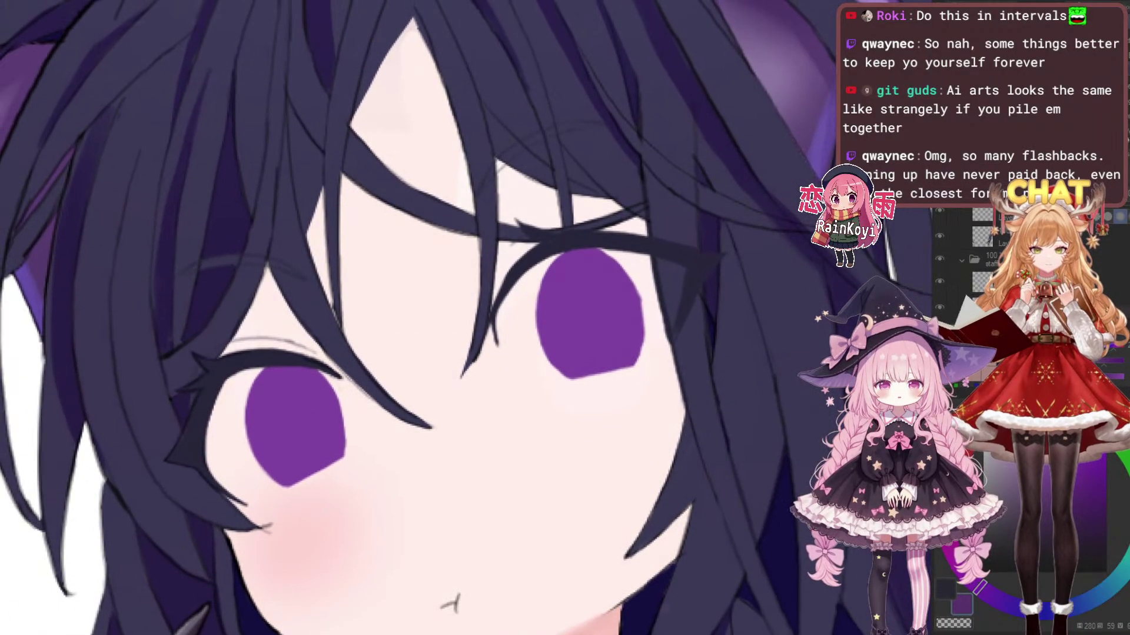
pyautogui.moveTo(521, 188)
pyautogui.mouseDown()
pyautogui.moveTo(489, 452)
pyautogui.moveTo(495, 179)
pyautogui.moveTo(459, 206)
pyautogui.mouseUp()
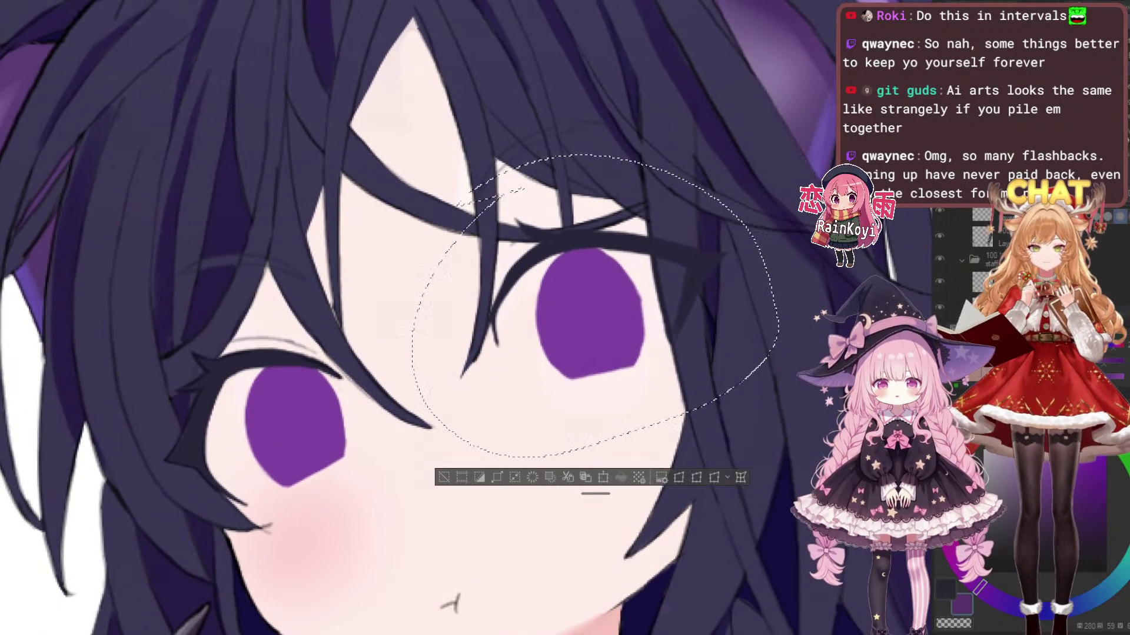
pyautogui.hotkey('ctrl', 'd')
pyautogui.moveTo(533, 187)
pyautogui.mouseDown()
pyautogui.moveTo(447, 456)
pyautogui.moveTo(529, 179)
pyautogui.moveTo(481, 200)
pyautogui.mouseUp()
pyautogui.hotkey('ctrl', 't')
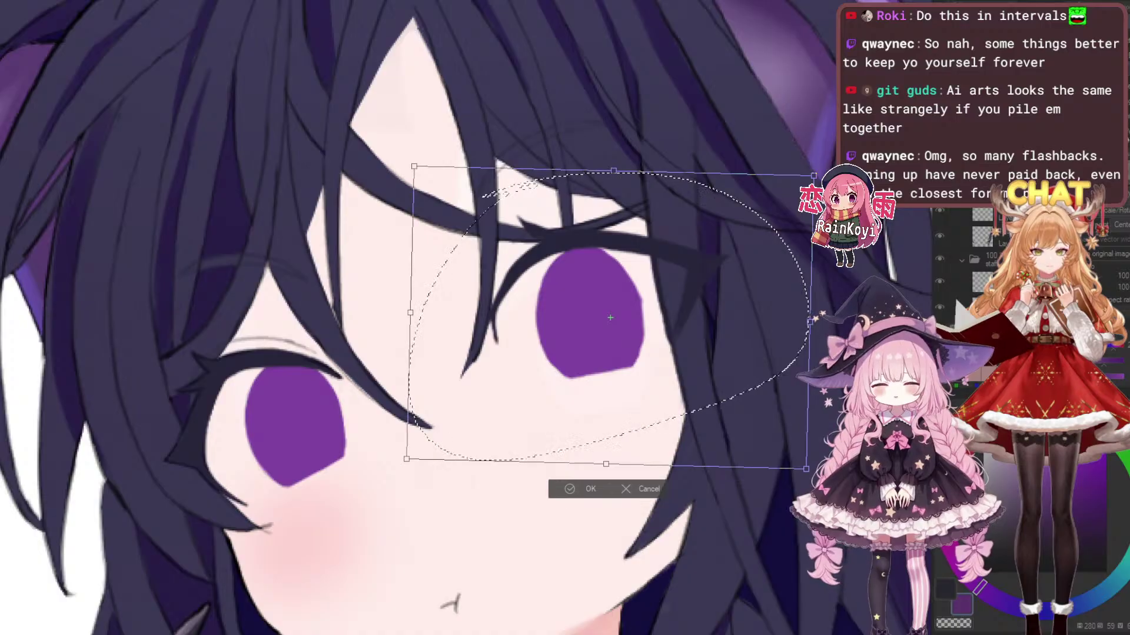
pyautogui.moveTo(610, 318); pyautogui.dragTo(608, 316)
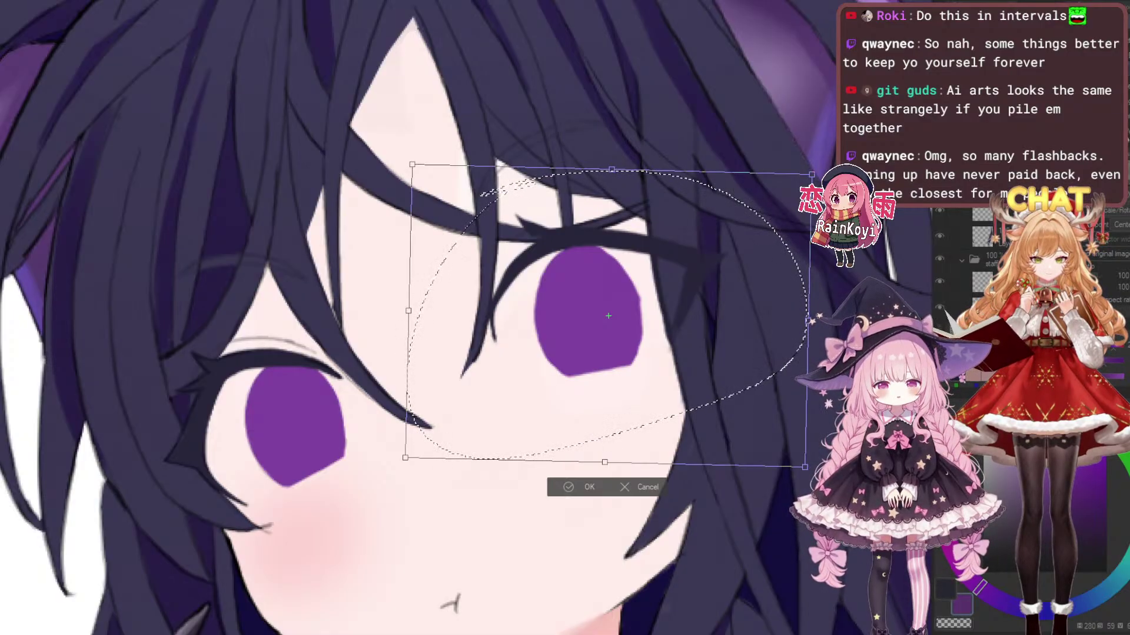
pyautogui.press('Up')
pyautogui.press('Up')
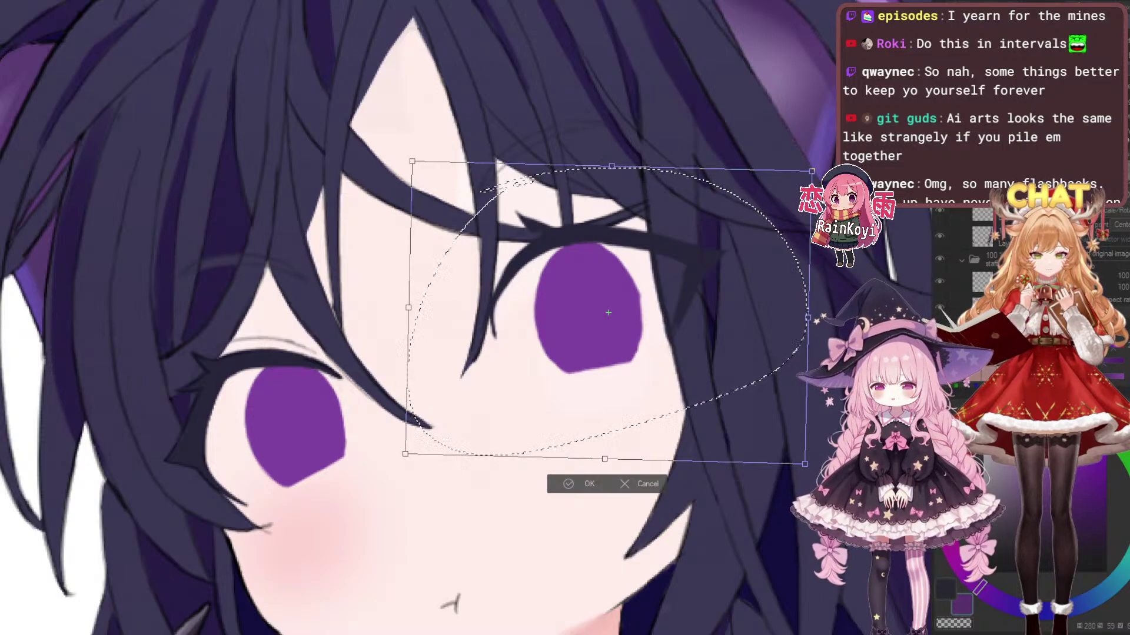
pyautogui.press('Return')
pyautogui.hotkey('ctrl', 'd')
# Check the placement of both irises on the face from several viewing distances
pyautogui.scroll(-4, 699, 326)
pyautogui.scroll(2, 694, 355)
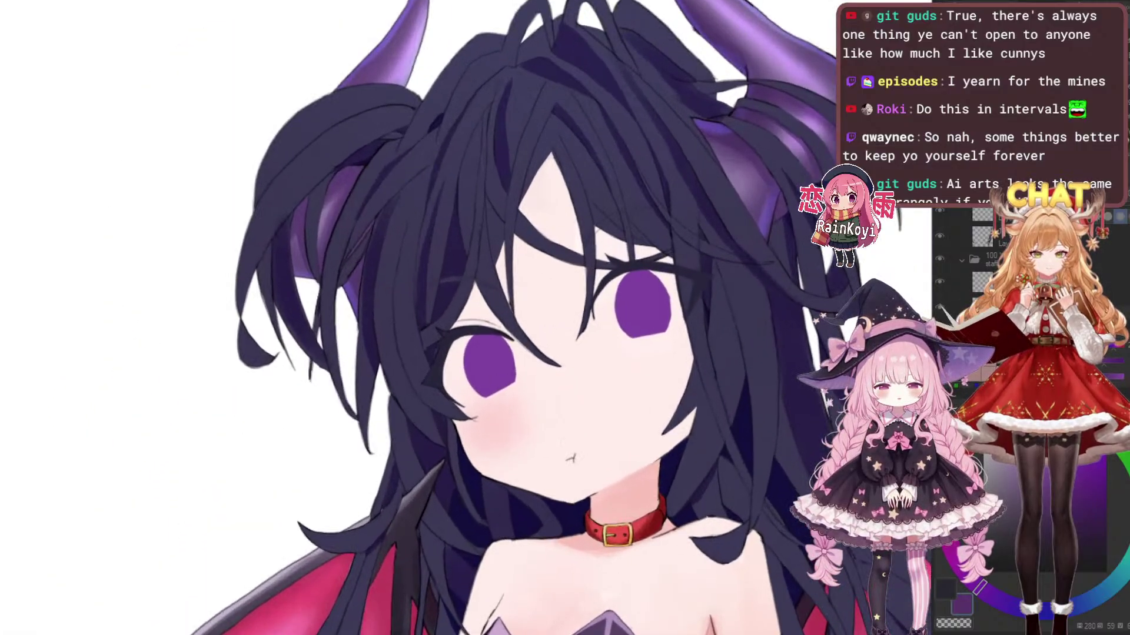
pyautogui.hotkey('ctrl', '+')
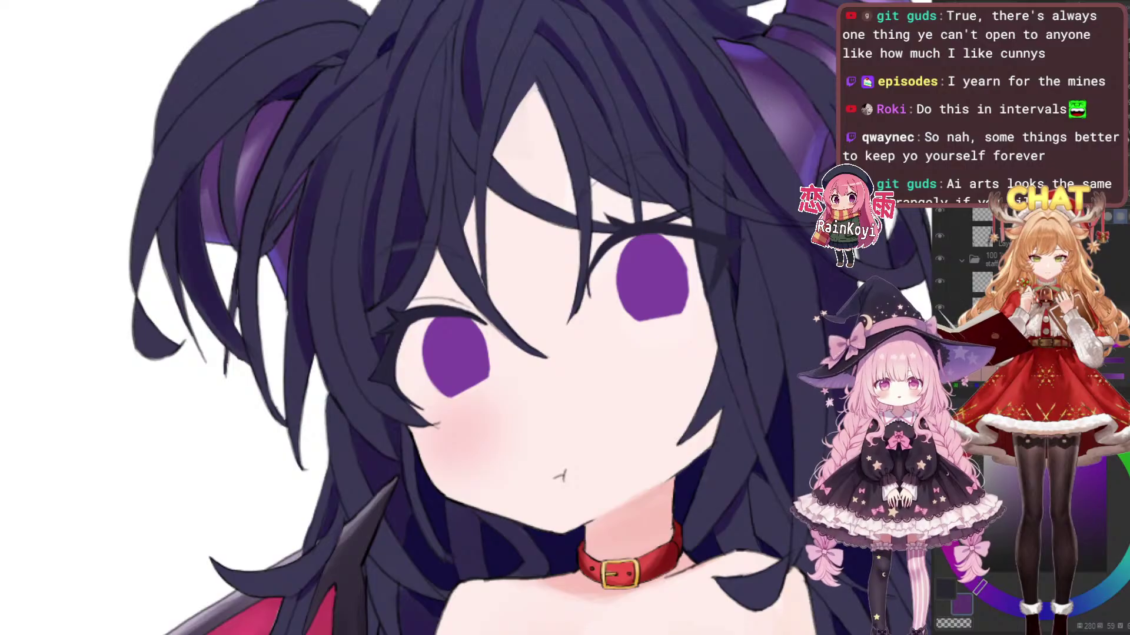
pyautogui.scroll(-3, 681, 378)
pyautogui.scroll(3, 681, 379)
pyautogui.scroll(-1, 680, 379)
pyautogui.scroll(1, 681, 379)
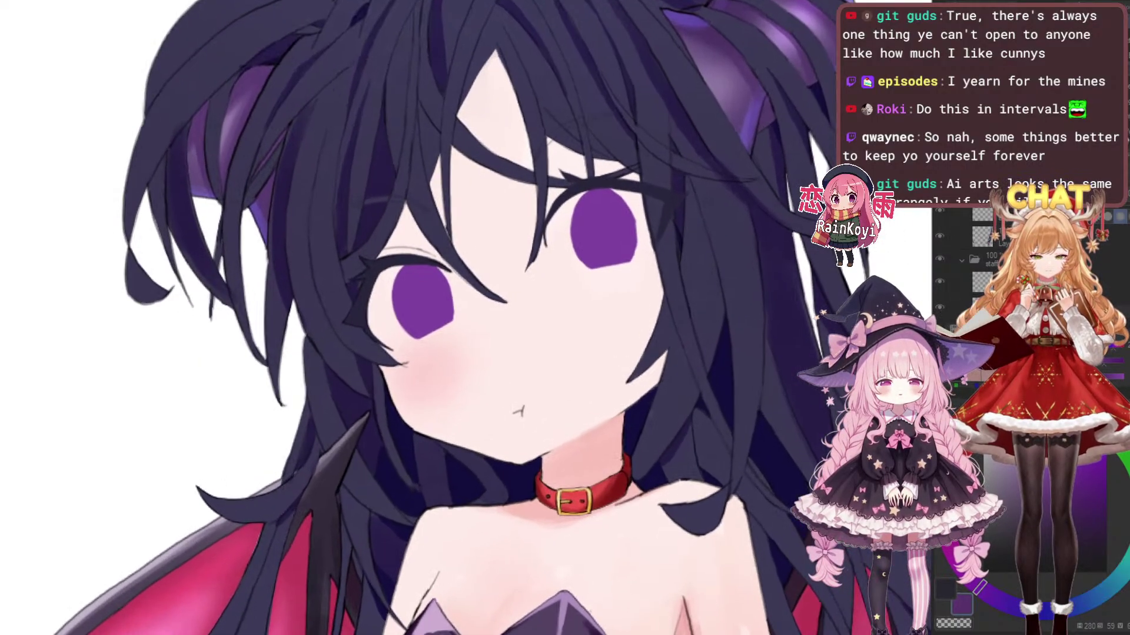
pyautogui.scroll(1, 680, 378)
pyautogui.scroll(-2, 681, 378)
pyautogui.scroll(2, 681, 379)
# Select the left iris again and rotate it very slightly clockwise
pyautogui.moveTo(681, 378); pyautogui.dragTo(699, 417)
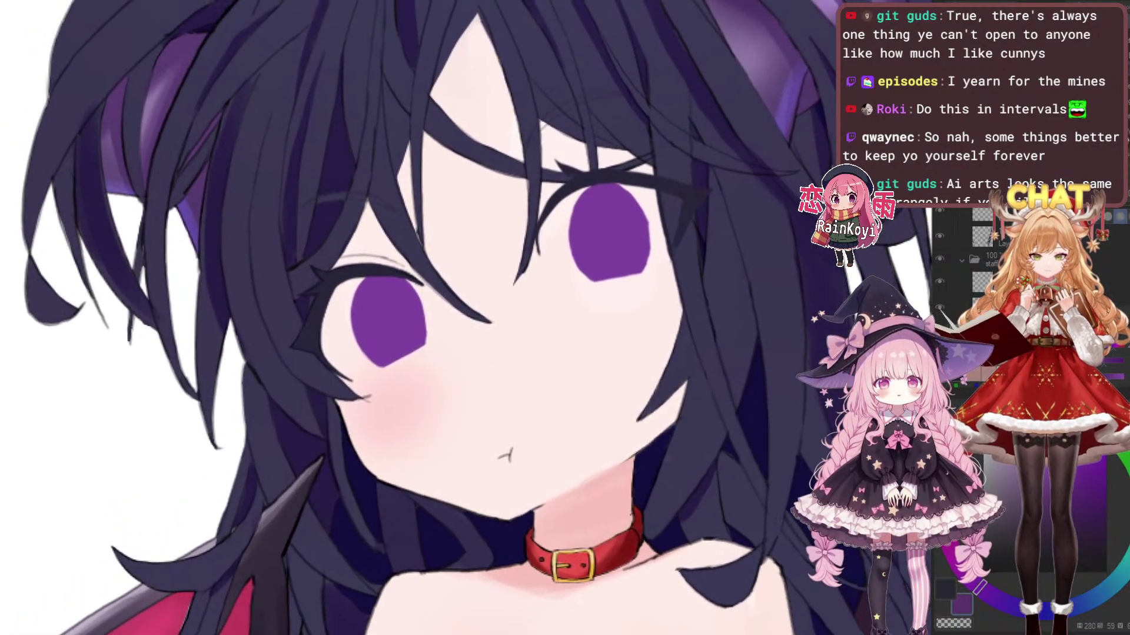
pyautogui.scroll(1, 453, 318)
pyautogui.moveTo(238, 211)
pyautogui.mouseDown()
pyautogui.moveTo(253, 429)
pyautogui.moveTo(385, 223)
pyautogui.moveTo(413, 234)
pyautogui.mouseUp()
pyautogui.hotkey('ctrl', 't')
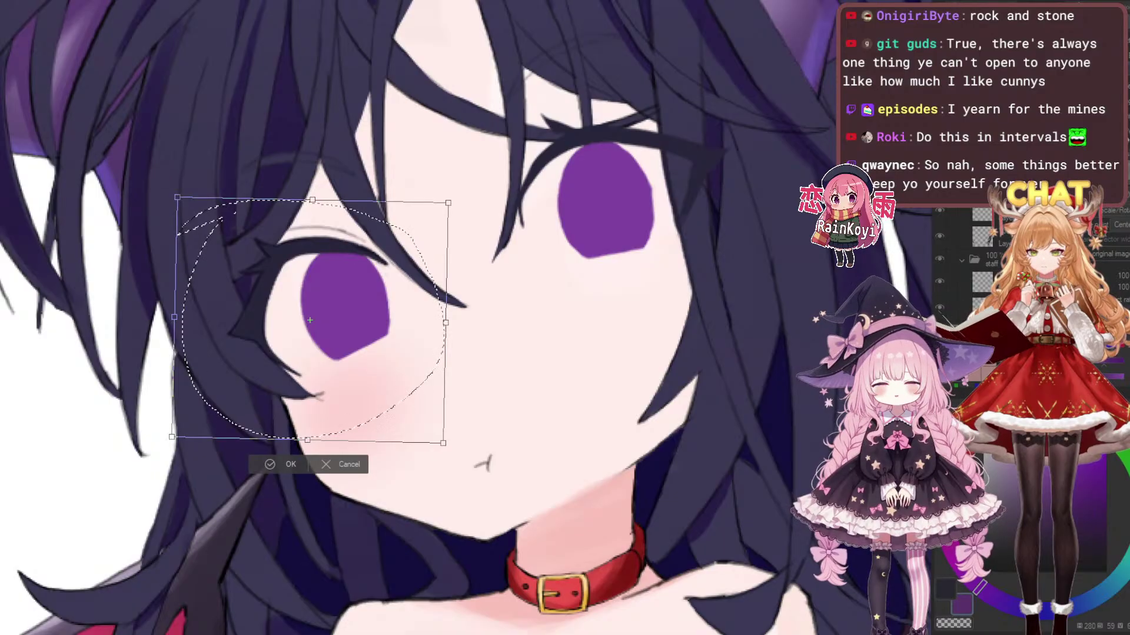
pyautogui.press('Return')
pyautogui.hotkey('ctrl', 'd')
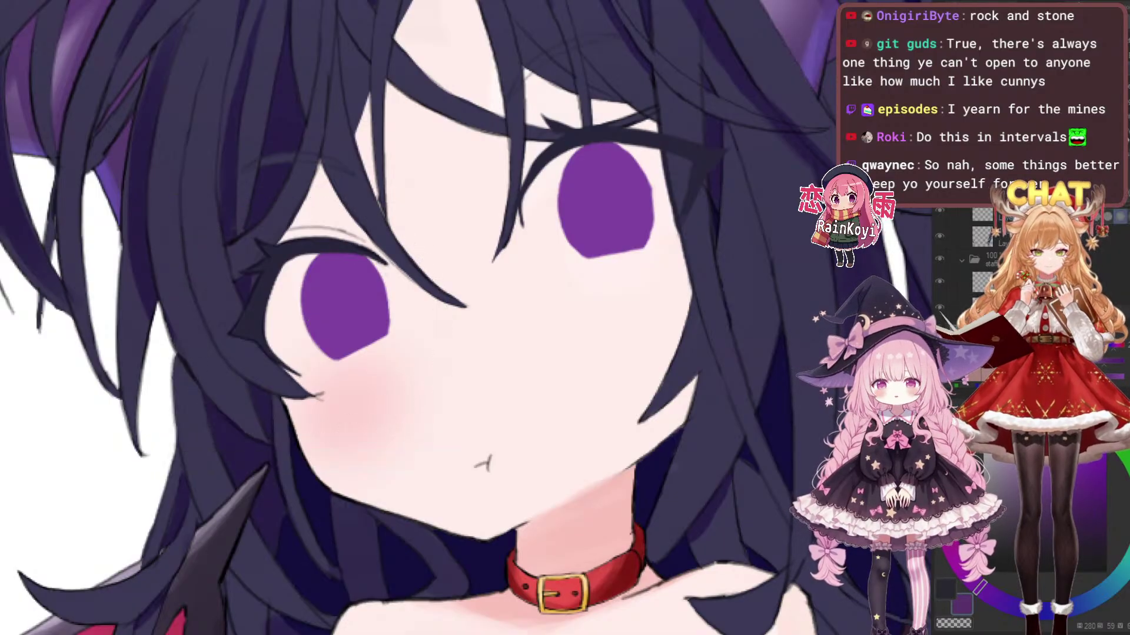
# Compare the eyes before and after the latest left iris adjustment, close up and with the whole head in view
pyautogui.scroll(-2, 708, 311)
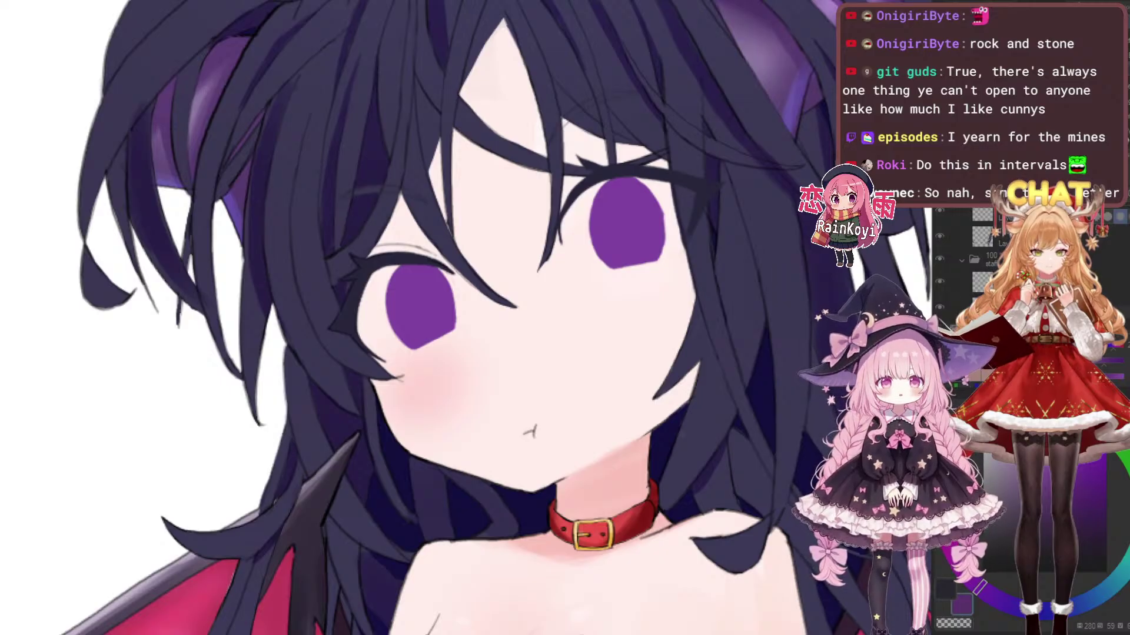
pyautogui.scroll(4, 730, 282)
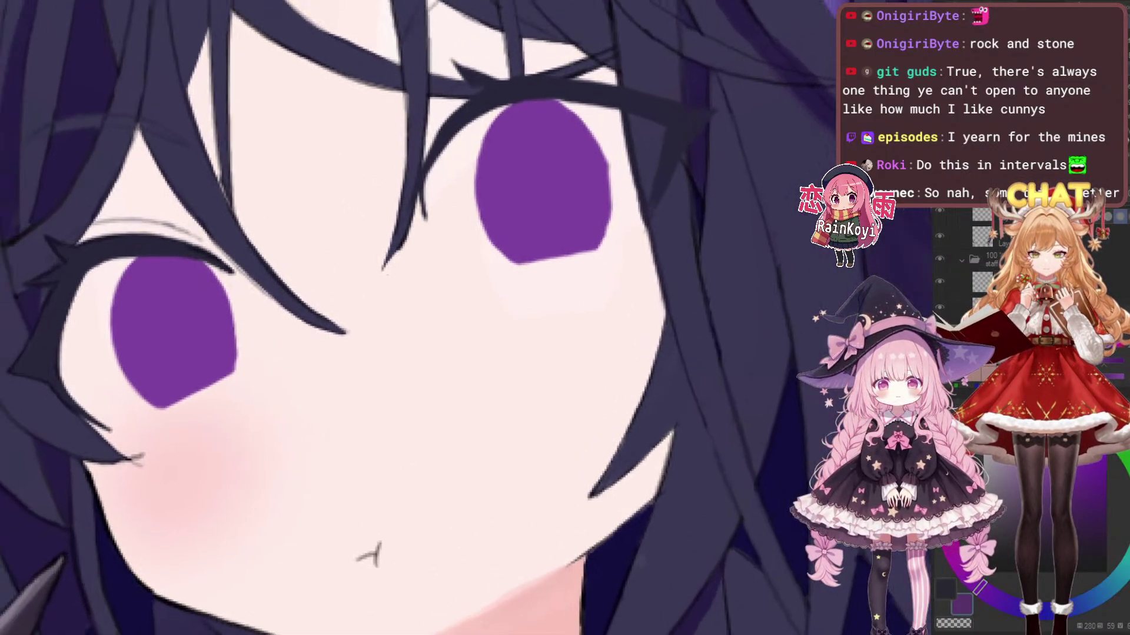
pyautogui.moveTo(411, 277); pyautogui.dragTo(409, 350)
pyautogui.hotkey('ctrl', 'z')
pyautogui.hotkey('ctrl', 'y')
pyautogui.hotkey('ctrl', 'z')
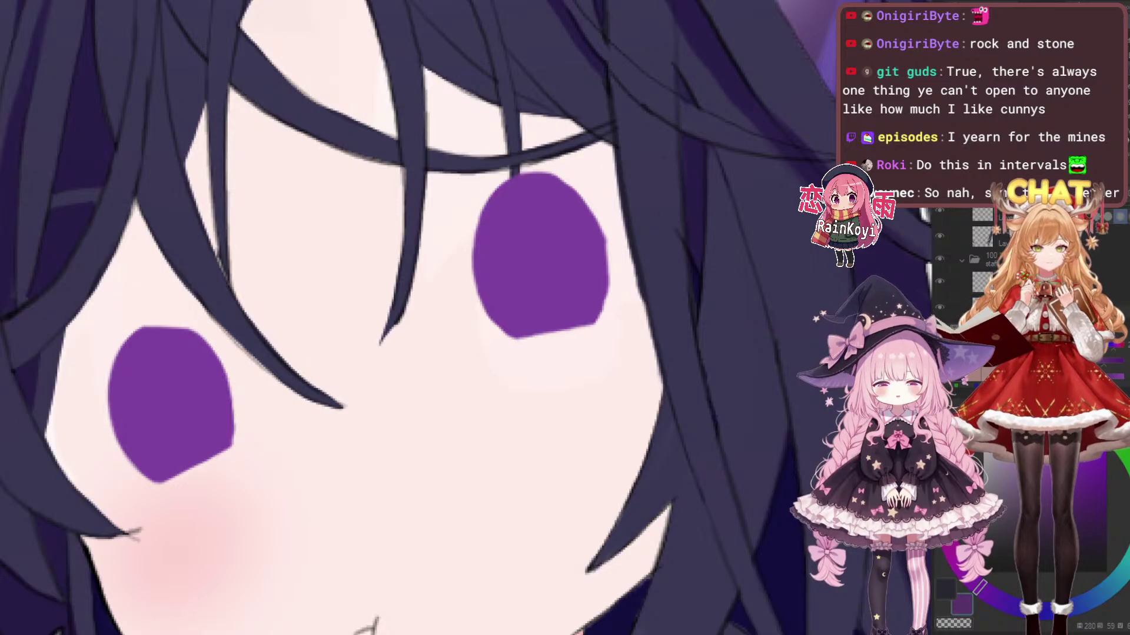
pyautogui.hotkey('ctrl', 'y')
pyautogui.scroll(-4, 576, 359)
pyautogui.scroll(3, 556, 353)
pyautogui.scroll(-3, 682, 329)
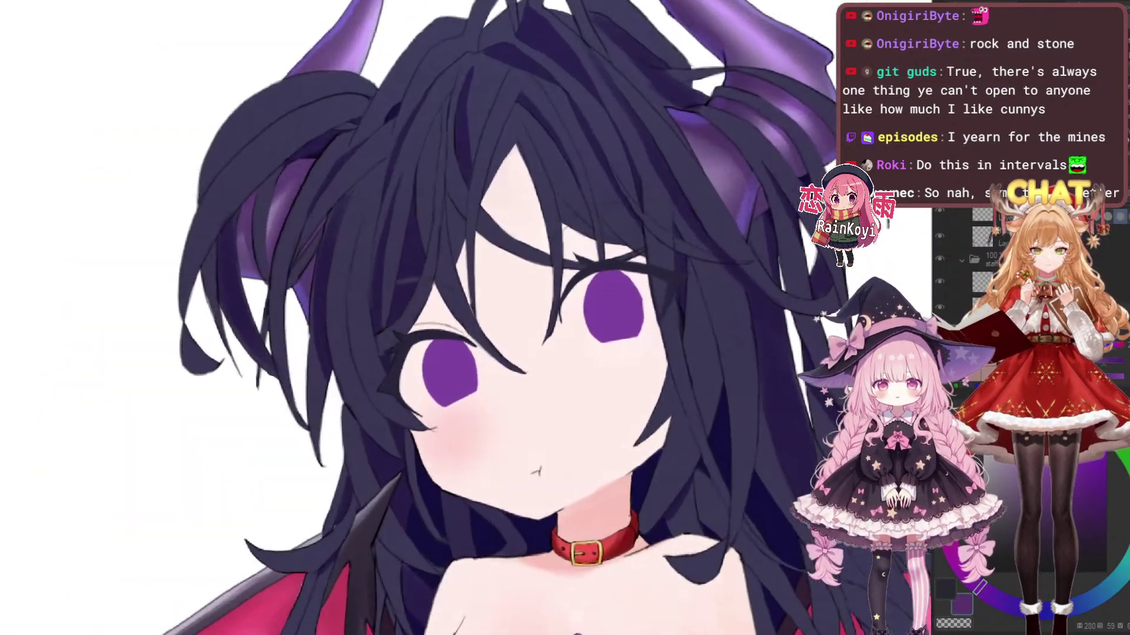
# Select the right iris, enlarge it very slightly and nudge it outward
pyautogui.scroll(2, 685, 289)
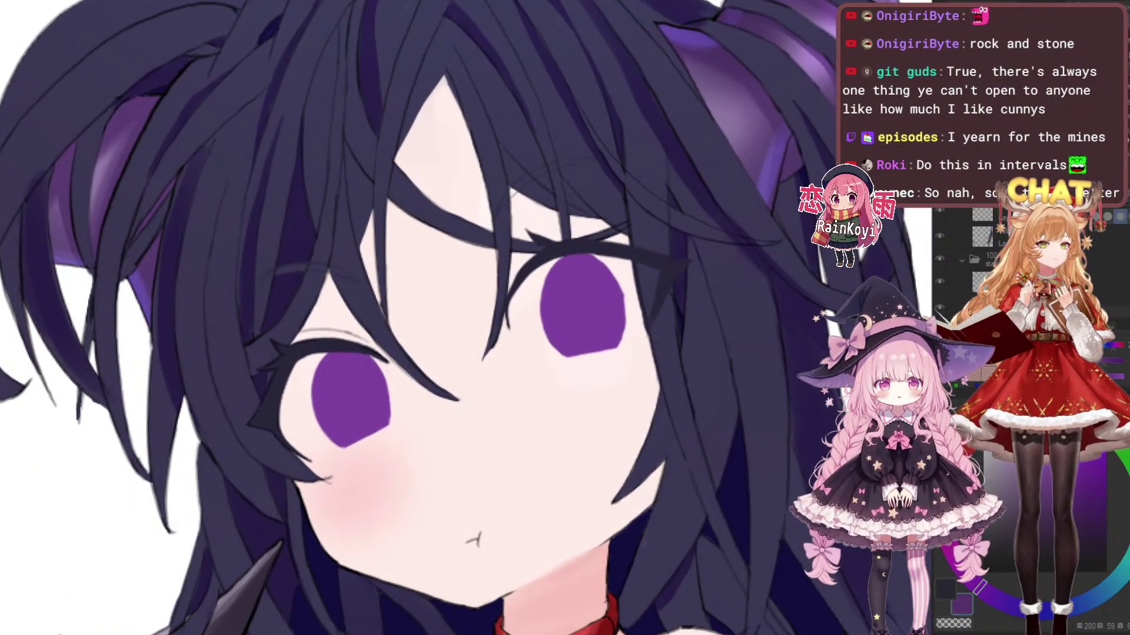
pyautogui.moveTo(548, 226); pyautogui.dragTo(512, 236)
pyautogui.hotkey('ctrl', 't')
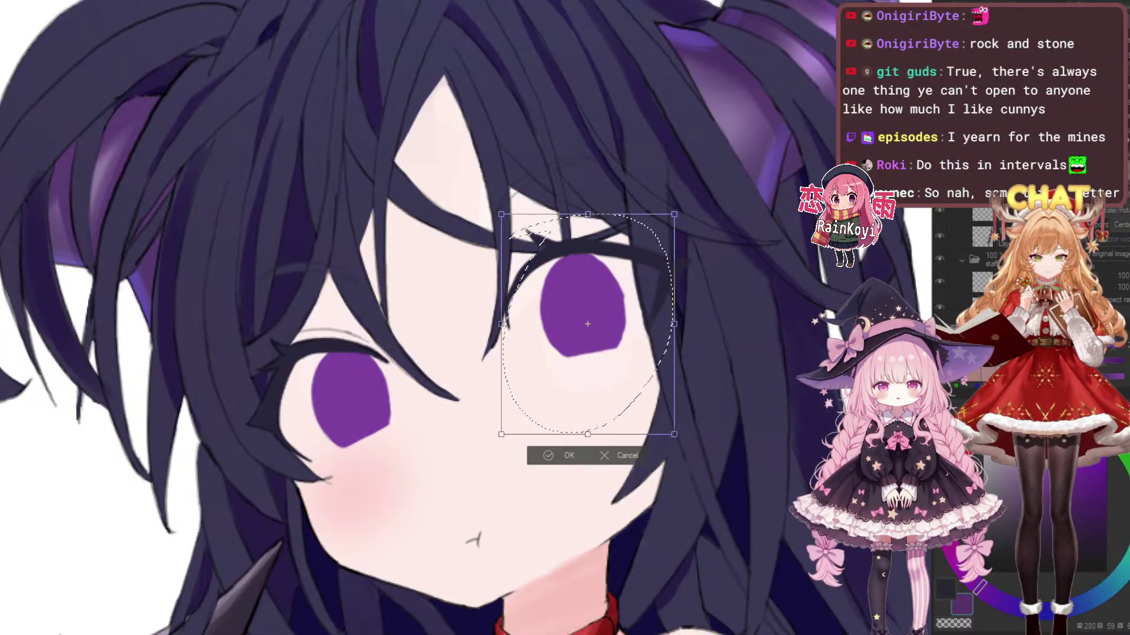
pyautogui.moveTo(501, 434); pyautogui.dragTo(500, 435)
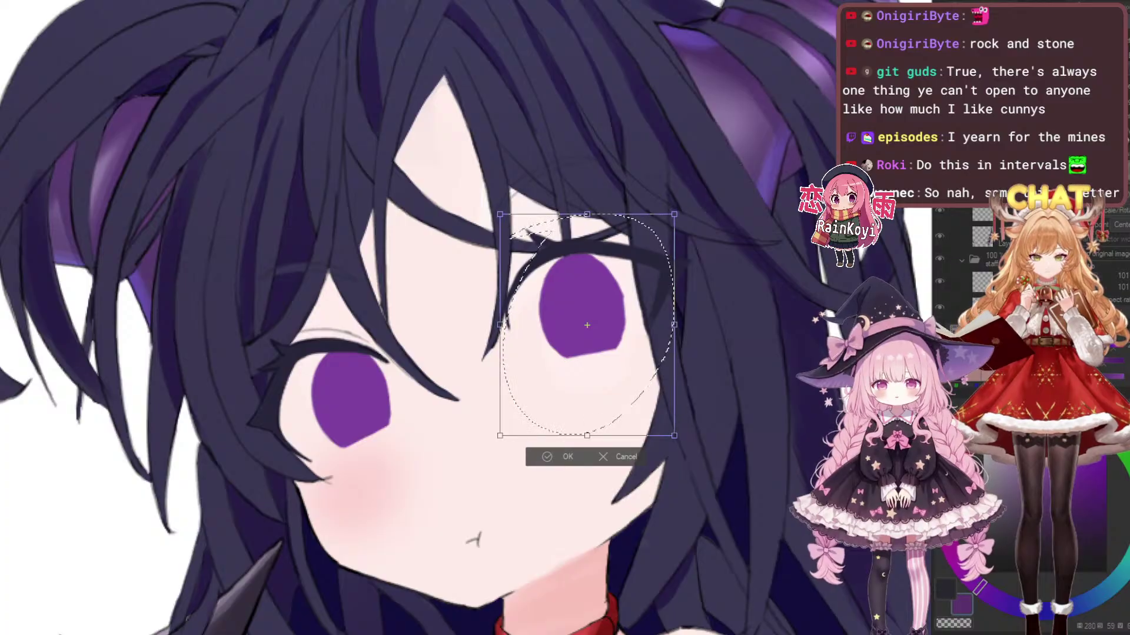
pyautogui.press('Right')
pyautogui.press('Right')
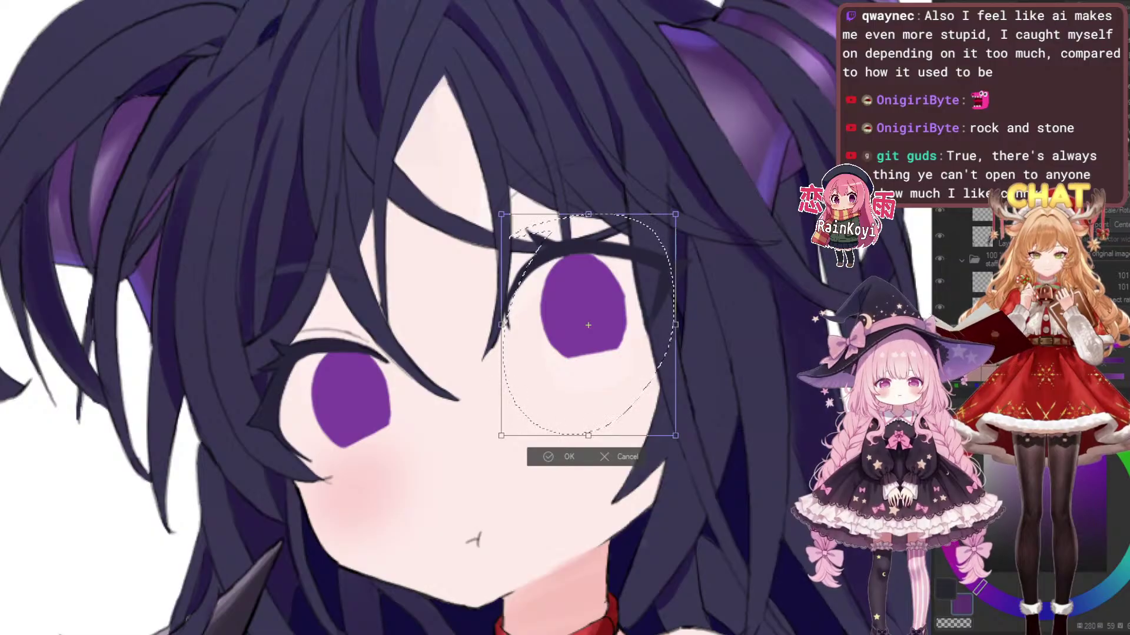
pyautogui.press('Return')
pyautogui.hotkey('ctrl', 'd')
# Apply the adjusted placement of the right iris and inspect its shape close up
pyautogui.moveTo(606, 369); pyautogui.dragTo(567, 403)
pyautogui.scroll(3, 567, 403)
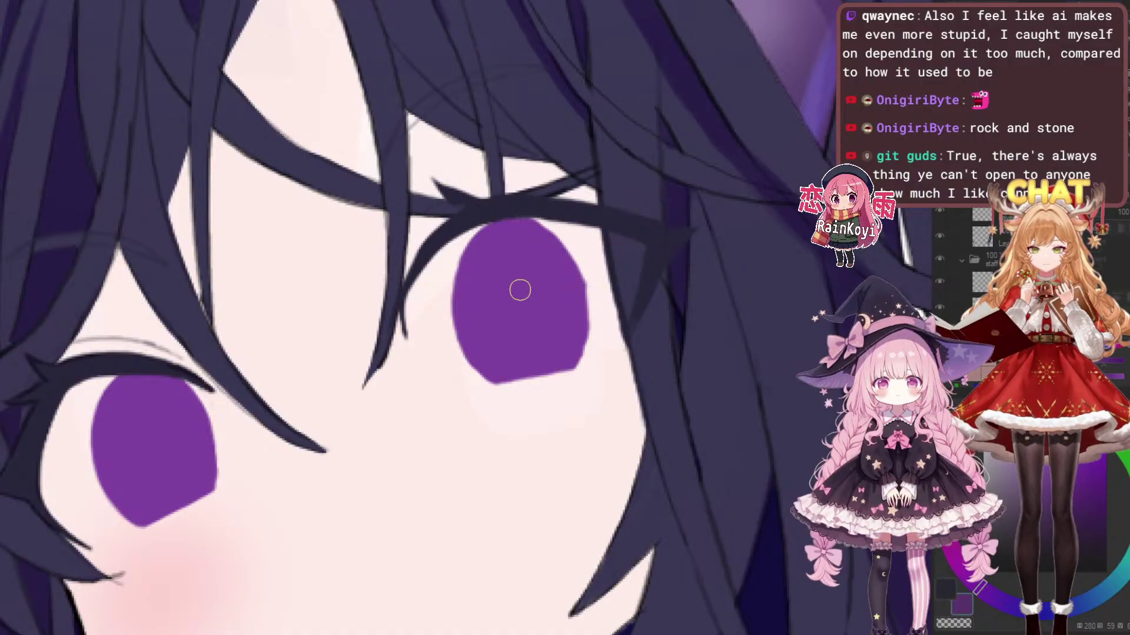
pyautogui.scroll(4, 535, 300)
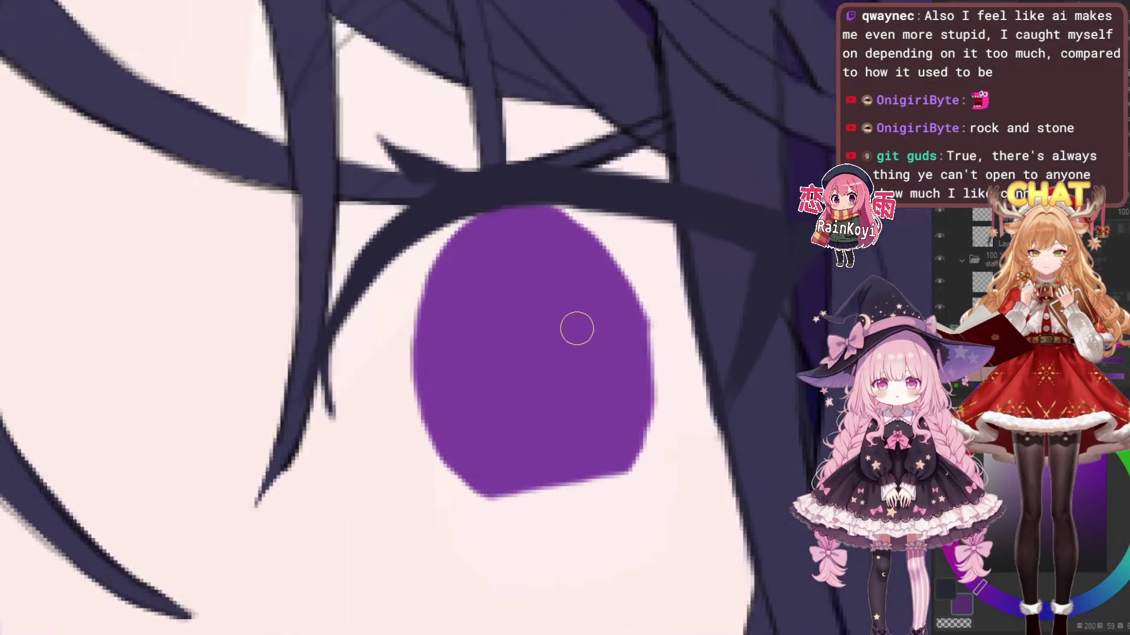
pyautogui.scroll(-3, 721, 363)
pyautogui.moveTo(575, 250)
pyautogui.mouseDown()
pyautogui.moveTo(544, 494)
pyautogui.moveTo(555, 237)
pyautogui.mouseUp()
pyautogui.moveTo(682, 253); pyautogui.dragTo(580, 235)
pyautogui.hotkey('ctrl', 't')
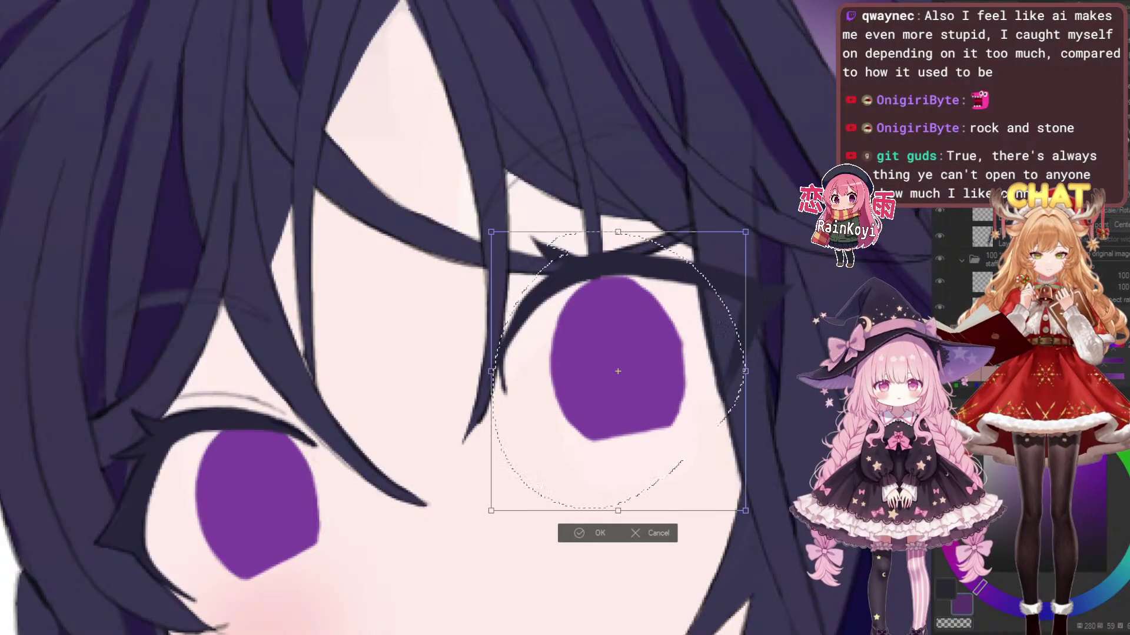
pyautogui.press('Escape')
pyautogui.hotkey('ctrl', 'd')
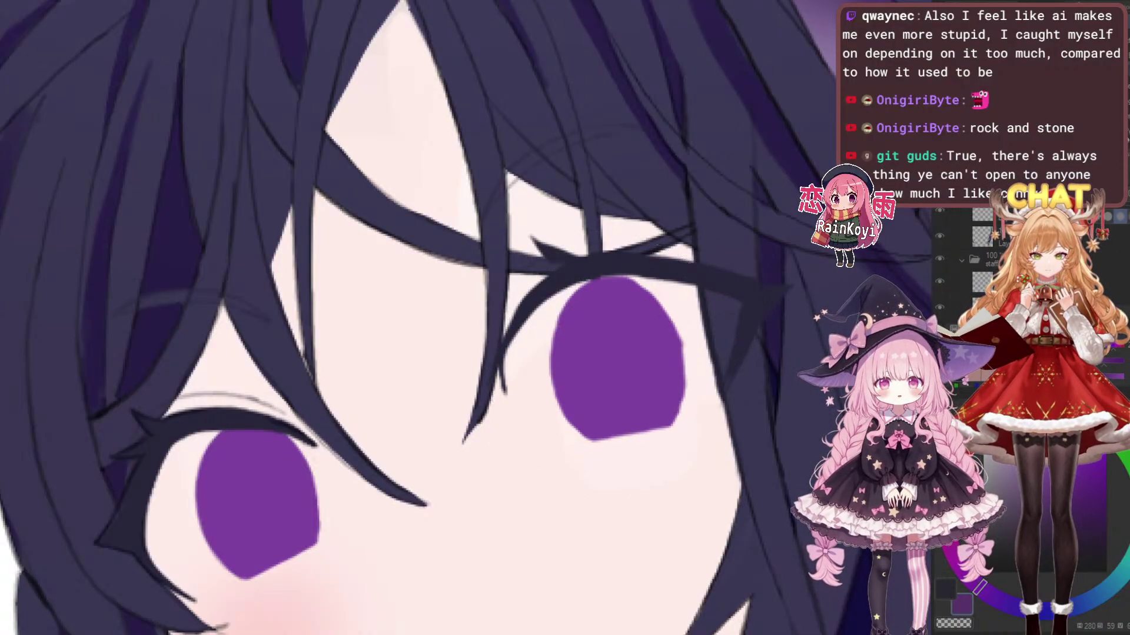
# Try to redraw the inner curve of the right eye's upper lash line
pyautogui.scroll(2, 568, 299)
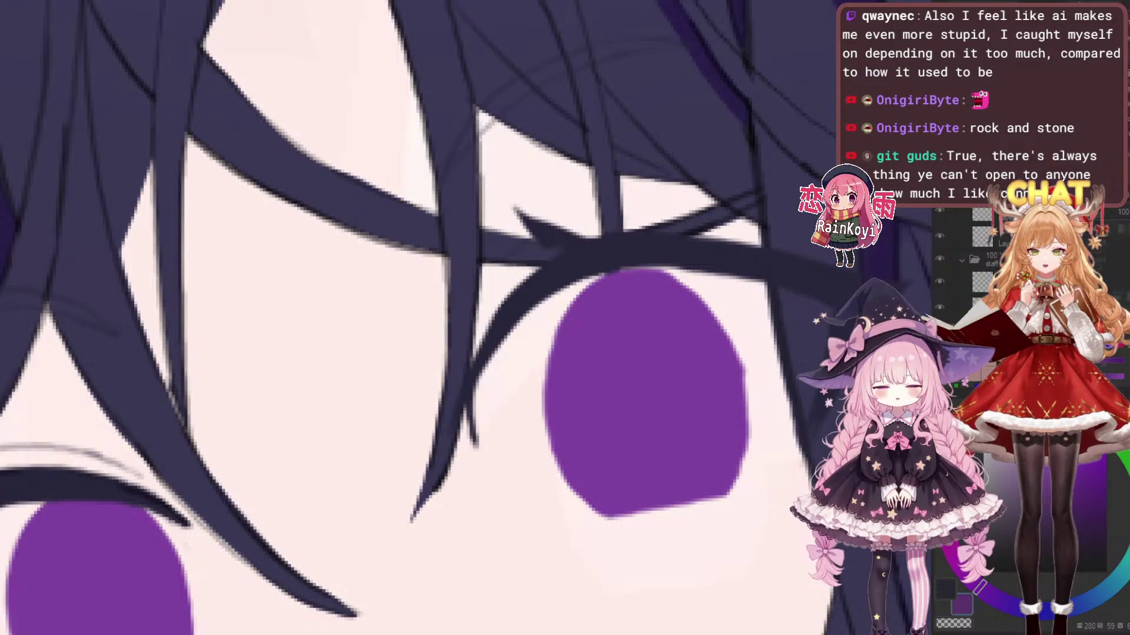
pyautogui.moveTo(470, 392); pyautogui.dragTo(569, 289)
pyautogui.hotkey('ctrl', 'z')
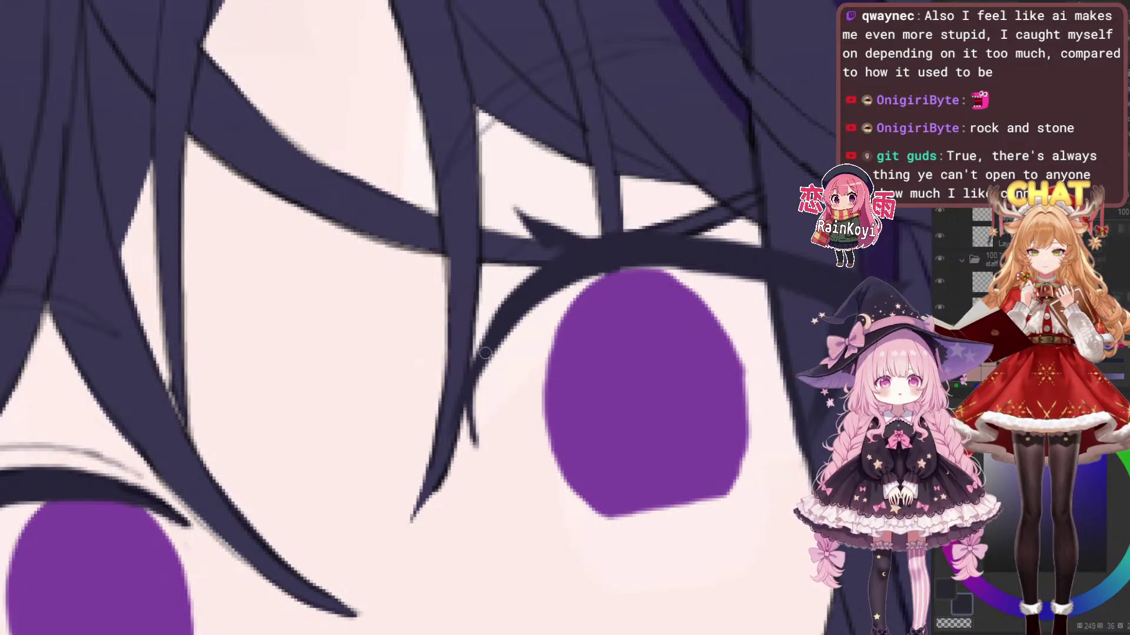
pyautogui.moveTo(471, 389)
pyautogui.mouseDown()
pyautogui.moveTo(563, 286)
pyautogui.moveTo(539, 284)
pyautogui.mouseUp()
pyautogui.hotkey('ctrl', 'z')
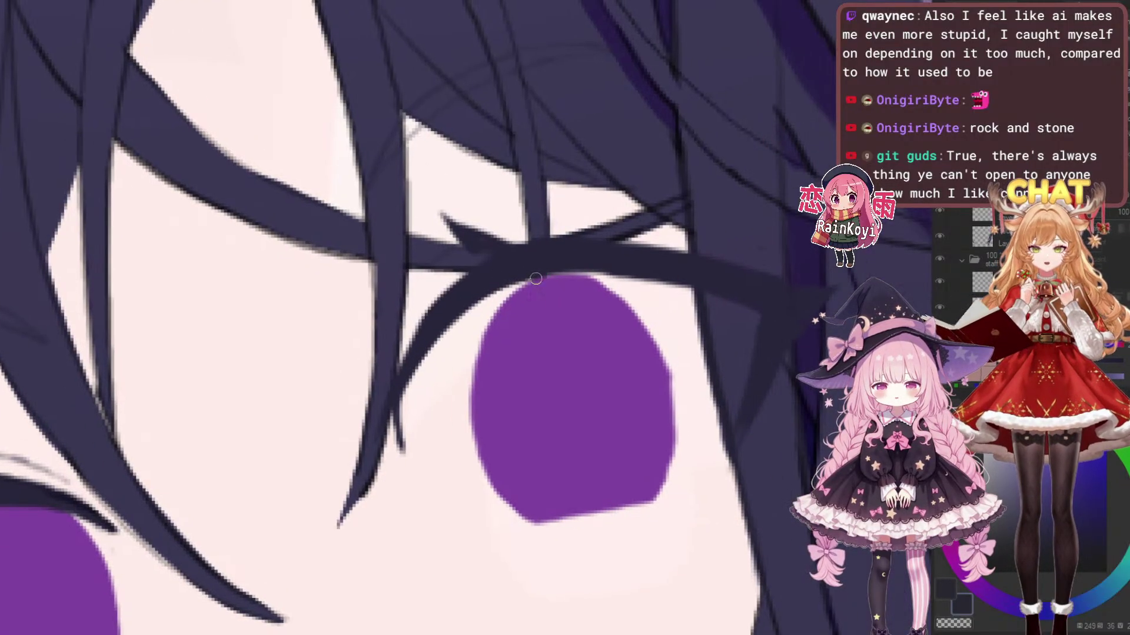
# Compare the face repeatedly with and without the irises, with both eyes in view
pyautogui.moveTo(735, 290); pyautogui.dragTo(671, 274)
pyautogui.moveTo(724, 299); pyautogui.dragTo(671, 289)
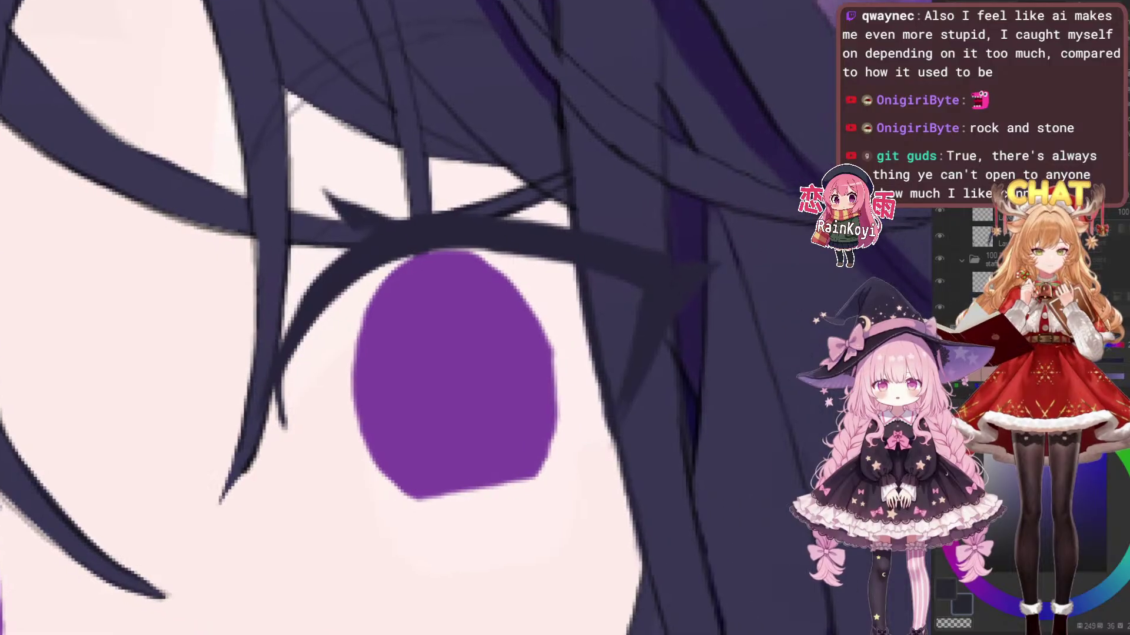
pyautogui.scroll(-2, 730, 304)
pyautogui.scroll(-2, 753, 276)
pyautogui.scroll(1, 753, 274)
pyautogui.hotkey('ctrl', 'z')
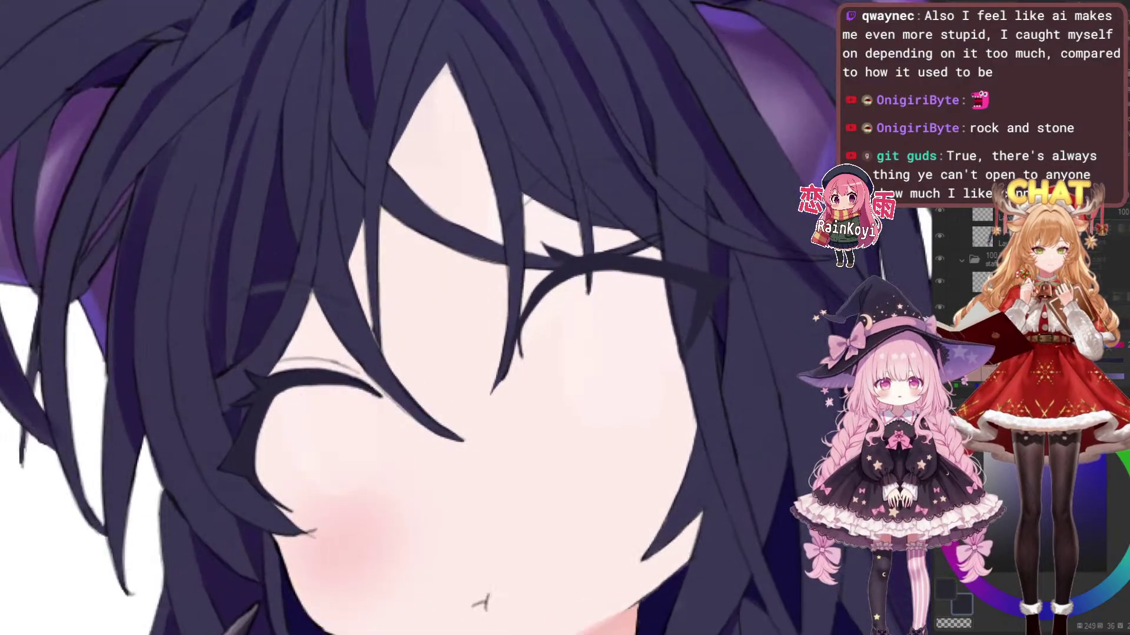
pyautogui.hotkey('ctrl', 'y')
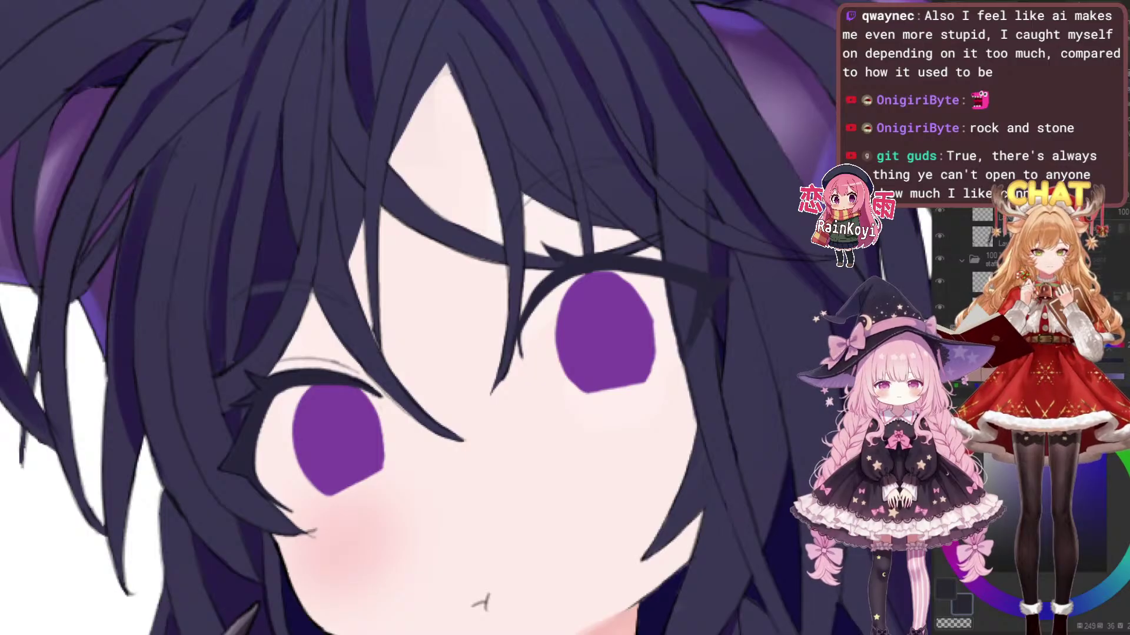
pyautogui.hotkey('ctrl', 'z')
pyautogui.hotkey('ctrl', 'y')
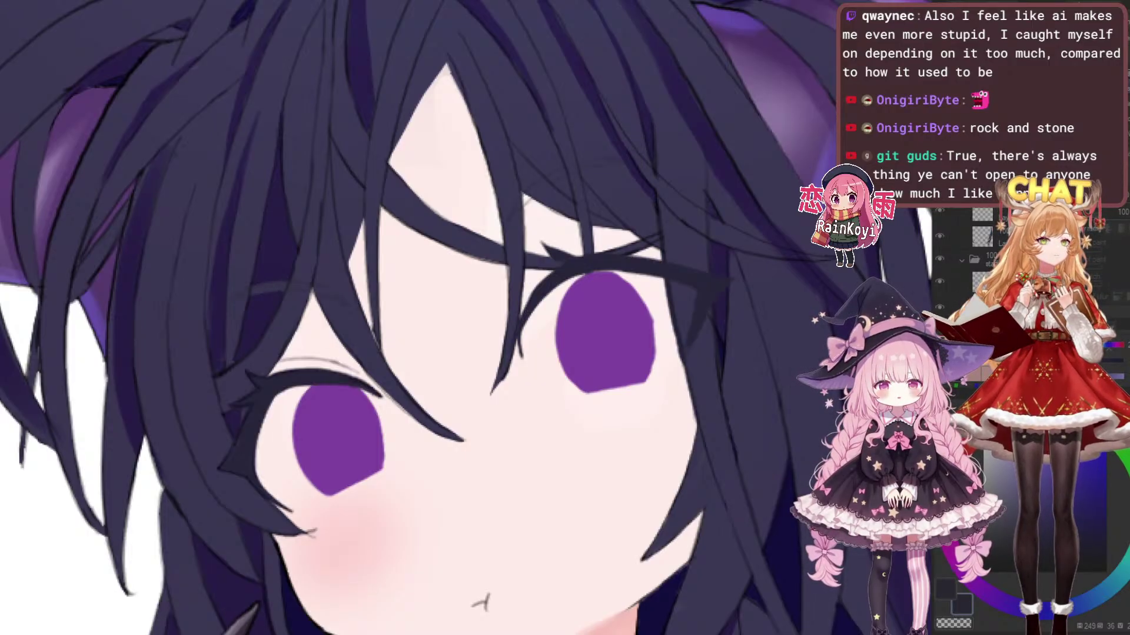
pyautogui.hotkey('ctrl', 'z')
pyautogui.hotkey('ctrl', 'y')
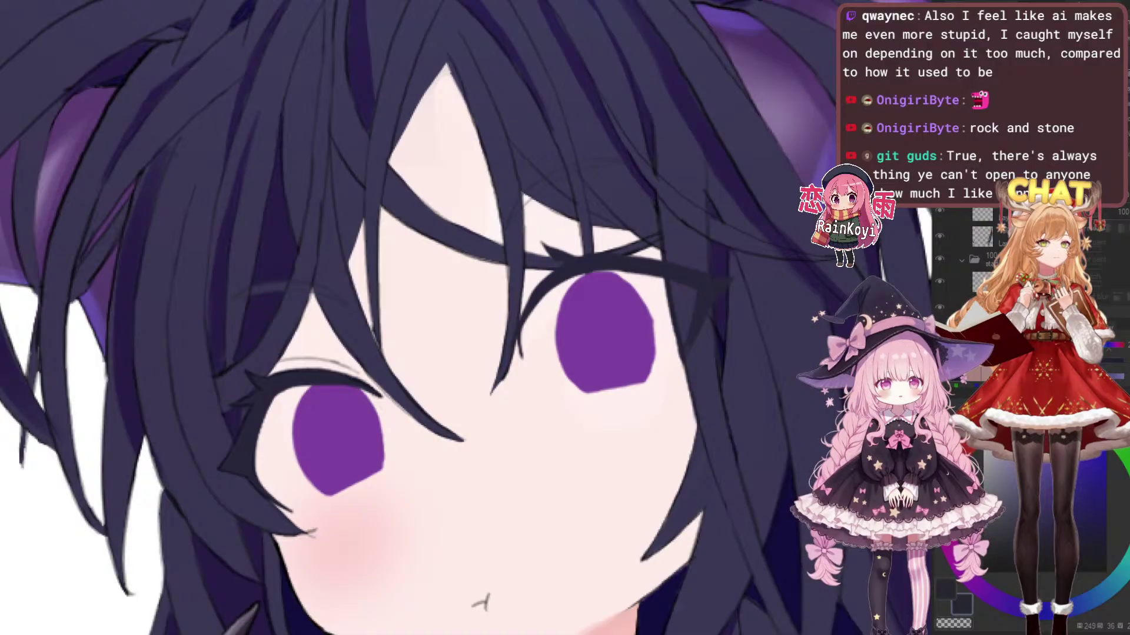
# Try replacing the spike above the inner part of the right eye's lash line with a flatter, lower one
pyautogui.moveTo(593, 292); pyautogui.dragTo(625, 289)
pyautogui.scroll(2, 625, 289)
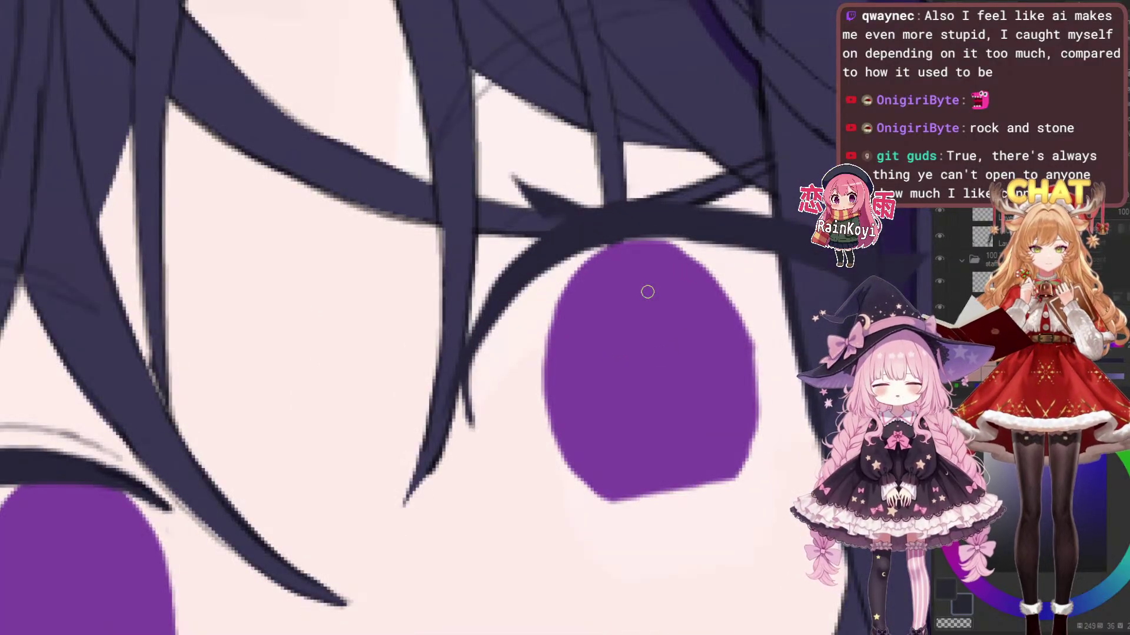
pyautogui.moveTo(553, 284); pyautogui.dragTo(587, 318)
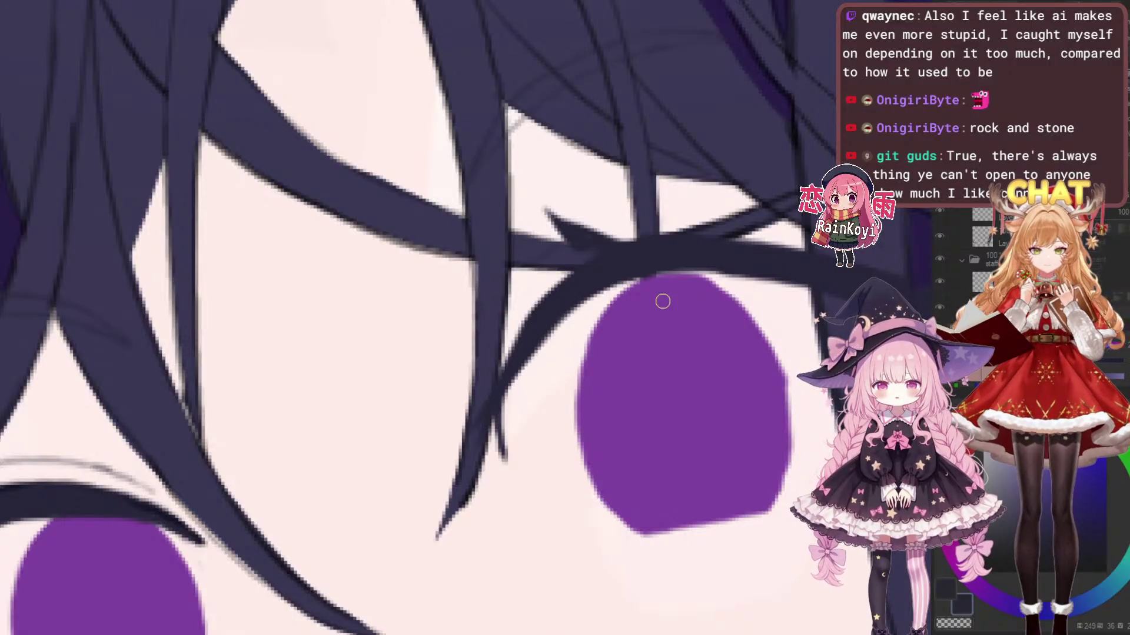
pyautogui.moveTo(557, 274)
pyautogui.mouseDown()
pyautogui.moveTo(502, 349)
pyautogui.moveTo(536, 307)
pyautogui.moveTo(503, 350)
pyautogui.moveTo(525, 327)
pyautogui.moveTo(583, 354)
pyautogui.mouseUp()
pyautogui.scroll(3, 561, 298)
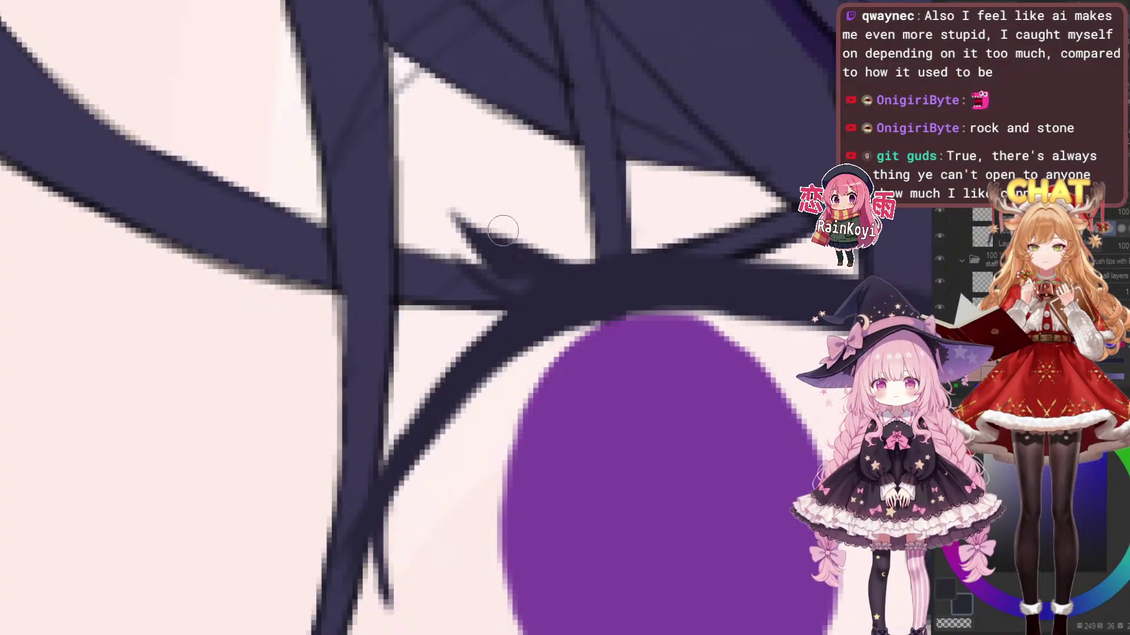
pyautogui.moveTo(444, 207); pyautogui.dragTo(566, 246)
pyautogui.press('p')
pyautogui.moveTo(431, 248); pyautogui.dragTo(572, 290)
pyautogui.hotkey('ctrl', 'z')
pyautogui.moveTo(437, 242)
pyautogui.mouseDown()
pyautogui.moveTo(517, 292)
pyautogui.moveTo(537, 276)
pyautogui.mouseUp()
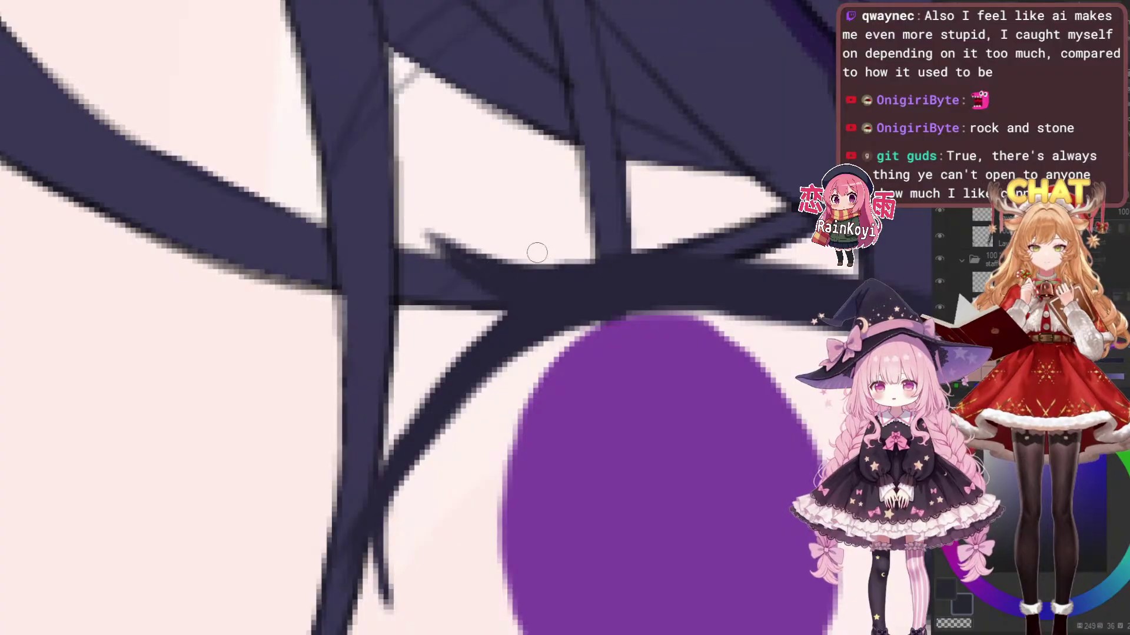
# Erase the spike above the right eye's lash line and draw a small lash beneath the eyebrow at its inner end
pyautogui.scroll(-4, 657, 234)
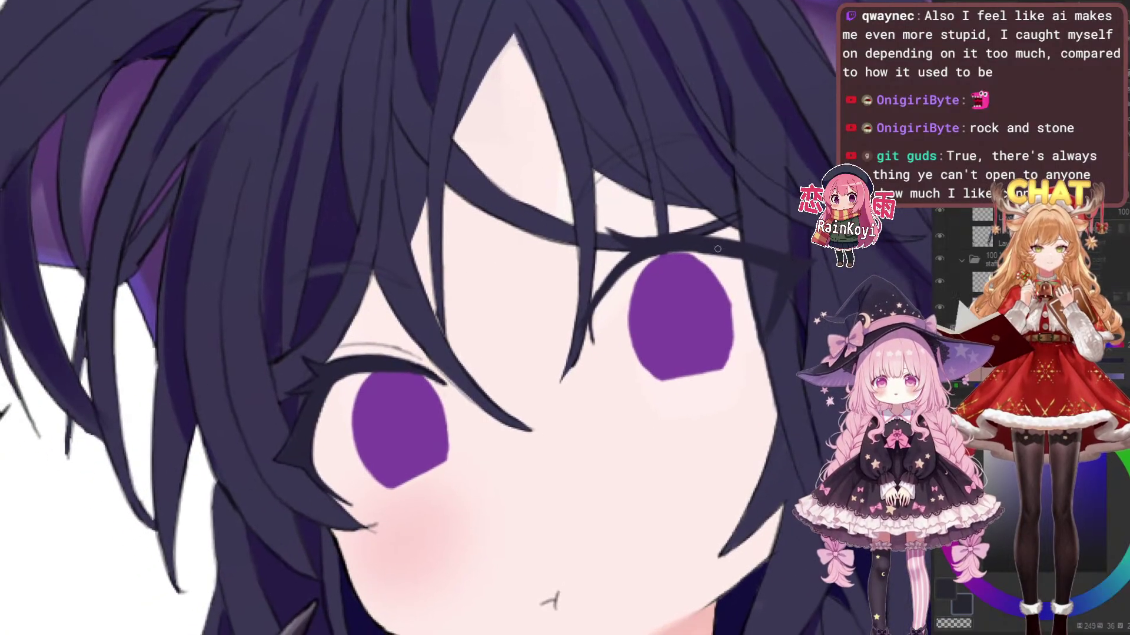
pyautogui.hotkey('ctrl', '+')
pyautogui.press('e')
pyautogui.moveTo(548, 219)
pyautogui.mouseDown()
pyautogui.moveTo(605, 222)
pyautogui.moveTo(526, 222)
pyautogui.mouseUp()
pyautogui.scroll(1, 504, 263)
pyautogui.press('p')
pyautogui.moveTo(446, 262)
pyautogui.mouseDown()
pyautogui.moveTo(542, 281)
pyautogui.moveTo(456, 266)
pyautogui.moveTo(550, 260)
pyautogui.moveTo(456, 267)
pyautogui.moveTo(555, 266)
pyautogui.moveTo(506, 264)
pyautogui.moveTo(529, 276)
pyautogui.mouseUp()
pyautogui.hotkey('ctrl', 'z')
pyautogui.hotkey('ctrl', 'z')
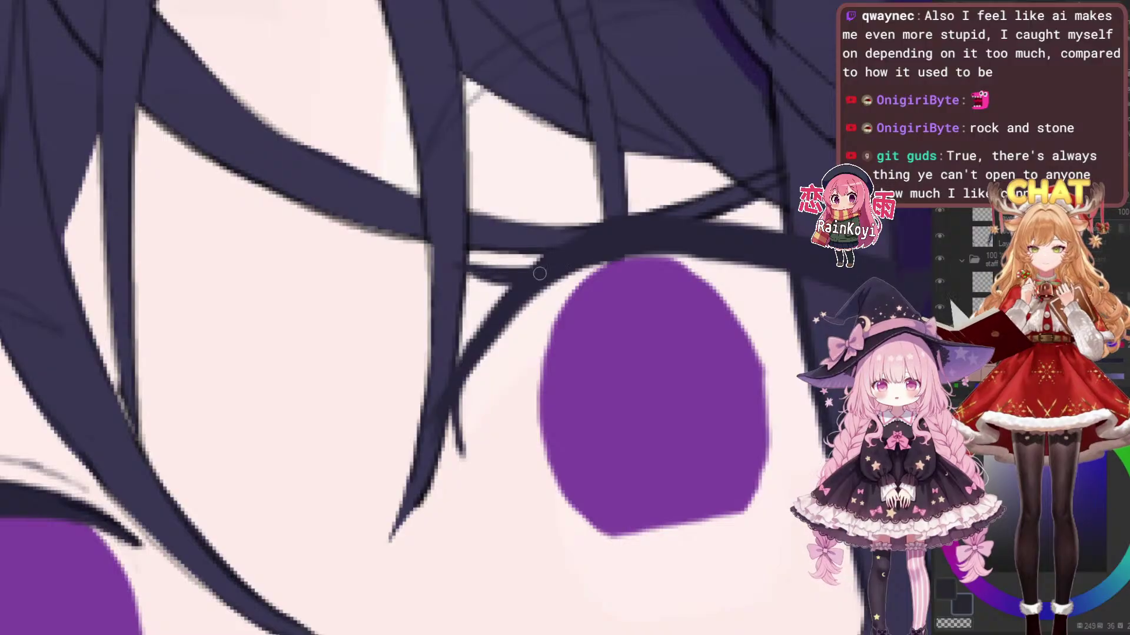
pyautogui.moveTo(583, 250); pyautogui.dragTo(570, 249)
pyautogui.scroll(-3, 518, 249)
pyautogui.scroll(2, 541, 247)
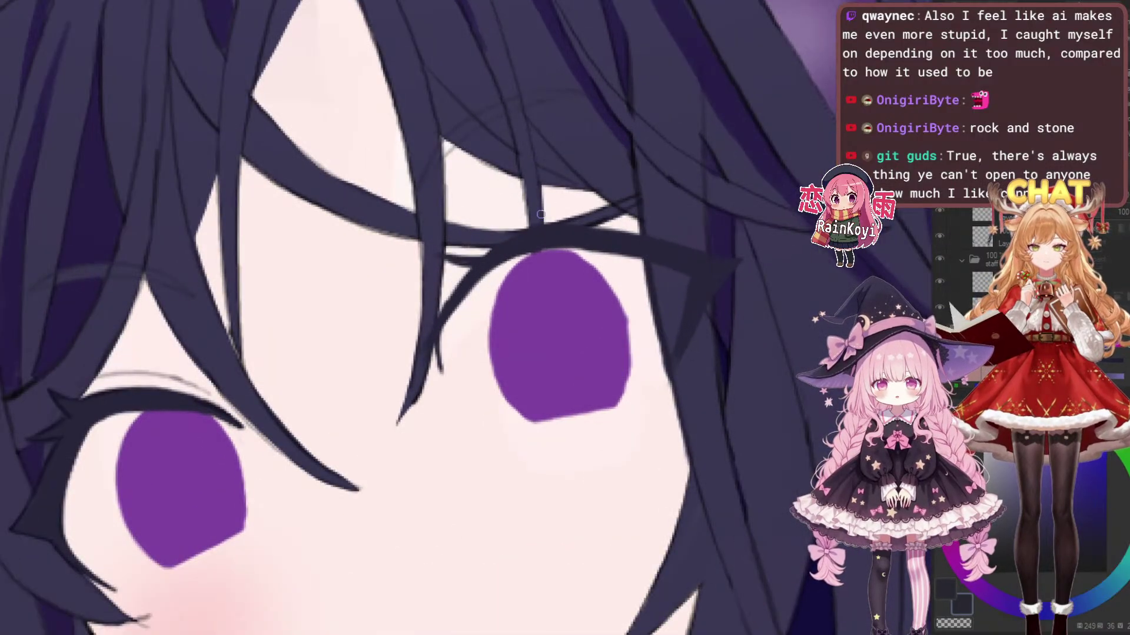
# Draw a thin, upward-pointing lash above the inner part of the right eye's upper lash line
pyautogui.scroll(2, 498, 211)
pyautogui.moveTo(505, 205); pyautogui.dragTo(530, 247)
pyautogui.hotkey('ctrl', 'z')
pyautogui.moveTo(498, 202)
pyautogui.mouseDown()
pyautogui.moveTo(549, 251)
pyautogui.moveTo(501, 205)
pyautogui.moveTo(572, 244)
pyautogui.moveTo(551, 223)
pyautogui.moveTo(498, 210)
pyautogui.moveTo(554, 245)
pyautogui.mouseUp()
pyautogui.moveTo(675, 199); pyautogui.dragTo(587, 199)
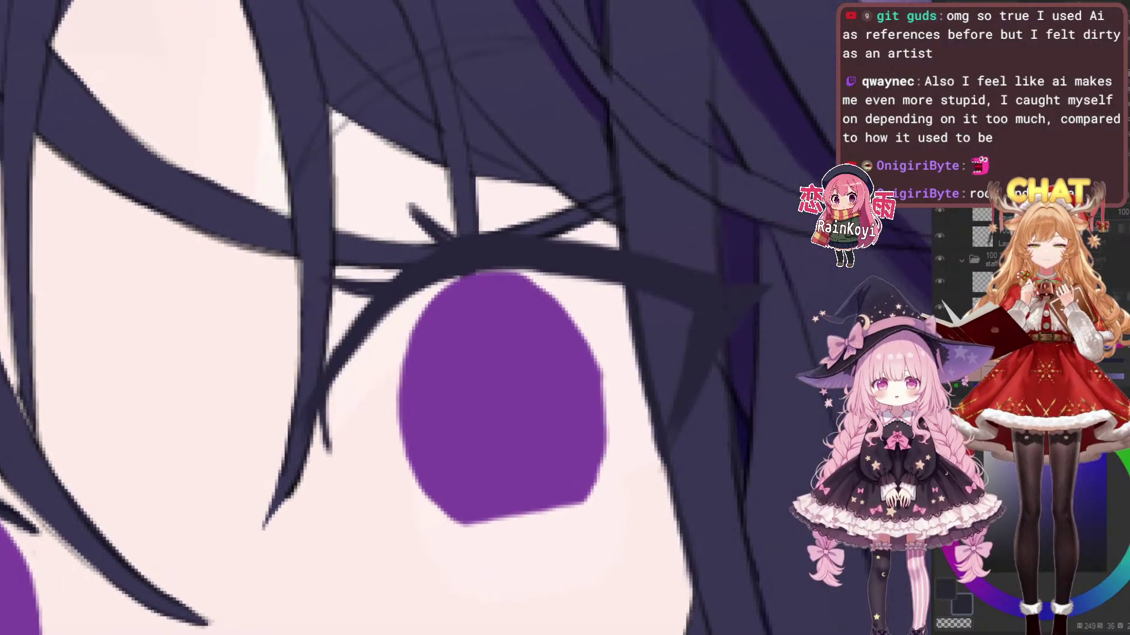
pyautogui.scroll(-2, 591, 197)
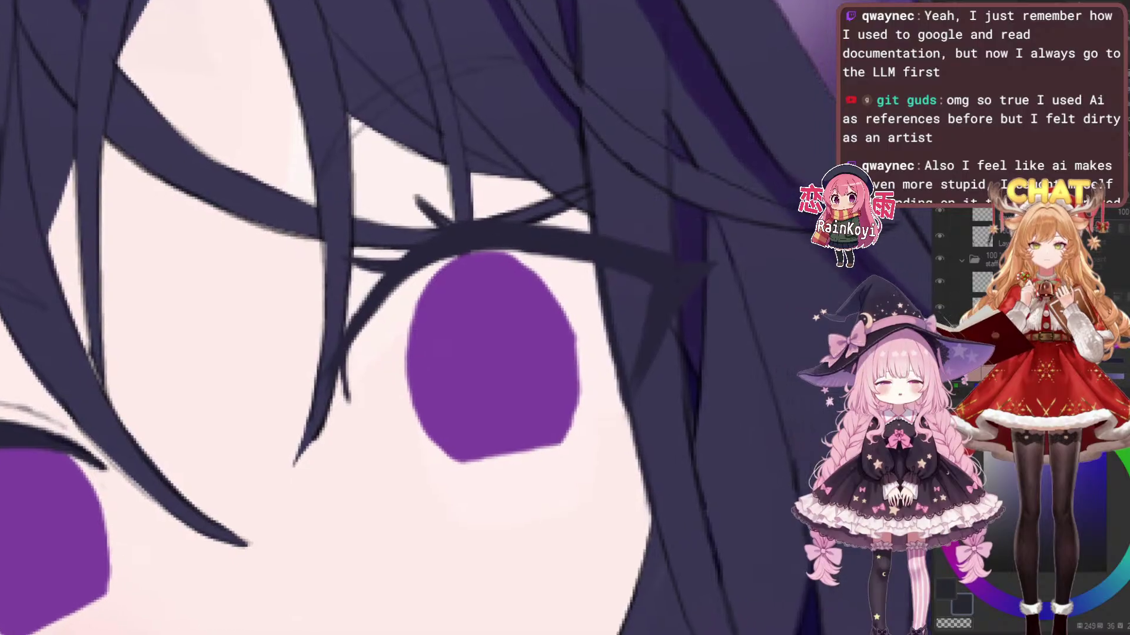
# Thicken the inner upward lash of the right eye and add a short tapered lash above the outer part of its lash line
pyautogui.scroll(2, 466, 317)
pyautogui.scroll(1, 539, 170)
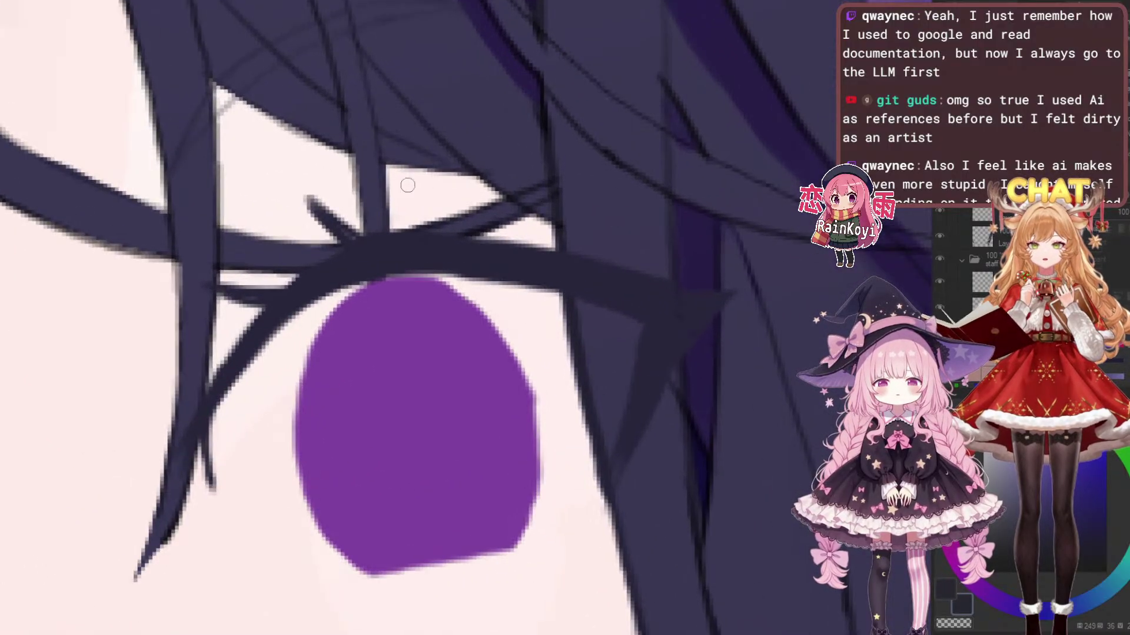
pyautogui.moveTo(321, 207); pyautogui.dragTo(362, 231)
pyautogui.moveTo(505, 228)
pyautogui.mouseDown()
pyautogui.moveTo(543, 226)
pyautogui.moveTo(557, 240)
pyautogui.moveTo(556, 220)
pyautogui.moveTo(537, 255)
pyautogui.mouseUp()
pyautogui.moveTo(560, 217); pyautogui.dragTo(549, 257)
pyautogui.moveTo(570, 217); pyautogui.dragTo(563, 254)
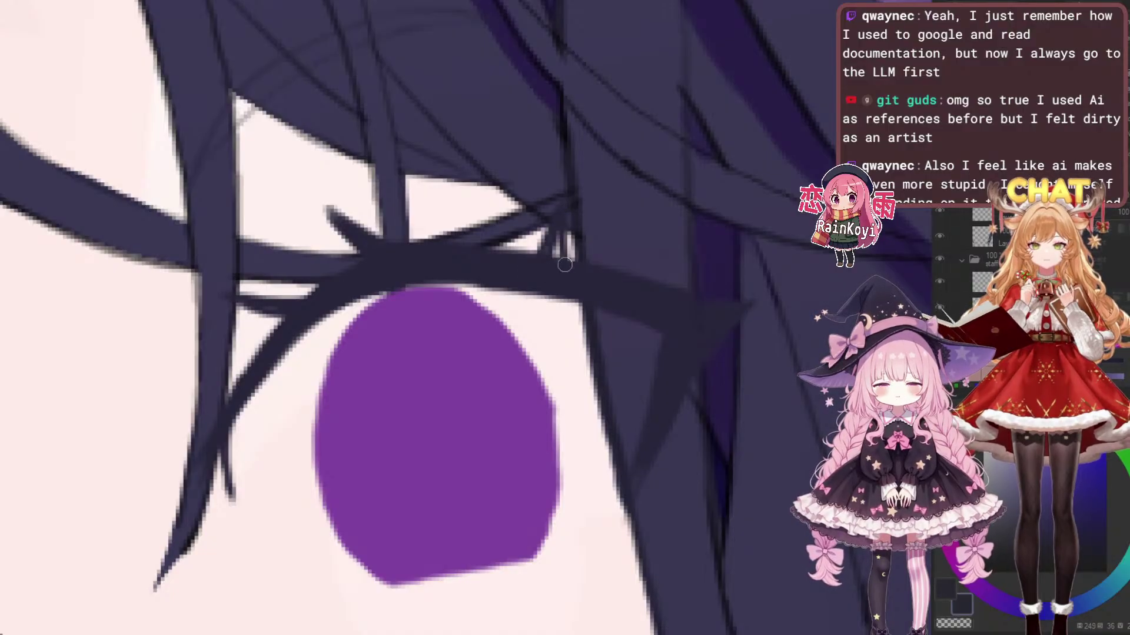
pyautogui.hotkey('ctrl', 'z')
pyautogui.moveTo(565, 215)
pyautogui.mouseDown()
pyautogui.moveTo(556, 255)
pyautogui.moveTo(539, 257)
pyautogui.mouseUp()
# Check the new lashes of the right eye close up and with the whole head in view
pyautogui.scroll(-3, 623, 201)
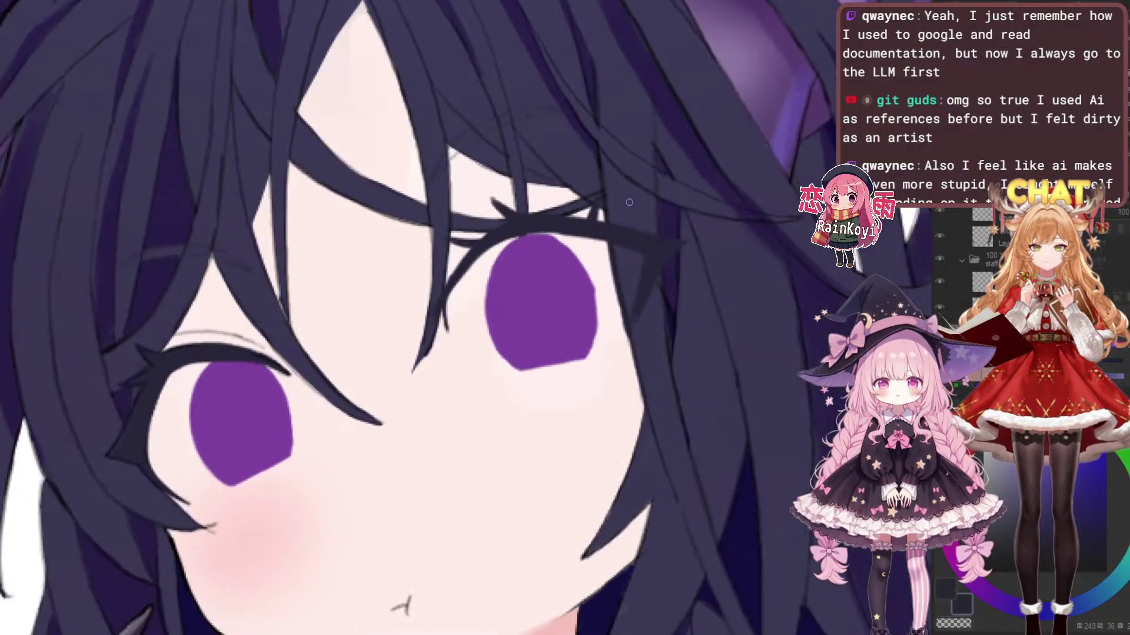
pyautogui.scroll(4, 619, 216)
pyautogui.scroll(-5, 553, 238)
pyautogui.scroll(6, 677, 217)
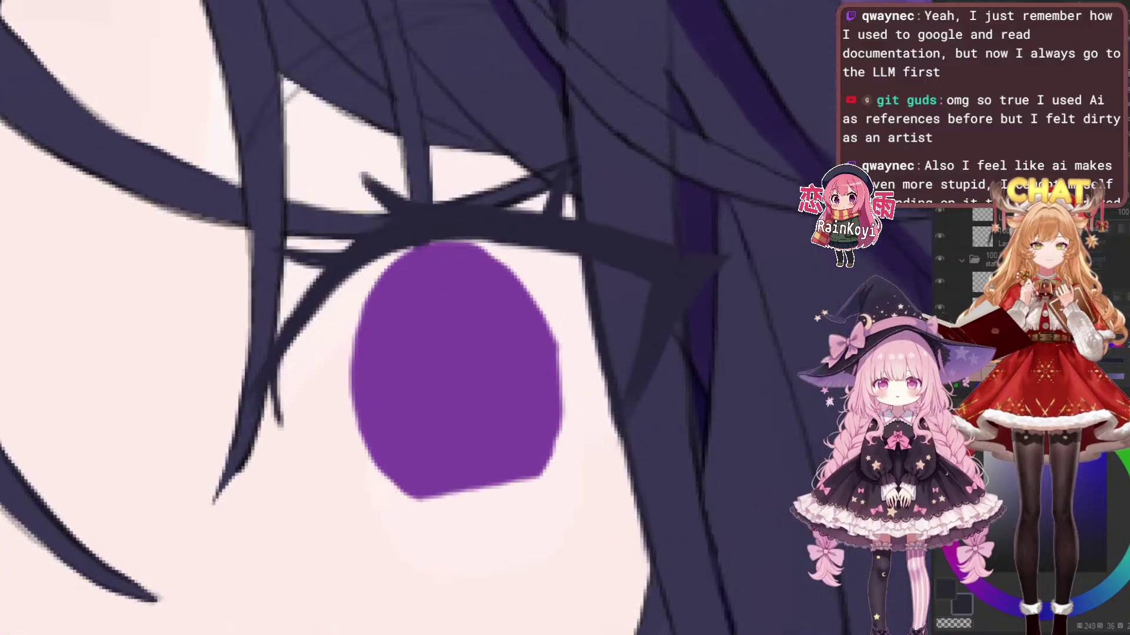
pyautogui.scroll(-5, 677, 218)
pyautogui.scroll(4, 632, 225)
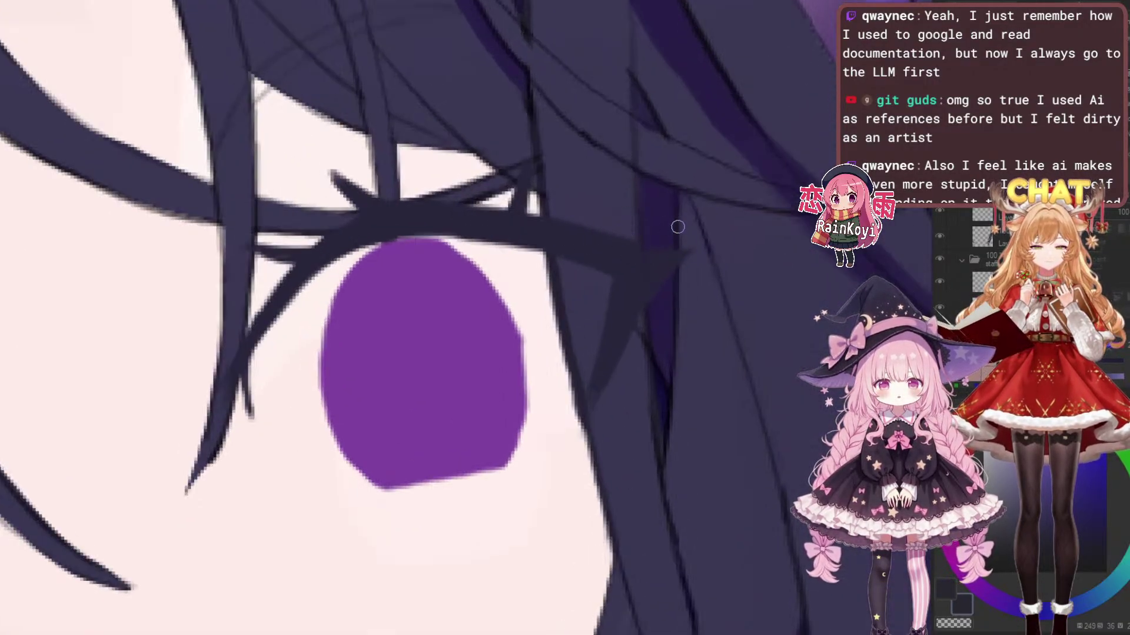
pyautogui.scroll(-6, 660, 250)
pyautogui.scroll(5, 659, 250)
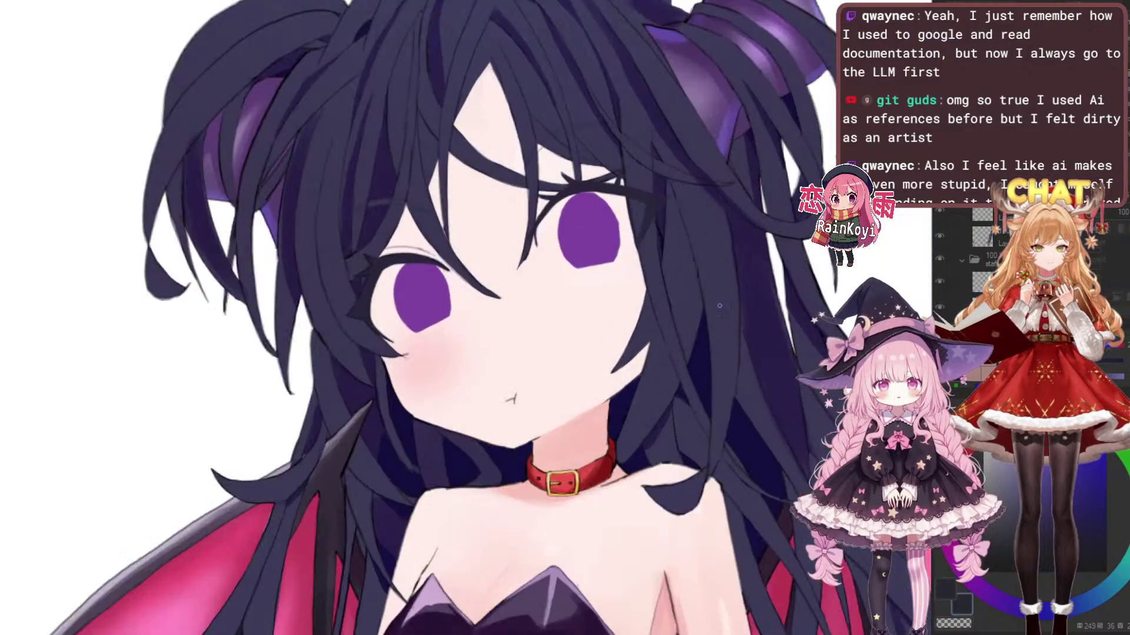
pyautogui.scroll(3, 493, 56)
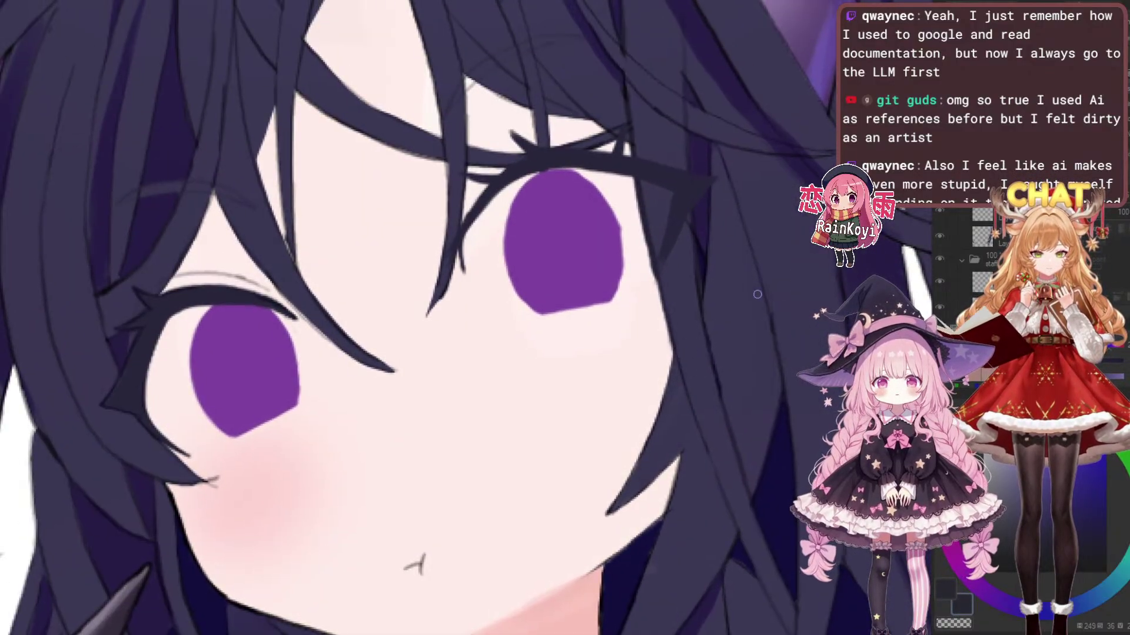
# Select the right iris, rotate it slightly clockwise and make it slightly shorter, then remove the selection
pyautogui.moveTo(594, 293); pyautogui.dragTo(613, 330)
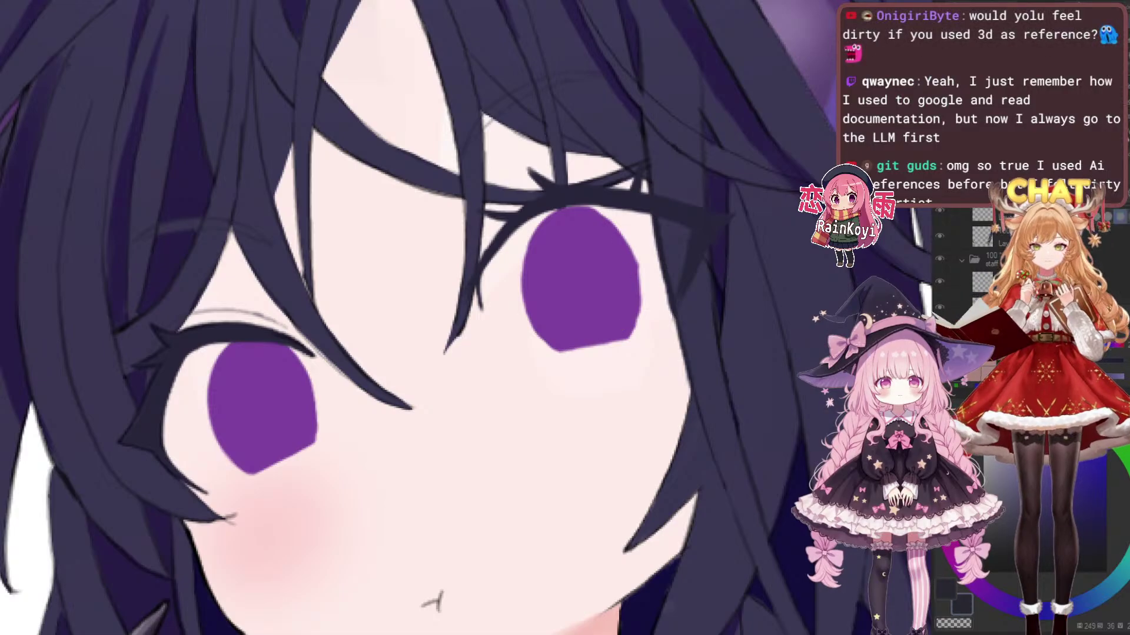
pyautogui.moveTo(542, 164); pyautogui.dragTo(526, 372)
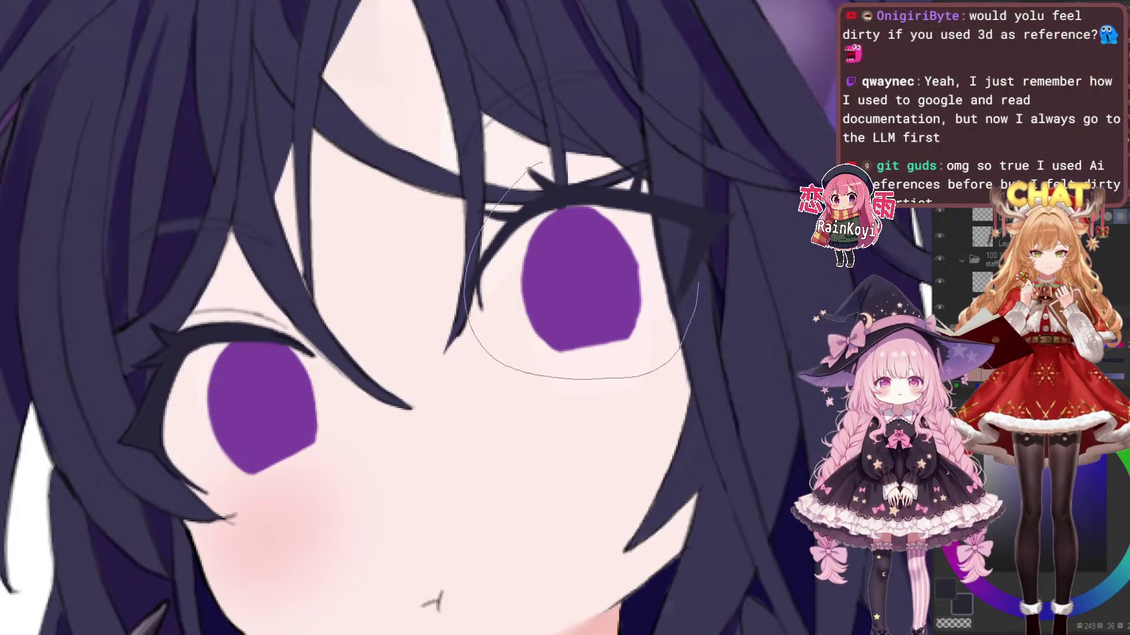
pyautogui.moveTo(698, 294); pyautogui.dragTo(517, 158)
pyautogui.hotkey('ctrl', 't')
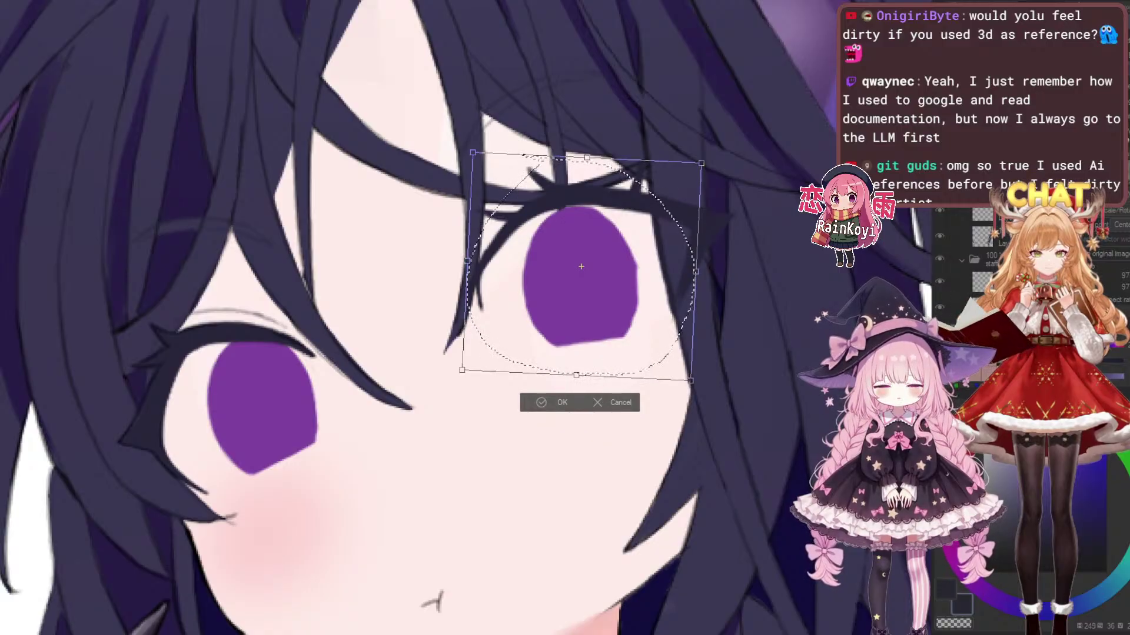
pyautogui.press('Return')
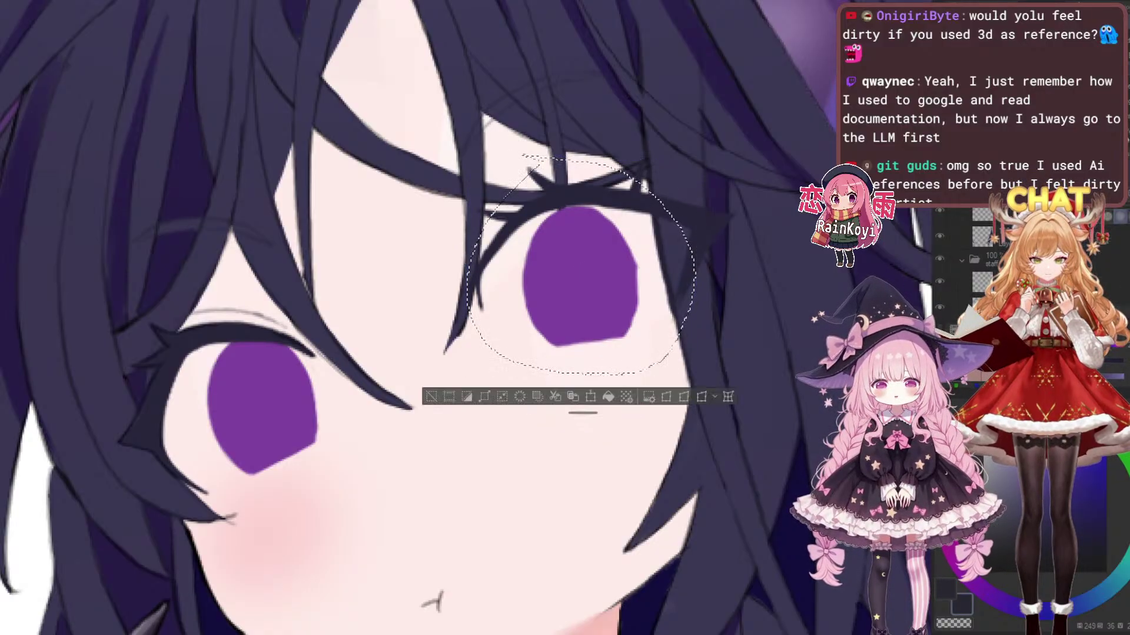
pyautogui.hotkey('ctrl', 'd')
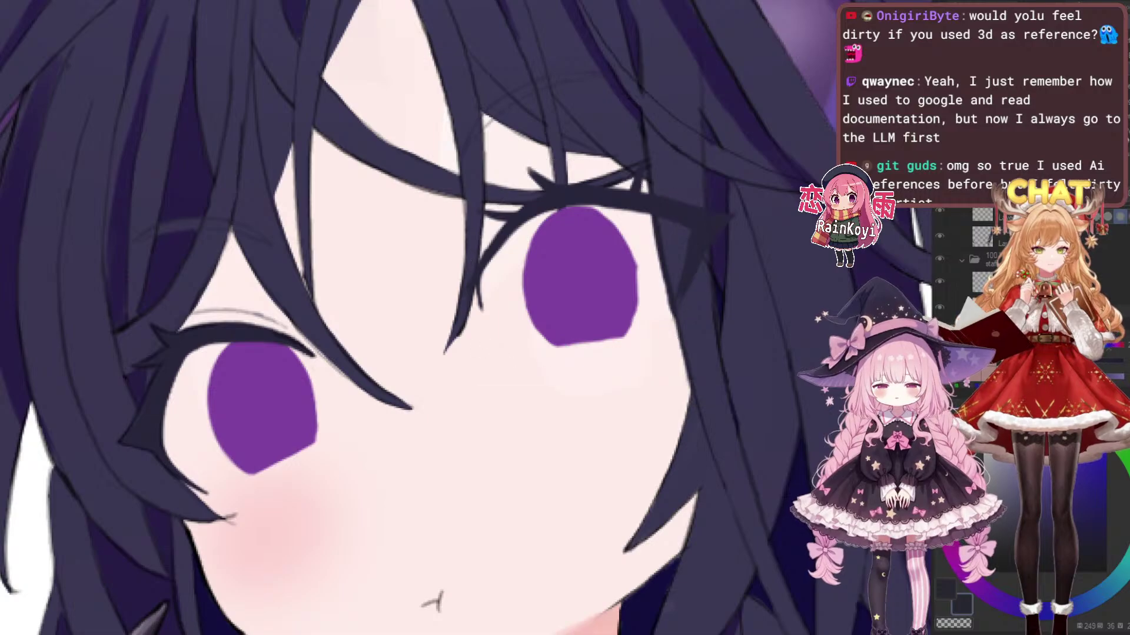
# Check both eyes with the full character in view
pyautogui.hotkey('ctrl', '0')
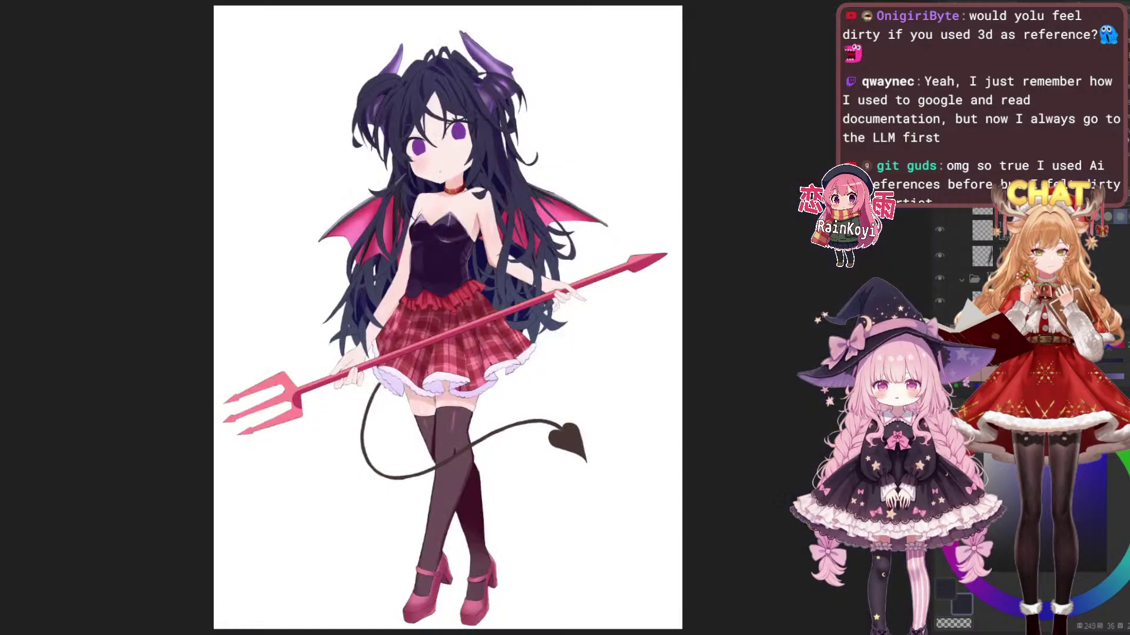
pyautogui.scroll(-1, 611, 353)
pyautogui.scroll(5, 612, 353)
pyautogui.scroll(-5, 612, 353)
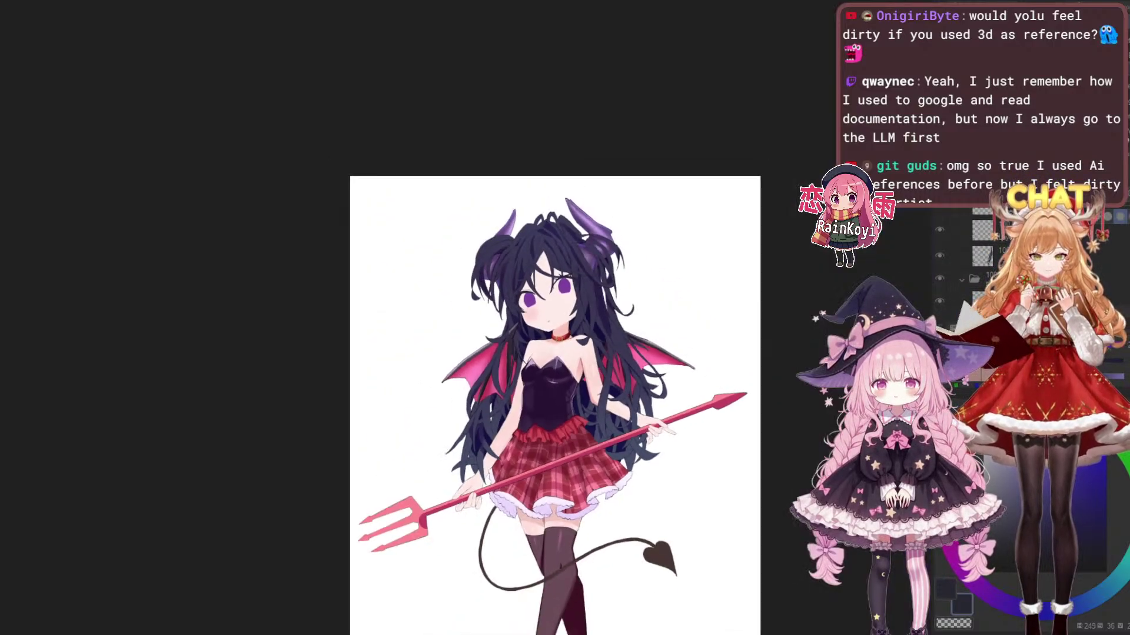
# Examine the right eye's upper lash line and inner lashes close up and alongside the left eye
pyautogui.scroll(1, 612, 353)
pyautogui.scroll(6, 600, 387)
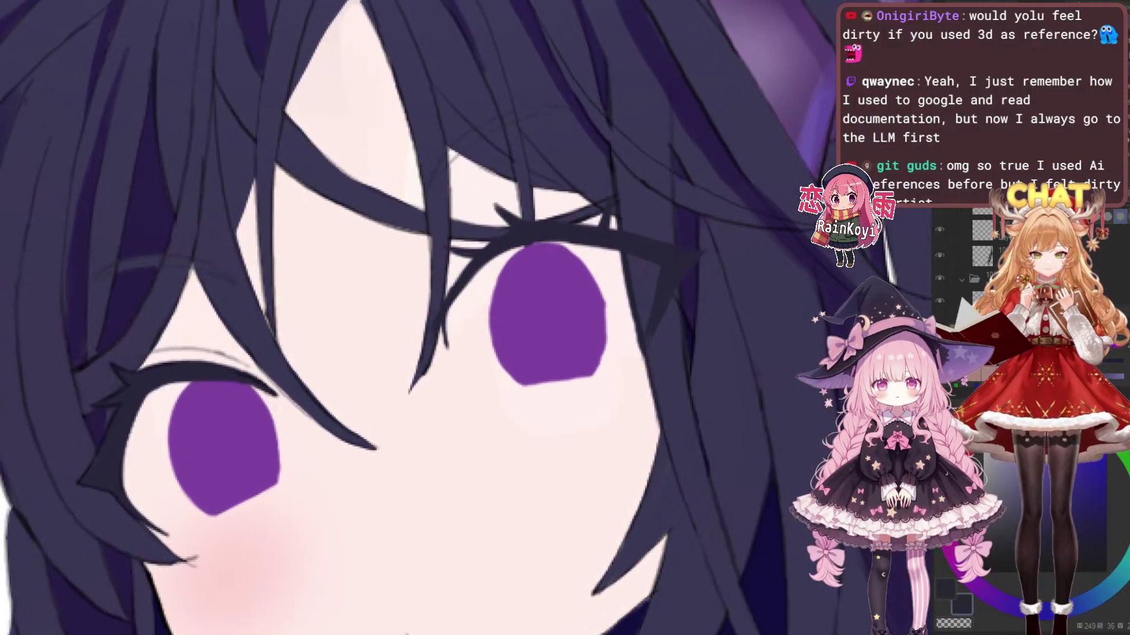
pyautogui.scroll(3, 530, 220)
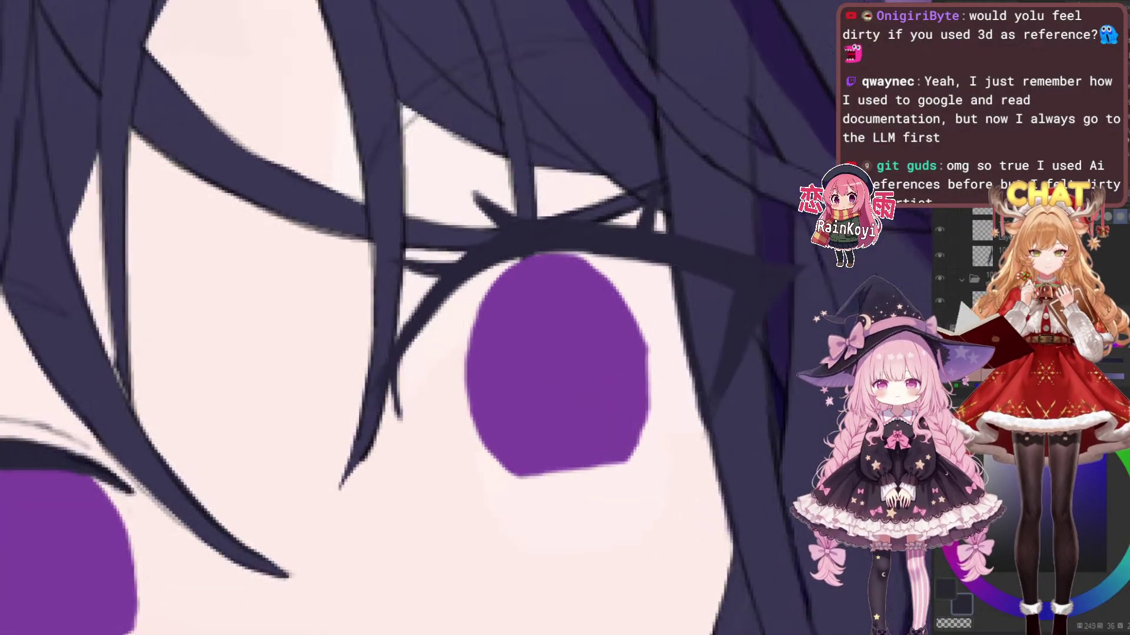
pyautogui.scroll(2, 563, 234)
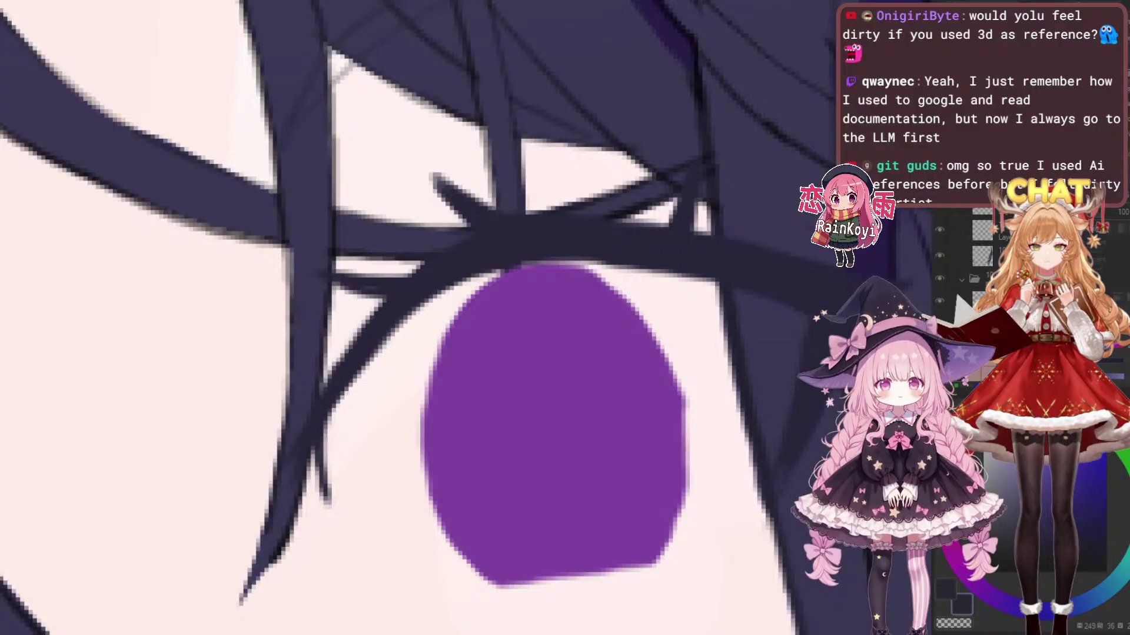
pyautogui.moveTo(655, 253); pyautogui.dragTo(695, 226)
pyautogui.scroll(-1, 600, 305)
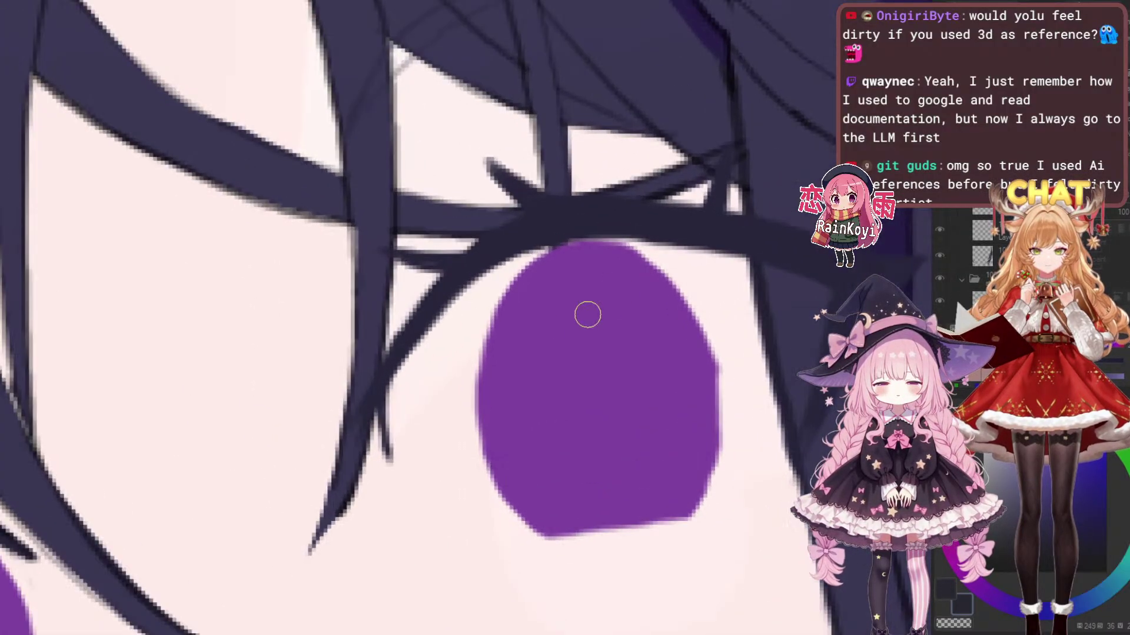
pyautogui.moveTo(461, 380); pyautogui.dragTo(568, 325)
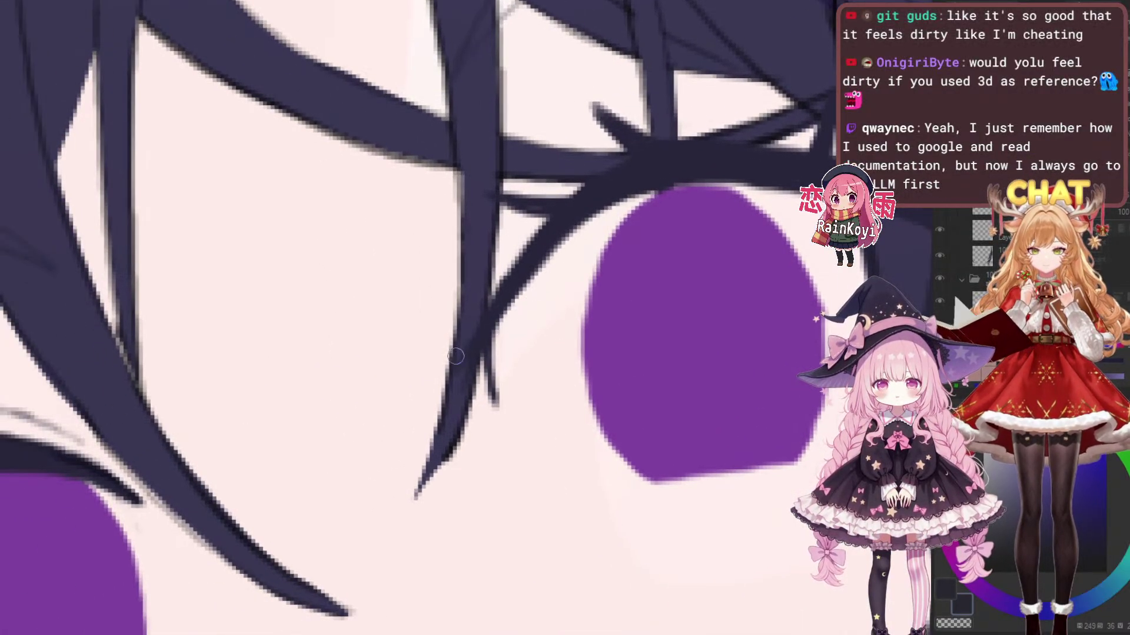
pyautogui.scroll(-3, 638, 302)
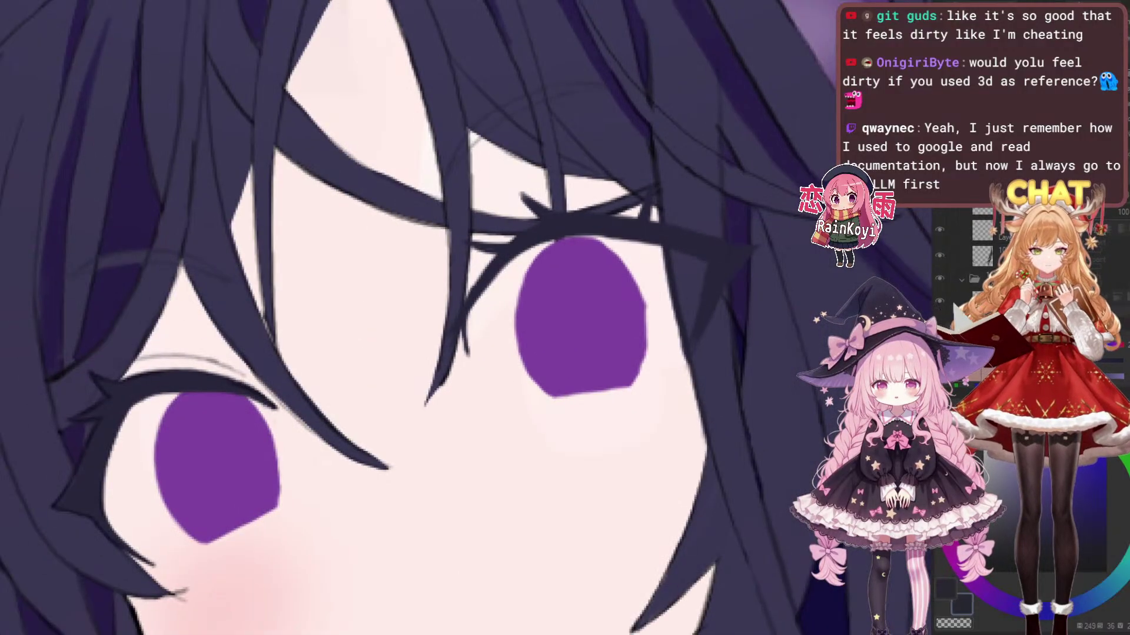
pyautogui.scroll(3, 647, 318)
pyautogui.moveTo(573, 361); pyautogui.dragTo(620, 376)
pyautogui.moveTo(519, 322); pyautogui.dragTo(546, 394)
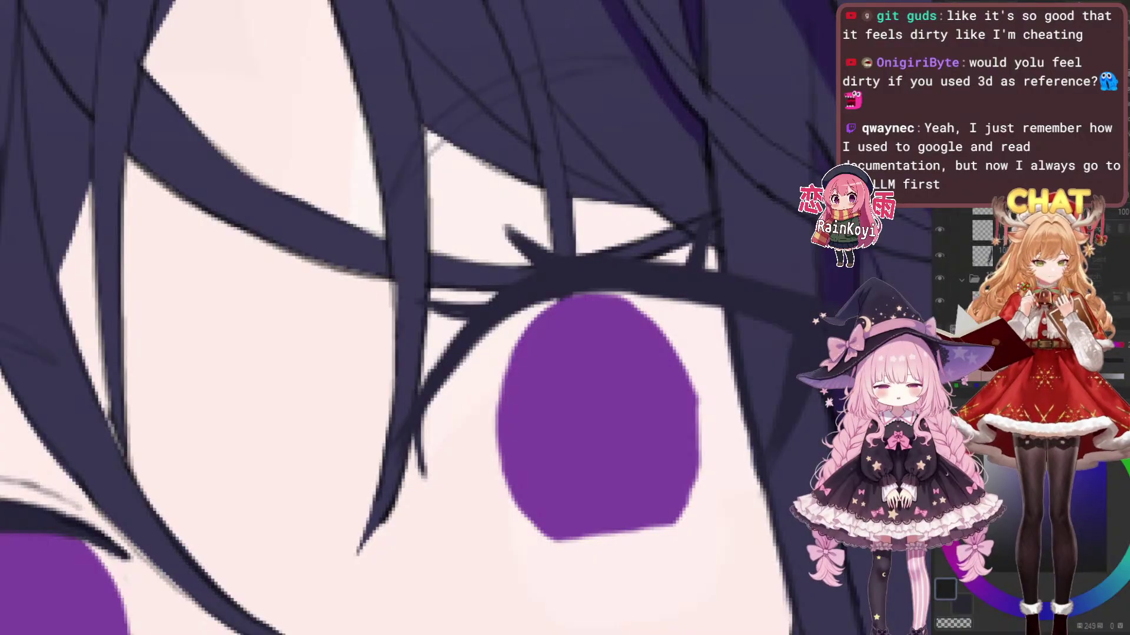
pyautogui.scroll(1, 516, 359)
pyautogui.scroll(1, 428, 217)
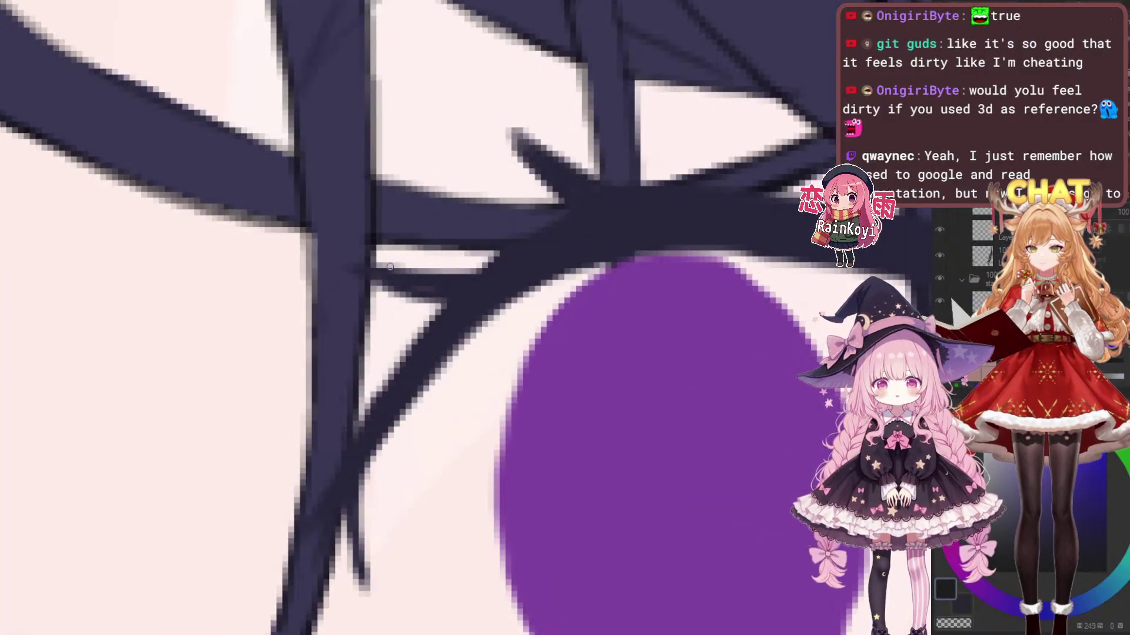
pyautogui.scroll(-4, 591, 109)
pyautogui.hotkey('ctrl', 'z')
pyautogui.hotkey('ctrl', 'y')
pyautogui.scroll(2, 677, 101)
pyautogui.scroll(4, 654, 104)
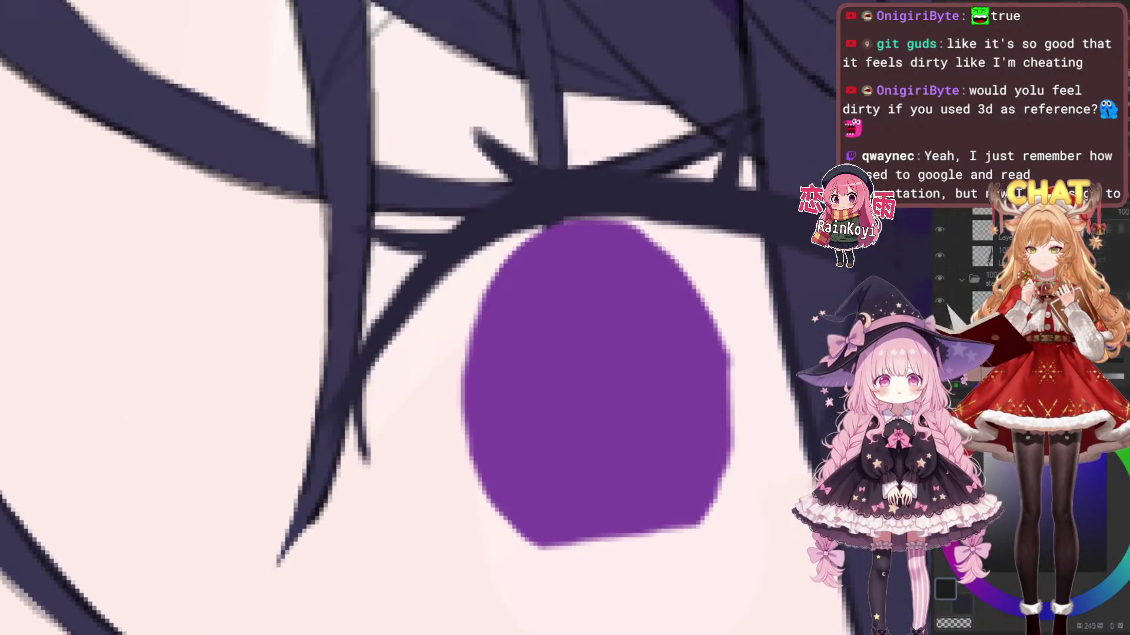
# Outline the lower edge of the right eye's inner sideways lash with a thin dark line running over the hair strand
pyautogui.moveTo(373, 266)
pyautogui.mouseDown()
pyautogui.moveTo(345, 244)
pyautogui.moveTo(312, 255)
pyautogui.moveTo(312, 236)
pyautogui.mouseUp()
pyautogui.scroll(1, 352, 227)
pyautogui.scroll(-1, 352, 226)
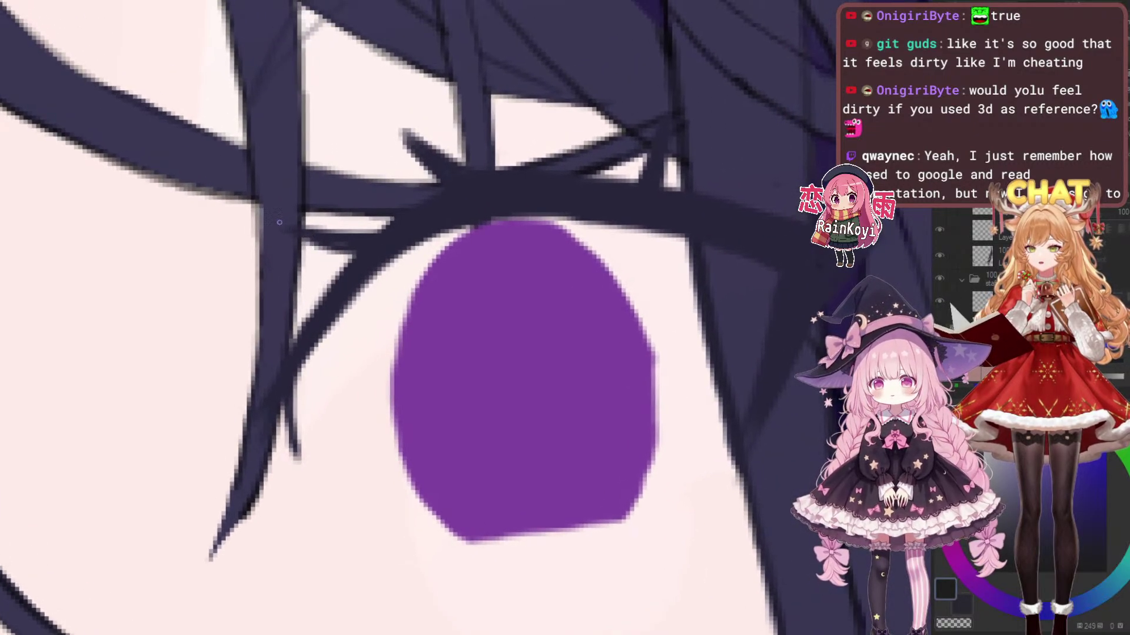
pyautogui.moveTo(328, 248)
pyautogui.mouseDown()
pyautogui.moveTo(293, 256)
pyautogui.moveTo(328, 239)
pyautogui.mouseUp()
pyautogui.hotkey('ctrl', 'z')
pyautogui.moveTo(245, 229); pyautogui.dragTo(333, 239)
pyautogui.hotkey('ctrl', 'z')
pyautogui.moveTo(247, 229); pyautogui.dragTo(334, 236)
pyautogui.hotkey('ctrl', 'z')
pyautogui.moveTo(246, 229); pyautogui.dragTo(348, 252)
pyautogui.hotkey('ctrl', 'z')
pyautogui.moveTo(246, 229); pyautogui.dragTo(350, 238)
pyautogui.press('e')
pyautogui.press('[')
pyautogui.press('[')
pyautogui.press('[')
pyautogui.moveTo(263, 238); pyautogui.dragTo(326, 253)
pyautogui.hotkey('ctrl', 'z')
pyautogui.press('p')
# Outline the upper edge of the right eye's inner sideways lash in near-black up to the lash line
pyautogui.moveTo(307, 201); pyautogui.dragTo(291, 222)
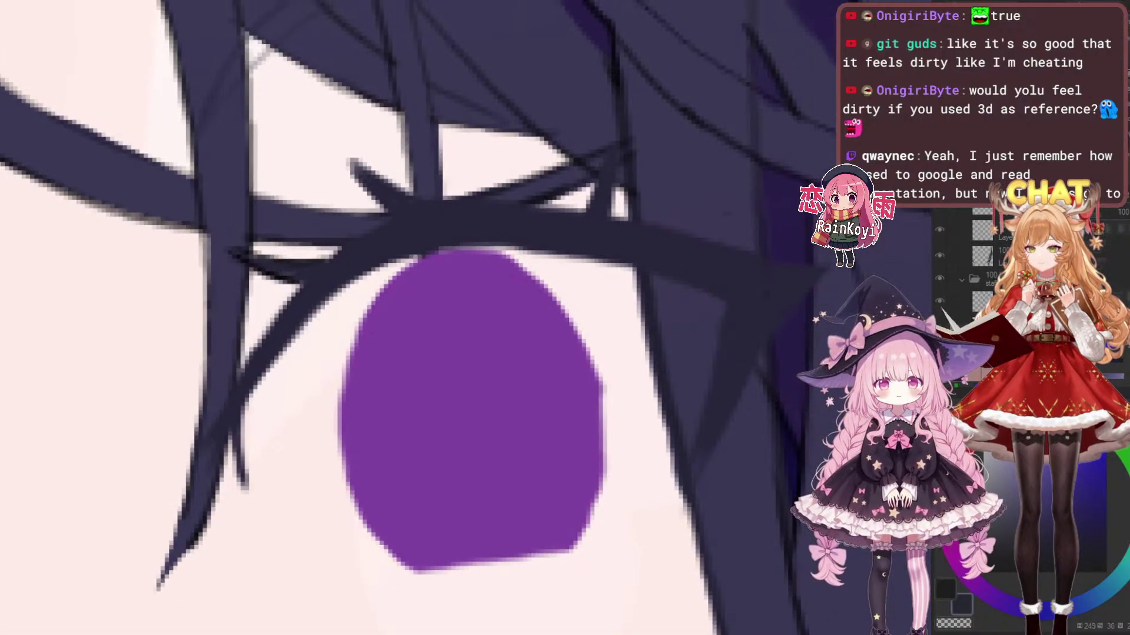
pyautogui.scroll(1, 297, 244)
pyautogui.press('x')
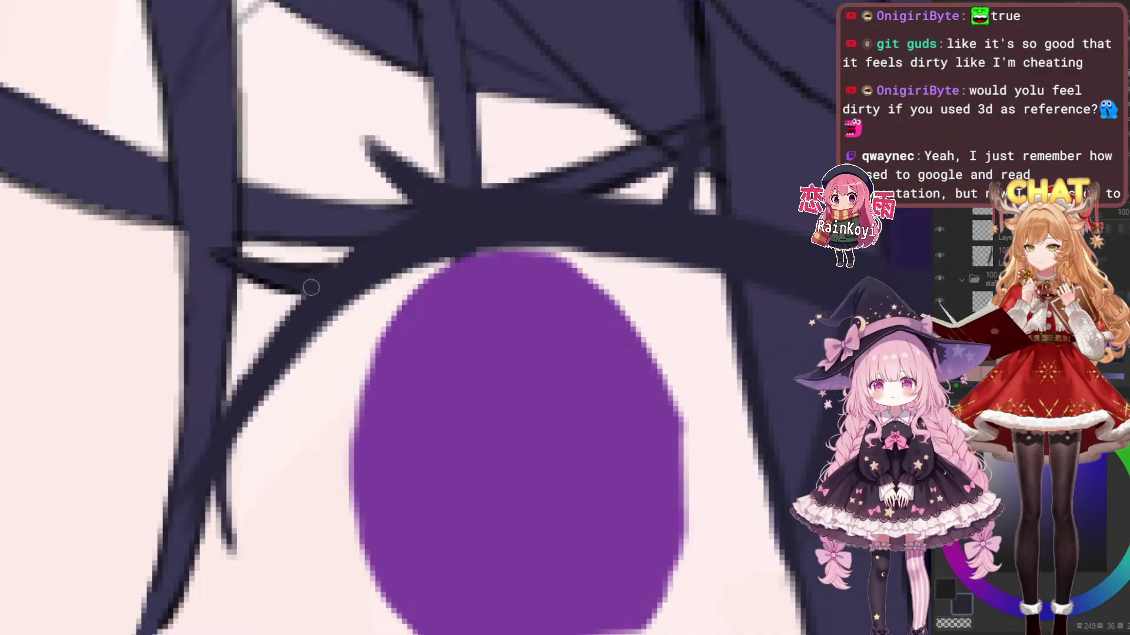
pyautogui.press('e')
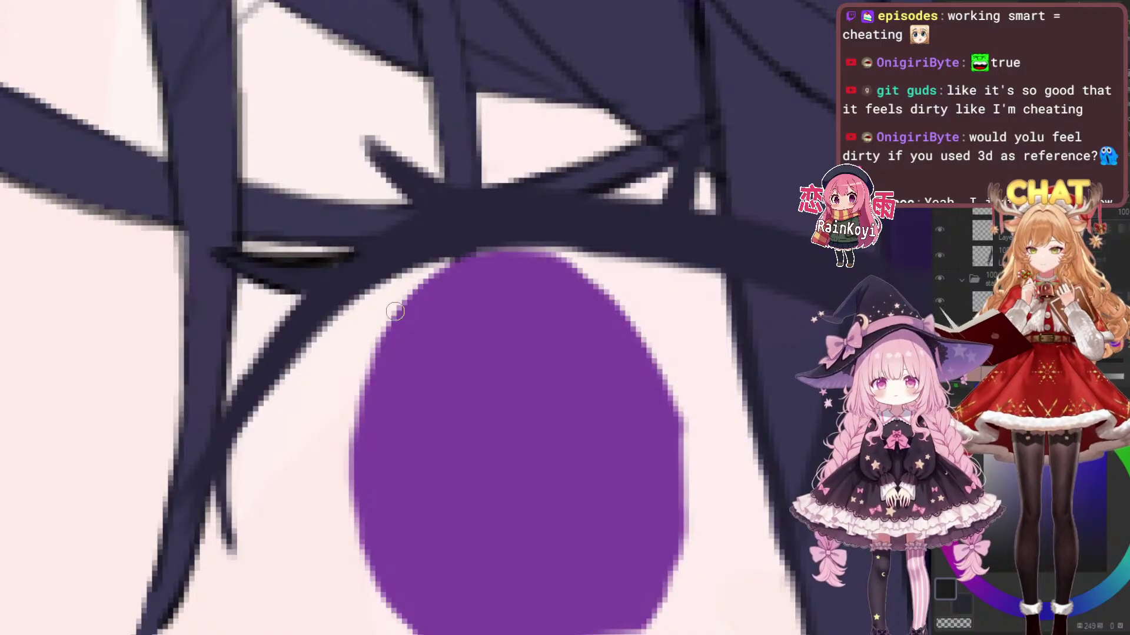
pyautogui.moveTo(390, 312); pyautogui.dragTo(471, 379)
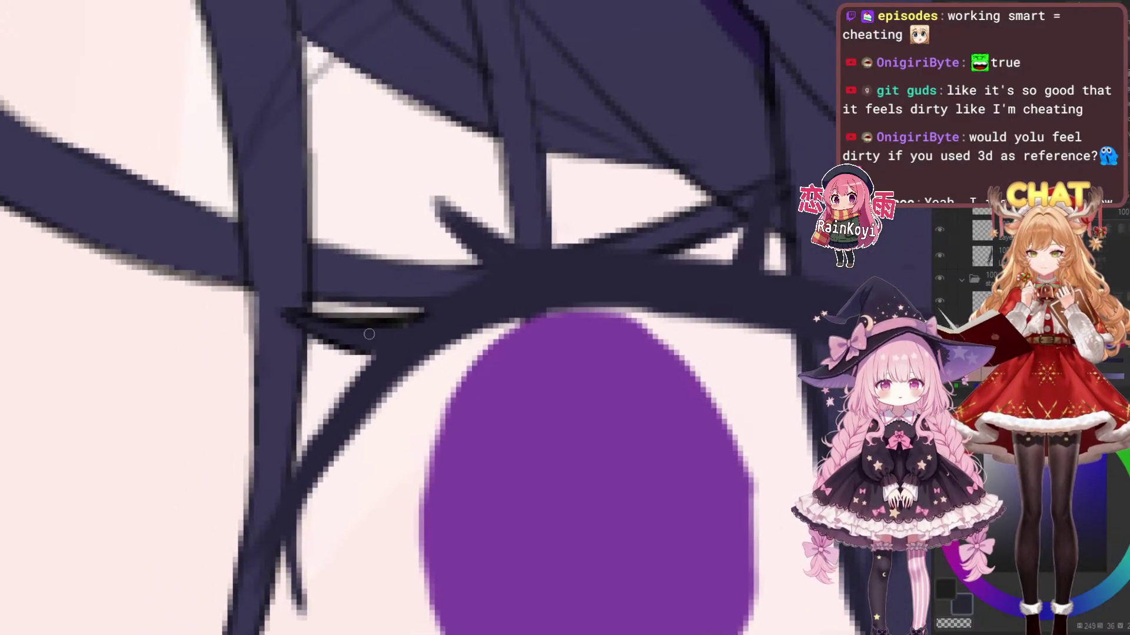
pyautogui.moveTo(475, 317)
pyautogui.mouseDown()
pyautogui.moveTo(469, 338)
pyautogui.moveTo(486, 285)
pyautogui.moveTo(473, 291)
pyautogui.moveTo(380, 215)
pyautogui.moveTo(448, 299)
pyautogui.mouseUp()
pyautogui.hotkey('ctrl', 'z')
# Outline both edges of the right eye's inner upward lash with a finer dark line, curving its outer edge into the lash line
pyautogui.moveTo(374, 210)
pyautogui.mouseDown()
pyautogui.moveTo(491, 280)
pyautogui.moveTo(396, 229)
pyautogui.moveTo(478, 275)
pyautogui.mouseUp()
pyautogui.press('x')
pyautogui.press('[')
pyautogui.moveTo(388, 236); pyautogui.dragTo(434, 293)
pyautogui.moveTo(379, 211); pyautogui.dragTo(495, 275)
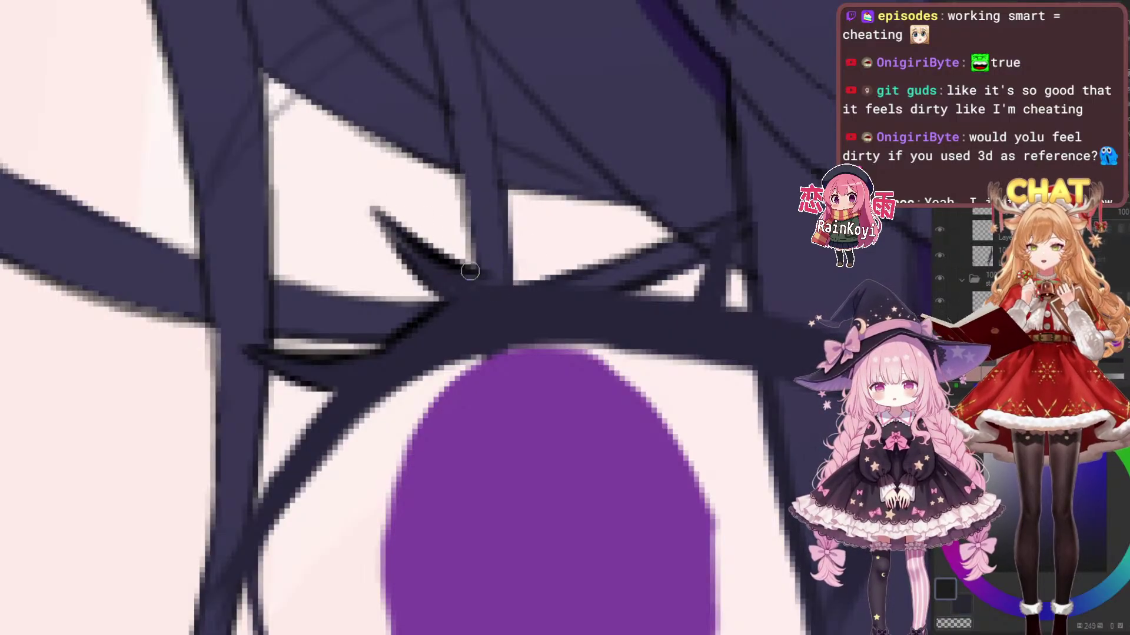
pyautogui.hotkey('ctrl', 'z')
pyautogui.moveTo(380, 210); pyautogui.dragTo(509, 281)
pyautogui.hotkey('ctrl', 'z')
pyautogui.moveTo(375, 206); pyautogui.dragTo(506, 290)
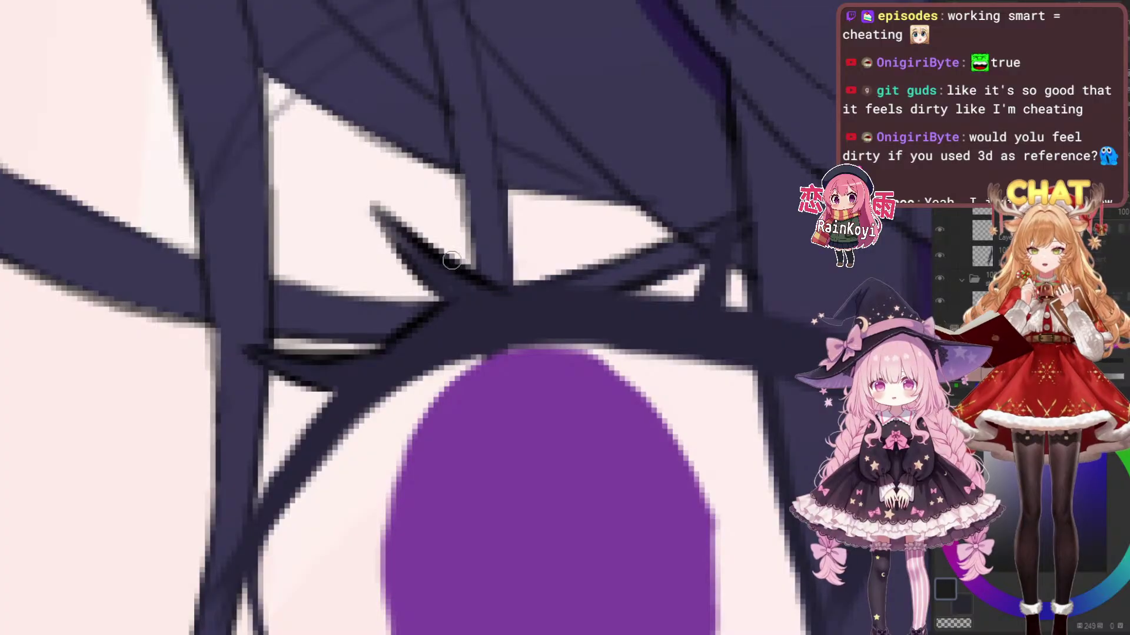
pyautogui.moveTo(369, 210)
pyautogui.mouseDown()
pyautogui.moveTo(409, 253)
pyautogui.moveTo(560, 291)
pyautogui.mouseUp()
pyautogui.hotkey('ctrl', 'z')
# Outline the top edge of the right lash line and both sides of the short lash above its outer part
pyautogui.moveTo(482, 282); pyautogui.dragTo(682, 295)
pyautogui.scroll(-2, 768, 304)
pyautogui.scroll(2, 653, 324)
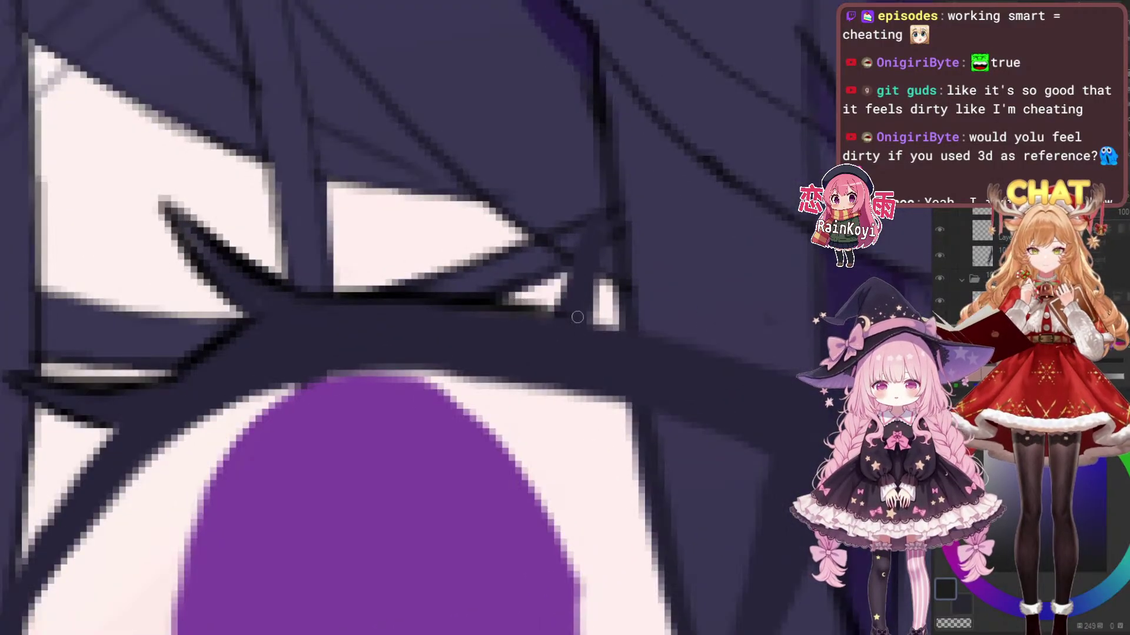
pyautogui.scroll(1, 660, 324)
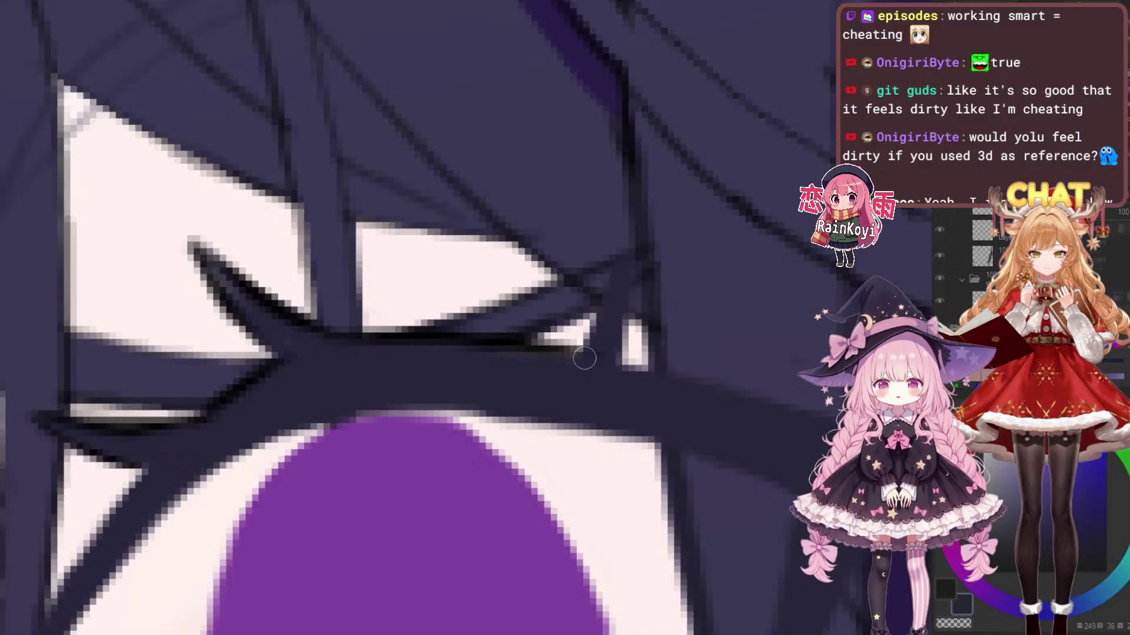
pyautogui.moveTo(579, 350); pyautogui.dragTo(633, 255)
pyautogui.moveTo(592, 331)
pyautogui.mouseDown()
pyautogui.moveTo(640, 240)
pyautogui.moveTo(620, 373)
pyautogui.mouseUp()
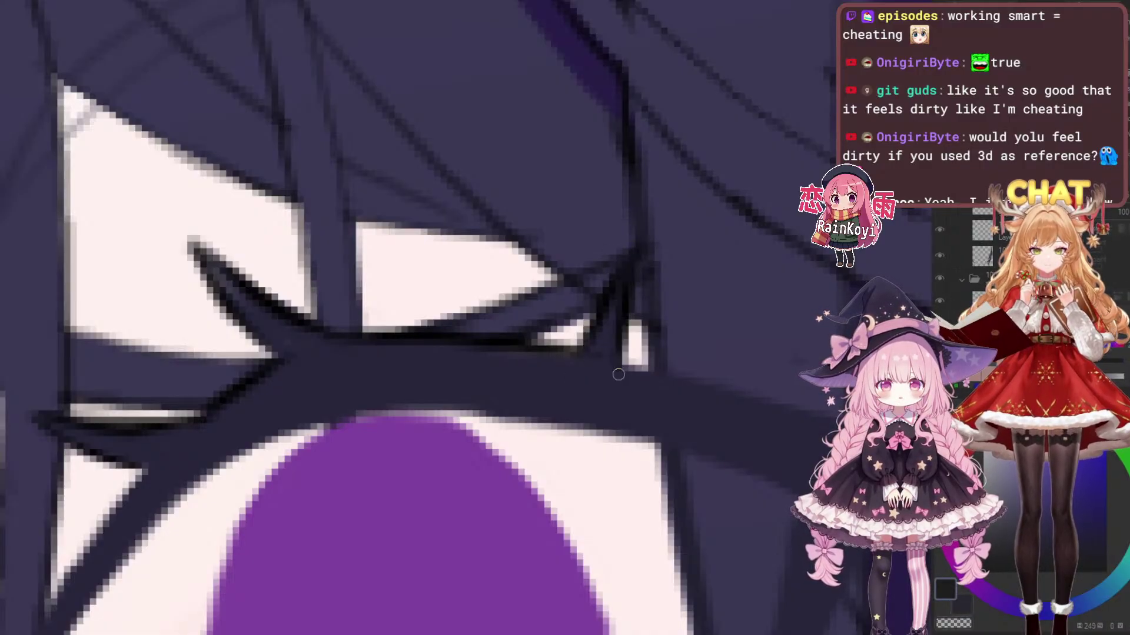
pyautogui.moveTo(677, 344); pyautogui.dragTo(645, 318)
pyautogui.scroll(-4, 719, 283)
pyautogui.scroll(3, 721, 290)
pyautogui.scroll(-3, 653, 306)
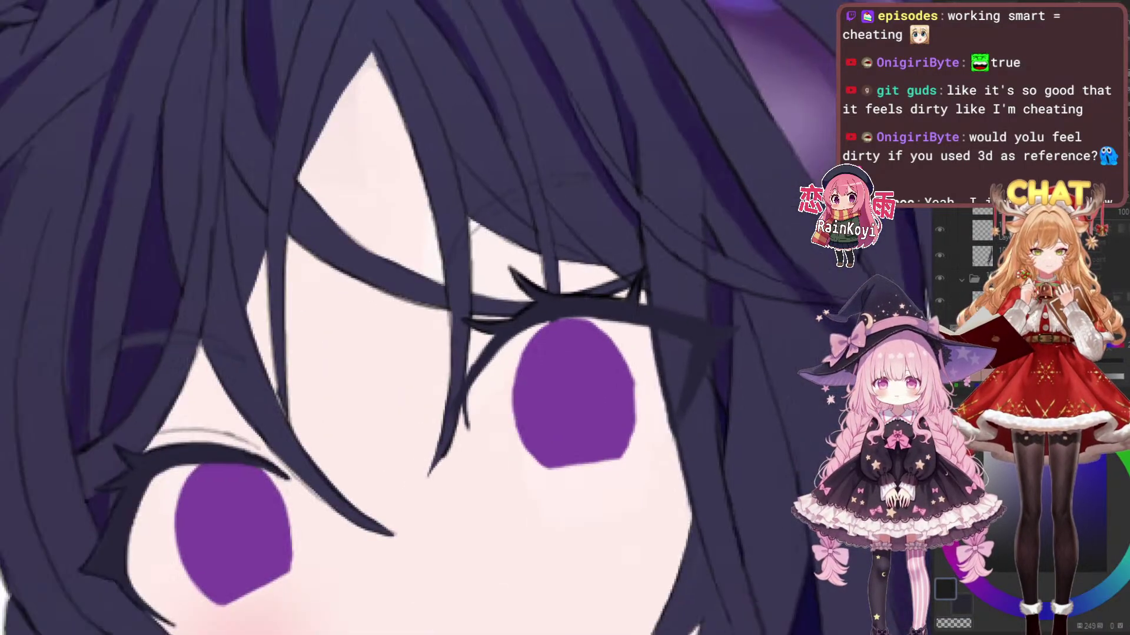
# Continue the dark outline along the top edge of the right lash line toward its outer corner
pyautogui.scroll(2, 698, 306)
pyautogui.moveTo(579, 298)
pyautogui.mouseDown()
pyautogui.moveTo(492, 274)
pyautogui.moveTo(578, 296)
pyautogui.mouseUp()
pyautogui.hotkey('ctrl', 'z')
pyautogui.moveTo(493, 286); pyautogui.dragTo(633, 319)
pyautogui.moveTo(706, 327)
pyautogui.mouseDown()
pyautogui.moveTo(696, 325)
pyautogui.moveTo(709, 323)
pyautogui.mouseUp()
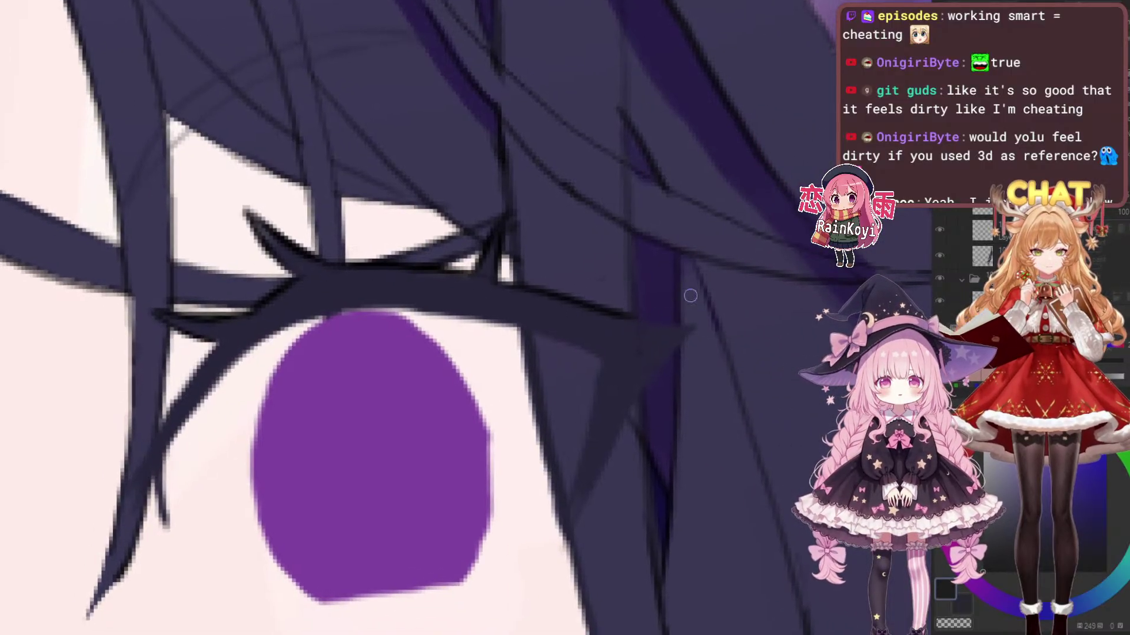
# Outline the outer edge of the right eye's corner wing, from its pointed tip down to its lower end
pyautogui.moveTo(634, 318)
pyautogui.mouseDown()
pyautogui.moveTo(700, 329)
pyautogui.moveTo(774, 263)
pyautogui.moveTo(633, 386)
pyautogui.mouseUp()
pyautogui.scroll(1, 773, 263)
pyautogui.hotkey('ctrl', 'z')
pyautogui.moveTo(729, 247)
pyautogui.mouseDown()
pyautogui.moveTo(651, 336)
pyautogui.moveTo(596, 476)
pyautogui.mouseUp()
pyautogui.hotkey('ctrl', 'z')
pyautogui.moveTo(652, 339); pyautogui.dragTo(580, 493)
pyautogui.hotkey('ctrl', 'z')
pyautogui.moveTo(654, 336); pyautogui.dragTo(604, 424)
pyautogui.hotkey('ctrl', 'z')
pyautogui.moveTo(660, 327); pyautogui.dragTo(600, 453)
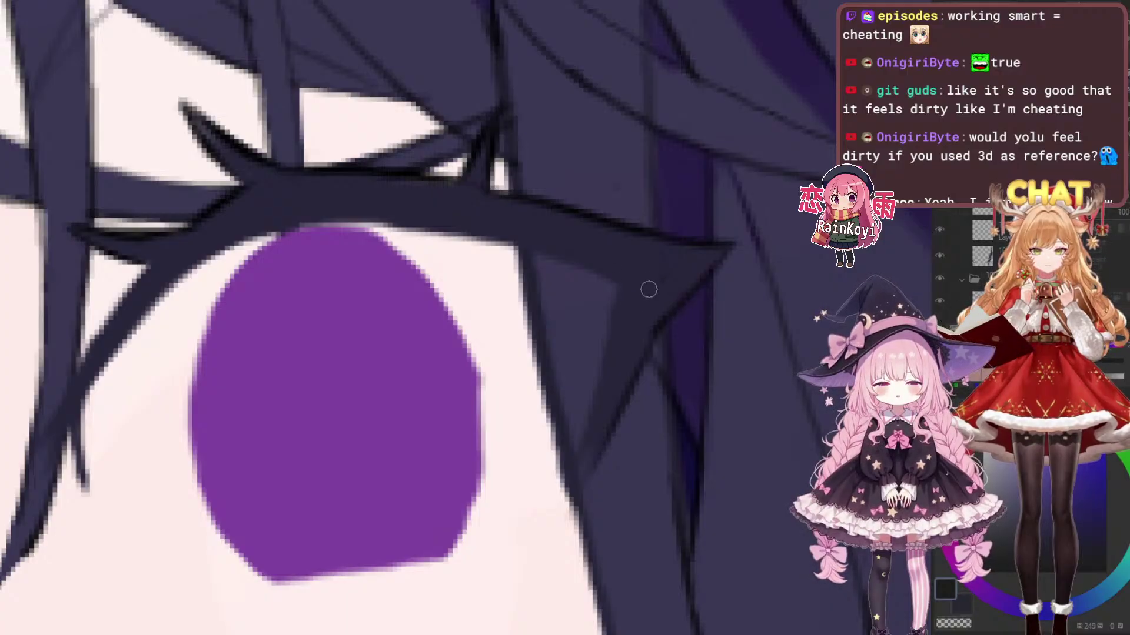
# Outline the inner edge of the right eye's corner wing and draw its lower end out to a point
pyautogui.moveTo(612, 288); pyautogui.dragTo(587, 423)
pyautogui.hotkey('ctrl', 'z')
pyautogui.moveTo(615, 288); pyautogui.dragTo(580, 446)
pyautogui.moveTo(615, 288)
pyautogui.mouseDown()
pyautogui.moveTo(573, 460)
pyautogui.moveTo(614, 418)
pyautogui.mouseUp()
pyautogui.moveTo(603, 380); pyautogui.dragTo(578, 464)
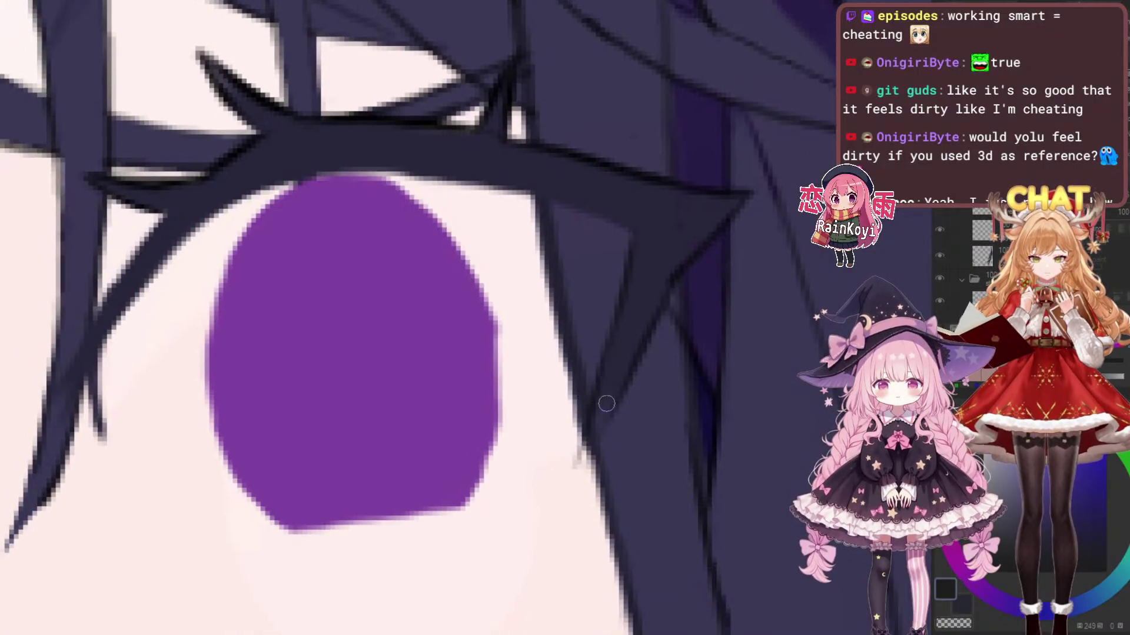
pyautogui.hotkey('ctrl', 'z')
pyautogui.moveTo(594, 423); pyautogui.dragTo(562, 502)
pyautogui.hotkey('ctrl', 'z')
pyautogui.moveTo(588, 431)
pyautogui.mouseDown()
pyautogui.moveTo(567, 491)
pyautogui.moveTo(604, 430)
pyautogui.mouseUp()
# Outline the inner end of the right lash line down across the hair strand and darken the small downward lash beside it
pyautogui.moveTo(364, 403); pyautogui.dragTo(747, 396)
pyautogui.moveTo(561, 353); pyautogui.dragTo(588, 396)
pyautogui.moveTo(515, 326); pyautogui.dragTo(457, 438)
pyautogui.hotkey('ctrl', 'z')
pyautogui.moveTo(572, 242); pyautogui.dragTo(490, 385)
pyautogui.hotkey('ctrl', 'z')
pyautogui.moveTo(576, 247); pyautogui.dragTo(468, 427)
pyautogui.moveTo(494, 381); pyautogui.dragTo(454, 434)
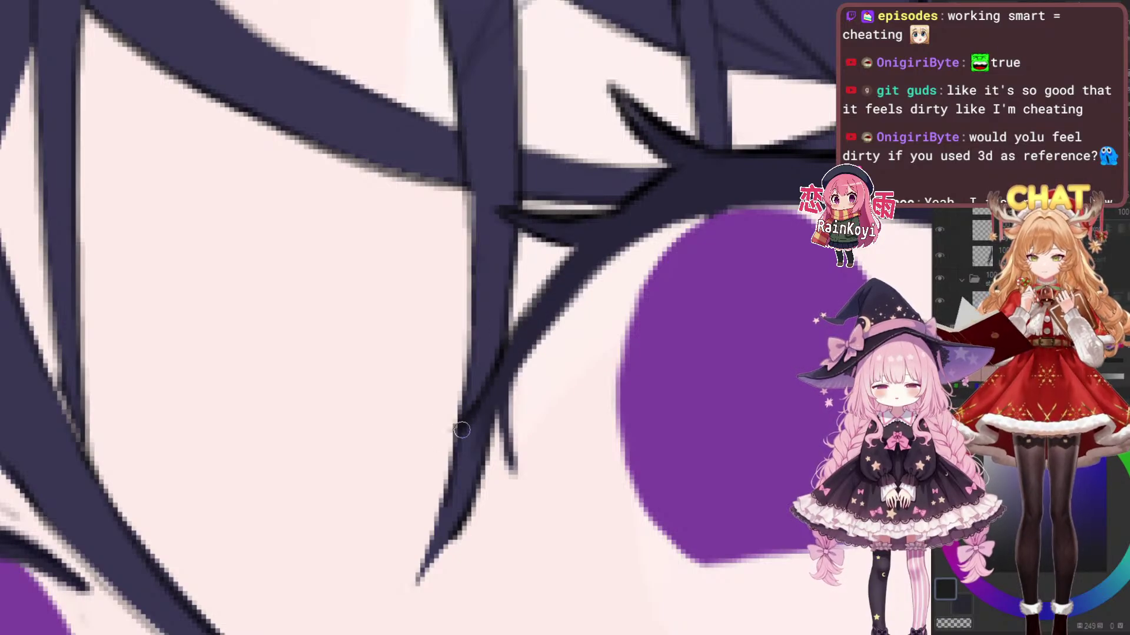
pyautogui.hotkey('ctrl', 'z')
pyautogui.hotkey('ctrl', 'z')
pyautogui.hotkey('ctrl', 'z')
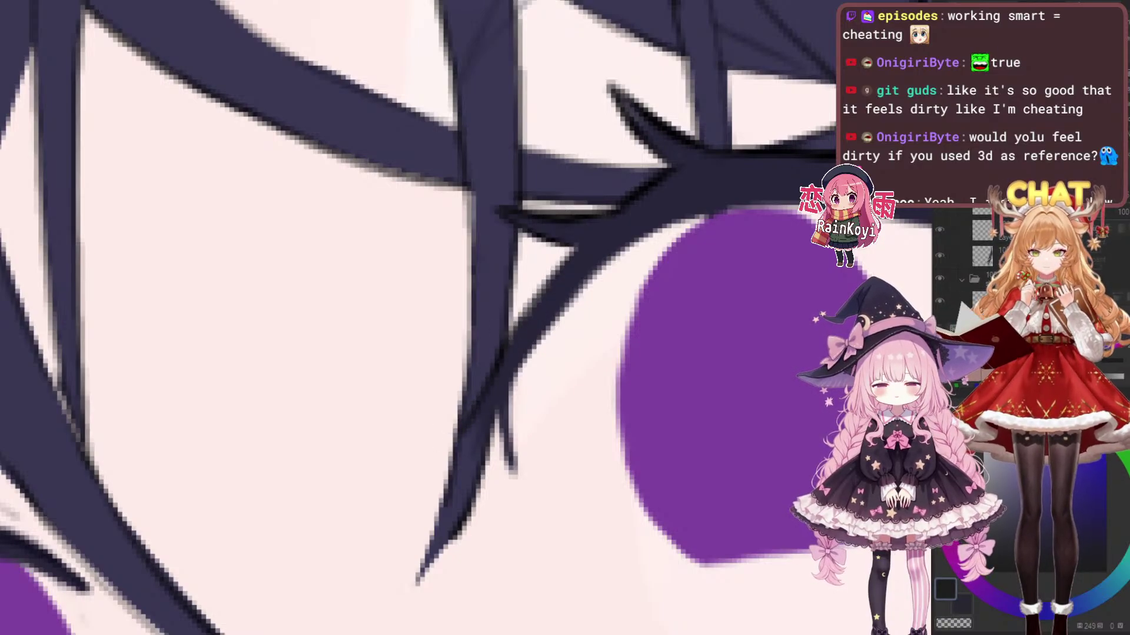
pyautogui.moveTo(577, 246); pyautogui.dragTo(502, 344)
pyautogui.hotkey('ctrl', 'z')
pyautogui.moveTo(574, 251)
pyautogui.mouseDown()
pyautogui.moveTo(449, 449)
pyautogui.moveTo(492, 405)
pyautogui.moveTo(486, 421)
pyautogui.moveTo(516, 484)
pyautogui.mouseUp()
pyautogui.hotkey('ctrl', 'z')
pyautogui.moveTo(499, 413); pyautogui.dragTo(510, 469)
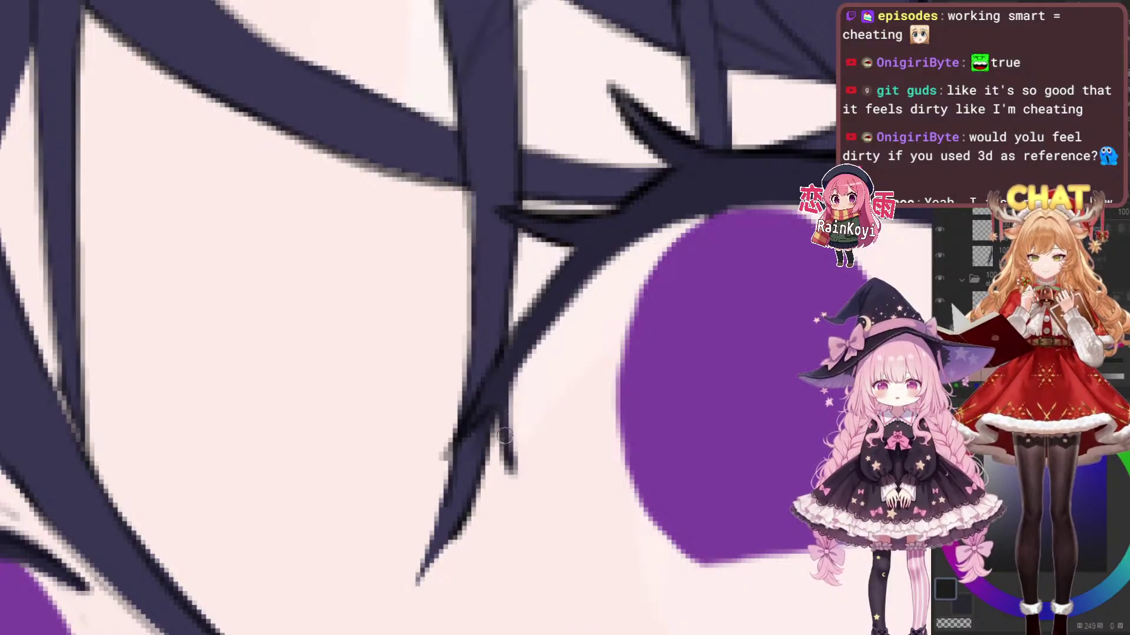
pyautogui.moveTo(504, 383)
pyautogui.mouseDown()
pyautogui.moveTo(513, 477)
pyautogui.moveTo(504, 462)
pyautogui.moveTo(456, 483)
pyautogui.moveTo(455, 497)
pyautogui.mouseUp()
# Outline the underside of the right lash line with a finer dark line from its inner end to the top of the iris
pyautogui.scroll(2, 522, 412)
pyautogui.press('[')
pyautogui.moveTo(521, 412)
pyautogui.mouseDown()
pyautogui.moveTo(529, 386)
pyautogui.moveTo(476, 457)
pyautogui.moveTo(450, 415)
pyautogui.moveTo(478, 415)
pyautogui.mouseUp()
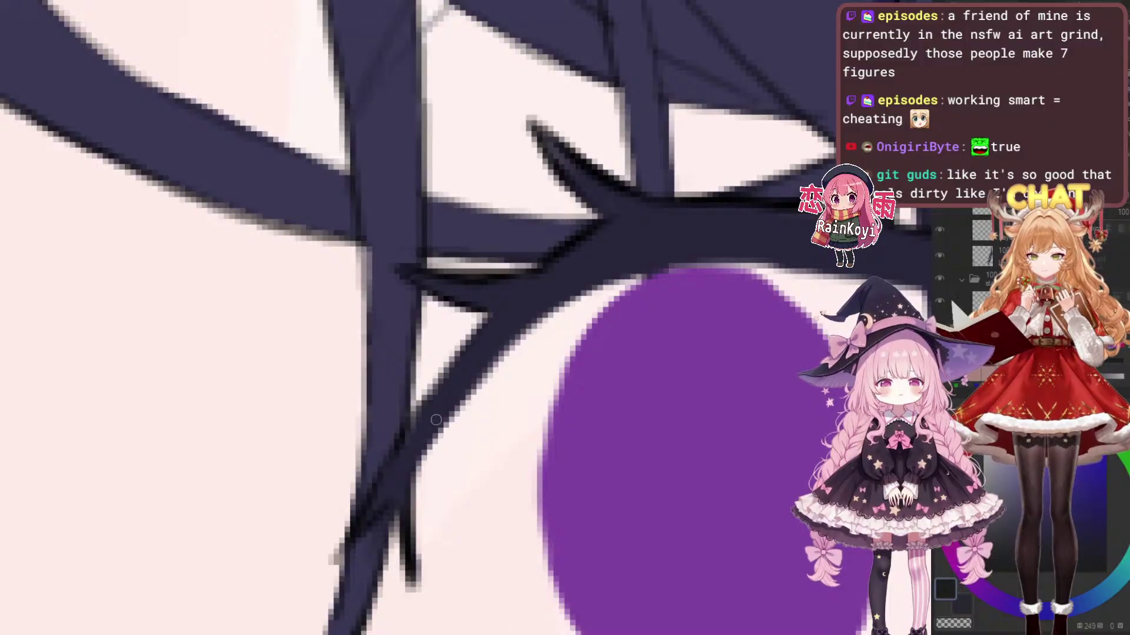
pyautogui.moveTo(409, 484); pyautogui.dragTo(516, 343)
pyautogui.moveTo(450, 425); pyautogui.dragTo(610, 275)
pyautogui.moveTo(515, 340); pyautogui.dragTo(593, 288)
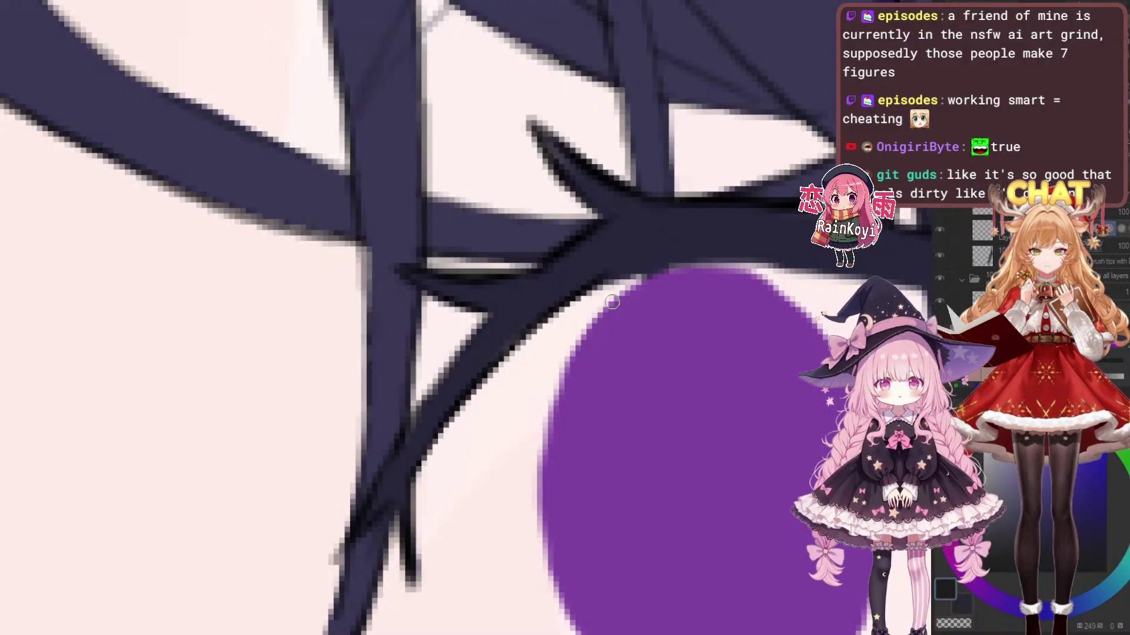
pyautogui.scroll(-3, 612, 302)
pyautogui.moveTo(510, 314); pyautogui.dragTo(632, 296)
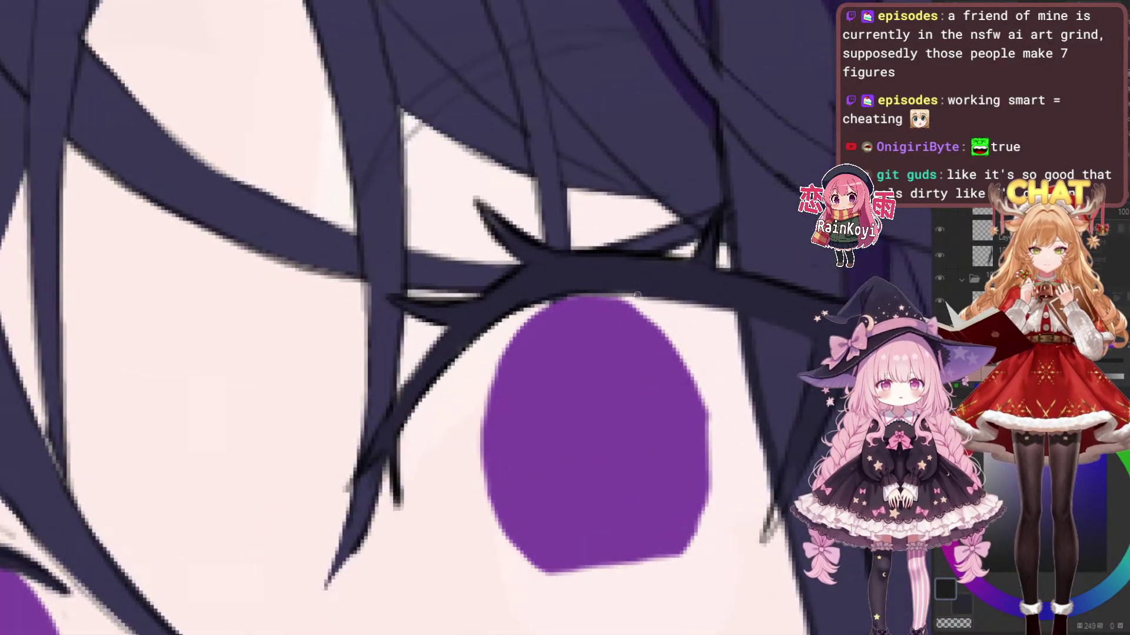
# Continue the dark outline along the underside of the right lash line from the iris to the inner corner of the wing
pyautogui.scroll(2, 833, 287)
pyautogui.moveTo(834, 287); pyautogui.dragTo(654, 237)
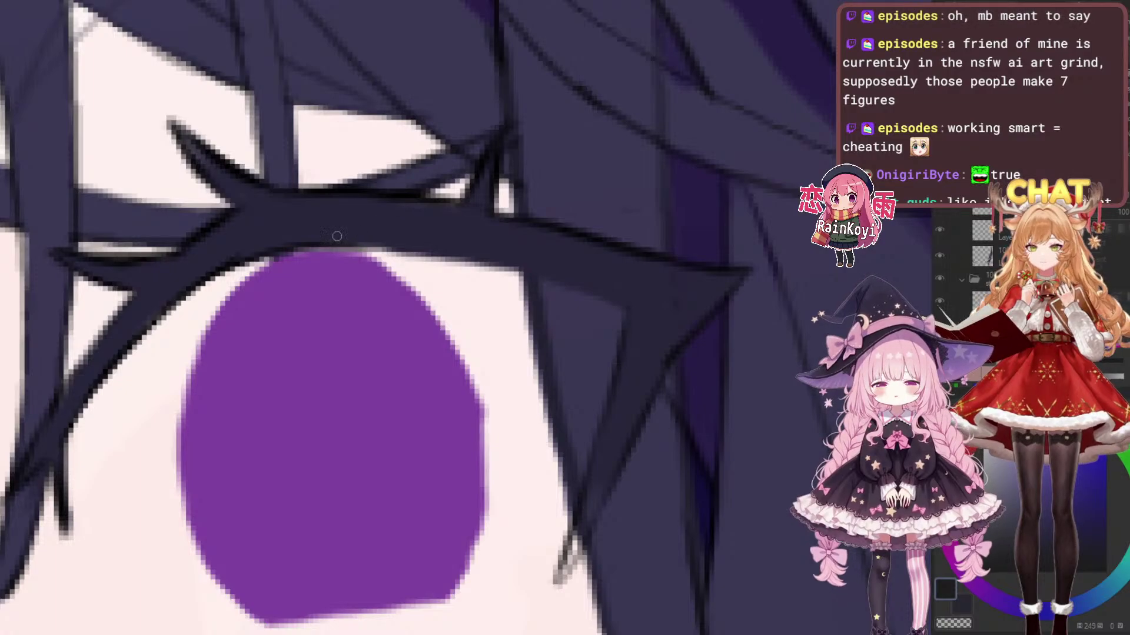
pyautogui.scroll(-1, 368, 227)
pyautogui.scroll(2, 334, 205)
pyautogui.moveTo(297, 229); pyautogui.dragTo(431, 239)
pyautogui.hotkey('ctrl', 'z')
pyautogui.moveTo(341, 230)
pyautogui.mouseDown()
pyautogui.moveTo(328, 195)
pyautogui.moveTo(449, 209)
pyautogui.moveTo(324, 209)
pyautogui.moveTo(522, 223)
pyautogui.moveTo(599, 272)
pyautogui.mouseUp()
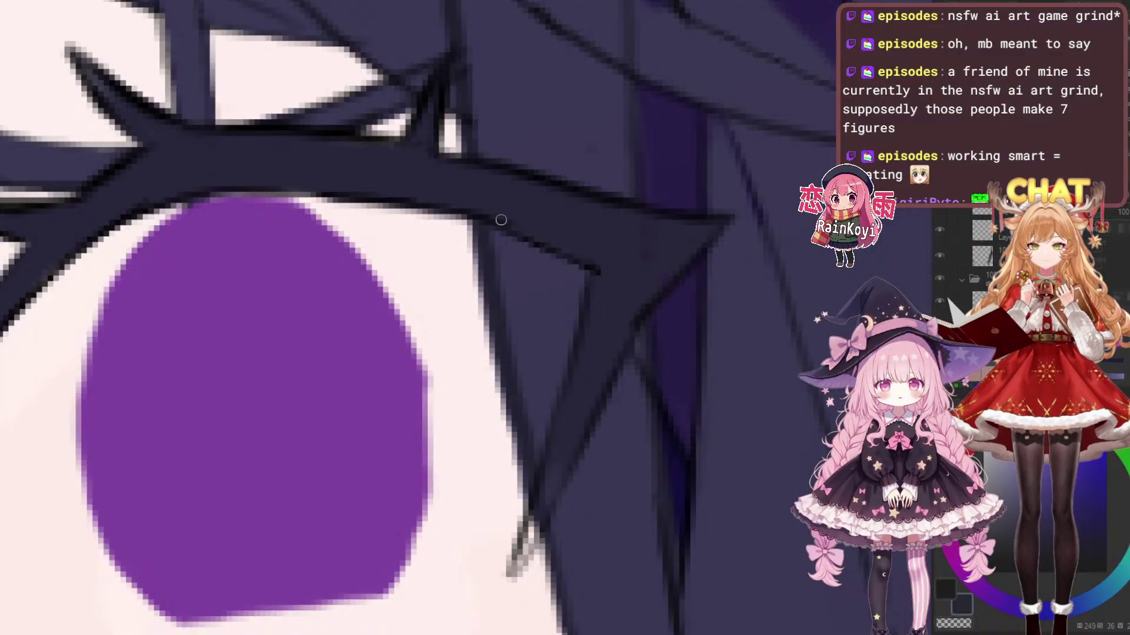
pyautogui.moveTo(576, 257); pyautogui.dragTo(593, 281)
# Clean up the stray marks at the lower tip of the right eye's corner wing
pyautogui.scroll(-4, 649, 310)
pyautogui.scroll(3, 646, 359)
pyautogui.press('x')
pyautogui.moveTo(585, 365); pyautogui.dragTo(562, 401)
pyautogui.moveTo(575, 356)
pyautogui.mouseDown()
pyautogui.moveTo(560, 405)
pyautogui.moveTo(591, 358)
pyautogui.mouseUp()
pyautogui.scroll(-2, 677, 376)
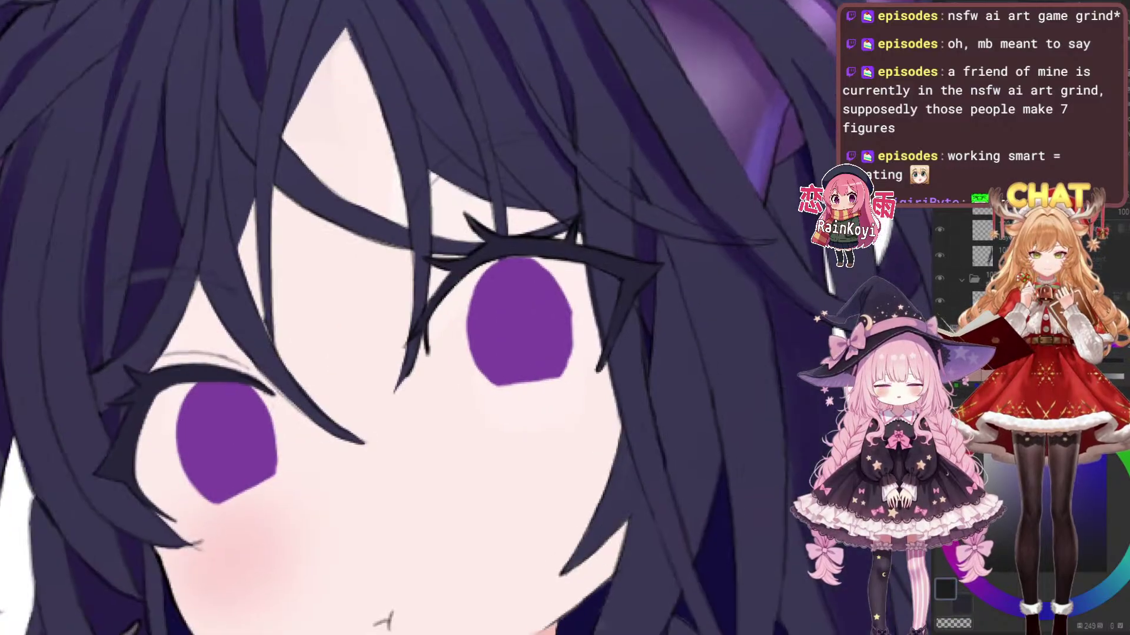
# Darken both edges of the corner wing's lower tip into a clean point and undo the surplus strokes
pyautogui.scroll(3, 653, 393)
pyautogui.moveTo(611, 283); pyautogui.dragTo(554, 384)
pyautogui.moveTo(583, 276); pyautogui.dragTo(548, 386)
pyautogui.press('x')
pyautogui.moveTo(562, 297); pyautogui.dragTo(531, 405)
pyautogui.moveTo(562, 291); pyautogui.dragTo(534, 385)
pyautogui.hotkey('ctrl', 'z')
pyautogui.hotkey('ctrl', 'z')
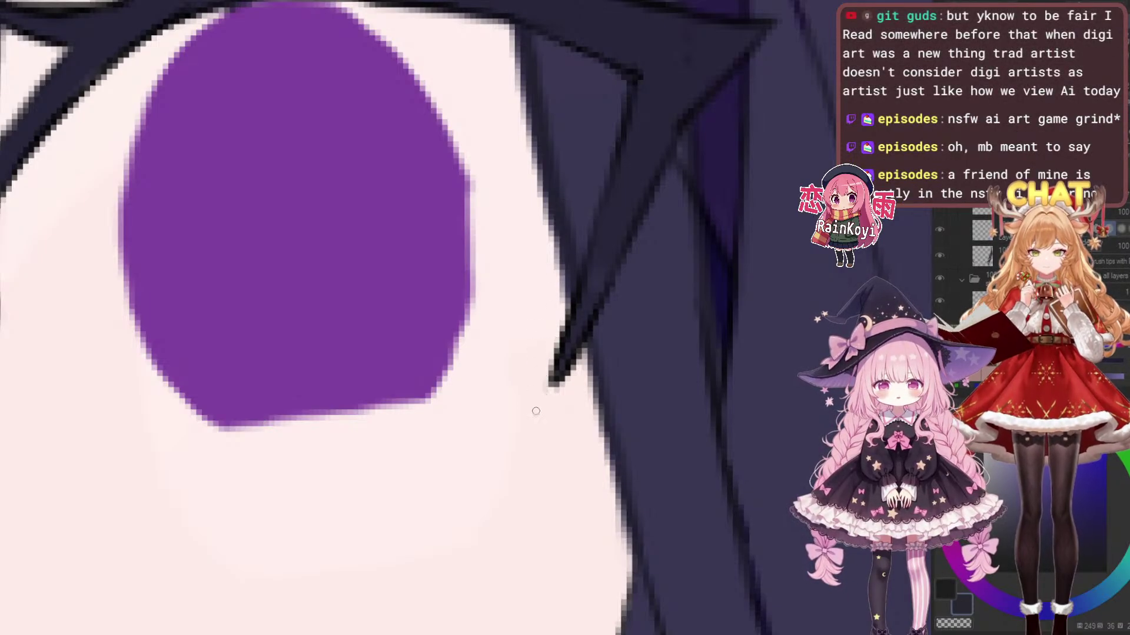
pyautogui.scroll(-3, 612, 359)
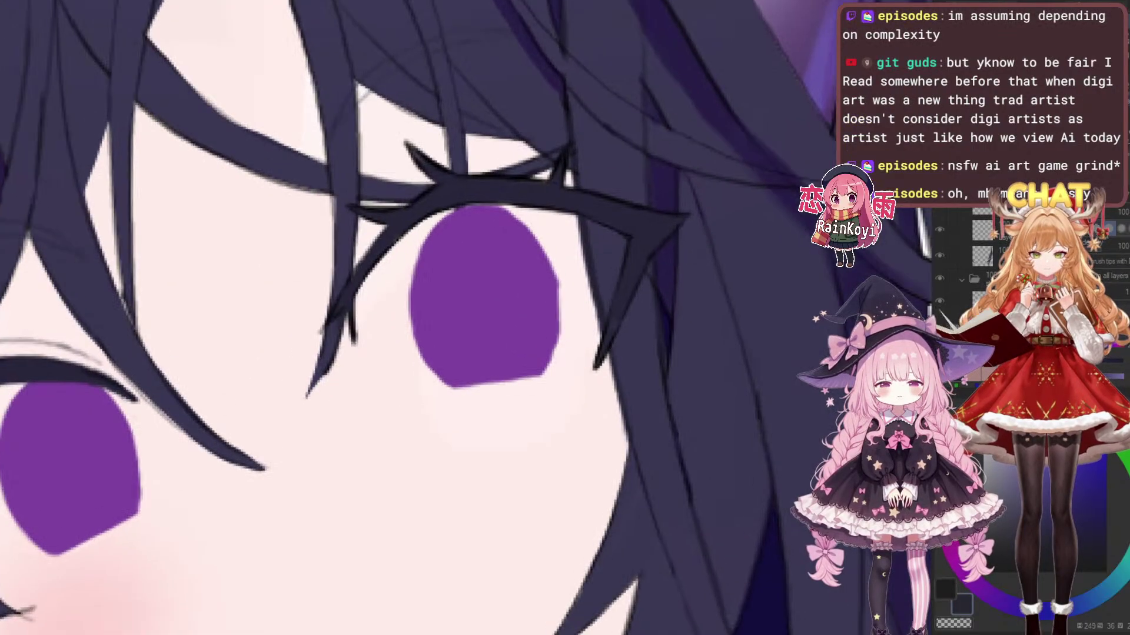
pyautogui.scroll(2, 606, 347)
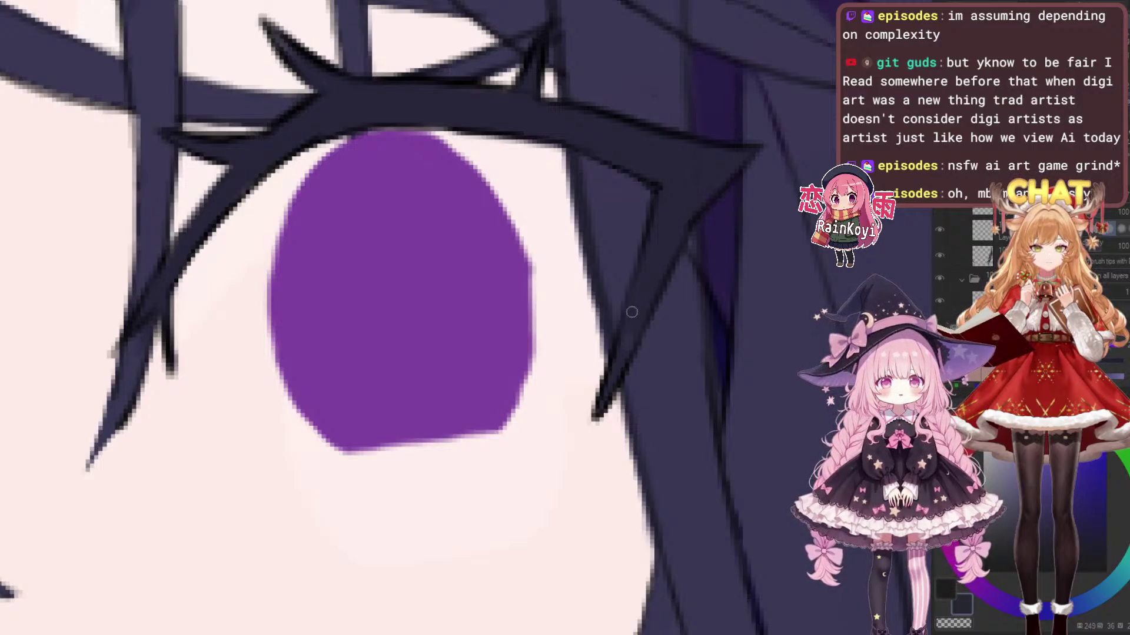
# Outline the upper edge of the right eye's inner lash in near-black, from the crossing hair strand up to the inner spike
pyautogui.moveTo(493, 415); pyautogui.dragTo(765, 357)
pyautogui.scroll(-4, 565, 379)
pyautogui.scroll(2, 568, 379)
pyautogui.scroll(3, 606, 147)
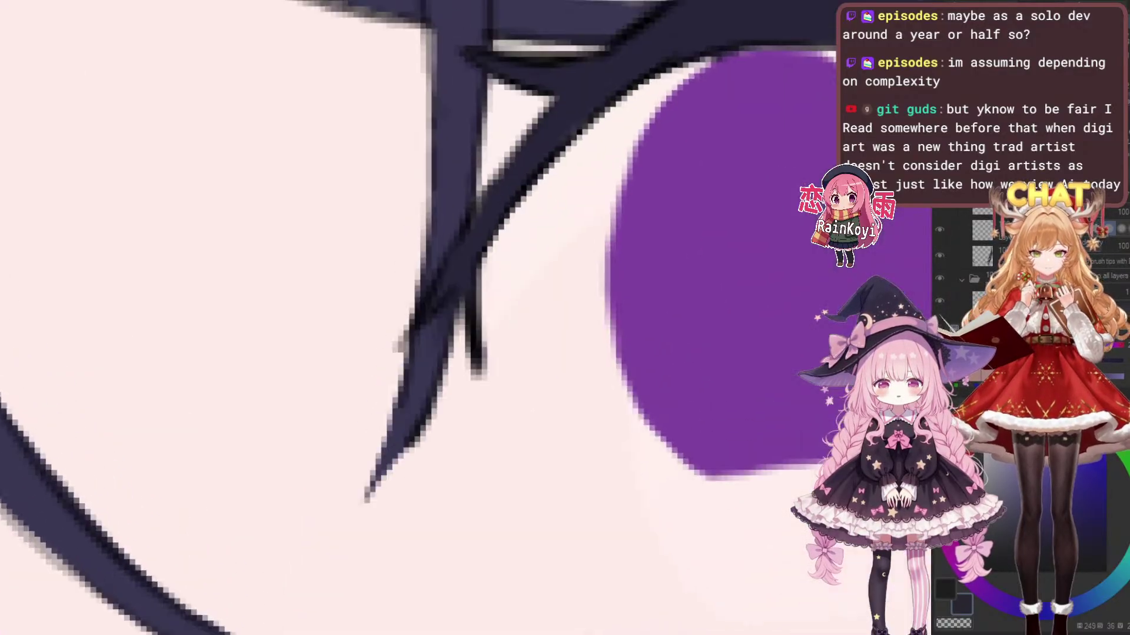
pyautogui.moveTo(502, 353); pyautogui.dragTo(481, 388)
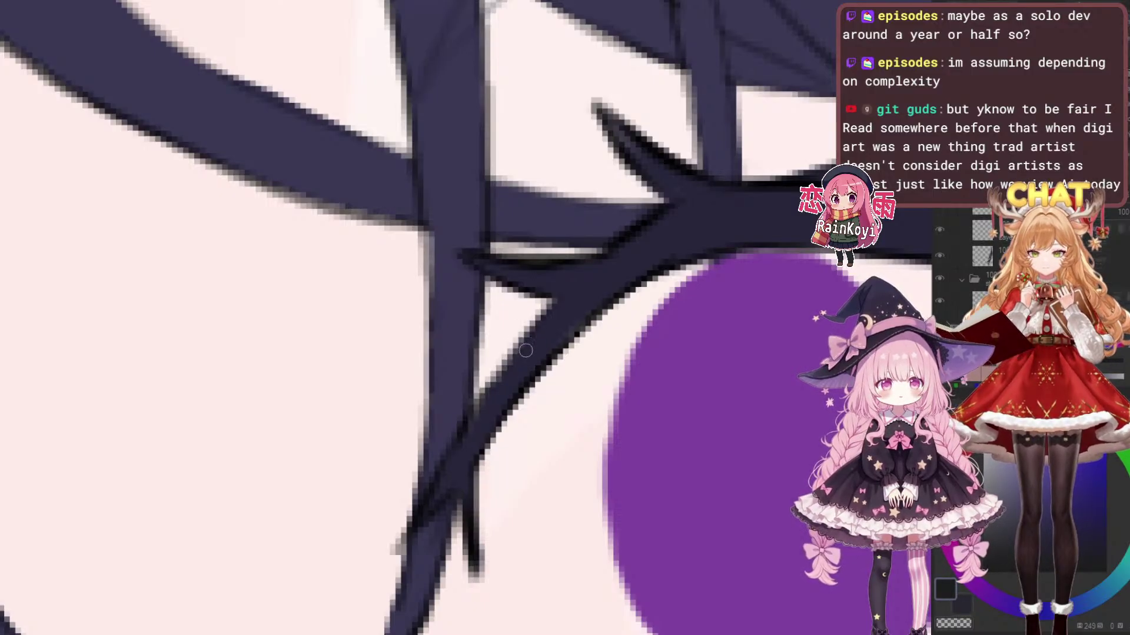
pyautogui.moveTo(523, 350); pyautogui.dragTo(549, 334)
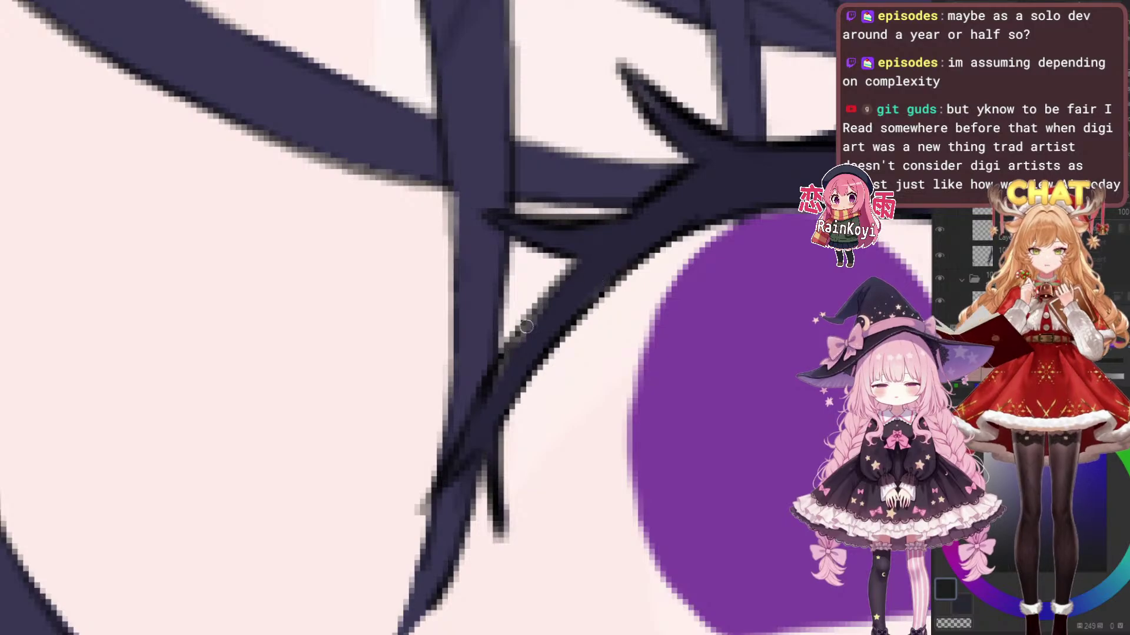
pyautogui.moveTo(492, 376); pyautogui.dragTo(559, 286)
pyautogui.moveTo(521, 336); pyautogui.dragTo(577, 269)
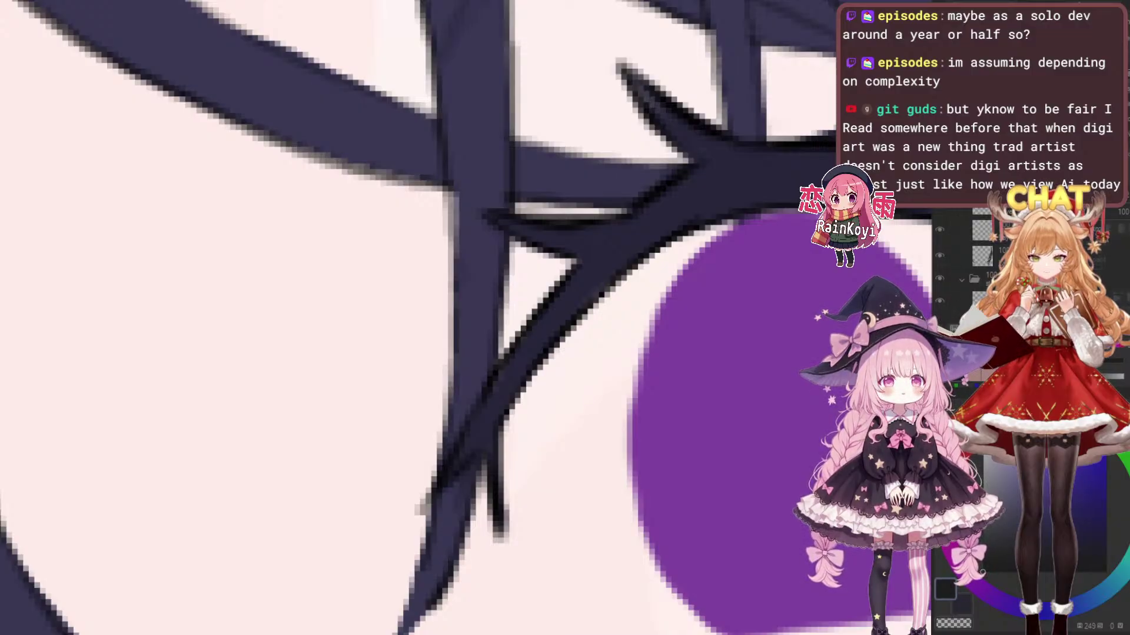
pyautogui.moveTo(417, 318); pyautogui.dragTo(431, 327)
pyautogui.moveTo(515, 368); pyautogui.dragTo(583, 282)
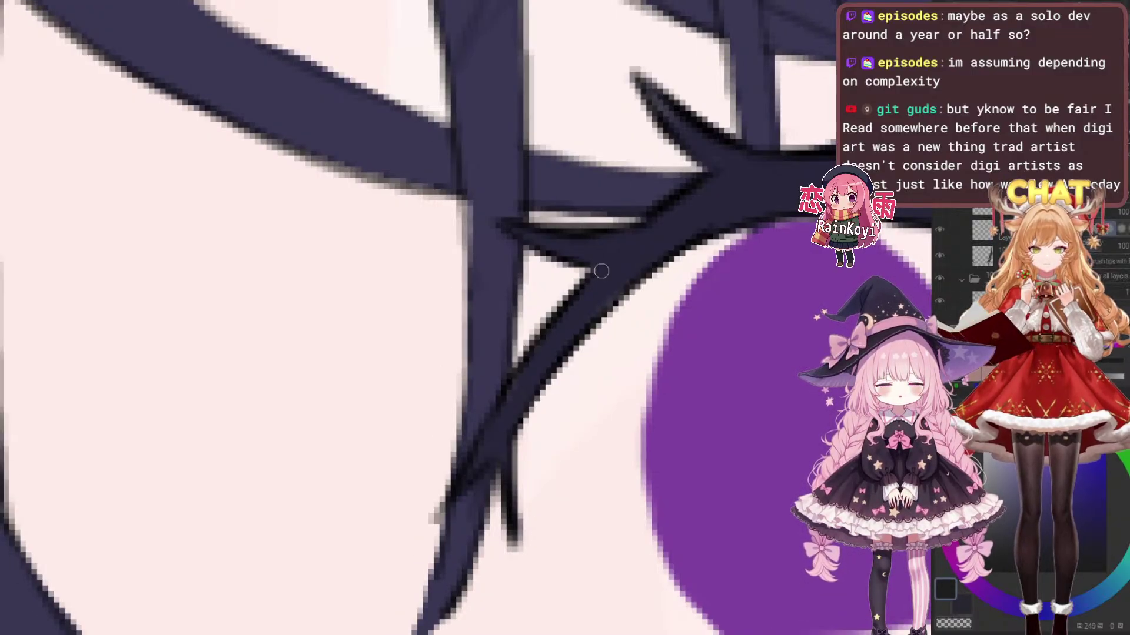
pyautogui.scroll(-5, 699, 273)
pyautogui.scroll(2, 703, 300)
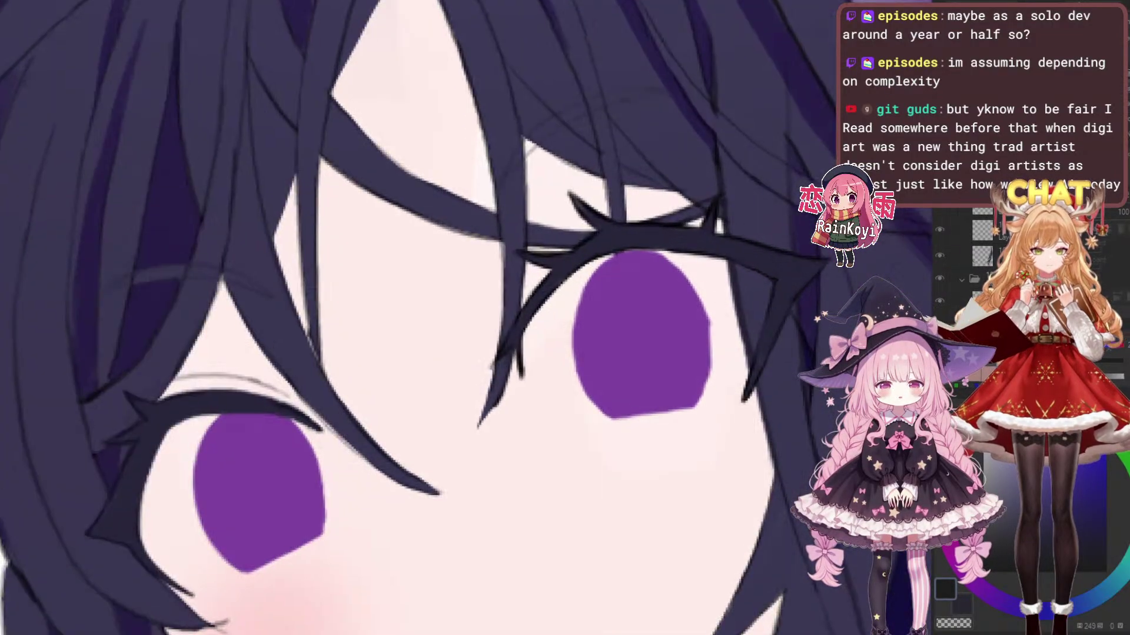
pyautogui.moveTo(668, 381); pyautogui.dragTo(721, 344)
pyautogui.scroll(-5, 721, 345)
pyautogui.scroll(3, 765, 353)
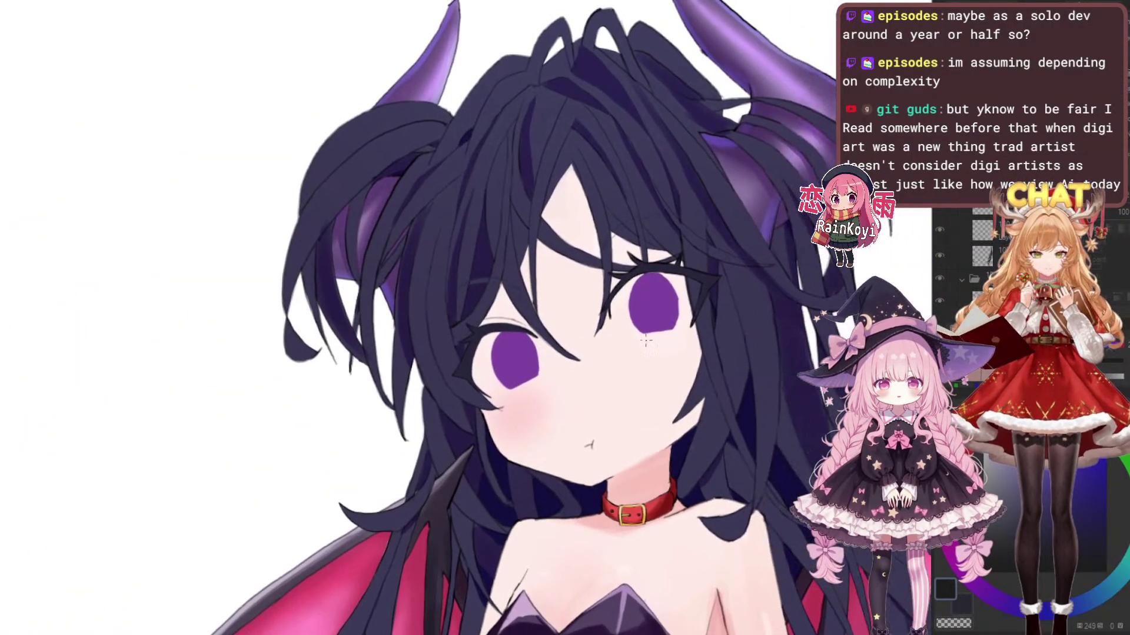
pyautogui.scroll(4, 672, 415)
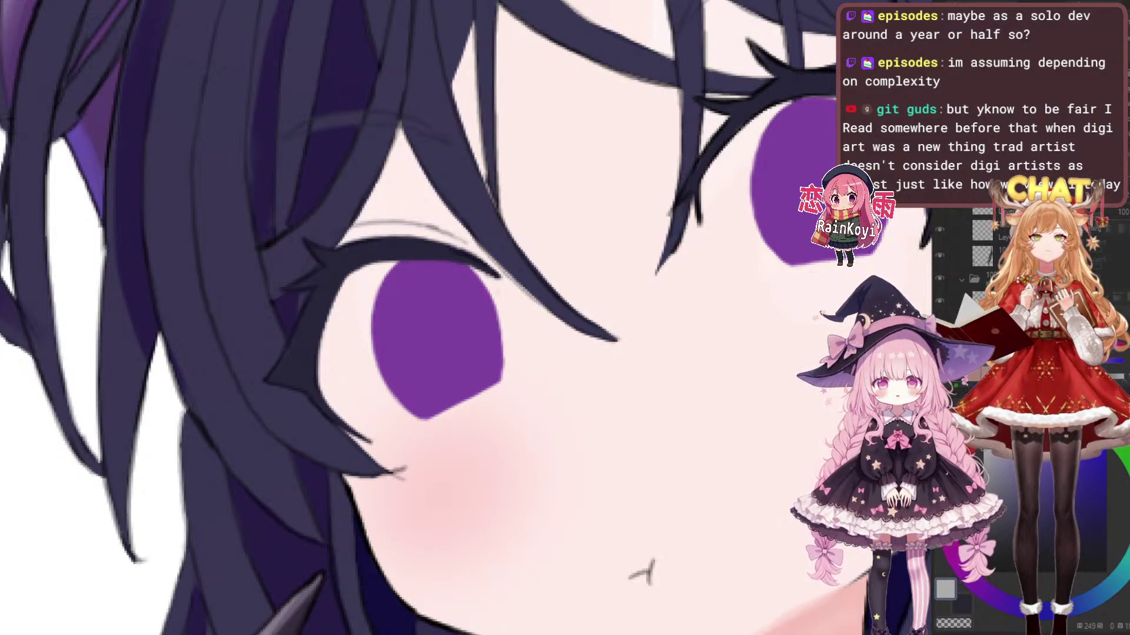
pyautogui.moveTo(327, 253); pyautogui.dragTo(457, 276)
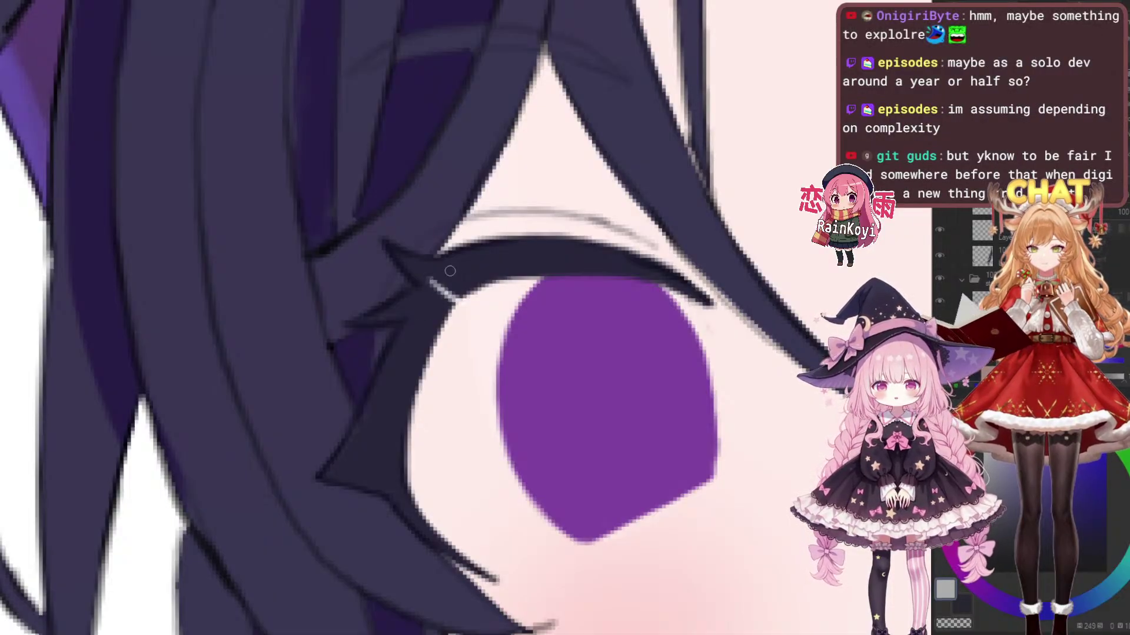
pyautogui.moveTo(446, 292); pyautogui.dragTo(456, 291)
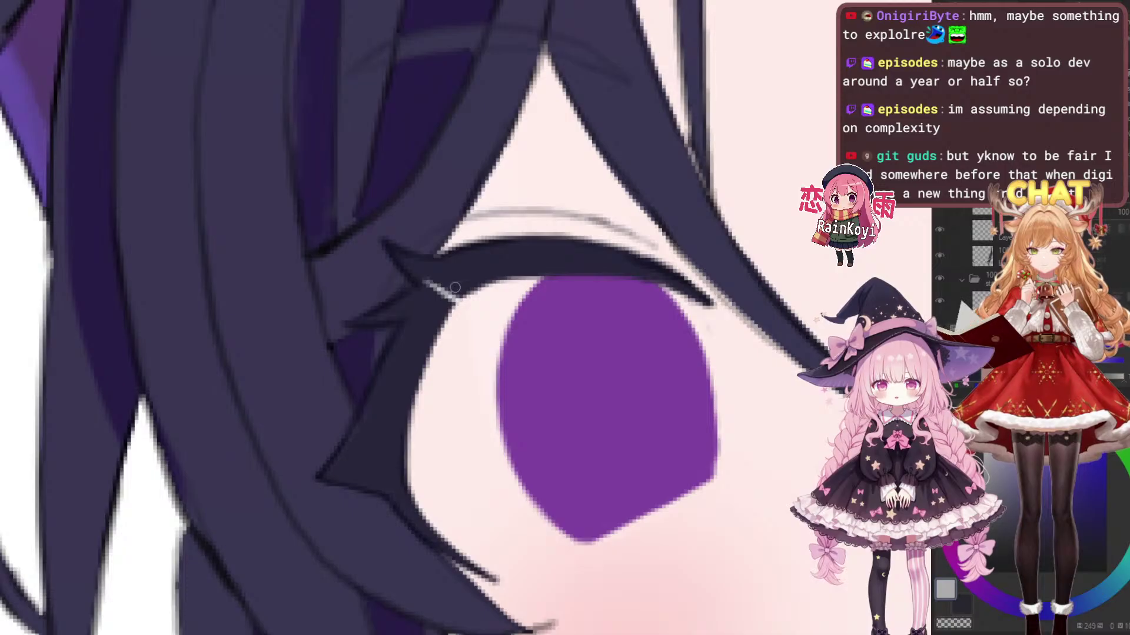
pyautogui.hotkey('ctrl', 'z')
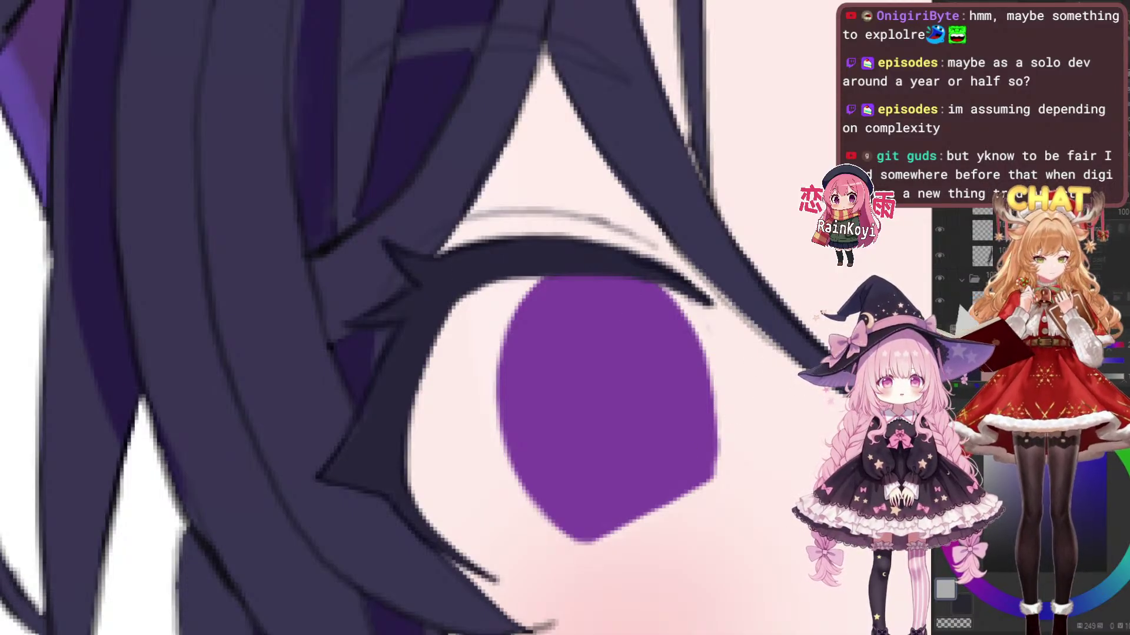
# Compare the lashes and irises of both eyes, then examine the left eye closely
pyautogui.moveTo(565, 354); pyautogui.dragTo(376, 308)
pyautogui.scroll(-3, 447, 347)
pyautogui.moveTo(483, 317); pyautogui.dragTo(447, 377)
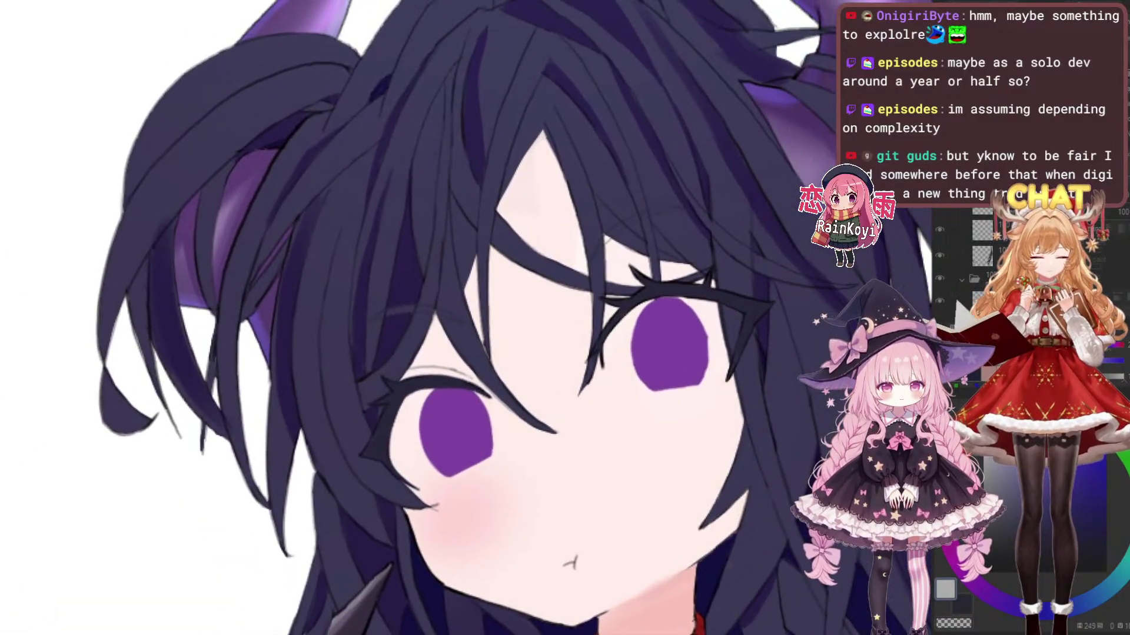
pyautogui.scroll(3, 553, 494)
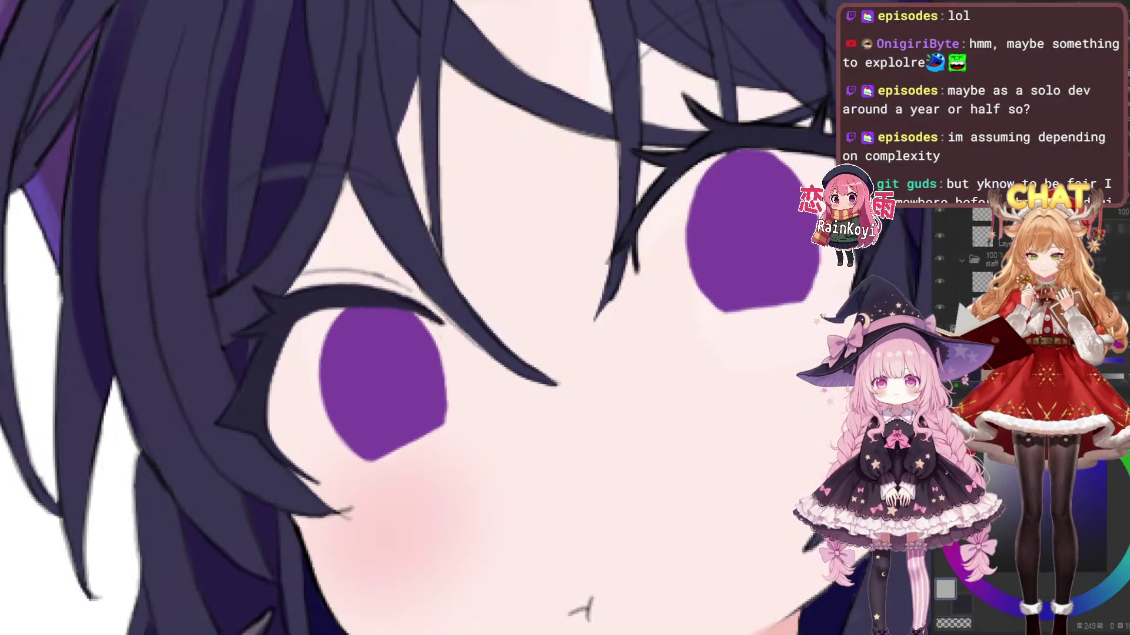
pyautogui.scroll(2, 436, 359)
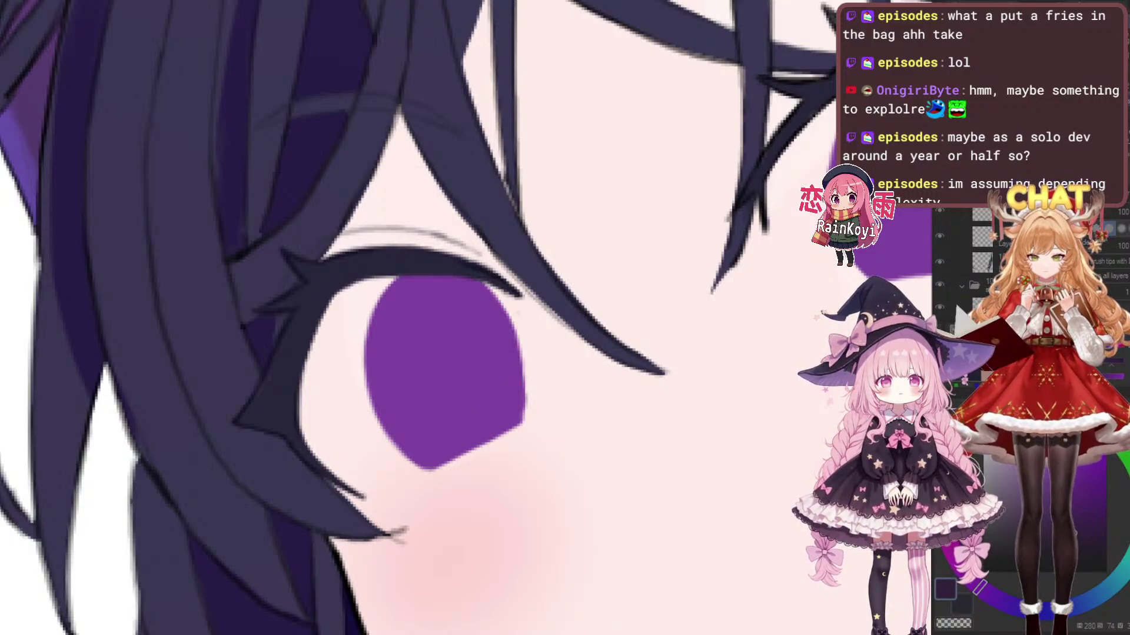
pyautogui.moveTo(456, 382); pyautogui.dragTo(473, 391)
pyautogui.scroll(2, 469, 388)
pyautogui.moveTo(410, 328); pyautogui.dragTo(447, 325)
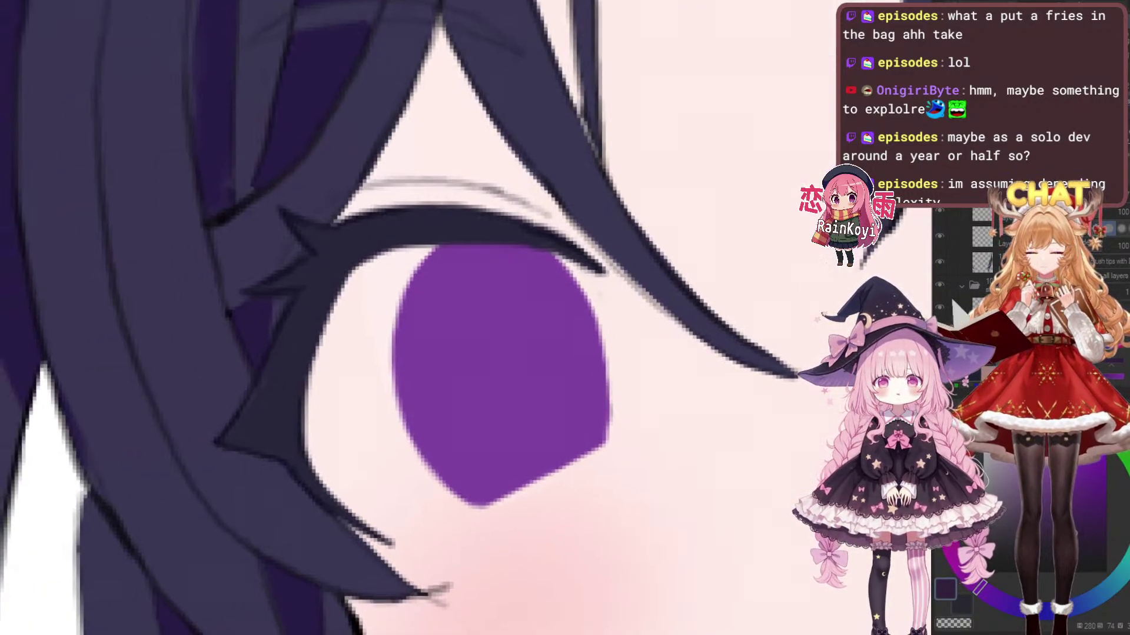
pyautogui.scroll(1, 412, 336)
pyautogui.scroll(-3, 453, 282)
pyautogui.scroll(2, 451, 277)
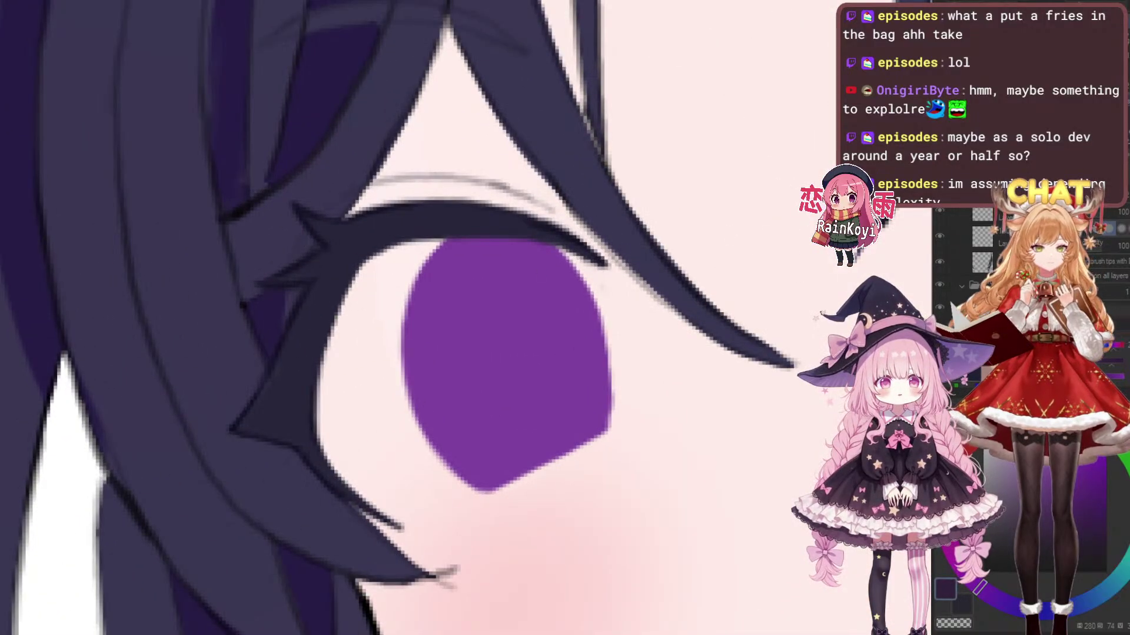
pyautogui.moveTo(730, 268); pyautogui.dragTo(712, 261)
pyautogui.scroll(-3, 712, 261)
pyautogui.scroll(4, 592, 291)
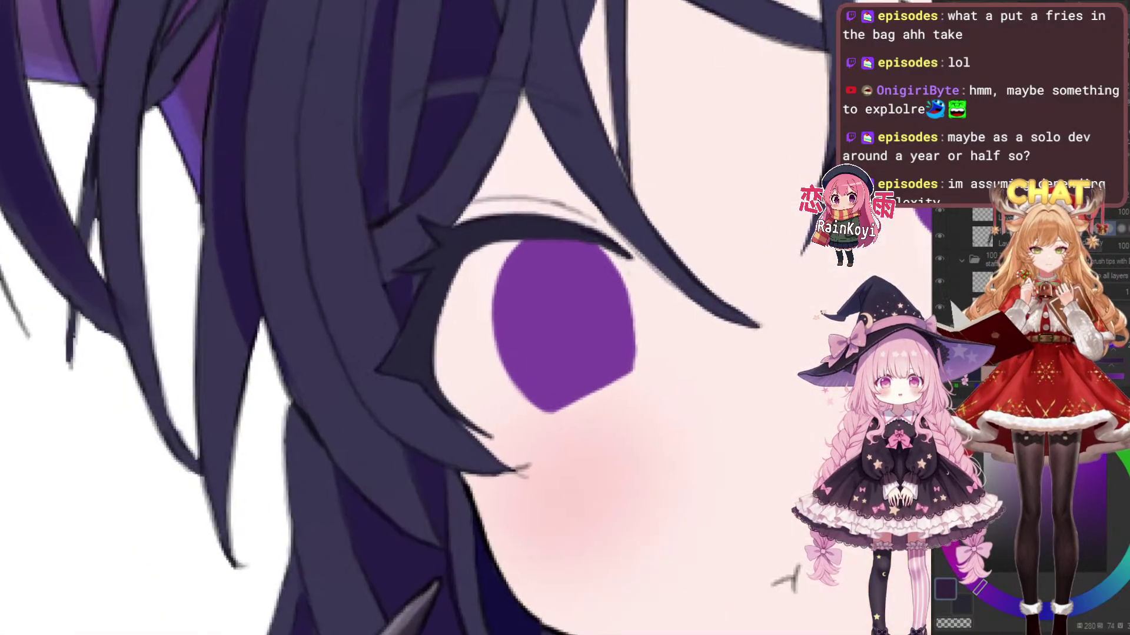
pyautogui.scroll(1, 591, 353)
pyautogui.scroll(1, 500, 230)
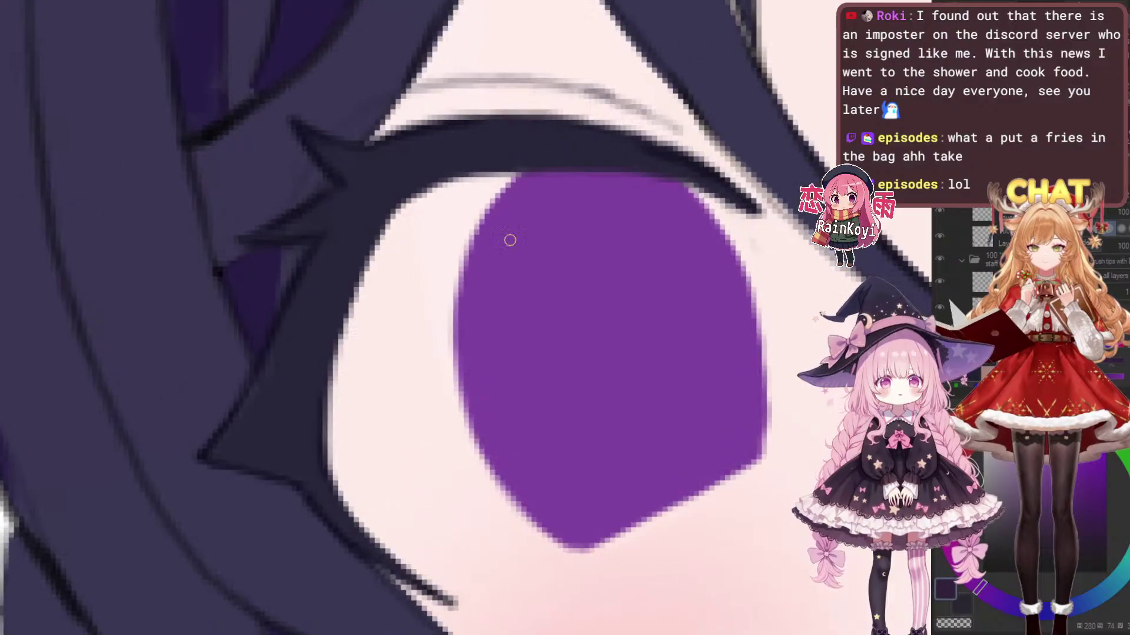
# Outline the outer edge of the left iris with a thin dark purple line from the lash line to the lower tip, undoing failed strokes
pyautogui.moveTo(521, 204); pyautogui.dragTo(493, 221)
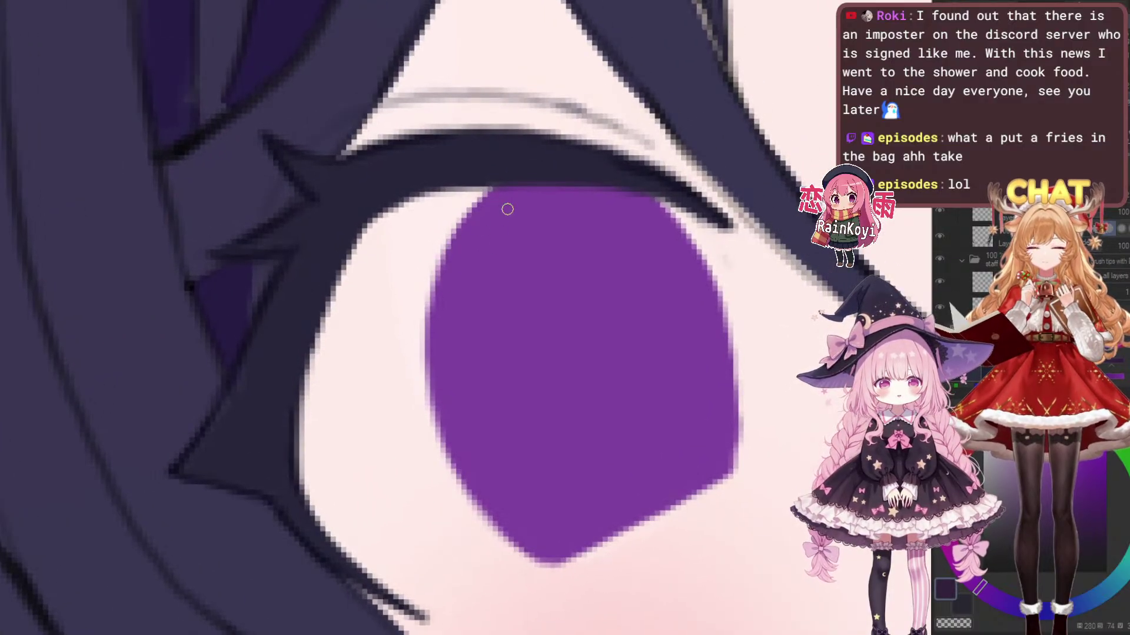
pyautogui.moveTo(485, 192); pyautogui.dragTo(433, 292)
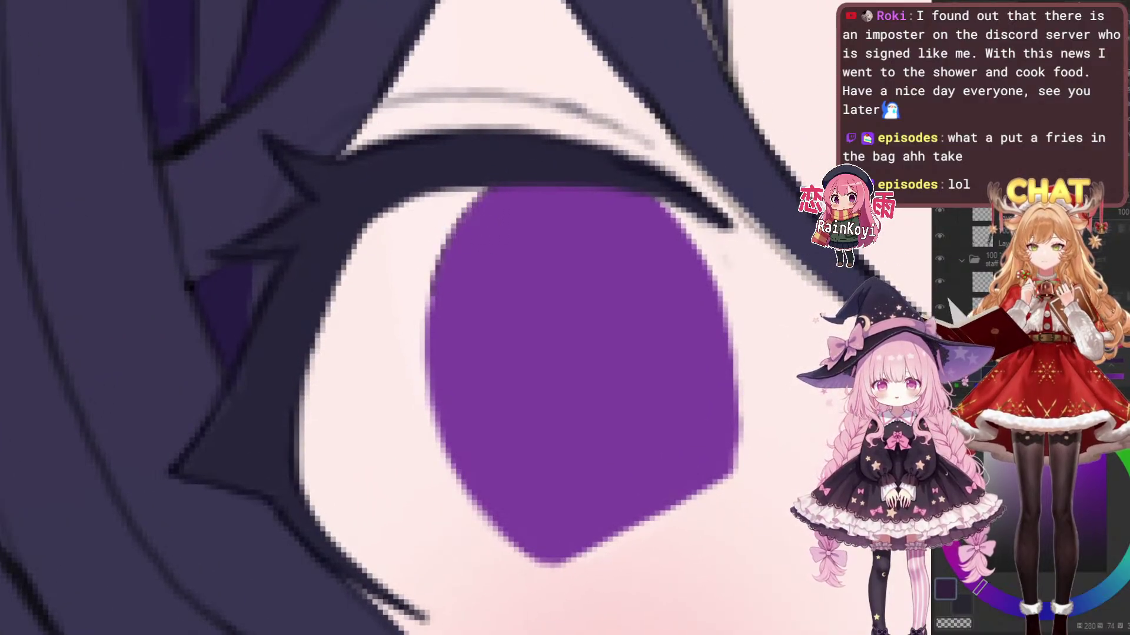
pyautogui.hotkey('ctrl', 'z')
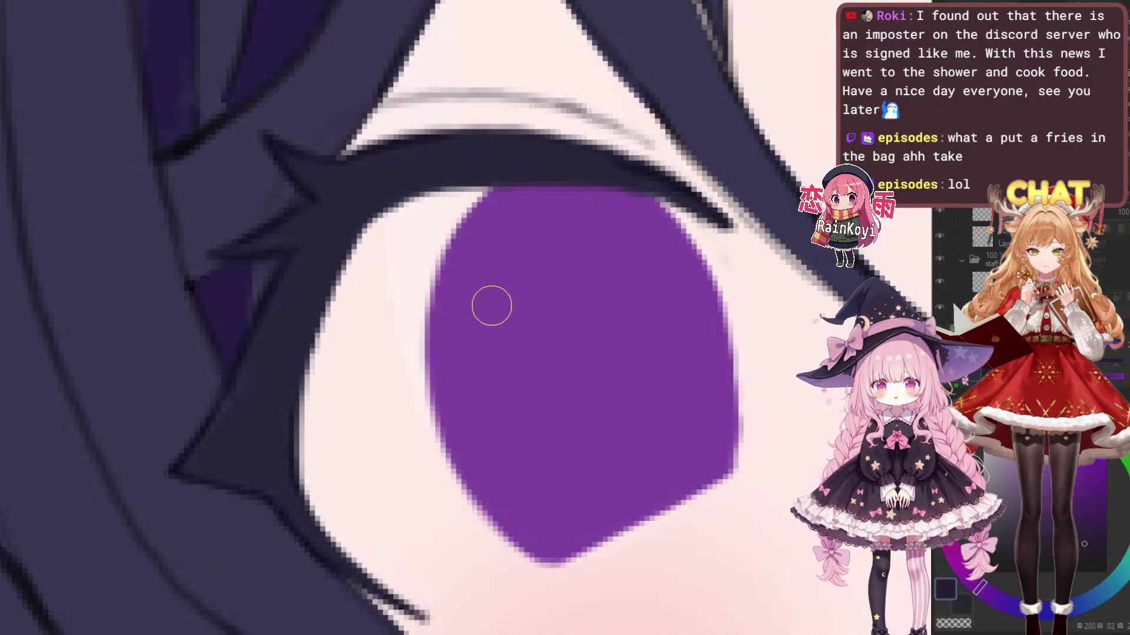
pyautogui.hotkey('ctrl', 'z')
pyautogui.hotkey('ctrl', 'y')
pyautogui.moveTo(494, 190)
pyautogui.mouseDown()
pyautogui.moveTo(434, 278)
pyautogui.moveTo(424, 336)
pyautogui.mouseUp()
pyautogui.hotkey('ctrl', 'z')
pyautogui.hotkey('ctrl', 'z')
pyautogui.moveTo(498, 184); pyautogui.dragTo(422, 324)
pyautogui.hotkey('ctrl', 'z')
pyautogui.moveTo(499, 181); pyautogui.dragTo(428, 316)
pyautogui.hotkey('ctrl', 'z')
pyautogui.moveTo(497, 186)
pyautogui.mouseDown()
pyautogui.moveTo(459, 228)
pyautogui.moveTo(444, 283)
pyautogui.mouseUp()
pyautogui.hotkey('ctrl', 'z')
pyautogui.moveTo(487, 193)
pyautogui.mouseDown()
pyautogui.moveTo(427, 358)
pyautogui.moveTo(465, 225)
pyautogui.moveTo(433, 310)
pyautogui.moveTo(428, 356)
pyautogui.moveTo(450, 255)
pyautogui.moveTo(430, 339)
pyautogui.moveTo(432, 408)
pyautogui.moveTo(460, 473)
pyautogui.moveTo(525, 549)
pyautogui.moveTo(551, 560)
pyautogui.moveTo(436, 531)
pyautogui.mouseUp()
pyautogui.hotkey('ctrl', 'z')
pyautogui.hotkey('ctrl', 'z')
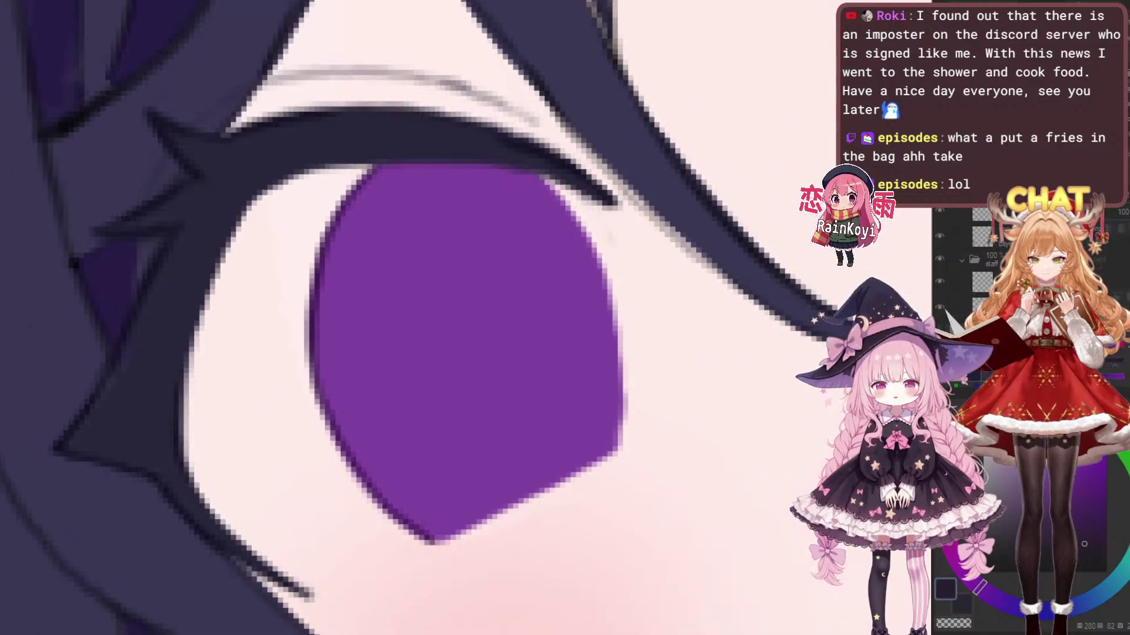
# Outline the inner edge of the left iris in dark purple from the lash line to its lower inner corner
pyautogui.scroll(-1, 575, 388)
pyautogui.moveTo(575, 396); pyautogui.dragTo(501, 392)
pyautogui.moveTo(462, 194); pyautogui.dragTo(510, 237)
pyautogui.hotkey('ctrl', 'z')
pyautogui.moveTo(459, 185)
pyautogui.mouseDown()
pyautogui.moveTo(520, 275)
pyautogui.moveTo(494, 219)
pyautogui.moveTo(531, 298)
pyautogui.moveTo(539, 435)
pyautogui.mouseUp()
pyautogui.hotkey('ctrl', 'z')
pyautogui.moveTo(483, 479)
pyautogui.mouseDown()
pyautogui.moveTo(610, 416)
pyautogui.moveTo(608, 378)
pyautogui.mouseUp()
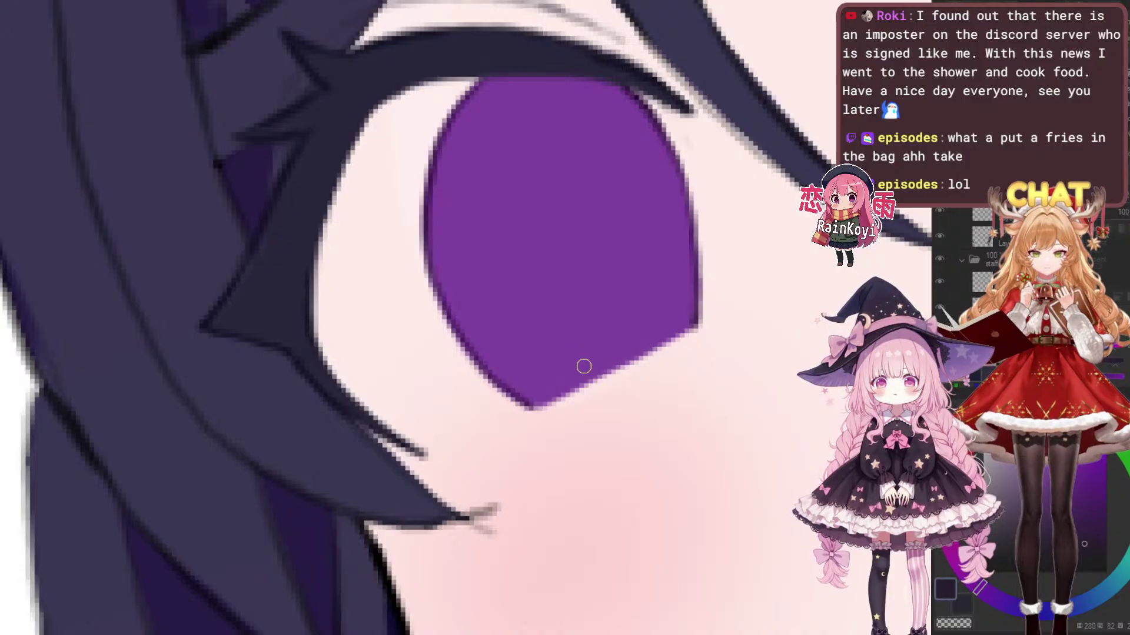
pyautogui.moveTo(552, 428); pyautogui.dragTo(500, 400)
pyautogui.scroll(1, 506, 406)
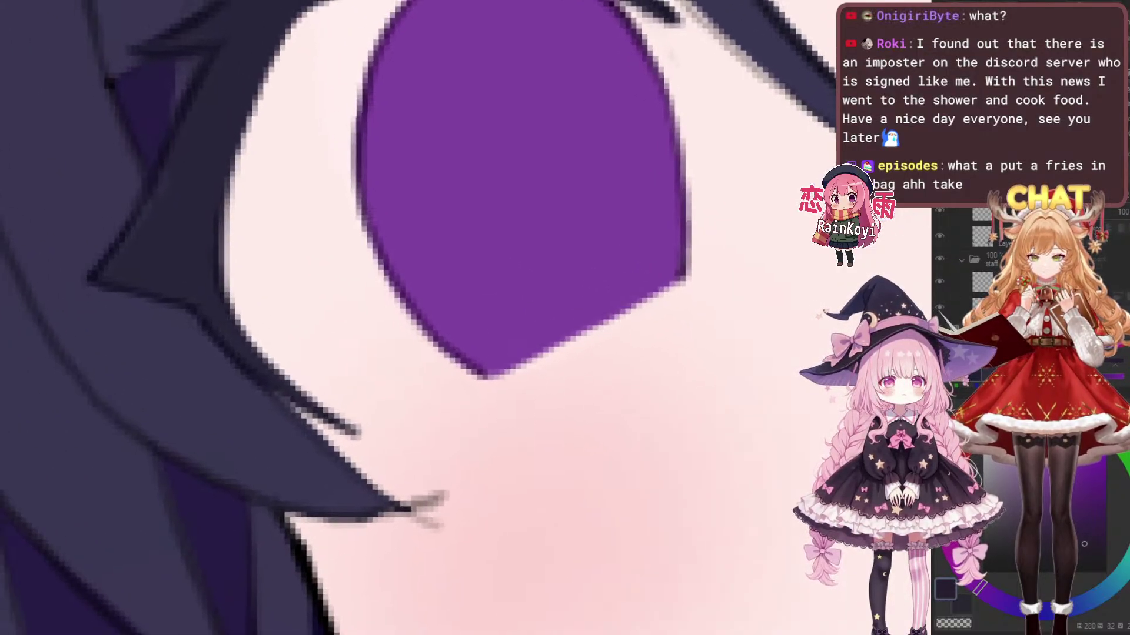
pyautogui.scroll(-3, 552, 414)
pyautogui.scroll(3, 542, 411)
pyautogui.moveTo(542, 411); pyautogui.dragTo(554, 434)
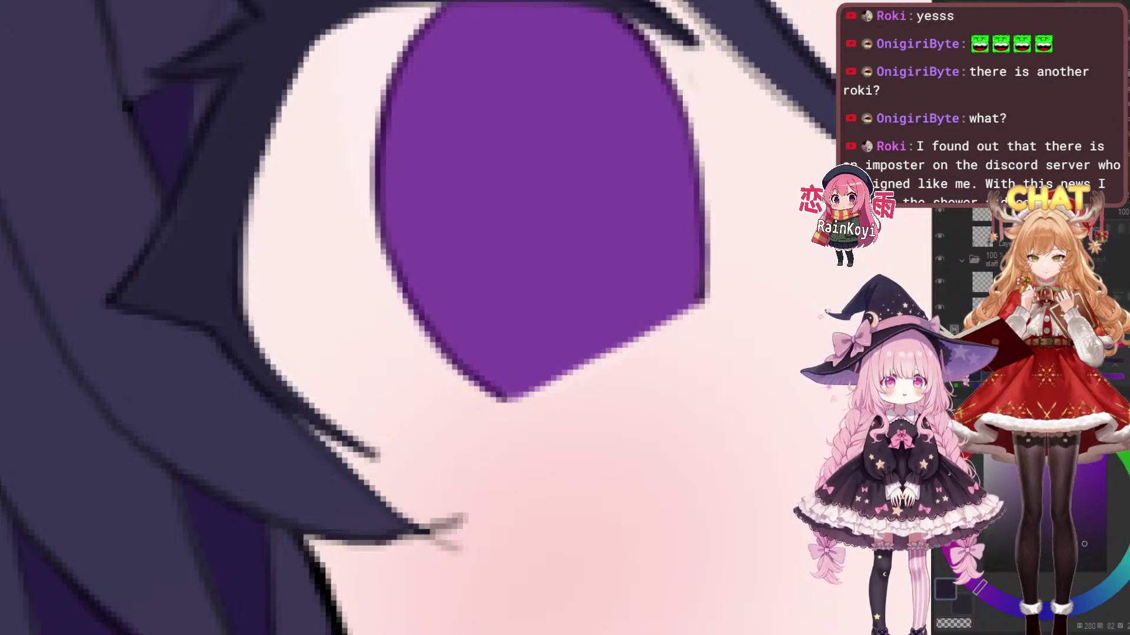
pyautogui.moveTo(494, 421); pyautogui.dragTo(470, 405)
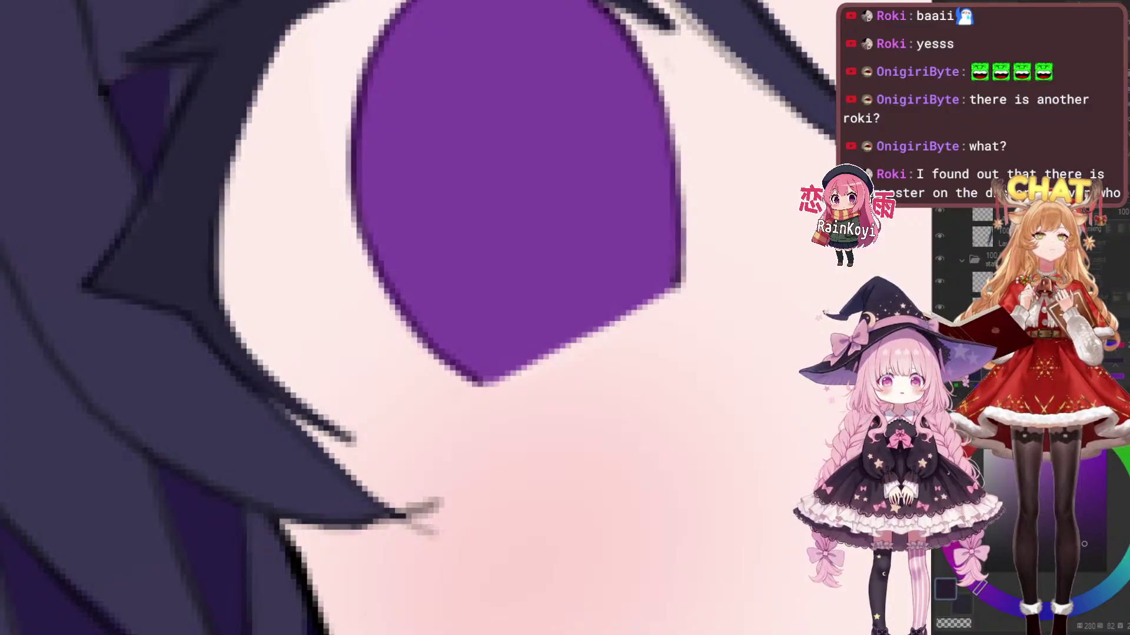
pyautogui.scroll(-2, 418, 318)
pyautogui.scroll(1, 418, 318)
pyautogui.moveTo(532, 304); pyautogui.dragTo(578, 341)
pyautogui.scroll(-2, 569, 333)
pyautogui.scroll(1, 569, 332)
pyautogui.scroll(1, 598, 326)
pyautogui.scroll(-1, 598, 325)
pyautogui.scroll(1, 598, 326)
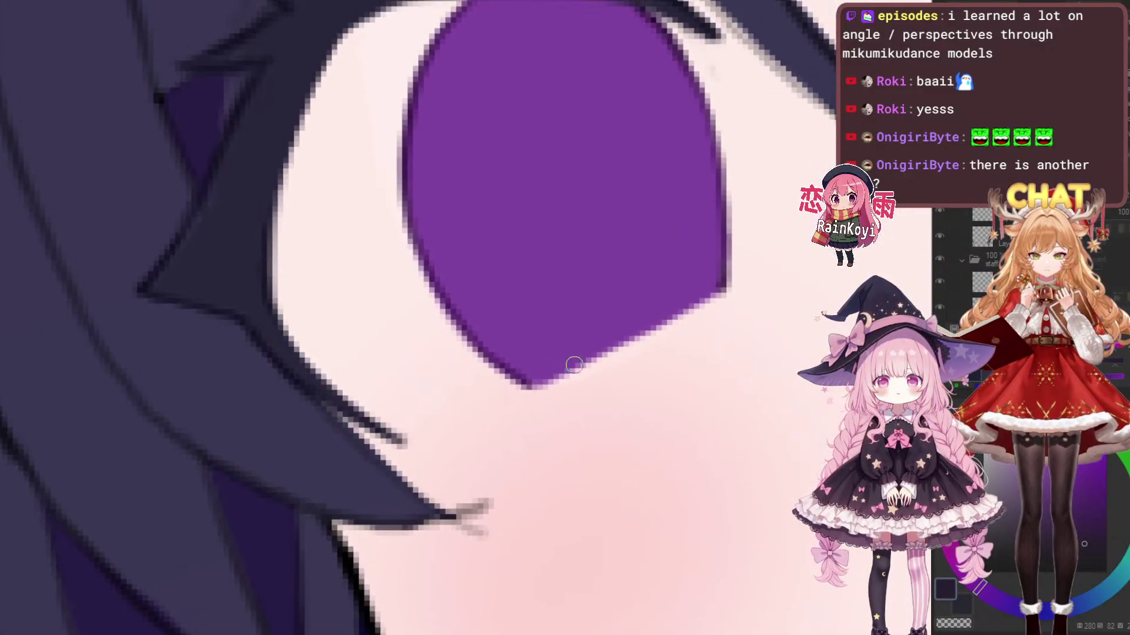
# Outline the slanted lower edge of the left iris in dark purple, undoing and redrawing the line between its lower tip and inner corner
pyautogui.moveTo(547, 383)
pyautogui.mouseDown()
pyautogui.moveTo(527, 396)
pyautogui.moveTo(533, 388)
pyautogui.mouseUp()
pyautogui.hotkey('ctrl', 'z')
pyautogui.moveTo(476, 433)
pyautogui.mouseDown()
pyautogui.moveTo(542, 382)
pyautogui.moveTo(552, 390)
pyautogui.moveTo(538, 386)
pyautogui.mouseUp()
pyautogui.hotkey('ctrl', 'z')
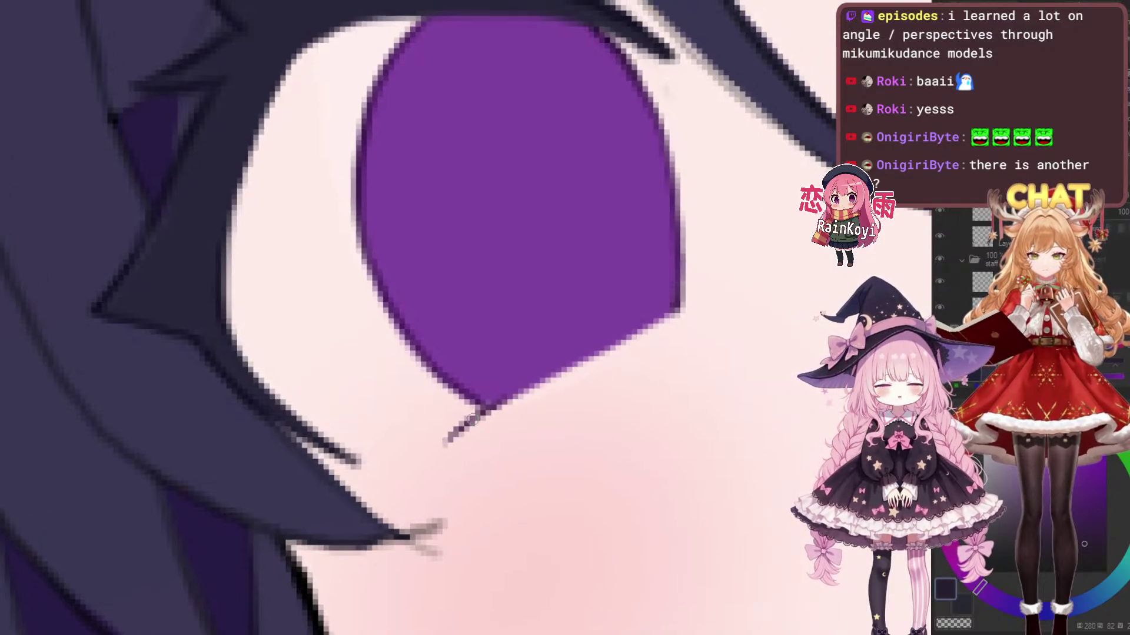
pyautogui.hotkey('ctrl', 'z')
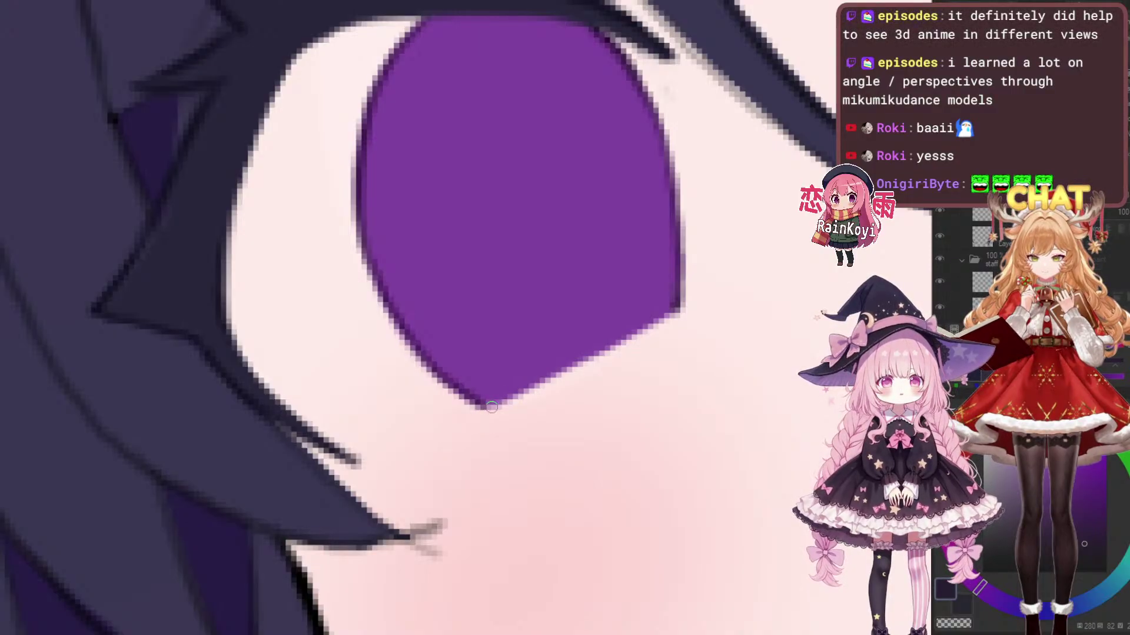
pyautogui.scroll(-1, 491, 410)
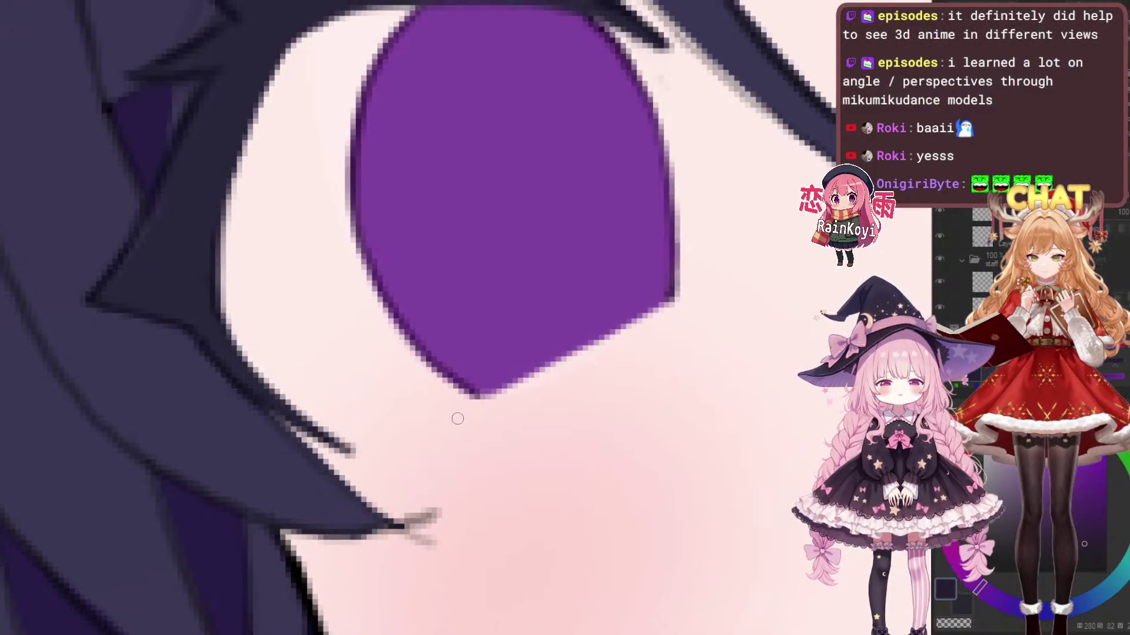
pyautogui.moveTo(453, 418)
pyautogui.mouseDown()
pyautogui.moveTo(483, 390)
pyautogui.moveTo(610, 337)
pyautogui.mouseUp()
pyautogui.hotkey('ctrl', 'z')
pyautogui.hotkey('ctrl', 'z')
pyautogui.moveTo(552, 363)
pyautogui.mouseDown()
pyautogui.moveTo(647, 310)
pyautogui.moveTo(636, 352)
pyautogui.mouseUp()
pyautogui.scroll(-3, 681, 322)
pyautogui.scroll(2, 669, 347)
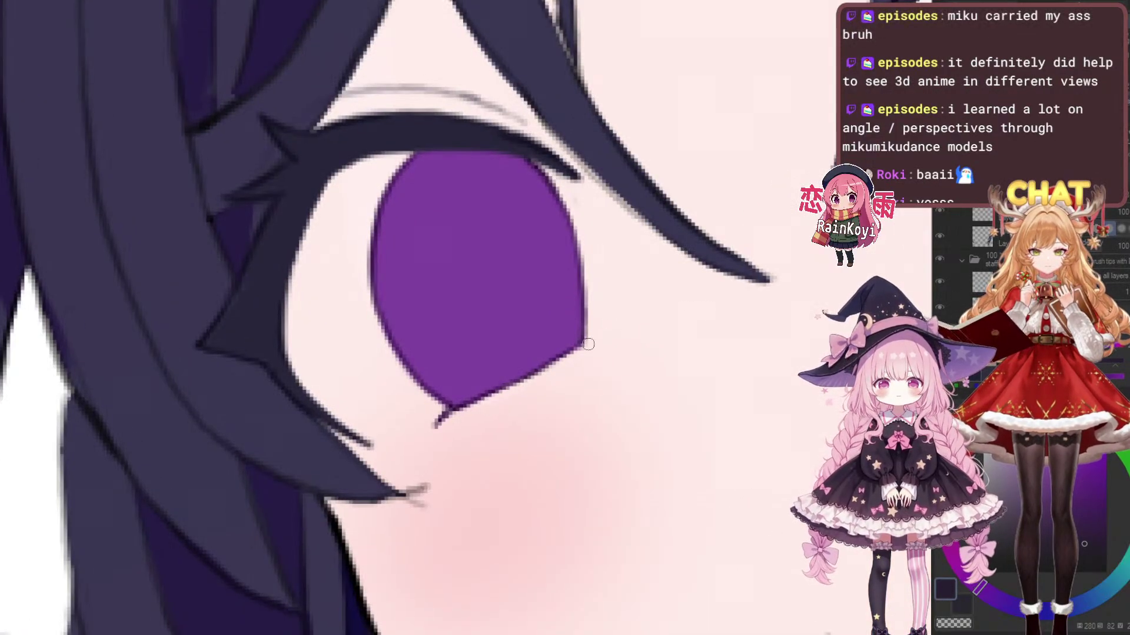
# Outline the inner edge of the right iris in dark purple from the lash line to its lower inner corner, undoing the failed strokes
pyautogui.scroll(-3, 664, 358)
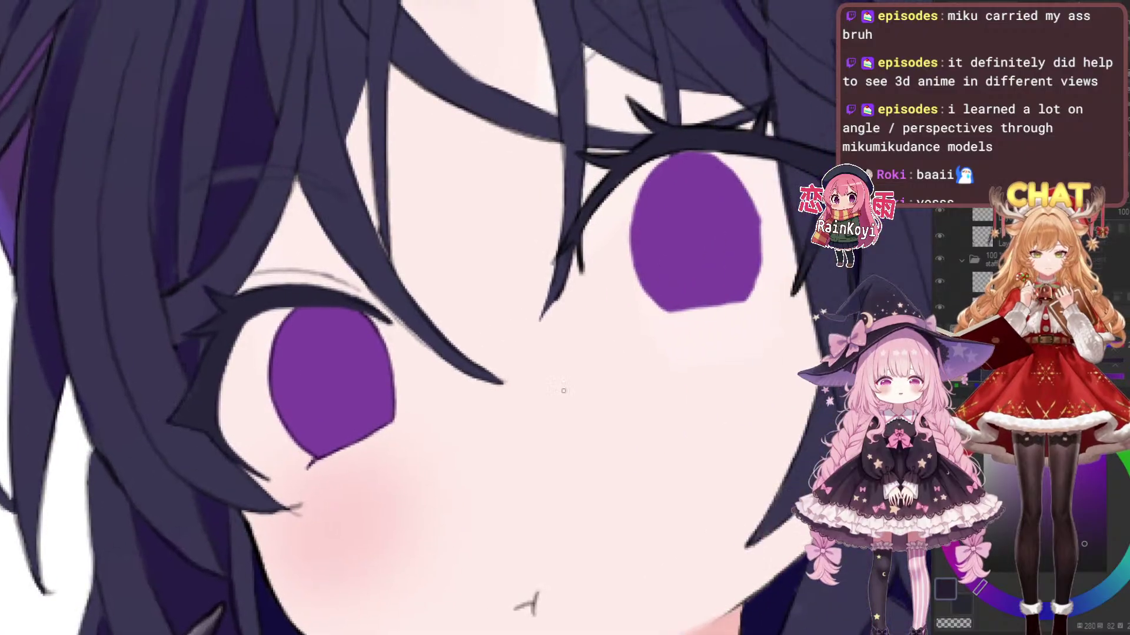
pyautogui.scroll(4, 665, 358)
pyautogui.scroll(1, 665, 358)
pyautogui.moveTo(664, 358); pyautogui.dragTo(656, 455)
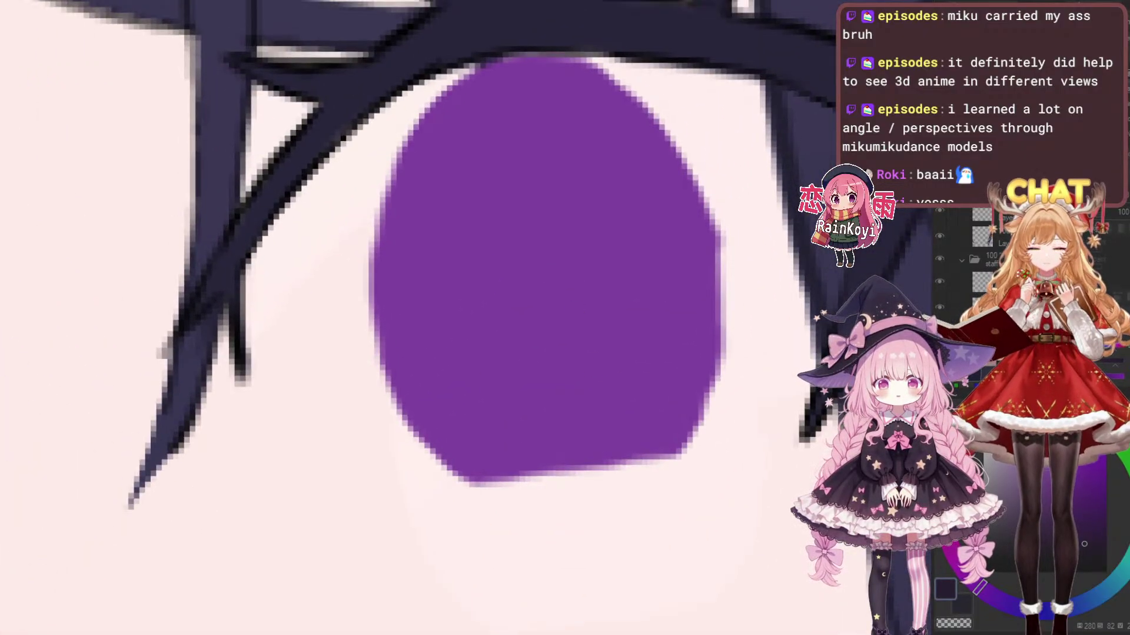
pyautogui.moveTo(551, 275); pyautogui.dragTo(591, 349)
pyautogui.moveTo(549, 133); pyautogui.dragTo(455, 233)
pyautogui.hotkey('ctrl', 'z')
pyautogui.moveTo(564, 134)
pyautogui.mouseDown()
pyautogui.moveTo(519, 149)
pyautogui.moveTo(456, 207)
pyautogui.mouseUp()
pyautogui.hotkey('ctrl', 'z')
pyautogui.moveTo(567, 132)
pyautogui.mouseDown()
pyautogui.moveTo(494, 156)
pyautogui.moveTo(452, 203)
pyautogui.moveTo(415, 324)
pyautogui.mouseUp()
pyautogui.hotkey('ctrl', 'z')
pyautogui.moveTo(559, 131)
pyautogui.mouseDown()
pyautogui.moveTo(487, 166)
pyautogui.moveTo(474, 197)
pyautogui.moveTo(511, 151)
pyautogui.moveTo(453, 206)
pyautogui.moveTo(422, 268)
pyautogui.moveTo(412, 337)
pyautogui.moveTo(421, 435)
pyautogui.moveTo(471, 530)
pyautogui.moveTo(511, 559)
pyautogui.mouseUp()
pyautogui.hotkey('ctrl', 'z')
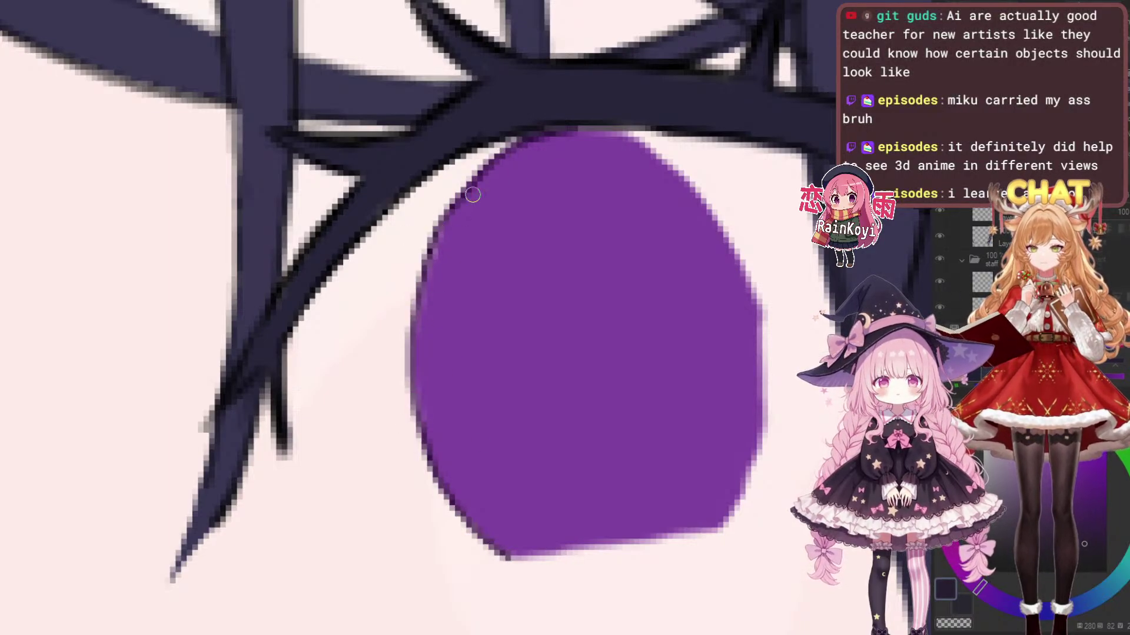
# Outline the outer edge of the right iris in dark purple from the lash line to its lower outer corner
pyautogui.scroll(-5, 636, 152)
pyautogui.moveTo(640, 153)
pyautogui.mouseDown()
pyautogui.moveTo(638, 178)
pyautogui.moveTo(581, 167)
pyautogui.moveTo(505, 244)
pyautogui.moveTo(483, 359)
pyautogui.moveTo(495, 429)
pyautogui.moveTo(573, 154)
pyautogui.moveTo(606, 154)
pyautogui.moveTo(690, 214)
pyautogui.moveTo(734, 291)
pyautogui.moveTo(742, 374)
pyautogui.moveTo(706, 495)
pyautogui.mouseUp()
pyautogui.scroll(4, 642, 177)
pyautogui.scroll(1, 638, 144)
pyautogui.scroll(-1, 706, 494)
pyautogui.scroll(2, 737, 429)
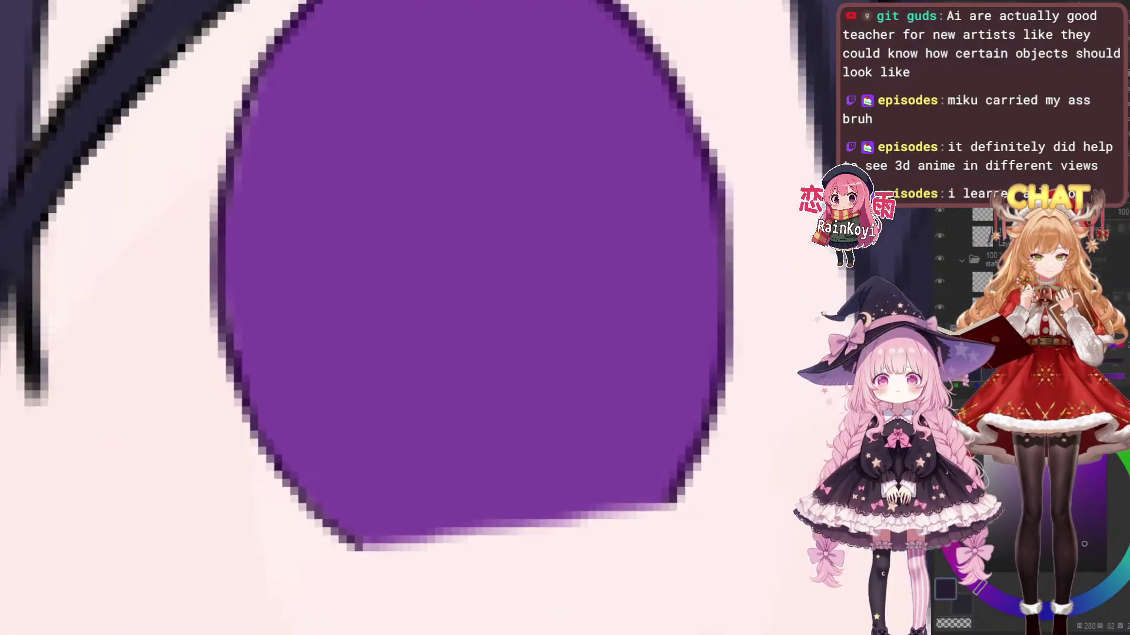
# Draw a short dark purple flick extending inward from the lower inner corner of the right iris
pyautogui.scroll(-7, 741, 382)
pyautogui.scroll(1, 741, 381)
pyautogui.scroll(4, 782, 406)
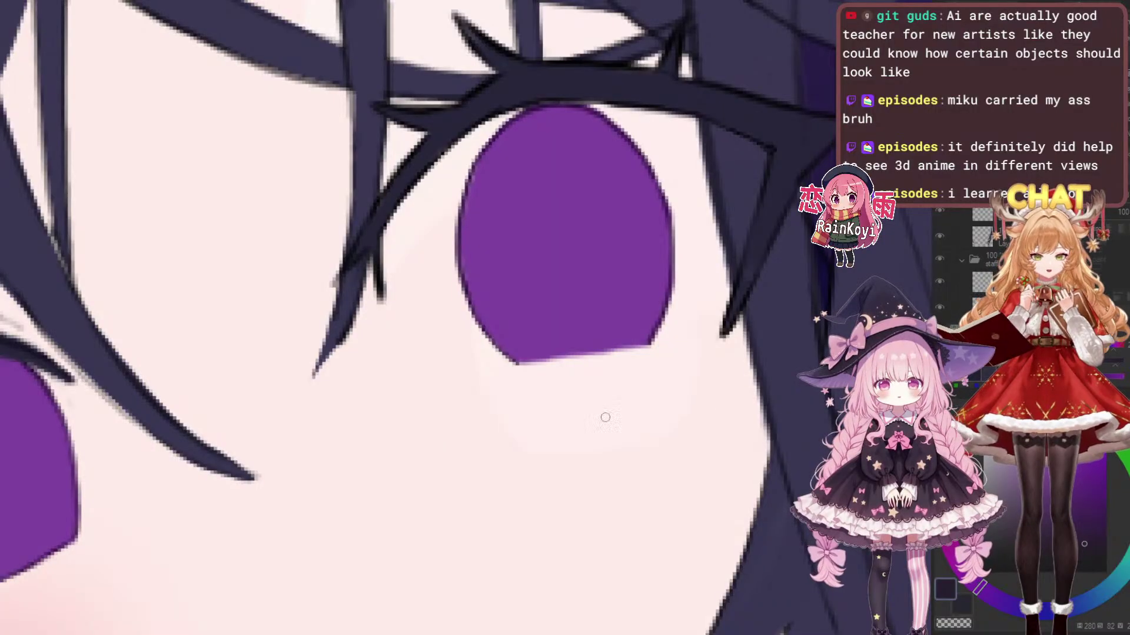
pyautogui.scroll(1, 729, 410)
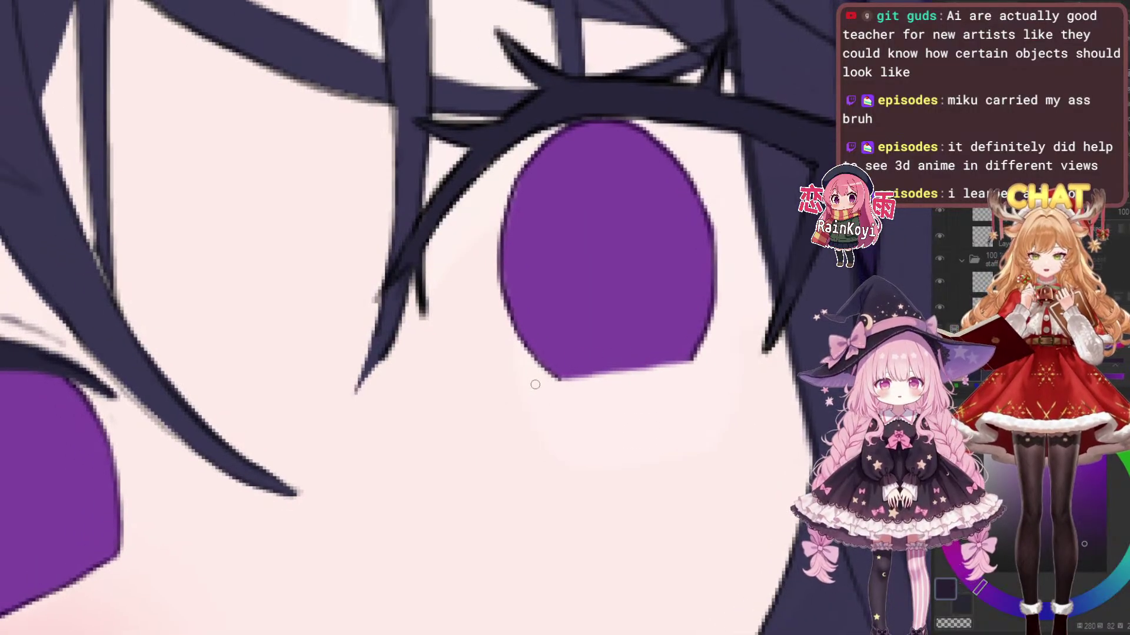
pyautogui.moveTo(530, 388); pyautogui.dragTo(570, 376)
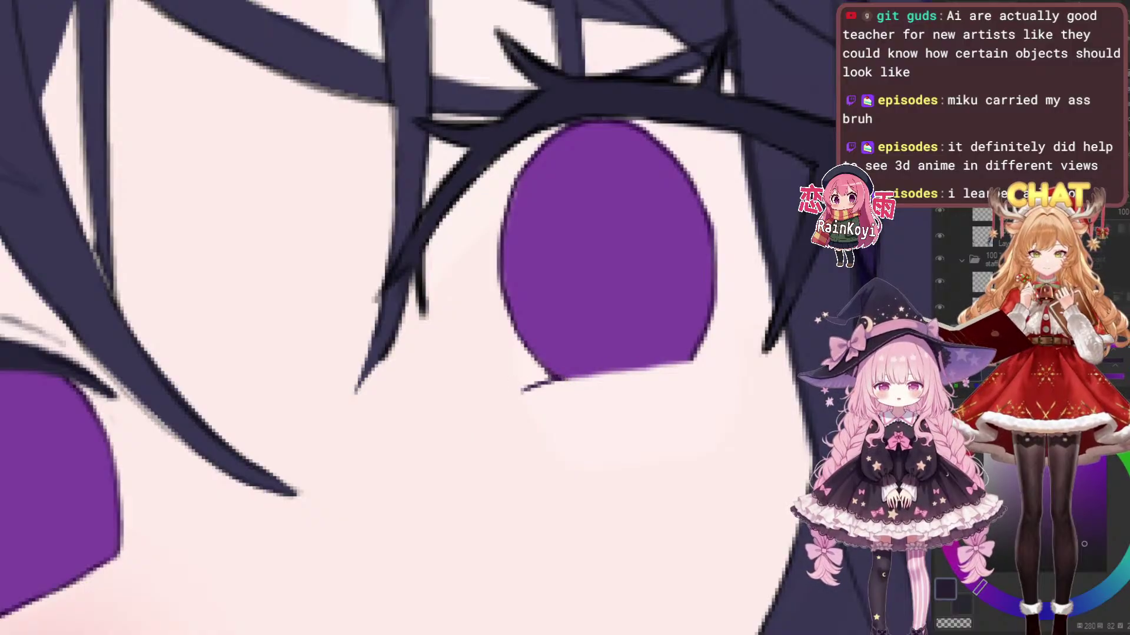
# Outline the lower edge of the right iris in dark purple toward its outer corner, undoing and redrawing the stray strokes
pyautogui.scroll(5, 580, 353)
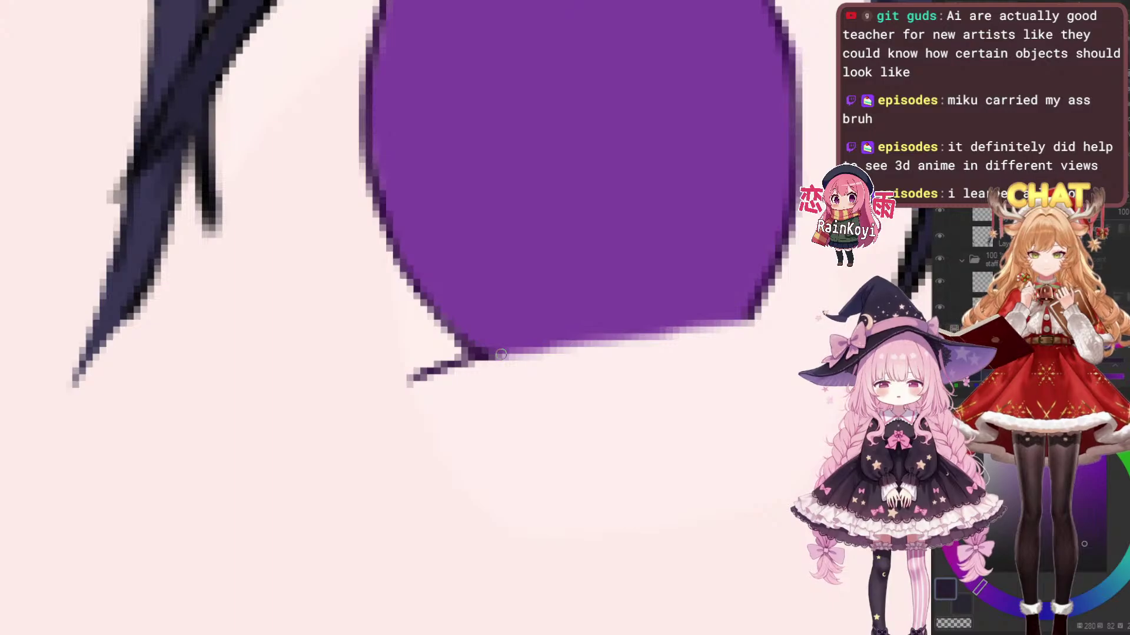
pyautogui.moveTo(671, 344)
pyautogui.mouseDown()
pyautogui.moveTo(650, 338)
pyautogui.moveTo(594, 357)
pyautogui.mouseUp()
pyautogui.moveTo(507, 355); pyautogui.dragTo(704, 328)
pyautogui.hotkey('ctrl', 'z')
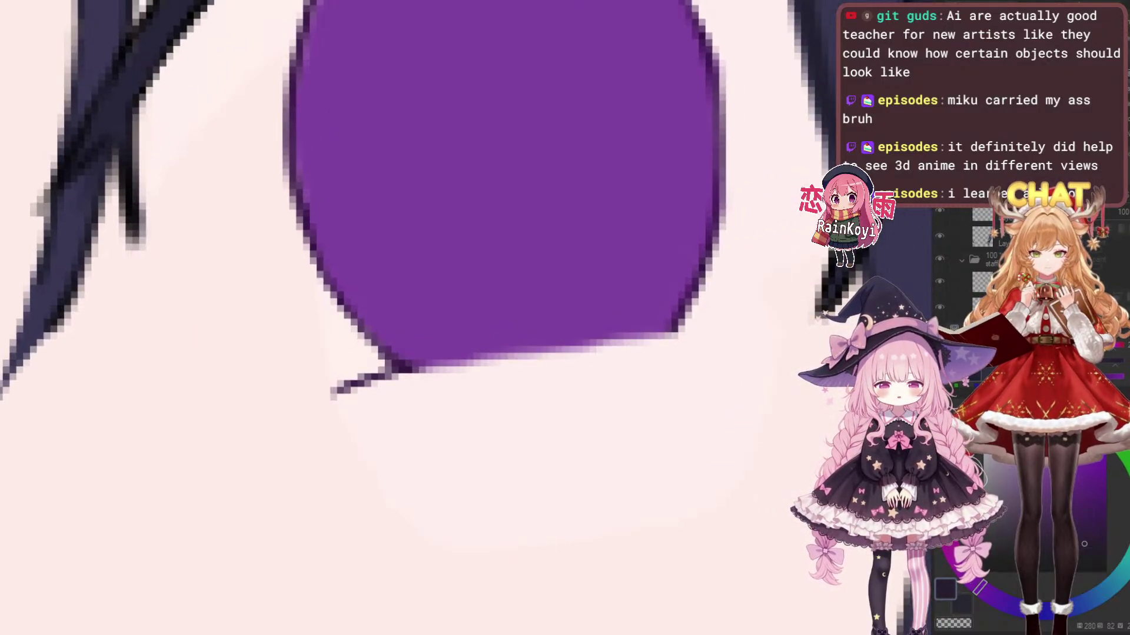
pyautogui.moveTo(550, 352); pyautogui.dragTo(714, 329)
pyautogui.hotkey('ctrl', 'z')
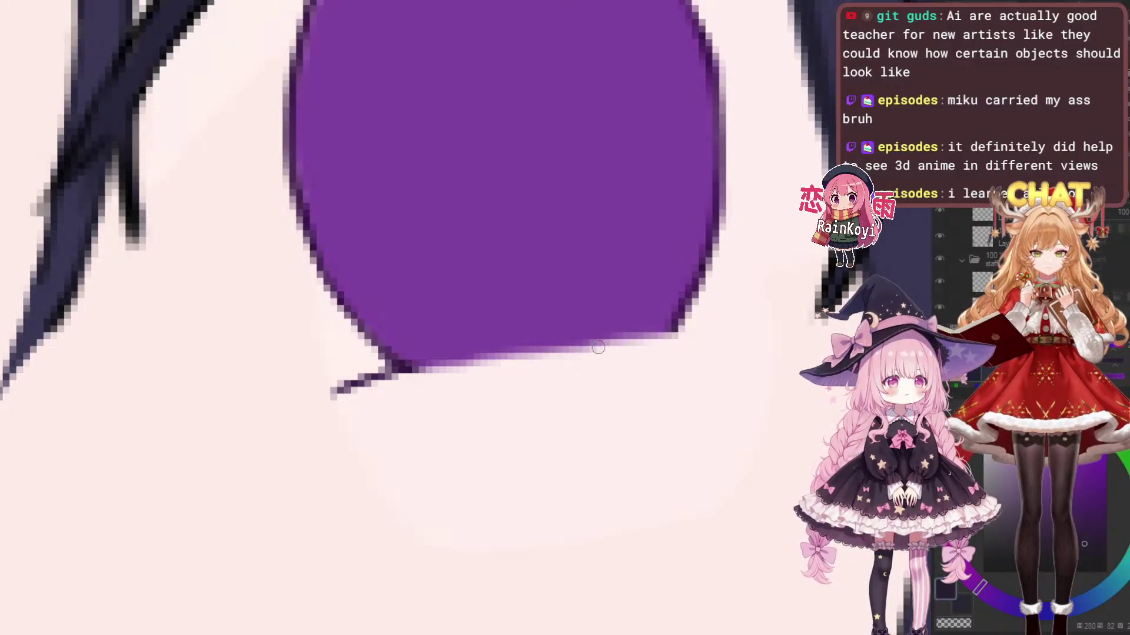
pyautogui.moveTo(544, 353)
pyautogui.mouseDown()
pyautogui.moveTo(697, 334)
pyautogui.moveTo(664, 350)
pyautogui.mouseUp()
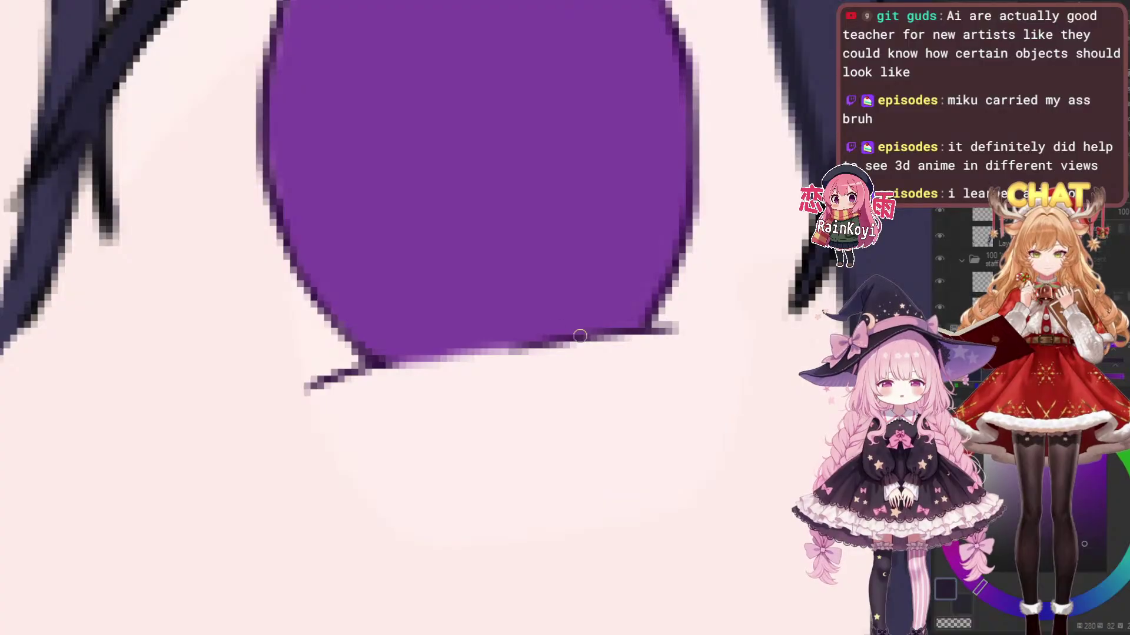
pyautogui.moveTo(588, 345)
pyautogui.mouseDown()
pyautogui.moveTo(656, 341)
pyautogui.moveTo(666, 357)
pyautogui.moveTo(608, 348)
pyautogui.mouseUp()
pyautogui.hotkey('ctrl', 'z')
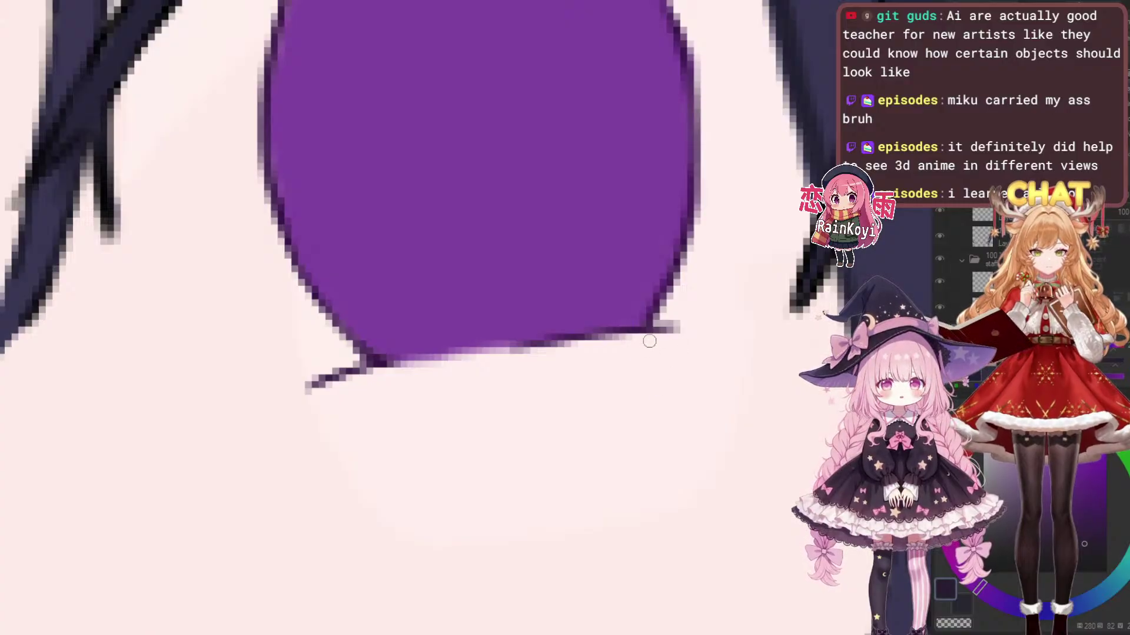
# Extend the right iris's lower line past its outer corner and add a short downward tick there in dark purple
pyautogui.moveTo(640, 335)
pyautogui.mouseDown()
pyautogui.moveTo(658, 372)
pyautogui.moveTo(647, 337)
pyautogui.moveTo(659, 336)
pyautogui.moveTo(646, 327)
pyautogui.moveTo(659, 365)
pyautogui.moveTo(647, 336)
pyautogui.moveTo(657, 356)
pyautogui.moveTo(661, 329)
pyautogui.moveTo(657, 351)
pyautogui.moveTo(646, 336)
pyautogui.moveTo(662, 347)
pyautogui.moveTo(690, 307)
pyautogui.moveTo(644, 324)
pyautogui.moveTo(654, 338)
pyautogui.moveTo(697, 325)
pyautogui.moveTo(644, 330)
pyautogui.moveTo(725, 316)
pyautogui.moveTo(736, 323)
pyautogui.moveTo(723, 332)
pyautogui.moveTo(679, 334)
pyautogui.moveTo(753, 301)
pyautogui.mouseUp()
pyautogui.scroll(-3, 672, 329)
pyautogui.scroll(2, 672, 328)
pyautogui.hotkey('ctrl', 'z')
pyautogui.scroll(-3, 768, 304)
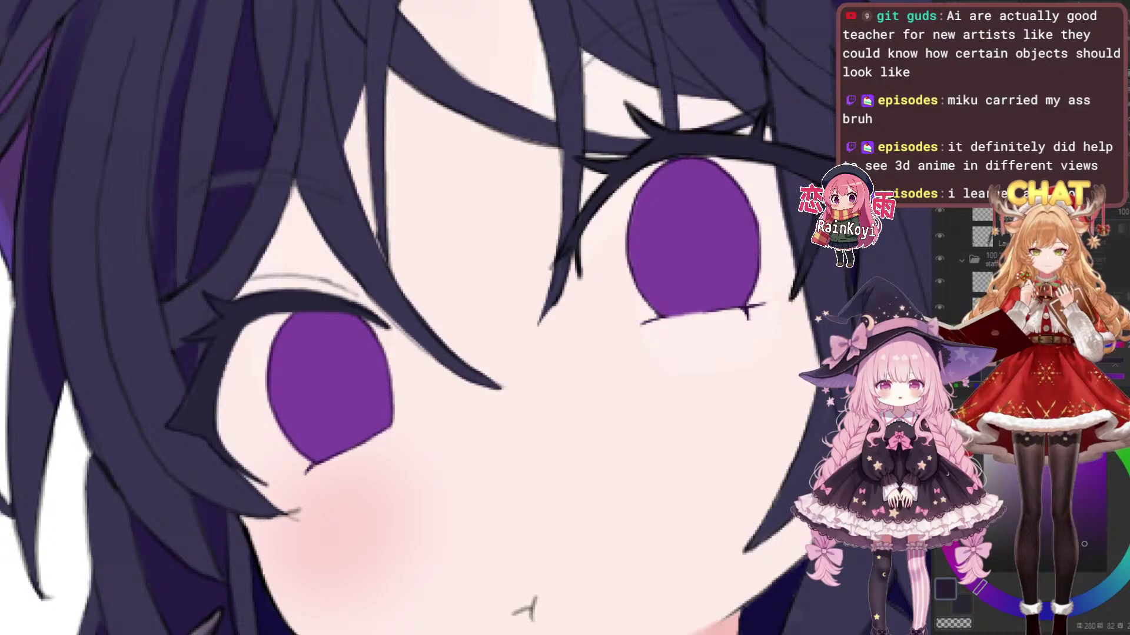
pyautogui.scroll(6, 648, 366)
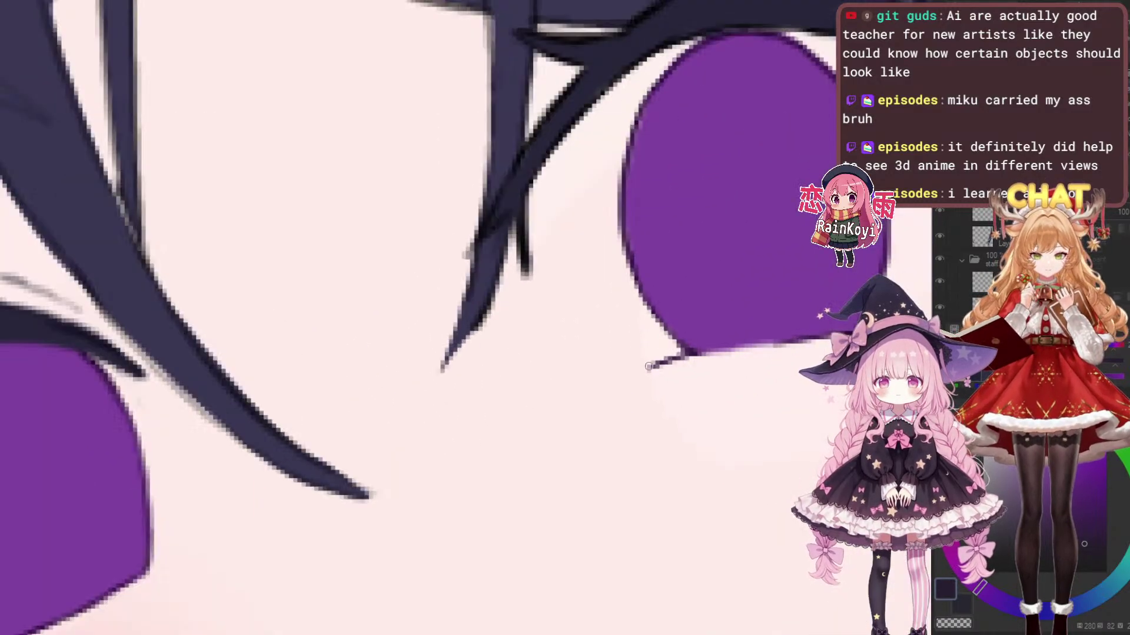
pyautogui.scroll(-3, 648, 366)
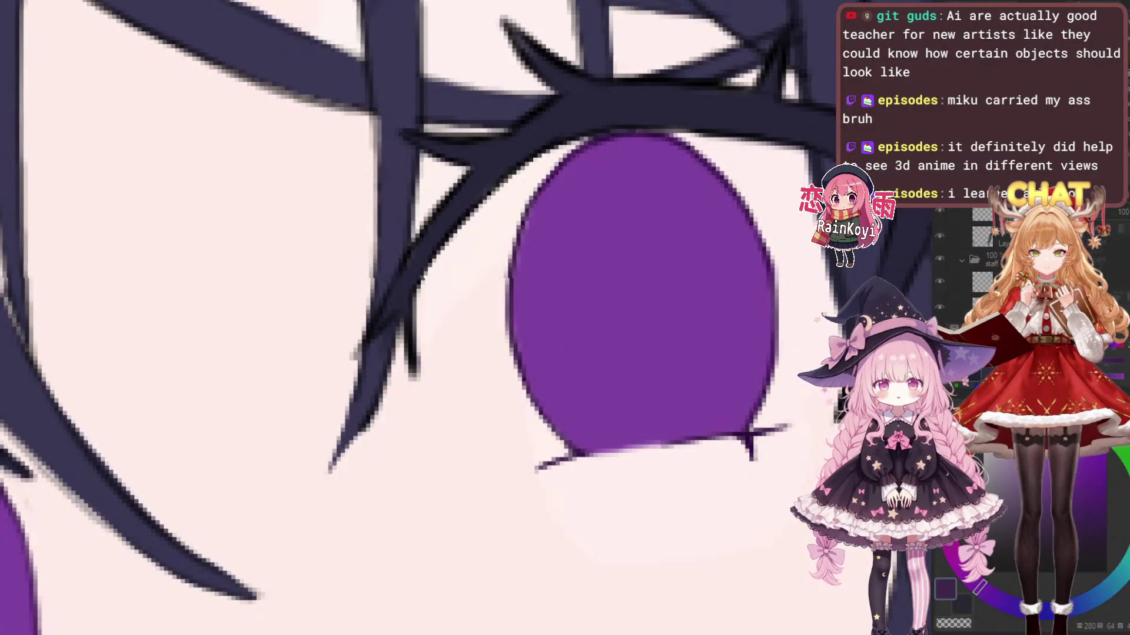
pyautogui.scroll(3, 678, 221)
pyautogui.moveTo(506, 191); pyautogui.dragTo(456, 277)
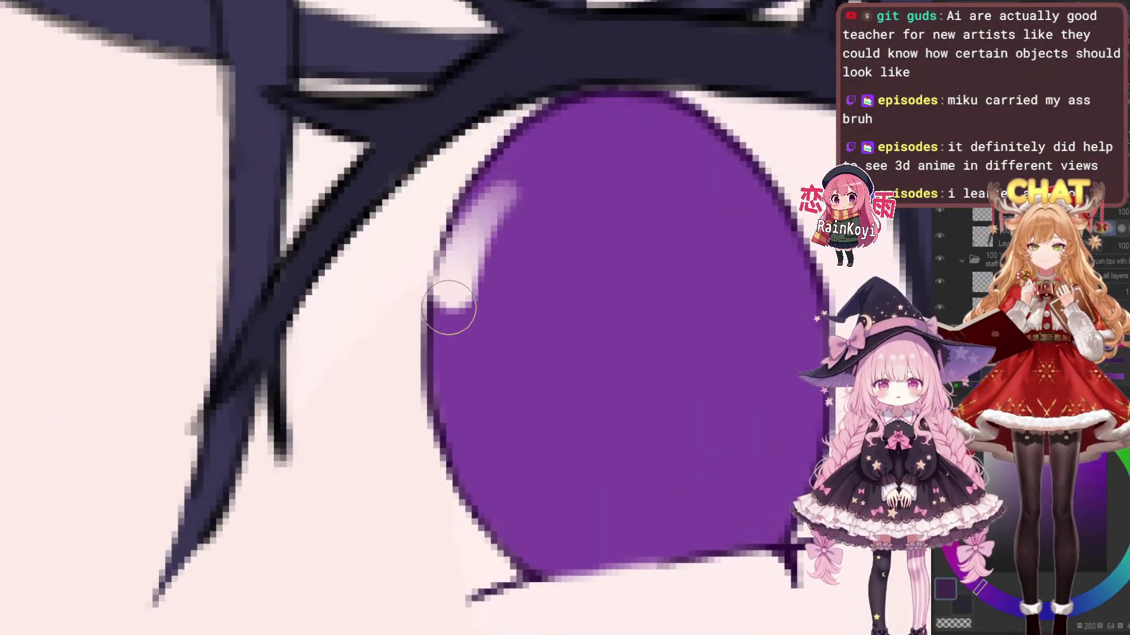
pyautogui.hotkey('ctrl', 'z')
pyautogui.moveTo(500, 214); pyautogui.dragTo(462, 406)
pyautogui.moveTo(474, 247); pyautogui.dragTo(487, 482)
pyautogui.hotkey('ctrl', 'z')
pyautogui.moveTo(465, 344)
pyautogui.mouseDown()
pyautogui.moveTo(476, 471)
pyautogui.moveTo(445, 351)
pyautogui.moveTo(514, 545)
pyautogui.moveTo(469, 458)
pyautogui.moveTo(506, 494)
pyautogui.moveTo(526, 542)
pyautogui.mouseUp()
pyautogui.press(']')
pyautogui.press(']')
pyautogui.press(']')
pyautogui.moveTo(484, 335); pyautogui.dragTo(484, 467)
pyautogui.moveTo(463, 304)
pyautogui.mouseDown()
pyautogui.moveTo(486, 381)
pyautogui.moveTo(610, 202)
pyautogui.mouseUp()
pyautogui.moveTo(482, 359); pyautogui.dragTo(653, 213)
pyautogui.scroll(-6, 715, 213)
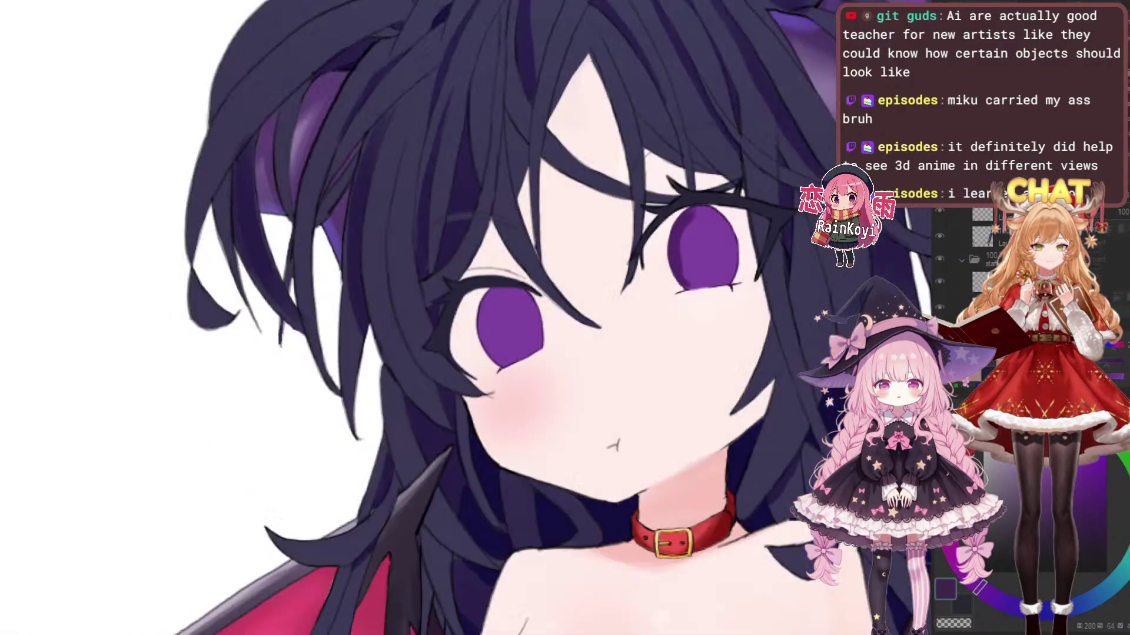
pyautogui.scroll(5, 734, 271)
pyautogui.hotkey('ctrl', 'z')
pyautogui.hotkey('ctrl', 'z')
pyautogui.hotkey('ctrl', 'z')
pyautogui.hotkey('ctrl', 'z')
pyautogui.hotkey('ctrl', 'z')
pyautogui.hotkey('ctrl', 'z')
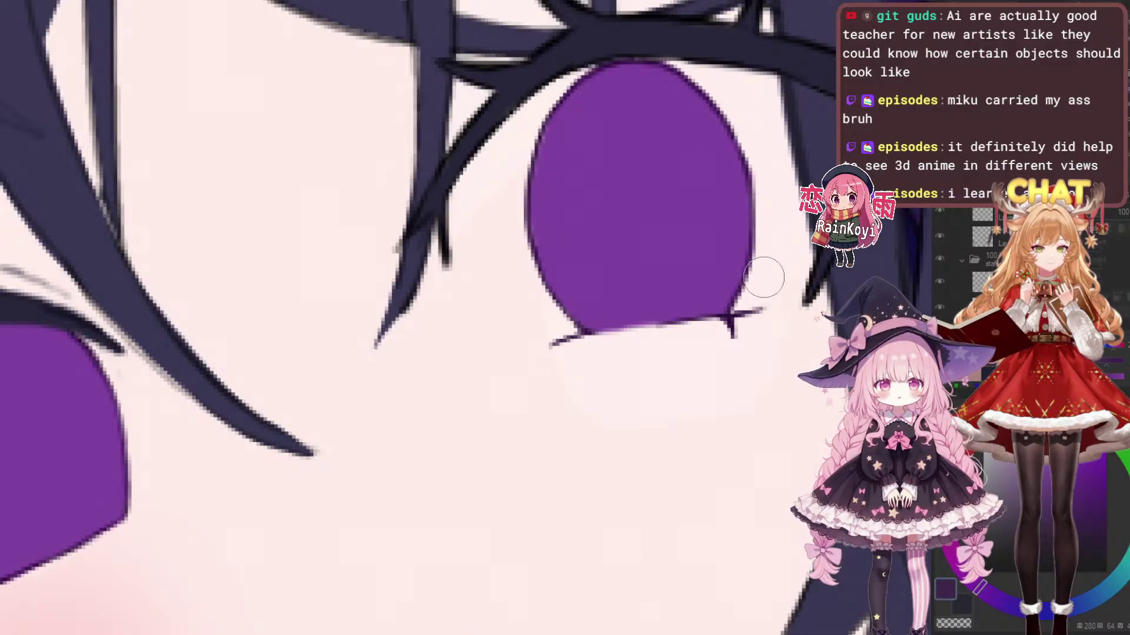
# Shade the inner side and top of the right iris in darker purple, undoing and repainting the outer part of the band
pyautogui.moveTo(589, 259); pyautogui.dragTo(583, 309)
pyautogui.scroll(2, 583, 309)
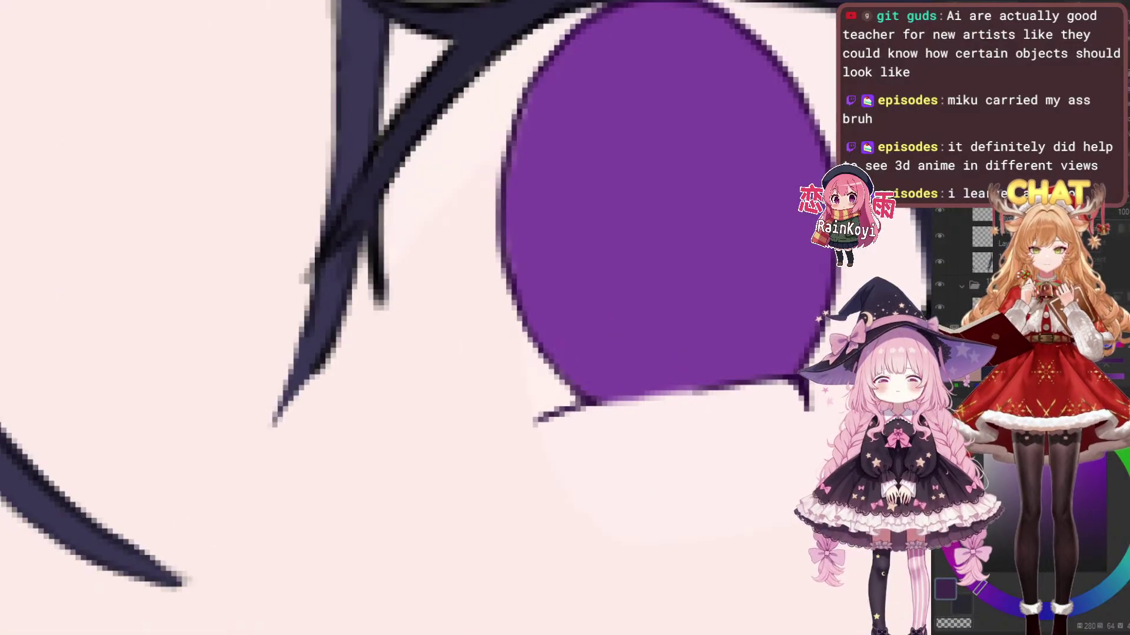
pyautogui.moveTo(579, 198); pyautogui.dragTo(557, 251)
pyautogui.press('[')
pyautogui.moveTo(582, 99); pyautogui.dragTo(522, 343)
pyautogui.moveTo(531, 147)
pyautogui.mouseDown()
pyautogui.moveTo(530, 359)
pyautogui.moveTo(570, 130)
pyautogui.moveTo(704, 106)
pyautogui.moveTo(590, 116)
pyautogui.moveTo(641, 85)
pyautogui.moveTo(792, 262)
pyautogui.moveTo(653, 264)
pyautogui.mouseUp()
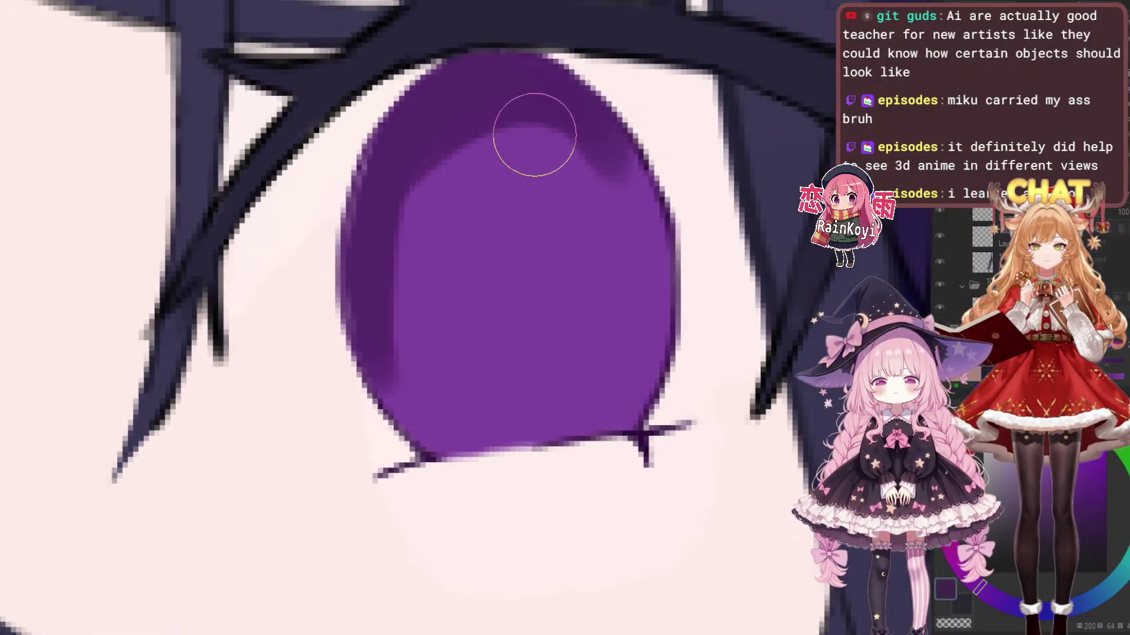
pyautogui.moveTo(540, 140); pyautogui.dragTo(645, 259)
pyautogui.hotkey('ctrl', 'z')
pyautogui.moveTo(348, 254)
pyautogui.mouseDown()
pyautogui.moveTo(512, 106)
pyautogui.moveTo(664, 247)
pyautogui.mouseUp()
pyautogui.scroll(-4, 756, 248)
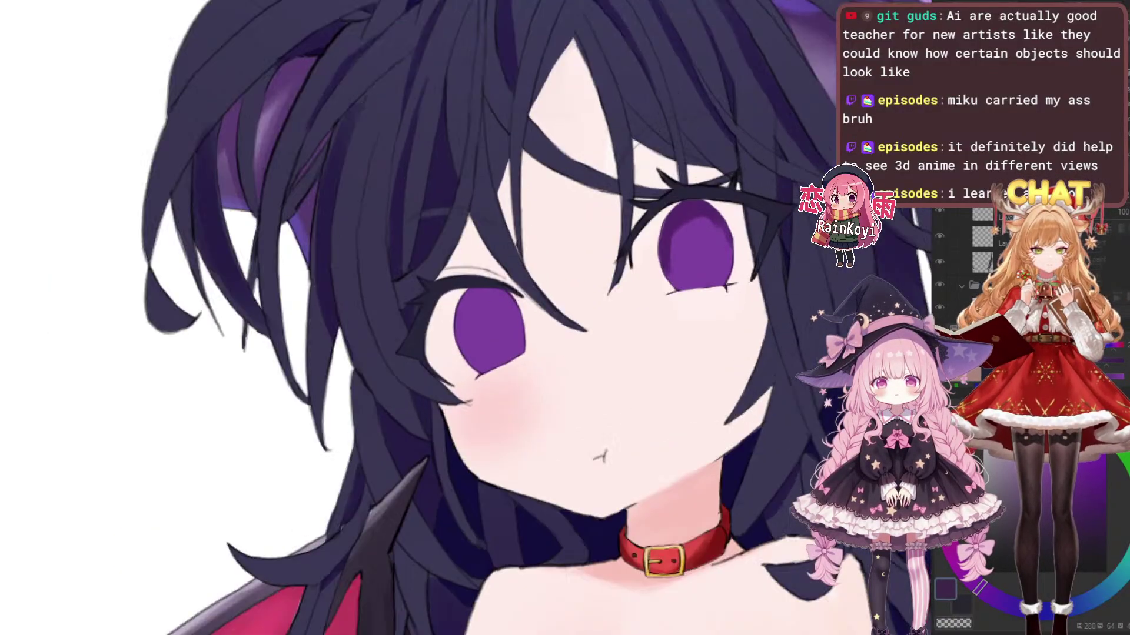
# Shade the outer side and top of the left iris in darker purple, undoing and repainting the first stroke
pyautogui.scroll(4, 521, 285)
pyautogui.press('[')
pyautogui.moveTo(458, 161)
pyautogui.mouseDown()
pyautogui.moveTo(450, 344)
pyautogui.moveTo(421, 328)
pyautogui.moveTo(481, 150)
pyautogui.moveTo(433, 353)
pyautogui.mouseUp()
pyautogui.hotkey('ctrl', 'z')
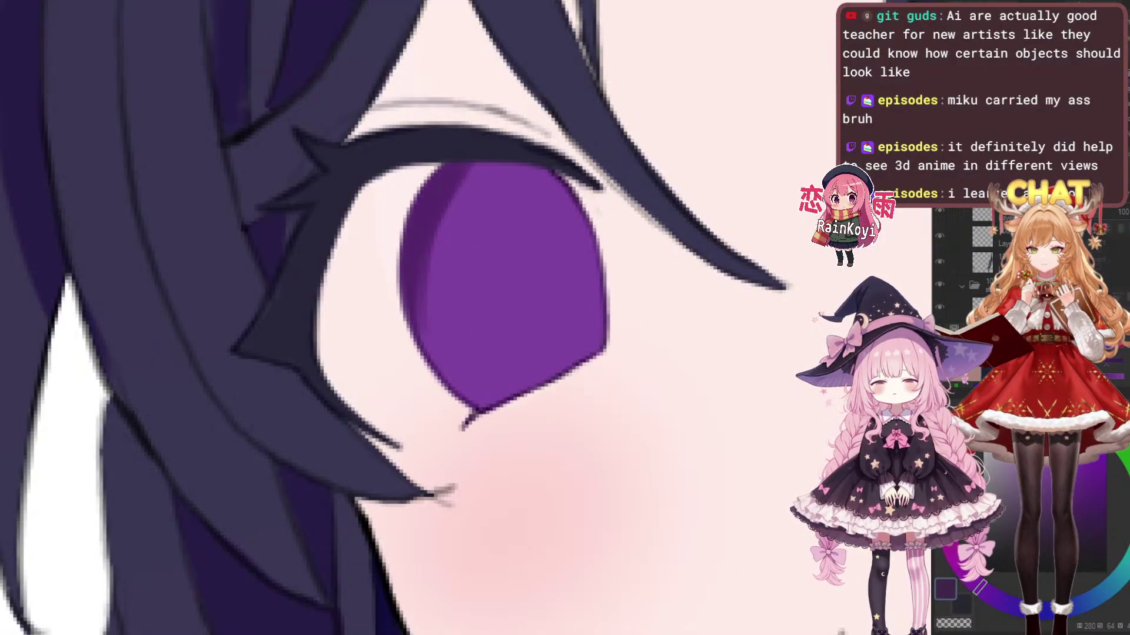
pyautogui.moveTo(422, 222); pyautogui.dragTo(449, 369)
pyautogui.moveTo(425, 265); pyautogui.dragTo(480, 165)
pyautogui.moveTo(415, 224)
pyautogui.mouseDown()
pyautogui.moveTo(535, 171)
pyautogui.moveTo(589, 247)
pyautogui.mouseUp()
pyautogui.moveTo(683, 273); pyautogui.dragTo(607, 281)
# Add darker purple shading to the lower outer part of the right iris and the upper inner part of the left iris
pyautogui.scroll(-2, 653, 297)
pyautogui.moveTo(877, 212)
pyautogui.mouseDown()
pyautogui.moveTo(631, 312)
pyautogui.moveTo(641, 314)
pyautogui.mouseUp()
pyautogui.scroll(2, 612, 321)
pyautogui.scroll(-3, 567, 230)
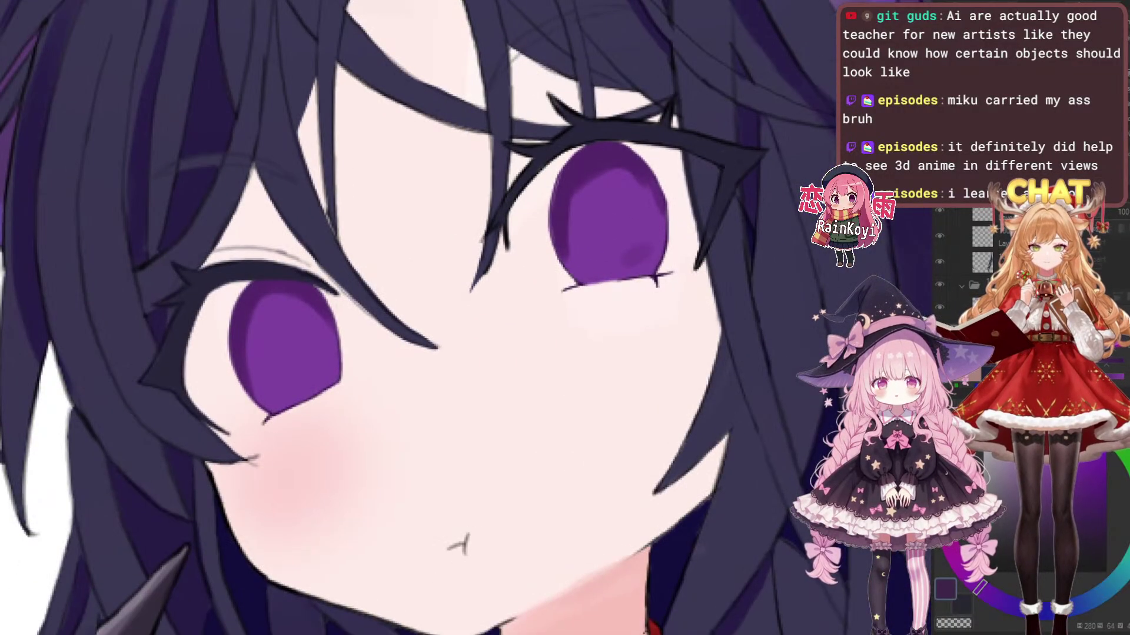
pyautogui.scroll(2, 471, 300)
pyautogui.moveTo(471, 300); pyautogui.dragTo(665, 214)
pyautogui.scroll(1, 606, 277)
pyautogui.moveTo(601, 264); pyautogui.dragTo(624, 288)
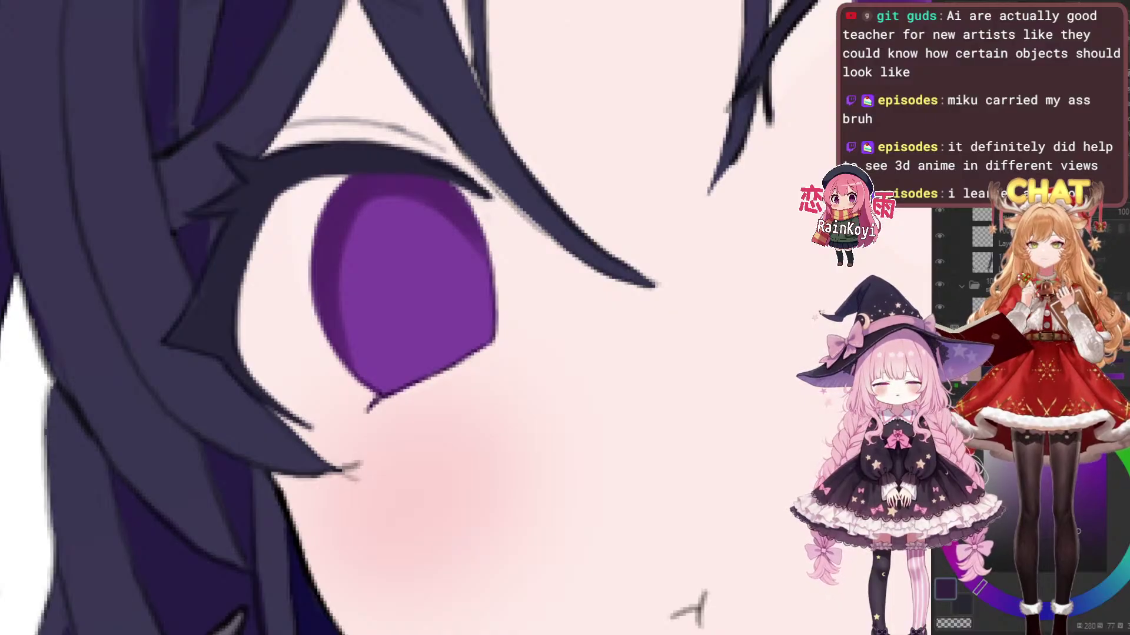
# Paint a deeper purple shadow directly beneath the lashes at the top of the left and right irises
pyautogui.scroll(-4, 466, 317)
pyautogui.scroll(2, 466, 317)
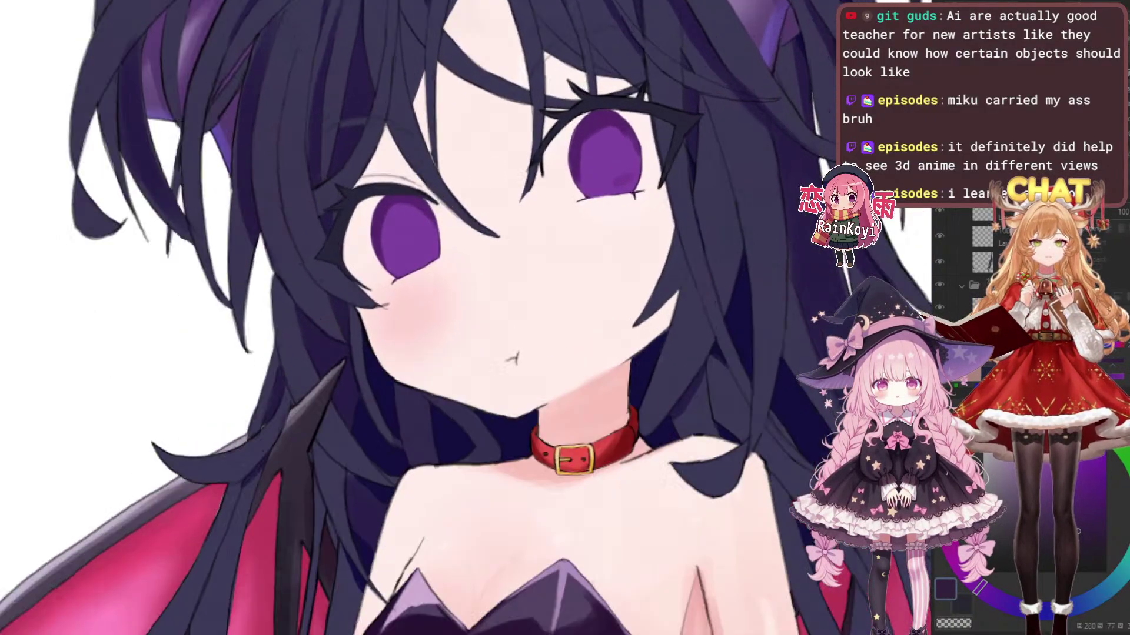
pyautogui.scroll(2, 490, 197)
pyautogui.moveTo(338, 338)
pyautogui.mouseDown()
pyautogui.moveTo(323, 301)
pyautogui.moveTo(327, 328)
pyautogui.mouseUp()
pyautogui.moveTo(360, 245)
pyautogui.mouseDown()
pyautogui.moveTo(362, 271)
pyautogui.moveTo(373, 247)
pyautogui.mouseUp()
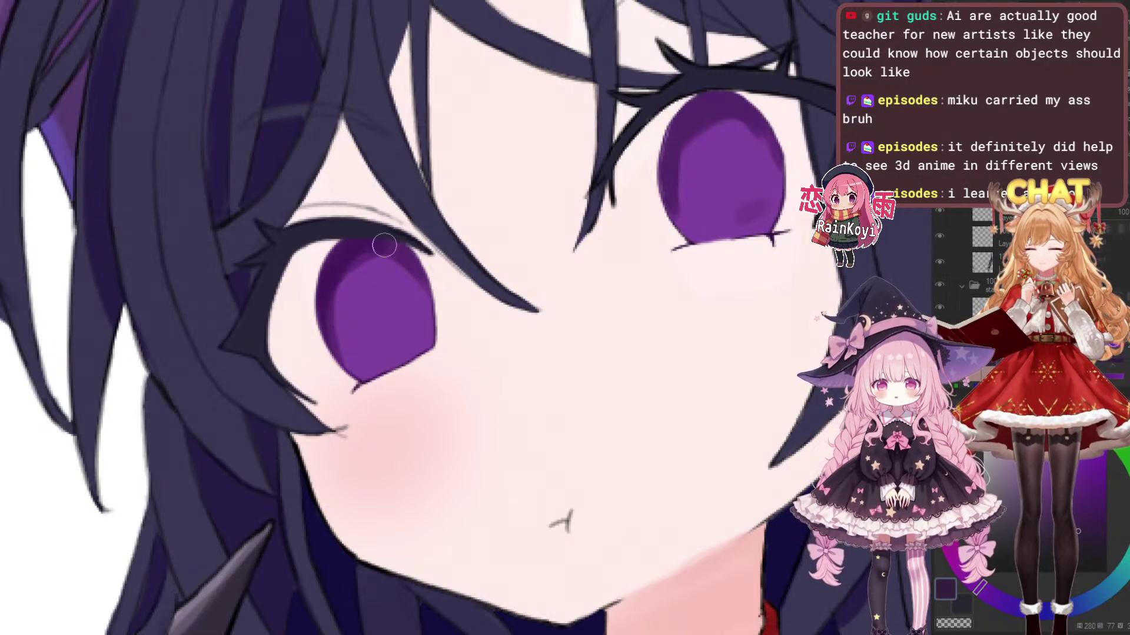
pyautogui.moveTo(530, 194); pyautogui.dragTo(407, 227)
pyautogui.moveTo(678, 135); pyautogui.dragTo(627, 164)
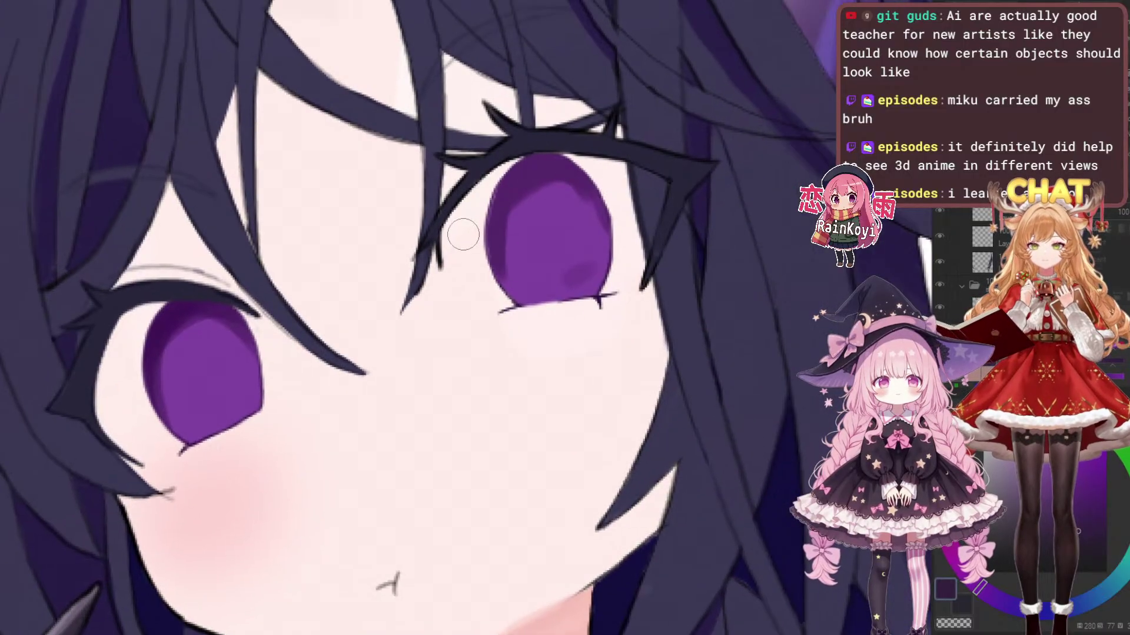
pyautogui.moveTo(504, 187)
pyautogui.mouseDown()
pyautogui.moveTo(598, 157)
pyautogui.moveTo(496, 174)
pyautogui.moveTo(622, 171)
pyautogui.moveTo(496, 184)
pyautogui.moveTo(626, 172)
pyautogui.mouseUp()
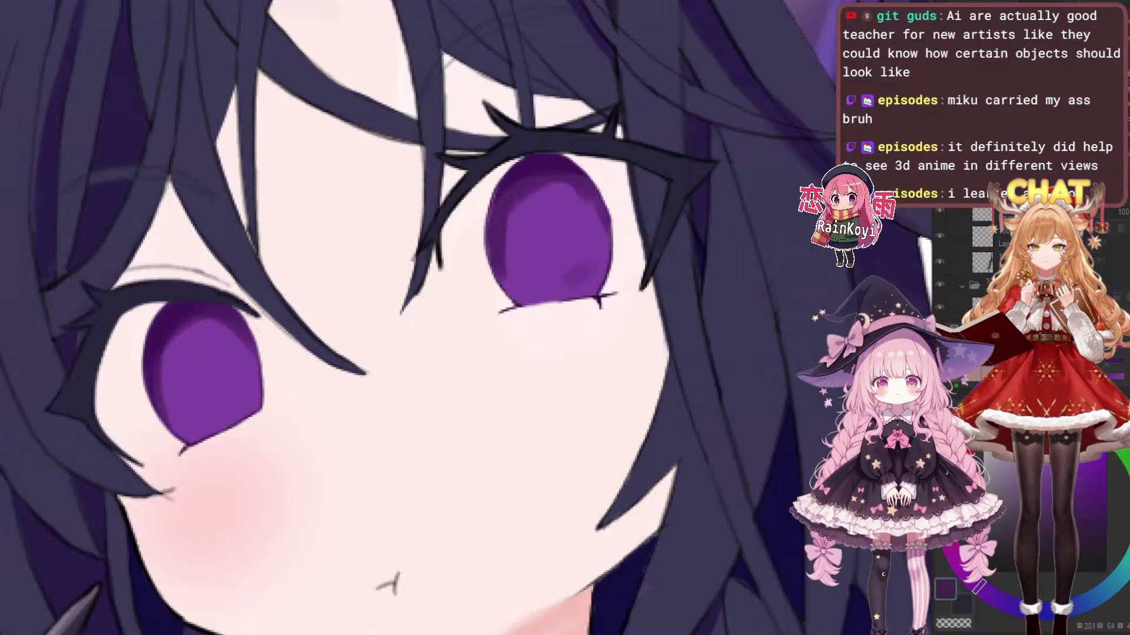
# Reshape the right iris shading into a curved mid-purple band below the deep shadow and paint over the lower dark patch with base purple
pyautogui.moveTo(495, 260)
pyautogui.mouseDown()
pyautogui.moveTo(531, 189)
pyautogui.moveTo(532, 202)
pyautogui.moveTo(574, 180)
pyautogui.moveTo(616, 200)
pyautogui.mouseUp()
pyautogui.moveTo(525, 222); pyautogui.dragTo(503, 288)
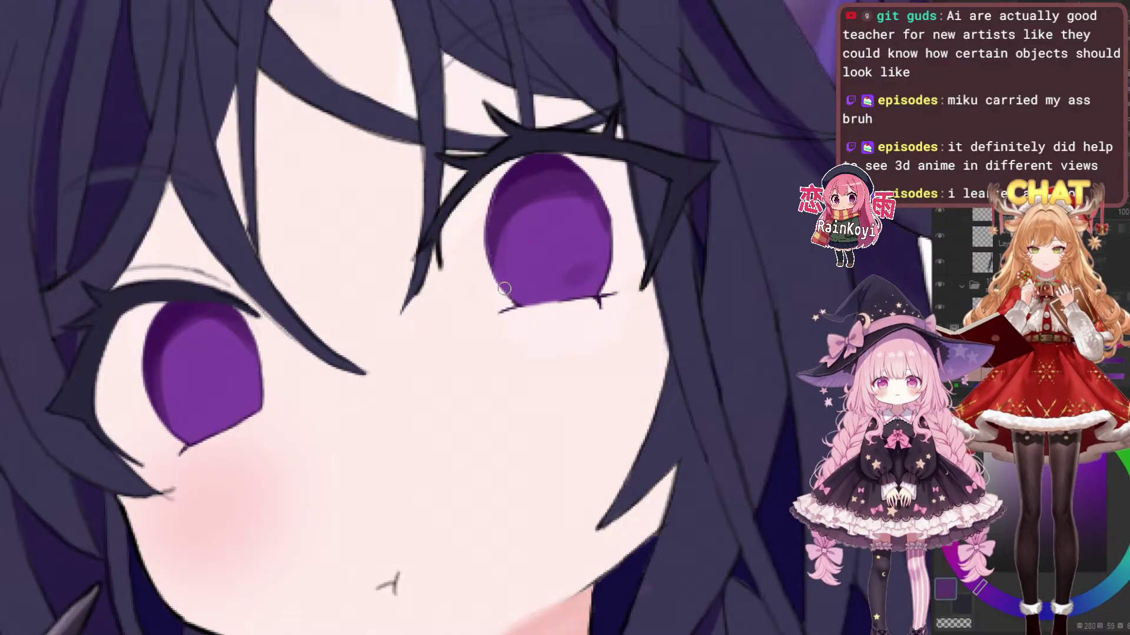
pyautogui.moveTo(609, 202)
pyautogui.mouseDown()
pyautogui.moveTo(557, 232)
pyautogui.moveTo(550, 282)
pyautogui.moveTo(571, 260)
pyautogui.mouseUp()
pyautogui.scroll(2, 572, 259)
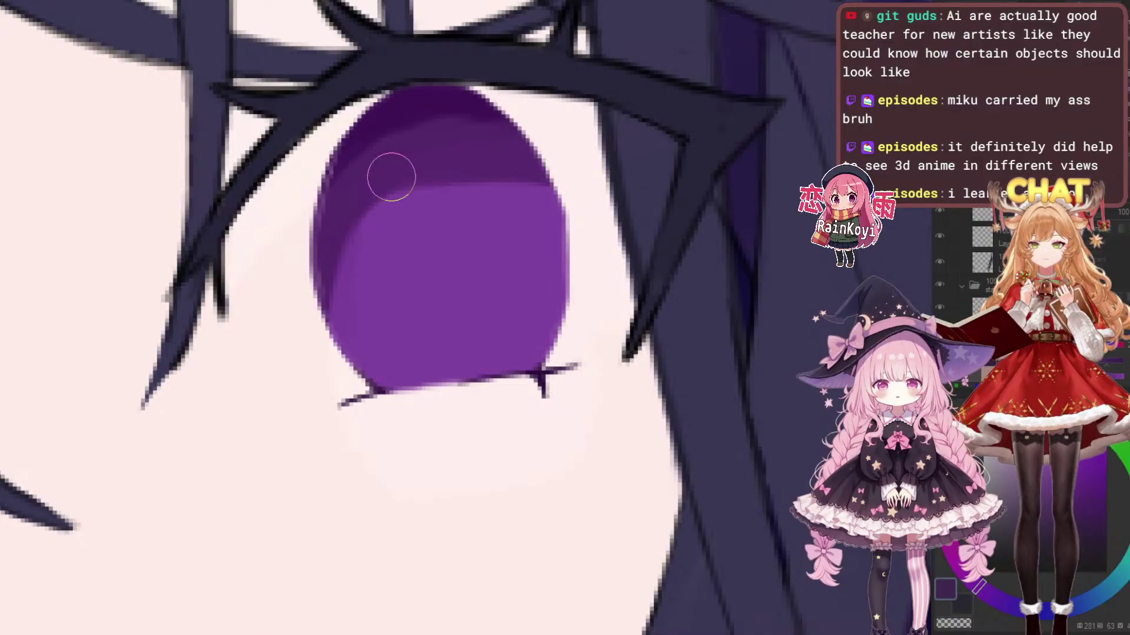
pyautogui.hotkey('ctrl', 'z')
pyautogui.moveTo(439, 156); pyautogui.dragTo(559, 173)
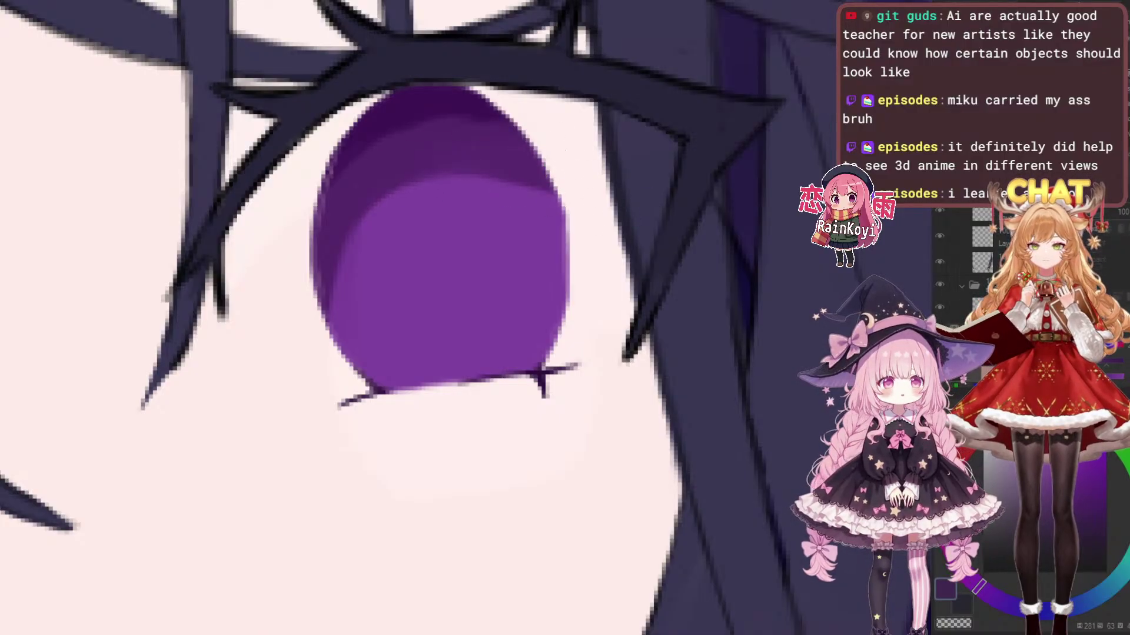
pyautogui.moveTo(428, 184); pyautogui.dragTo(476, 179)
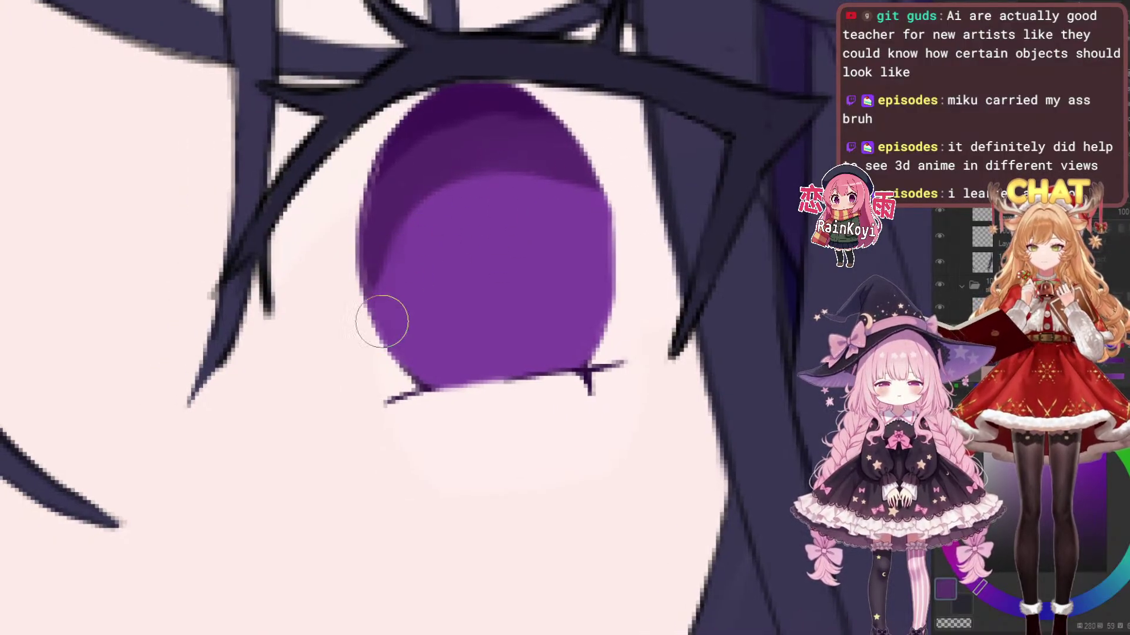
# Deepen the left iris's upper outer shadow and paint a wider curved mid-purple band beneath it across the iris
pyautogui.scroll(-3, 373, 303)
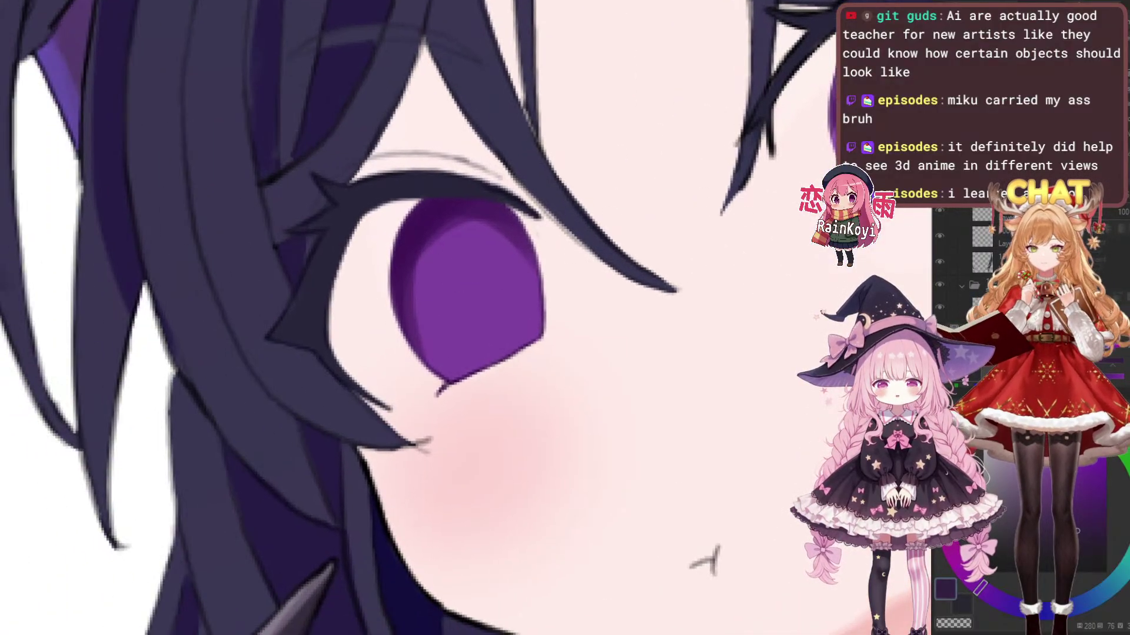
pyautogui.scroll(2, 479, 257)
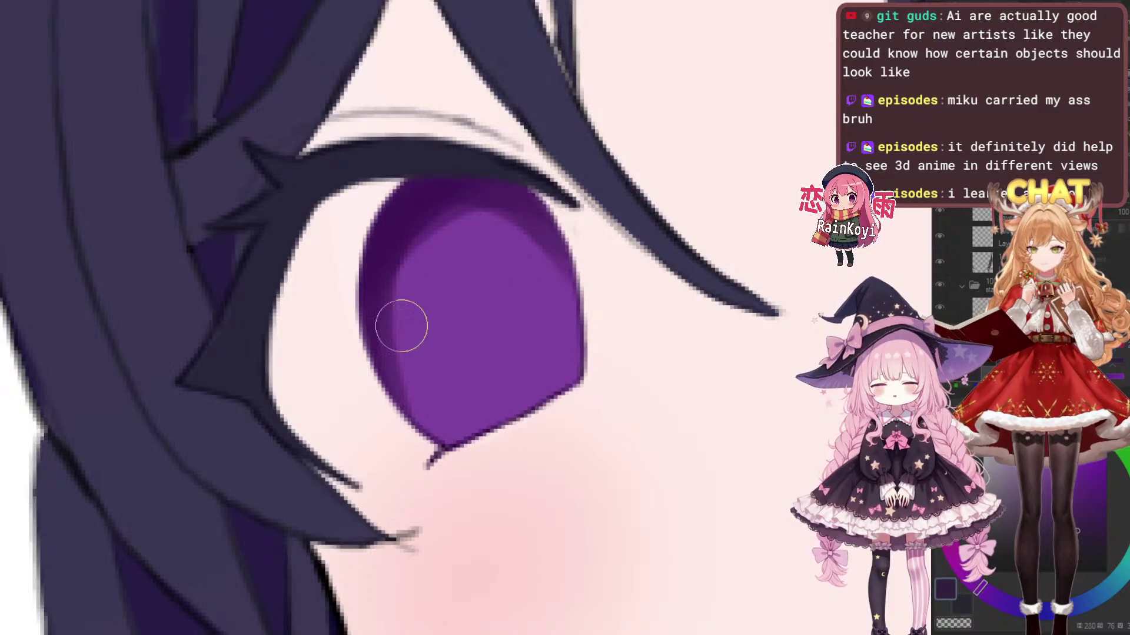
pyautogui.scroll(-2, 534, 251)
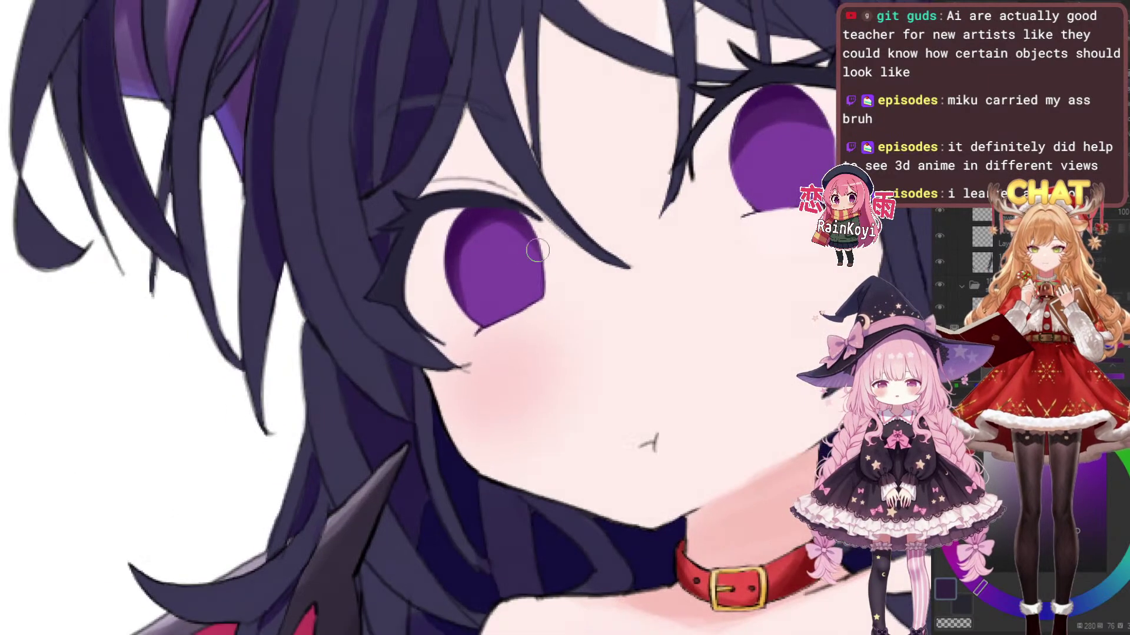
pyautogui.moveTo(534, 251); pyautogui.dragTo(344, 324)
pyautogui.scroll(2, 533, 240)
pyautogui.moveTo(225, 374)
pyautogui.mouseDown()
pyautogui.moveTo(328, 342)
pyautogui.moveTo(588, 325)
pyautogui.mouseUp()
pyautogui.moveTo(381, 341); pyautogui.dragTo(355, 433)
pyautogui.moveTo(397, 358); pyautogui.dragTo(445, 312)
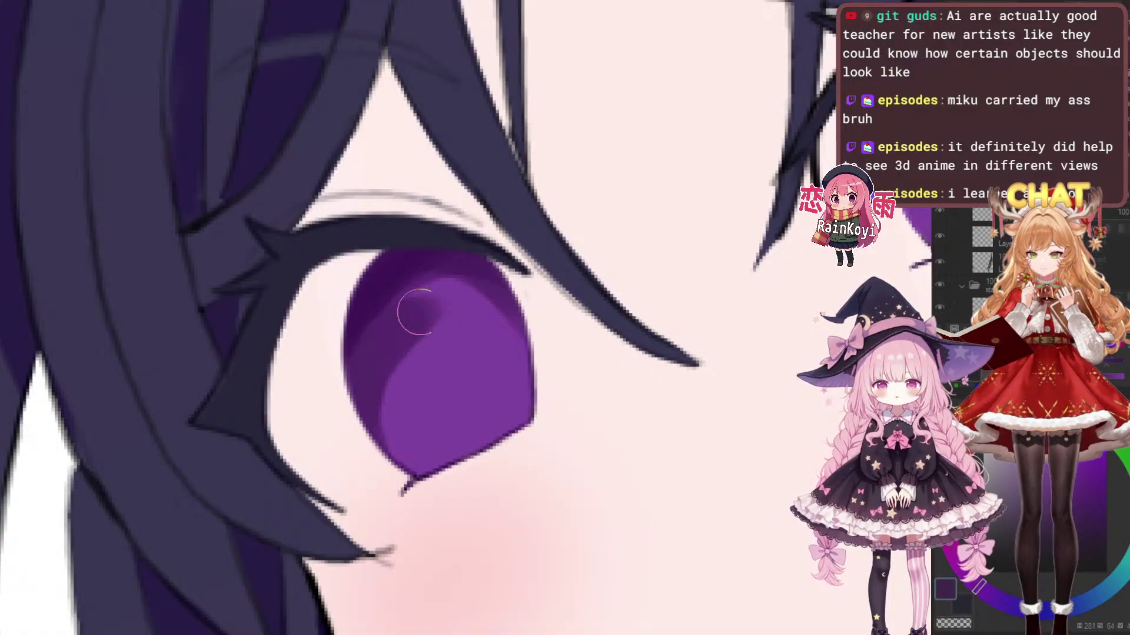
pyautogui.moveTo(541, 322); pyautogui.dragTo(484, 301)
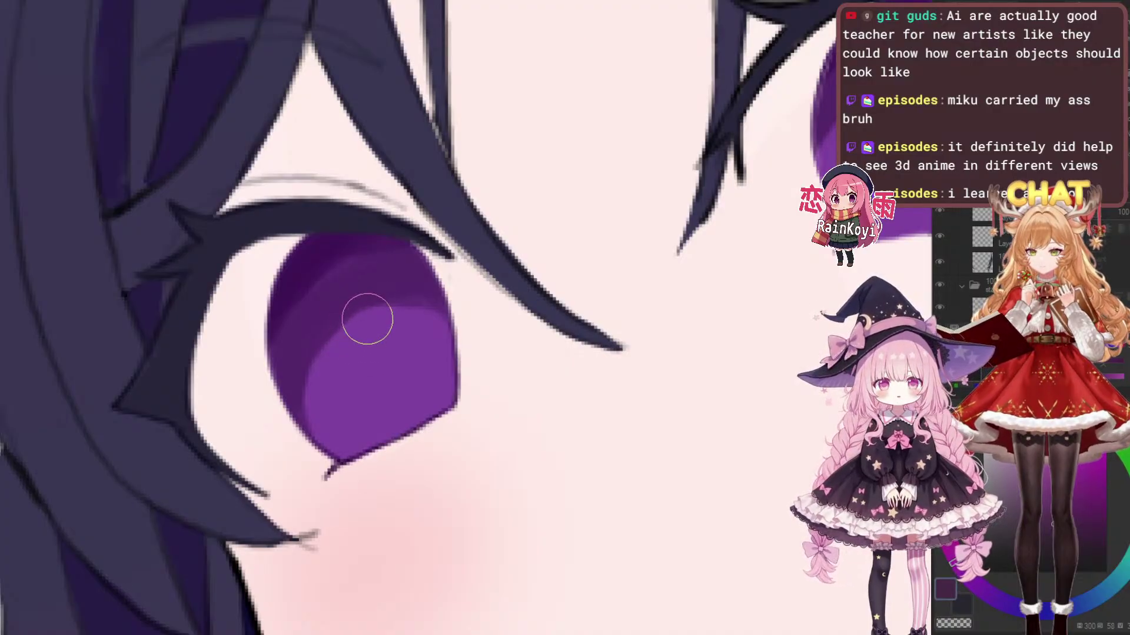
# Paint a slanted oval pupil in reddish purple at the centre of the left iris, undoing and repainting the failed strokes
pyautogui.moveTo(365, 321); pyautogui.dragTo(383, 362)
pyautogui.hotkey('ctrl', 'z')
pyautogui.moveTo(347, 298); pyautogui.dragTo(370, 373)
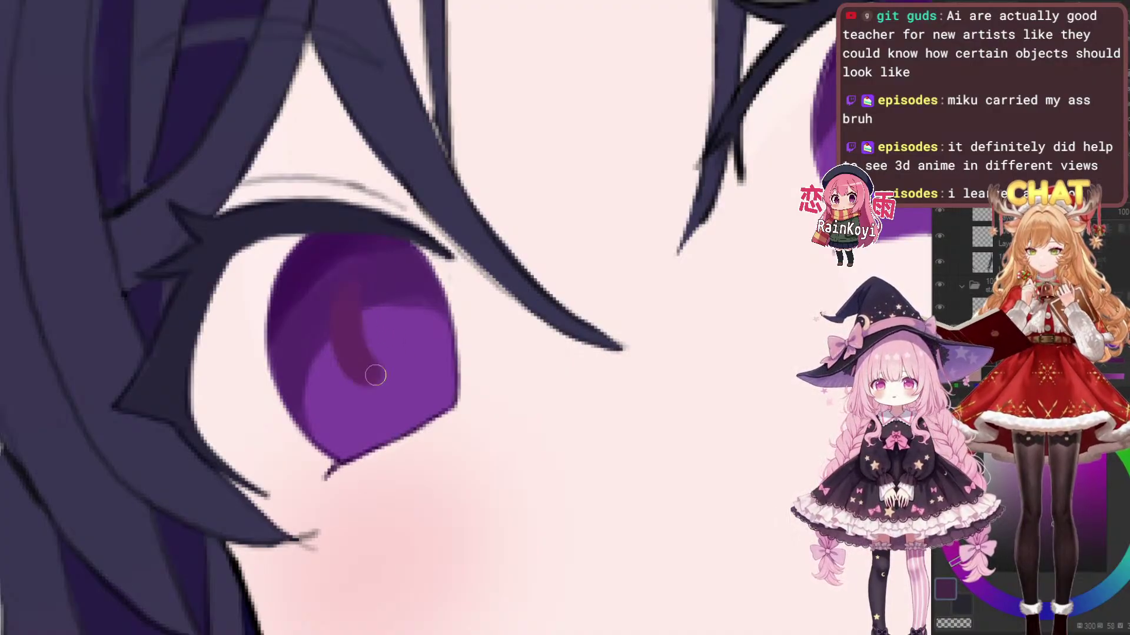
pyautogui.hotkey('ctrl', 'z')
pyautogui.moveTo(345, 330); pyautogui.dragTo(366, 362)
pyautogui.hotkey('ctrl', 'z')
pyautogui.moveTo(346, 318); pyautogui.dragTo(367, 358)
pyautogui.moveTo(362, 296)
pyautogui.mouseDown()
pyautogui.moveTo(371, 326)
pyautogui.moveTo(357, 341)
pyautogui.moveTo(378, 340)
pyautogui.moveTo(362, 313)
pyautogui.mouseUp()
pyautogui.hotkey('ctrl', 'z')
pyautogui.hotkey('ctrl', 'z')
pyautogui.hotkey('ctrl', 'z')
pyautogui.moveTo(377, 363)
pyautogui.mouseDown()
pyautogui.moveTo(359, 309)
pyautogui.moveTo(276, 302)
pyautogui.mouseUp()
# Try a thin reddish-purple pupil stroke in the right iris, and undo the pupil strokes in both irises
pyautogui.scroll(-2, 580, 198)
pyautogui.moveTo(742, 124)
pyautogui.mouseDown()
pyautogui.moveTo(551, 224)
pyautogui.moveTo(548, 240)
pyautogui.mouseUp()
pyautogui.scroll(1, 551, 224)
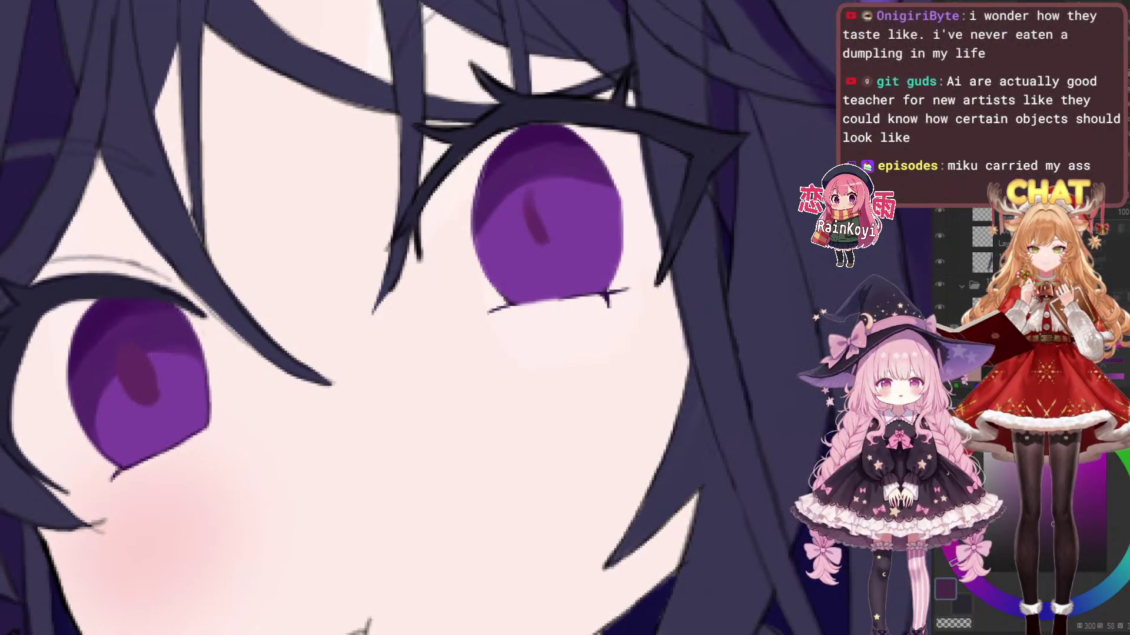
pyautogui.hotkey('ctrl', 'z')
pyautogui.hotkey('ctrl', 'z')
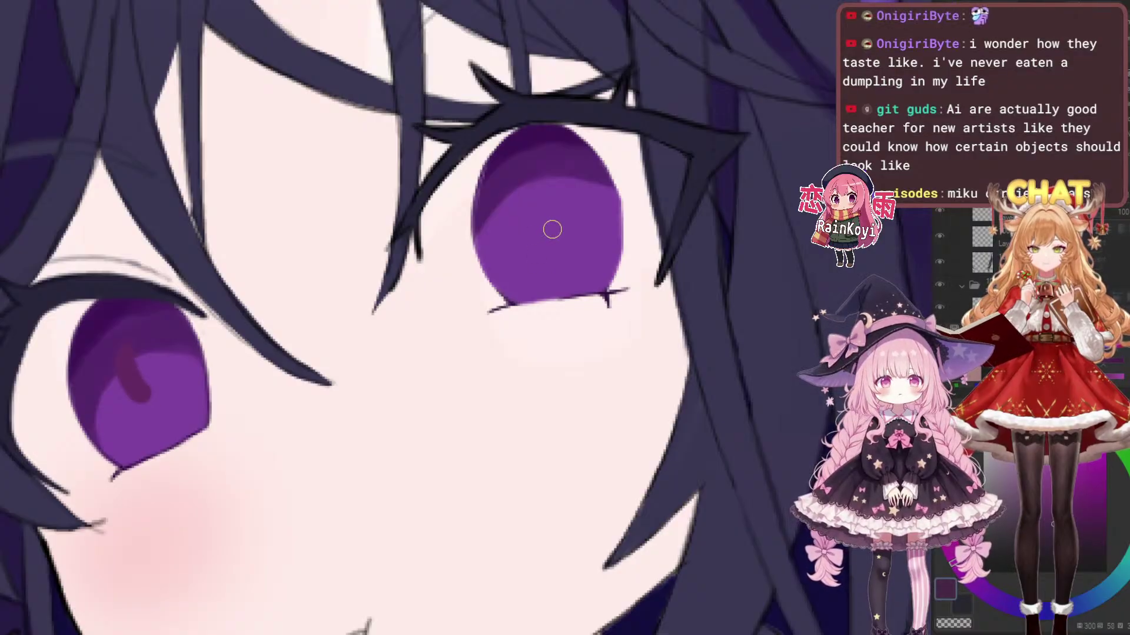
pyautogui.hotkey('ctrl', 'z')
pyautogui.moveTo(341, 323); pyautogui.dragTo(461, 257)
pyautogui.moveTo(558, 215); pyautogui.dragTo(522, 237)
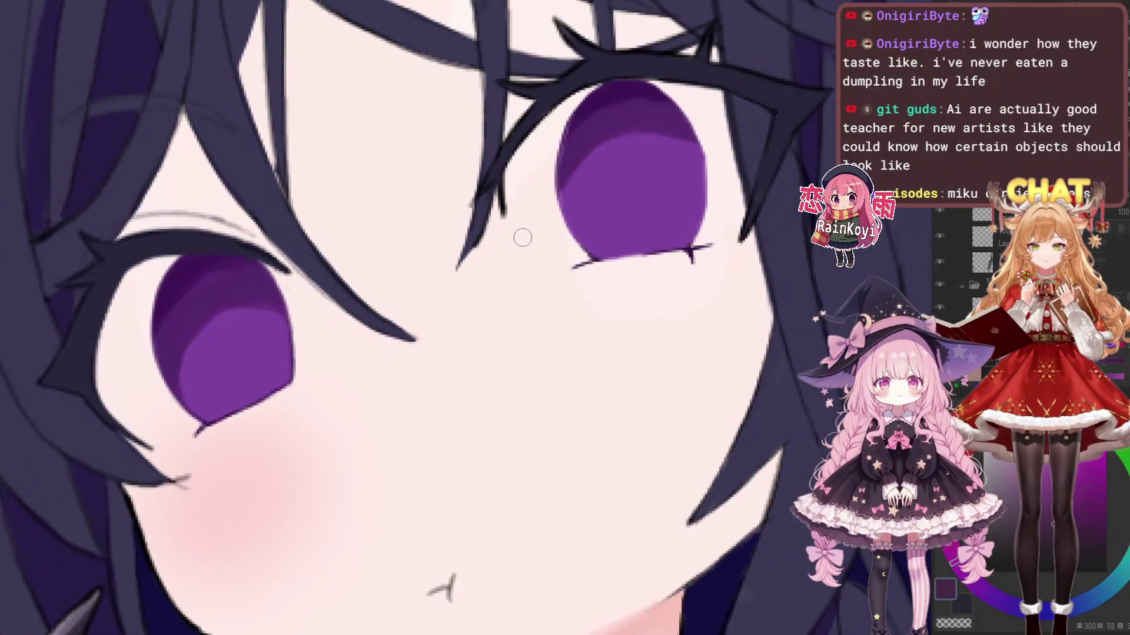
# Compare the irises before and after the last change by repeatedly undoing and redoing it
pyautogui.hotkey('ctrl', 'z')
pyautogui.hotkey('ctrl', 'y')
pyautogui.hotkey('ctrl', 'z')
pyautogui.hotkey('ctrl', 'y')
pyautogui.hotkey('ctrl', 'z')
pyautogui.hotkey('ctrl', 'y')
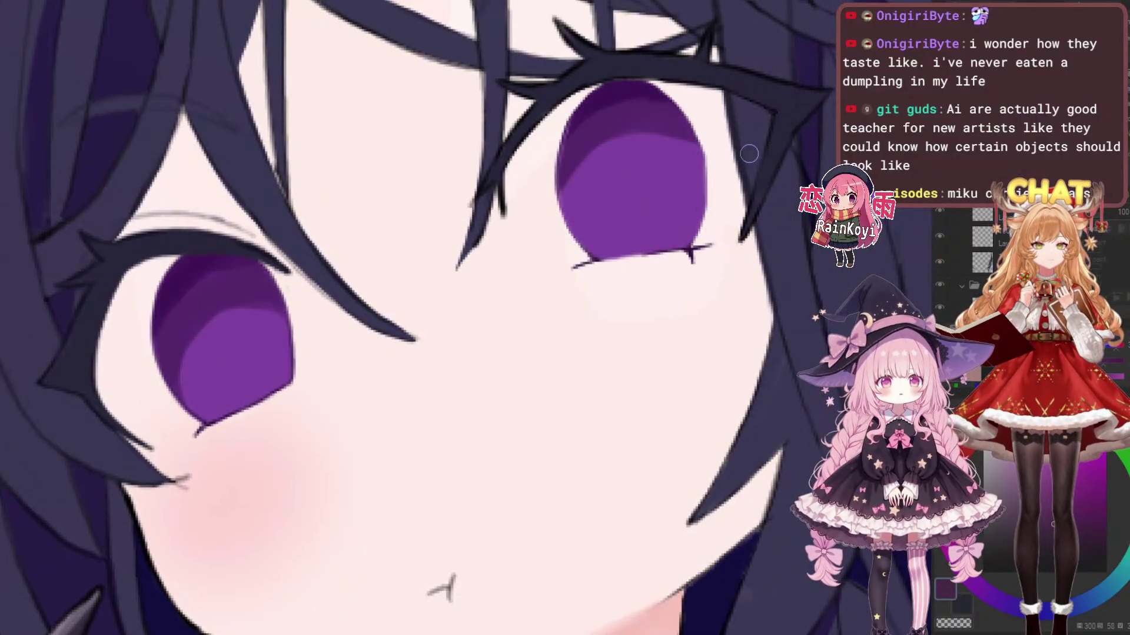
# Add a new layer and repaint the left pupil as a slanted reddish-purple oval at the centre of the iris
pyautogui.moveTo(376, 330); pyautogui.dragTo(547, 344)
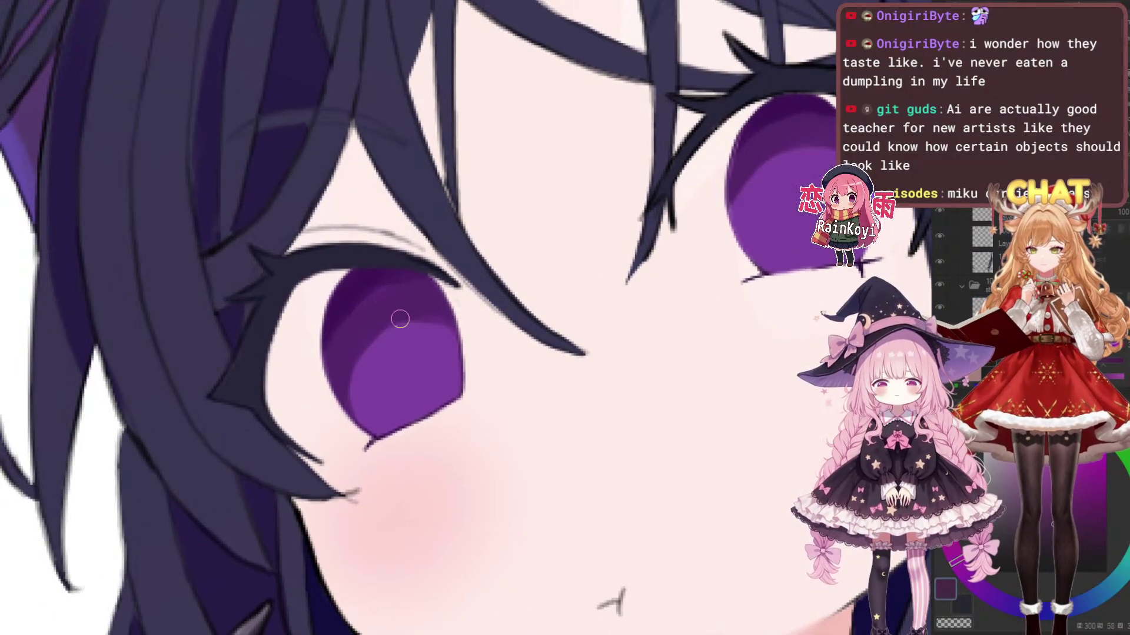
pyautogui.scroll(2, 402, 316)
pyautogui.moveTo(365, 266)
pyautogui.mouseDown()
pyautogui.moveTo(398, 353)
pyautogui.moveTo(366, 271)
pyautogui.mouseUp()
pyautogui.hotkey('ctrl', 'z')
pyautogui.hotkey('ctrl', 'z')
pyautogui.hotkey('ctrl', 'shift', 'n')
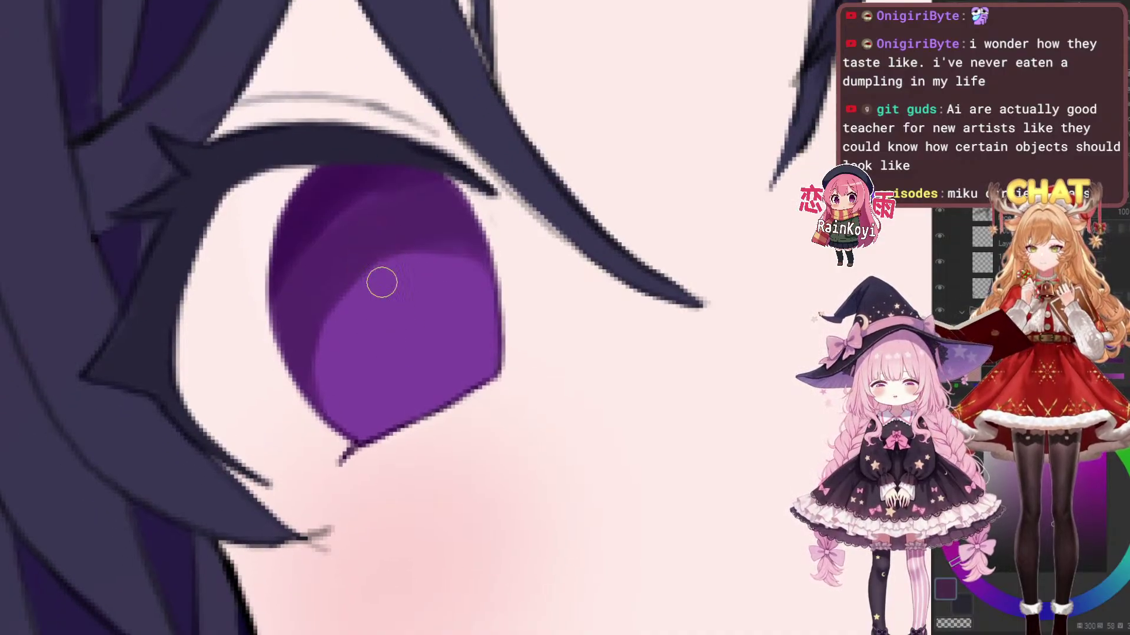
pyautogui.moveTo(383, 320); pyautogui.dragTo(410, 292)
pyautogui.moveTo(380, 248); pyautogui.dragTo(403, 313)
pyautogui.moveTo(587, 212)
pyautogui.mouseDown()
pyautogui.moveTo(542, 207)
pyautogui.moveTo(388, 272)
pyautogui.mouseUp()
pyautogui.scroll(-2, 540, 206)
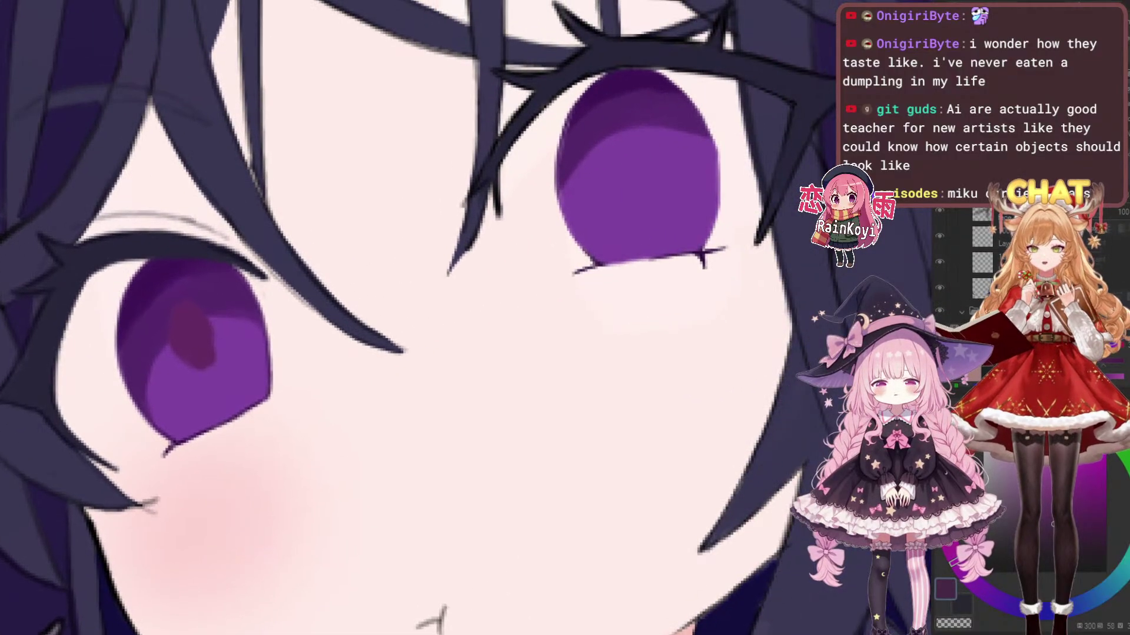
# Paint an upright reddish-purple oval pupil at the centre of the right iris, undoing failed strokes
pyautogui.scroll(2, 665, 189)
pyautogui.moveTo(629, 157)
pyautogui.mouseDown()
pyautogui.moveTo(589, 198)
pyautogui.moveTo(599, 193)
pyautogui.moveTo(580, 165)
pyautogui.moveTo(596, 208)
pyautogui.moveTo(580, 156)
pyautogui.moveTo(602, 191)
pyautogui.mouseUp()
pyautogui.scroll(-2, 589, 190)
pyautogui.hotkey('ctrl', 'z')
pyautogui.hotkey('ctrl', 'z')
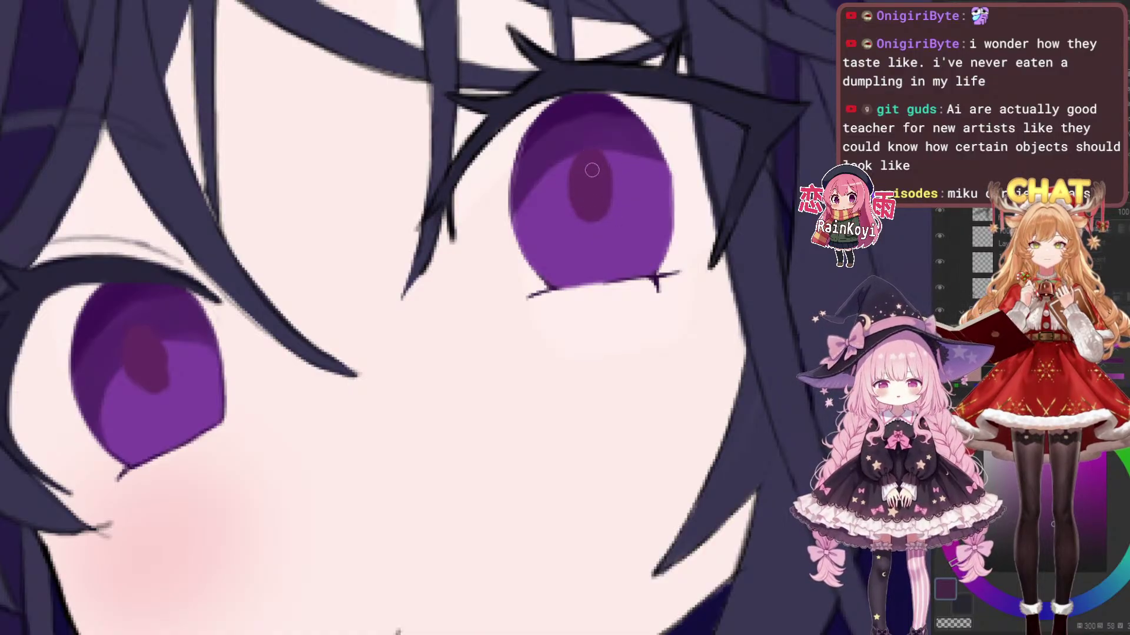
pyautogui.scroll(-2, 621, 166)
pyautogui.scroll(4, 471, 203)
pyautogui.scroll(-2, 470, 203)
# Smooth the edges of the left pupil into a cleaner slanted oval and touch up the right pupil's outline
pyautogui.moveTo(412, 294); pyautogui.dragTo(594, 265)
pyautogui.scroll(1, 353, 412)
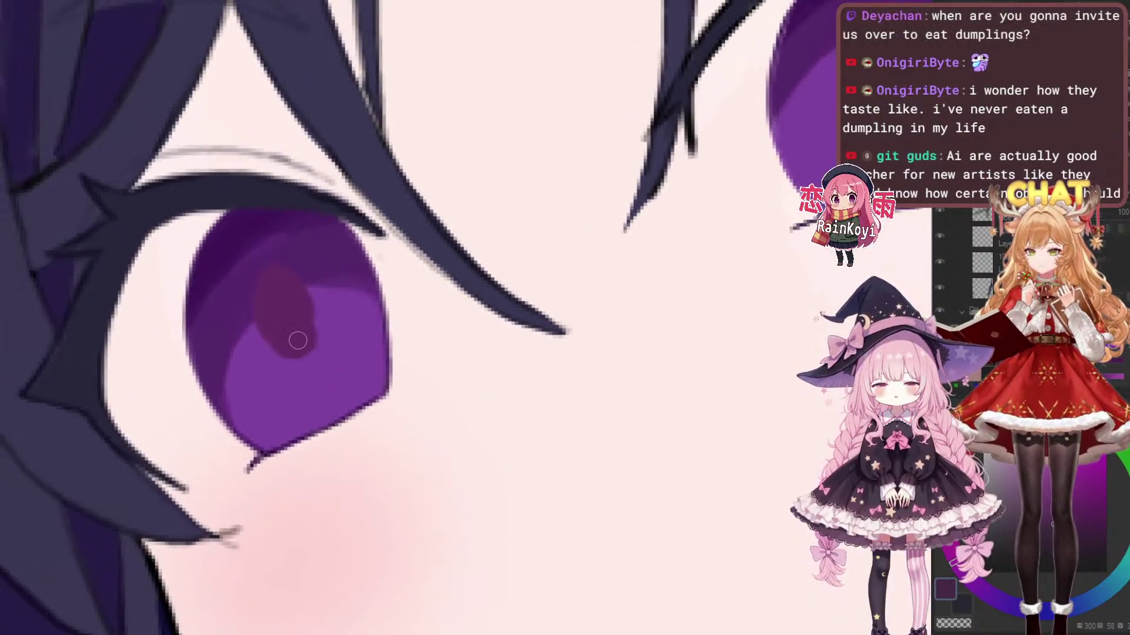
pyautogui.scroll(-3, 353, 326)
pyautogui.scroll(3, 353, 327)
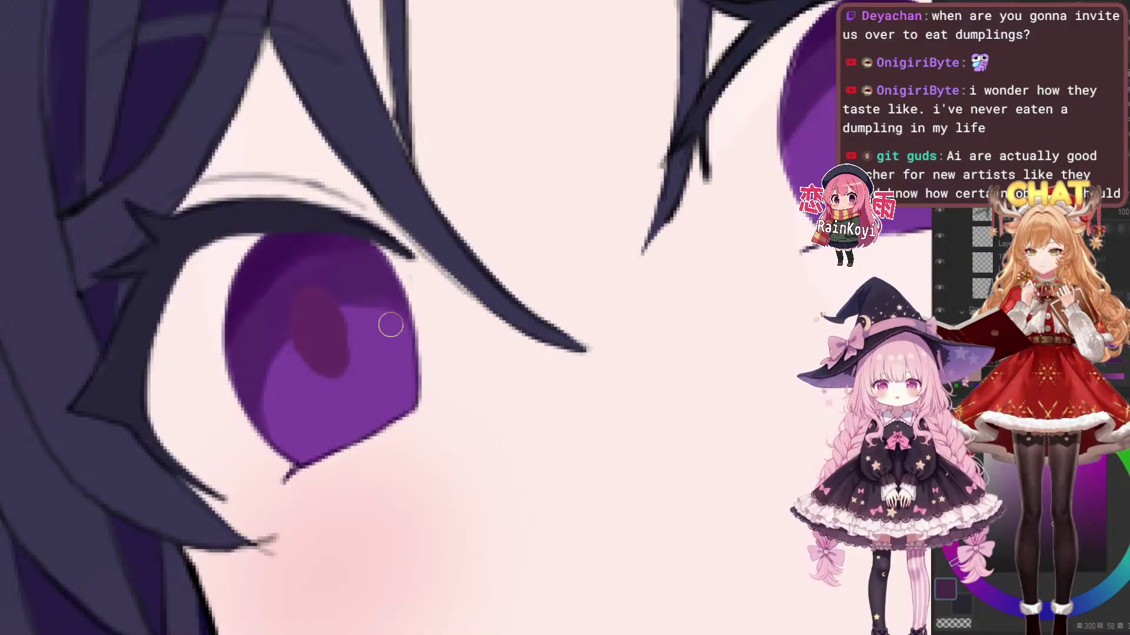
pyautogui.scroll(-3, 426, 304)
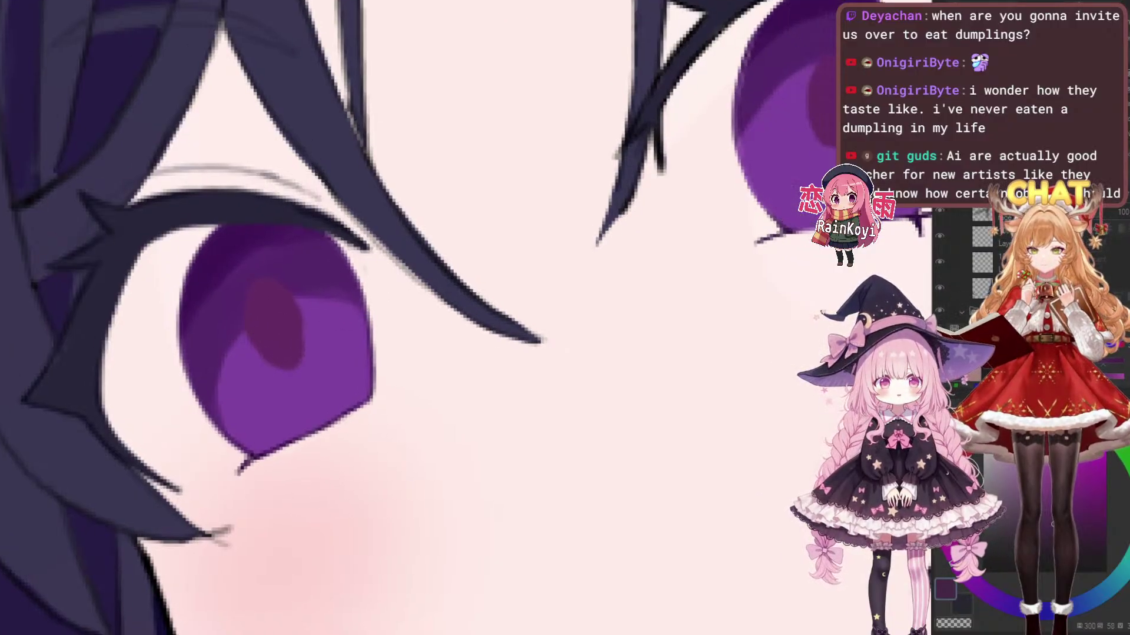
pyautogui.scroll(4, 569, 155)
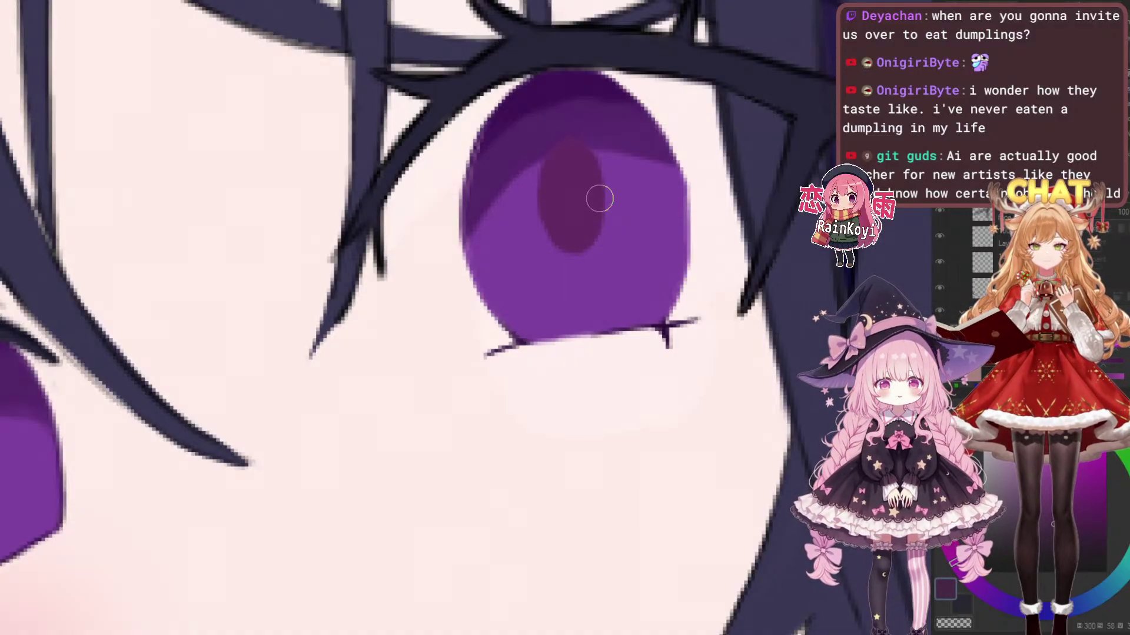
pyautogui.scroll(-3, 596, 200)
pyautogui.press('Delete')
pyautogui.hotkey('ctrl', 'y')
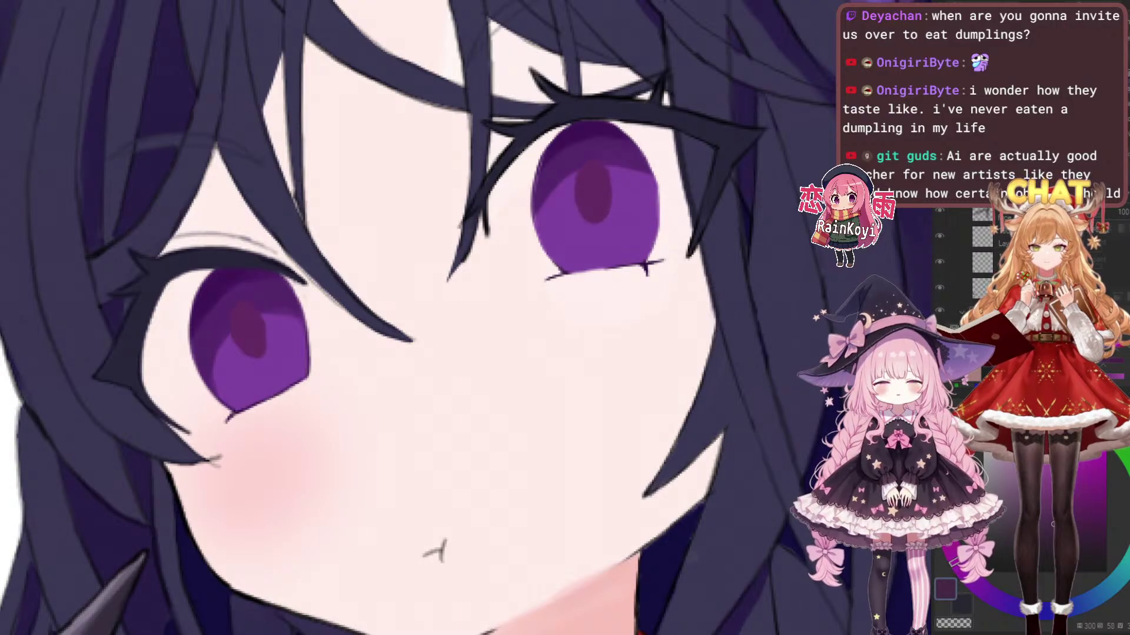
# Refine the lower end of the left pupil so its slanted oval tapers and rounds off neatly
pyautogui.scroll(4, 126, 386)
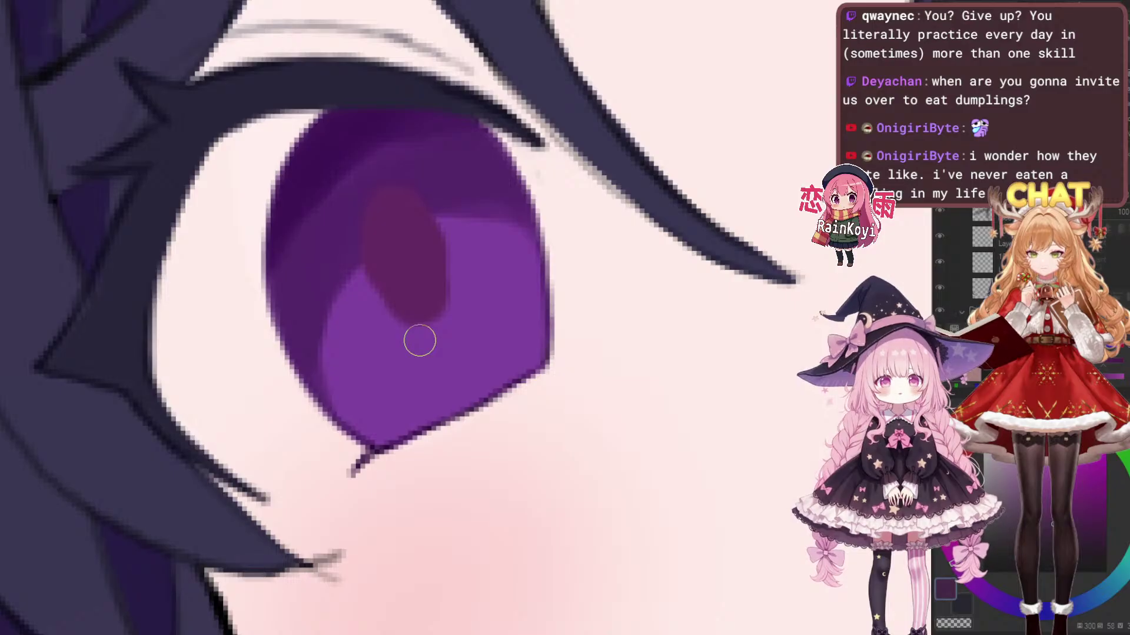
pyautogui.moveTo(420, 310)
pyautogui.mouseDown()
pyautogui.moveTo(400, 317)
pyautogui.moveTo(410, 318)
pyautogui.mouseUp()
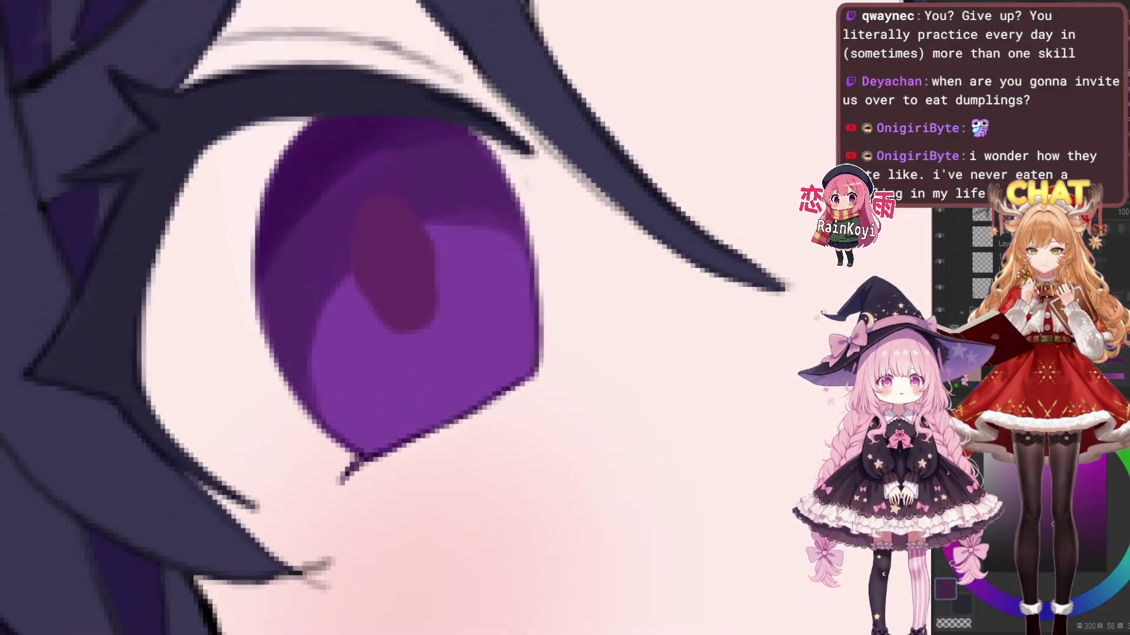
pyautogui.scroll(-3, 416, 276)
pyautogui.scroll(2, 412, 277)
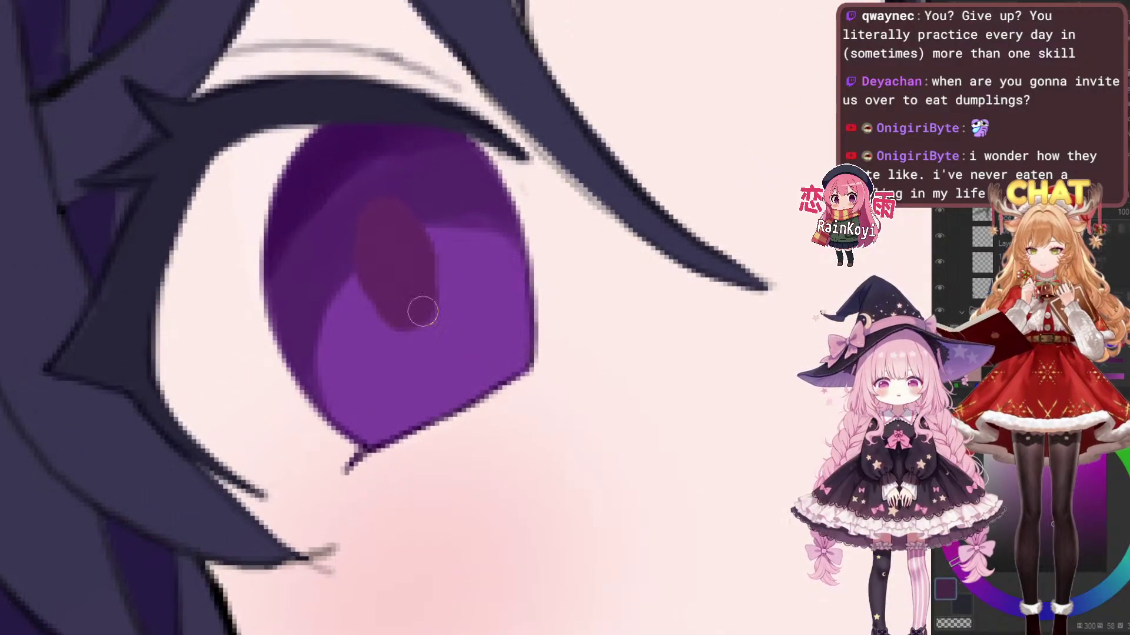
pyautogui.moveTo(516, 229); pyautogui.dragTo(480, 210)
pyautogui.hotkey('ctrl', 'z')
pyautogui.hotkey('ctrl', 'y')
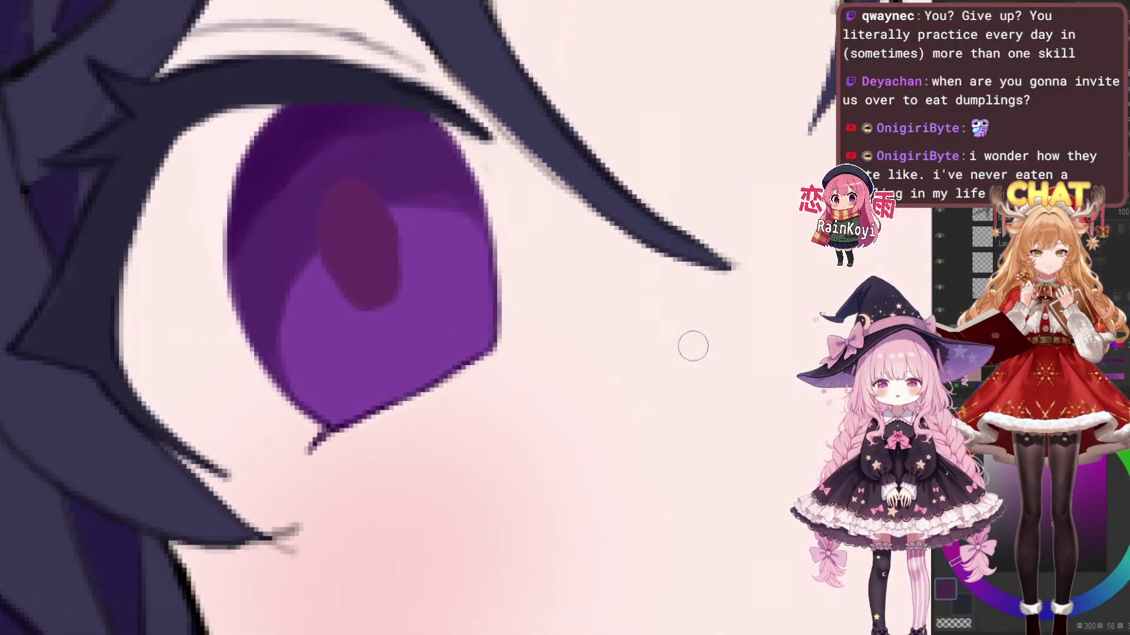
# Darken the reddish-purple pupils to a deep maroon
pyautogui.moveTo(694, 346); pyautogui.dragTo(637, 352)
pyautogui.scroll(-3, 462, 346)
pyautogui.moveTo(461, 346); pyautogui.dragTo(446, 355)
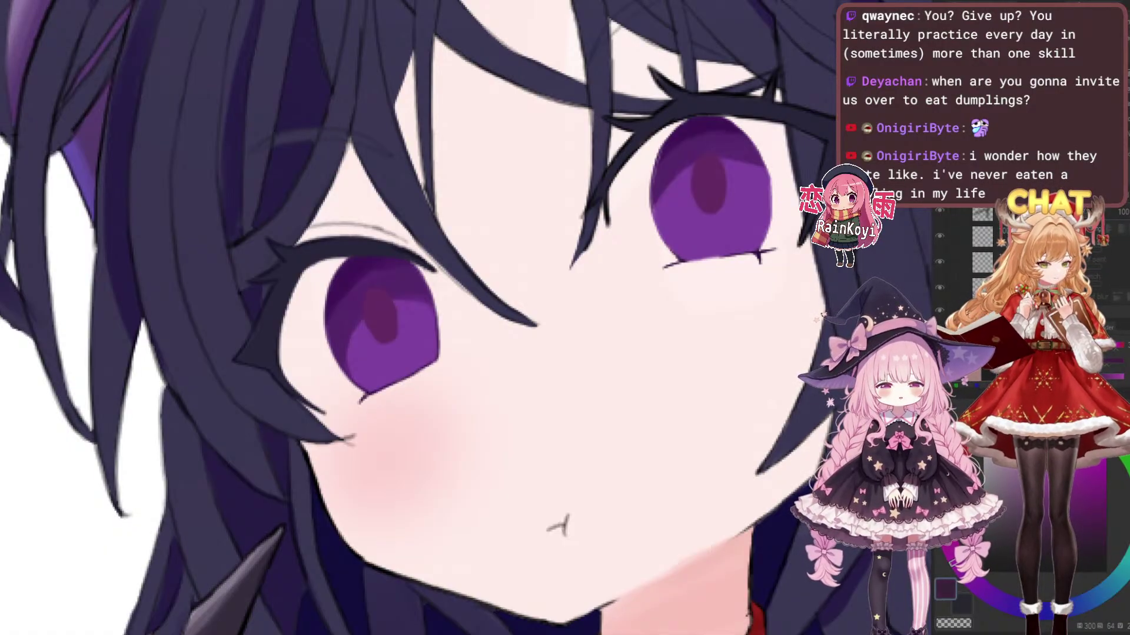
pyautogui.scroll(-2, 547, 424)
pyautogui.scroll(3, 547, 424)
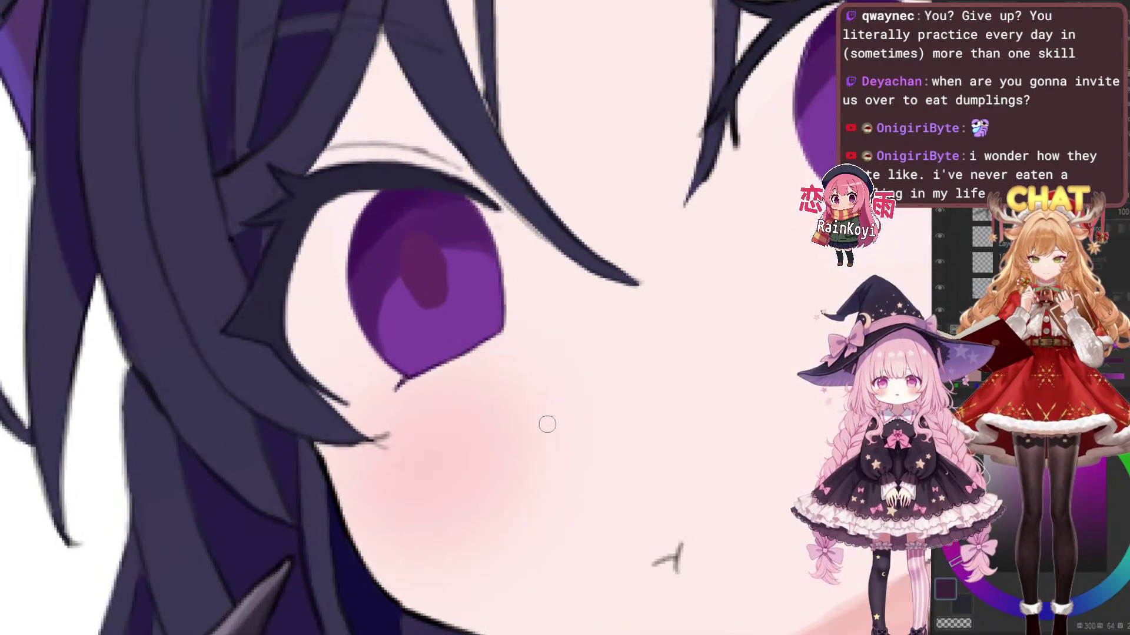
pyautogui.hotkey('ctrl', 'z')
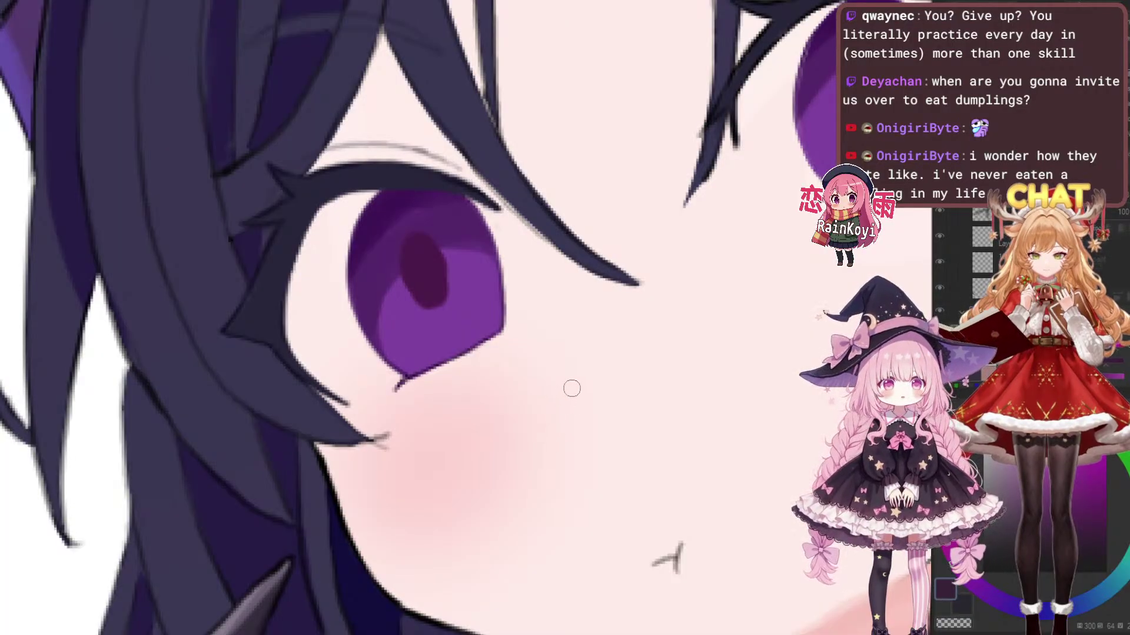
# Reshape the left pupil's lower end and inner edge with the brush and eraser into a fuller slanted oval
pyautogui.scroll(3, 418, 252)
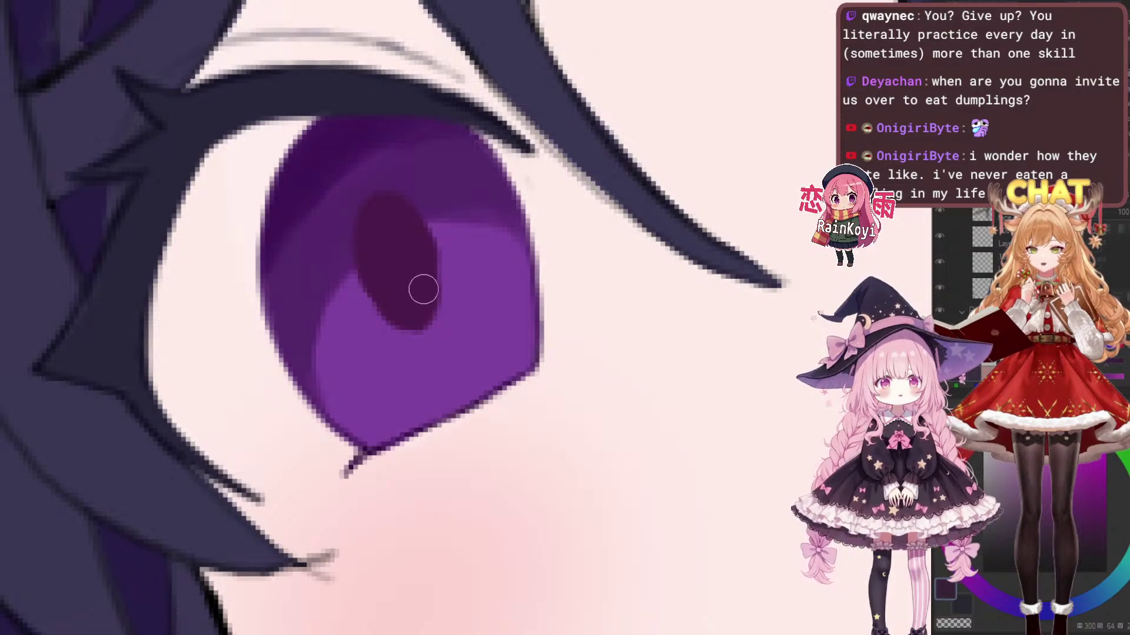
pyautogui.moveTo(359, 300)
pyautogui.mouseDown()
pyautogui.moveTo(398, 330)
pyautogui.moveTo(371, 318)
pyautogui.moveTo(366, 334)
pyautogui.moveTo(399, 355)
pyautogui.mouseUp()
pyautogui.hotkey('ctrl', 'z')
pyautogui.scroll(1, 360, 312)
pyautogui.scroll(-3, 431, 330)
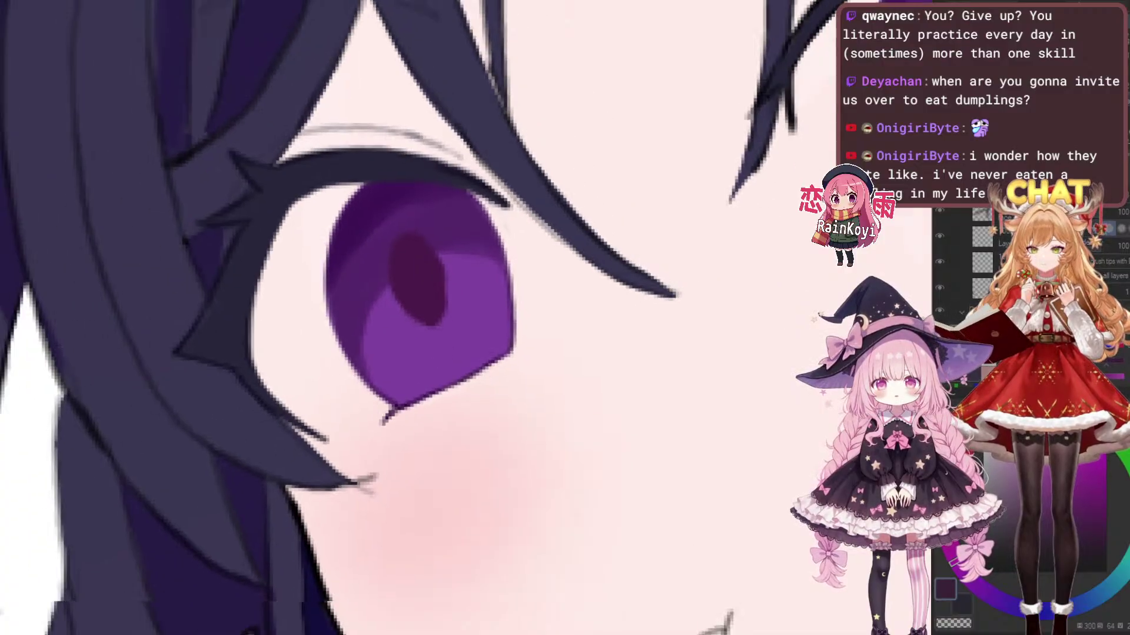
pyautogui.scroll(3, 438, 319)
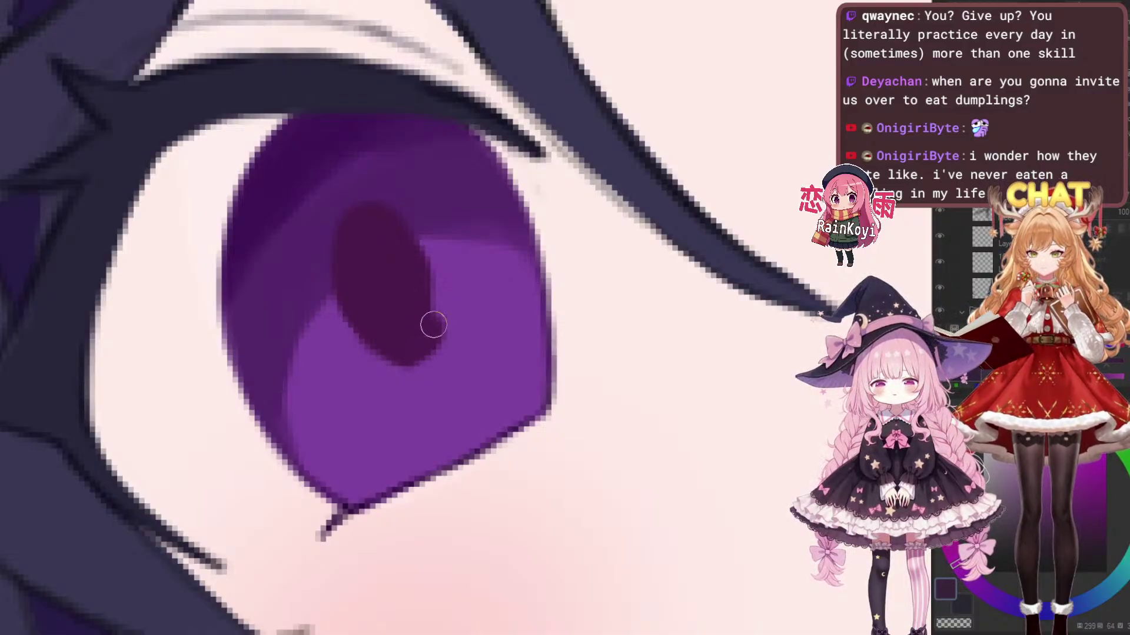
pyautogui.moveTo(434, 291)
pyautogui.mouseDown()
pyautogui.moveTo(429, 328)
pyautogui.moveTo(451, 353)
pyautogui.moveTo(409, 353)
pyautogui.moveTo(432, 336)
pyautogui.moveTo(427, 261)
pyautogui.mouseUp()
pyautogui.press('e')
pyautogui.press('e')
pyautogui.moveTo(381, 218); pyautogui.dragTo(438, 320)
# Round out the upper end and left edge of the dark right pupil, undoing unwanted strokes
pyautogui.scroll(-5, 448, 293)
pyautogui.scroll(4, 670, 142)
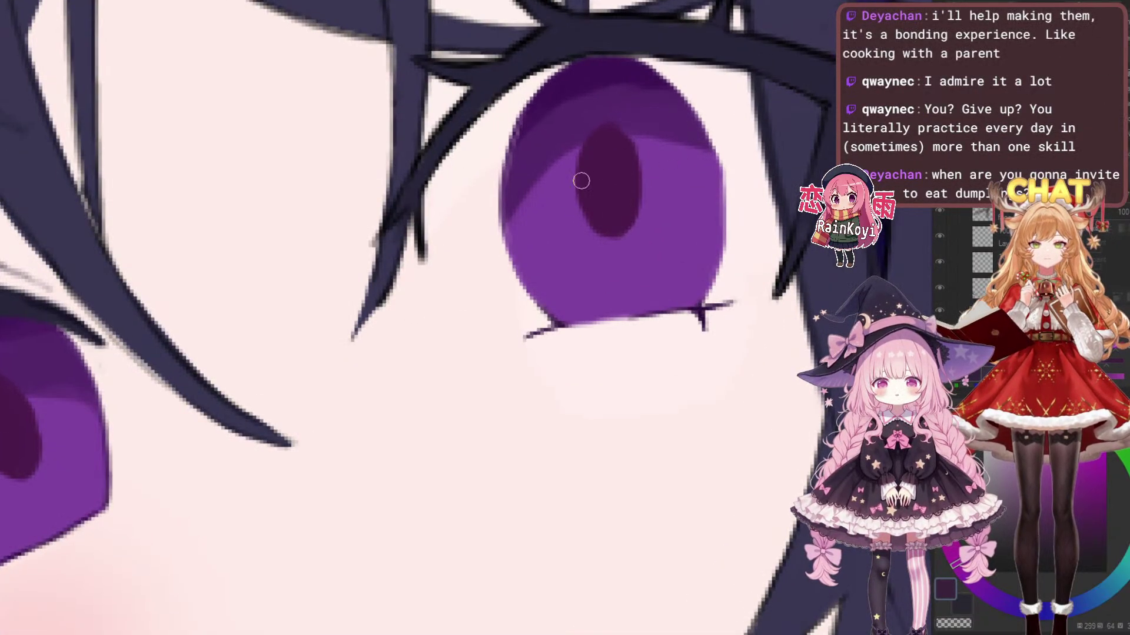
pyautogui.scroll(2, 599, 186)
pyautogui.moveTo(594, 138); pyautogui.dragTo(569, 197)
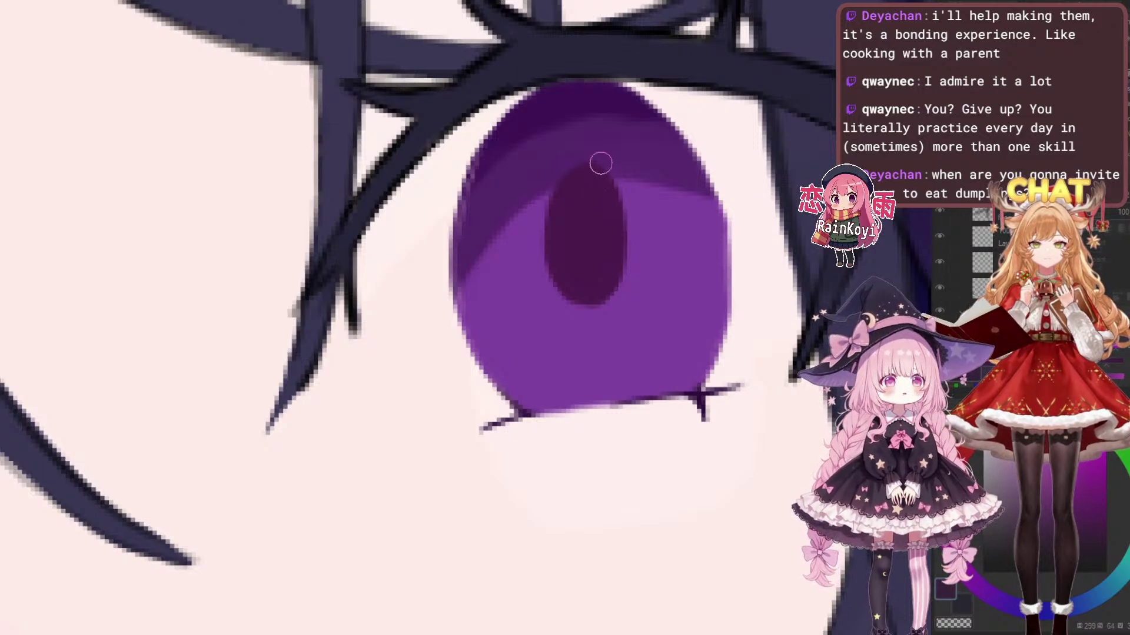
pyautogui.hotkey('ctrl', 'z')
pyautogui.hotkey('ctrl', 'y')
pyautogui.moveTo(573, 176); pyautogui.dragTo(549, 253)
pyautogui.hotkey('ctrl', 'z')
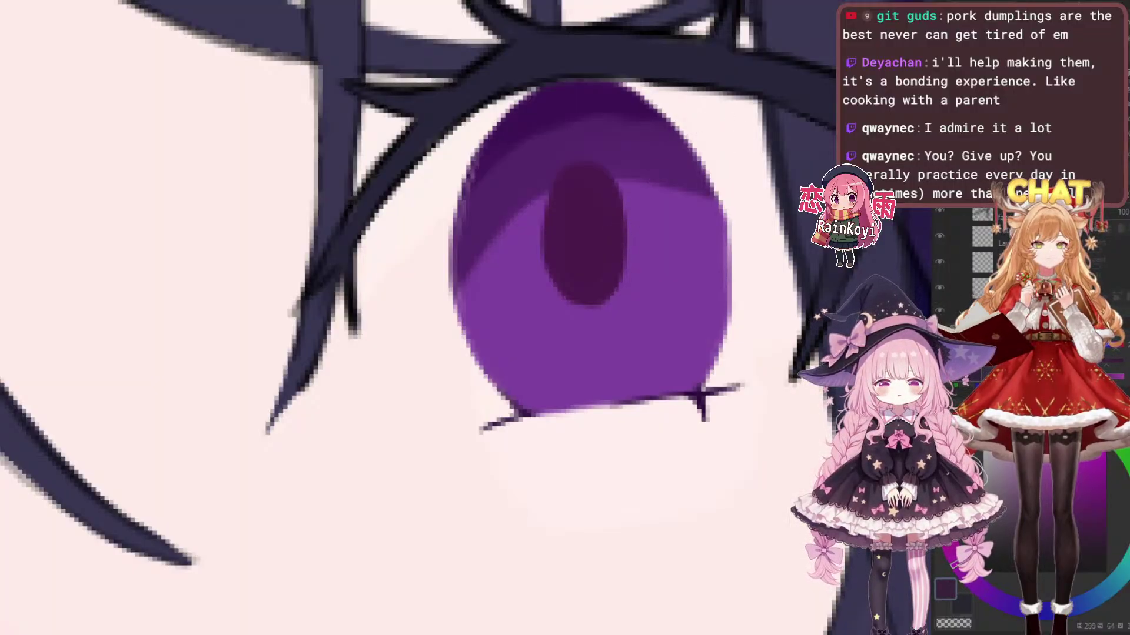
# Lasso the right pupil, rotate it slightly counterclockwise and deselect it
pyautogui.scroll(-4, 741, 165)
pyautogui.scroll(1, 683, 176)
pyautogui.scroll(2, 702, 152)
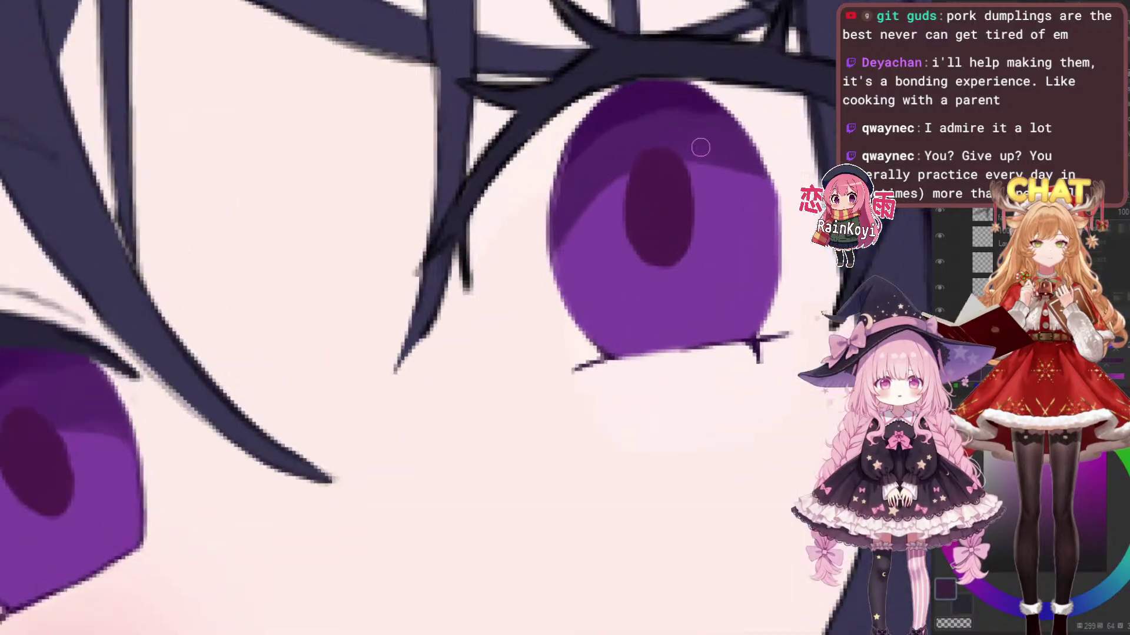
pyautogui.moveTo(652, 105)
pyautogui.mouseDown()
pyautogui.moveTo(663, 294)
pyautogui.moveTo(706, 122)
pyautogui.moveTo(656, 117)
pyautogui.mouseUp()
pyautogui.hotkey('ctrl', 't')
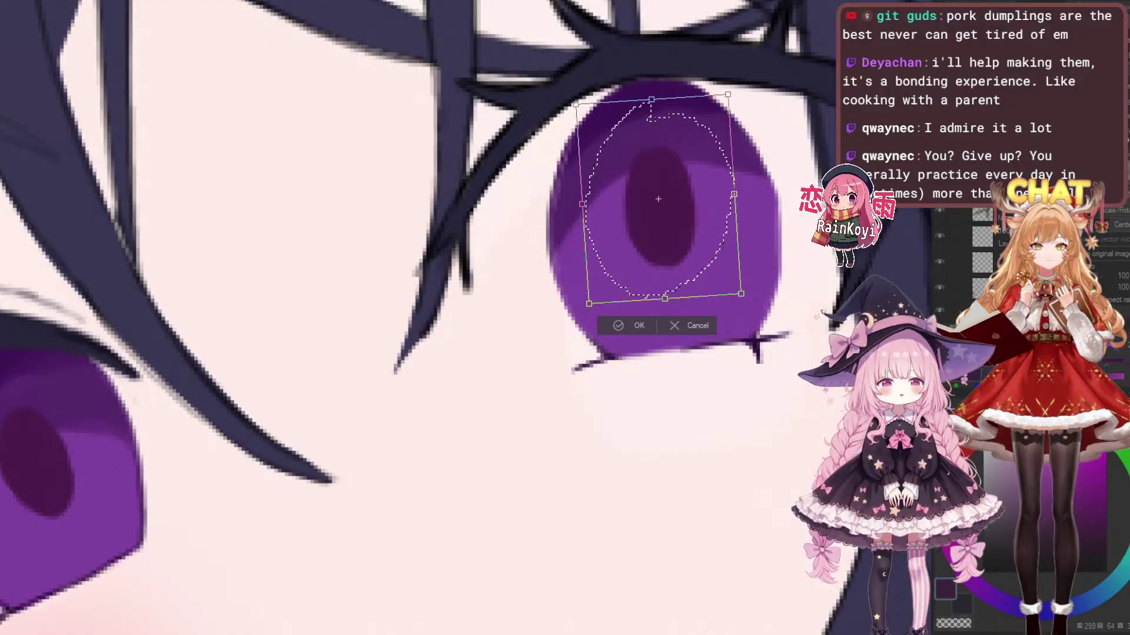
pyautogui.press('Return')
pyautogui.hotkey('ctrl', 'd')
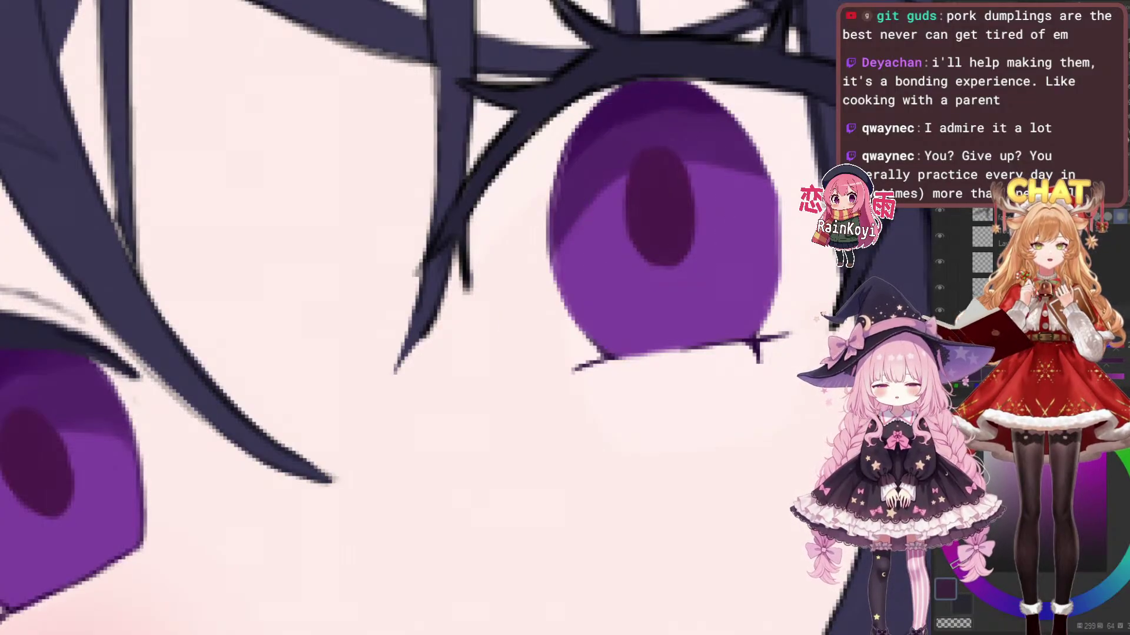
# Lasso the right pupil again, scale it up to 105% and deselect it
pyautogui.scroll(-3, 783, 152)
pyautogui.scroll(-4, 803, 160)
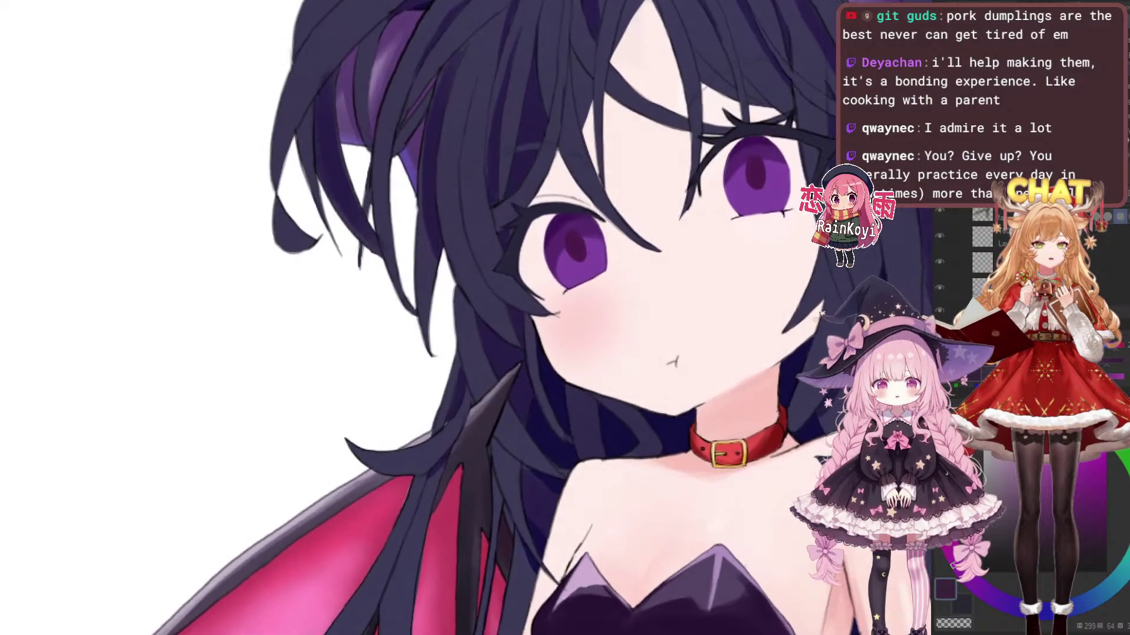
pyautogui.scroll(4, 804, 160)
pyautogui.scroll(-3, 804, 160)
pyautogui.scroll(3, 803, 161)
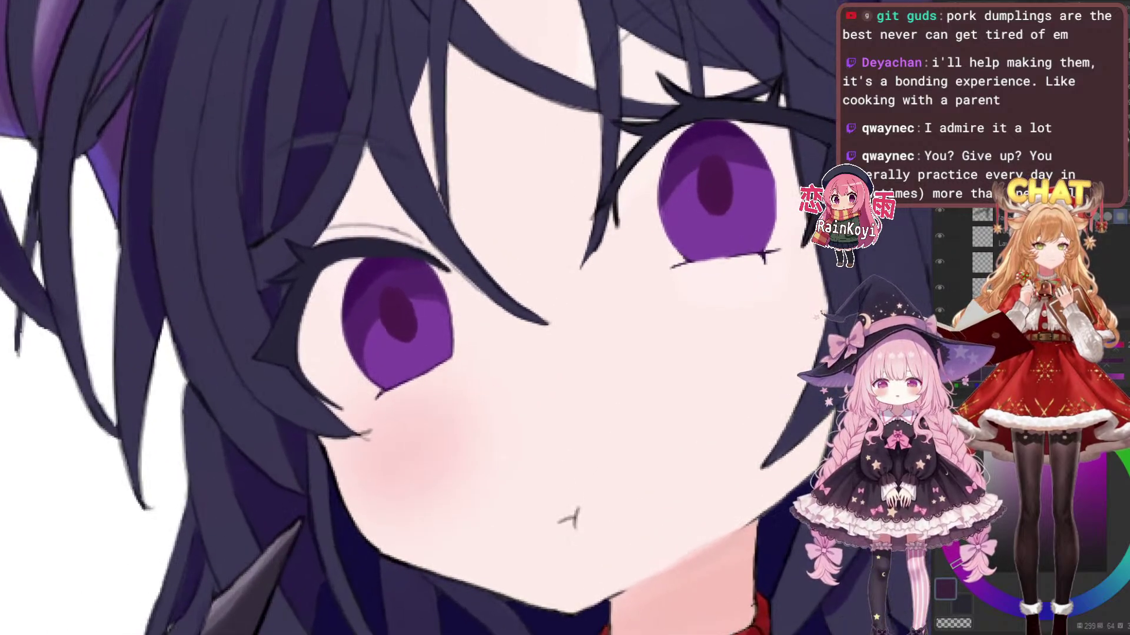
pyautogui.scroll(2, 804, 160)
pyautogui.moveTo(682, 129)
pyautogui.mouseDown()
pyautogui.moveTo(715, 277)
pyautogui.moveTo(671, 125)
pyautogui.mouseUp()
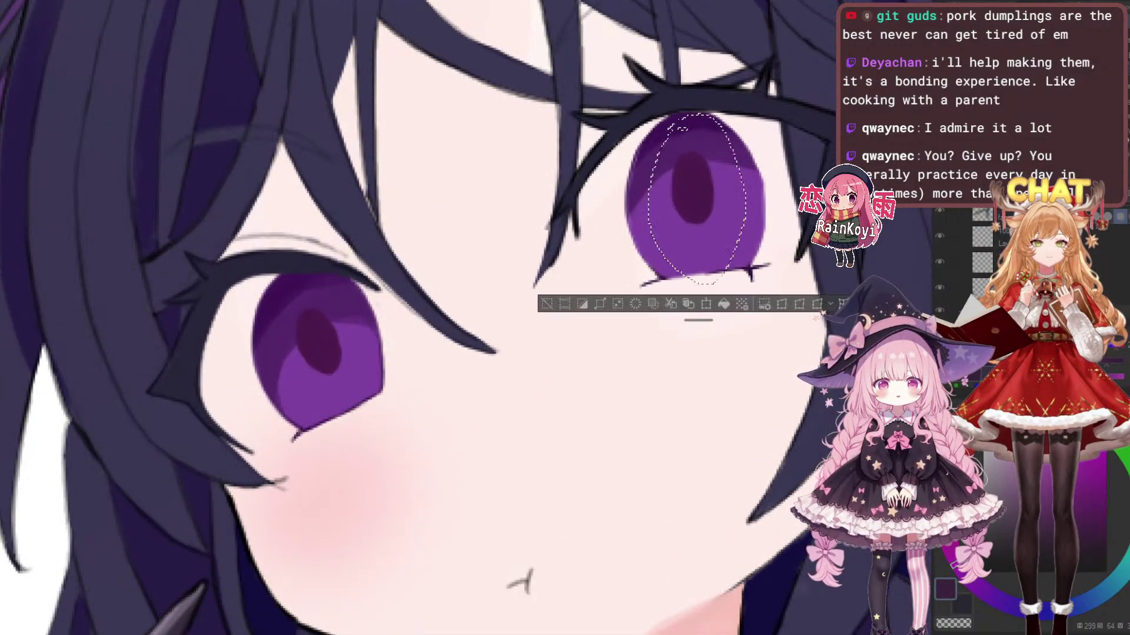
pyautogui.hotkey('ctrl', 't')
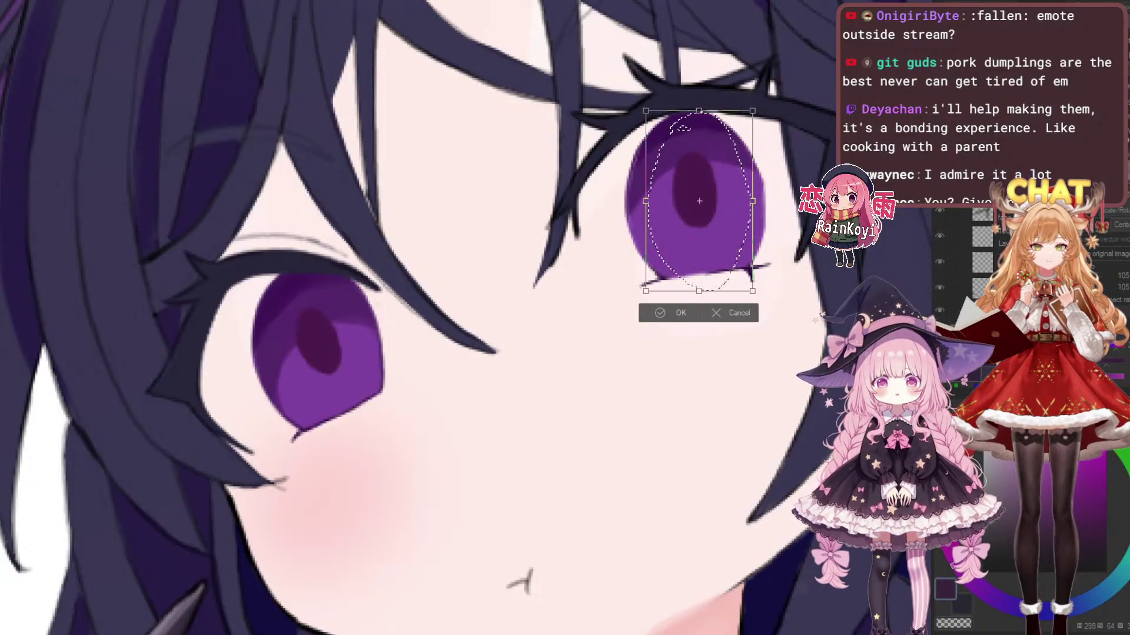
pyautogui.press('Return')
pyautogui.hotkey('ctrl', 'd')
# Compare the eyes with and without the pupil changes, and examine the left pupil up close
pyautogui.hotkey('ctrl', 'z')
pyautogui.hotkey('ctrl', 'y')
pyautogui.hotkey('ctrl', 'z')
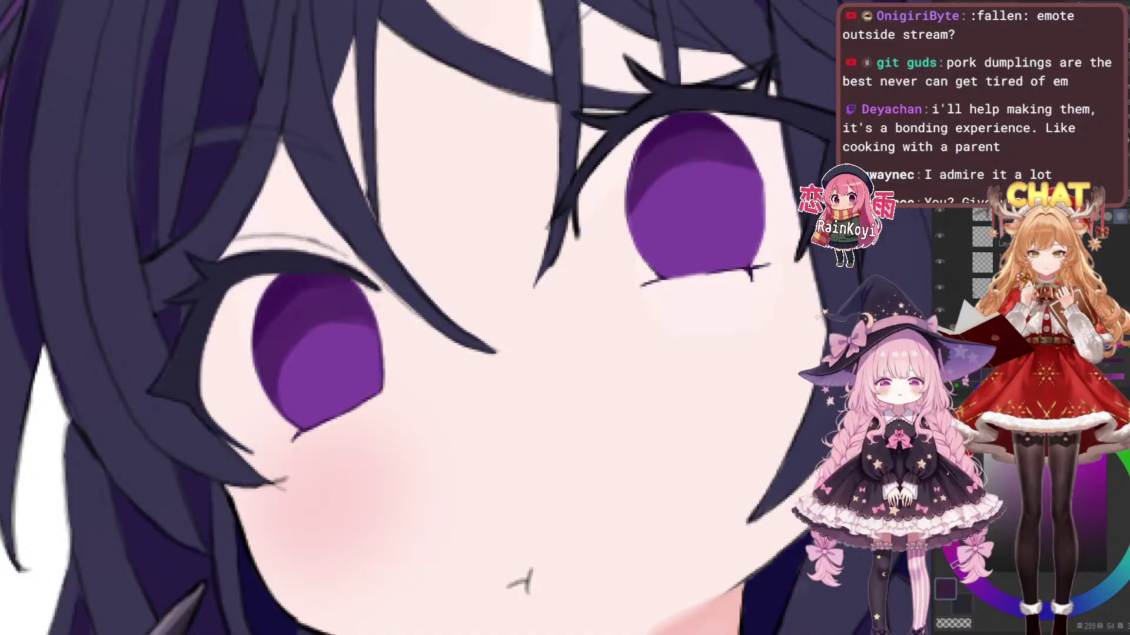
pyautogui.hotkey('ctrl', 'y')
pyautogui.moveTo(411, 329); pyautogui.dragTo(495, 307)
pyautogui.scroll(3, 494, 379)
pyautogui.moveTo(494, 365); pyautogui.dragTo(450, 382)
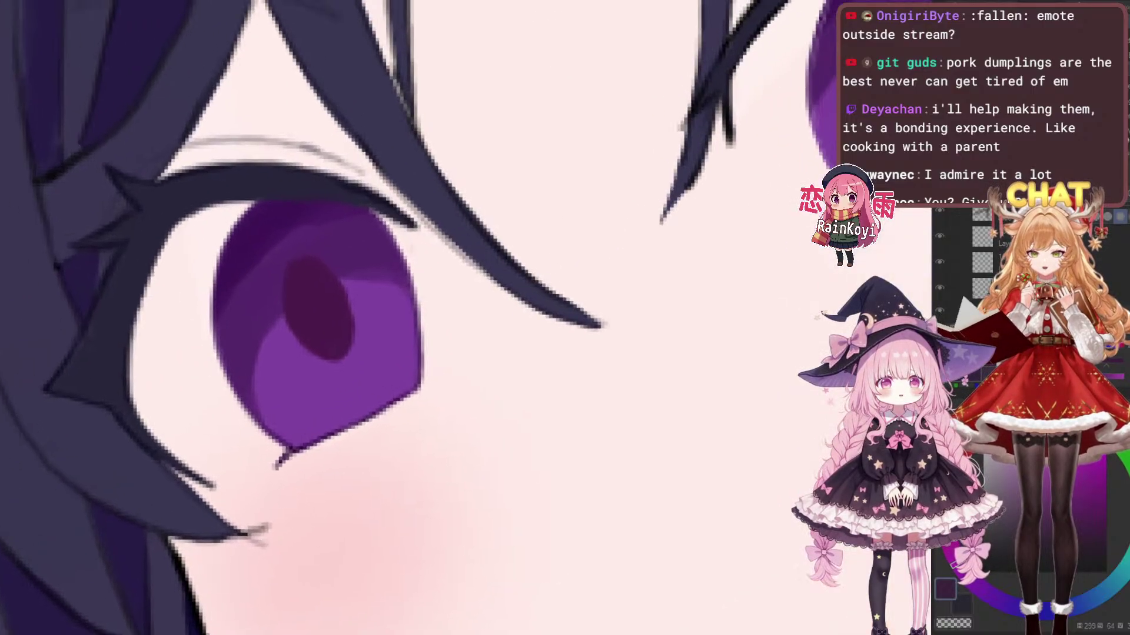
# Examine both pupils up close and from afar, comparing the eyes with and without the last pupil edit
pyautogui.scroll(-3, 509, 353)
pyautogui.moveTo(529, 330); pyautogui.dragTo(391, 355)
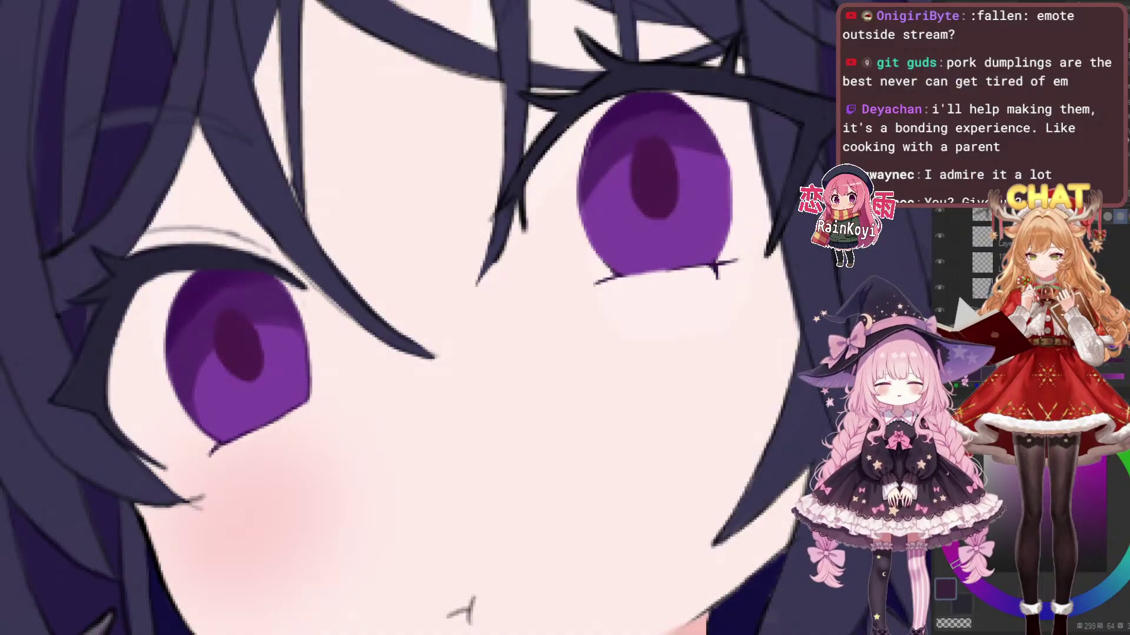
pyautogui.moveTo(336, 397); pyautogui.dragTo(424, 383)
pyautogui.scroll(2, 425, 383)
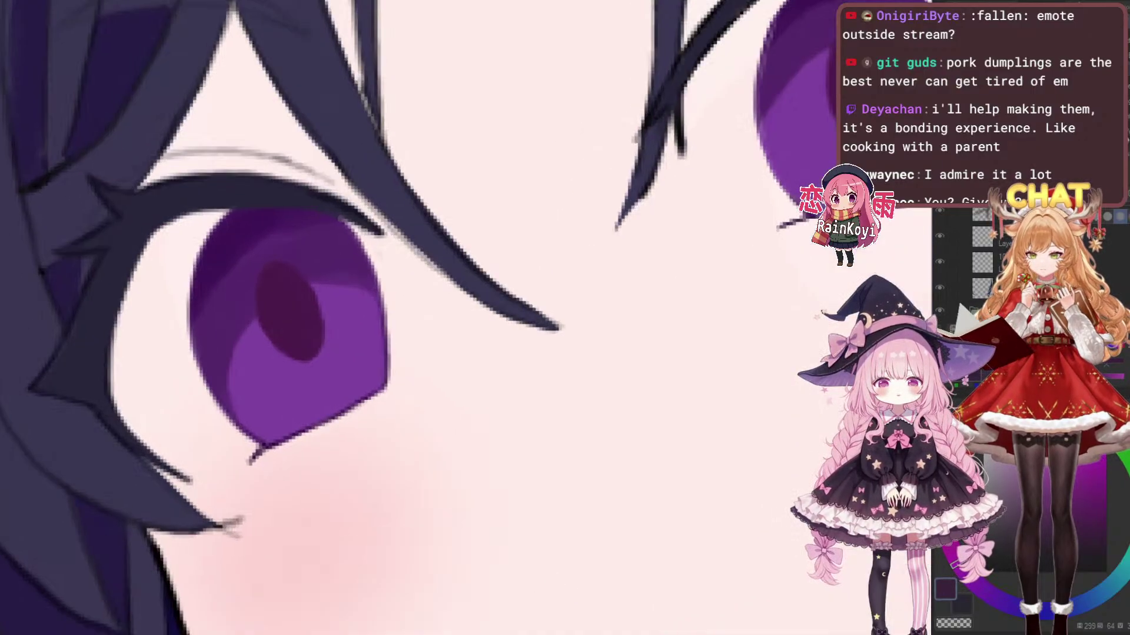
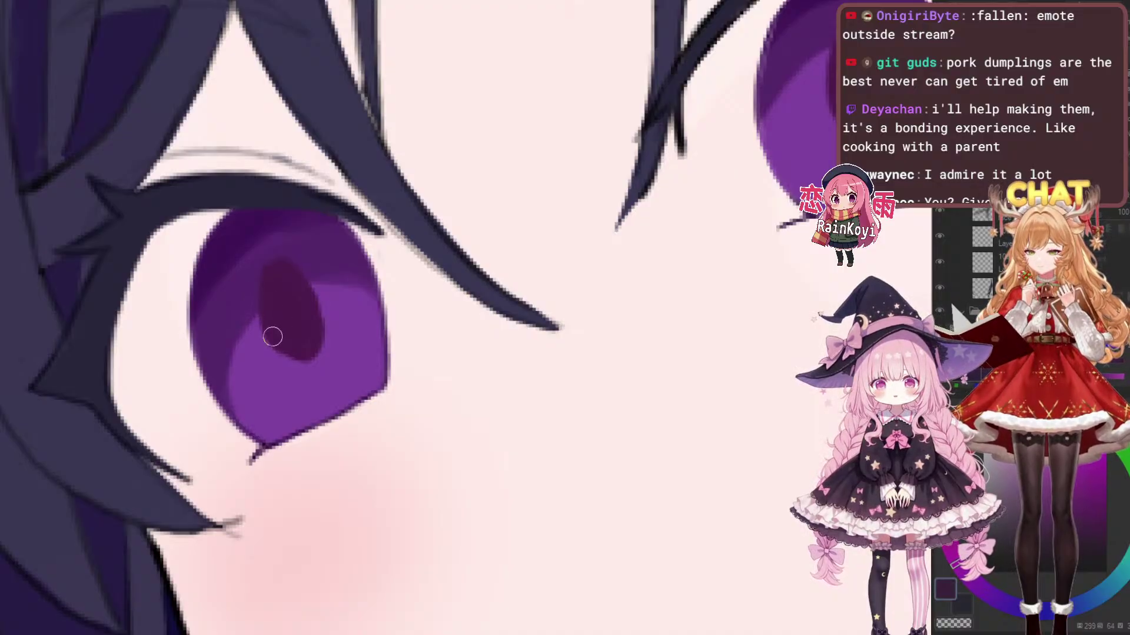
pyautogui.scroll(-3, 394, 242)
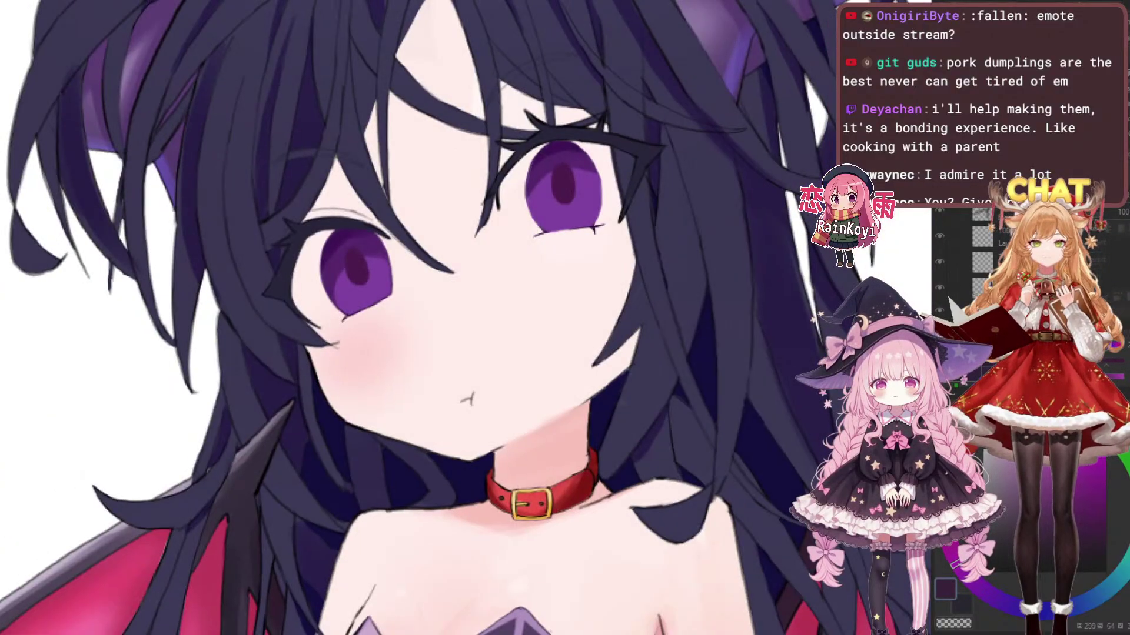
pyautogui.scroll(3, 736, 129)
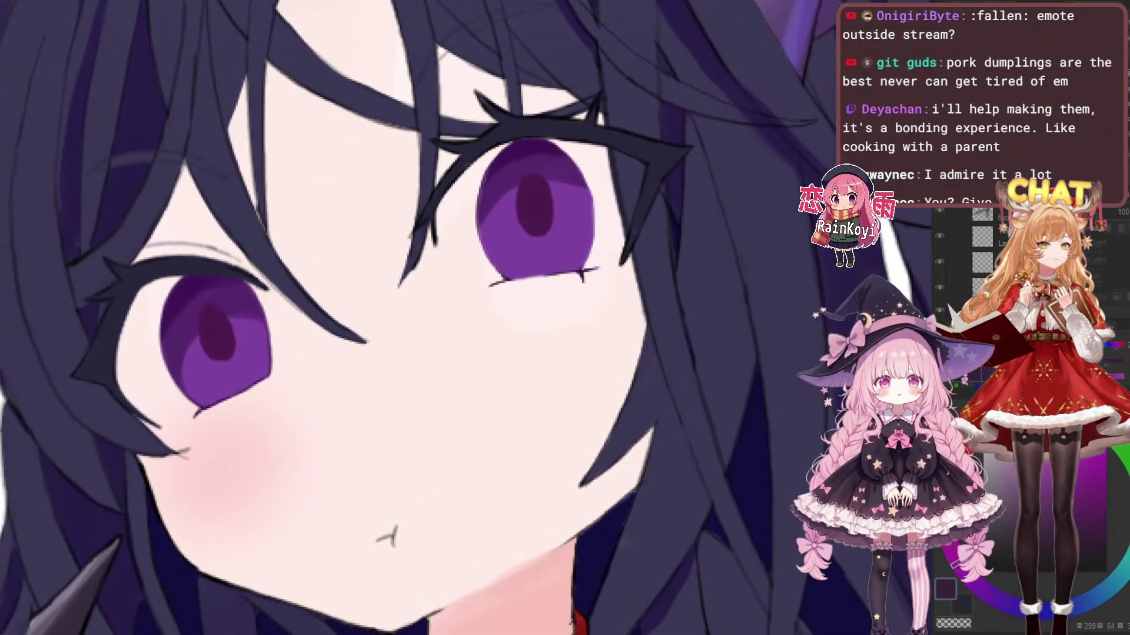
pyautogui.hotkey('ctrl', 'z')
pyautogui.hotkey('ctrl', 'y')
pyautogui.moveTo(448, 346); pyautogui.dragTo(502, 397)
pyautogui.scroll(1, 565, 335)
pyautogui.scroll(1, 586, 269)
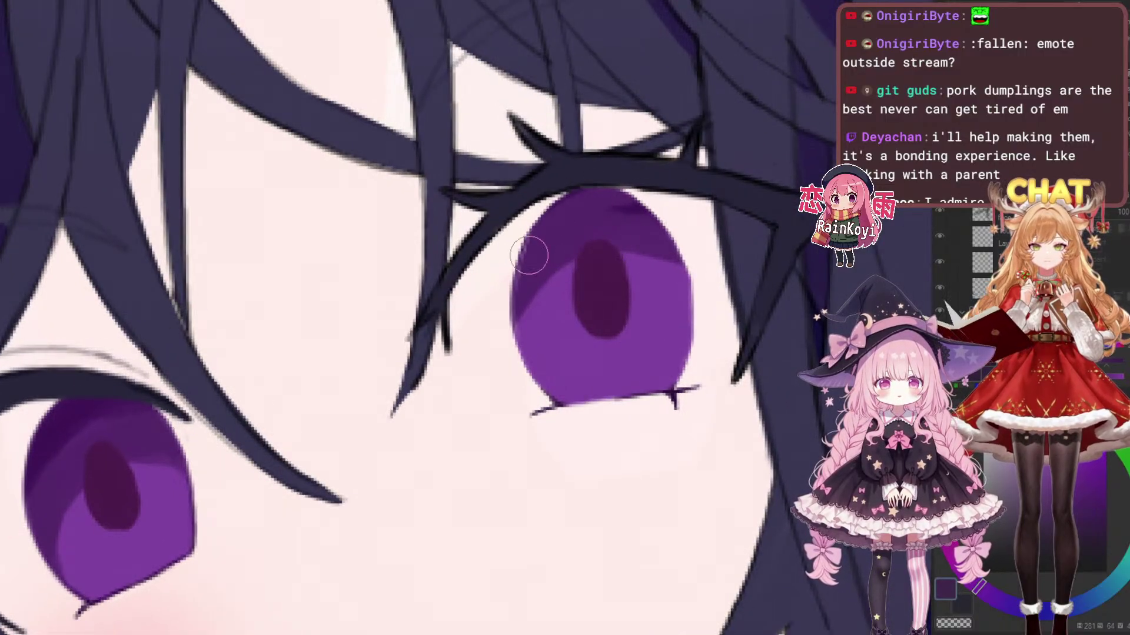
pyautogui.moveTo(272, 372)
pyautogui.mouseDown()
pyautogui.moveTo(406, 291)
pyautogui.moveTo(595, 243)
pyautogui.mouseUp()
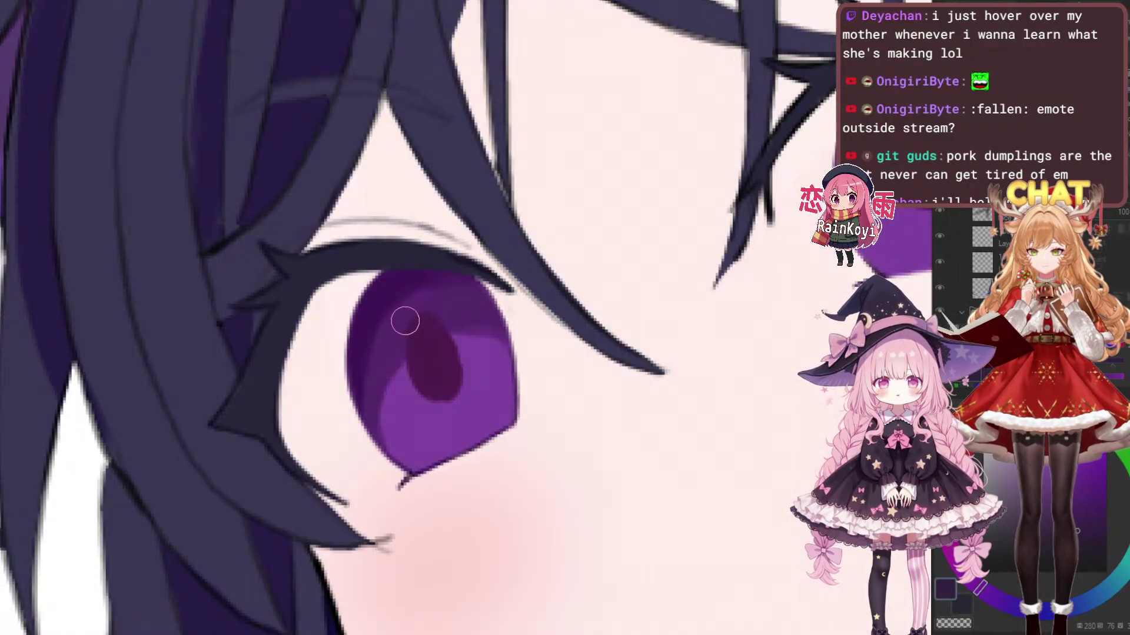
pyautogui.scroll(2, 410, 348)
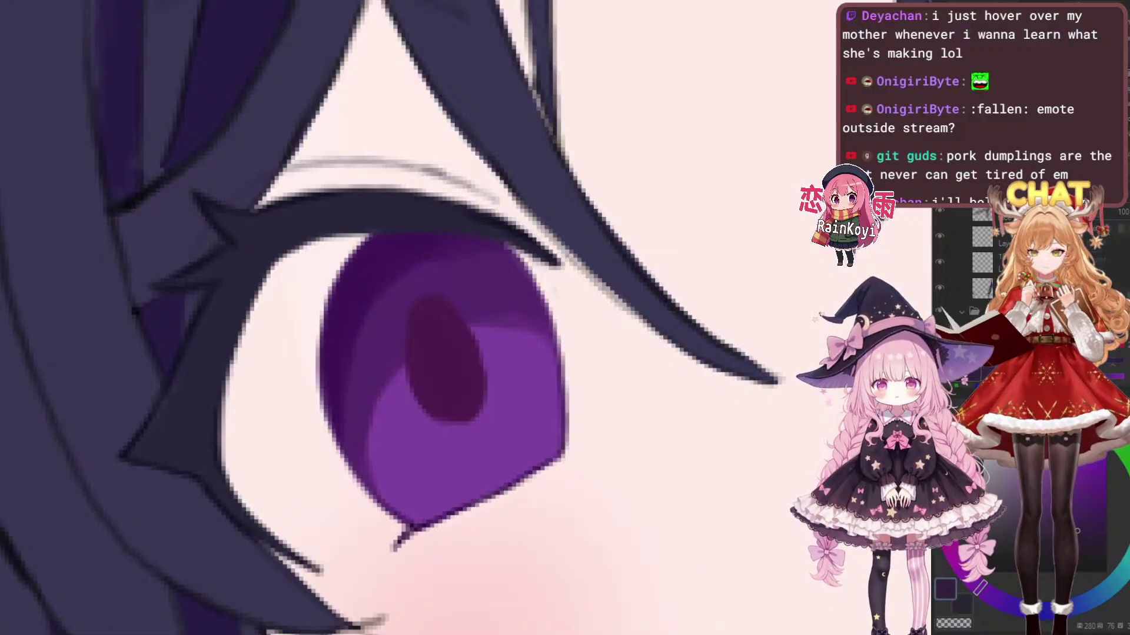
pyautogui.moveTo(367, 360); pyautogui.dragTo(396, 416)
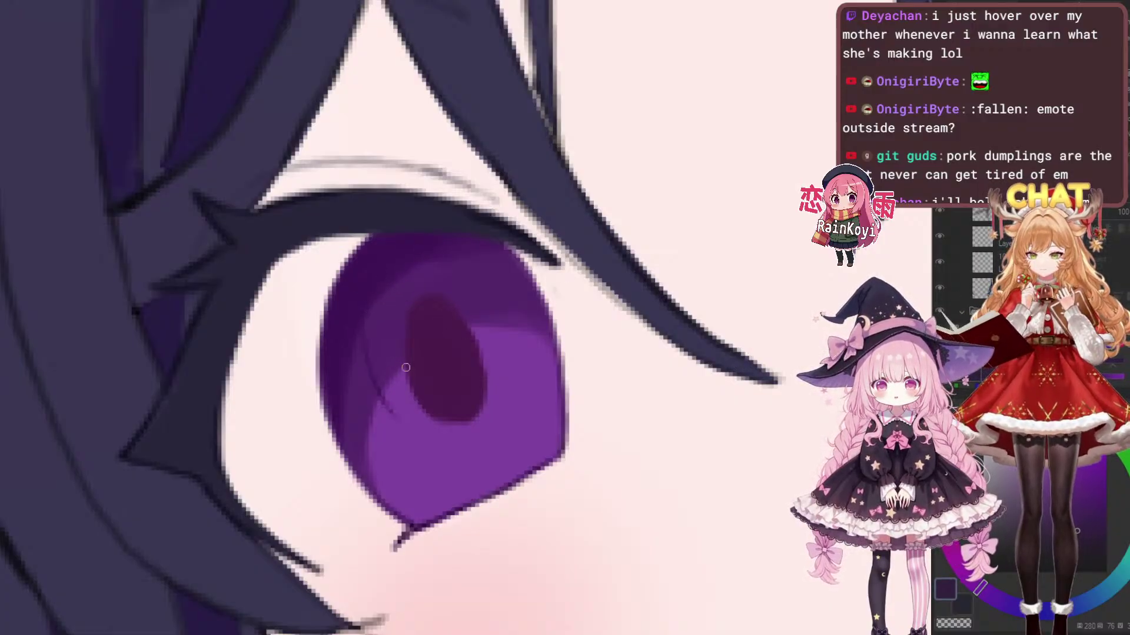
pyautogui.moveTo(372, 305); pyautogui.dragTo(412, 456)
pyautogui.hotkey('ctrl', 'z')
pyautogui.hotkey('ctrl', 'z')
# Draw a tapered, dark purple curved line in the left iris, following the outer left side of its pupil
pyautogui.moveTo(369, 303)
pyautogui.mouseDown()
pyautogui.moveTo(368, 393)
pyautogui.moveTo(415, 473)
pyautogui.mouseUp()
pyautogui.moveTo(362, 340)
pyautogui.mouseDown()
pyautogui.moveTo(388, 439)
pyautogui.moveTo(428, 477)
pyautogui.mouseUp()
pyautogui.moveTo(376, 397); pyautogui.dragTo(435, 483)
# Draw a matching dark curved line along the right side of the left iris's pupil, undoing the unwanted stroke
pyautogui.moveTo(524, 303); pyautogui.dragTo(482, 291)
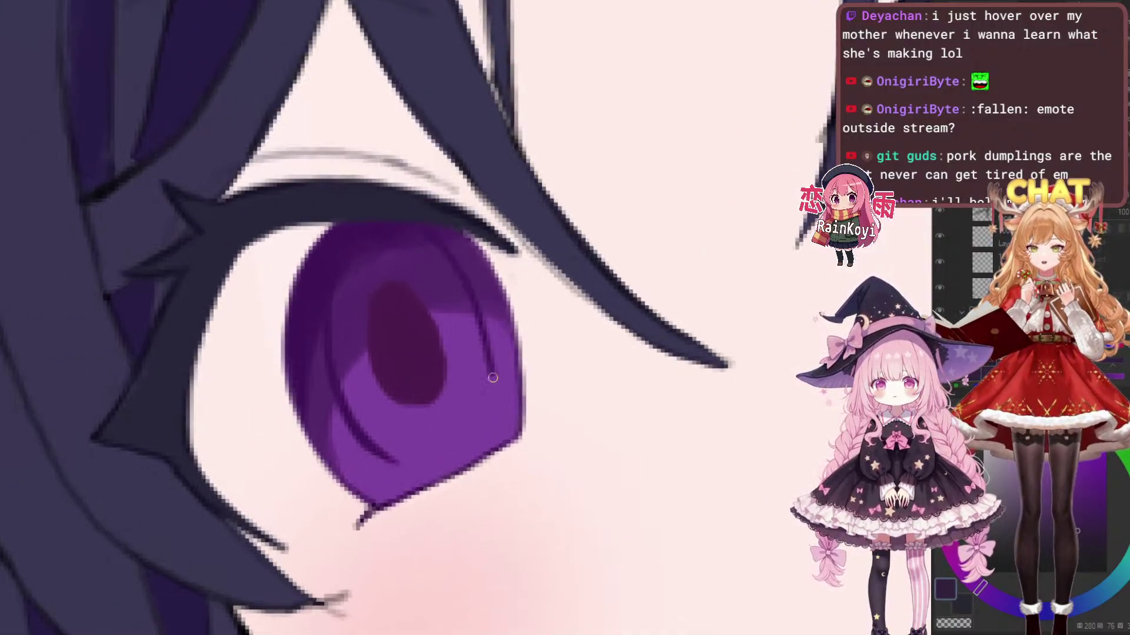
pyautogui.scroll(-3, 451, 262)
pyautogui.scroll(3, 452, 263)
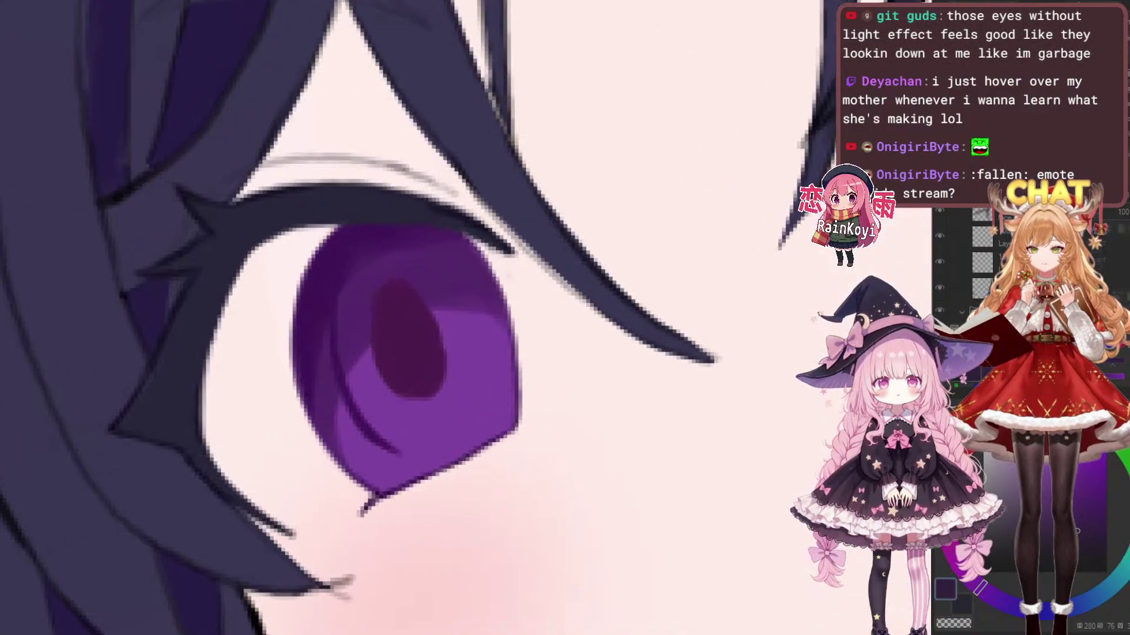
pyautogui.moveTo(451, 262); pyautogui.dragTo(439, 242)
pyautogui.scroll(1, 449, 259)
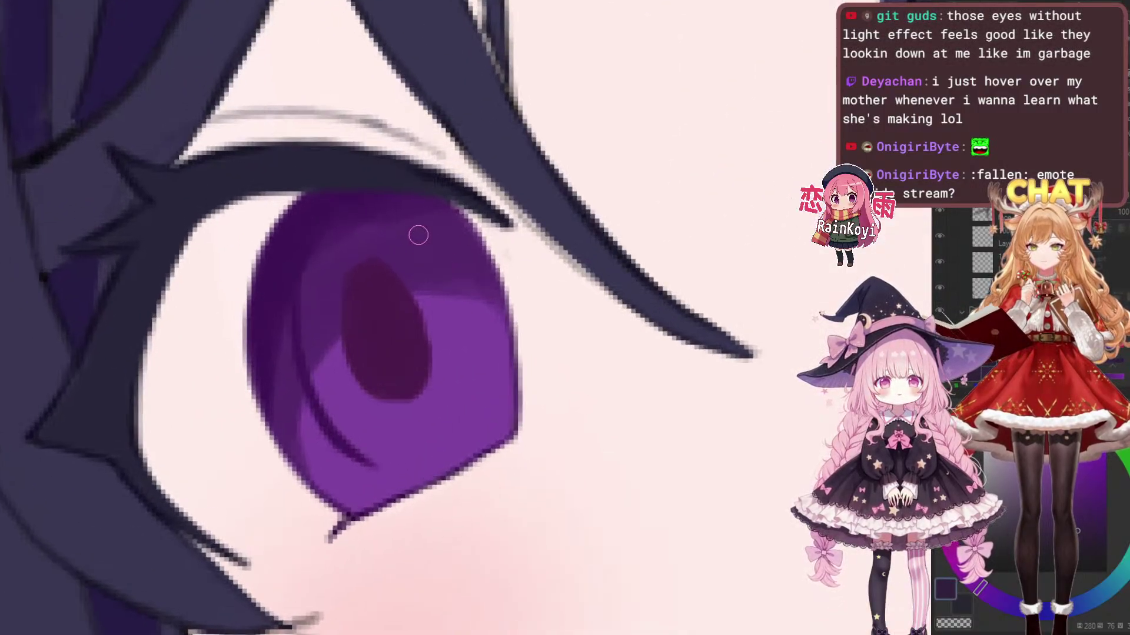
pyautogui.moveTo(403, 209)
pyautogui.mouseDown()
pyautogui.moveTo(469, 337)
pyautogui.moveTo(468, 388)
pyautogui.mouseUp()
pyautogui.hotkey('ctrl', 'z')
pyautogui.moveTo(457, 285); pyautogui.dragTo(471, 370)
pyautogui.moveTo(465, 323); pyautogui.dragTo(468, 391)
pyautogui.scroll(-5, 463, 318)
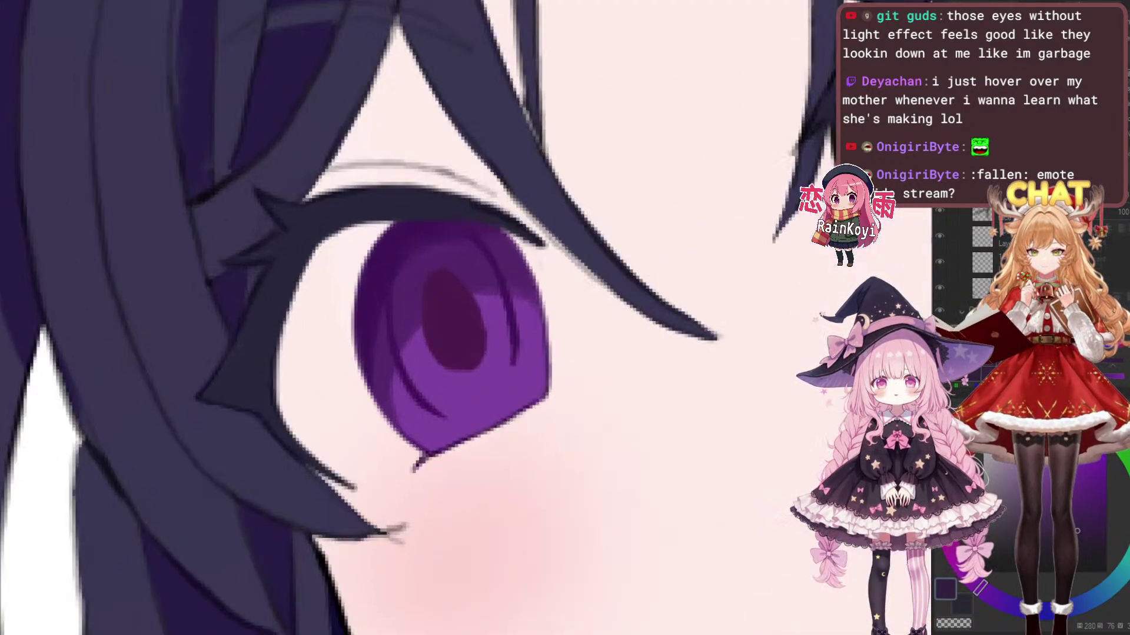
pyautogui.scroll(5, 715, 156)
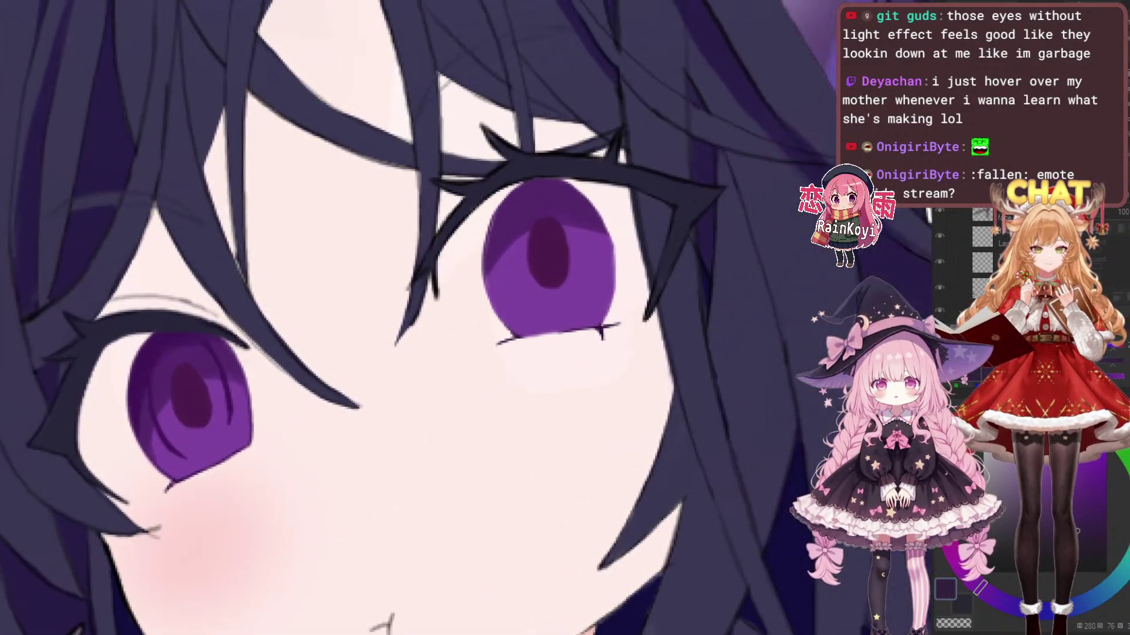
# Draw a short dark curved line beside the left edge of the right pupil, redoing the first attempt
pyautogui.scroll(1, 497, 262)
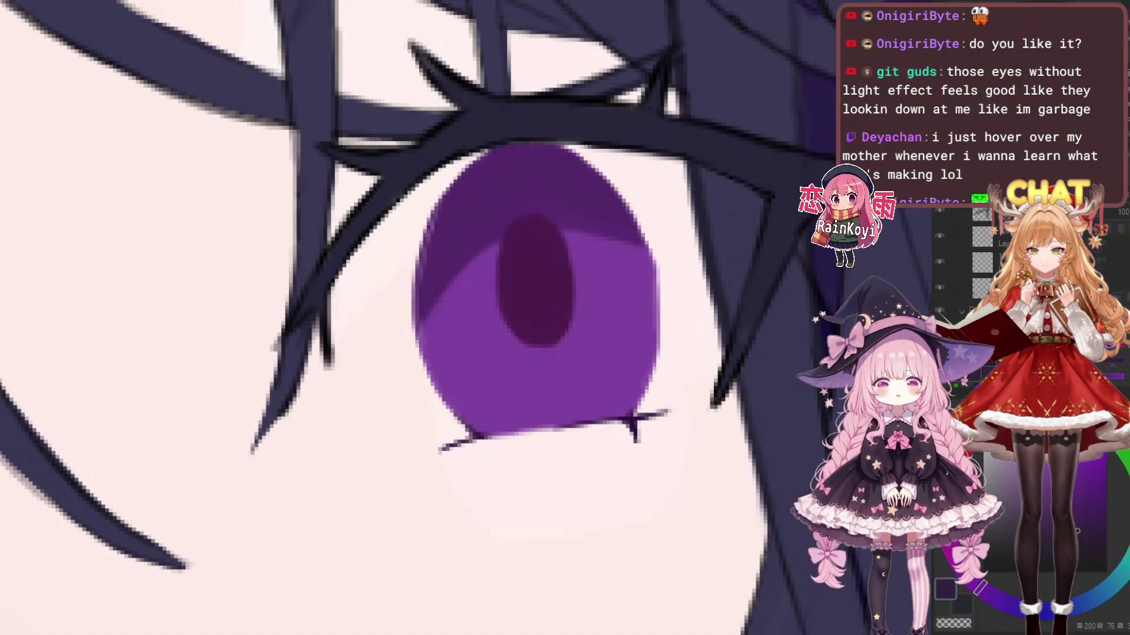
pyautogui.scroll(-3, 460, 266)
pyautogui.scroll(2, 471, 262)
pyautogui.moveTo(466, 260); pyautogui.dragTo(484, 322)
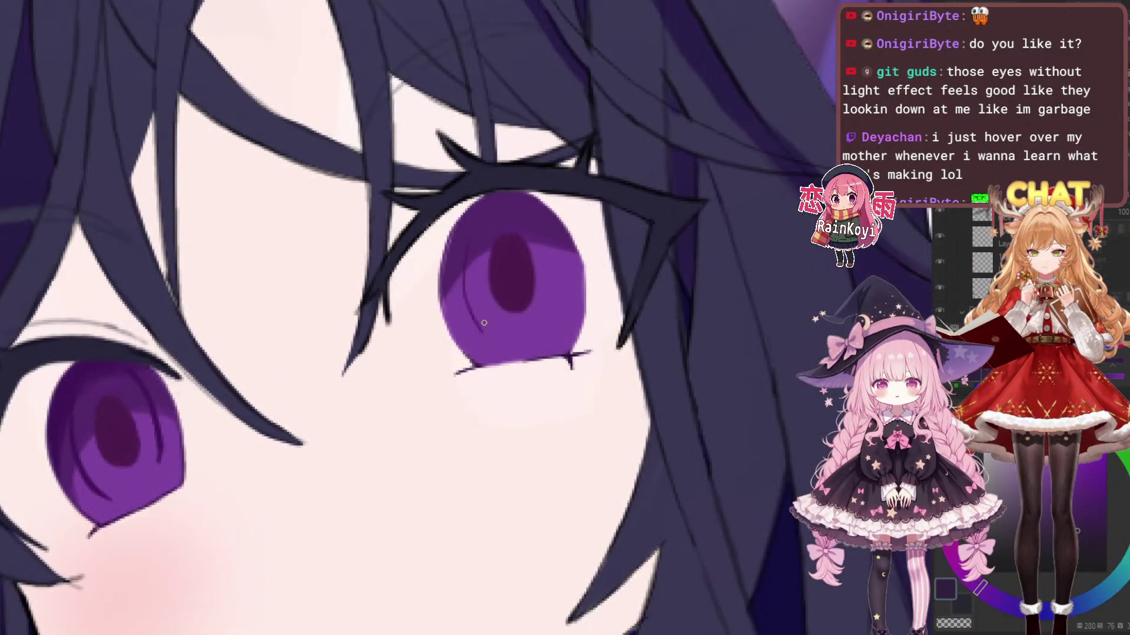
pyautogui.scroll(1, 479, 324)
pyautogui.hotkey('ctrl', 'z')
pyautogui.moveTo(460, 228); pyautogui.dragTo(487, 321)
pyautogui.moveTo(460, 255); pyautogui.dragTo(484, 320)
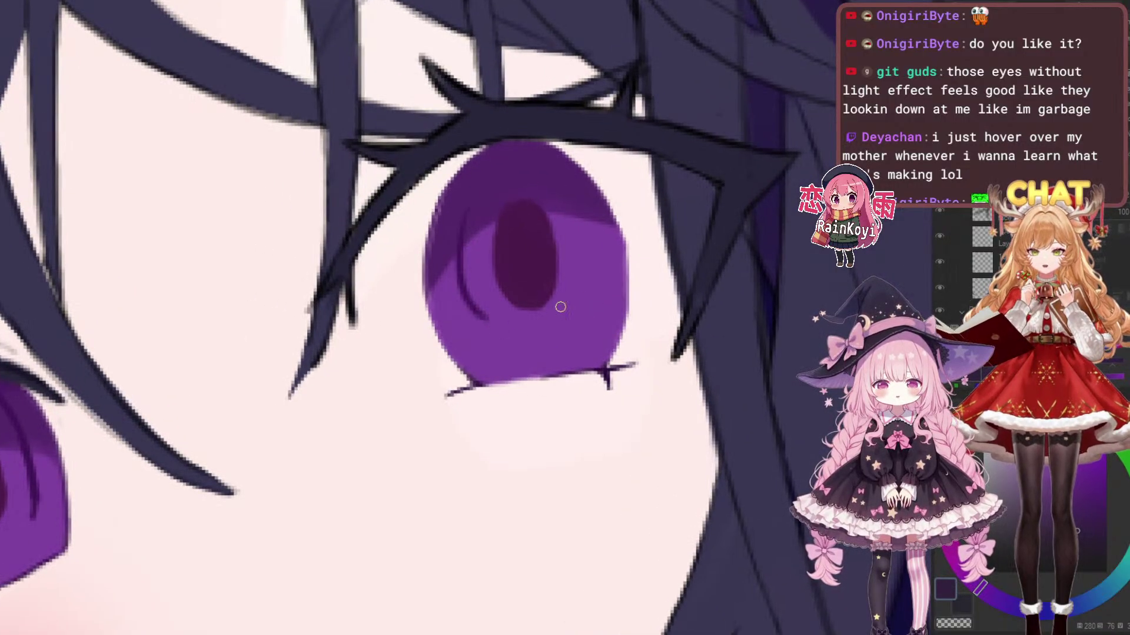
# Add a dark curved line on the right side of the right pupil, mirroring the one on its left
pyautogui.moveTo(616, 258); pyautogui.dragTo(575, 255)
pyautogui.scroll(1, 545, 252)
pyautogui.moveTo(524, 181)
pyautogui.mouseDown()
pyautogui.moveTo(548, 247)
pyautogui.moveTo(536, 327)
pyautogui.mouseUp()
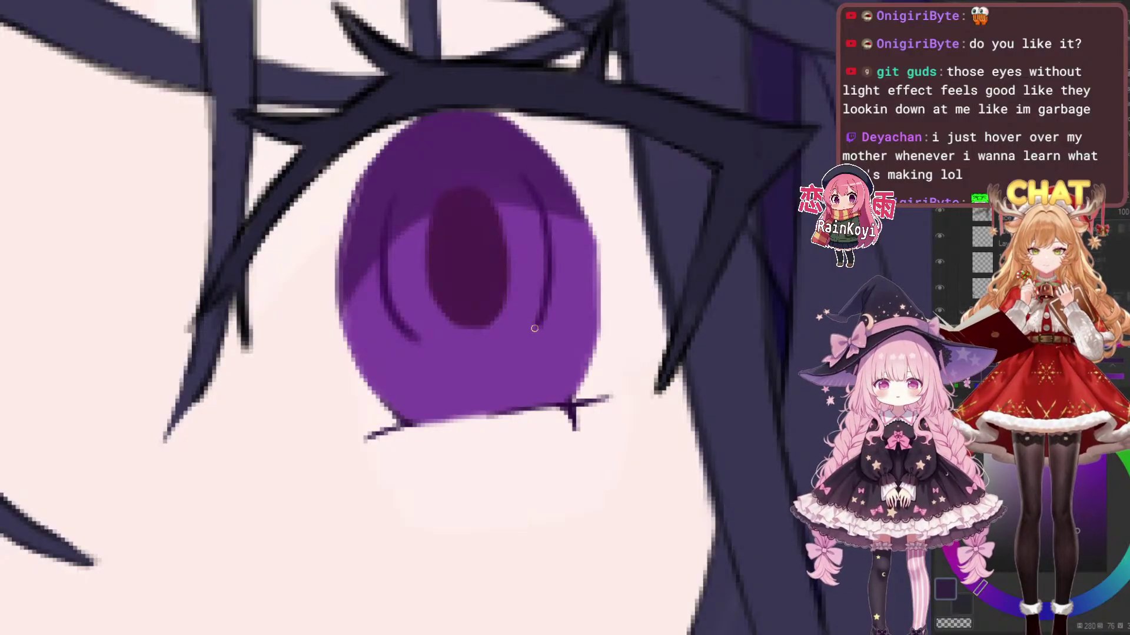
pyautogui.moveTo(476, 256); pyautogui.dragTo(546, 328)
pyautogui.moveTo(479, 270)
pyautogui.mouseDown()
pyautogui.moveTo(444, 264)
pyautogui.moveTo(499, 197)
pyautogui.moveTo(404, 325)
pyautogui.moveTo(455, 237)
pyautogui.moveTo(435, 294)
pyautogui.moveTo(454, 273)
pyautogui.moveTo(412, 358)
pyautogui.moveTo(541, 222)
pyautogui.moveTo(436, 320)
pyautogui.moveTo(515, 264)
pyautogui.moveTo(480, 286)
pyautogui.mouseUp()
# Darken the upper part of the right iris with deep purple shading
pyautogui.moveTo(475, 221); pyautogui.dragTo(570, 232)
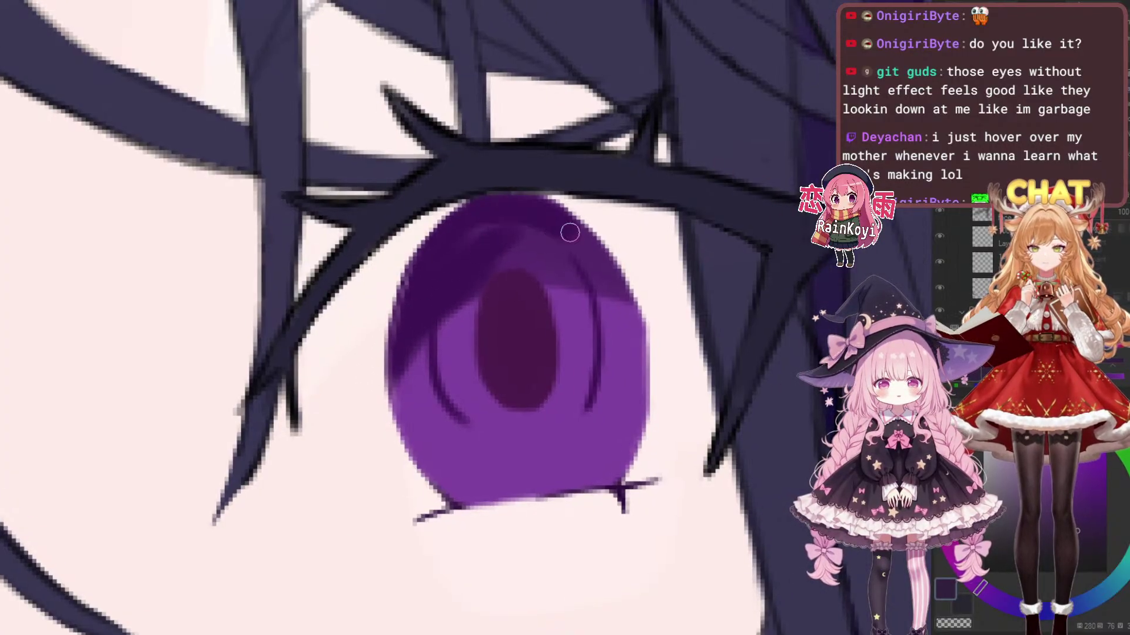
pyautogui.moveTo(500, 239); pyautogui.dragTo(612, 229)
pyautogui.moveTo(505, 265)
pyautogui.mouseDown()
pyautogui.moveTo(618, 285)
pyautogui.moveTo(703, 223)
pyautogui.mouseUp()
# Darken the upper and left shadow area of the left iris with the same deep purple
pyautogui.scroll(-5, 641, 276)
pyautogui.scroll(2, 641, 277)
pyautogui.scroll(2, 483, 441)
pyautogui.moveTo(257, 352)
pyautogui.mouseDown()
pyautogui.moveTo(392, 333)
pyautogui.moveTo(413, 255)
pyautogui.mouseUp()
pyautogui.moveTo(371, 400); pyautogui.dragTo(418, 276)
pyautogui.moveTo(371, 358)
pyautogui.mouseDown()
pyautogui.moveTo(459, 256)
pyautogui.moveTo(499, 266)
pyautogui.moveTo(451, 290)
pyautogui.moveTo(492, 308)
pyautogui.mouseUp()
pyautogui.scroll(2, 521, 275)
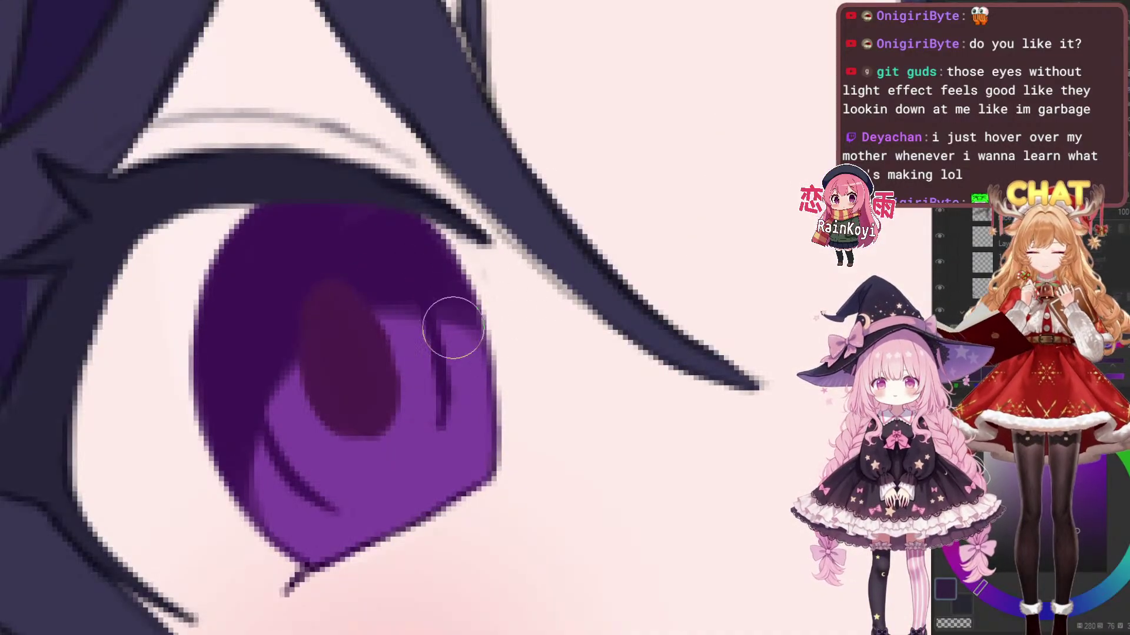
# Sample the lighter iris purple, shrink the brush and draw a thin light line in the left iris's dark shading
pyautogui.keyDown('alt'); pyautogui.click(371, 456); pyautogui.keyUp('alt')
pyautogui.moveTo(319, 393); pyautogui.dragTo(383, 406)
pyautogui.press('[')
pyautogui.press('[')
pyautogui.press('[')
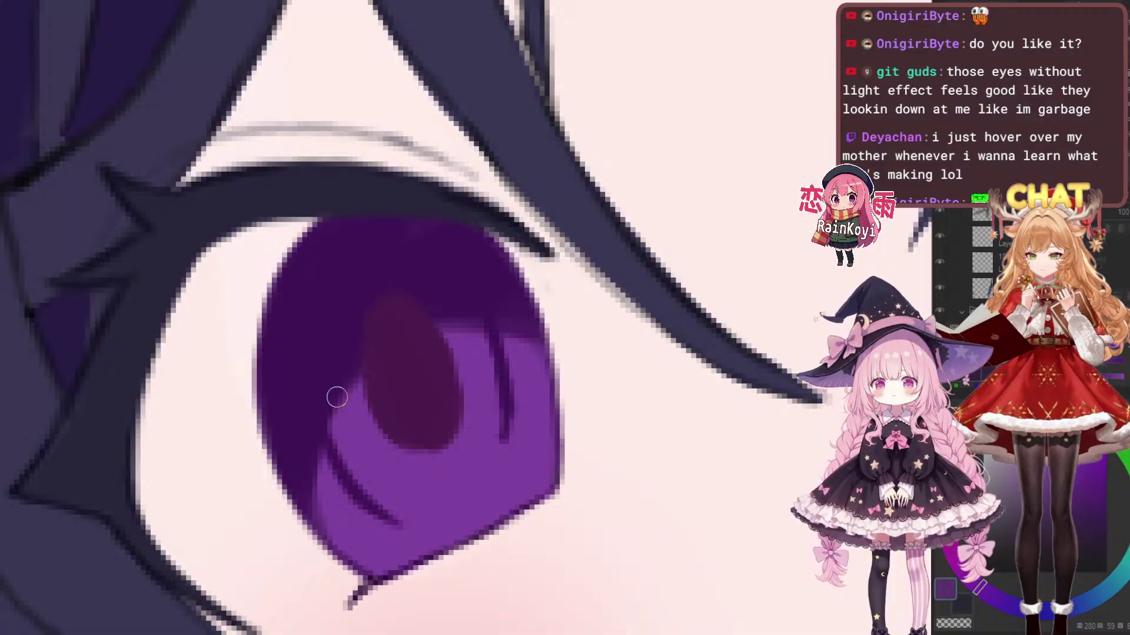
pyautogui.moveTo(328, 333); pyautogui.dragTo(333, 430)
pyautogui.hotkey('ctrl', 'z')
pyautogui.moveTo(329, 321); pyautogui.dragTo(331, 418)
pyautogui.moveTo(331, 317); pyautogui.dragTo(320, 390)
# Check both shaded irises from afar and up close, comparing them with and without the last stroke
pyautogui.scroll(-5, 485, 291)
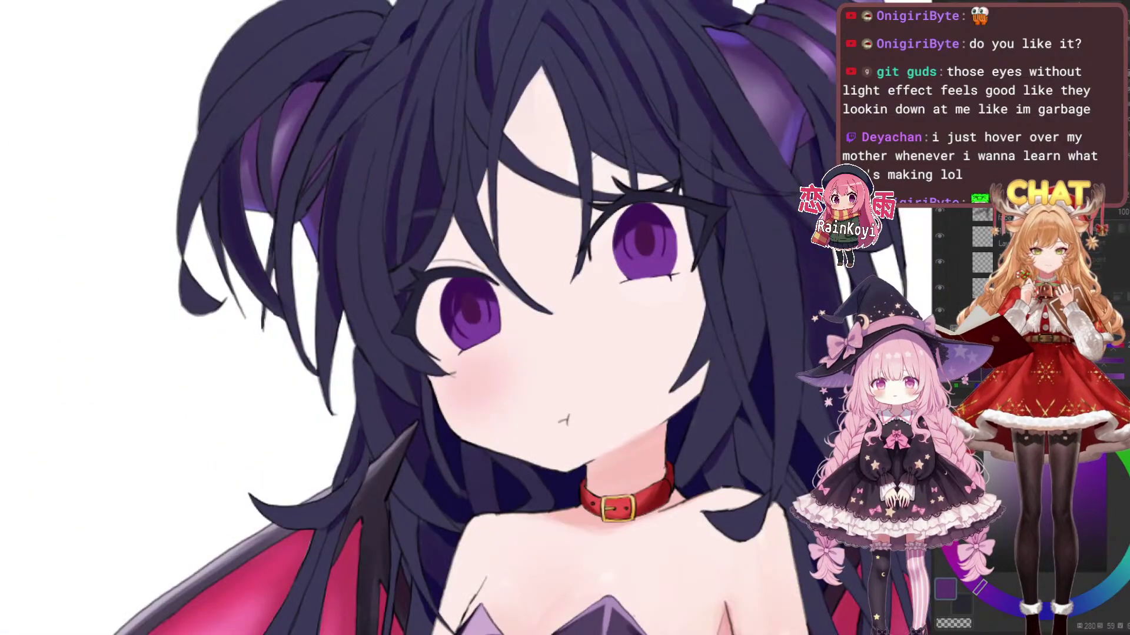
pyautogui.scroll(2, 679, 277)
pyautogui.scroll(-2, 581, 250)
pyautogui.scroll(3, 503, 288)
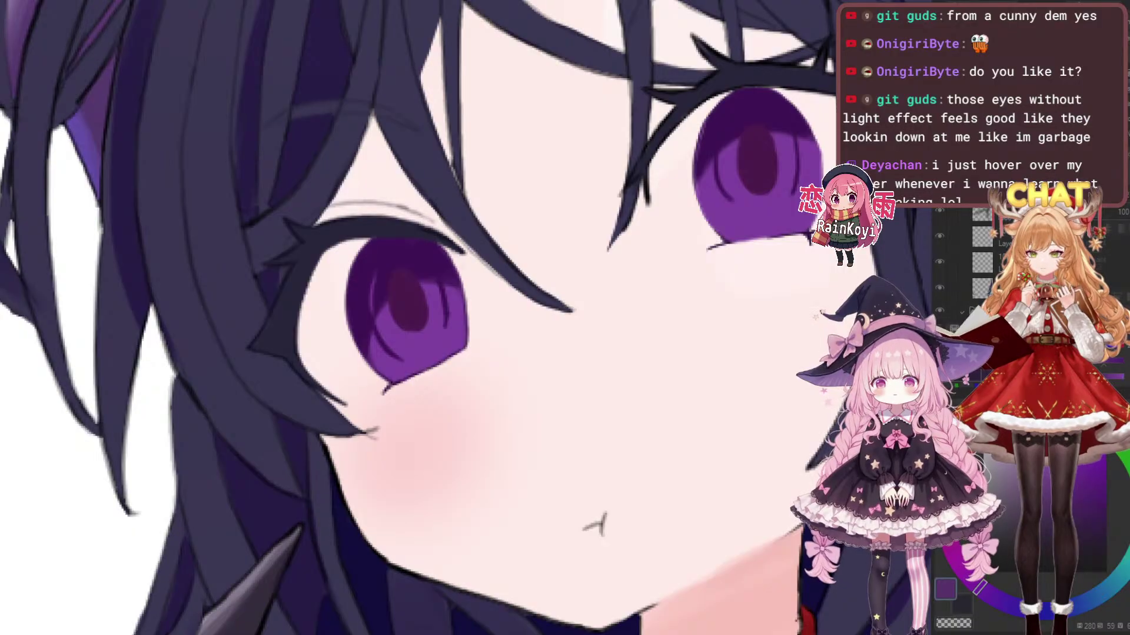
pyautogui.scroll(1, 373, 306)
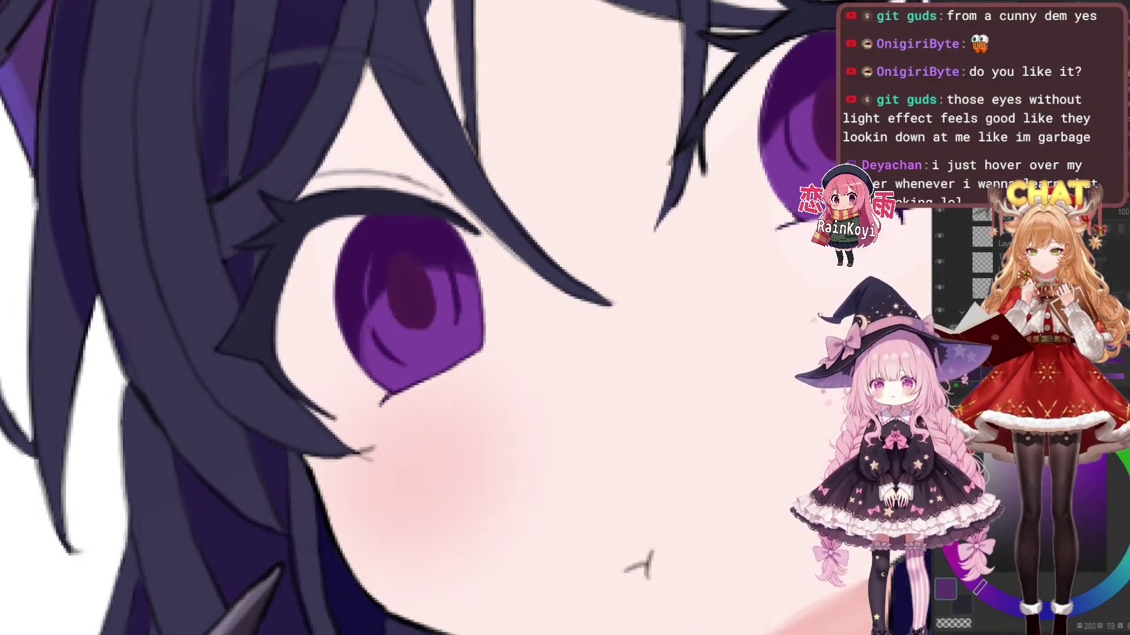
pyautogui.scroll(1, 353, 386)
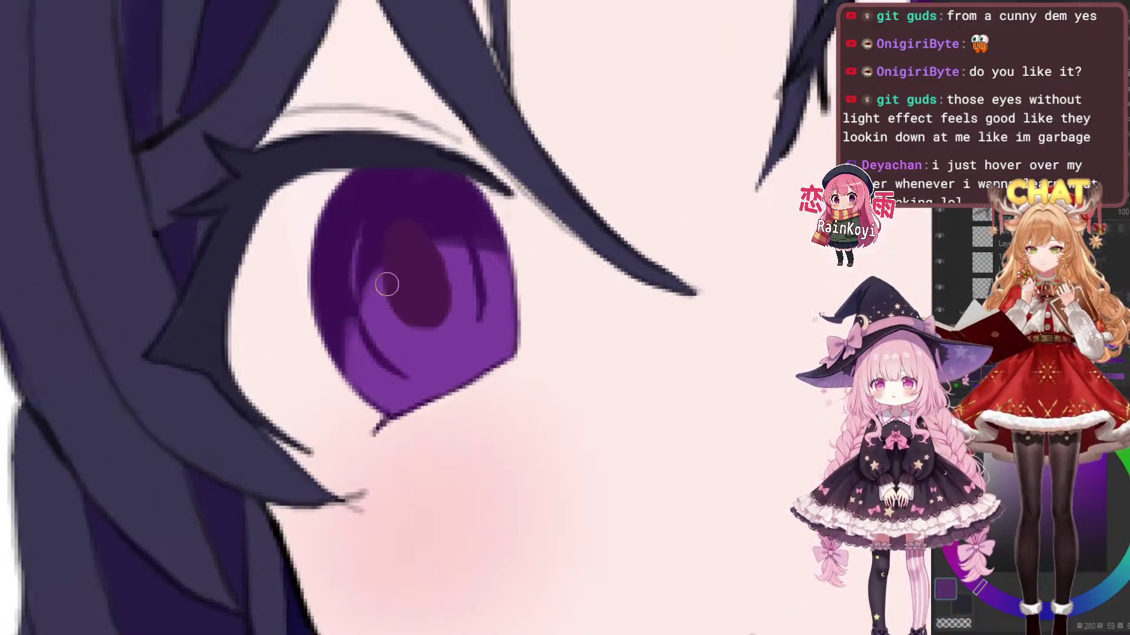
pyautogui.scroll(-3, 463, 310)
pyautogui.scroll(3, 504, 299)
pyautogui.moveTo(506, 297); pyautogui.dragTo(494, 286)
pyautogui.moveTo(732, 262)
pyautogui.mouseDown()
pyautogui.moveTo(667, 260)
pyautogui.moveTo(686, 291)
pyautogui.mouseUp()
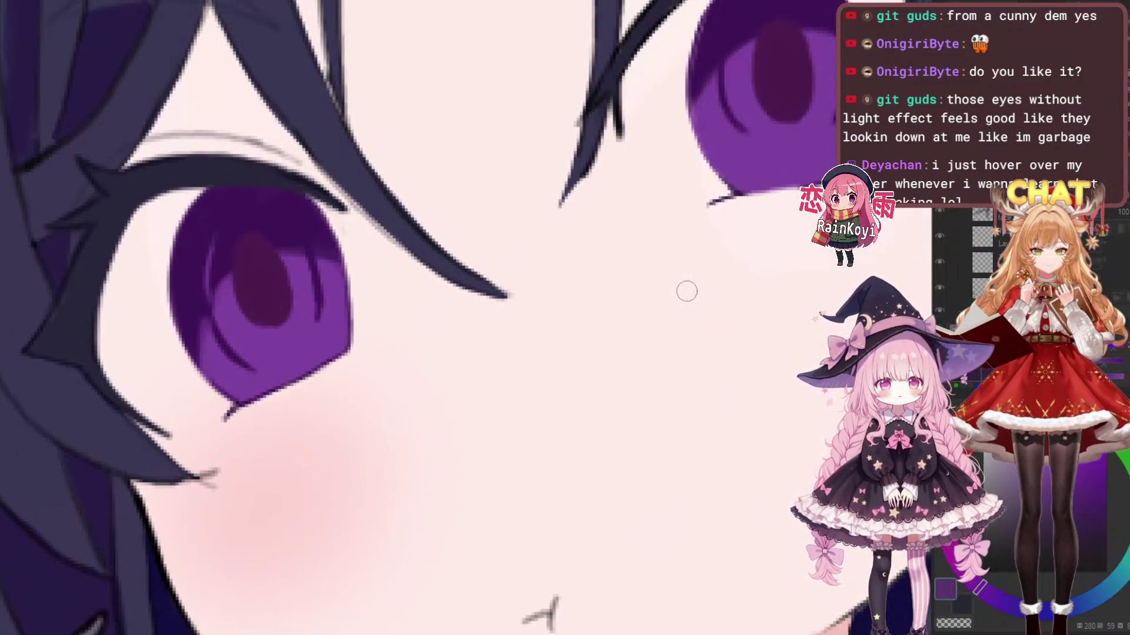
pyautogui.moveTo(687, 291); pyautogui.dragTo(657, 353)
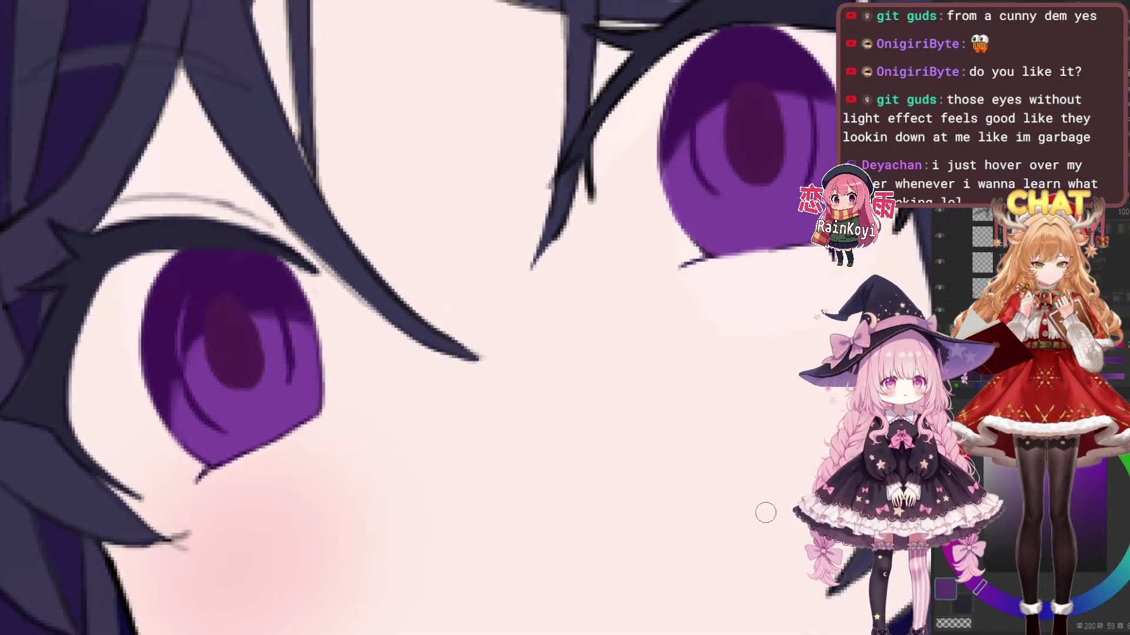
pyautogui.hotkey('ctrl', 'z')
pyautogui.hotkey('ctrl', 'y')
pyautogui.scroll(-3, 716, 395)
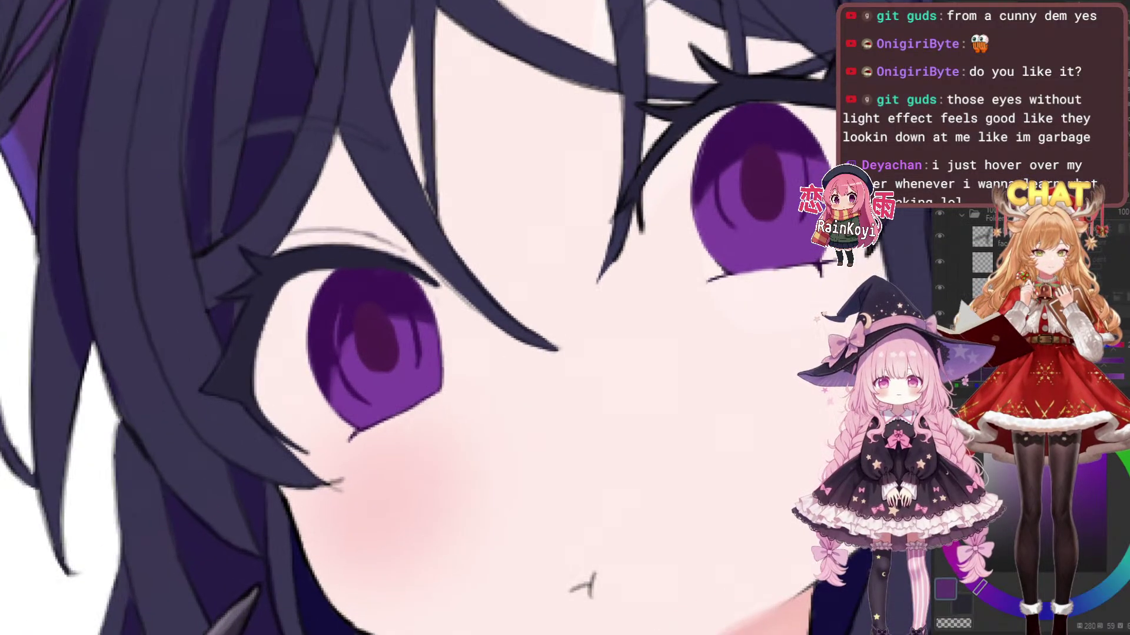
# Paint a small white highlight near the upper end of the pupil in each eye
pyautogui.scroll(5, 417, 382)
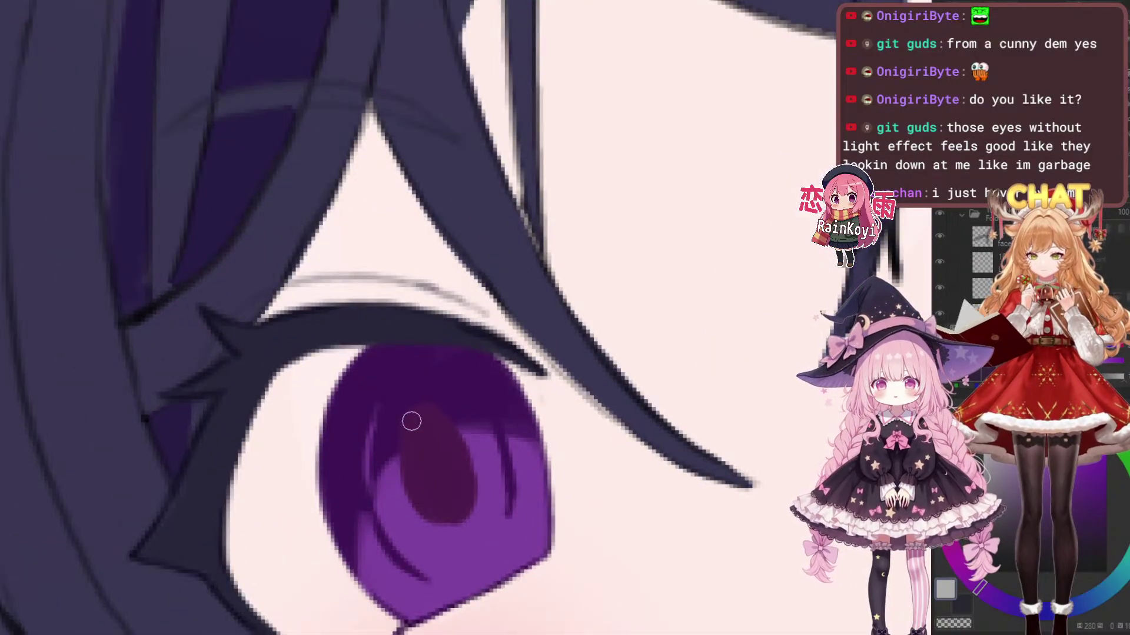
pyautogui.moveTo(399, 408); pyautogui.dragTo(415, 397)
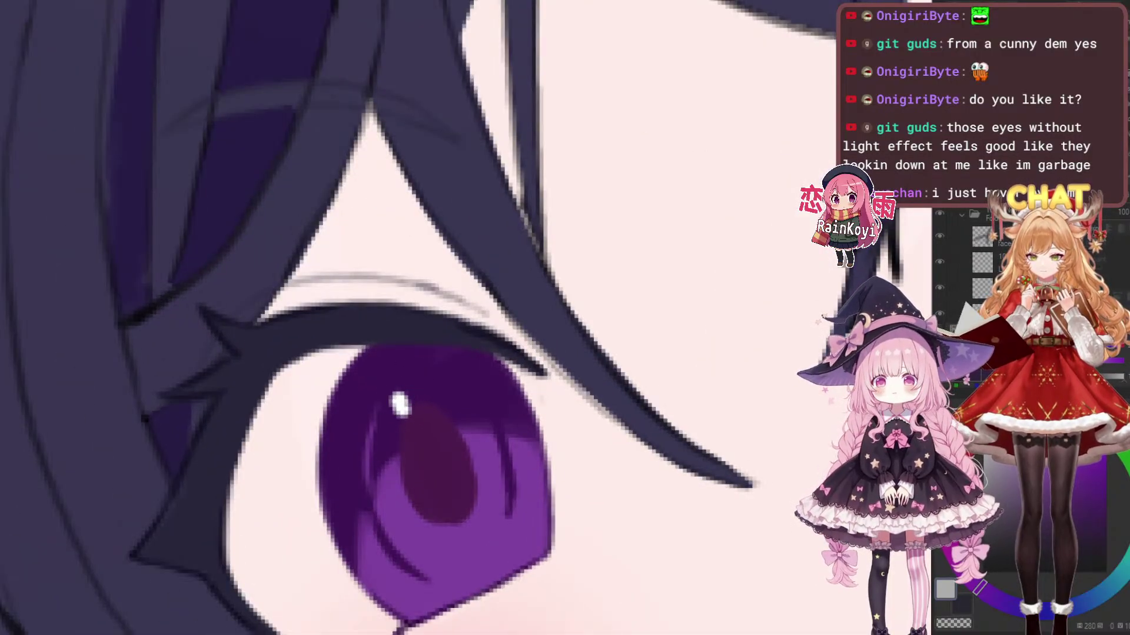
pyautogui.scroll(-3, 415, 398)
pyautogui.scroll(5, 637, 195)
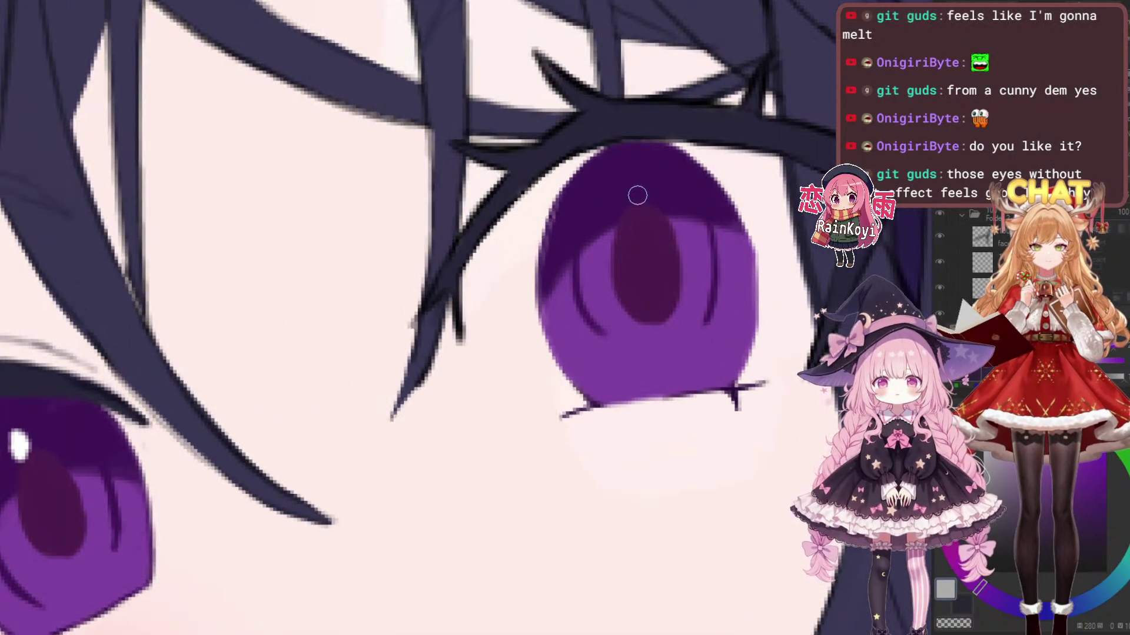
pyautogui.moveTo(637, 195)
pyautogui.mouseDown()
pyautogui.moveTo(629, 189)
pyautogui.moveTo(631, 200)
pyautogui.mouseUp()
# Dot a smaller white highlight at the lower left edge of the left pupil and review the eyes
pyautogui.moveTo(349, 345); pyautogui.dragTo(746, 167)
pyautogui.click(443, 375)
pyautogui.scroll(-3, 749, 260)
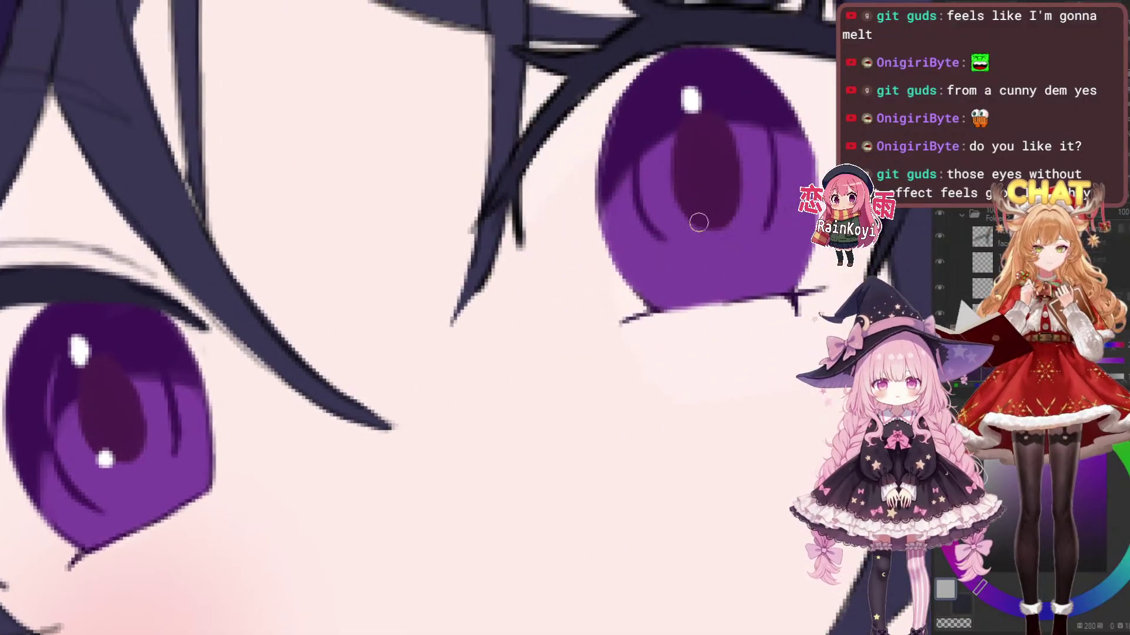
pyautogui.scroll(-3, 708, 236)
pyautogui.scroll(5, 717, 212)
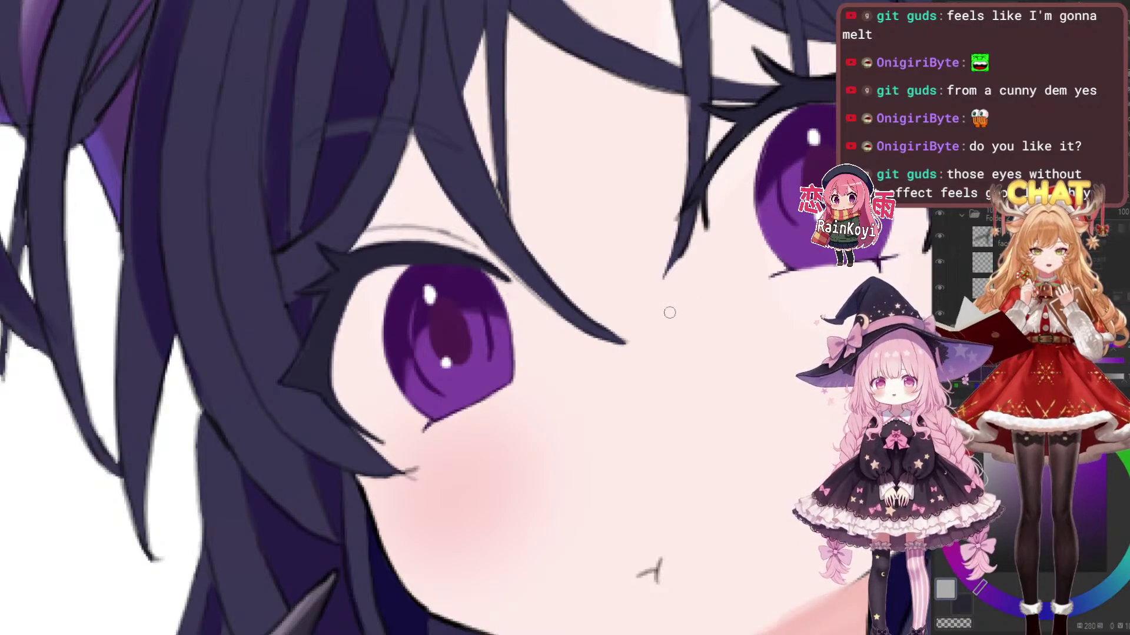
pyautogui.moveTo(498, 353); pyautogui.dragTo(524, 365)
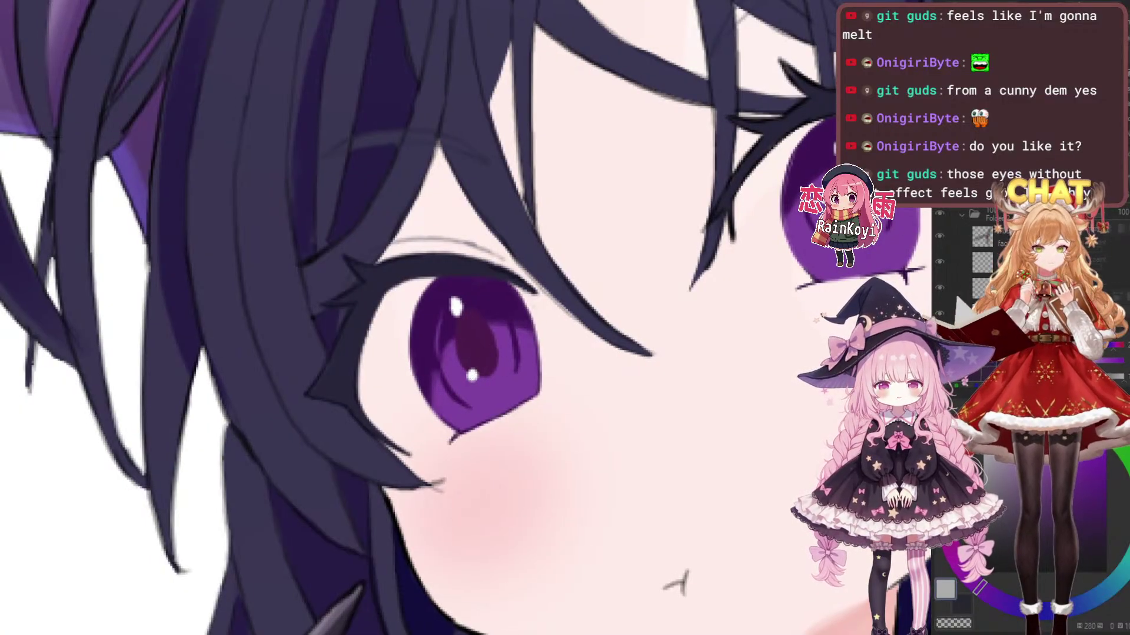
pyautogui.moveTo(515, 356); pyautogui.dragTo(513, 318)
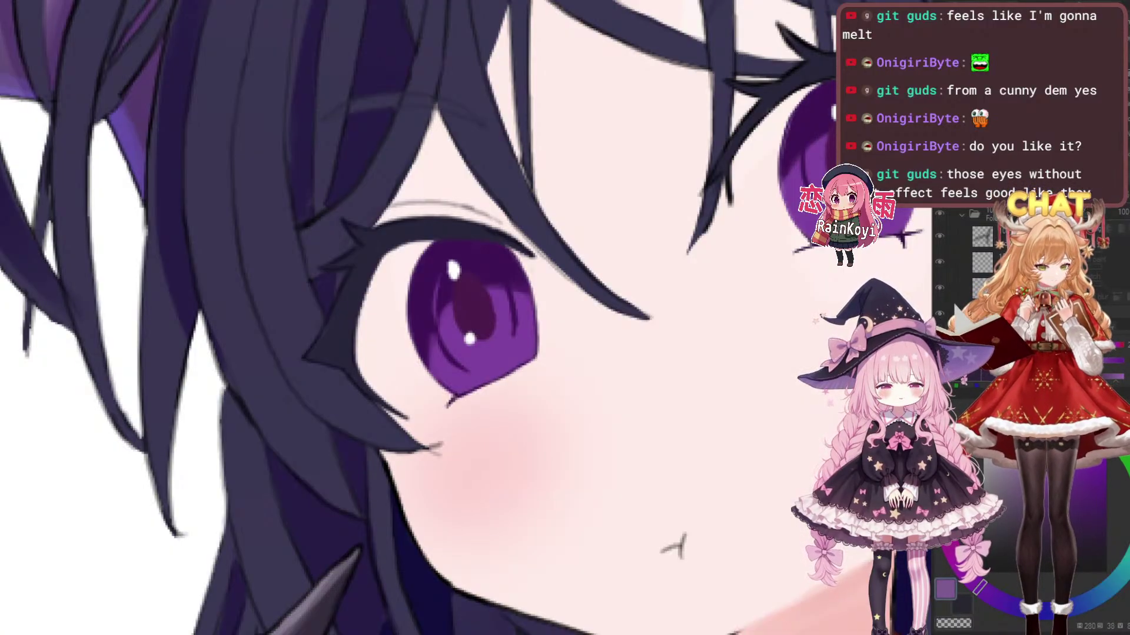
# Adjust the brush size and undo the trial light purple strokes at the bottom of the left iris
pyautogui.scroll(2, 522, 335)
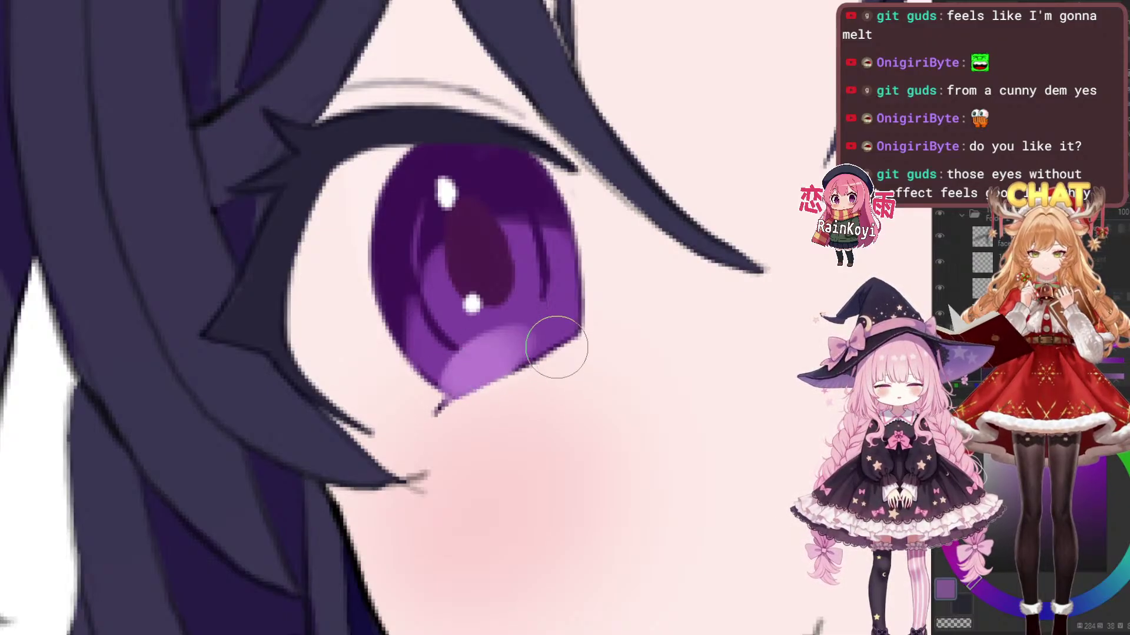
pyautogui.scroll(1, 487, 370)
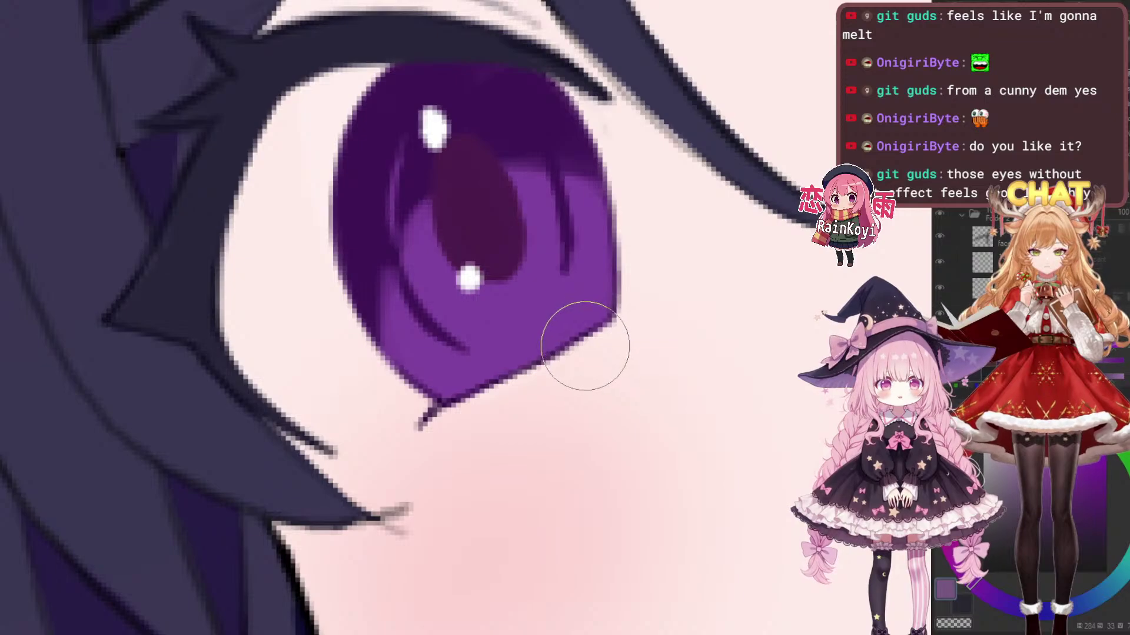
pyautogui.press('b')
pyautogui.moveTo(623, 335)
pyautogui.keyDown('ctrl'); pyautogui.keyDown('alt'); pyautogui.mouseDown()
pyautogui.moveTo(494, 369)
pyautogui.moveTo(524, 328)
pyautogui.moveTo(449, 368)
pyautogui.moveTo(592, 365)
pyautogui.mouseUp(); pyautogui.keyUp('alt'); pyautogui.keyUp('ctrl')
pyautogui.hotkey('ctrl', 'z')
pyautogui.hotkey('ctrl', 'z')
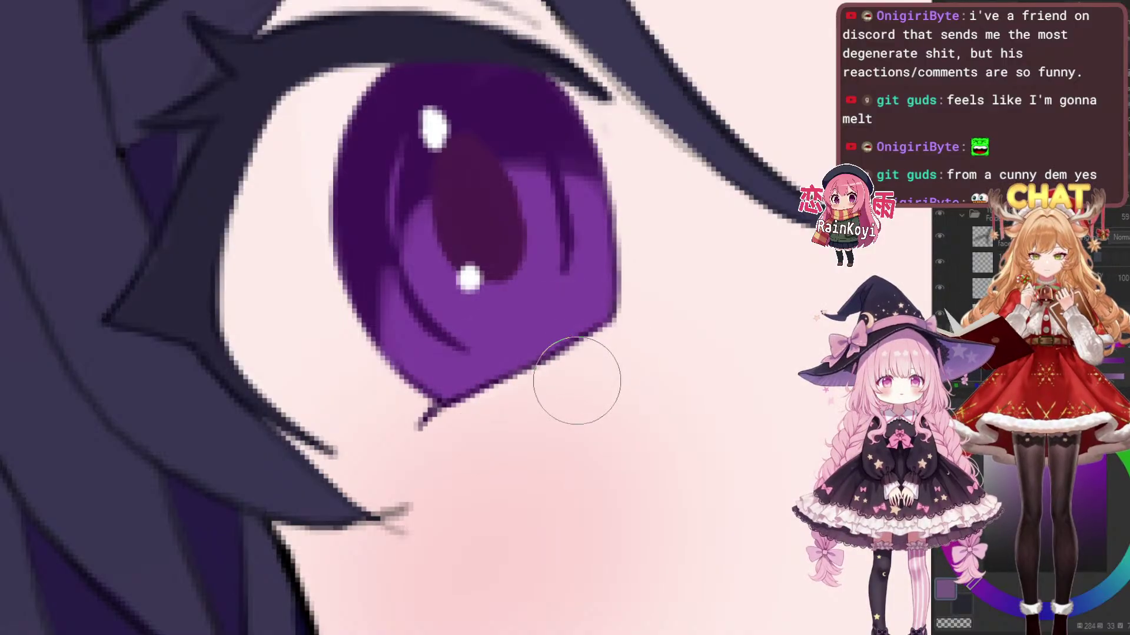
# Try a broad pale purple glow across the bottom of the left iris, trim its upper edge with the eraser, and undo the attempts
pyautogui.moveTo(468, 389)
pyautogui.mouseDown()
pyautogui.moveTo(543, 339)
pyautogui.moveTo(556, 343)
pyautogui.moveTo(539, 408)
pyautogui.moveTo(477, 396)
pyautogui.moveTo(624, 356)
pyautogui.mouseUp()
pyautogui.scroll(1, 537, 403)
pyautogui.press('e')
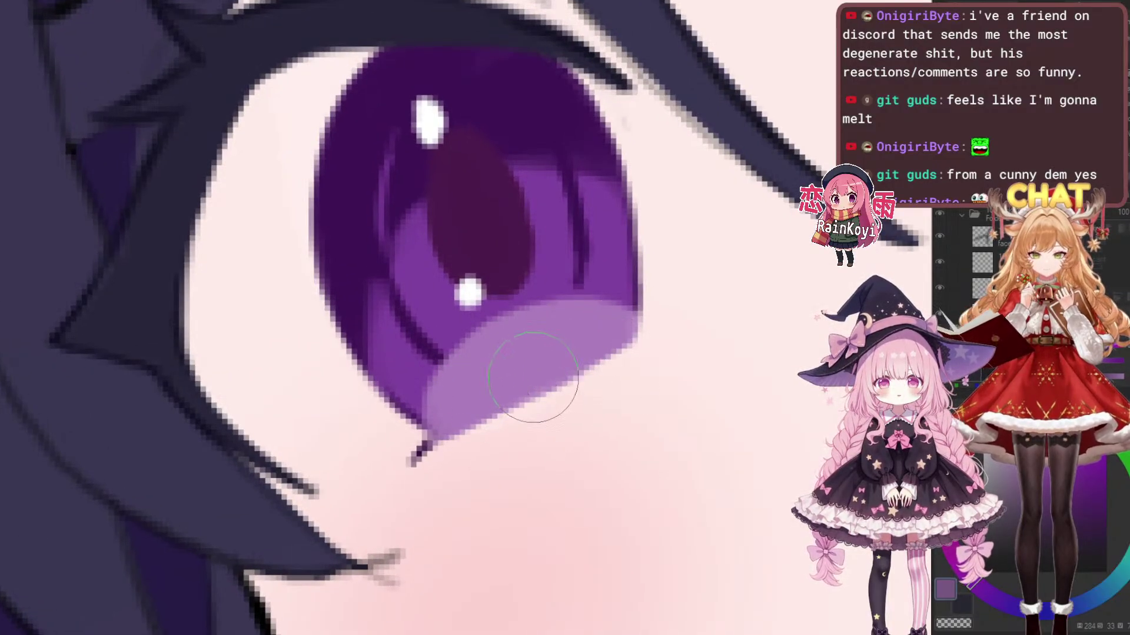
pyautogui.press('[')
pyautogui.moveTo(517, 306); pyautogui.dragTo(630, 338)
pyautogui.hotkey('ctrl', 'z')
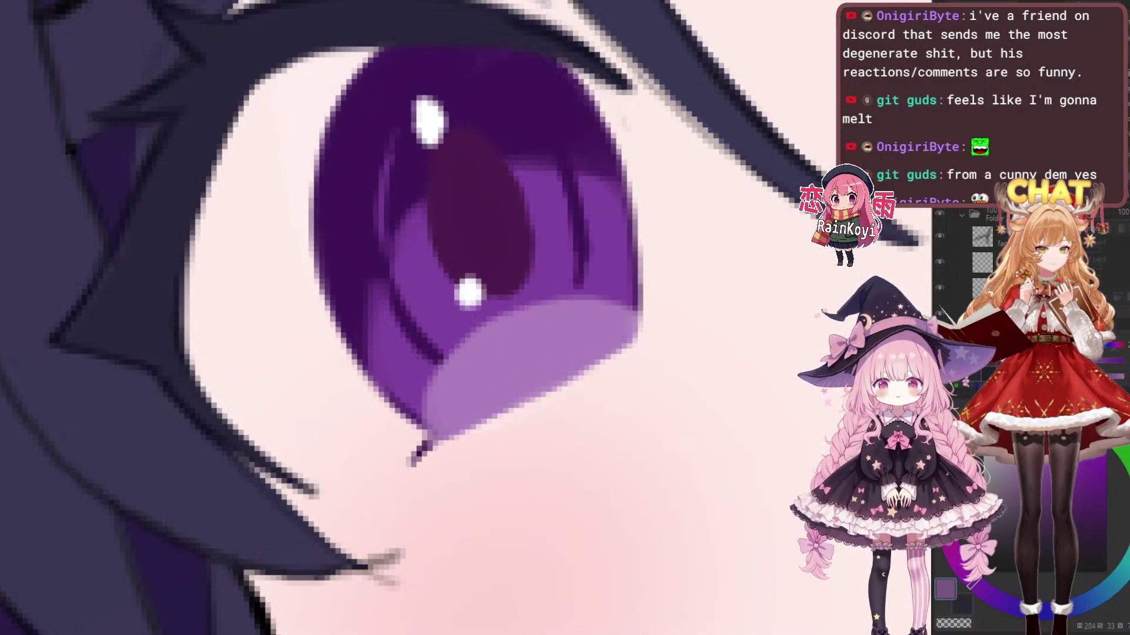
pyautogui.hotkey('ctrl', 'z')
pyautogui.hotkey('ctrl', 'z')
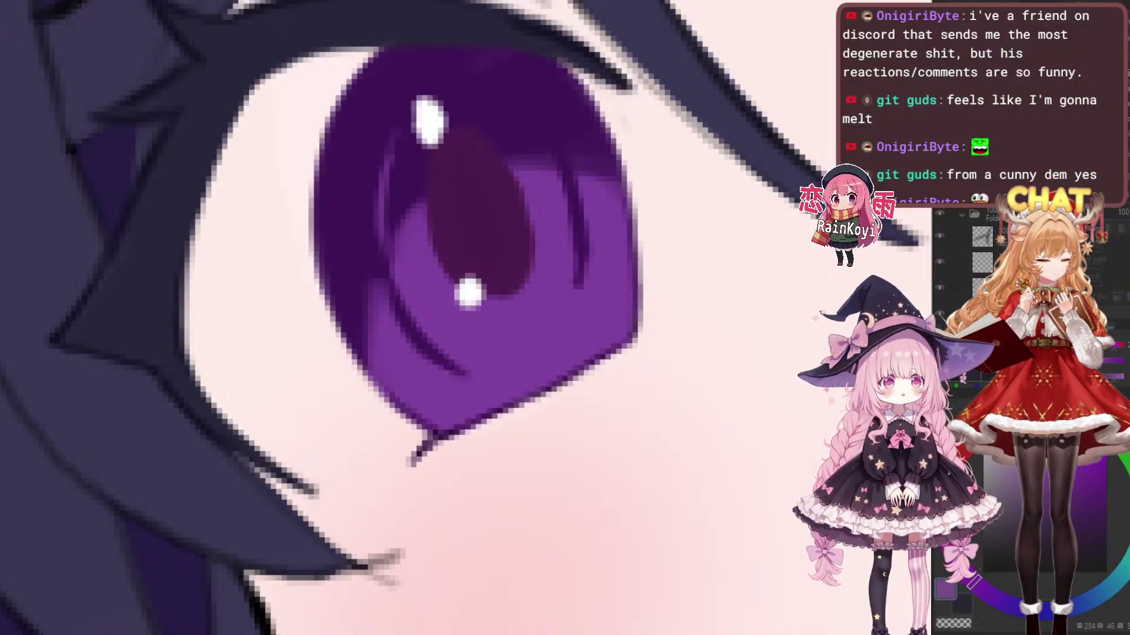
pyautogui.moveTo(471, 436)
pyautogui.mouseDown()
pyautogui.moveTo(542, 370)
pyautogui.moveTo(509, 399)
pyautogui.moveTo(477, 400)
pyautogui.moveTo(595, 343)
pyautogui.mouseUp()
pyautogui.hotkey('ctrl', 'z')
# Paint a rounded light purple glow at the bottom of the right iris, below the maroon pupil, undoing the extra stroke
pyautogui.moveTo(499, 412)
pyautogui.mouseDown()
pyautogui.moveTo(524, 355)
pyautogui.moveTo(585, 353)
pyautogui.moveTo(453, 327)
pyautogui.moveTo(277, 374)
pyautogui.mouseUp()
pyautogui.scroll(-3, 585, 355)
pyautogui.scroll(1, 586, 355)
pyautogui.scroll(5, 651, 335)
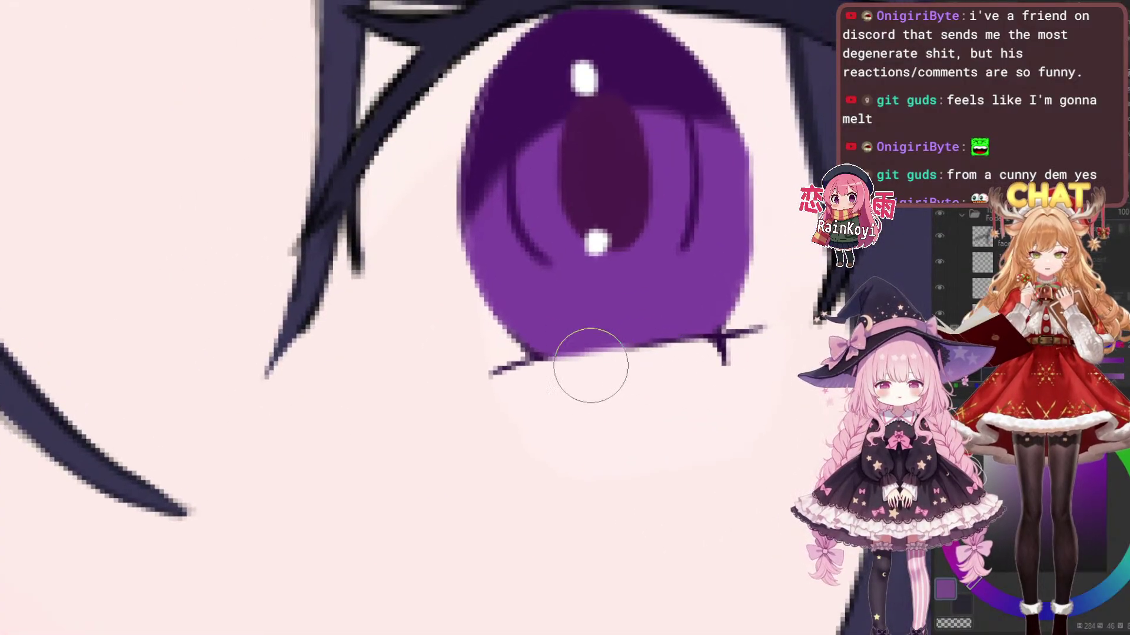
pyautogui.moveTo(591, 366)
pyautogui.mouseDown()
pyautogui.moveTo(653, 346)
pyautogui.moveTo(593, 362)
pyautogui.moveTo(613, 363)
pyautogui.moveTo(604, 387)
pyautogui.mouseUp()
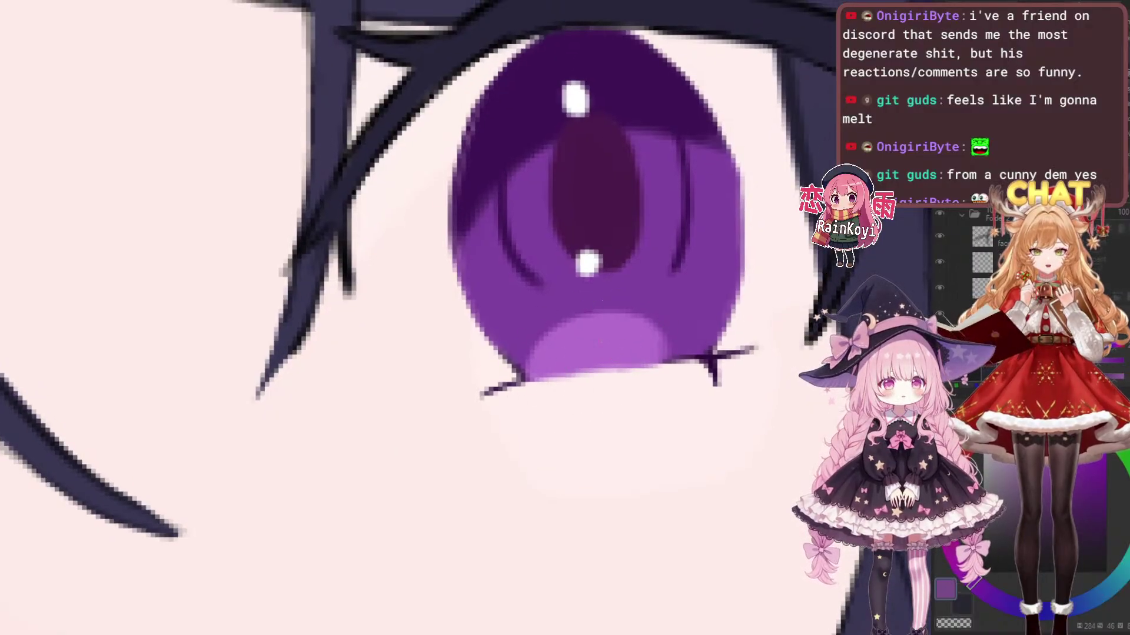
pyautogui.moveTo(613, 327)
pyautogui.mouseDown()
pyautogui.moveTo(644, 373)
pyautogui.moveTo(592, 355)
pyautogui.moveTo(571, 364)
pyautogui.moveTo(626, 337)
pyautogui.moveTo(673, 369)
pyautogui.moveTo(640, 371)
pyautogui.moveTo(657, 388)
pyautogui.moveTo(659, 356)
pyautogui.mouseUp()
pyautogui.hotkey('ctrl', 'z')
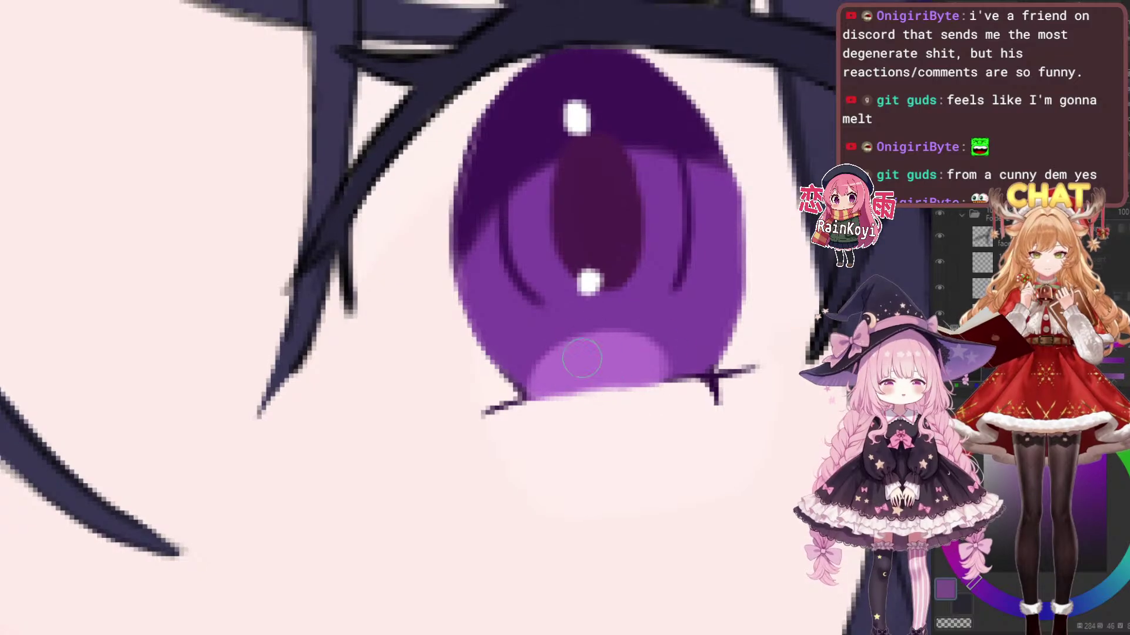
# Paint and round out a light purple highlight along the bottom of the iris in the character's left eye
pyautogui.moveTo(582, 359); pyautogui.dragTo(659, 378)
pyautogui.press('[')
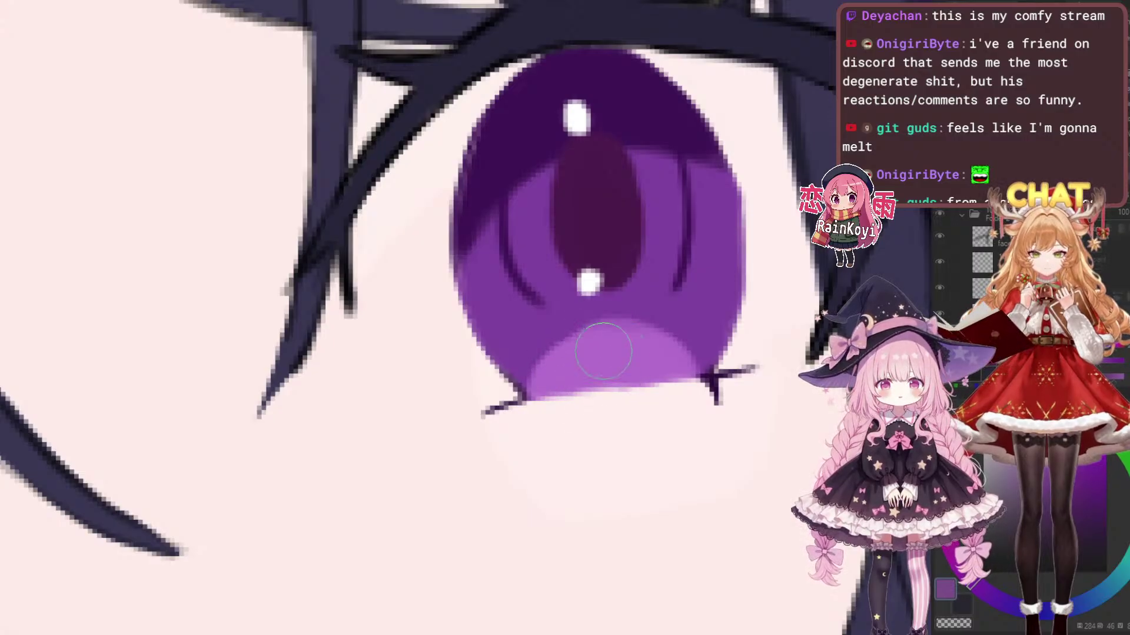
pyautogui.press(']')
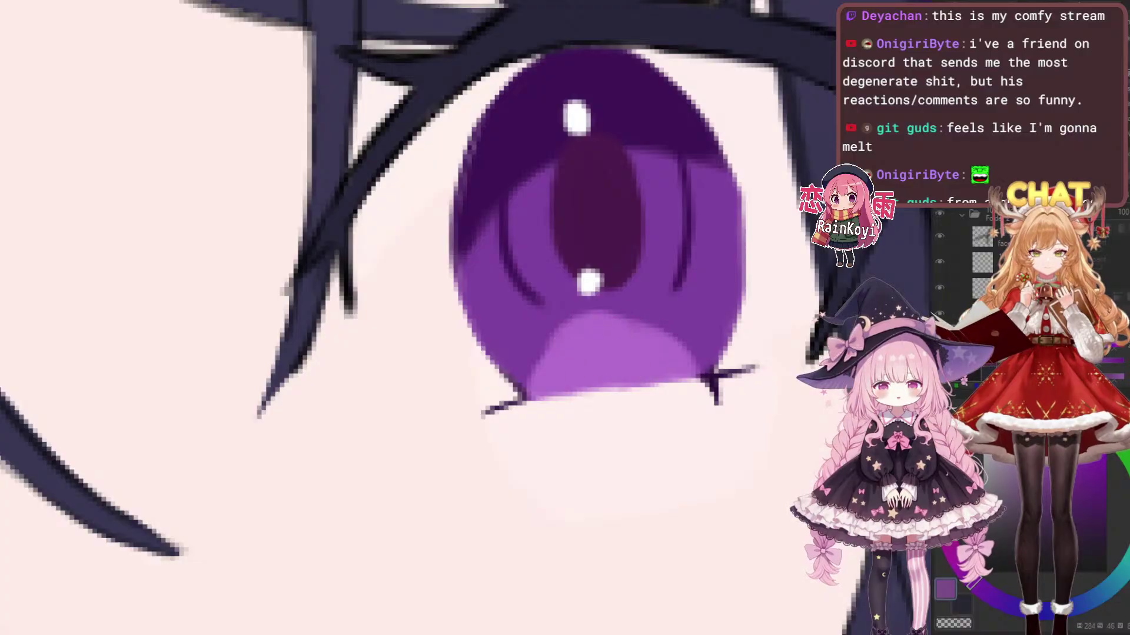
pyautogui.press('[')
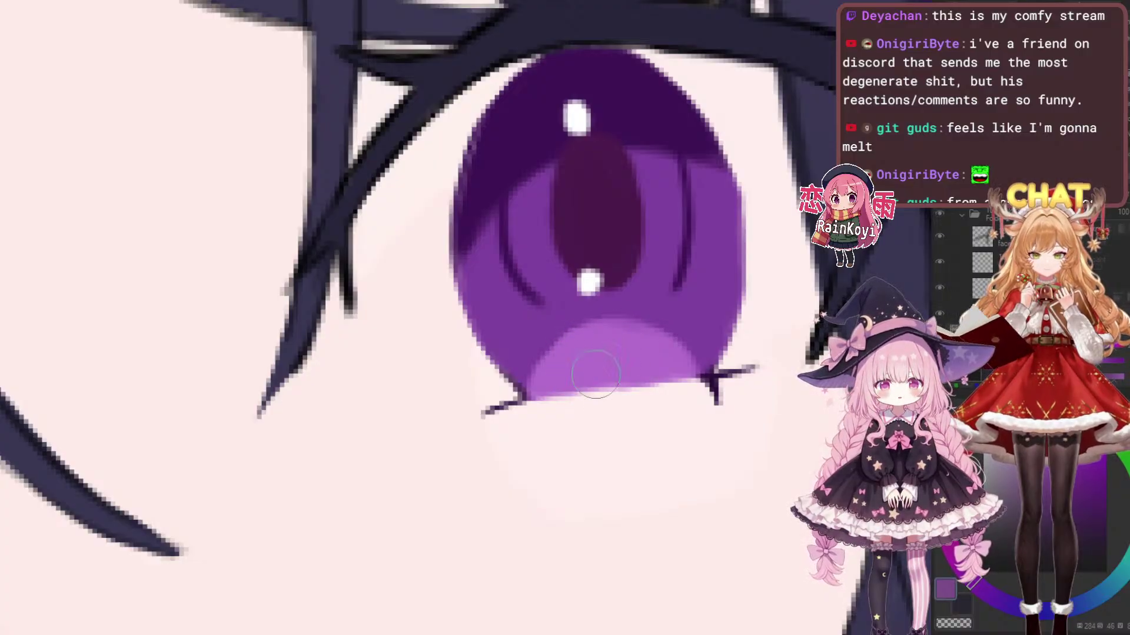
pyautogui.scroll(-3, 617, 379)
pyautogui.scroll(3, 665, 376)
pyautogui.moveTo(638, 341); pyautogui.dragTo(643, 355)
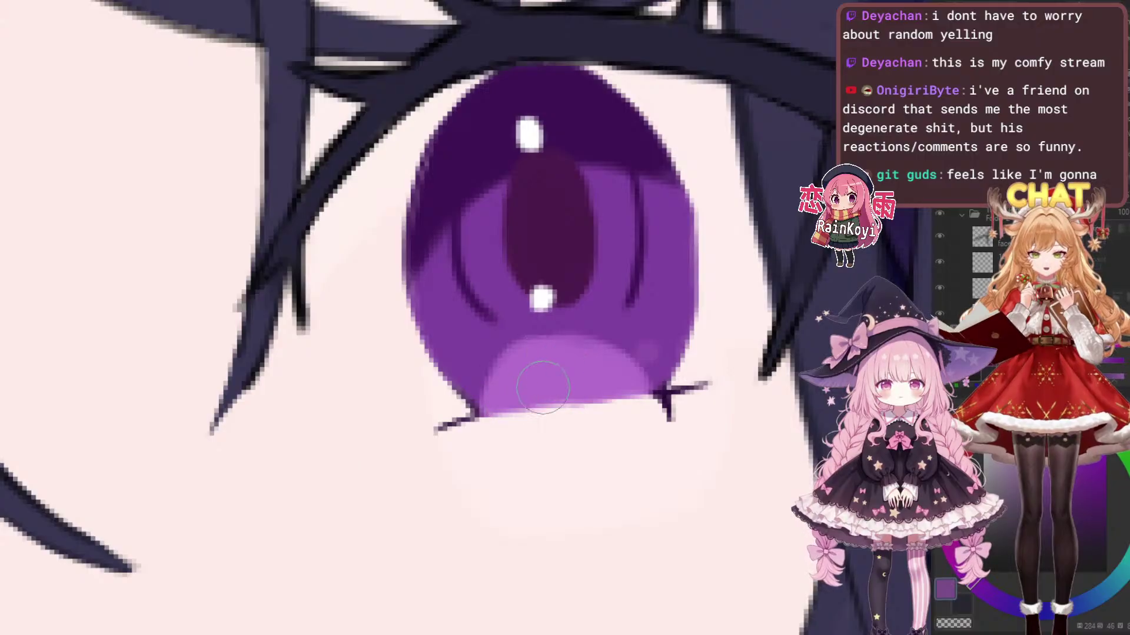
pyautogui.scroll(1, 589, 377)
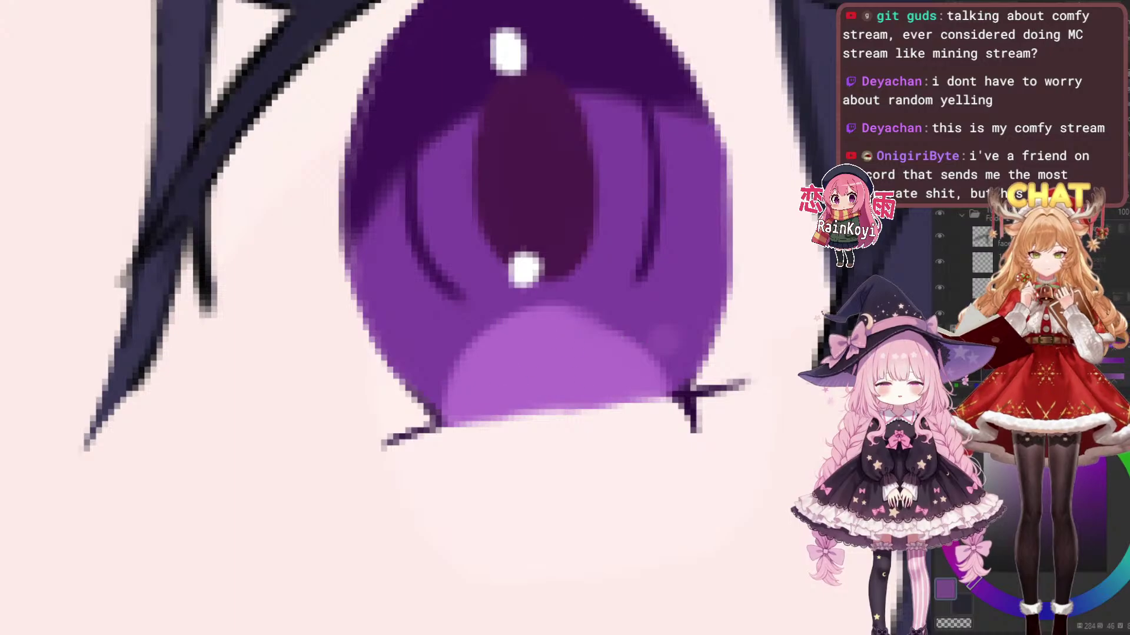
pyautogui.moveTo(546, 361)
pyautogui.mouseDown()
pyautogui.moveTo(559, 337)
pyautogui.moveTo(626, 402)
pyautogui.mouseUp()
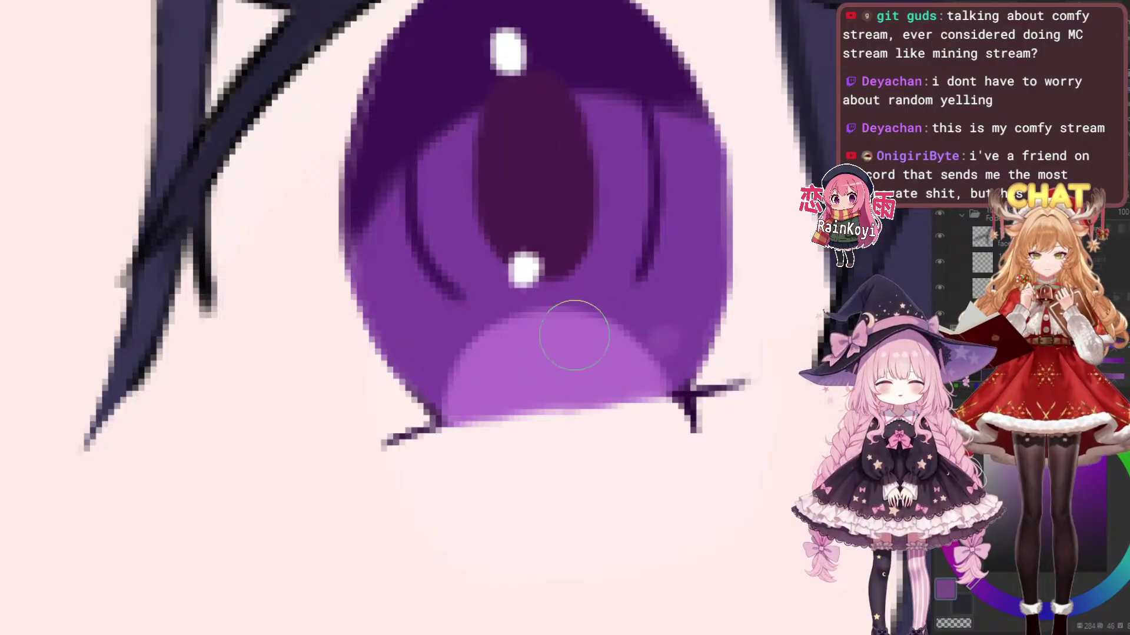
pyautogui.moveTo(576, 336)
pyautogui.mouseDown()
pyautogui.moveTo(659, 409)
pyautogui.moveTo(683, 386)
pyautogui.mouseUp()
# Shape a matching light purple highlight along the lower edge of the iris in the character's right eye
pyautogui.scroll(-2, 682, 365)
pyautogui.moveTo(517, 385); pyautogui.dragTo(740, 348)
pyautogui.moveTo(505, 423); pyautogui.dragTo(567, 352)
pyautogui.scroll(1, 529, 396)
pyautogui.moveTo(529, 396); pyautogui.dragTo(574, 343)
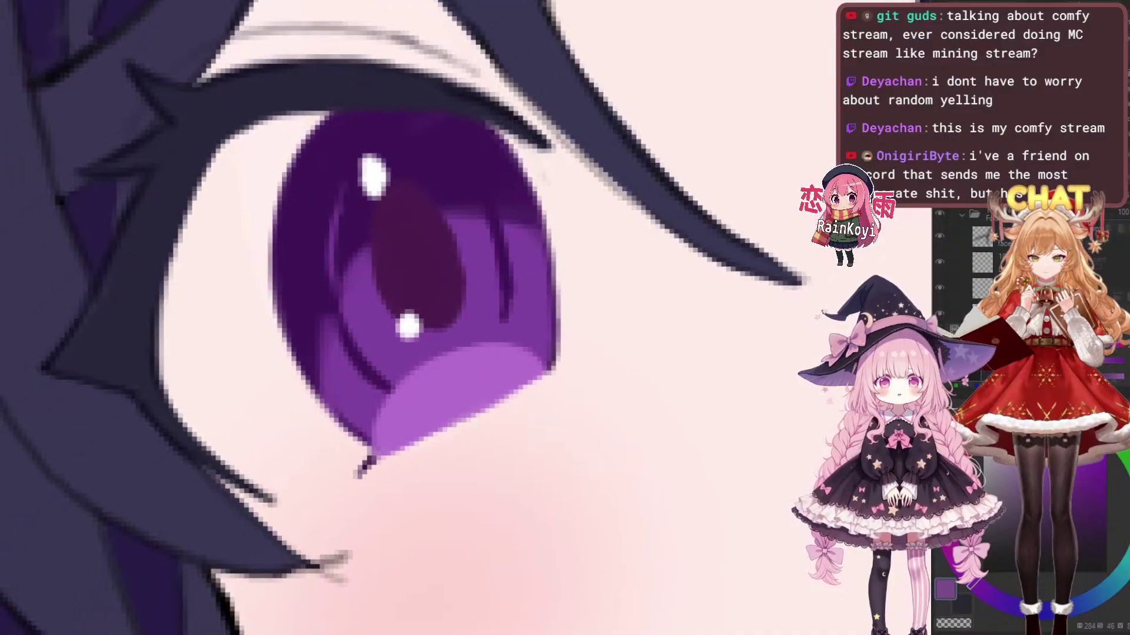
# Compare the lower iris highlights of both eyes at face and close-up scale, with and without the last stroke
pyautogui.scroll(-3, 510, 394)
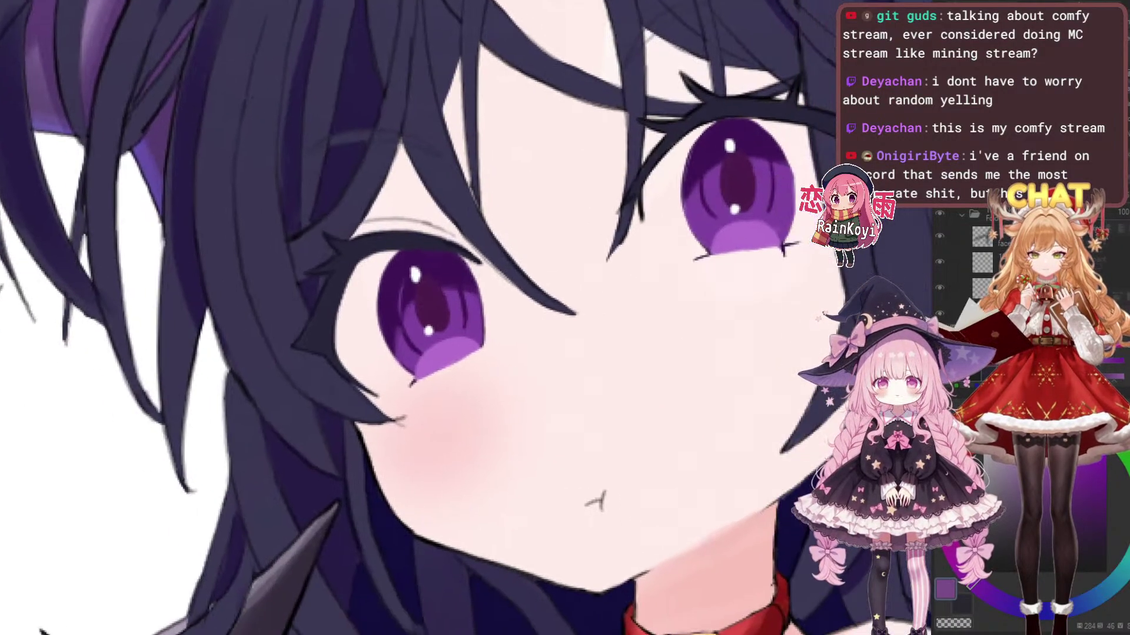
pyautogui.scroll(3, 522, 391)
pyautogui.scroll(2, 294, 321)
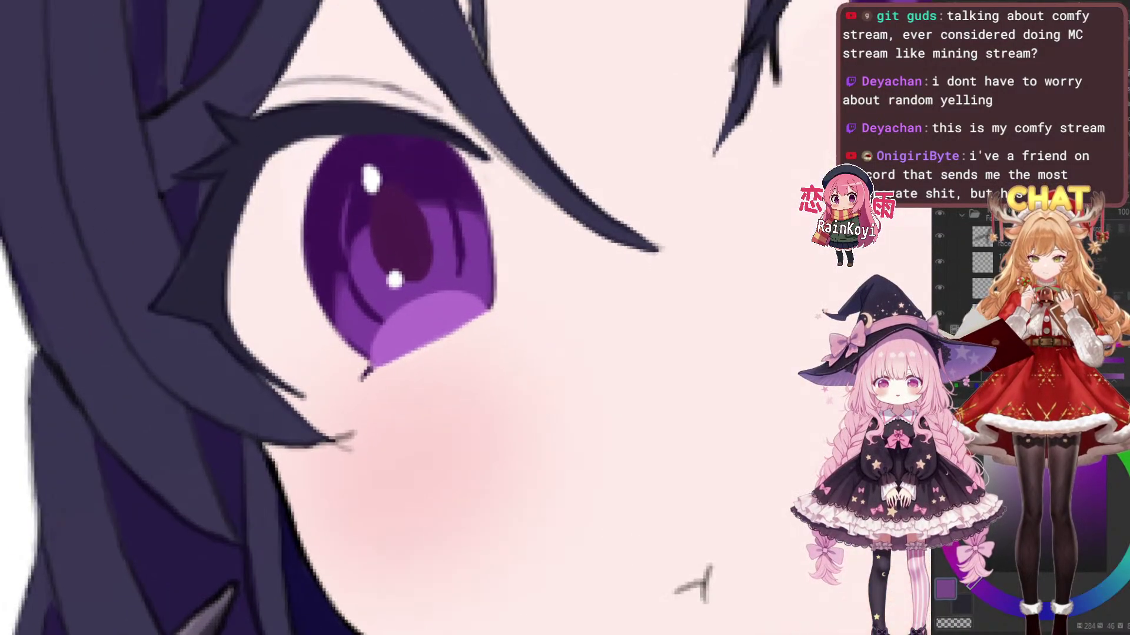
pyautogui.scroll(-3, 552, 398)
pyautogui.scroll(3, 552, 398)
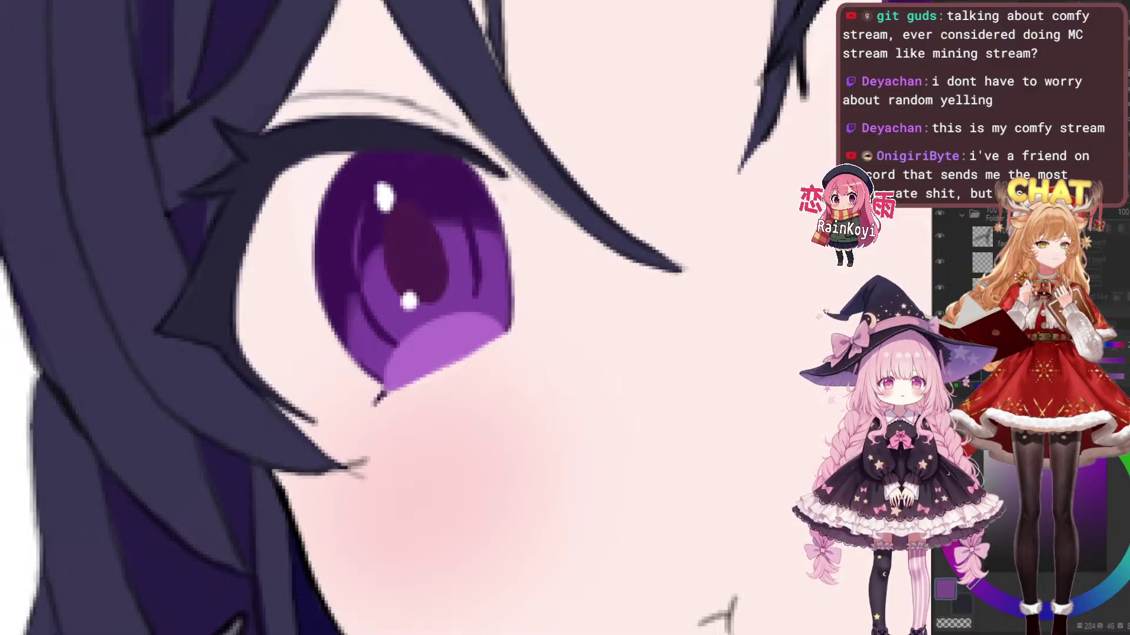
pyautogui.hotkey('ctrl', 'z')
pyautogui.hotkey('ctrl', 'y')
pyautogui.scroll(3, 232, 209)
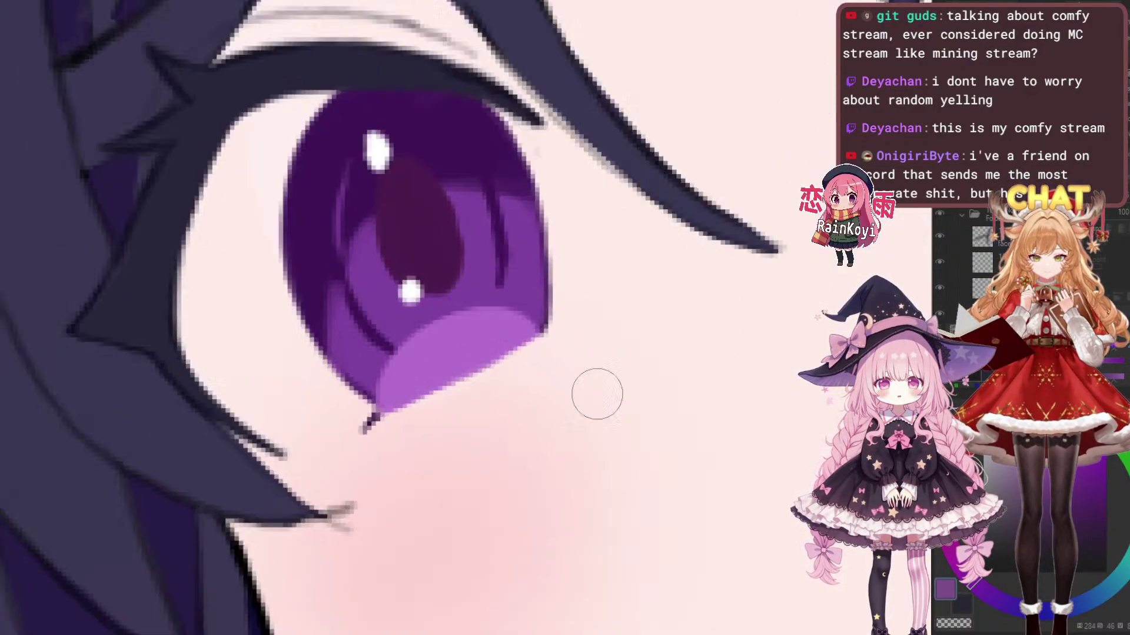
pyautogui.scroll(2, 585, 430)
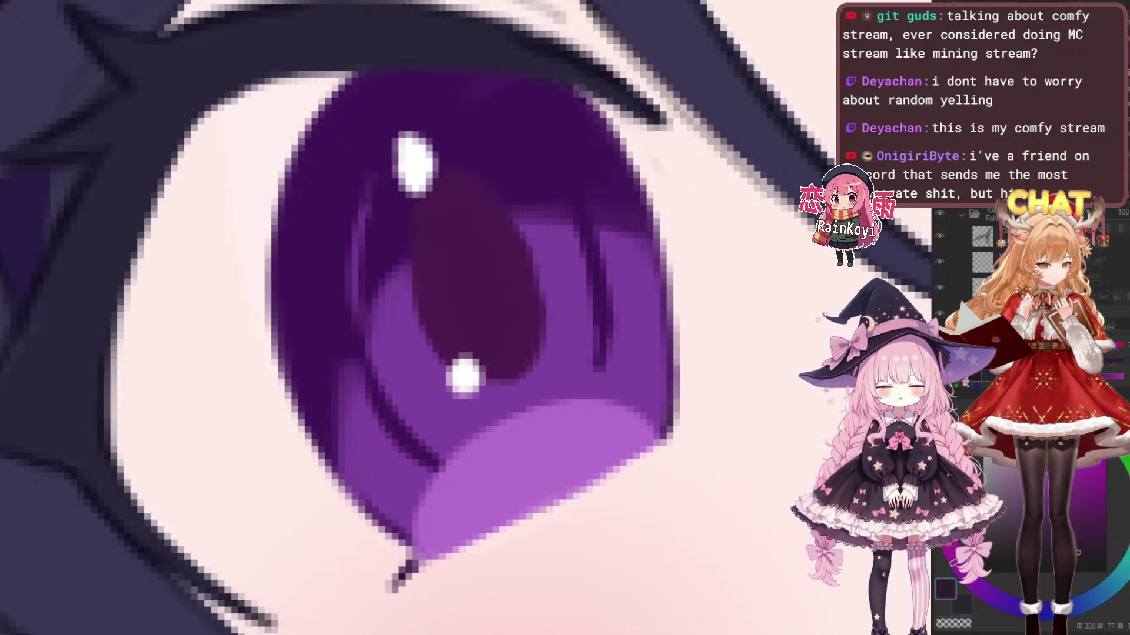
pyautogui.scroll(2, 407, 298)
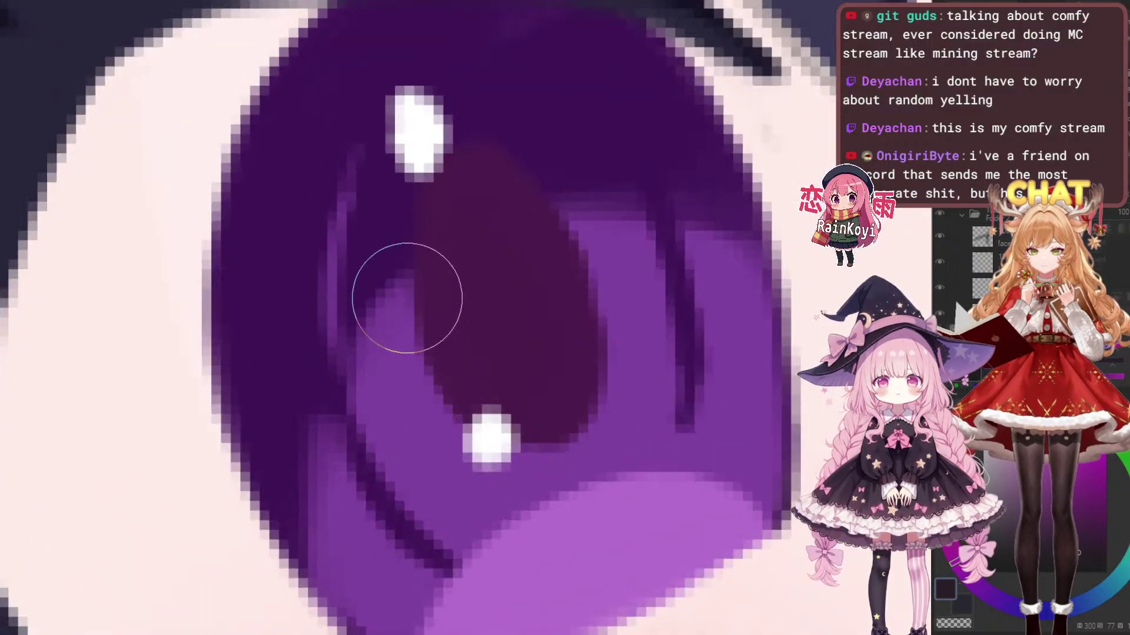
pyautogui.press('[')
pyautogui.moveTo(439, 214); pyautogui.dragTo(449, 375)
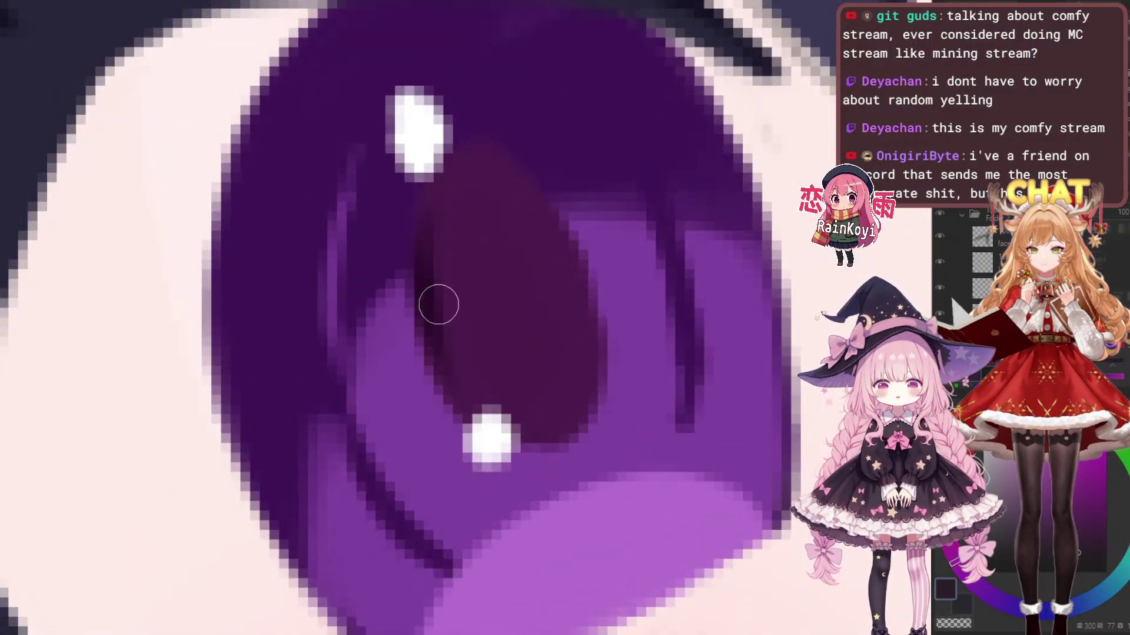
pyautogui.hotkey('ctrl', 'z')
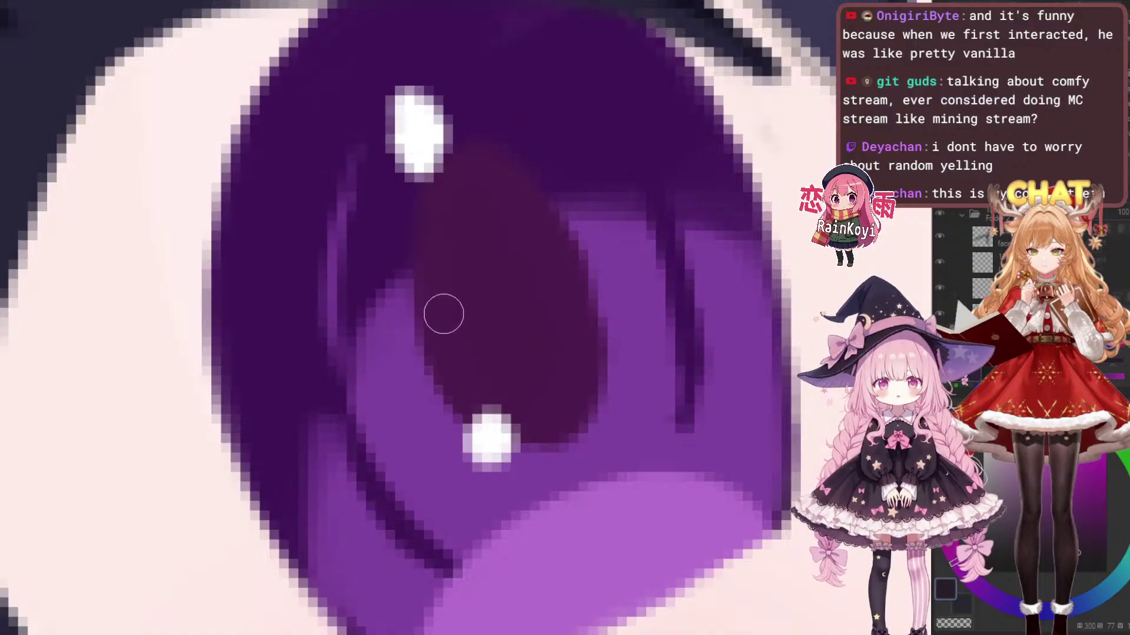
pyautogui.scroll(1, 435, 291)
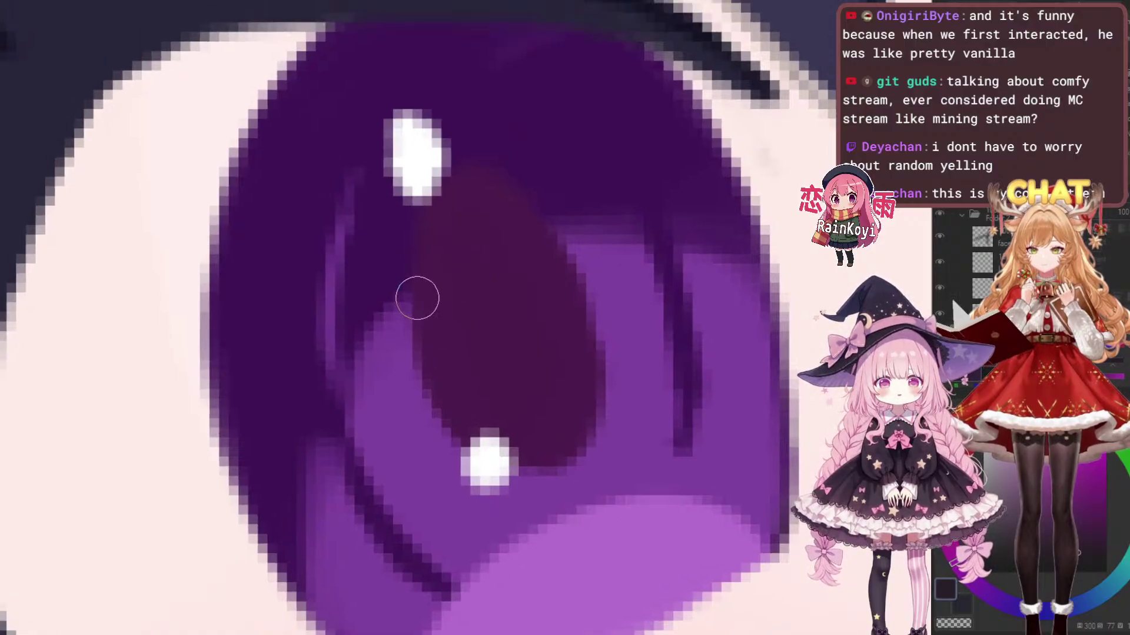
pyautogui.moveTo(432, 229); pyautogui.dragTo(458, 437)
pyautogui.hotkey('ctrl', 'z')
# Outline the pupil of the character's right eye with a thin, very dark purple line using a smaller brush
pyautogui.press(']')
pyautogui.press('[')
pyautogui.press('[')
pyautogui.moveTo(417, 227); pyautogui.dragTo(469, 456)
pyautogui.moveTo(422, 353); pyautogui.dragTo(467, 179)
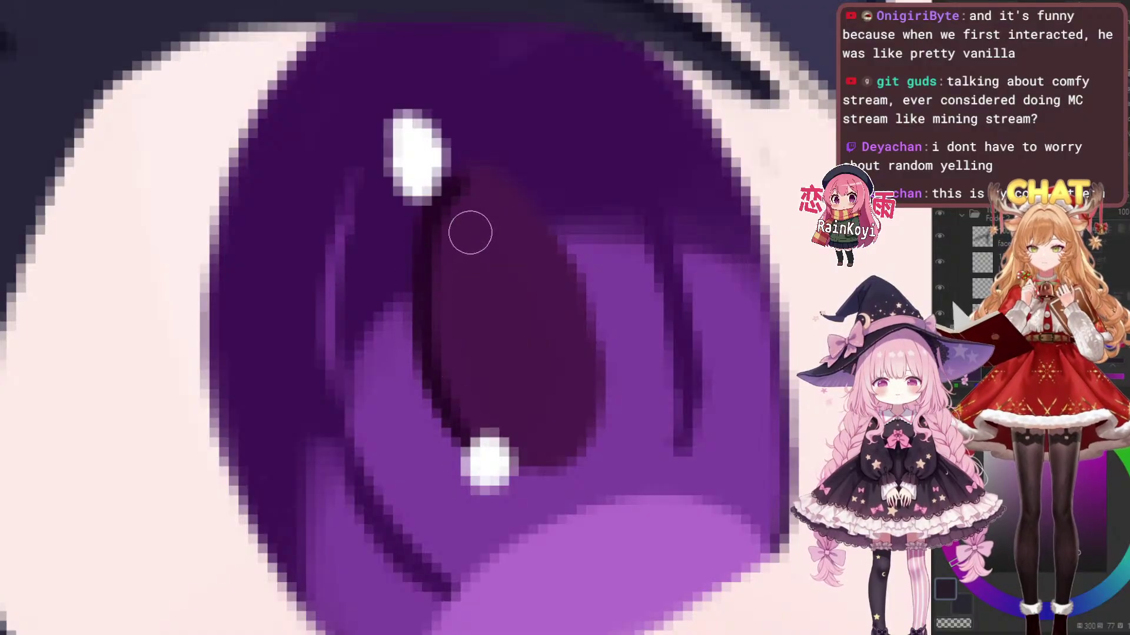
pyautogui.moveTo(544, 226); pyautogui.dragTo(525, 222)
pyautogui.scroll(-3, 525, 223)
pyautogui.scroll(3, 524, 239)
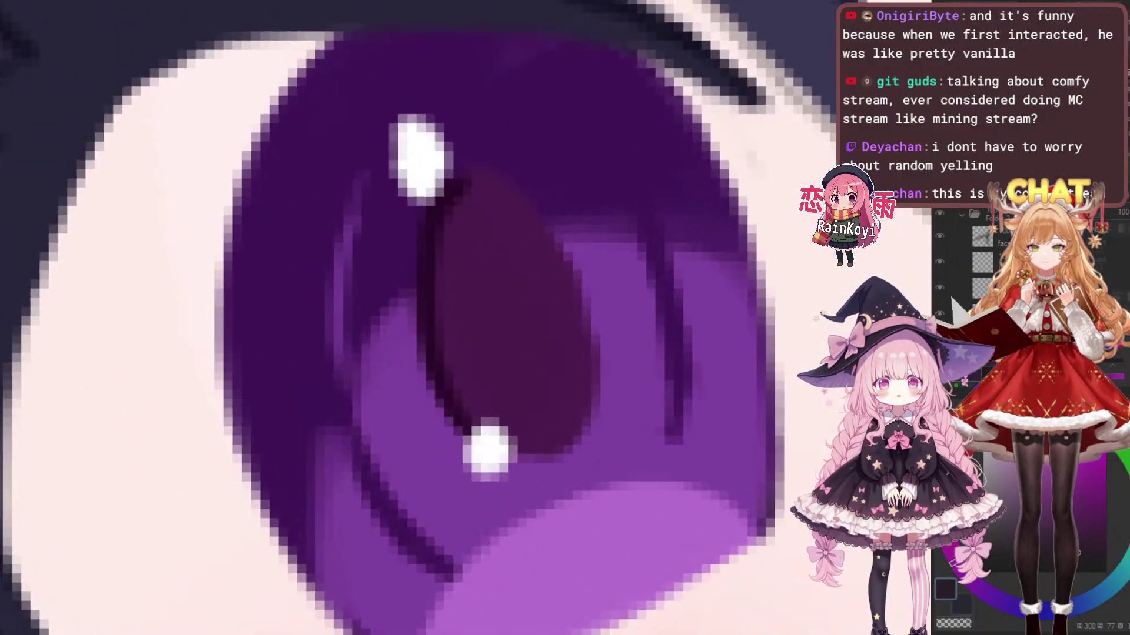
pyautogui.moveTo(450, 218)
pyautogui.mouseDown()
pyautogui.moveTo(480, 180)
pyautogui.moveTo(516, 180)
pyautogui.mouseUp()
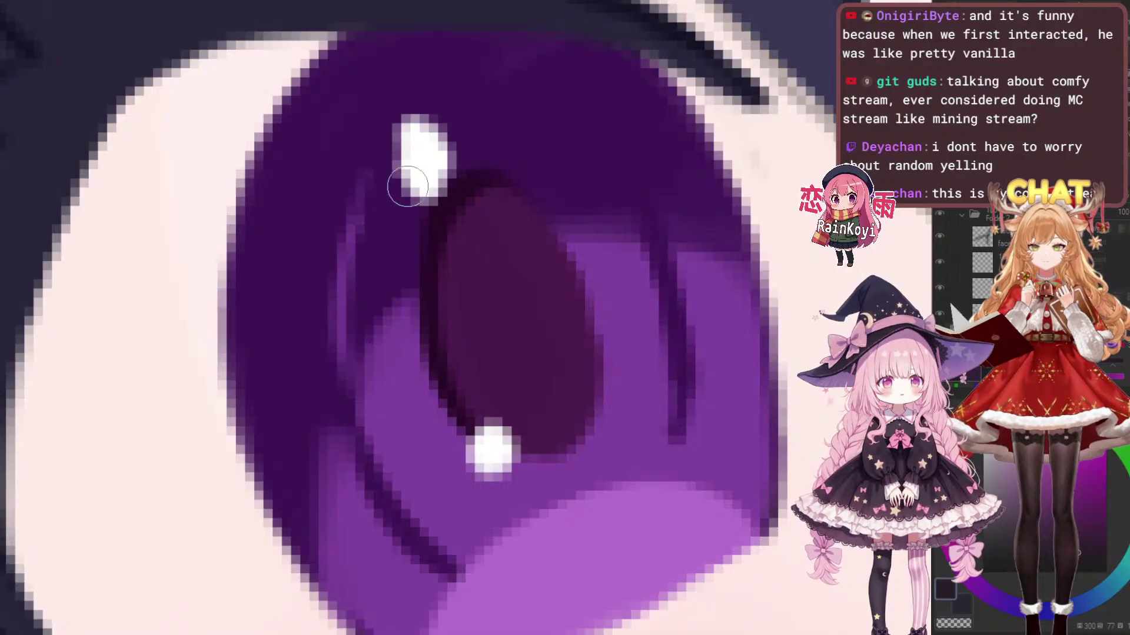
pyautogui.moveTo(426, 171)
pyautogui.mouseDown()
pyautogui.moveTo(552, 210)
pyautogui.moveTo(585, 277)
pyautogui.mouseUp()
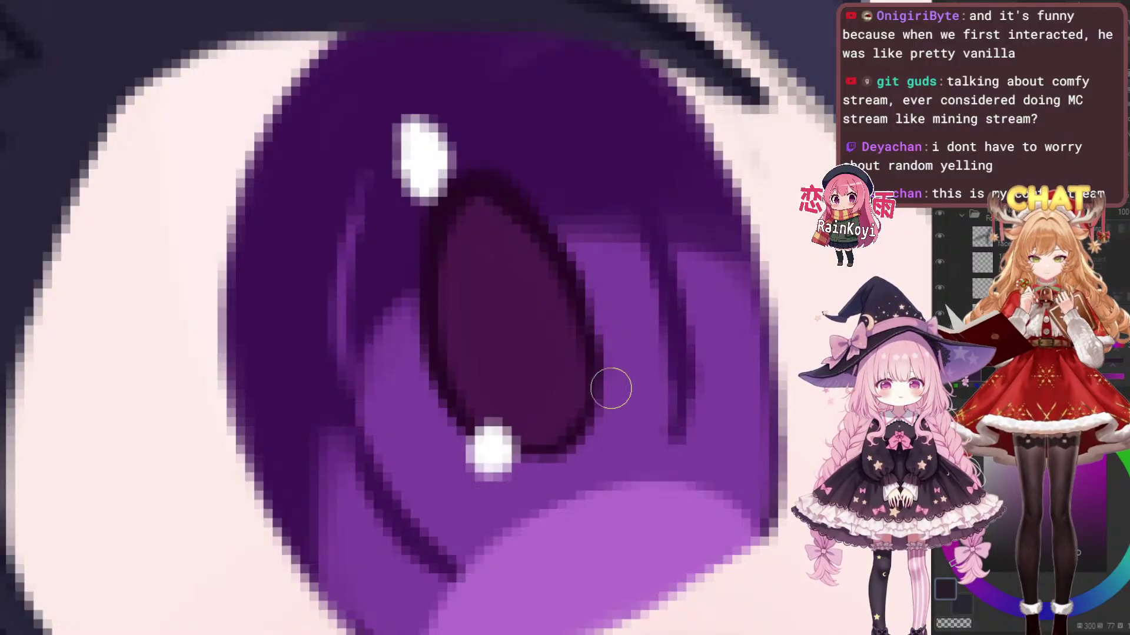
# Paint a very dark purple outline along the nose-side edge of the pupil in the character's left eye
pyautogui.scroll(-4, 336, 437)
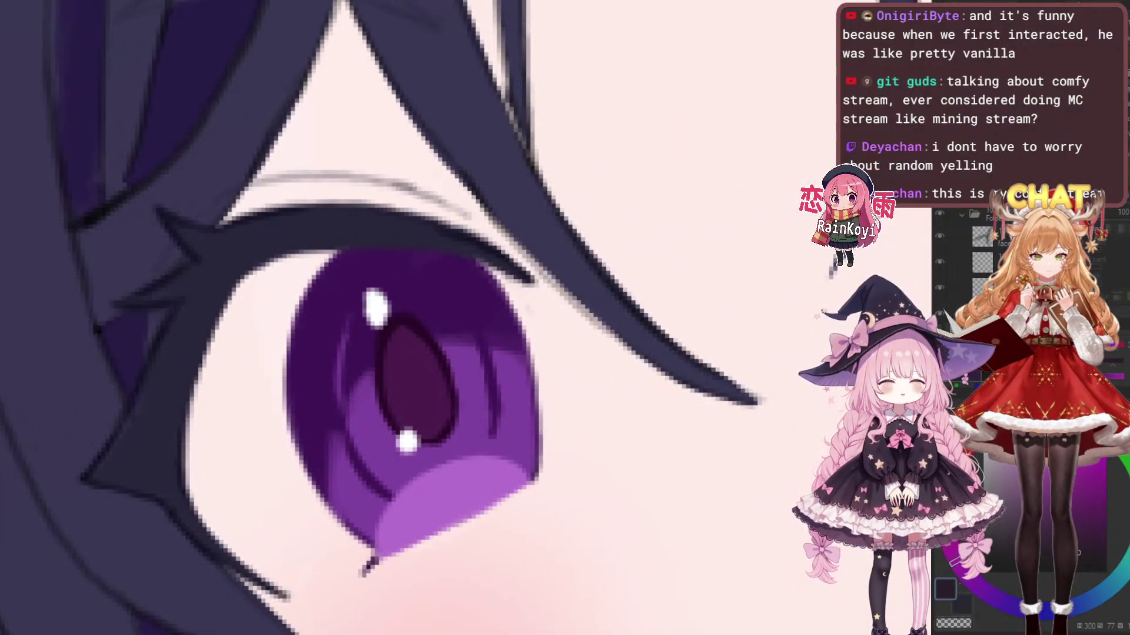
pyautogui.moveTo(528, 308); pyautogui.dragTo(322, 341)
pyautogui.scroll(-5, 589, 316)
pyautogui.moveTo(743, 333); pyautogui.dragTo(601, 374)
pyautogui.scroll(4, 600, 374)
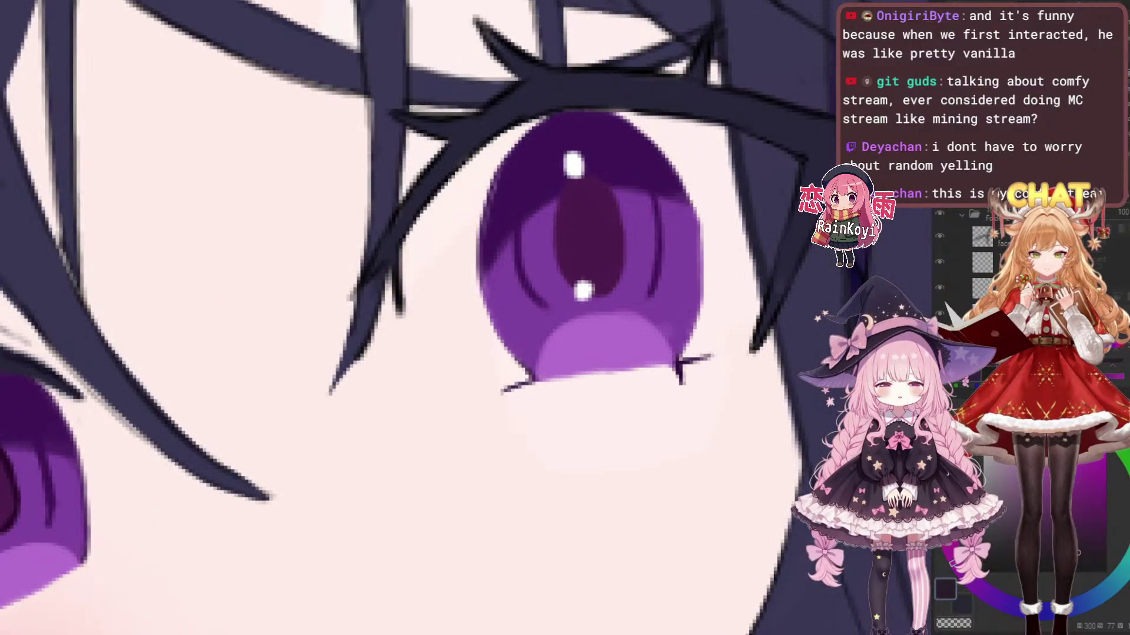
pyautogui.scroll(2, 588, 405)
pyautogui.scroll(1, 594, 133)
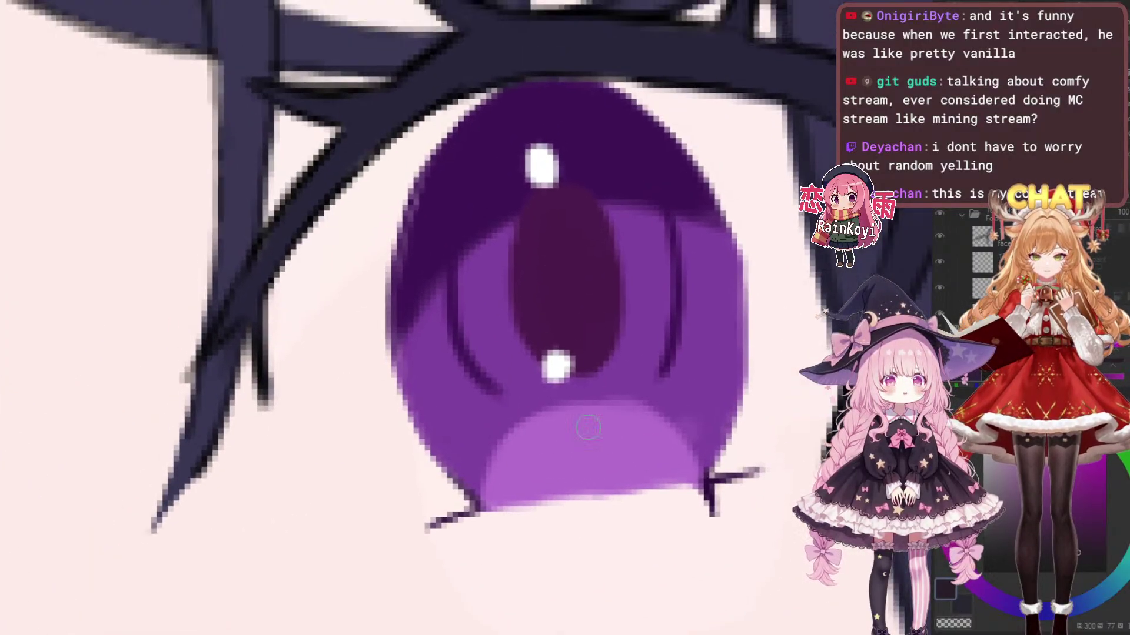
pyautogui.moveTo(513, 291)
pyautogui.mouseDown()
pyautogui.moveTo(544, 194)
pyautogui.moveTo(610, 185)
pyautogui.mouseUp()
pyautogui.moveTo(536, 189); pyautogui.dragTo(627, 202)
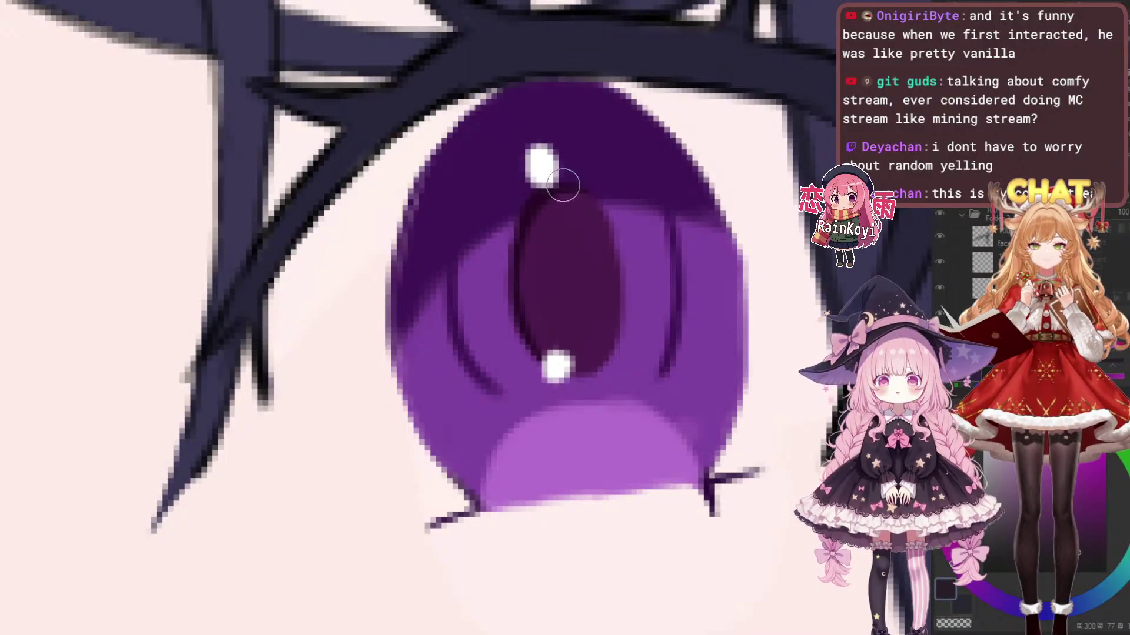
# Extend the dark outline over the top, outer side and bottom of the left eye's pupil, closing the contour
pyautogui.press('e')
pyautogui.moveTo(515, 210)
pyautogui.mouseDown()
pyautogui.moveTo(601, 200)
pyautogui.moveTo(612, 225)
pyautogui.mouseUp()
pyautogui.moveTo(586, 188); pyautogui.dragTo(613, 242)
pyautogui.moveTo(634, 279); pyautogui.dragTo(616, 265)
pyautogui.moveTo(559, 187)
pyautogui.mouseDown()
pyautogui.moveTo(586, 211)
pyautogui.moveTo(563, 178)
pyautogui.moveTo(606, 309)
pyautogui.mouseUp()
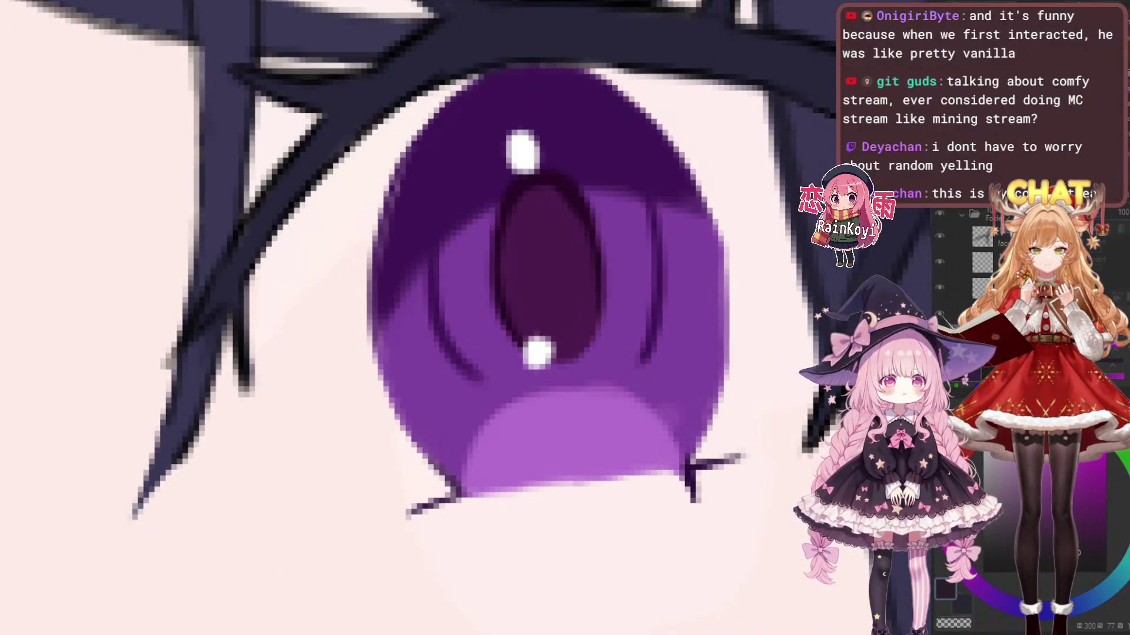
pyautogui.scroll(2, 625, 280)
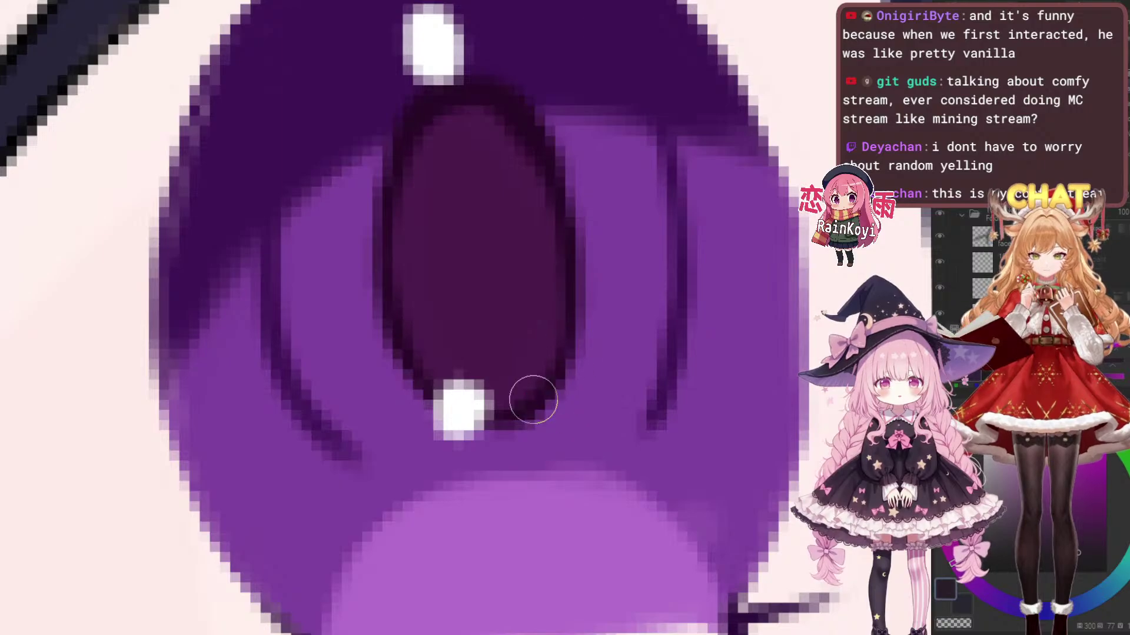
pyautogui.moveTo(435, 392); pyautogui.dragTo(468, 407)
# Examine the outlined pupils of both eyes against the whole face and upper body
pyautogui.scroll(-5, 601, 313)
pyautogui.moveTo(311, 479); pyautogui.dragTo(521, 356)
pyautogui.scroll(-3, 700, 326)
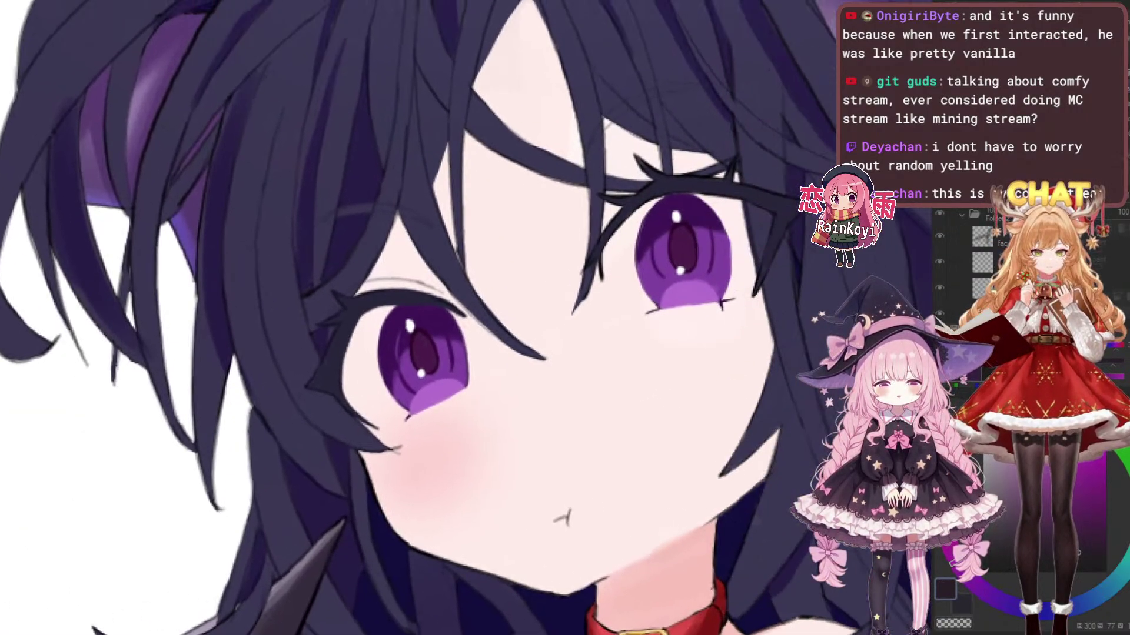
pyautogui.scroll(-4, 470, 317)
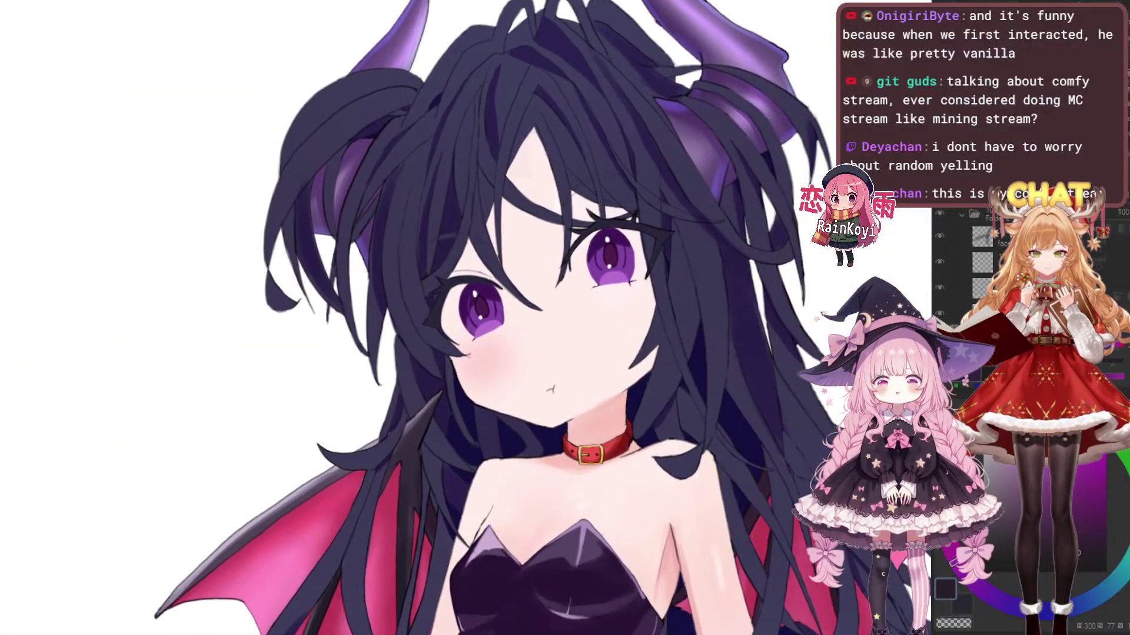
pyautogui.scroll(3, 471, 318)
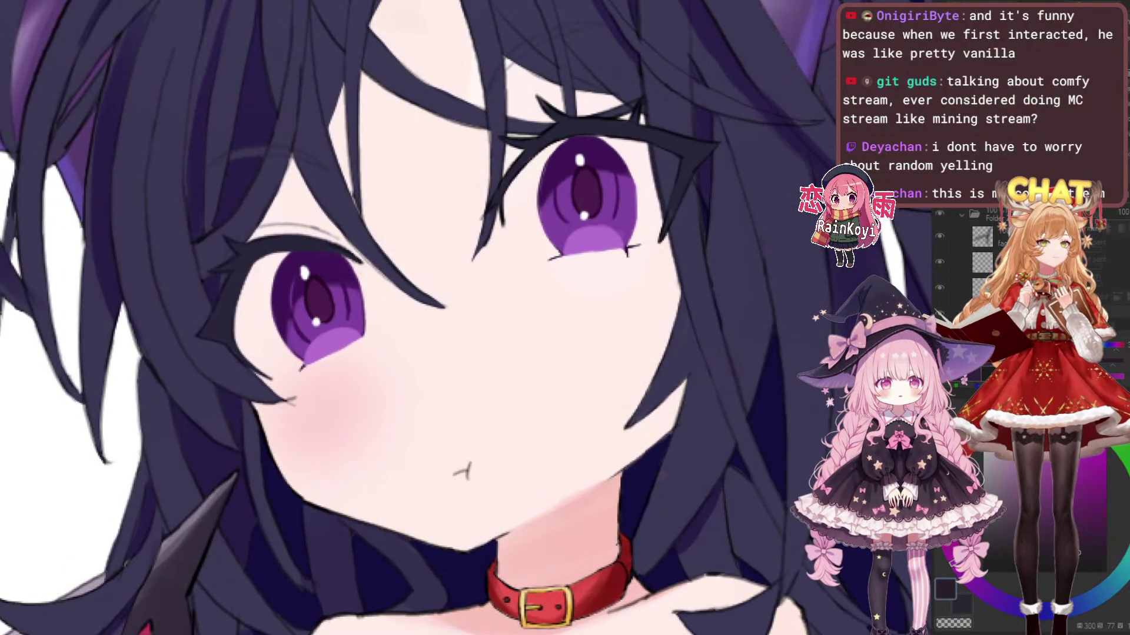
pyautogui.scroll(-4, 471, 318)
pyautogui.scroll(4, 471, 317)
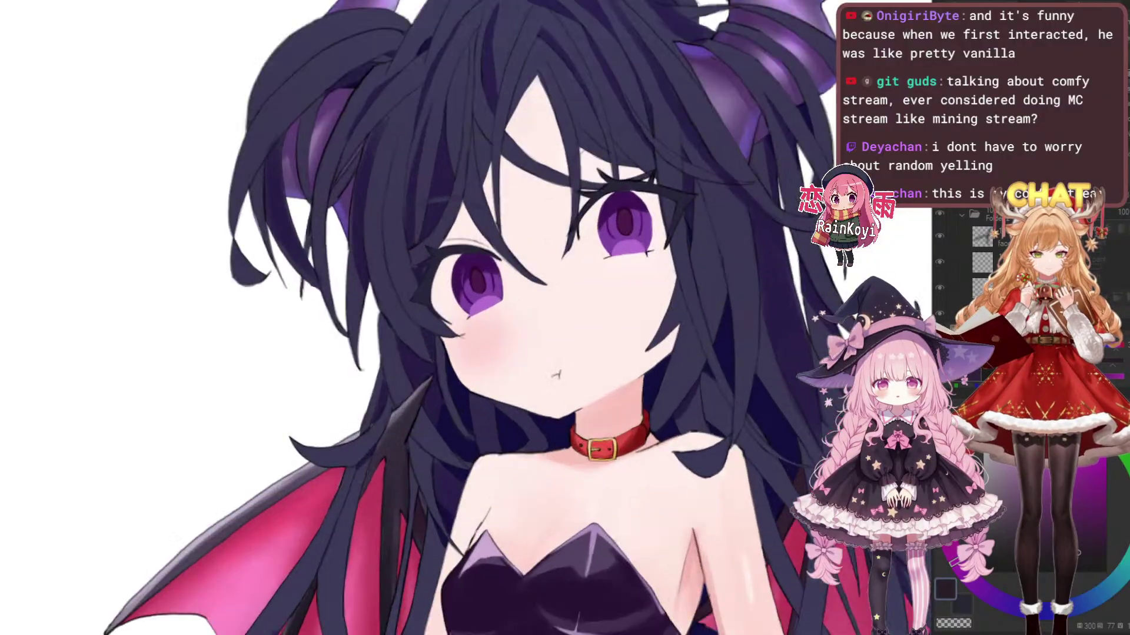
# Lasso around the left eye's pupil, transform it slightly toward the nose with a small tilt, and deselect
pyautogui.scroll(3, 470, 318)
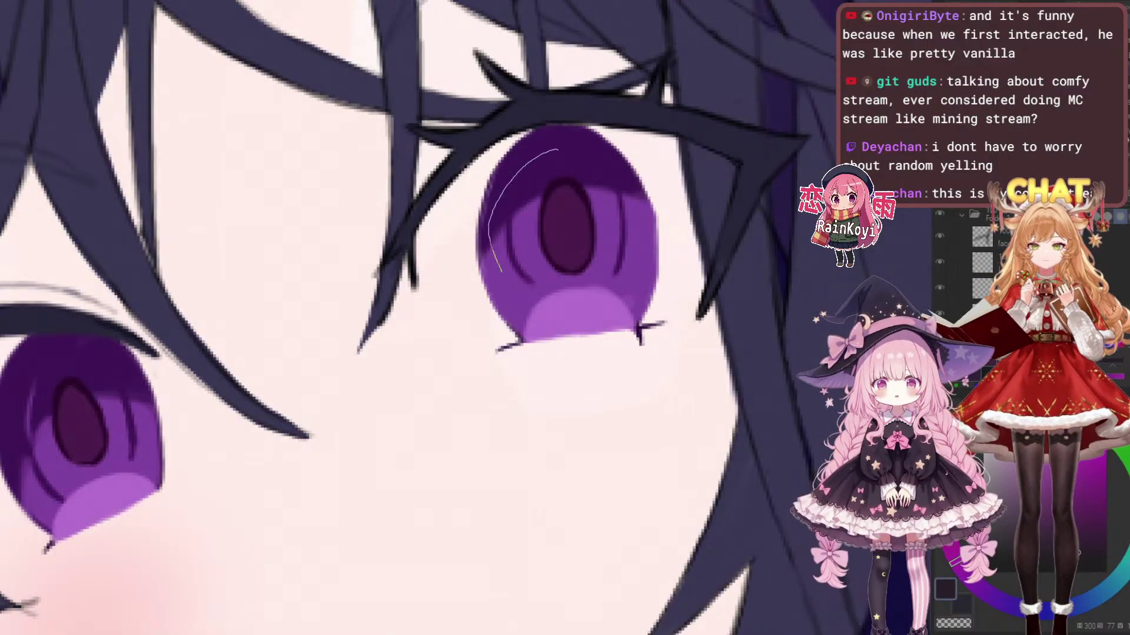
pyautogui.moveTo(556, 151); pyautogui.dragTo(525, 159)
pyautogui.hotkey('ctrl', 't')
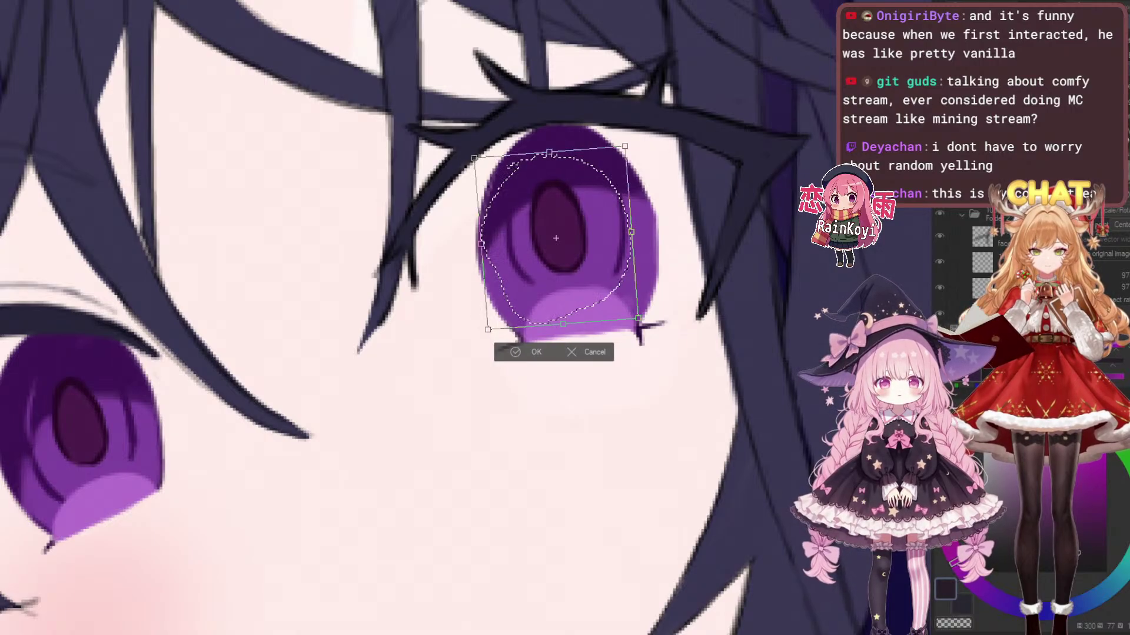
pyautogui.press('Return')
pyautogui.hotkey('ctrl', 'd')
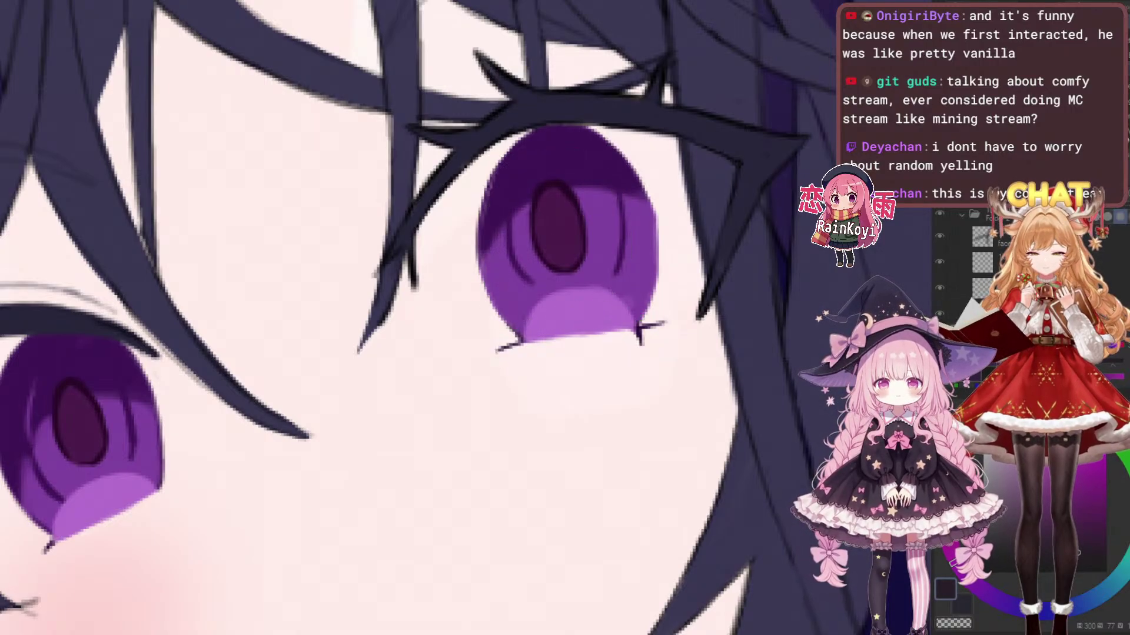
# Lasso around the pupil of the character's right eye, transform it with a slight upward shift and small tilt, and deselect
pyautogui.scroll(-5, 465, 318)
pyautogui.scroll(8, 491, 328)
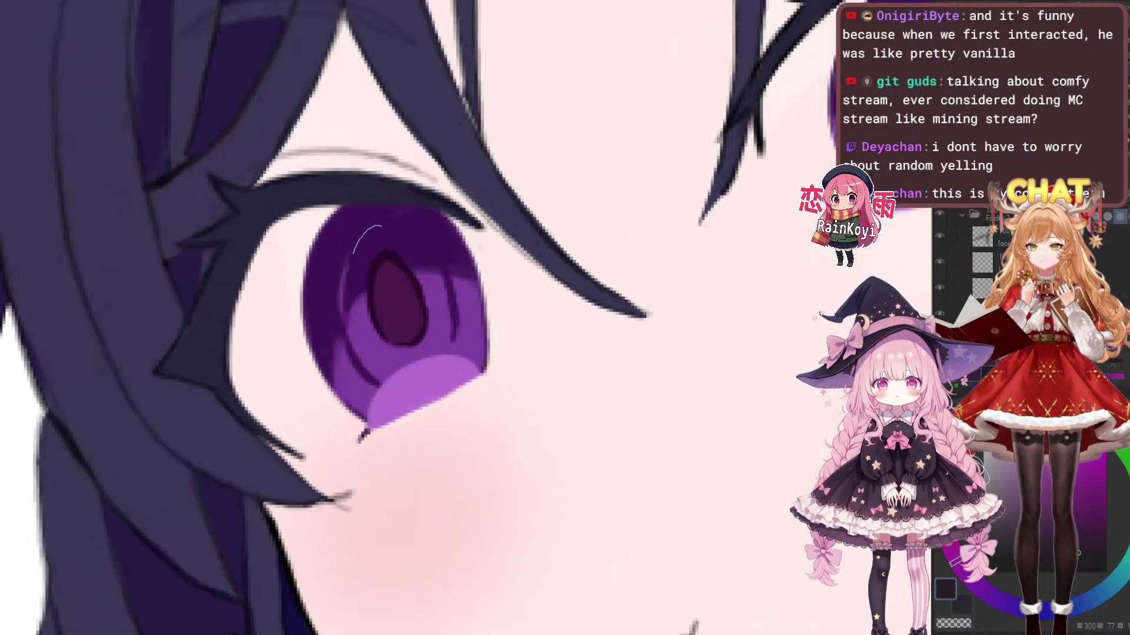
pyautogui.moveTo(432, 350); pyautogui.dragTo(419, 242)
pyautogui.hotkey('ctrl', 't')
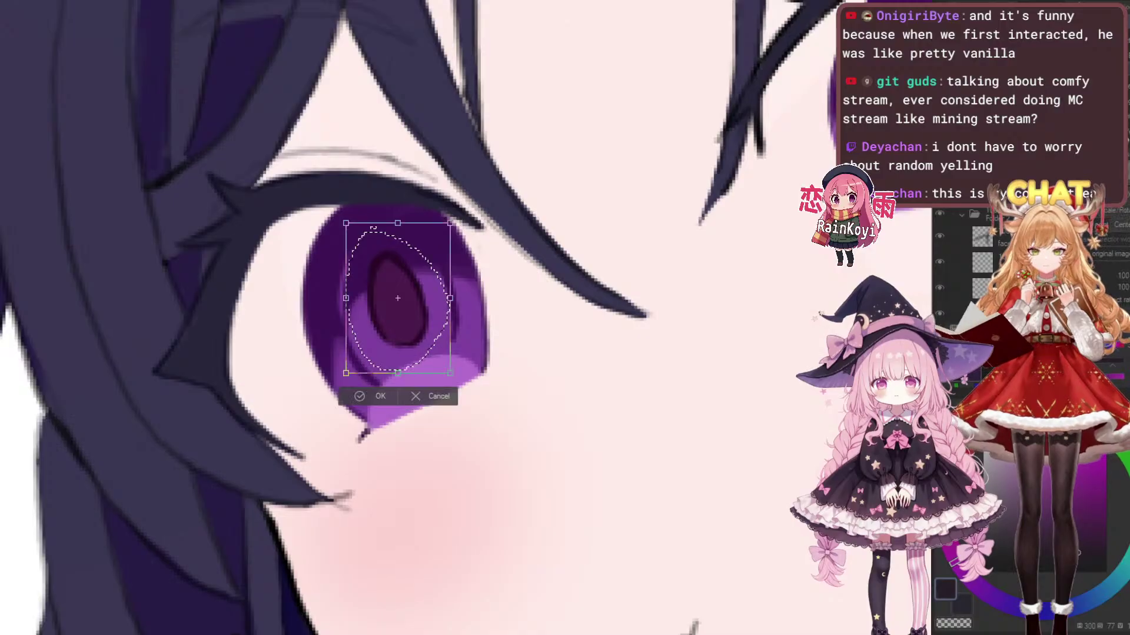
pyautogui.press('Up')
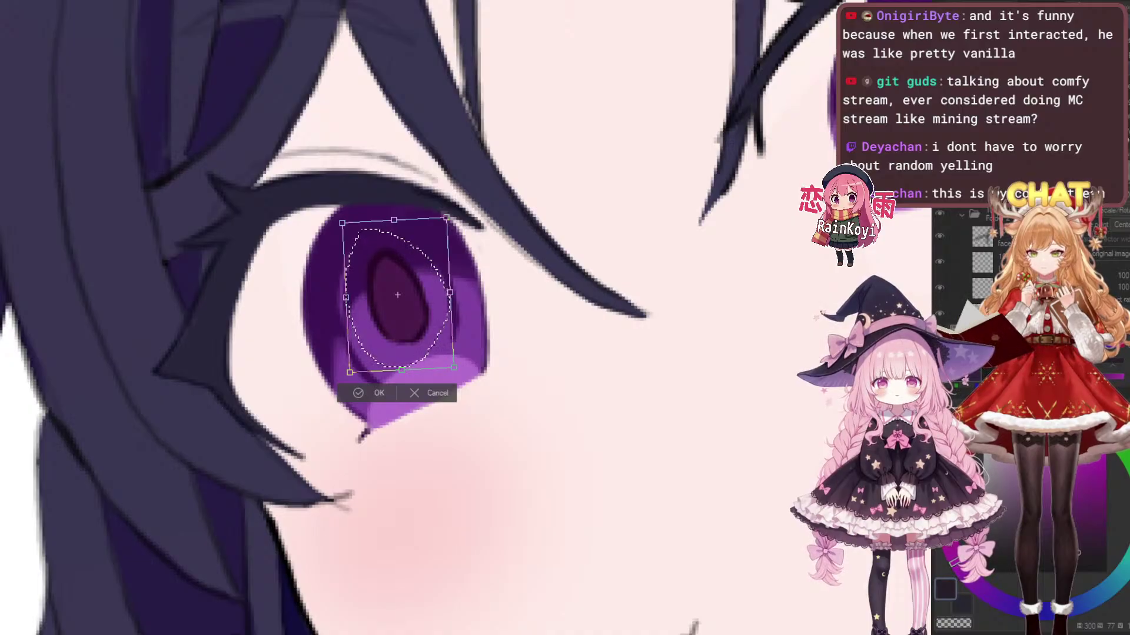
pyautogui.press('Return')
pyautogui.hotkey('ctrl', 'd')
pyautogui.scroll(-4, 724, 274)
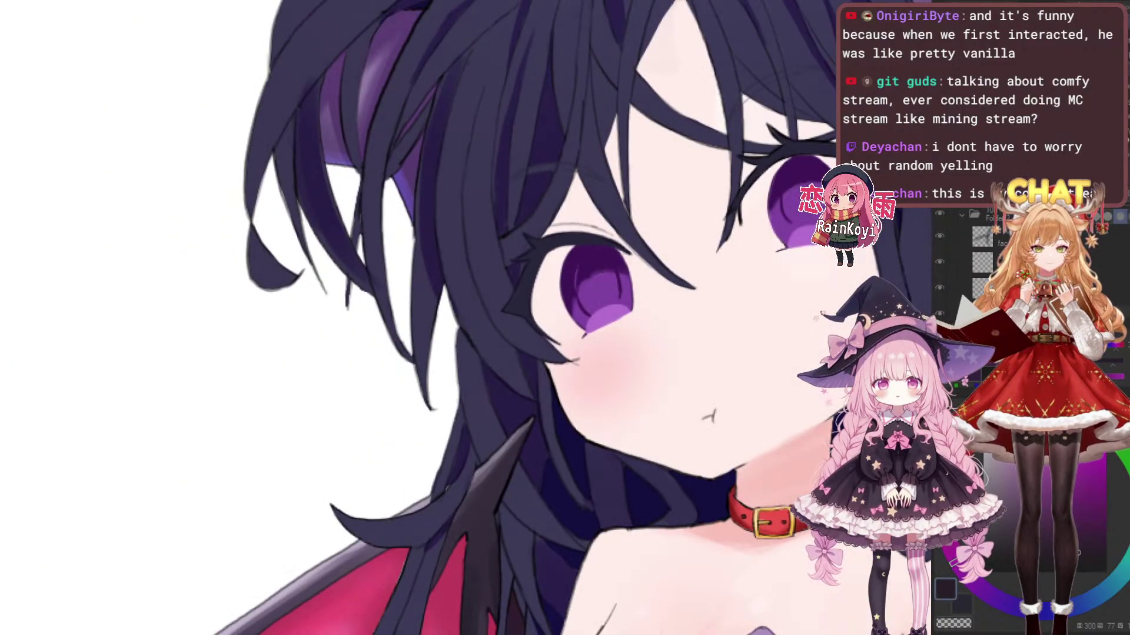
# Examine the tilted right-eye pupil against the face, comparing it with the pupil before the transform
pyautogui.scroll(3, 789, 329)
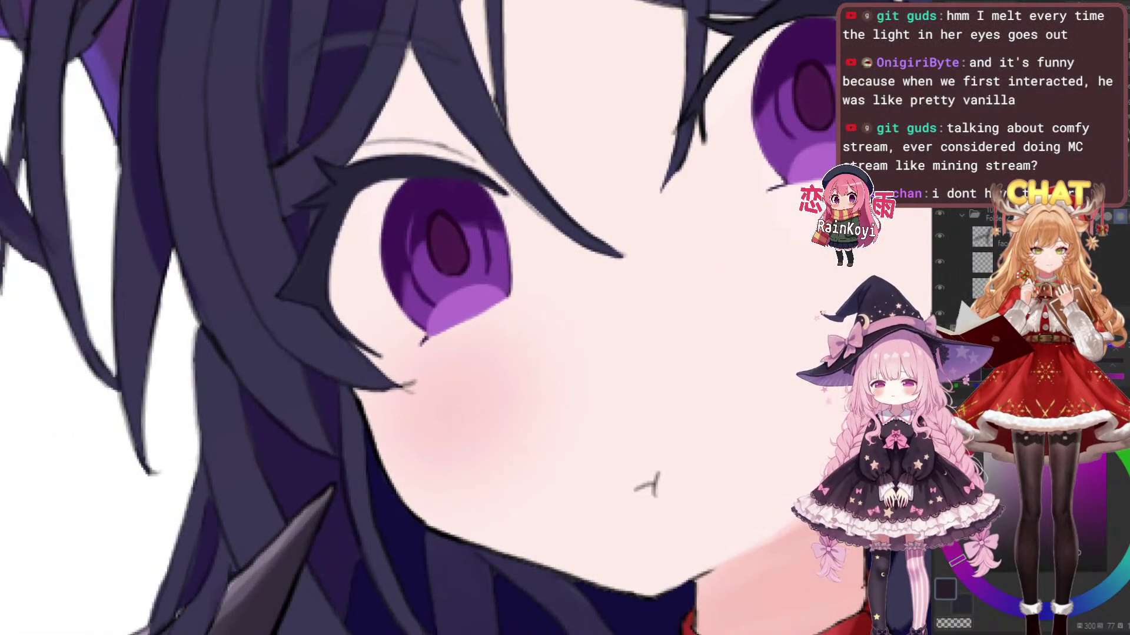
pyautogui.scroll(-1, 495, 318)
pyautogui.scroll(3, 495, 318)
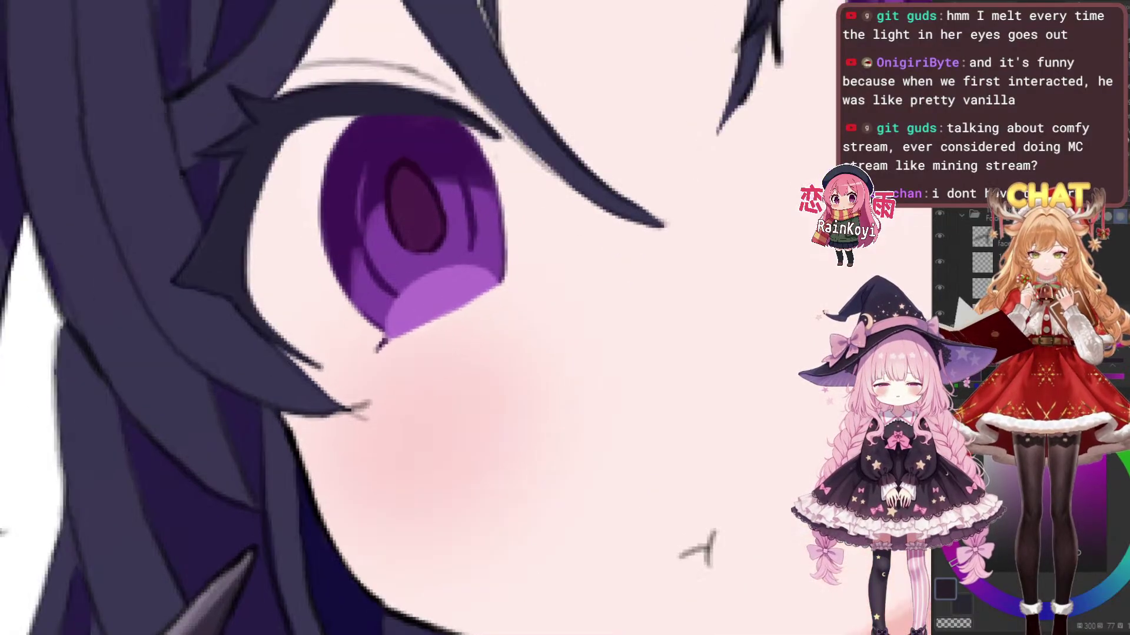
pyautogui.scroll(-1, 494, 317)
pyautogui.scroll(2, 495, 317)
pyautogui.hotkey('ctrl', 'z')
pyautogui.hotkey('ctrl', 'y')
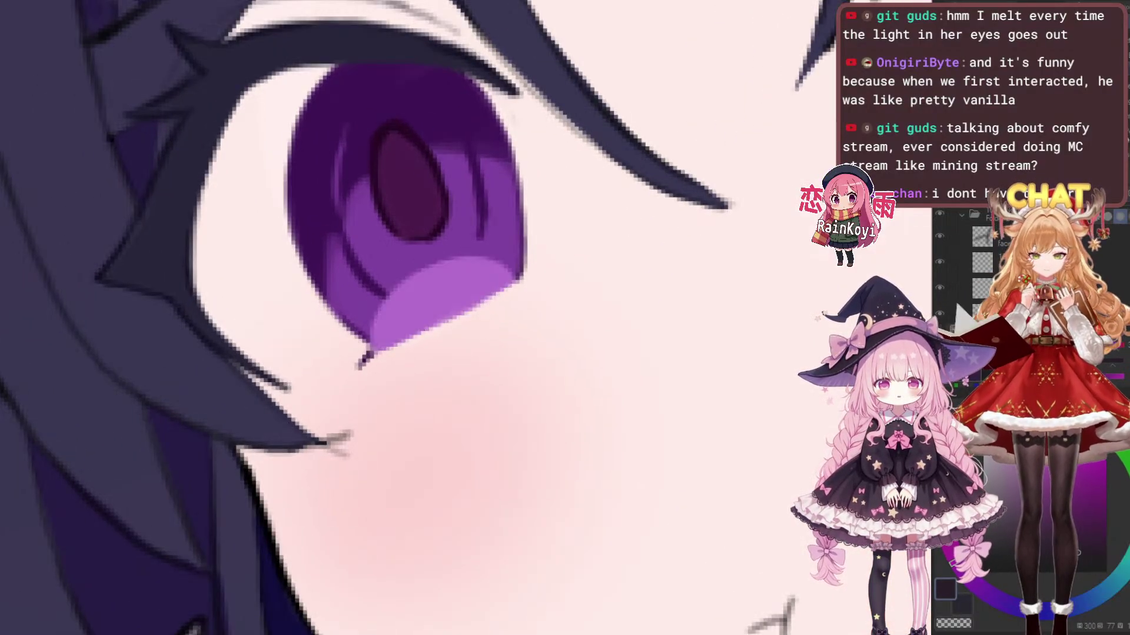
# Erase along the outer edge of the light-purple highlight at the bottom of the right eye's iris
pyautogui.moveTo(495, 318); pyautogui.dragTo(552, 359)
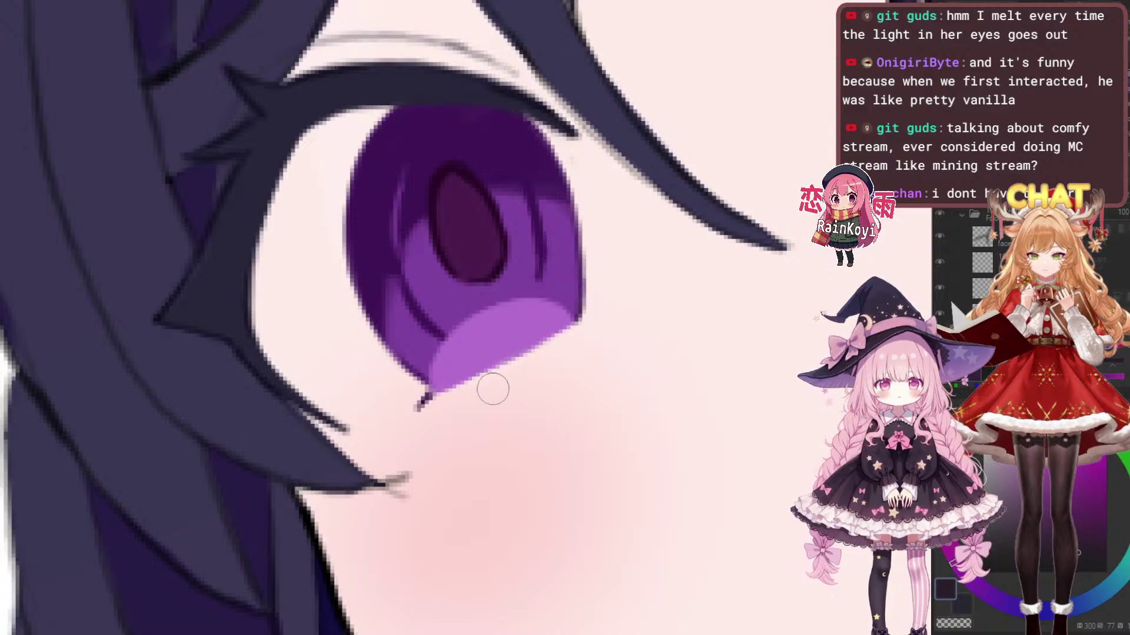
pyautogui.moveTo(492, 388); pyautogui.dragTo(524, 393)
pyautogui.press('e')
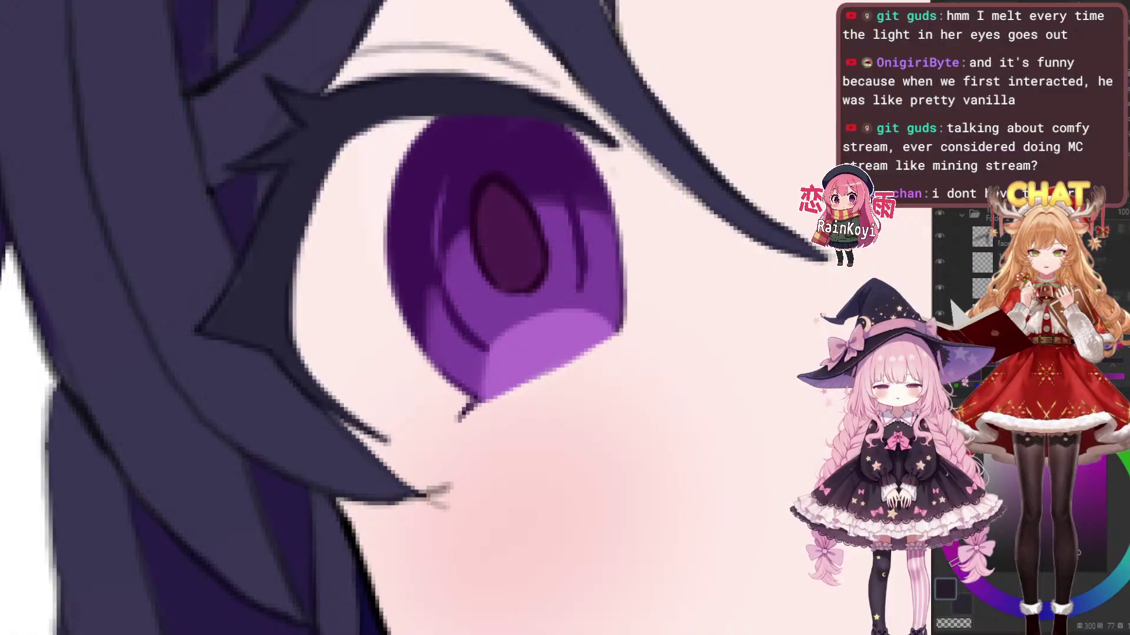
pyautogui.scroll(-2, 555, 364)
pyautogui.scroll(2, 556, 365)
pyautogui.moveTo(553, 358)
pyautogui.mouseDown()
pyautogui.moveTo(555, 344)
pyautogui.moveTo(497, 376)
pyautogui.mouseUp()
pyautogui.scroll(-2, 551, 359)
pyautogui.scroll(1, 547, 365)
pyautogui.scroll(3, 559, 364)
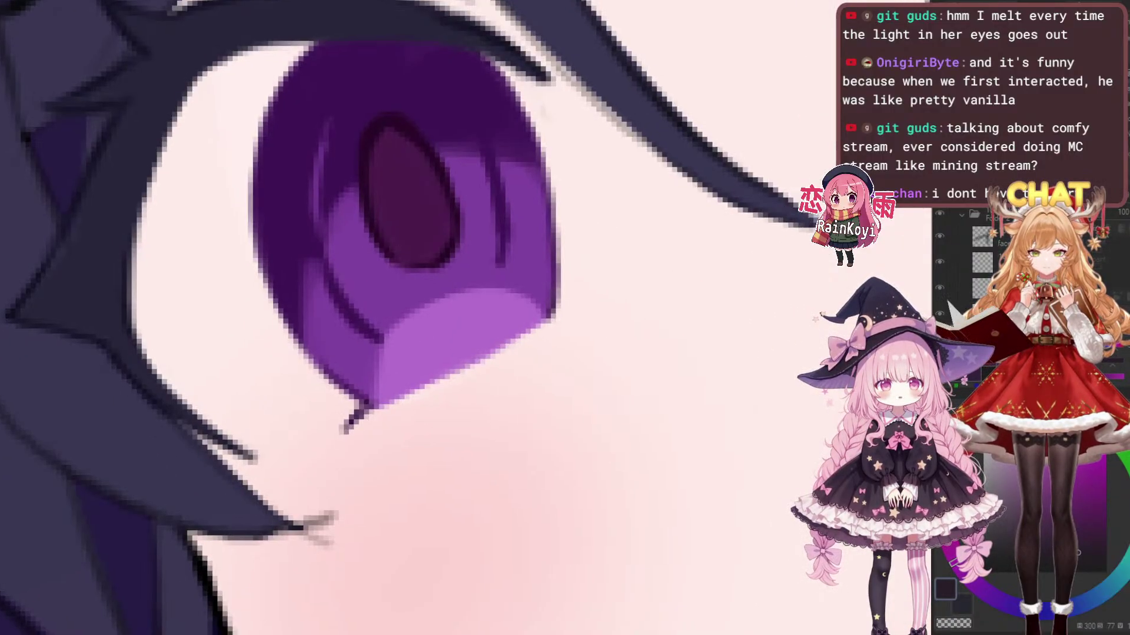
# Switch to a smaller brush in the iris's mid purple and try retouching the outer edge of the right eye's lower highlight
pyautogui.scroll(-3, 524, 370)
pyautogui.scroll(5, 525, 370)
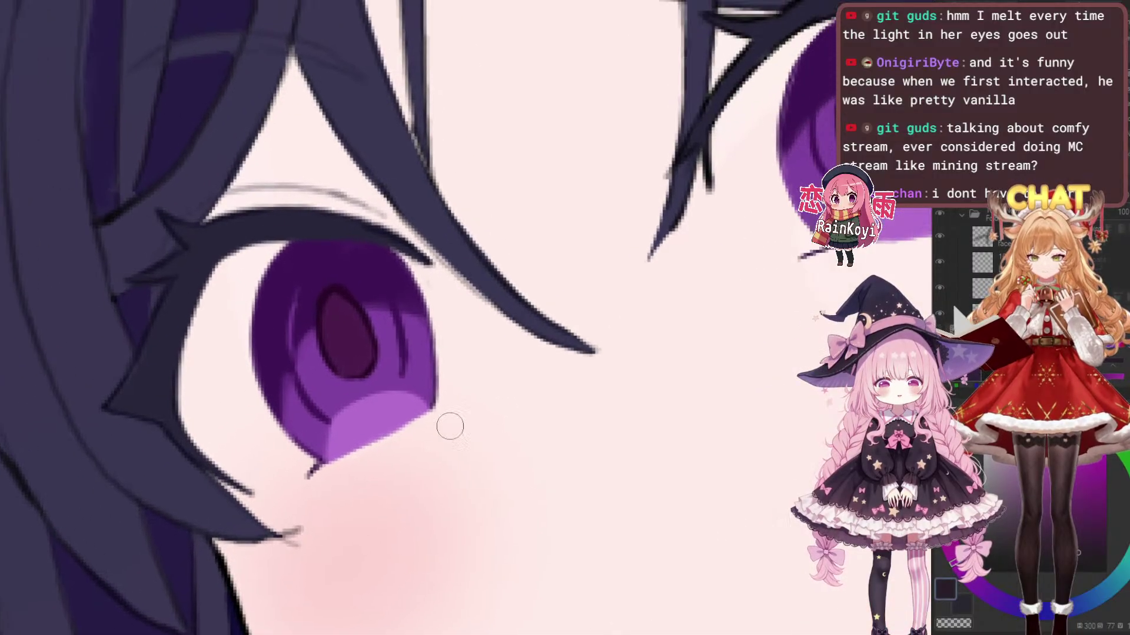
pyautogui.scroll(-3, 508, 391)
pyautogui.scroll(4, 648, 368)
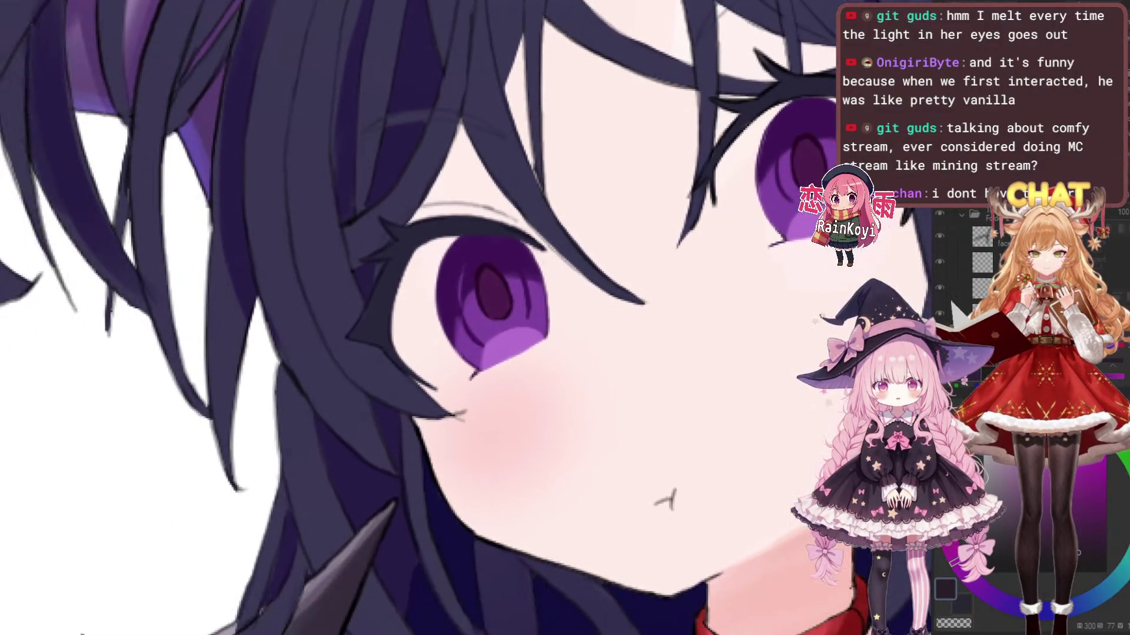
pyautogui.scroll(2, 489, 379)
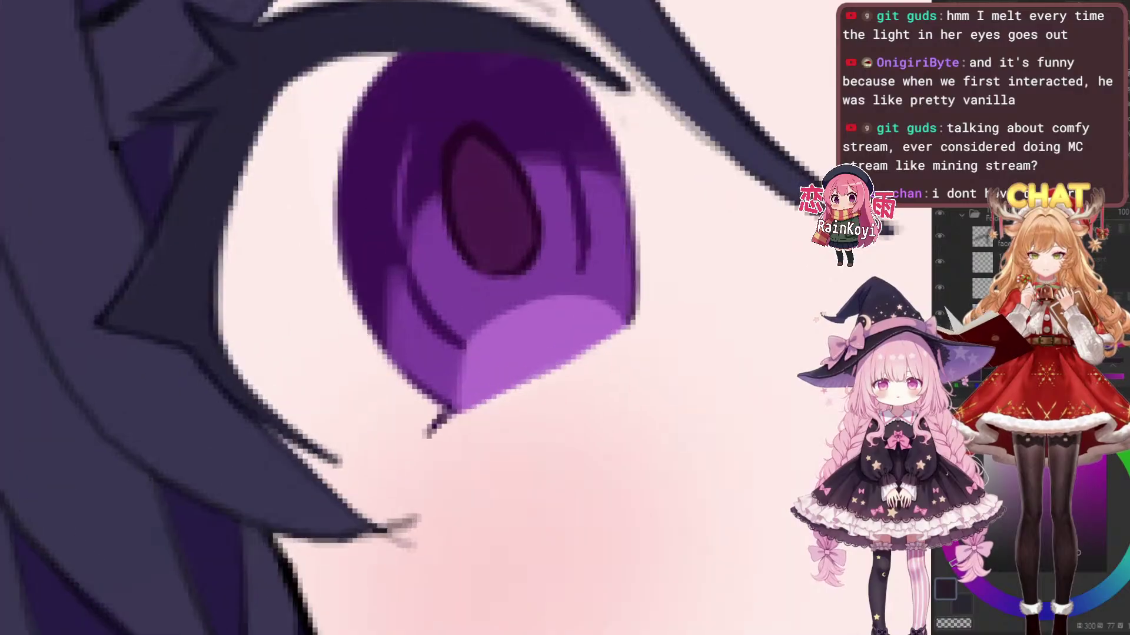
pyautogui.moveTo(451, 339)
pyautogui.mouseDown()
pyautogui.moveTo(422, 369)
pyautogui.moveTo(425, 352)
pyautogui.mouseUp()
pyautogui.moveTo(461, 303)
pyautogui.mouseDown()
pyautogui.moveTo(426, 404)
pyautogui.moveTo(486, 332)
pyautogui.mouseUp()
pyautogui.press('b')
pyautogui.press('[')
pyautogui.hotkey('ctrl', 'z')
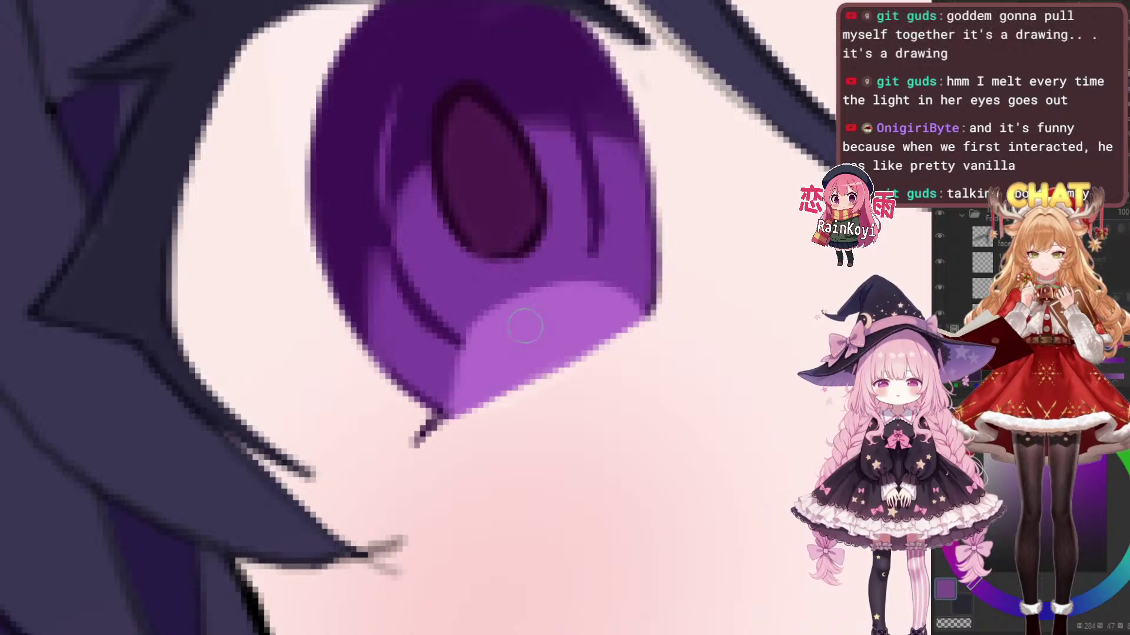
# Reshape the right eye's lower highlight into a smoother arc, trimming its outer side and its nose-side end
pyautogui.scroll(-2, 550, 321)
pyautogui.scroll(1, 551, 322)
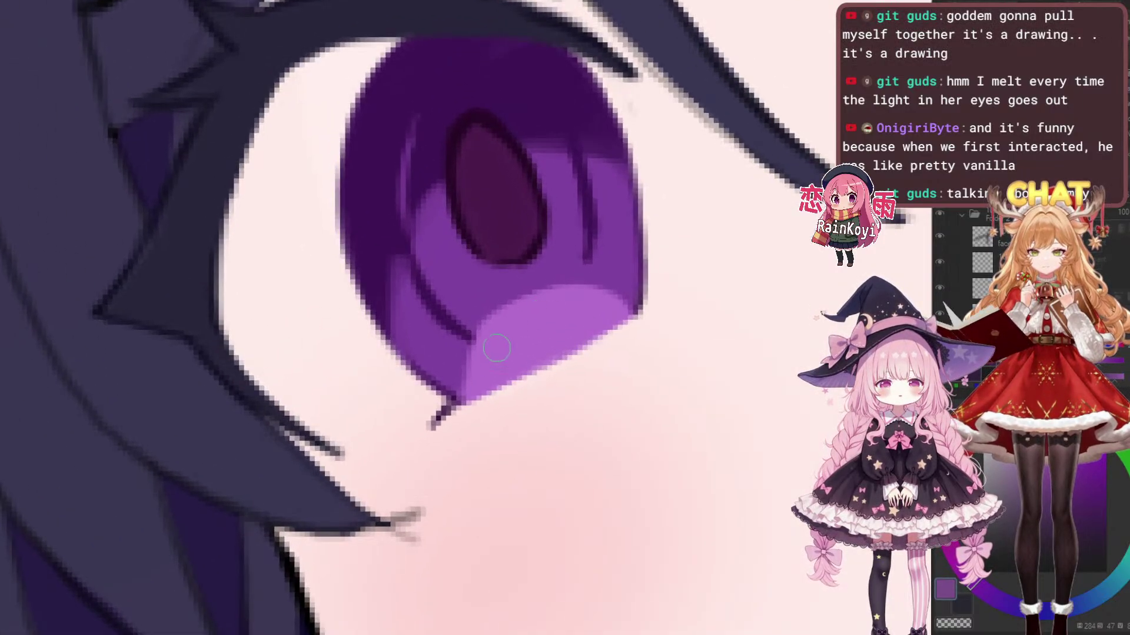
pyautogui.moveTo(546, 293)
pyautogui.mouseDown()
pyautogui.moveTo(581, 325)
pyautogui.moveTo(617, 294)
pyautogui.mouseUp()
pyautogui.press('e')
pyautogui.moveTo(451, 357); pyautogui.dragTo(478, 305)
pyautogui.hotkey('ctrl', 'z')
pyautogui.moveTo(444, 341); pyautogui.dragTo(477, 299)
pyautogui.press('e')
pyautogui.moveTo(649, 320); pyautogui.dragTo(579, 309)
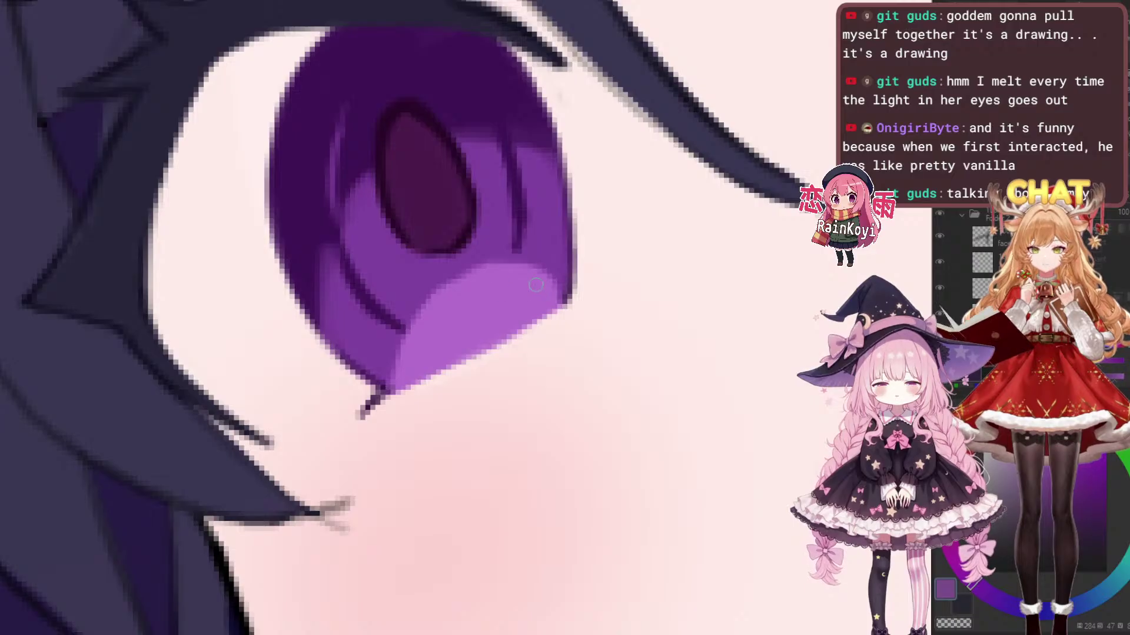
# Trim the lower highlight in the left eye's iris into a cleaner, narrower arc, matching the right eye
pyautogui.scroll(-2, 679, 266)
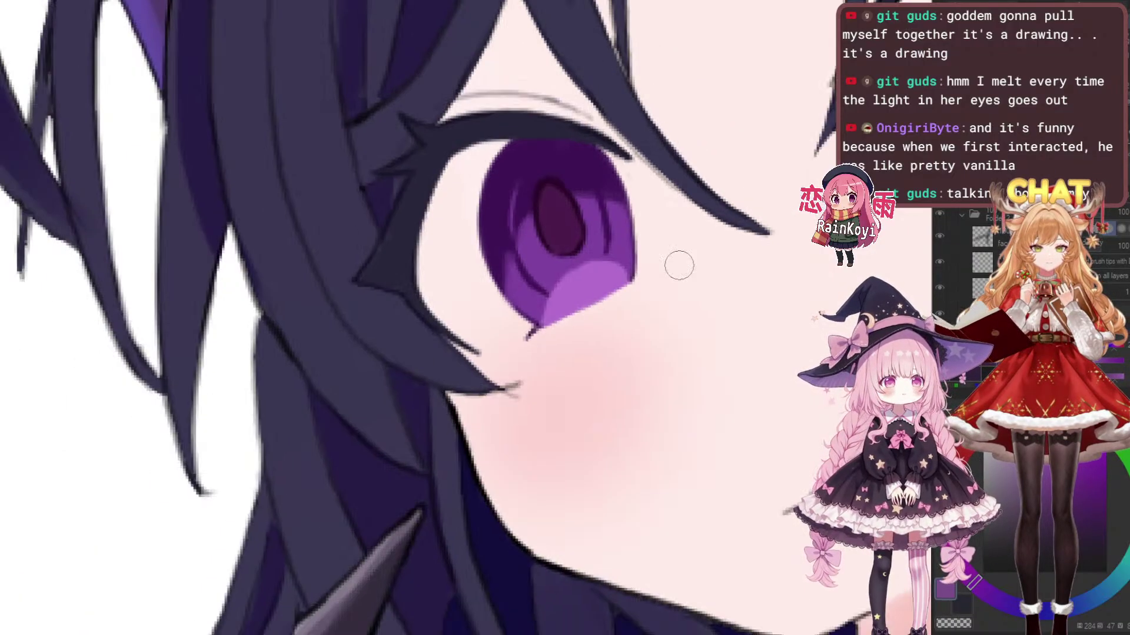
pyautogui.scroll(2, 683, 282)
pyautogui.scroll(-2, 687, 314)
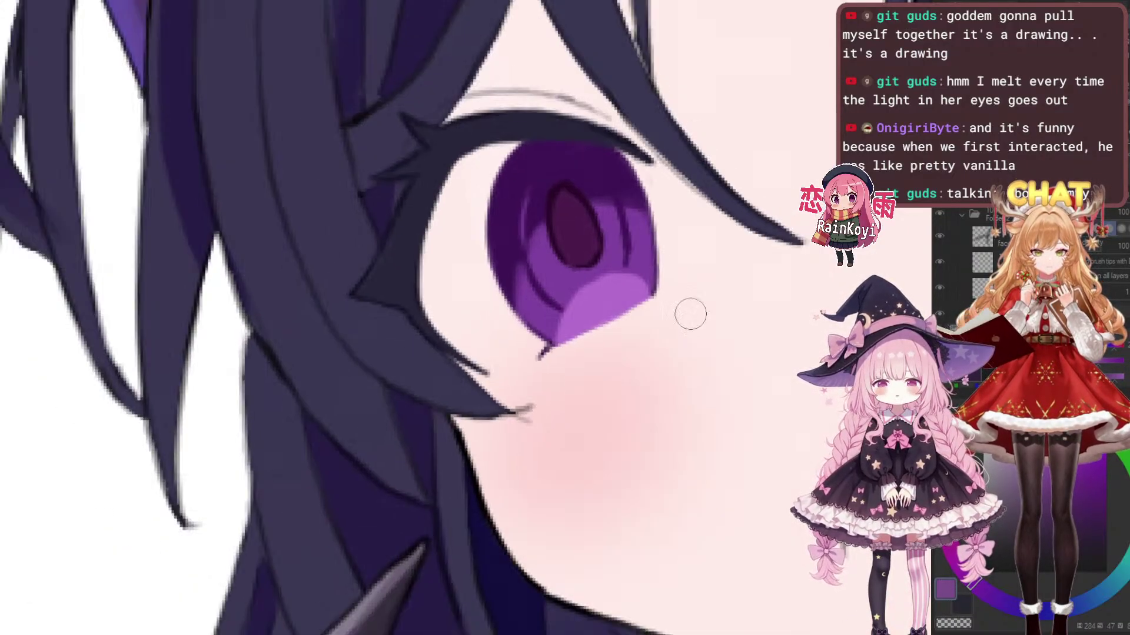
pyautogui.moveTo(586, 353); pyautogui.dragTo(120, 506)
pyautogui.scroll(2, 601, 314)
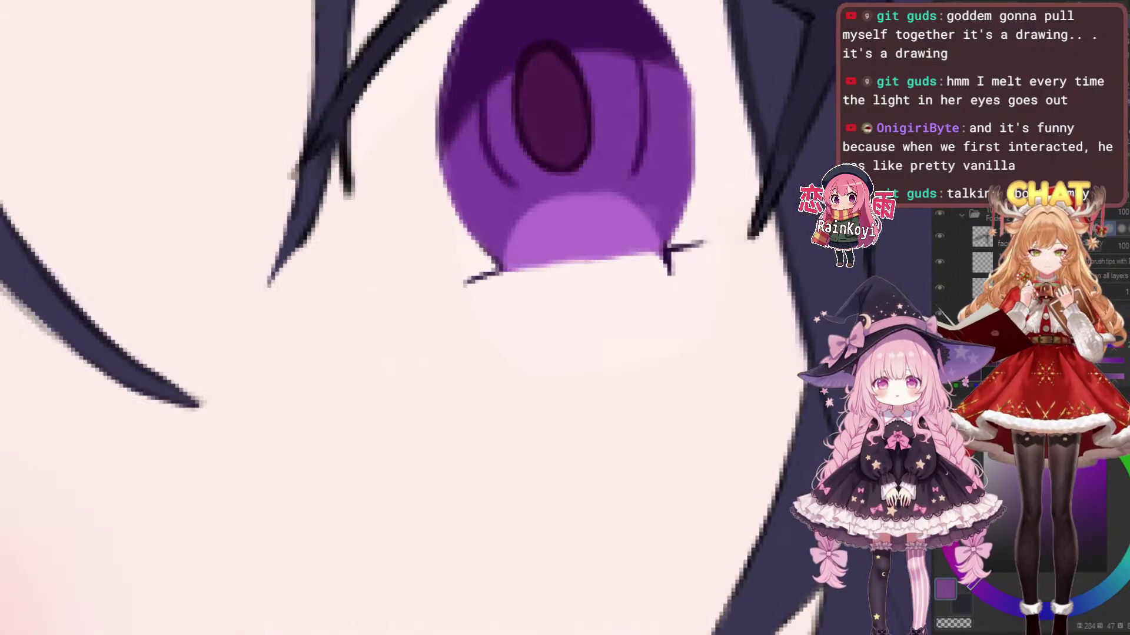
pyautogui.moveTo(603, 250); pyautogui.dragTo(602, 307)
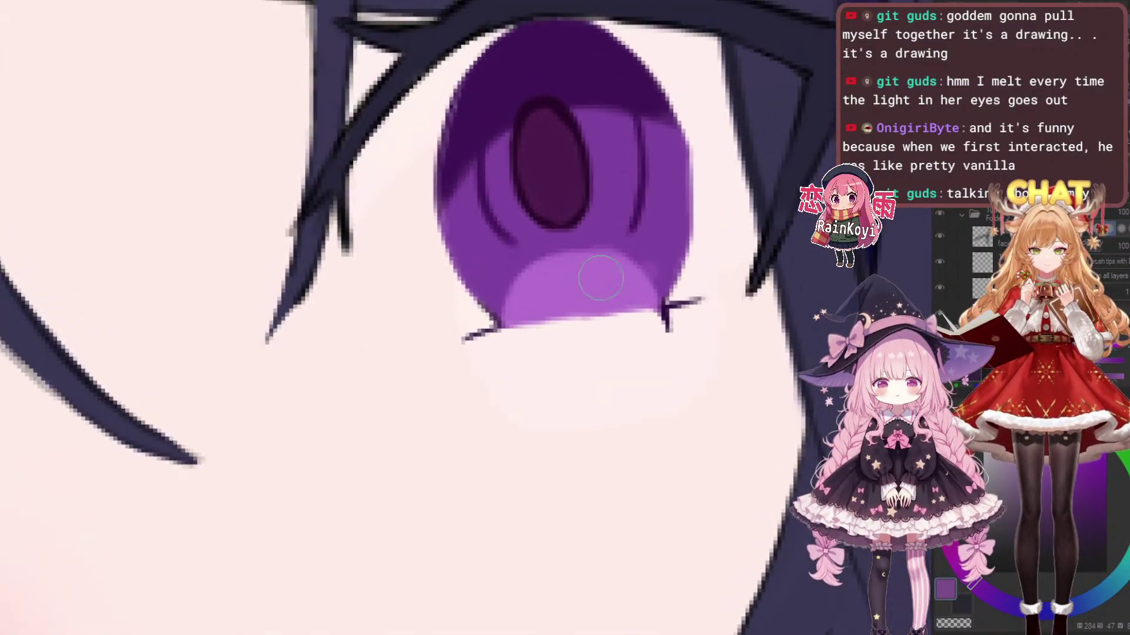
pyautogui.scroll(1, 588, 292)
pyautogui.moveTo(531, 283)
pyautogui.mouseDown()
pyautogui.moveTo(592, 240)
pyautogui.moveTo(545, 246)
pyautogui.moveTo(628, 285)
pyautogui.mouseUp()
pyautogui.moveTo(536, 266); pyautogui.dragTo(580, 228)
pyautogui.hotkey('ctrl', 'z')
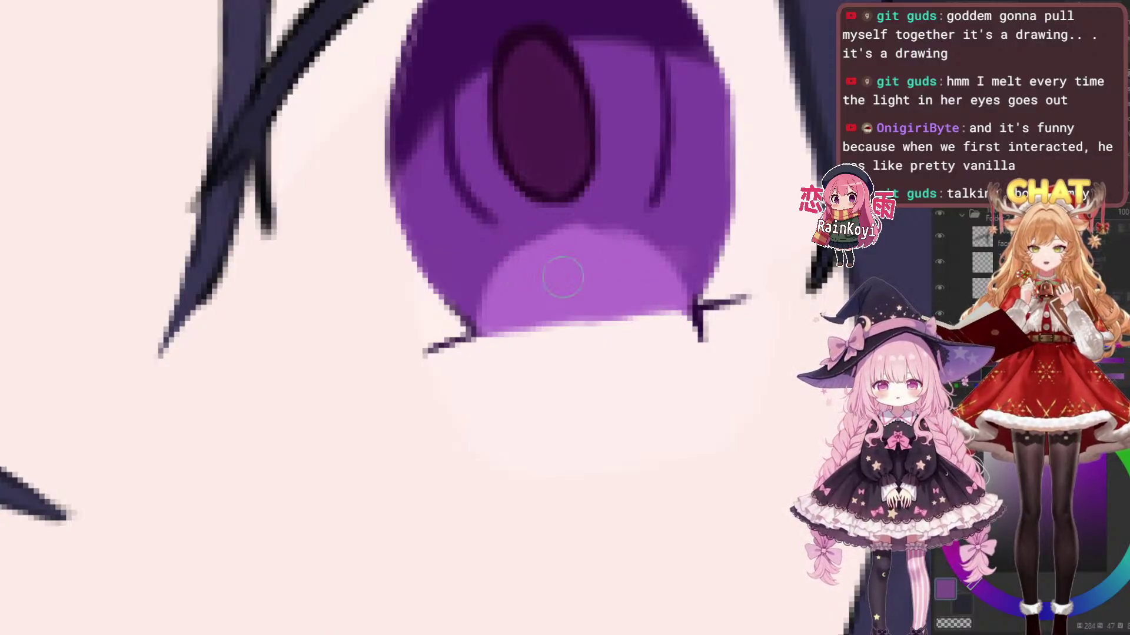
pyautogui.moveTo(691, 288); pyautogui.dragTo(593, 301)
pyautogui.press('e')
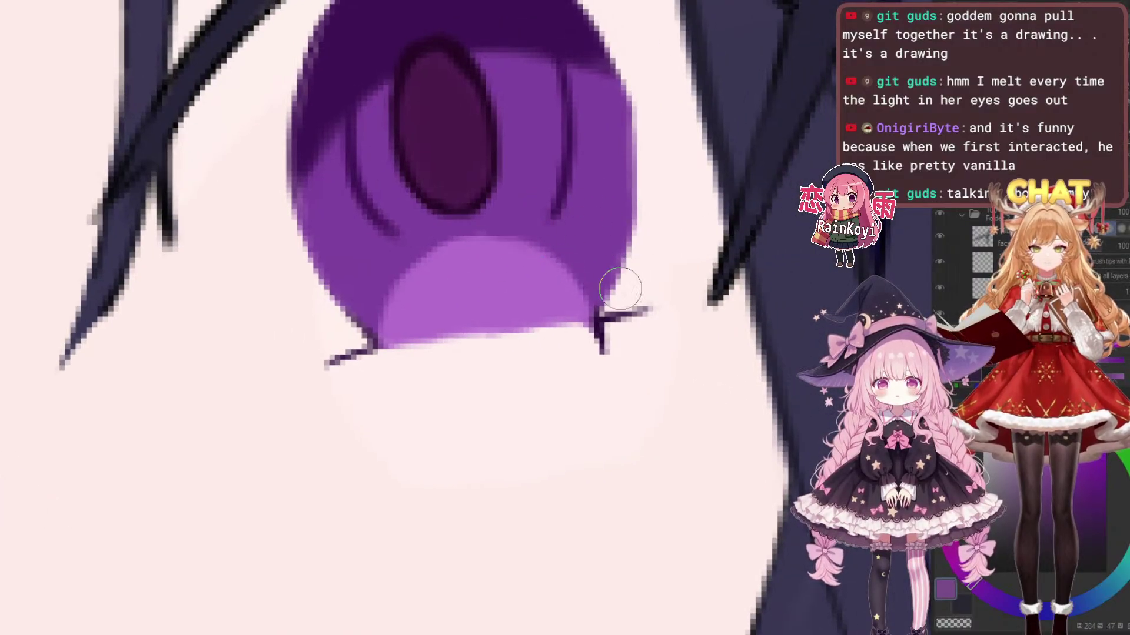
# Examine the left eye's trimmed highlight up close and alongside the right eye
pyautogui.scroll(-5, 623, 285)
pyautogui.scroll(5, 625, 285)
pyautogui.scroll(4, 632, 288)
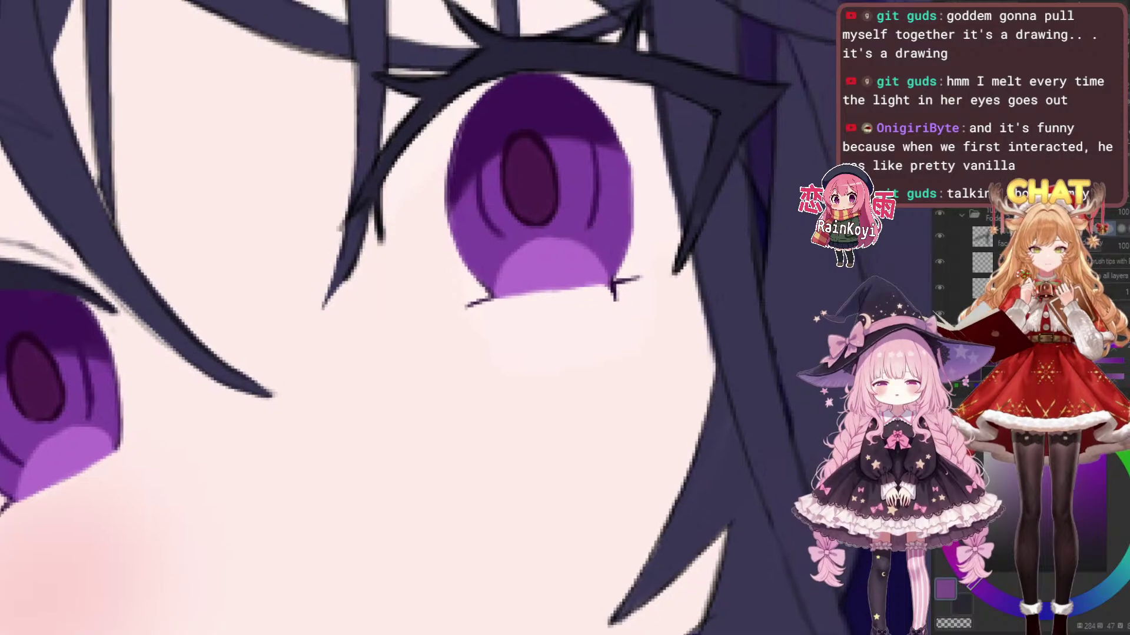
pyautogui.scroll(2, 635, 253)
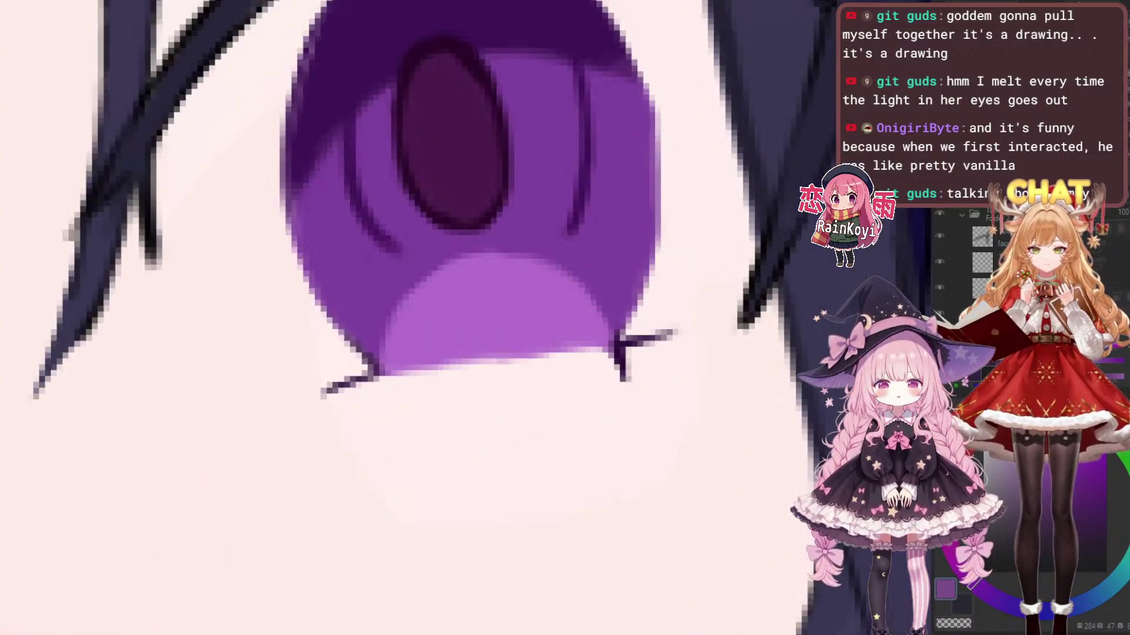
pyautogui.moveTo(480, 261); pyautogui.dragTo(539, 288)
pyautogui.scroll(2, 547, 309)
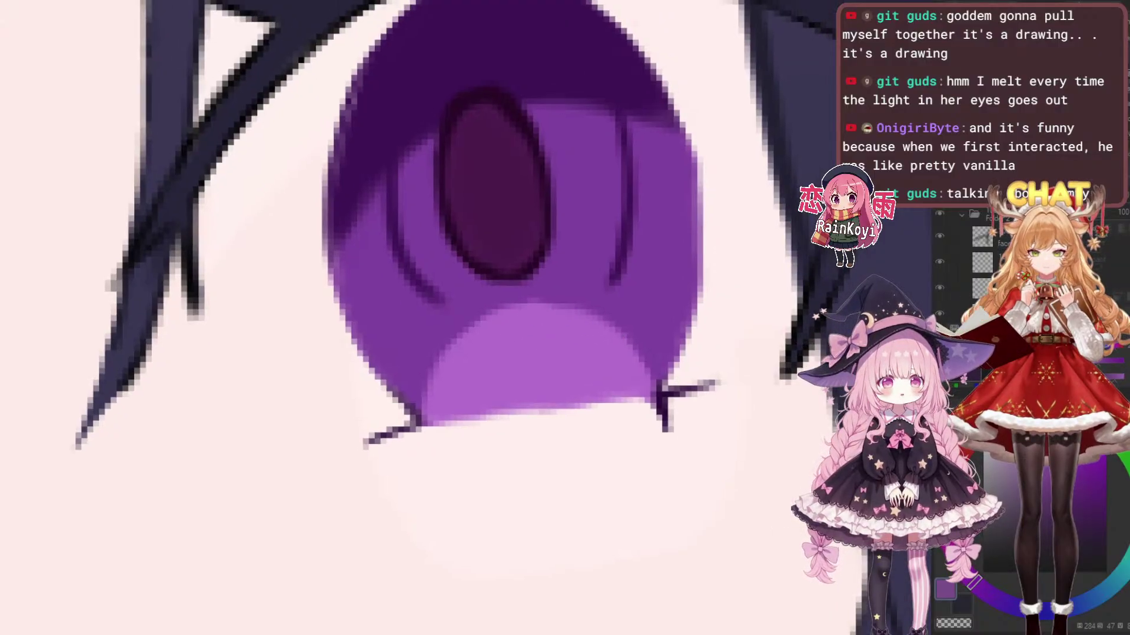
pyautogui.scroll(-4, 612, 336)
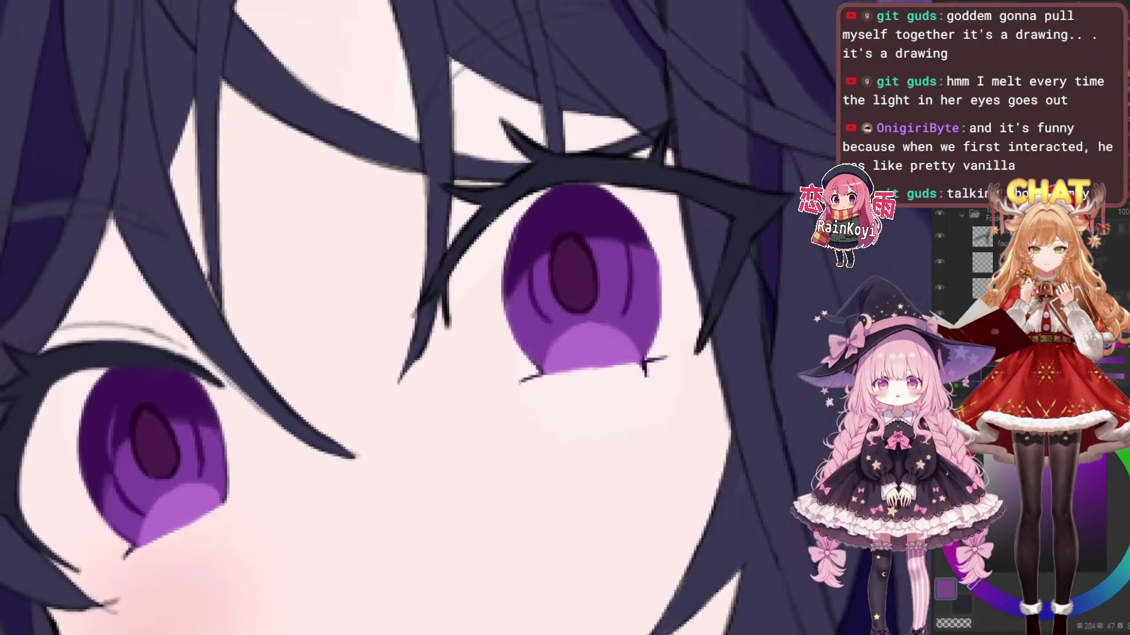
# Paint thin, faint lighter-purple streaks on the lower nose side of the left eye's iris with a smaller brush
pyautogui.scroll(3, 577, 306)
pyautogui.scroll(1, 577, 297)
pyautogui.moveTo(440, 329)
pyautogui.mouseDown()
pyautogui.moveTo(466, 314)
pyautogui.moveTo(462, 337)
pyautogui.moveTo(451, 336)
pyautogui.moveTo(488, 330)
pyautogui.moveTo(425, 335)
pyautogui.moveTo(480, 322)
pyautogui.mouseUp()
pyautogui.hotkey('ctrl', 'z')
pyautogui.hotkey('ctrl', 'z')
pyautogui.press('[')
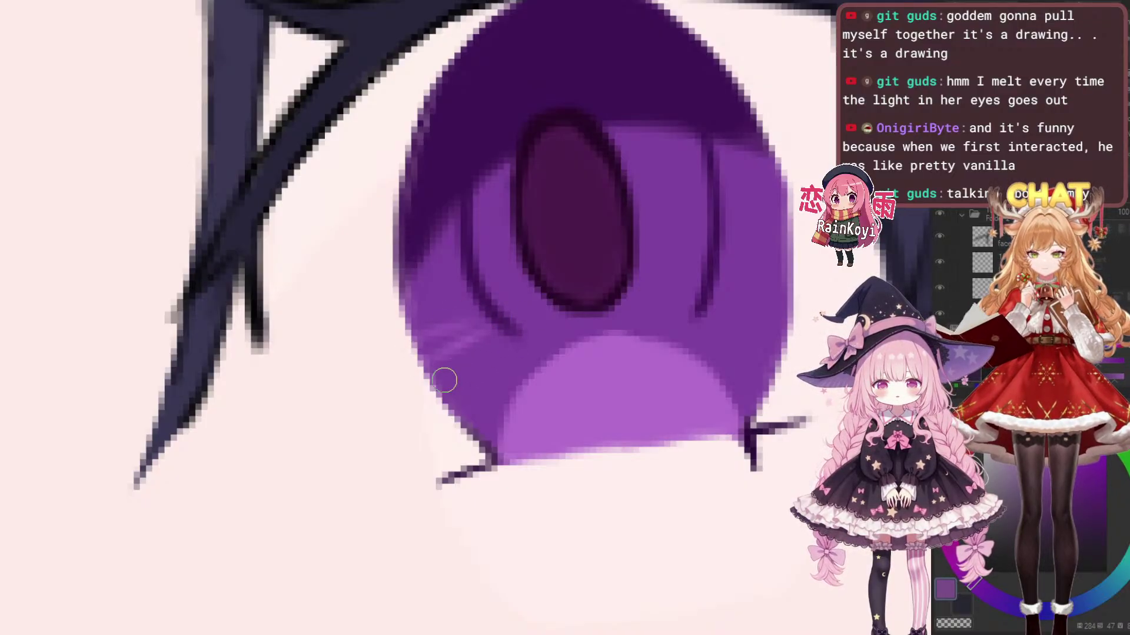
# Add matching faint light streaks to the lower outer side of the right eye's iris, and further ones to the left eye
pyautogui.scroll(-5, 428, 361)
pyautogui.scroll(8, 497, 351)
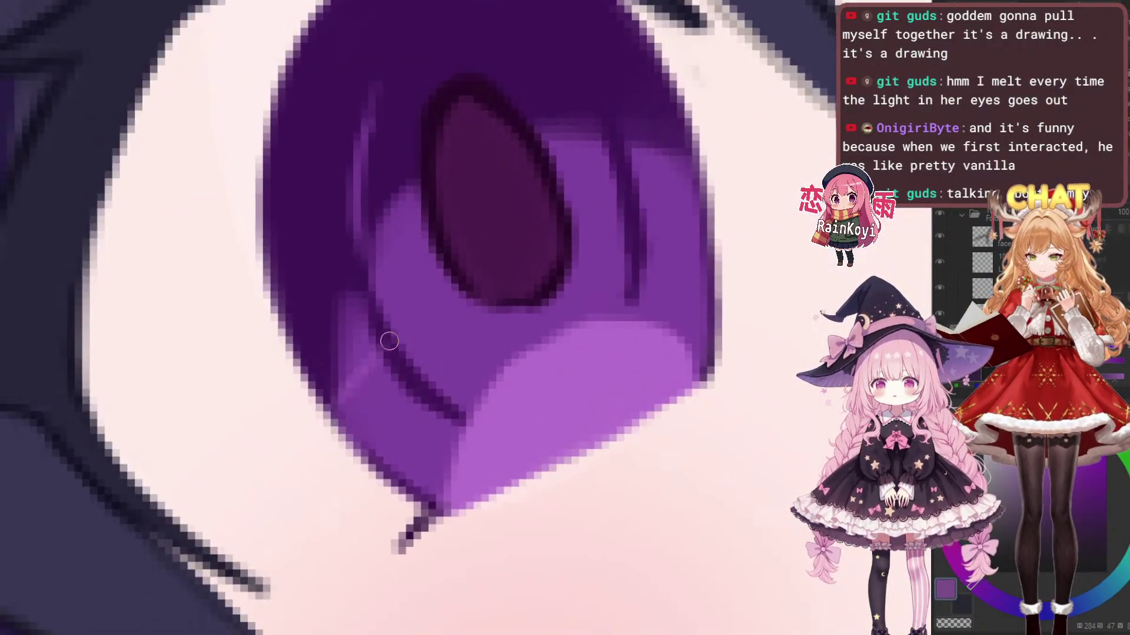
pyautogui.moveTo(317, 410)
pyautogui.mouseDown()
pyautogui.moveTo(378, 379)
pyautogui.moveTo(383, 428)
pyautogui.moveTo(436, 369)
pyautogui.moveTo(457, 377)
pyautogui.moveTo(165, 553)
pyautogui.mouseUp()
pyautogui.scroll(-5, 483, 359)
pyautogui.scroll(4, 670, 284)
pyautogui.scroll(3, 479, 315)
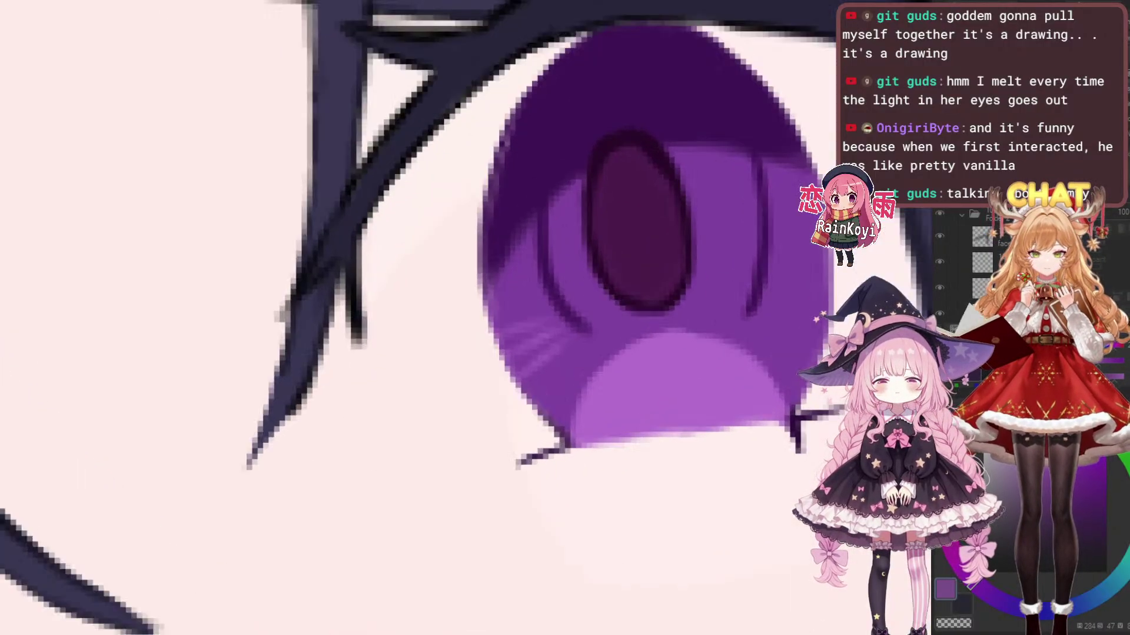
# Examine the streaked irises and reshaped highlights against the face, upper body and whole figure
pyautogui.scroll(-5, 481, 321)
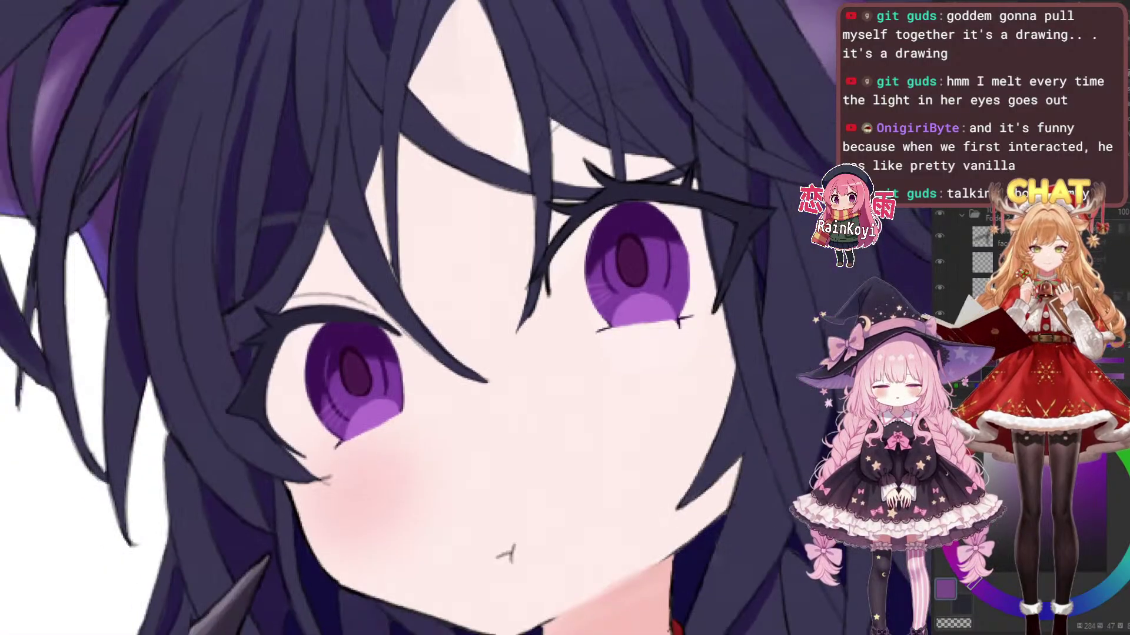
pyautogui.scroll(1, 481, 321)
pyautogui.scroll(-1, 481, 322)
pyautogui.moveTo(481, 322); pyautogui.dragTo(466, 299)
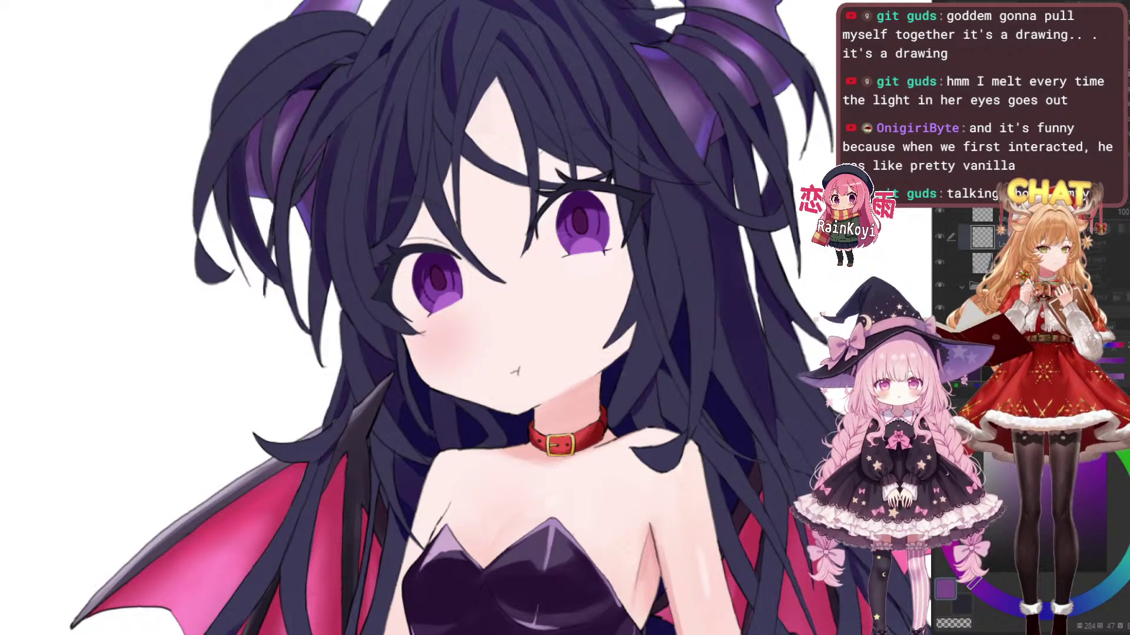
pyautogui.moveTo(698, 212); pyautogui.dragTo(656, 177)
pyautogui.scroll(-4, 641, 141)
pyautogui.scroll(5, 656, 176)
pyautogui.moveTo(427, 390); pyautogui.dragTo(559, 374)
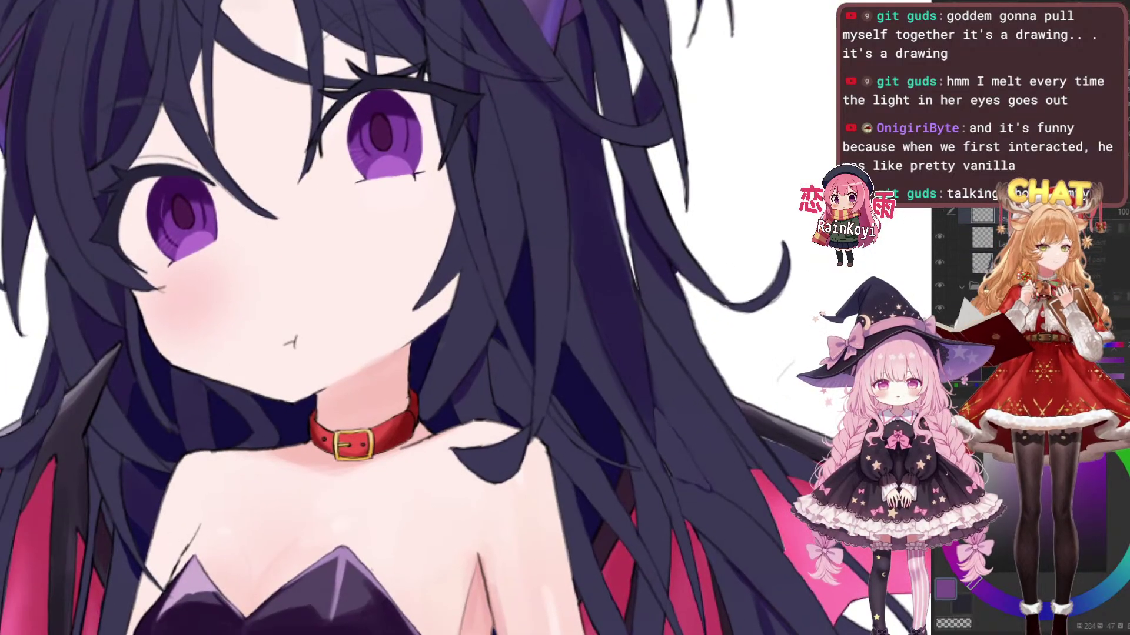
pyautogui.scroll(-4, 802, 276)
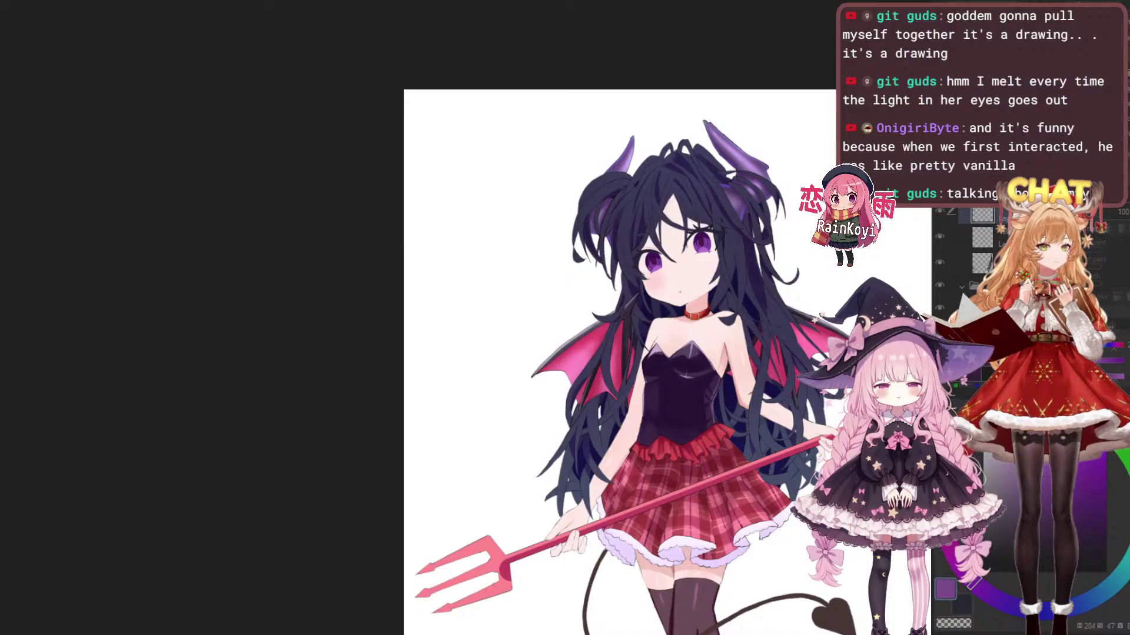
pyautogui.scroll(5, 571, 292)
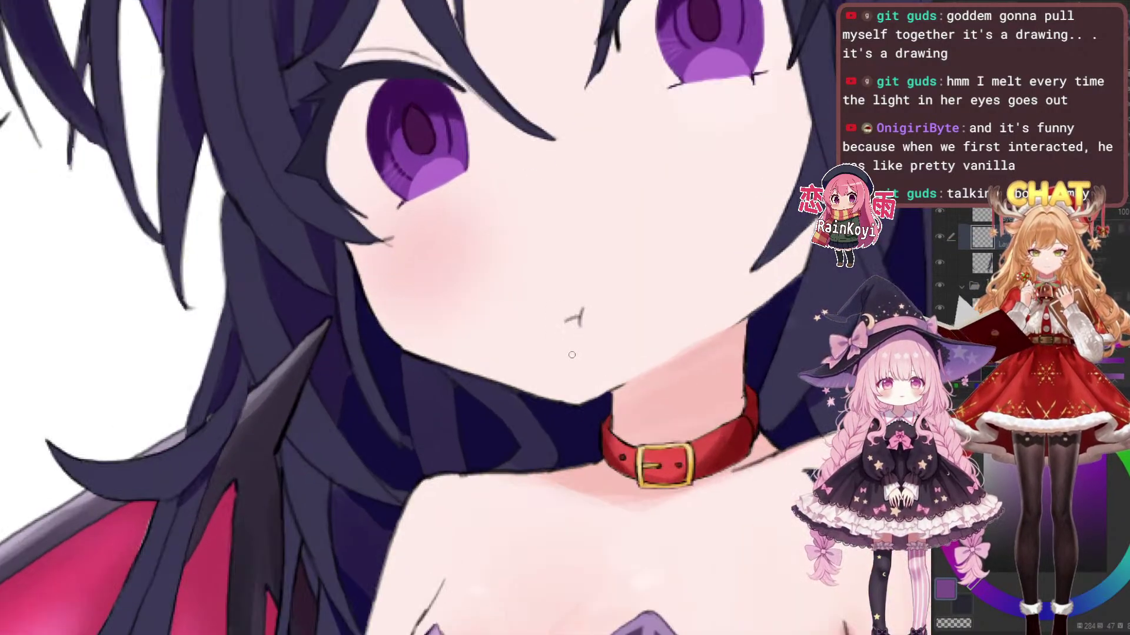
pyautogui.press(']')
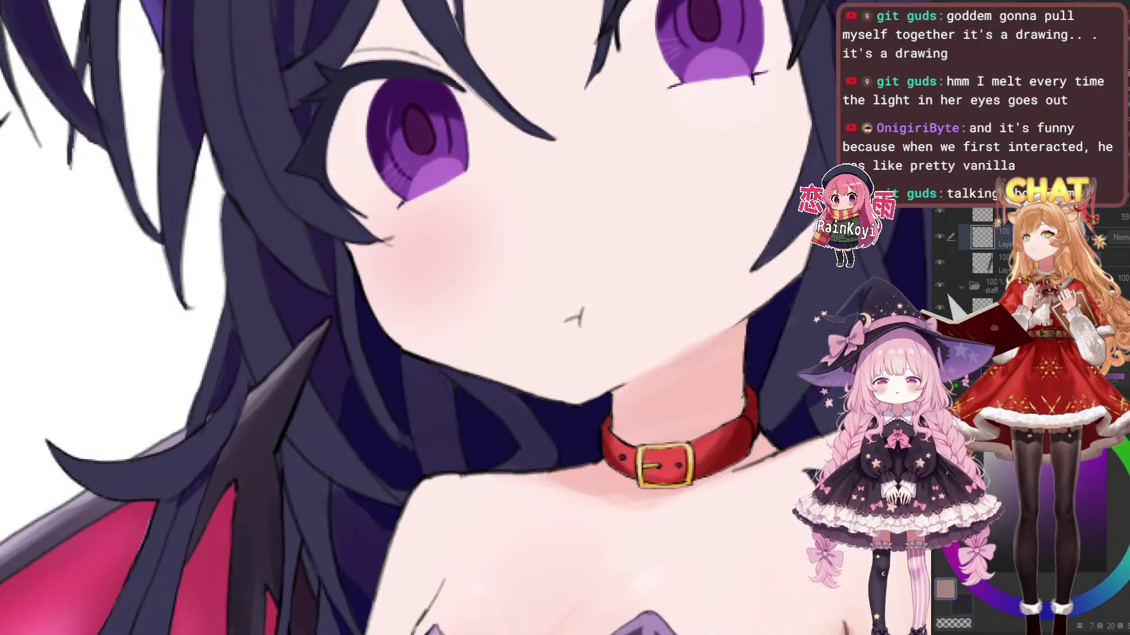
# Deepen the soft pink blush below the left eye with an enlarged brush, redoing the first pass more lightly
pyautogui.scroll(-4, 449, 331)
pyautogui.scroll(4, 449, 332)
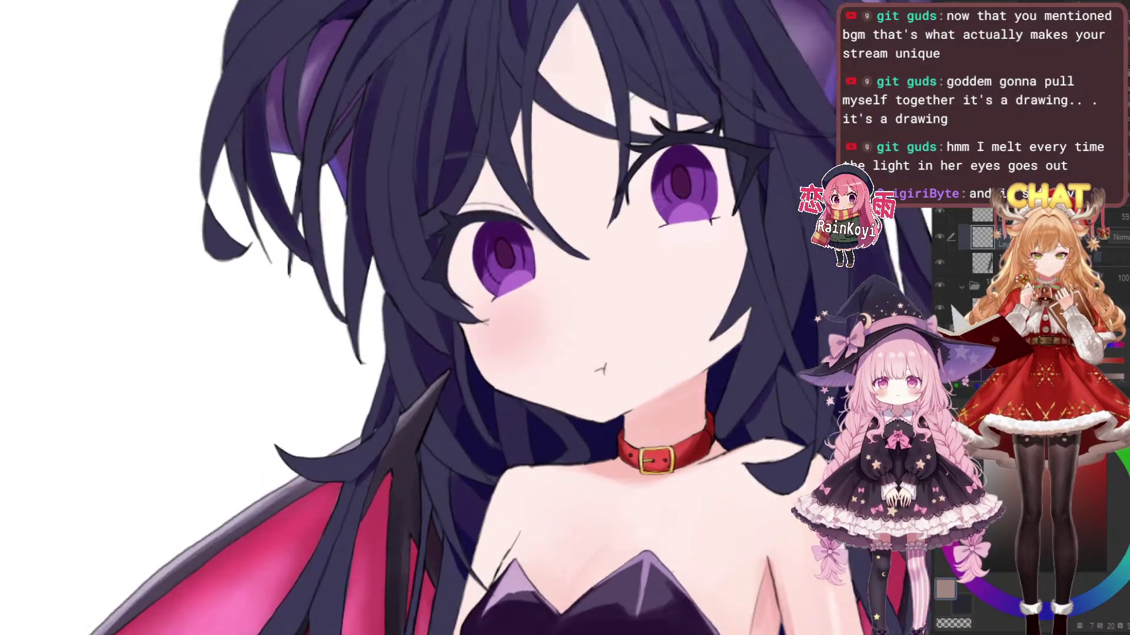
pyautogui.press(']')
pyautogui.press(']')
pyautogui.scroll(1, 450, 331)
pyautogui.press(']')
pyautogui.press(']')
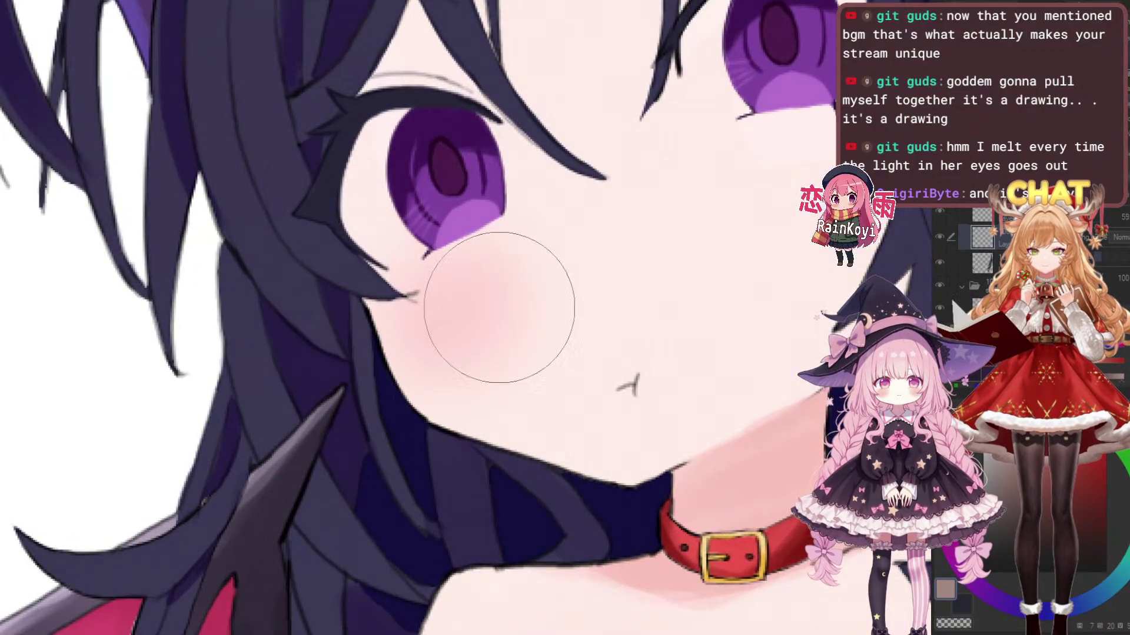
pyautogui.scroll(1, 488, 321)
pyautogui.moveTo(479, 333)
pyautogui.mouseDown()
pyautogui.moveTo(423, 328)
pyautogui.moveTo(439, 320)
pyautogui.moveTo(387, 376)
pyautogui.moveTo(472, 308)
pyautogui.mouseUp()
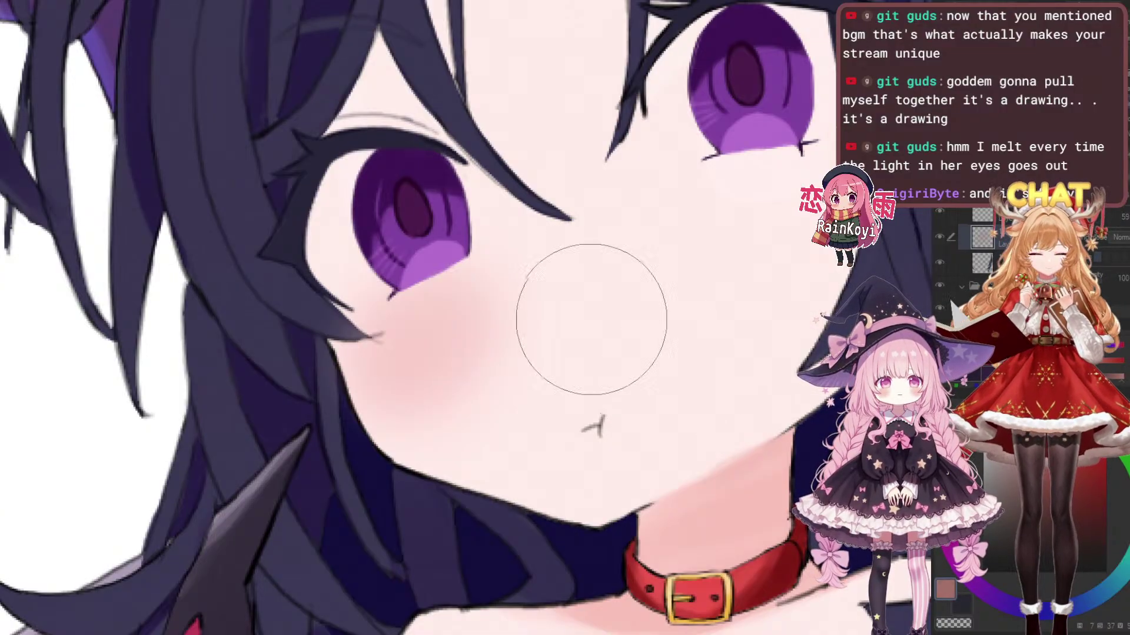
pyautogui.moveTo(396, 398); pyautogui.dragTo(471, 318)
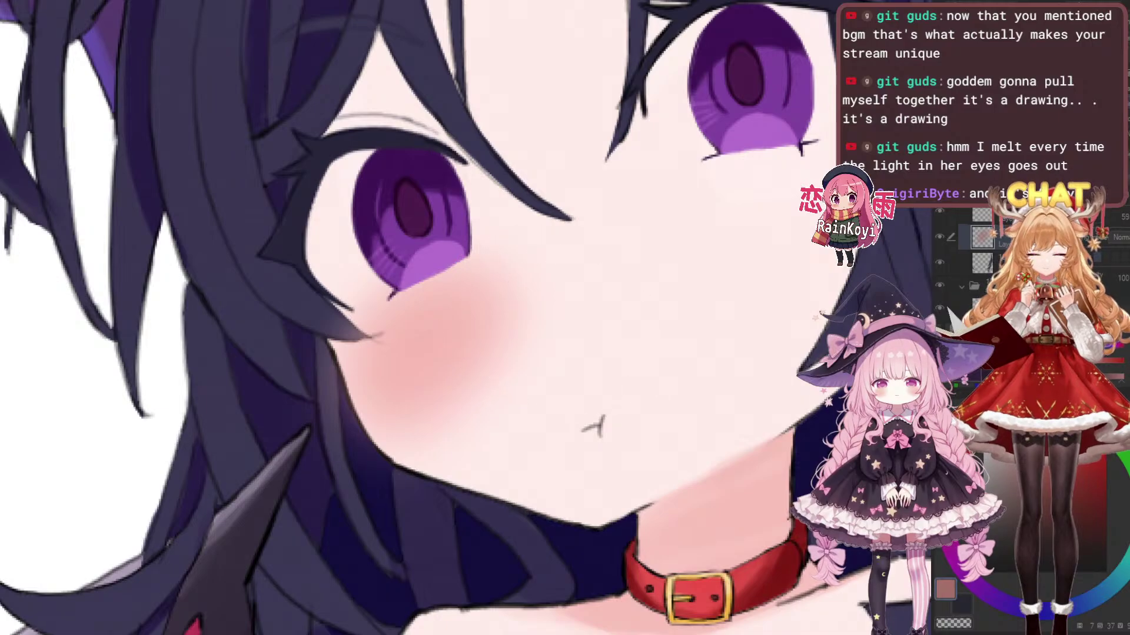
pyautogui.hotkey('ctrl', 'z')
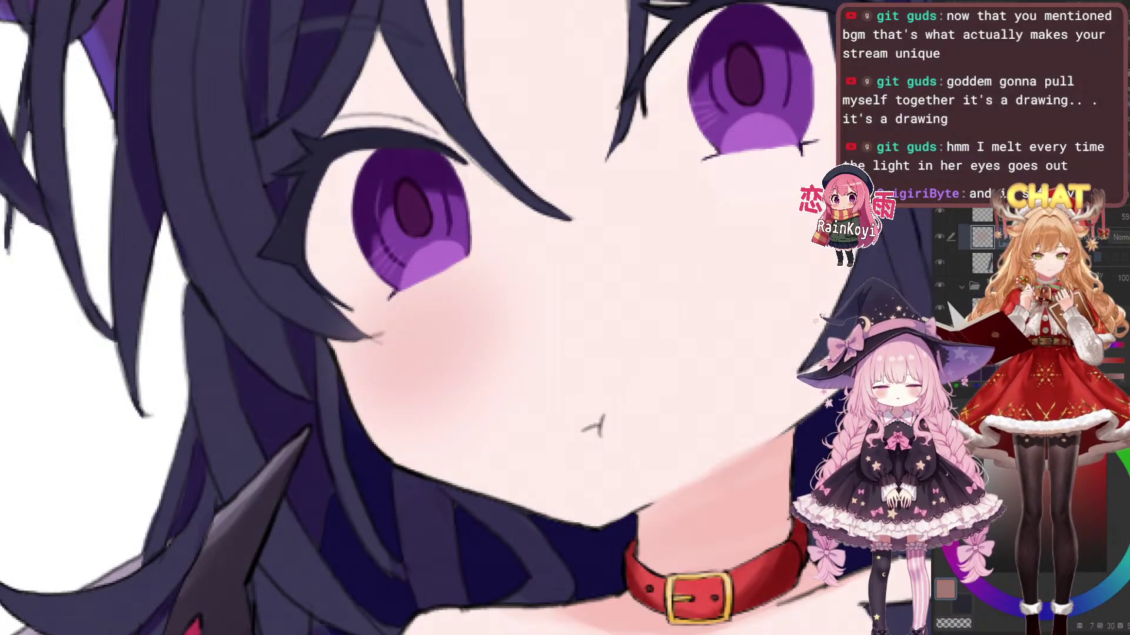
pyautogui.press(']')
pyautogui.moveTo(374, 414); pyautogui.dragTo(510, 301)
# Paint a matching soft pink blush on the right cheek below the eye
pyautogui.moveTo(663, 323); pyautogui.dragTo(503, 410)
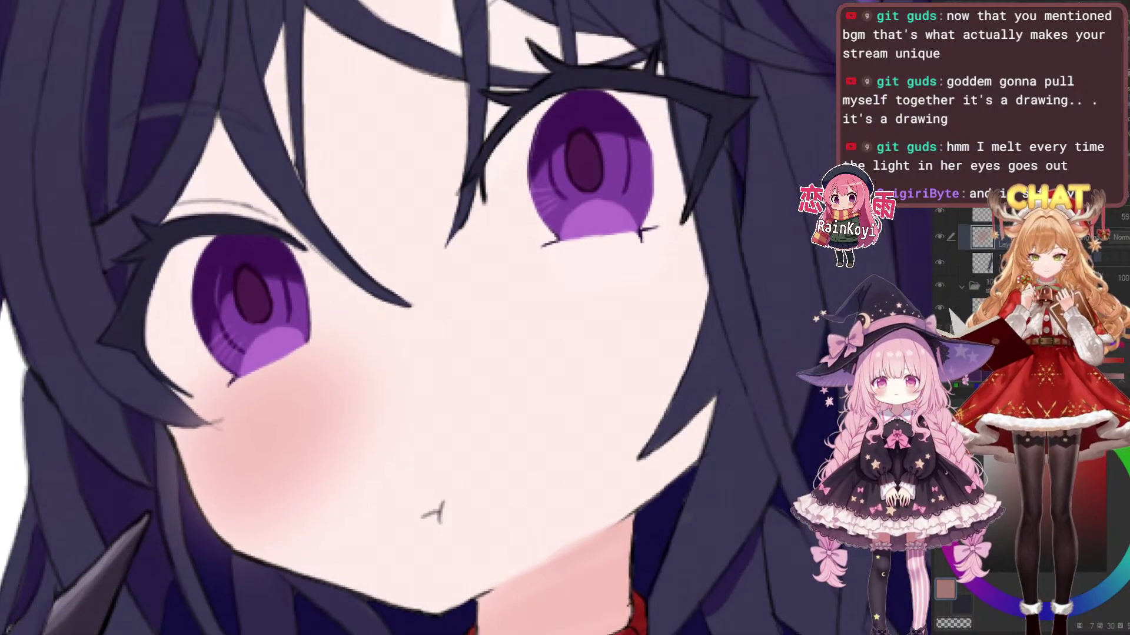
pyautogui.moveTo(517, 325); pyautogui.dragTo(643, 285)
pyautogui.scroll(-5, 738, 304)
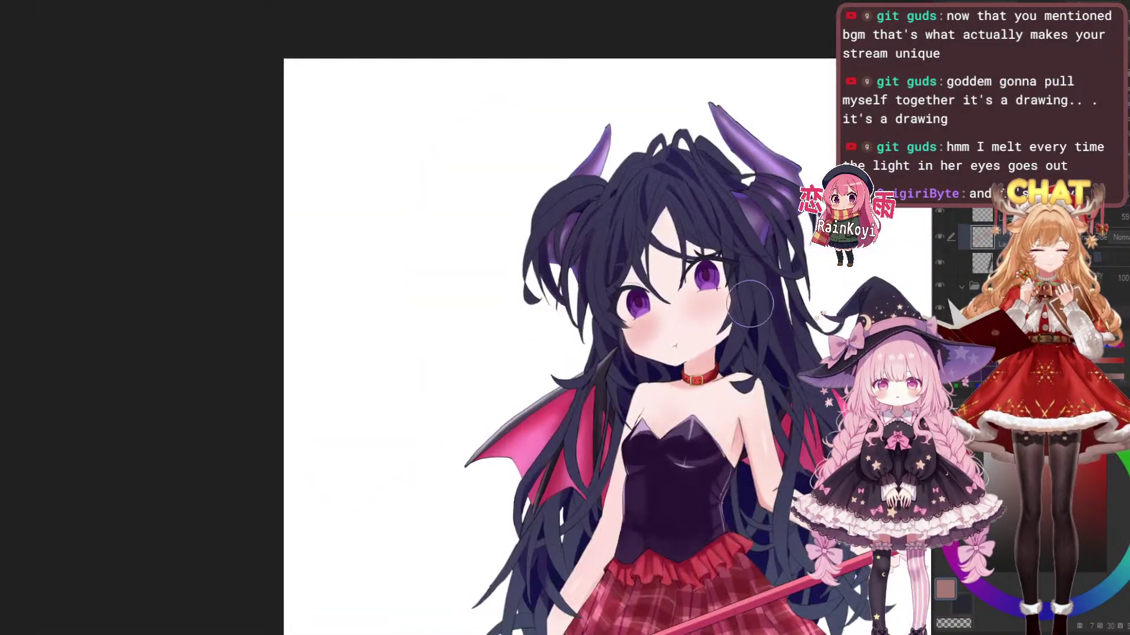
pyautogui.scroll(5, 751, 303)
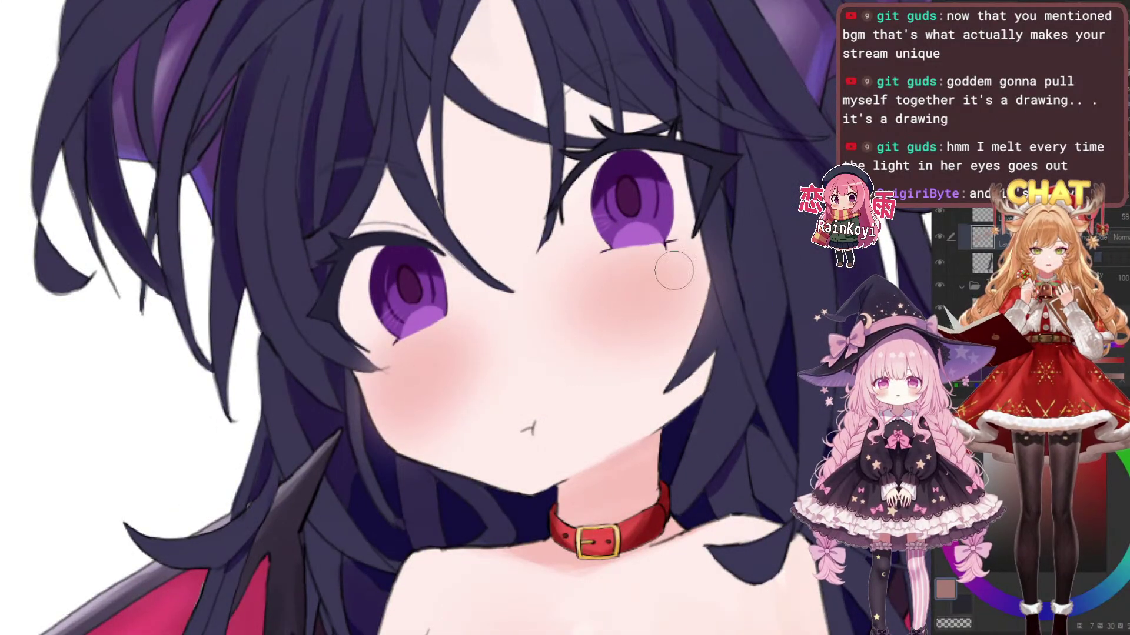
pyautogui.scroll(-5, 674, 272)
pyautogui.scroll(6, 665, 294)
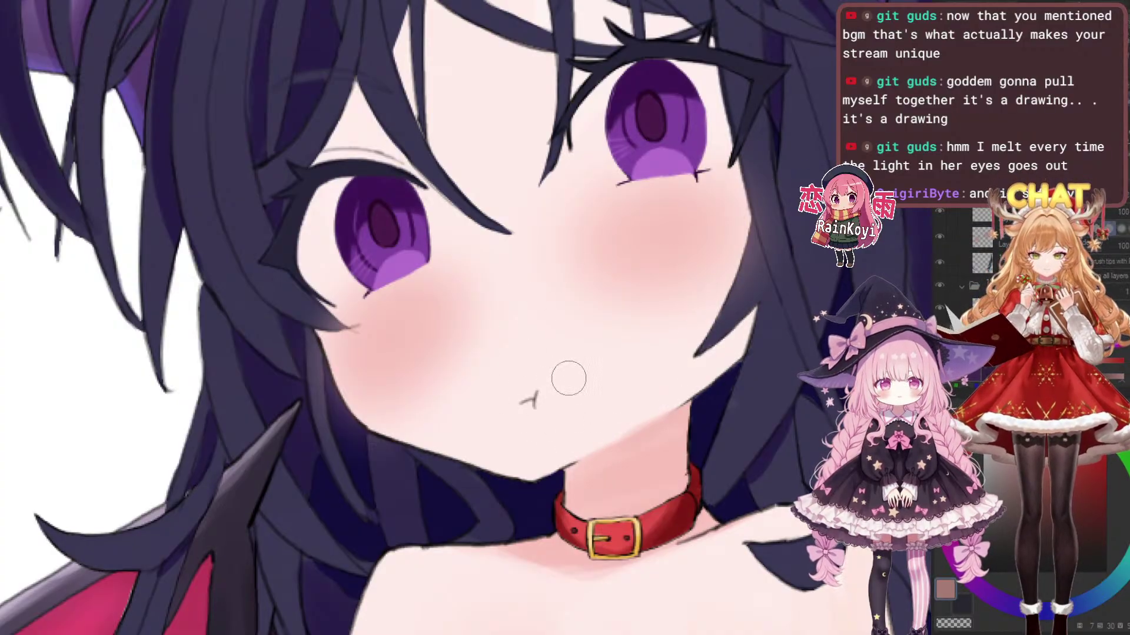
pyautogui.scroll(-5, 609, 366)
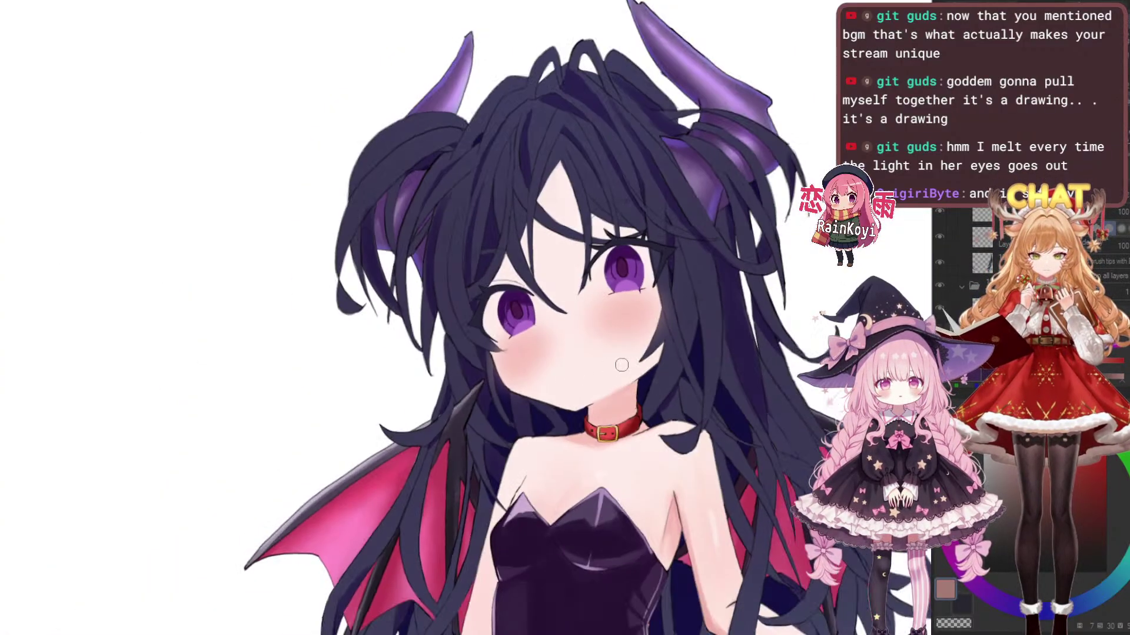
pyautogui.scroll(5, 609, 366)
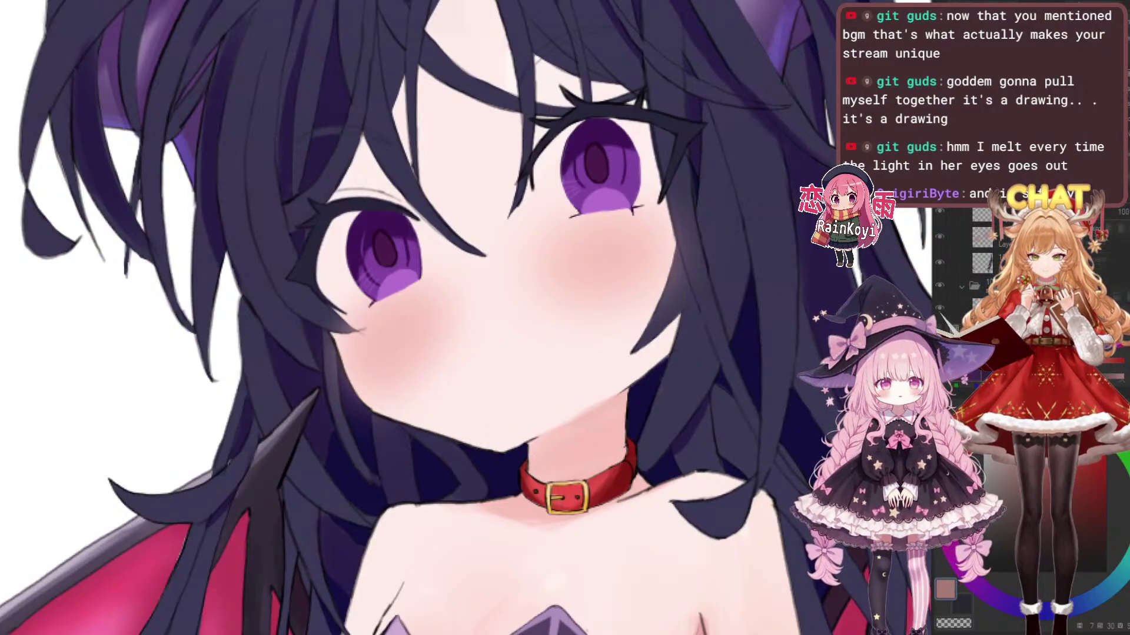
# Redraw the small mouth as a thin curved line and erase it back to the short arc at its left corner
pyautogui.scroll(2, 523, 364)
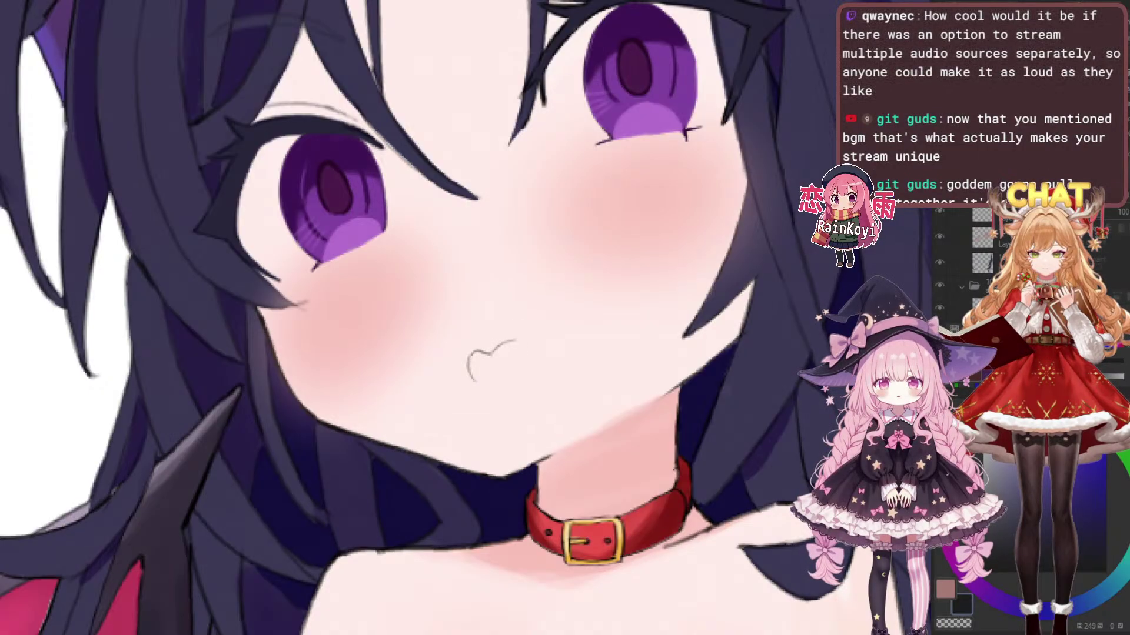
pyautogui.moveTo(528, 308); pyautogui.dragTo(498, 306)
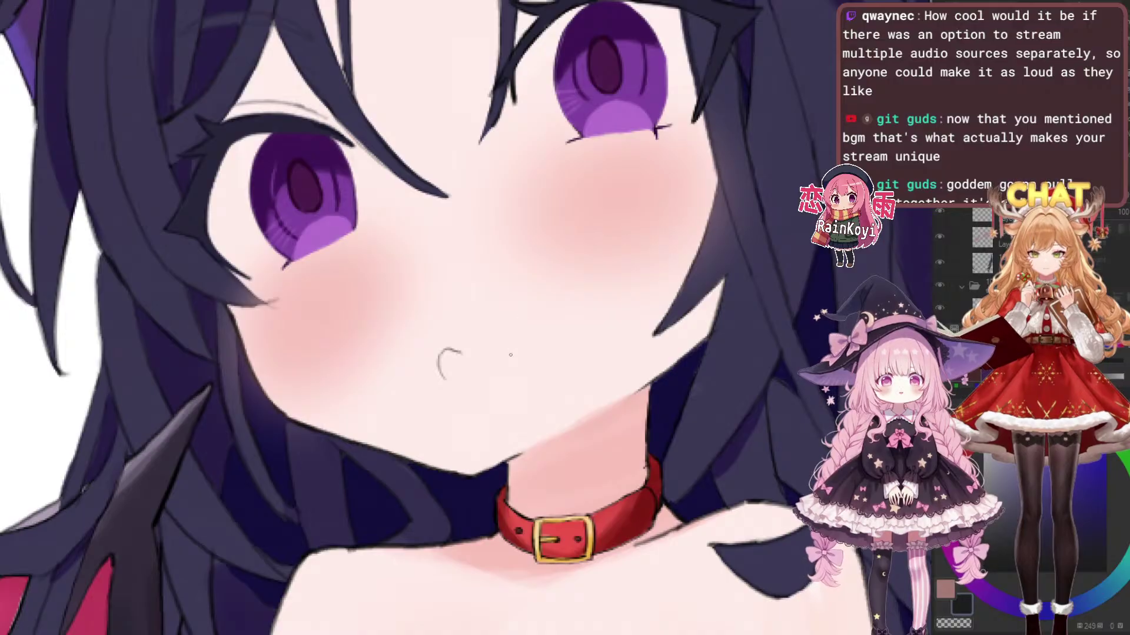
pyautogui.moveTo(509, 363); pyautogui.dragTo(505, 374)
pyautogui.scroll(1, 494, 360)
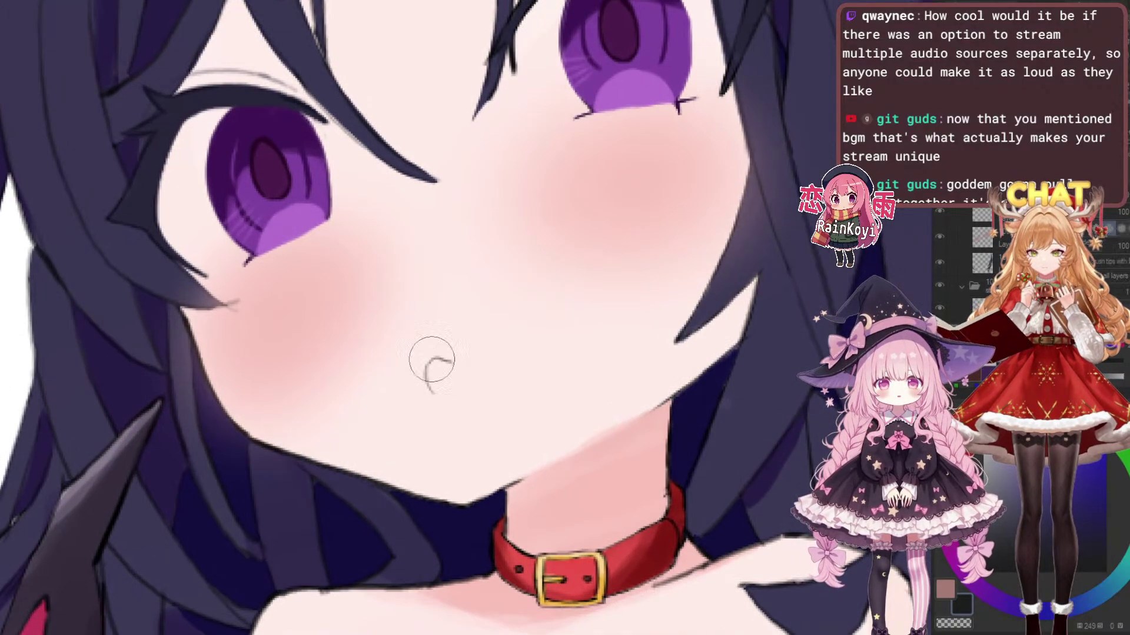
pyautogui.press('[')
pyautogui.press('[')
pyautogui.press('[')
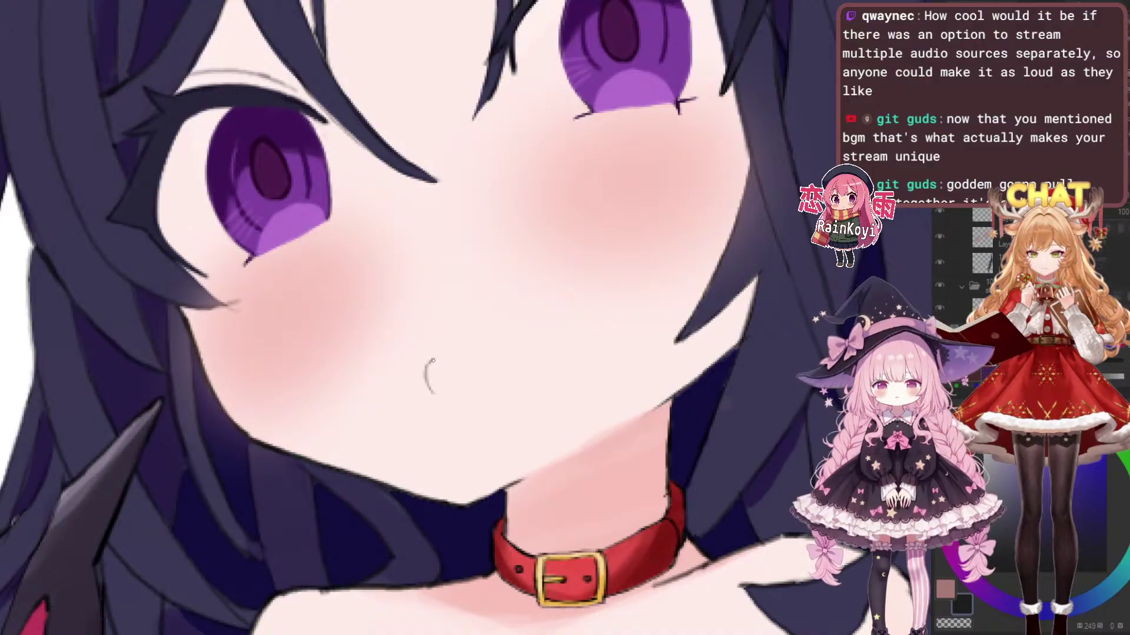
# Extend the upper lip as a thin wavy line from the left arc towards the right cheek
pyautogui.moveTo(527, 304); pyautogui.dragTo(505, 304)
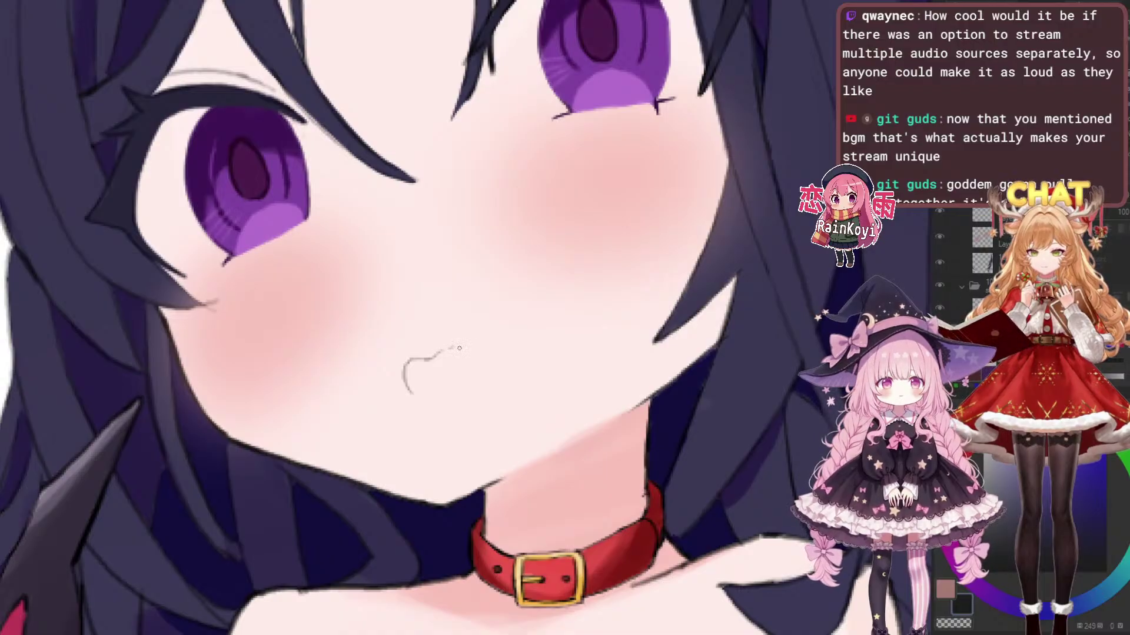
pyautogui.moveTo(459, 348); pyautogui.dragTo(453, 357)
pyautogui.scroll(1, 498, 389)
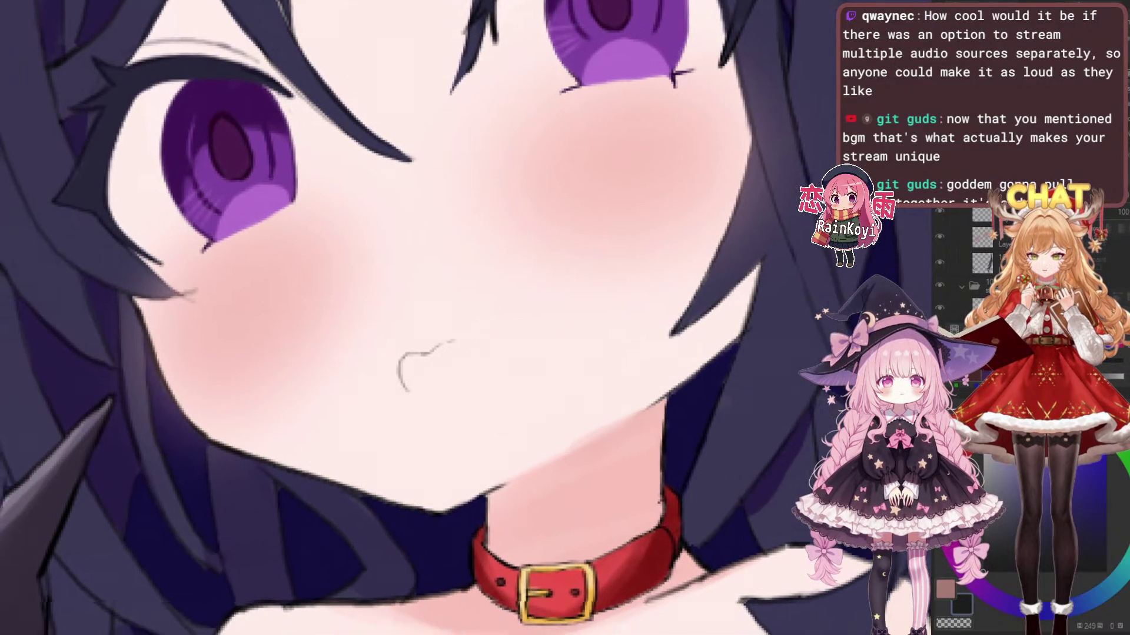
pyautogui.scroll(1, 459, 400)
pyautogui.moveTo(482, 327); pyautogui.dragTo(490, 341)
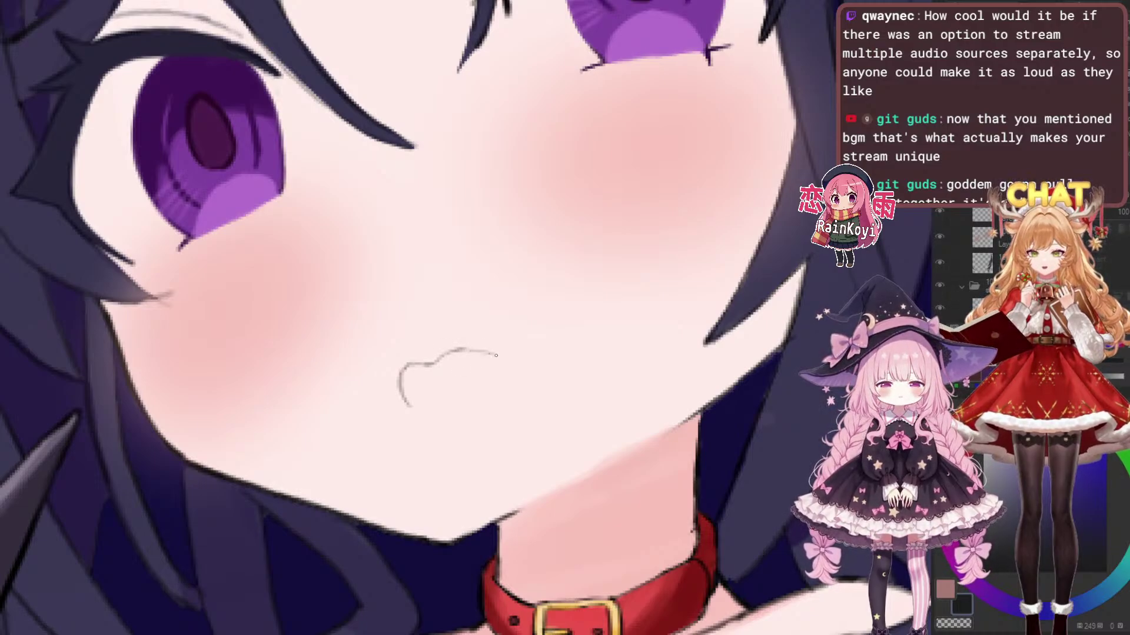
pyautogui.moveTo(466, 352); pyautogui.dragTo(493, 355)
# Curve the upper lip down at its right end and sketch the lower lip line to form an open mouth
pyautogui.moveTo(515, 395); pyautogui.dragTo(539, 386)
pyautogui.scroll(-1, 518, 388)
pyautogui.scroll(2, 517, 389)
pyautogui.moveTo(516, 343); pyautogui.dragTo(535, 352)
pyautogui.press('p')
pyautogui.hotkey('ctrl', 'z')
pyautogui.moveTo(462, 378)
pyautogui.mouseDown()
pyautogui.moveTo(484, 364)
pyautogui.moveTo(484, 377)
pyautogui.moveTo(553, 365)
pyautogui.mouseUp()
pyautogui.hotkey('ctrl', 'z')
pyautogui.hotkey('ctrl', 'z')
pyautogui.moveTo(487, 380); pyautogui.dragTo(553, 367)
pyautogui.hotkey('ctrl', 'z')
pyautogui.hotkey('ctrl', 'z')
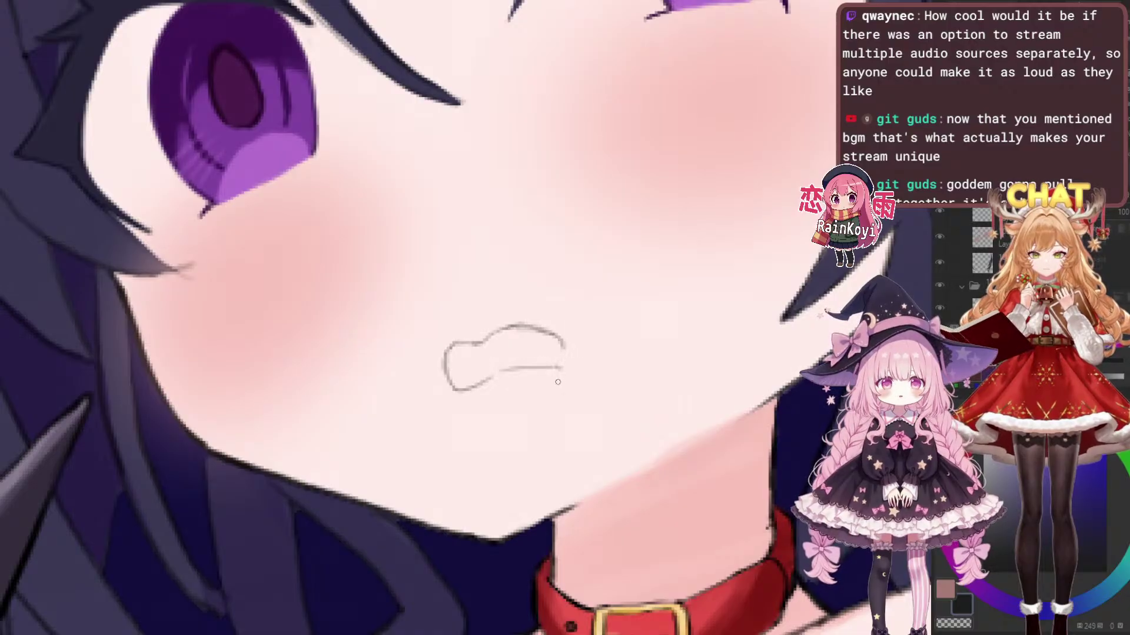
# Examine the open-mouth outline against the face, upper body and whole figure
pyautogui.scroll(-5, 637, 330)
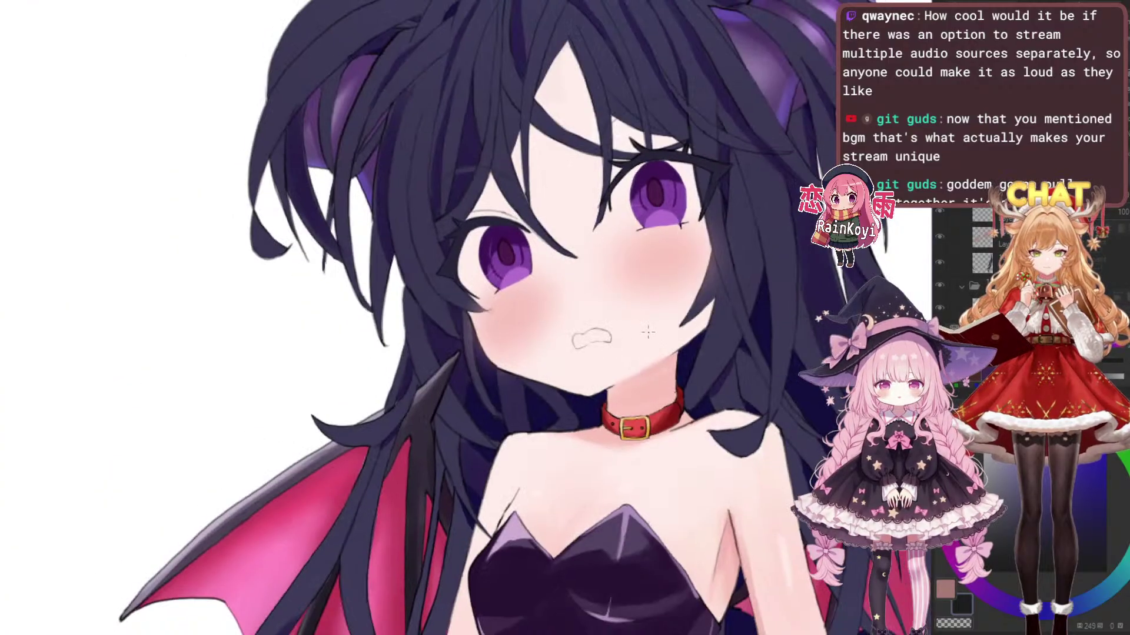
pyautogui.scroll(2, 763, 300)
pyautogui.scroll(-3, 764, 303)
pyautogui.hotkey('ctrl', '0')
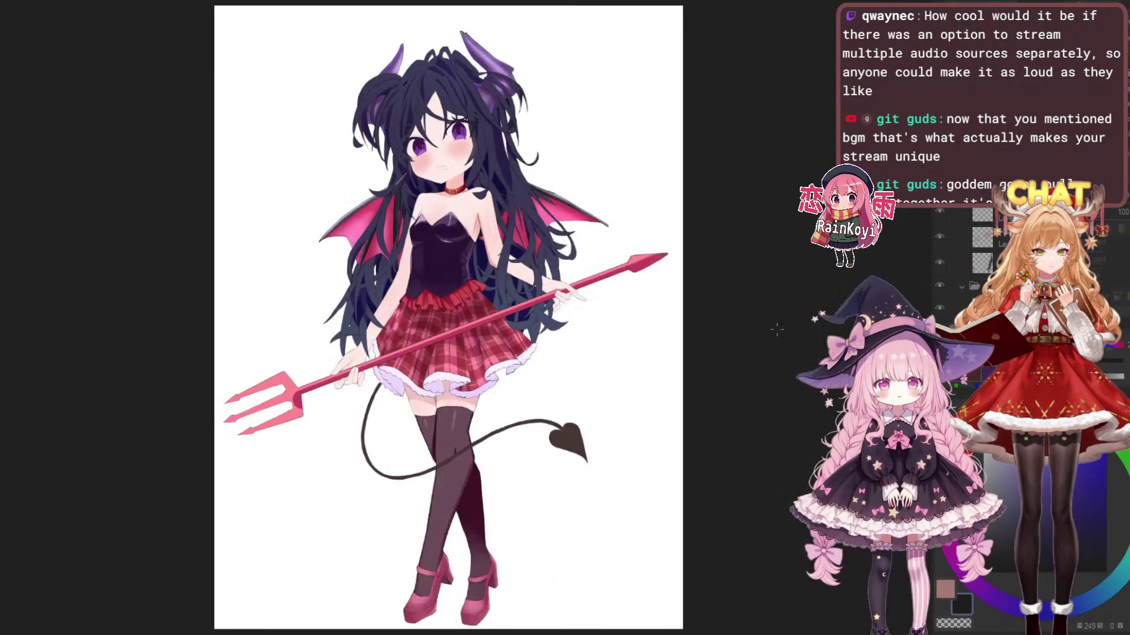
pyautogui.scroll(6, 435, 165)
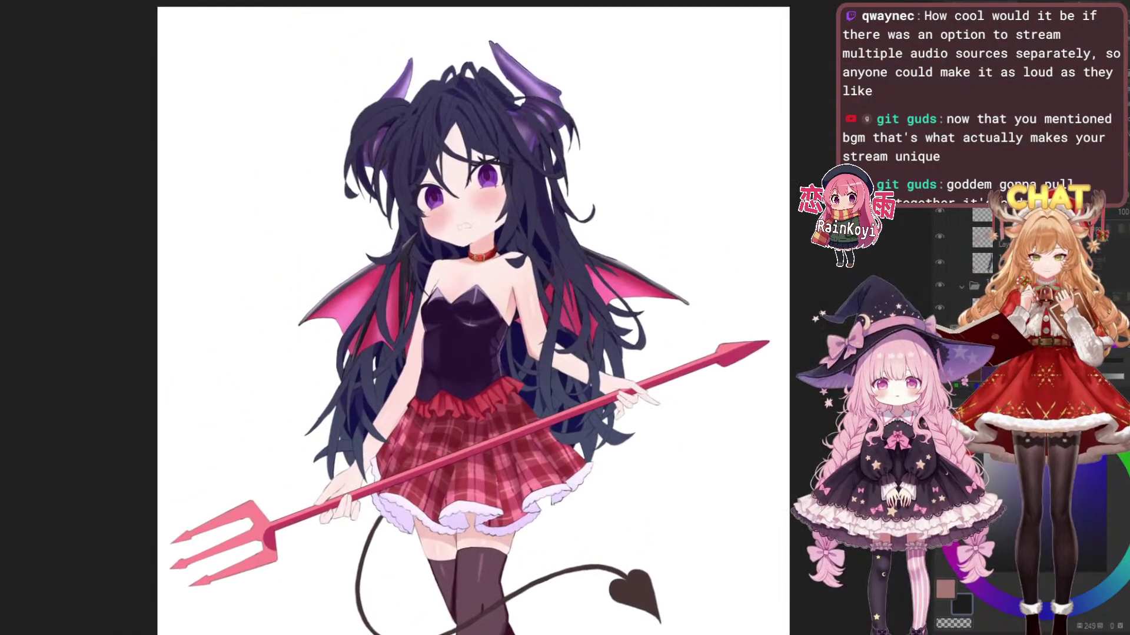
pyautogui.scroll(3, 538, 12)
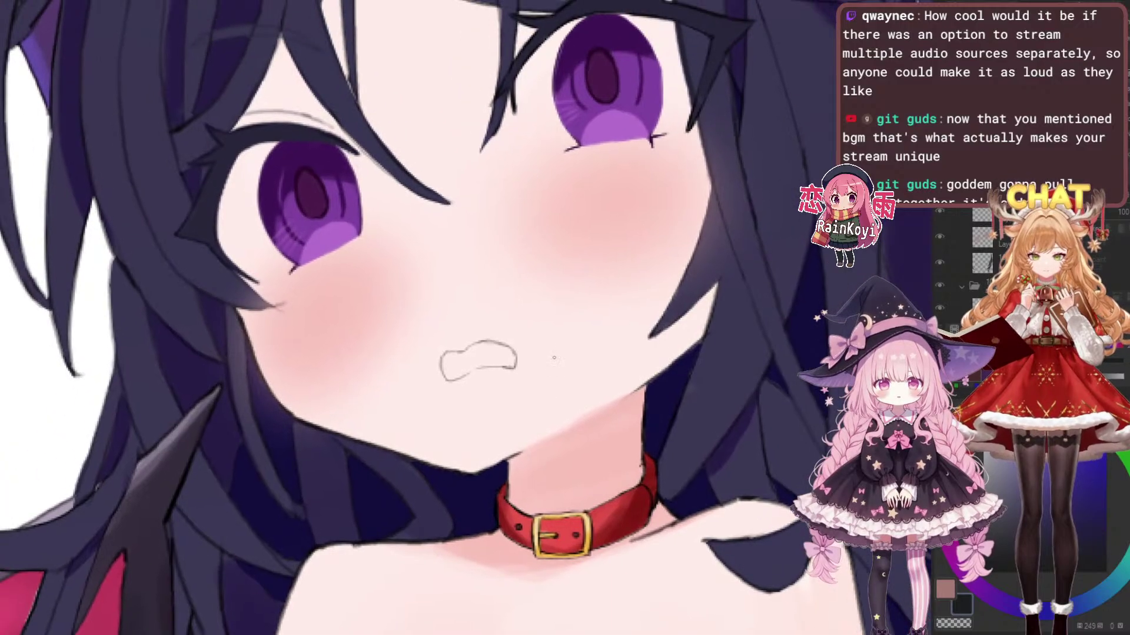
# Undo and redo the last edit repeatedly to compare the face with and without it
pyautogui.hotkey('ctrl', 'y')
pyautogui.hotkey('ctrl', 'z')
pyautogui.hotkey('ctrl', 'y')
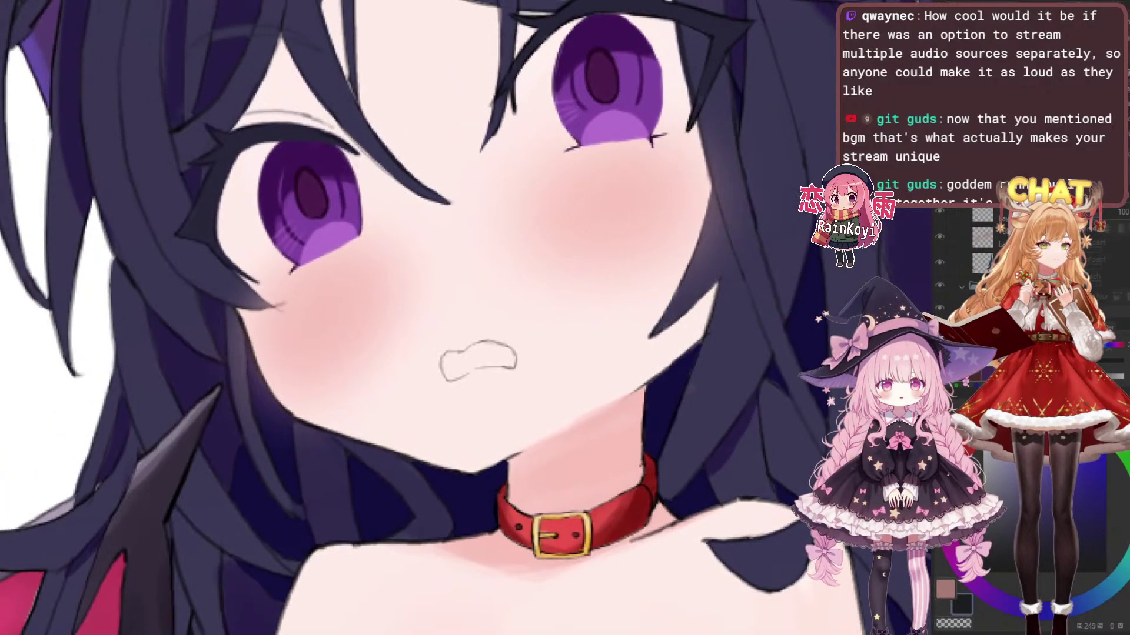
pyautogui.hotkey('ctrl', 'z')
pyautogui.hotkey('ctrl', 'y')
pyautogui.hotkey('ctrl', 'z')
pyautogui.hotkey('ctrl', 'y')
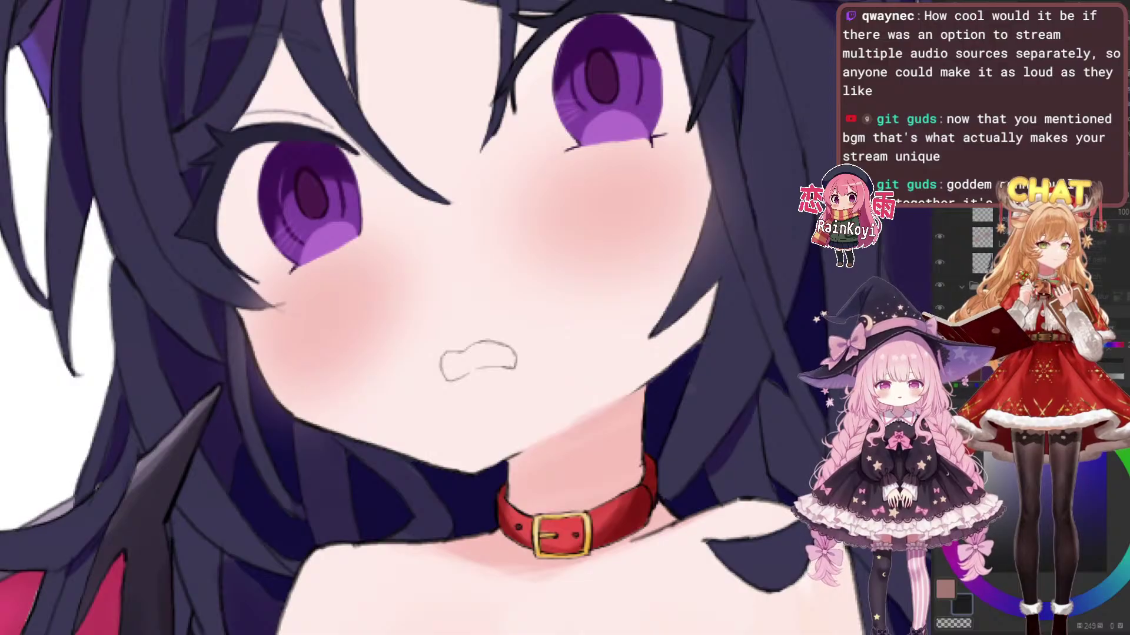
pyautogui.hotkey('ctrl', 'z')
pyautogui.hotkey('ctrl', 'y')
# Darken the mouth's left edge, lower lip and lower right corner, leaving small gaps in the outline
pyautogui.scroll(3, 452, 322)
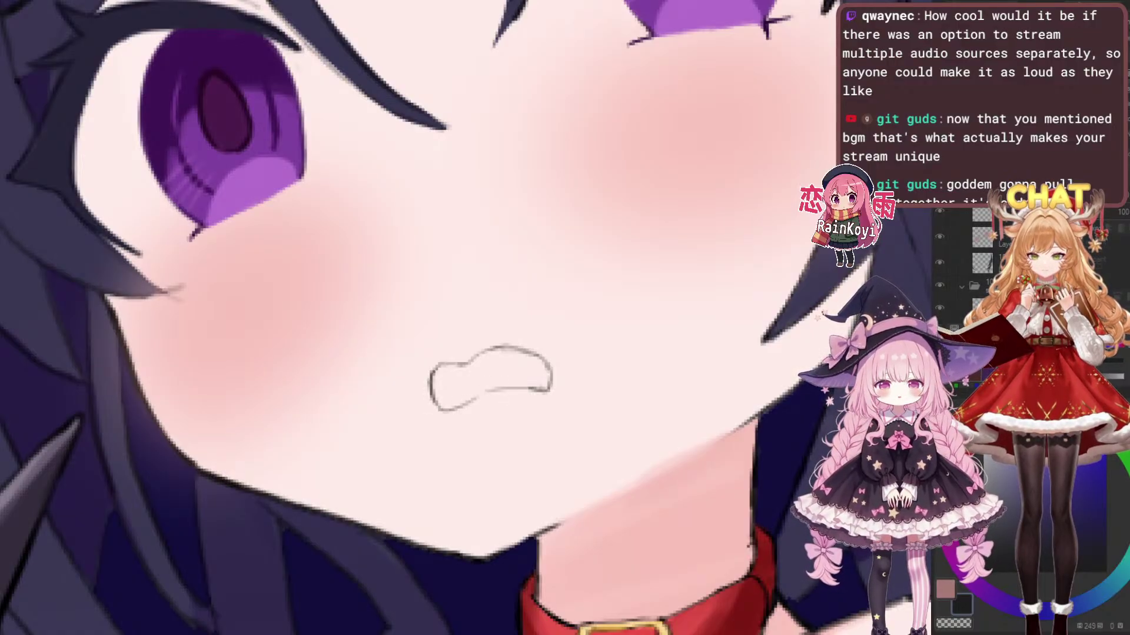
pyautogui.scroll(2, 441, 377)
pyautogui.moveTo(425, 359)
pyautogui.mouseDown()
pyautogui.moveTo(442, 400)
pyautogui.moveTo(512, 357)
pyautogui.mouseUp()
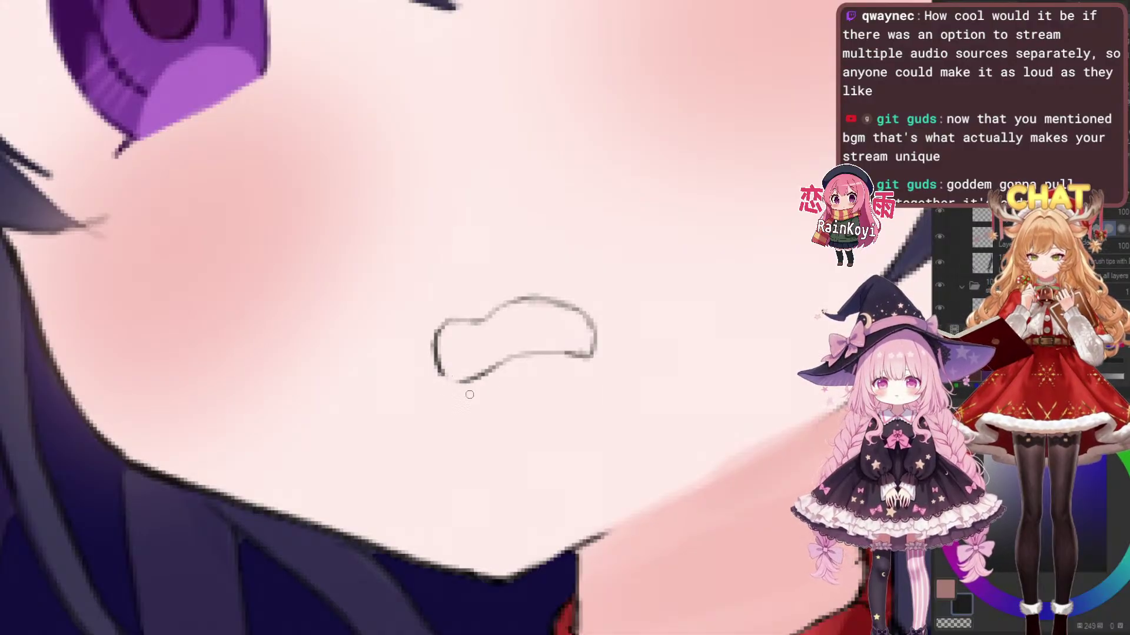
pyautogui.moveTo(469, 379); pyautogui.dragTo(557, 353)
pyautogui.press('e')
pyautogui.press('p')
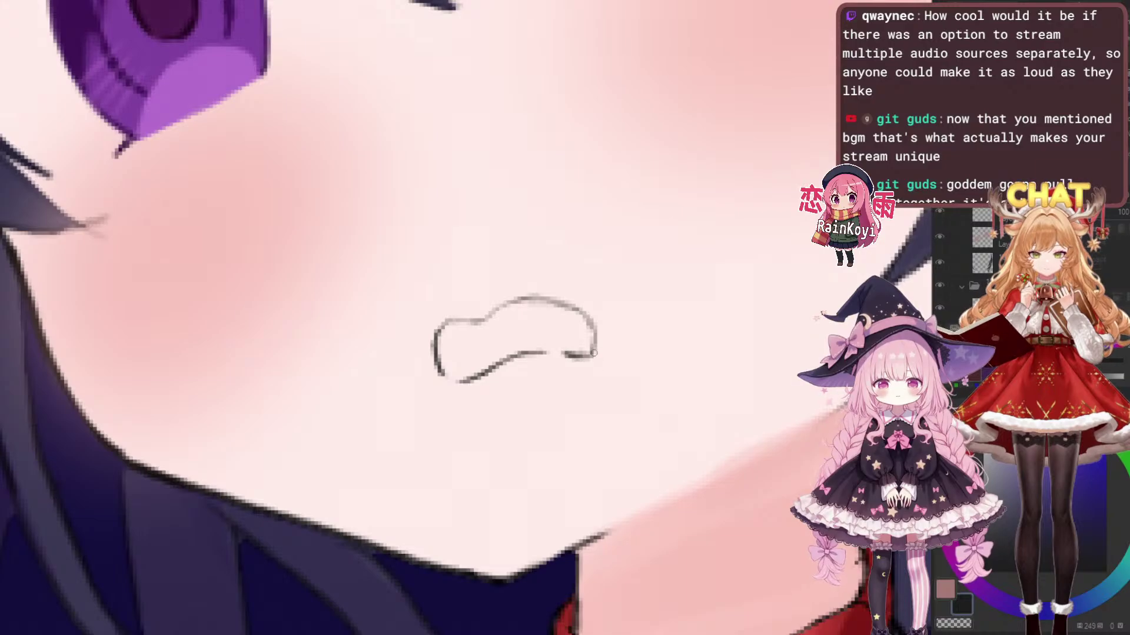
pyautogui.moveTo(566, 355); pyautogui.dragTo(591, 356)
# Darken the mouth's upper lip line and compare the outline with the rest of the face
pyautogui.scroll(-5, 466, 318)
pyautogui.scroll(6, 512, 319)
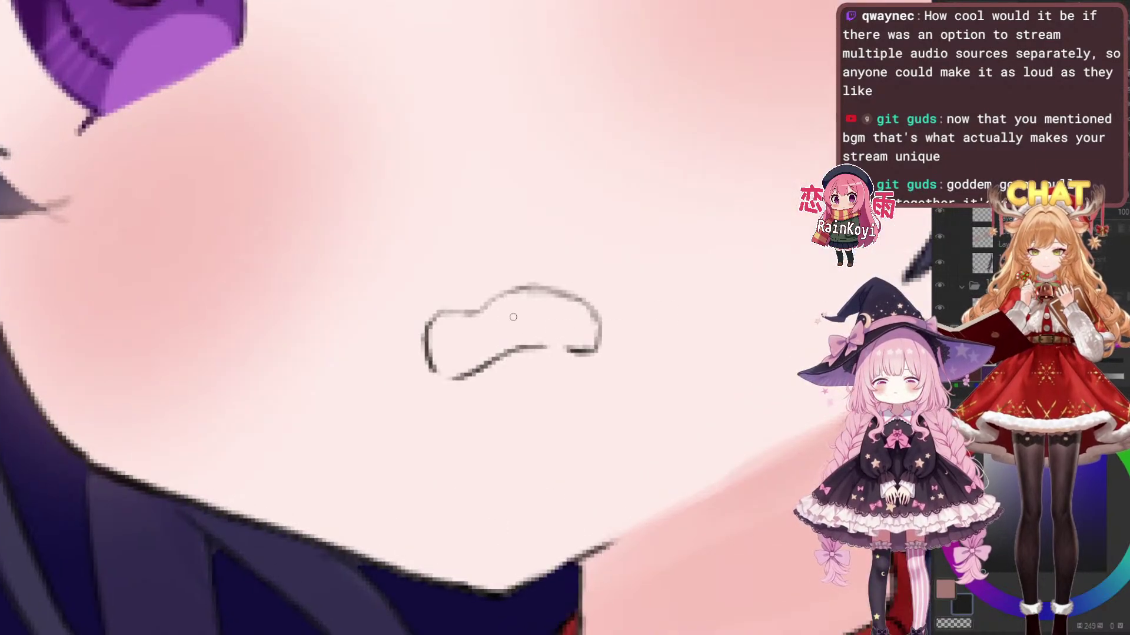
pyautogui.moveTo(434, 321); pyautogui.dragTo(545, 294)
pyautogui.hotkey('ctrl', 'z')
pyautogui.scroll(-4, 677, 291)
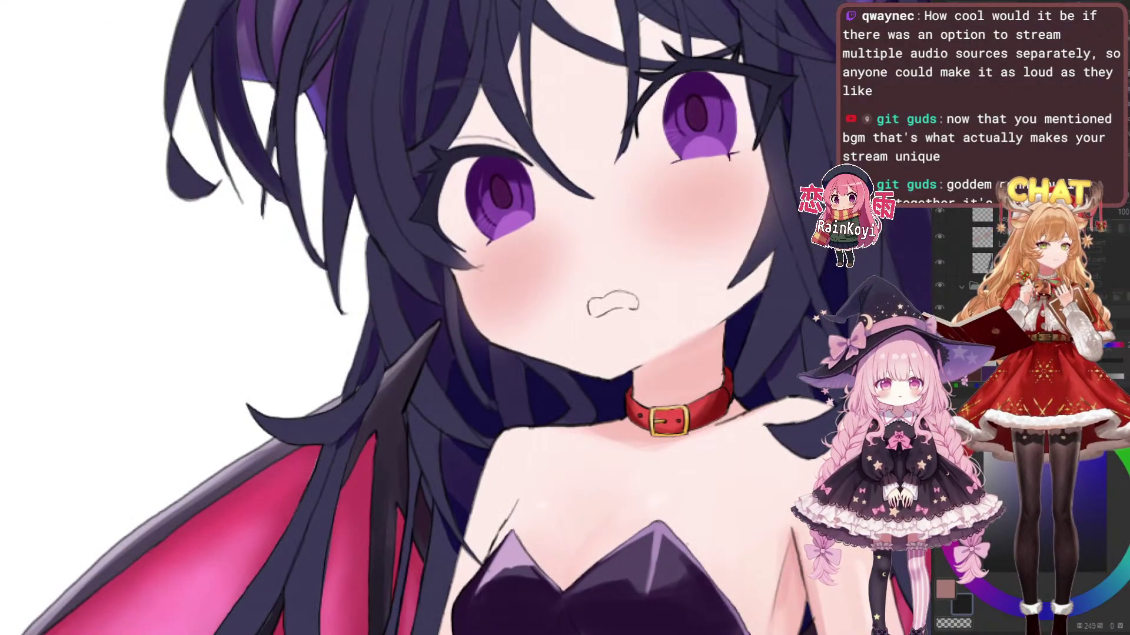
pyautogui.scroll(3, 644, 300)
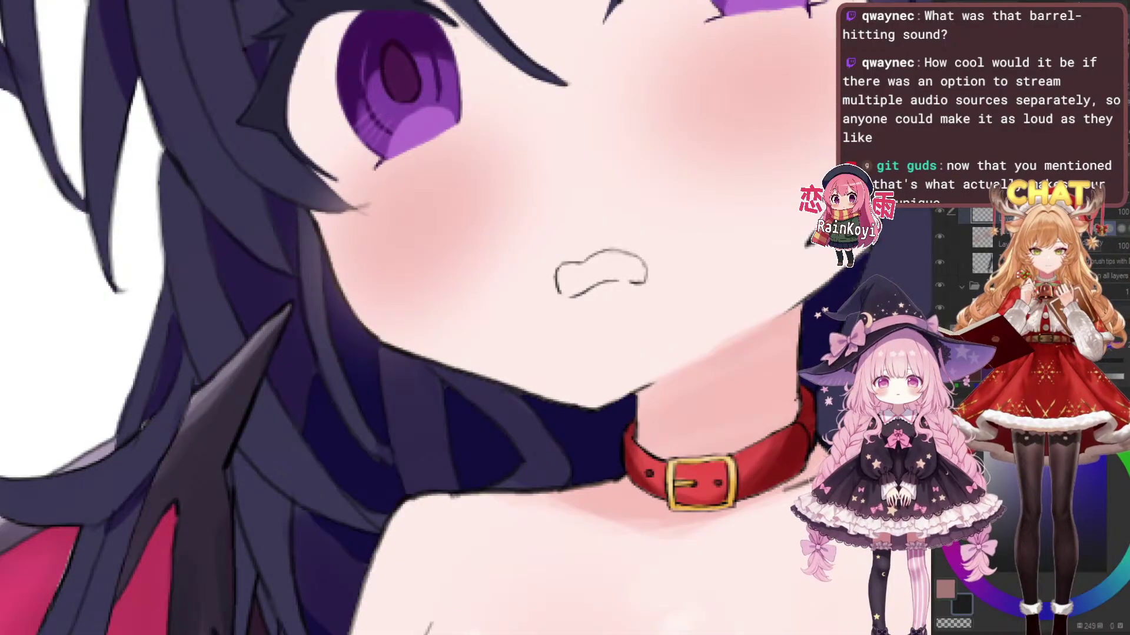
pyautogui.scroll(-1, 700, 300)
pyautogui.scroll(1, 701, 301)
# Fill the open mouth with salmon pink, leaving a narrow strip at its left corner unpainted
pyautogui.moveTo(701, 300); pyautogui.dragTo(595, 353)
pyautogui.scroll(1, 597, 354)
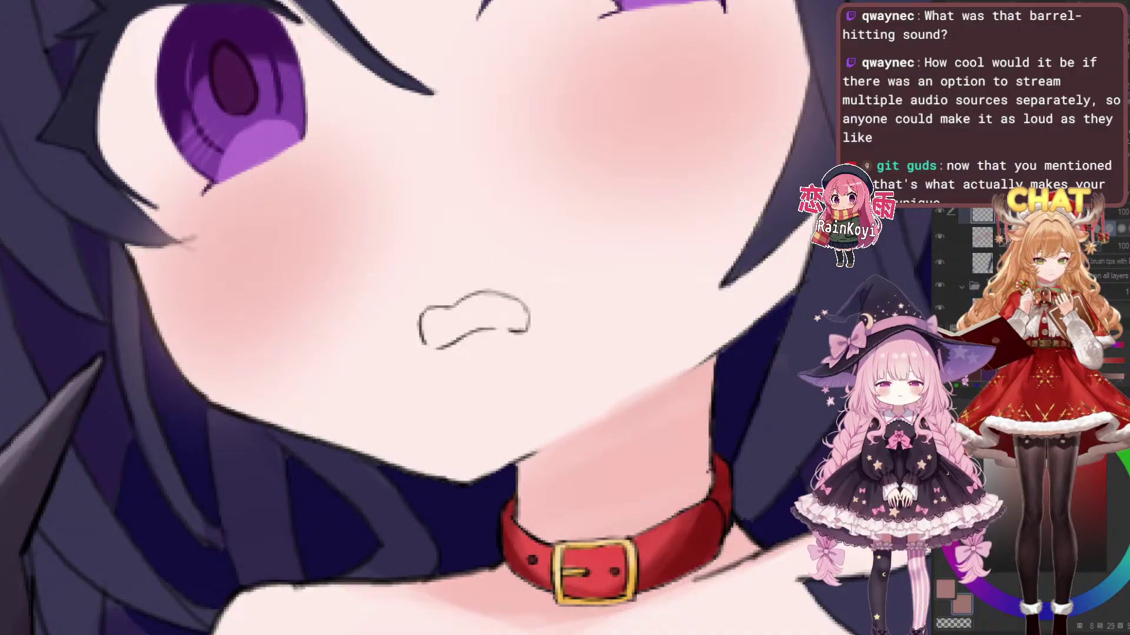
pyautogui.moveTo(462, 335); pyautogui.dragTo(486, 367)
pyautogui.scroll(2, 486, 367)
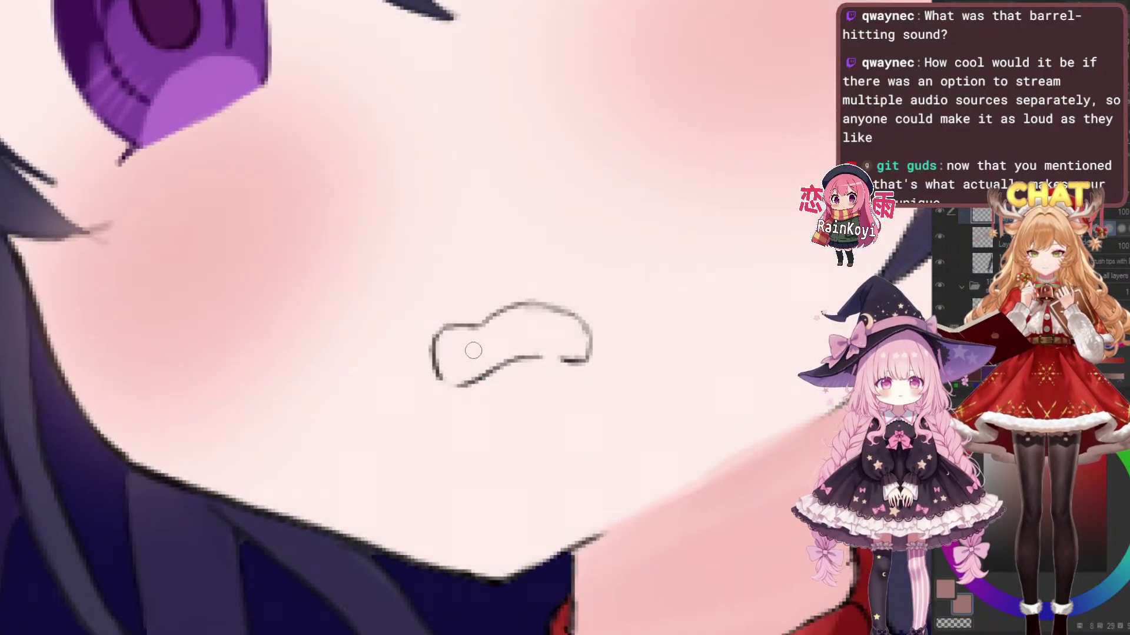
pyautogui.moveTo(473, 331)
pyautogui.mouseDown()
pyautogui.moveTo(461, 360)
pyautogui.moveTo(472, 343)
pyautogui.moveTo(457, 365)
pyautogui.moveTo(475, 364)
pyautogui.moveTo(478, 343)
pyautogui.moveTo(463, 367)
pyautogui.moveTo(526, 317)
pyautogui.moveTo(460, 375)
pyautogui.moveTo(543, 340)
pyautogui.moveTo(487, 355)
pyautogui.moveTo(551, 344)
pyautogui.moveTo(563, 348)
pyautogui.moveTo(522, 345)
pyautogui.moveTo(581, 352)
pyautogui.moveTo(515, 329)
pyautogui.moveTo(571, 325)
pyautogui.moveTo(484, 335)
pyautogui.moveTo(585, 332)
pyautogui.moveTo(540, 314)
pyautogui.moveTo(477, 337)
pyautogui.moveTo(485, 327)
pyautogui.moveTo(575, 326)
pyautogui.moveTo(526, 323)
pyautogui.moveTo(594, 334)
pyautogui.moveTo(580, 328)
pyautogui.moveTo(550, 347)
pyautogui.moveTo(591, 350)
pyautogui.mouseUp()
pyautogui.scroll(2, 518, 333)
pyautogui.scroll(-3, 606, 312)
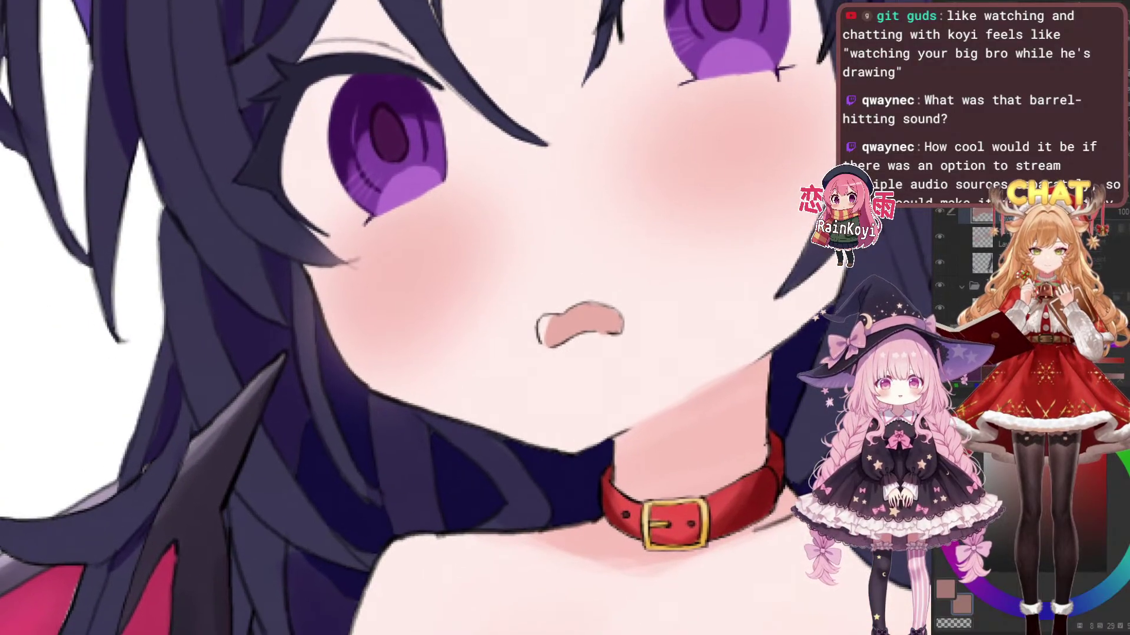
pyautogui.moveTo(648, 313)
pyautogui.mouseDown()
pyautogui.moveTo(589, 320)
pyautogui.moveTo(560, 359)
pyautogui.mouseUp()
pyautogui.scroll(5, 533, 406)
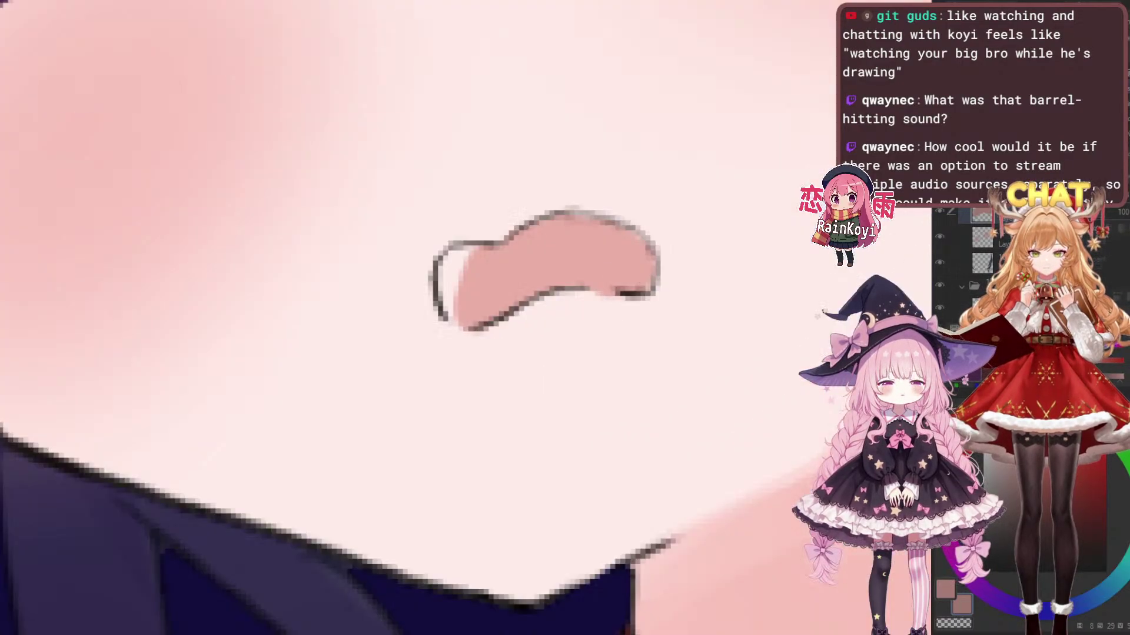
pyautogui.moveTo(602, 315); pyautogui.dragTo(647, 347)
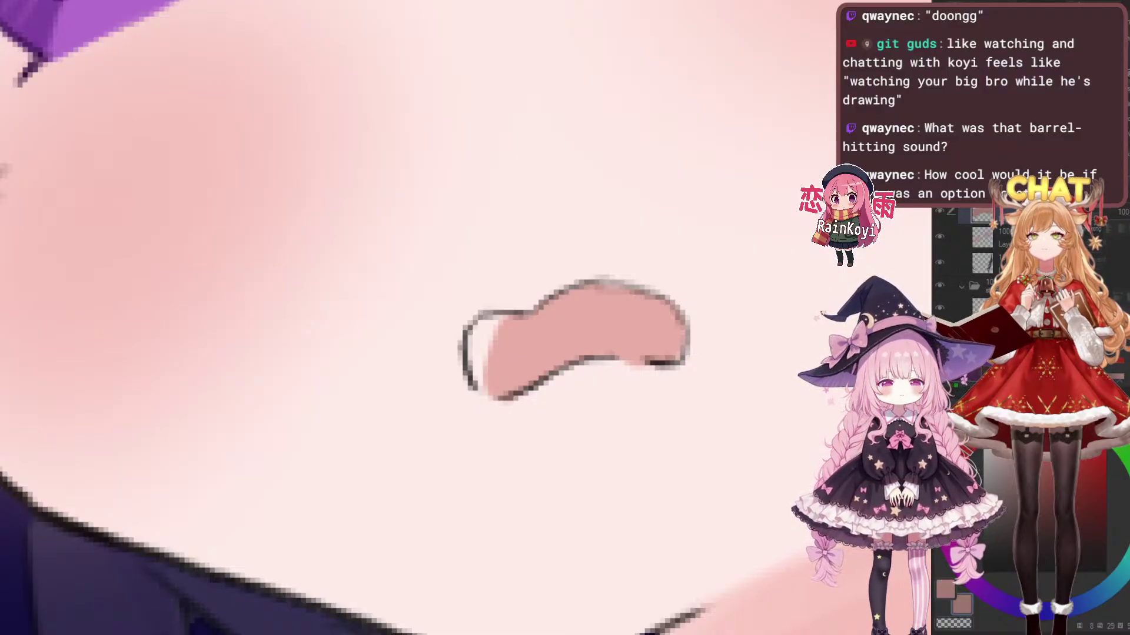
# Try pink and dark brown fills in the mouth's unpainted left corner, undoing each attempt
pyautogui.moveTo(578, 299); pyautogui.dragTo(505, 310)
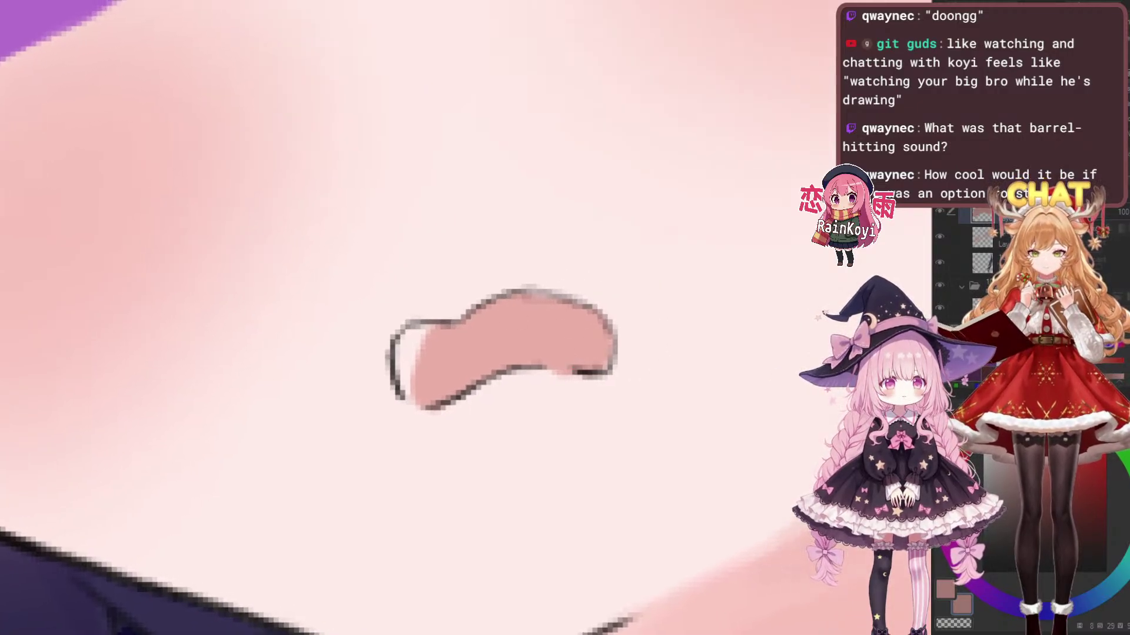
pyautogui.scroll(2, 513, 363)
pyautogui.moveTo(433, 368); pyautogui.dragTo(512, 386)
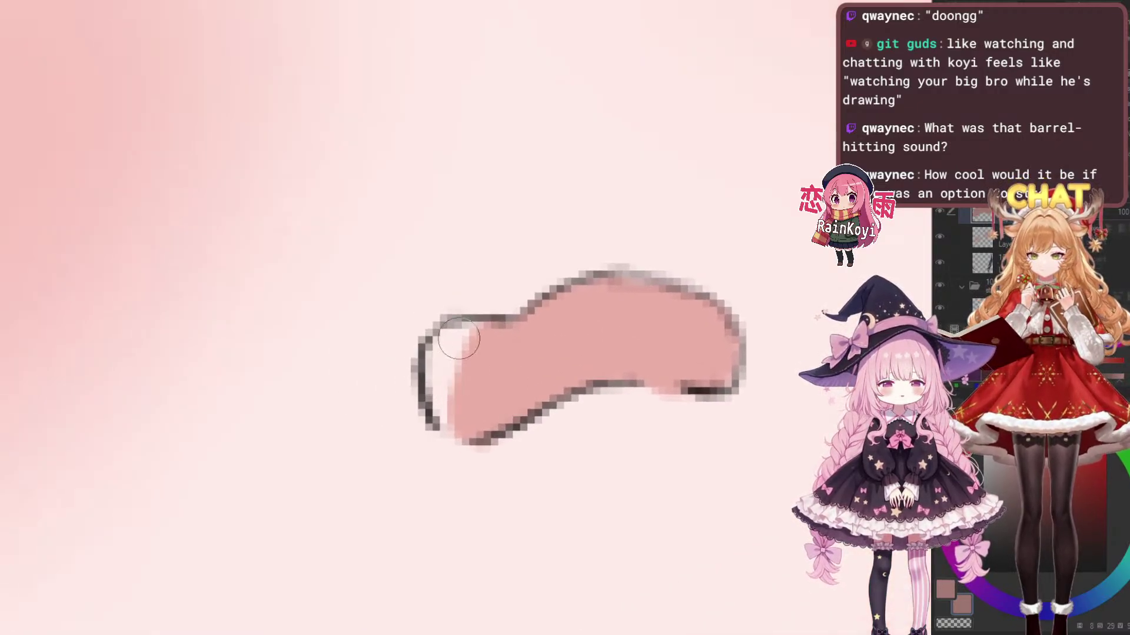
pyautogui.moveTo(463, 347); pyautogui.dragTo(437, 411)
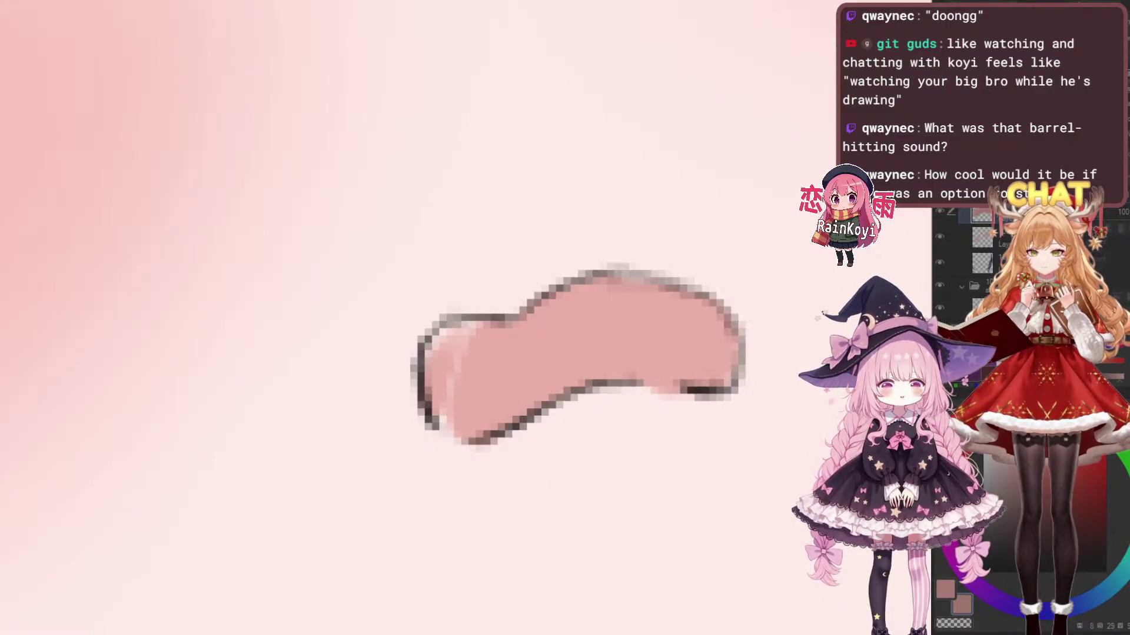
pyautogui.hotkey('ctrl', 'z')
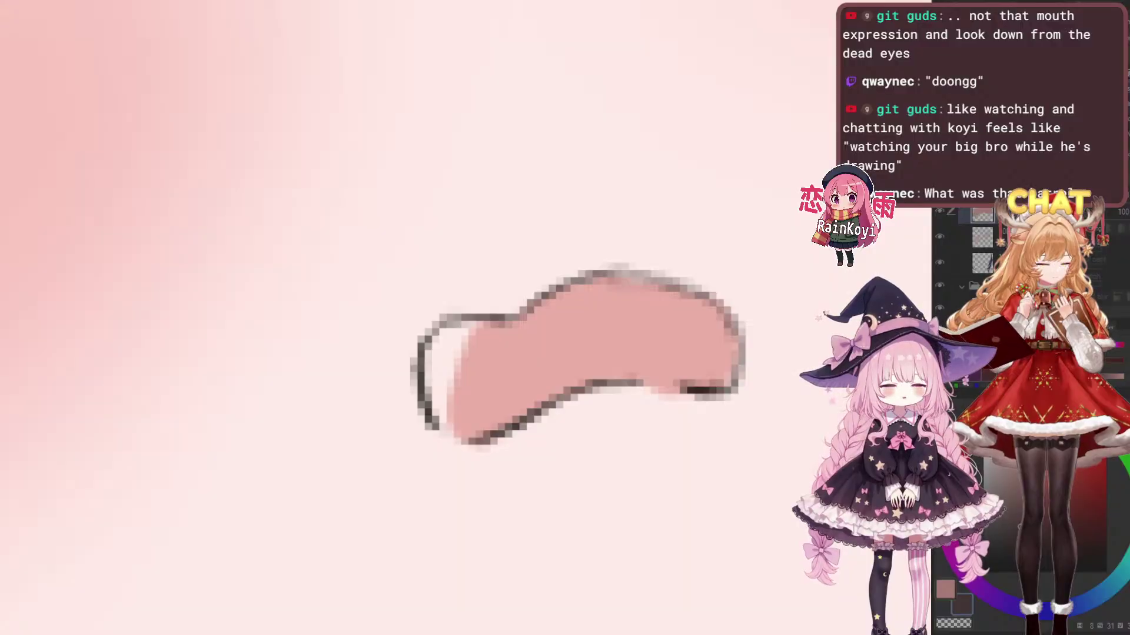
pyautogui.moveTo(468, 325); pyautogui.dragTo(436, 393)
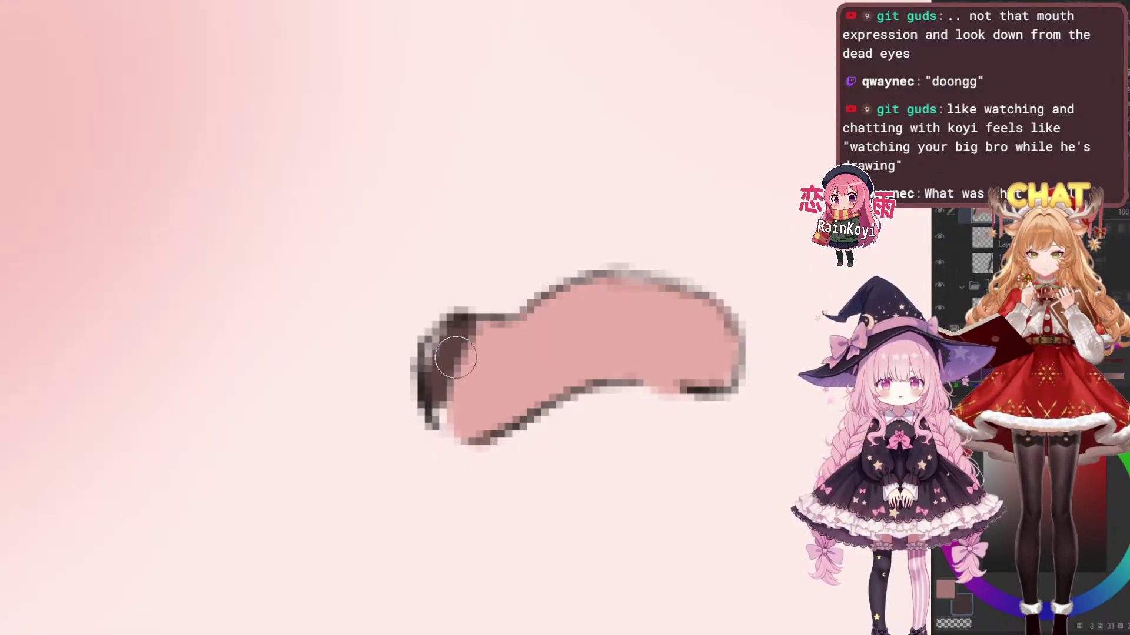
pyautogui.hotkey('ctrl', 'z')
pyautogui.moveTo(454, 322); pyautogui.dragTo(435, 416)
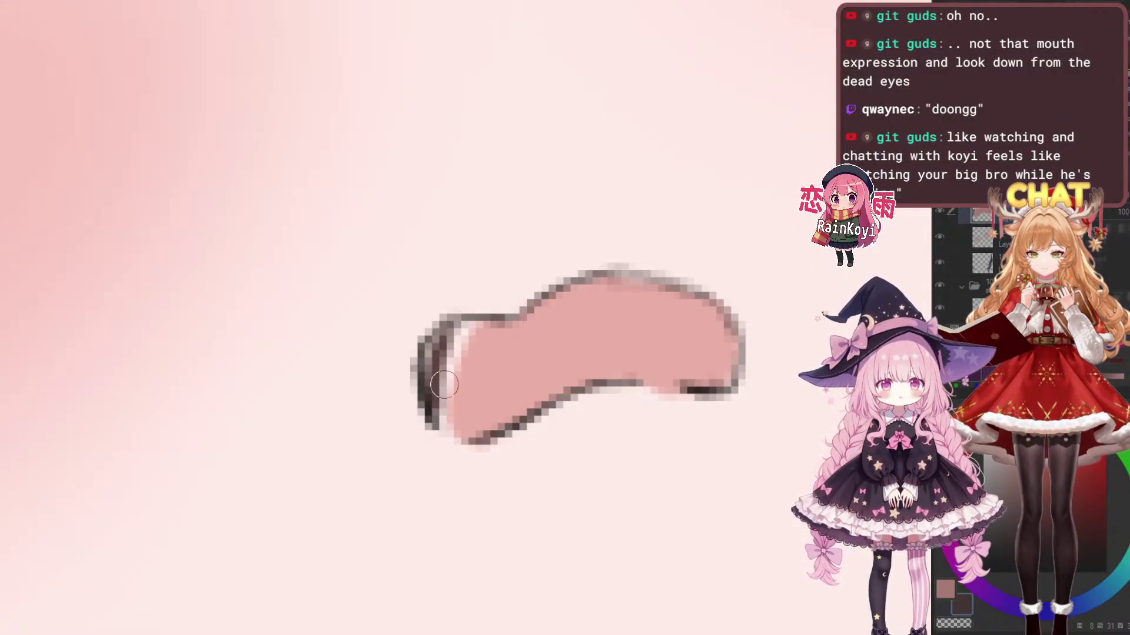
pyautogui.hotkey('ctrl', 'z')
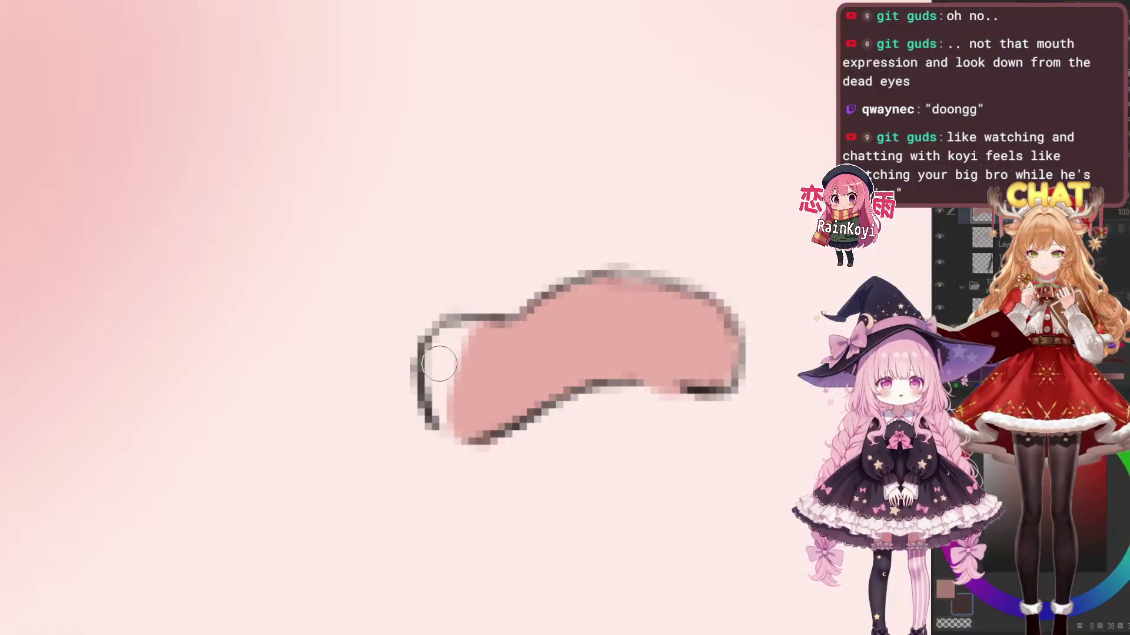
# Paint the mouth's left corner dark brown and recolour the rest of the interior a deeper pink
pyautogui.moveTo(446, 342)
pyautogui.mouseDown()
pyautogui.moveTo(429, 379)
pyautogui.moveTo(438, 408)
pyautogui.moveTo(464, 330)
pyautogui.moveTo(450, 388)
pyautogui.mouseUp()
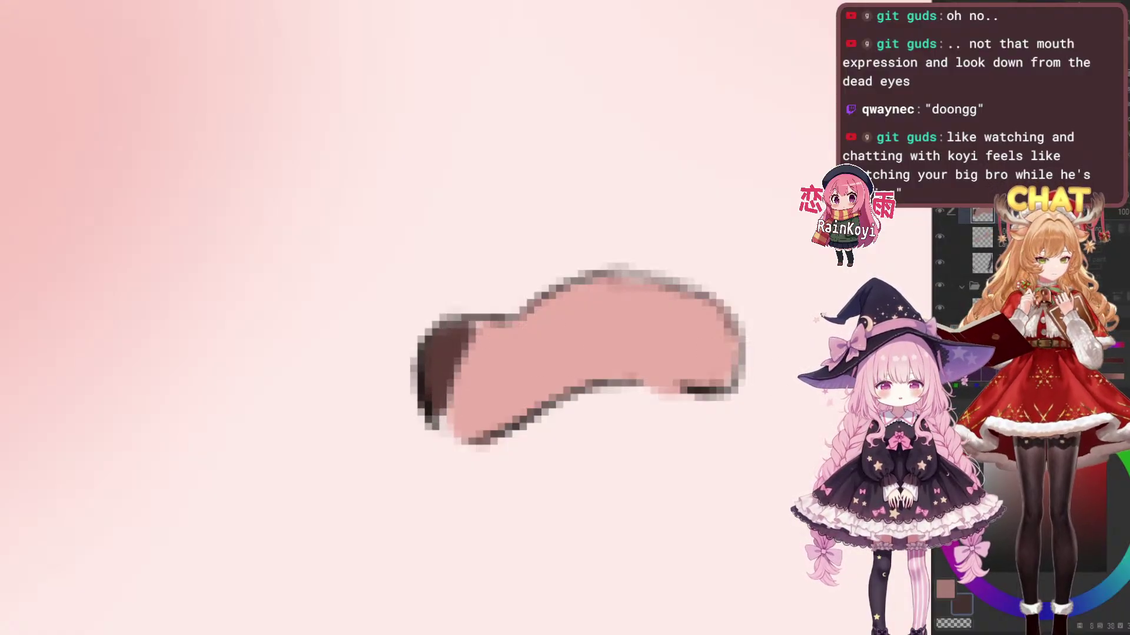
pyautogui.moveTo(480, 330)
pyautogui.mouseDown()
pyautogui.moveTo(435, 410)
pyautogui.moveTo(476, 335)
pyautogui.moveTo(495, 337)
pyautogui.moveTo(457, 358)
pyautogui.moveTo(502, 321)
pyautogui.moveTo(469, 336)
pyautogui.moveTo(503, 319)
pyautogui.moveTo(452, 404)
pyautogui.moveTo(473, 358)
pyautogui.moveTo(446, 395)
pyautogui.moveTo(462, 355)
pyautogui.moveTo(449, 420)
pyautogui.mouseUp()
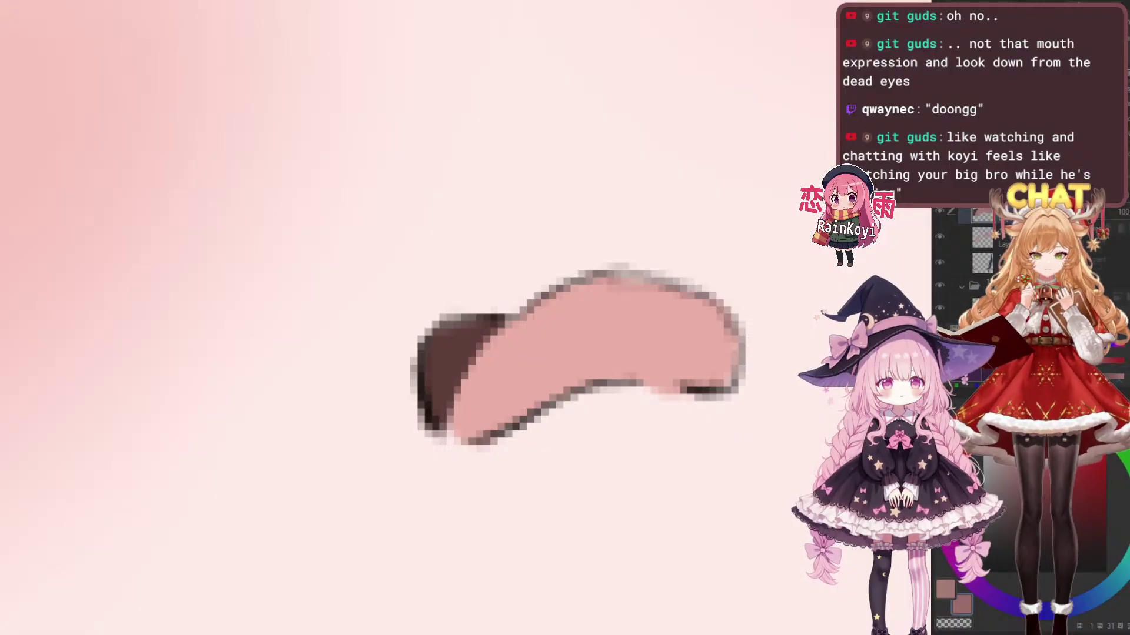
pyautogui.moveTo(724, 360)
pyautogui.mouseDown()
pyautogui.moveTo(721, 307)
pyautogui.moveTo(631, 286)
pyautogui.moveTo(497, 397)
pyautogui.moveTo(460, 462)
pyautogui.mouseUp()
# Extend the dark brown corner down to the lower lip with a smaller brush and check it against the whole figure
pyautogui.keyDown('alt'); pyautogui.click(454, 370); pyautogui.keyUp('alt')
pyautogui.press('[')
pyautogui.press('[')
pyautogui.press('[')
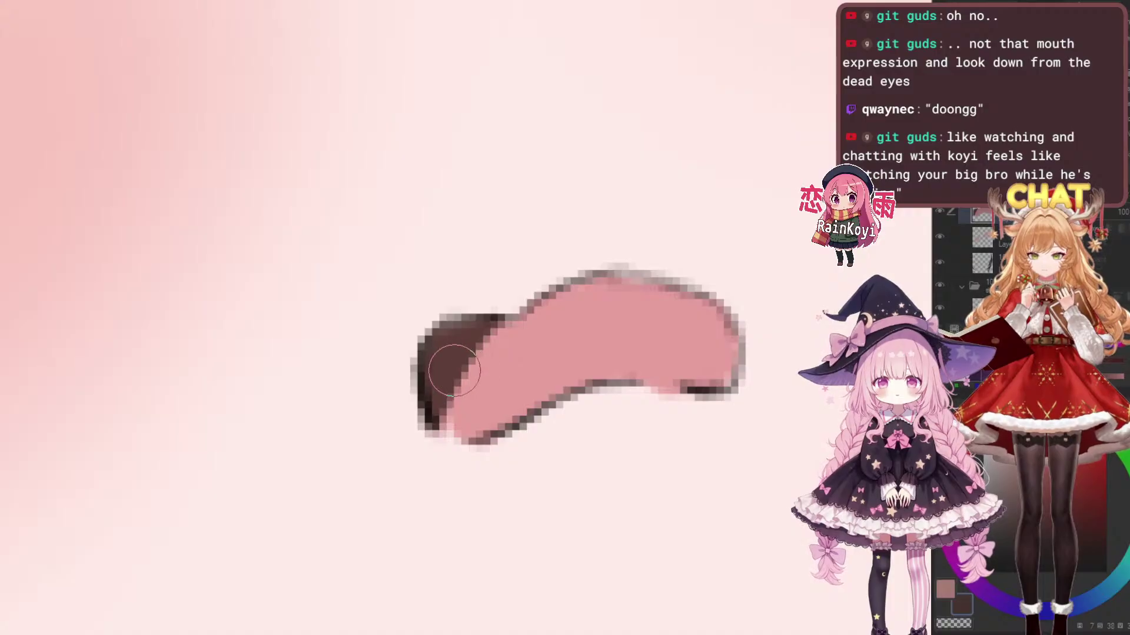
pyautogui.press('[')
pyautogui.moveTo(454, 371)
pyautogui.mouseDown()
pyautogui.moveTo(480, 337)
pyautogui.moveTo(441, 443)
pyautogui.moveTo(488, 333)
pyautogui.moveTo(470, 389)
pyautogui.moveTo(457, 392)
pyautogui.moveTo(454, 430)
pyautogui.moveTo(459, 397)
pyautogui.moveTo(448, 423)
pyautogui.moveTo(473, 415)
pyautogui.mouseUp()
pyautogui.scroll(-10, 474, 415)
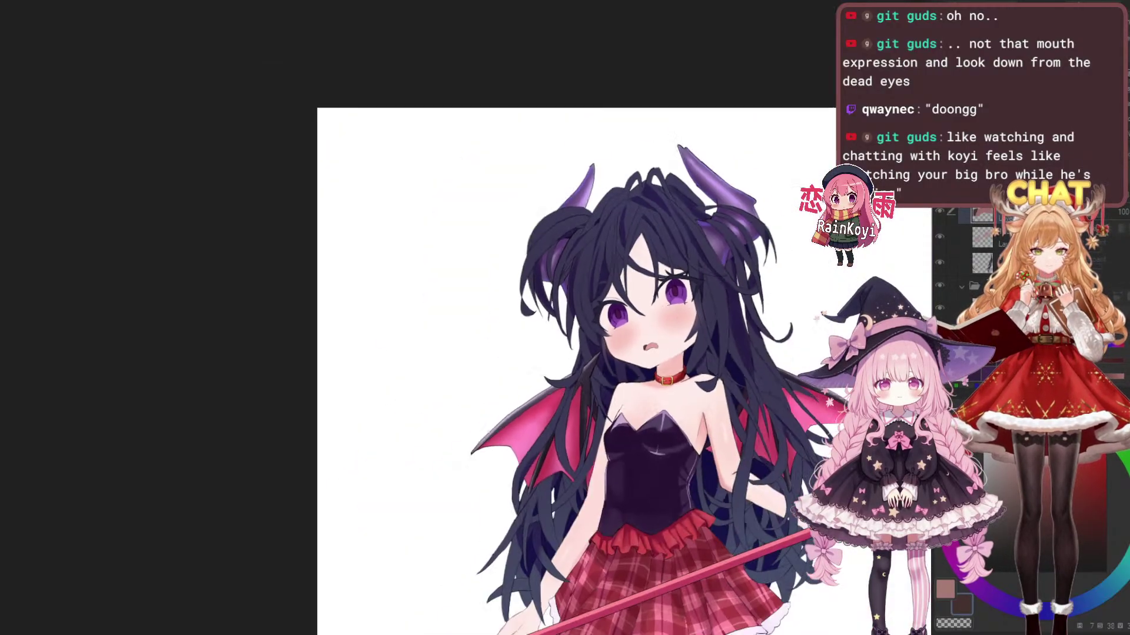
pyautogui.scroll(10, 657, 347)
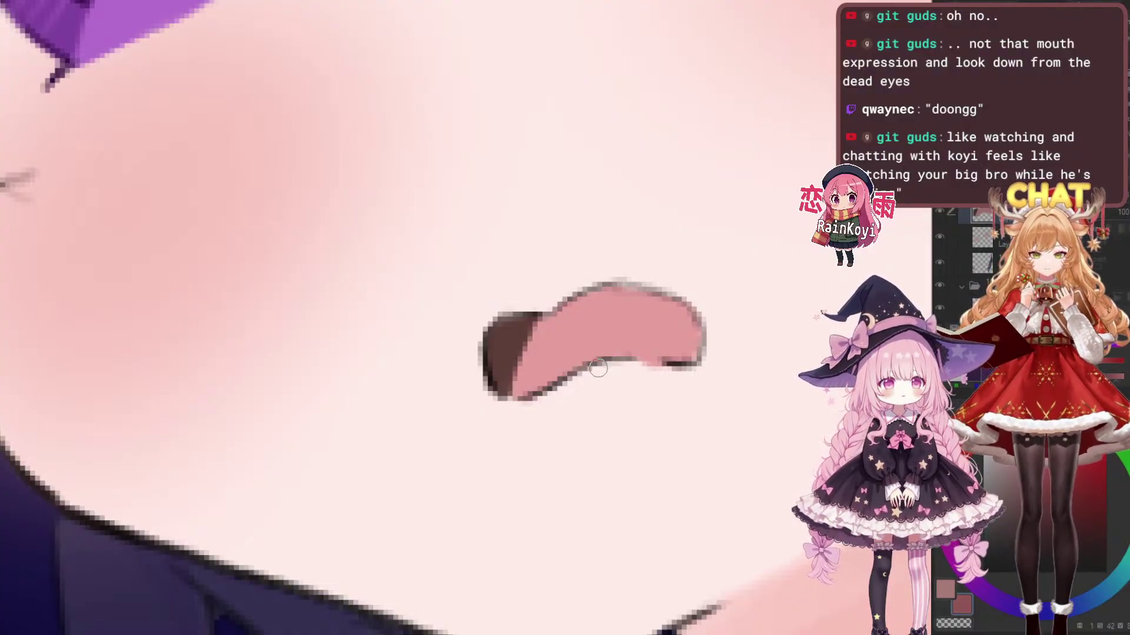
# Shade the pink interior beside the dark corner with a darker red, redoing the stroke with a larger brush
pyautogui.press('e')
pyautogui.press('p')
pyautogui.press('b')
pyautogui.press('[')
pyautogui.moveTo(556, 333)
pyautogui.mouseDown()
pyautogui.moveTo(528, 434)
pyautogui.moveTo(553, 327)
pyautogui.mouseUp()
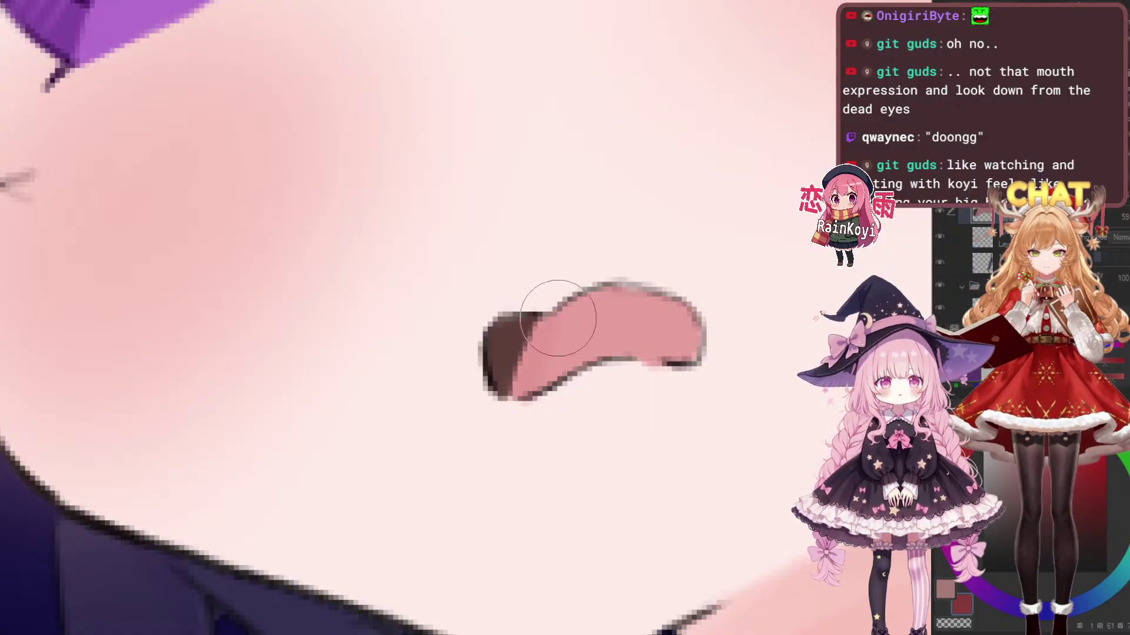
pyautogui.press('b')
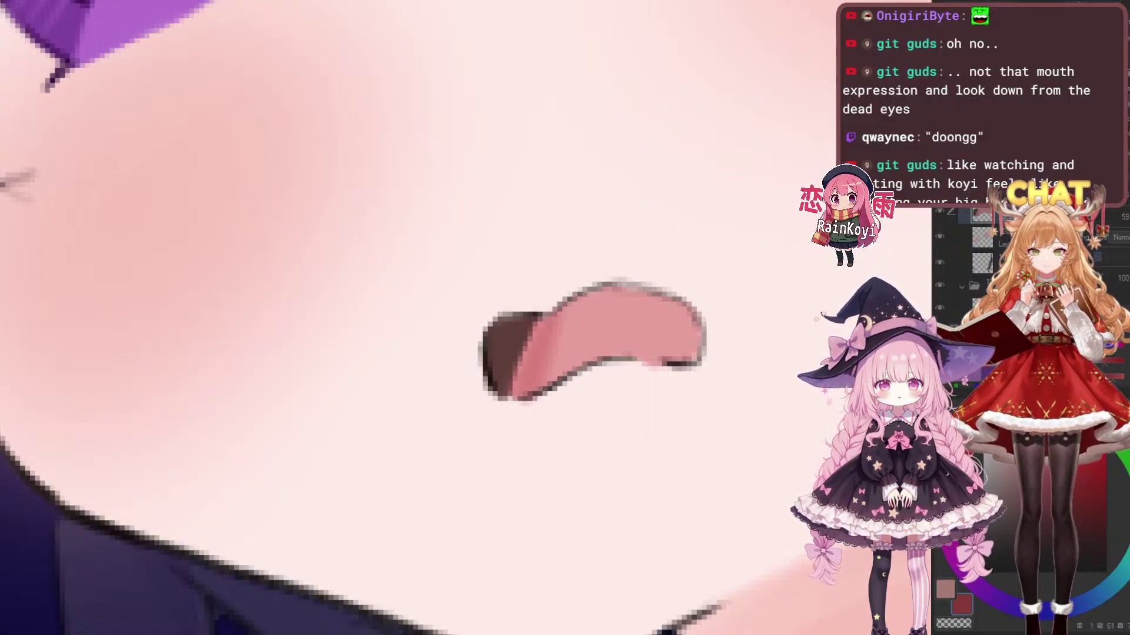
pyautogui.hotkey('ctrl', 'z')
pyautogui.press('p')
pyautogui.press(']')
pyautogui.moveTo(570, 285)
pyautogui.mouseDown()
pyautogui.moveTo(550, 347)
pyautogui.moveTo(586, 277)
pyautogui.moveTo(580, 391)
pyautogui.mouseUp()
# Examine the shaded mouth against the whole figure, the upper body and the face
pyautogui.scroll(-4, 680, 277)
pyautogui.scroll(-5, 729, 282)
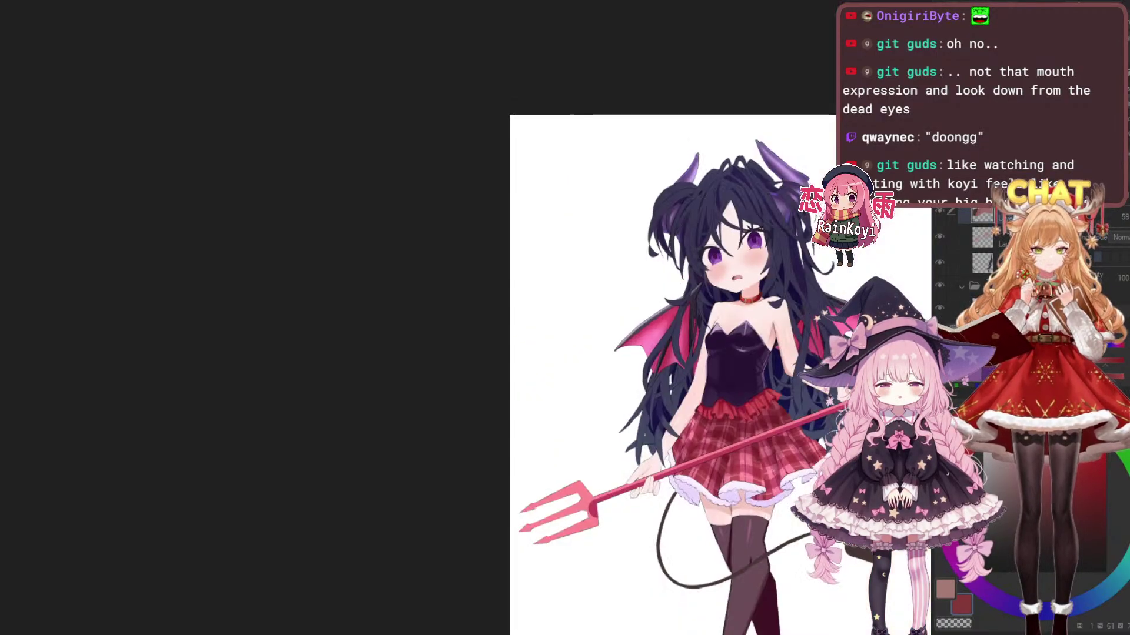
pyautogui.hotkey('ctrl', '0')
pyautogui.moveTo(482, 327); pyautogui.dragTo(553, 384)
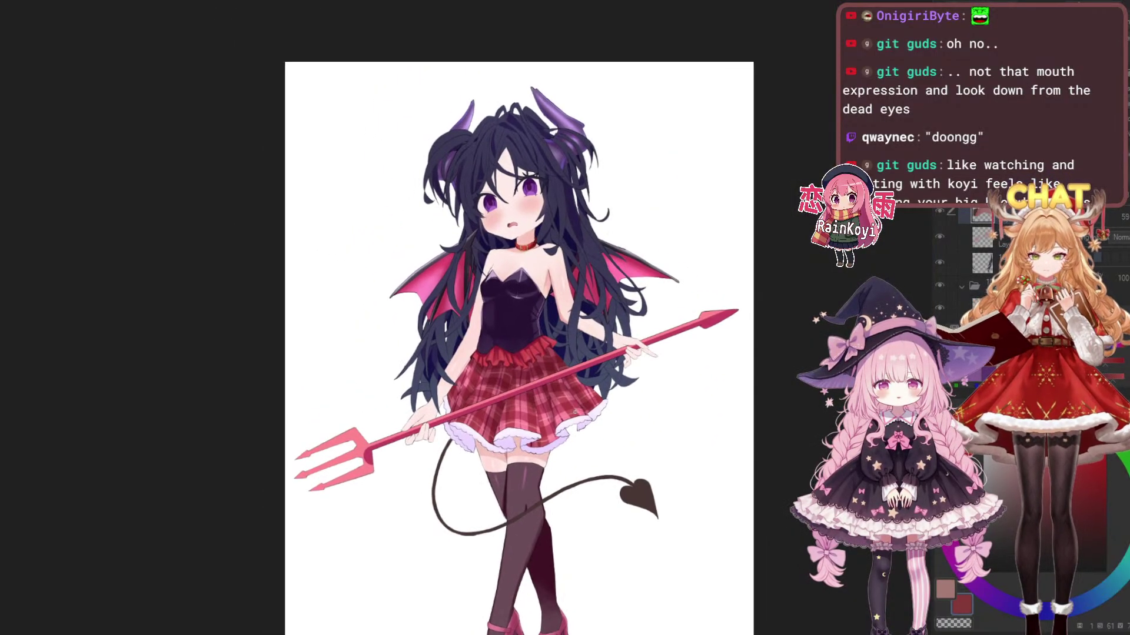
pyautogui.scroll(2, 562, 371)
pyautogui.scroll(-1, 588, 353)
pyautogui.moveTo(601, 253); pyautogui.dragTo(553, 371)
pyautogui.scroll(6, 559, 370)
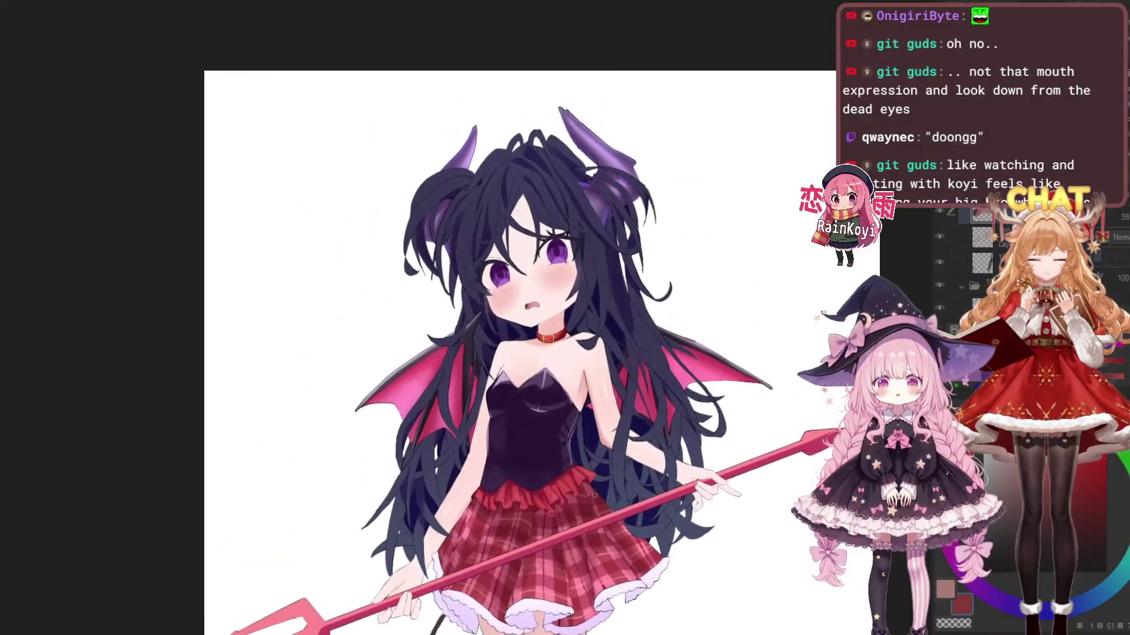
pyautogui.moveTo(570, 236); pyautogui.dragTo(566, 406)
pyautogui.scroll(3, 566, 406)
pyautogui.scroll(4, 688, 372)
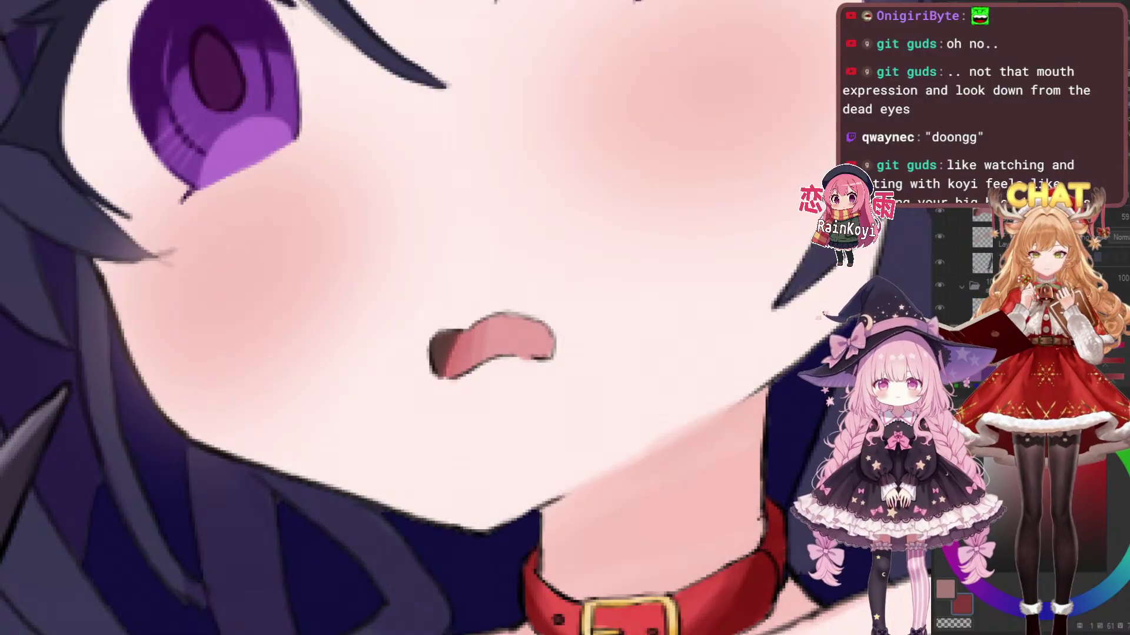
pyautogui.scroll(1, 421, 300)
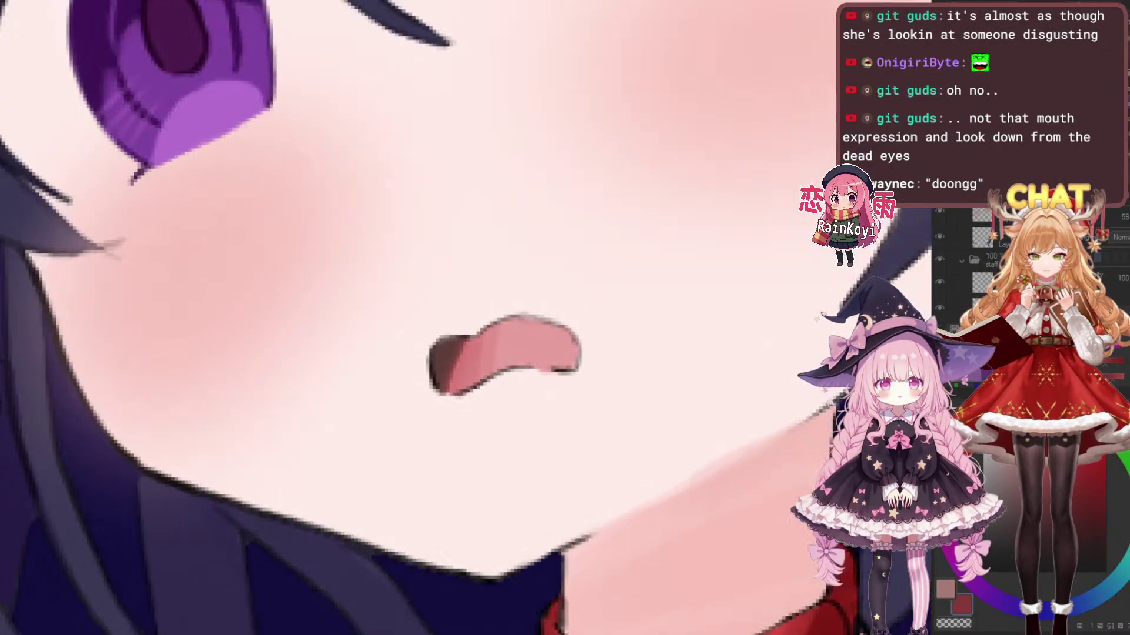
pyautogui.scroll(1, 547, 386)
# Inspect the mouth's outline and shading up close and compare them with the rest of the drawing
pyautogui.moveTo(533, 378); pyautogui.dragTo(623, 362)
pyautogui.scroll(-5, 553, 258)
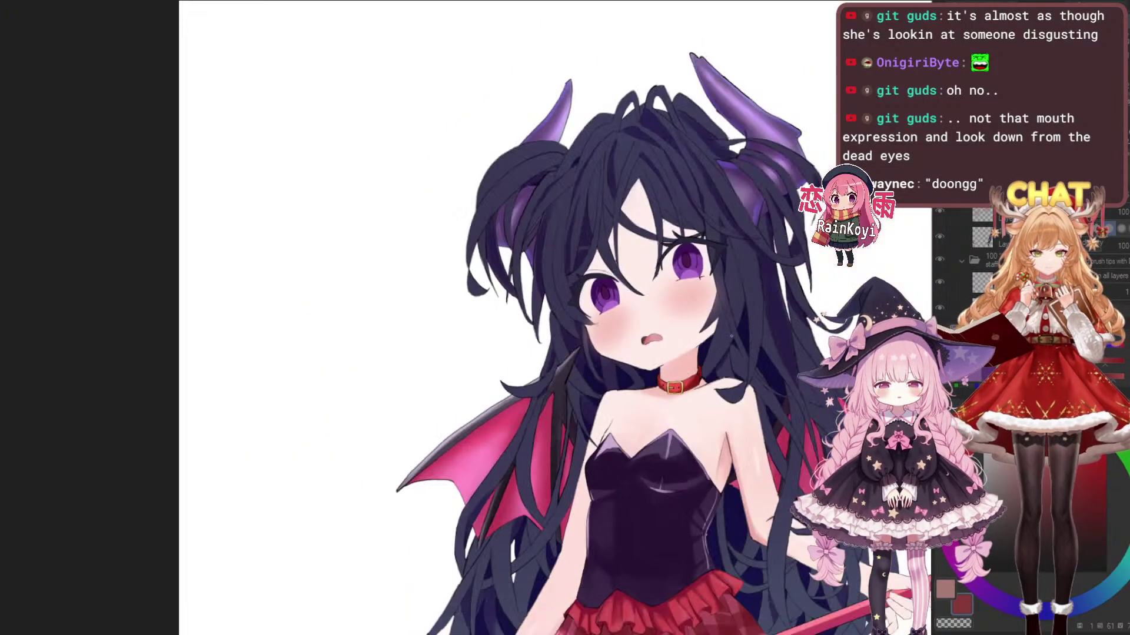
pyautogui.scroll(4, 543, 265)
pyautogui.scroll(2, 588, 365)
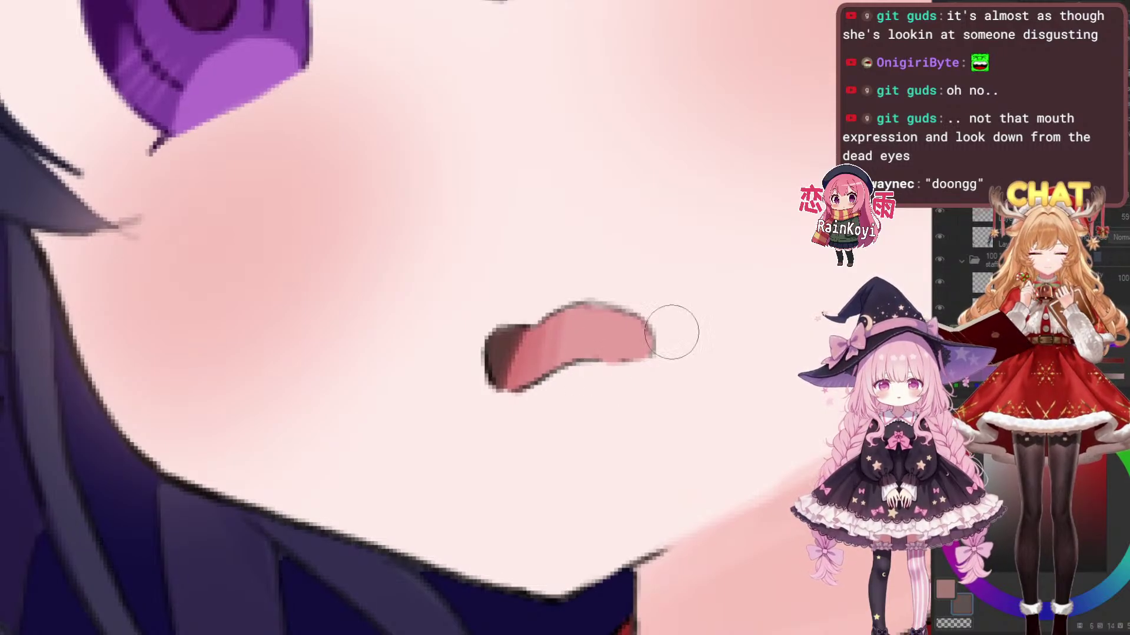
pyautogui.scroll(-6, 656, 338)
pyautogui.scroll(2, 812, 344)
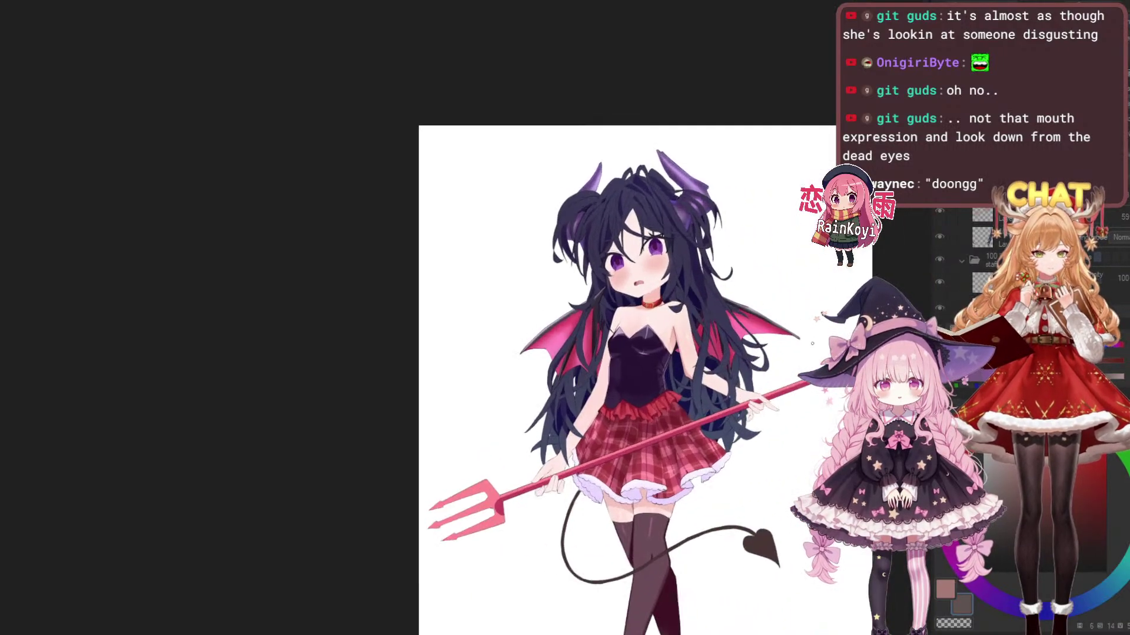
pyautogui.scroll(4, 620, 402)
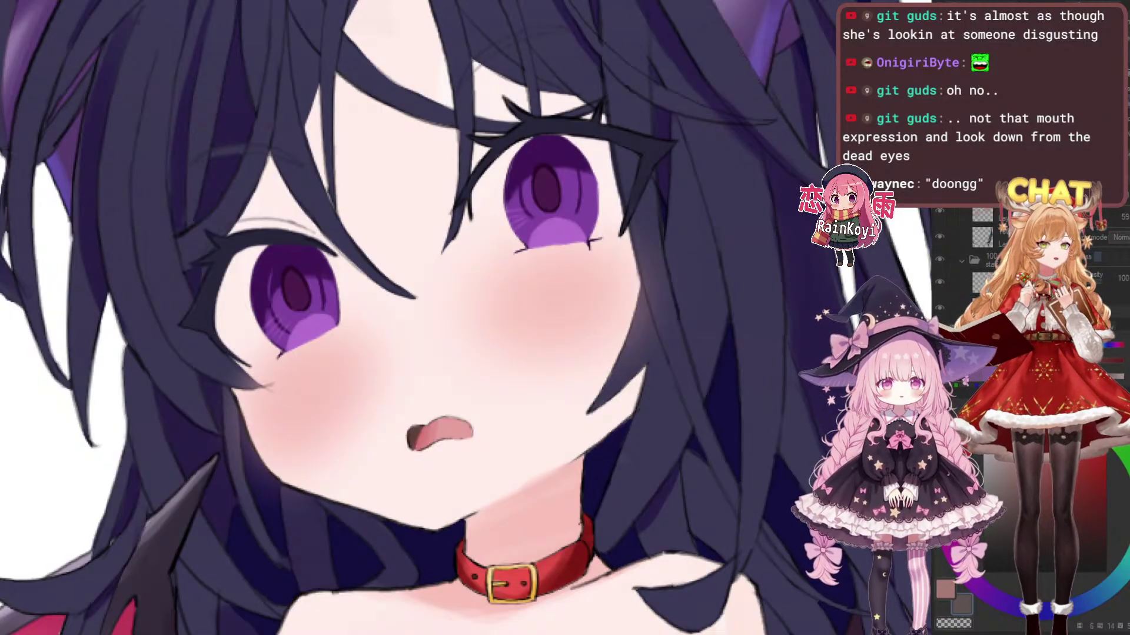
# Undo the last edits while comparing the face with the upper body
pyautogui.hotkey('ctrl', 'z')
pyautogui.scroll(-4, 812, 212)
pyautogui.moveTo(812, 212); pyautogui.dragTo(744, 171)
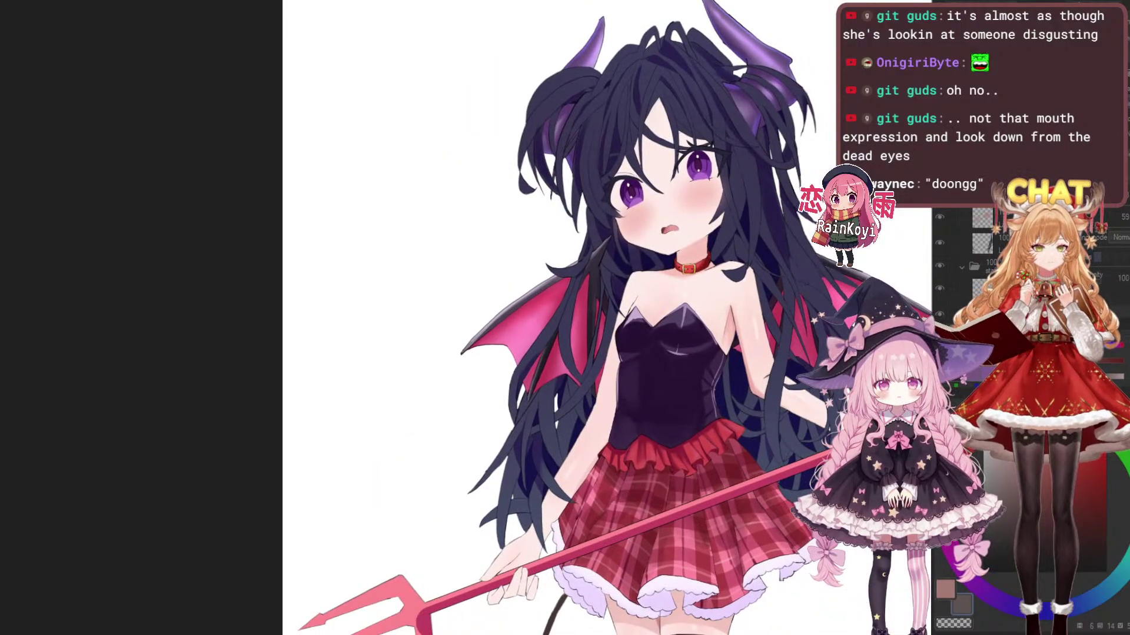
pyautogui.scroll(-3, 765, 230)
pyautogui.scroll(4, 765, 230)
pyautogui.moveTo(765, 230); pyautogui.dragTo(833, 301)
pyautogui.scroll(2, 755, 234)
pyautogui.scroll(3, 757, 316)
pyautogui.hotkey('ctrl', 'z')
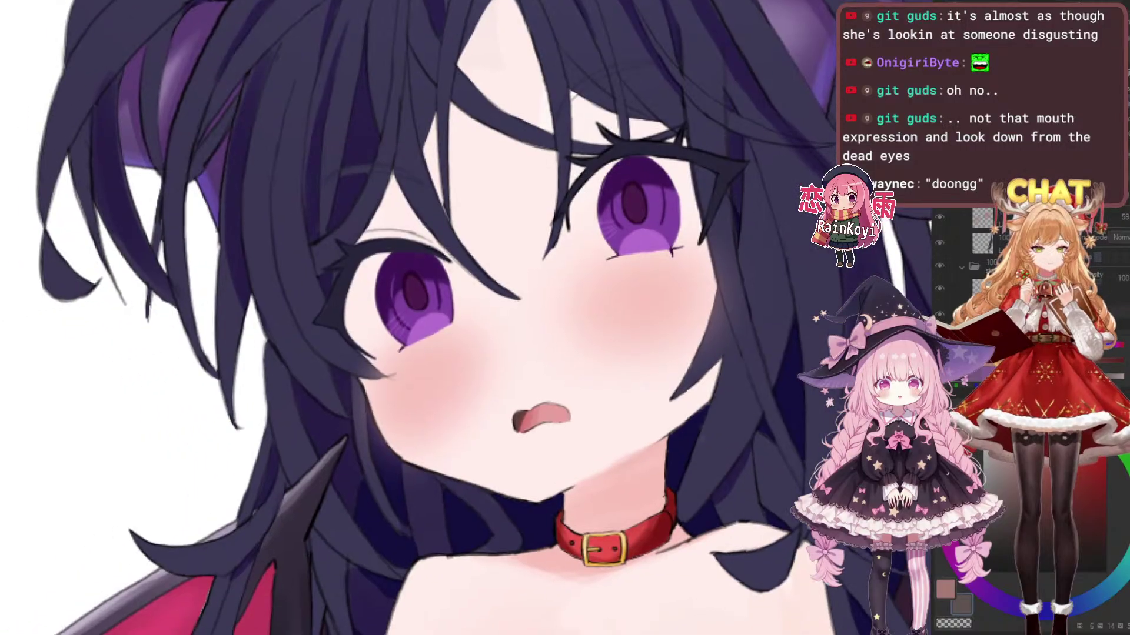
# Examine both purple eyes up close and against the whole face, comparing them with and without the latest edits
pyautogui.scroll(2, 588, 318)
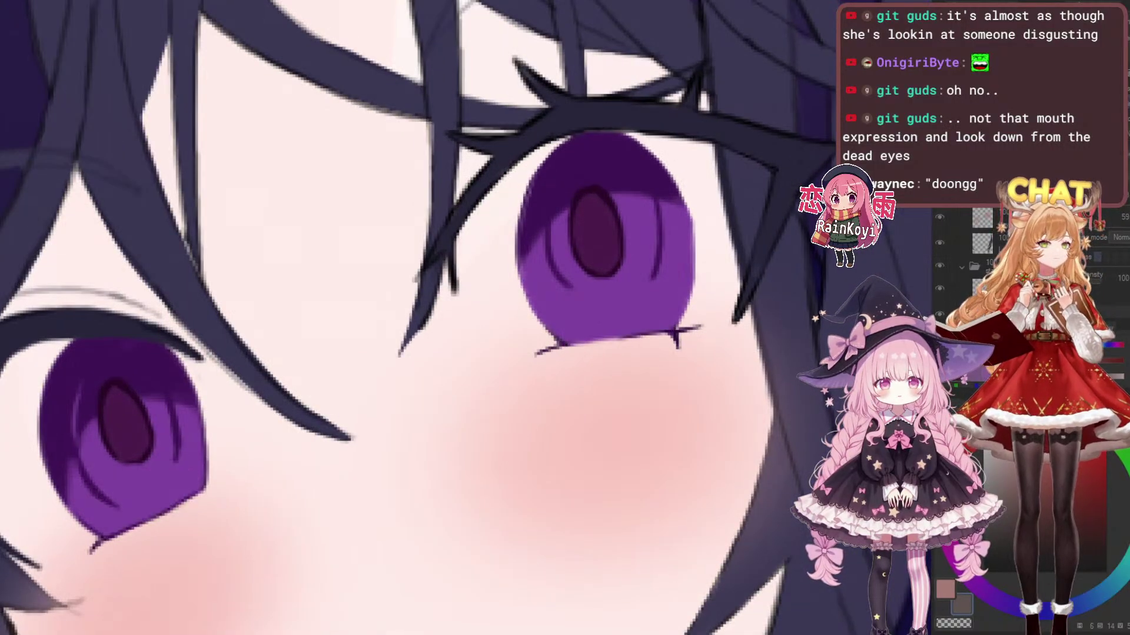
pyautogui.scroll(-2, 589, 318)
pyautogui.scroll(-2, 671, 323)
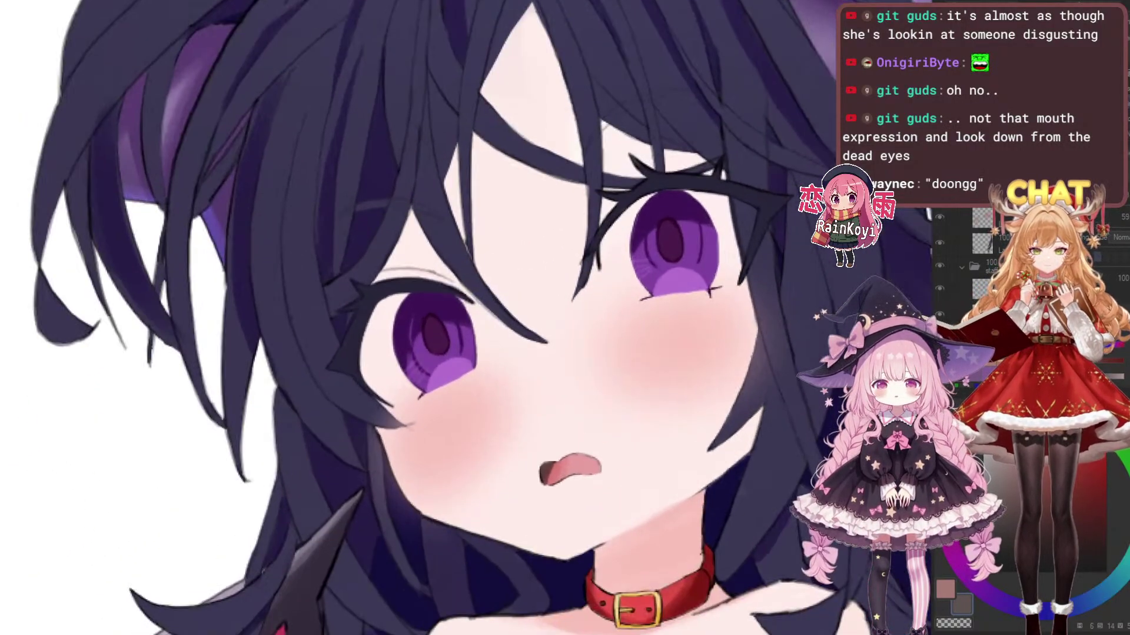
pyautogui.scroll(4, 671, 323)
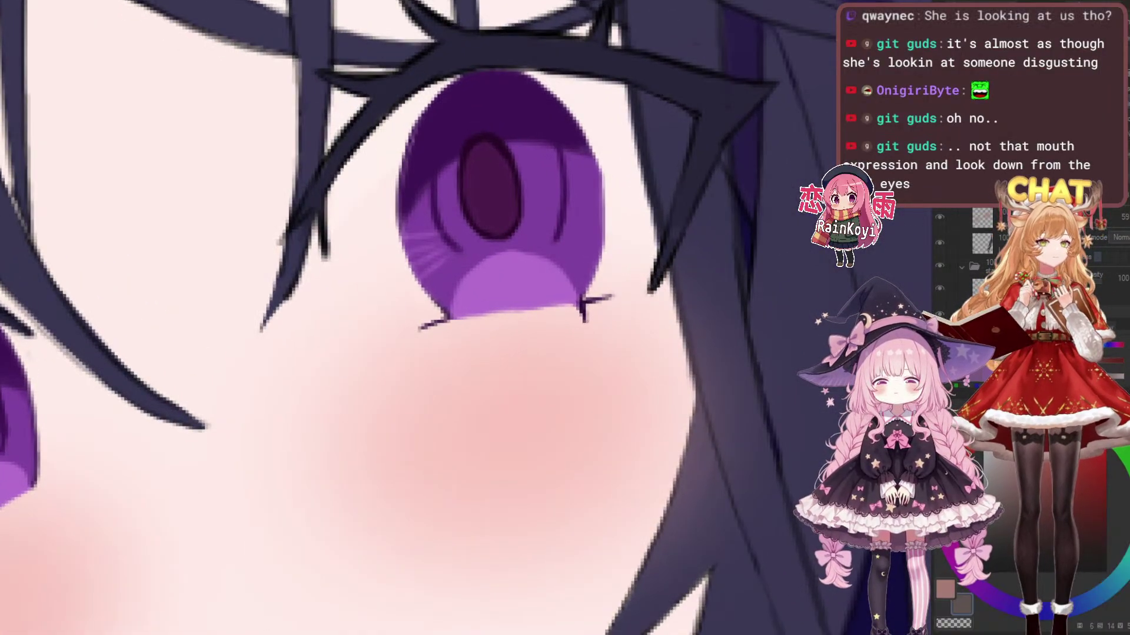
pyautogui.scroll(-4, 696, 316)
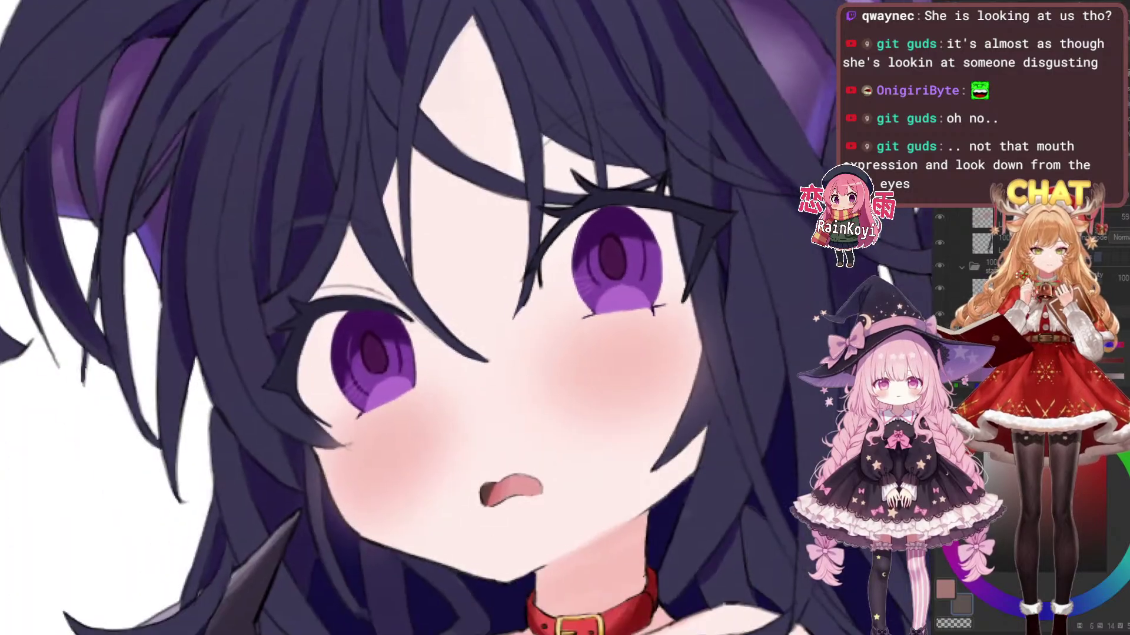
pyautogui.scroll(3, 695, 285)
pyautogui.hotkey('ctrl', 'z')
pyautogui.hotkey('ctrl', 'y')
pyautogui.hotkey('ctrl', 'z')
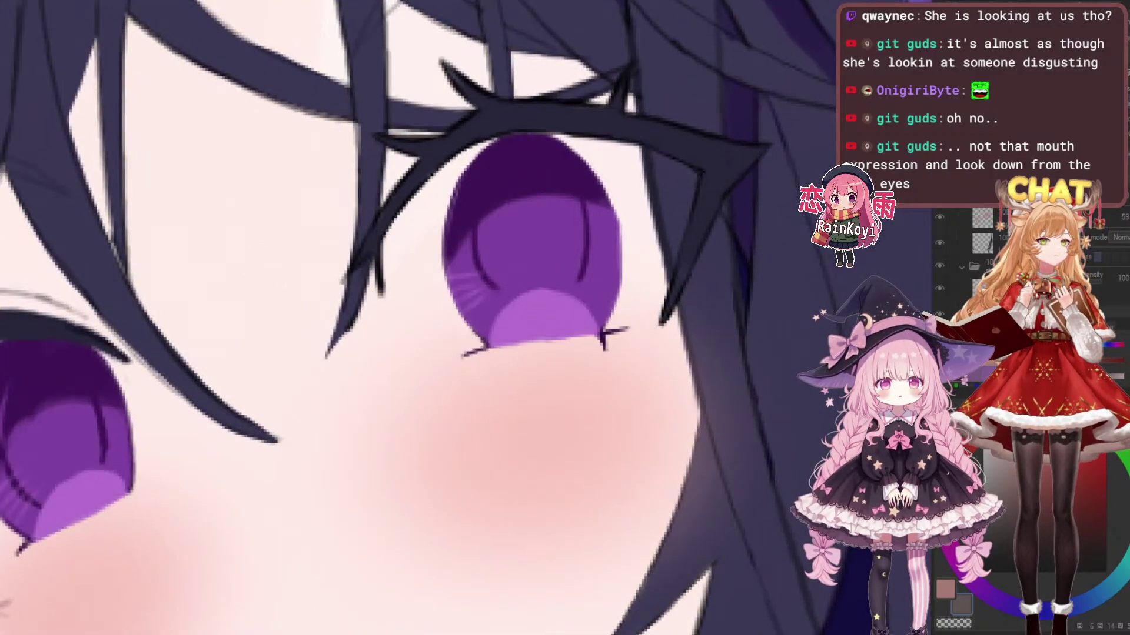
pyautogui.hotkey('ctrl', 'y')
# Try to thicken the curved dark purple line beside the pupil of the eye on the drawing's right
pyautogui.moveTo(574, 295)
pyautogui.mouseDown()
pyautogui.moveTo(586, 315)
pyautogui.moveTo(605, 310)
pyautogui.mouseUp()
pyautogui.scroll(1, 587, 304)
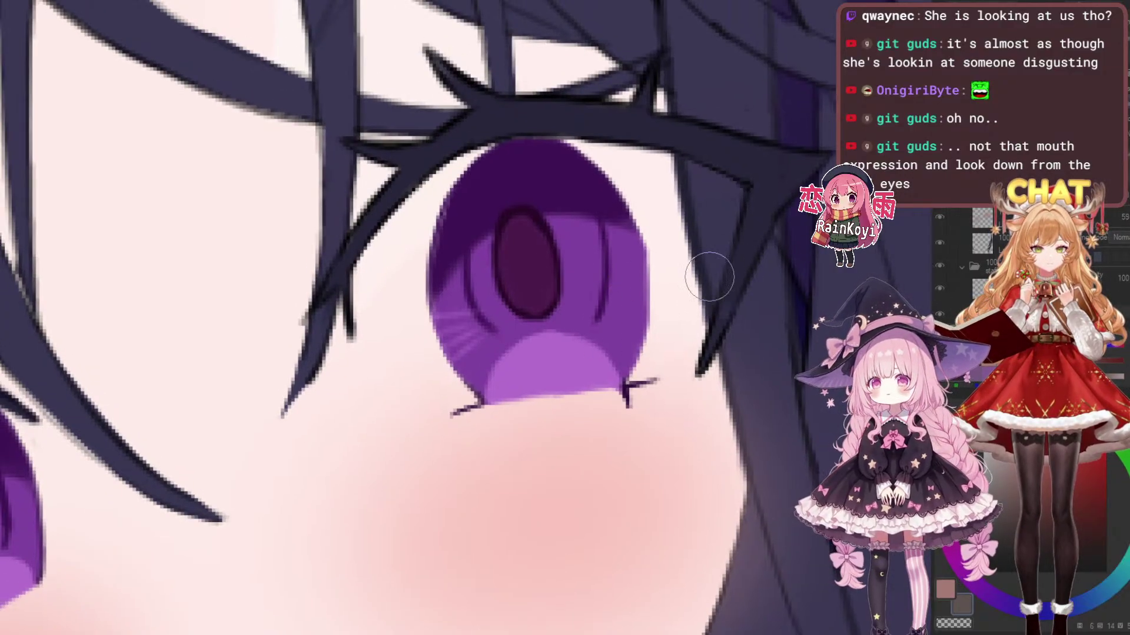
pyautogui.moveTo(504, 230); pyautogui.dragTo(527, 270)
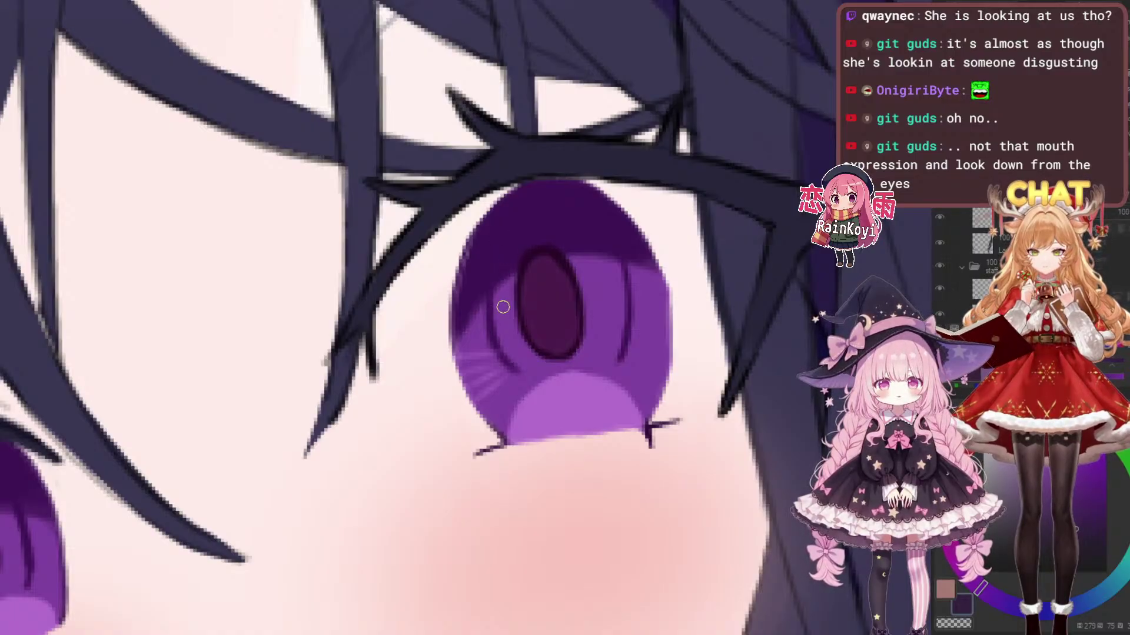
pyautogui.moveTo(497, 281); pyautogui.dragTo(501, 365)
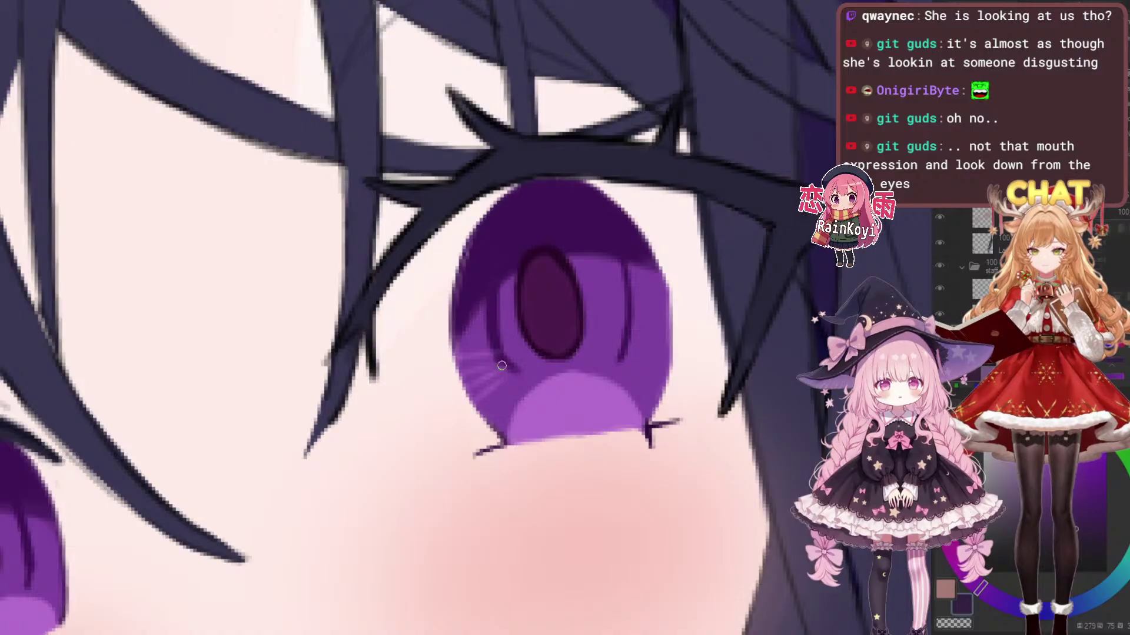
pyautogui.hotkey('ctrl', 'z')
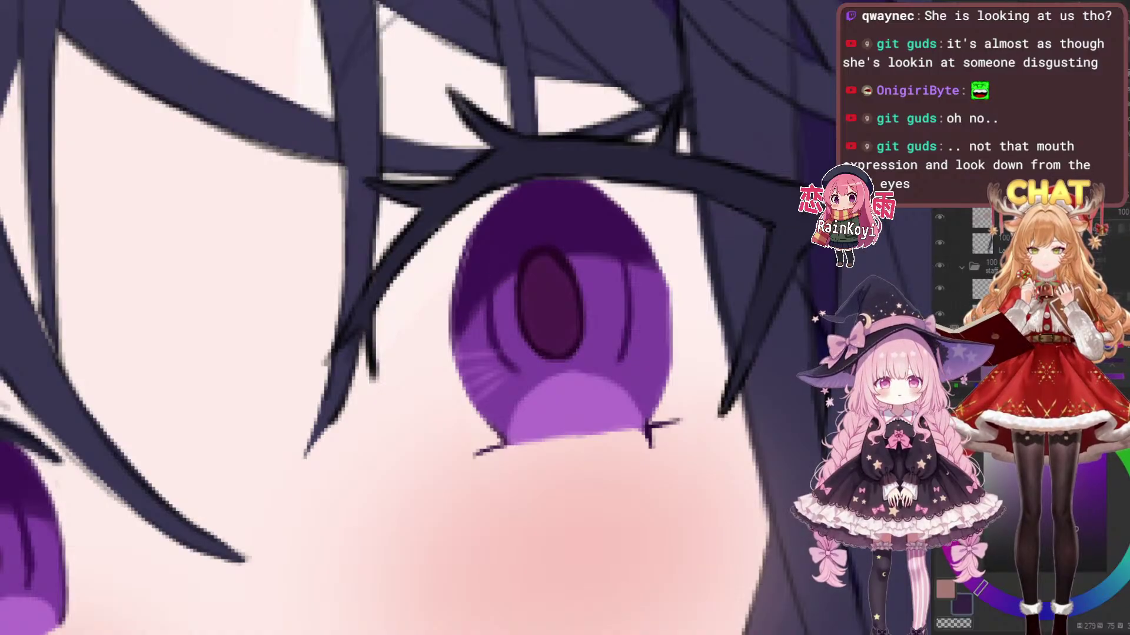
# Check the face against the whole figure and try mirroring the mouth horizontally within a freehand selection
pyautogui.scroll(-5, 501, 282)
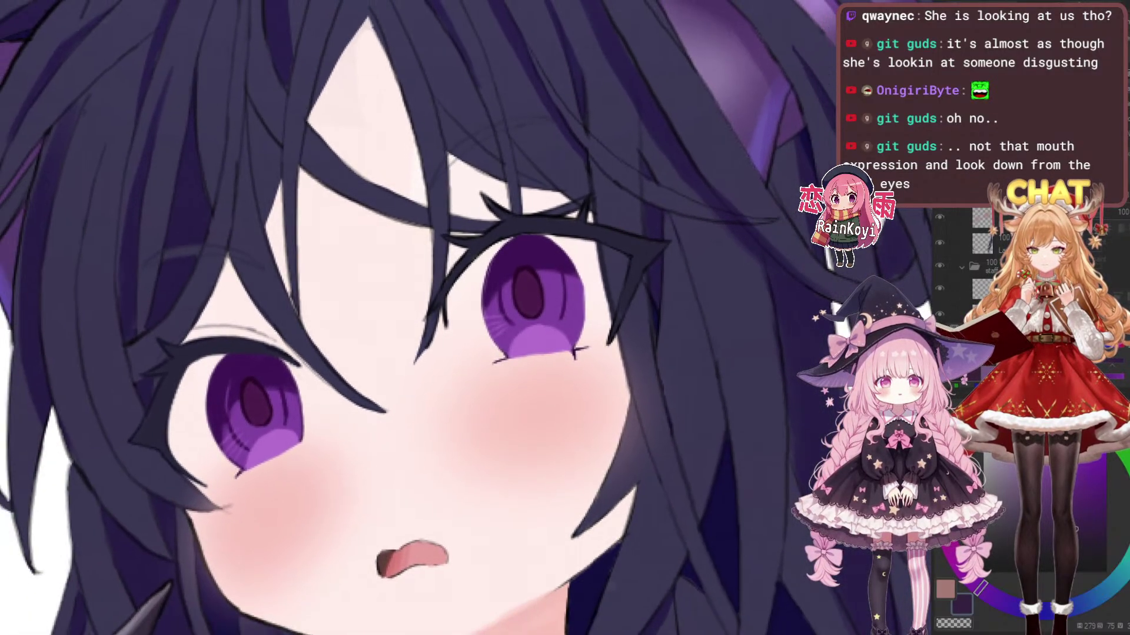
pyautogui.scroll(3, 532, 272)
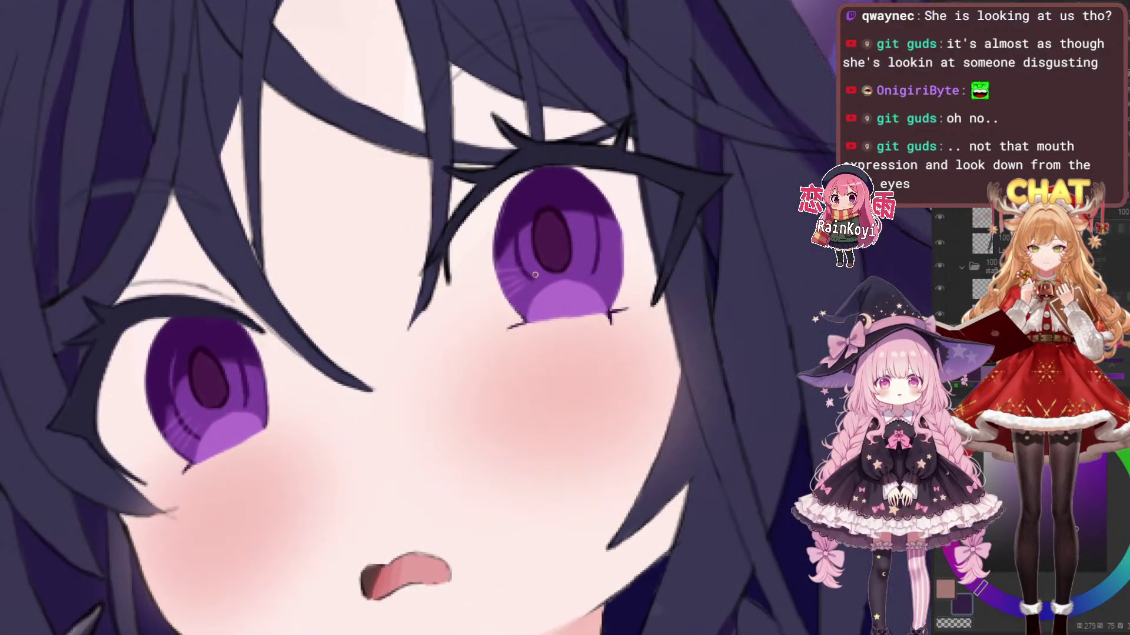
pyautogui.scroll(-5, 532, 272)
pyautogui.scroll(-6, 612, 223)
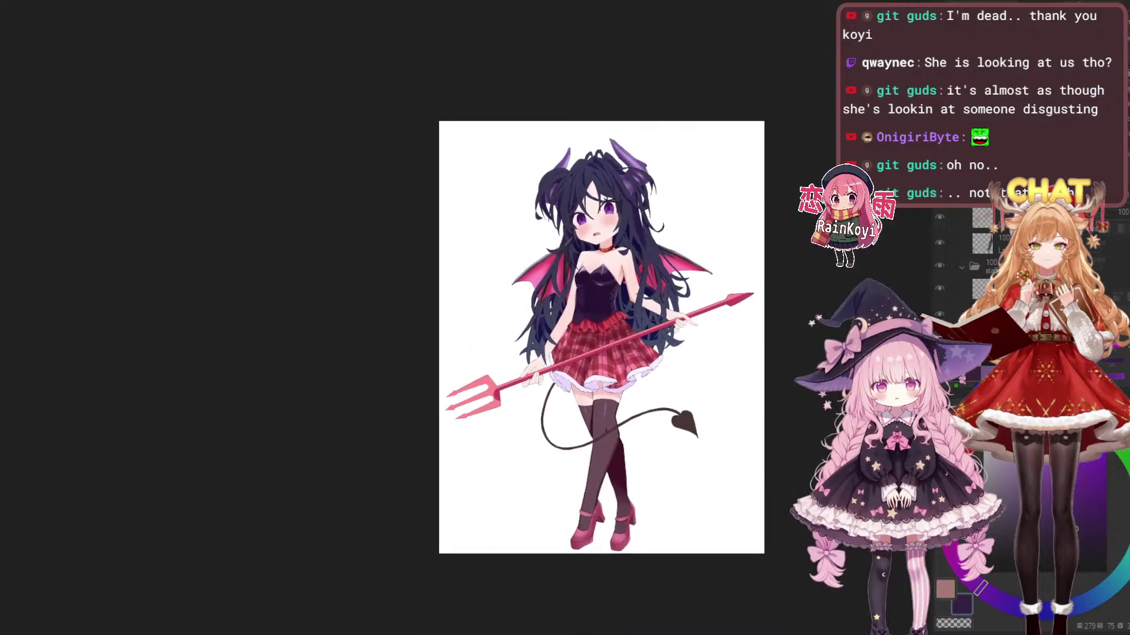
pyautogui.scroll(5, 695, 238)
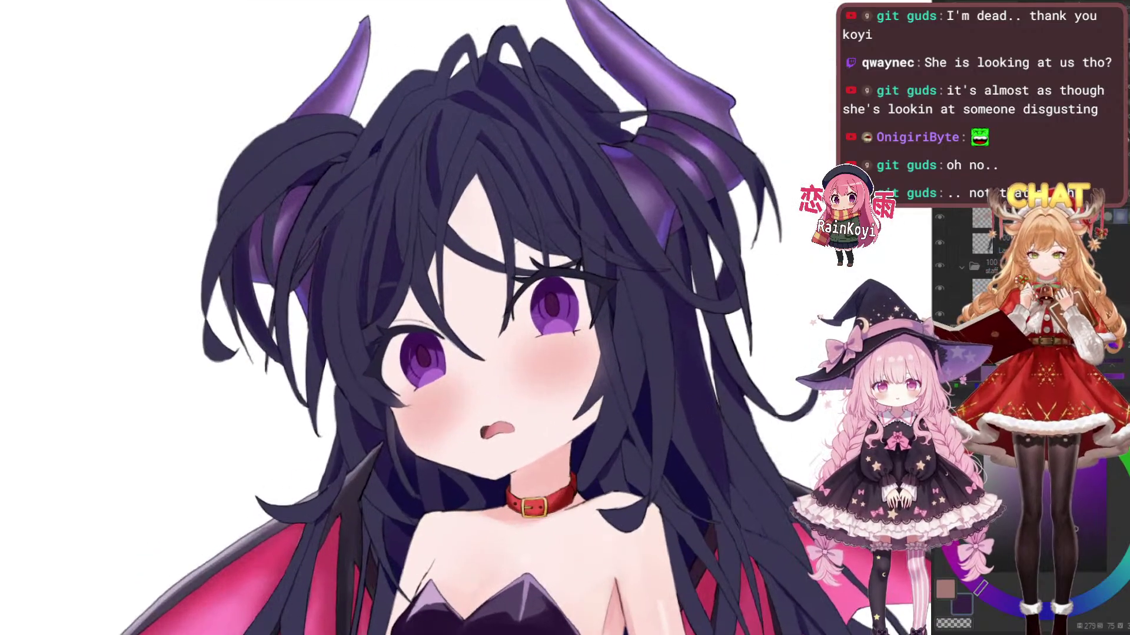
pyautogui.moveTo(487, 387)
pyautogui.mouseDown()
pyautogui.moveTo(515, 468)
pyautogui.moveTo(492, 386)
pyautogui.moveTo(554, 393)
pyautogui.moveTo(546, 479)
pyautogui.moveTo(489, 504)
pyautogui.moveTo(450, 486)
pyautogui.moveTo(446, 469)
pyautogui.mouseUp()
pyautogui.hotkey('ctrl', 't')
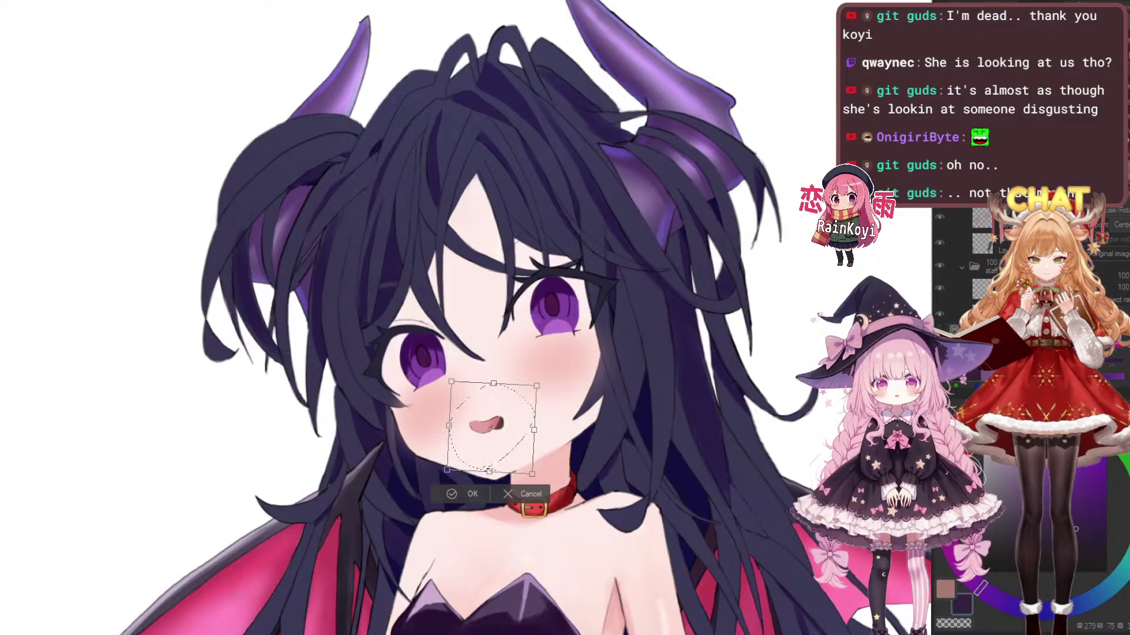
pyautogui.press('Return')
pyautogui.hotkey('ctrl', 'd')
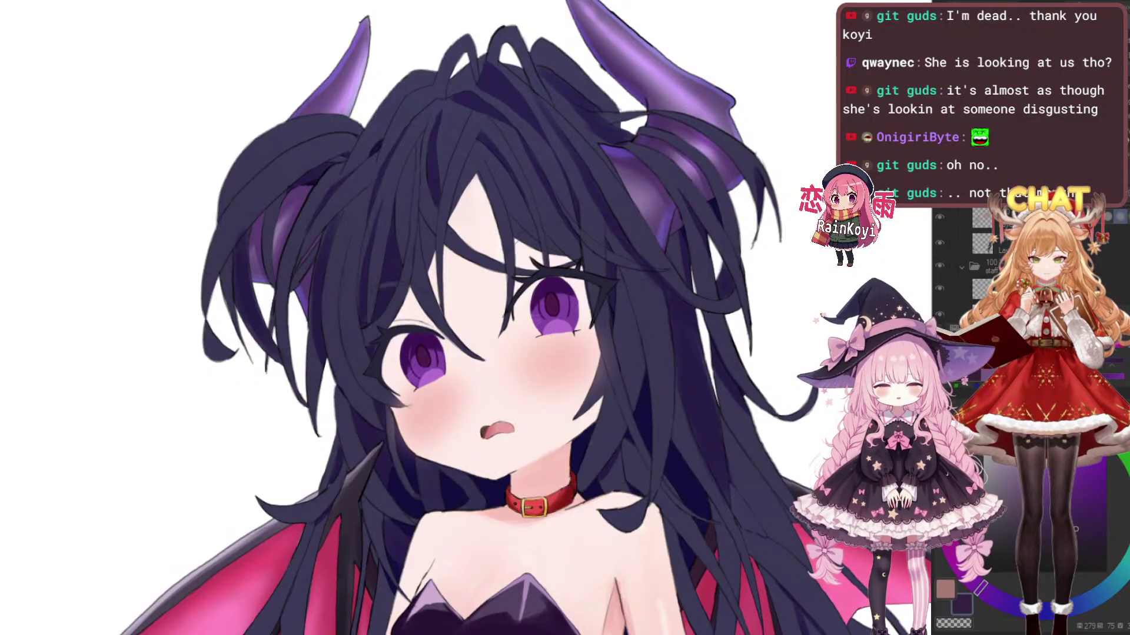
pyautogui.moveTo(483, 395); pyautogui.dragTo(460, 513)
# Paint a light purple curved highlight over the dark upper-left part of the iris on the drawing's right
pyautogui.scroll(3, 513, 413)
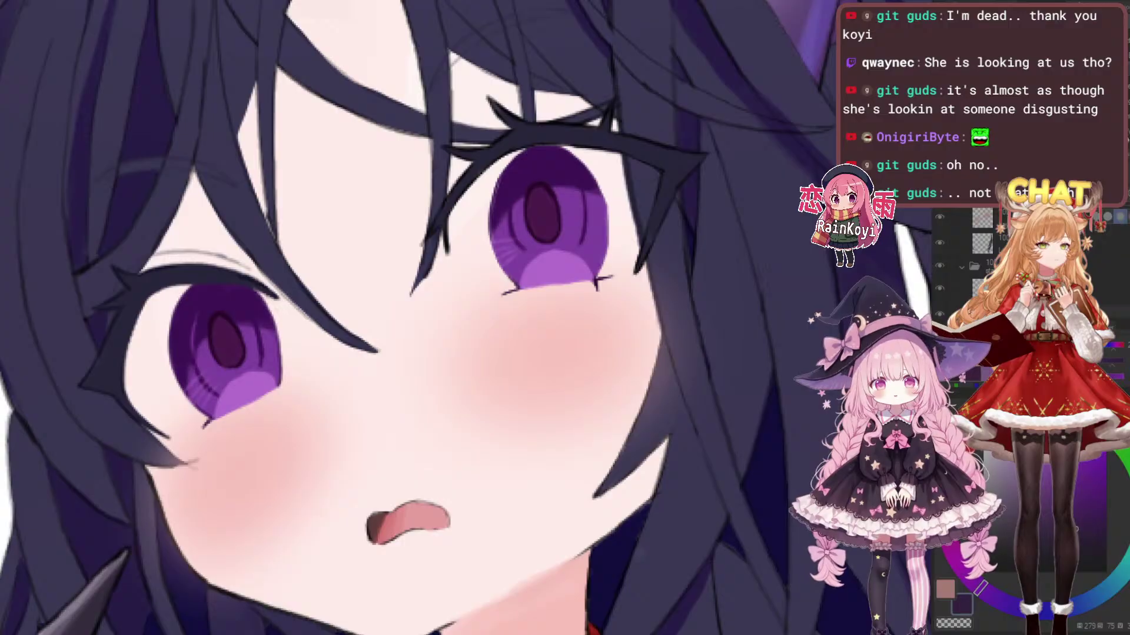
pyautogui.scroll(-3, 419, 318)
pyautogui.scroll(2, 419, 318)
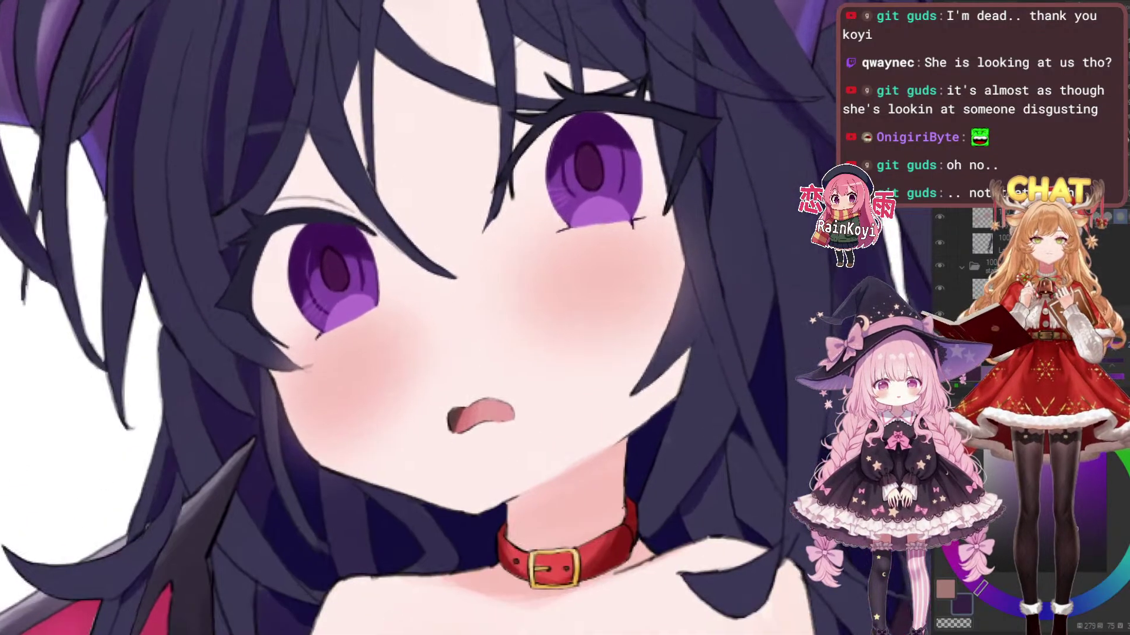
pyautogui.scroll(3, 419, 317)
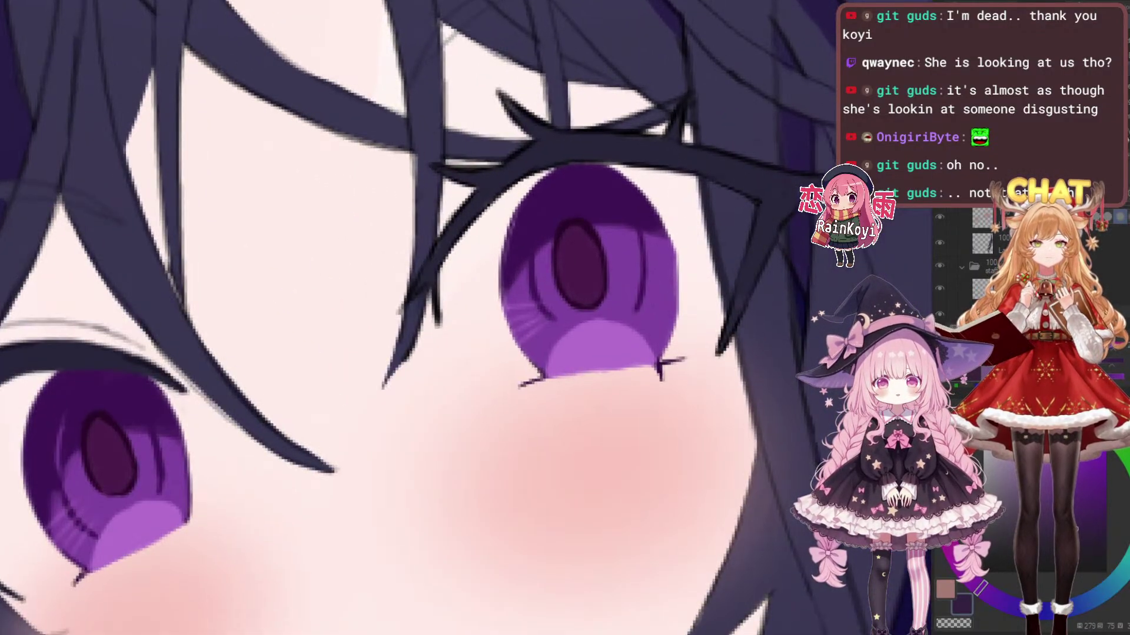
pyautogui.hotkey('ctrl', 'z')
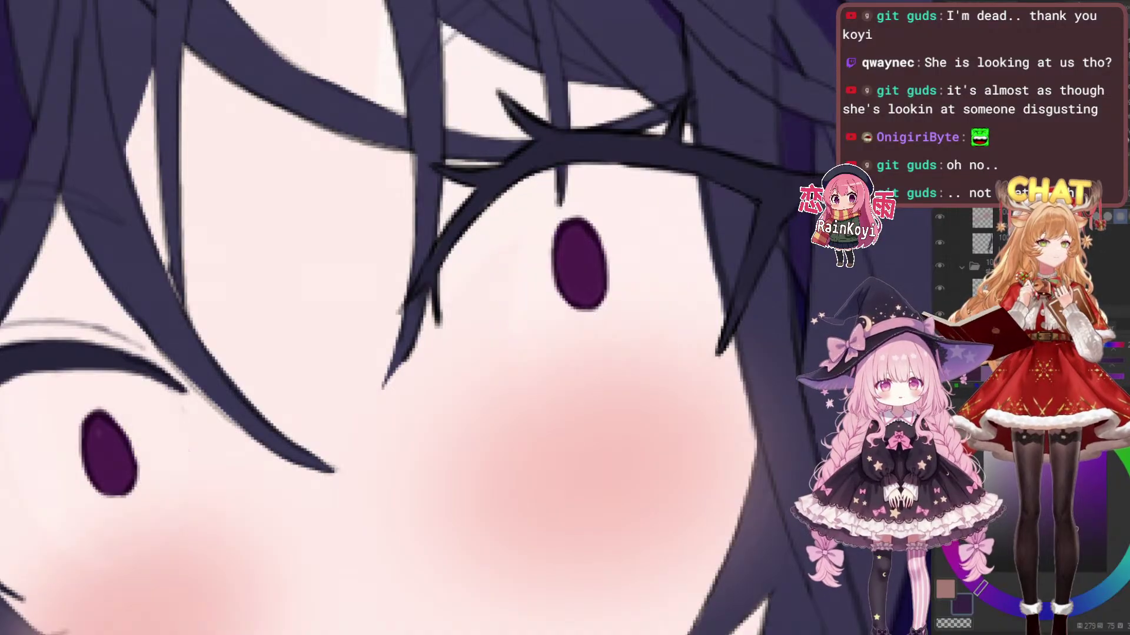
pyautogui.hotkey('ctrl', 'y')
pyautogui.scroll(2, 574, 175)
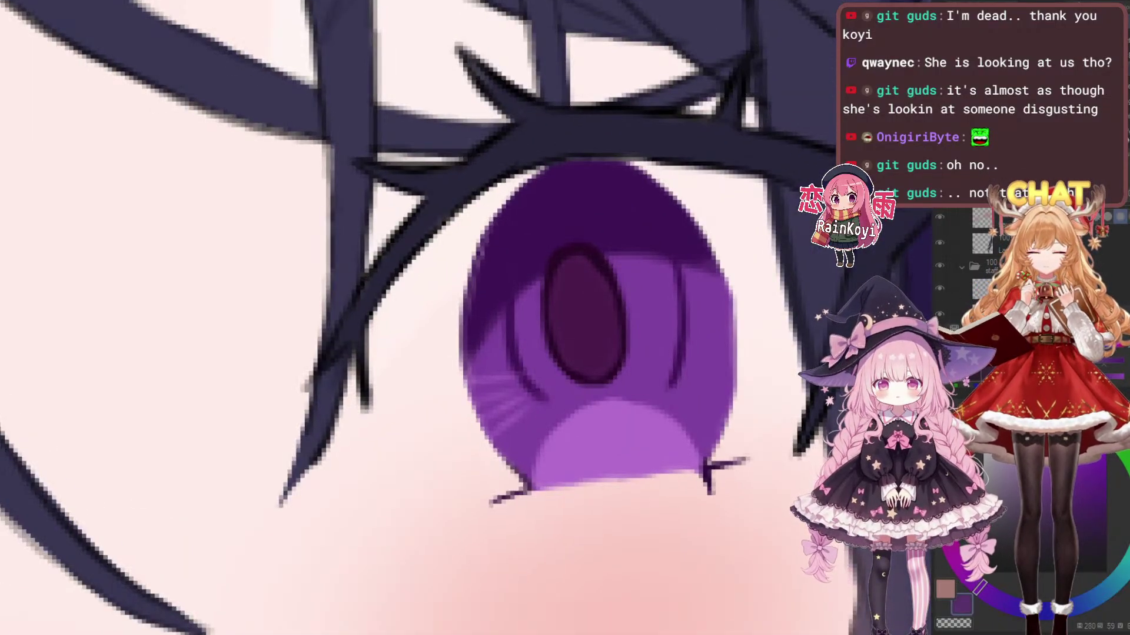
pyautogui.hotkey('ctrl', 'a')
pyautogui.hotkey('ctrl', 'd')
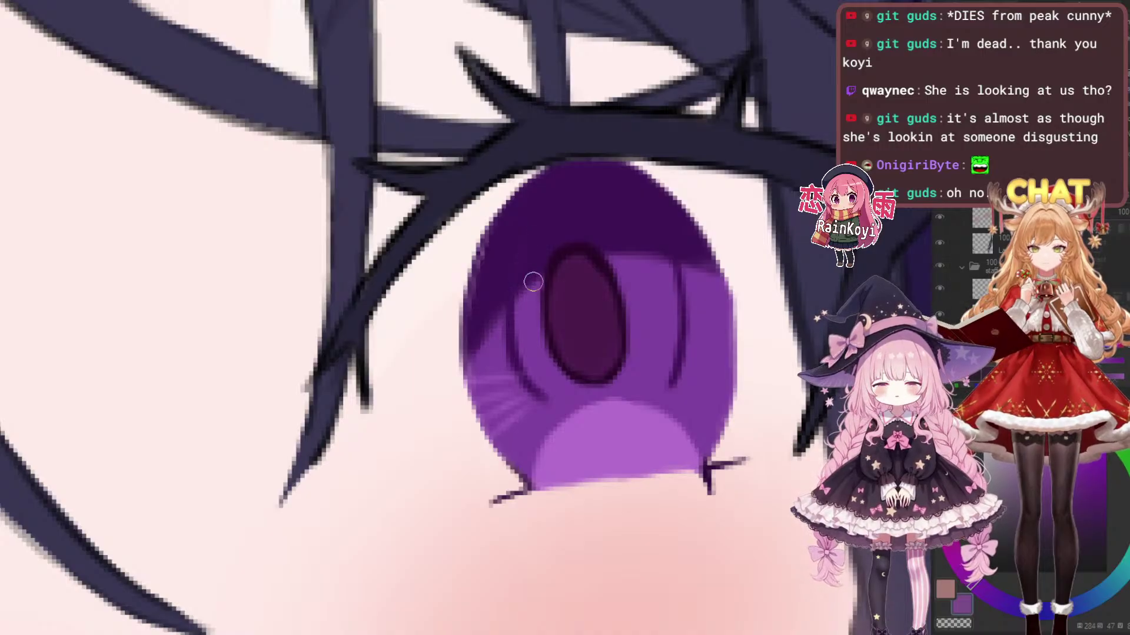
pyautogui.moveTo(542, 229); pyautogui.dragTo(521, 282)
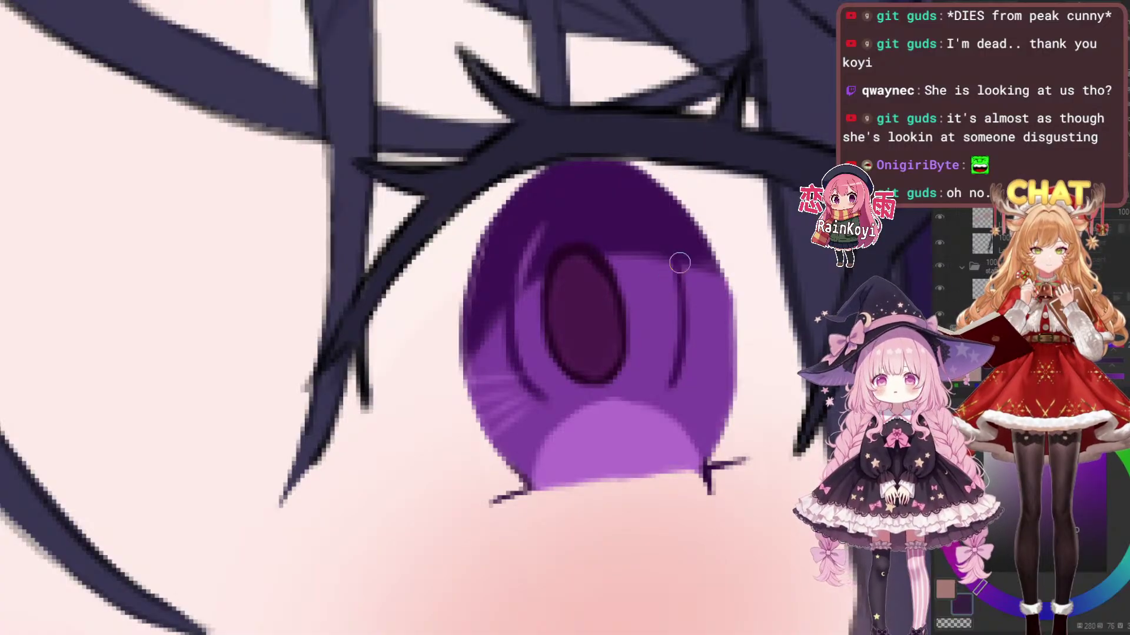
# Add a matching light purple curved highlight to the dark upper-left part of the other eye's iris
pyautogui.moveTo(147, 459); pyautogui.dragTo(580, 352)
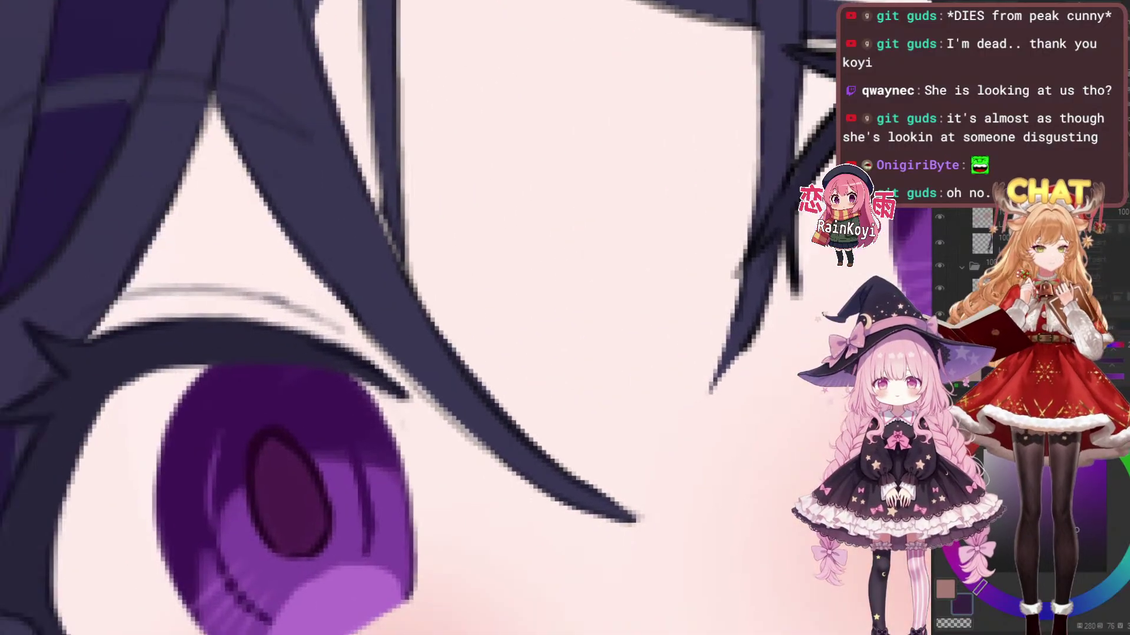
pyautogui.scroll(-2, 579, 352)
pyautogui.moveTo(370, 441); pyautogui.dragTo(484, 348)
pyautogui.scroll(1, 449, 332)
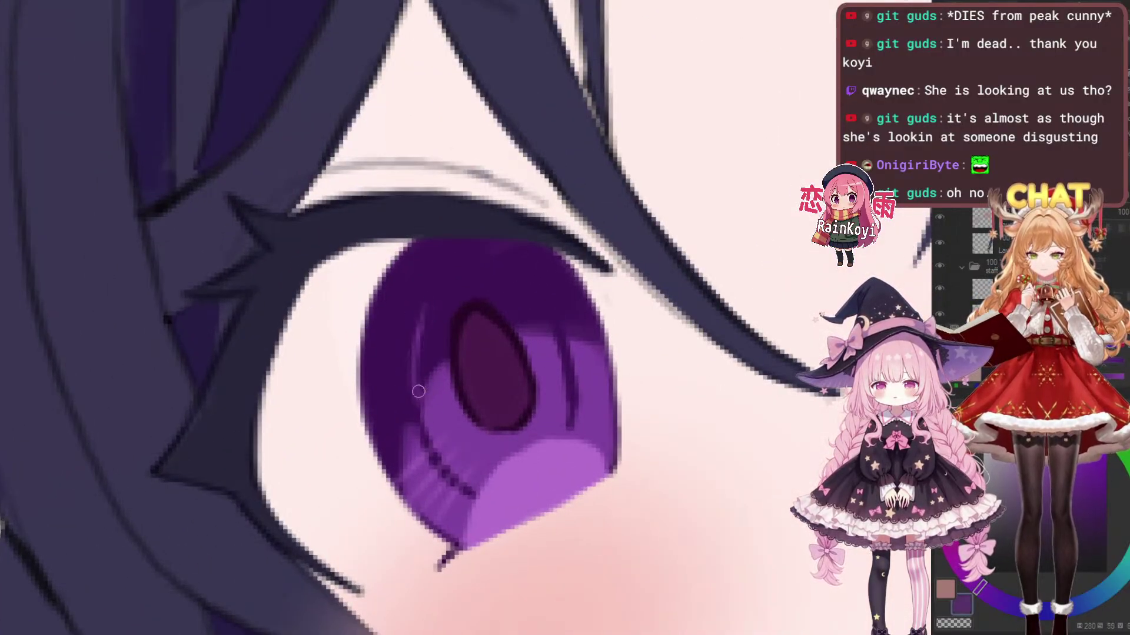
pyautogui.moveTo(570, 254); pyautogui.dragTo(535, 249)
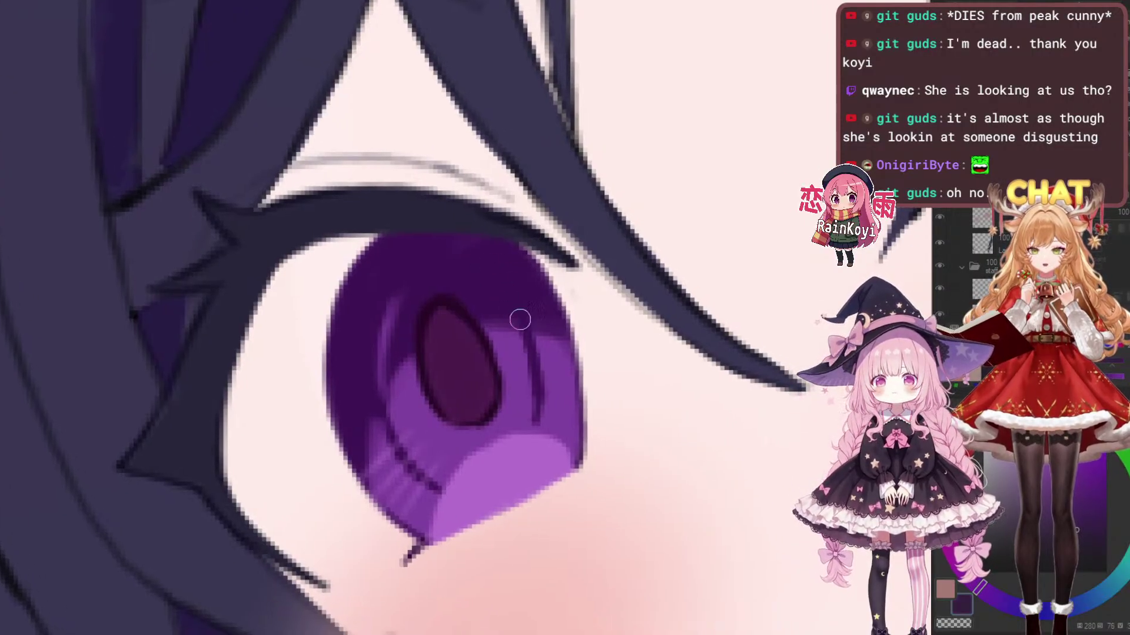
pyautogui.scroll(-4, 514, 310)
pyautogui.scroll(1, 515, 311)
pyautogui.scroll(2, 597, 312)
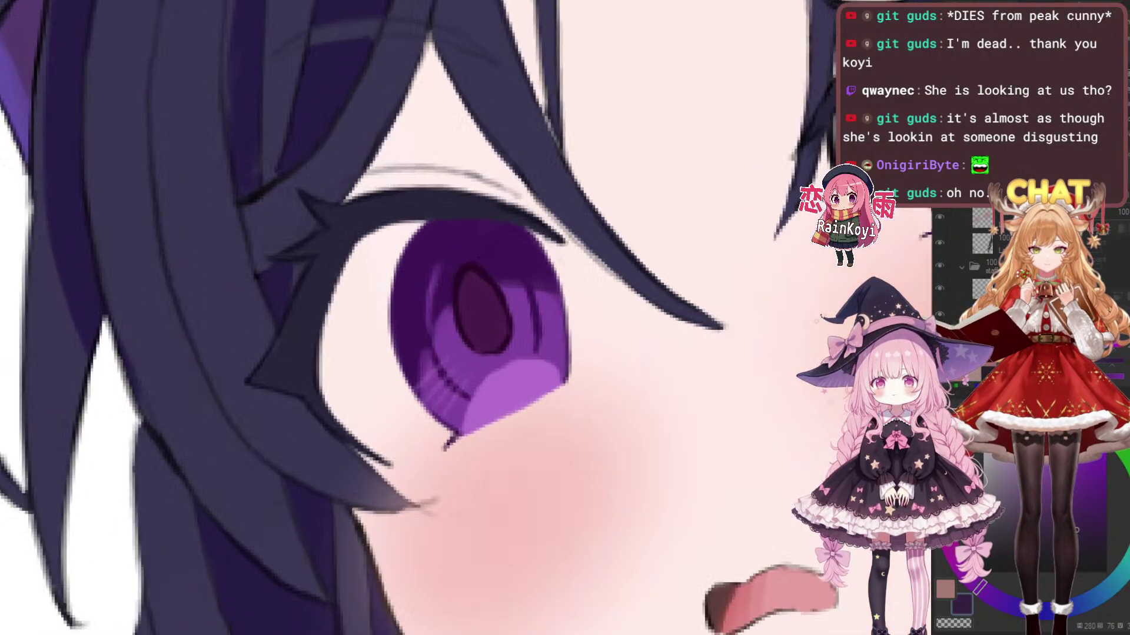
# Brush a soft, saturated purple glow across the top of the iris on the drawing's left with a large brush
pyautogui.scroll(-5, 688, 325)
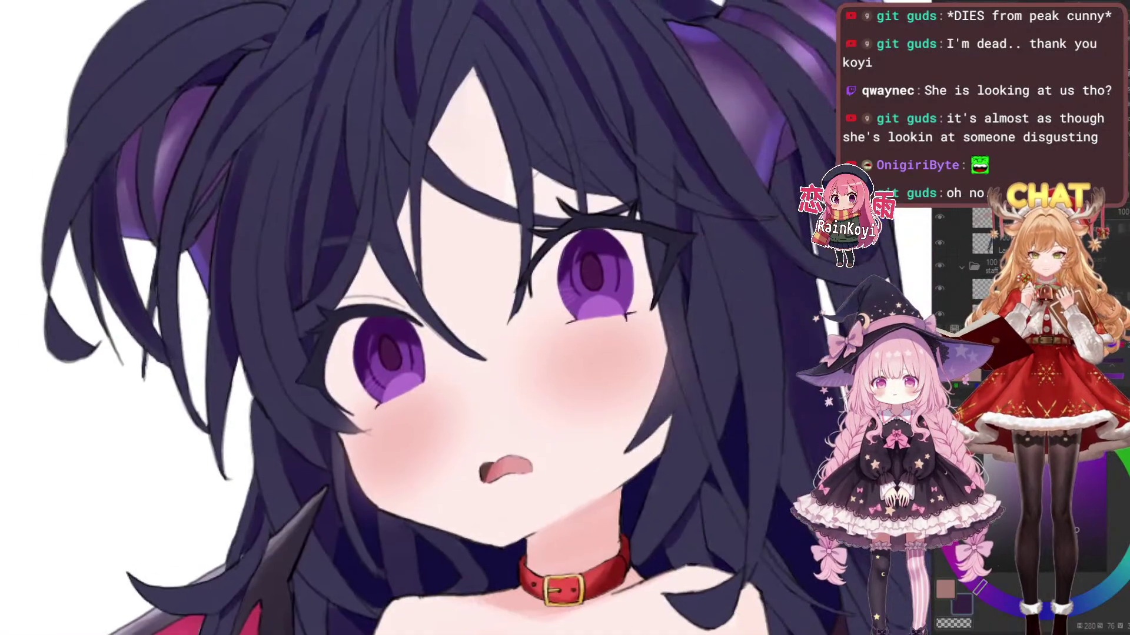
pyautogui.scroll(4, 688, 324)
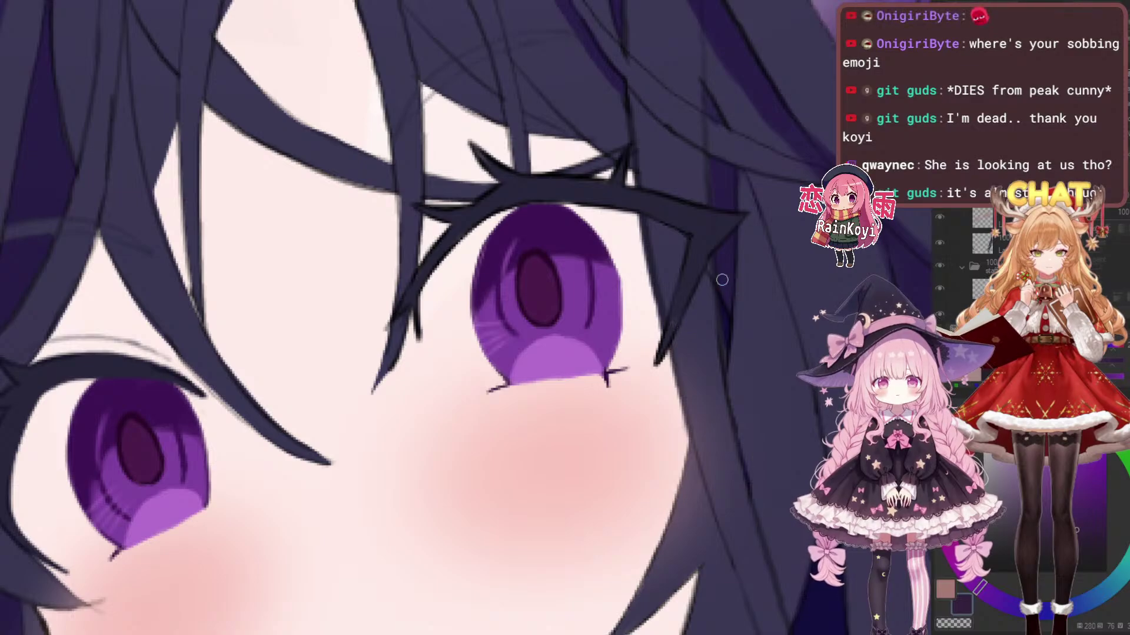
pyautogui.scroll(4, 593, 325)
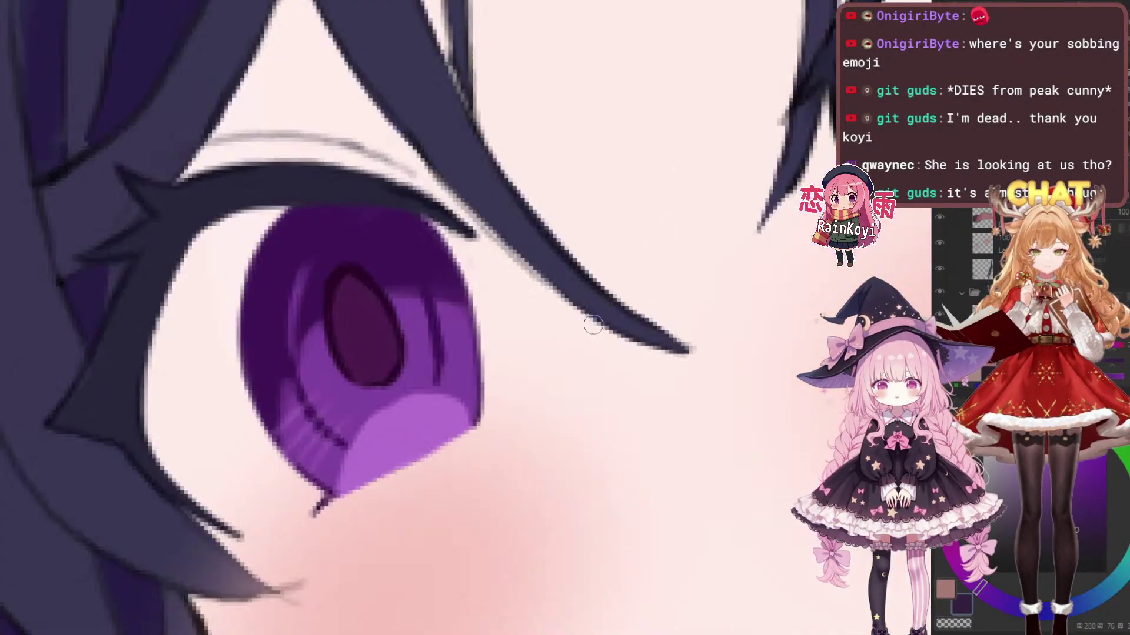
pyautogui.moveTo(560, 338); pyautogui.dragTo(620, 341)
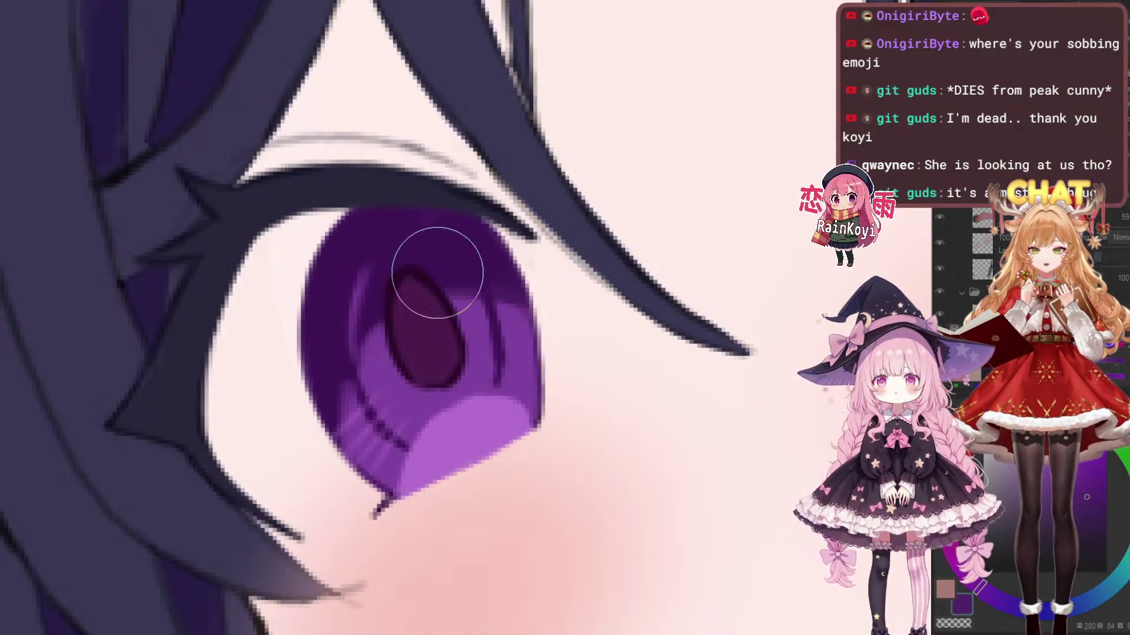
pyautogui.moveTo(382, 232); pyautogui.dragTo(447, 242)
pyautogui.moveTo(668, 270); pyautogui.dragTo(439, 299)
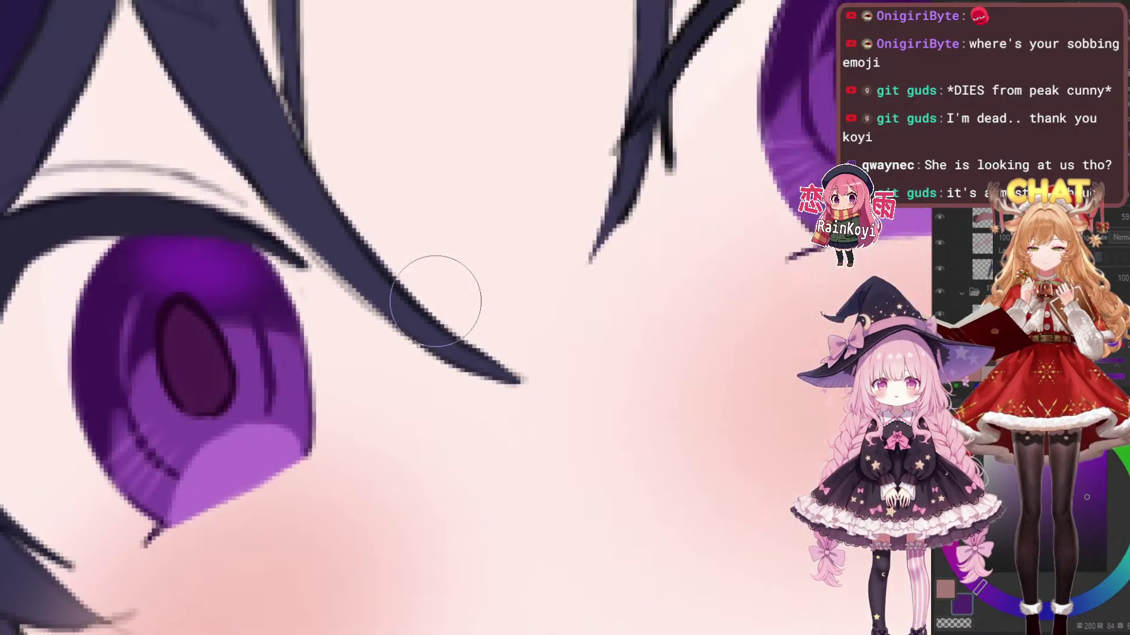
# Shift the brush colour to a bluer violet and blend a soft glow into the tops of both irises
pyautogui.moveTo(980, 587); pyautogui.dragTo(998, 599)
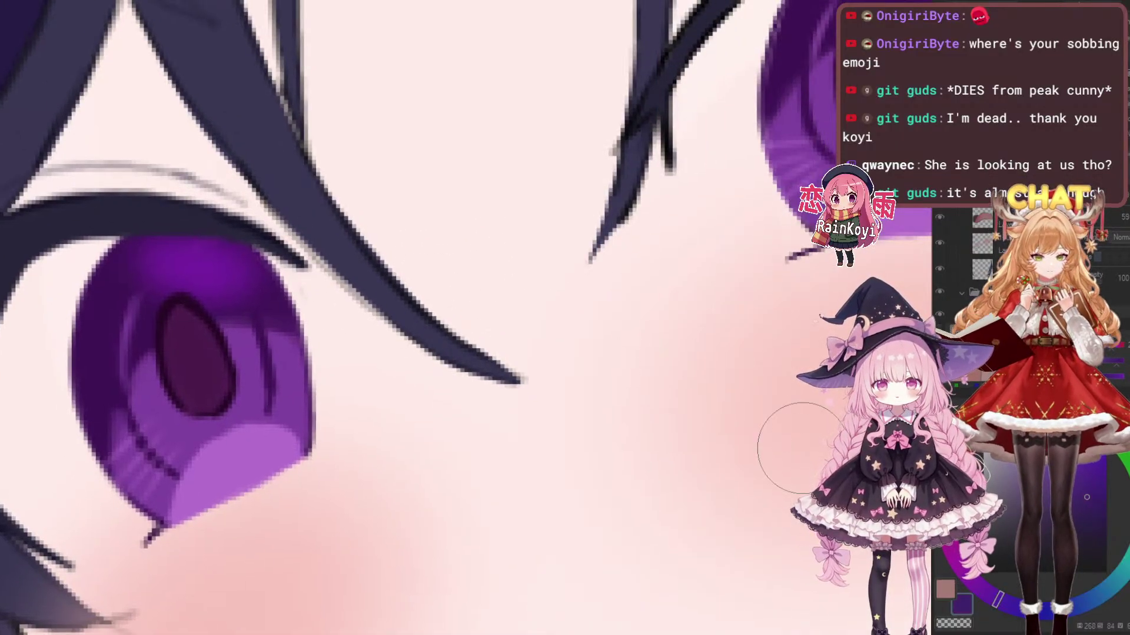
pyautogui.scroll(-4, 434, 448)
pyautogui.scroll(2, 606, 212)
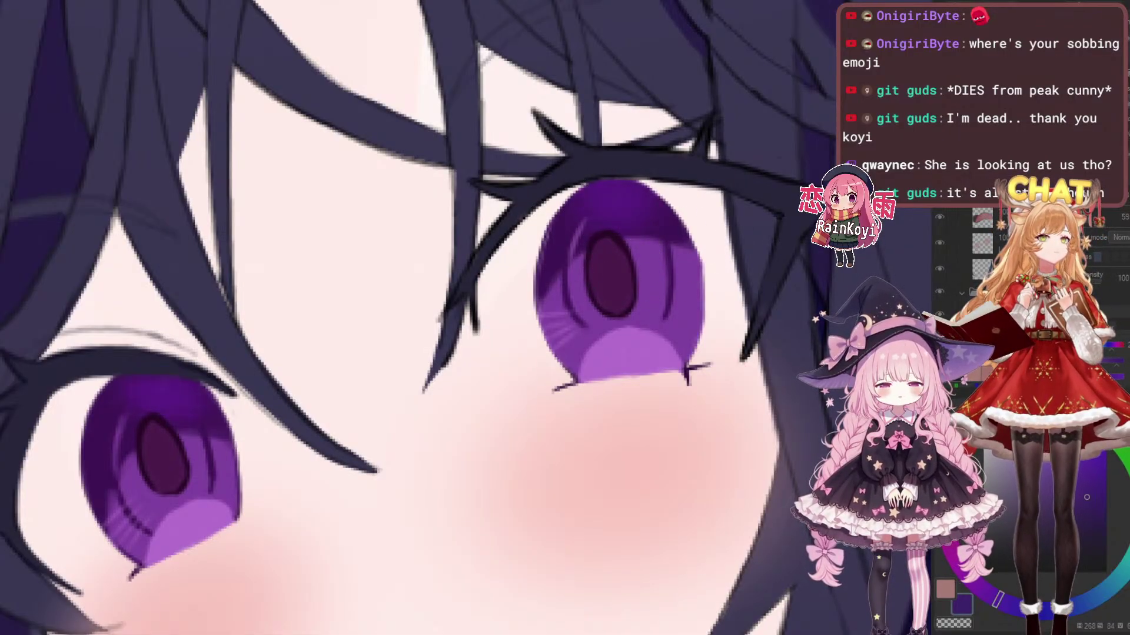
pyautogui.moveTo(393, 348); pyautogui.dragTo(537, 283)
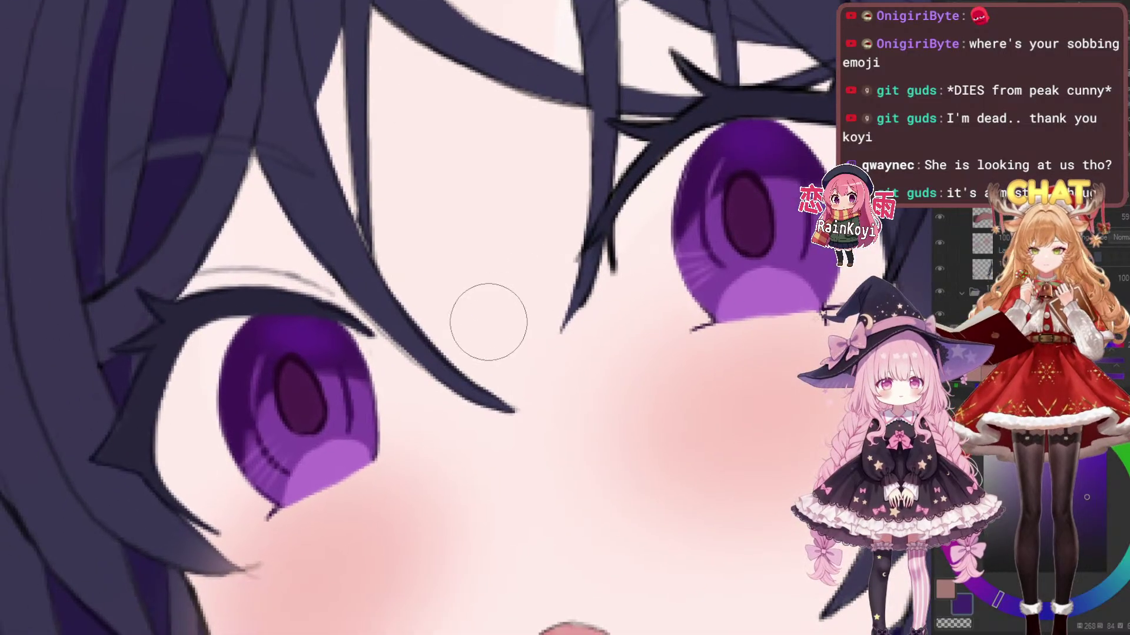
pyautogui.moveTo(429, 338); pyautogui.dragTo(546, 308)
pyautogui.scroll(1, 475, 284)
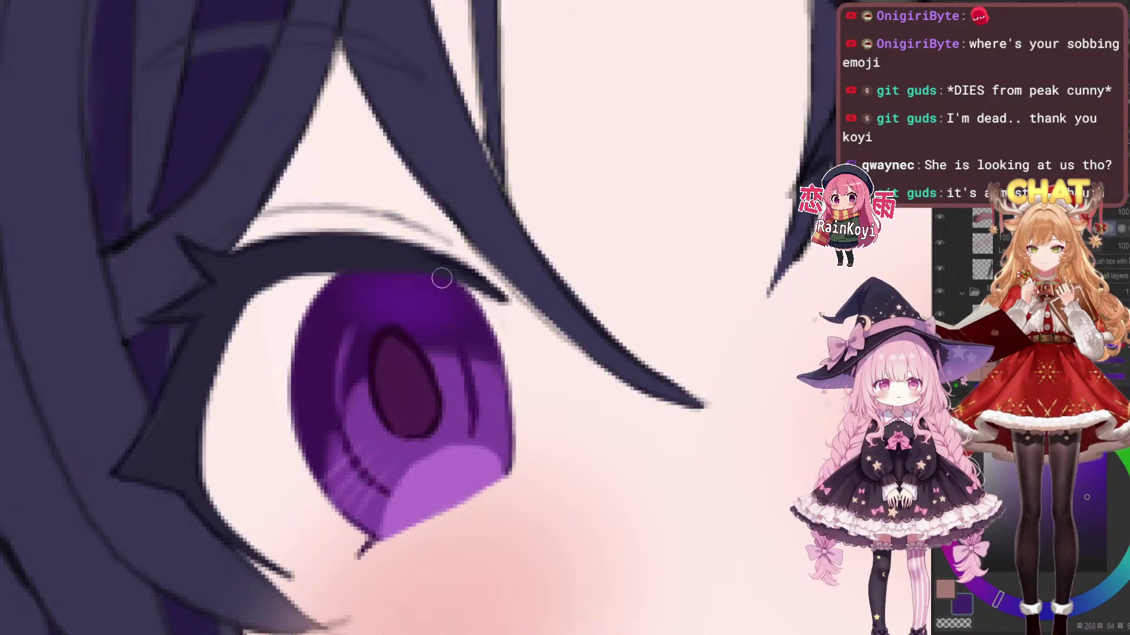
# Paint thin dark streaks down from the top of the iris on the drawing's left with a smaller brush
pyautogui.press('[')
pyautogui.press('[')
pyautogui.press('[')
pyautogui.moveTo(405, 275); pyautogui.dragTo(399, 322)
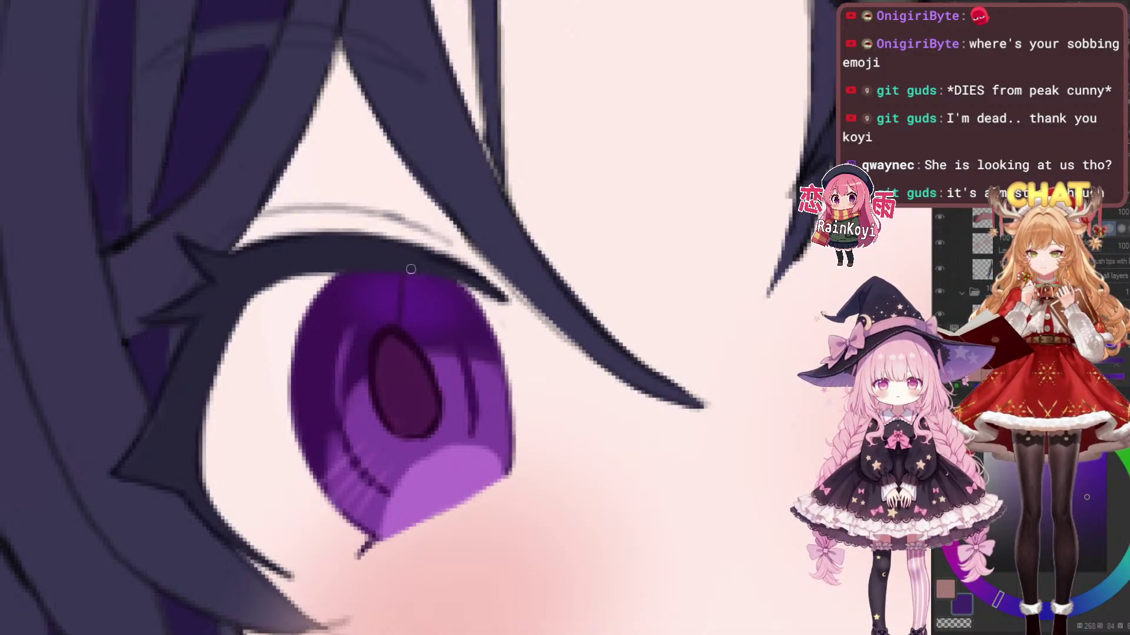
pyautogui.moveTo(407, 277); pyautogui.dragTo(400, 330)
pyautogui.moveTo(449, 283); pyautogui.dragTo(444, 333)
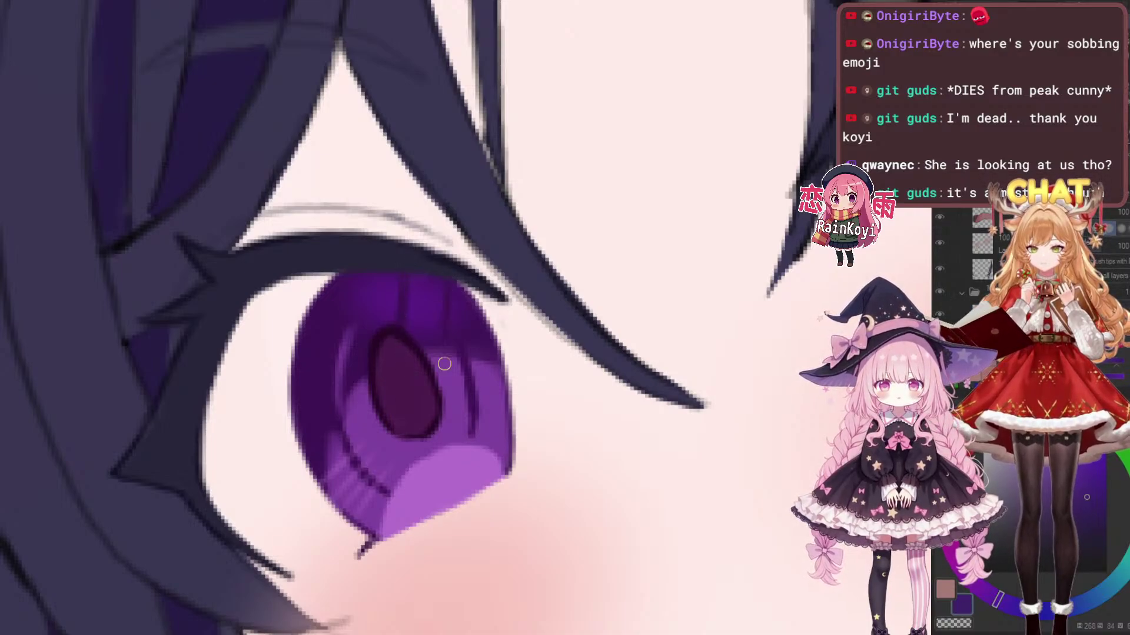
pyautogui.scroll(-4, 471, 253)
pyautogui.scroll(3, 517, 236)
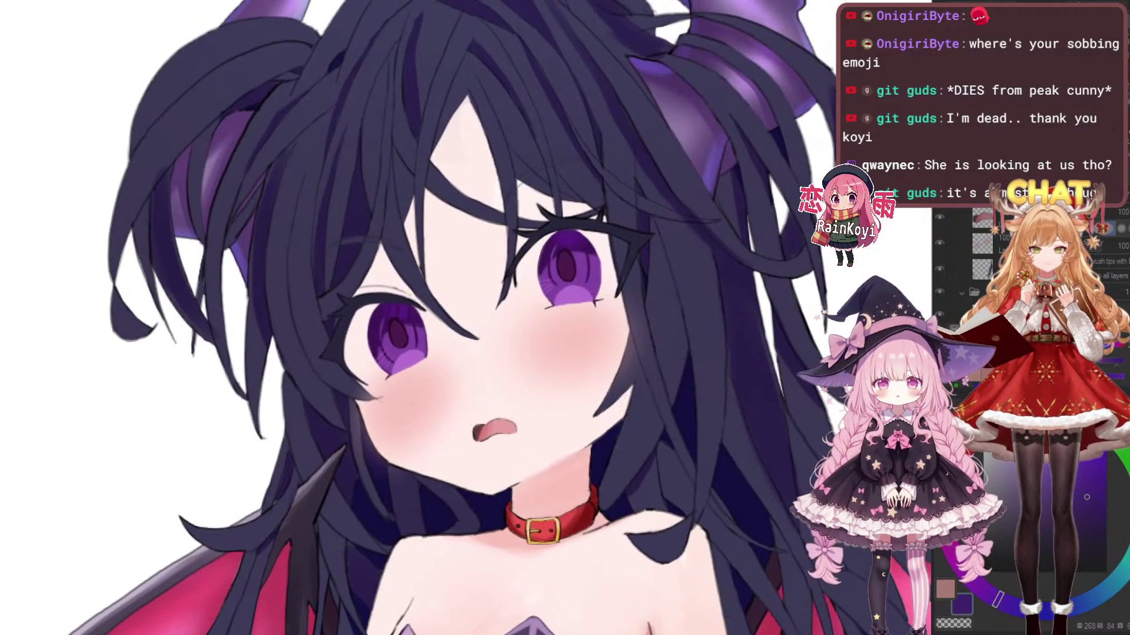
pyautogui.moveTo(256, 343); pyautogui.dragTo(437, 309)
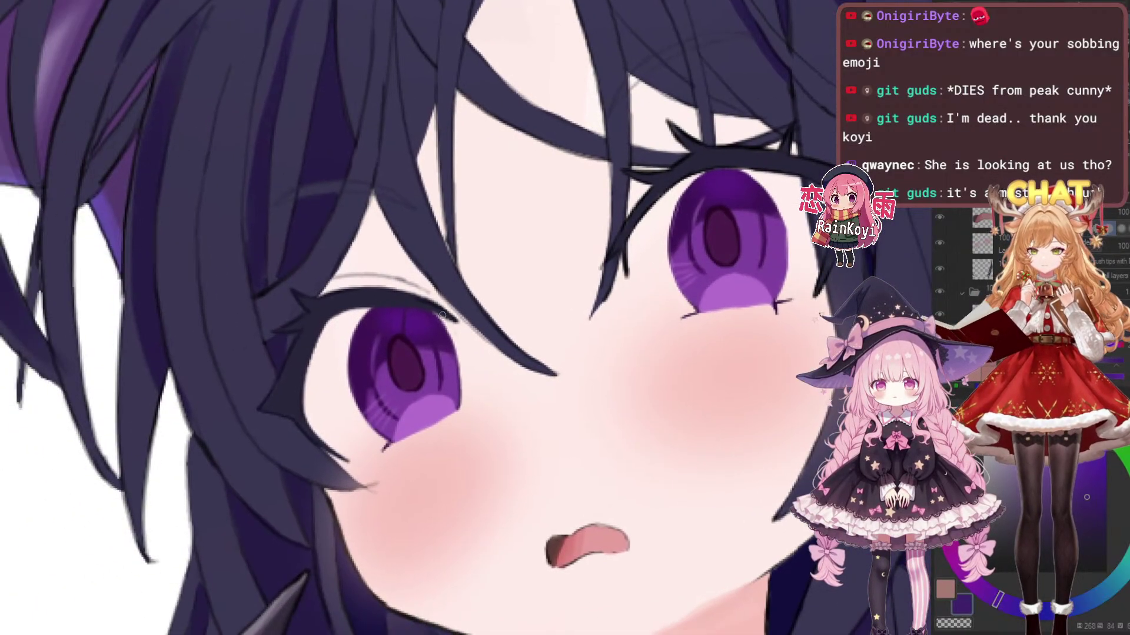
pyautogui.scroll(4, 437, 309)
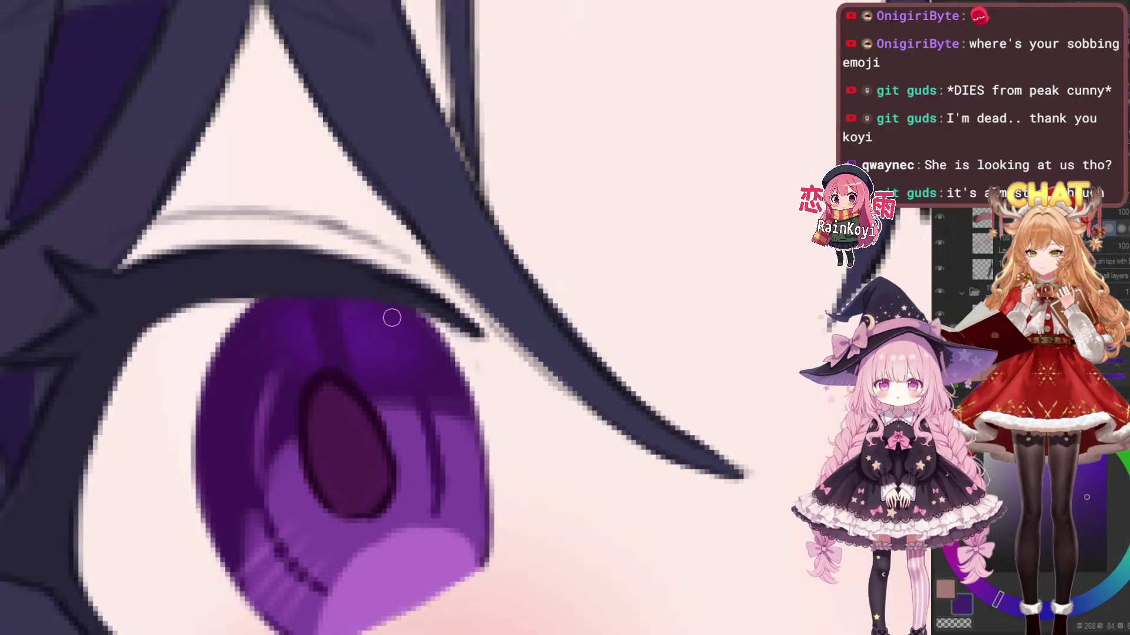
# Paint matching dark vertical streaks at the top of the iris on the drawing's right
pyautogui.scroll(-8, 445, 389)
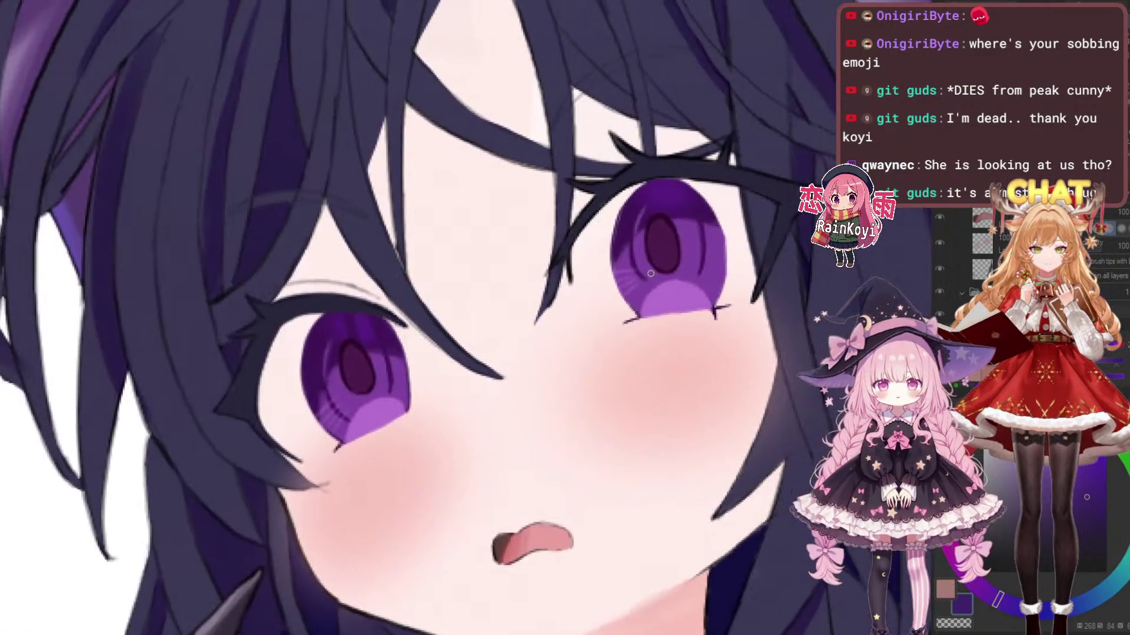
pyautogui.scroll(8, 573, 73)
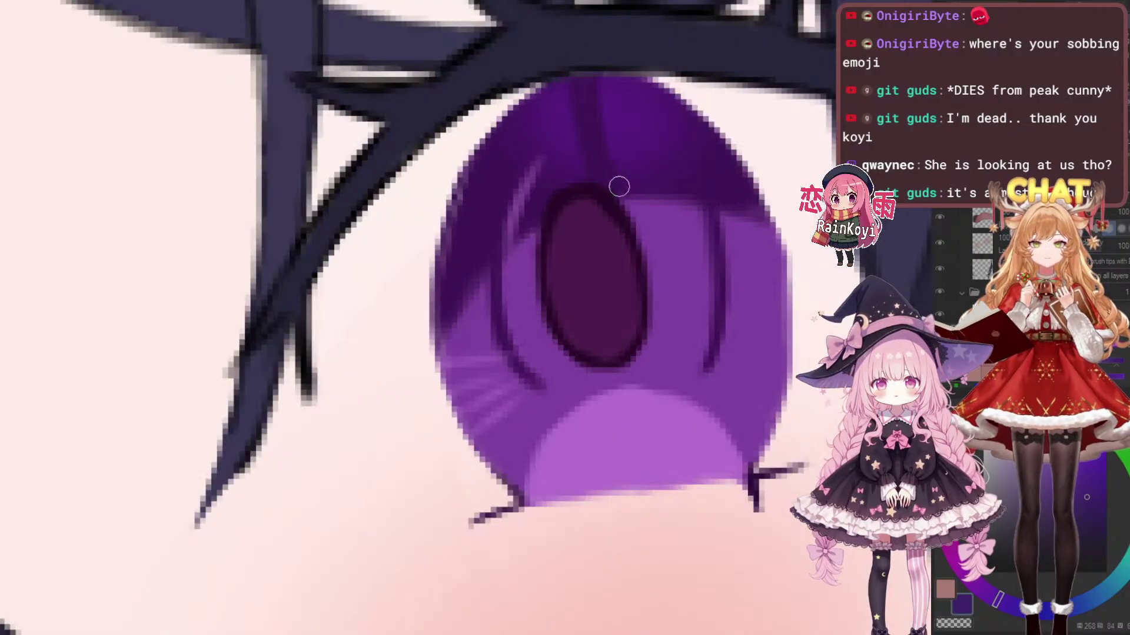
pyautogui.scroll(-2, 727, 100)
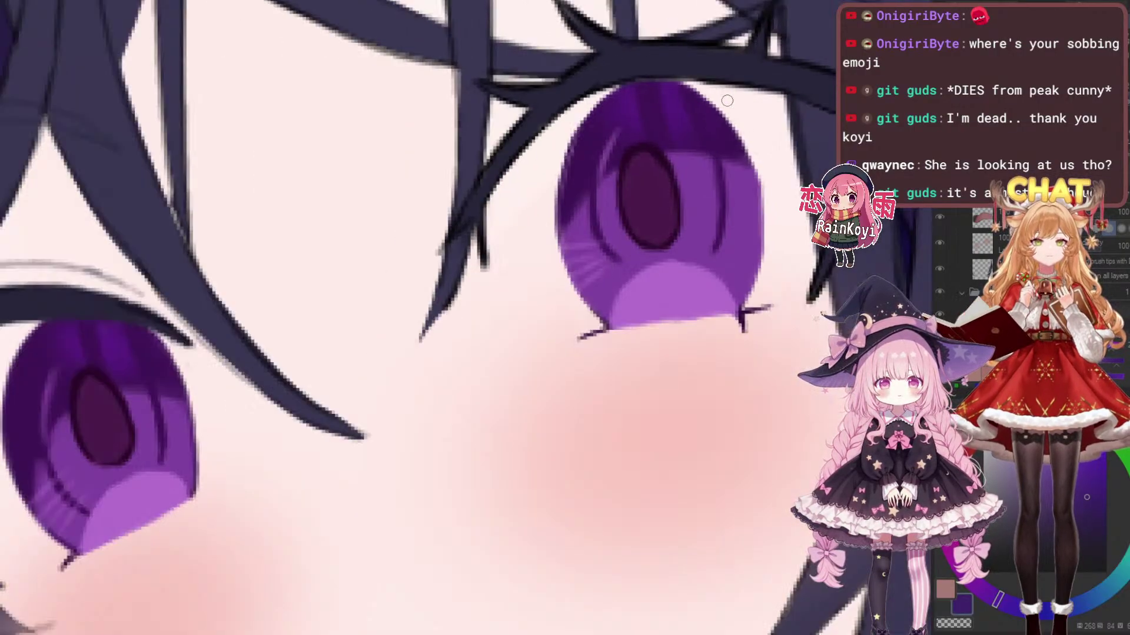
# Dot small white highlights above and below the pupils in both eyes
pyautogui.scroll(-5, 640, 341)
pyautogui.scroll(3, 640, 341)
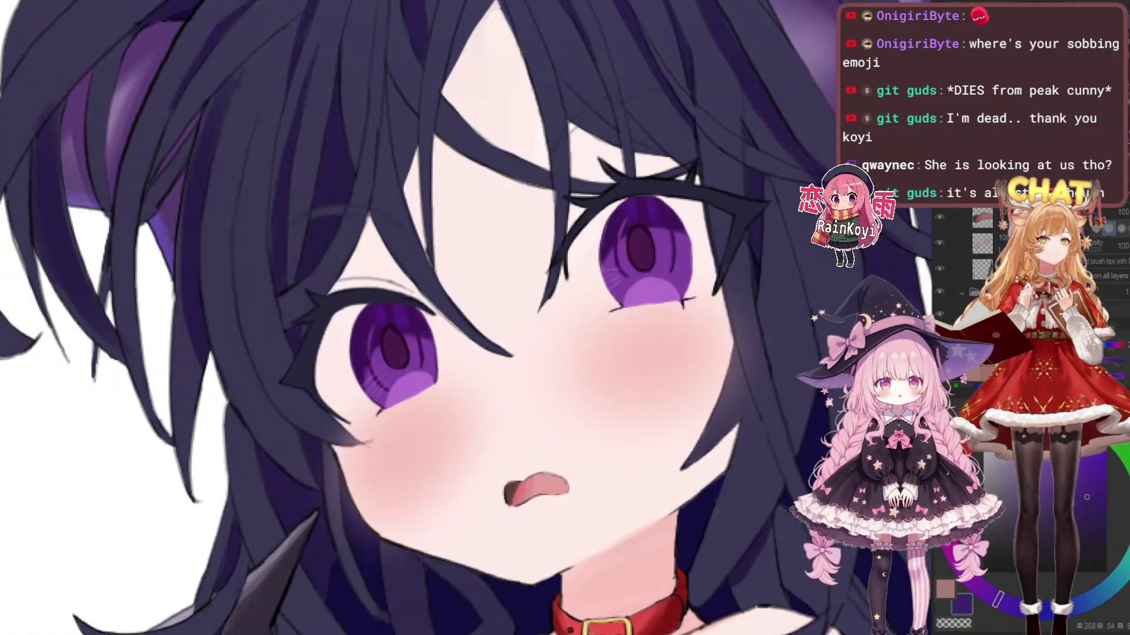
pyautogui.scroll(-3, 748, 107)
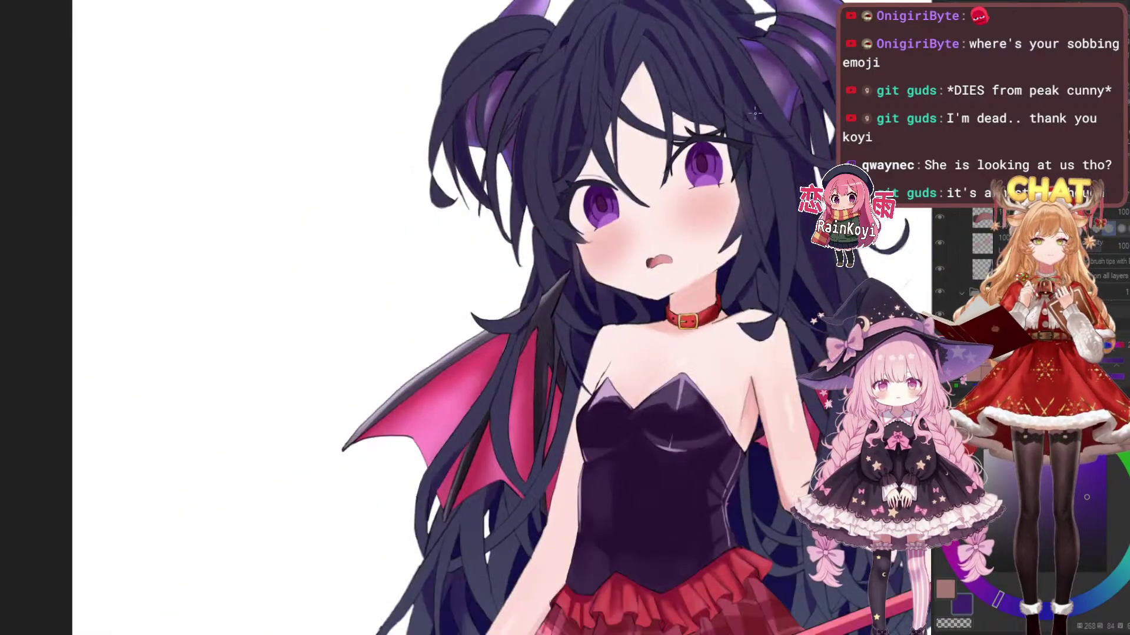
pyautogui.scroll(3, 759, 118)
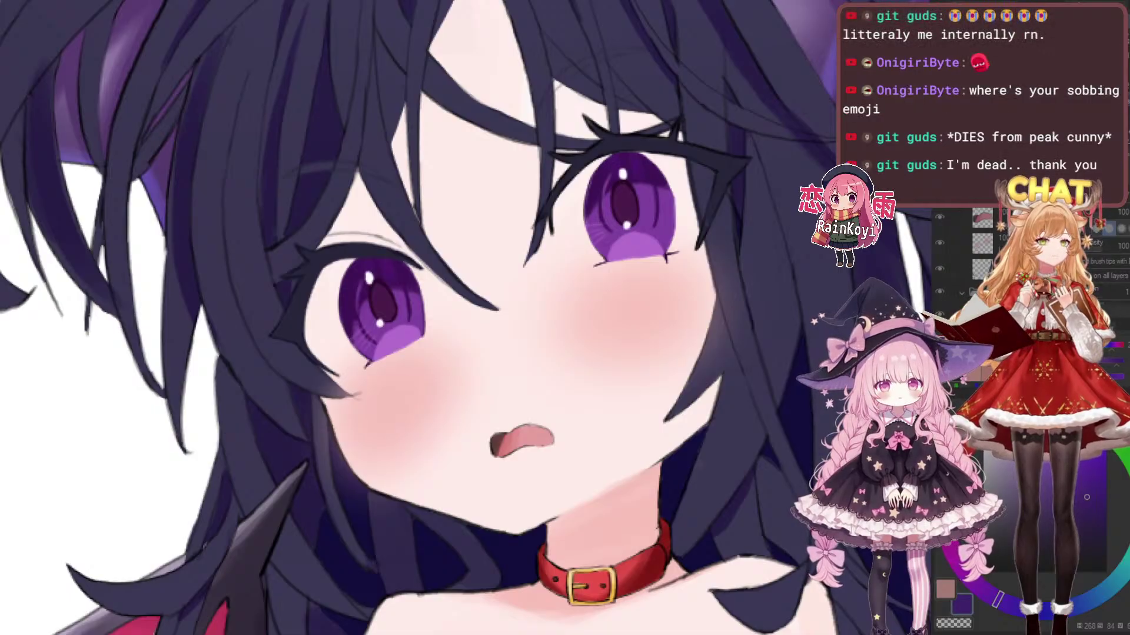
pyautogui.scroll(-3, 818, 147)
pyautogui.scroll(5, 688, 188)
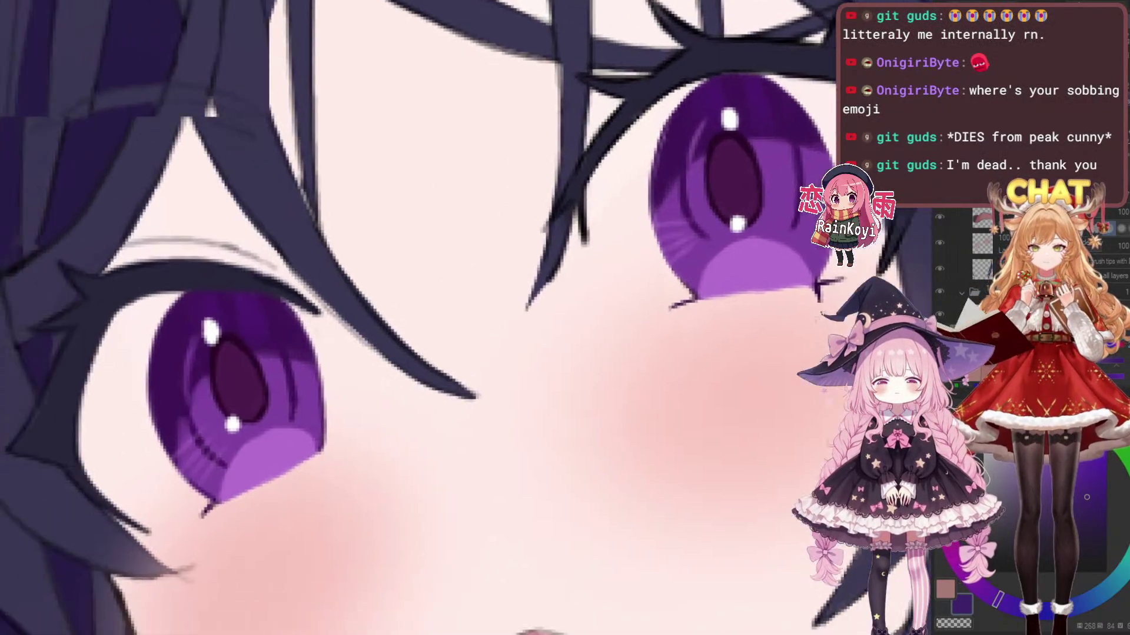
pyautogui.moveTo(495, 213); pyautogui.dragTo(621, 182)
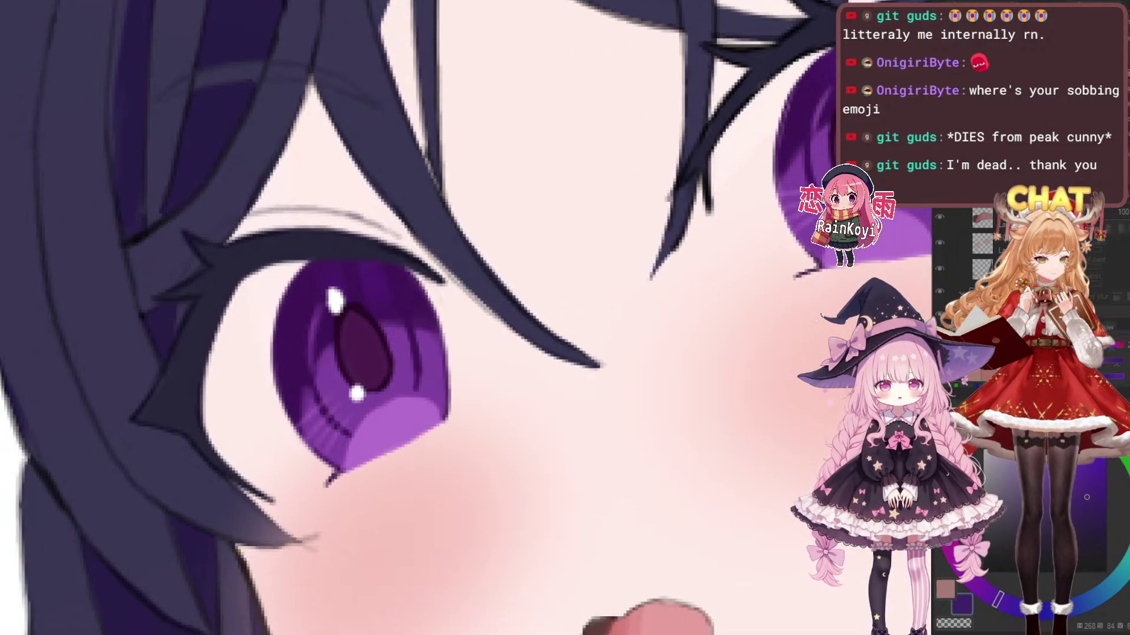
# Set the brush colour to white, enlarge the brush, and remove the white dots around the pupil on the drawing's left
pyautogui.click(986, 453)
pyautogui.press('p')
pyautogui.press(']')
pyautogui.press(']')
pyautogui.press(']')
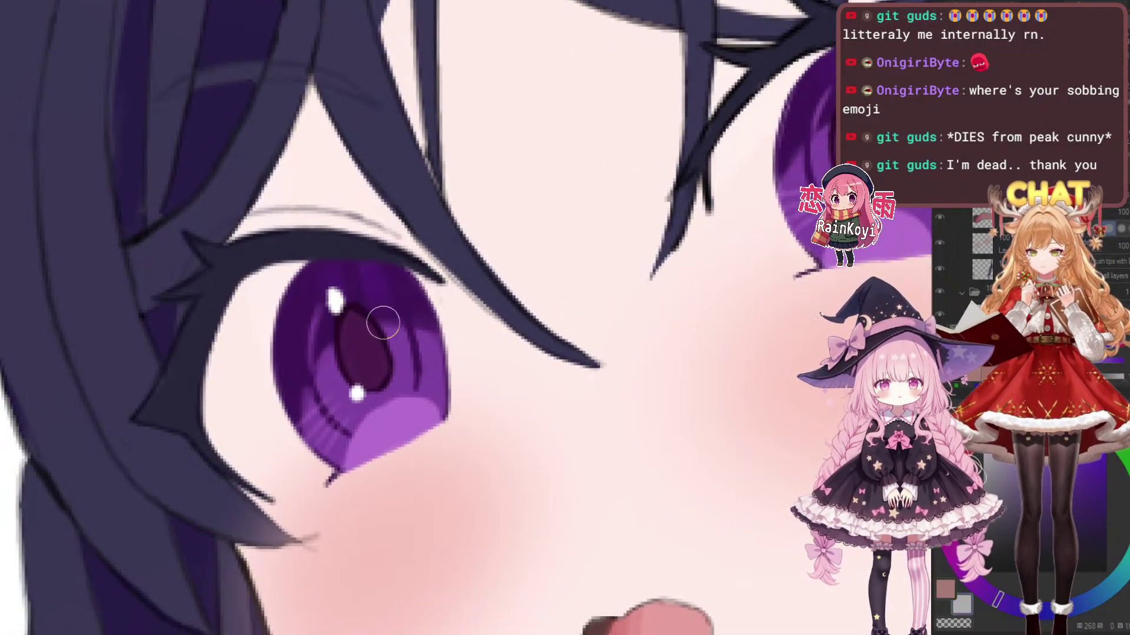
pyautogui.moveTo(343, 293); pyautogui.dragTo(363, 397)
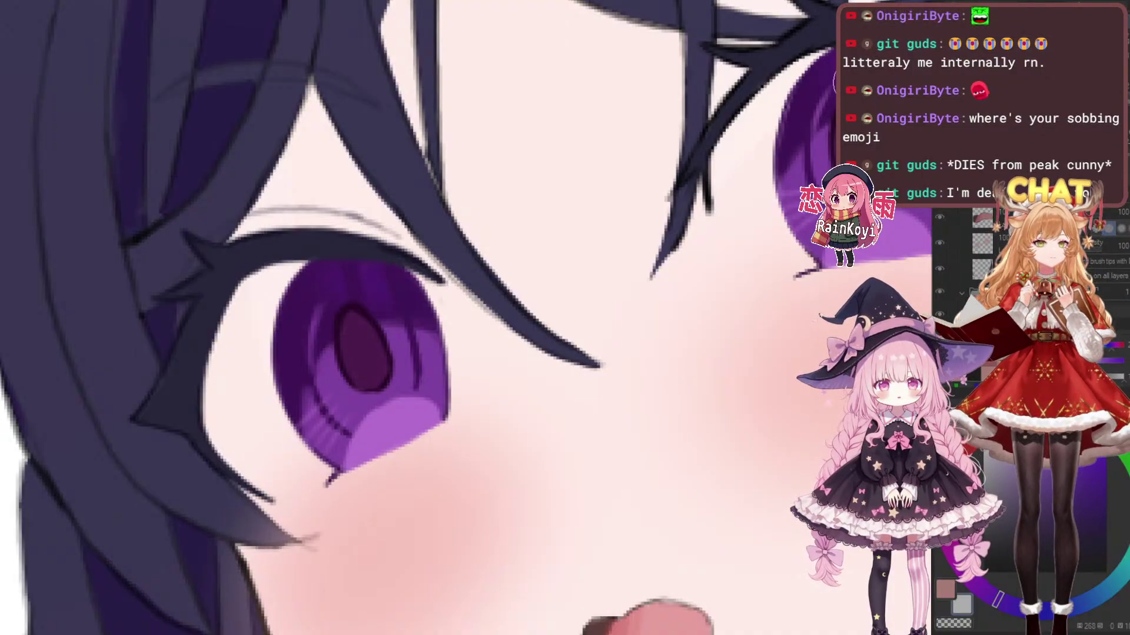
# Dot a large white highlight on the upper-left of the drawing's left iris and a small one at its lower-left edge
pyautogui.moveTo(361, 304); pyautogui.dragTo(436, 335)
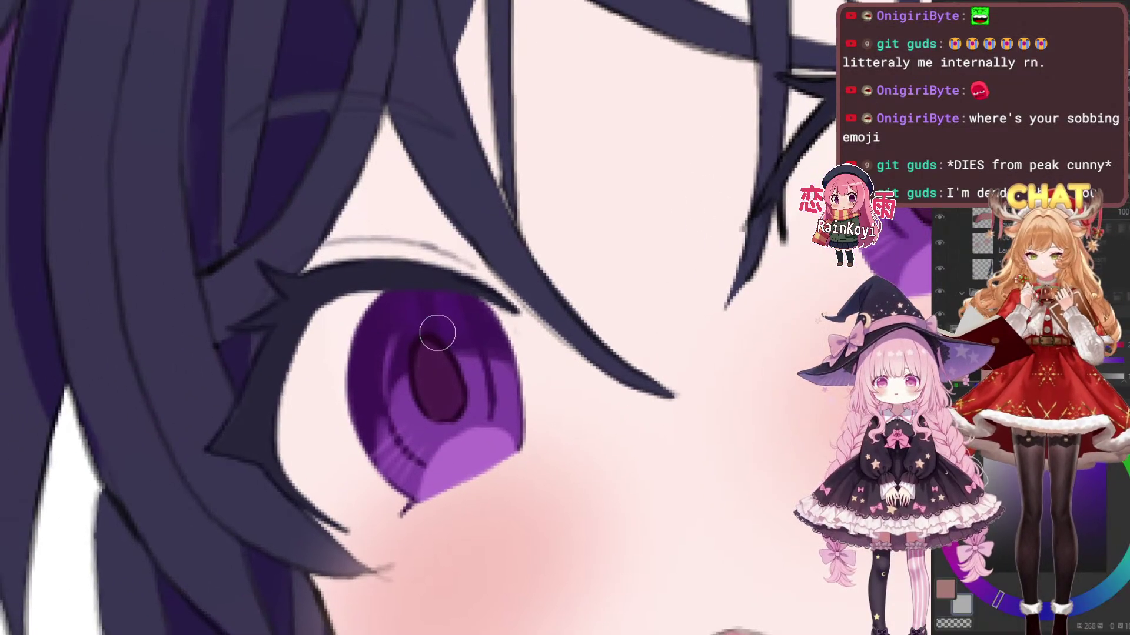
pyautogui.click(403, 311)
pyautogui.moveTo(402, 312); pyautogui.dragTo(333, 303)
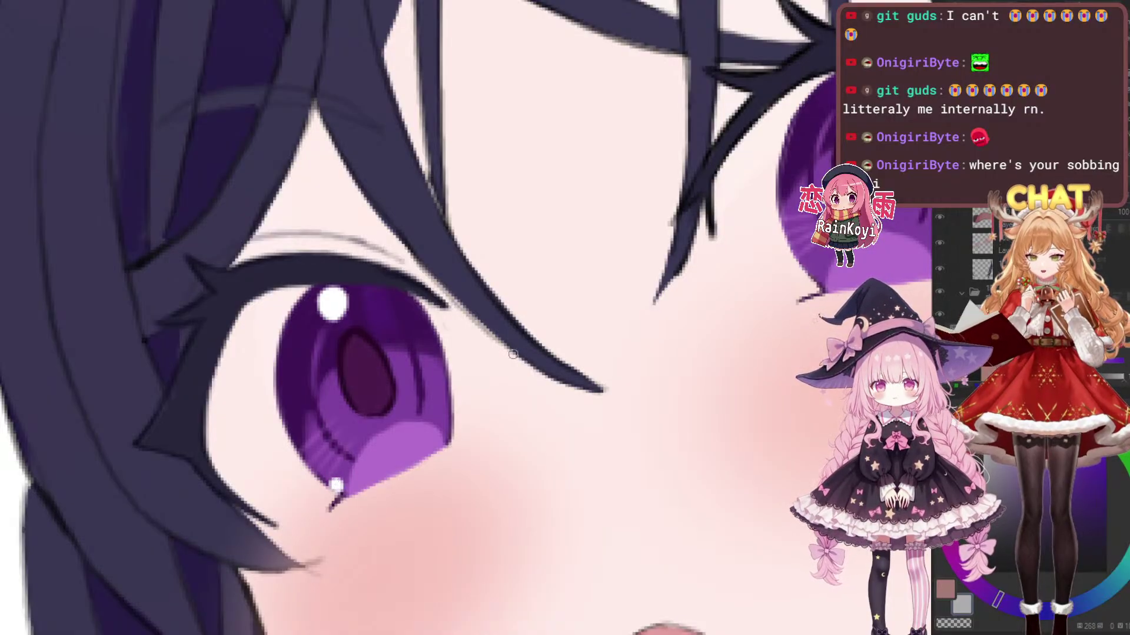
pyautogui.moveTo(500, 360); pyautogui.dragTo(339, 413)
# Replace the large white highlight with one at the upper-right edge of the iris on the drawing's left
pyautogui.press(']')
pyautogui.click(677, 146)
pyautogui.click(675, 151)
pyautogui.scroll(-6, 729, 97)
pyautogui.scroll(2, 731, 98)
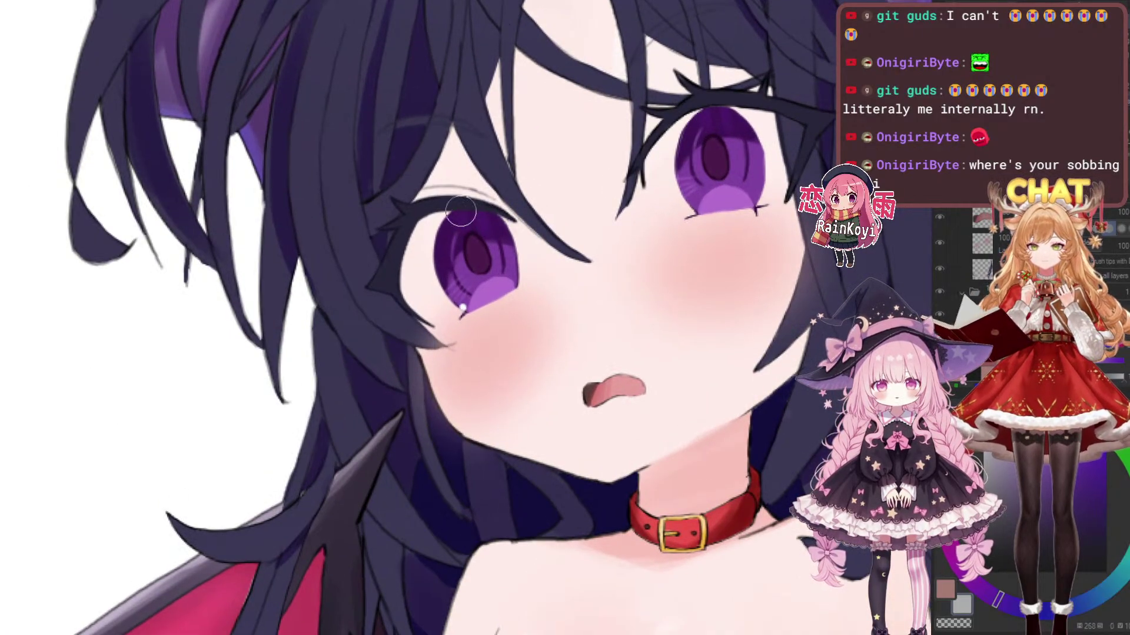
pyautogui.hotkey('ctrl', '+')
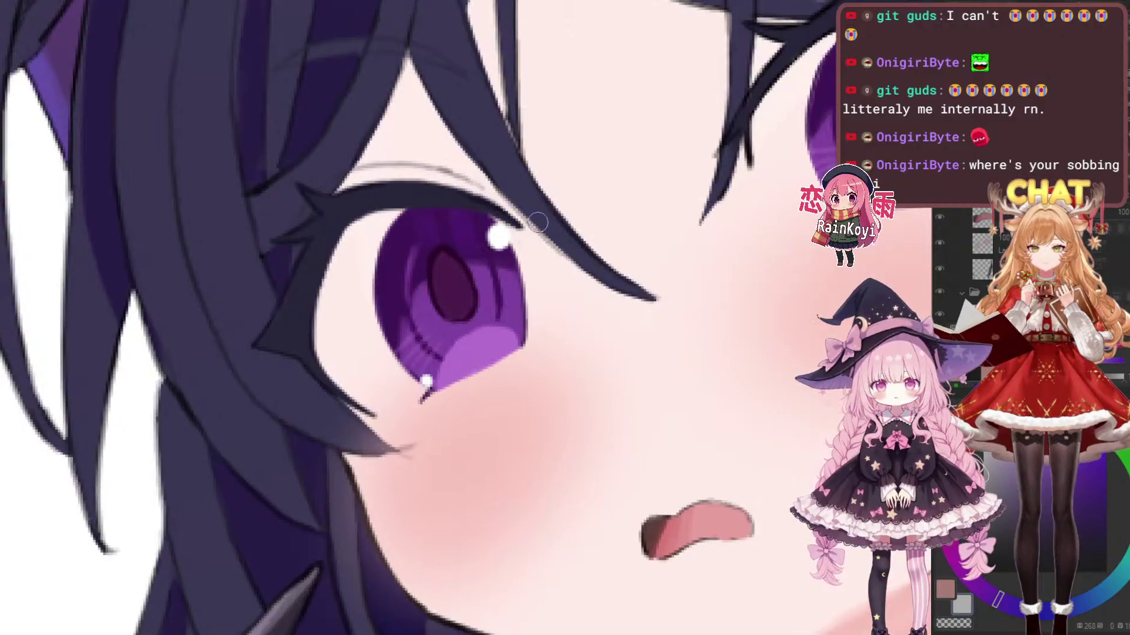
# Add matching white highlights to the other iris, a large one at the upper right and a small one at the lower left
pyautogui.hotkey('ctrl', '-')
pyautogui.hotkey('ctrl', '-')
pyautogui.hotkey('ctrl', '-')
pyautogui.hotkey('ctrl', '+')
pyautogui.hotkey('ctrl', '+')
pyautogui.hotkey('ctrl', '+')
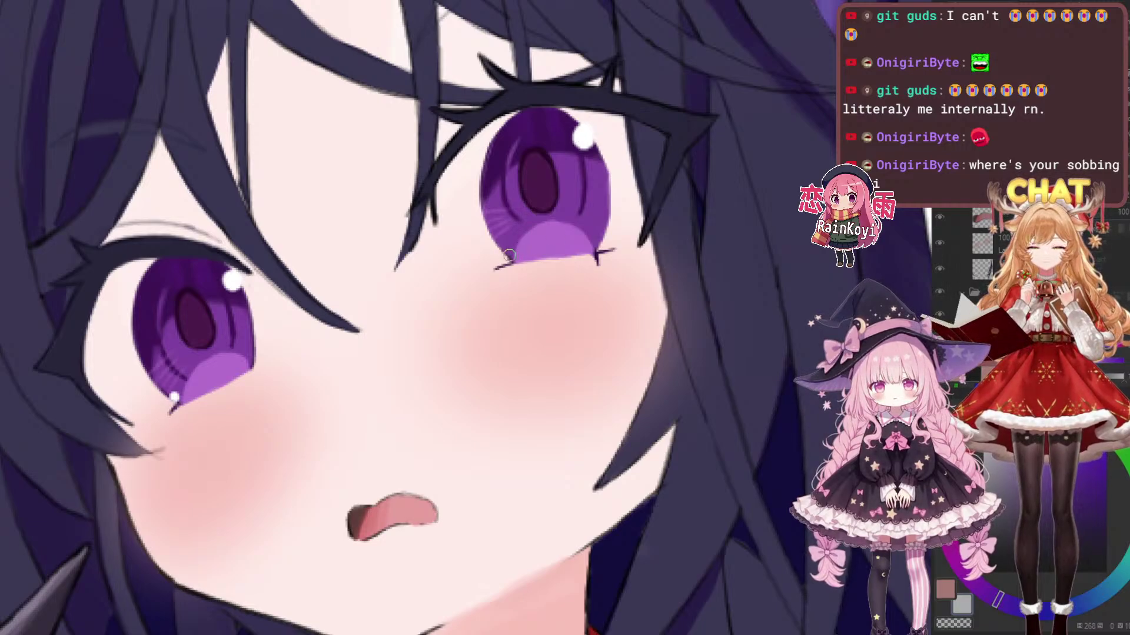
pyautogui.hotkey('ctrl', '-')
pyautogui.hotkey('ctrl', '-')
pyautogui.hotkey('ctrl', '-')
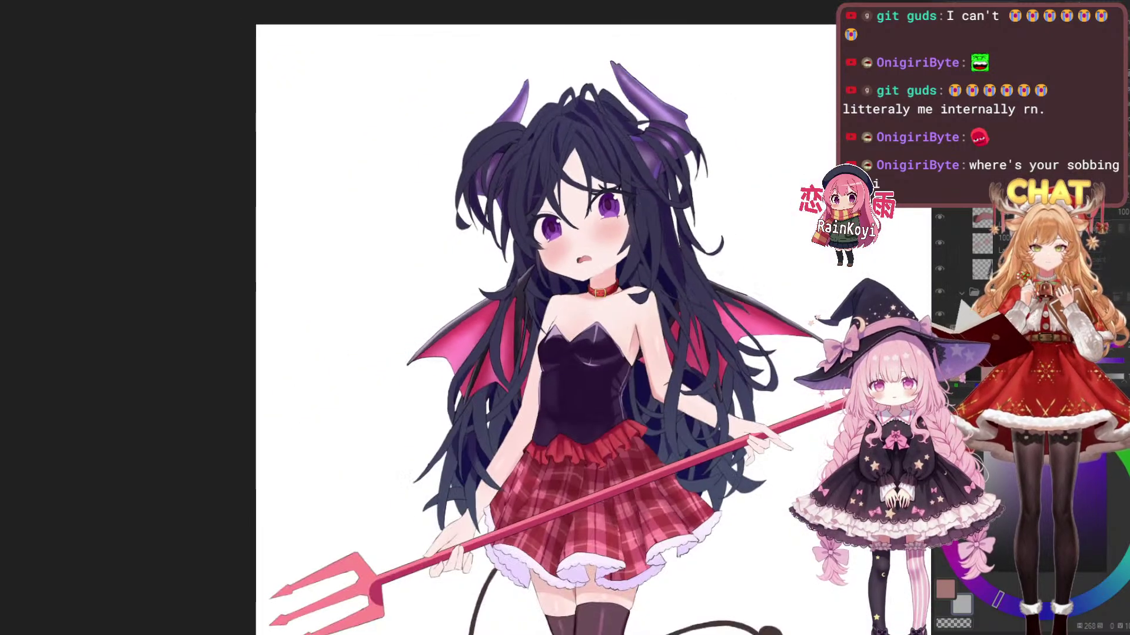
# Switch the brush colour to red and dab a small dot at the top of the pupil in each eye
pyautogui.scroll(3, 562, 220)
pyautogui.scroll(-1, 562, 221)
pyautogui.scroll(4, 562, 220)
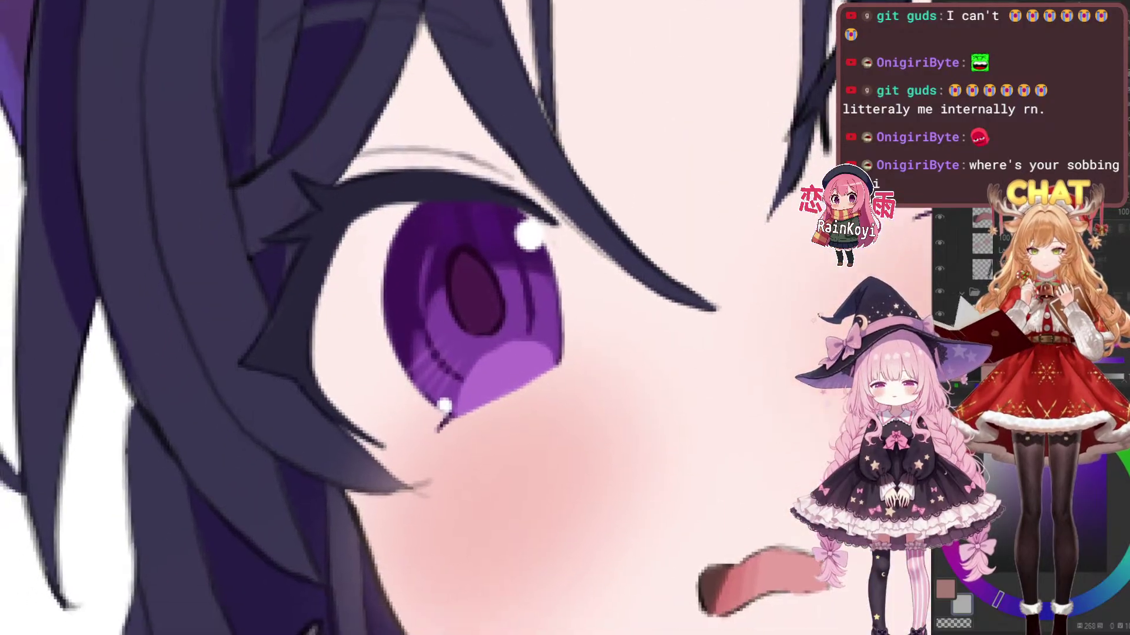
pyautogui.hotkey('ctrl', '+')
pyautogui.hotkey('ctrl', '+')
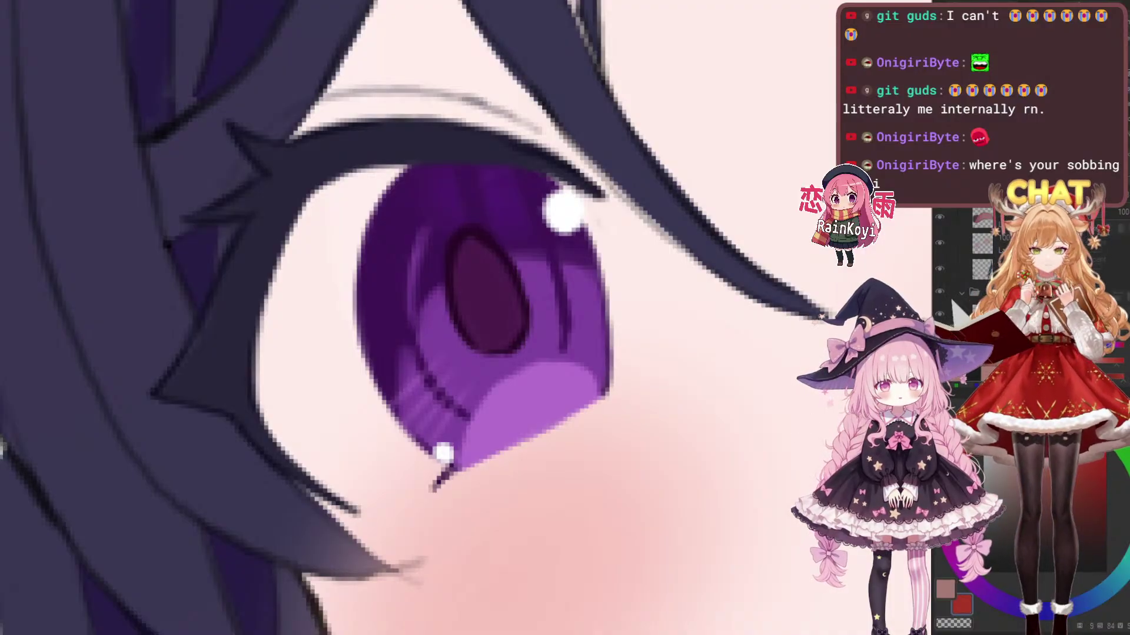
pyautogui.click(468, 240)
pyautogui.hotkey('ctrl', 'z')
pyautogui.click(473, 240)
pyautogui.moveTo(474, 240); pyautogui.dragTo(255, 287)
pyautogui.scroll(-3, 406, 304)
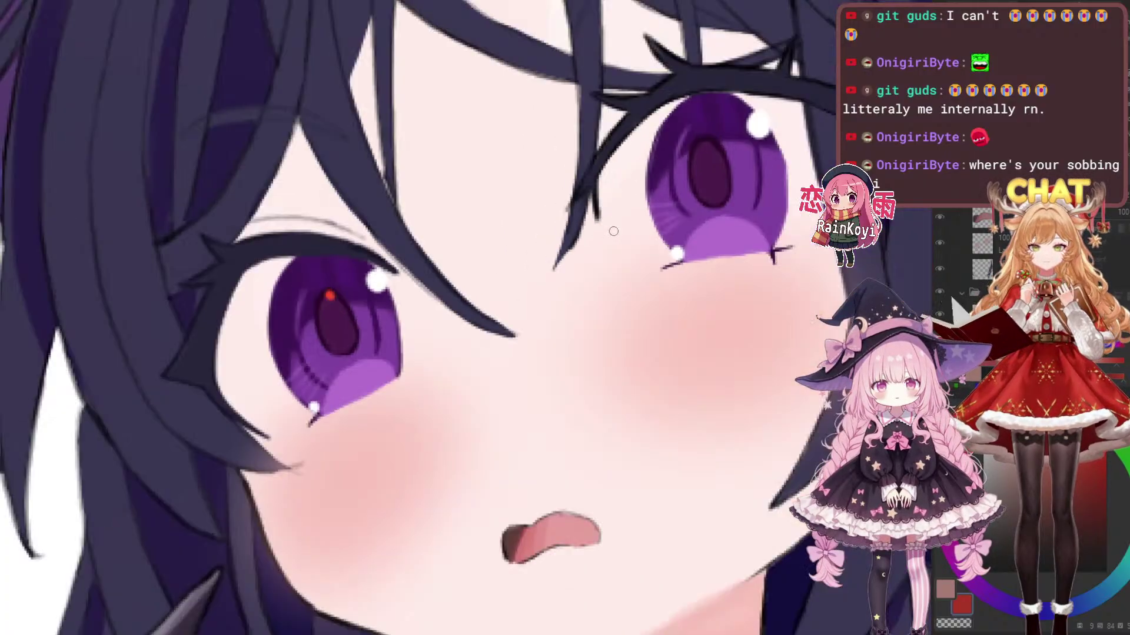
pyautogui.moveTo(597, 238); pyautogui.dragTo(533, 277)
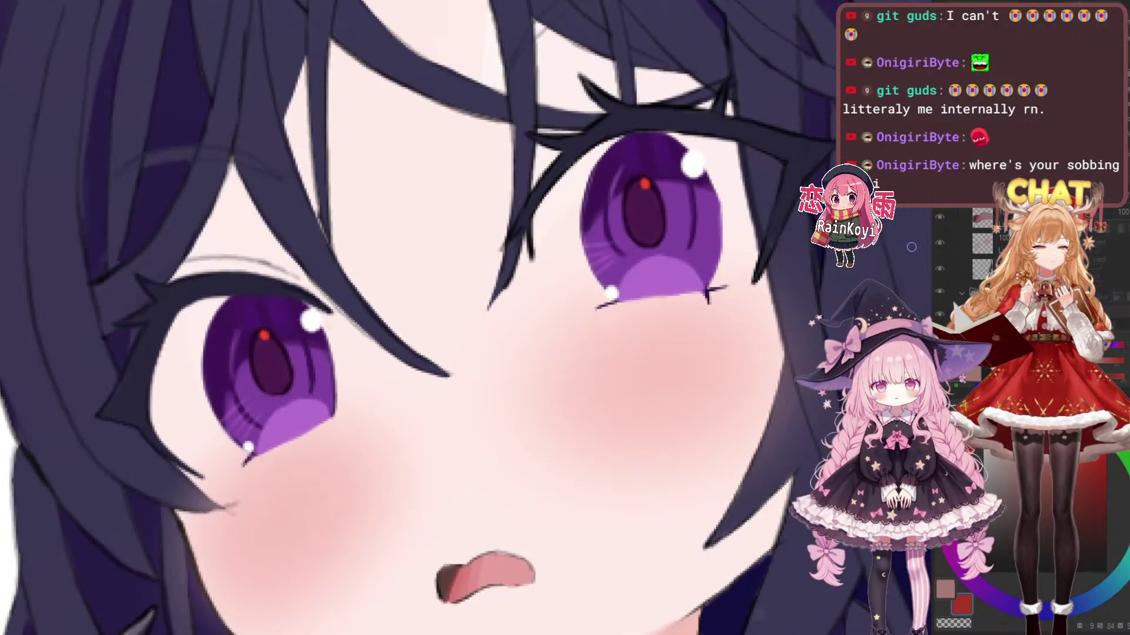
# Switch the brush colour to teal and dab a small dot at the bottom of the pupil on the drawing's left
pyautogui.scroll(-6, 822, 333)
pyautogui.hotkey('ctrl', '+')
pyautogui.hotkey('ctrl', '+')
pyautogui.hotkey('ctrl', '+')
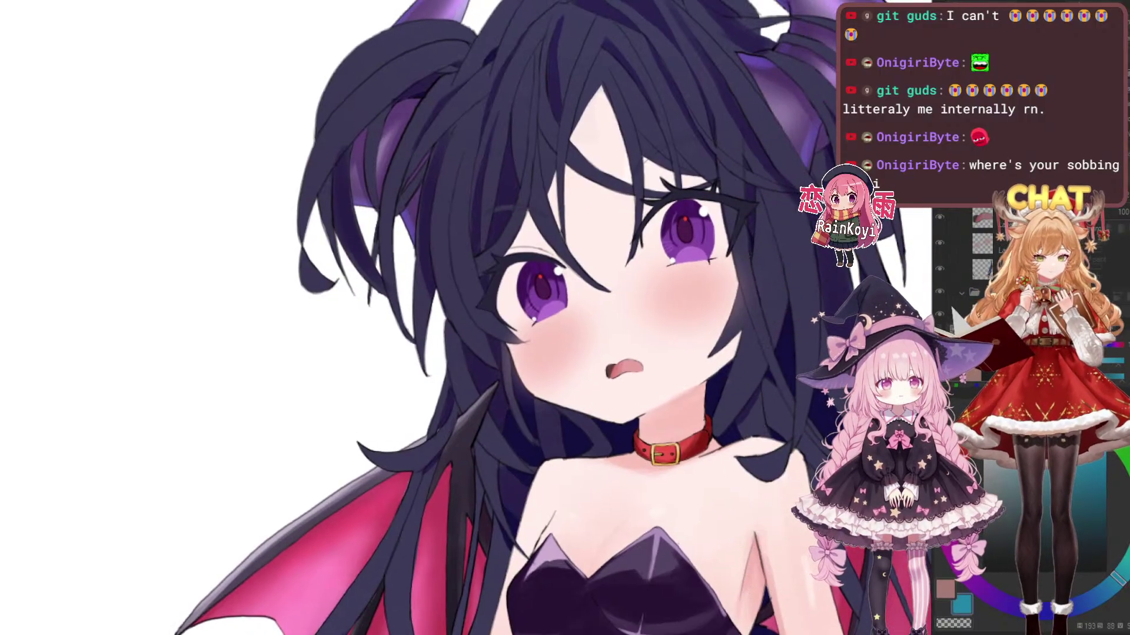
pyautogui.hotkey('ctrl', '+')
pyautogui.hotkey('ctrl', '+')
pyautogui.hotkey('ctrl', '+')
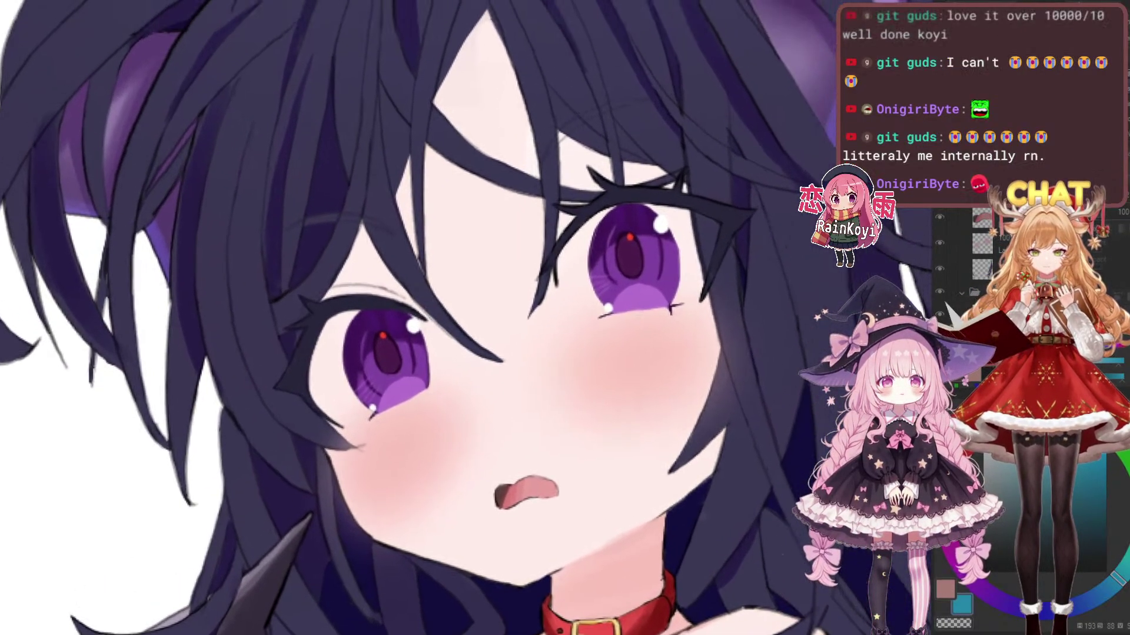
pyautogui.scroll(2, 529, 400)
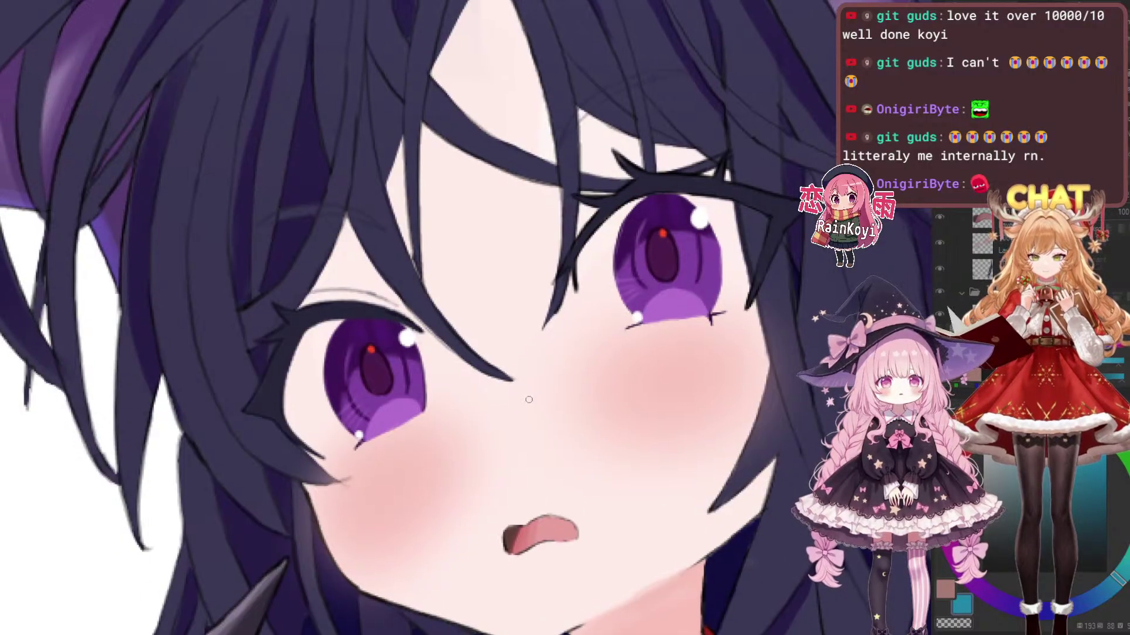
pyautogui.hotkey('ctrl', '+')
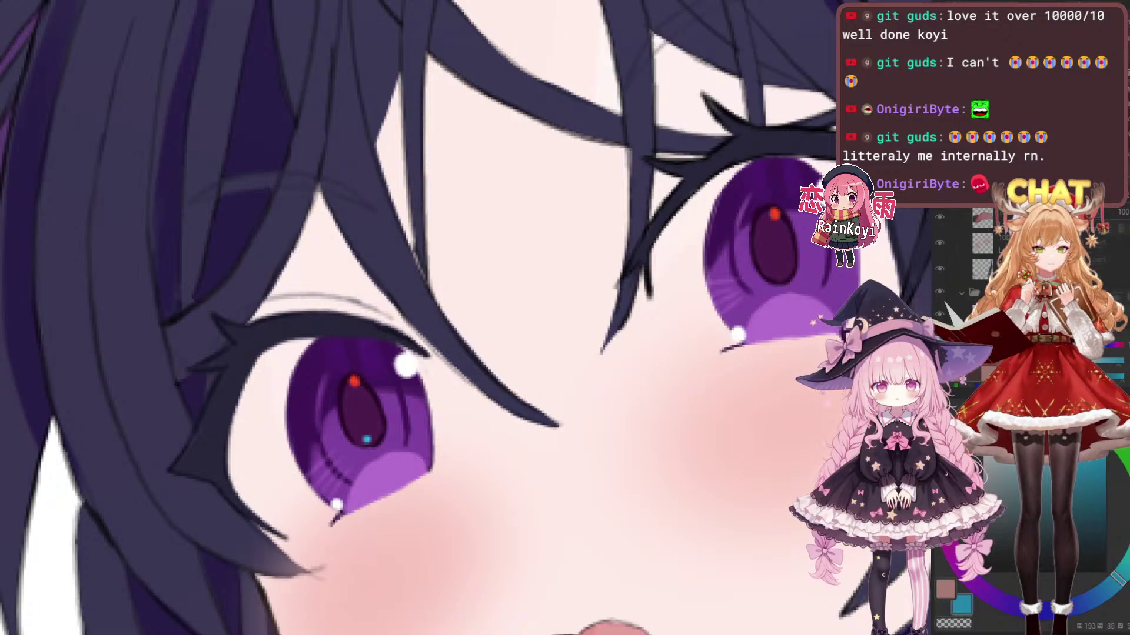
# Add a matching teal dot at the bottom of the pupil on the drawing's right
pyautogui.scroll(-6, 759, 312)
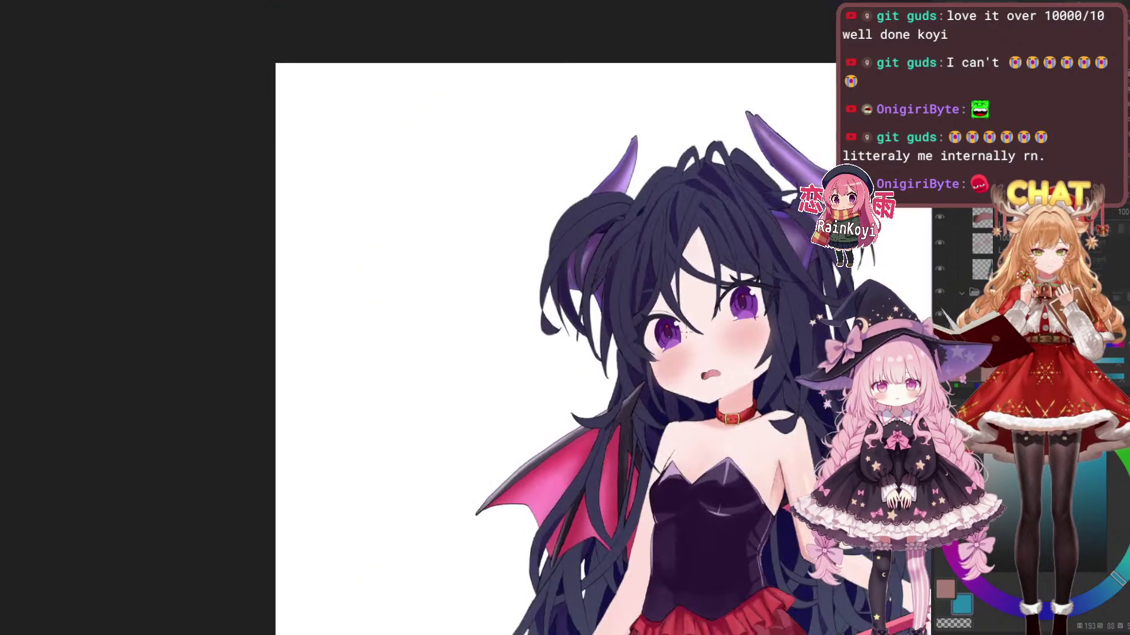
pyautogui.scroll(3, 764, 347)
pyautogui.scroll(-3, 765, 353)
pyautogui.hotkey('ctrl', '0')
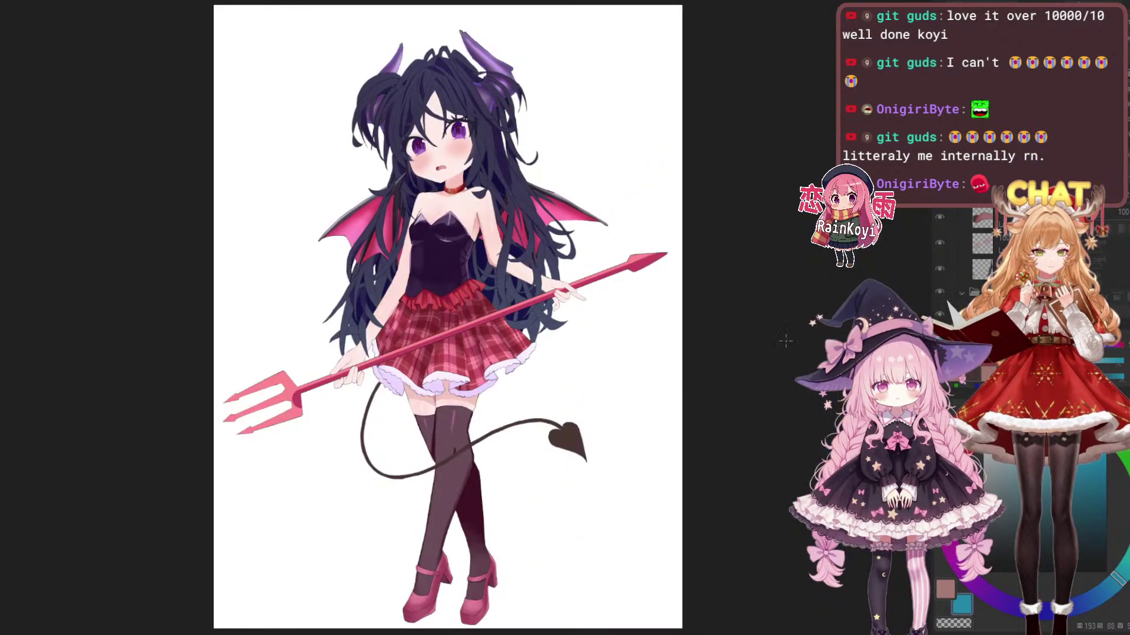
pyautogui.moveTo(425, 150); pyautogui.dragTo(491, 274)
pyautogui.scroll(9, 506, 259)
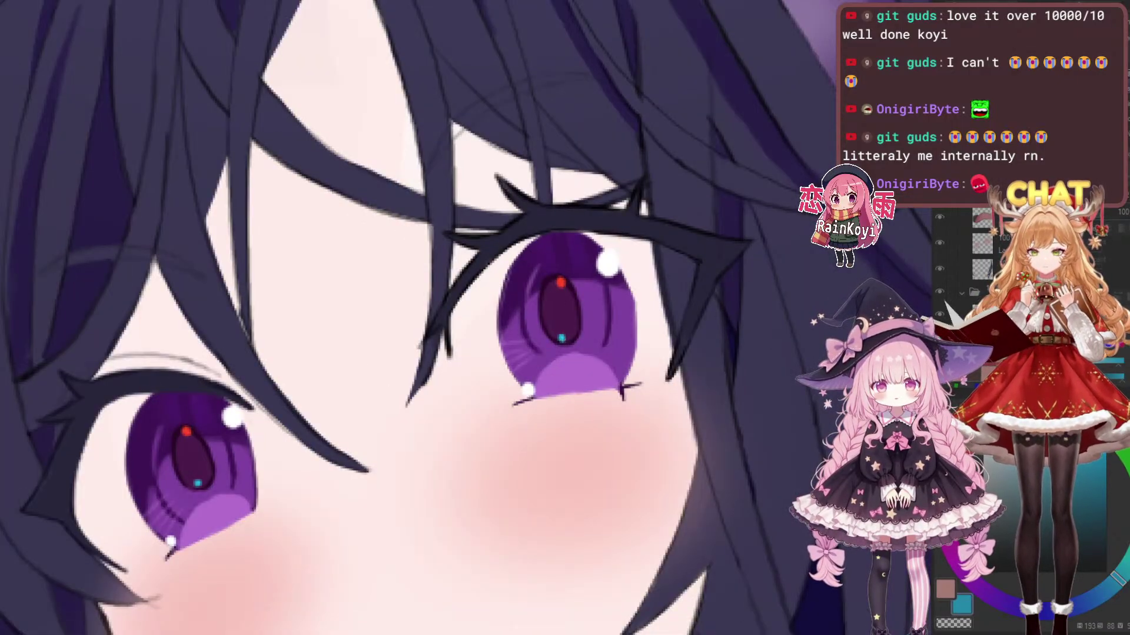
# Examine the eye highlights both close up and against the whole figure
pyautogui.moveTo(353, 390); pyautogui.dragTo(545, 274)
pyautogui.scroll(-5, 573, 272)
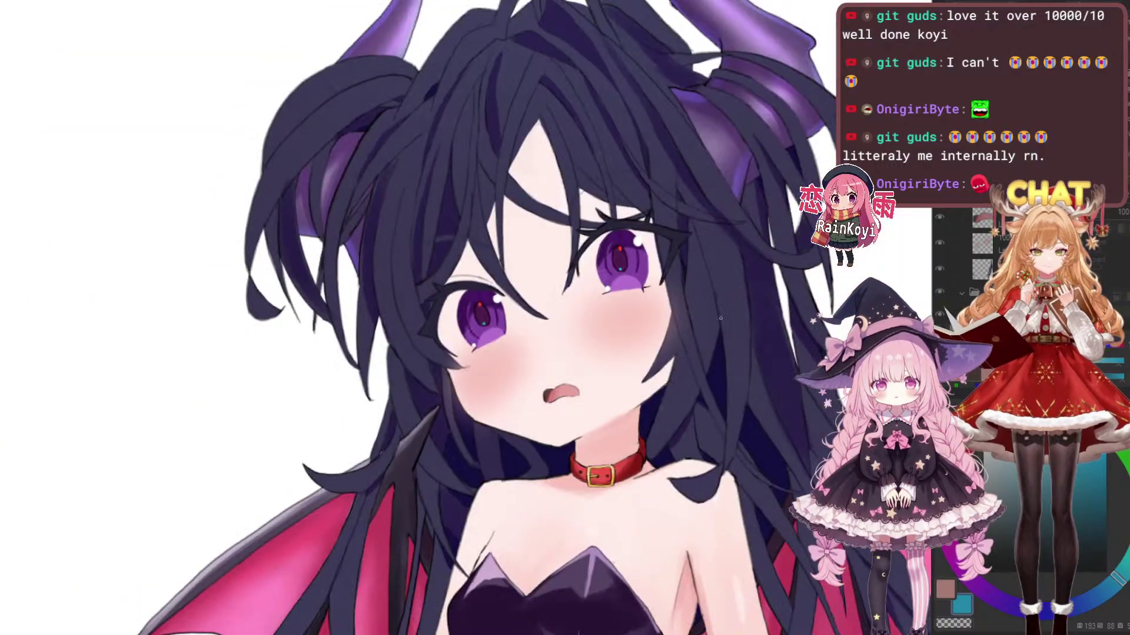
pyautogui.hotkey('ctrl', '0')
pyautogui.moveTo(512, 160); pyautogui.dragTo(675, 357)
pyautogui.scroll(9, 574, 297)
pyautogui.scroll(-1, 574, 297)
pyautogui.scroll(3, 627, 326)
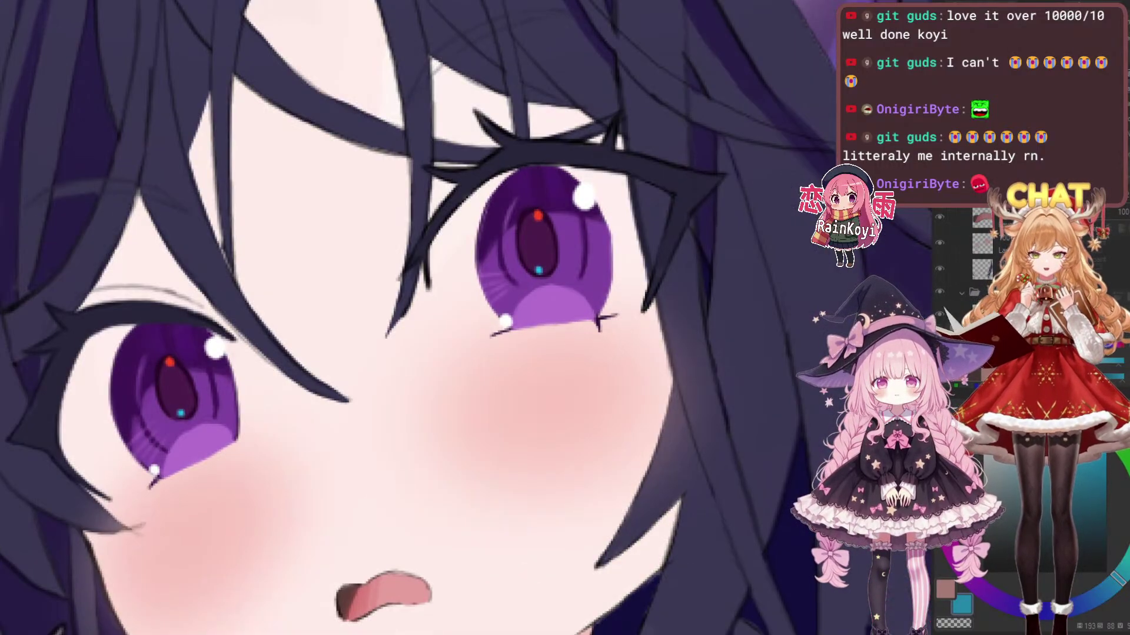
pyautogui.scroll(-4, 630, 386)
pyautogui.scroll(3, 630, 387)
pyautogui.scroll(-1, 680, 323)
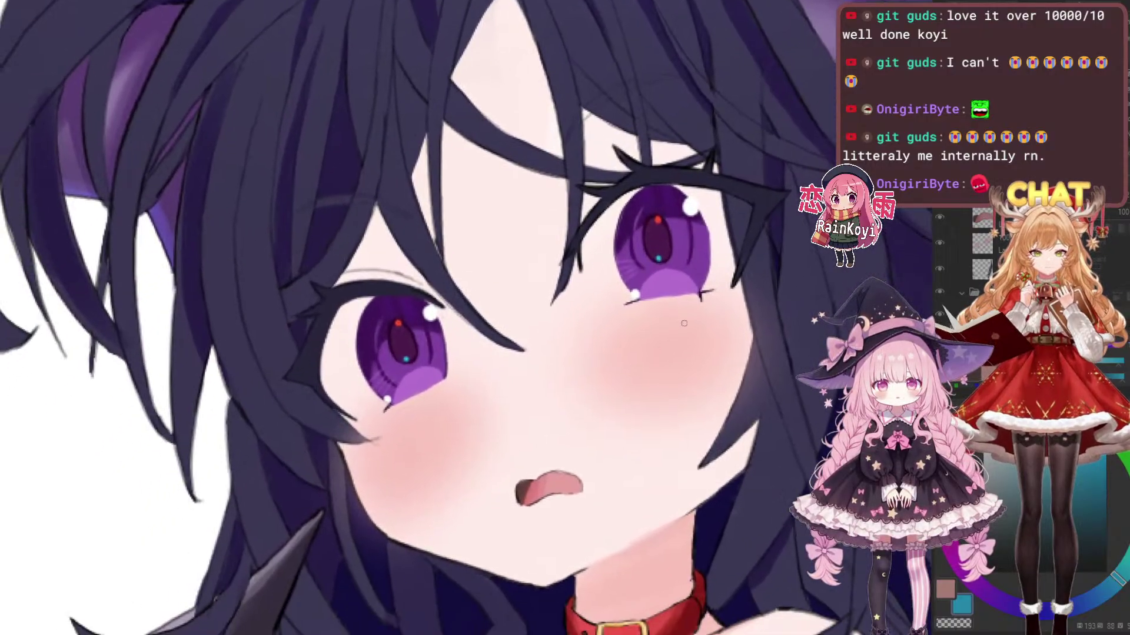
# Toggle one layer's visibility repeatedly to compare the face and eyes with and without it
pyautogui.scroll(2, 641, 348)
pyautogui.scroll(-1, 641, 348)
pyautogui.scroll(1, 674, 353)
pyautogui.moveTo(536, 395); pyautogui.dragTo(549, 423)
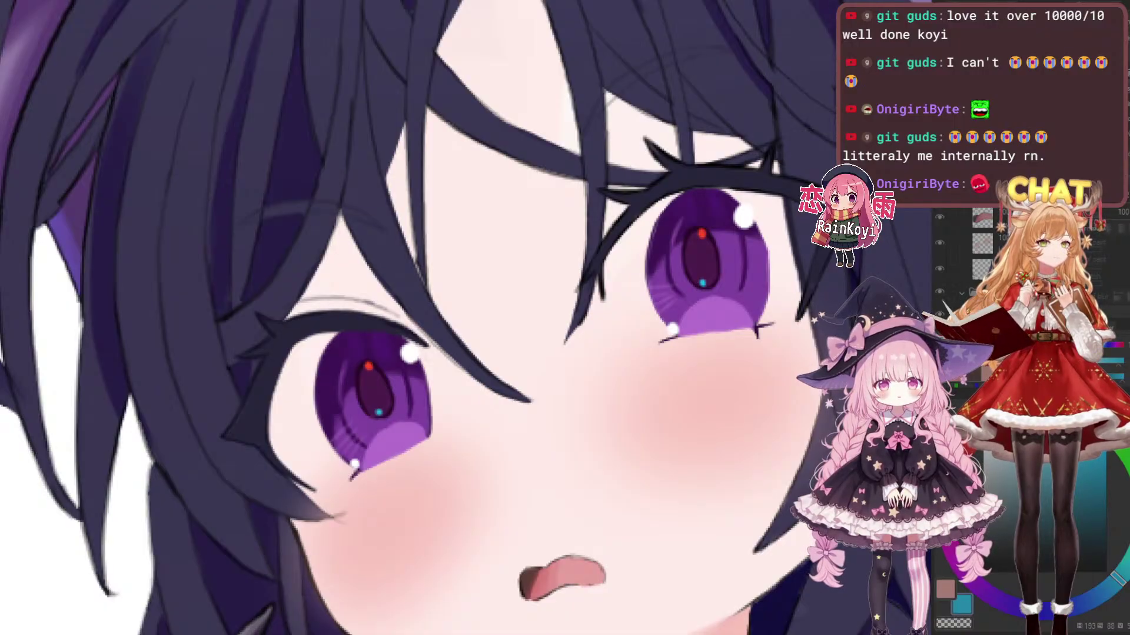
pyautogui.click(939, 315)
pyautogui.click(940, 315)
pyautogui.click(940, 315)
pyautogui.click(940, 314)
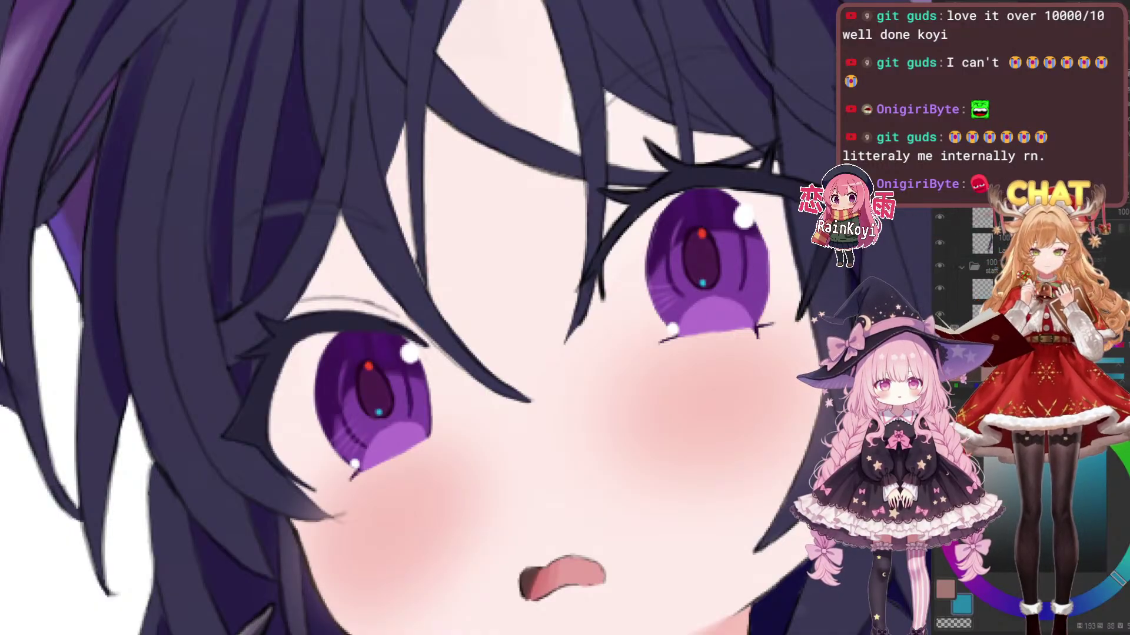
# Sample a dark purple and outline the side and lower edges of the iris on the drawing's left
pyautogui.scroll(3, 377, 388)
pyautogui.press('p')
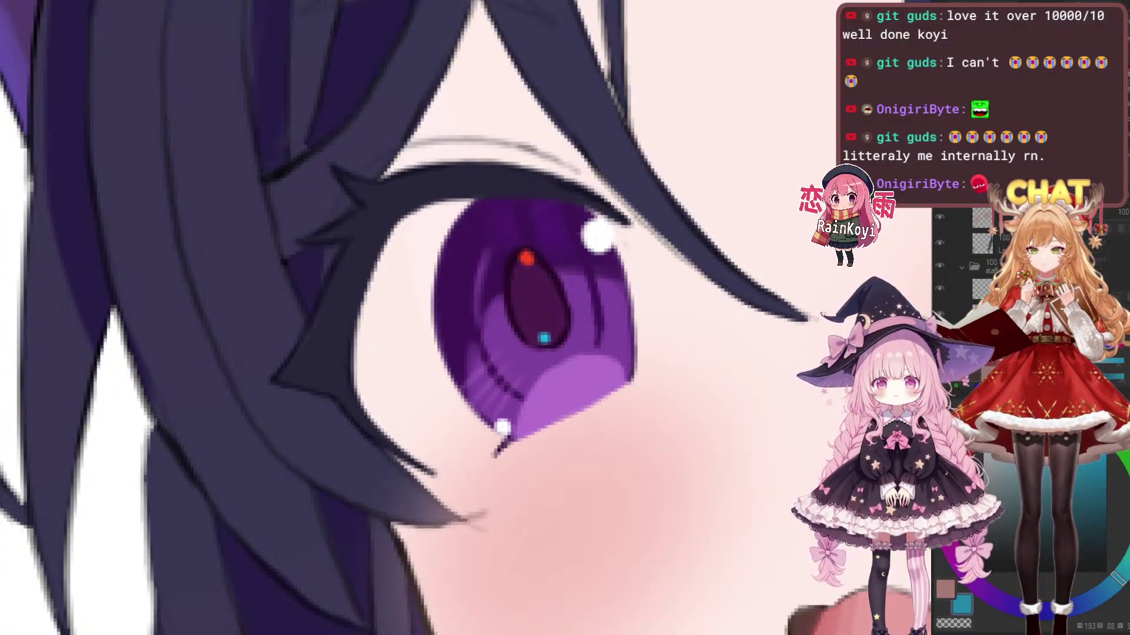
pyautogui.press('alt')
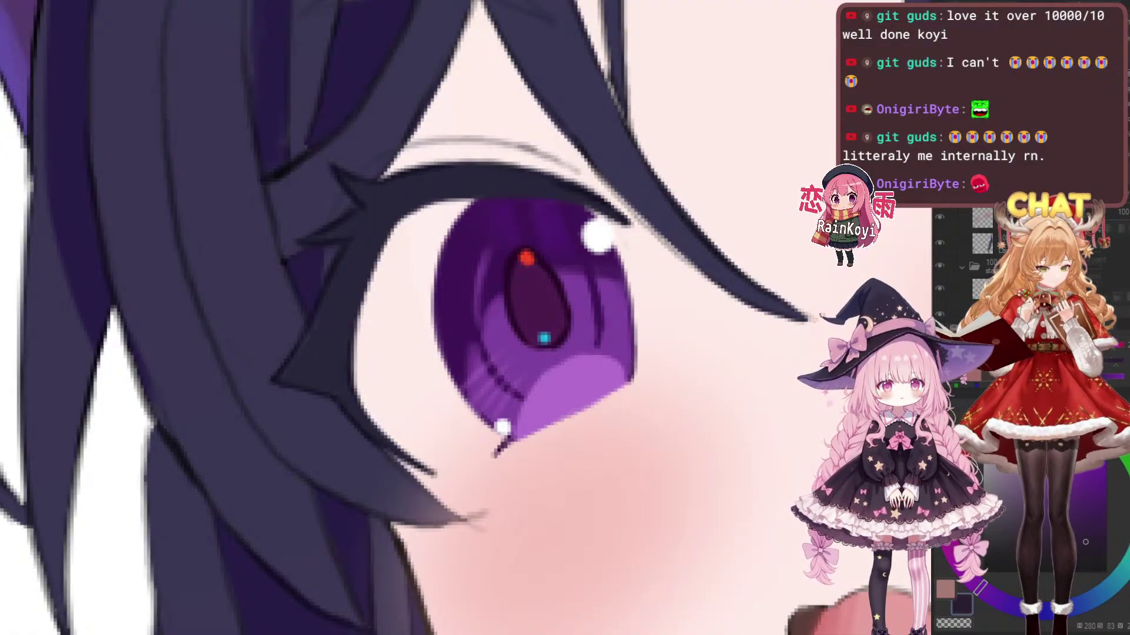
pyautogui.scroll(2, 461, 214)
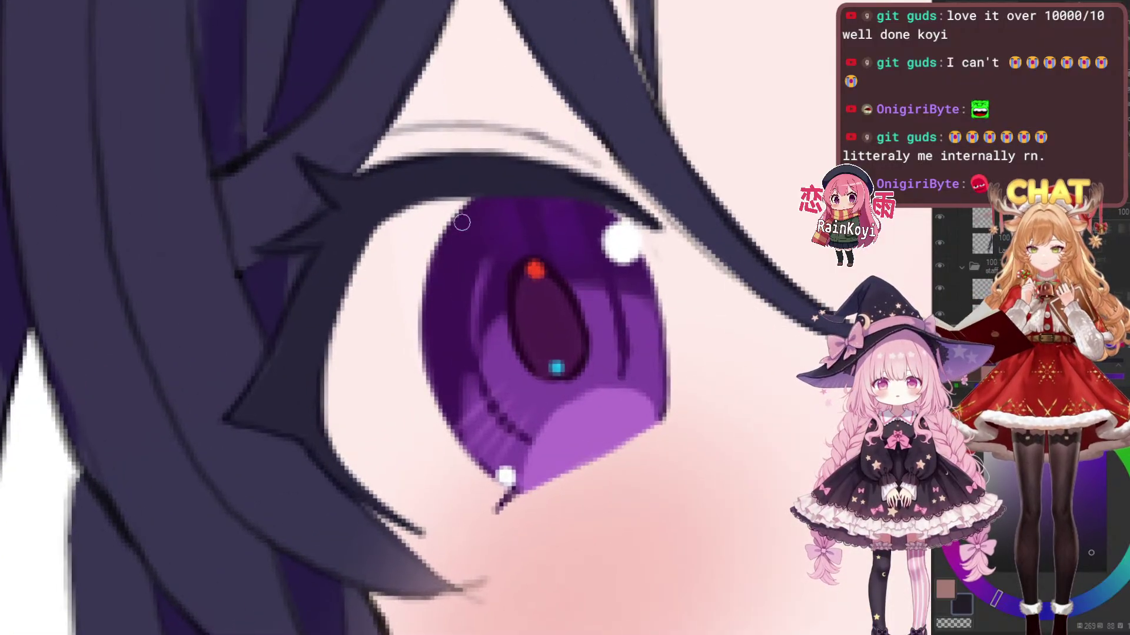
pyautogui.moveTo(438, 274)
pyautogui.mouseDown()
pyautogui.moveTo(425, 328)
pyautogui.moveTo(430, 277)
pyautogui.moveTo(468, 446)
pyautogui.moveTo(425, 356)
pyautogui.moveTo(477, 461)
pyautogui.moveTo(505, 482)
pyautogui.moveTo(473, 451)
pyautogui.moveTo(522, 494)
pyautogui.mouseUp()
pyautogui.hscroll(2, 584, 249)
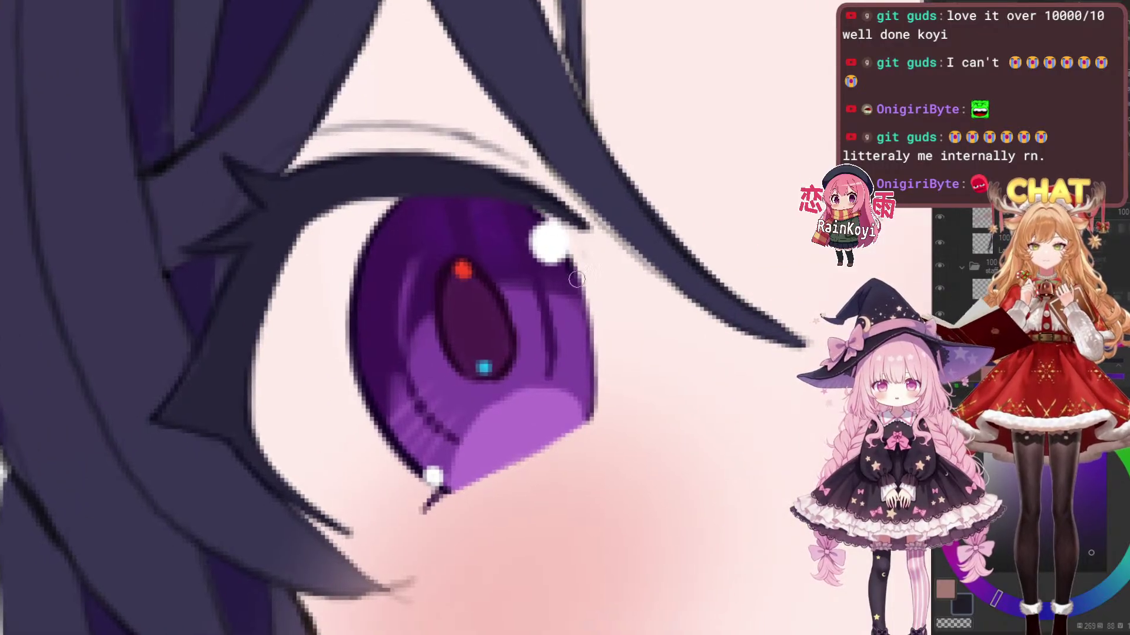
pyautogui.moveTo(589, 376)
pyautogui.mouseDown()
pyautogui.moveTo(590, 420)
pyautogui.moveTo(706, 320)
pyautogui.mouseUp()
pyautogui.moveTo(553, 410)
pyautogui.mouseDown()
pyautogui.moveTo(685, 359)
pyautogui.moveTo(580, 403)
pyautogui.moveTo(685, 347)
pyautogui.mouseUp()
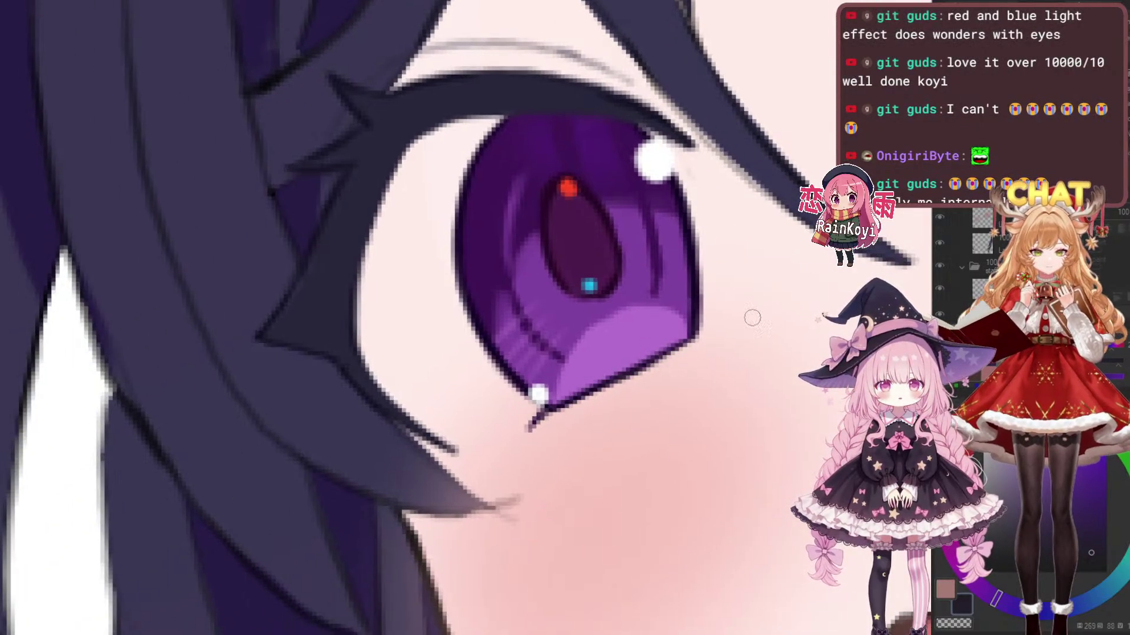
# Erase along the lower iris outline on the drawing's left to thin the line
pyautogui.scroll(-3, 771, 338)
pyautogui.moveTo(771, 344); pyautogui.dragTo(724, 328)
pyautogui.scroll(3, 783, 359)
pyautogui.moveTo(738, 388)
pyautogui.mouseDown()
pyautogui.moveTo(671, 377)
pyautogui.moveTo(685, 377)
pyautogui.mouseUp()
pyautogui.scroll(2, 545, 406)
pyautogui.press('e')
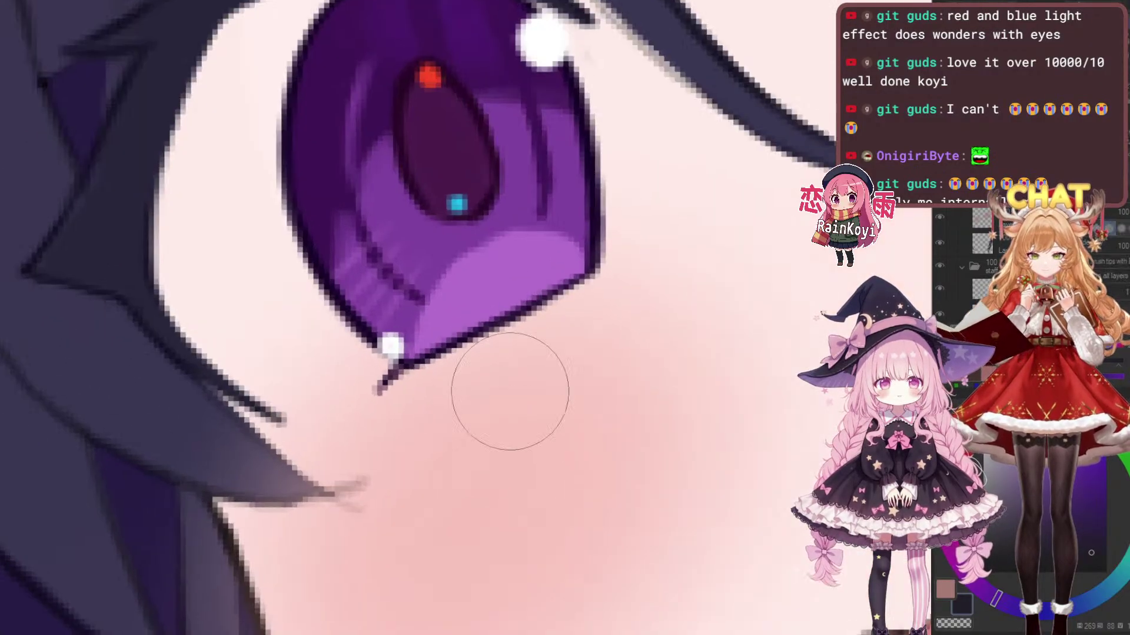
pyautogui.moveTo(509, 394); pyautogui.dragTo(546, 466)
pyautogui.scroll(-2, 512, 429)
pyautogui.scroll(2, 512, 429)
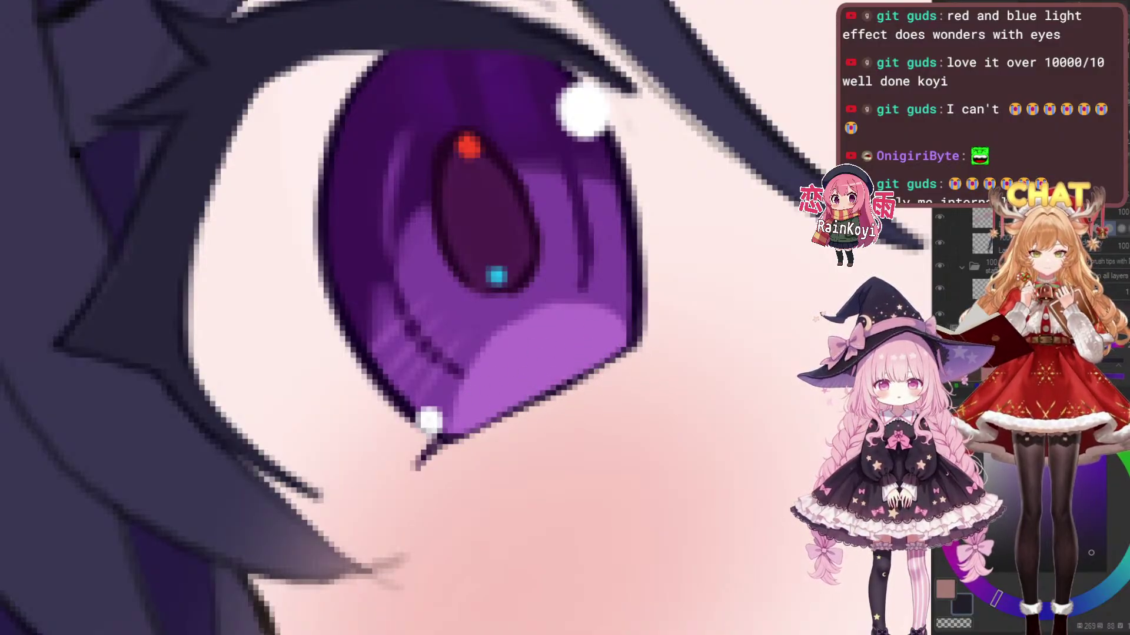
# Outline the upper nose-side edge of the iris on the drawing's right in dark purple, undoing one misplaced stroke
pyautogui.scroll(-5, 400, 406)
pyautogui.scroll(3, 683, 333)
pyautogui.scroll(3, 583, 383)
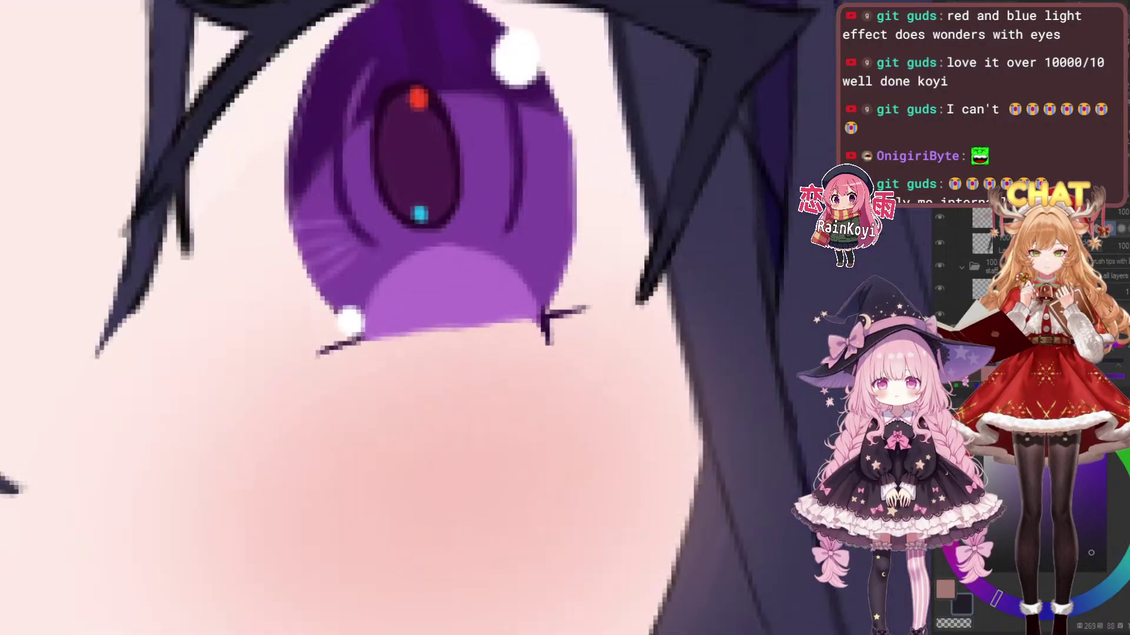
pyautogui.moveTo(509, 354); pyautogui.dragTo(568, 443)
pyautogui.moveTo(448, 88); pyautogui.dragTo(353, 239)
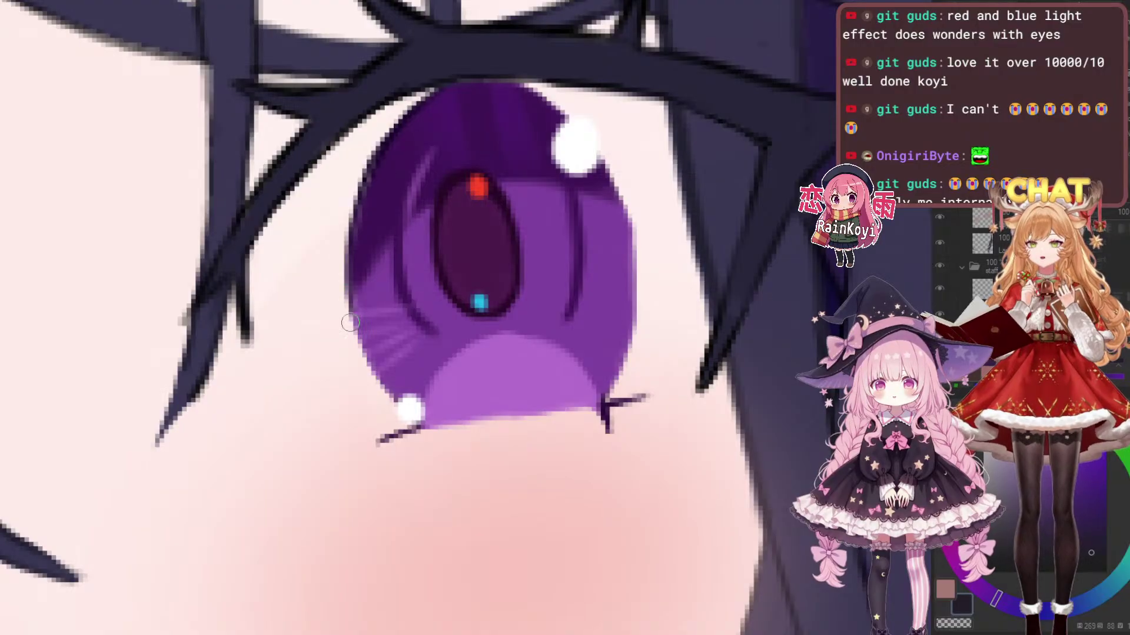
pyautogui.moveTo(354, 247); pyautogui.dragTo(376, 354)
pyautogui.hotkey('ctrl', 'z')
pyautogui.moveTo(387, 247); pyautogui.dragTo(438, 289)
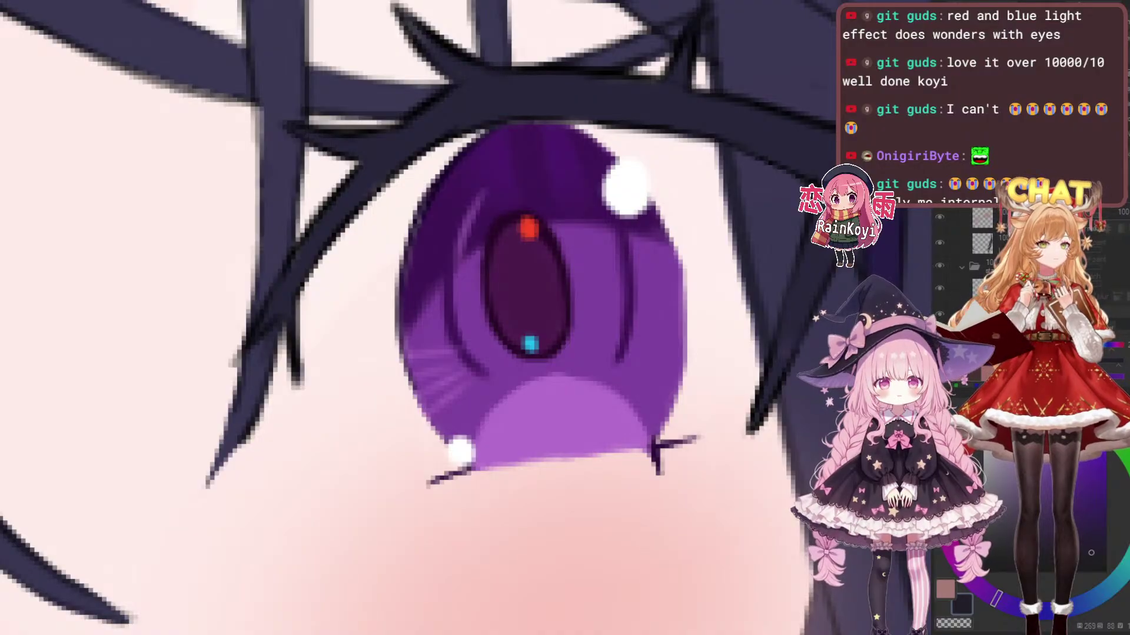
pyautogui.moveTo(418, 235); pyautogui.dragTo(441, 280)
pyautogui.scroll(1, 442, 280)
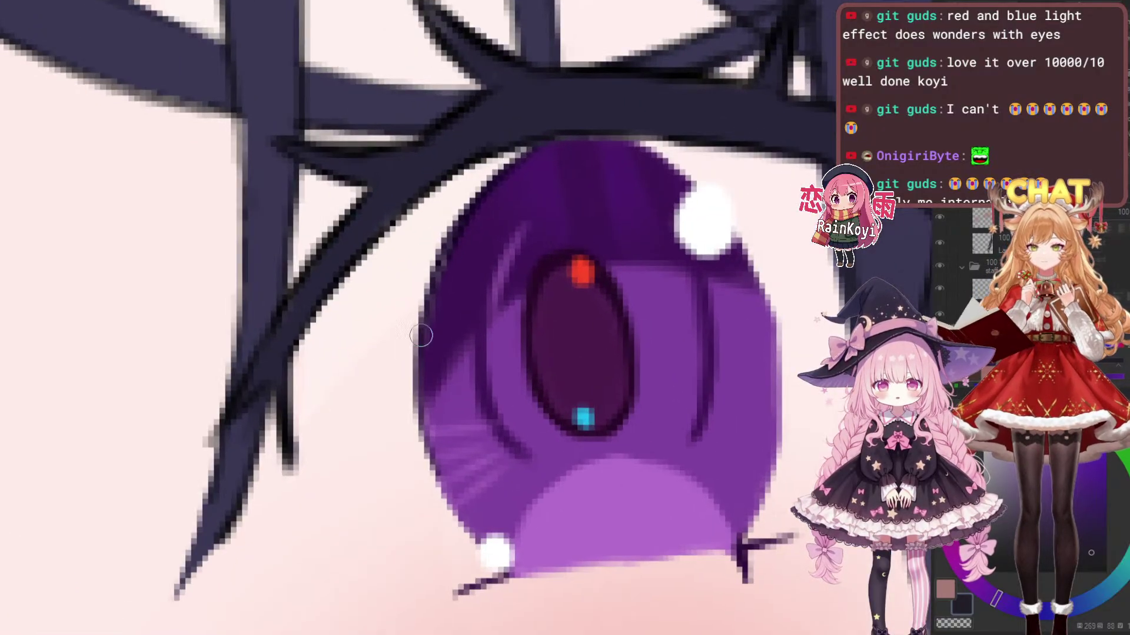
# Extend the dark outline down the lower nose-side edge of the same iris to the small white highlight
pyautogui.moveTo(420, 374); pyautogui.dragTo(451, 509)
pyautogui.moveTo(430, 444); pyautogui.dragTo(474, 532)
pyautogui.moveTo(425, 407); pyautogui.dragTo(475, 532)
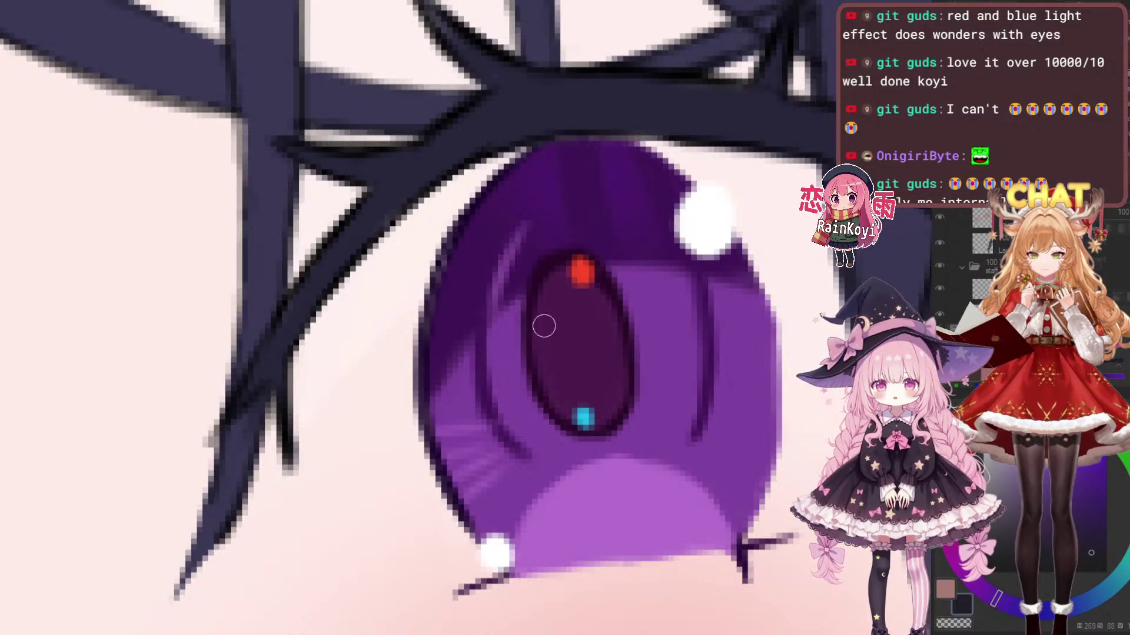
pyautogui.scroll(-2, 711, 229)
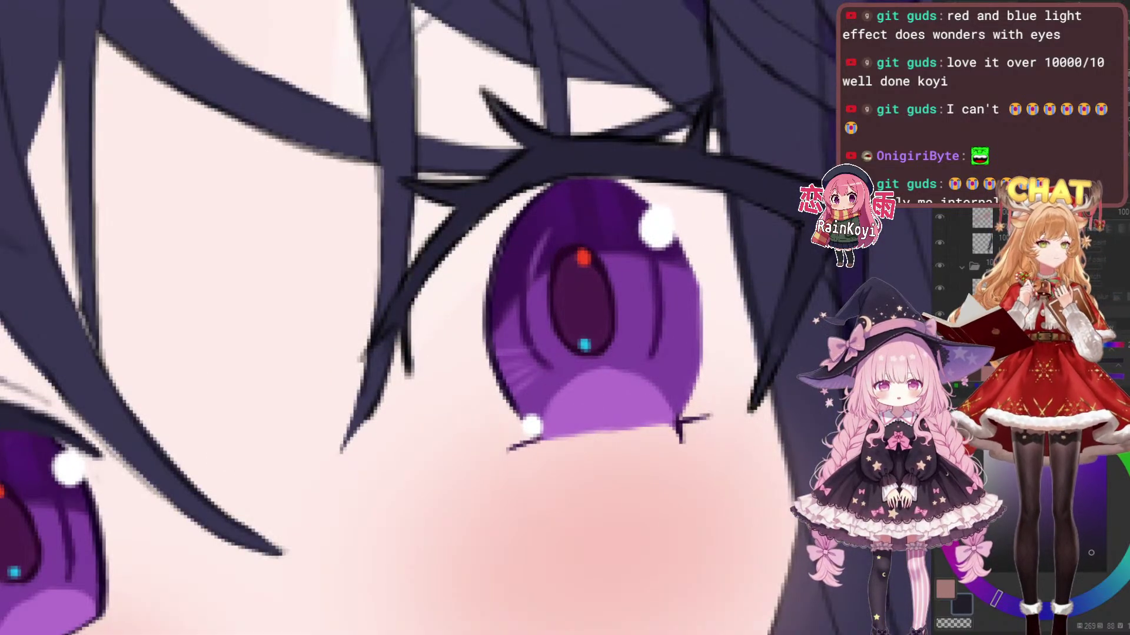
pyautogui.moveTo(464, 318); pyautogui.dragTo(525, 330)
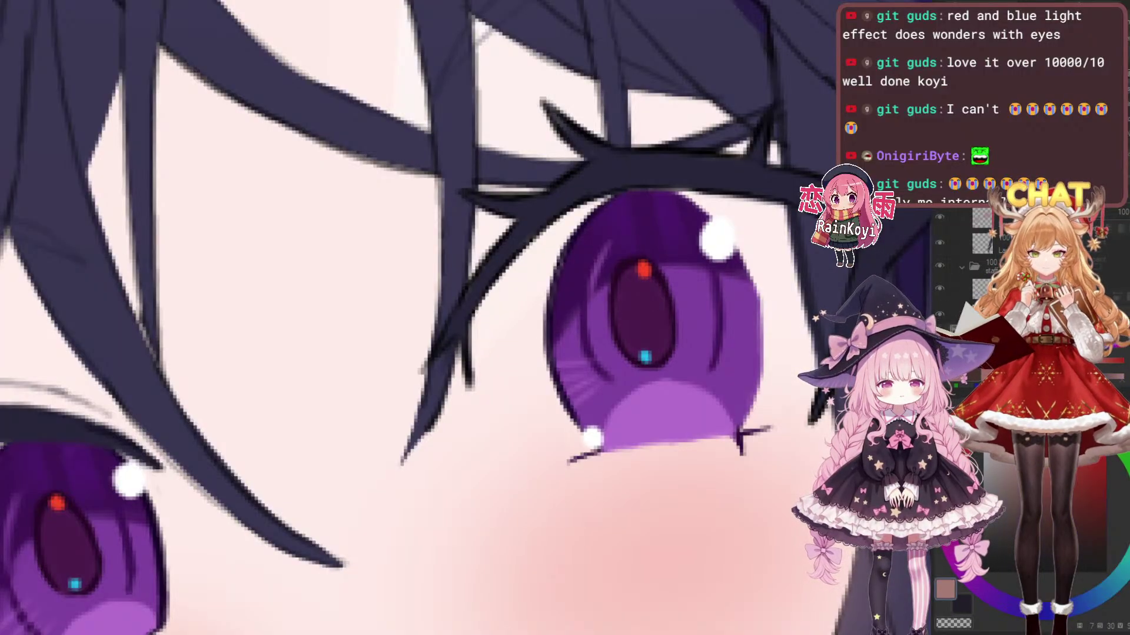
# Outline the top and outer edges of the iris on the drawing's right with dark purple strokes
pyautogui.scroll(2, 588, 257)
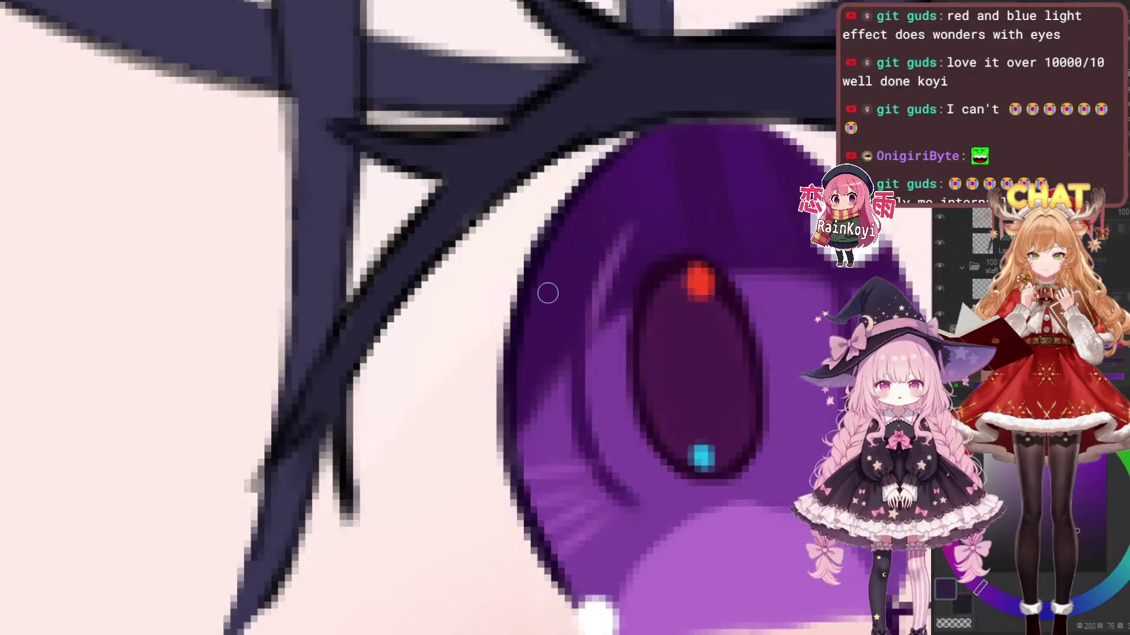
pyautogui.moveTo(902, 224); pyautogui.dragTo(675, 245)
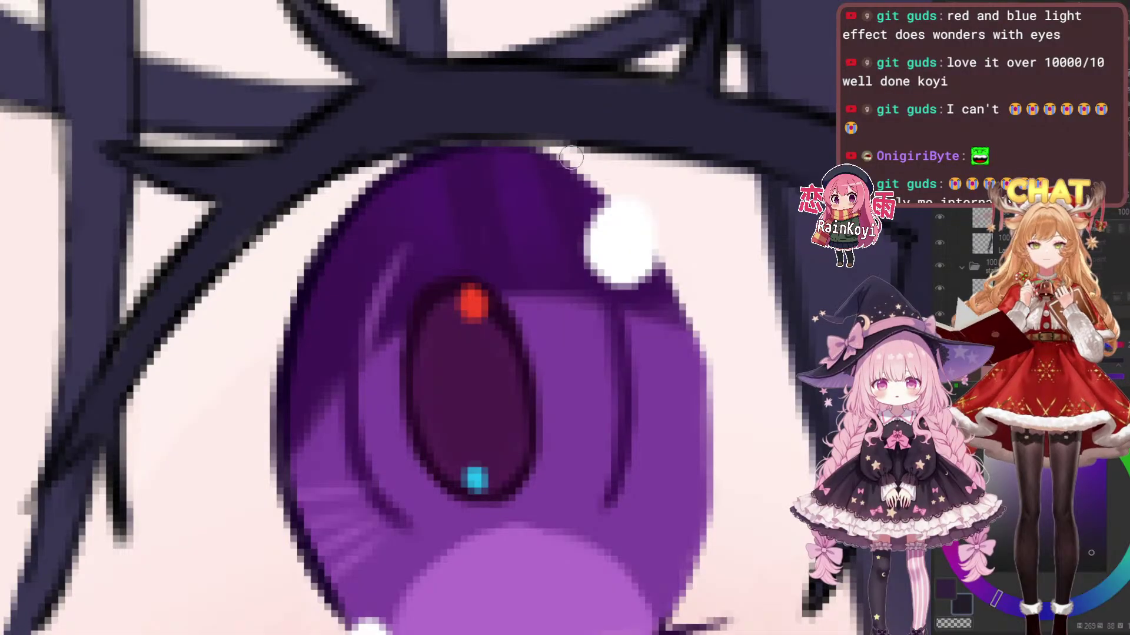
pyautogui.moveTo(436, 152); pyautogui.dragTo(544, 155)
pyautogui.moveTo(638, 200); pyautogui.dragTo(551, 192)
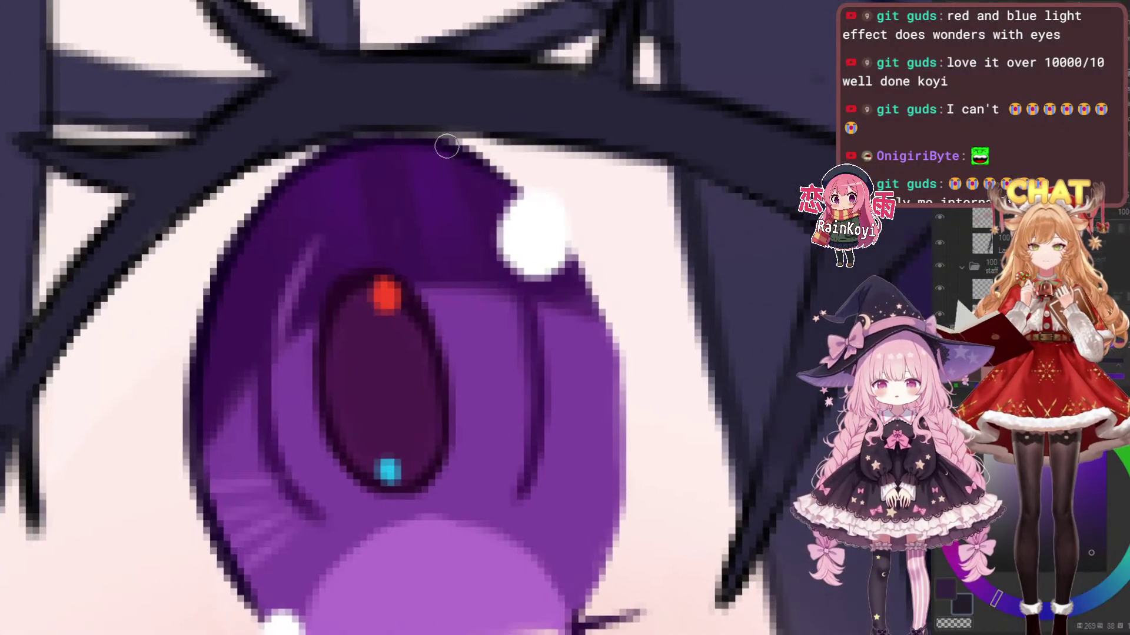
pyautogui.moveTo(617, 320); pyautogui.dragTo(571, 263)
pyautogui.moveTo(525, 201); pyautogui.dragTo(572, 335)
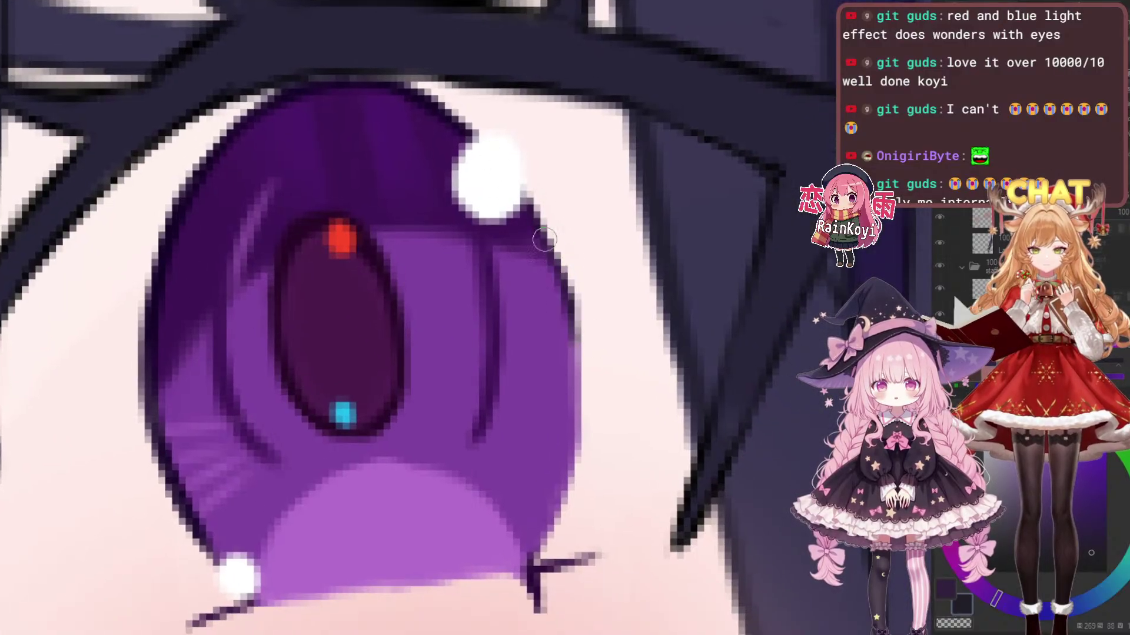
pyautogui.moveTo(542, 243)
pyautogui.mouseDown()
pyautogui.moveTo(574, 428)
pyautogui.moveTo(568, 382)
pyautogui.mouseUp()
pyautogui.moveTo(543, 226)
pyautogui.mouseDown()
pyautogui.moveTo(553, 395)
pyautogui.moveTo(577, 318)
pyautogui.moveTo(534, 417)
pyautogui.mouseUp()
pyautogui.moveTo(558, 356)
pyautogui.mouseDown()
pyautogui.moveTo(524, 434)
pyautogui.moveTo(615, 338)
pyautogui.mouseUp()
pyautogui.scroll(-2, 621, 343)
pyautogui.scroll(2, 568, 366)
pyautogui.scroll(-1, 587, 365)
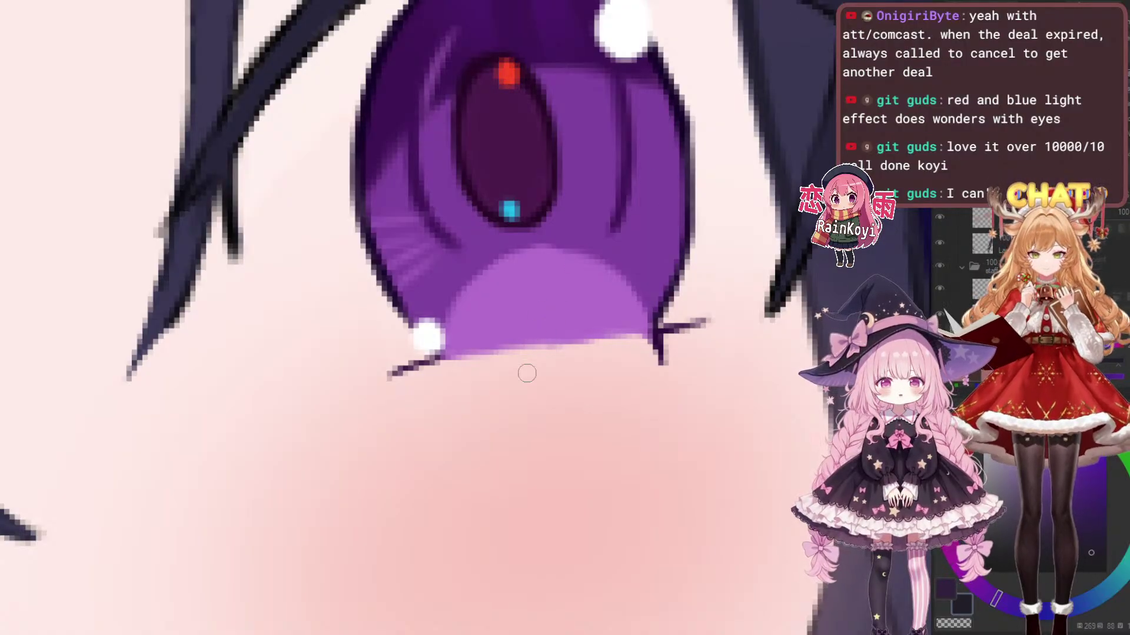
# Draw a dark purple line under the iris on the drawing's right, joining the two short lower lash marks
pyautogui.moveTo(529, 370); pyautogui.dragTo(588, 347)
pyautogui.scroll(1, 526, 383)
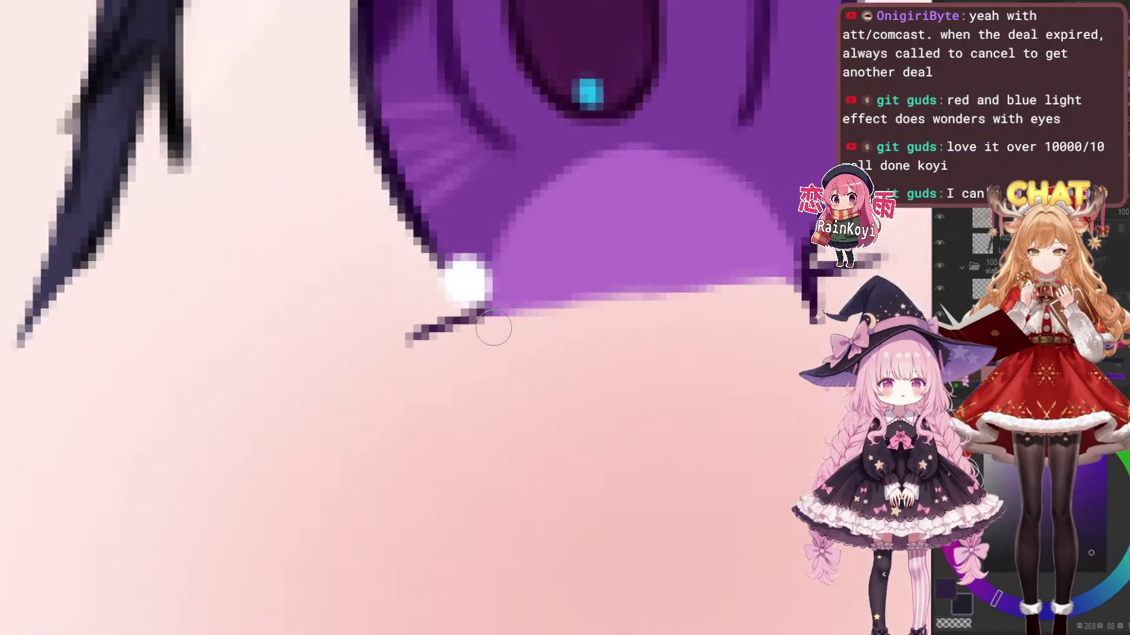
pyautogui.moveTo(492, 328); pyautogui.dragTo(706, 289)
pyautogui.moveTo(736, 286); pyautogui.dragTo(797, 276)
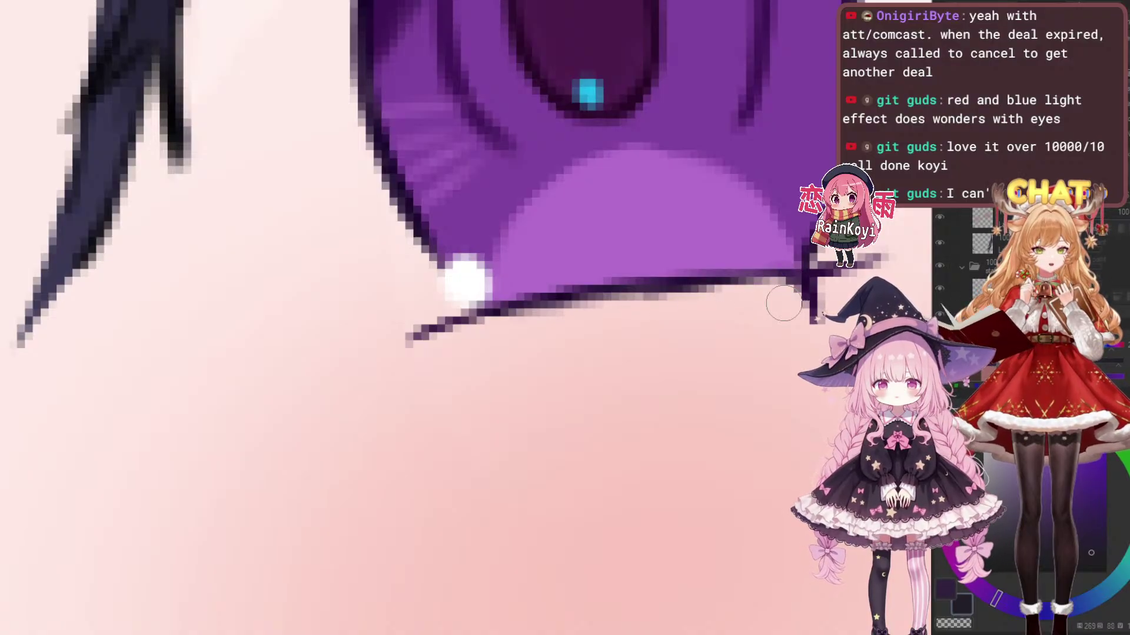
pyautogui.scroll(-5, 719, 241)
pyautogui.scroll(4, 719, 240)
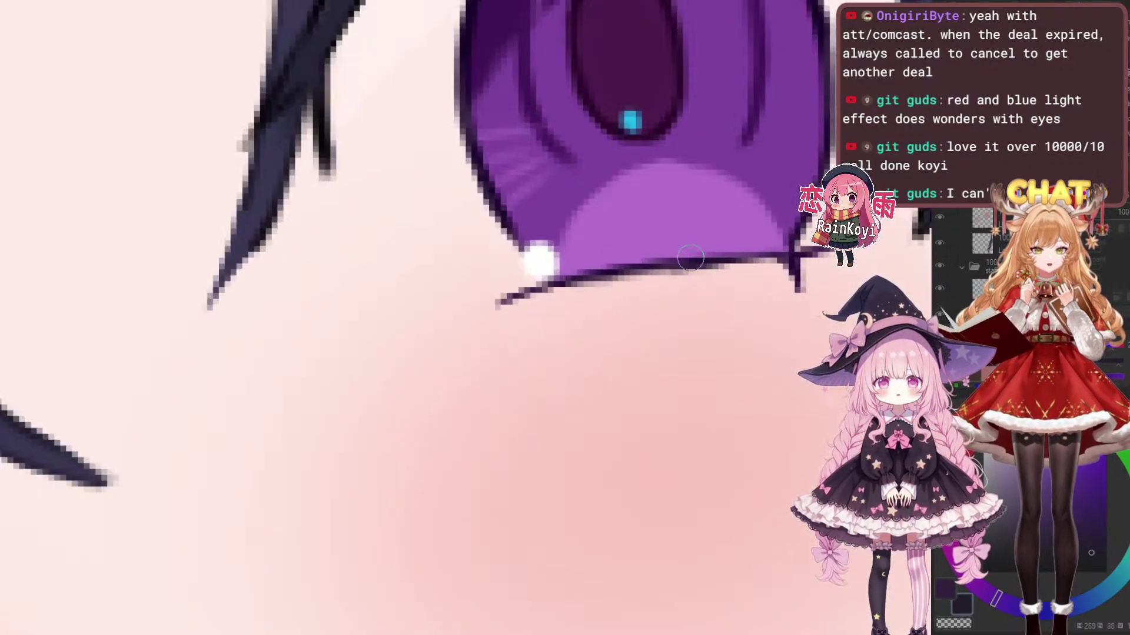
pyautogui.scroll(-2, 695, 270)
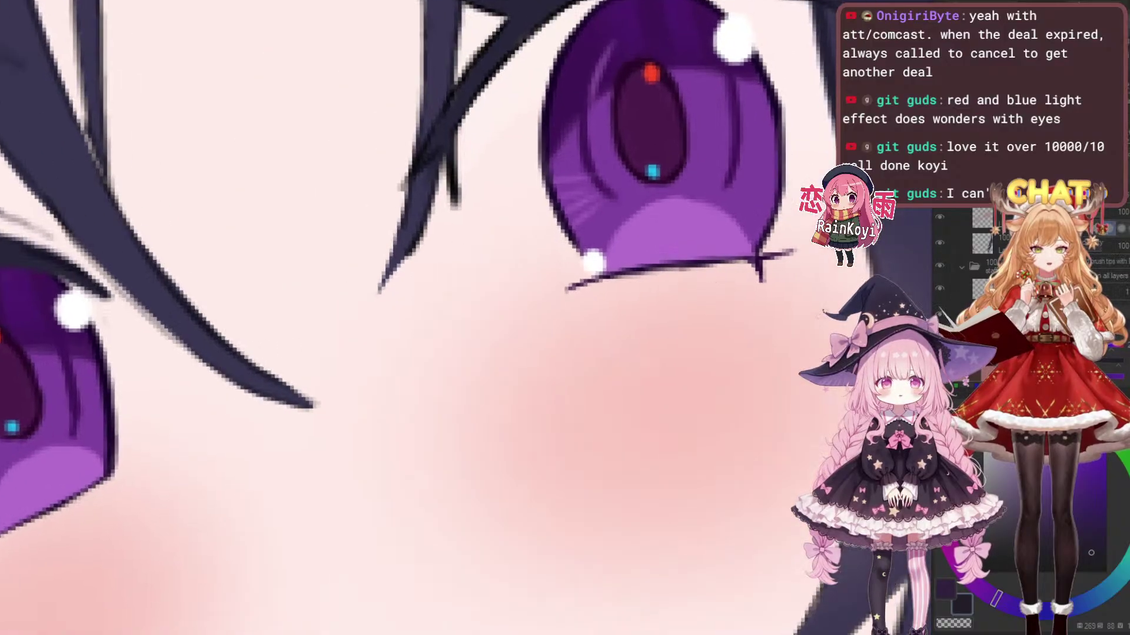
pyautogui.scroll(3, 707, 274)
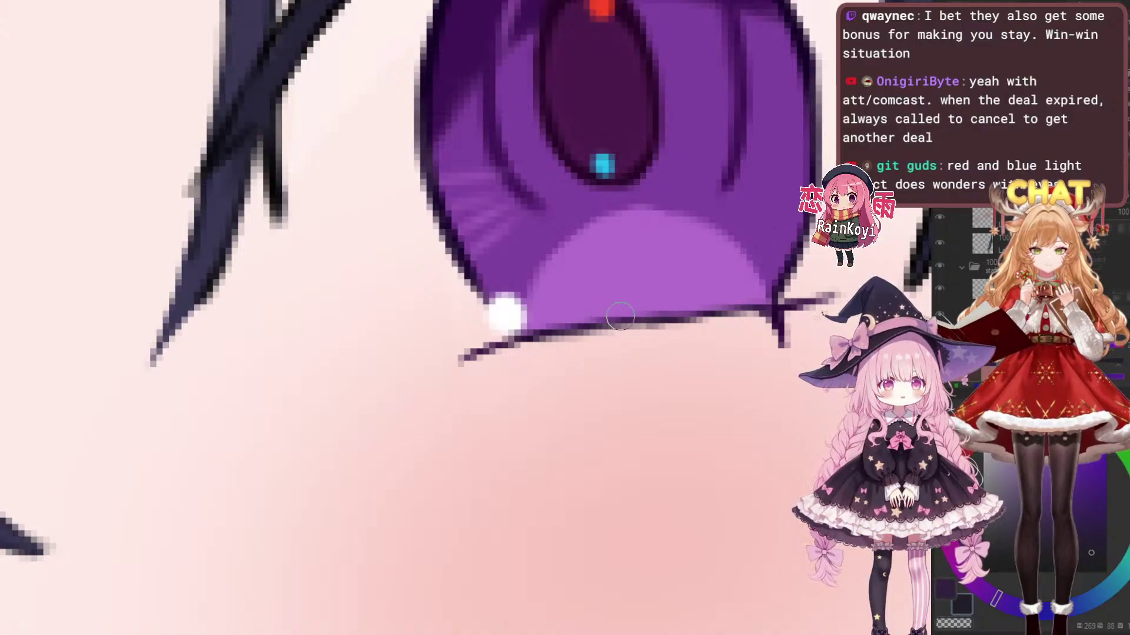
# Refine the line under the iris on the drawing's right, erasing along its upper side to thin it
pyautogui.moveTo(584, 330); pyautogui.dragTo(724, 319)
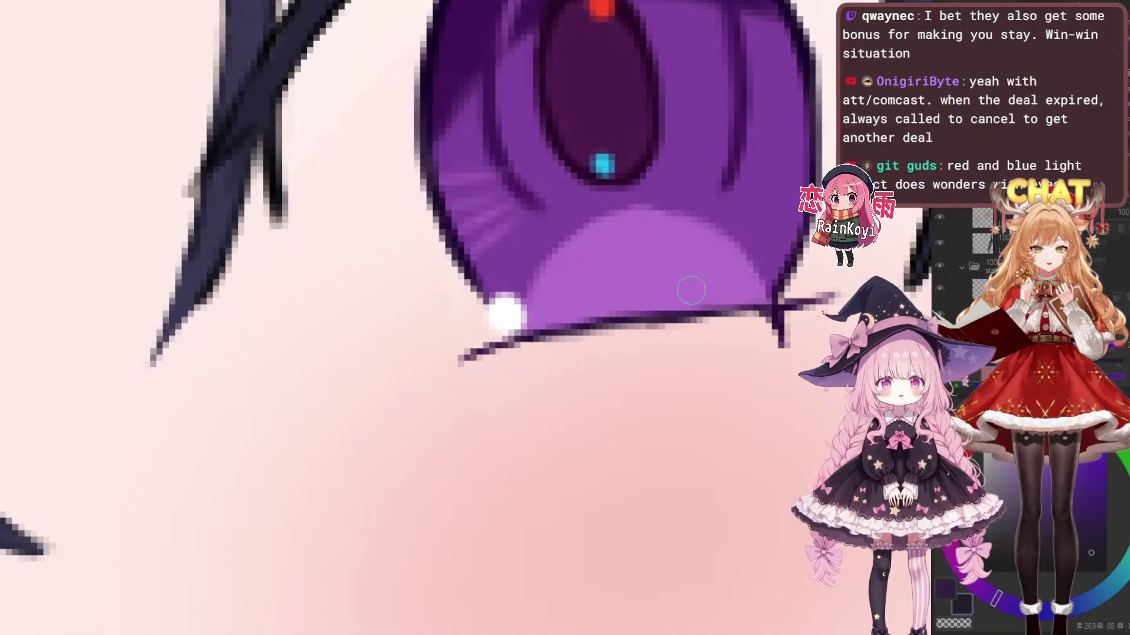
pyautogui.press('e')
pyautogui.moveTo(540, 321); pyautogui.dragTo(748, 284)
pyautogui.moveTo(659, 298); pyautogui.dragTo(733, 290)
pyautogui.scroll(-4, 730, 276)
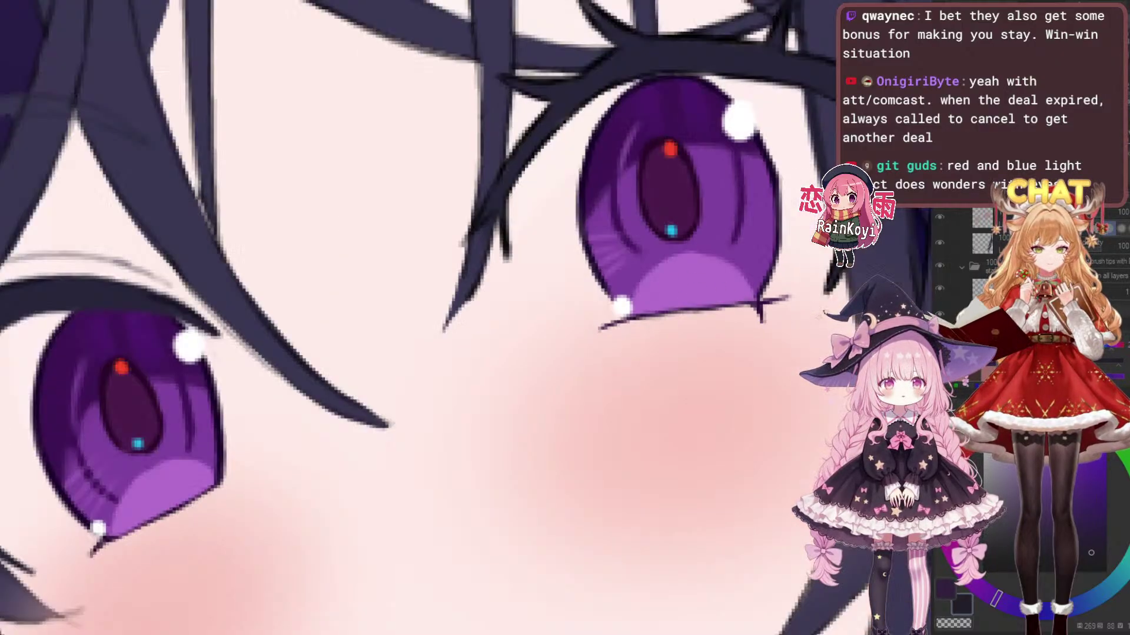
pyautogui.scroll(3, 765, 188)
pyautogui.scroll(2, 623, 333)
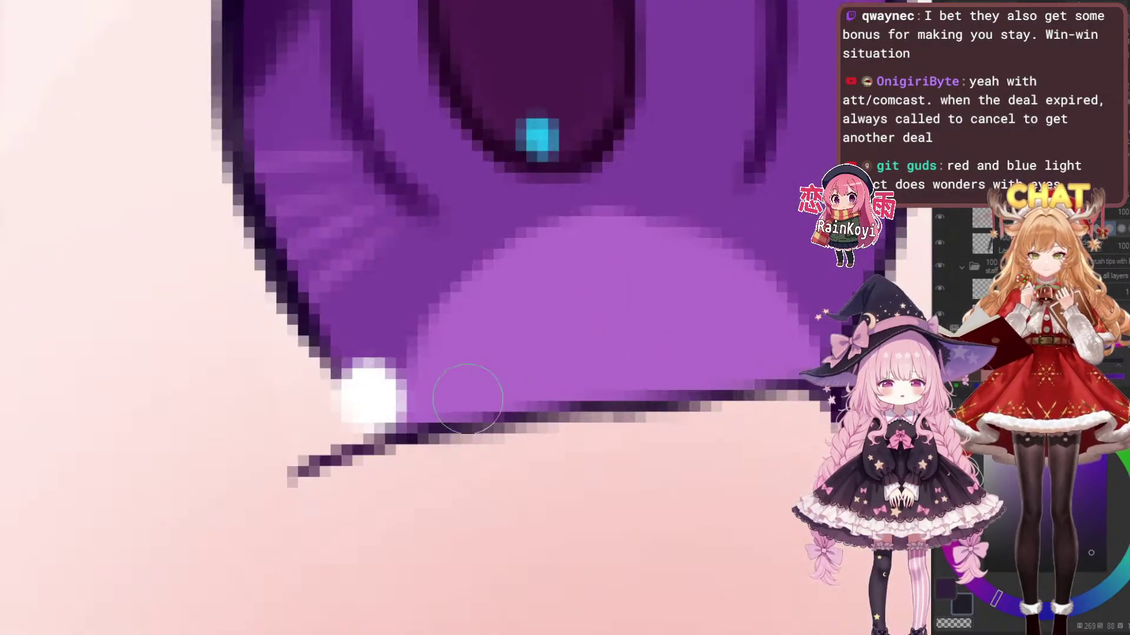
pyautogui.press('e')
pyautogui.moveTo(638, 380)
pyautogui.mouseDown()
pyautogui.moveTo(735, 310)
pyautogui.moveTo(737, 338)
pyautogui.mouseUp()
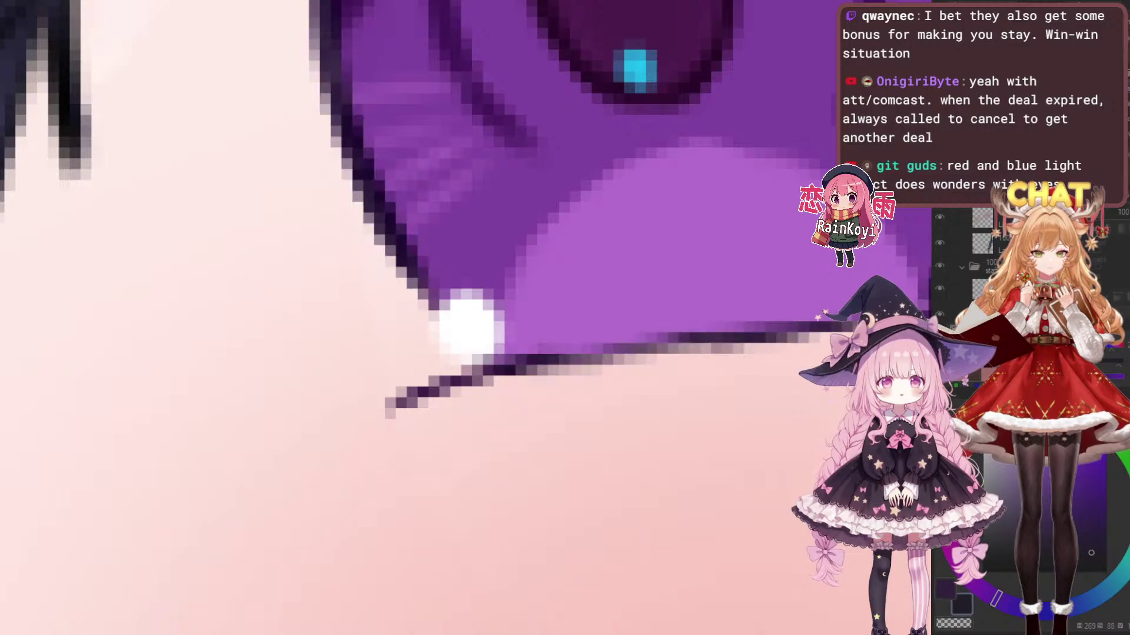
# Compare the line under that iris with and without the last stroke, both close up and zoomed out
pyautogui.scroll(-3, 736, 338)
pyautogui.scroll(-2, 713, 346)
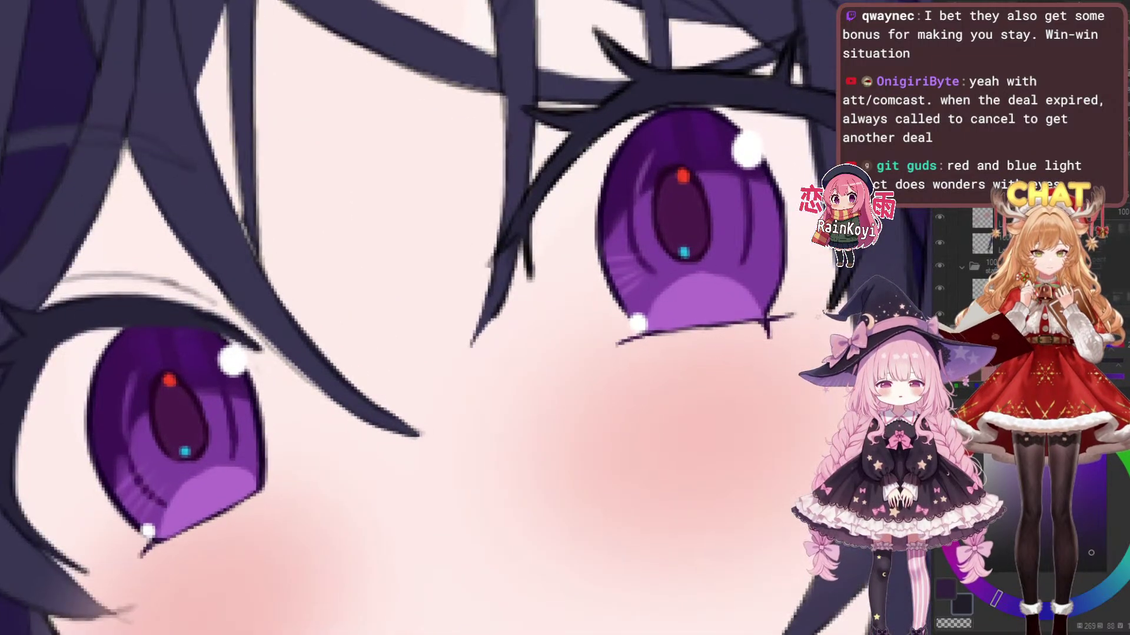
pyautogui.scroll(3, 740, 341)
pyautogui.scroll(4, 760, 327)
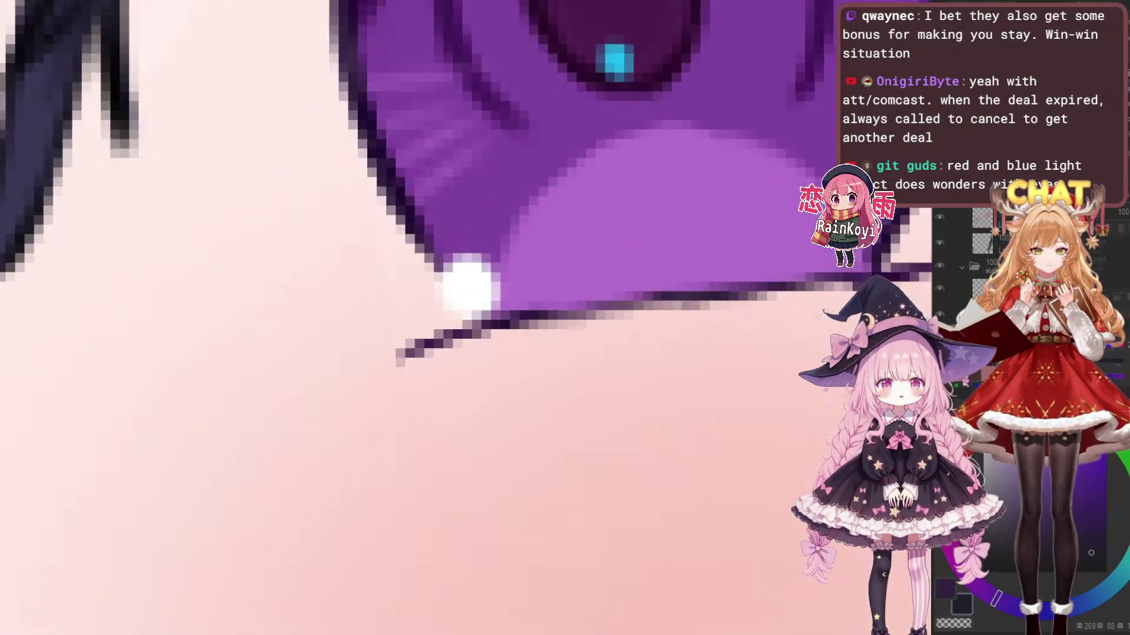
pyautogui.scroll(-3, 612, 570)
pyautogui.scroll(3, 612, 571)
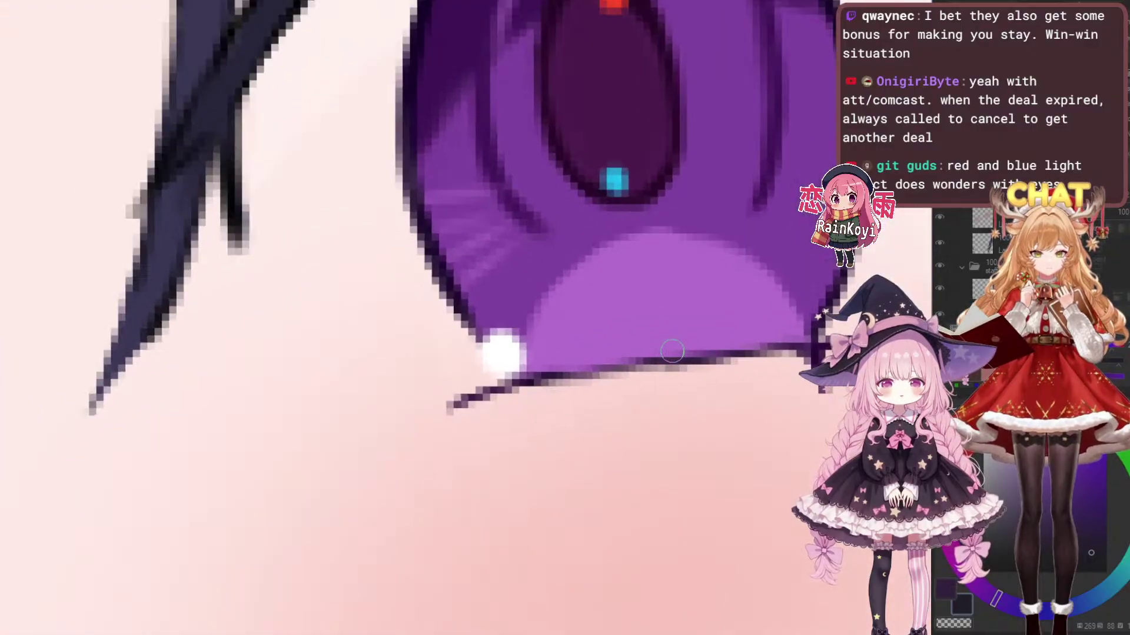
pyautogui.hotkey('ctrl', 'z')
pyautogui.hotkey('ctrl', 'y')
pyautogui.hotkey('ctrl', 'z')
pyautogui.hotkey('ctrl', 'y')
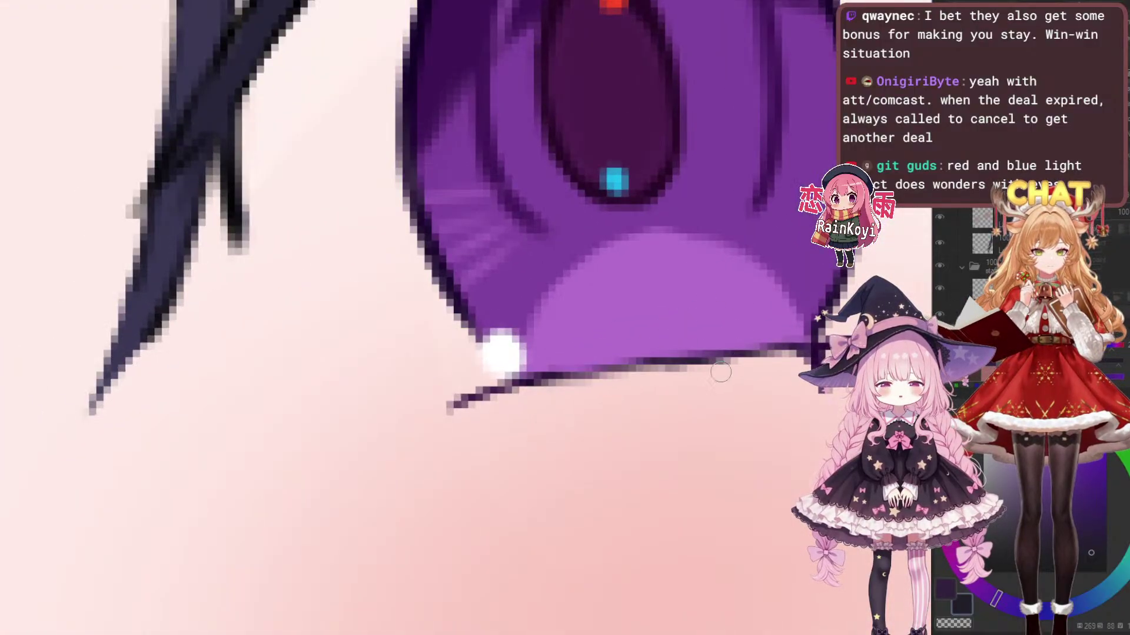
# Touch up the middle of the line under the iris on the drawing's right
pyautogui.moveTo(676, 354); pyautogui.dragTo(636, 345)
pyautogui.scroll(-3, 635, 344)
pyautogui.scroll(3, 617, 320)
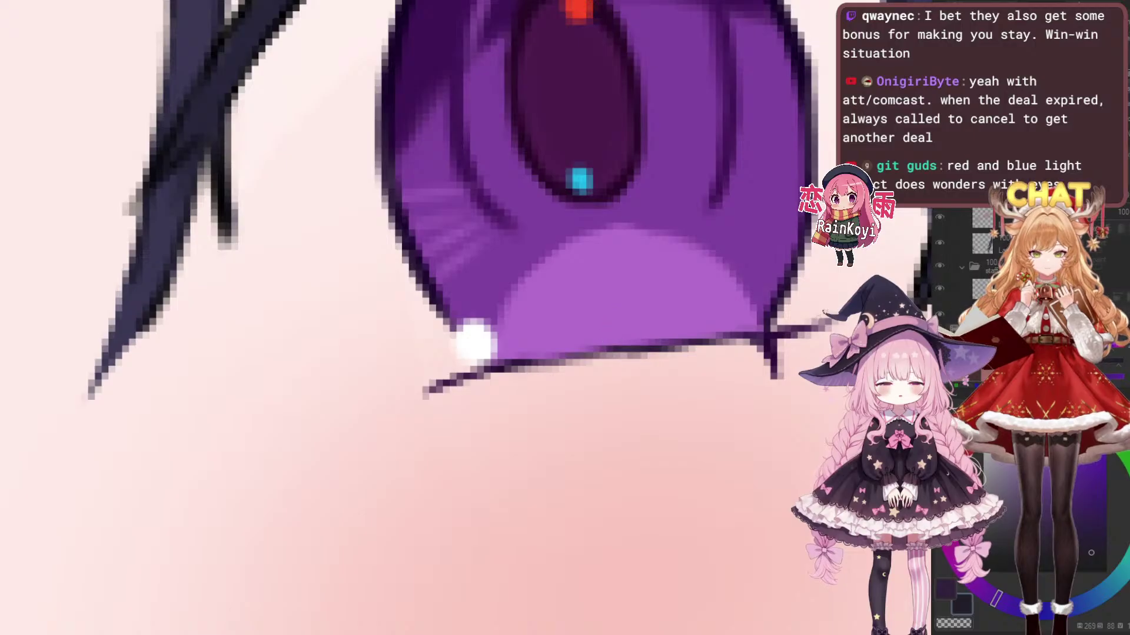
# Examine the line under the iris on the drawing's right, both close up and against the whole face
pyautogui.scroll(-3, 599, 327)
pyautogui.scroll(4, 598, 327)
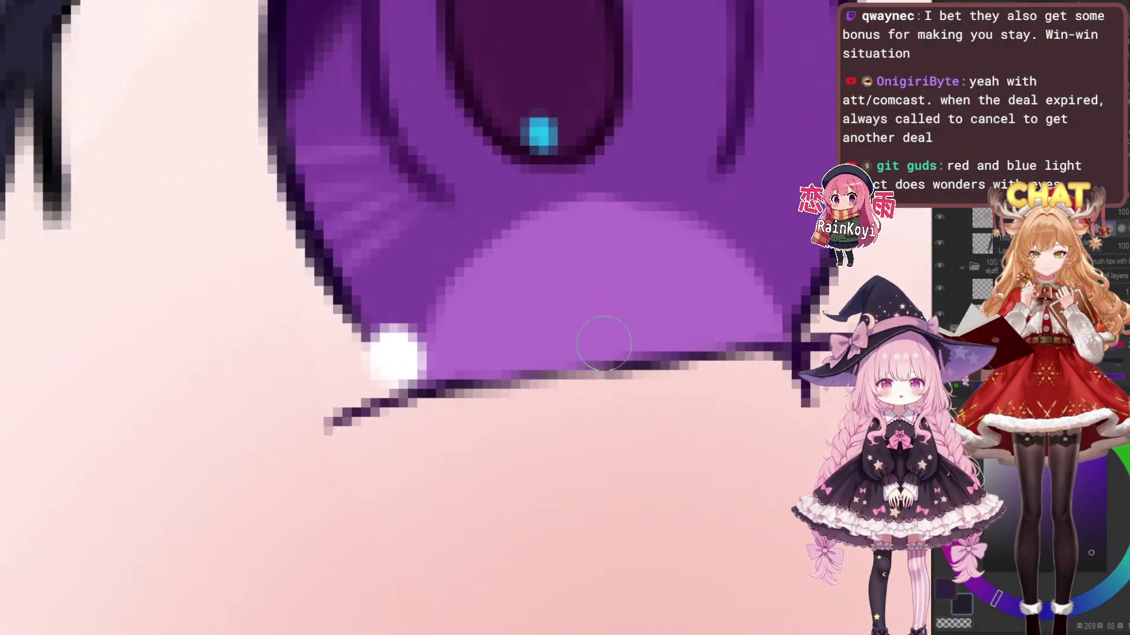
pyautogui.scroll(-1, 771, 332)
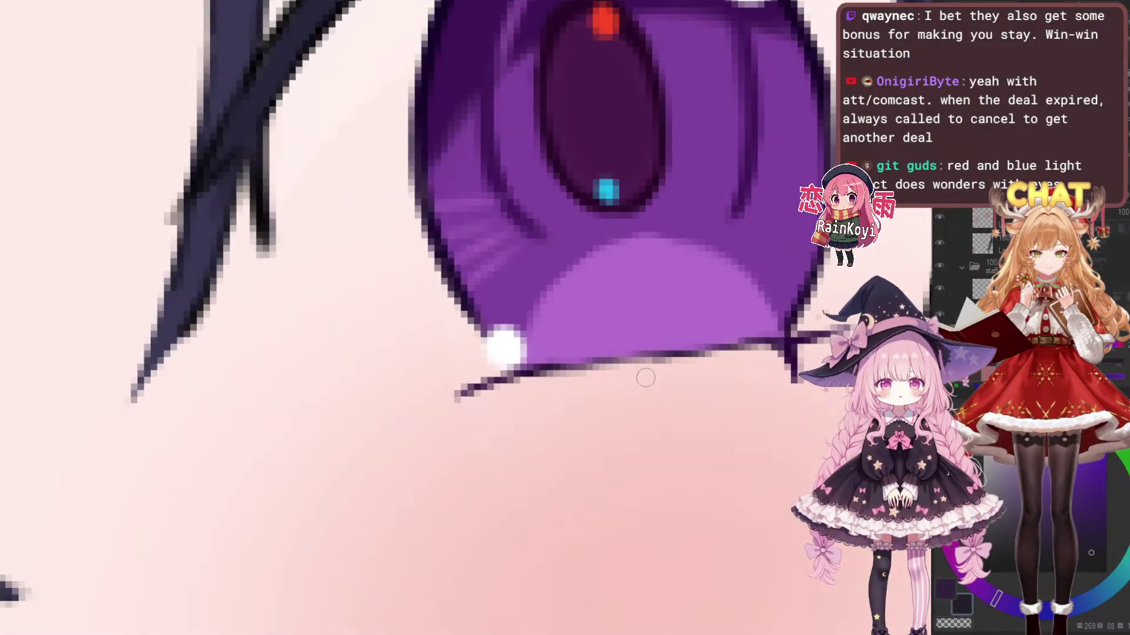
pyautogui.scroll(-2, 626, 373)
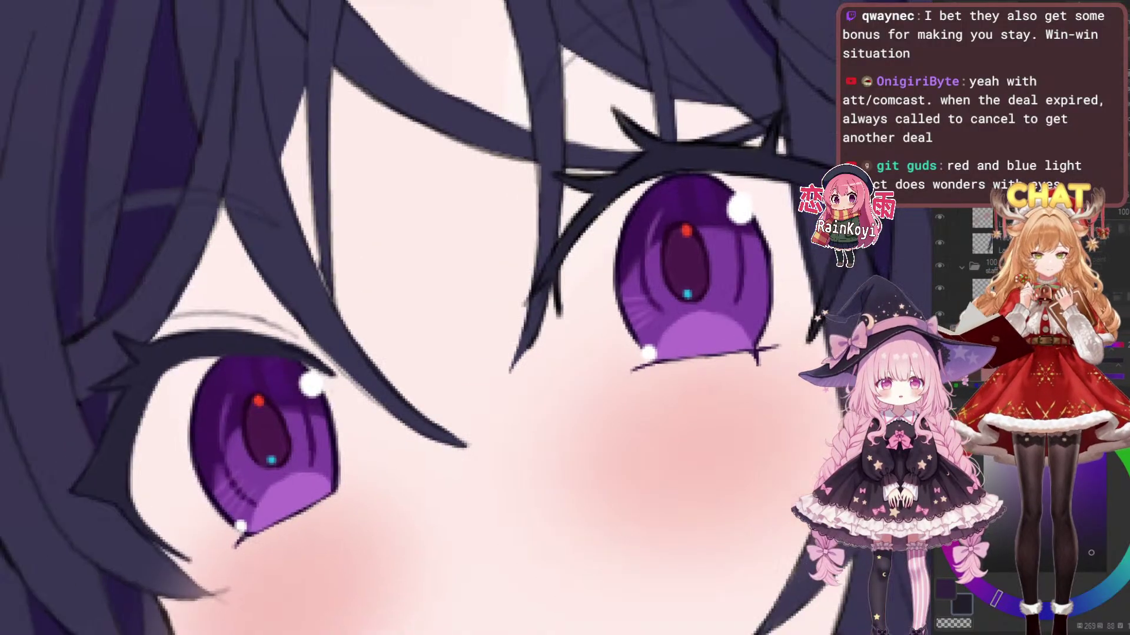
pyautogui.moveTo(627, 373); pyautogui.dragTo(552, 369)
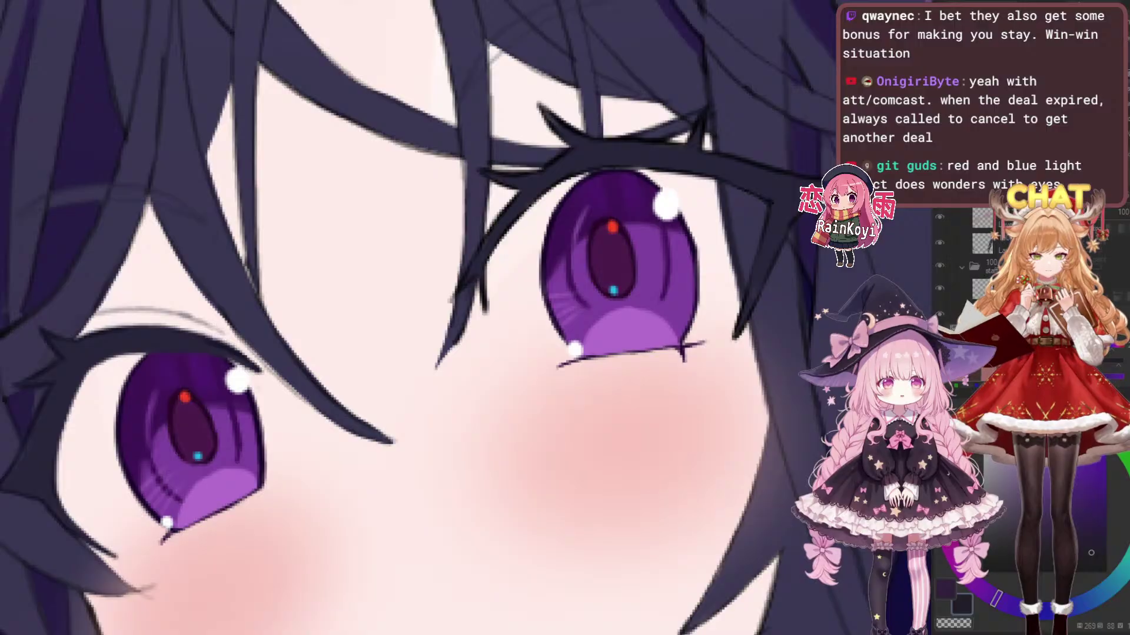
pyautogui.scroll(-2, 612, 412)
pyautogui.scroll(5, 632, 371)
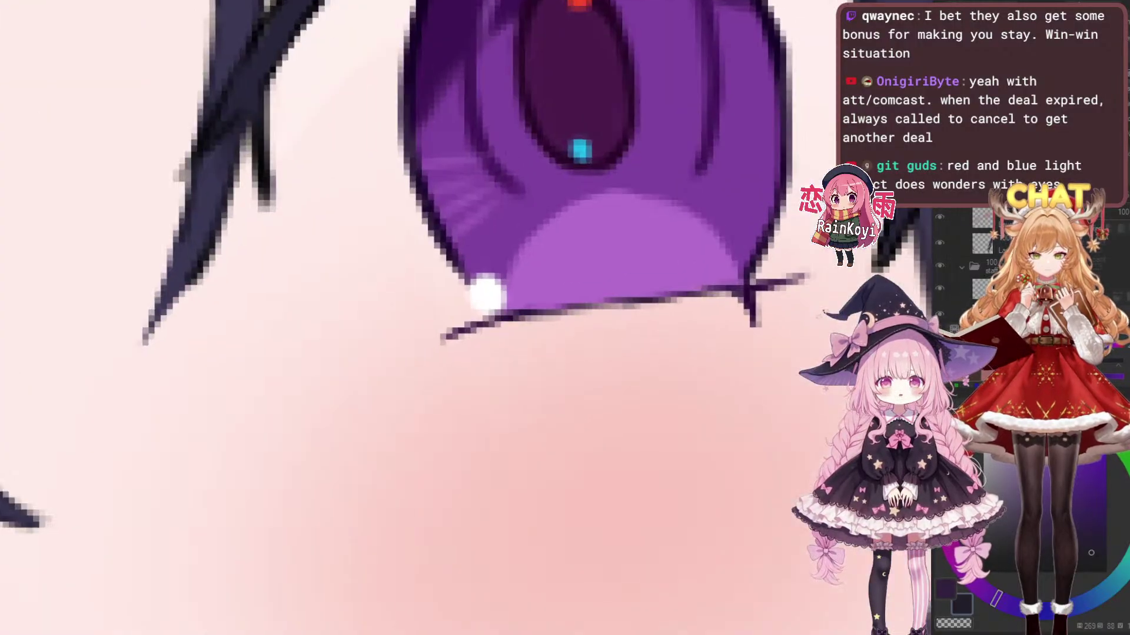
pyautogui.moveTo(417, 340); pyautogui.dragTo(535, 350)
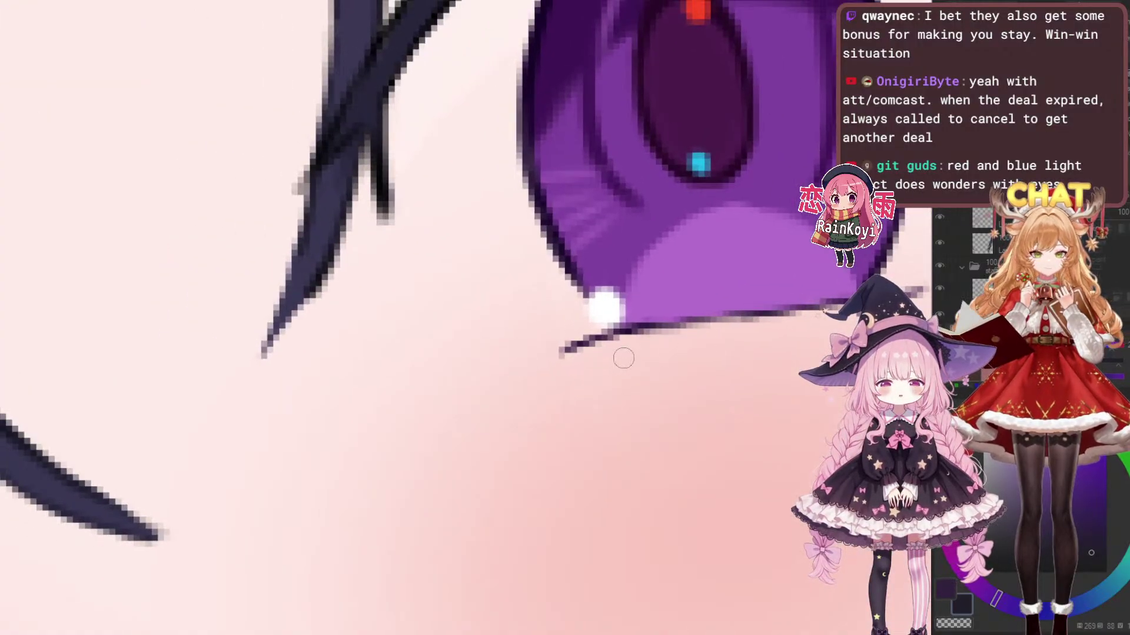
pyautogui.moveTo(738, 382); pyautogui.dragTo(629, 378)
pyautogui.scroll(-2, 648, 332)
pyautogui.scroll(2, 647, 332)
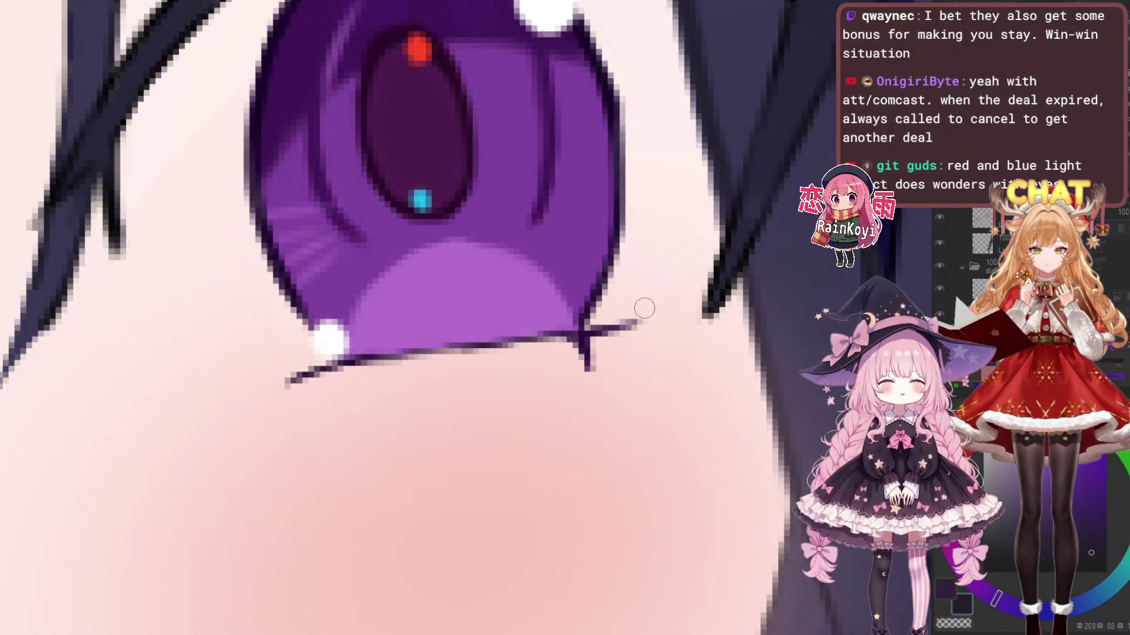
pyautogui.moveTo(648, 345); pyautogui.dragTo(747, 265)
pyautogui.scroll(-5, 697, 286)
pyautogui.scroll(3, 709, 281)
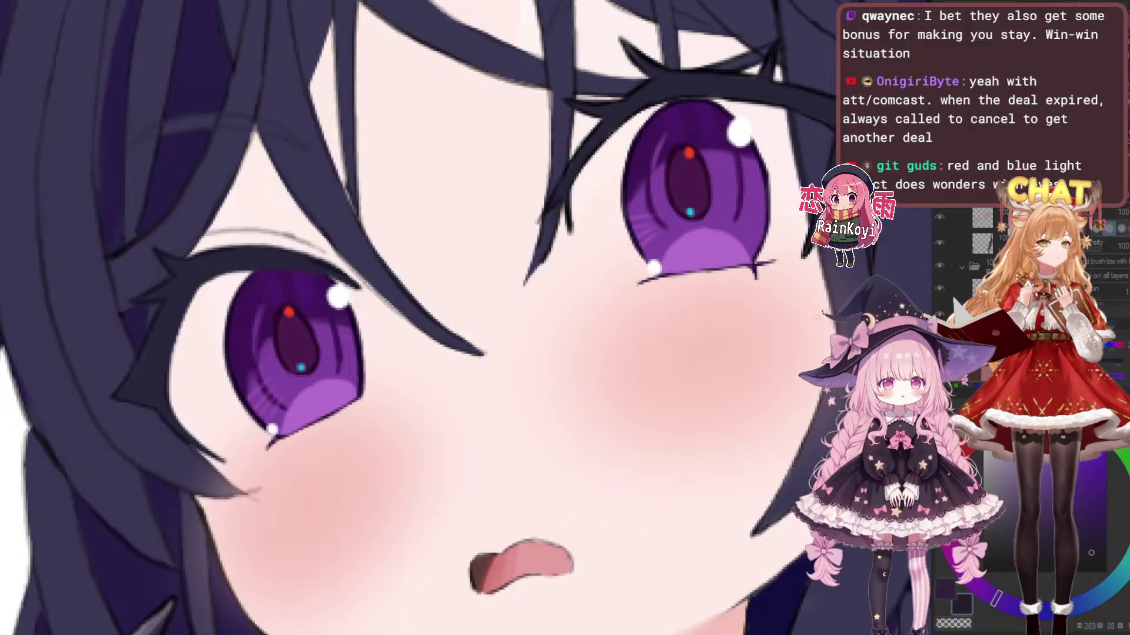
pyautogui.moveTo(785, 171); pyautogui.dragTo(735, 224)
pyautogui.scroll(-6, 736, 224)
pyautogui.scroll(3, 753, 209)
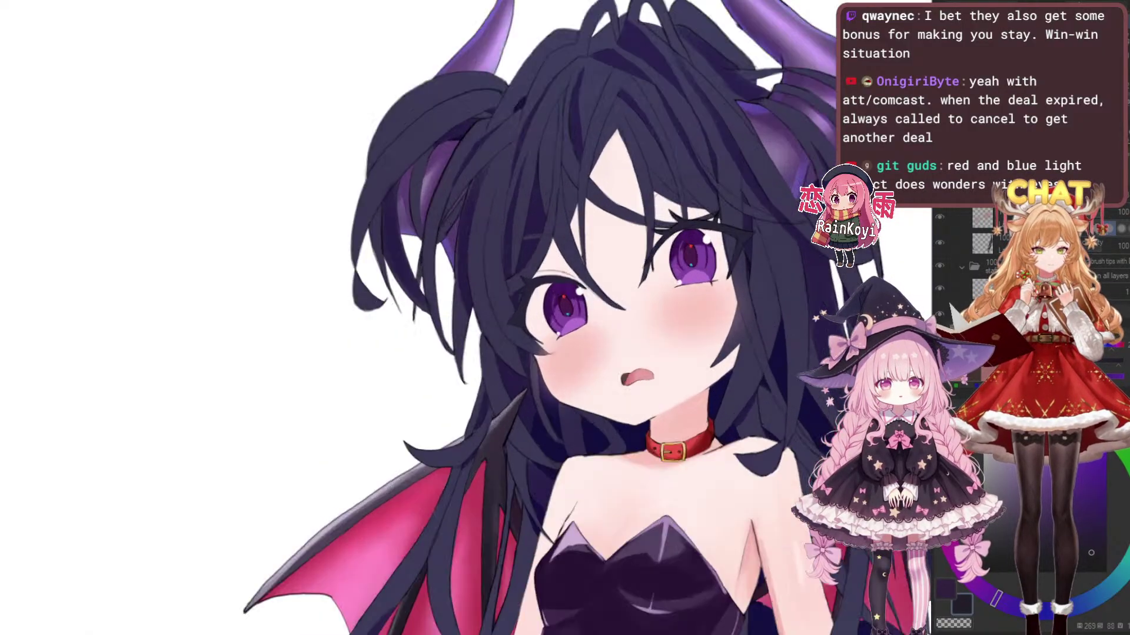
pyautogui.scroll(2, 713, 304)
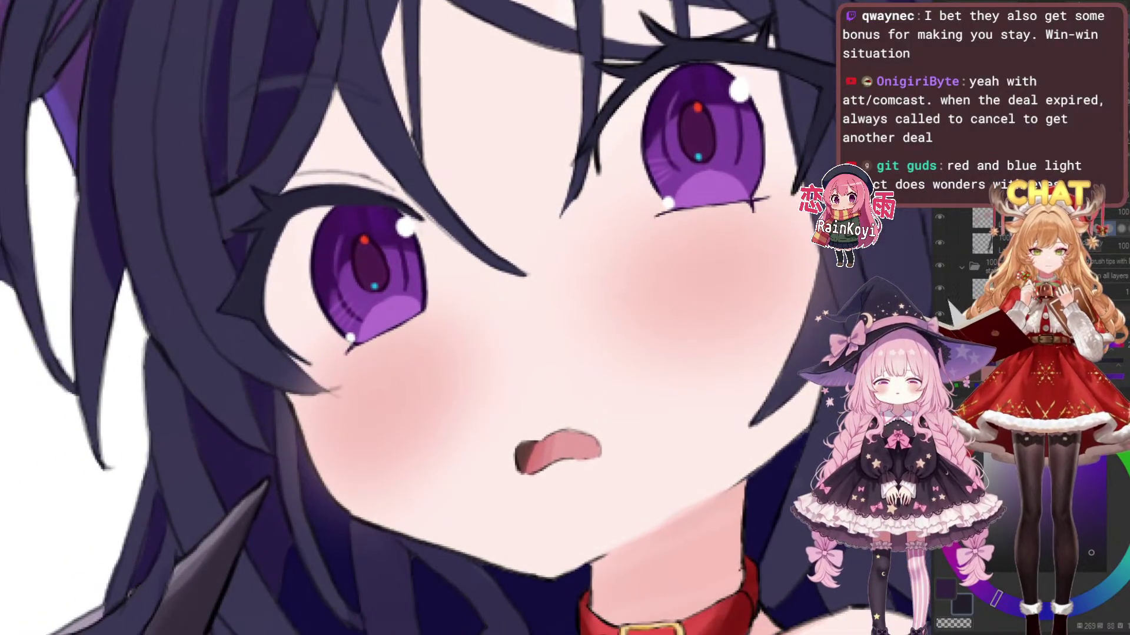
pyautogui.scroll(-1, 952, 327)
# Hide and restore the iris artwork to compare the face with and without it
pyautogui.click(941, 314)
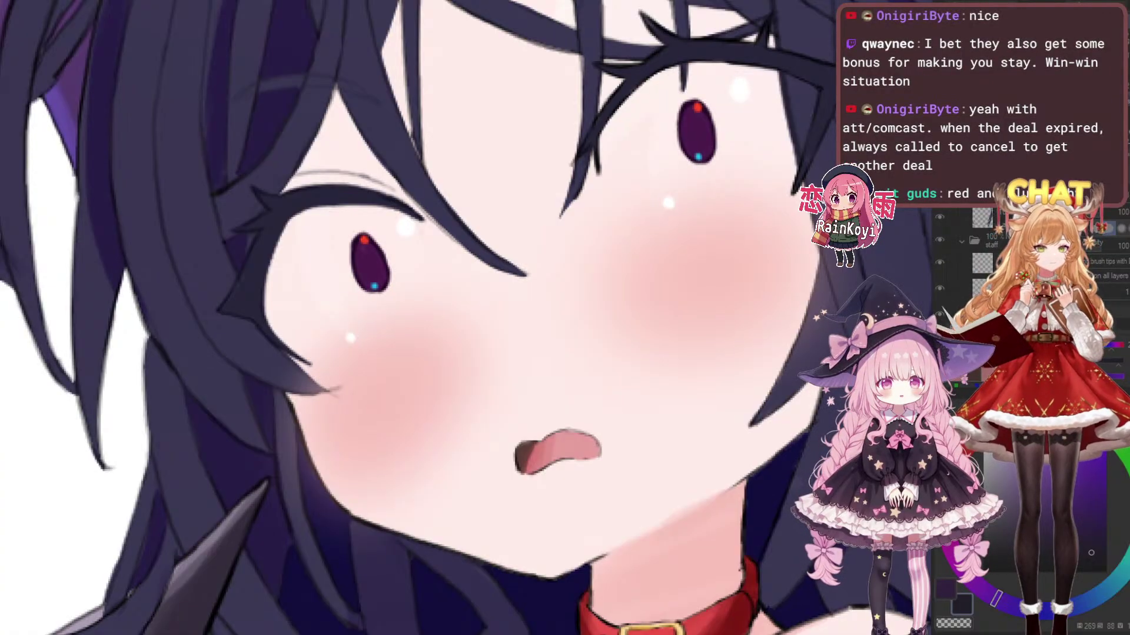
pyautogui.hotkey('ctrl', 'z')
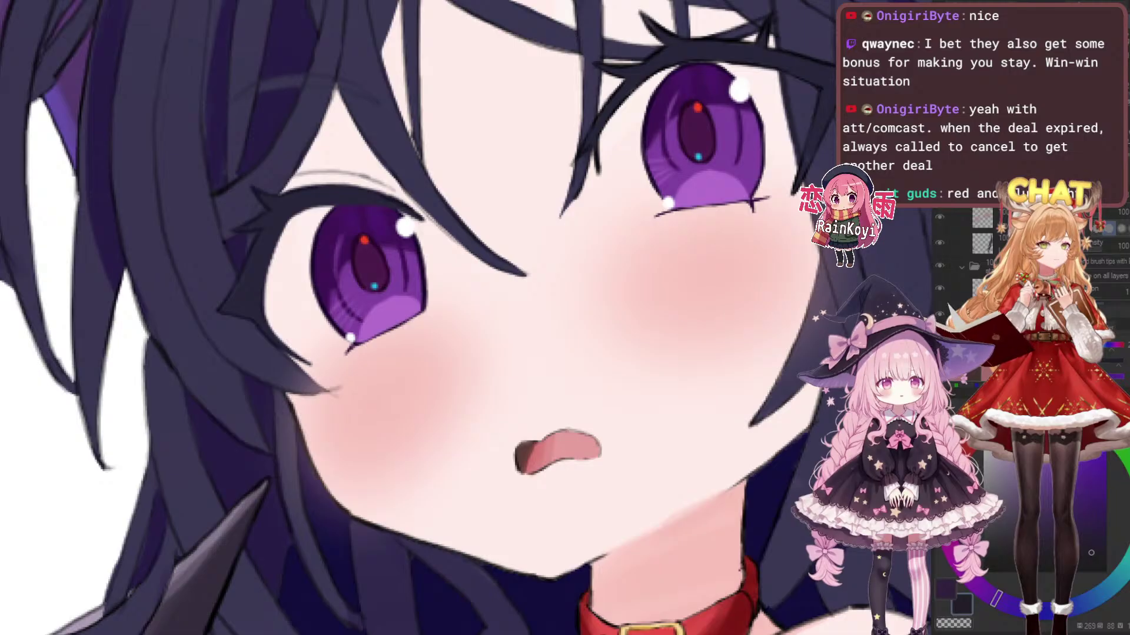
pyautogui.hotkey('ctrl', 'y')
pyautogui.hotkey('ctrl', 'z')
# Touch up the inner end of the line under the iris on the drawing's right, beside the small white highlight
pyautogui.moveTo(300, 349); pyautogui.dragTo(666, 363)
pyautogui.scroll(2, 574, 335)
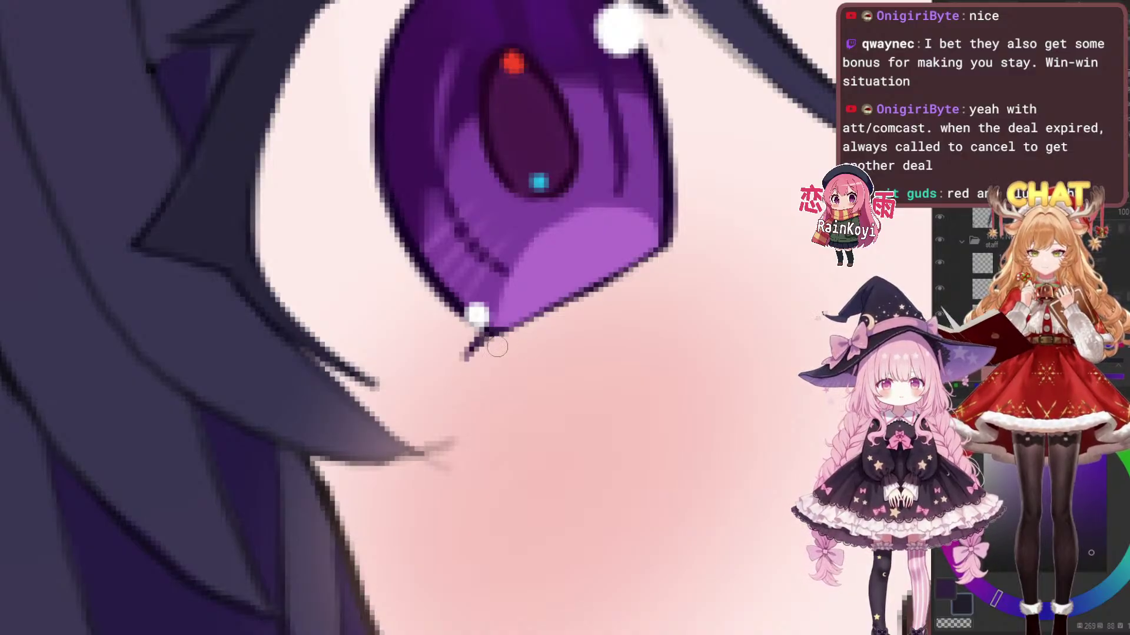
pyautogui.moveTo(468, 355)
pyautogui.mouseDown()
pyautogui.moveTo(492, 333)
pyautogui.moveTo(326, 377)
pyautogui.mouseUp()
pyautogui.scroll(-3, 483, 344)
pyautogui.moveTo(765, 247); pyautogui.dragTo(621, 282)
pyautogui.scroll(3, 621, 283)
pyautogui.moveTo(542, 272); pyautogui.dragTo(529, 297)
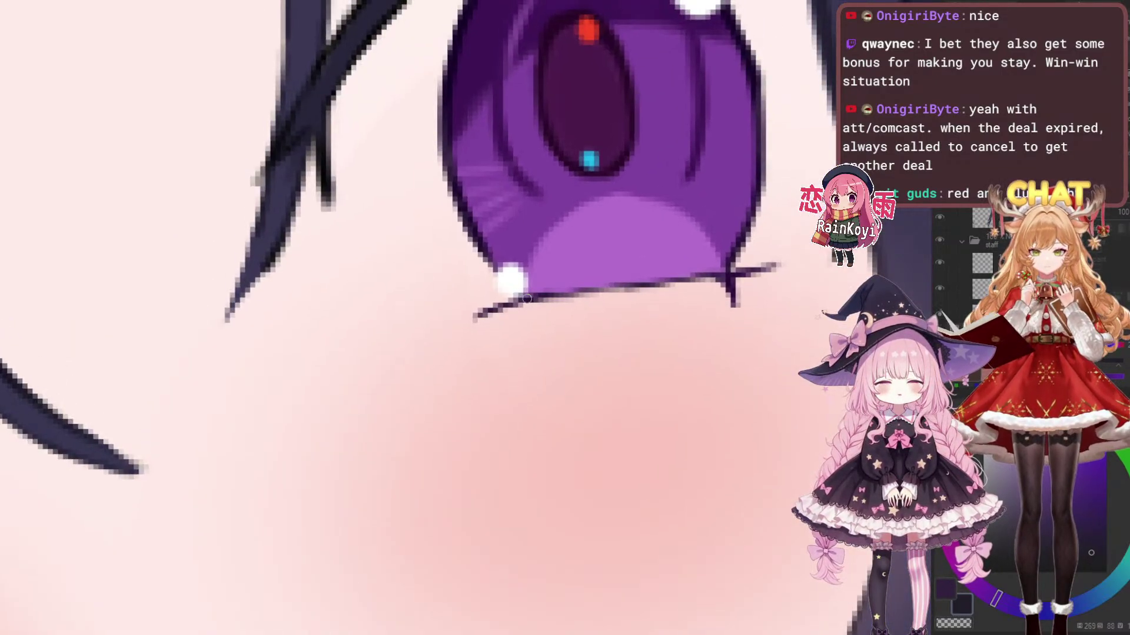
pyautogui.moveTo(475, 321); pyautogui.dragTo(524, 299)
pyautogui.moveTo(652, 291); pyautogui.dragTo(537, 315)
# Extend the outer end of the line under the iris on the drawing's right into a thin, faded tip
pyautogui.scroll(-3, 628, 318)
pyautogui.scroll(2, 629, 318)
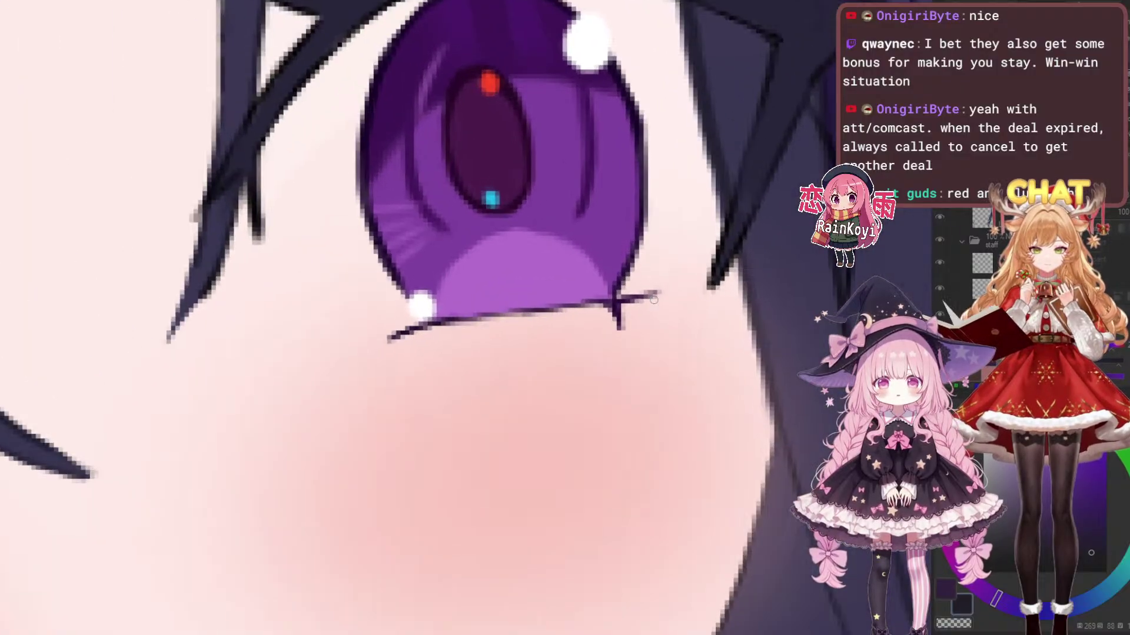
pyautogui.scroll(1, 655, 317)
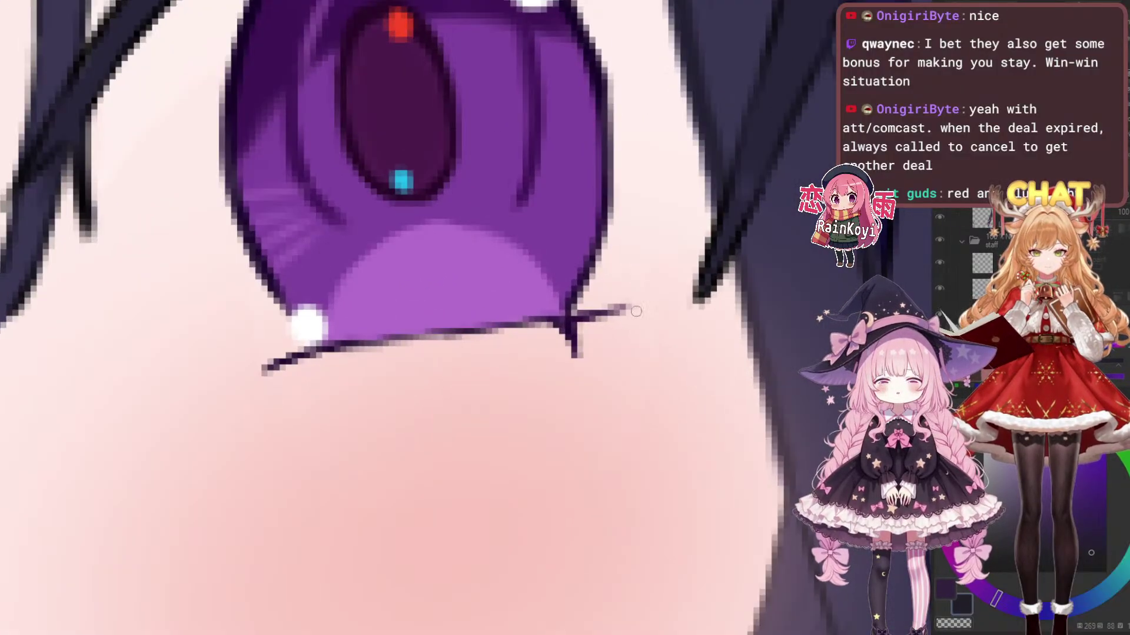
pyautogui.scroll(-3, 677, 276)
pyautogui.scroll(1, 647, 259)
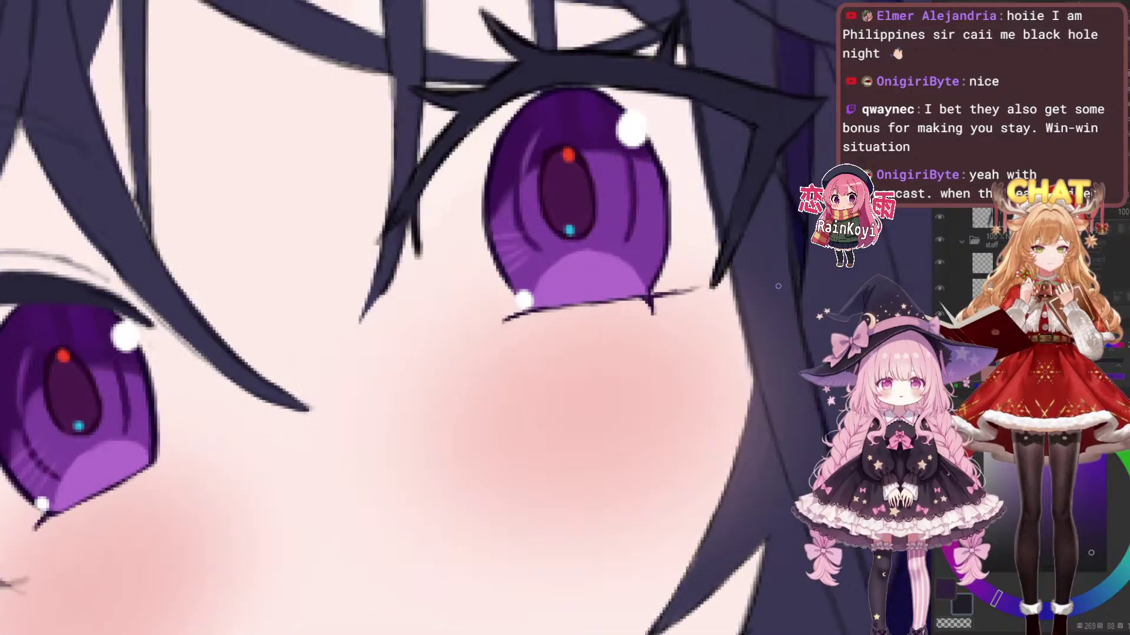
pyautogui.scroll(-3, 706, 326)
pyautogui.scroll(2, 707, 327)
pyautogui.scroll(-2, 706, 326)
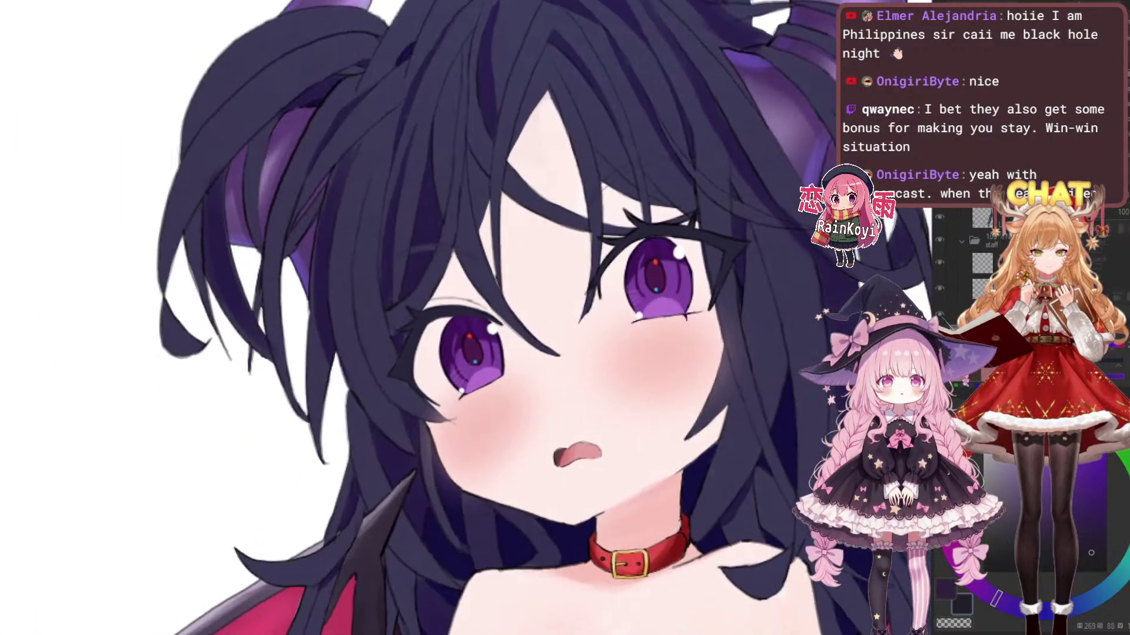
pyautogui.scroll(1, 706, 327)
pyautogui.scroll(1, 512, 435)
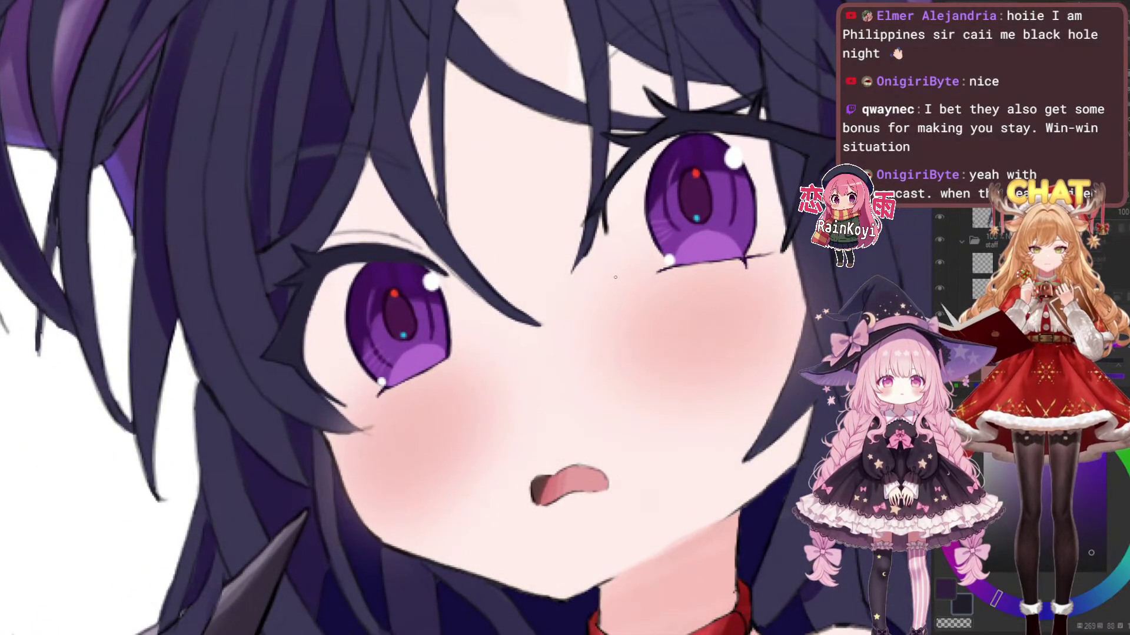
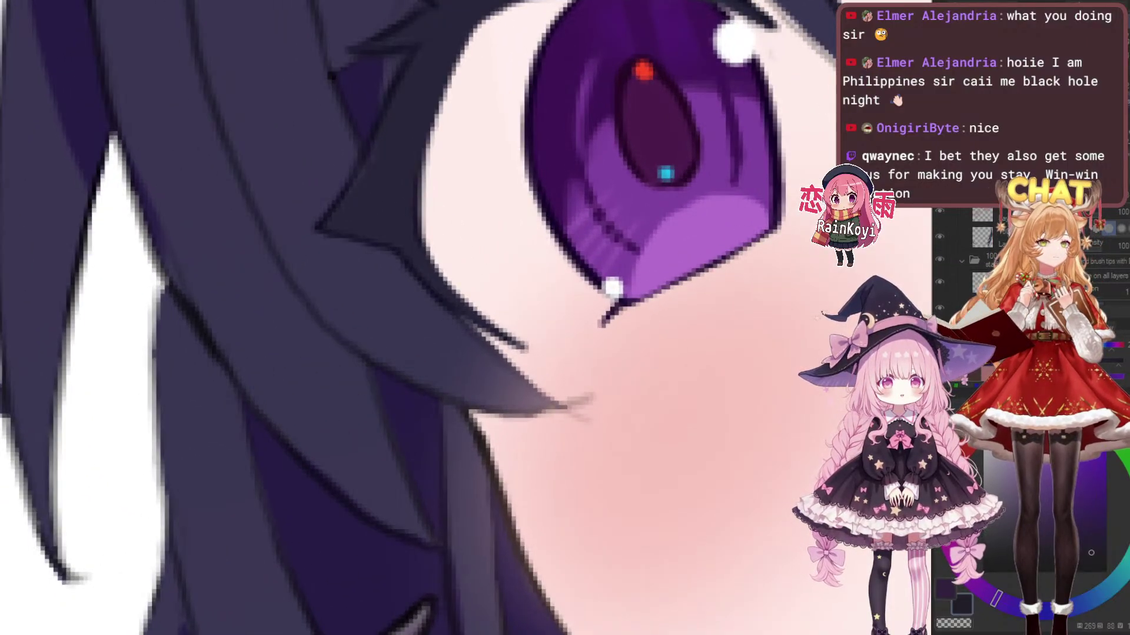
pyautogui.moveTo(551, 351); pyautogui.dragTo(573, 341)
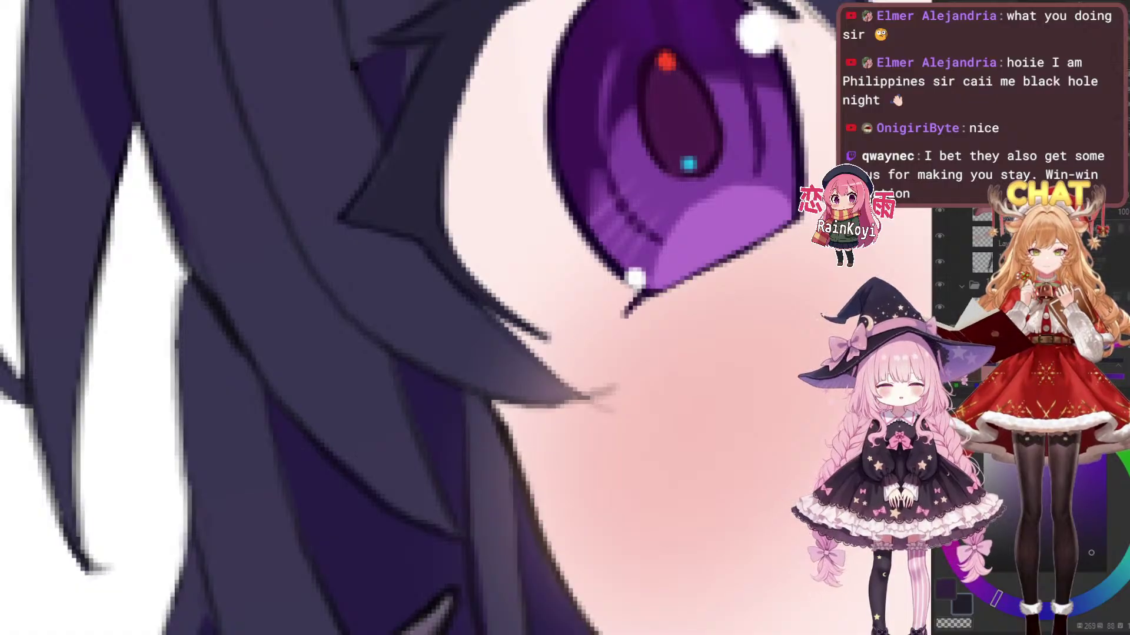
pyautogui.moveTo(538, 328); pyautogui.dragTo(529, 325)
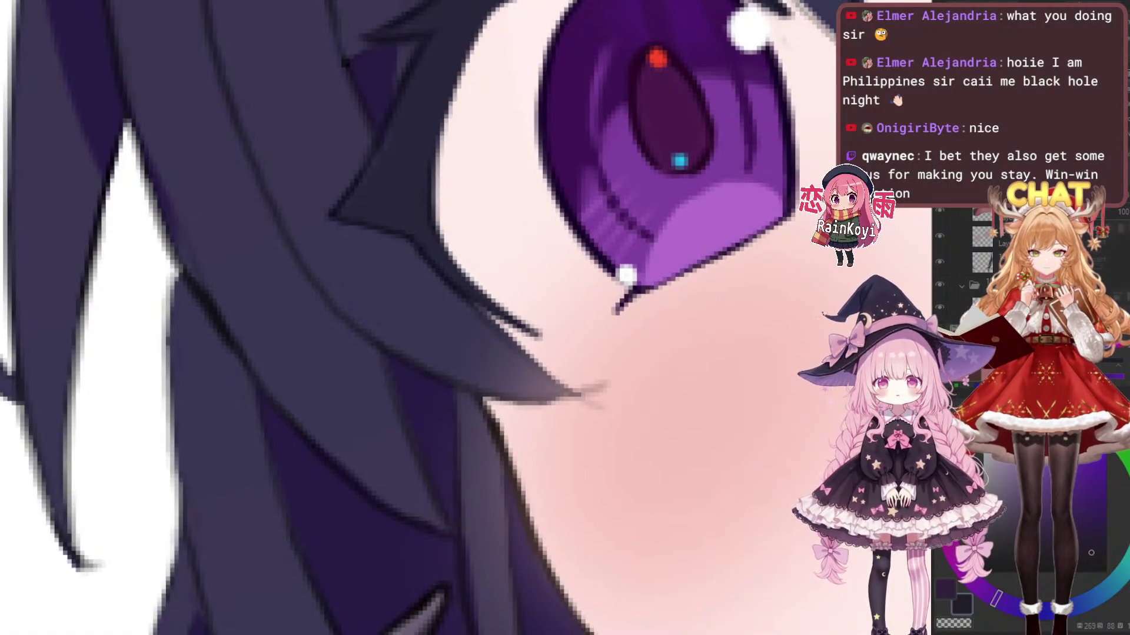
pyautogui.scroll(2, 557, 329)
pyautogui.keyDown('alt'); pyautogui.click(518, 347); pyautogui.keyUp('alt')
pyautogui.moveTo(530, 350)
pyautogui.mouseDown()
pyautogui.moveTo(513, 329)
pyautogui.moveTo(565, 336)
pyautogui.moveTo(559, 348)
pyautogui.moveTo(585, 328)
pyautogui.moveTo(554, 342)
pyautogui.mouseUp()
pyautogui.scroll(-1, 568, 324)
pyautogui.hotkey('ctrl', 'z')
pyautogui.scroll(-3, 591, 316)
pyautogui.scroll(2, 592, 316)
pyautogui.hotkey('ctrl', 'z')
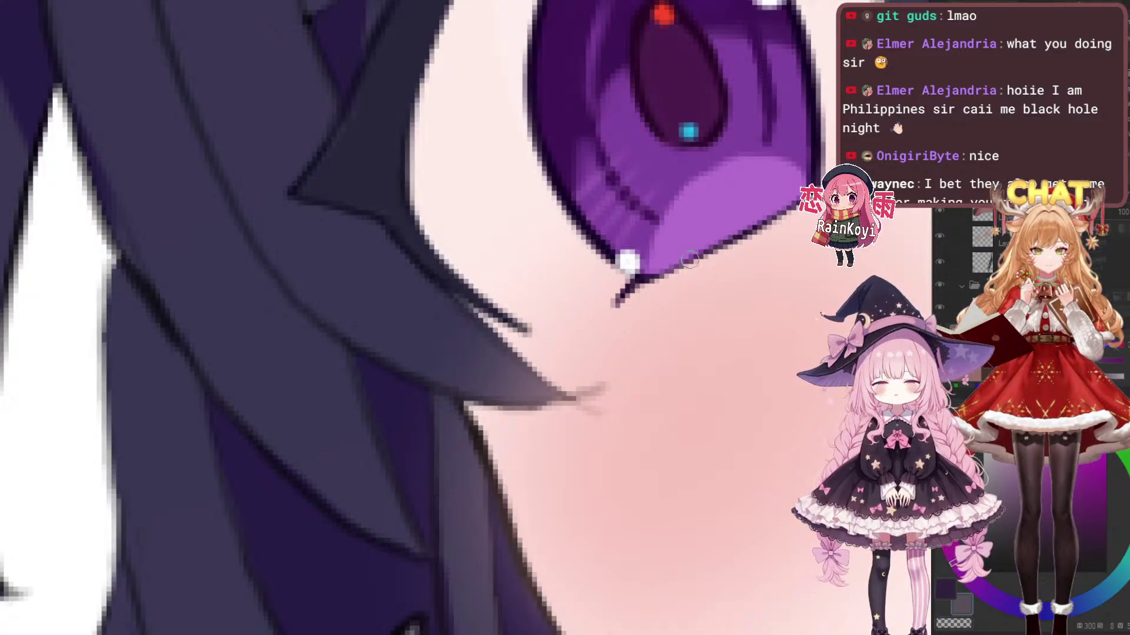
# Sample the dark purple under the iris on the drawing's left and stroke along that eye's outer lower lash
pyautogui.keyDown('alt'); pyautogui.click(693, 260); pyautogui.keyUp('alt')
pyautogui.moveTo(692, 260); pyautogui.dragTo(670, 282)
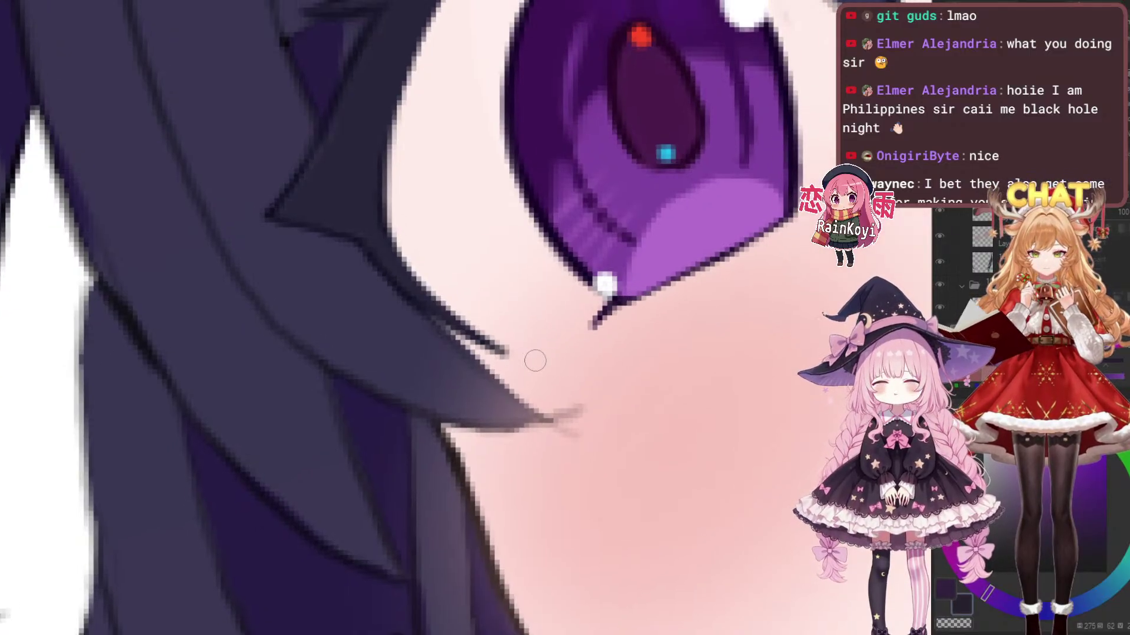
pyautogui.scroll(2, 530, 322)
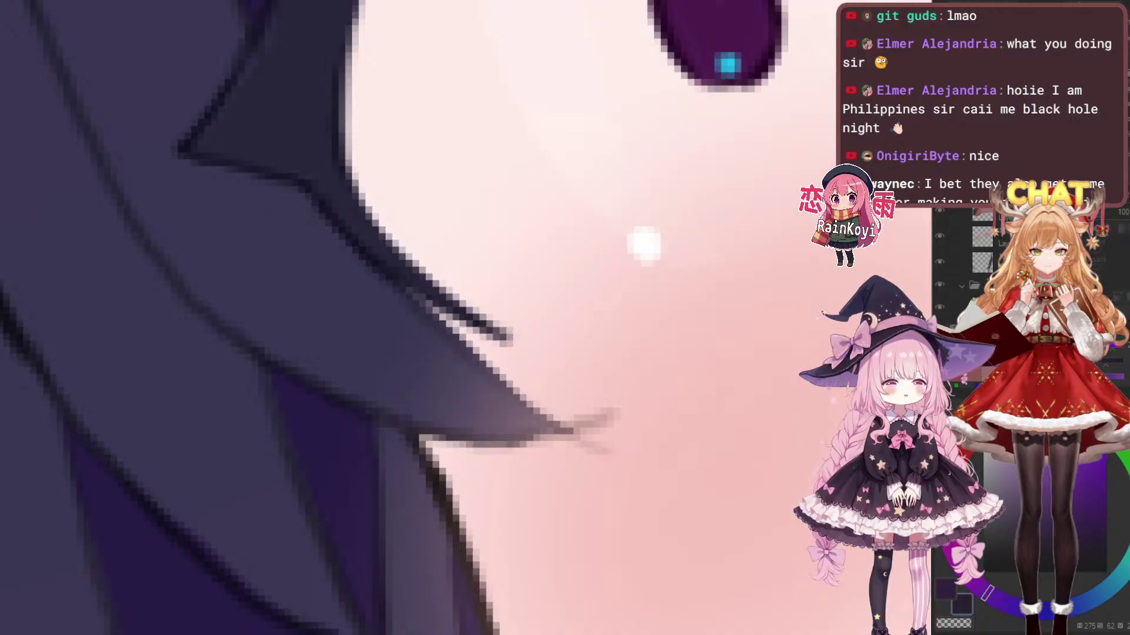
pyautogui.scroll(-3, 669, 300)
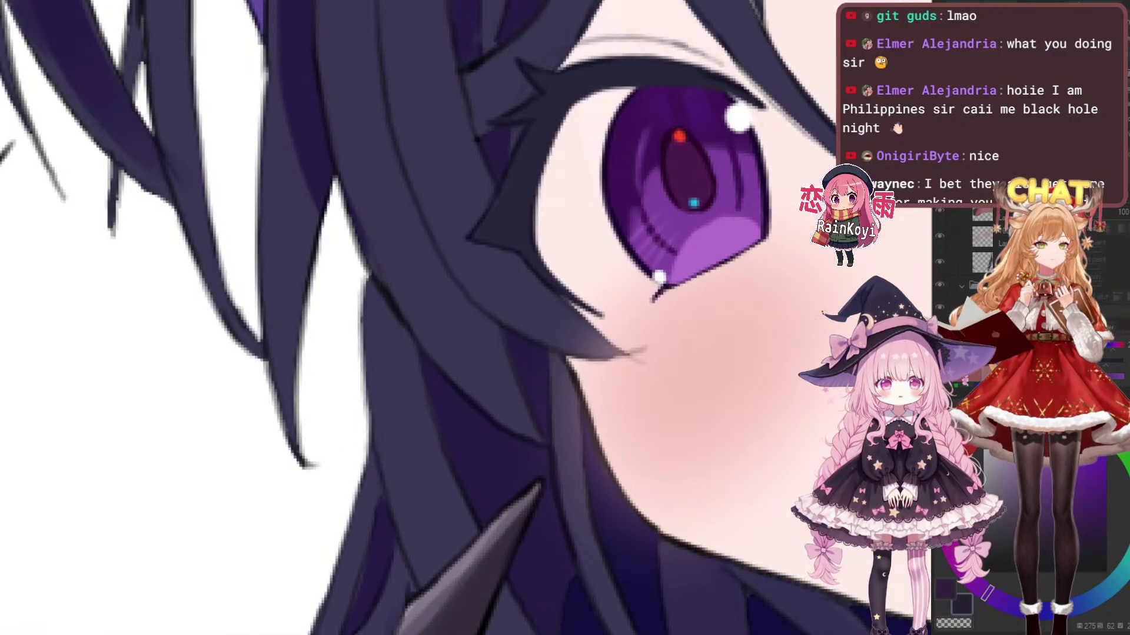
pyautogui.moveTo(696, 269); pyautogui.dragTo(653, 287)
pyautogui.scroll(1, 653, 287)
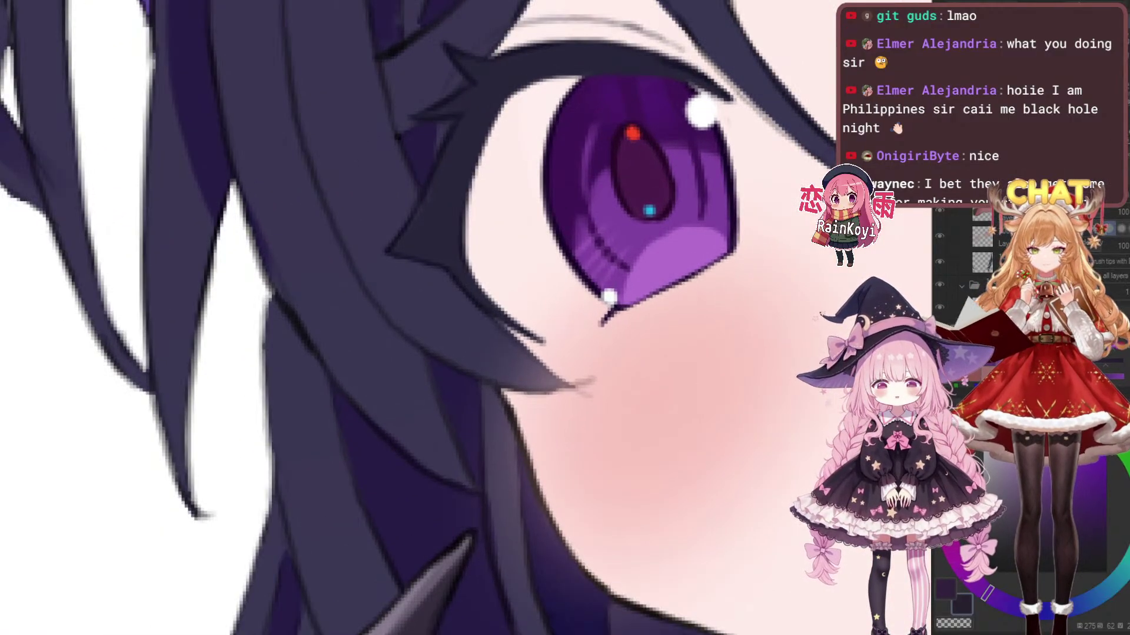
pyautogui.scroll(2, 495, 271)
pyautogui.moveTo(413, 281); pyautogui.dragTo(379, 277)
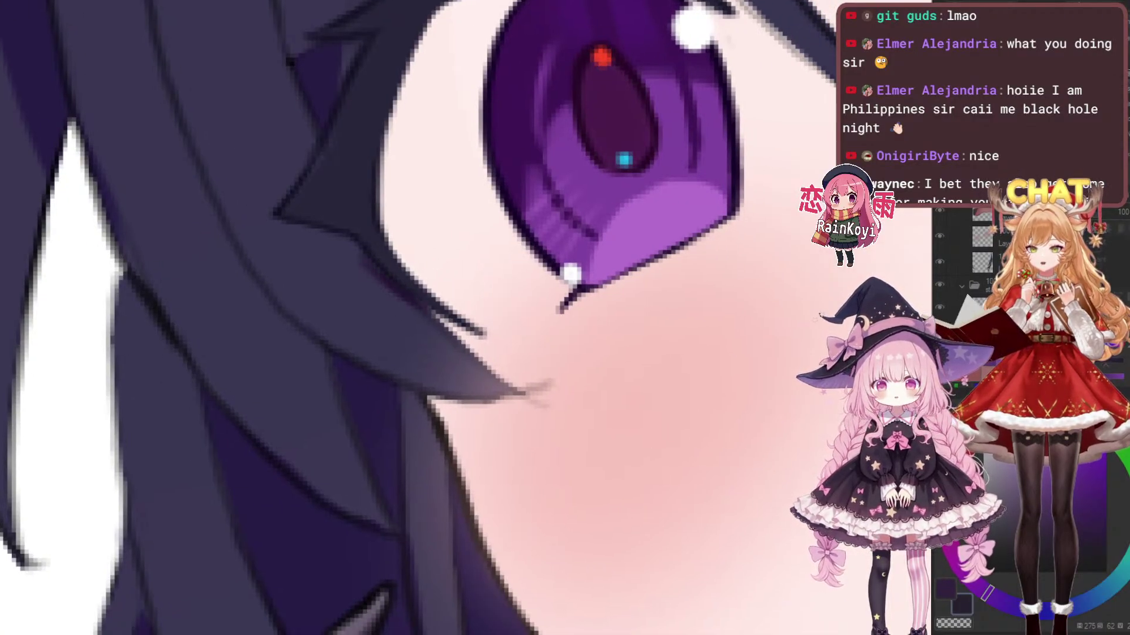
pyautogui.moveTo(363, 265)
pyautogui.mouseDown()
pyautogui.moveTo(325, 250)
pyautogui.moveTo(441, 323)
pyautogui.mouseUp()
pyautogui.moveTo(392, 289); pyautogui.dragTo(327, 285)
# Darken the outer lower lash of the eye on the drawing's left, erase along its edge and undo the last stroke
pyautogui.scroll(1, 272, 215)
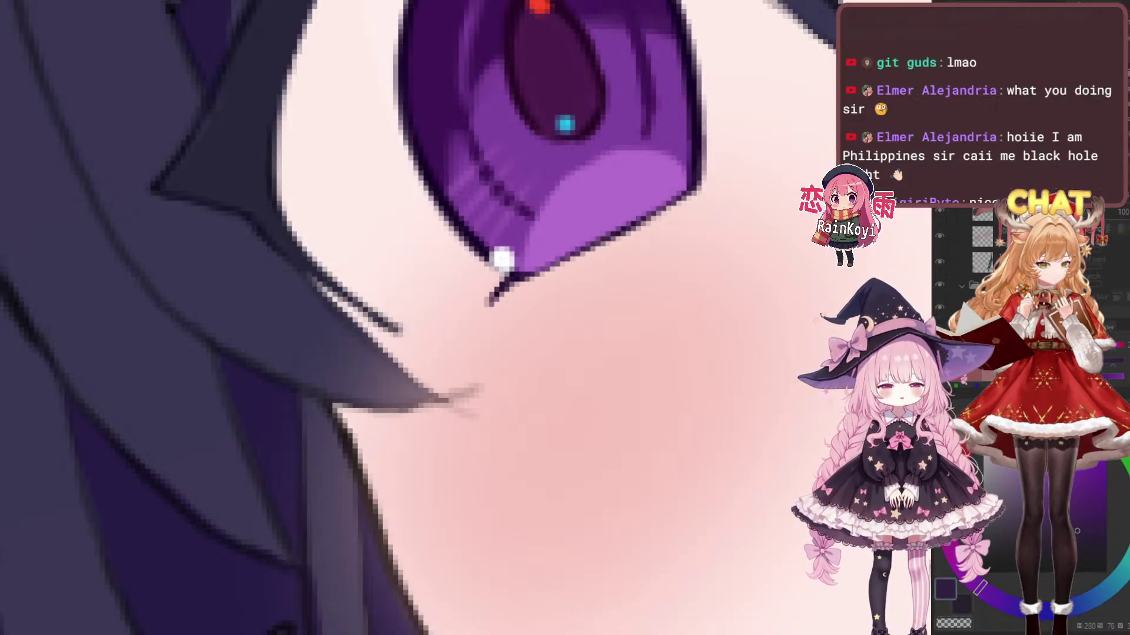
pyautogui.moveTo(321, 209); pyautogui.dragTo(301, 236)
pyautogui.scroll(1, 300, 239)
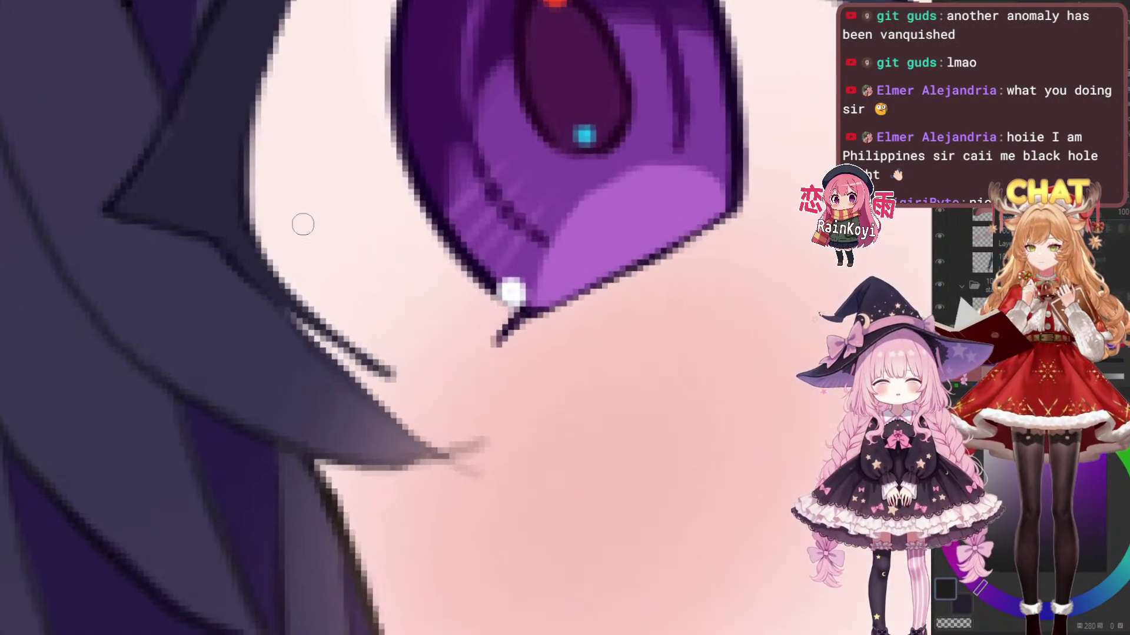
pyautogui.moveTo(240, 255); pyautogui.dragTo(309, 323)
pyautogui.hotkey('ctrl', 'z')
pyautogui.moveTo(255, 278); pyautogui.dragTo(391, 379)
pyautogui.press('e')
pyautogui.moveTo(219, 253)
pyautogui.mouseDown()
pyautogui.moveTo(231, 279)
pyautogui.moveTo(309, 325)
pyautogui.mouseUp()
pyautogui.press('p')
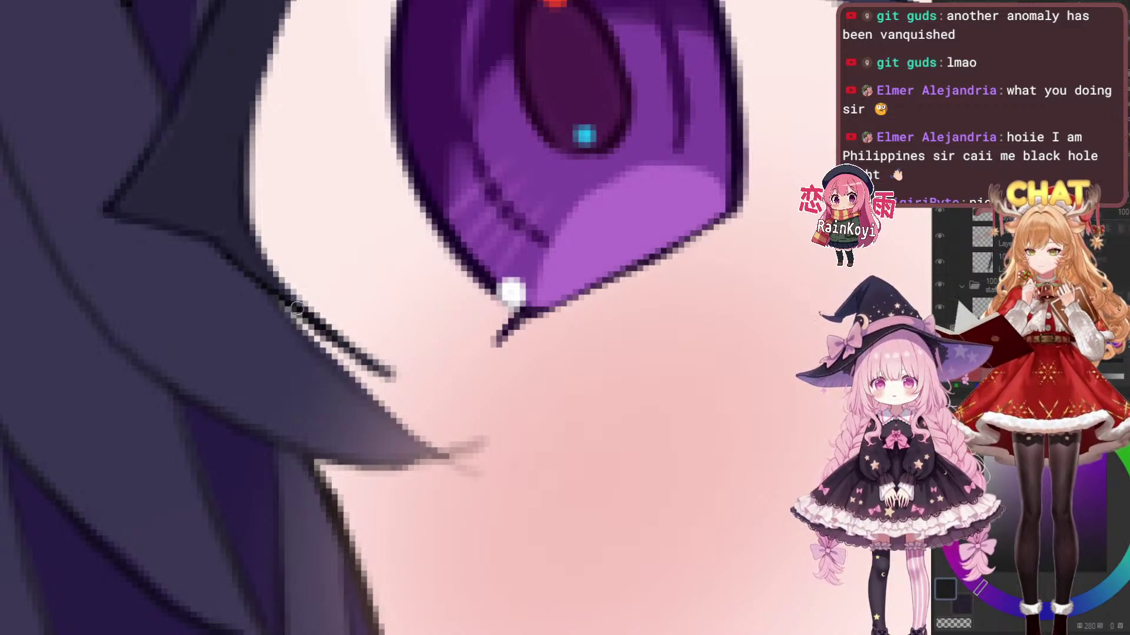
pyautogui.scroll(-1, 290, 250)
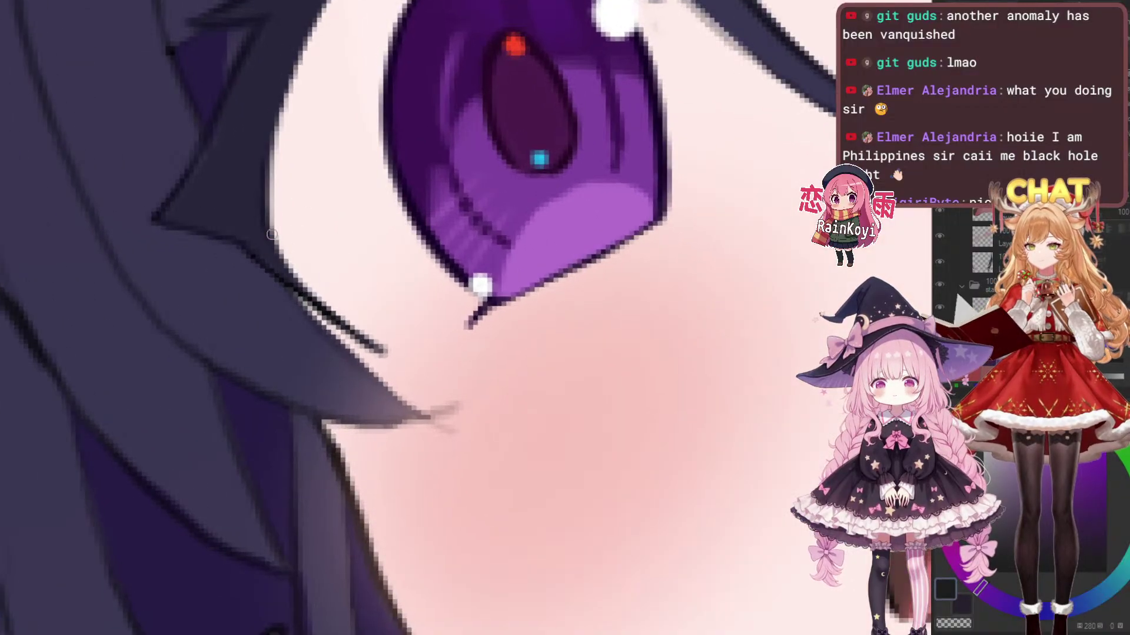
pyautogui.hotkey('ctrl', 'z')
# Thicken the outer lower lash of the eye on the drawing's left with dark navy strokes
pyautogui.moveTo(268, 216); pyautogui.dragTo(348, 321)
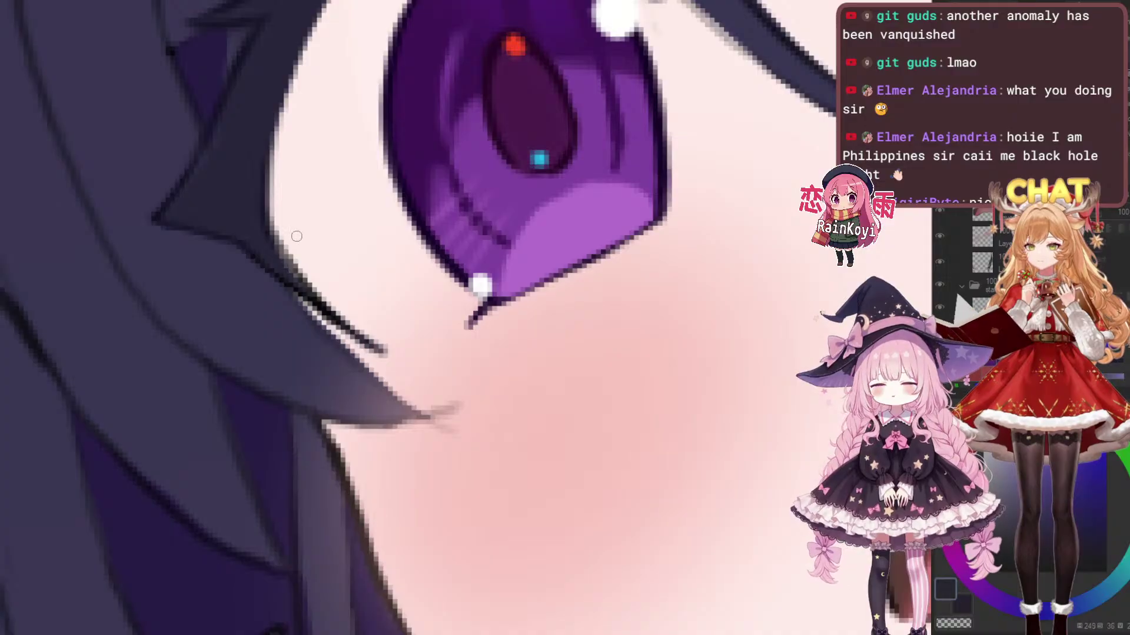
pyautogui.moveTo(276, 250)
pyautogui.mouseDown()
pyautogui.moveTo(312, 289)
pyautogui.moveTo(285, 261)
pyautogui.moveTo(365, 333)
pyautogui.mouseUp()
pyautogui.moveTo(300, 279)
pyautogui.mouseDown()
pyautogui.moveTo(380, 342)
pyautogui.moveTo(372, 335)
pyautogui.mouseUp()
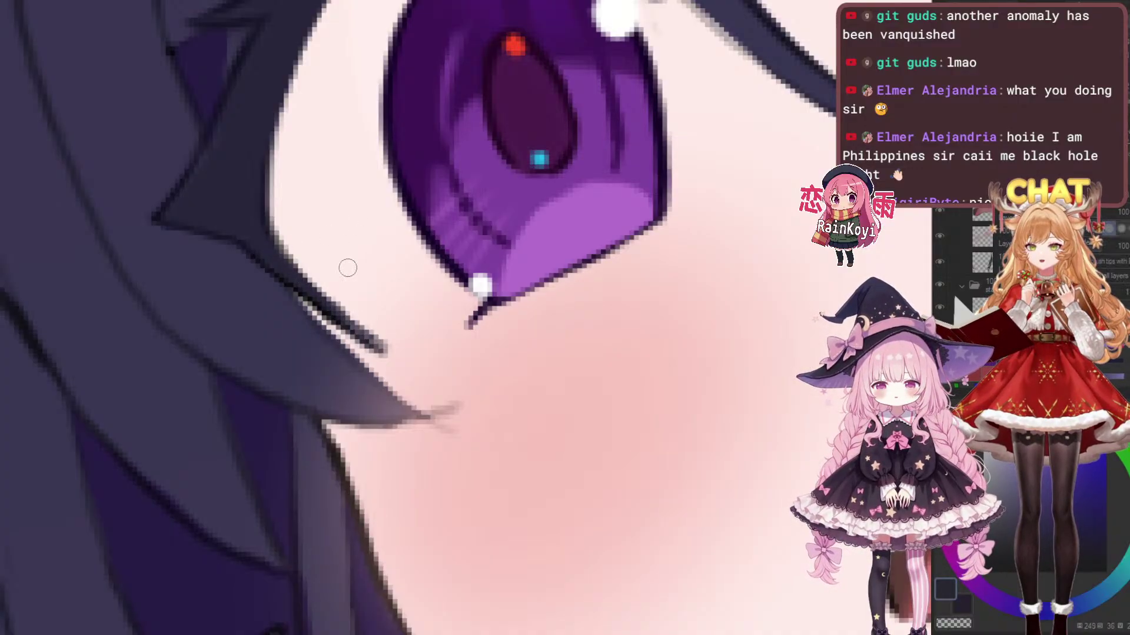
# Thin the lower lash on the drawing's left towards its end, shaping it into a fine tapered tip
pyautogui.moveTo(323, 294); pyautogui.dragTo(383, 336)
pyautogui.moveTo(335, 306); pyautogui.dragTo(396, 347)
pyautogui.moveTo(331, 324); pyautogui.dragTo(408, 368)
pyautogui.moveTo(342, 324); pyautogui.dragTo(390, 352)
pyautogui.hotkey('ctrl', 'z')
pyautogui.moveTo(335, 319)
pyautogui.mouseDown()
pyautogui.moveTo(385, 348)
pyautogui.moveTo(349, 339)
pyautogui.moveTo(388, 353)
pyautogui.mouseUp()
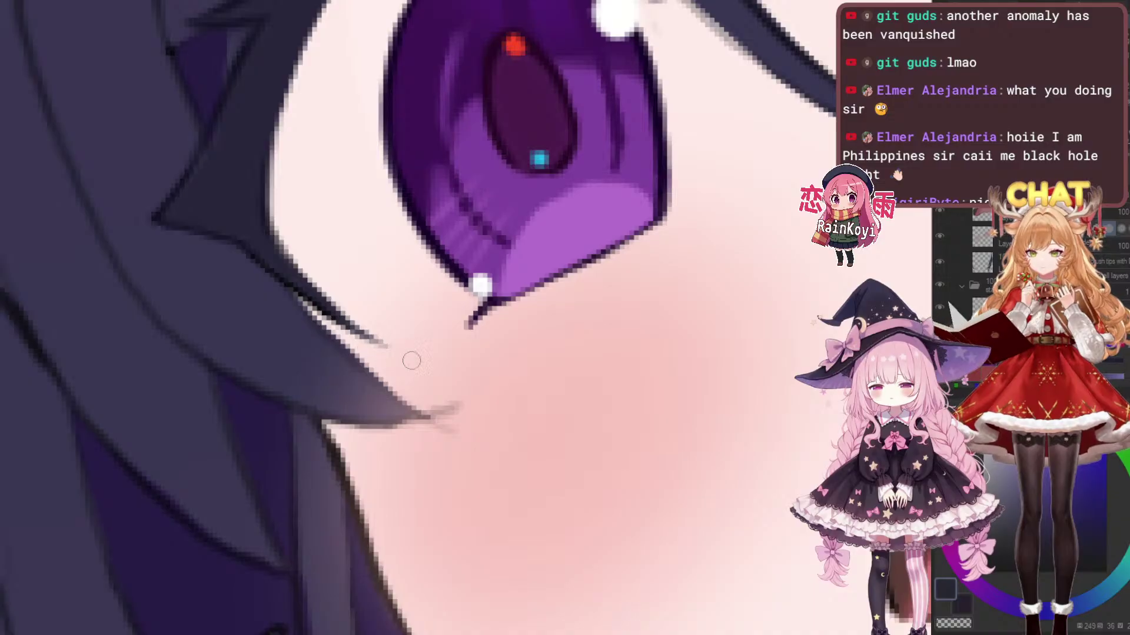
# Redraw the outer lower lash of the eye on the drawing's left as a slimmer, smoother line with a pointed tip
pyautogui.scroll(3, 386, 321)
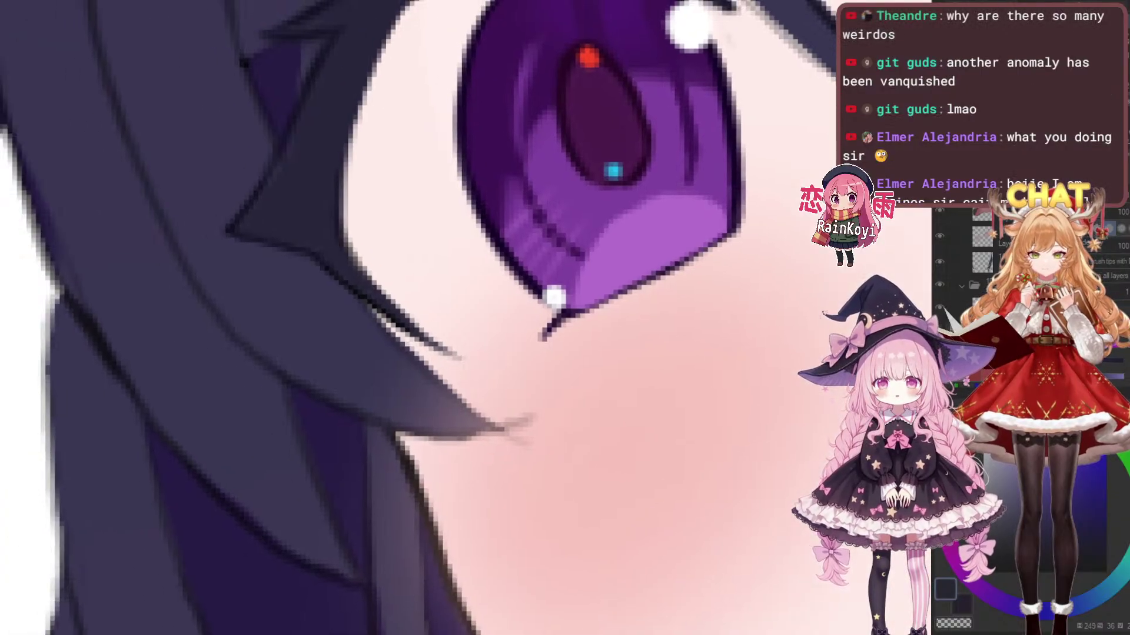
pyautogui.press(']')
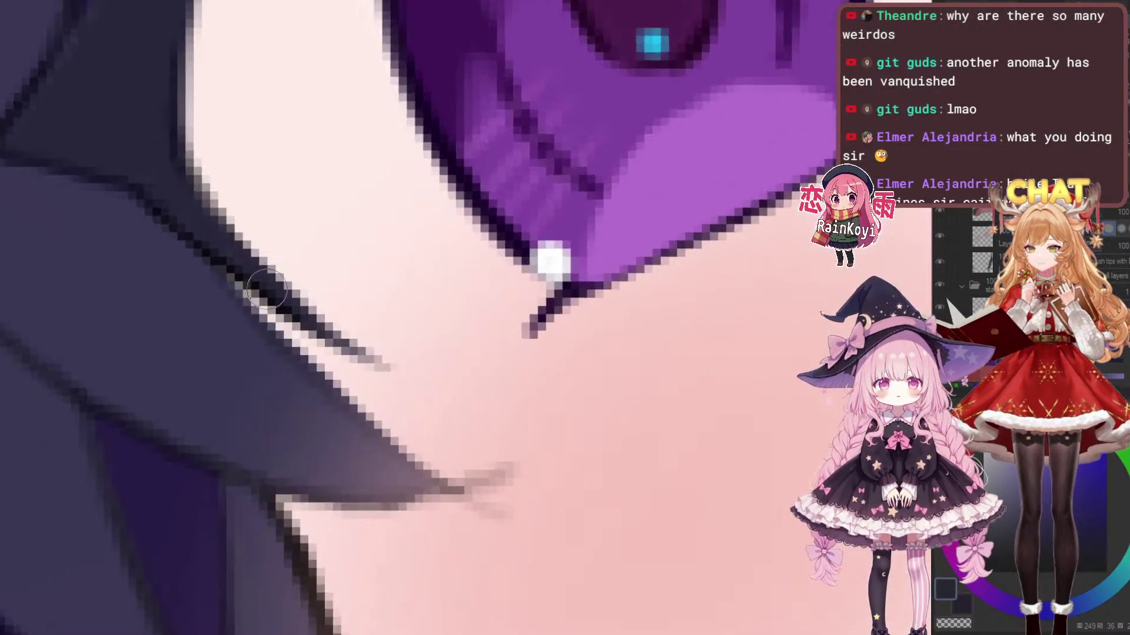
pyautogui.moveTo(268, 303); pyautogui.dragTo(417, 380)
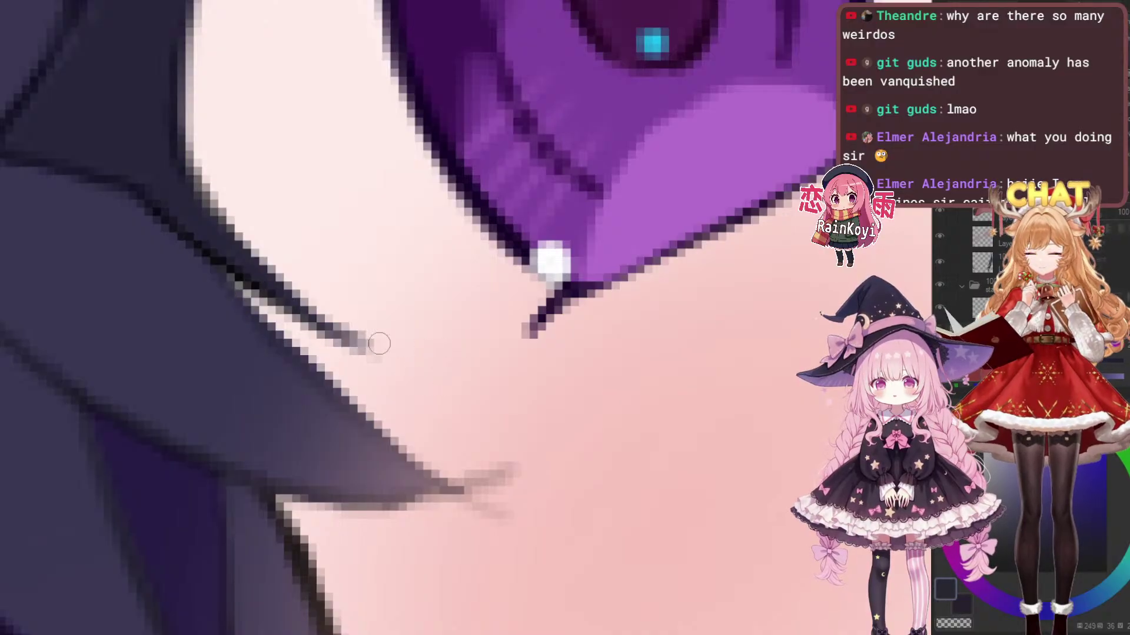
pyautogui.scroll(-3, 498, 306)
pyautogui.scroll(3, 454, 253)
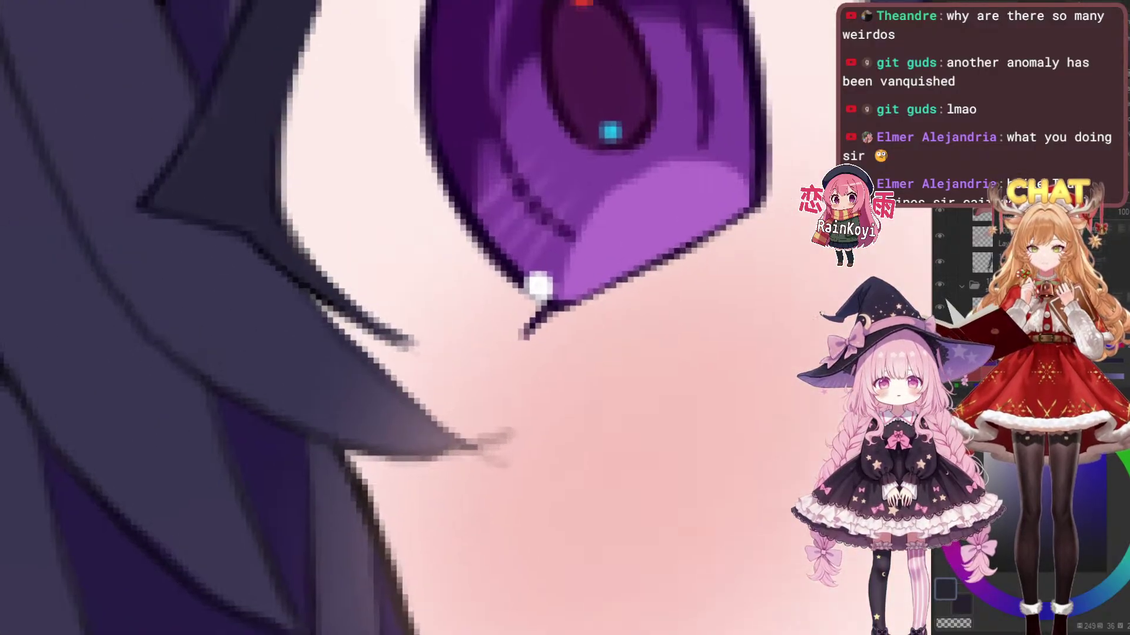
pyautogui.moveTo(395, 411)
pyautogui.mouseDown()
pyautogui.moveTo(435, 426)
pyautogui.moveTo(417, 422)
pyautogui.mouseUp()
pyautogui.scroll(-3, 477, 381)
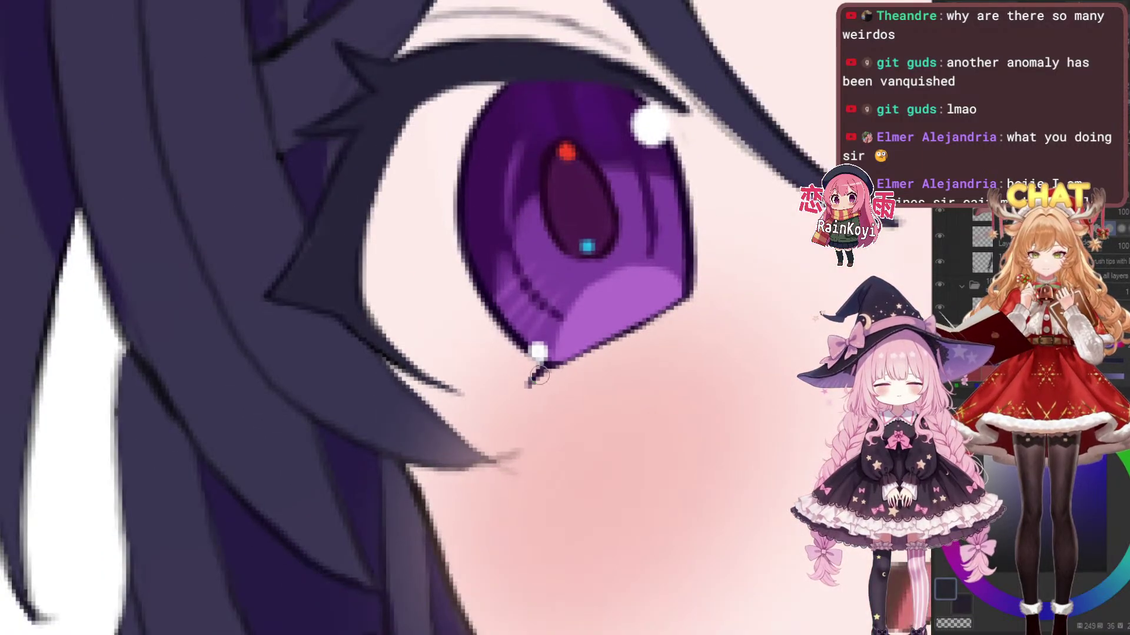
pyautogui.scroll(1, 466, 360)
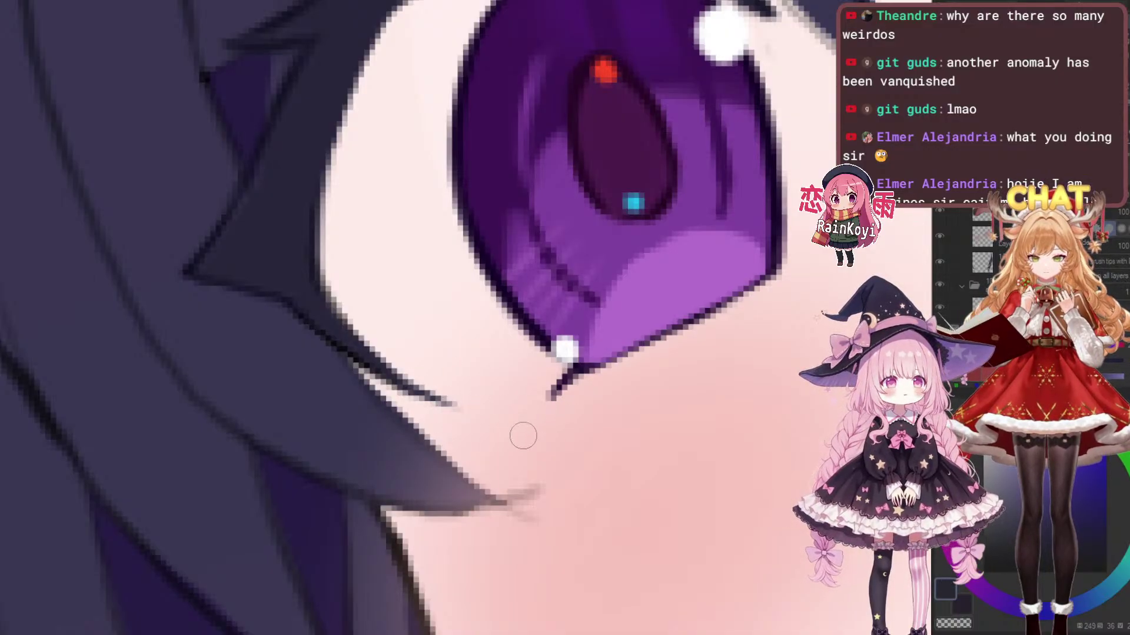
# Add a short, detached dark purple lash mark just beyond the outer lower lash on the drawing's left, undoing the unwanted strokes
pyautogui.scroll(-2, 550, 395)
pyautogui.scroll(1, 597, 430)
pyautogui.moveTo(598, 430)
pyautogui.mouseDown()
pyautogui.moveTo(619, 405)
pyautogui.moveTo(600, 430)
pyautogui.mouseUp()
pyautogui.scroll(1, 580, 382)
pyautogui.scroll(1, 492, 393)
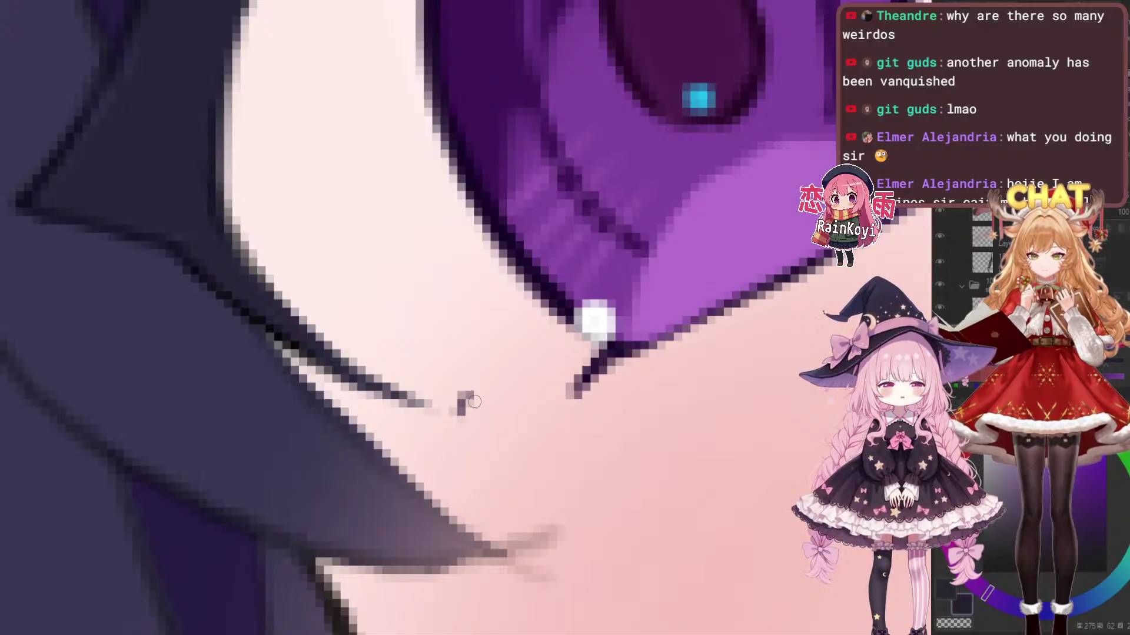
pyautogui.moveTo(459, 415)
pyautogui.mouseDown()
pyautogui.moveTo(476, 399)
pyautogui.moveTo(475, 357)
pyautogui.moveTo(465, 384)
pyautogui.moveTo(492, 359)
pyautogui.mouseUp()
pyautogui.hotkey('ctrl', 'z')
pyautogui.moveTo(456, 406)
pyautogui.mouseDown()
pyautogui.moveTo(476, 366)
pyautogui.moveTo(455, 404)
pyautogui.moveTo(482, 364)
pyautogui.moveTo(497, 368)
pyautogui.moveTo(463, 378)
pyautogui.moveTo(495, 361)
pyautogui.moveTo(468, 376)
pyautogui.mouseUp()
pyautogui.hotkey('ctrl', 'z')
pyautogui.hotkey('ctrl', 'z')
pyautogui.scroll(-8, 532, 326)
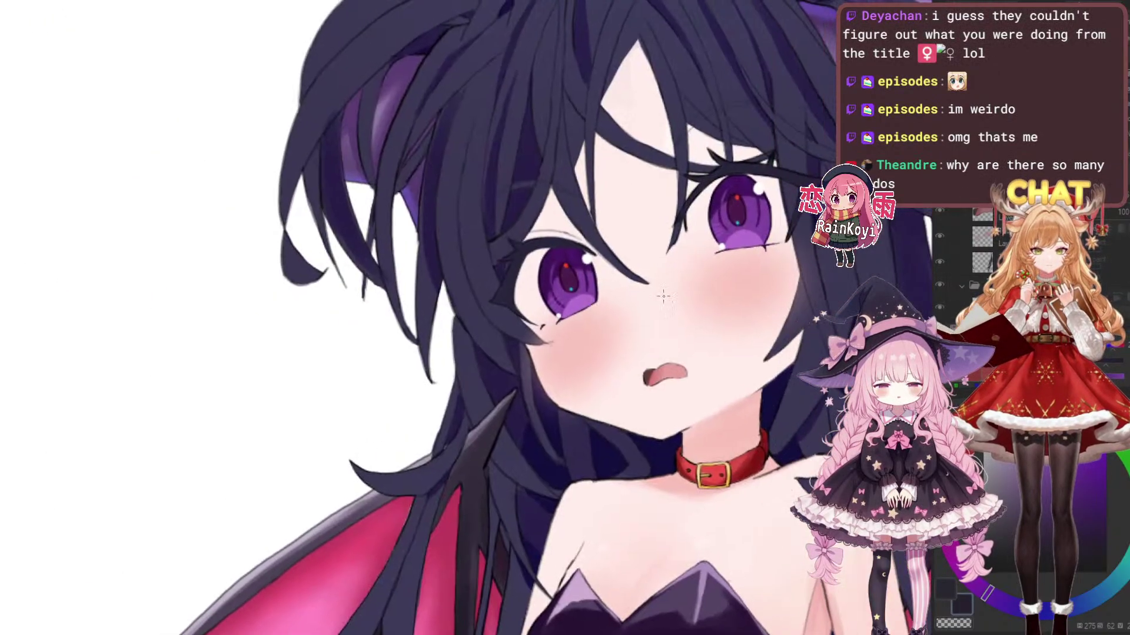
# Add a matching short dark purple lash mark at the outer lower corner of the eye on the drawing's right
pyautogui.scroll(3, 664, 296)
pyautogui.scroll(-3, 663, 317)
pyautogui.scroll(3, 662, 376)
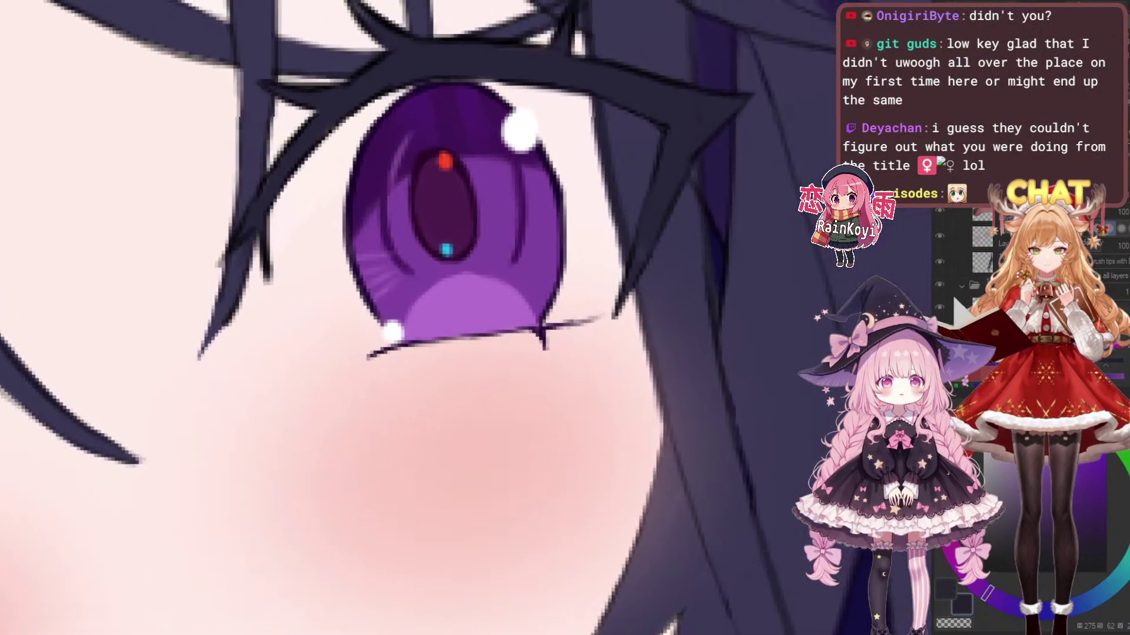
pyautogui.scroll(2, 569, 324)
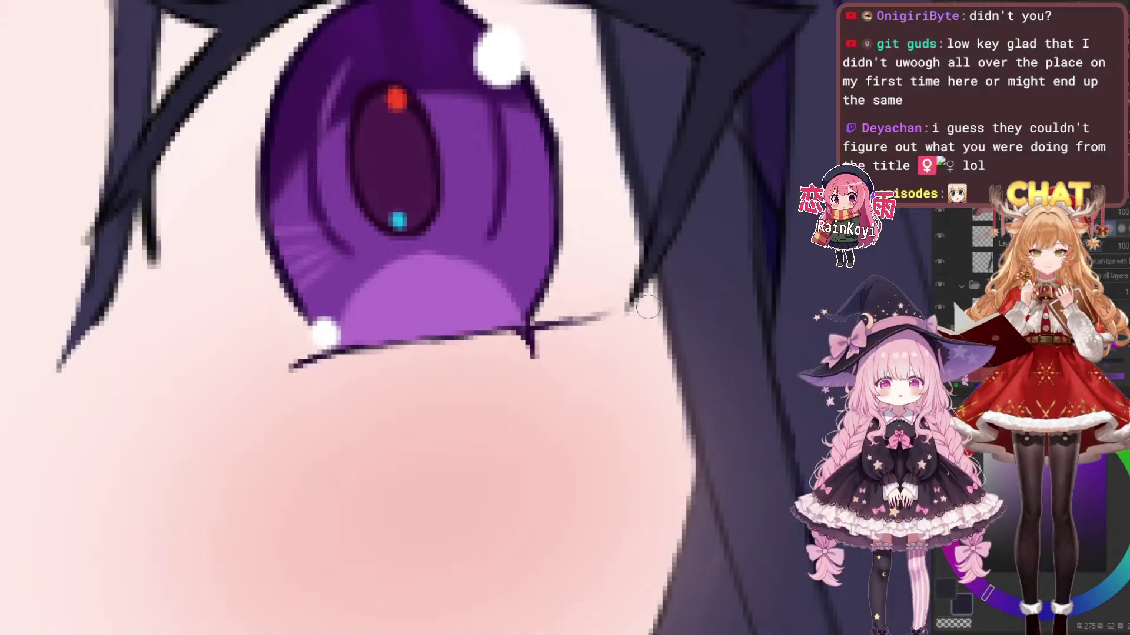
pyautogui.scroll(-3, 630, 323)
pyautogui.scroll(3, 640, 315)
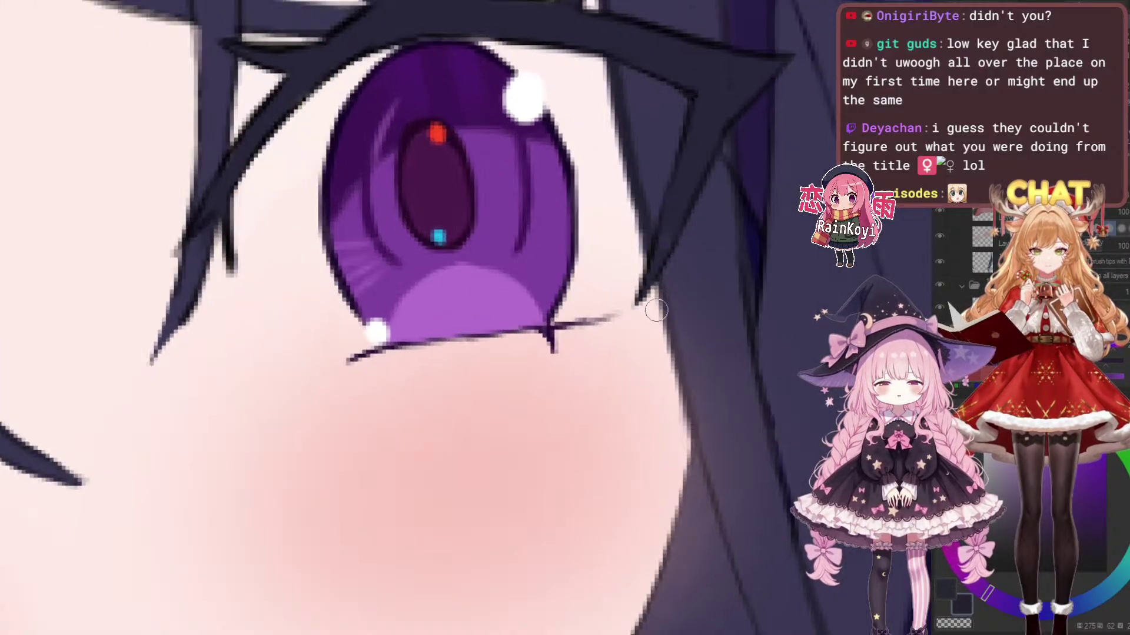
pyautogui.moveTo(610, 297); pyautogui.dragTo(547, 277)
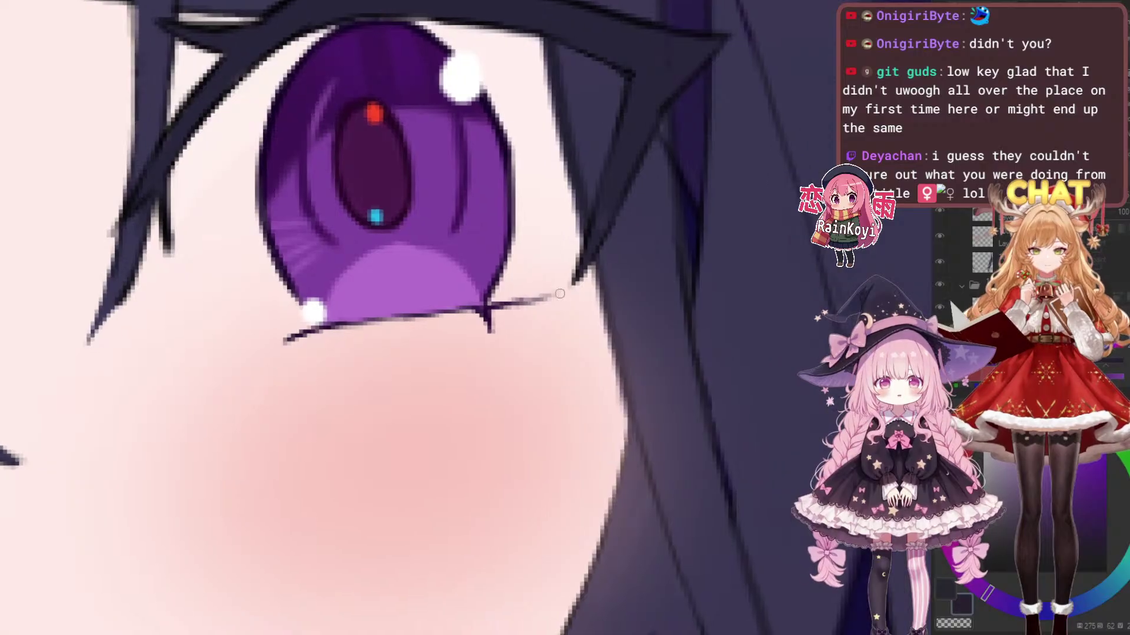
pyautogui.scroll(1, 551, 334)
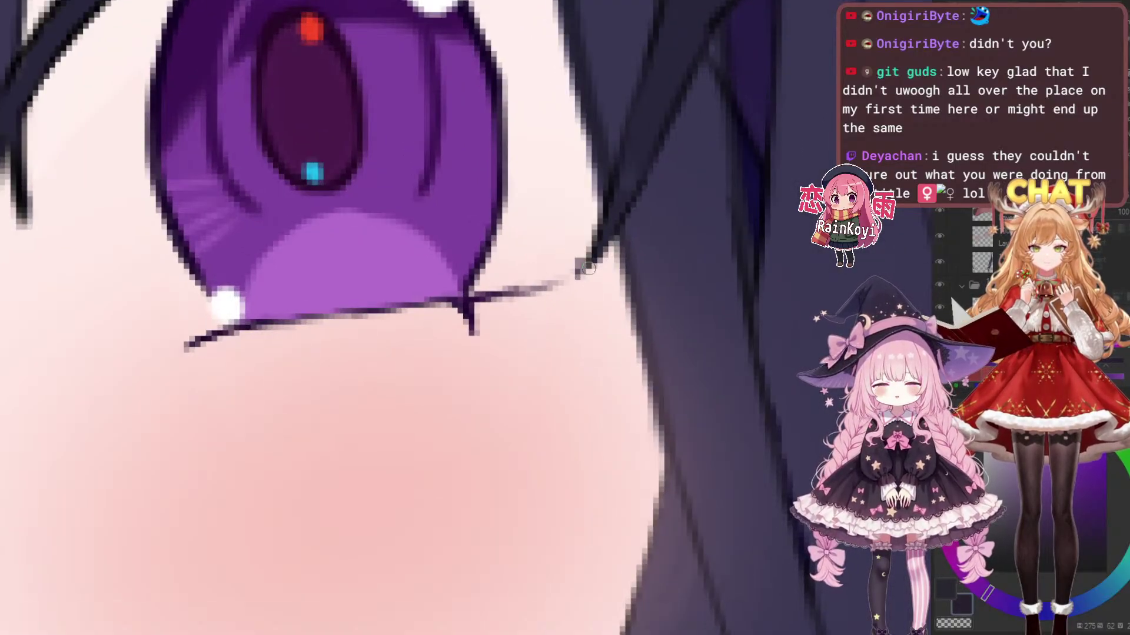
pyautogui.moveTo(250, 354)
pyautogui.mouseDown()
pyautogui.moveTo(469, 300)
pyautogui.moveTo(475, 277)
pyautogui.moveTo(613, 294)
pyautogui.moveTo(651, 273)
pyautogui.moveTo(694, 269)
pyautogui.moveTo(653, 359)
pyautogui.mouseUp()
pyautogui.scroll(-3, 639, 306)
pyautogui.scroll(2, 580, 335)
pyautogui.scroll(-4, 598, 329)
pyautogui.scroll(-4, 412, 294)
pyautogui.scroll(3, 412, 265)
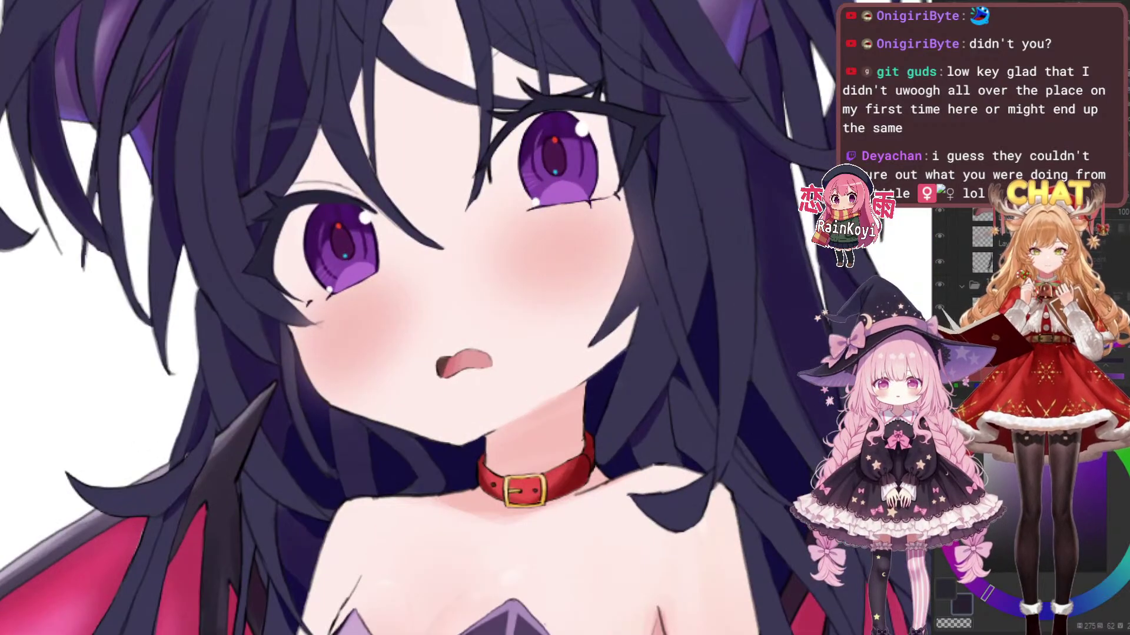
# Try thin white strokes across the outer upper lash corner of the eye on the drawing's left
pyautogui.scroll(1, 612, 390)
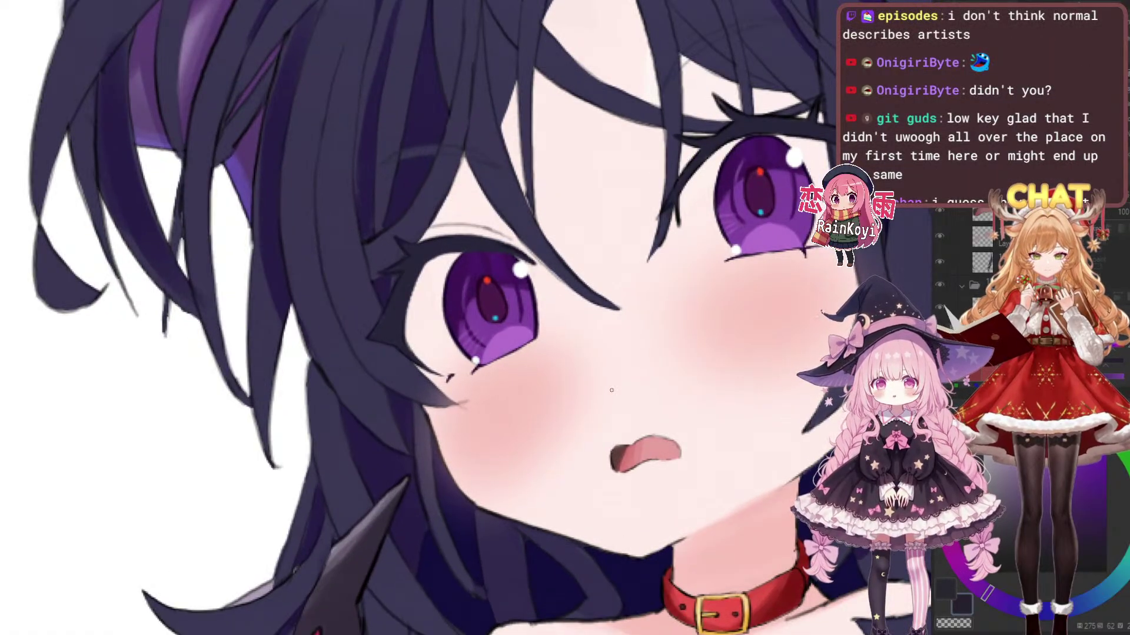
pyautogui.moveTo(630, 346); pyautogui.dragTo(691, 382)
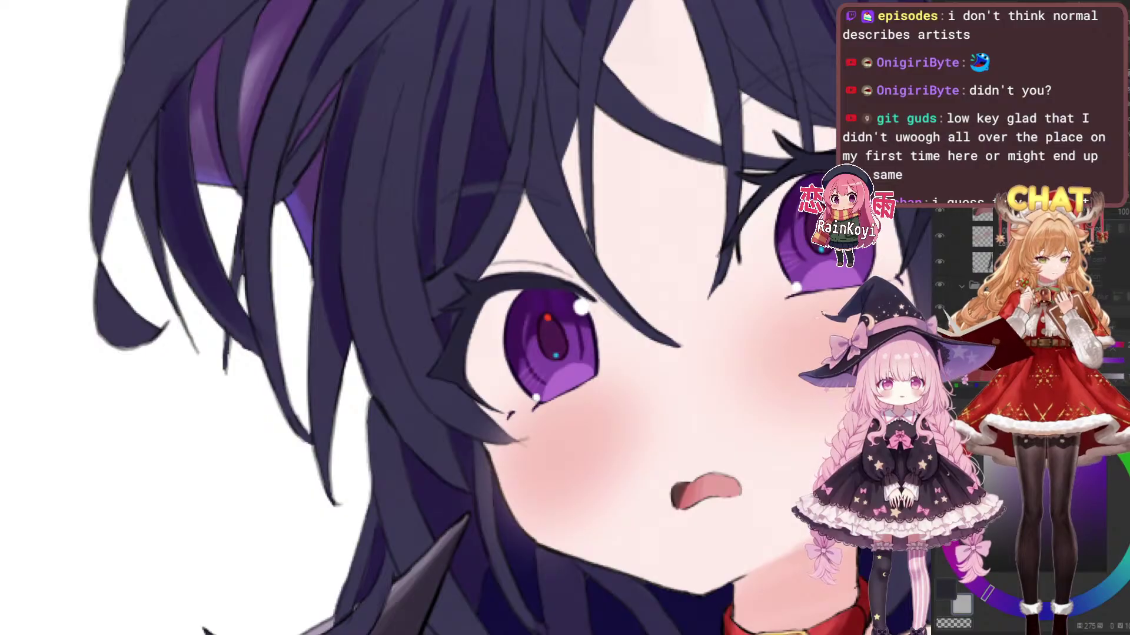
pyautogui.scroll(2, 470, 285)
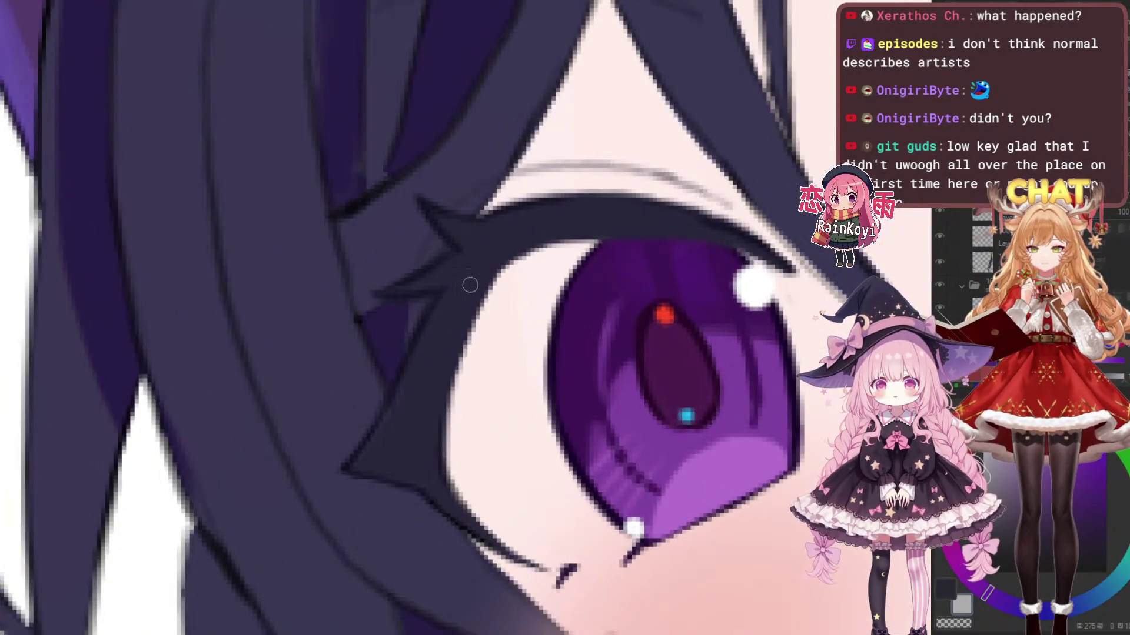
pyautogui.moveTo(476, 241)
pyautogui.mouseDown()
pyautogui.moveTo(520, 256)
pyautogui.moveTo(502, 247)
pyautogui.moveTo(511, 256)
pyautogui.moveTo(543, 246)
pyautogui.moveTo(605, 202)
pyautogui.mouseUp()
pyautogui.hotkey('ctrl', 'z')
pyautogui.scroll(-2, 579, 213)
pyautogui.scroll(3, 518, 270)
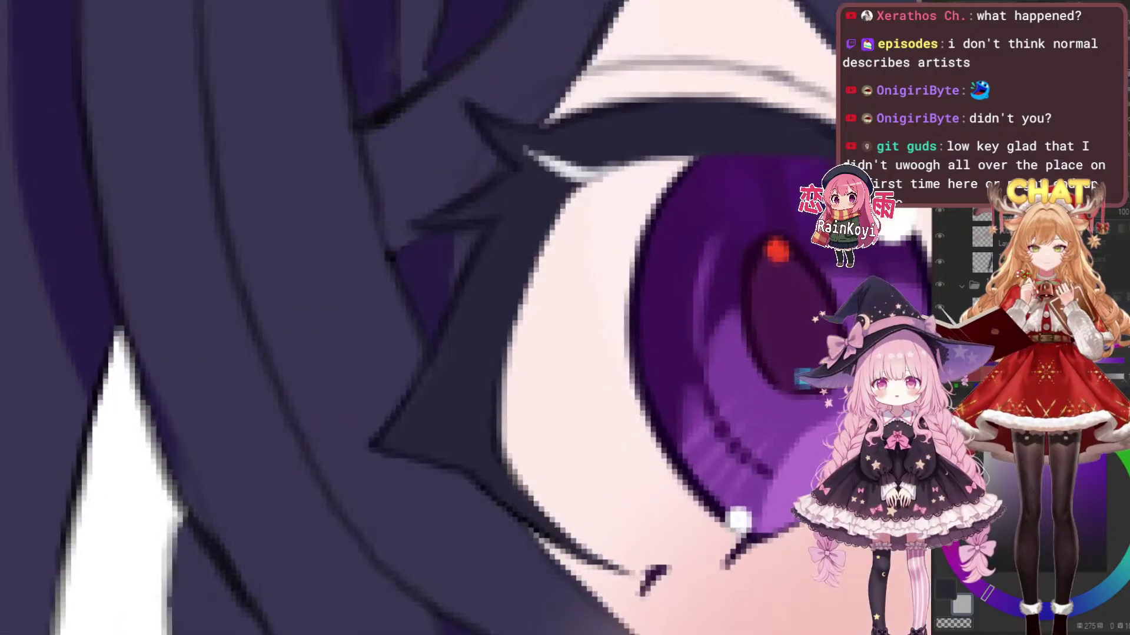
pyautogui.moveTo(514, 302); pyautogui.dragTo(567, 308)
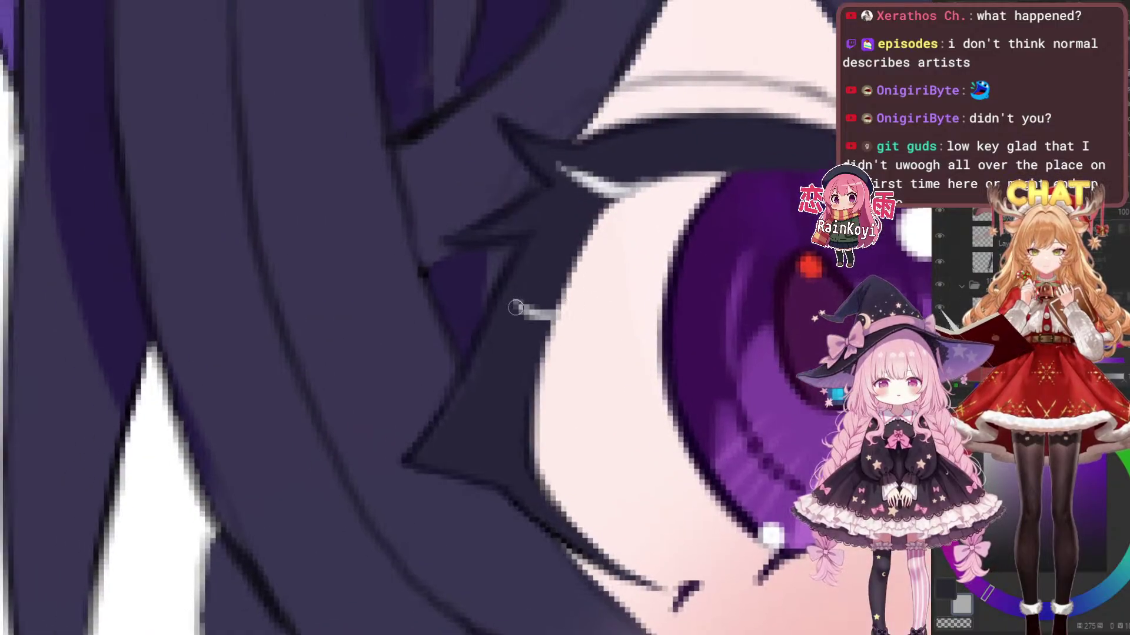
pyautogui.scroll(-3, 611, 266)
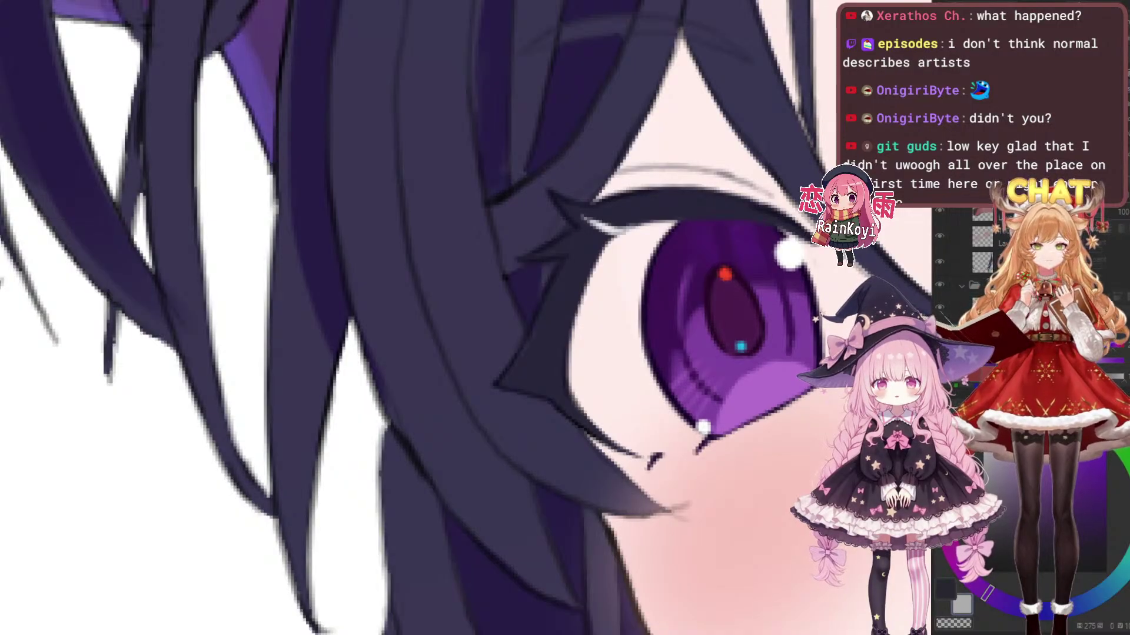
pyautogui.scroll(2, 606, 246)
pyautogui.moveTo(550, 254); pyautogui.dragTo(631, 228)
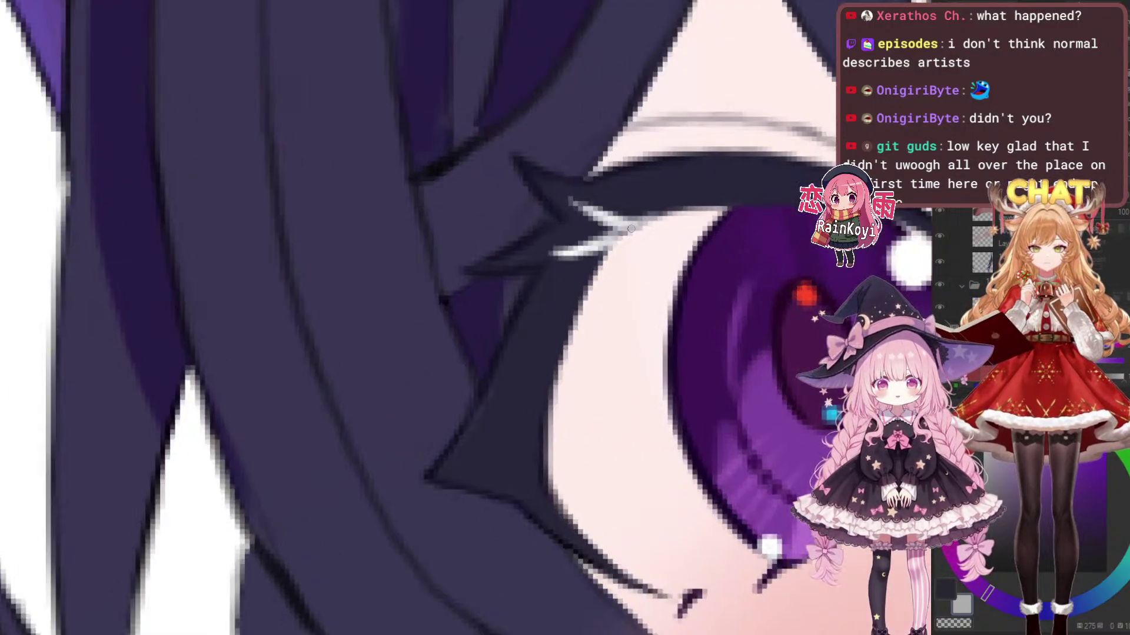
# Strengthen the white strokes in the upper lash corner and toggle a layer's visibility to compare
pyautogui.scroll(-5, 631, 228)
pyautogui.scroll(4, 673, 227)
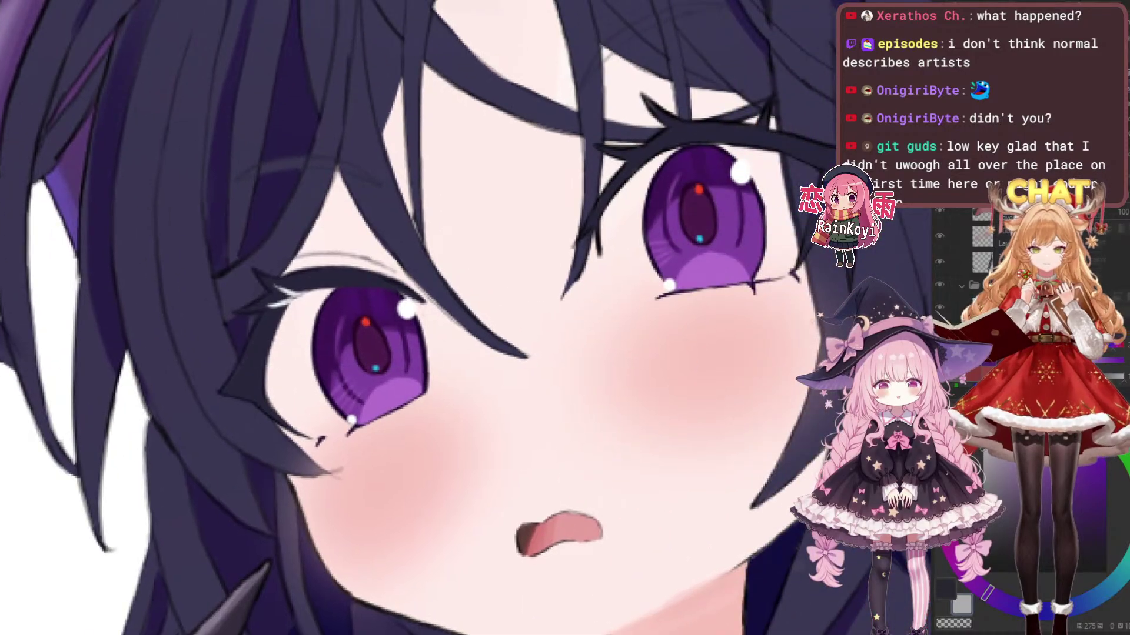
pyautogui.scroll(6, 603, 391)
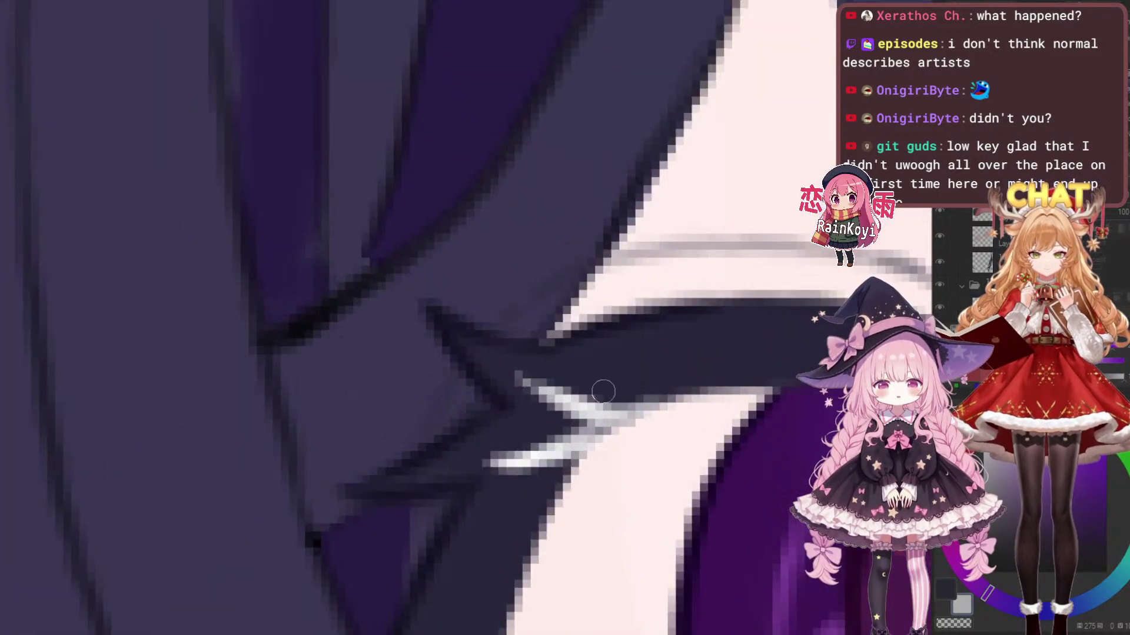
pyautogui.moveTo(523, 452)
pyautogui.mouseDown()
pyautogui.moveTo(621, 422)
pyautogui.moveTo(530, 386)
pyautogui.mouseUp()
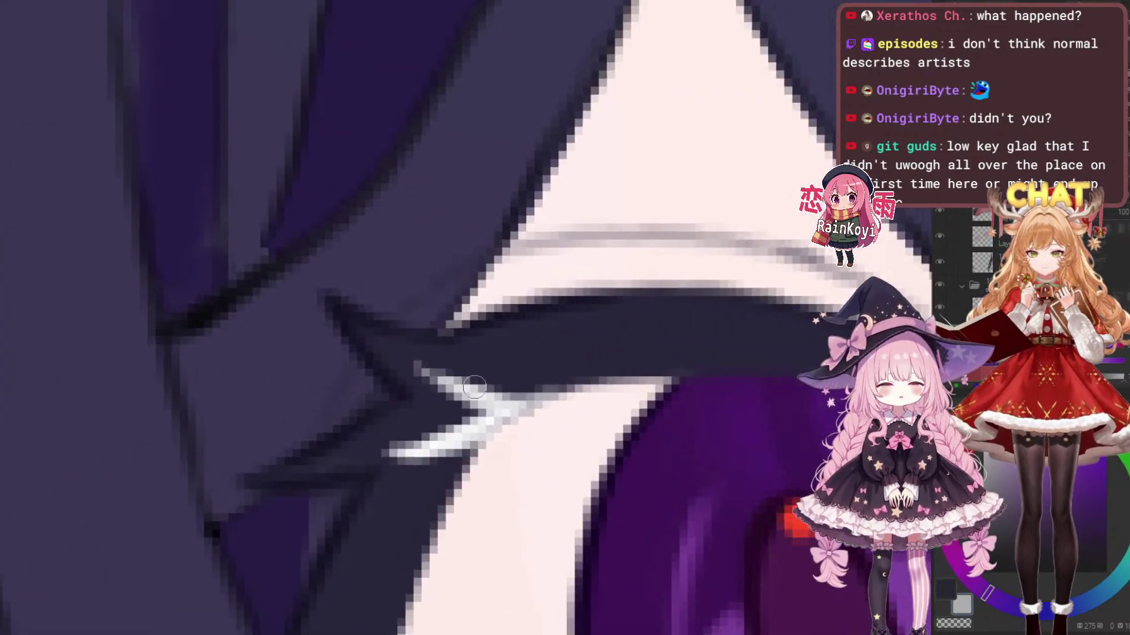
pyautogui.moveTo(407, 364); pyautogui.dragTo(551, 402)
pyautogui.scroll(-8, 437, 318)
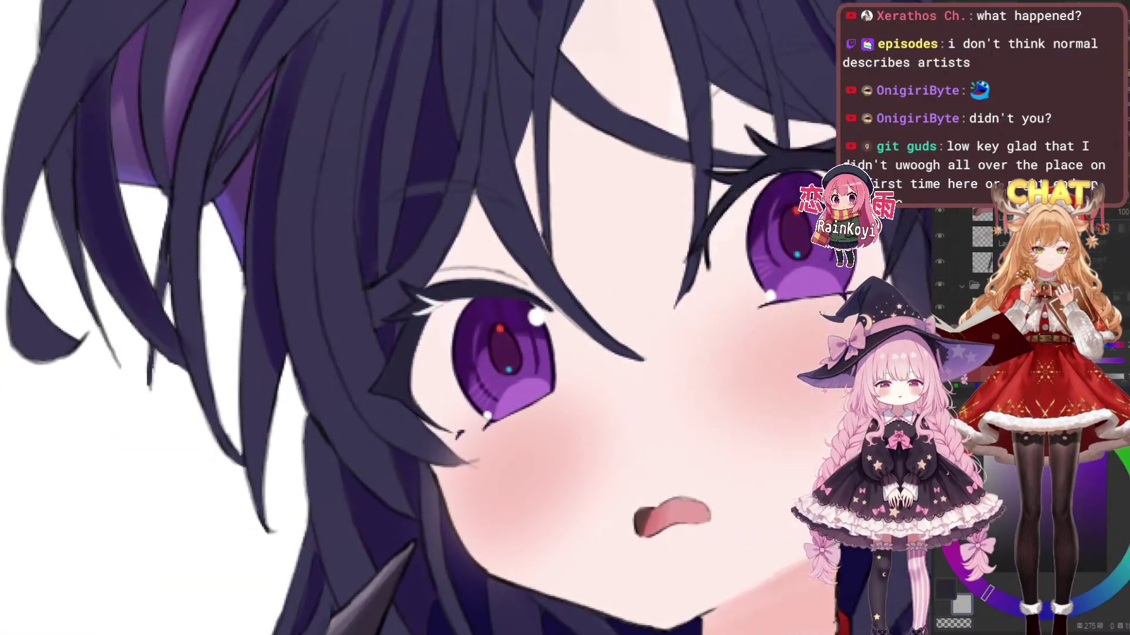
pyautogui.moveTo(506, 353); pyautogui.dragTo(688, 358)
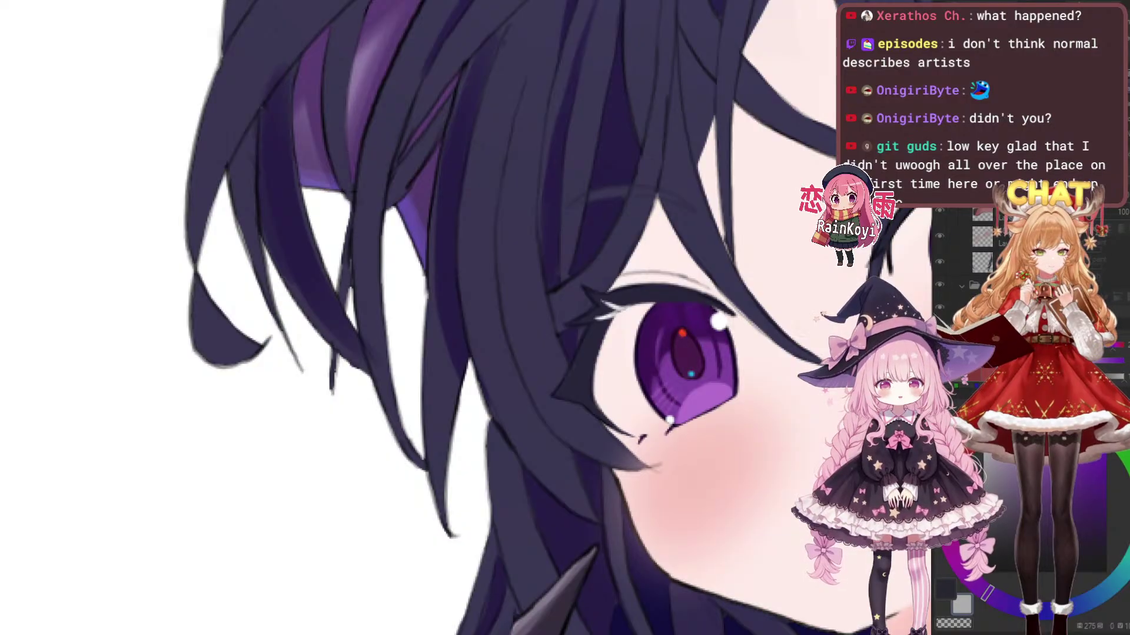
pyautogui.moveTo(688, 358); pyautogui.dragTo(564, 382)
pyautogui.click(940, 284)
pyautogui.click(940, 285)
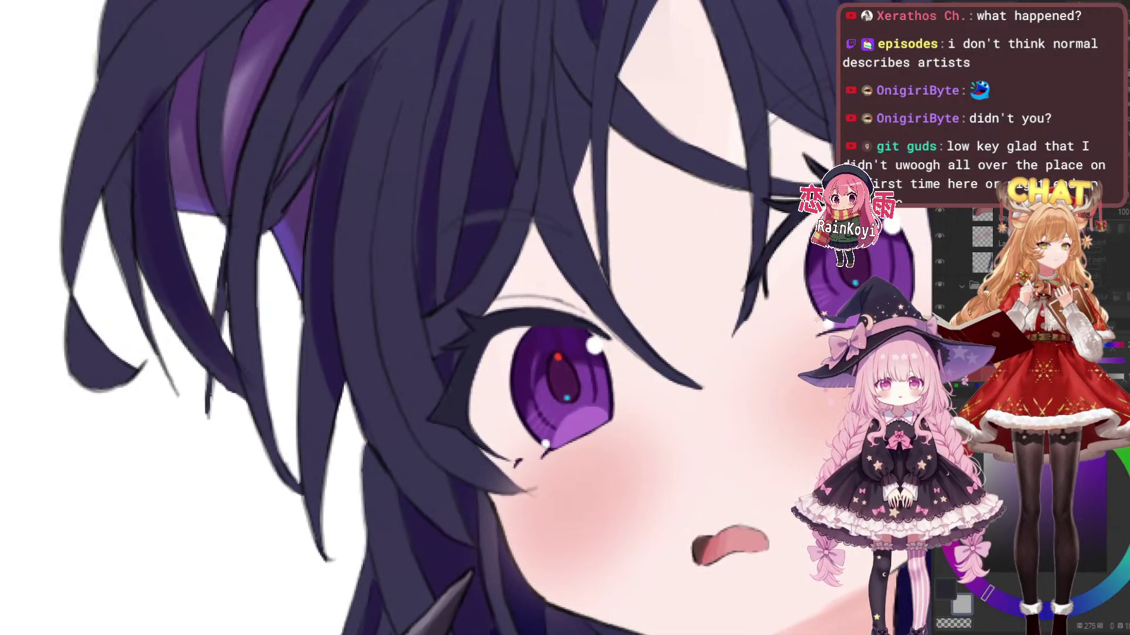
# Paint the eye white on the drawing's left in pale off-white, undoing the overly bright white stroke
pyautogui.scroll(3, 696, 402)
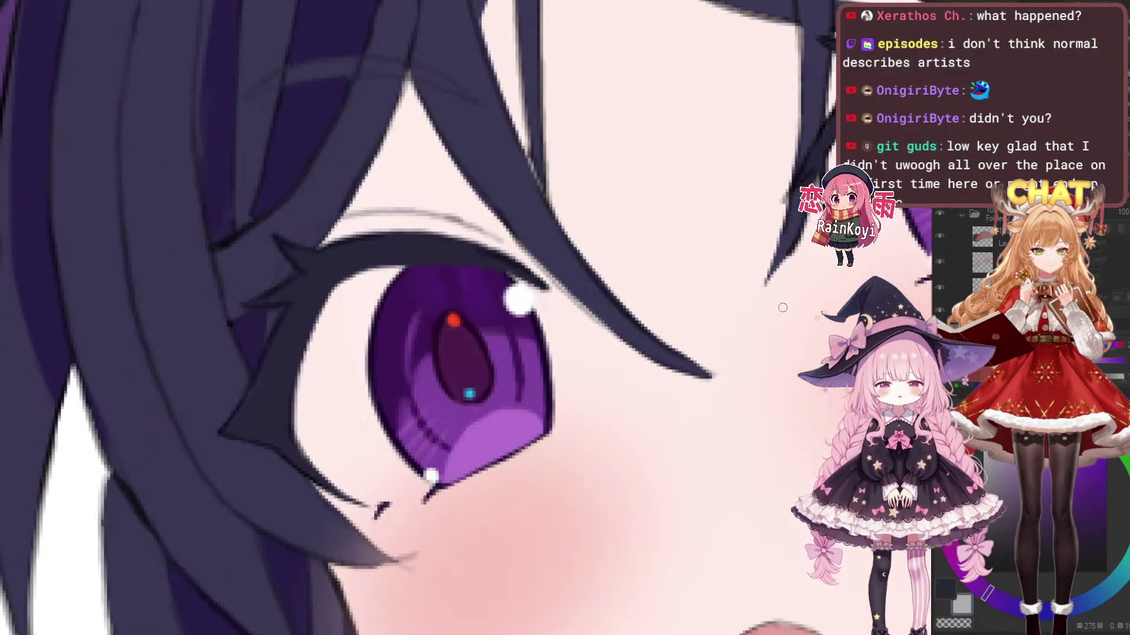
pyautogui.moveTo(742, 313); pyautogui.dragTo(730, 250)
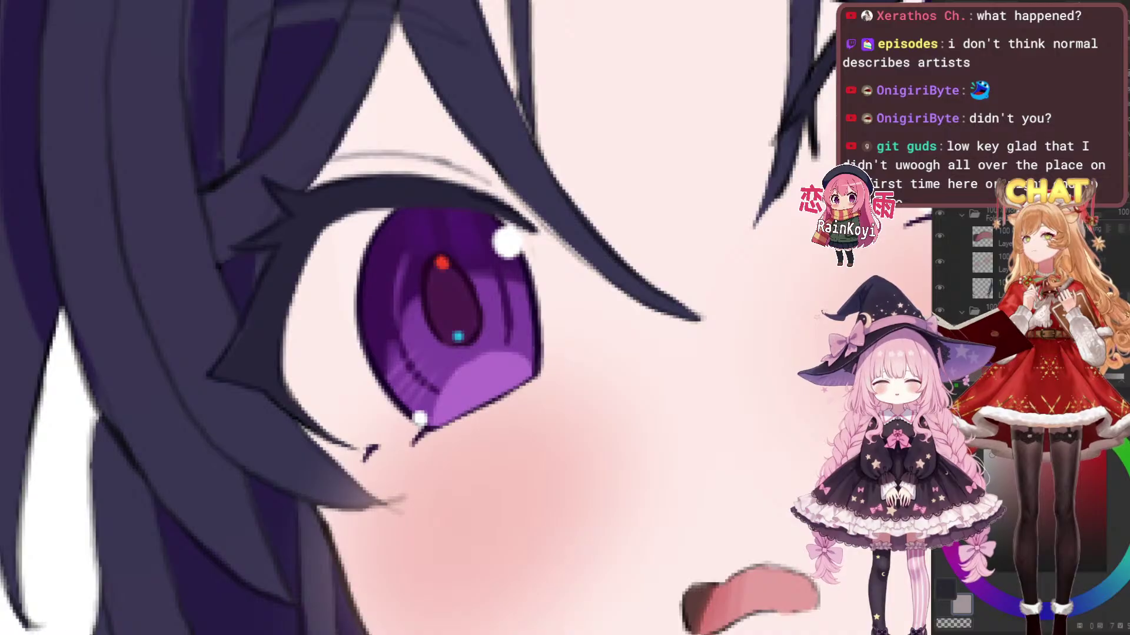
pyautogui.moveTo(390, 294); pyautogui.dragTo(465, 318)
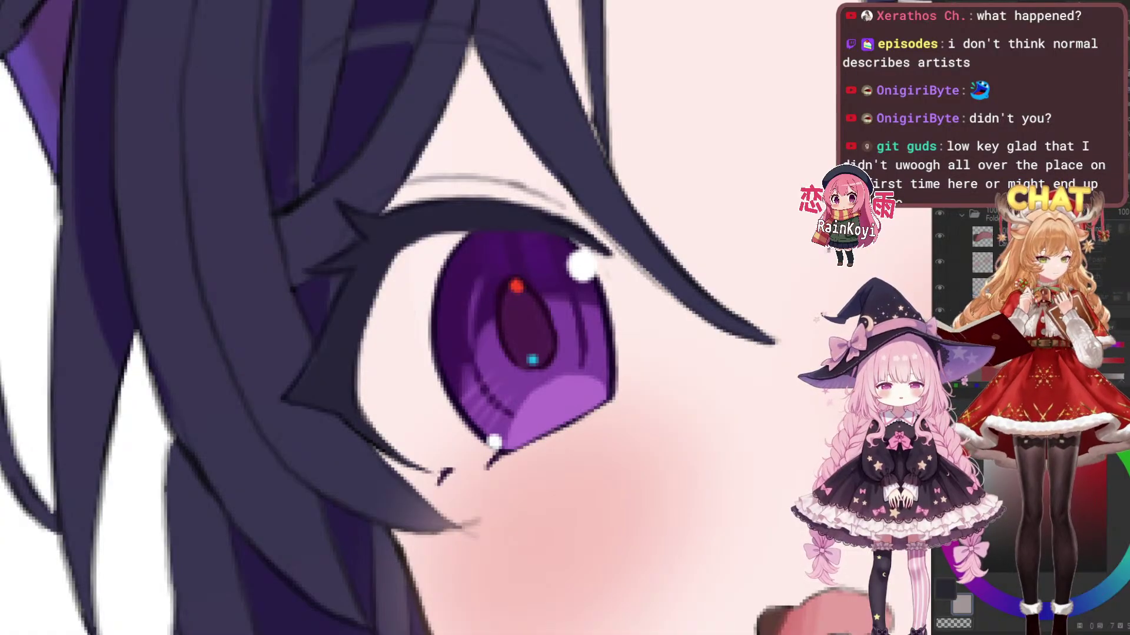
pyautogui.moveTo(430, 370)
pyautogui.mouseDown()
pyautogui.moveTo(468, 430)
pyautogui.moveTo(431, 426)
pyautogui.moveTo(434, 448)
pyautogui.moveTo(471, 434)
pyautogui.mouseUp()
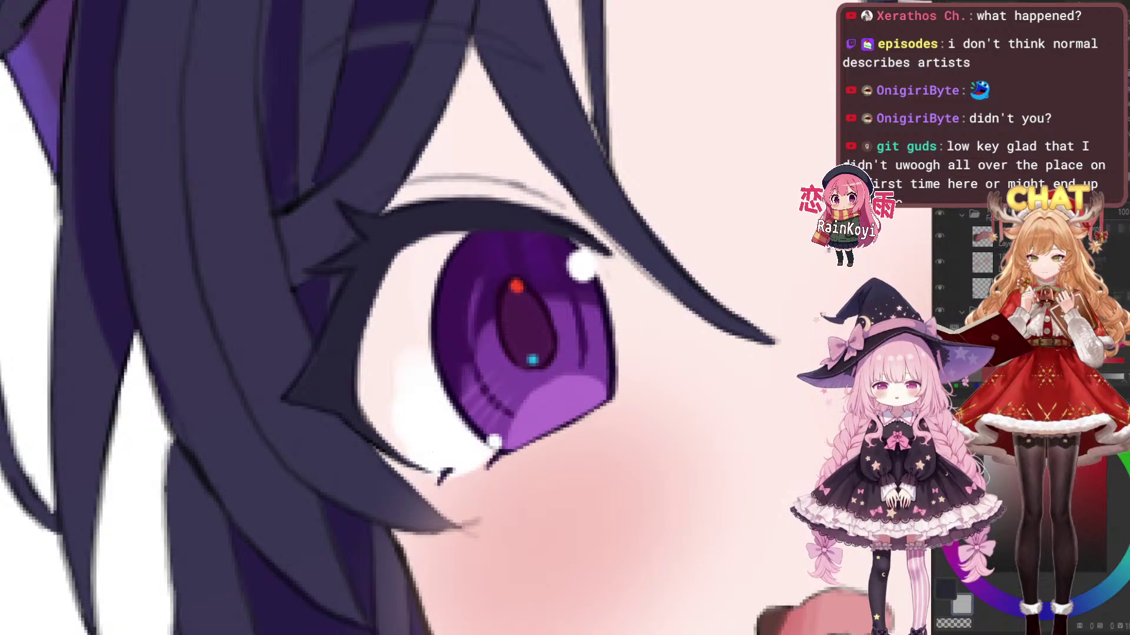
pyautogui.hotkey('ctrl', 'z')
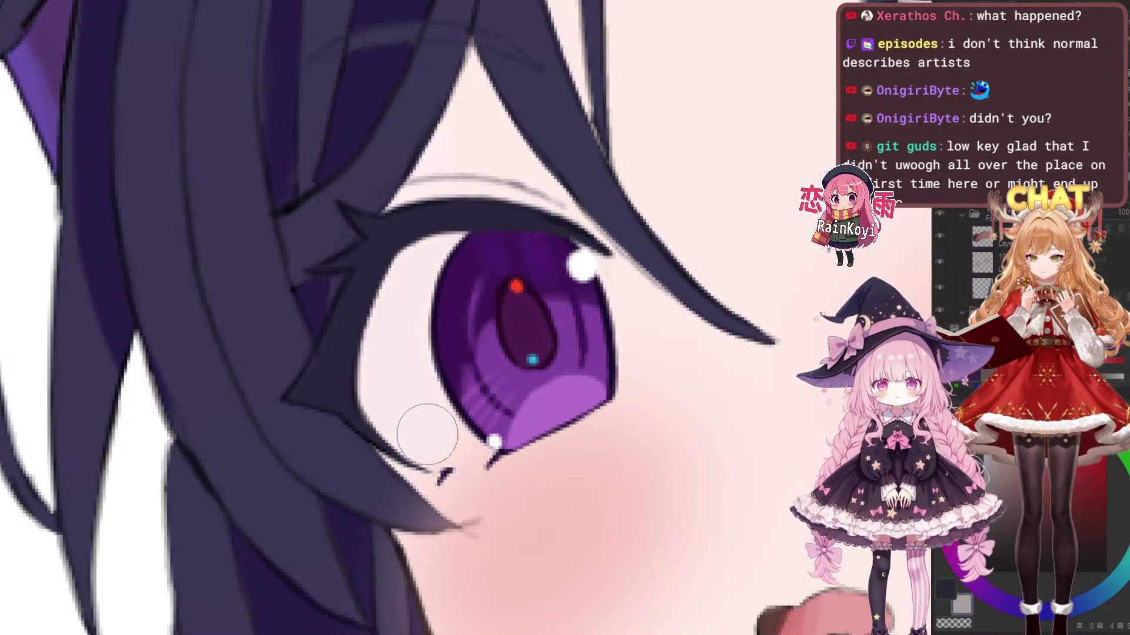
pyautogui.moveTo(529, 353); pyautogui.dragTo(395, 350)
# Paint the eye white on both sides of the iris on the drawing's right in the same pale off-white
pyautogui.scroll(-2, 419, 306)
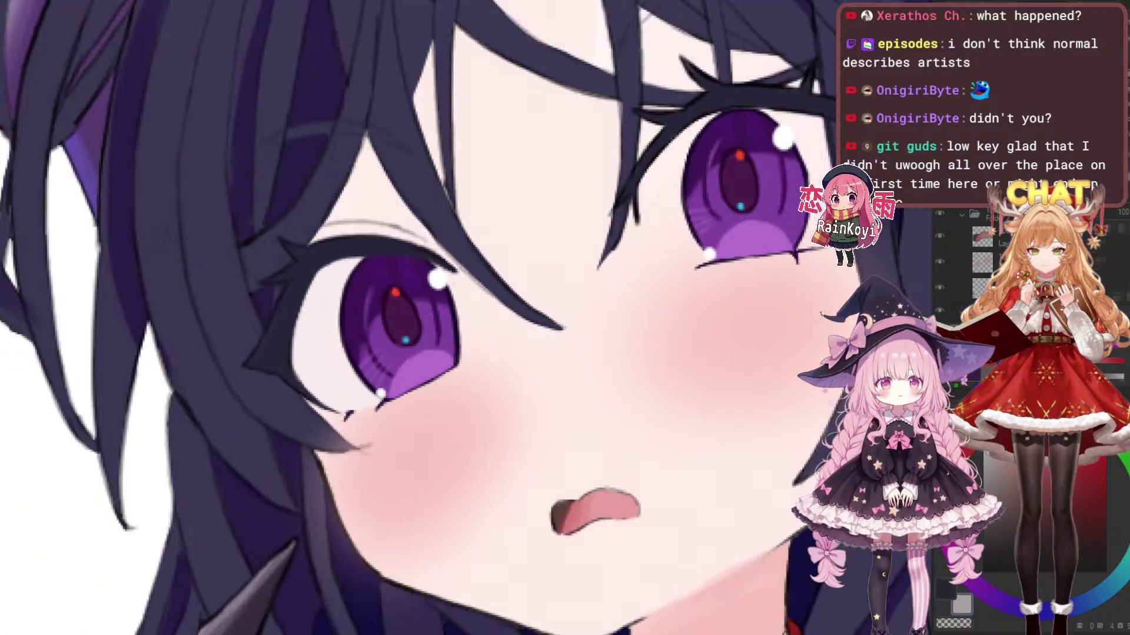
pyautogui.scroll(2, 555, 202)
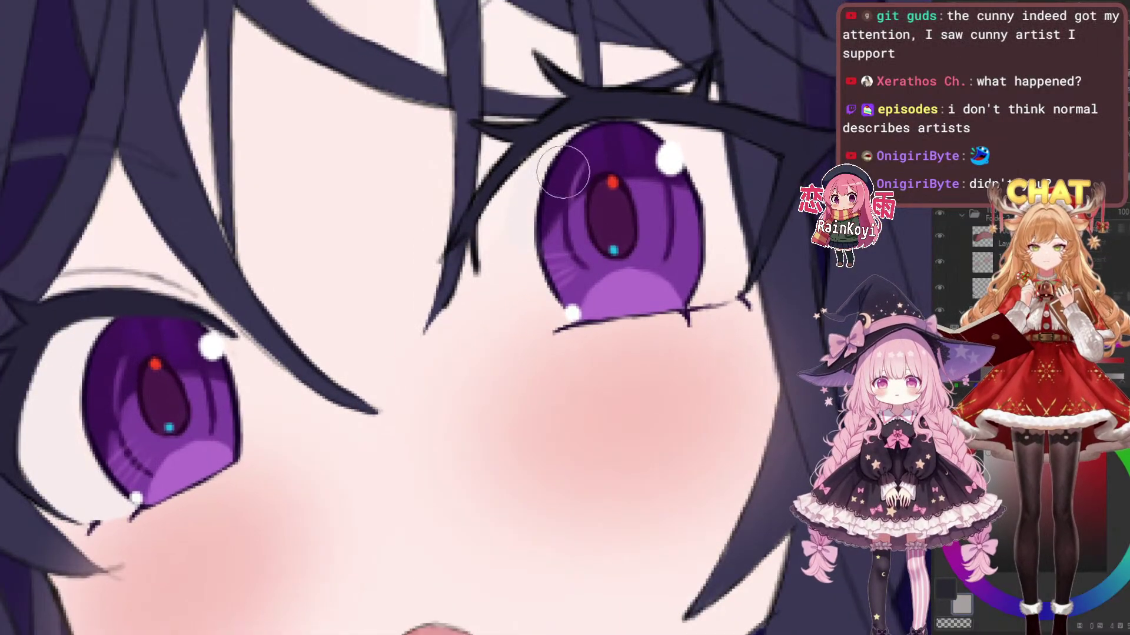
pyautogui.moveTo(551, 302); pyautogui.dragTo(538, 303)
pyautogui.moveTo(610, 257); pyautogui.dragTo(583, 258)
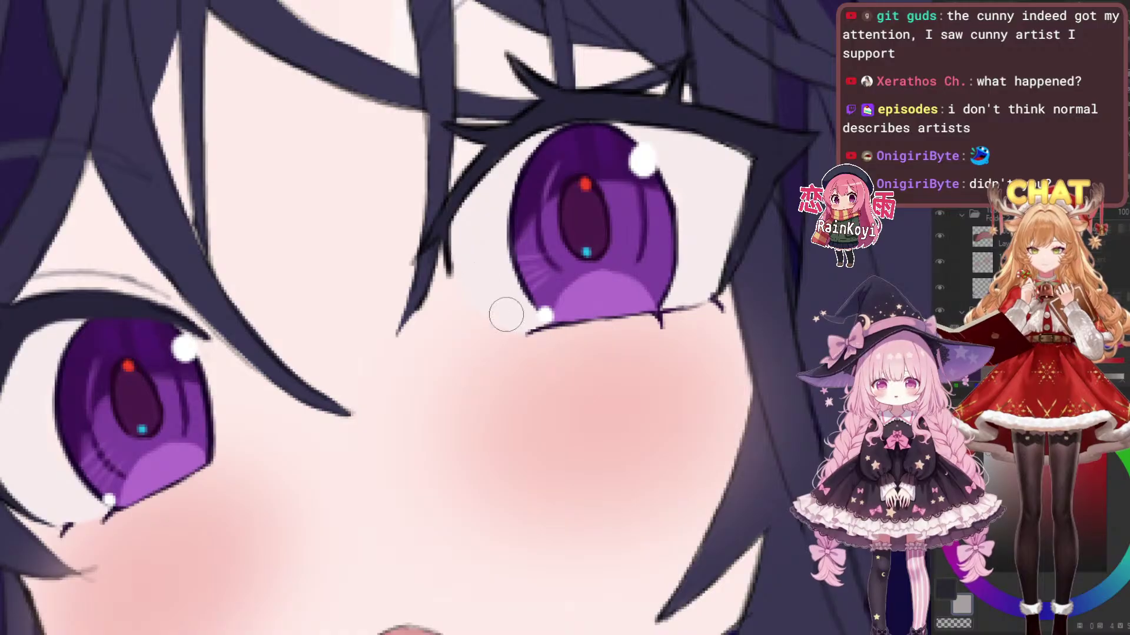
# Paint a grey-beige shadow across the upper and outer eye white of the eye on the drawing's left
pyautogui.moveTo(519, 313); pyautogui.dragTo(785, 238)
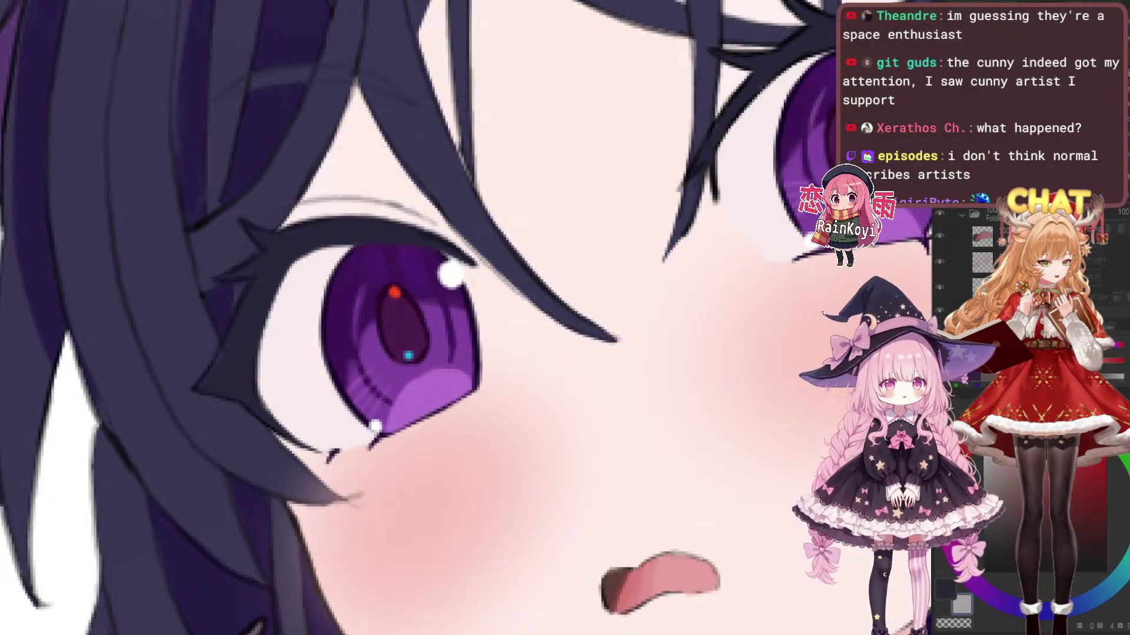
pyautogui.moveTo(791, 533); pyautogui.dragTo(818, 514)
pyautogui.scroll(1, 775, 512)
pyautogui.scroll(-1, 818, 514)
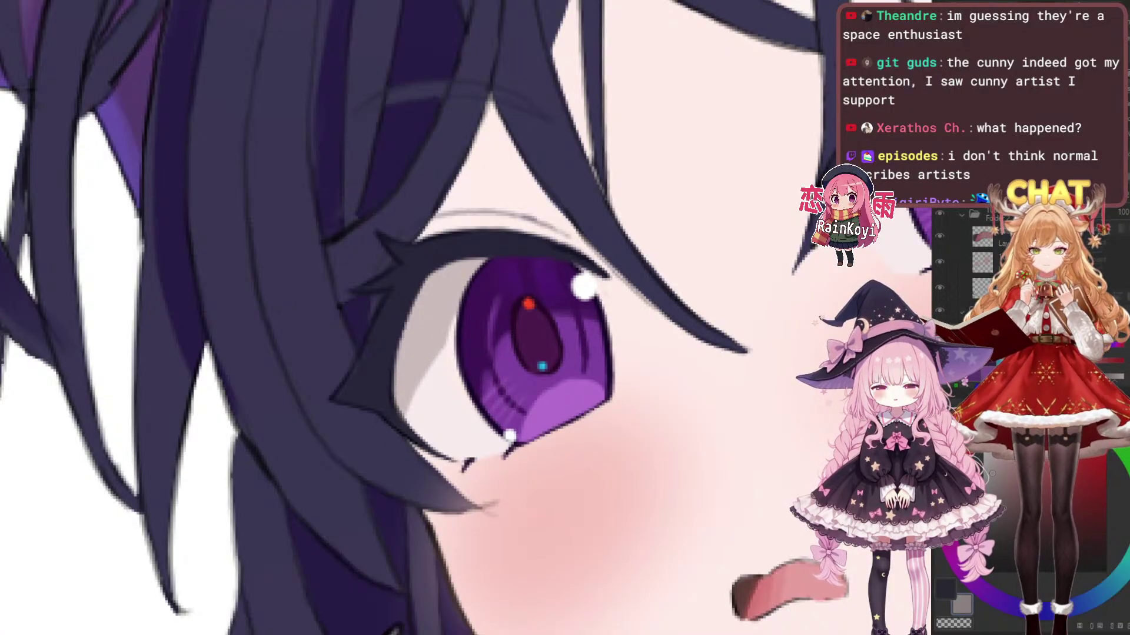
# Paint the same grey-beige shadow under the upper lashes on both sides of the iris on the drawing's right
pyautogui.moveTo(616, 324); pyautogui.dragTo(489, 320)
pyautogui.scroll(-3, 273, 438)
pyautogui.scroll(4, 585, 276)
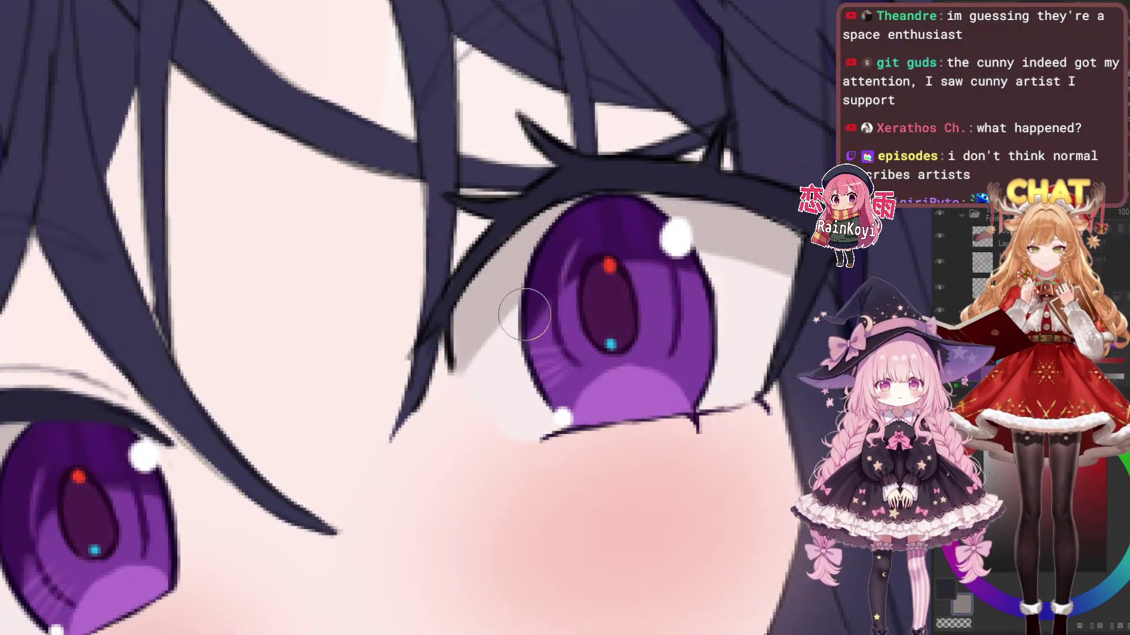
# Try a small grey-beige shadow at the inner corner beside the iris of the eye on the drawing's left
pyautogui.moveTo(96, 522); pyautogui.dragTo(471, 318)
pyautogui.scroll(1, 379, 312)
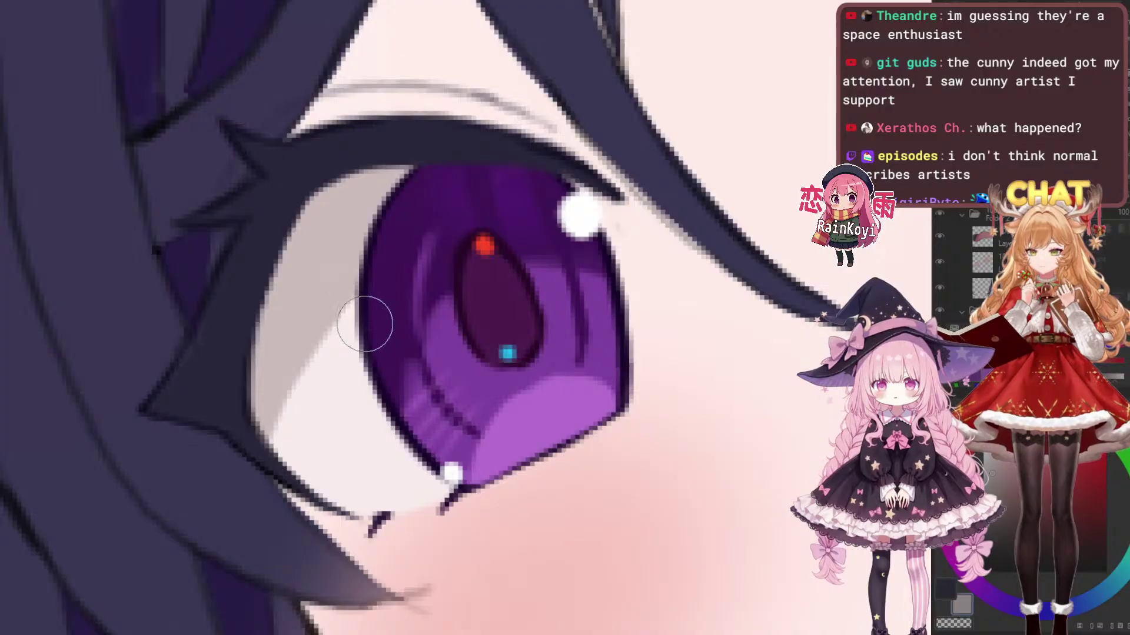
pyautogui.scroll(-6, 532, 254)
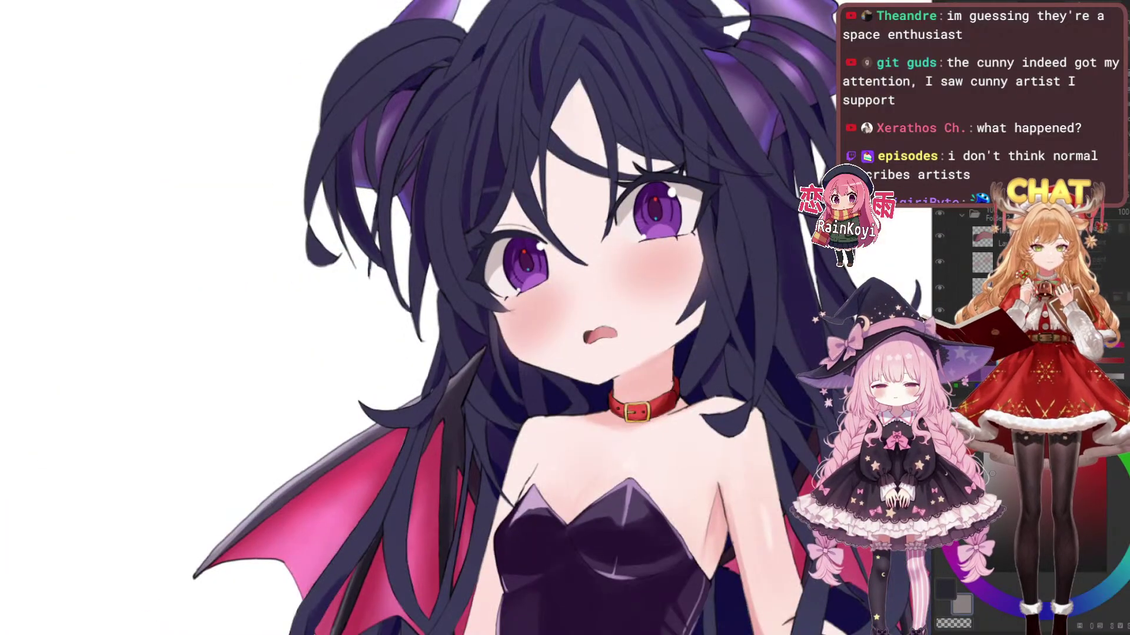
pyautogui.scroll(6, 719, 249)
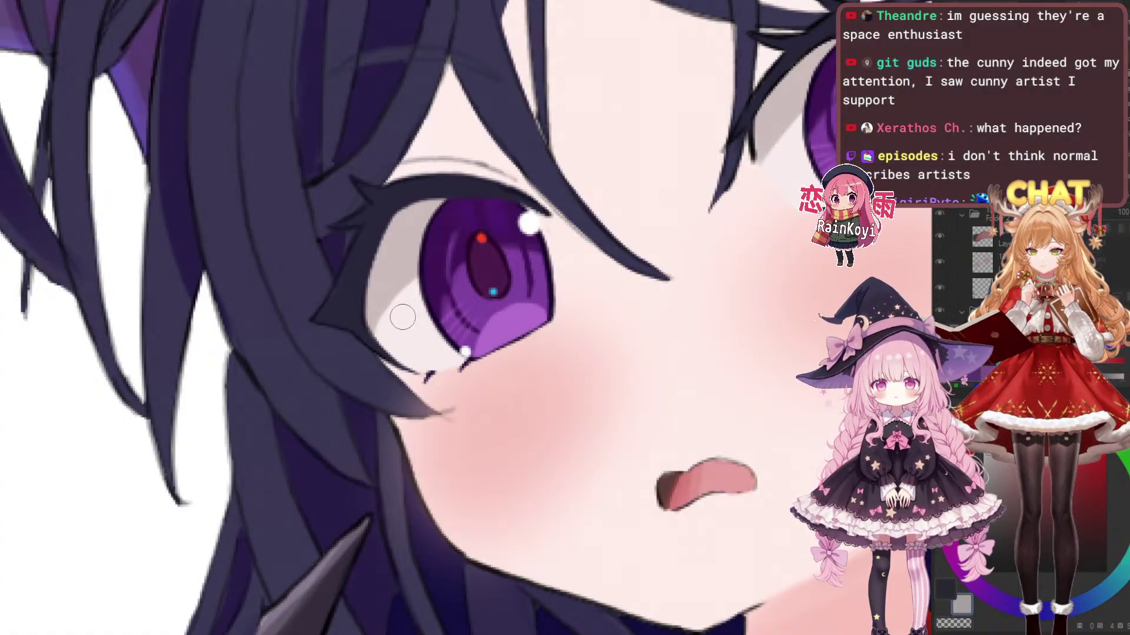
pyautogui.scroll(-5, 547, 243)
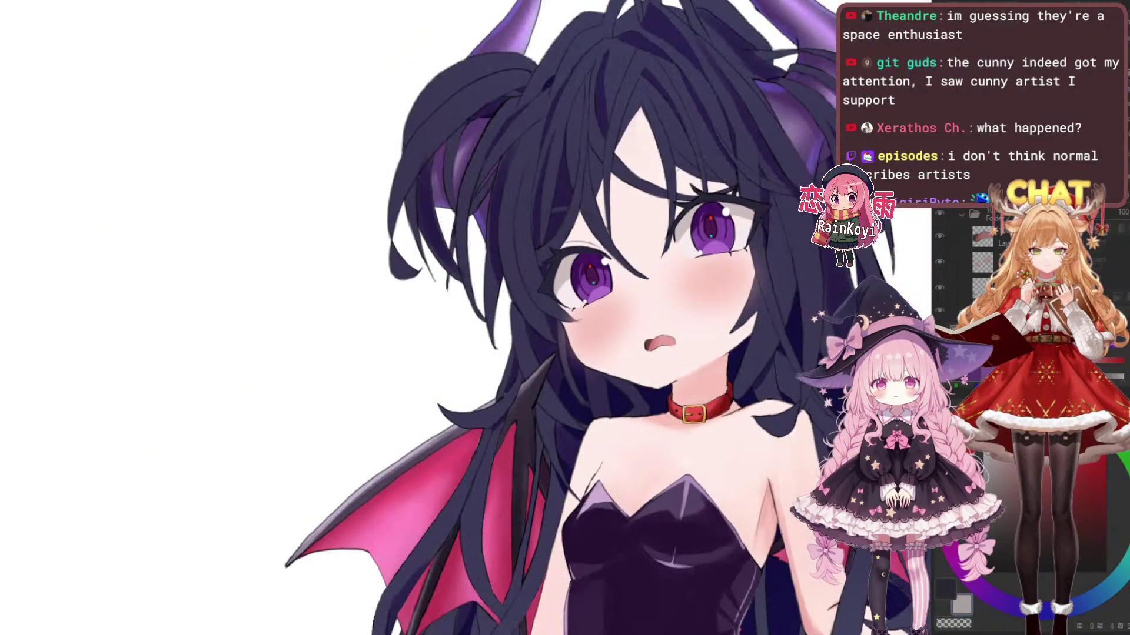
pyautogui.moveTo(547, 244); pyautogui.dragTo(509, 292)
pyautogui.scroll(6, 587, 311)
pyautogui.scroll(1, 496, 397)
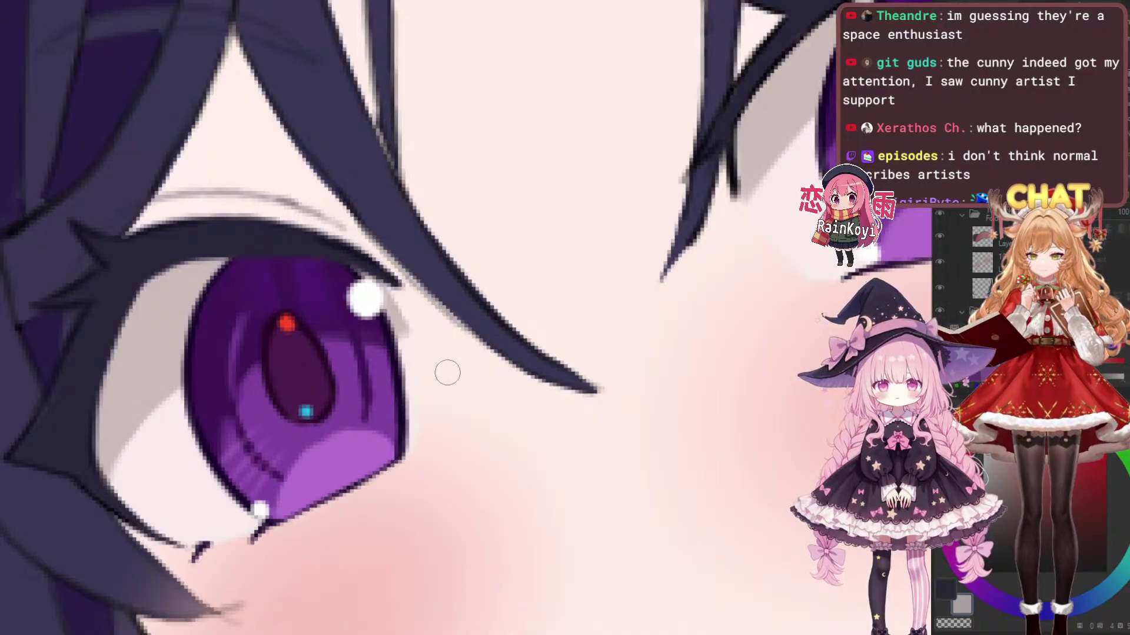
# Compare the inner-corner shadow at several distances and remove it from the eye on the drawing's left
pyautogui.hotkey('ctrl', '-')
pyautogui.hotkey('ctrl', '-')
pyautogui.hotkey('ctrl', '-')
pyautogui.hotkey('ctrl', '-')
pyautogui.scroll(-4, 495, 283)
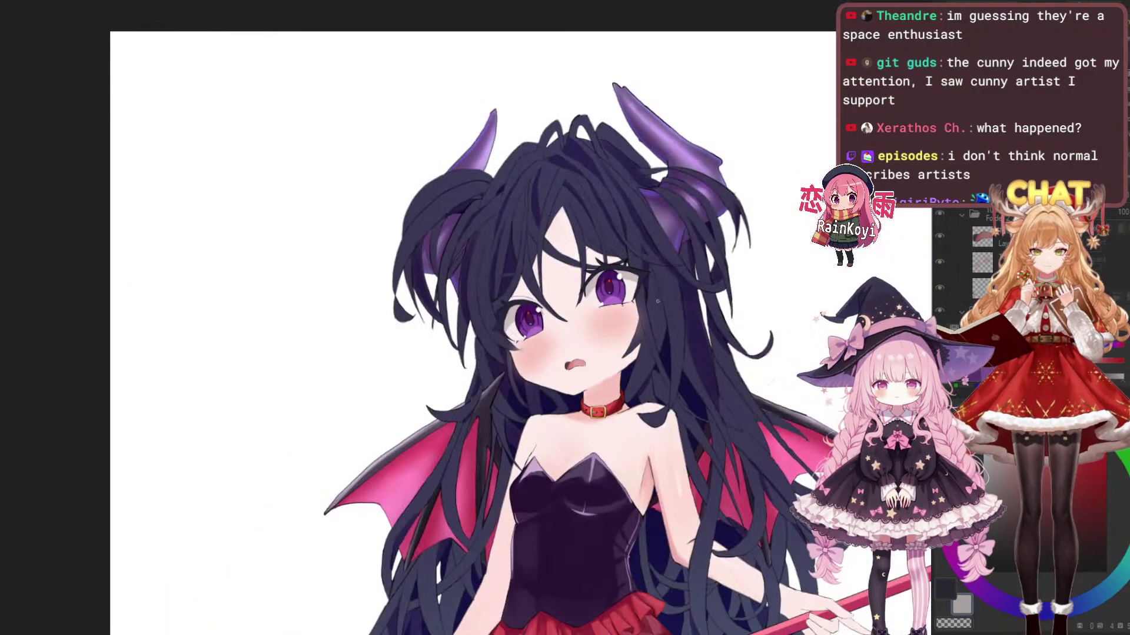
pyautogui.scroll(4, 500, 265)
pyautogui.scroll(2, 488, 311)
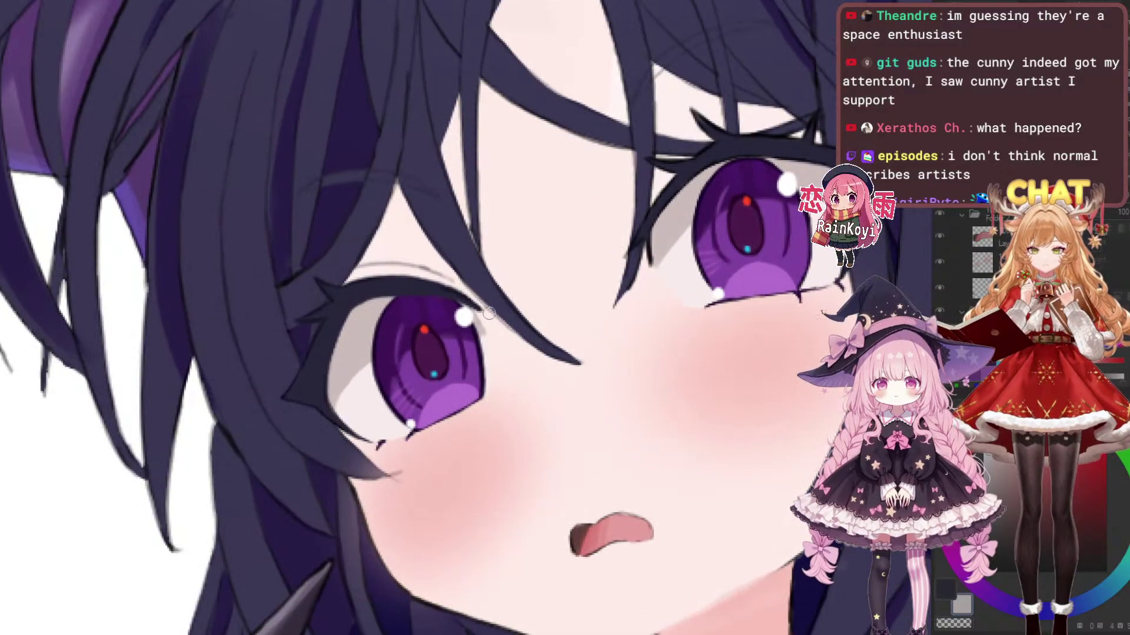
pyautogui.scroll(2, 477, 310)
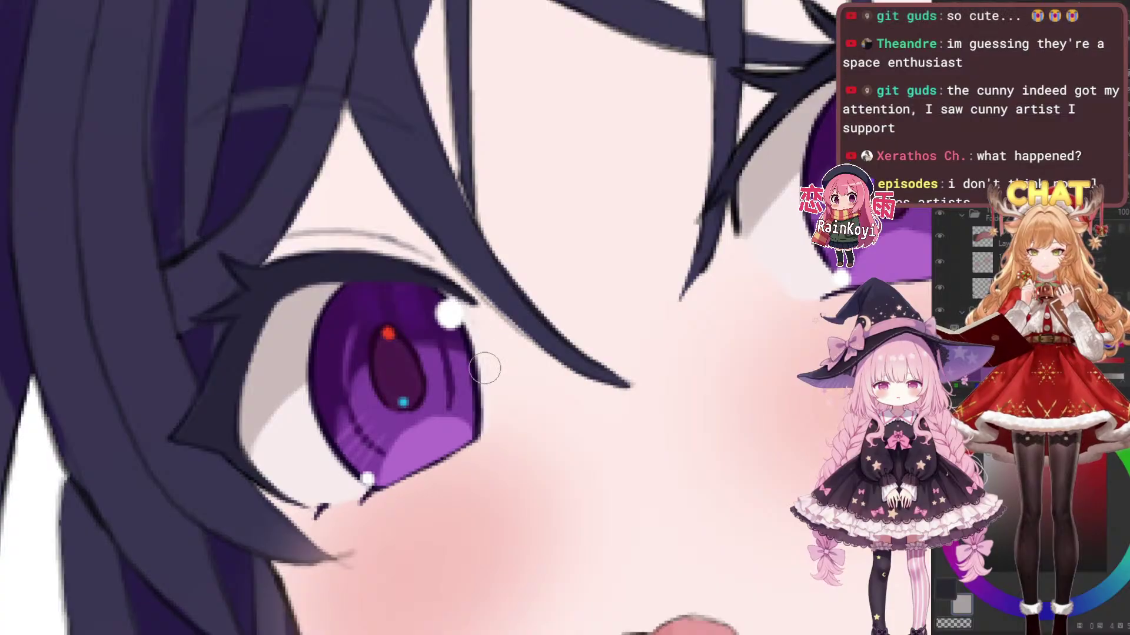
# Examine the shading on both eye whites up close and against the whole upper body
pyautogui.moveTo(563, 368)
pyautogui.mouseDown()
pyautogui.moveTo(396, 404)
pyautogui.moveTo(312, 437)
pyautogui.moveTo(548, 358)
pyautogui.mouseUp()
pyautogui.scroll(3, 457, 353)
pyautogui.scroll(-4, 538, 282)
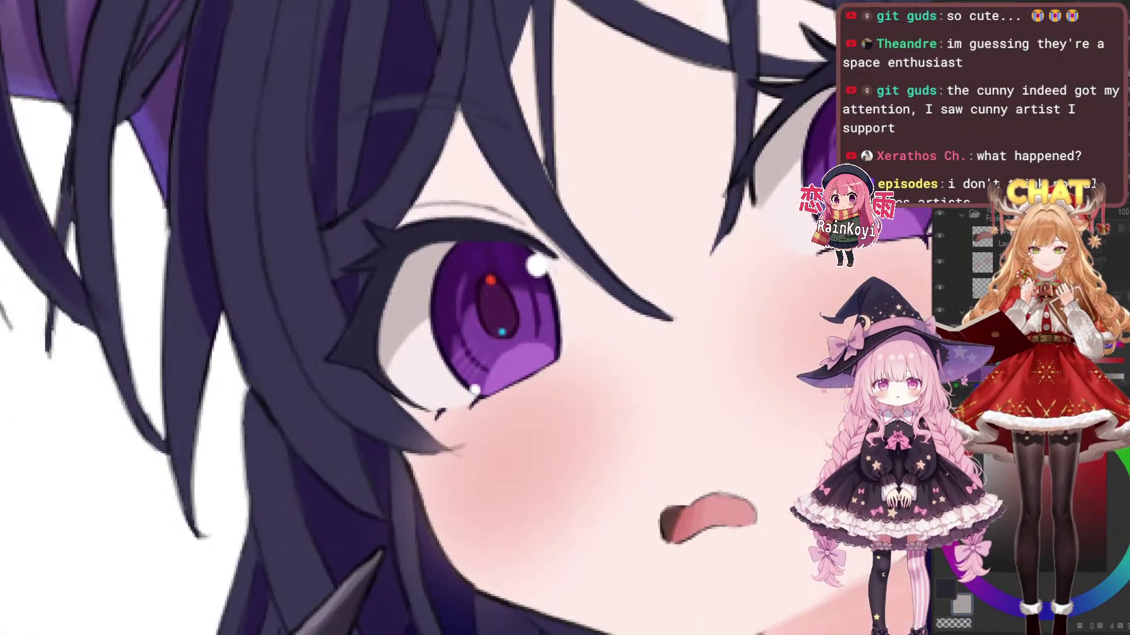
pyautogui.moveTo(535, 312); pyautogui.dragTo(507, 362)
pyautogui.scroll(1, 507, 362)
pyautogui.scroll(-3, 530, 283)
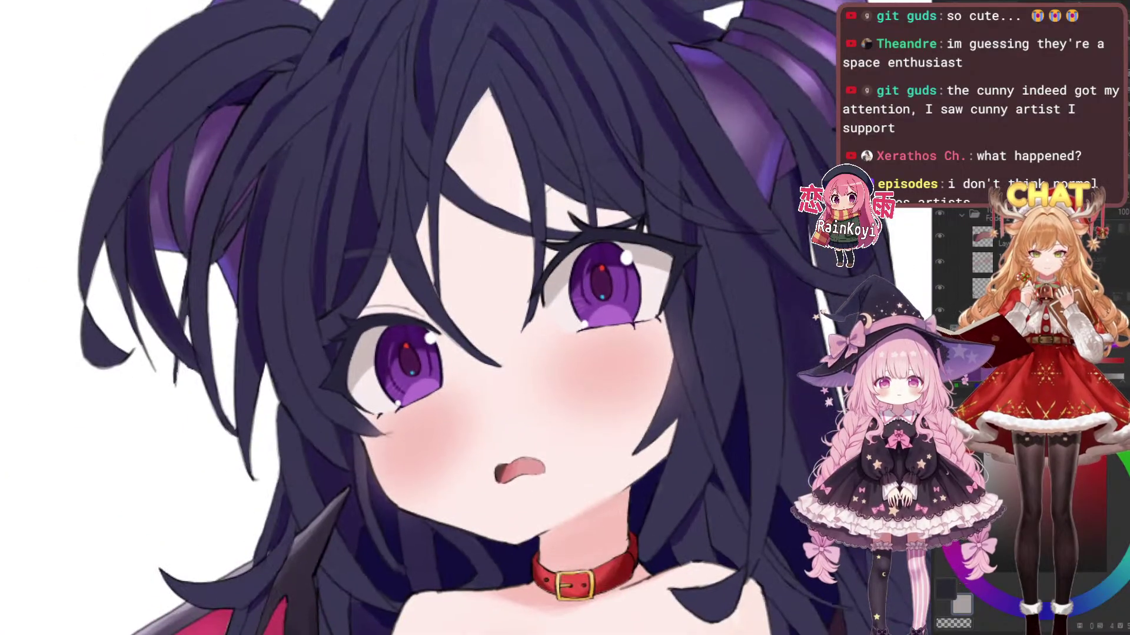
pyautogui.scroll(5, 530, 282)
pyautogui.moveTo(570, 268); pyautogui.dragTo(604, 358)
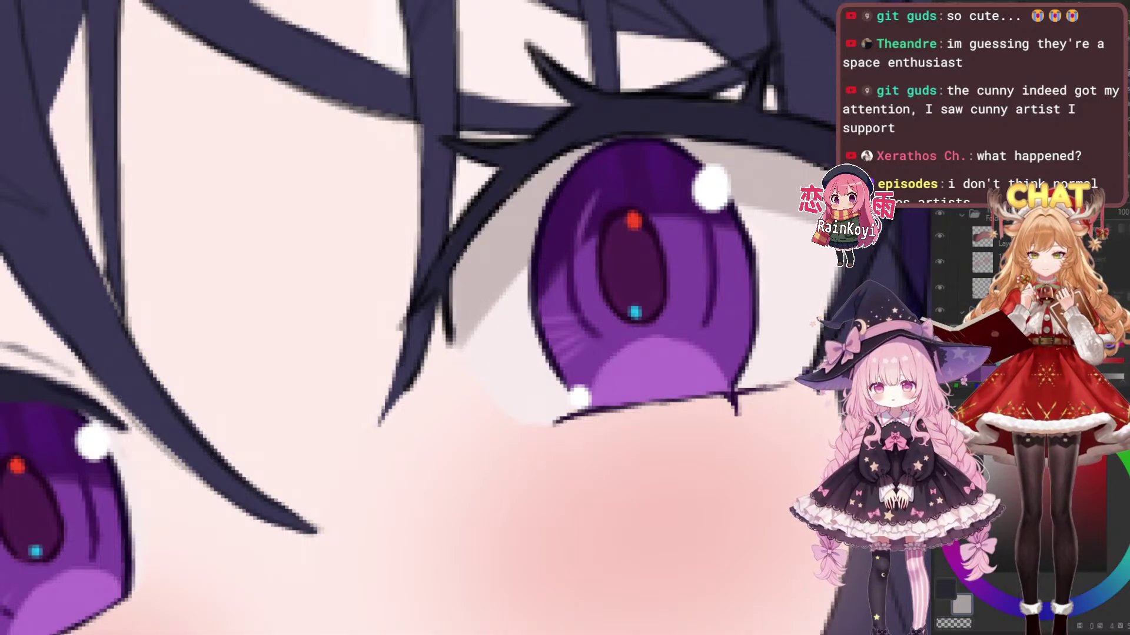
pyautogui.scroll(-6, 526, 402)
pyautogui.scroll(6, 673, 276)
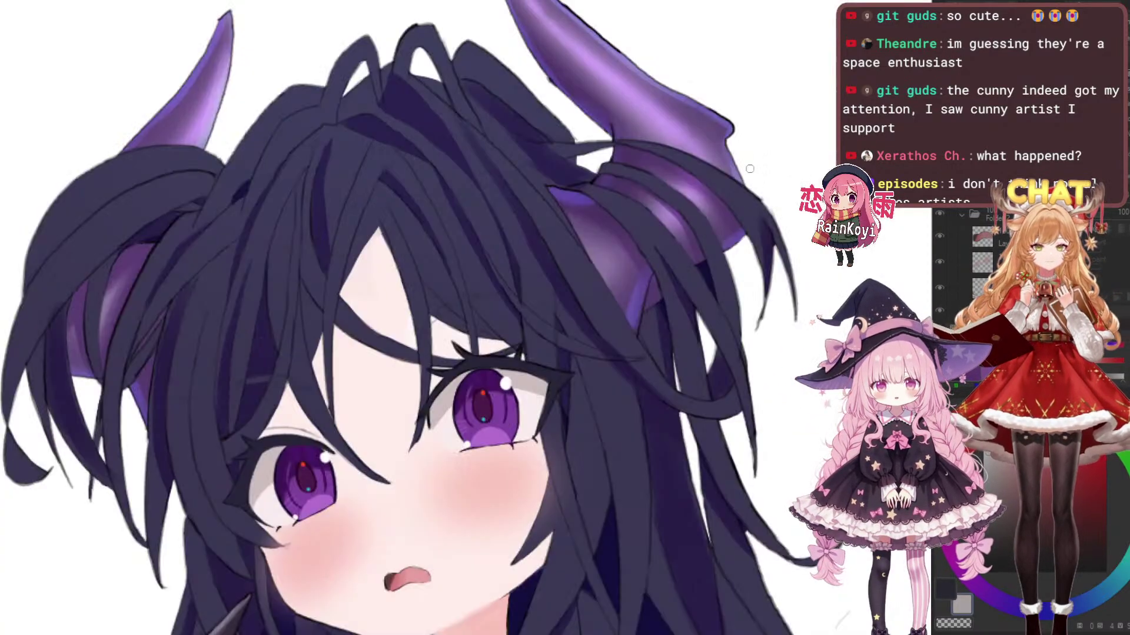
pyautogui.scroll(-2, 468, 234)
pyautogui.scroll(6, 468, 234)
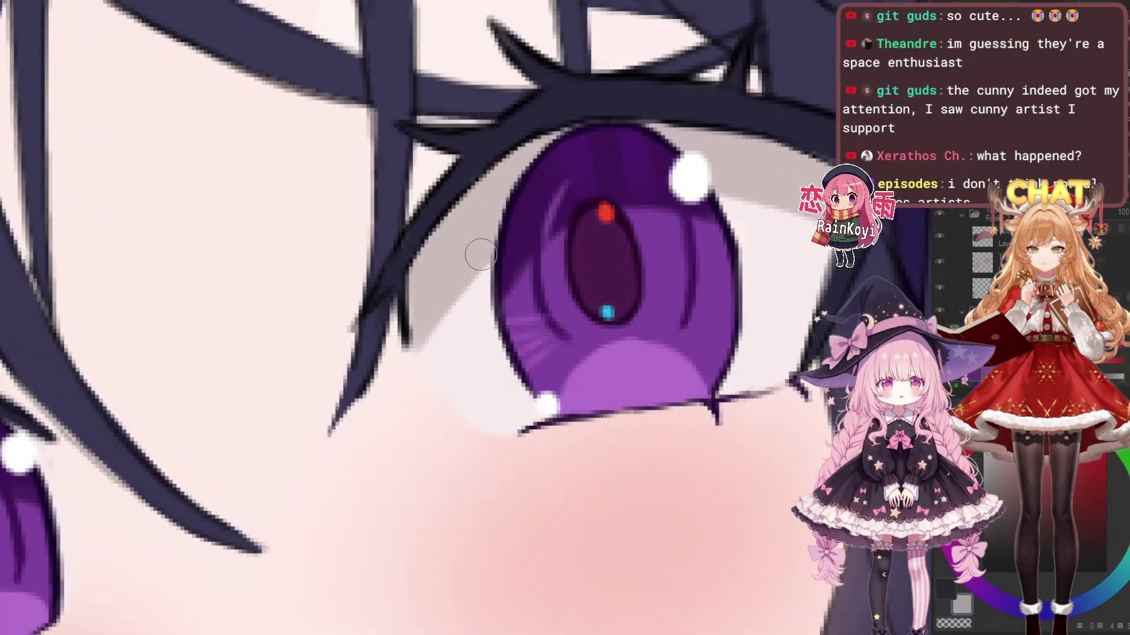
pyautogui.scroll(-8, 583, 271)
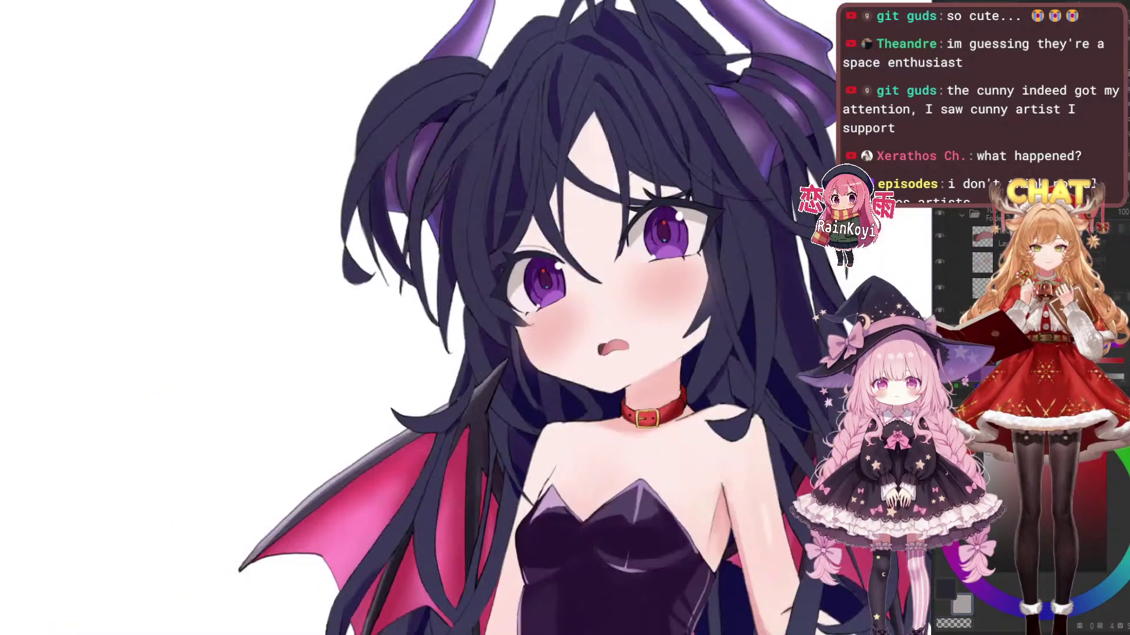
pyautogui.scroll(5, 623, 246)
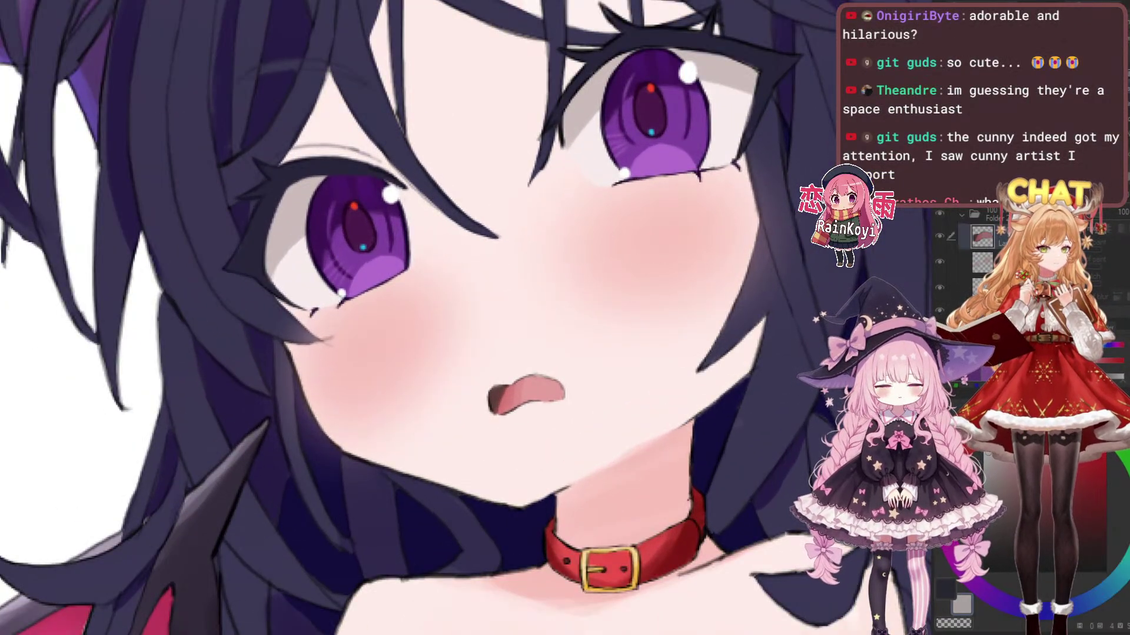
# Draw a tiny dark nose dot above the mouth, near the inner side of the eye on the drawing's left
pyautogui.scroll(2, 542, 328)
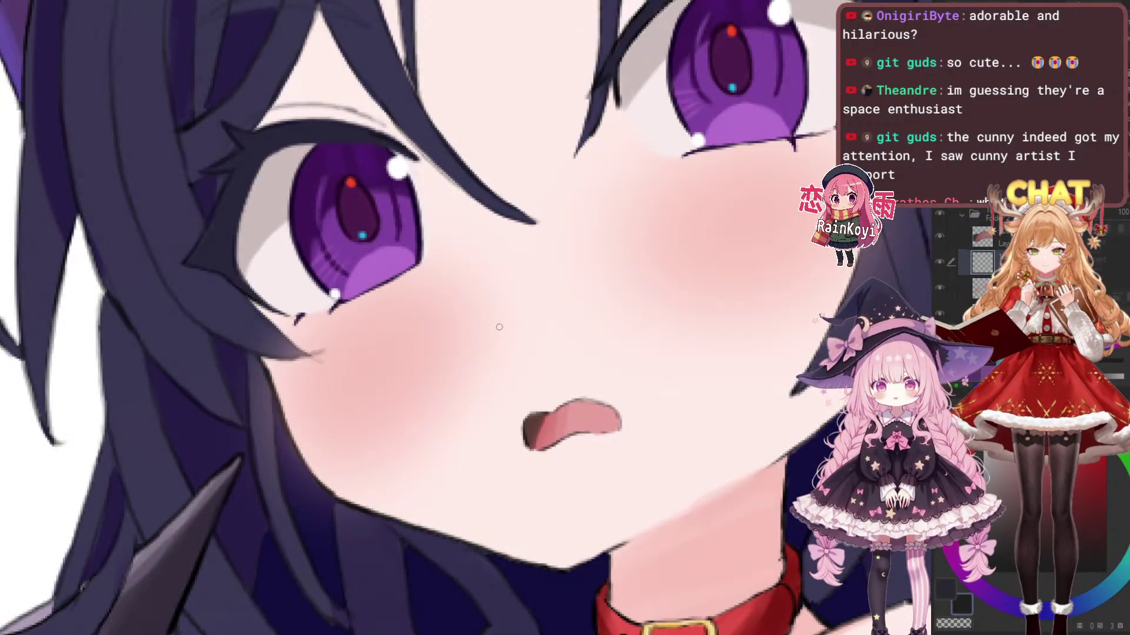
pyautogui.scroll(-5, 531, 258)
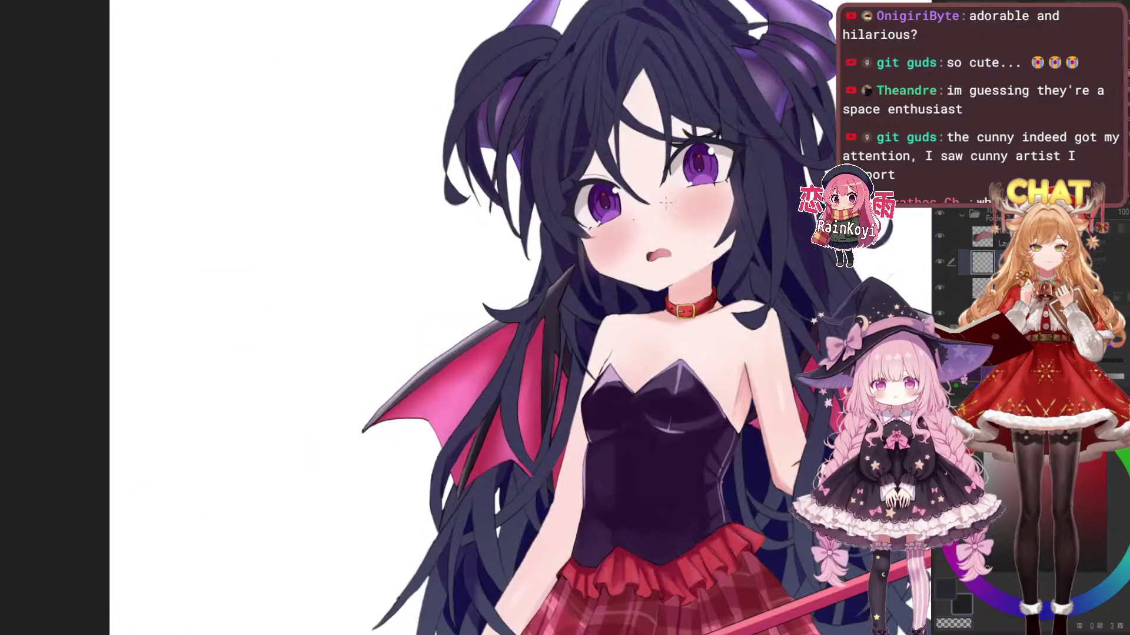
pyautogui.scroll(4, 552, 229)
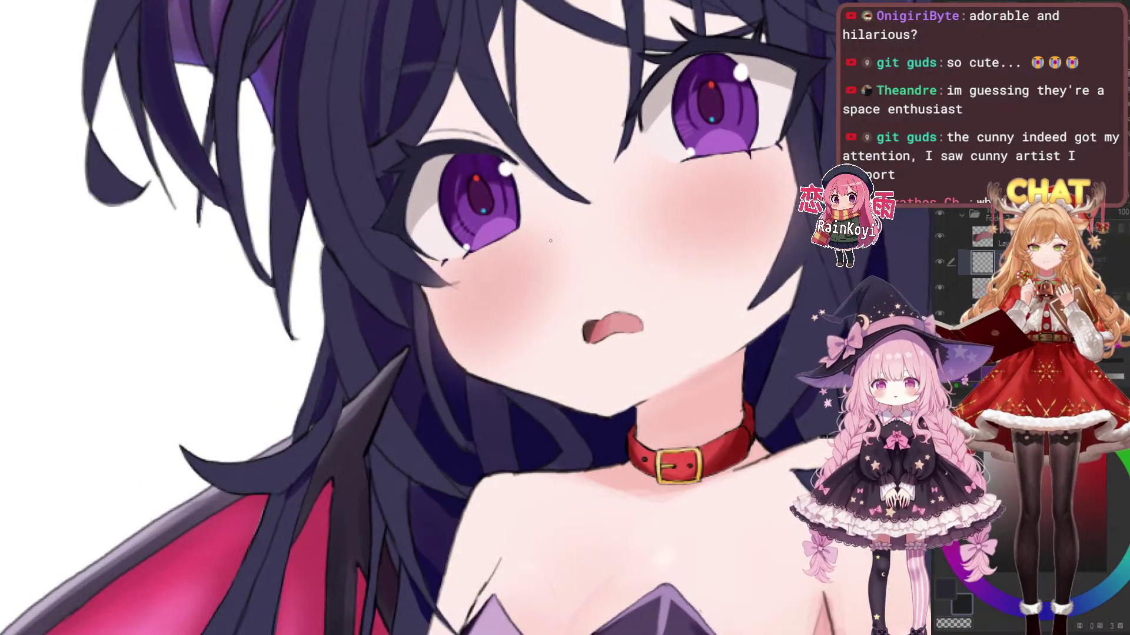
pyautogui.scroll(-5, 702, 188)
pyautogui.scroll(4, 702, 187)
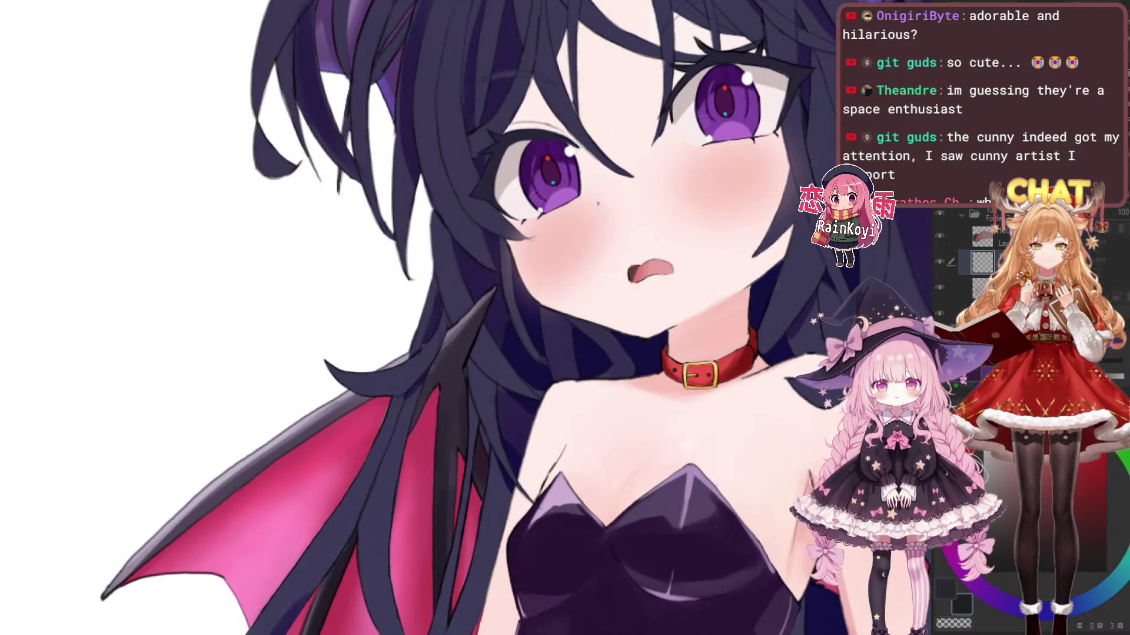
pyautogui.scroll(2, 706, 185)
pyautogui.scroll(-5, 706, 186)
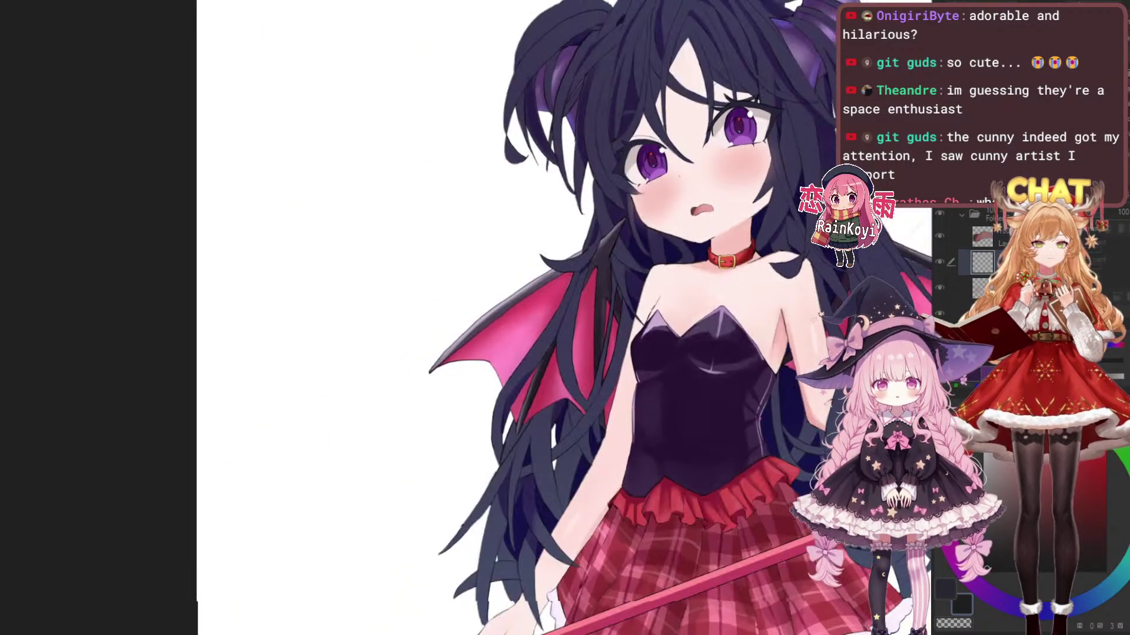
pyautogui.scroll(4, 706, 185)
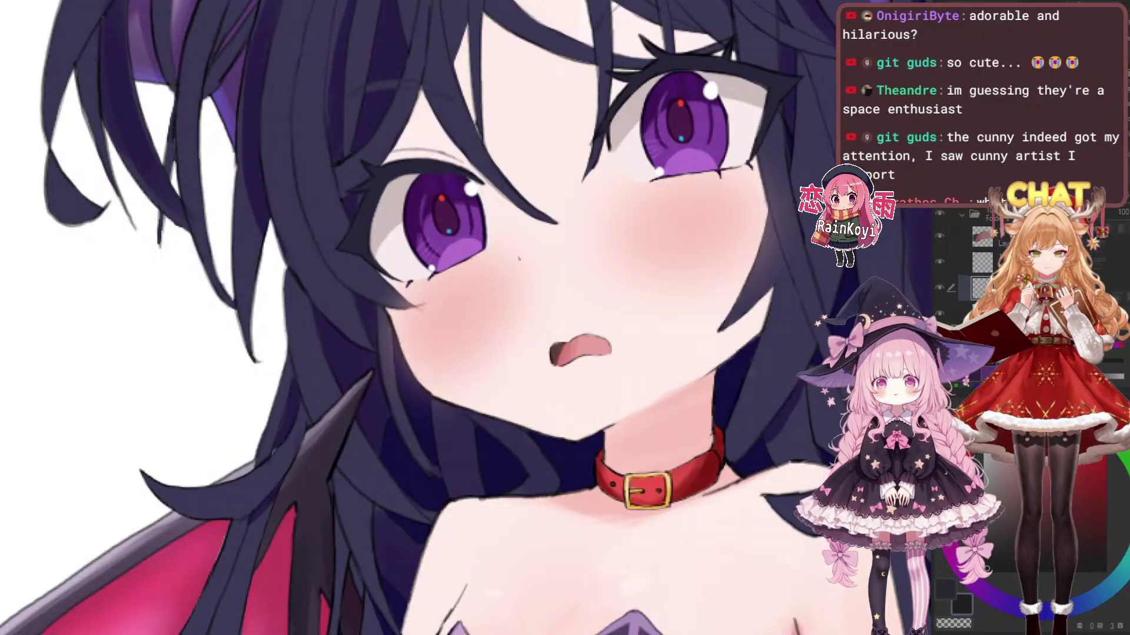
pyautogui.scroll(2, 559, 286)
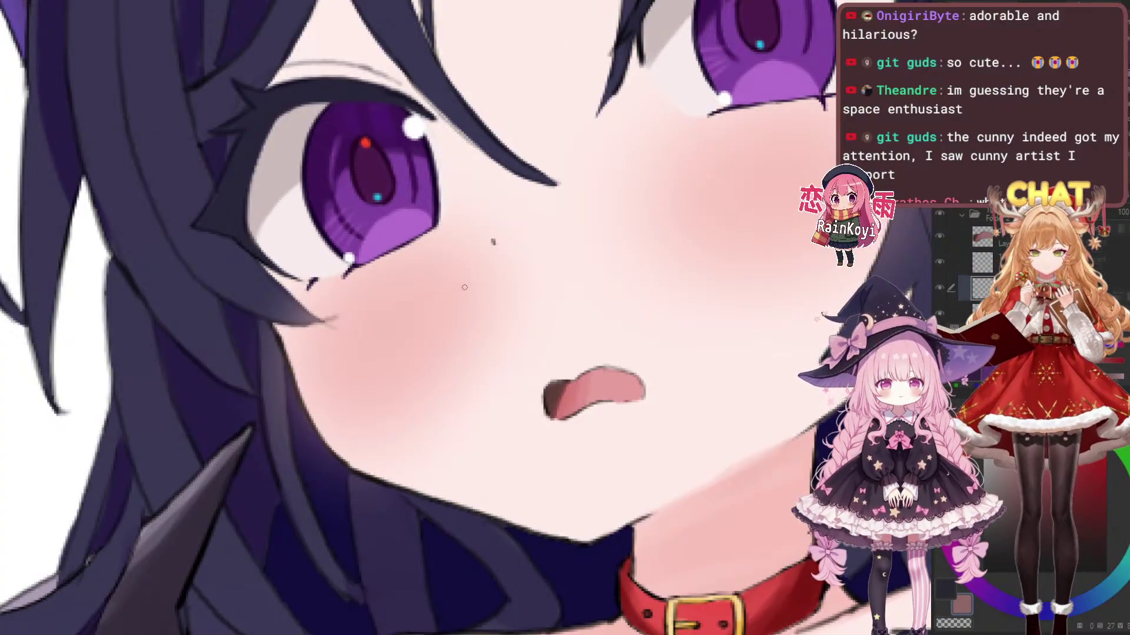
# Paint a small slanted muted-pink oval just above the nose dot to shade the nose
pyautogui.moveTo(493, 241); pyautogui.dragTo(499, 292)
pyautogui.scroll(2, 499, 292)
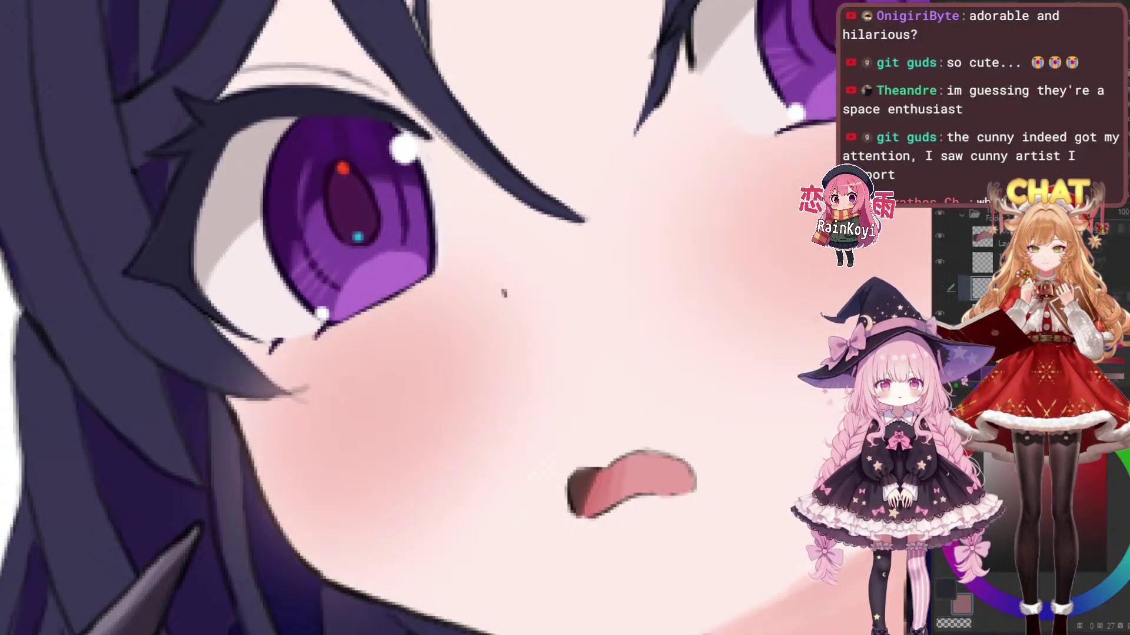
pyautogui.moveTo(506, 275); pyautogui.dragTo(524, 254)
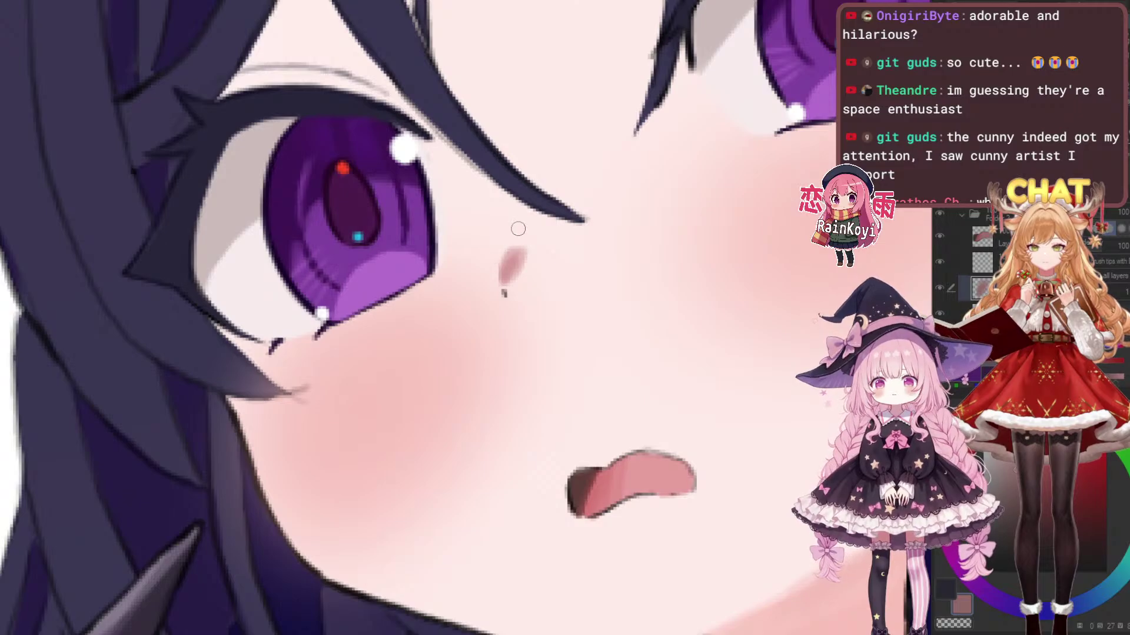
pyautogui.scroll(-5, 533, 229)
pyautogui.scroll(3, 533, 249)
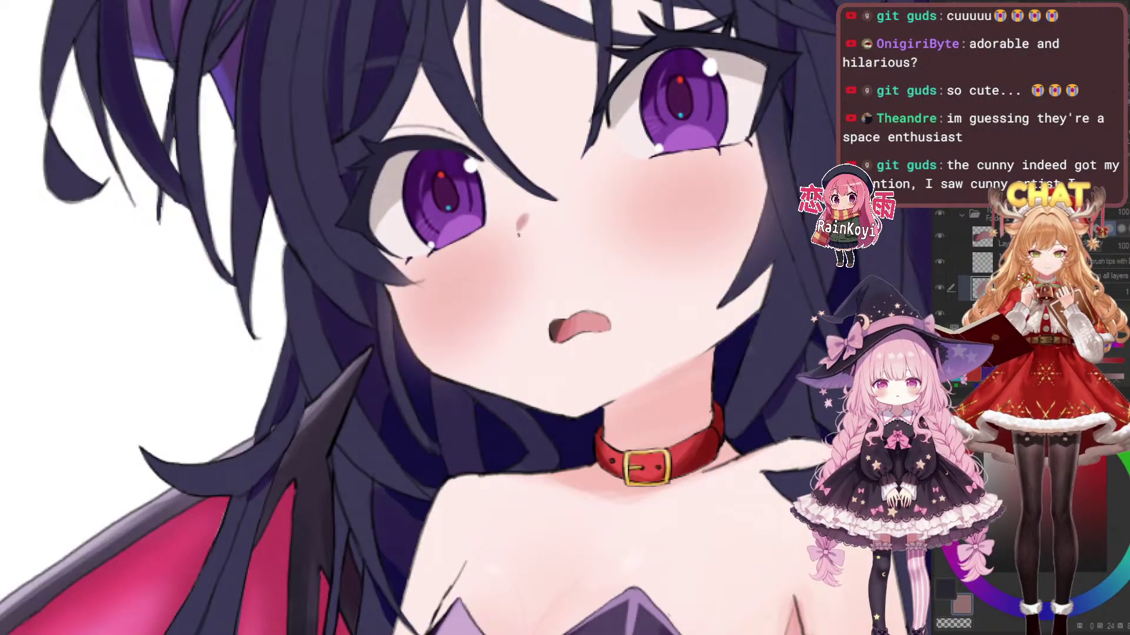
pyautogui.scroll(4, 538, 260)
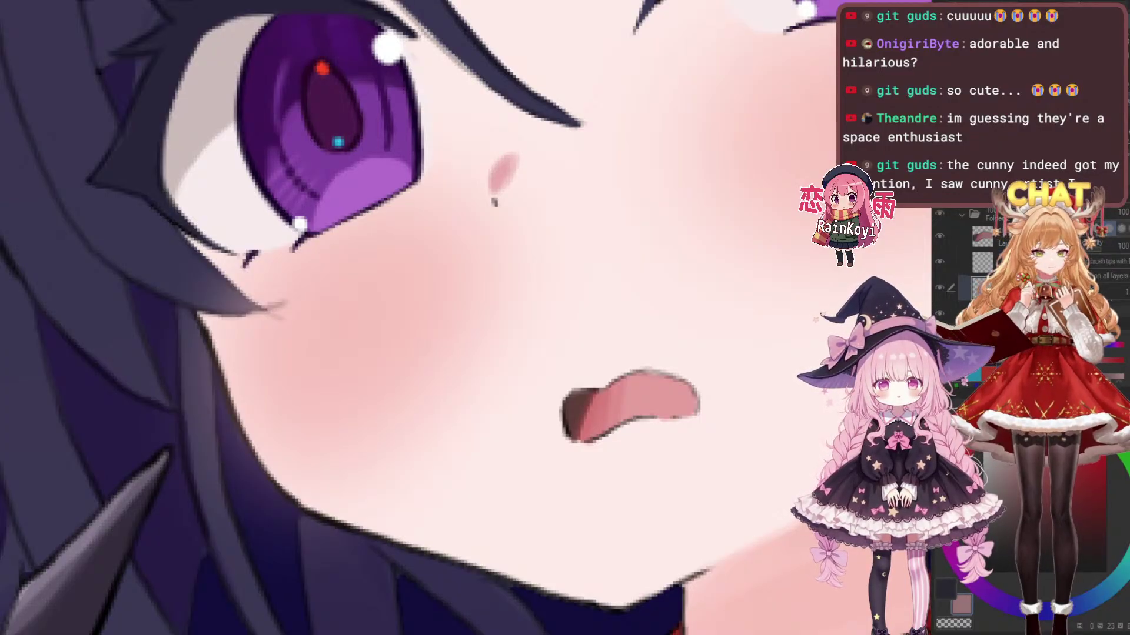
pyautogui.scroll(-5, 464, 317)
pyautogui.scroll(2, 728, 246)
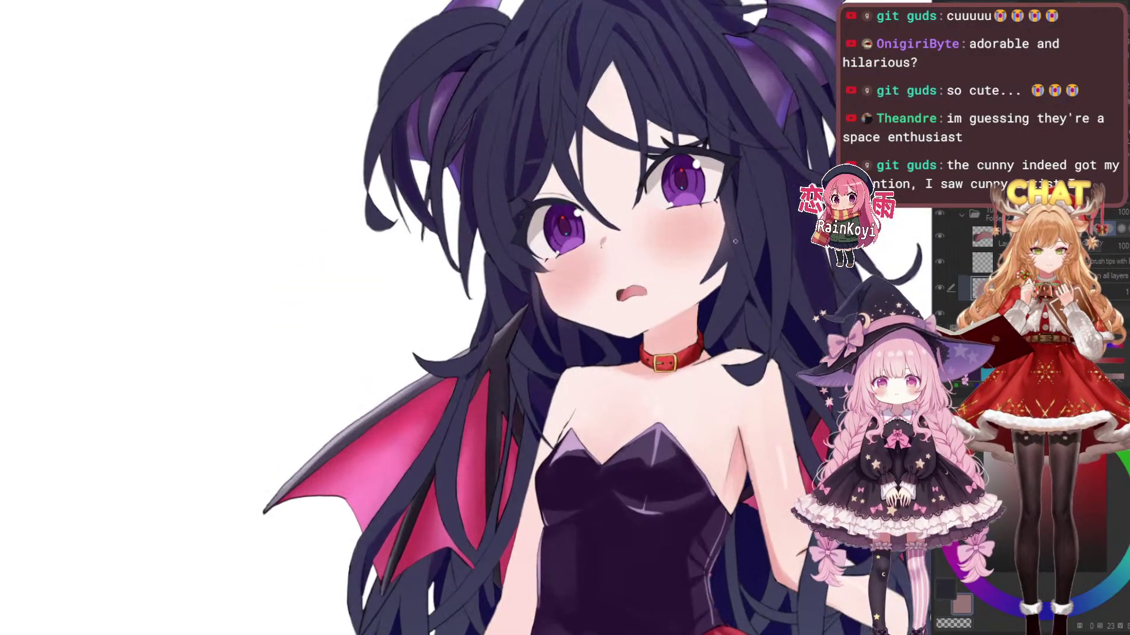
pyautogui.scroll(6, 519, 301)
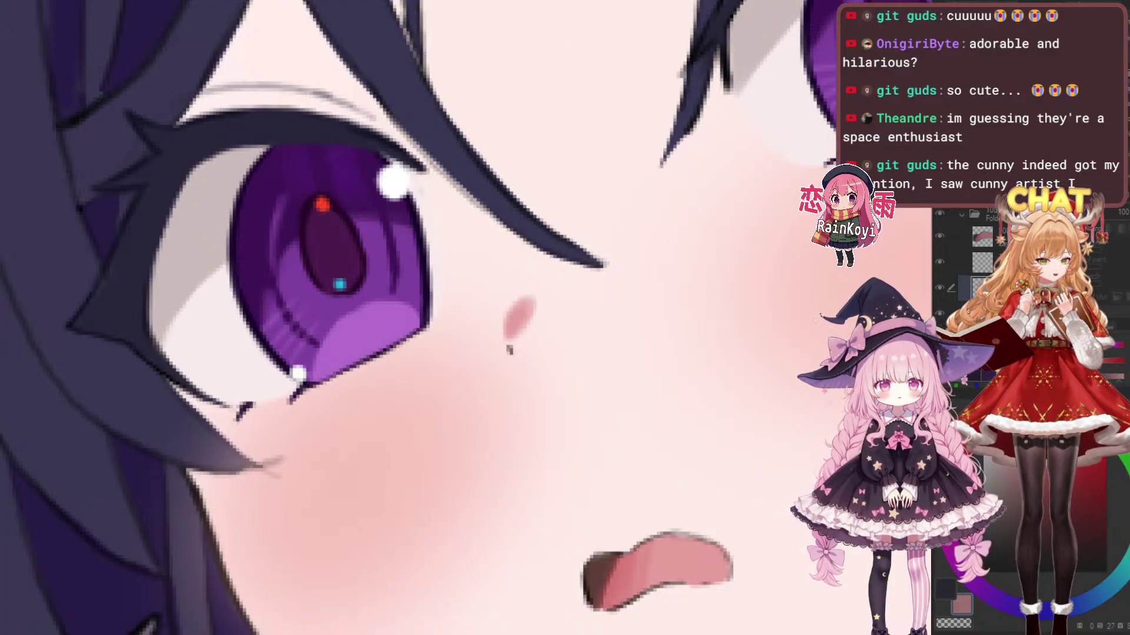
# Nudge the muted-pink nose shading slightly down toward the nose dot with a free transform
pyautogui.hotkey('ctrl', '0')
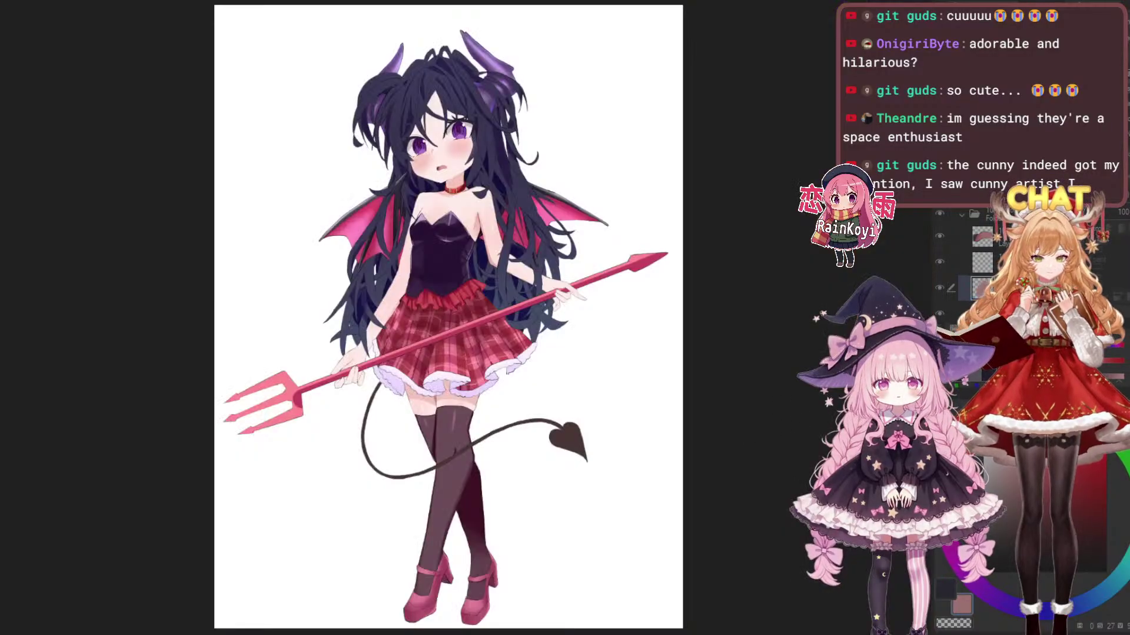
pyautogui.moveTo(496, 260); pyautogui.dragTo(544, 350)
pyautogui.scroll(5, 544, 350)
pyautogui.moveTo(435, 153); pyautogui.dragTo(591, 460)
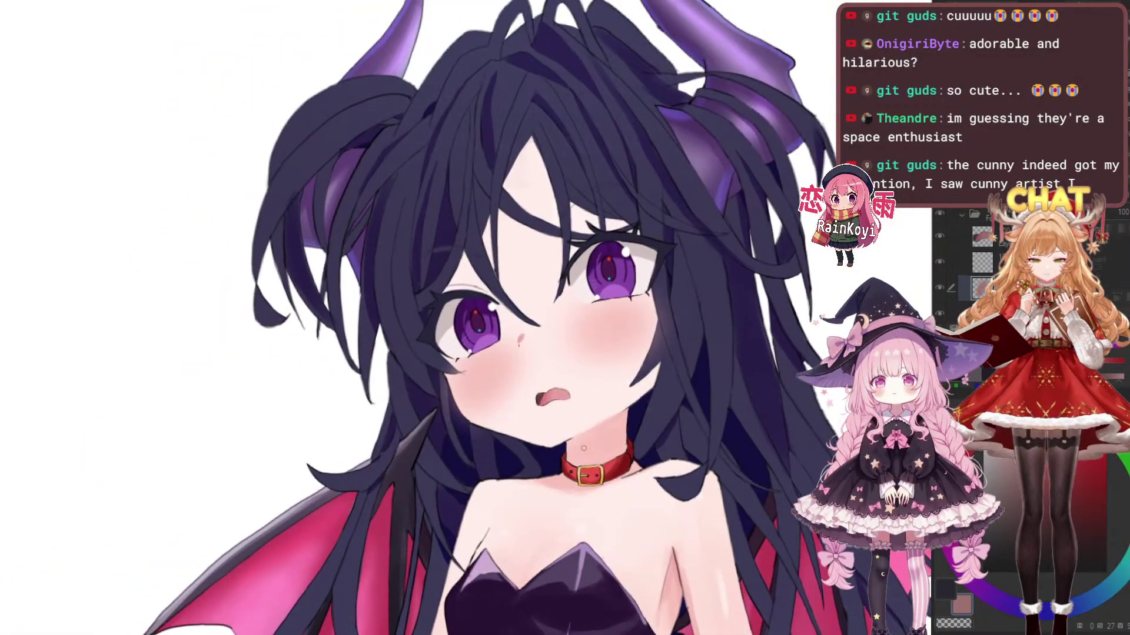
pyautogui.scroll(2, 571, 391)
pyautogui.scroll(2, 547, 338)
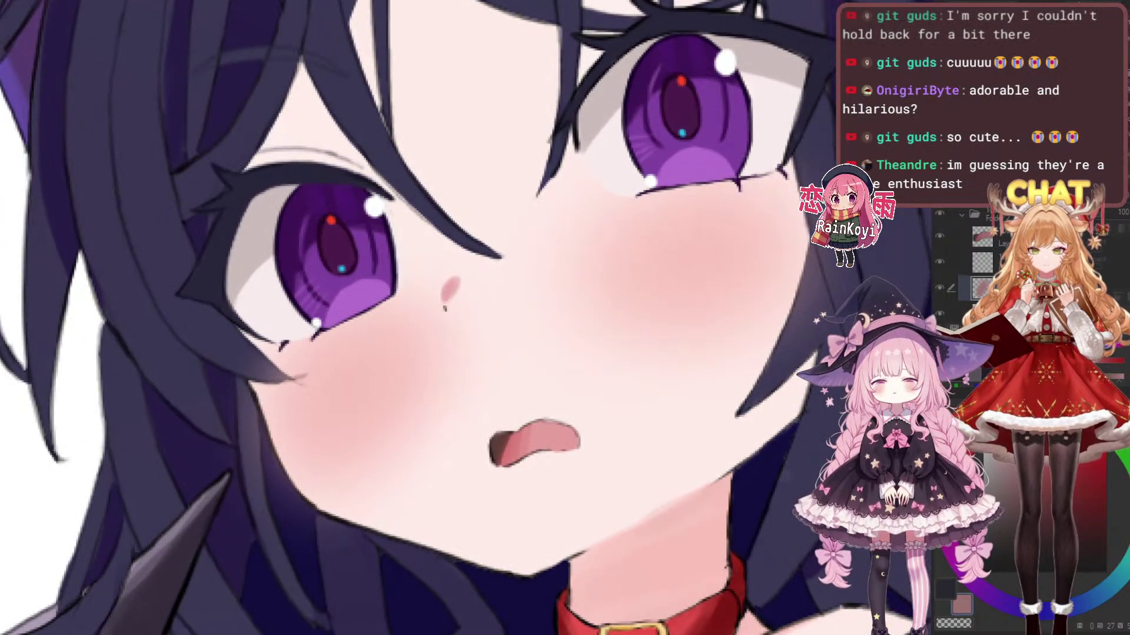
pyautogui.hotkey('ctrl', 't')
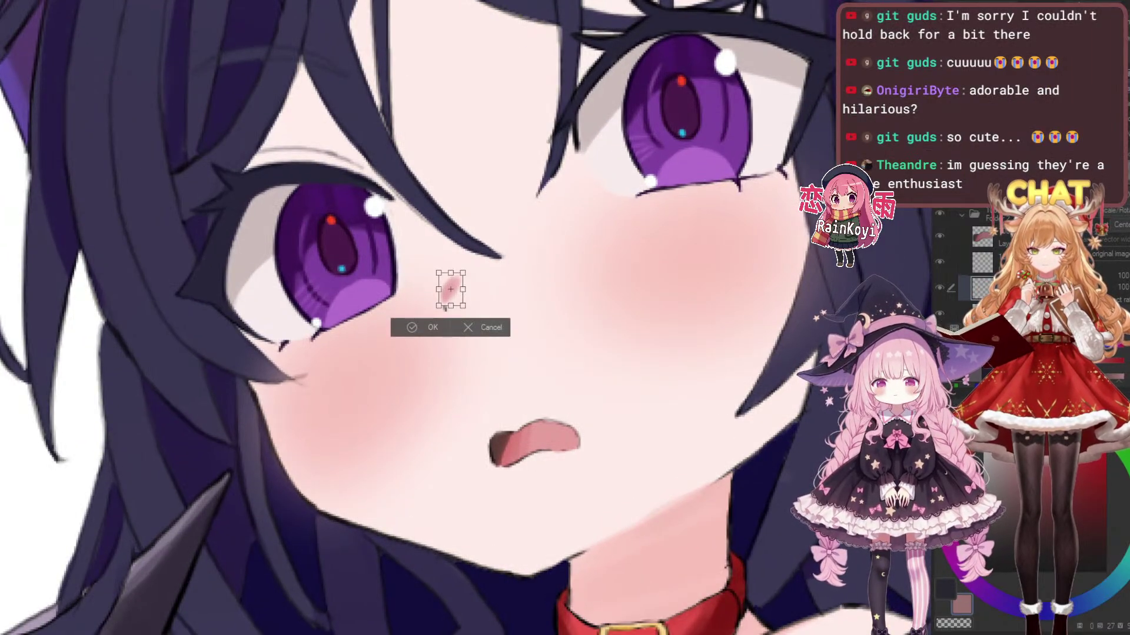
pyautogui.moveTo(445, 308); pyautogui.dragTo(445, 310)
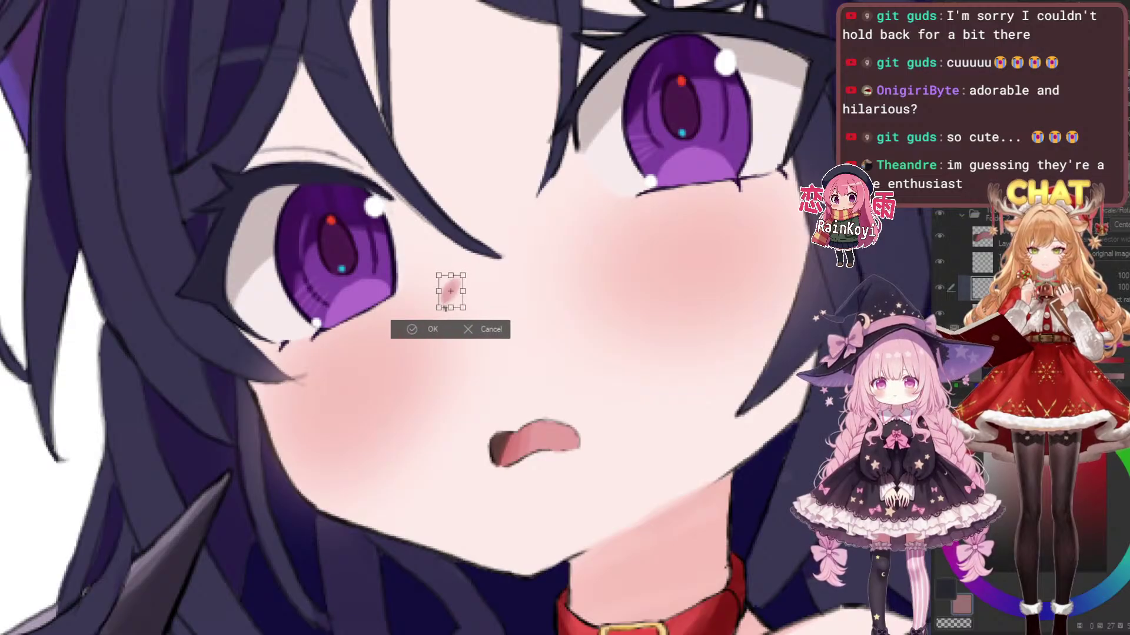
pyautogui.press('Return')
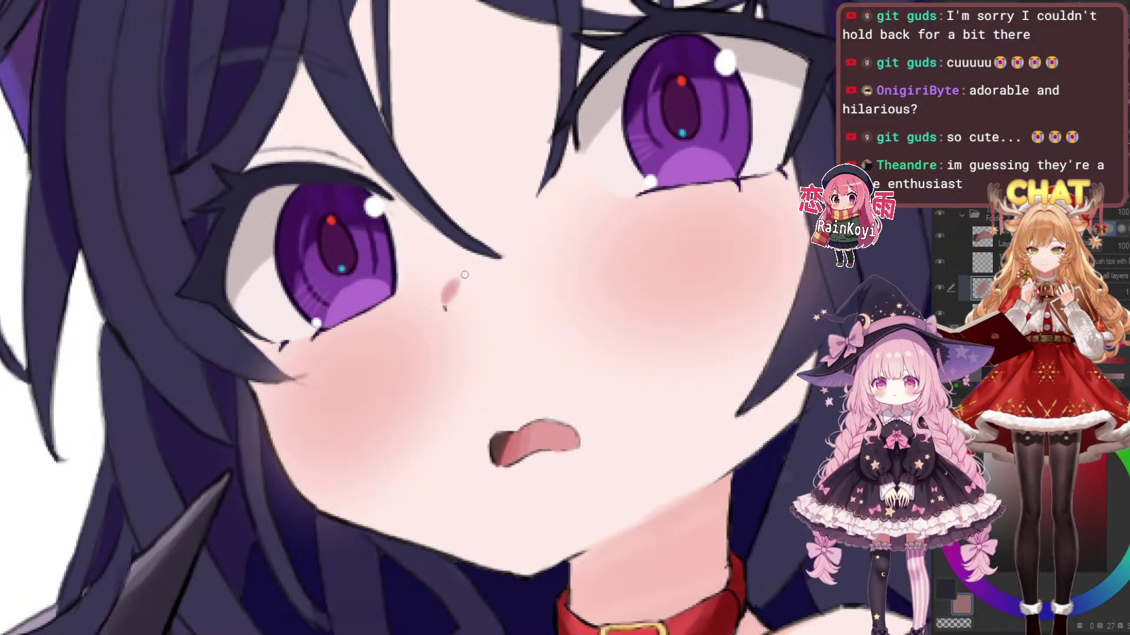
# Try a short slanted stroke over the pink nose shading with a much smaller brush
pyautogui.scroll(-7, 471, 291)
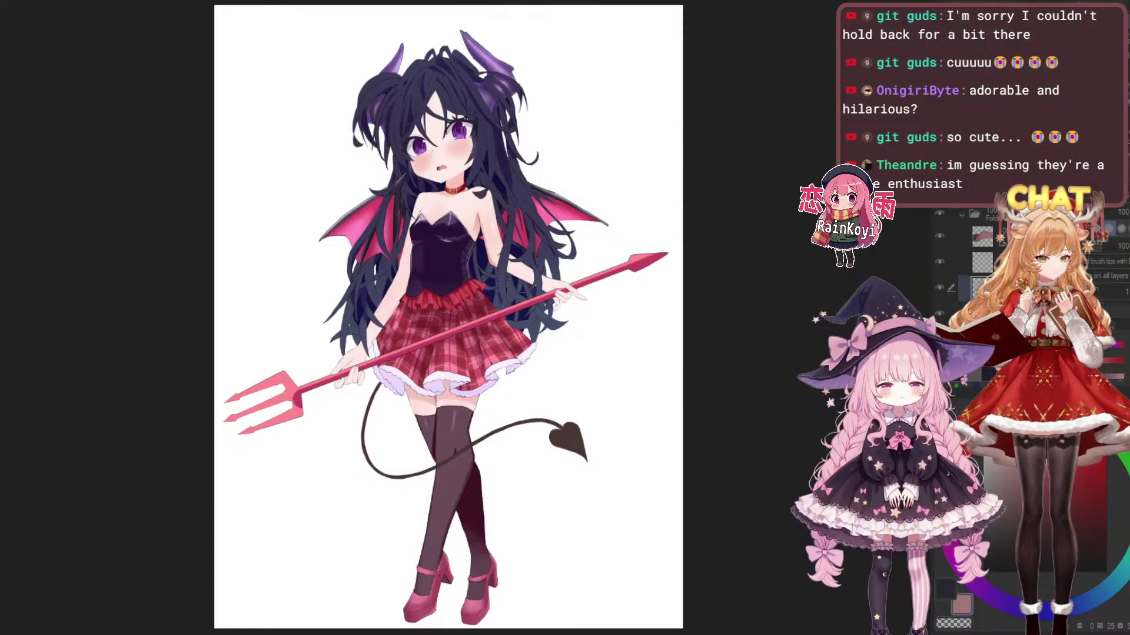
pyautogui.moveTo(446, 183); pyautogui.dragTo(499, 255)
pyautogui.scroll(4, 512, 239)
pyautogui.moveTo(552, 202)
pyautogui.mouseDown()
pyautogui.moveTo(589, 276)
pyautogui.moveTo(635, 296)
pyautogui.mouseUp()
pyautogui.scroll(4, 518, 279)
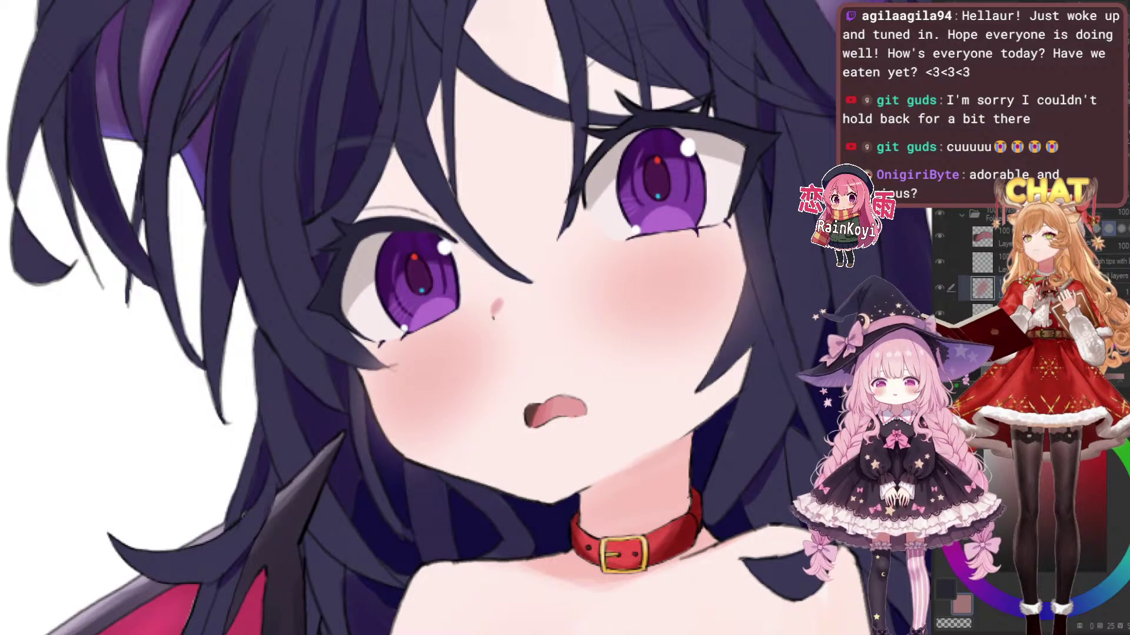
pyautogui.scroll(3, 483, 298)
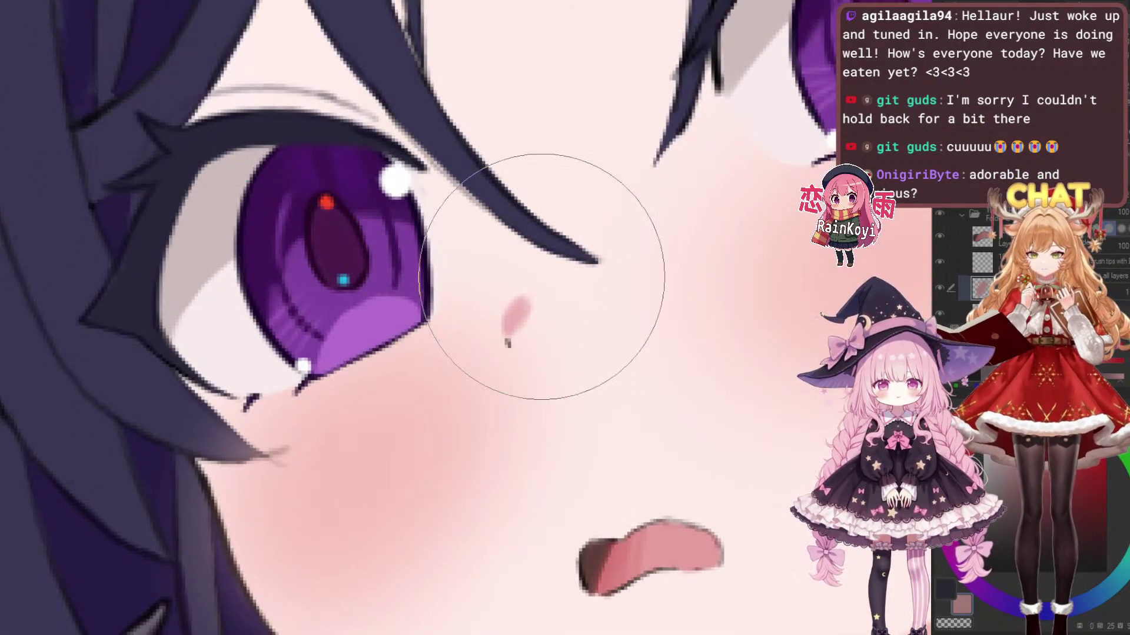
pyautogui.press('[')
pyautogui.press('[')
pyautogui.press('[')
pyautogui.press('[')
pyautogui.press('[')
pyautogui.press('[')
pyautogui.press('[')
pyautogui.moveTo(514, 328)
pyautogui.mouseDown()
pyautogui.moveTo(529, 301)
pyautogui.moveTo(543, 320)
pyautogui.moveTo(529, 311)
pyautogui.moveTo(506, 327)
pyautogui.moveTo(507, 311)
pyautogui.moveTo(523, 318)
pyautogui.moveTo(507, 313)
pyautogui.moveTo(525, 299)
pyautogui.mouseUp()
pyautogui.hotkey('ctrl', 'z')
pyautogui.press('b')
pyautogui.press('[')
# Examine the finished nose and face at several distances, from the upper body to the whole figure
pyautogui.scroll(-3, 656, 262)
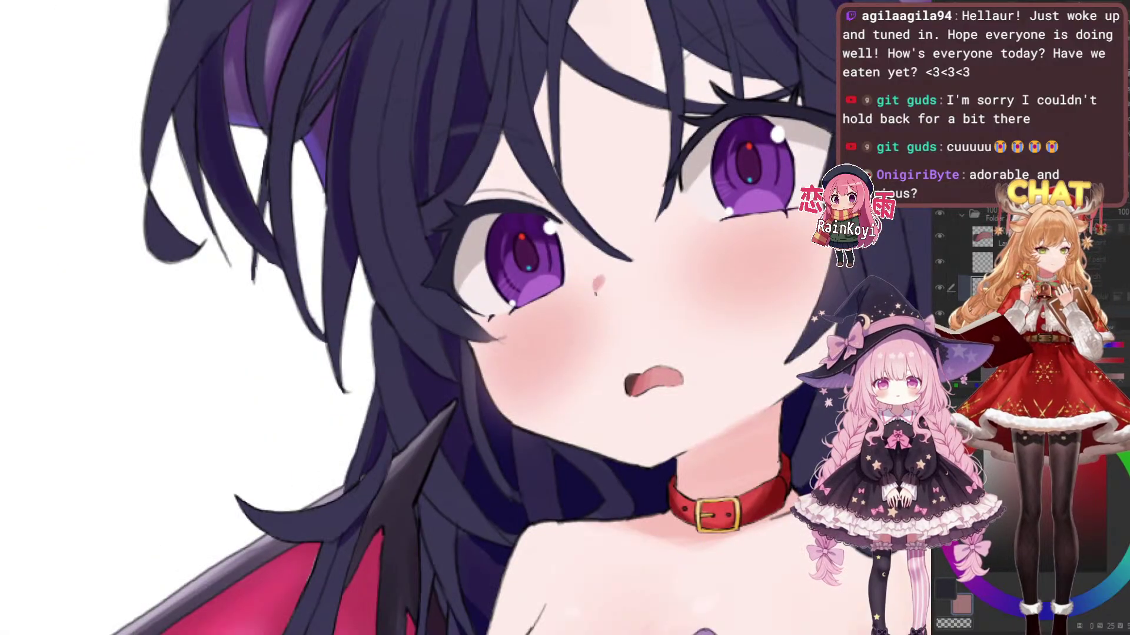
pyautogui.scroll(-5, 598, 283)
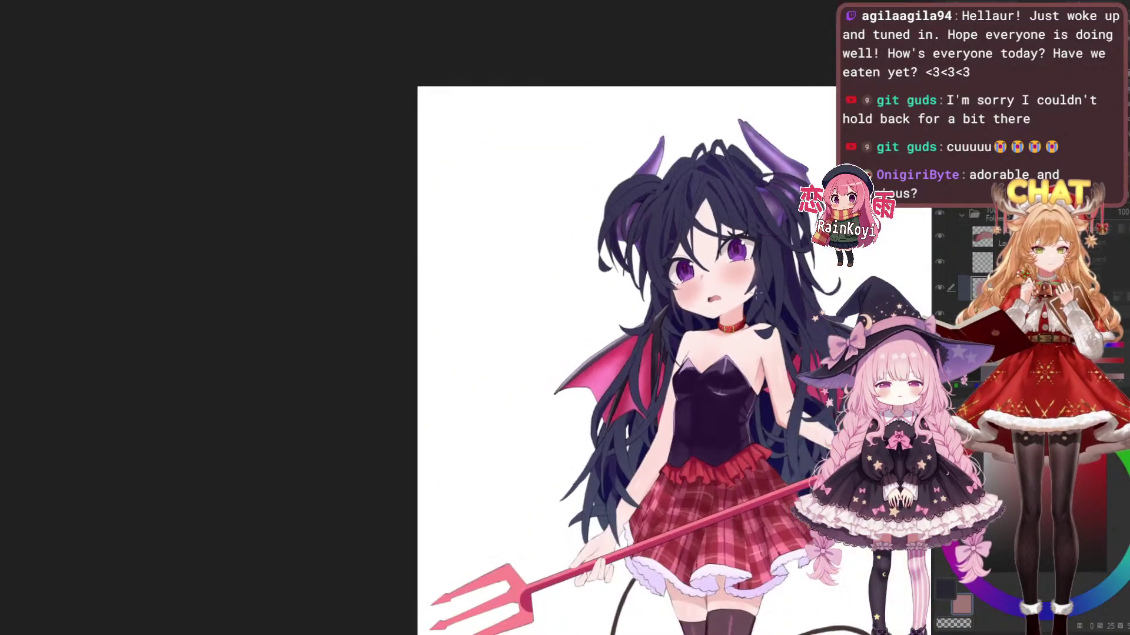
pyautogui.scroll(3, 741, 295)
pyautogui.moveTo(741, 296); pyautogui.dragTo(688, 279)
pyautogui.scroll(-2, 706, 300)
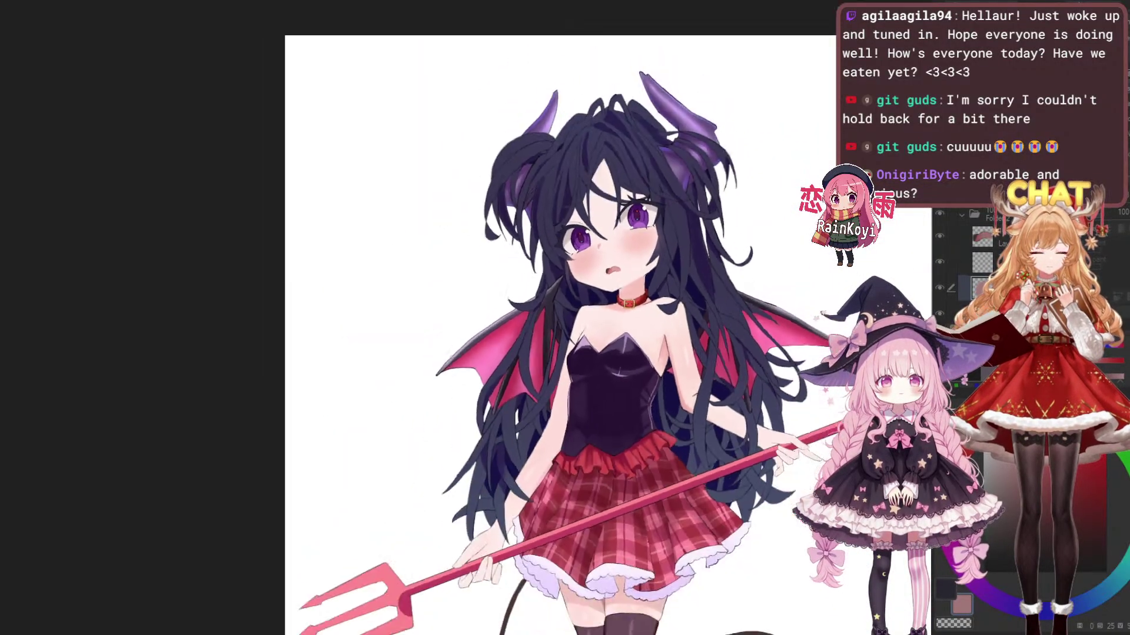
pyautogui.scroll(-3, 565, 330)
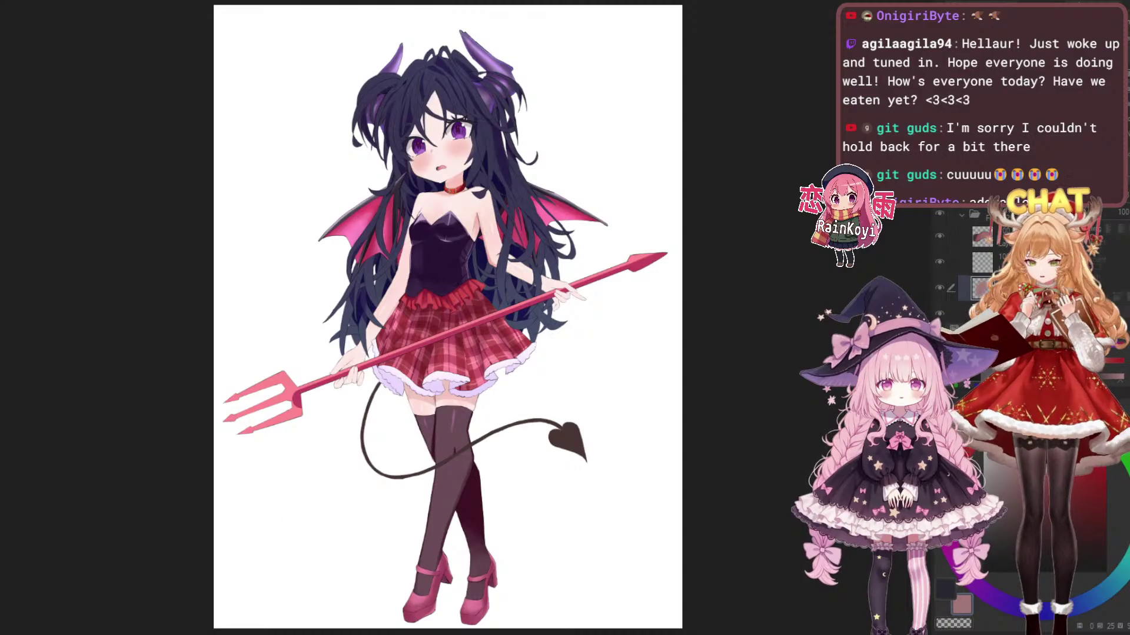
pyautogui.scroll(2, 488, 175)
pyautogui.moveTo(487, 176); pyautogui.dragTo(562, 302)
pyautogui.scroll(4, 553, 276)
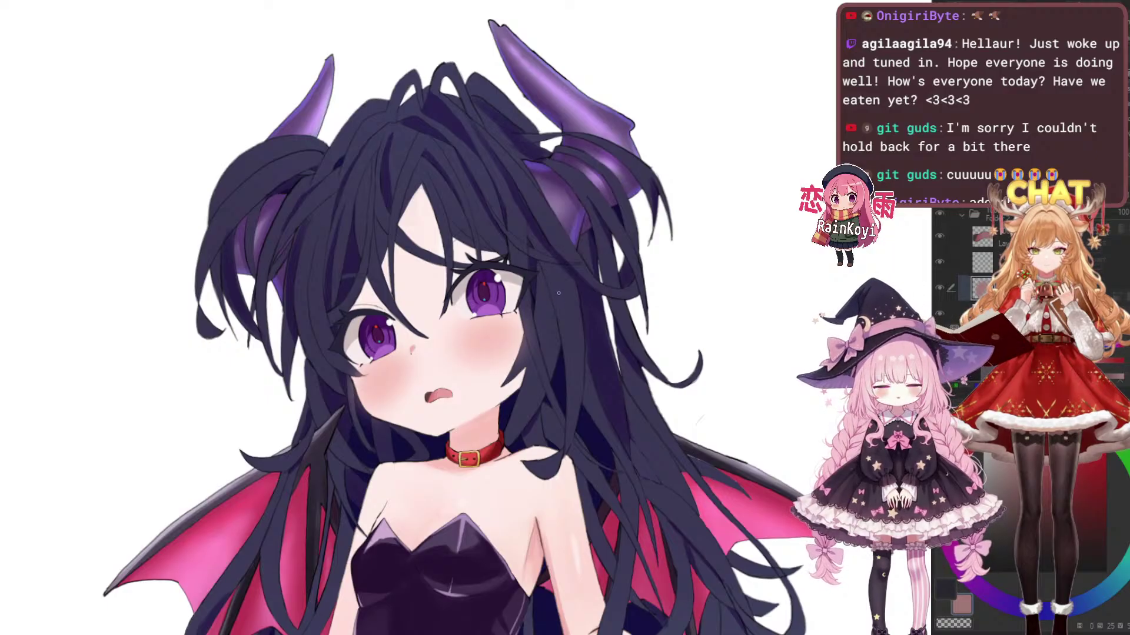
pyautogui.scroll(-6, 558, 292)
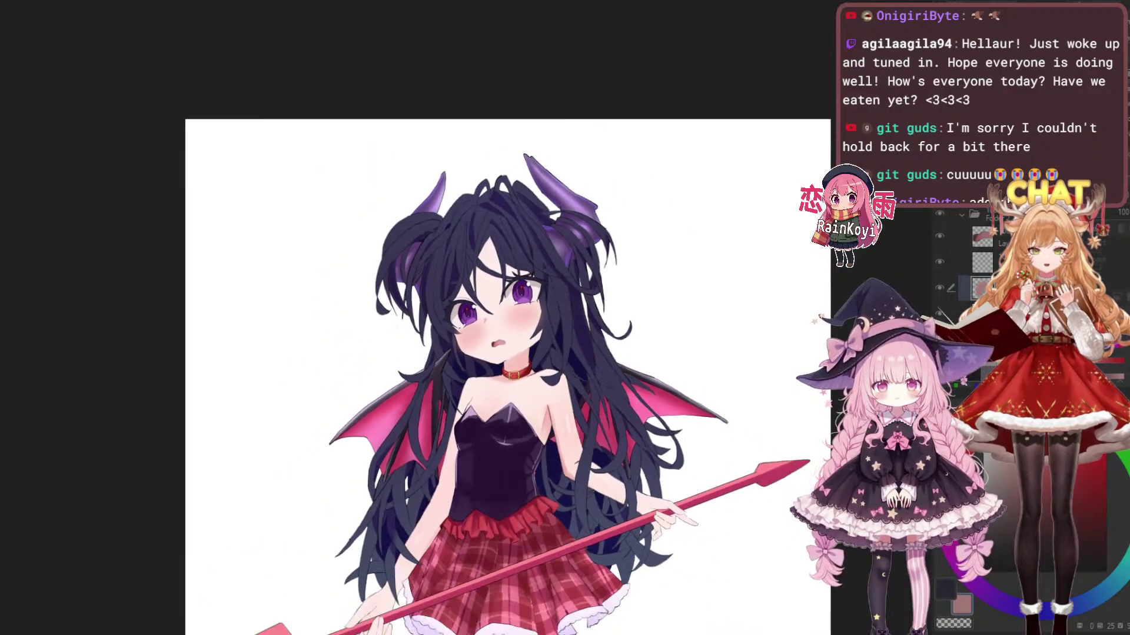
pyautogui.moveTo(530, 353); pyautogui.dragTo(541, 295)
pyautogui.scroll(5, 556, 198)
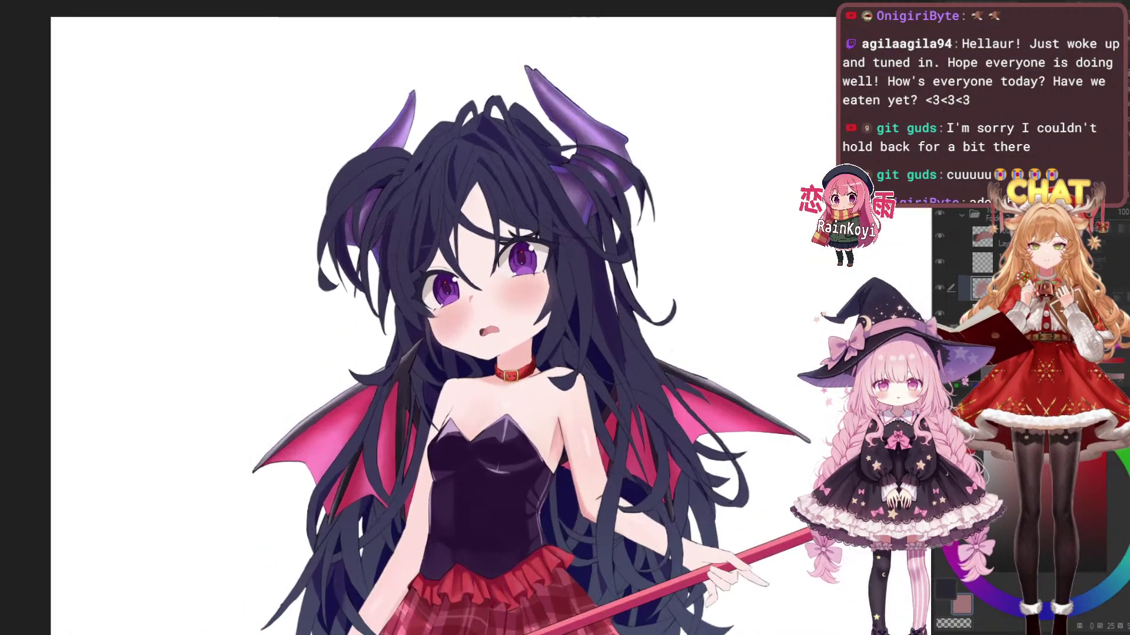
pyautogui.scroll(4, 556, 198)
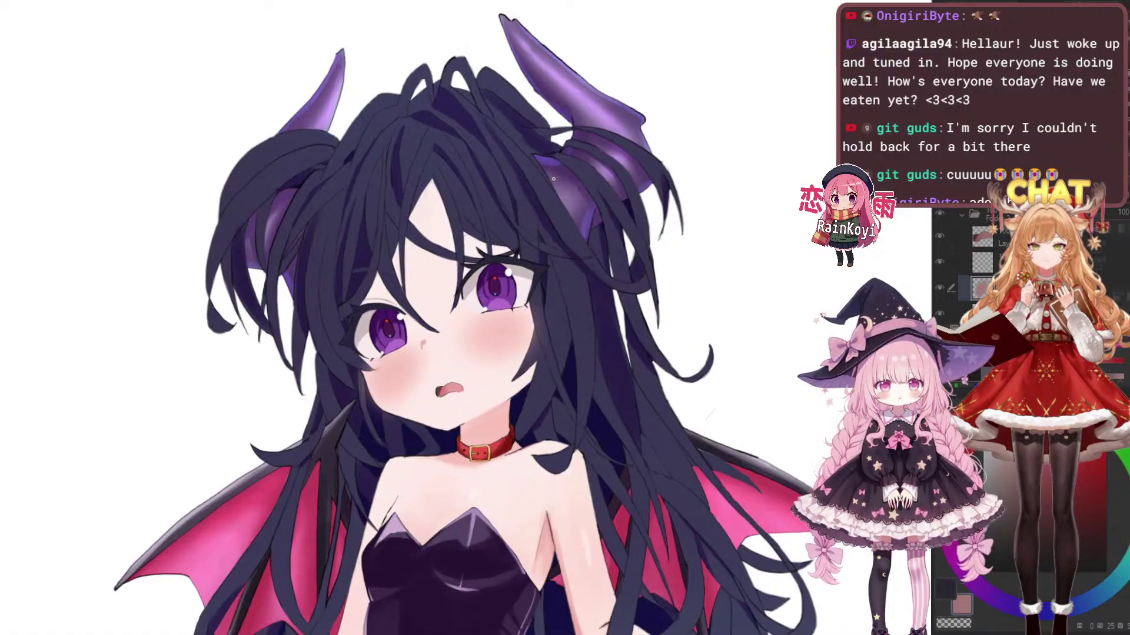
pyautogui.scroll(2, 553, 178)
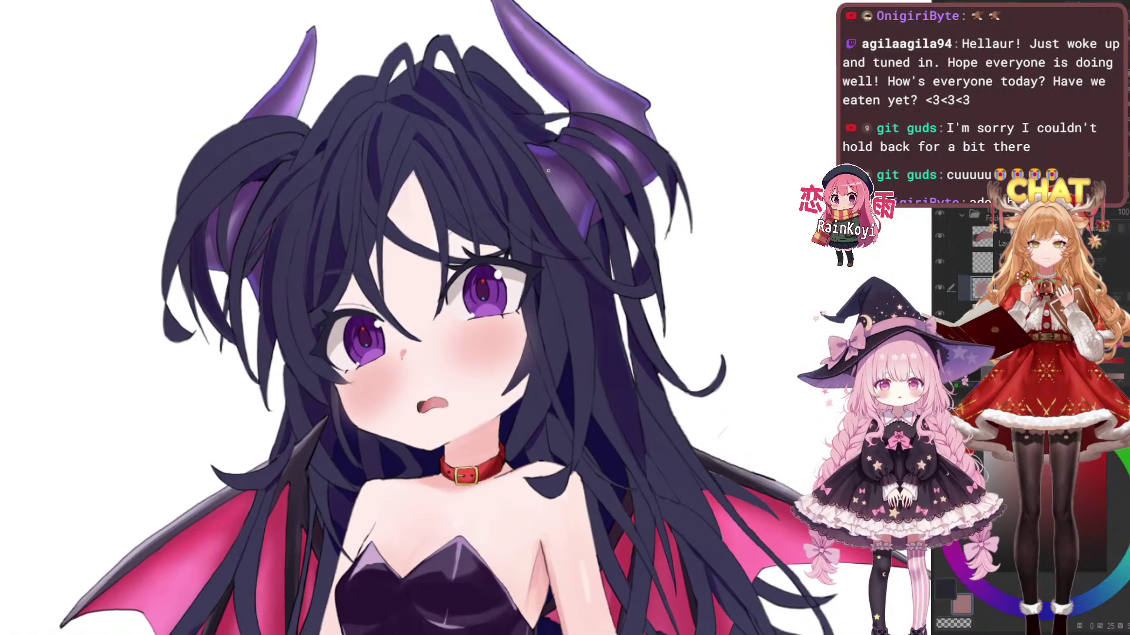
pyautogui.scroll(-1, 548, 170)
pyautogui.scroll(-1, 548, 171)
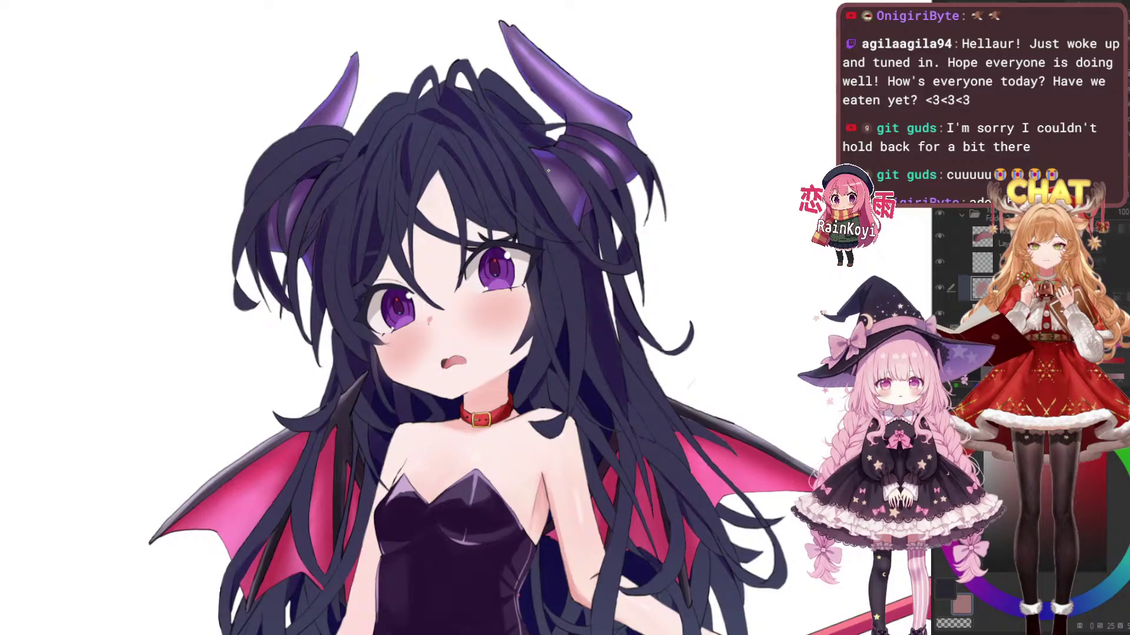